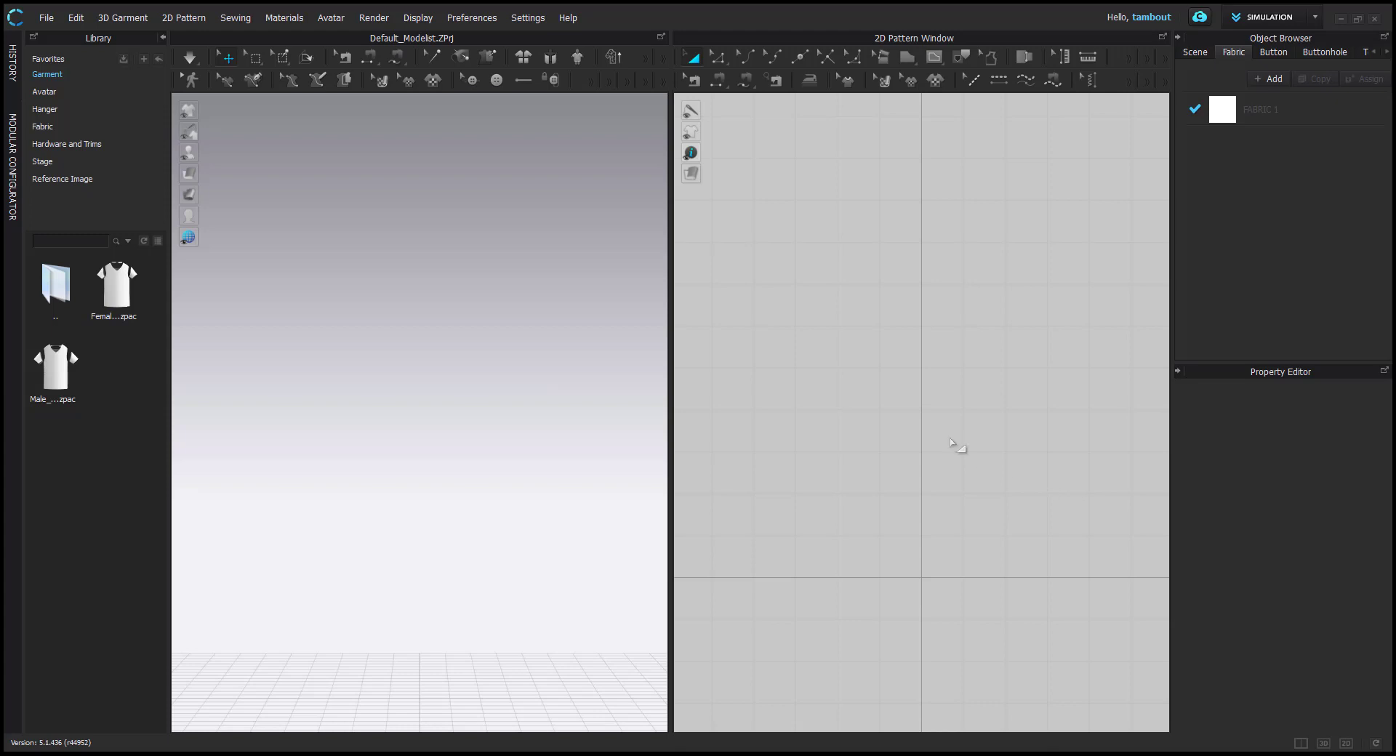
Show the library's reference images, preview the duffel bag picture, and create a 20 by 20 in square pattern piece
{"action": "left_click", "coordinate": [136, 184]}
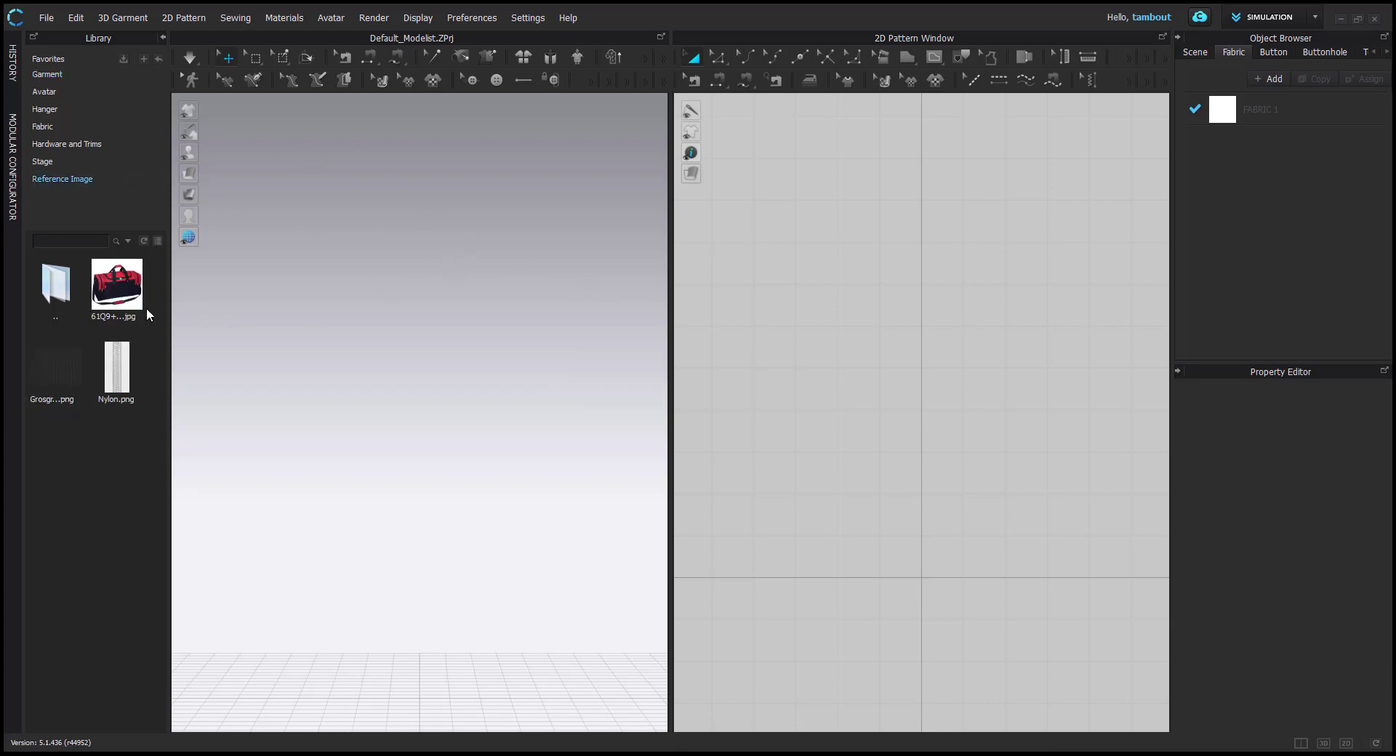
{"action": "mouse_move", "coordinate": [128, 314]}
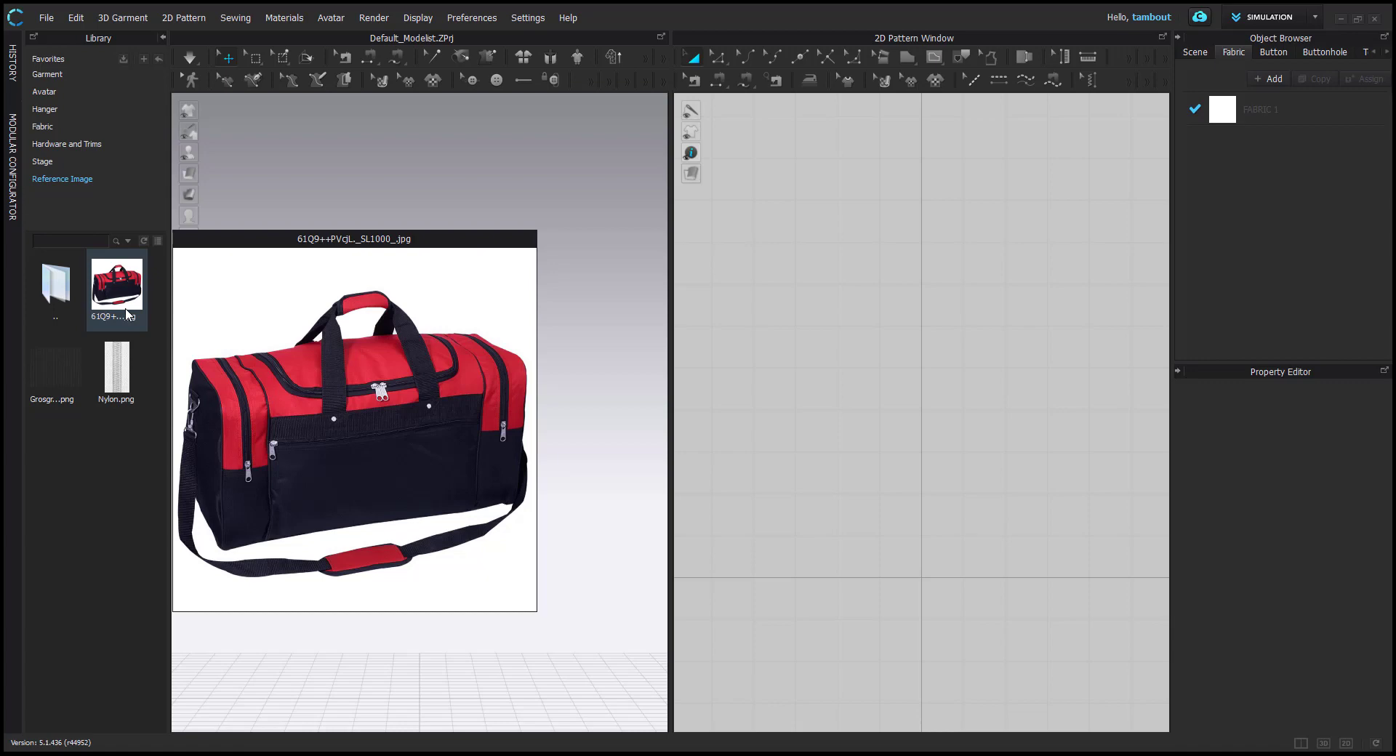
{"action": "key", "text": "s"}
{"action": "left_click", "coordinate": [943, 380]}
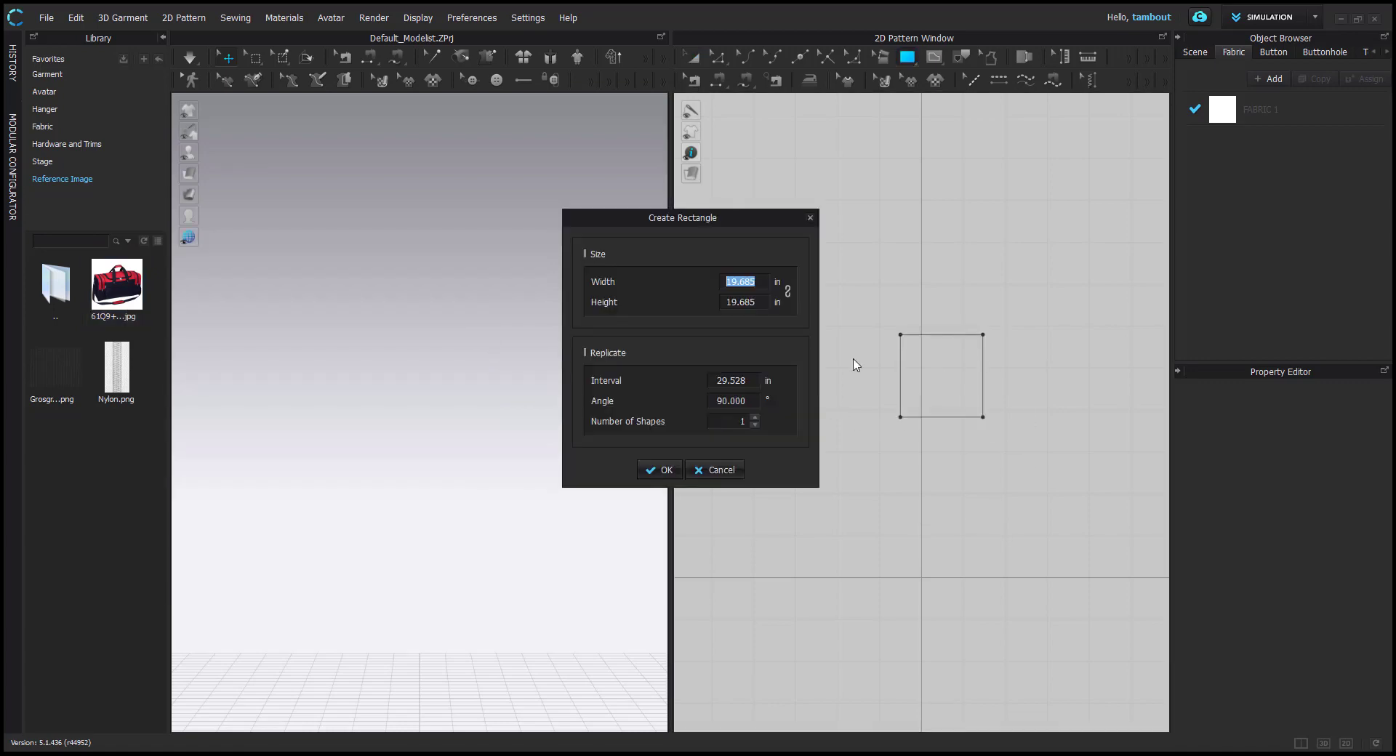
{"action": "type", "text": "20"}
{"action": "key", "text": "Tab"}
{"action": "type", "text": "20"}
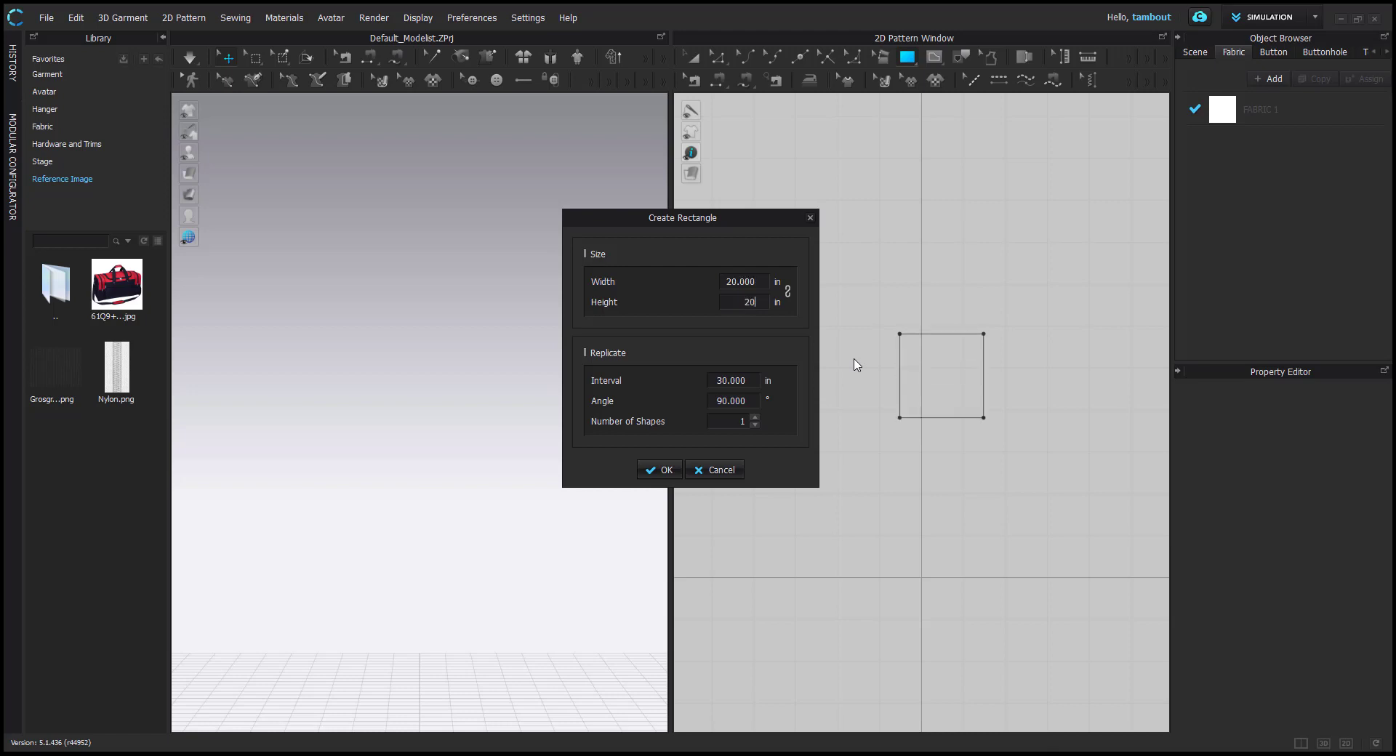
{"action": "key", "text": "Return"}
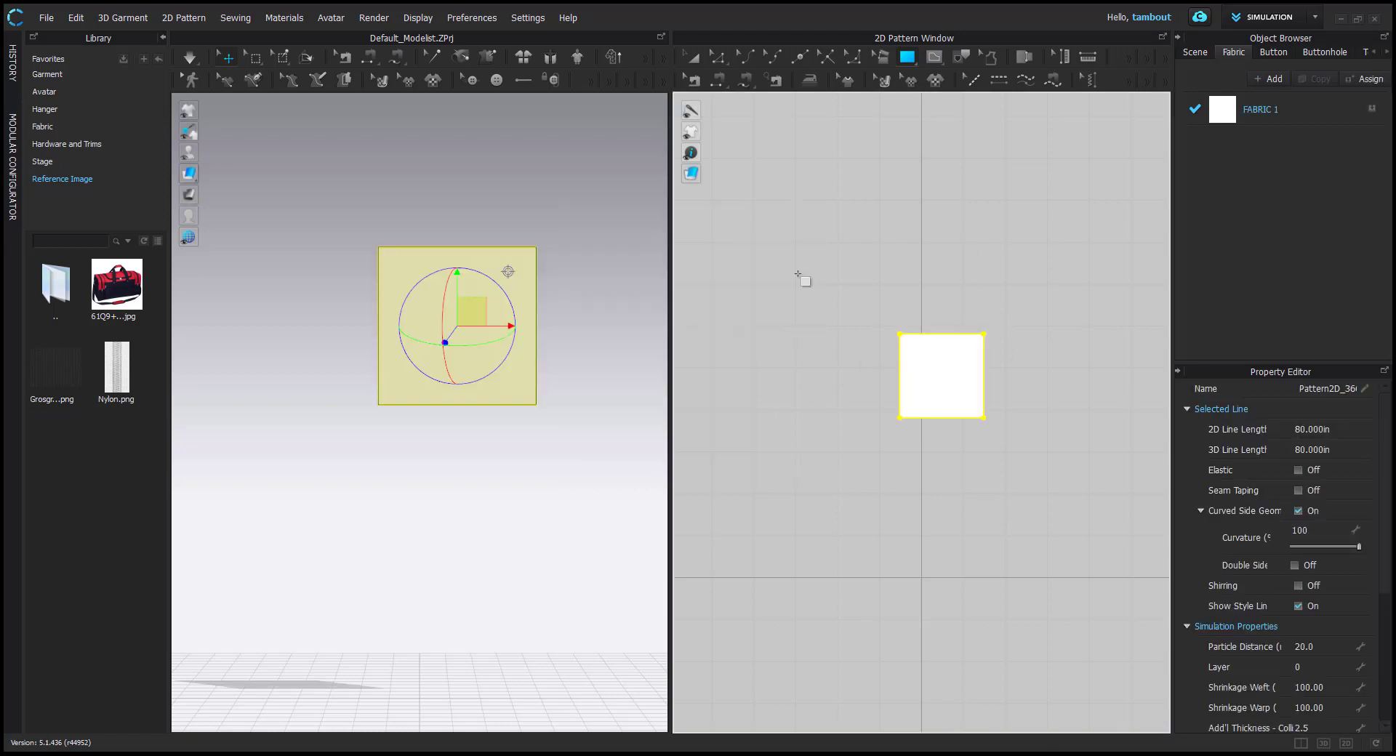
Apply the duffel bag image to the square as a Texture map, repositioned and enlarged so one bag fills the piece
{"action": "left_click_drag", "start_coordinate": [120, 280], "coordinate": [915, 409]}
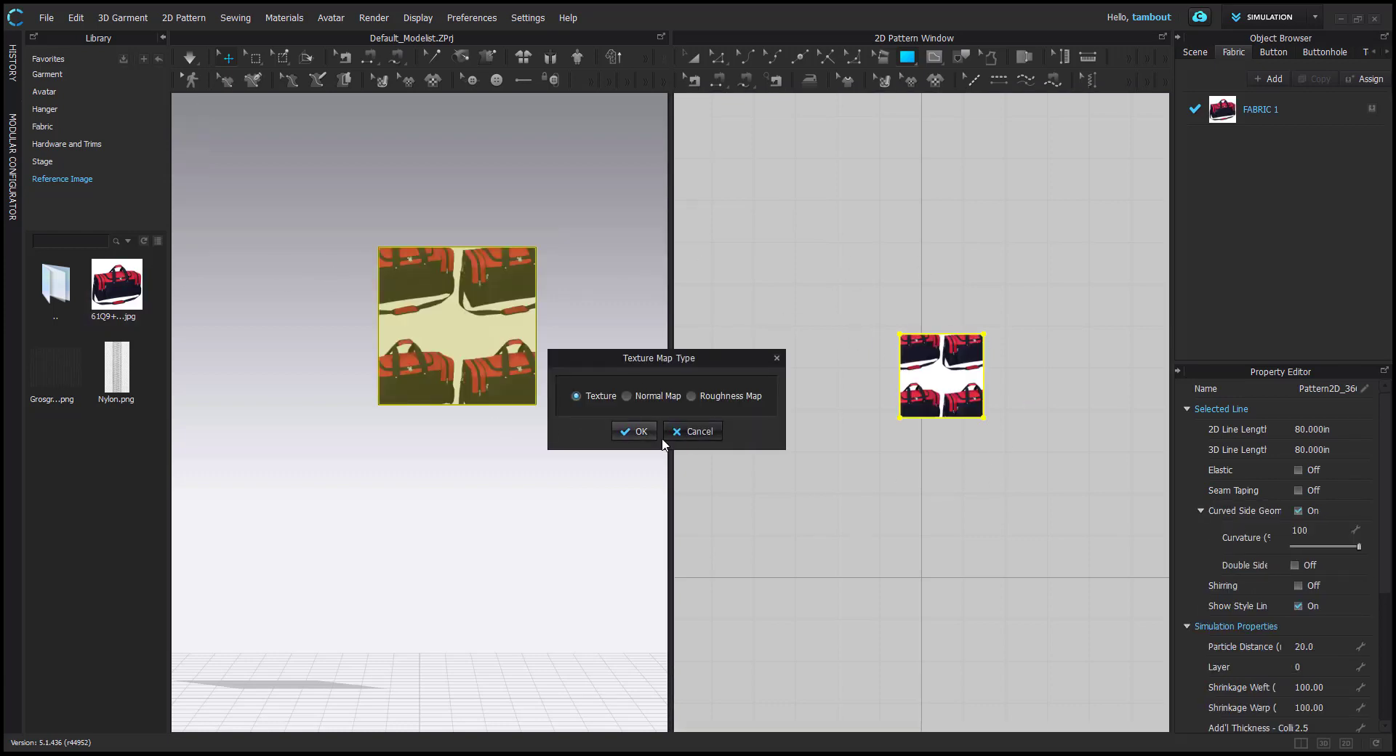
{"action": "left_click", "coordinate": [634, 431]}
{"action": "left_click", "coordinate": [883, 78]}
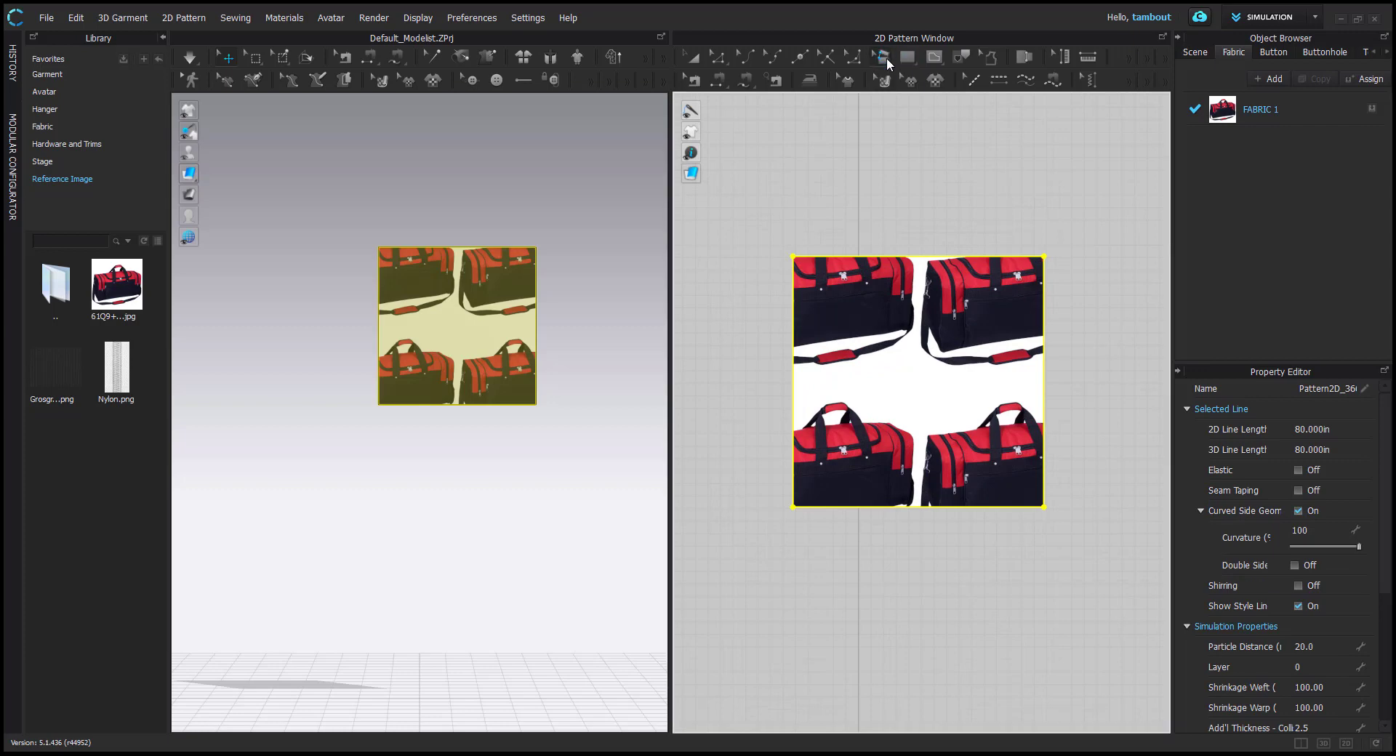
{"action": "left_click_drag", "start_coordinate": [903, 435], "coordinate": [943, 493]}
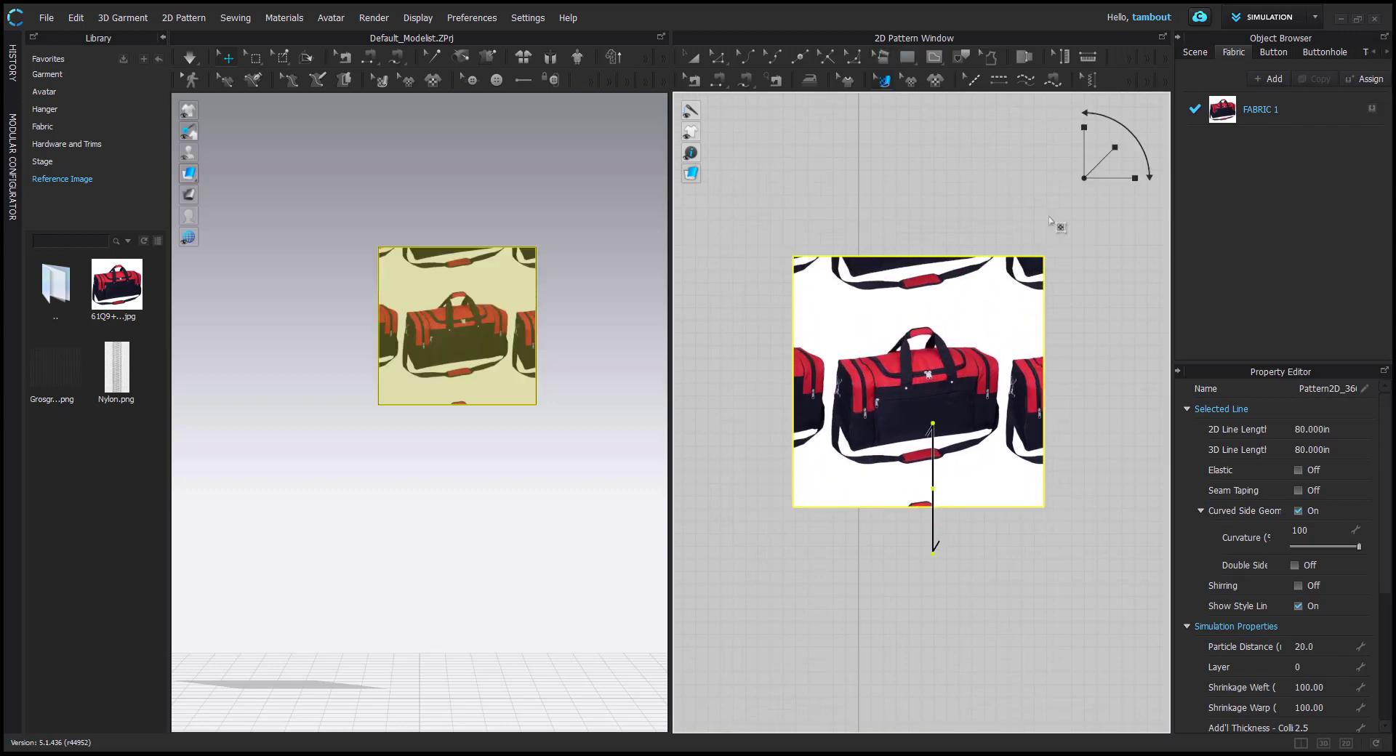
{"action": "left_click_drag", "start_coordinate": [998, 335], "coordinate": [1034, 358]}
Trim the image piece's height by moving its upper edge down and its lower edge up towards the bag
{"action": "key", "text": "z"}
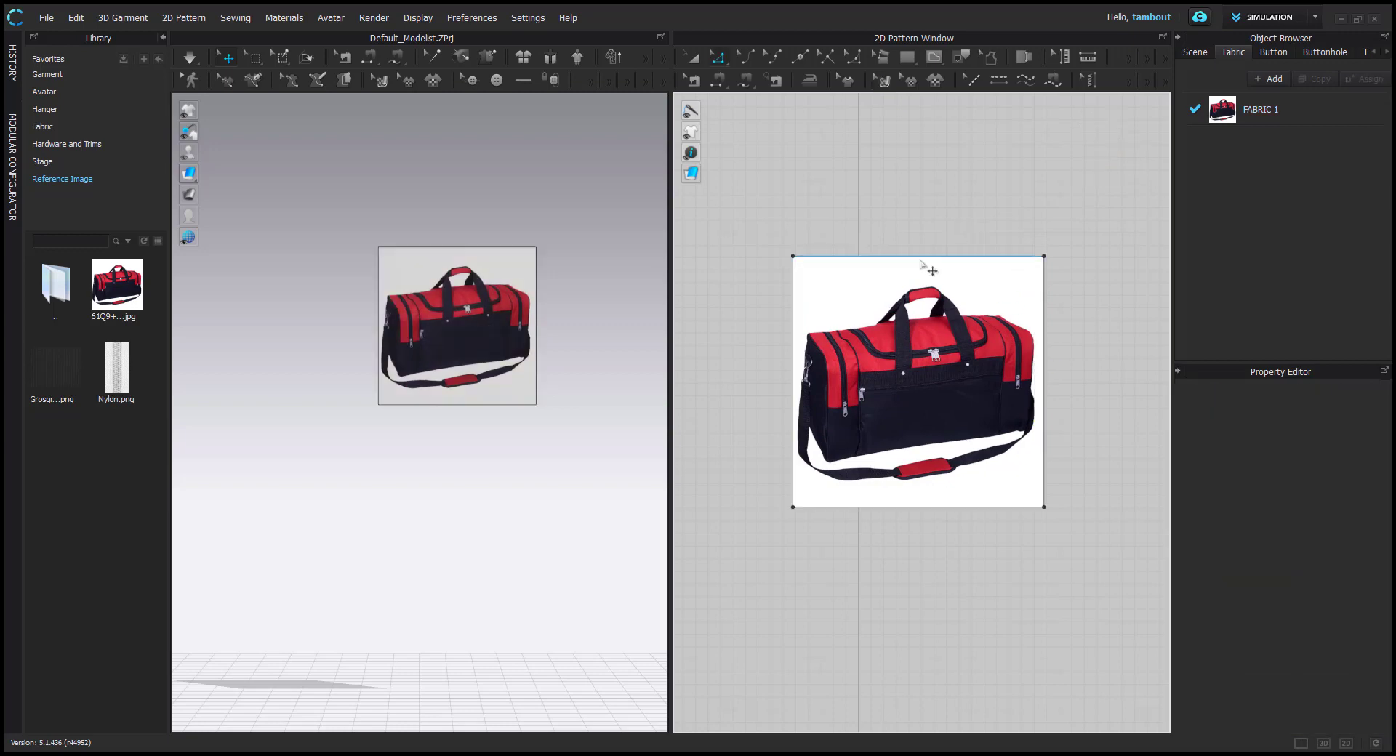
{"action": "left_click", "coordinate": [931, 277]}
{"action": "left_click_drag", "start_coordinate": [923, 506], "coordinate": [923, 484]}
Move the image piece below the ground grid in the 3D window and hide it there
{"action": "scroll", "coordinate": [482, 454], "scroll_direction": "down", "scroll_amount": 3}
{"action": "left_click_drag", "start_coordinate": [457, 348], "coordinate": [426, 643]}
{"action": "right_click", "coordinate": [426, 643]}
{"action": "left_click", "coordinate": [529, 207]}
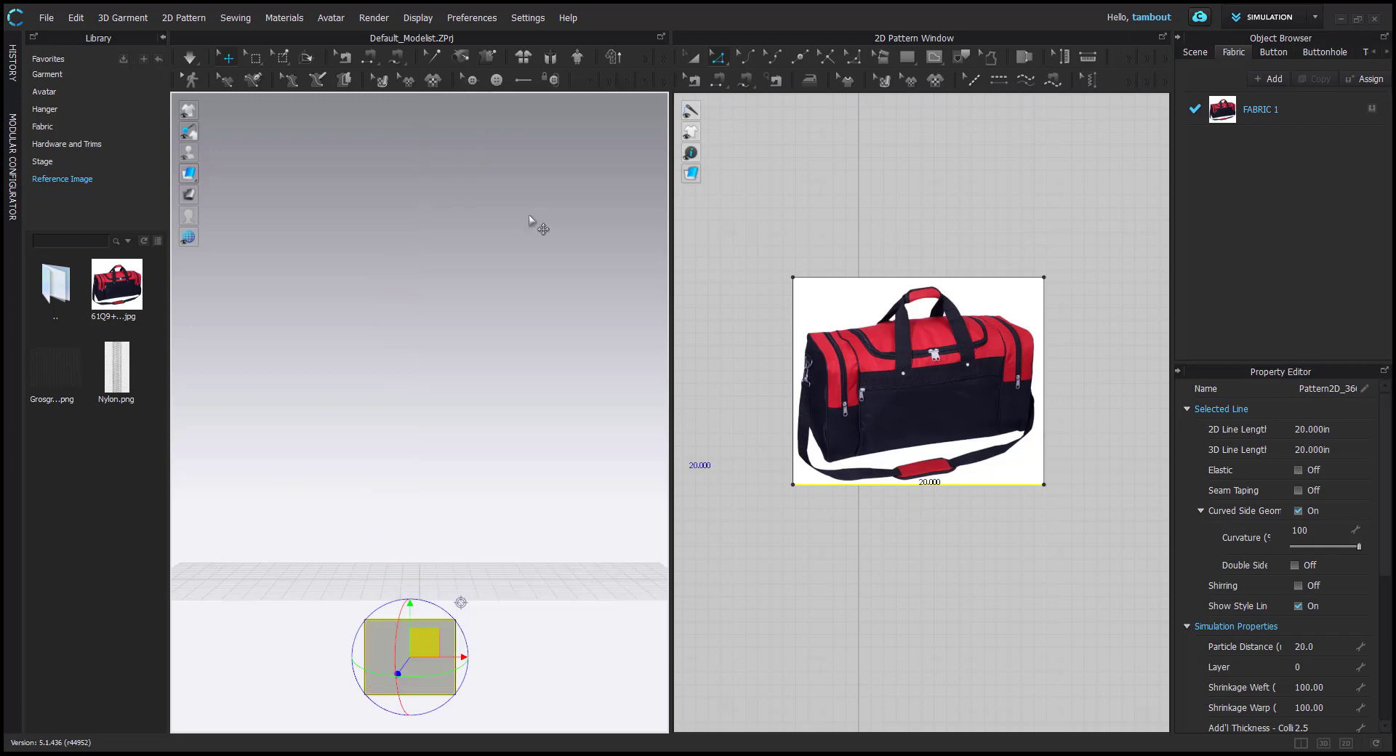
{"action": "key", "text": "shift+q"}
Create a rectangular pattern piece 30 in wide and 15 in high below the bag image in the 2D window
{"action": "scroll", "coordinate": [974, 367], "scroll_direction": "down", "scroll_amount": 5}
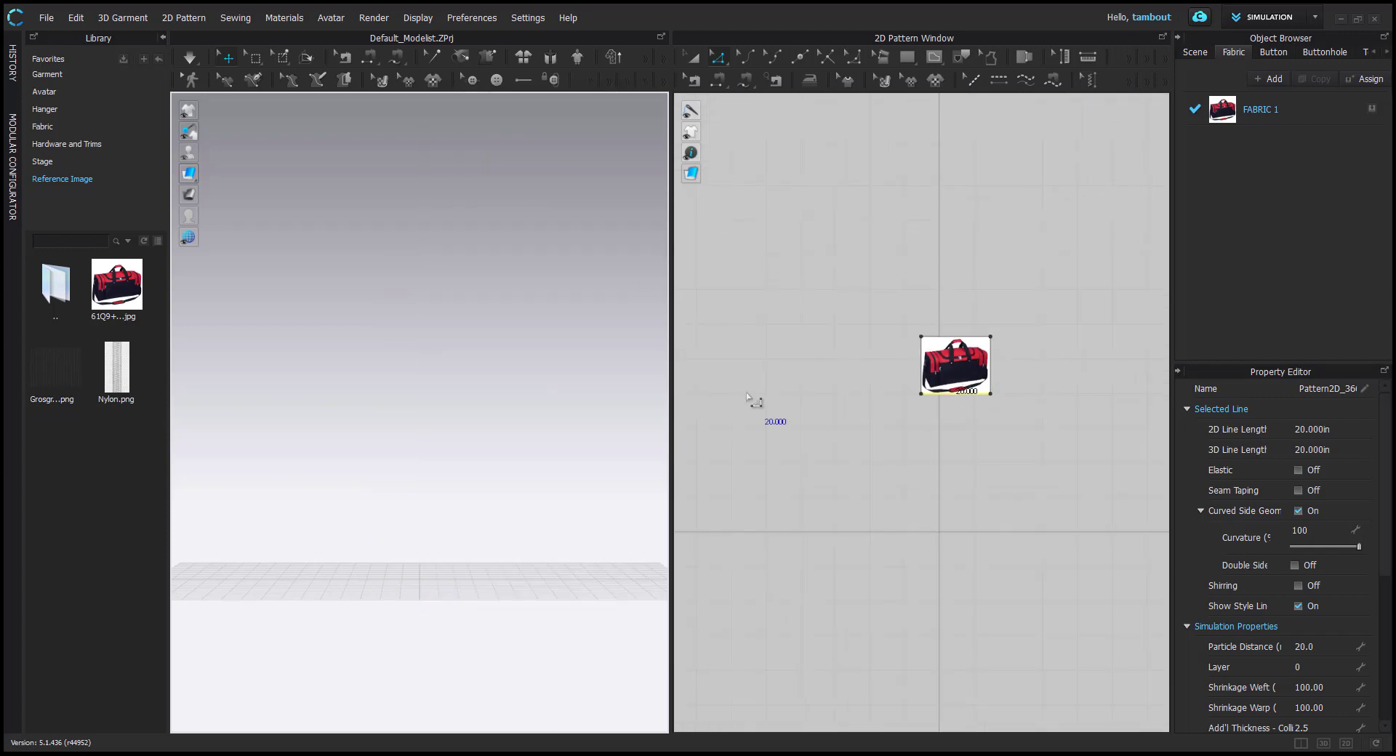
{"action": "scroll", "coordinate": [913, 473], "scroll_direction": "up", "scroll_amount": 5}
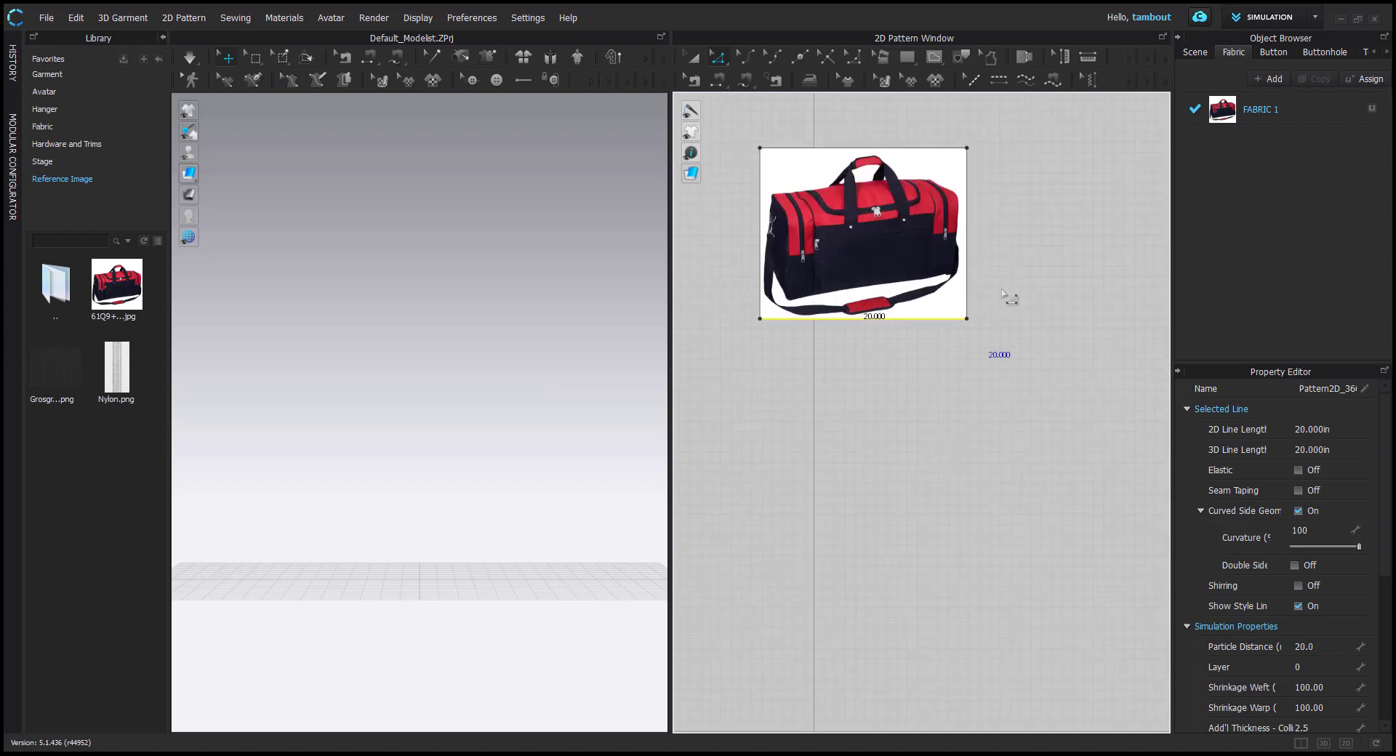
{"action": "key", "text": "a"}
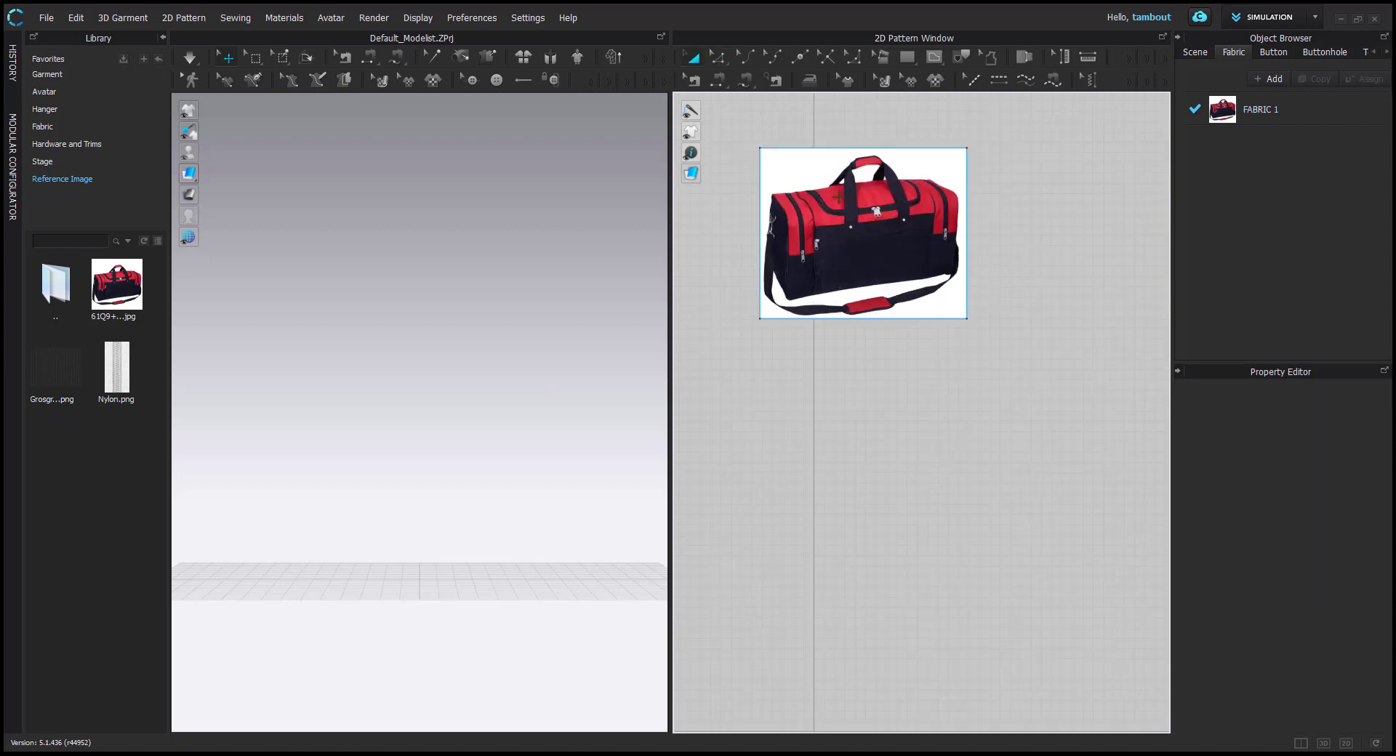
{"action": "middle_click_drag", "start_coordinate": [960, 253], "coordinate": [1020, 251]}
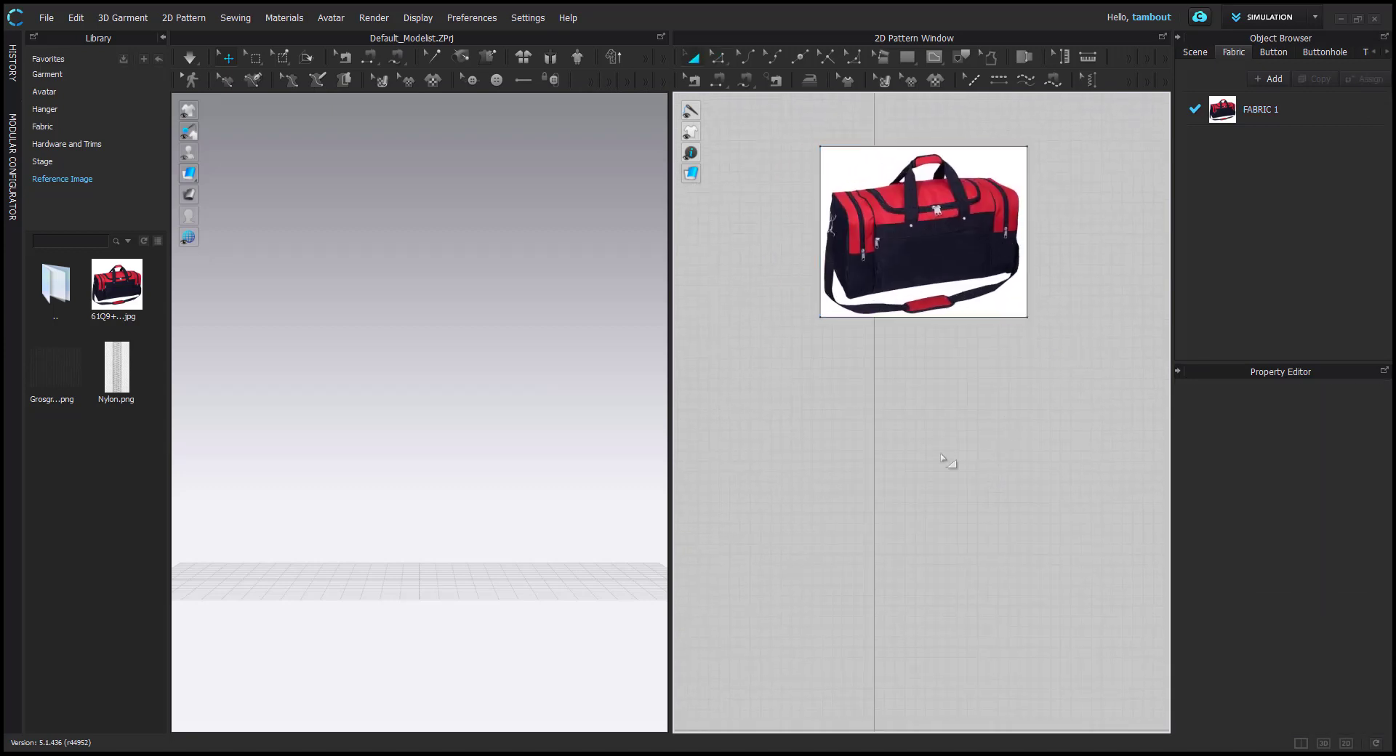
{"action": "key", "text": "s"}
{"action": "left_click", "coordinate": [872, 469]}
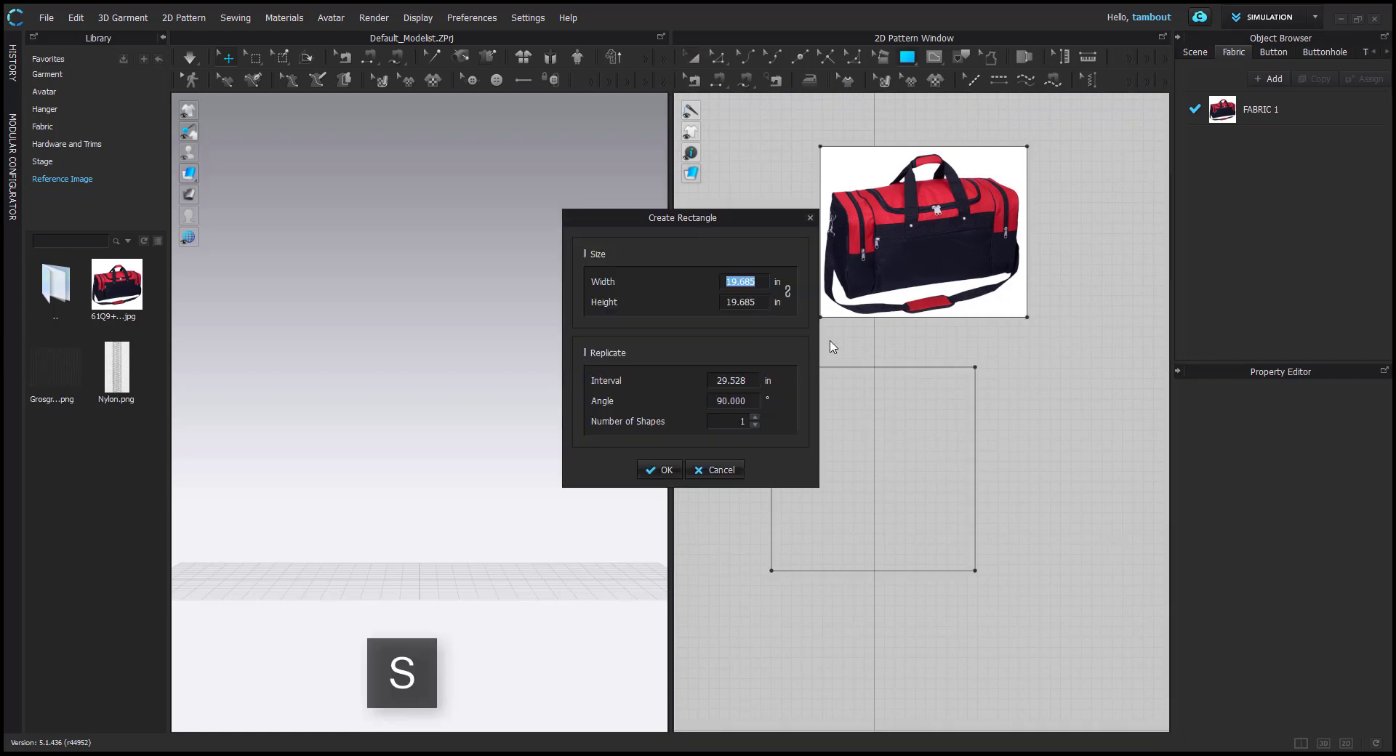
{"action": "type", "text": "30"}
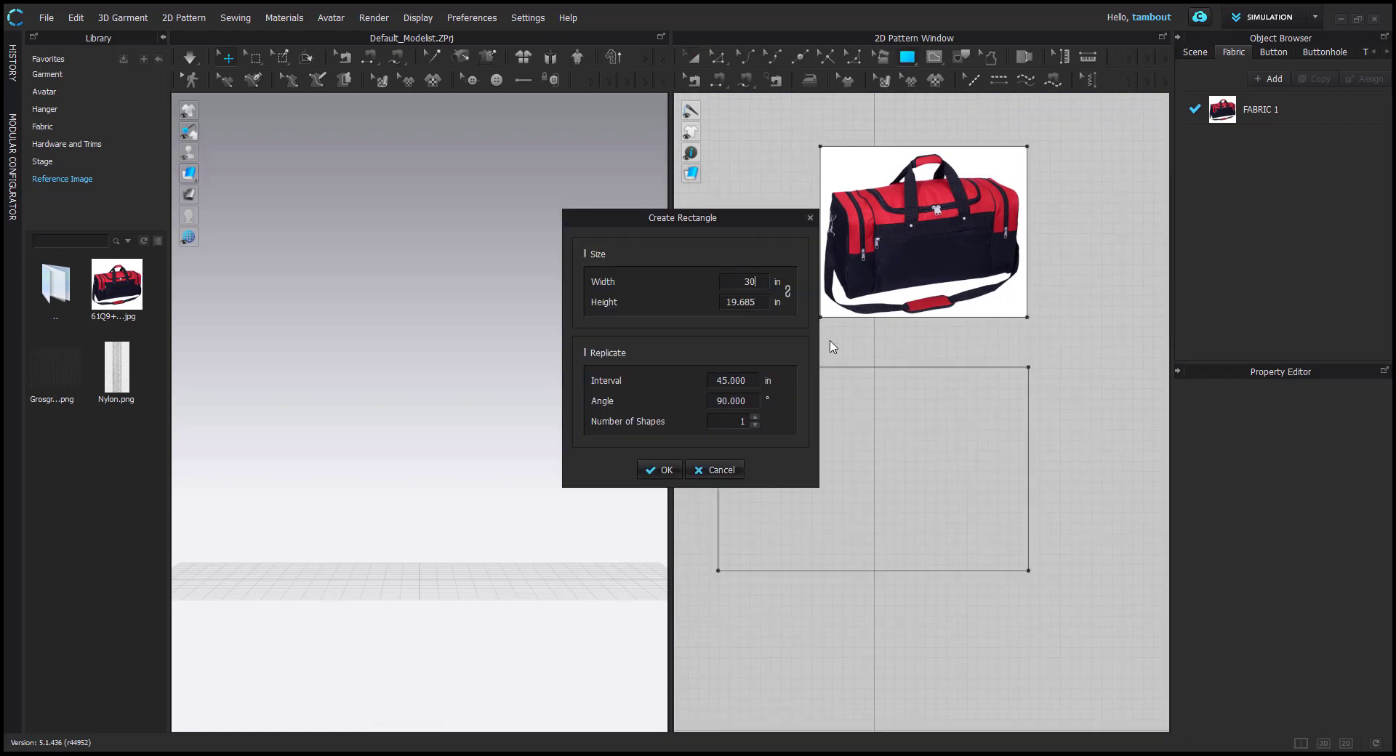
{"action": "key", "text": "Tab"}
{"action": "type", "text": "15"}
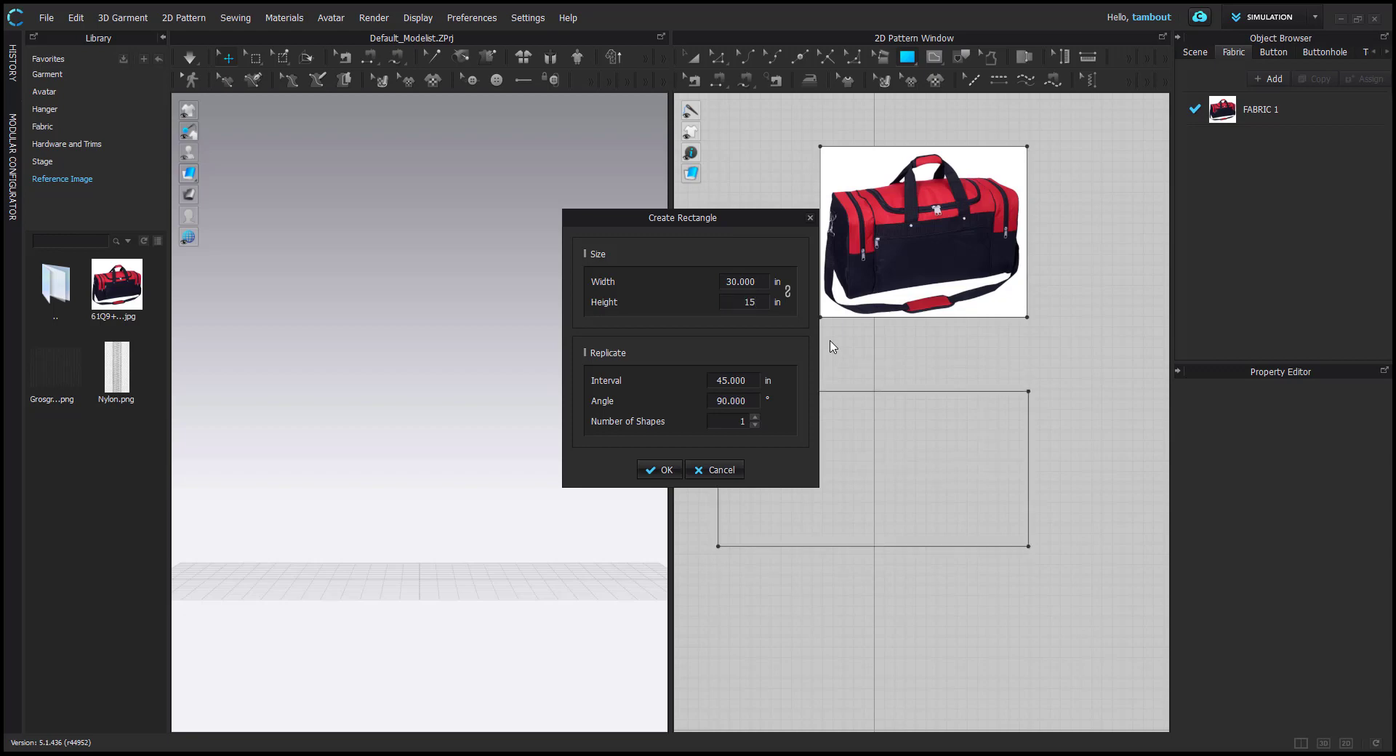
{"action": "key", "text": "Return"}
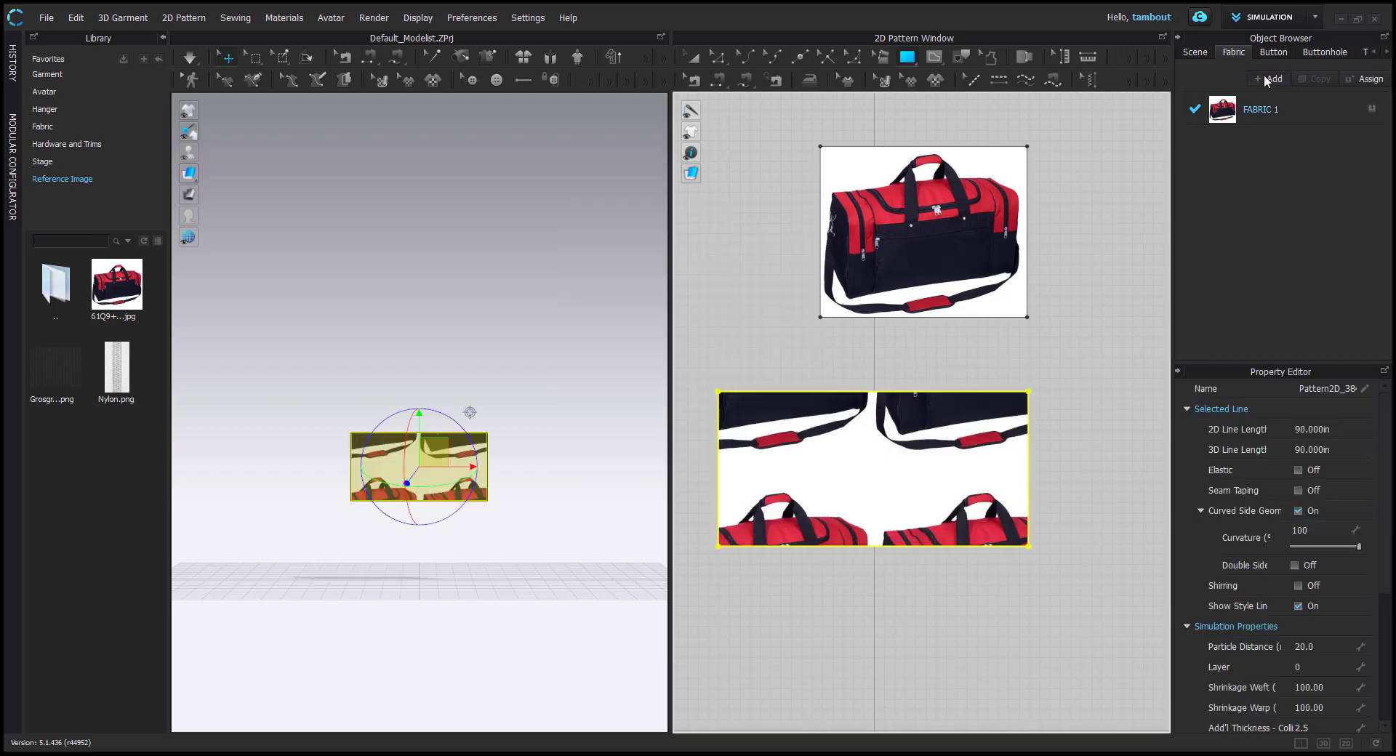
Add a second plain fabric and assign it to the 30 by 15 in rectangle
{"action": "left_click", "coordinate": [1268, 78]}
{"action": "key", "text": "a"}
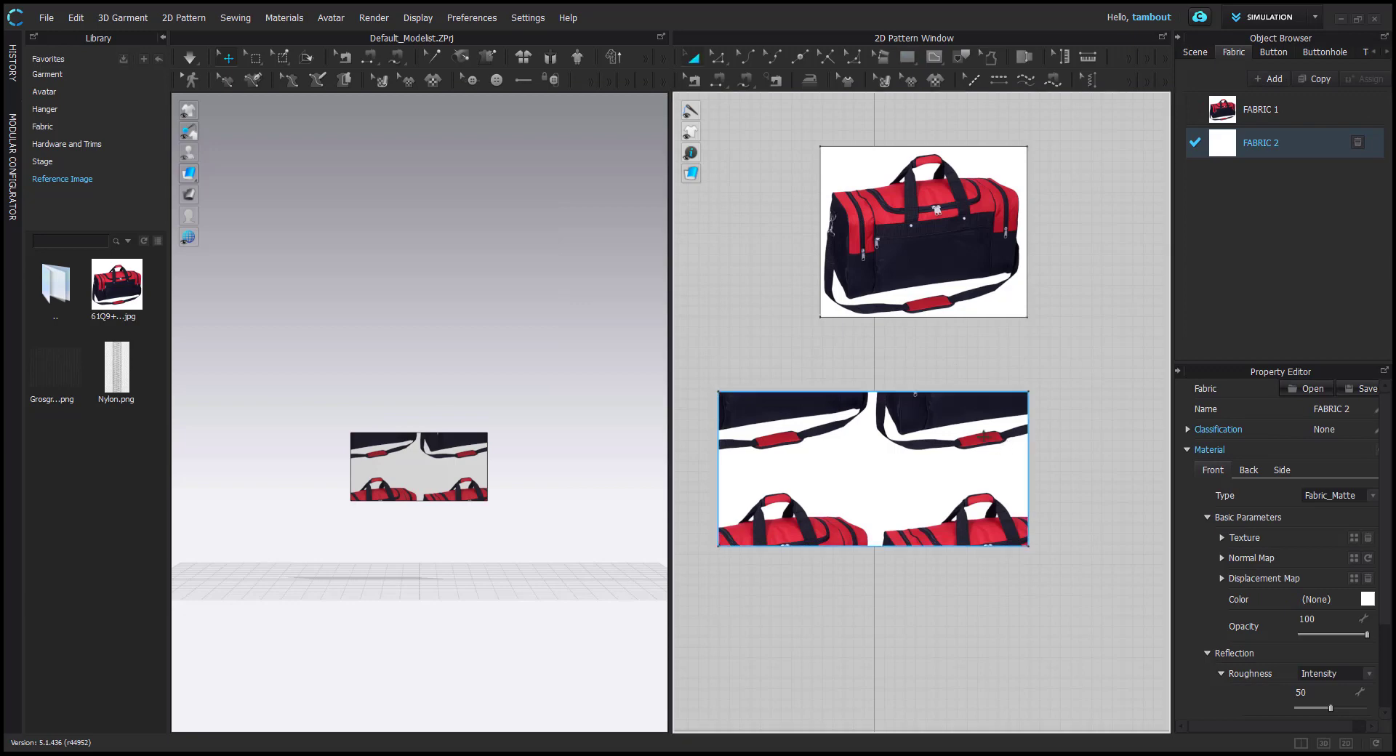
{"action": "left_click", "coordinate": [952, 465]}
{"action": "left_click", "coordinate": [1372, 143]}
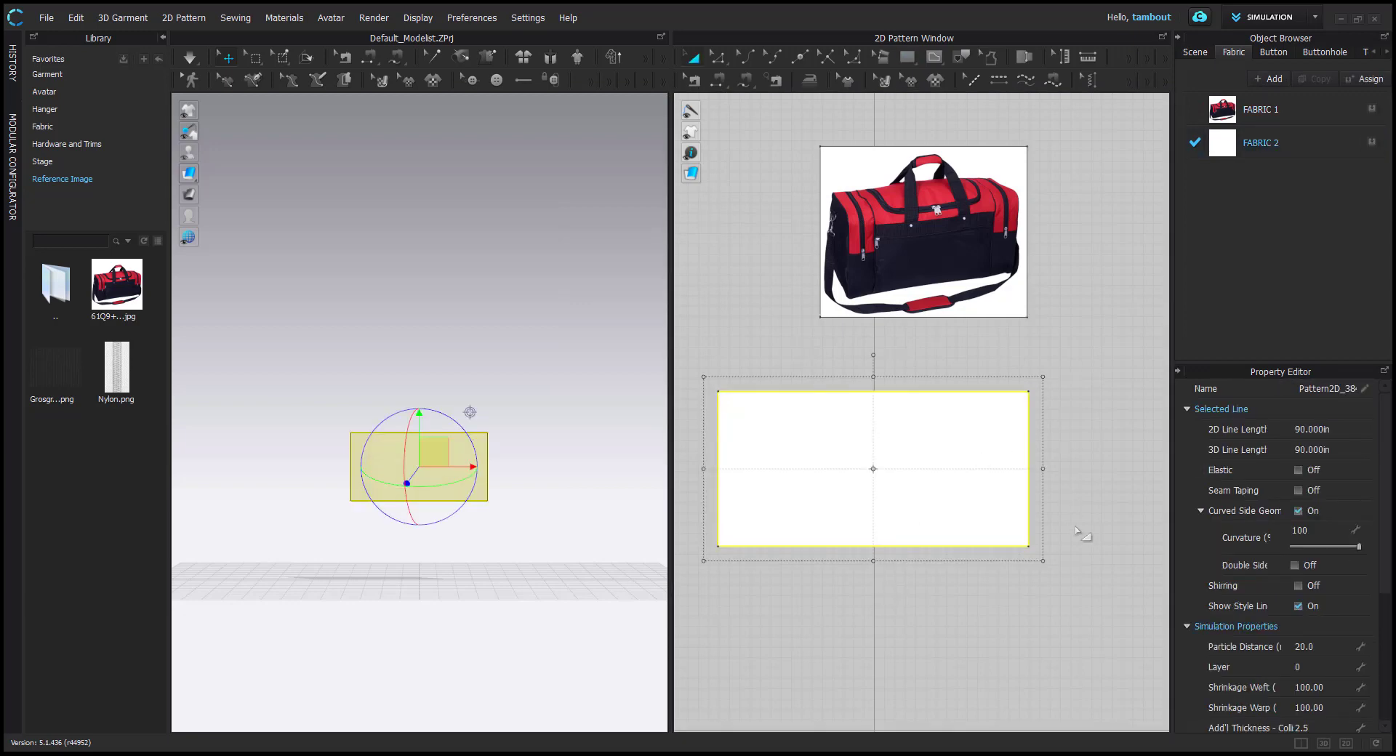
{"action": "left_click", "coordinate": [1083, 536]}
Lower the rectangle in the 3D window so that it stands on the ground grid
{"action": "scroll", "coordinate": [533, 478], "scroll_direction": "down", "scroll_amount": 2}
{"action": "left_click_drag", "start_coordinate": [406, 455], "coordinate": [413, 522]}
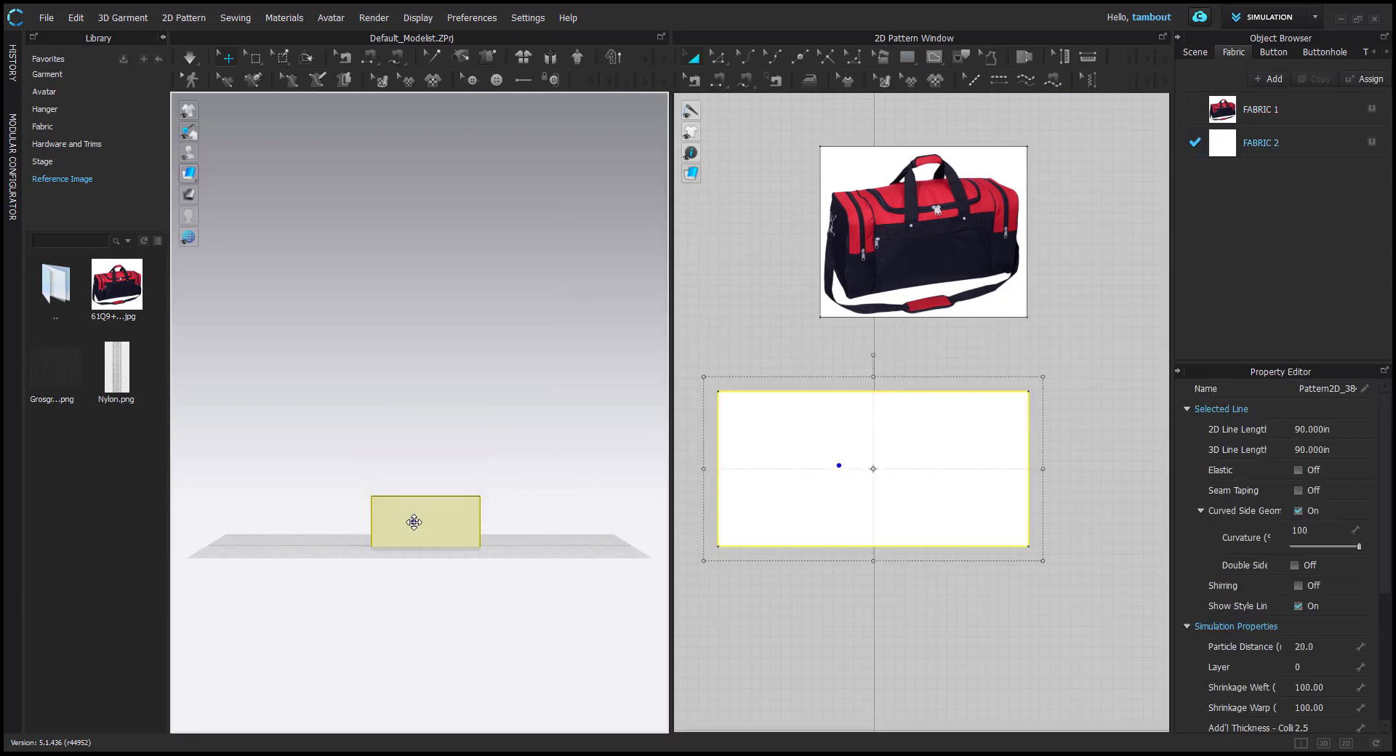
{"action": "right_click_drag", "start_coordinate": [486, 504], "coordinate": [445, 506]}
{"action": "scroll", "coordinate": [445, 506], "scroll_direction": "up", "scroll_amount": 5}
{"action": "left_click_drag", "start_coordinate": [458, 674], "coordinate": [450, 664]}
Load the first female avatar from the library into the 3D scene
{"action": "left_click", "coordinate": [44, 91]}
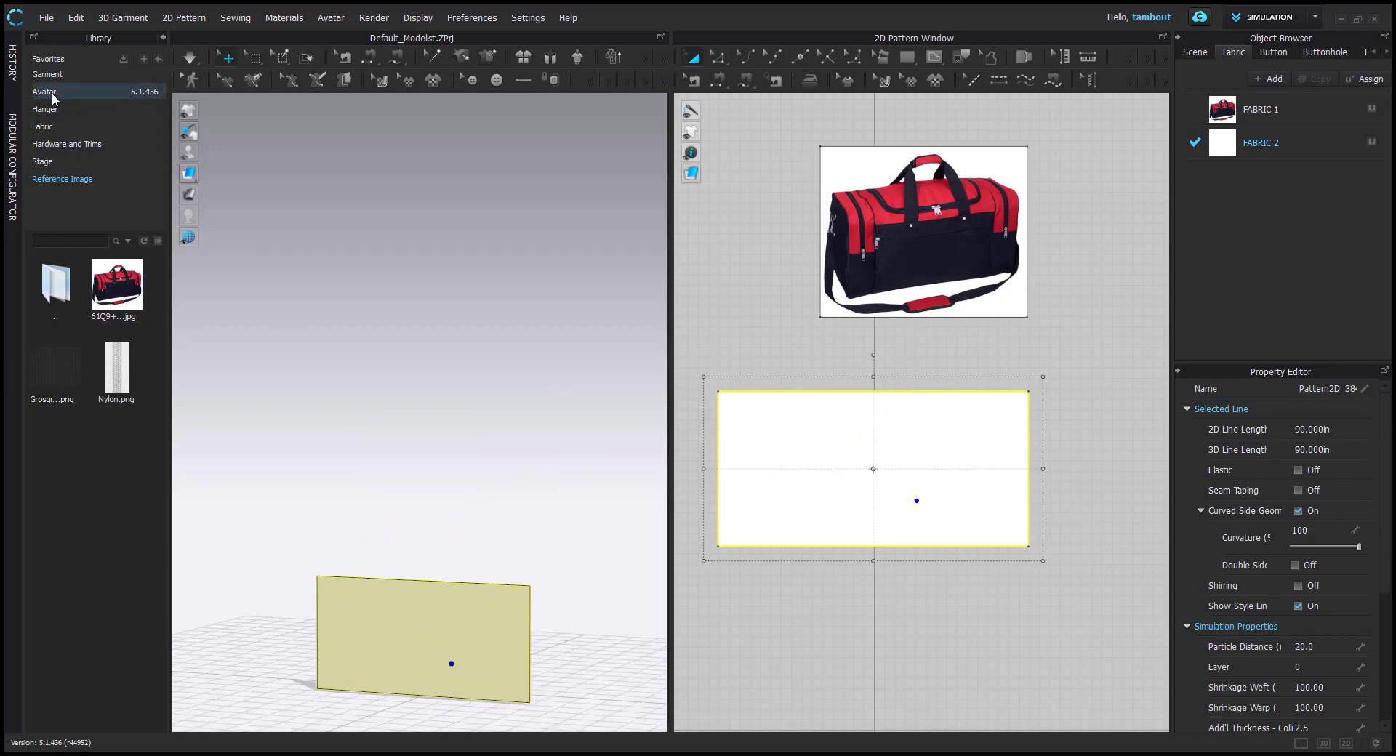
{"action": "double_click", "coordinate": [58, 378]}
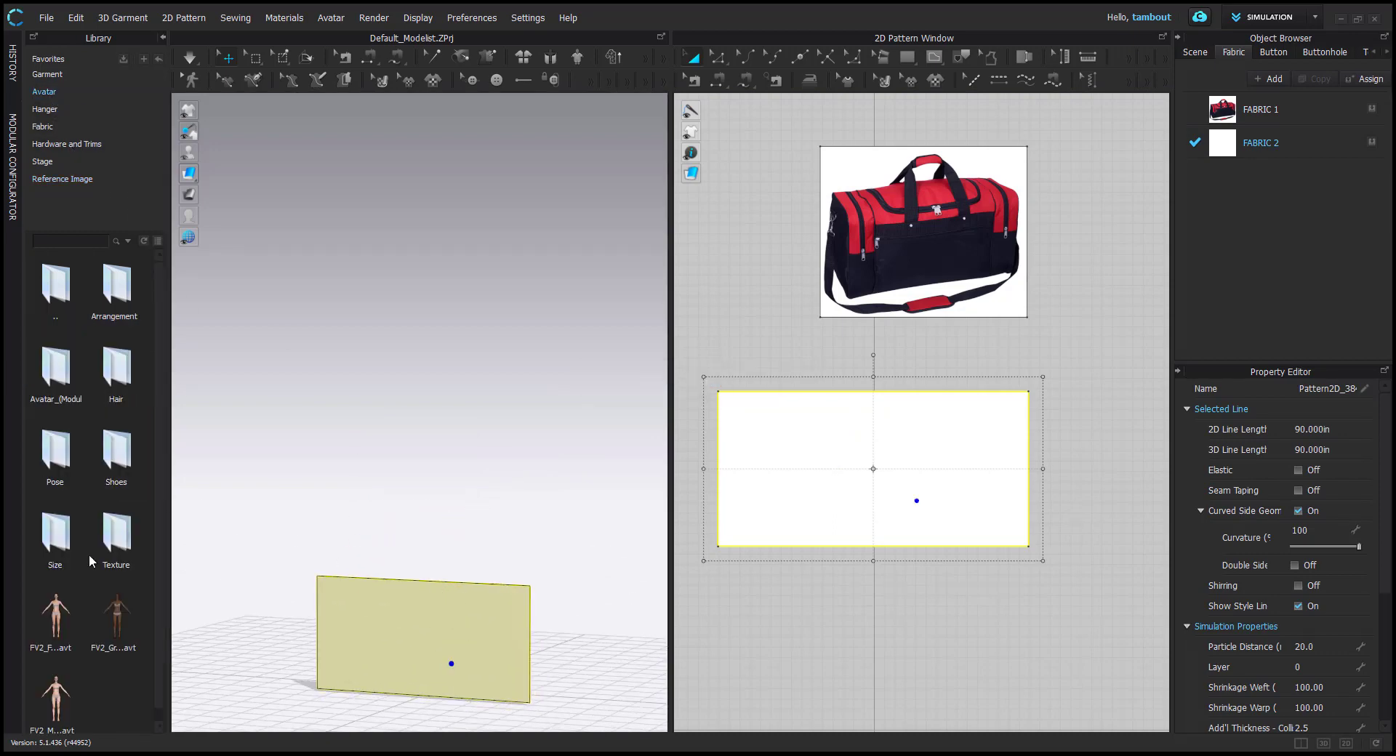
{"action": "left_click_drag", "start_coordinate": [55, 618], "coordinate": [530, 531]}
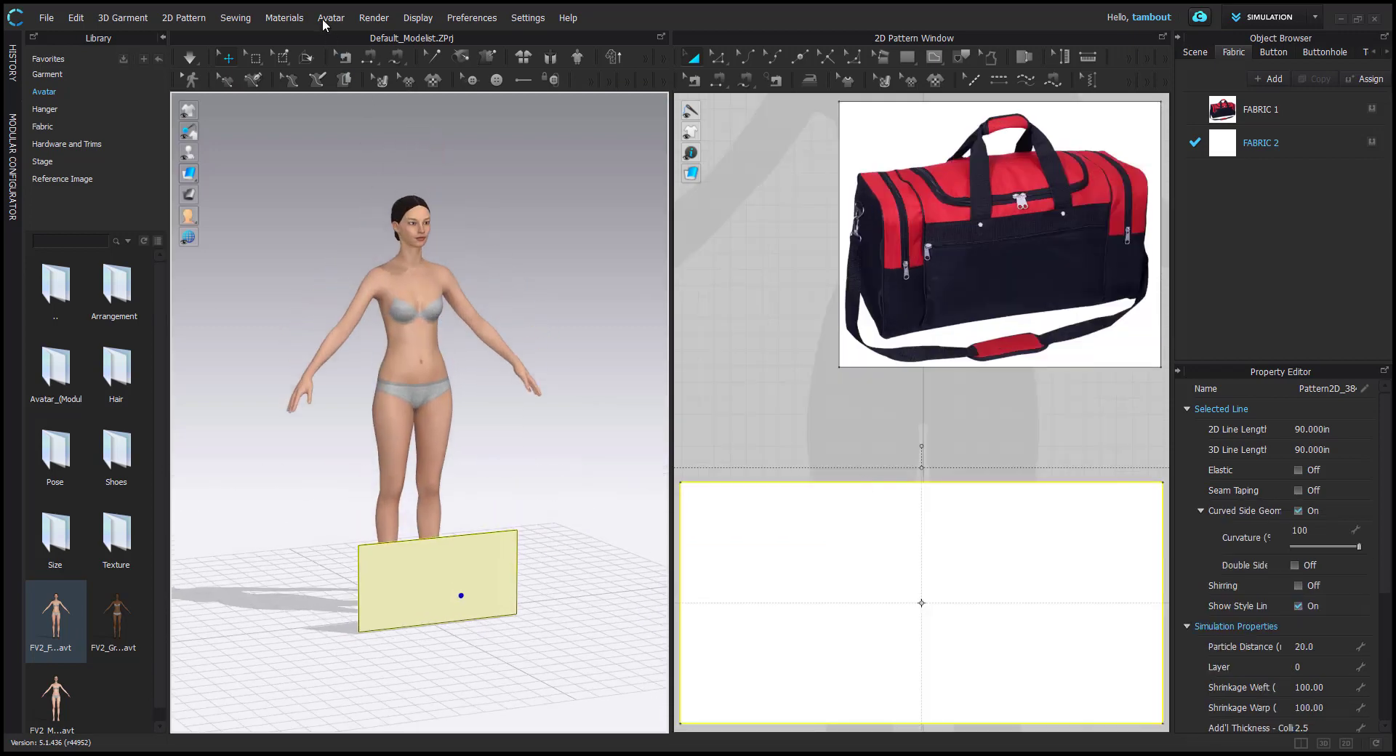
Examine the avatar's total height in the Avatar Editor and close the editor
{"action": "left_click", "coordinate": [324, 19]}
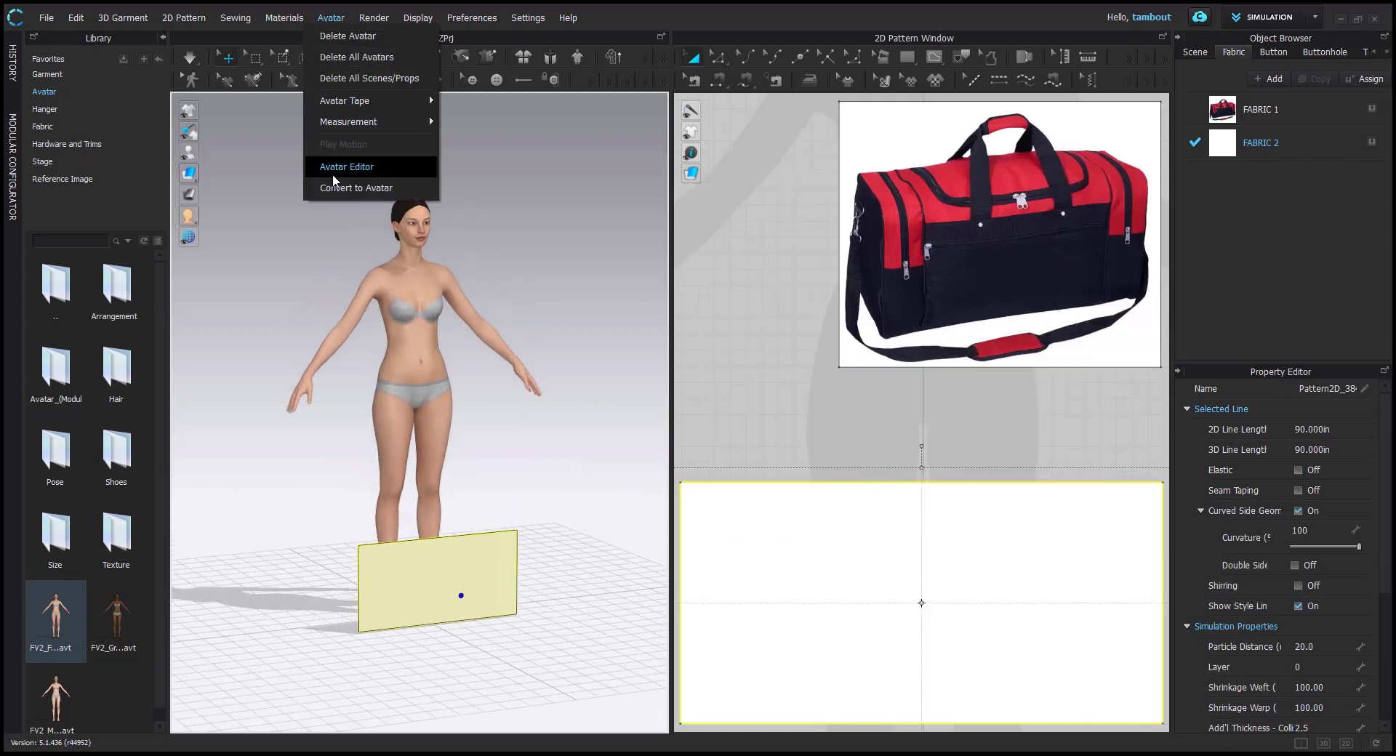
{"action": "left_click", "coordinate": [399, 166]}
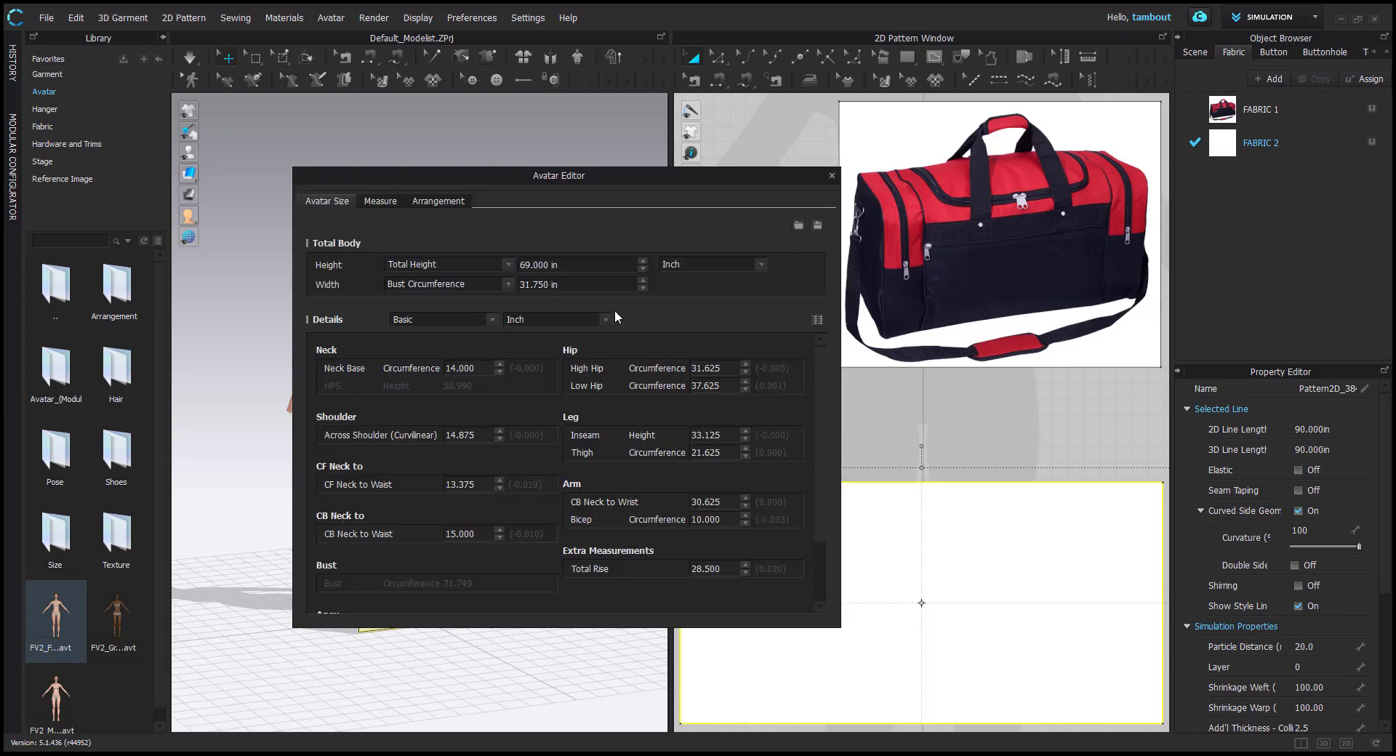
{"action": "left_click", "coordinate": [714, 263]}
{"action": "left_click", "coordinate": [685, 282]}
{"action": "left_click", "coordinate": [832, 176]}
Turn the rectangle sideways and raise it beside the avatar's hand to compare its size with the body
{"action": "right_click_drag", "start_coordinate": [396, 442], "coordinate": [470, 477]}
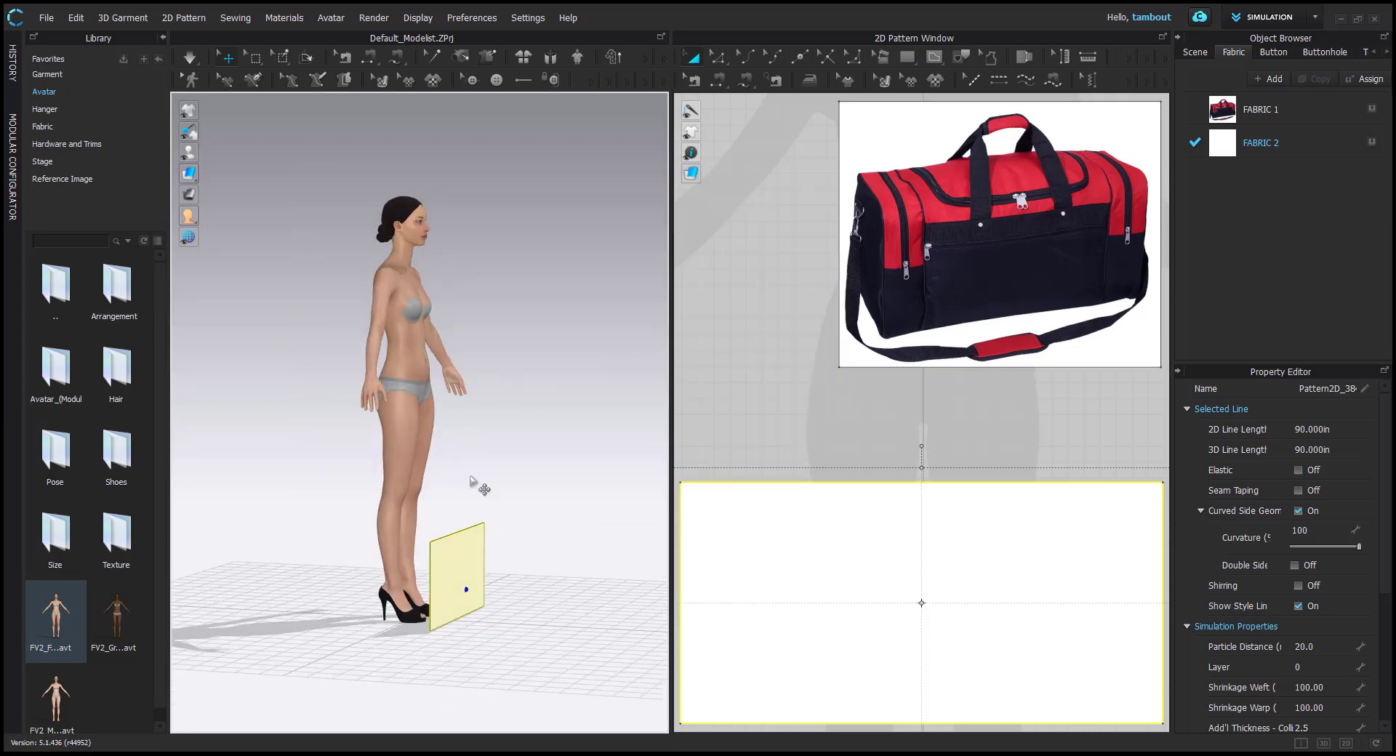
{"action": "left_click", "coordinate": [459, 543]}
{"action": "left_click", "coordinate": [503, 481]}
{"action": "left_click_drag", "start_coordinate": [431, 451], "coordinate": [397, 408]}
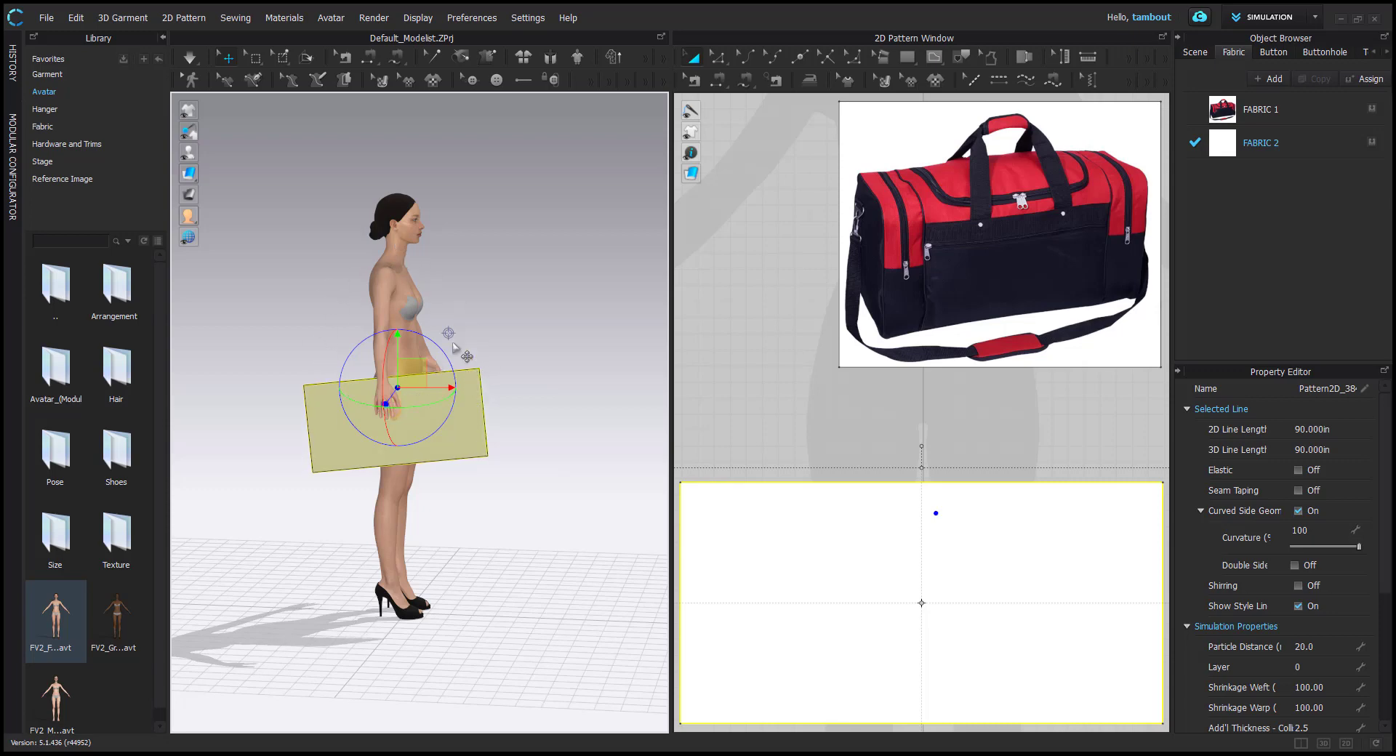
{"action": "right_click_drag", "start_coordinate": [496, 362], "coordinate": [452, 374]}
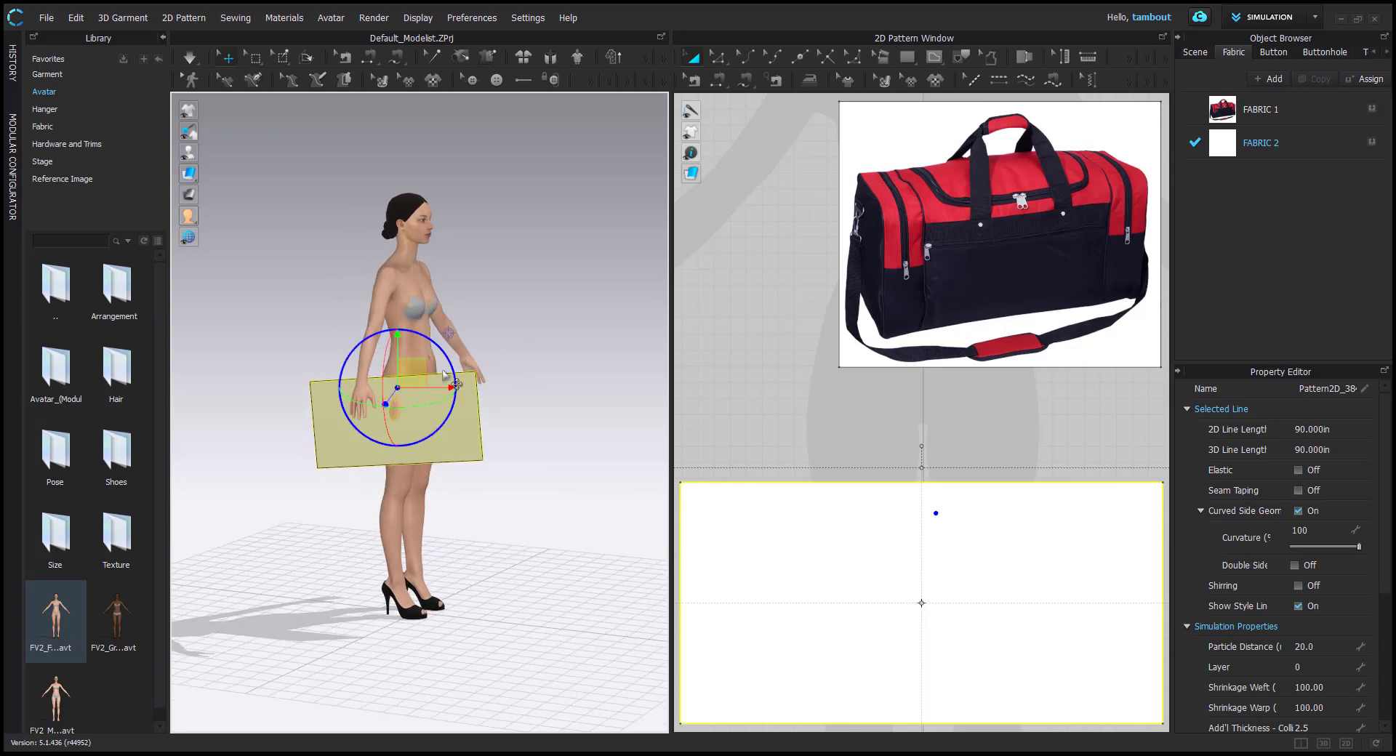
Hide the avatar and return the rectangle to its front-facing position on the ground grid
{"action": "left_click", "coordinate": [422, 286]}
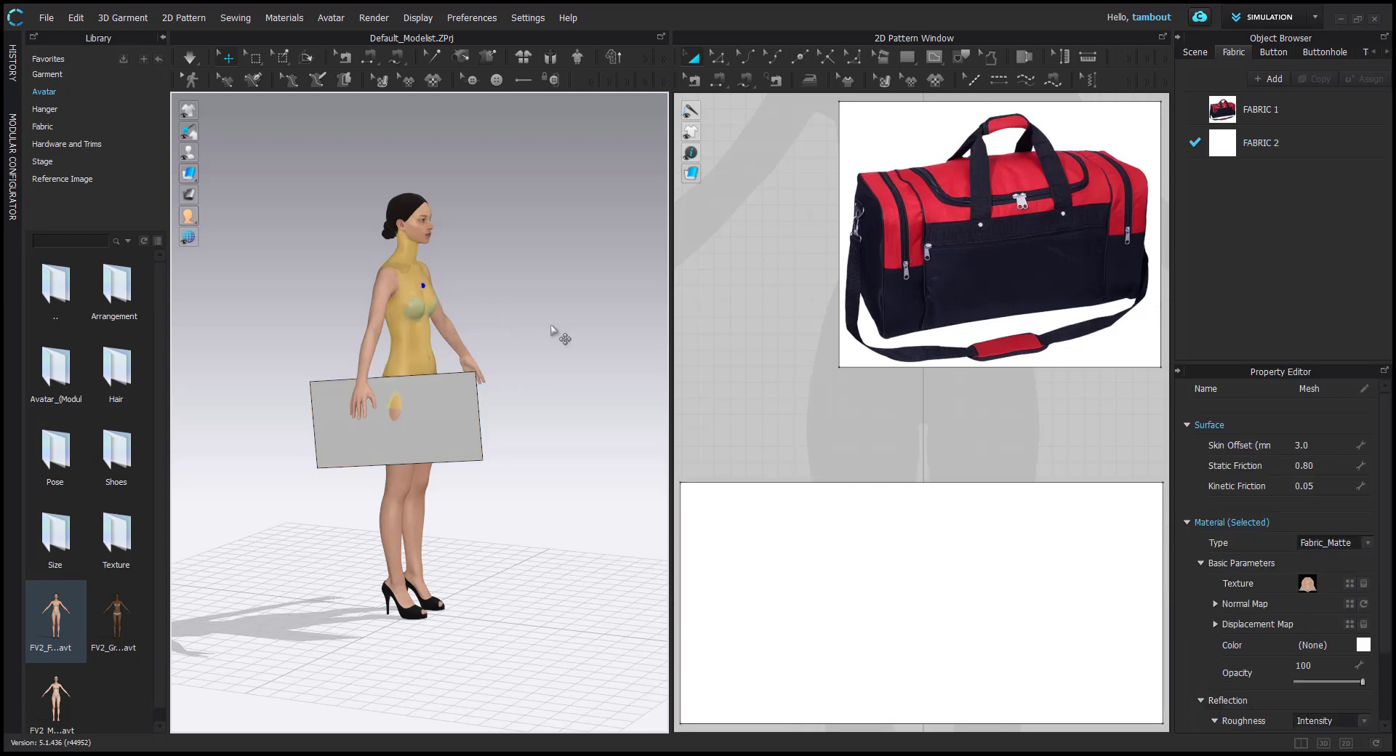
{"action": "key", "text": "shift+a"}
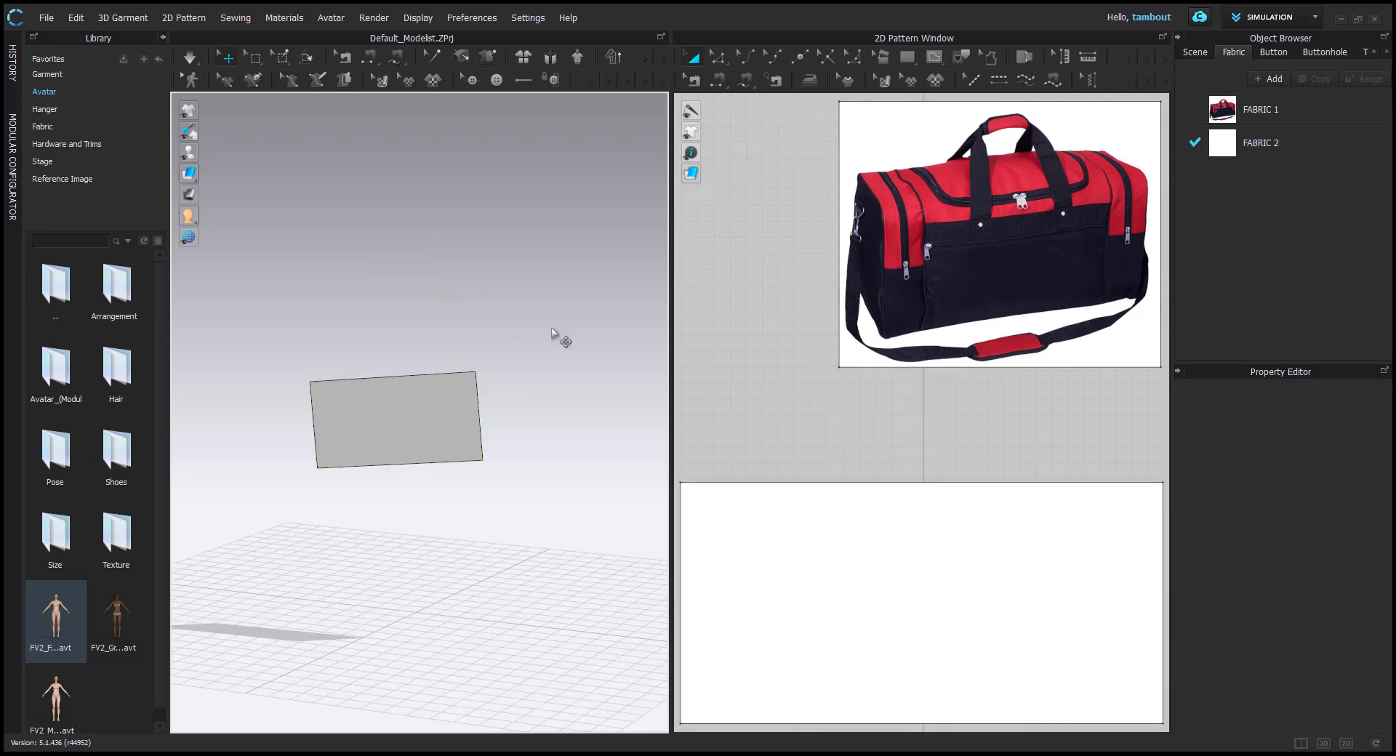
{"action": "right_click", "coordinate": [428, 415]}
{"action": "left_click", "coordinate": [522, 291]}
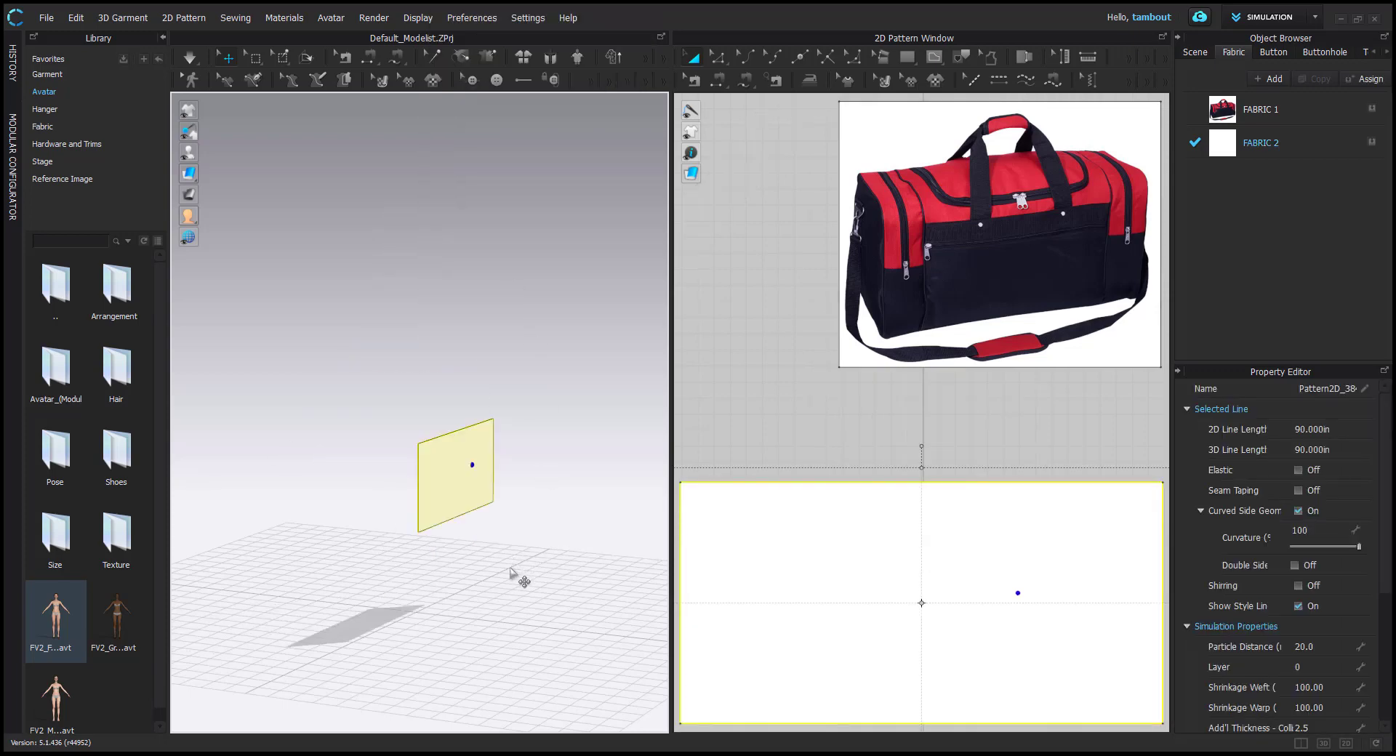
{"action": "right_click_drag", "start_coordinate": [473, 545], "coordinate": [465, 554]}
{"action": "left_click_drag", "start_coordinate": [495, 521], "coordinate": [482, 617]}
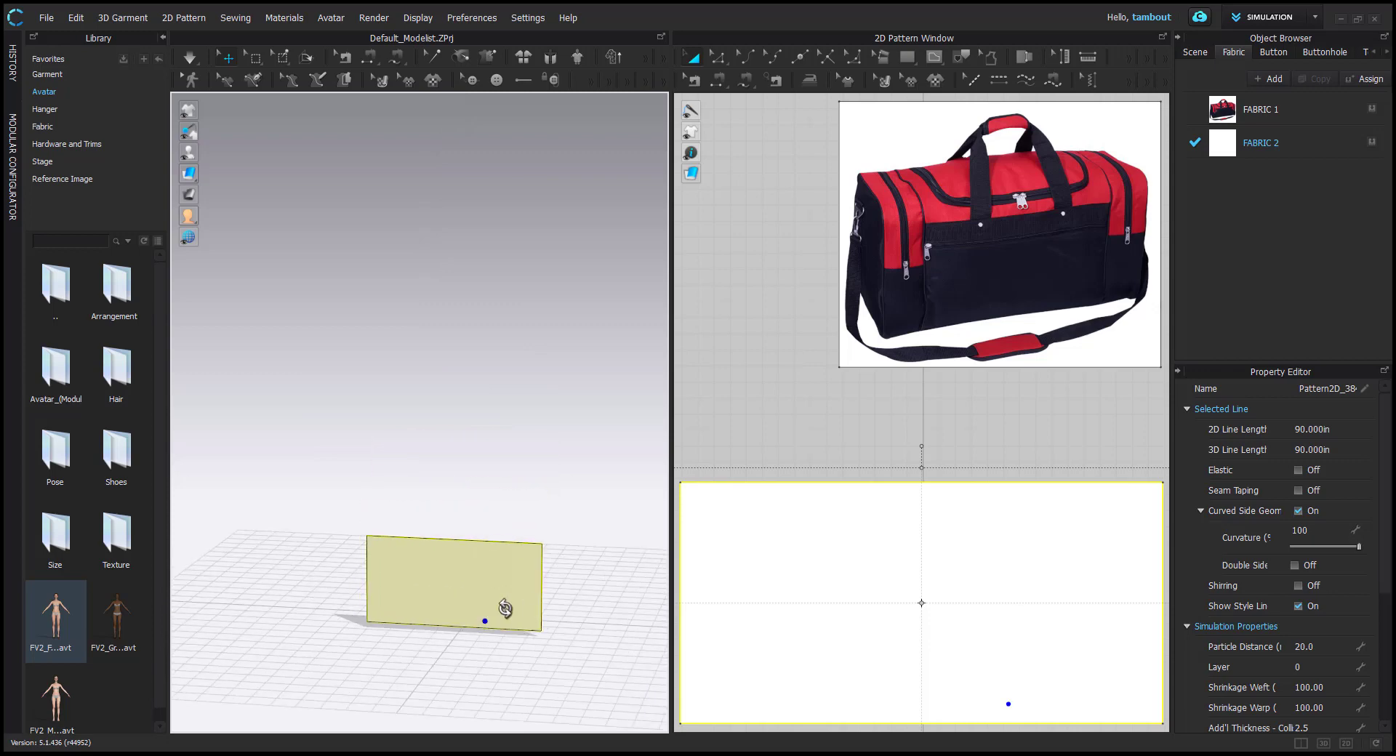
Duplicate the rectangle and place the copy behind the original as a separate, parallel rear panel in the 3D scene
{"action": "right_click_drag", "start_coordinate": [499, 600], "coordinate": [544, 608]}
{"action": "scroll", "coordinate": [826, 537], "scroll_direction": "down", "scroll_amount": 4}
{"action": "middle_click_drag", "start_coordinate": [523, 606], "coordinate": [439, 475]}
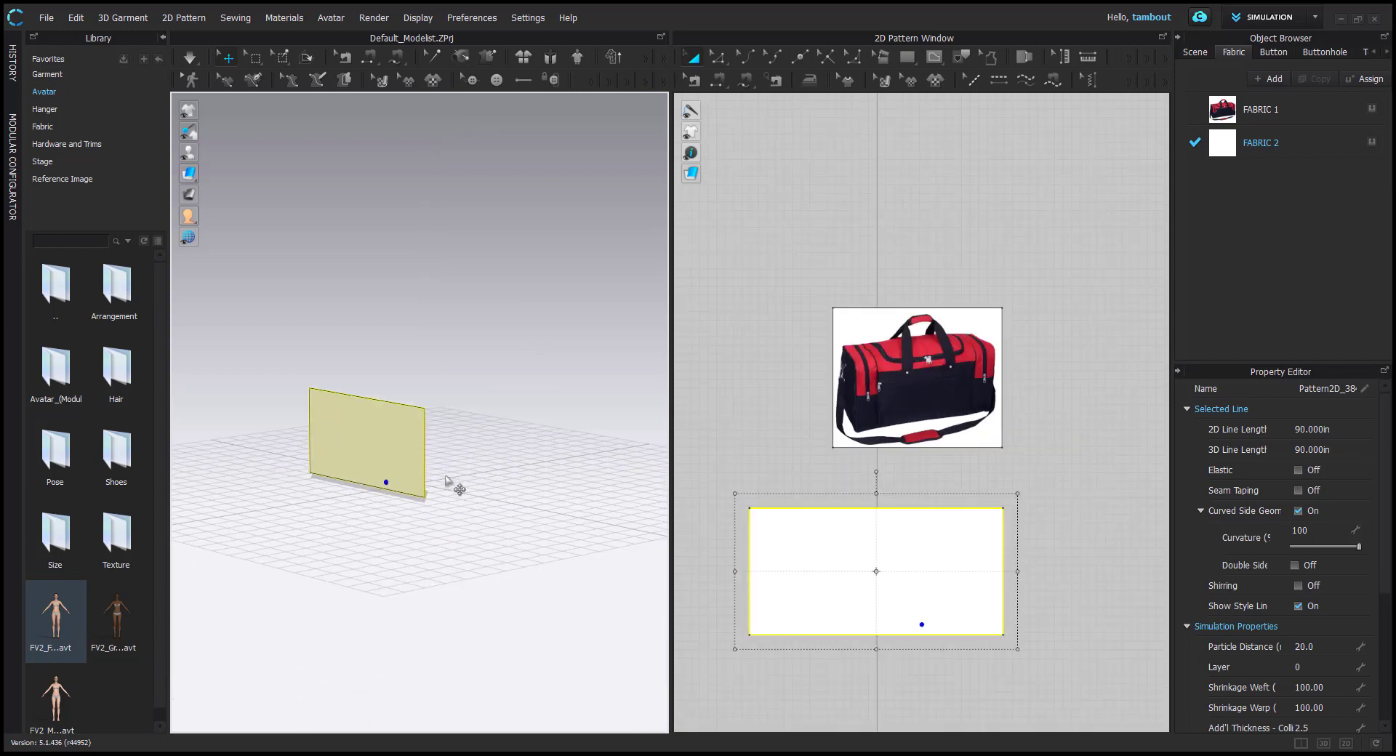
{"action": "right_click_drag", "start_coordinate": [463, 474], "coordinate": [441, 454]}
{"action": "scroll", "coordinate": [436, 473], "scroll_direction": "up", "scroll_amount": 2}
{"action": "scroll", "coordinate": [392, 467], "scroll_direction": "up", "scroll_amount": 1}
{"action": "key", "text": "ctrl+c"}
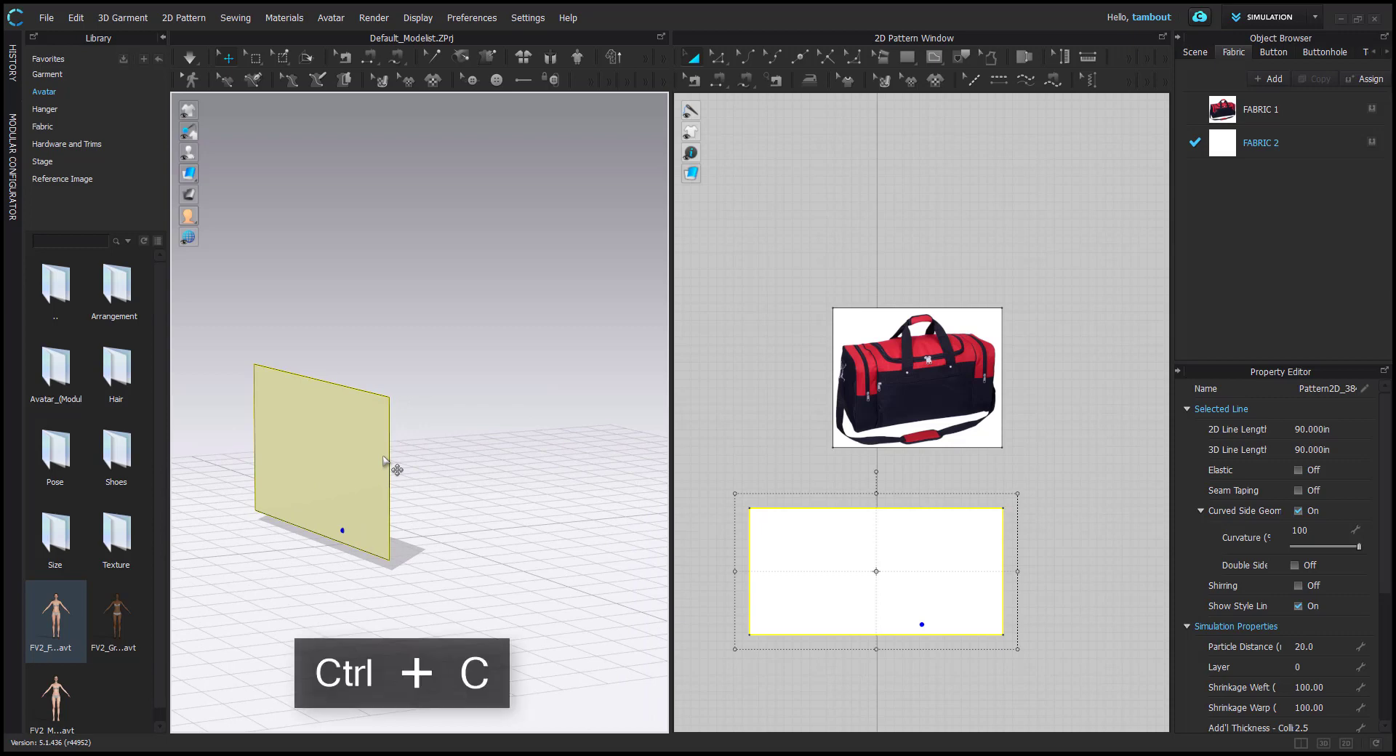
{"action": "key", "text": "ctrl+v"}
{"action": "left_click", "coordinate": [479, 447]}
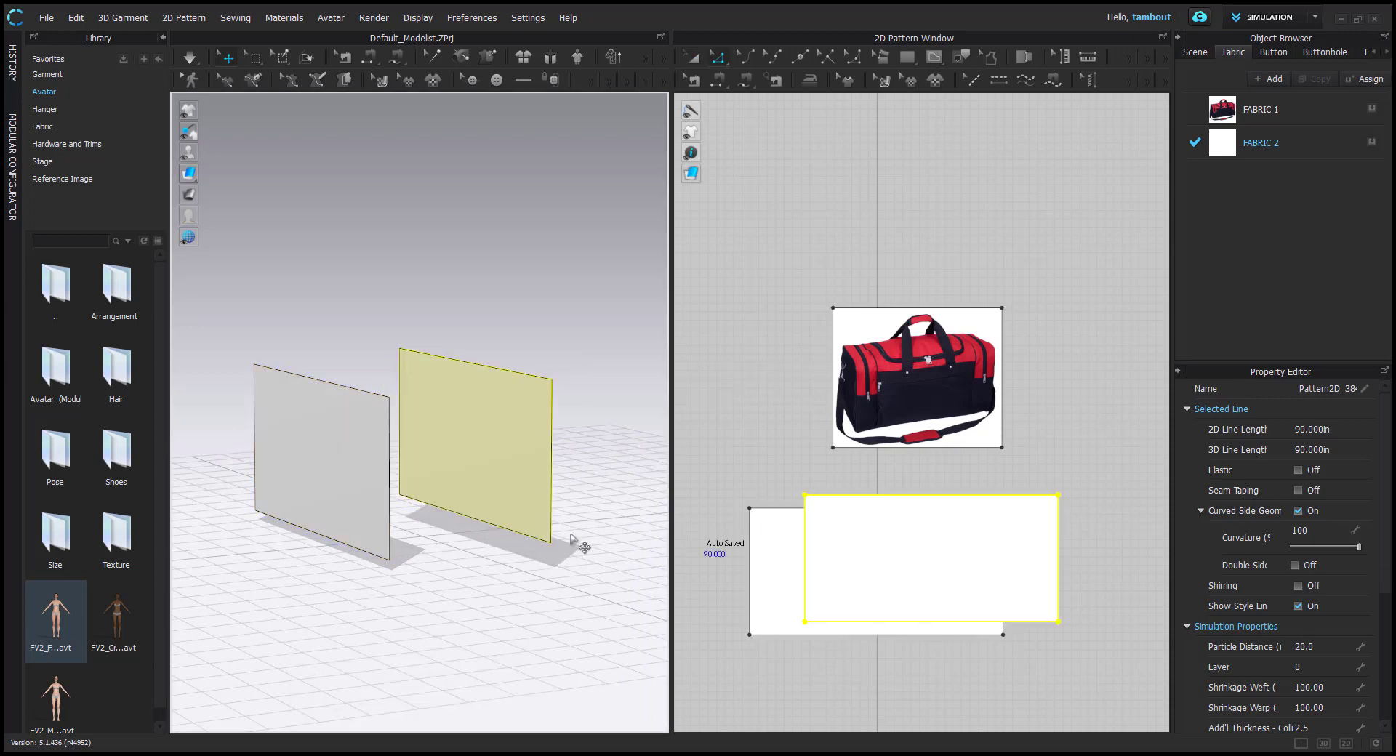
{"action": "right_click_drag", "start_coordinate": [571, 538], "coordinate": [528, 492]}
{"action": "left_click_drag", "start_coordinate": [529, 498], "coordinate": [548, 500]}
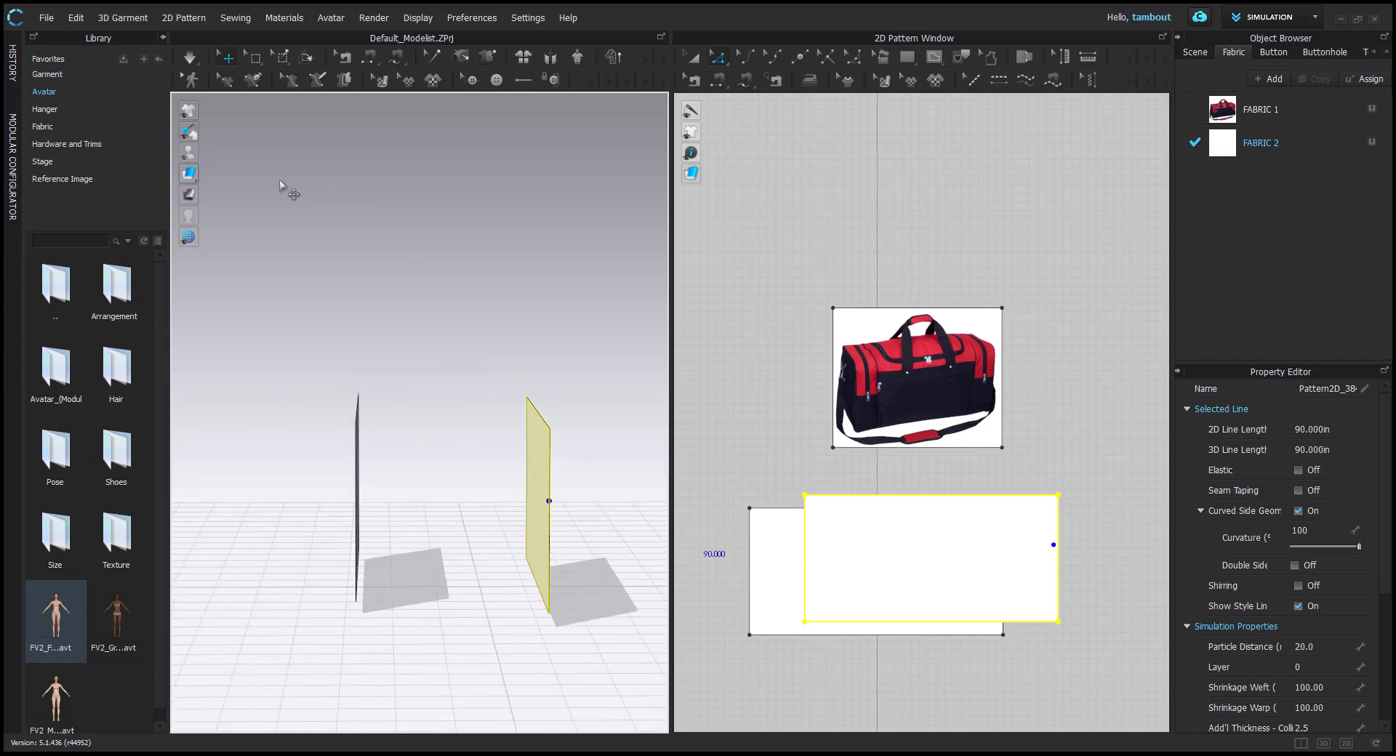
Flip the rear panel in 3D so its outer face points away from the front panel
{"action": "mouse_move", "coordinate": [196, 178]}
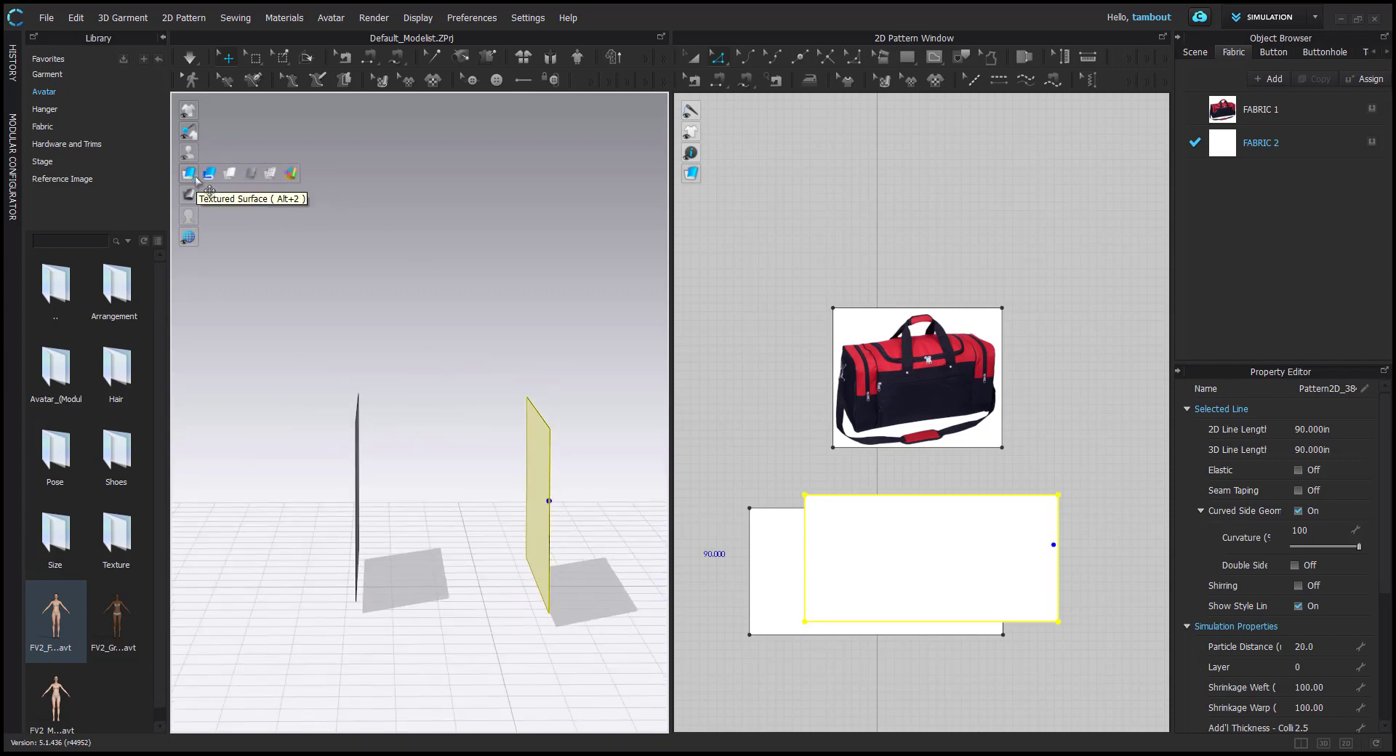
{"action": "right_click_drag", "start_coordinate": [375, 514], "coordinate": [411, 513]}
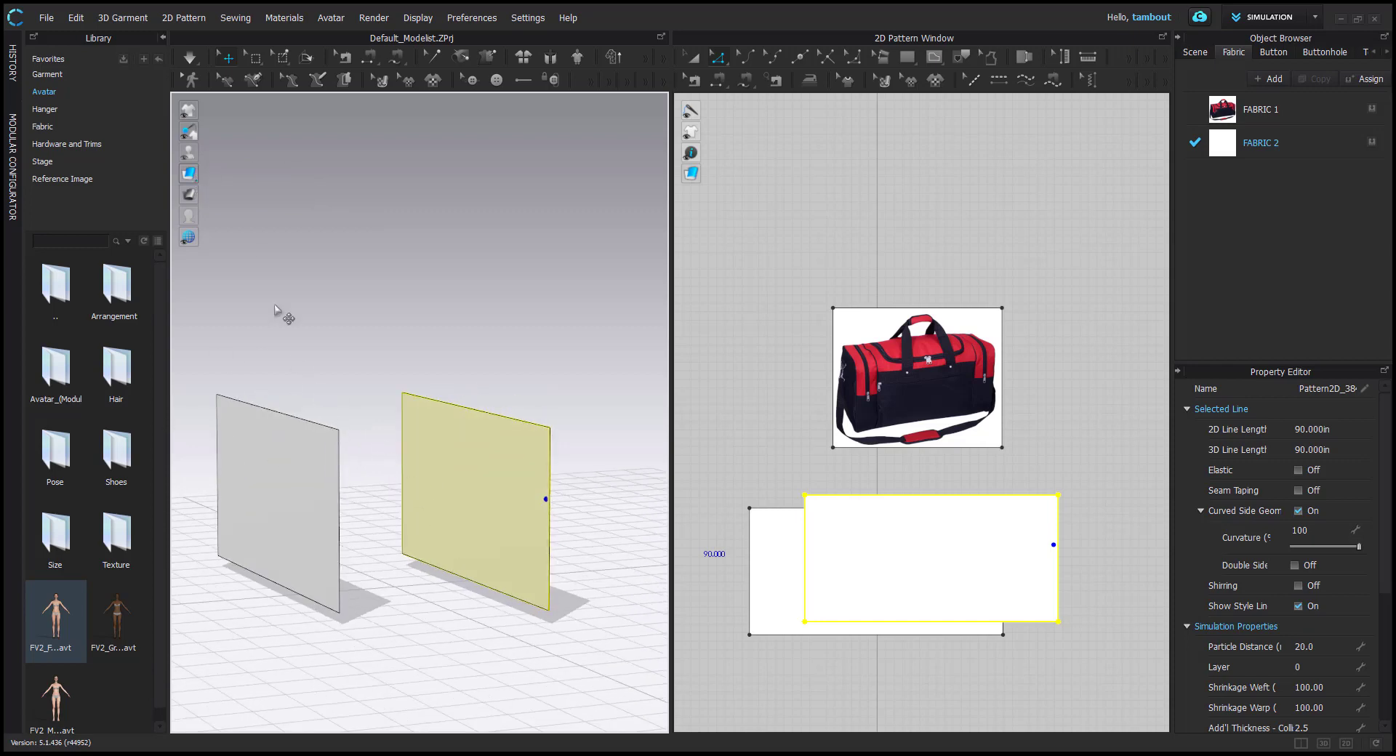
{"action": "mouse_move", "coordinate": [405, 467]}
{"action": "right_mouse_down"}
{"action": "mouse_move", "coordinate": [455, 461]}
{"action": "mouse_move", "coordinate": [320, 512]}
{"action": "mouse_move", "coordinate": [552, 489]}
{"action": "right_mouse_up"}
{"action": "left_click", "coordinate": [305, 467]}
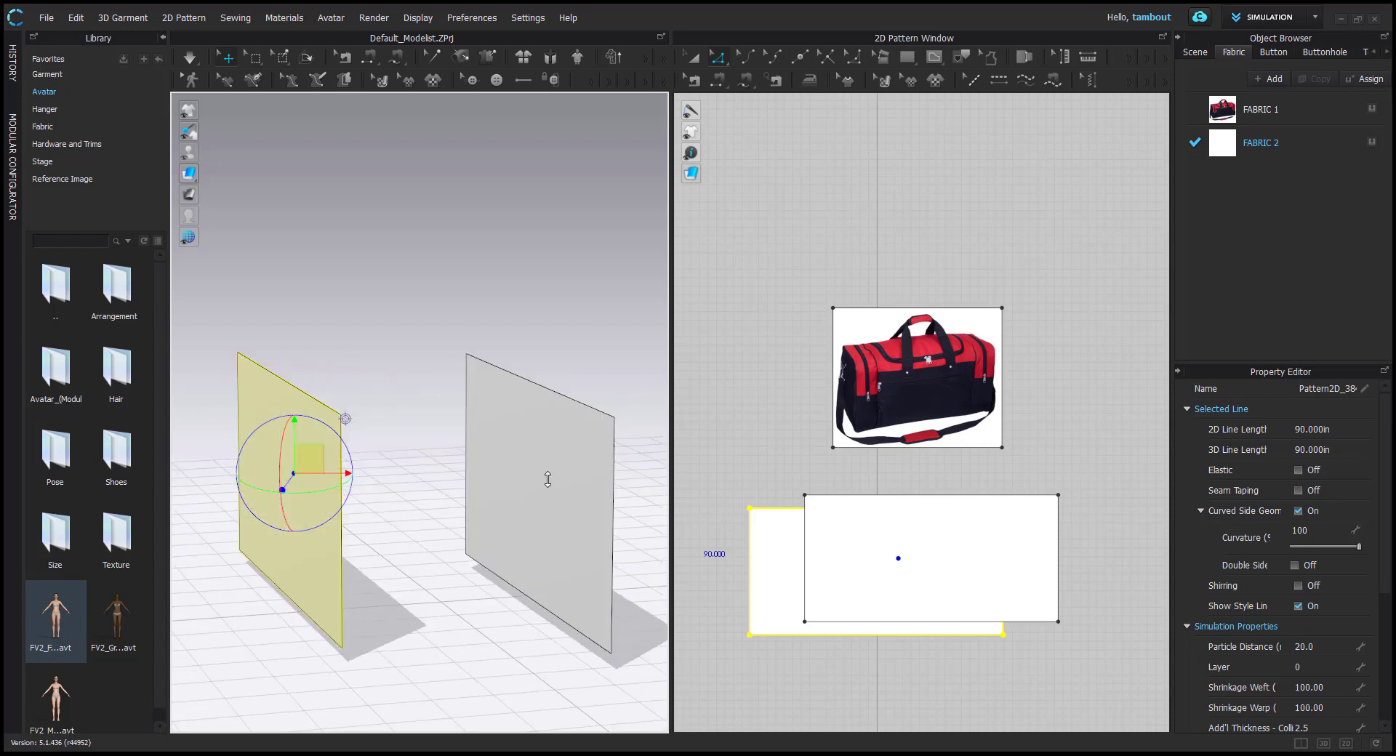
{"action": "left_click", "coordinate": [549, 464]}
{"action": "scroll", "coordinate": [541, 474], "scroll_direction": "down", "scroll_amount": 1}
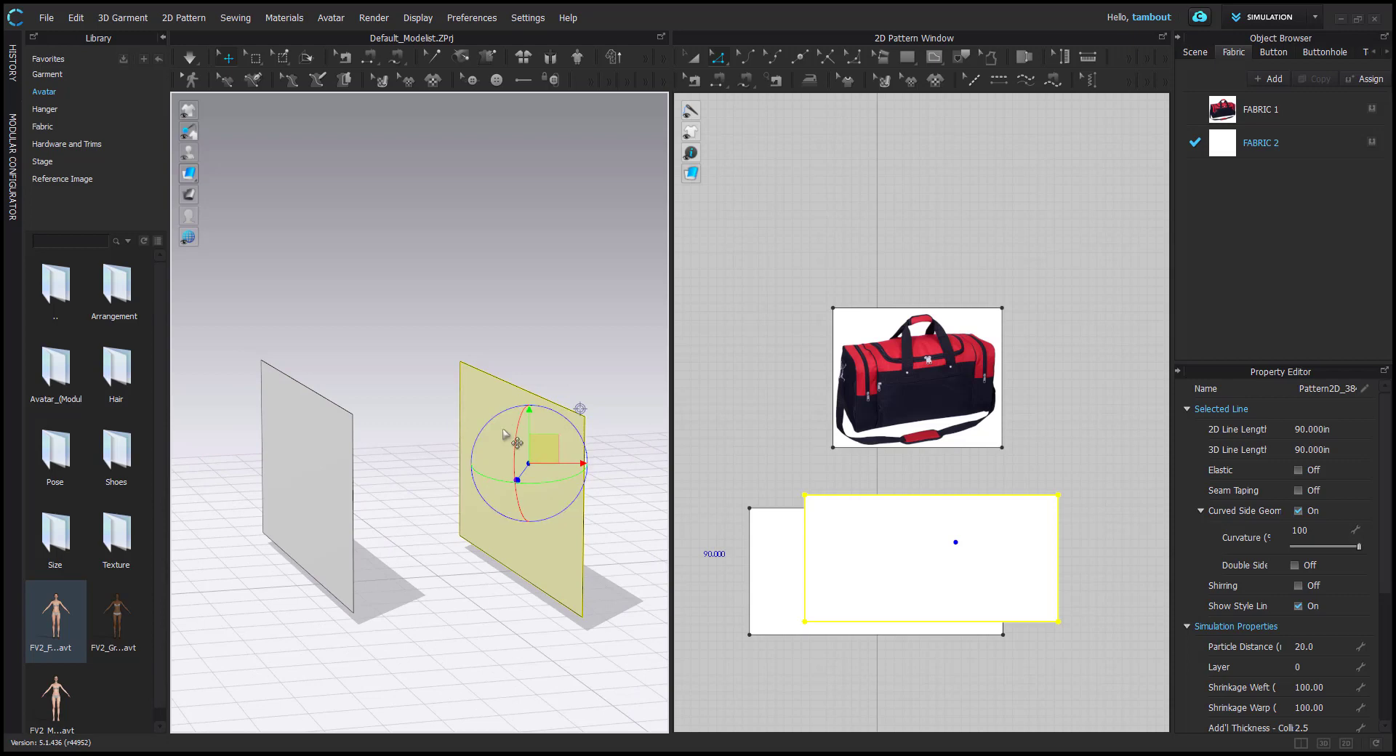
{"action": "right_click", "coordinate": [503, 432]}
{"action": "left_click", "coordinate": [495, 514]}
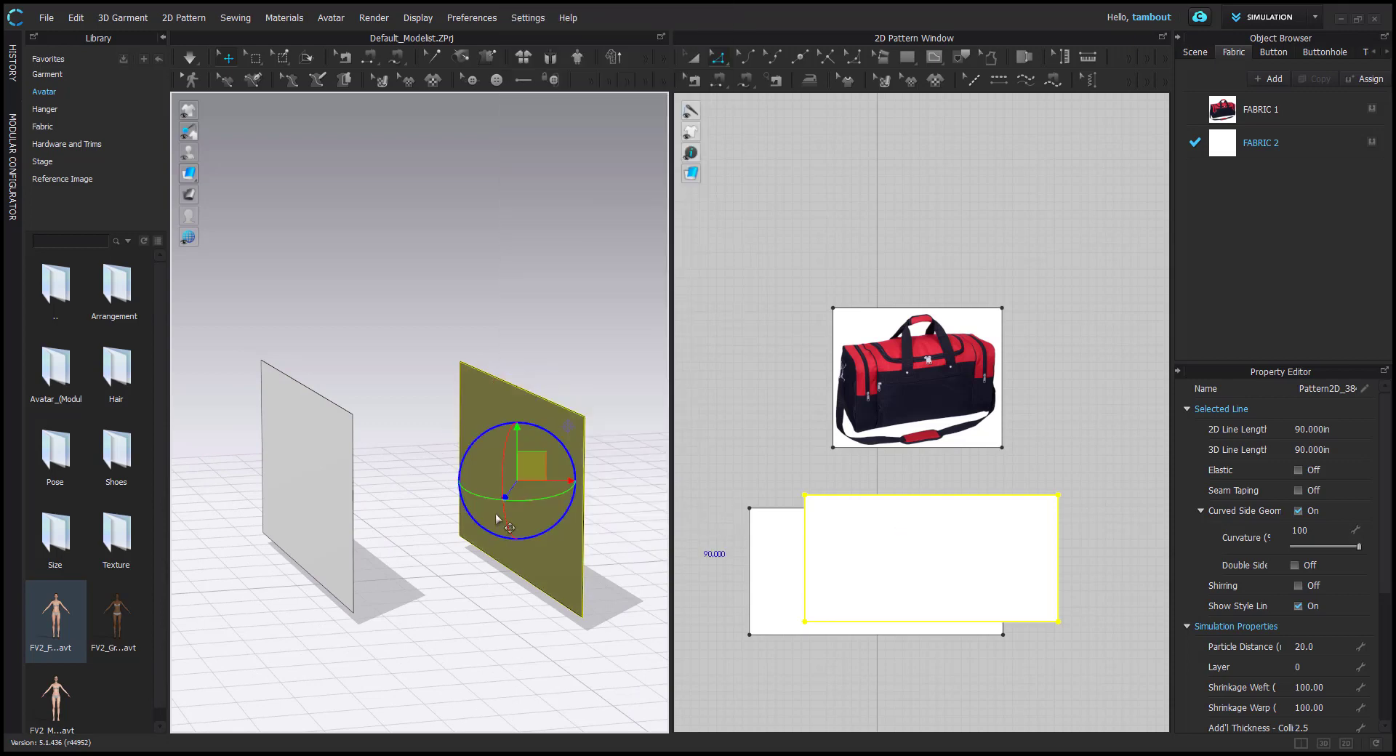
Move the rear panel's pattern to the right, clear of the front panel, in the 2D layout
{"action": "scroll", "coordinate": [788, 417], "scroll_direction": "down", "scroll_amount": 3}
{"action": "key", "text": "a"}
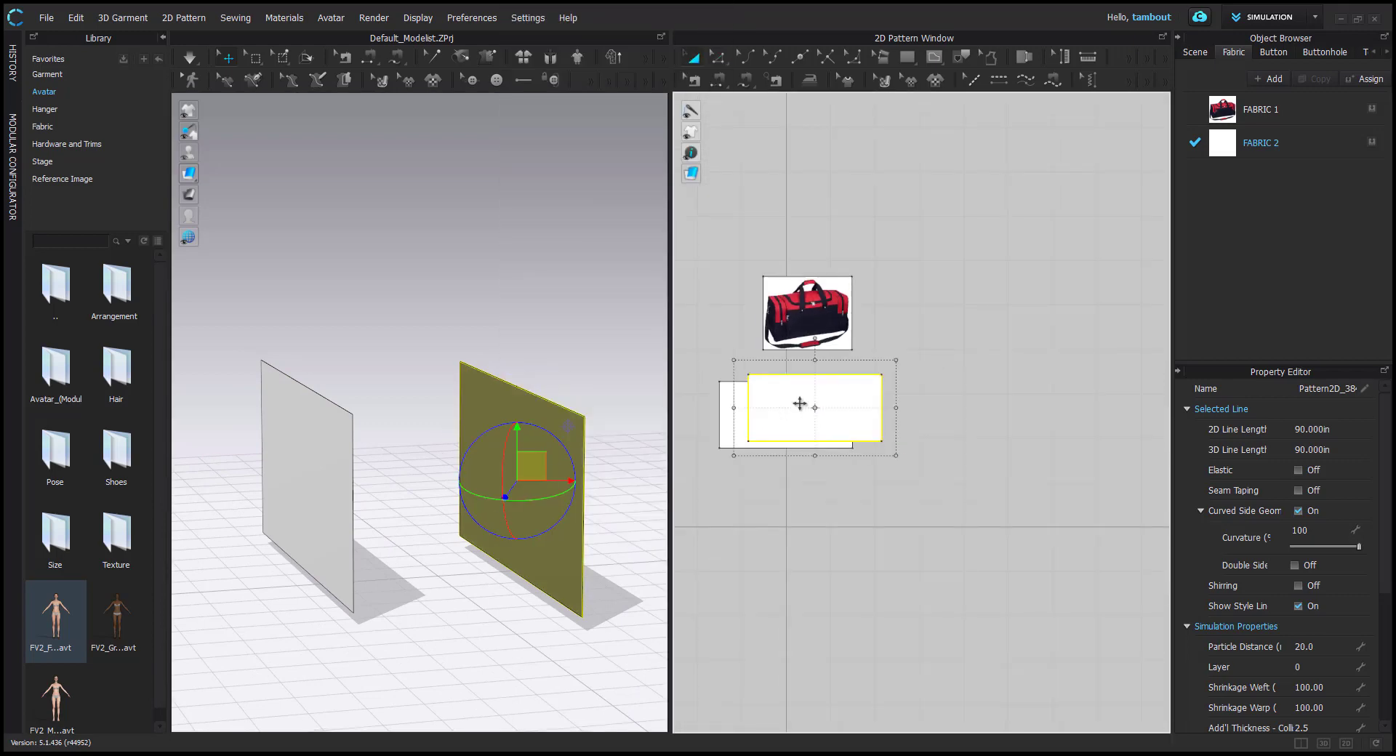
{"action": "left_click_drag", "start_coordinate": [938, 405], "coordinate": [950, 412]}
Duplicate the front panel and place the copy below it in the 3D scene
{"action": "right_click_drag", "start_coordinate": [368, 445], "coordinate": [460, 476]}
{"action": "left_click", "coordinate": [460, 473]}
{"action": "key", "text": "ctrl+c"}
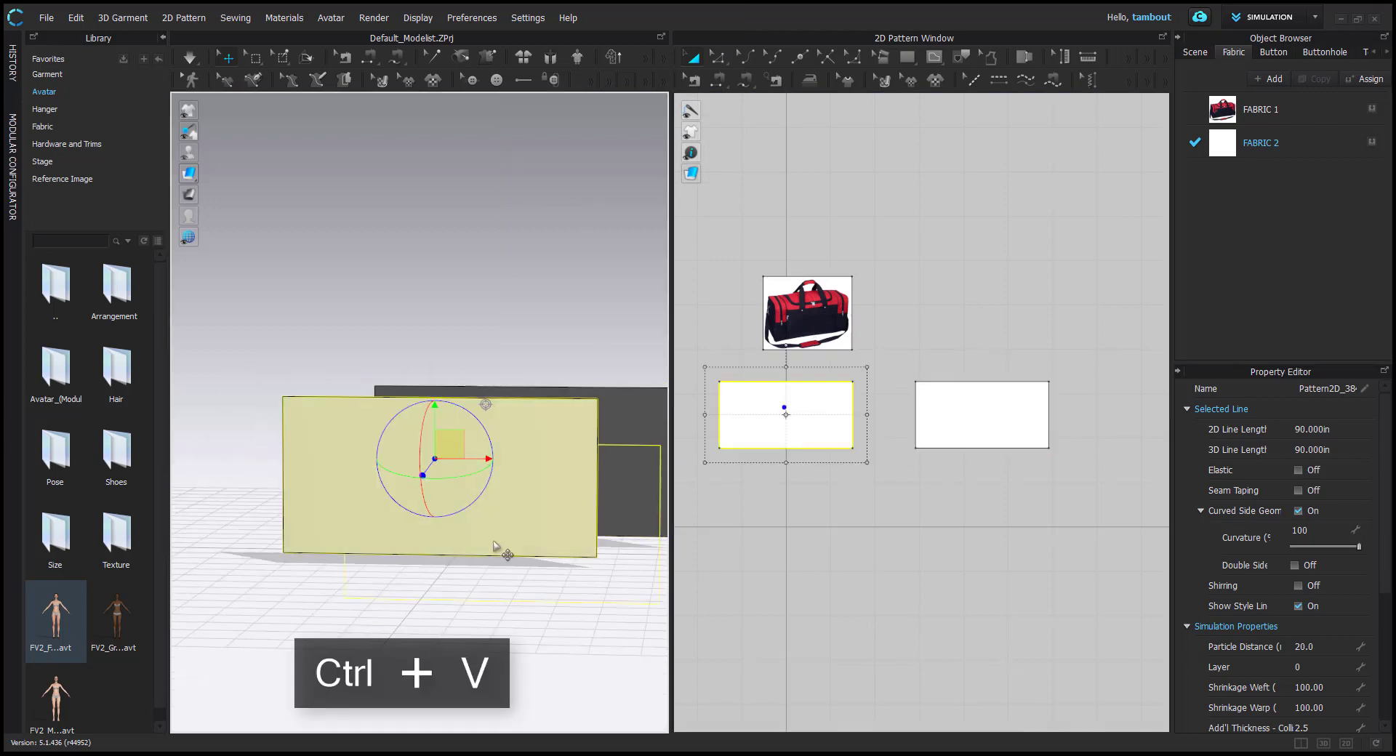
{"action": "left_click", "coordinate": [453, 658]}
{"action": "middle_click_drag", "start_coordinate": [478, 469], "coordinate": [468, 300]}
{"action": "right_click_drag", "start_coordinate": [467, 300], "coordinate": [483, 302]}
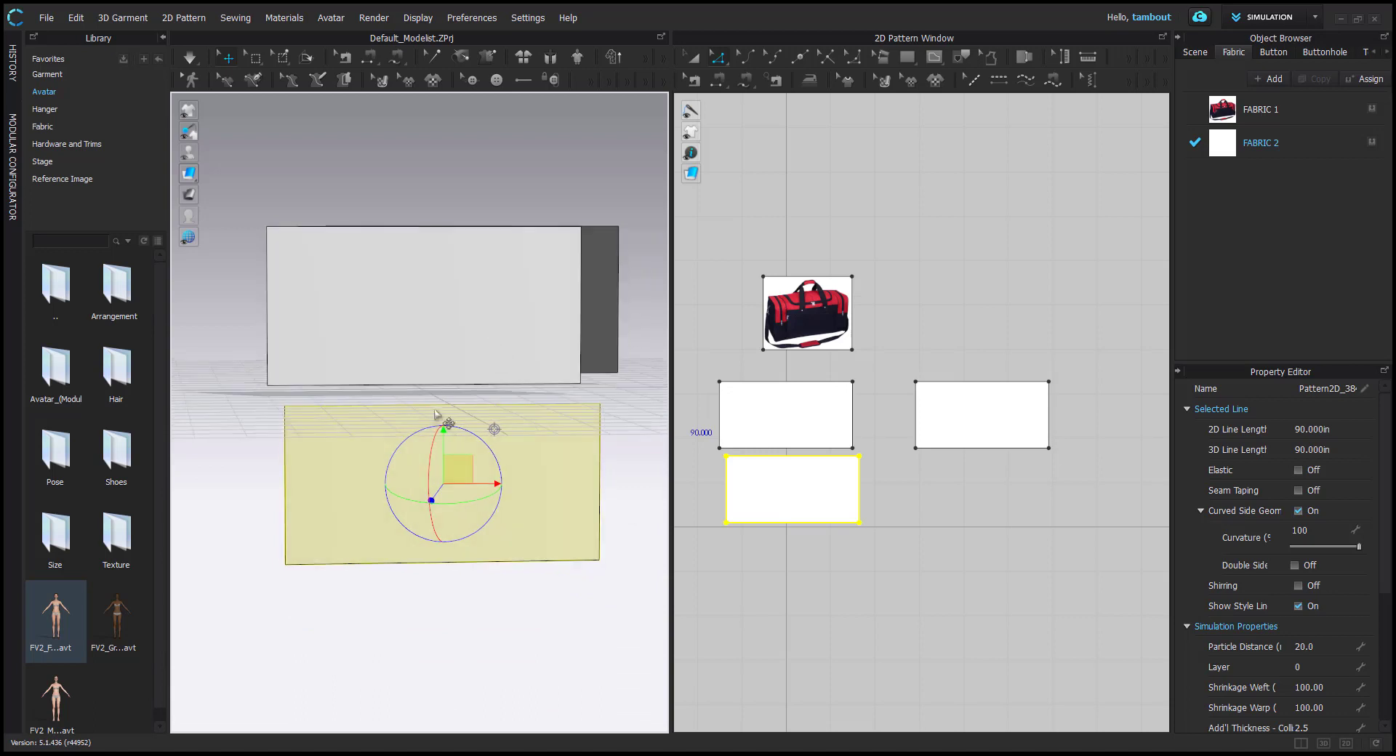
Rotate the lower copy until it lies flat and position it between the front and rear panels as the bag's base
{"action": "left_click_drag", "start_coordinate": [434, 443], "coordinate": [433, 602]}
{"action": "left_click", "coordinate": [489, 483]}
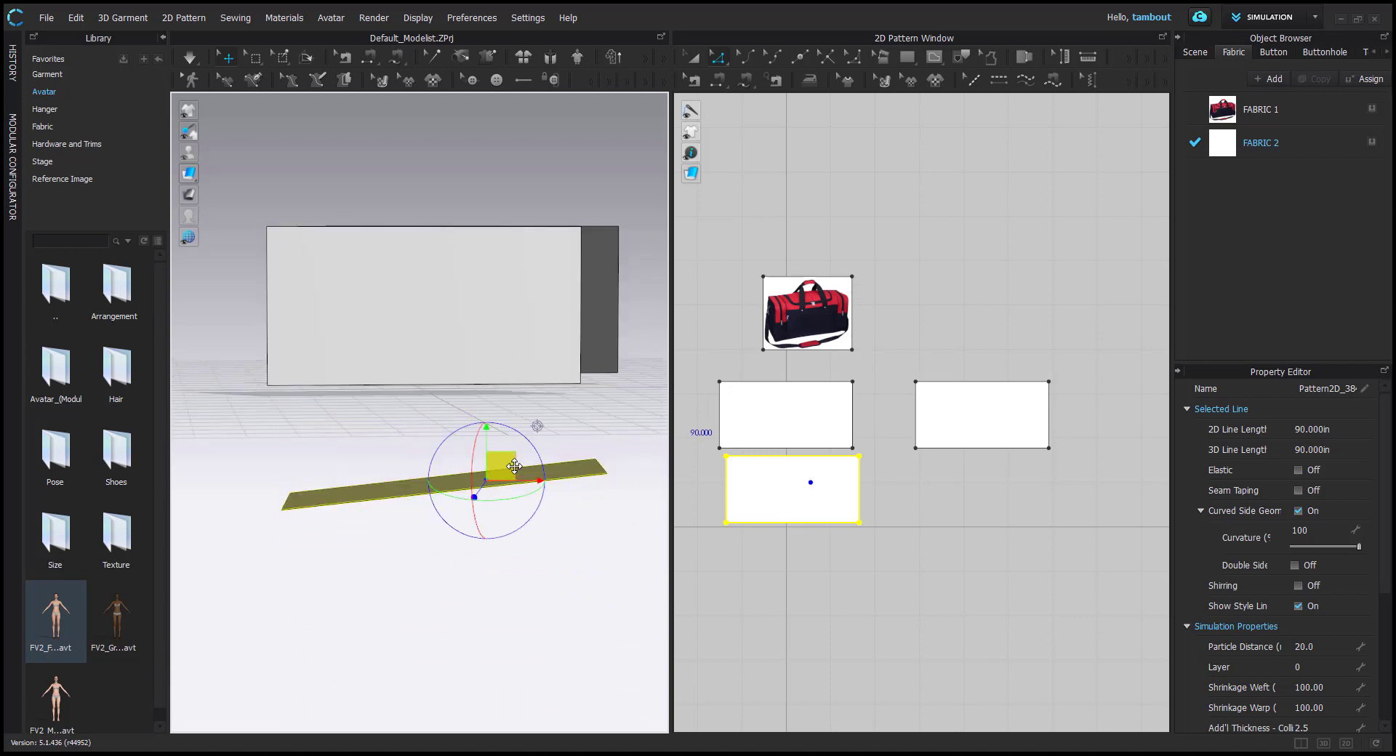
{"action": "left_click_drag", "start_coordinate": [531, 461], "coordinate": [539, 491]}
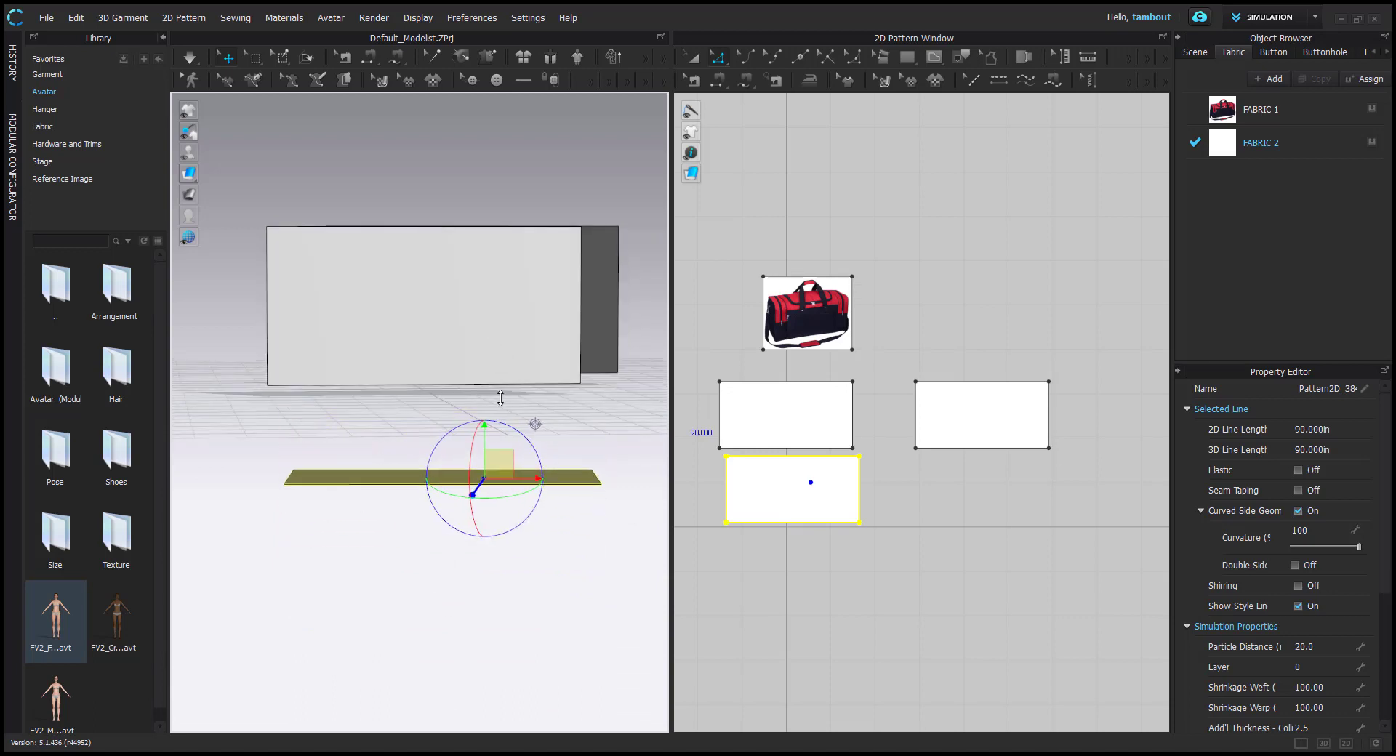
{"action": "right_click_drag", "start_coordinate": [497, 467], "coordinate": [544, 415]}
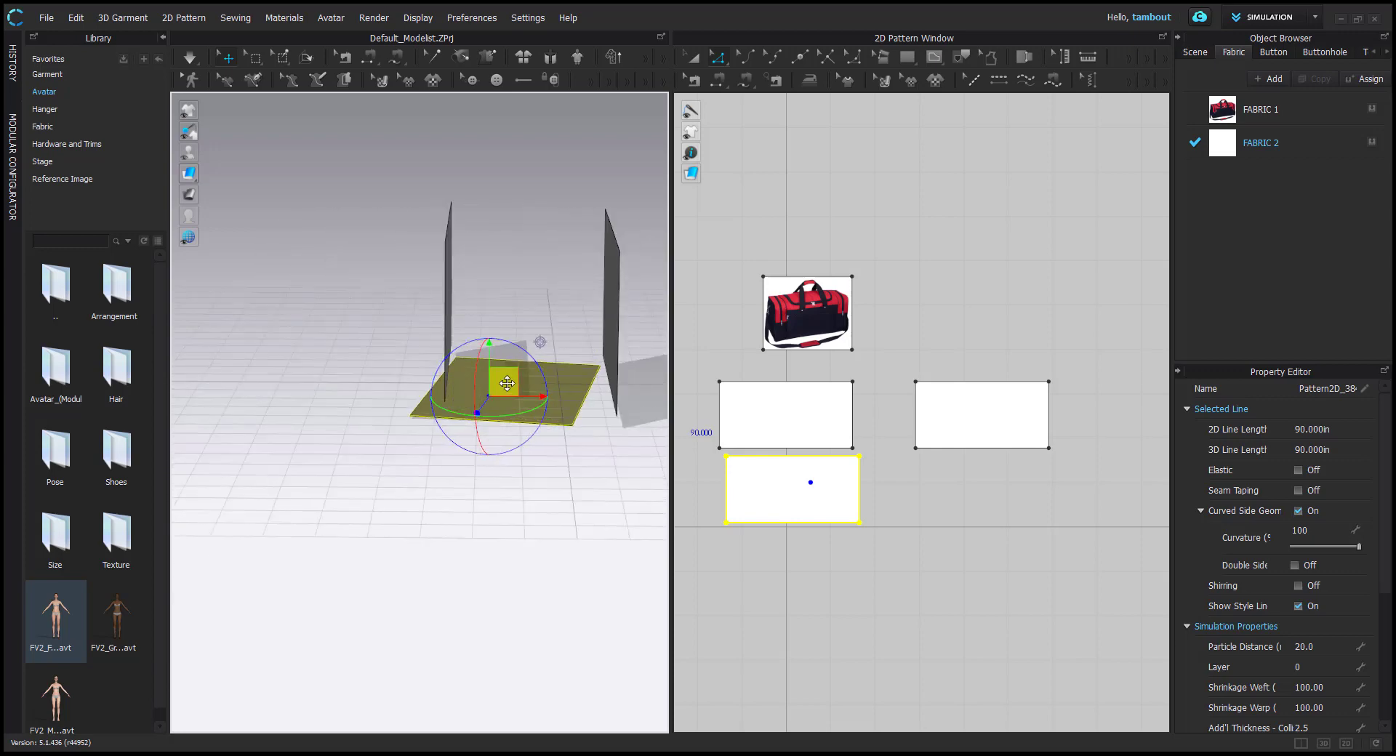
{"action": "mouse_move", "coordinate": [507, 390]}
{"action": "left_mouse_down"}
{"action": "mouse_move", "coordinate": [521, 383]}
{"action": "mouse_move", "coordinate": [533, 410]}
{"action": "mouse_move", "coordinate": [527, 375]}
{"action": "left_mouse_up"}
Line up the rear and front panels with the long edges of the base panel in 3D
{"action": "right_click_drag", "start_coordinate": [506, 396], "coordinate": [601, 392]}
{"action": "middle_click_drag", "start_coordinate": [564, 372], "coordinate": [506, 434]}
{"action": "left_click", "coordinate": [553, 390]}
{"action": "left_click_drag", "start_coordinate": [553, 390], "coordinate": [533, 387]}
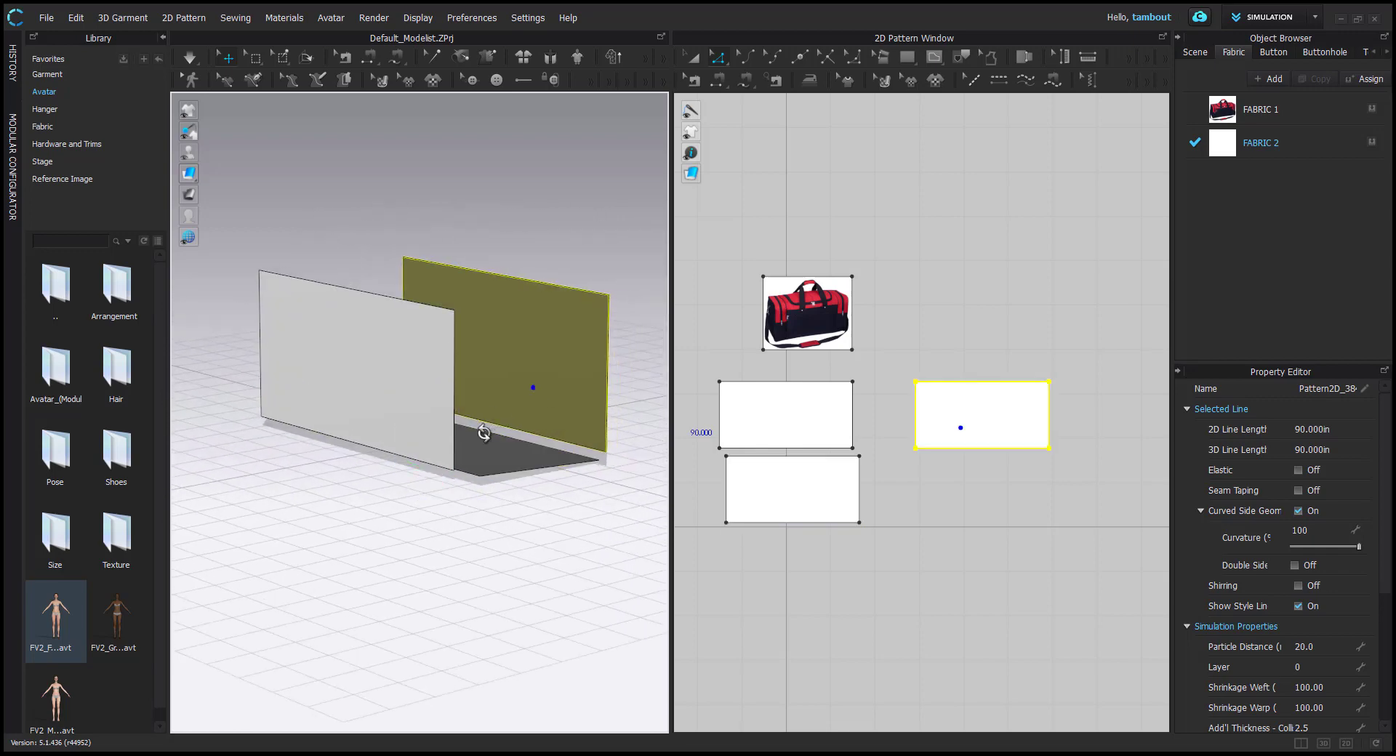
{"action": "right_click_drag", "start_coordinate": [483, 432], "coordinate": [561, 473]}
{"action": "left_click", "coordinate": [569, 458]}
{"action": "left_click_drag", "start_coordinate": [570, 458], "coordinate": [584, 457]}
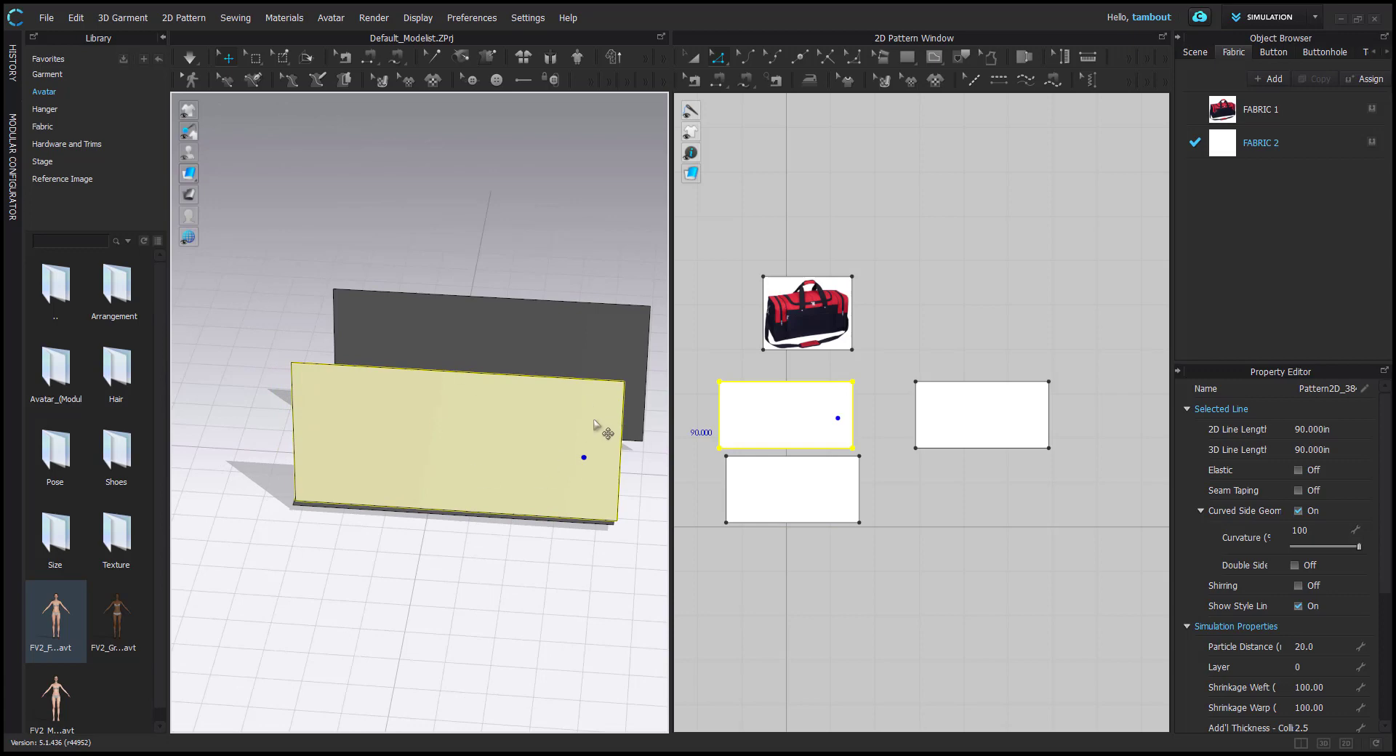
{"action": "right_click_drag", "start_coordinate": [594, 420], "coordinate": [487, 412]}
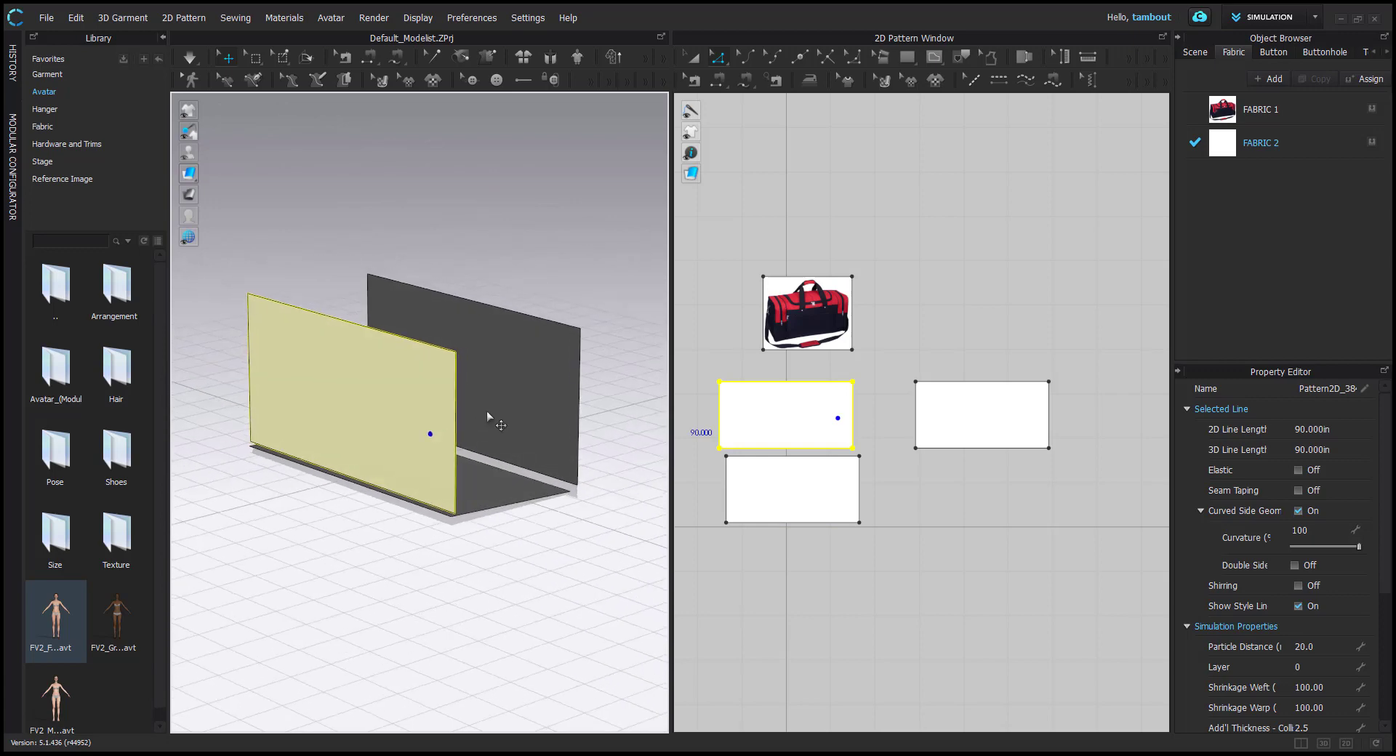
Move the reference image higher and paste a copy of the front panel about 22.4 in above it in 2D
{"action": "left_click", "coordinate": [816, 309]}
{"action": "left_click_drag", "start_coordinate": [816, 309], "coordinate": [801, 189]}
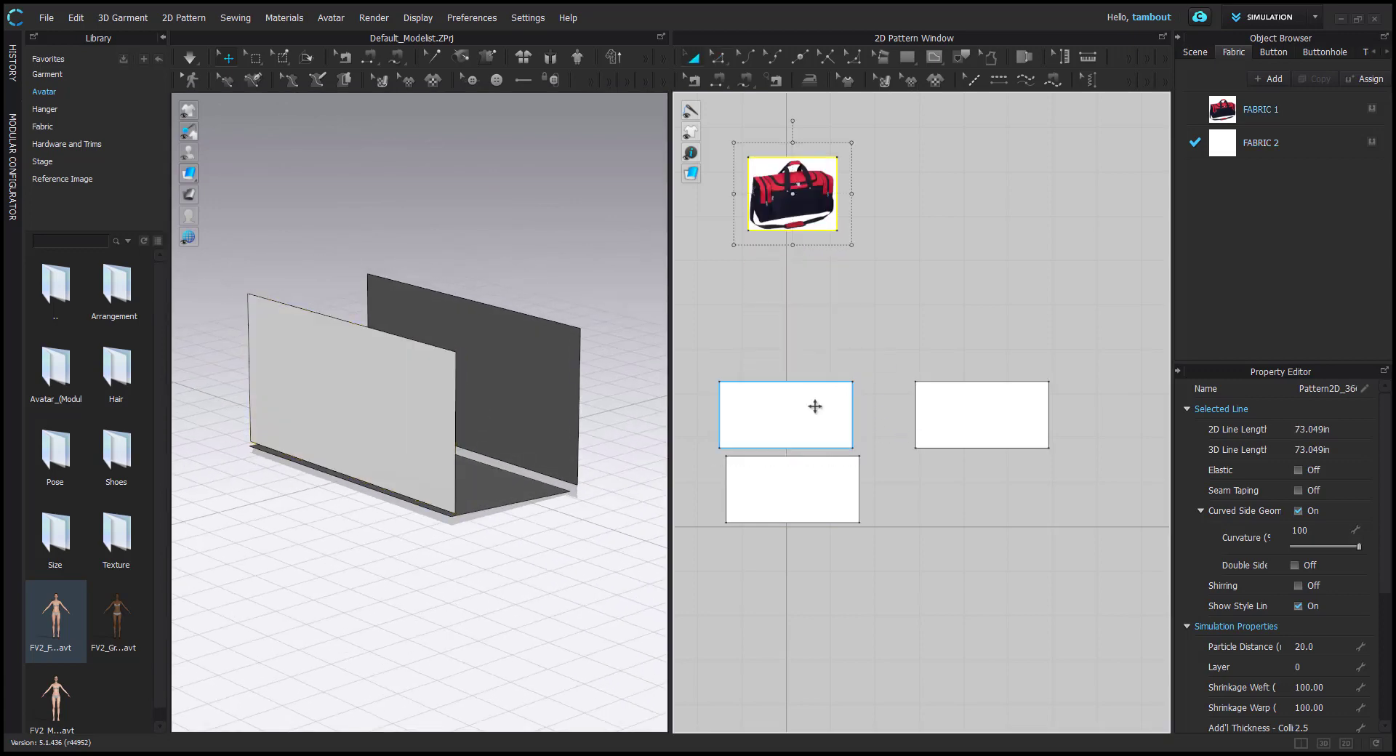
{"action": "left_click", "coordinate": [815, 407]}
{"action": "key", "text": "ctrl+v"}
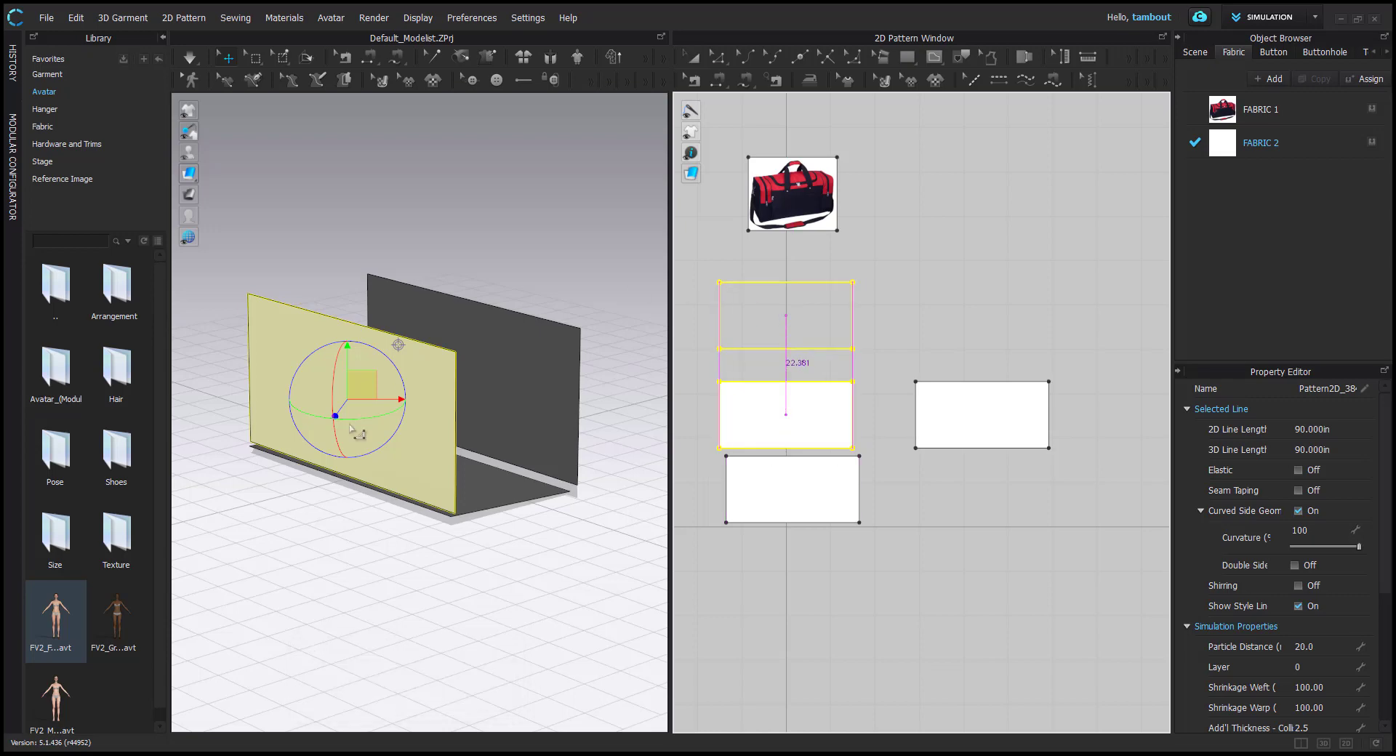
Raise the new copy above the box and tilt it to a nearly flat position as the bag's top panel
{"action": "right_click_drag", "start_coordinate": [396, 449], "coordinate": [368, 335]}
{"action": "middle_click_drag", "start_coordinate": [368, 333], "coordinate": [467, 513]}
{"action": "left_click_drag", "start_coordinate": [434, 305], "coordinate": [427, 190]}
{"action": "left_click_drag", "start_coordinate": [463, 332], "coordinate": [423, 559]}
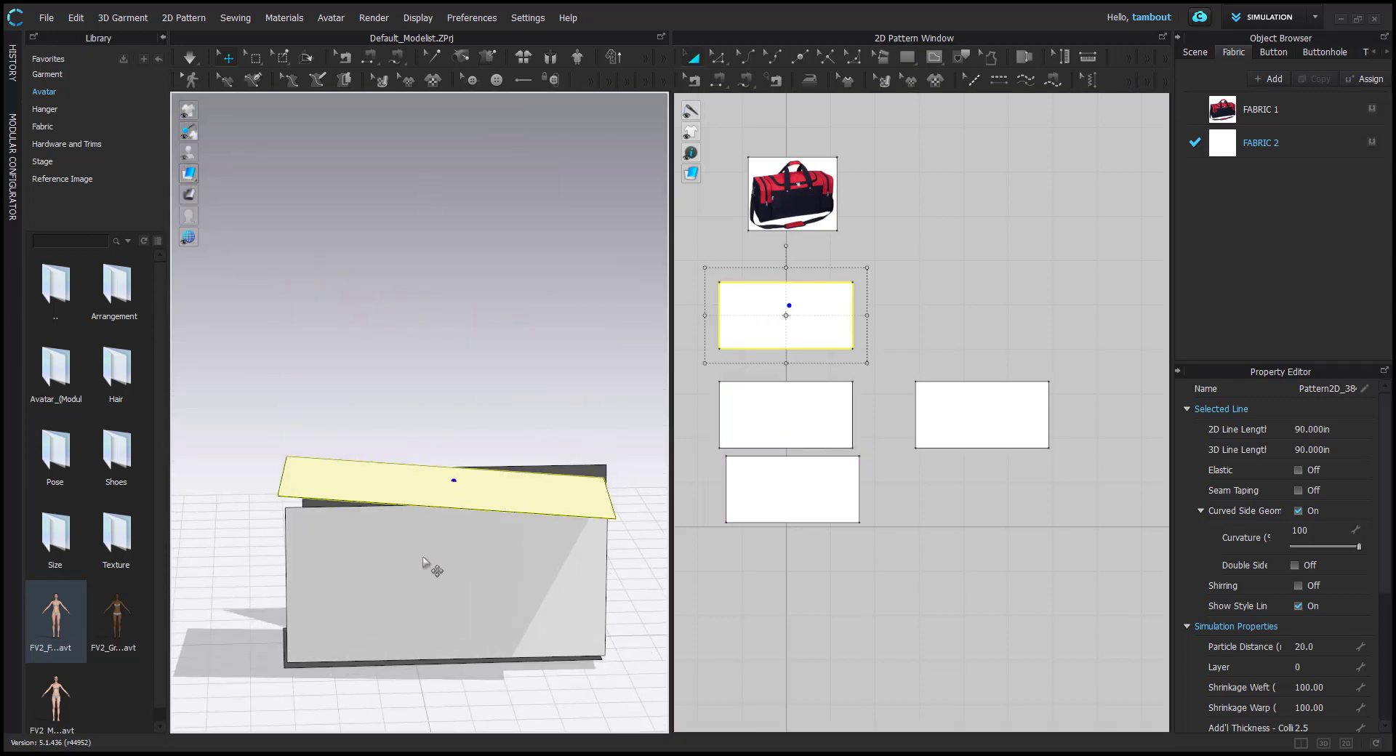
{"action": "right_click_drag", "start_coordinate": [423, 560], "coordinate": [529, 613]}
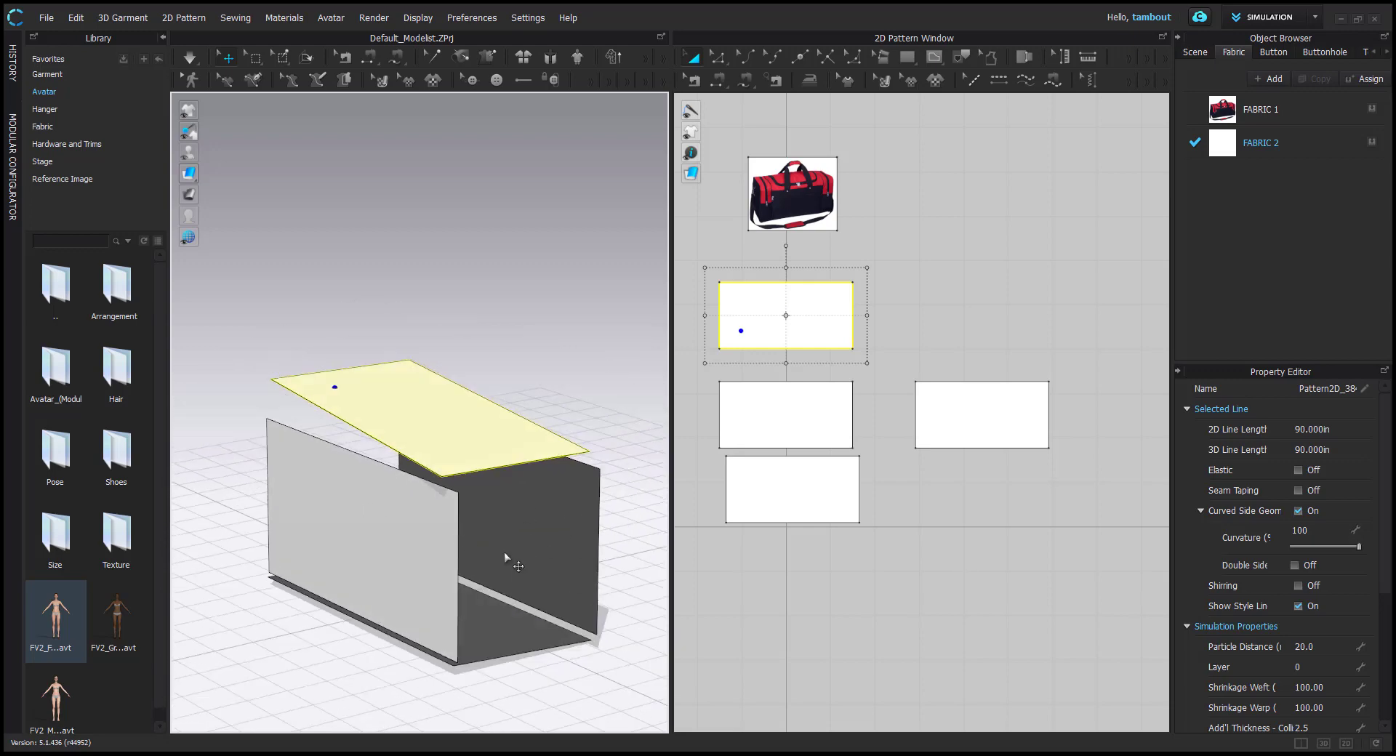
Shift the rear panel further aside in 2D and create a 15 by 15 in square pattern for the bag's end
{"action": "left_click_drag", "start_coordinate": [986, 410], "coordinate": [1015, 410]}
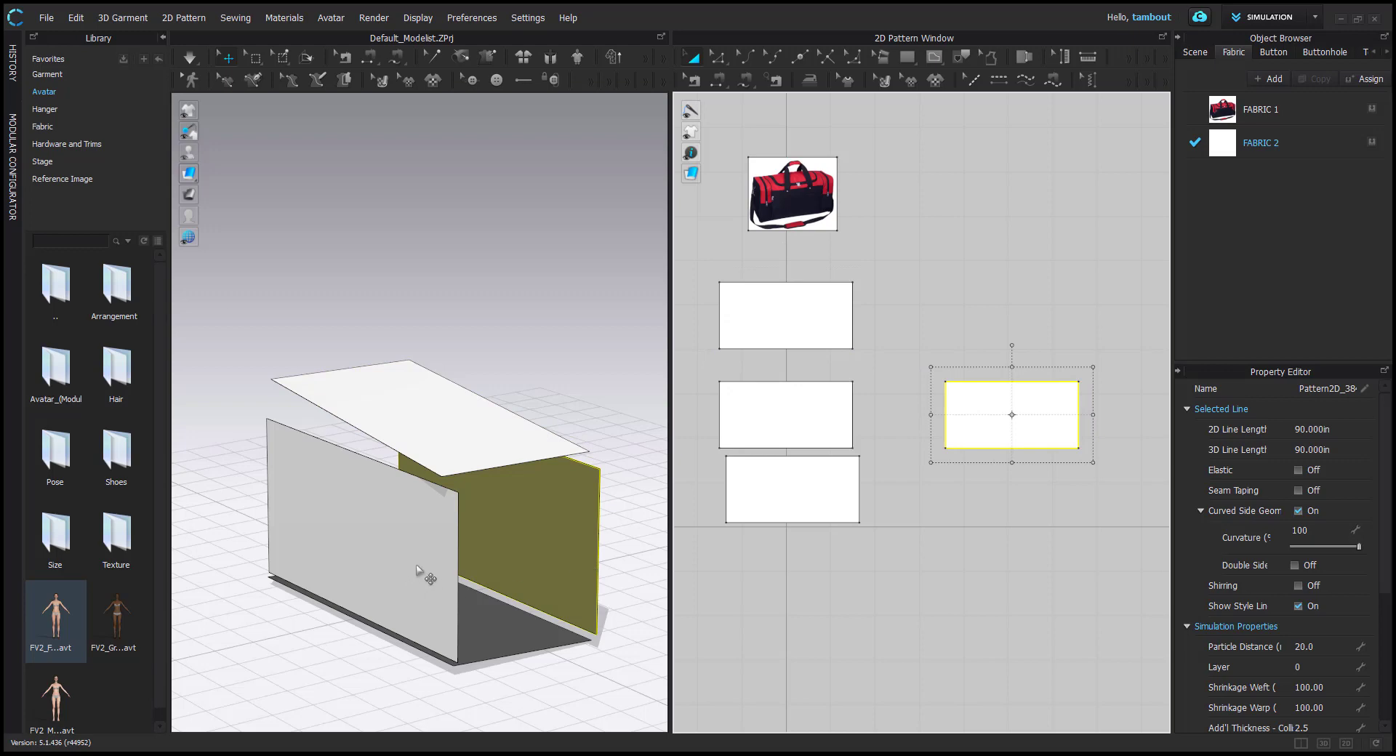
{"action": "left_click", "coordinate": [450, 568]}
{"action": "right_click_drag", "start_coordinate": [451, 568], "coordinate": [496, 506]}
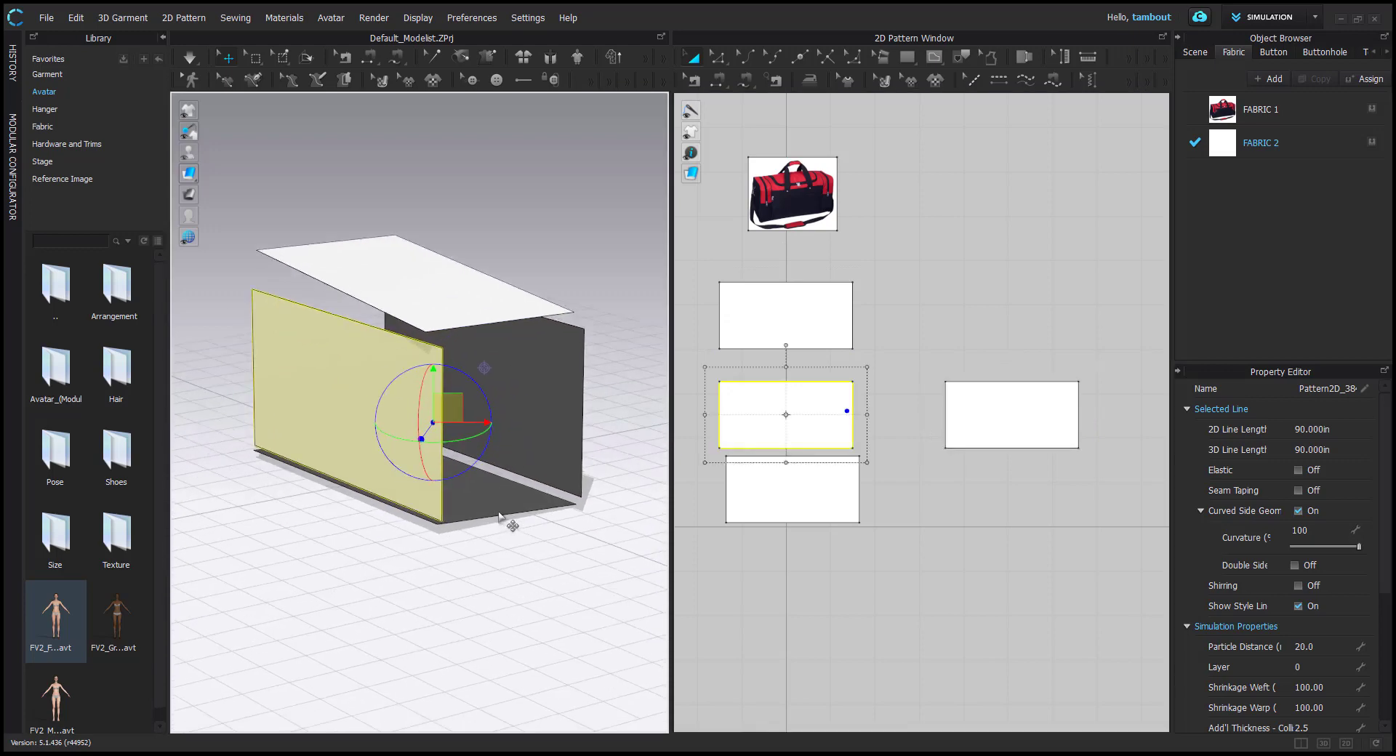
{"action": "left_click", "coordinate": [500, 515]}
{"action": "key", "text": "s"}
{"action": "left_click", "coordinate": [897, 441]}
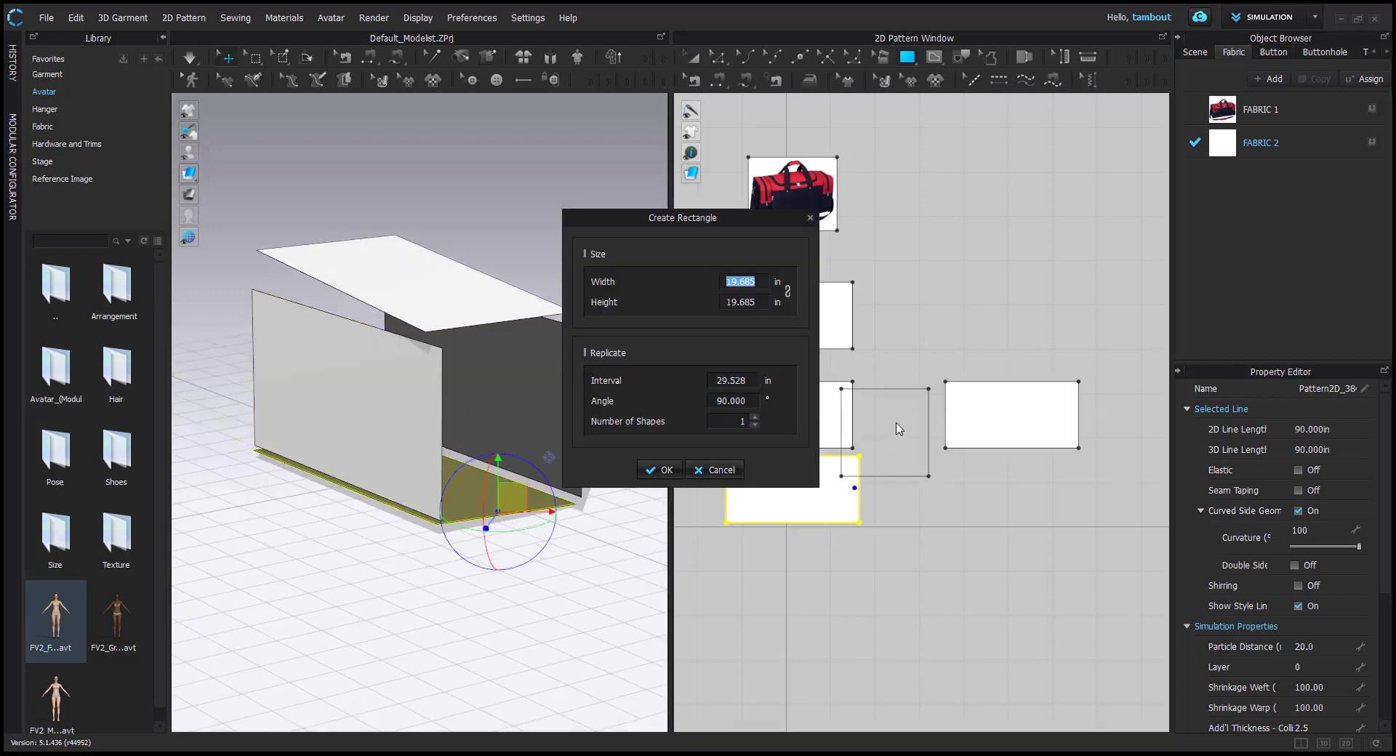
{"action": "type", "text": "15"}
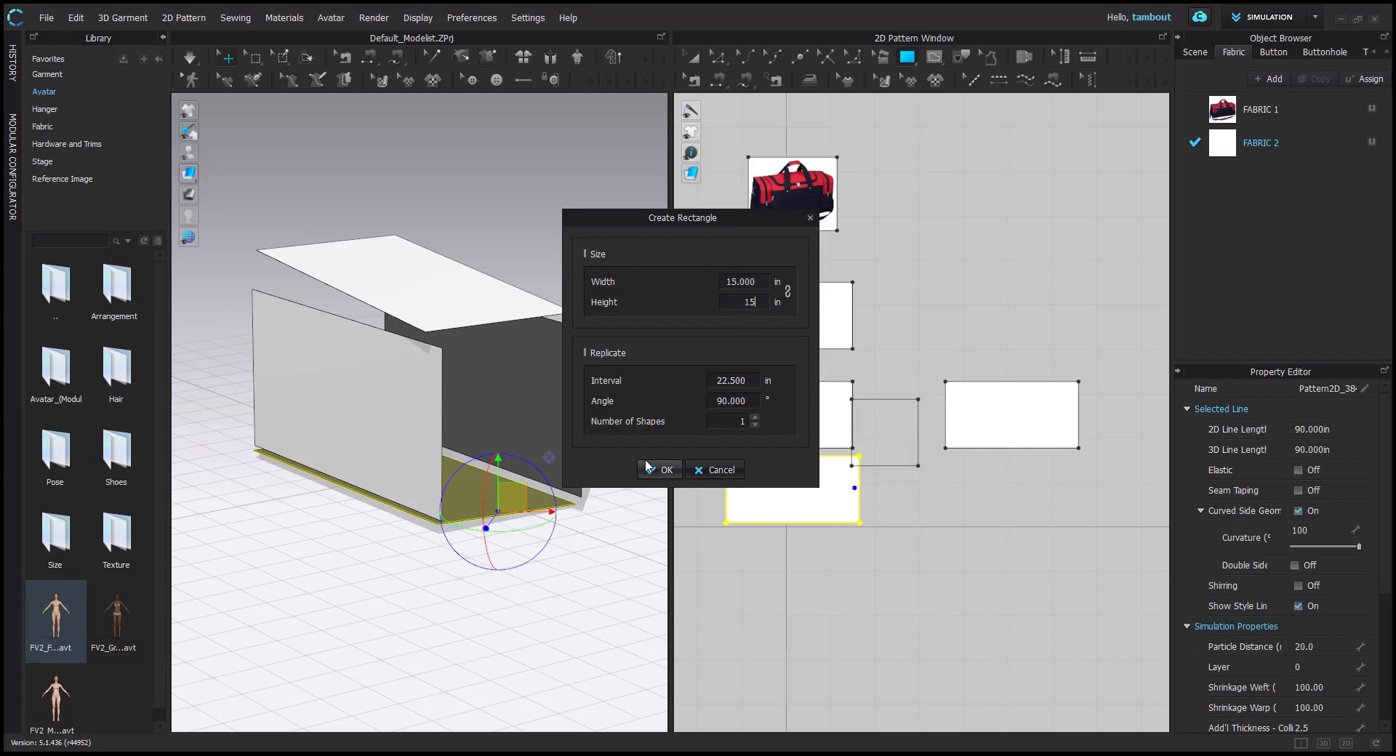
{"action": "left_click", "coordinate": [649, 468]}
Arrange the 2D patterns with the square between the front and rear panels and the top and base near the front panel
{"action": "key", "text": "a"}
{"action": "left_click_drag", "start_coordinate": [1011, 420], "coordinate": [937, 411]}
{"action": "left_click", "coordinate": [827, 500]}
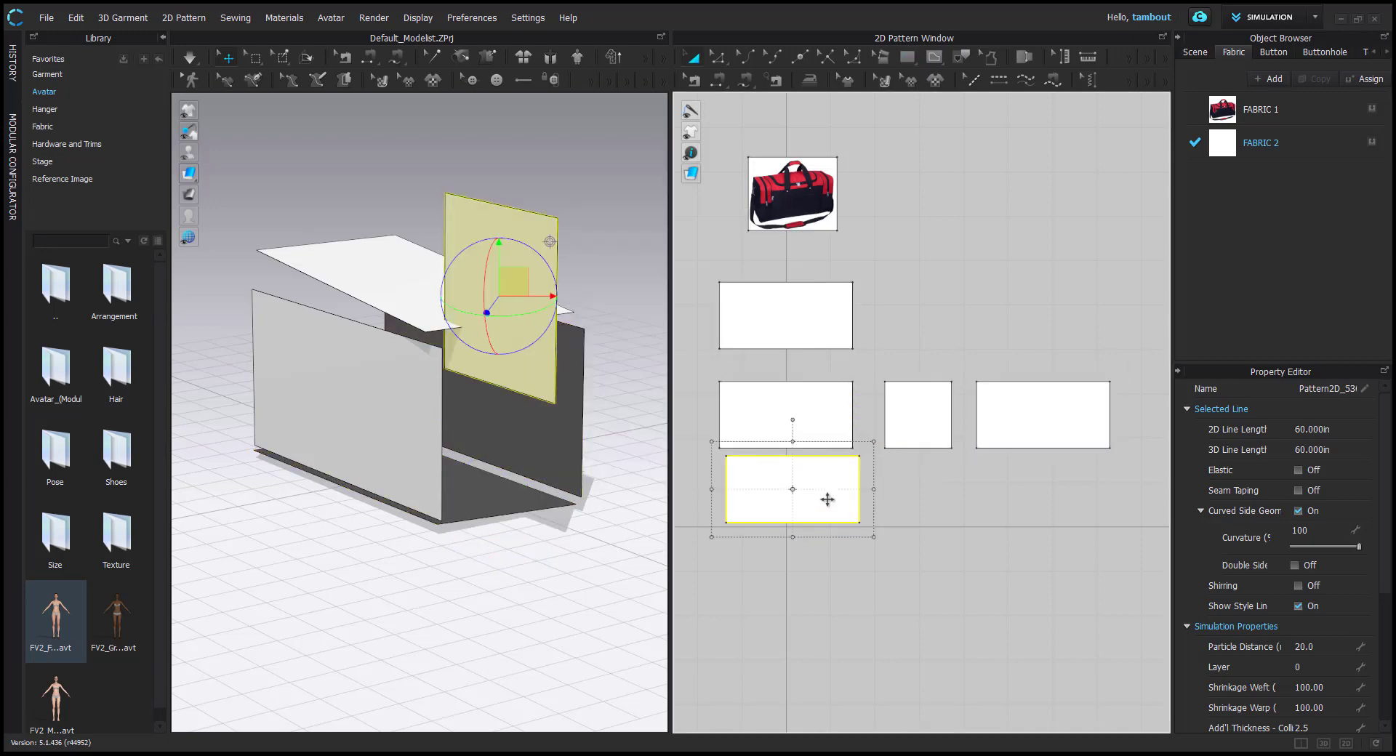
{"action": "left_click_drag", "start_coordinate": [827, 500], "coordinate": [822, 503]}
{"action": "left_click_drag", "start_coordinate": [813, 327], "coordinate": [812, 338]}
{"action": "middle_click_drag", "start_coordinate": [882, 399], "coordinate": [935, 400]}
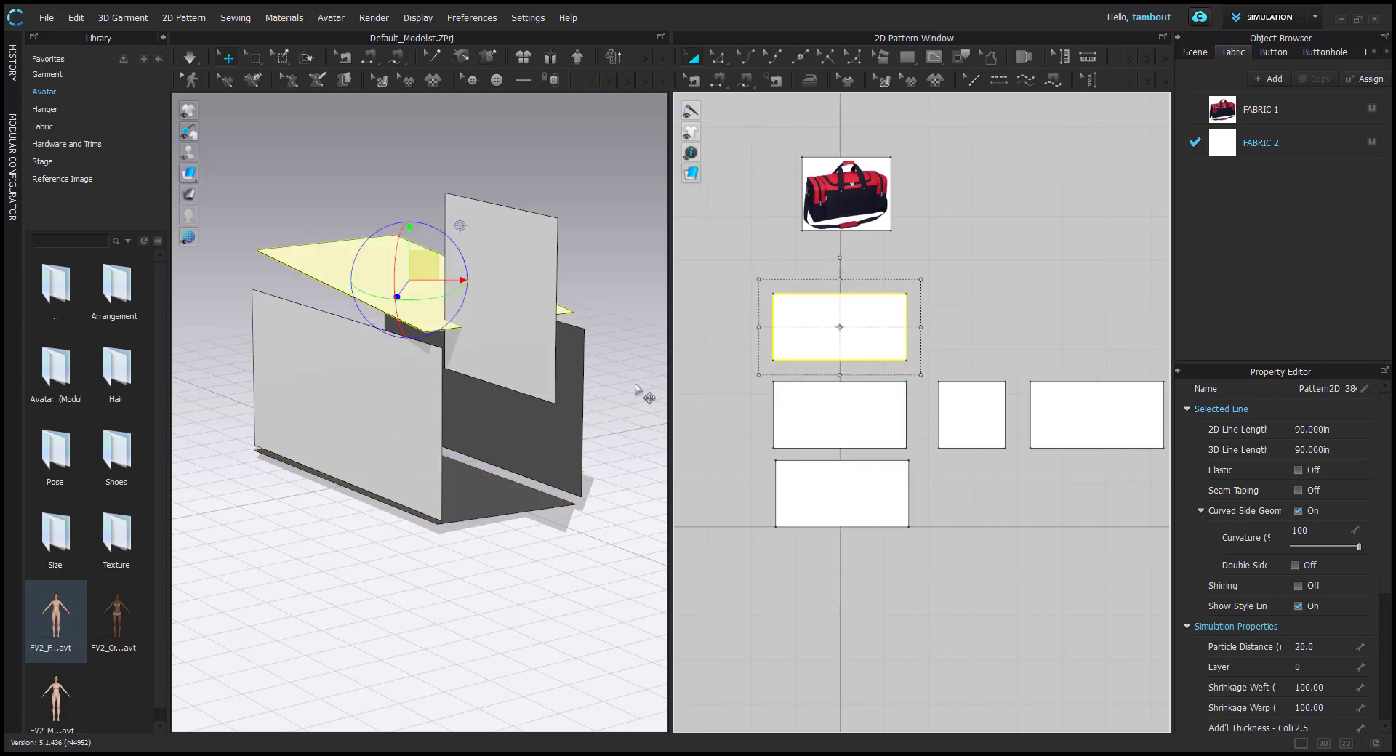
Turn the square panel to face the box's open right end and position it just outside that opening
{"action": "left_click", "coordinate": [534, 348]}
{"action": "right_click_drag", "start_coordinate": [535, 348], "coordinate": [560, 435]}
{"action": "left_click_drag", "start_coordinate": [578, 358], "coordinate": [660, 374]}
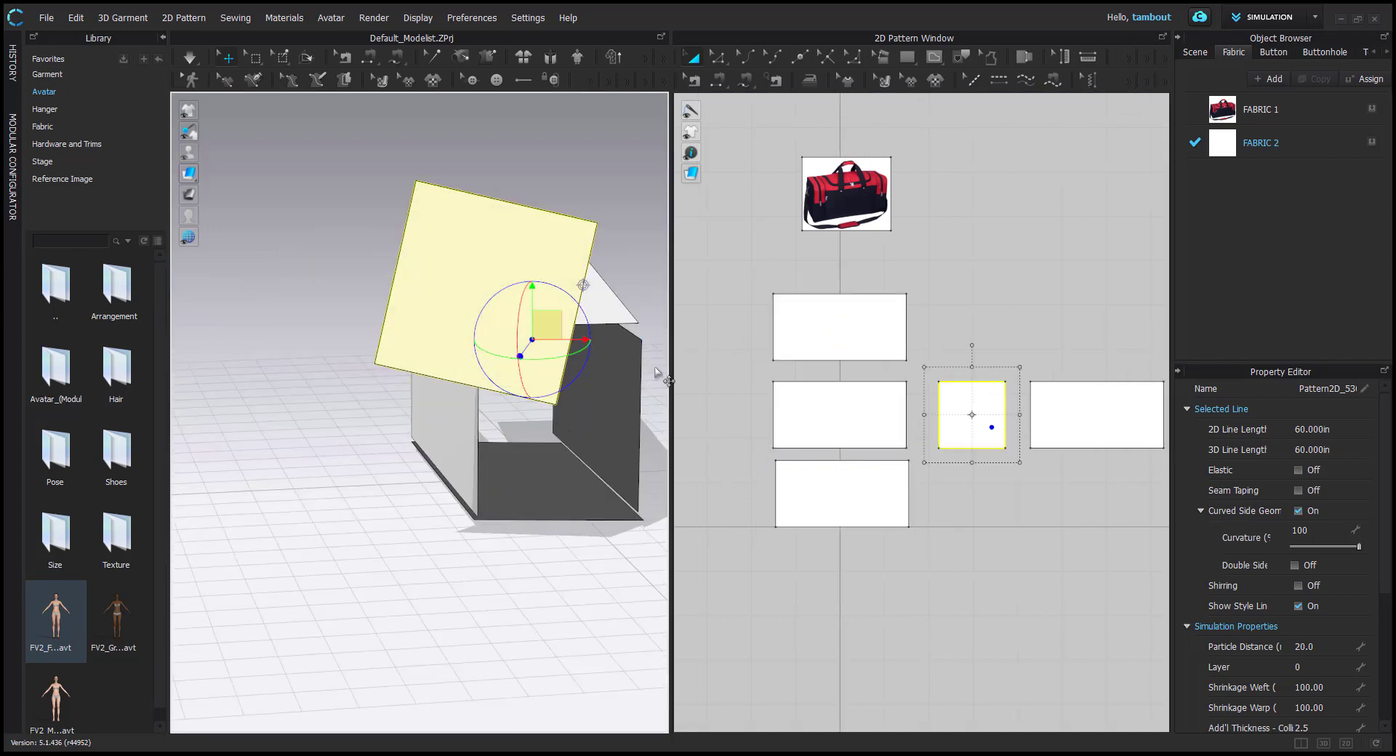
{"action": "right_click_drag", "start_coordinate": [611, 385], "coordinate": [590, 381]}
{"action": "left_click_drag", "start_coordinate": [551, 331], "coordinate": [666, 481]}
{"action": "middle_click_drag", "start_coordinate": [579, 438], "coordinate": [502, 432]}
{"action": "left_click_drag", "start_coordinate": [592, 431], "coordinate": [578, 431]}
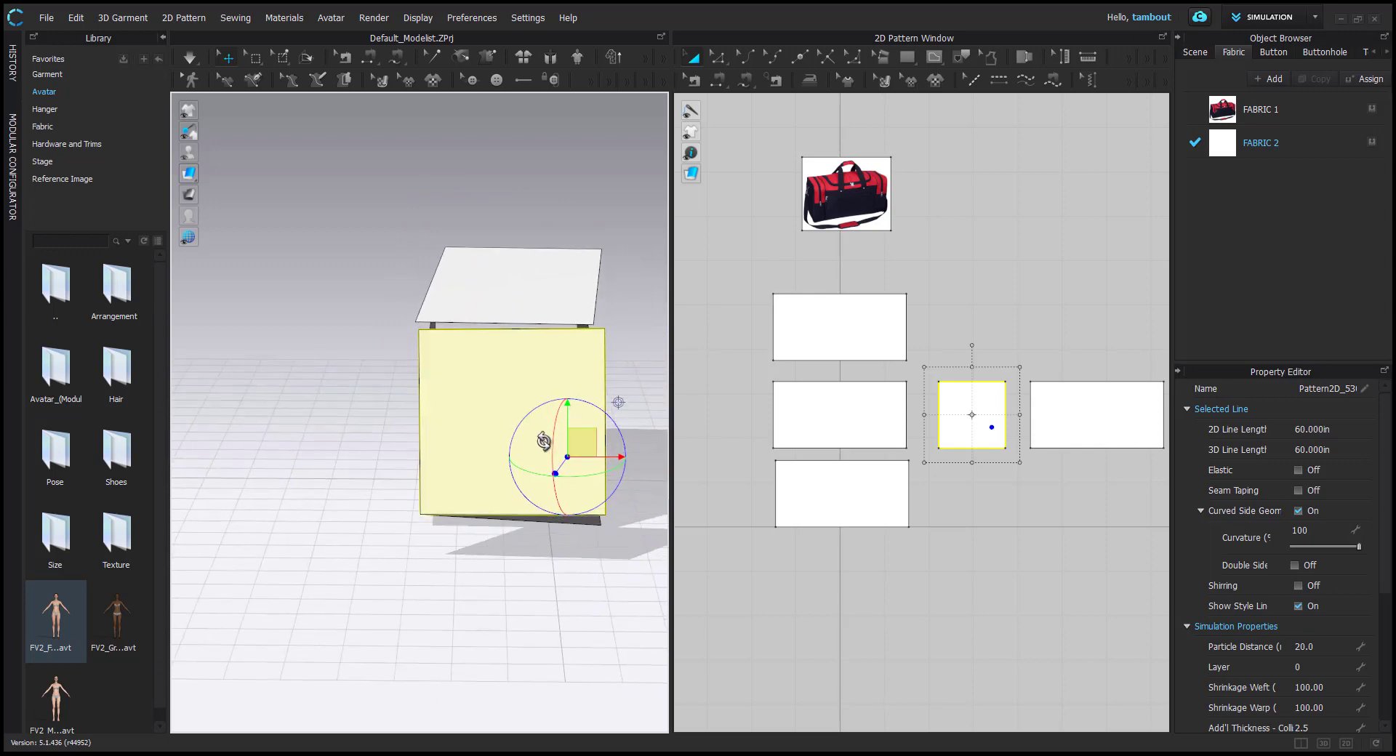
{"action": "right_click_drag", "start_coordinate": [542, 440], "coordinate": [520, 489]}
{"action": "scroll", "coordinate": [520, 494], "scroll_direction": "down", "scroll_amount": 3}
{"action": "middle_click_drag", "start_coordinate": [572, 564], "coordinate": [673, 508]}
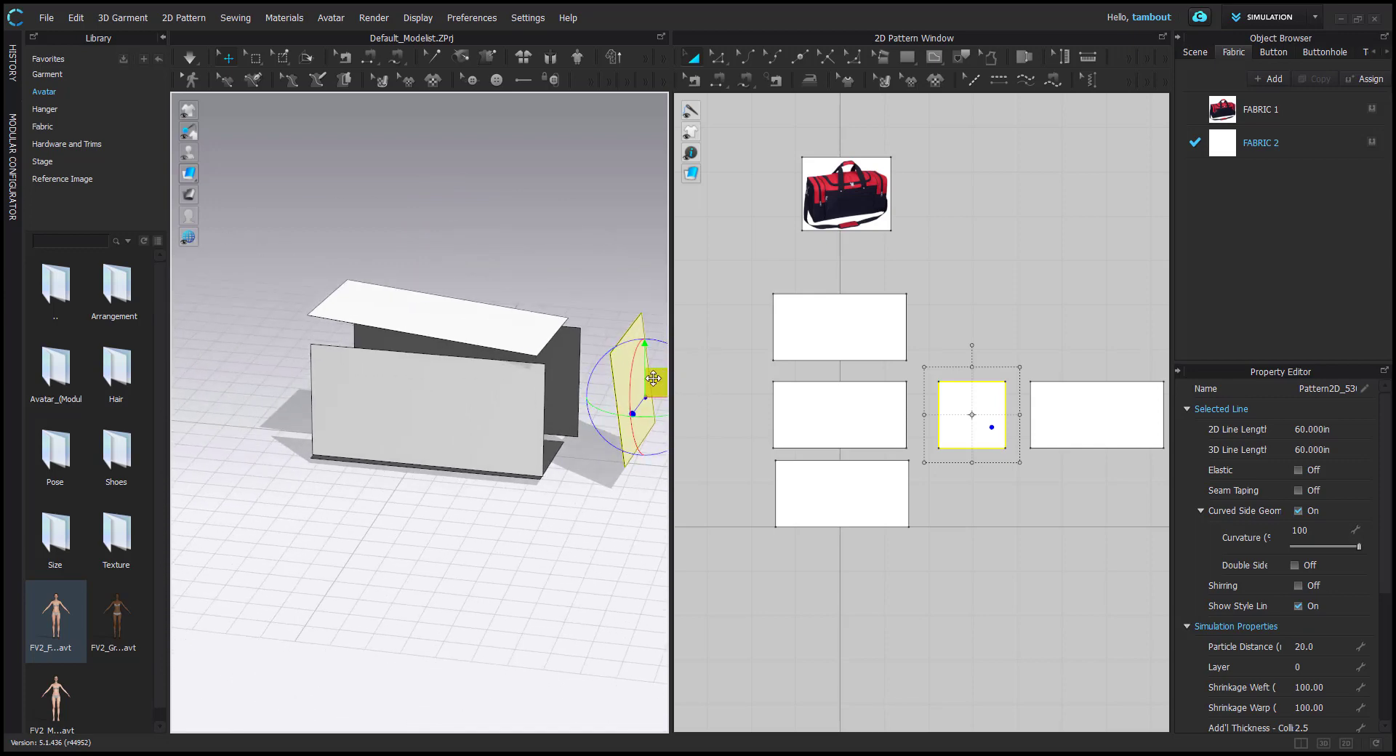
{"action": "left_click_drag", "start_coordinate": [653, 378], "coordinate": [620, 387]}
Duplicate the square end panel and place the copy at the opposite open end of the box
{"action": "key", "text": "ctrl+v"}
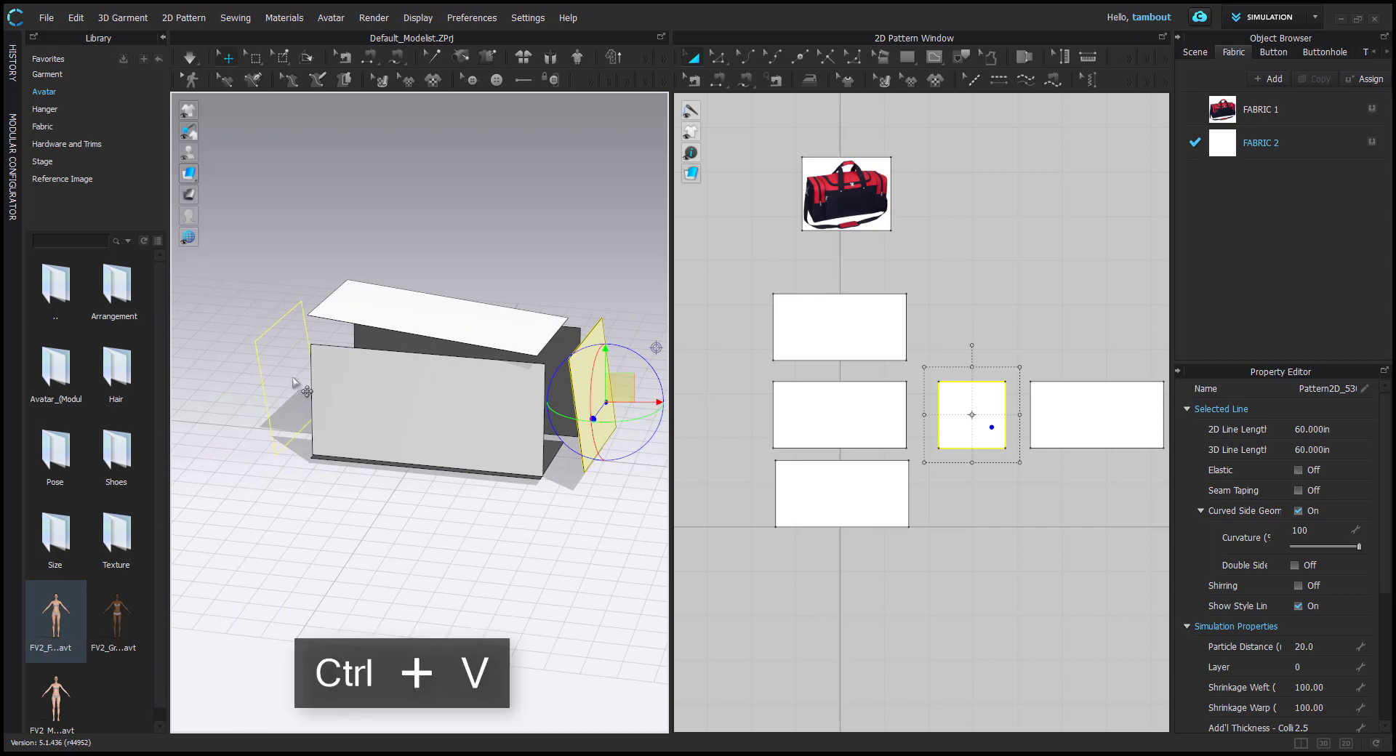
{"action": "left_click", "coordinate": [294, 383]}
{"action": "right_click", "coordinate": [291, 361]}
{"action": "left_click", "coordinate": [353, 212]}
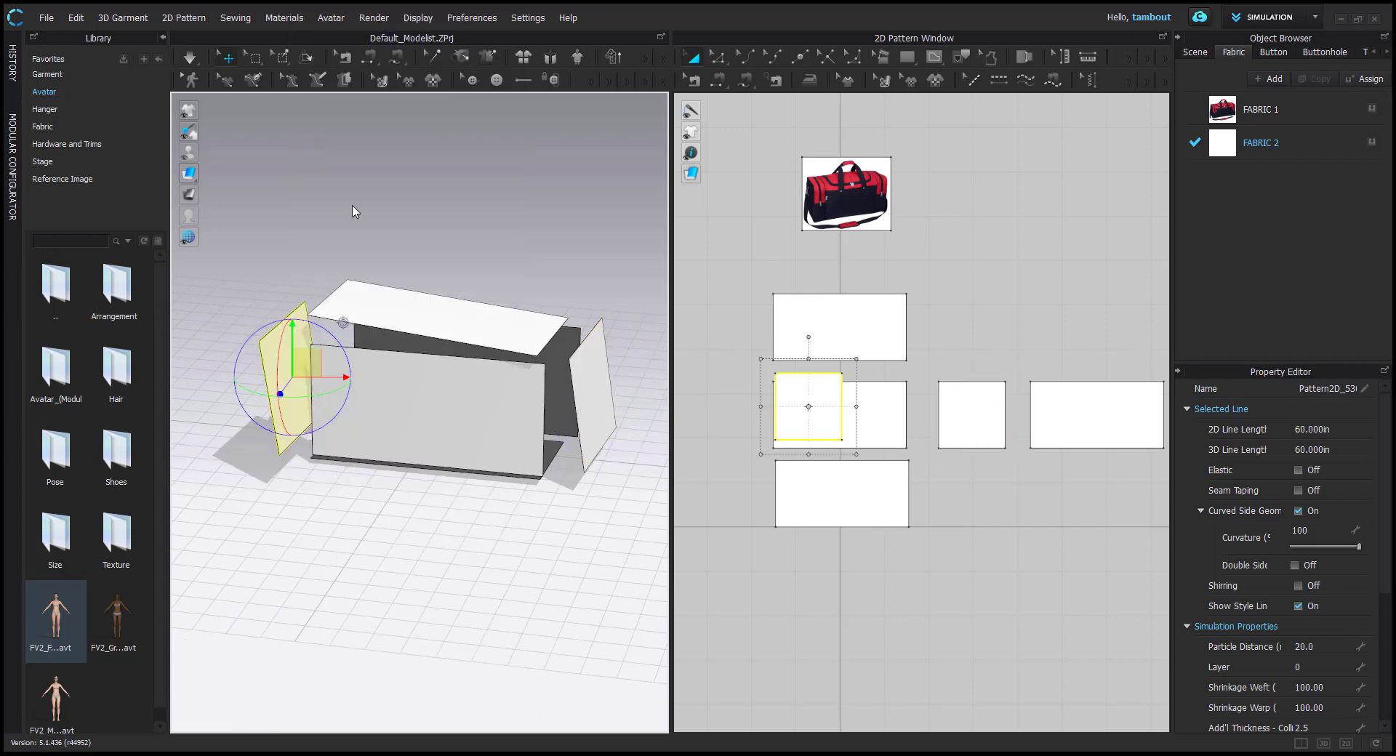
{"action": "right_click_drag", "start_coordinate": [389, 464], "coordinate": [325, 374]}
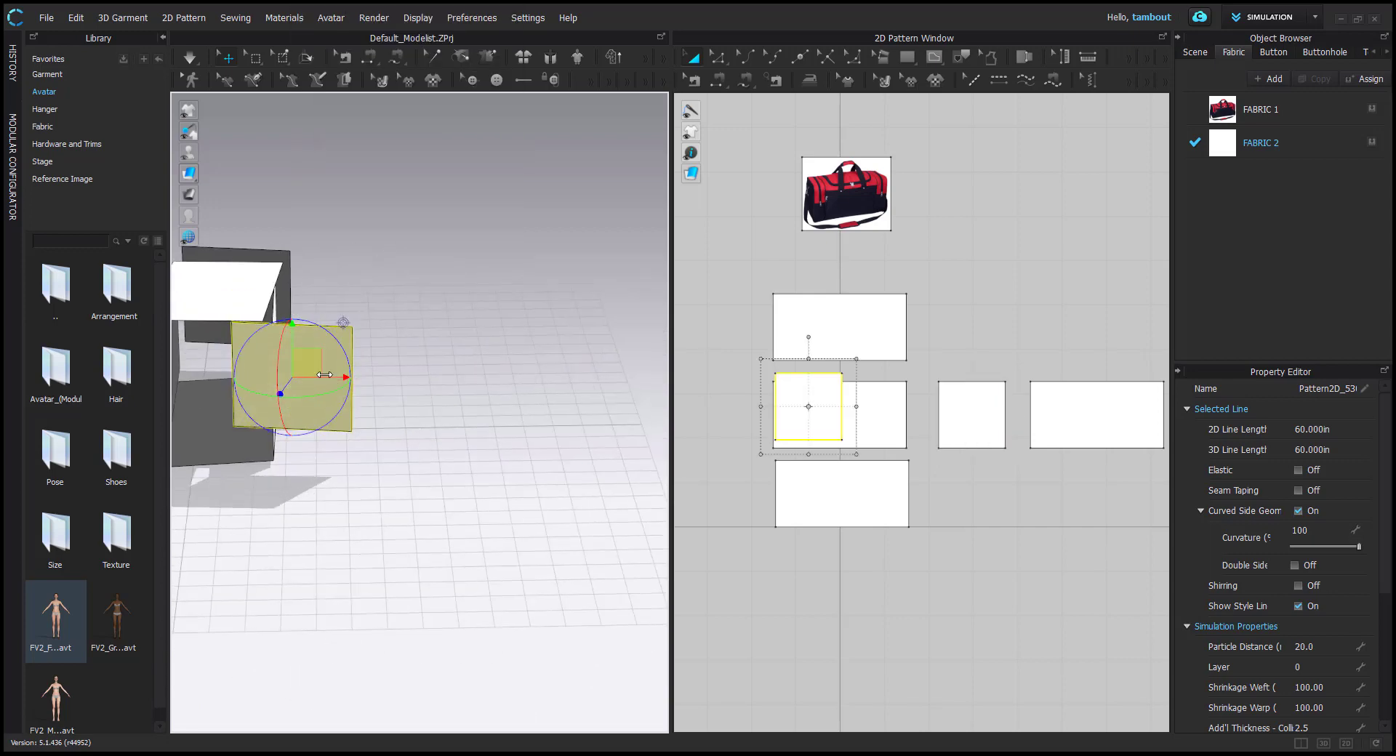
{"action": "right_click_drag", "start_coordinate": [555, 398], "coordinate": [435, 489]}
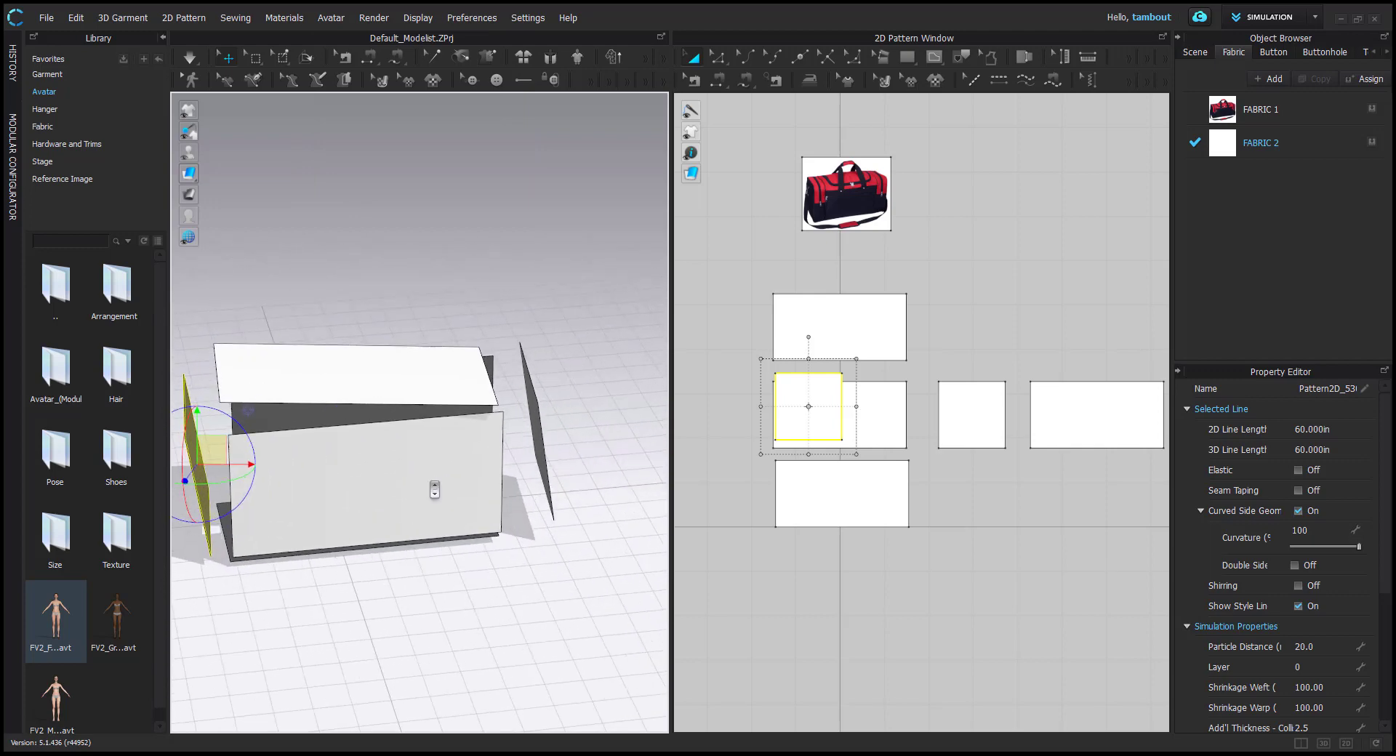
Place the duplicated square pattern beside the front panel's left edge in 2D and shift the other square closer to the front panel
{"action": "scroll", "coordinate": [435, 489], "scroll_direction": "up", "scroll_amount": 1}
{"action": "middle_click_drag", "start_coordinate": [482, 504], "coordinate": [551, 468]}
{"action": "left_click_drag", "start_coordinate": [788, 399], "coordinate": [697, 407]}
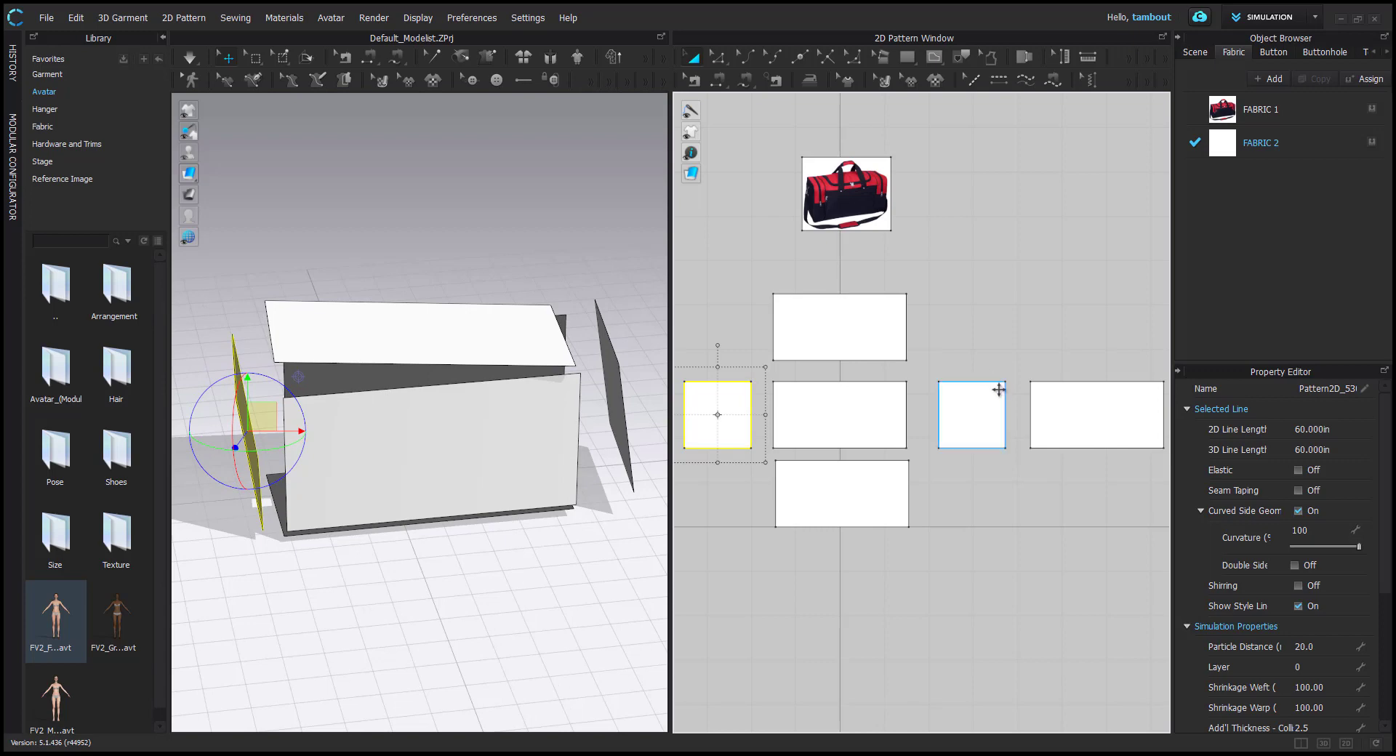
{"action": "middle_click_drag", "start_coordinate": [959, 347], "coordinate": [987, 349]}
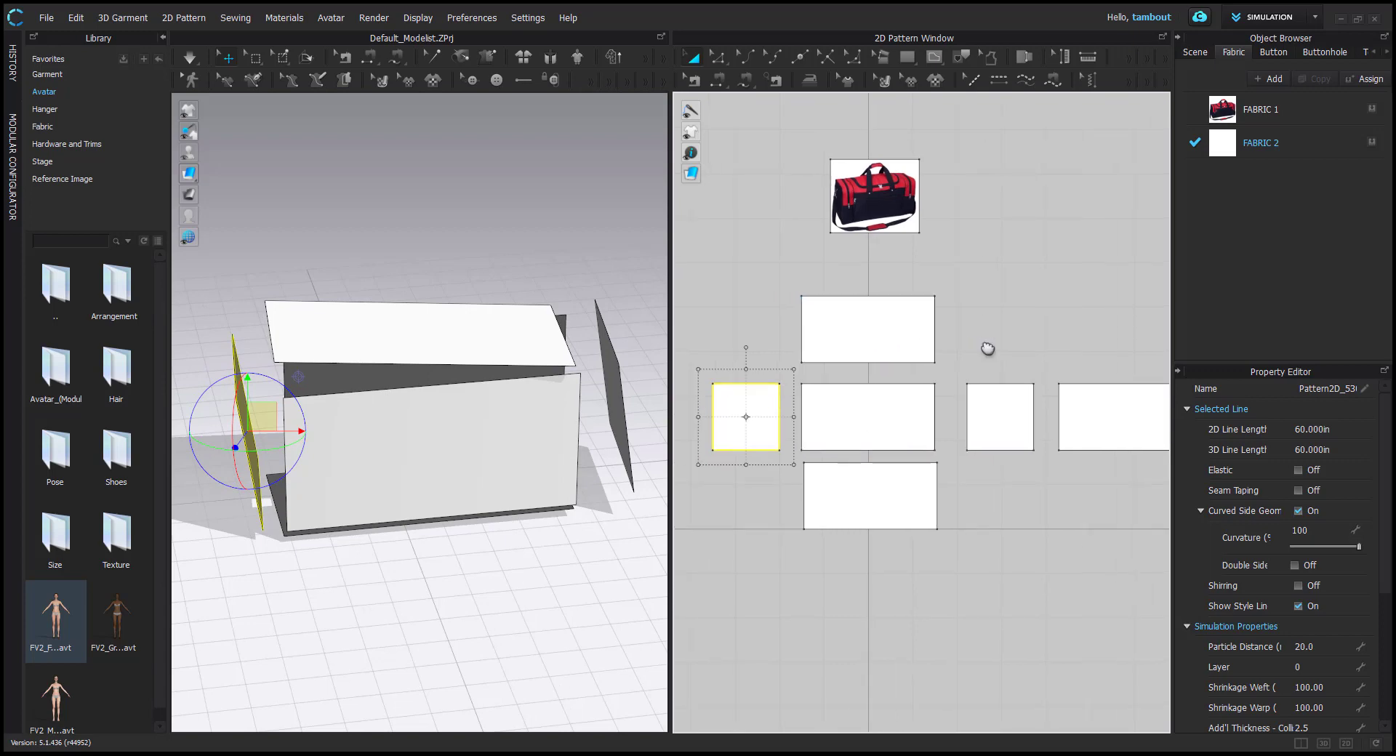
{"action": "left_click", "coordinate": [1051, 406]}
{"action": "left_click_drag", "start_coordinate": [1012, 428], "coordinate": [1006, 428]}
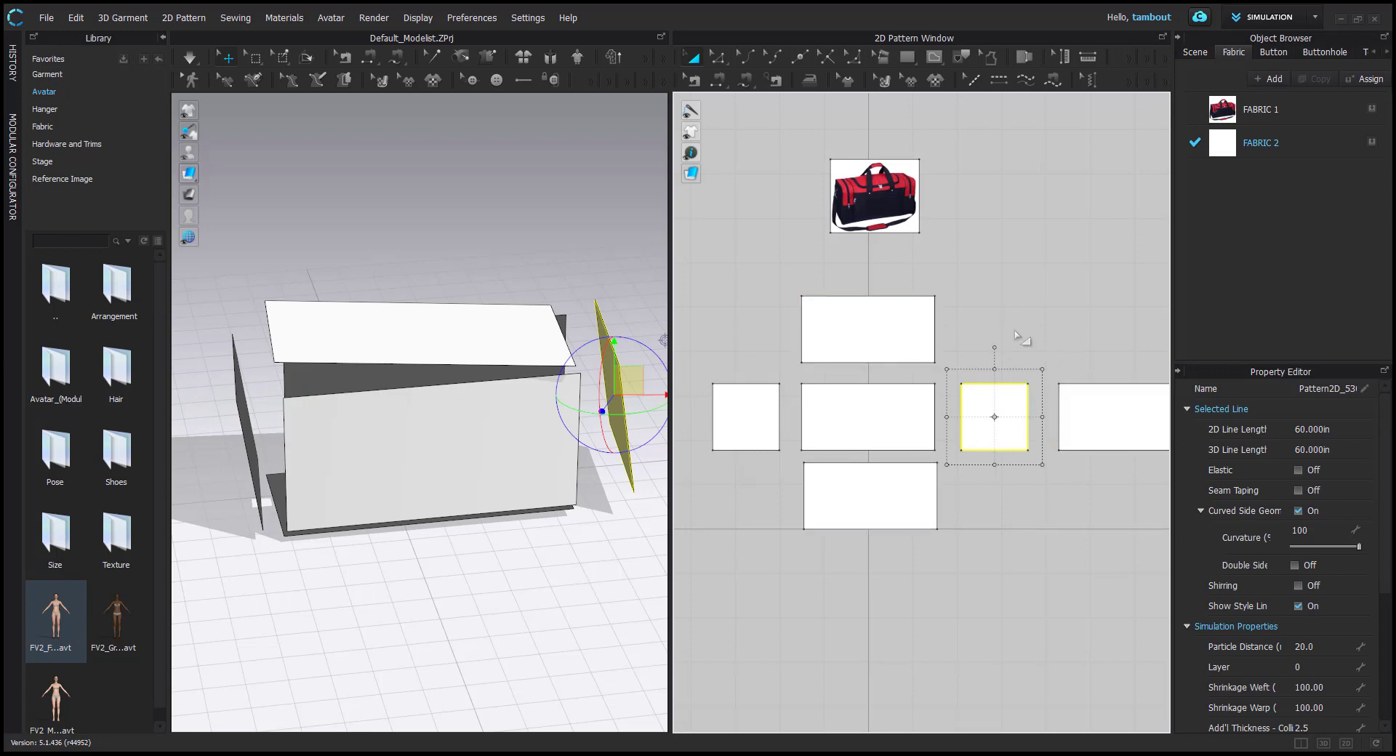
{"action": "left_click", "coordinate": [971, 339]}
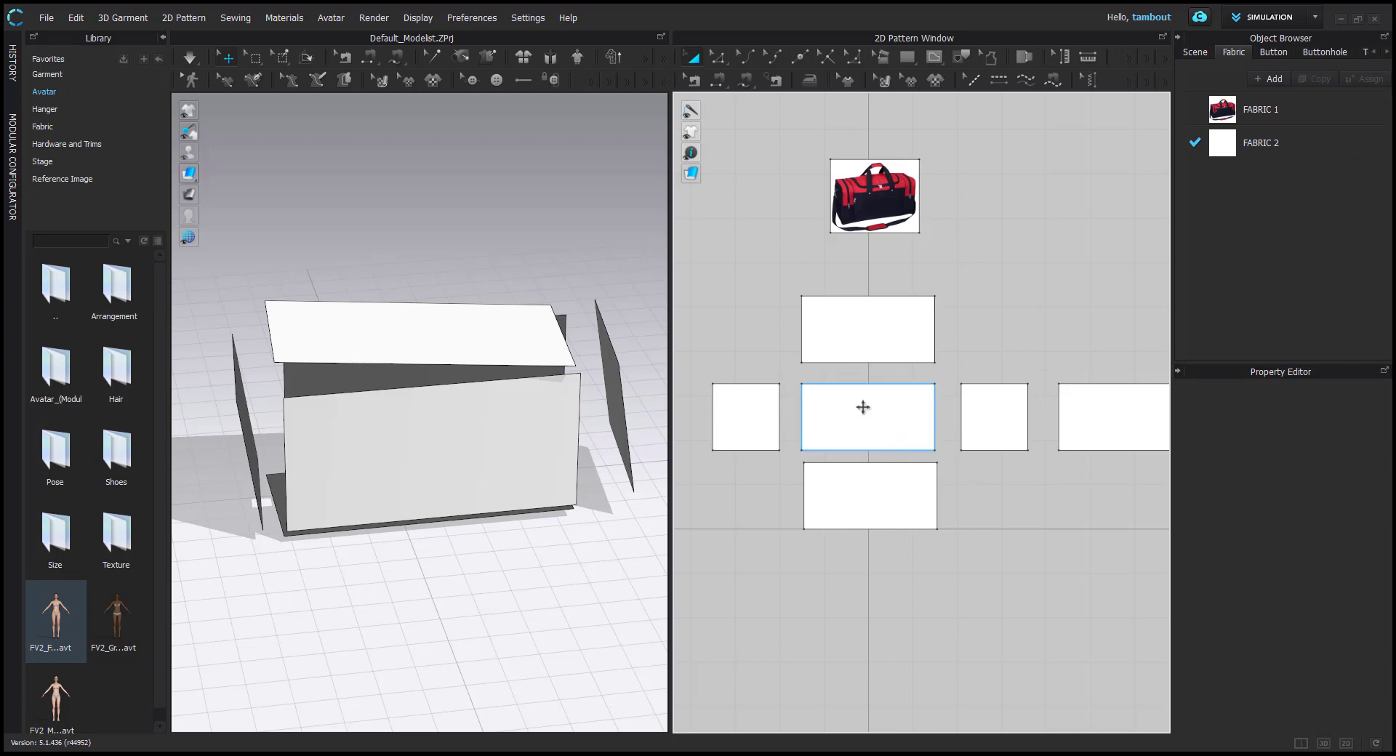
Sew the top panel's front edge to the front panel's upper edge
{"action": "scroll", "coordinate": [320, 407], "scroll_direction": "up", "scroll_amount": 4}
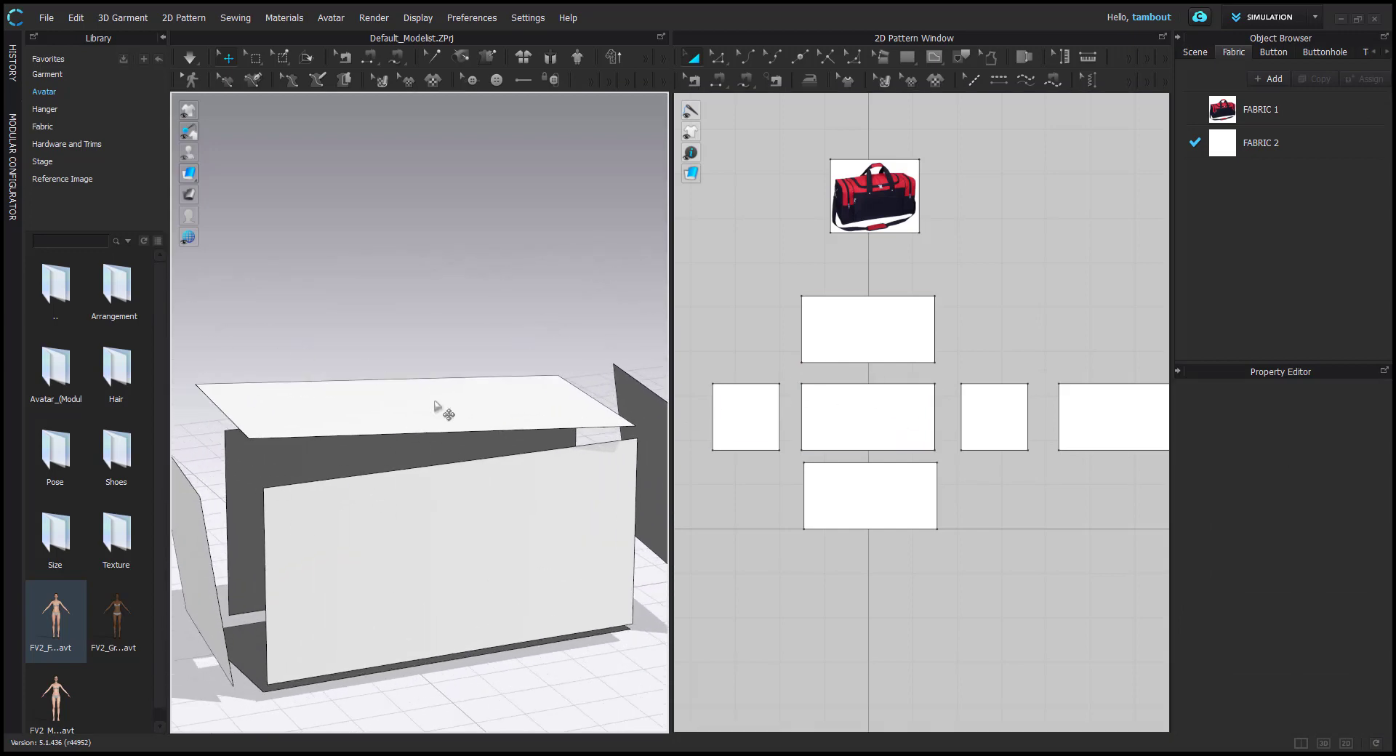
{"action": "middle_click_drag", "start_coordinate": [435, 401], "coordinate": [427, 390]}
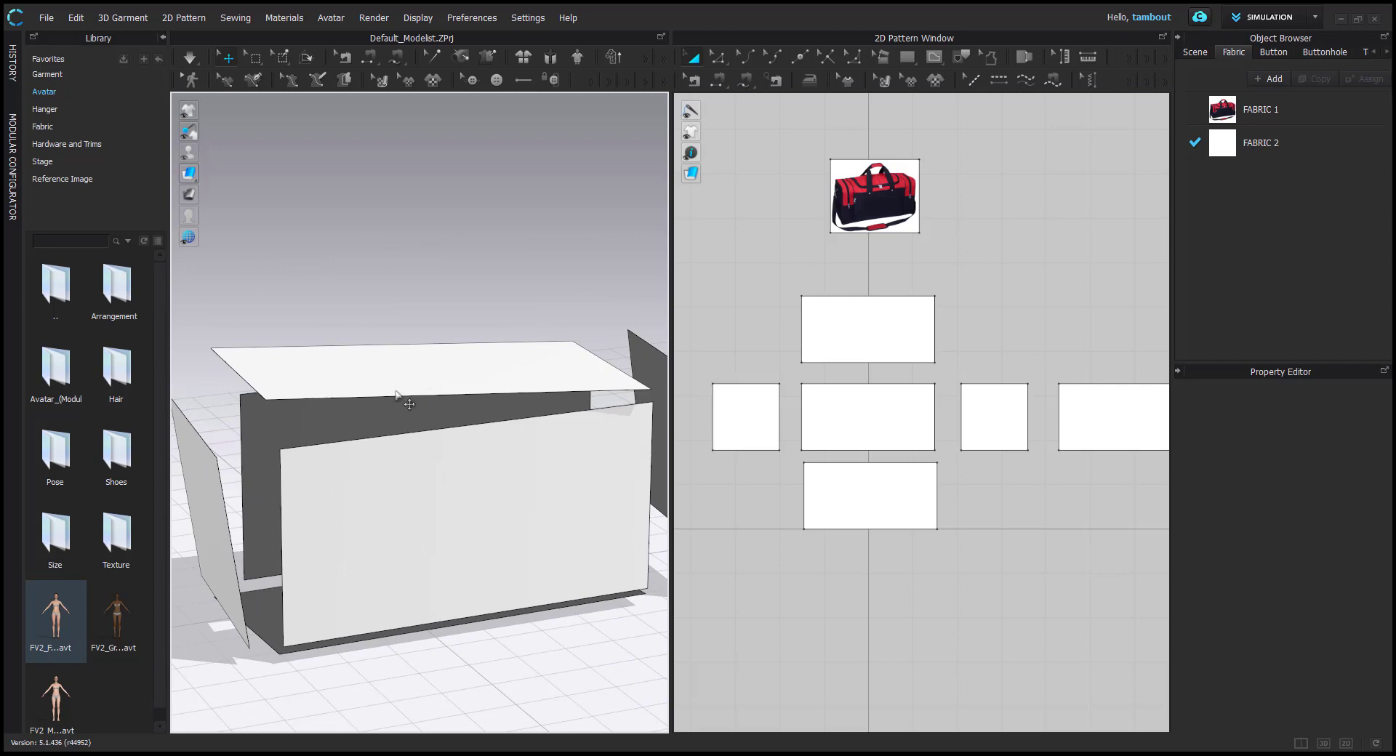
{"action": "key", "text": "n"}
{"action": "left_click", "coordinate": [334, 401]}
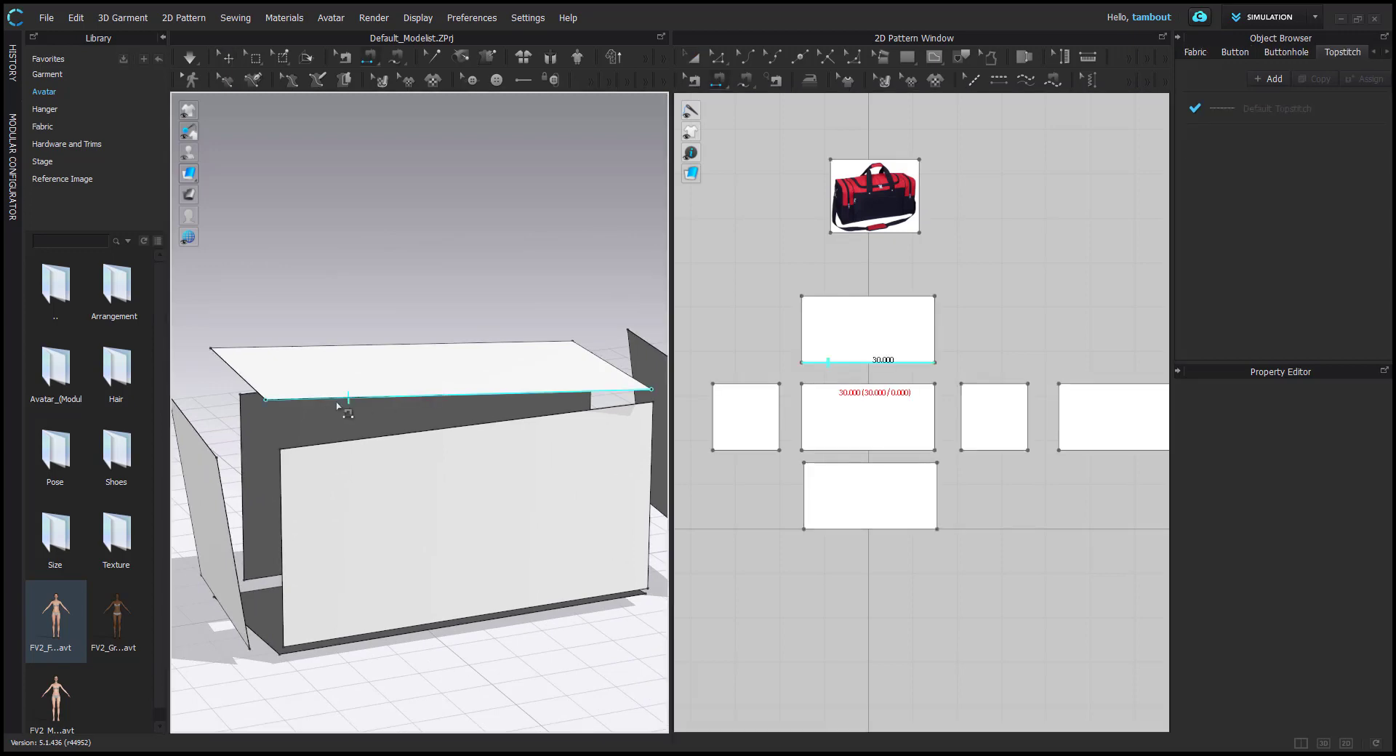
{"action": "left_click", "coordinate": [448, 467]}
Sew the left square end to the front panel's left edge and to the top panel's left edge
{"action": "left_click", "coordinate": [313, 489]}
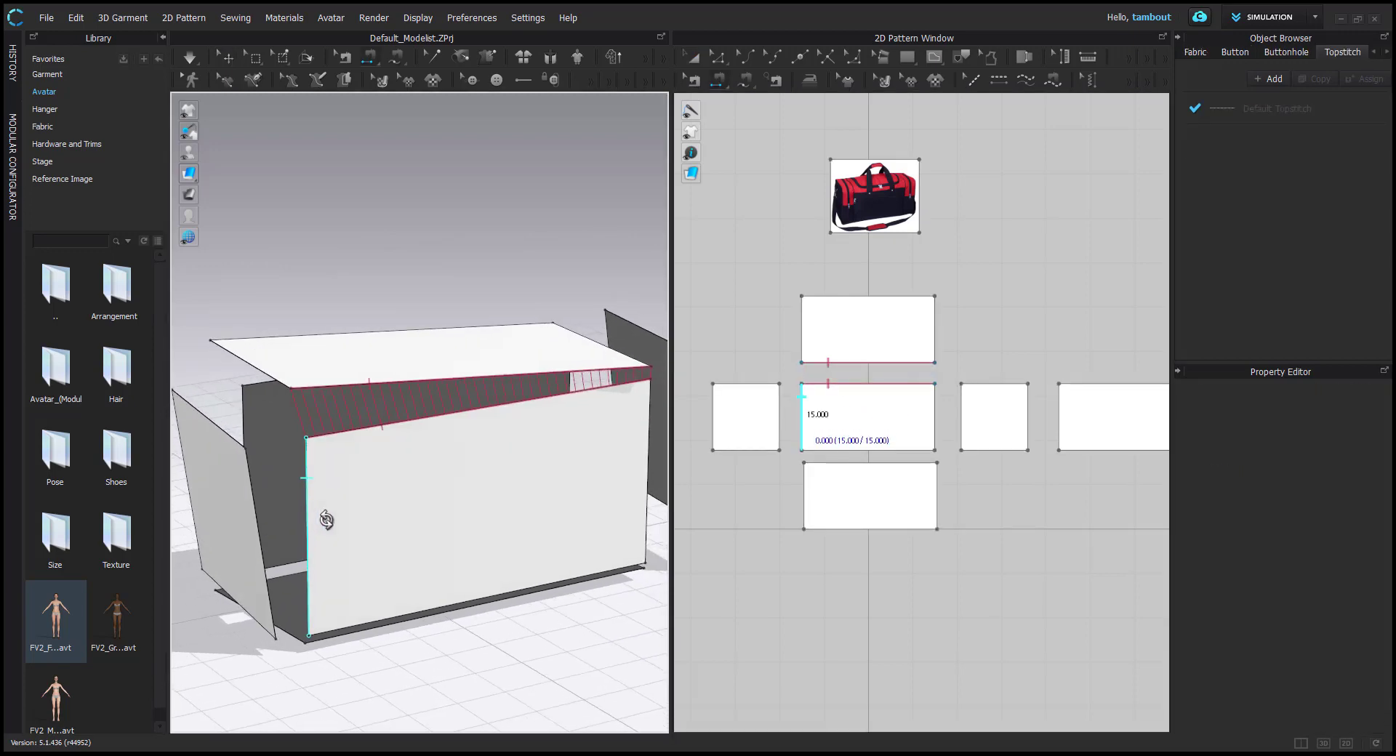
{"action": "left_click", "coordinate": [255, 511]}
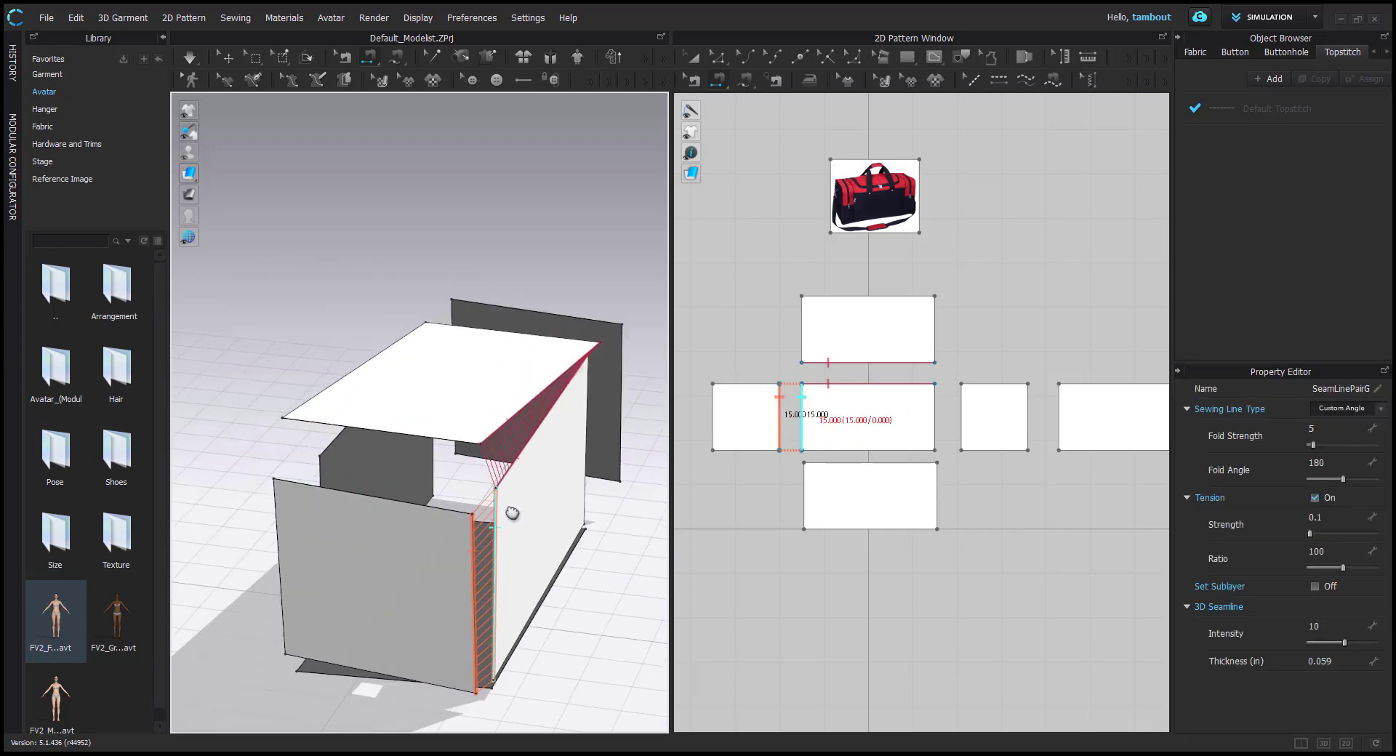
{"action": "left_click", "coordinate": [407, 436]}
{"action": "left_click", "coordinate": [418, 515]}
Sew the left end's rear edge to the rear panel's adjacent side, and the rear panel's upper edge to the top panel
{"action": "right_click_drag", "start_coordinate": [361, 521], "coordinate": [386, 574]}
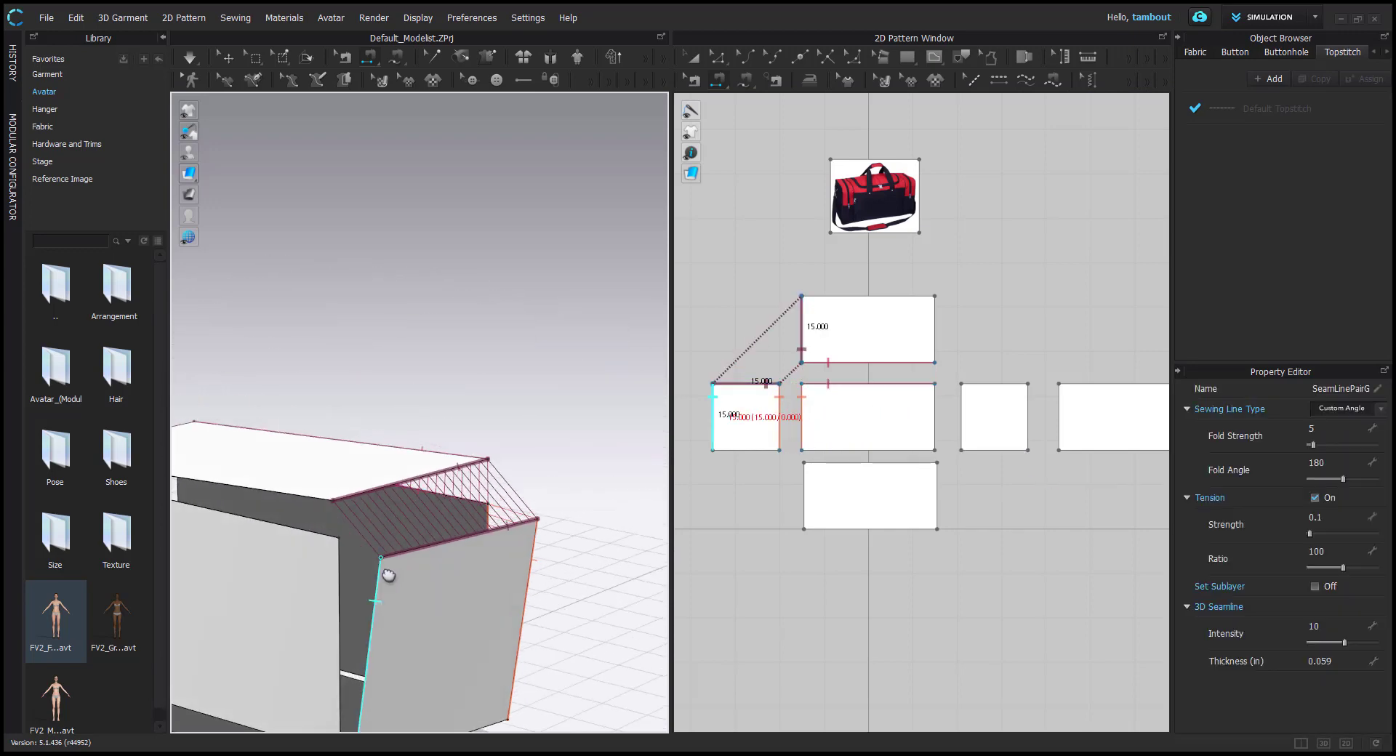
{"action": "middle_click_drag", "start_coordinate": [386, 573], "coordinate": [458, 470]}
{"action": "left_click", "coordinate": [457, 471]}
{"action": "left_click", "coordinate": [412, 454]}
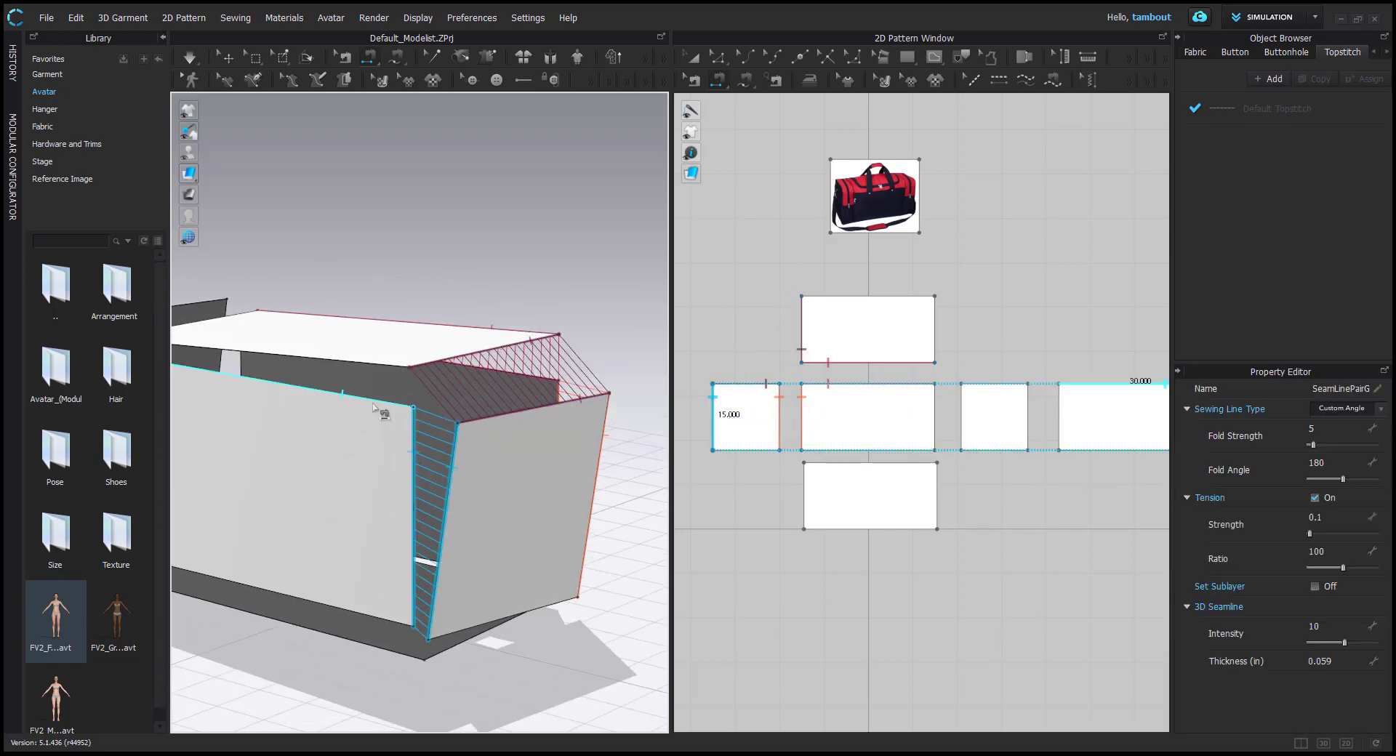
Sew the base panel's rear edge to the rear panel's lower edge and its left edge to the left end's lower edge
{"action": "middle_click_drag", "start_coordinate": [412, 592], "coordinate": [545, 434]}
{"action": "left_click", "coordinate": [489, 463]}
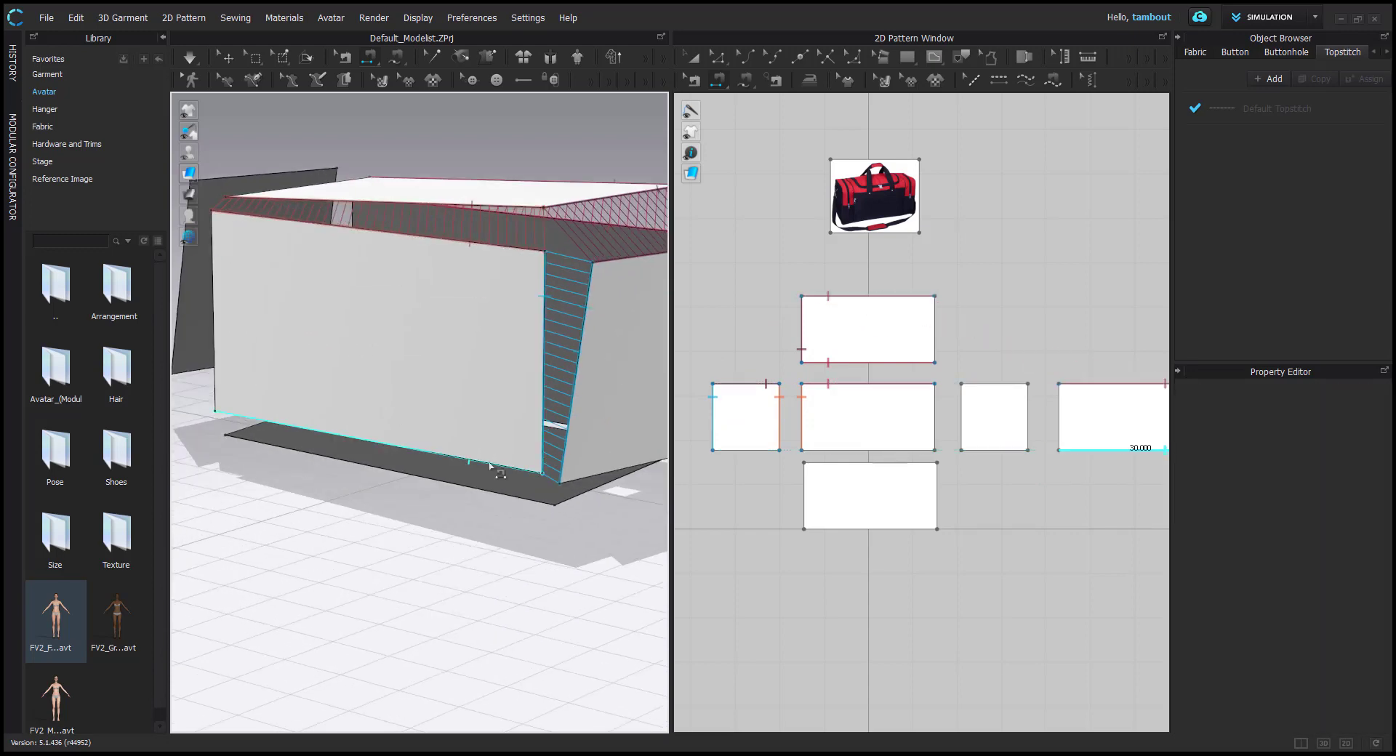
{"action": "left_click", "coordinate": [483, 490]}
{"action": "right_click_drag", "start_coordinate": [597, 486], "coordinate": [520, 476]}
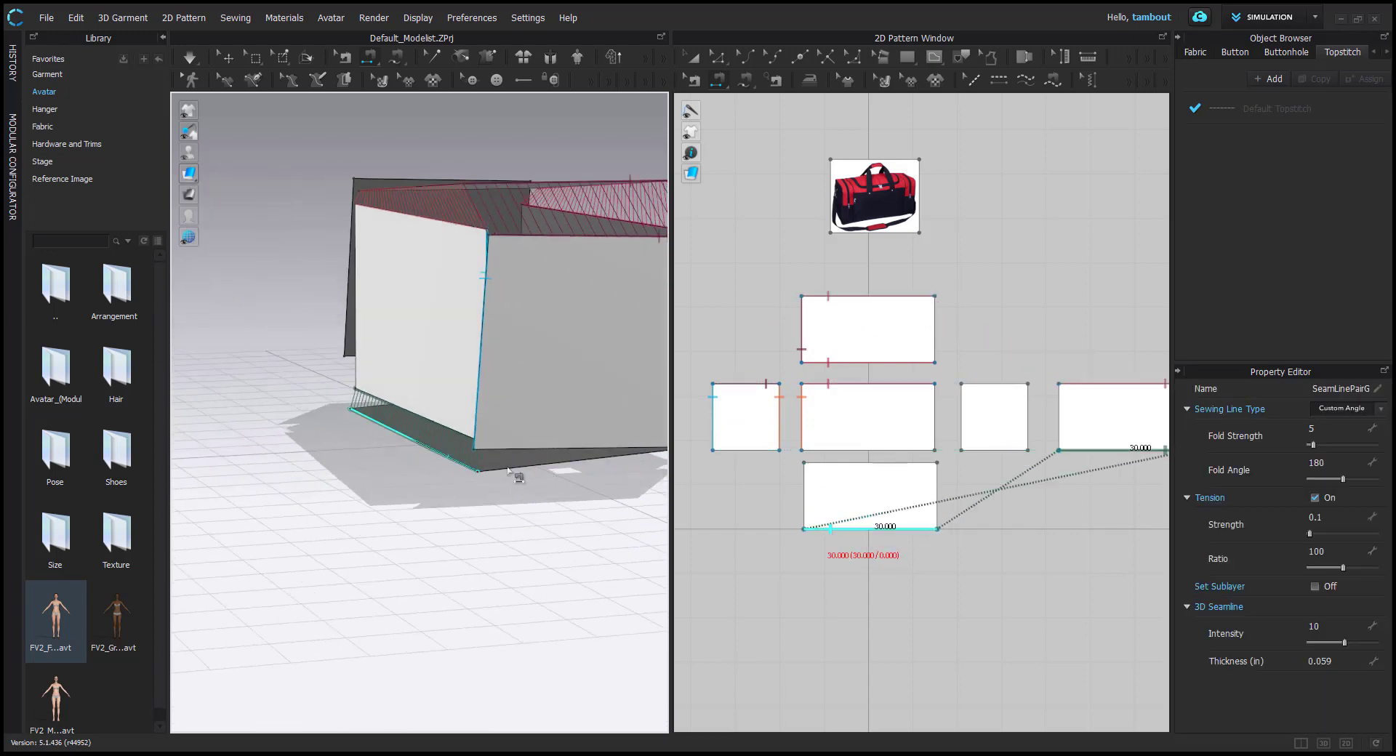
{"action": "left_click", "coordinate": [522, 451]}
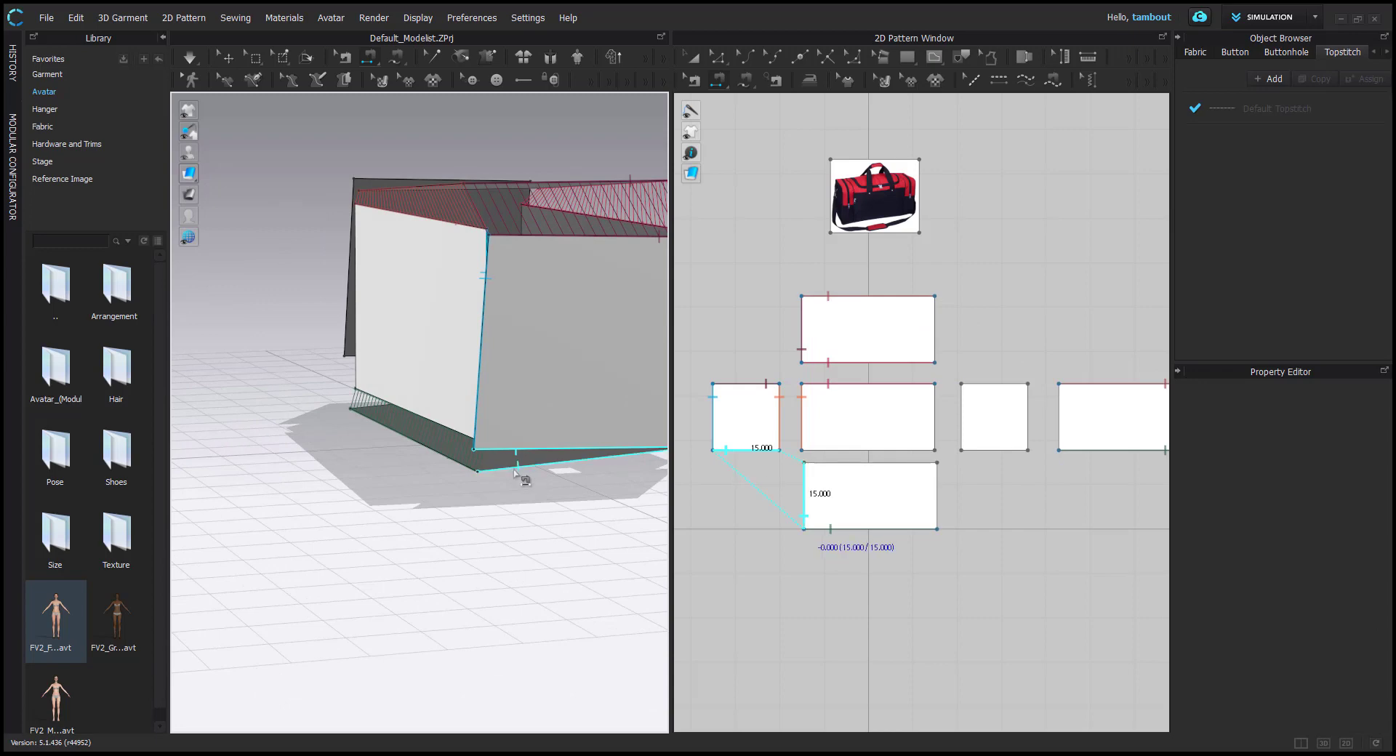
{"action": "left_click", "coordinate": [511, 469]}
Sew the right square end to the rear panel's free side edge and to the top panel's right edge
{"action": "mouse_move", "coordinate": [400, 430]}
{"action": "right_mouse_down"}
{"action": "mouse_move", "coordinate": [554, 489]}
{"action": "mouse_move", "coordinate": [415, 426]}
{"action": "right_mouse_up"}
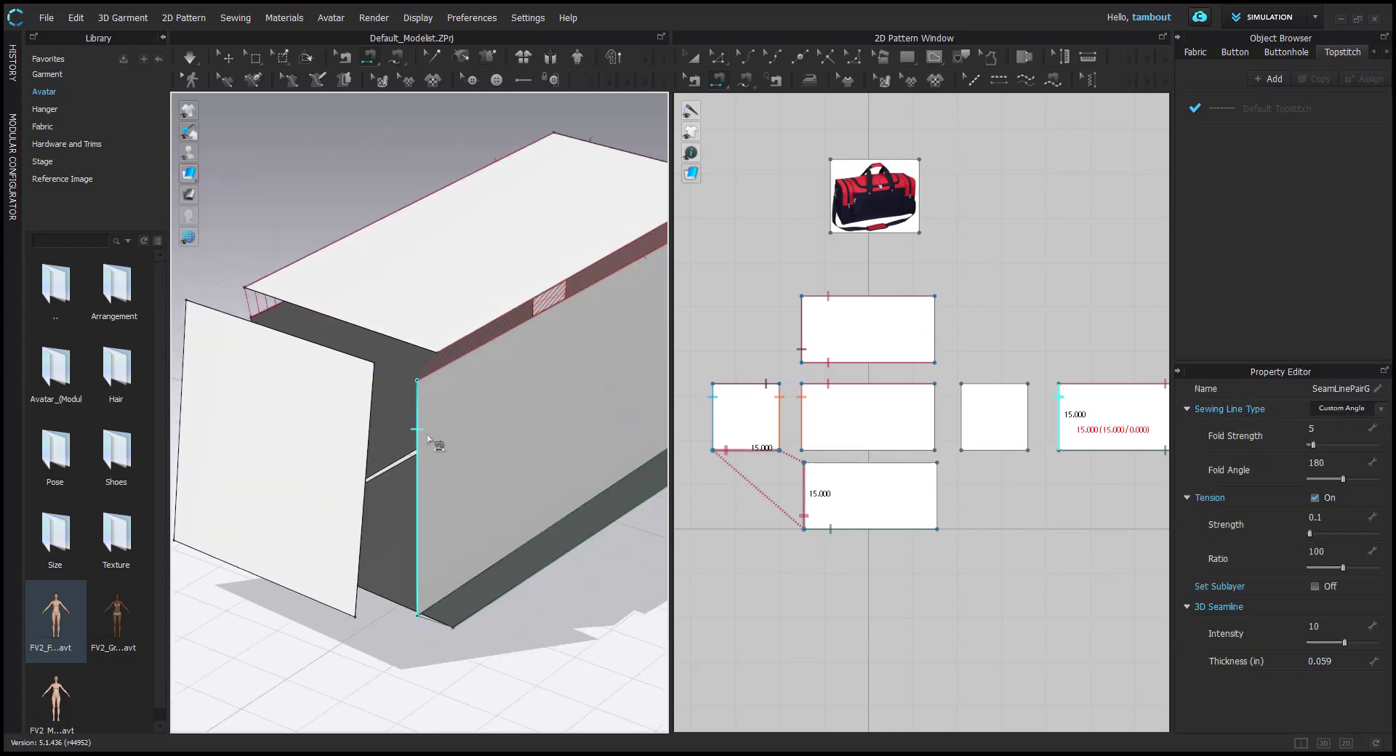
{"action": "left_click", "coordinate": [404, 442]}
{"action": "left_click", "coordinate": [418, 458]}
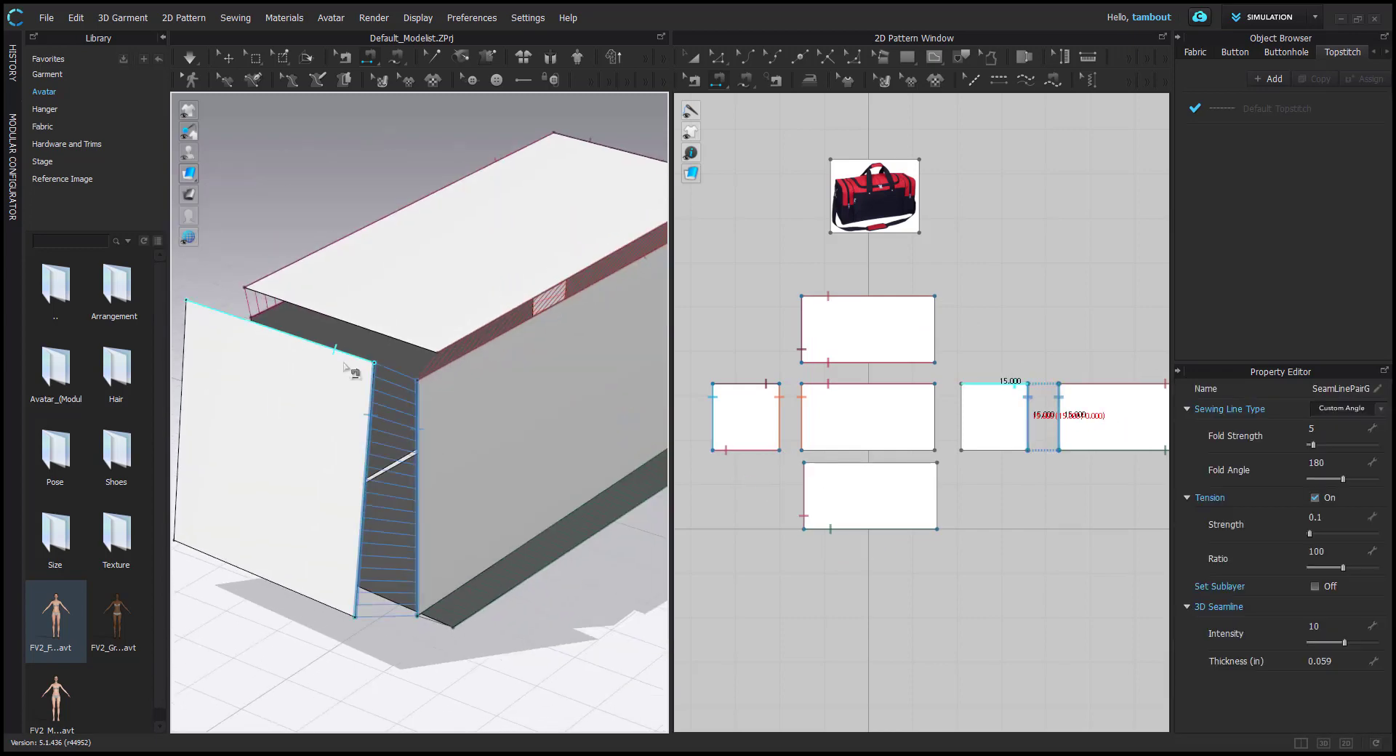
{"action": "right_click_drag", "start_coordinate": [409, 519], "coordinate": [454, 467]}
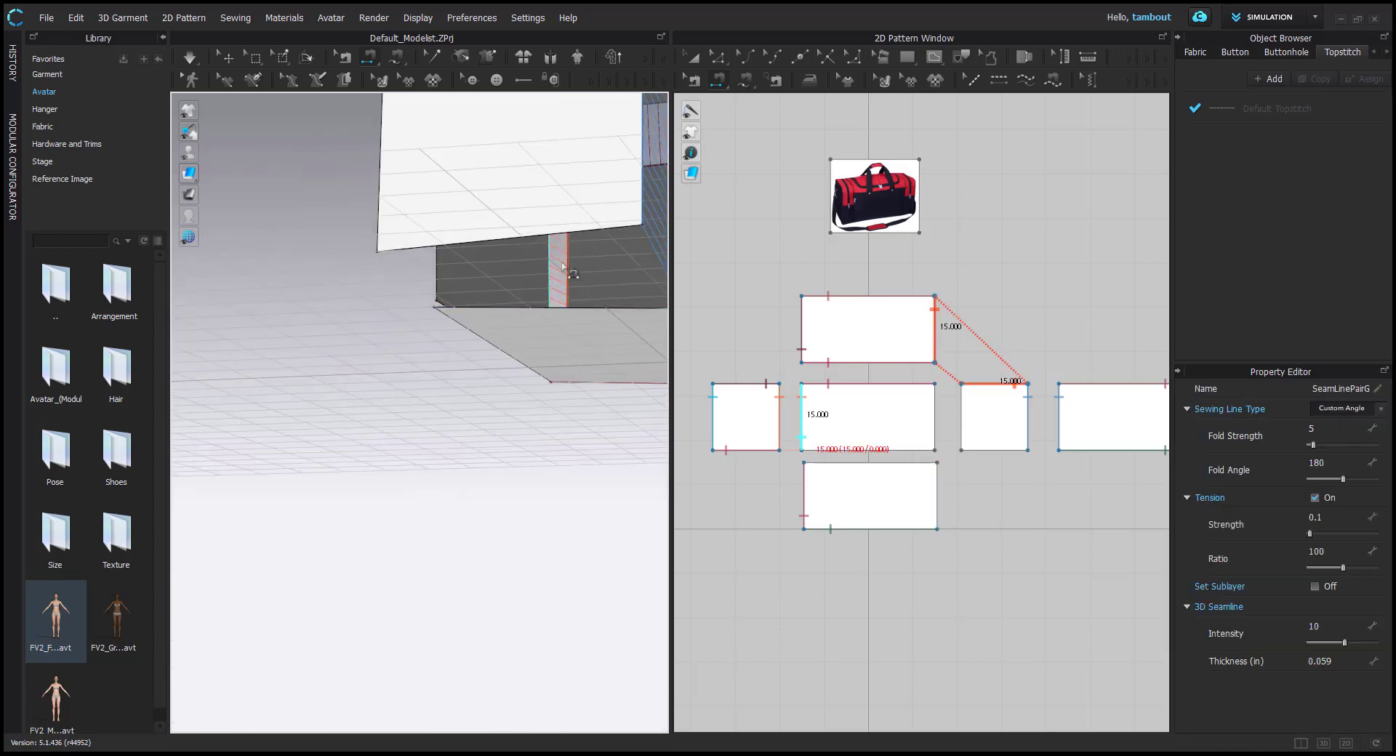
Sew the right end's lower edge to the base panel and its front edge to the front panel's right edge
{"action": "left_click", "coordinate": [588, 232]}
{"action": "left_click", "coordinate": [600, 314]}
{"action": "right_click_drag", "start_coordinate": [458, 284], "coordinate": [517, 460]}
{"action": "left_click", "coordinate": [600, 560]}
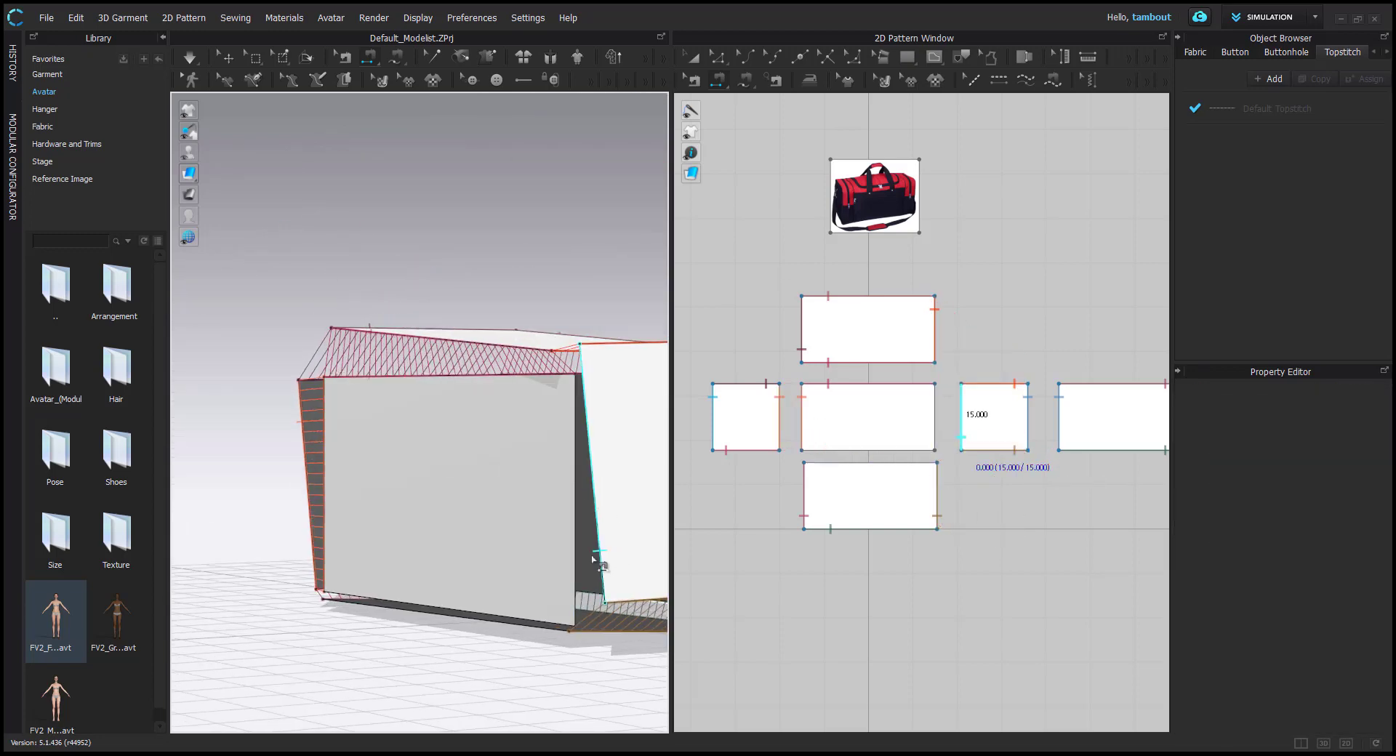
{"action": "left_click", "coordinate": [576, 565]}
Sew the front panel's lower edge to the base panel's front edge
{"action": "middle_click_drag", "start_coordinate": [549, 591], "coordinate": [451, 551]}
{"action": "right_click_drag", "start_coordinate": [452, 551], "coordinate": [519, 532]}
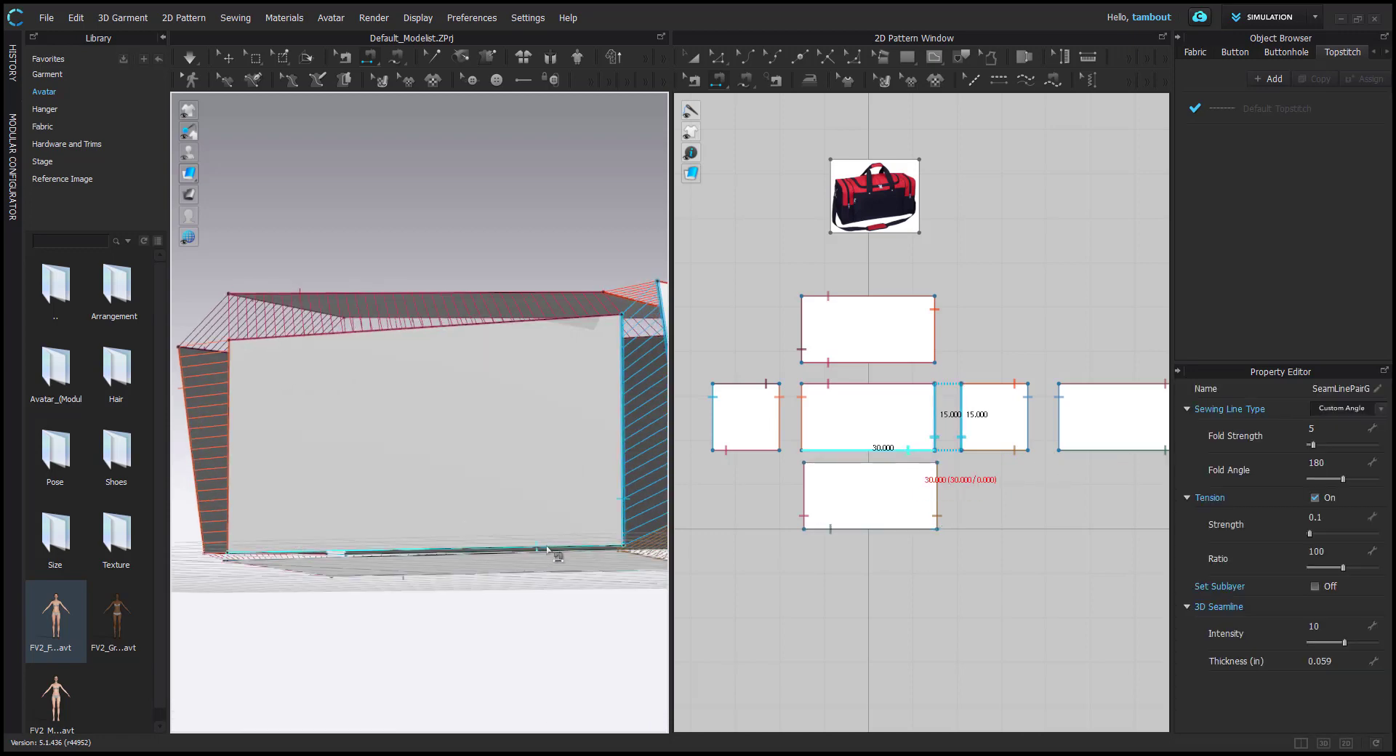
{"action": "left_click", "coordinate": [548, 549]}
{"action": "left_click", "coordinate": [543, 564]}
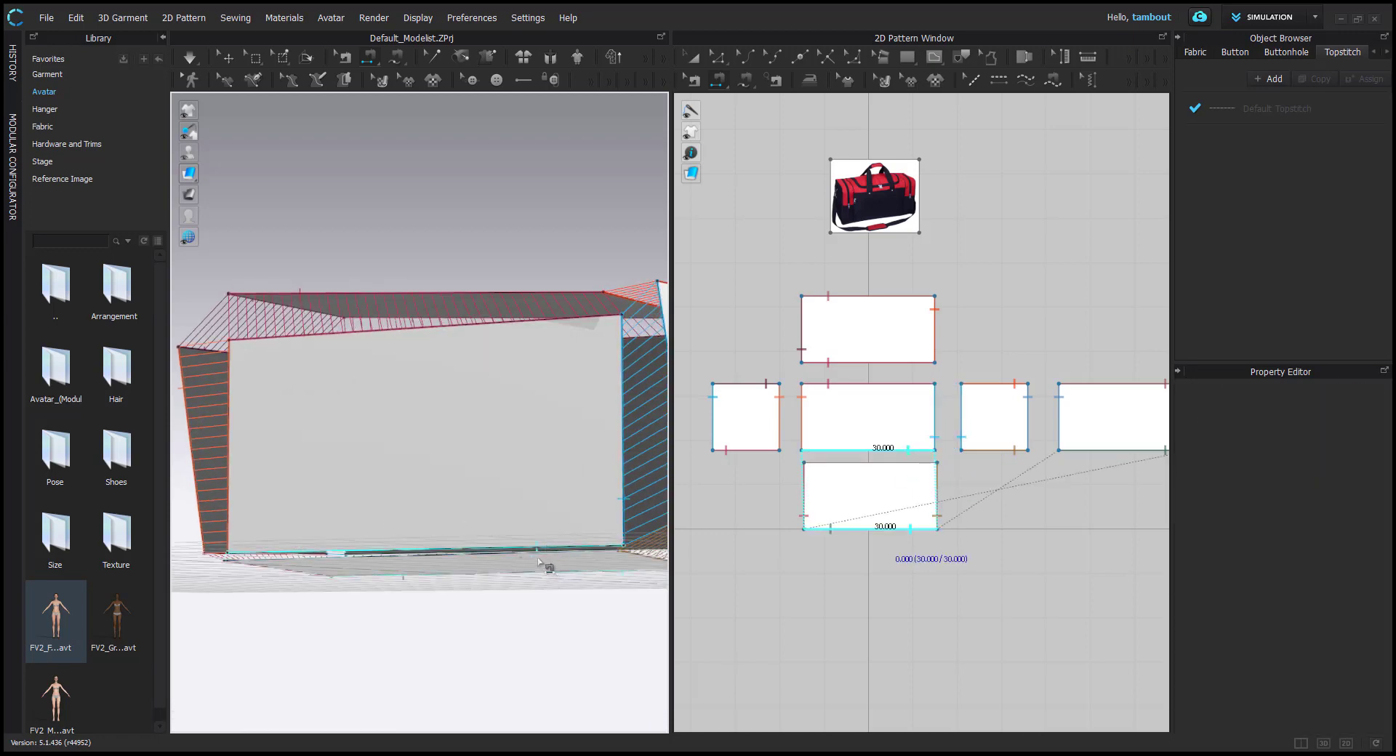
{"action": "left_click", "coordinate": [538, 554]}
Try simulating the sewn box with the default gravity, and undo the drape
{"action": "right_click_drag", "start_coordinate": [368, 532], "coordinate": [443, 533]}
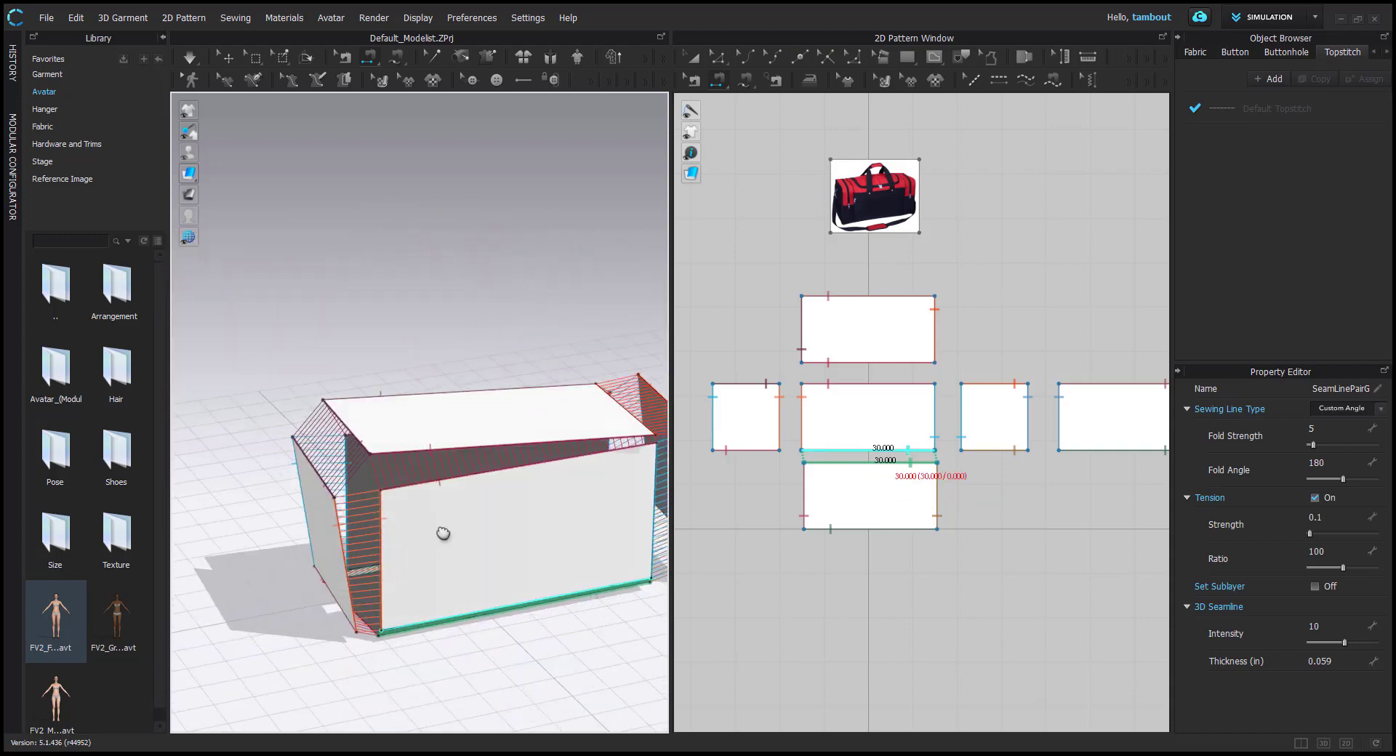
{"action": "scroll", "coordinate": [446, 533], "scroll_direction": "up", "scroll_amount": 3}
{"action": "middle_click_drag", "start_coordinate": [445, 533], "coordinate": [536, 425]}
{"action": "right_click_drag", "start_coordinate": [537, 425], "coordinate": [482, 471]}
{"action": "scroll", "coordinate": [497, 414], "scroll_direction": "down", "scroll_amount": 3}
{"action": "middle_click_drag", "start_coordinate": [482, 471], "coordinate": [477, 509]}
{"action": "scroll", "coordinate": [477, 509], "scroll_direction": "up", "scroll_amount": 1}
{"action": "left_click", "coordinate": [228, 58]}
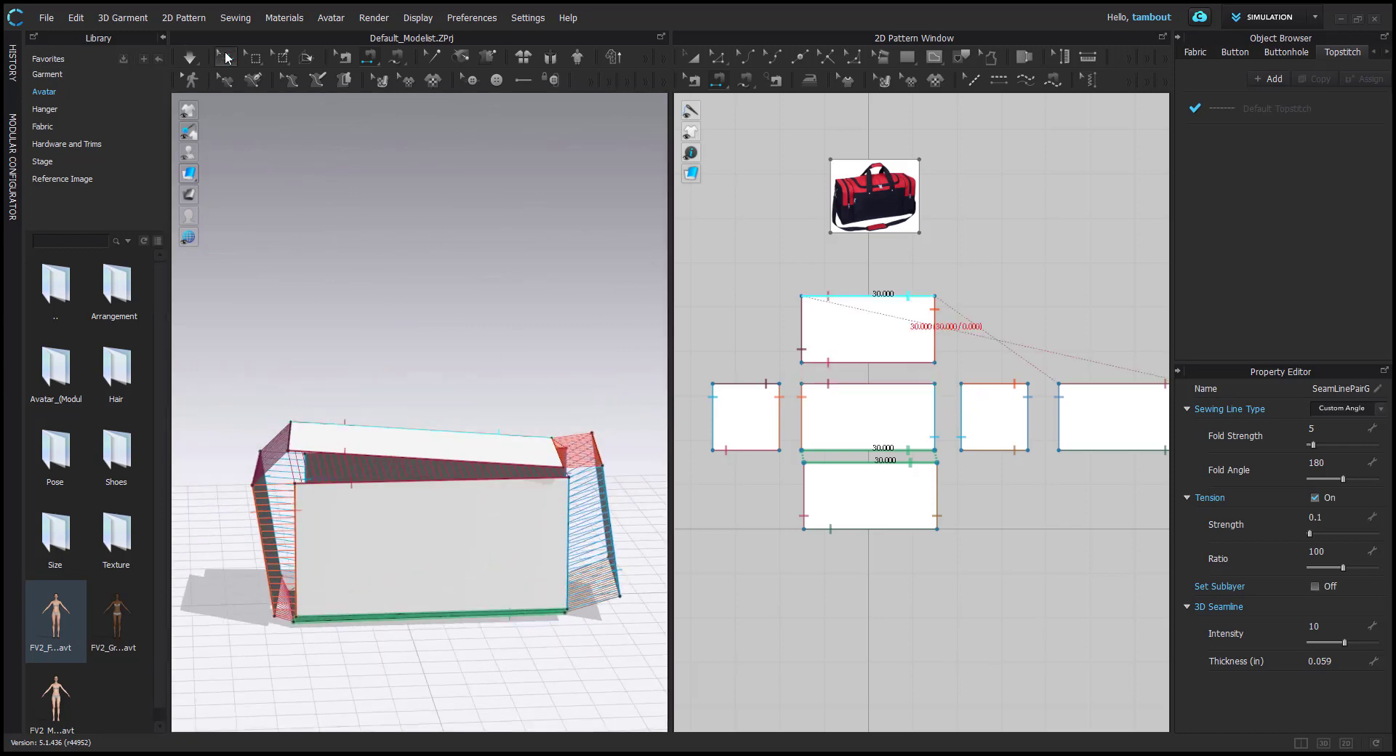
{"action": "right_click_drag", "start_coordinate": [432, 512], "coordinate": [426, 481]}
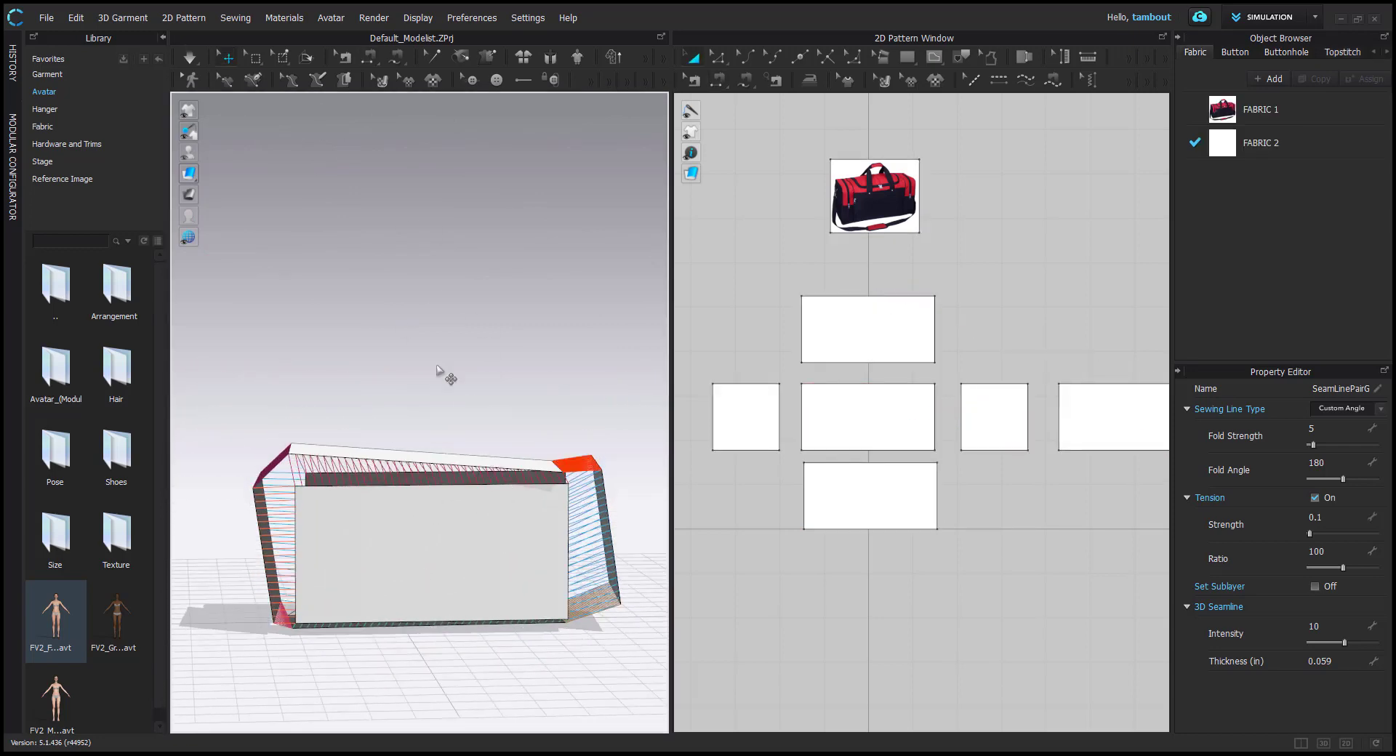
{"action": "left_click", "coordinate": [189, 61]}
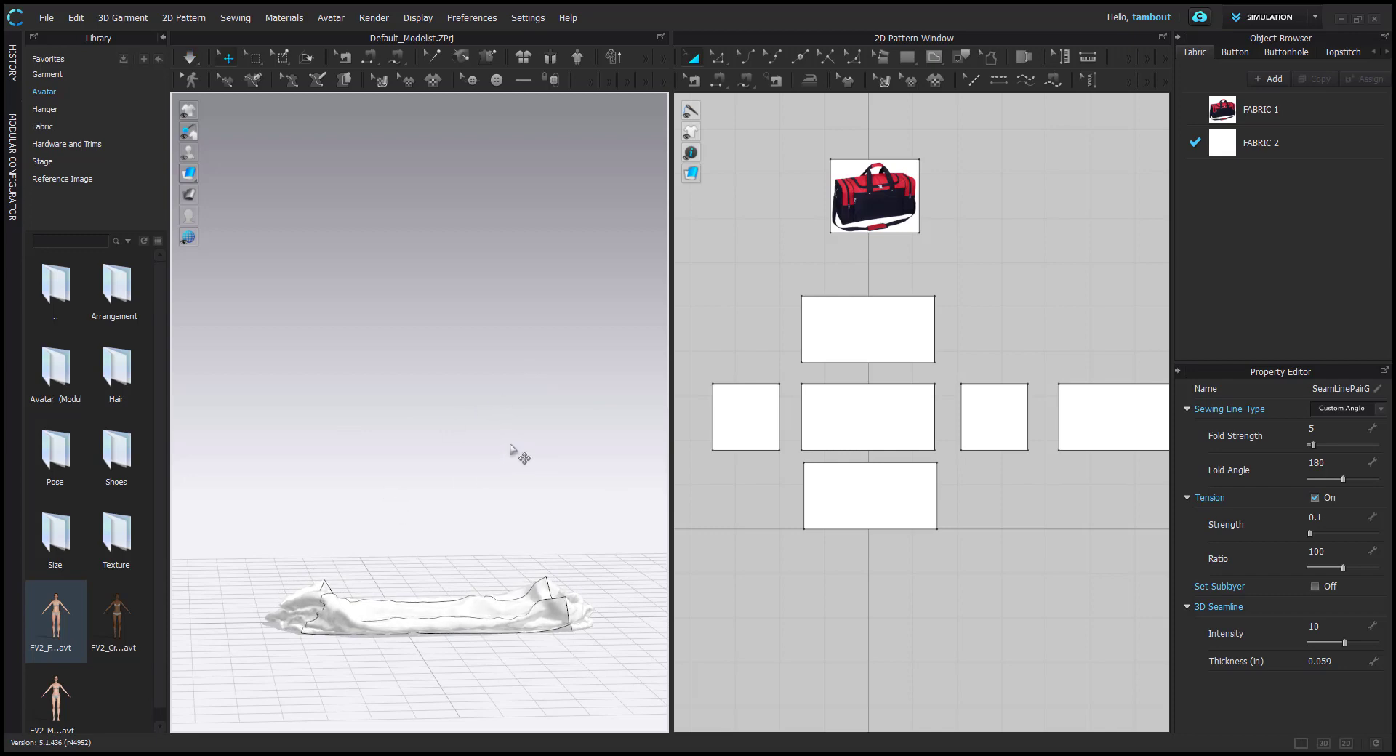
{"action": "key", "text": "ctrl+z"}
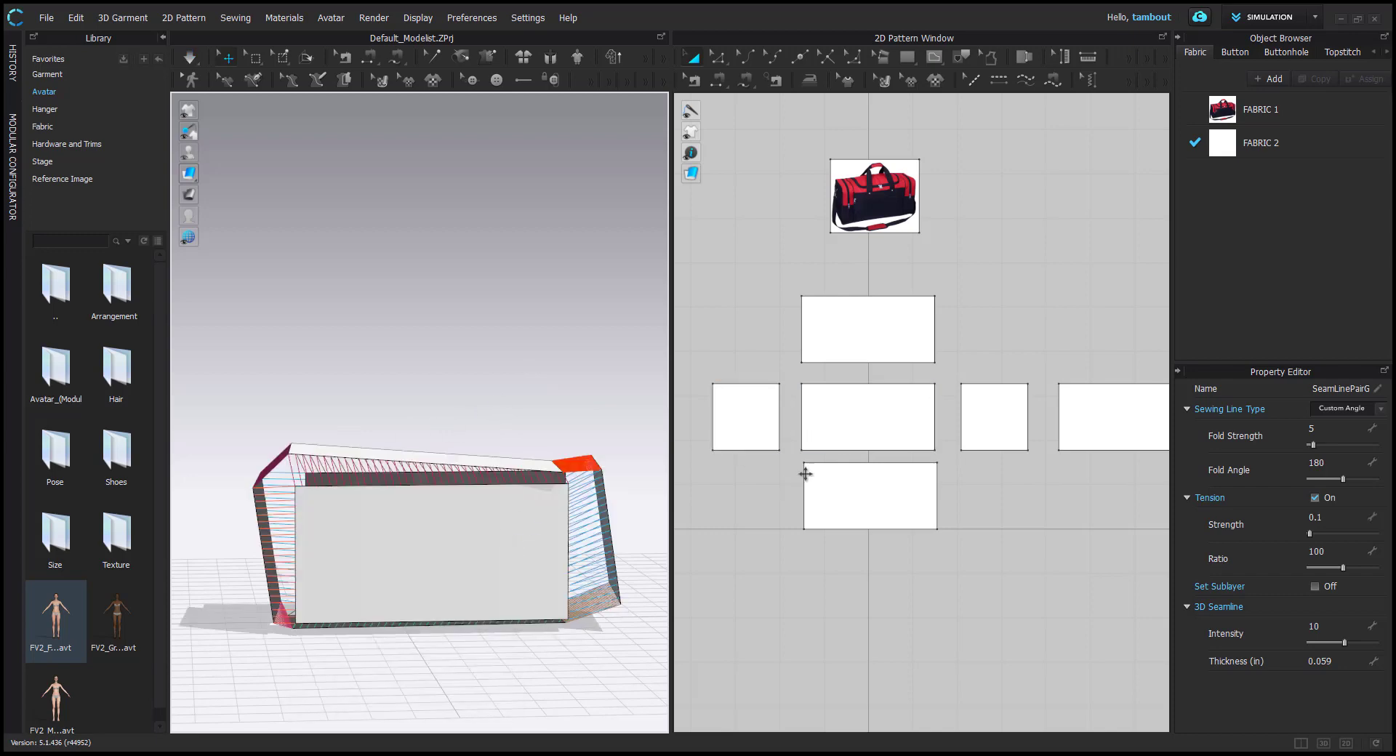
Set the gravity to 0 in the simulation properties
{"action": "right_click", "coordinate": [491, 319]}
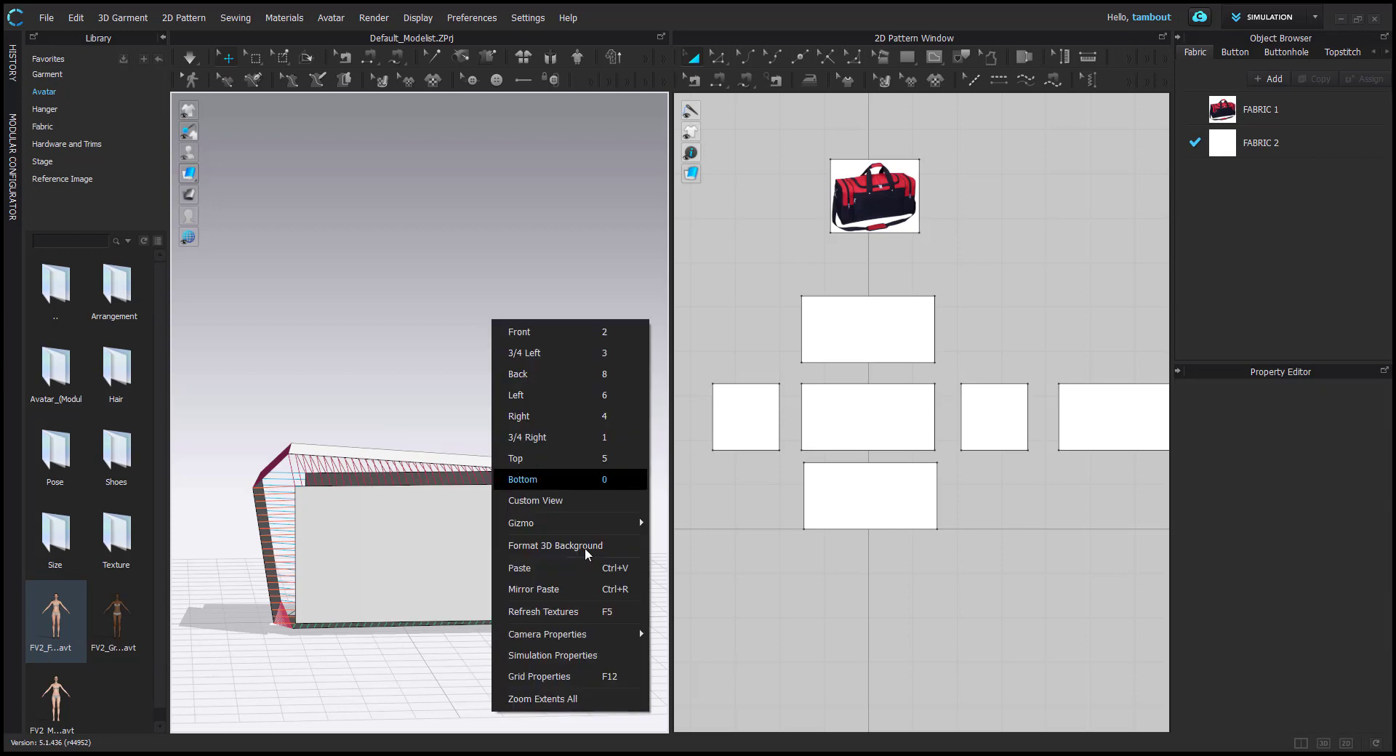
{"action": "left_click", "coordinate": [553, 656]}
{"action": "double_click", "coordinate": [1348, 571]}
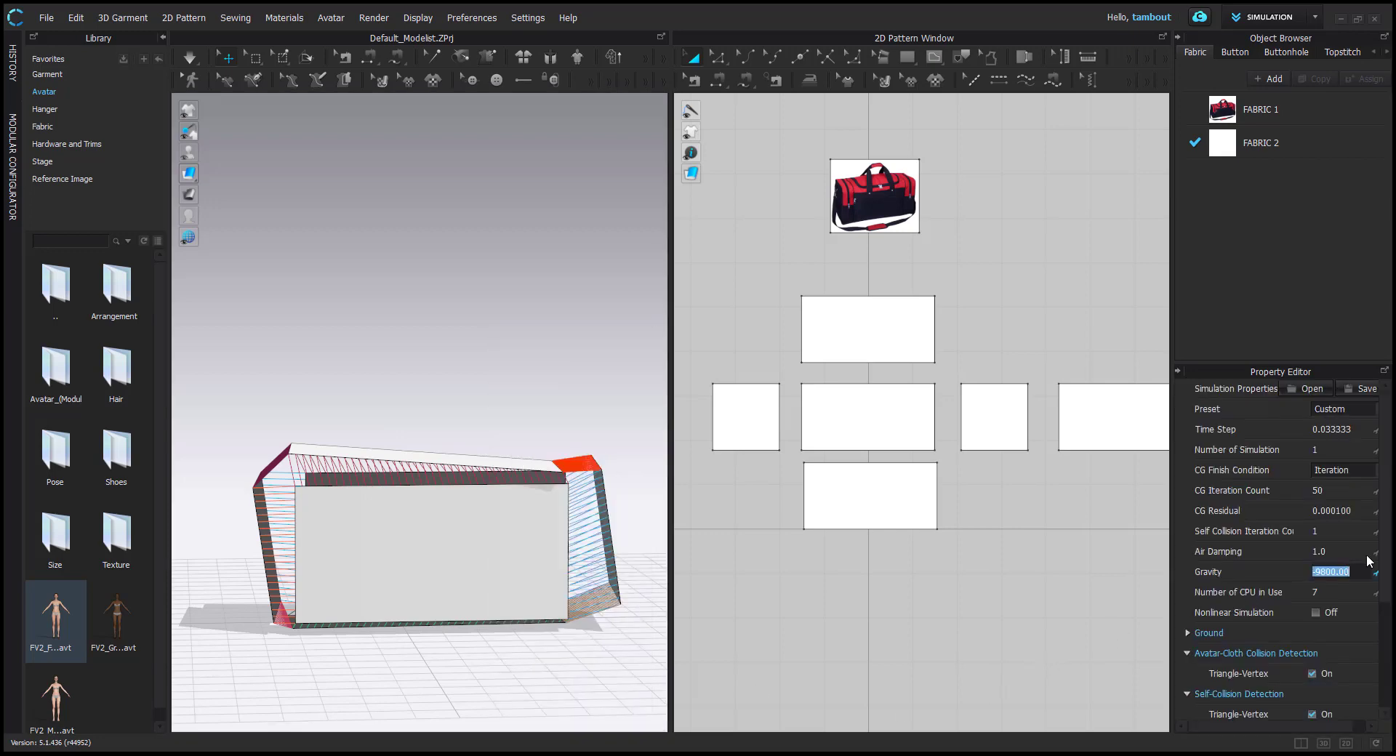
{"action": "key", "text": "Return"}
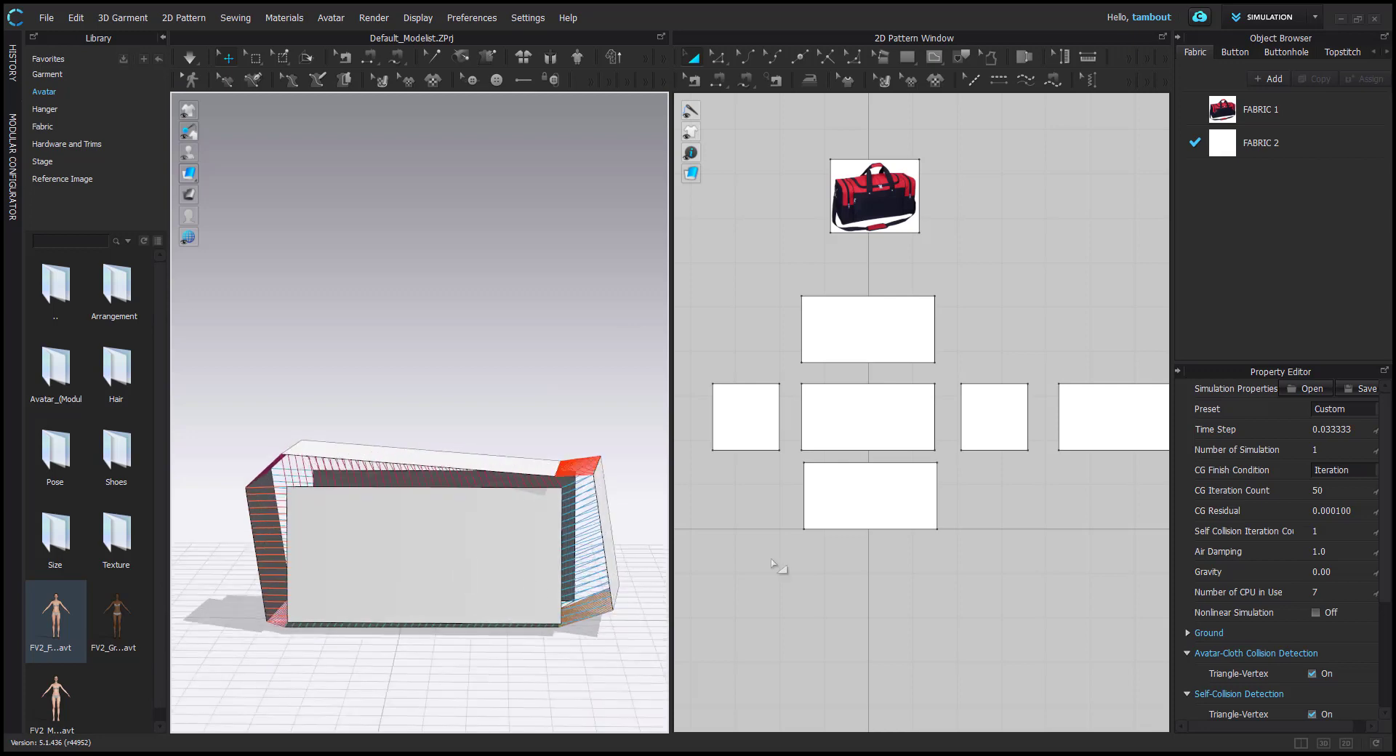
Freeze the base panel and simulate the box to close its seams
{"action": "right_click_drag", "start_coordinate": [598, 604], "coordinate": [542, 654]}
{"action": "left_click", "coordinate": [522, 618]}
{"action": "key", "text": "ctrl+k"}
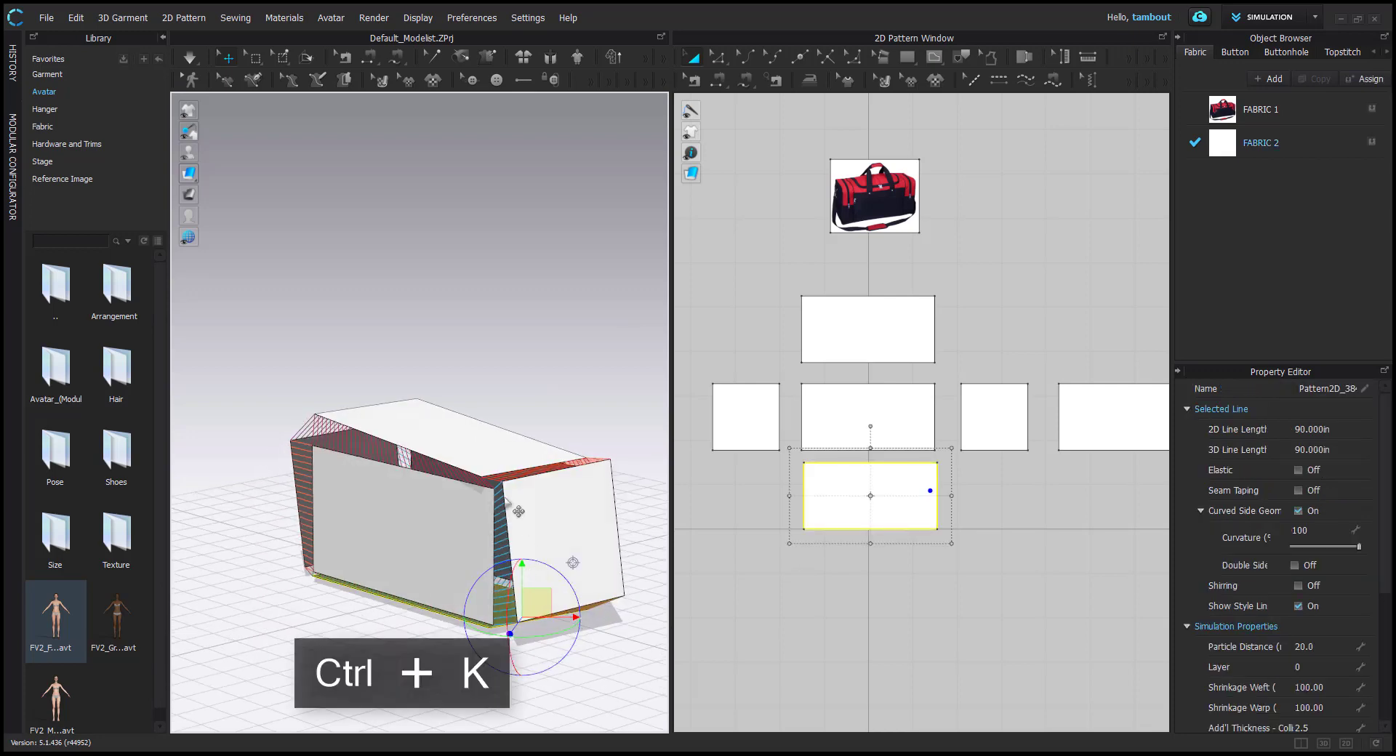
{"action": "right_click_drag", "start_coordinate": [422, 444], "coordinate": [455, 414]}
{"action": "key", "text": "space"}
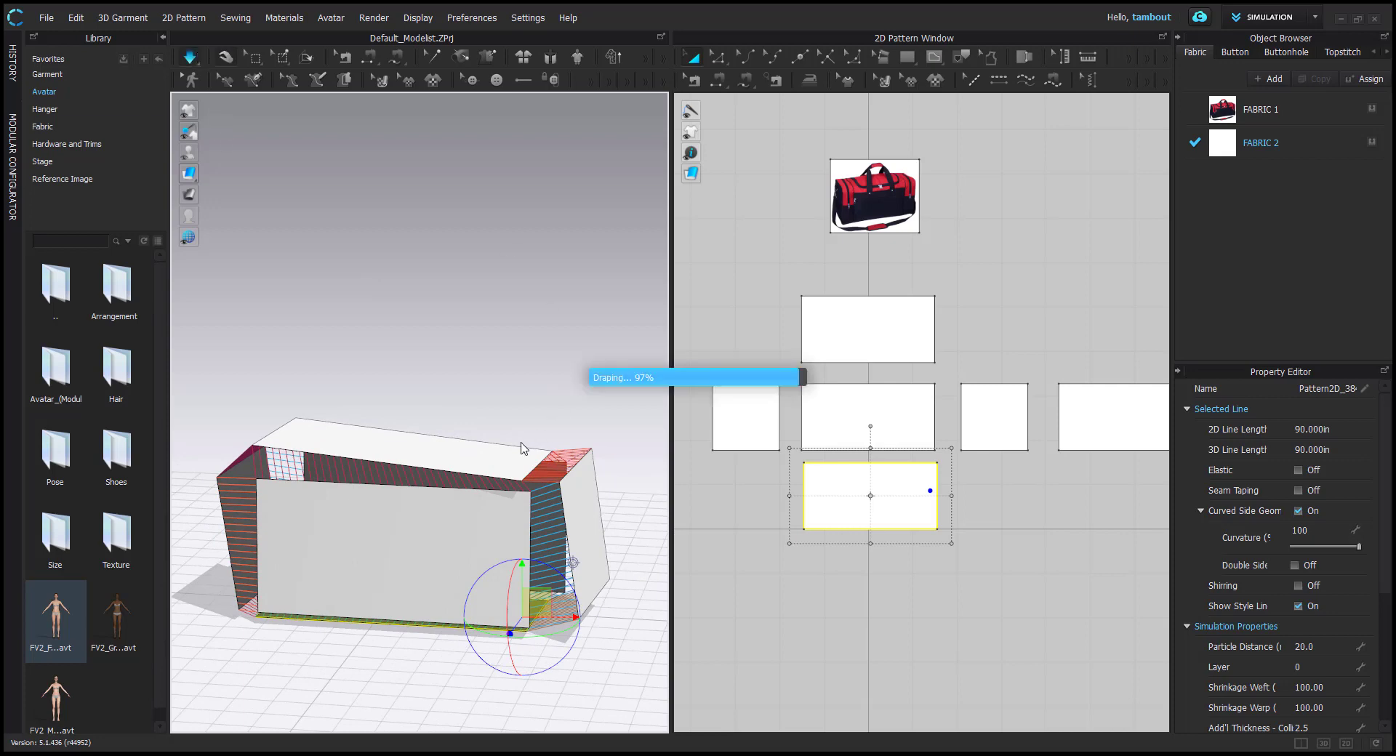
Select all six bag panels, shift them together slightly in 3D with the simulation paused, and resume simulating
{"action": "right_click_drag", "start_coordinate": [495, 486], "coordinate": [455, 525]}
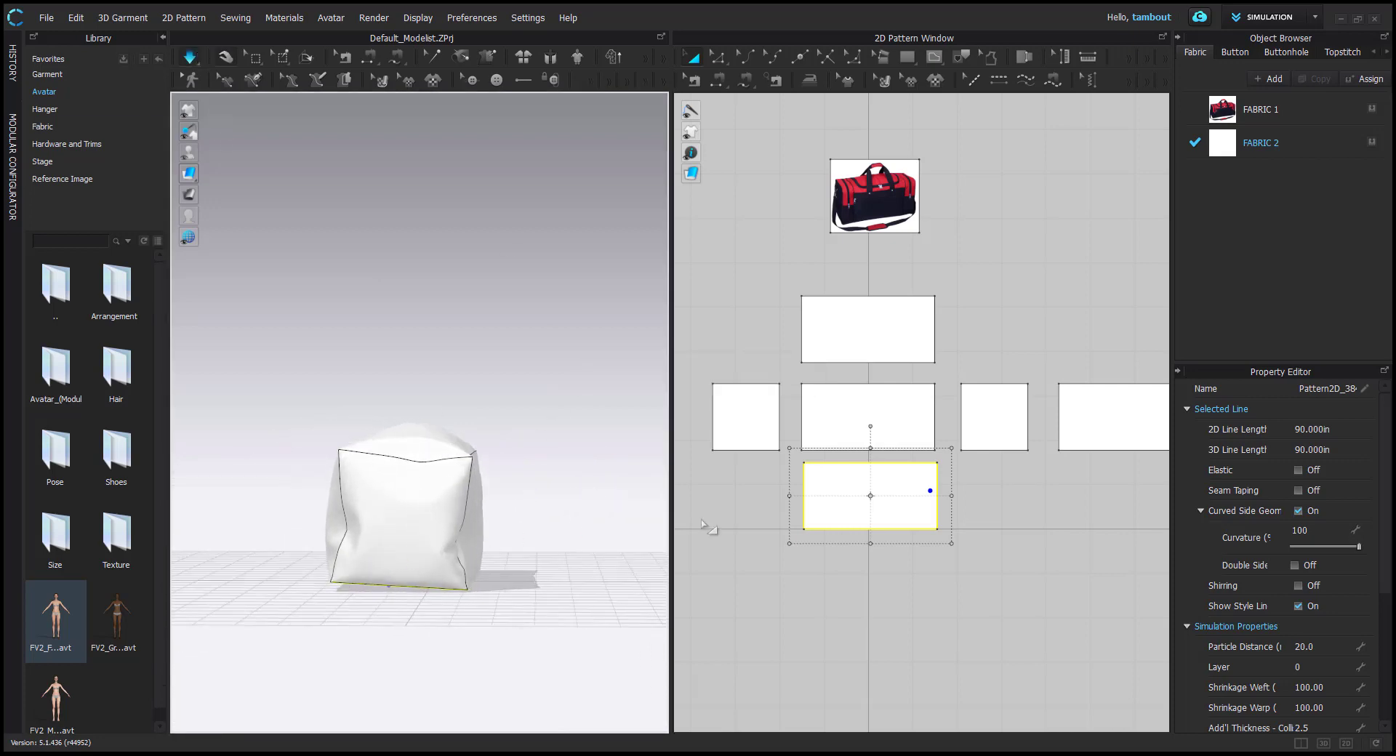
{"action": "scroll", "coordinate": [747, 418], "scroll_direction": "down", "scroll_amount": 2}
{"action": "left_click_drag", "start_coordinate": [694, 291], "coordinate": [1128, 559]}
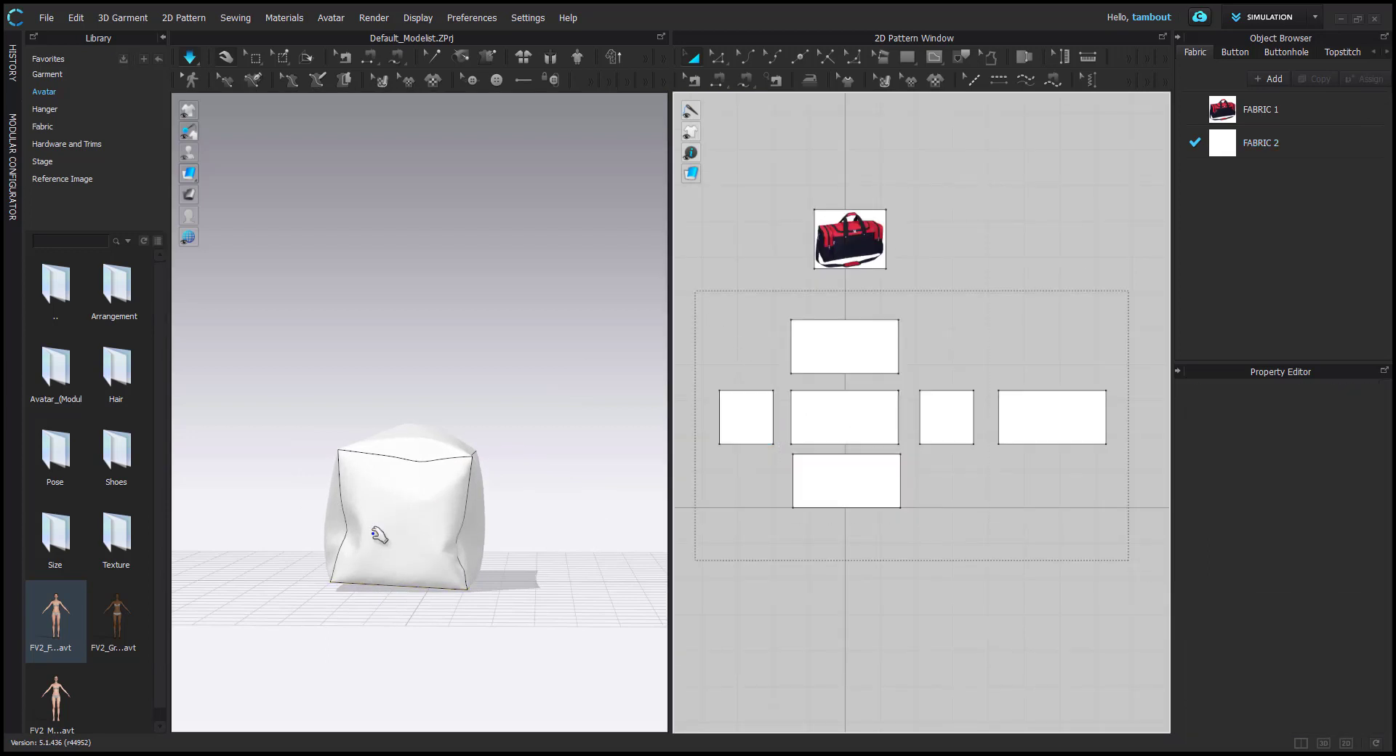
{"action": "scroll", "coordinate": [373, 533], "scroll_direction": "up", "scroll_amount": 2}
{"action": "key", "text": "space"}
{"action": "middle_click_drag", "start_coordinate": [422, 522], "coordinate": [534, 430]}
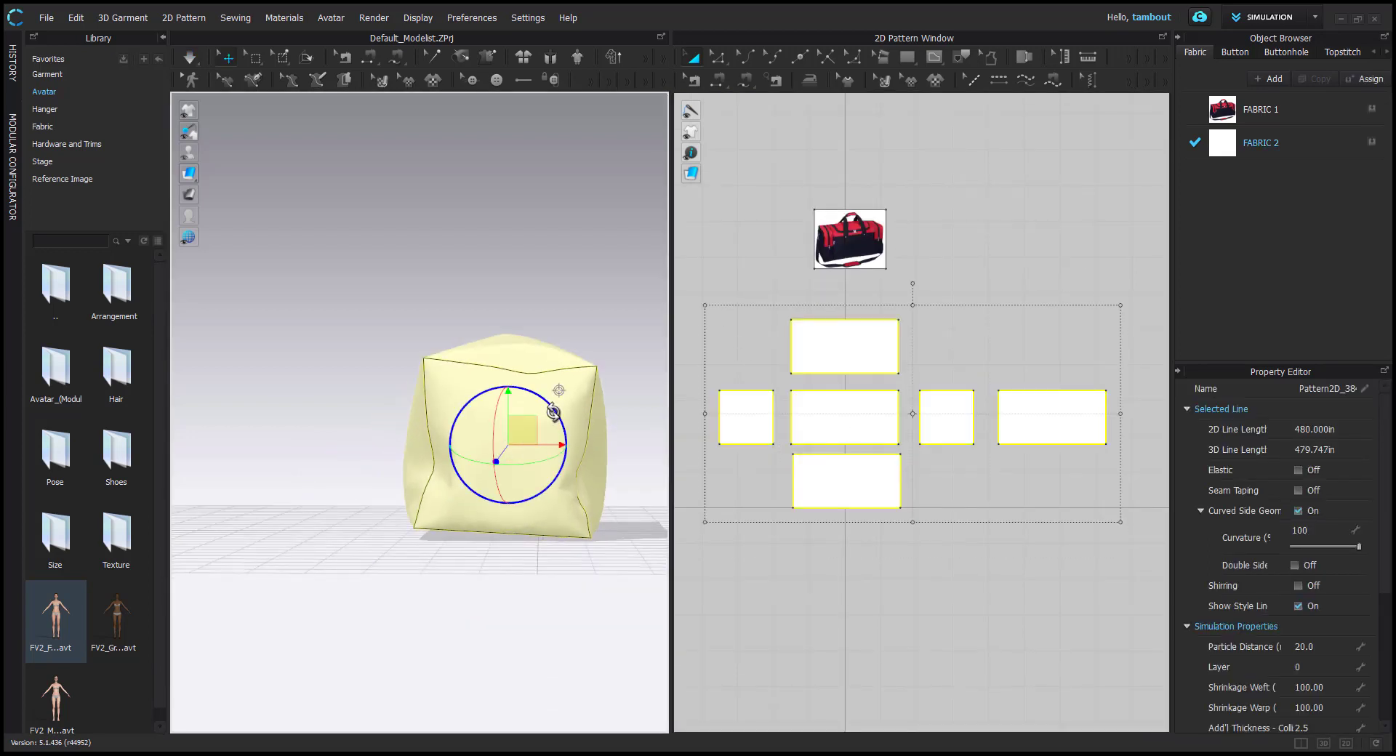
{"action": "left_click_drag", "start_coordinate": [527, 436], "coordinate": [556, 442]}
{"action": "key", "text": "space"}
{"action": "right_click_drag", "start_coordinate": [383, 506], "coordinate": [546, 483]}
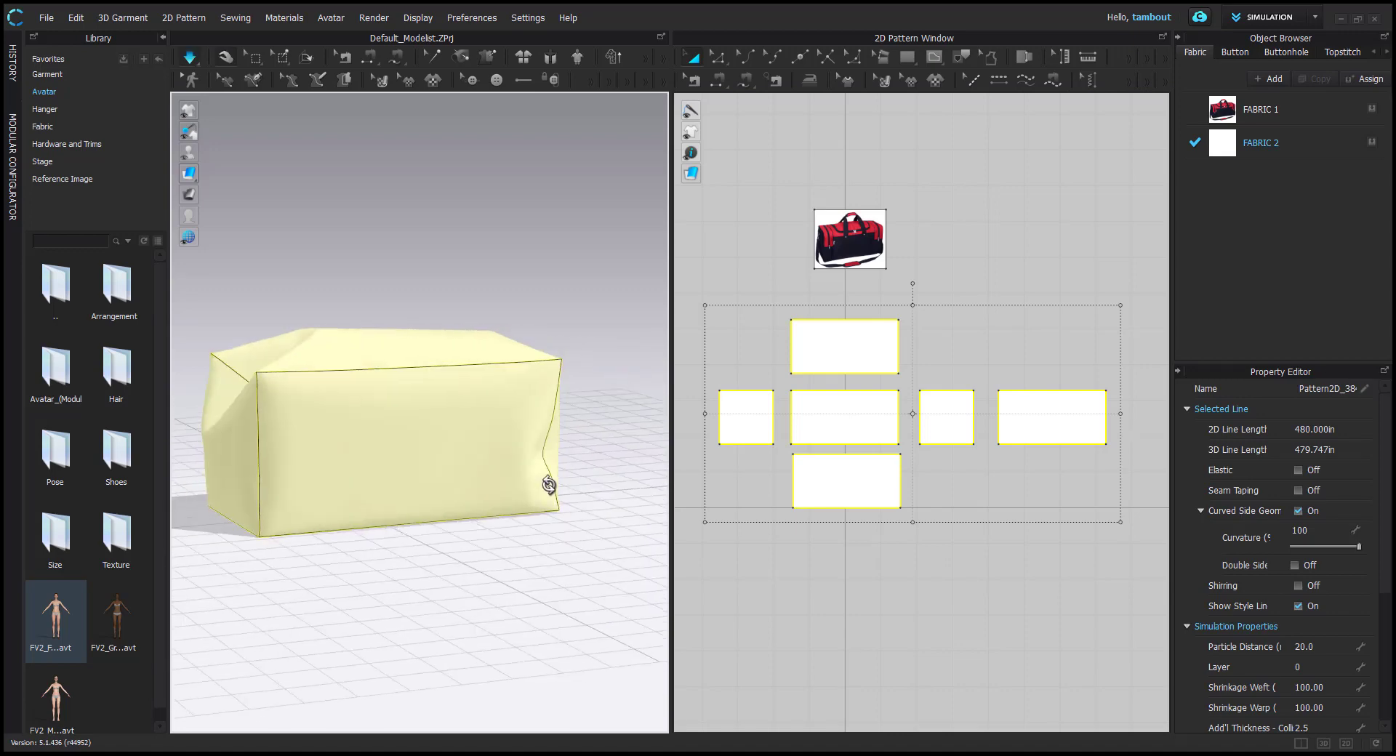
Tug the simulated box's end, upper edge and front seams at several points to even out its shape
{"action": "left_click_drag", "start_coordinate": [231, 350], "coordinate": [447, 375]}
{"action": "right_click_drag", "start_coordinate": [452, 384], "coordinate": [340, 430]}
{"action": "left_click", "coordinate": [533, 394]}
{"action": "left_click", "coordinate": [397, 471]}
{"action": "left_click", "coordinate": [296, 325]}
{"action": "left_click", "coordinate": [330, 434]}
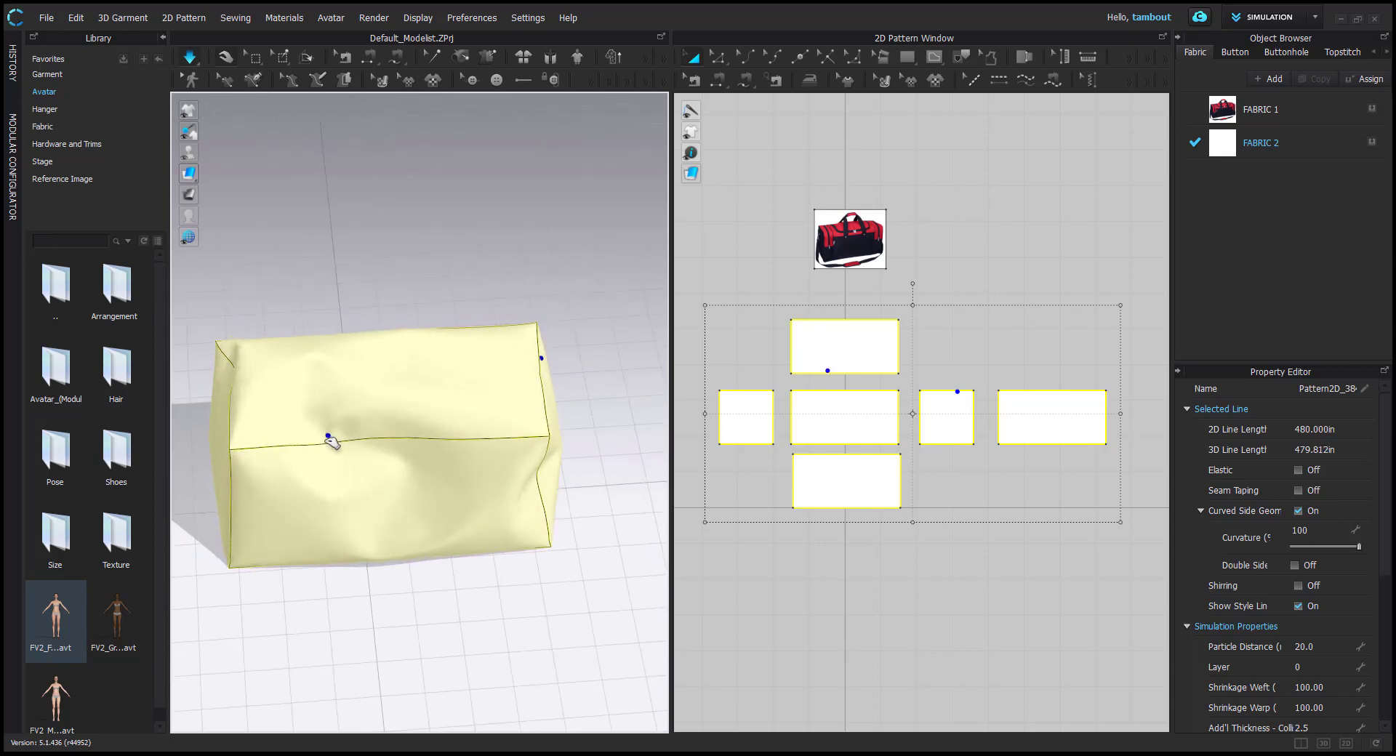
{"action": "right_click_drag", "start_coordinate": [605, 435], "coordinate": [605, 376]}
{"action": "mouse_move", "coordinate": [535, 441]}
{"action": "right_mouse_down"}
{"action": "mouse_move", "coordinate": [488, 417]}
{"action": "mouse_move", "coordinate": [533, 420]}
{"action": "right_mouse_up"}
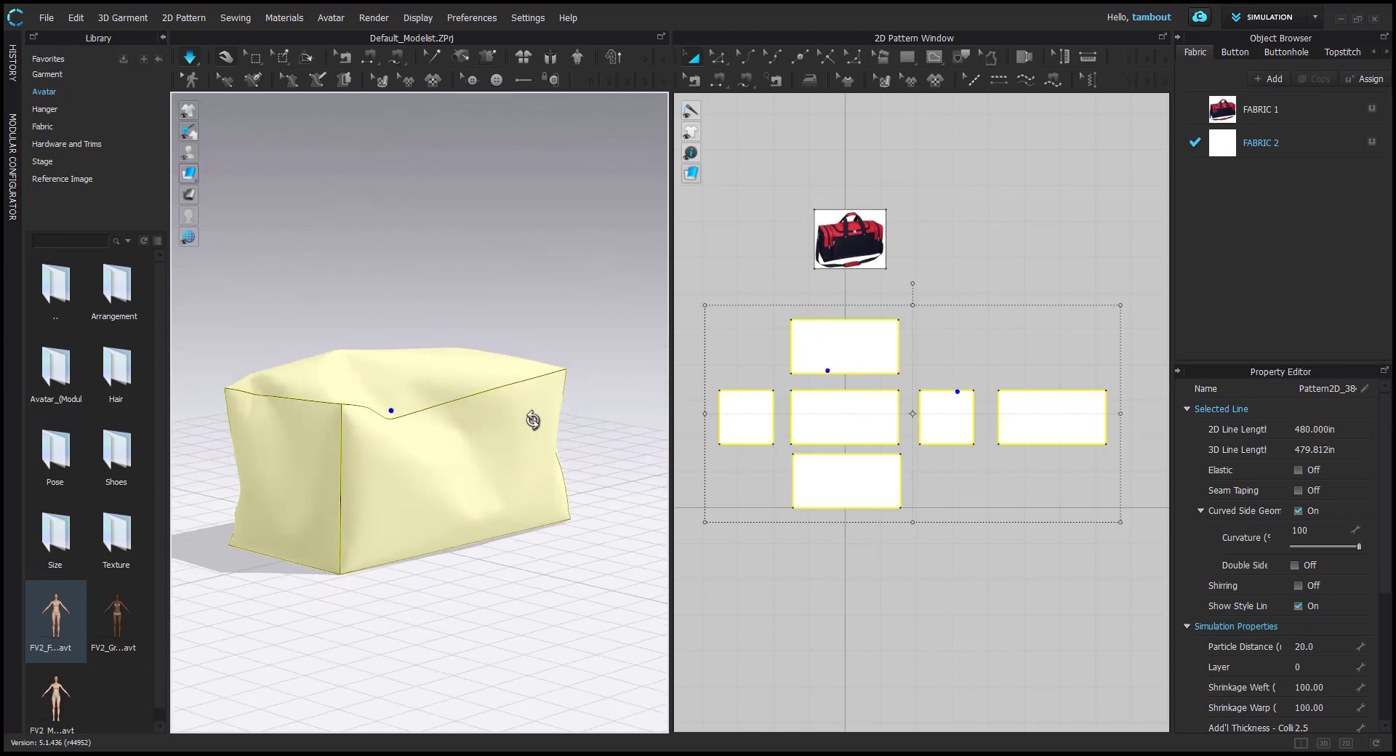
Briefly strengthen all the selected bag panels and tug the front panel's upper edge while simulating to smooth the box
{"action": "key", "text": "ctrl+h"}
{"action": "right_click_drag", "start_coordinate": [436, 455], "coordinate": [482, 405]}
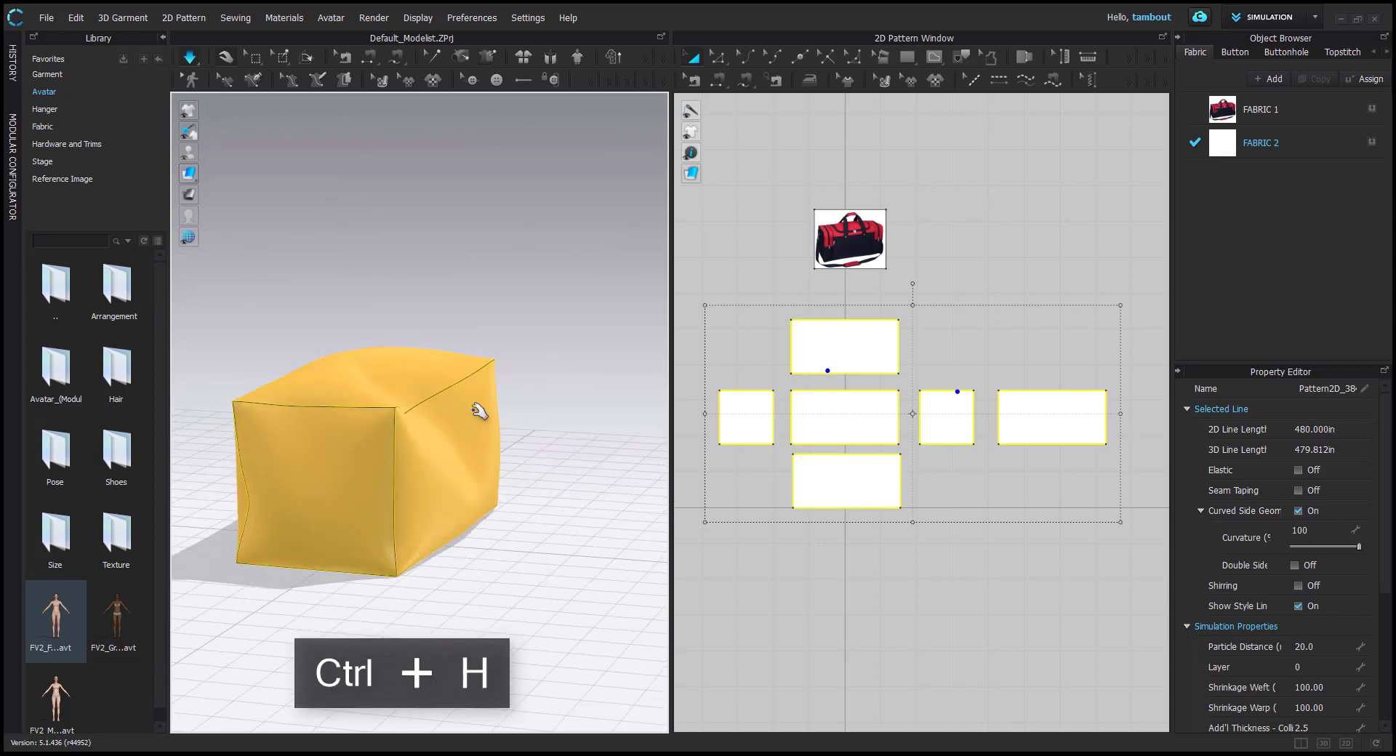
{"action": "left_click", "coordinate": [455, 398]}
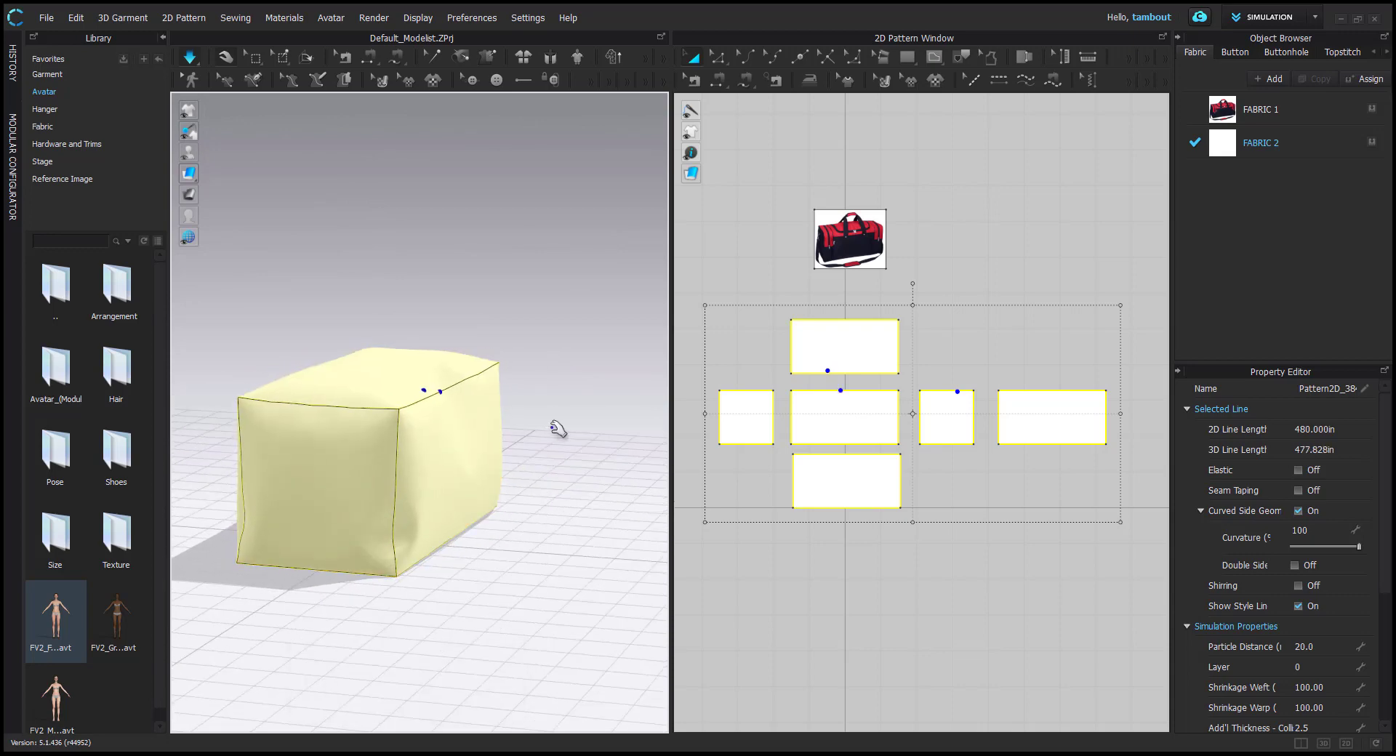
Examine the vertical seam that separates the narrow end section from the main front in the reference bag image
{"action": "scroll", "coordinate": [830, 185], "scroll_direction": "up", "scroll_amount": 6}
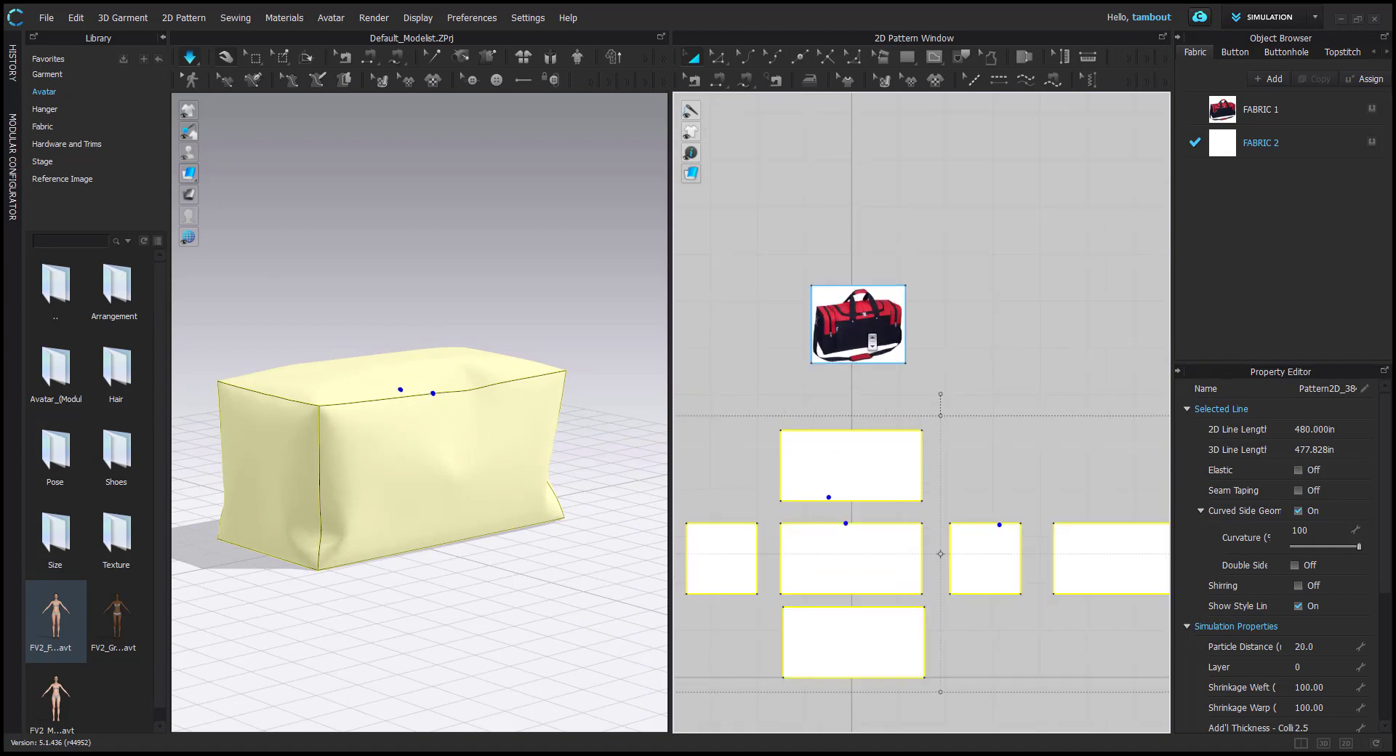
{"action": "scroll", "coordinate": [903, 390], "scroll_direction": "up", "scroll_amount": 3}
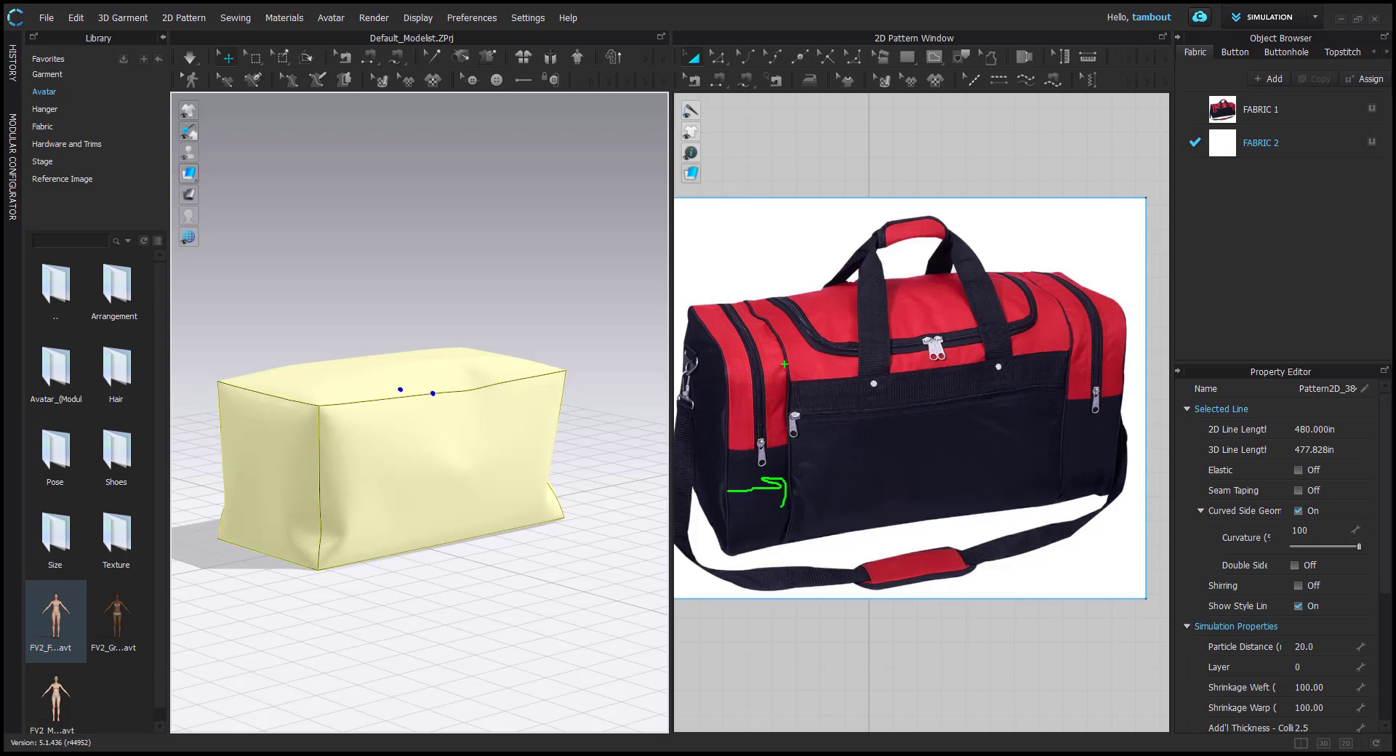
{"action": "left_click_drag", "start_coordinate": [794, 421], "coordinate": [798, 515]}
{"action": "scroll", "coordinate": [829, 438], "scroll_direction": "down", "scroll_amount": 5}
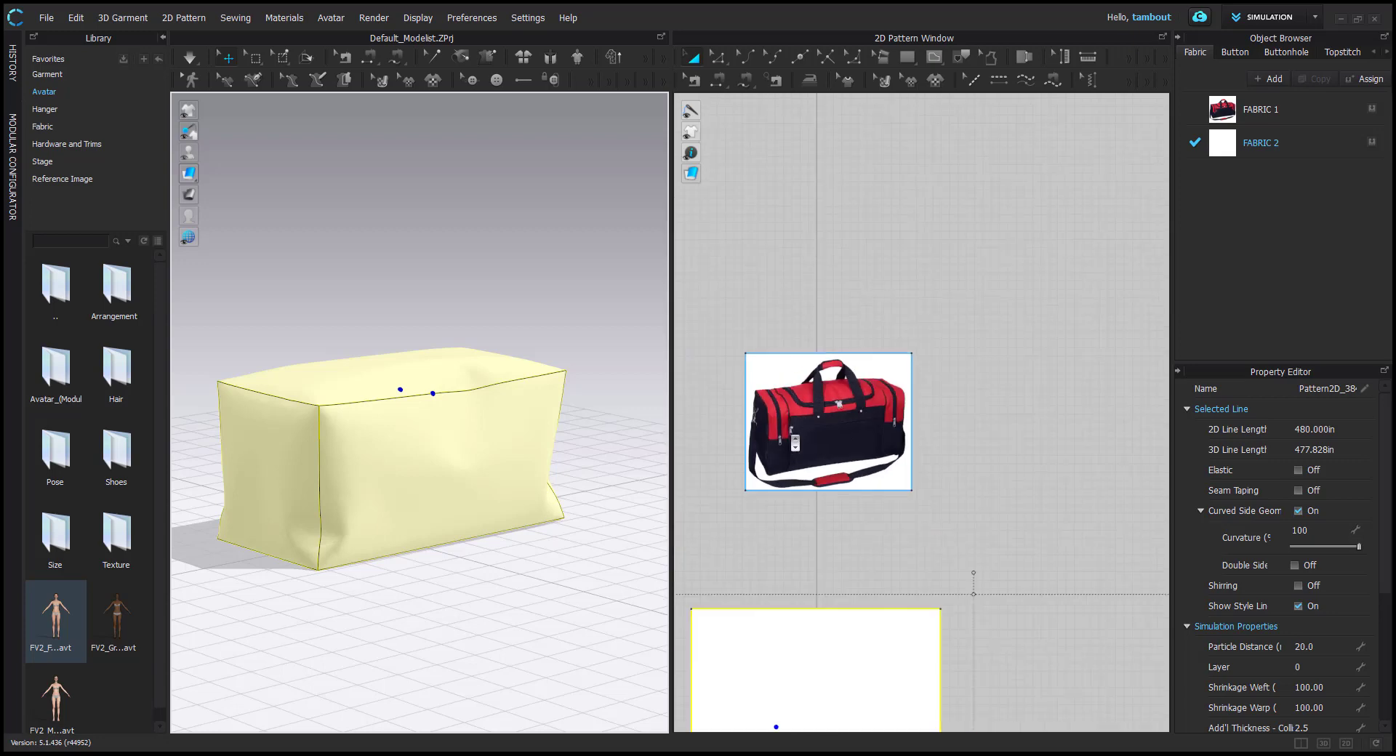
{"action": "scroll", "coordinate": [826, 374], "scroll_direction": "up", "scroll_amount": 4}
{"action": "key", "text": "z"}
{"action": "scroll", "coordinate": [820, 357], "scroll_direction": "up", "scroll_amount": 2}
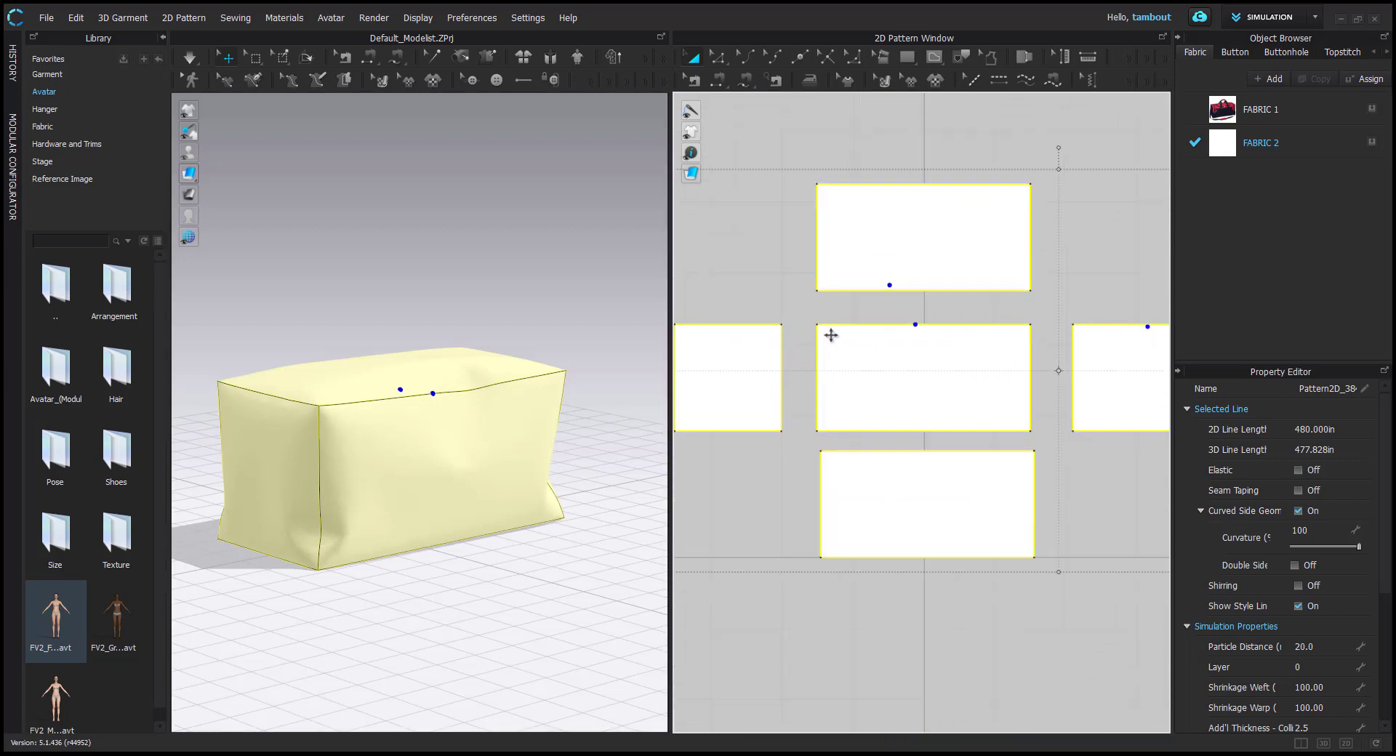
Offset the front panel's left edge inward by 4 in as a single internal line
{"action": "left_click", "coordinate": [313, 502]}
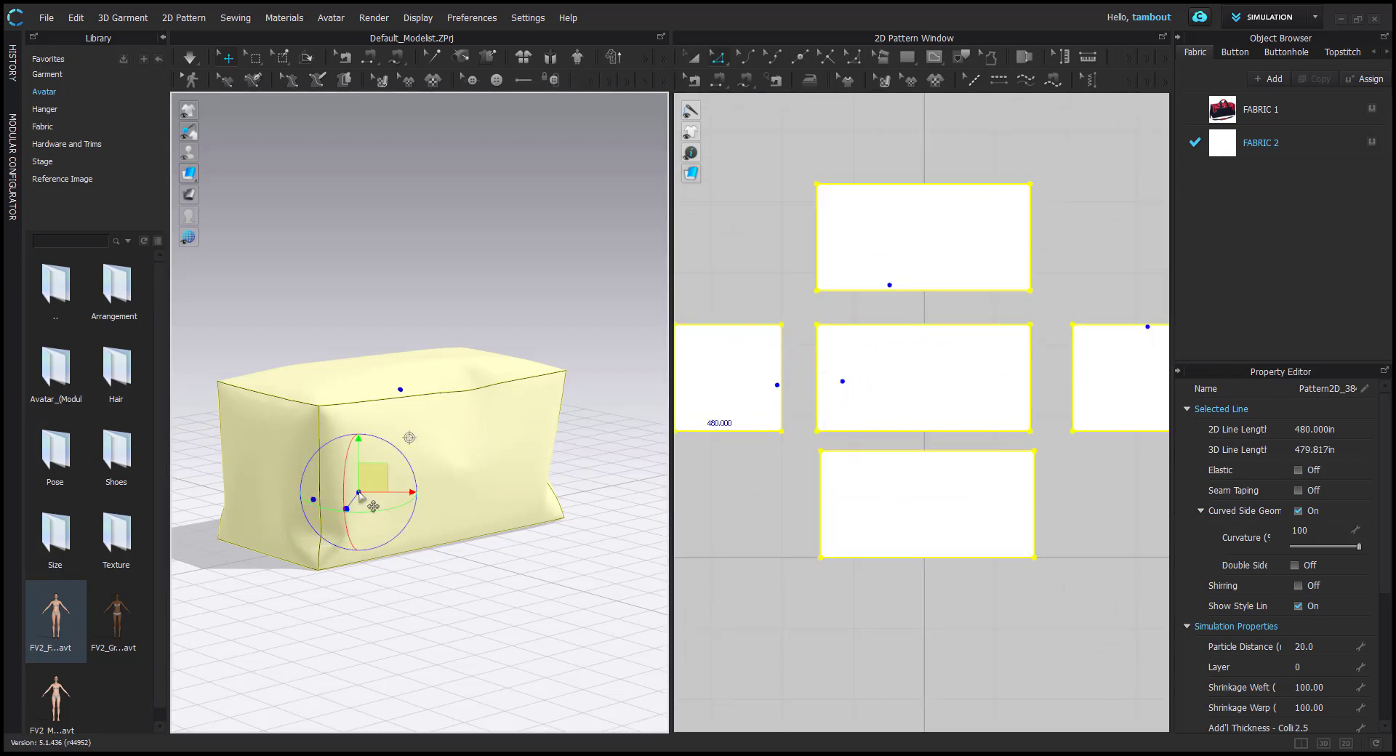
{"action": "left_click", "coordinate": [814, 398]}
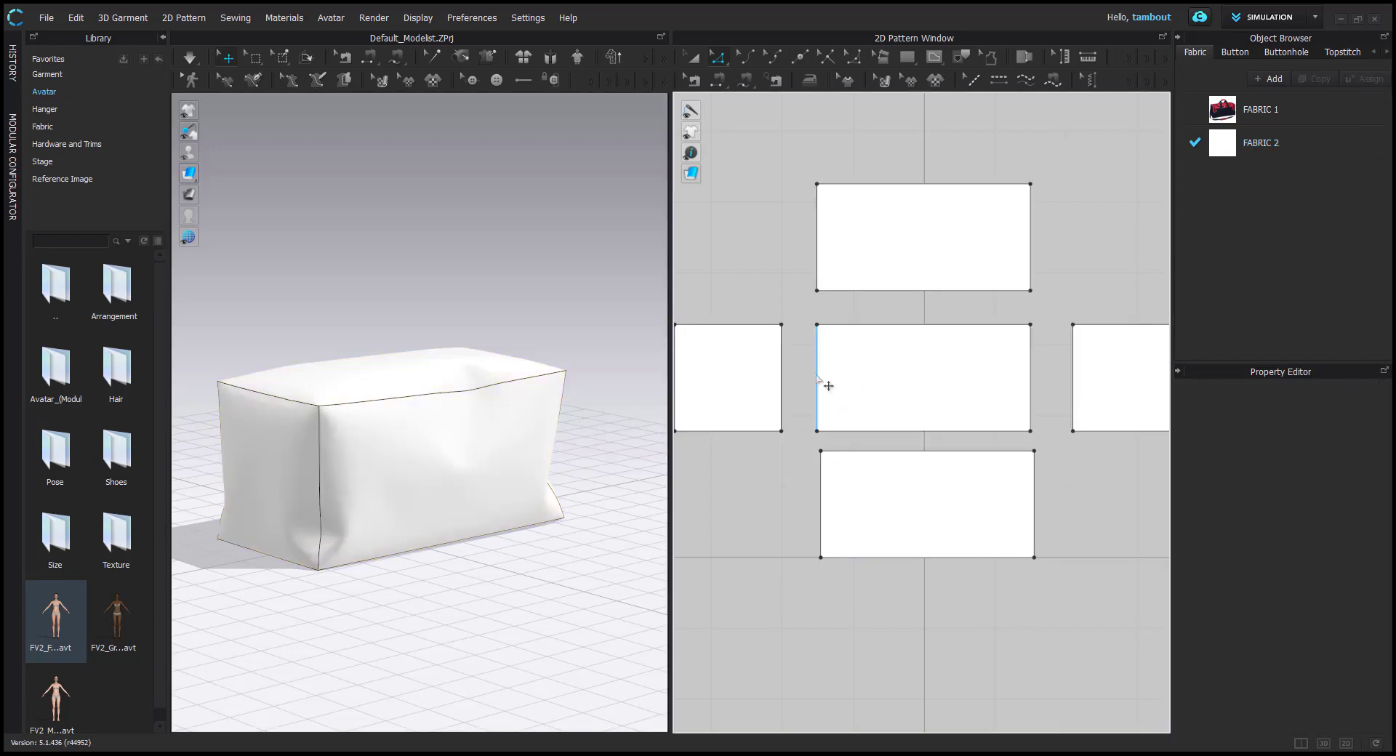
{"action": "right_click", "coordinate": [817, 373]}
{"action": "left_click", "coordinate": [910, 474]}
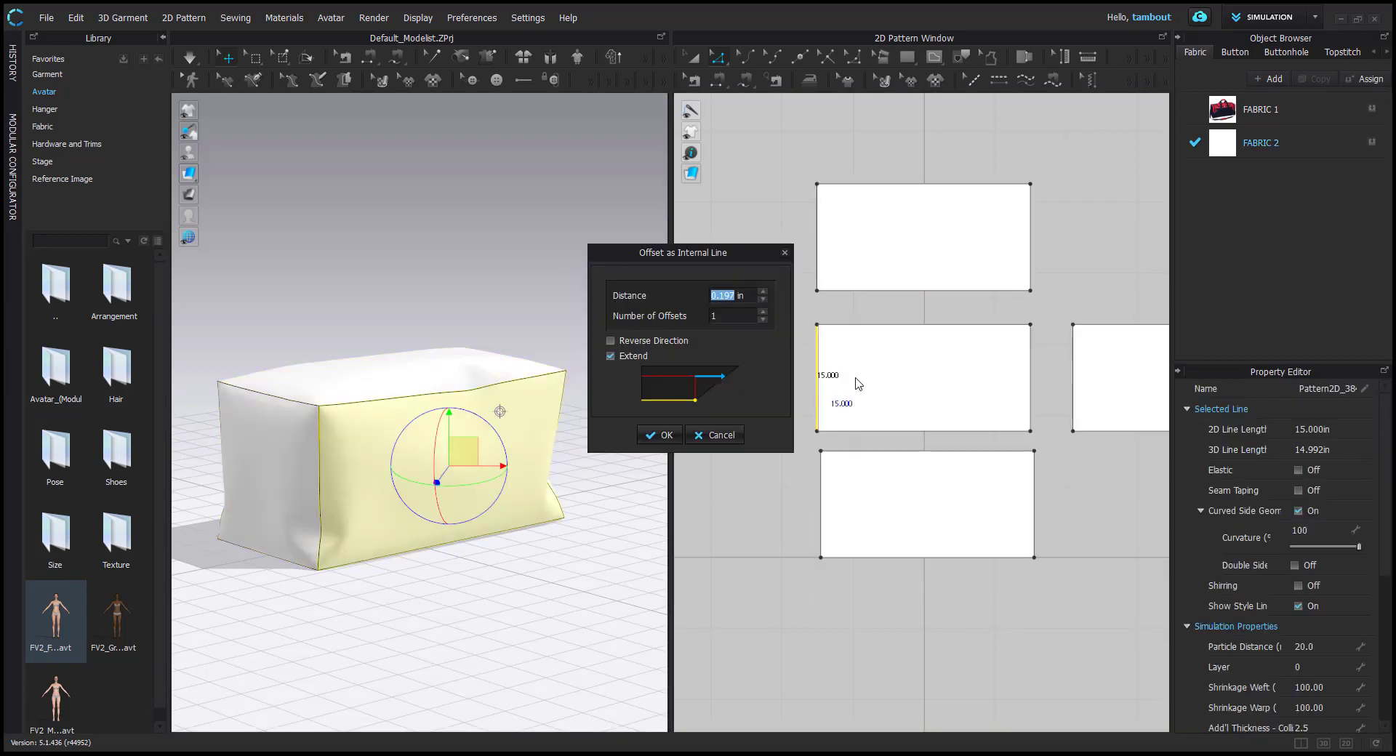
{"action": "type", "text": "4"}
{"action": "left_click", "coordinate": [658, 435]}
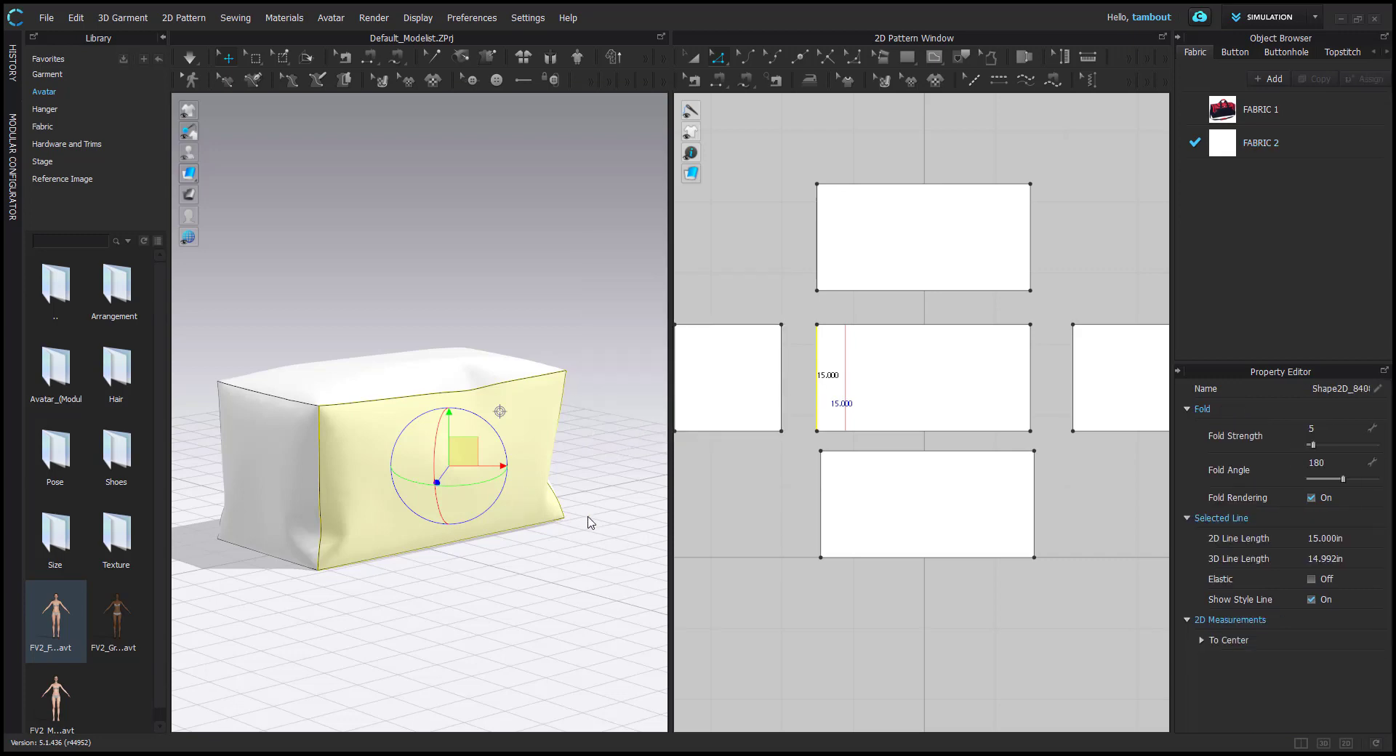
Offset the front panel's right edge inward by 4 in as an internal line
{"action": "right_click_drag", "start_coordinate": [588, 509], "coordinate": [517, 507]}
{"action": "left_click", "coordinate": [1041, 377]}
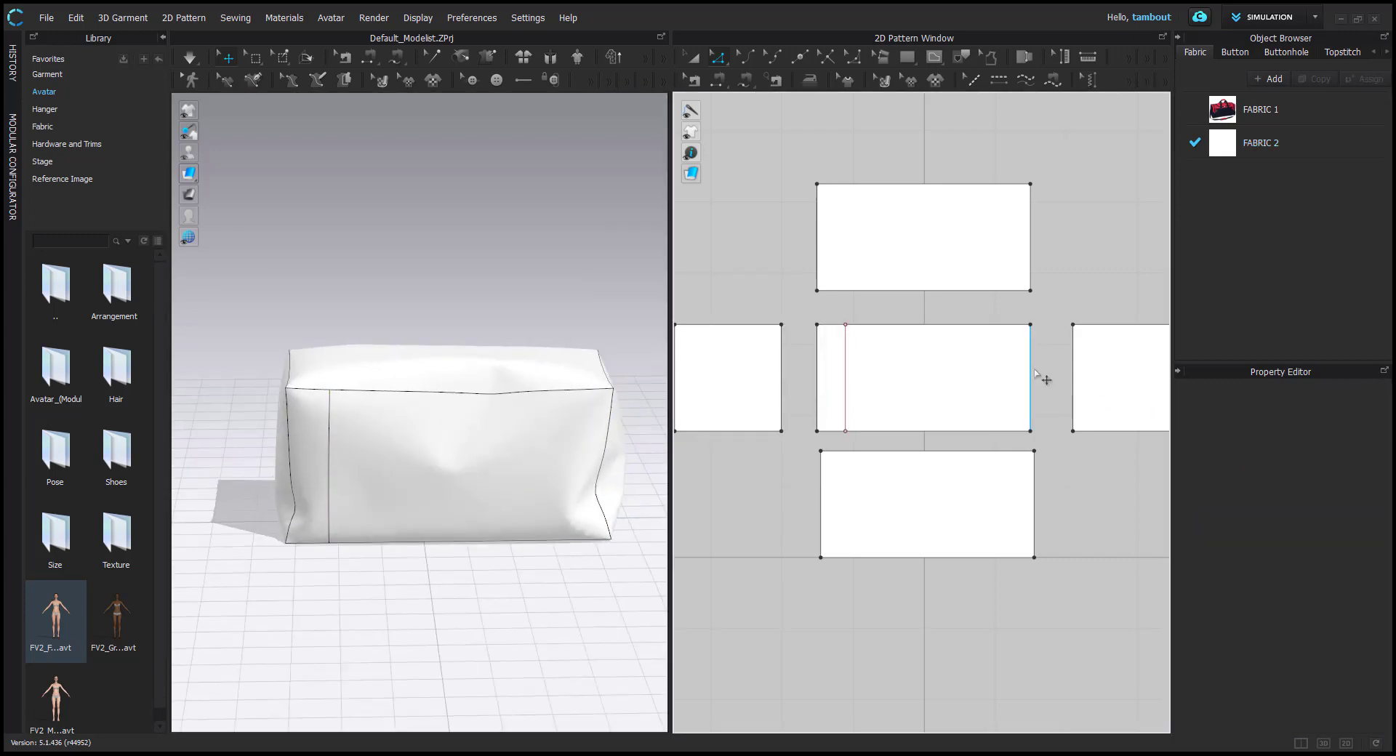
{"action": "double_click", "coordinate": [1034, 370]}
{"action": "right_click", "coordinate": [1034, 370]}
{"action": "left_click", "coordinate": [1029, 349]}
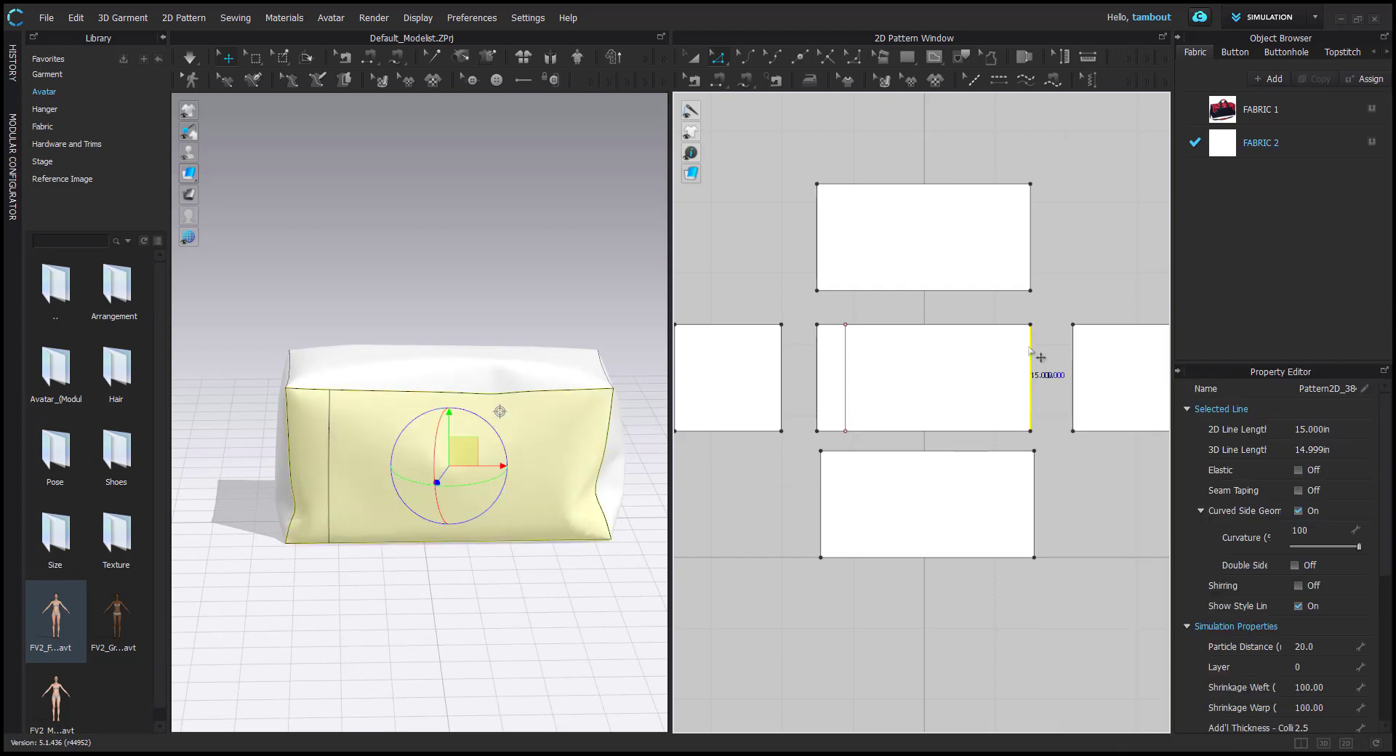
{"action": "right_click", "coordinate": [1030, 348]}
{"action": "left_click", "coordinate": [1079, 443]}
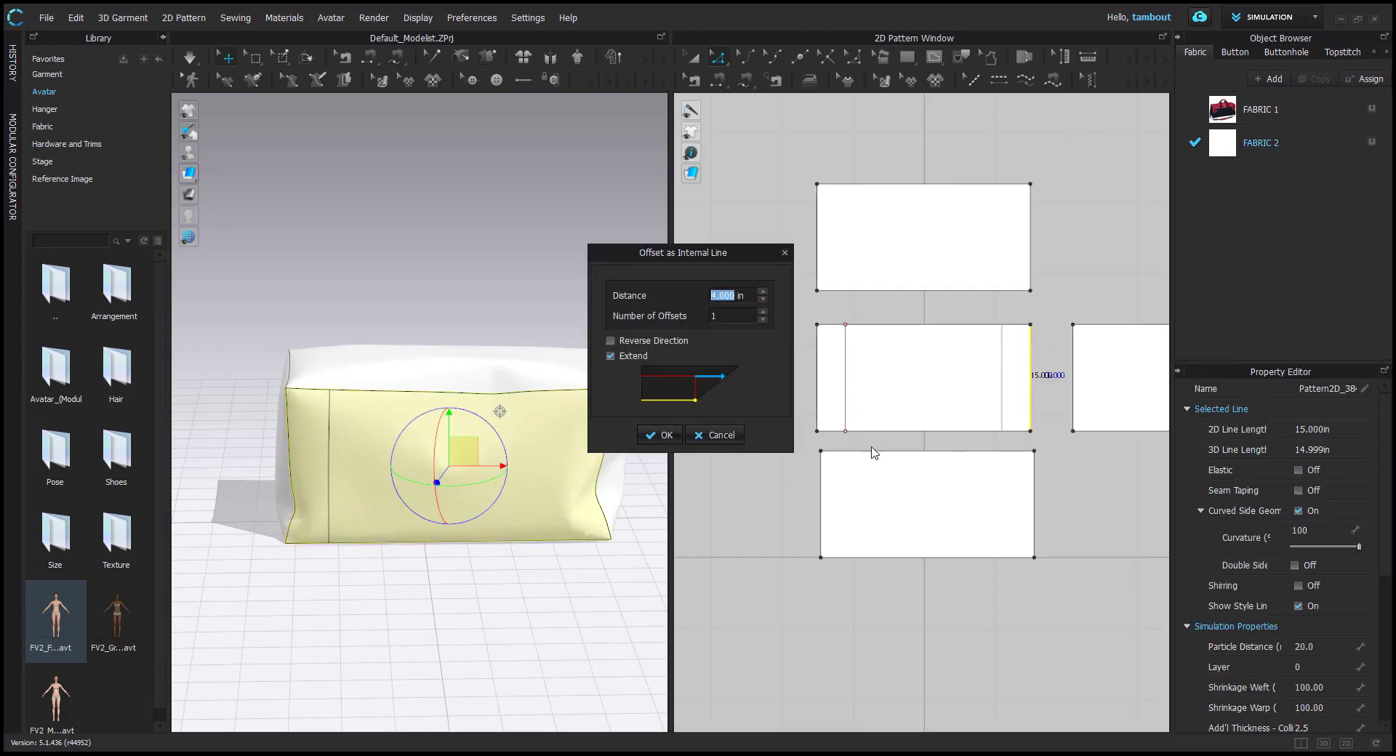
{"action": "left_click", "coordinate": [658, 435]}
Compare the front panel's seam lines on the 3D box with the reference bag and check its top and other sides
{"action": "right_click_drag", "start_coordinate": [483, 484], "coordinate": [614, 529]}
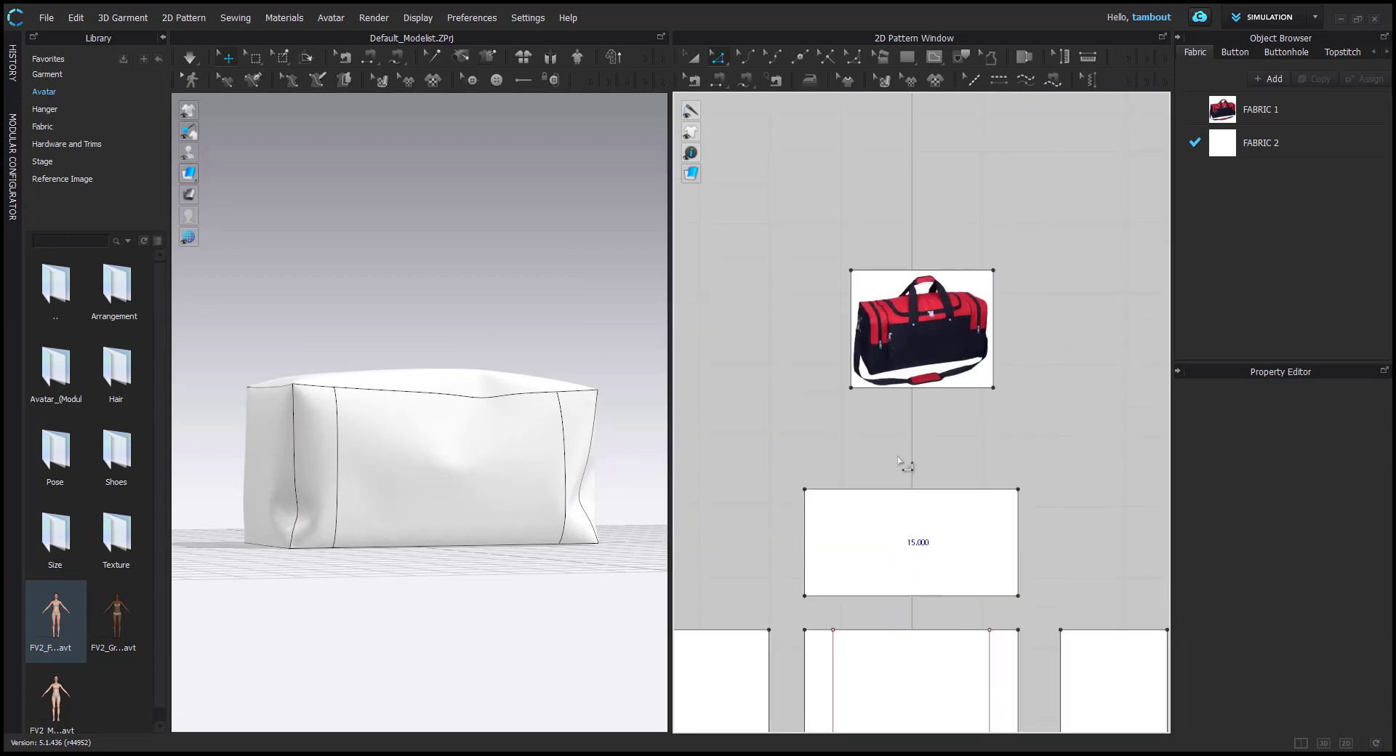
{"action": "scroll", "coordinate": [923, 363], "scroll_direction": "up", "scroll_amount": 3}
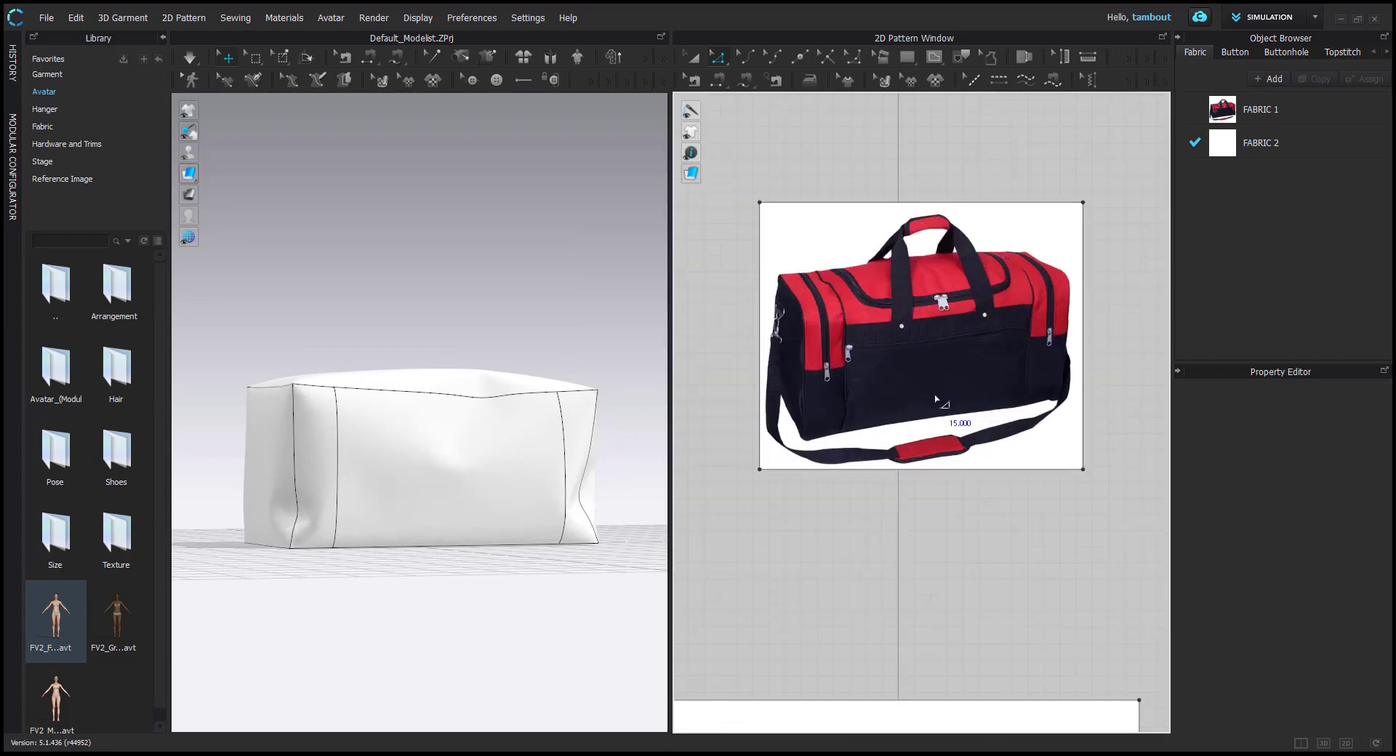
{"action": "scroll", "coordinate": [494, 422], "scroll_direction": "down", "scroll_amount": 2}
{"action": "right_click_drag", "start_coordinate": [615, 474], "coordinate": [501, 371]}
{"action": "left_click", "coordinate": [343, 428]}
{"action": "left_click", "coordinate": [277, 515]}
{"action": "scroll", "coordinate": [892, 522], "scroll_direction": "down", "scroll_amount": 5}
{"action": "middle_click_drag", "start_coordinate": [935, 541], "coordinate": [872, 218]}
{"action": "middle_click_drag", "start_coordinate": [884, 386], "coordinate": [916, 474]}
Offset both short edges of the top and back panels inward by 4 in as internal lines
{"action": "left_click", "coordinate": [787, 363]}
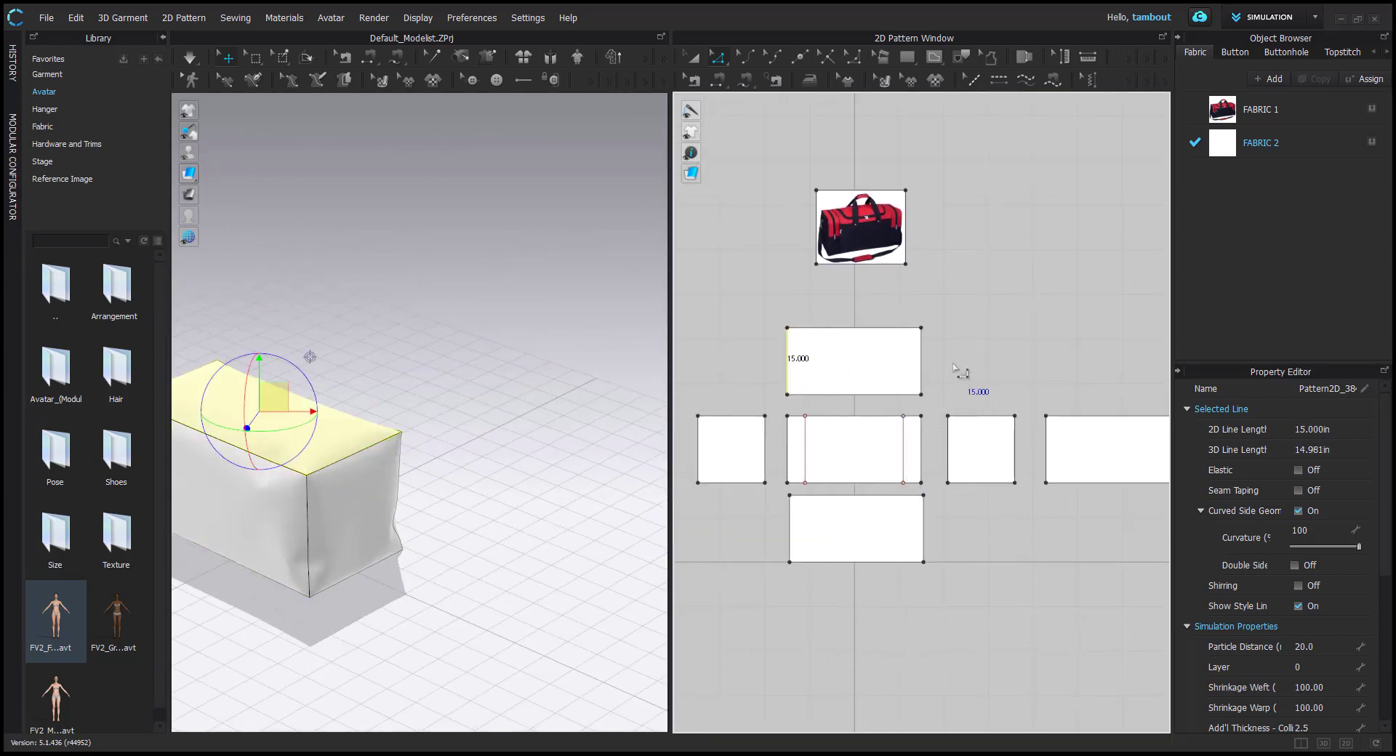
{"action": "left_click", "coordinate": [921, 363], "text": "shift"}
{"action": "middle_click_drag", "start_coordinate": [1031, 377], "coordinate": [913, 351]}
{"action": "left_click", "coordinate": [926, 427], "text": "shift"}
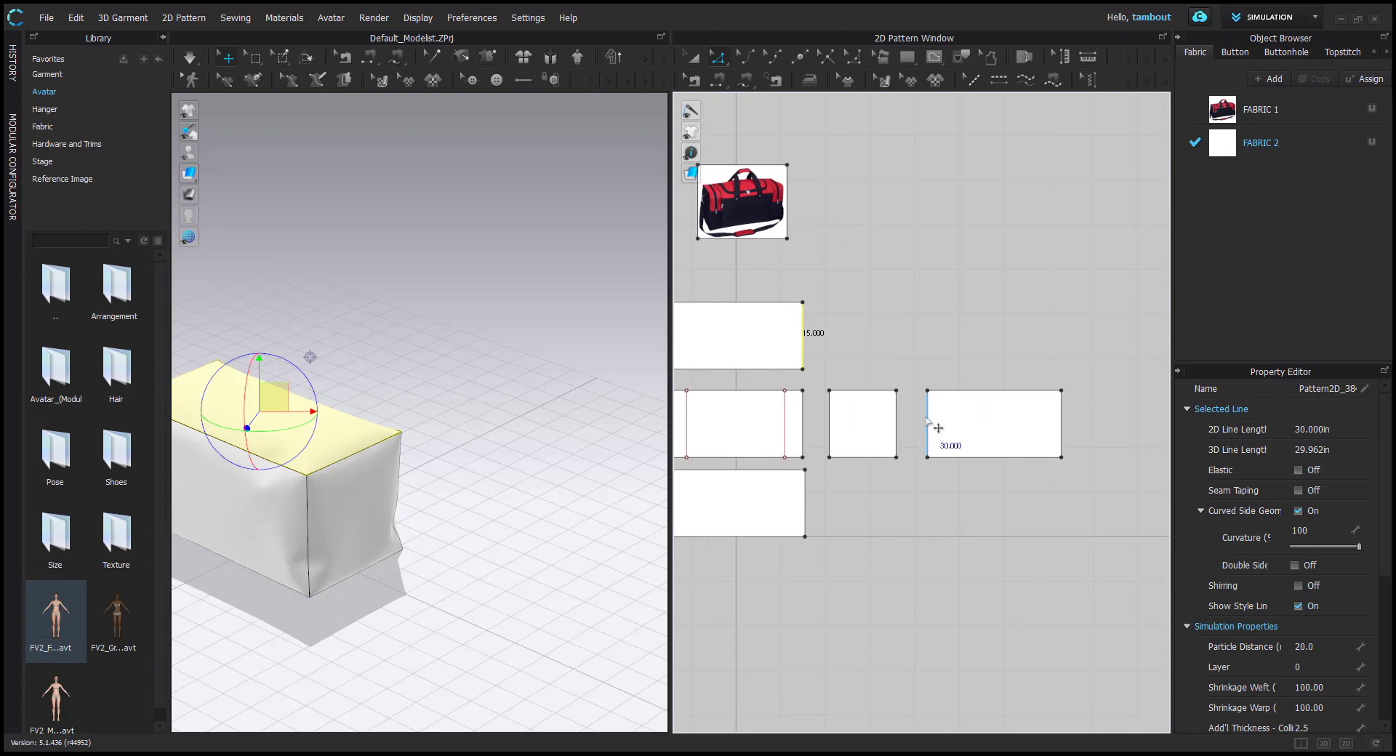
{"action": "left_click", "coordinate": [1062, 424], "text": "shift"}
{"action": "right_click", "coordinate": [1061, 421]}
{"action": "left_click", "coordinate": [1119, 471]}
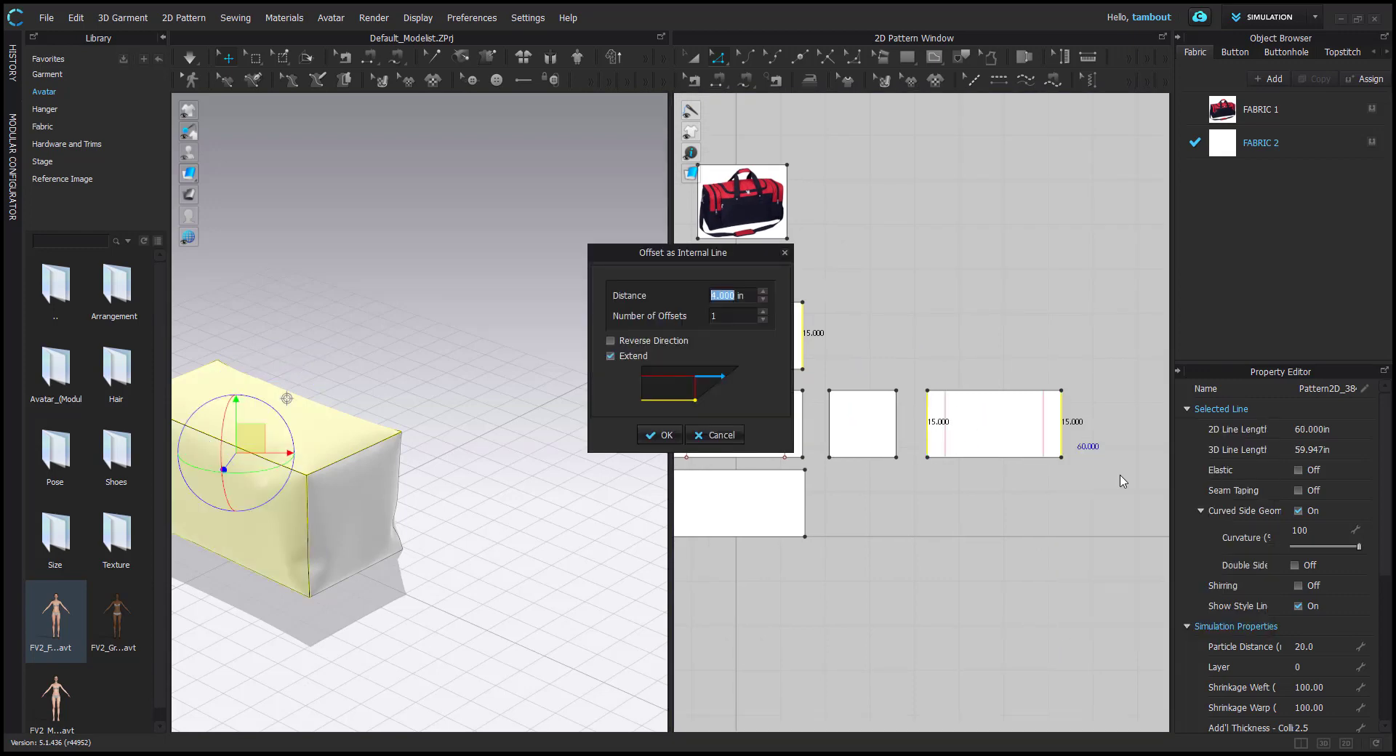
{"action": "left_click", "coordinate": [666, 434]}
Cut and sew the front, top and back panels along all six internal lines
{"action": "middle_click_drag", "start_coordinate": [840, 404], "coordinate": [925, 405]}
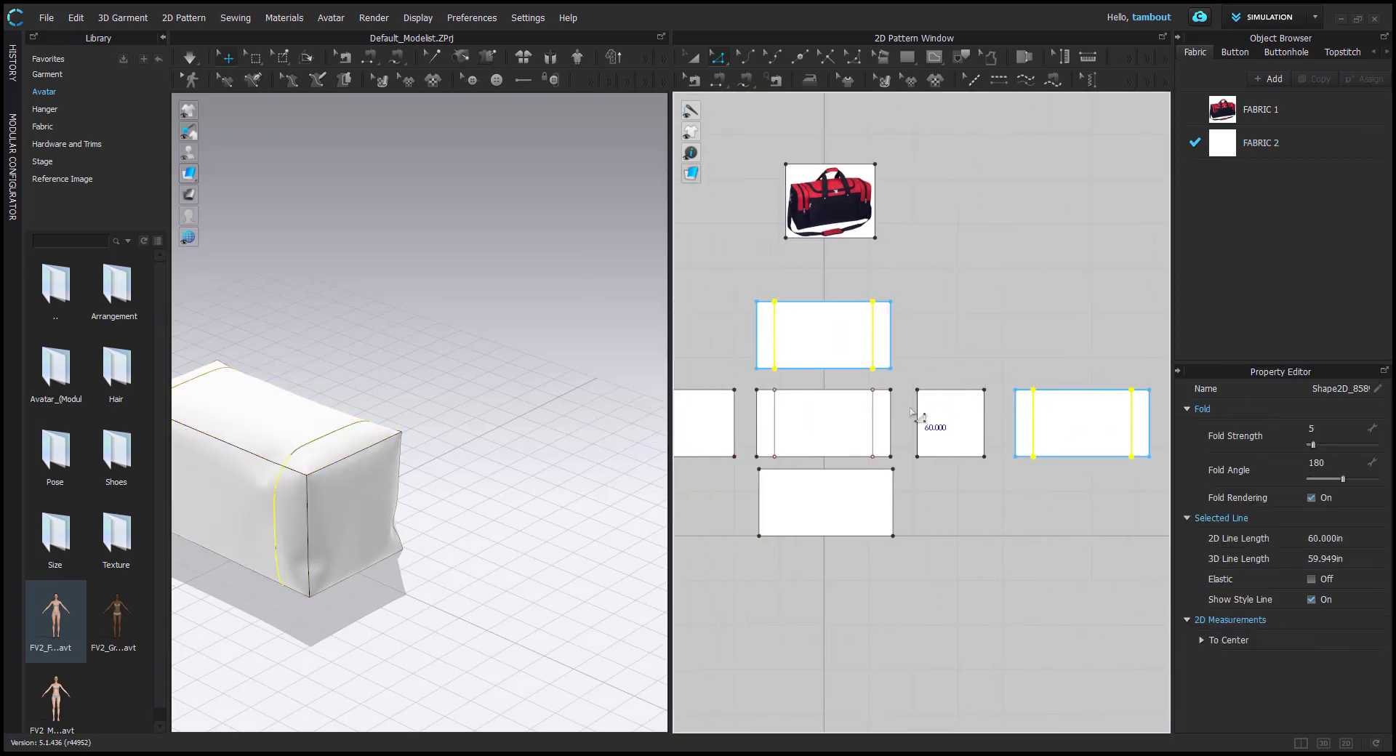
{"action": "left_click", "coordinate": [873, 415], "text": "shift"}
{"action": "left_click", "coordinate": [774, 425], "text": "shift"}
{"action": "right_click", "coordinate": [775, 412]}
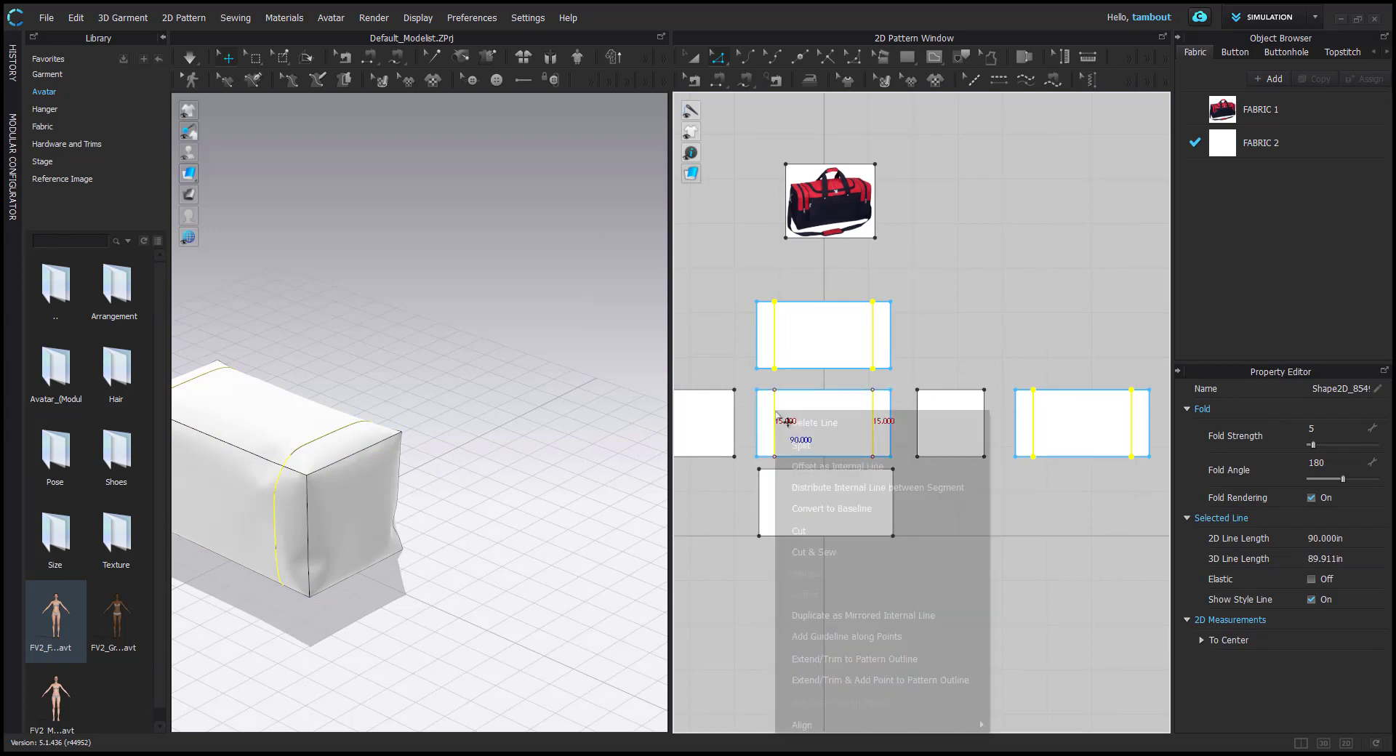
{"action": "left_click", "coordinate": [851, 549]}
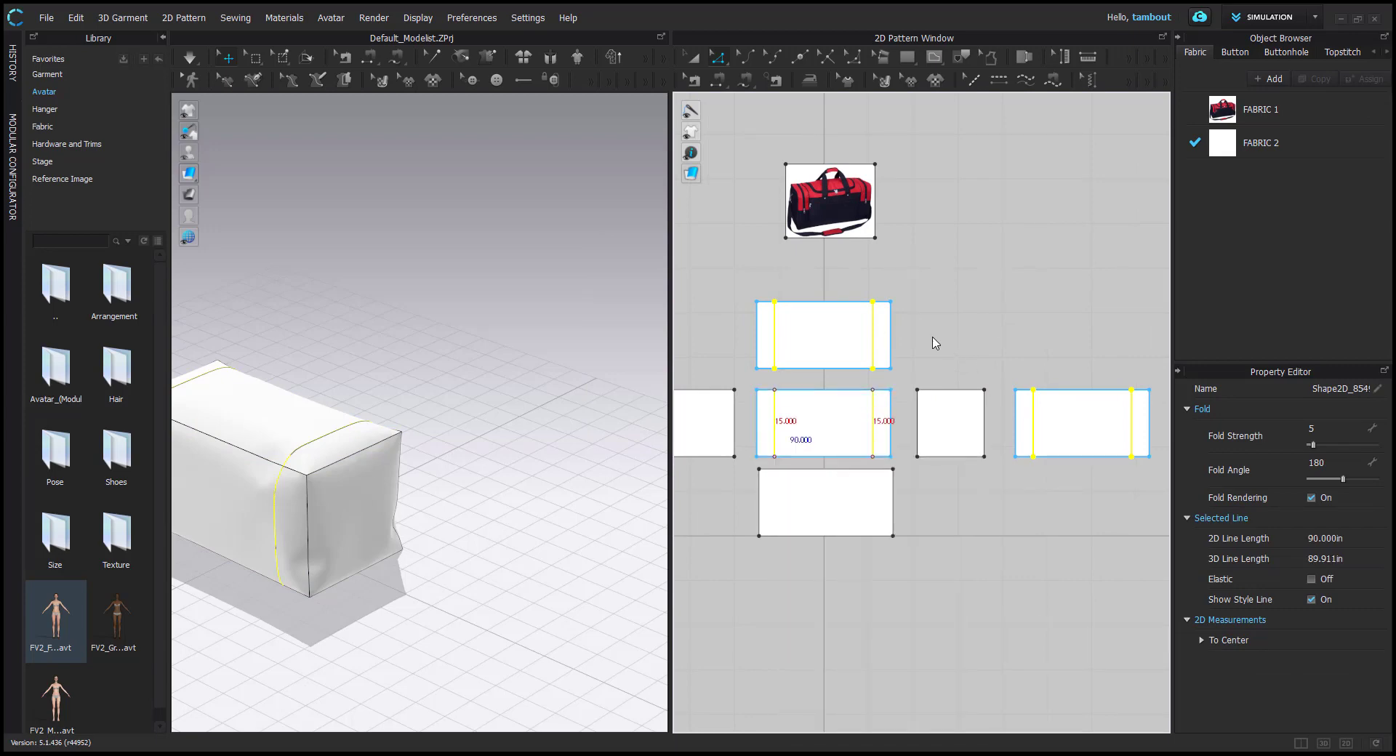
Examine the bag's front outline and the horizontal seams on its end and front sections in the reference image
{"action": "right_click_drag", "start_coordinate": [492, 440], "coordinate": [293, 421]}
{"action": "middle_click_drag", "start_coordinate": [293, 421], "coordinate": [492, 437]}
{"action": "scroll", "coordinate": [501, 415], "scroll_direction": "down", "scroll_amount": 2}
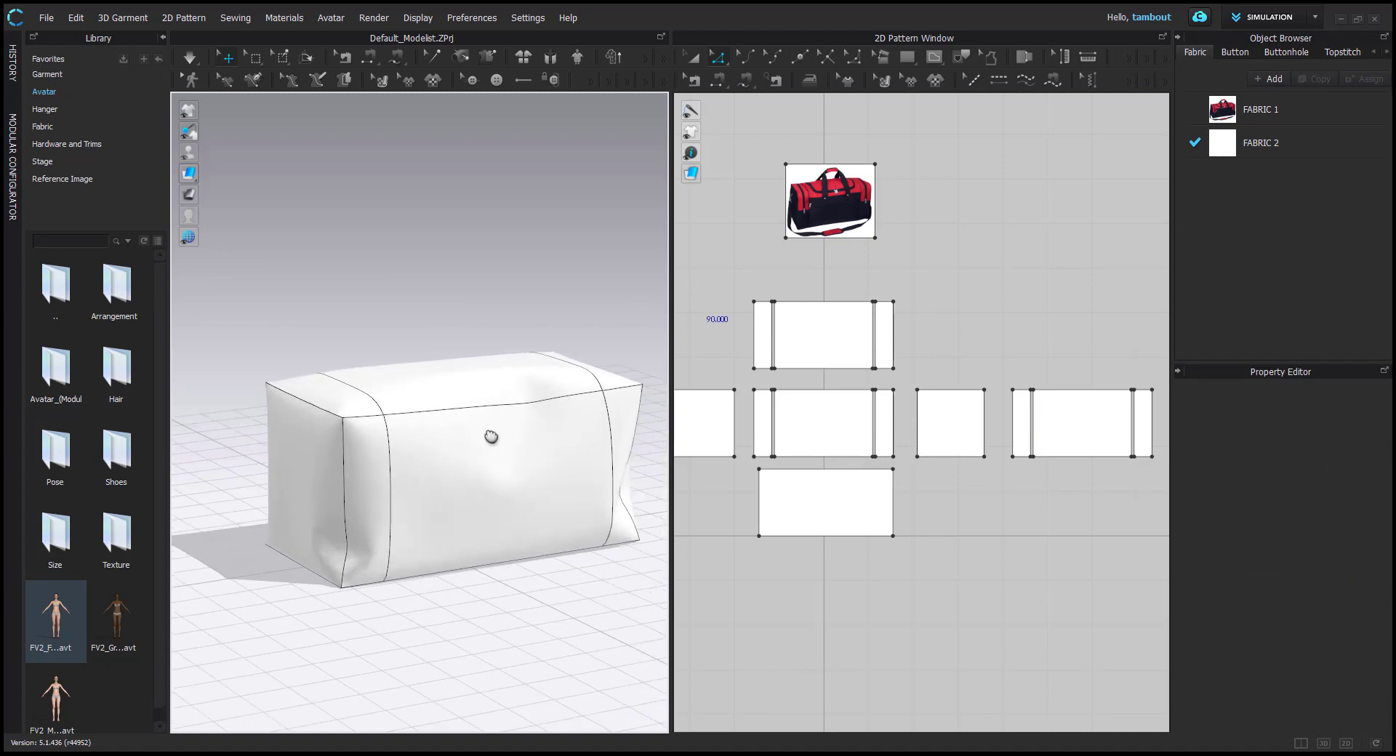
{"action": "right_click_drag", "start_coordinate": [491, 436], "coordinate": [465, 421]}
{"action": "scroll", "coordinate": [903, 286], "scroll_direction": "up", "scroll_amount": 3}
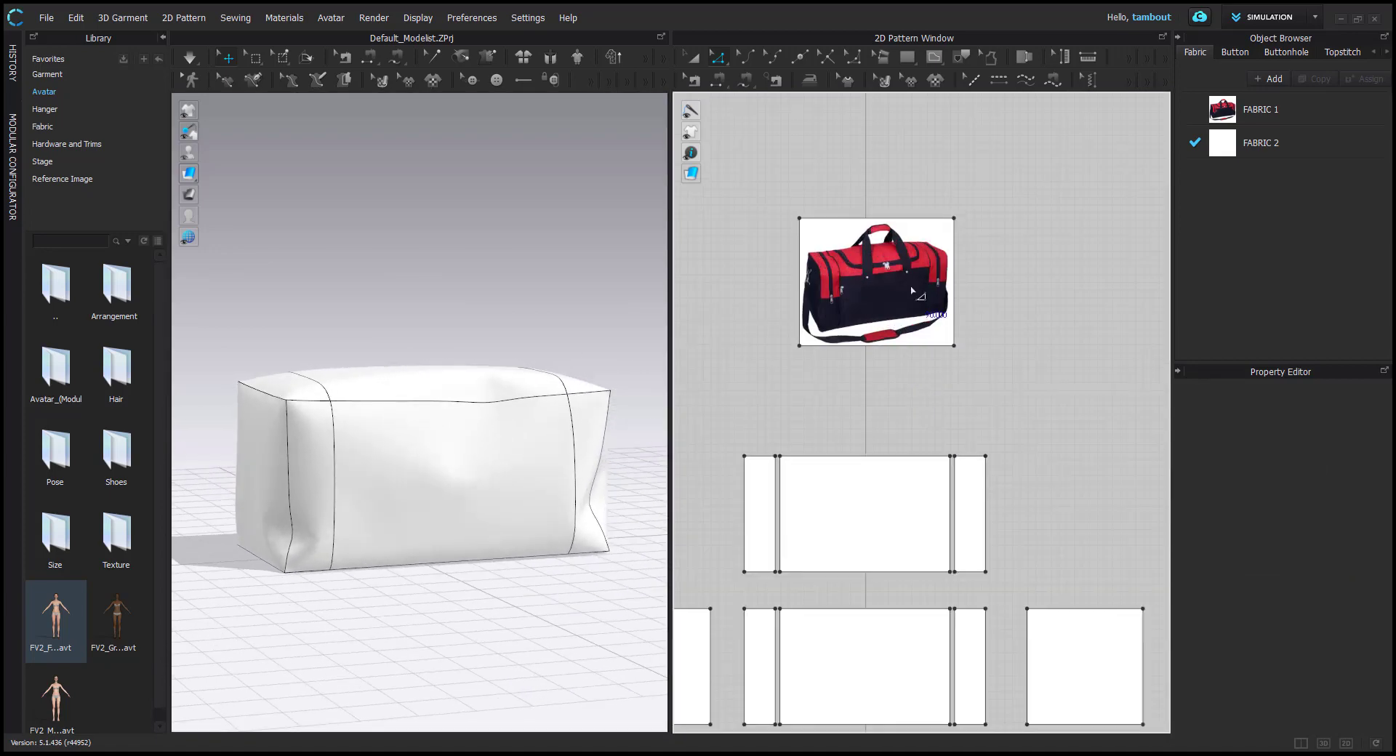
{"action": "scroll", "coordinate": [912, 291], "scroll_direction": "up", "scroll_amount": 5}
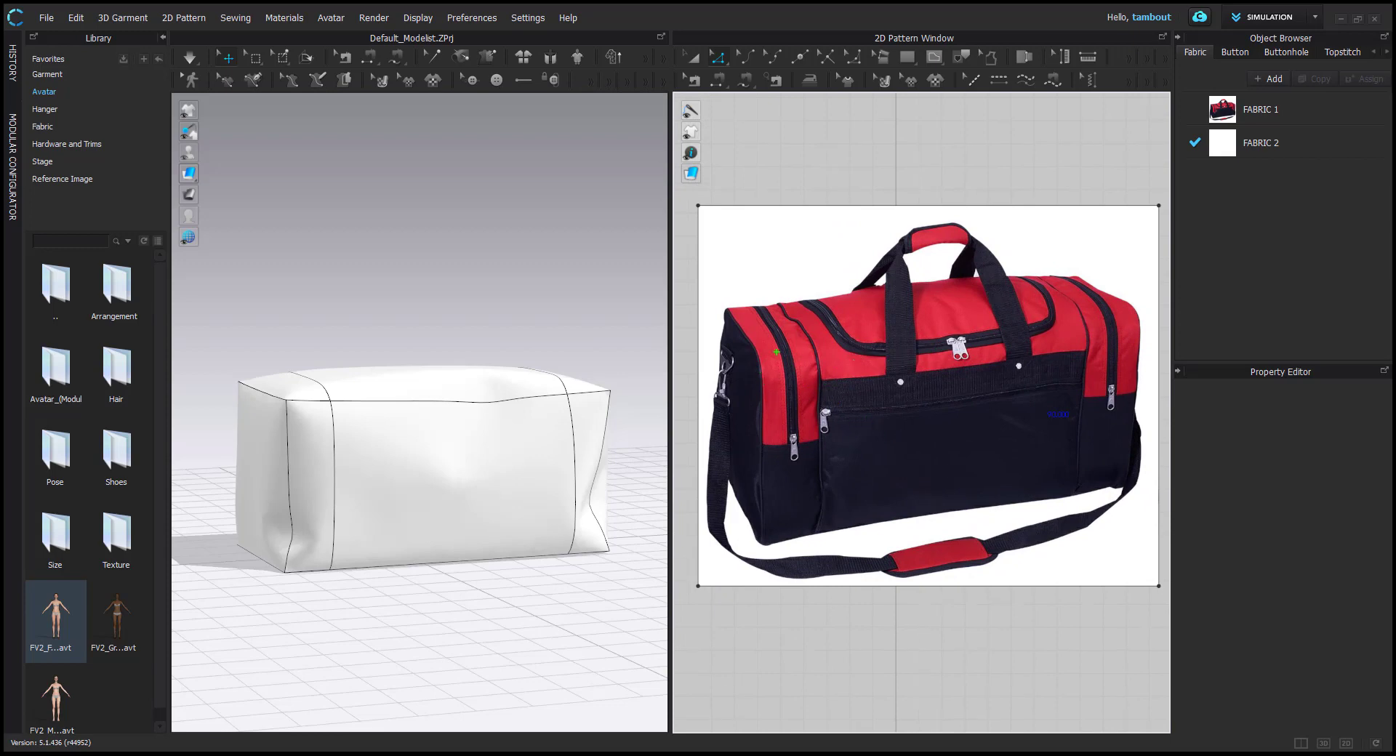
{"action": "left_click_drag", "start_coordinate": [831, 359], "coordinate": [987, 345]}
{"action": "left_click_drag", "start_coordinate": [1133, 317], "coordinate": [1137, 409]}
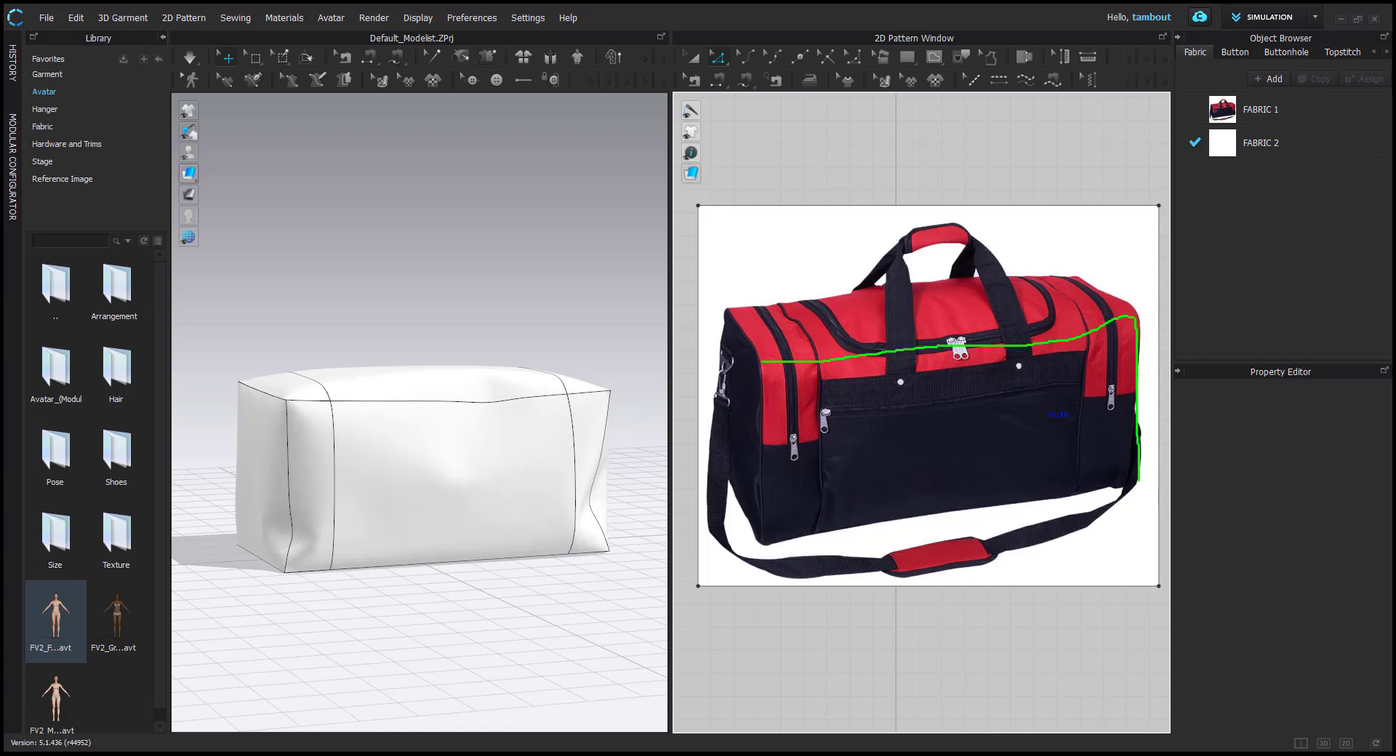
{"action": "left_click_drag", "start_coordinate": [1138, 480], "coordinate": [780, 548]}
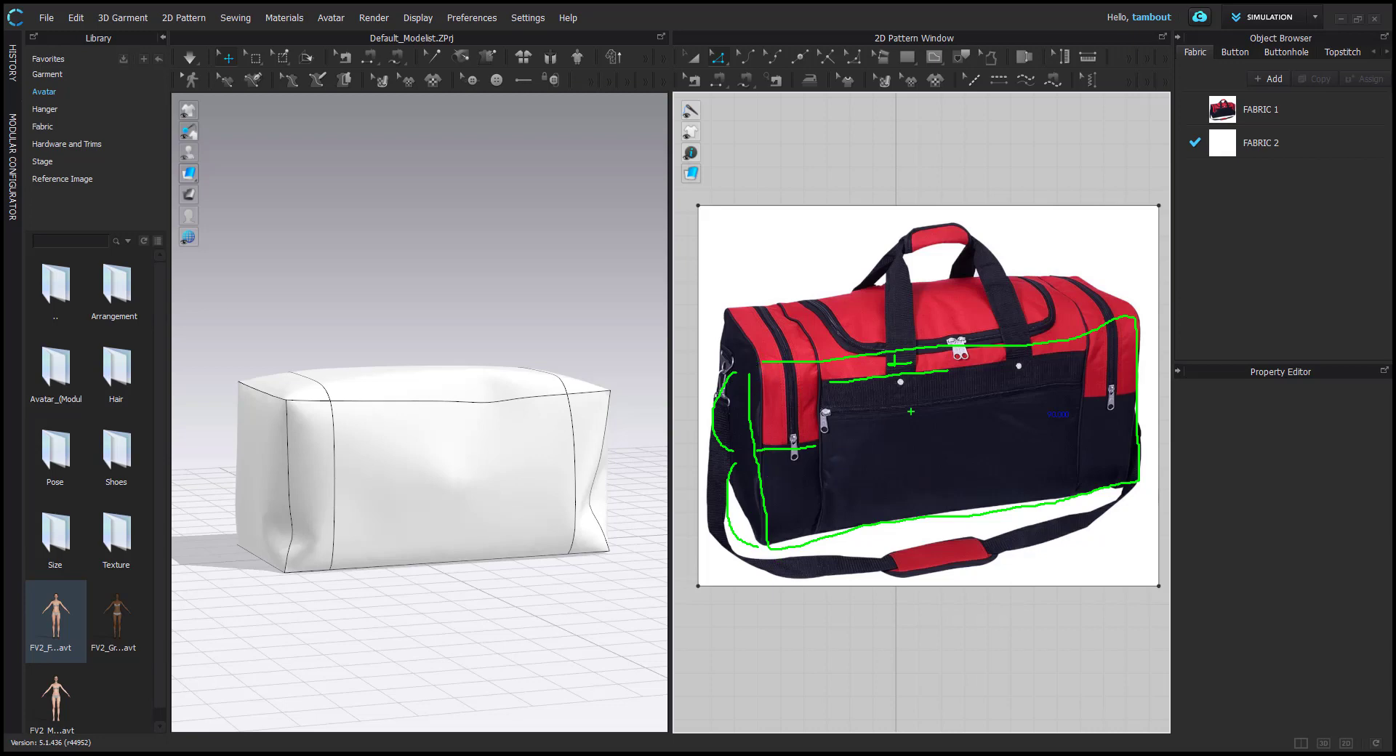
Distribute one internal line between the upper and lower edges of the front's left strip, 7.5 in from the edge
{"action": "left_click", "coordinate": [318, 491]}
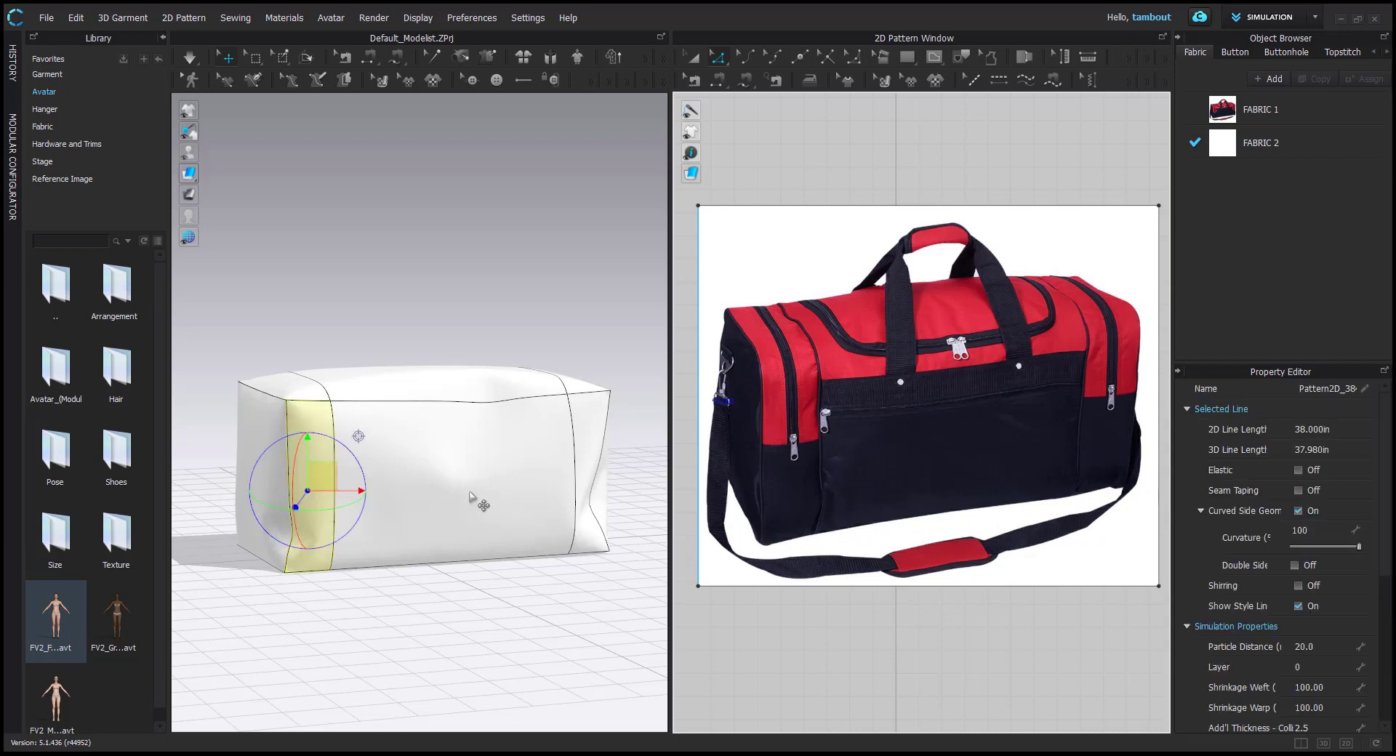
{"action": "scroll", "coordinate": [887, 490], "scroll_direction": "up", "scroll_amount": 10}
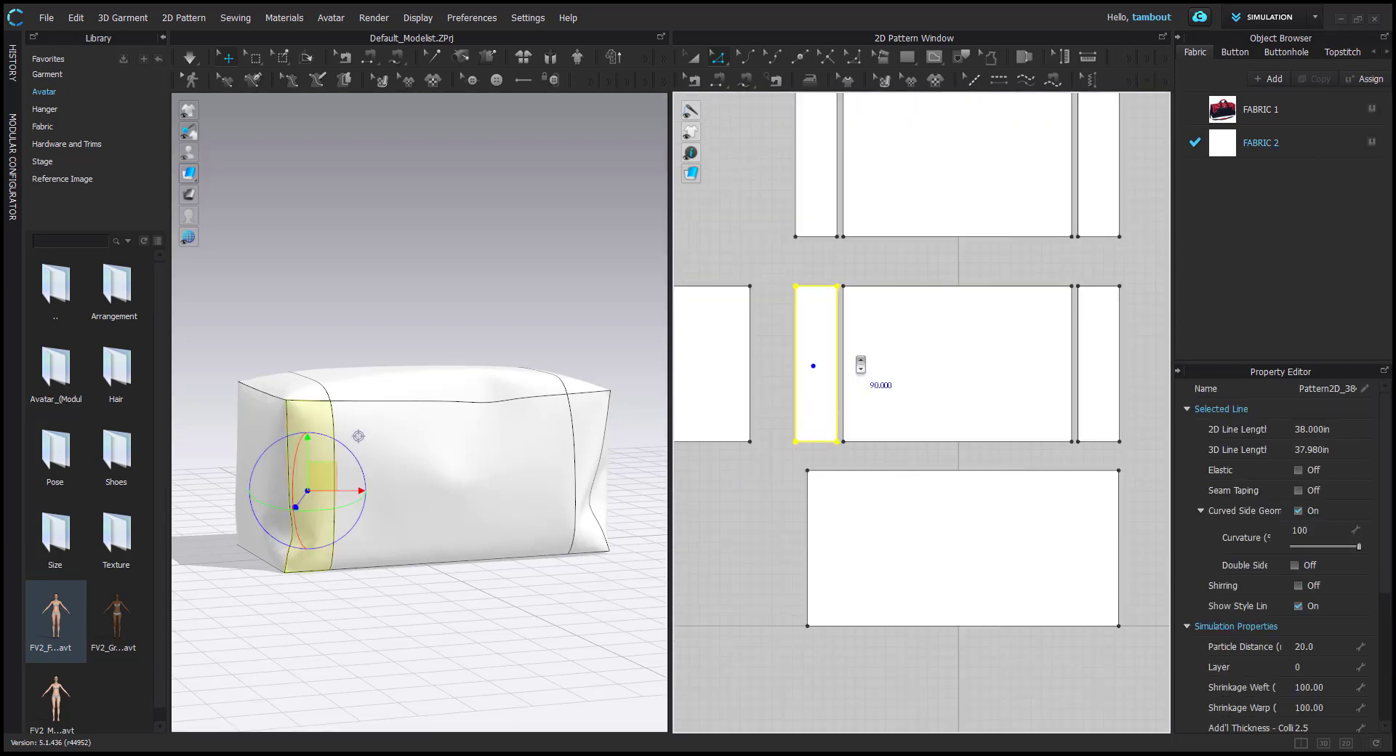
{"action": "left_click", "coordinate": [805, 264]}
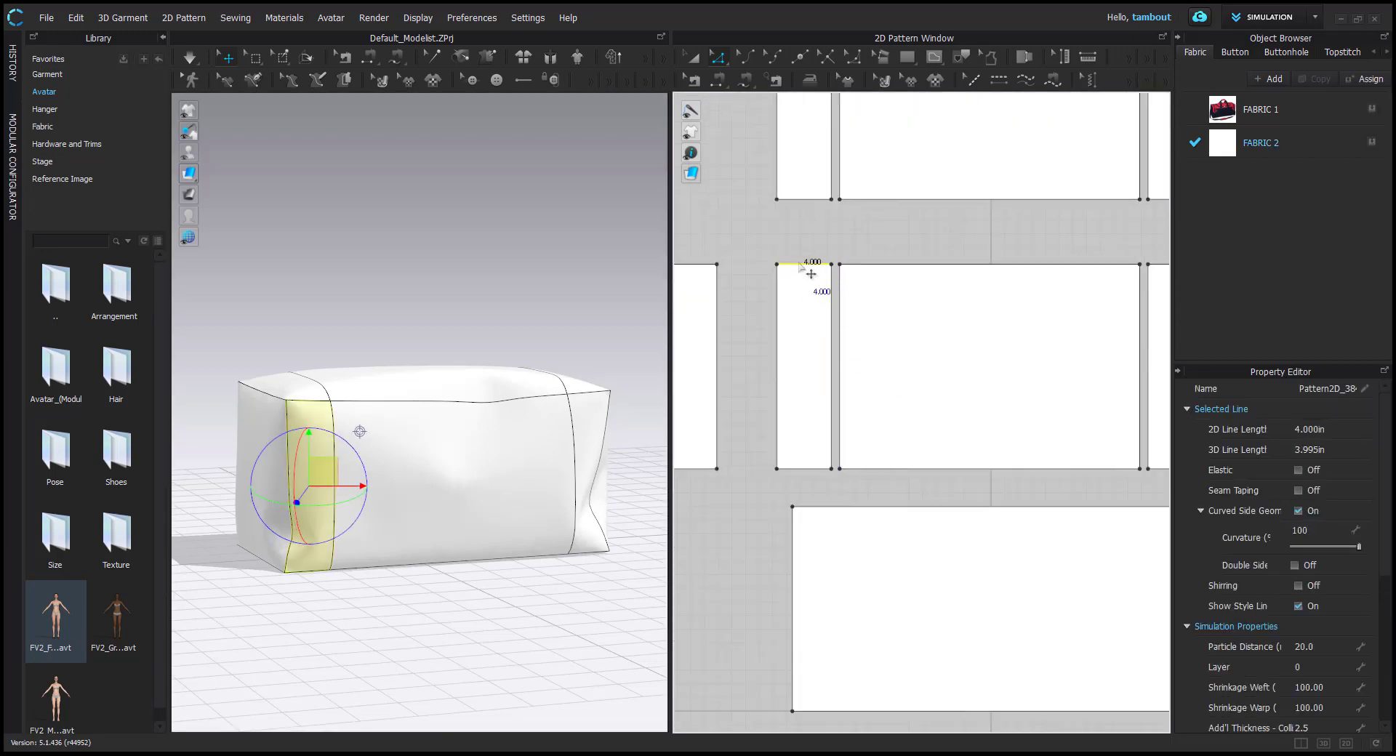
{"action": "left_click", "coordinate": [802, 469], "text": "shift"}
{"action": "right_click", "coordinate": [801, 472]}
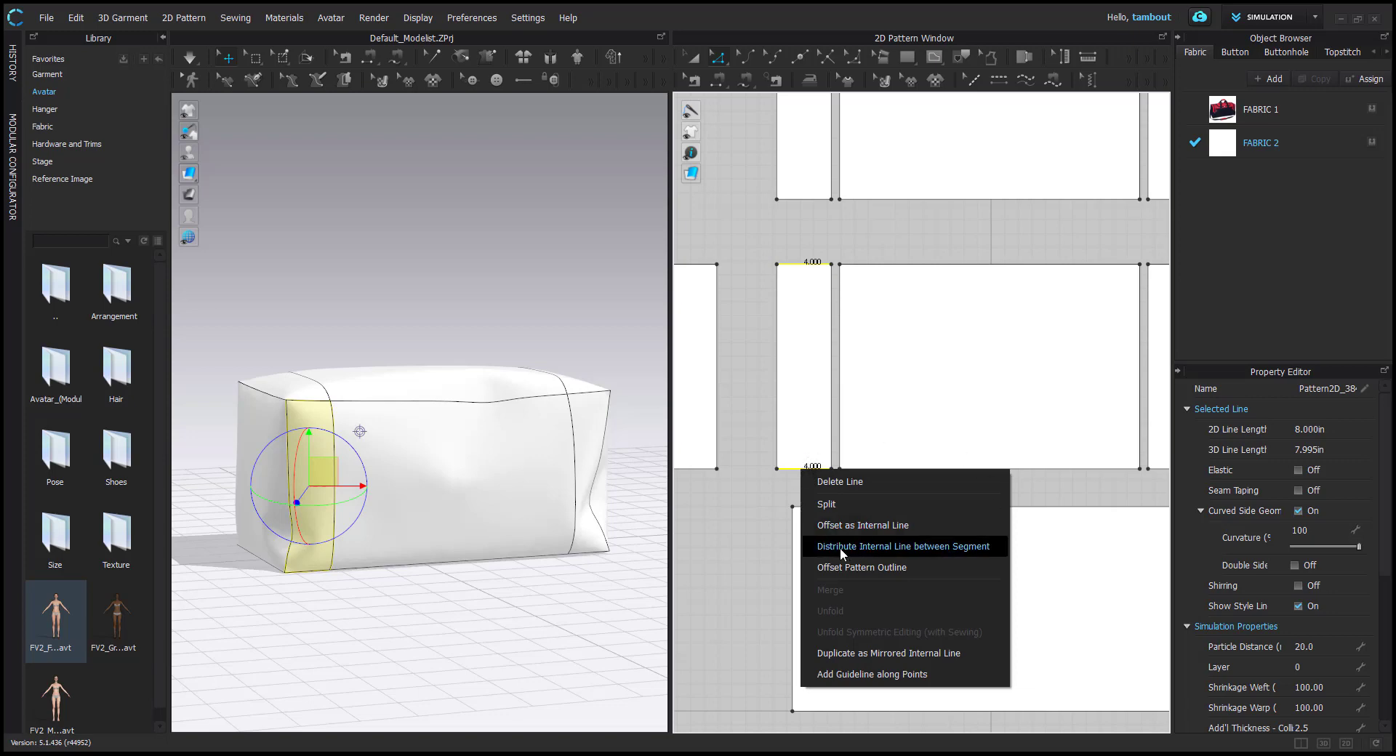
{"action": "left_click", "coordinate": [893, 547]}
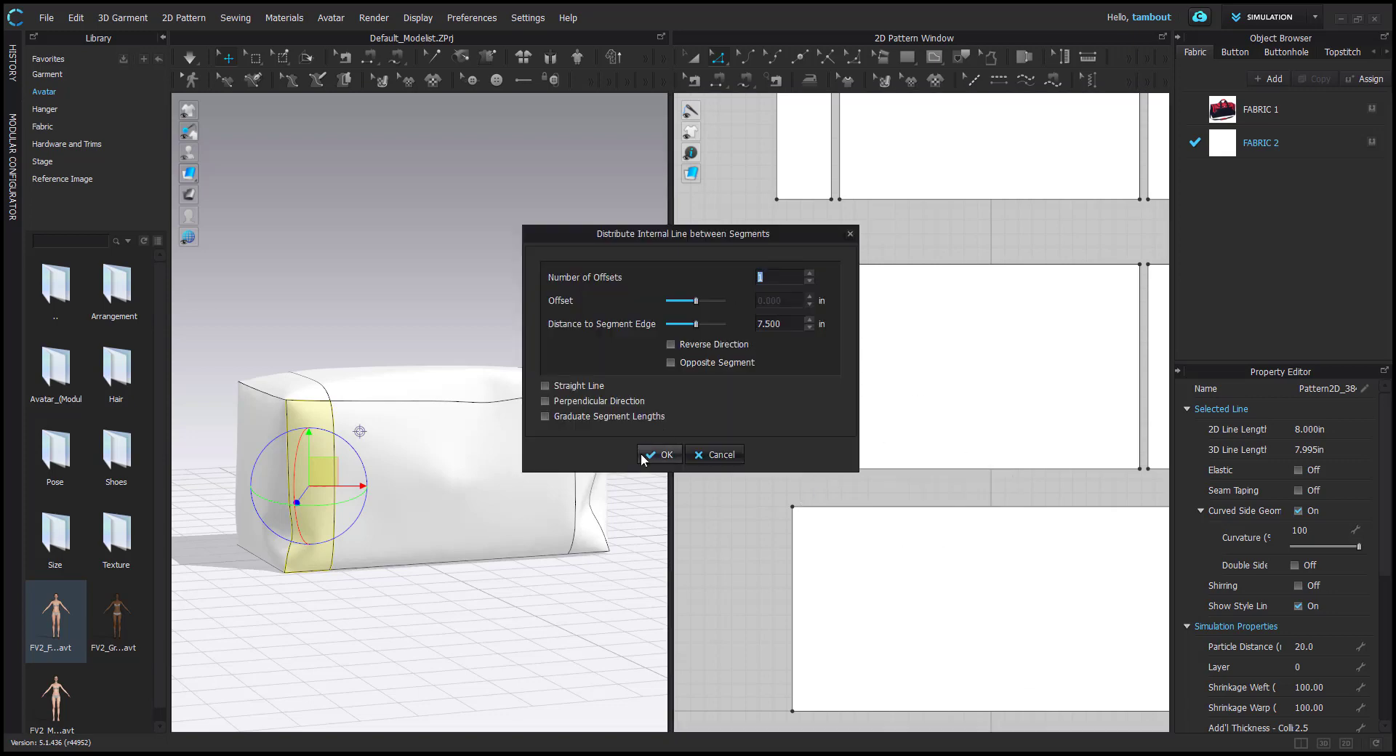
{"action": "left_click", "coordinate": [660, 456]}
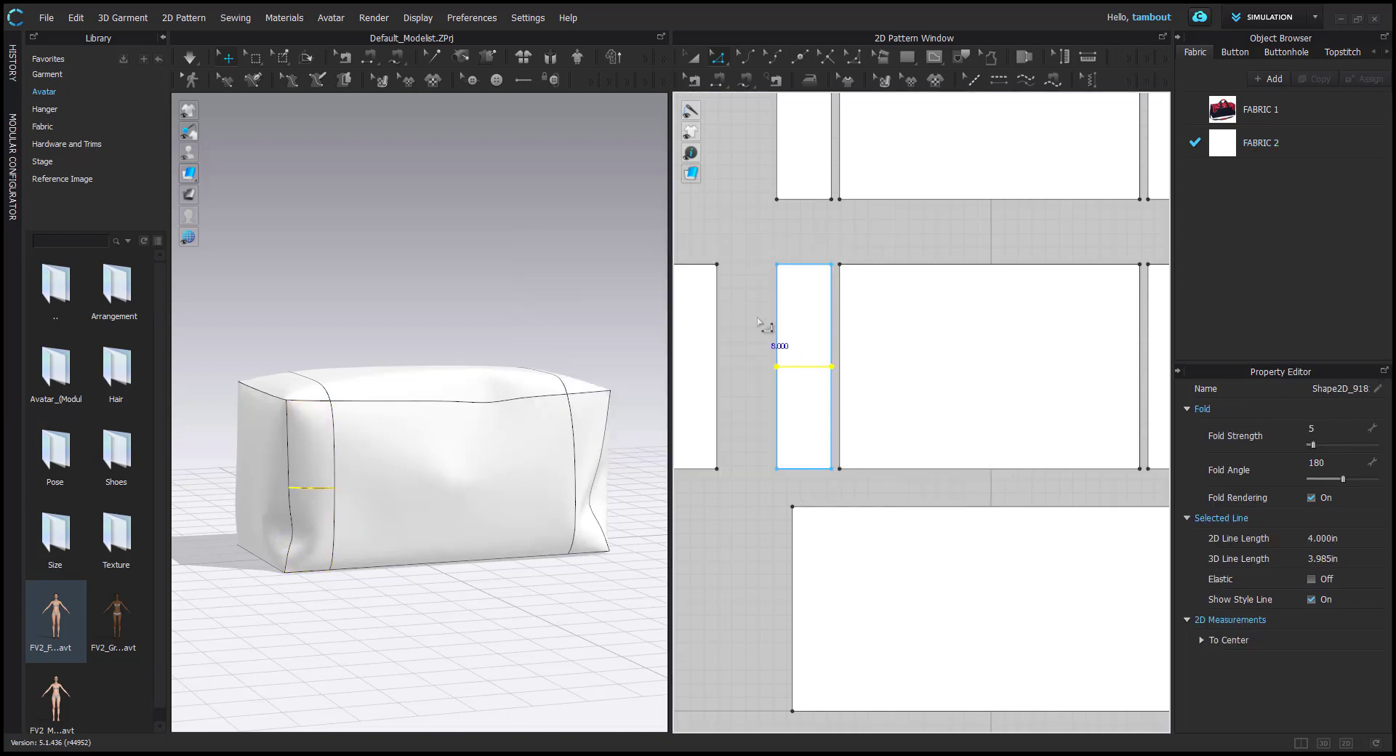
{"action": "left_click", "coordinate": [769, 336]}
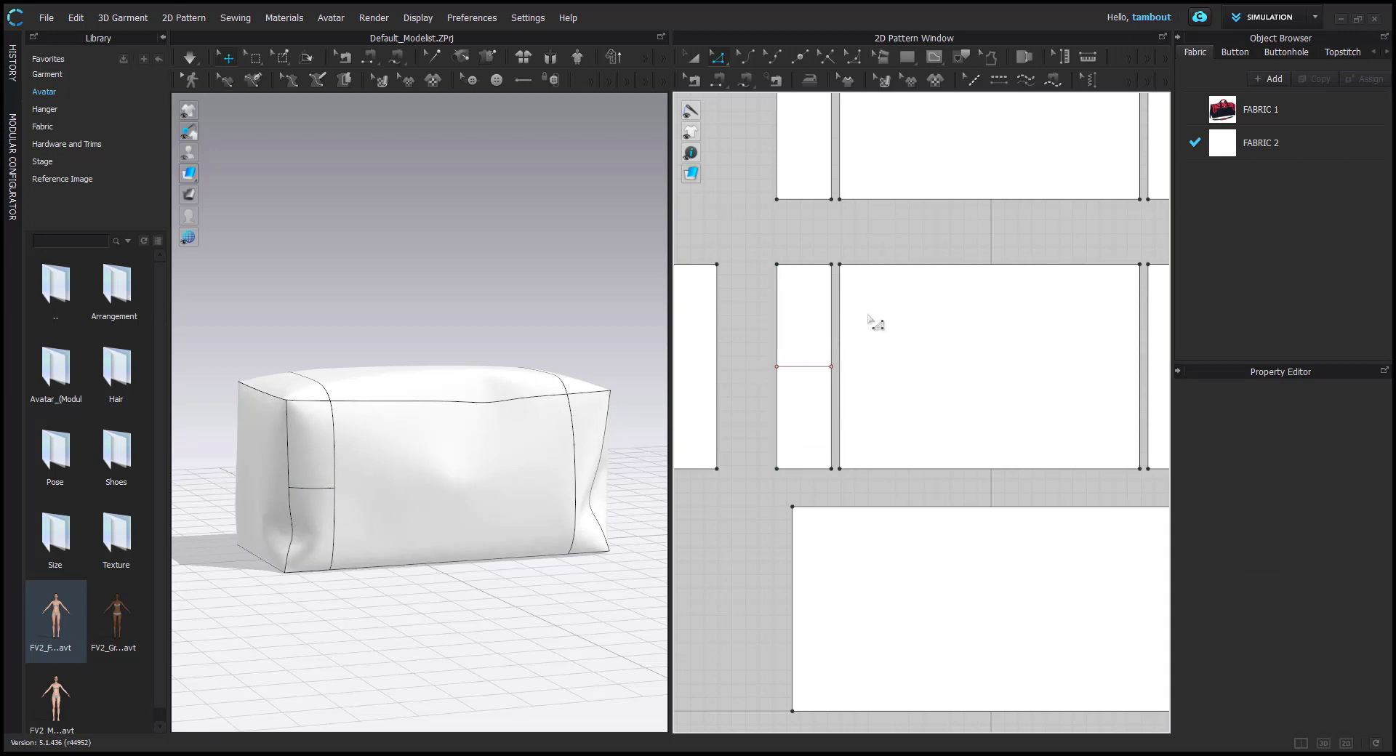
Distribute one internal line between the upper and lower edges of the front's centre panel, 7.5 in from the edge
{"action": "middle_click_drag", "start_coordinate": [944, 311], "coordinate": [894, 413]}
{"action": "scroll", "coordinate": [851, 260], "scroll_direction": "down", "scroll_amount": 5}
{"action": "scroll", "coordinate": [871, 265], "scroll_direction": "up", "scroll_amount": 6}
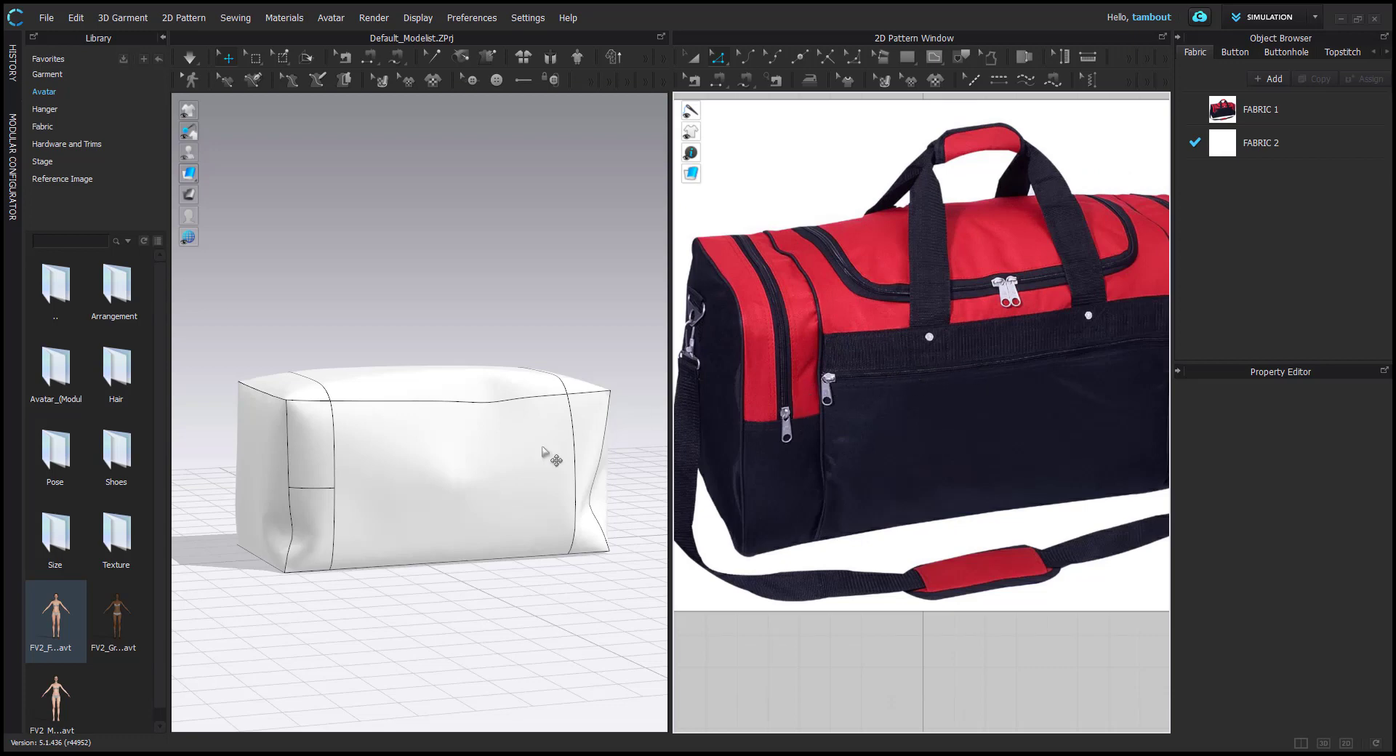
{"action": "scroll", "coordinate": [958, 390], "scroll_direction": "down", "scroll_amount": 6}
{"action": "middle_click_drag", "start_coordinate": [915, 581], "coordinate": [913, 315]}
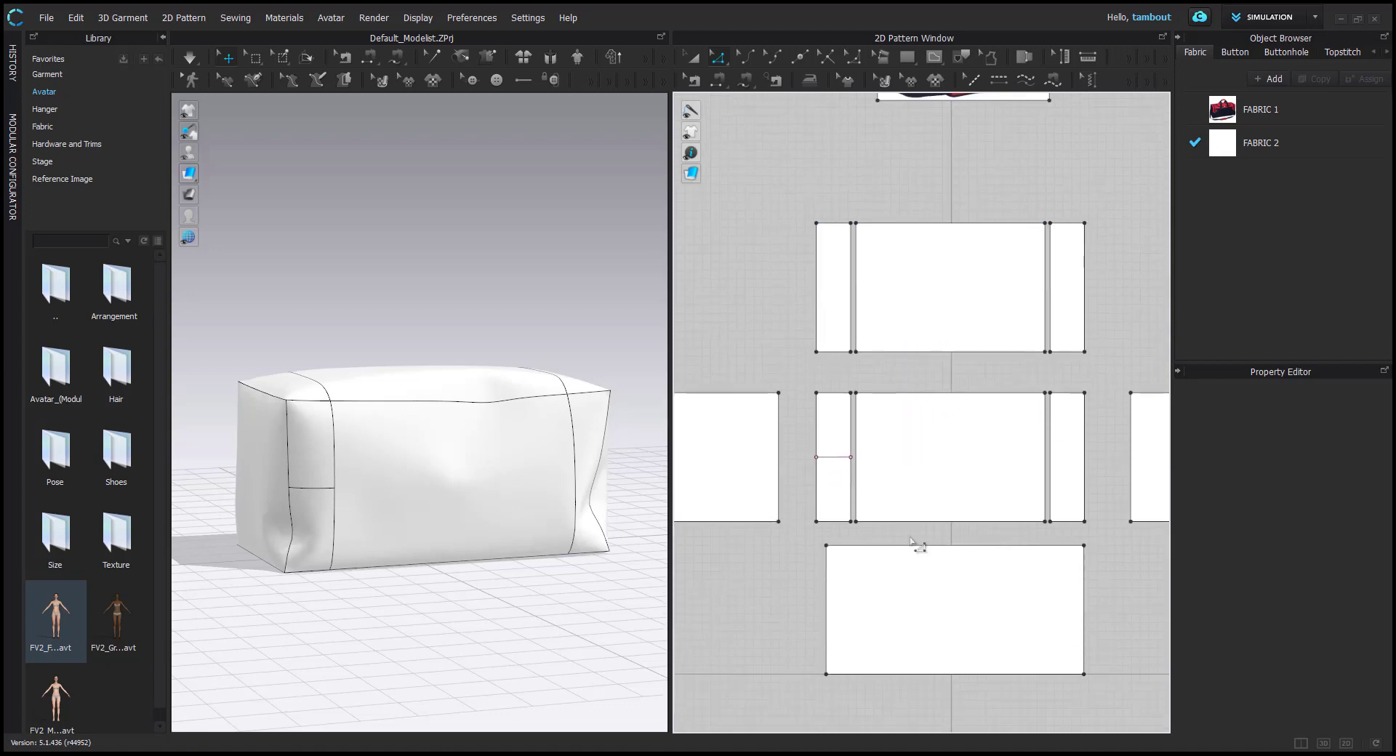
{"action": "left_click", "coordinate": [917, 521]}
{"action": "left_click", "coordinate": [908, 394], "text": "shift"}
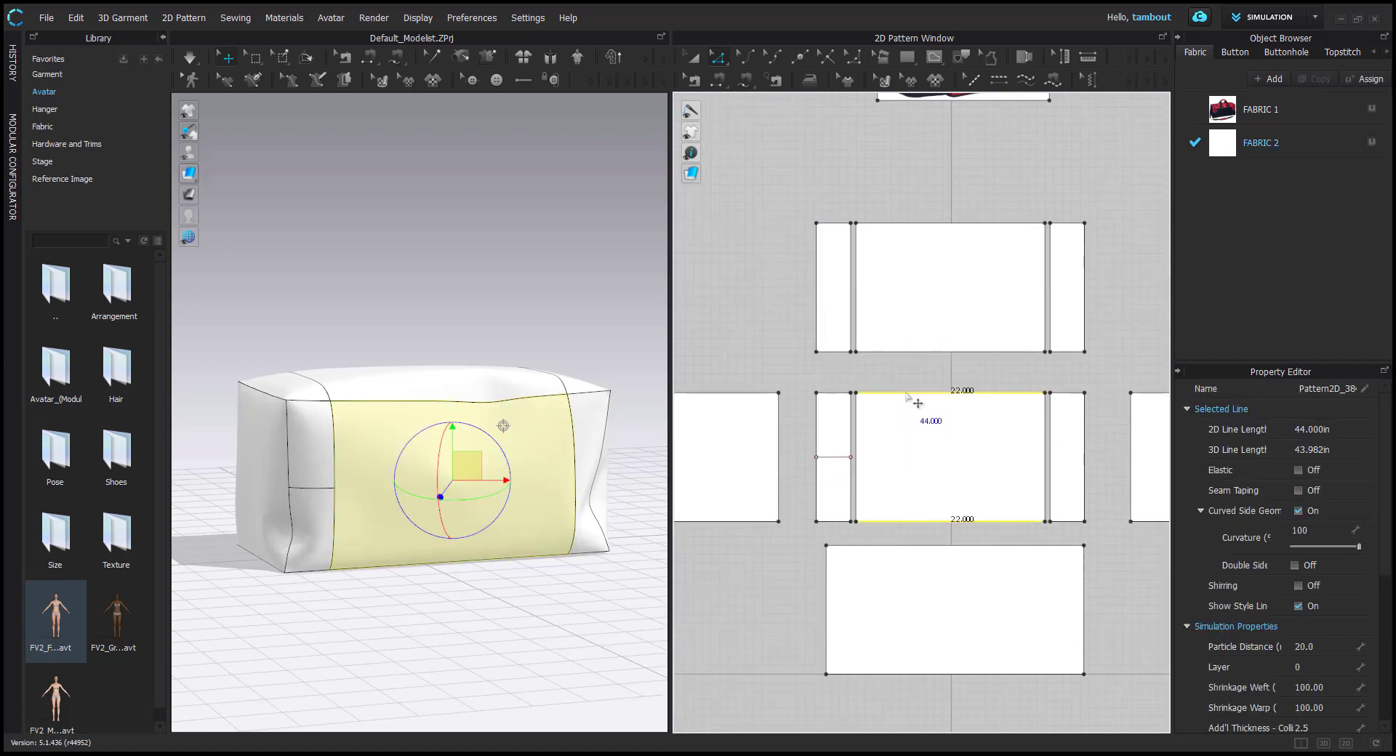
{"action": "right_click", "coordinate": [906, 393]}
{"action": "left_click", "coordinate": [1000, 469]}
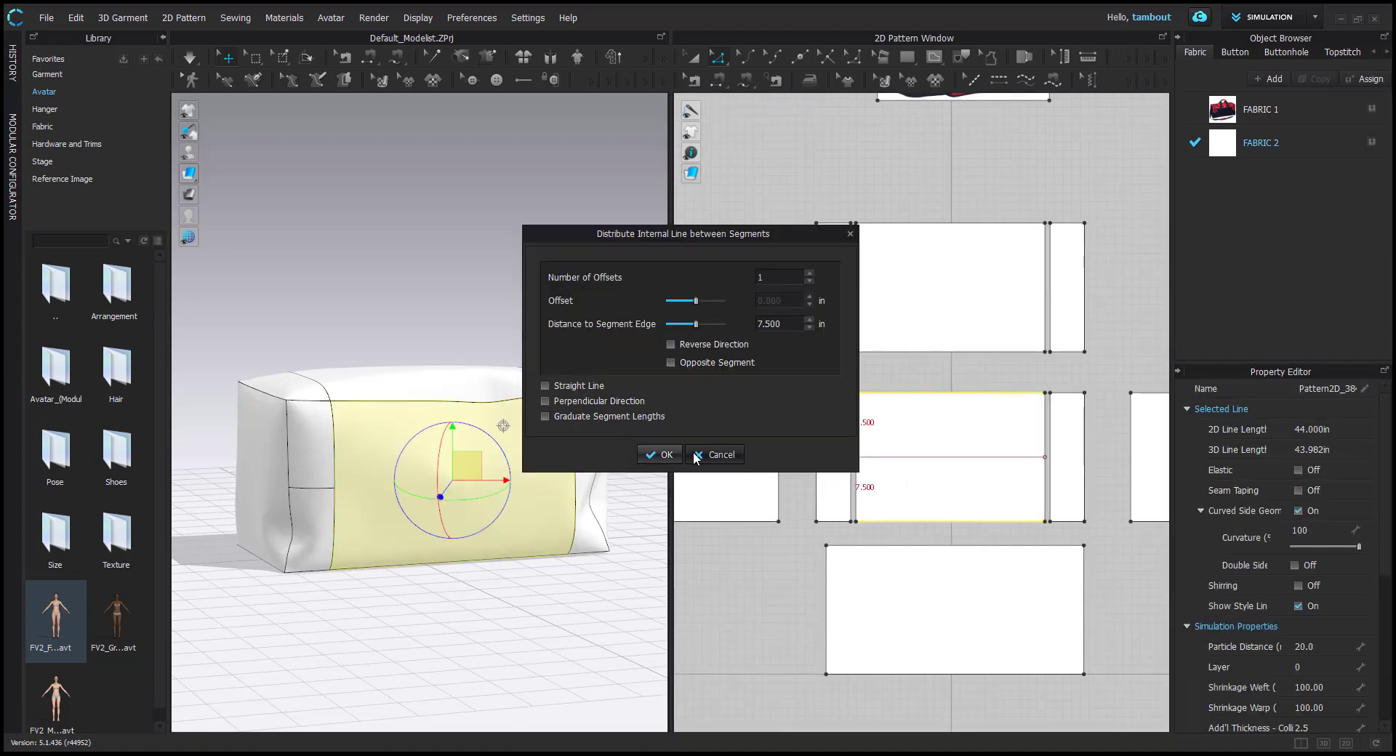
{"action": "left_click", "coordinate": [663, 454]}
Move the internal line on the front's centre panel up by 2 in
{"action": "scroll", "coordinate": [938, 465], "scroll_direction": "up", "scroll_amount": 2}
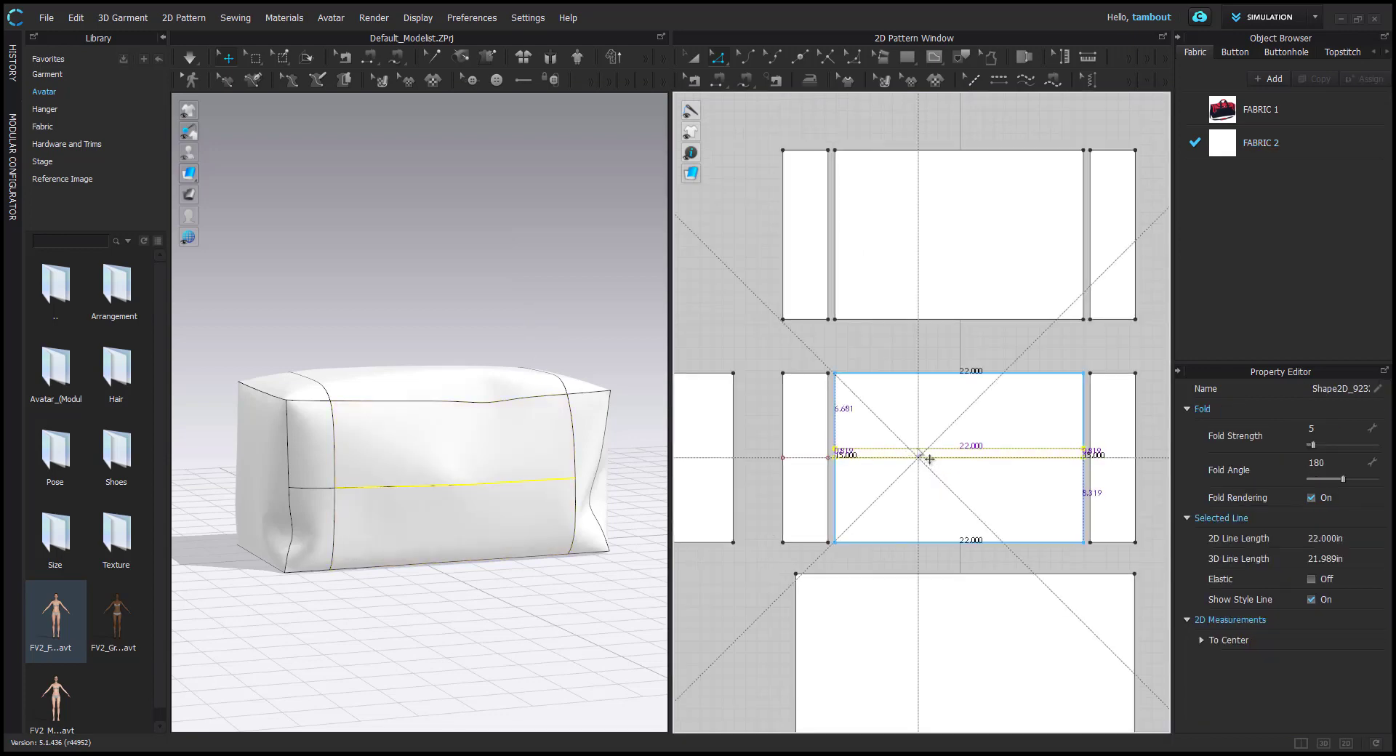
{"action": "left_click_drag", "start_coordinate": [929, 458], "coordinate": [928, 440]}
{"action": "key", "text": "Return"}
{"action": "type", "text": "2"}
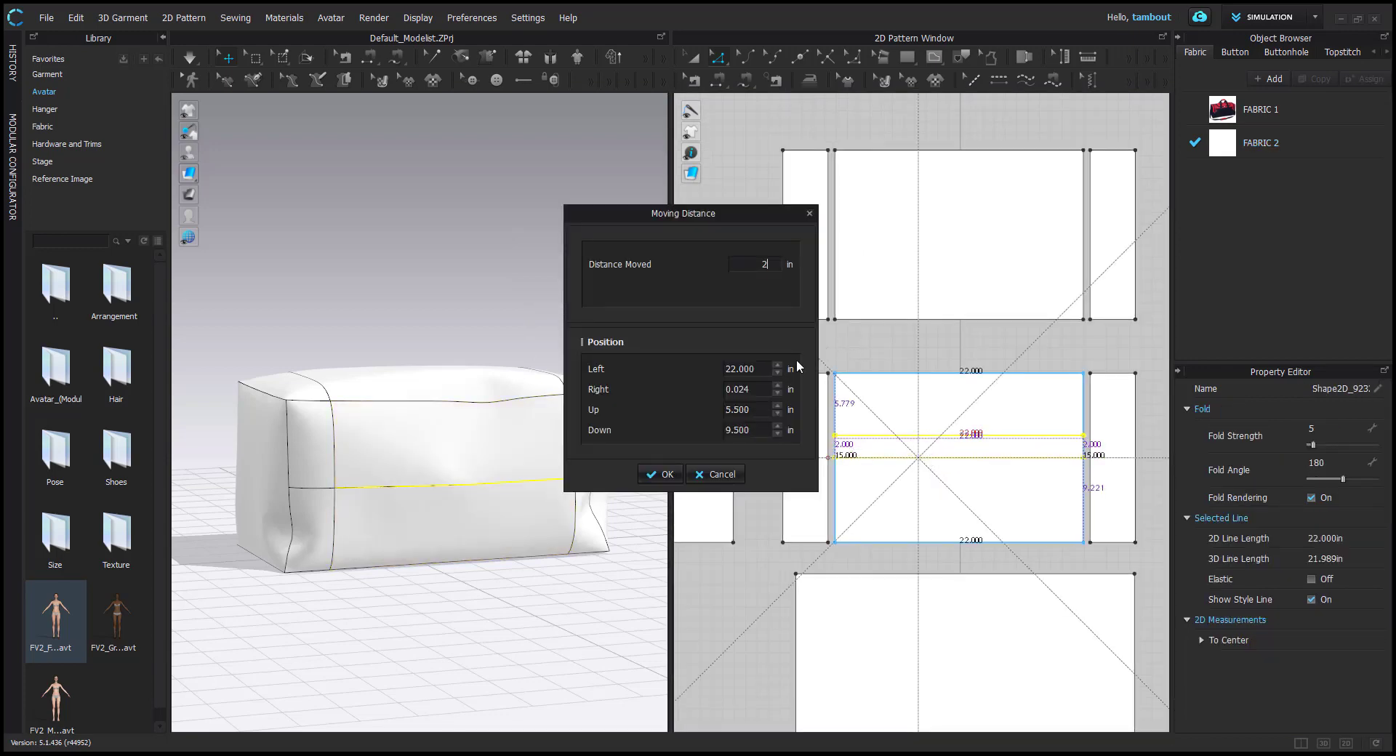
{"action": "left_click", "coordinate": [654, 474]}
{"action": "left_click", "coordinate": [880, 469]}
Examine the horizontal strip and seams across the middle of the bag's front in the reference image
{"action": "scroll", "coordinate": [809, 425], "scroll_direction": "up", "scroll_amount": 2}
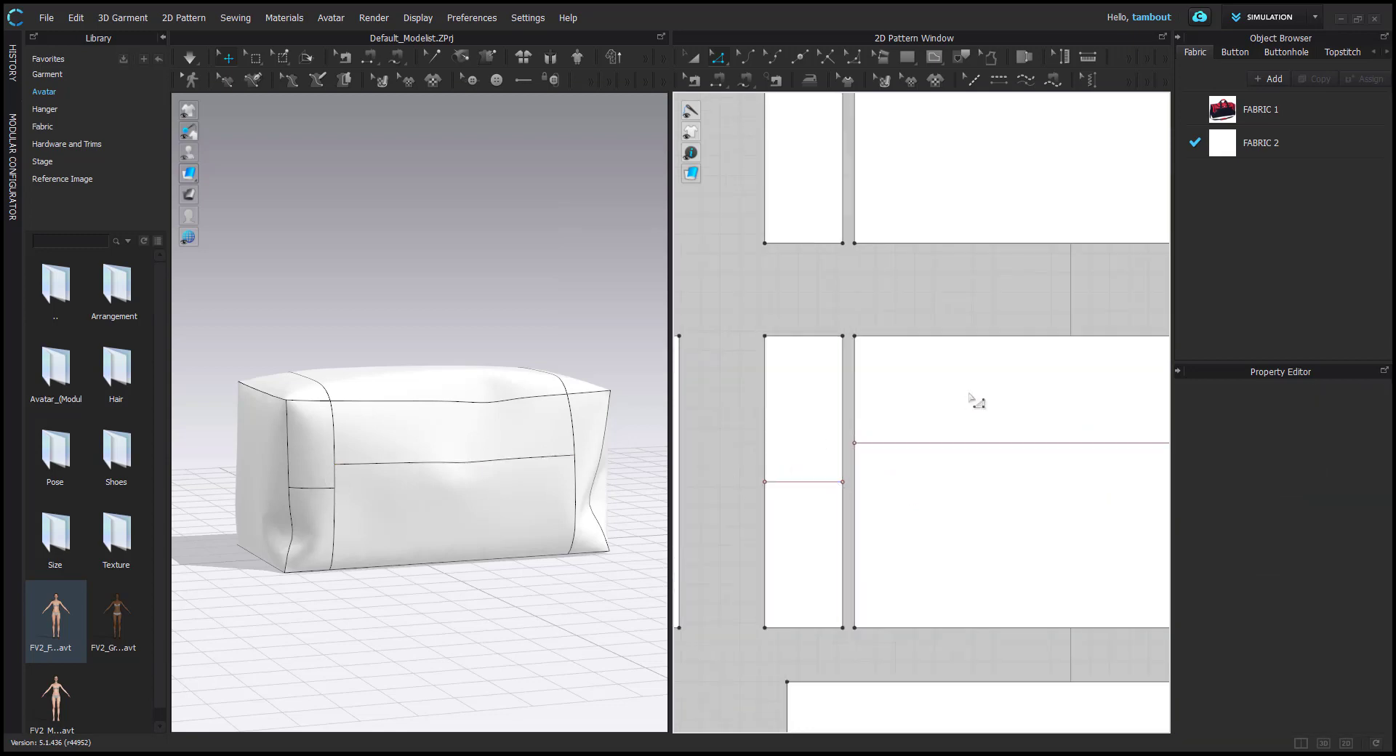
{"action": "scroll", "coordinate": [965, 397], "scroll_direction": "down", "scroll_amount": 2}
{"action": "middle_click_drag", "start_coordinate": [936, 406], "coordinate": [822, 453]}
{"action": "scroll", "coordinate": [877, 408], "scroll_direction": "down", "scroll_amount": 3}
{"action": "middle_click_drag", "start_coordinate": [903, 234], "coordinate": [895, 412]}
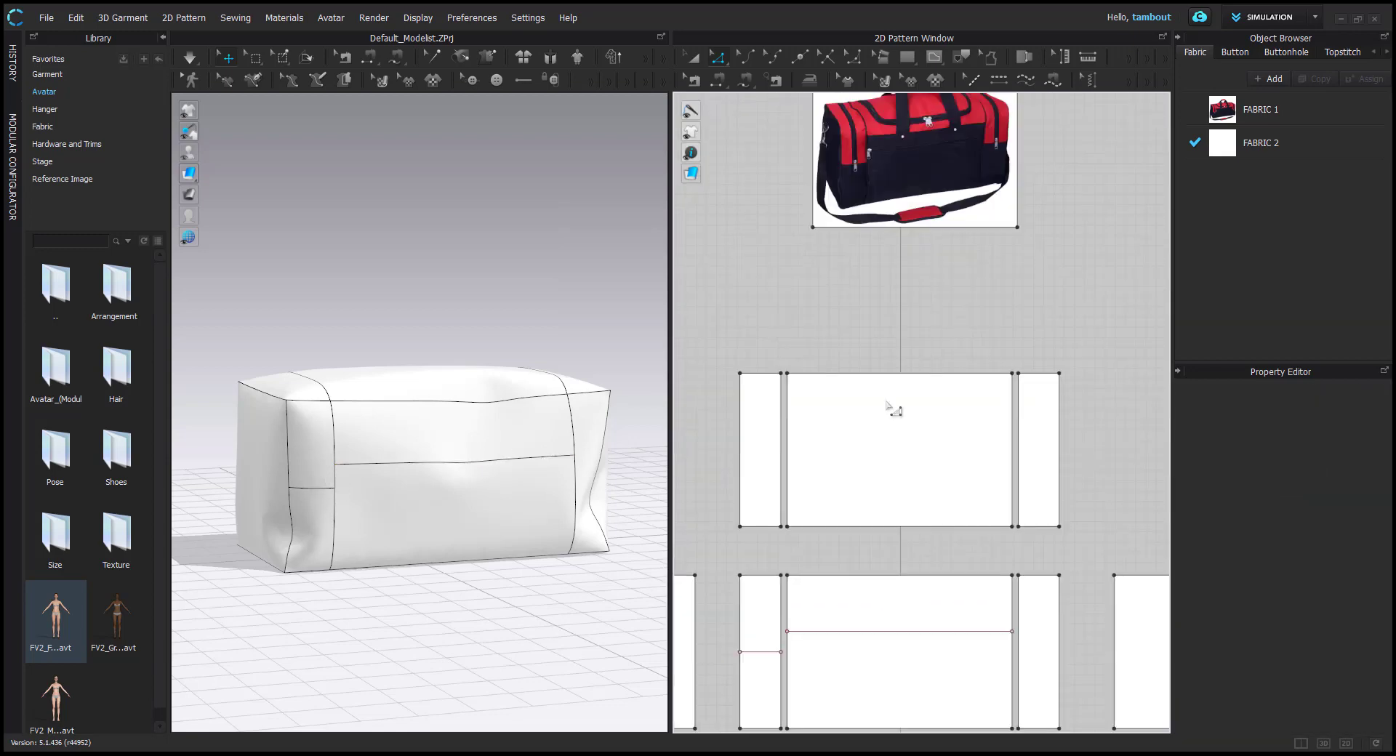
{"action": "middle_click_drag", "start_coordinate": [908, 282], "coordinate": [883, 486]}
{"action": "scroll", "coordinate": [886, 385], "scroll_direction": "up", "scroll_amount": 6}
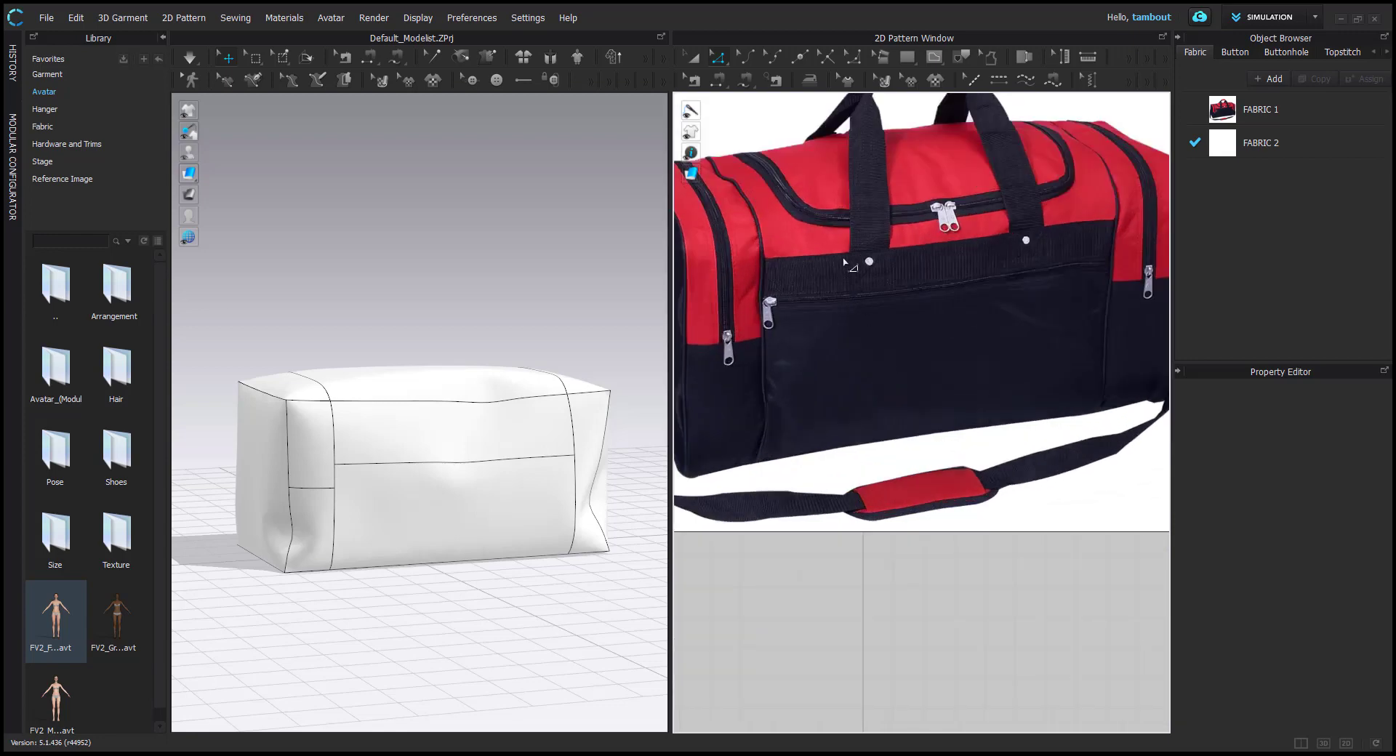
{"action": "scroll", "coordinate": [974, 490], "scroll_direction": "down", "scroll_amount": 4}
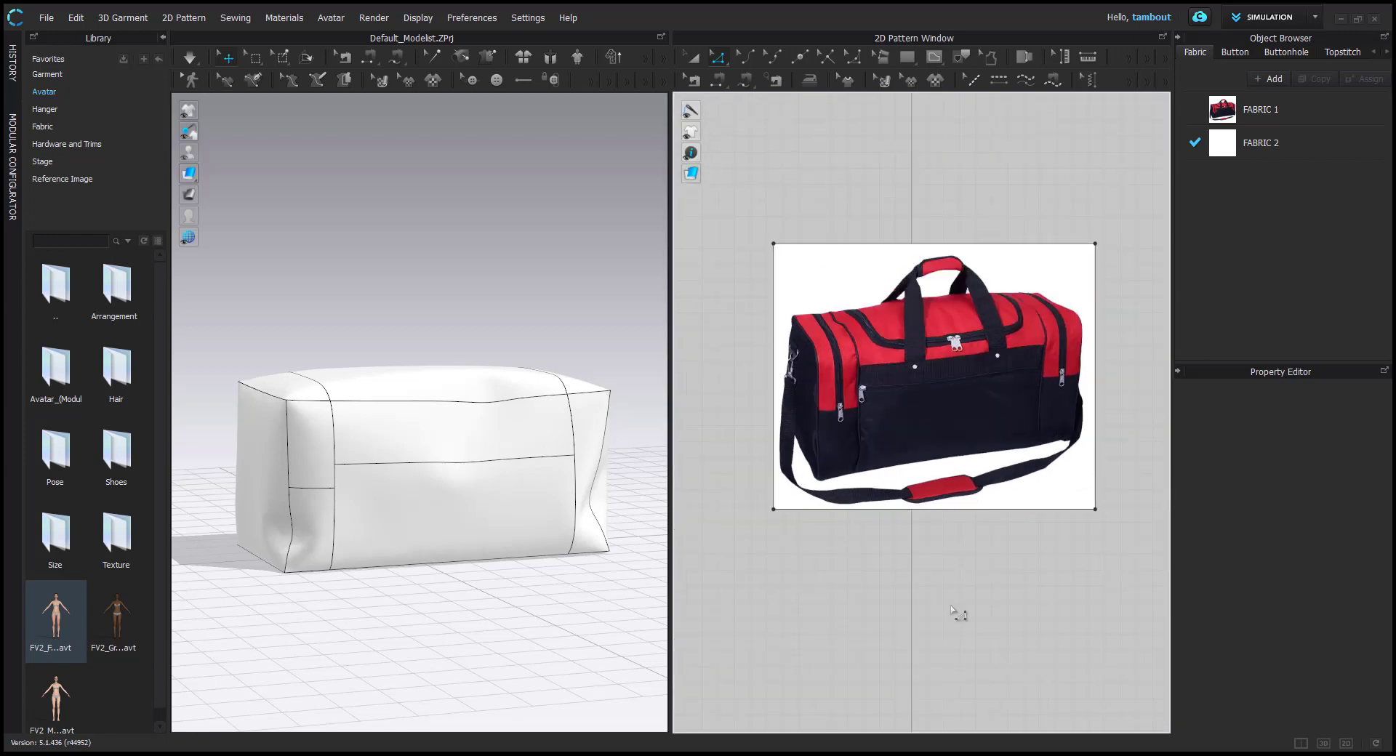
Offset the front centre panel's internal line upward by 2 in as one additional internal line
{"action": "middle_click_drag", "start_coordinate": [957, 615], "coordinate": [985, 324]}
{"action": "scroll", "coordinate": [931, 564], "scroll_direction": "down", "scroll_amount": 1}
{"action": "middle_click_drag", "start_coordinate": [906, 698], "coordinate": [912, 385]}
{"action": "left_click", "coordinate": [873, 458]}
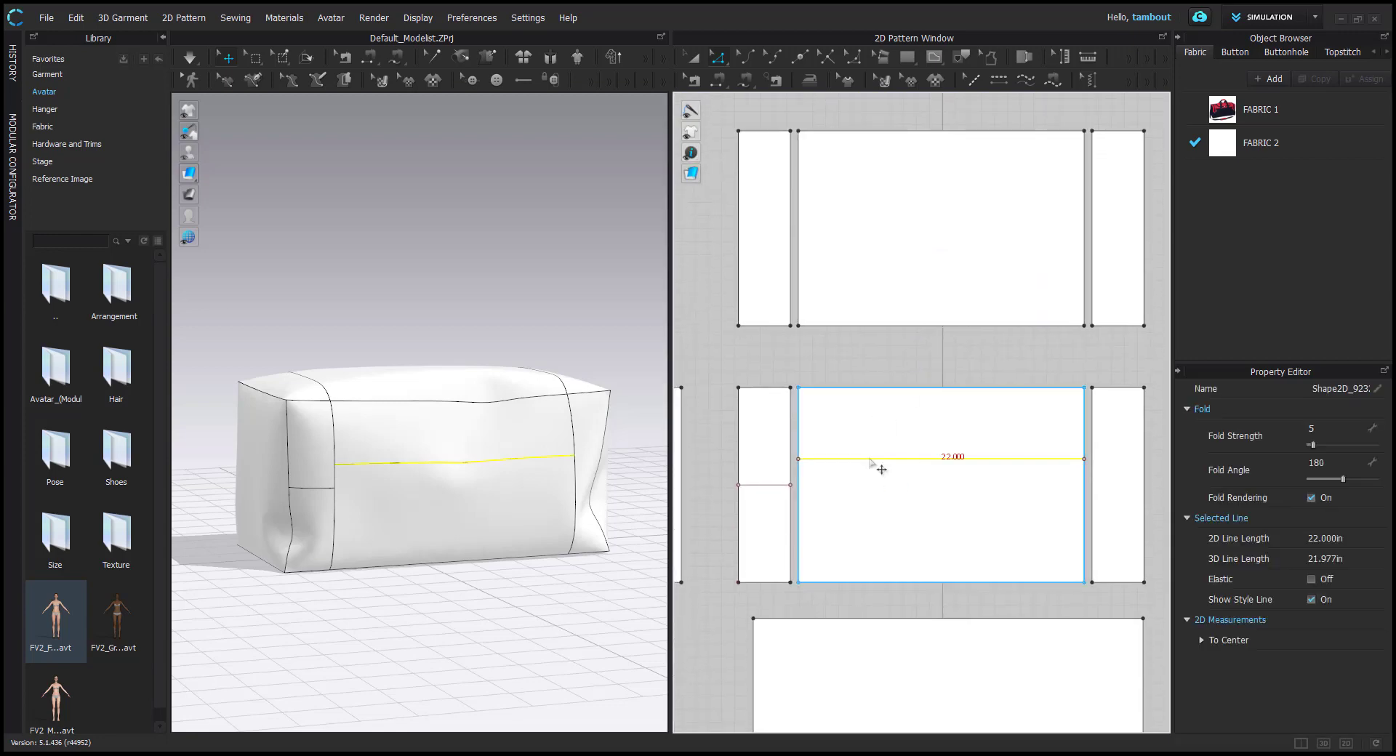
{"action": "right_click", "coordinate": [872, 459]}
{"action": "left_click", "coordinate": [930, 556]}
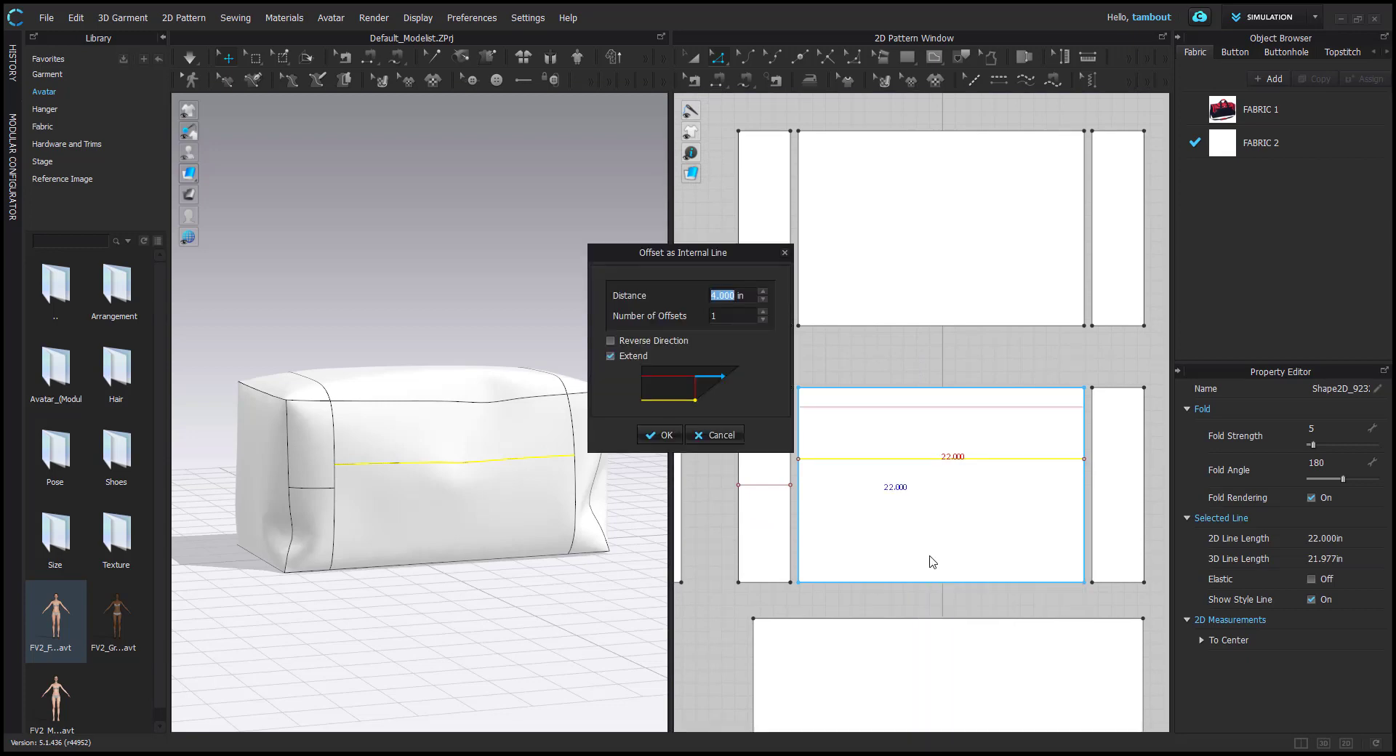
{"action": "type", "text": "2"}
{"action": "left_click", "coordinate": [659, 435]}
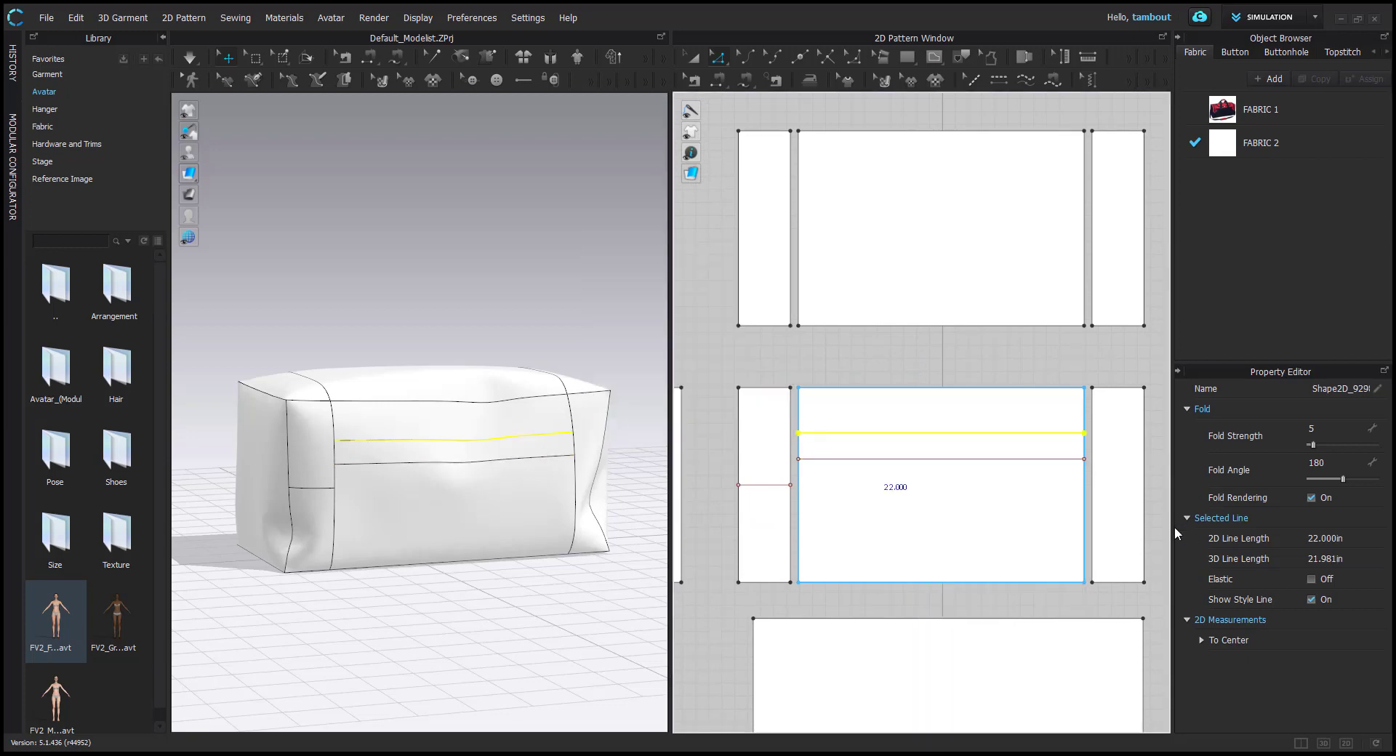
{"action": "left_click", "coordinate": [602, 424]}
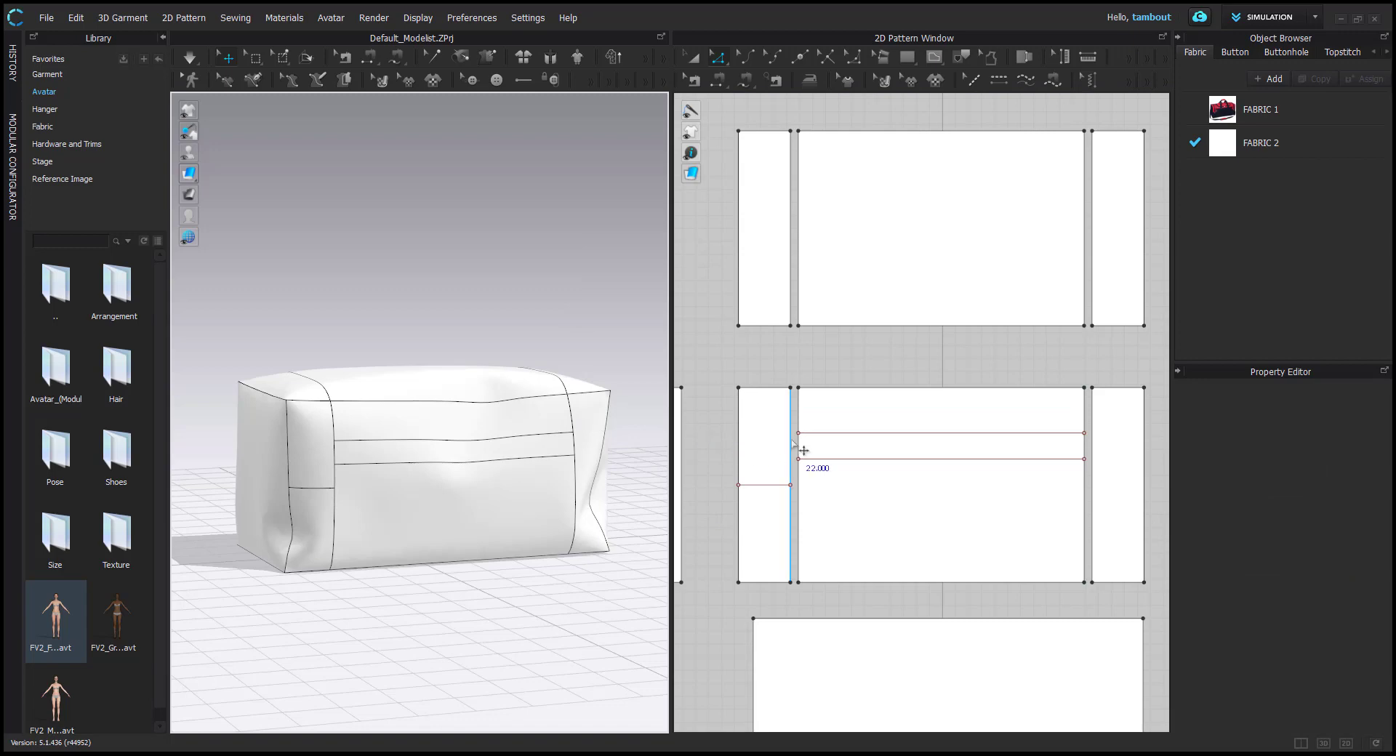
Examine where the box's upper front edge falls on the reference bag relative to its horizontal seams
{"action": "middle_click_drag", "start_coordinate": [865, 354], "coordinate": [907, 677]}
{"action": "middle_click_drag", "start_coordinate": [900, 149], "coordinate": [790, 476]}
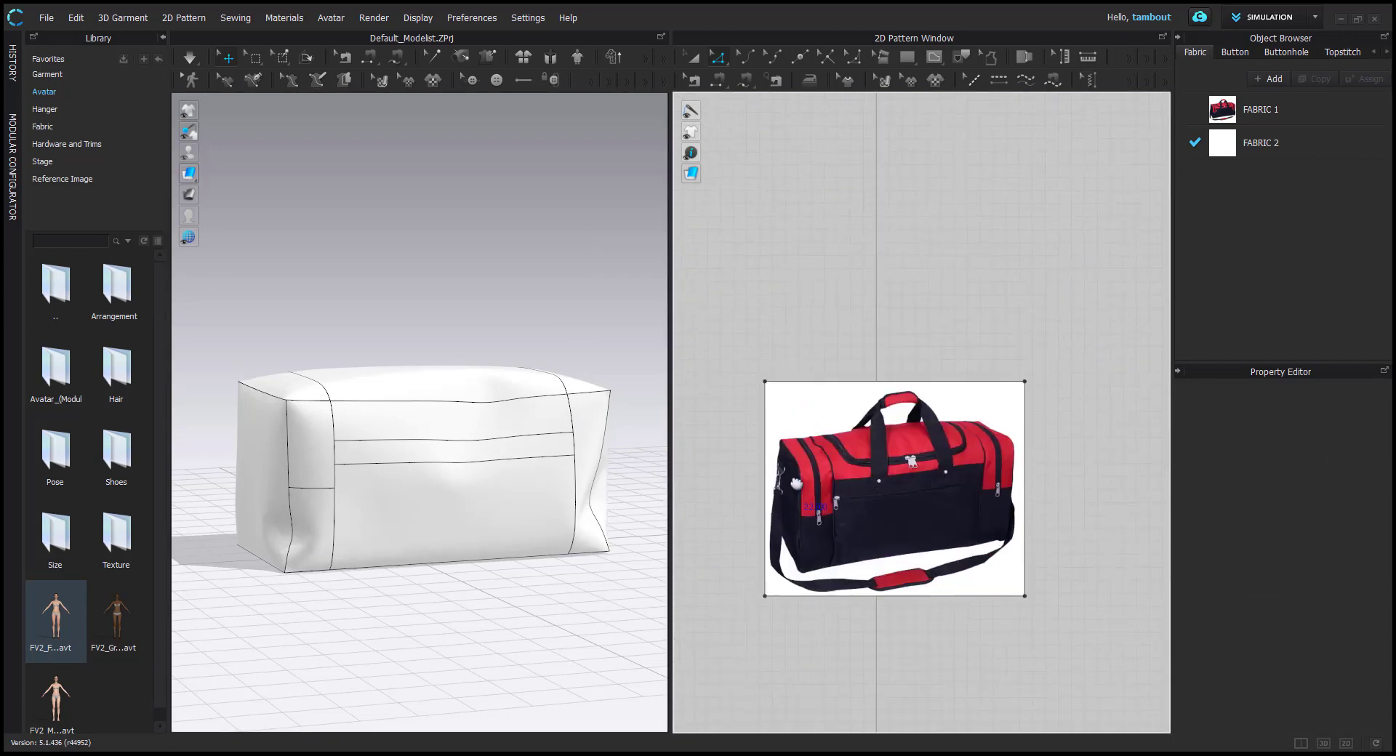
{"action": "scroll", "coordinate": [792, 476], "scroll_direction": "up", "scroll_amount": 4}
{"action": "scroll", "coordinate": [838, 485], "scroll_direction": "up", "scroll_amount": 4}
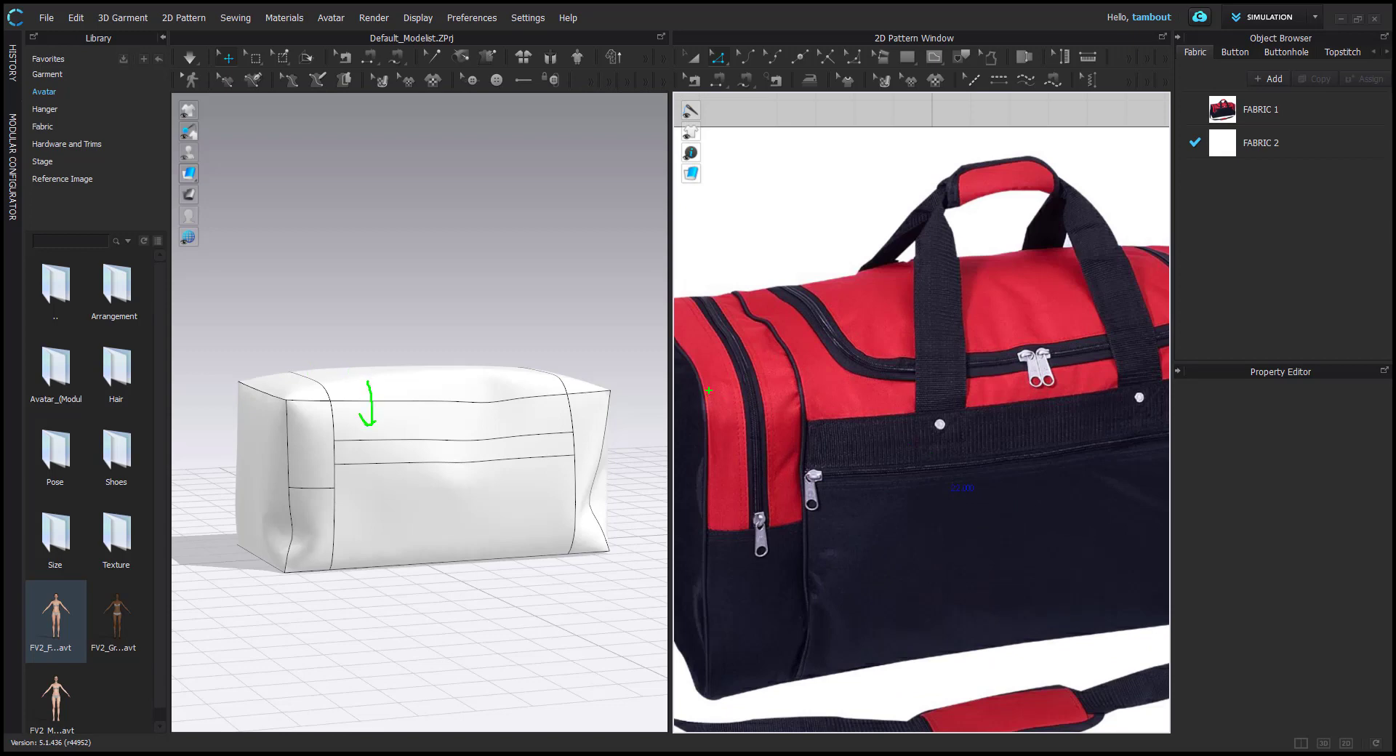
{"action": "left_click_drag", "start_coordinate": [788, 381], "coordinate": [1087, 350]}
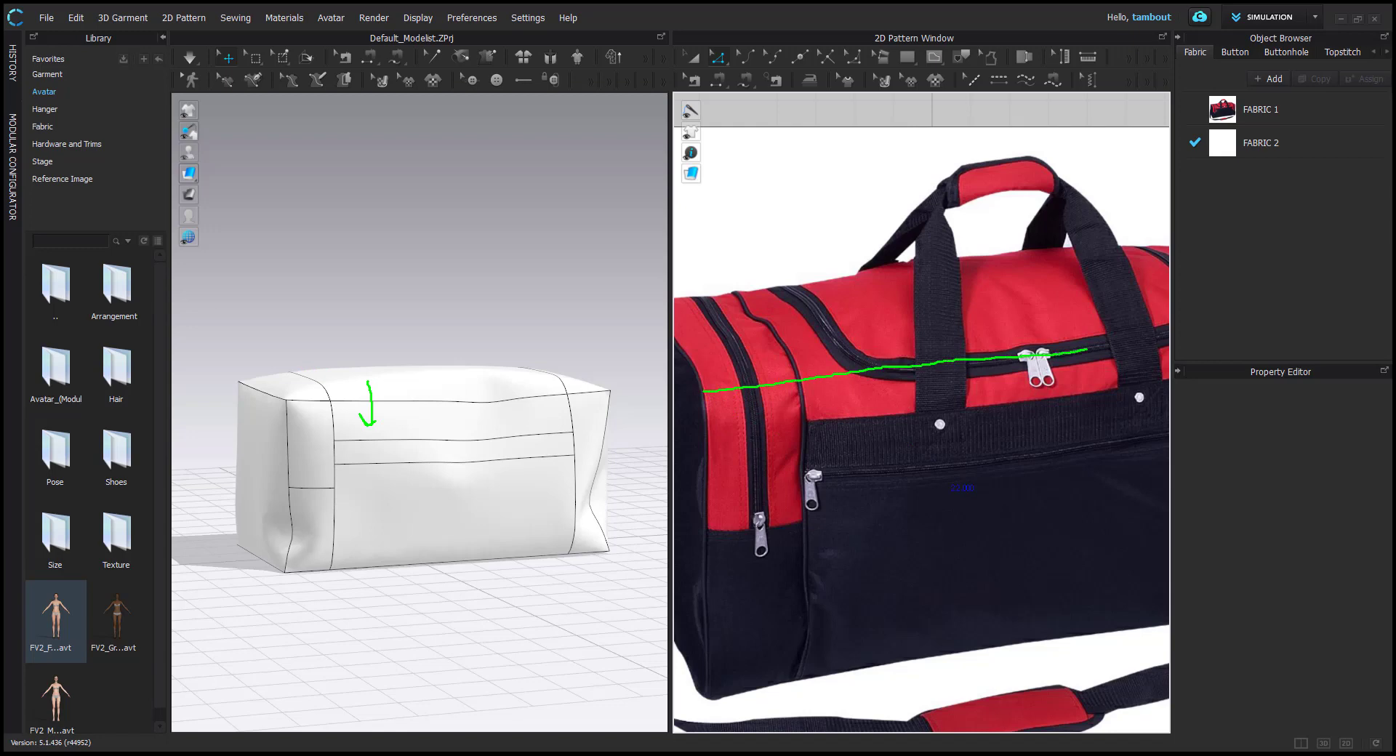
{"action": "left_click_drag", "start_coordinate": [296, 410], "coordinate": [466, 408]}
{"action": "left_click_drag", "start_coordinate": [730, 389], "coordinate": [1118, 354]}
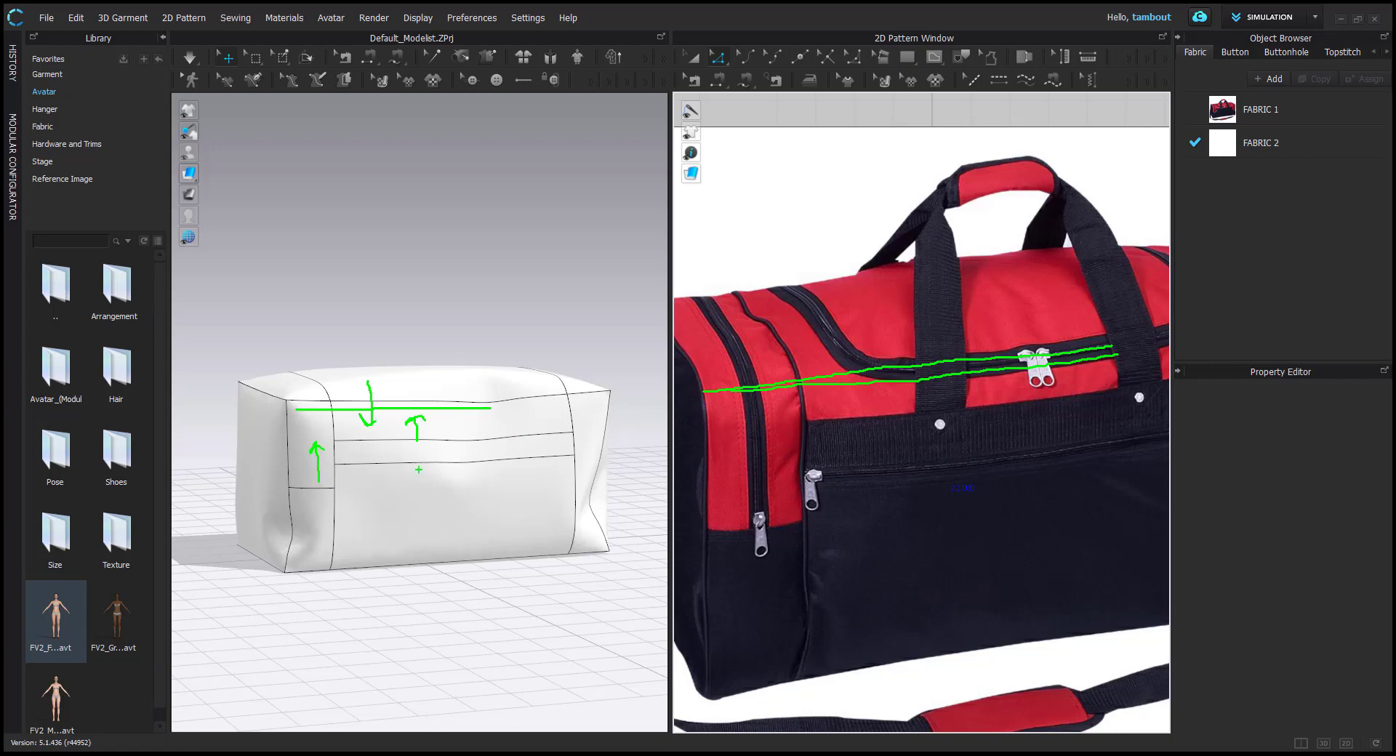
{"action": "key", "text": "Escape"}
Move the left strip's internal line and both centre panel internal lines on the front up together by 1 in
{"action": "scroll", "coordinate": [967, 429], "scroll_direction": "down", "scroll_amount": 7}
{"action": "middle_click_drag", "start_coordinate": [822, 713], "coordinate": [824, 338]}
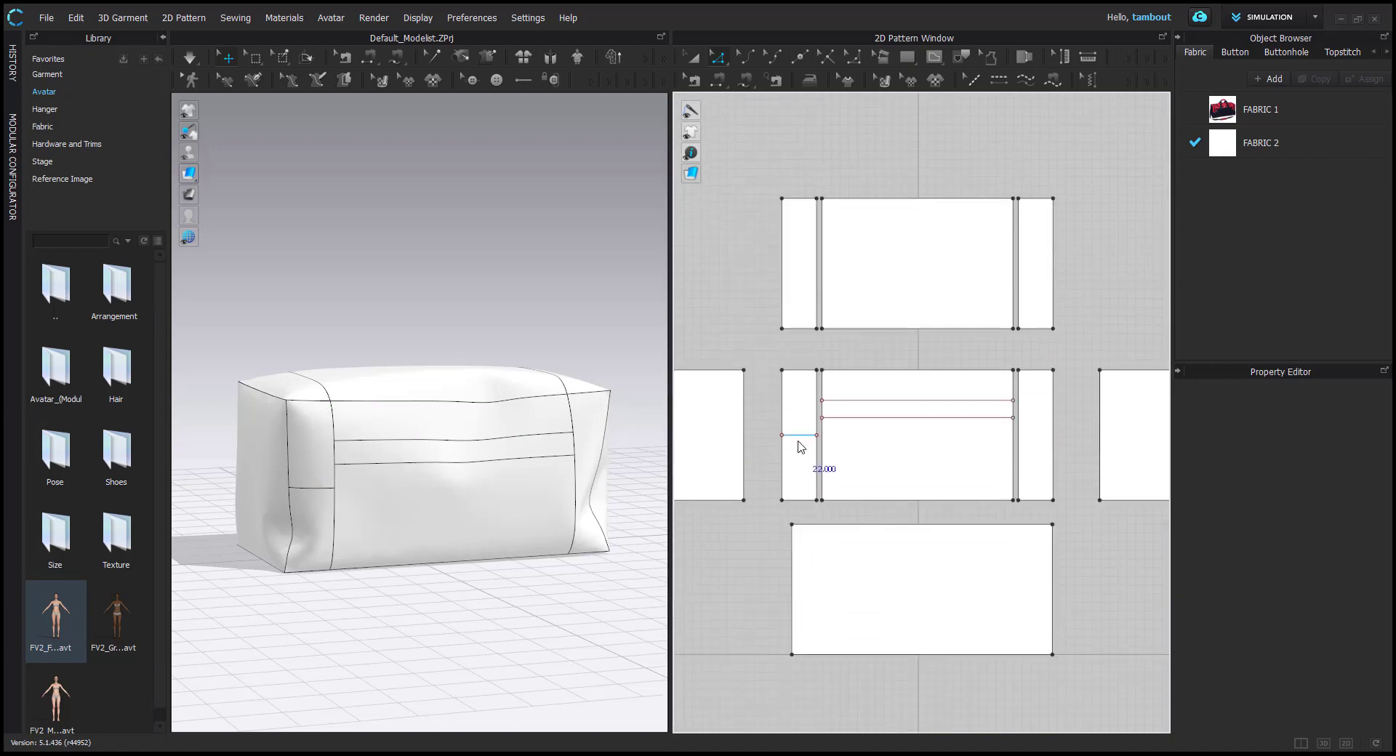
{"action": "scroll", "coordinate": [800, 447], "scroll_direction": "up", "scroll_amount": 2}
{"action": "left_click", "coordinate": [800, 432]}
{"action": "left_click", "coordinate": [869, 410], "text": "shift"}
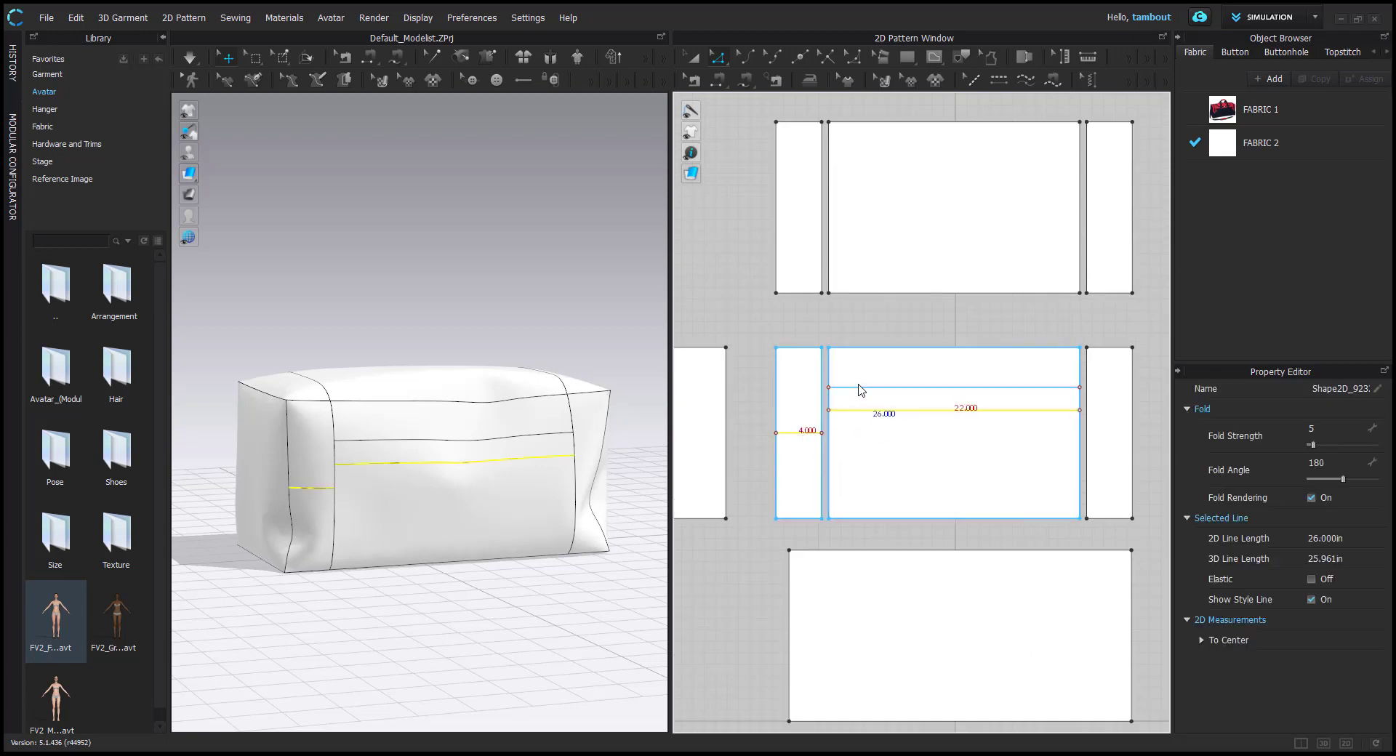
{"action": "left_click_drag", "start_coordinate": [860, 390], "coordinate": [856, 376]}
{"action": "key", "text": "Return"}
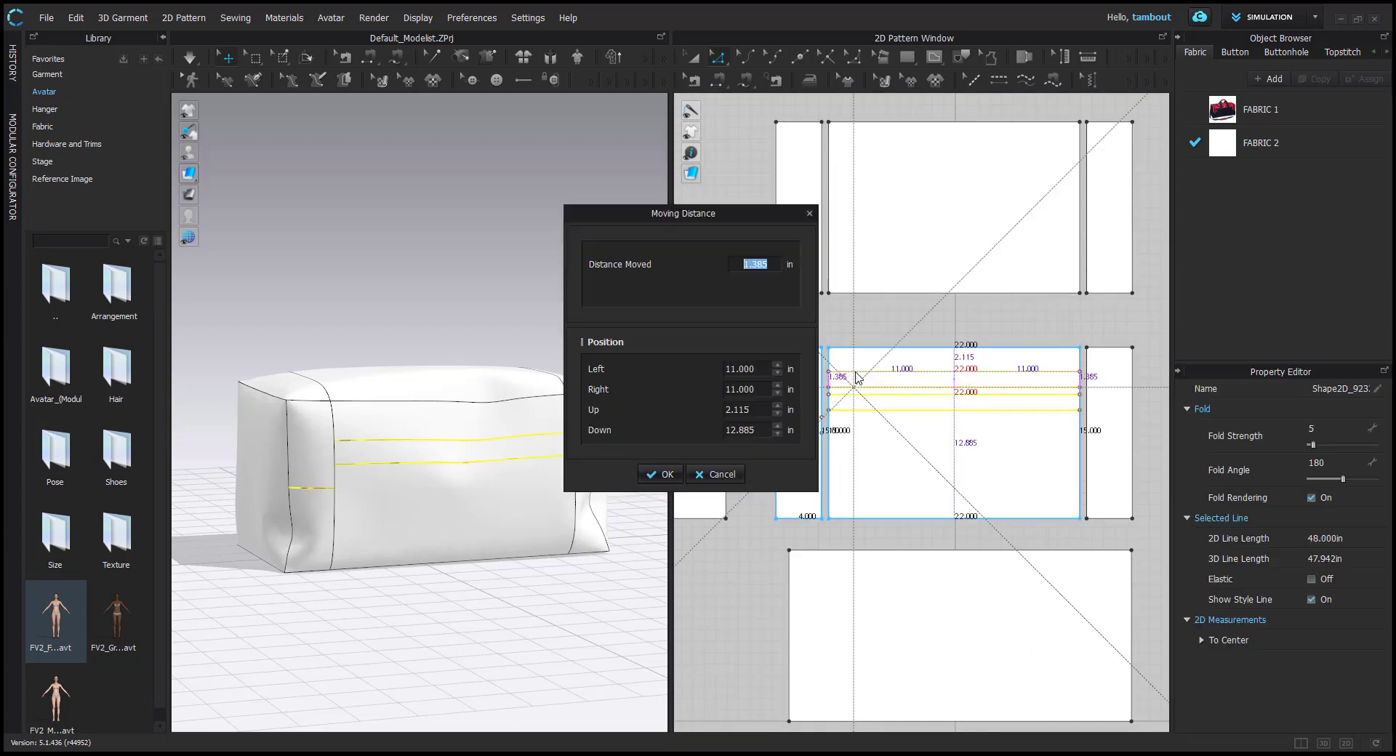
{"action": "left_click", "coordinate": [660, 474]}
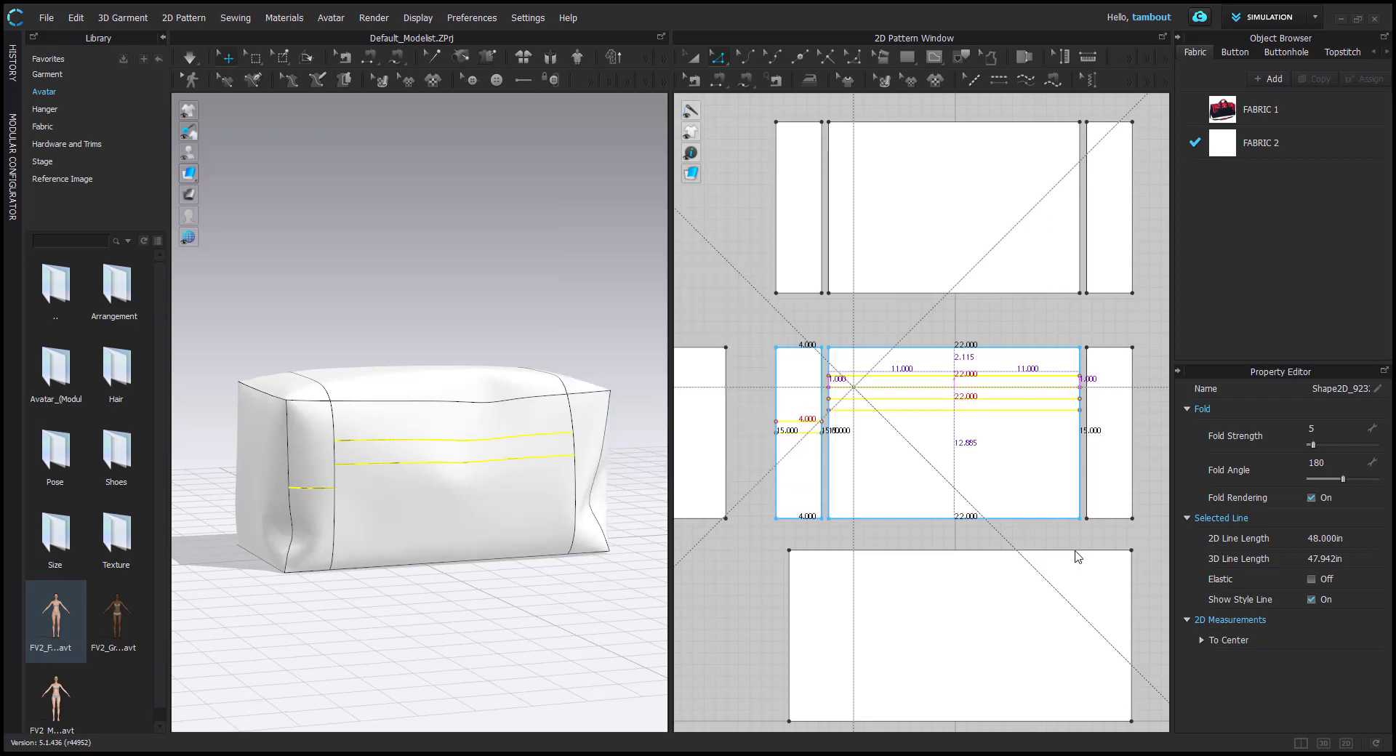
{"action": "left_click", "coordinate": [384, 325]}
Compare the front's seam heights with the reference image and raise all three internal lines by another 0.5 in
{"action": "scroll", "coordinate": [391, 427], "scroll_direction": "up", "scroll_amount": 2}
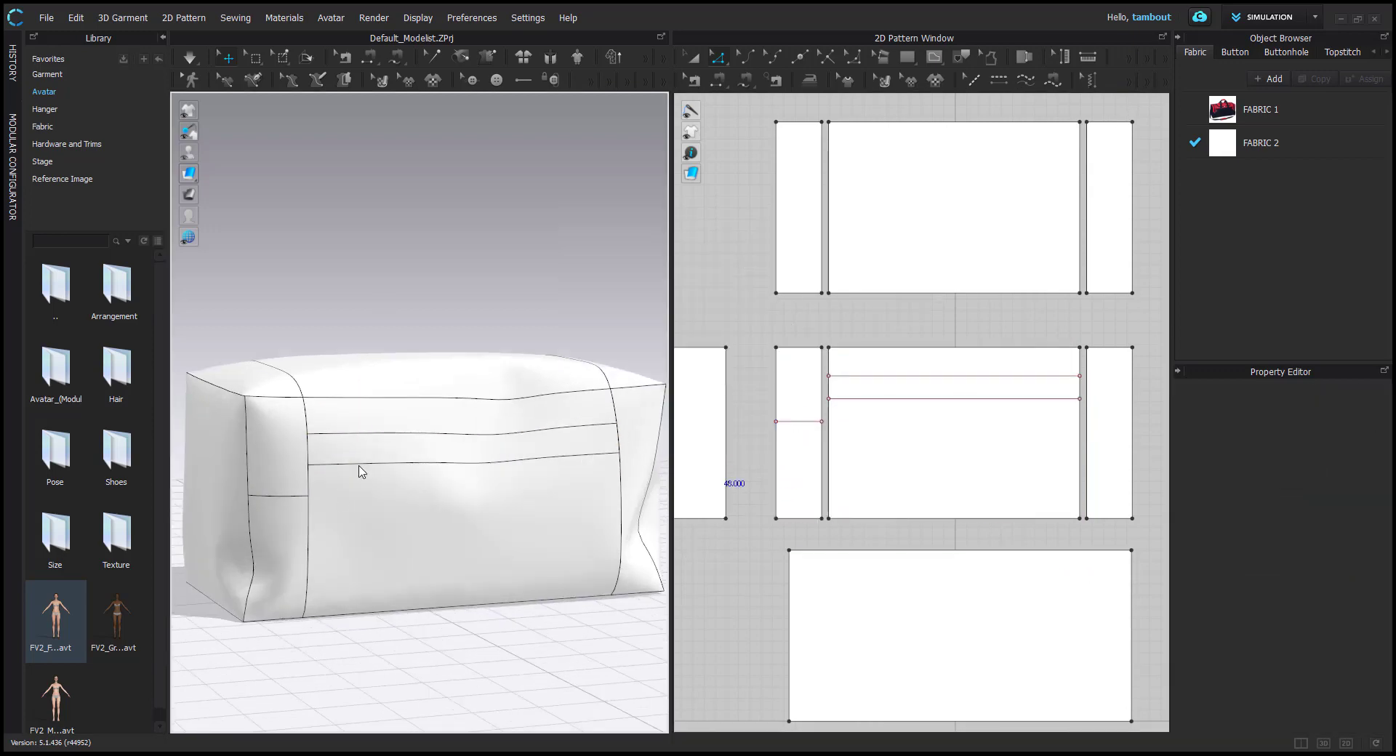
{"action": "right_click_drag", "start_coordinate": [941, 283], "coordinate": [941, 522]}
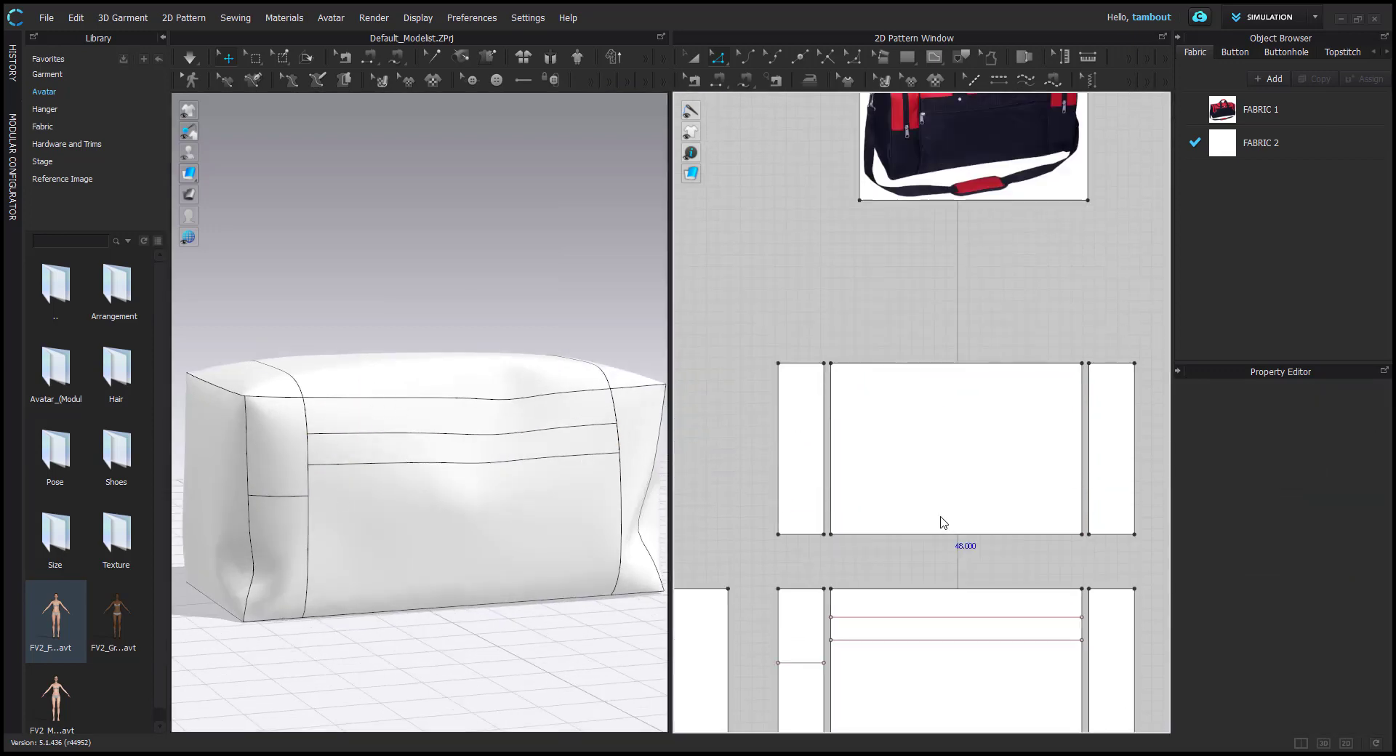
{"action": "scroll", "coordinate": [941, 522], "scroll_direction": "down", "scroll_amount": 2}
{"action": "scroll", "coordinate": [957, 227], "scroll_direction": "up", "scroll_amount": 5}
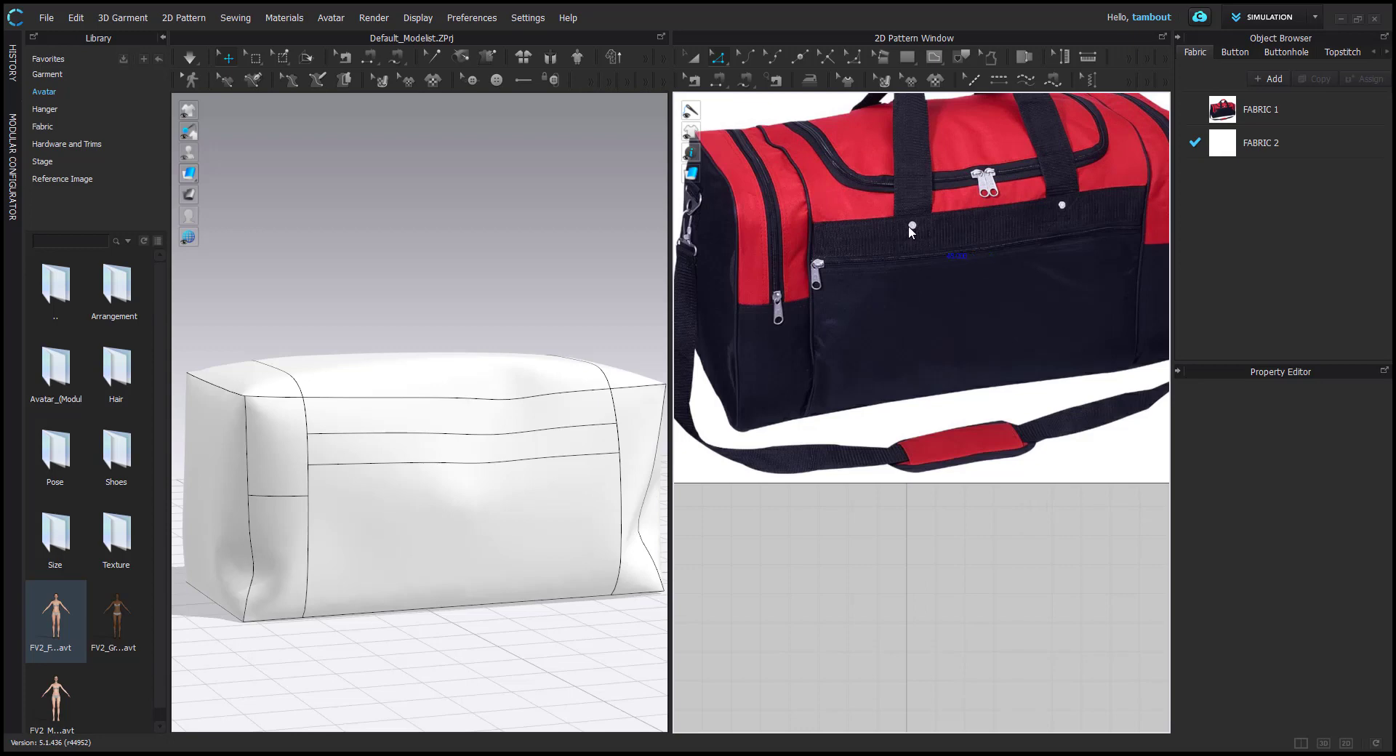
{"action": "scroll", "coordinate": [800, 436], "scroll_direction": "down", "scroll_amount": 3}
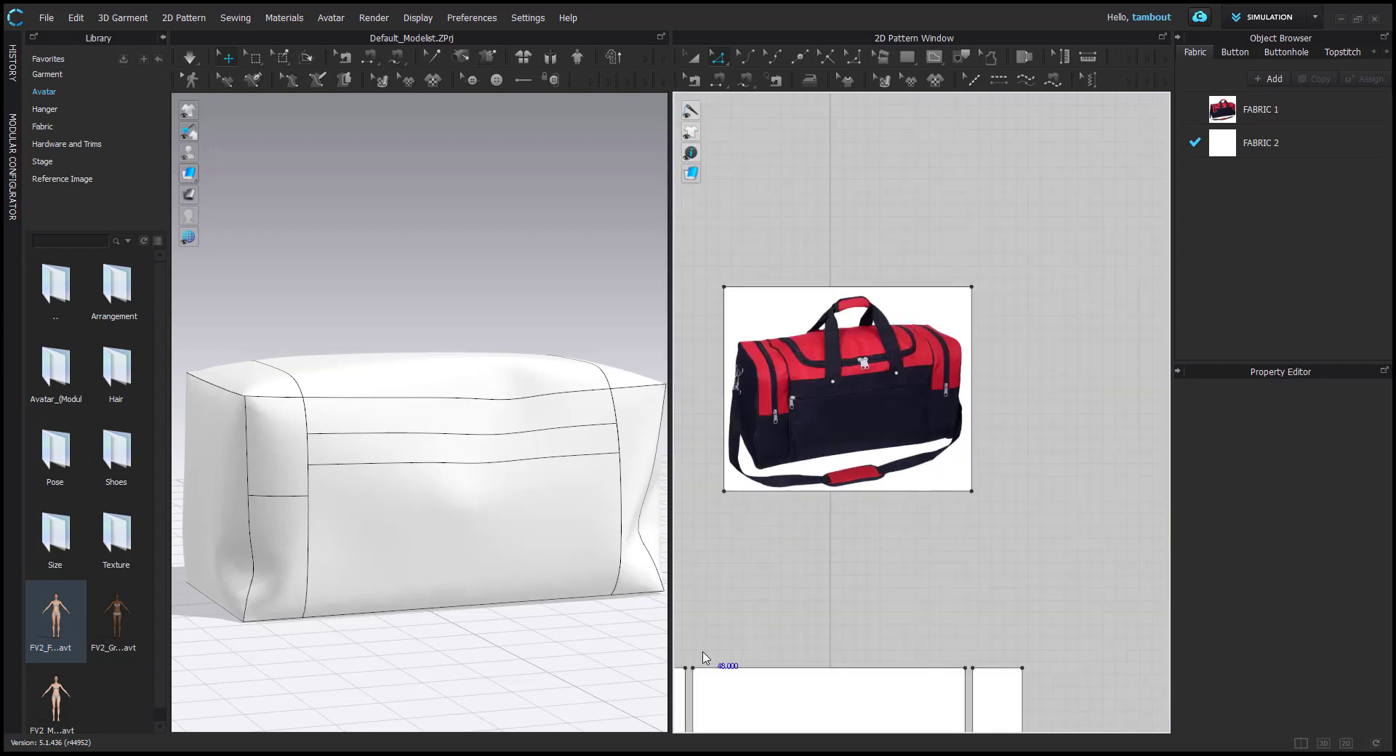
{"action": "scroll", "coordinate": [810, 458], "scroll_direction": "up", "scroll_amount": 2}
{"action": "scroll", "coordinate": [758, 491], "scroll_direction": "down", "scroll_amount": 1}
{"action": "left_click", "coordinate": [758, 492]}
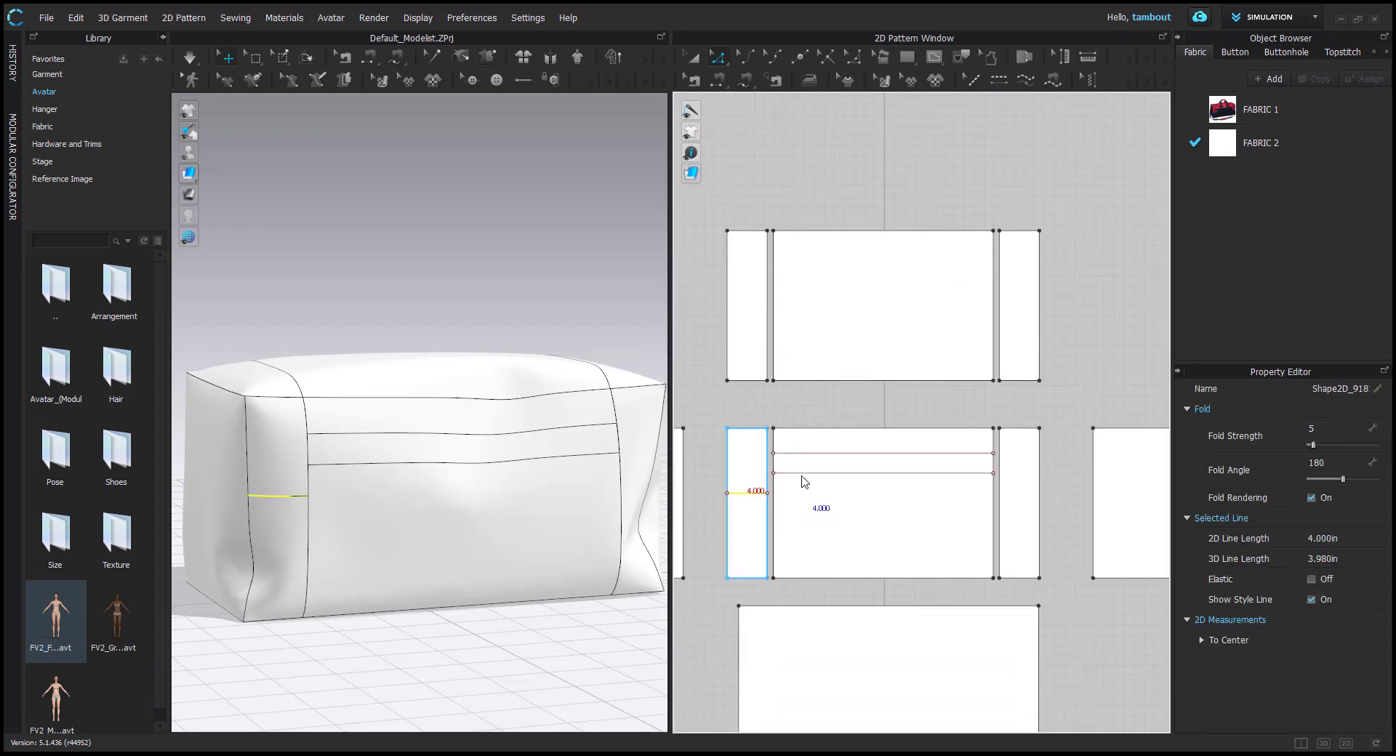
{"action": "left_click", "coordinate": [801, 473], "text": "shift"}
{"action": "left_click_drag", "start_coordinate": [802, 453], "coordinate": [830, 446], "text": "shift"}
{"action": "right_click", "coordinate": [829, 446]}
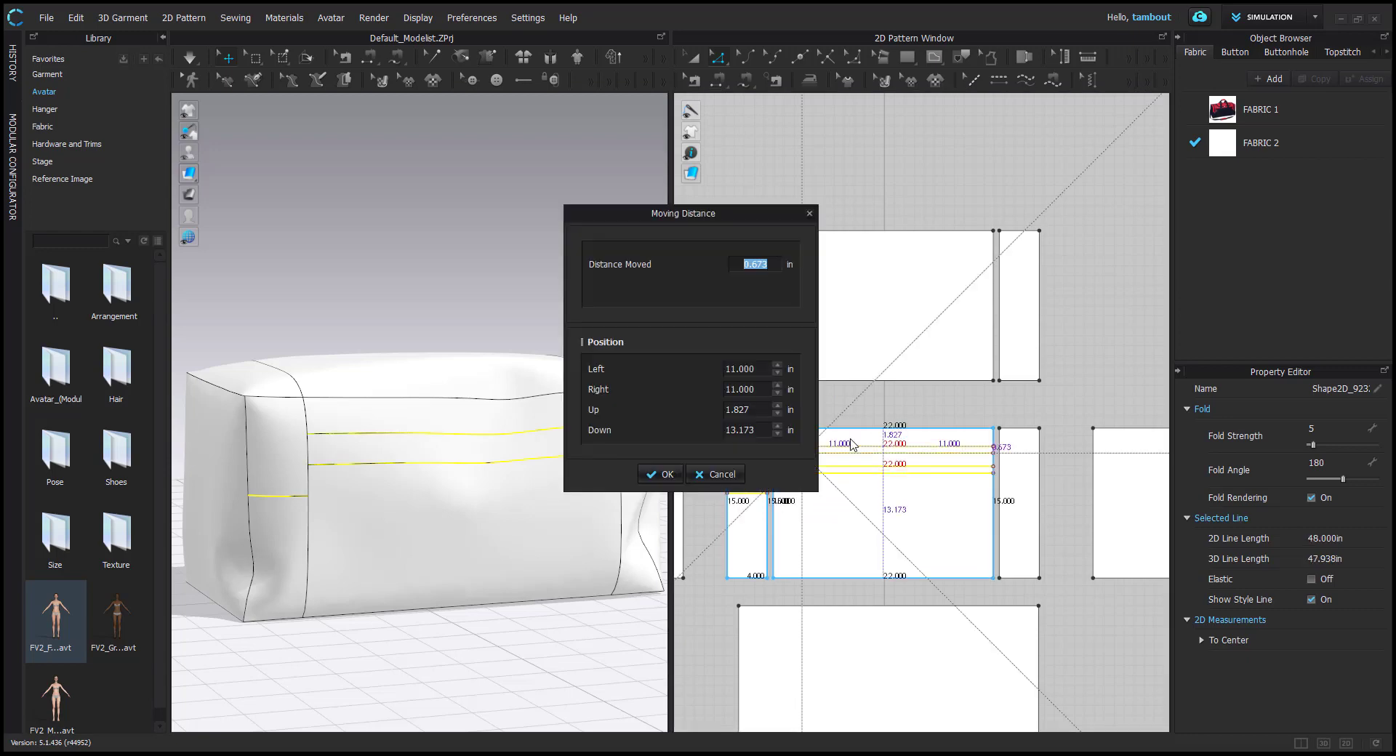
{"action": "type", "text": ".5"}
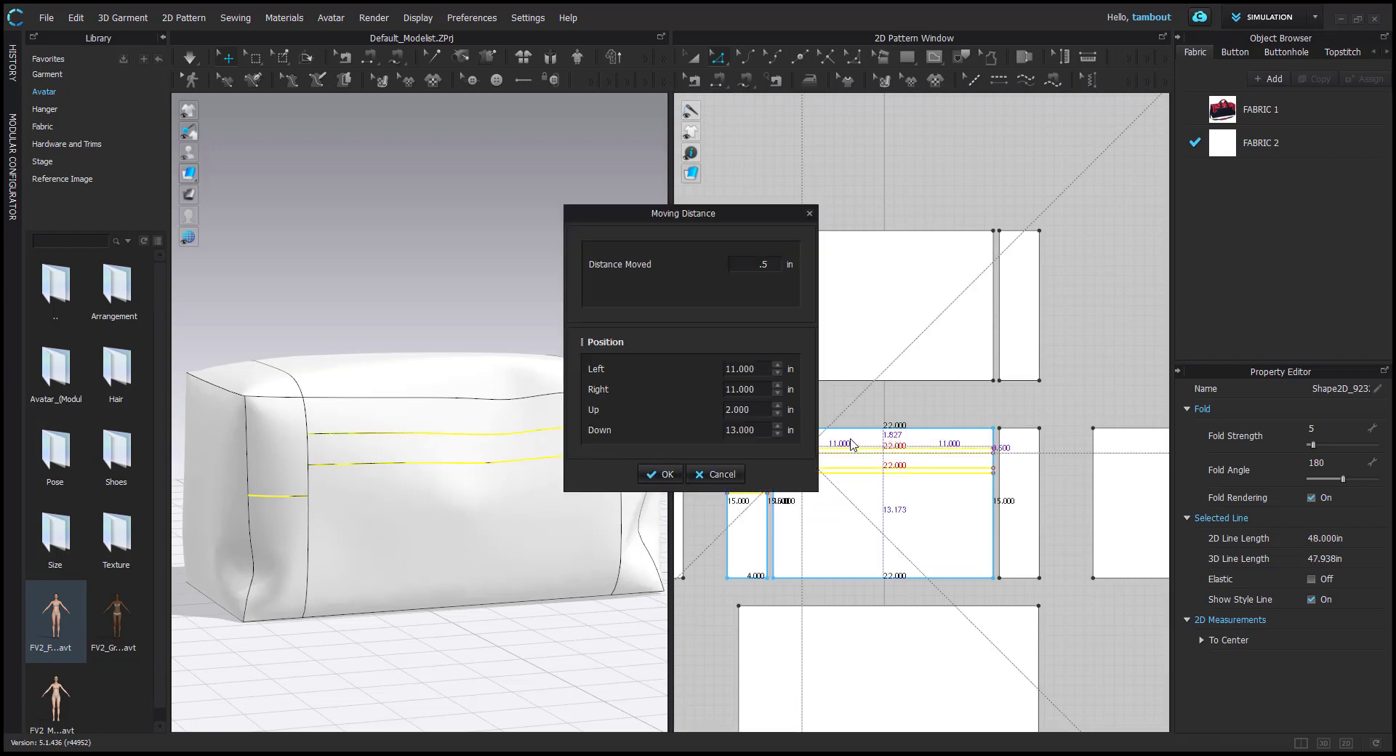
{"action": "key", "text": "Return"}
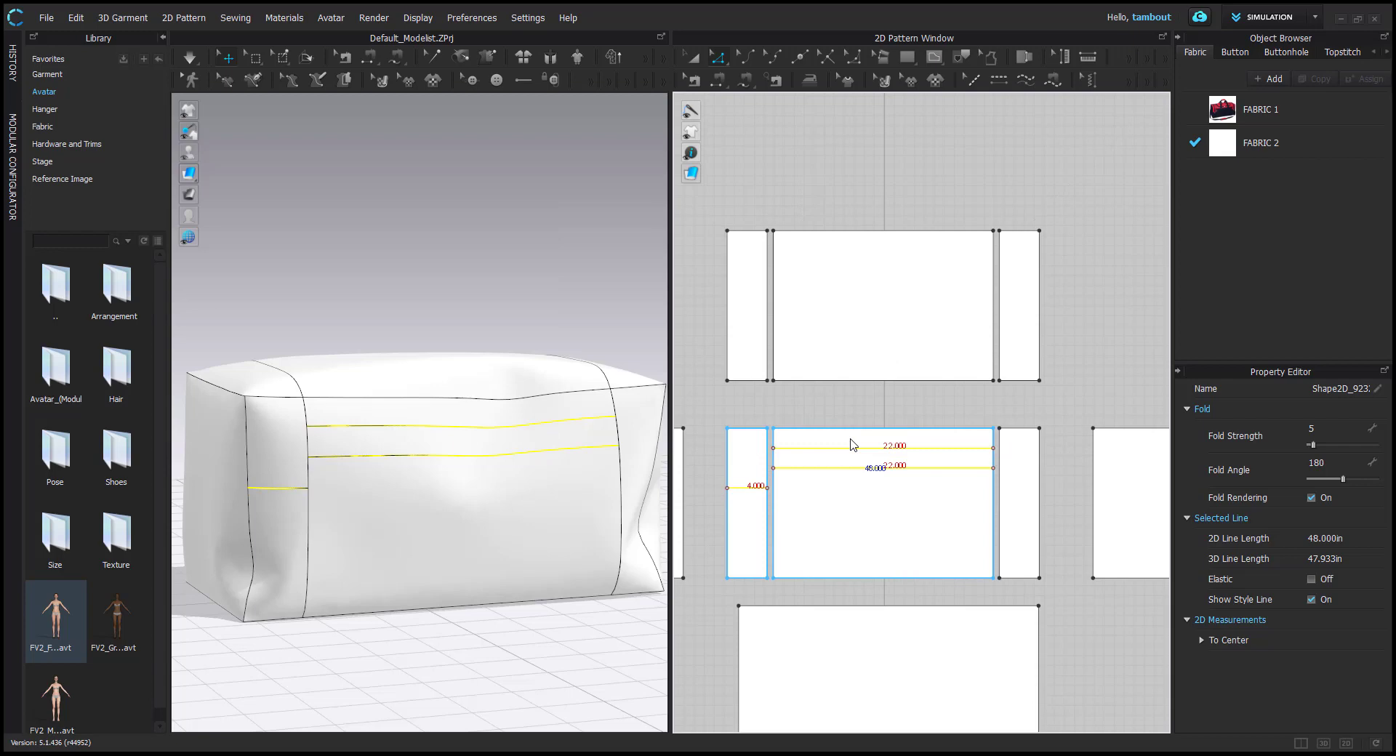
{"action": "left_click", "coordinate": [716, 403]}
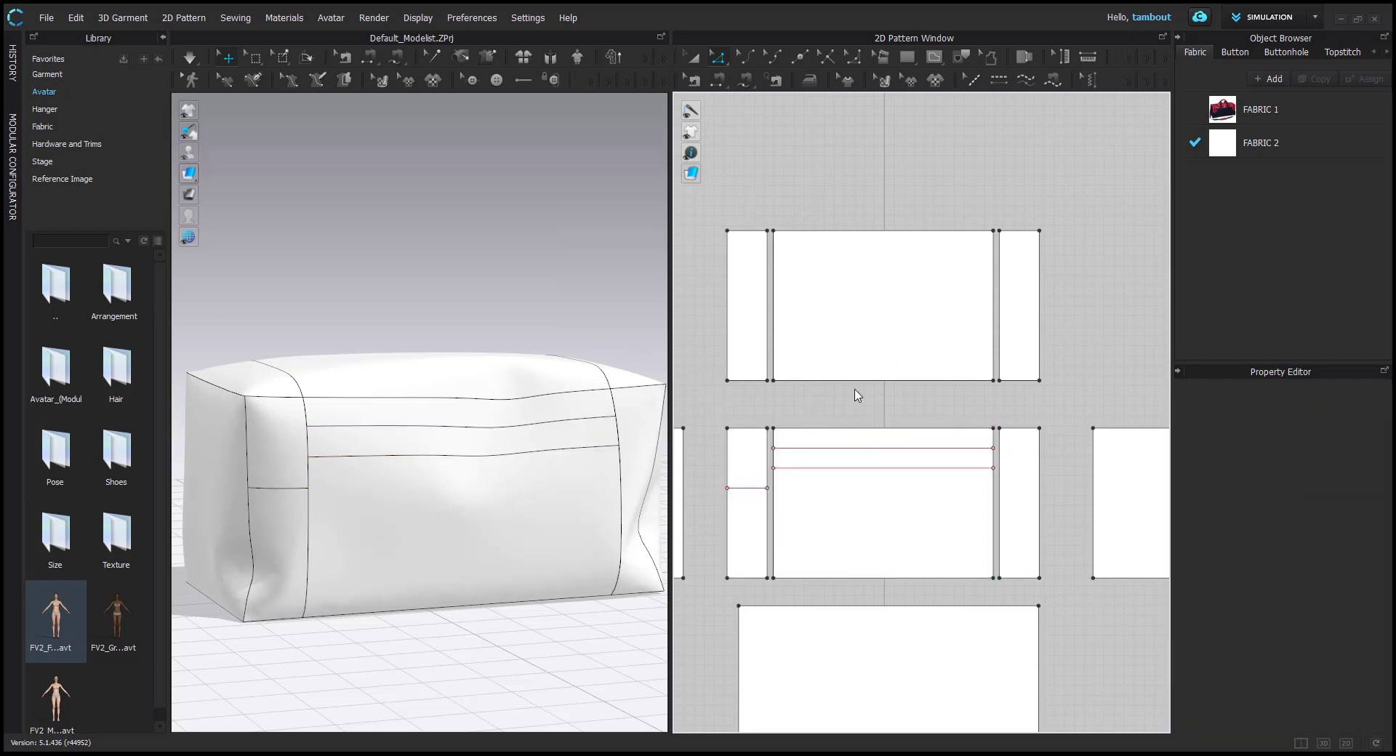
Cut and sew the front along the left strip's internal line and both centre panel internal lines, after checking them against the reference bag
{"action": "middle_click_drag", "start_coordinate": [827, 283], "coordinate": [833, 604]}
{"action": "scroll", "coordinate": [841, 355], "scroll_direction": "up", "scroll_amount": 4}
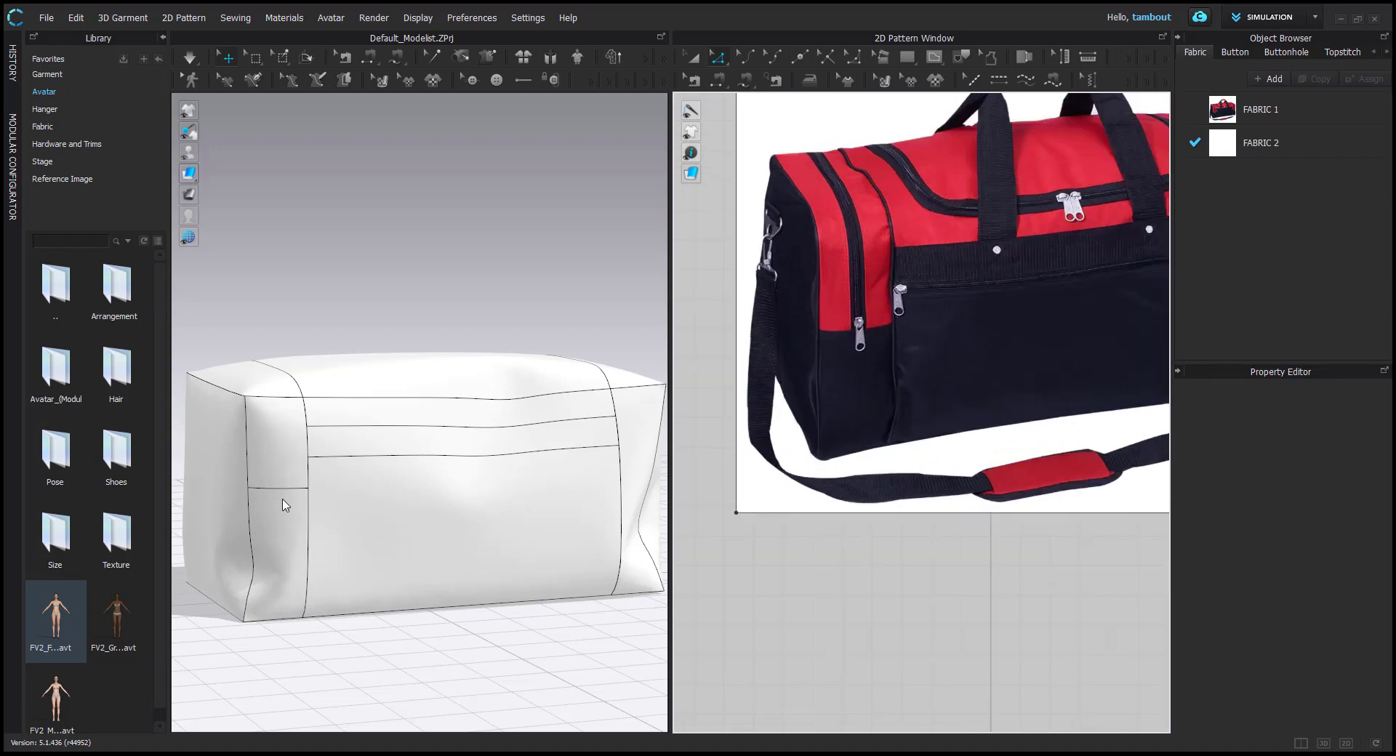
{"action": "scroll", "coordinate": [336, 498], "scroll_direction": "down", "scroll_amount": 3}
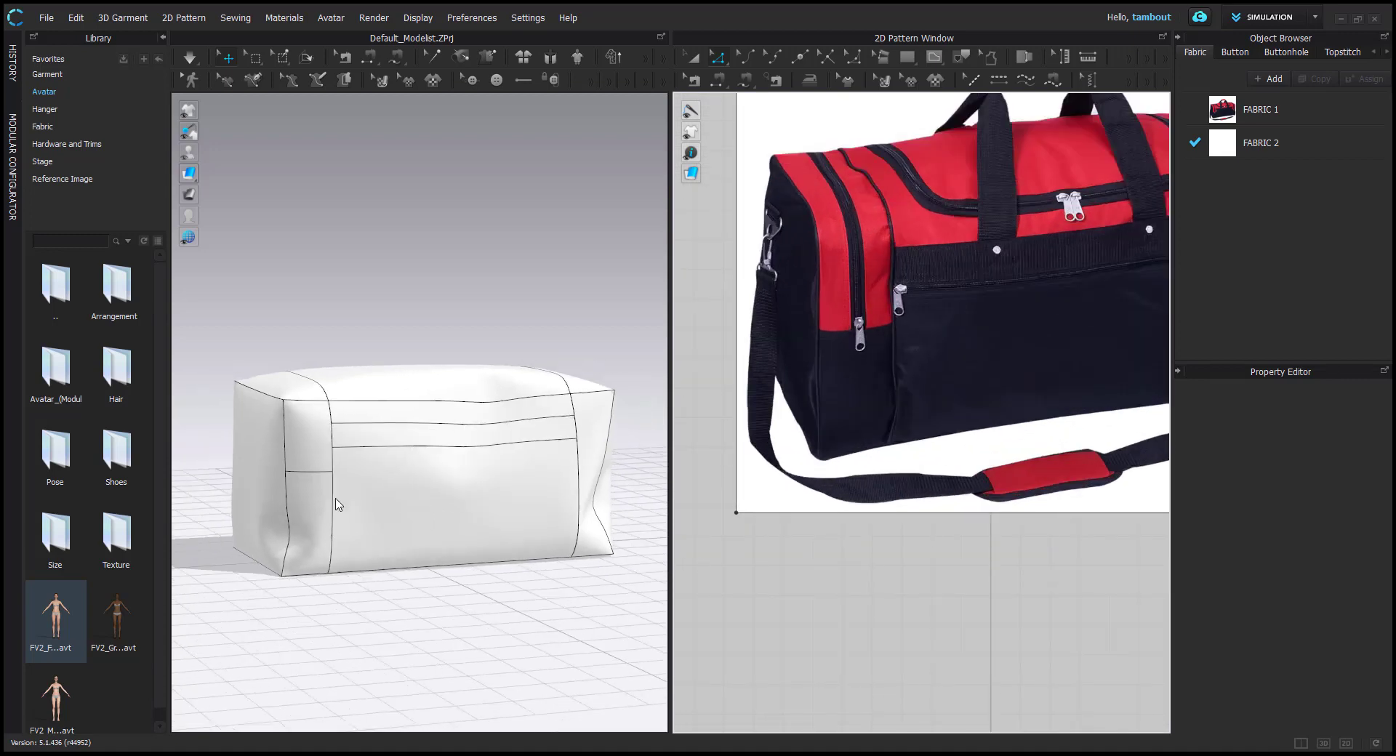
{"action": "scroll", "coordinate": [867, 509], "scroll_direction": "down", "scroll_amount": 5}
{"action": "middle_click_drag", "start_coordinate": [880, 600], "coordinate": [844, 470]}
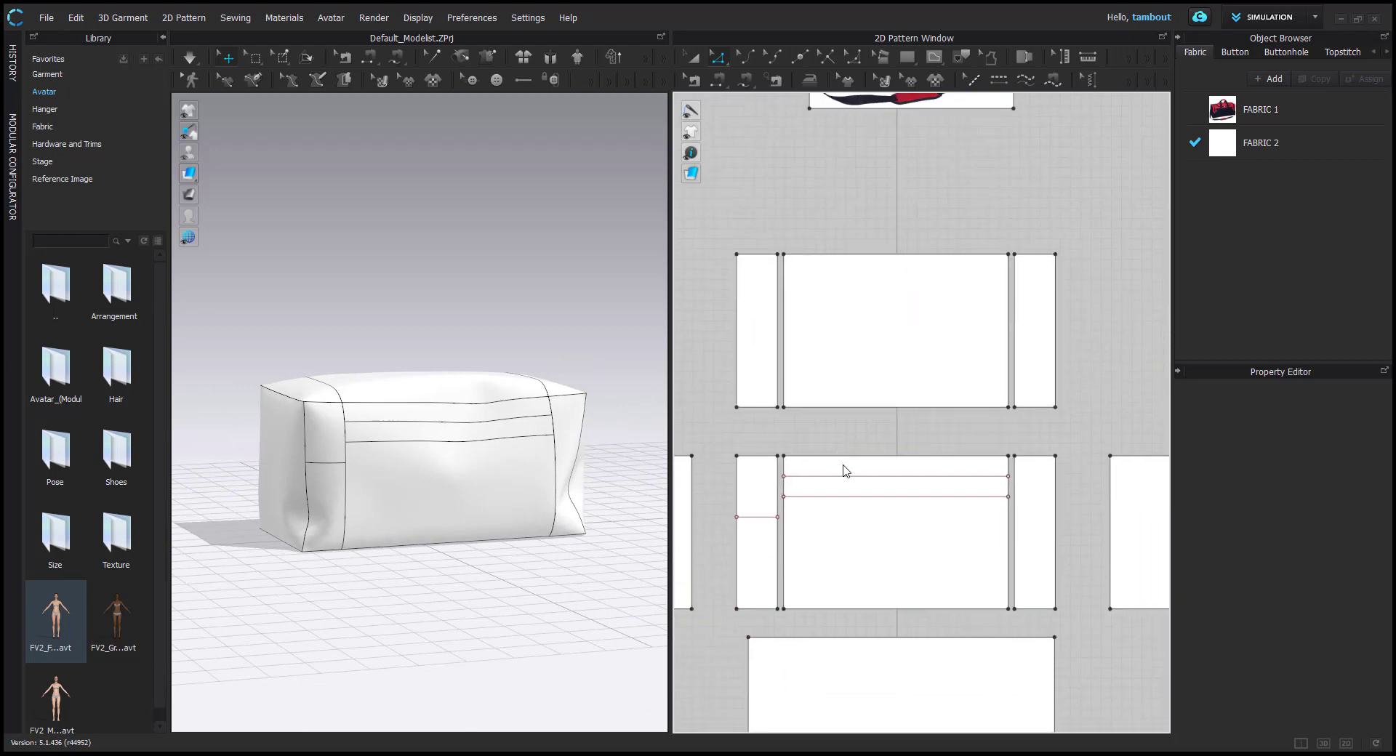
{"action": "scroll", "coordinate": [756, 516], "scroll_direction": "up", "scroll_amount": 2}
{"action": "left_click", "coordinate": [838, 492]}
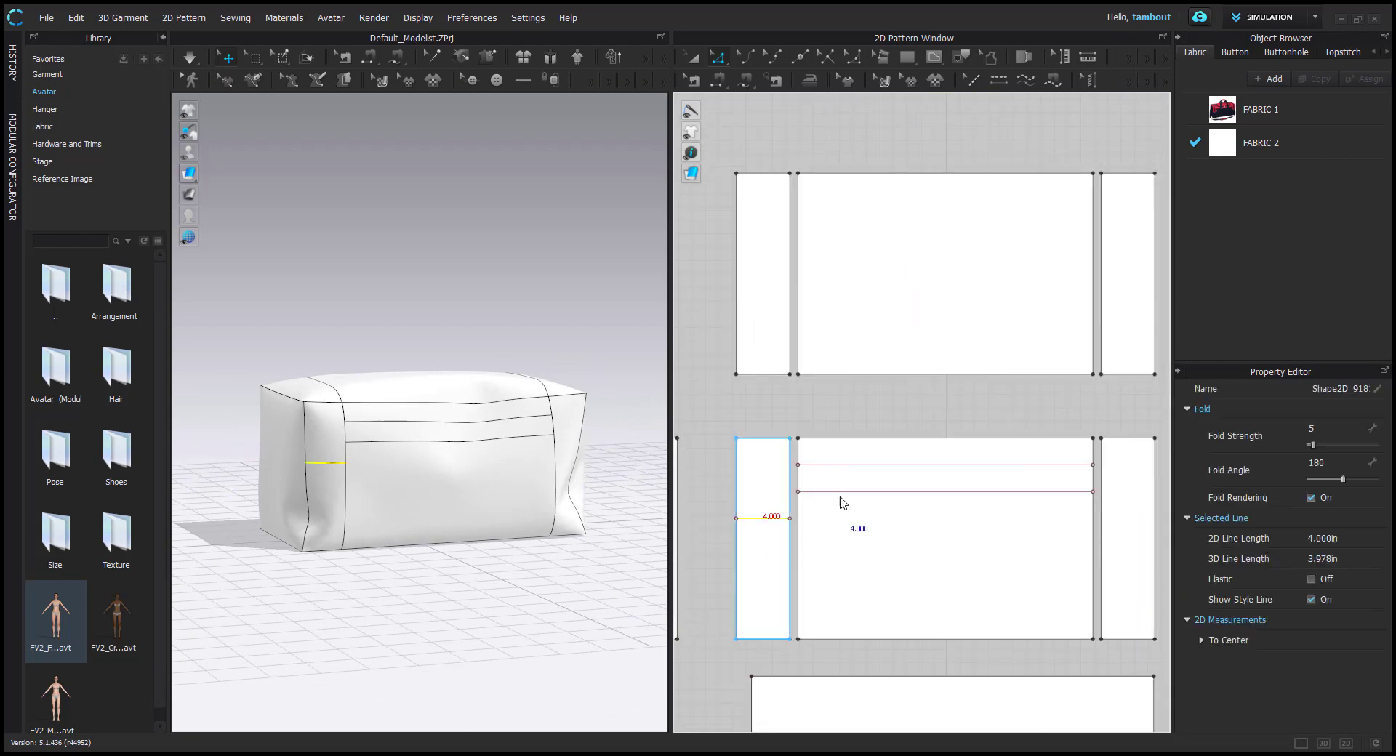
{"action": "right_click", "coordinate": [842, 465]}
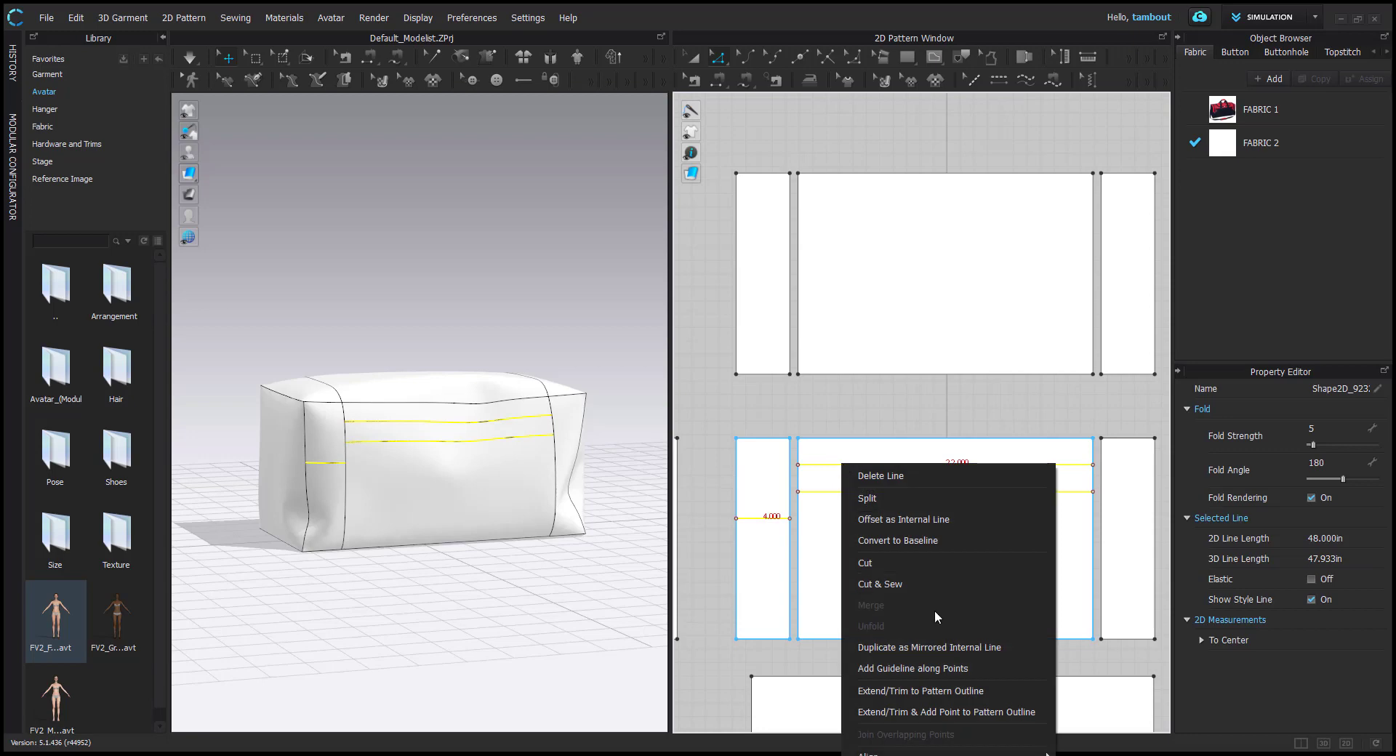
{"action": "left_click", "coordinate": [931, 587]}
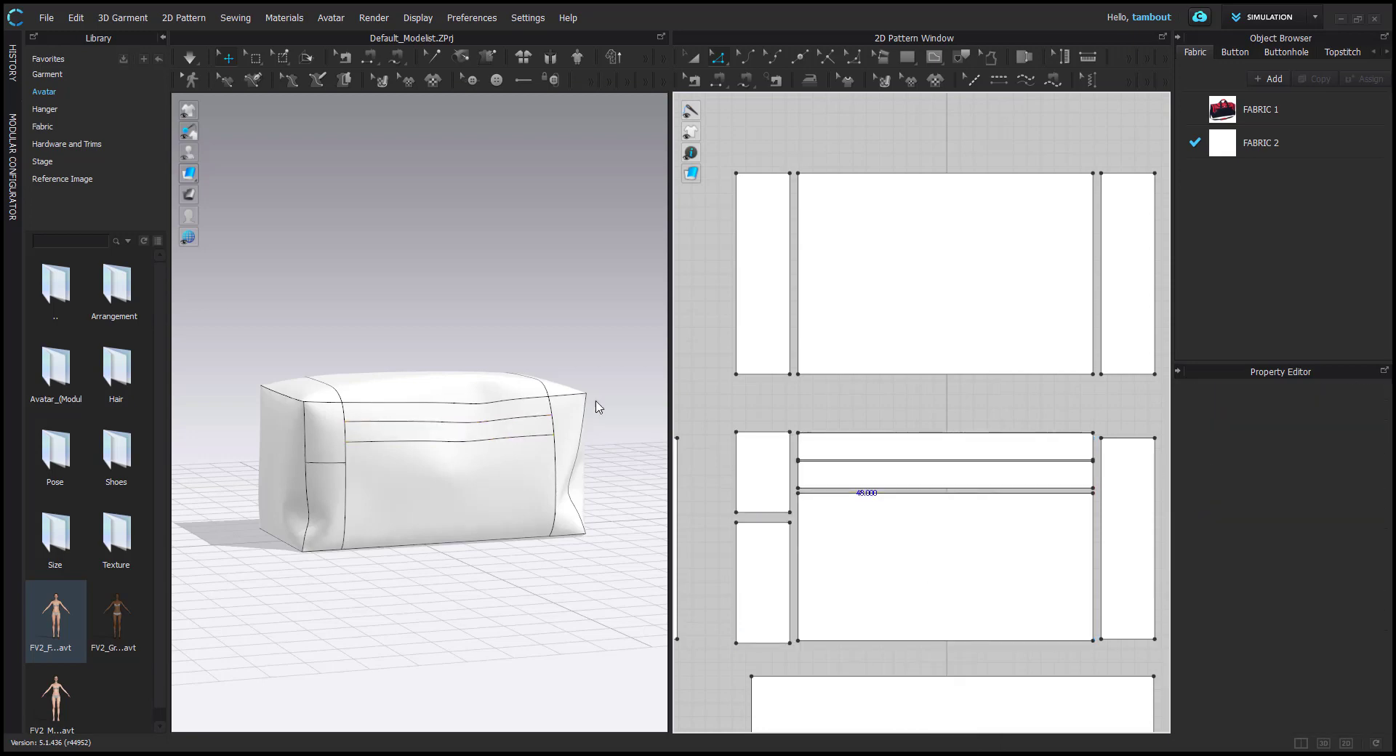
Offset the bottom edges of the front's right strip and both strips of the far-right panel as internal lines at 9 in
{"action": "middle_click_drag", "start_coordinate": [831, 504], "coordinate": [814, 396]}
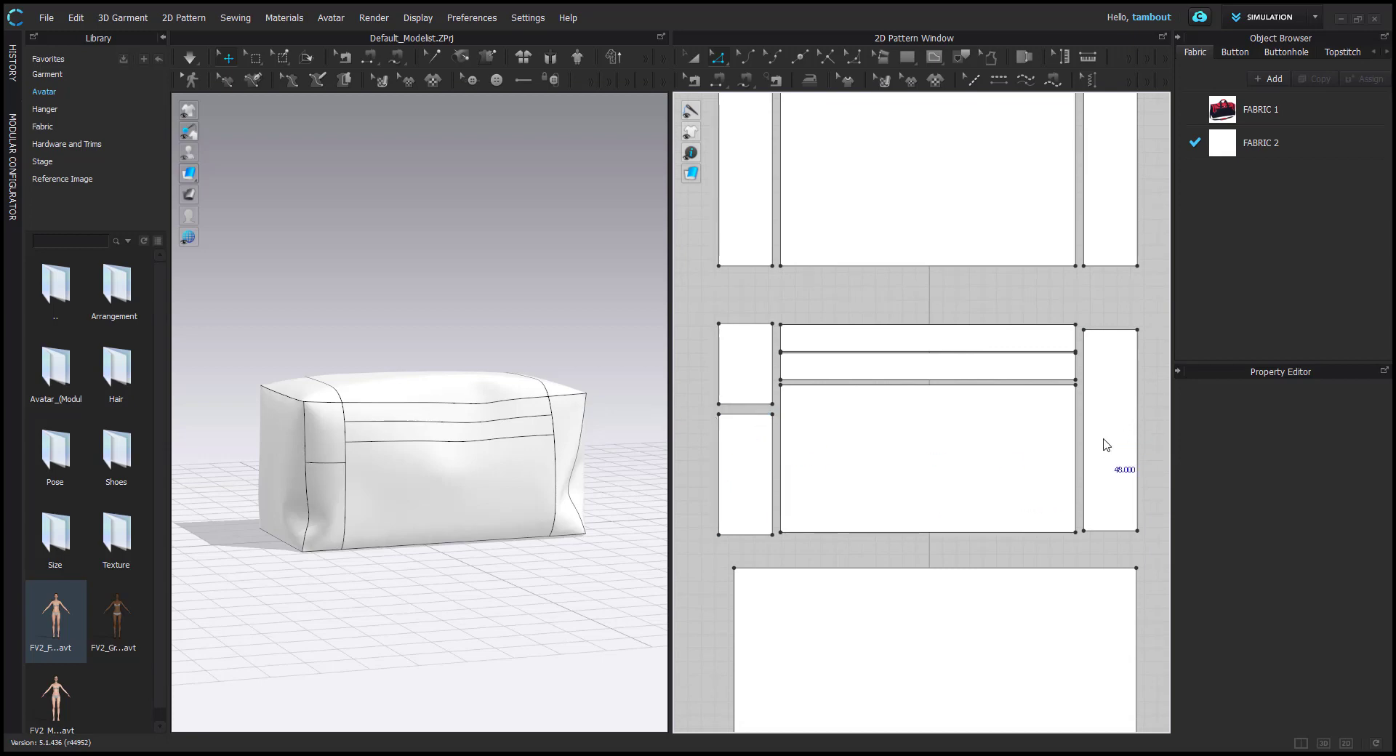
{"action": "left_click", "coordinate": [773, 450]}
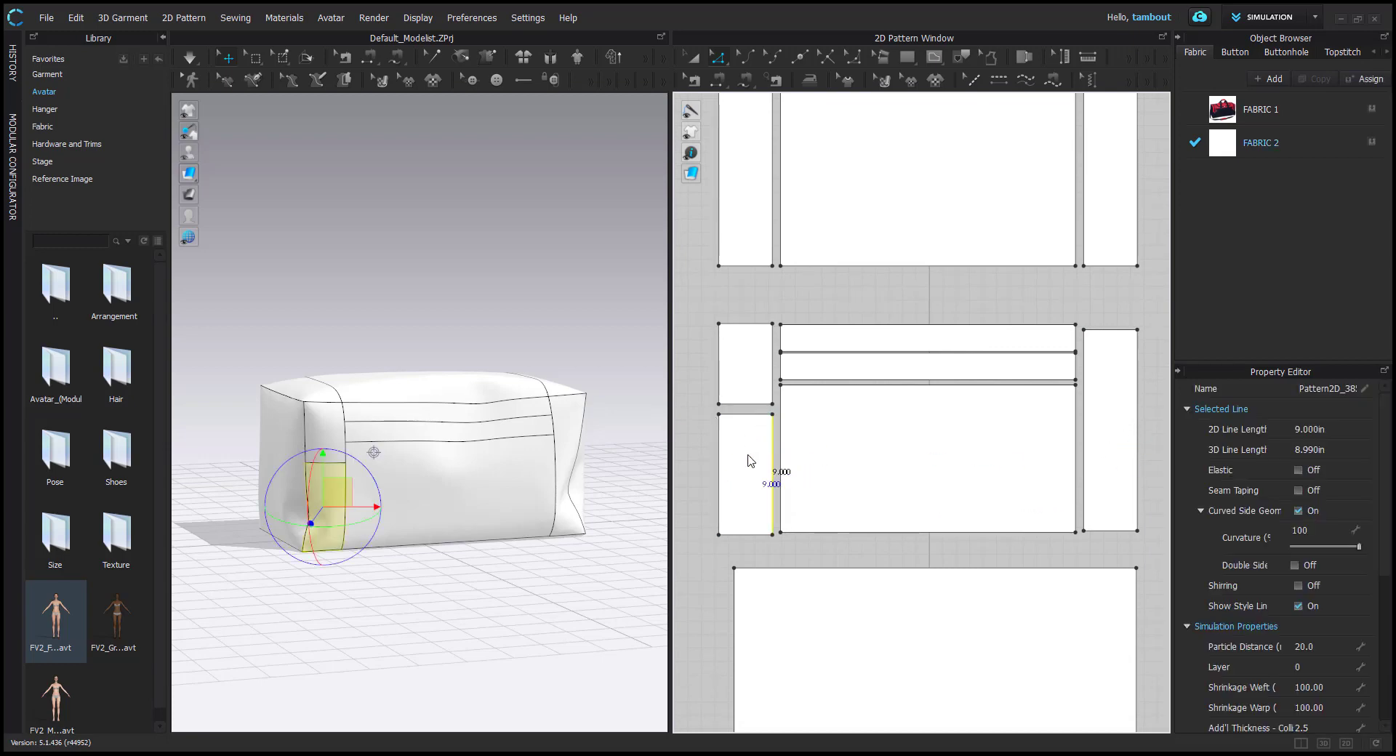
{"action": "left_click", "coordinate": [1112, 531]}
{"action": "scroll", "coordinate": [1112, 535], "scroll_direction": "down", "scroll_amount": 5}
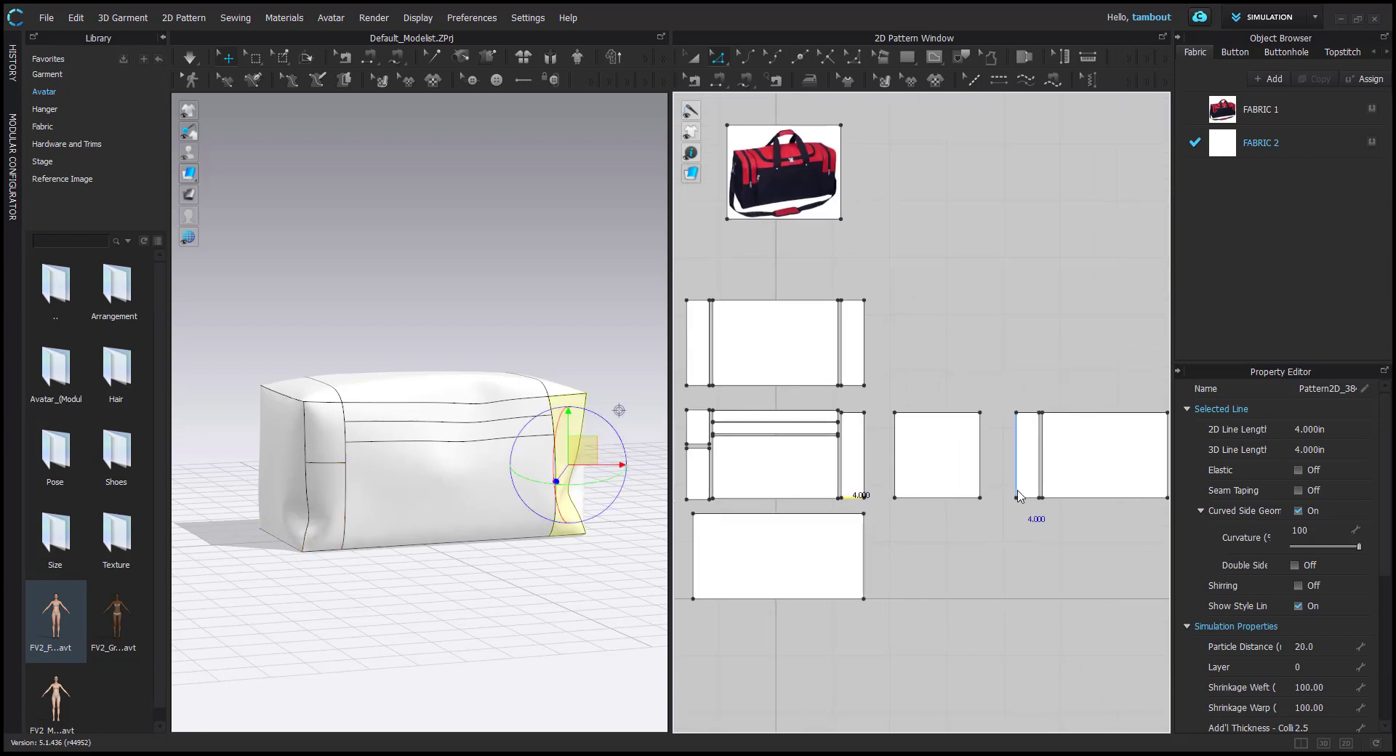
{"action": "left_click", "coordinate": [1043, 497]}
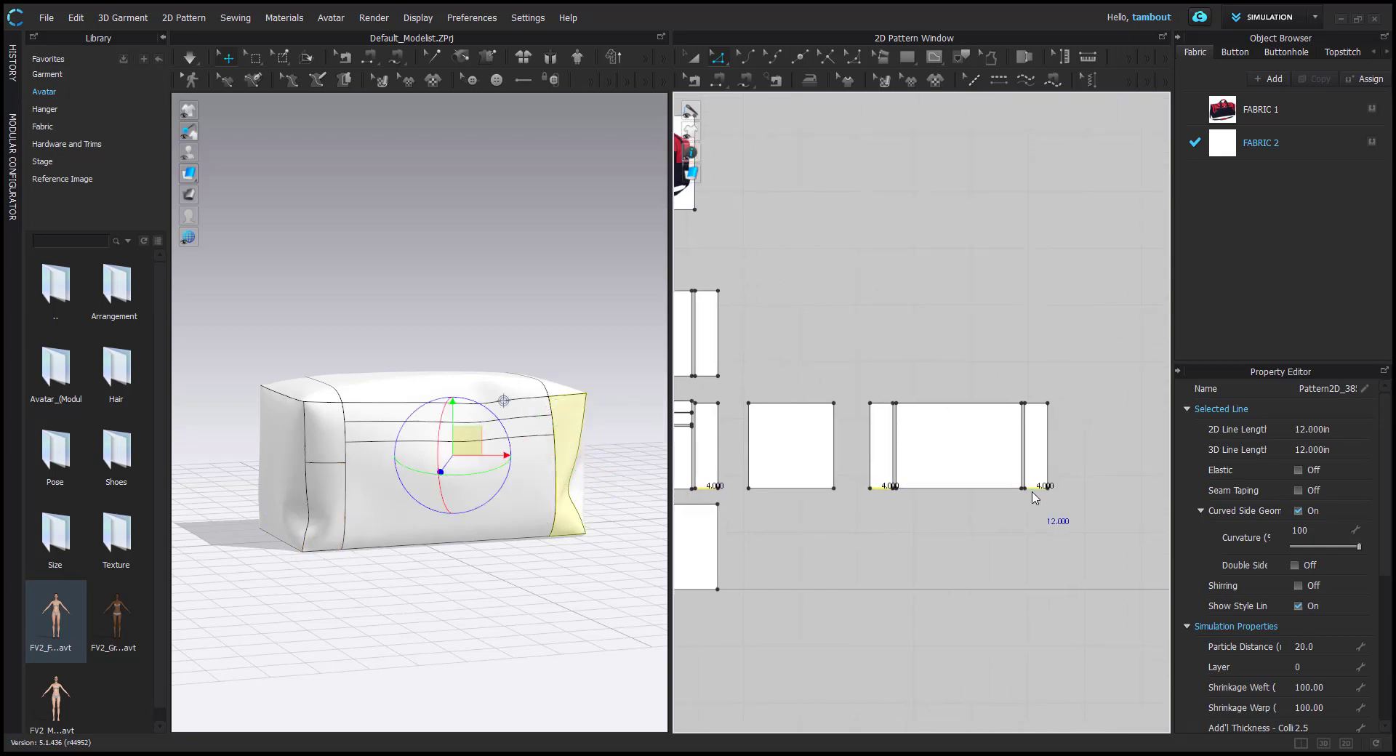
{"action": "right_click", "coordinate": [1035, 497]}
{"action": "left_click", "coordinate": [1083, 539]}
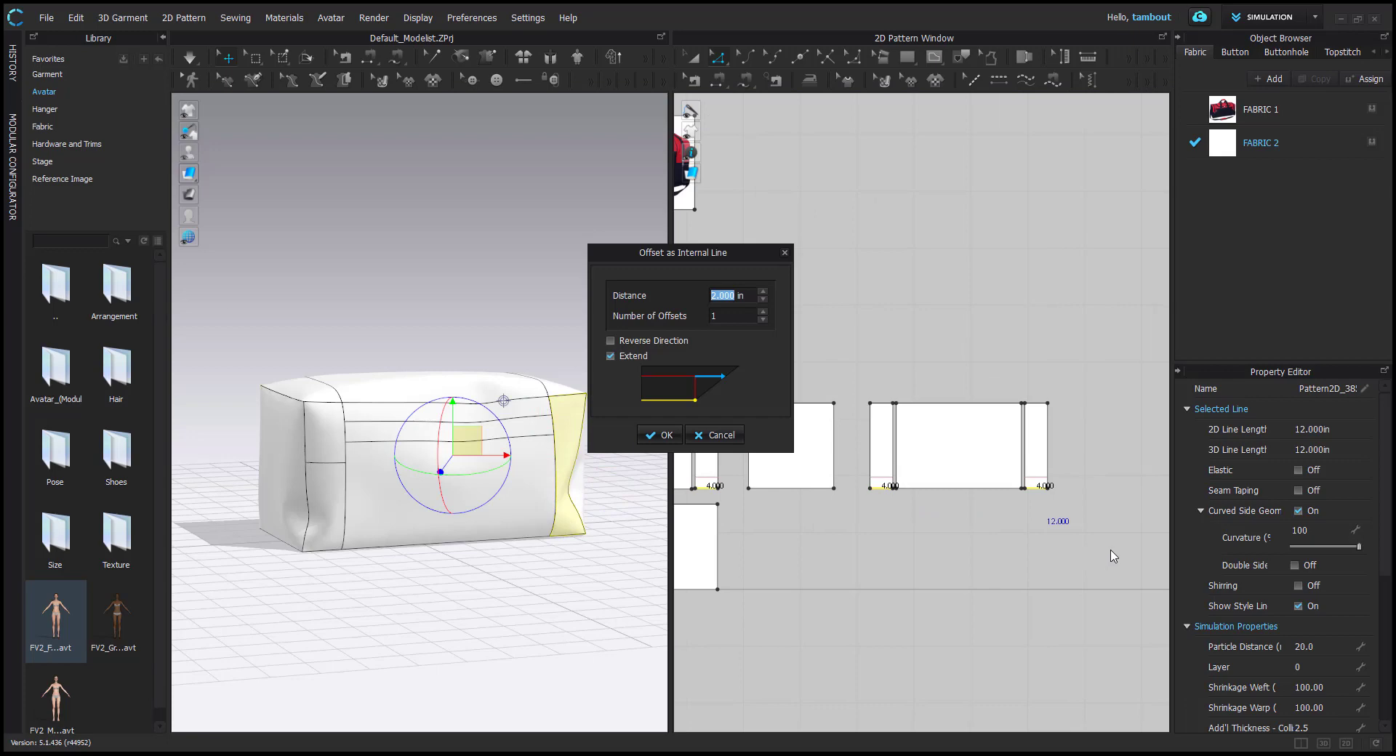
{"action": "type", "text": "9"}
{"action": "key", "text": "Return"}
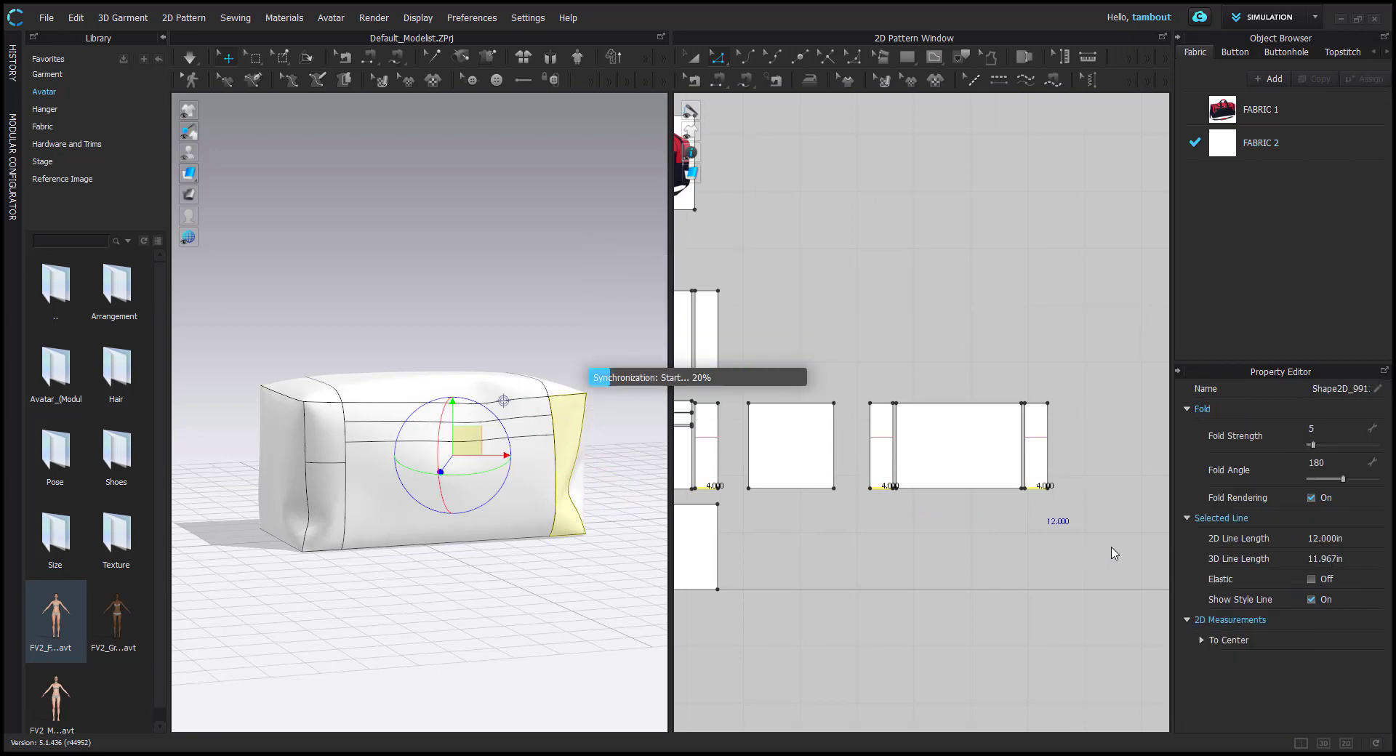
Cut and sew the three side strips along their new internal lines
{"action": "right_click", "coordinate": [889, 442]}
{"action": "left_click", "coordinate": [911, 212]}
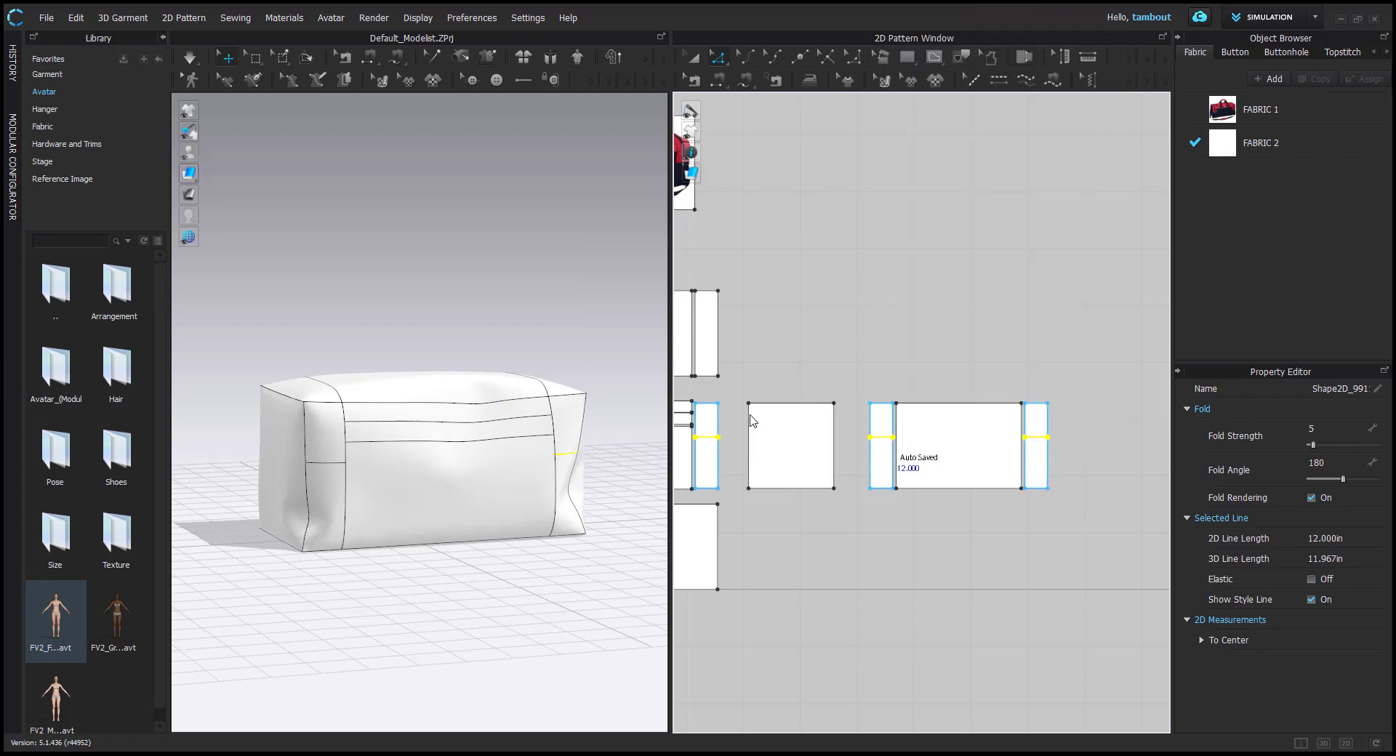
{"action": "left_click", "coordinate": [757, 372]}
{"action": "middle_click_drag", "start_coordinate": [758, 370], "coordinate": [1066, 378]}
{"action": "scroll", "coordinate": [911, 339], "scroll_direction": "up", "scroll_amount": 2}
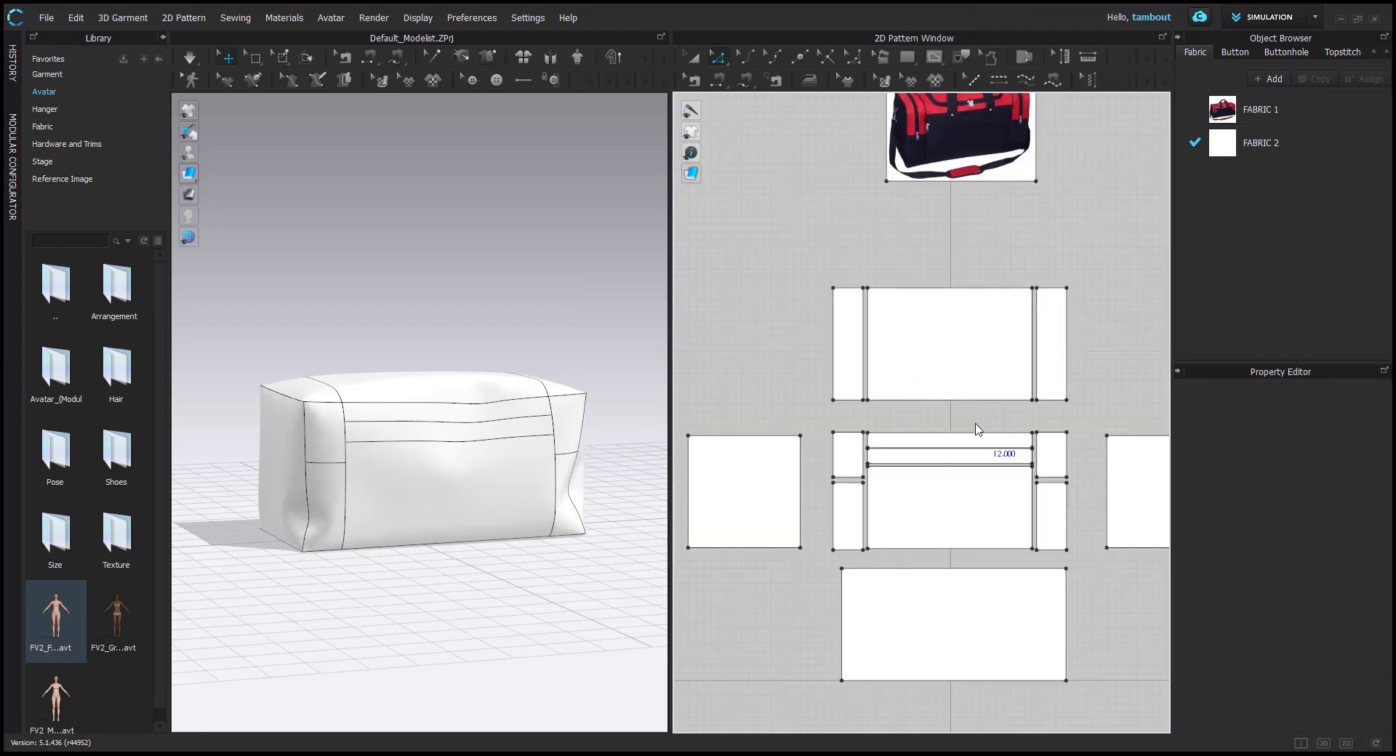
Examine how the reference bag's top section runs down the front compared with the box's top centre panel and upper front band
{"action": "middle_click_drag", "start_coordinate": [947, 402], "coordinate": [927, 419]}
{"action": "middle_click_drag", "start_coordinate": [908, 148], "coordinate": [871, 309]}
{"action": "scroll", "coordinate": [871, 308], "scroll_direction": "up", "scroll_amount": 5}
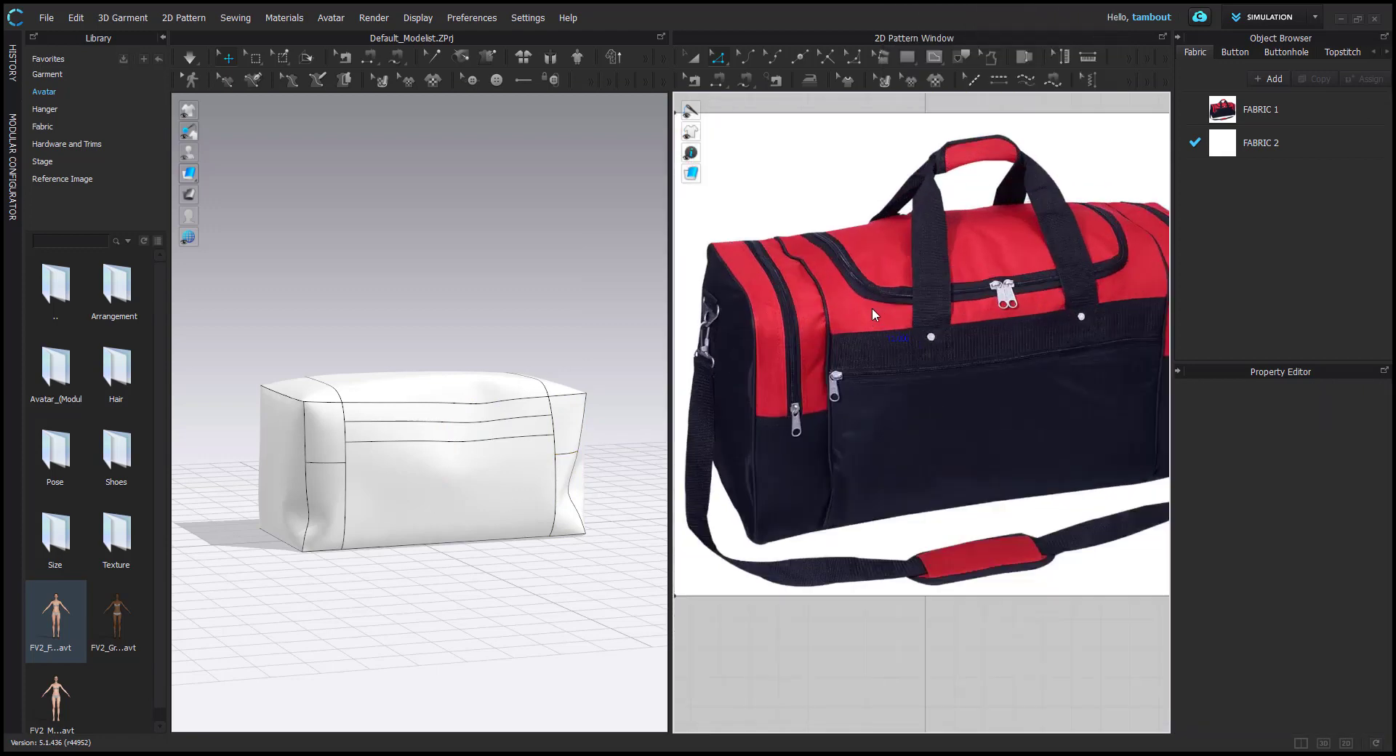
{"action": "scroll", "coordinate": [877, 324], "scroll_direction": "down", "scroll_amount": 5}
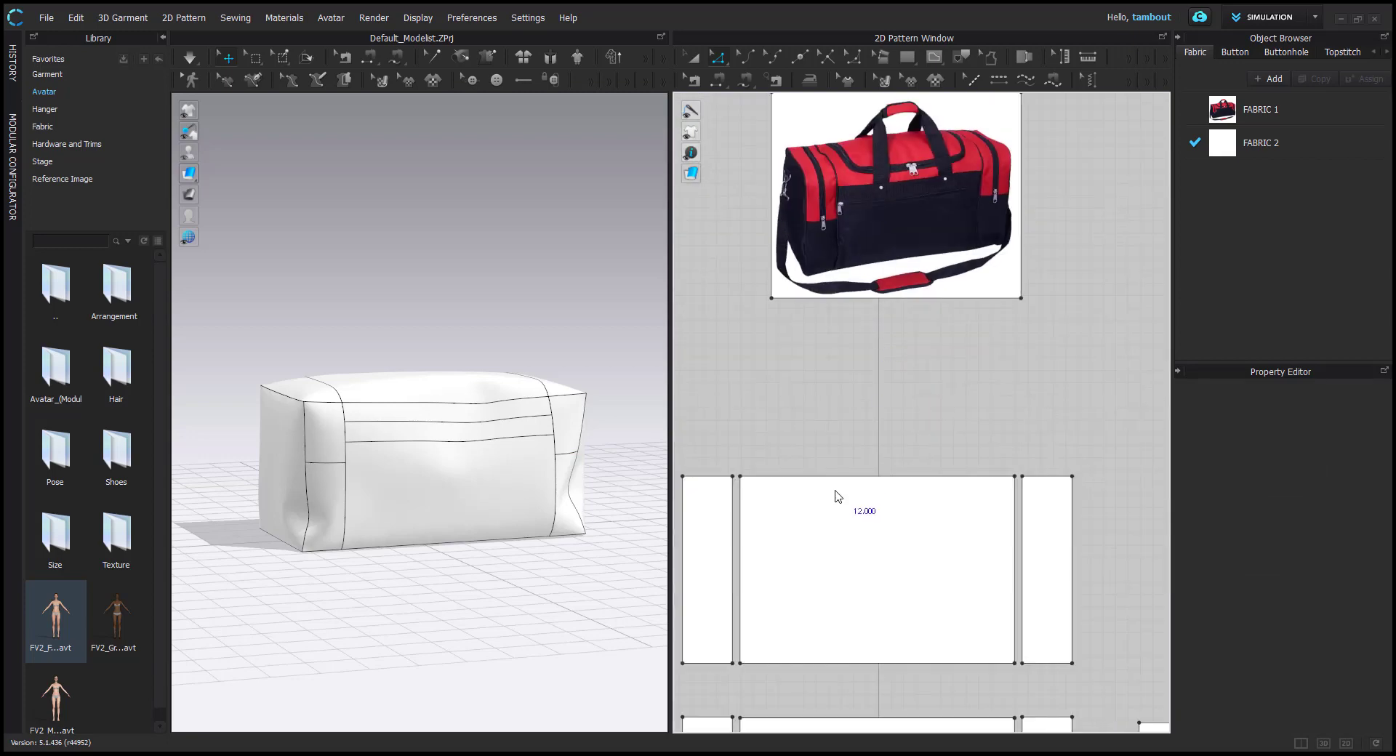
{"action": "scroll", "coordinate": [865, 313], "scroll_direction": "up", "scroll_amount": 5}
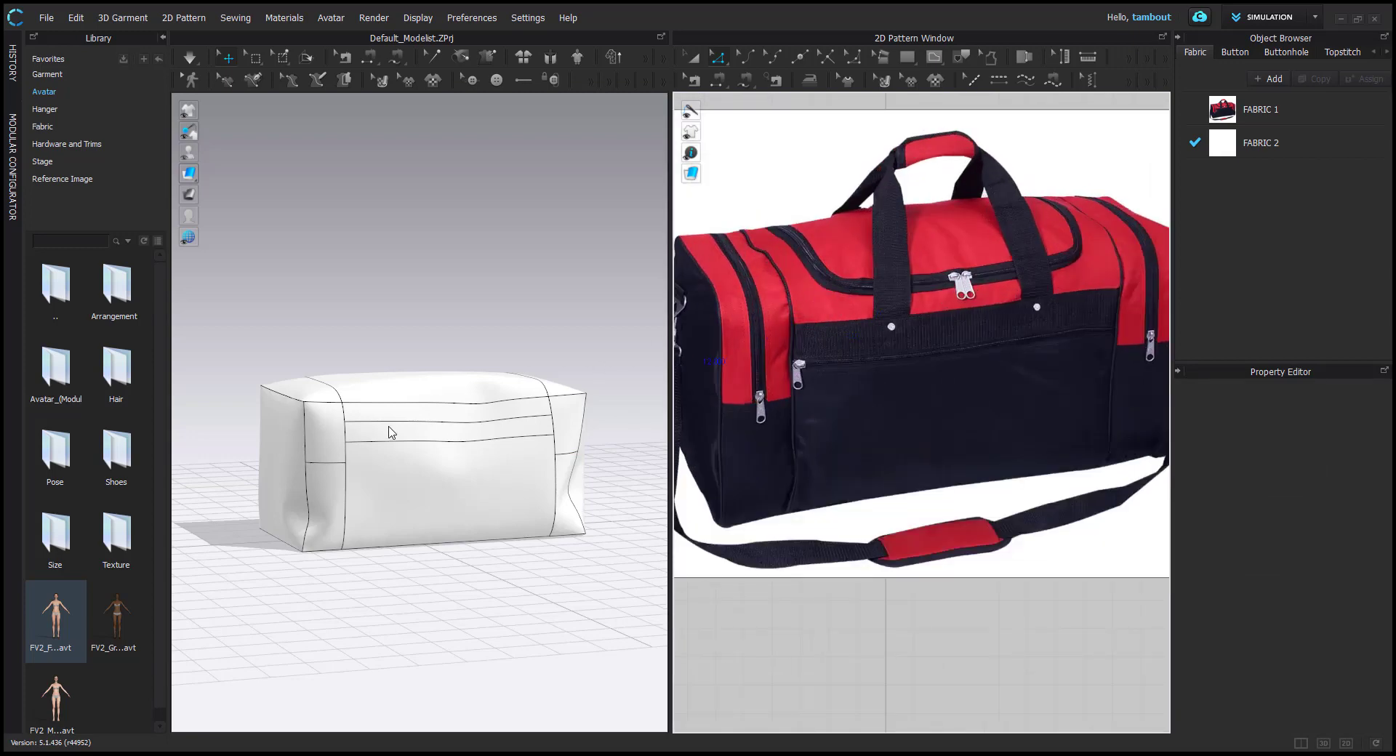
{"action": "left_click", "coordinate": [391, 420]}
{"action": "scroll", "coordinate": [407, 429], "scroll_direction": "up", "scroll_amount": 5}
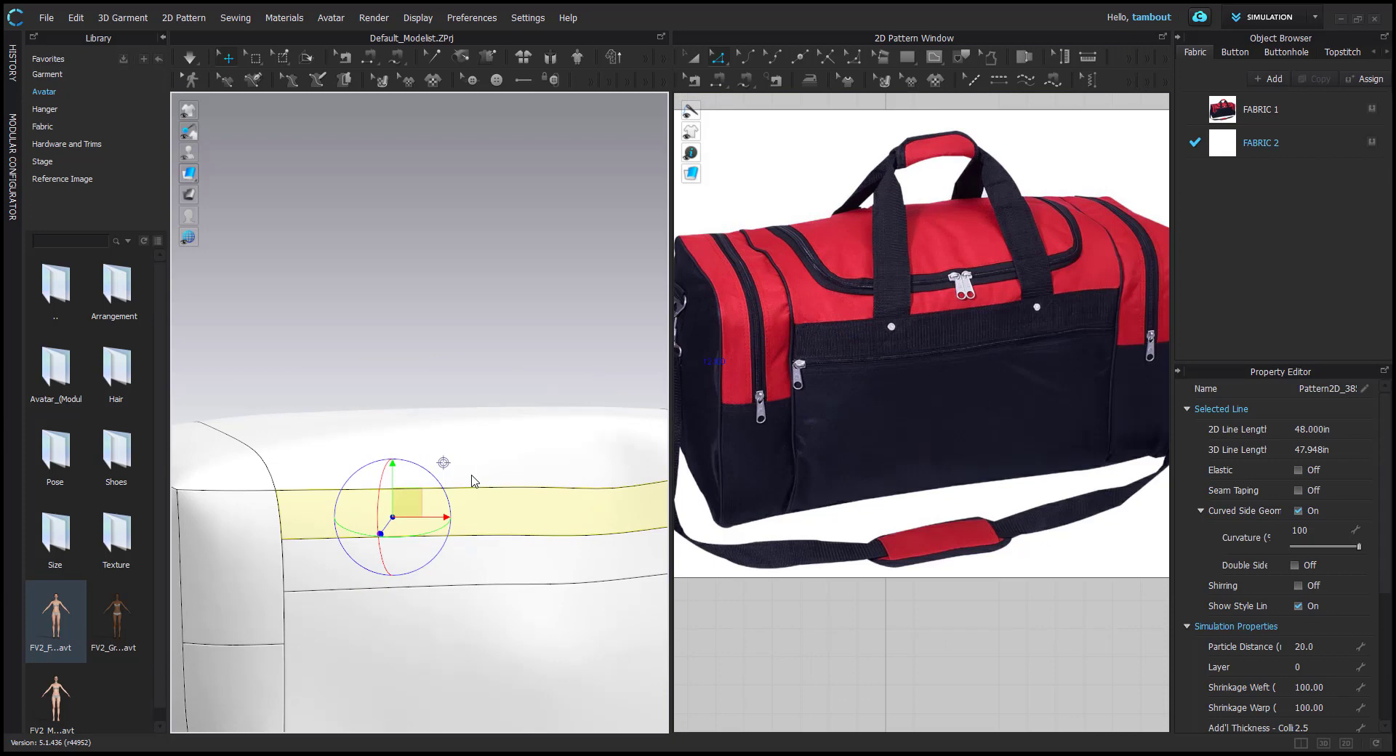
{"action": "left_click", "coordinate": [472, 476]}
{"action": "scroll", "coordinate": [813, 488], "scroll_direction": "down", "scroll_amount": 8}
{"action": "middle_click_drag", "start_coordinate": [837, 574], "coordinate": [884, 322]}
{"action": "right_click_drag", "start_coordinate": [425, 439], "coordinate": [434, 463]}
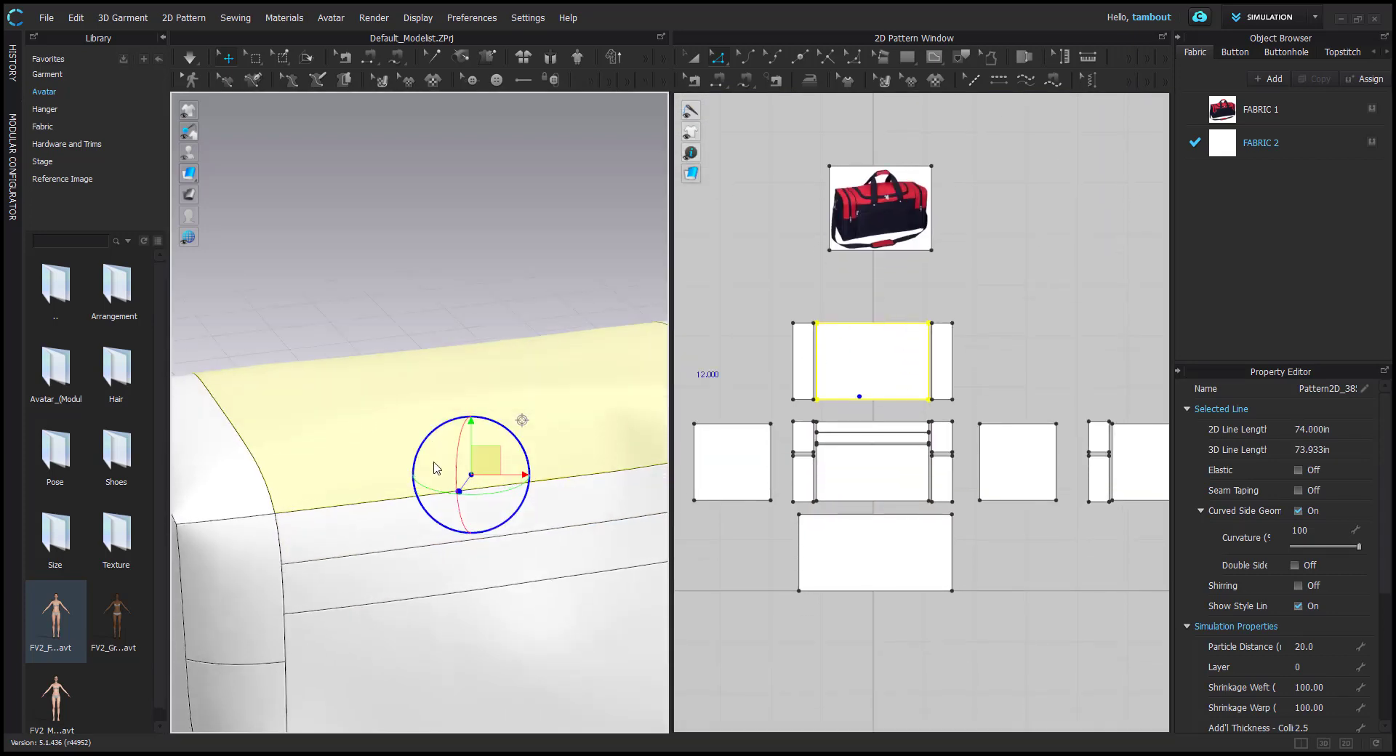
Merge the top centre panel with the uppermost front band along their shared edge
{"action": "left_click", "coordinate": [388, 486]}
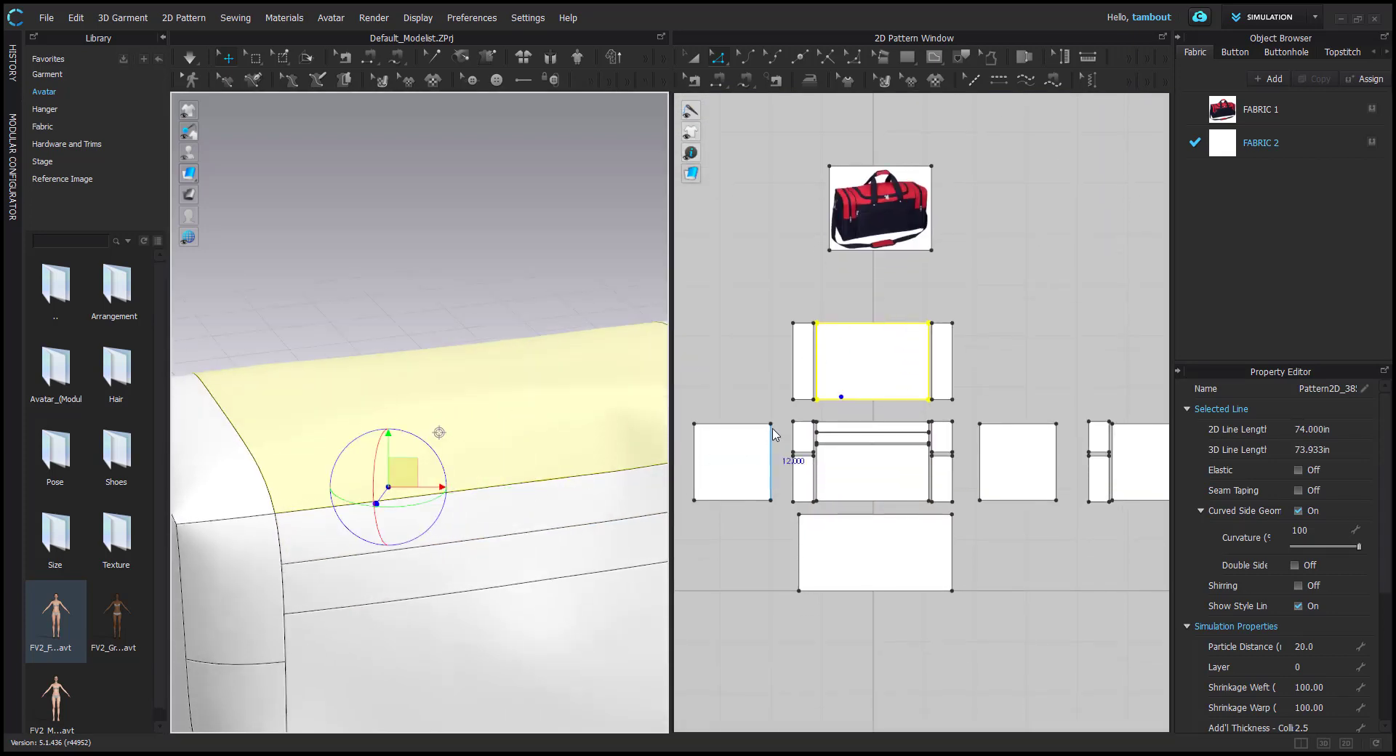
{"action": "scroll", "coordinate": [456, 485], "scroll_direction": "up", "scroll_amount": 2}
{"action": "left_click", "coordinate": [494, 530]}
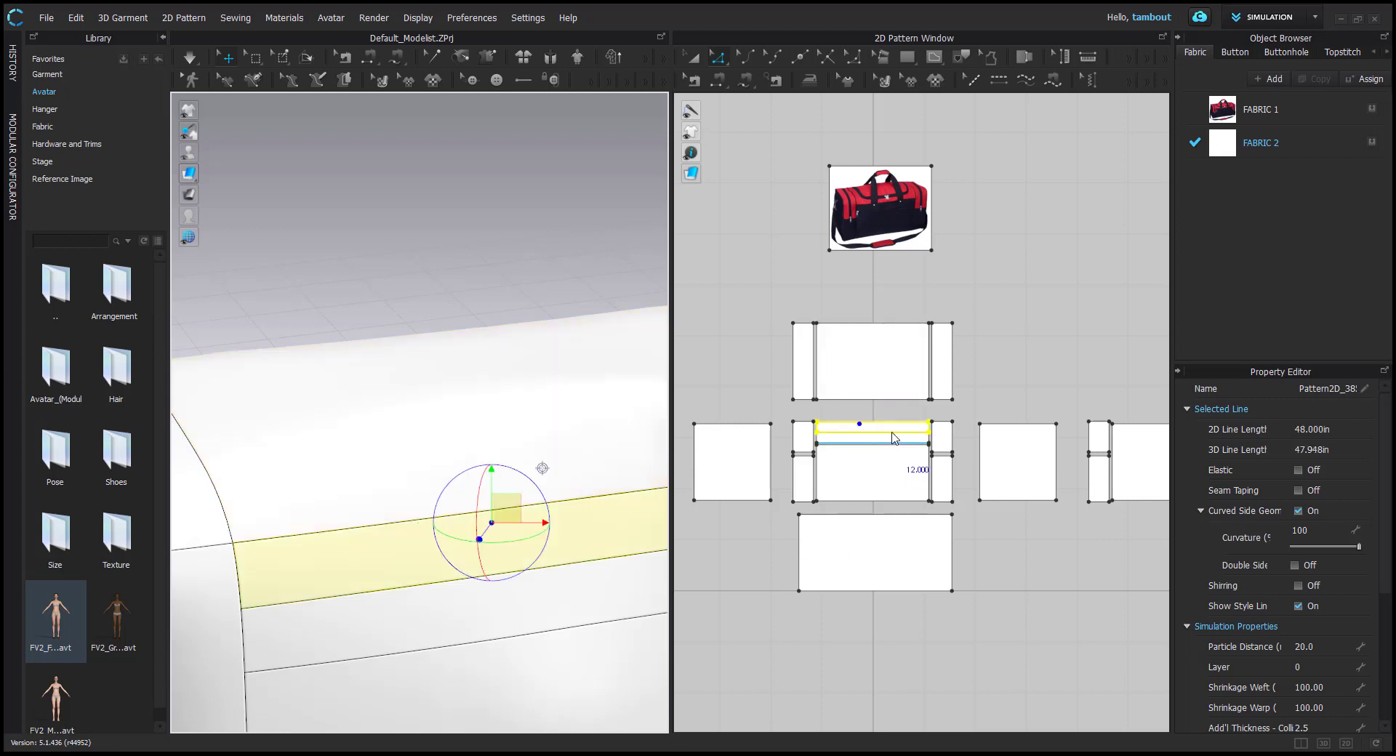
{"action": "scroll", "coordinate": [860, 425], "scroll_direction": "up", "scroll_amount": 2}
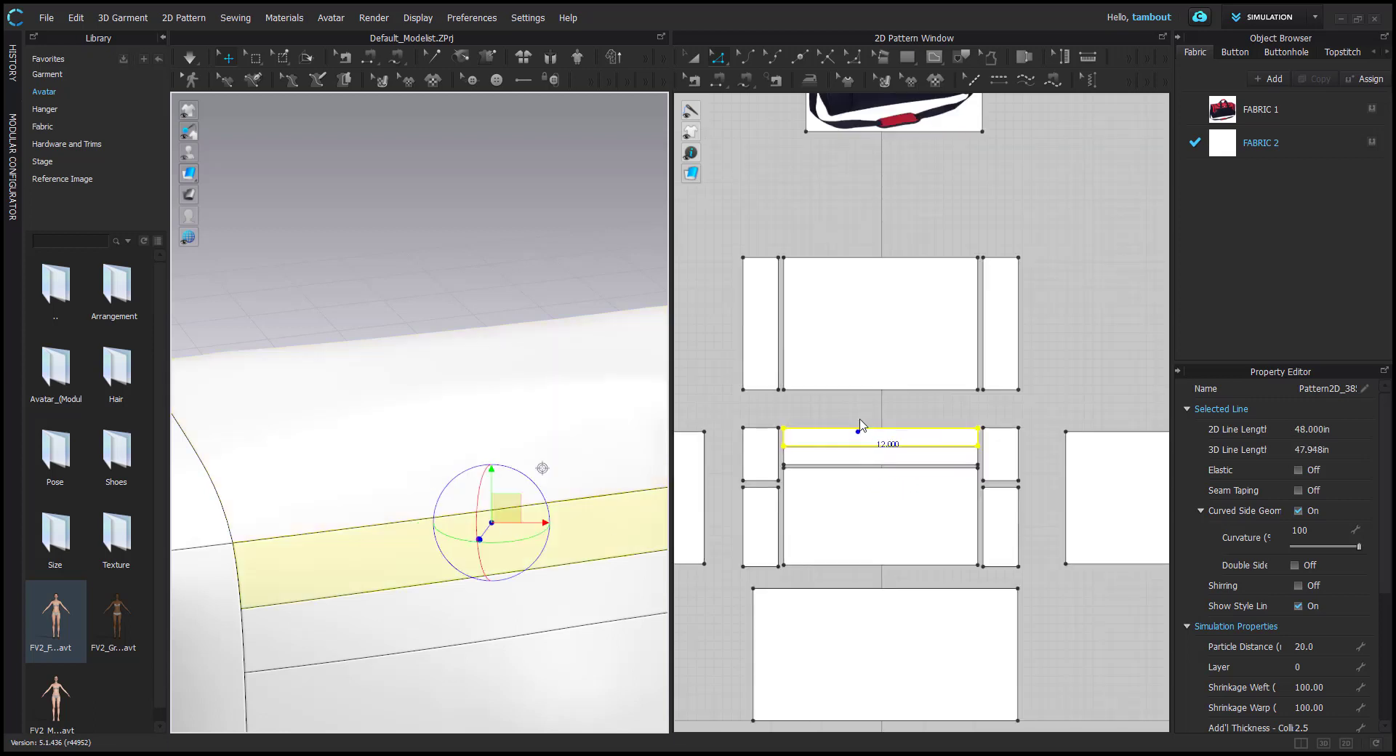
{"action": "left_click", "coordinate": [882, 392]}
{"action": "scroll", "coordinate": [875, 387], "scroll_direction": "up", "scroll_amount": 2}
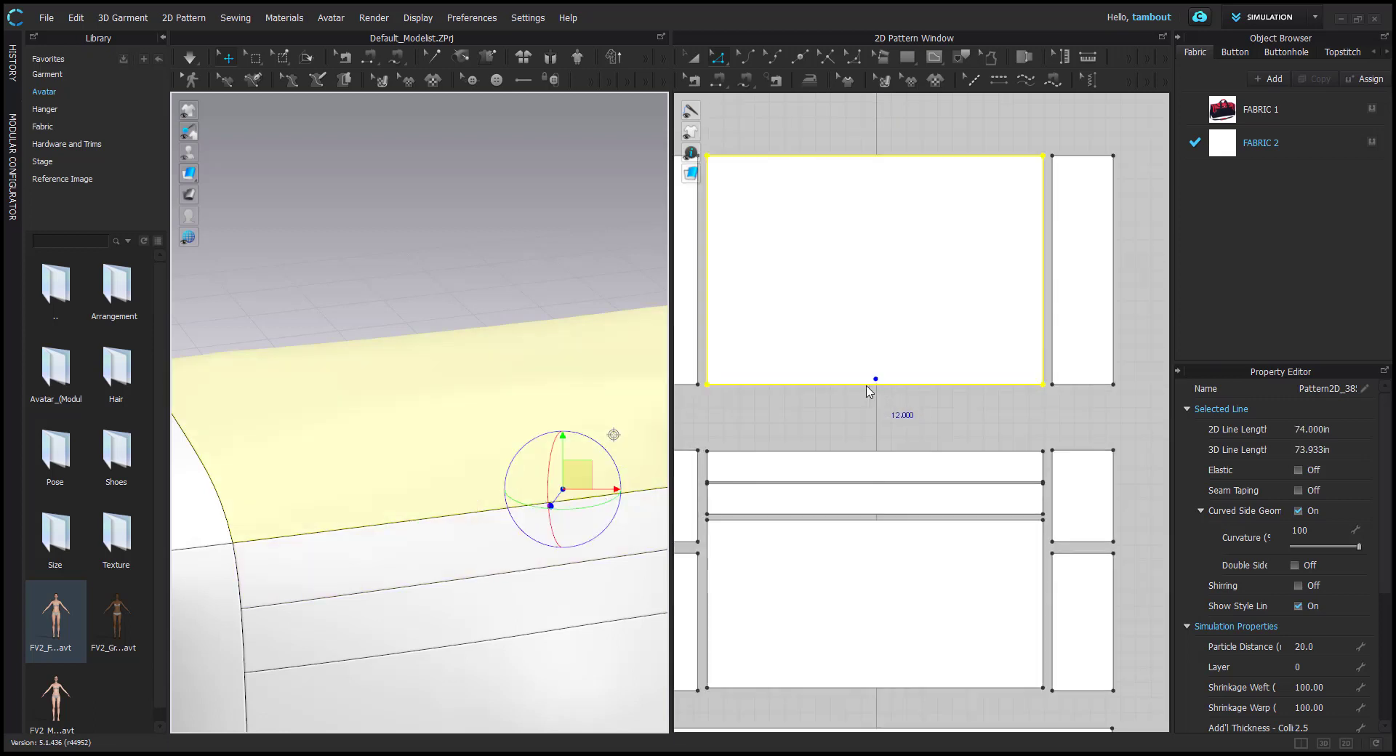
{"action": "left_click", "coordinate": [496, 529]}
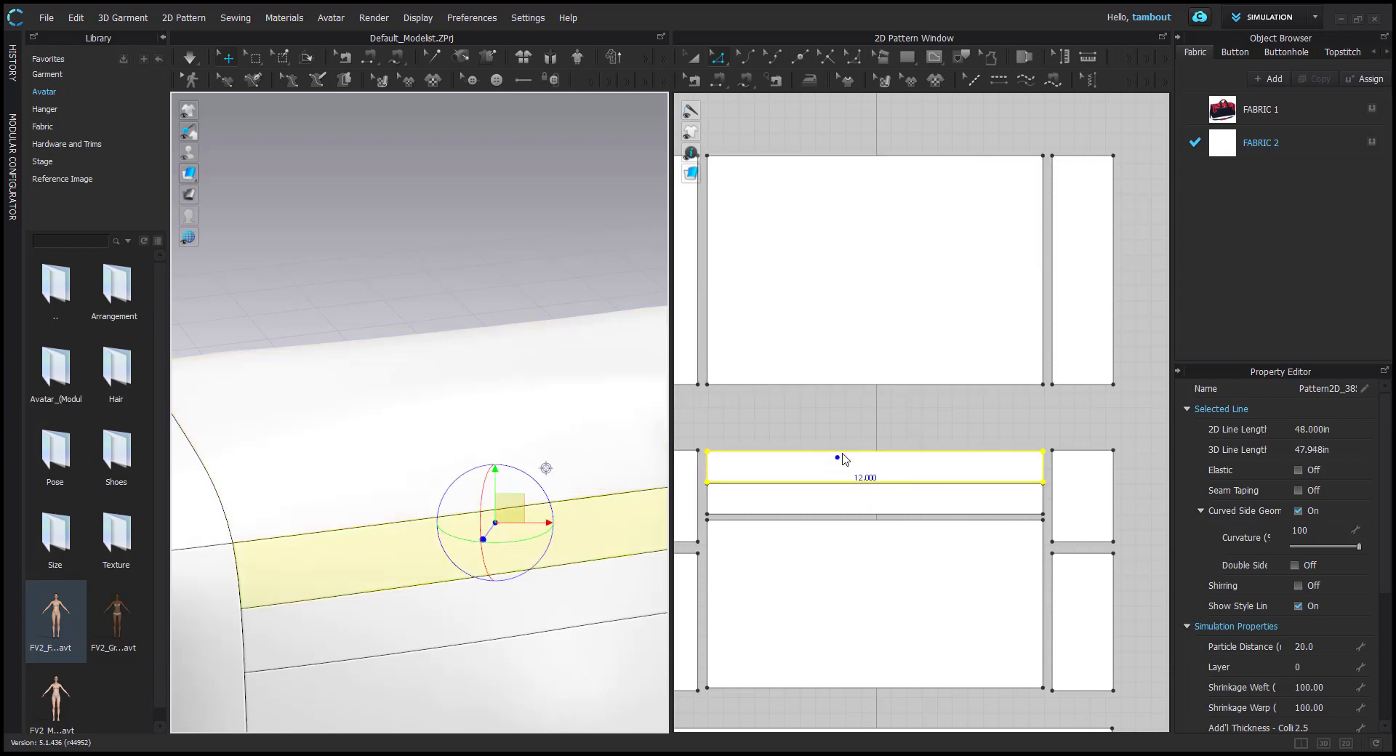
{"action": "right_click", "coordinate": [866, 385]}
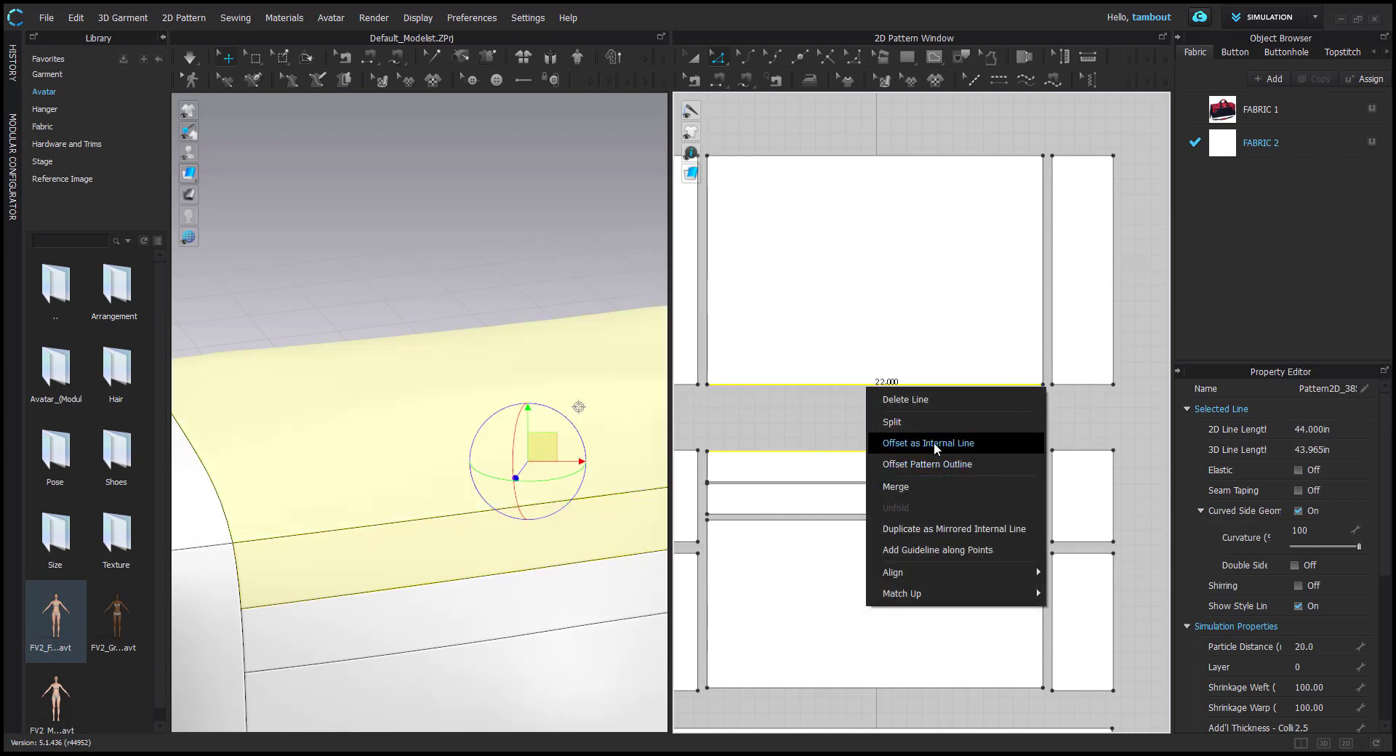
{"action": "left_click", "coordinate": [947, 492]}
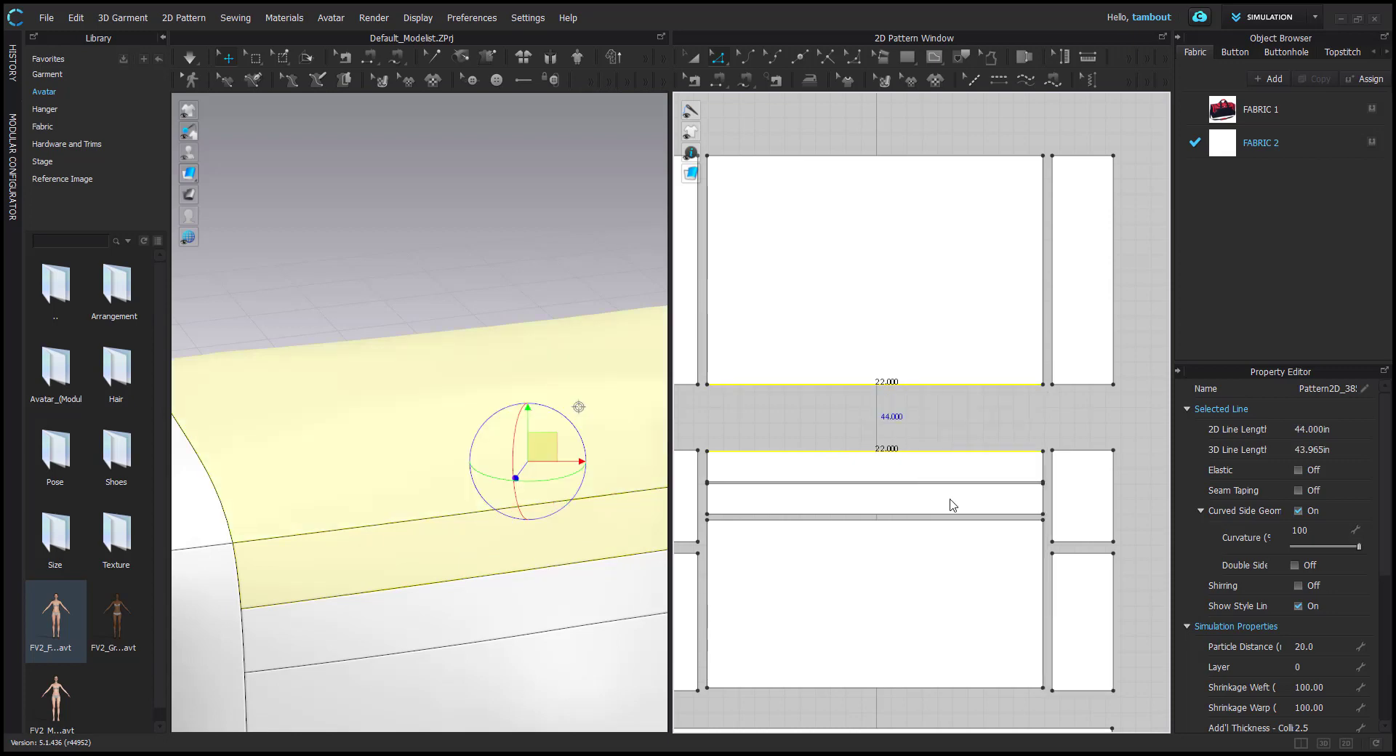
Compare the merged top panel's side and front edges with the curved zipper opening on the reference bag
{"action": "scroll", "coordinate": [455, 410], "scroll_direction": "down", "scroll_amount": 5}
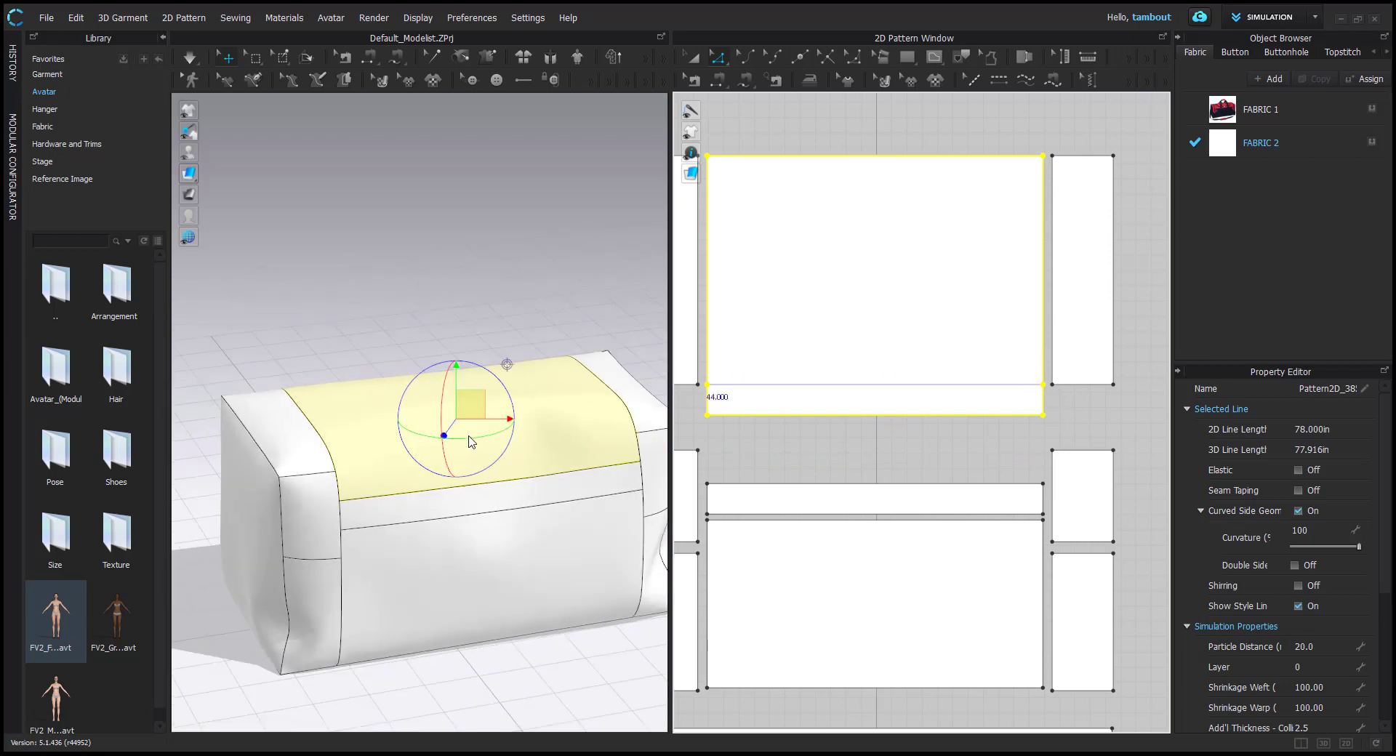
{"action": "scroll", "coordinate": [474, 443], "scroll_direction": "up", "scroll_amount": 1}
{"action": "scroll", "coordinate": [807, 389], "scroll_direction": "down", "scroll_amount": 5}
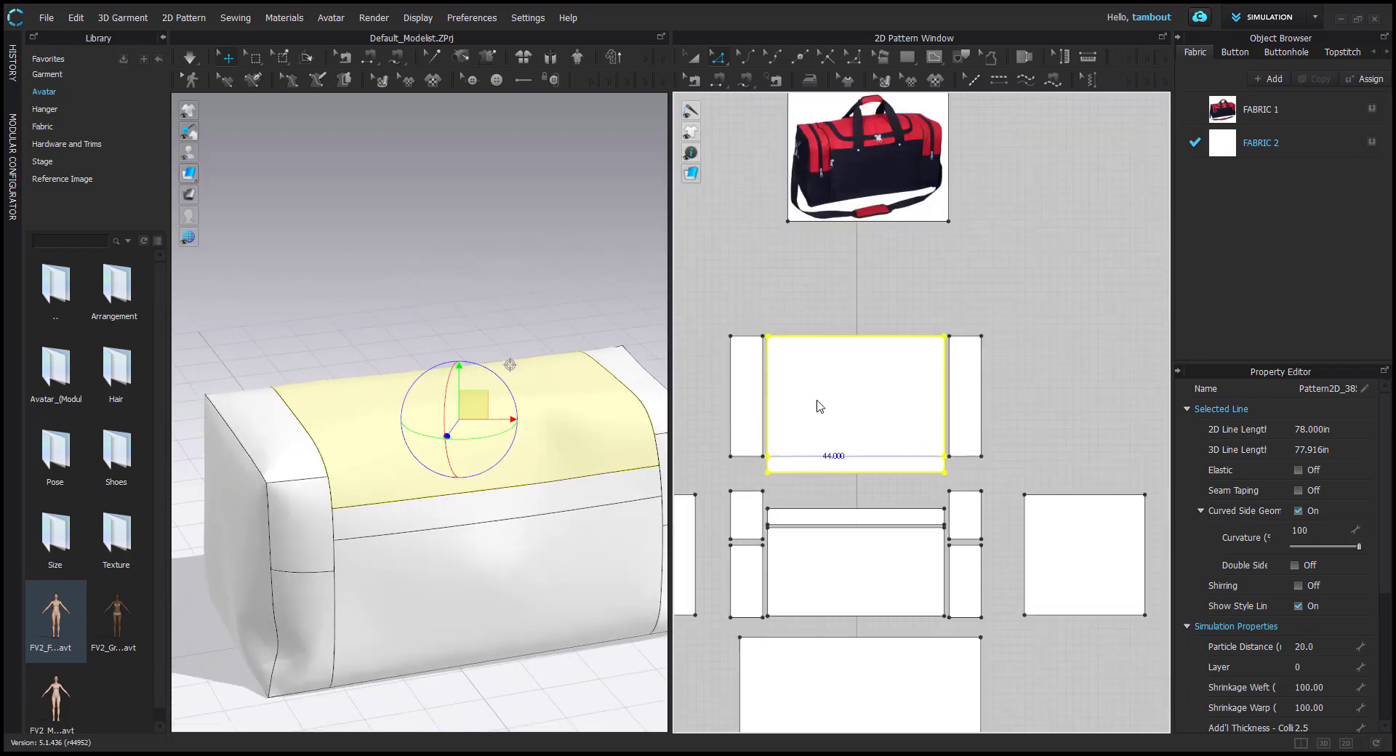
{"action": "scroll", "coordinate": [908, 313], "scroll_direction": "up", "scroll_amount": 6}
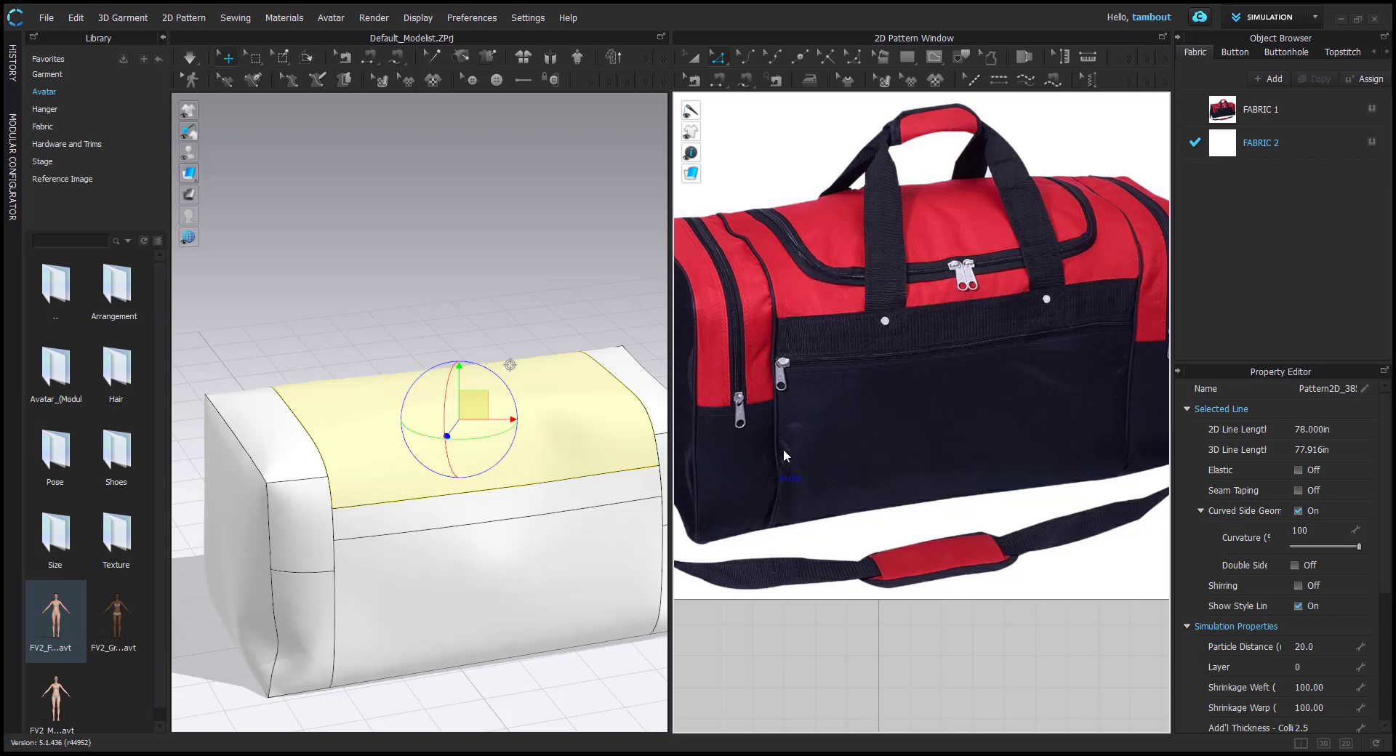
{"action": "scroll", "coordinate": [783, 448], "scroll_direction": "down", "scroll_amount": 6}
{"action": "middle_click_drag", "start_coordinate": [823, 578], "coordinate": [885, 286]}
{"action": "right_click_drag", "start_coordinate": [505, 429], "coordinate": [444, 448]}
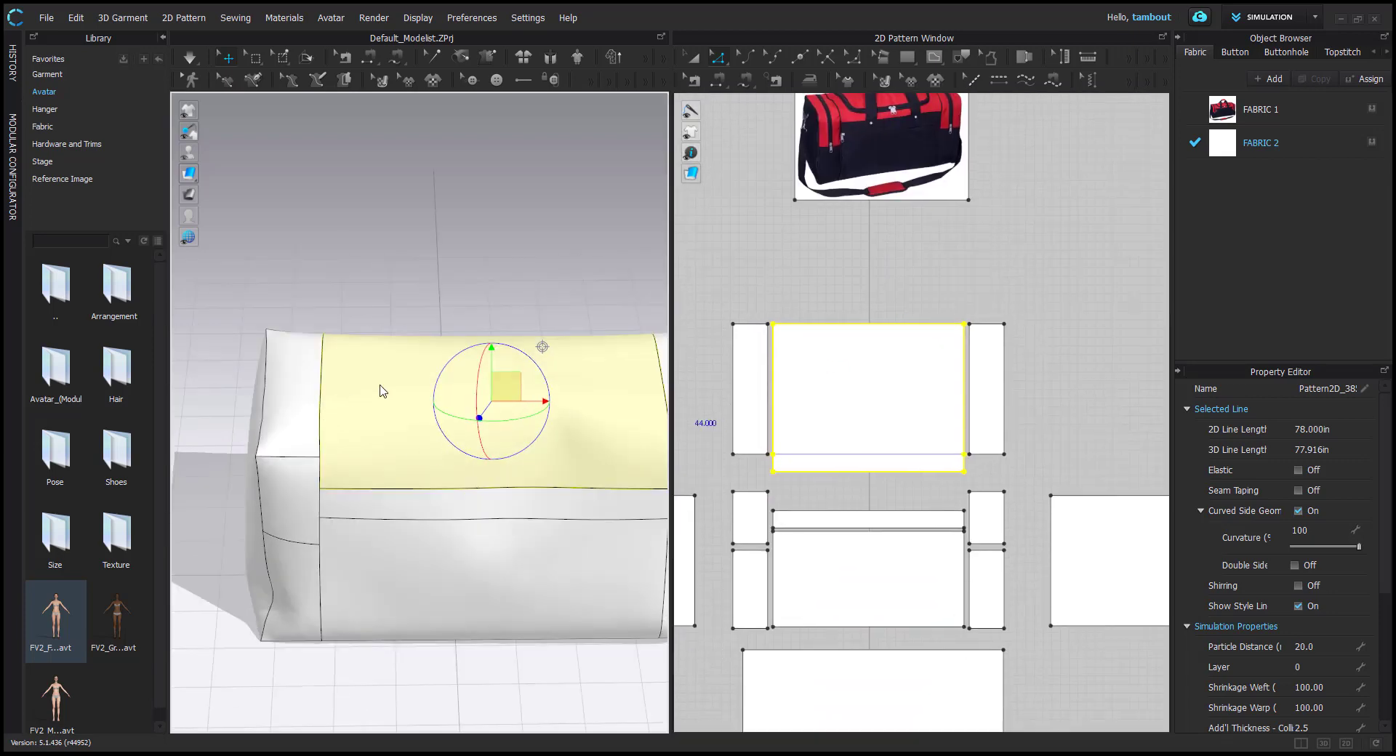
{"action": "right_click_drag", "start_coordinate": [379, 385], "coordinate": [289, 408]}
{"action": "left_click", "coordinate": [249, 406]}
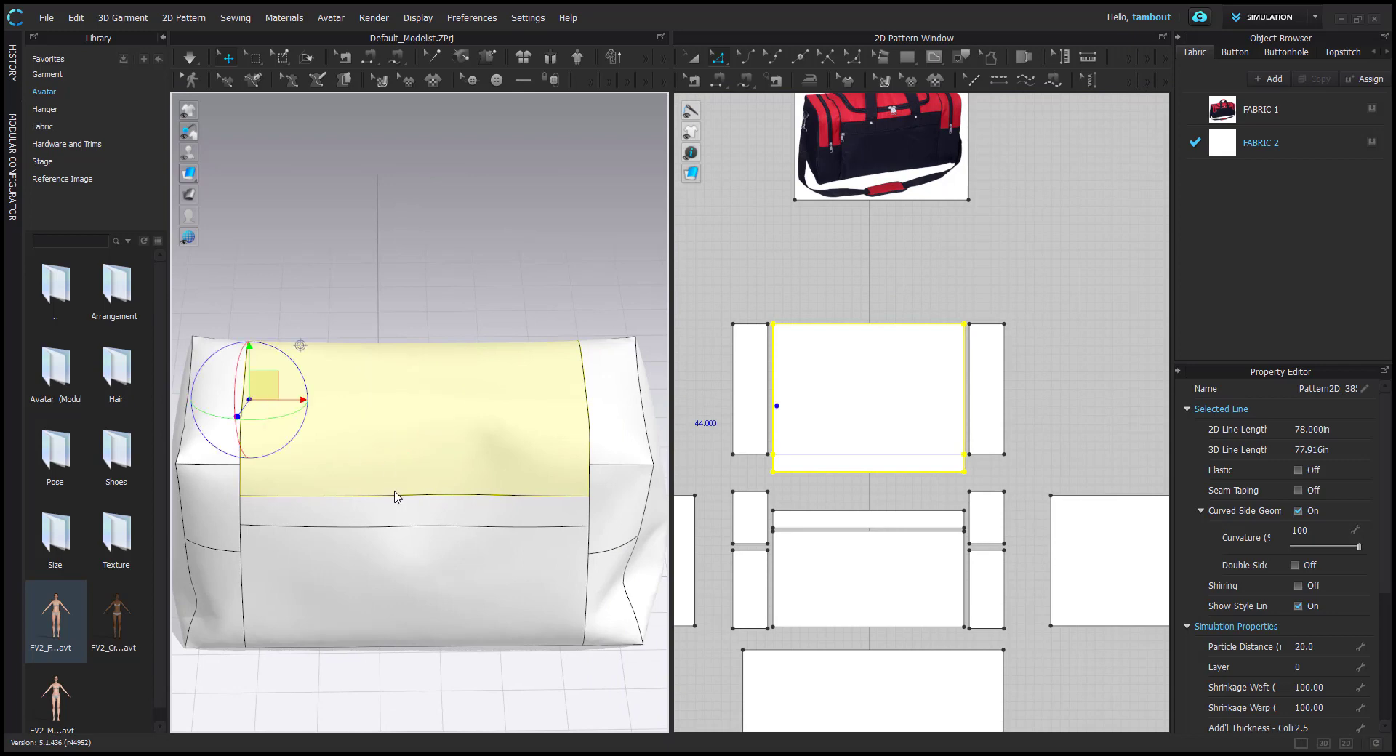
{"action": "left_click", "coordinate": [412, 495]}
{"action": "left_click", "coordinate": [582, 409]}
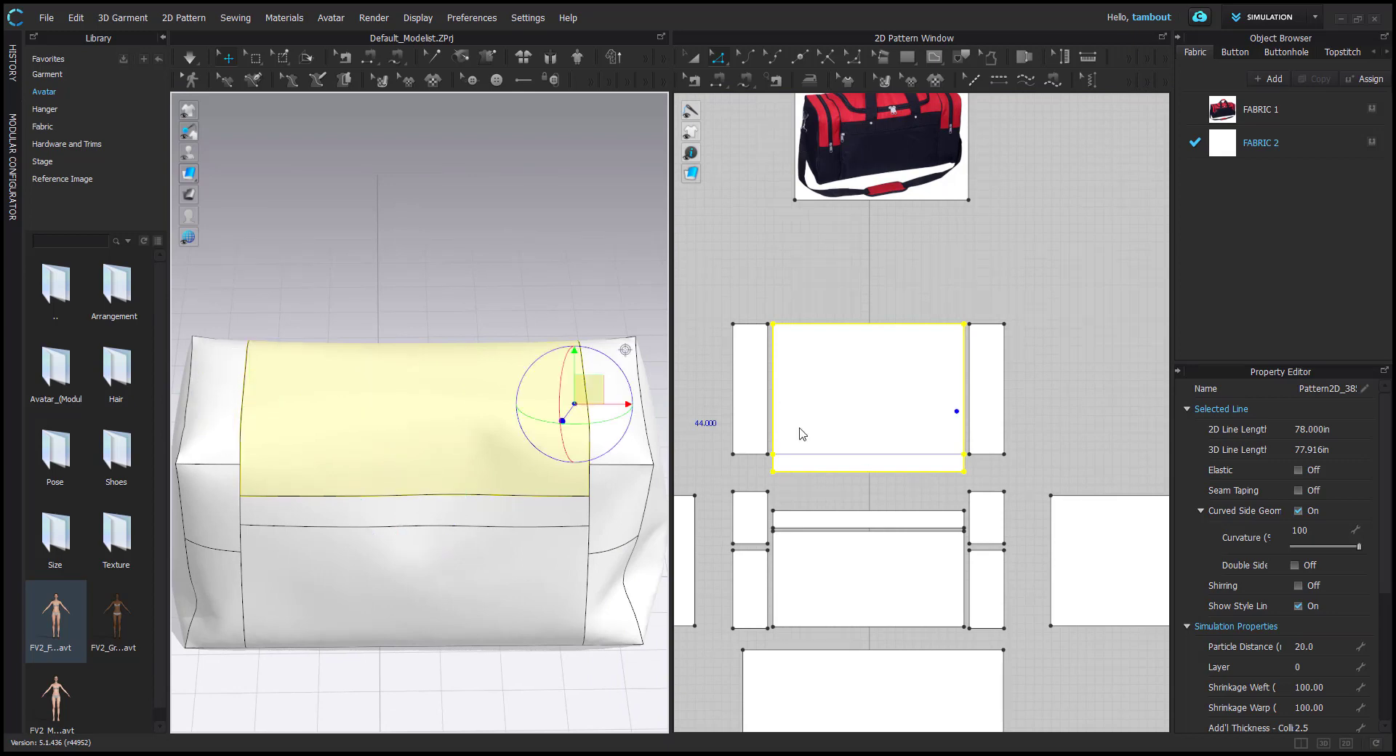
Offset the merged top panel's two side edges and front edge inward by 2 in as an extended internal line
{"action": "left_click", "coordinate": [773, 443]}
{"action": "left_click", "coordinate": [775, 464], "text": "shift"}
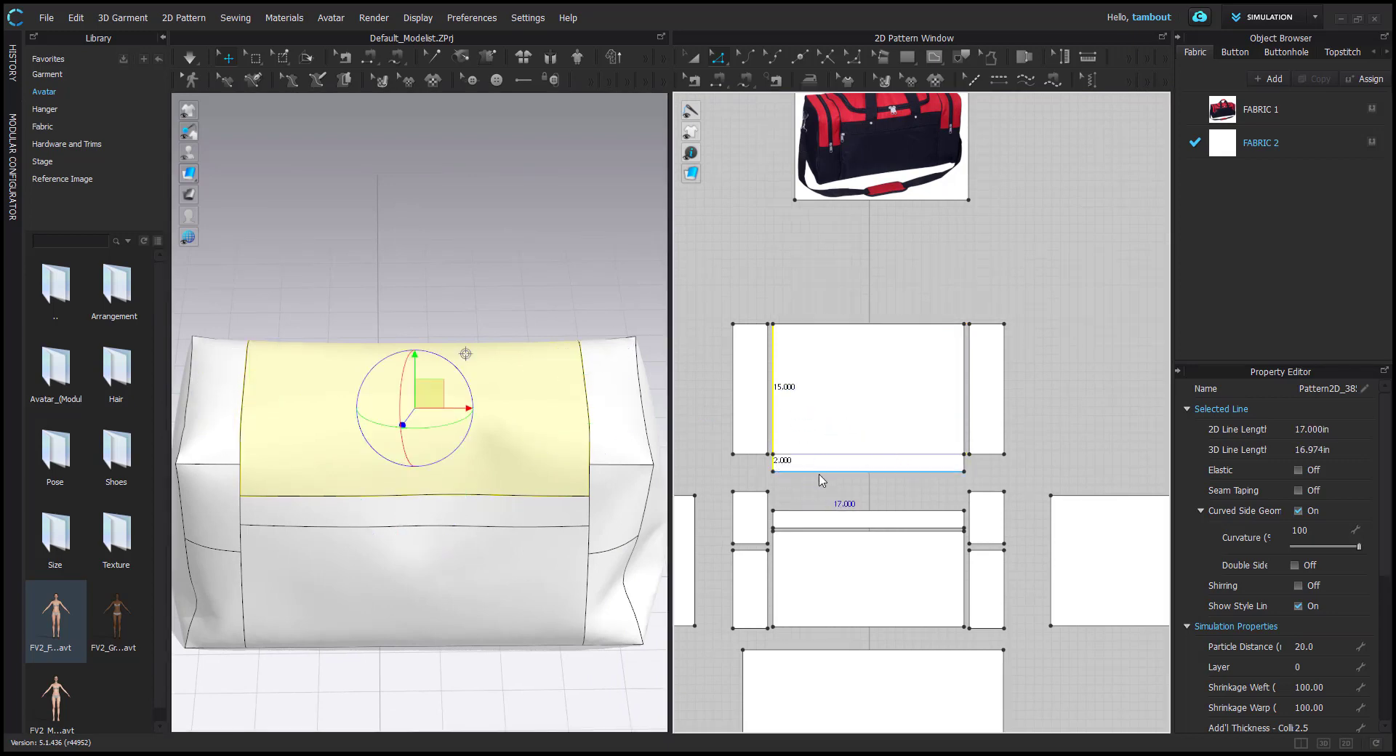
{"action": "left_click", "coordinate": [961, 471], "text": "shift"}
{"action": "left_click", "coordinate": [964, 463], "text": "shift"}
{"action": "left_click", "coordinate": [964, 436], "text": "shift"}
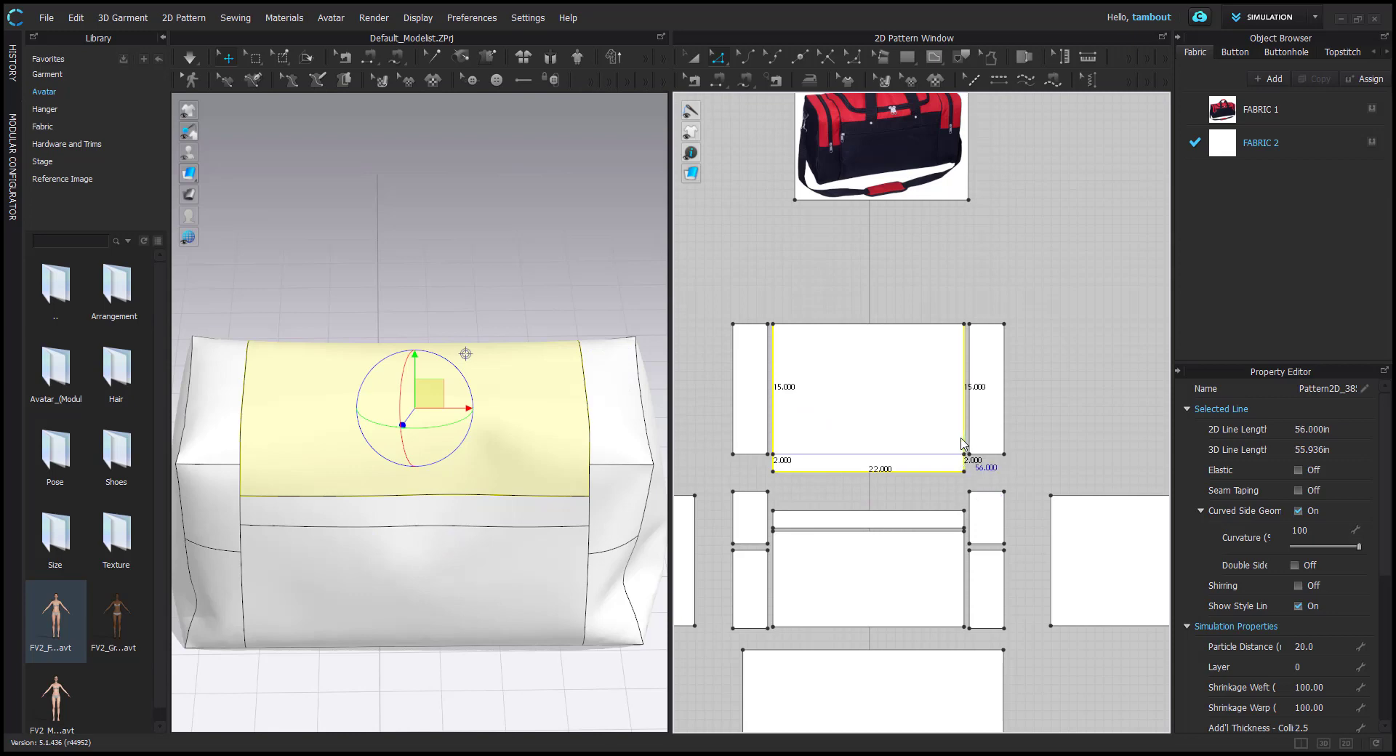
{"action": "right_click", "coordinate": [962, 438]}
{"action": "left_click", "coordinate": [1018, 490]}
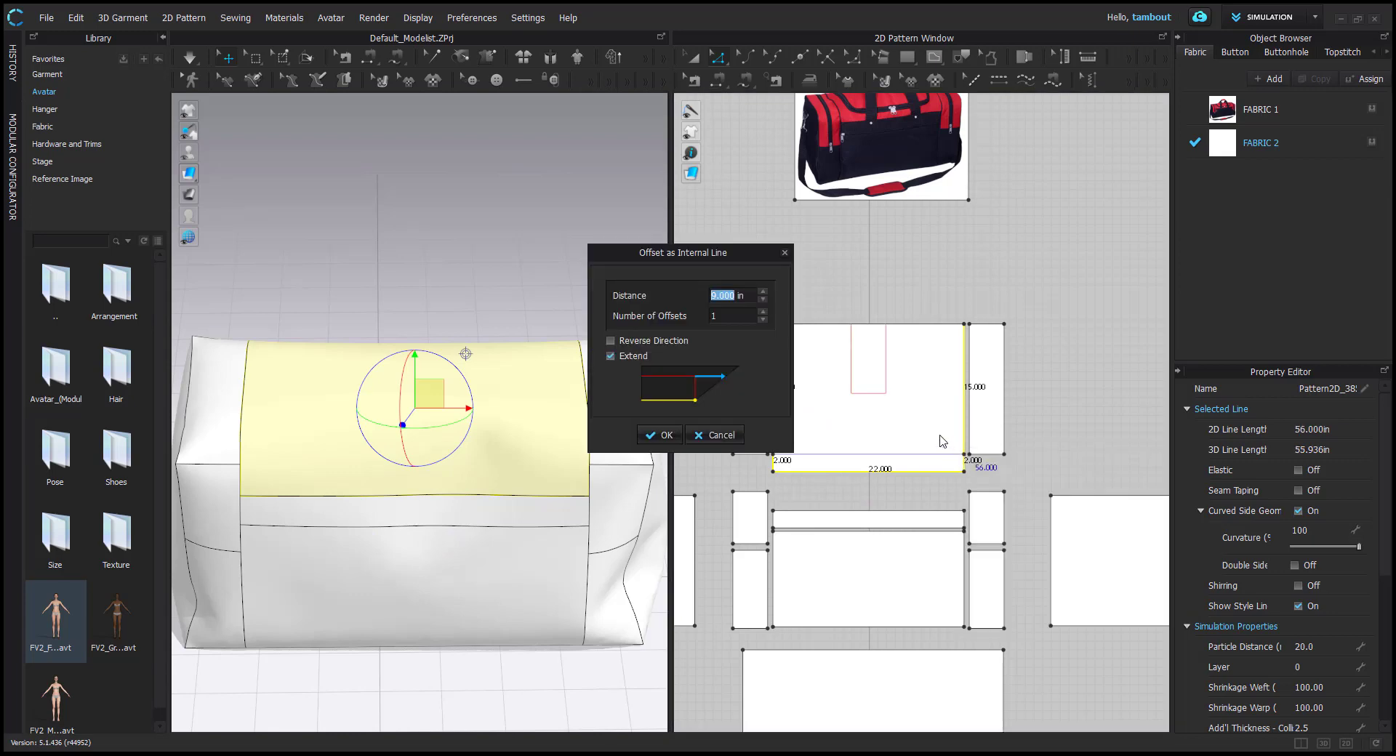
{"action": "type", "text": "2"}
{"action": "left_click_drag", "start_coordinate": [720, 259], "coordinate": [617, 210]}
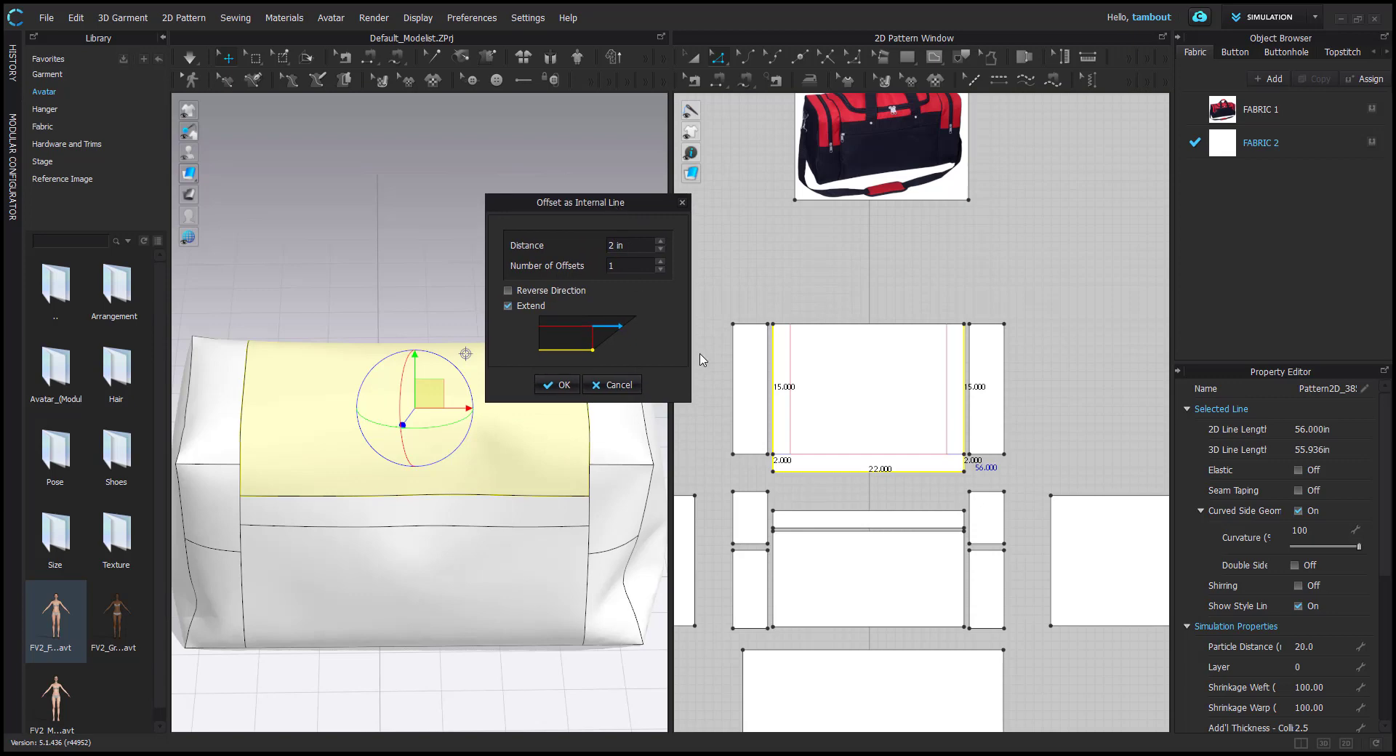
{"action": "left_click", "coordinate": [556, 384]}
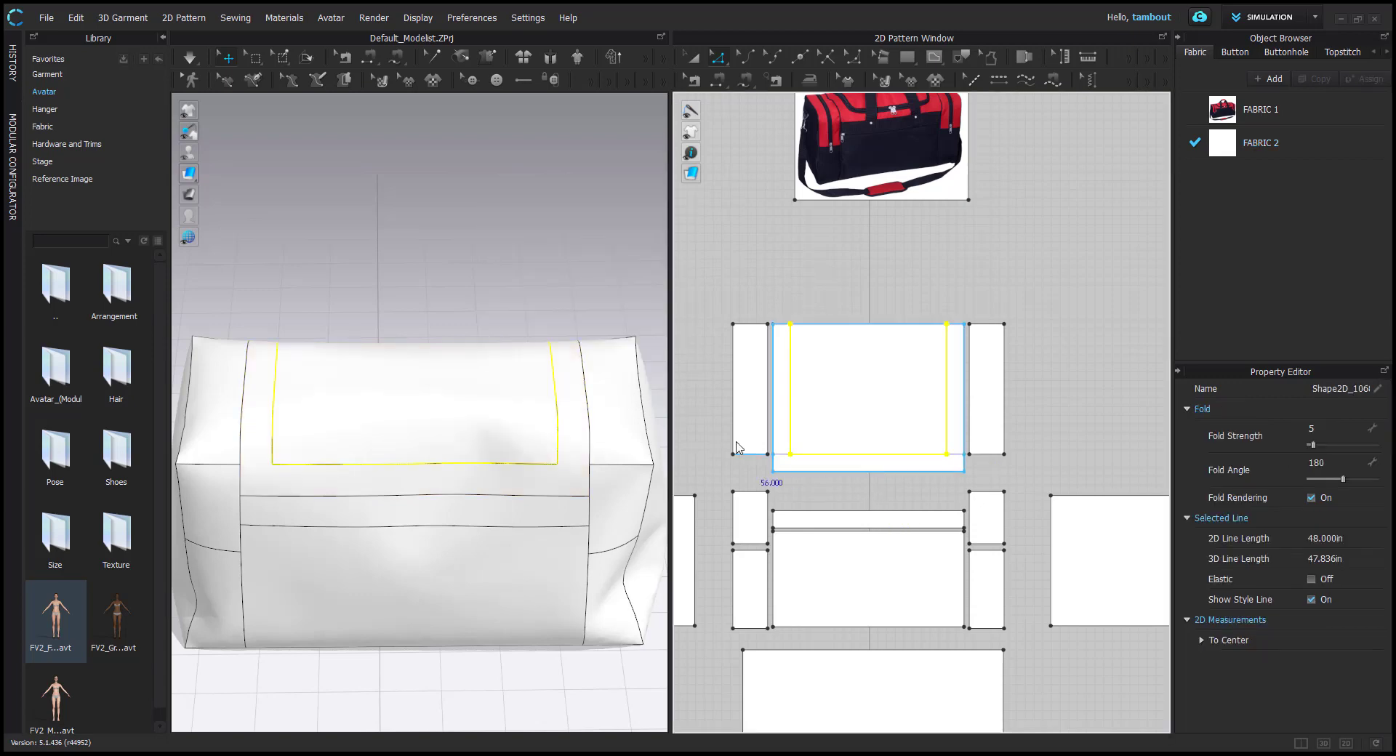
{"action": "left_click", "coordinate": [805, 271]}
Round both front corners of the top panel's U-shaped internal line by 3 in along each line
{"action": "scroll", "coordinate": [849, 312], "scroll_direction": "up", "scroll_amount": 8}
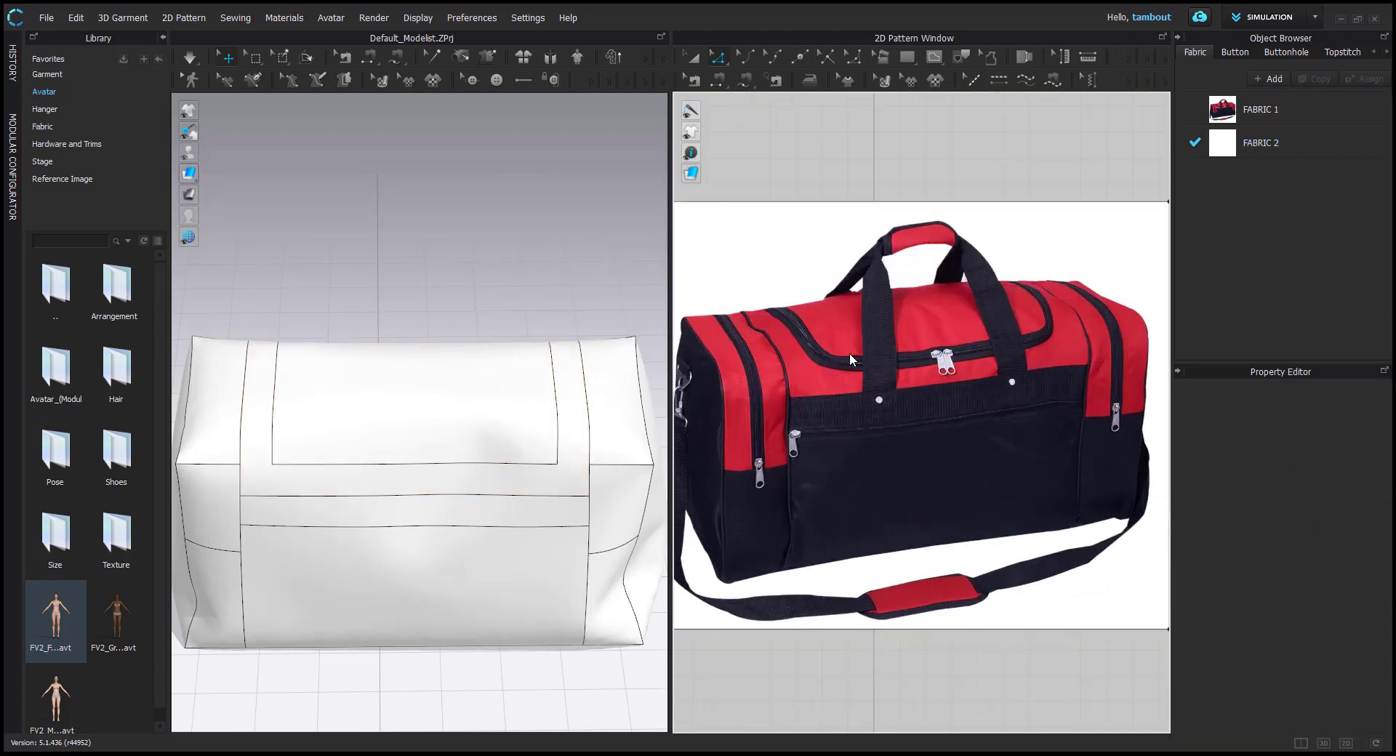
{"action": "scroll", "coordinate": [896, 448], "scroll_direction": "down", "scroll_amount": 6}
{"action": "middle_click_drag", "start_coordinate": [853, 543], "coordinate": [852, 256]}
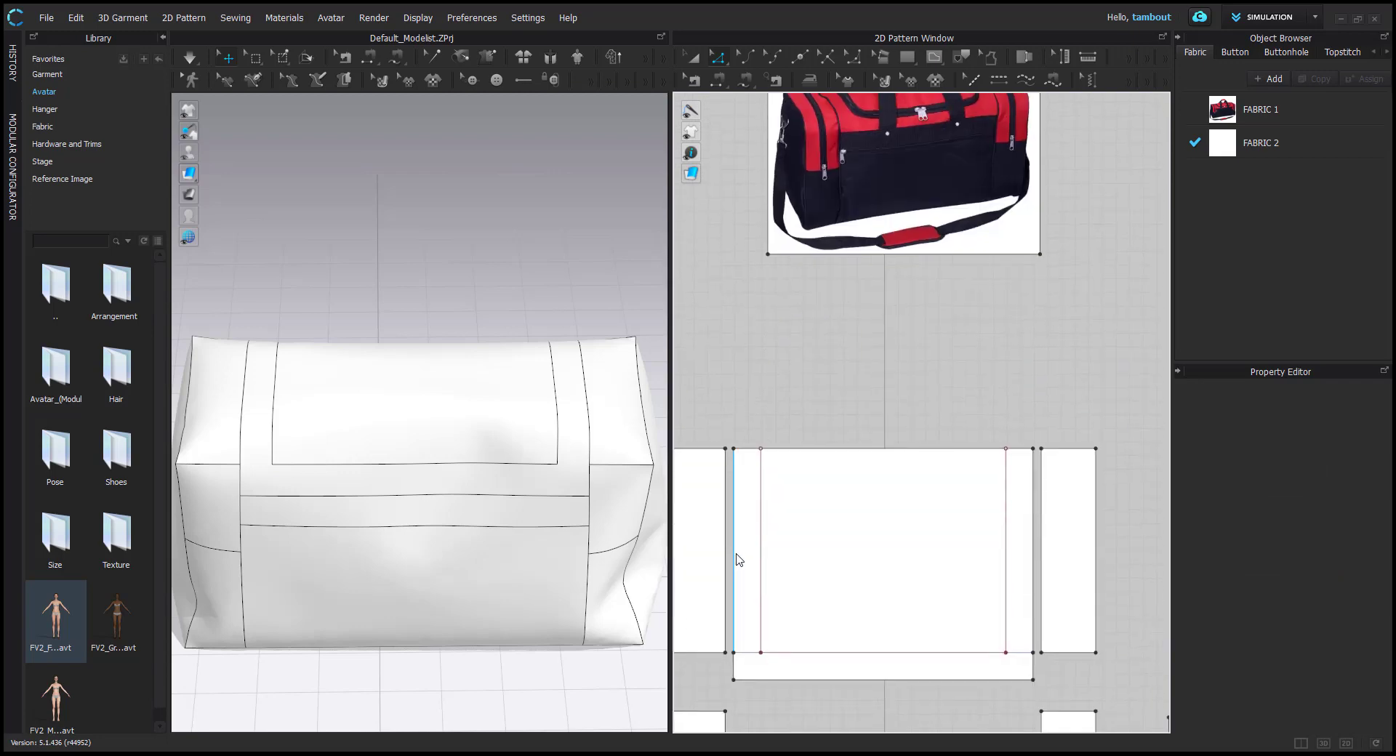
{"action": "middle_click_drag", "start_coordinate": [735, 556], "coordinate": [759, 500]}
{"action": "middle_click_drag", "start_coordinate": [843, 480], "coordinate": [841, 415]}
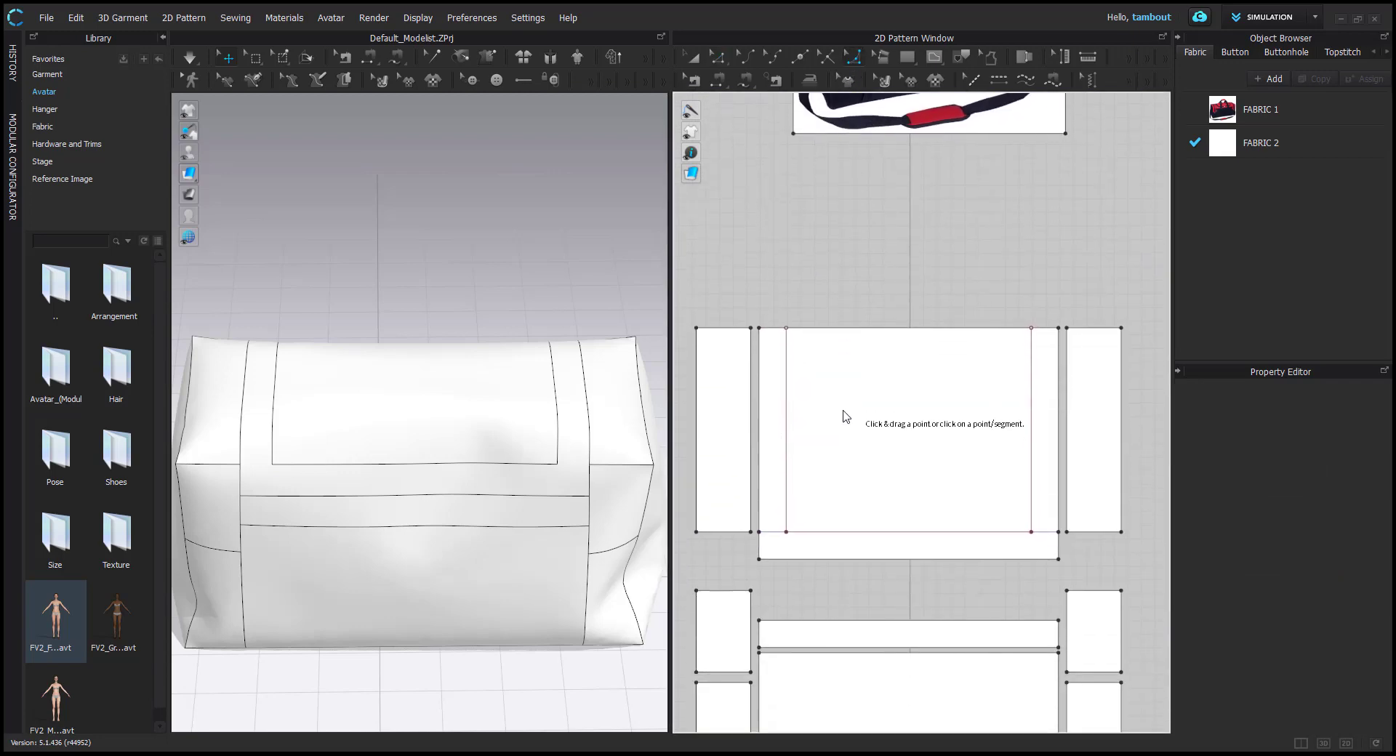
{"action": "left_click_drag", "start_coordinate": [787, 531], "coordinate": [820, 496]}
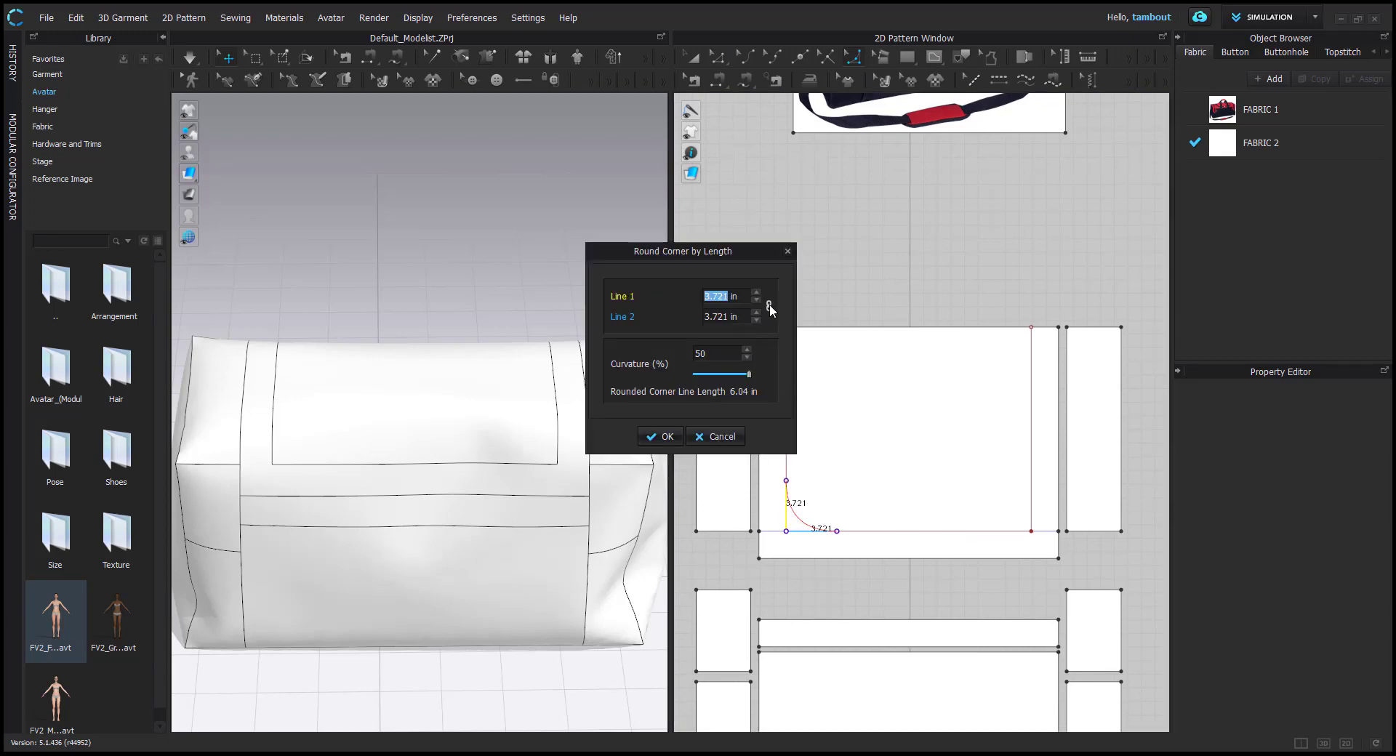
{"action": "type", "text": "3"}
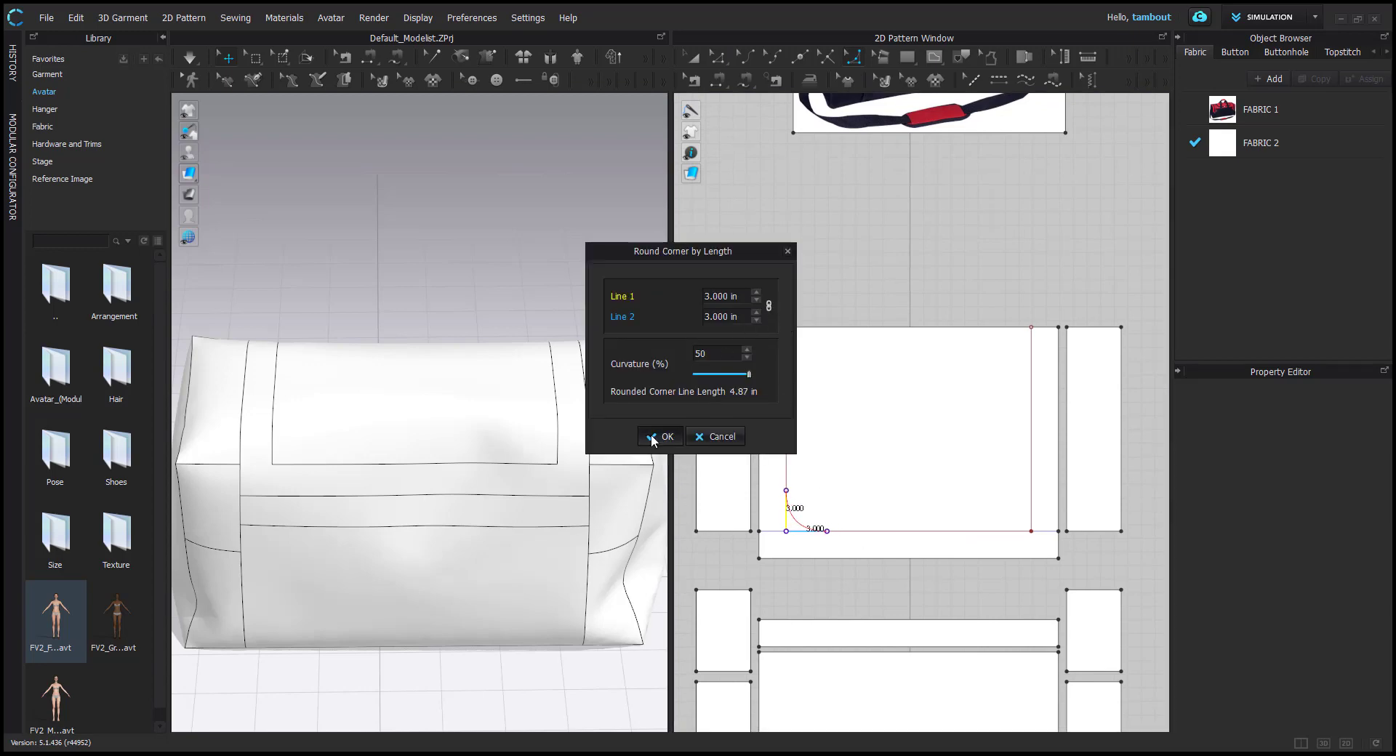
{"action": "left_click", "coordinate": [659, 436]}
{"action": "left_click_drag", "start_coordinate": [1029, 537], "coordinate": [1002, 507]}
{"action": "type", "text": "3"}
{"action": "left_click", "coordinate": [659, 437]}
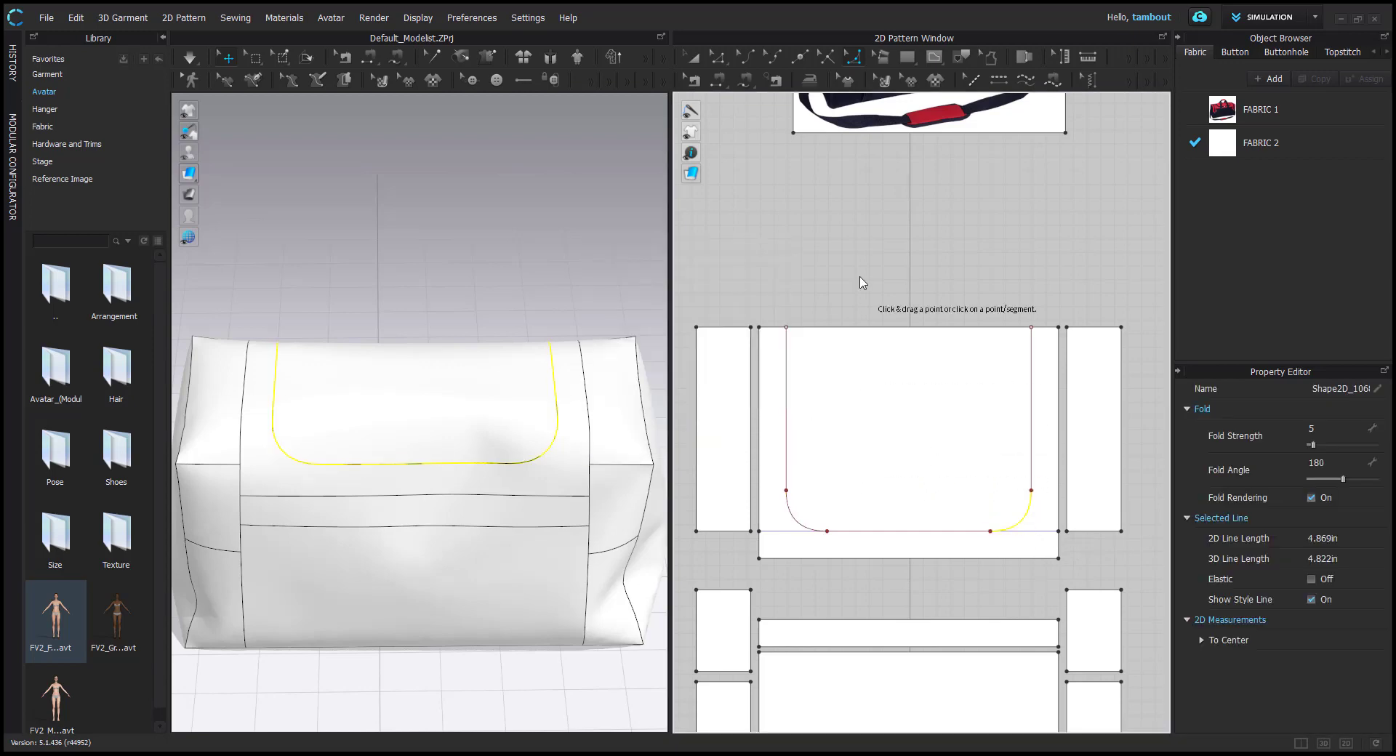
{"action": "left_click", "coordinate": [231, 59]}
{"action": "left_click", "coordinate": [421, 235]}
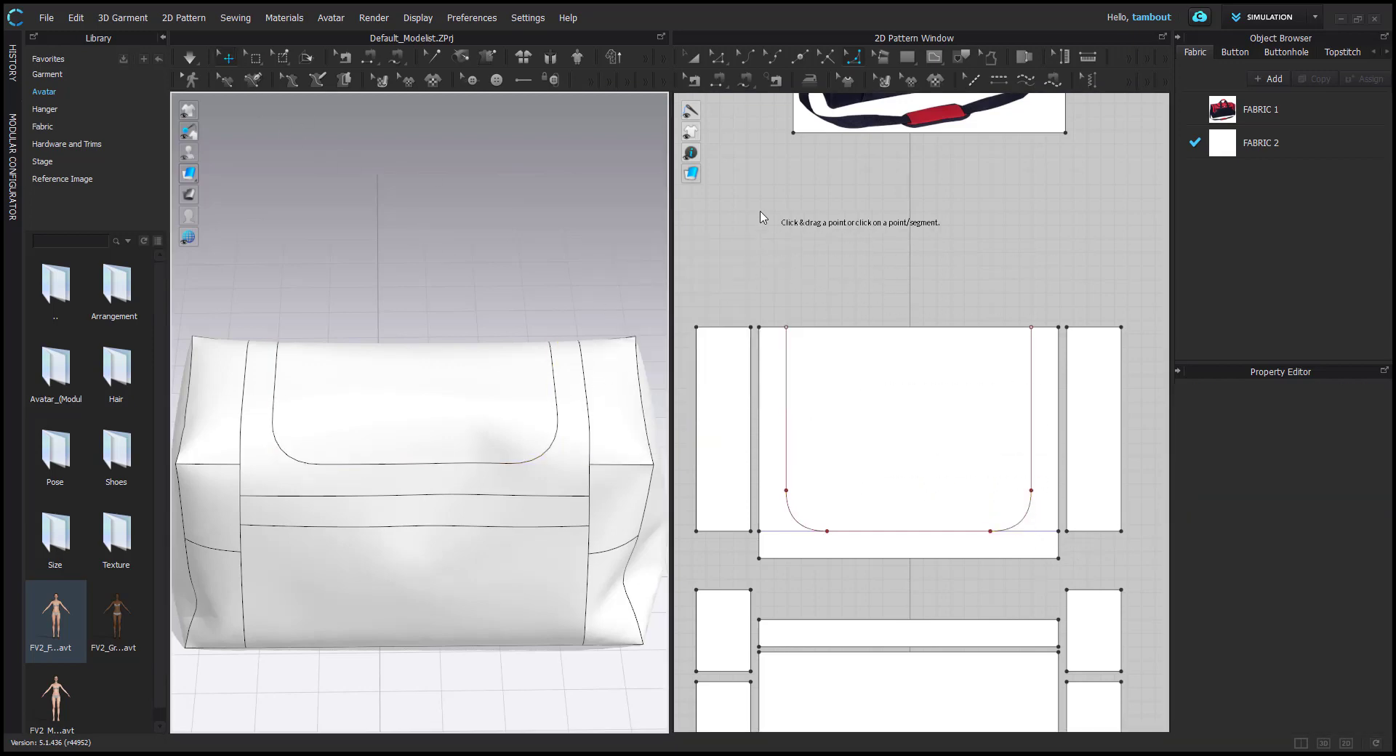
Examine the curved zipper opening and the zipper band's width on top of the reference bag
{"action": "scroll", "coordinate": [781, 132], "scroll_direction": "up", "scroll_amount": 3}
{"action": "middle_click_drag", "start_coordinate": [782, 132], "coordinate": [776, 407]}
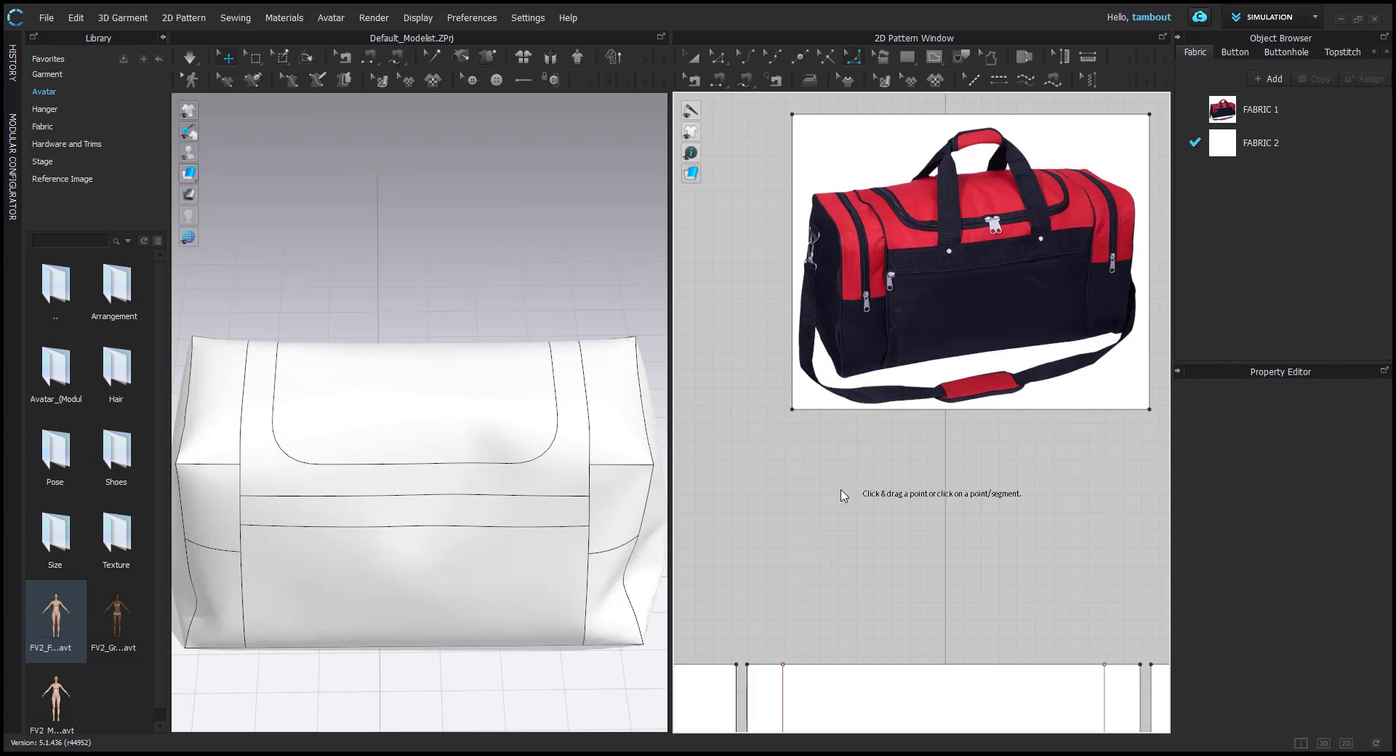
{"action": "scroll", "coordinate": [972, 263], "scroll_direction": "down", "scroll_amount": 2}
{"action": "middle_click_drag", "start_coordinate": [972, 263], "coordinate": [926, 473]}
{"action": "scroll", "coordinate": [872, 476], "scroll_direction": "up", "scroll_amount": 4}
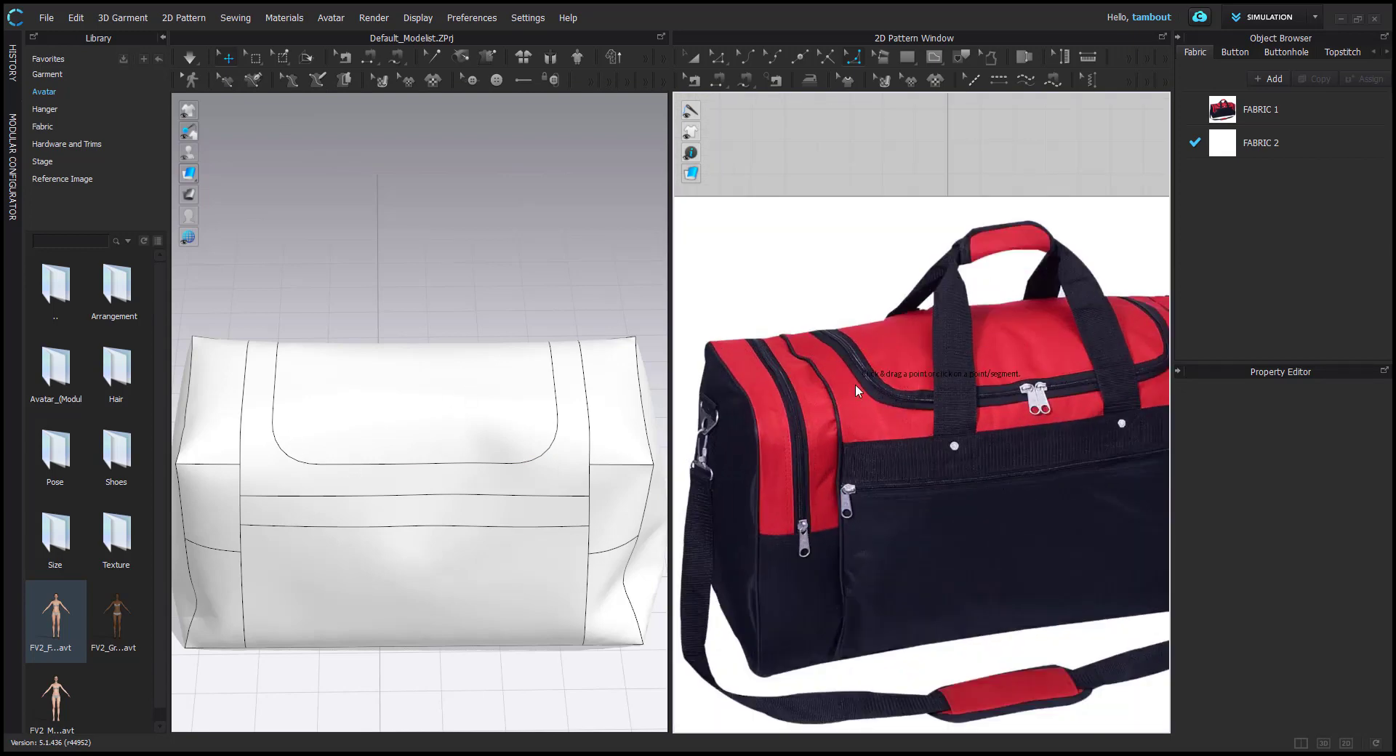
{"action": "scroll", "coordinate": [850, 363], "scroll_direction": "up", "scroll_amount": 2}
{"action": "key", "text": "f"}
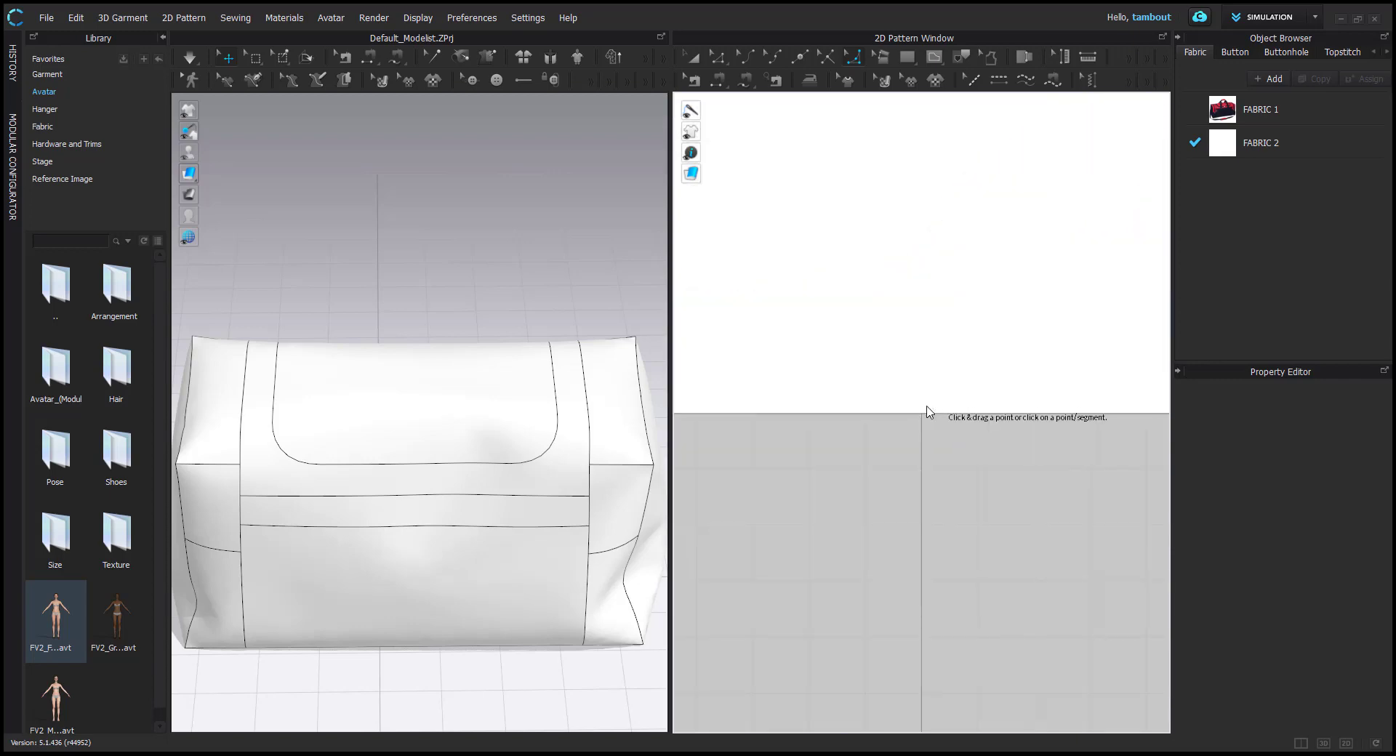
{"action": "scroll", "coordinate": [927, 409], "scroll_direction": "down", "scroll_amount": 5}
{"action": "middle_click_drag", "start_coordinate": [907, 259], "coordinate": [901, 671]}
{"action": "middle_click_drag", "start_coordinate": [899, 312], "coordinate": [894, 648]}
{"action": "middle_click_drag", "start_coordinate": [927, 270], "coordinate": [894, 621]}
{"action": "scroll", "coordinate": [869, 539], "scroll_direction": "up", "scroll_amount": 5}
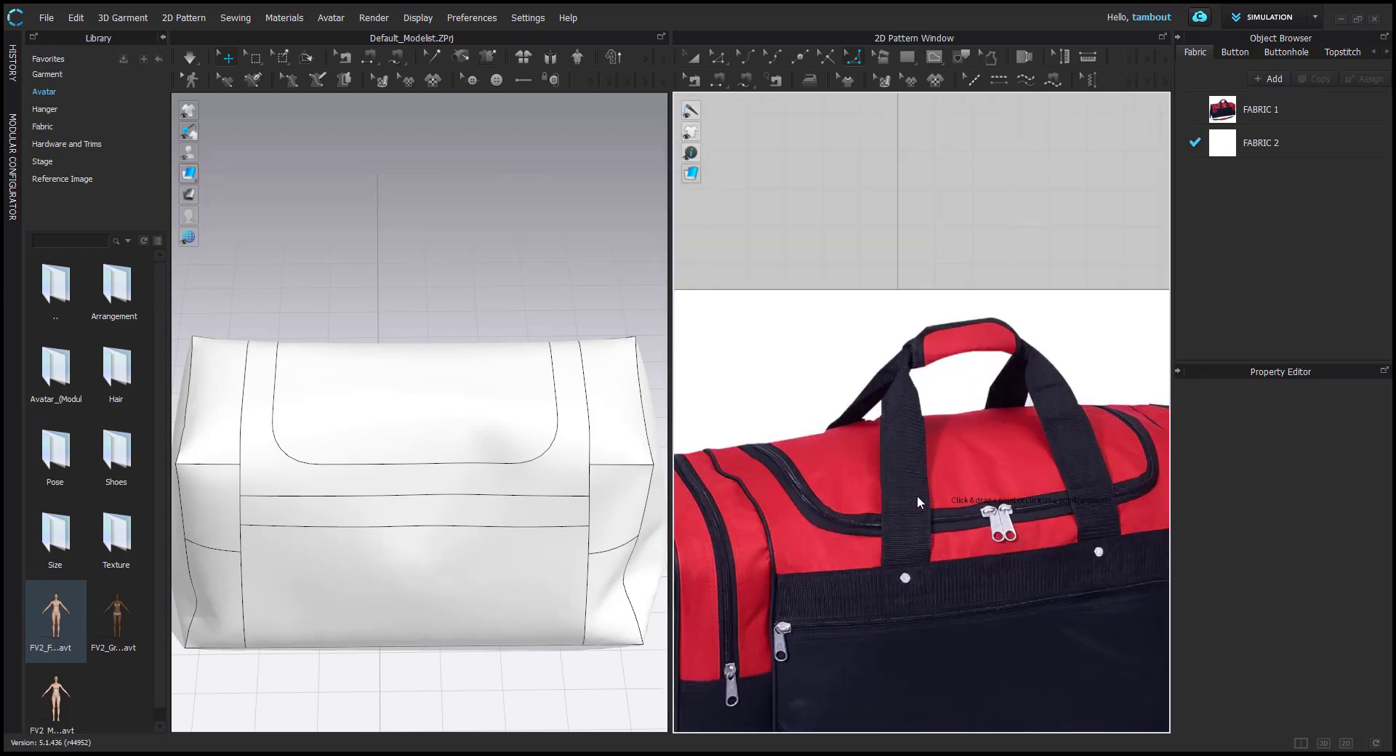
{"action": "middle_click_drag", "start_coordinate": [868, 544], "coordinate": [947, 397]}
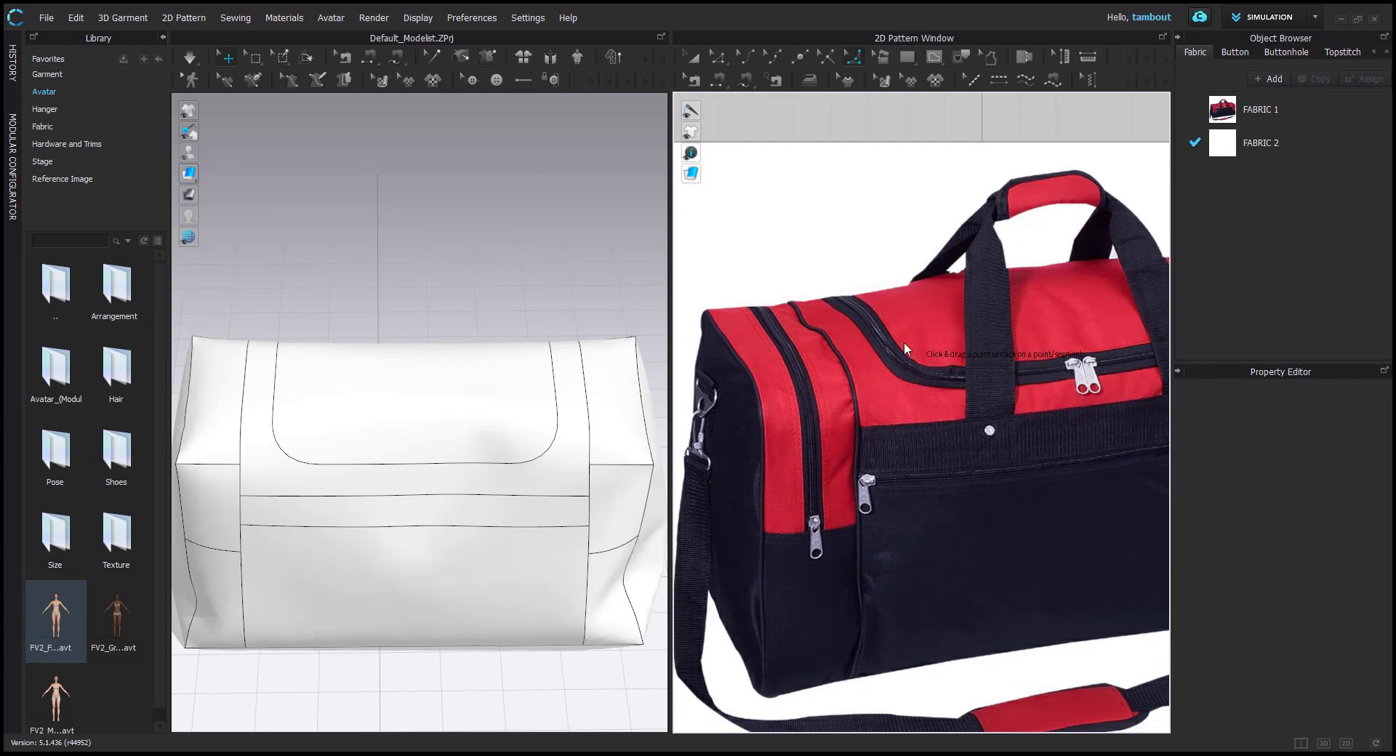
Offset the top panel's rounded internal line inward by 1 in to outline the zipper band
{"action": "key", "text": "z"}
{"action": "left_click", "coordinate": [327, 452]}
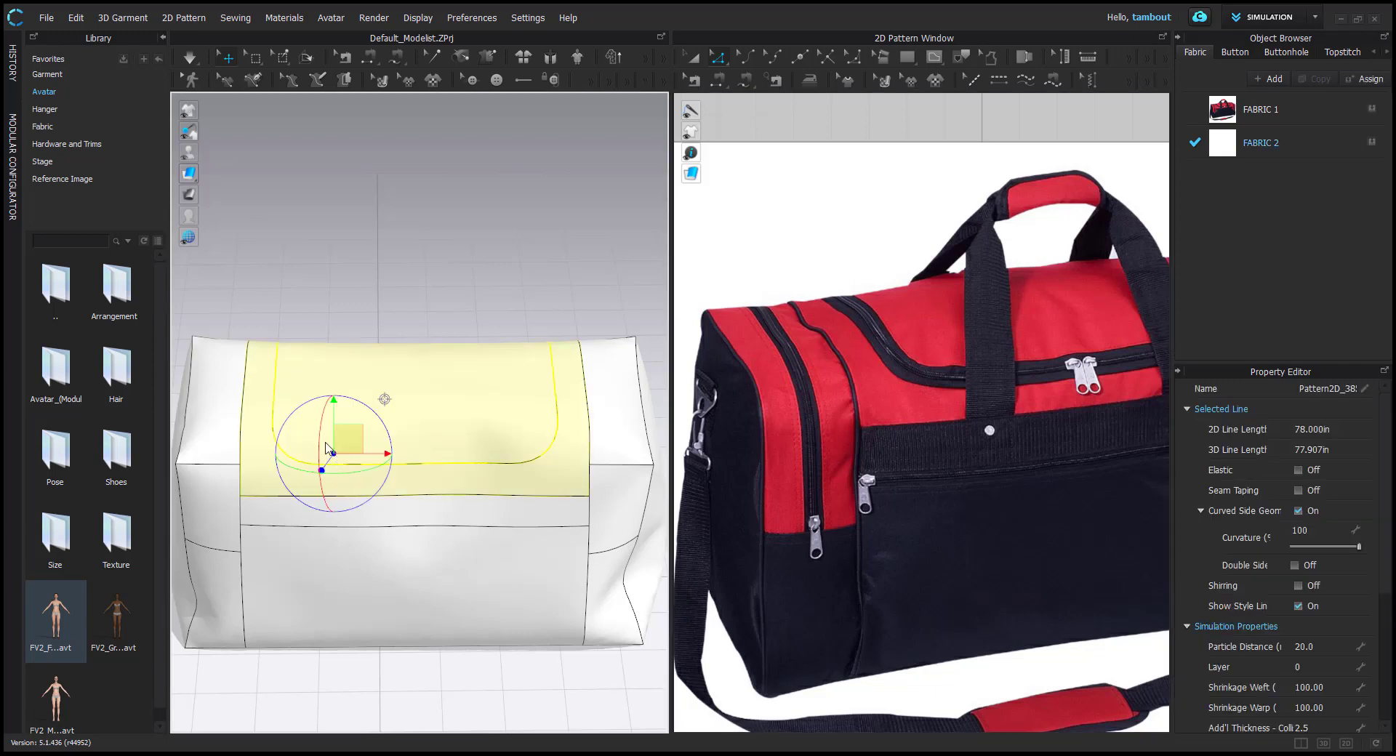
{"action": "scroll", "coordinate": [868, 541], "scroll_direction": "down", "scroll_amount": 6}
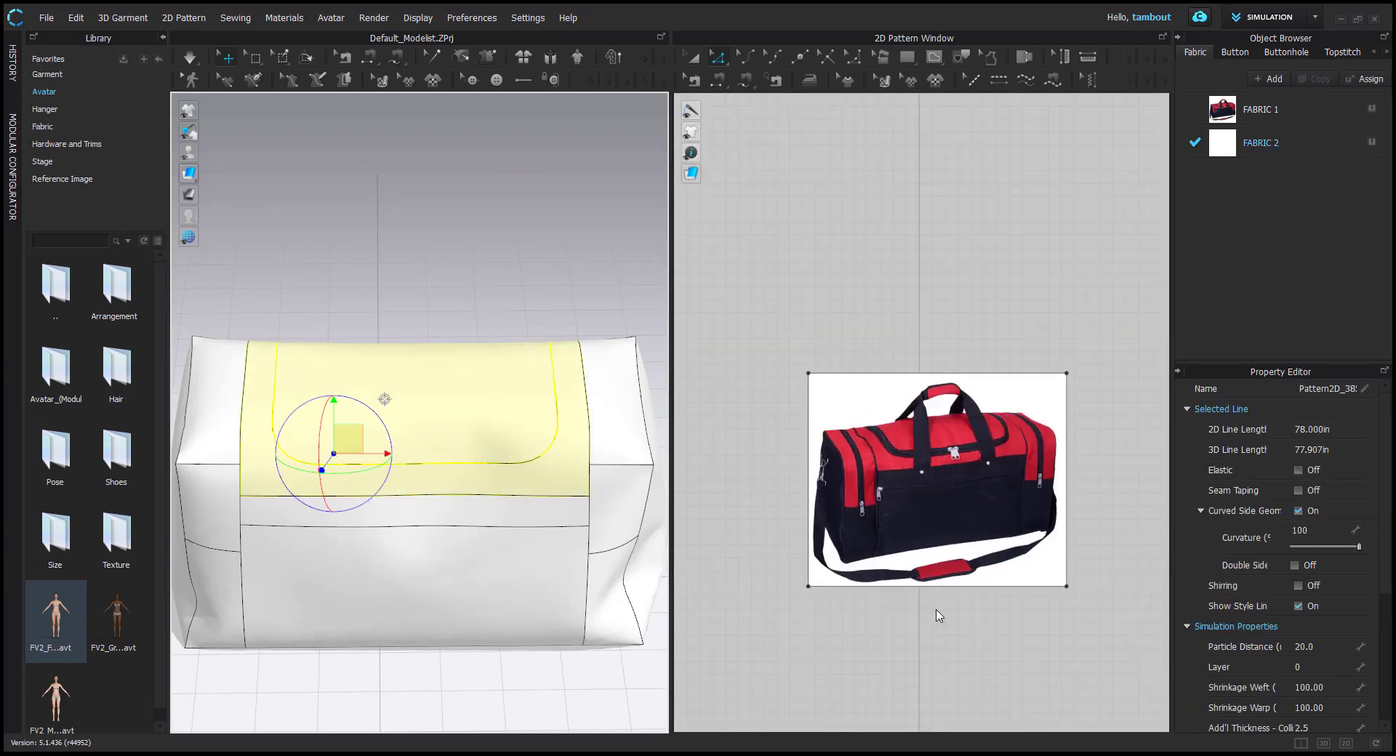
{"action": "middle_click_drag", "start_coordinate": [855, 558], "coordinate": [834, 452]}
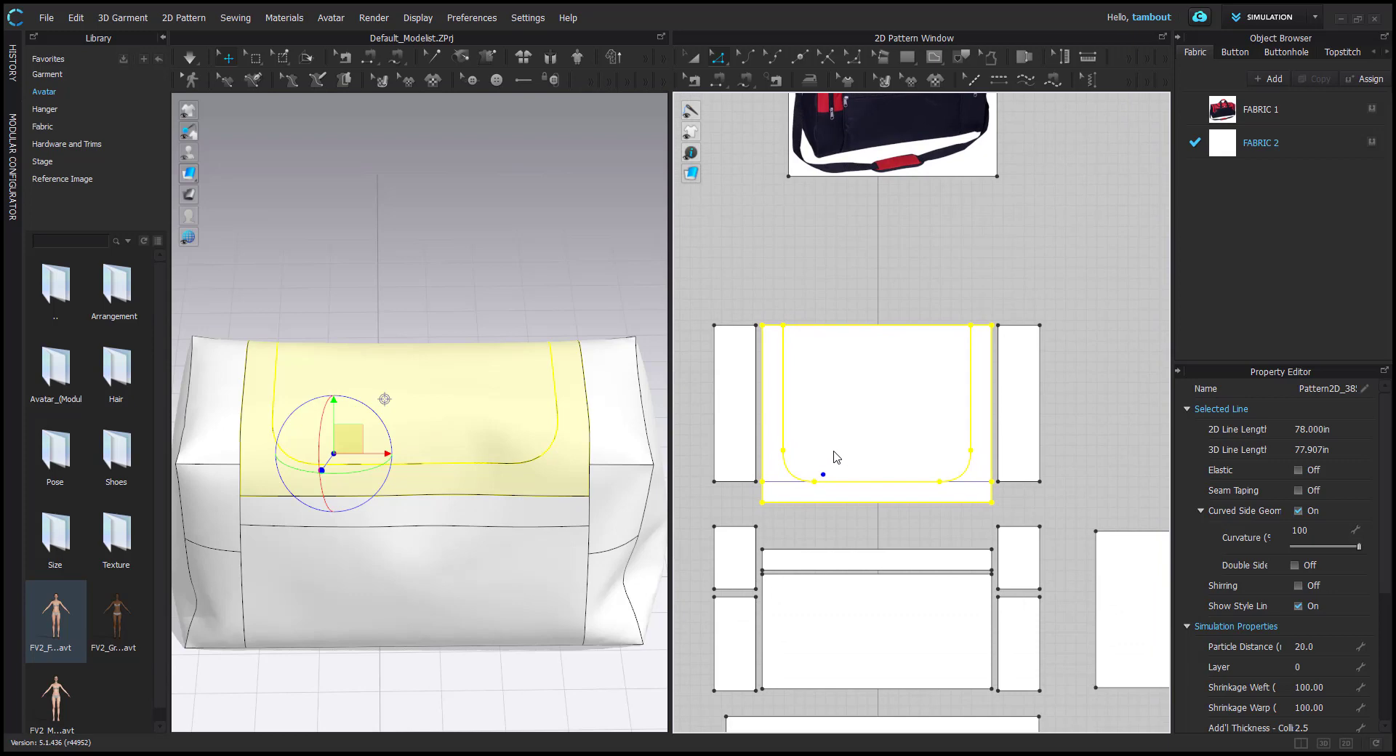
{"action": "left_click", "coordinate": [783, 427]}
{"action": "right_click", "coordinate": [785, 419]}
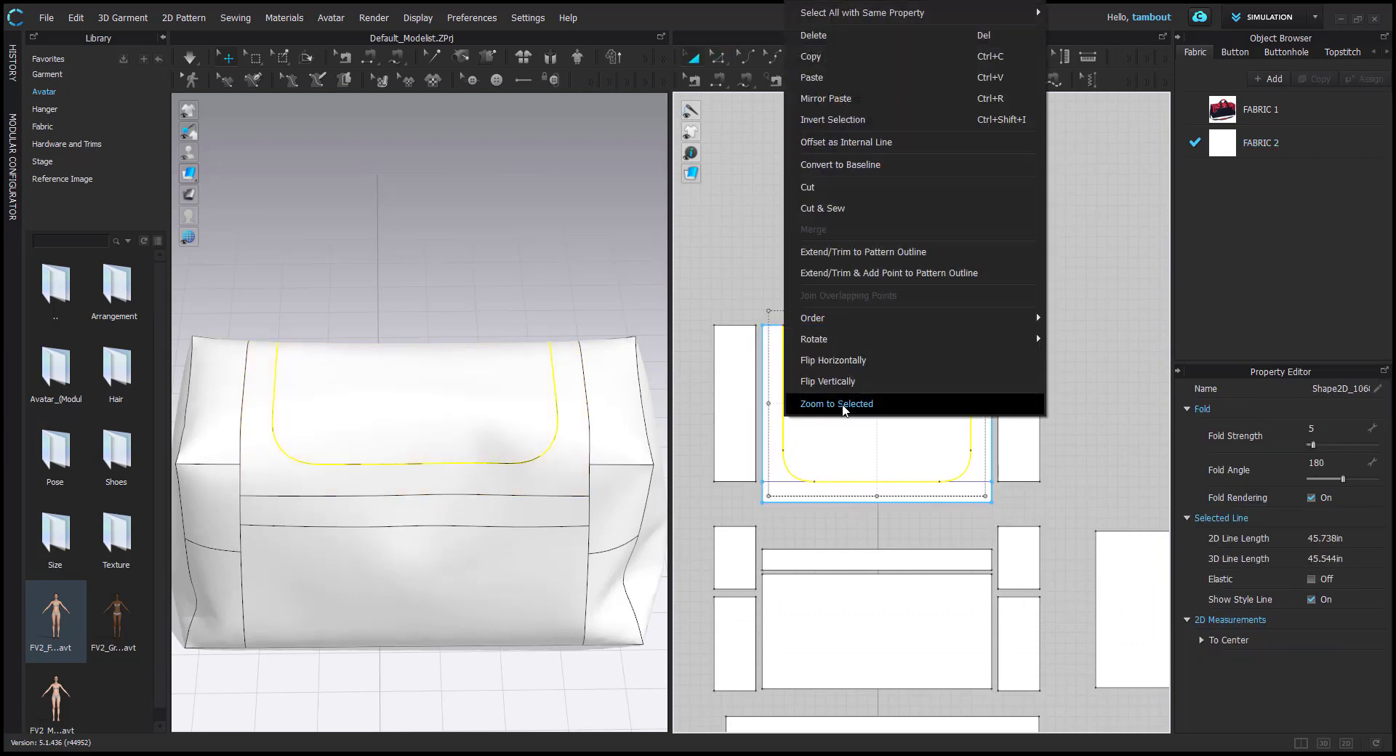
{"action": "left_click", "coordinate": [872, 142]}
{"action": "type", "text": "1"}
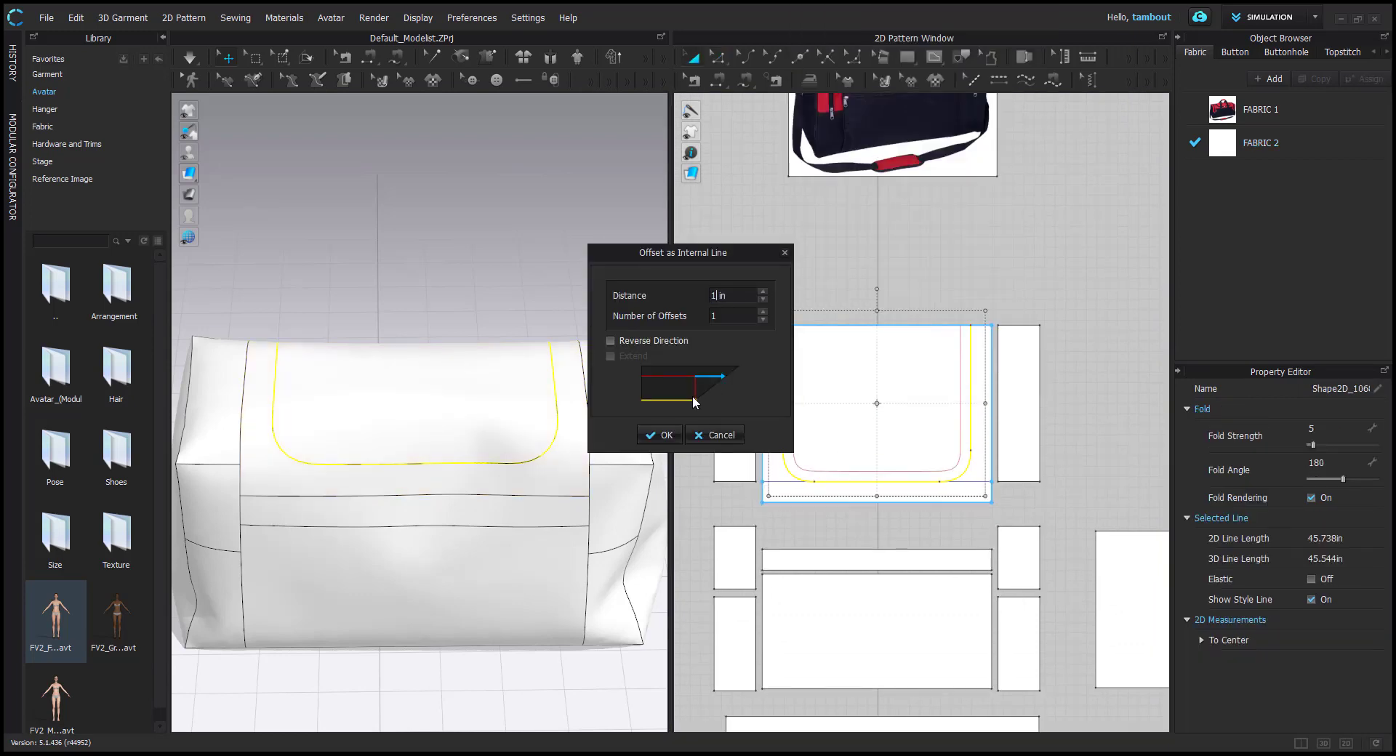
{"action": "left_click", "coordinate": [660, 435]}
{"action": "key", "text": "z"}
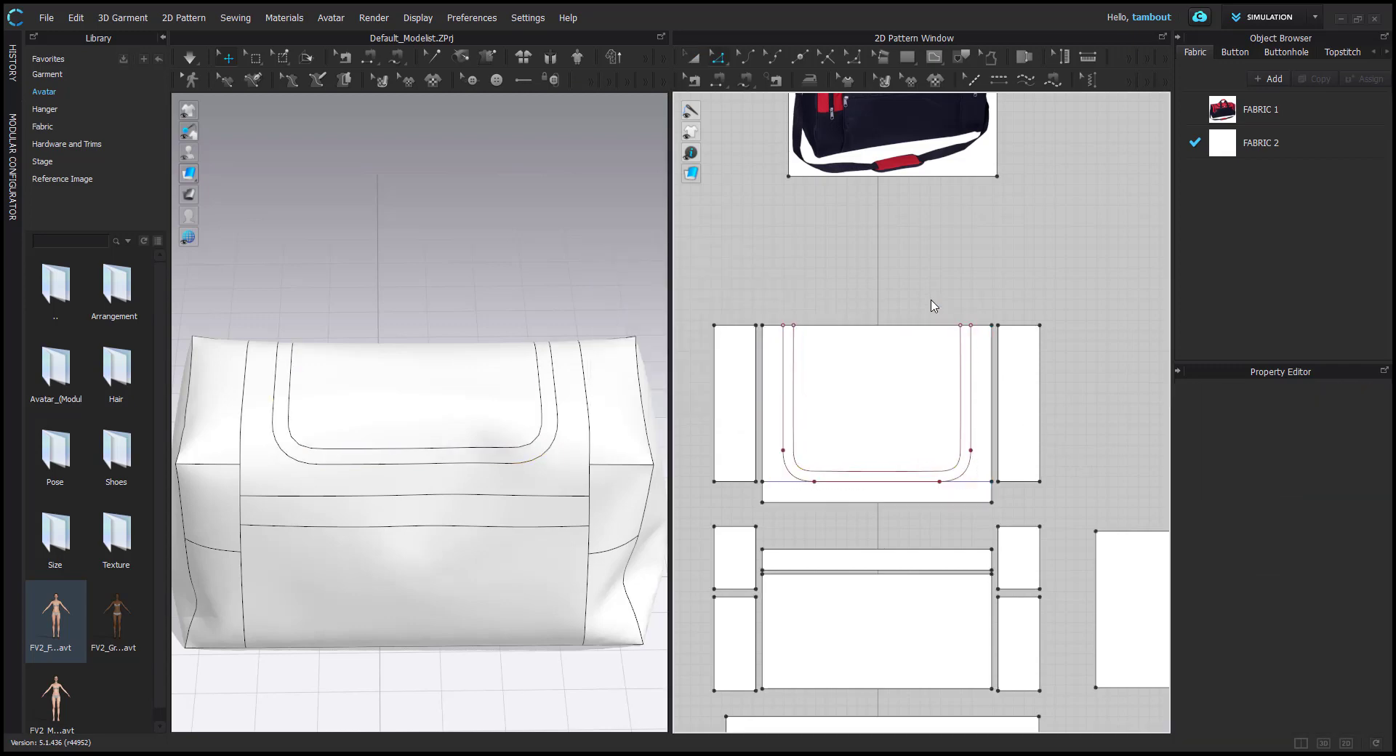
Compare the box's top opening and end sections with the reference bag's zipper opening and side pockets
{"action": "right_click_drag", "start_coordinate": [399, 436], "coordinate": [465, 423]}
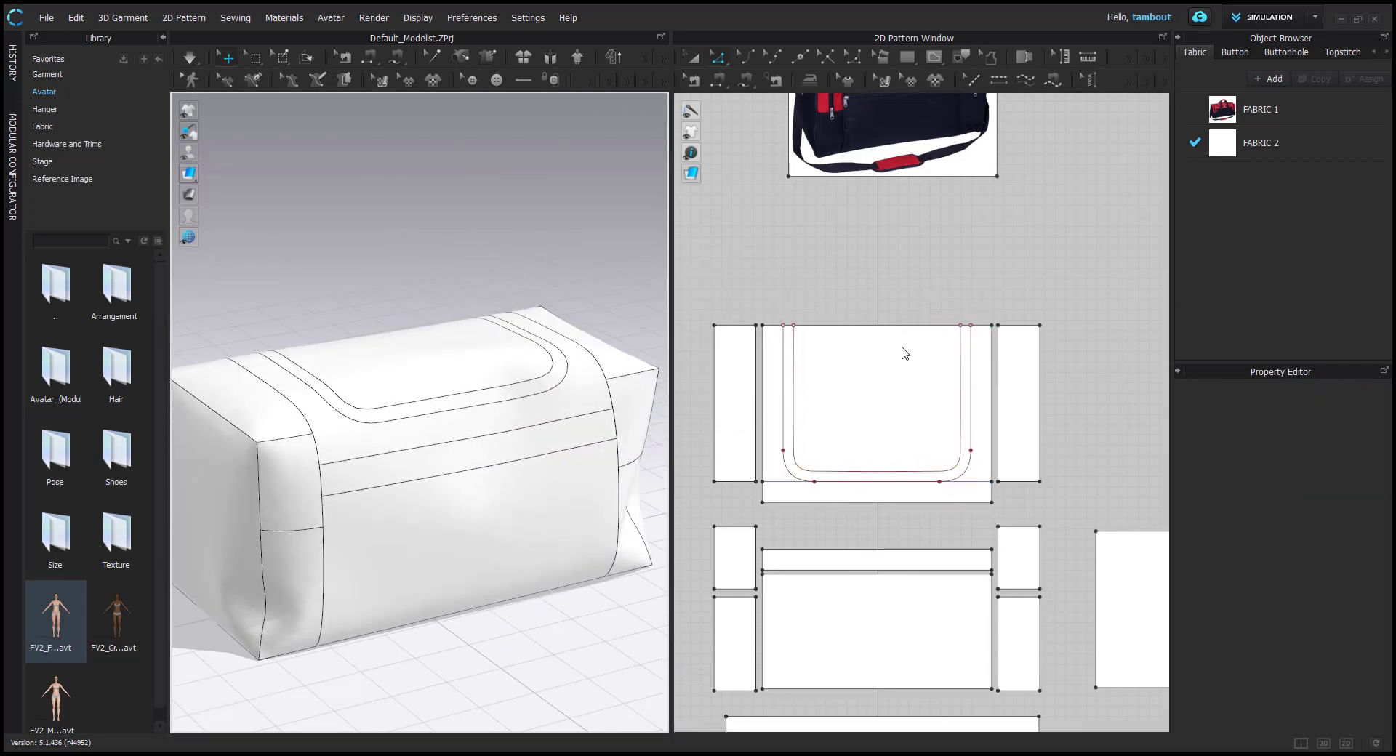
{"action": "scroll", "coordinate": [839, 394], "scroll_direction": "down", "scroll_amount": 2}
{"action": "middle_click_drag", "start_coordinate": [940, 227], "coordinate": [945, 407]}
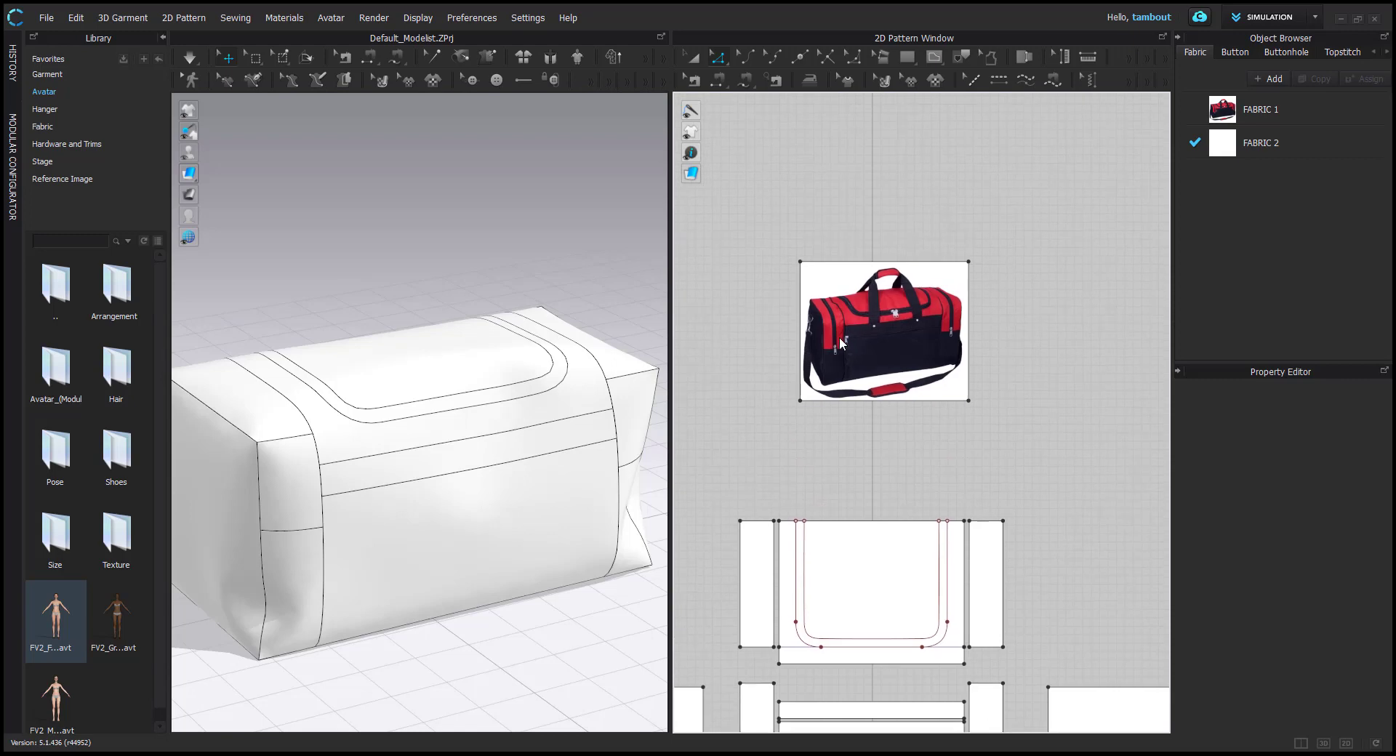
{"action": "scroll", "coordinate": [830, 336], "scroll_direction": "up", "scroll_amount": 5}
{"action": "scroll", "coordinate": [830, 334], "scroll_direction": "up", "scroll_amount": 3}
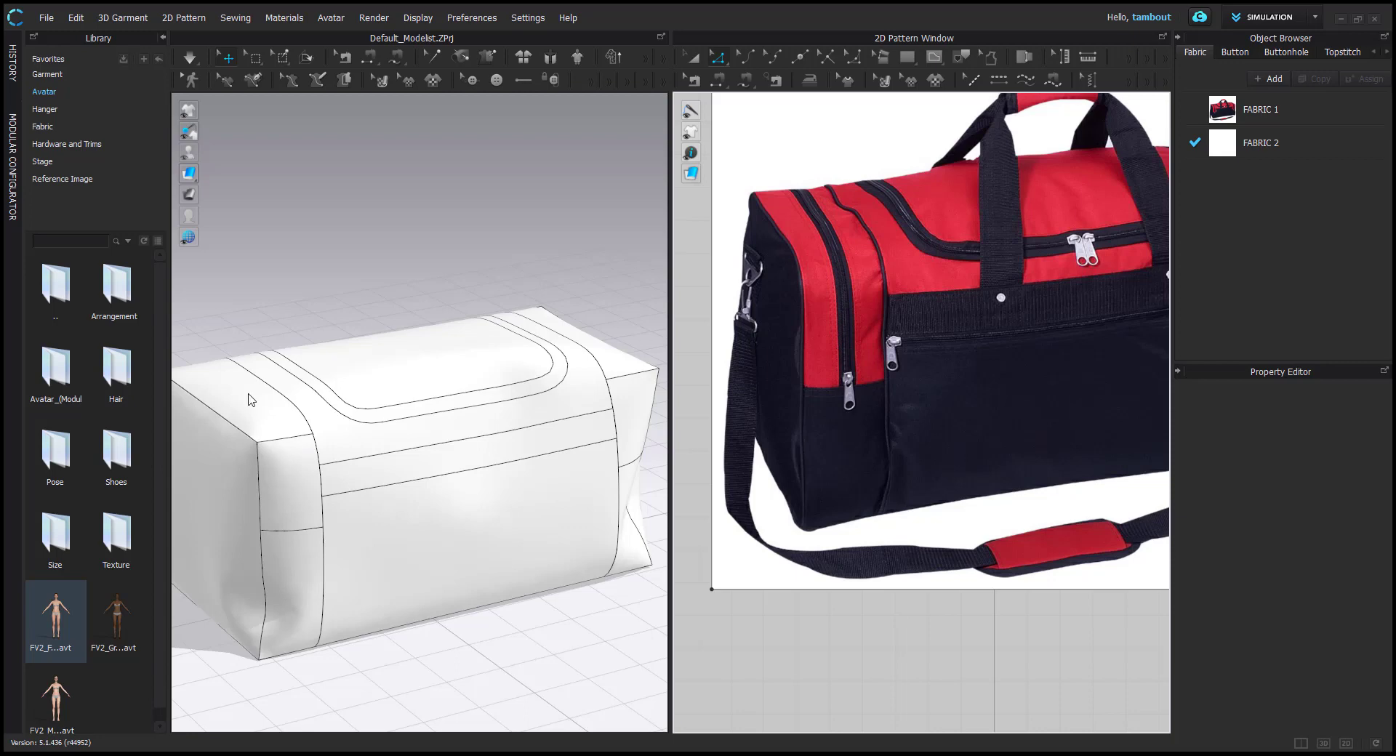
{"action": "scroll", "coordinate": [878, 440], "scroll_direction": "down", "scroll_amount": 5}
{"action": "middle_click_drag", "start_coordinate": [891, 542], "coordinate": [953, 257]}
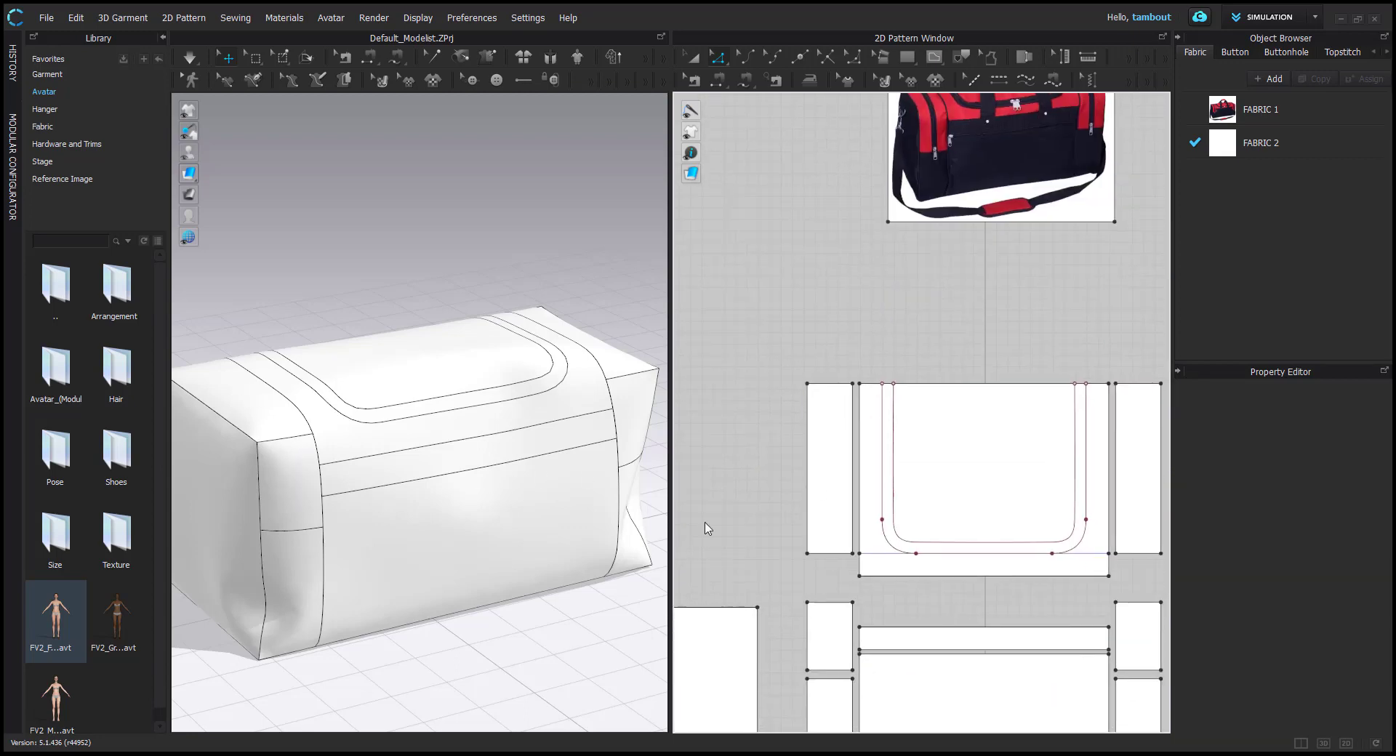
{"action": "middle_click_drag", "start_coordinate": [335, 438], "coordinate": [454, 450]}
{"action": "right_click_drag", "start_coordinate": [455, 456], "coordinate": [546, 520]}
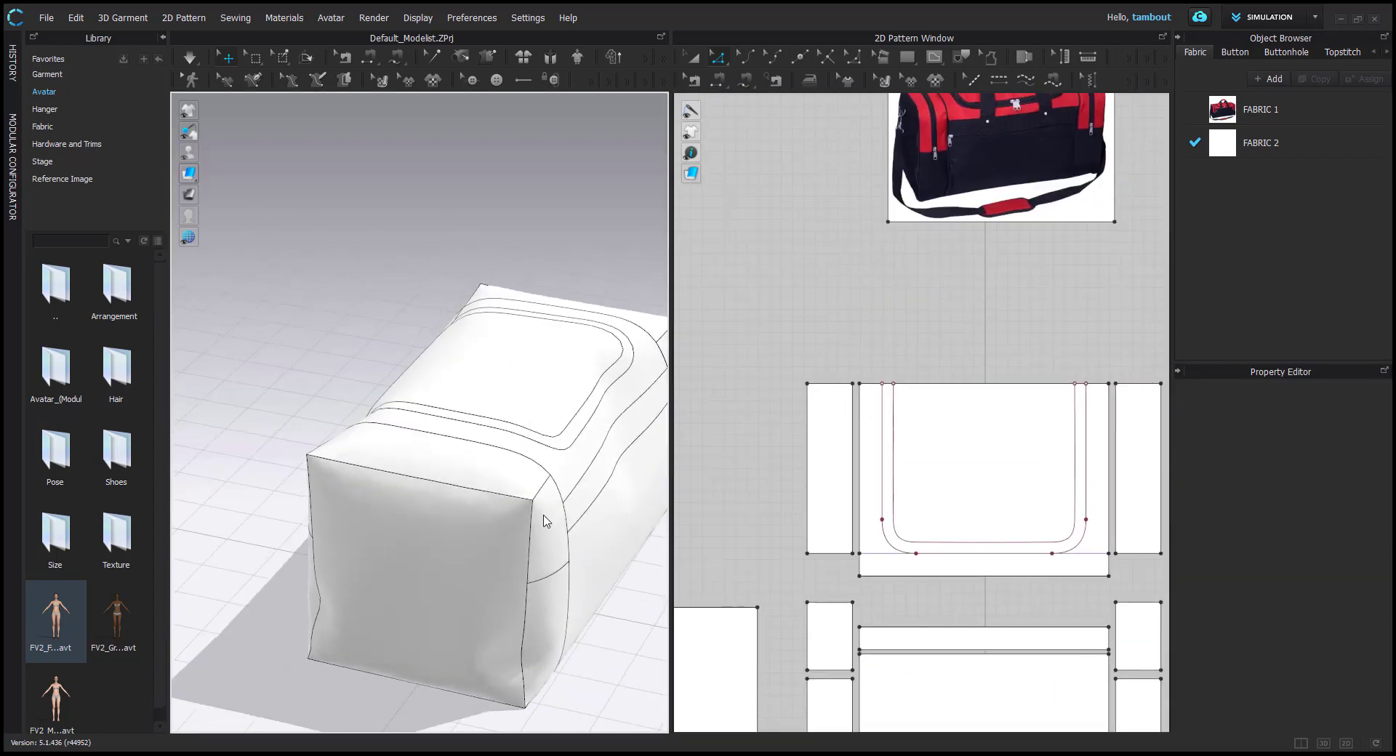
{"action": "right_click_drag", "start_coordinate": [577, 609], "coordinate": [407, 503]}
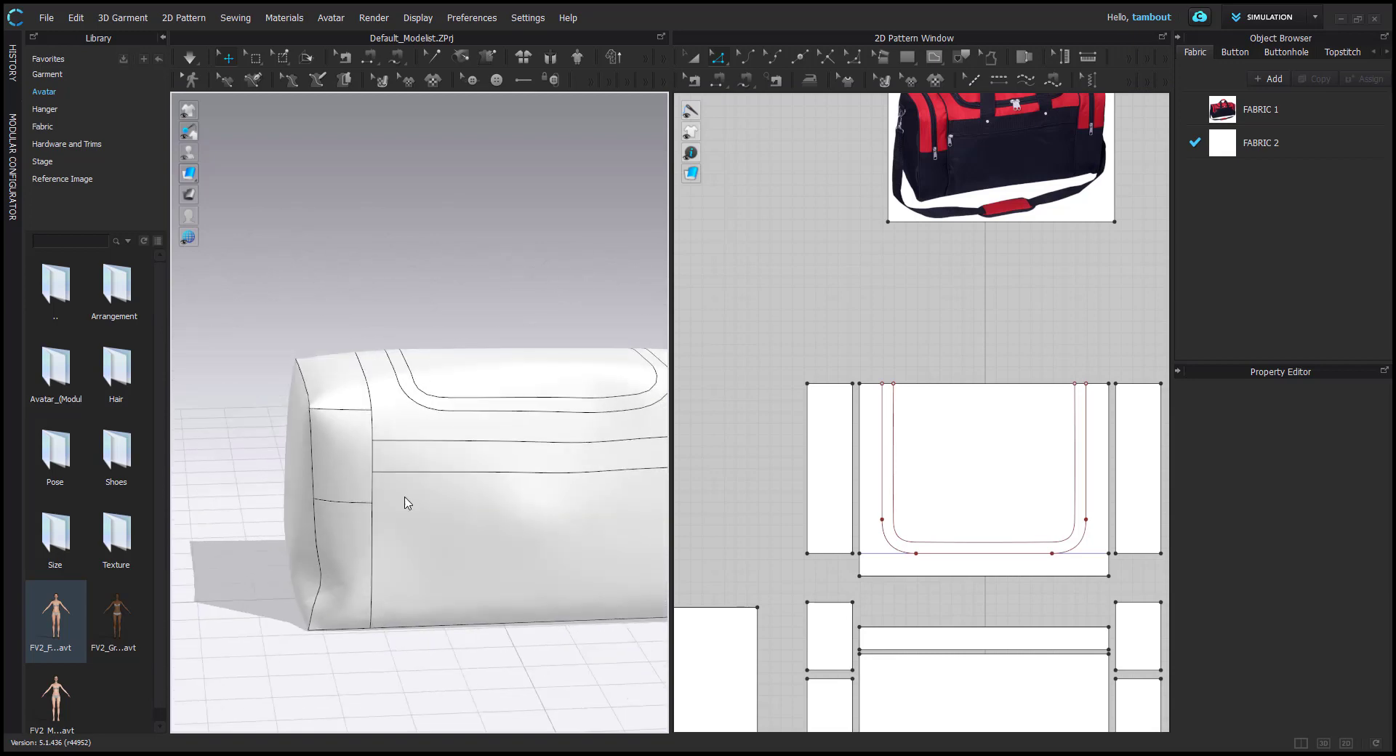
Merge the left top side strip with the upper left front piece along their shared edge
{"action": "left_click", "coordinate": [344, 432]}
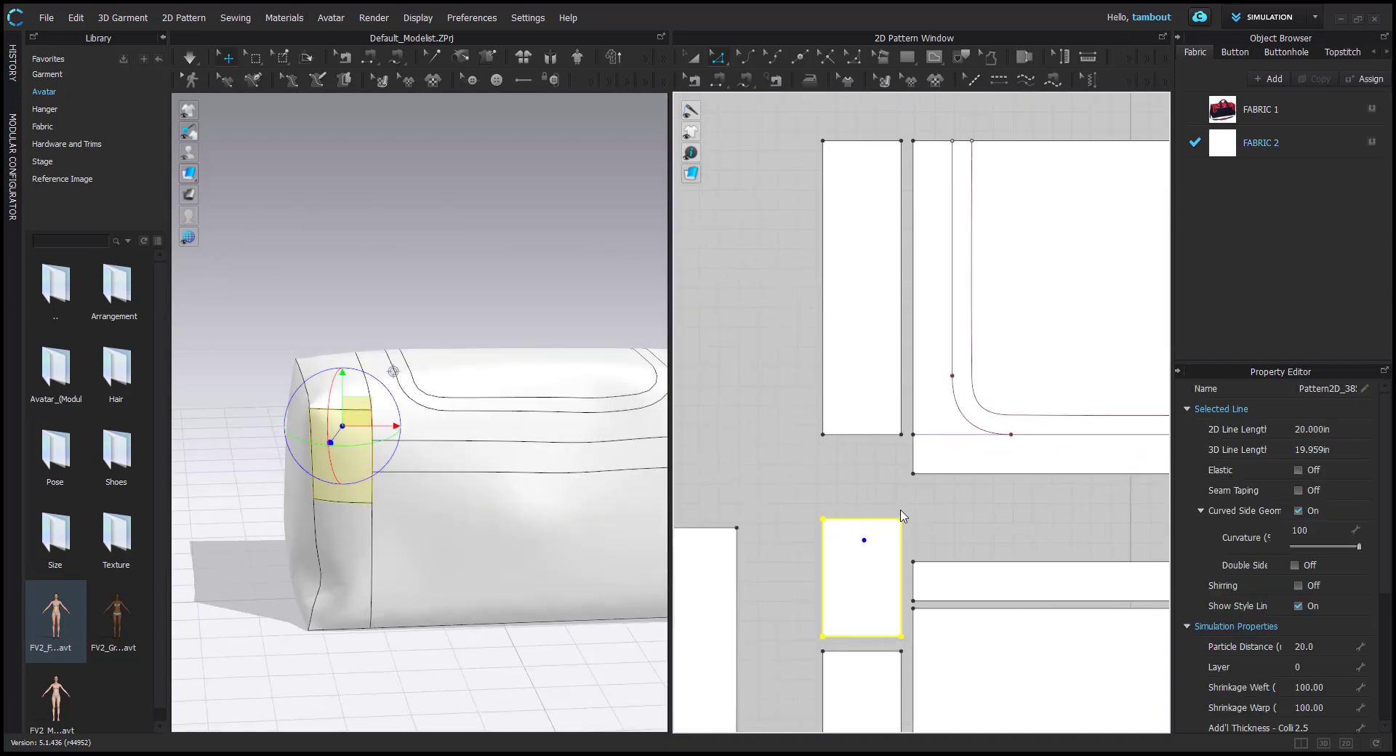
{"action": "right_click_drag", "start_coordinate": [401, 417], "coordinate": [386, 427]}
{"action": "left_click", "coordinate": [354, 390]}
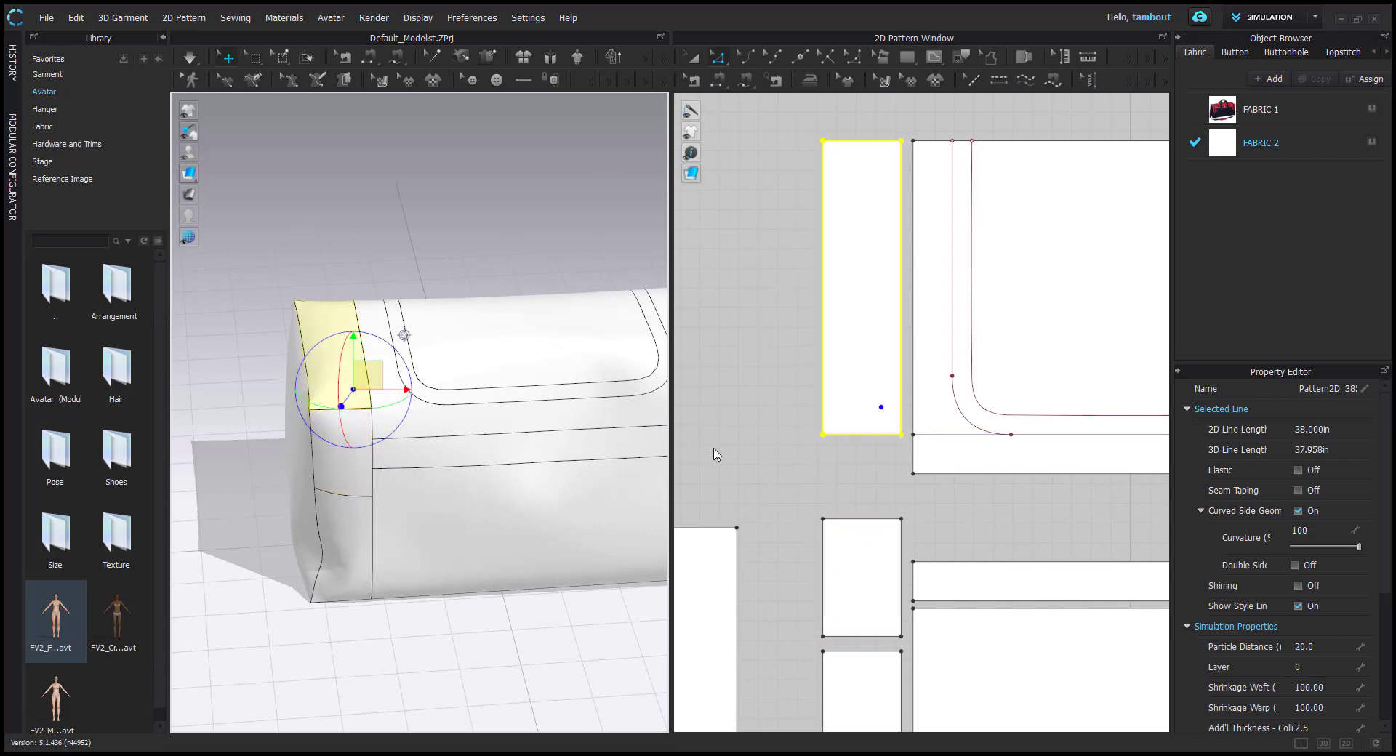
{"action": "left_click", "coordinate": [872, 518]}
{"action": "left_click", "coordinate": [852, 436], "text": "shift"}
{"action": "right_click", "coordinate": [853, 437]}
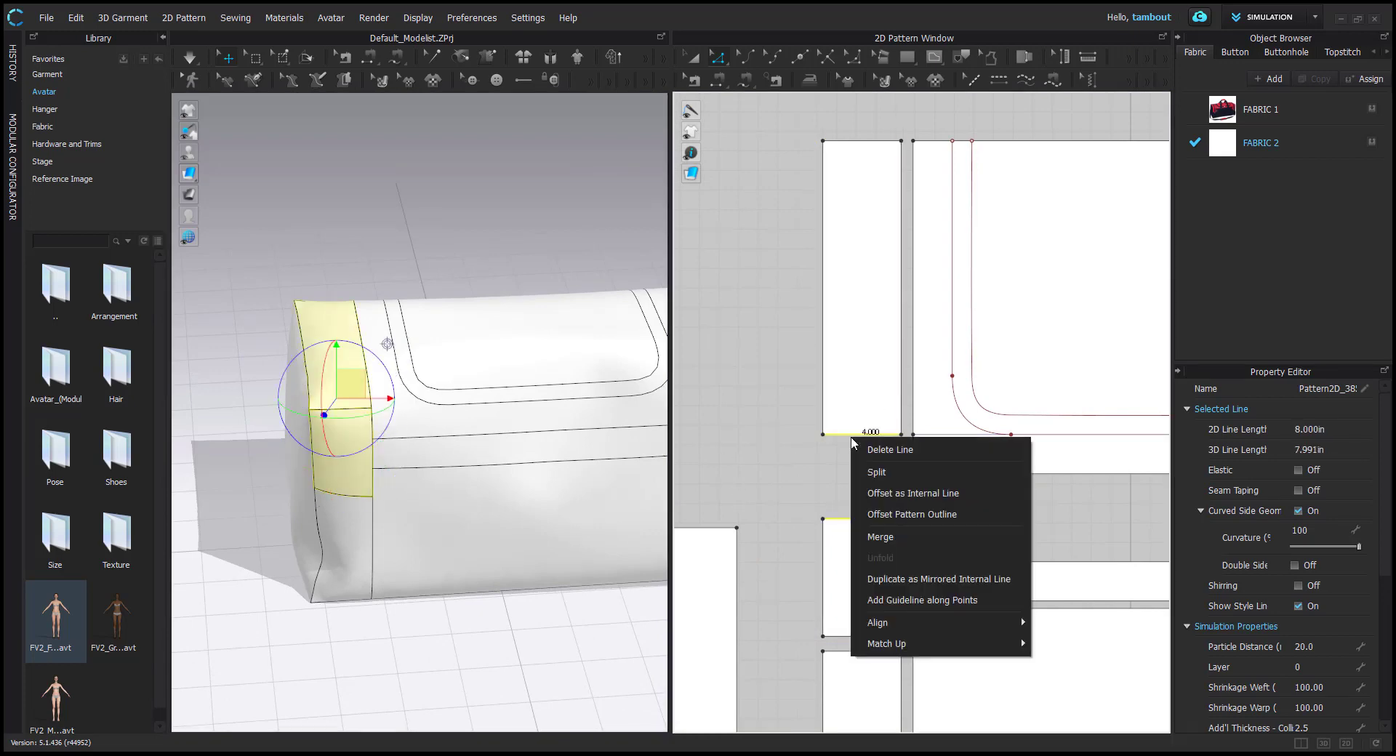
{"action": "left_click", "coordinate": [896, 535]}
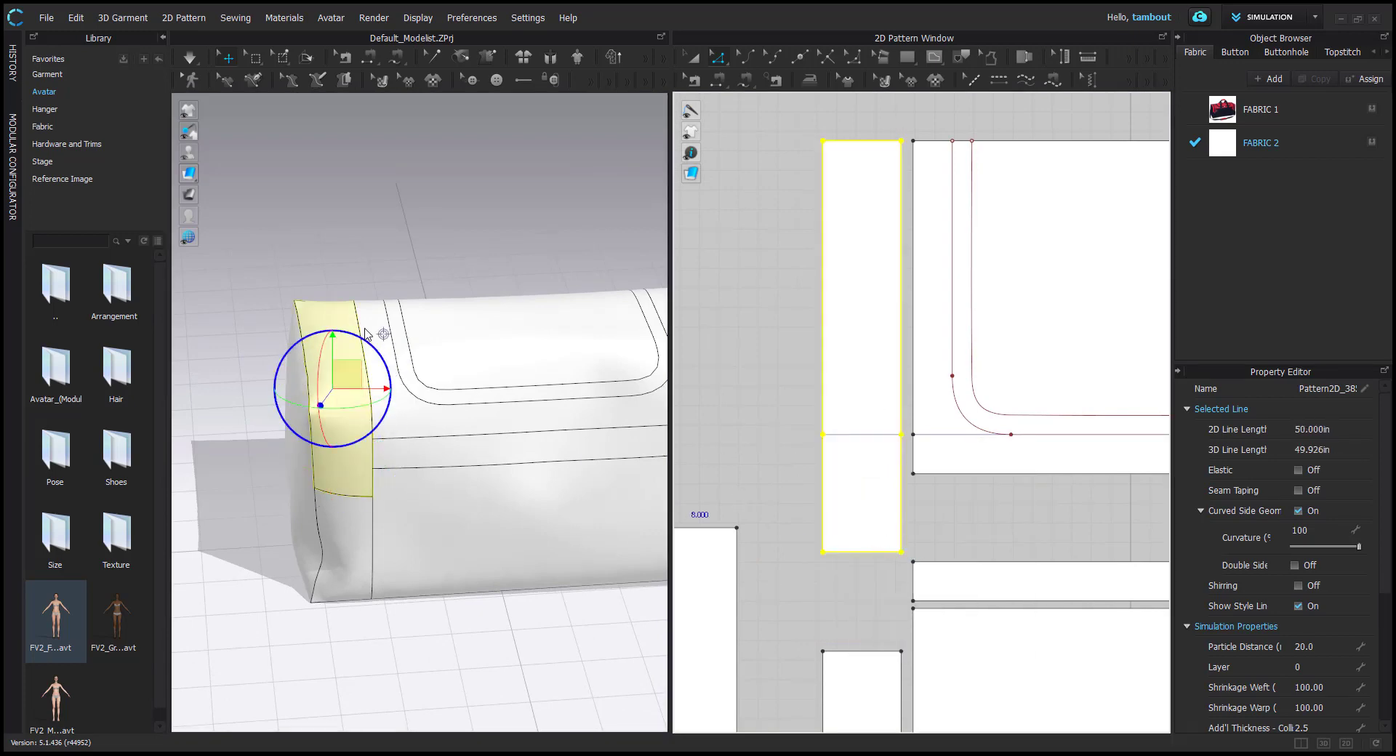
Merge the left top side strip with the upper back corner piece along their shared edge
{"action": "right_click_drag", "start_coordinate": [372, 336], "coordinate": [601, 307]}
{"action": "middle_click_drag", "start_coordinate": [285, 446], "coordinate": [404, 375]}
{"action": "left_click", "coordinate": [330, 391]}
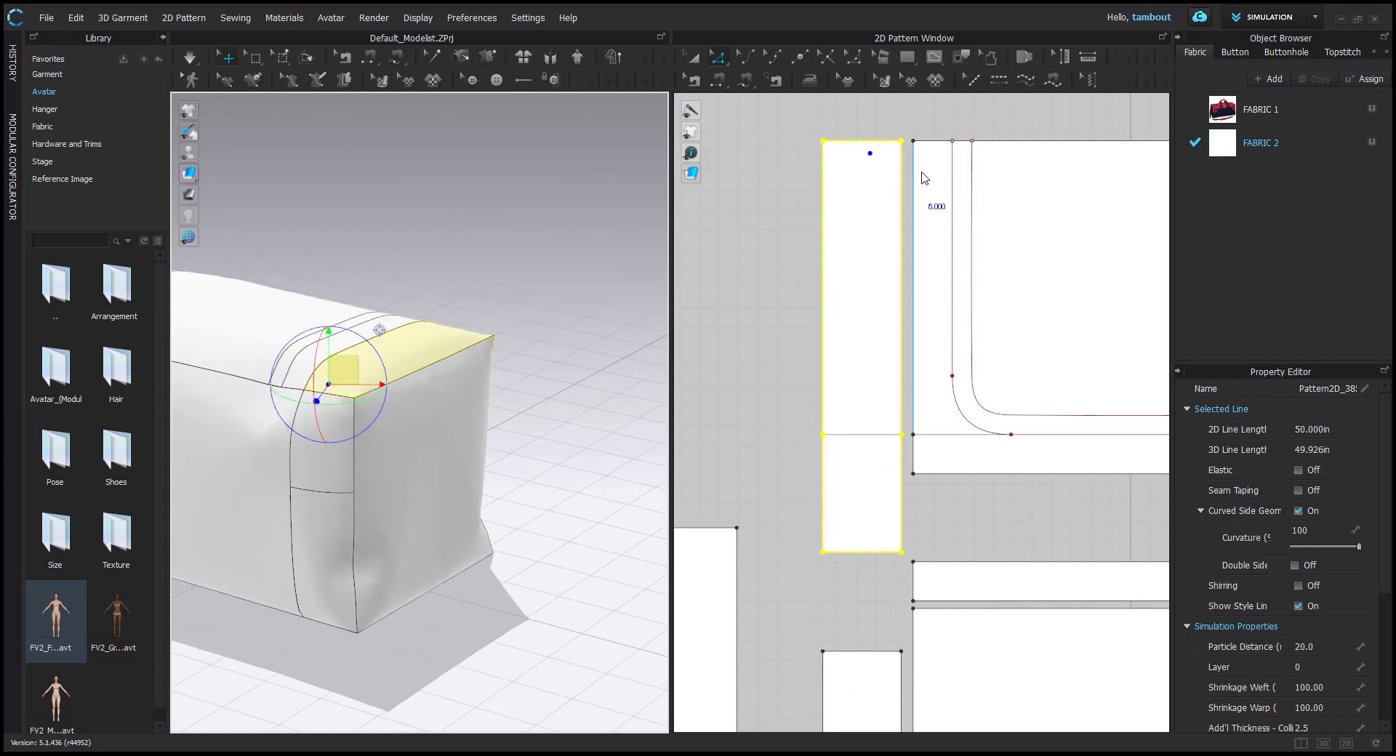
{"action": "scroll", "coordinate": [922, 177], "scroll_direction": "down", "scroll_amount": 8}
{"action": "middle_click_drag", "start_coordinate": [969, 447], "coordinate": [830, 427]}
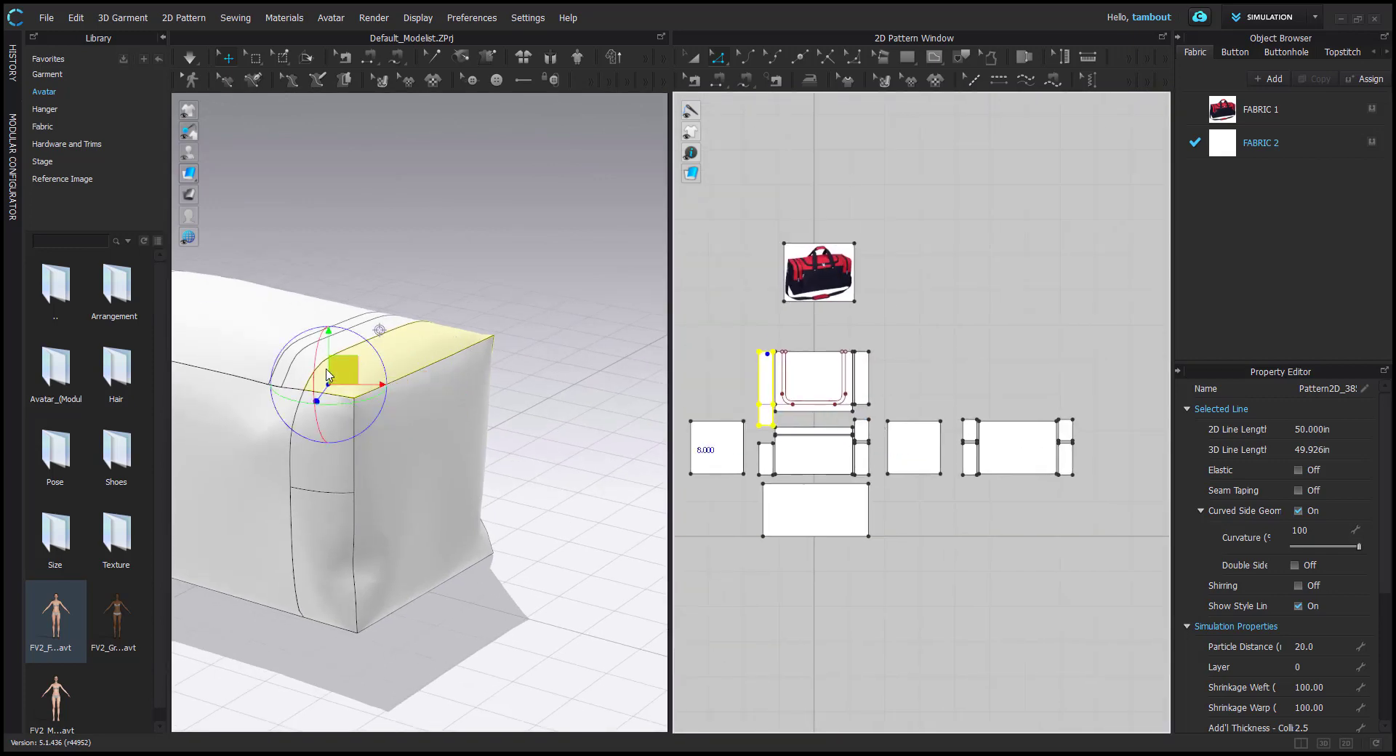
{"action": "left_click", "coordinate": [331, 413]}
{"action": "scroll", "coordinate": [1058, 425], "scroll_direction": "up", "scroll_amount": 3}
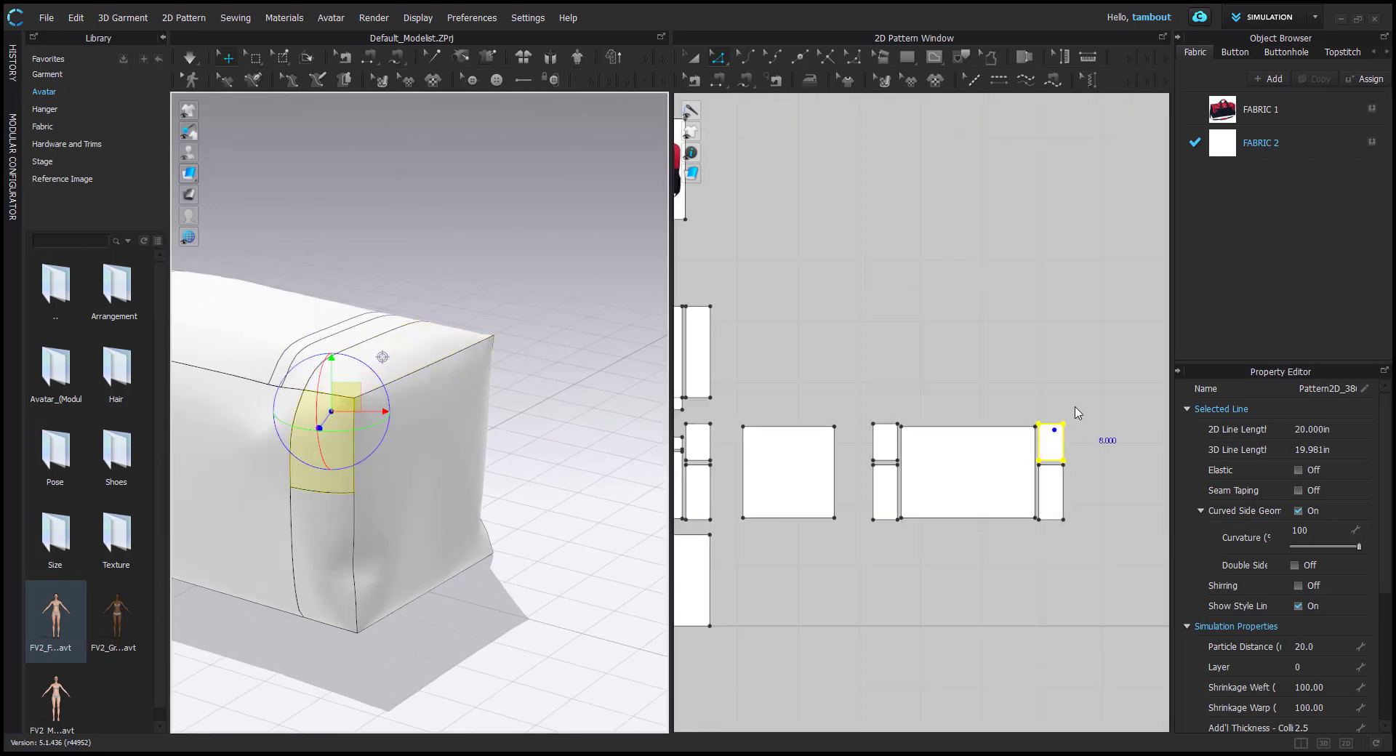
{"action": "left_click", "coordinate": [1054, 421]}
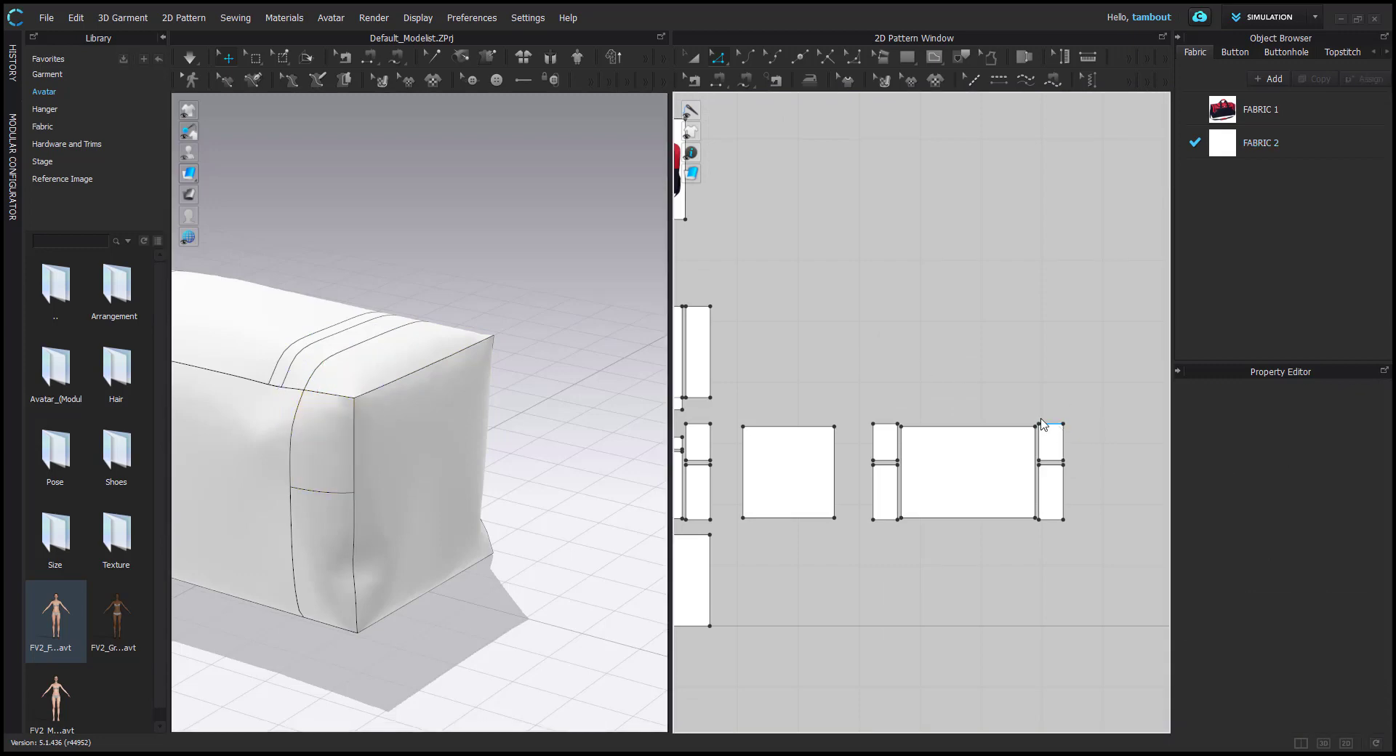
{"action": "left_click", "coordinate": [1043, 421]}
{"action": "middle_click_drag", "start_coordinate": [885, 344], "coordinate": [1098, 388]}
{"action": "right_click", "coordinate": [746, 349]}
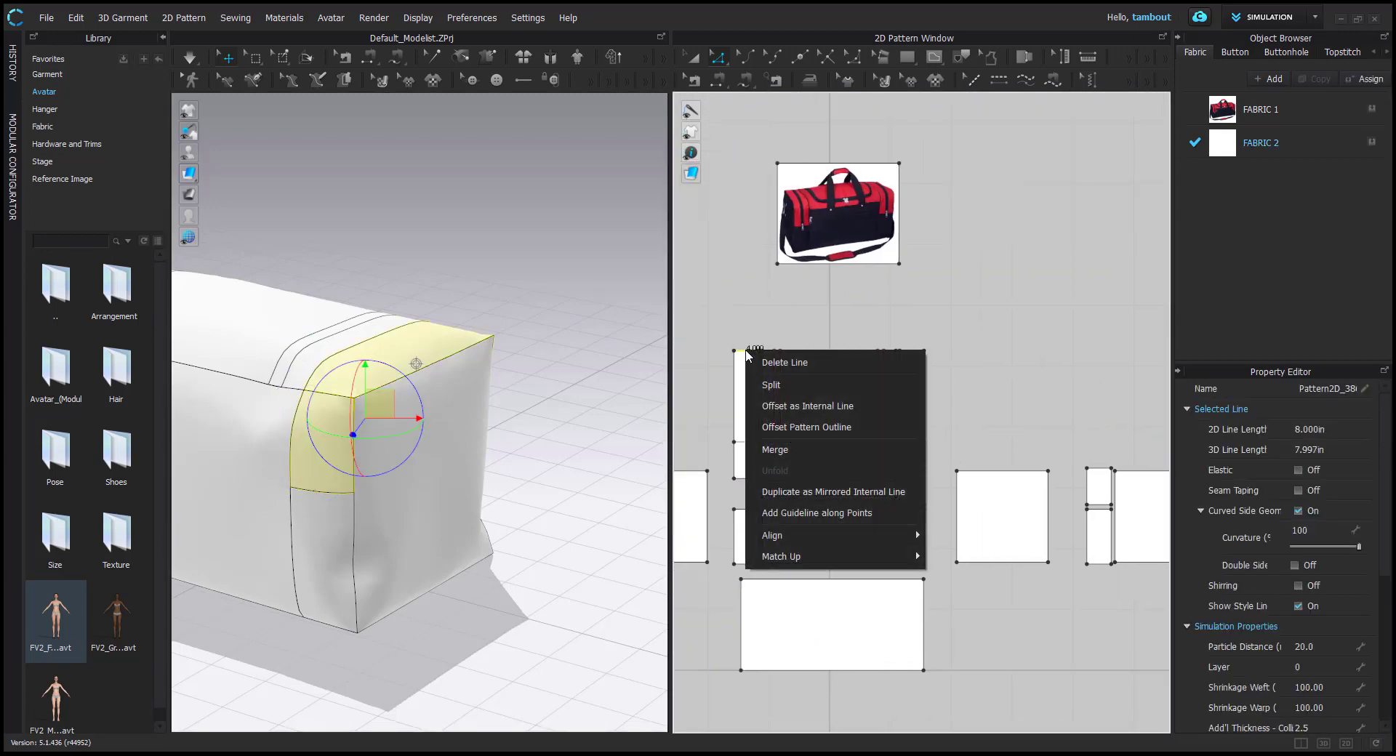
{"action": "left_click", "coordinate": [794, 451]}
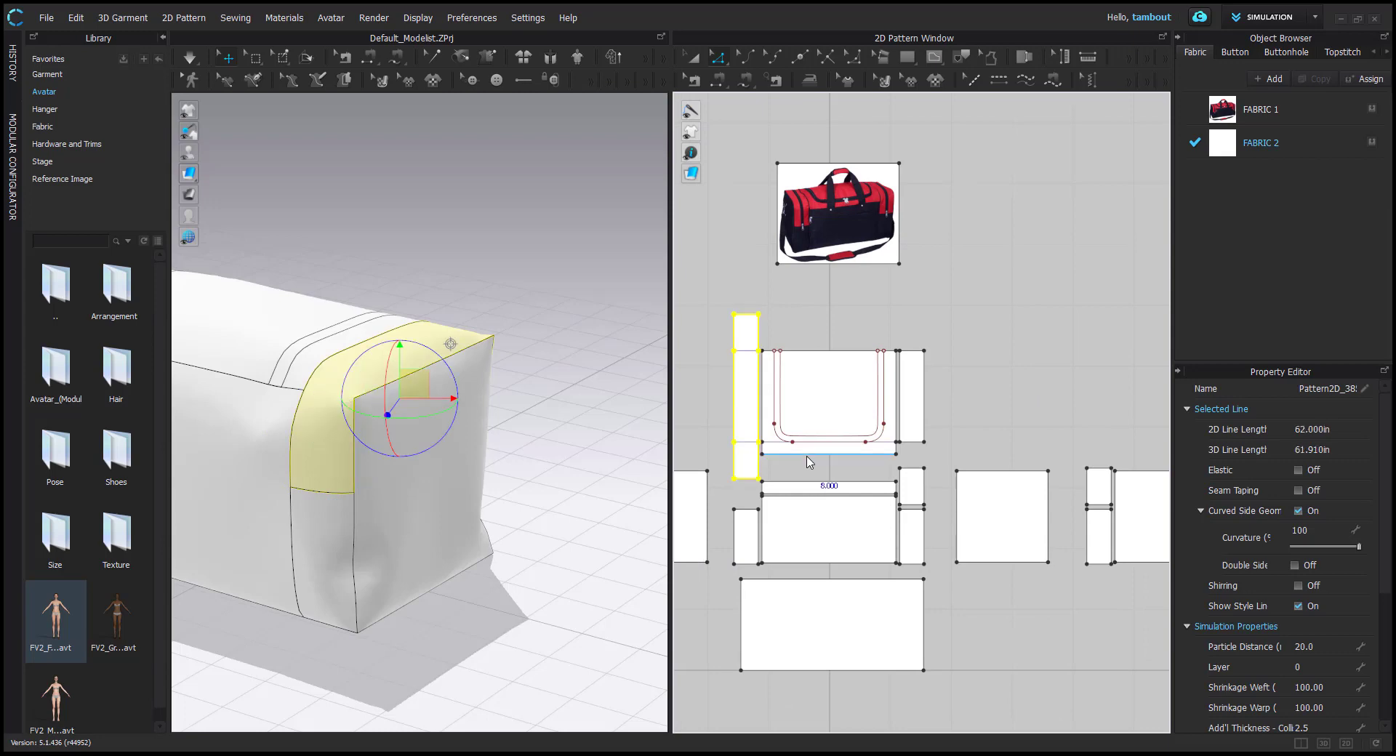
Simulate the bag to settle the merged side strip and check the shape of its end
{"action": "right_click", "coordinate": [490, 345]}
{"action": "left_click", "coordinate": [486, 272]}
{"action": "left_click", "coordinate": [485, 271]}
{"action": "right_click_drag", "start_coordinate": [520, 313], "coordinate": [357, 361]}
{"action": "middle_click_drag", "start_coordinate": [356, 361], "coordinate": [498, 391]}
{"action": "key", "text": "space"}
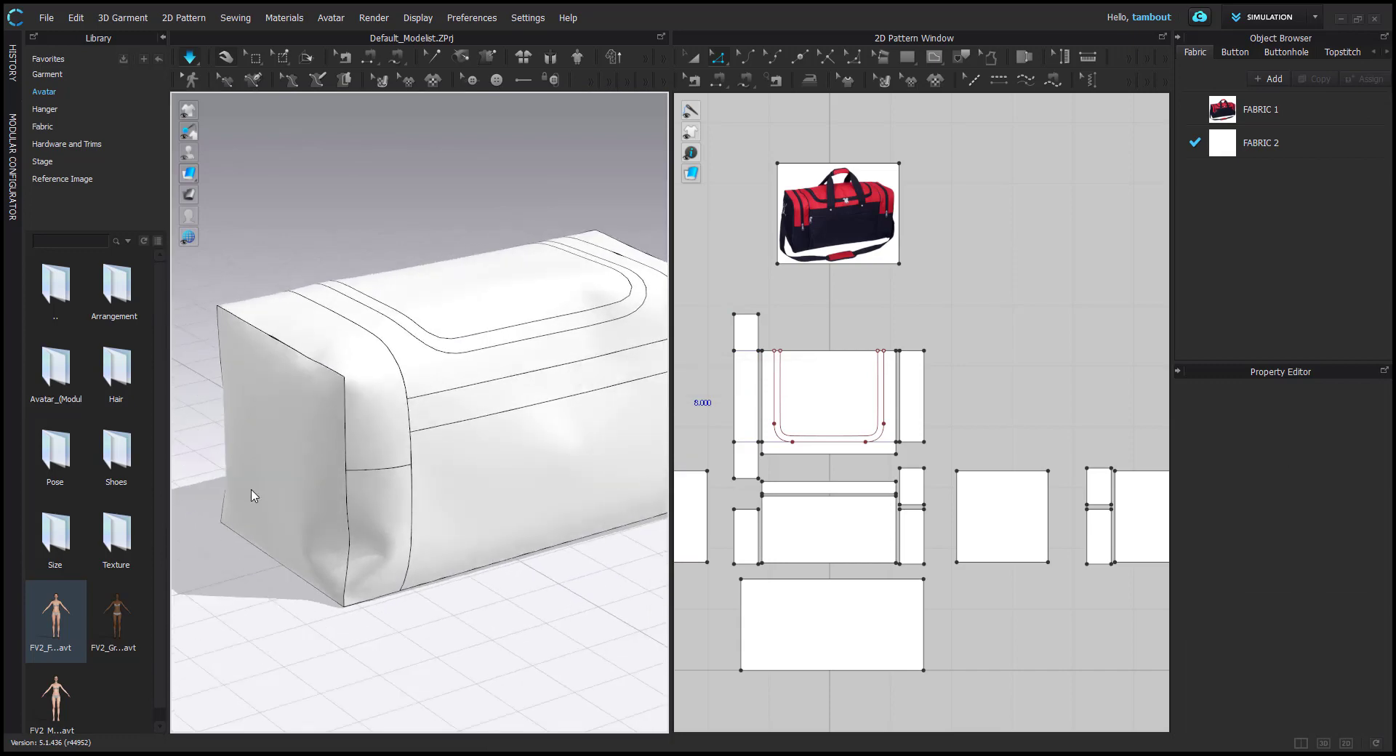
{"action": "right_click_drag", "start_coordinate": [256, 489], "coordinate": [519, 331]}
{"action": "middle_click_drag", "start_coordinate": [520, 331], "coordinate": [447, 418]}
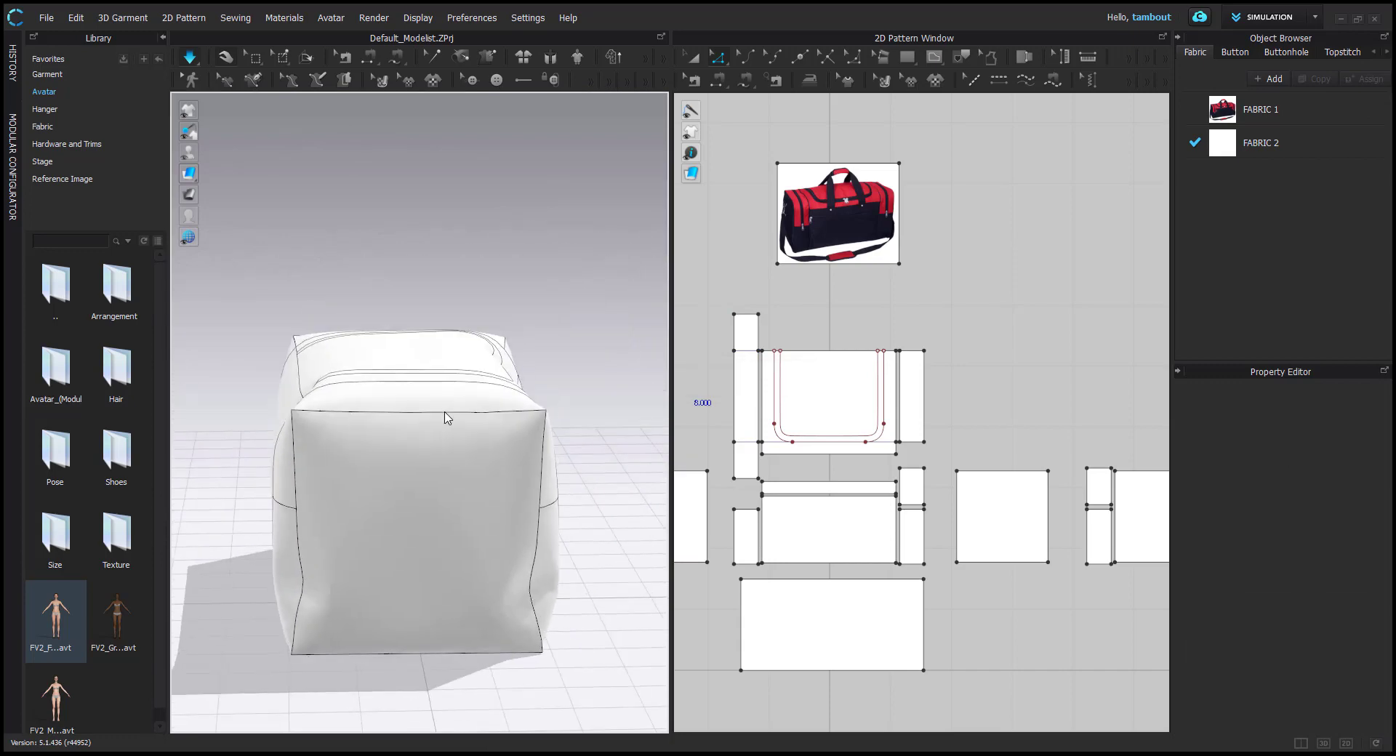
{"action": "right_click_drag", "start_coordinate": [572, 435], "coordinate": [479, 466]}
Round the upper front corner of the left end panel by 3 in on both lines with 50% curvature
{"action": "scroll", "coordinate": [982, 364], "scroll_direction": "up", "scroll_amount": 5}
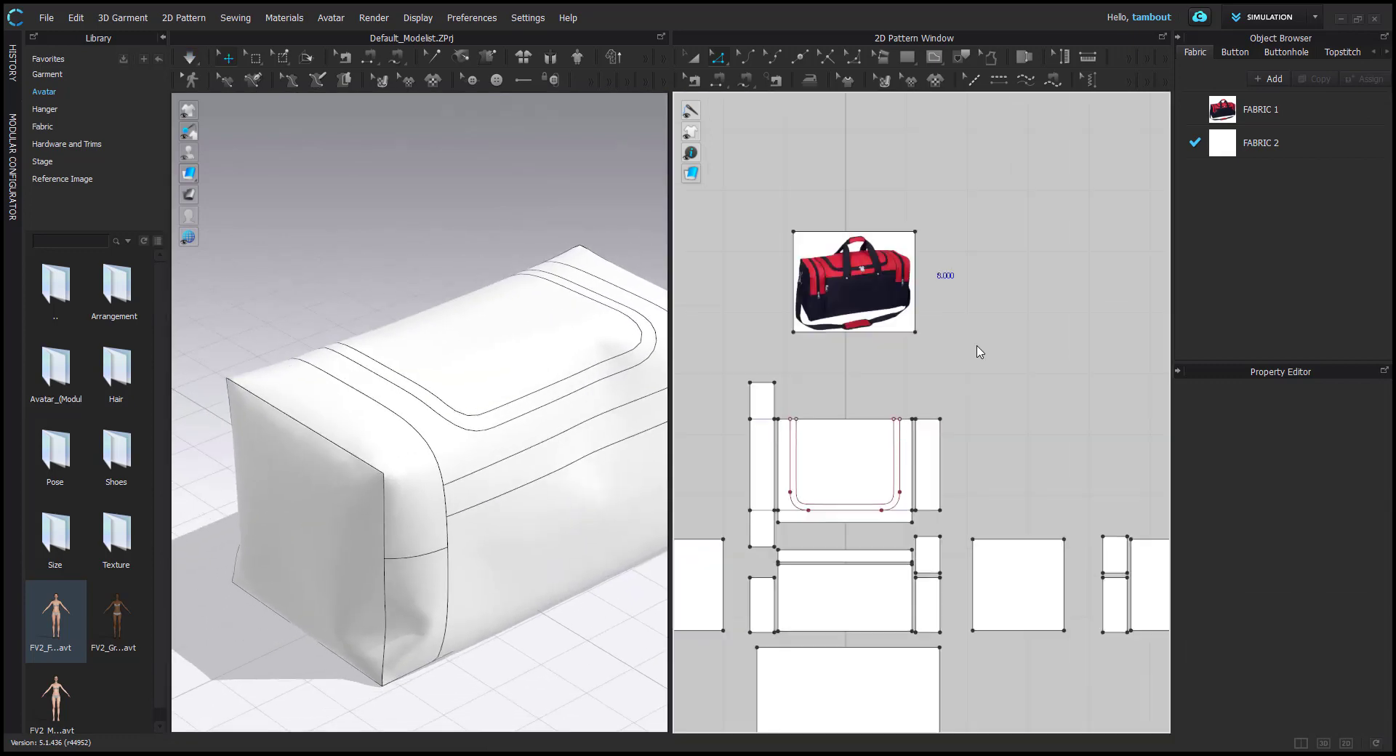
{"action": "scroll", "coordinate": [902, 298], "scroll_direction": "up", "scroll_amount": 5}
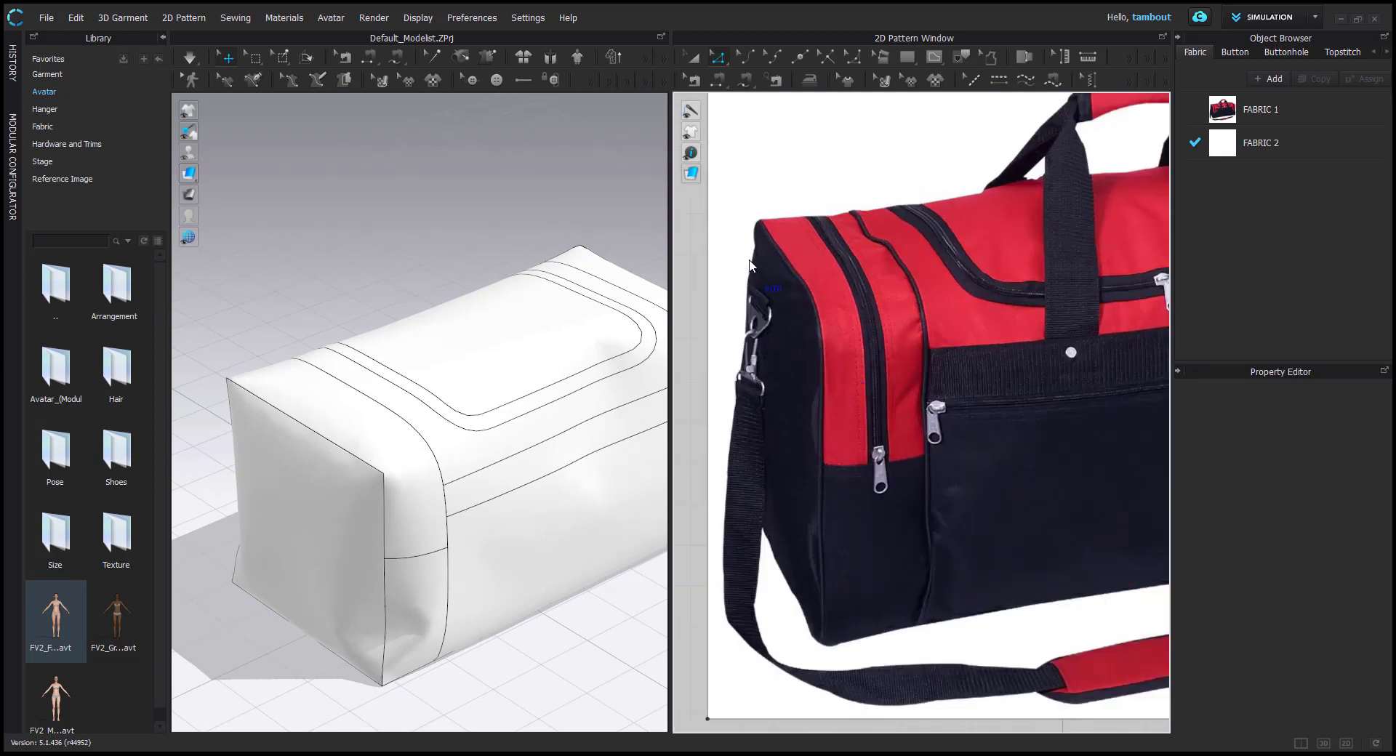
{"action": "left_click", "coordinate": [378, 481]}
{"action": "scroll", "coordinate": [827, 457], "scroll_direction": "down", "scroll_amount": 5}
{"action": "scroll", "coordinate": [943, 316], "scroll_direction": "up", "scroll_amount": 2}
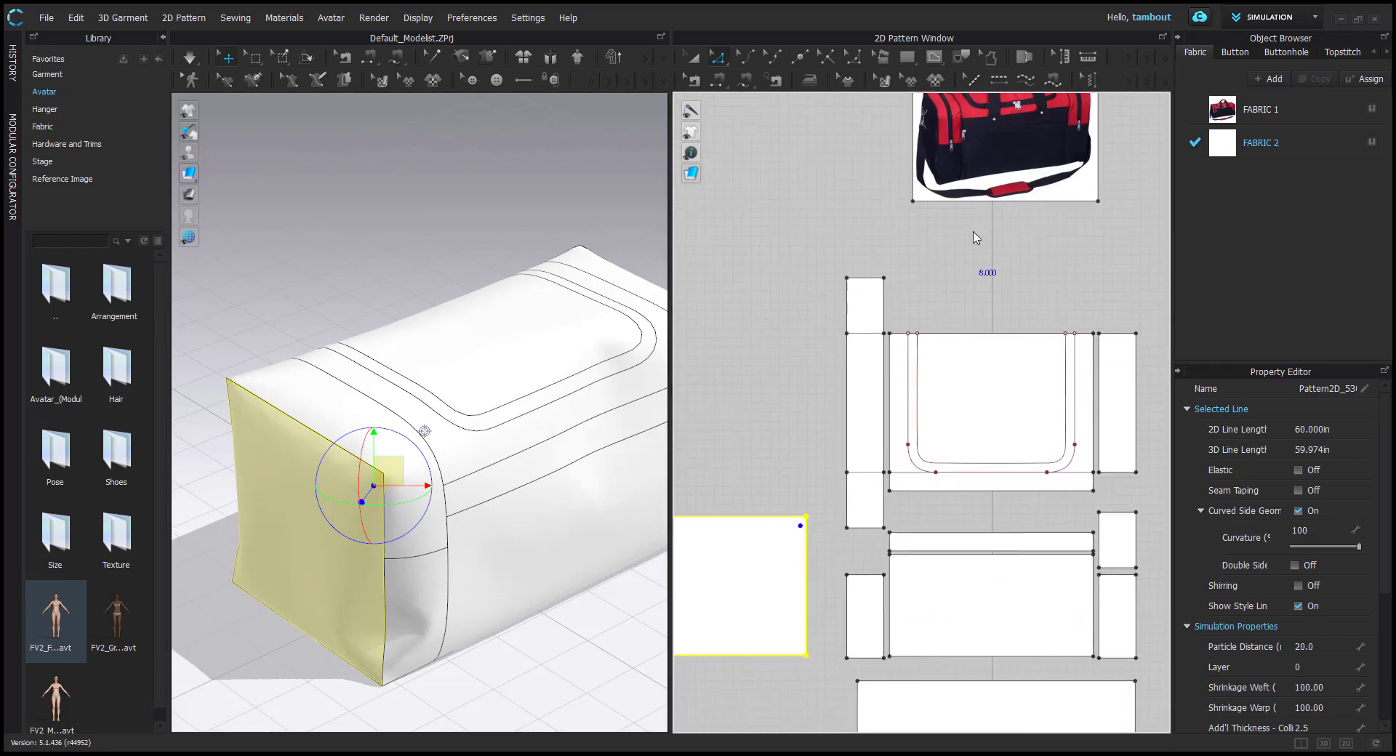
{"action": "scroll", "coordinate": [836, 437], "scroll_direction": "up", "scroll_amount": 4}
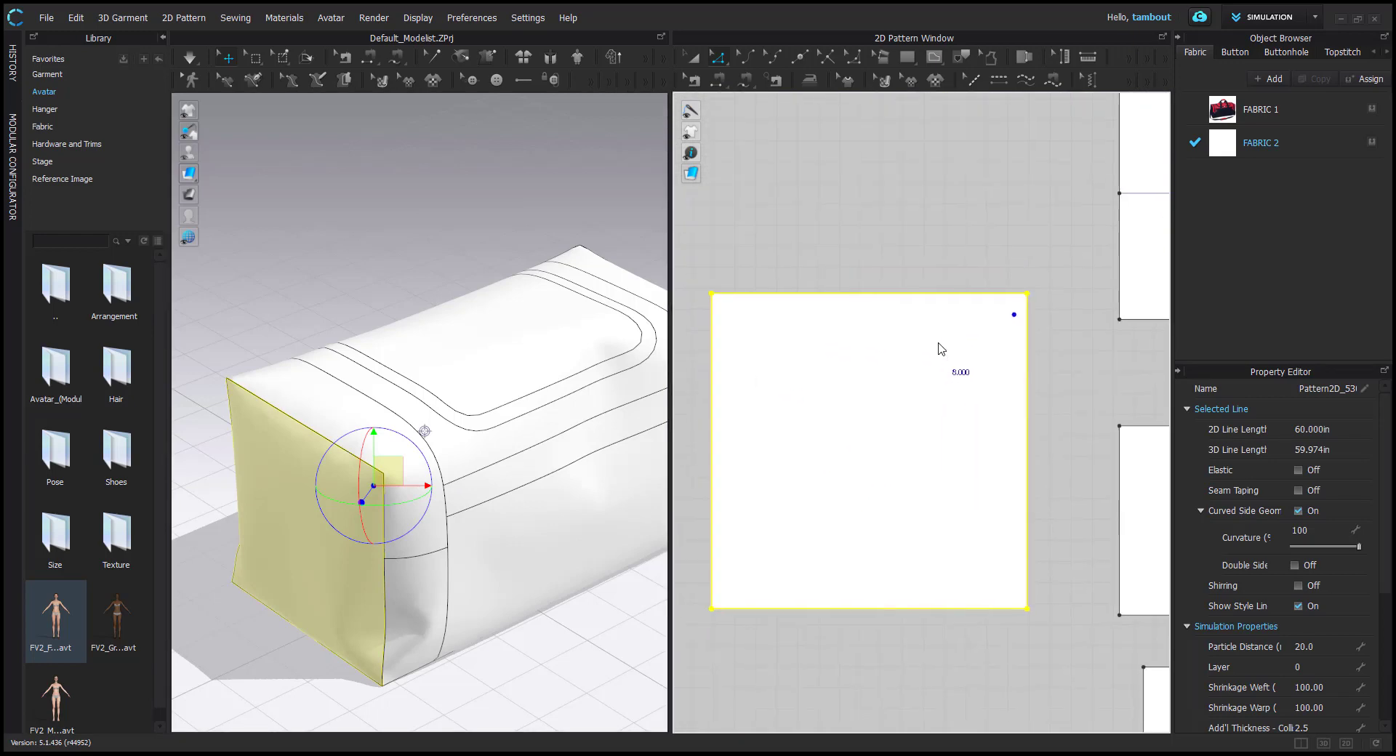
{"action": "left_click", "coordinate": [852, 57]}
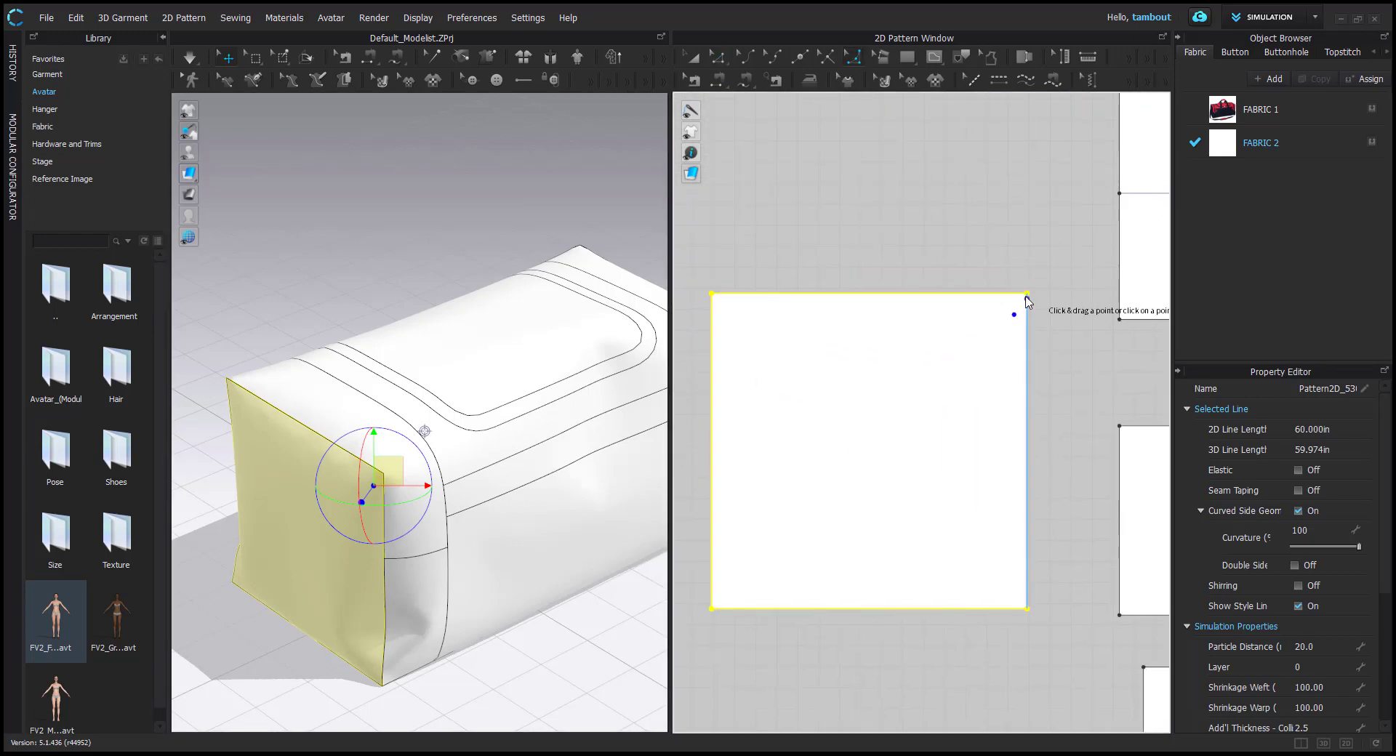
{"action": "left_click_drag", "start_coordinate": [1027, 294], "coordinate": [1003, 356]}
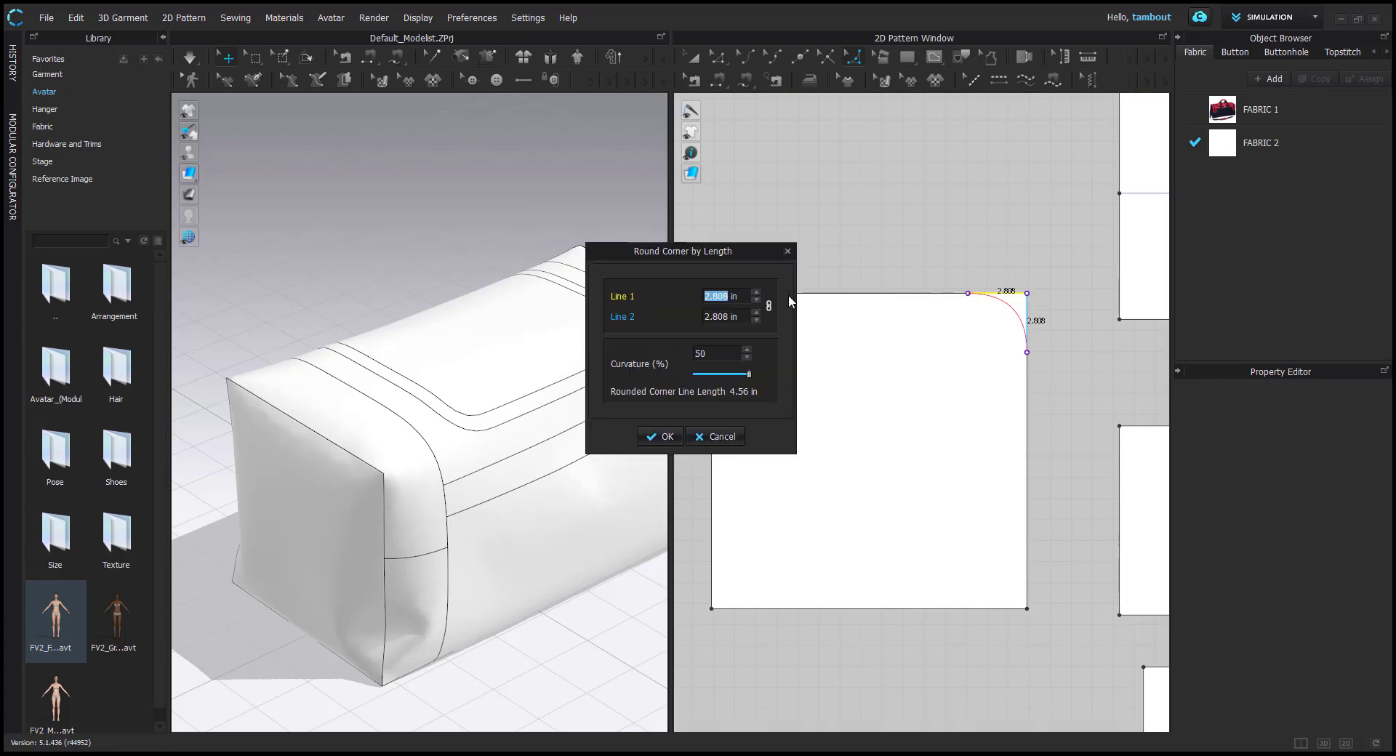
{"action": "type", "text": "3"}
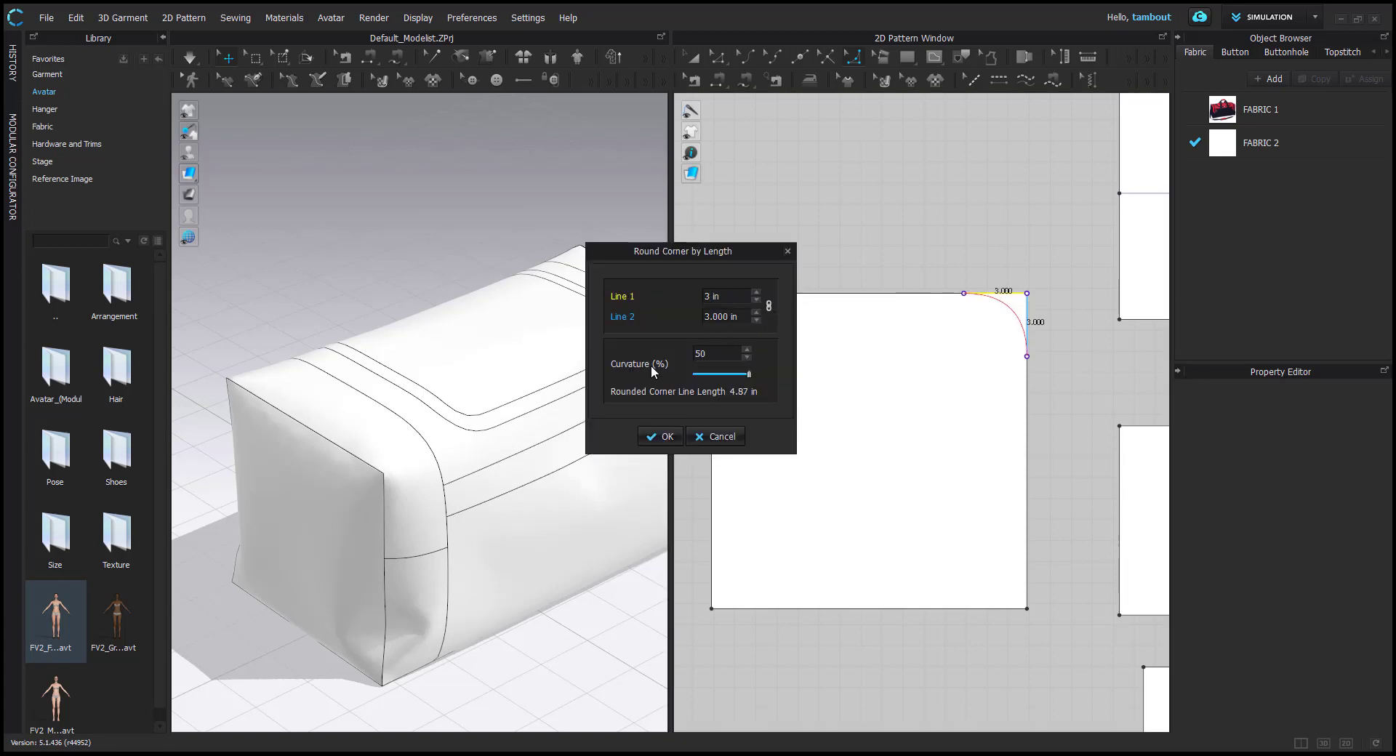
{"action": "left_click", "coordinate": [660, 436]}
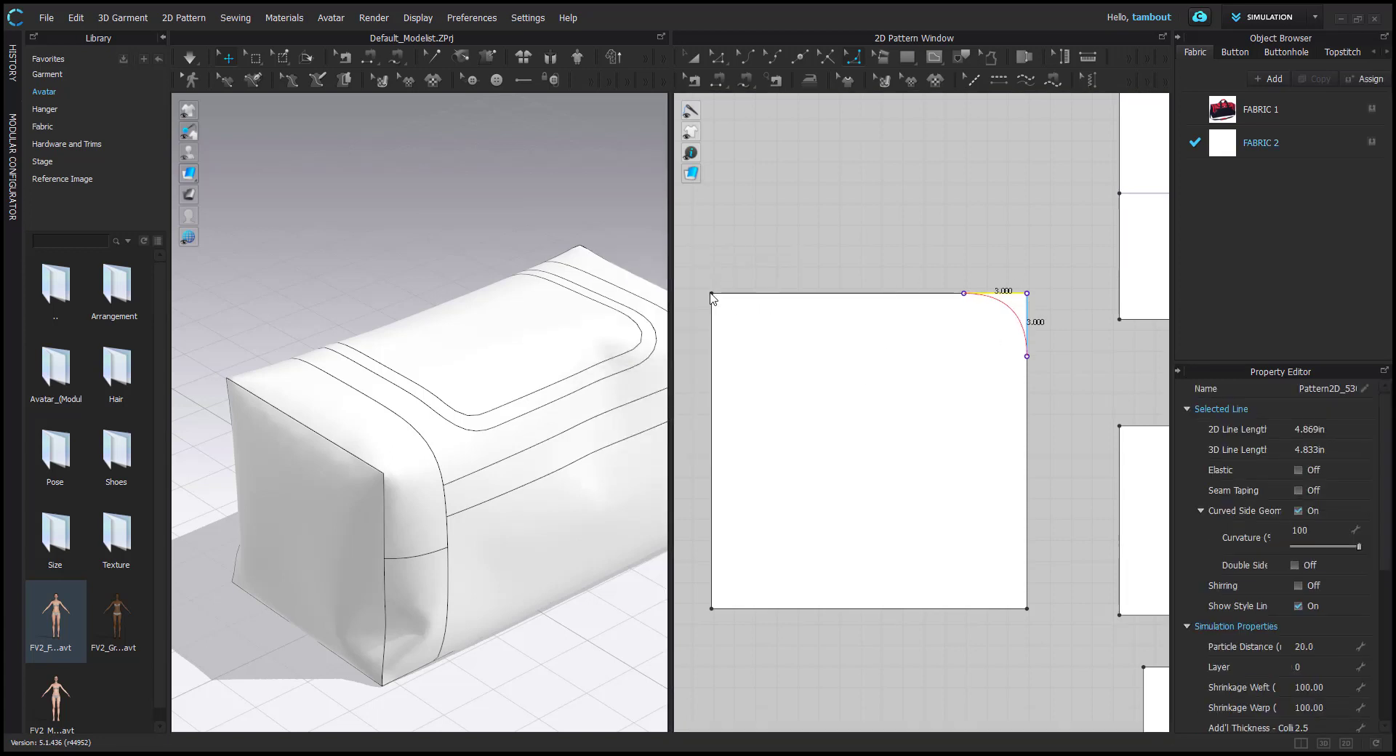
Round the end panel's other upper corner by 3 in on both lines and simulate the bag
{"action": "left_click_drag", "start_coordinate": [711, 295], "coordinate": [727, 313]}
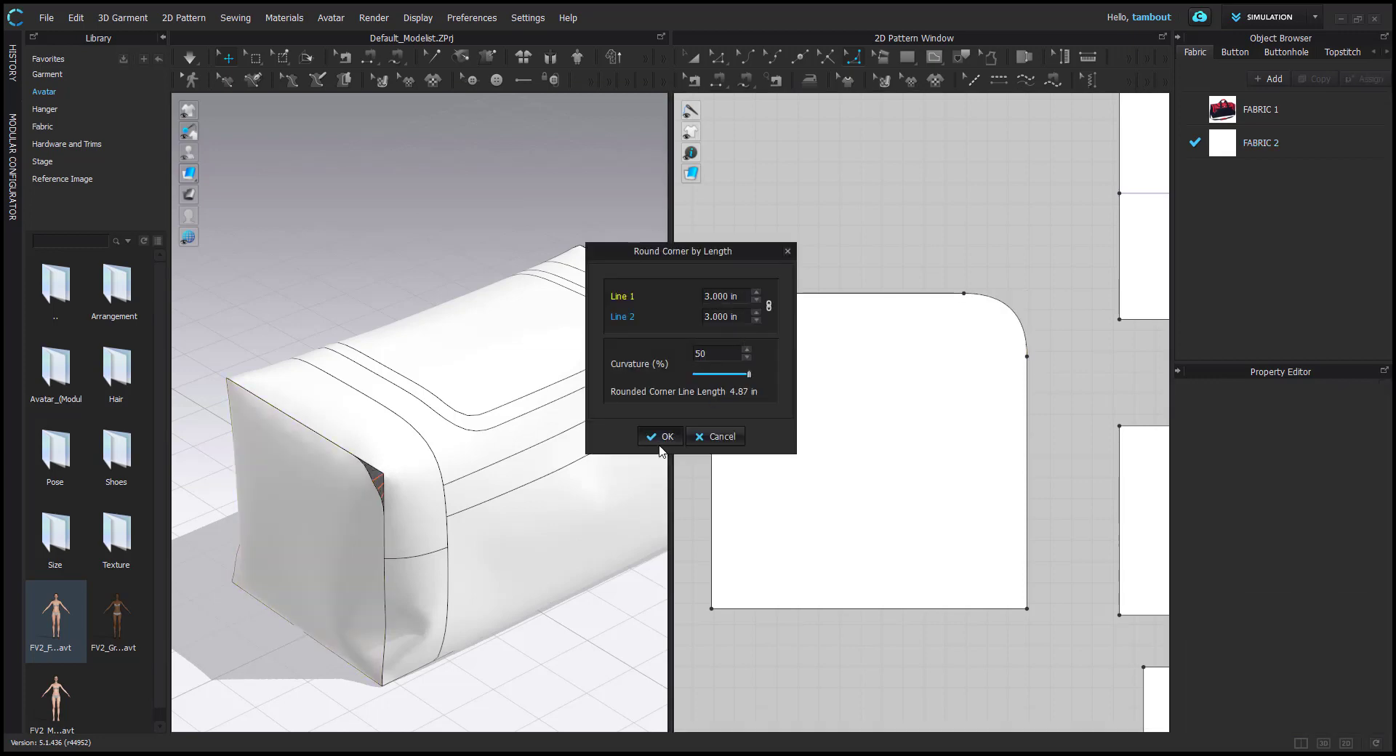
{"action": "left_click", "coordinate": [660, 436]}
{"action": "key", "text": "space"}
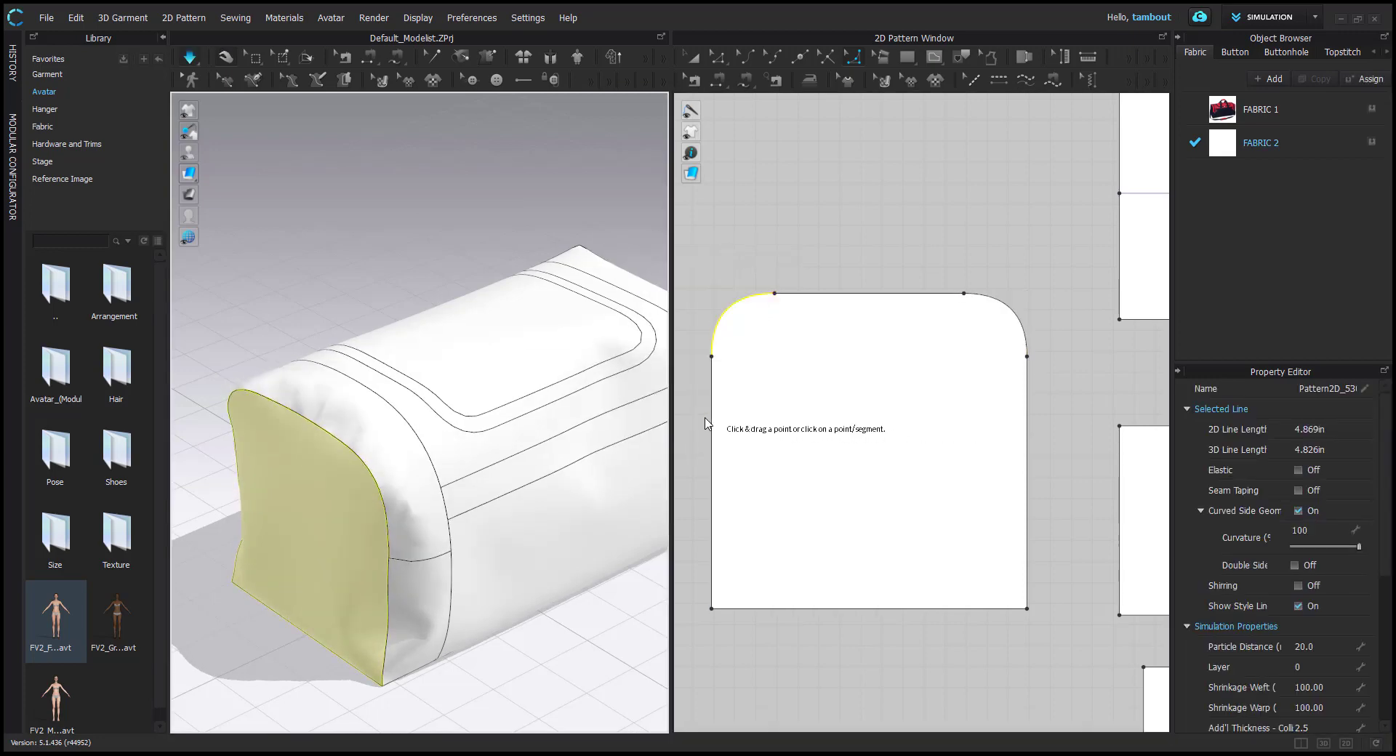
{"action": "scroll", "coordinate": [555, 406], "scroll_direction": "down", "scroll_amount": 2}
{"action": "right_click_drag", "start_coordinate": [345, 452], "coordinate": [413, 457]}
{"action": "key", "text": "z"}
{"action": "left_click", "coordinate": [270, 323]}
{"action": "scroll", "coordinate": [971, 295], "scroll_direction": "down", "scroll_amount": 4}
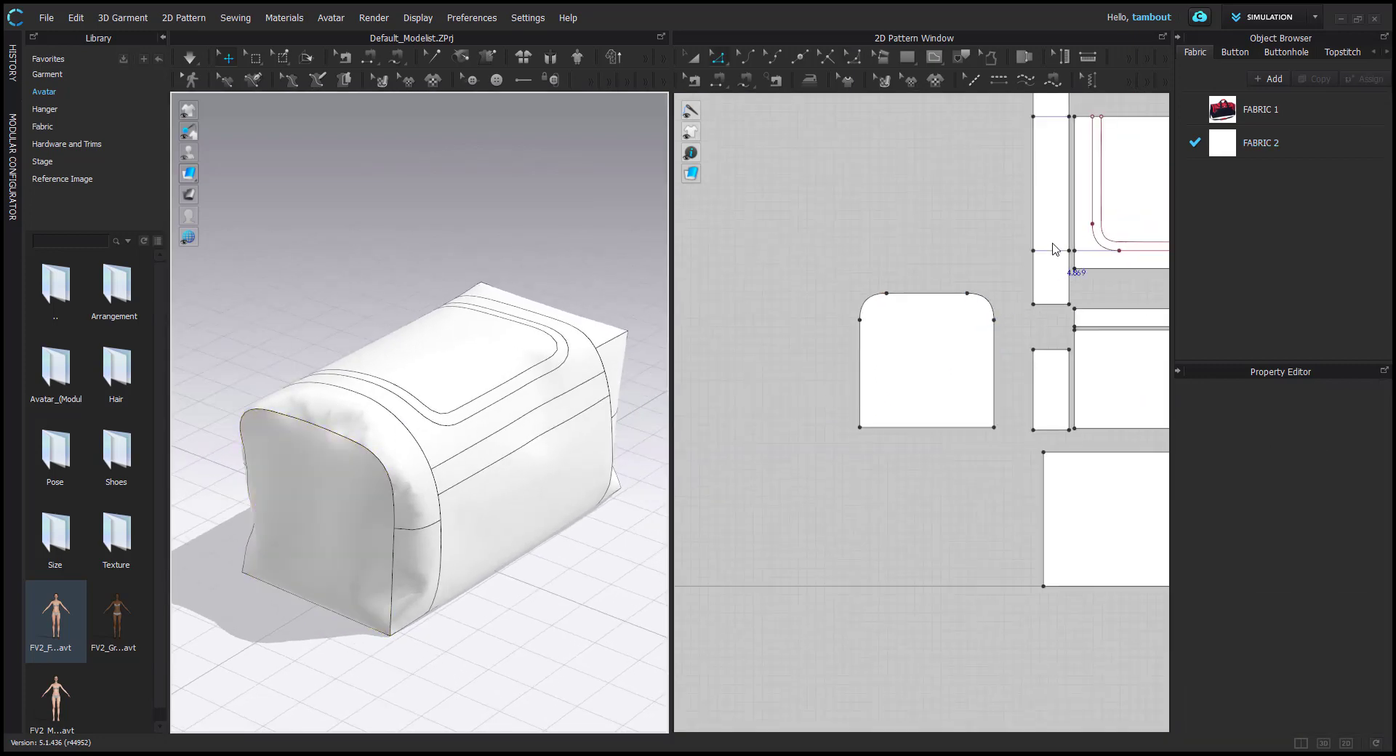
Compare the seam lengths between the rounded end panel and the merged side strip, along the top and front corner
{"action": "middle_click_drag", "start_coordinate": [1053, 249], "coordinate": [976, 399]}
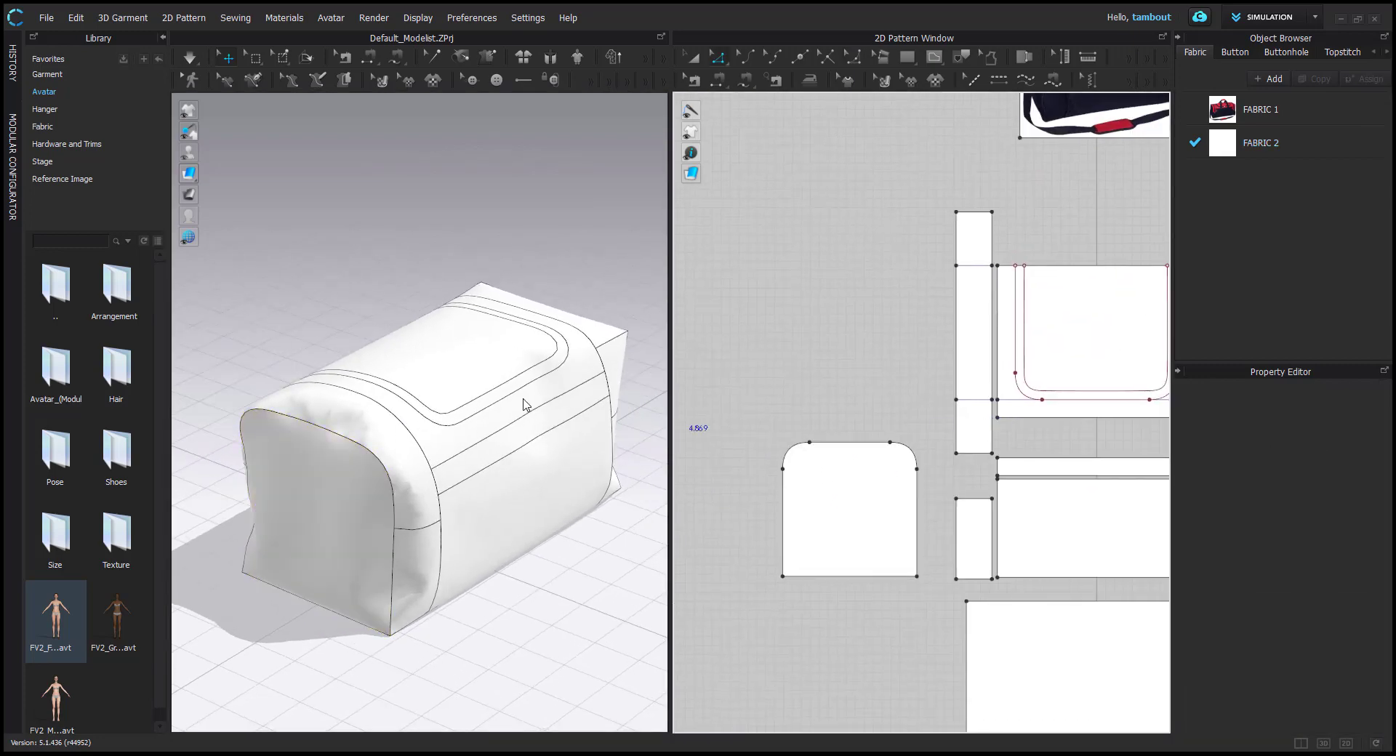
{"action": "left_click", "coordinate": [373, 439]}
{"action": "left_click", "coordinate": [294, 454]}
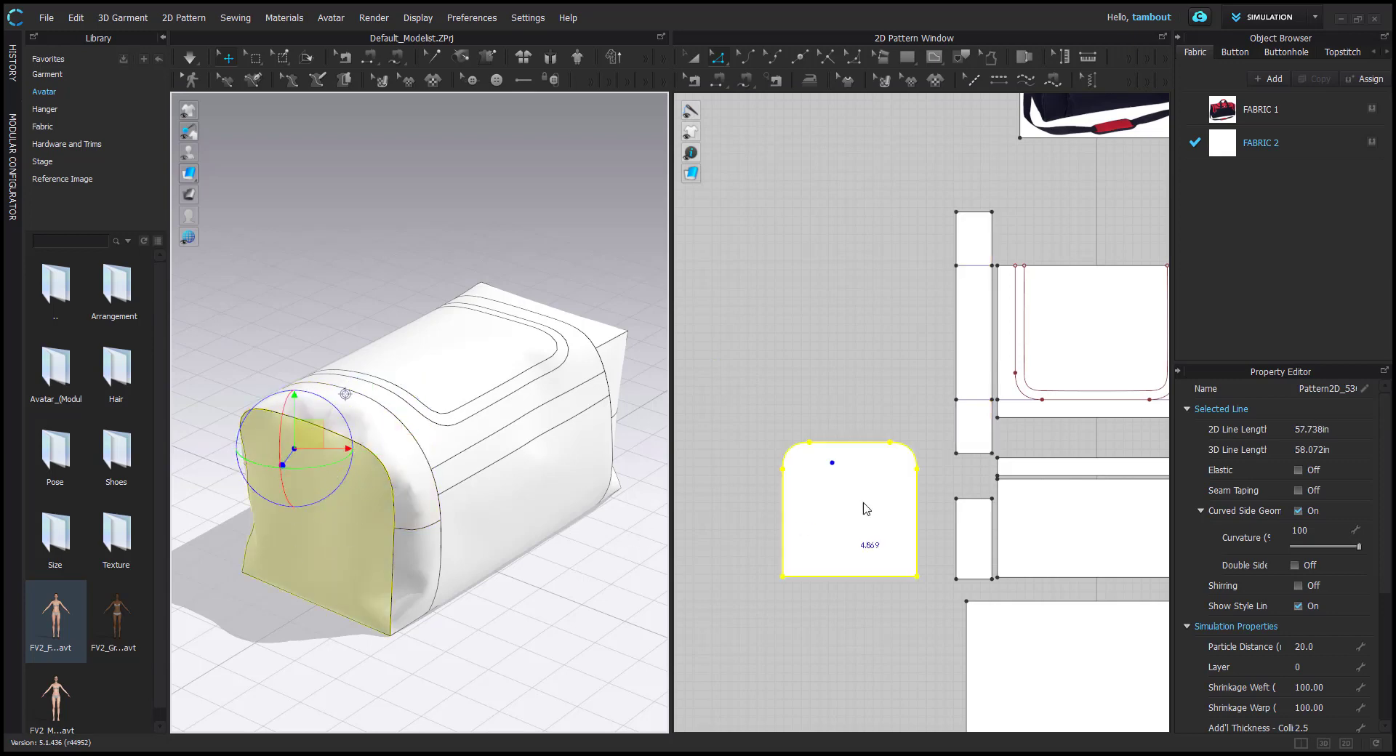
{"action": "scroll", "coordinate": [879, 499], "scroll_direction": "up", "scroll_amount": 2}
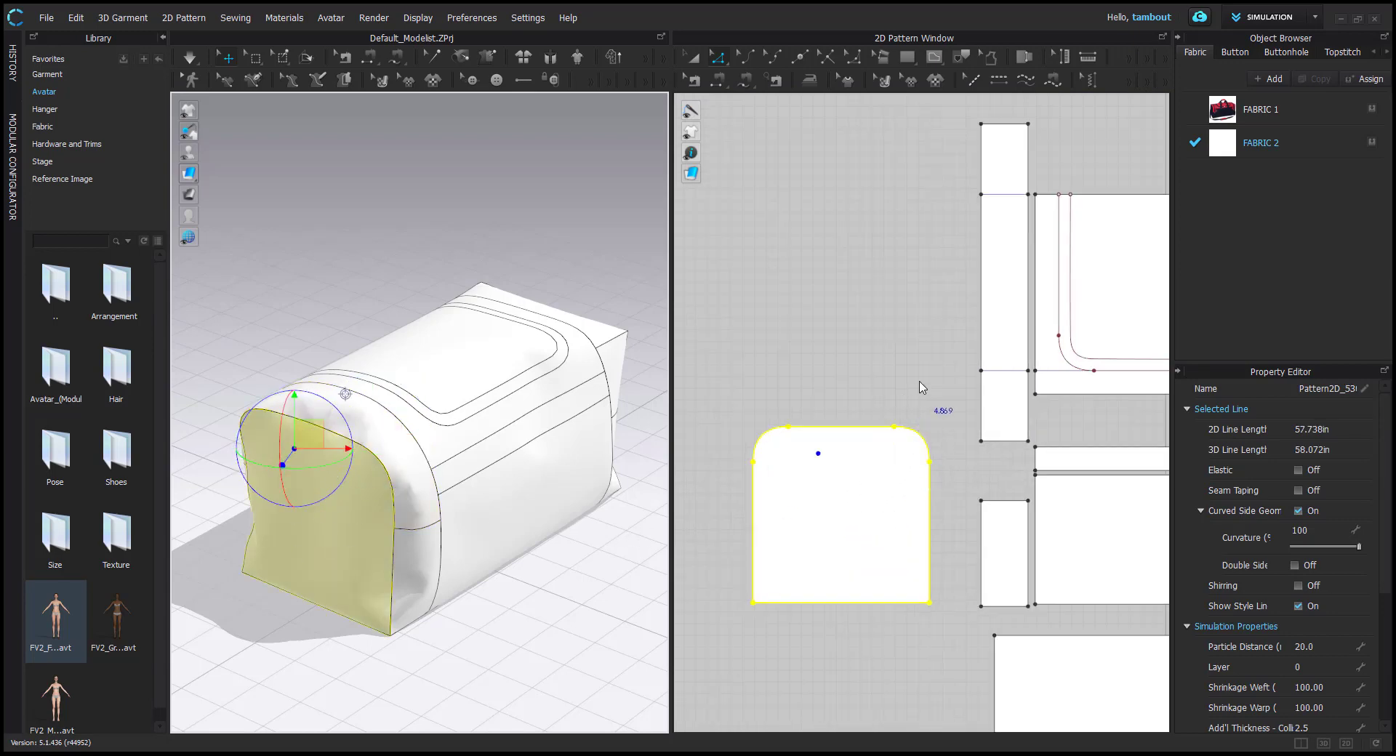
{"action": "key", "text": "a"}
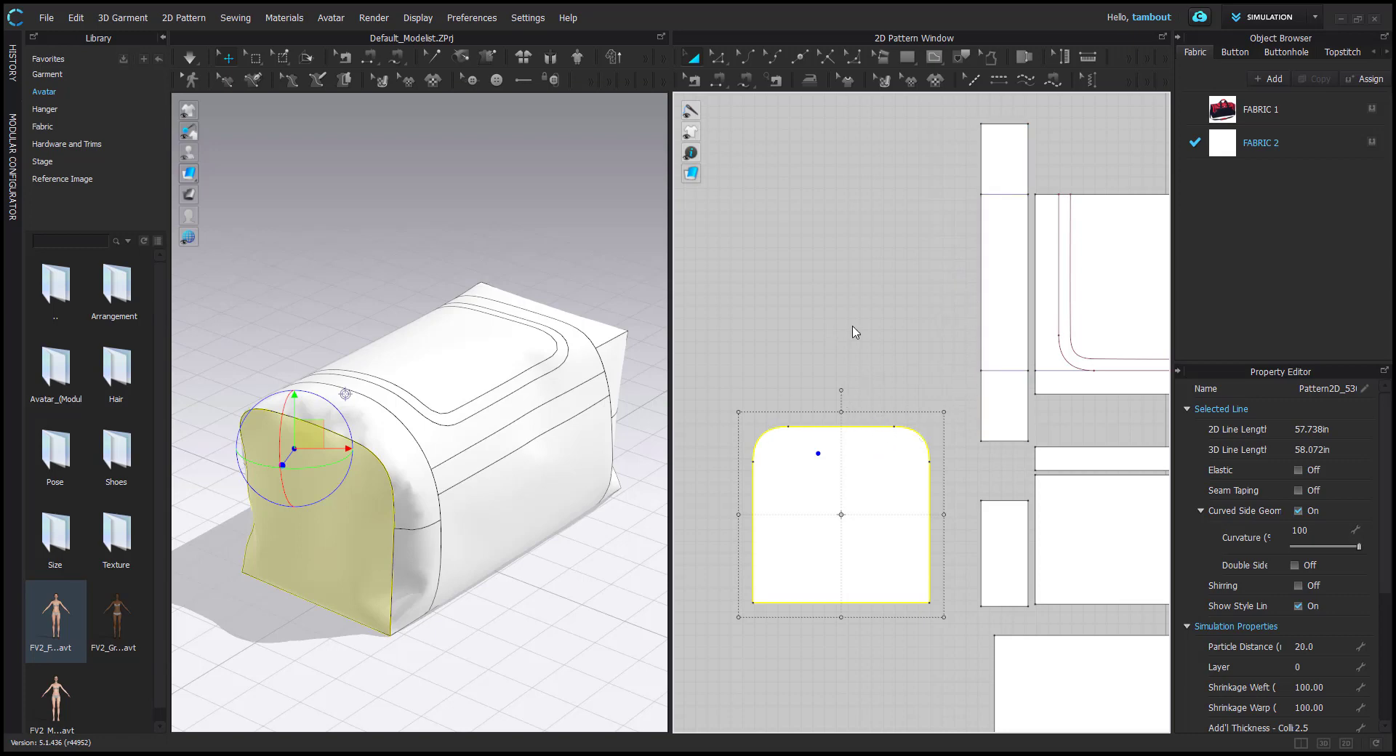
{"action": "key", "text": "z"}
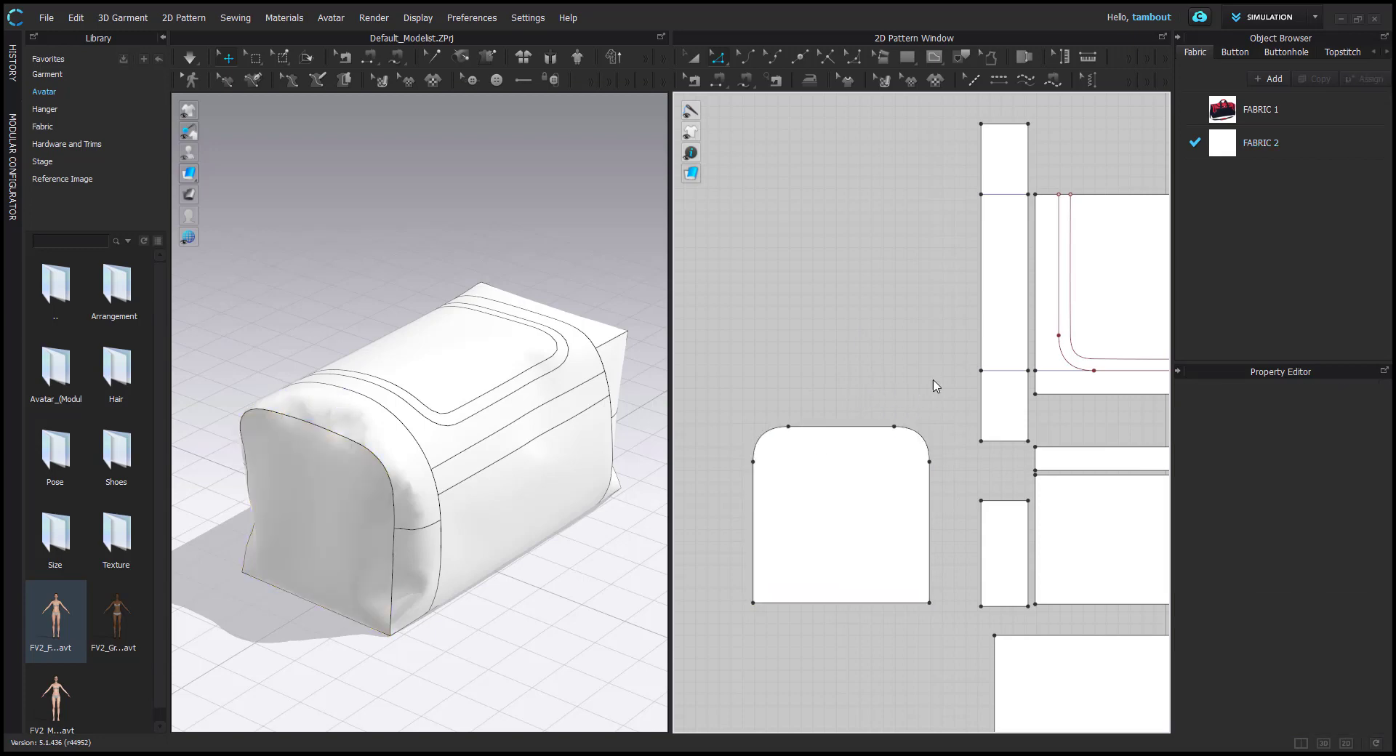
{"action": "key", "text": "b"}
{"action": "left_click", "coordinate": [980, 404]}
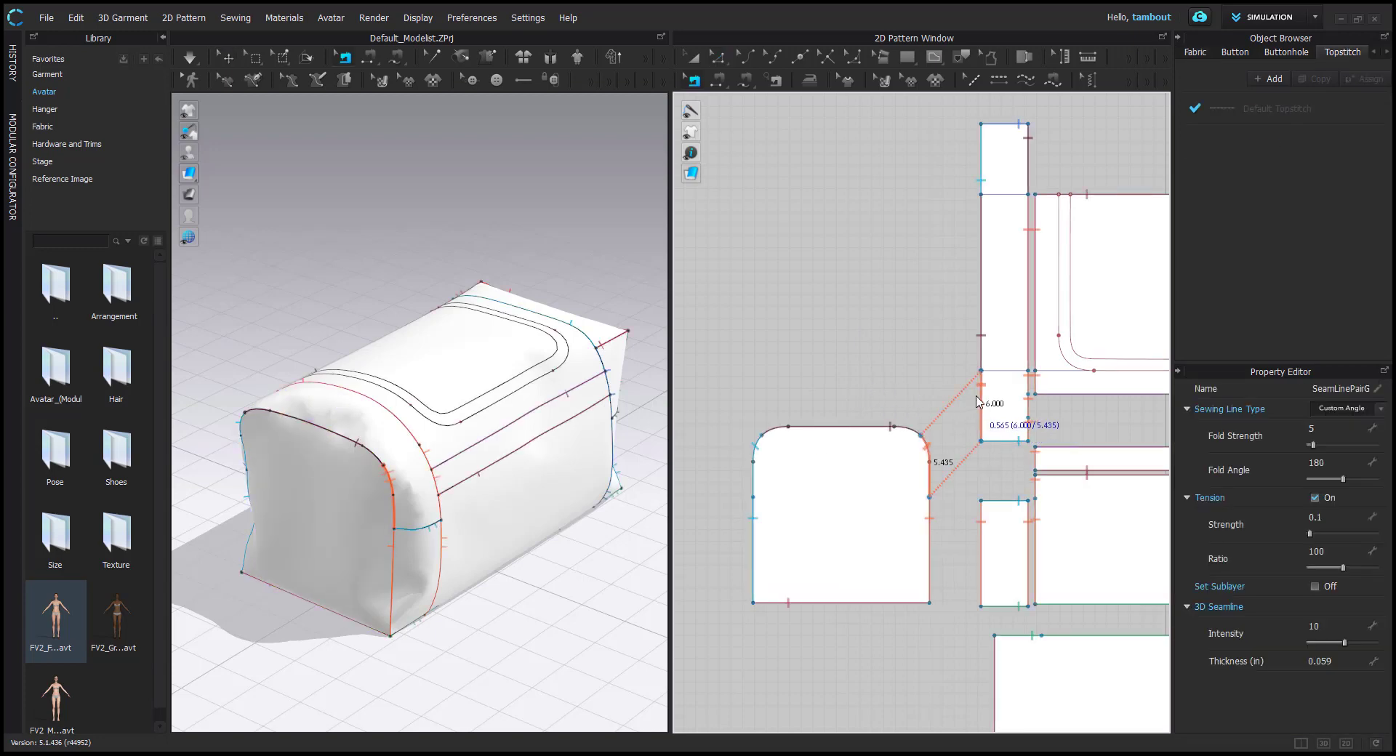
{"action": "left_click", "coordinate": [753, 453]}
{"action": "left_click", "coordinate": [980, 269]}
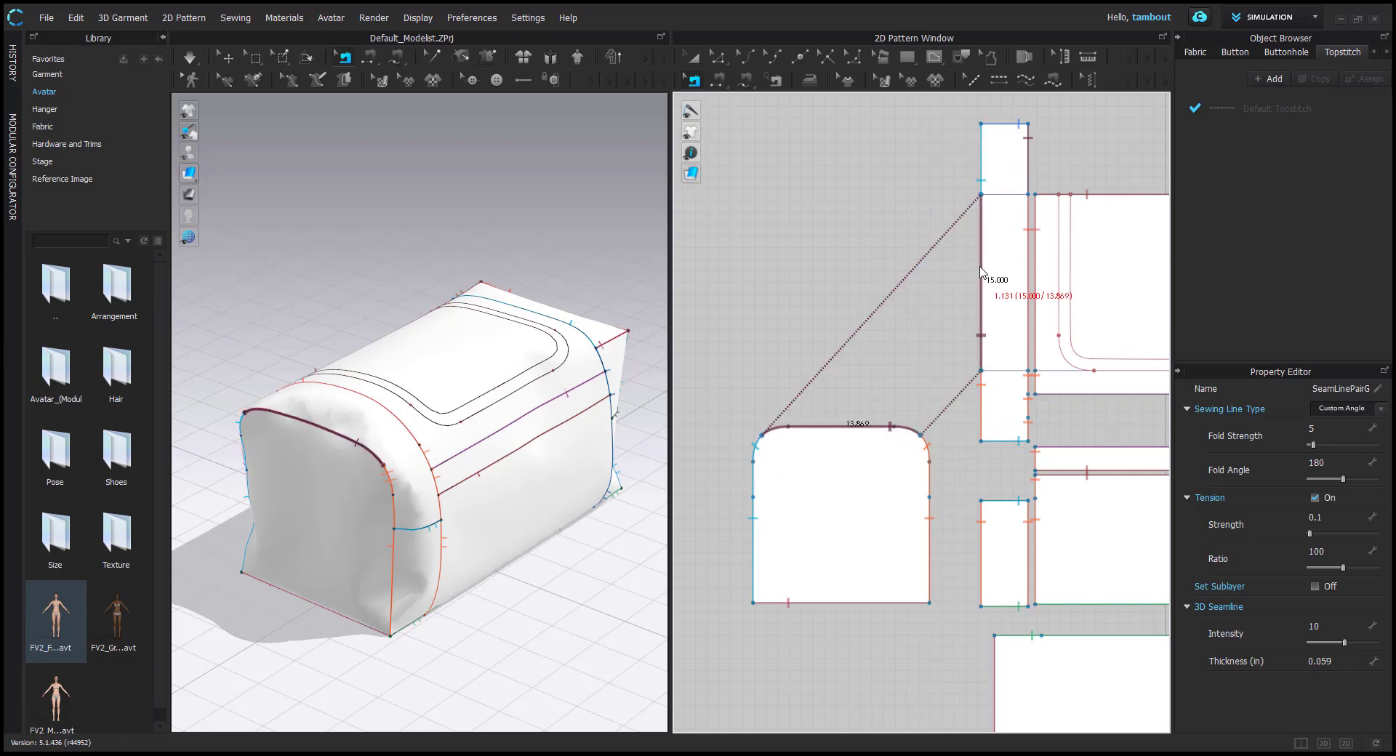
{"action": "left_click", "coordinate": [981, 394]}
{"action": "mouse_move", "coordinate": [941, 445]}
{"action": "middle_mouse_down"}
{"action": "mouse_move", "coordinate": [908, 356]}
{"action": "mouse_move", "coordinate": [941, 441]}
{"action": "middle_mouse_up"}
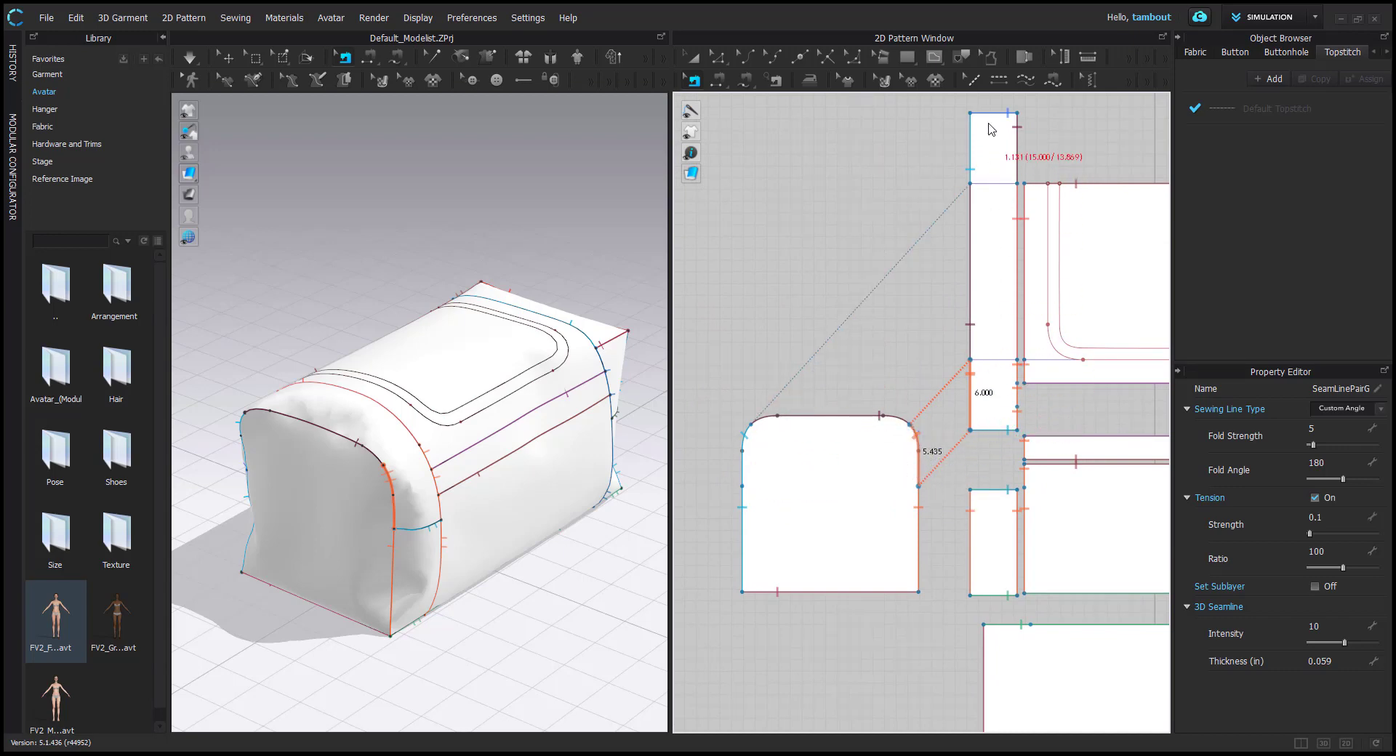
{"action": "scroll", "coordinate": [918, 442], "scroll_direction": "up", "scroll_amount": 2}
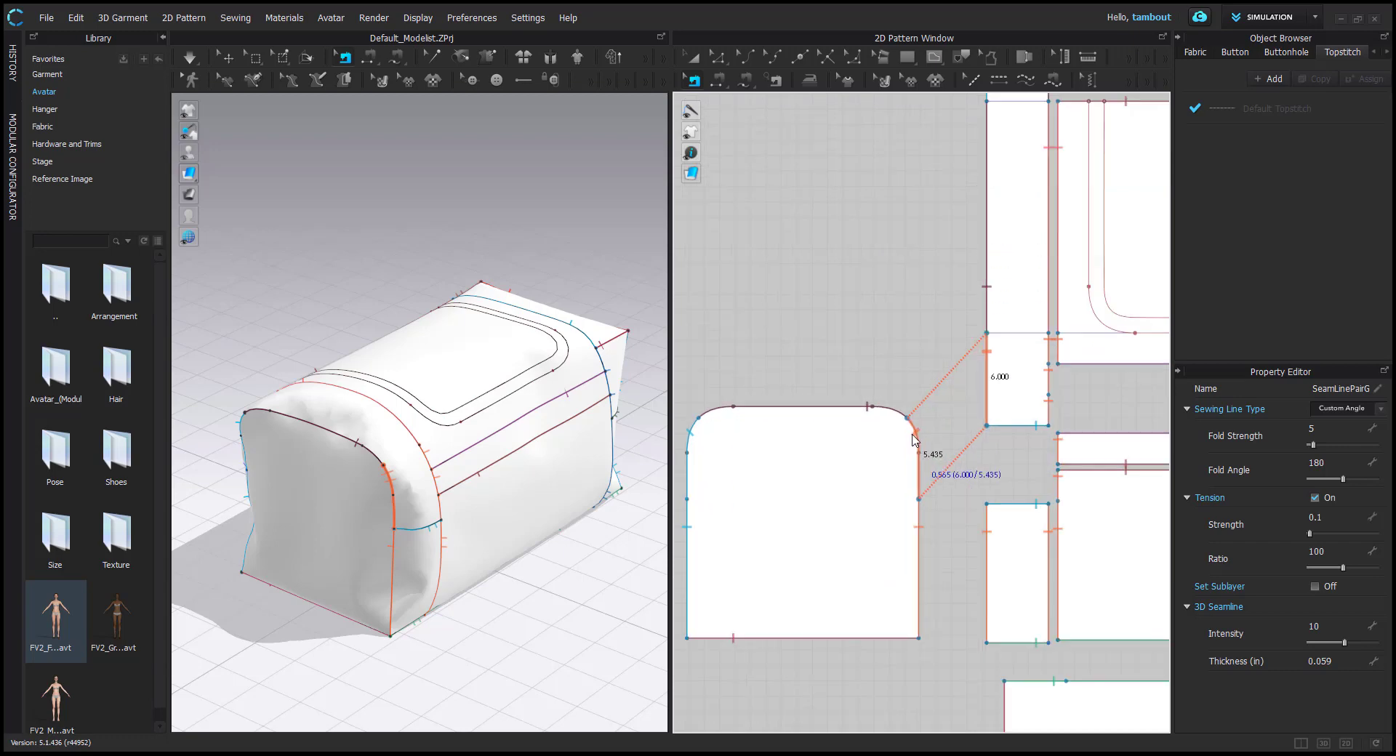
{"action": "scroll", "coordinate": [922, 296], "scroll_direction": "up", "scroll_amount": 5}
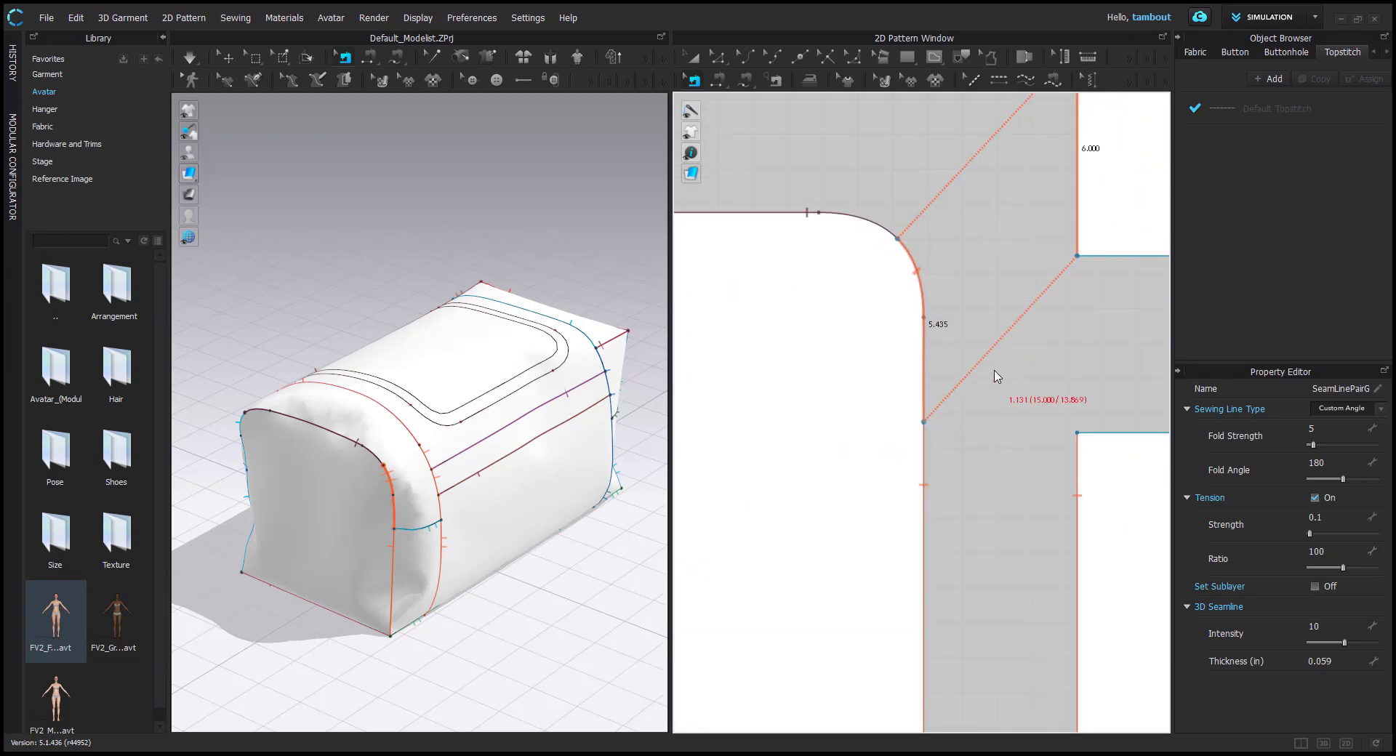
Add a pattern point at the end of the seam running around the left end panel's upper front corner
{"action": "key", "text": "a"}
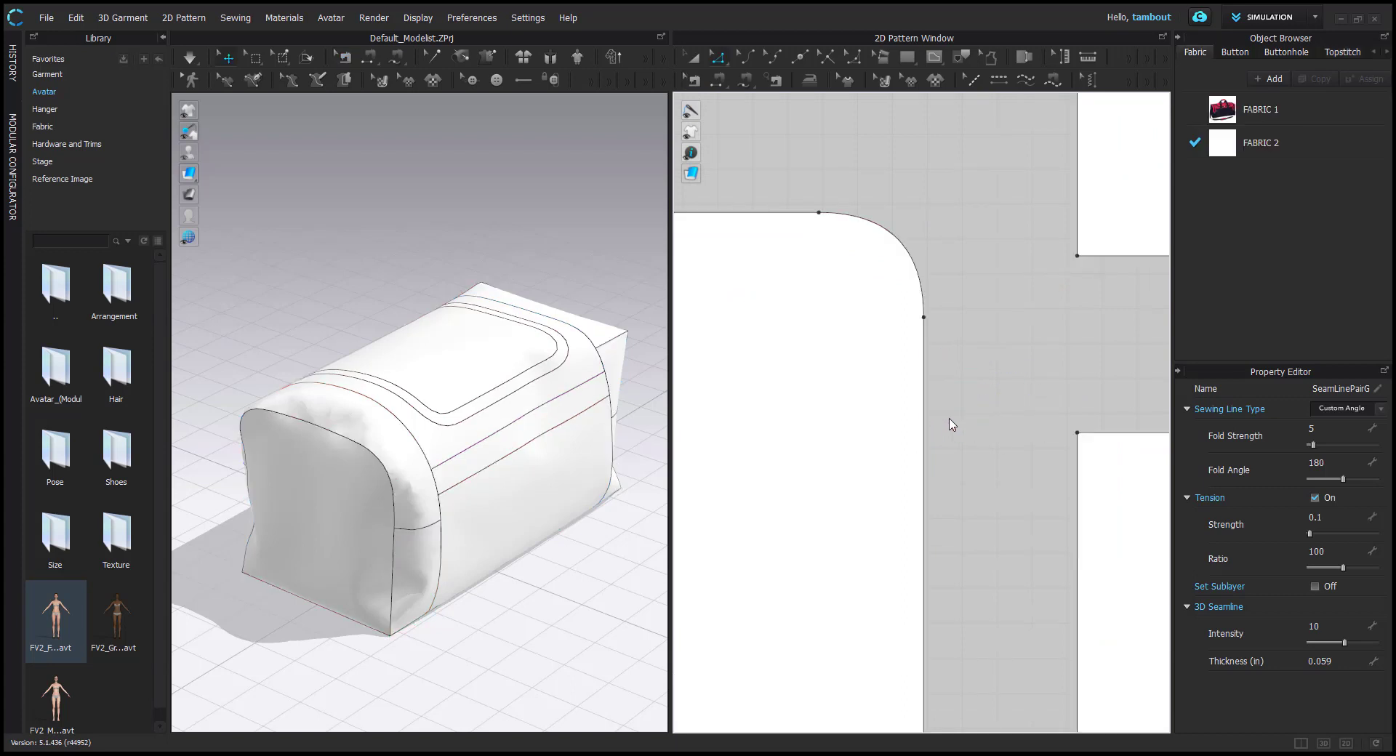
{"action": "key", "text": "b"}
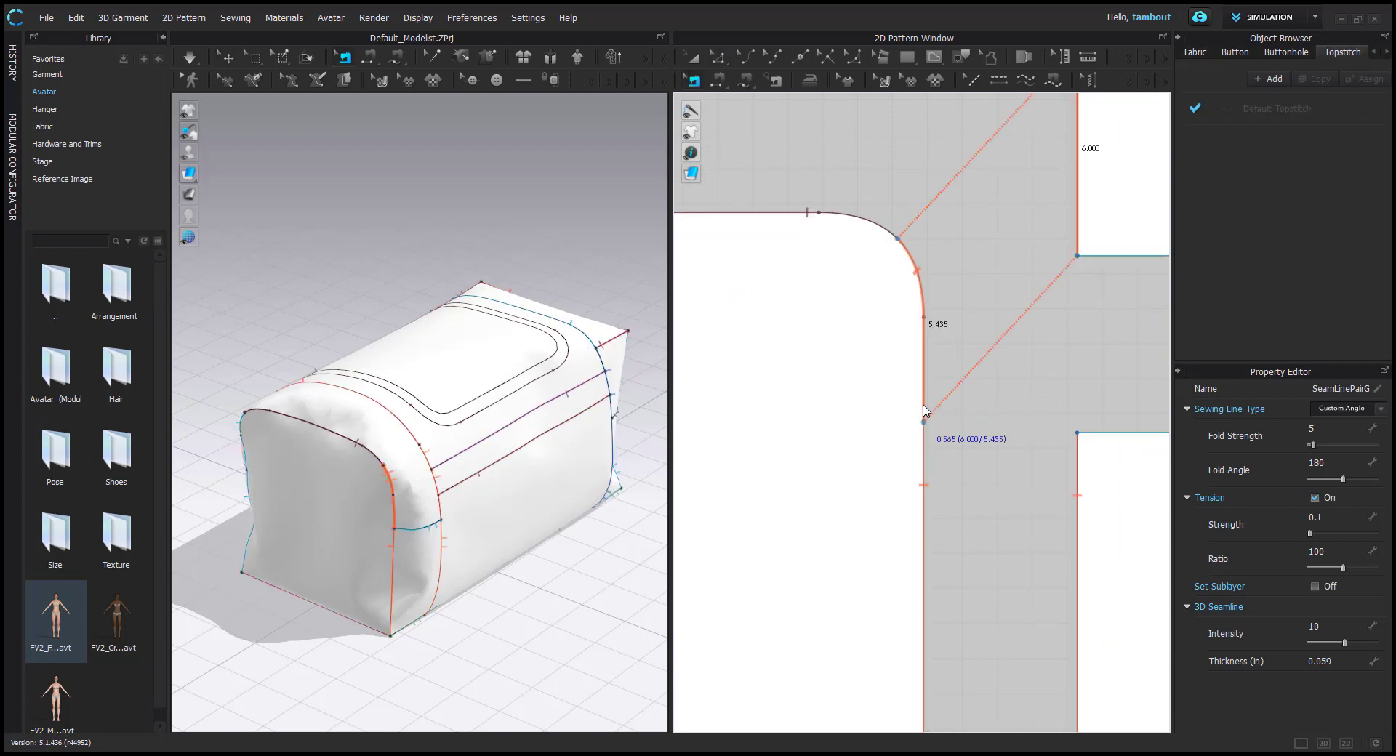
{"action": "left_click", "coordinate": [924, 425]}
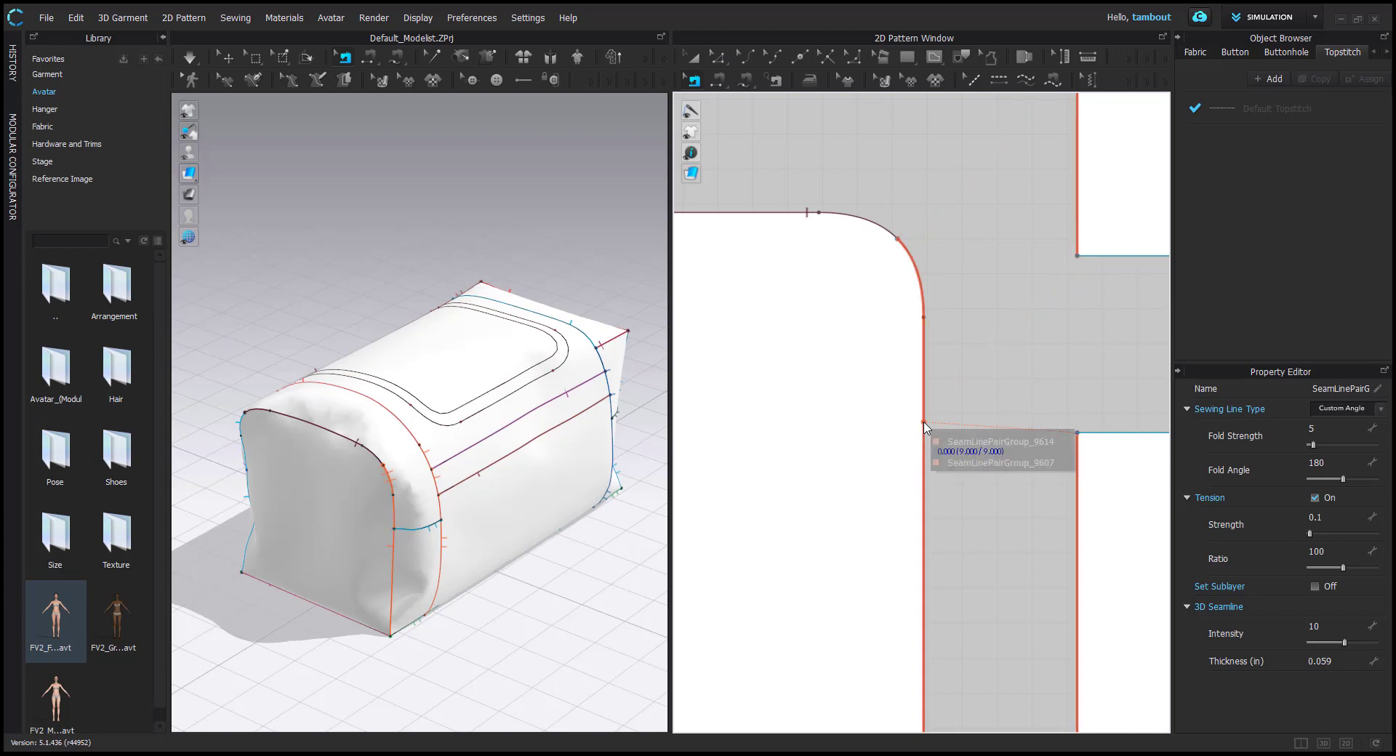
{"action": "left_click", "coordinate": [996, 441]}
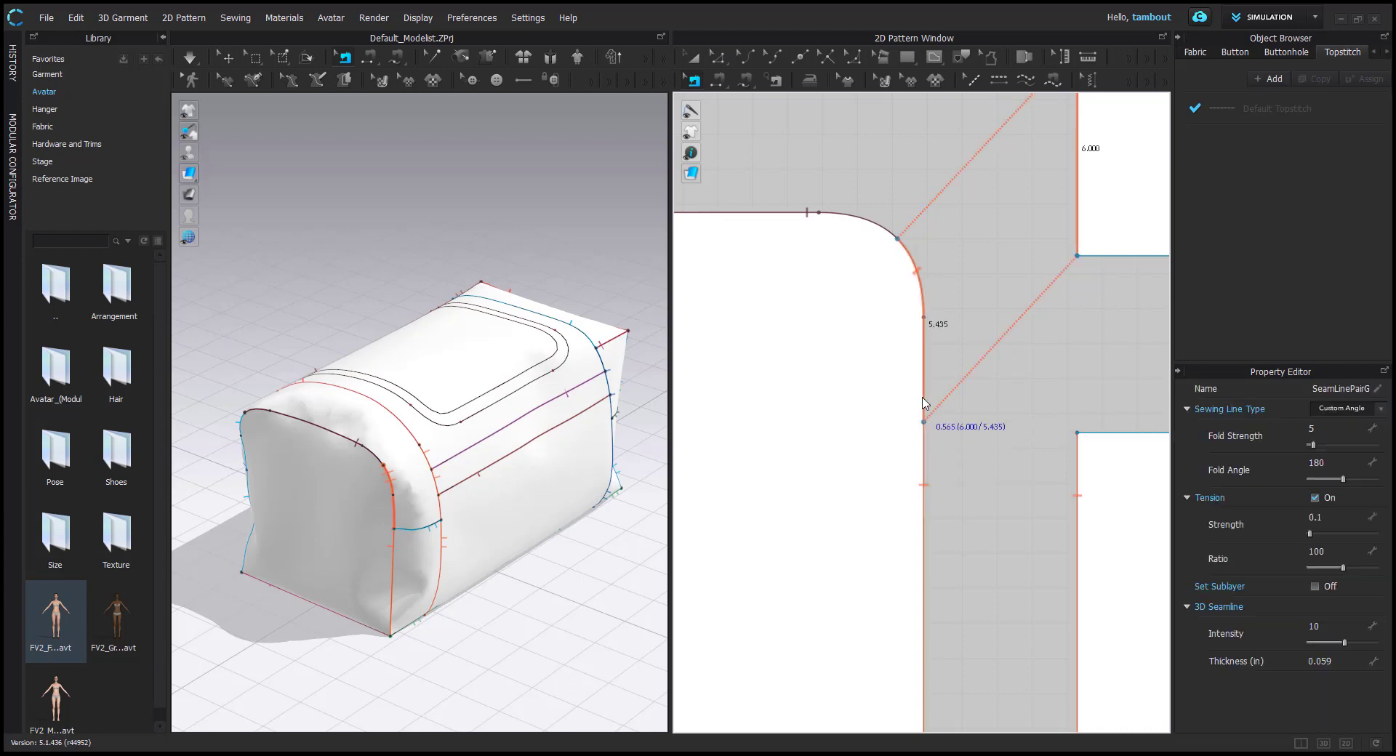
{"action": "right_click", "coordinate": [923, 398]}
{"action": "mouse_move", "coordinate": [1009, 411]}
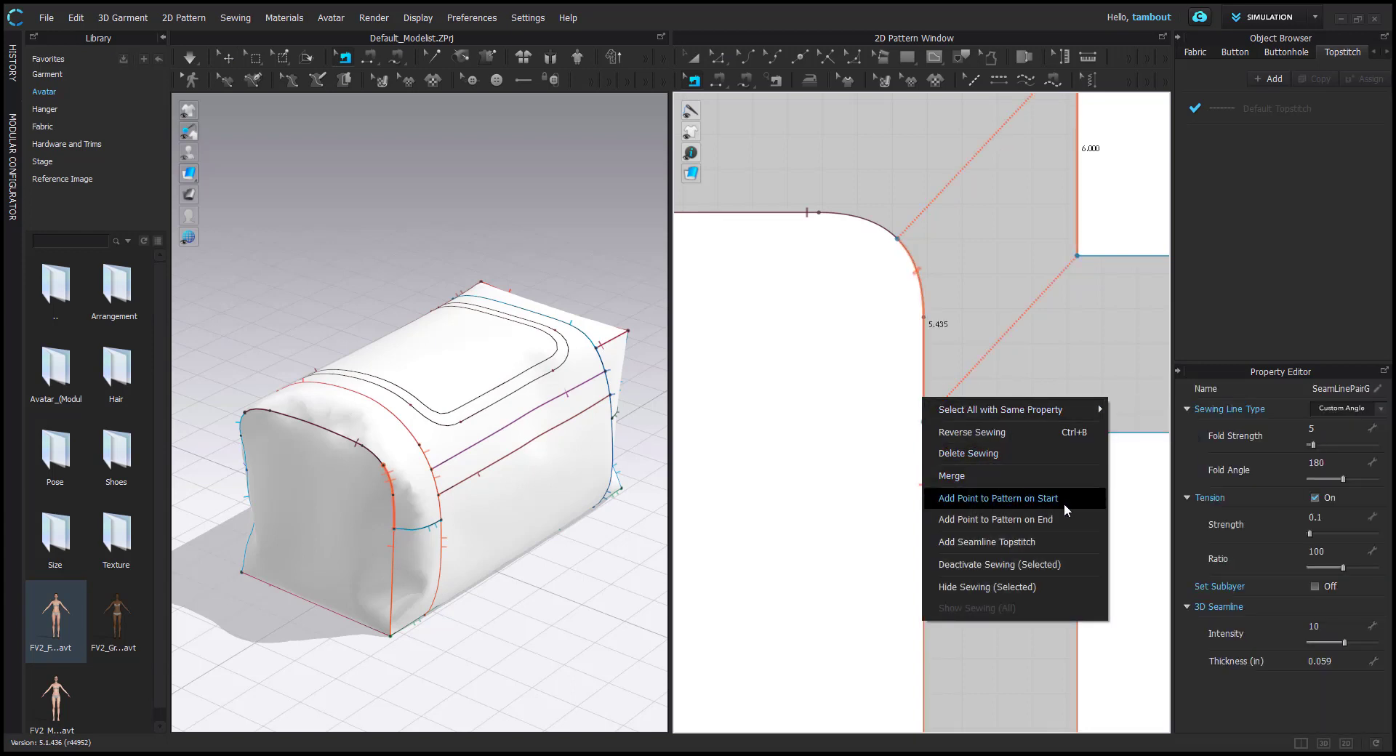
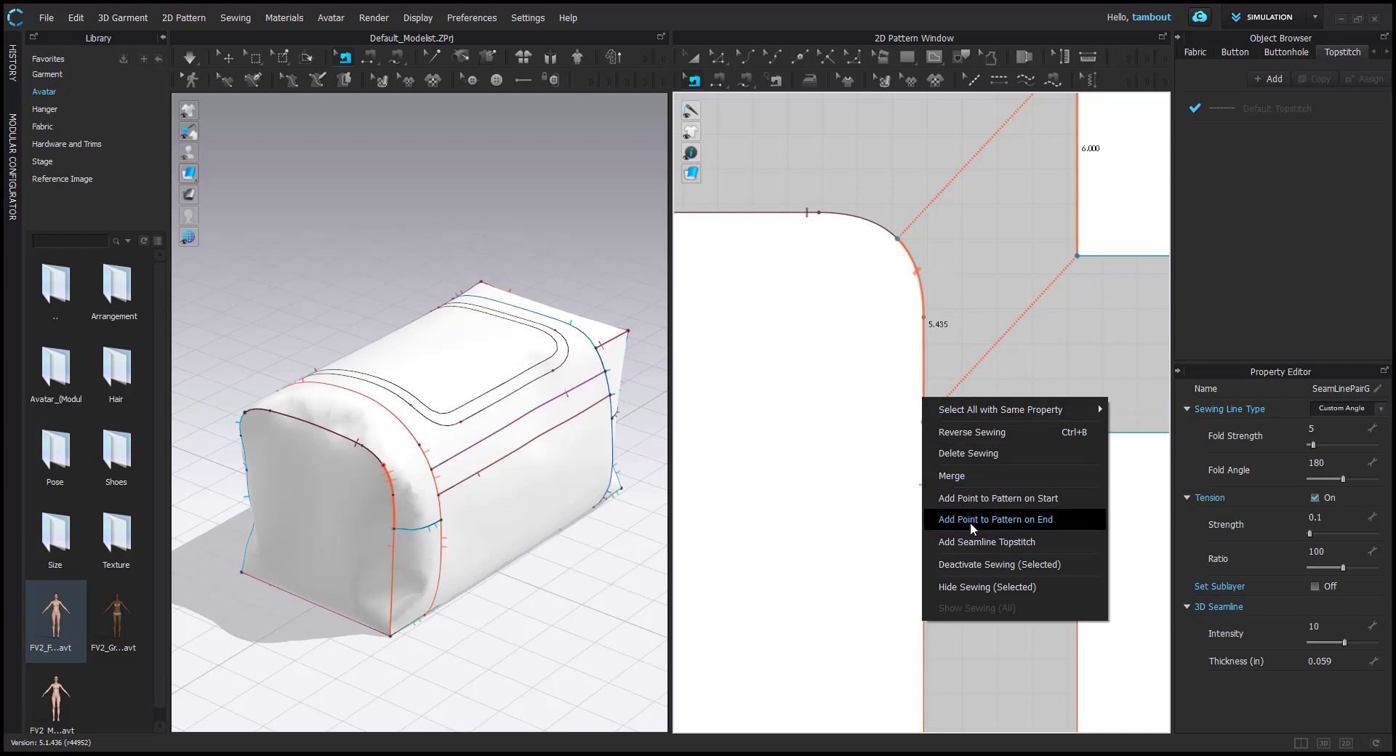
{"action": "left_click", "coordinate": [1016, 520]}
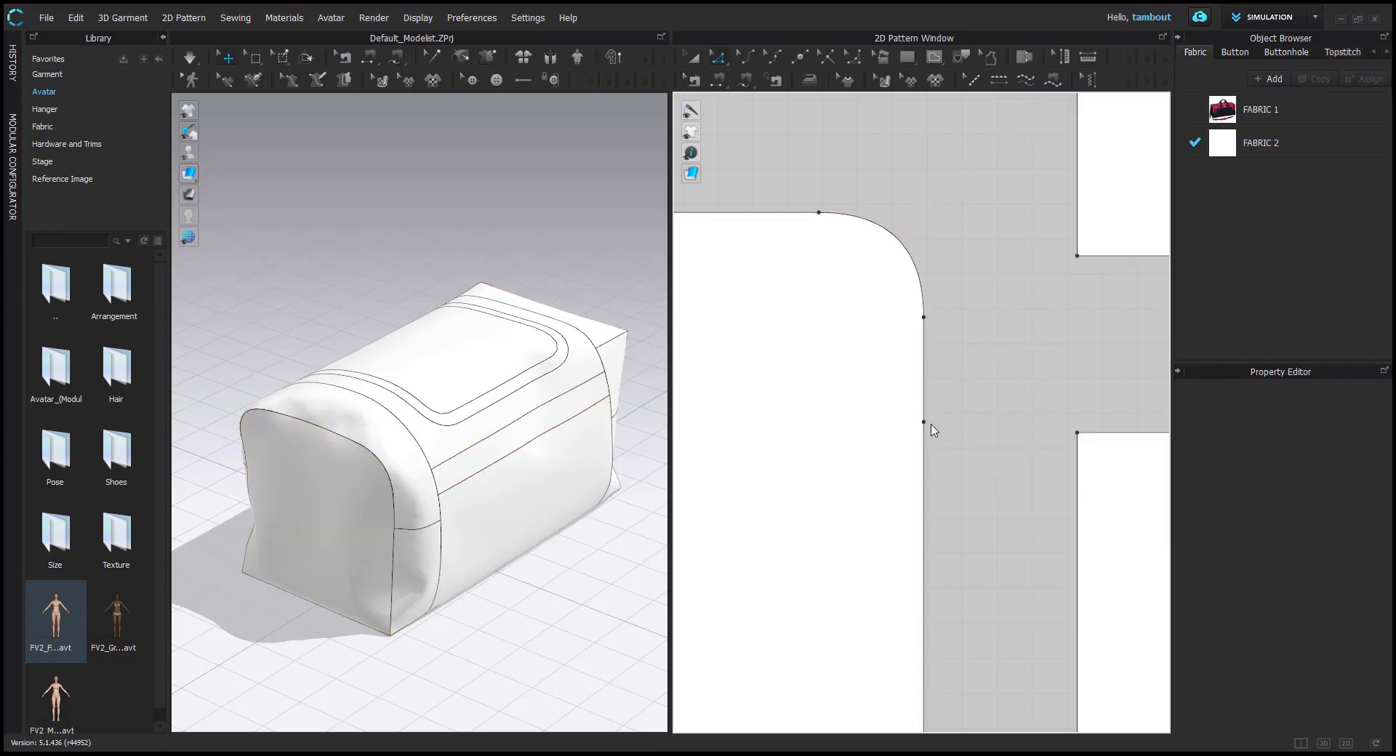
Add a matching pattern point at the end of the seam around the end panel's other upper corner
{"action": "scroll", "coordinate": [947, 422], "scroll_direction": "down", "scroll_amount": 4}
{"action": "middle_click_drag", "start_coordinate": [827, 408], "coordinate": [884, 369]}
{"action": "scroll", "coordinate": [833, 372], "scroll_direction": "up", "scroll_amount": 1}
{"action": "key", "text": "b"}
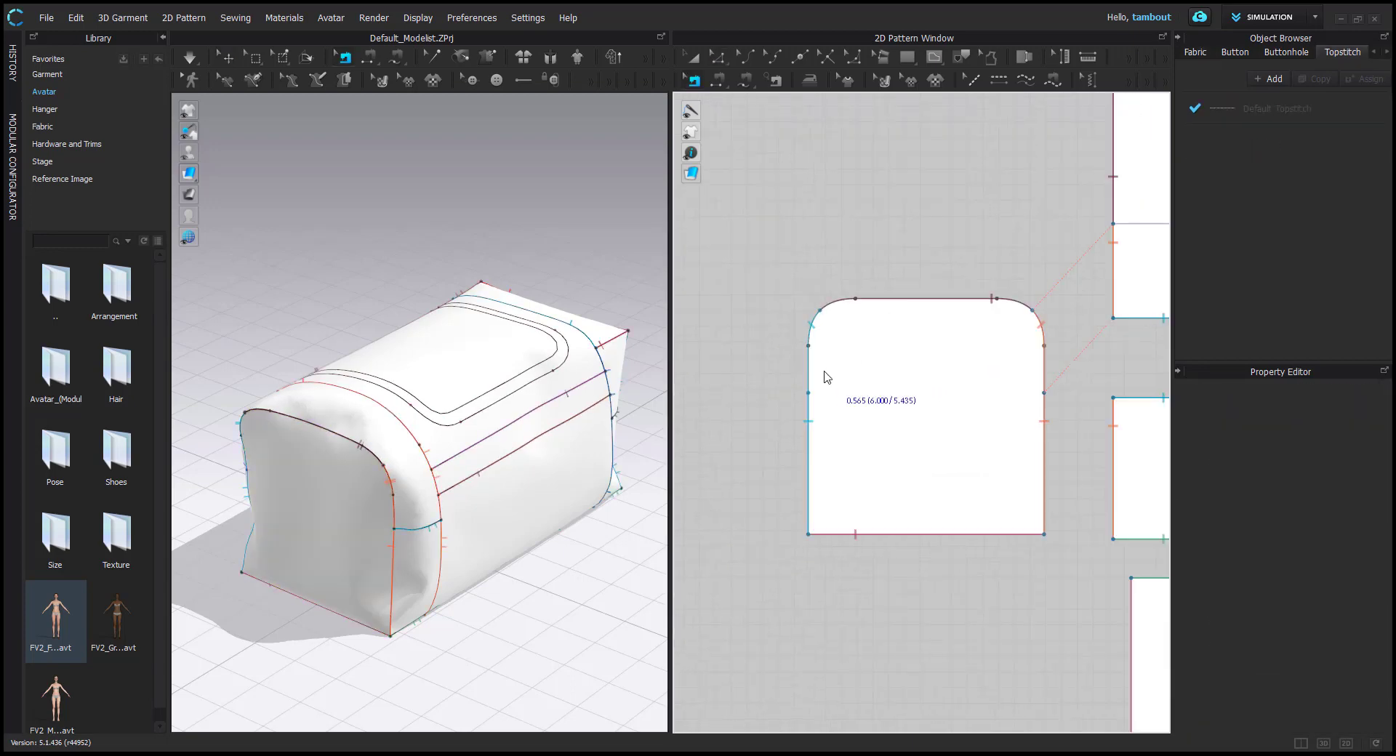
{"action": "left_click", "coordinate": [808, 379]}
{"action": "scroll", "coordinate": [807, 393], "scroll_direction": "up", "scroll_amount": 2}
{"action": "right_click", "coordinate": [804, 396]}
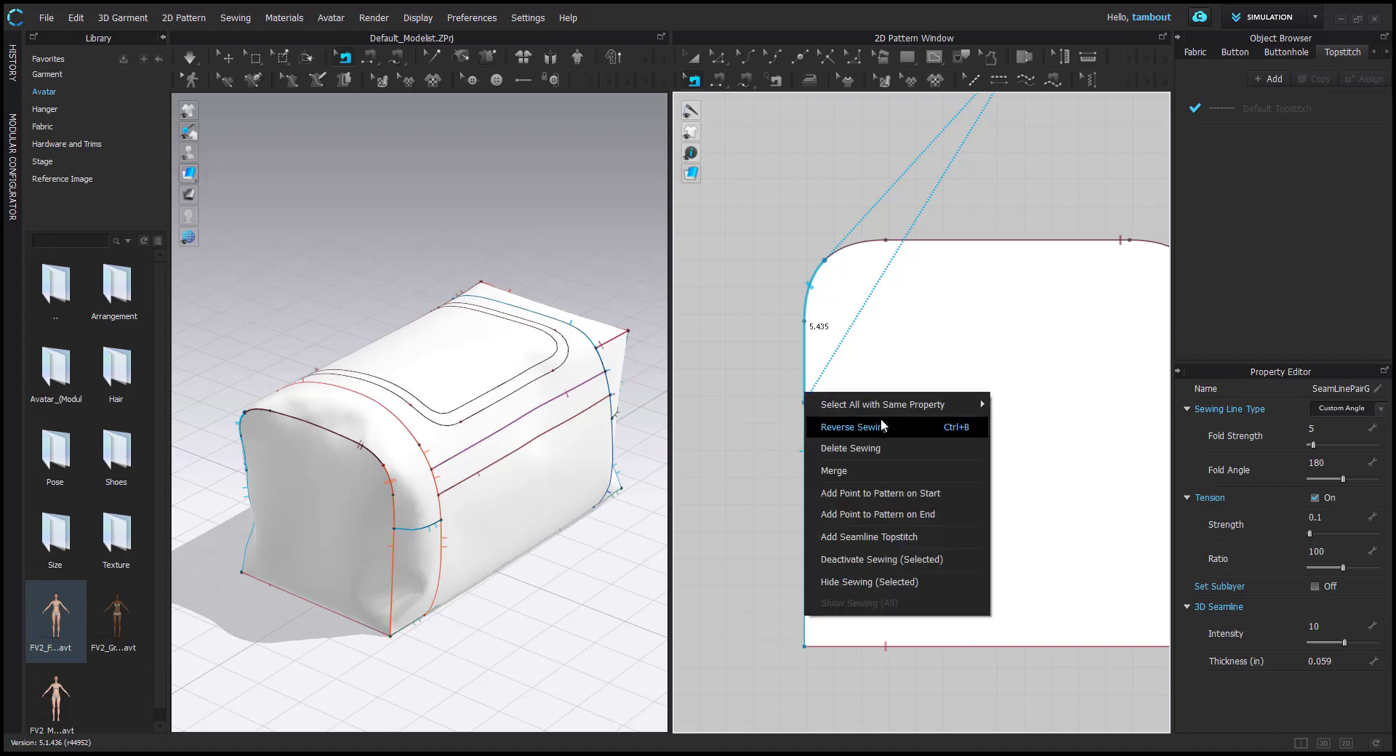
{"action": "left_click", "coordinate": [882, 515]}
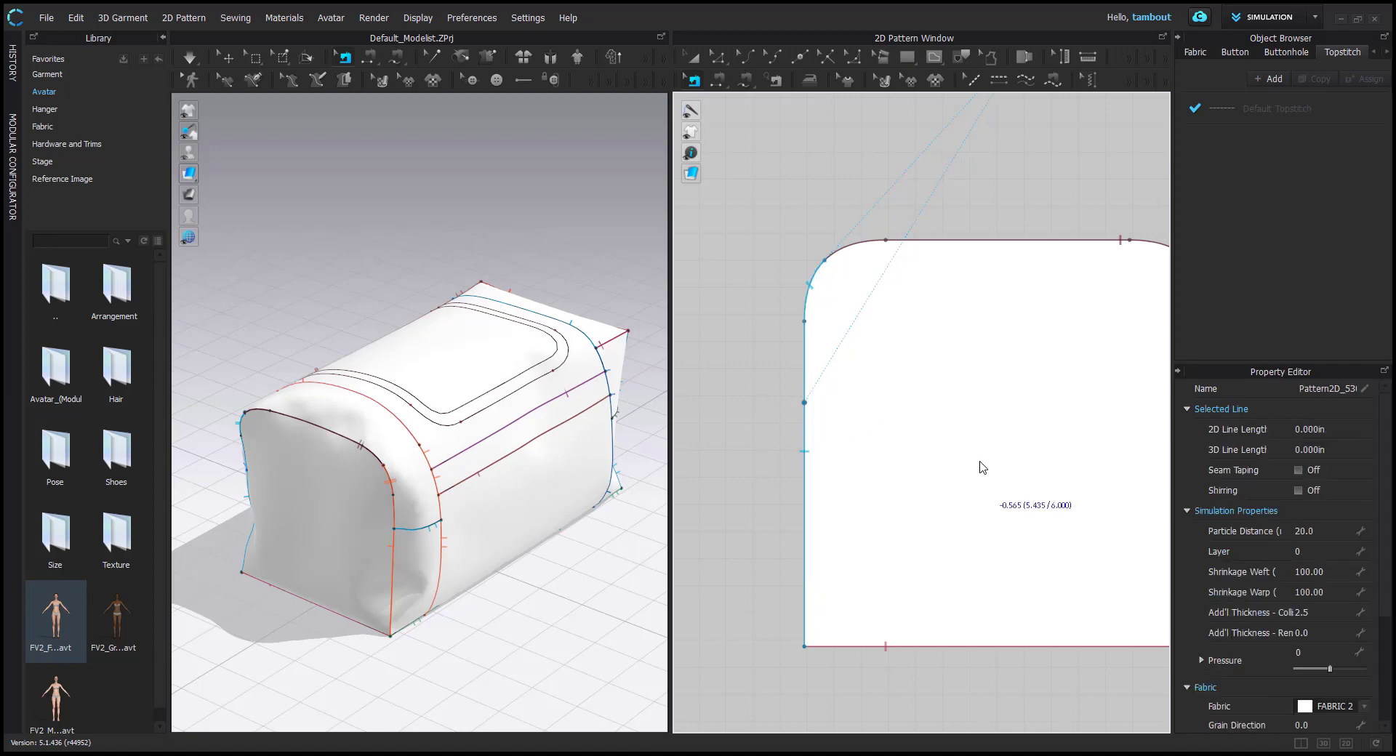
Delete the end panel's top seam and both rounded-corner seams
{"action": "scroll", "coordinate": [939, 396], "scroll_direction": "down", "scroll_amount": 3}
{"action": "middle_click_drag", "start_coordinate": [937, 395], "coordinate": [886, 397]}
{"action": "left_click", "coordinate": [820, 339]}
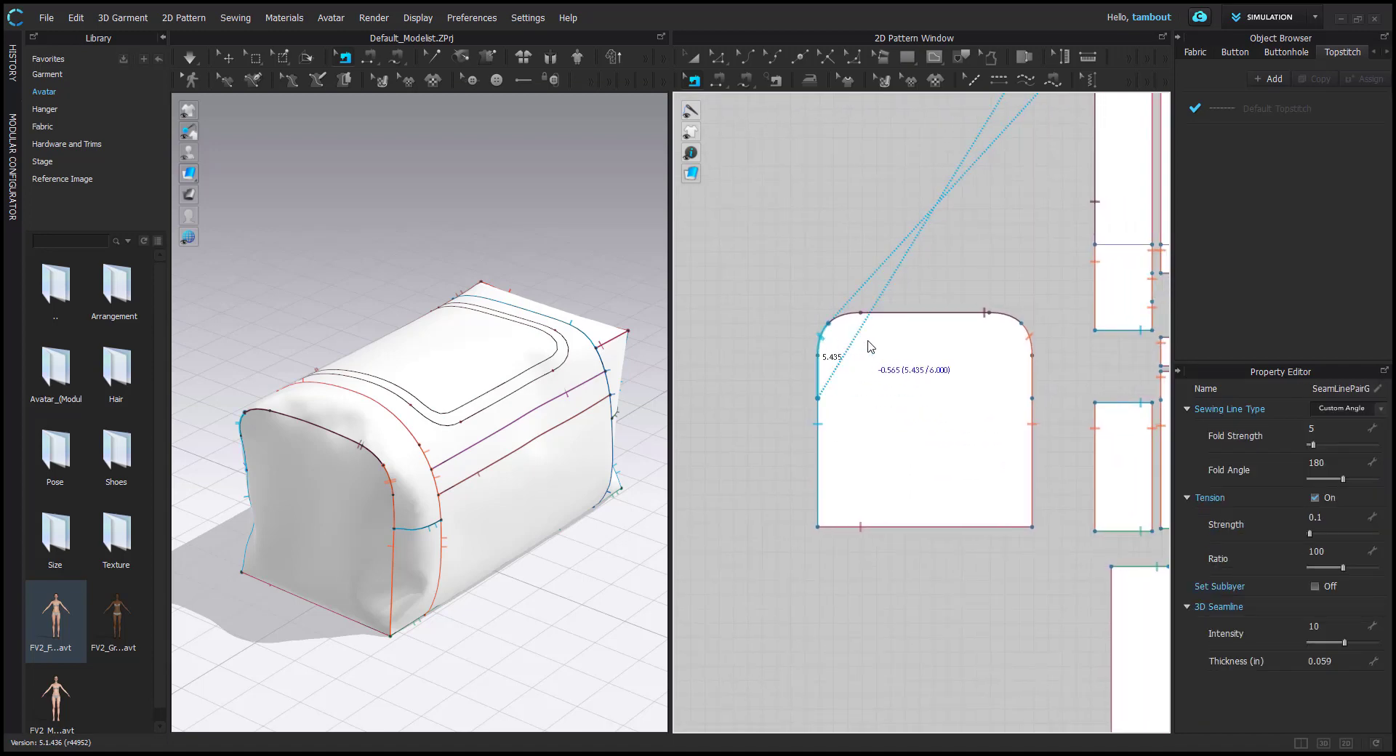
{"action": "left_click", "coordinate": [899, 316]}
{"action": "left_click", "coordinate": [903, 313]}
{"action": "key", "text": "Delete"}
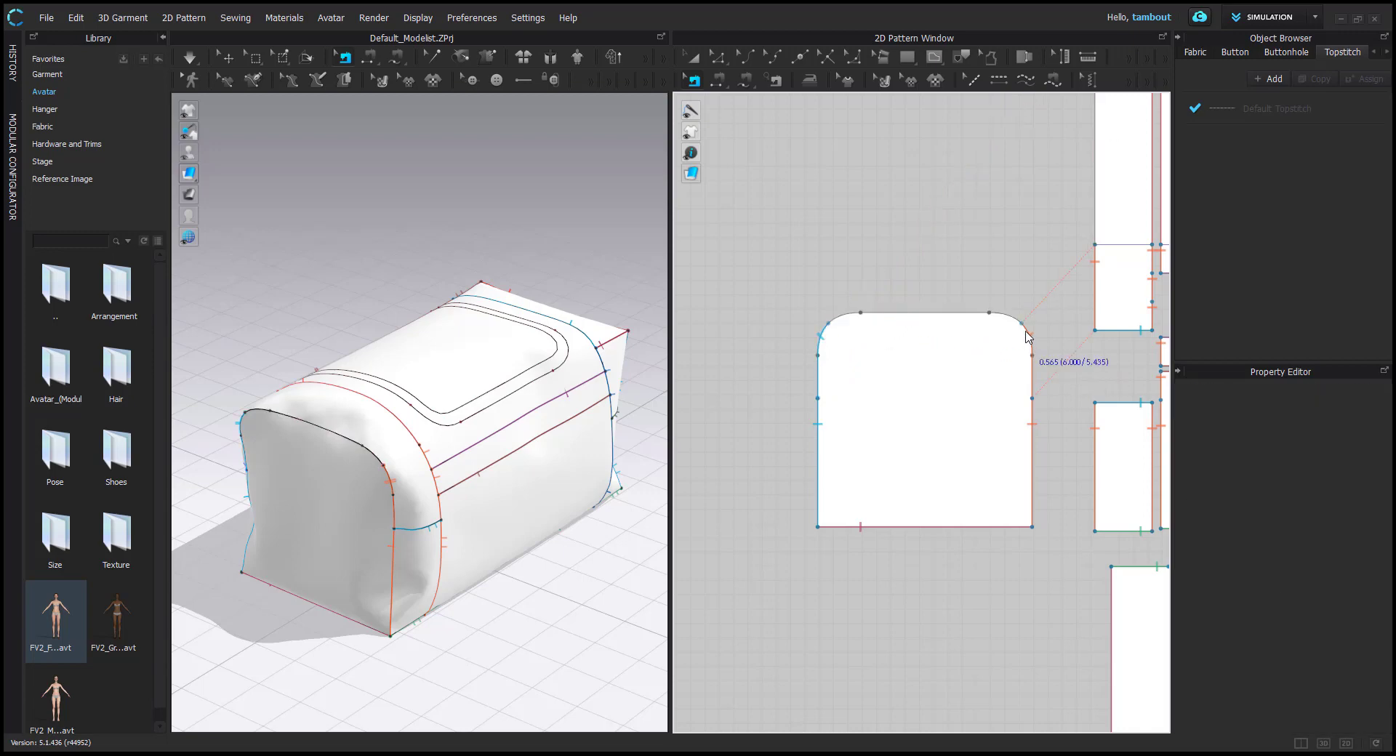
{"action": "left_click", "coordinate": [1028, 337]}
{"action": "key", "text": "Delete"}
{"action": "left_click", "coordinate": [822, 331]}
{"action": "key", "text": "Delete"}
Sew the end panel's upper outline between the two added points to the full outer edge of the merged side strip
{"action": "key", "text": "m"}
{"action": "left_click", "coordinate": [1032, 398]}
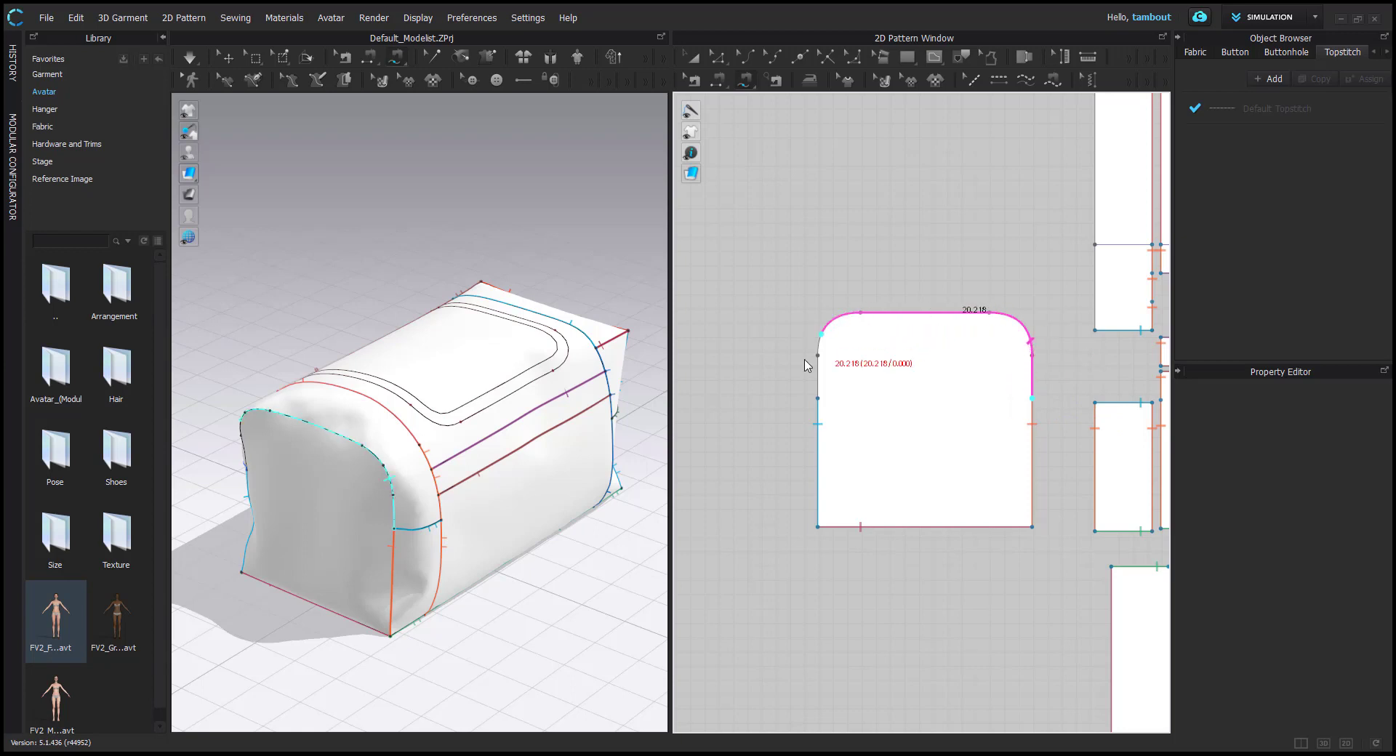
{"action": "left_click", "coordinate": [815, 399]}
{"action": "middle_click_drag", "start_coordinate": [977, 255], "coordinate": [900, 427]}
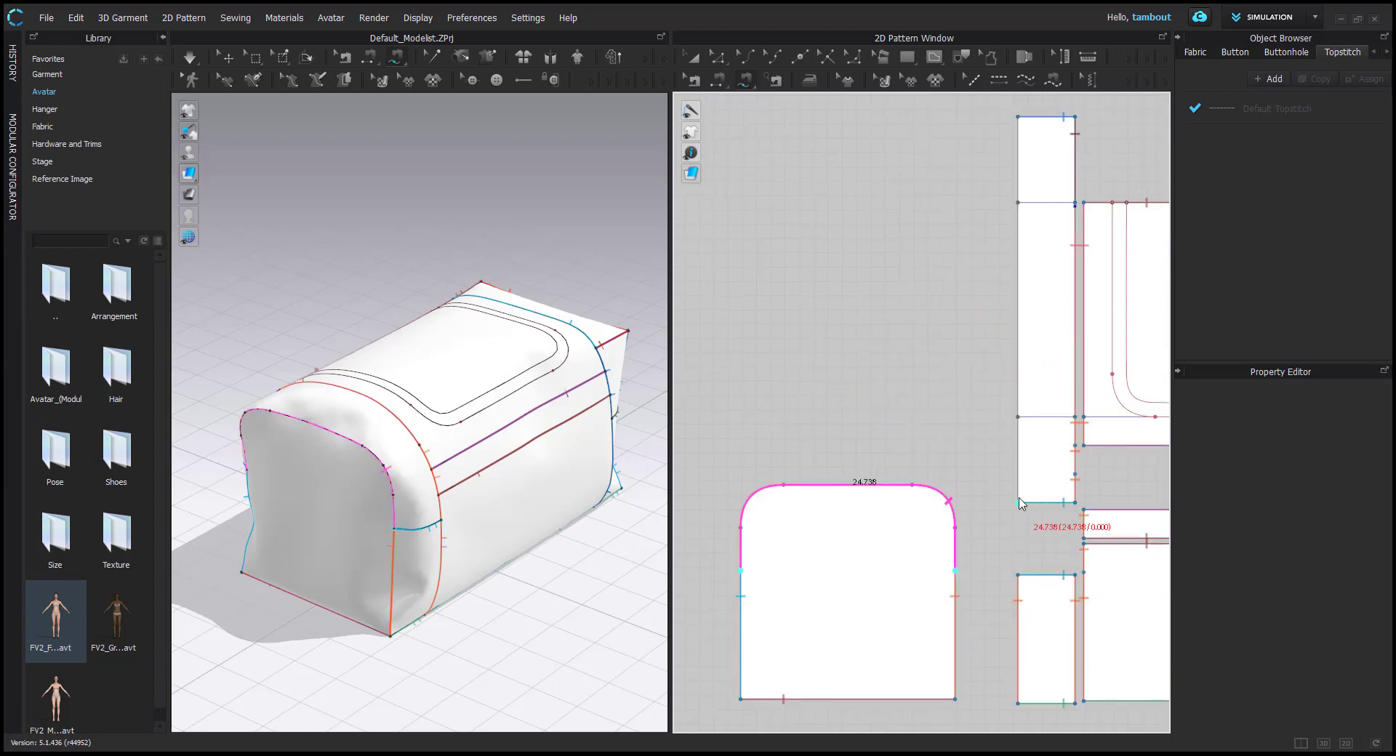
{"action": "left_click", "coordinate": [1017, 502]}
{"action": "left_click", "coordinate": [1018, 117]}
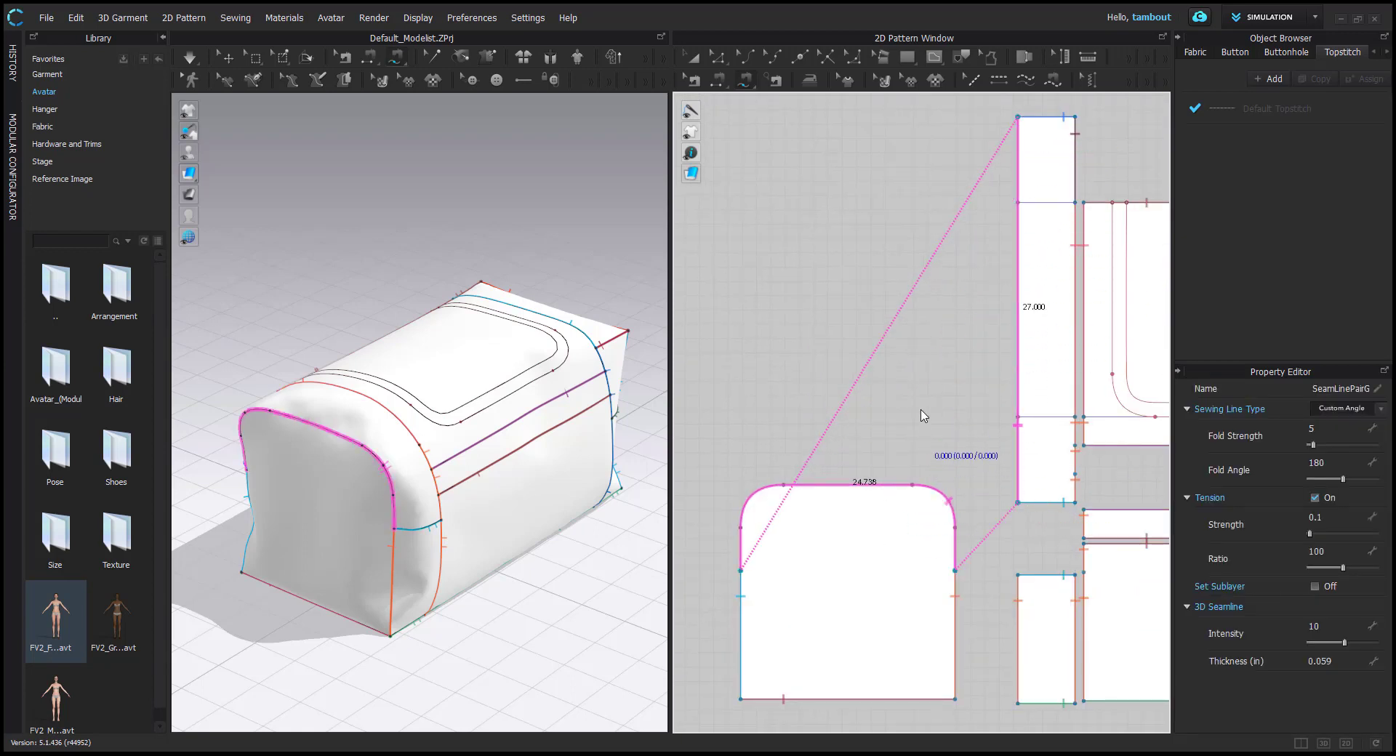
Compare the seam lengths between the end panel's upper outline and the merged side strip
{"action": "scroll", "coordinate": [922, 414], "scroll_direction": "down", "scroll_amount": 2}
{"action": "middle_click_drag", "start_coordinate": [921, 414], "coordinate": [921, 335]}
{"action": "key", "text": "a"}
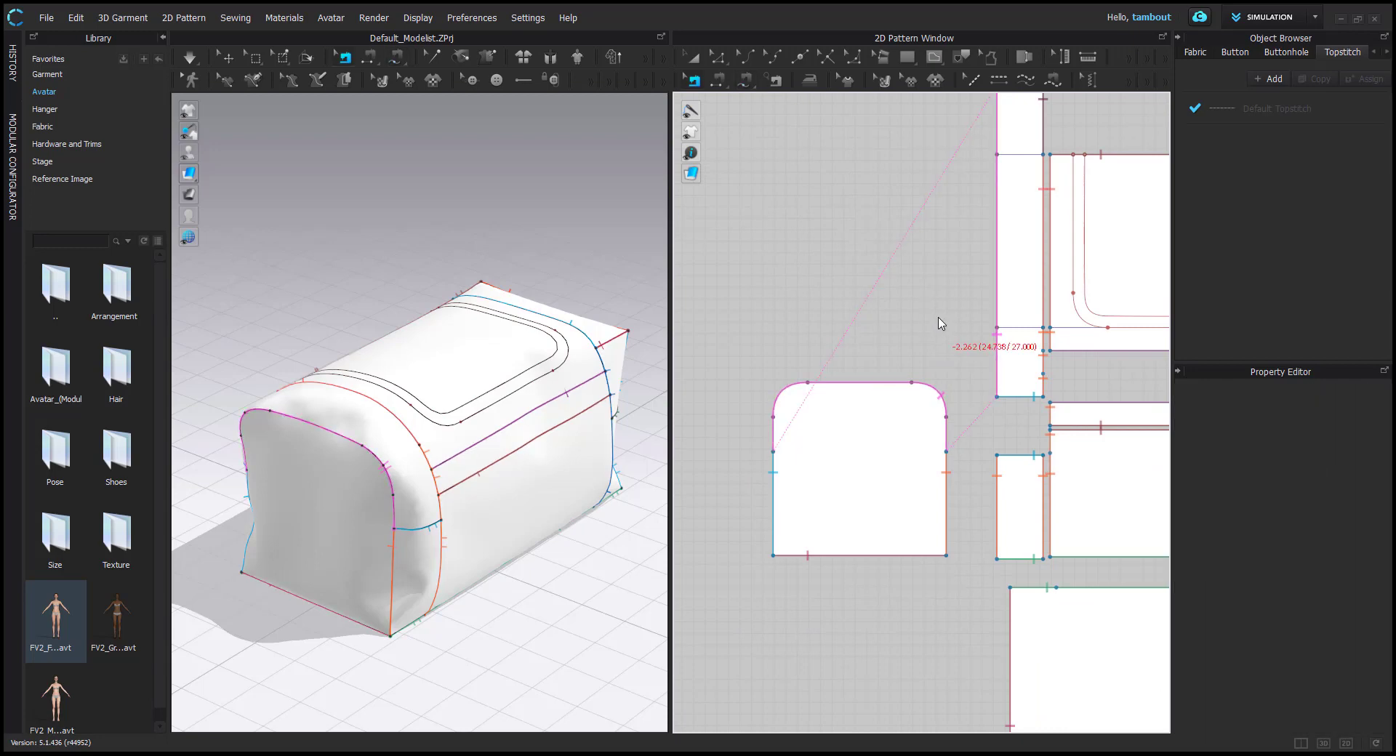
{"action": "key", "text": "ctrl+z"}
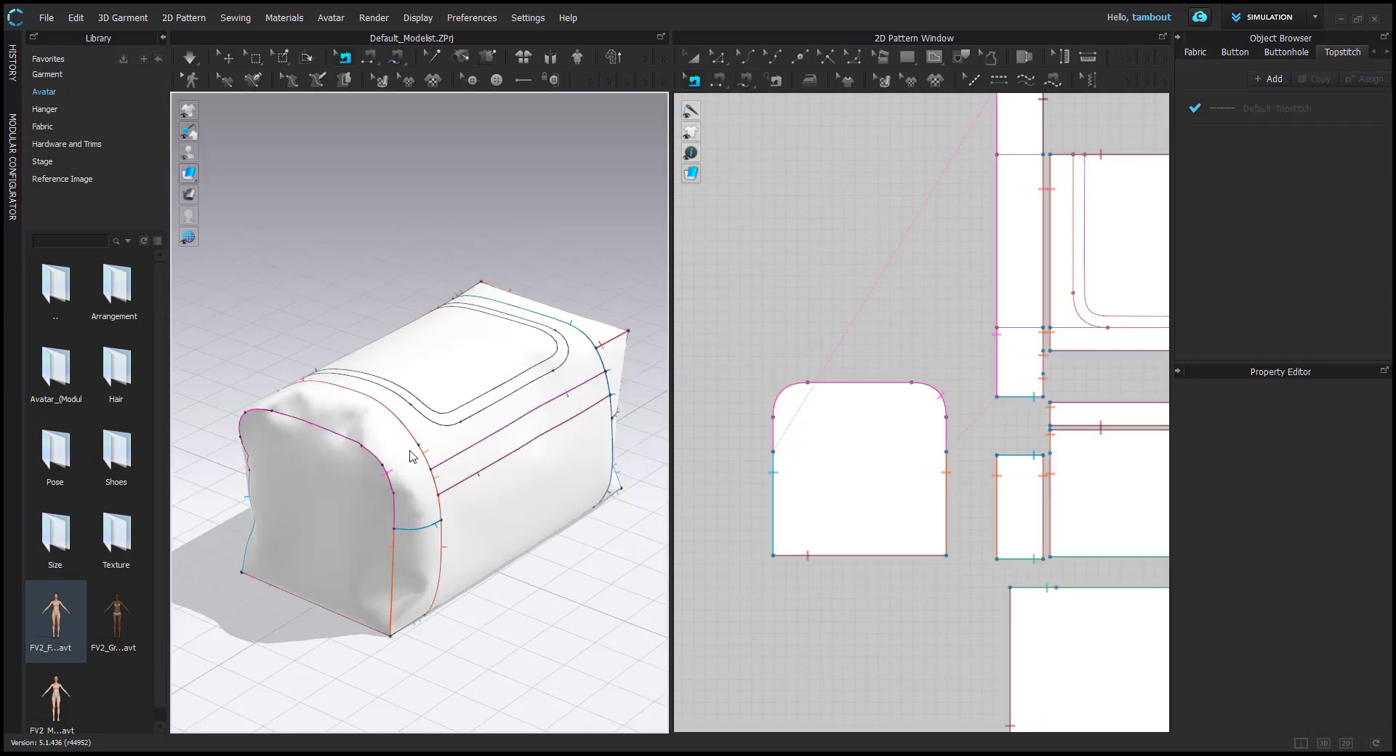
{"action": "left_click", "coordinate": [862, 396]}
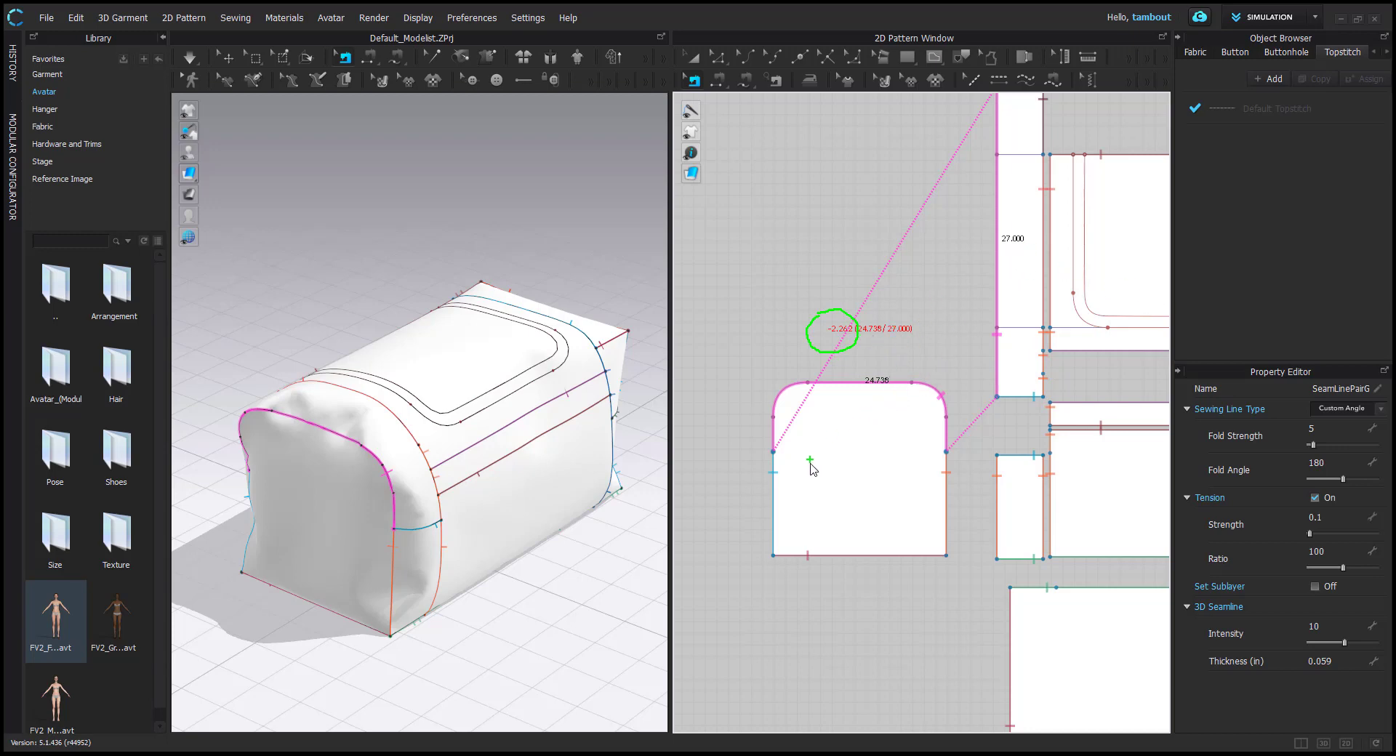
{"action": "left_click_drag", "start_coordinate": [773, 492], "coordinate": [748, 479]}
{"action": "key", "text": "Escape"}
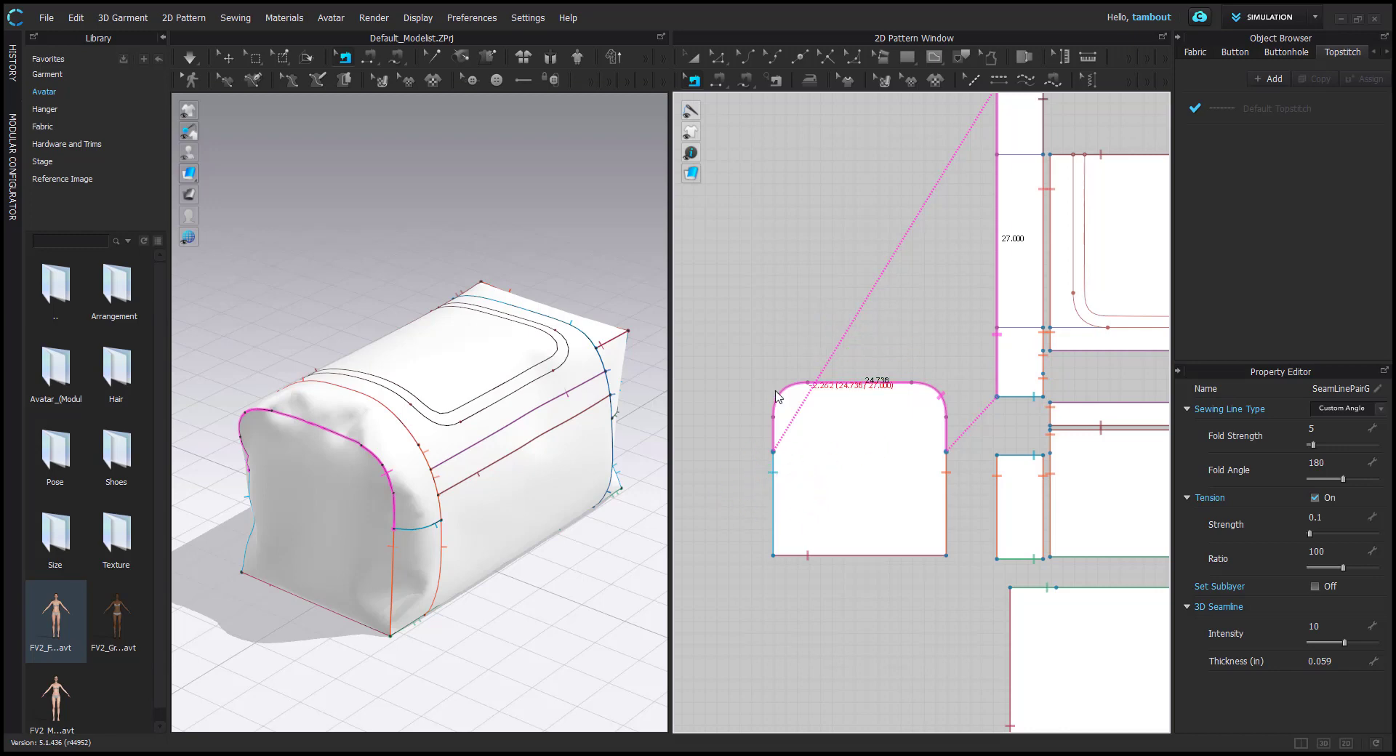
Stretch the end panel sideways to a width of 17 in
{"action": "key", "text": "a"}
{"action": "left_click", "coordinate": [844, 479]}
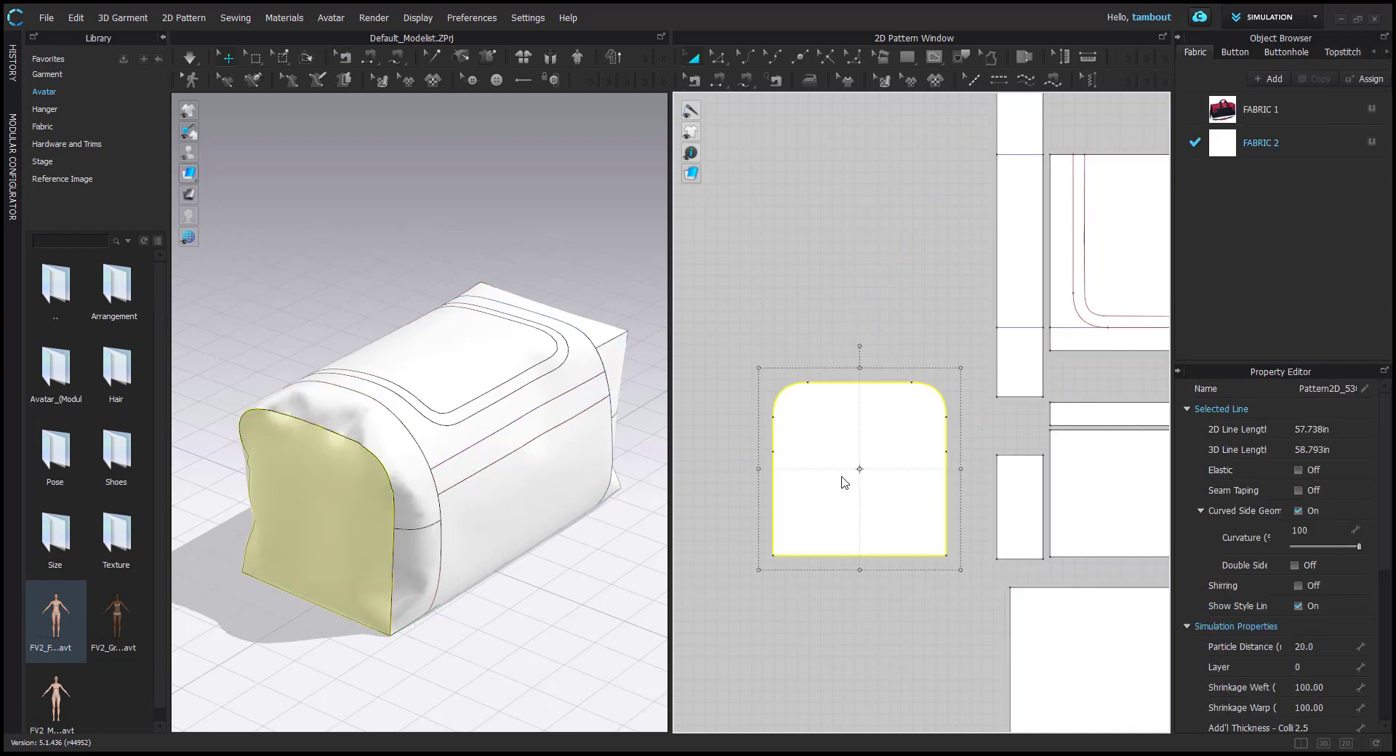
{"action": "left_click_drag", "start_coordinate": [761, 474], "coordinate": [748, 477]}
{"action": "right_click", "coordinate": [748, 477]}
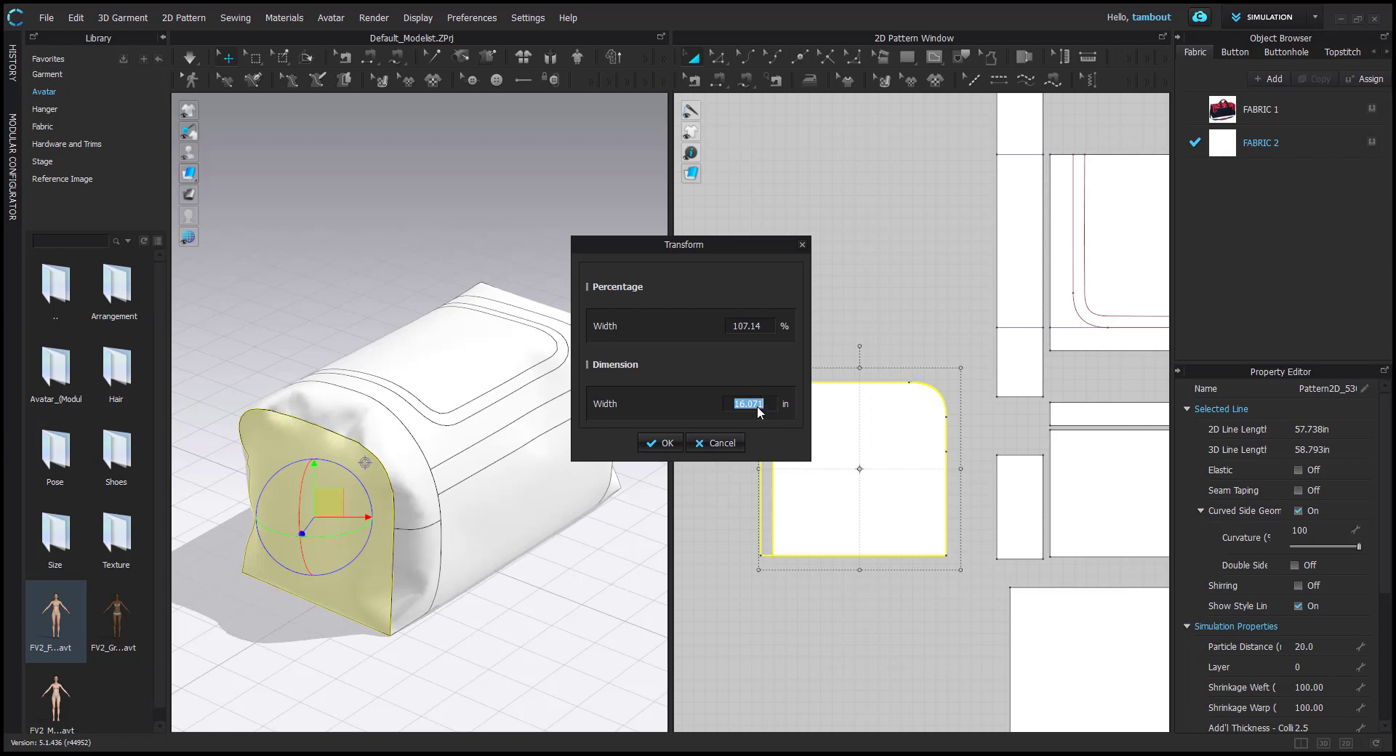
{"action": "type", "text": "17"}
{"action": "left_click", "coordinate": [662, 442]}
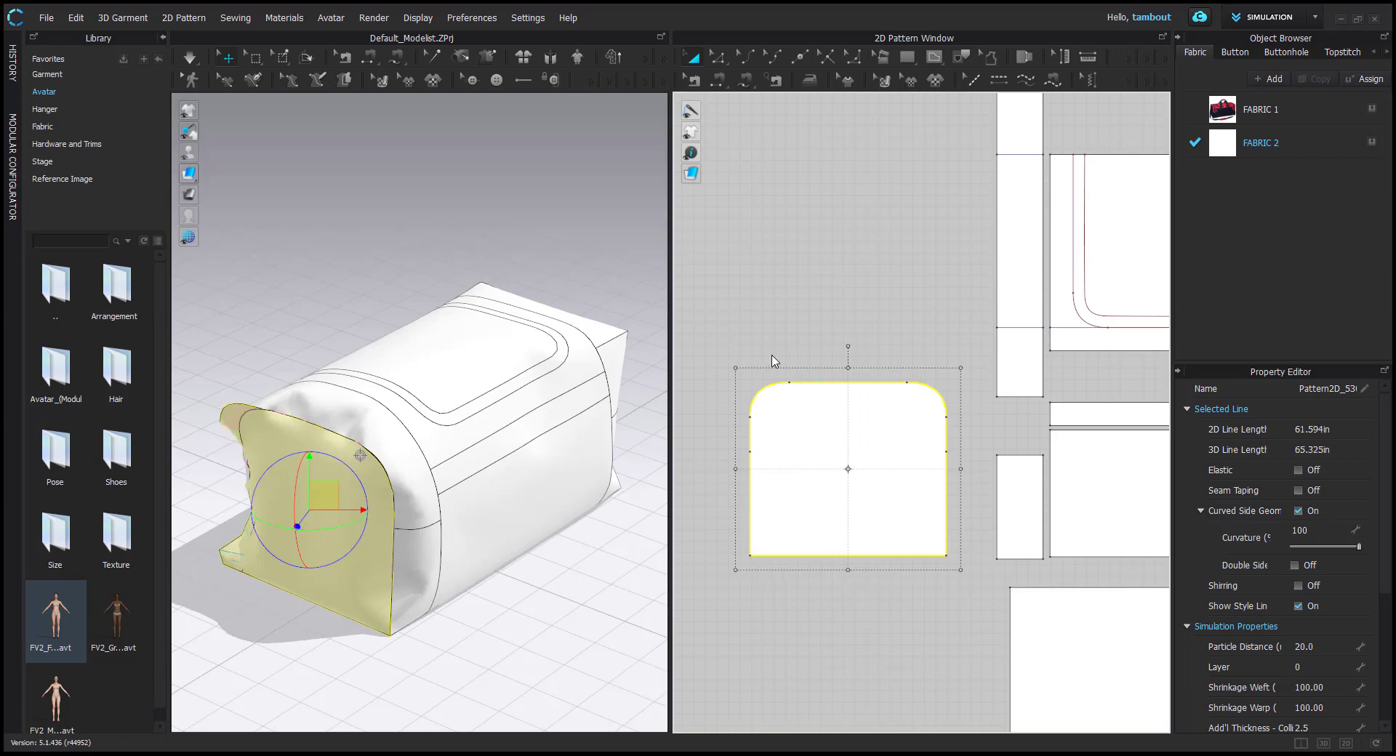
Simulate the bag, pulling the side strip and the end panel's upper corner into shape while checking the end
{"action": "key", "text": "space"}
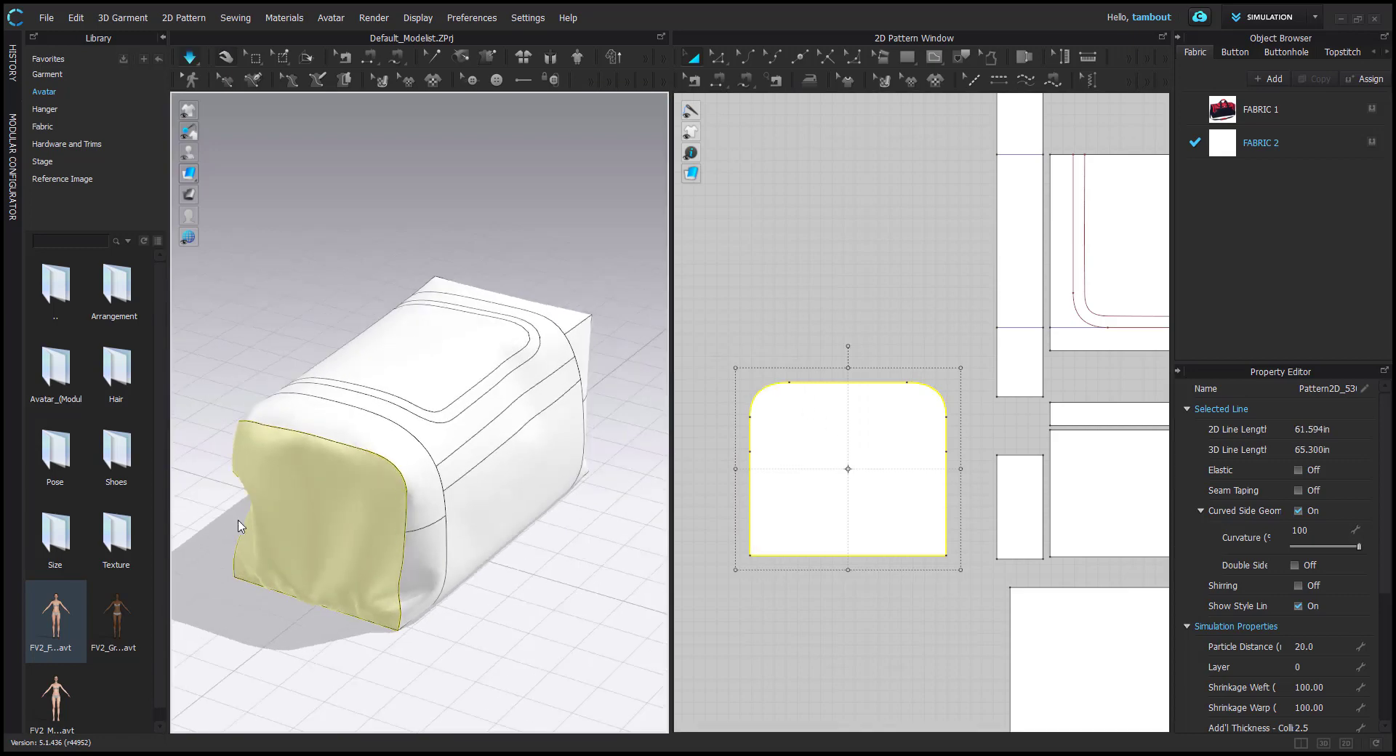
{"action": "right_click_drag", "start_coordinate": [241, 526], "coordinate": [321, 499]}
{"action": "left_click", "coordinate": [212, 420]}
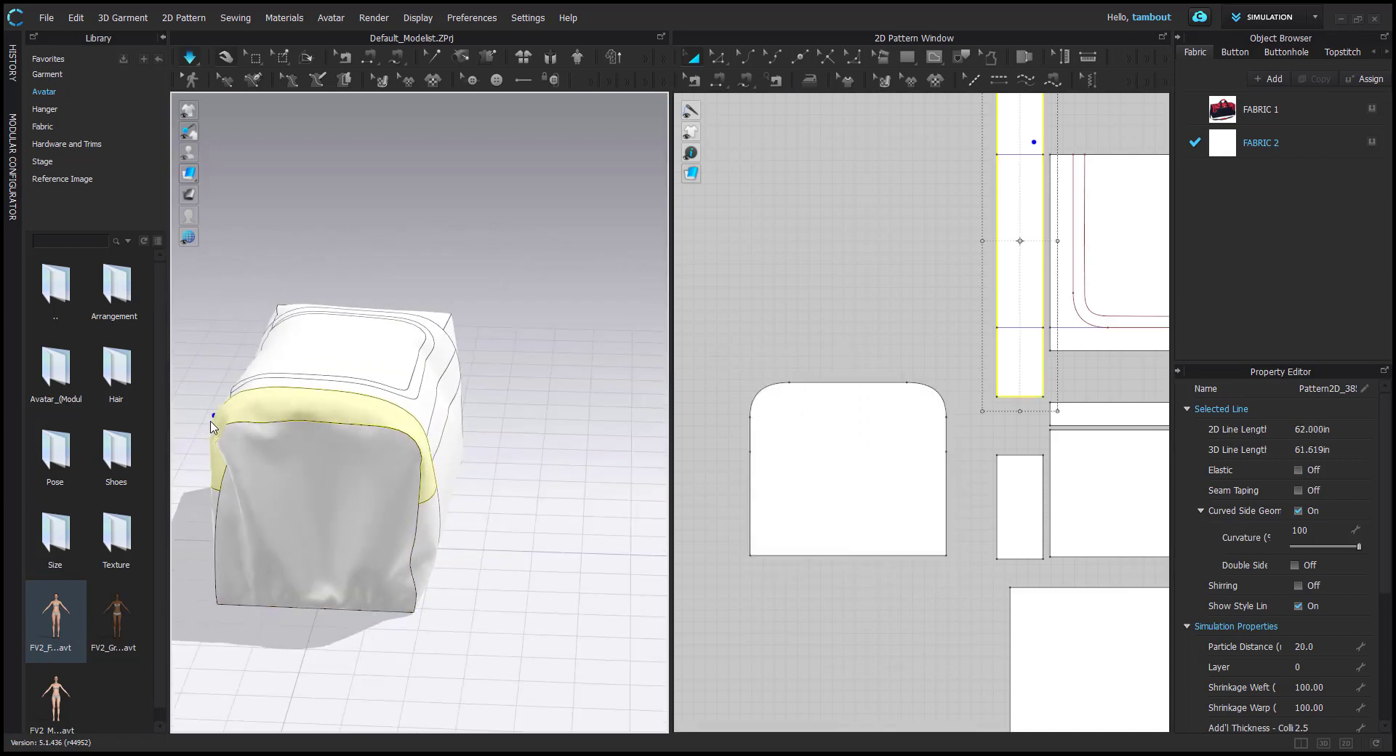
{"action": "right_click_drag", "start_coordinate": [211, 422], "coordinate": [186, 437]}
{"action": "left_click", "coordinate": [258, 412]}
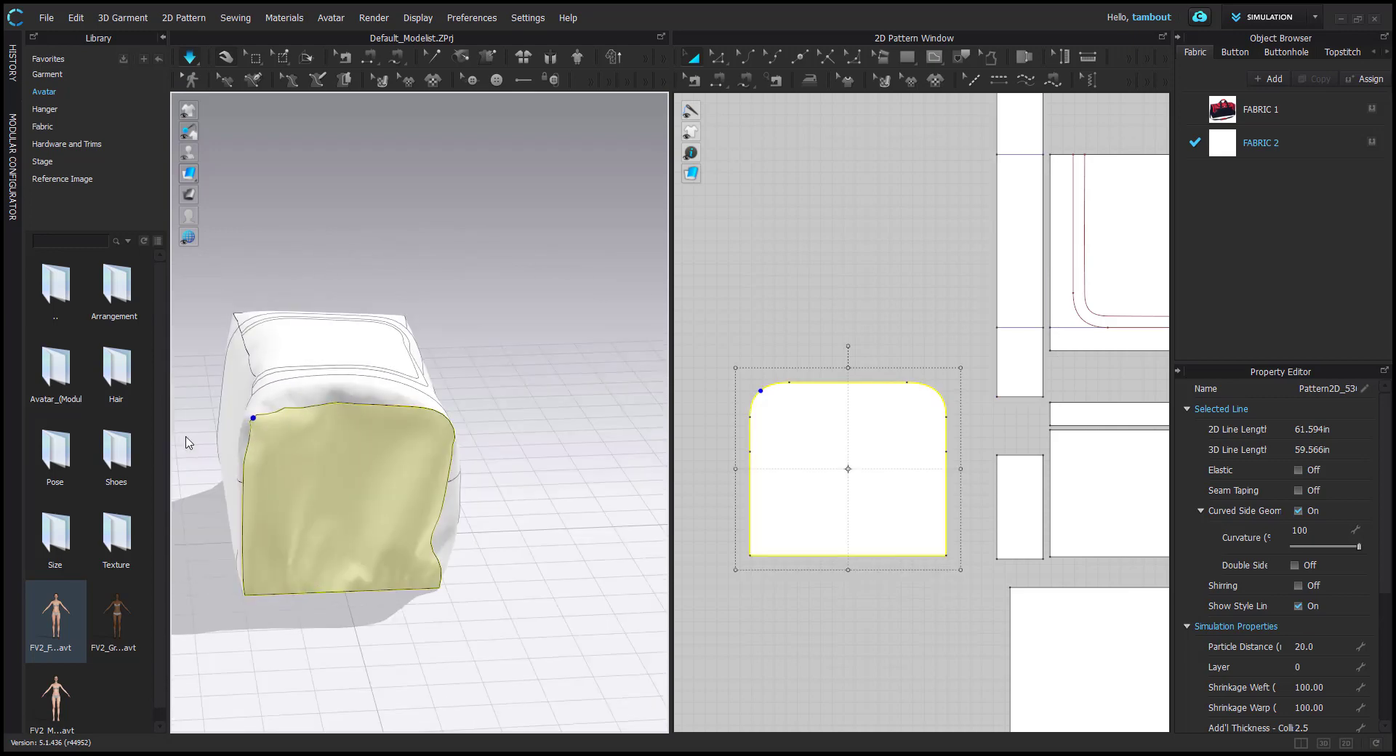
{"action": "right_click_drag", "start_coordinate": [548, 395], "coordinate": [721, 415]}
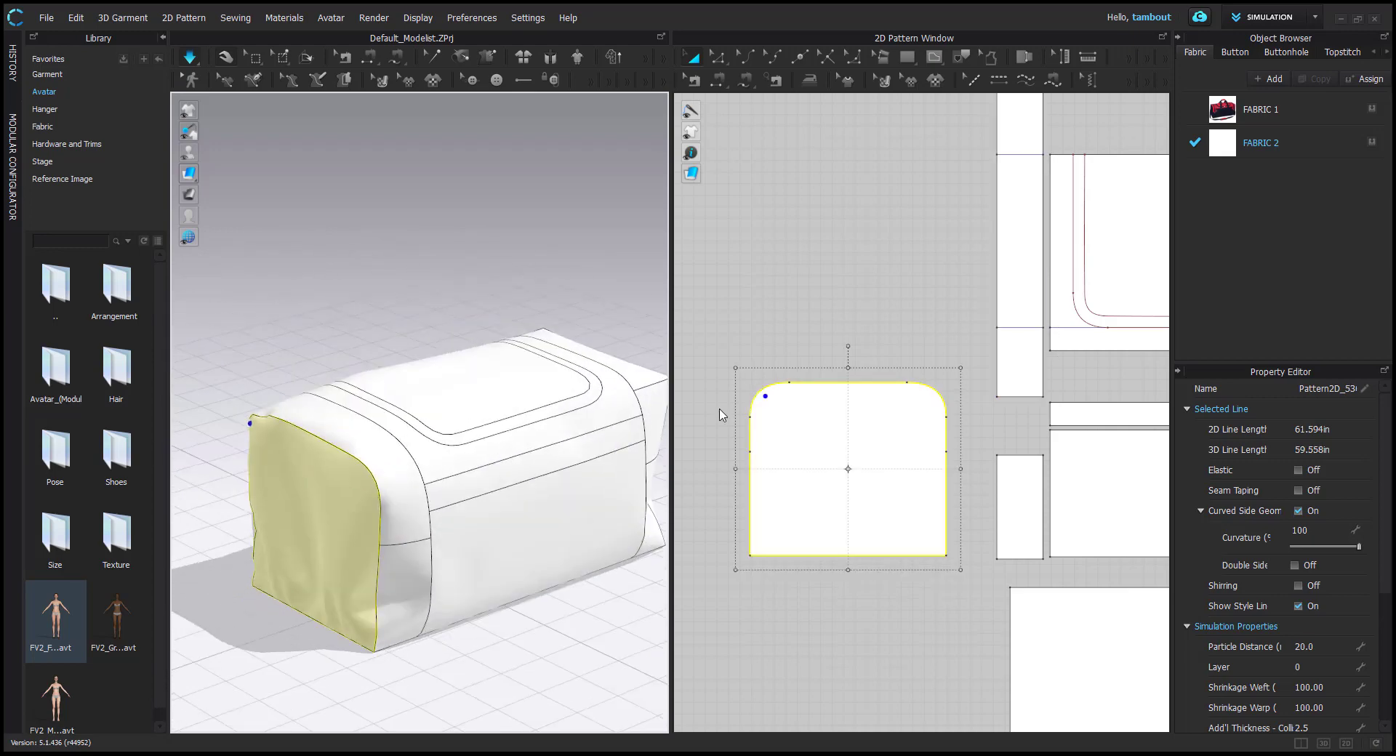
{"action": "key", "text": "space"}
Recheck the upper seam's length difference and stretch the end panel to a width of 17.5 in
{"action": "key", "text": "b"}
{"action": "left_click", "coordinate": [867, 383]}
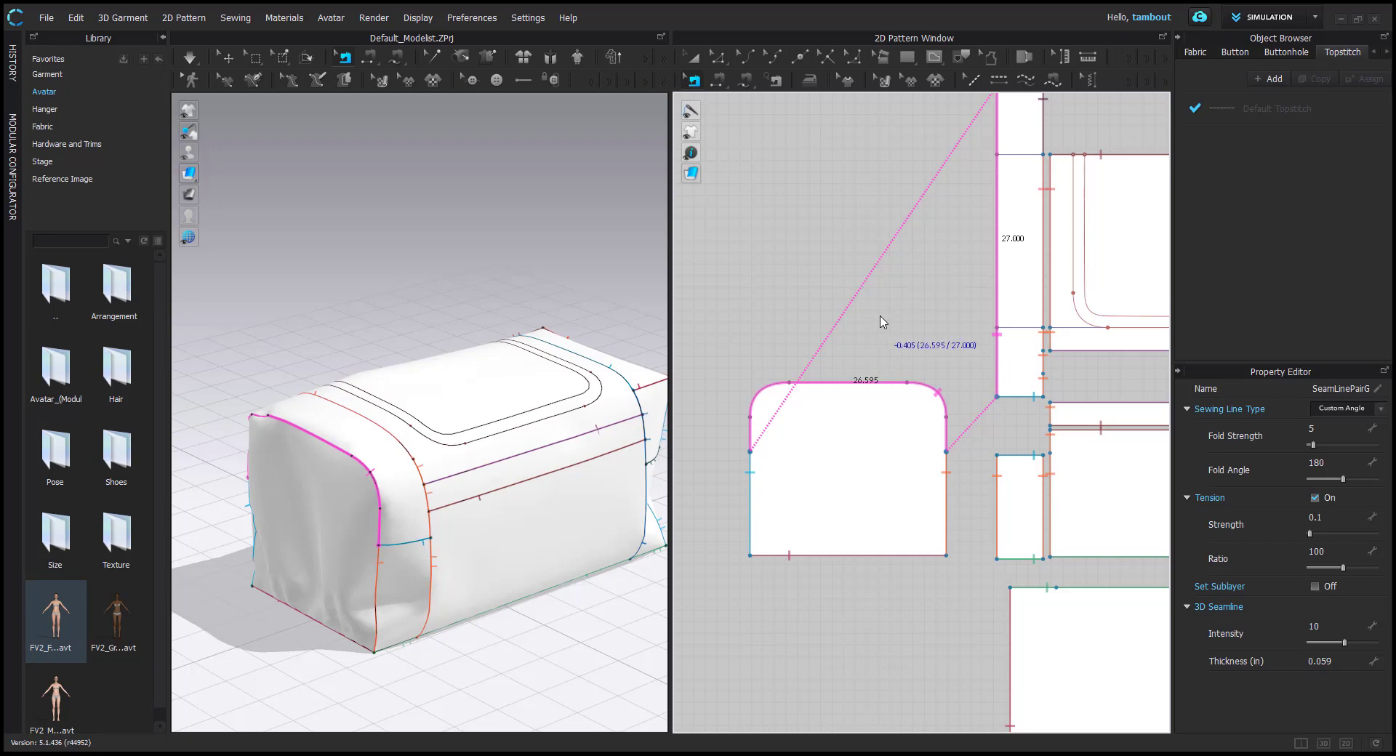
{"action": "key", "text": "a"}
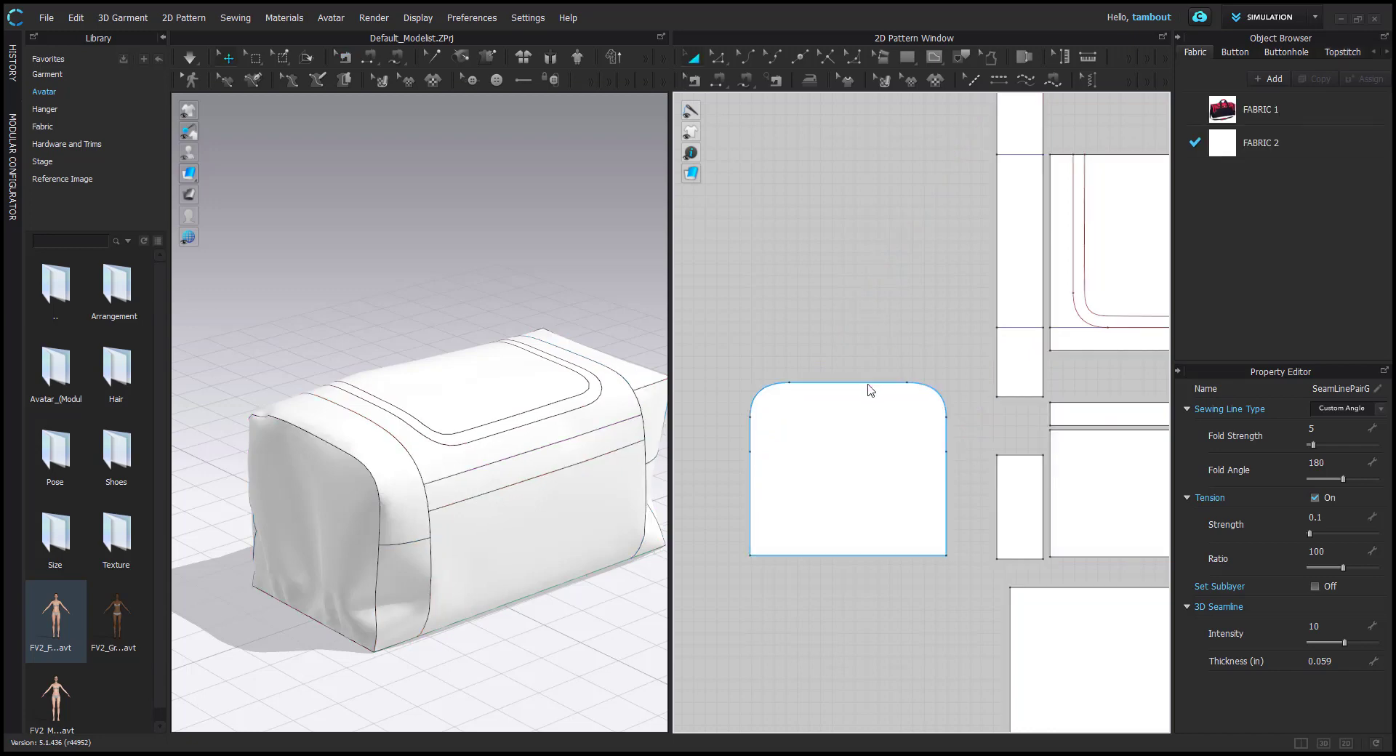
{"action": "left_click", "coordinate": [850, 426]}
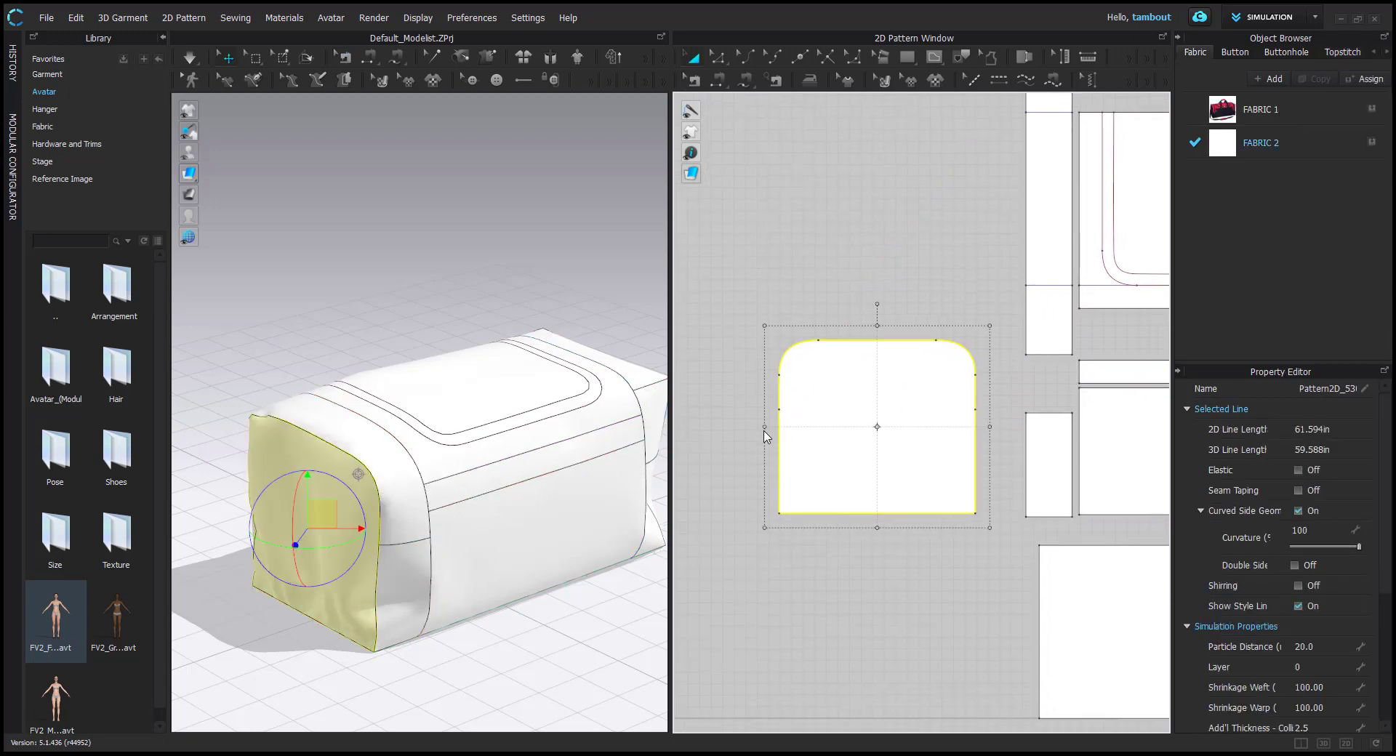
{"action": "left_click_drag", "start_coordinate": [765, 435], "coordinate": [759, 431]}
{"action": "right_click", "coordinate": [759, 430]}
{"action": "double_click", "coordinate": [762, 404]}
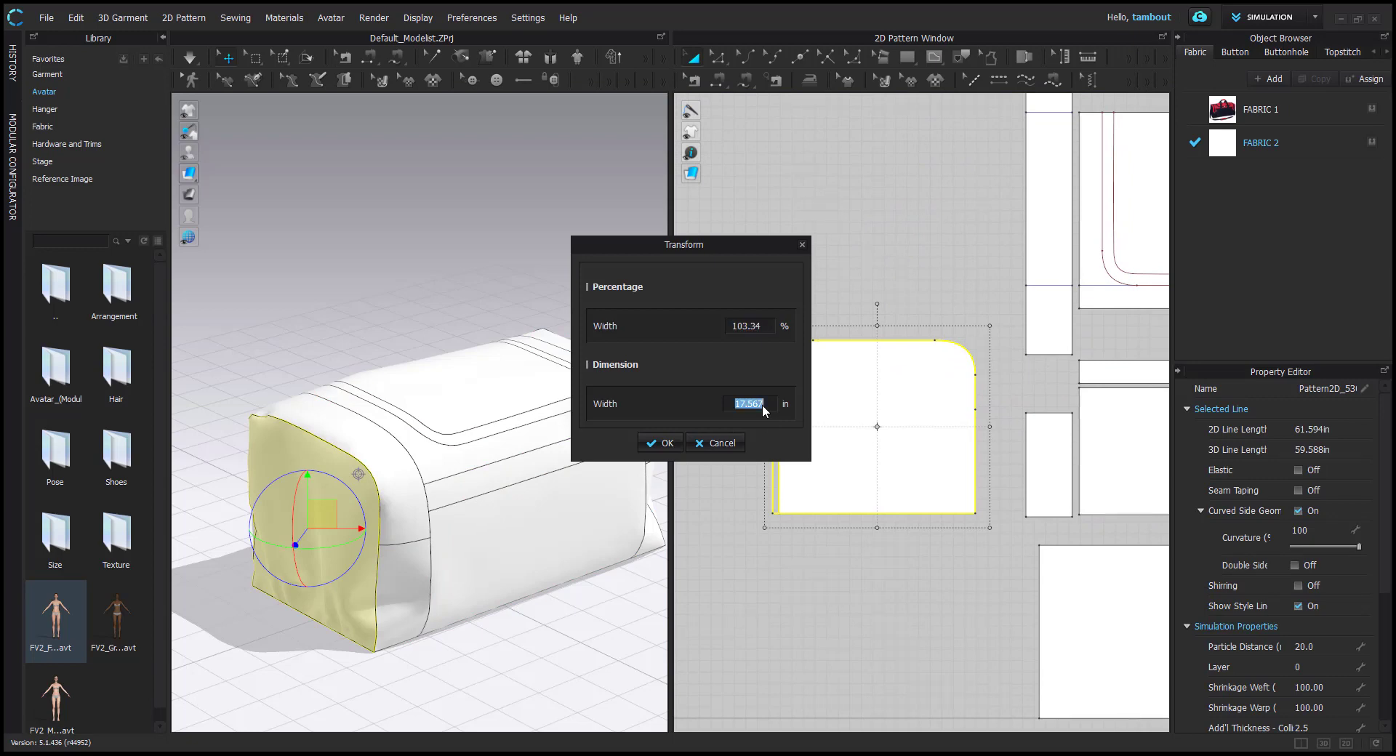
{"action": "type", "text": "17.5"}
{"action": "key", "text": "Return"}
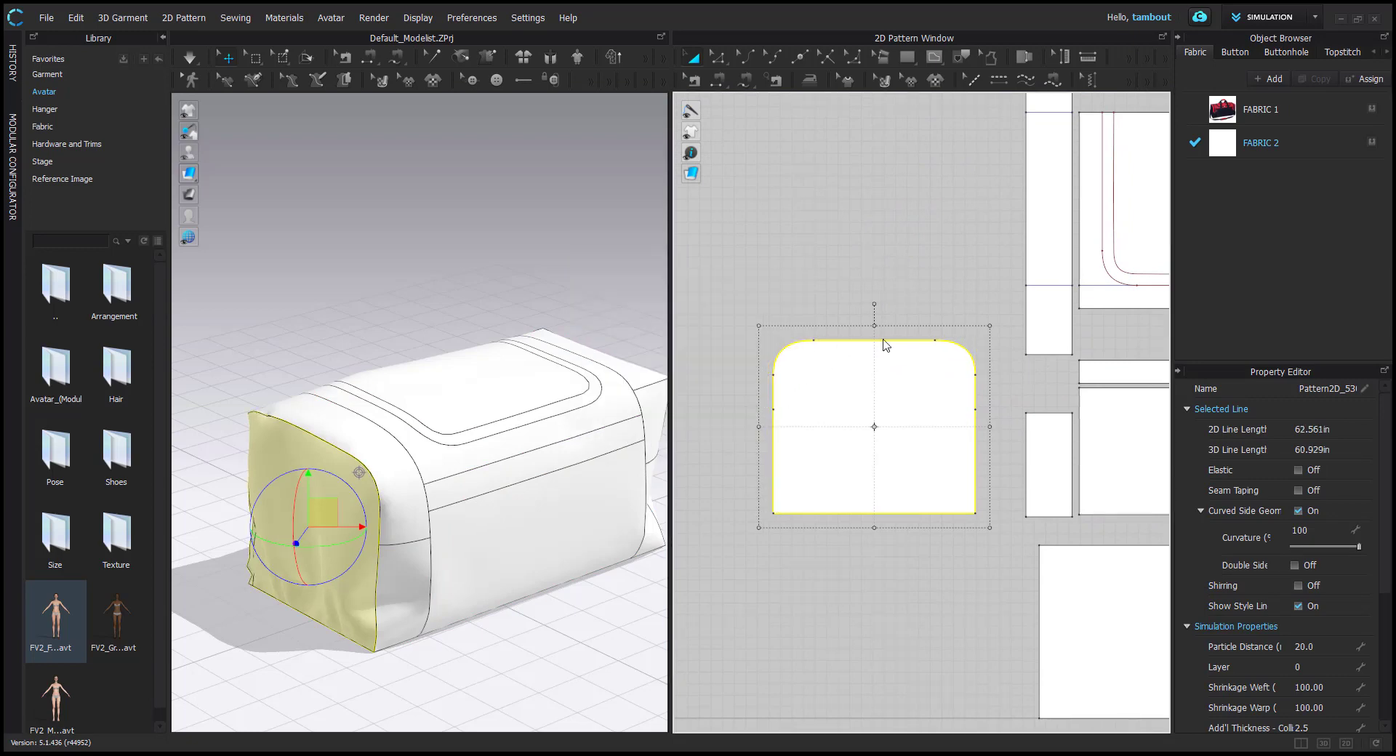
Simulate the bag briefly and recheck the seam lengths between the widened end panel and the side strip
{"action": "key", "text": "space"}
{"action": "key", "text": "space"}
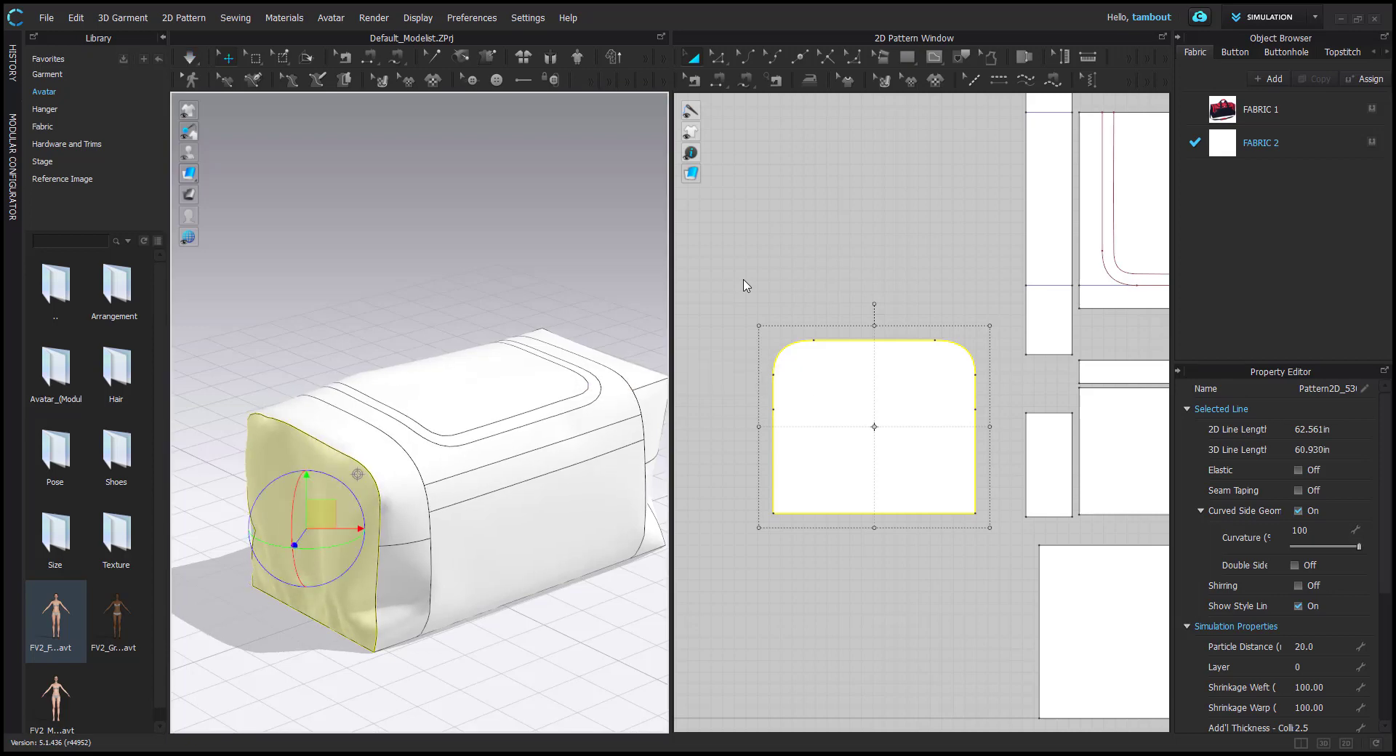
{"action": "key", "text": "b"}
{"action": "left_click", "coordinate": [867, 341]}
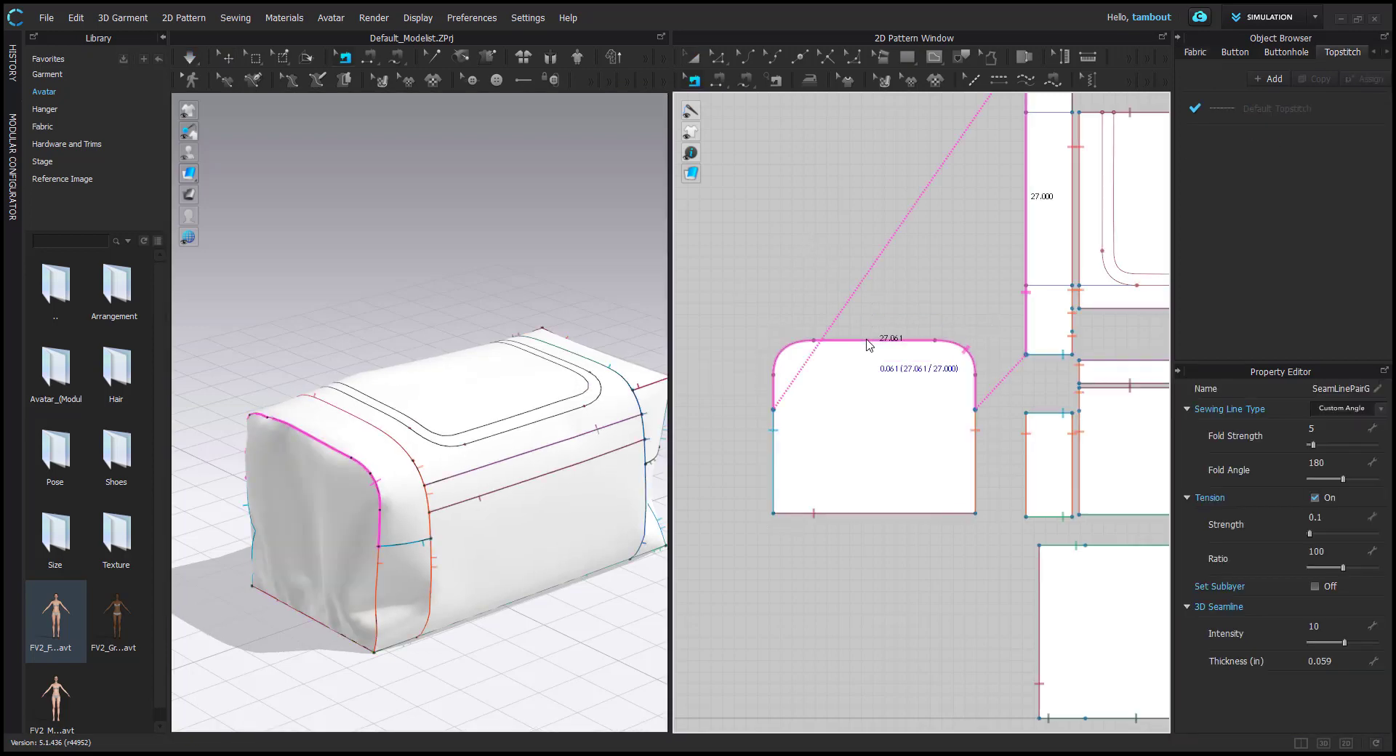
{"action": "left_click", "coordinate": [790, 241]}
Shrink the rounded end panel sideways to a width of 17.4 in
{"action": "key", "text": "a"}
{"action": "left_click", "coordinate": [819, 408]}
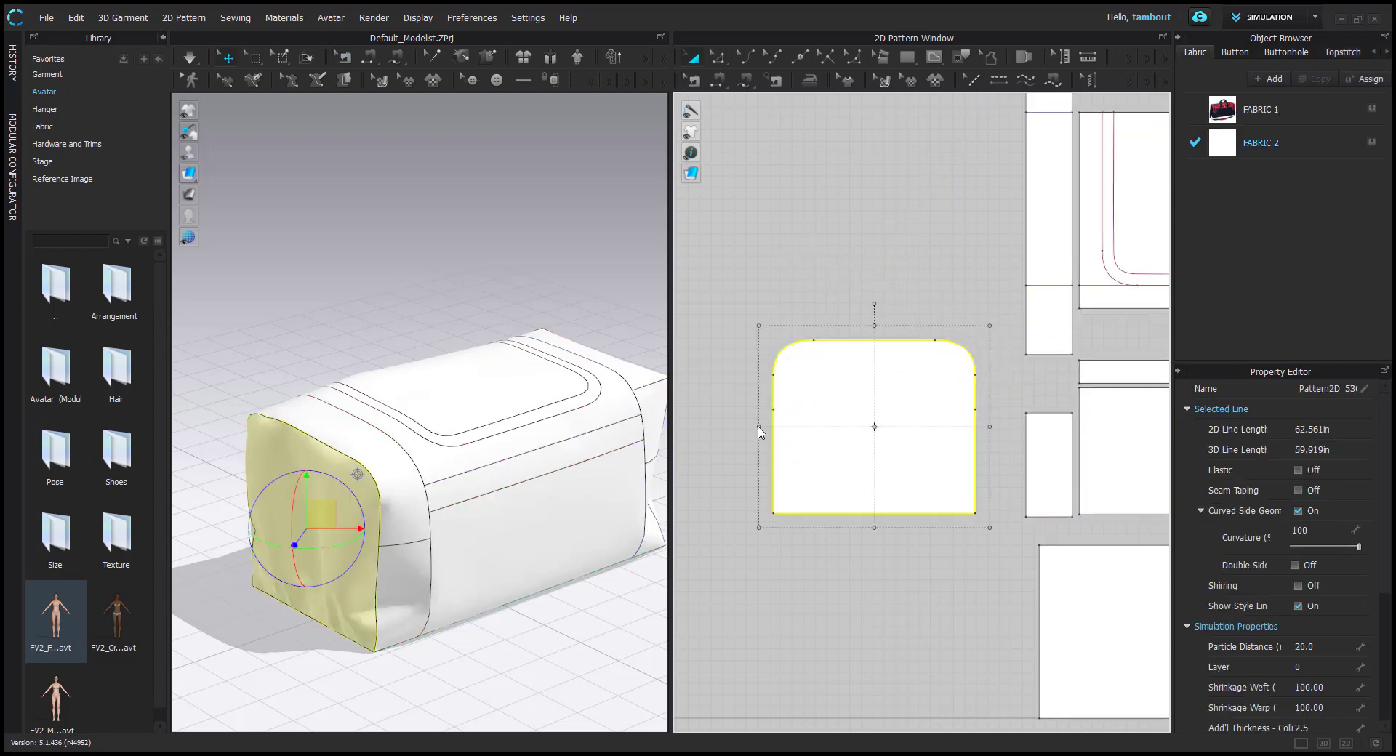
{"action": "left_click_drag", "start_coordinate": [758, 430], "coordinate": [767, 429]}
{"action": "right_click", "coordinate": [766, 429]}
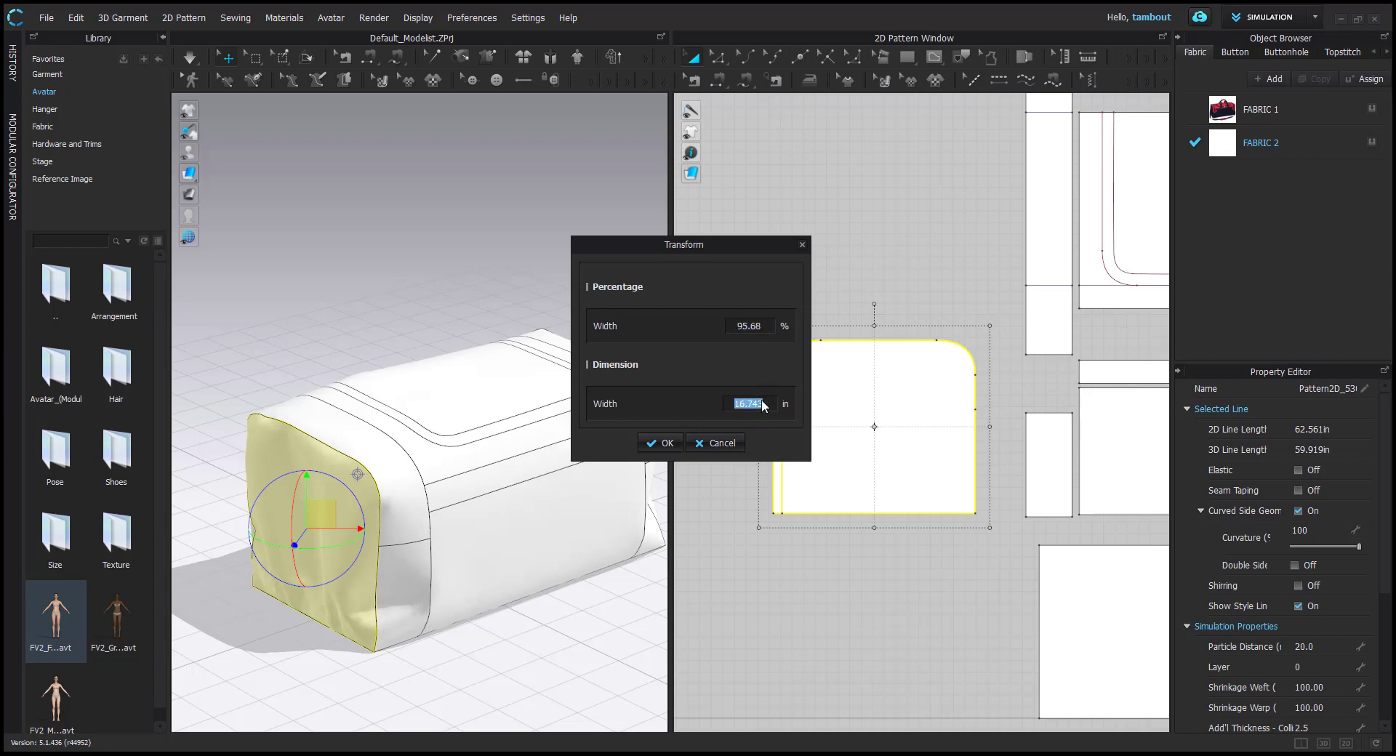
{"action": "type", "text": "17.4"}
{"action": "key", "text": "Return"}
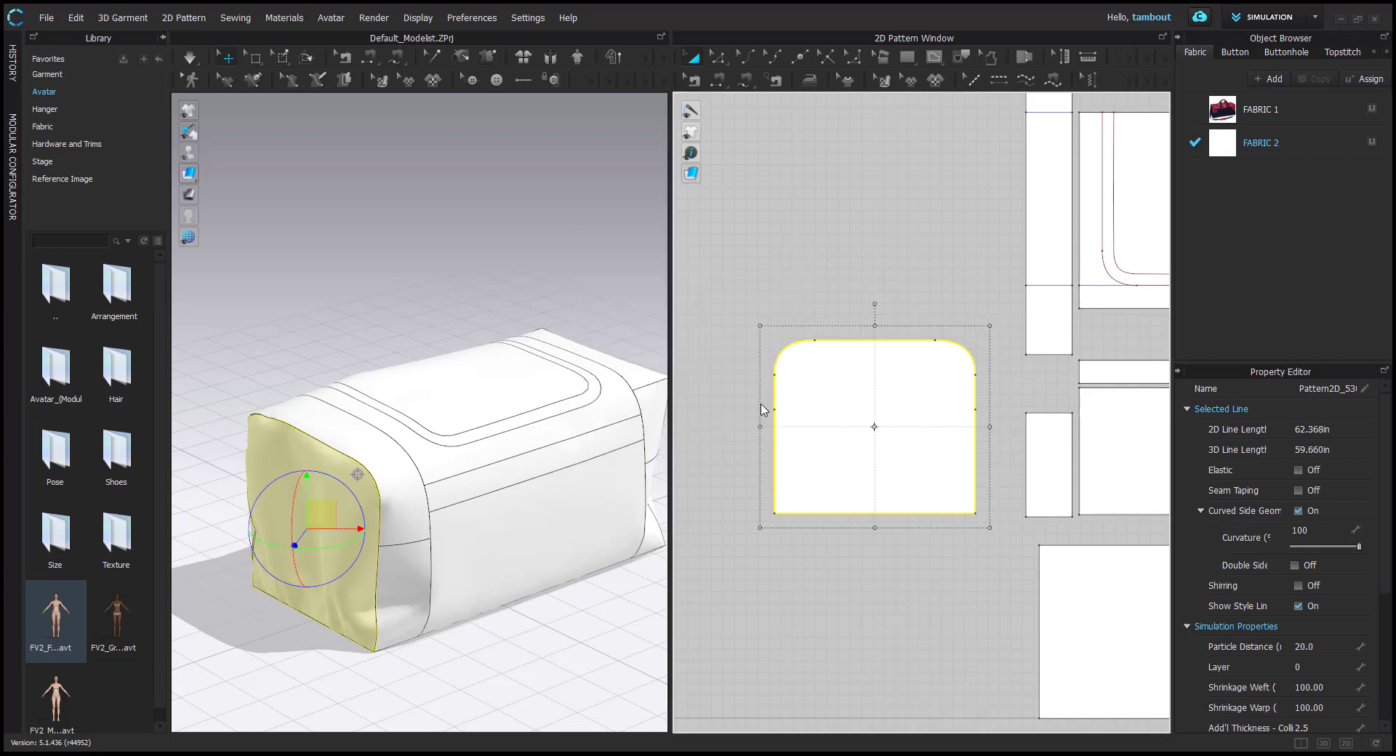
Recheck the upper seam's length difference and measure the rounded end panel's bottom edge
{"action": "key", "text": "b"}
{"action": "left_click", "coordinate": [885, 338]}
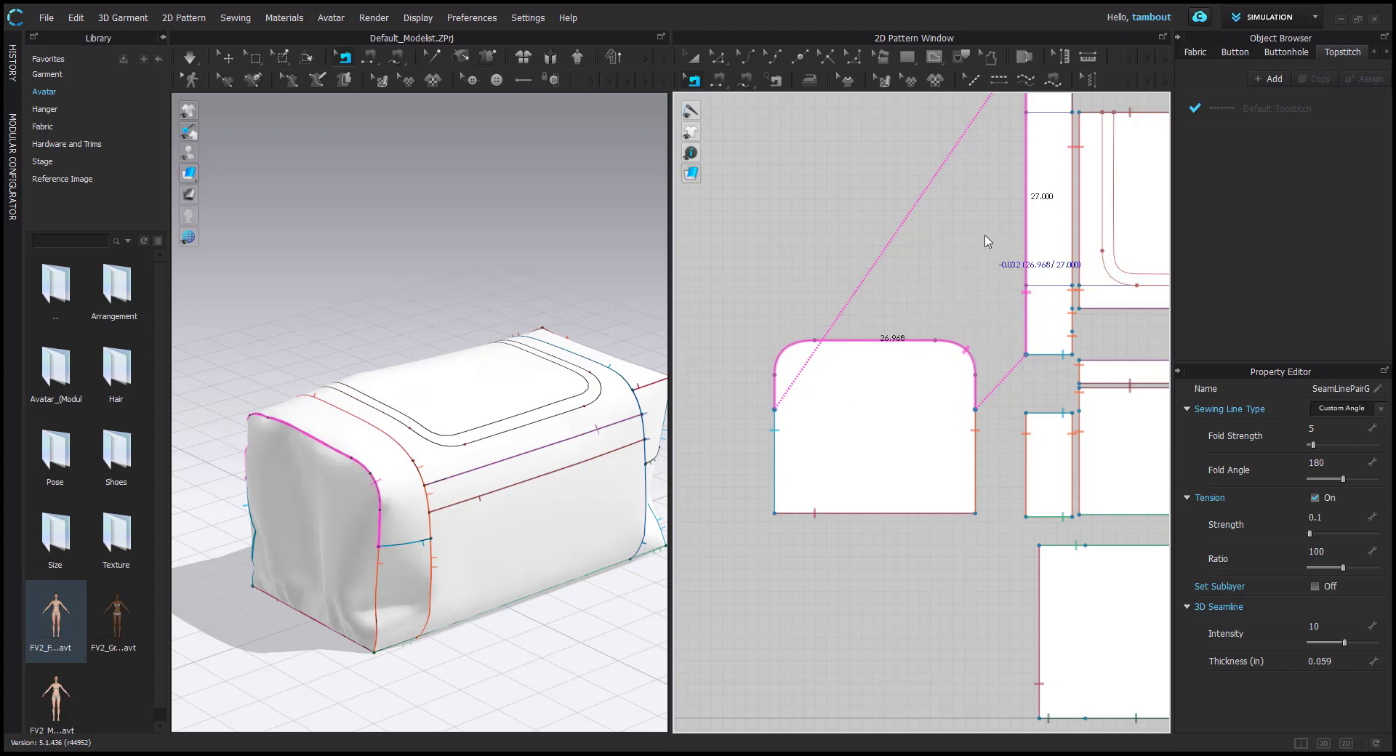
{"action": "scroll", "coordinate": [933, 304], "scroll_direction": "down", "scroll_amount": 2}
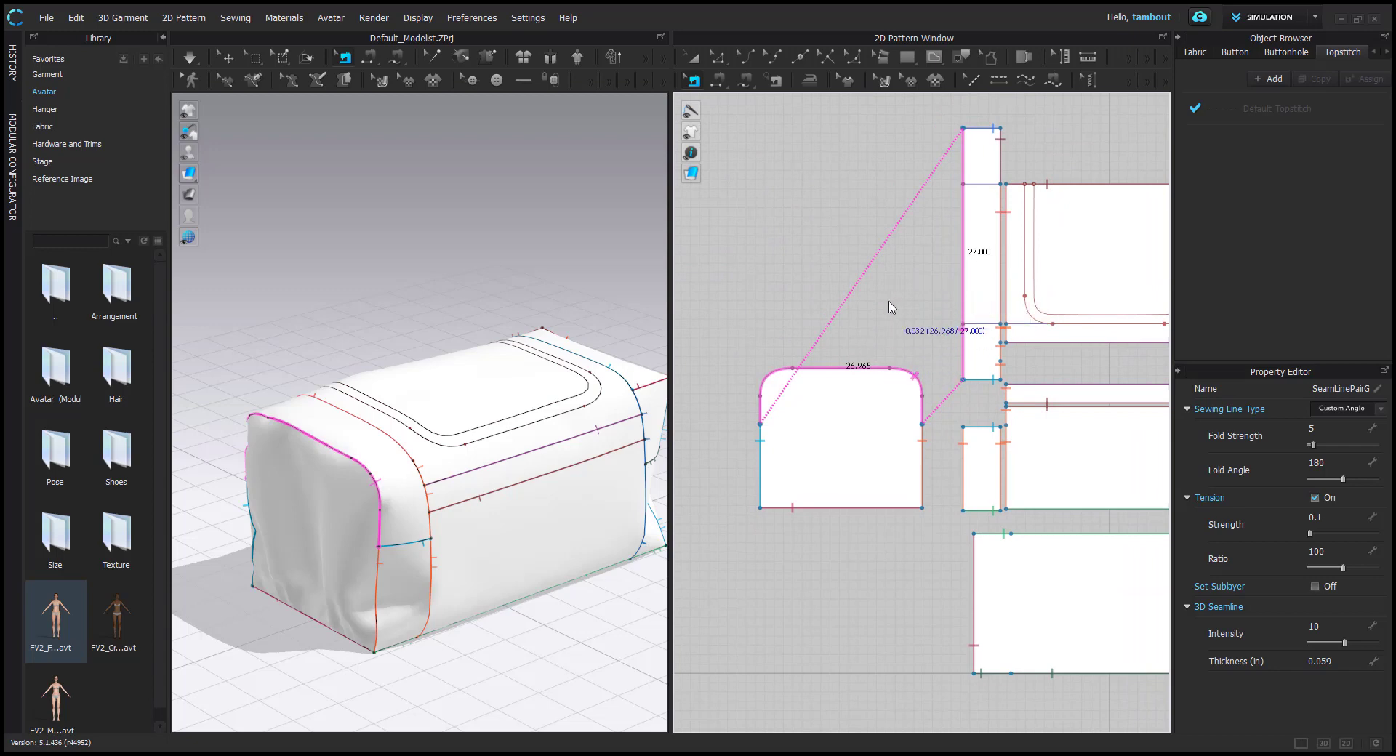
{"action": "key", "text": "z"}
{"action": "scroll", "coordinate": [844, 317], "scroll_direction": "down", "scroll_amount": 2}
{"action": "middle_click_drag", "start_coordinate": [831, 414], "coordinate": [830, 357]}
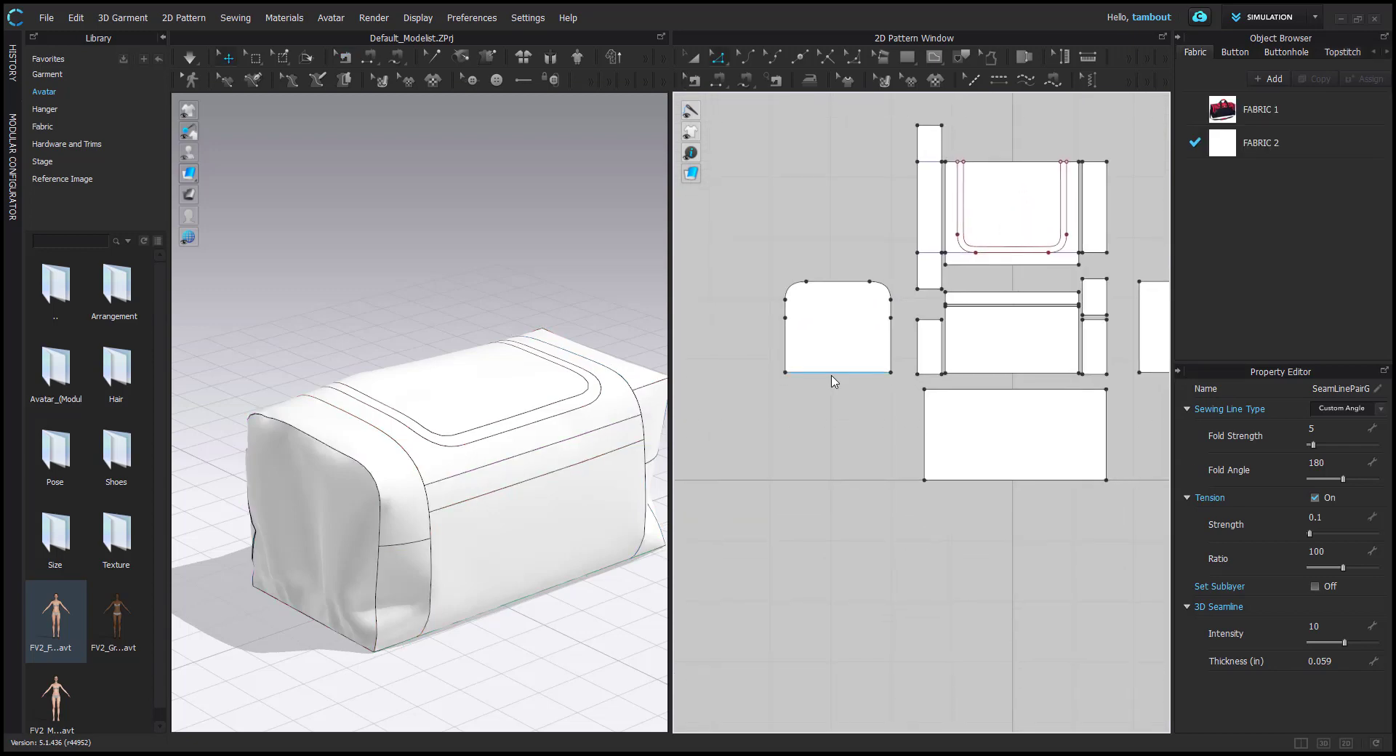
{"action": "left_click", "coordinate": [833, 384]}
{"action": "scroll", "coordinate": [844, 403], "scroll_direction": "up", "scroll_amount": 2}
{"action": "middle_click_drag", "start_coordinate": [915, 423], "coordinate": [847, 390]}
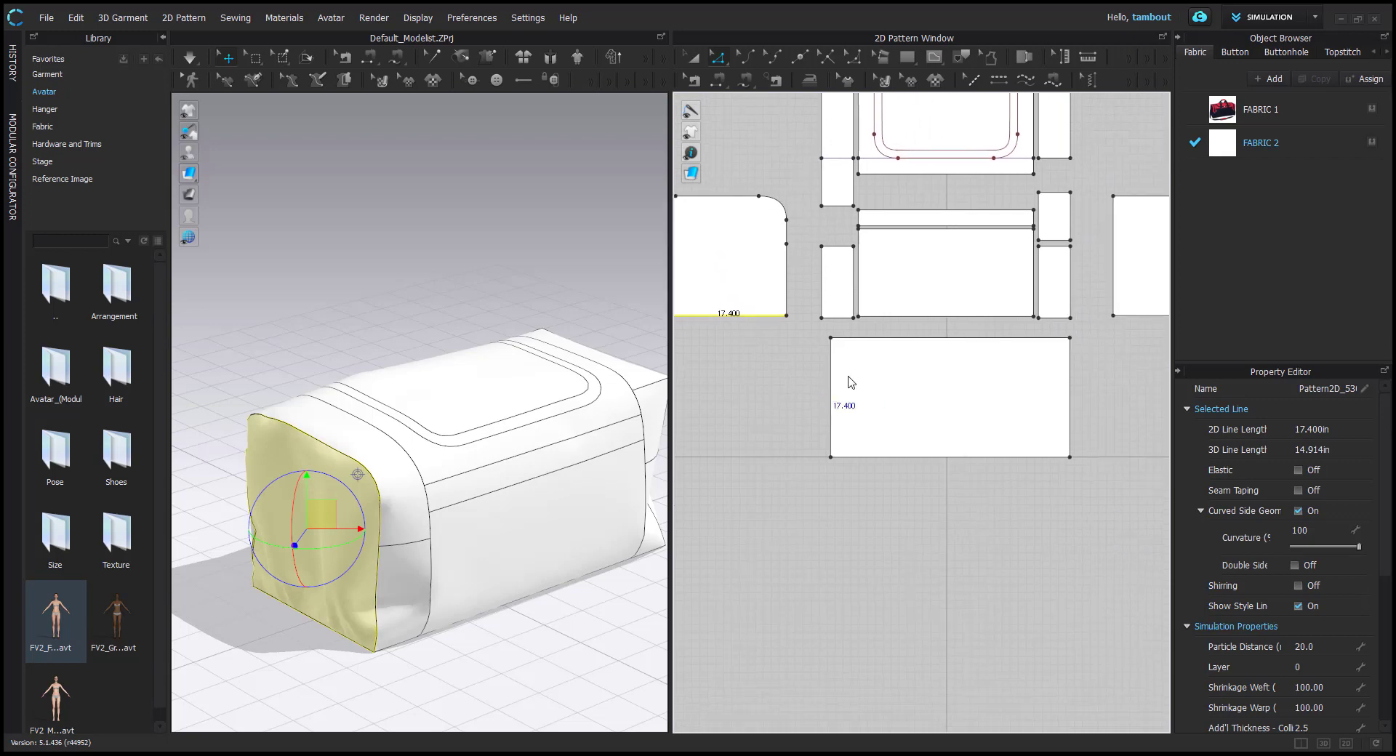
{"action": "right_click_drag", "start_coordinate": [395, 615], "coordinate": [483, 576]}
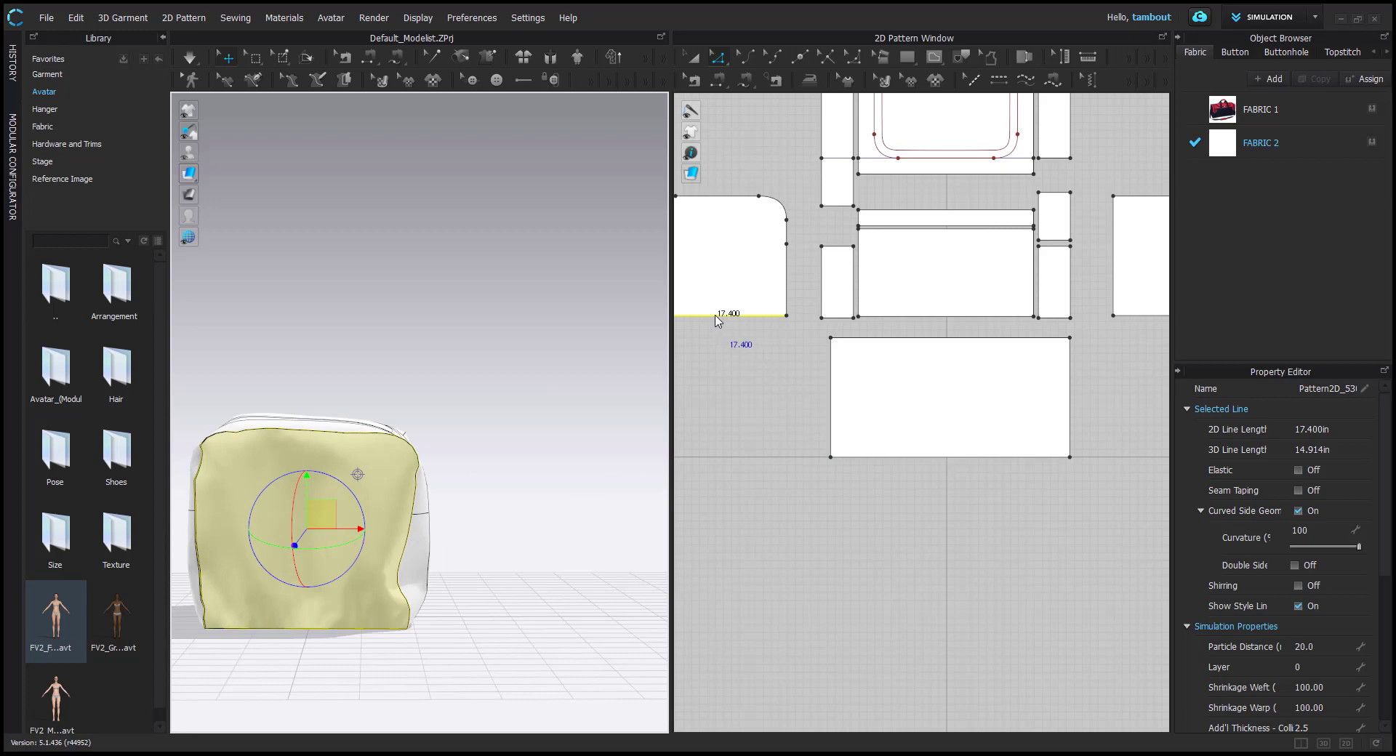
Stretch the bag's rectangular bottom panel downward to a height of 17.5 in
{"action": "left_click", "coordinate": [917, 393]}
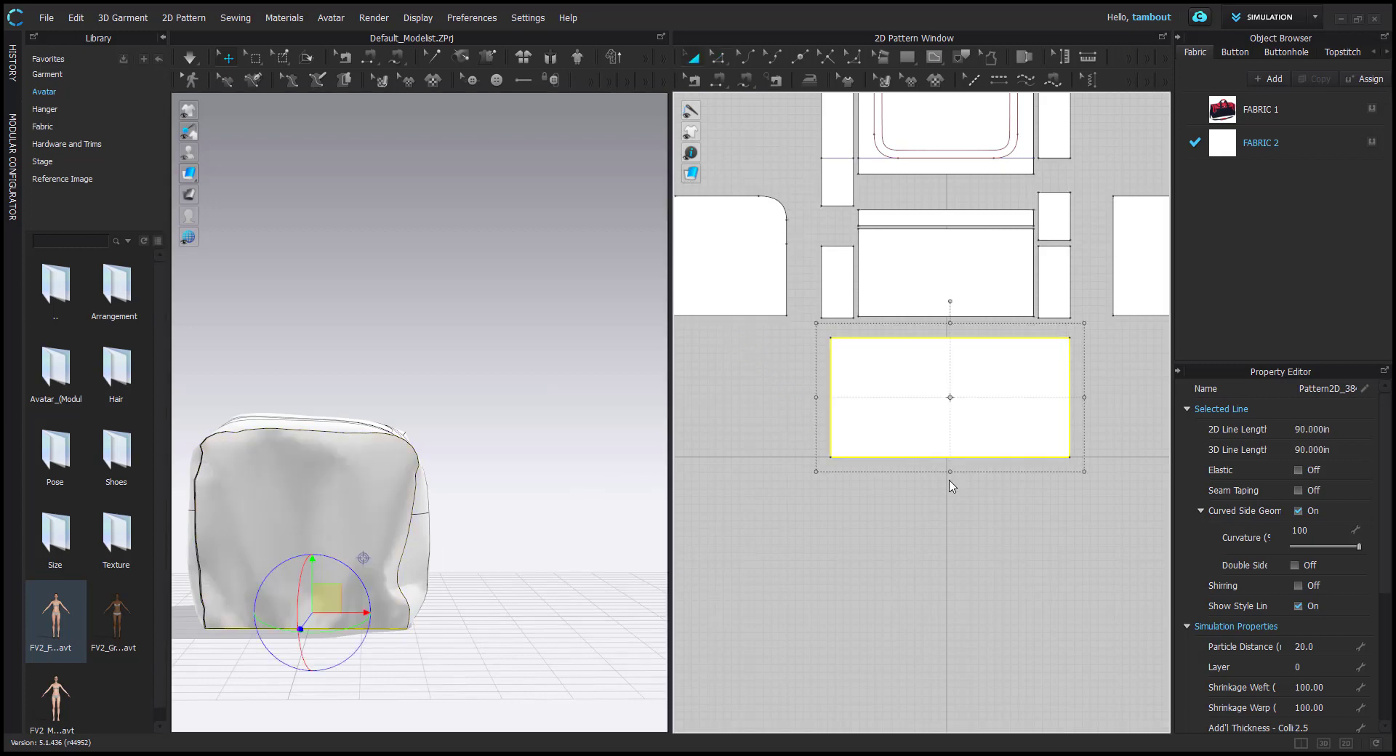
{"action": "left_click_drag", "start_coordinate": [949, 472], "coordinate": [949, 488]}
{"action": "right_click", "coordinate": [950, 487]}
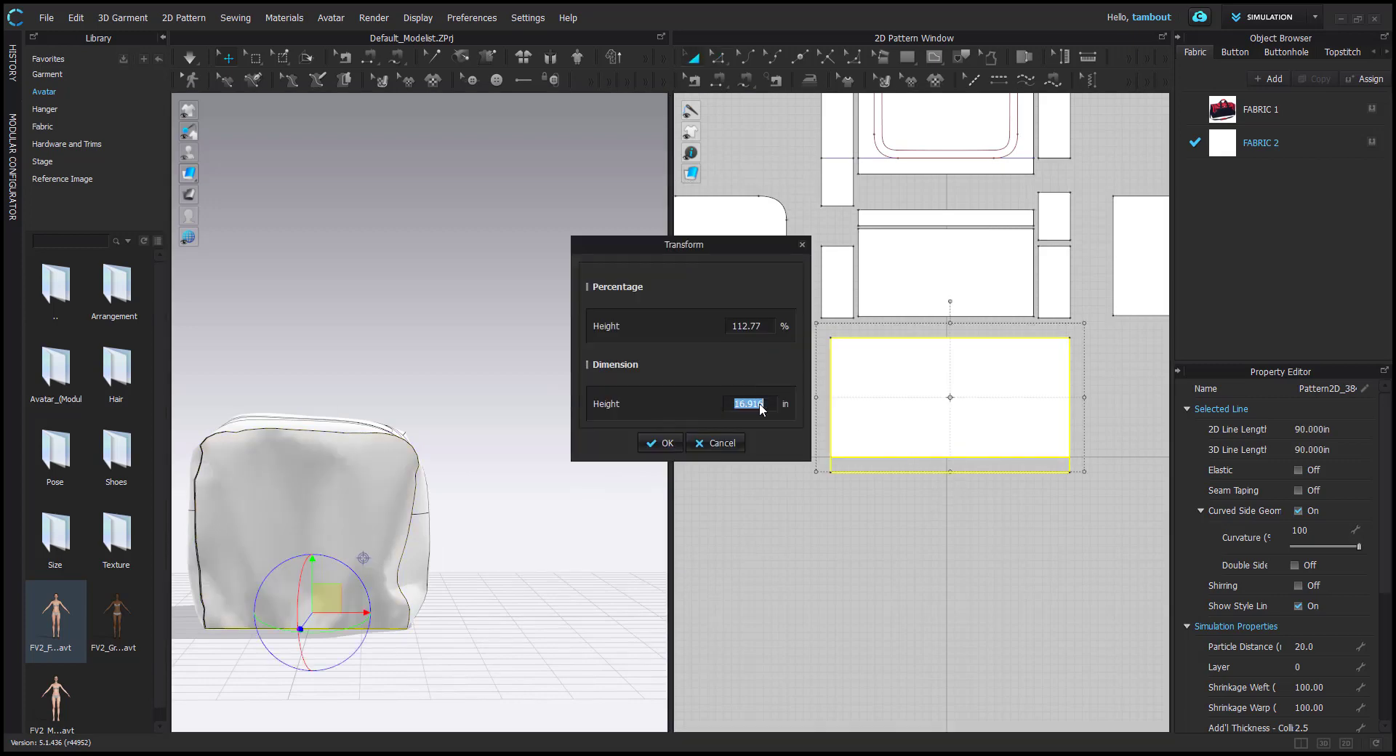
{"action": "type", "text": "17.5"}
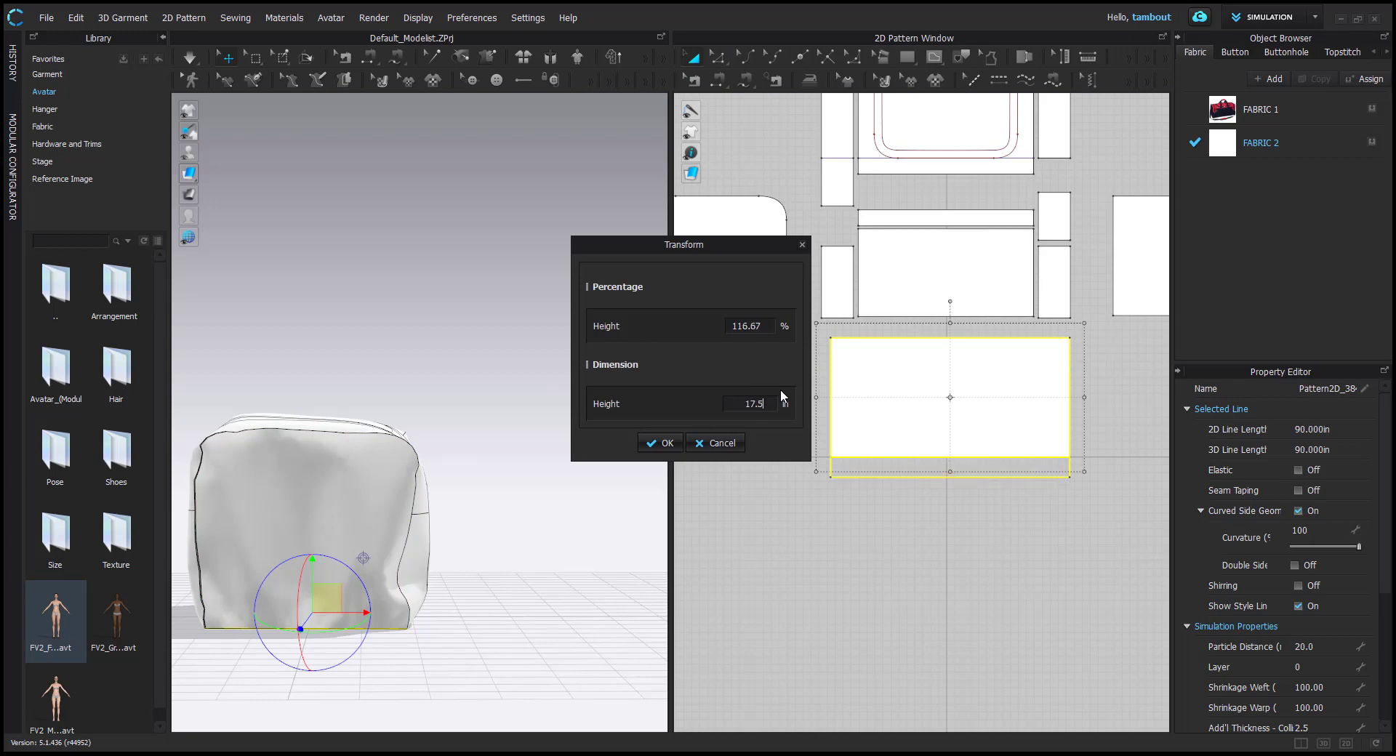
{"action": "key", "text": "Return"}
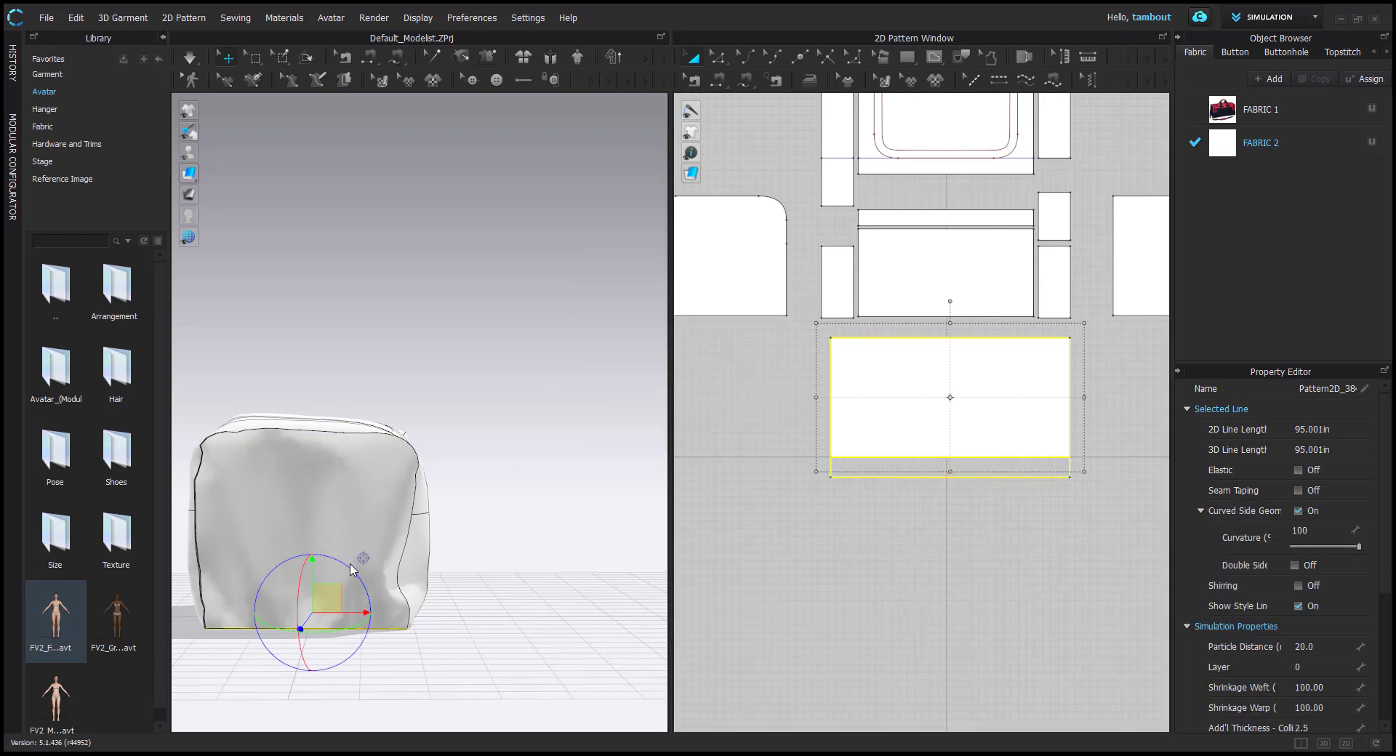
Simulate the bag, pulling the rounded end panel and its side strip into shape, and check that end
{"action": "middle_click_drag", "start_coordinate": [341, 574], "coordinate": [395, 470]}
{"action": "mouse_move", "coordinate": [424, 480]}
{"action": "right_mouse_down"}
{"action": "mouse_move", "coordinate": [431, 512]}
{"action": "mouse_move", "coordinate": [435, 469]}
{"action": "right_mouse_up"}
{"action": "key", "text": "space"}
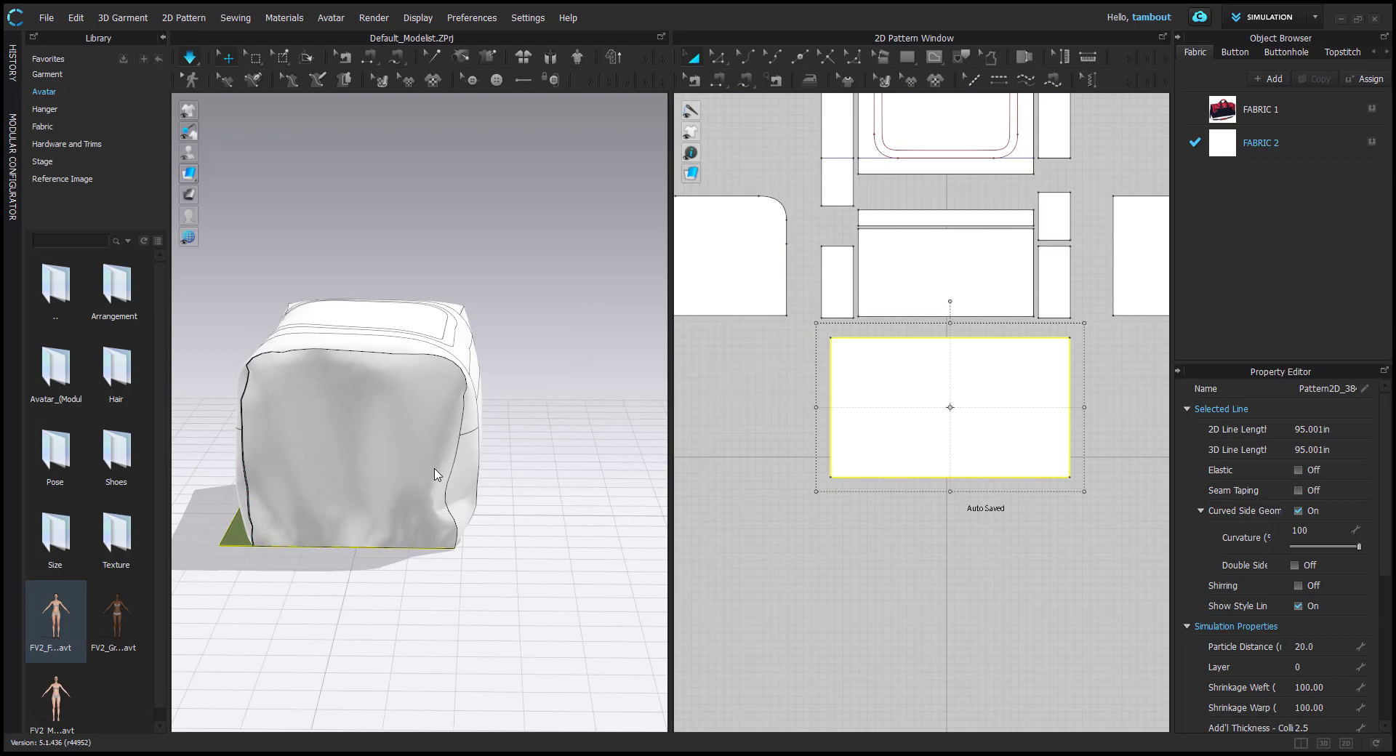
{"action": "left_click_drag", "start_coordinate": [436, 469], "coordinate": [418, 446]}
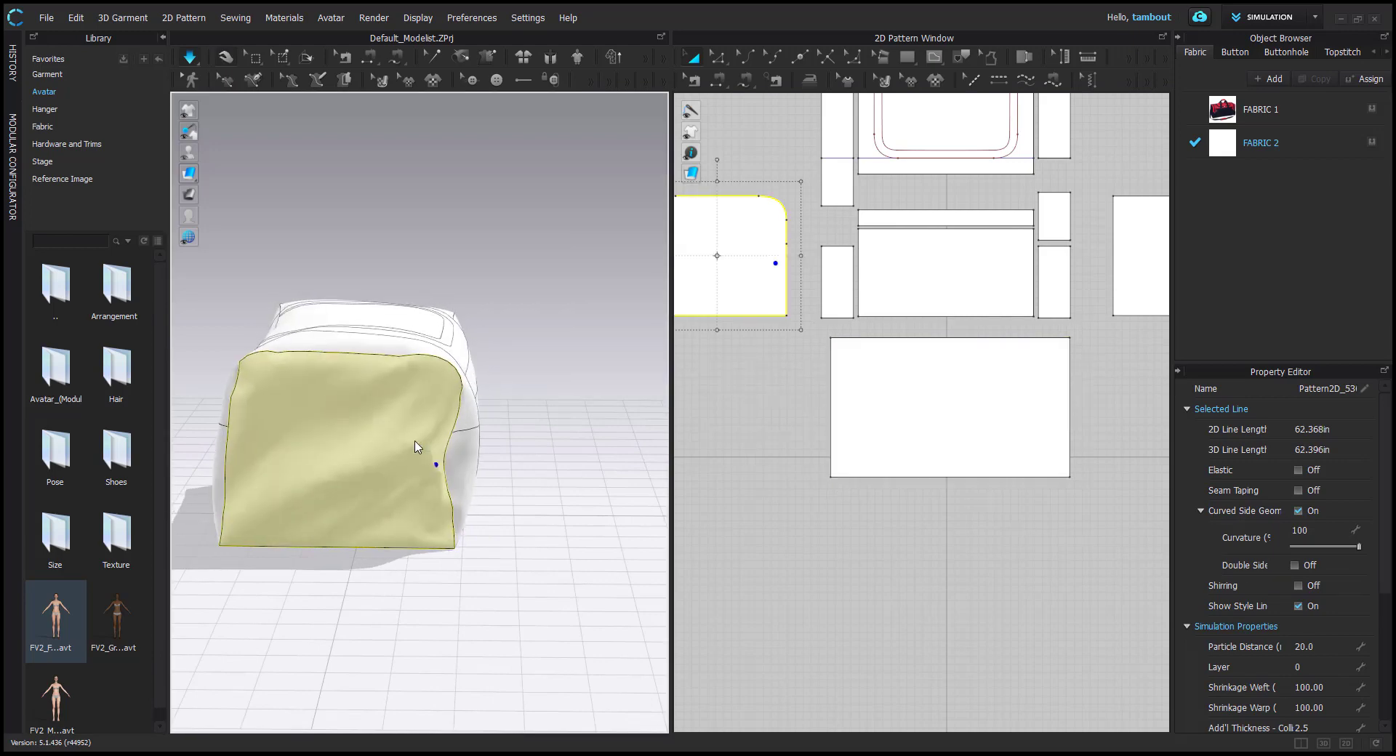
{"action": "left_click_drag", "start_coordinate": [241, 364], "coordinate": [218, 358]}
{"action": "left_click_drag", "start_coordinate": [456, 440], "coordinate": [544, 441]}
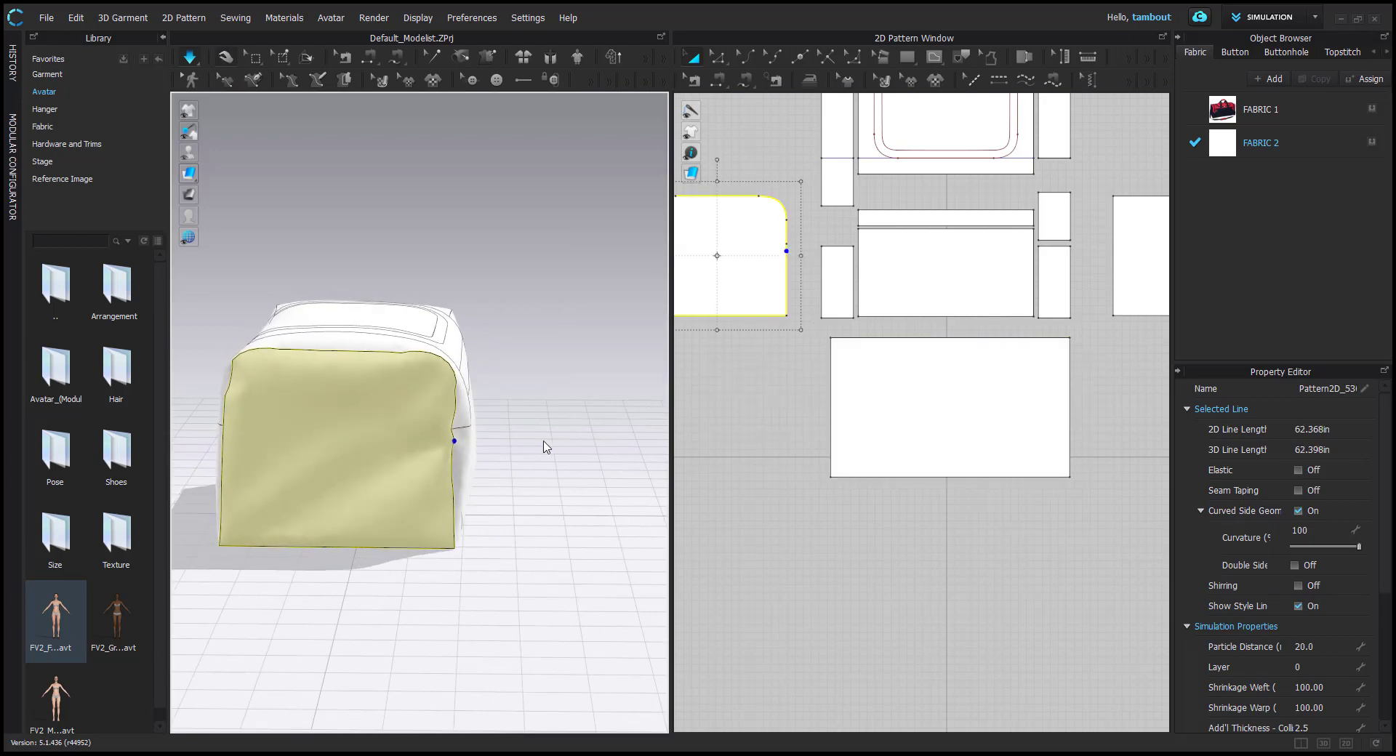
{"action": "right_click_drag", "start_coordinate": [544, 441], "coordinate": [433, 434]}
{"action": "left_click_drag", "start_coordinate": [443, 369], "coordinate": [441, 360]}
{"action": "middle_click_drag", "start_coordinate": [480, 374], "coordinate": [296, 417]}
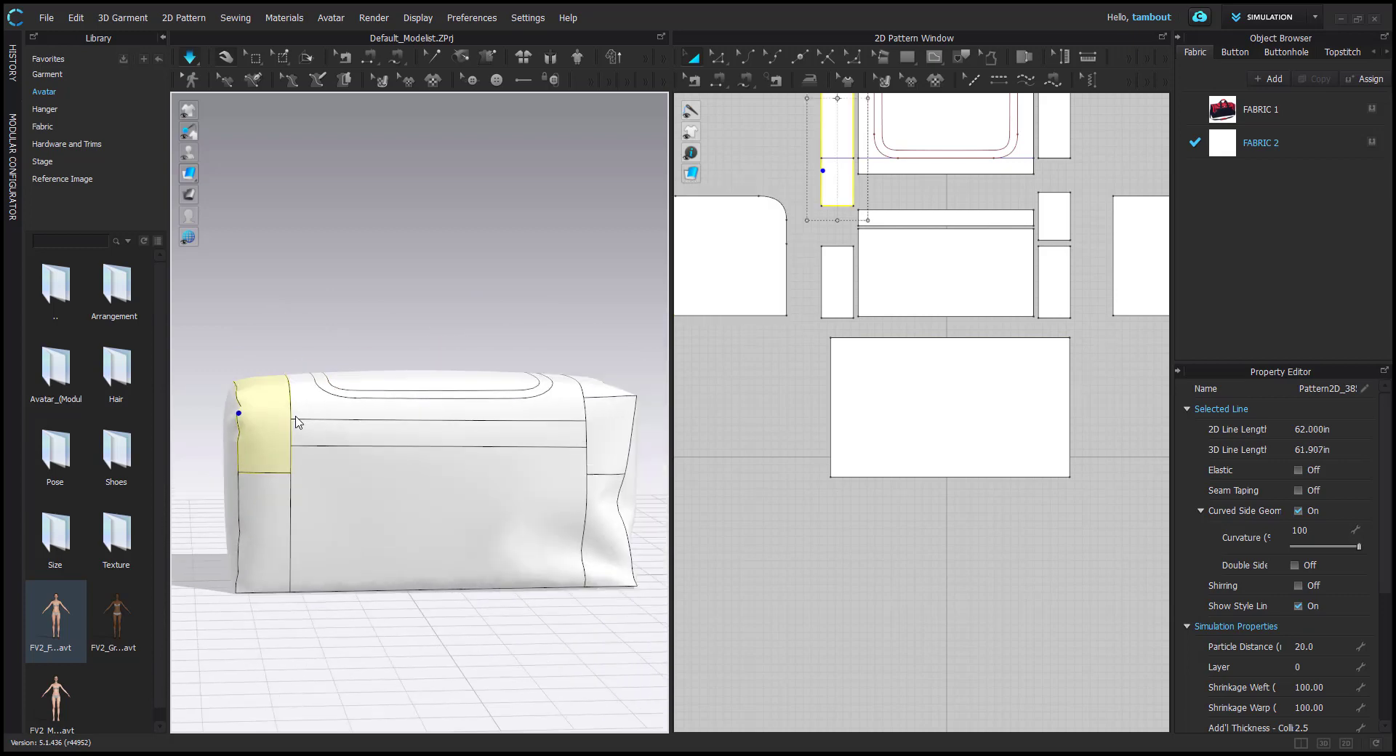
{"action": "key", "text": "space"}
{"action": "right_click_drag", "start_coordinate": [363, 444], "coordinate": [426, 464]}
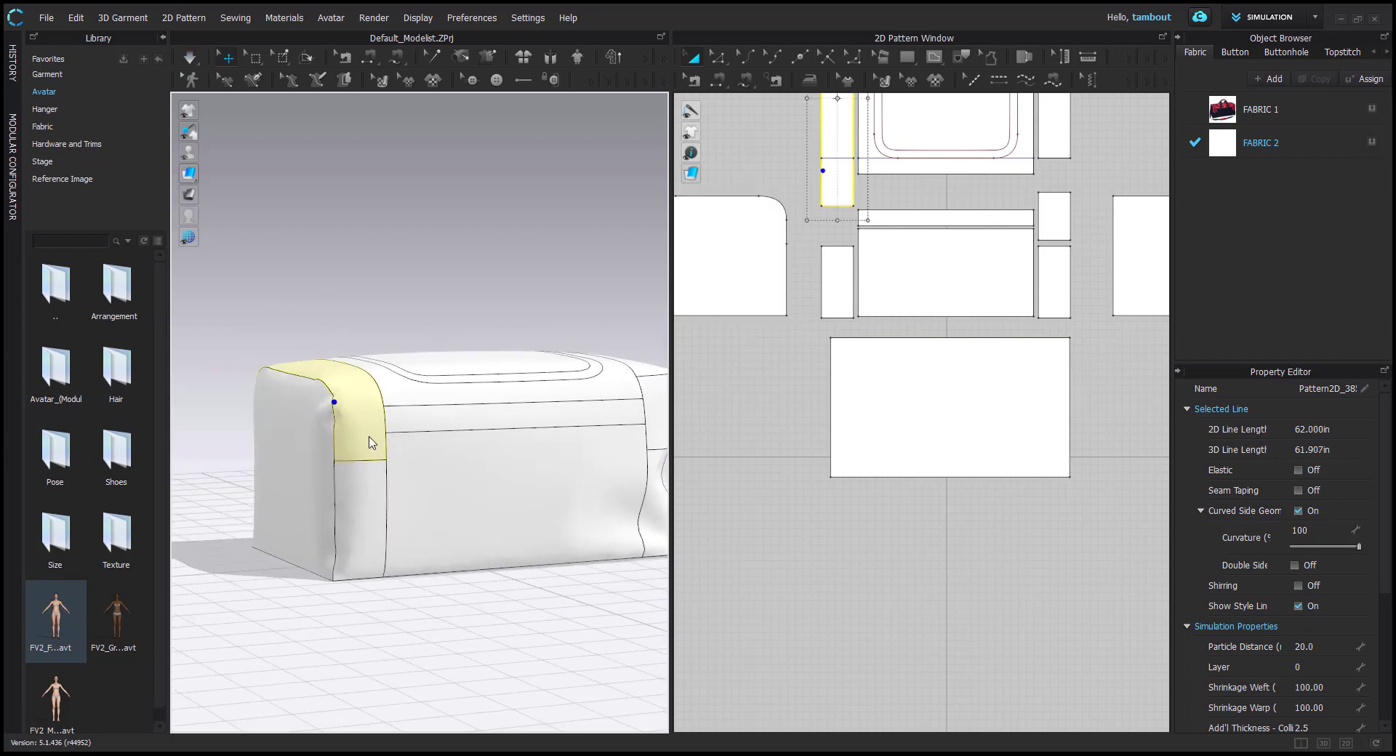
{"action": "right_click_drag", "start_coordinate": [306, 381], "coordinate": [416, 429]}
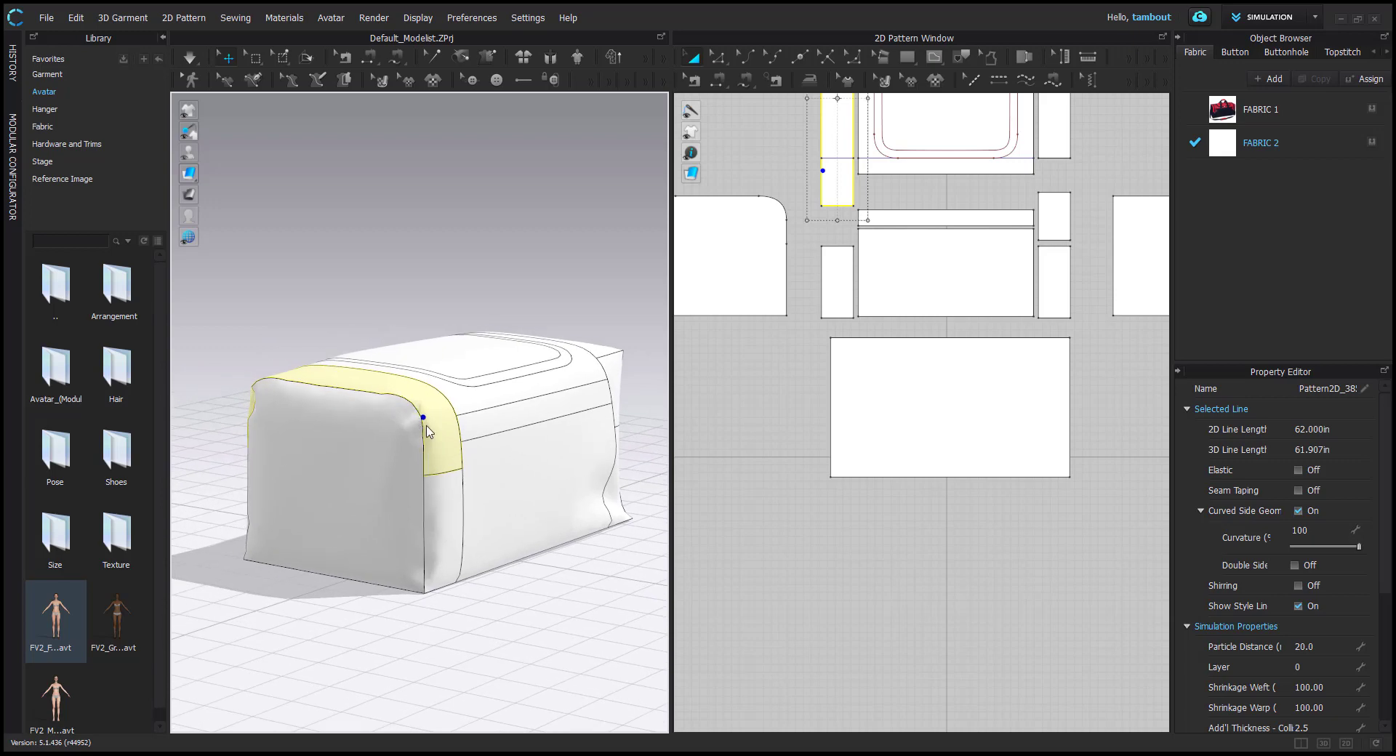
{"action": "mouse_move", "coordinate": [557, 466]}
{"action": "right_mouse_down"}
{"action": "mouse_move", "coordinate": [538, 513]}
{"action": "mouse_move", "coordinate": [421, 483]}
{"action": "mouse_move", "coordinate": [386, 437]}
{"action": "mouse_move", "coordinate": [550, 460]}
{"action": "right_mouse_up"}
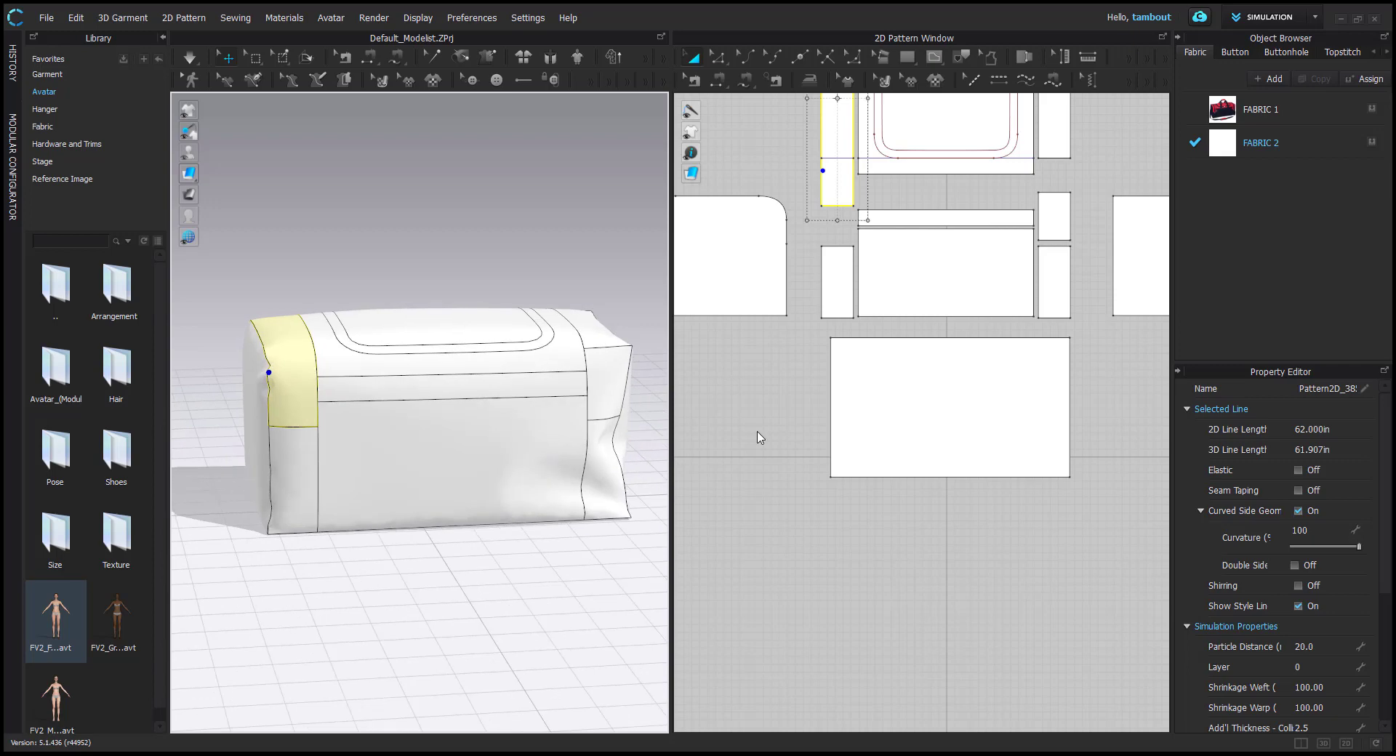
Delete the unmerged front and top side strip pieces at the bag's opposite end
{"action": "middle_click_drag", "start_coordinate": [798, 314], "coordinate": [790, 387]}
{"action": "middle_click_drag", "start_coordinate": [489, 373], "coordinate": [476, 416]}
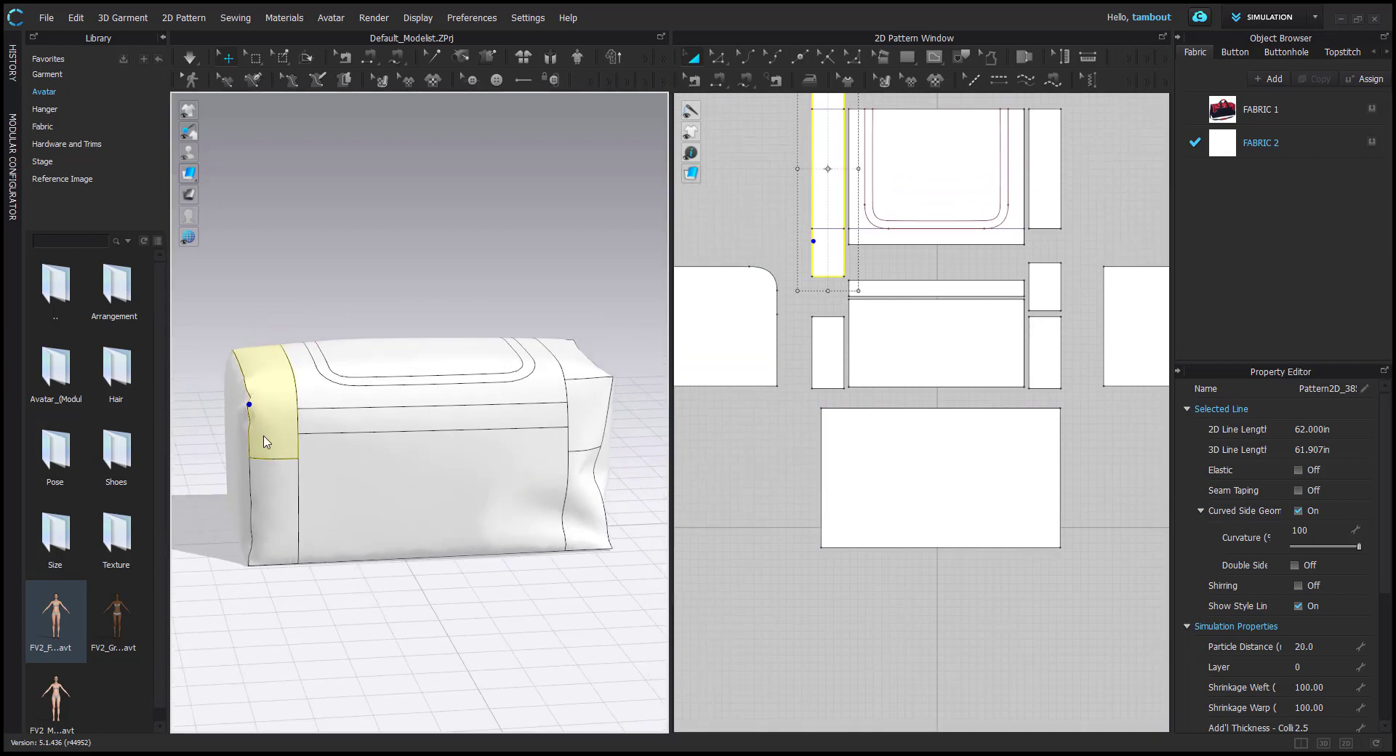
{"action": "right_click_drag", "start_coordinate": [516, 451], "coordinate": [579, 489]}
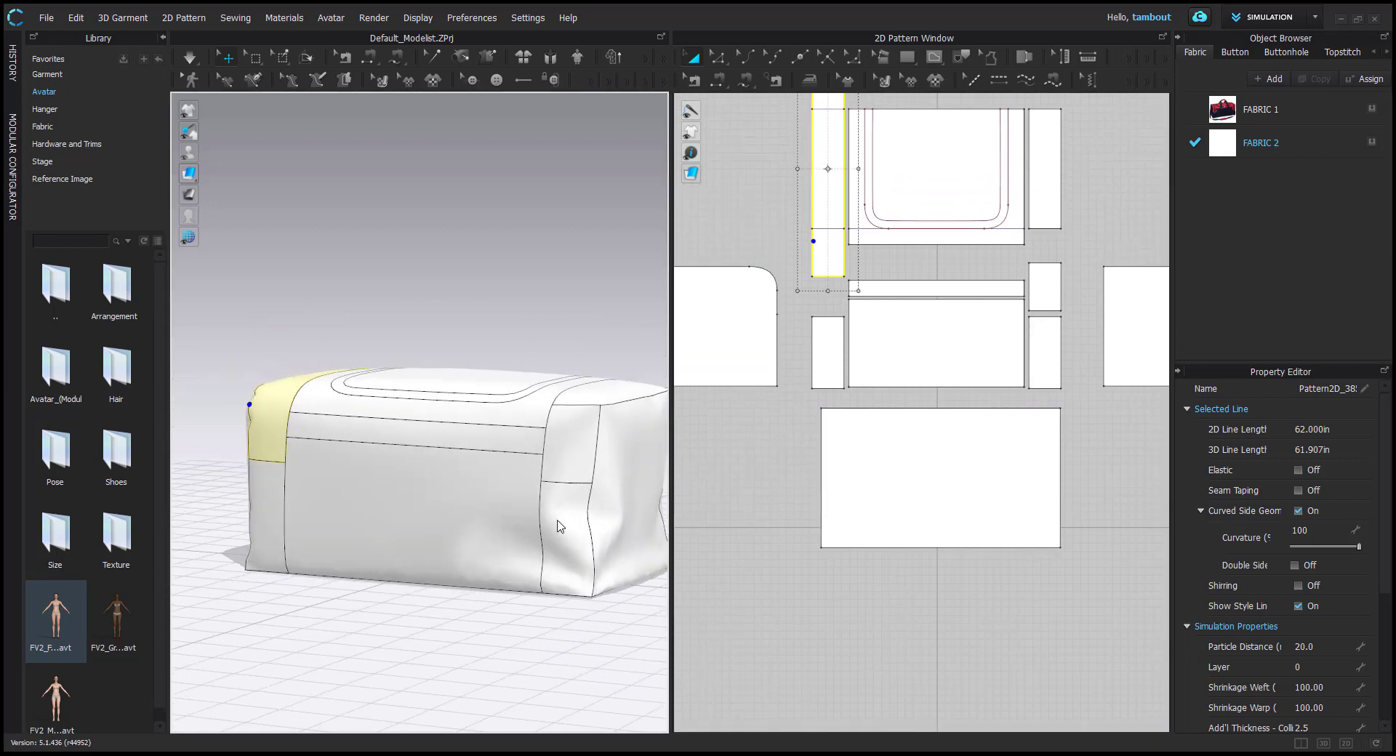
{"action": "middle_click_drag", "start_coordinate": [558, 520], "coordinate": [405, 477]}
{"action": "left_click", "coordinate": [472, 493]}
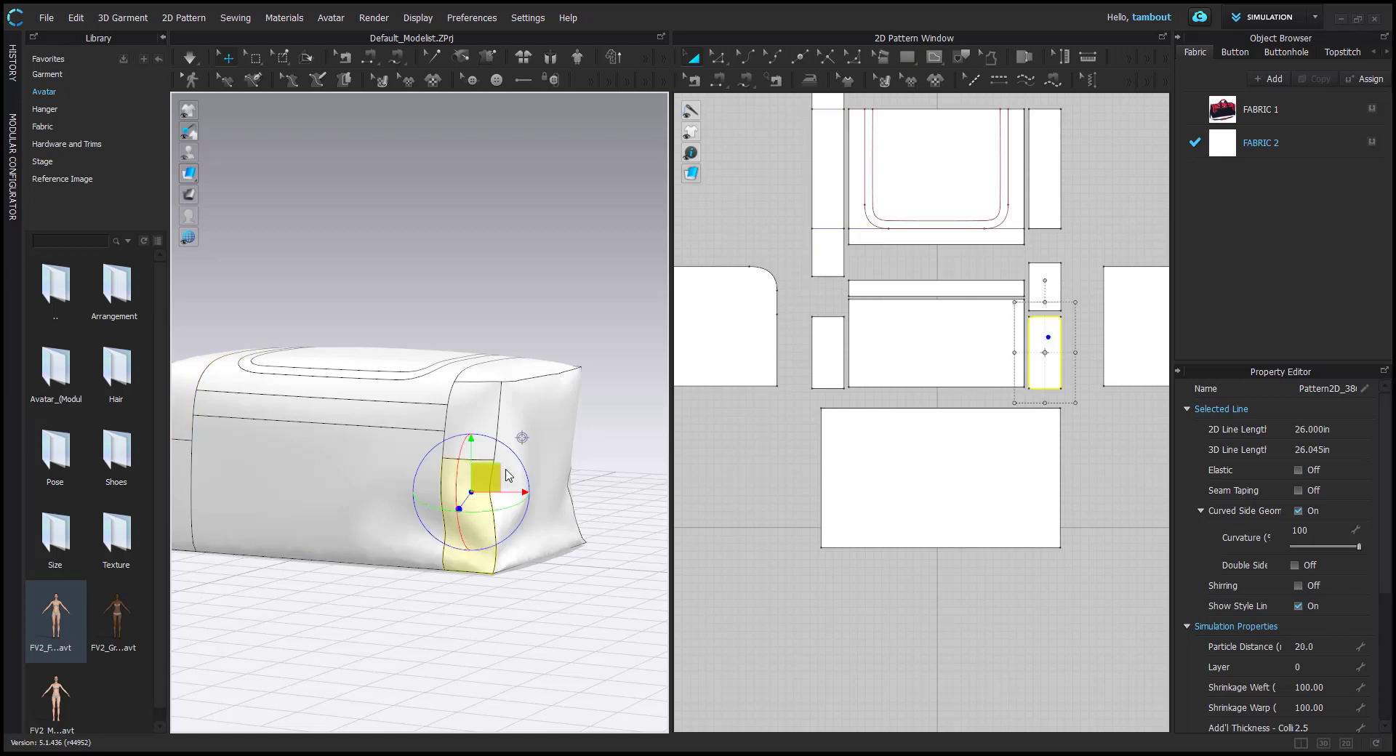
{"action": "key", "text": "Delete"}
{"action": "left_click", "coordinate": [476, 411]}
{"action": "key", "text": "Delete"}
{"action": "left_click", "coordinate": [543, 367]}
{"action": "key", "text": "Delete"}
Delete the square end panel and the remaining rear side strip pieces, leaving that end of the bag open
{"action": "left_click", "coordinate": [537, 427]}
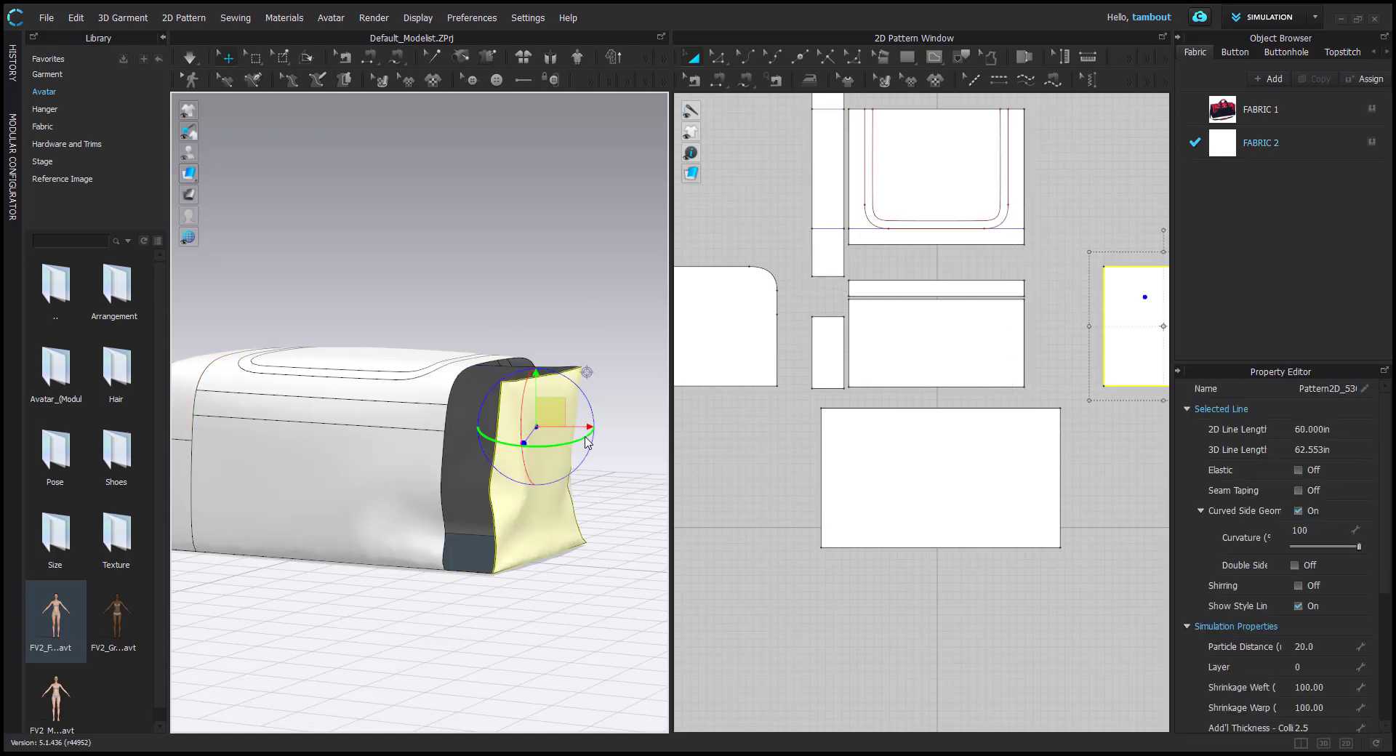
{"action": "key", "text": "Delete"}
{"action": "right_click_drag", "start_coordinate": [592, 439], "coordinate": [566, 443]}
{"action": "left_click", "coordinate": [616, 411]}
{"action": "key", "text": "Delete"}
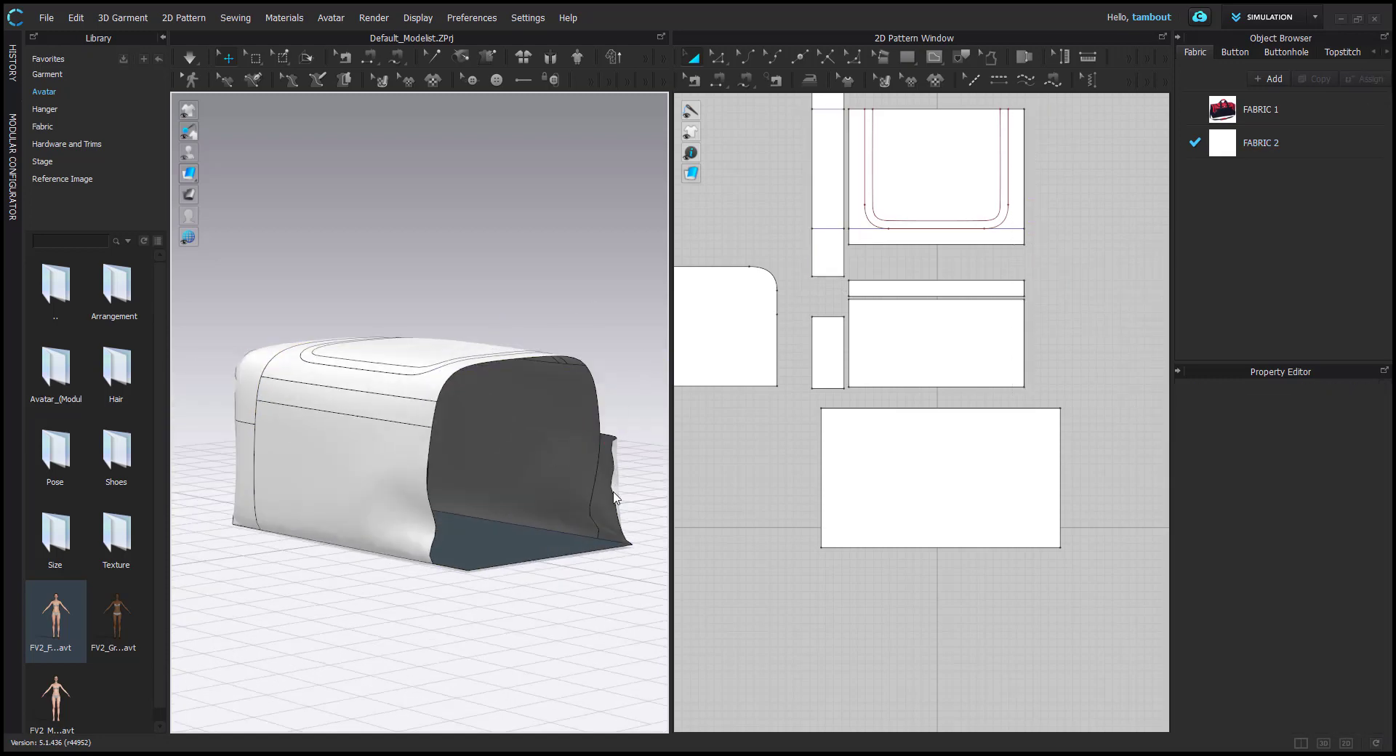
{"action": "left_click", "coordinate": [614, 498]}
{"action": "key", "text": "Delete"}
Copy the rounded end panel with its merged, front and rear side strips, and paste them beyond the bag's open end
{"action": "right_click_drag", "start_coordinate": [380, 435], "coordinate": [473, 442]}
{"action": "scroll", "coordinate": [882, 333], "scroll_direction": "down", "scroll_amount": 2}
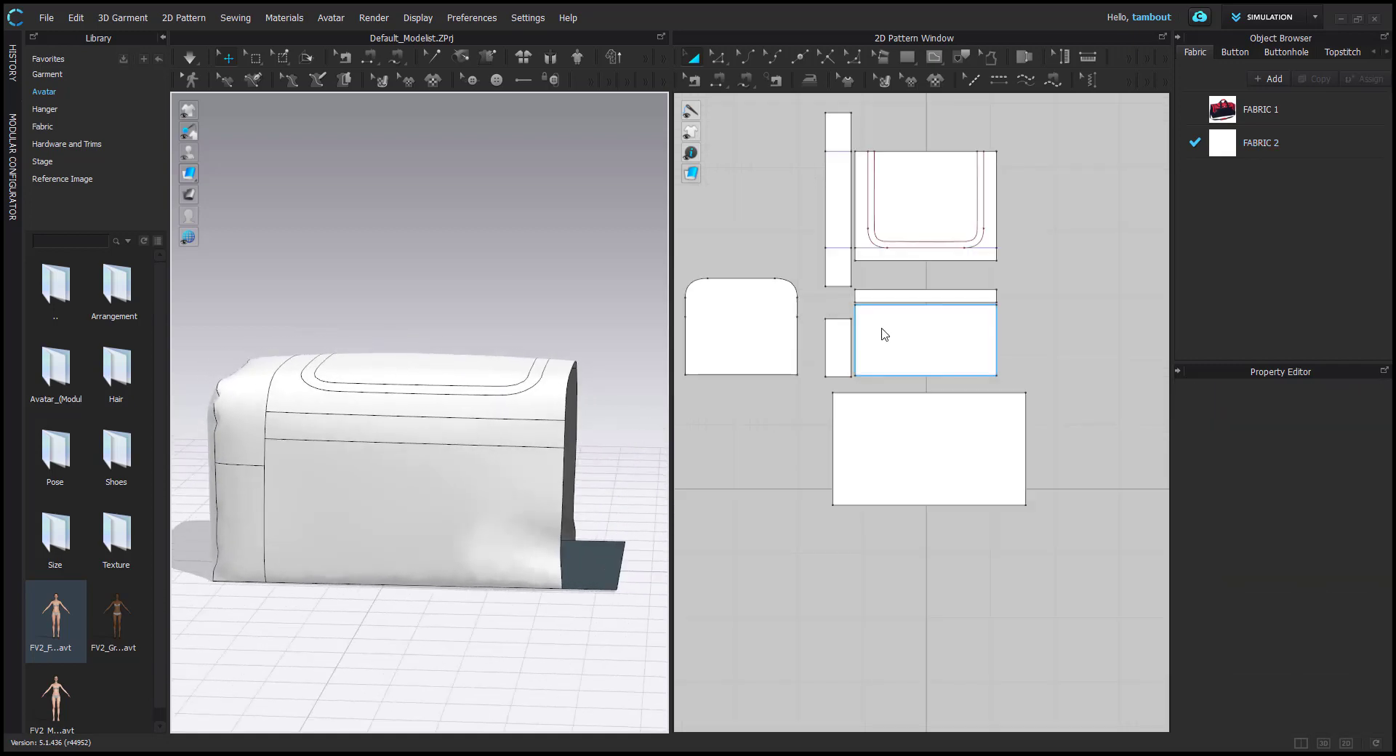
{"action": "left_click", "coordinate": [722, 346]}
{"action": "scroll", "coordinate": [722, 346], "scroll_direction": "down", "scroll_amount": 1}
{"action": "left_click", "coordinate": [232, 425]}
{"action": "left_click", "coordinate": [912, 397], "text": "shift"}
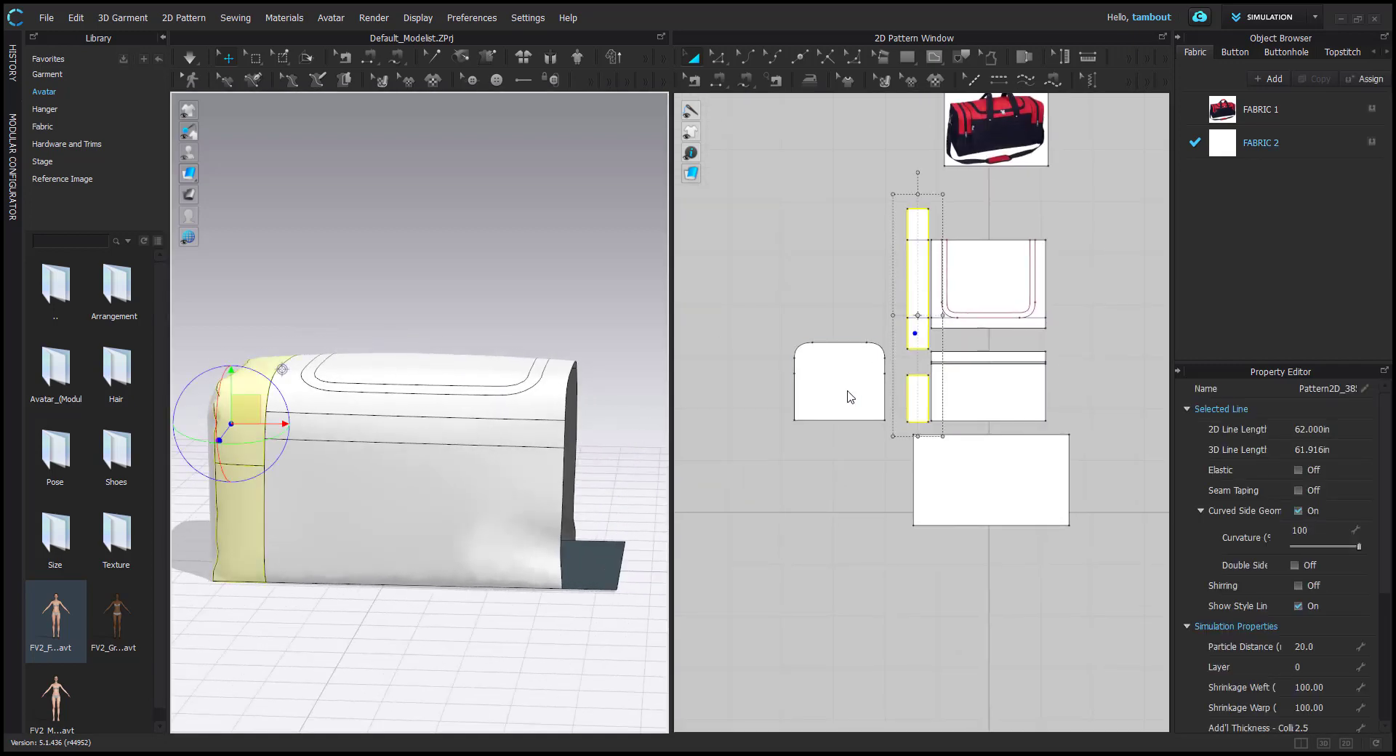
{"action": "left_click", "coordinate": [846, 393], "text": "shift"}
{"action": "right_click_drag", "start_coordinate": [330, 405], "coordinate": [586, 429]}
{"action": "middle_click_drag", "start_coordinate": [586, 429], "coordinate": [630, 387]}
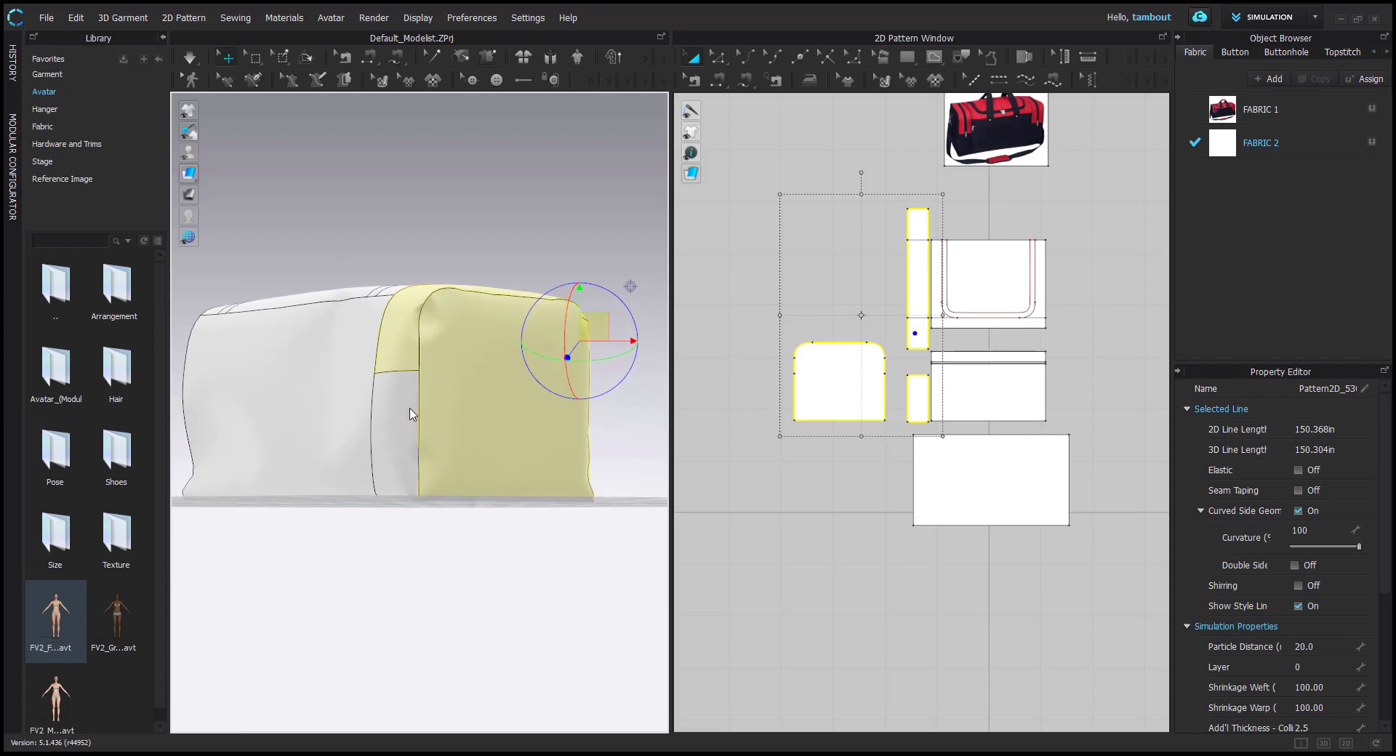
{"action": "left_click", "coordinate": [406, 408], "text": "shift"}
{"action": "right_click_drag", "start_coordinate": [513, 416], "coordinate": [317, 451]}
{"action": "middle_click_drag", "start_coordinate": [564, 454], "coordinate": [436, 377]}
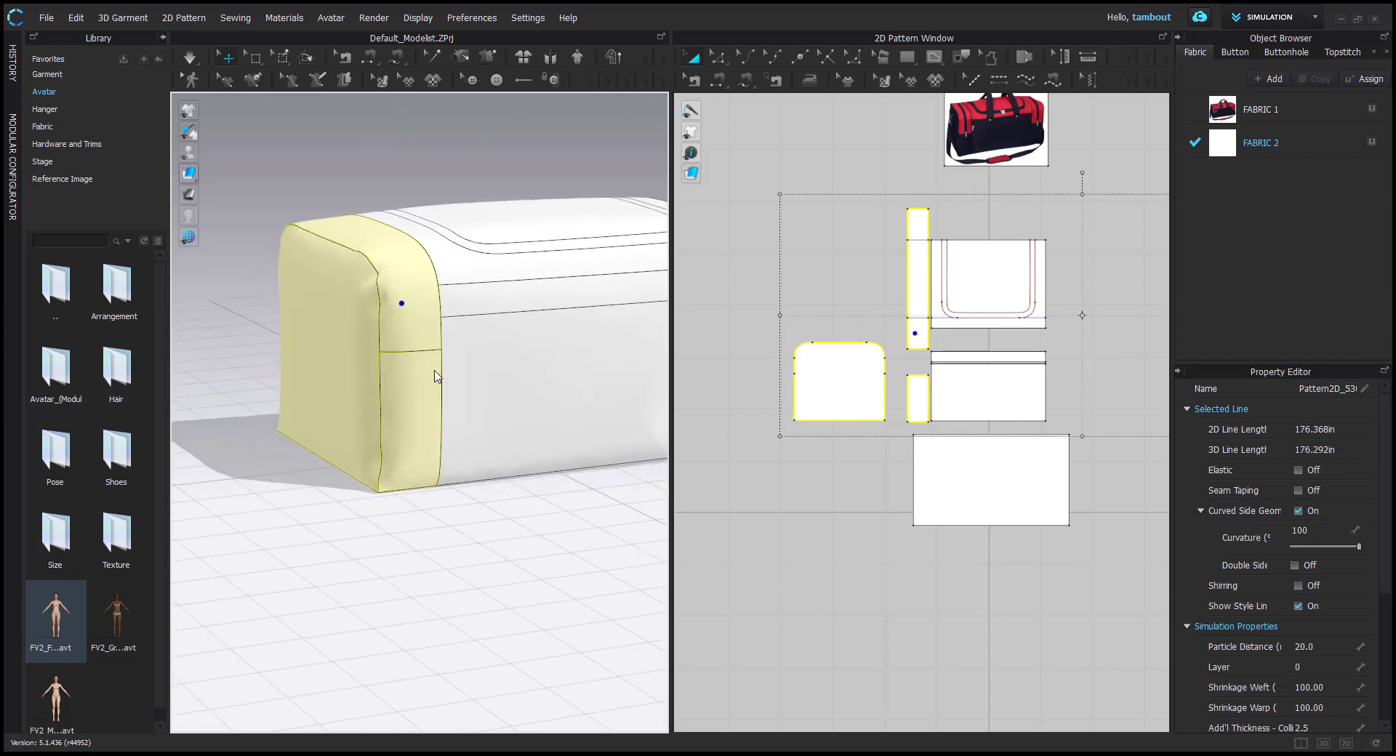
{"action": "right_click_drag", "start_coordinate": [531, 392], "coordinate": [470, 383]}
{"action": "scroll", "coordinate": [478, 400], "scroll_direction": "down", "scroll_amount": 2}
{"action": "key", "text": "ctrl+v"}
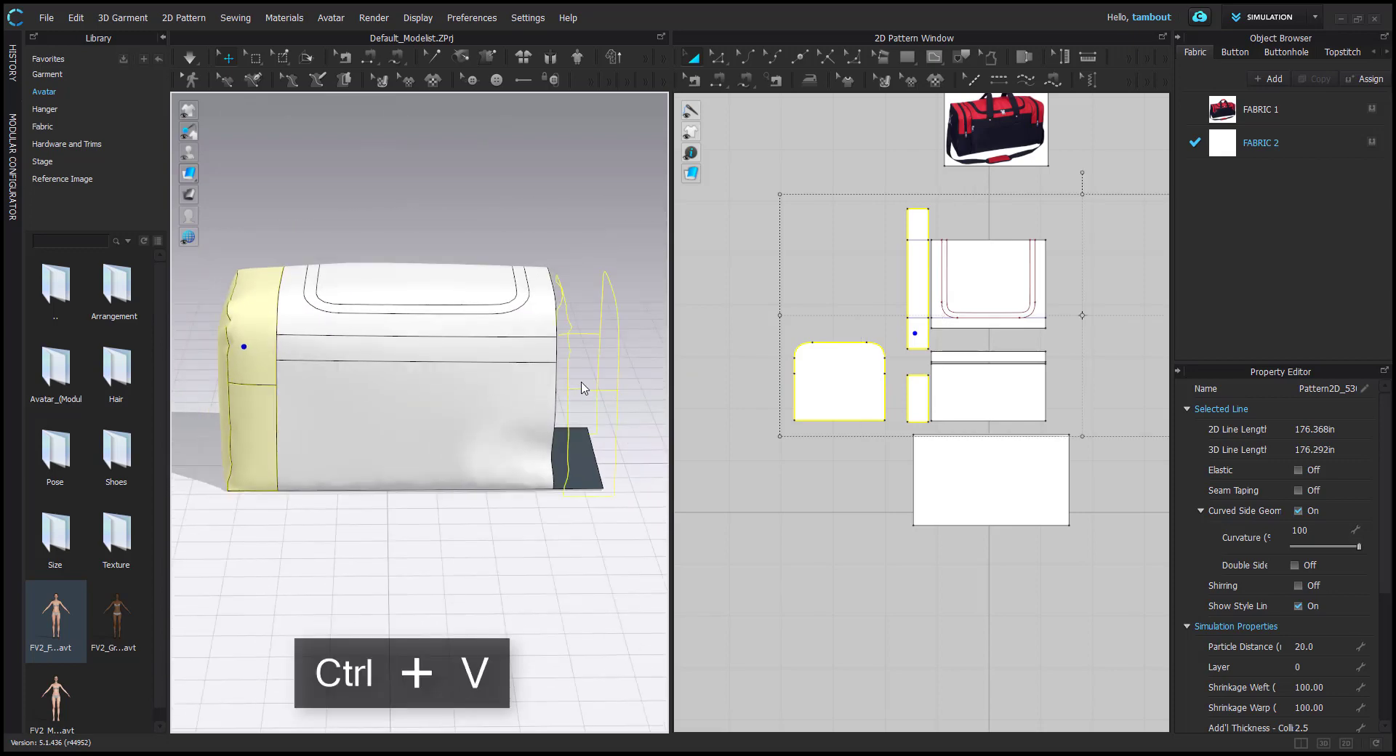
{"action": "left_click", "coordinate": [603, 382]}
{"action": "middle_click_drag", "start_coordinate": [602, 382], "coordinate": [528, 405]}
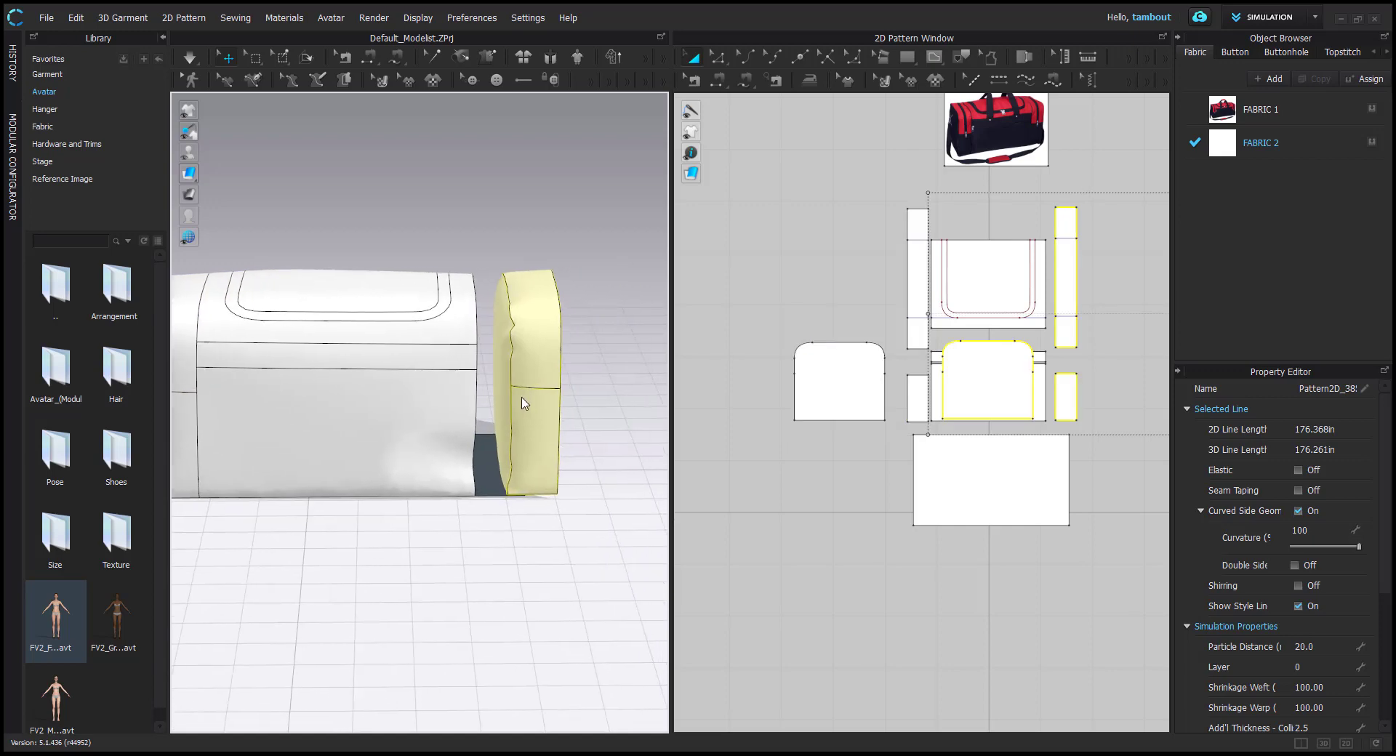
Flip the pasted end pieces horizontally and move their 2D patterns clear of the front body panels
{"action": "key", "text": "ctrl+g"}
{"action": "right_click_drag", "start_coordinate": [559, 400], "coordinate": [630, 433]}
{"action": "middle_click_drag", "start_coordinate": [993, 371], "coordinate": [798, 368]}
{"action": "scroll", "coordinate": [799, 368], "scroll_direction": "down", "scroll_amount": 2}
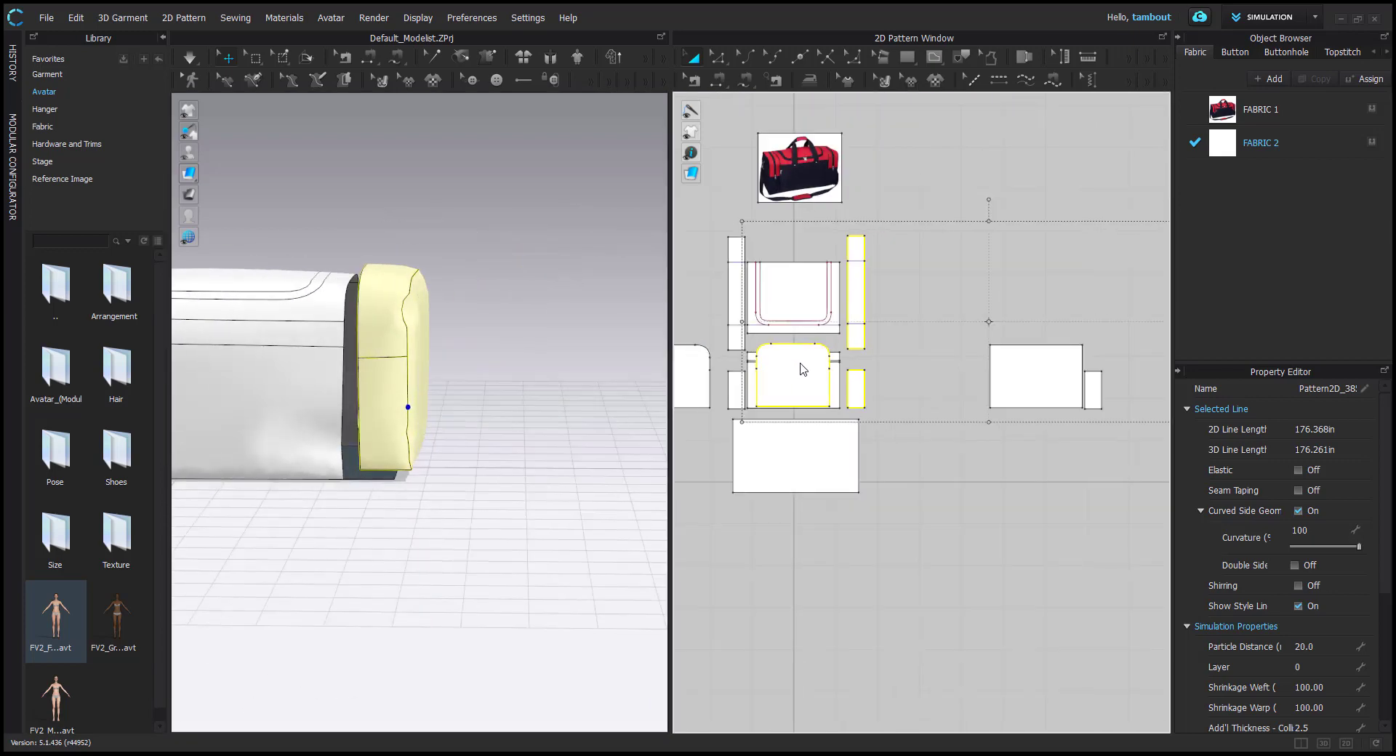
{"action": "left_click_drag", "start_coordinate": [807, 374], "coordinate": [922, 373]}
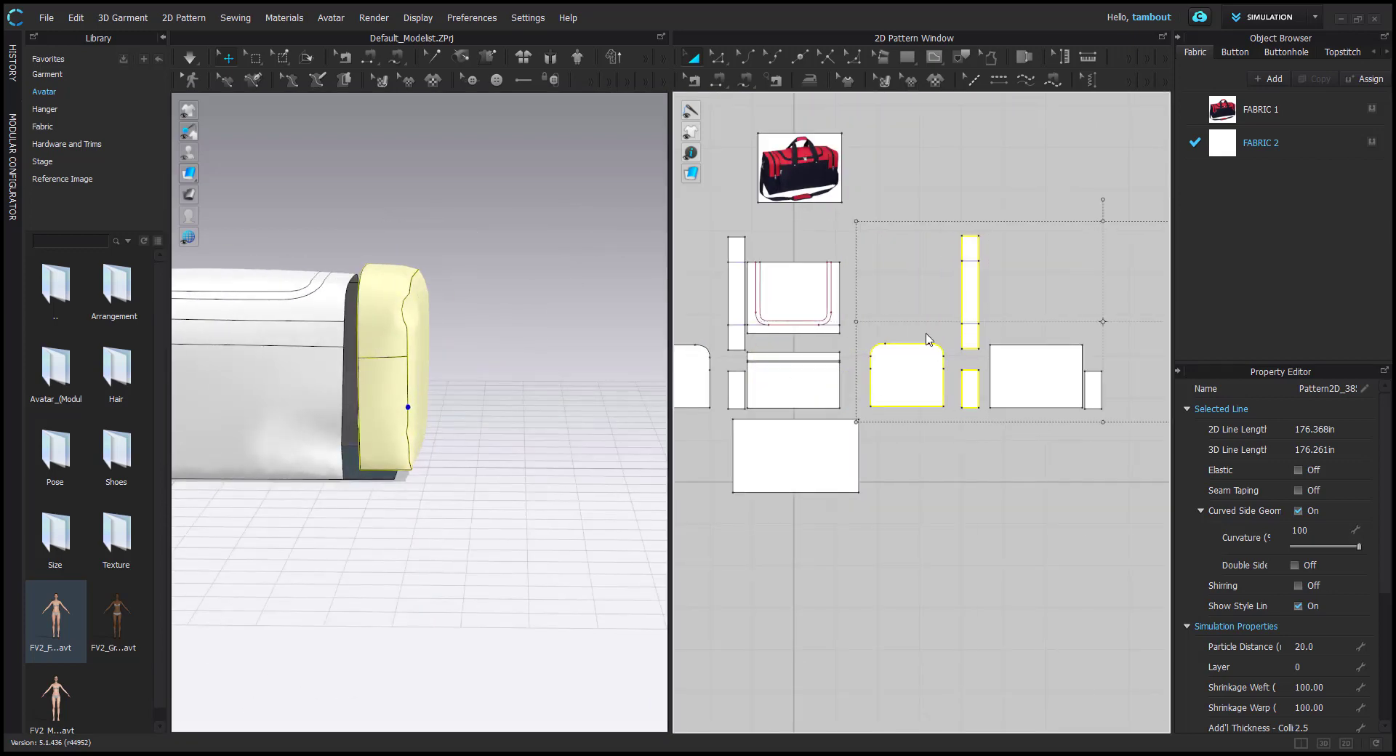
Locate the pasted lower rear side strip among the 2D patterns
{"action": "right_click_drag", "start_coordinate": [570, 354], "coordinate": [368, 399]}
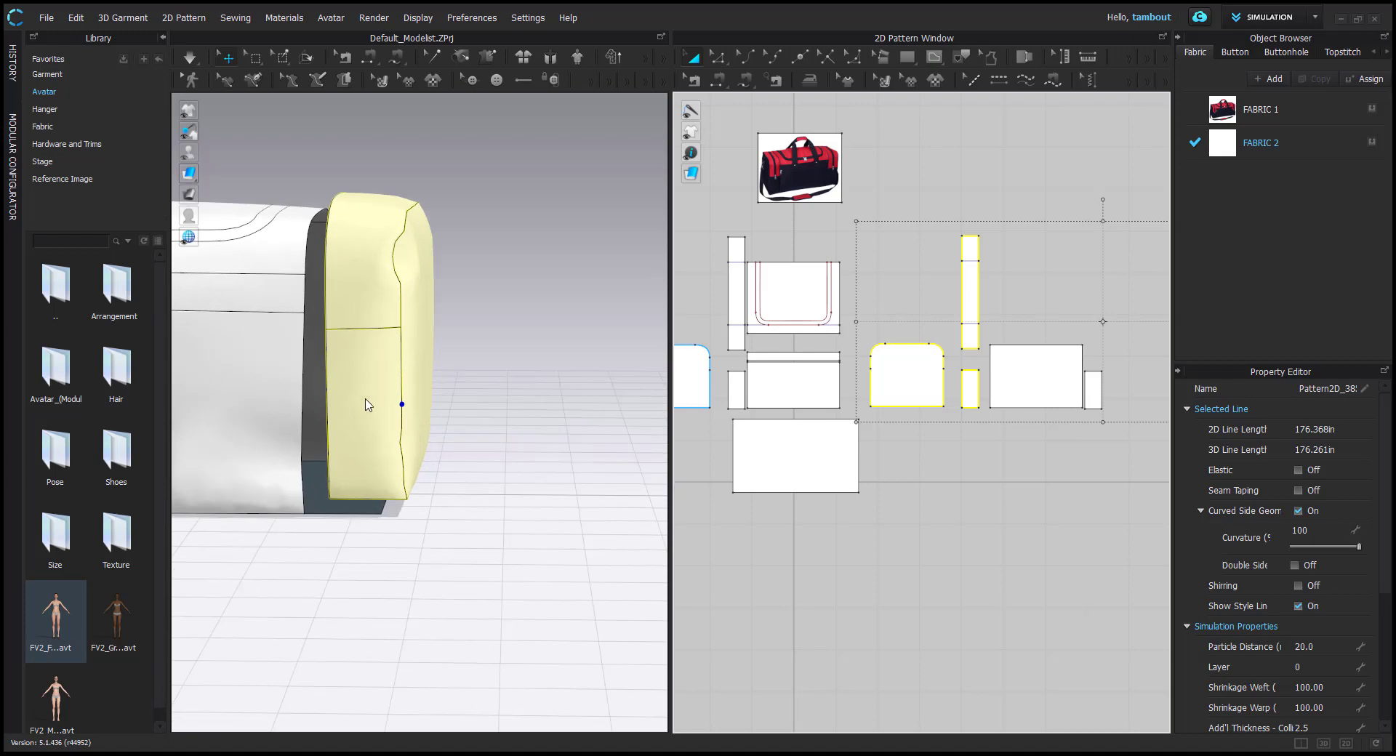
{"action": "left_click", "coordinate": [356, 401]}
{"action": "scroll", "coordinate": [934, 399], "scroll_direction": "down", "scroll_amount": 3}
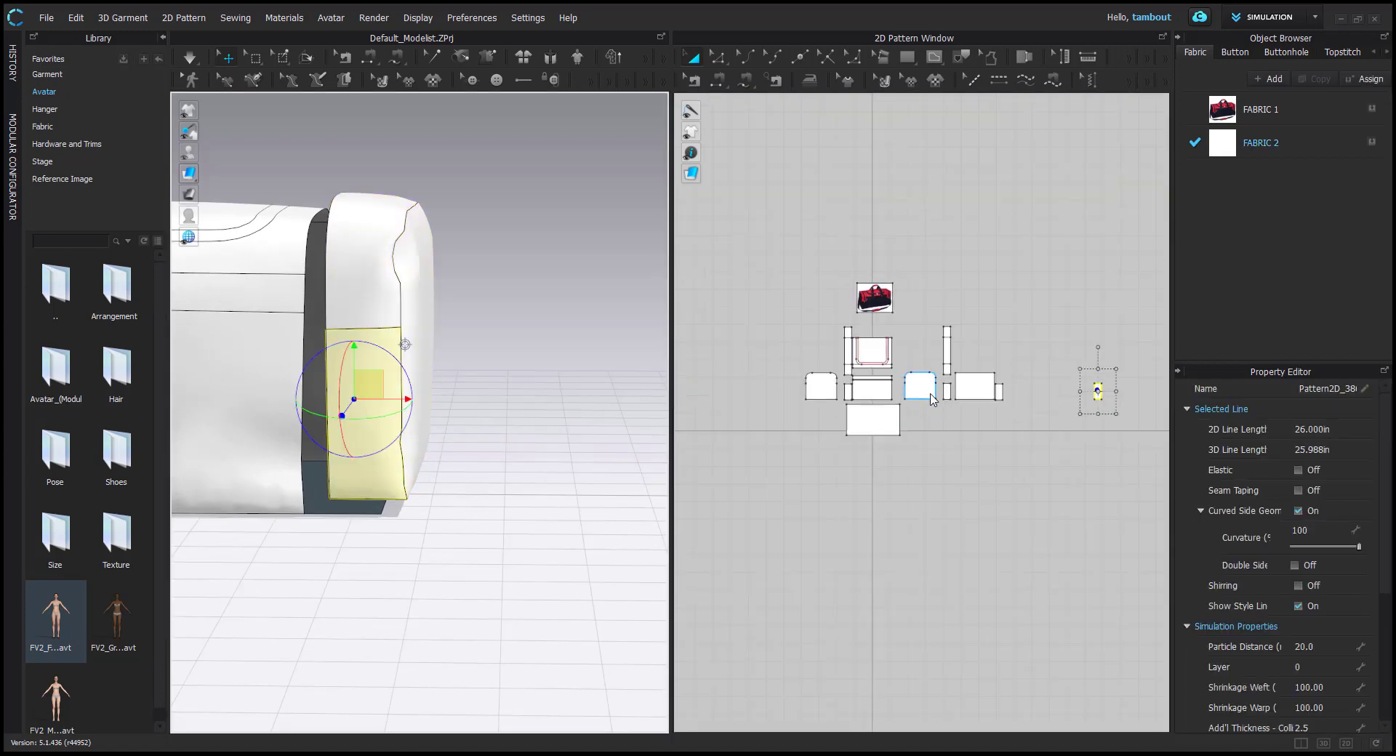
{"action": "left_click", "coordinate": [1109, 386]}
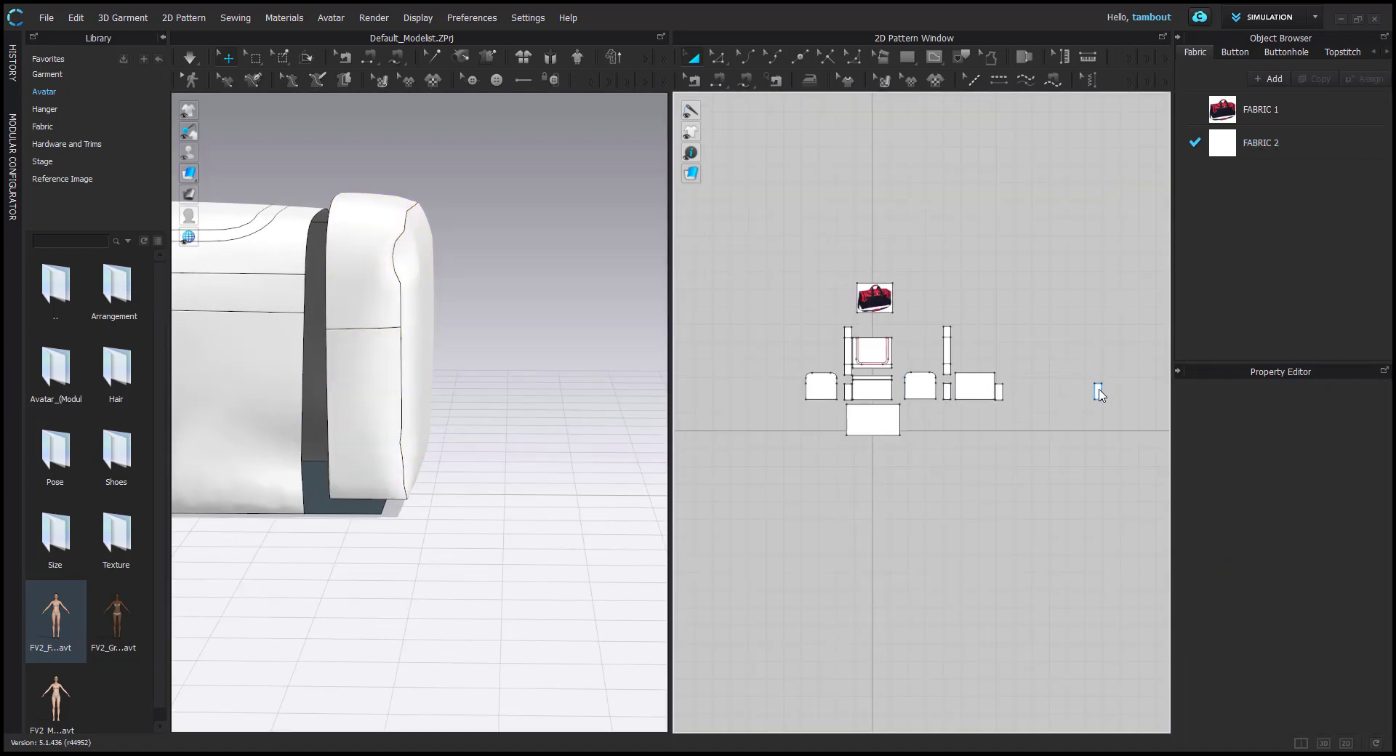
Move the small rectangular strip pattern into the gap between the front panel and the rounded end panel
{"action": "left_click_drag", "start_coordinate": [1098, 388], "coordinate": [850, 382]}
{"action": "scroll", "coordinate": [902, 389], "scroll_direction": "up", "scroll_amount": 1}
{"action": "scroll", "coordinate": [907, 390], "scroll_direction": "up", "scroll_amount": 5}
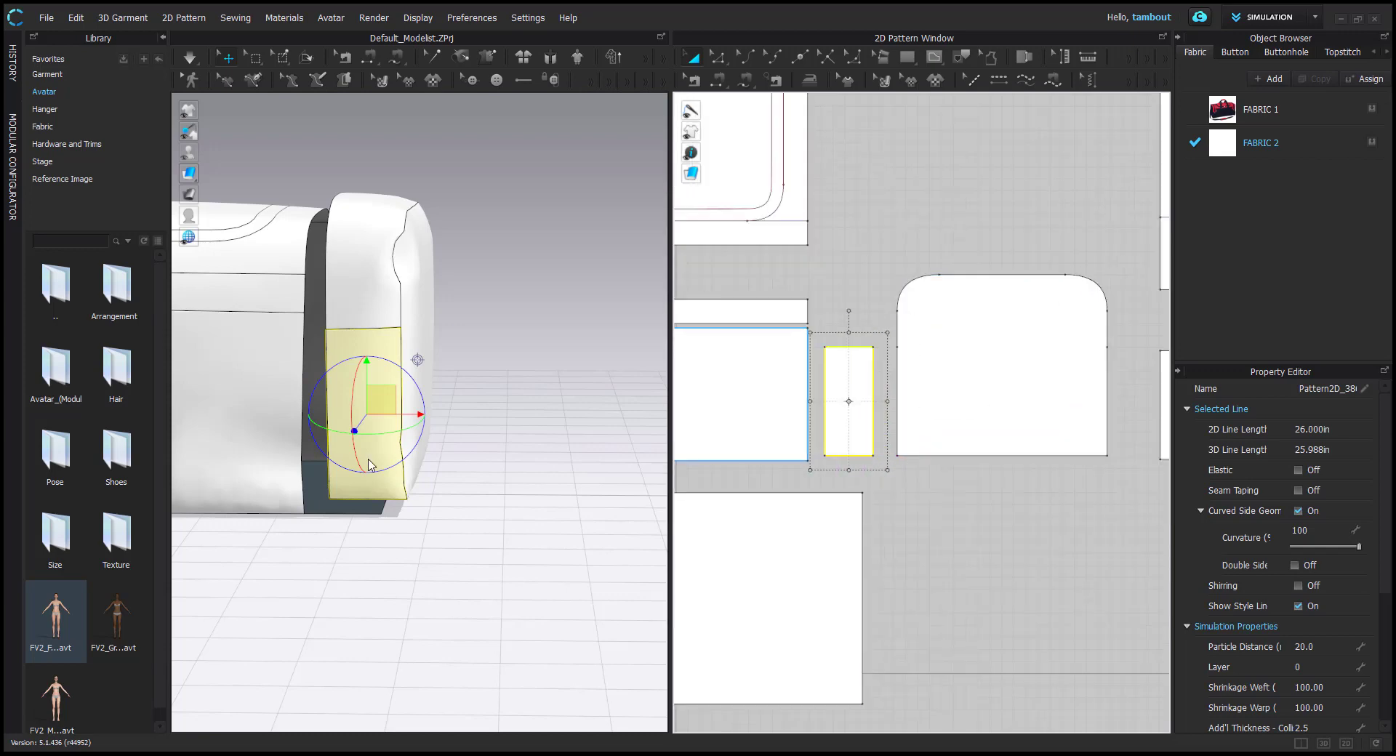
Identify the long strip beside the front panel on the 3D bag and move its 2D pattern along the lid panel's right edge
{"action": "left_click", "coordinate": [338, 486]}
{"action": "left_click", "coordinate": [272, 473]}
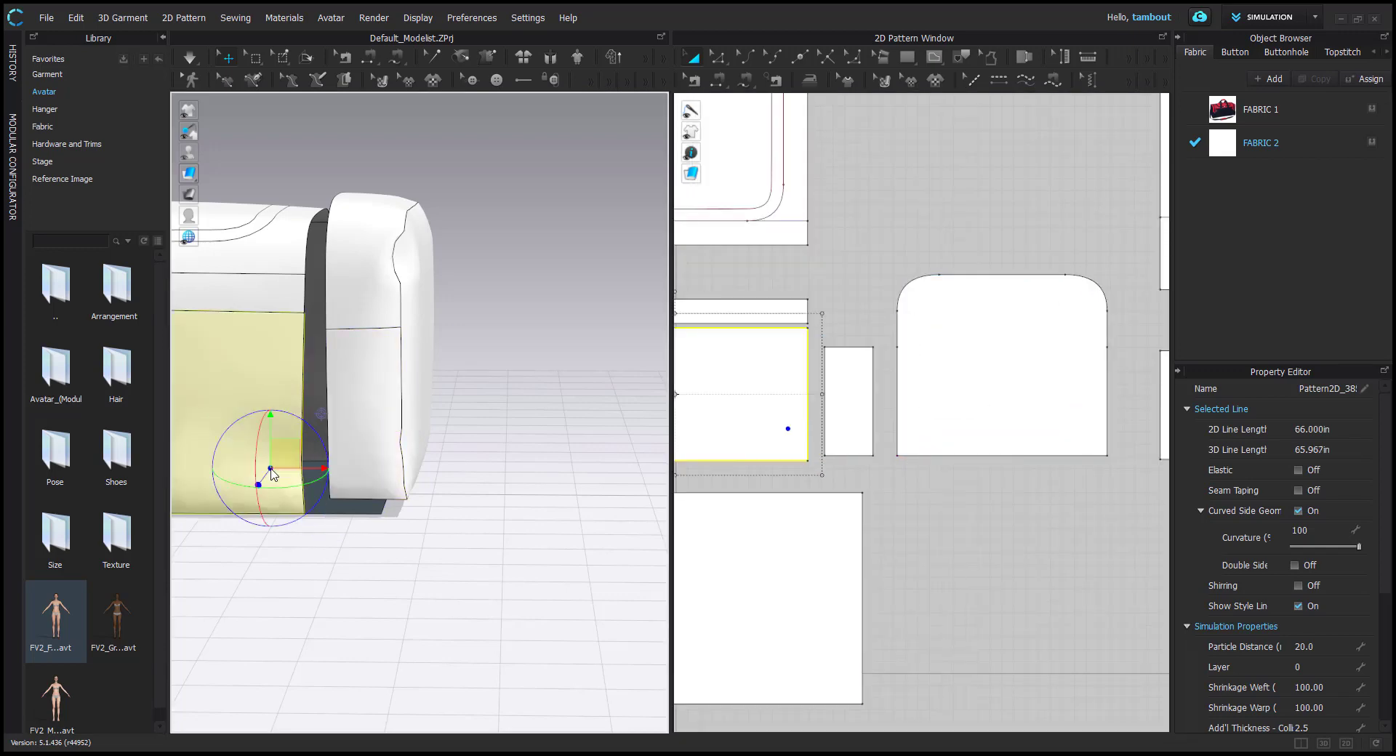
{"action": "middle_click_drag", "start_coordinate": [378, 392], "coordinate": [410, 449]}
{"action": "left_click", "coordinate": [399, 429]}
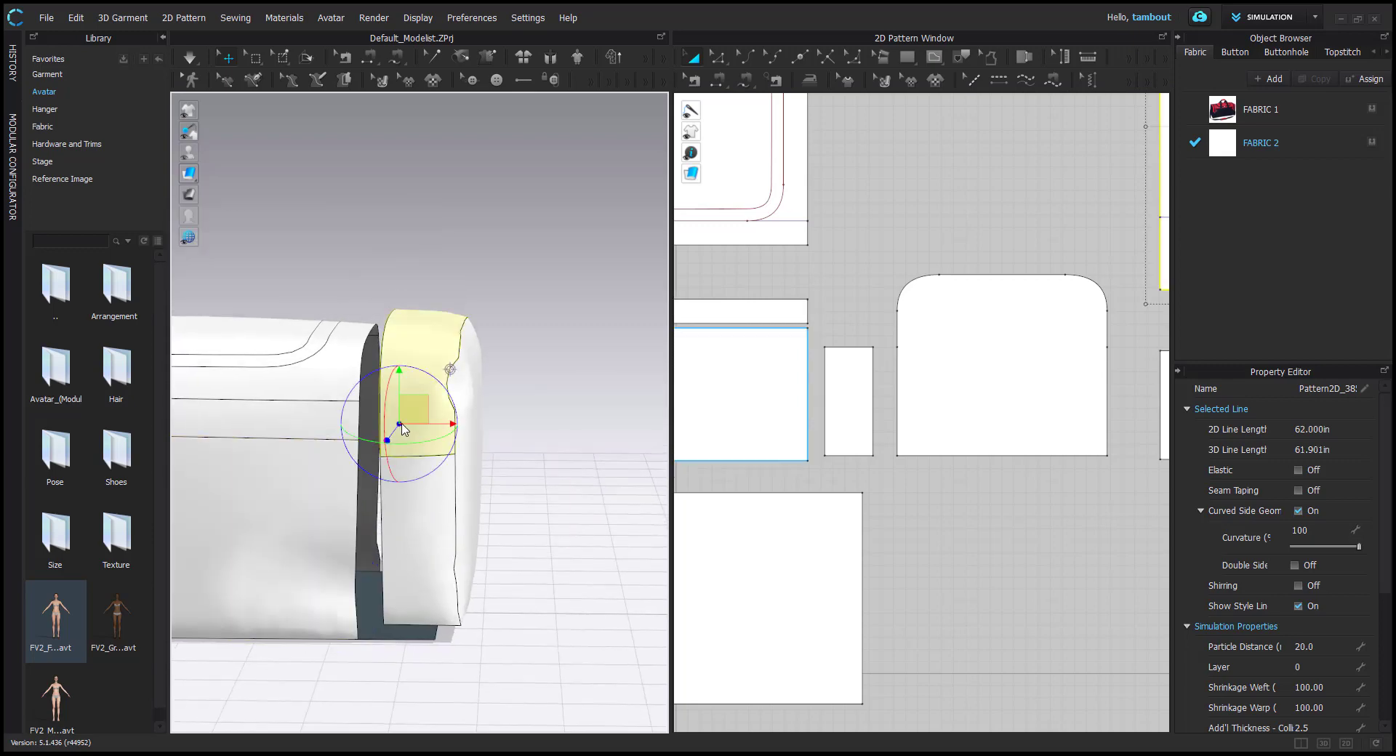
{"action": "scroll", "coordinate": [966, 306], "scroll_direction": "down", "scroll_amount": 5}
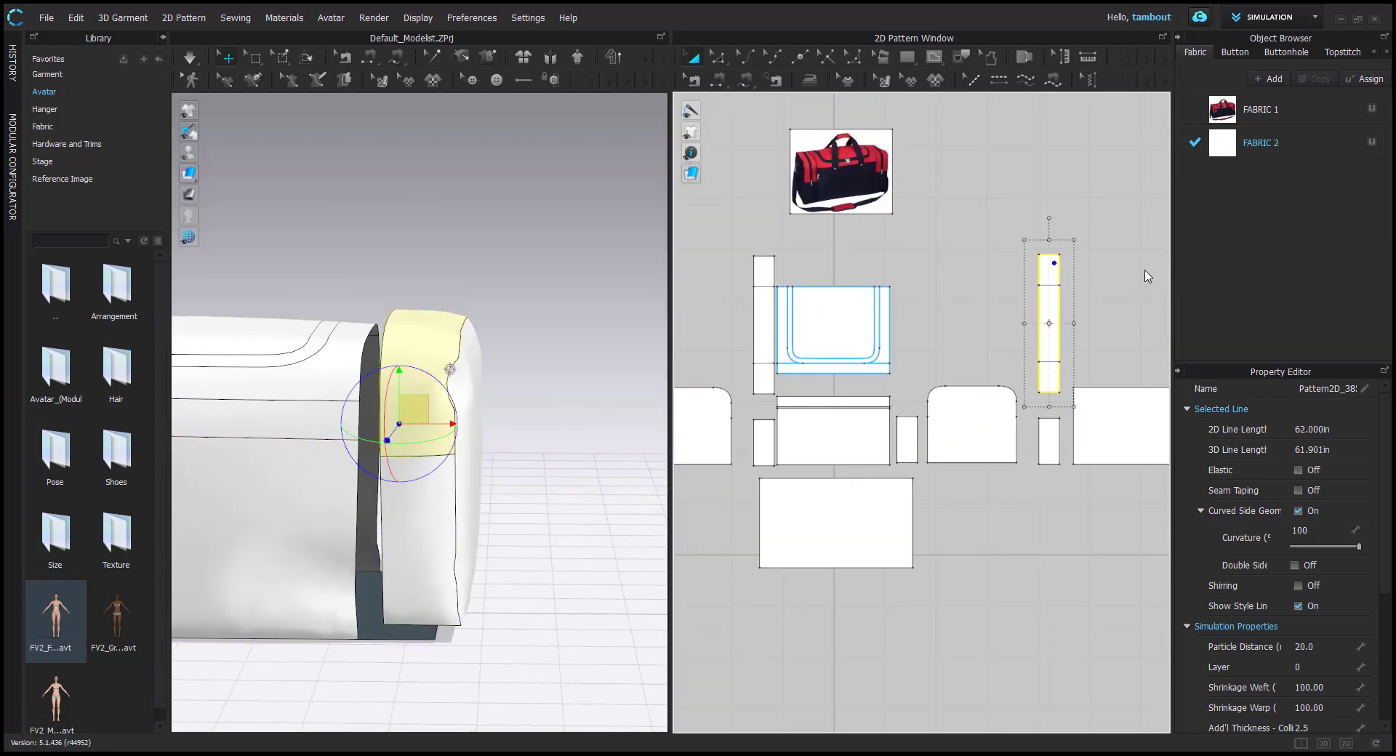
{"action": "left_click_drag", "start_coordinate": [1031, 234], "coordinate": [914, 381]}
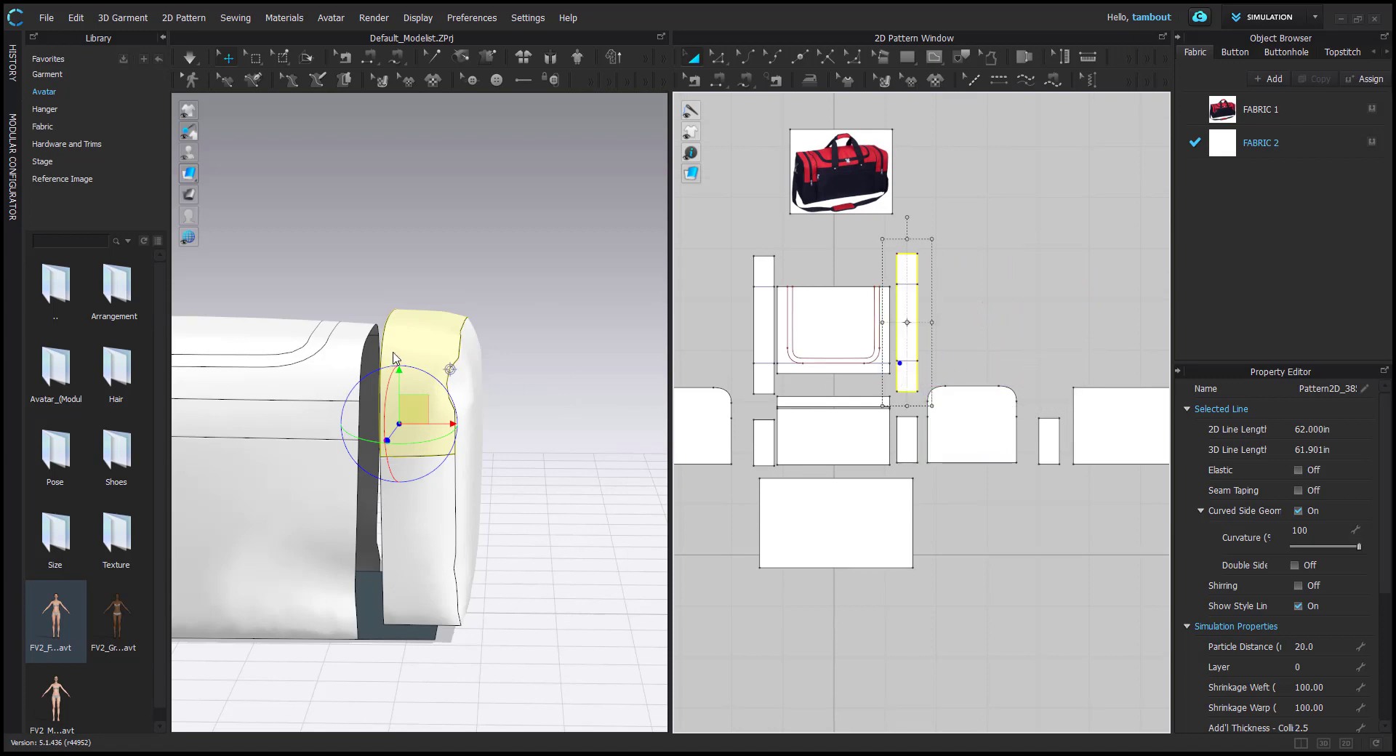
Identify the rear small strip of the bag's end and move its 2D pattern directly above the long strip
{"action": "middle_click_drag", "start_coordinate": [393, 358], "coordinate": [452, 440]}
{"action": "scroll", "coordinate": [450, 441], "scroll_direction": "up", "scroll_amount": 4}
{"action": "left_click", "coordinate": [362, 459]}
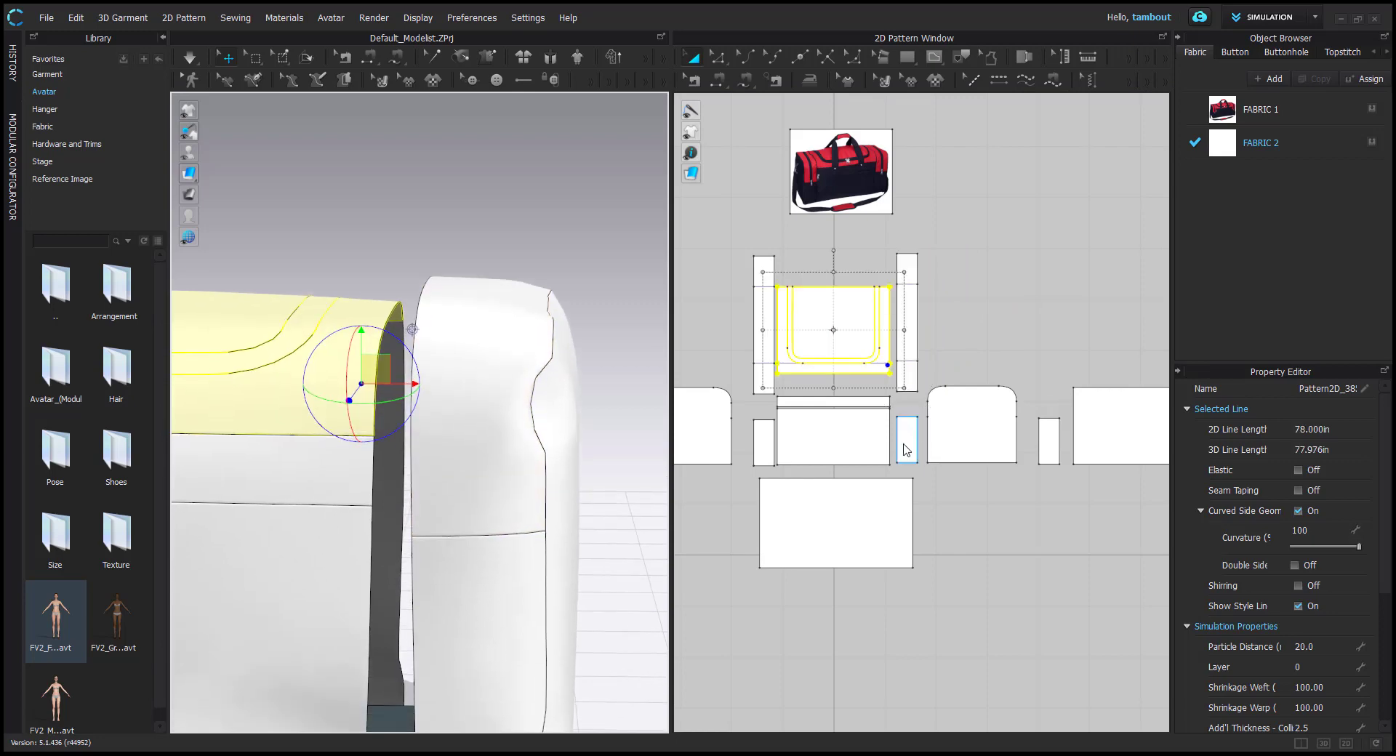
{"action": "right_click_drag", "start_coordinate": [531, 373], "coordinate": [426, 433]}
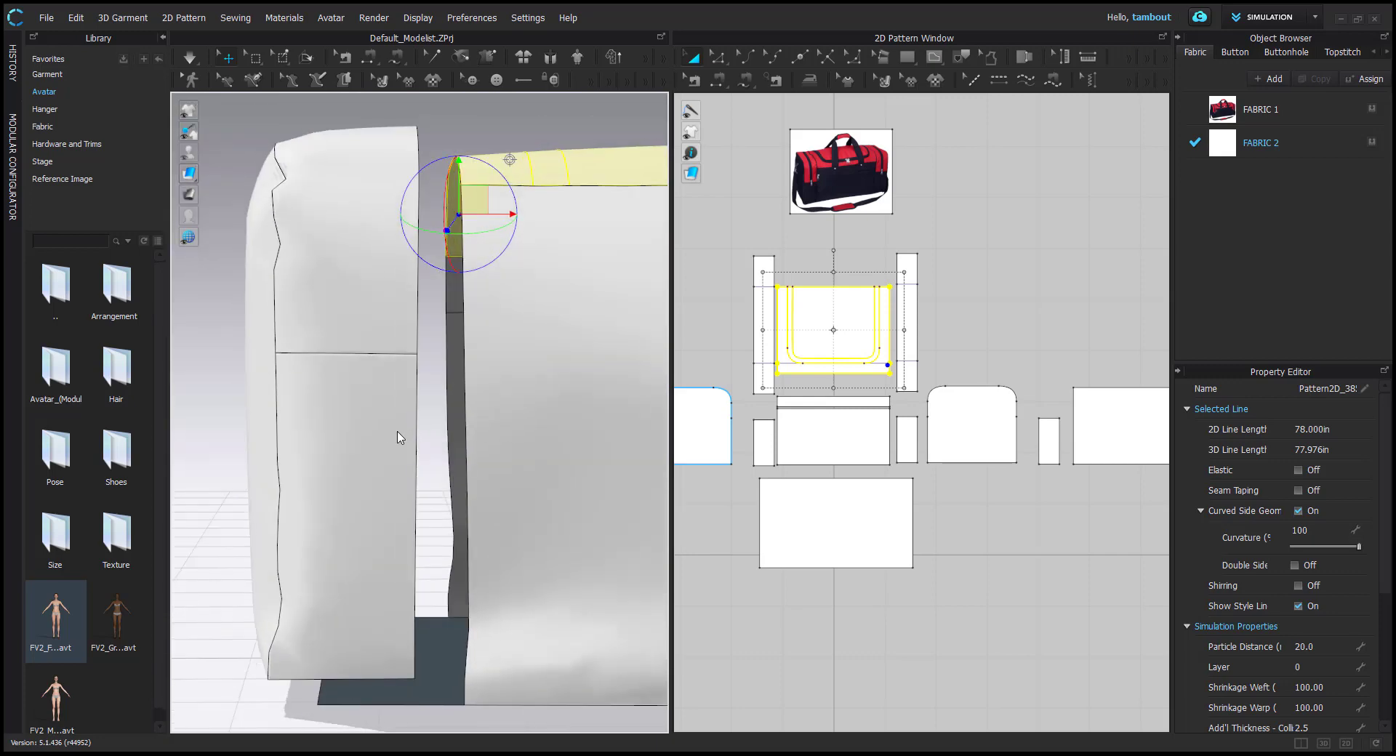
{"action": "left_click", "coordinate": [399, 437]}
{"action": "left_click_drag", "start_coordinate": [1050, 382], "coordinate": [918, 224]}
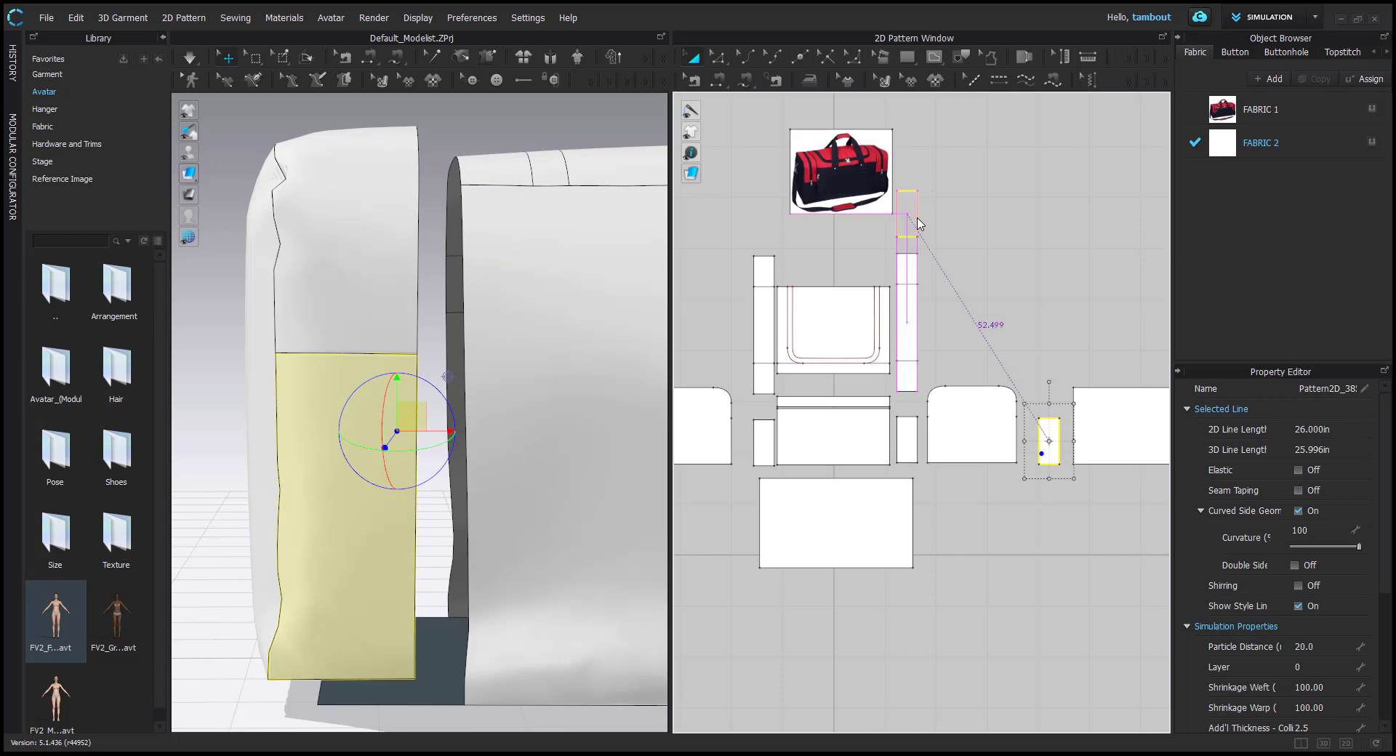
{"action": "left_click_drag", "start_coordinate": [1001, 266], "coordinate": [995, 271]}
Examine the bag's rounded end panel and adjoining strips in 3D, matching them to their 2D patterns
{"action": "right_click_drag", "start_coordinate": [371, 417], "coordinate": [530, 420]}
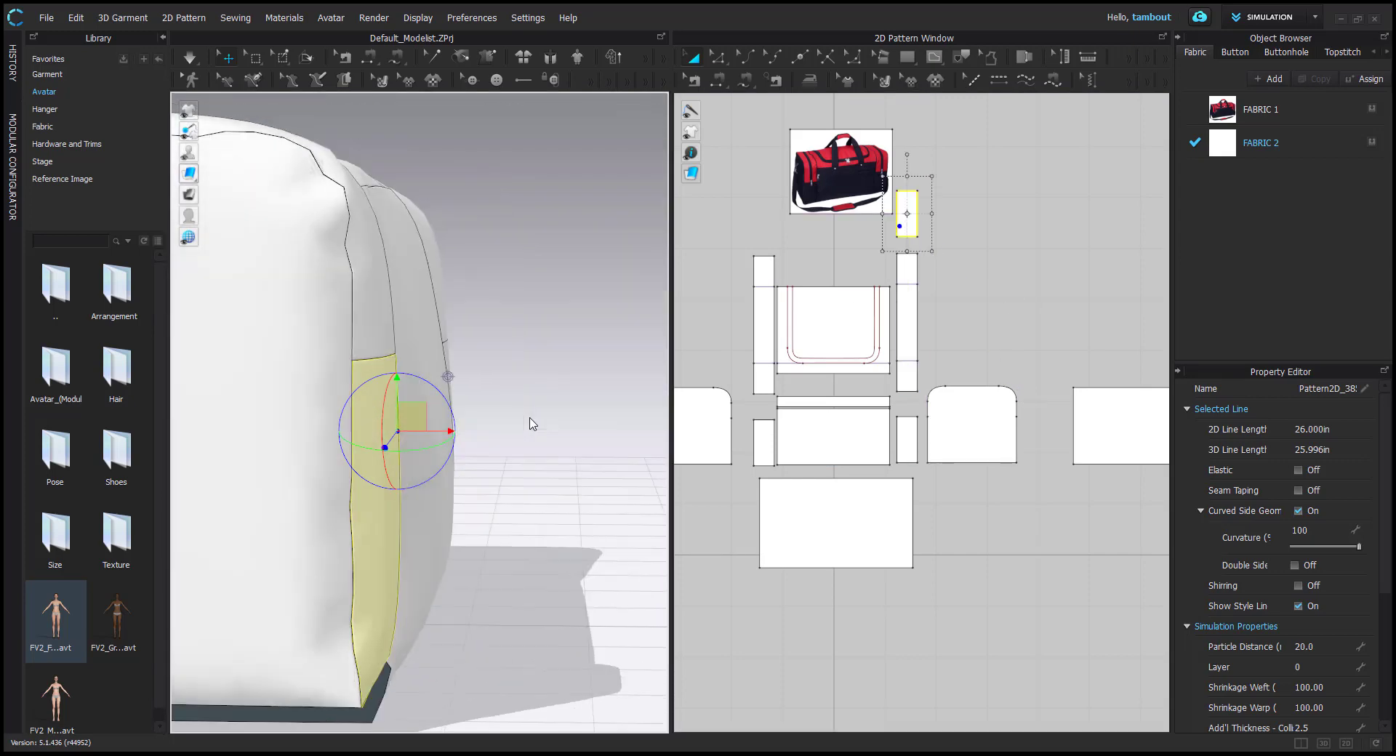
{"action": "scroll", "coordinate": [397, 438], "scroll_direction": "down", "scroll_amount": 4}
{"action": "middle_click_drag", "start_coordinate": [395, 443], "coordinate": [487, 413]}
{"action": "left_click", "coordinate": [375, 409]}
{"action": "scroll", "coordinate": [385, 413], "scroll_direction": "down", "scroll_amount": 3}
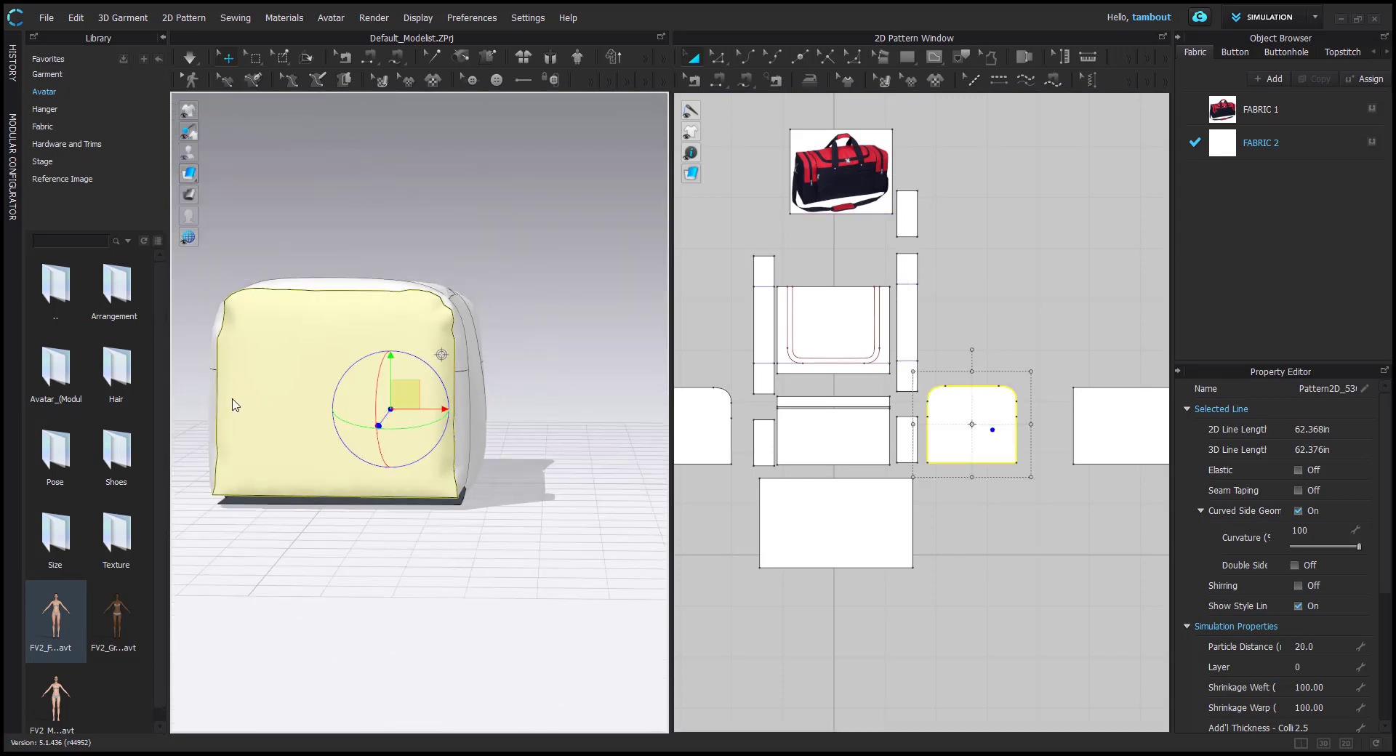
{"action": "right_click_drag", "start_coordinate": [390, 405], "coordinate": [498, 421]}
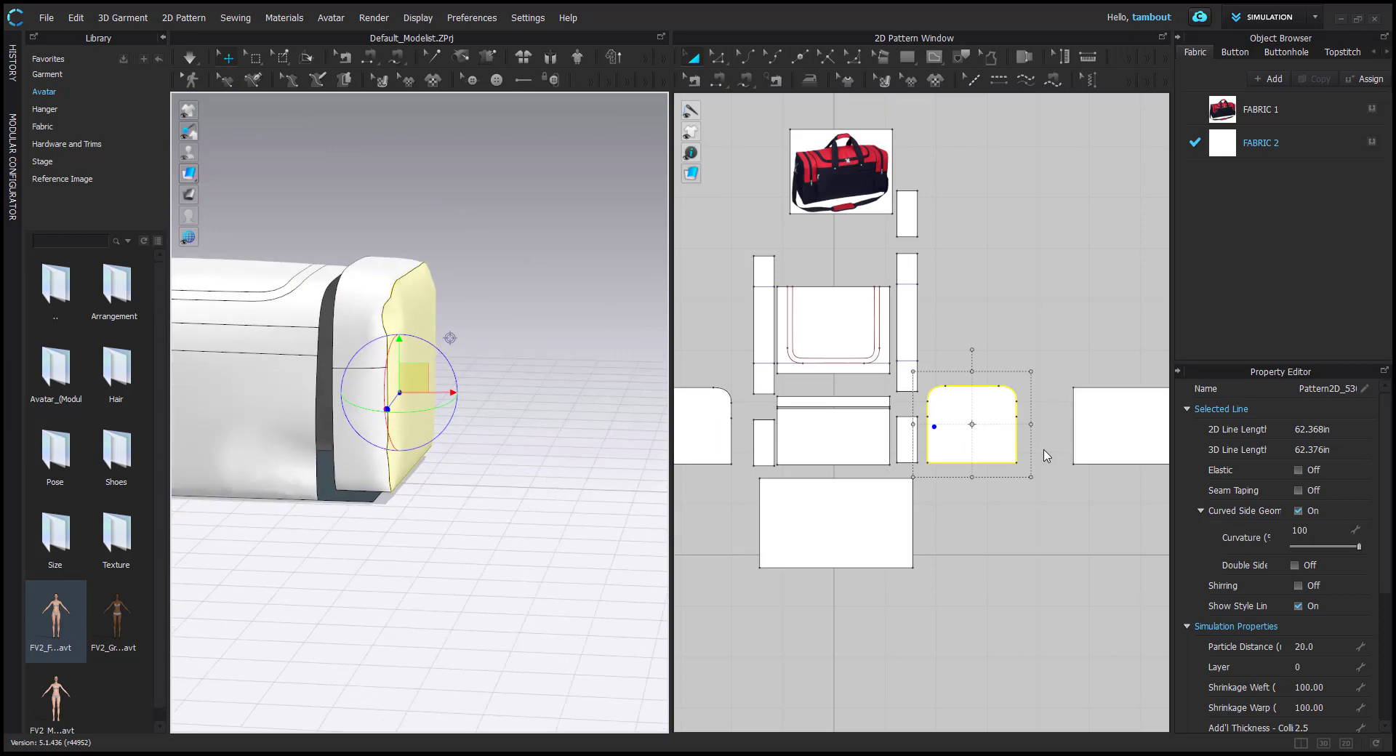
{"action": "scroll", "coordinate": [1009, 433], "scroll_direction": "down", "scroll_amount": 2}
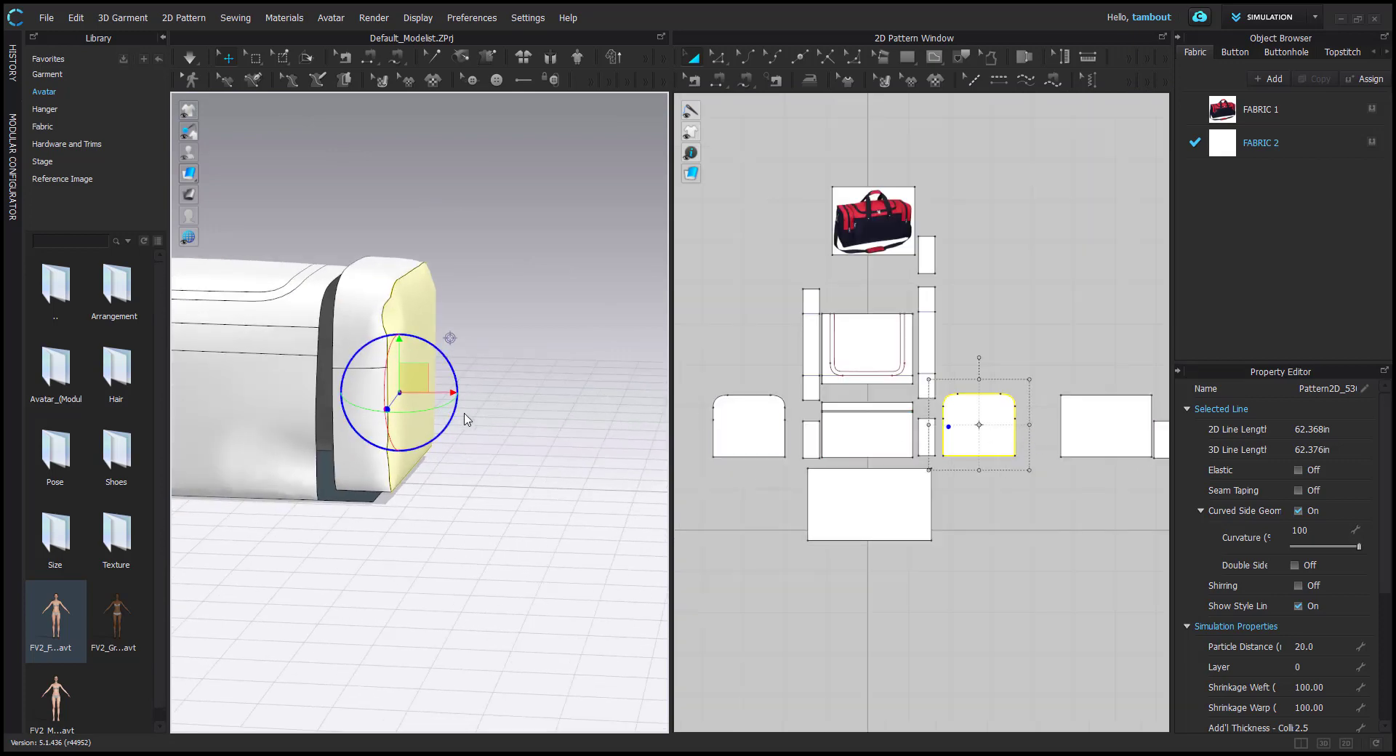
{"action": "right_click_drag", "start_coordinate": [461, 414], "coordinate": [489, 426]}
Sew the small strip's left edge to the lower 9 in of the front panel's right edge with free sewing
{"action": "left_click", "coordinate": [499, 387]}
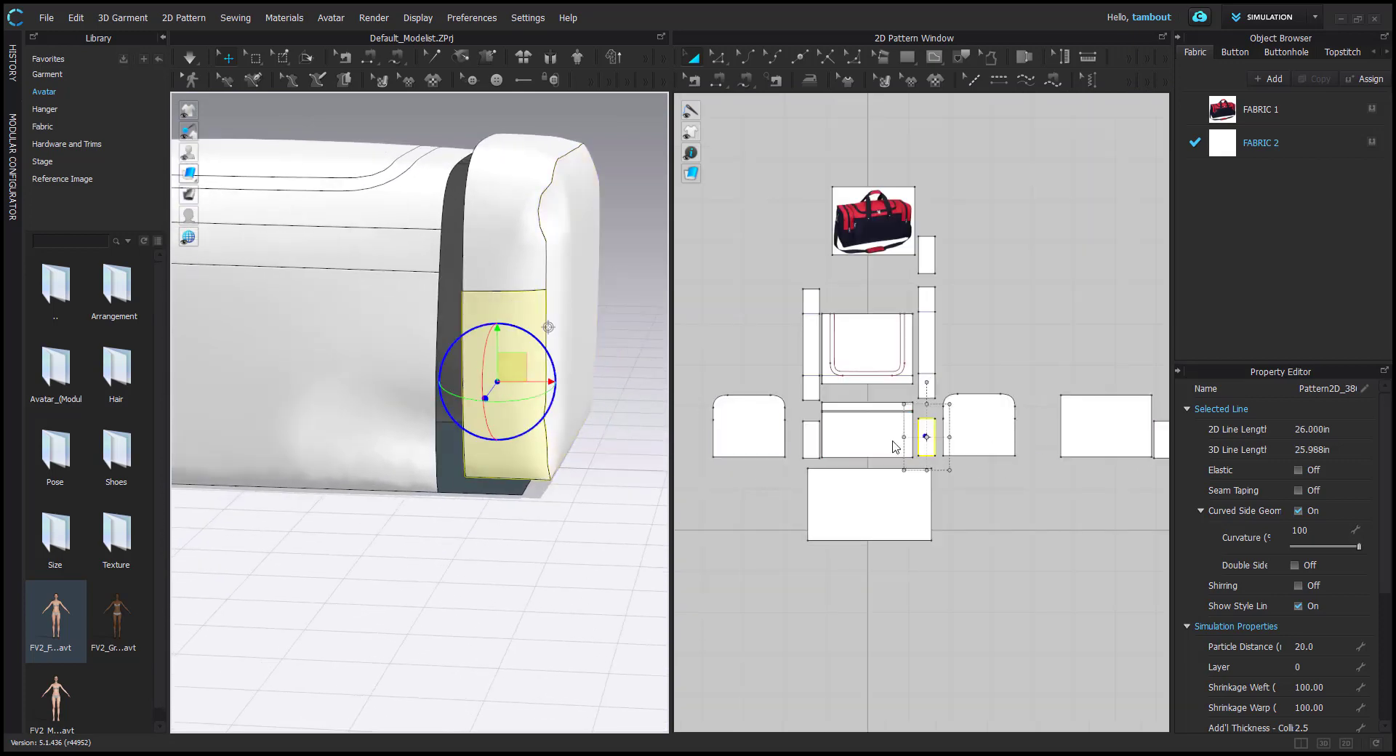
{"action": "scroll", "coordinate": [931, 462], "scroll_direction": "up", "scroll_amount": 5}
{"action": "key", "text": "m"}
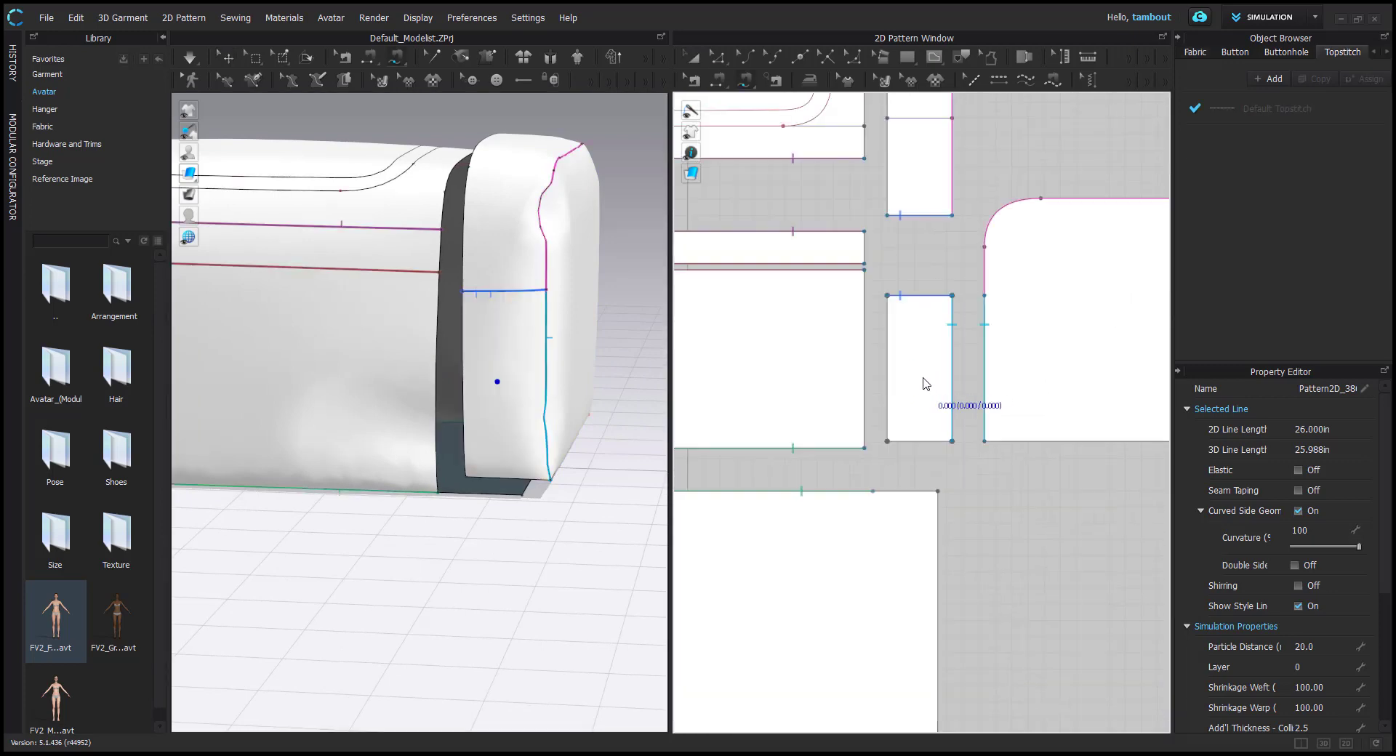
{"action": "left_click", "coordinate": [887, 441]}
{"action": "left_click", "coordinate": [887, 296]}
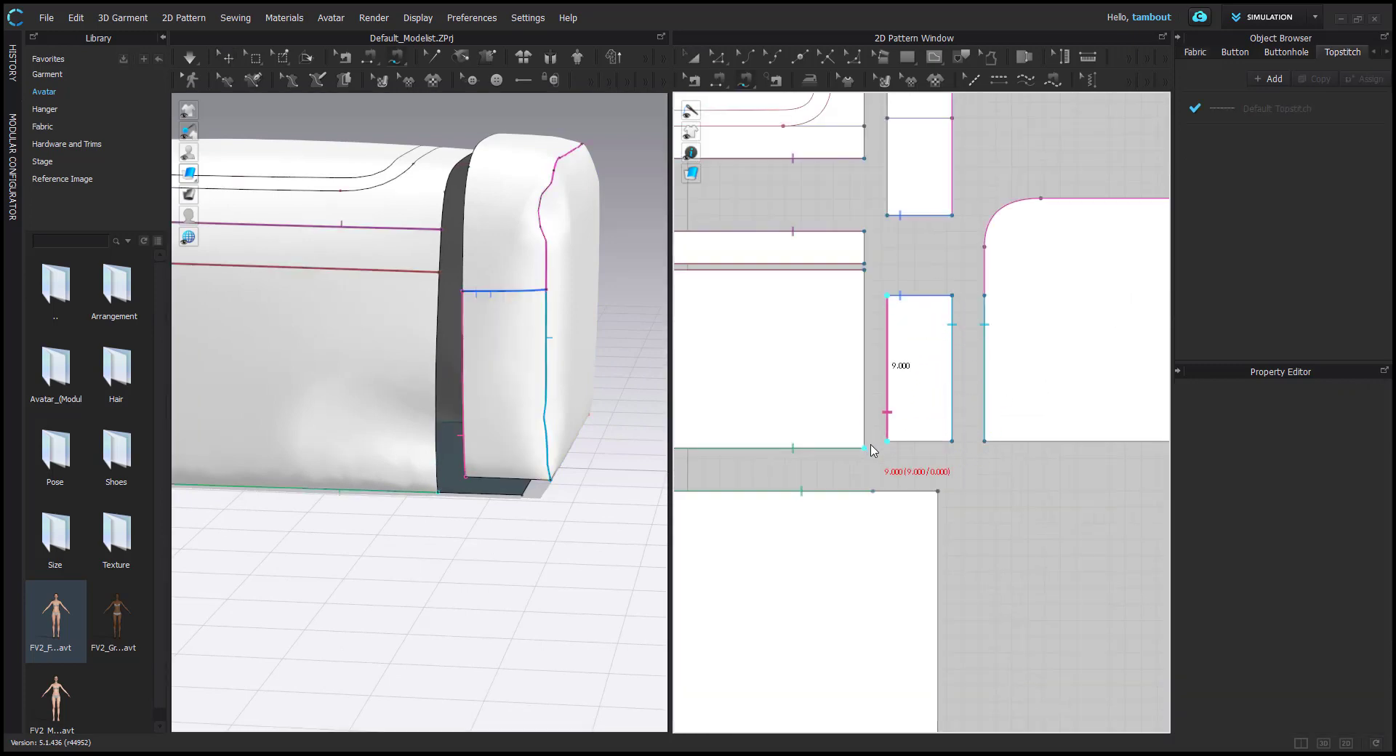
{"action": "left_click", "coordinate": [863, 447]}
{"action": "left_click", "coordinate": [864, 301]}
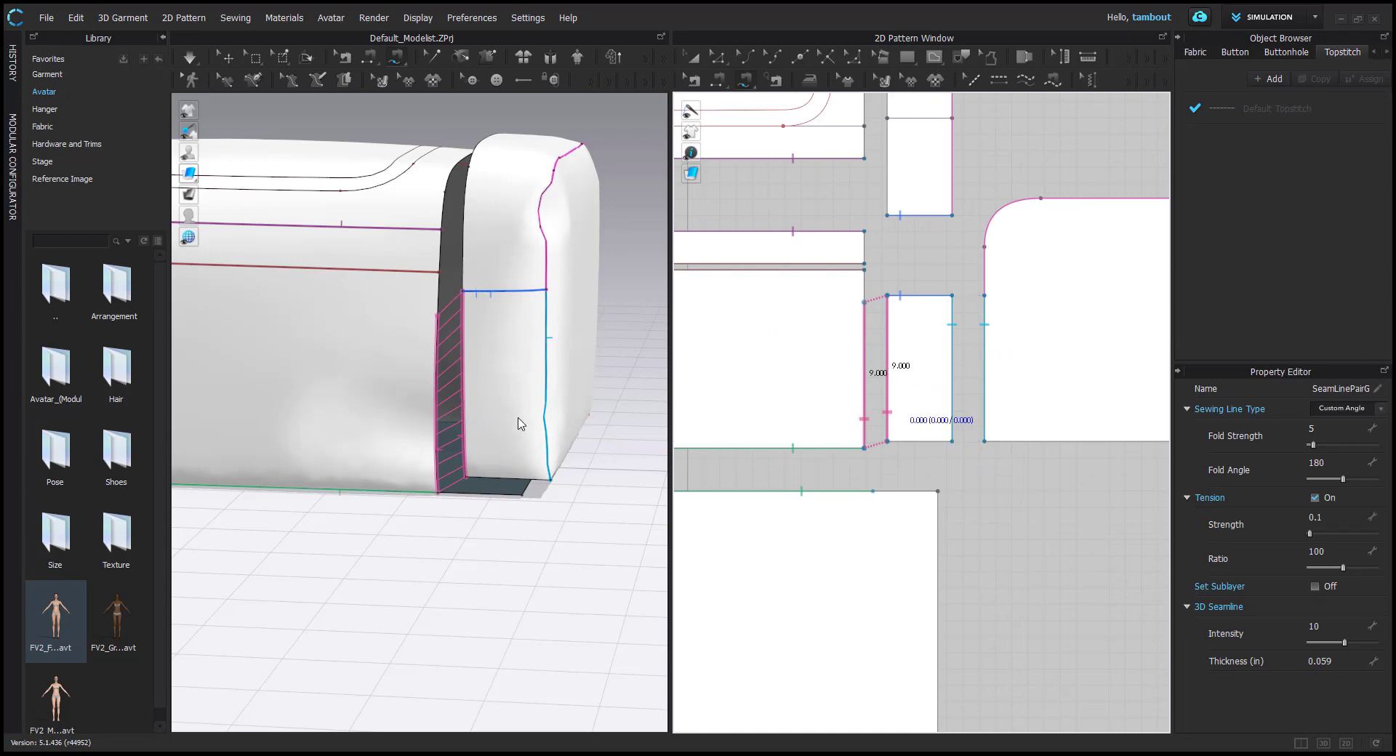
Sew the small strip's bottom edge to the 4 in segment at the right end of the base panel's upper edge
{"action": "left_click", "coordinate": [887, 443]}
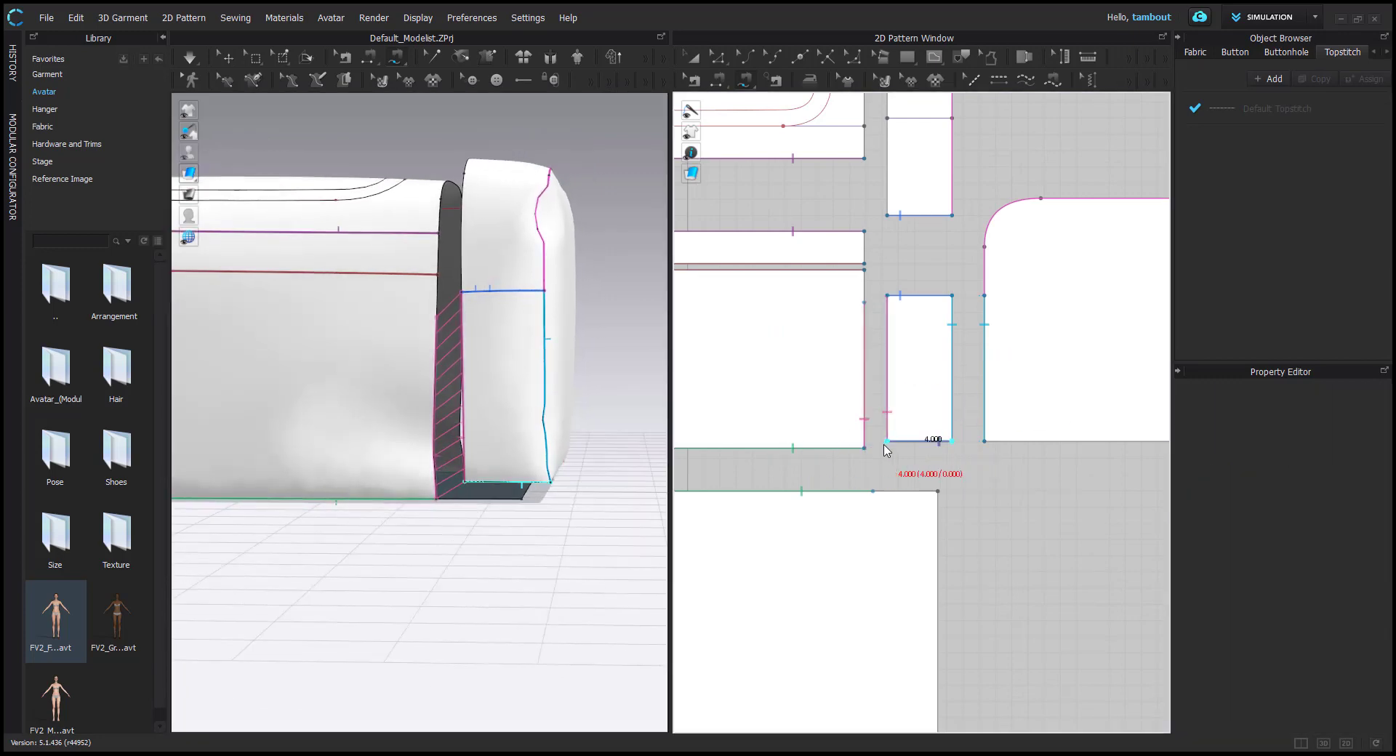
{"action": "left_click", "coordinate": [937, 491]}
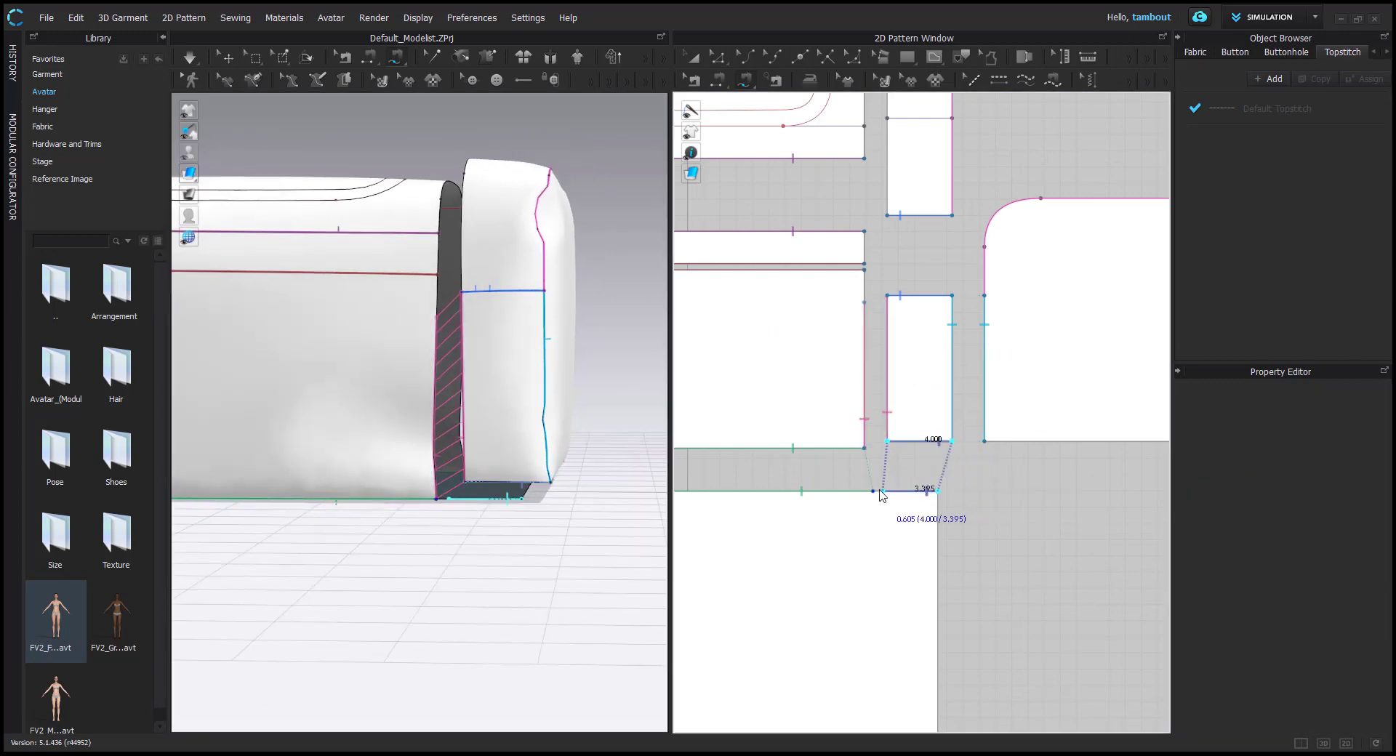
{"action": "left_click", "coordinate": [873, 492]}
Sew the bottom edge of the rounded end panel to the right edge of the base panel
{"action": "right_click_drag", "start_coordinate": [539, 404], "coordinate": [534, 421]}
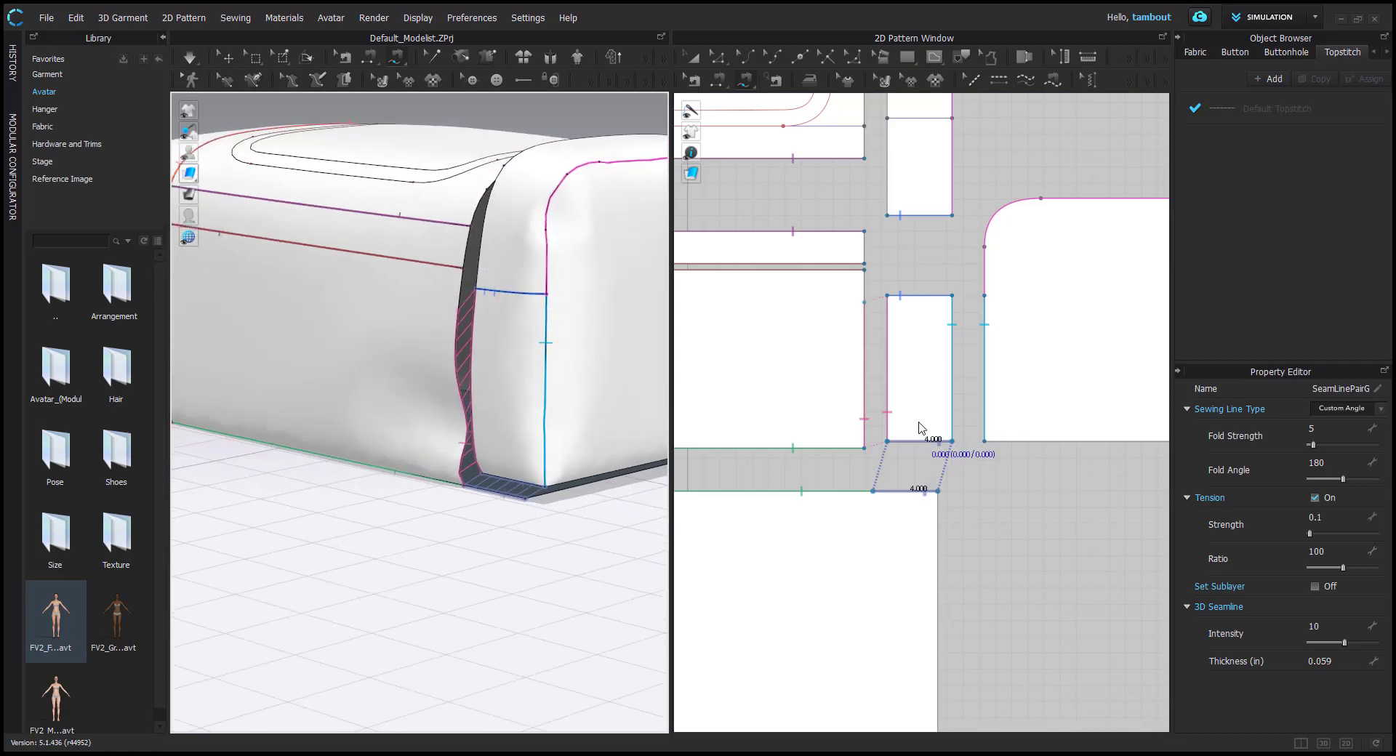
{"action": "scroll", "coordinate": [921, 436], "scroll_direction": "down", "scroll_amount": 3}
{"action": "left_click", "coordinate": [928, 380]}
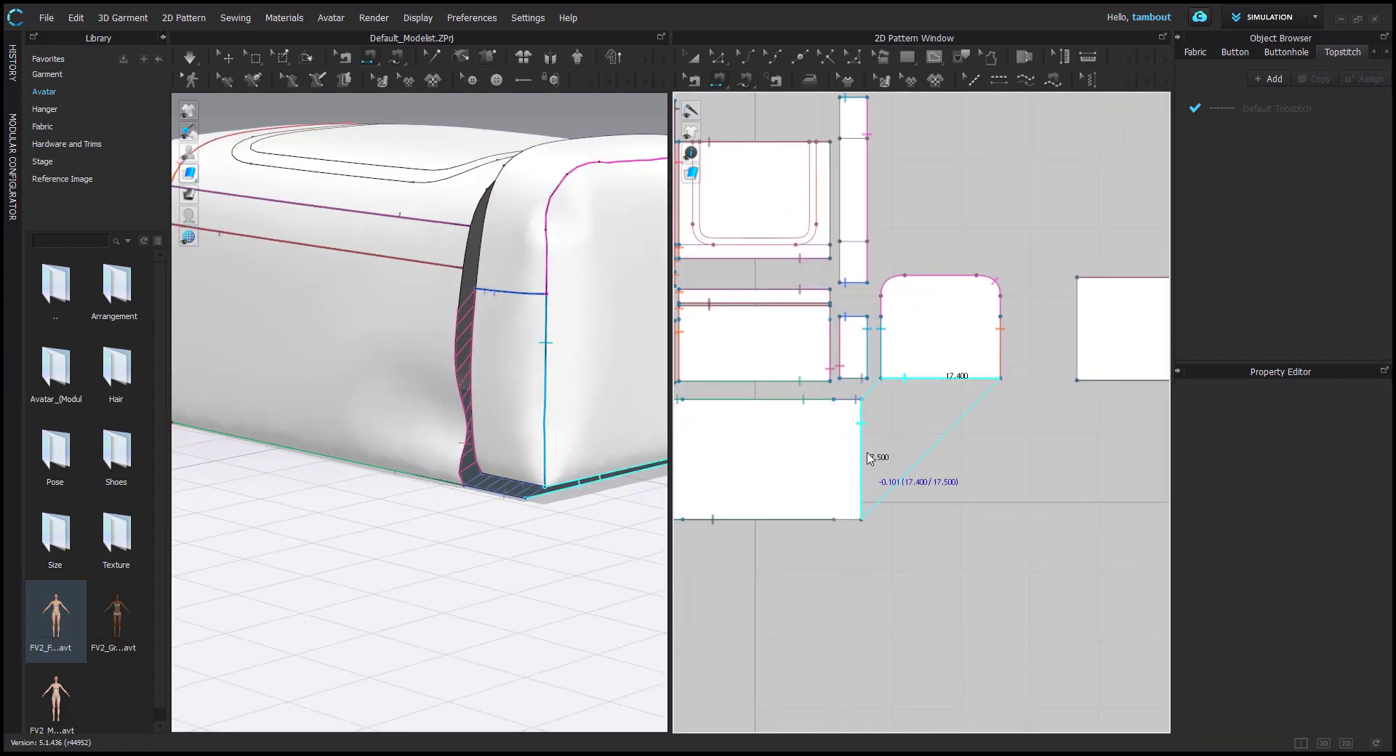
{"action": "right_click_drag", "start_coordinate": [579, 454], "coordinate": [472, 393]}
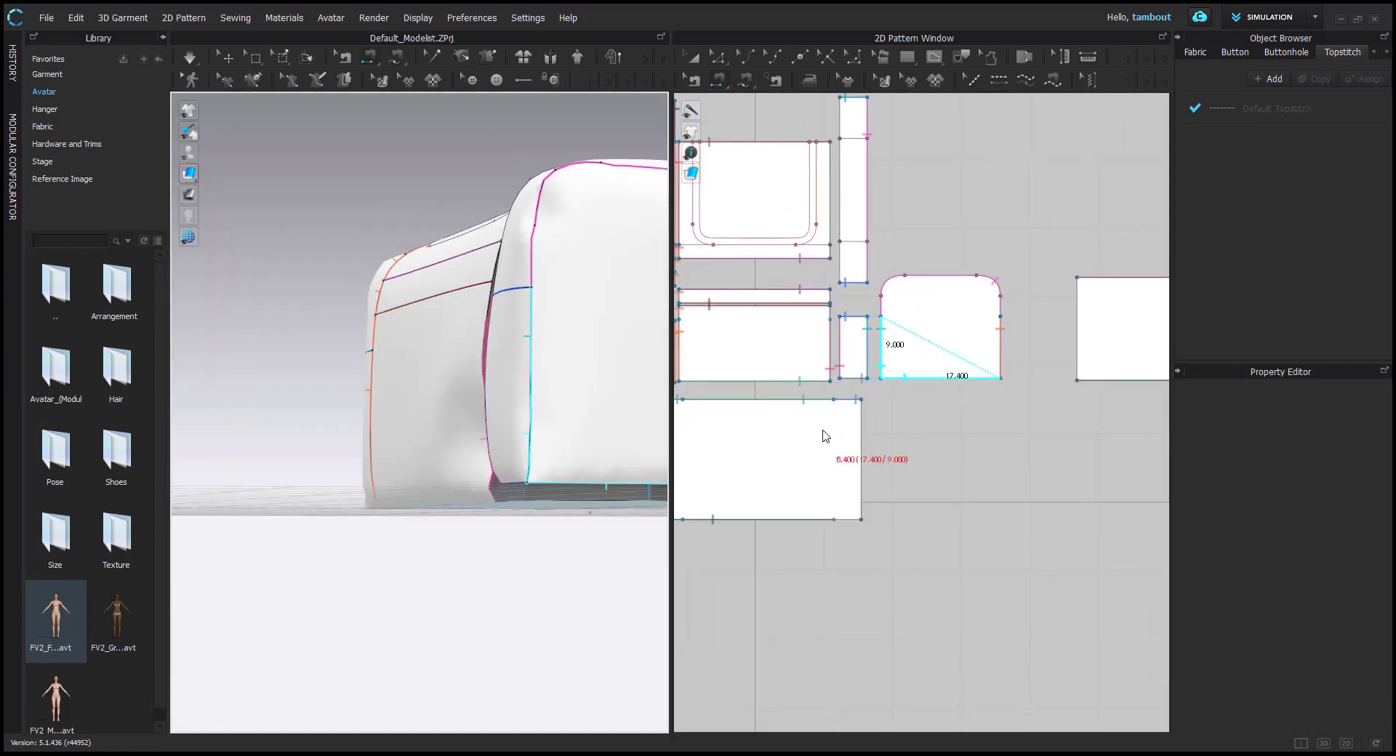
{"action": "left_click", "coordinate": [865, 436]}
Identify the unsewn pieces along the gap and set the long strip's 27 in left edge as the first side of a free sewing
{"action": "right_click_drag", "start_coordinate": [580, 462], "coordinate": [521, 359]}
{"action": "key", "text": "z"}
{"action": "middle_click_drag", "start_coordinate": [863, 221], "coordinate": [906, 353]}
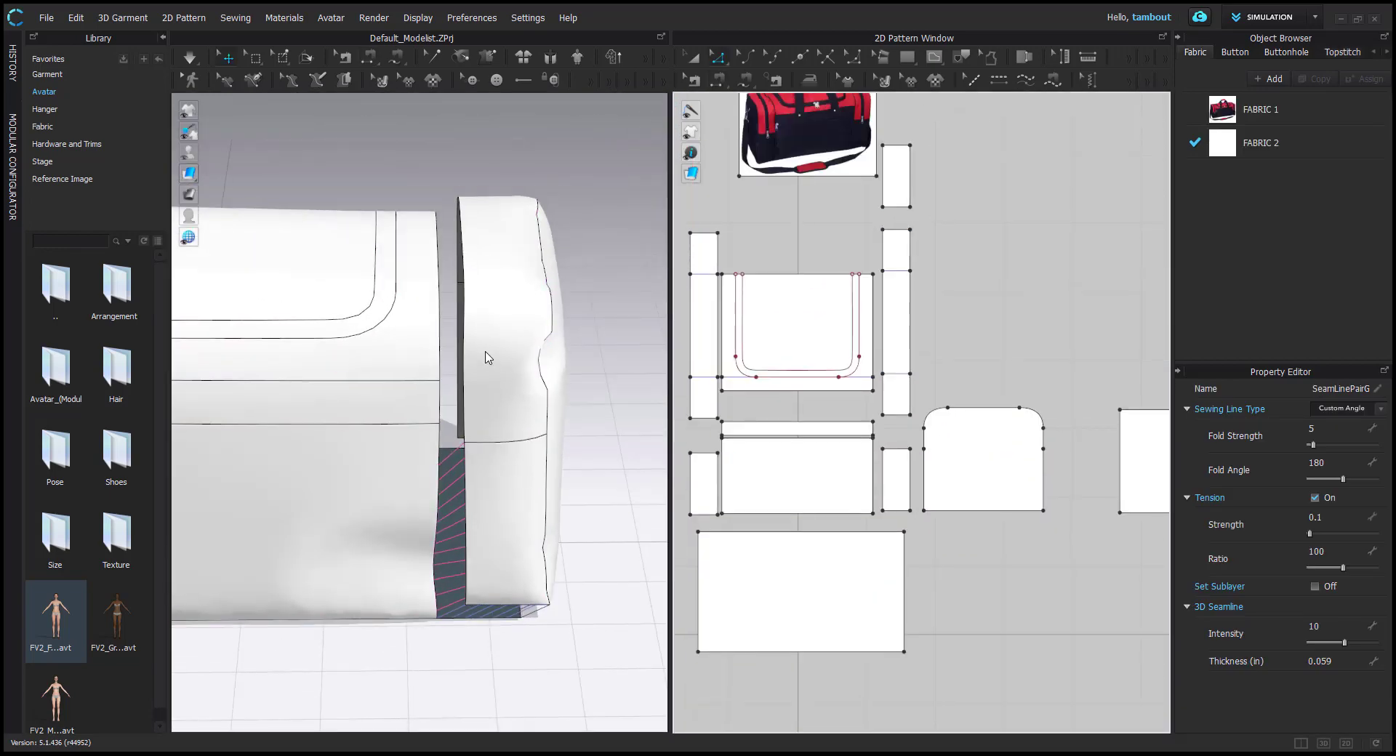
{"action": "left_click", "coordinate": [485, 354]}
{"action": "left_click", "coordinate": [434, 414]}
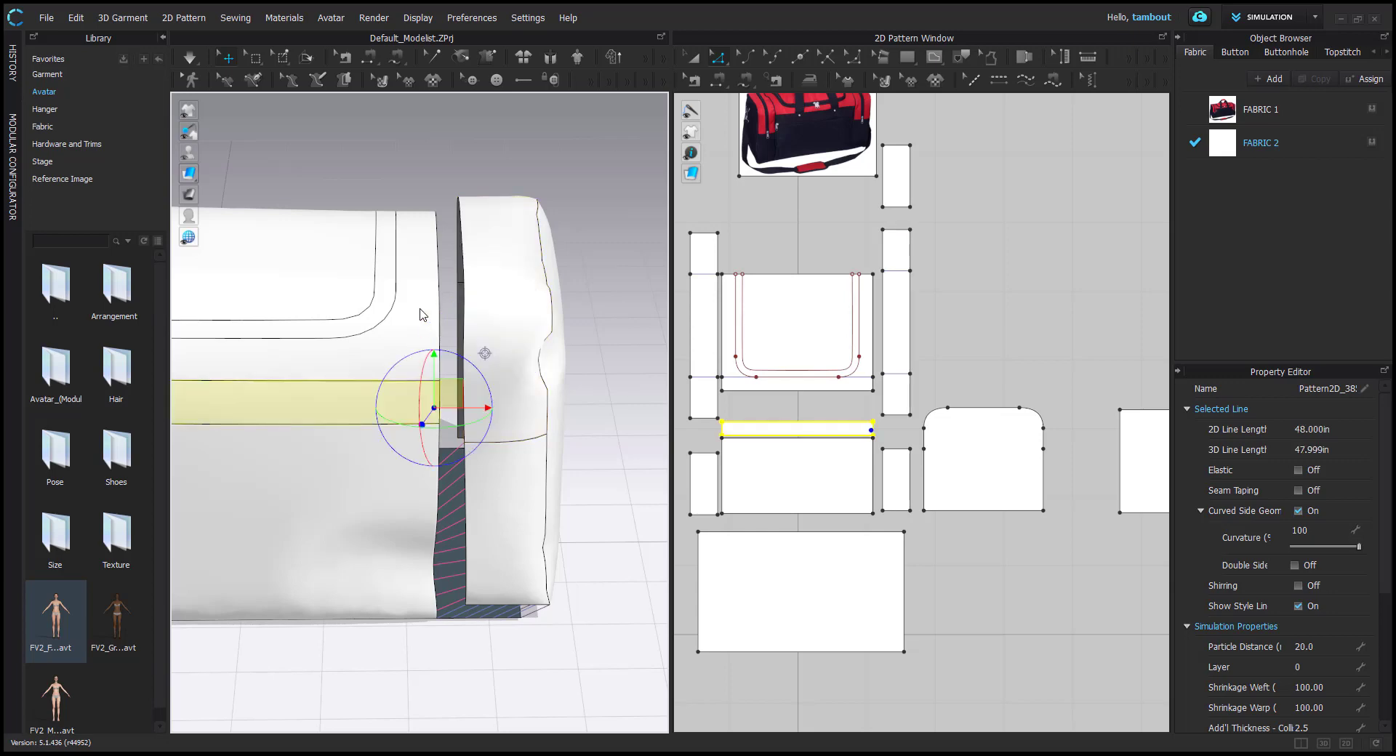
{"action": "left_click", "coordinate": [421, 311]}
{"action": "key", "text": "m"}
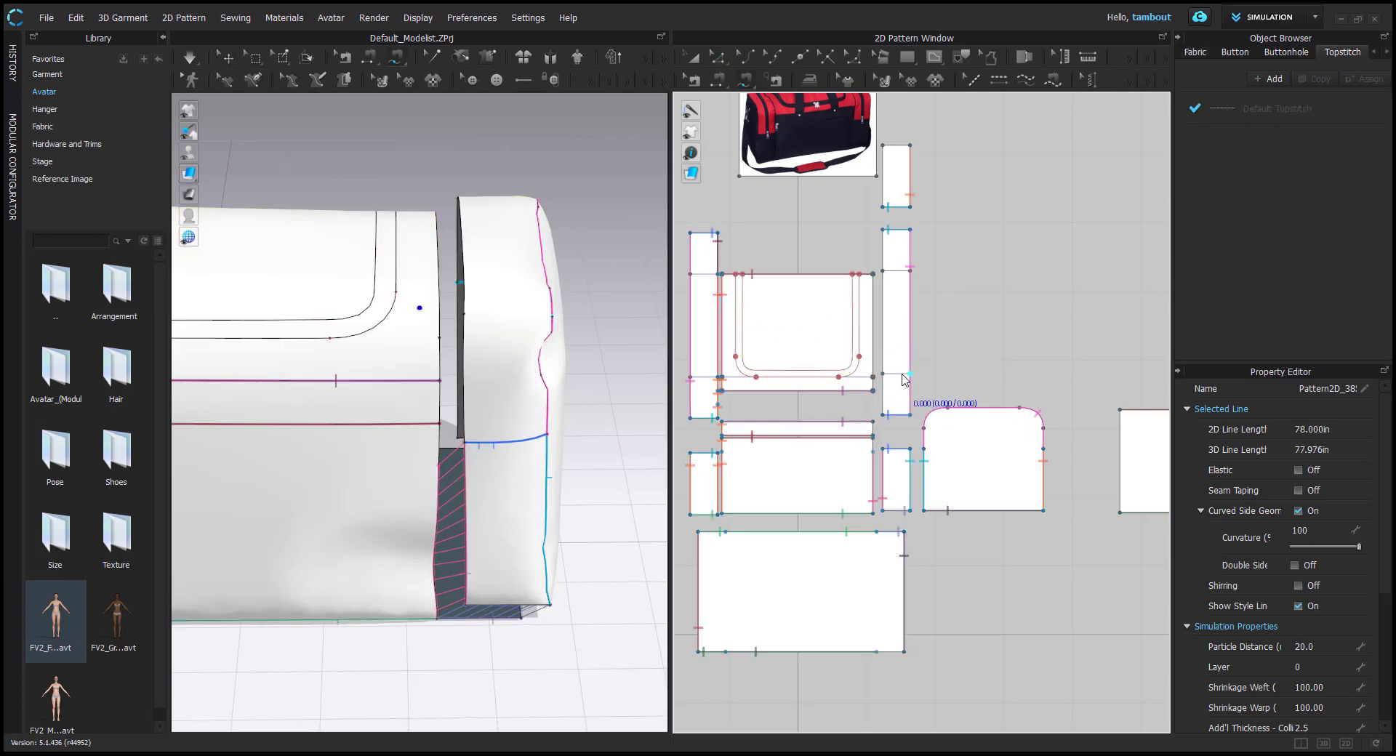
{"action": "scroll", "coordinate": [898, 388], "scroll_direction": "up", "scroll_amount": 3}
{"action": "left_click", "coordinate": [878, 424]}
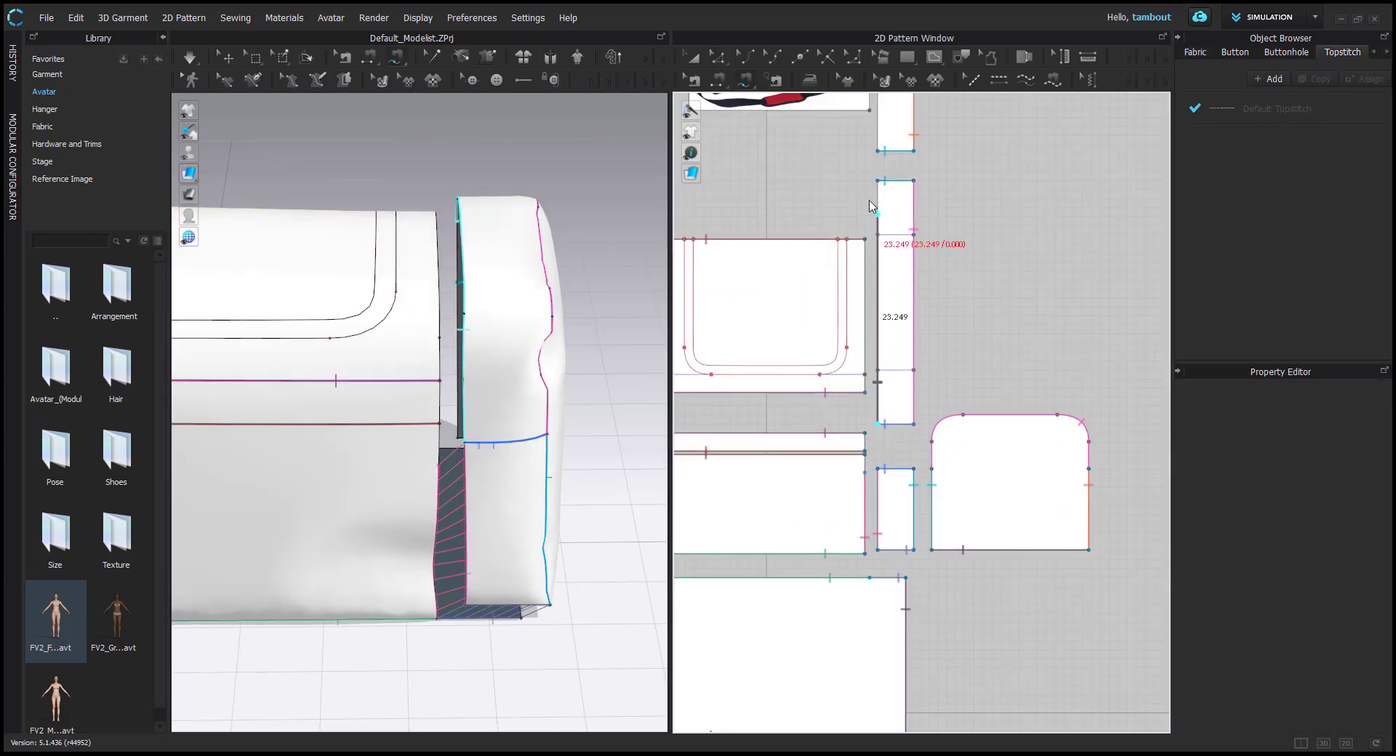
{"action": "scroll", "coordinate": [877, 322], "scroll_direction": "down", "scroll_amount": 3}
{"action": "scroll", "coordinate": [891, 352], "scroll_direction": "up", "scroll_amount": 4}
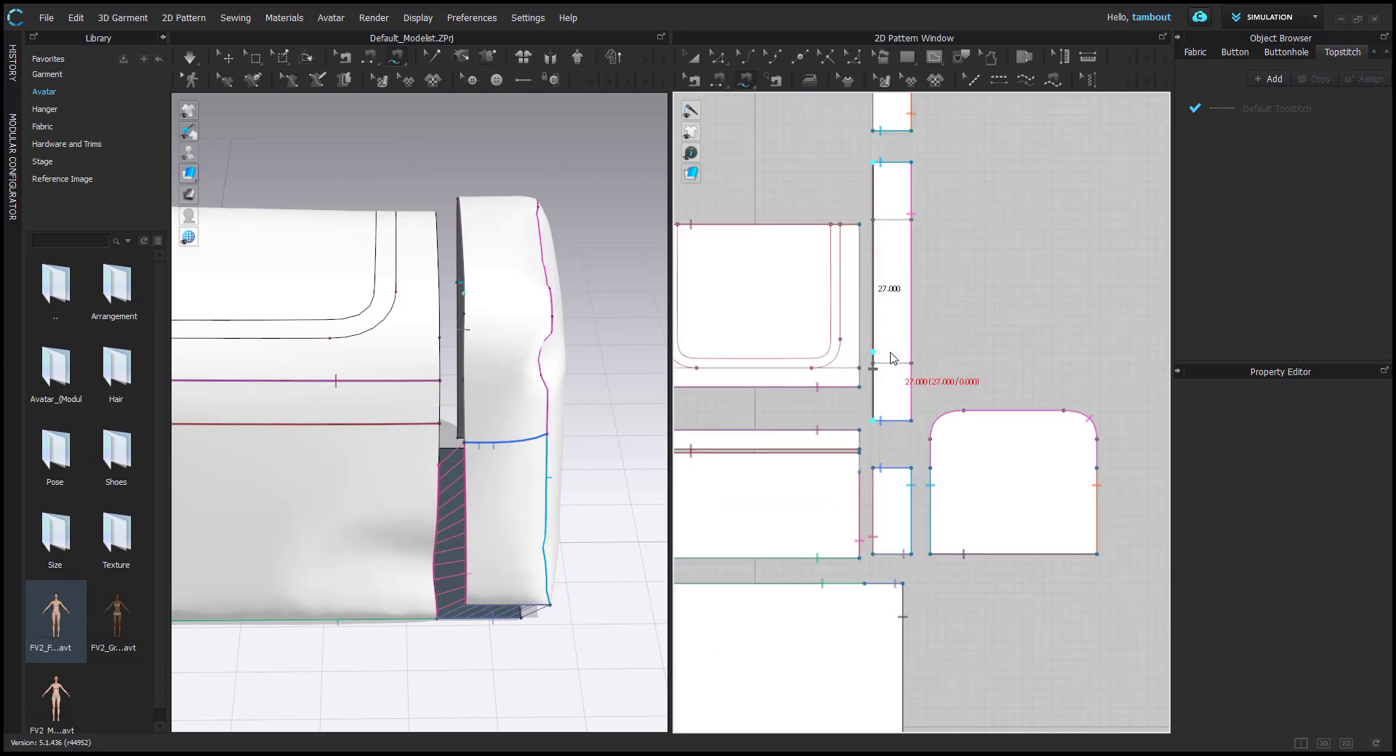
{"action": "key", "text": "Return"}
Add the front panel's upper 2 in, the narrow band's 2 in and the lid panel's 17 in right edges as the seam's second side
{"action": "left_click", "coordinate": [859, 471]}
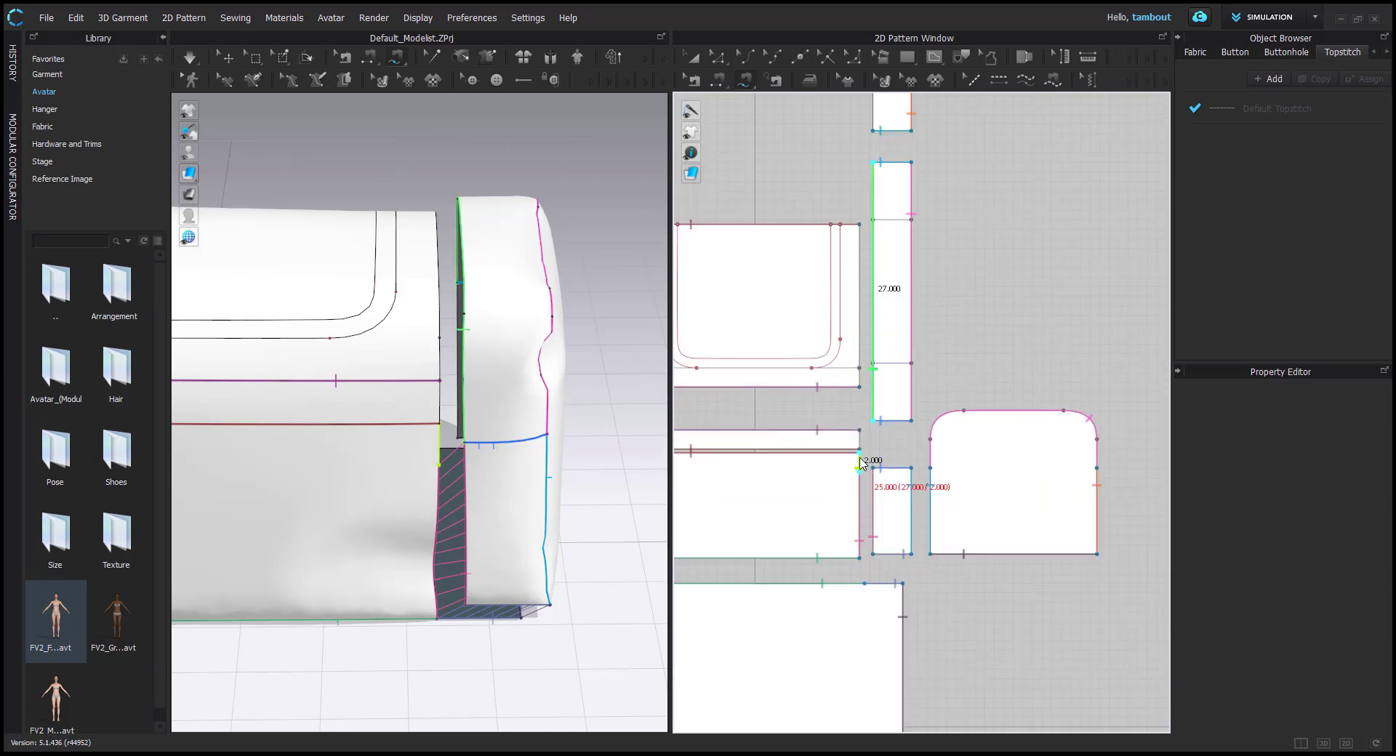
{"action": "left_click", "coordinate": [860, 452]}
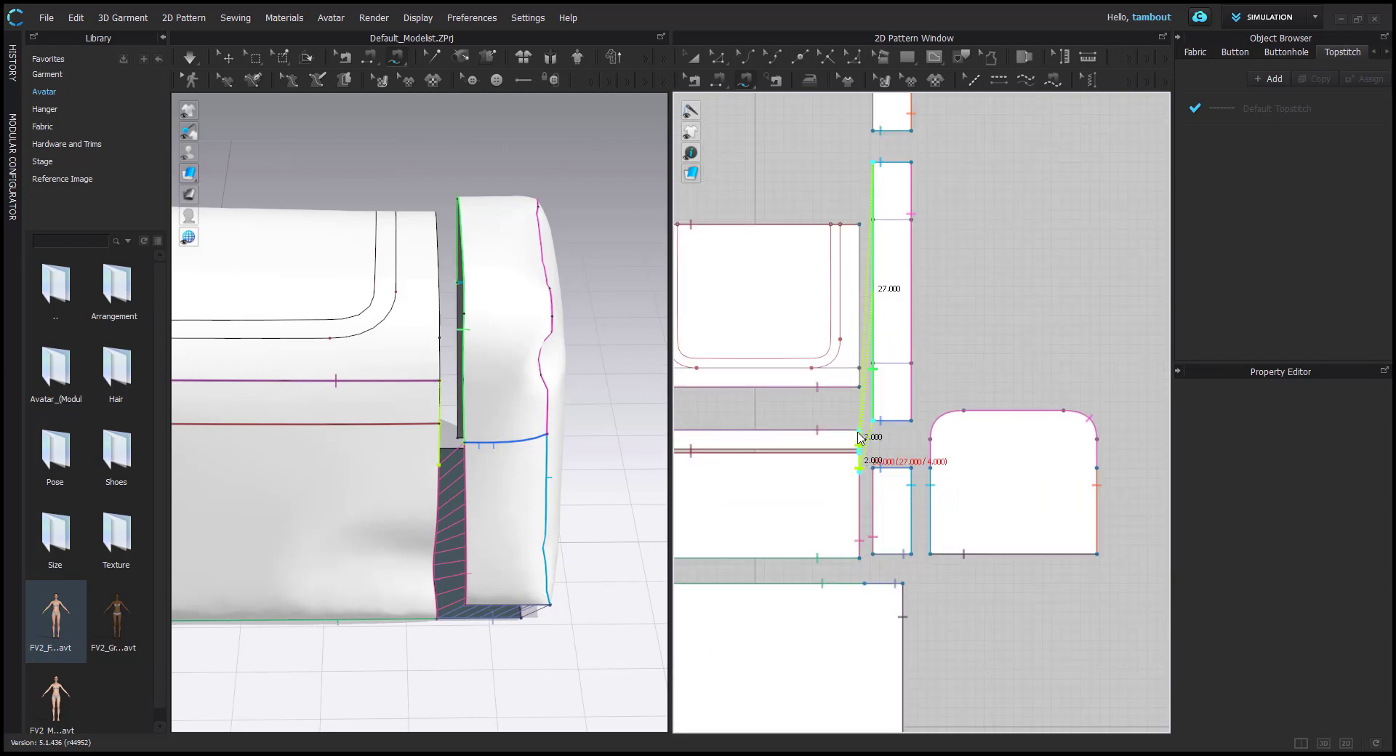
{"action": "left_click", "coordinate": [860, 385]}
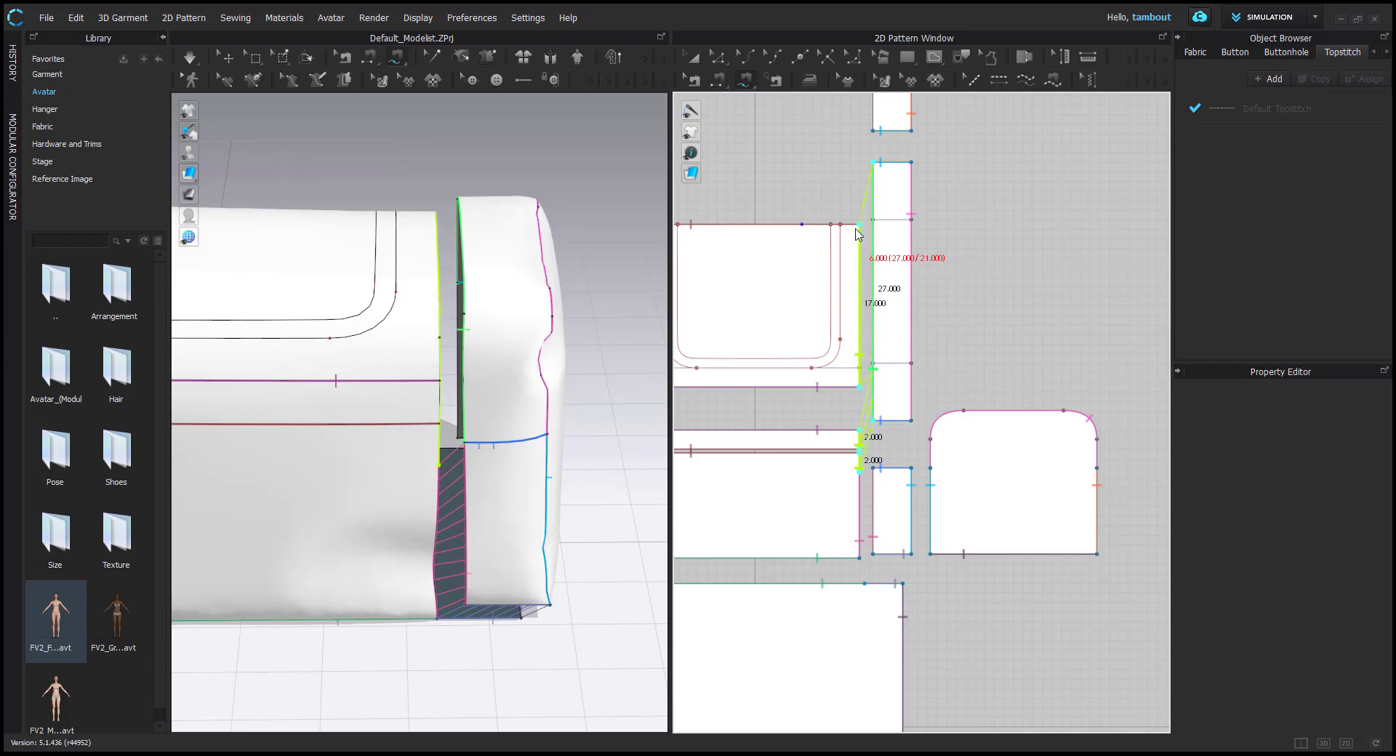
{"action": "left_click", "coordinate": [858, 227]}
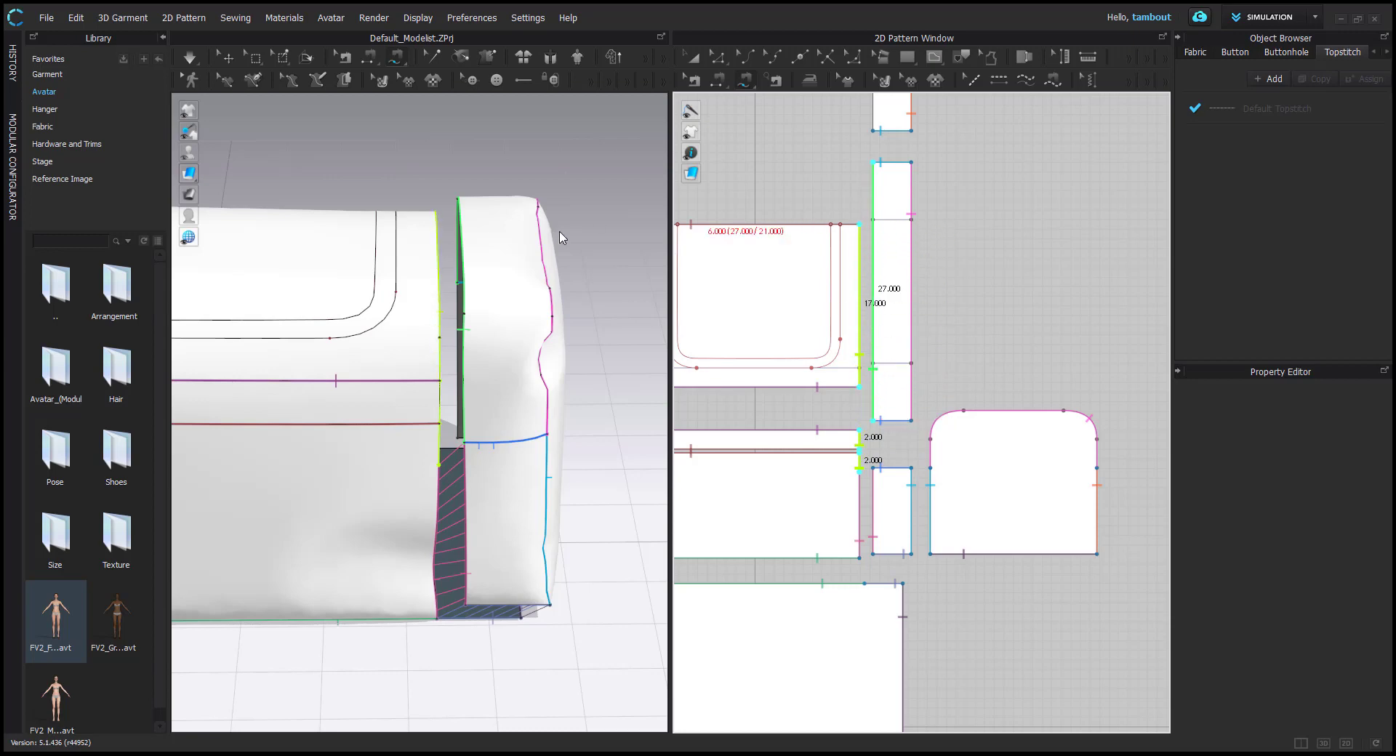
Try to extend the seam's second side down the back panel's edge and complete the sewing in the 3D view
{"action": "right_click_drag", "start_coordinate": [562, 234], "coordinate": [391, 397]}
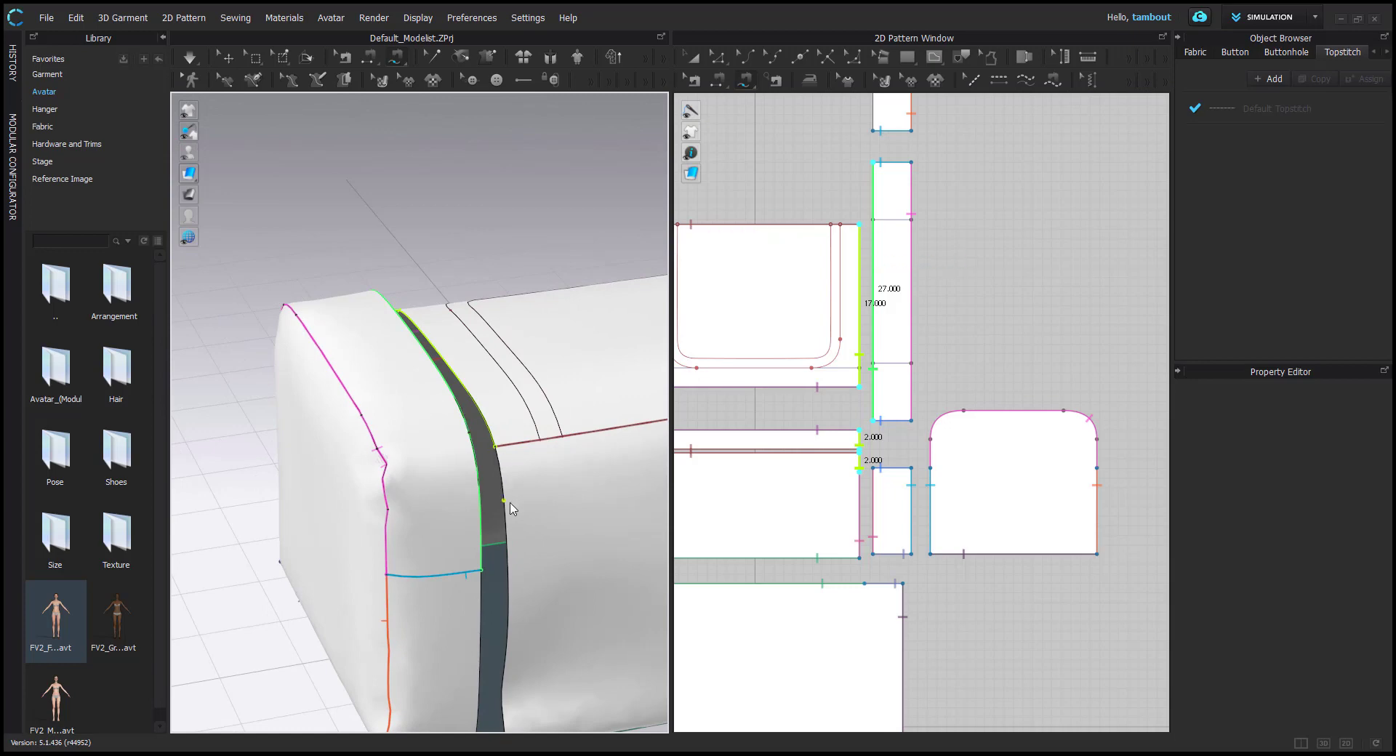
{"action": "scroll", "coordinate": [861, 341], "scroll_direction": "down", "scroll_amount": 4}
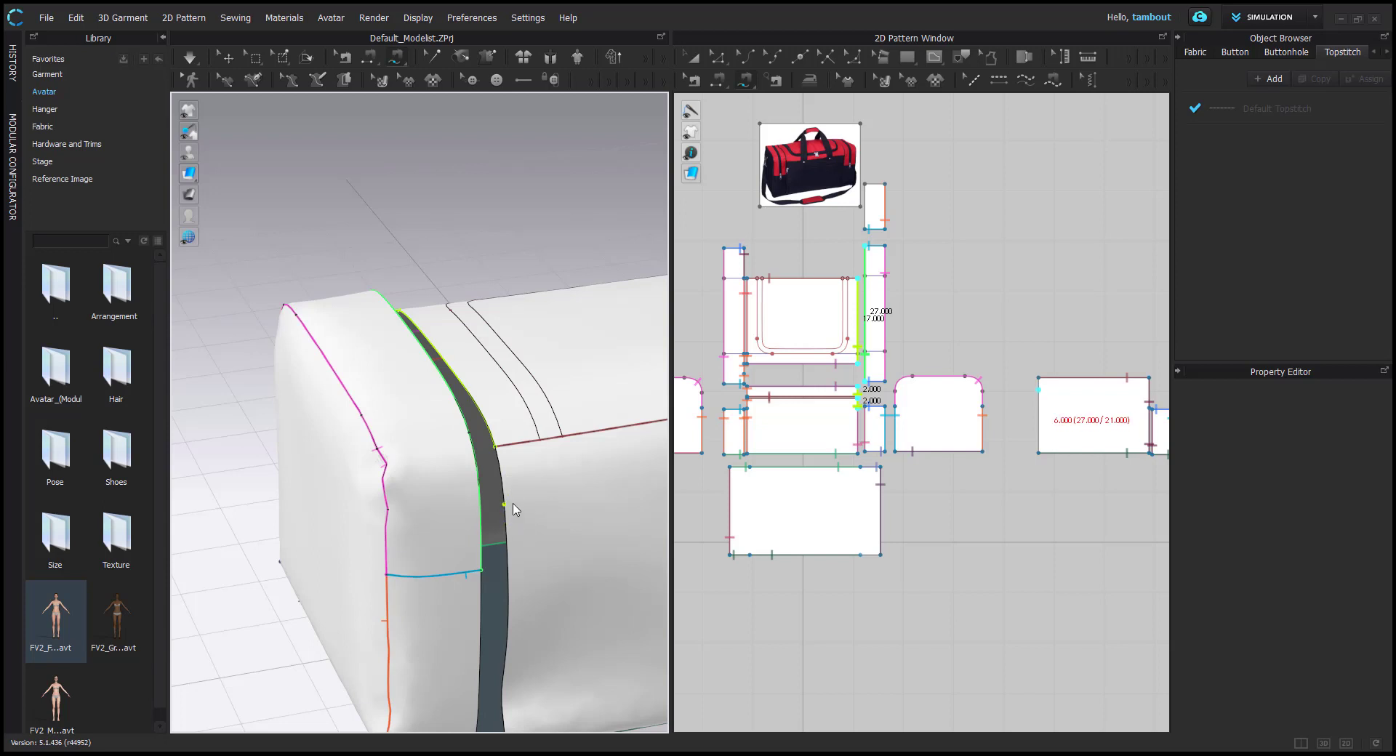
{"action": "key", "text": "ctrl+shift+2"}
{"action": "left_click", "coordinate": [514, 509]}
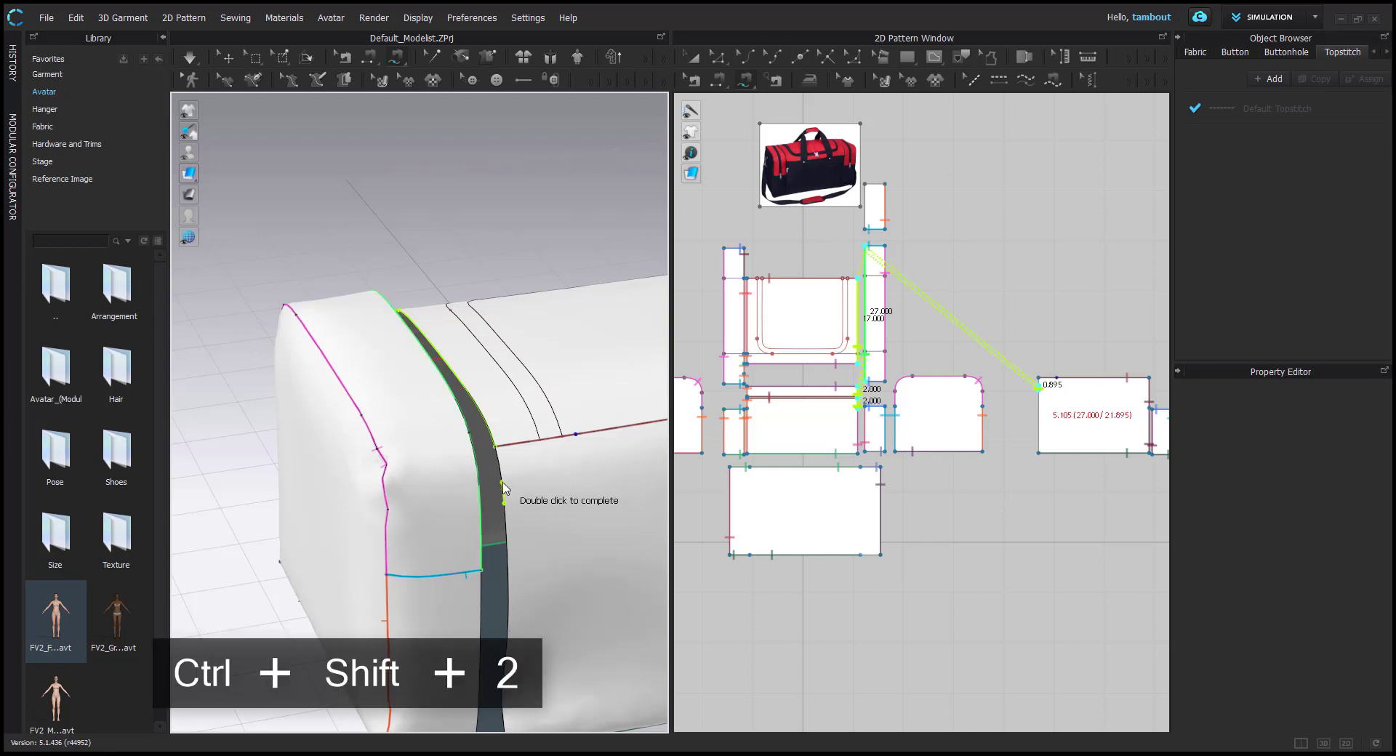
{"action": "double_click", "coordinate": [515, 515]}
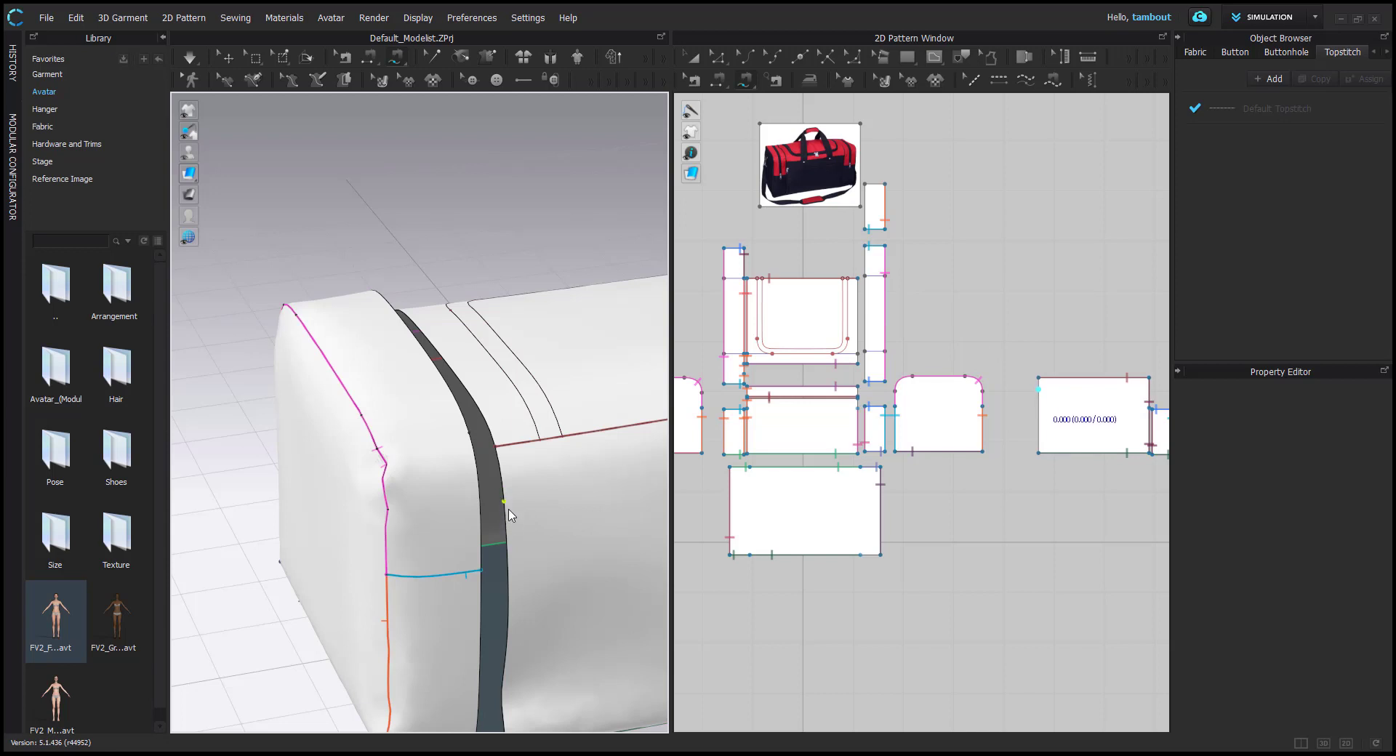
{"action": "scroll", "coordinate": [909, 411], "scroll_direction": "up", "scroll_amount": 3}
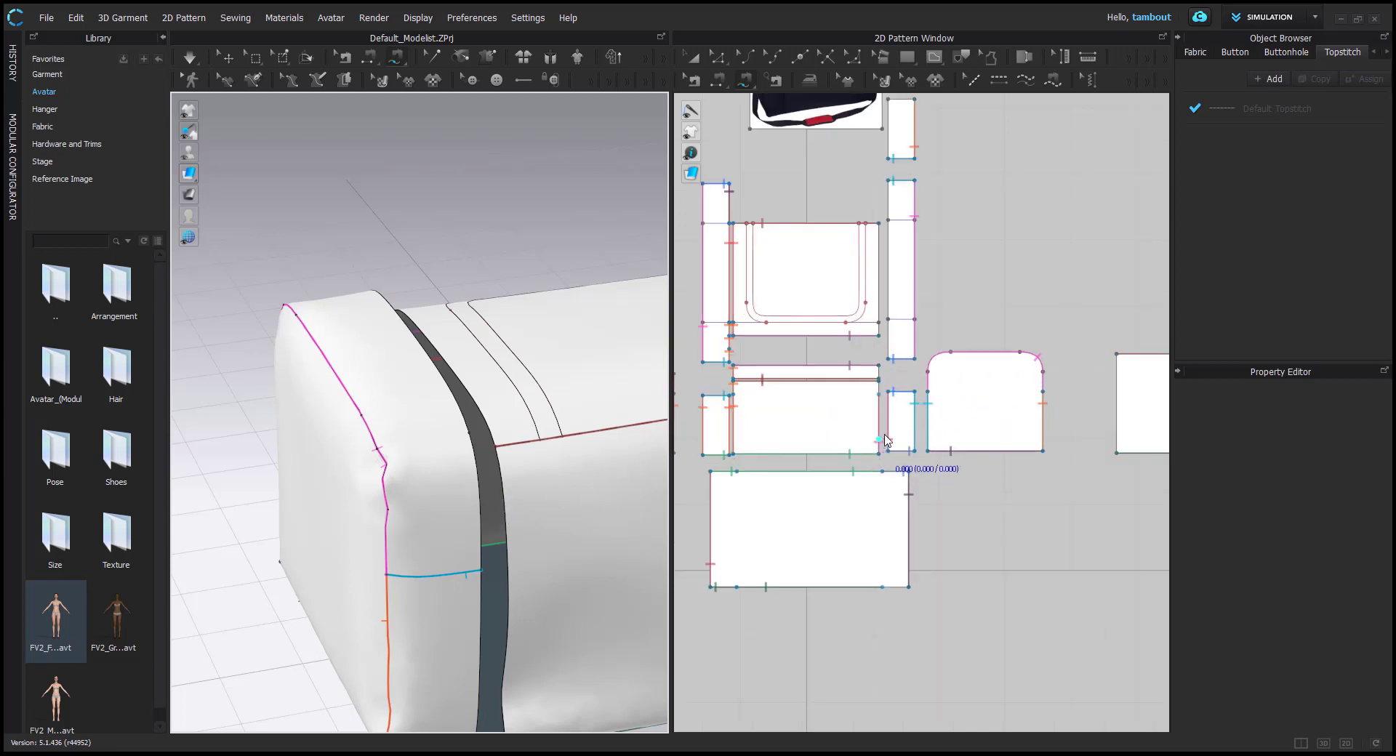
Sew the long strip's 27 in left edge to the adjoining 2 in front, 2 in band, 17 in lid and upper 6 in back panel edges
{"action": "right_click_drag", "start_coordinate": [509, 436], "coordinate": [436, 444]}
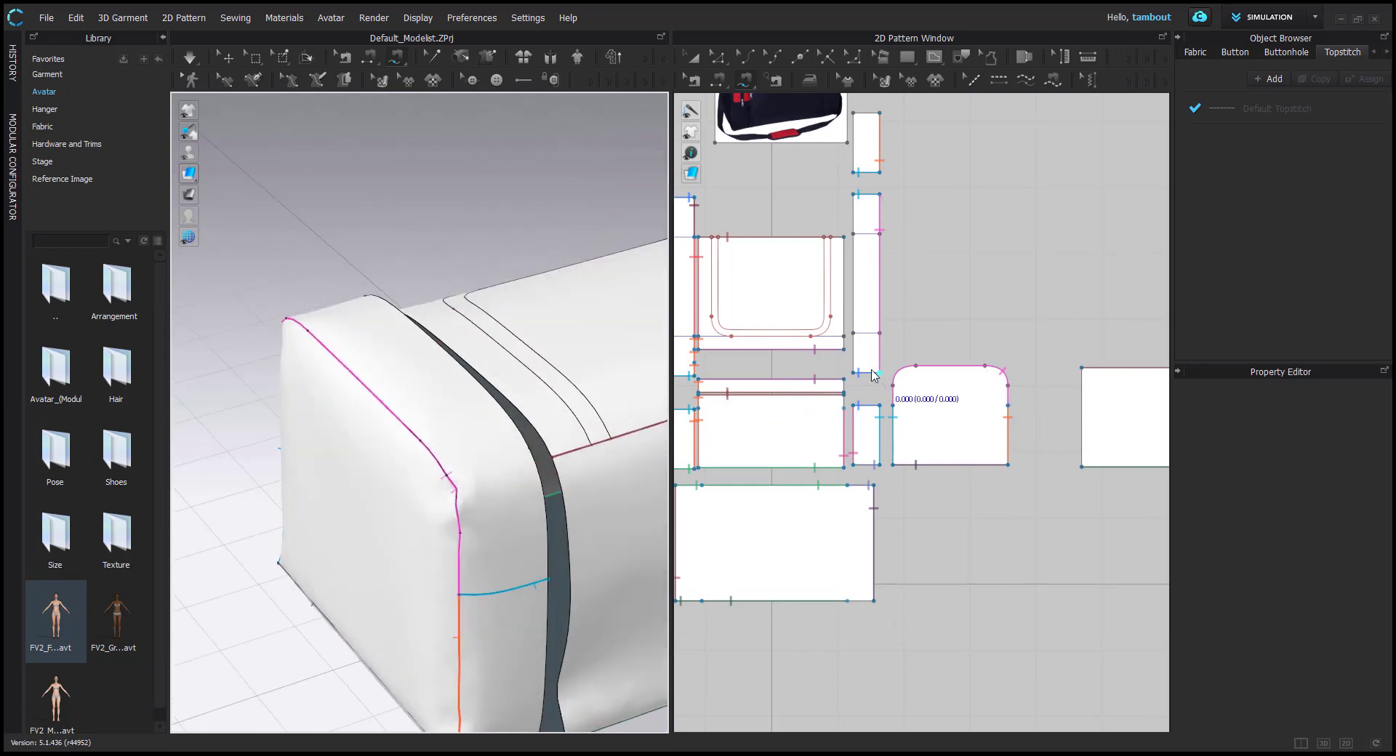
{"action": "scroll", "coordinate": [865, 371], "scroll_direction": "up", "scroll_amount": 2}
{"action": "left_click", "coordinate": [832, 426]}
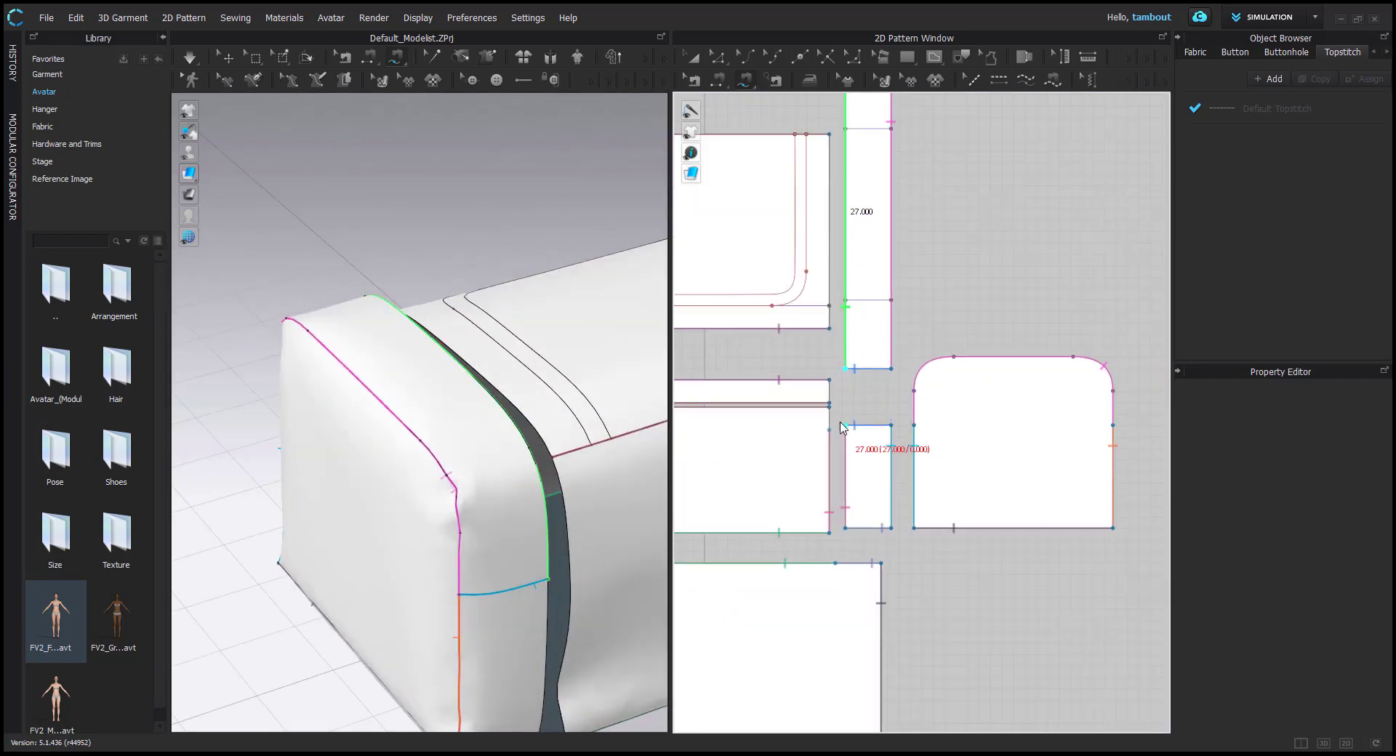
{"action": "scroll", "coordinate": [832, 424], "scroll_direction": "down", "scroll_amount": 1}
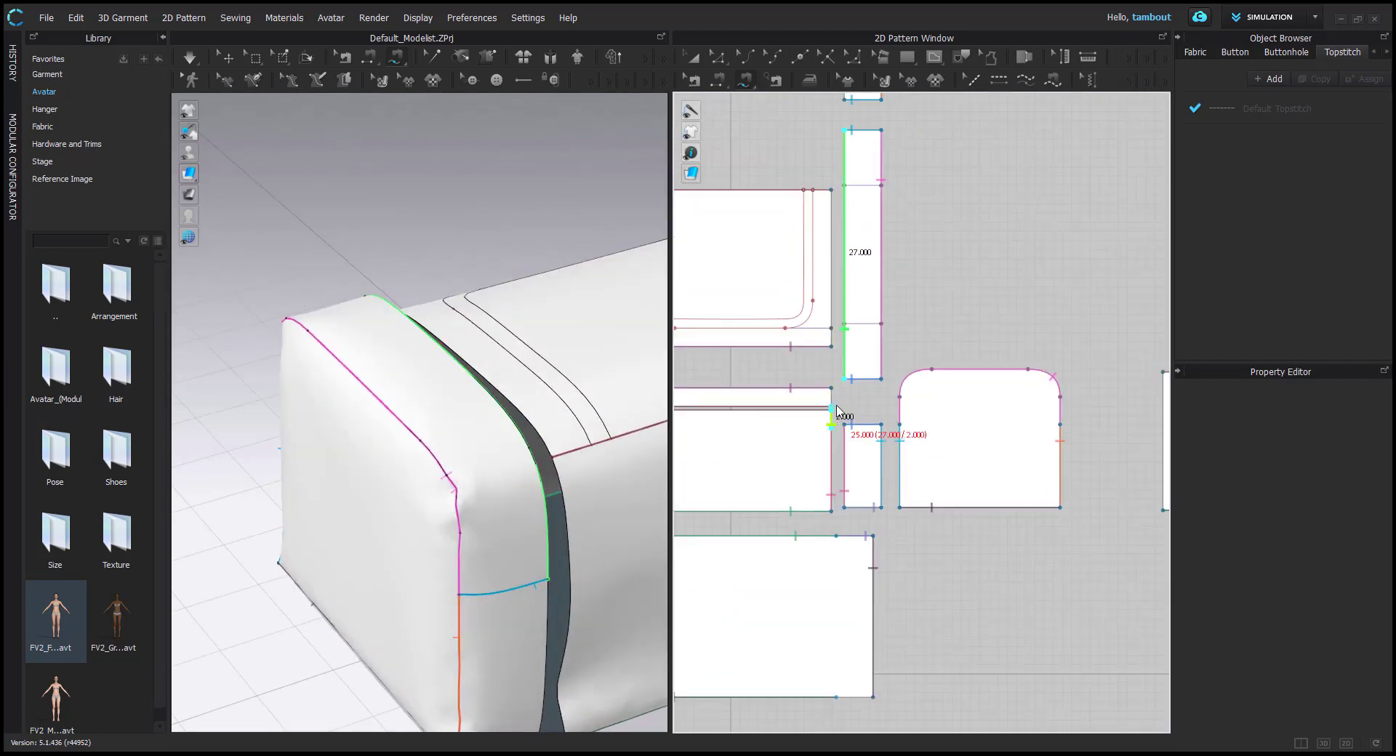
{"action": "left_click", "coordinate": [832, 407]}
{"action": "left_click", "coordinate": [832, 388]}
{"action": "left_click", "coordinate": [832, 346]}
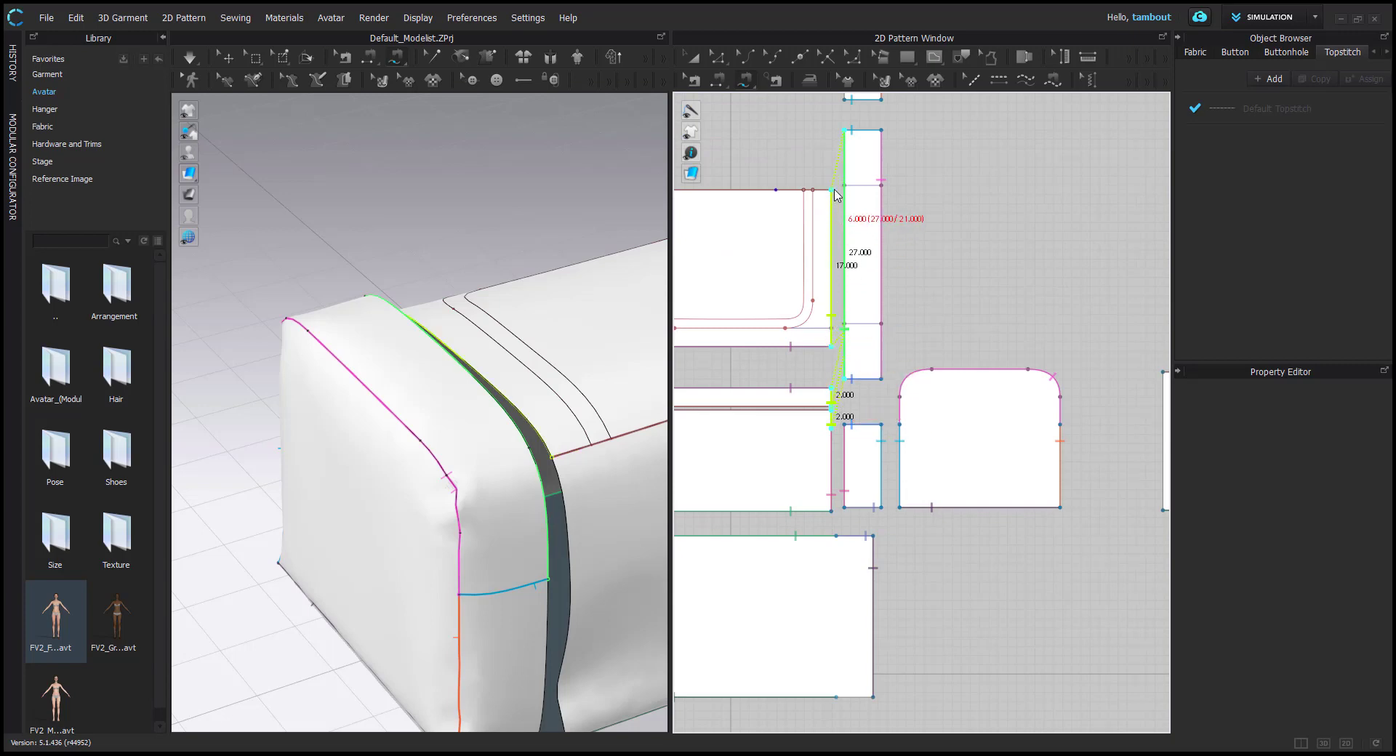
{"action": "left_click", "coordinate": [834, 192]}
{"action": "left_click", "coordinate": [1024, 383]}
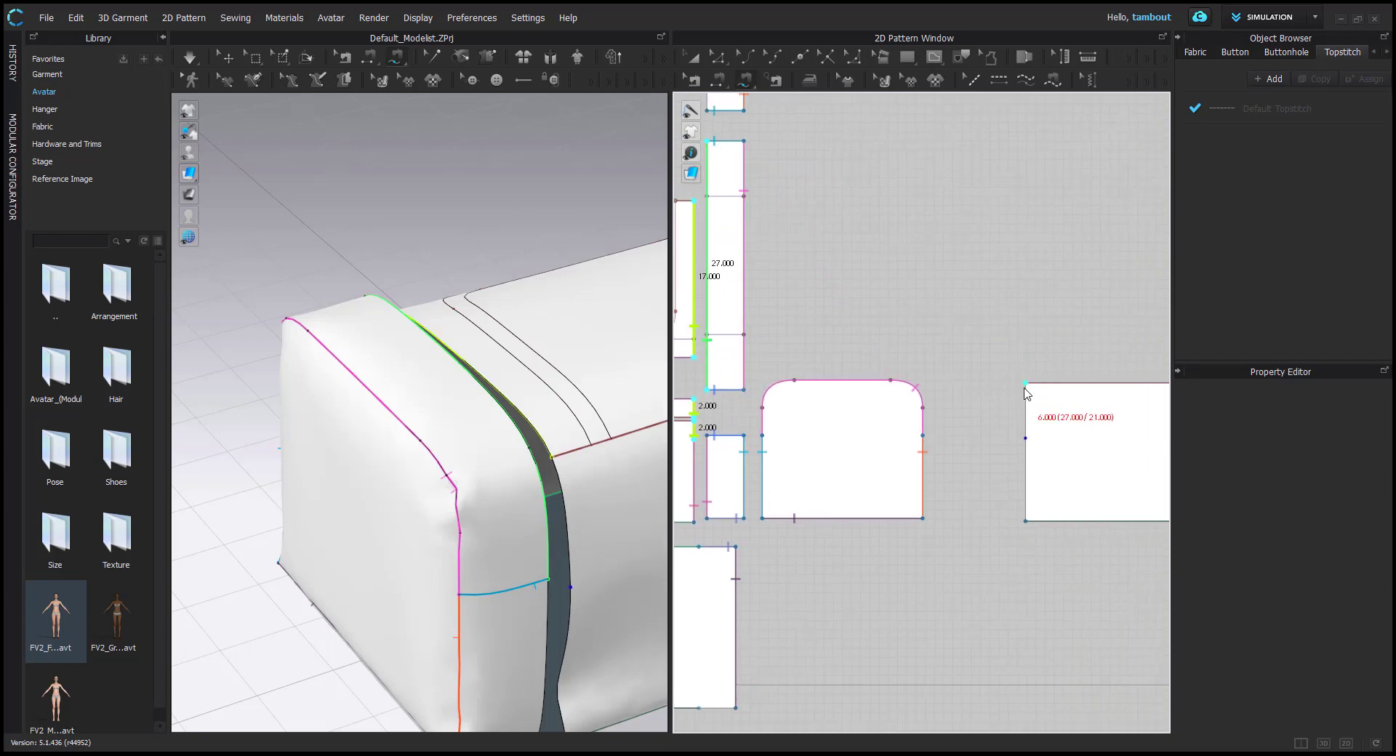
{"action": "left_click", "coordinate": [1027, 438]}
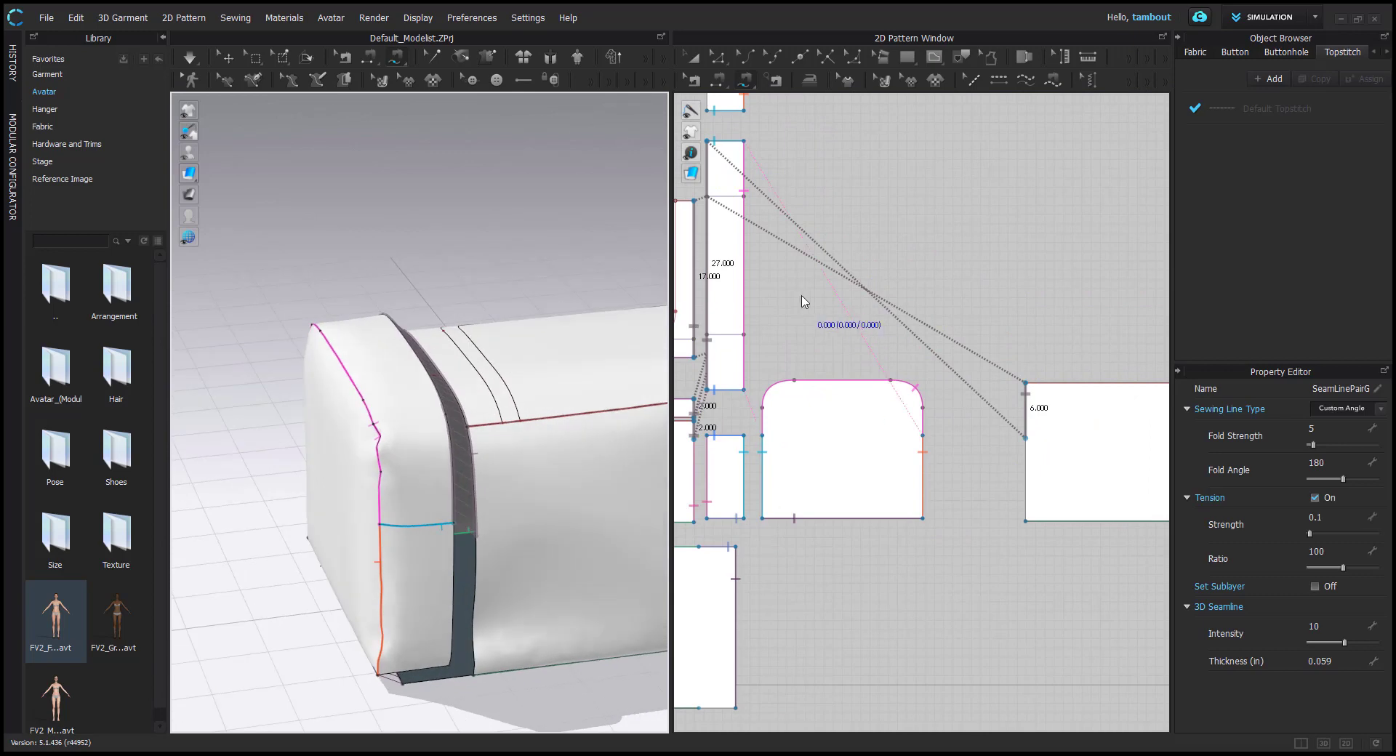
Sew the upper short strip's 9 in left edge to the lower 9 in of the back panel's left edge
{"action": "scroll", "coordinate": [812, 329], "scroll_direction": "down", "scroll_amount": 3}
{"action": "middle_click_drag", "start_coordinate": [519, 506], "coordinate": [506, 392]}
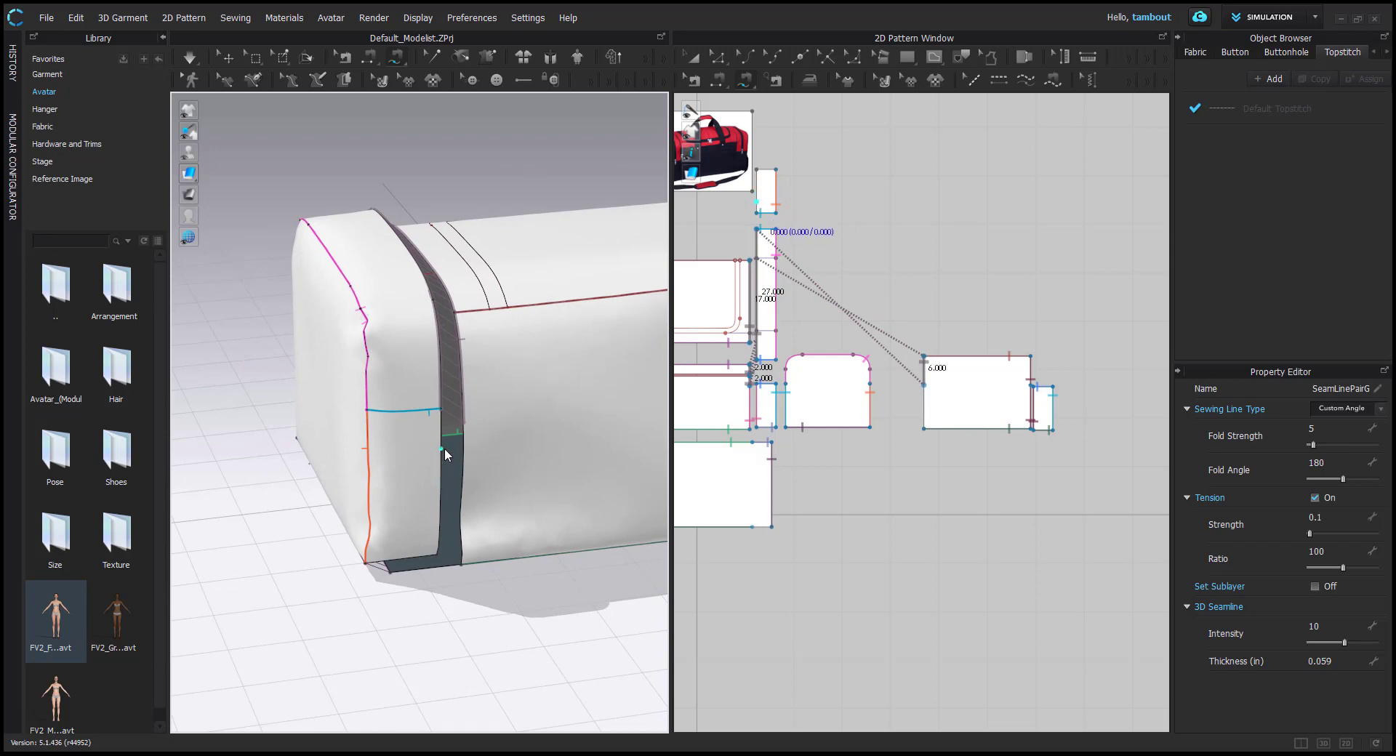
{"action": "left_click", "coordinate": [757, 213]}
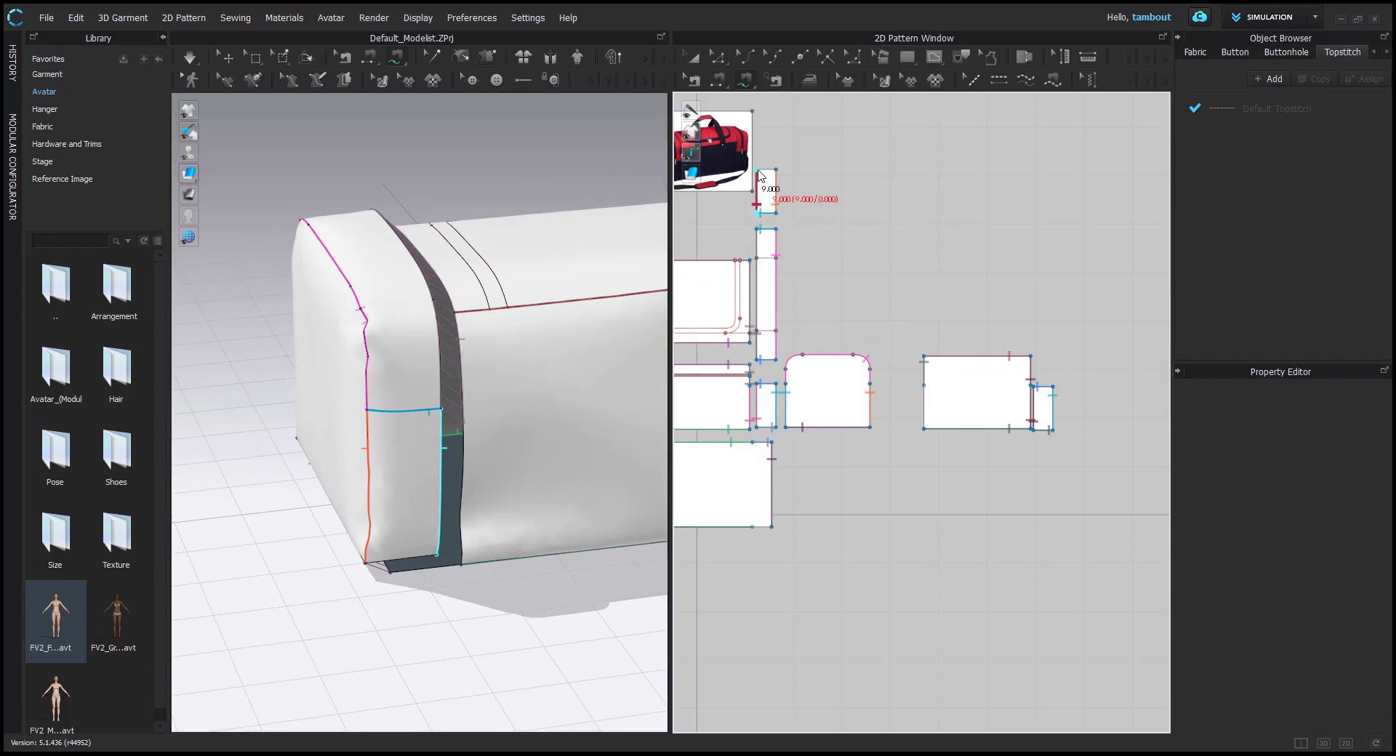
{"action": "left_click", "coordinate": [758, 171]}
{"action": "left_click", "coordinate": [925, 386]}
{"action": "left_click", "coordinate": [927, 431]}
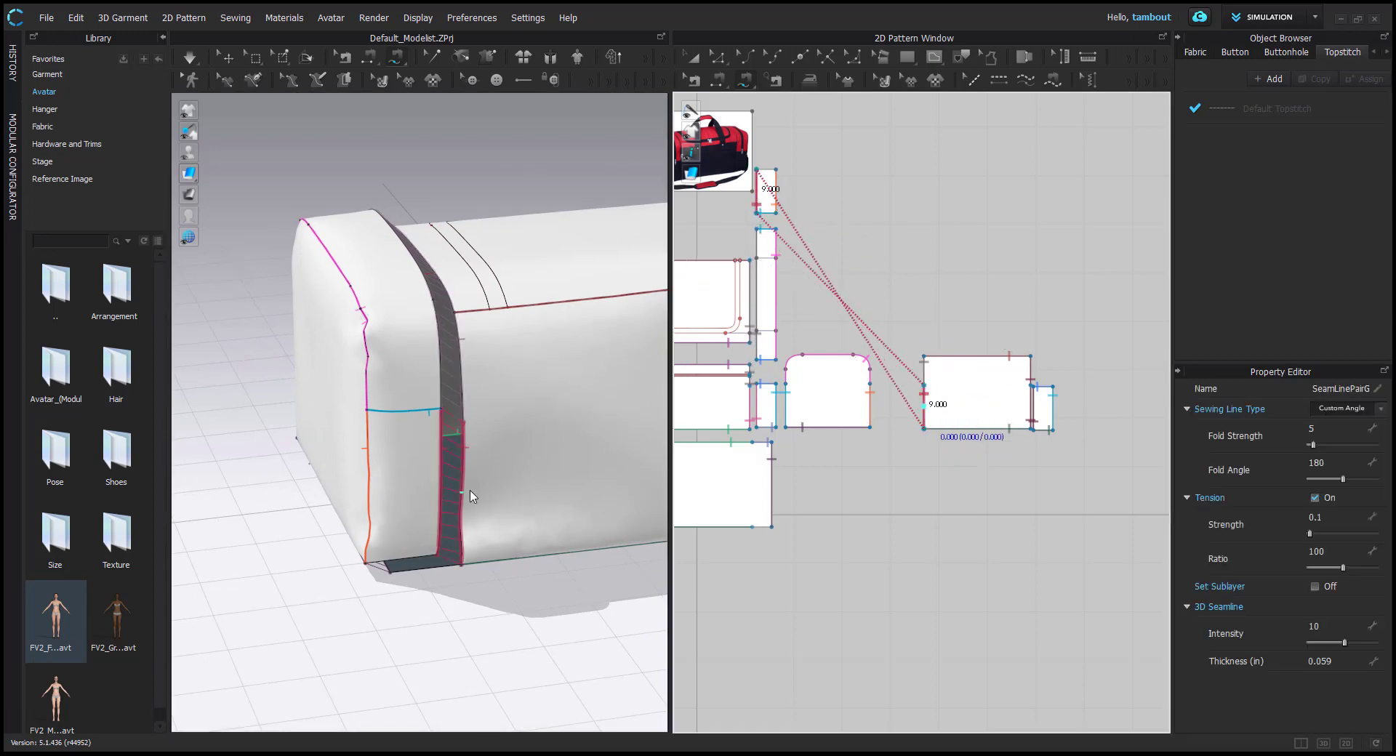
Sew the short strip's 4 in top edge to the base panel's 4 in bottom corner segment and reverse the seam direction
{"action": "left_click", "coordinate": [758, 169]}
{"action": "left_click", "coordinate": [776, 169]}
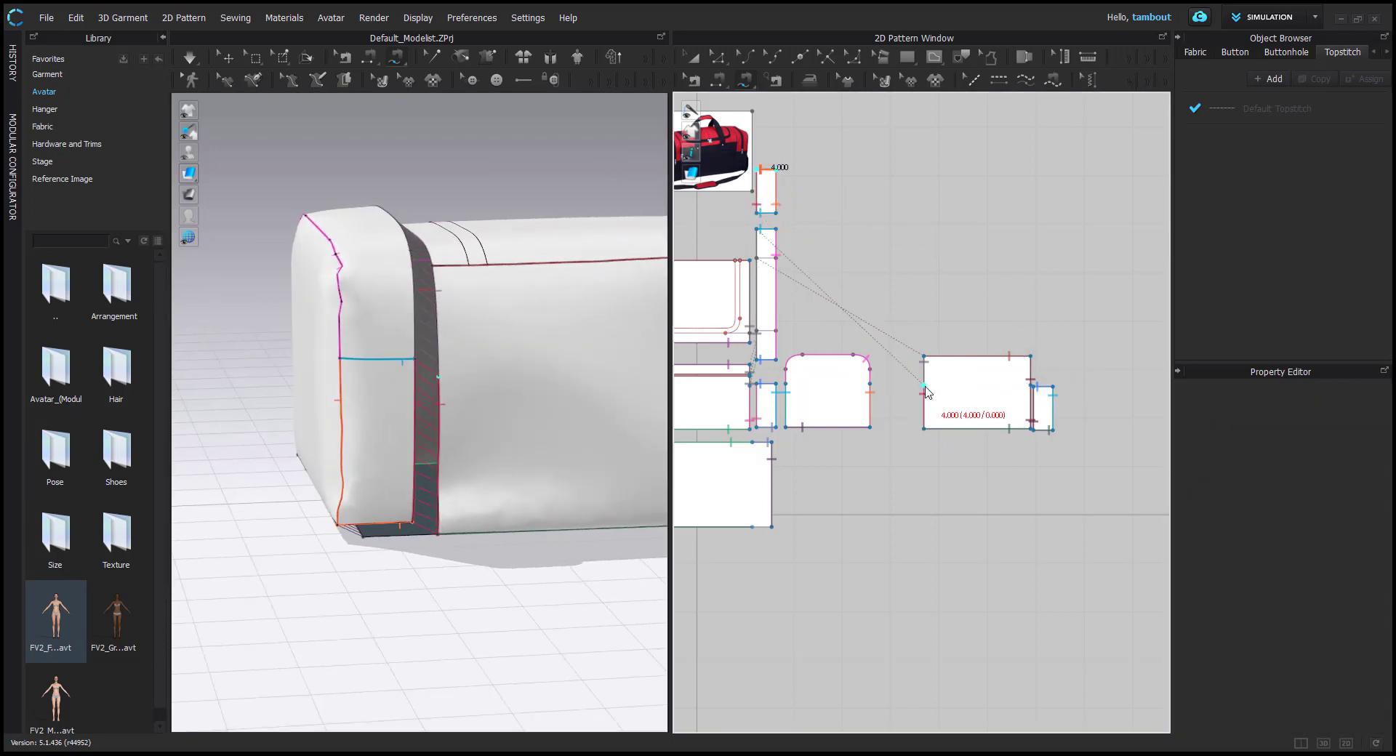
{"action": "left_click", "coordinate": [771, 527]}
{"action": "left_click", "coordinate": [756, 539]}
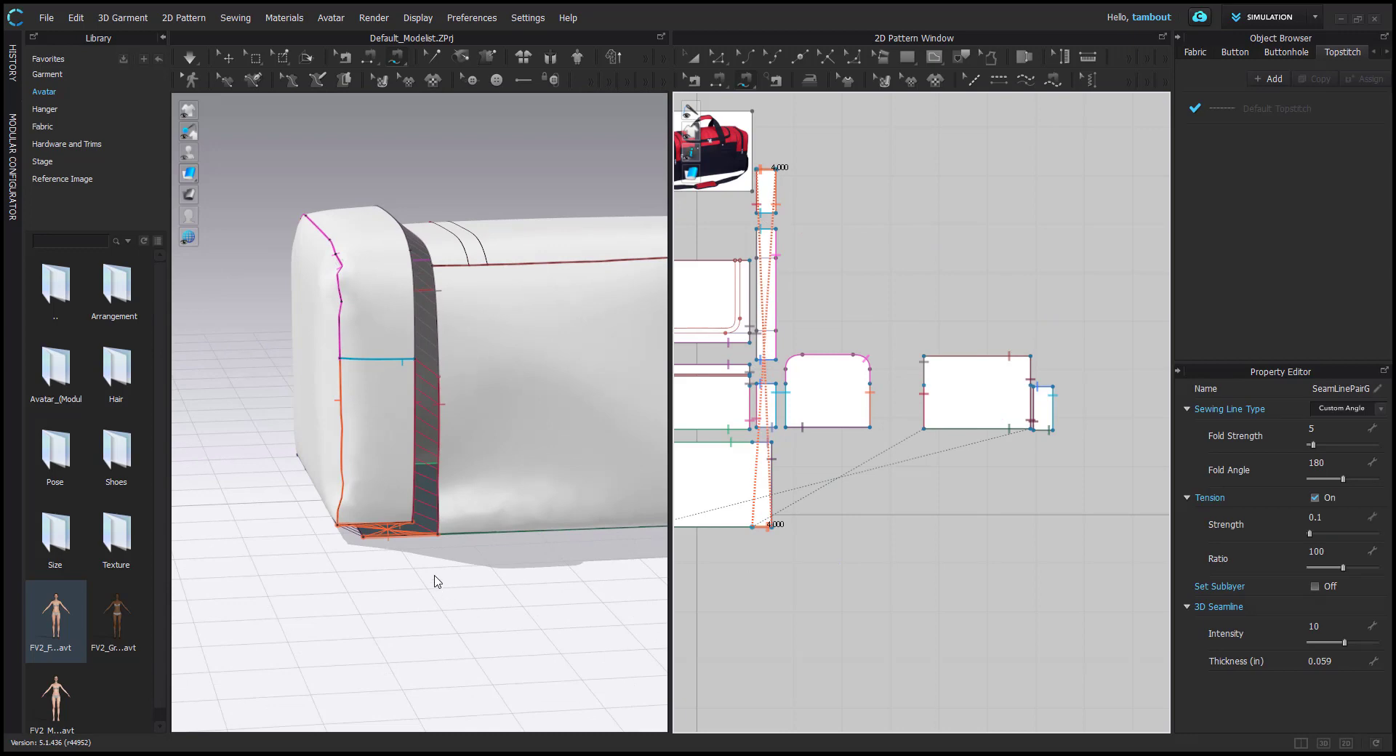
{"action": "key", "text": "ctrl+b"}
Simulate the bag to pull the newly sewn seams together and check both ends in the 3D view
{"action": "right_click_drag", "start_coordinate": [368, 473], "coordinate": [638, 519]}
{"action": "key", "text": "space"}
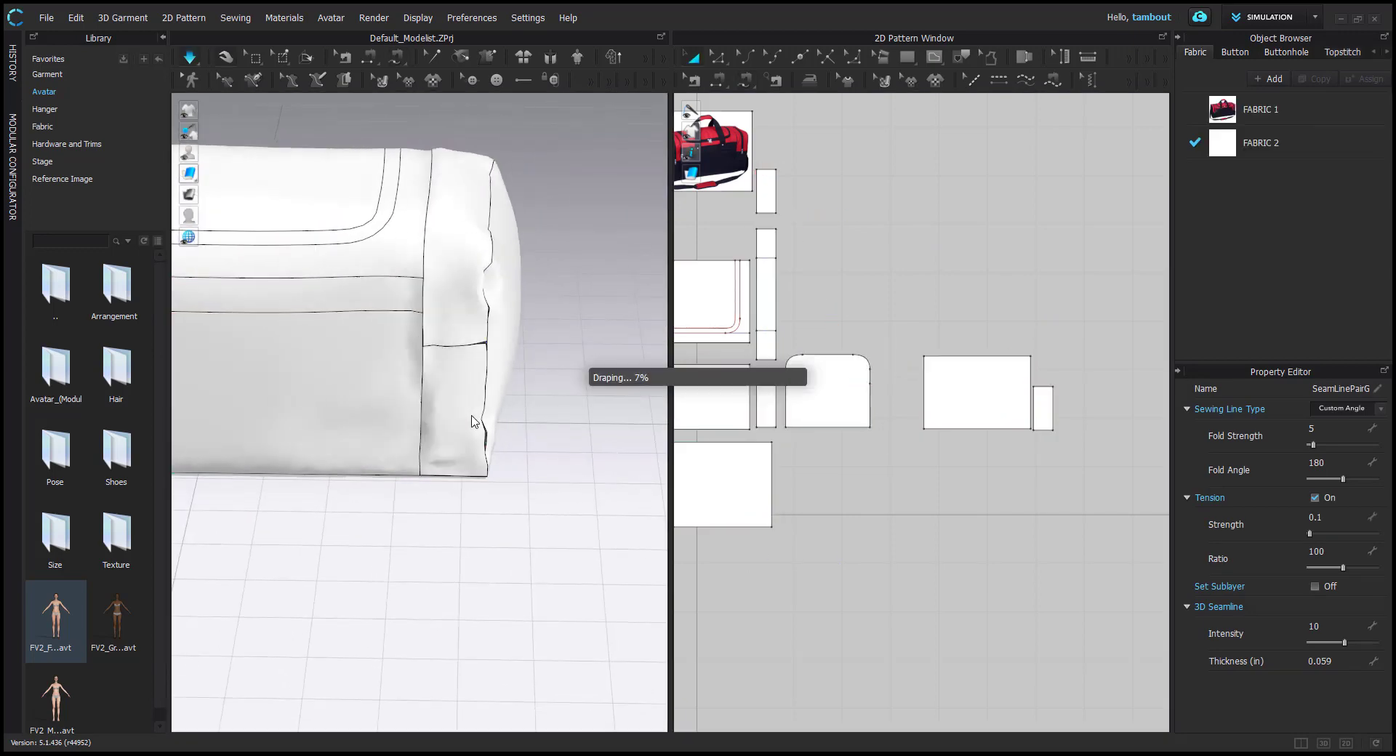
{"action": "right_click_drag", "start_coordinate": [485, 417], "coordinate": [351, 377]}
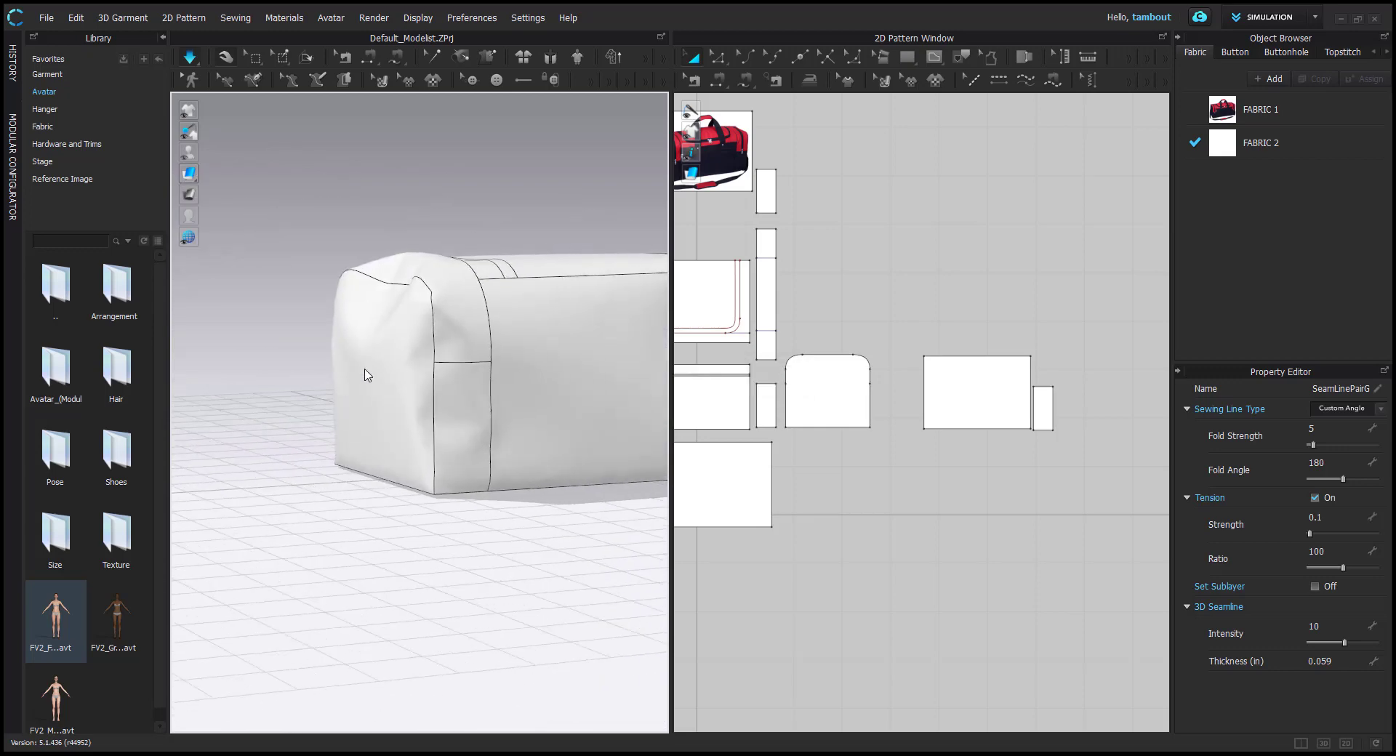
{"action": "left_click", "coordinate": [368, 265]}
{"action": "right_click_drag", "start_coordinate": [368, 265], "coordinate": [483, 504]}
Examine the seam lines on the draped bag and the zippers on the end strips in the reference photo
{"action": "key", "text": "b"}
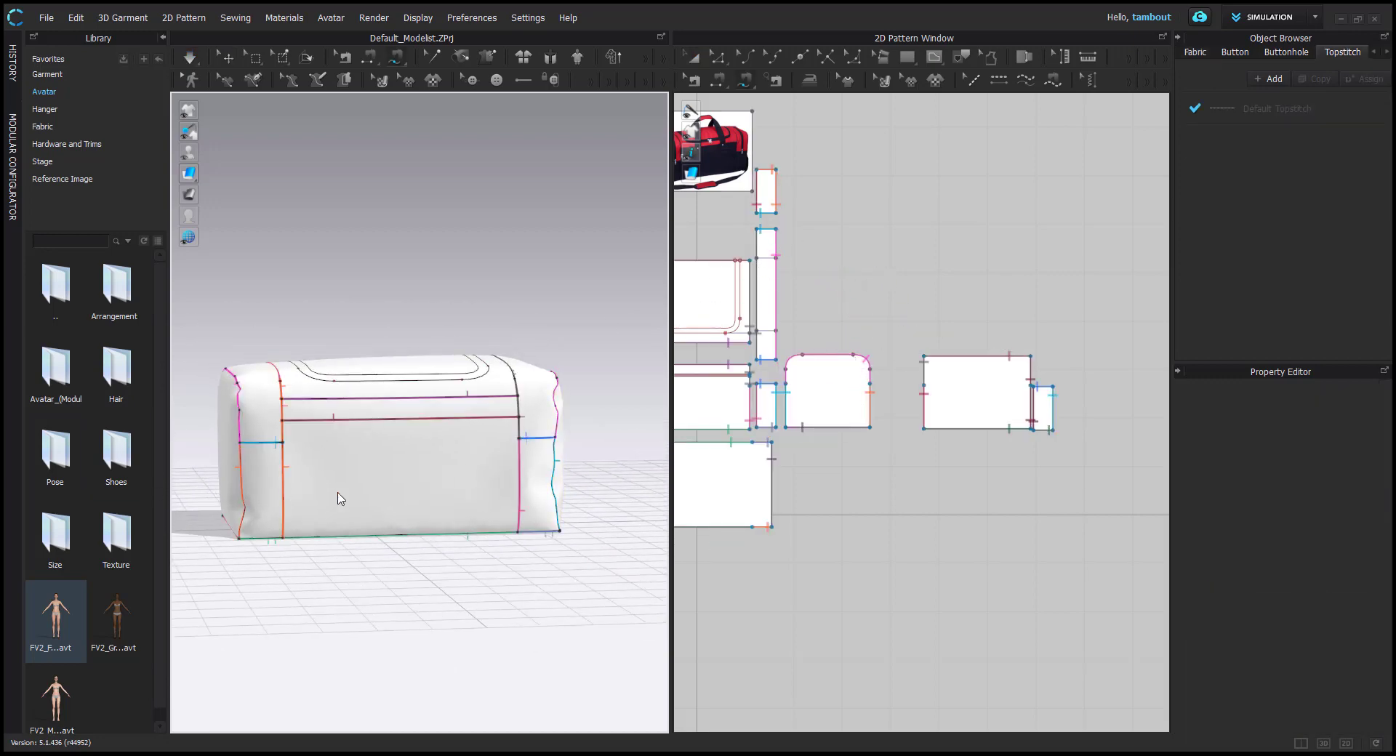
{"action": "right_click_drag", "start_coordinate": [337, 498], "coordinate": [429, 571]}
{"action": "middle_click_drag", "start_coordinate": [715, 182], "coordinate": [879, 381]}
{"action": "scroll", "coordinate": [872, 378], "scroll_direction": "up", "scroll_amount": 5}
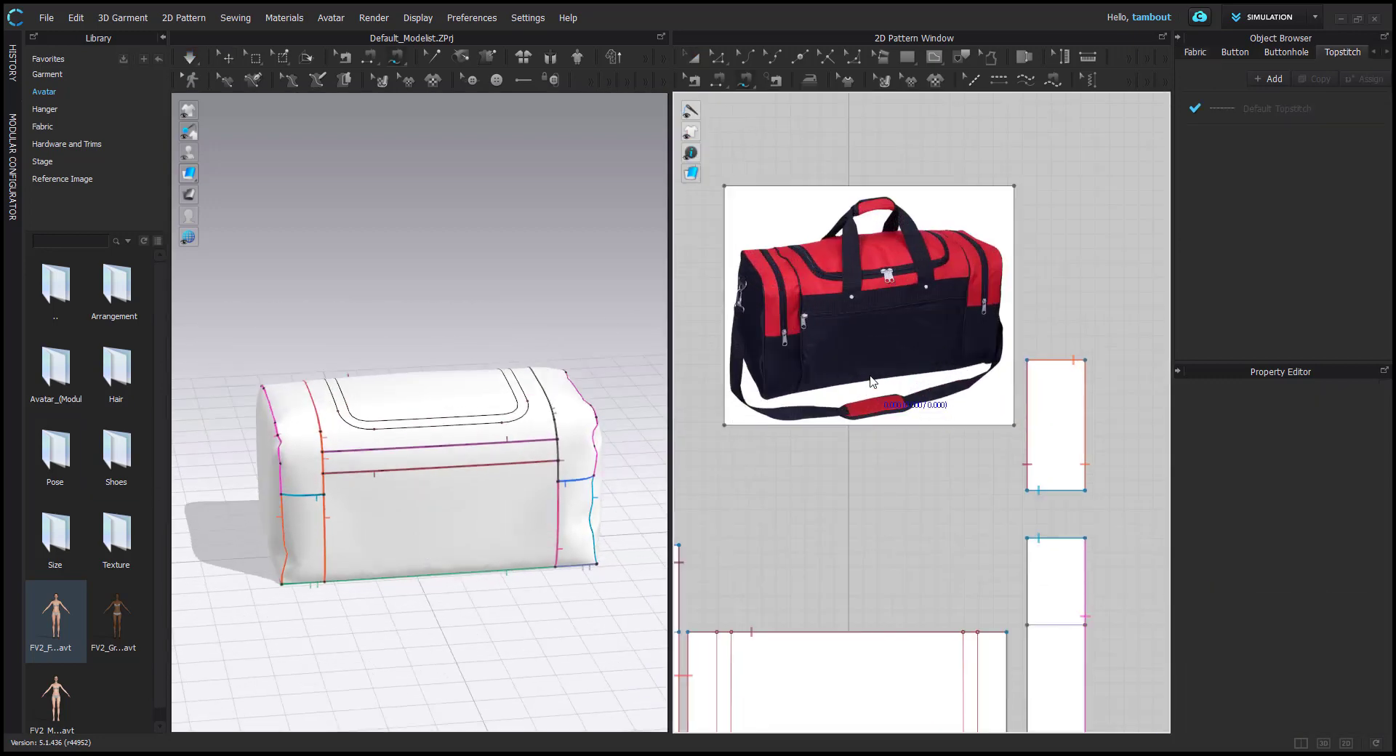
{"action": "middle_click_drag", "start_coordinate": [859, 287], "coordinate": [906, 372]}
{"action": "scroll", "coordinate": [906, 372], "scroll_direction": "up", "scroll_amount": 1}
{"action": "scroll", "coordinate": [904, 367], "scroll_direction": "up", "scroll_amount": 2}
Distribute one internal line midway between the two 15 in side edges of the long strip left of the lid panel
{"action": "key", "text": "z"}
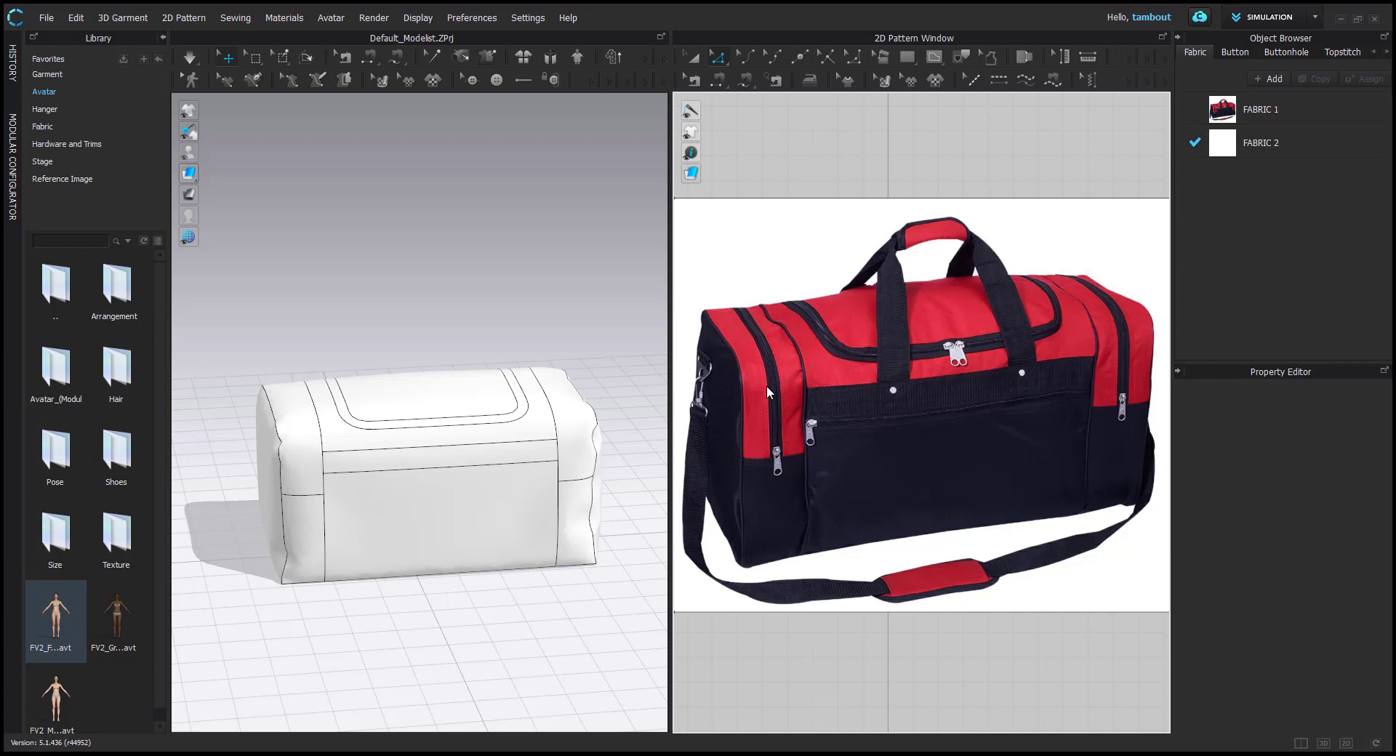
{"action": "left_click", "coordinate": [301, 450]}
{"action": "scroll", "coordinate": [867, 516], "scroll_direction": "down", "scroll_amount": 5}
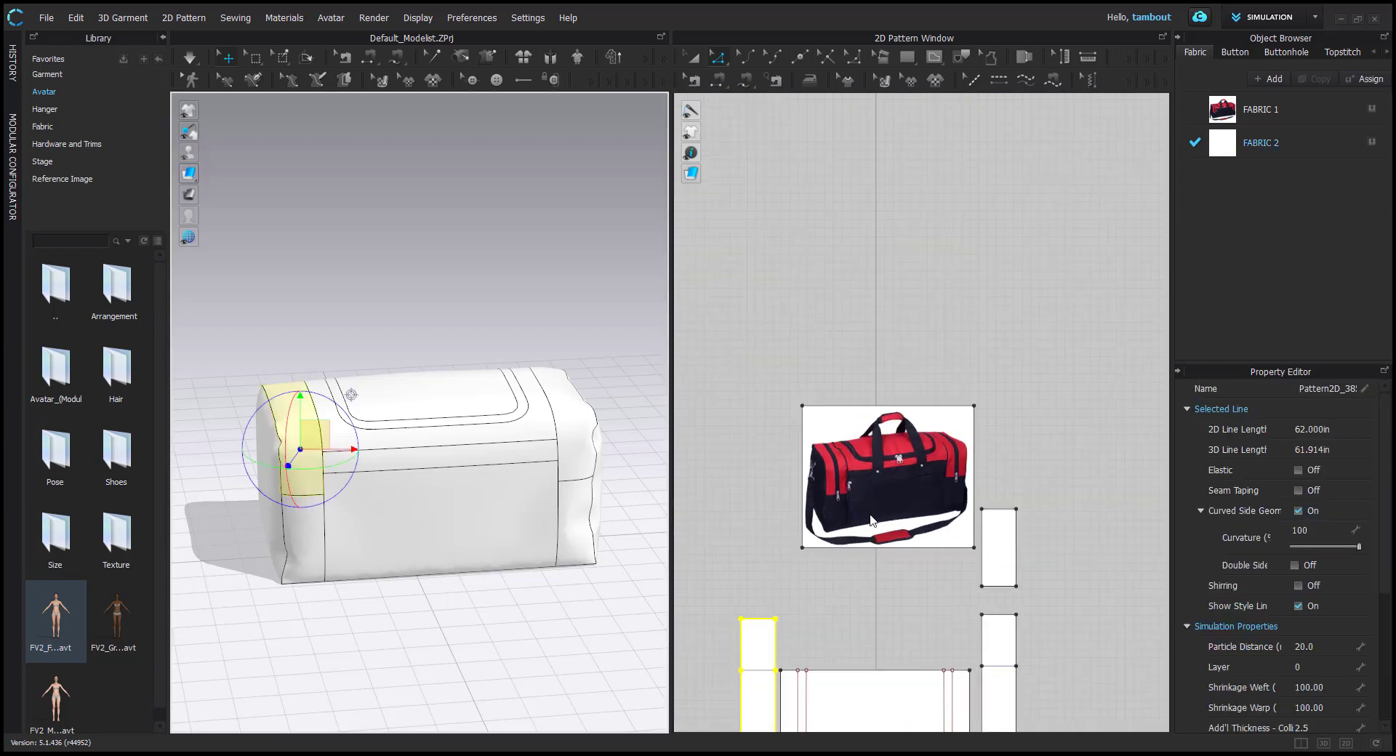
{"action": "middle_click_drag", "start_coordinate": [753, 721], "coordinate": [772, 428]}
{"action": "scroll", "coordinate": [772, 428], "scroll_direction": "up", "scroll_amount": 1}
{"action": "left_click", "coordinate": [779, 397]}
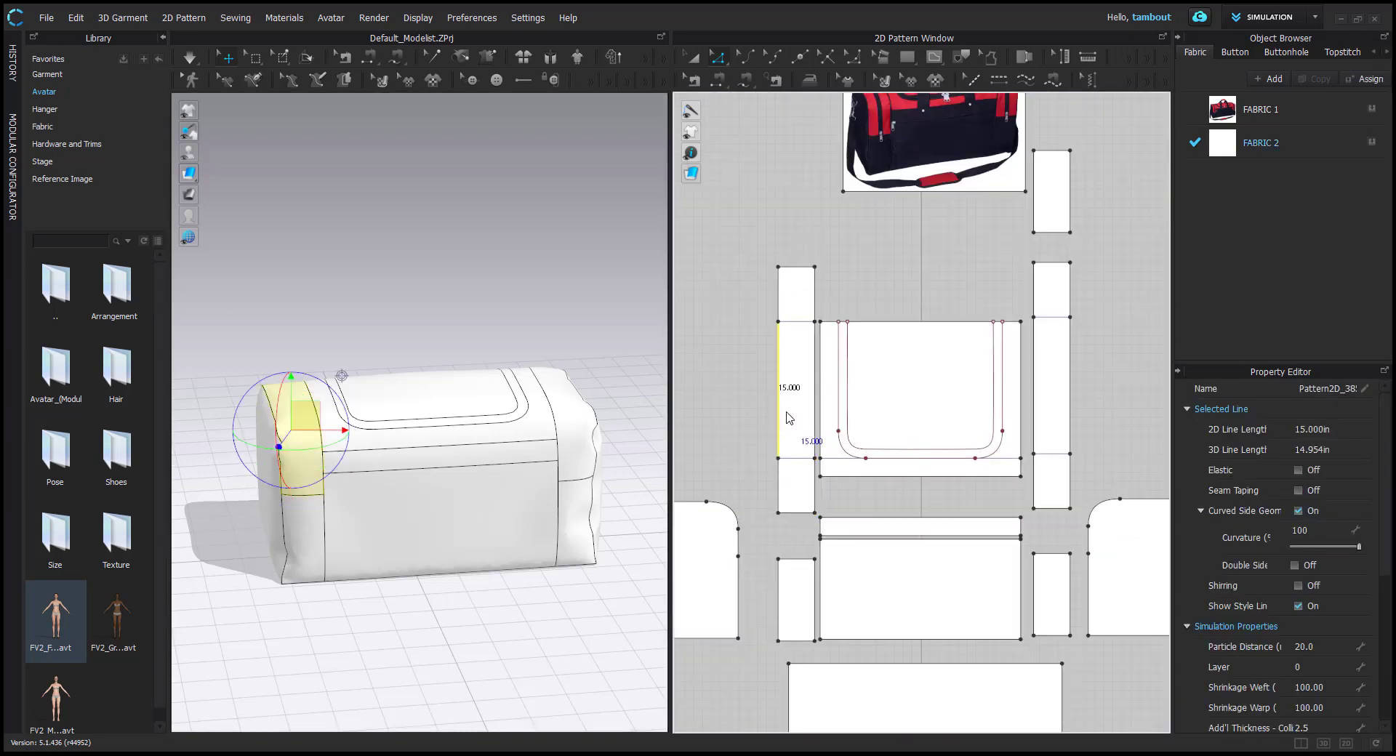
{"action": "right_click", "coordinate": [814, 393]}
{"action": "left_click", "coordinate": [902, 449]}
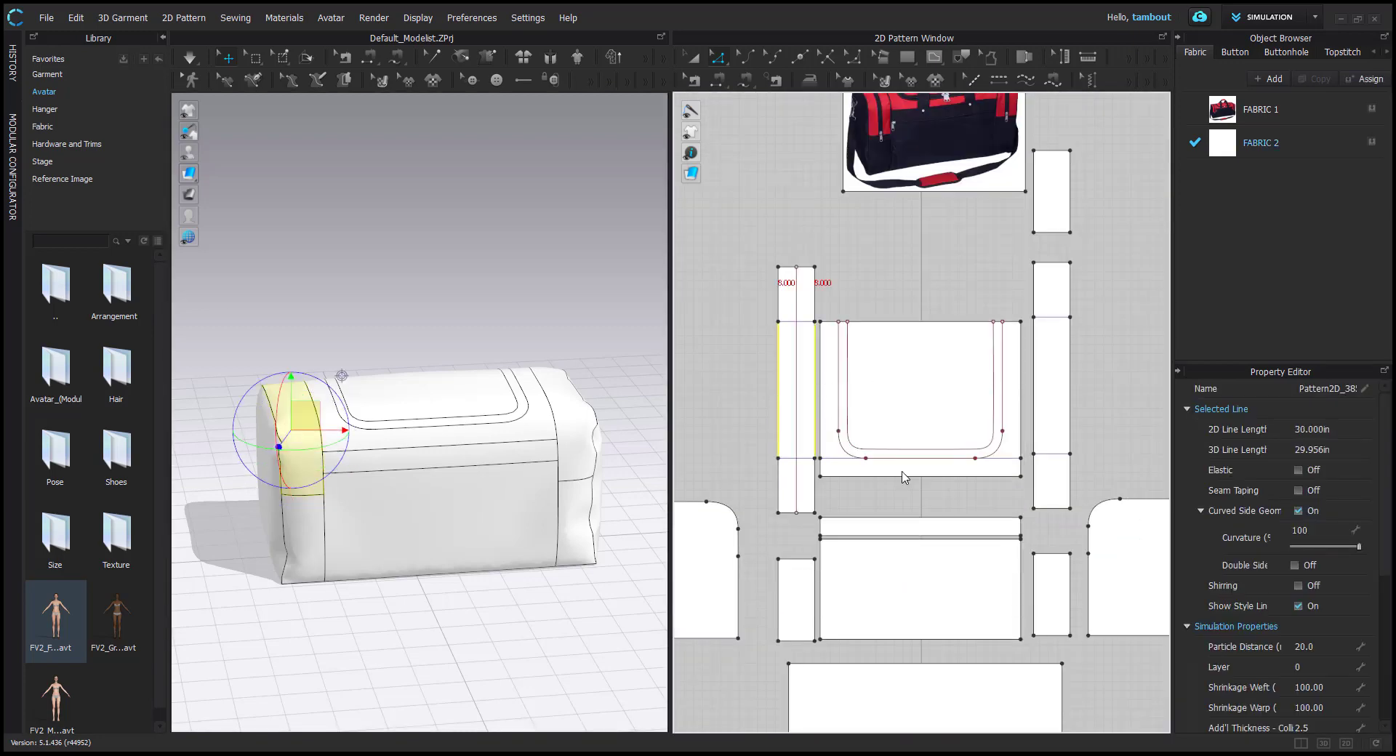
{"action": "left_click", "coordinate": [662, 451]}
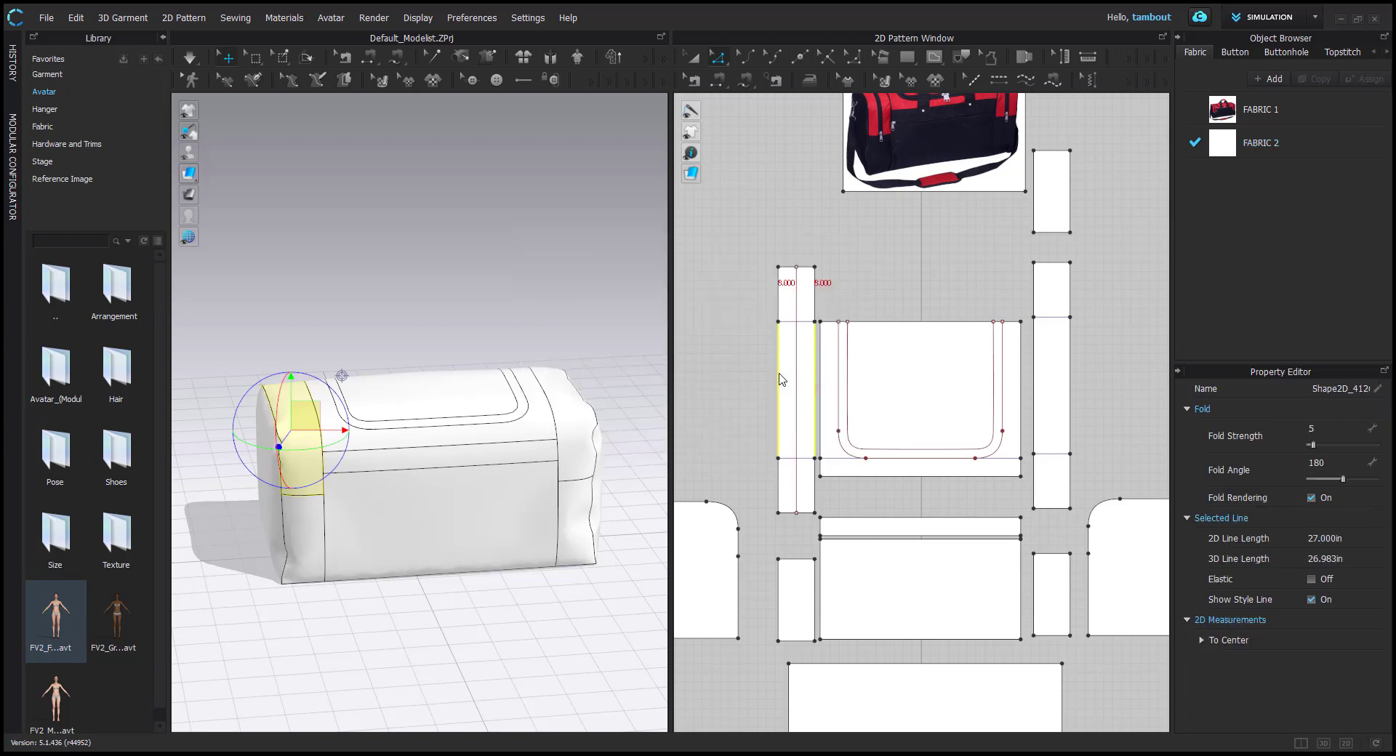
Offset the left strip's centre line by 0.25 in as an internal line on the side facing the lid panel
{"action": "scroll", "coordinate": [822, 363], "scroll_direction": "up", "scroll_amount": 3}
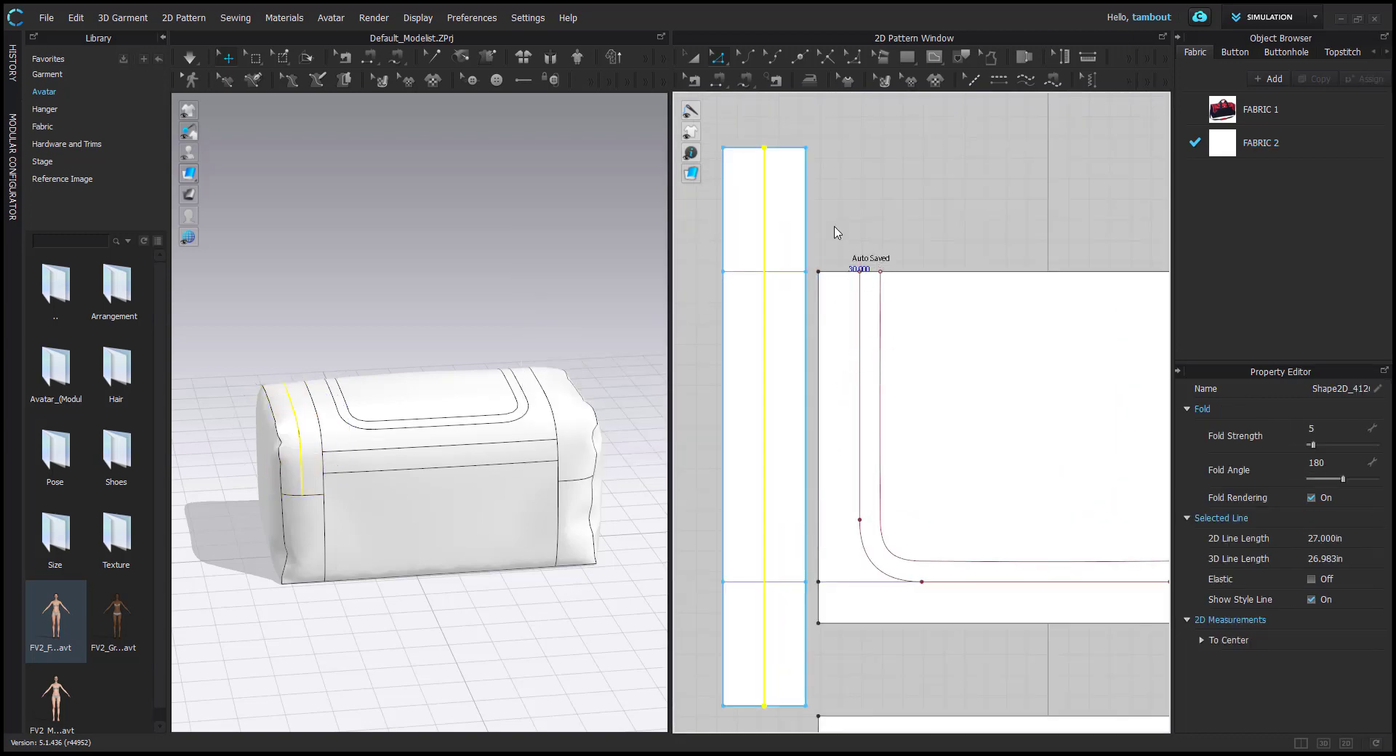
{"action": "scroll", "coordinate": [344, 477], "scroll_direction": "up", "scroll_amount": 2}
{"action": "scroll", "coordinate": [419, 444], "scroll_direction": "up", "scroll_amount": 2}
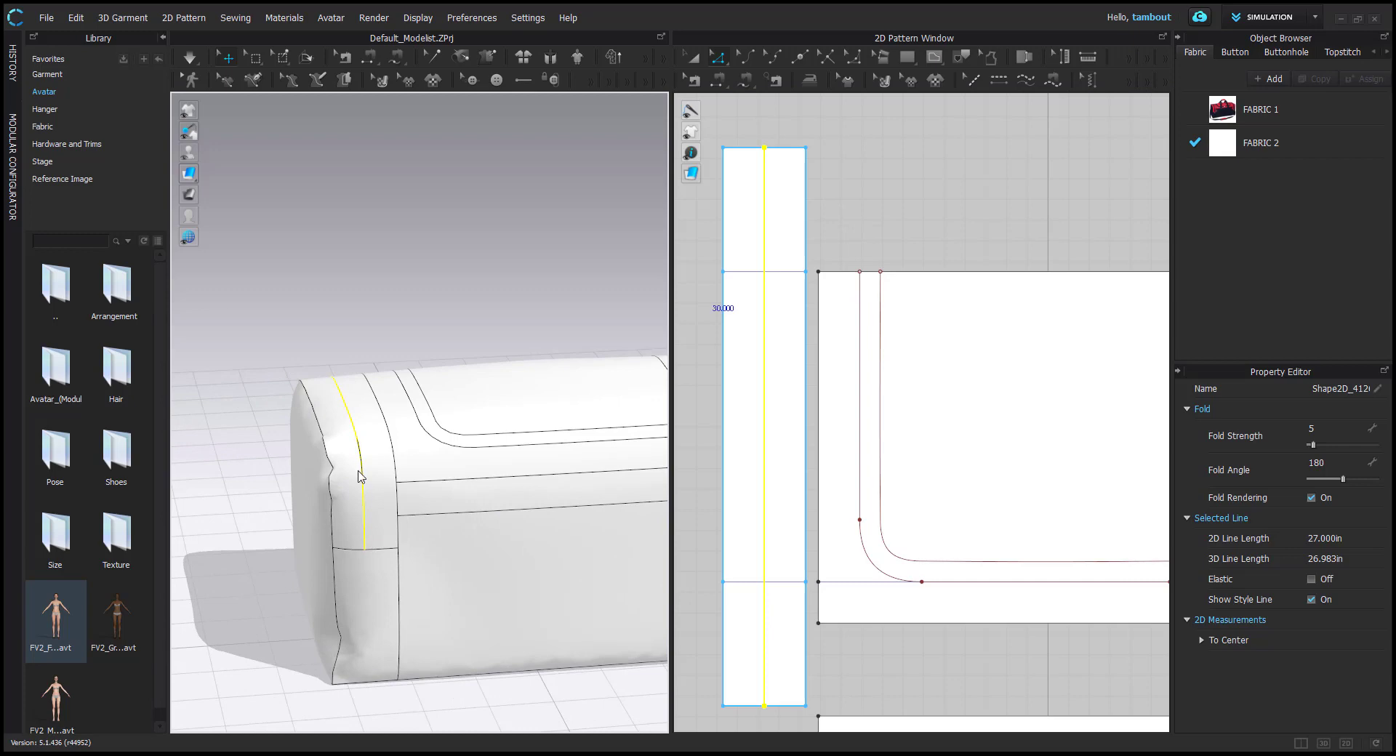
{"action": "right_click", "coordinate": [764, 383]}
{"action": "left_click", "coordinate": [836, 476]}
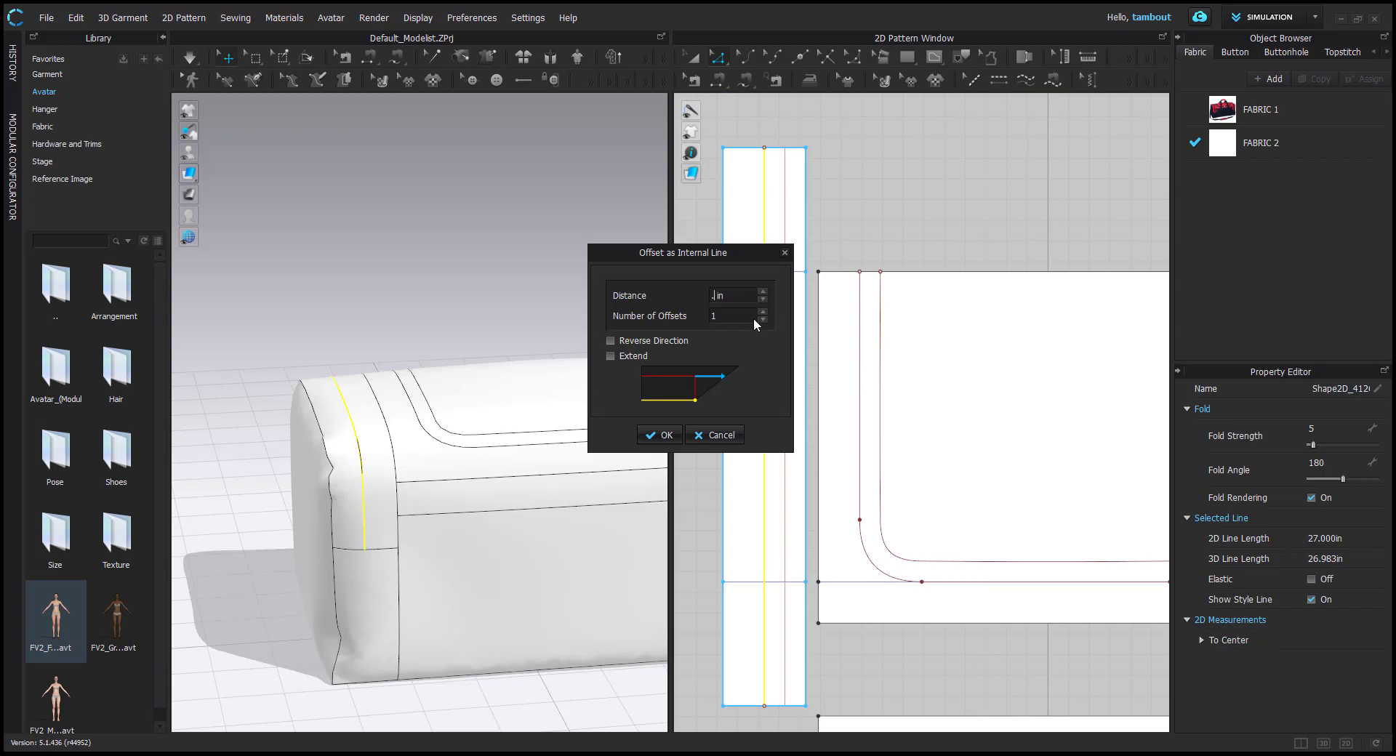
{"action": "type", "text": ".25"}
{"action": "key", "text": "Return"}
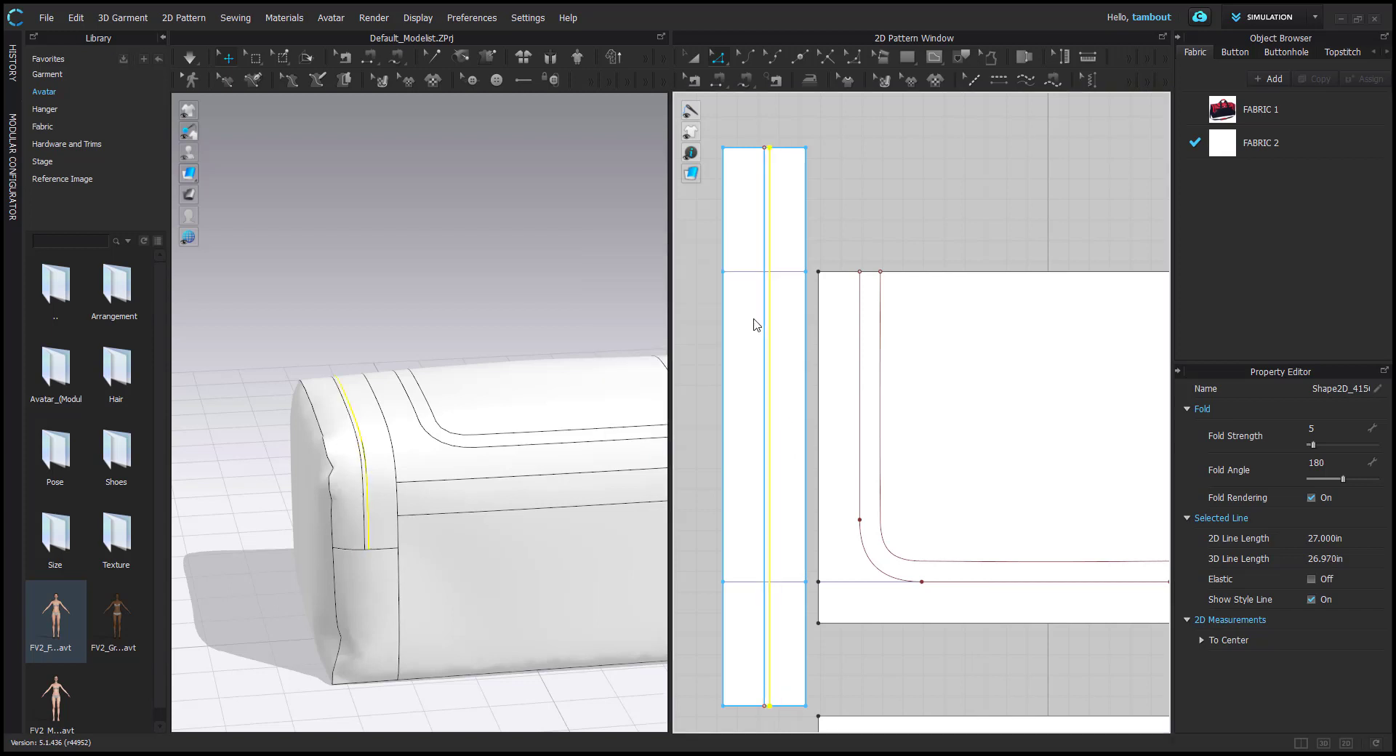
Offset the left strip's centre line by 0.25 in on its opposite side, using the reversed direction
{"action": "right_click", "coordinate": [763, 320]}
{"action": "left_click", "coordinate": [836, 414]}
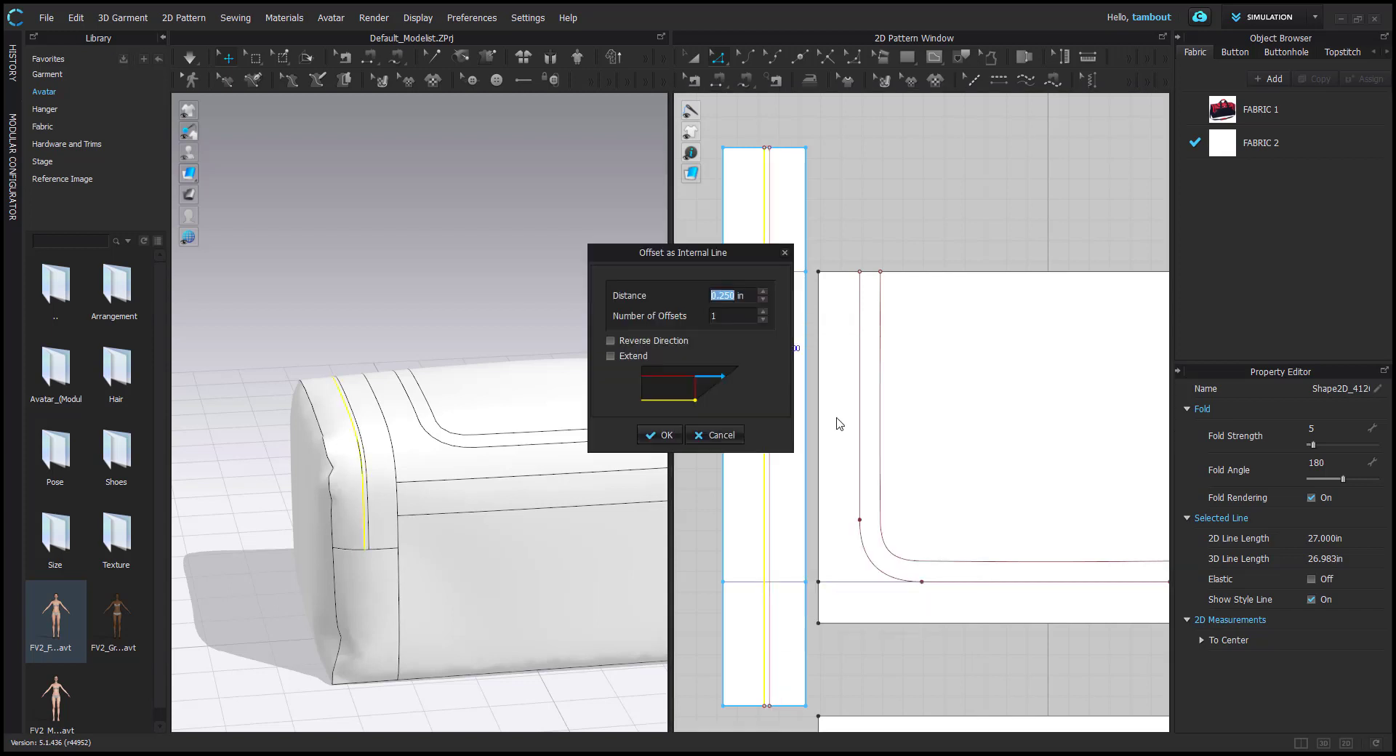
{"action": "left_click_drag", "start_coordinate": [704, 256], "coordinate": [586, 250]}
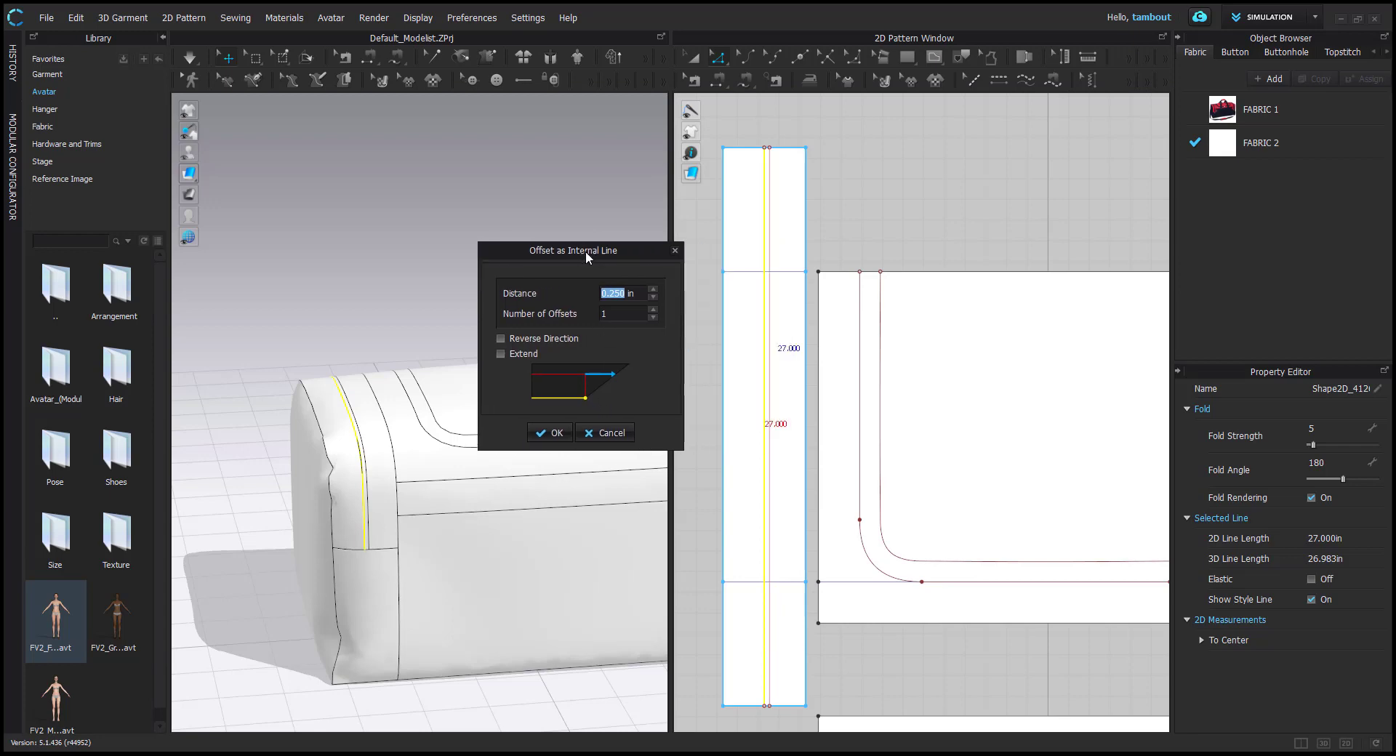
{"action": "left_click", "coordinate": [500, 338]}
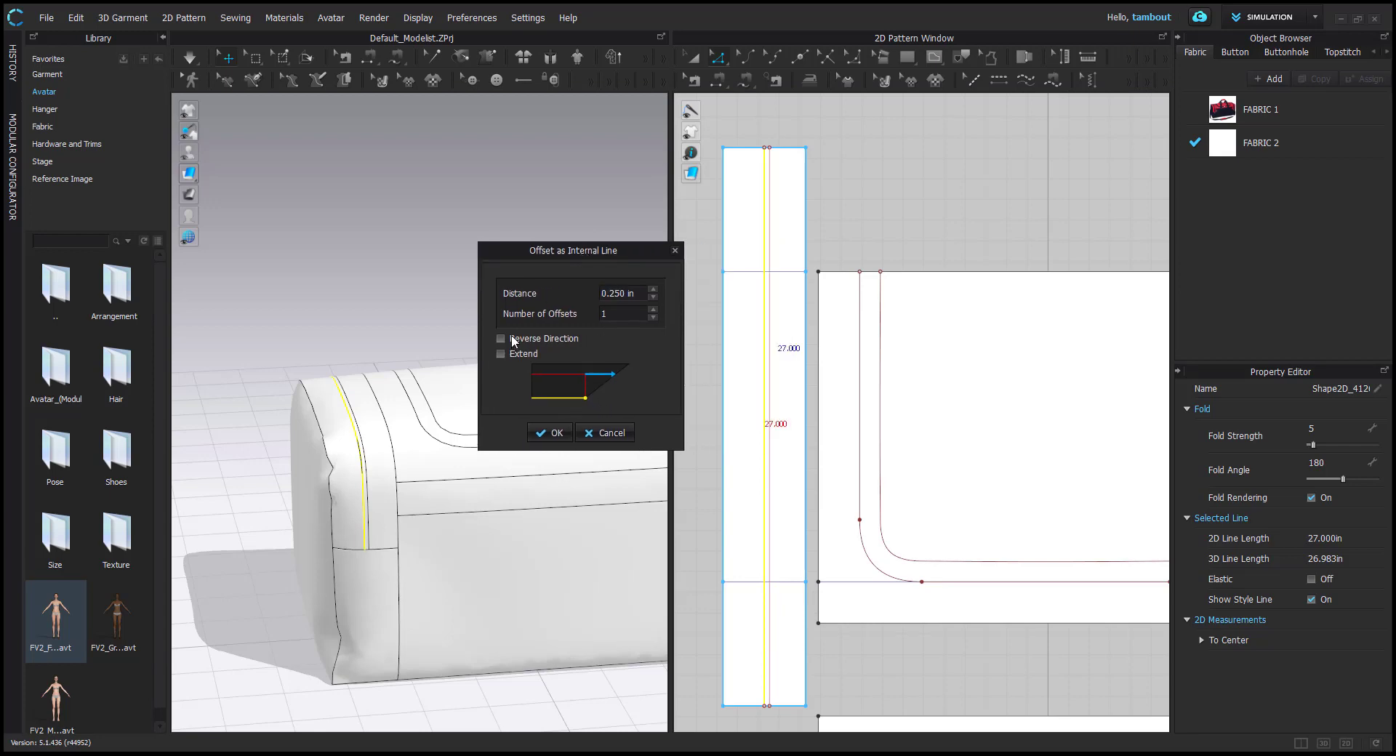
{"action": "left_click", "coordinate": [551, 432]}
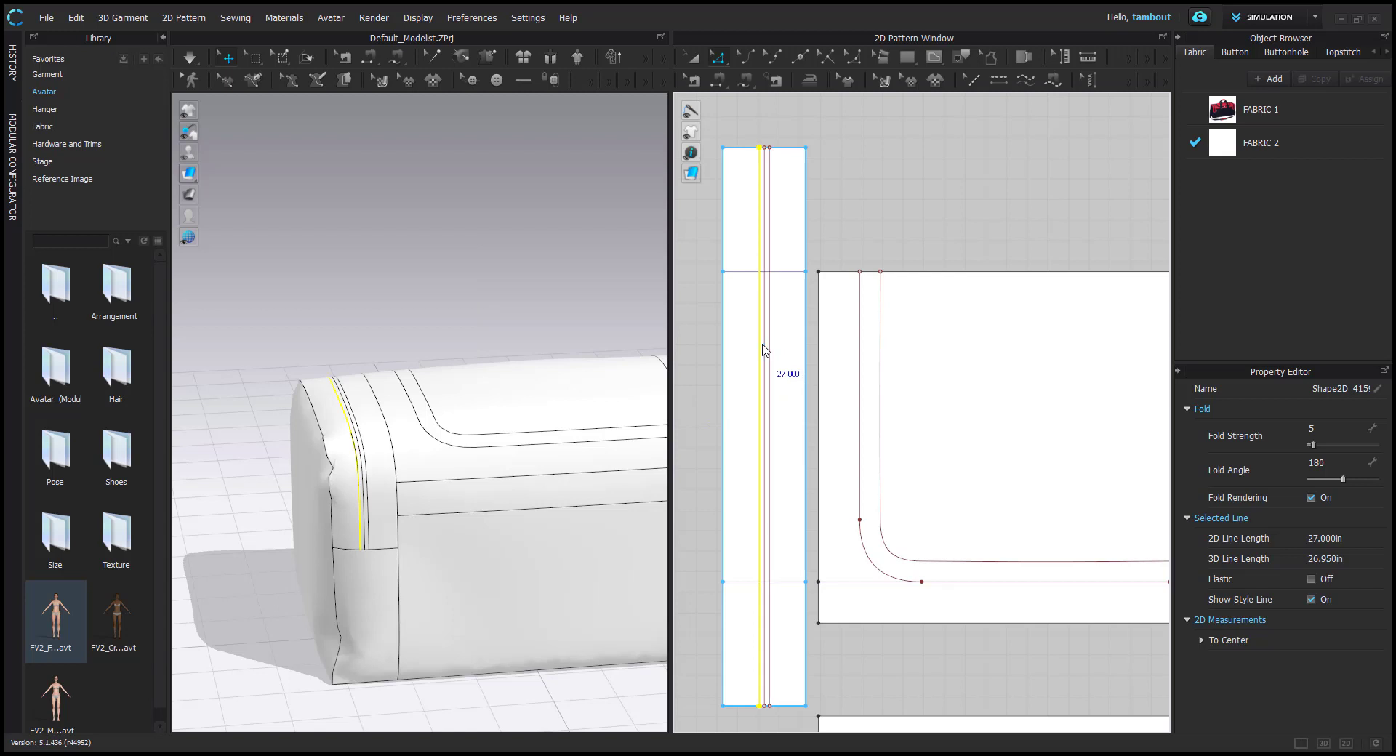
Delete the centre line between the two offset lines on the left strip
{"action": "scroll", "coordinate": [769, 349], "scroll_direction": "up", "scroll_amount": 3}
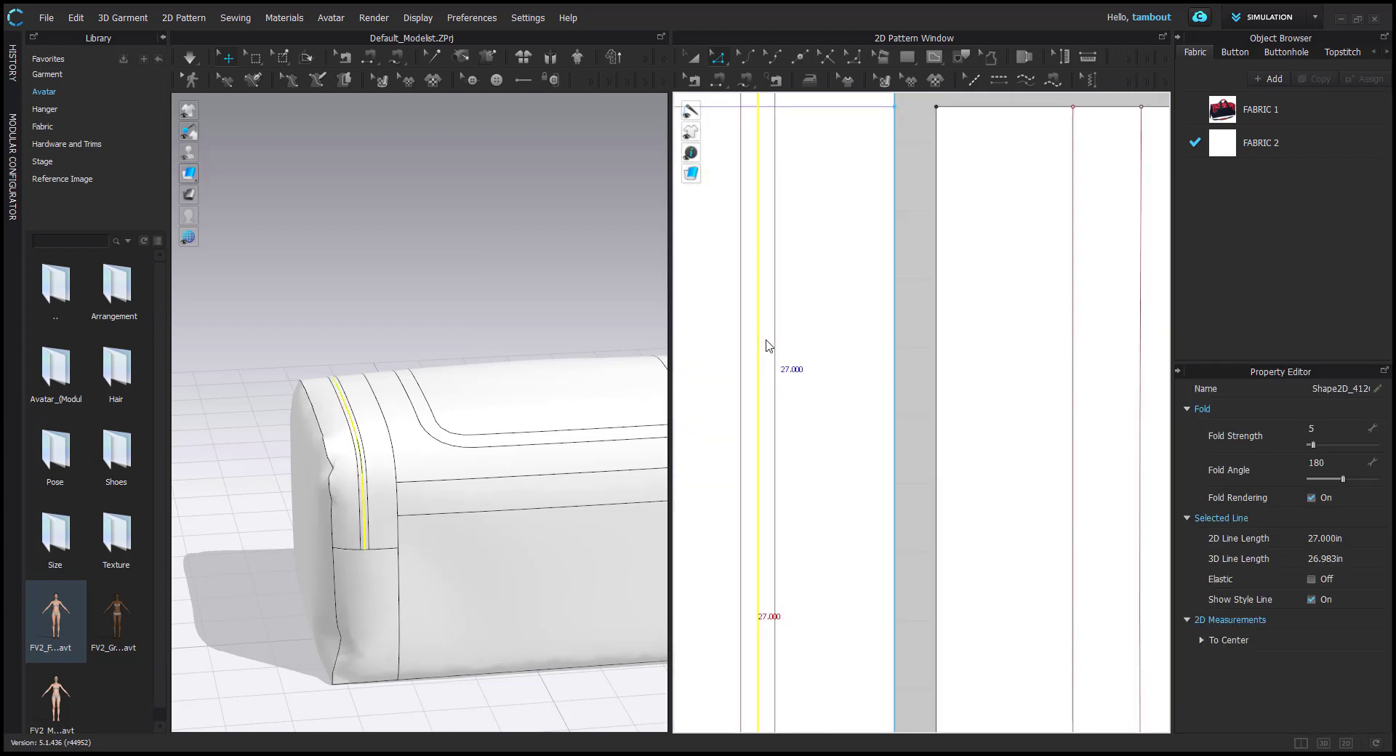
{"action": "left_click", "coordinate": [766, 346]}
{"action": "right_click_drag", "start_coordinate": [199, 386], "coordinate": [379, 417]}
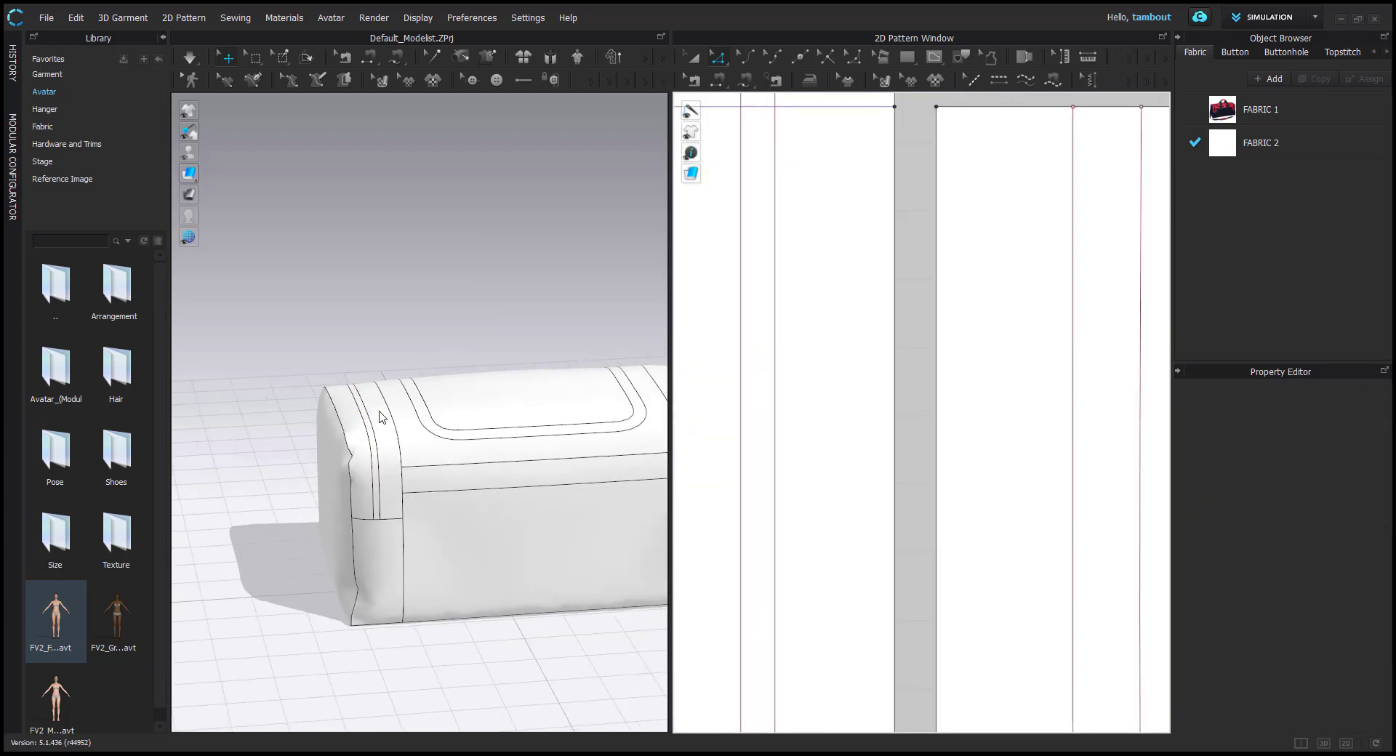
Distribute one internal line midway between the two 15 in side edges of the long strip right of the lid panel
{"action": "scroll", "coordinate": [872, 389], "scroll_direction": "down", "scroll_amount": 6}
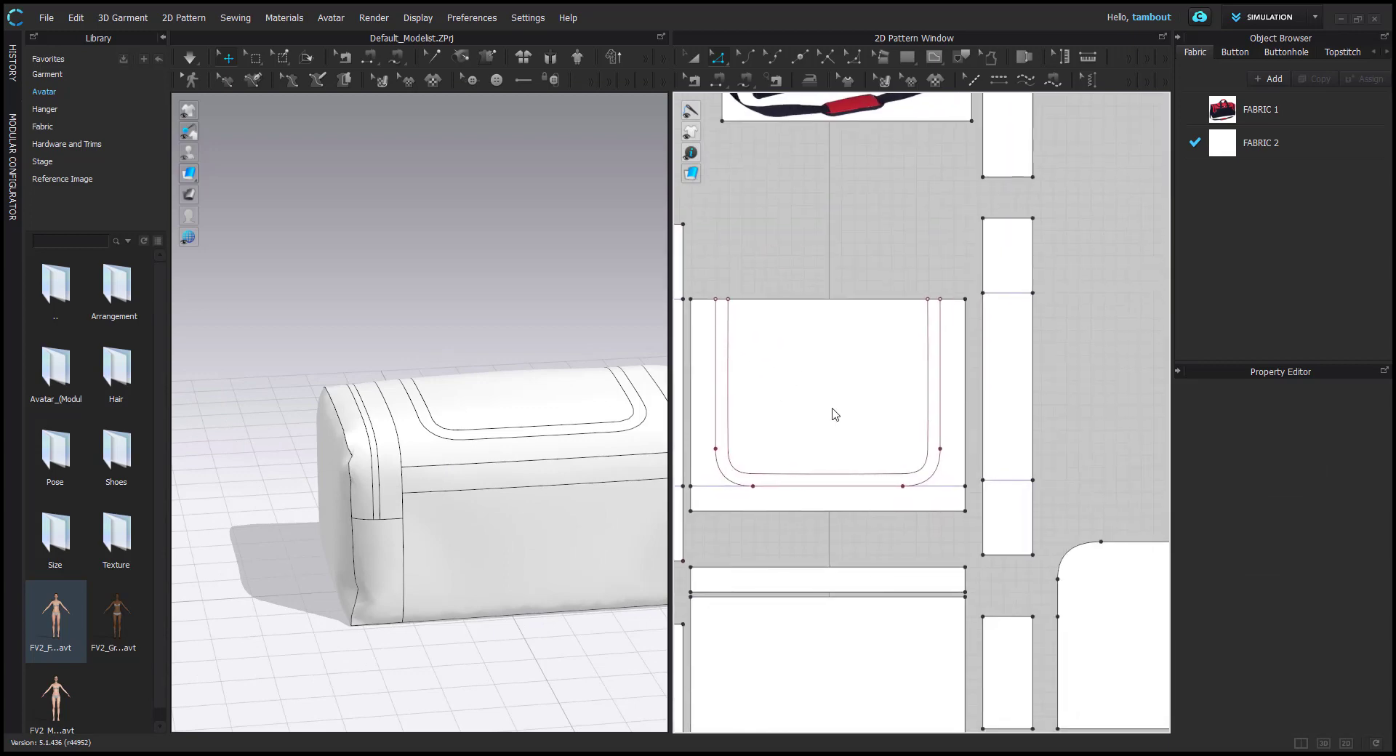
{"action": "middle_click_drag", "start_coordinate": [984, 391], "coordinate": [964, 386]}
{"action": "left_click", "coordinate": [962, 385]}
{"action": "left_click", "coordinate": [1011, 376], "text": "shift"}
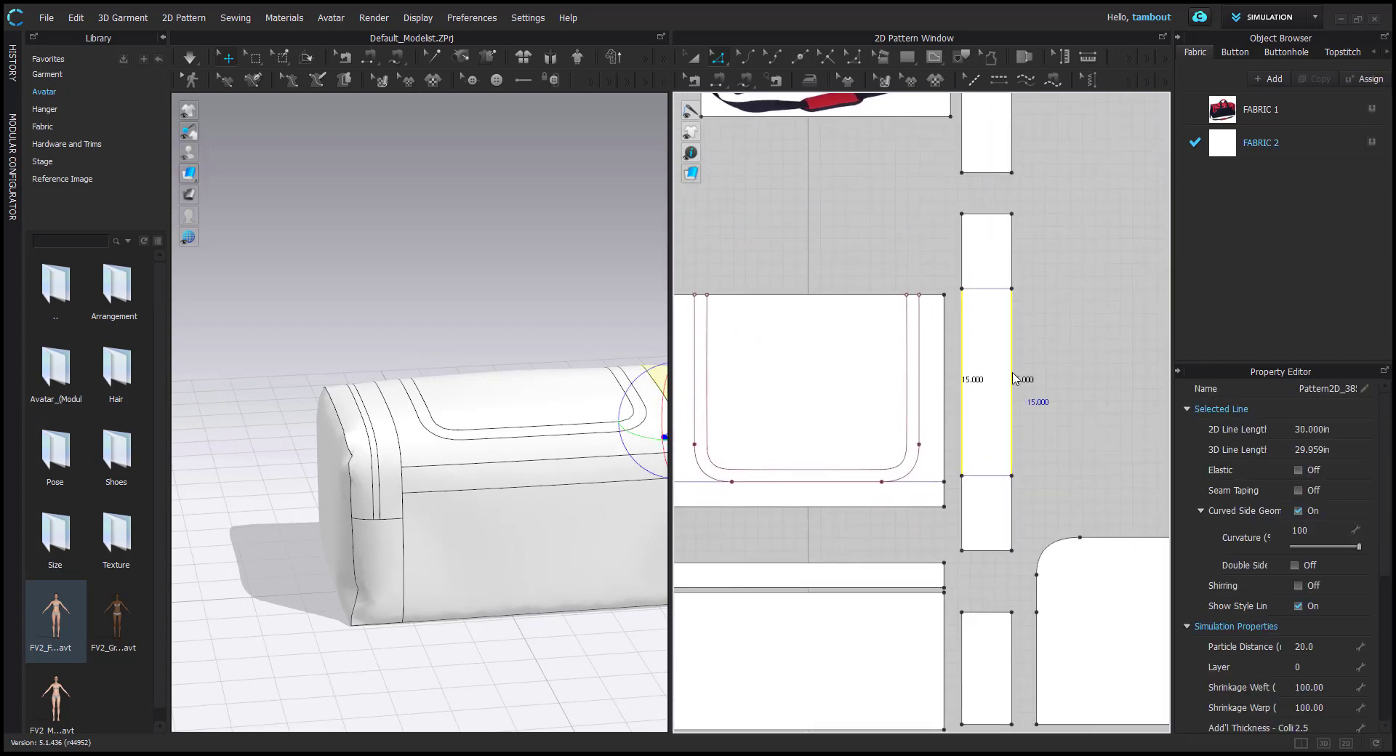
{"action": "right_click", "coordinate": [1012, 374]}
{"action": "left_click", "coordinate": [1114, 450]}
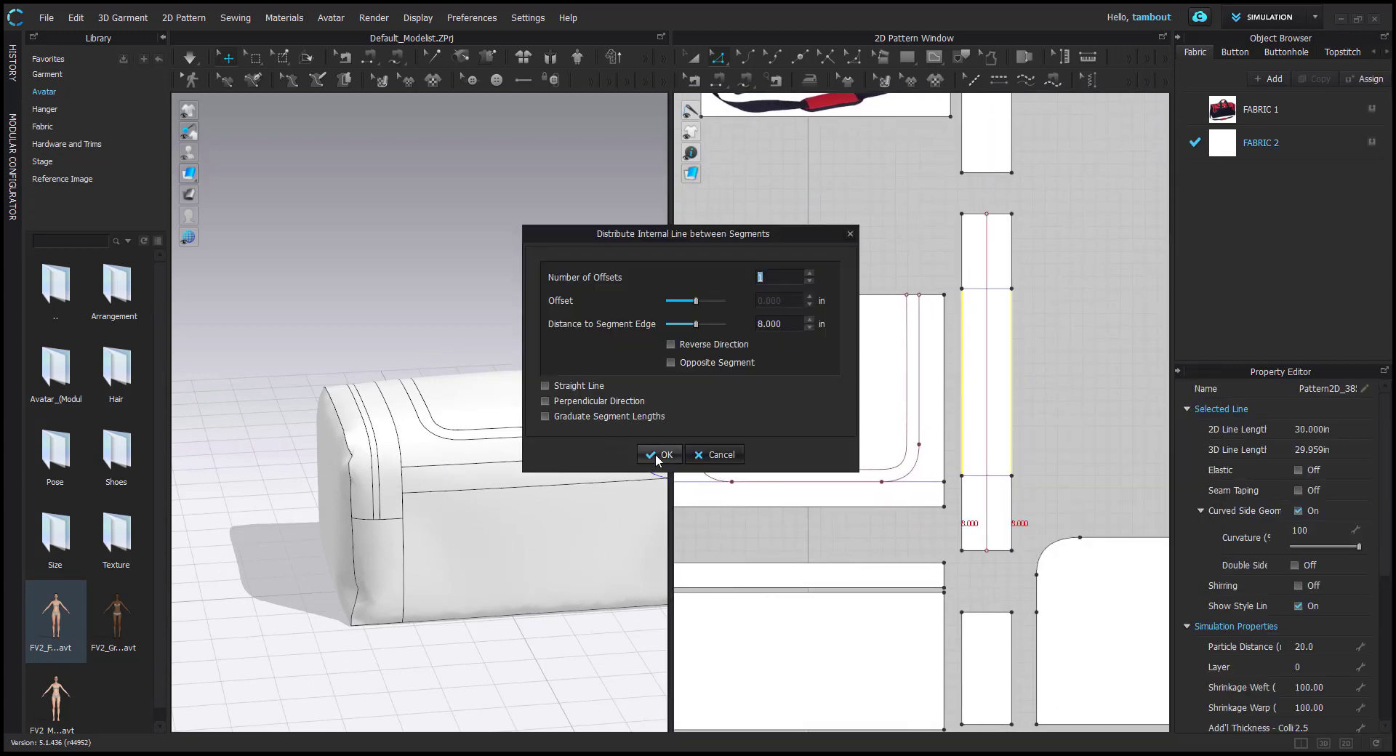
{"action": "left_click", "coordinate": [657, 459]}
Offset the right strip's centre line by 0.25 in as an internal line on the side away from the lid panel
{"action": "left_click", "coordinate": [987, 347]}
{"action": "right_click", "coordinate": [988, 347]}
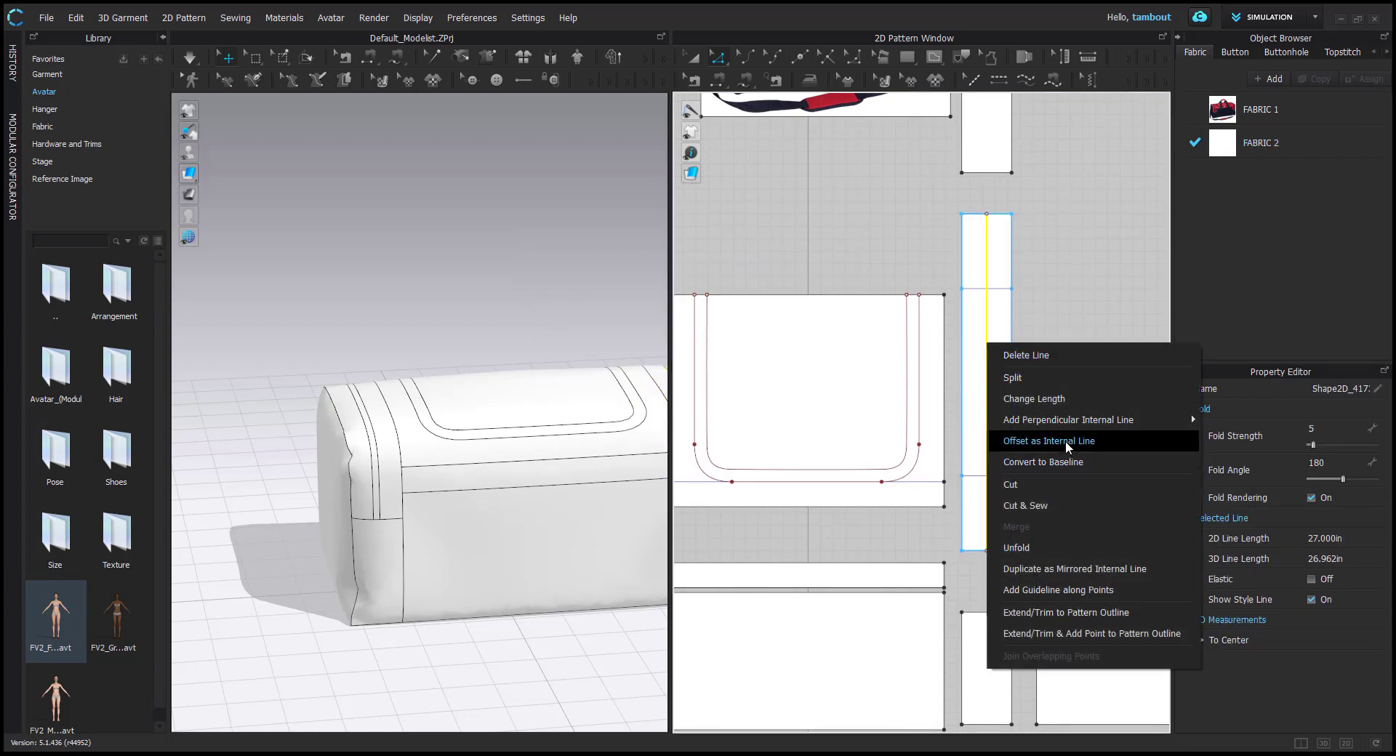
{"action": "left_click", "coordinate": [1066, 441]}
{"action": "left_click", "coordinate": [659, 434]}
{"action": "scroll", "coordinate": [945, 364], "scroll_direction": "up", "scroll_amount": 3}
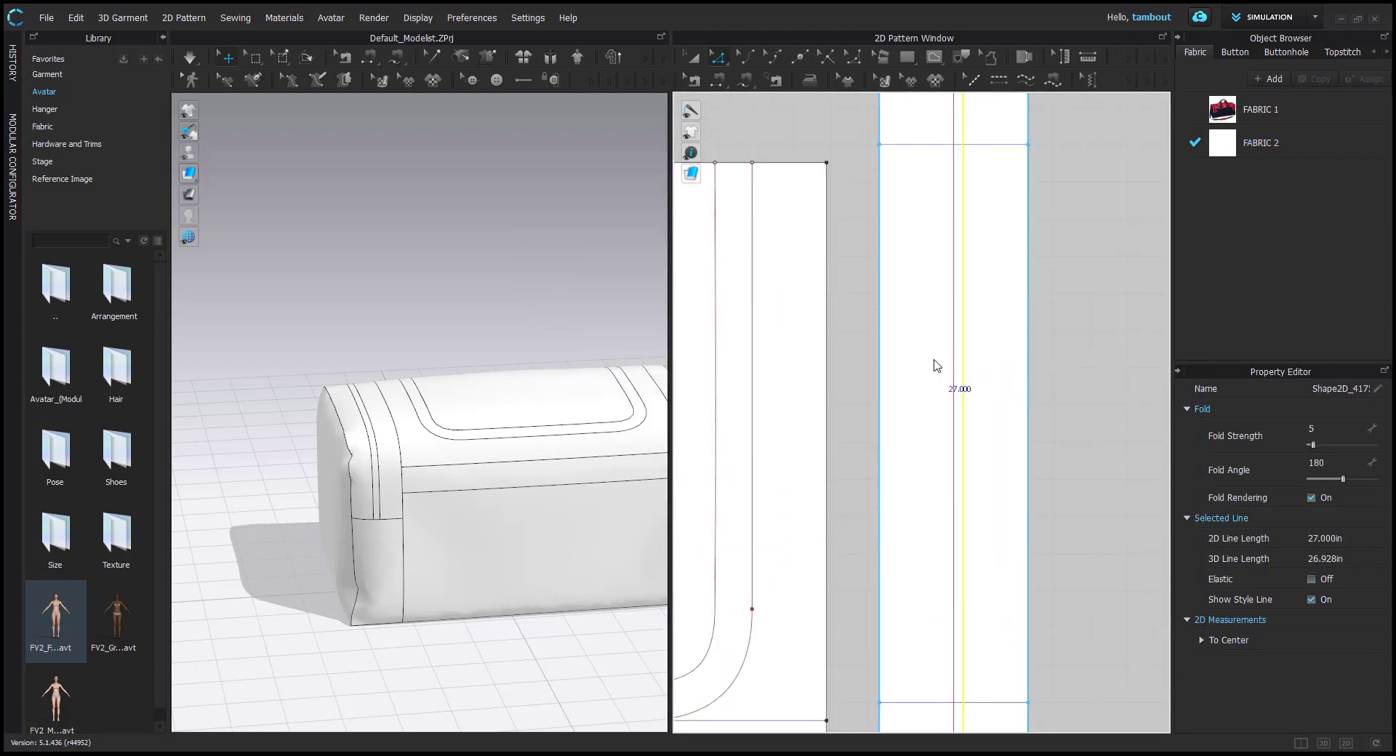
Offset the right strip's centre line by 0.25 in as an internal line on the side towards the lid panel
{"action": "right_click", "coordinate": [957, 358]}
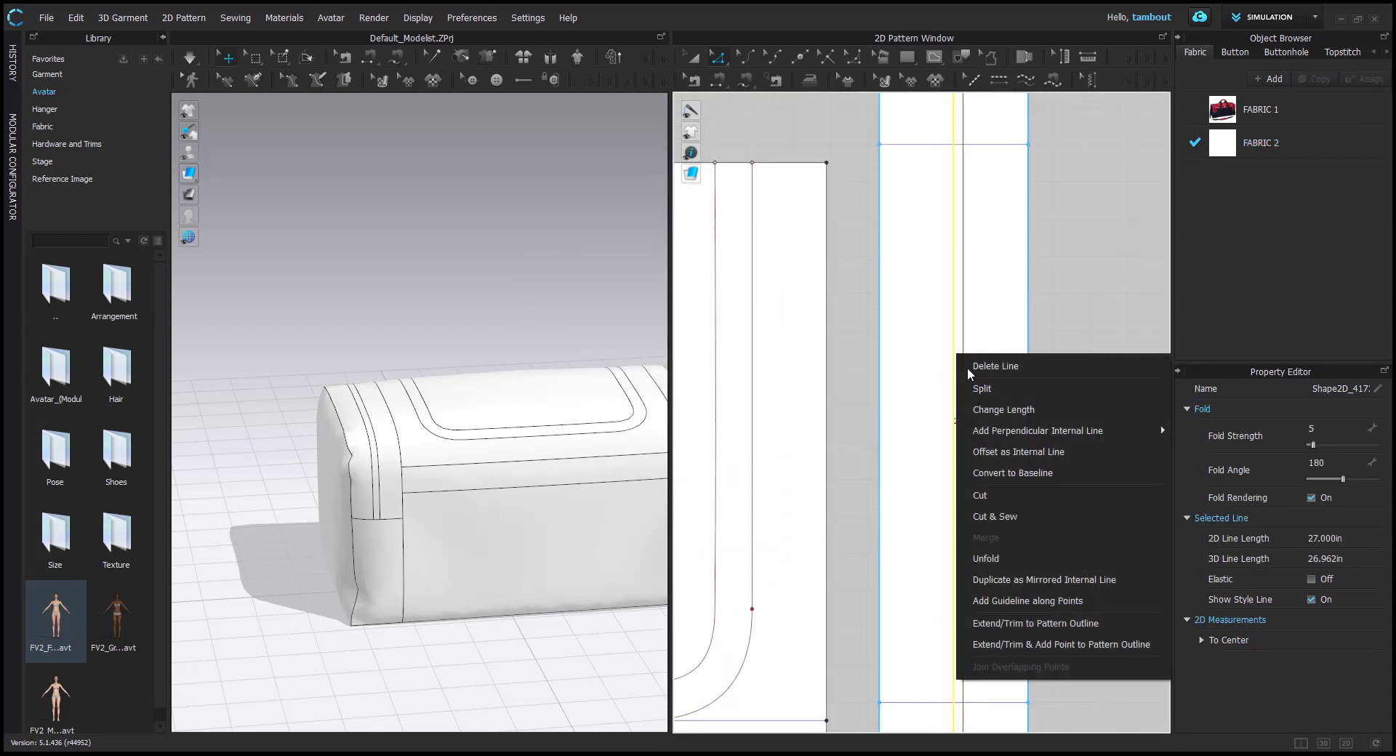
{"action": "left_click", "coordinate": [1041, 451]}
{"action": "left_click", "coordinate": [662, 340]}
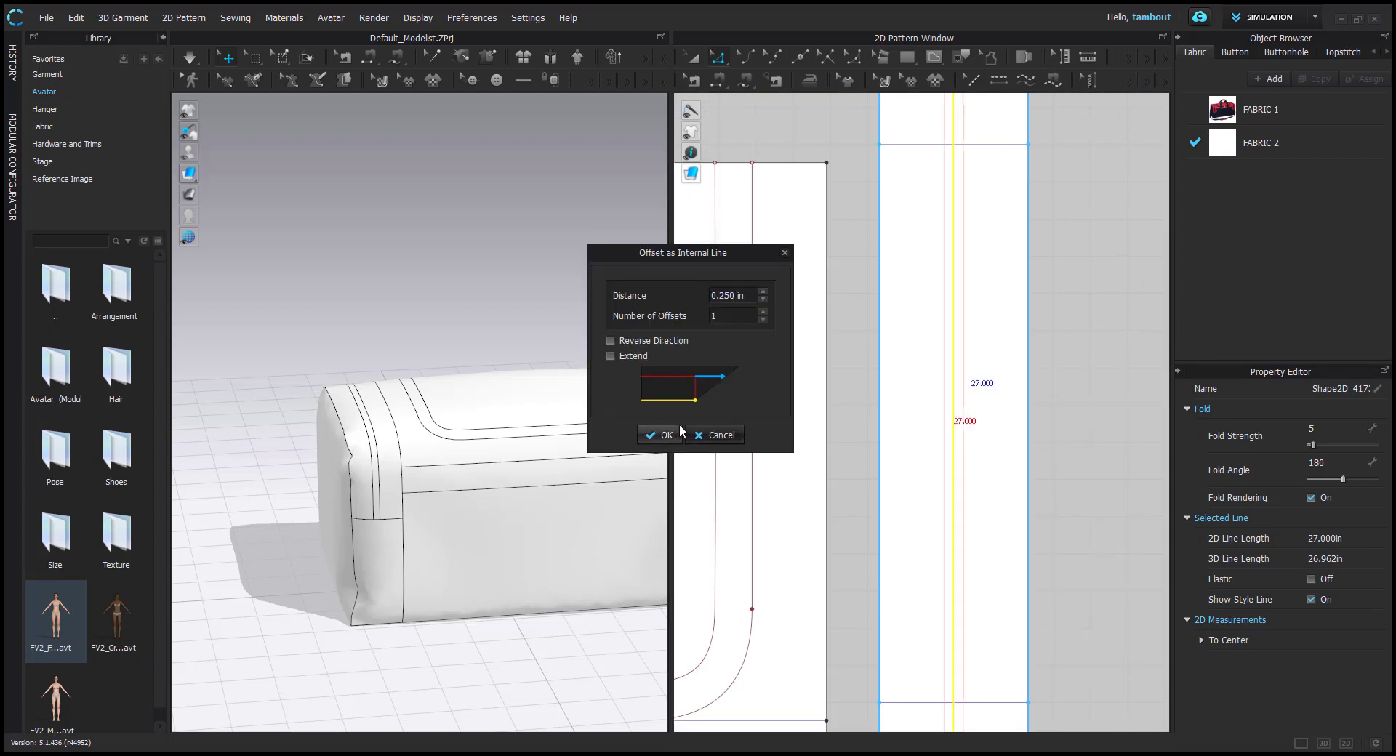
{"action": "left_click", "coordinate": [659, 434]}
Delete the centre line between the two offset lines on the long strip right of the lid panel
{"action": "left_click", "coordinate": [955, 387]}
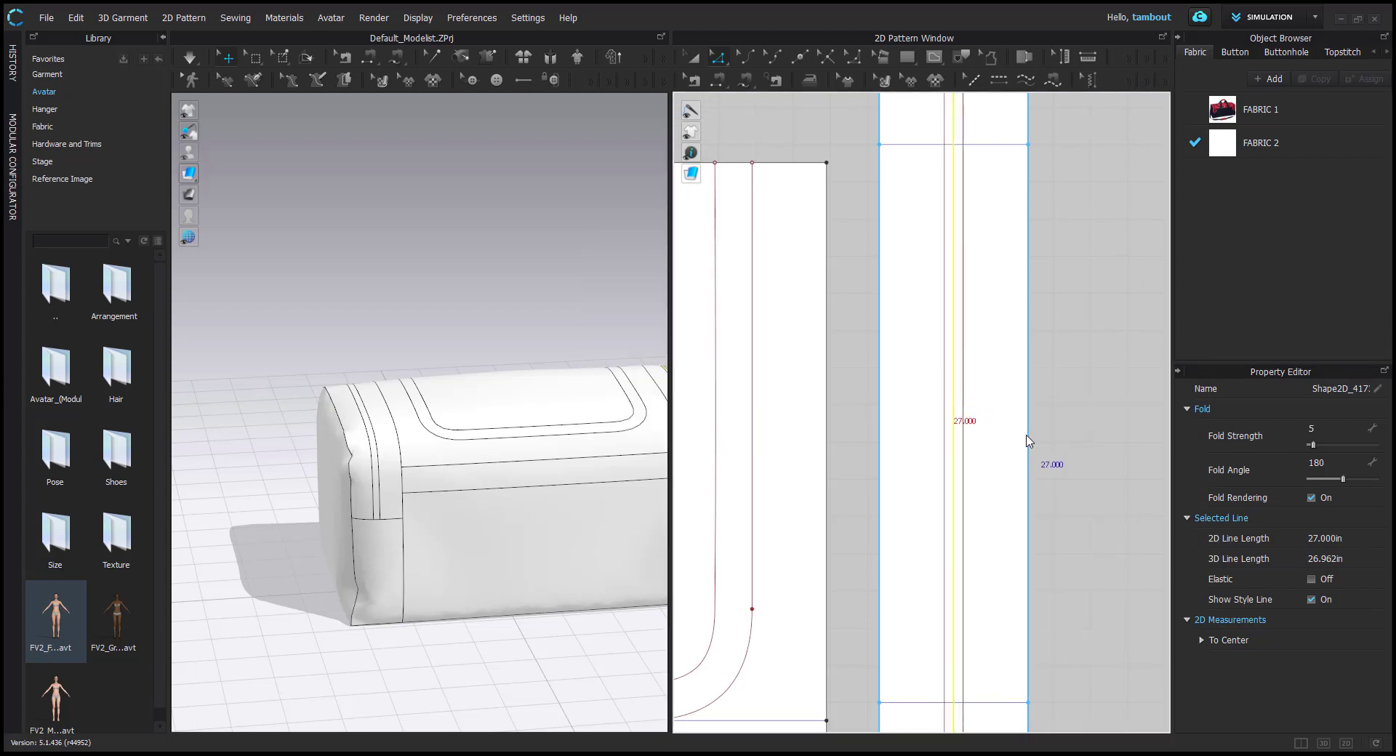
{"action": "left_click", "coordinate": [1030, 439]}
{"action": "scroll", "coordinate": [508, 442], "scroll_direction": "down", "scroll_amount": 3}
{"action": "scroll", "coordinate": [776, 489], "scroll_direction": "down", "scroll_amount": 5}
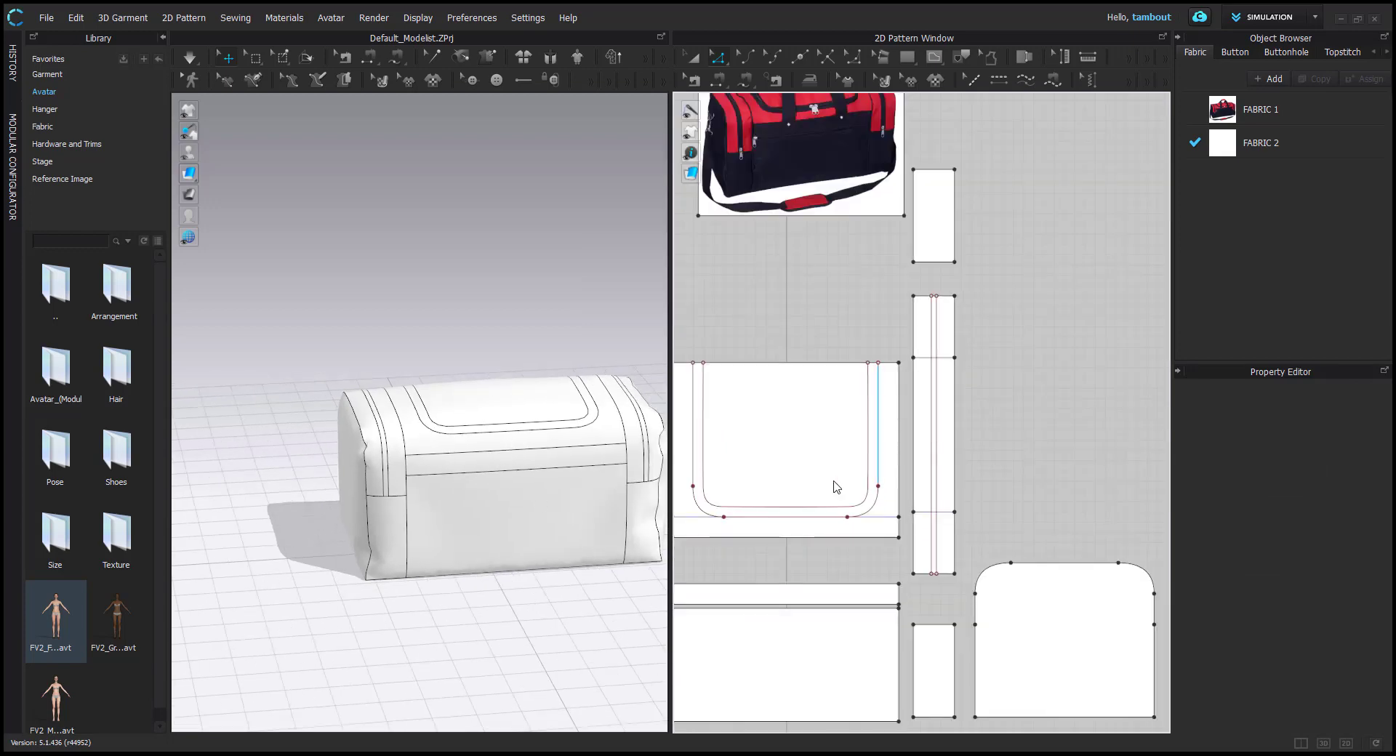
Offset the top edge of the large front panel below the narrow band by 0.5 in as an internal line
{"action": "scroll", "coordinate": [833, 481], "scroll_direction": "down", "scroll_amount": 2}
{"action": "middle_click_drag", "start_coordinate": [833, 480], "coordinate": [896, 364]}
{"action": "middle_click_drag", "start_coordinate": [895, 311], "coordinate": [910, 578]}
{"action": "scroll", "coordinate": [888, 393], "scroll_direction": "up", "scroll_amount": 5}
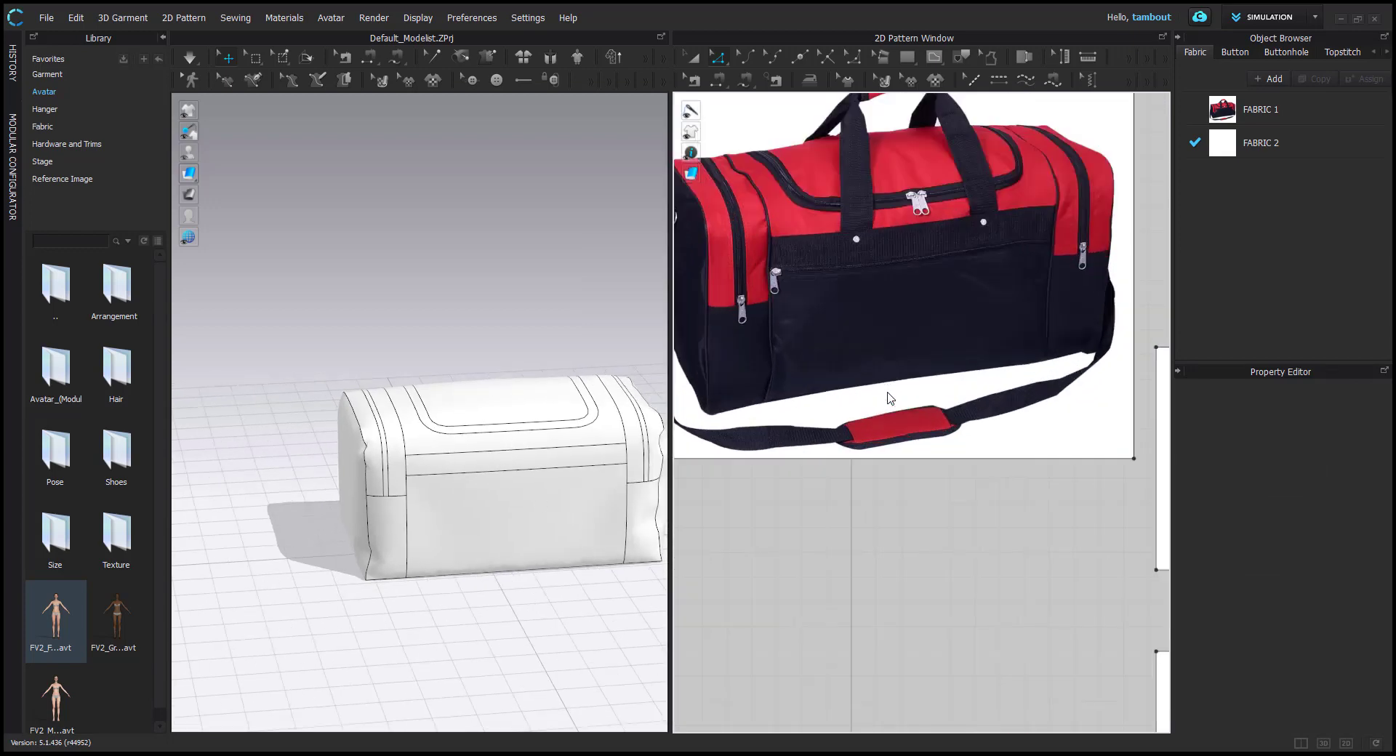
{"action": "scroll", "coordinate": [887, 398], "scroll_direction": "up", "scroll_amount": 2}
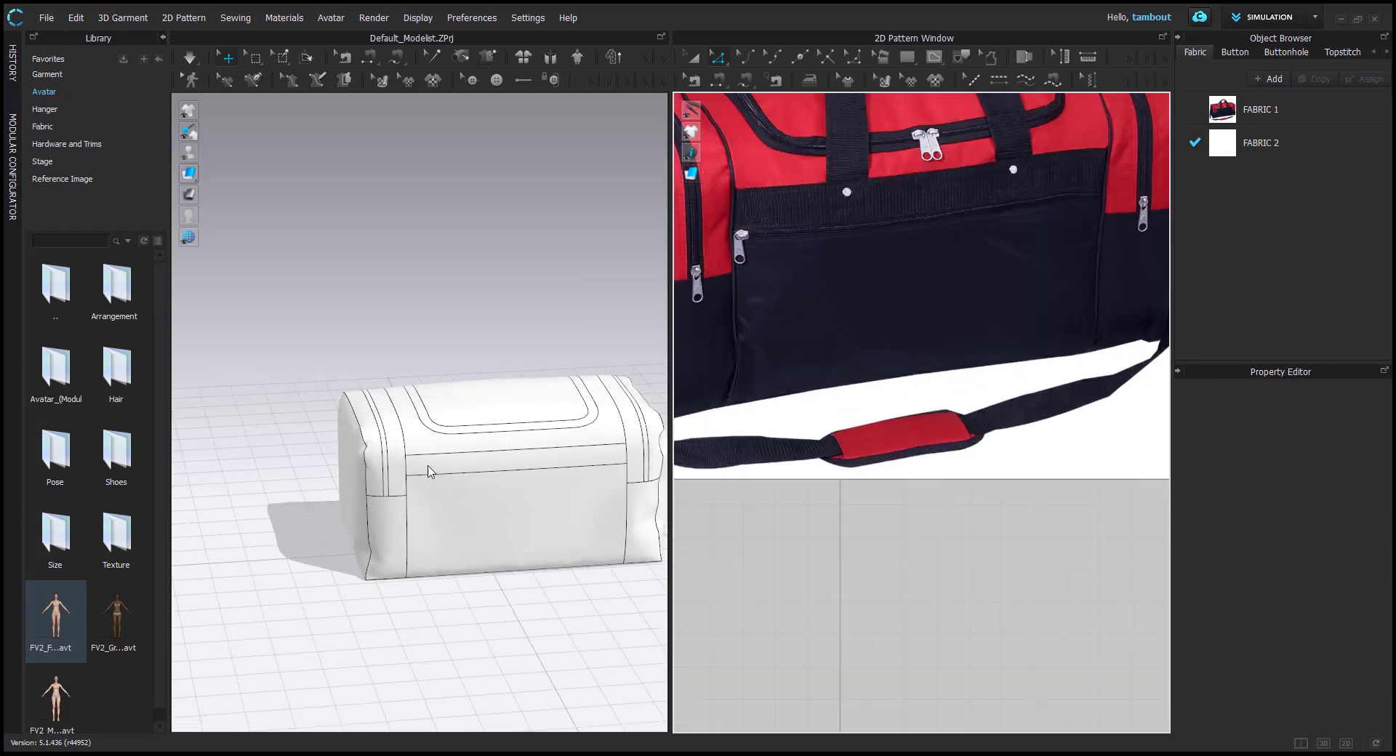
{"action": "scroll", "coordinate": [879, 422], "scroll_direction": "down", "scroll_amount": 6}
{"action": "middle_click_drag", "start_coordinate": [922, 698], "coordinate": [936, 445]}
{"action": "middle_click_drag", "start_coordinate": [910, 553], "coordinate": [901, 389]}
{"action": "left_click", "coordinate": [451, 483]}
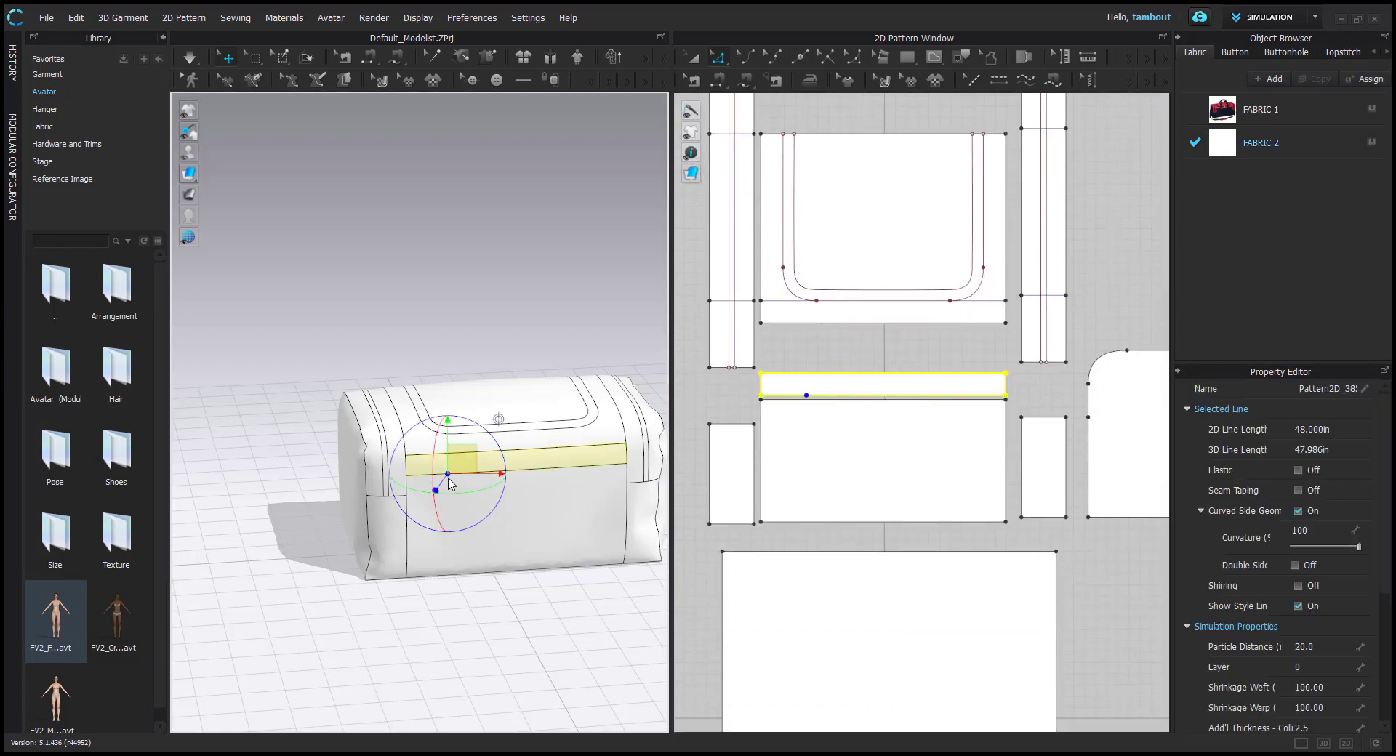
{"action": "left_click", "coordinate": [555, 483]}
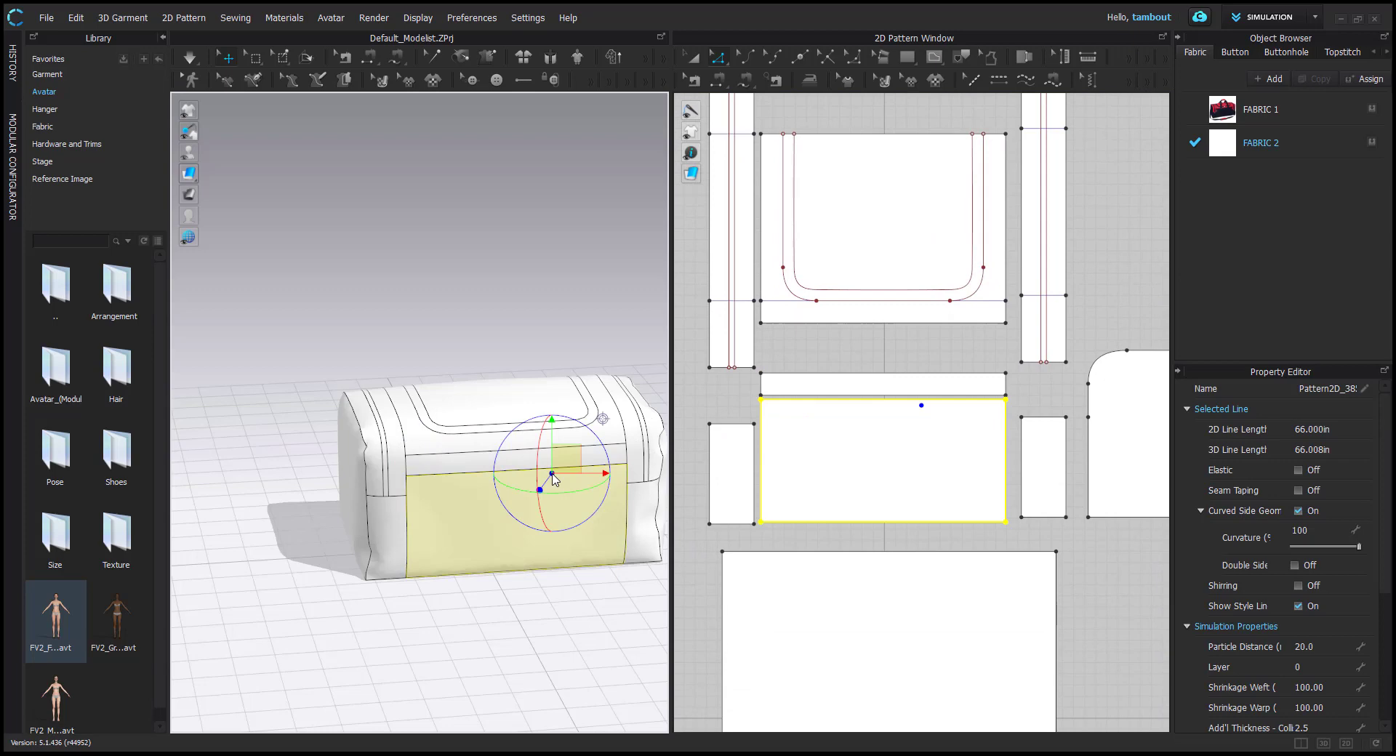
{"action": "scroll", "coordinate": [872, 406], "scroll_direction": "up", "scroll_amount": 2}
{"action": "right_click", "coordinate": [873, 406]}
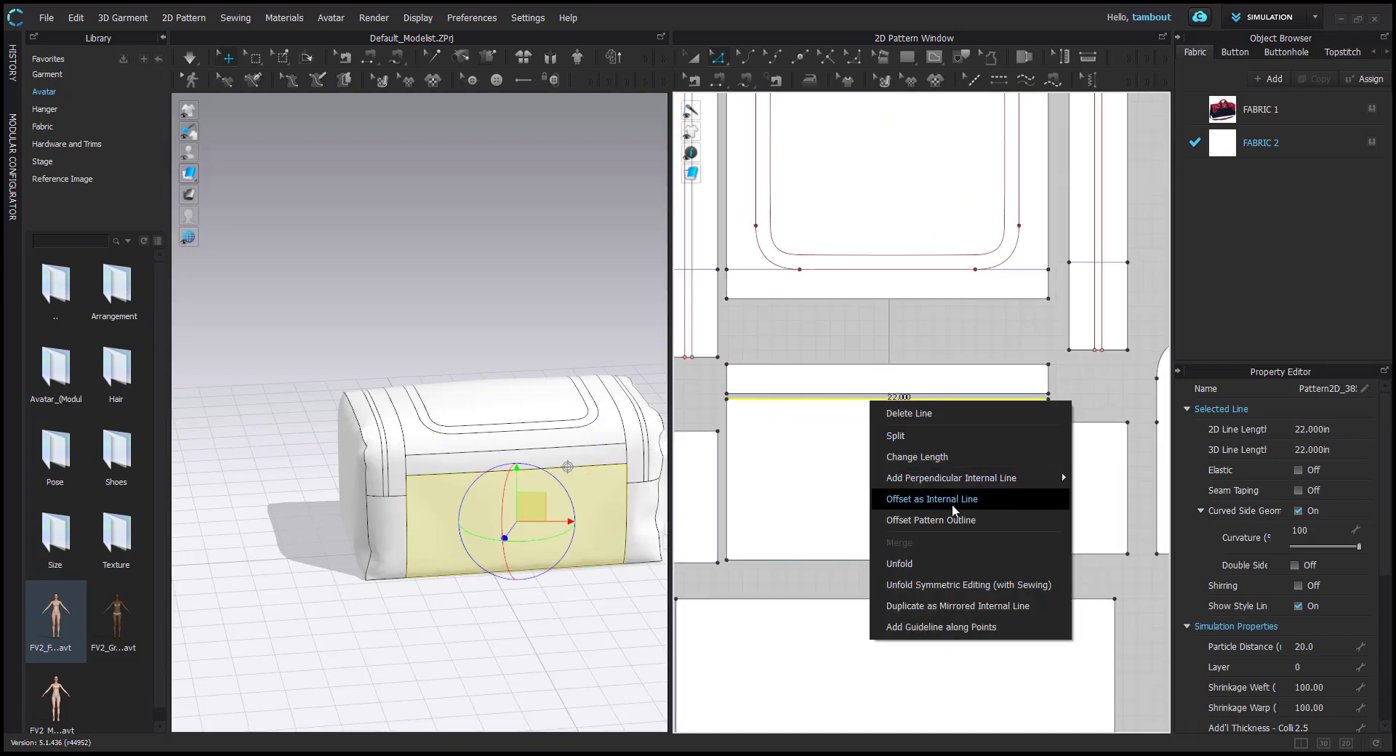
{"action": "left_click", "coordinate": [954, 502]}
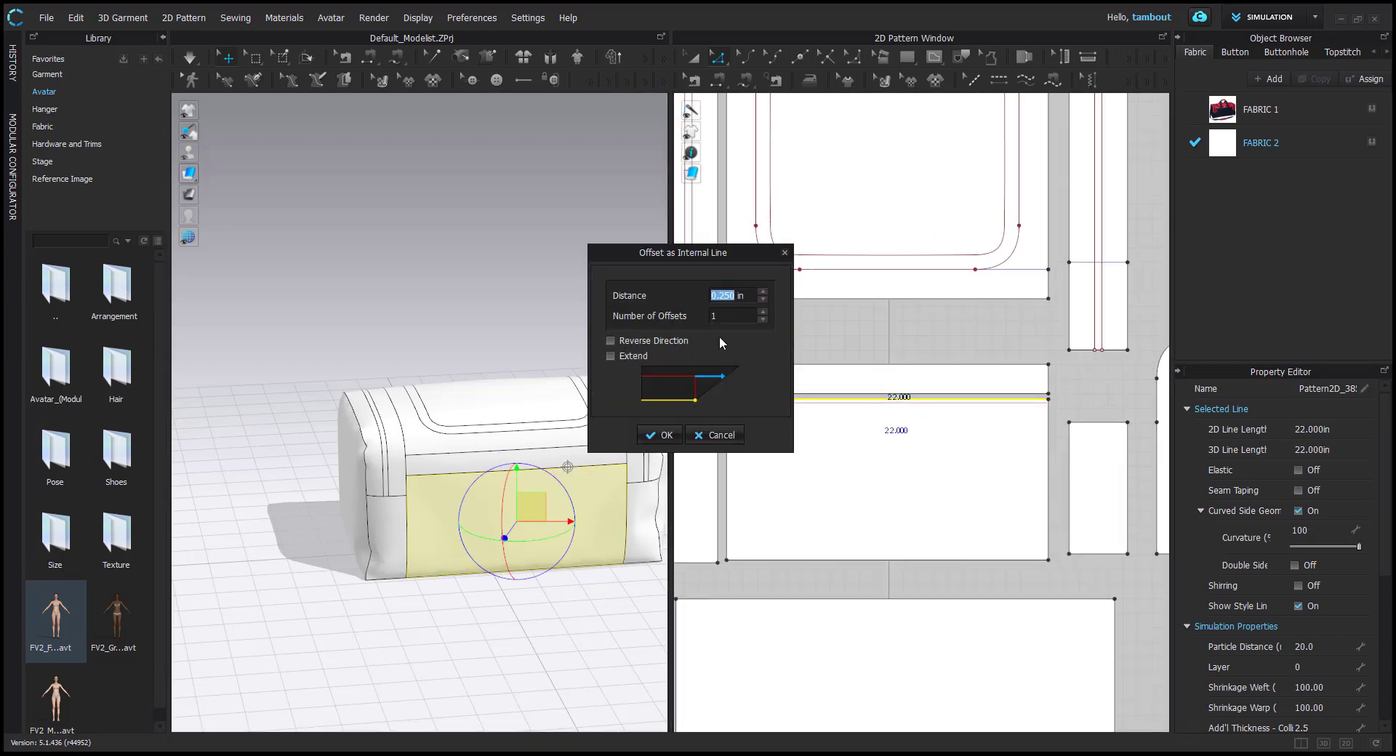
{"action": "type", "text": ".5"}
{"action": "key", "text": "Return"}
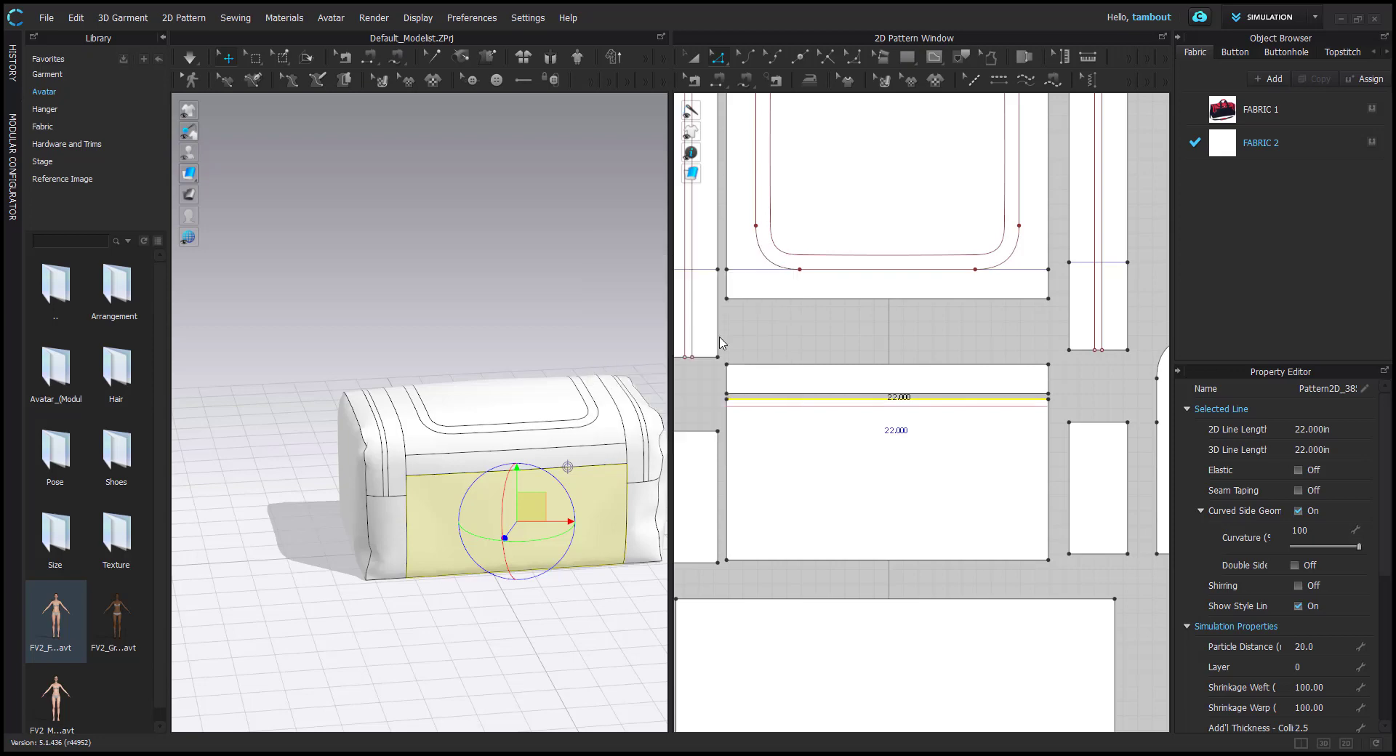
{"action": "left_click", "coordinate": [395, 288]}
Compare the 3D bag's front with the reference photo and examine where the handle straps divide the narrow front band
{"action": "scroll", "coordinate": [487, 476], "scroll_direction": "up", "scroll_amount": 3}
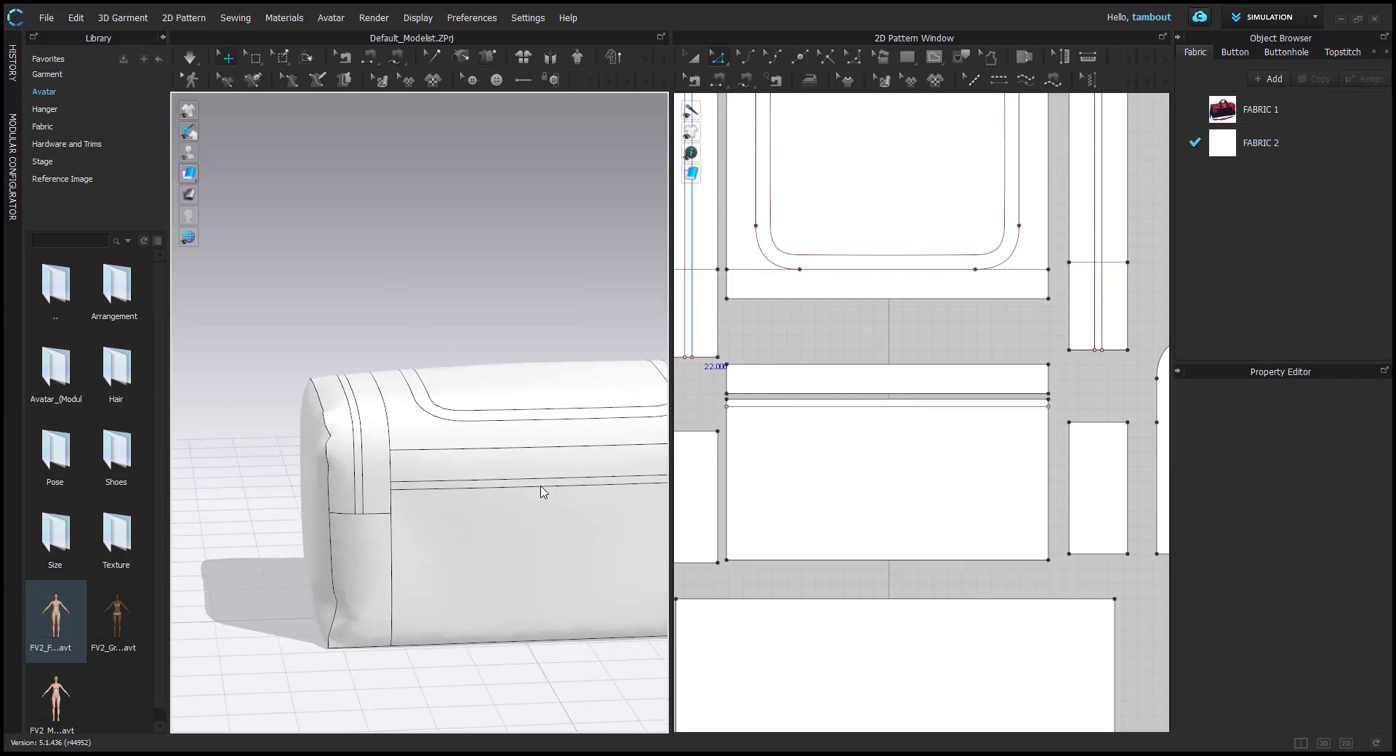
{"action": "middle_click_drag", "start_coordinate": [541, 489], "coordinate": [428, 487]}
{"action": "right_click_drag", "start_coordinate": [427, 488], "coordinate": [454, 498]}
{"action": "middle_click_drag", "start_coordinate": [886, 327], "coordinate": [881, 564]}
{"action": "scroll", "coordinate": [880, 563], "scroll_direction": "down", "scroll_amount": 3}
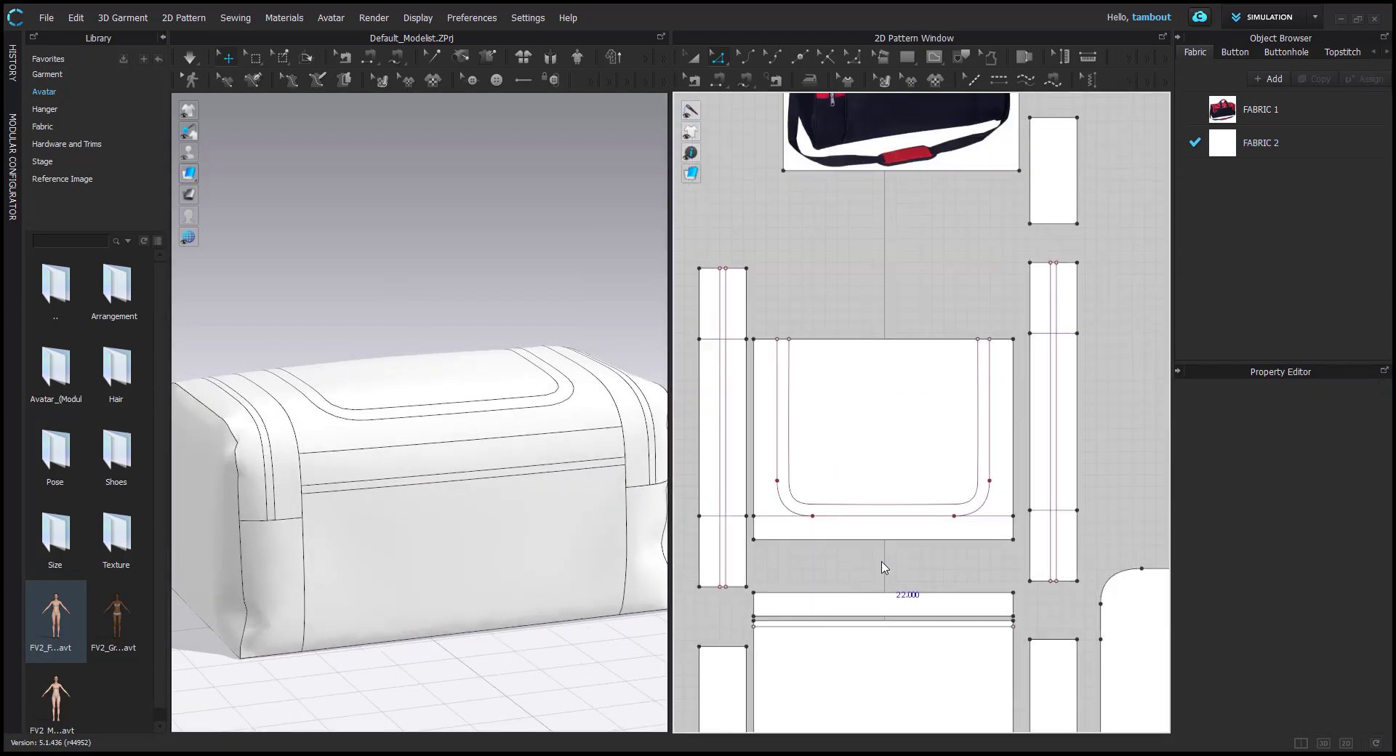
{"action": "scroll", "coordinate": [893, 277], "scroll_direction": "up", "scroll_amount": 6}
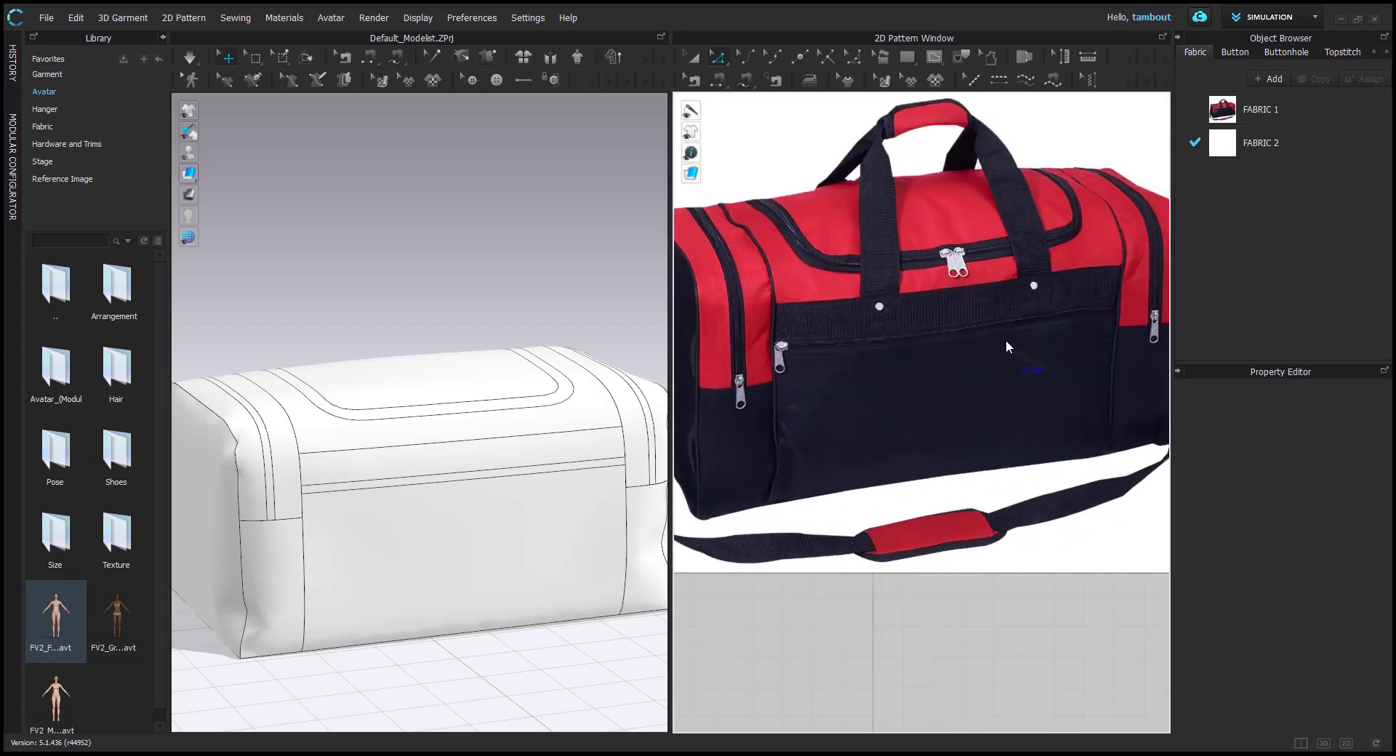
{"action": "scroll", "coordinate": [1052, 312], "scroll_direction": "down", "scroll_amount": 1}
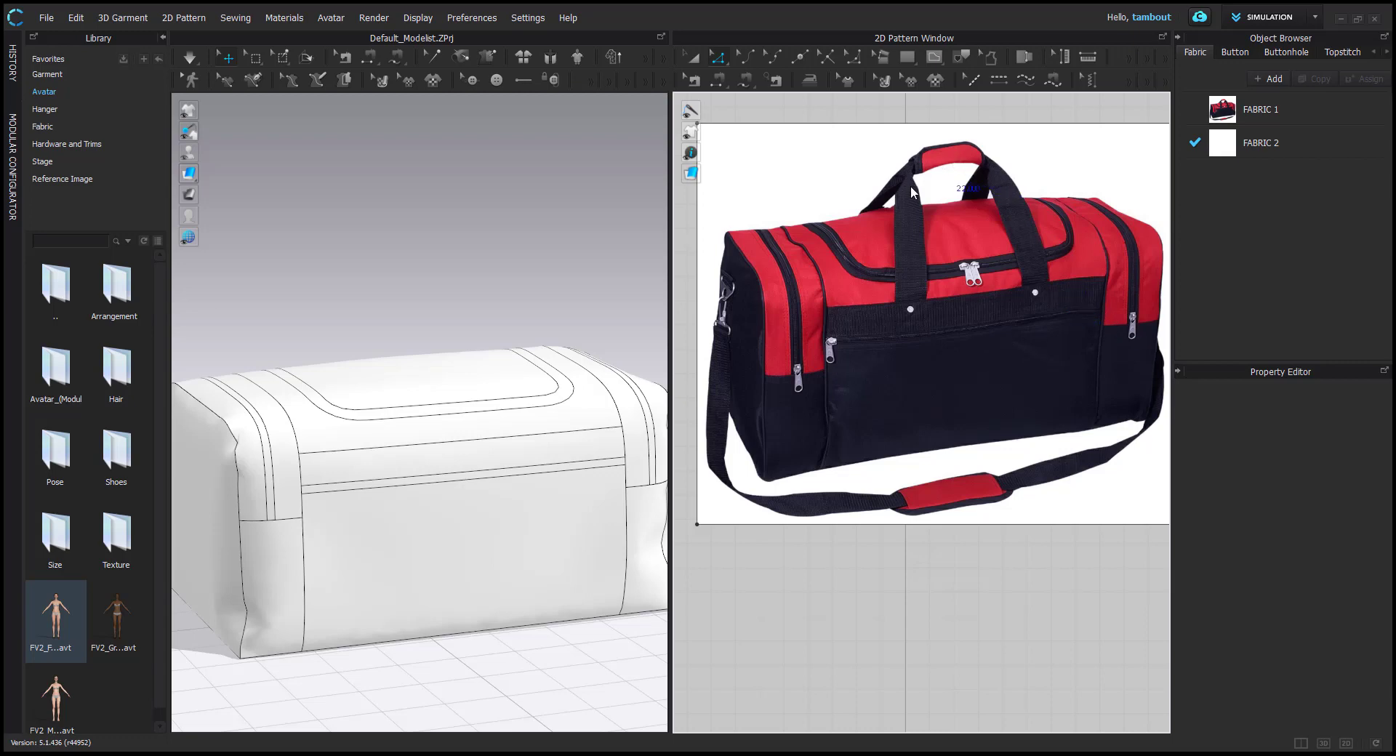
{"action": "scroll", "coordinate": [415, 443], "scroll_direction": "down", "scroll_amount": 2}
{"action": "right_click_drag", "start_coordinate": [459, 437], "coordinate": [445, 443]}
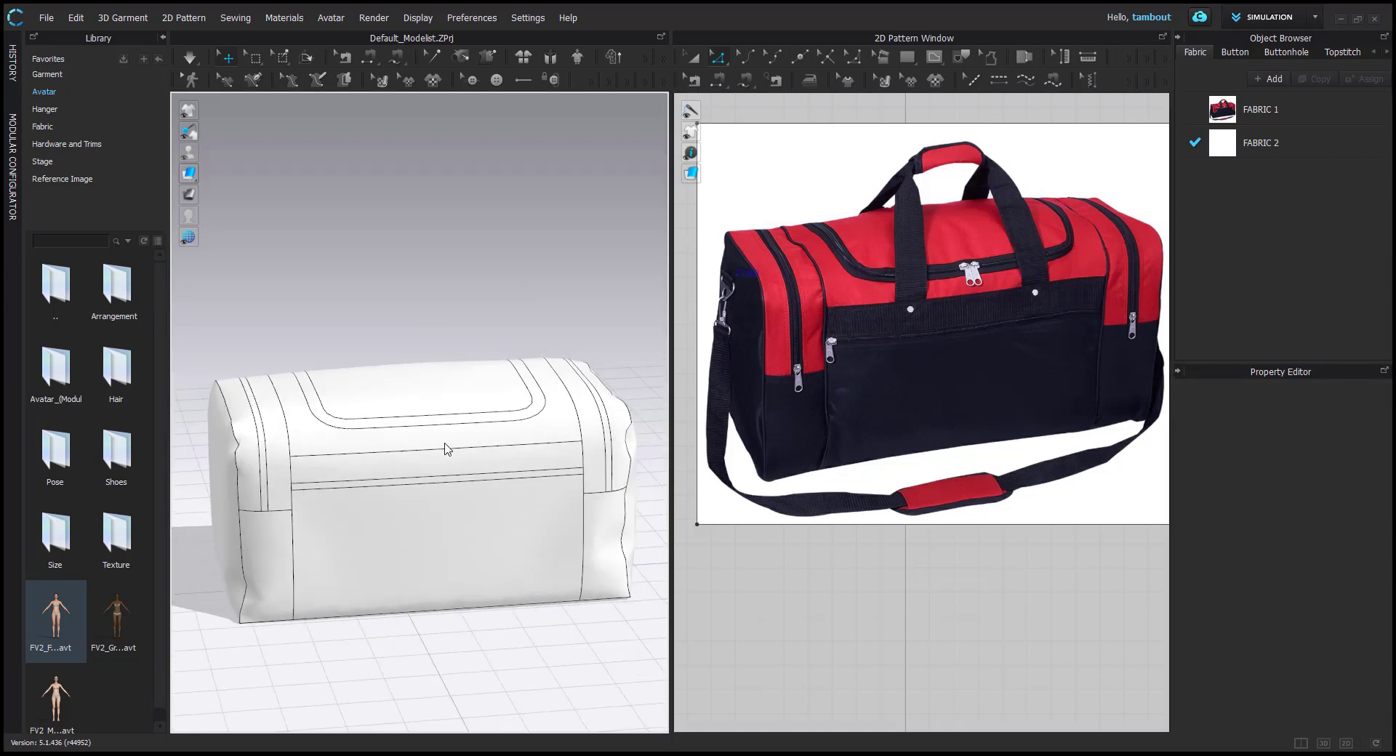
{"action": "scroll", "coordinate": [991, 354], "scroll_direction": "up", "scroll_amount": 2}
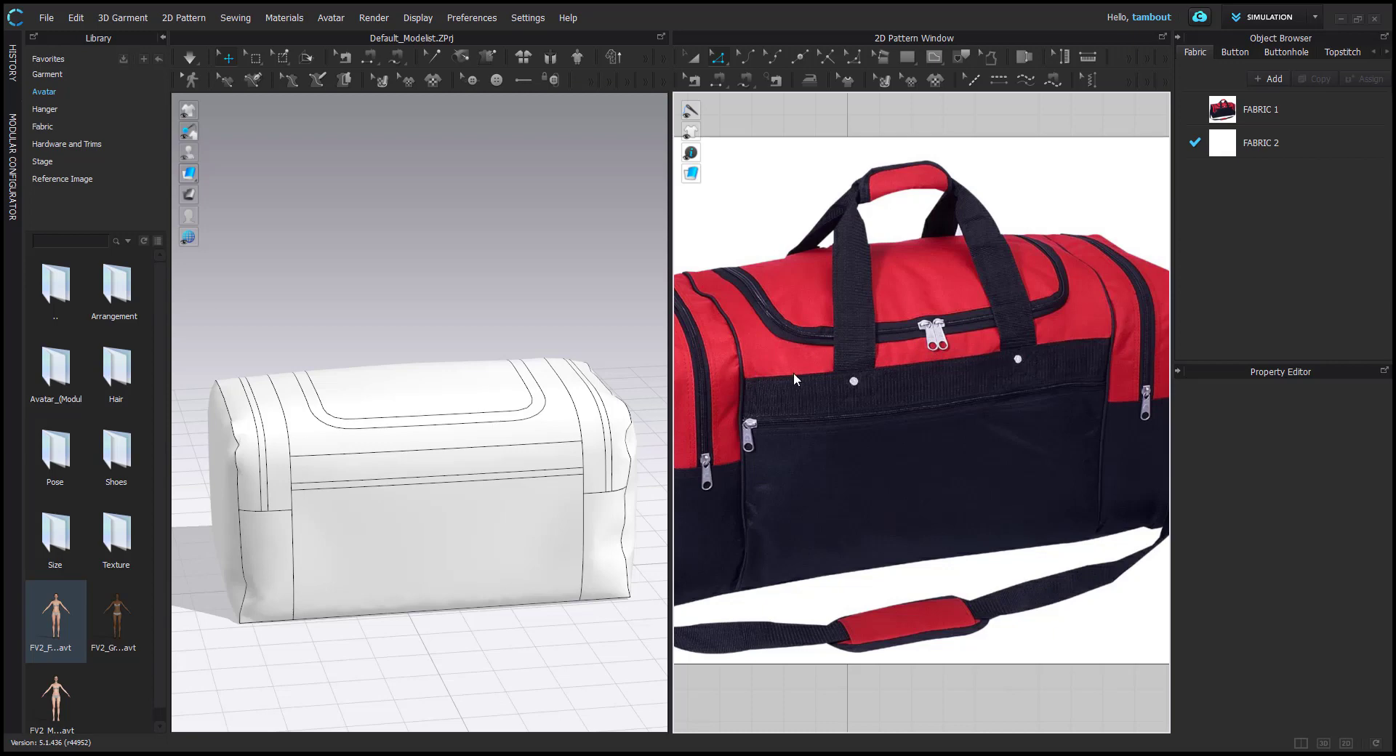
{"action": "key", "text": "ctrl+2"}
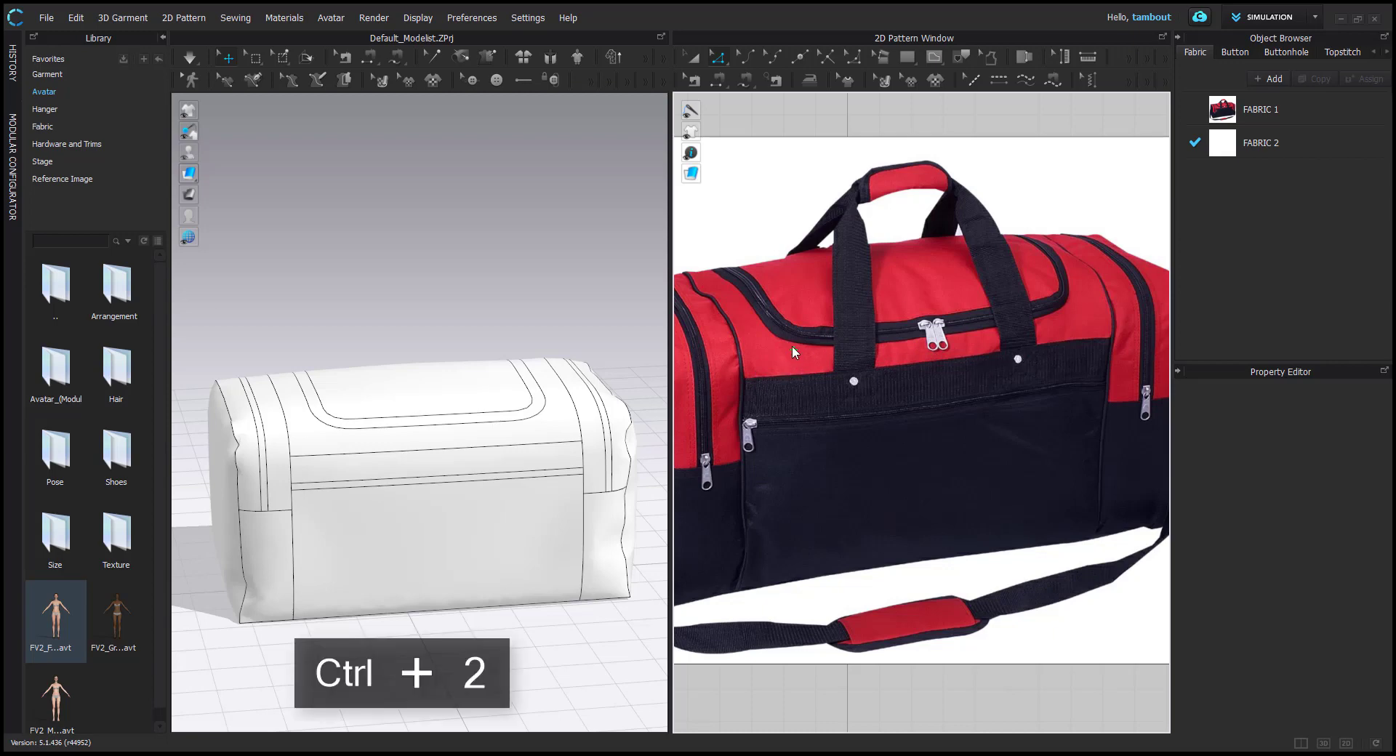
{"action": "left_click", "coordinate": [791, 348]}
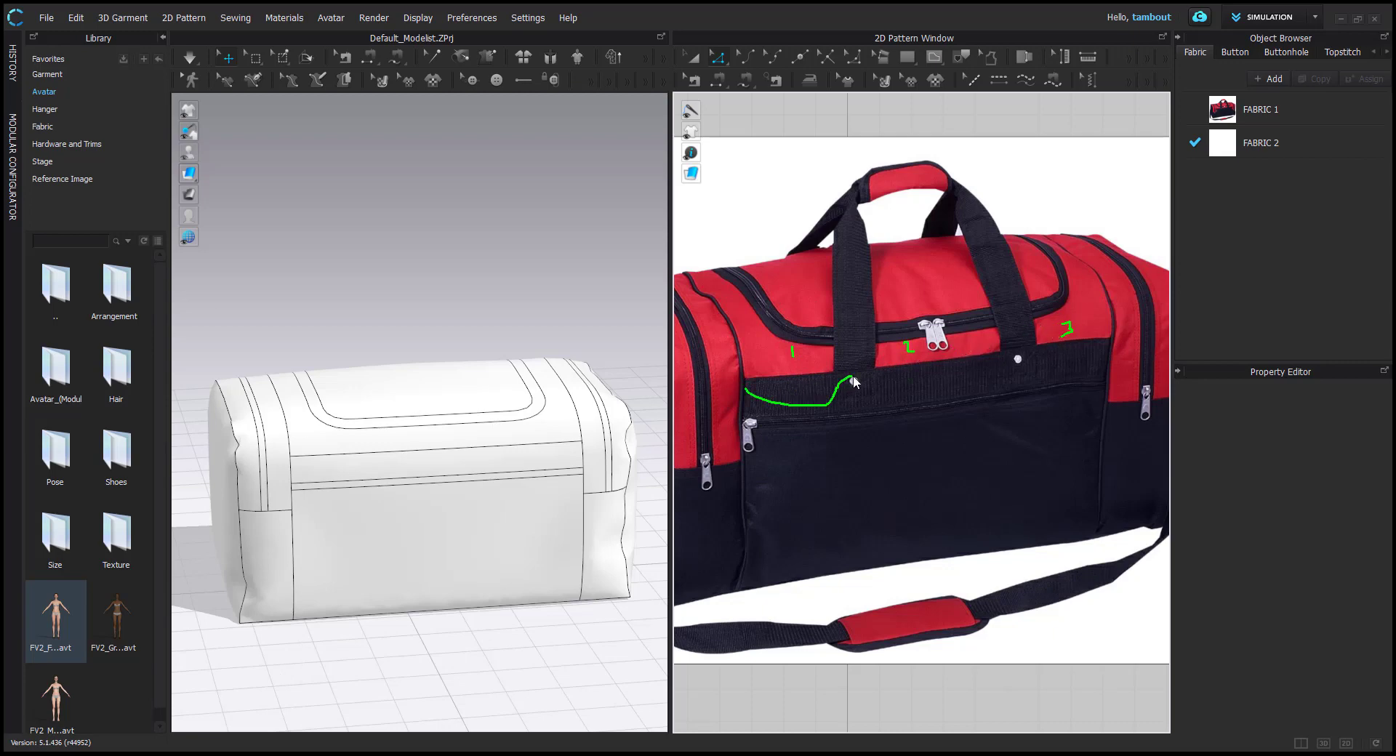
{"action": "key", "text": "Escape"}
Split the top edge of the narrow front band uniformly into 3 segments
{"action": "scroll", "coordinate": [915, 372], "scroll_direction": "down", "scroll_amount": 6}
{"action": "middle_click_drag", "start_coordinate": [900, 539], "coordinate": [892, 435]}
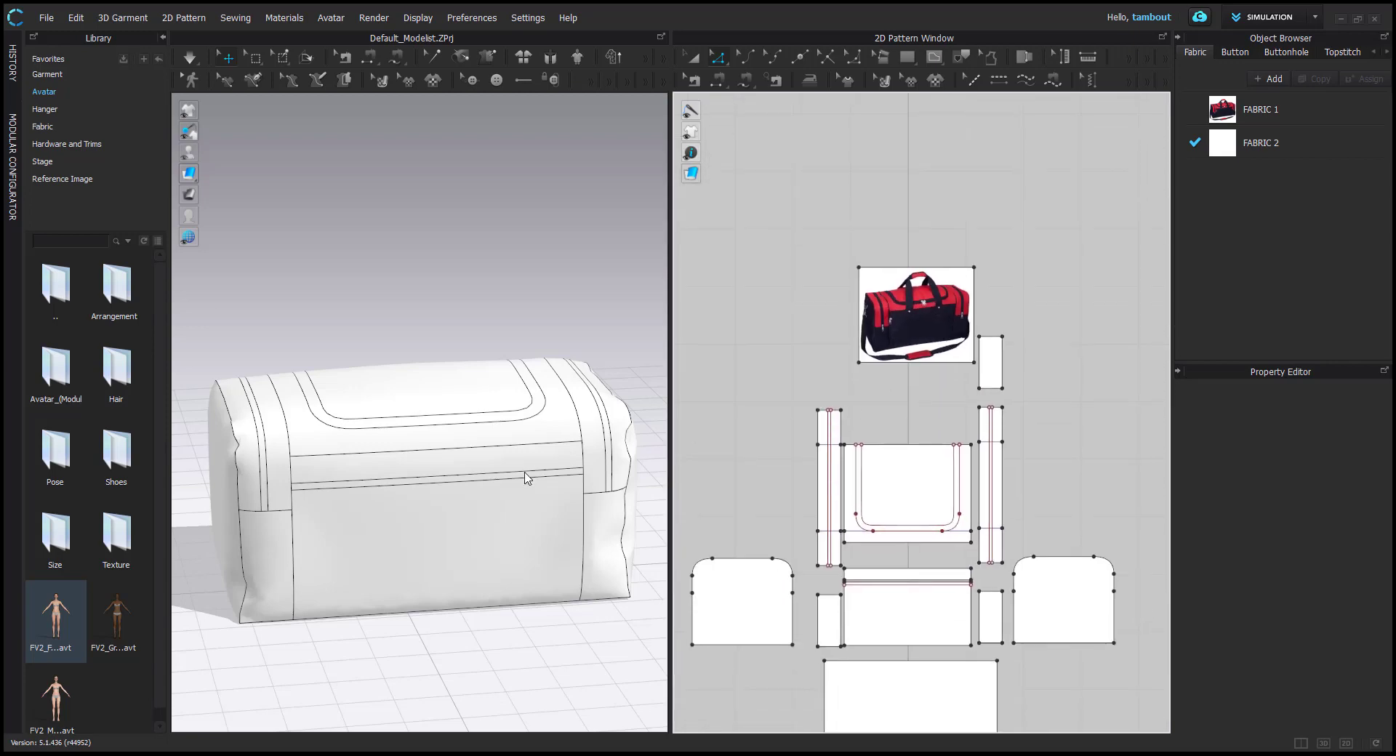
{"action": "left_click", "coordinate": [438, 463]}
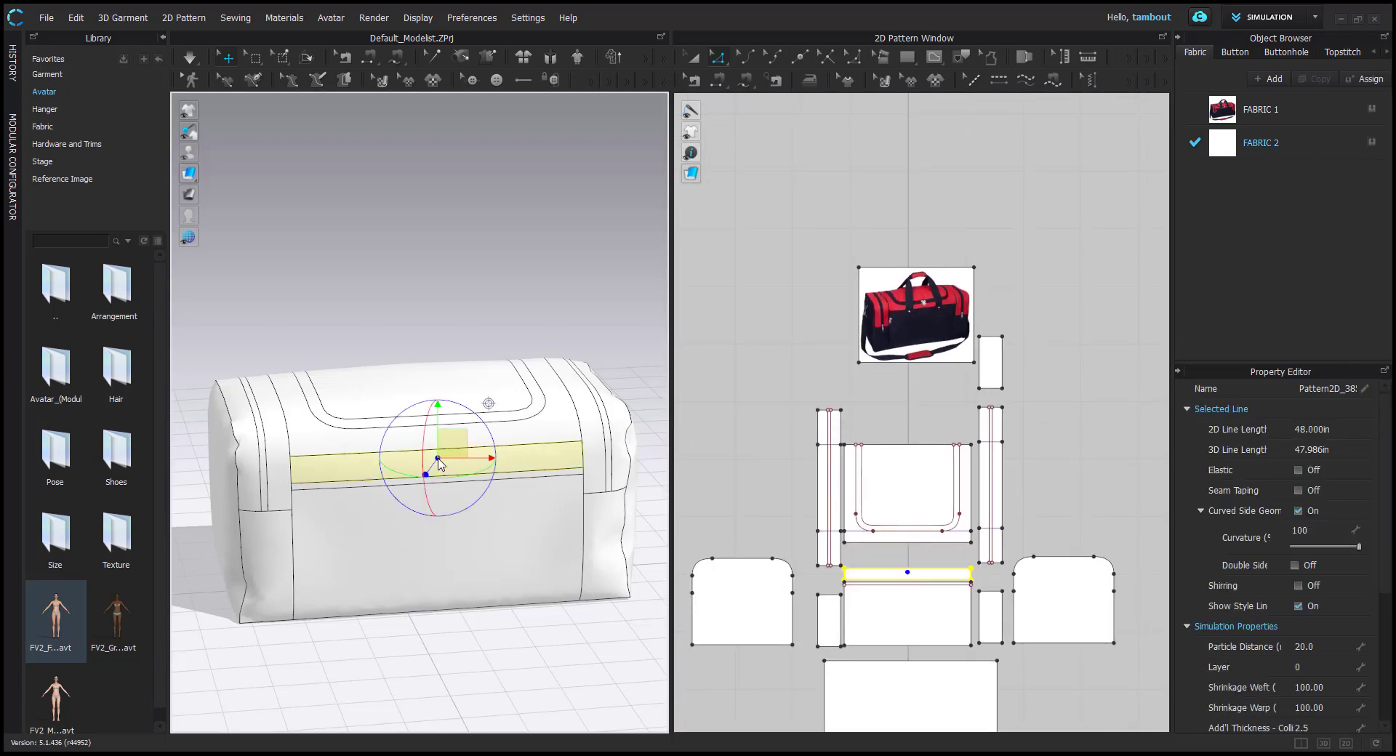
{"action": "scroll", "coordinate": [902, 618], "scroll_direction": "up", "scroll_amount": 5}
{"action": "left_click", "coordinate": [913, 463]}
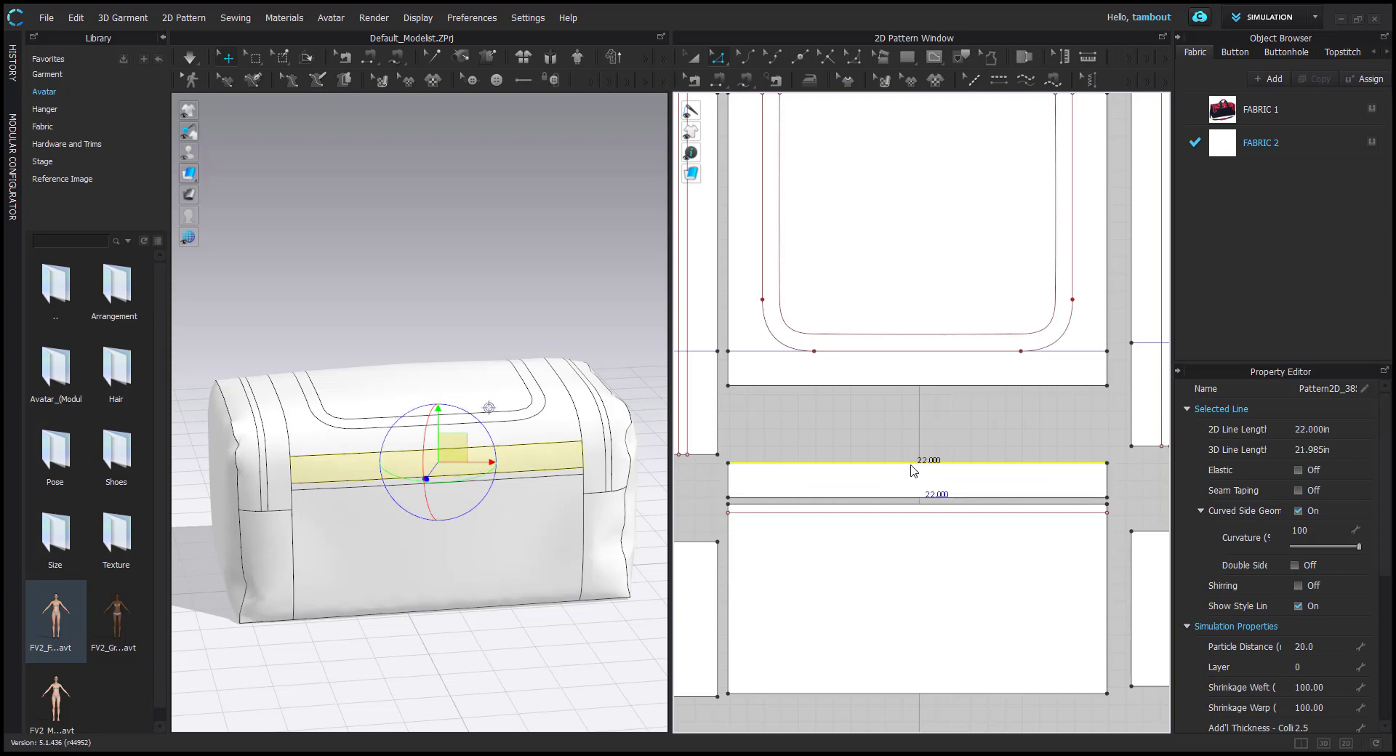
{"action": "right_click", "coordinate": [910, 463]}
{"action": "left_click", "coordinate": [945, 499]}
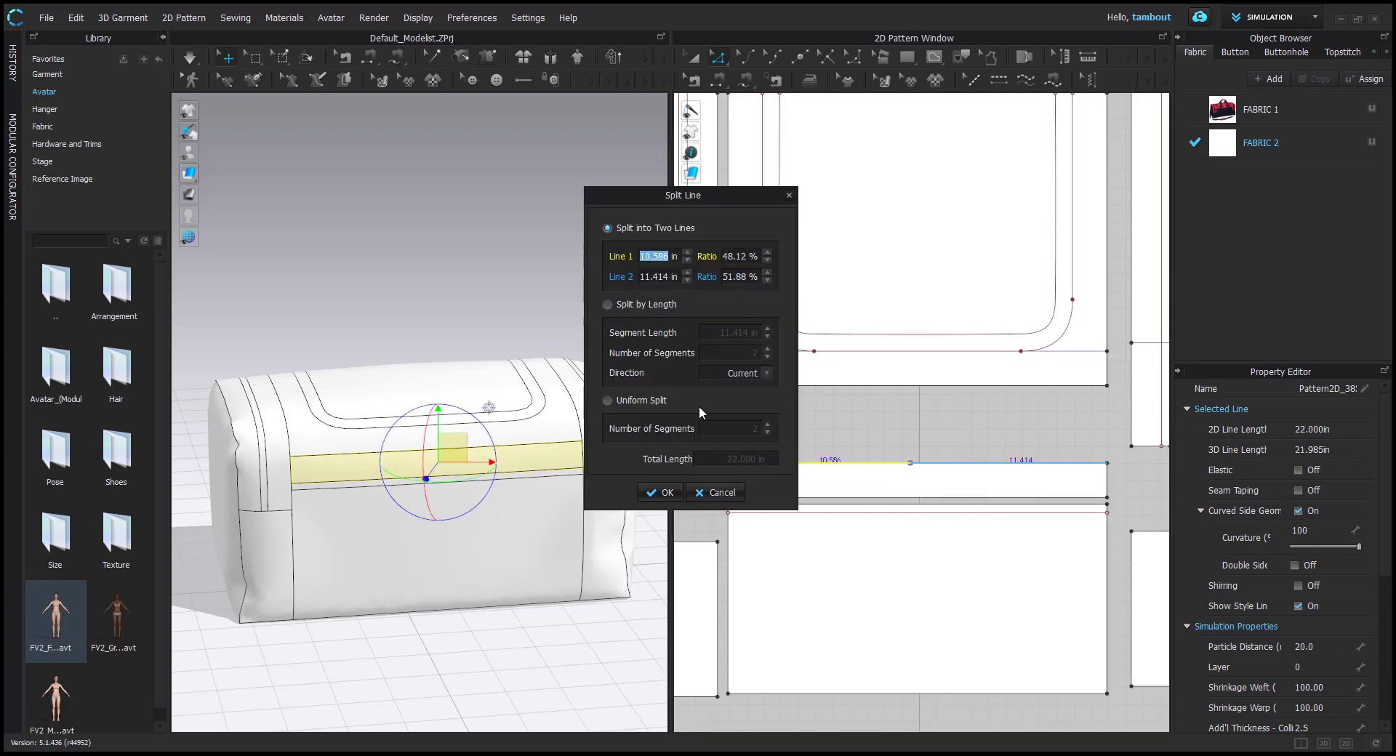
{"action": "left_click", "coordinate": [651, 402]}
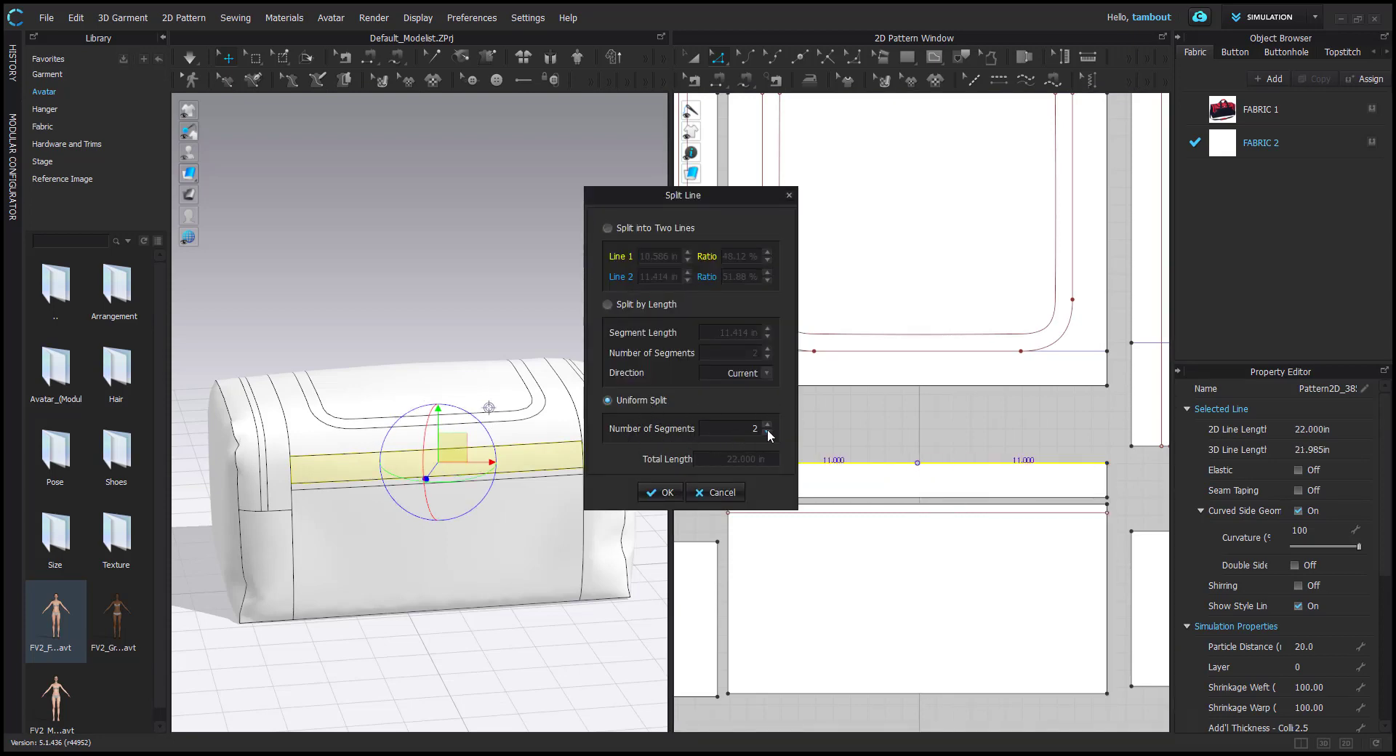
{"action": "left_click", "coordinate": [768, 425]}
{"action": "left_click", "coordinate": [664, 498]}
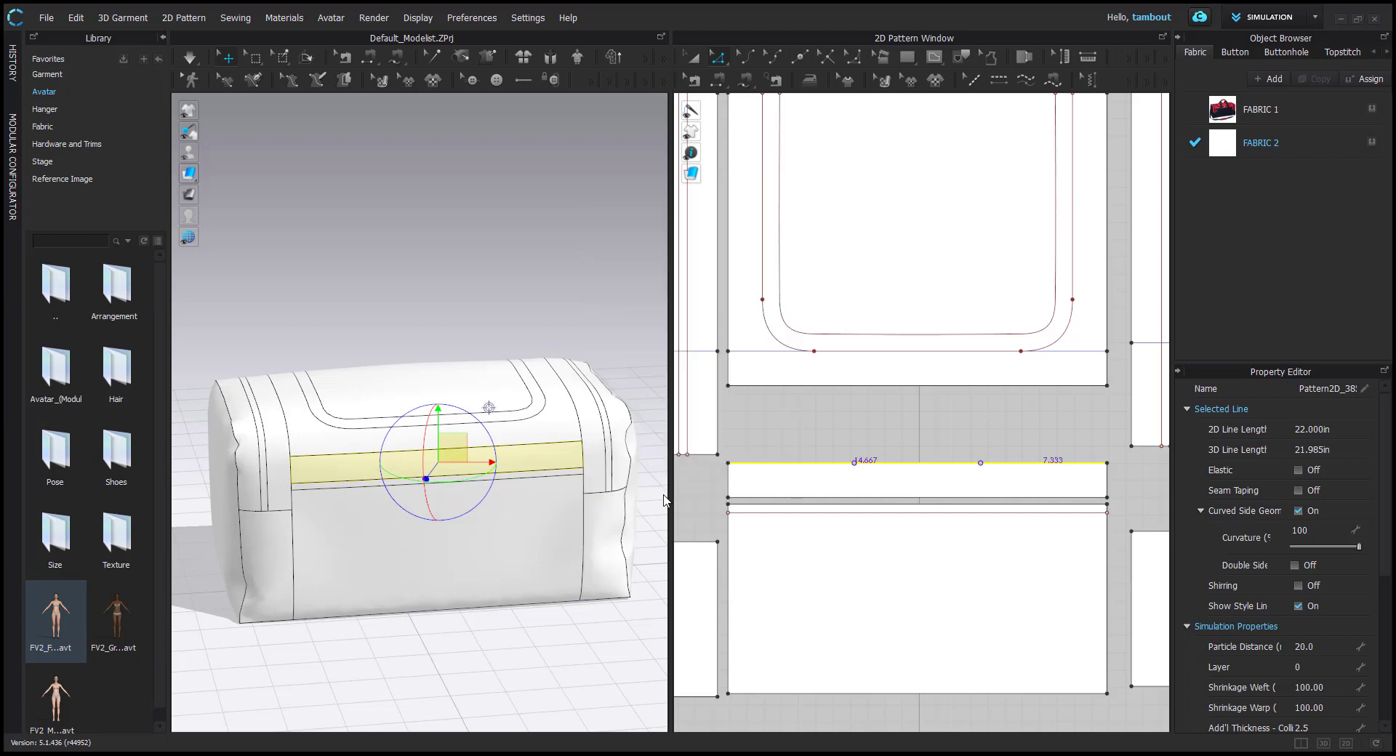
{"action": "left_click", "coordinate": [860, 474]}
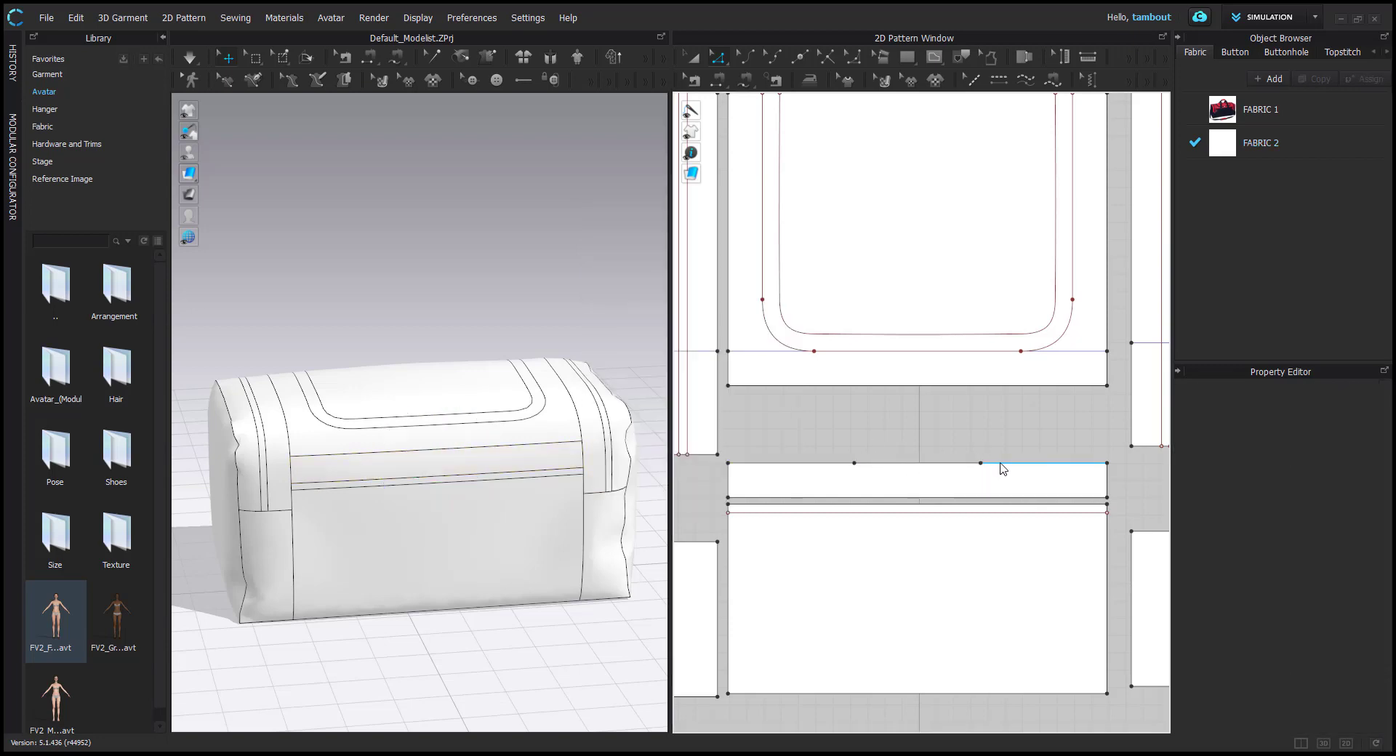
Create a rectangular strap pattern 2 in wide and 10 in high in the free space right of the long strips
{"action": "scroll", "coordinate": [863, 468], "scroll_direction": "down", "scroll_amount": 6}
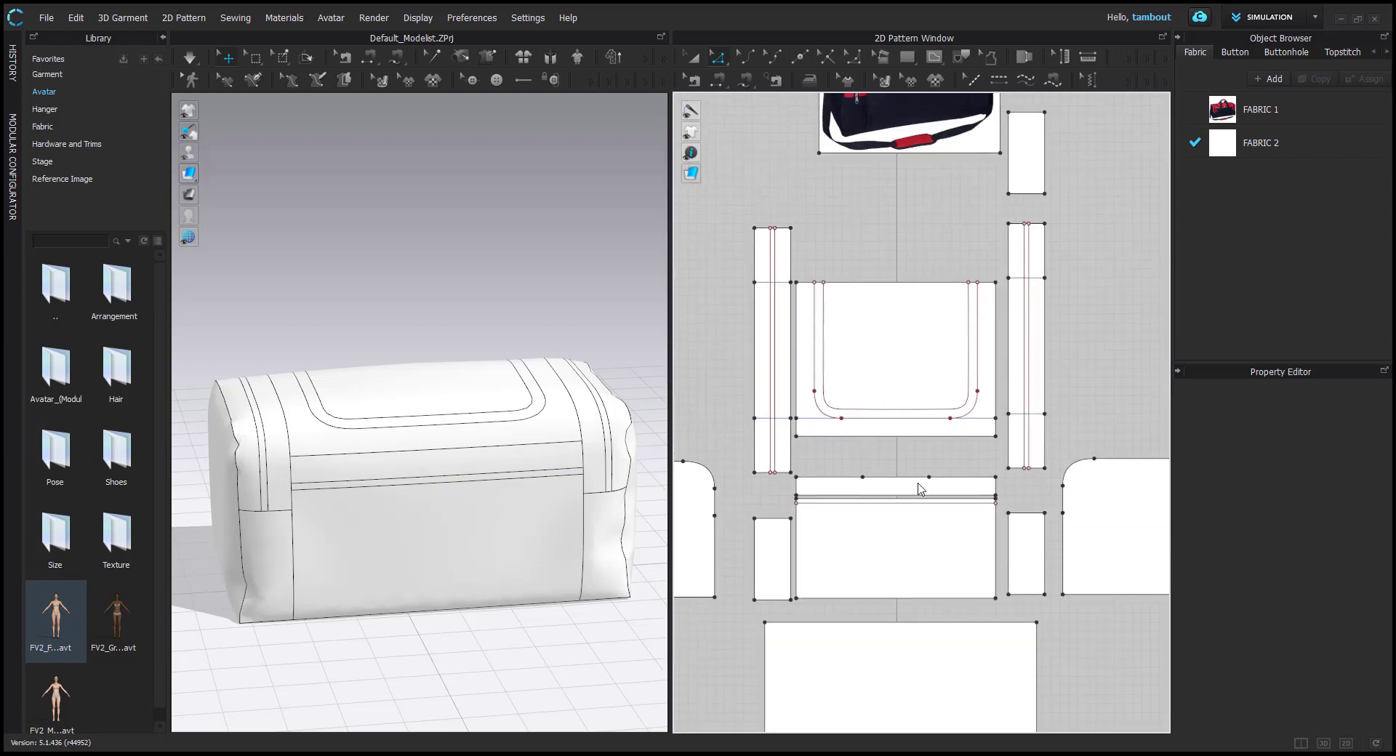
{"action": "middle_click_drag", "start_coordinate": [969, 285], "coordinate": [909, 404]}
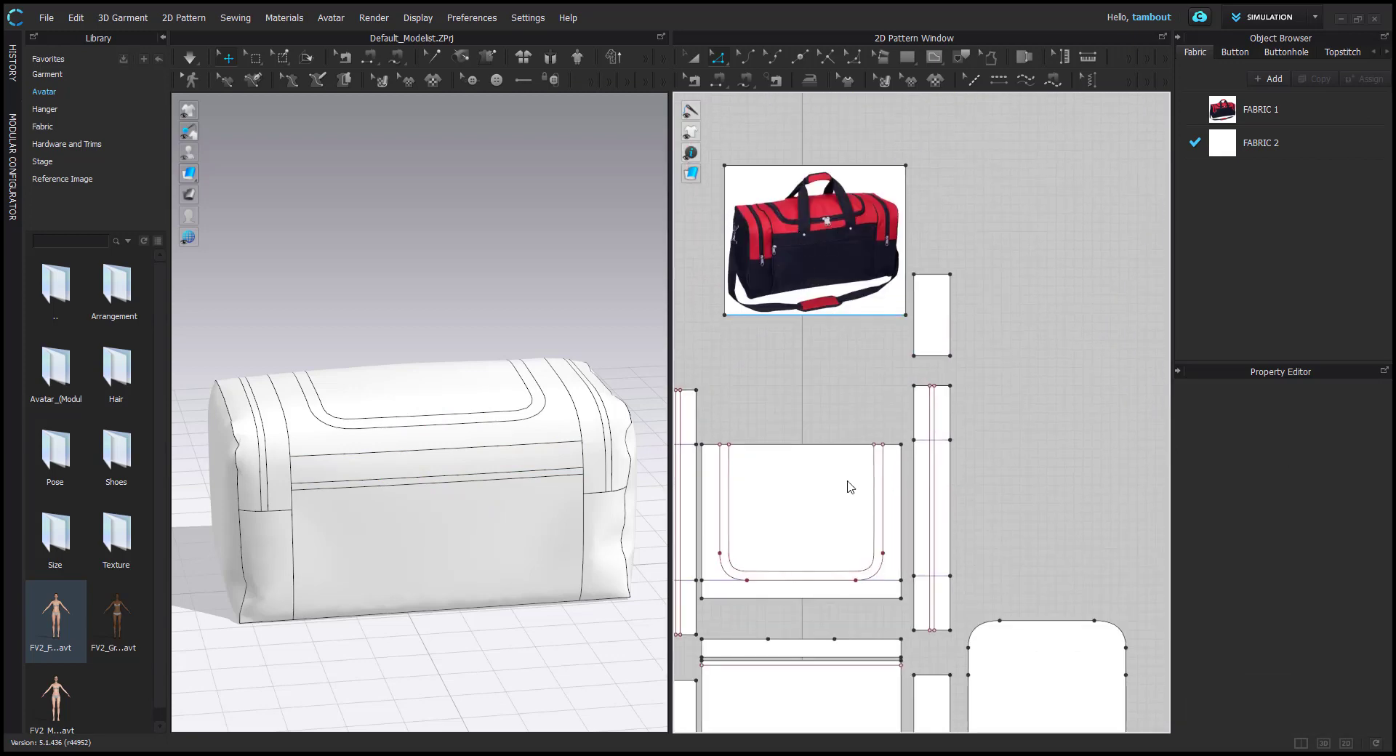
{"action": "middle_click_drag", "start_coordinate": [847, 480], "coordinate": [900, 362]}
{"action": "key", "text": "s"}
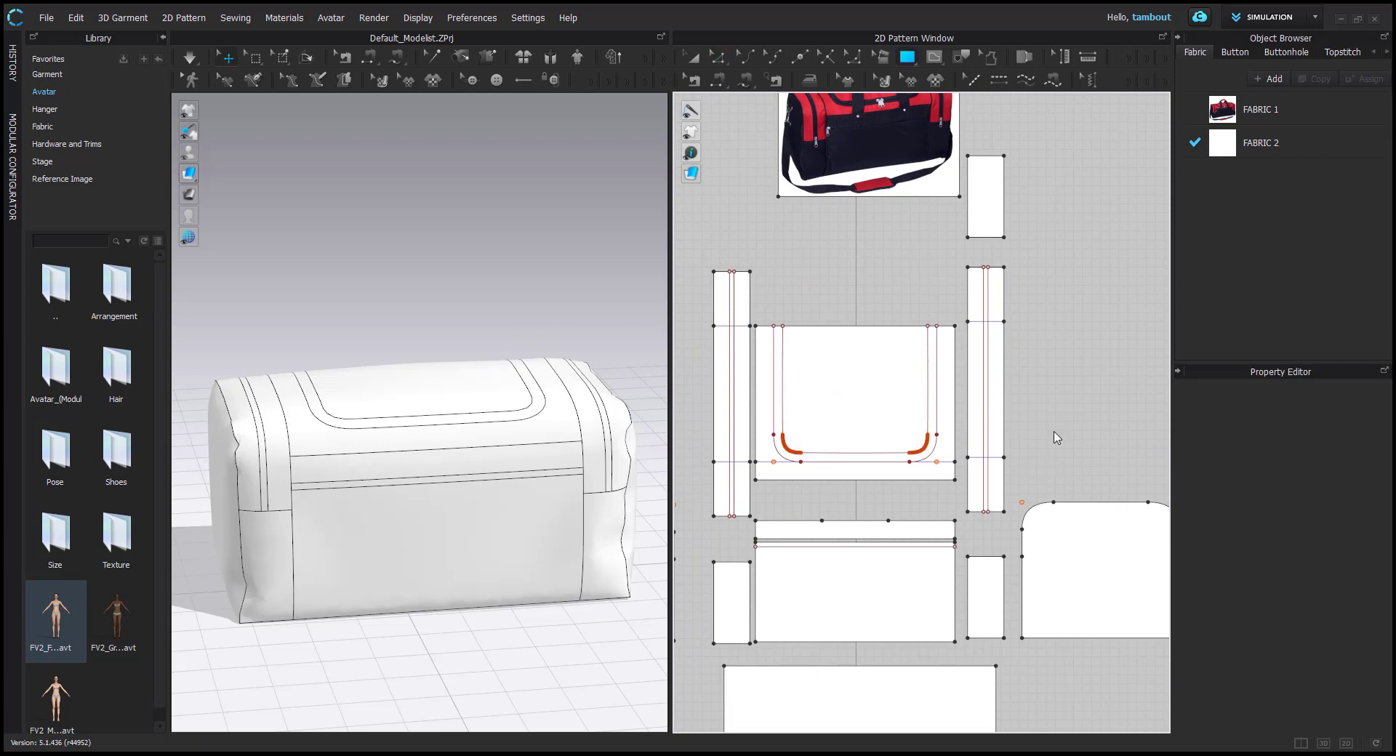
{"action": "left_click", "coordinate": [1060, 416]}
{"action": "type", "text": "2"}
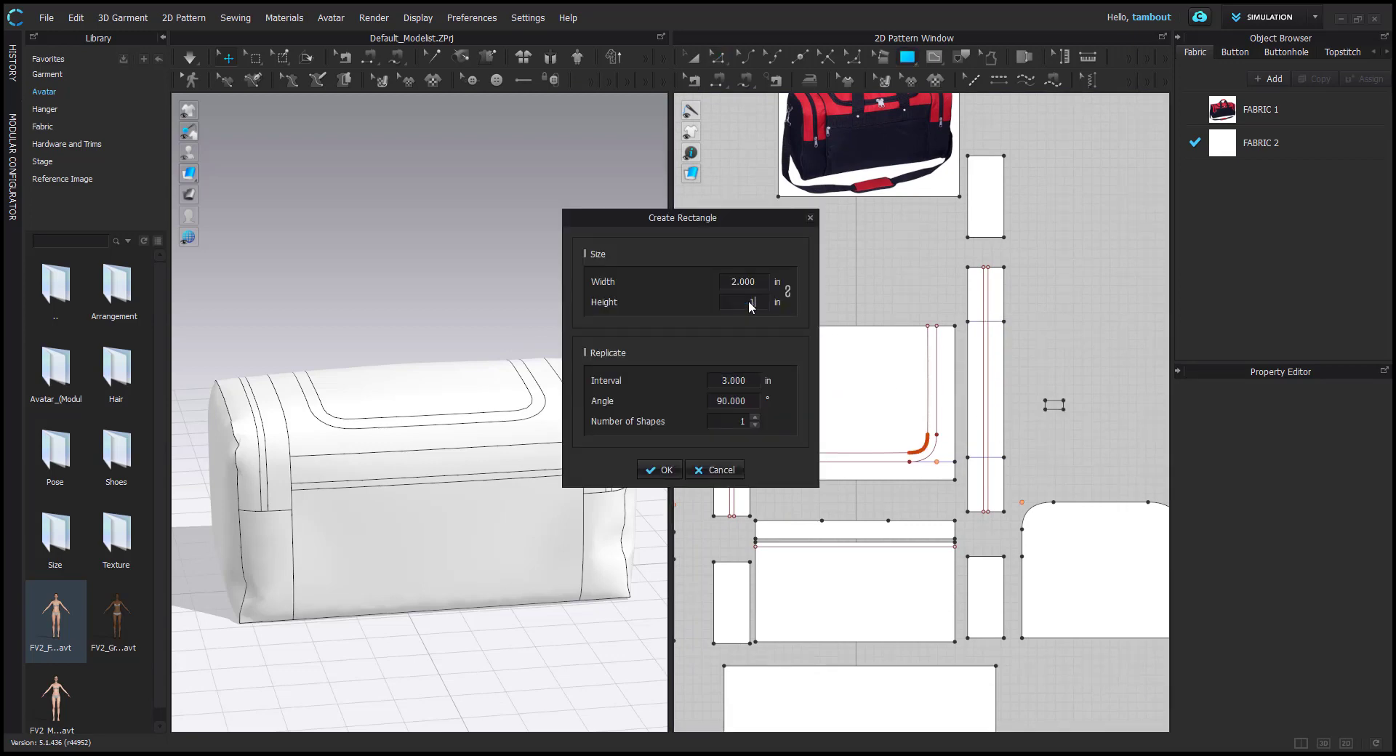
{"action": "type", "text": "10"}
{"action": "left_click", "coordinate": [659, 469]}
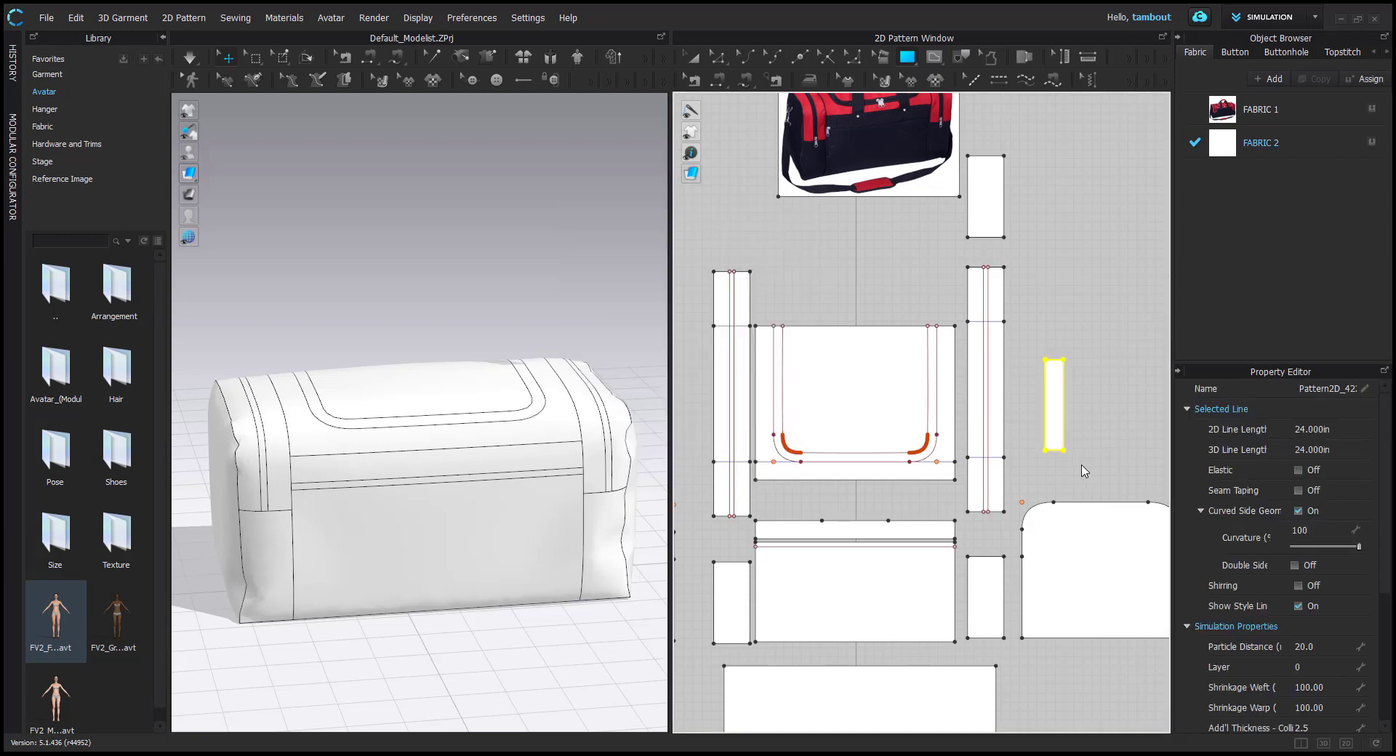
Free-sew the strap rectangle's bottom edge to the narrow front band's top edge, starting inward from the first split point
{"action": "key", "text": "m"}
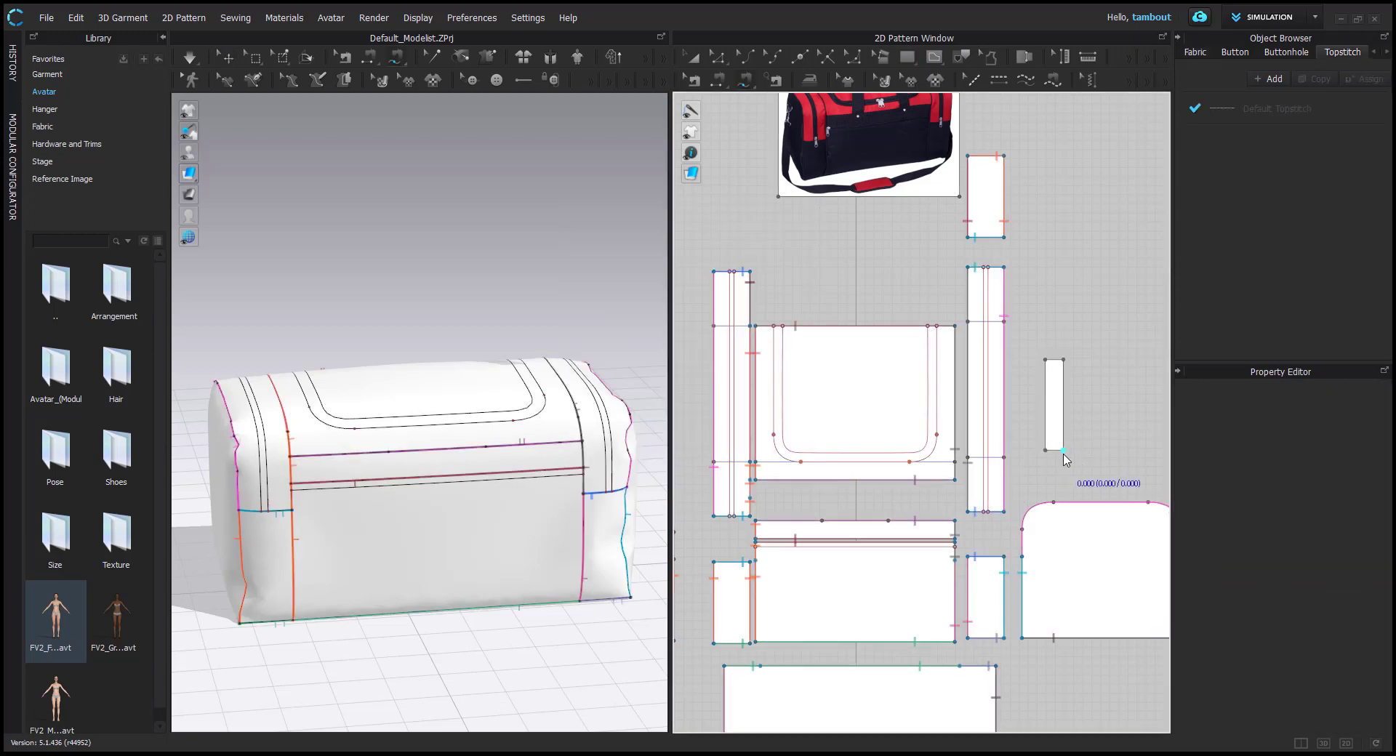
{"action": "left_click", "coordinate": [1064, 453]}
{"action": "left_click", "coordinate": [1046, 452]}
{"action": "scroll", "coordinate": [772, 528], "scroll_direction": "up", "scroll_amount": 3}
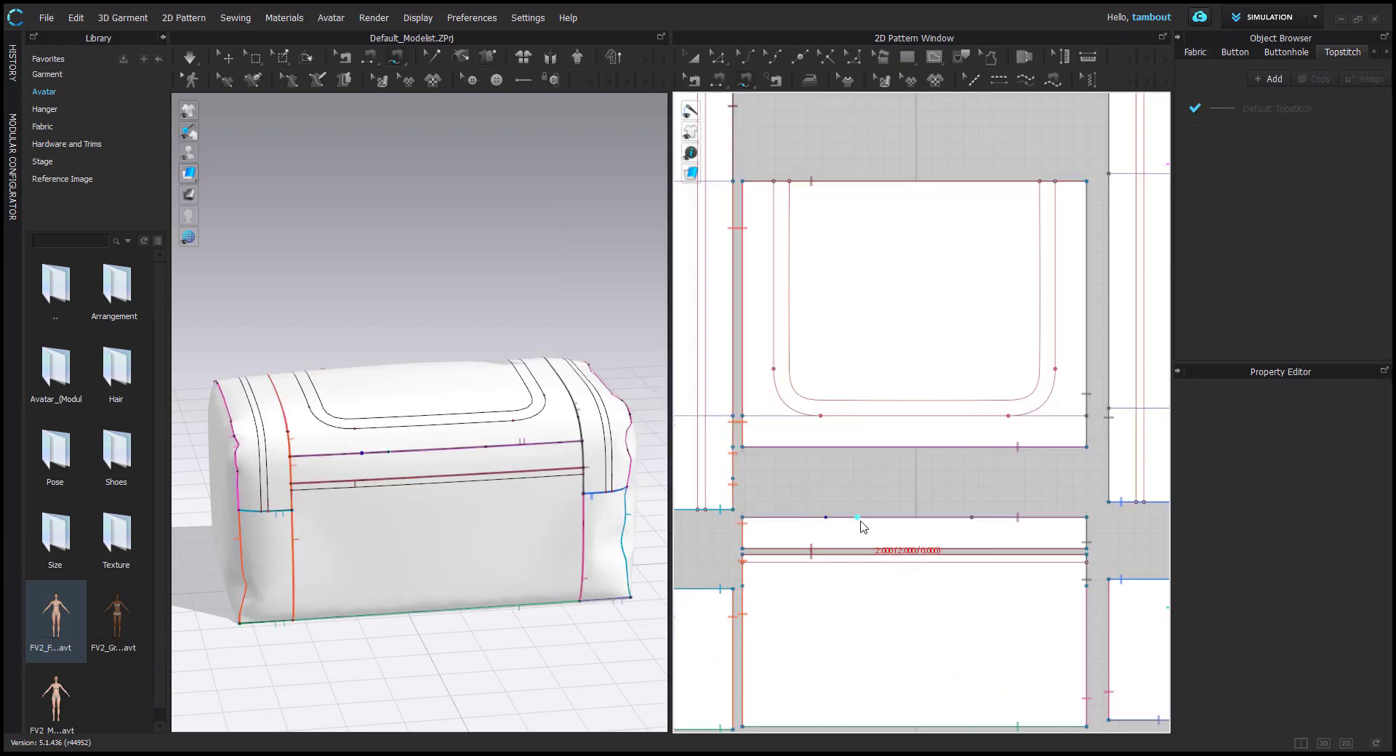
{"action": "left_click", "coordinate": [827, 517]}
{"action": "left_click", "coordinate": [827, 516]}
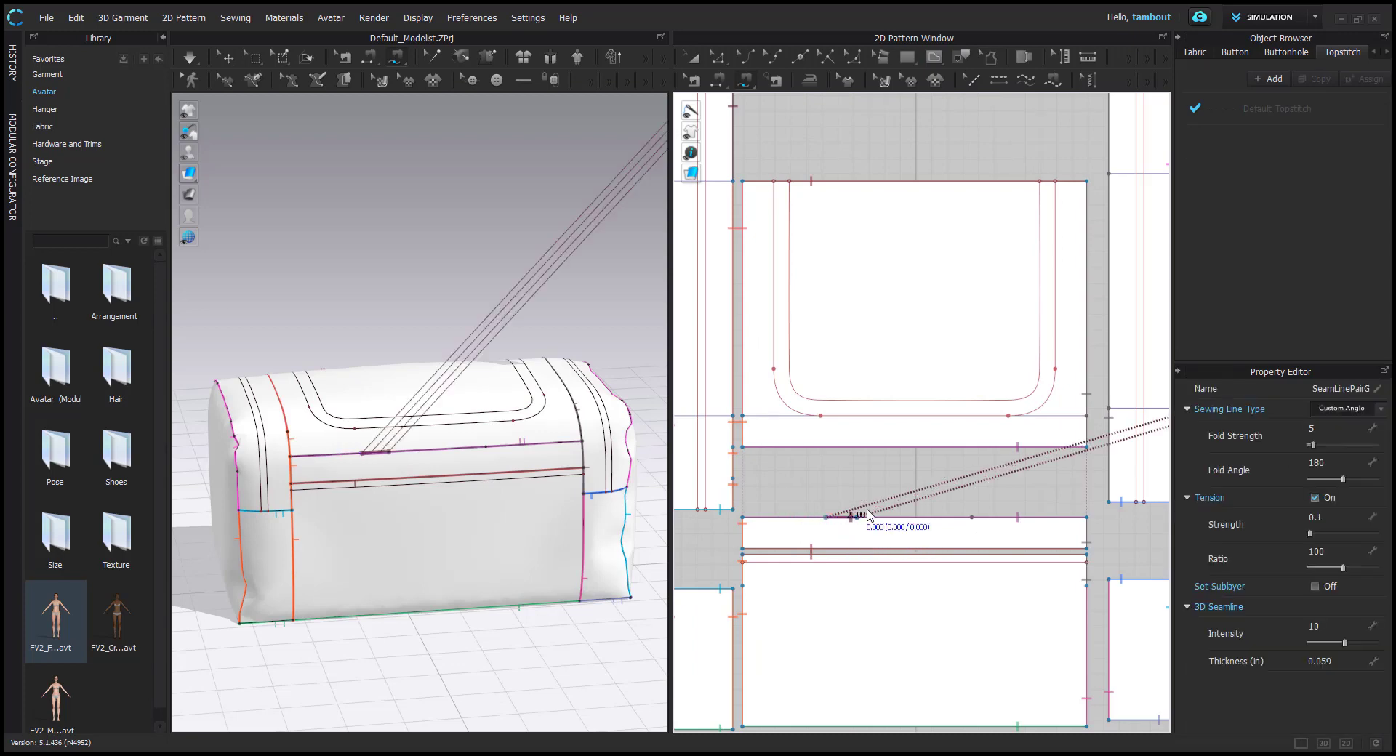
Duplicate the 2 in wide strap rectangle and place the copy beside it in the free space away from the strips
{"action": "scroll", "coordinate": [966, 508], "scroll_direction": "down", "scroll_amount": 4}
{"action": "middle_click_drag", "start_coordinate": [1070, 482], "coordinate": [981, 477]}
{"action": "key", "text": "a"}
{"action": "left_click", "coordinate": [1001, 433]}
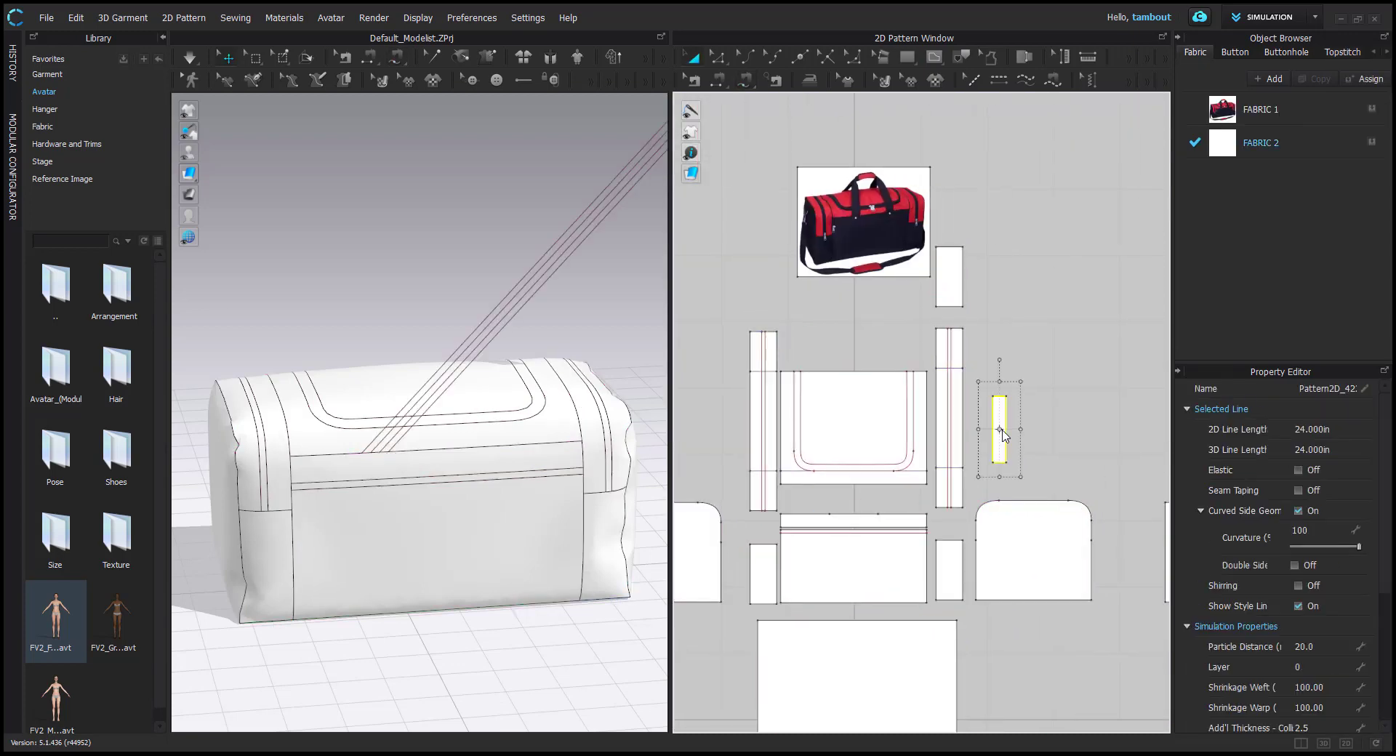
{"action": "key", "text": "ctrl+c"}
{"action": "key", "text": "ctrl+v"}
{"action": "left_click", "coordinate": [1039, 431]}
{"action": "scroll", "coordinate": [1015, 444], "scroll_direction": "down", "scroll_amount": 2}
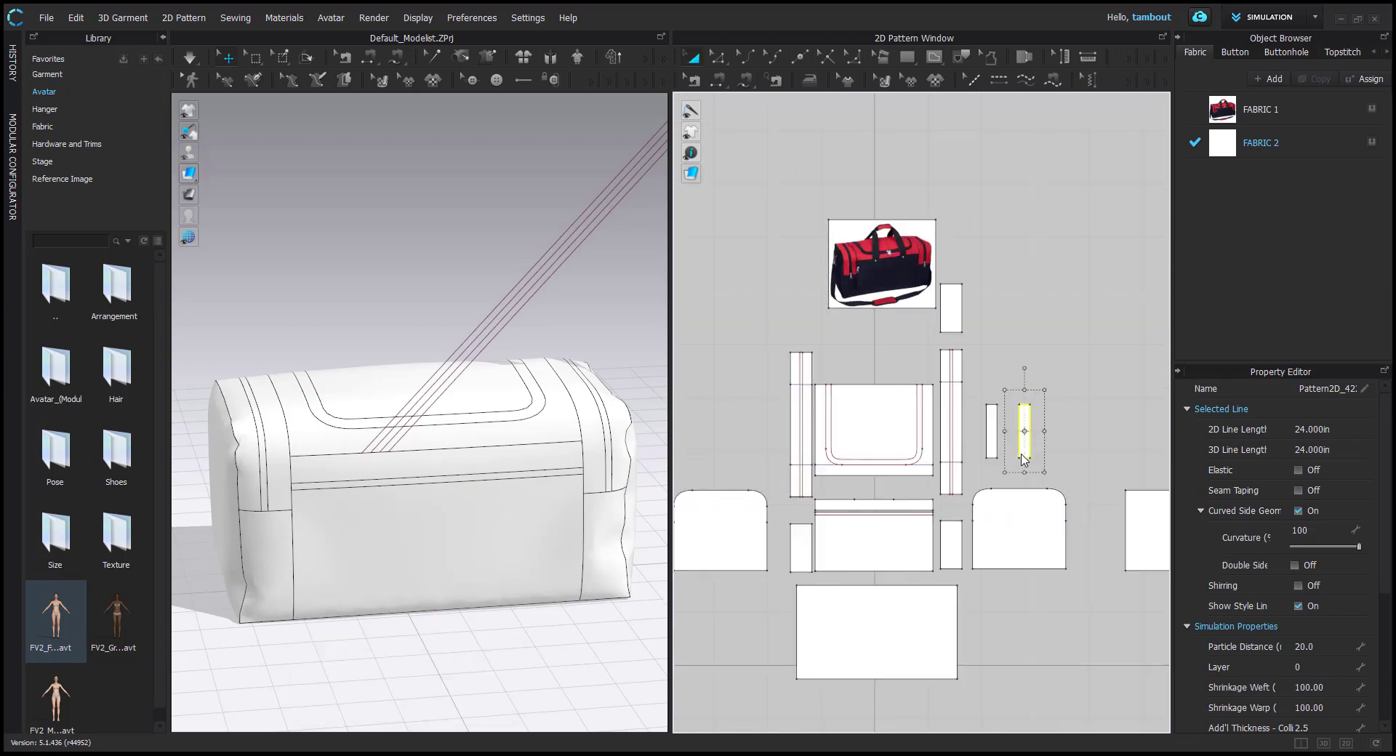
Free-sew the copied strap's bottom edge to the narrow front band's top edge at the second split point
{"action": "key", "text": "m"}
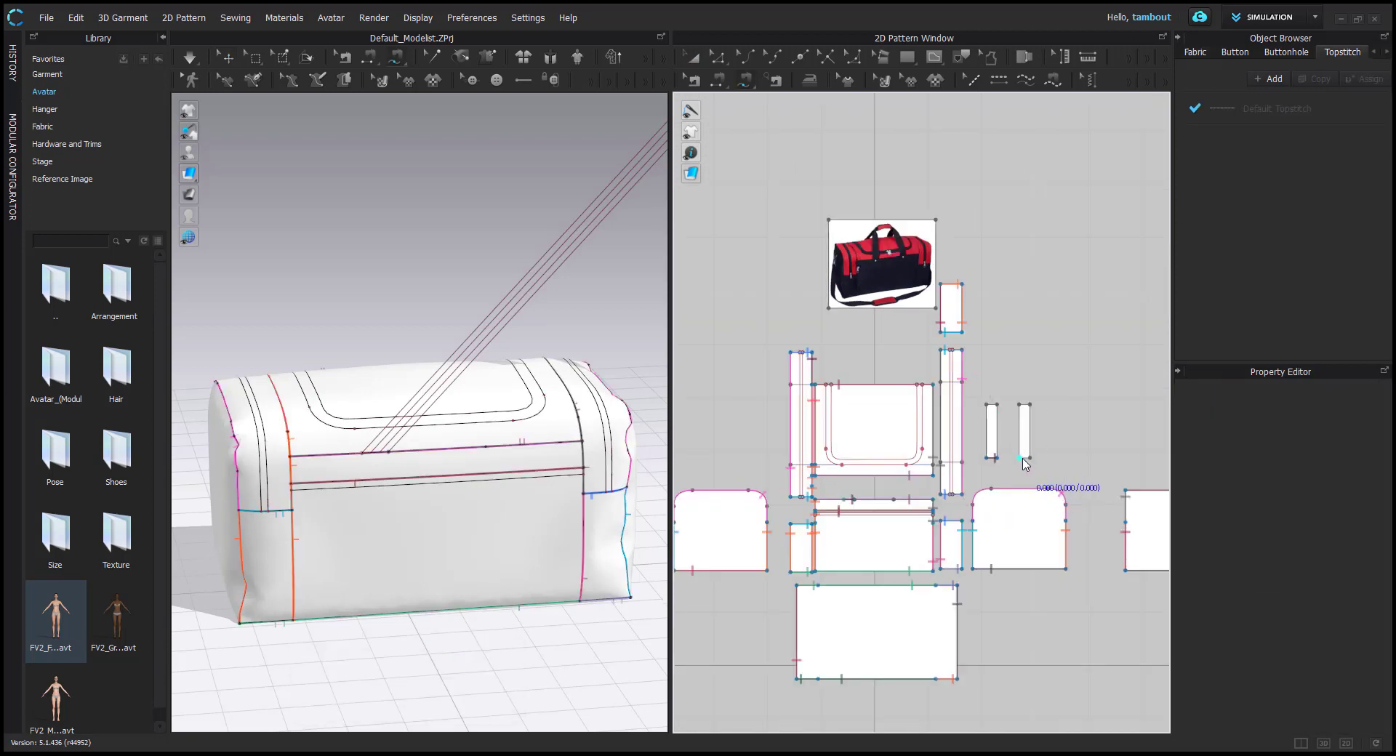
{"action": "scroll", "coordinate": [865, 513], "scroll_direction": "up", "scroll_amount": 3}
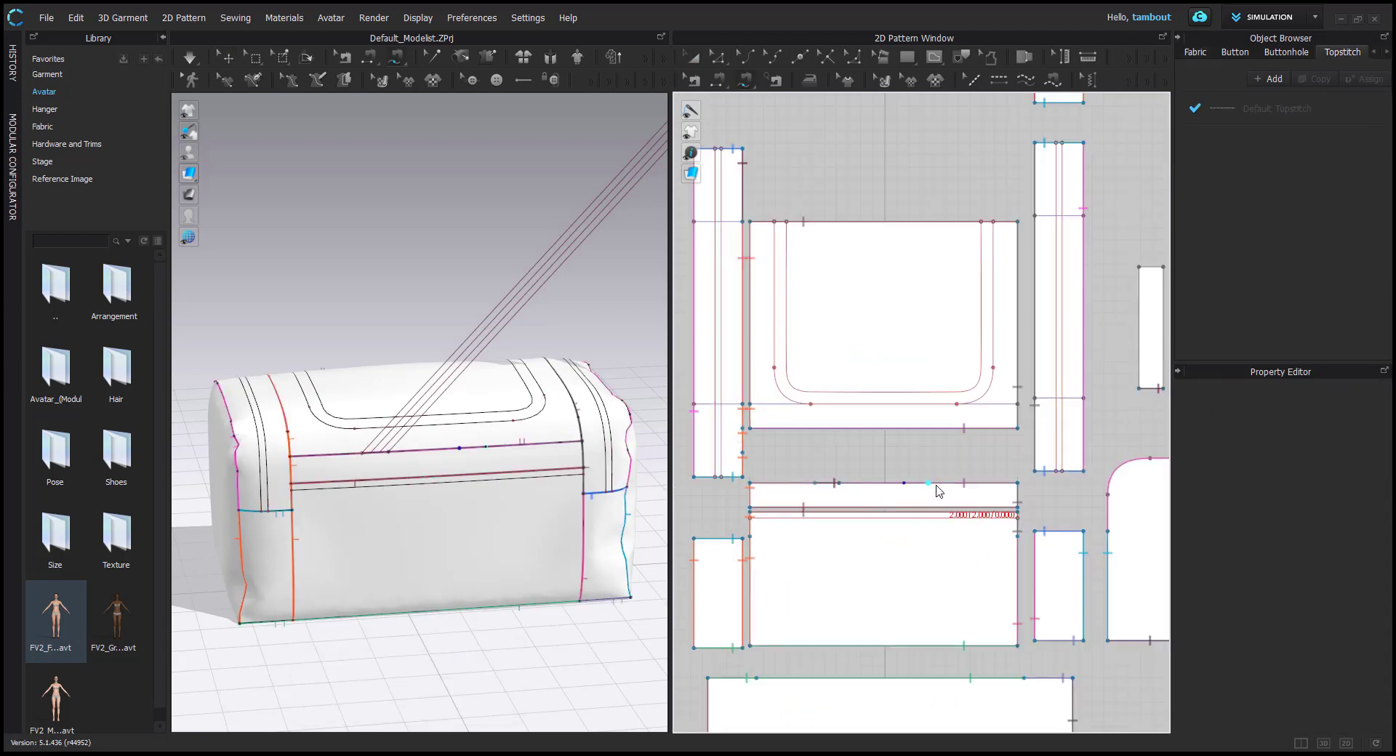
{"action": "left_click", "coordinate": [933, 483]}
{"action": "left_click", "coordinate": [950, 484]}
{"action": "scroll", "coordinate": [603, 182], "scroll_direction": "down", "scroll_amount": 4}
Move both straps together down to the bag's front edge in 3D and simulate so they attach to the band
{"action": "key", "text": "q"}
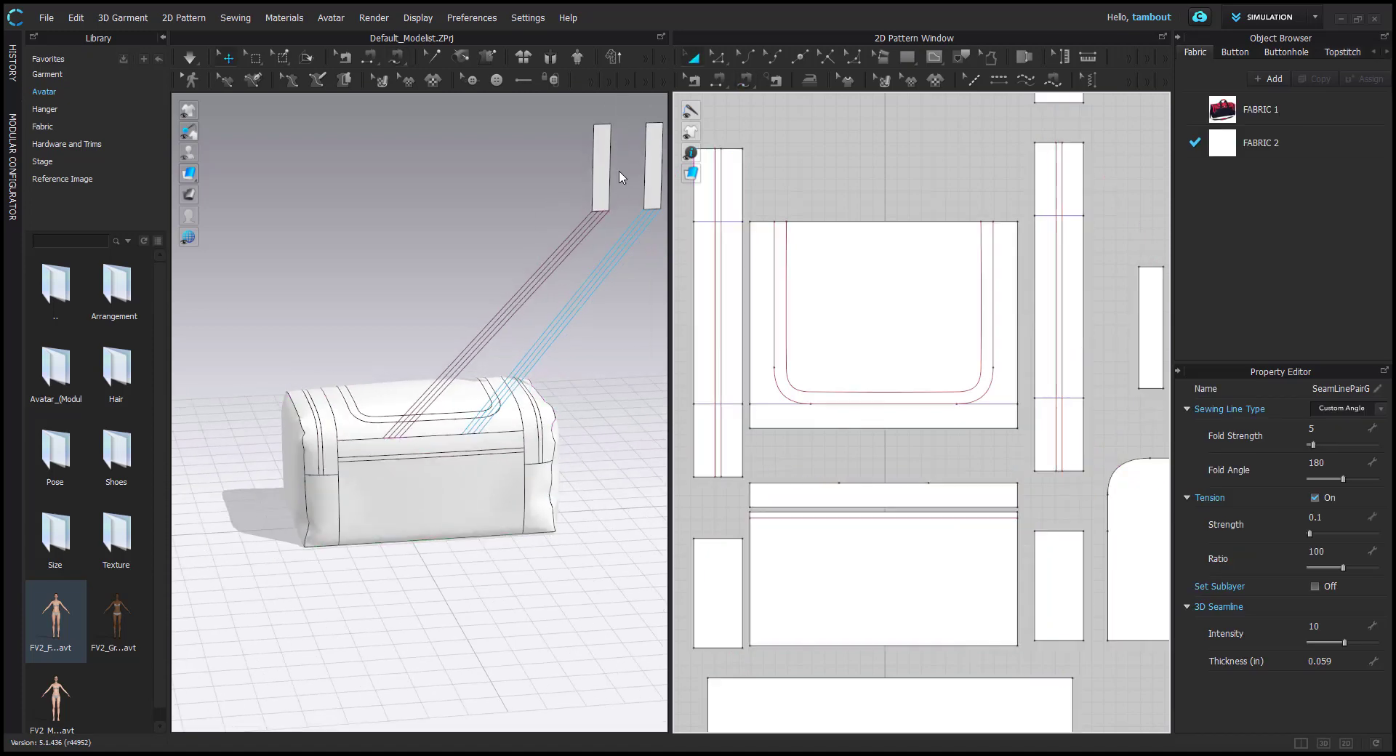
{"action": "left_click", "coordinate": [602, 182]}
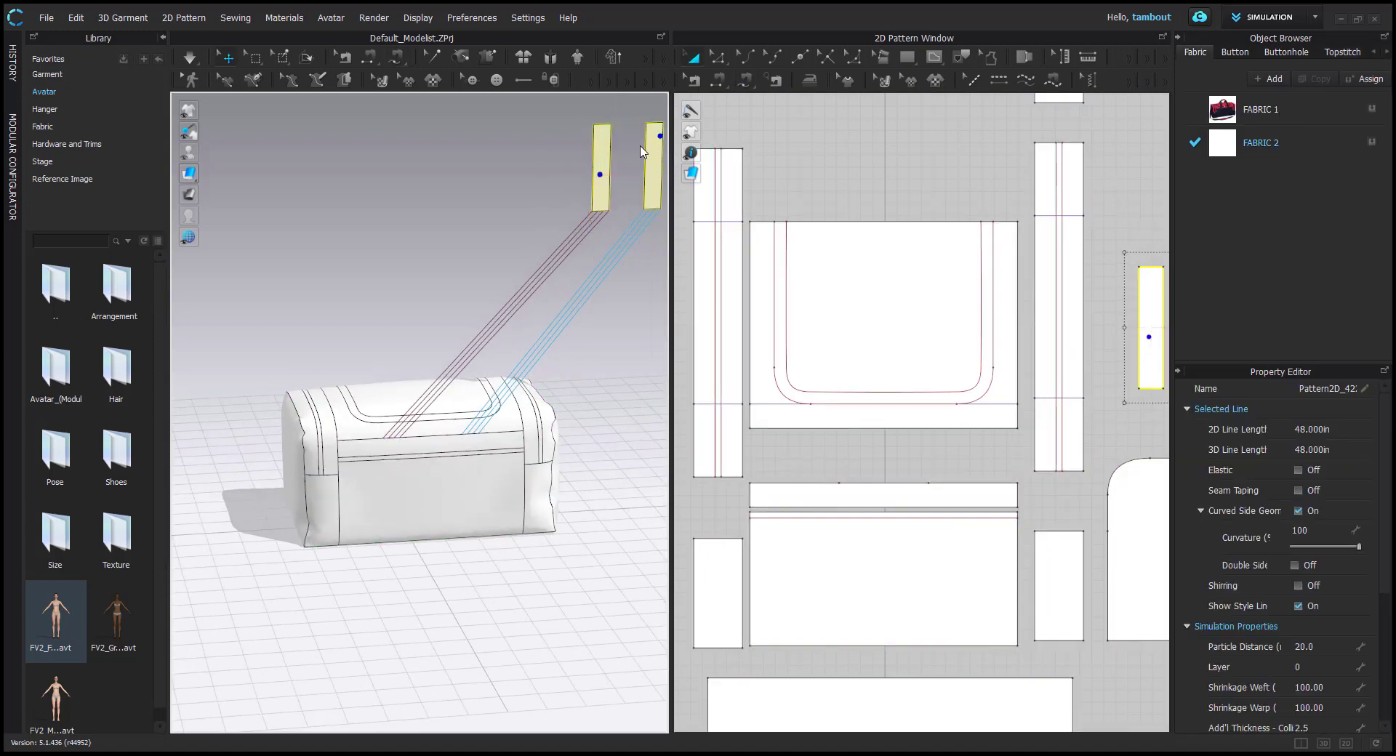
{"action": "left_click_drag", "start_coordinate": [644, 166], "coordinate": [447, 388]}
{"action": "right_click_drag", "start_coordinate": [432, 448], "coordinate": [536, 451]}
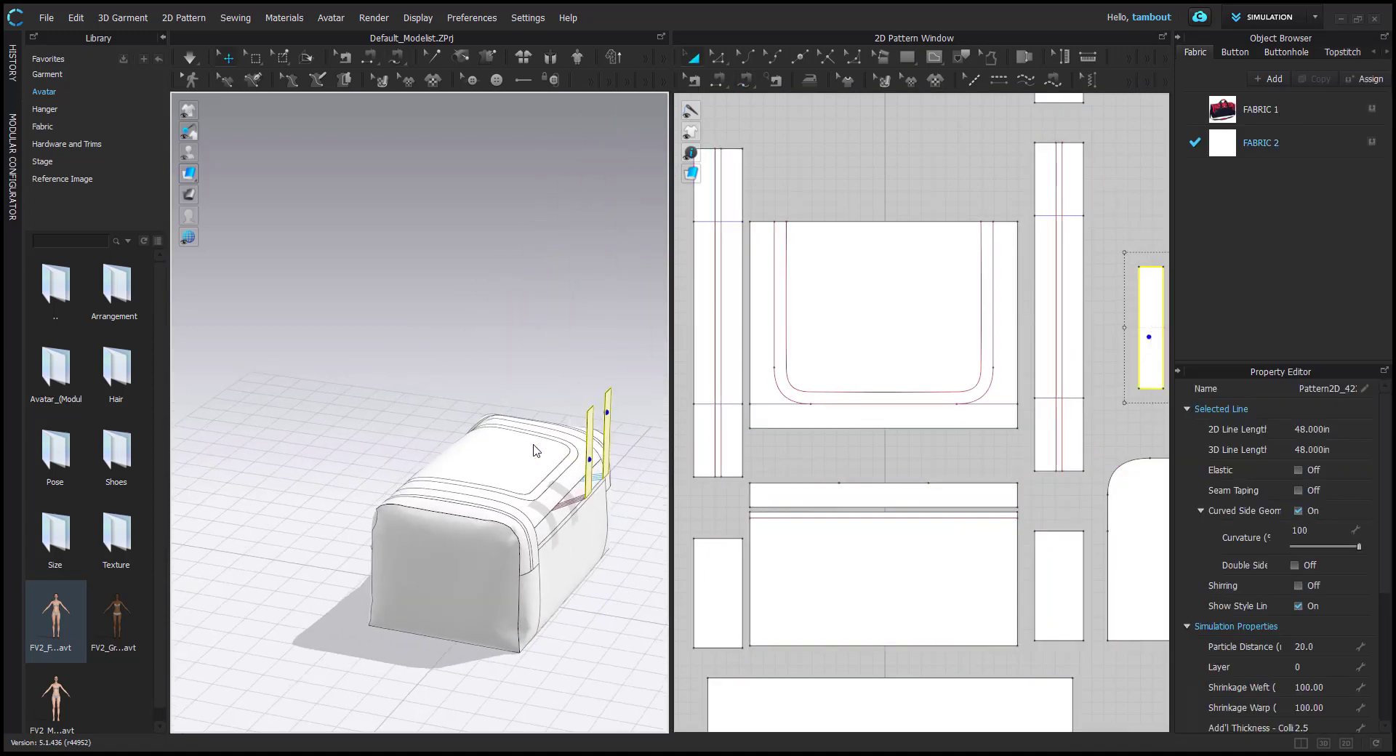
{"action": "key", "text": "space"}
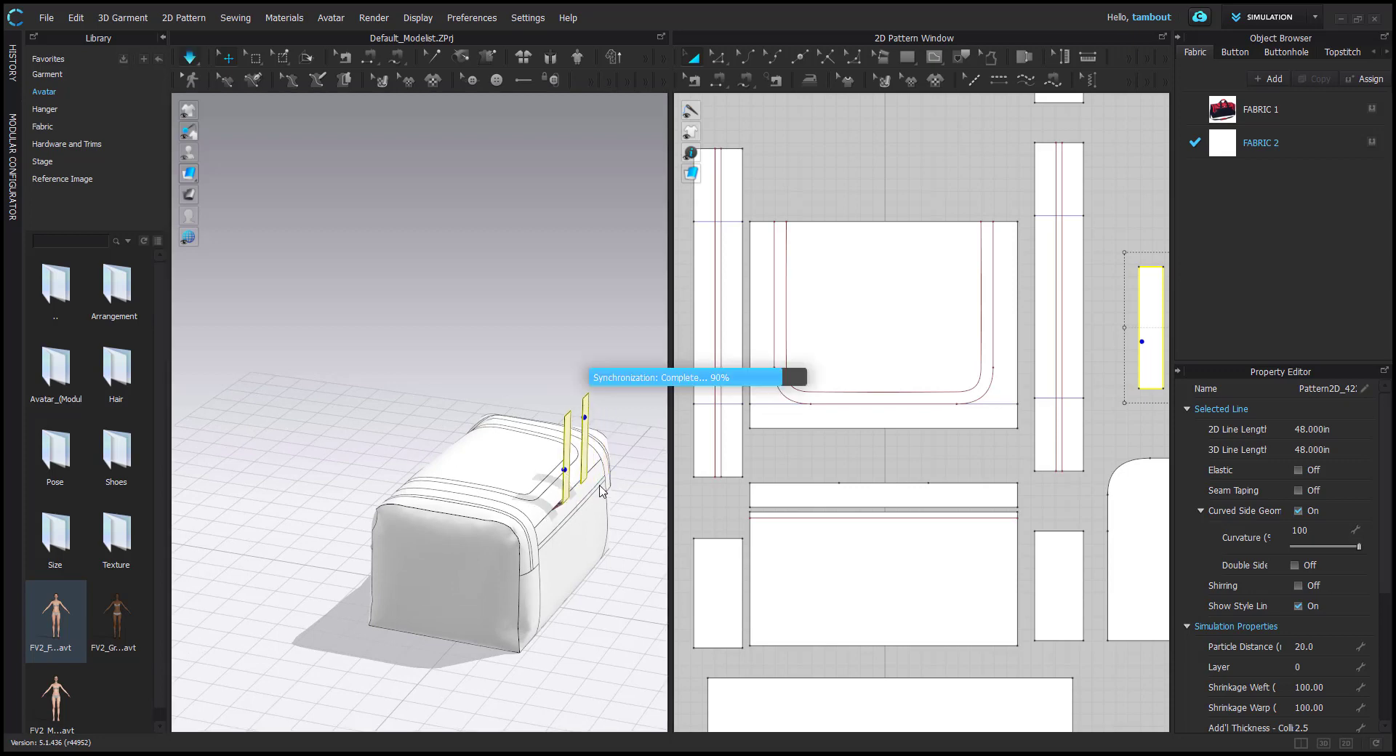
{"action": "right_click_drag", "start_coordinate": [627, 514], "coordinate": [566, 433]}
{"action": "scroll", "coordinate": [495, 494], "scroll_direction": "up", "scroll_amount": 3}
{"action": "scroll", "coordinate": [566, 433], "scroll_direction": "up", "scroll_amount": 3}
{"action": "middle_click_drag", "start_coordinate": [567, 433], "coordinate": [562, 407]}
{"action": "scroll", "coordinate": [954, 326], "scroll_direction": "down", "scroll_amount": 3}
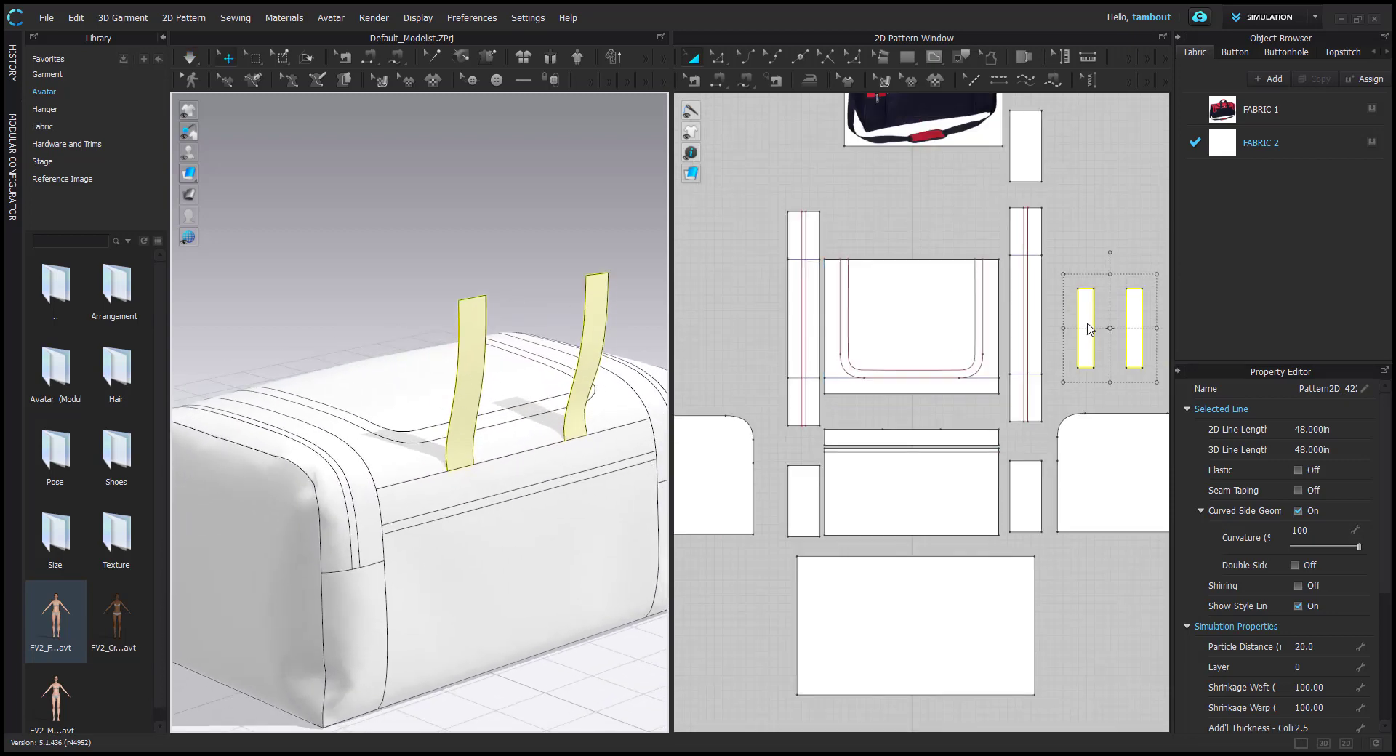
Stretch both strap patterns upward to a height of 12.5 in and simulate the lengthened straps
{"action": "middle_click_drag", "start_coordinate": [1087, 327], "coordinate": [888, 414]}
{"action": "scroll", "coordinate": [888, 413], "scroll_direction": "up", "scroll_amount": 4}
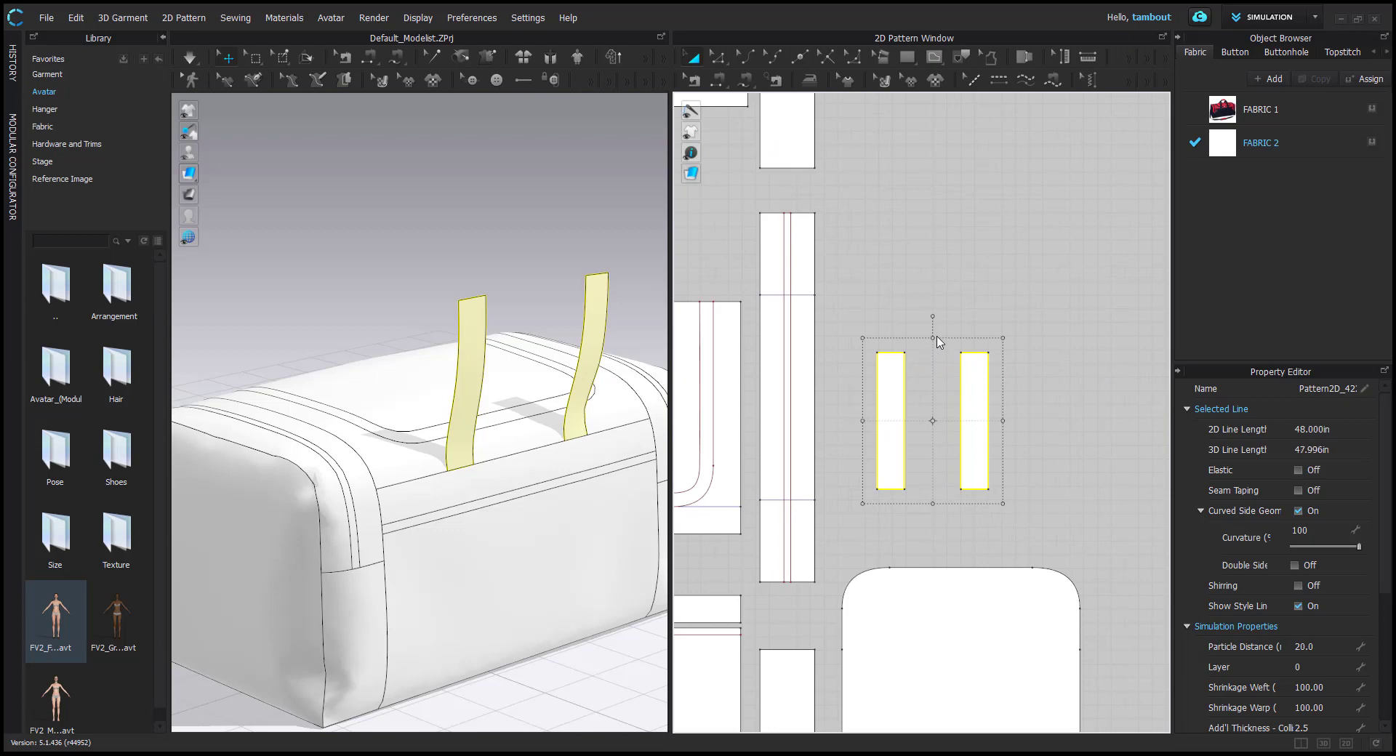
{"action": "left_click_drag", "start_coordinate": [937, 342], "coordinate": [935, 311]}
{"action": "double_click", "coordinate": [761, 404]}
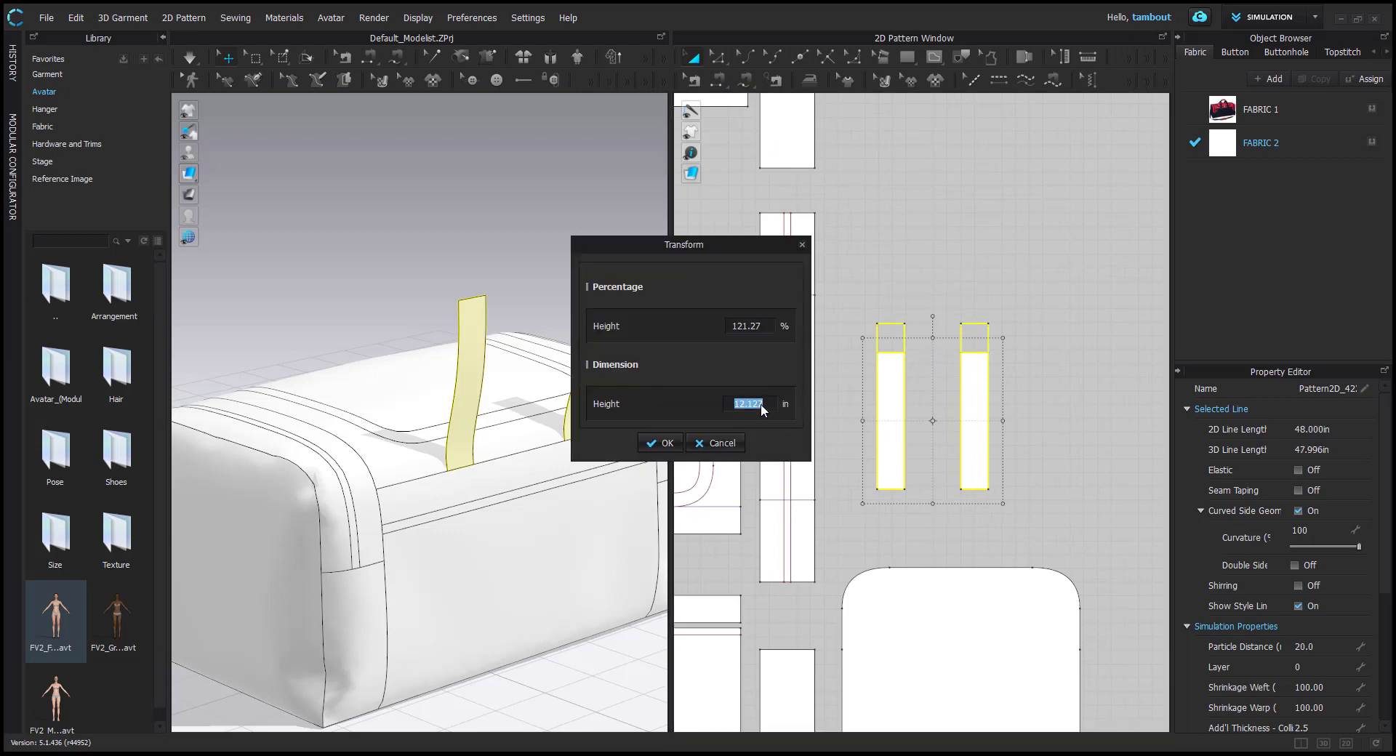
{"action": "type", "text": "12.5"}
{"action": "key", "text": "Return"}
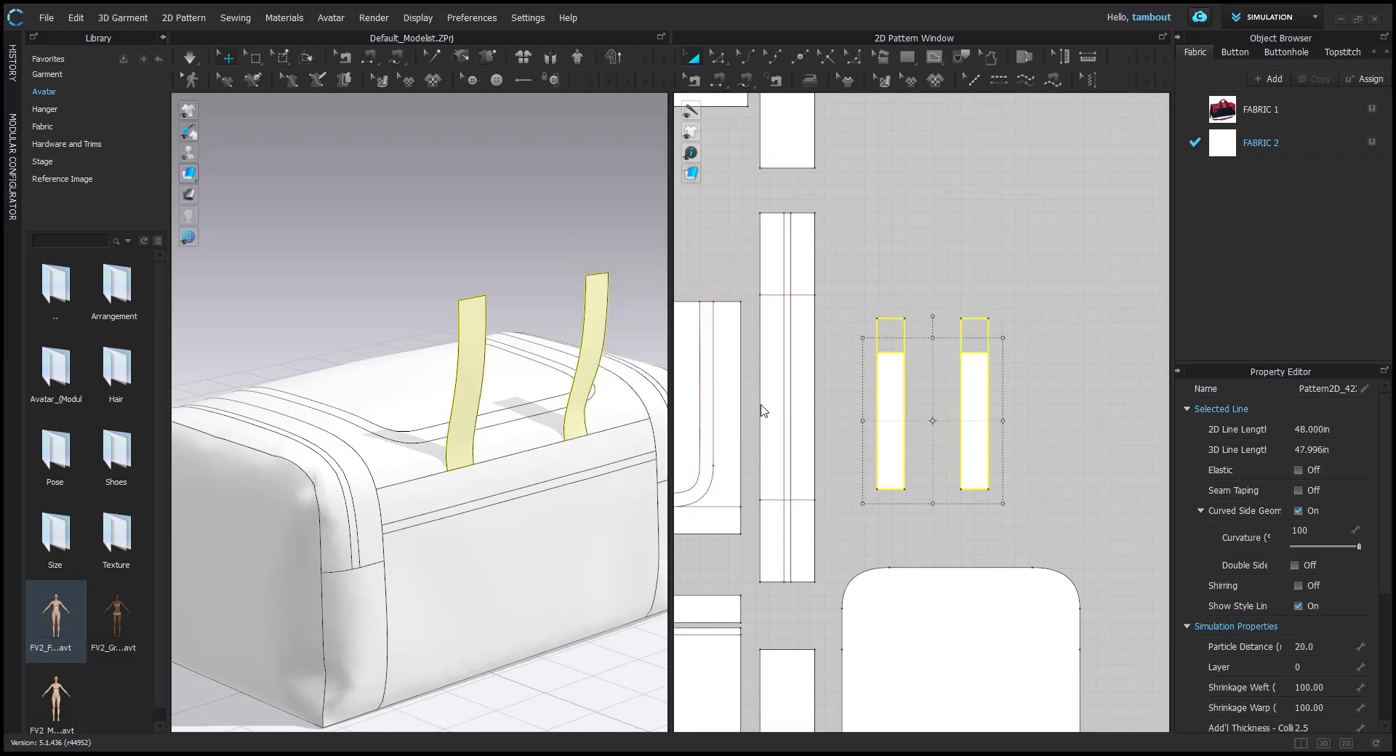
{"action": "key", "text": "space"}
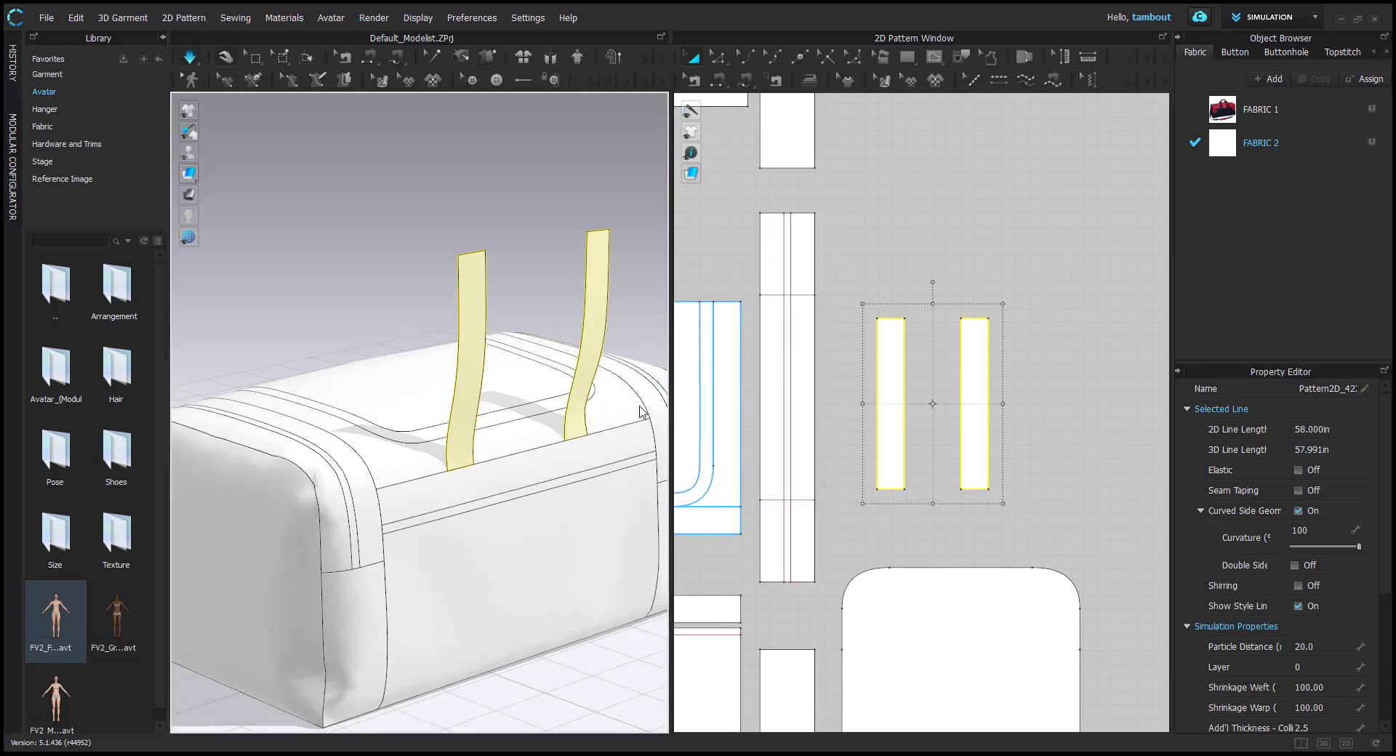
{"action": "right_click_drag", "start_coordinate": [539, 371], "coordinate": [533, 352]}
{"action": "middle_click_drag", "start_coordinate": [651, 357], "coordinate": [621, 359]}
{"action": "key", "text": "space"}
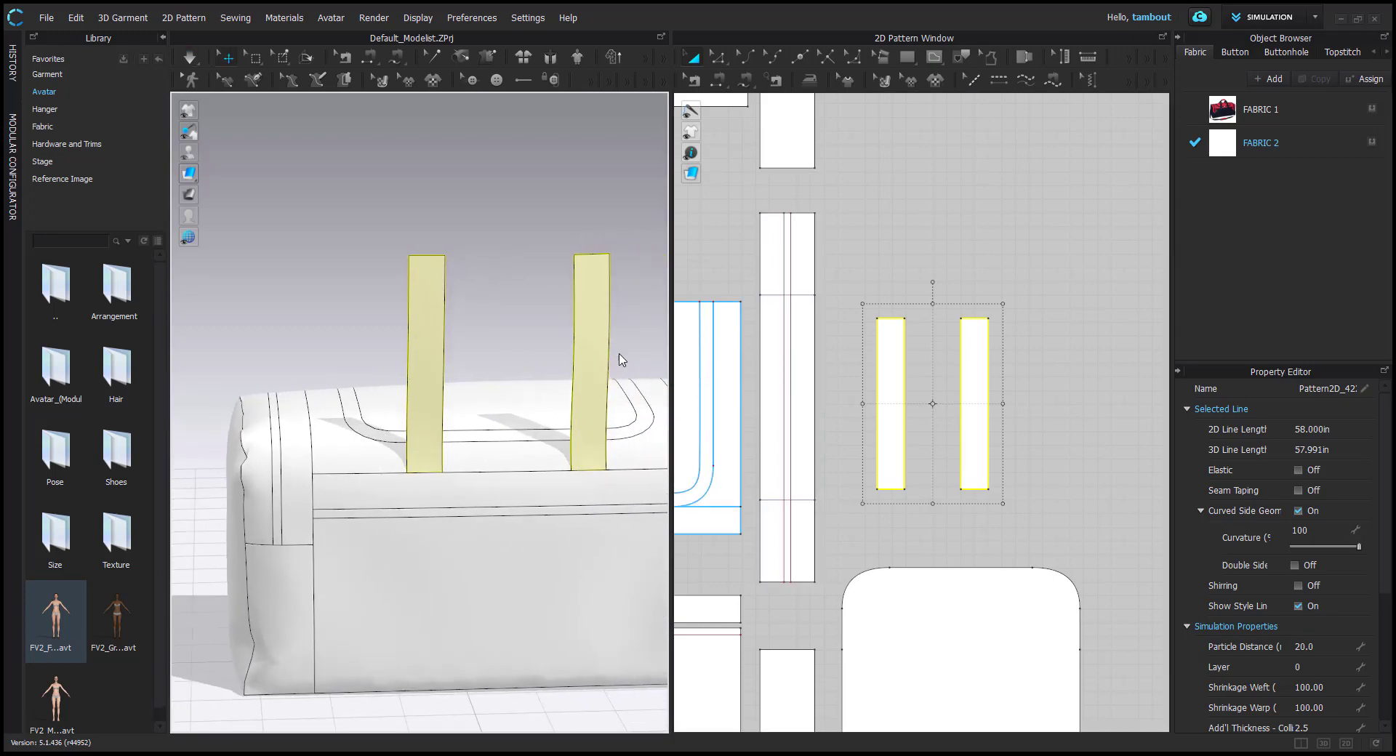
Sew the top edges of the two straps together and simulate them into a single handle
{"action": "key", "text": "n"}
{"action": "left_click", "coordinate": [889, 318]}
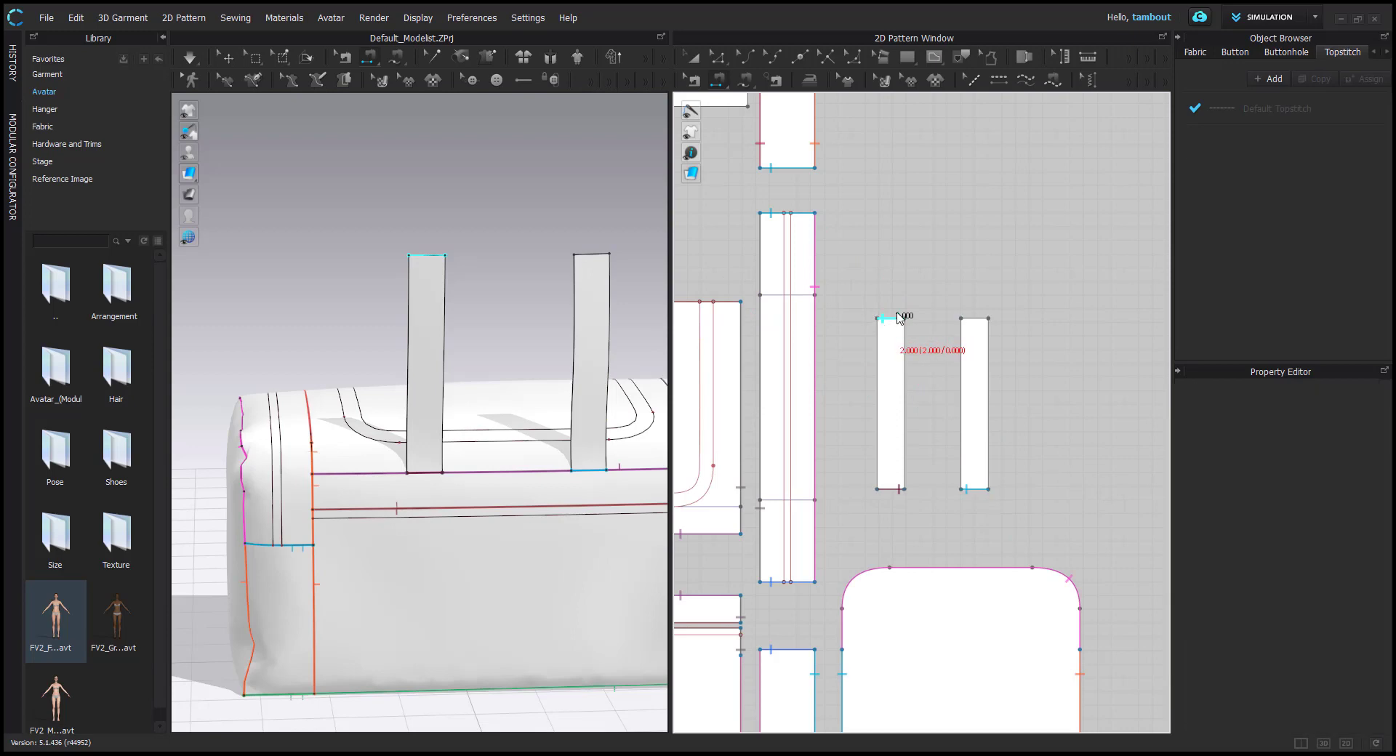
{"action": "left_click", "coordinate": [983, 319]}
{"action": "key", "text": "space"}
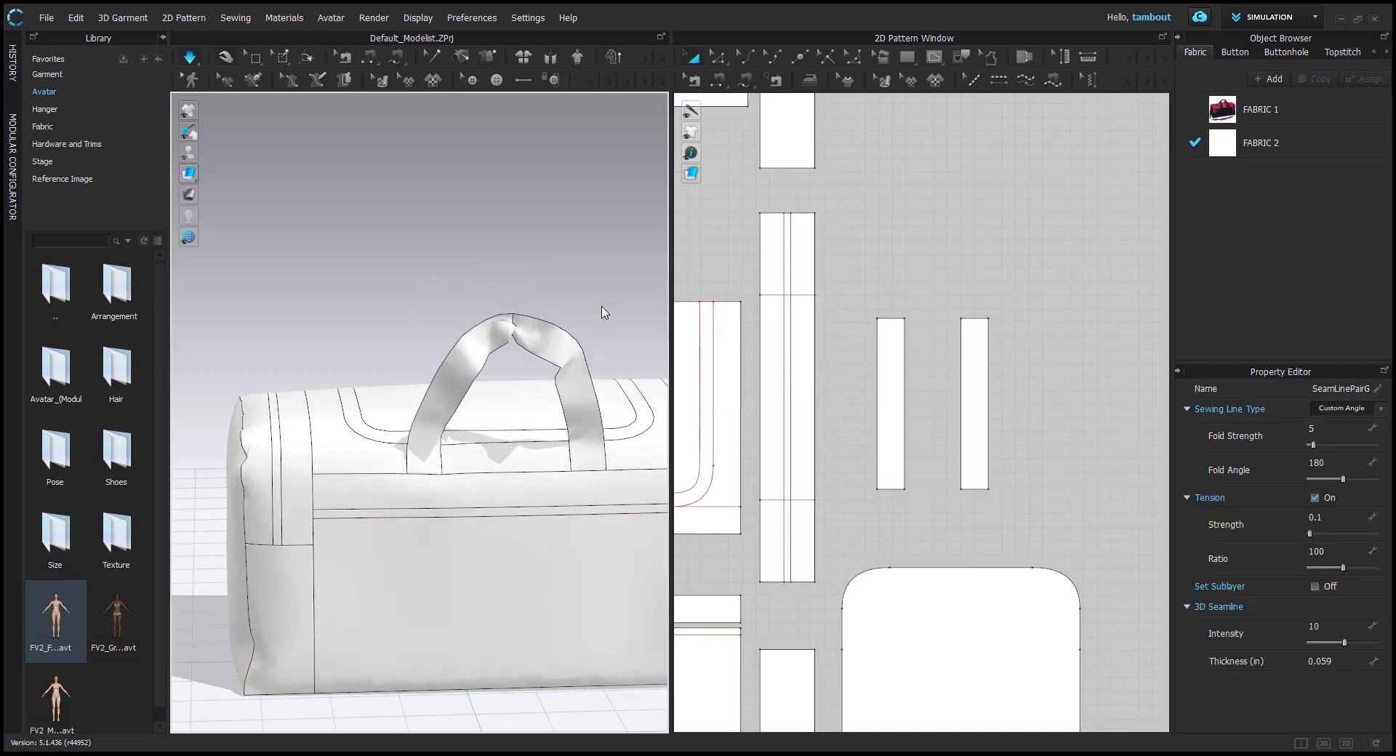
Pull the simulated handle's folded strap free so the loop forms a smooth arch above the bag
{"action": "right_click_drag", "start_coordinate": [517, 353], "coordinate": [480, 348]}
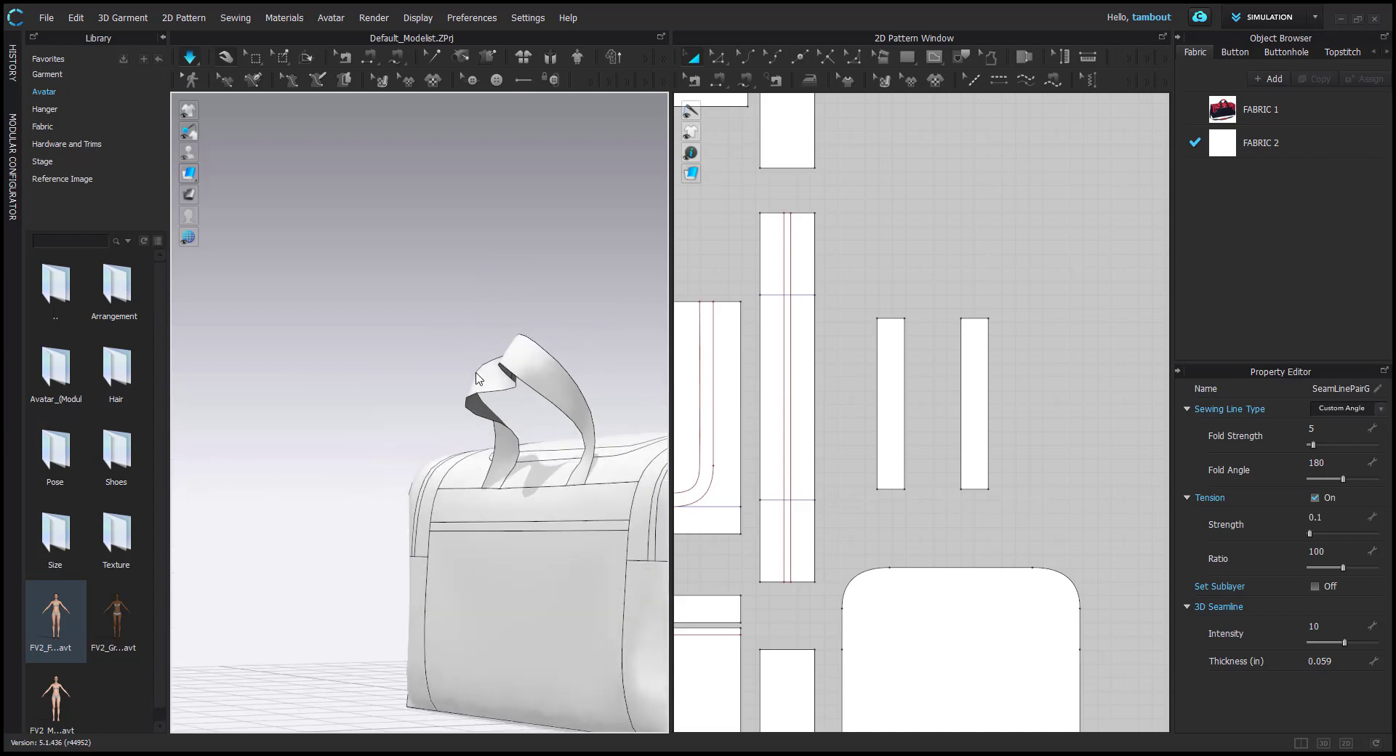
{"action": "left_click_drag", "start_coordinate": [488, 340], "coordinate": [504, 311]}
{"action": "right_click_drag", "start_coordinate": [529, 331], "coordinate": [525, 380]}
{"action": "left_click", "coordinate": [590, 369]}
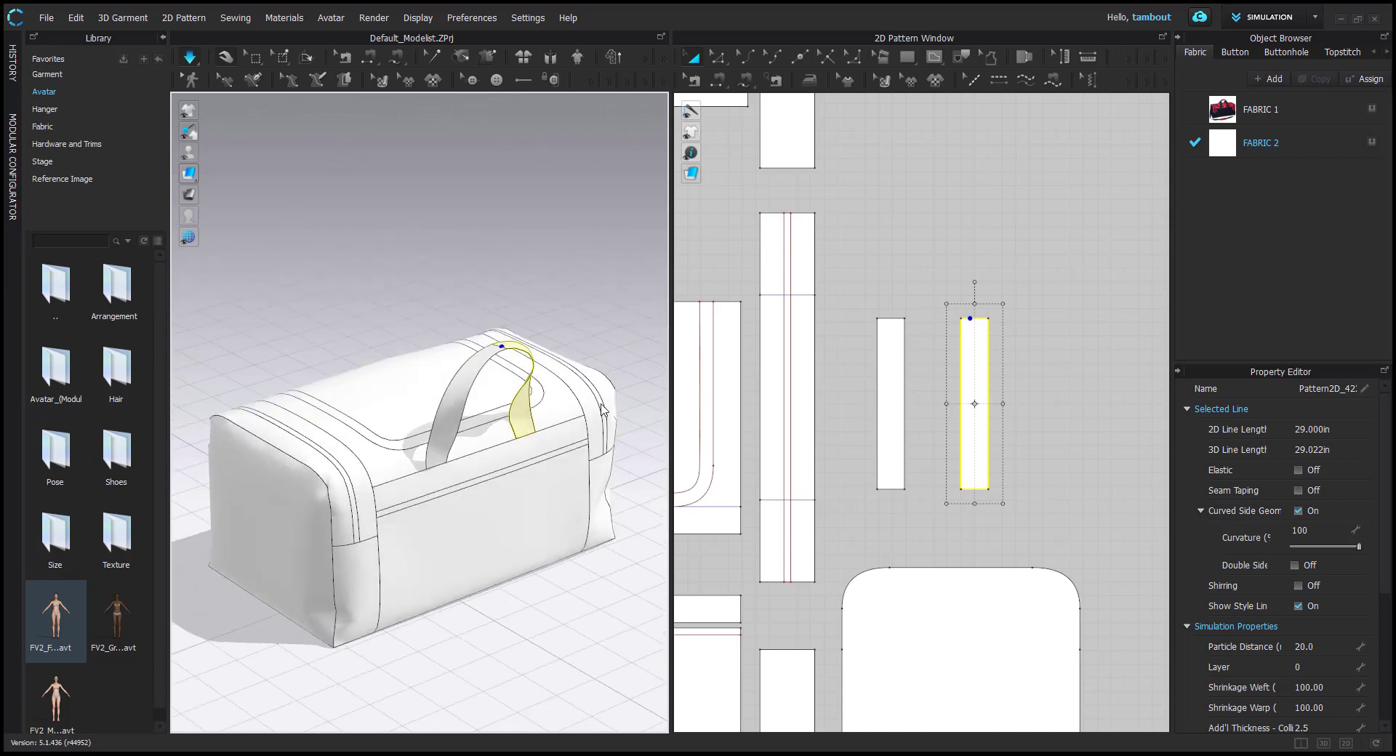
{"action": "left_click", "coordinate": [497, 354]}
{"action": "right_click_drag", "start_coordinate": [409, 432], "coordinate": [480, 352]}
Examine the handle's grip section in the reference photo and compare it with the 3D handle loop
{"action": "key", "text": "n"}
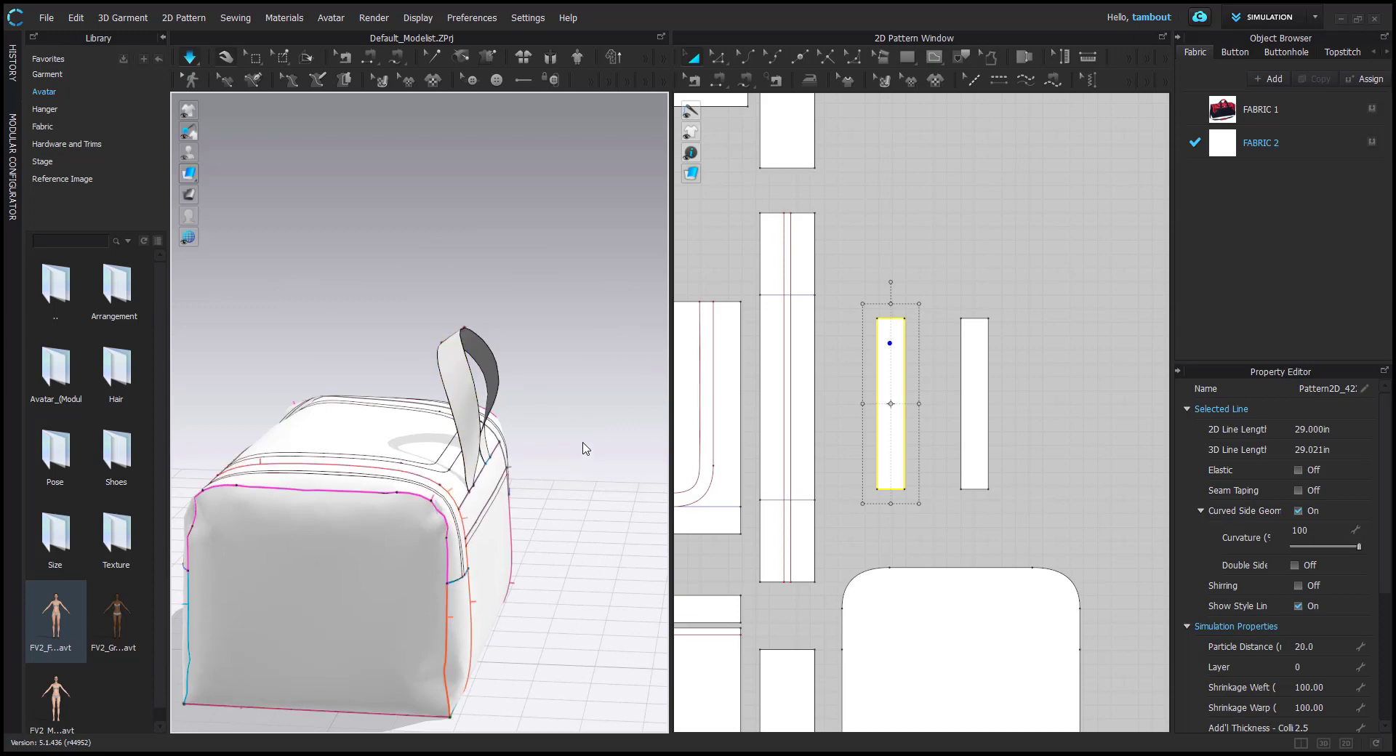
{"action": "middle_click_drag", "start_coordinate": [881, 427], "coordinate": [918, 626]}
{"action": "scroll", "coordinate": [918, 627], "scroll_direction": "down", "scroll_amount": 4}
{"action": "scroll", "coordinate": [806, 443], "scroll_direction": "up", "scroll_amount": 5}
{"action": "scroll", "coordinate": [790, 419], "scroll_direction": "up", "scroll_amount": 3}
{"action": "middle_click_drag", "start_coordinate": [790, 419], "coordinate": [867, 439]}
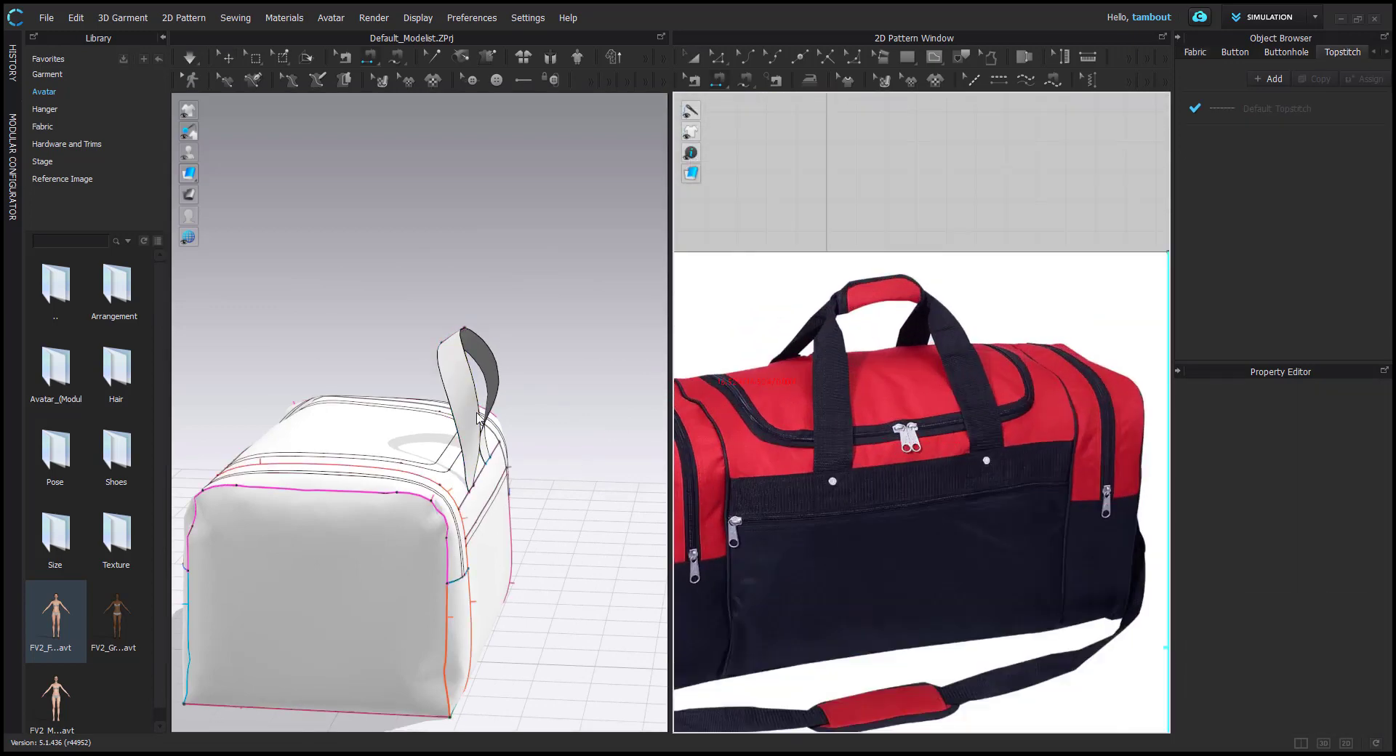
{"action": "middle_click_drag", "start_coordinate": [522, 393], "coordinate": [618, 390]}
{"action": "scroll", "coordinate": [617, 390], "scroll_direction": "up", "scroll_amount": 1}
{"action": "key", "text": "q"}
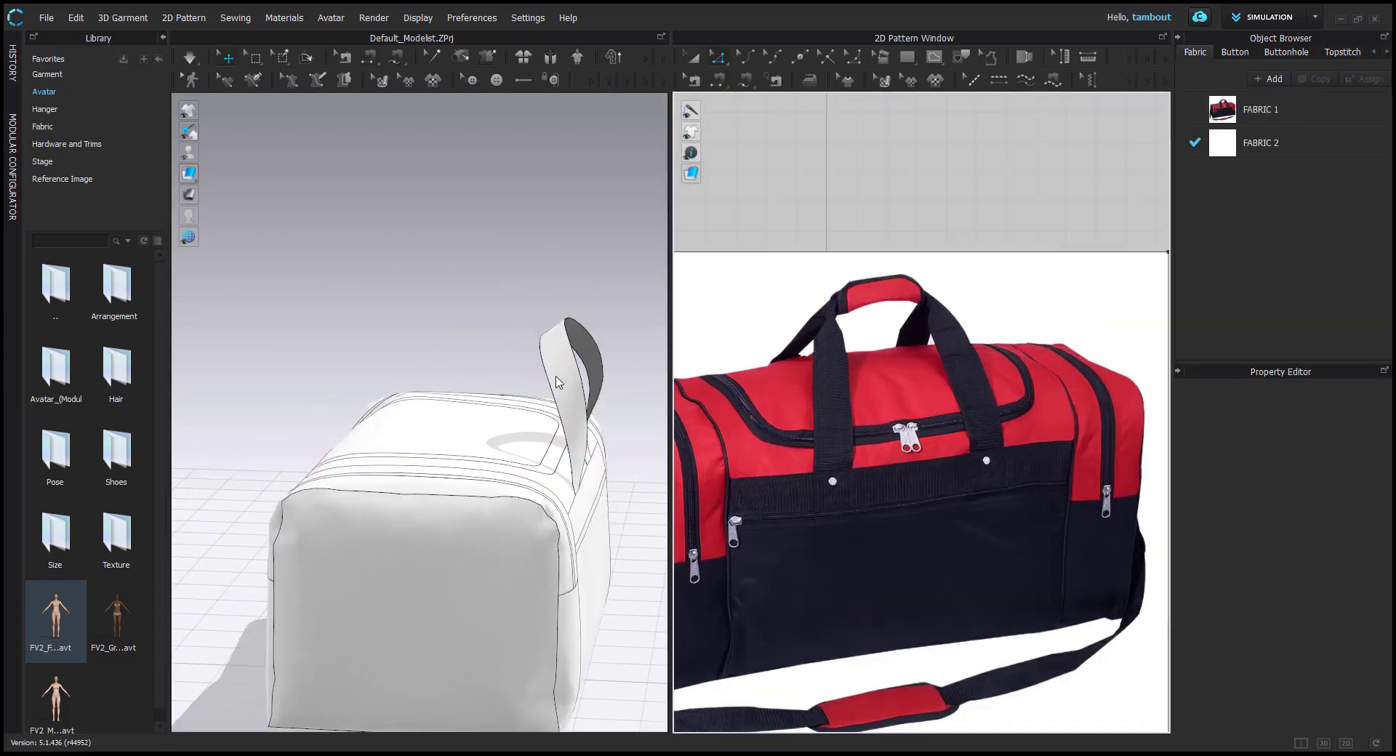
{"action": "scroll", "coordinate": [794, 341], "scroll_direction": "up", "scroll_amount": 3}
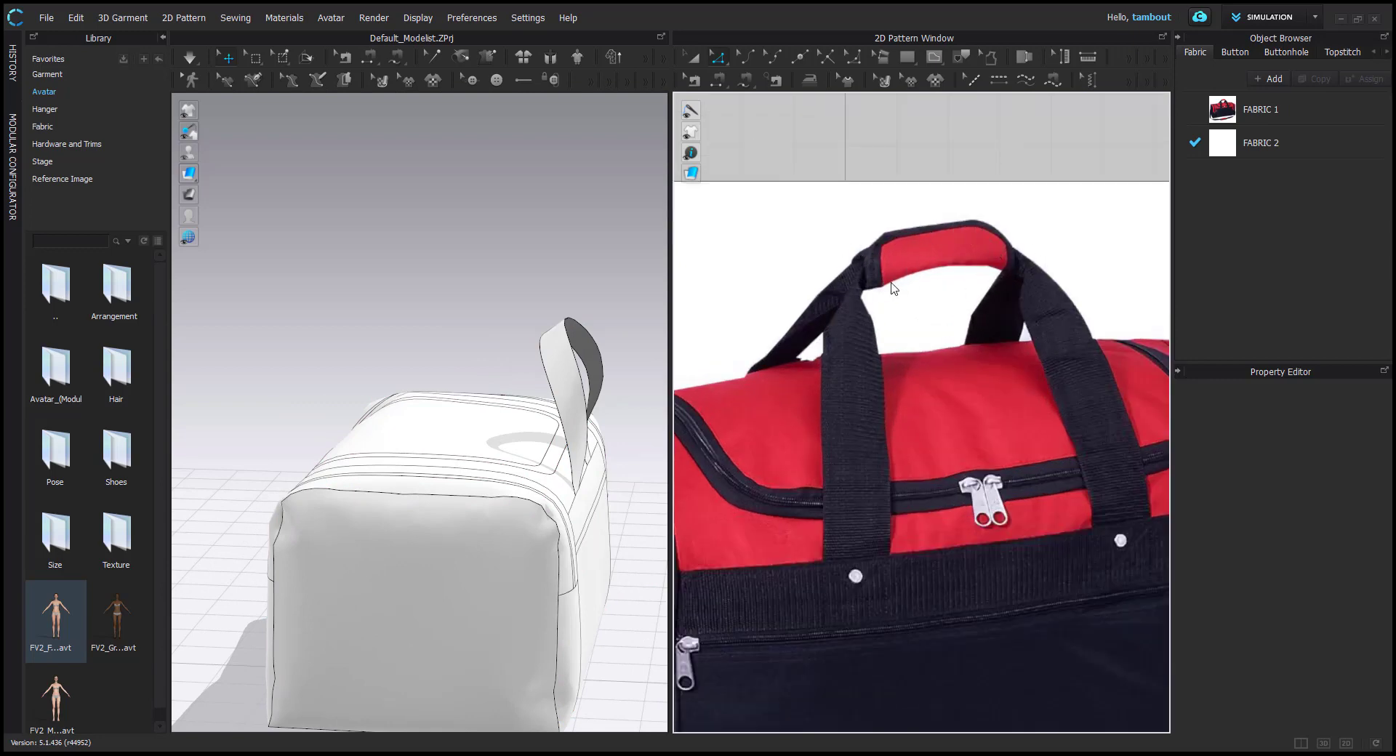
{"action": "right_click_drag", "start_coordinate": [623, 363], "coordinate": [439, 407]}
{"action": "scroll", "coordinate": [440, 407], "scroll_direction": "up", "scroll_amount": 2}
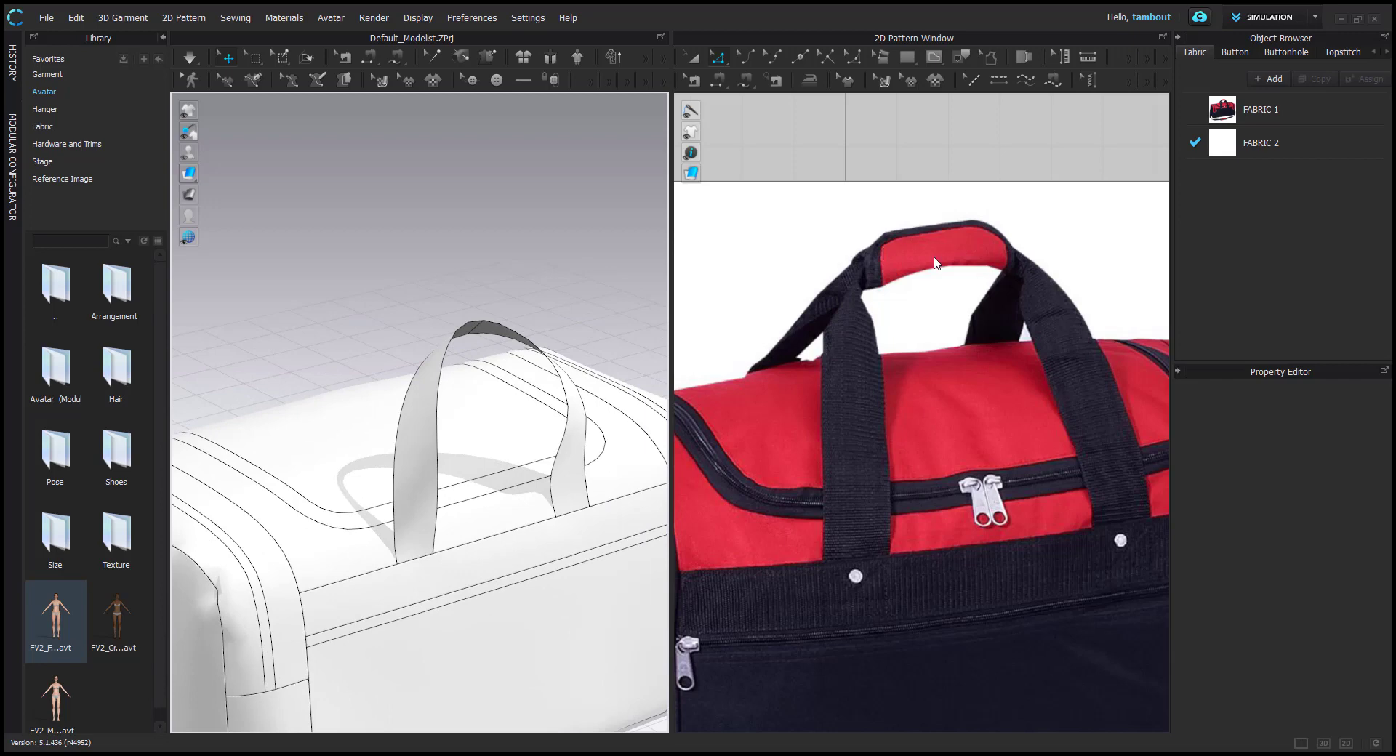
Examine the 3D handle from above around the seam joining the two straps, where the grip section sits
{"action": "left_click", "coordinate": [431, 371]}
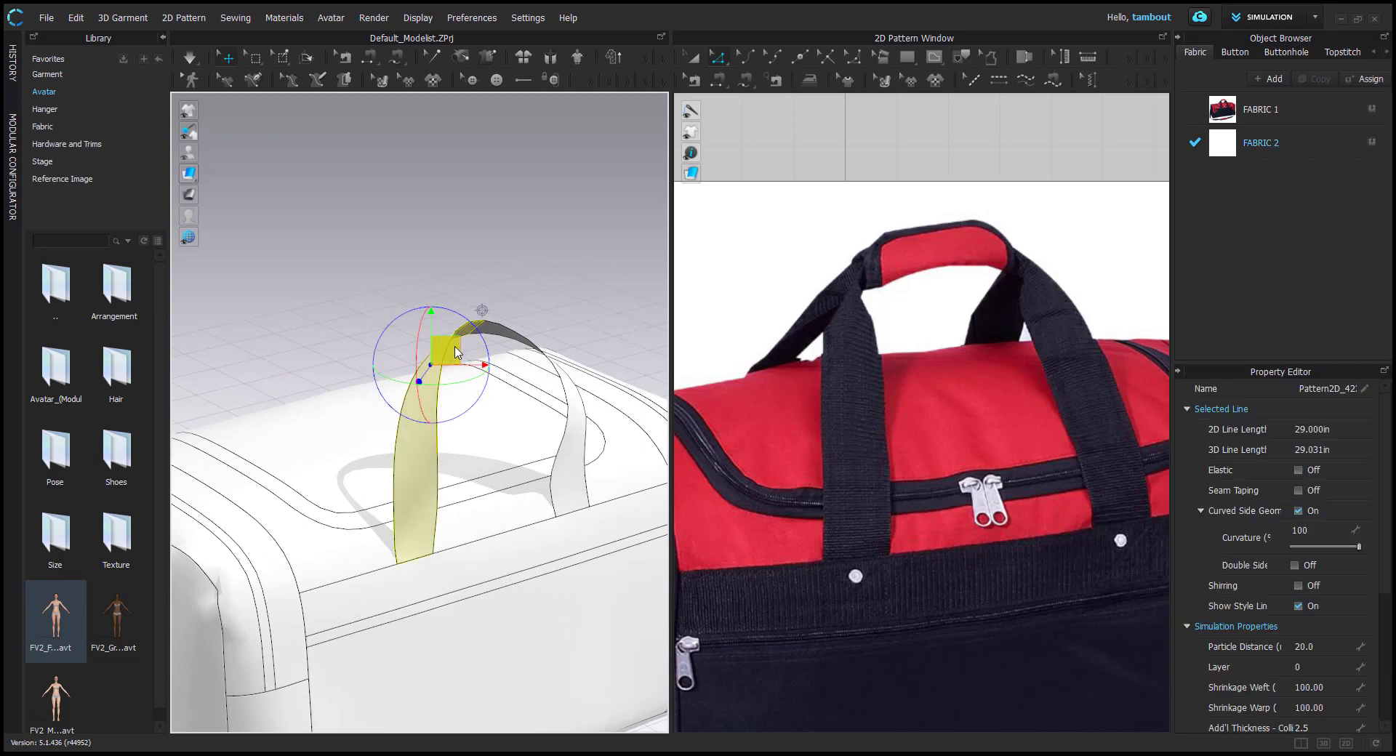
{"action": "right_click_drag", "start_coordinate": [456, 354], "coordinate": [461, 363]}
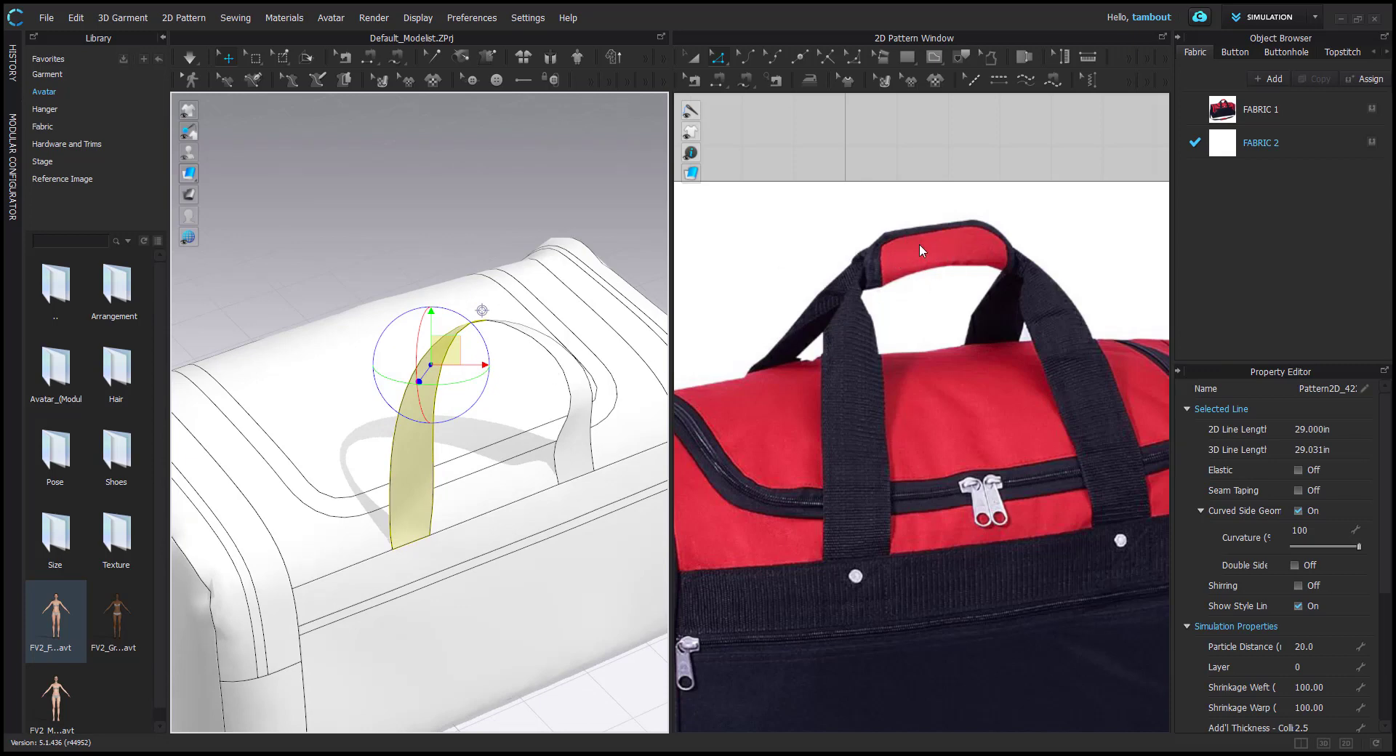
{"action": "mouse_move", "coordinate": [509, 360]}
{"action": "right_mouse_down"}
{"action": "mouse_move", "coordinate": [564, 374]}
{"action": "mouse_move", "coordinate": [518, 360]}
{"action": "right_mouse_up"}
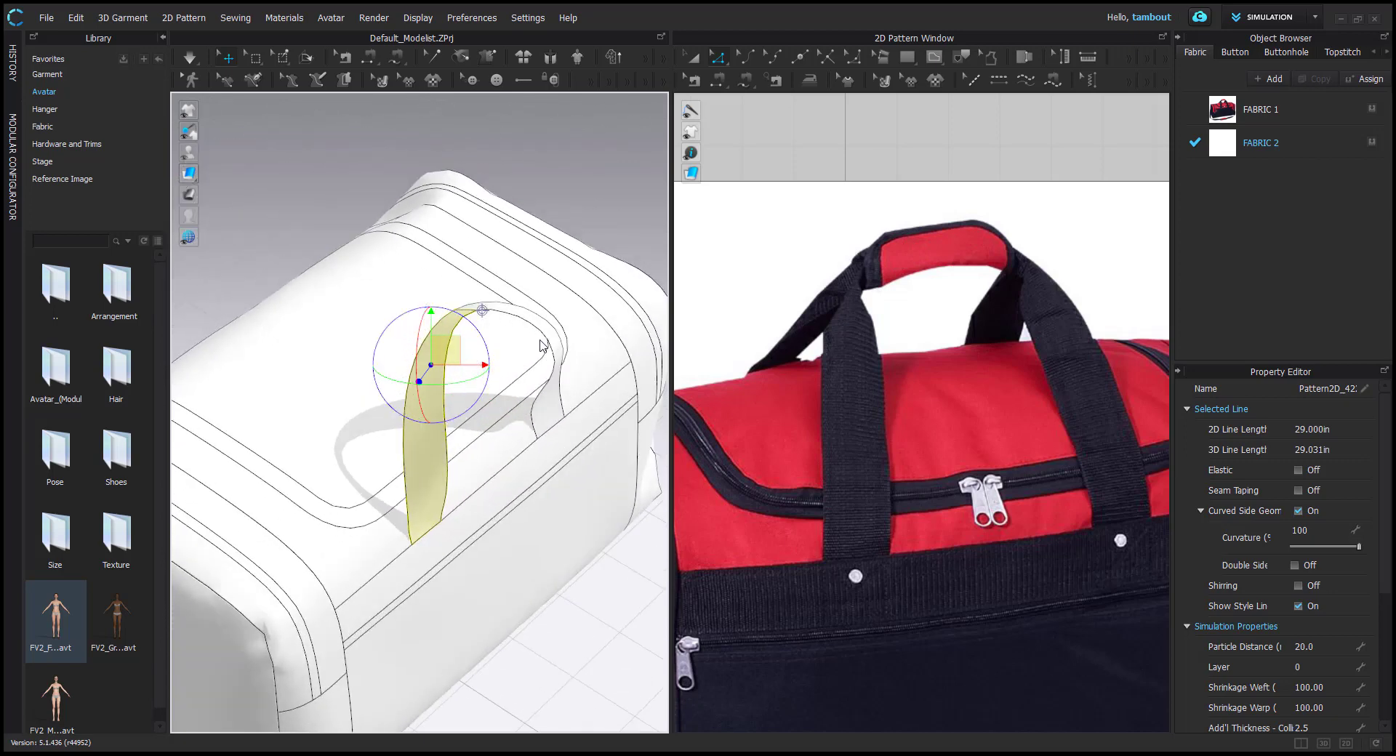
{"action": "left_click", "coordinate": [594, 226]}
{"action": "right_click_drag", "start_coordinate": [594, 226], "coordinate": [507, 361]}
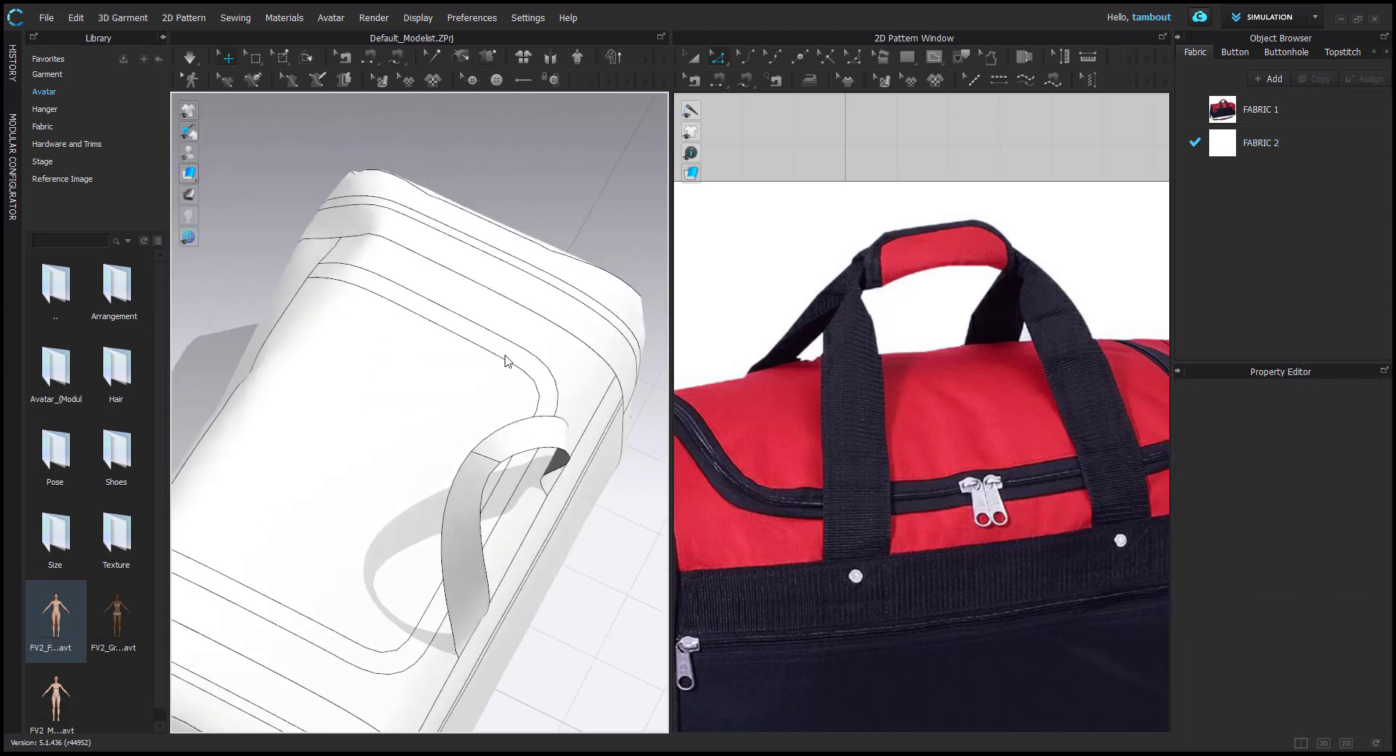
{"action": "left_click", "coordinate": [507, 459]}
{"action": "left_click", "coordinate": [460, 511]}
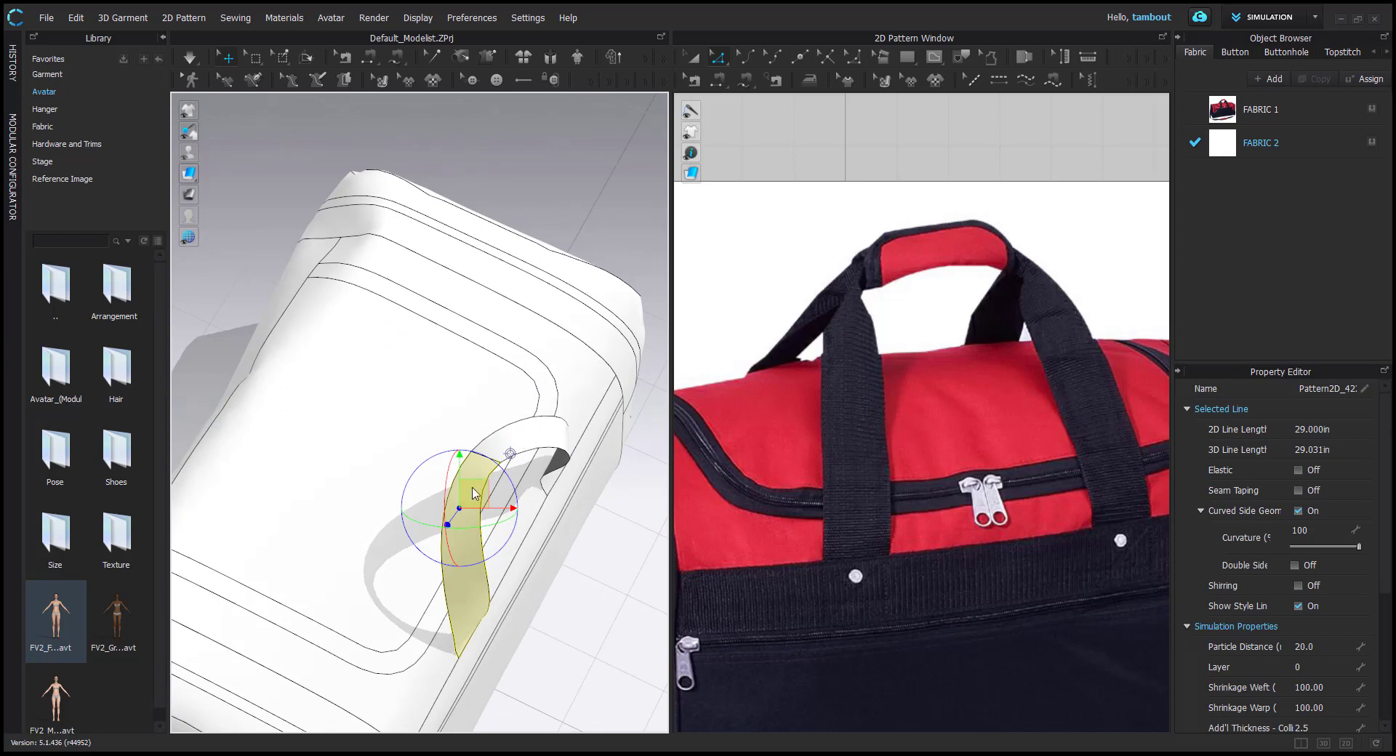
{"action": "middle_click_drag", "start_coordinate": [524, 462], "coordinate": [535, 390]}
{"action": "scroll", "coordinate": [535, 403], "scroll_direction": "up", "scroll_amount": 2}
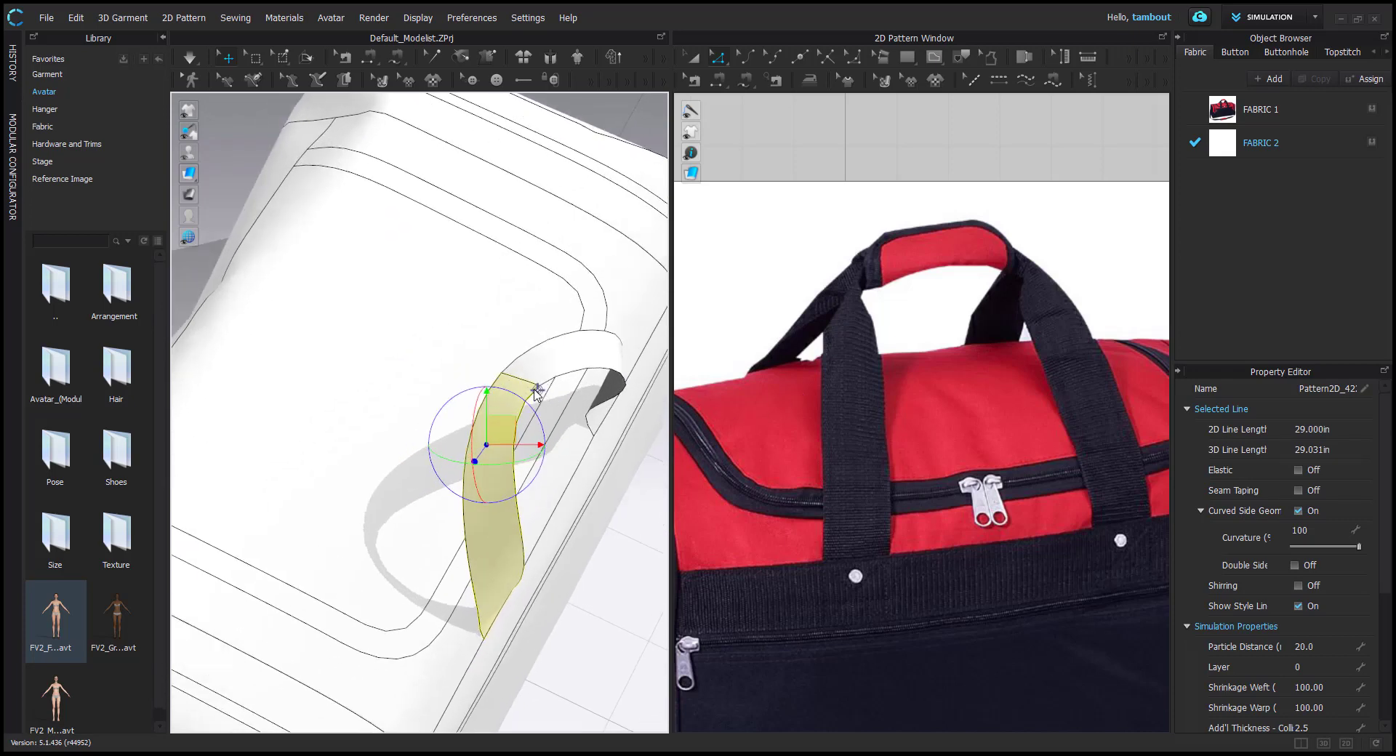
{"action": "left_click", "coordinate": [514, 382]}
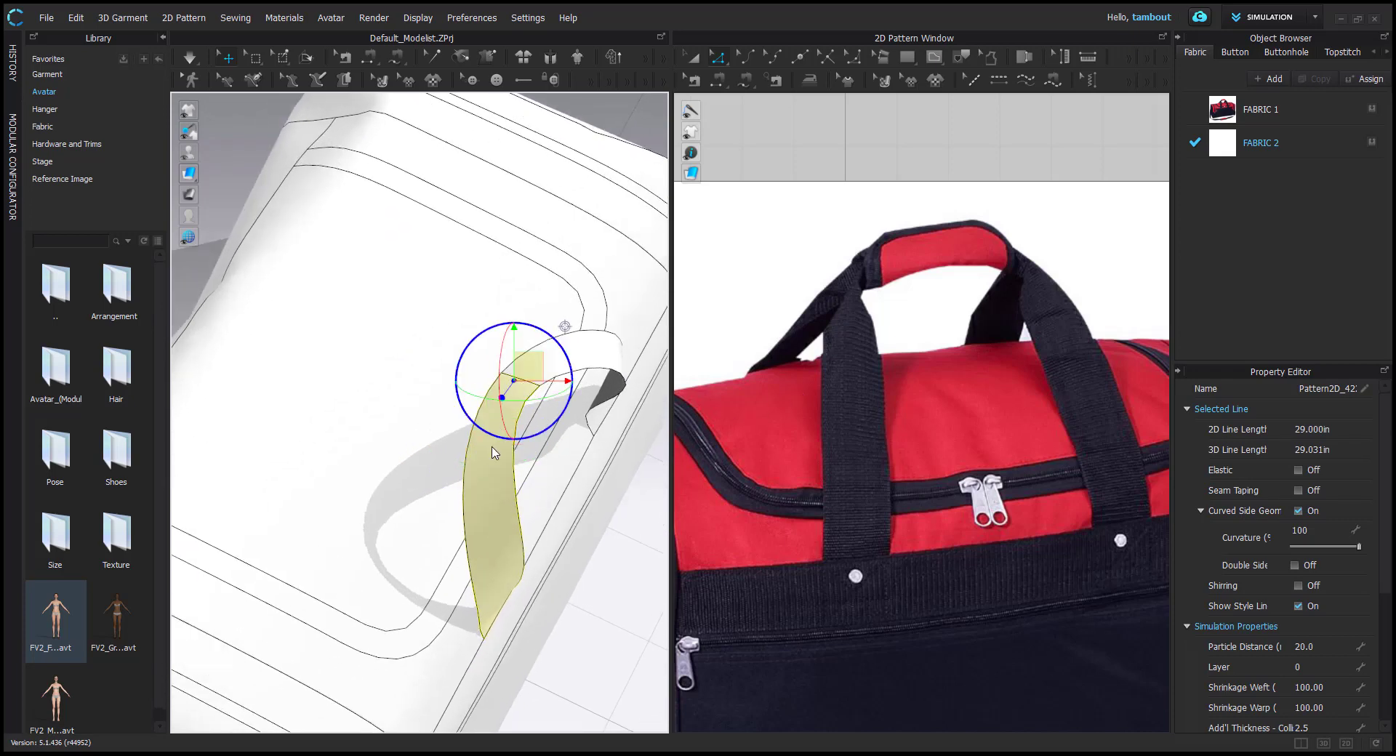
Offset the first strap's top edge as one internal line at a distance of 3 in
{"action": "scroll", "coordinate": [801, 390], "scroll_direction": "down", "scroll_amount": 6}
{"action": "middle_click_drag", "start_coordinate": [1011, 436], "coordinate": [831, 232]}
{"action": "scroll", "coordinate": [974, 509], "scroll_direction": "down", "scroll_amount": 1}
{"action": "middle_click_drag", "start_coordinate": [994, 542], "coordinate": [941, 331]}
{"action": "scroll", "coordinate": [937, 411], "scroll_direction": "up", "scroll_amount": 4}
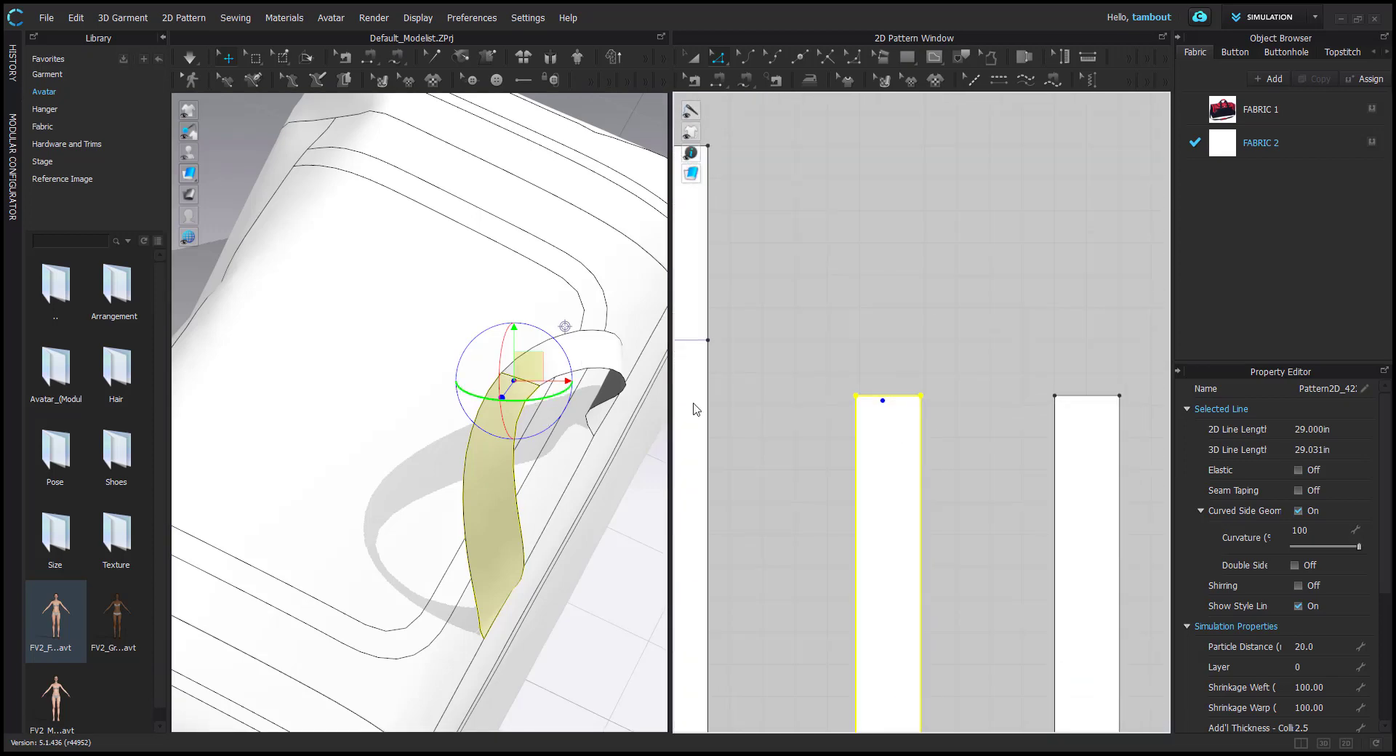
{"action": "middle_click_drag", "start_coordinate": [905, 404], "coordinate": [881, 308]}
{"action": "left_click", "coordinate": [873, 301]}
{"action": "right_click", "coordinate": [873, 302]}
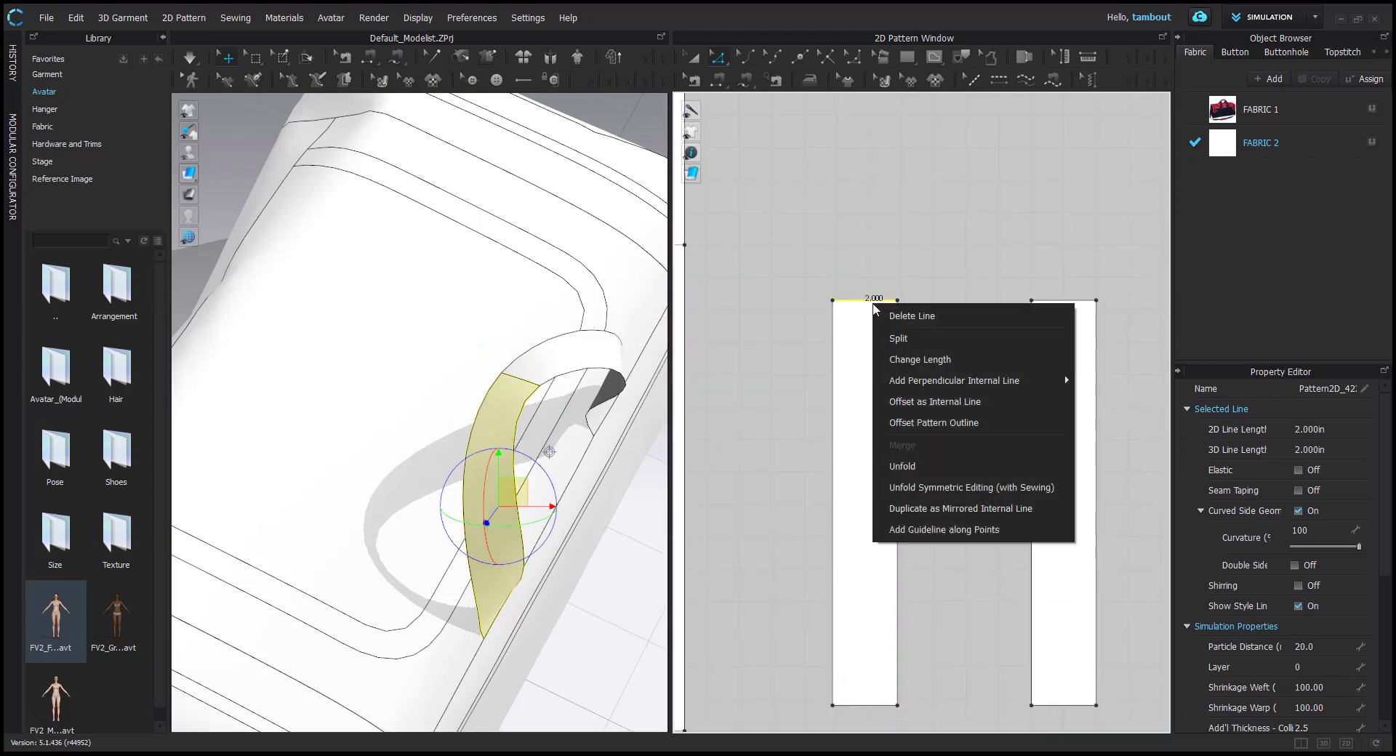
{"action": "left_click", "coordinate": [942, 402]}
{"action": "type", "text": "3"}
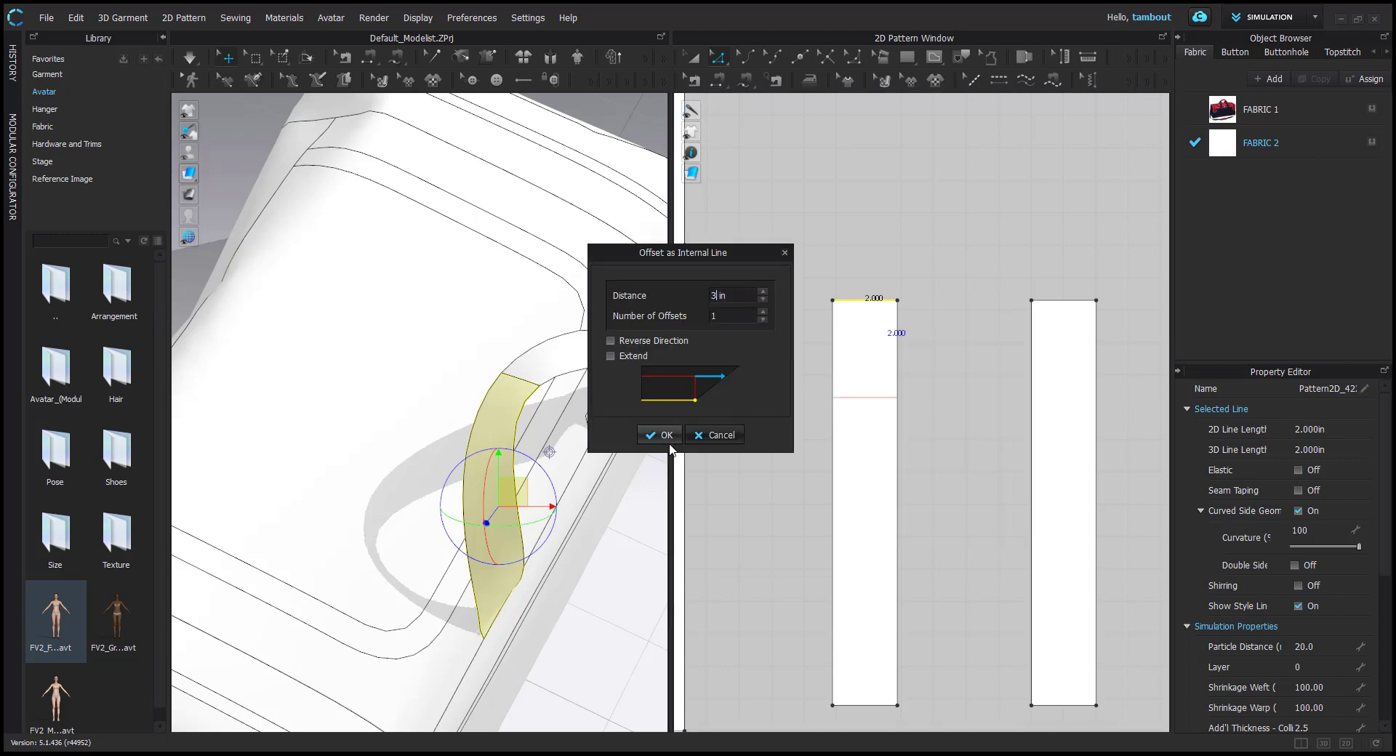
{"action": "left_click", "coordinate": [664, 435]}
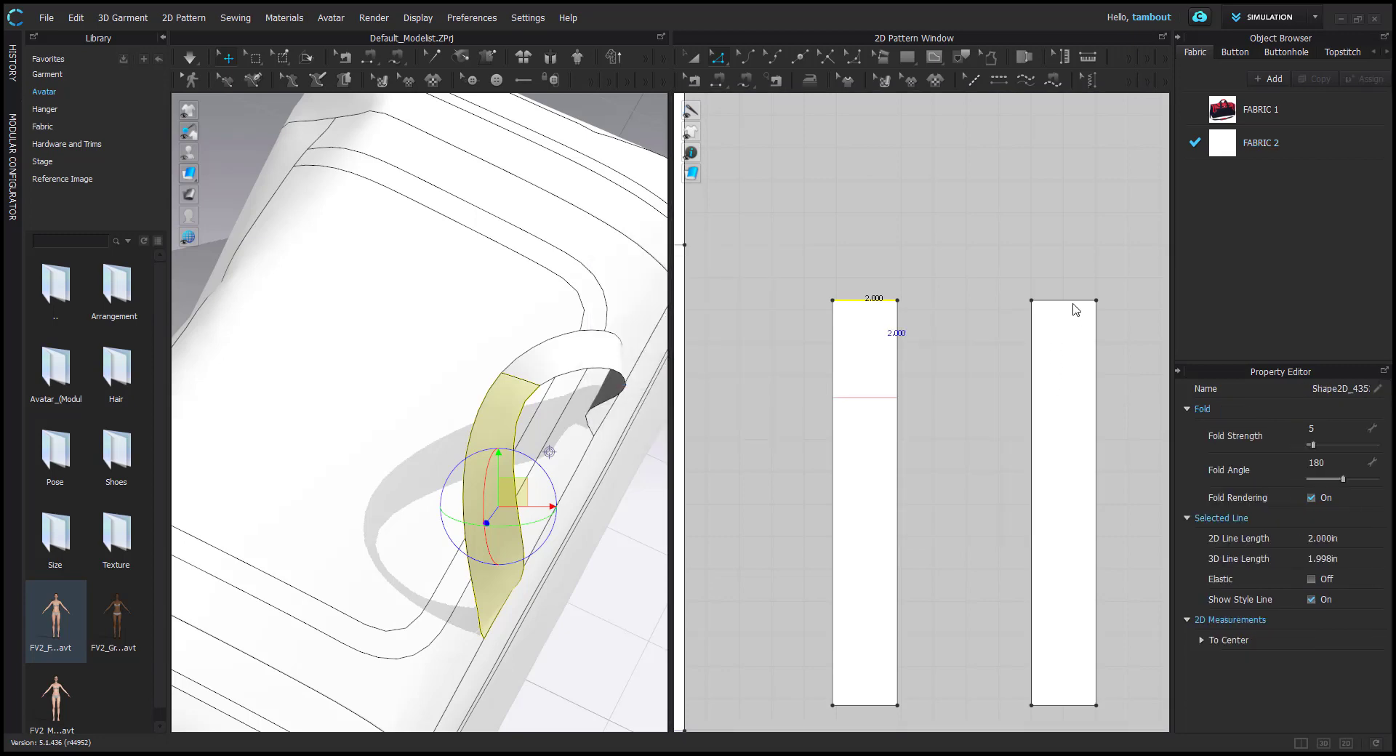
Offset the second strap's top edge as one internal line at a distance of 3 in
{"action": "left_click", "coordinate": [1074, 302]}
{"action": "right_click", "coordinate": [1074, 302]}
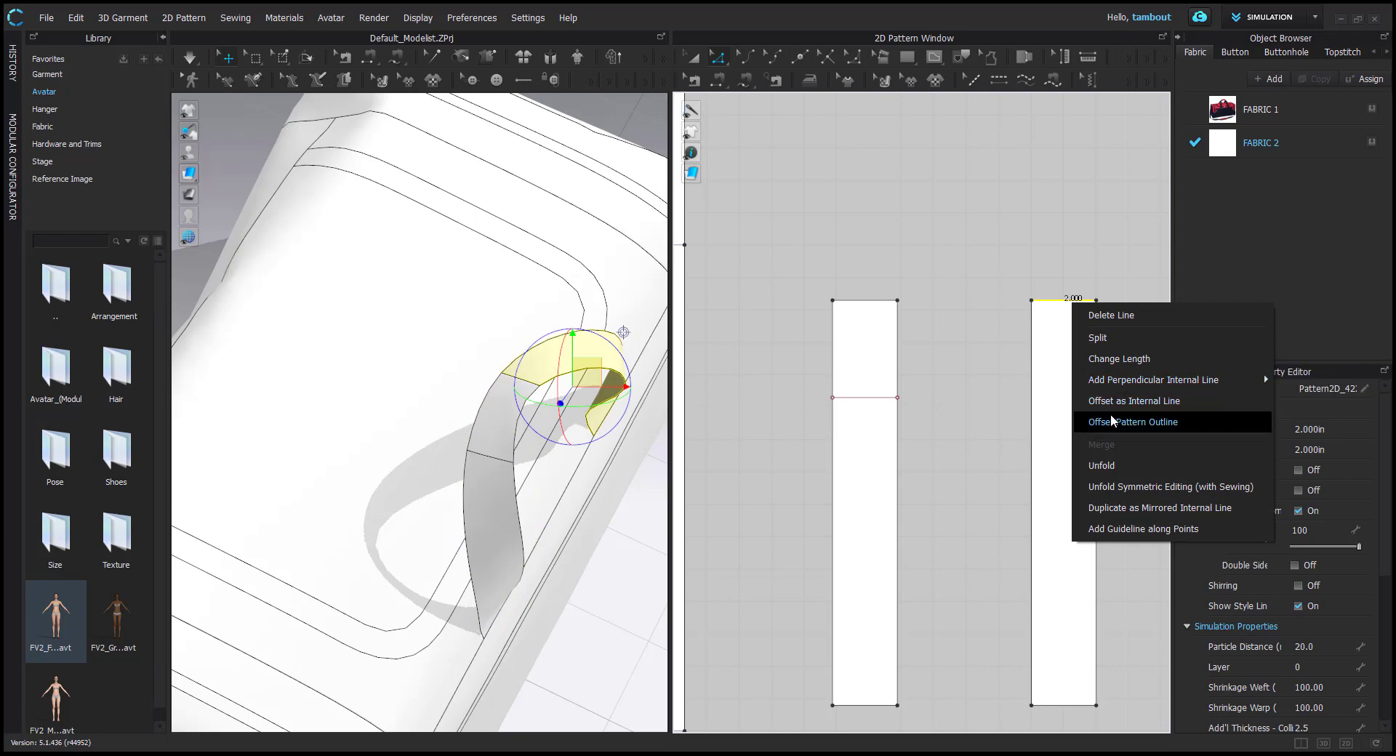
{"action": "left_click", "coordinate": [1110, 413]}
{"action": "left_click", "coordinate": [714, 495]}
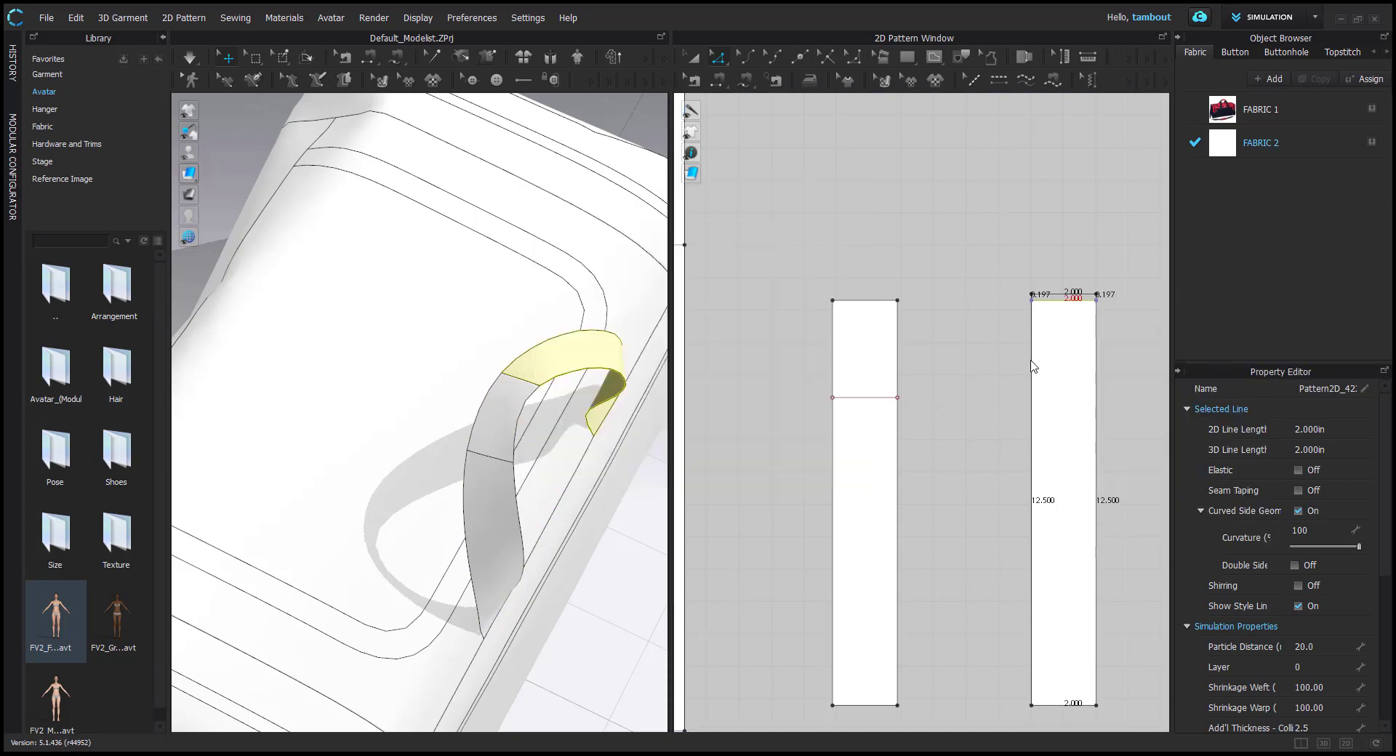
{"action": "right_click", "coordinate": [1054, 301]}
{"action": "left_click", "coordinate": [1111, 400]}
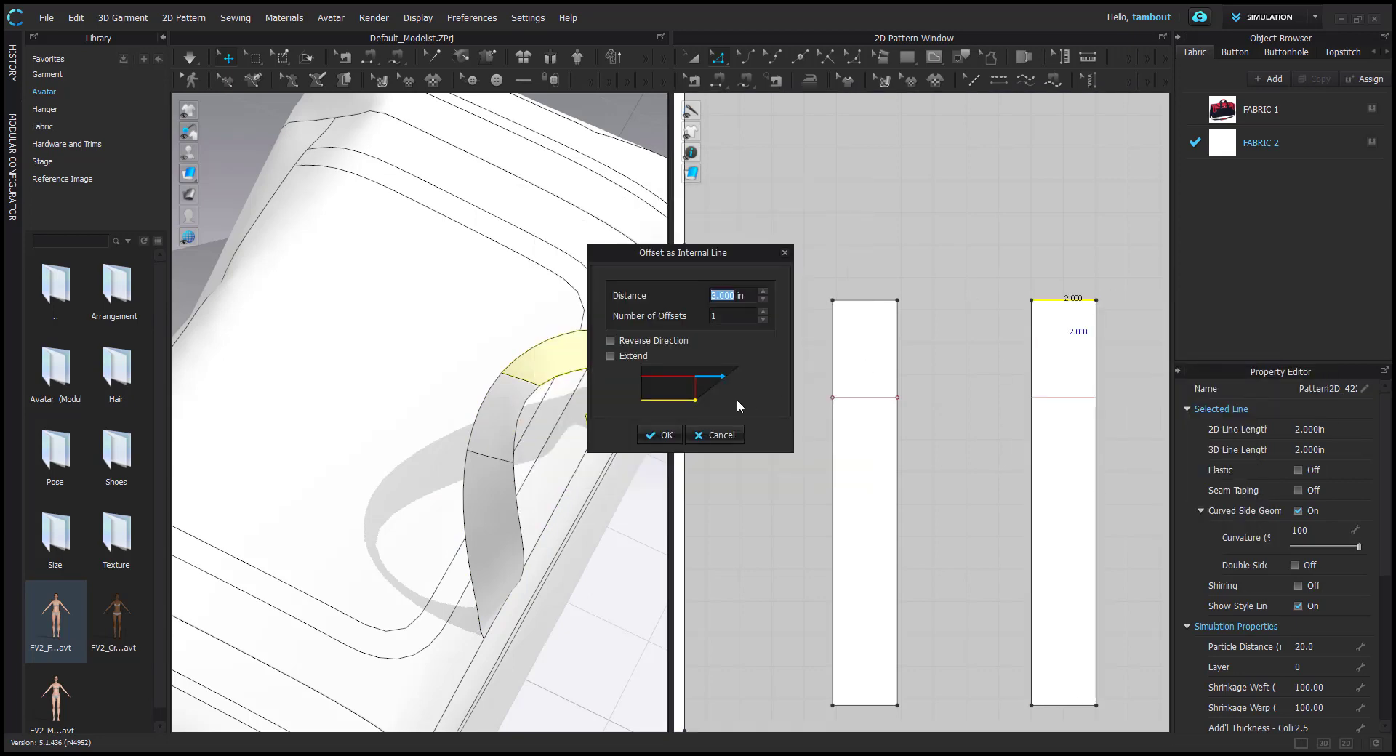
{"action": "left_click", "coordinate": [658, 436]}
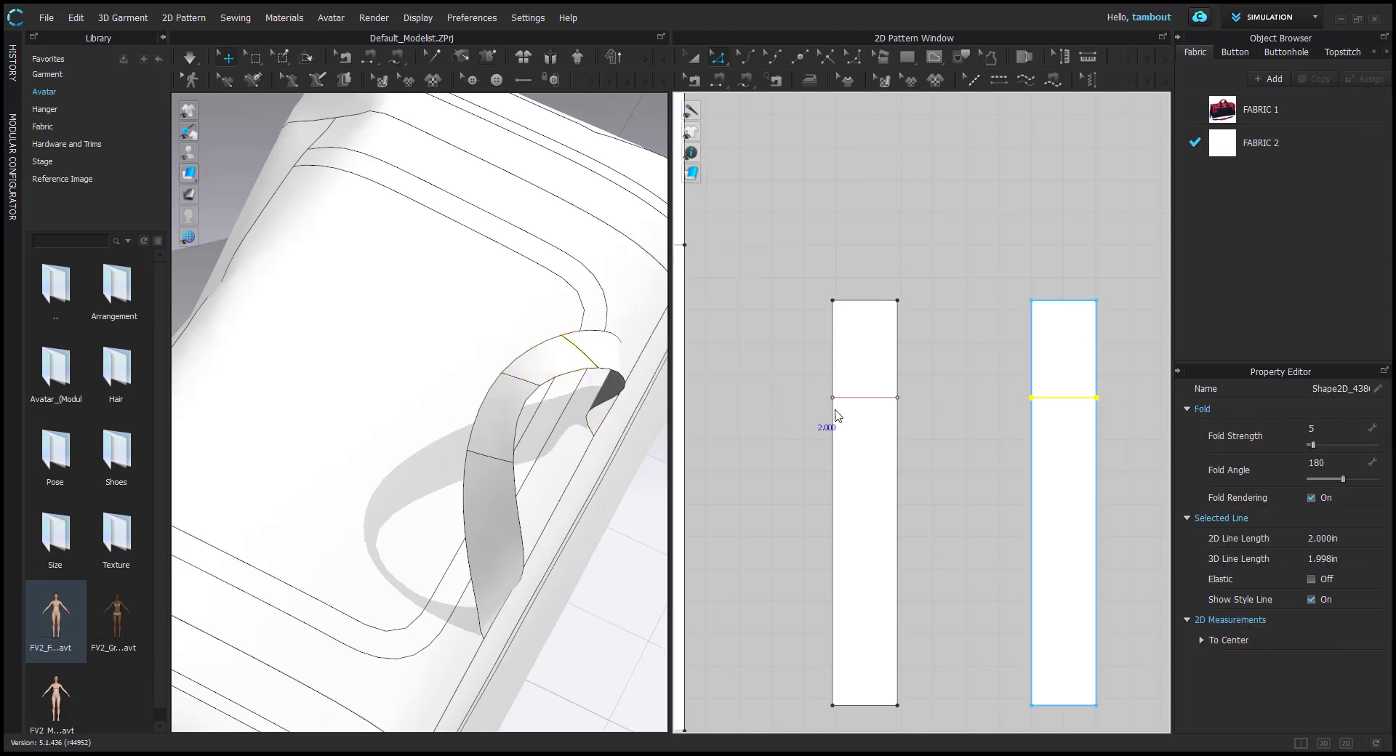
Cut and sew both straps along their internal lines to separate the 3 in top sections
{"action": "right_click", "coordinate": [872, 404]}
{"action": "left_click", "coordinate": [938, 521]}
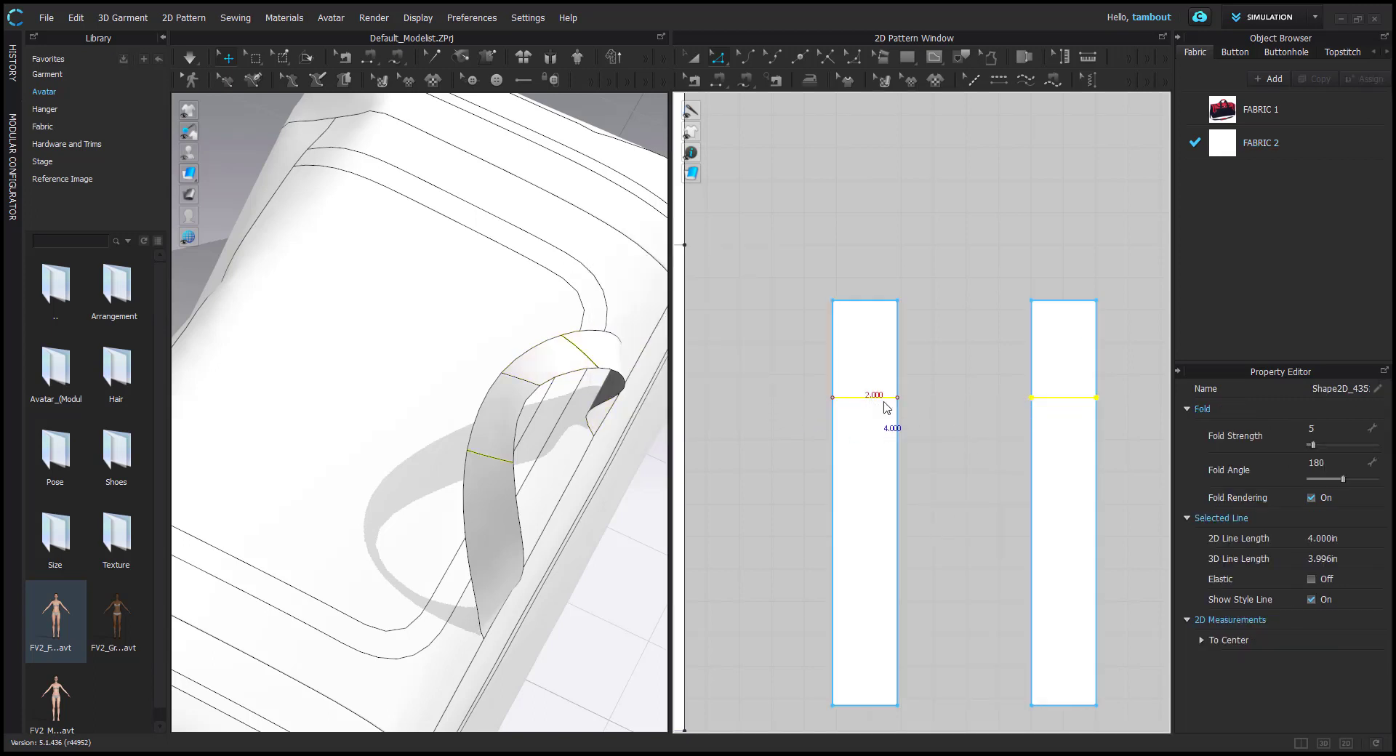
{"action": "left_click", "coordinate": [537, 383]}
Merge the two cut-off top sections along their outer short edges into one grip piece
{"action": "left_click", "coordinate": [895, 283]}
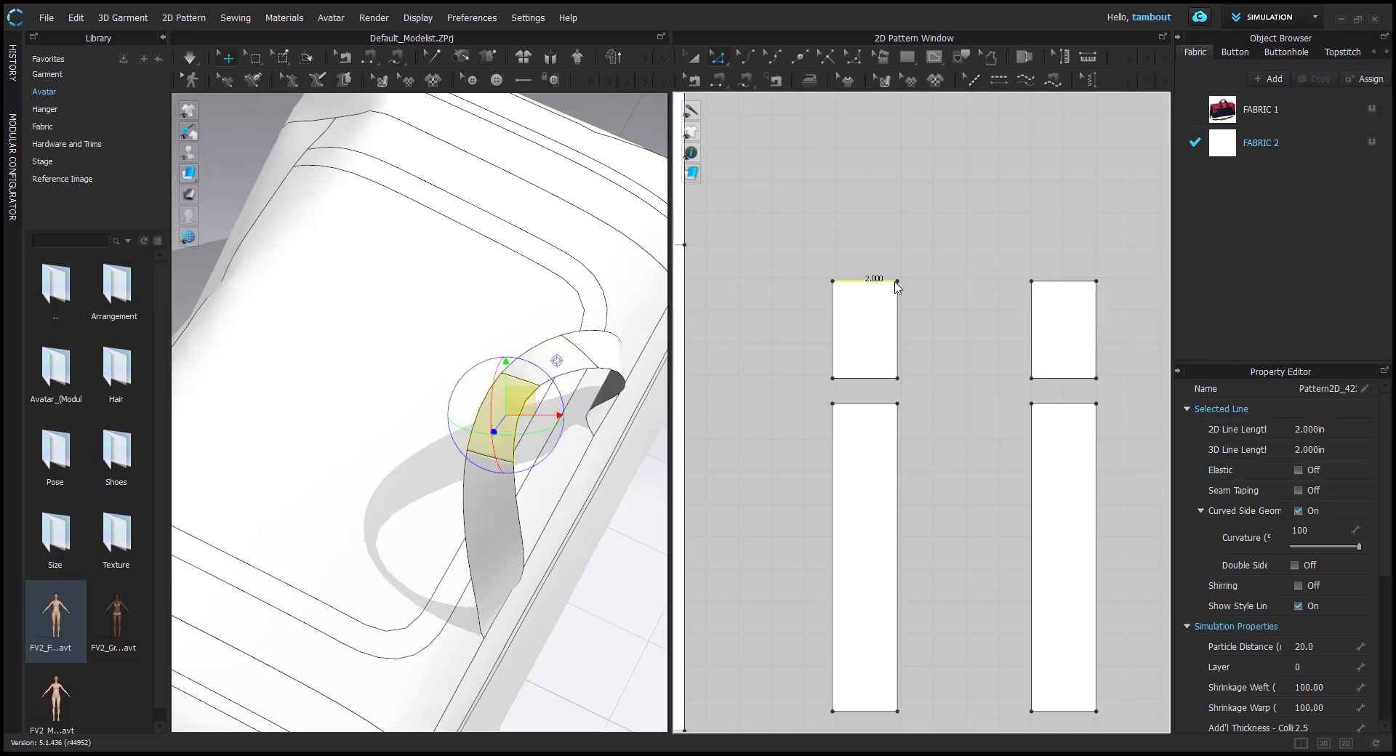
{"action": "right_click", "coordinate": [1087, 283]}
{"action": "left_click", "coordinate": [1131, 384]}
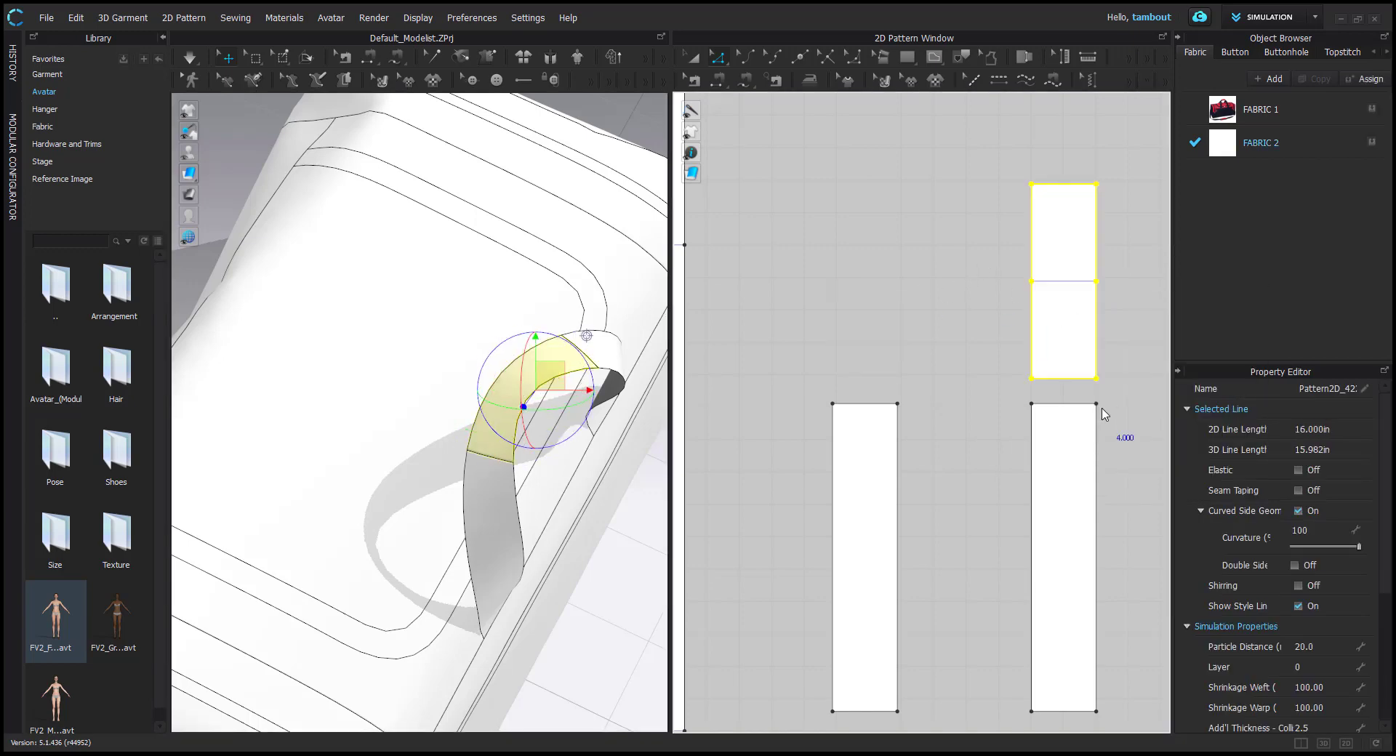
Distribute one internal line lengthwise between the two long edges of the merged grip piece
{"action": "right_click_drag", "start_coordinate": [529, 445], "coordinate": [425, 501]}
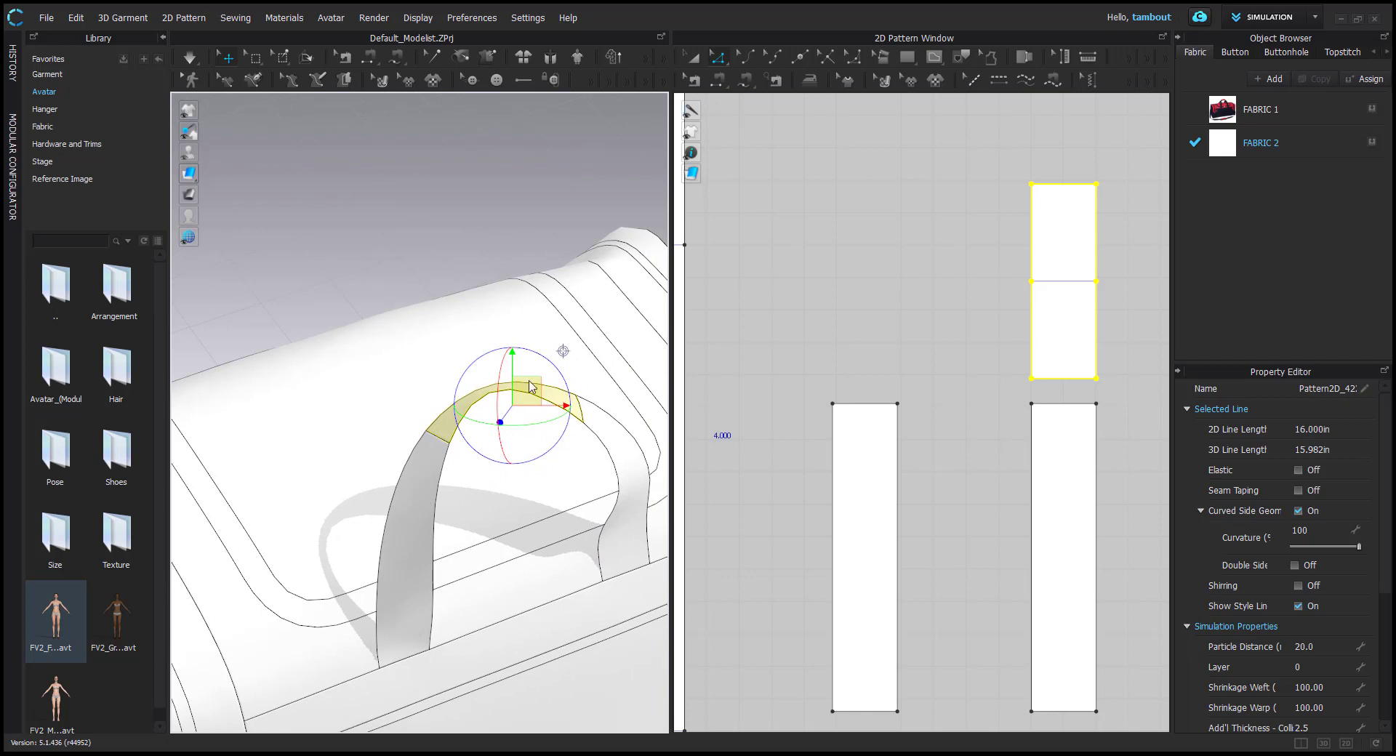
{"action": "left_click", "coordinate": [429, 480]}
{"action": "left_click", "coordinate": [525, 399]}
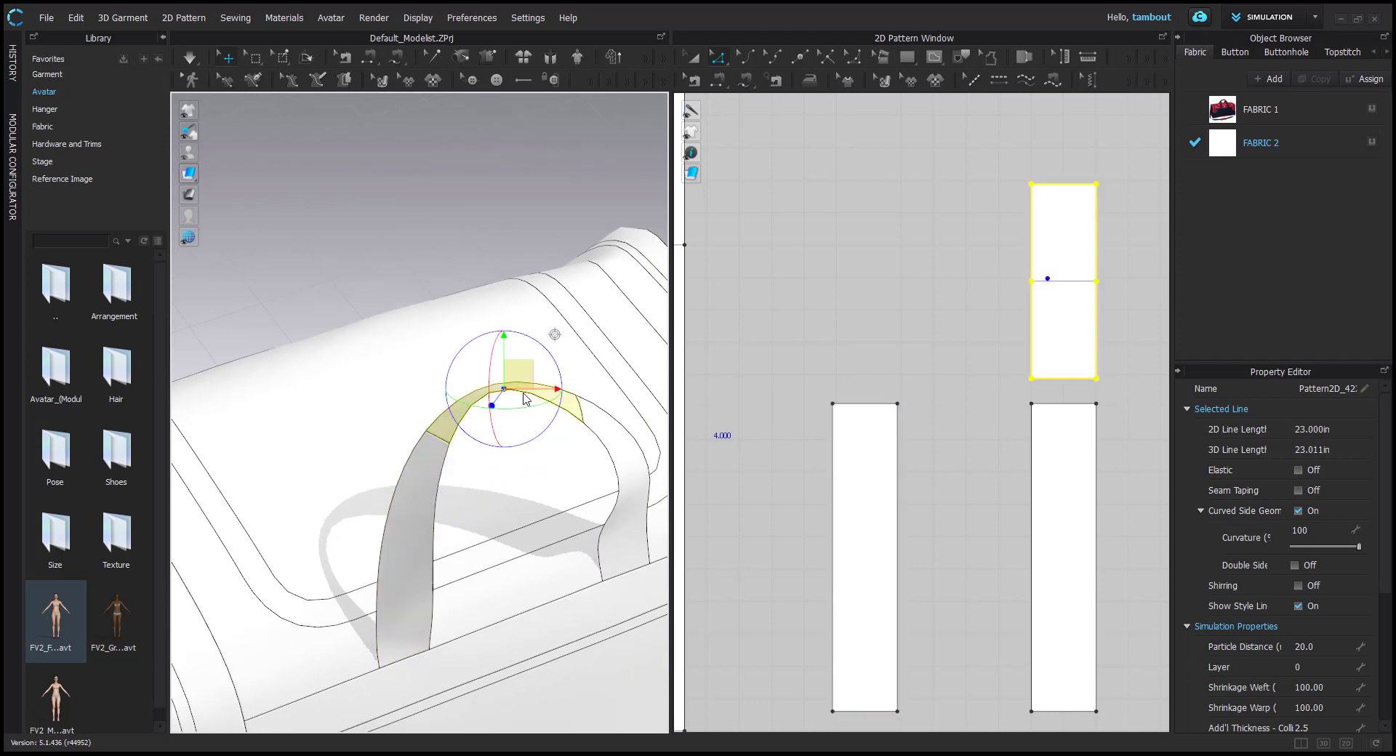
{"action": "left_click", "coordinate": [1033, 305]}
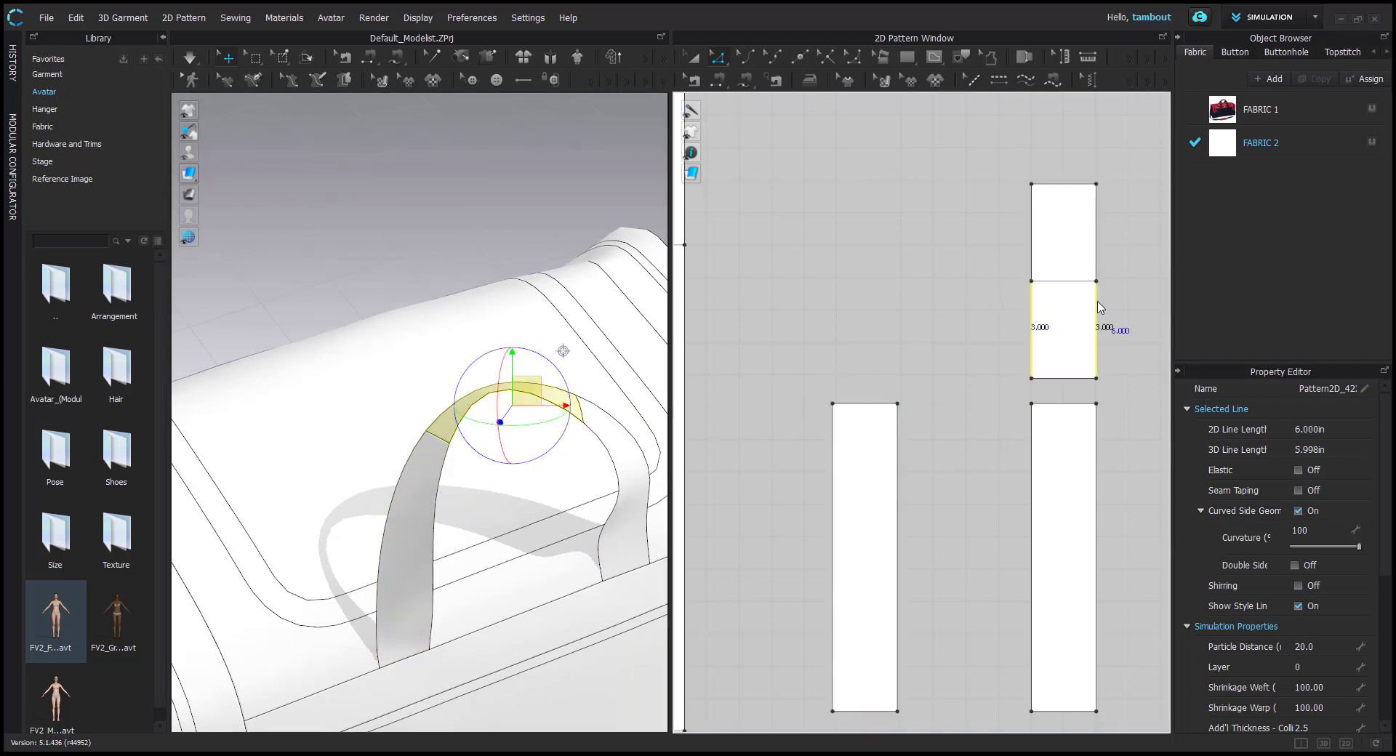
{"action": "right_click", "coordinate": [1100, 307]}
{"action": "left_click", "coordinate": [1167, 377]}
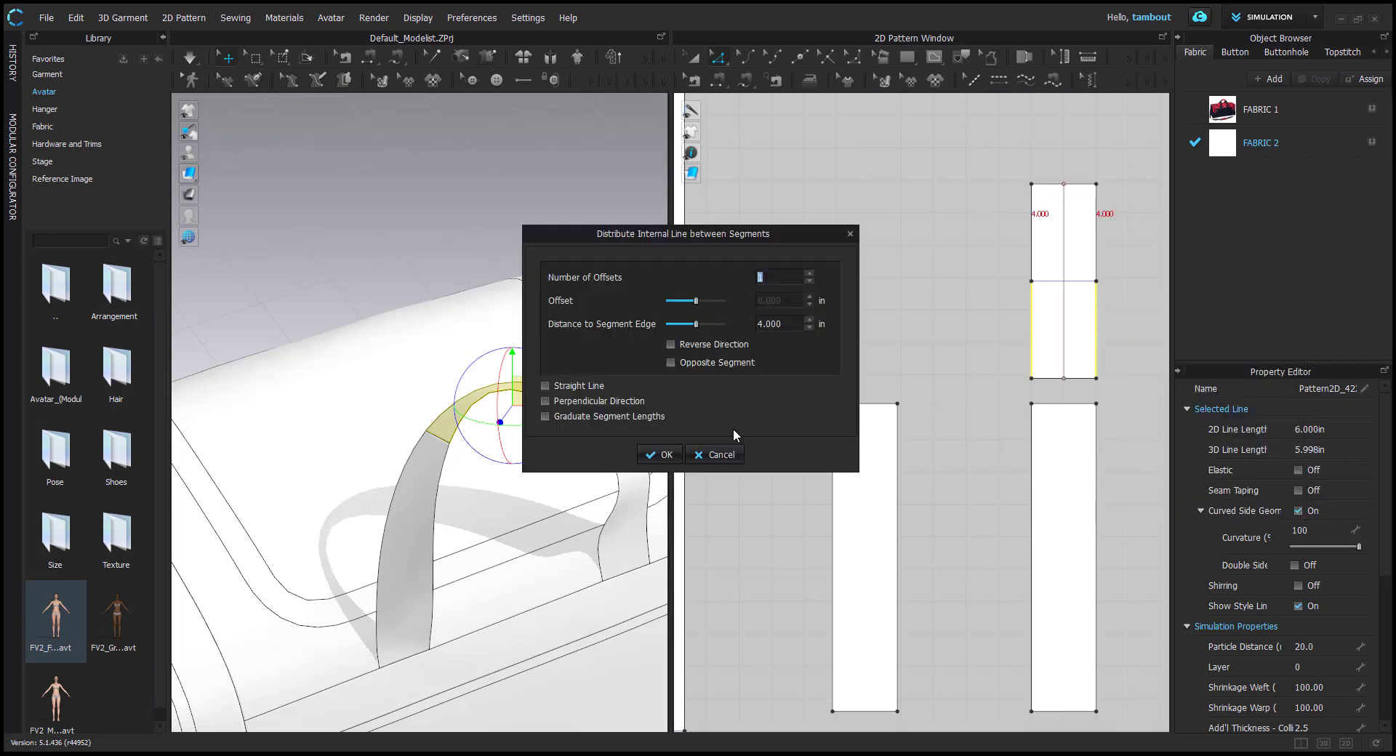
{"action": "left_click", "coordinate": [654, 457]}
Fold the grip piece in 3D along its lengthwise centre line to a fold angle of about 43
{"action": "right_click_drag", "start_coordinate": [495, 413], "coordinate": [610, 419]}
{"action": "scroll", "coordinate": [505, 398], "scroll_direction": "up", "scroll_amount": 3}
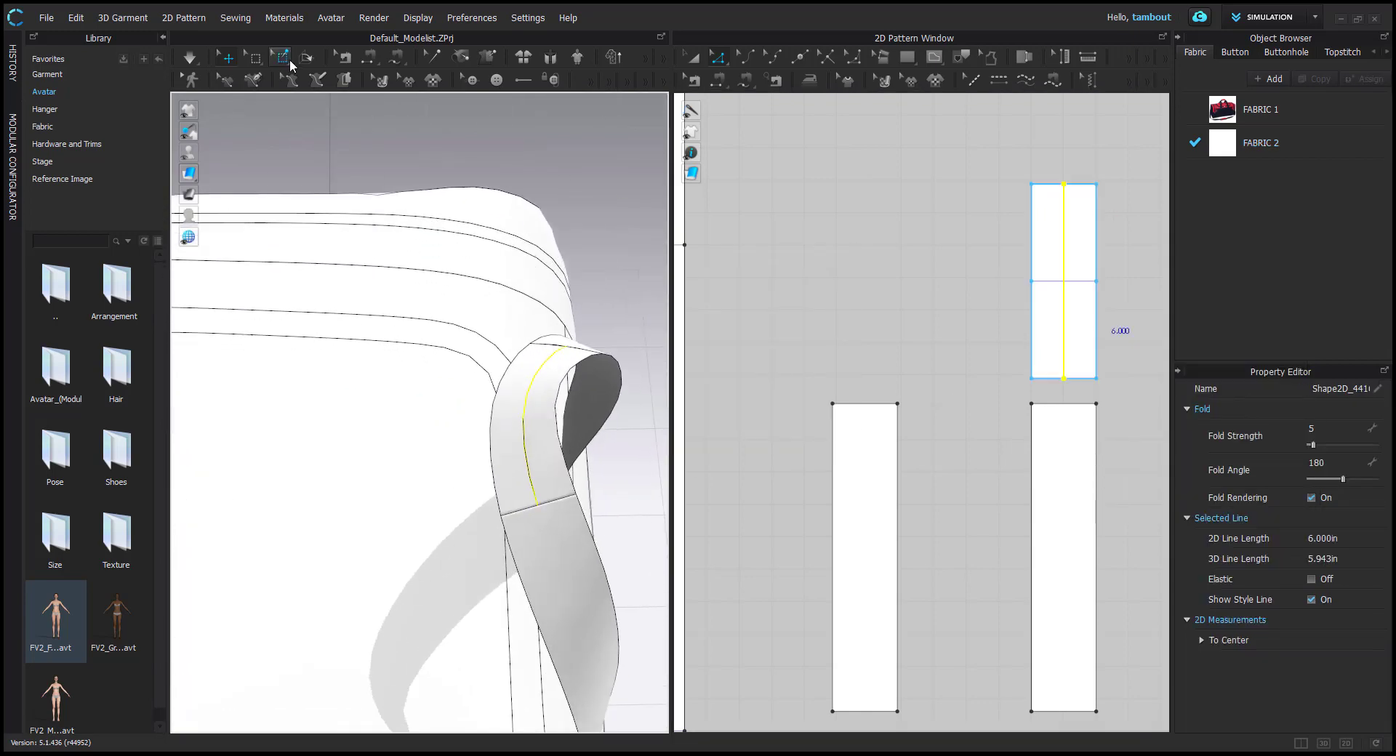
{"action": "left_click", "coordinate": [305, 60]}
{"action": "middle_click_drag", "start_coordinate": [493, 365], "coordinate": [435, 305]}
{"action": "left_click", "coordinate": [445, 316]}
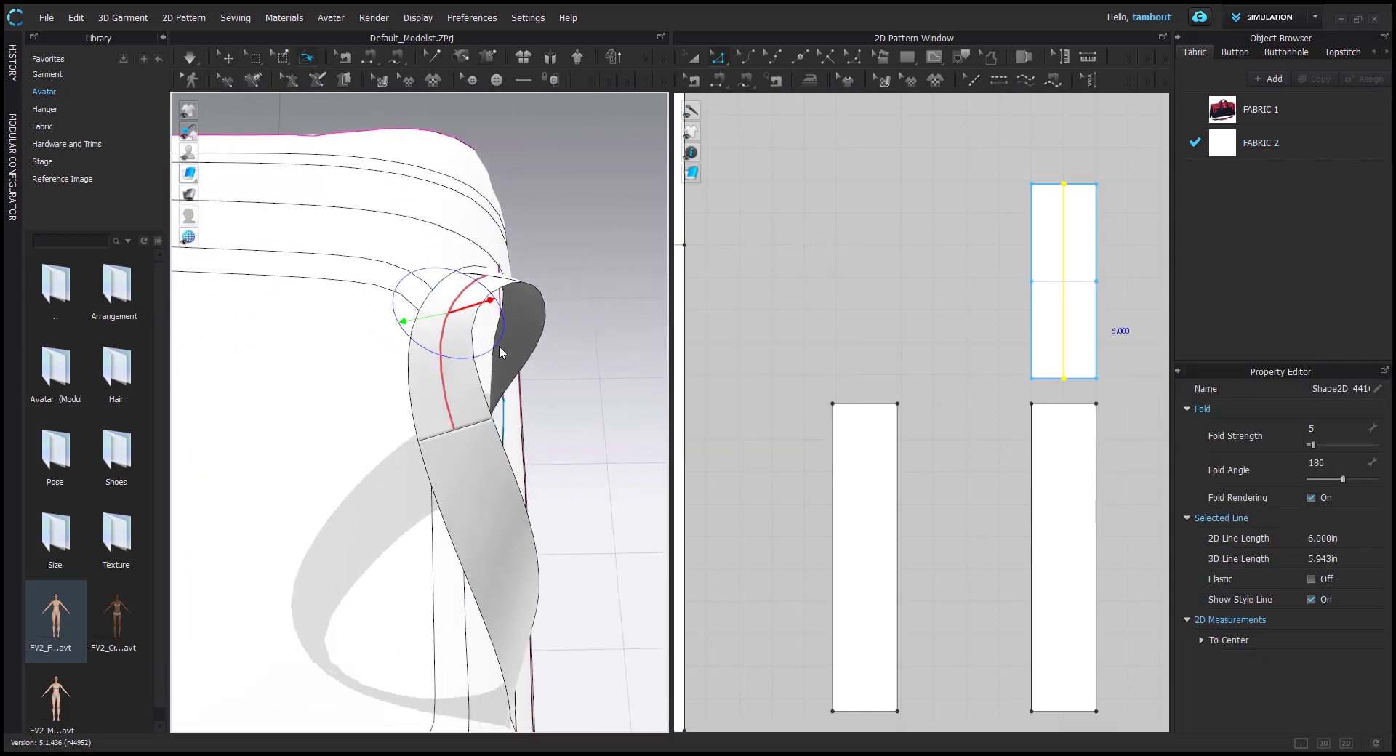
{"action": "left_click_drag", "start_coordinate": [486, 310], "coordinate": [479, 378]}
{"action": "left_click_drag", "start_coordinate": [408, 321], "coordinate": [419, 357]}
{"action": "right_click_drag", "start_coordinate": [422, 359], "coordinate": [385, 231]}
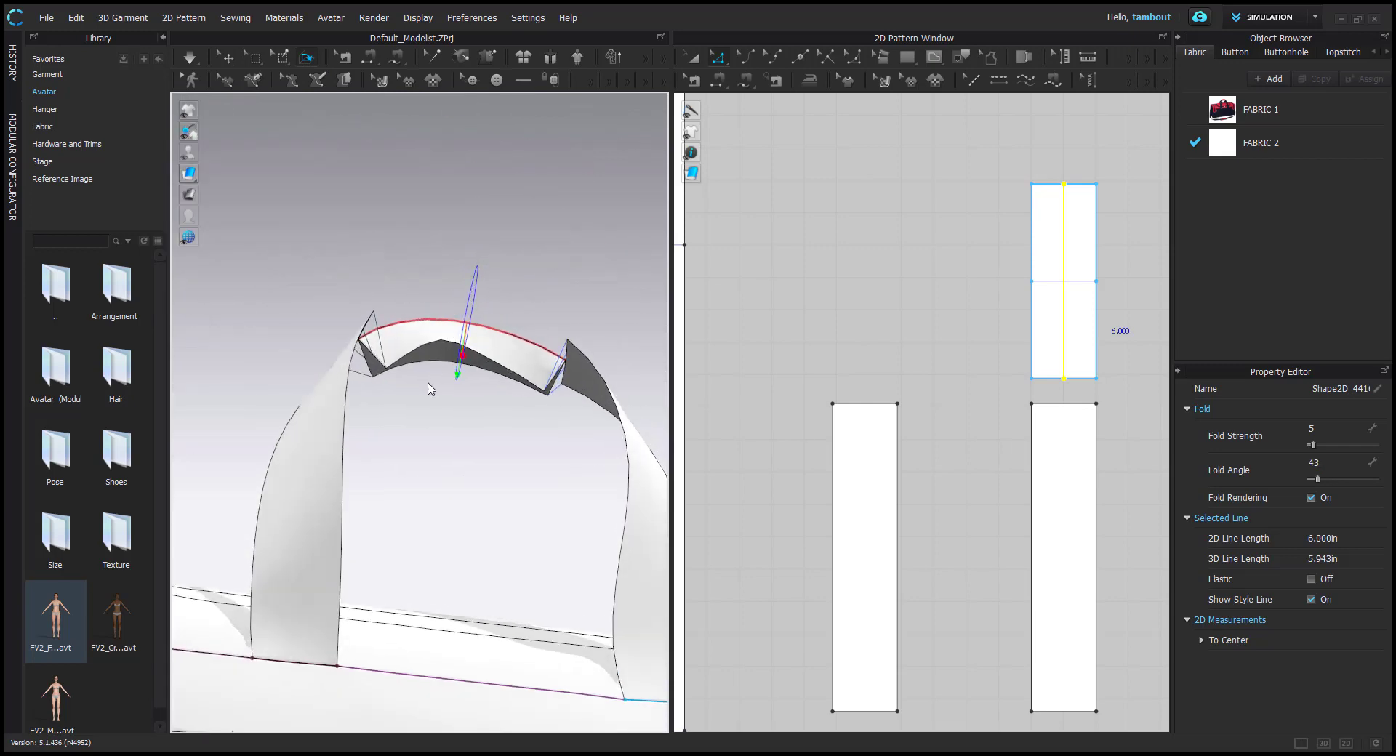
Sew the grip piece's two long edges to each other with free sewing
{"action": "middle_click_drag", "start_coordinate": [1033, 301], "coordinate": [812, 297]}
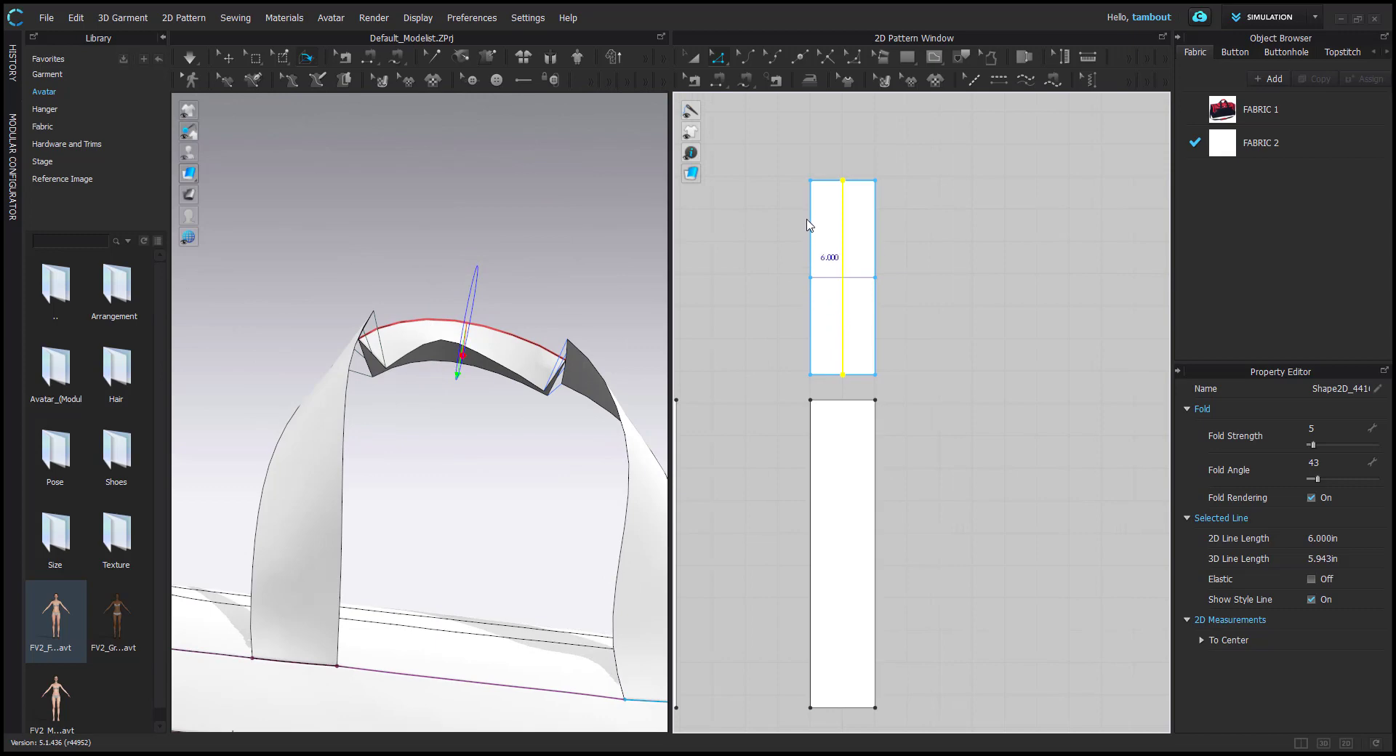
{"action": "key", "text": "m"}
{"action": "left_click", "coordinate": [812, 182]}
{"action": "left_click", "coordinate": [813, 374]}
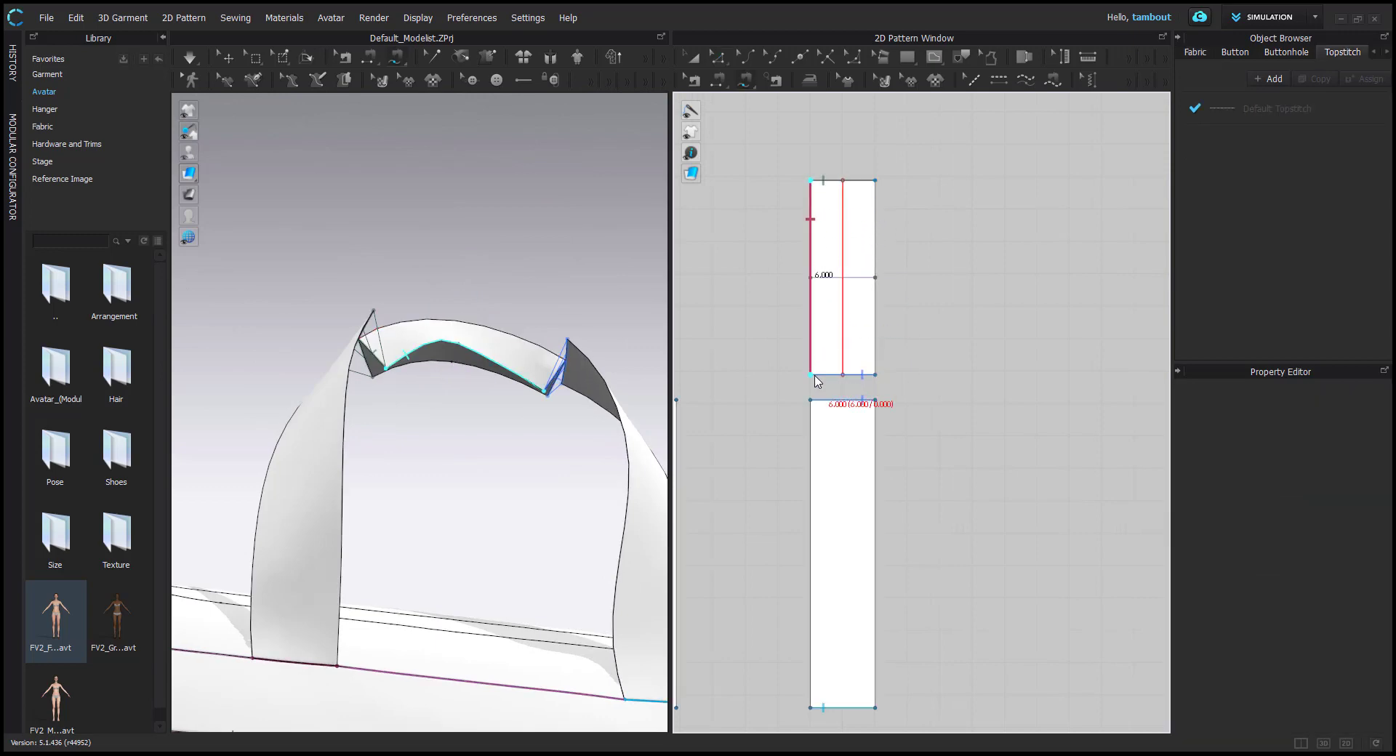
{"action": "left_click", "coordinate": [875, 182]}
{"action": "left_click", "coordinate": [875, 375]}
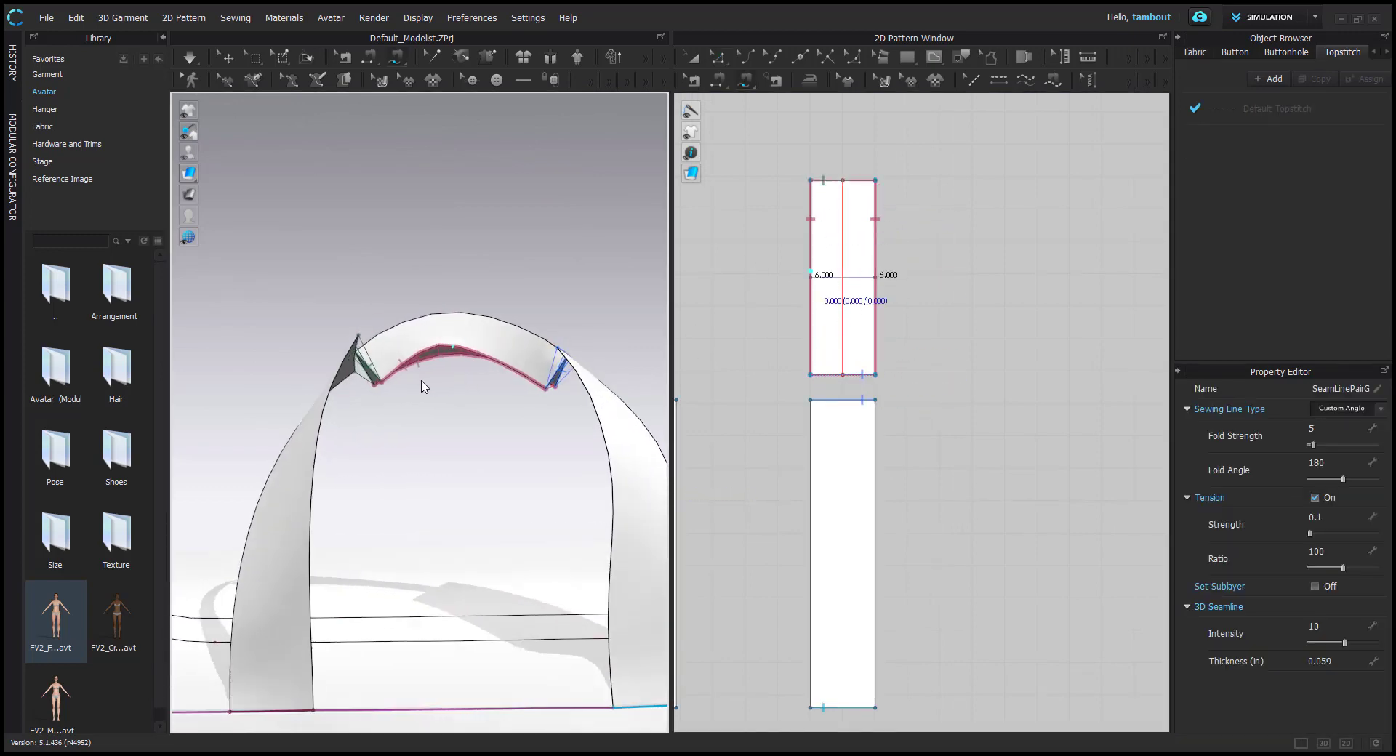
Simulate the handle to close the grip piece along its new long seam
{"action": "key", "text": "space"}
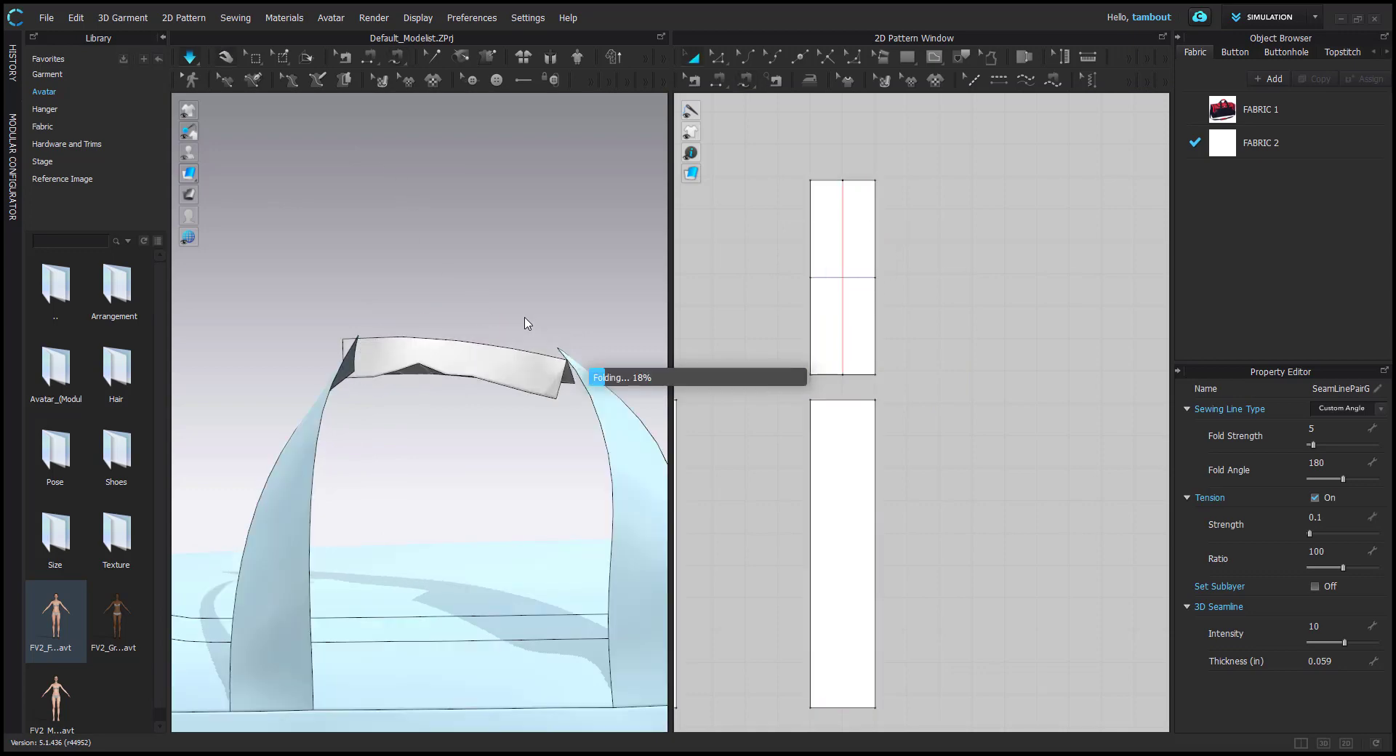
{"action": "right_click_drag", "start_coordinate": [487, 390], "coordinate": [517, 331]}
{"action": "key", "text": "m"}
{"action": "key", "text": "z"}
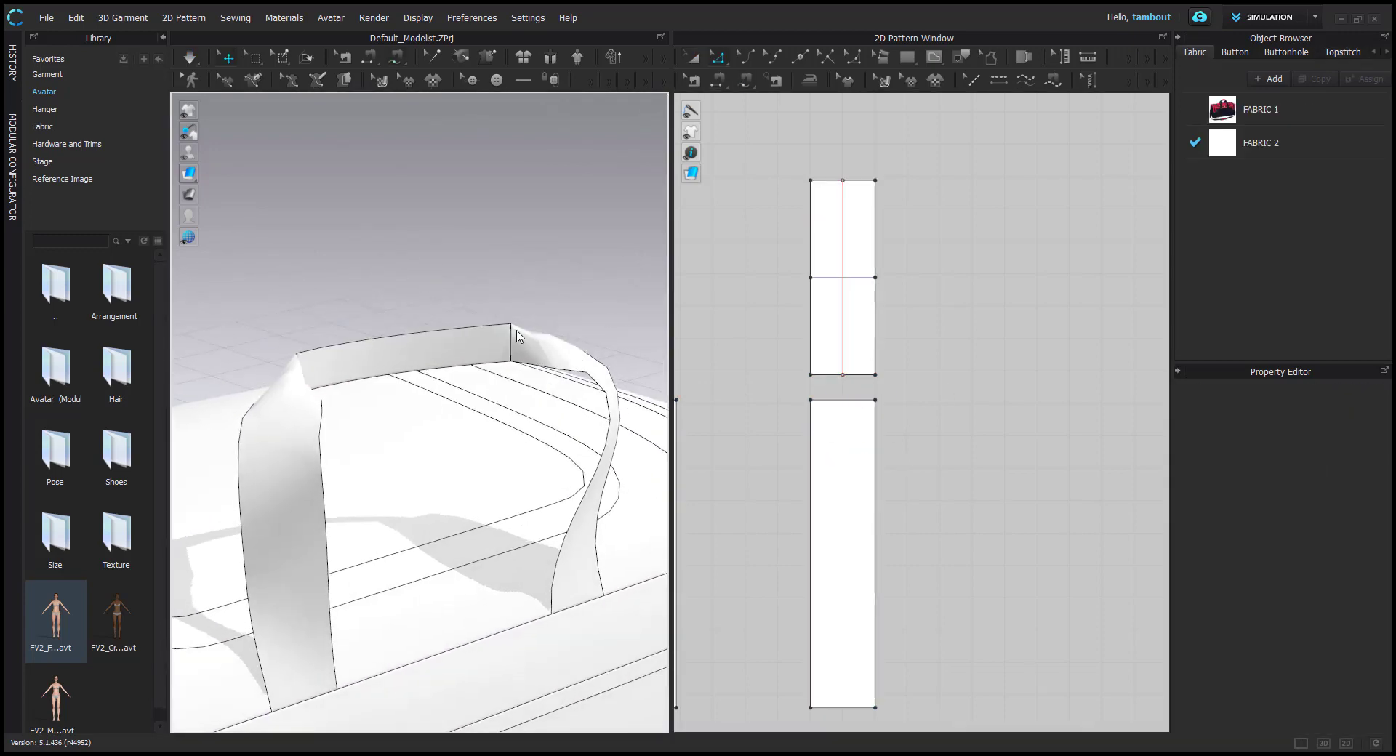
Set the particle distance of the grip piece and both handle straps to 5
{"action": "left_click", "coordinate": [552, 356]}
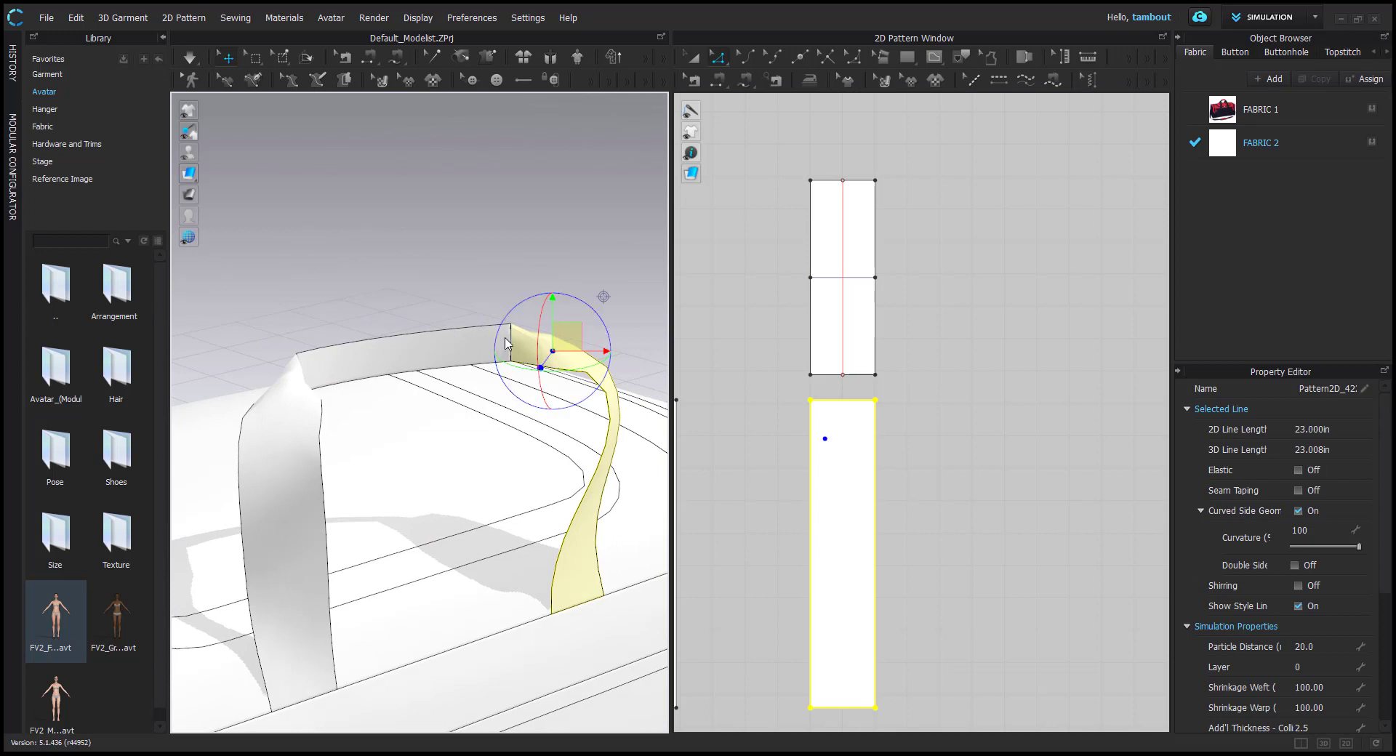
{"action": "left_click", "coordinate": [378, 361], "text": "shift"}
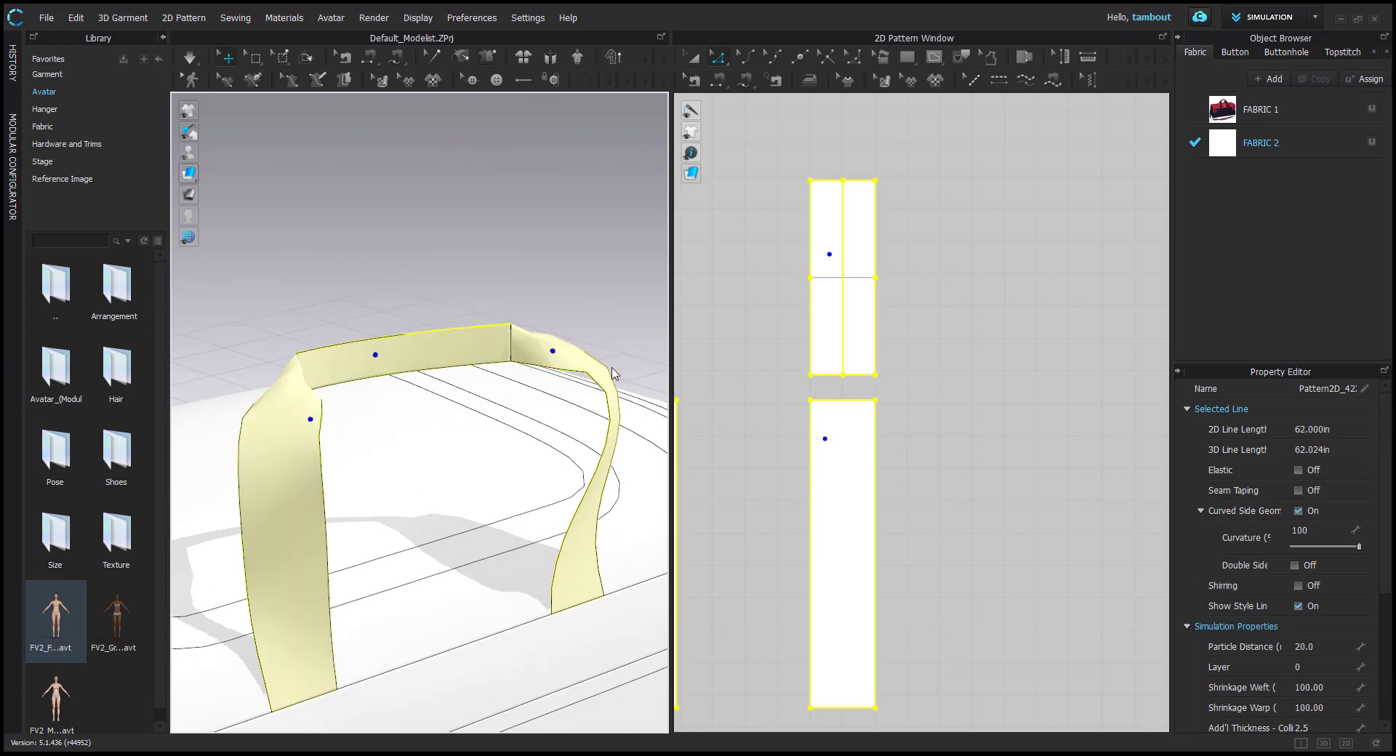
{"action": "left_click", "coordinate": [1326, 646]}
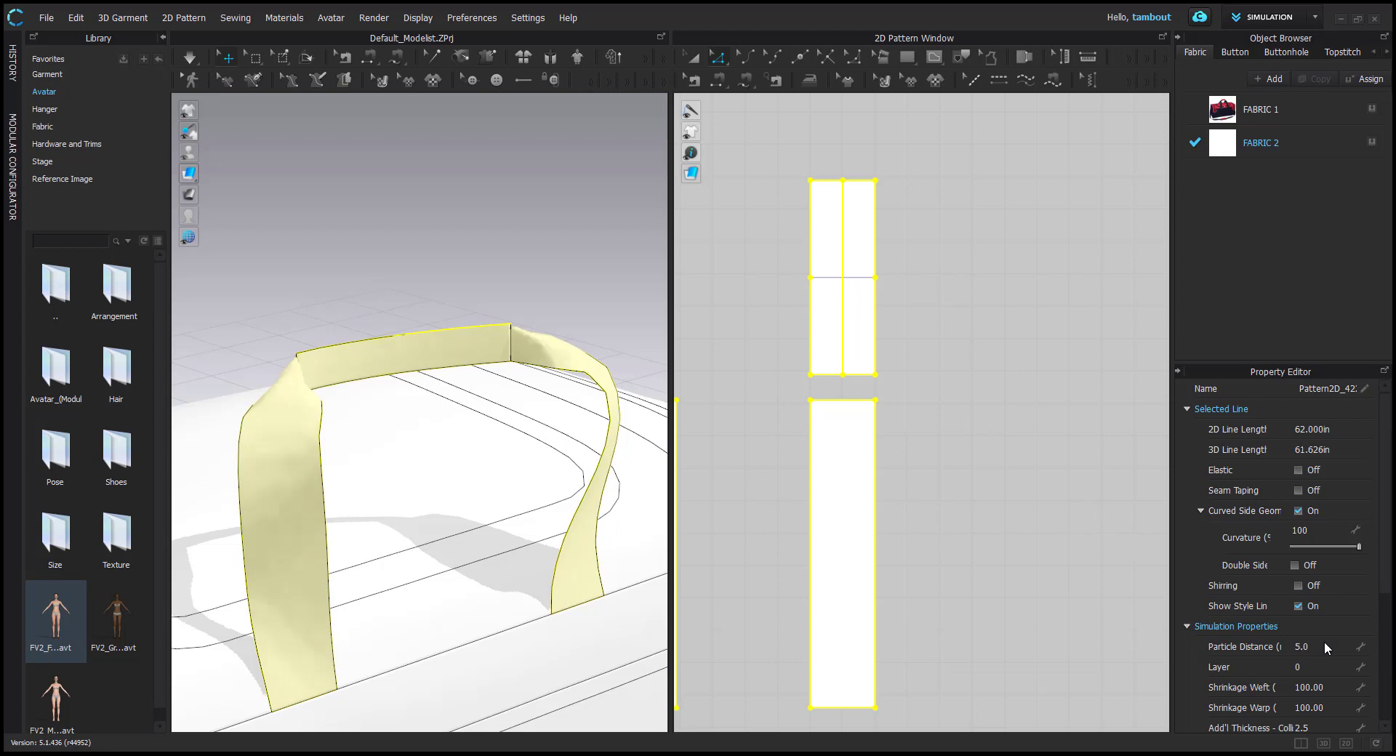
Simulate the refined handle and pull the middle of the grip upward so the straps stand above the bag
{"action": "key", "text": "space"}
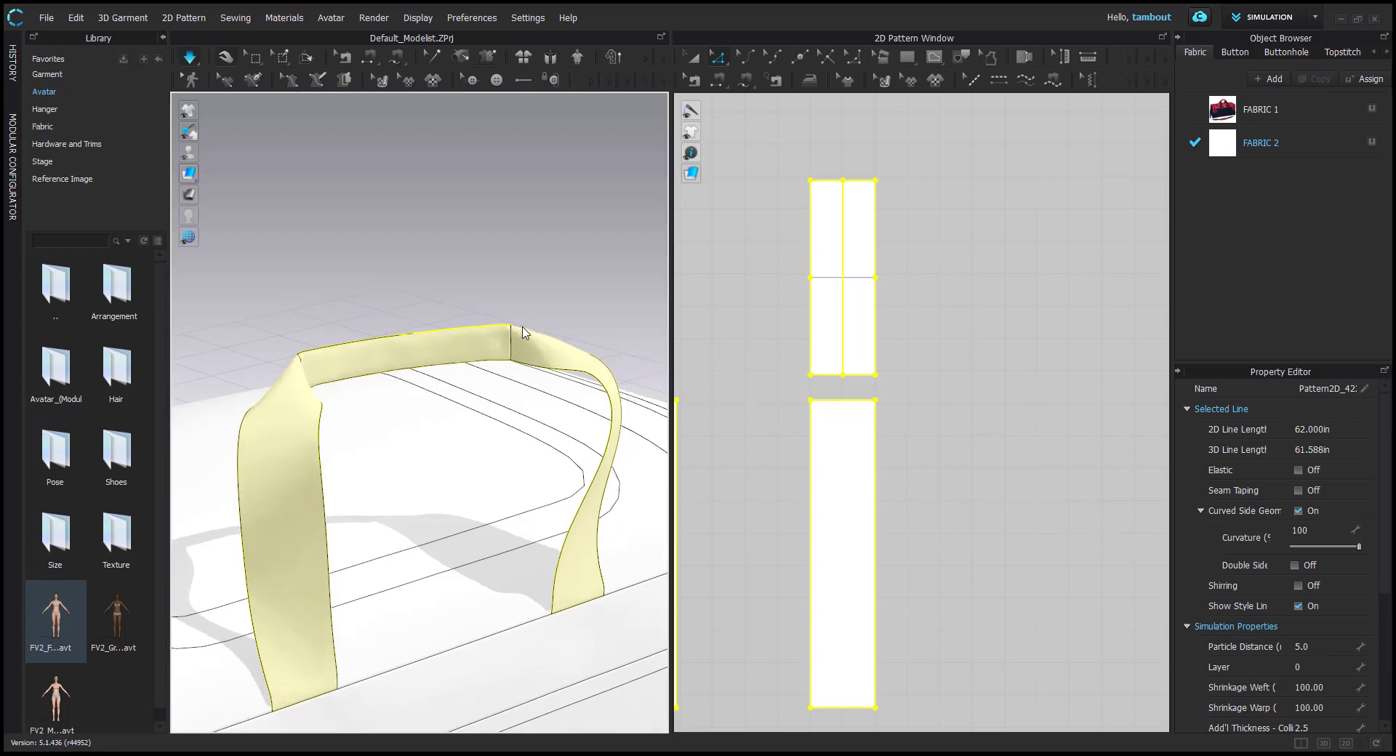
{"action": "right_click_drag", "start_coordinate": [488, 343], "coordinate": [404, 324]}
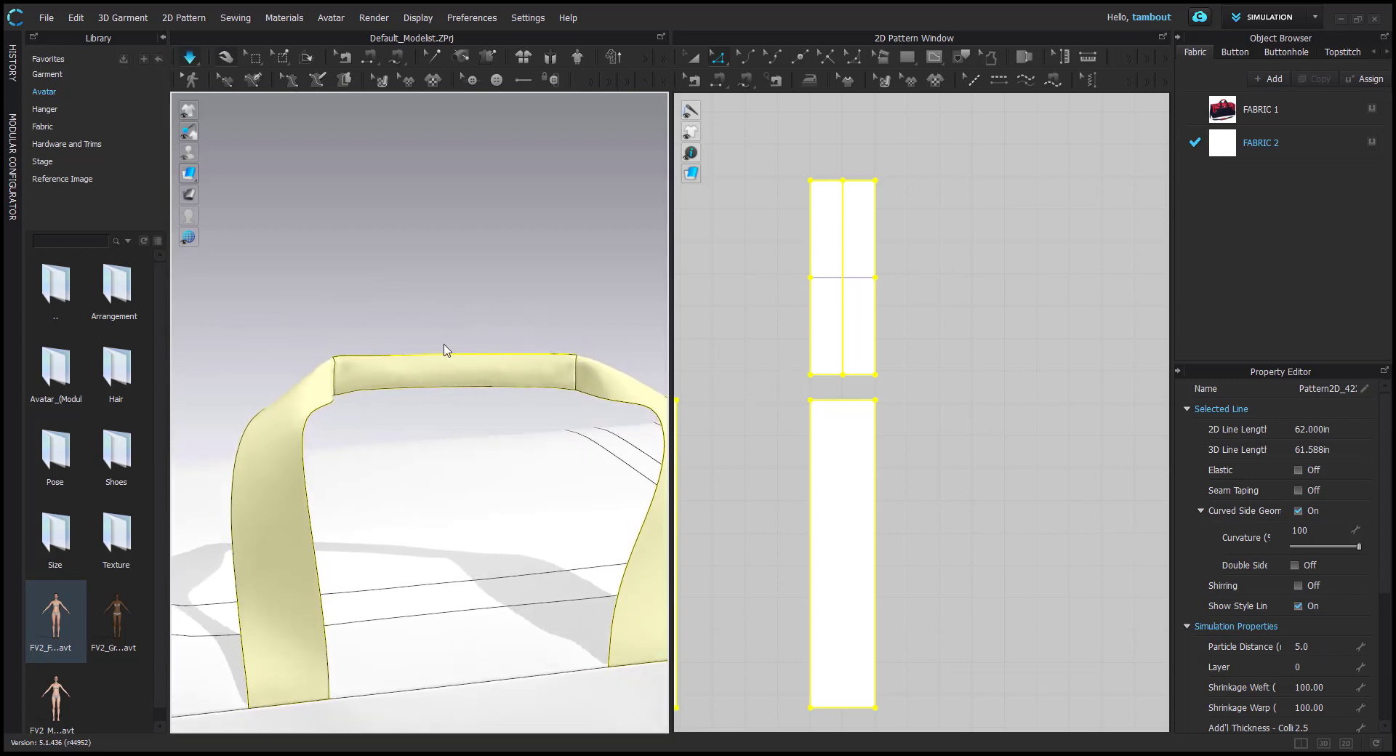
{"action": "left_click_drag", "start_coordinate": [467, 372], "coordinate": [440, 300]}
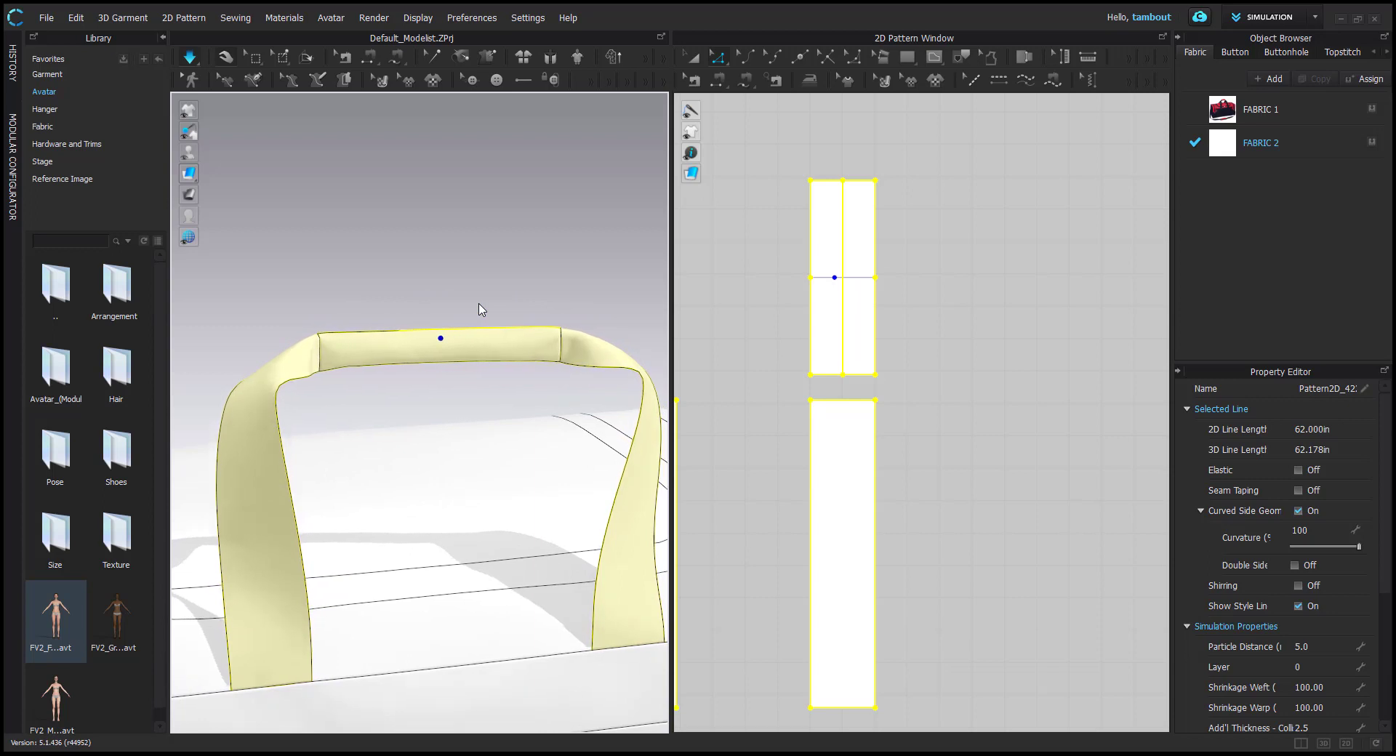
{"action": "right_click_drag", "start_coordinate": [414, 351], "coordinate": [431, 383]}
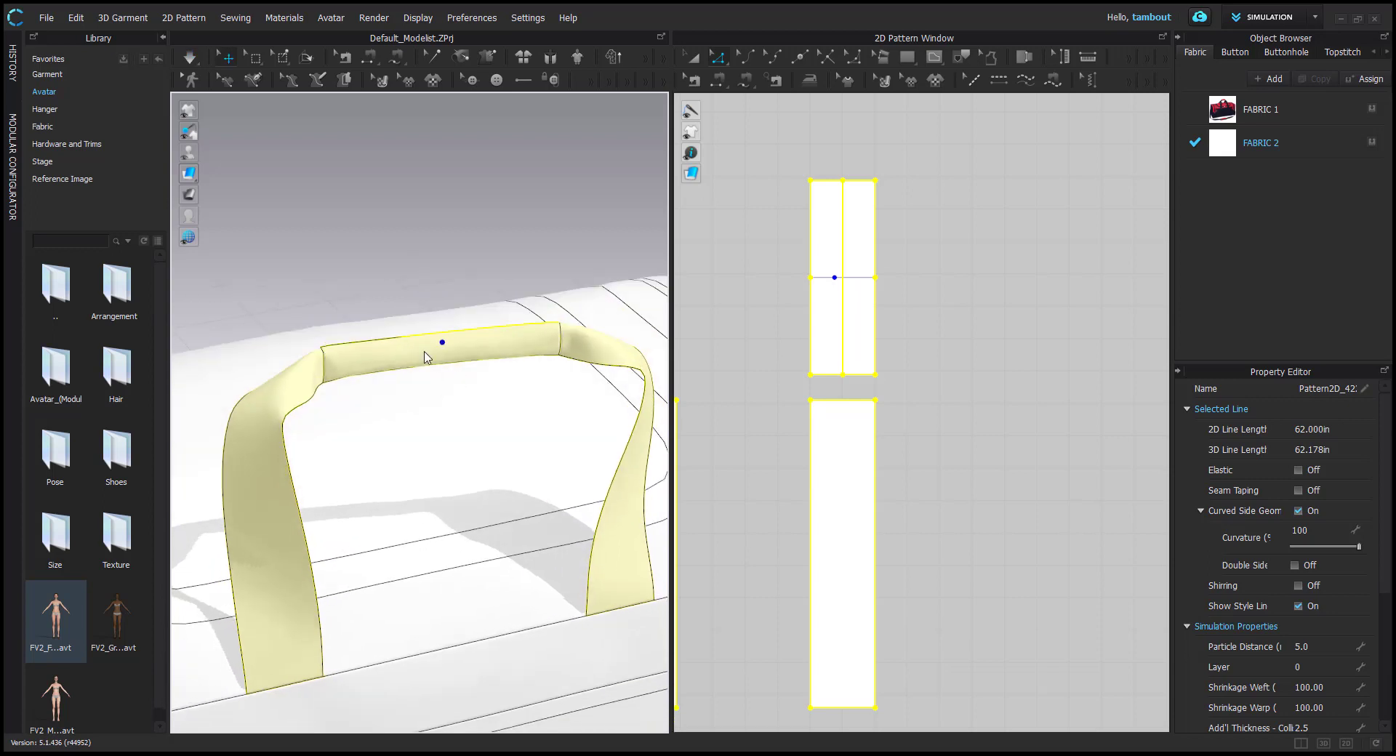
{"action": "scroll", "coordinate": [496, 358], "scroll_direction": "down", "scroll_amount": 3}
{"action": "right_click_drag", "start_coordinate": [530, 381], "coordinate": [503, 354]}
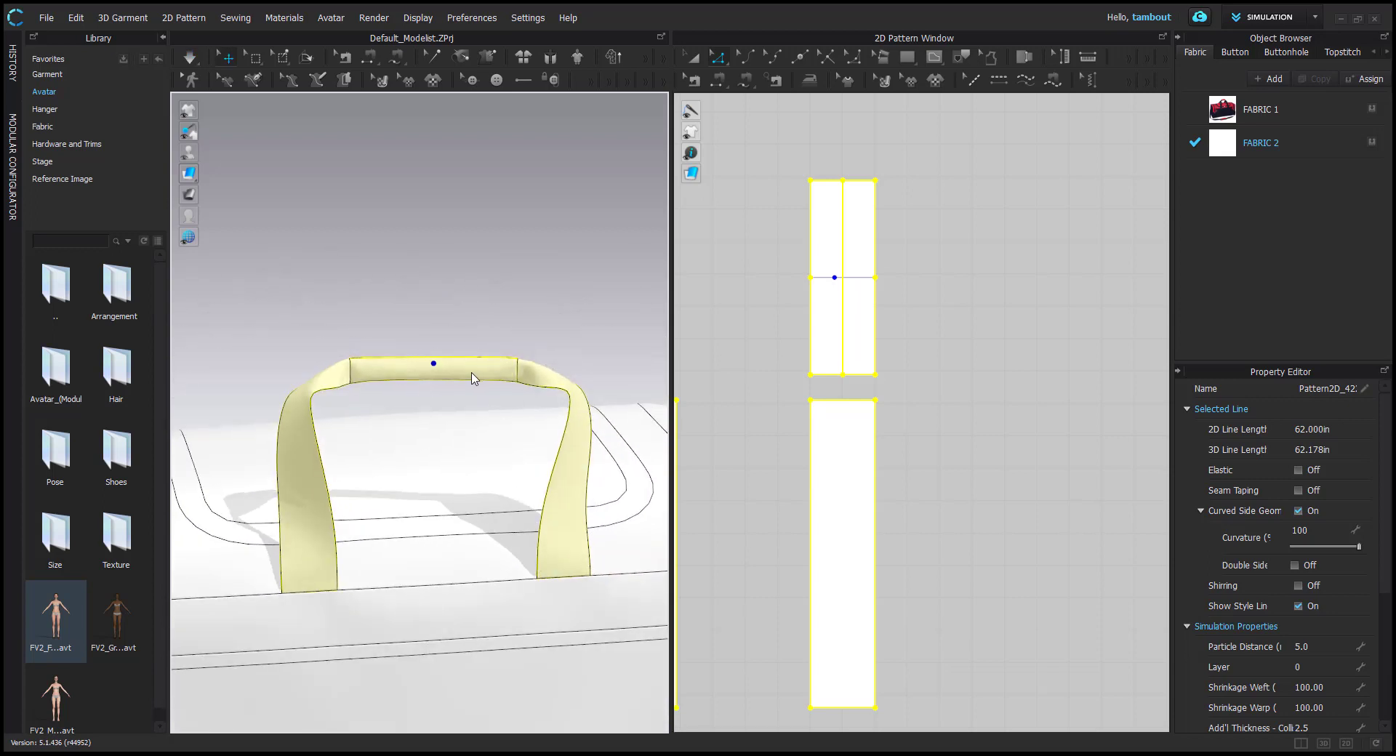
Shorten the grip piece from its top edge to a height of 4.5 in
{"action": "key", "text": "a"}
{"action": "left_click", "coordinate": [861, 214]}
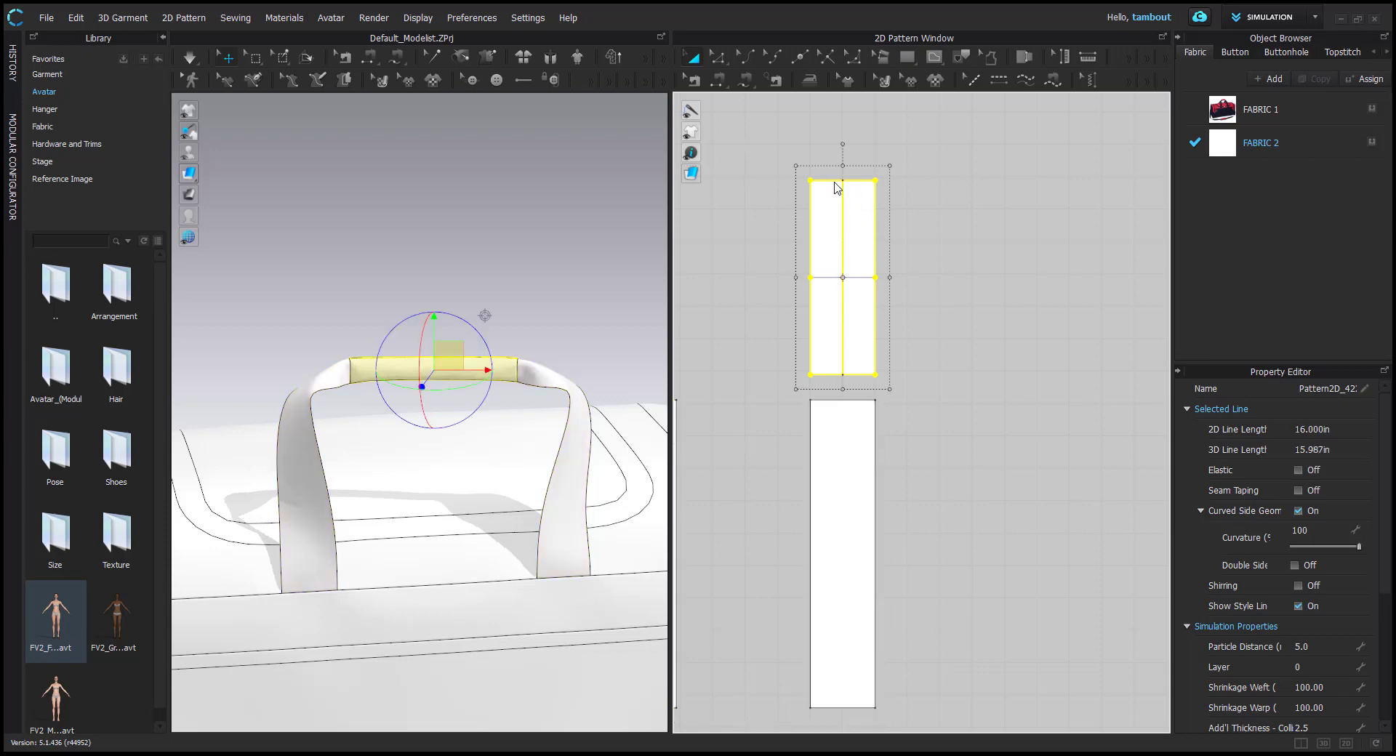
{"action": "left_click_drag", "start_coordinate": [854, 200], "coordinate": [855, 208]}
{"action": "right_click", "coordinate": [855, 208]}
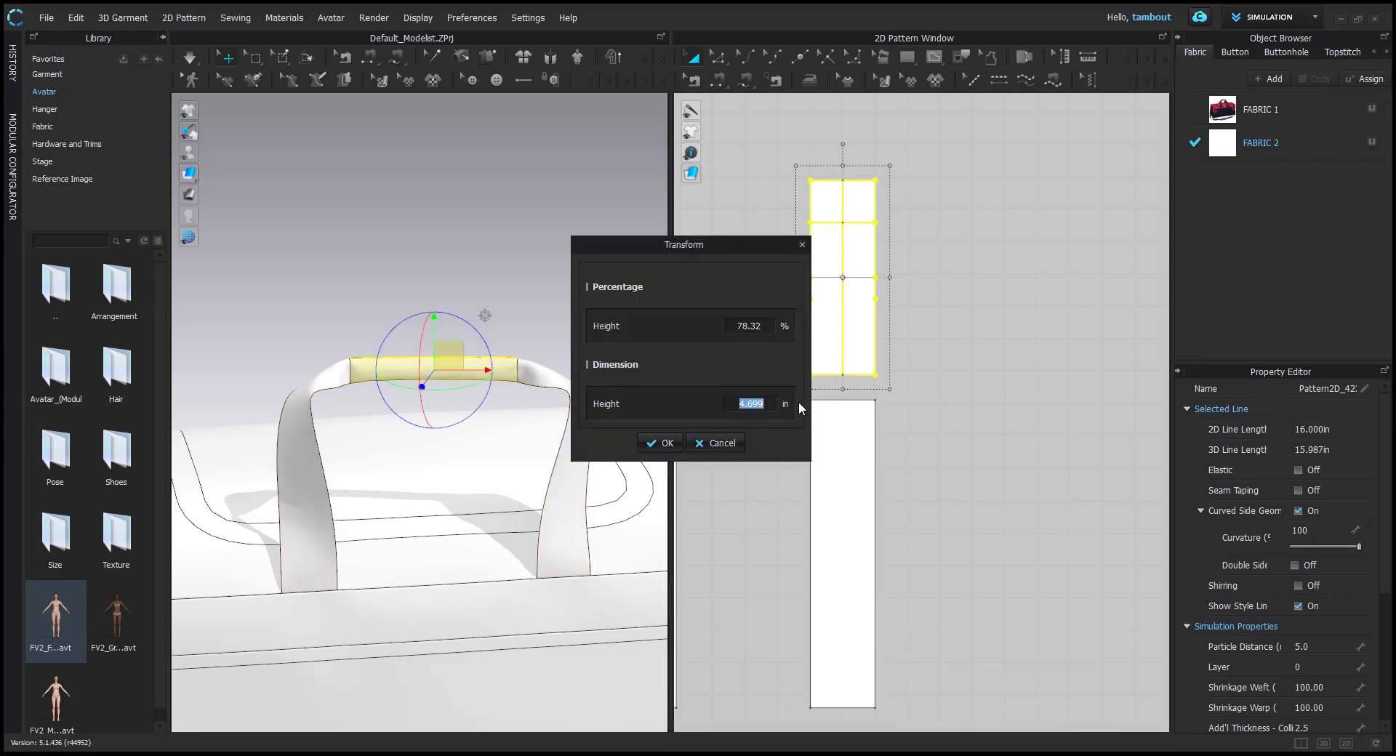
{"action": "key", "text": "Return"}
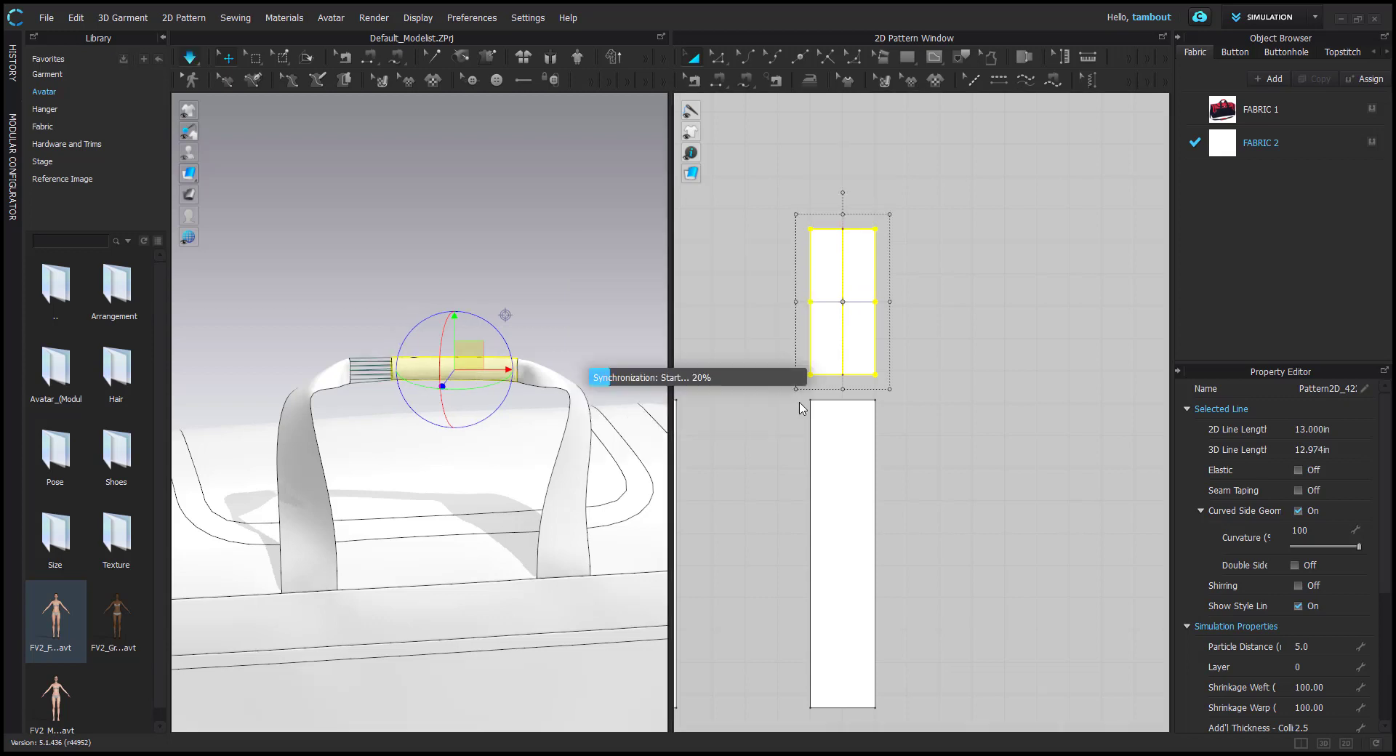
Simulate the handle with the shortened grip and inspect the grip's tube shape up close
{"action": "key", "text": "space"}
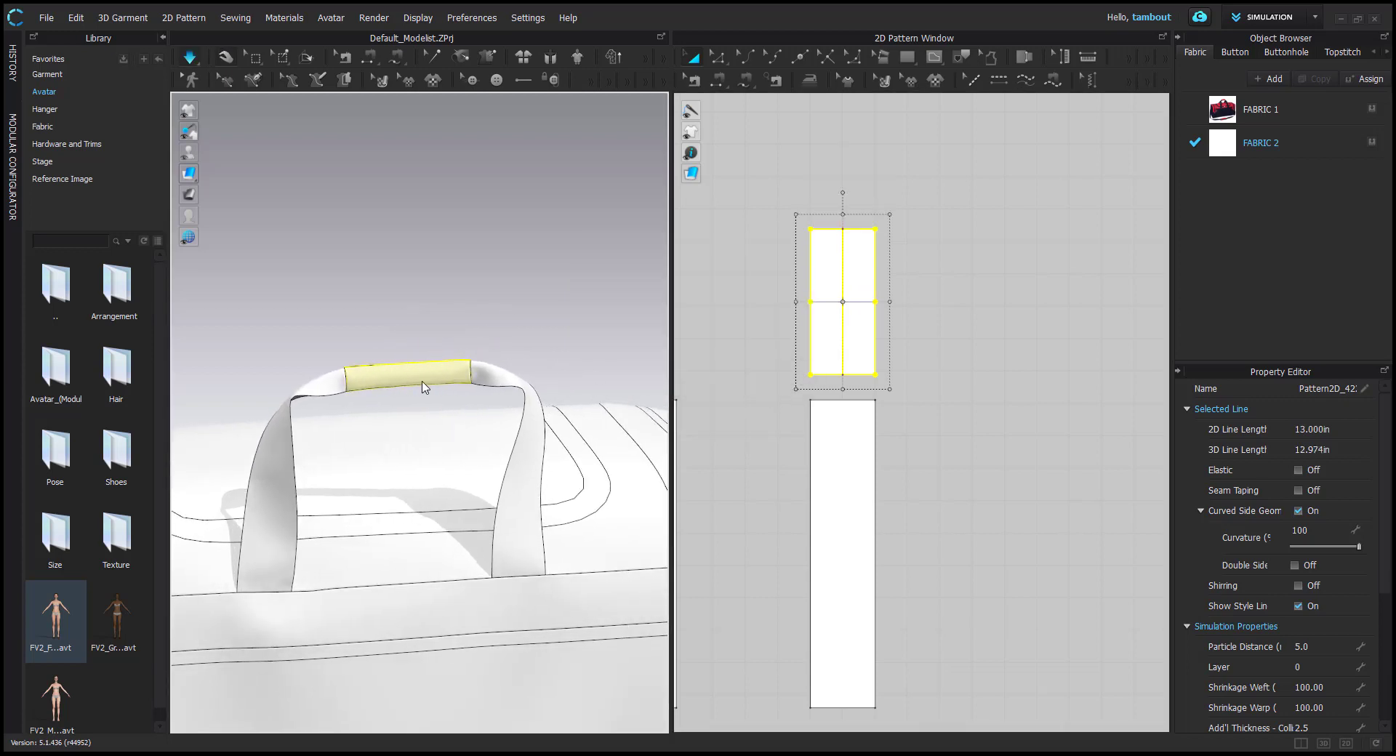
{"action": "scroll", "coordinate": [420, 374], "scroll_direction": "up", "scroll_amount": 3}
{"action": "key", "text": "space"}
{"action": "right_click_drag", "start_coordinate": [398, 399], "coordinate": [431, 371]}
{"action": "scroll", "coordinate": [418, 428], "scroll_direction": "up", "scroll_amount": 3}
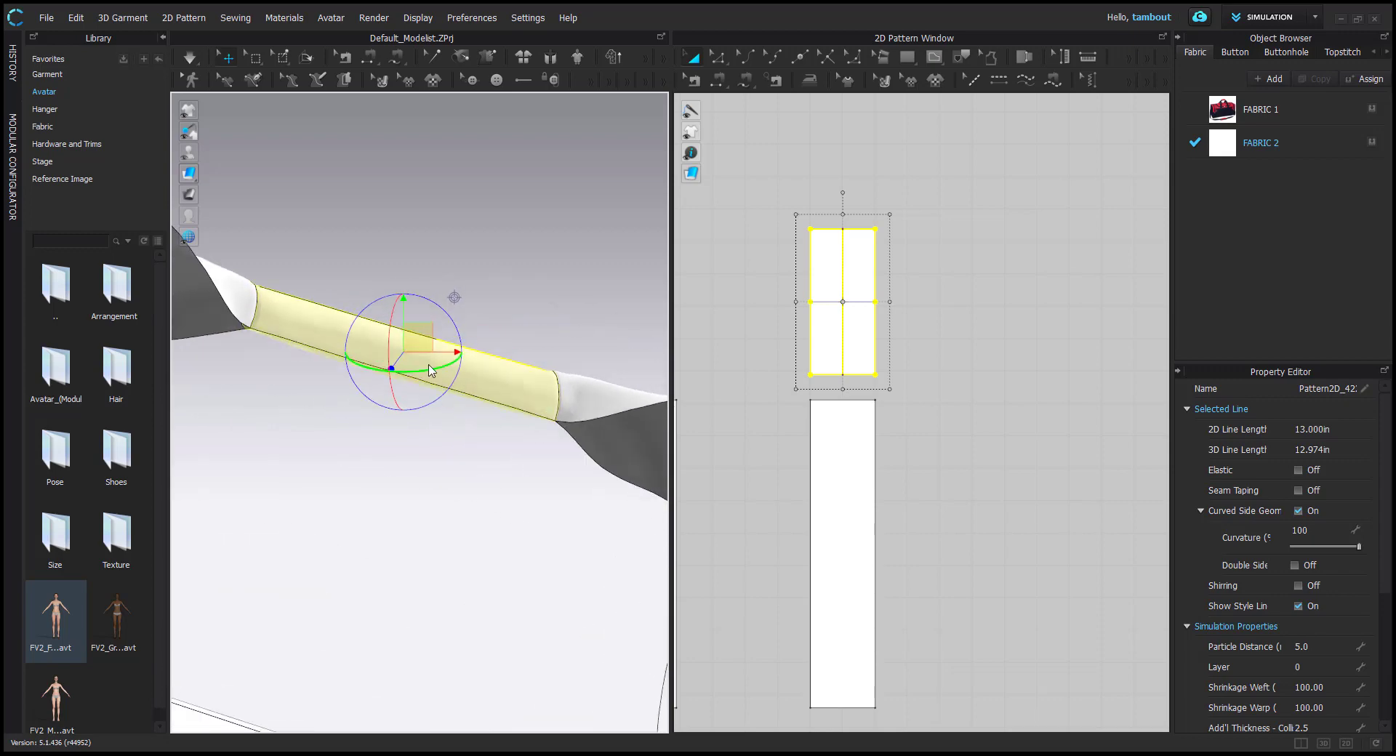
{"action": "left_click", "coordinate": [459, 415]}
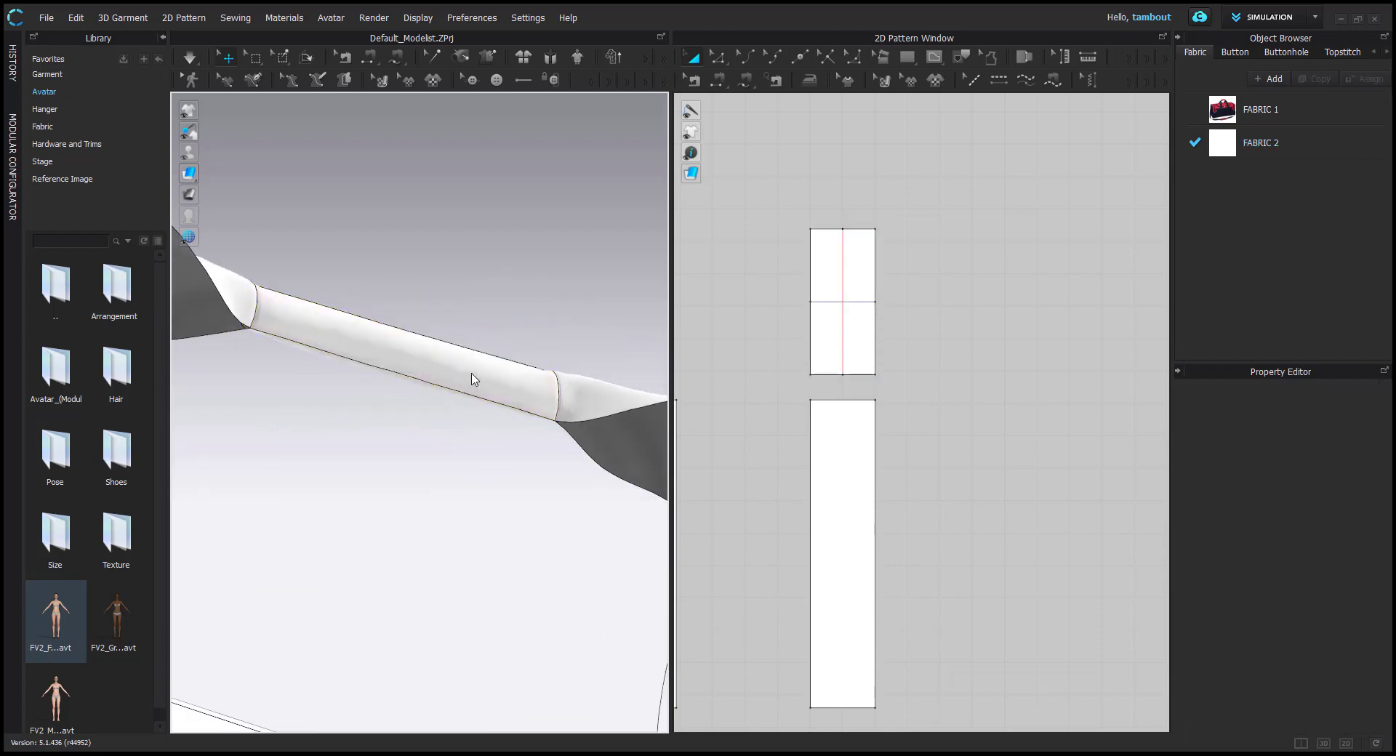
Change the sewing line type of the grip's closing seam to Turned
{"action": "right_click_drag", "start_coordinate": [436, 346], "coordinate": [455, 369]}
{"action": "key", "text": "b"}
{"action": "left_click", "coordinate": [437, 366]}
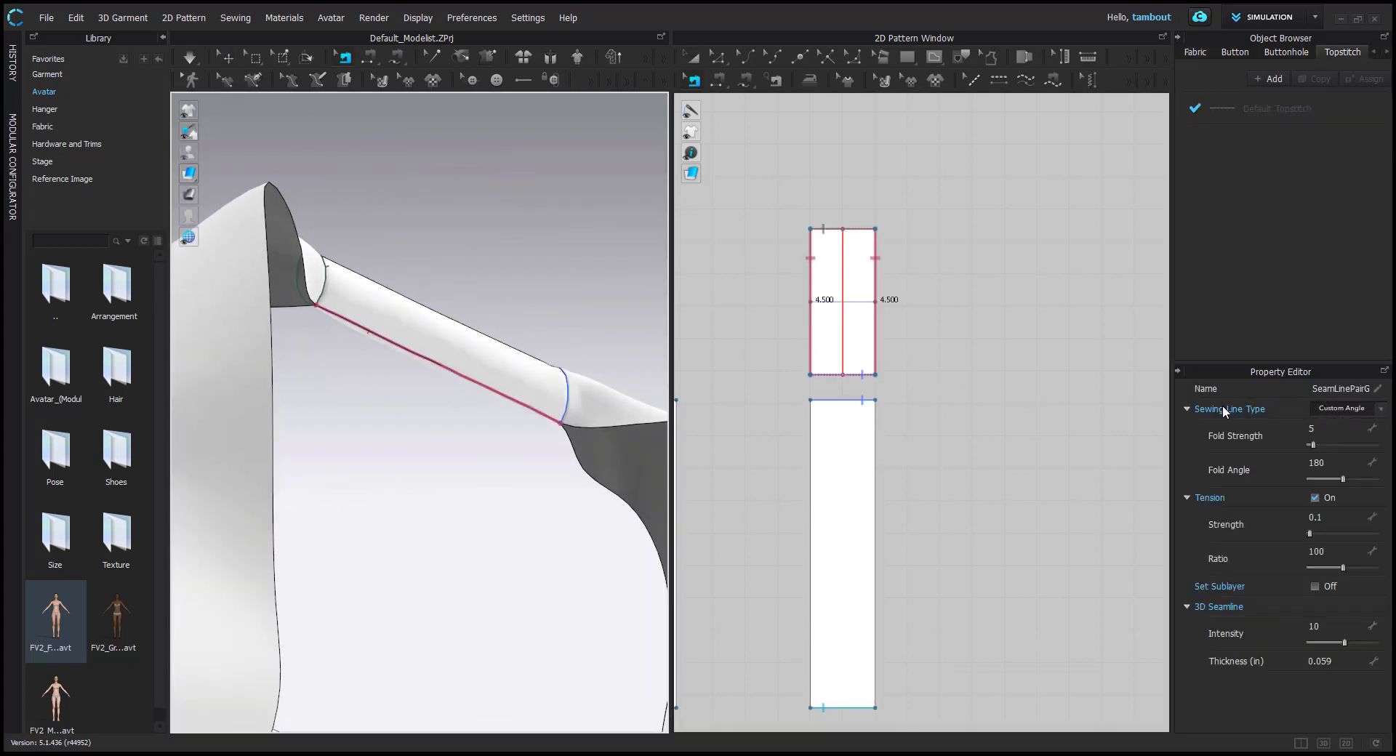
{"action": "left_click", "coordinate": [1367, 412]}
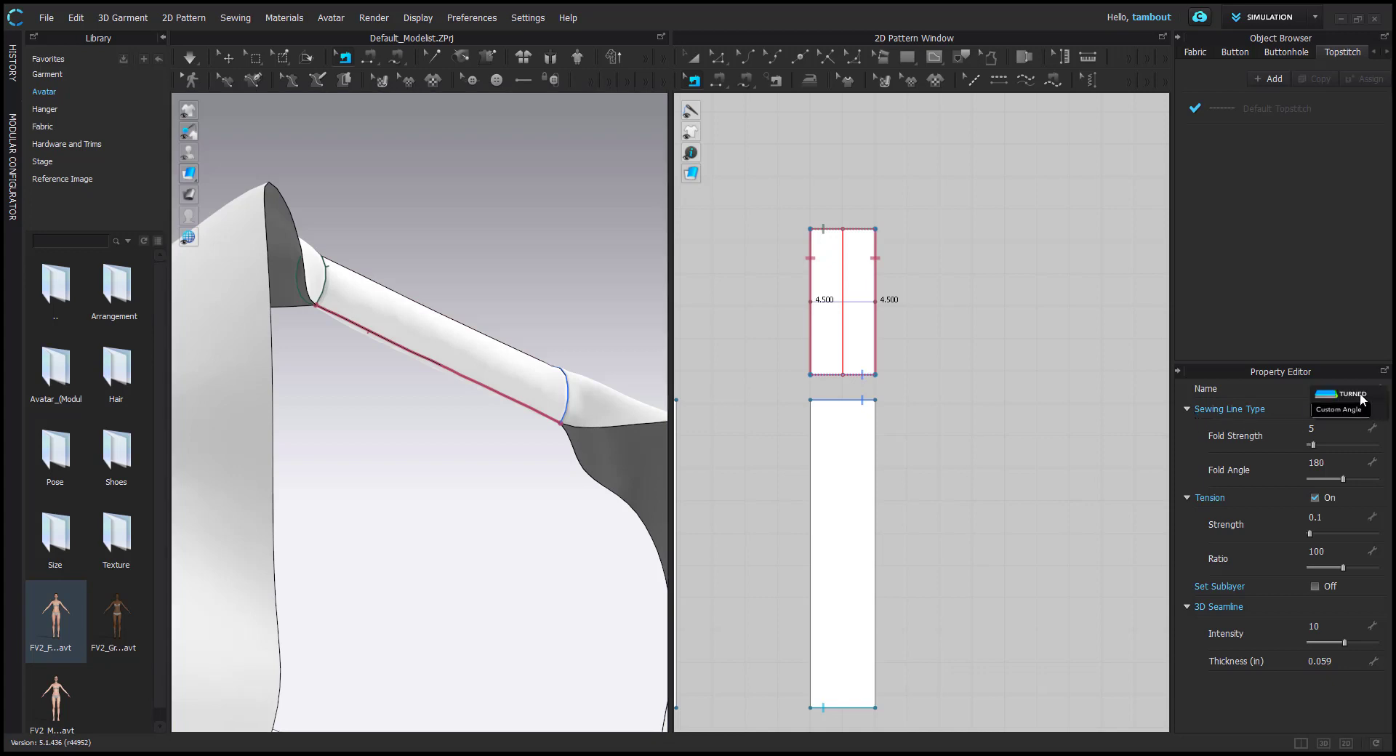
{"action": "left_click", "coordinate": [1352, 394]}
Simulate the handle with the turned seam and inspect the closed grip from several angles
{"action": "key", "text": "q"}
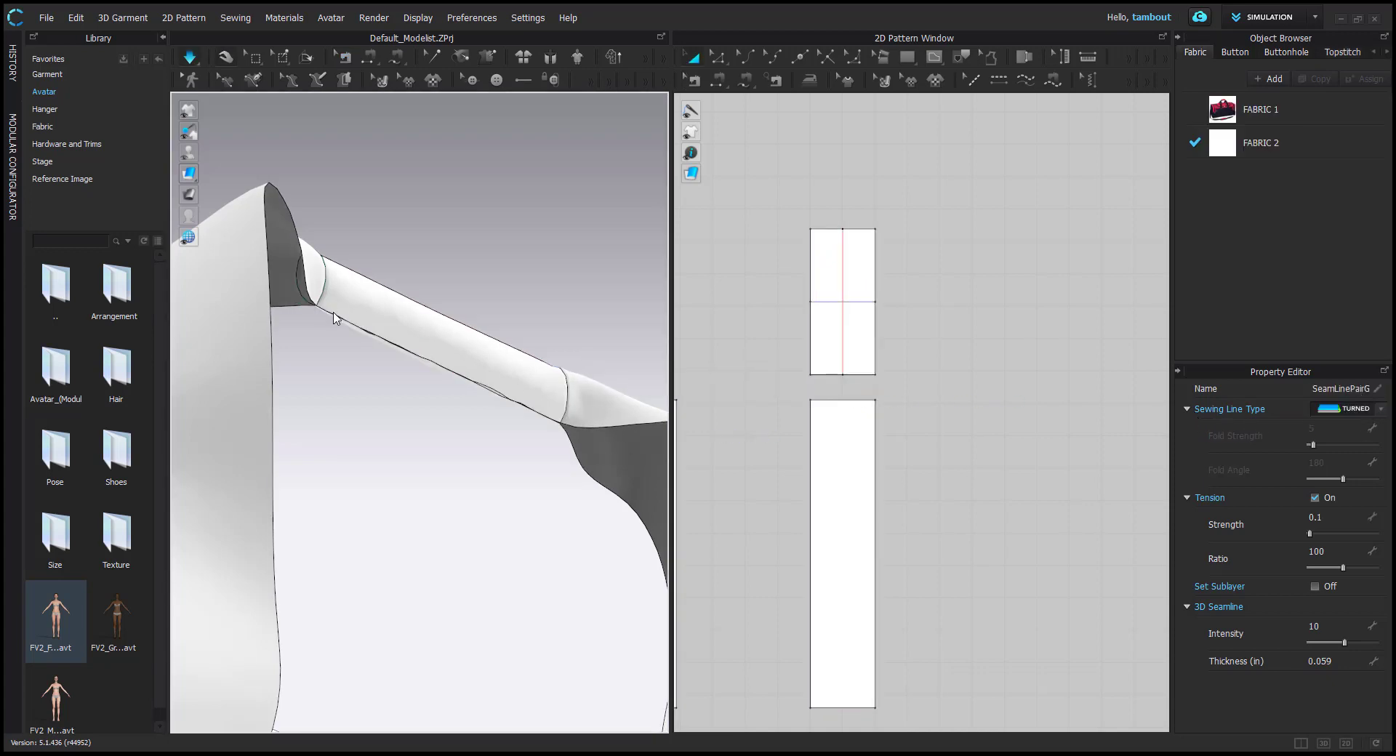
{"action": "right_click_drag", "start_coordinate": [412, 344], "coordinate": [473, 389]}
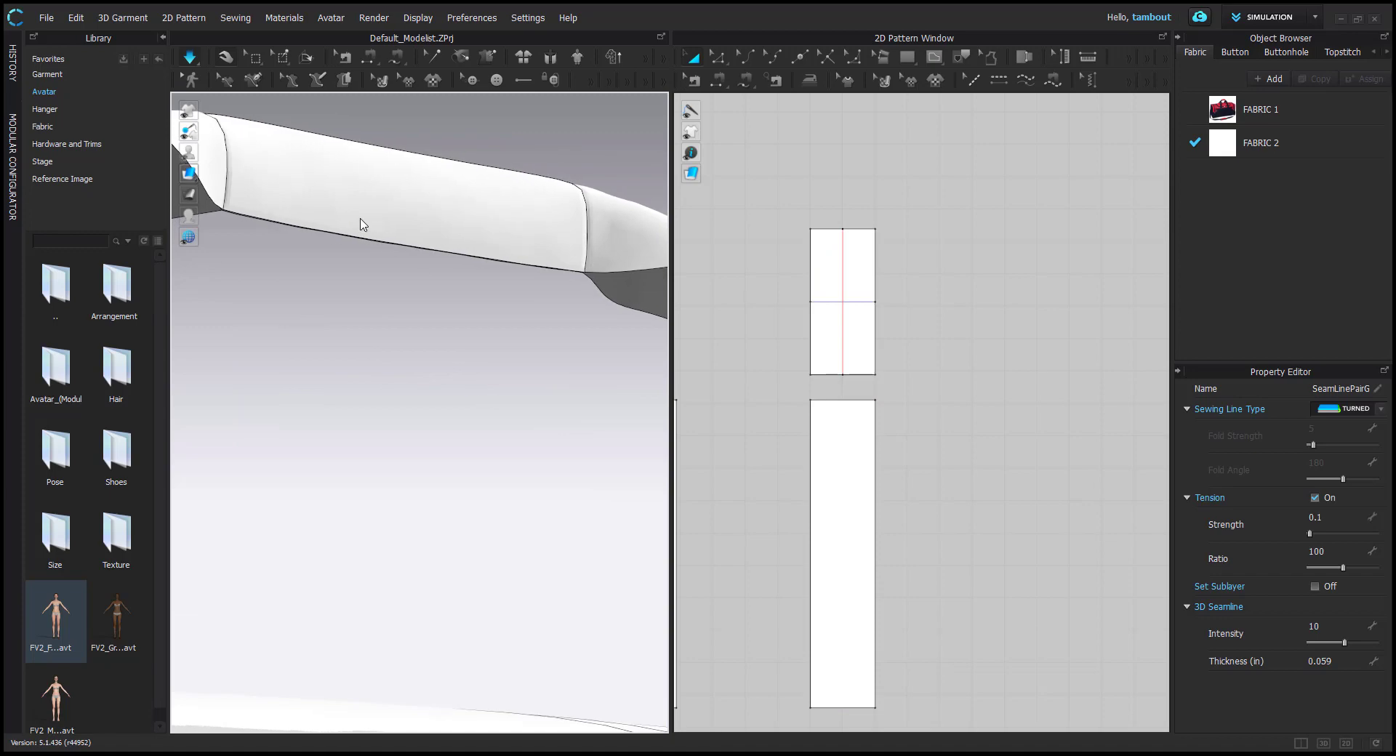
{"action": "scroll", "coordinate": [365, 227], "scroll_direction": "down", "scroll_amount": 1}
{"action": "right_click_drag", "start_coordinate": [377, 246], "coordinate": [395, 234]}
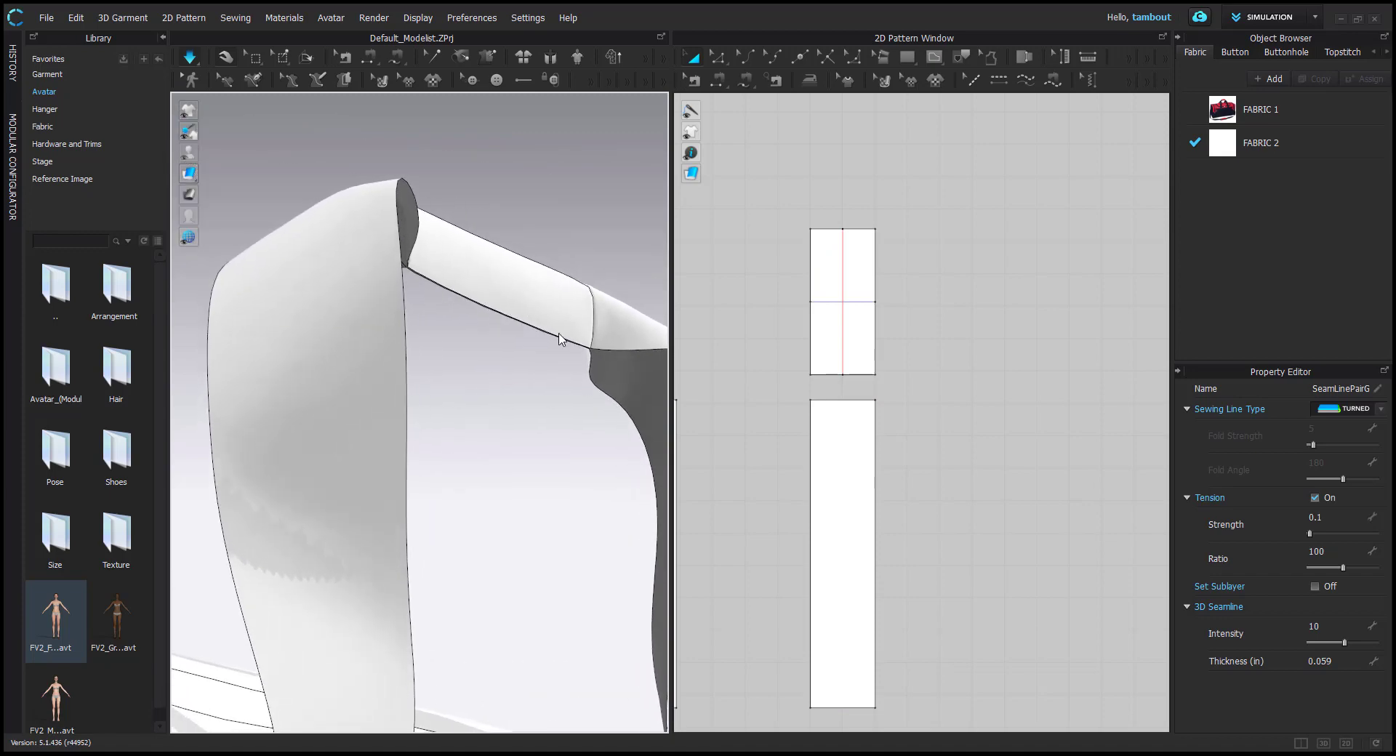
{"action": "right_click_drag", "start_coordinate": [560, 339], "coordinate": [431, 289]}
{"action": "key", "text": "n"}
{"action": "scroll", "coordinate": [447, 317], "scroll_direction": "down", "scroll_amount": 5}
{"action": "scroll", "coordinate": [435, 373], "scroll_direction": "down", "scroll_amount": 1}
{"action": "right_click_drag", "start_coordinate": [434, 374], "coordinate": [393, 420]}
{"action": "middle_click_drag", "start_coordinate": [393, 420], "coordinate": [509, 349]}
Copy the grip and both handle straps, paste them on the opposite side of the bag and flip the copy horizontally
{"action": "key", "text": "a"}
{"action": "left_click", "coordinate": [509, 349]}
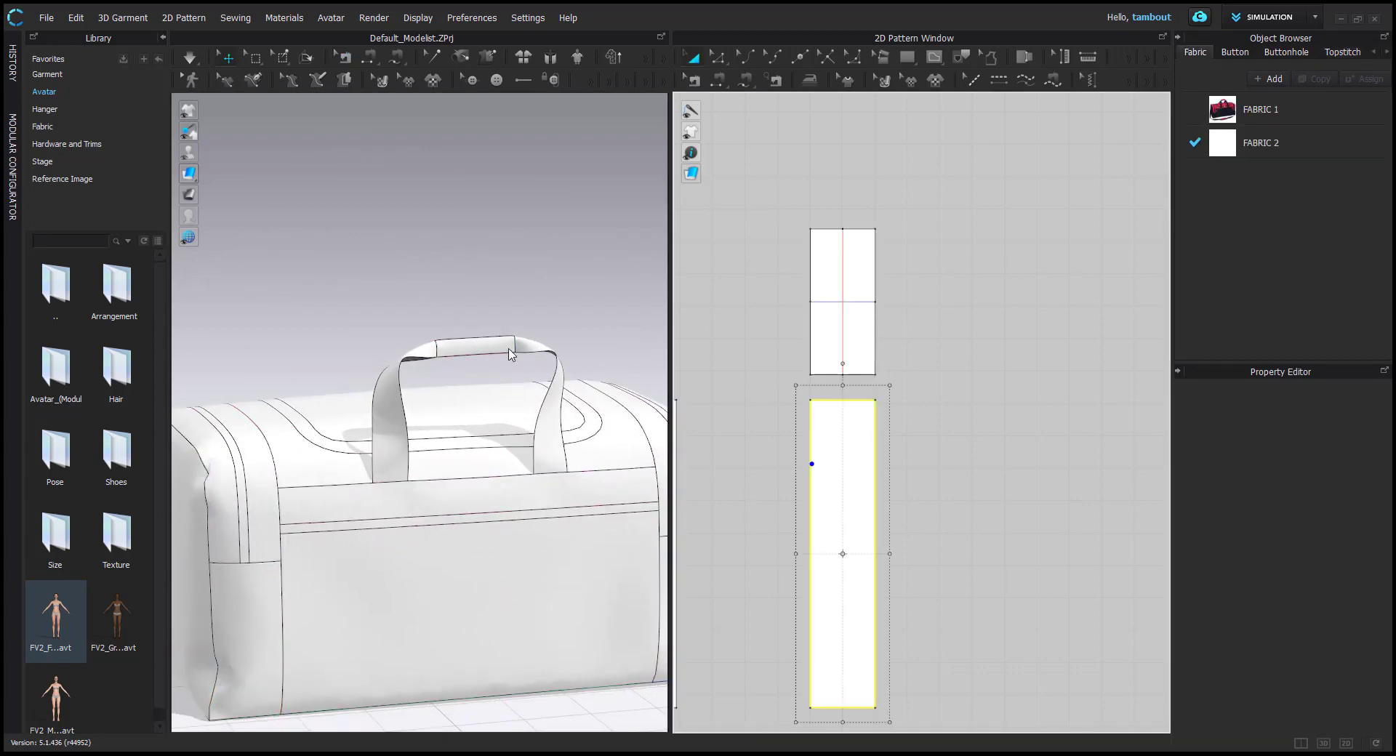
{"action": "left_click", "coordinate": [452, 352], "text": "shift"}
{"action": "left_click", "coordinate": [417, 357], "text": "shift"}
{"action": "right_click_drag", "start_coordinate": [419, 385], "coordinate": [360, 404]}
{"action": "key", "text": "ctrl+v"}
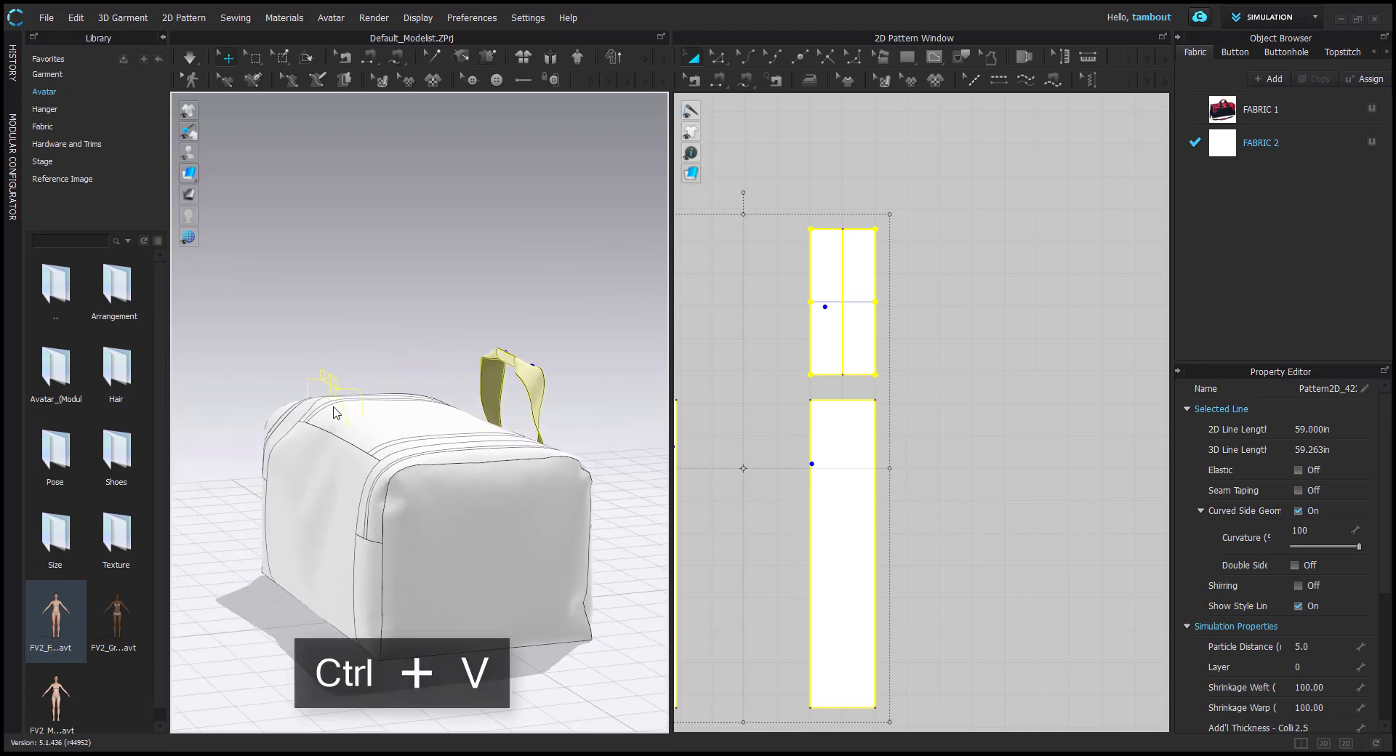
{"action": "left_click", "coordinate": [335, 385]}
{"action": "key", "text": "ctrl+g"}
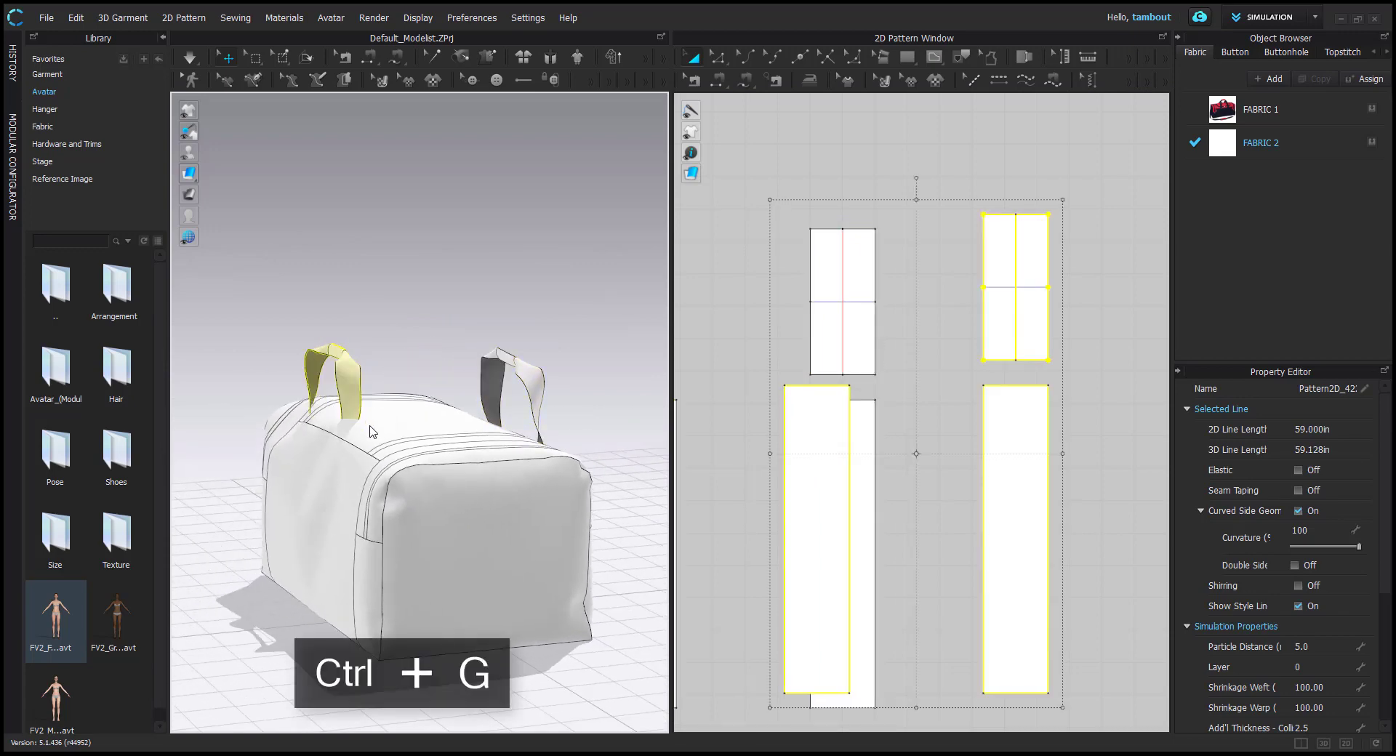
Position the copied handle in 3D so its strap ends meet the middle of the opposite panel's upper edge
{"action": "right_click_drag", "start_coordinate": [370, 432], "coordinate": [535, 446]}
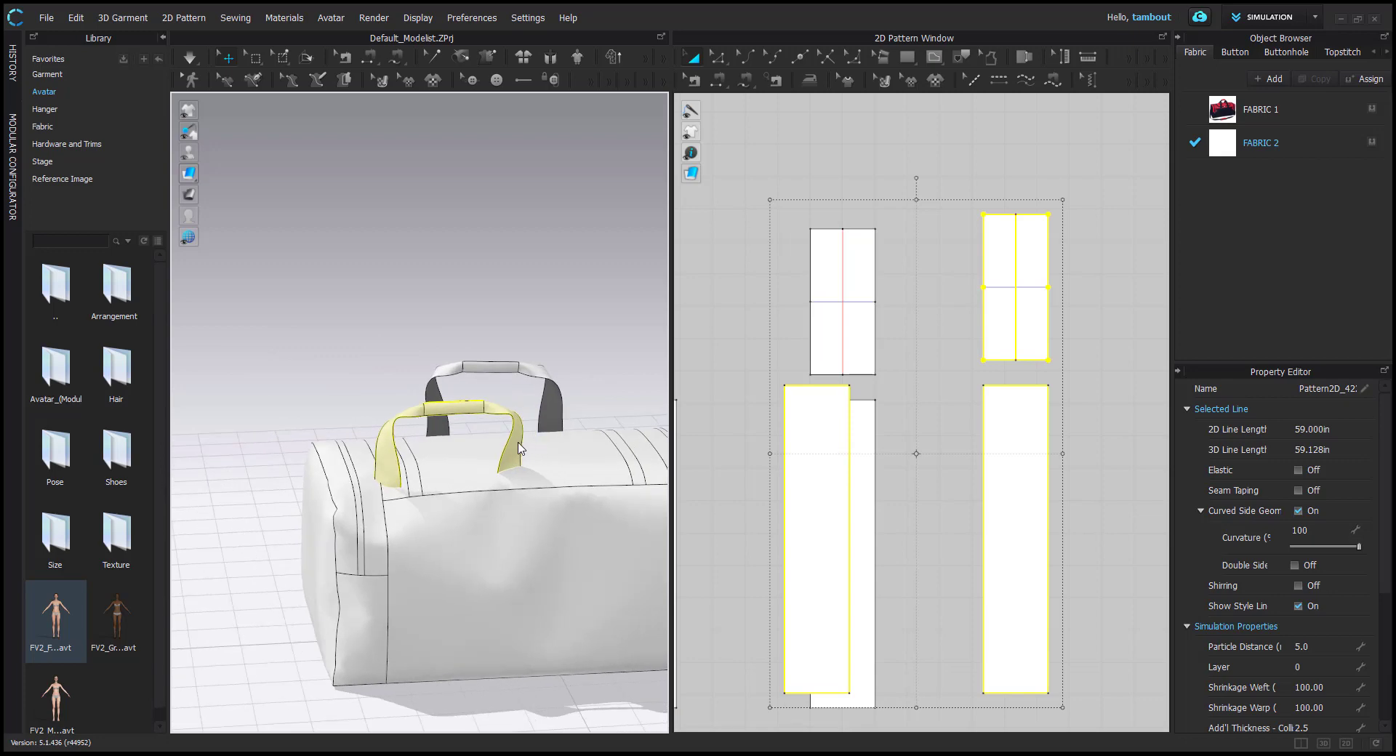
{"action": "left_click_drag", "start_coordinate": [518, 443], "coordinate": [585, 496]}
{"action": "middle_click_drag", "start_coordinate": [600, 450], "coordinate": [457, 429]}
{"action": "mouse_move", "coordinate": [463, 402]}
{"action": "left_mouse_down"}
{"action": "mouse_move", "coordinate": [497, 397]}
{"action": "mouse_move", "coordinate": [478, 399]}
{"action": "left_mouse_up"}
Split the 22 in upper edge of the panel below the copied handle uniformly into three segments
{"action": "left_click", "coordinate": [391, 494]}
{"action": "scroll", "coordinate": [809, 484], "scroll_direction": "down", "scroll_amount": 5}
{"action": "middle_click_drag", "start_coordinate": [962, 469], "coordinate": [816, 208]}
{"action": "scroll", "coordinate": [939, 357], "scroll_direction": "up", "scroll_amount": 3}
{"action": "key", "text": "z"}
{"action": "right_click", "coordinate": [937, 324]}
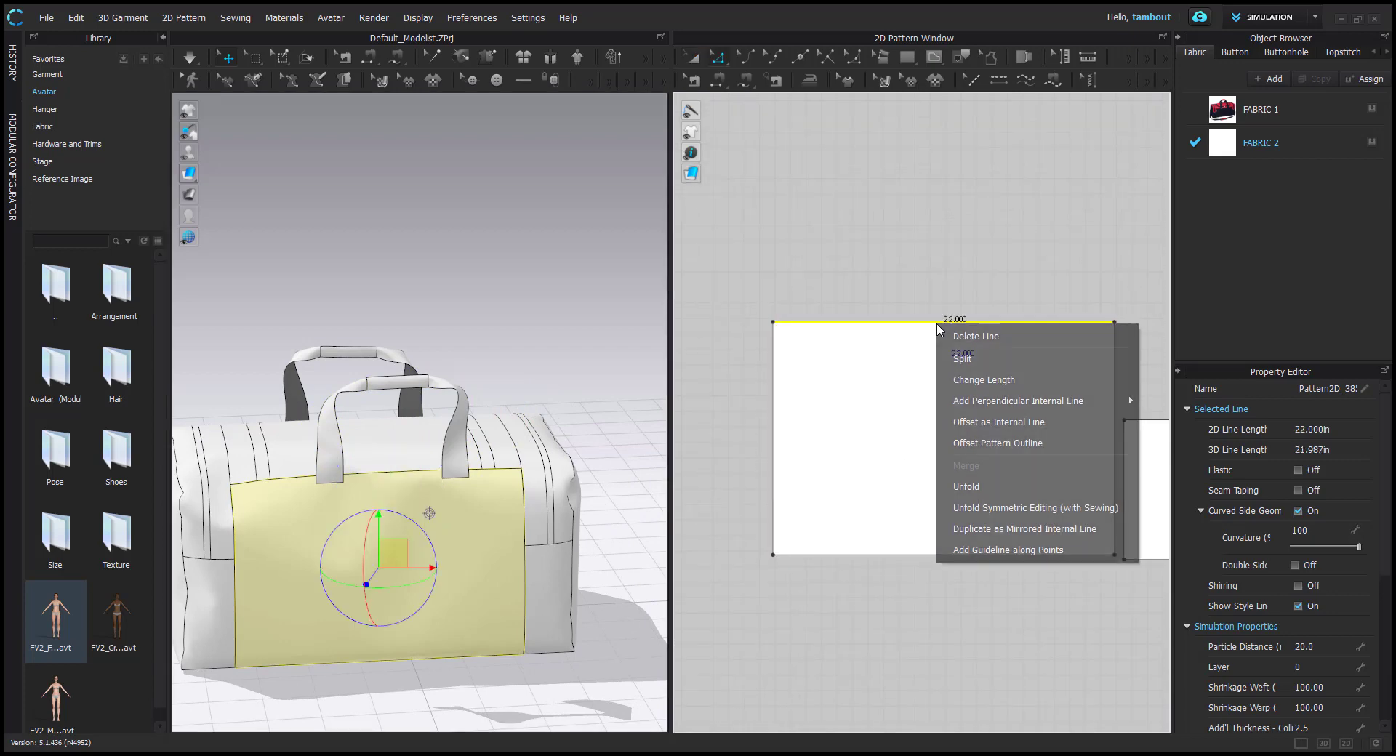
{"action": "left_click", "coordinate": [977, 360]}
{"action": "left_click", "coordinate": [767, 423]}
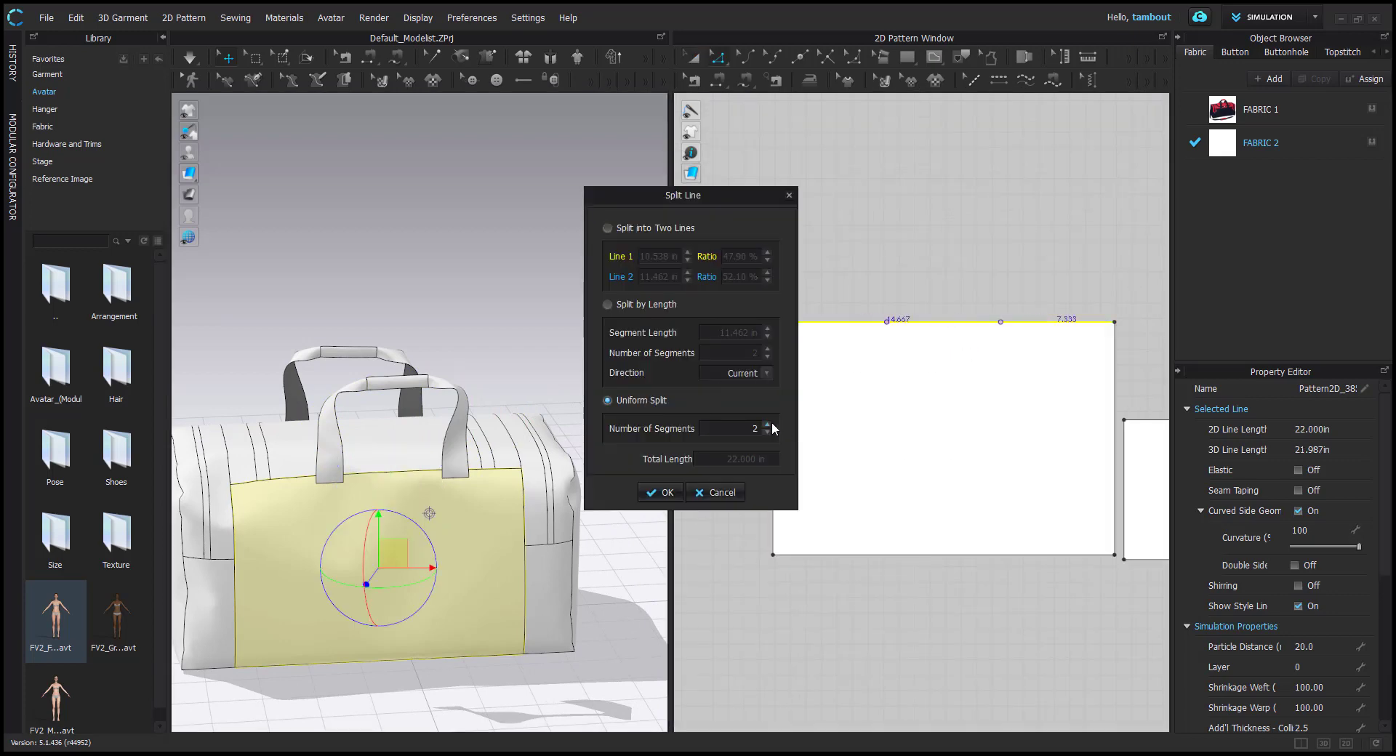
{"action": "left_click", "coordinate": [660, 493]}
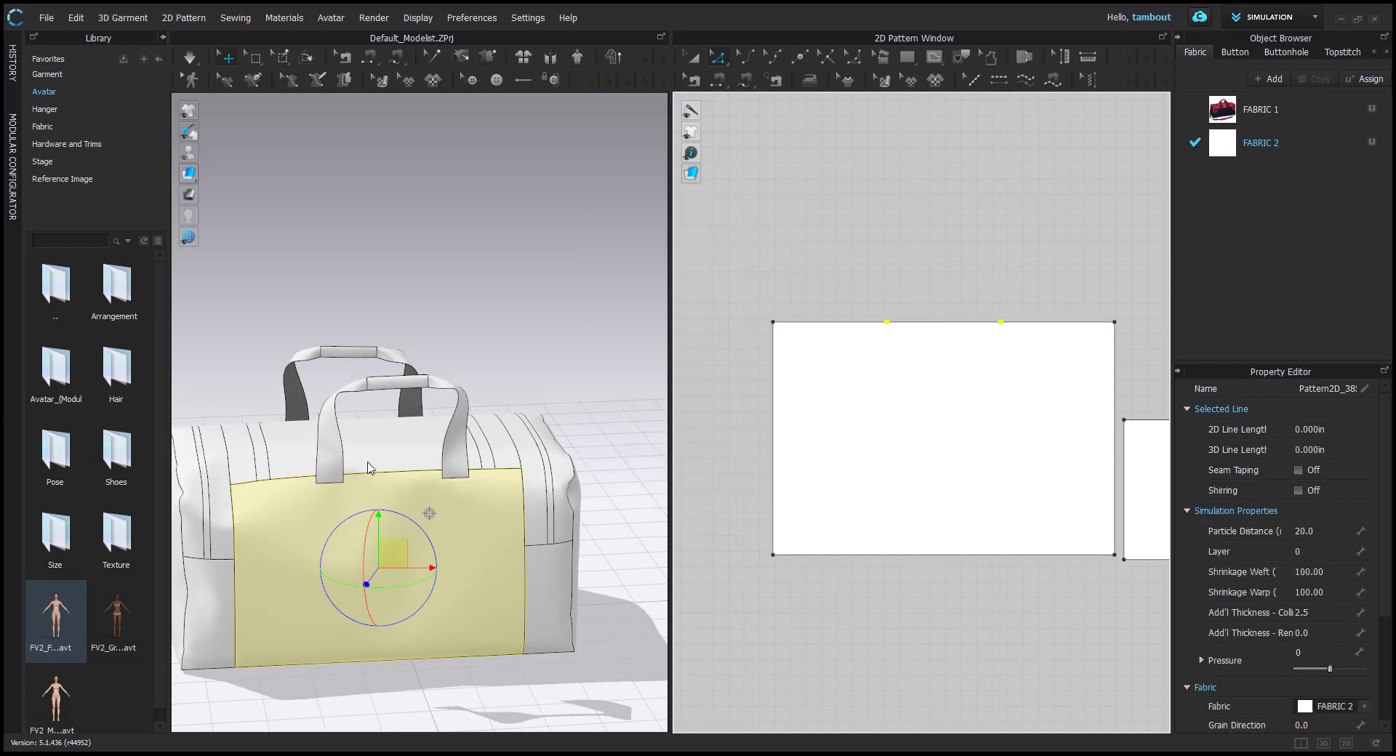
Place the copied handle's first strap above its panel in 2D and sew the strap end beside the first split point
{"action": "left_click", "coordinate": [329, 478]}
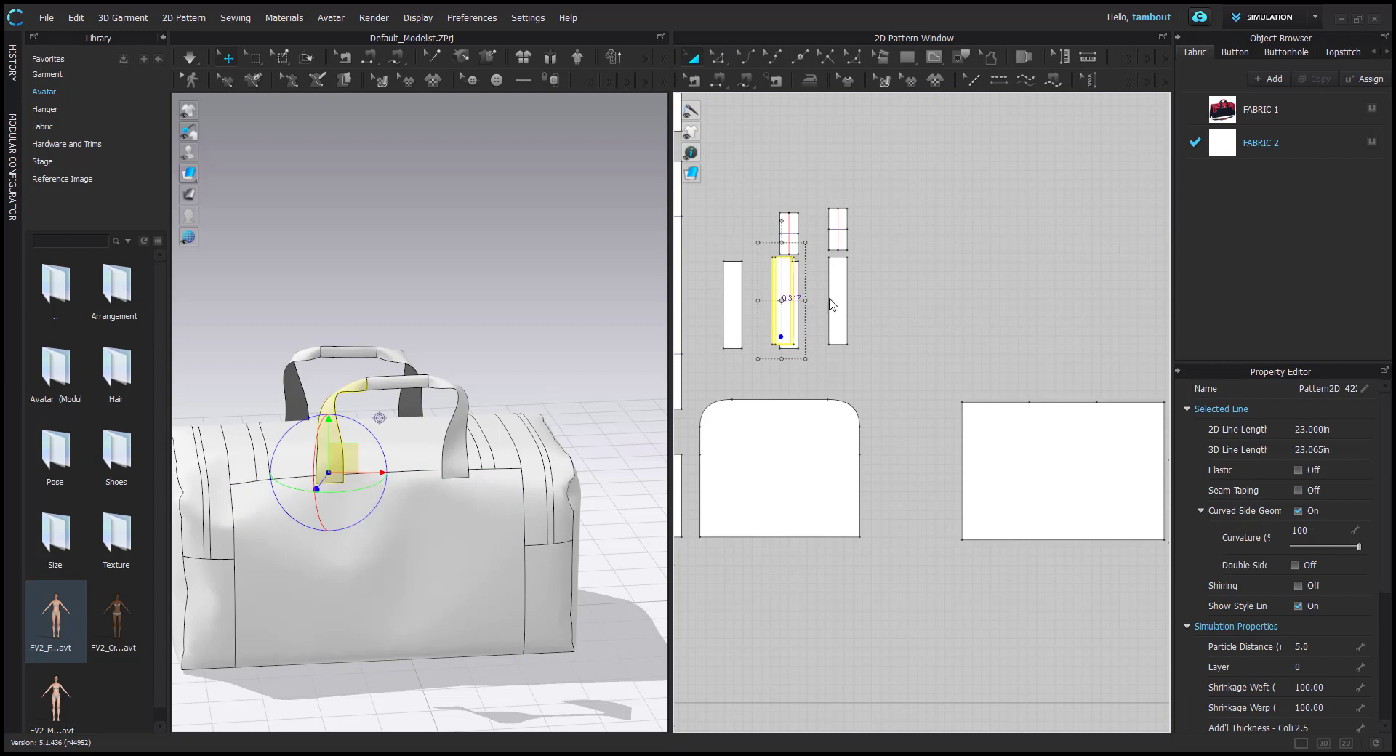
{"action": "left_click_drag", "start_coordinate": [791, 304], "coordinate": [1013, 304]}
{"action": "key", "text": "n"}
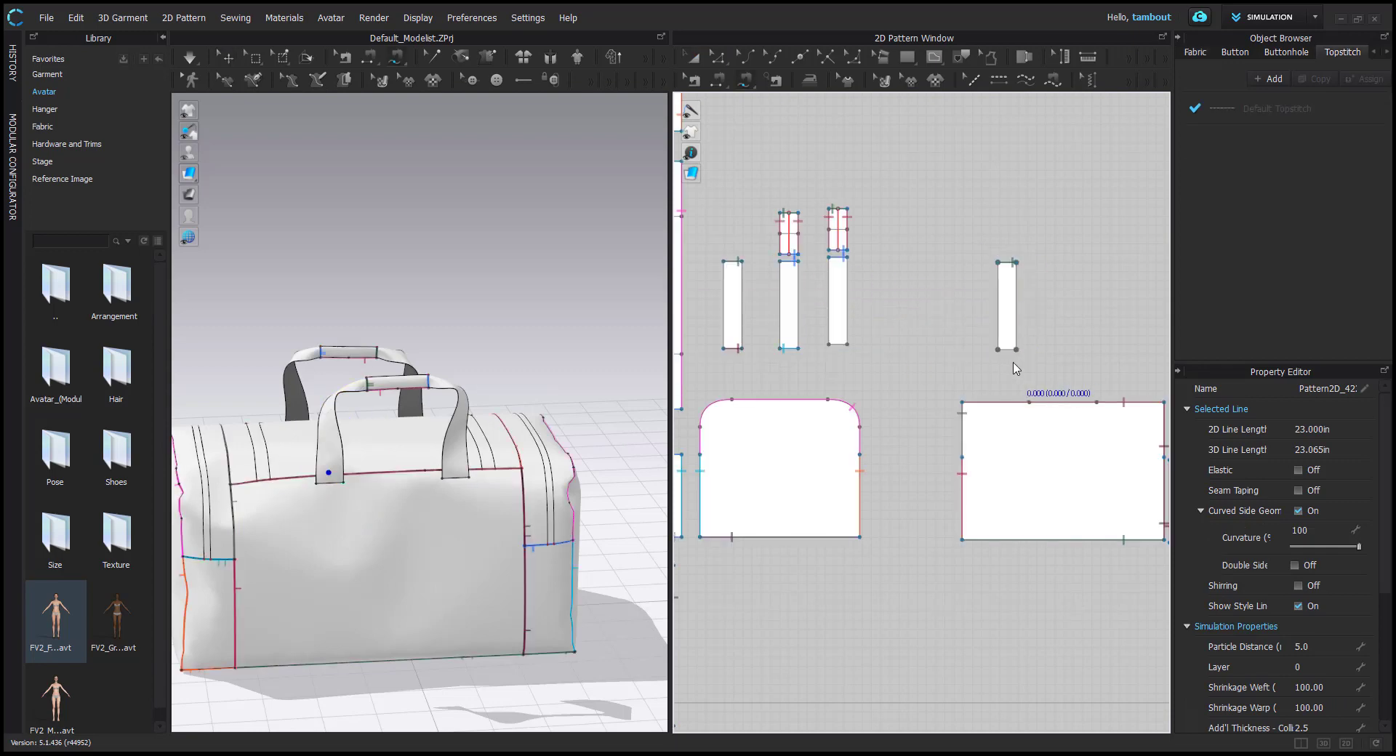
{"action": "left_click", "coordinate": [1006, 350]}
{"action": "left_click", "coordinate": [1016, 403]}
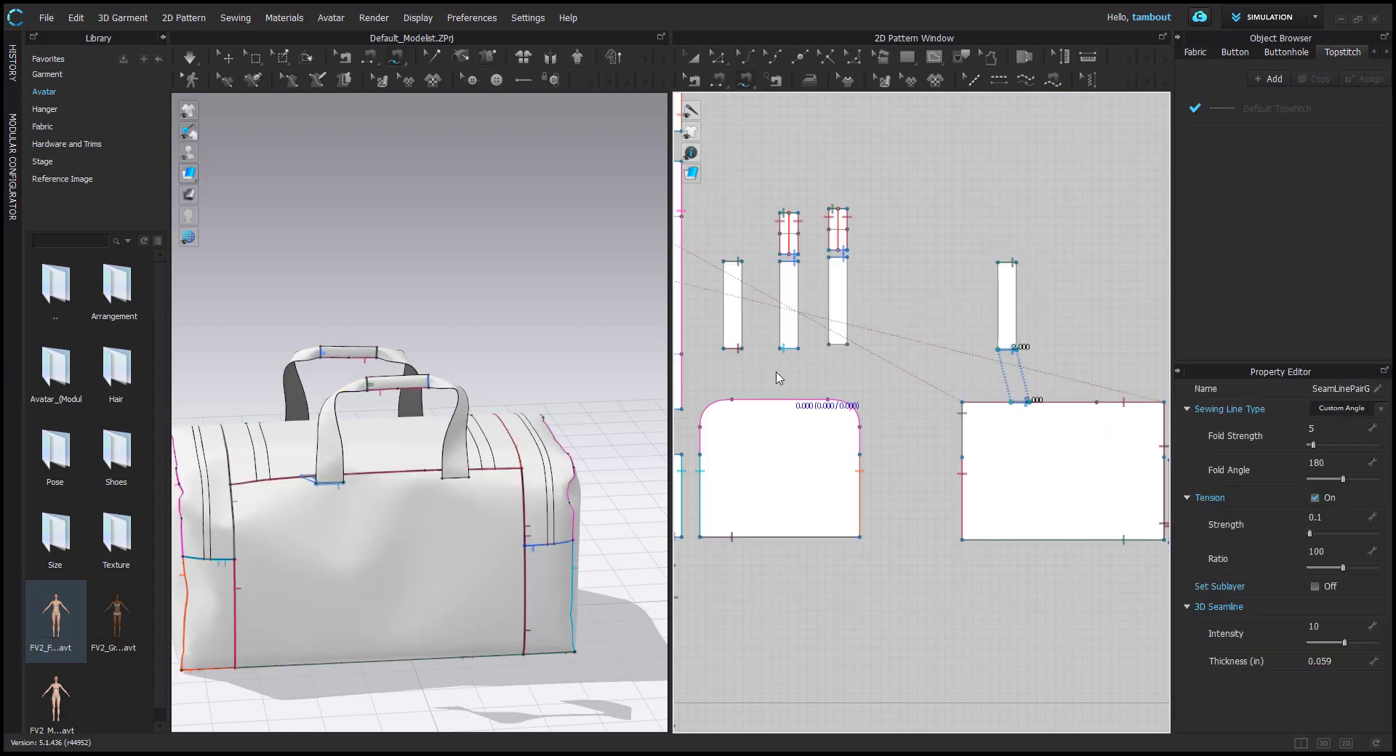
Place the copied handle's second strap beside the first in 2D and sew its end at the panel's second split point
{"action": "key", "text": "a"}
{"action": "left_click", "coordinate": [456, 466]}
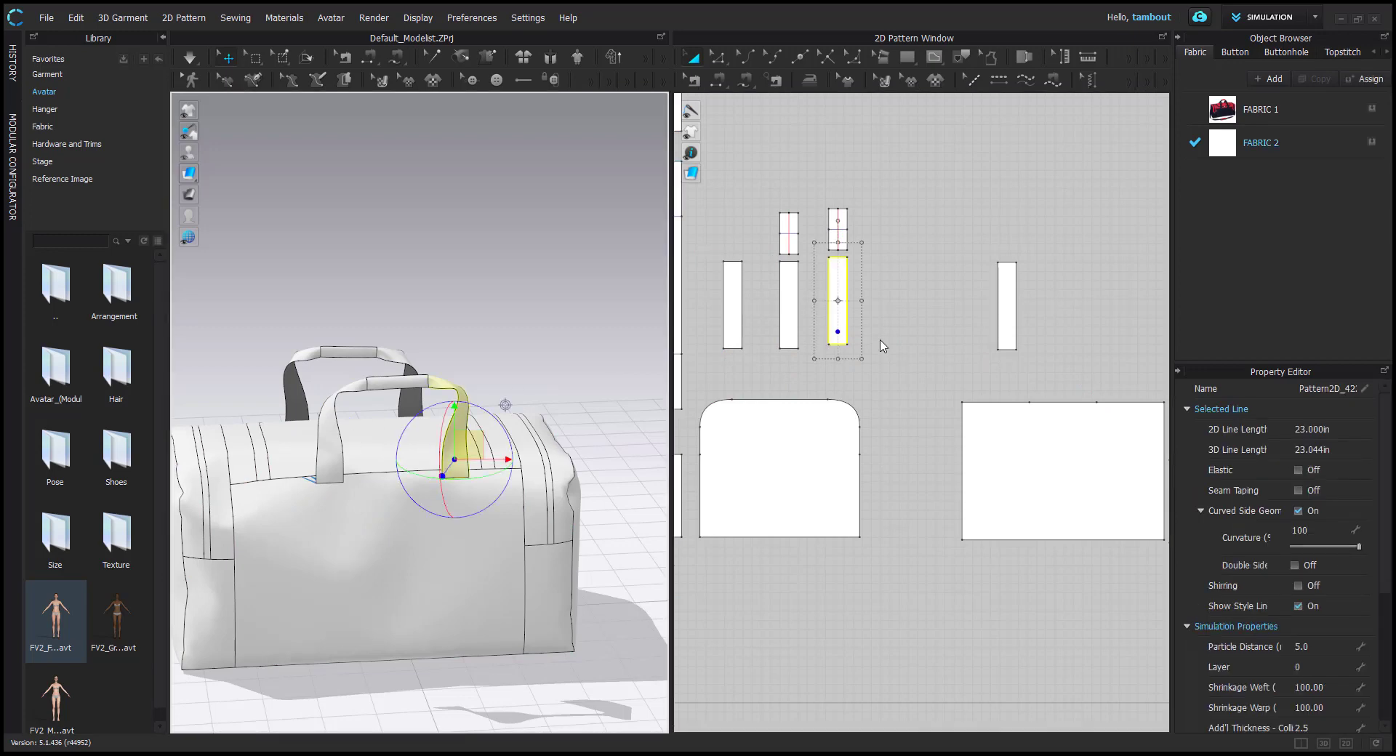
{"action": "left_click_drag", "start_coordinate": [845, 324], "coordinate": [1070, 329]}
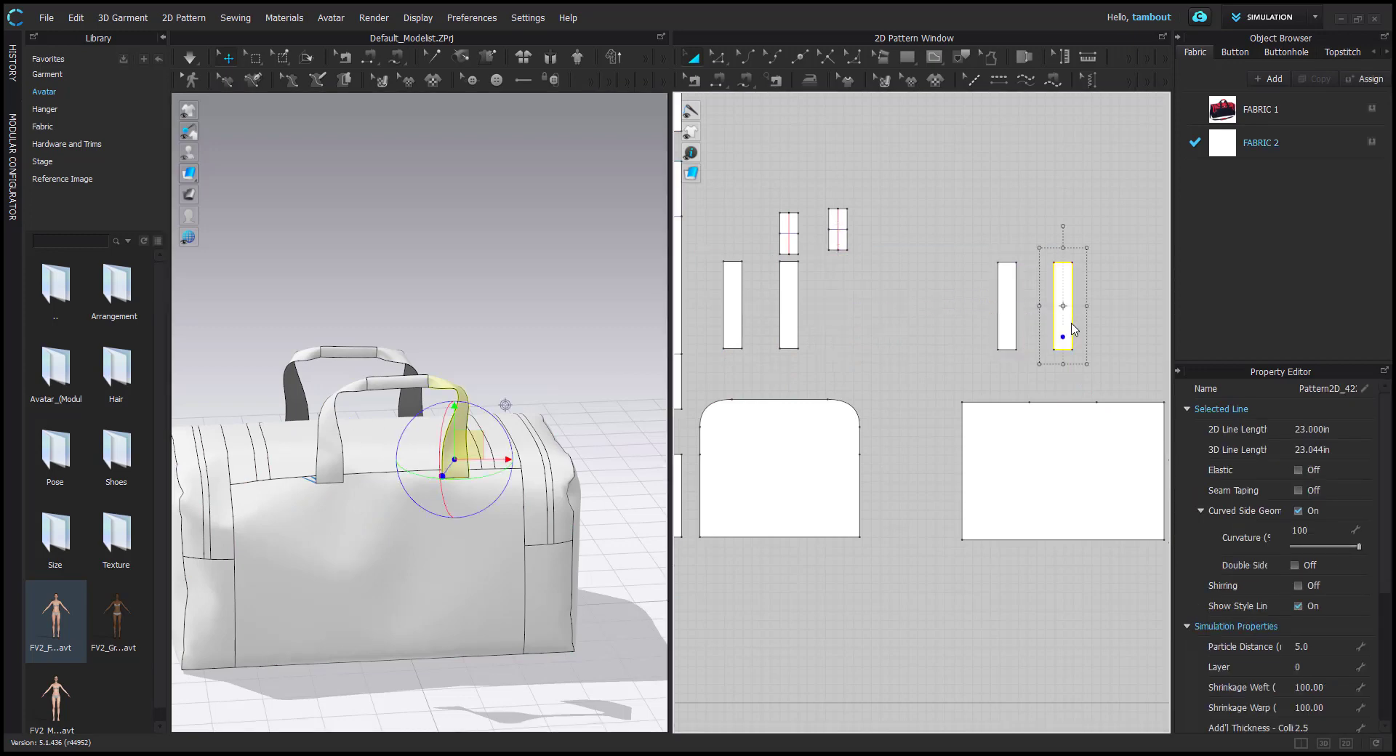
{"action": "key", "text": "n"}
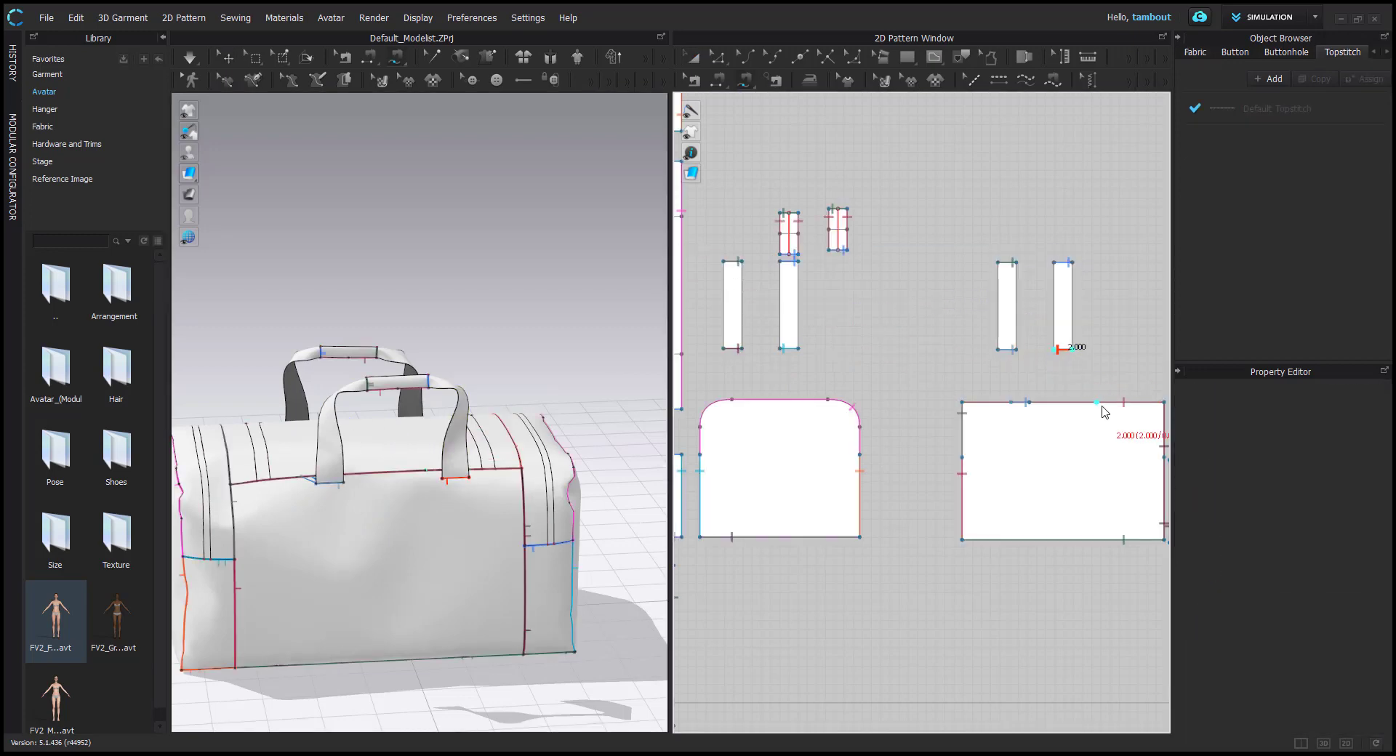
{"action": "left_click_drag", "start_coordinate": [1100, 404], "coordinate": [928, 374]}
Move the copied grip piece above its two straps in the pattern layout
{"action": "scroll", "coordinate": [1125, 411], "scroll_direction": "up", "scroll_amount": 3}
{"action": "scroll", "coordinate": [798, 287], "scroll_direction": "down", "scroll_amount": 3}
{"action": "scroll", "coordinate": [798, 287], "scroll_direction": "down", "scroll_amount": 3}
{"action": "key", "text": "a"}
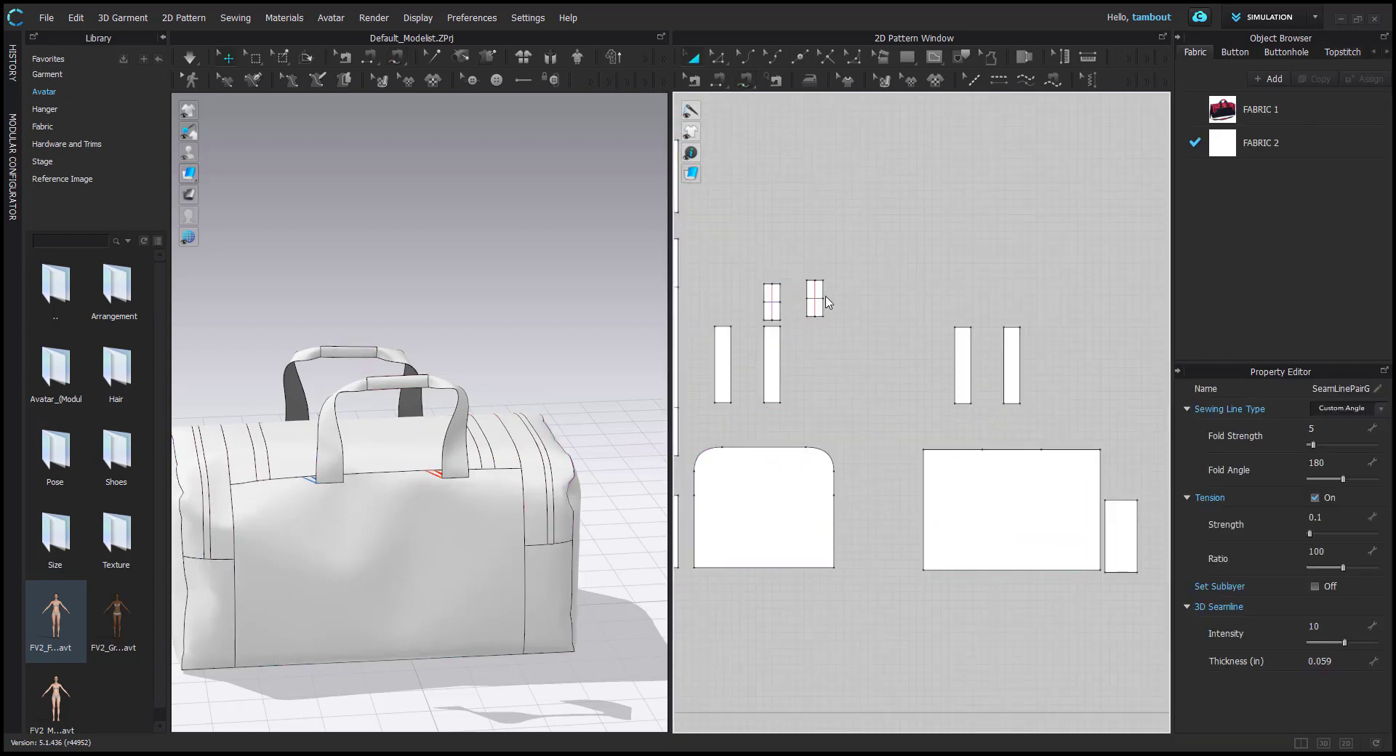
{"action": "left_click_drag", "start_coordinate": [826, 295], "coordinate": [998, 296]}
Simulate the copied handle and pull its grip inward toward the other handle
{"action": "right_click_drag", "start_coordinate": [363, 404], "coordinate": [409, 405]}
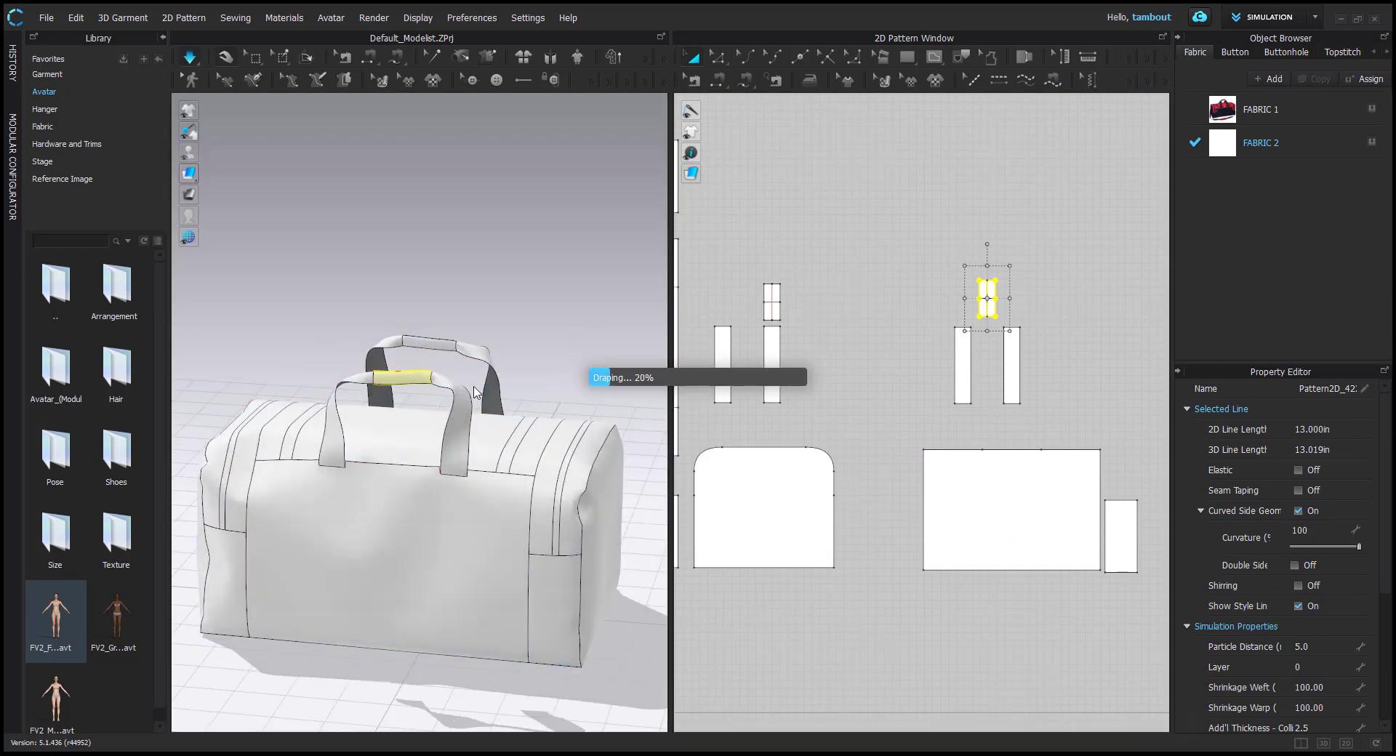
{"action": "right_click_drag", "start_coordinate": [474, 392], "coordinate": [278, 400]}
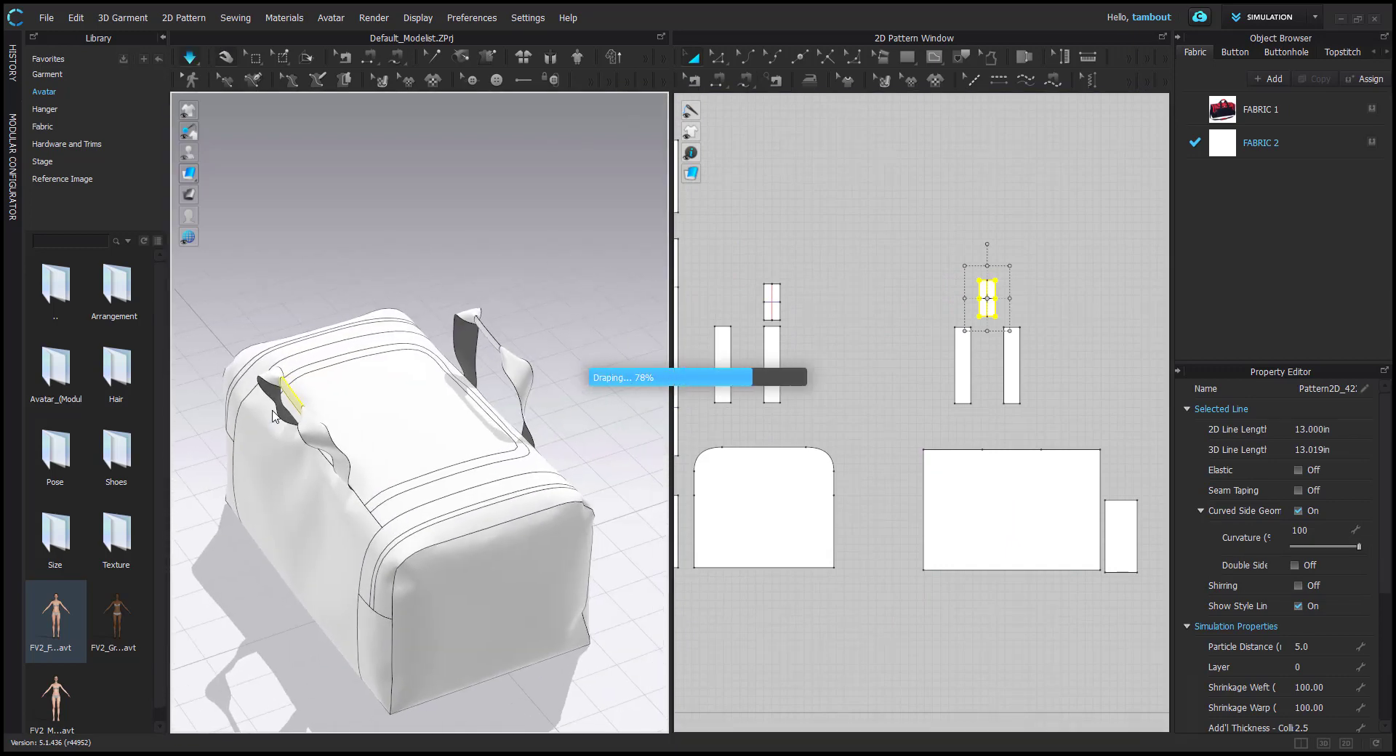
{"action": "left_click_drag", "start_coordinate": [300, 396], "coordinate": [344, 378]}
{"action": "scroll", "coordinate": [344, 378], "scroll_direction": "up", "scroll_amount": 5}
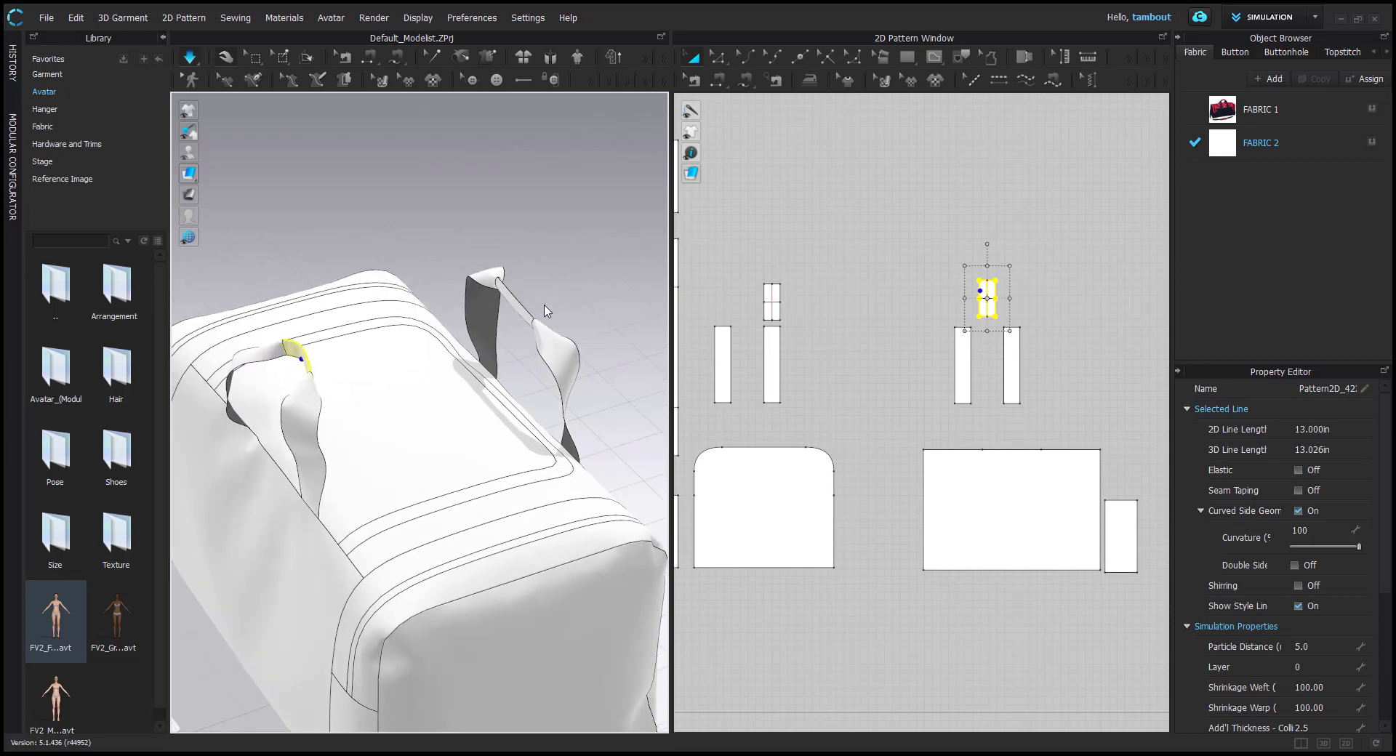
{"action": "right_click_drag", "start_coordinate": [458, 363], "coordinate": [458, 420]}
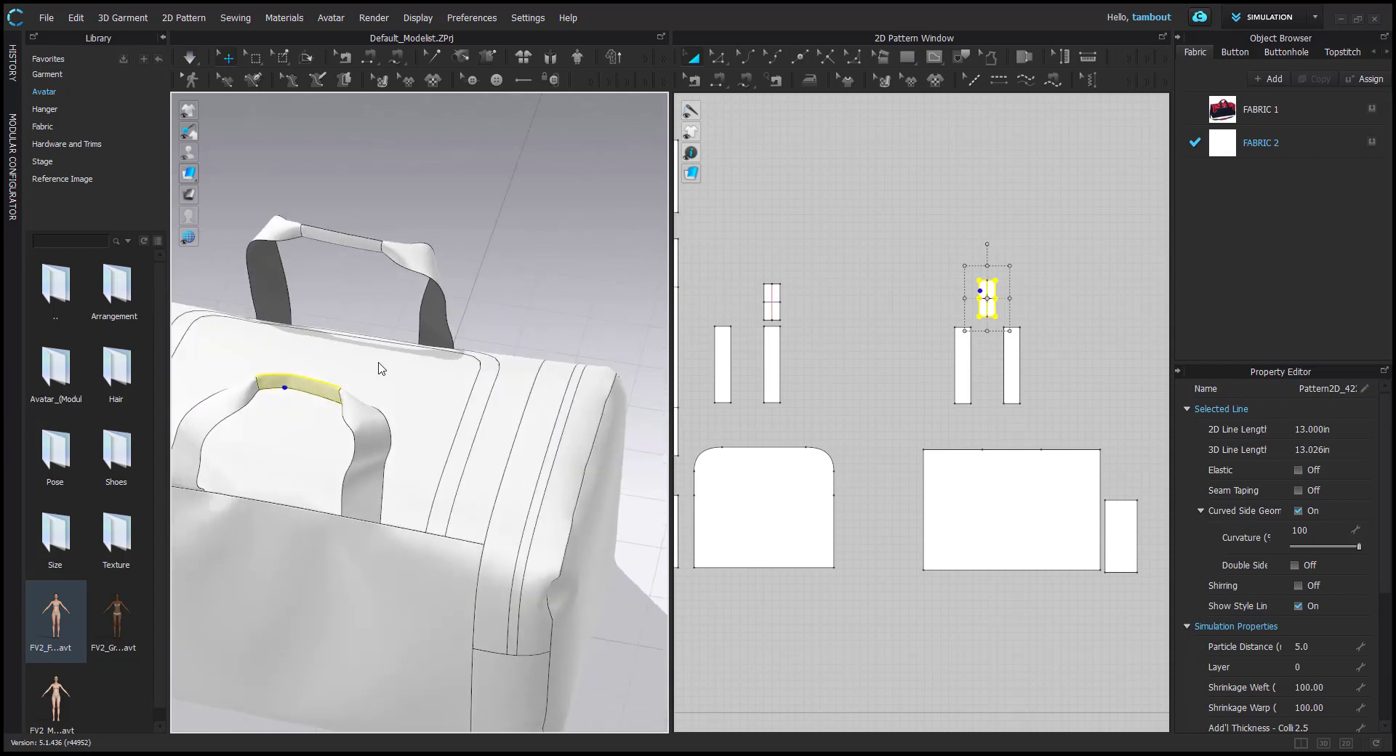
Sew the copied grip's centre line to the other grip as a Turned seam and simulate to join the handles
{"action": "key", "text": "n"}
{"action": "left_click", "coordinate": [323, 386]}
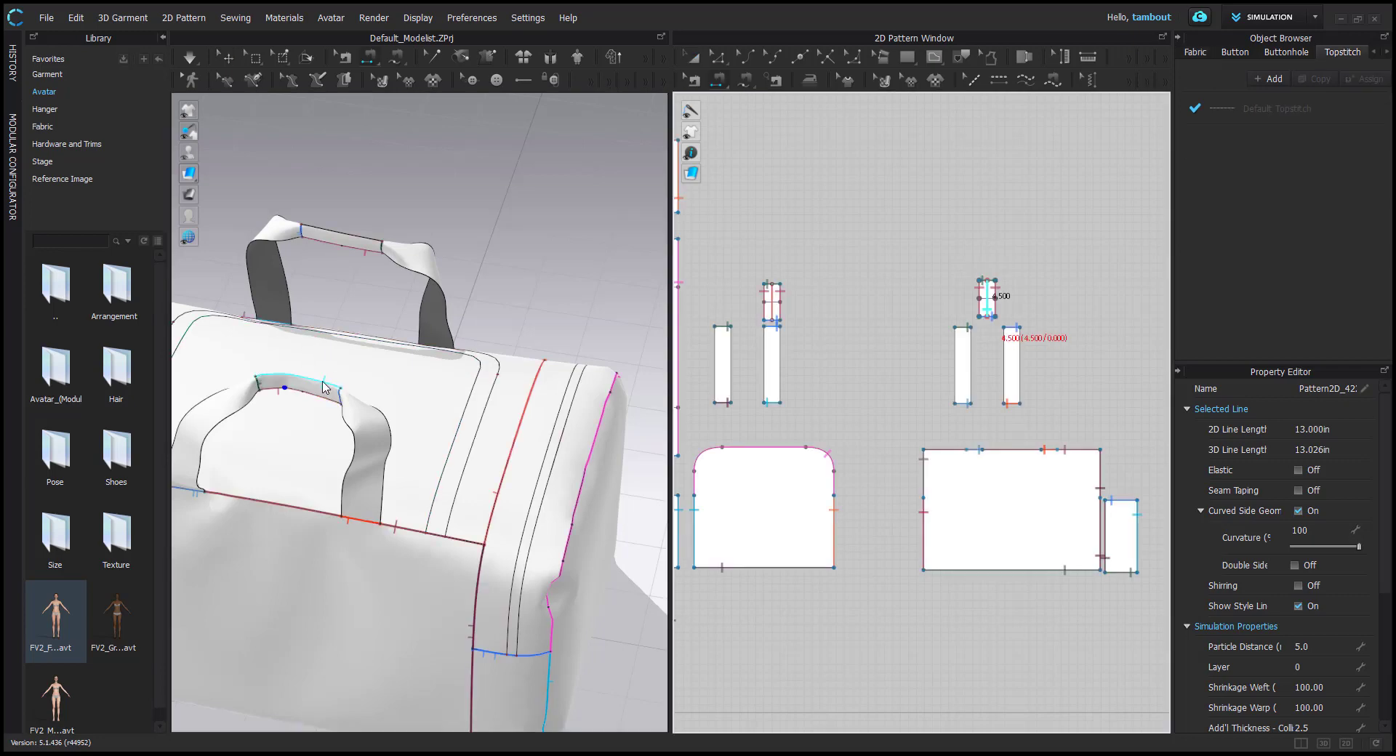
{"action": "left_click", "coordinate": [366, 243]}
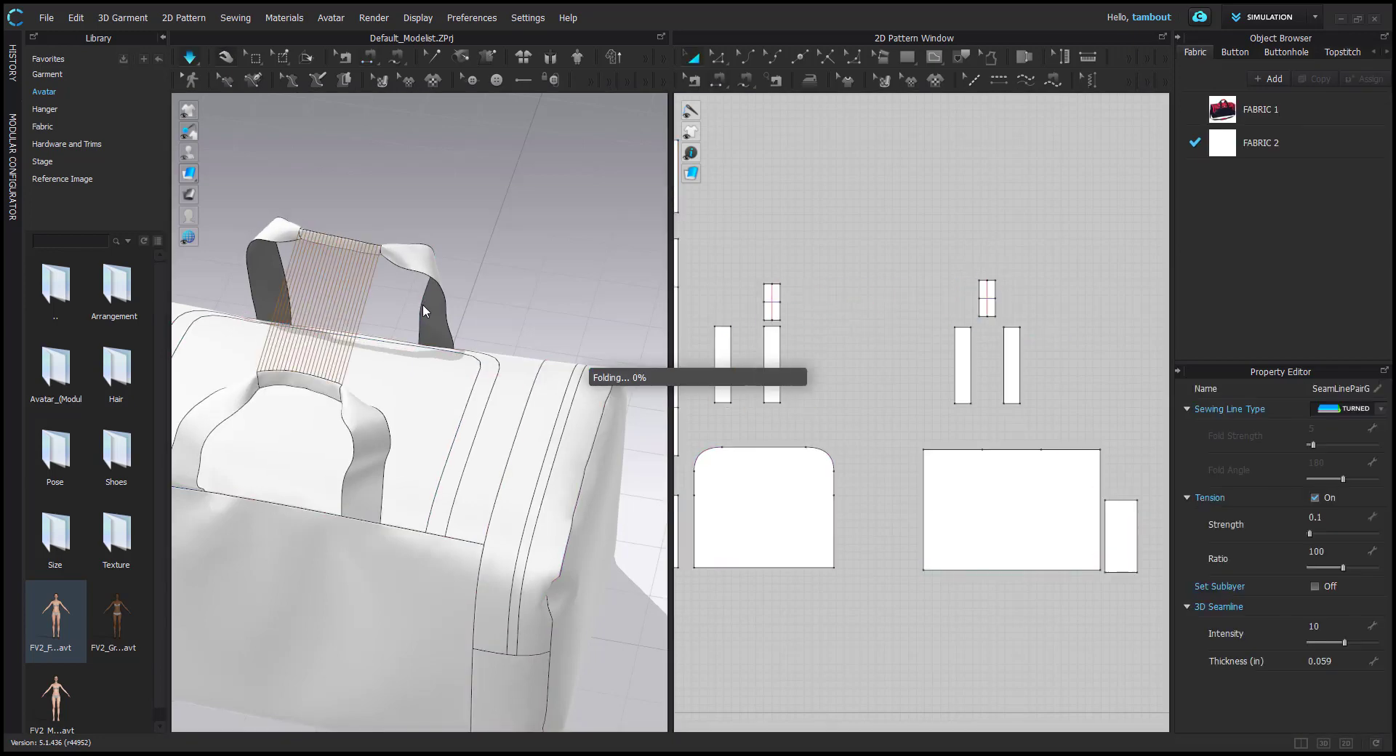
{"action": "key", "text": "space"}
{"action": "key", "text": "n"}
Inspect the joined grips and their lower edges up close from several angles
{"action": "right_click_drag", "start_coordinate": [466, 339], "coordinate": [355, 418]}
{"action": "scroll", "coordinate": [465, 363], "scroll_direction": "up", "scroll_amount": 4}
{"action": "left_click", "coordinate": [486, 358]}
{"action": "right_click_drag", "start_coordinate": [487, 358], "coordinate": [336, 477]}
{"action": "middle_click_drag", "start_coordinate": [429, 484], "coordinate": [484, 343]}
{"action": "key", "text": "z"}
{"action": "scroll", "coordinate": [505, 357], "scroll_direction": "down", "scroll_amount": 3}
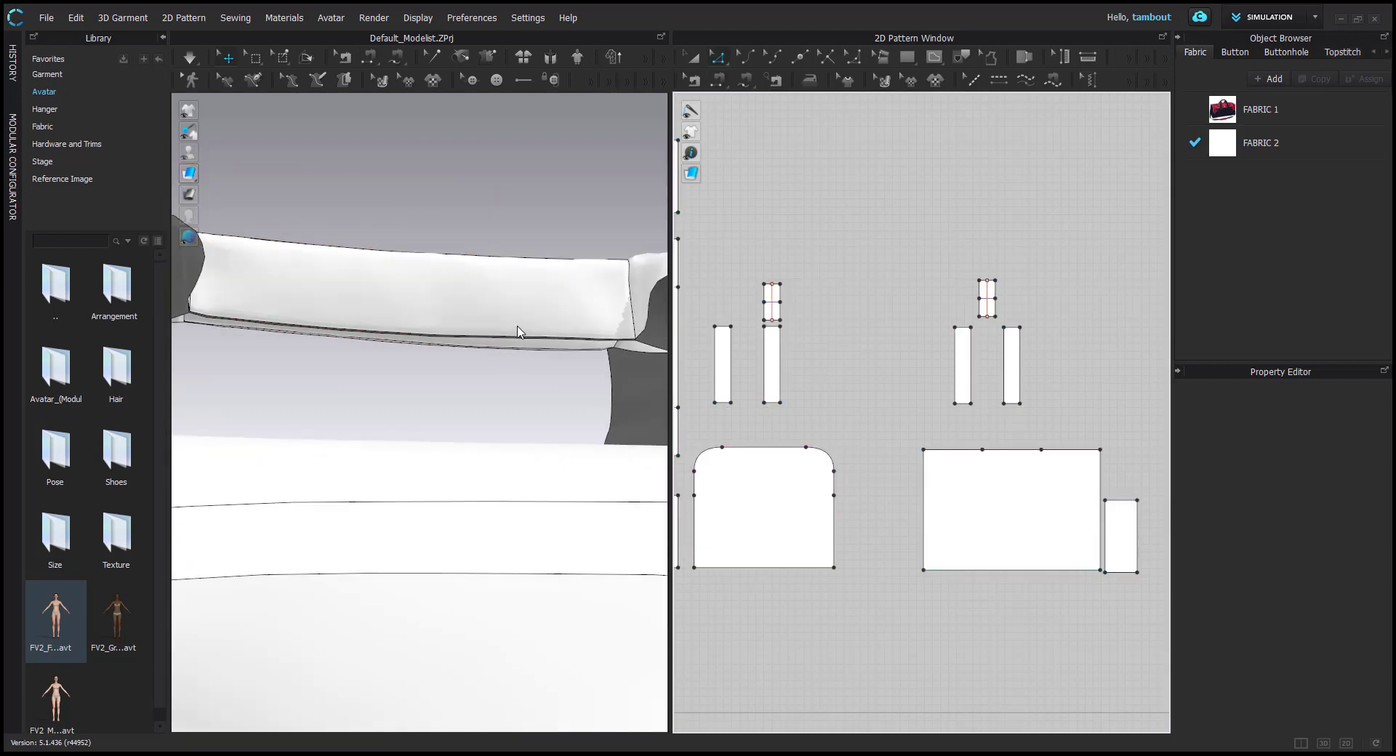
{"action": "mouse_move", "coordinate": [517, 332]}
{"action": "right_mouse_down"}
{"action": "mouse_move", "coordinate": [542, 330]}
{"action": "mouse_move", "coordinate": [579, 281]}
{"action": "mouse_move", "coordinate": [520, 312]}
{"action": "right_mouse_up"}
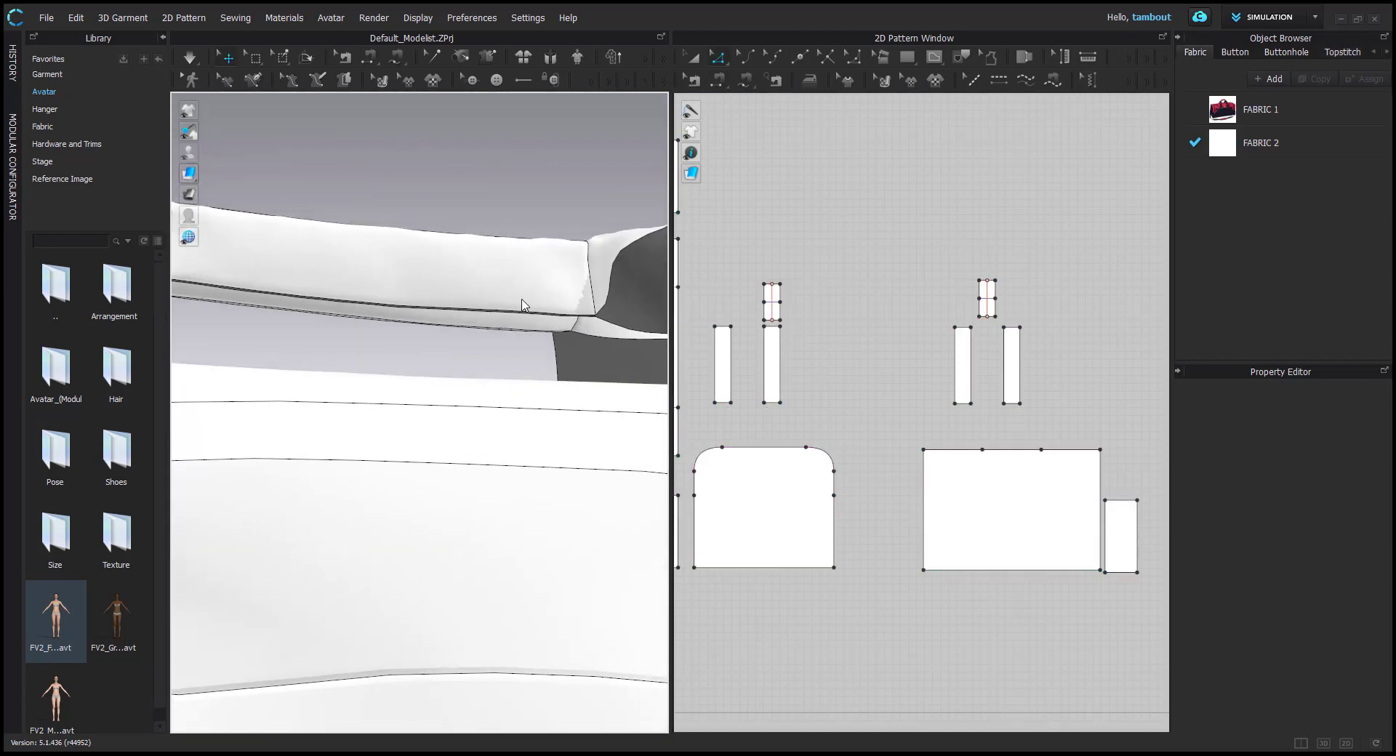
Identify both grip pieces in the pattern layout and sew their matching 4.5 in side edges together
{"action": "left_click", "coordinate": [527, 308]}
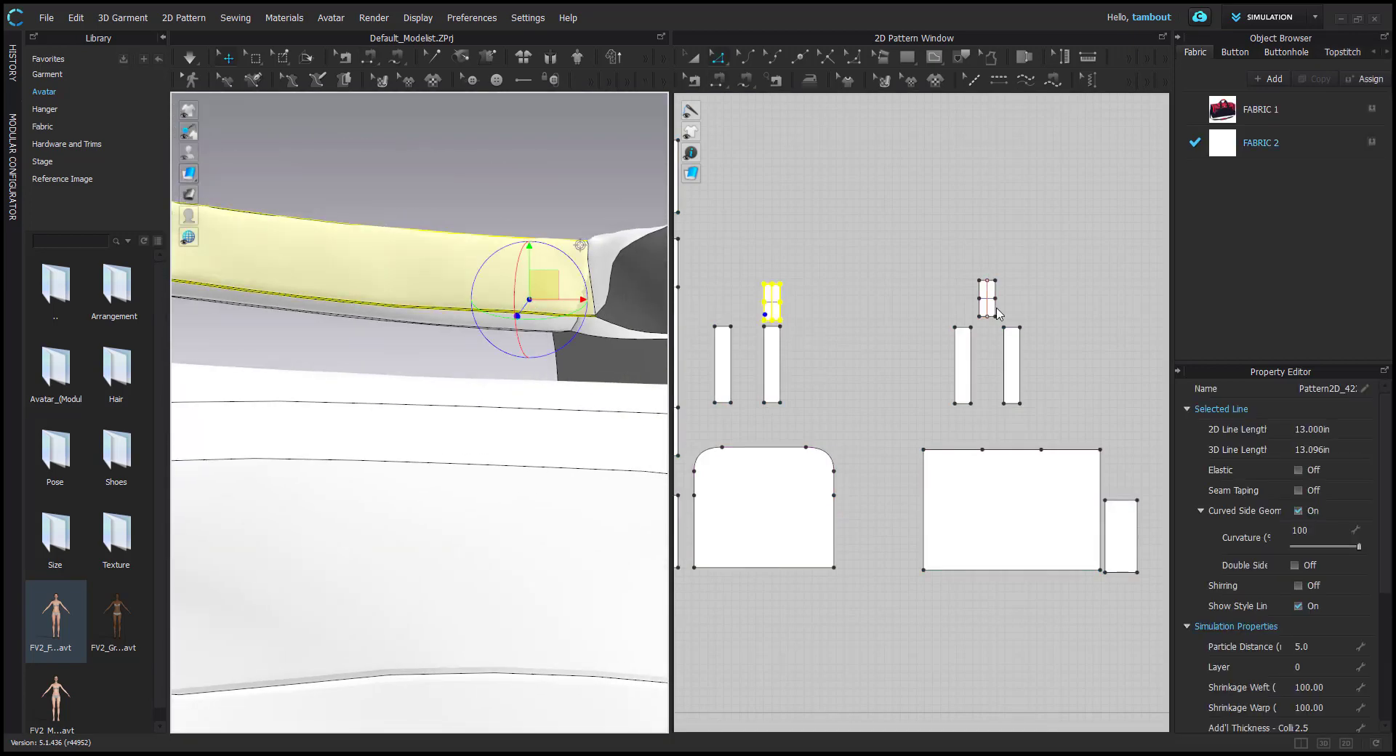
{"action": "scroll", "coordinate": [751, 311], "scroll_direction": "up", "scroll_amount": 3}
{"action": "right_click_drag", "start_coordinate": [436, 337], "coordinate": [596, 361]}
{"action": "left_click", "coordinate": [598, 337]}
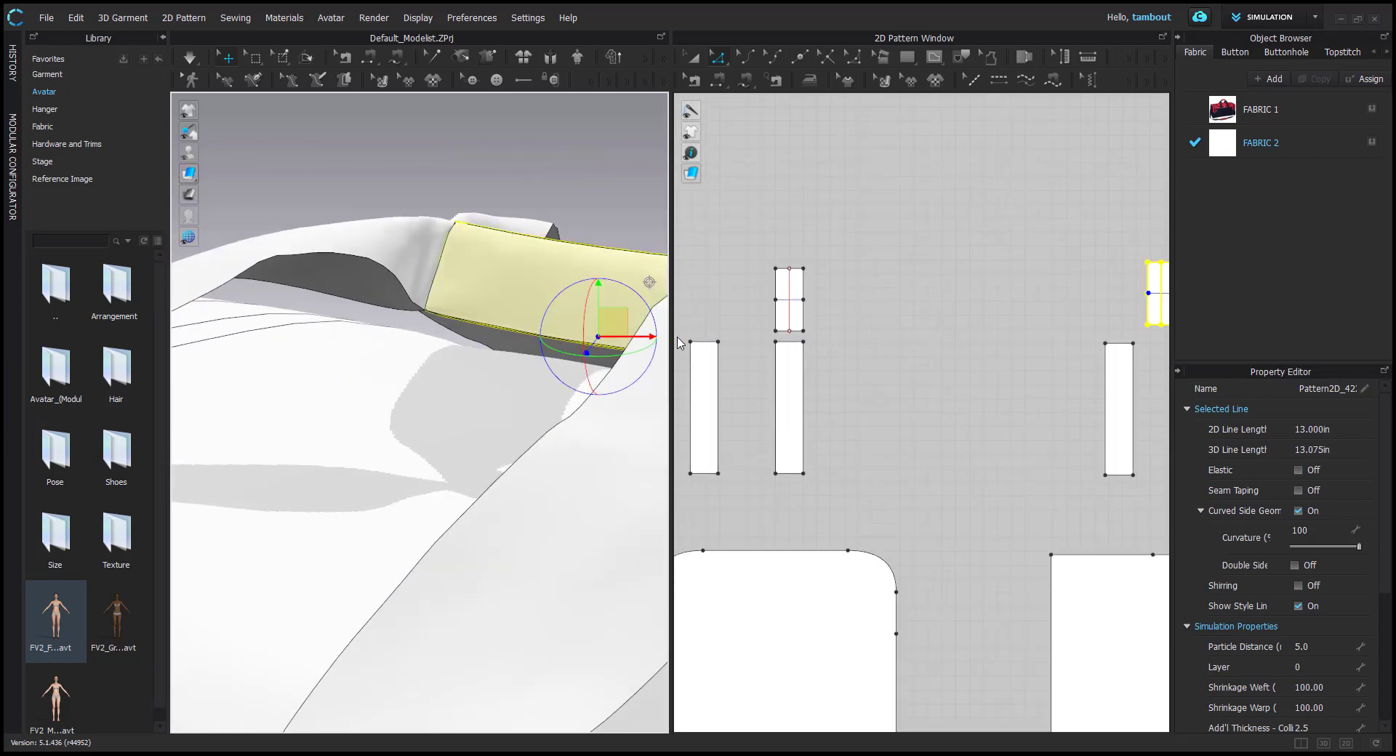
{"action": "middle_click_drag", "start_coordinate": [864, 328], "coordinate": [842, 332]}
{"action": "key", "text": "m"}
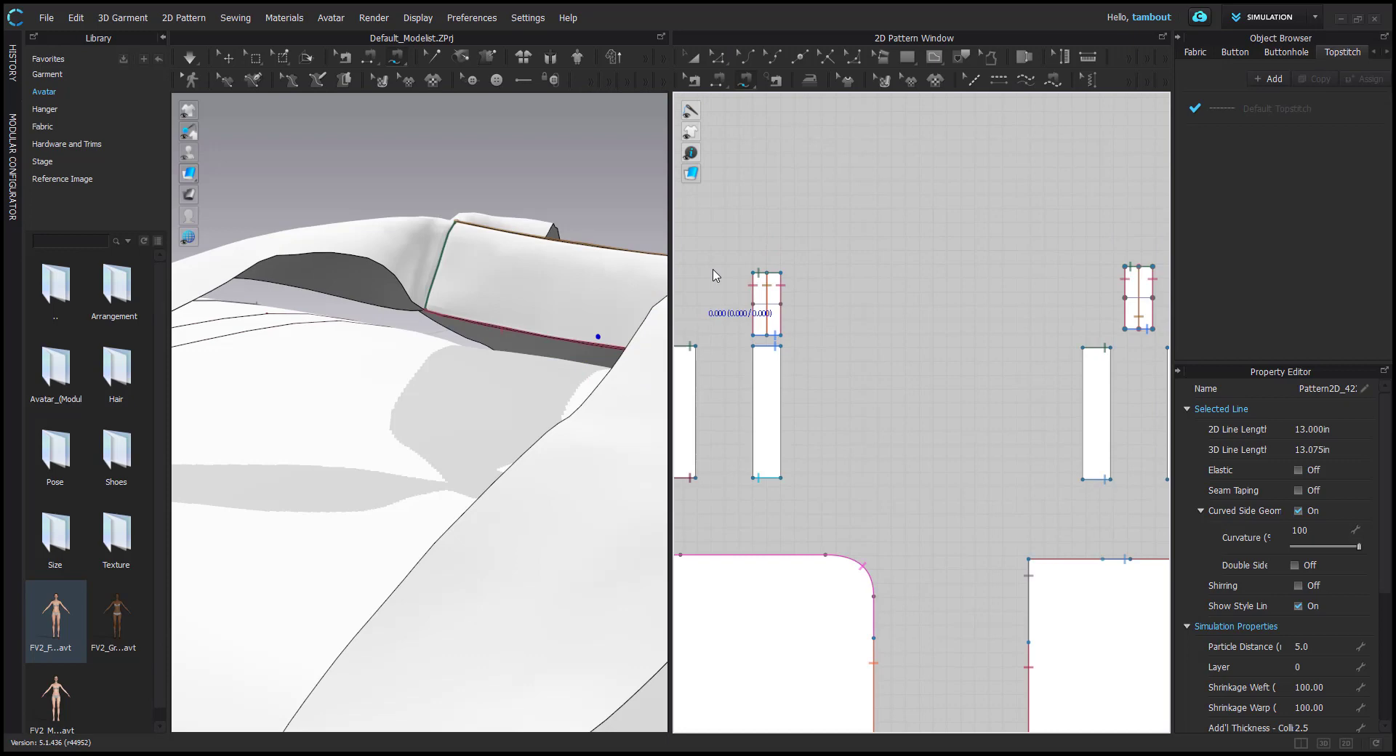
{"action": "left_click", "coordinate": [752, 274]}
{"action": "left_click", "coordinate": [1127, 270]}
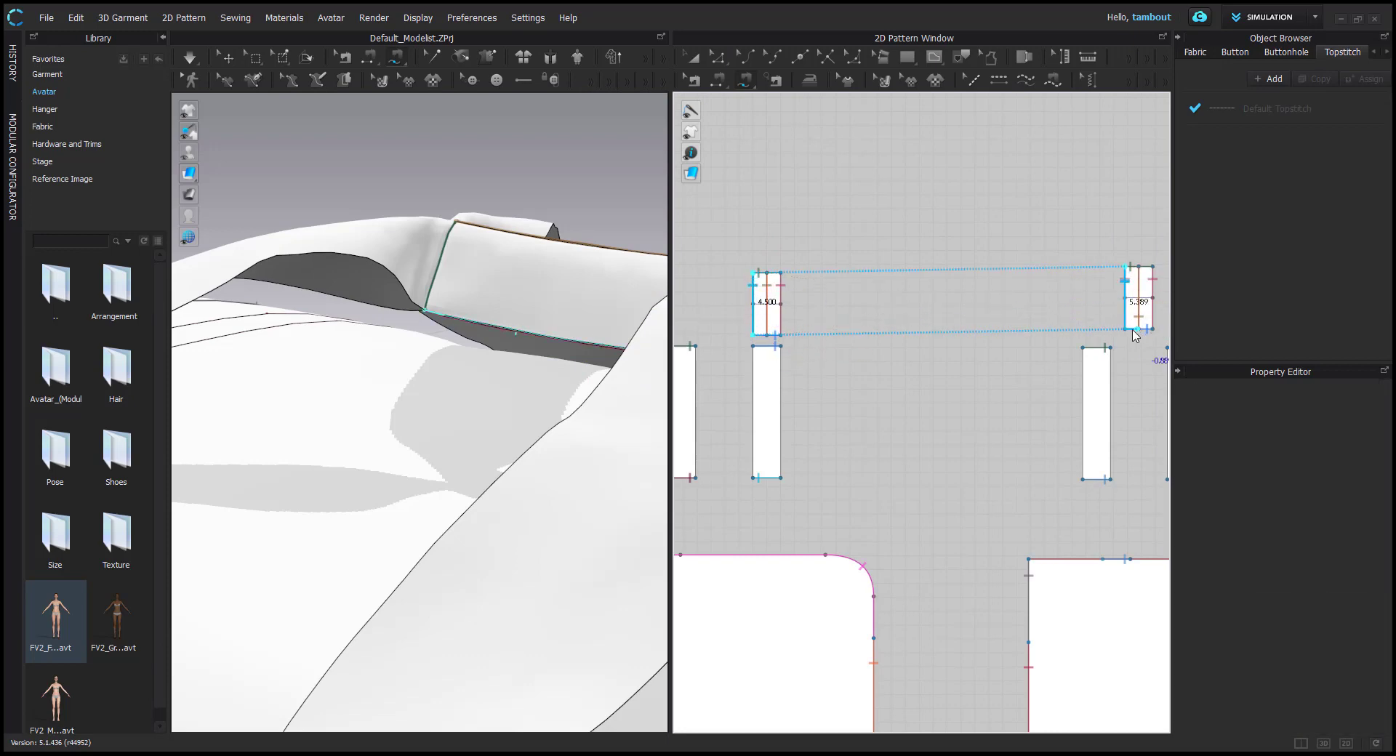
Check the new seam between the grips in 3D and reverse its sewing direction to uncross the seam lines
{"action": "right_click_drag", "start_coordinate": [560, 318], "coordinate": [468, 338]}
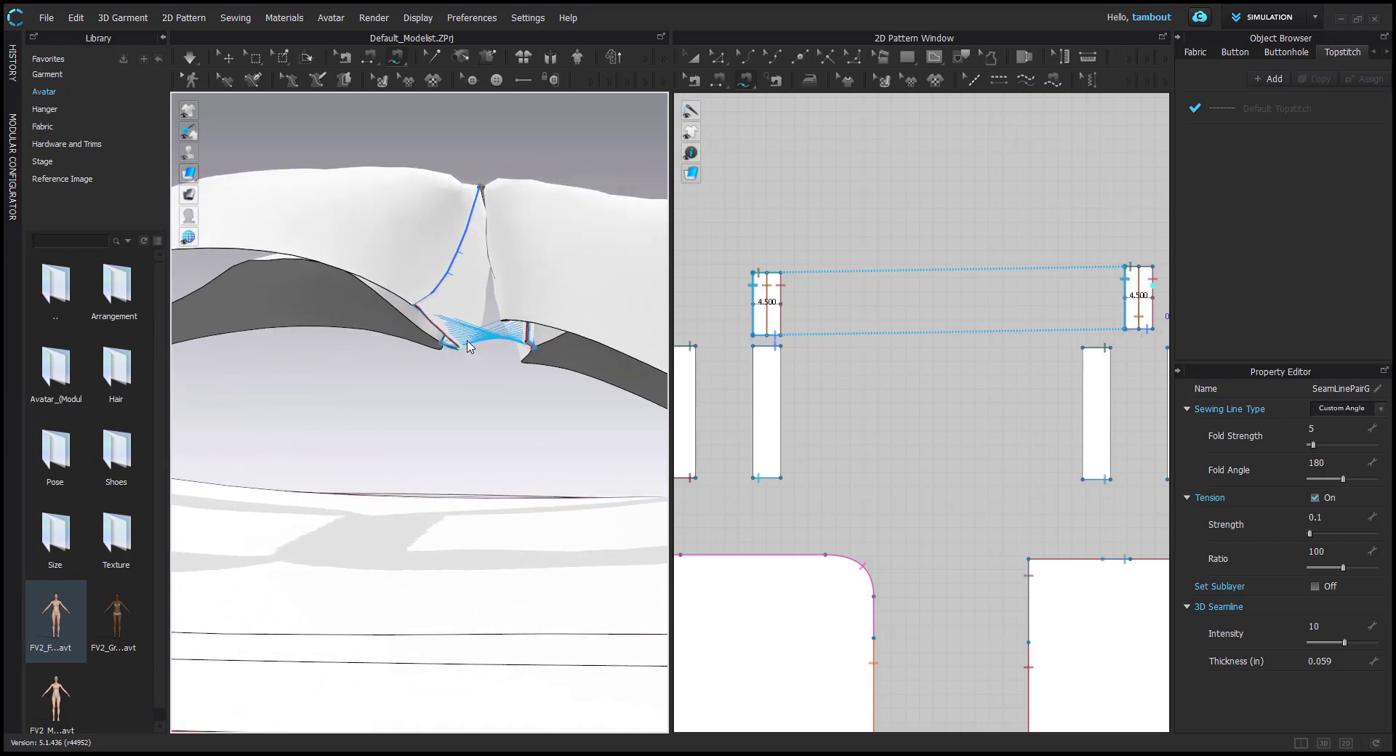
{"action": "key", "text": "ctrl+b"}
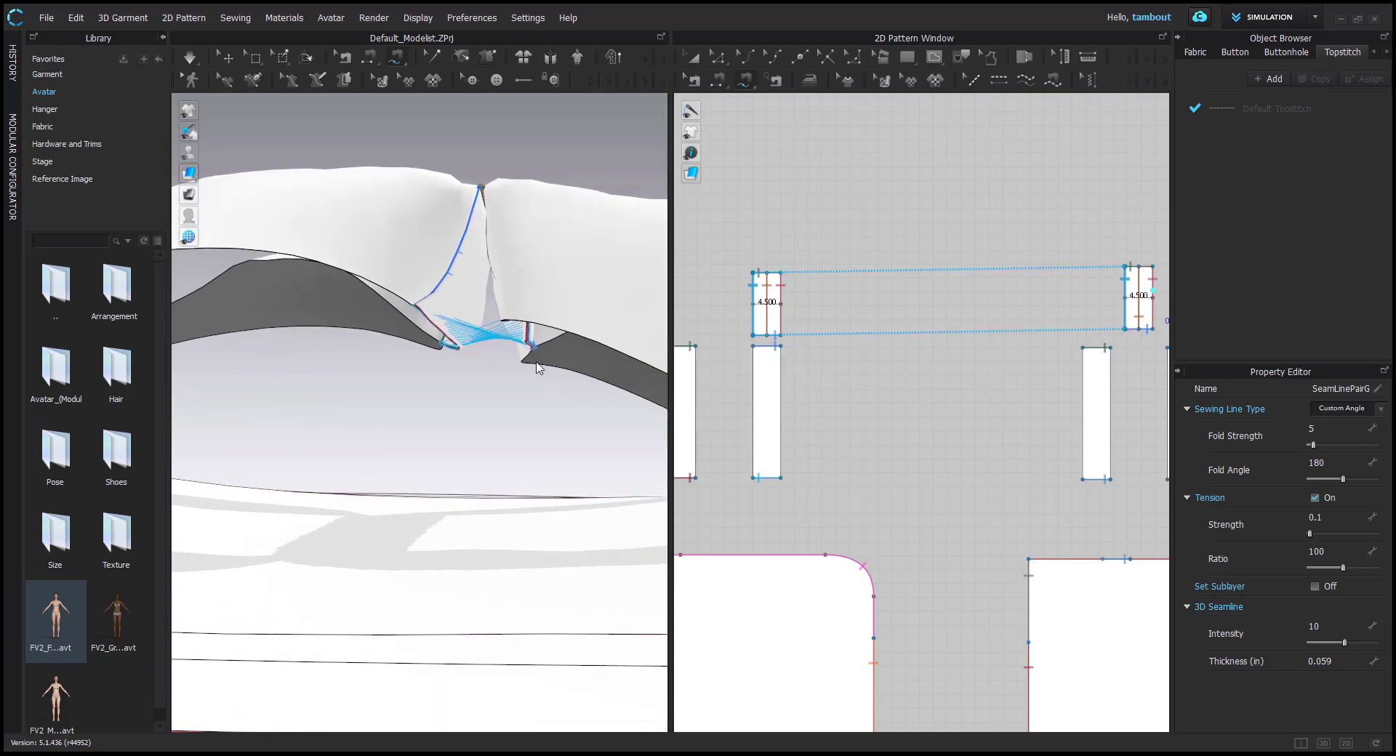
{"action": "key", "text": "ctrl+b"}
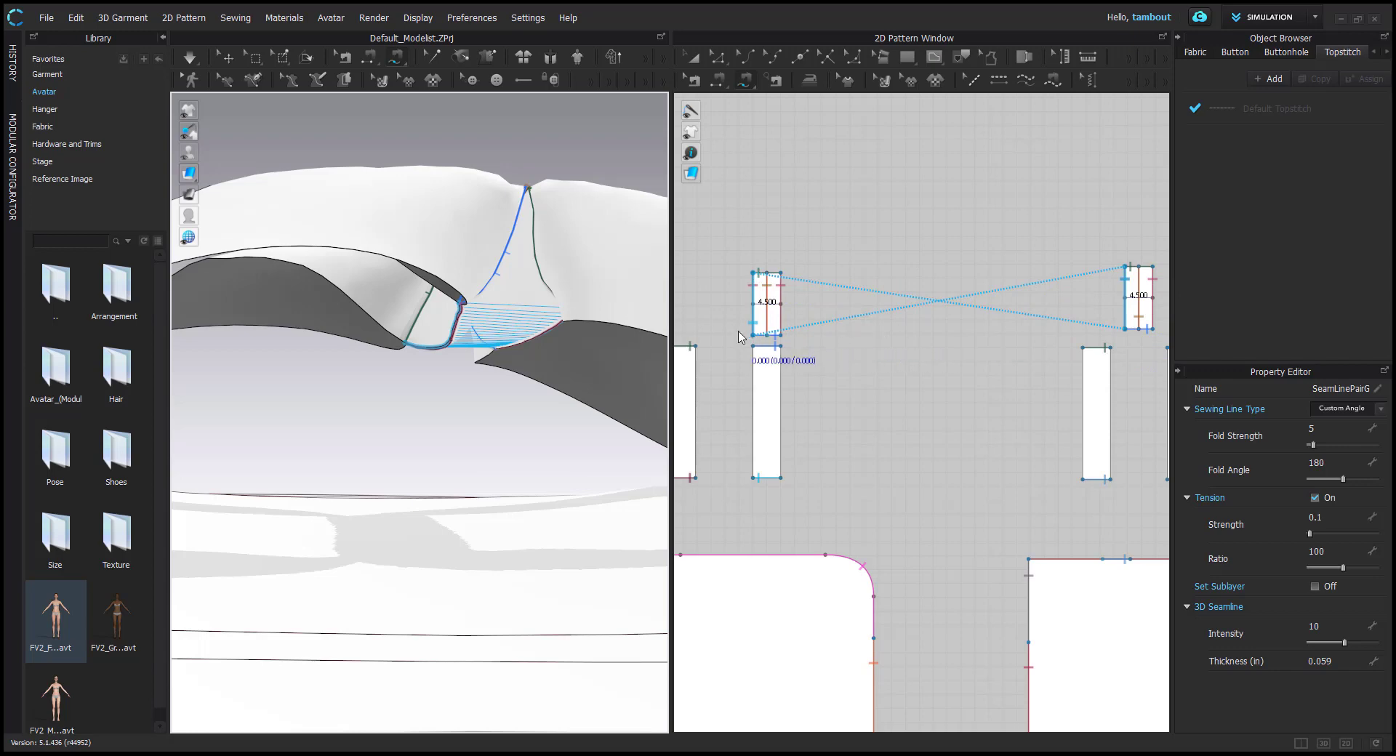
{"action": "key", "text": "z"}
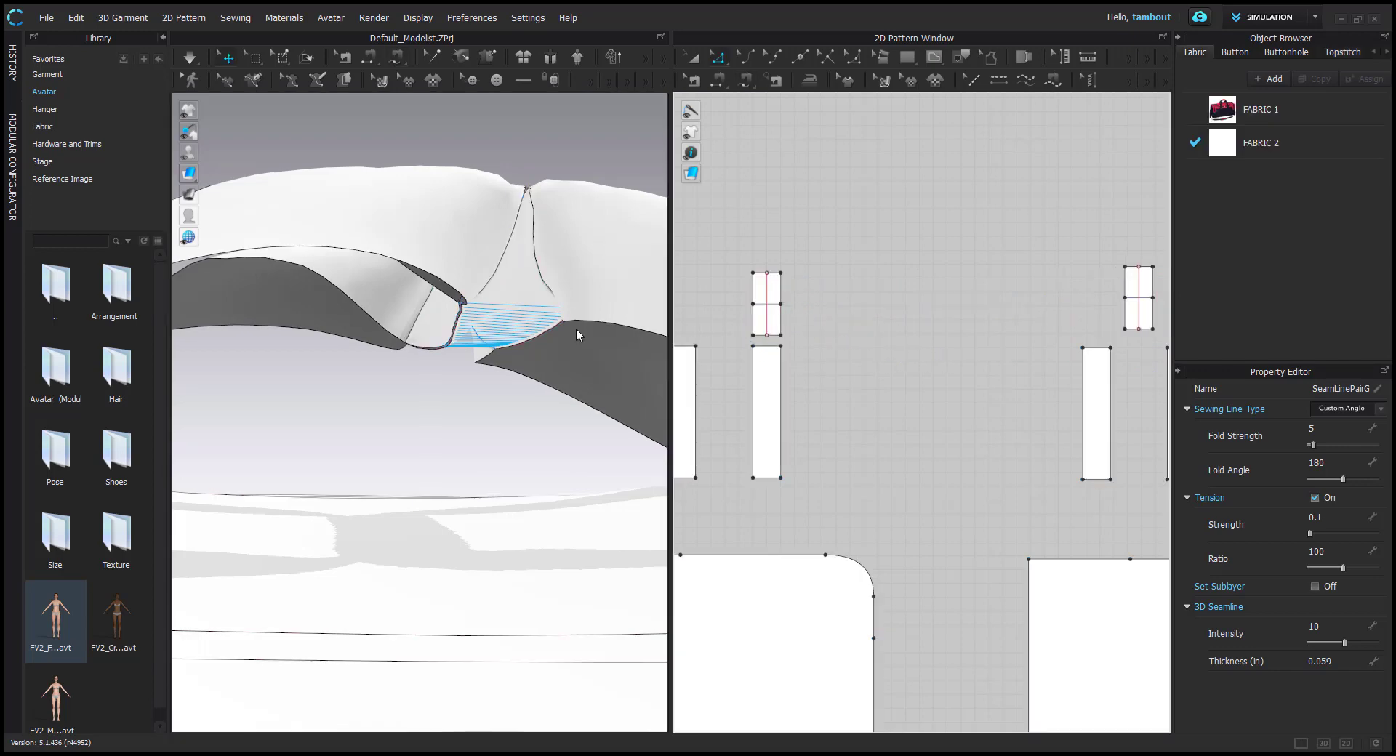
Simulate the bag to close the new side seam between the grips and look over the joined handle
{"action": "right_click_drag", "start_coordinate": [387, 335], "coordinate": [487, 321]}
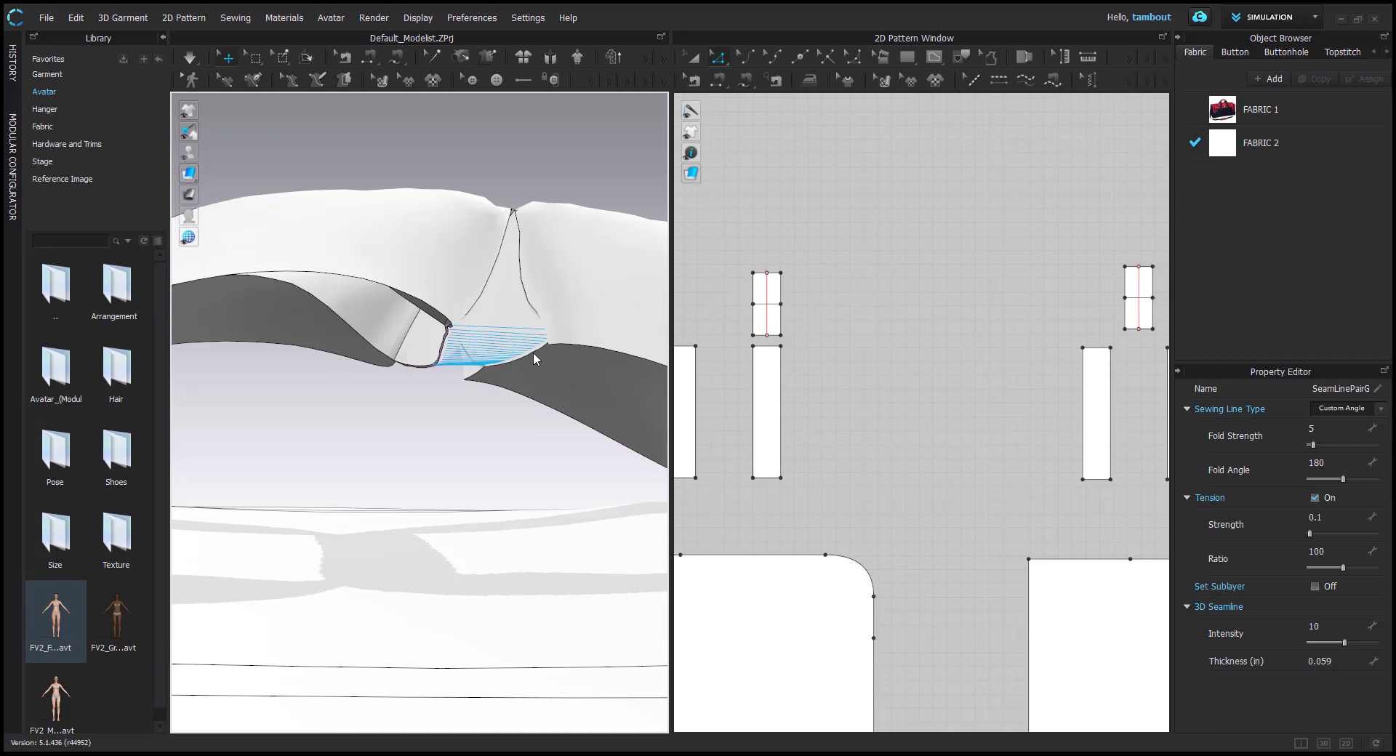
{"action": "right_click_drag", "start_coordinate": [534, 358], "coordinate": [488, 352]}
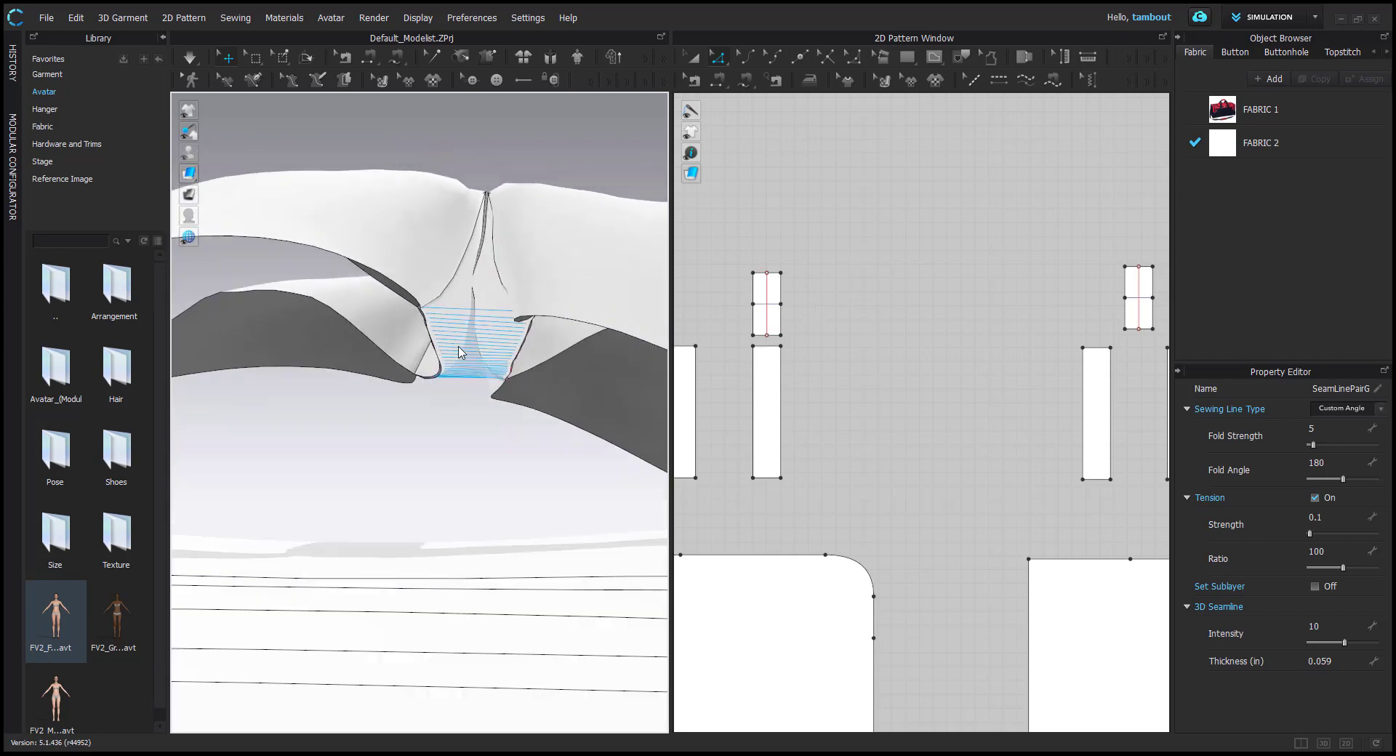
{"action": "right_click_drag", "start_coordinate": [494, 336], "coordinate": [500, 367]}
{"action": "key", "text": "space"}
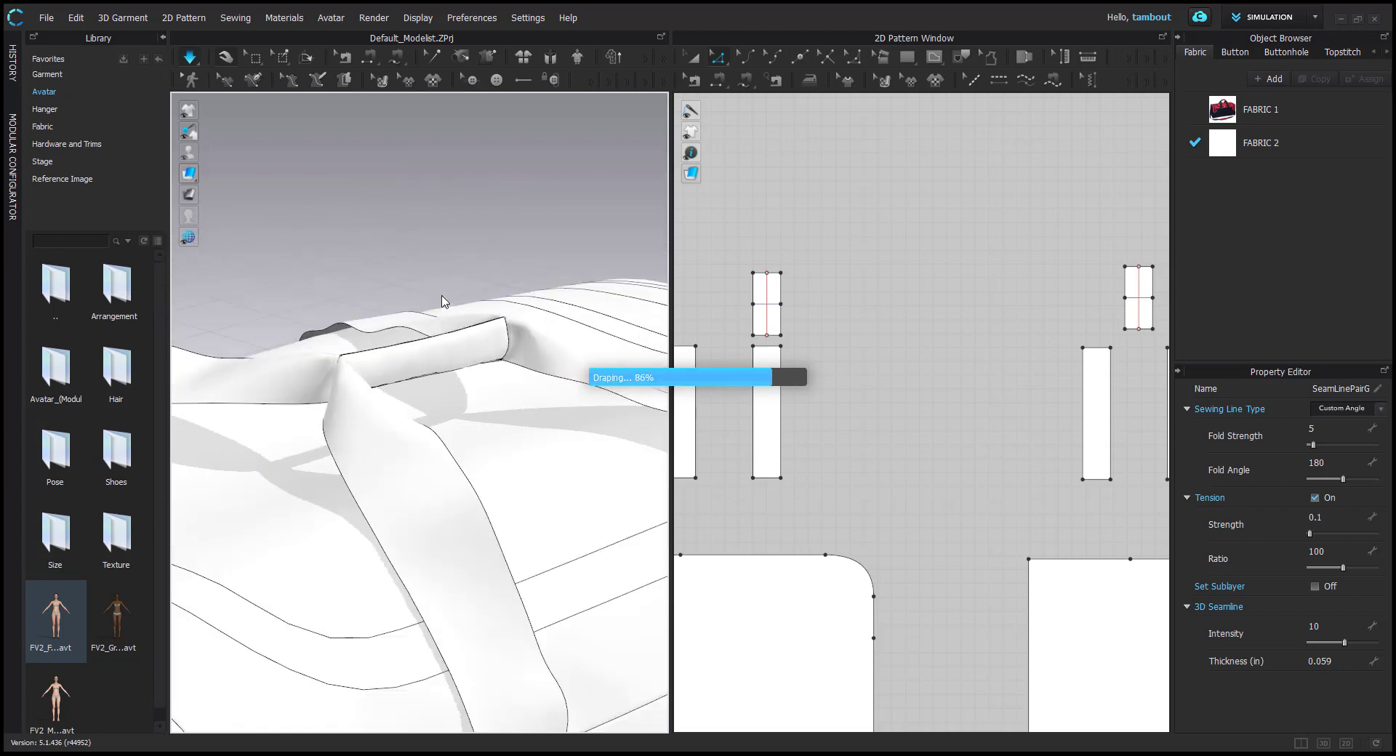
{"action": "scroll", "coordinate": [544, 320], "scroll_direction": "down", "scroll_amount": 3}
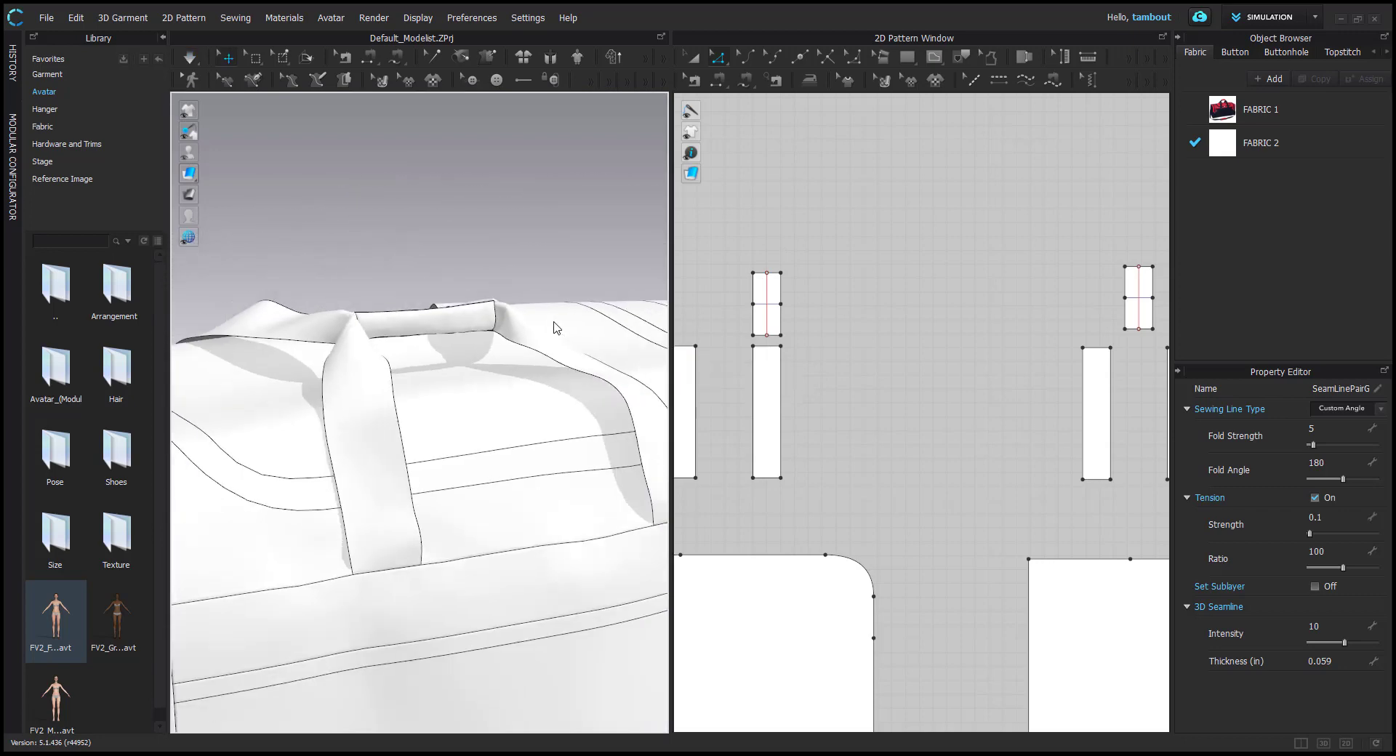
{"action": "scroll", "coordinate": [696, 362], "scroll_direction": "down", "scroll_amount": 4}
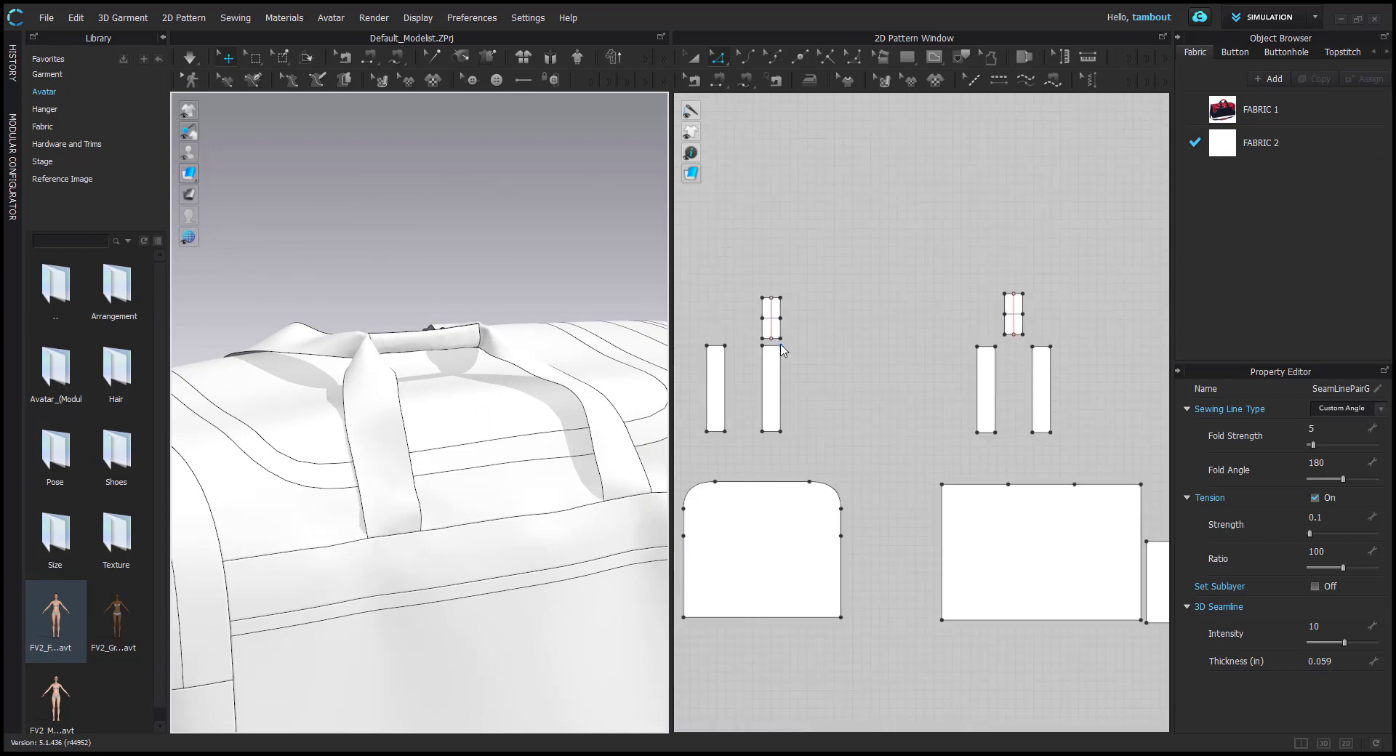
Check the handle against the reference photo, then select all strap and grip pieces and raise them above the bag in 3D
{"action": "scroll", "coordinate": [704, 299], "scroll_direction": "up", "scroll_amount": 6}
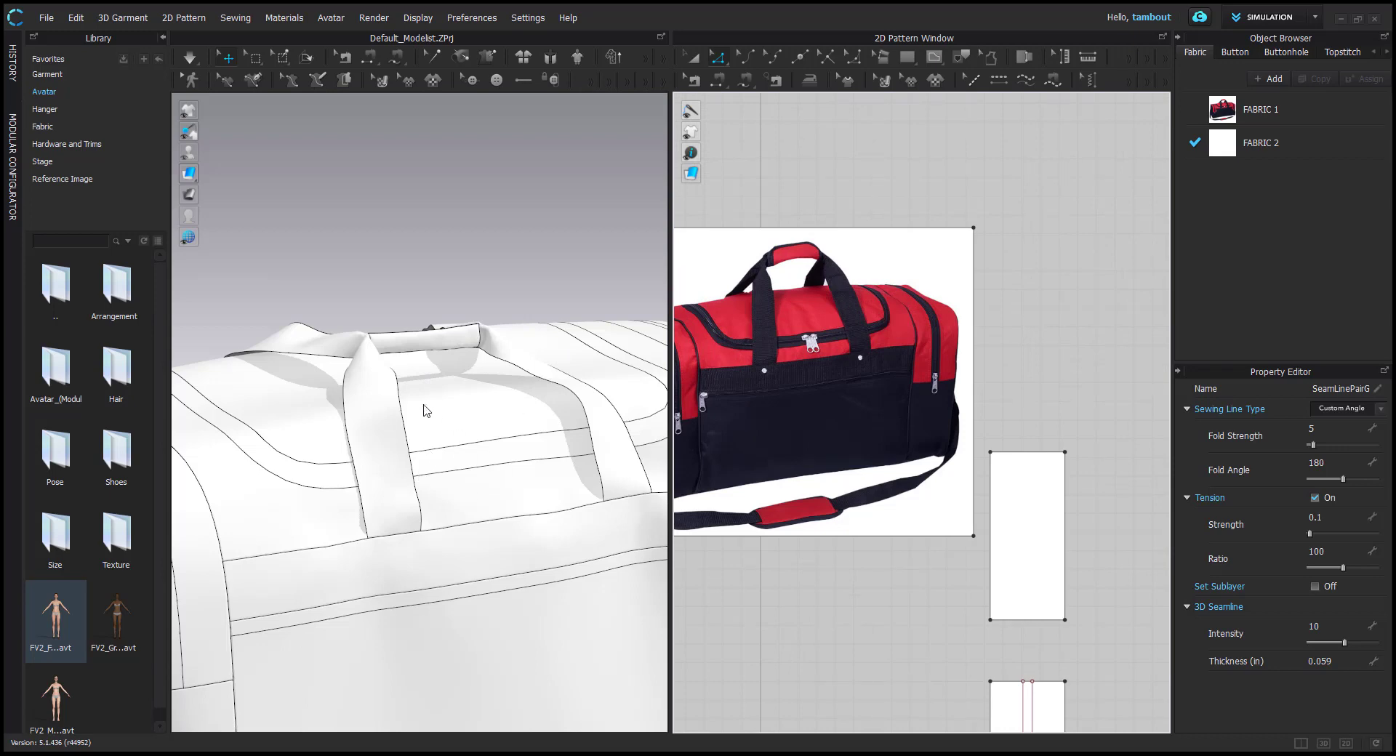
{"action": "scroll", "coordinate": [747, 412], "scroll_direction": "down", "scroll_amount": 5}
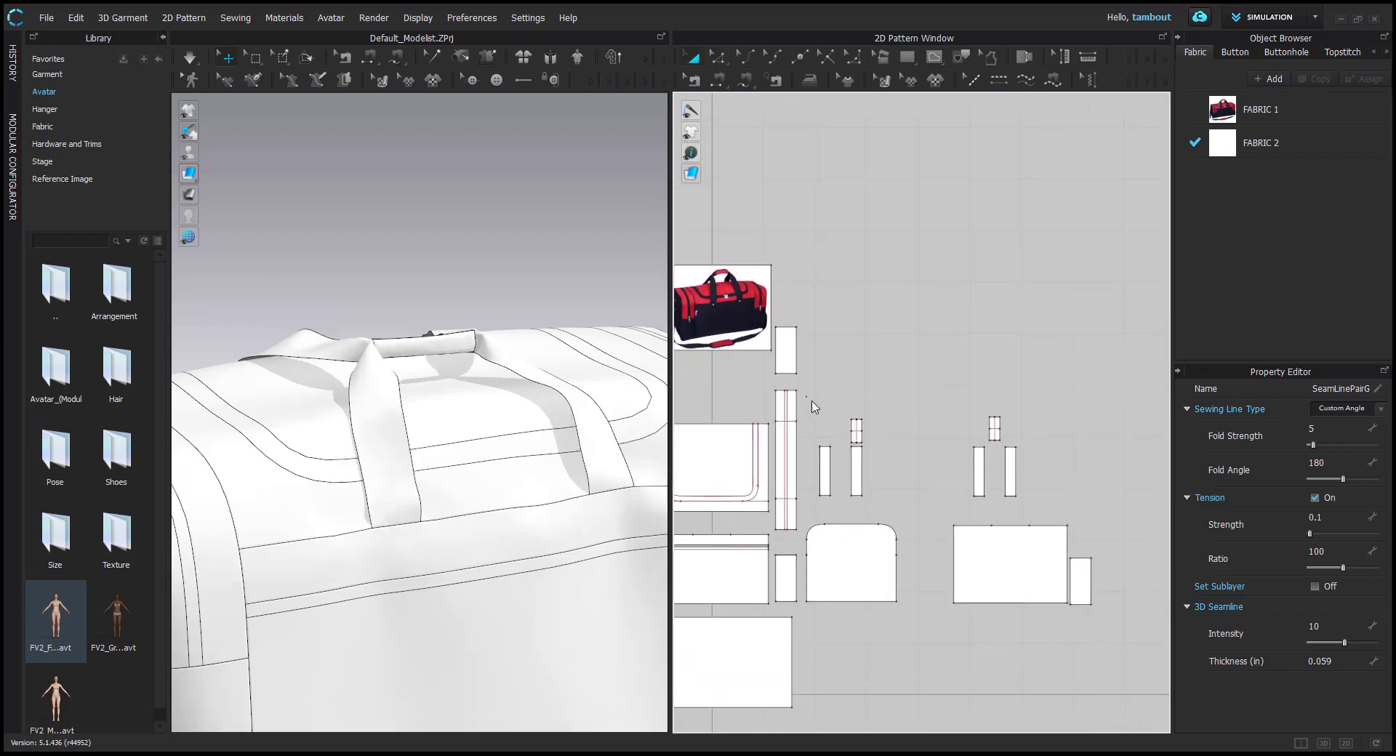
{"action": "left_click_drag", "start_coordinate": [812, 401], "coordinate": [1036, 510]}
{"action": "left_click_drag", "start_coordinate": [434, 361], "coordinate": [464, 264]}
Lengthen all four handle straps by moving their lower edges down 2.5 in
{"action": "key", "text": "z"}
{"action": "scroll", "coordinate": [835, 509], "scroll_direction": "up", "scroll_amount": 4}
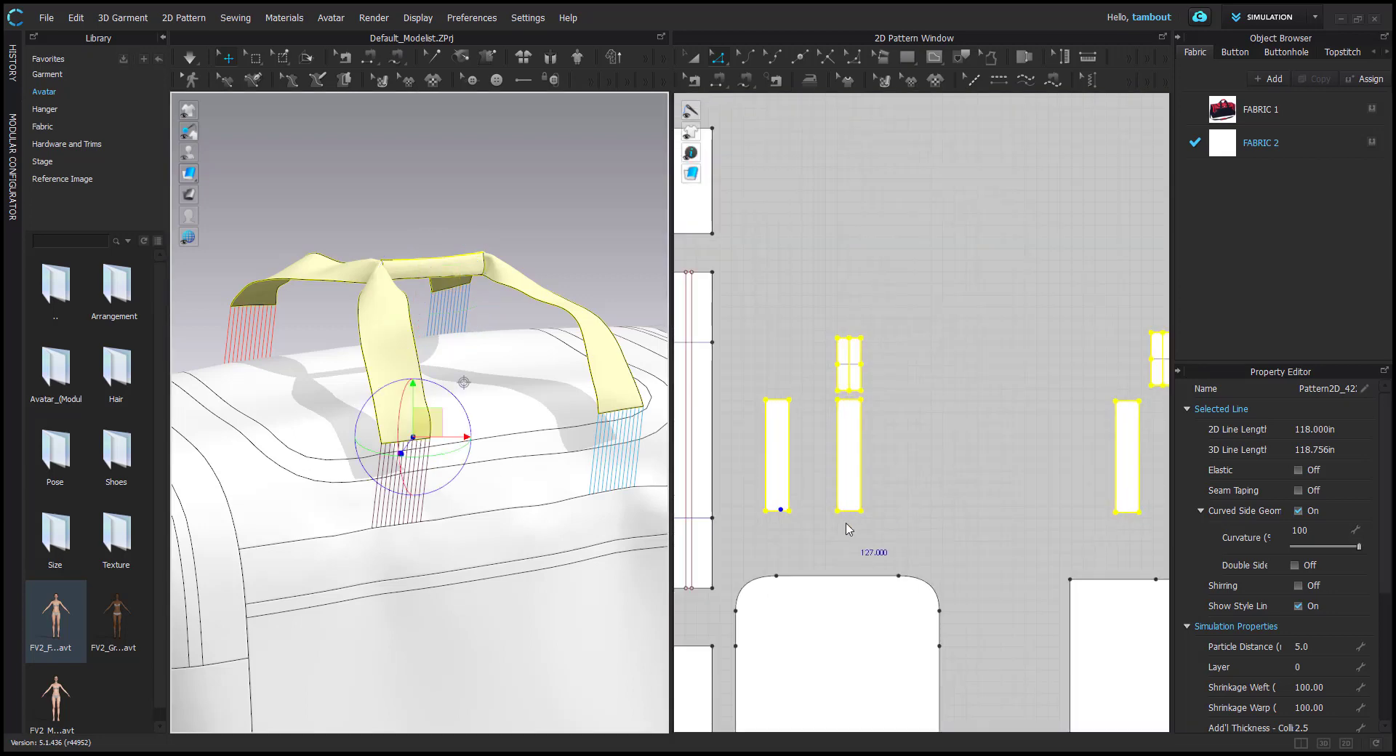
{"action": "middle_click_drag", "start_coordinate": [893, 442], "coordinate": [852, 381]}
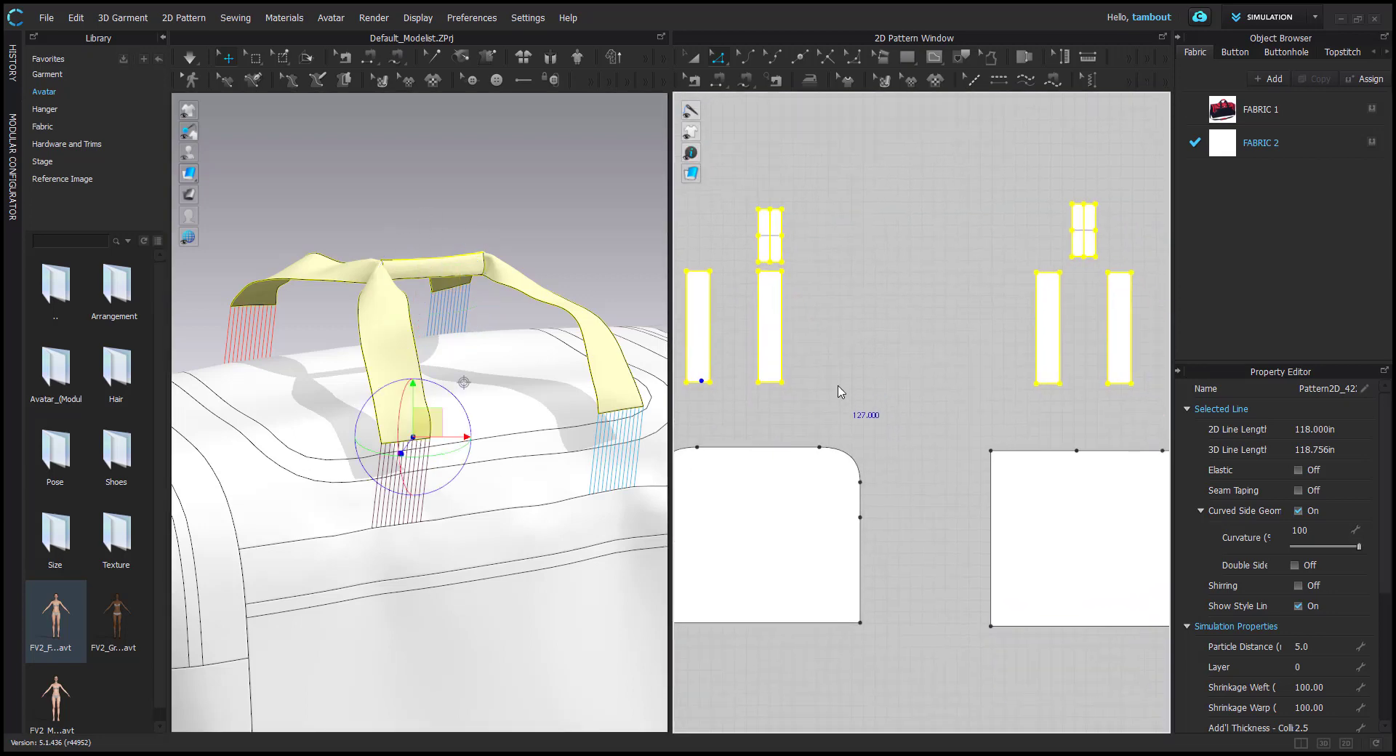
{"action": "left_click", "coordinate": [835, 384]}
{"action": "middle_click_drag", "start_coordinate": [696, 380], "coordinate": [713, 369]}
{"action": "left_click_drag", "start_coordinate": [686, 359], "coordinate": [1068, 400]}
{"action": "right_click", "coordinate": [1069, 399]}
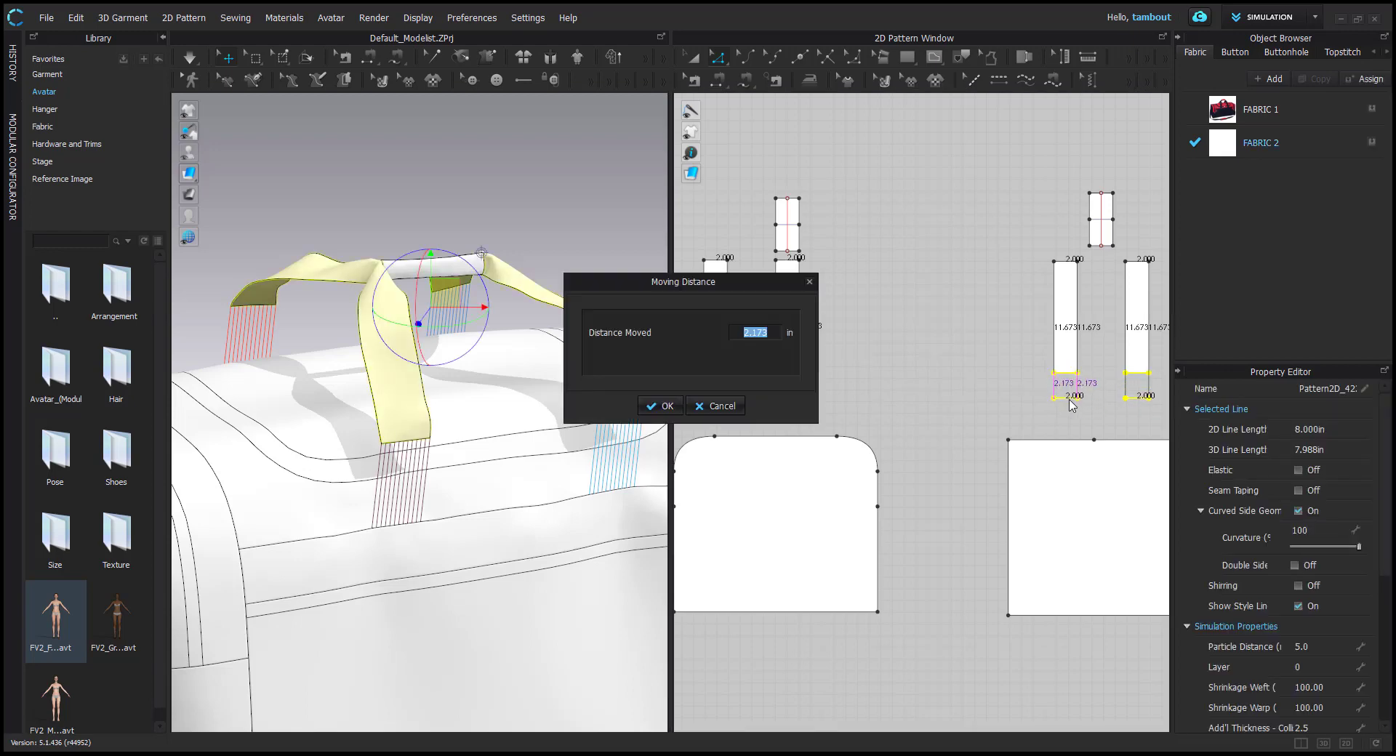
{"action": "type", "text": "2.5"}
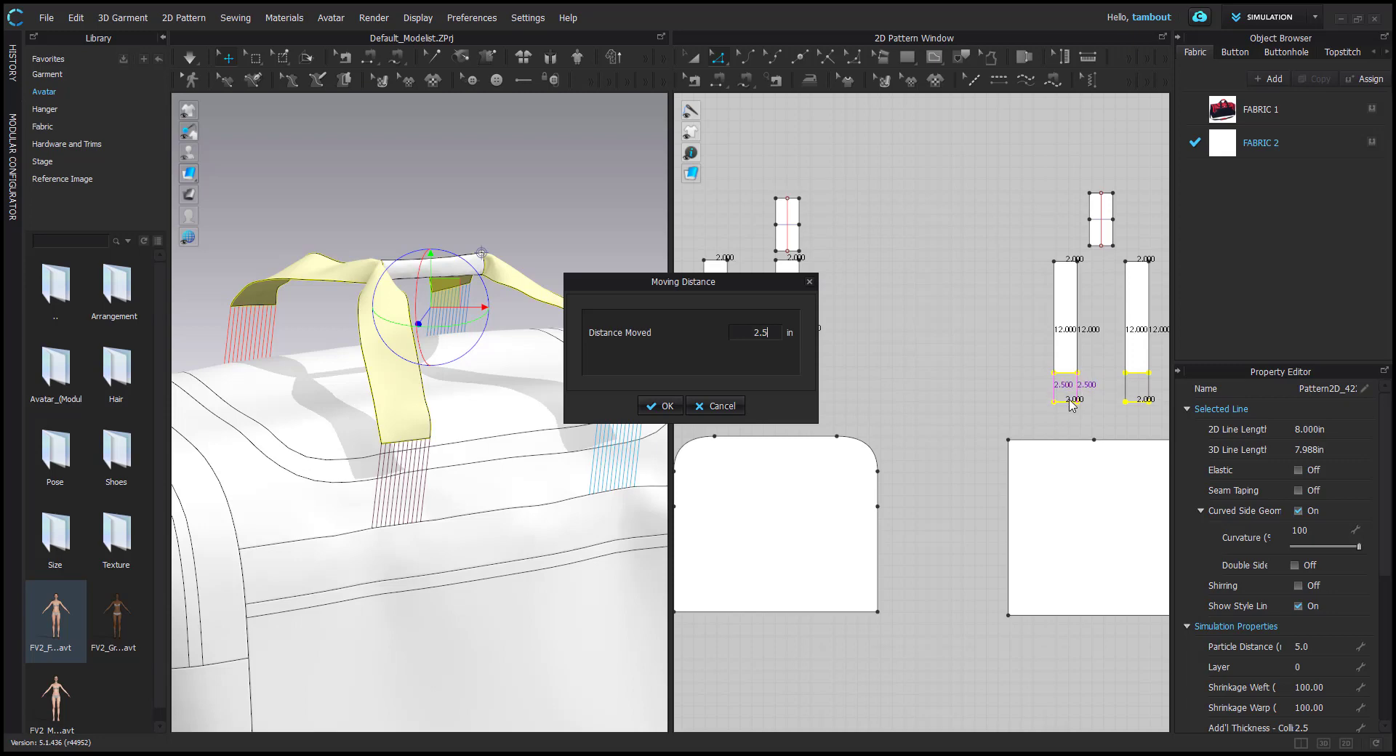
{"action": "key", "text": "Return"}
Simulate the lengthened straps and compare the handle's height and shape with the reference photo
{"action": "key", "text": "space"}
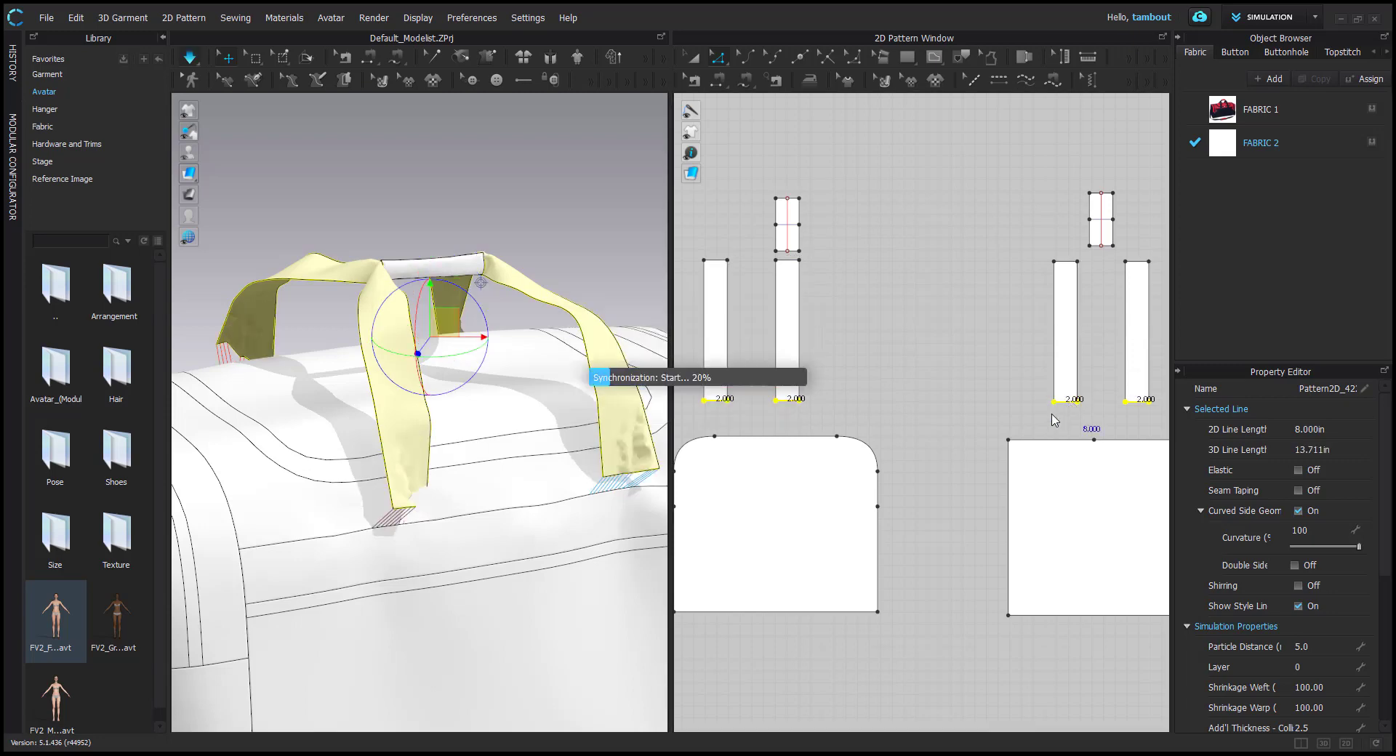
{"action": "scroll", "coordinate": [482, 364], "scroll_direction": "down", "scroll_amount": 1}
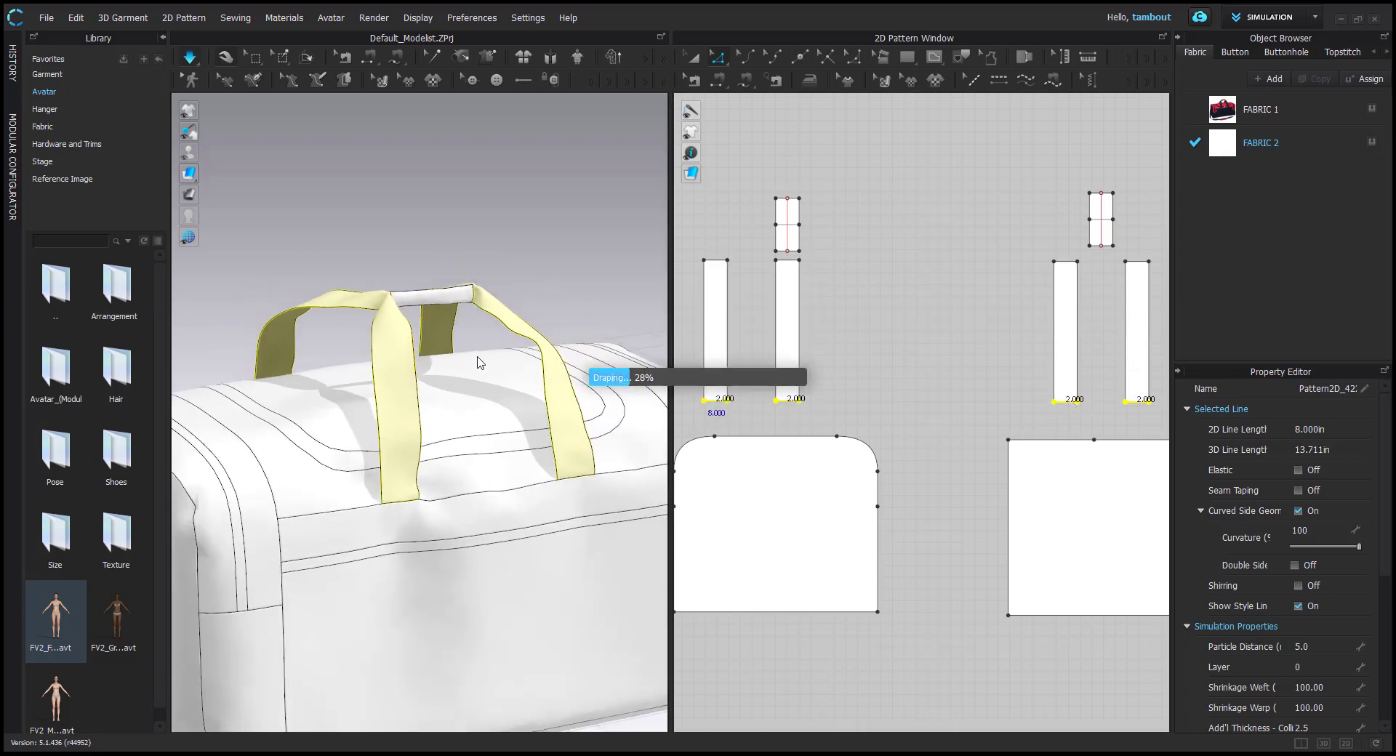
{"action": "right_click_drag", "start_coordinate": [480, 364], "coordinate": [398, 349]}
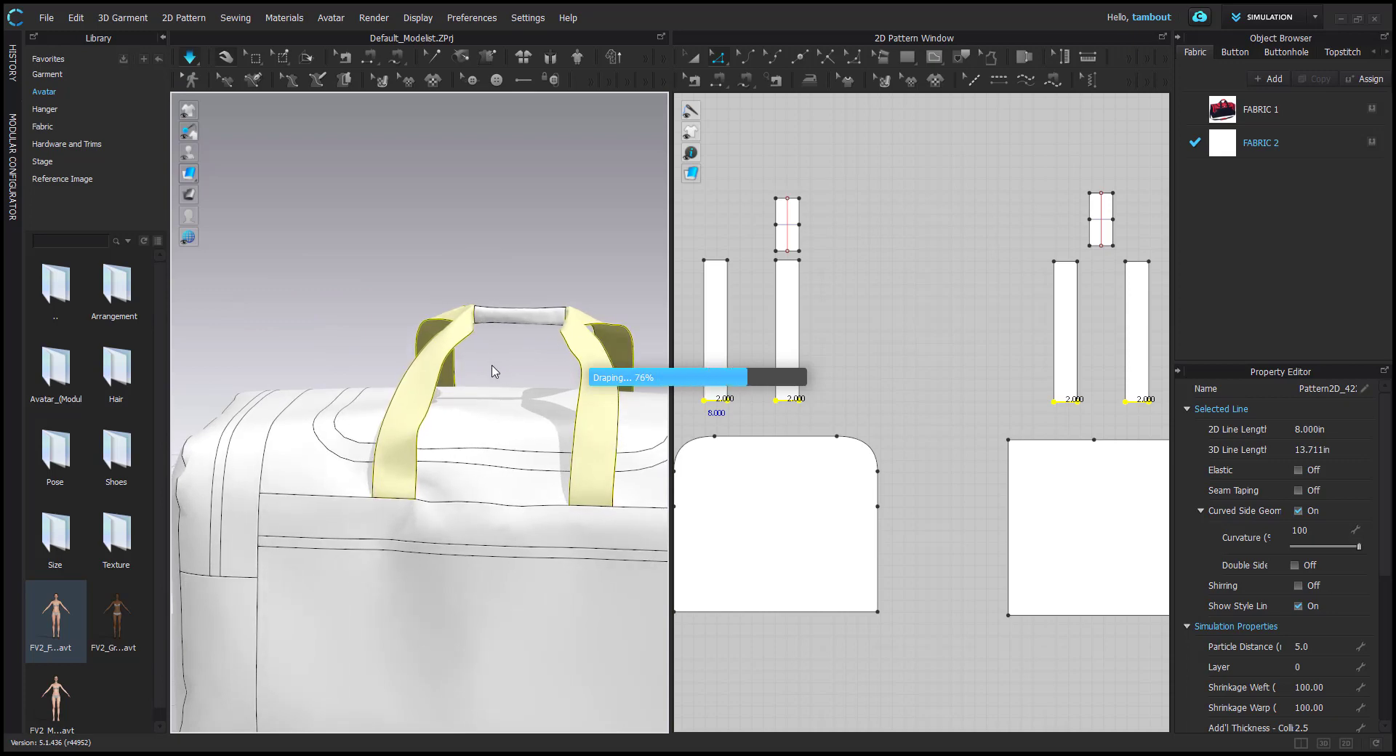
{"action": "scroll", "coordinate": [824, 304], "scroll_direction": "down", "scroll_amount": 3}
{"action": "scroll", "coordinate": [813, 301], "scroll_direction": "up", "scroll_amount": 5}
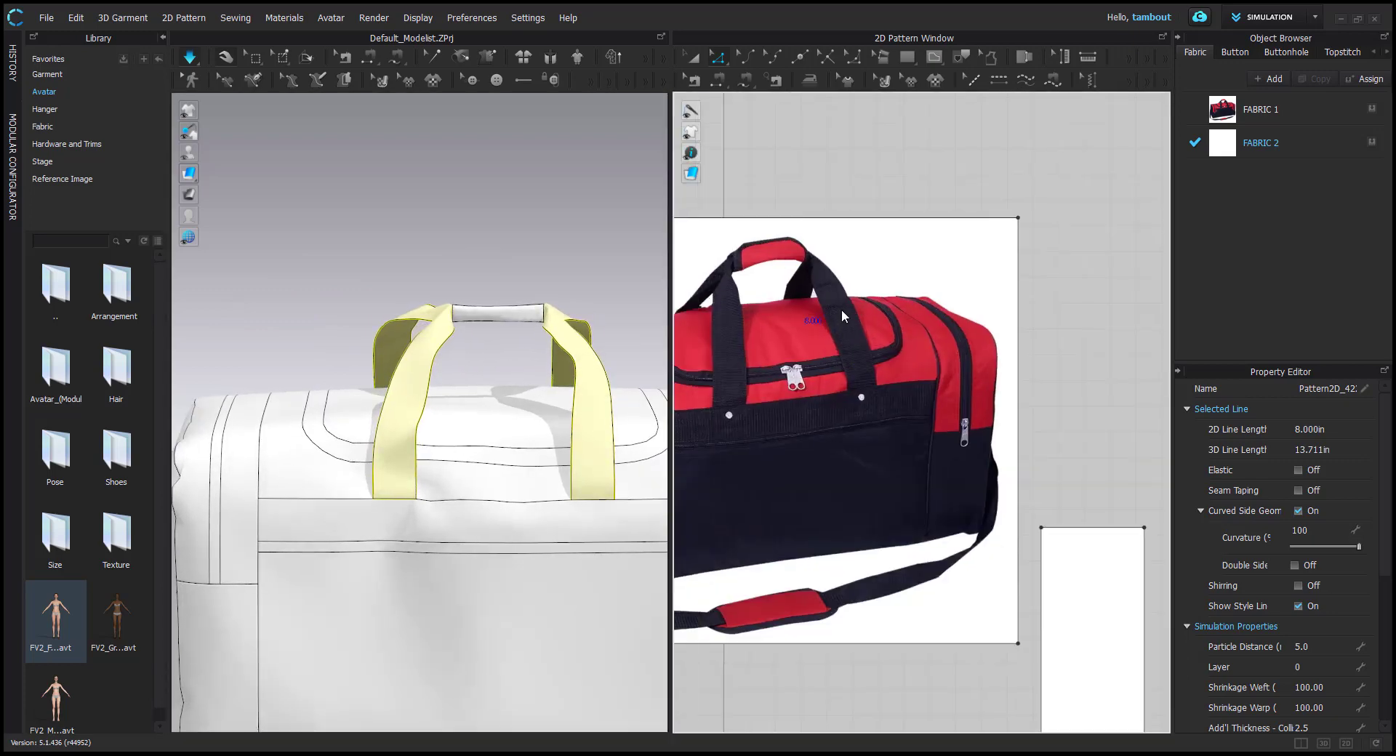
{"action": "right_click_drag", "start_coordinate": [466, 414], "coordinate": [466, 348]}
{"action": "left_click", "coordinate": [352, 317]}
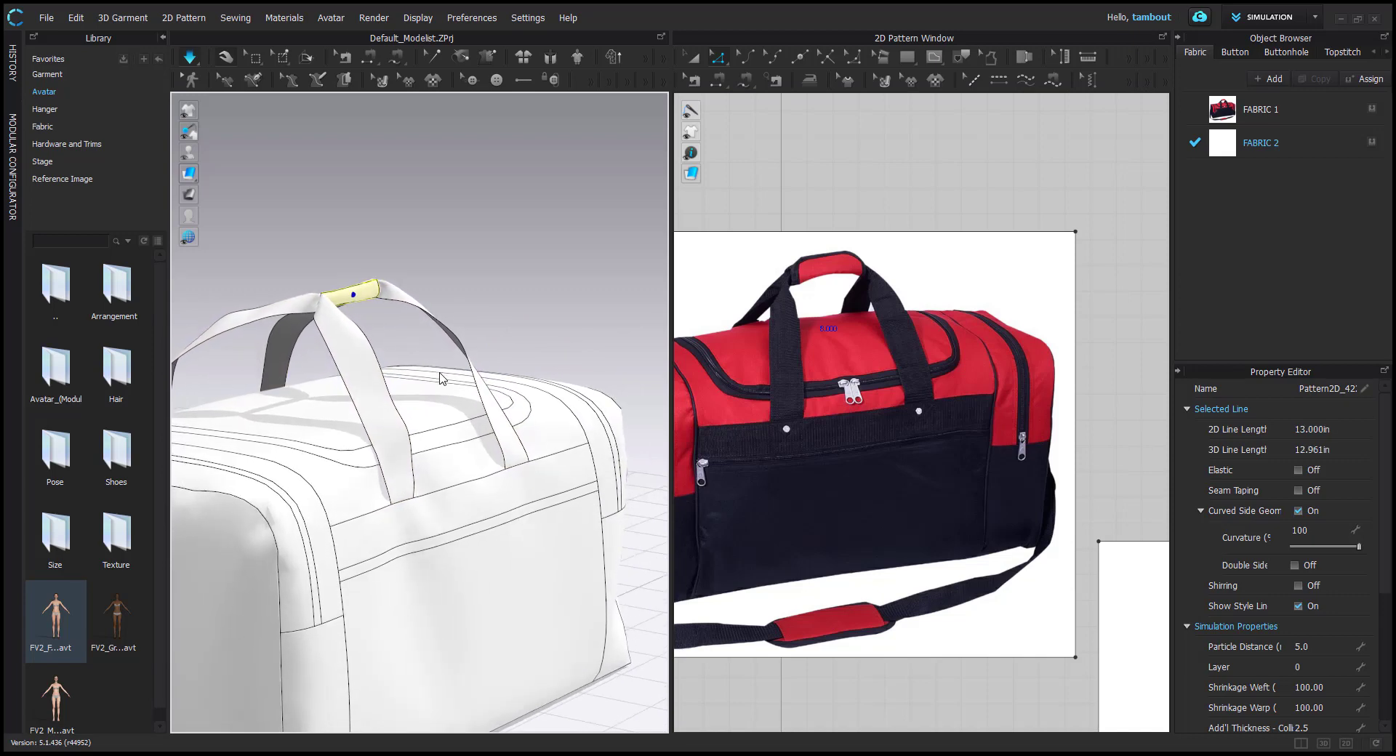
{"action": "key", "text": "space"}
{"action": "right_click_drag", "start_coordinate": [552, 426], "coordinate": [429, 428]}
{"action": "scroll", "coordinate": [792, 374], "scroll_direction": "down", "scroll_amount": 2}
{"action": "scroll", "coordinate": [574, 399], "scroll_direction": "down", "scroll_amount": 2}
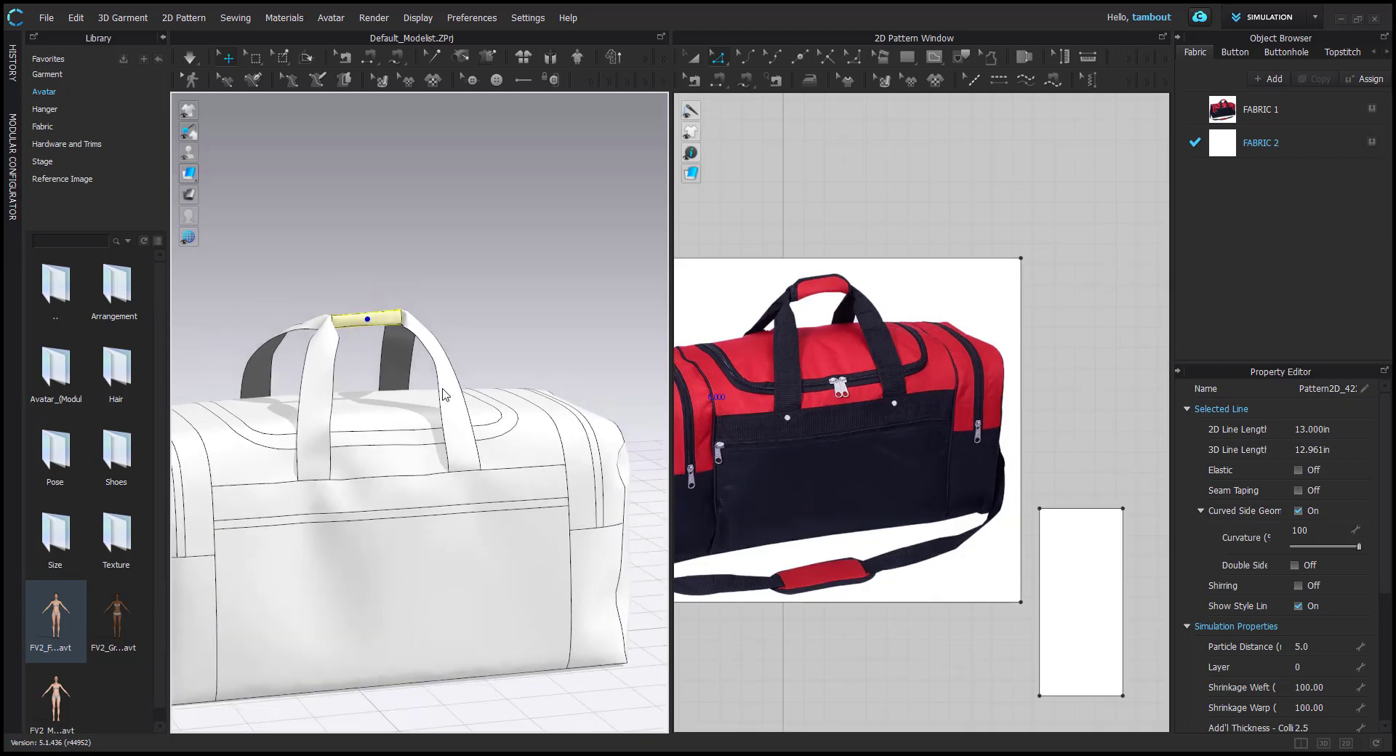
Shorten the four handle straps by 1 in at their lower edges to 11 in, and simulate the bag
{"action": "mouse_move", "coordinate": [574, 400]}
{"action": "right_mouse_down"}
{"action": "mouse_move", "coordinate": [472, 400]}
{"action": "mouse_move", "coordinate": [596, 394]}
{"action": "right_mouse_up"}
{"action": "scroll", "coordinate": [868, 384], "scroll_direction": "down", "scroll_amount": 6}
{"action": "right_click_drag", "start_coordinate": [1045, 540], "coordinate": [904, 414]}
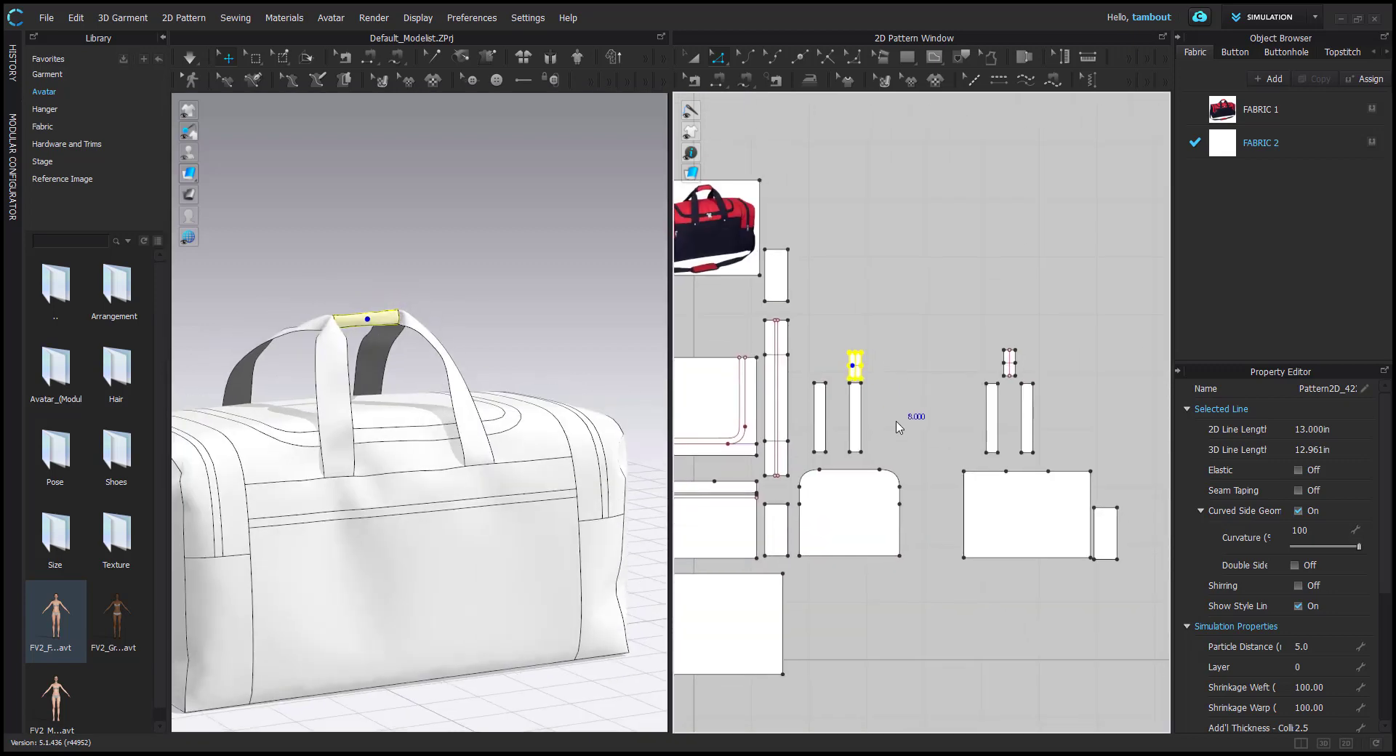
{"action": "scroll", "coordinate": [843, 436], "scroll_direction": "up", "scroll_amount": 3}
{"action": "left_click_drag", "start_coordinate": [755, 464], "coordinate": [1081, 464]}
{"action": "scroll", "coordinate": [1082, 470], "scroll_direction": "up", "scroll_amount": 3}
{"action": "key", "text": "Return"}
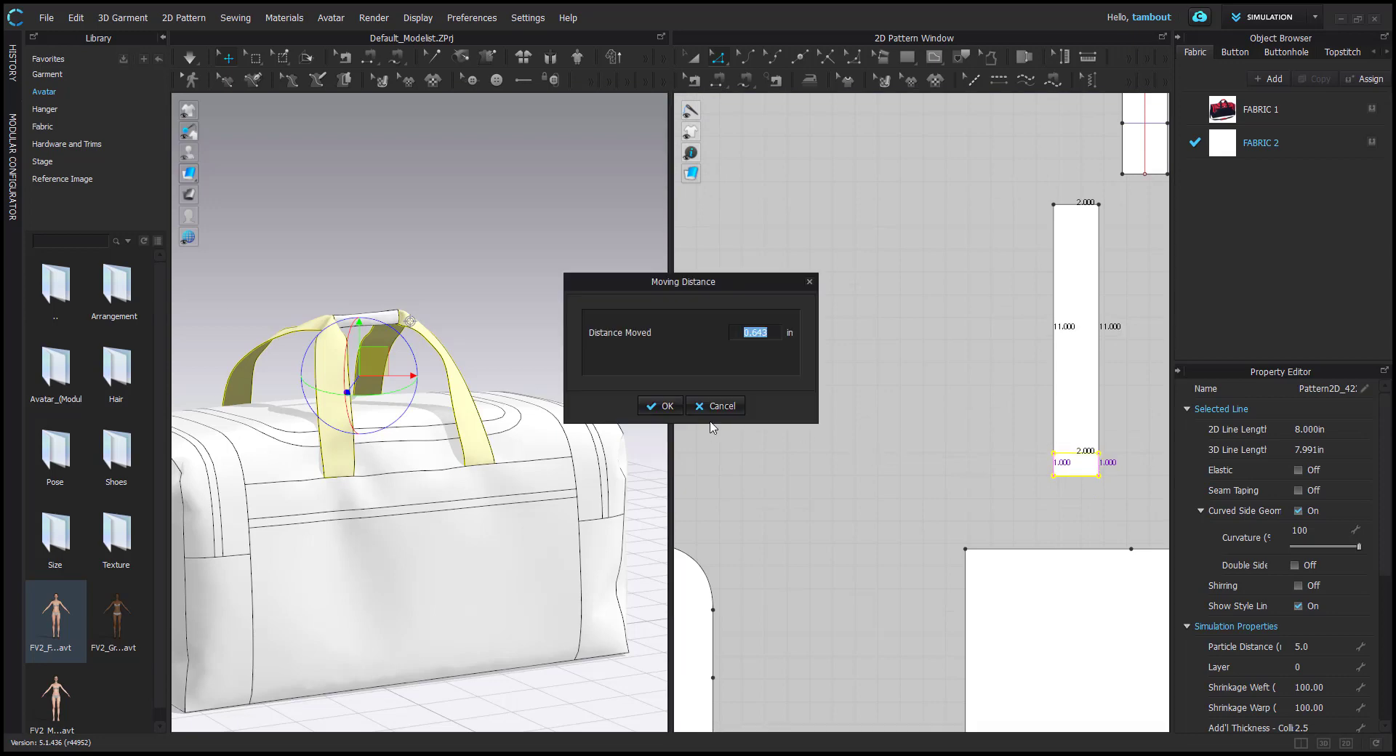
{"action": "left_click", "coordinate": [666, 406]}
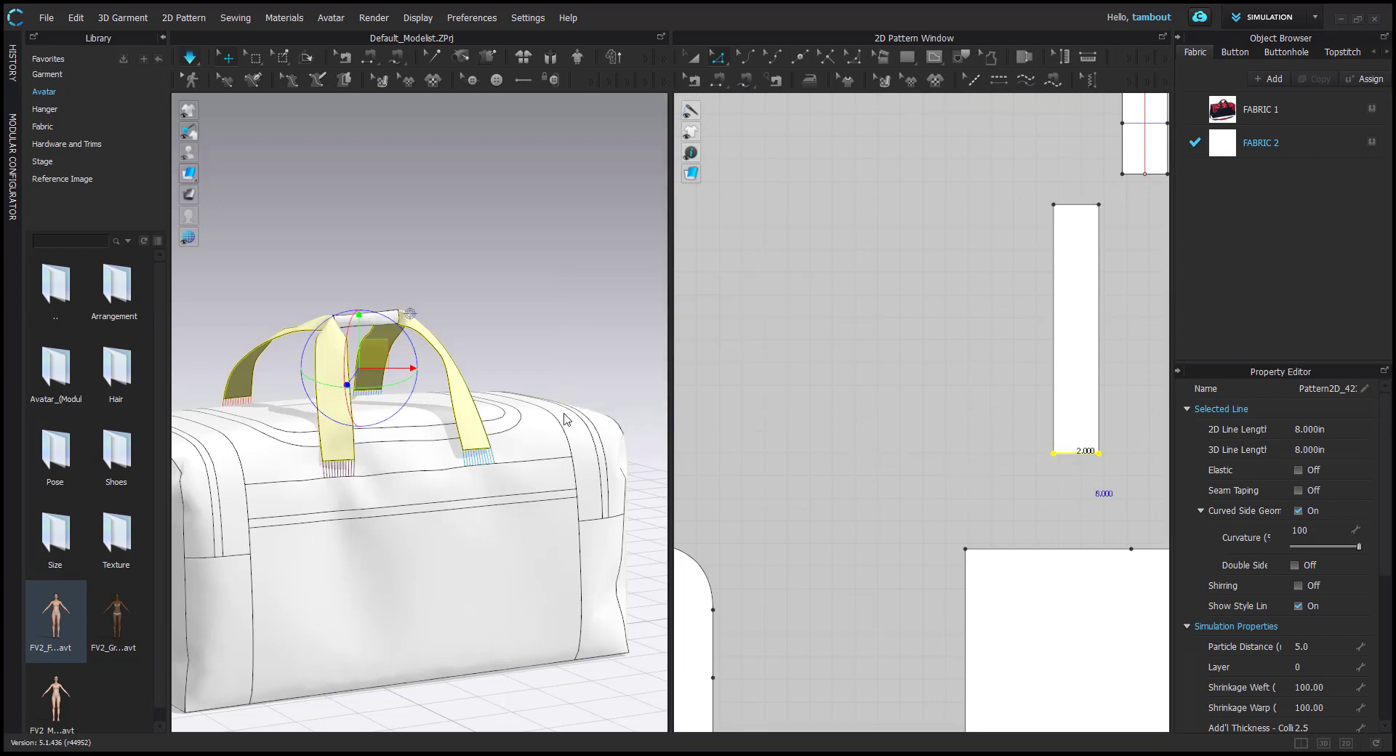
{"action": "key", "text": "space"}
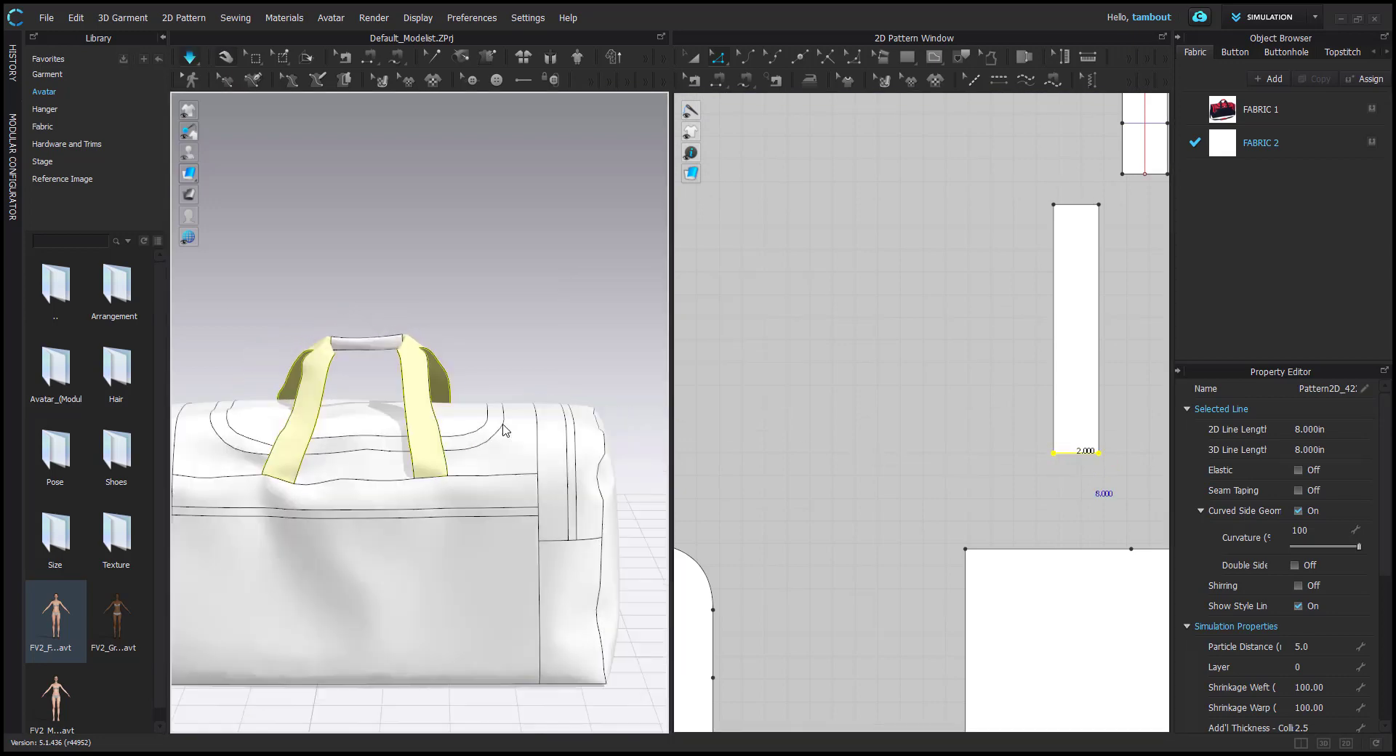
{"action": "key", "text": "space"}
Examine the joined grip up close in 3D and compare it with the red handle wrap in the reference photo
{"action": "scroll", "coordinate": [476, 269], "scroll_direction": "up", "scroll_amount": 5}
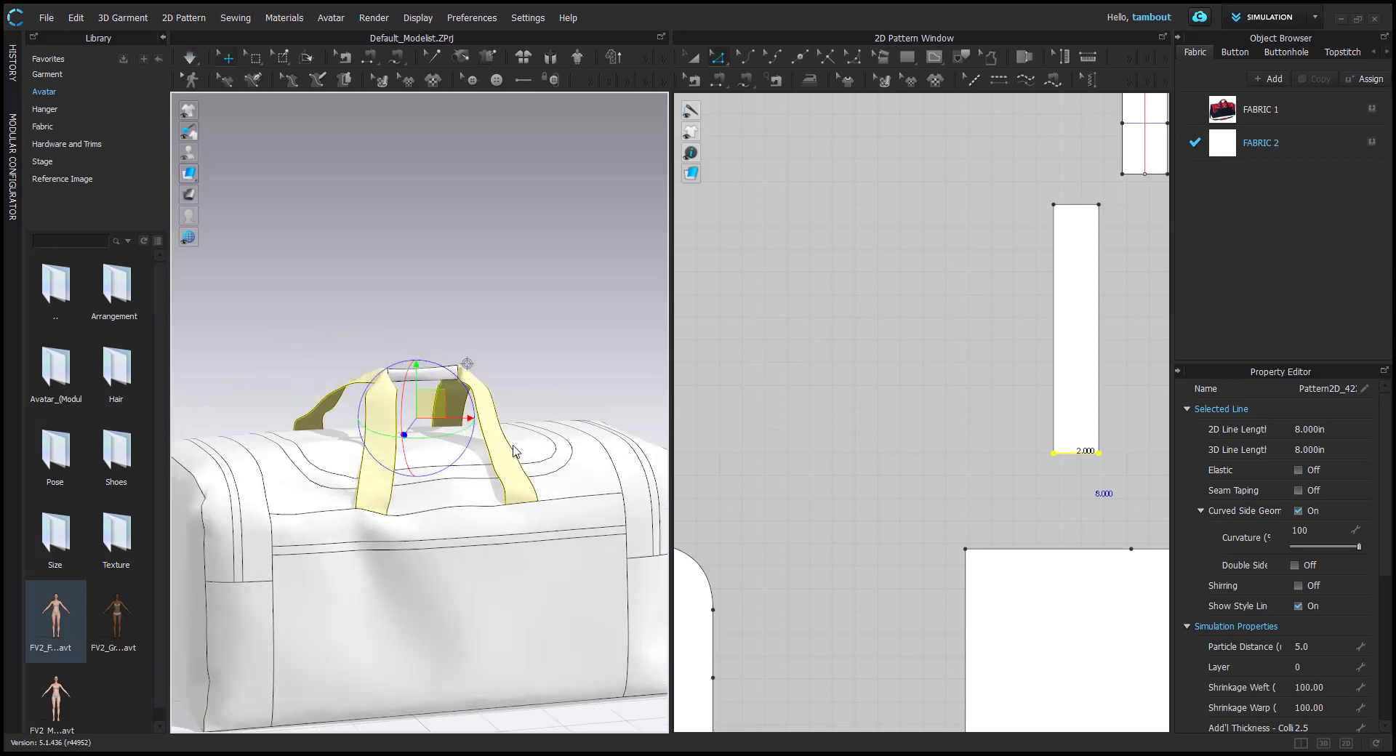
{"action": "left_click", "coordinate": [477, 269]}
{"action": "scroll", "coordinate": [491, 318], "scroll_direction": "up", "scroll_amount": 3}
{"action": "left_click", "coordinate": [508, 283]}
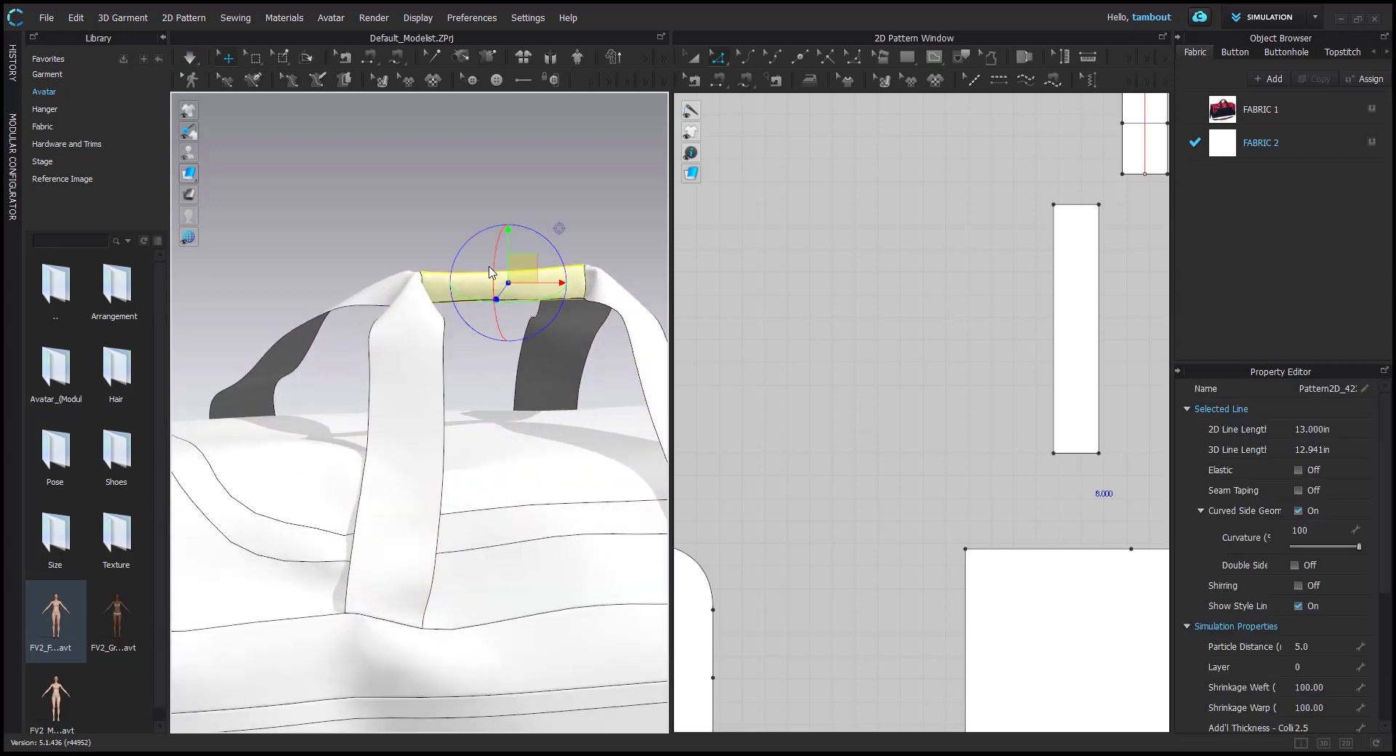
{"action": "right_click_drag", "start_coordinate": [511, 288], "coordinate": [554, 352]}
{"action": "scroll", "coordinate": [904, 255], "scroll_direction": "down", "scroll_amount": 6}
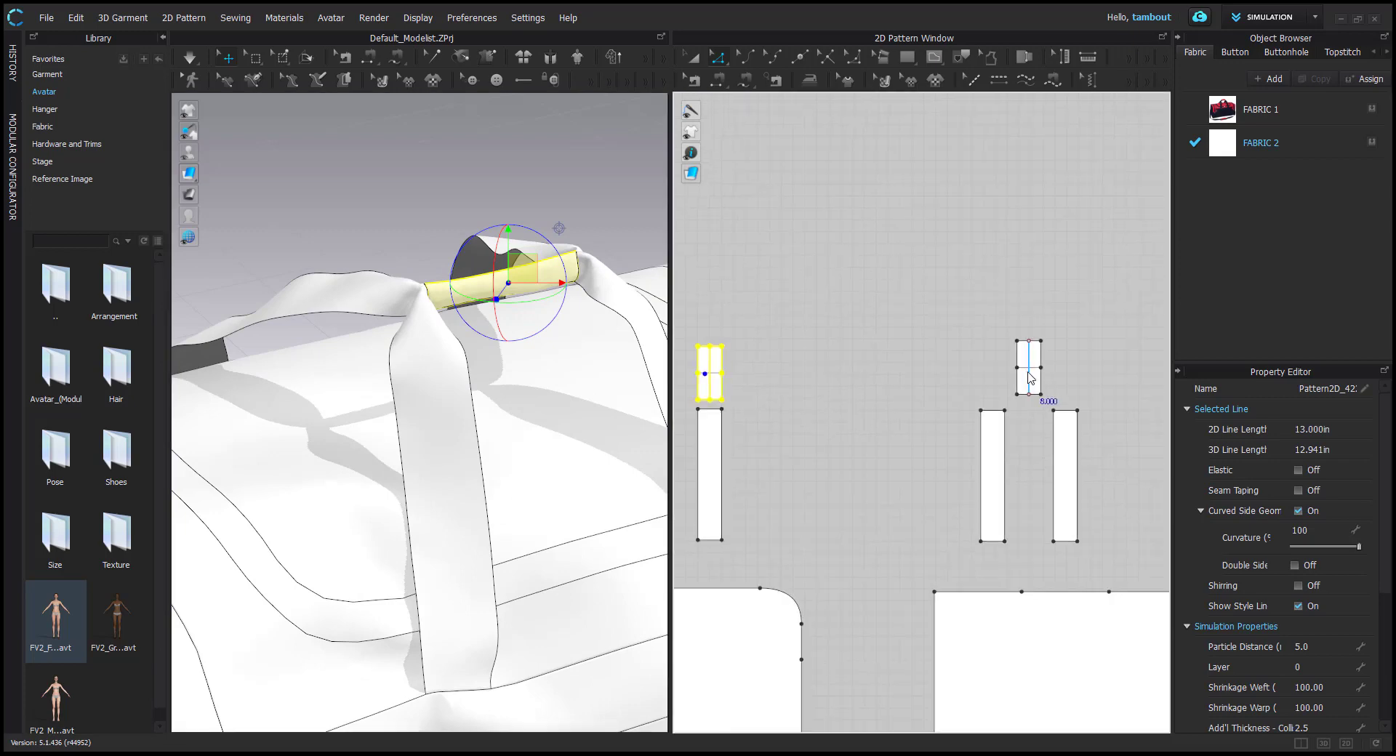
{"action": "scroll", "coordinate": [897, 404], "scroll_direction": "up", "scroll_amount": 5}
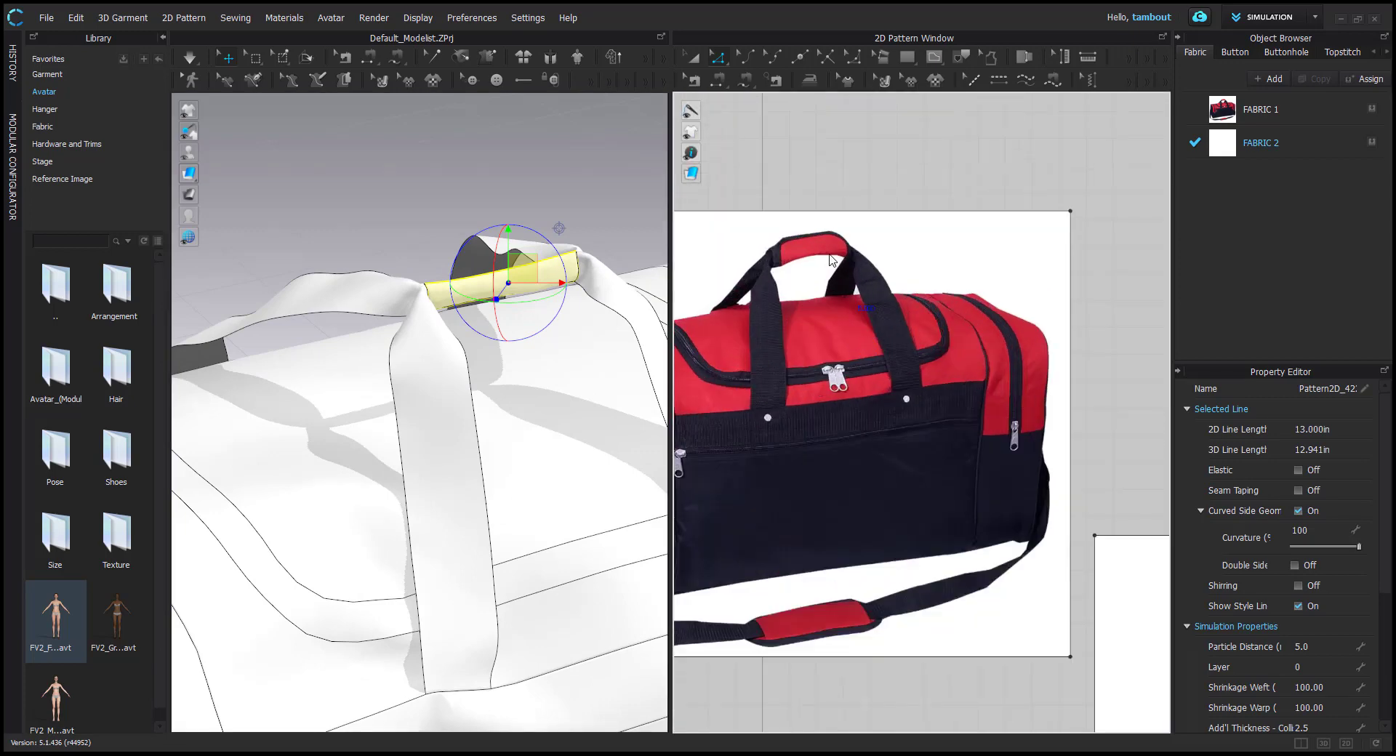
{"action": "scroll", "coordinate": [959, 353], "scroll_direction": "down", "scroll_amount": 3}
{"action": "middle_click_drag", "start_coordinate": [1161, 527], "coordinate": [852, 202]}
{"action": "scroll", "coordinate": [934, 370], "scroll_direction": "up", "scroll_amount": 2}
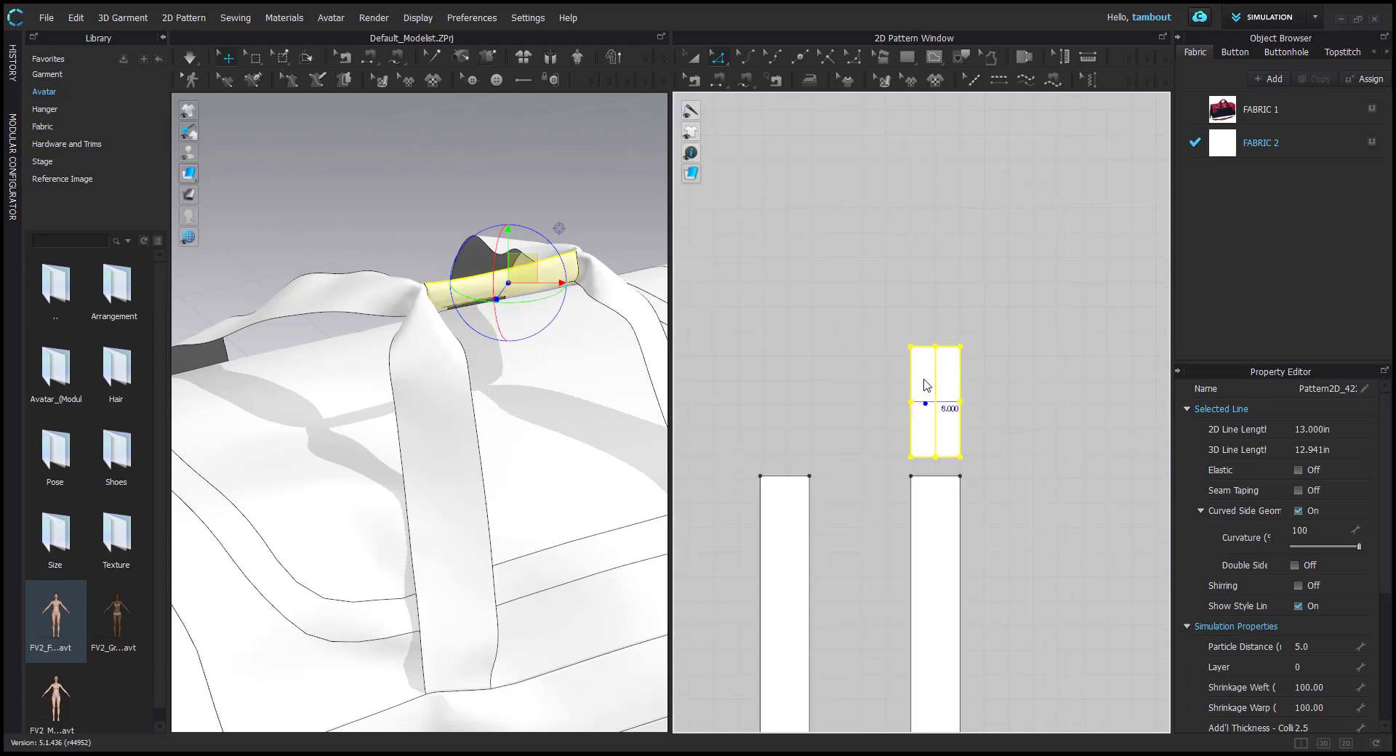
Check the length of the grip's side edge and create a rectangle pattern 4.5 in wide and 5 in high beside it
{"action": "key", "text": "Escape"}
{"action": "left_click", "coordinate": [912, 387]}
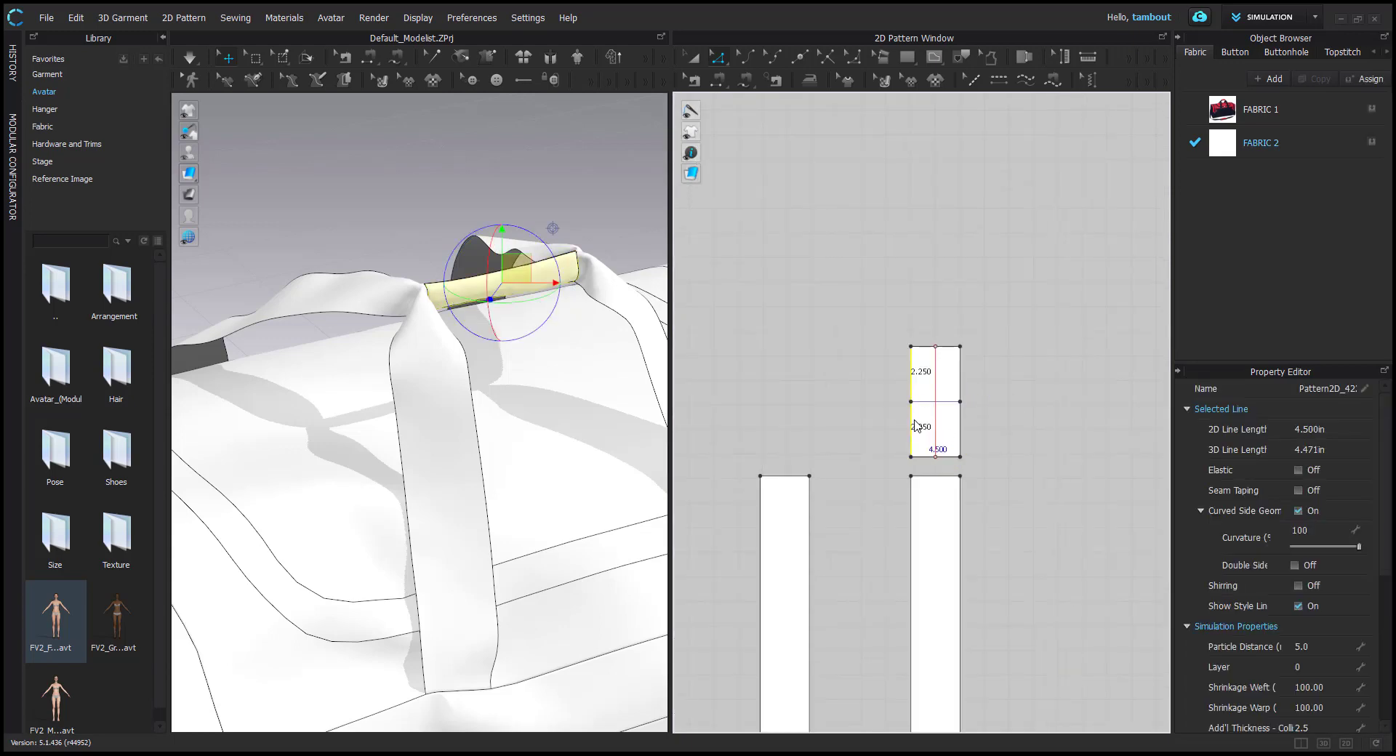
{"action": "middle_click_drag", "start_coordinate": [1021, 395], "coordinate": [884, 366]}
{"action": "left_click", "coordinate": [946, 360]}
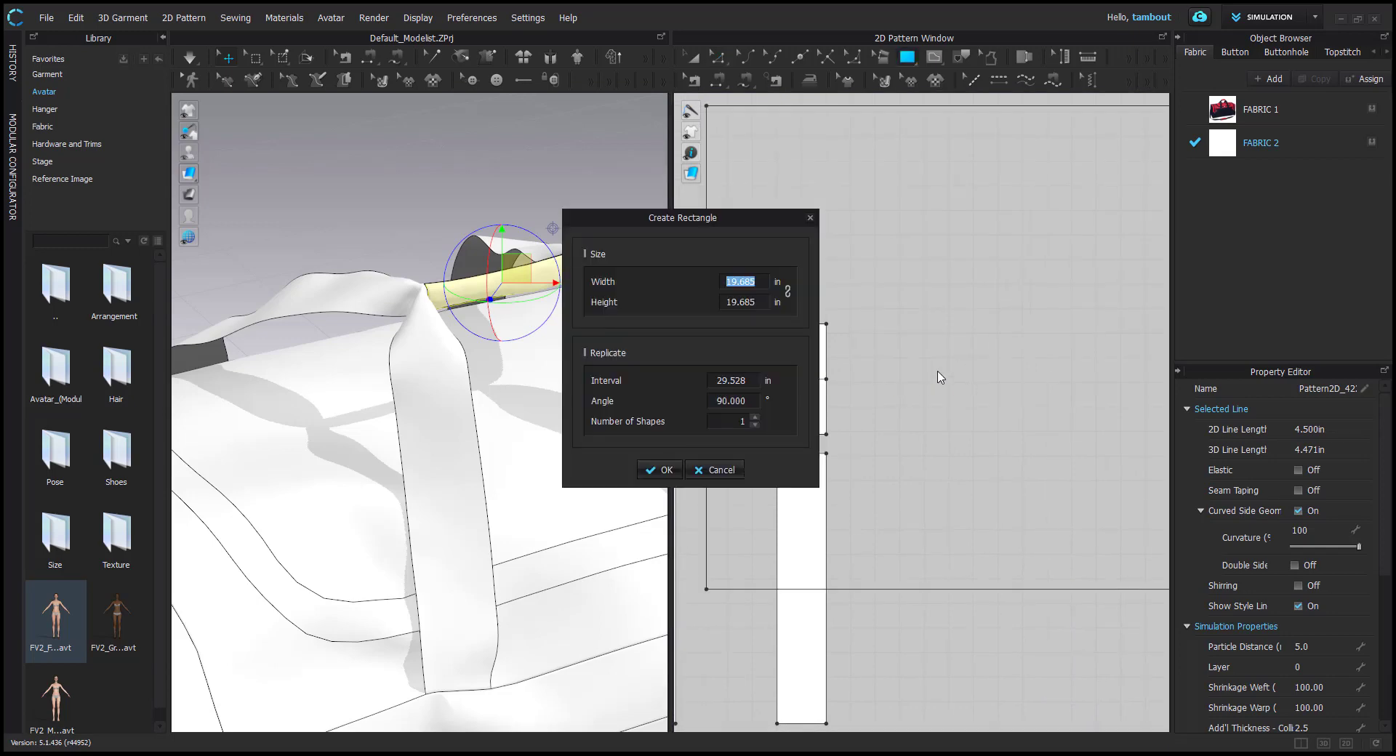
{"action": "type", "text": "4.5"}
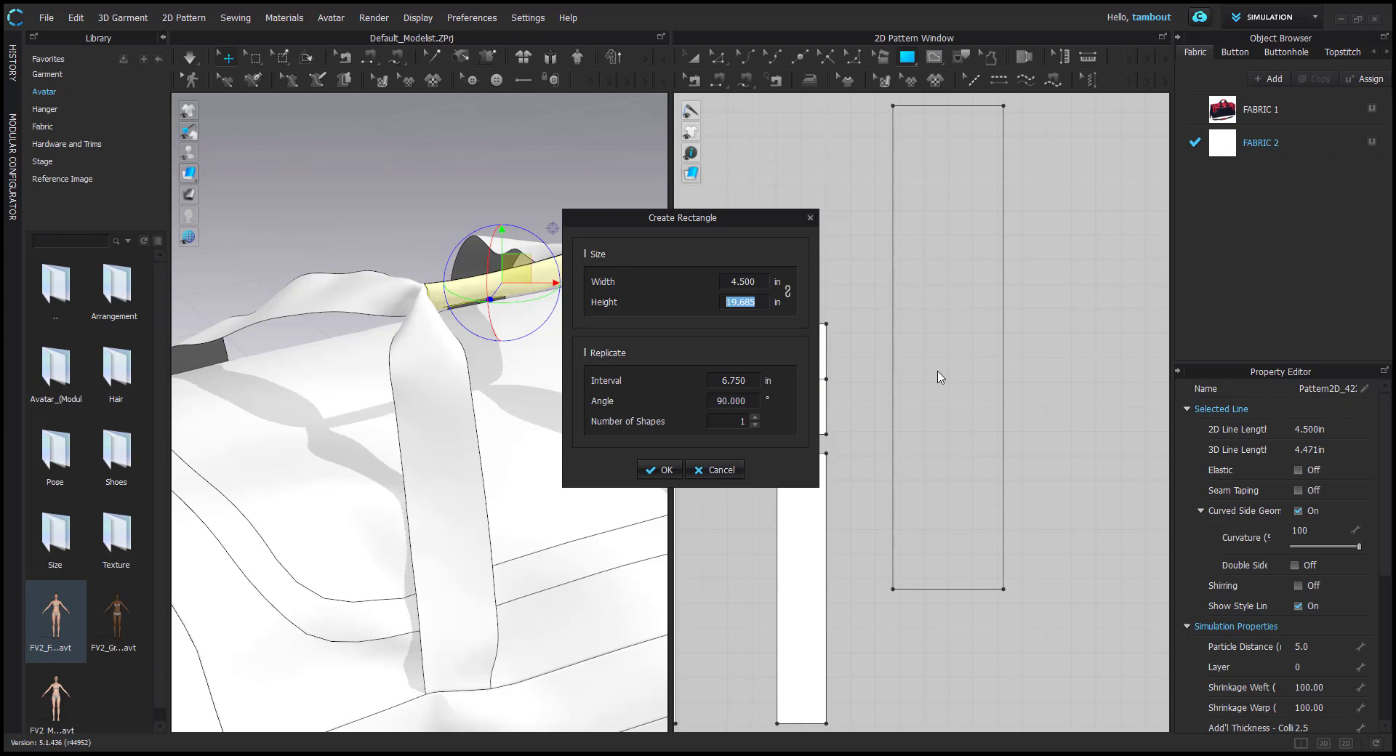
{"action": "type", "text": "5"}
{"action": "key", "text": "Return"}
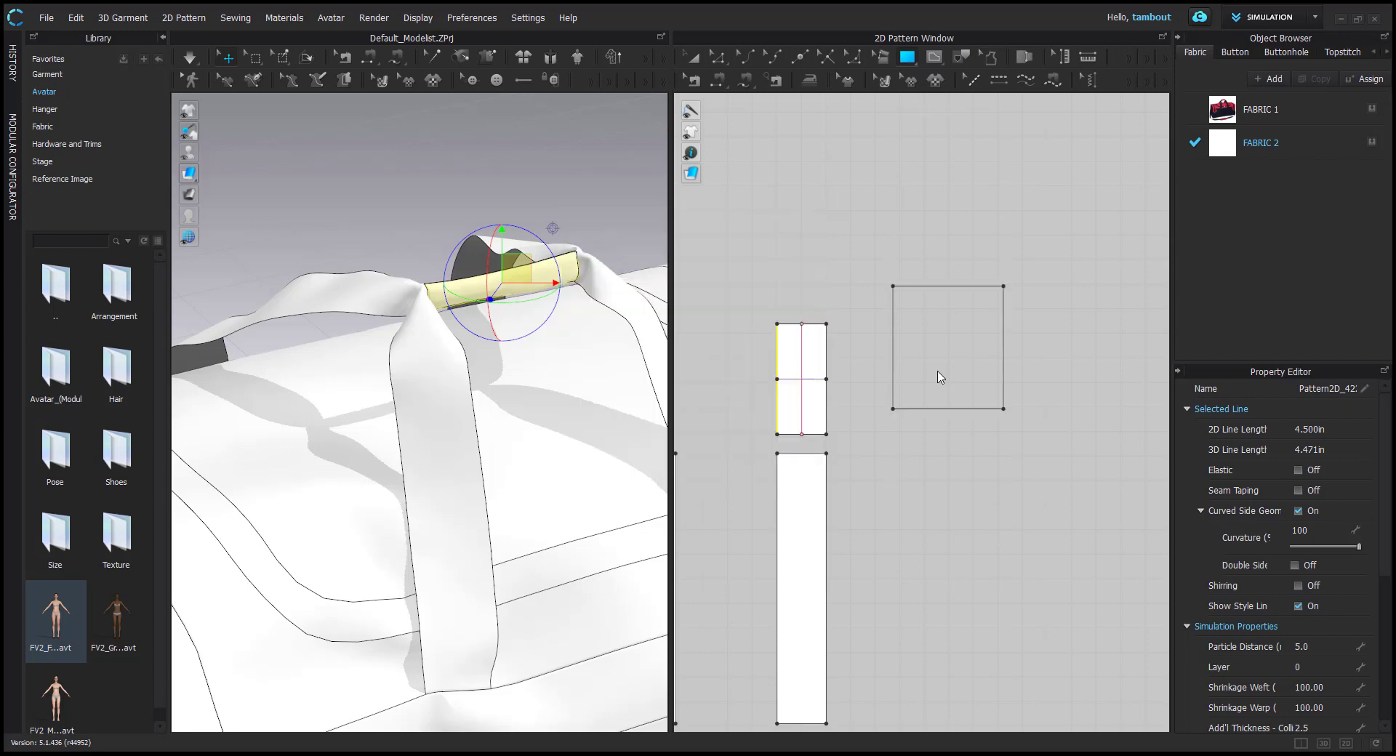
Move the new rectangle piece in 3D over the joined grips and check its position from several angles
{"action": "scroll", "coordinate": [405, 352], "scroll_direction": "down", "scroll_amount": 8}
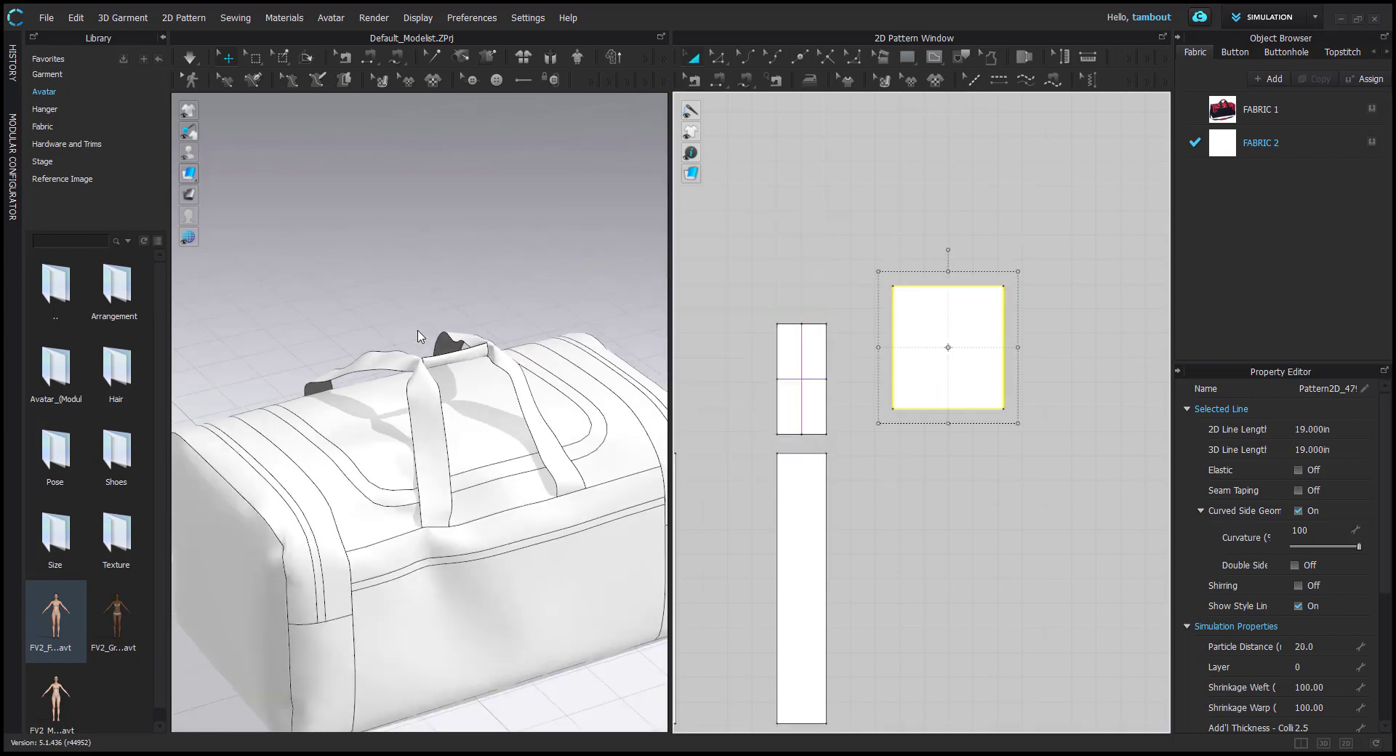
{"action": "middle_click_drag", "start_coordinate": [583, 177], "coordinate": [576, 177]}
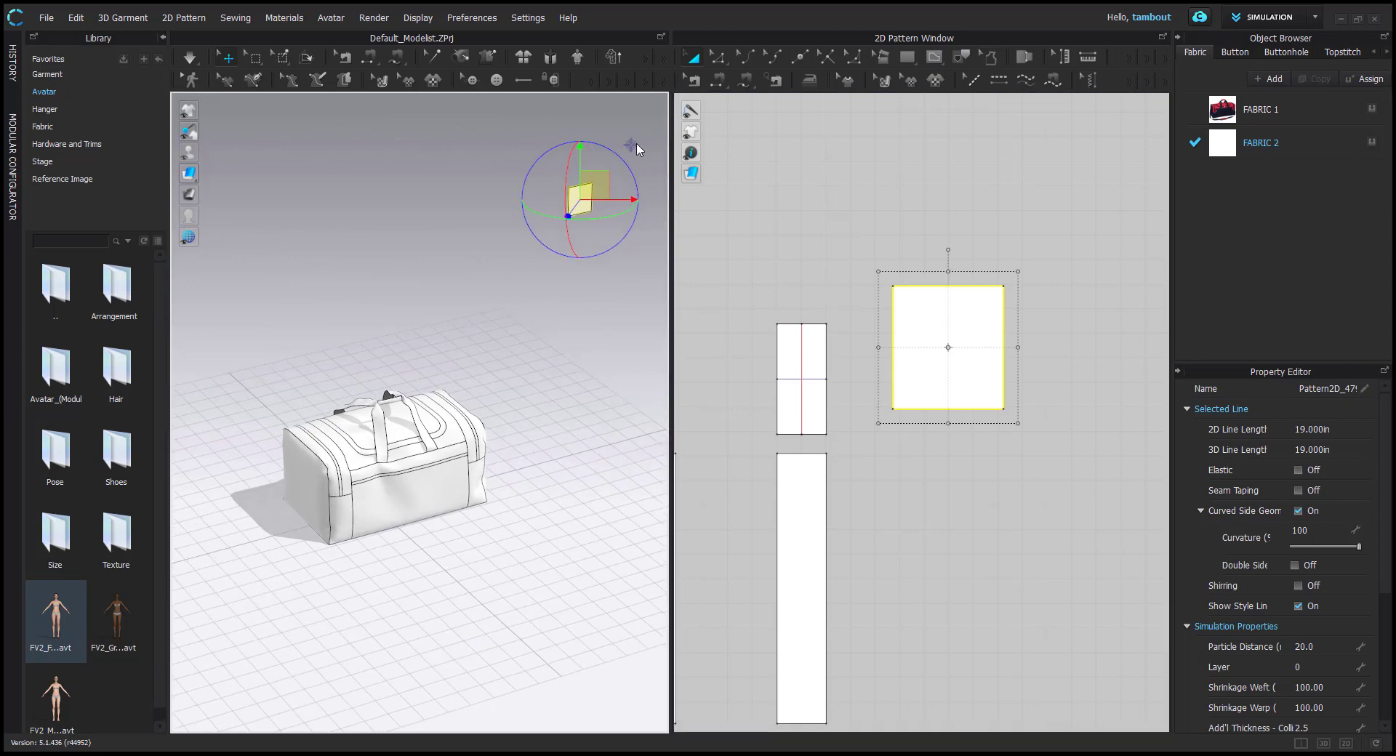
{"action": "left_click", "coordinate": [631, 144]}
{"action": "left_click", "coordinate": [392, 402]}
{"action": "key", "text": "f"}
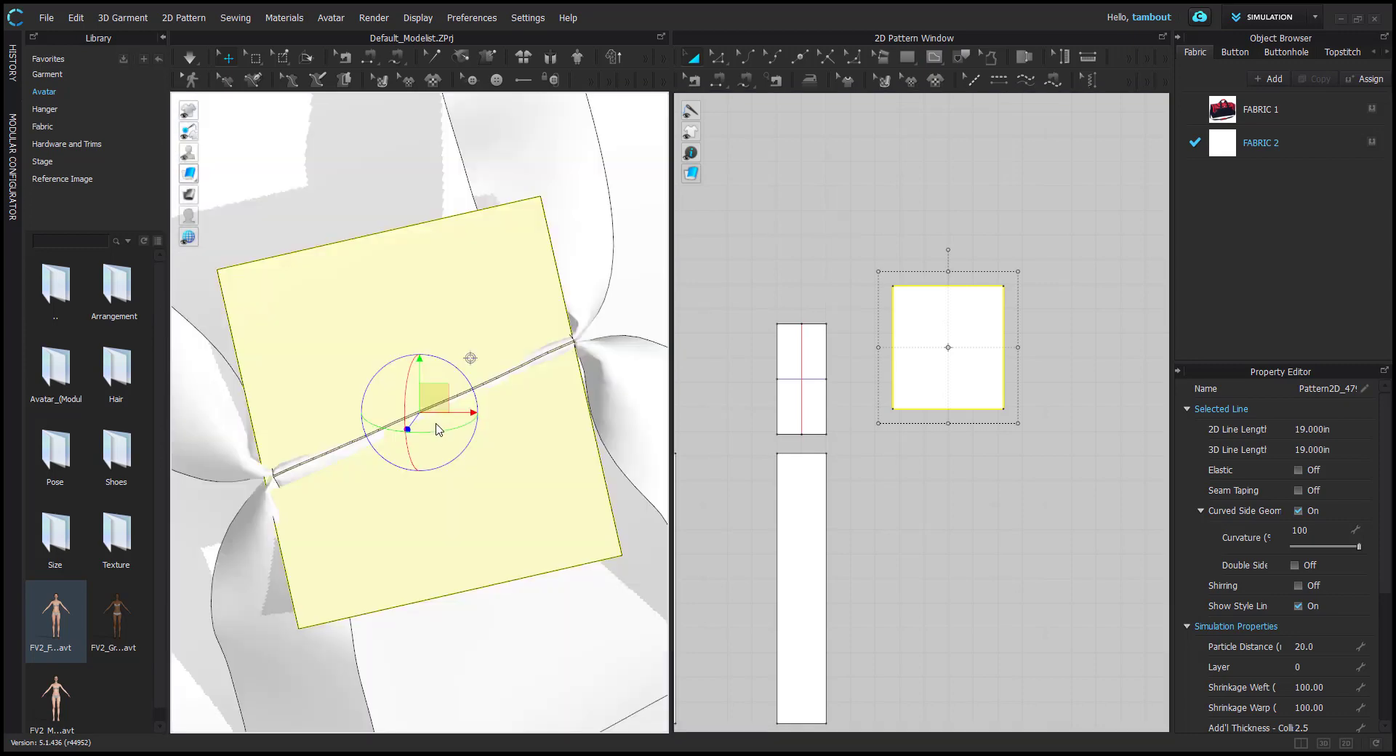
{"action": "right_click_drag", "start_coordinate": [437, 432], "coordinate": [578, 298]}
{"action": "right_click_drag", "start_coordinate": [557, 432], "coordinate": [500, 291]}
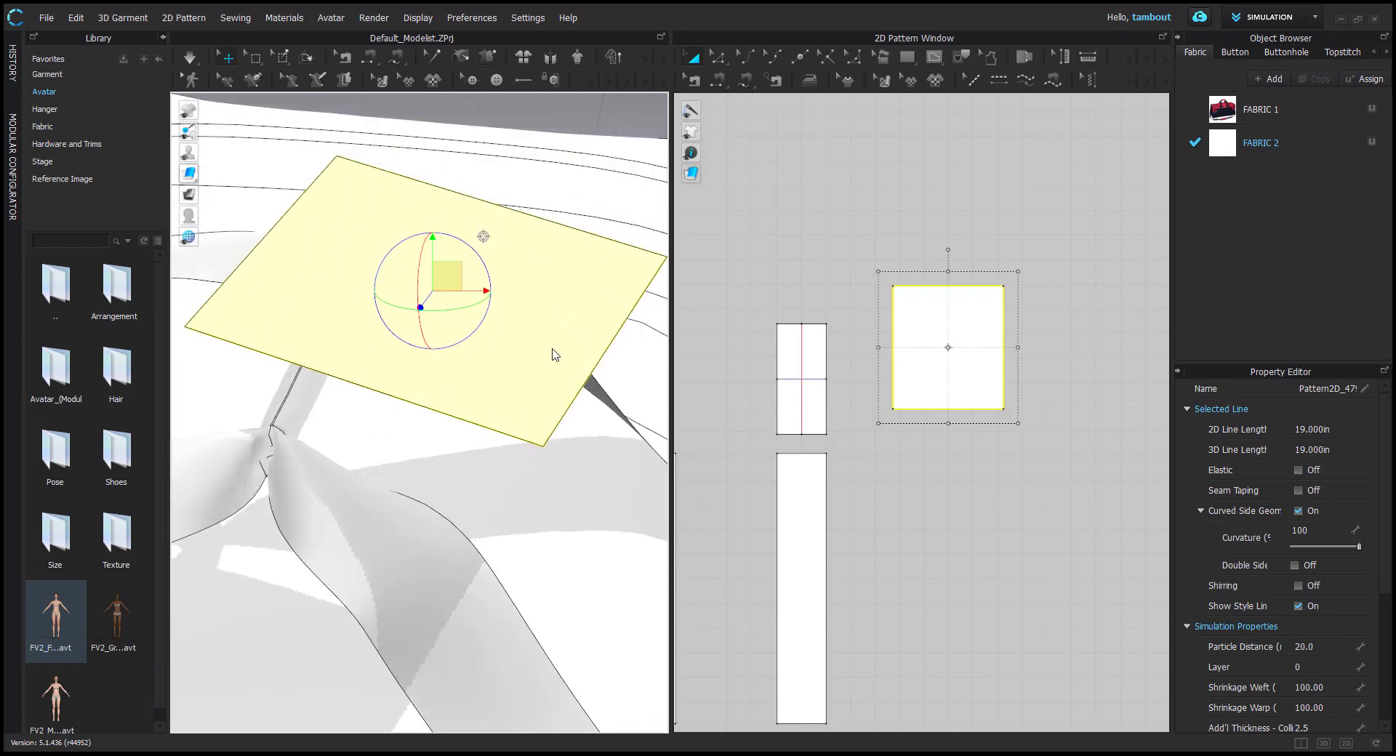
{"action": "right_click_drag", "start_coordinate": [598, 352], "coordinate": [318, 237]}
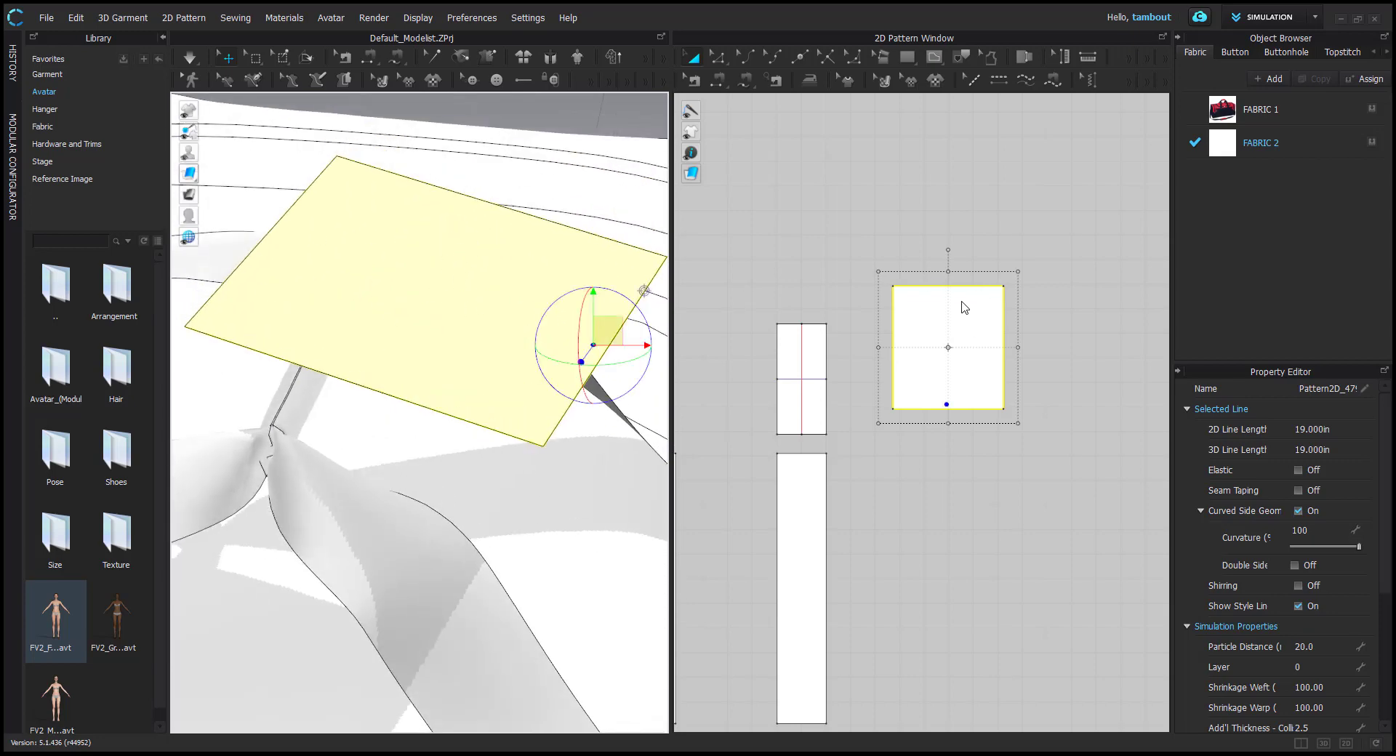
Add one internal line across the middle of the new rectangle piece, 2.5 in from its upper and lower edges
{"action": "right_click_drag", "start_coordinate": [557, 255], "coordinate": [339, 332]}
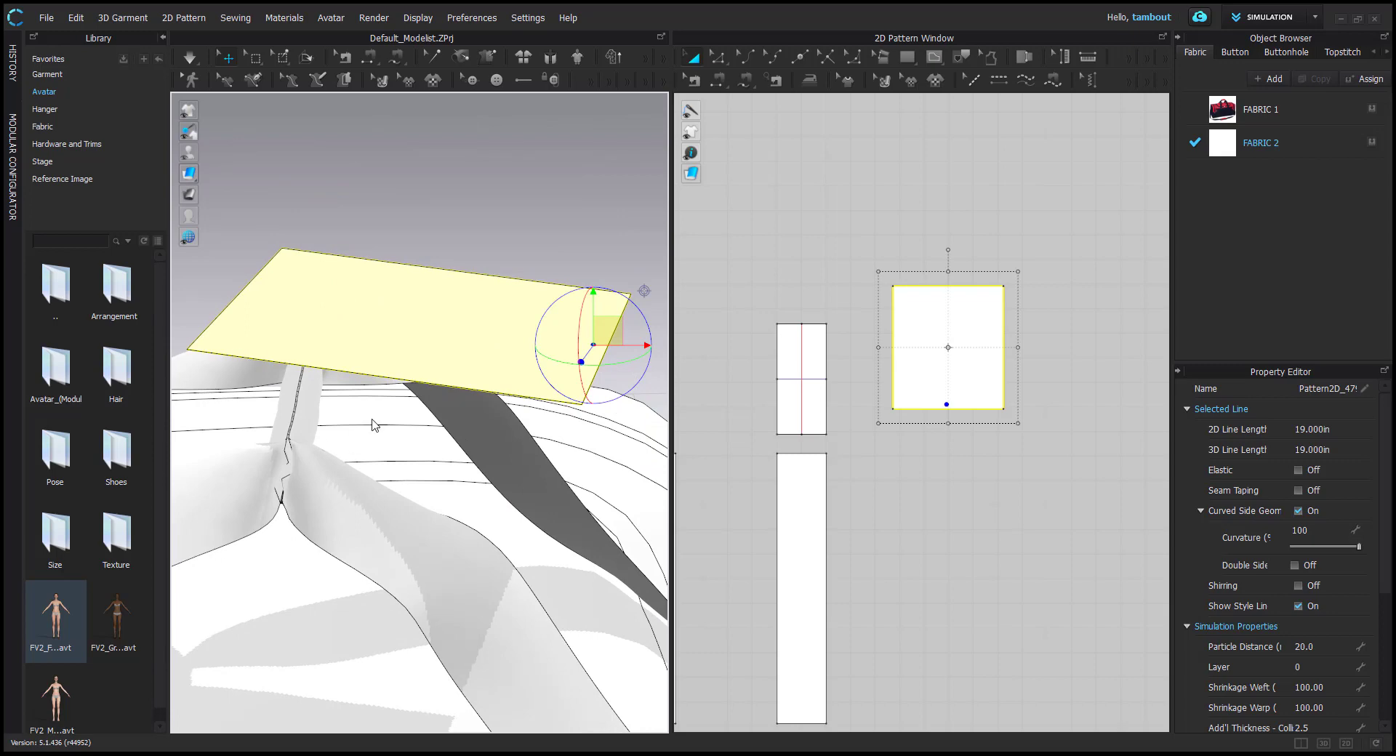
{"action": "key", "text": "z"}
{"action": "left_click", "coordinate": [943, 291]}
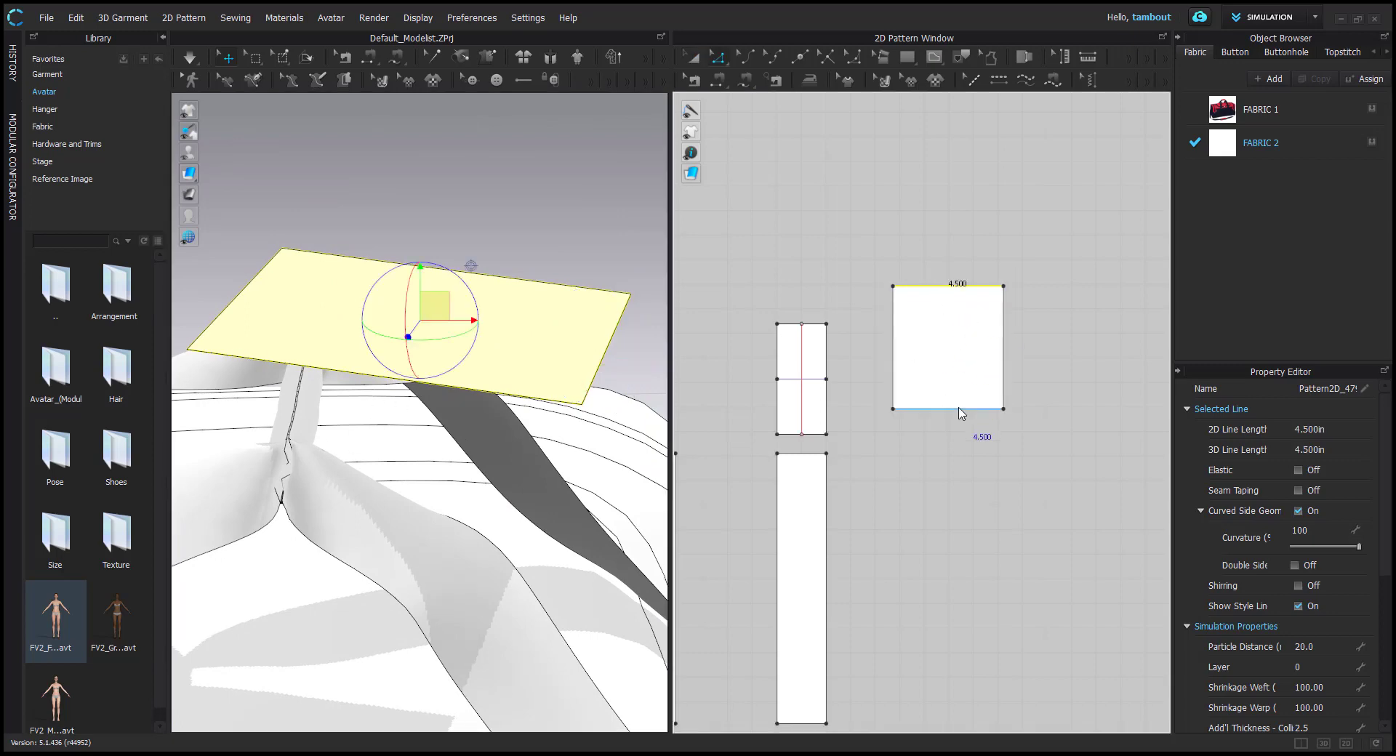
{"action": "left_click", "coordinate": [961, 409], "text": "shift"}
{"action": "right_click", "coordinate": [961, 410]}
{"action": "left_click", "coordinate": [1029, 481]}
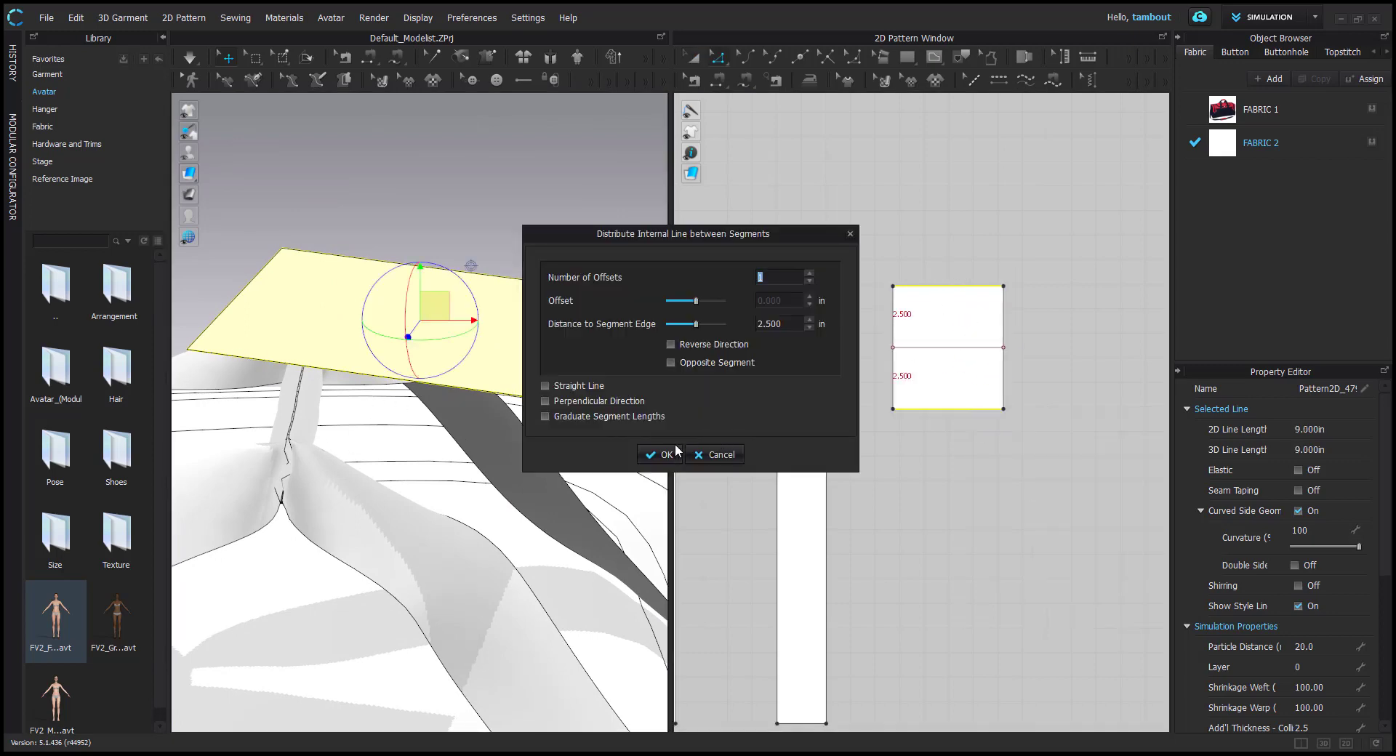
{"action": "left_click", "coordinate": [665, 454]}
Fold the rectangle piece in 3D along its middle internal line so that it bends down over the joined grips
{"action": "right_click", "coordinate": [554, 386]}
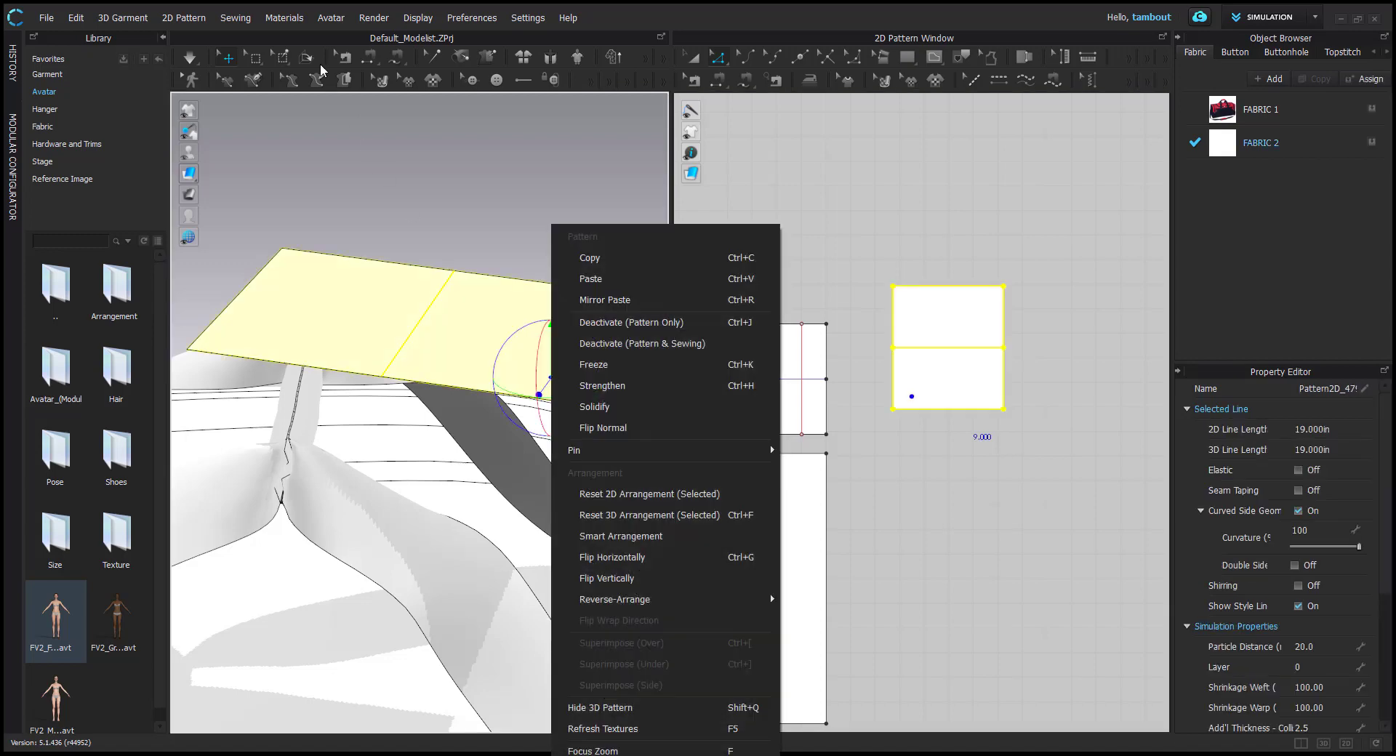
{"action": "left_click", "coordinate": [308, 58]}
{"action": "left_click", "coordinate": [425, 322]}
{"action": "left_click_drag", "start_coordinate": [436, 348], "coordinate": [343, 396]}
{"action": "left_click", "coordinate": [344, 396]}
{"action": "right_click_drag", "start_coordinate": [337, 356], "coordinate": [372, 416]}
{"action": "mouse_move", "coordinate": [325, 262]}
{"action": "right_mouse_down"}
{"action": "mouse_move", "coordinate": [390, 328]}
{"action": "mouse_move", "coordinate": [524, 361]}
{"action": "mouse_move", "coordinate": [386, 315]}
{"action": "mouse_move", "coordinate": [436, 367]}
{"action": "mouse_move", "coordinate": [364, 327]}
{"action": "right_mouse_up"}
Move the folded piece down in 3D so that it straddles the joined grips
{"action": "left_click", "coordinate": [371, 352]}
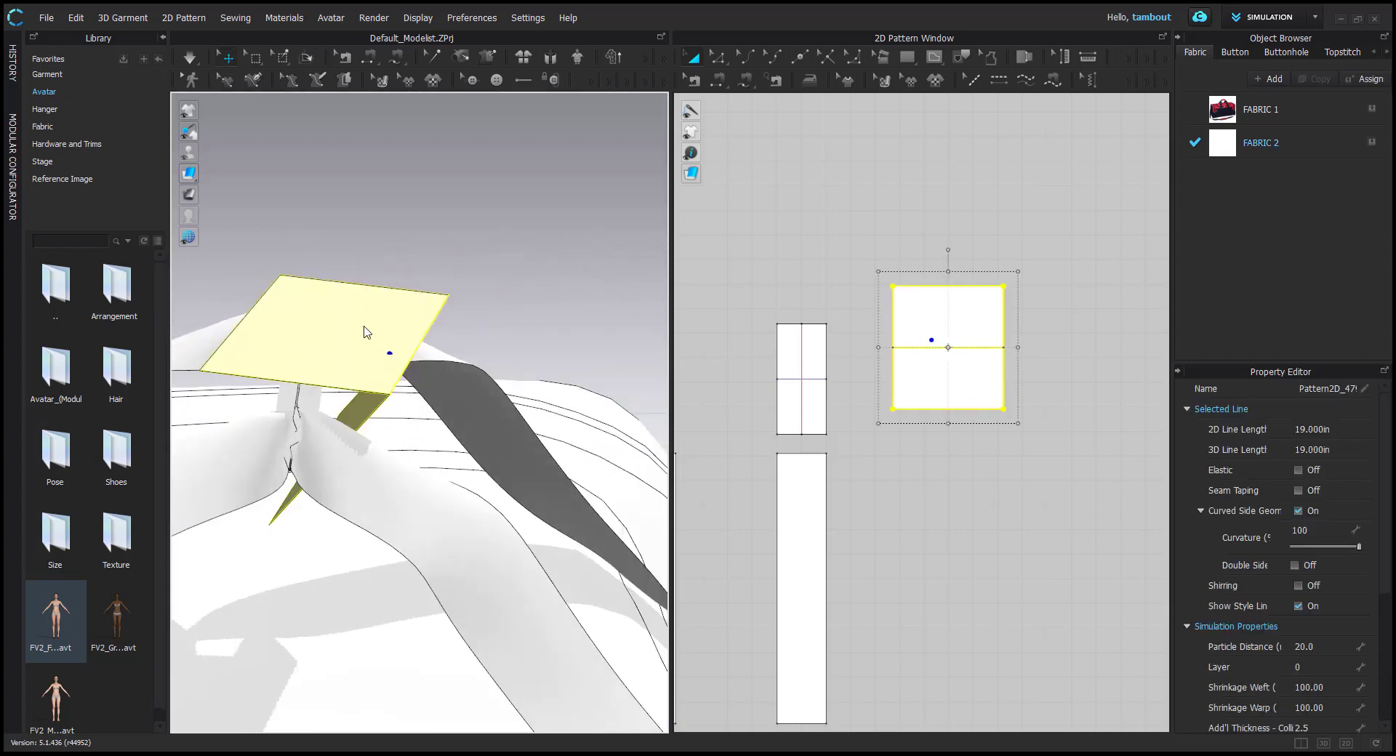
{"action": "left_click", "coordinate": [364, 327]}
{"action": "left_click_drag", "start_coordinate": [414, 320], "coordinate": [411, 351]}
{"action": "right_click_drag", "start_coordinate": [411, 351], "coordinate": [305, 356]}
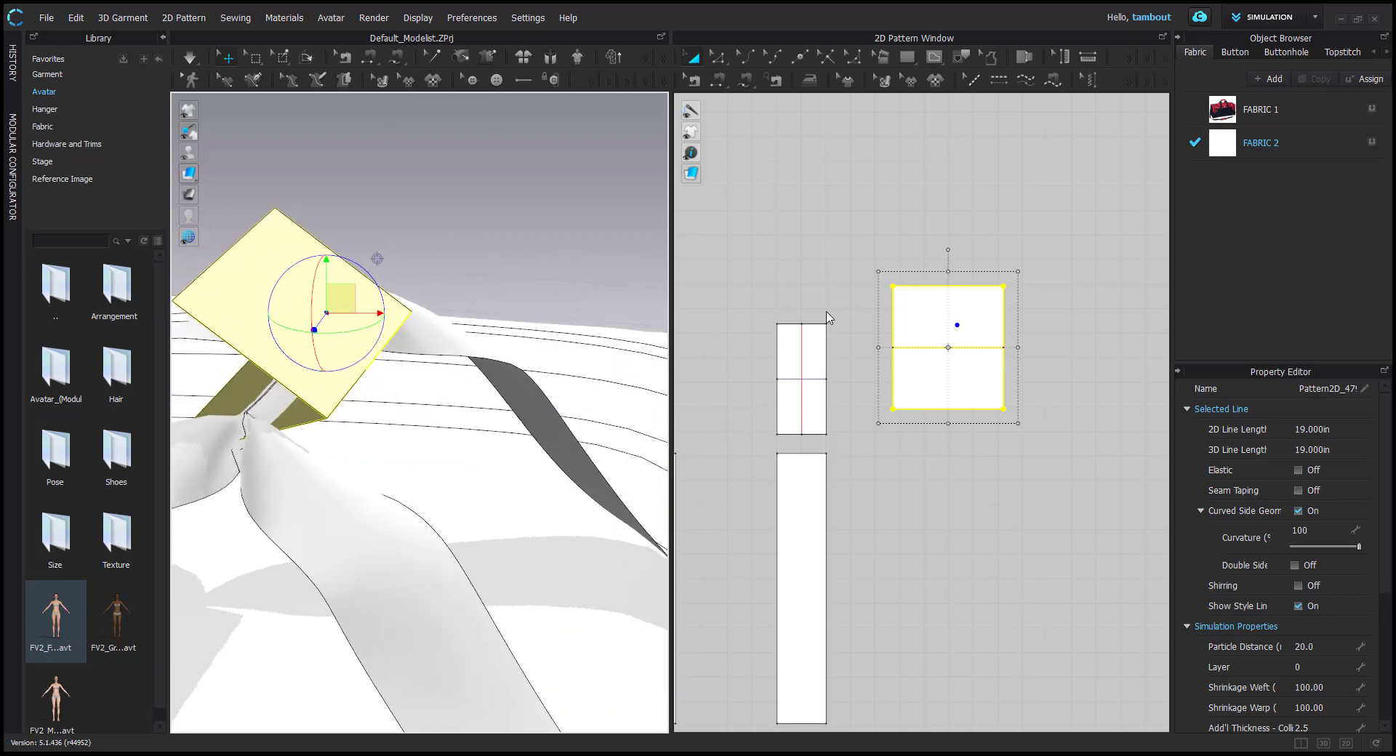
Compare the folded piece with the red handle wrap in the reference photo and inspect its placement around the grips from several angles
{"action": "scroll", "coordinate": [1017, 463], "scroll_direction": "down", "scroll_amount": 5}
{"action": "middle_click_drag", "start_coordinate": [709, 256], "coordinate": [881, 499]}
{"action": "scroll", "coordinate": [883, 498], "scroll_direction": "up", "scroll_amount": 8}
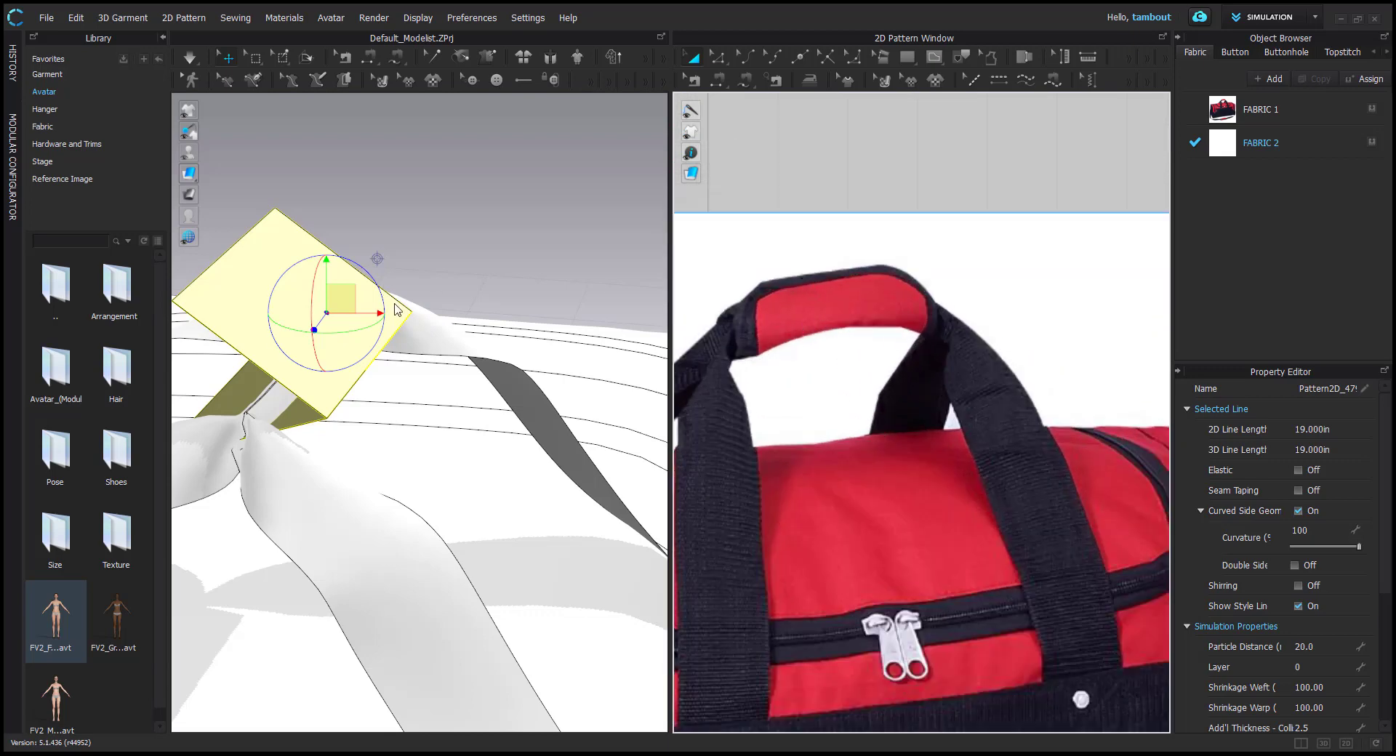
{"action": "right_click_drag", "start_coordinate": [397, 309], "coordinate": [405, 298]}
{"action": "right_click_drag", "start_coordinate": [318, 321], "coordinate": [356, 283]}
{"action": "right_click_drag", "start_coordinate": [439, 320], "coordinate": [344, 395]}
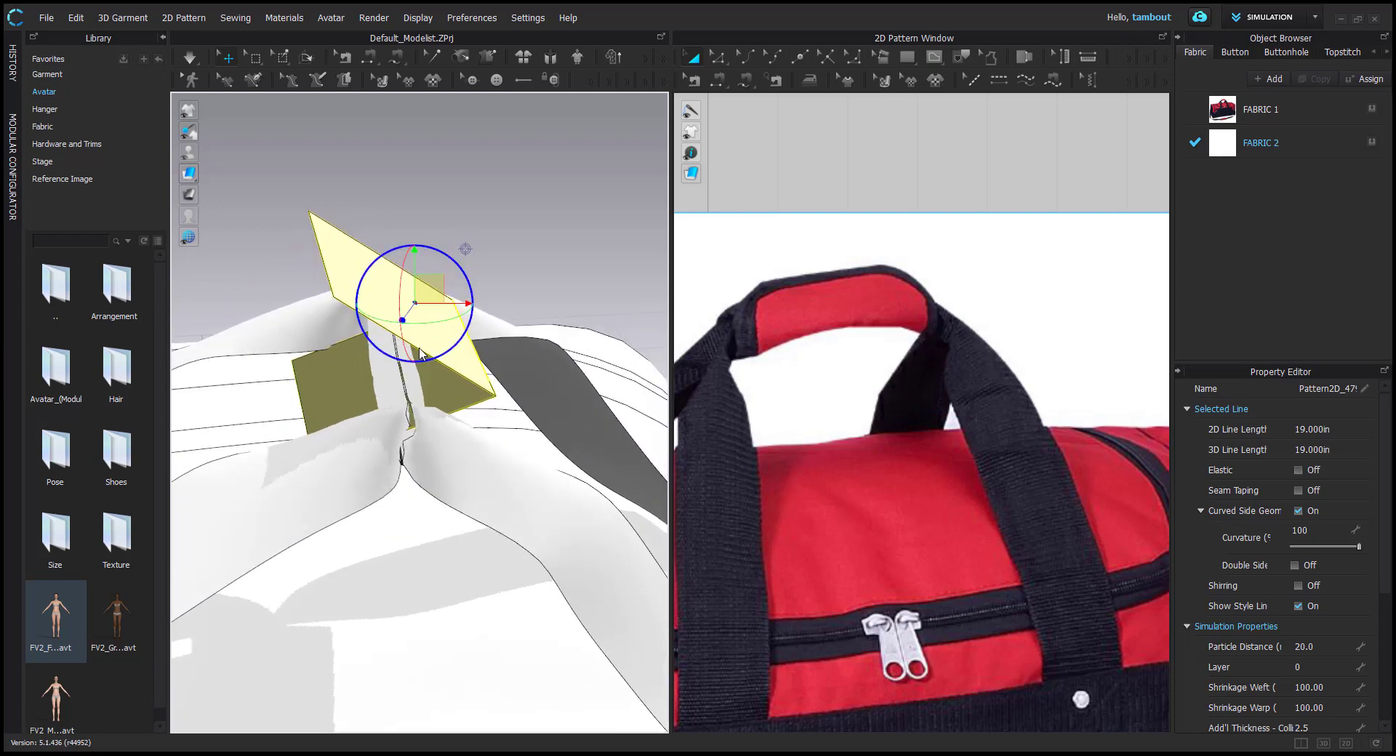
{"action": "right_click_drag", "start_coordinate": [374, 312], "coordinate": [345, 278]}
{"action": "left_click", "coordinate": [373, 274]}
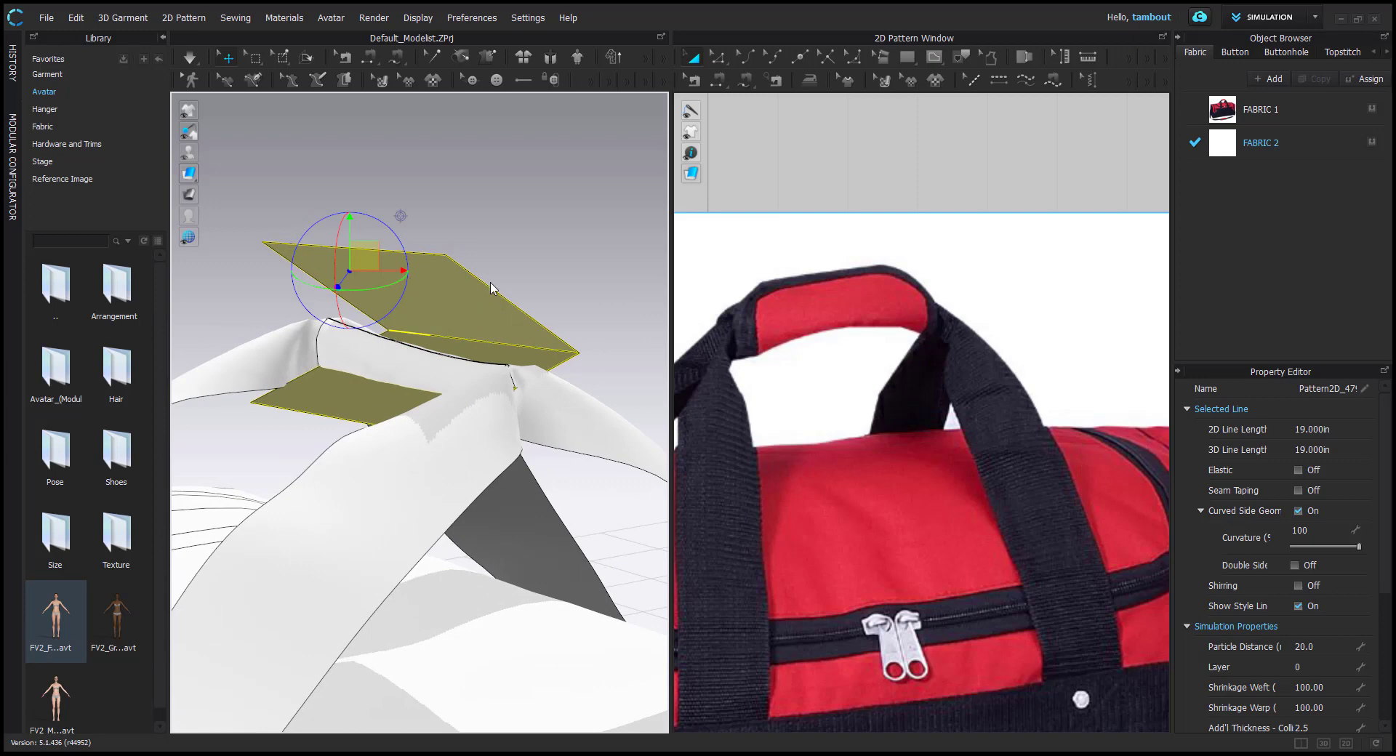
{"action": "right_click_drag", "start_coordinate": [491, 283], "coordinate": [519, 232]}
{"action": "left_click", "coordinate": [519, 231]}
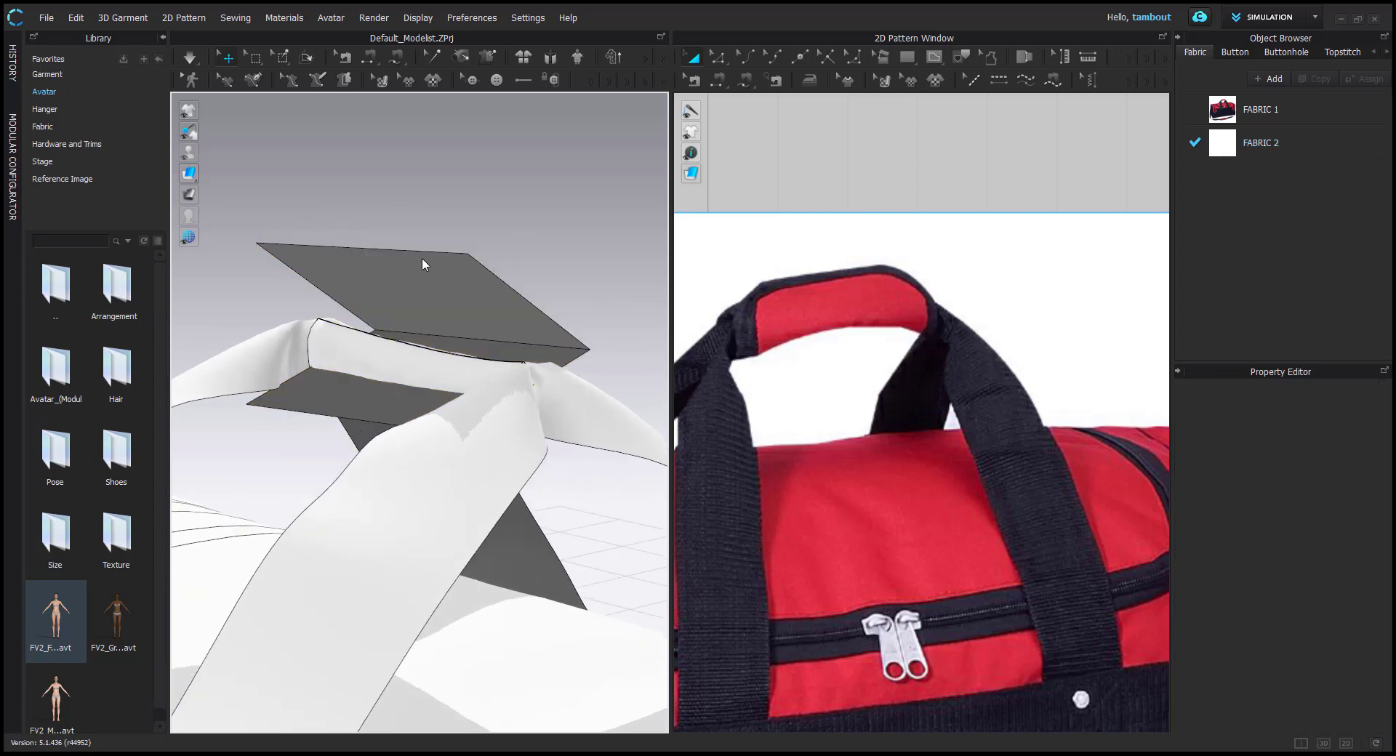
{"action": "left_click", "coordinate": [422, 258]}
{"action": "left_click", "coordinate": [386, 261]}
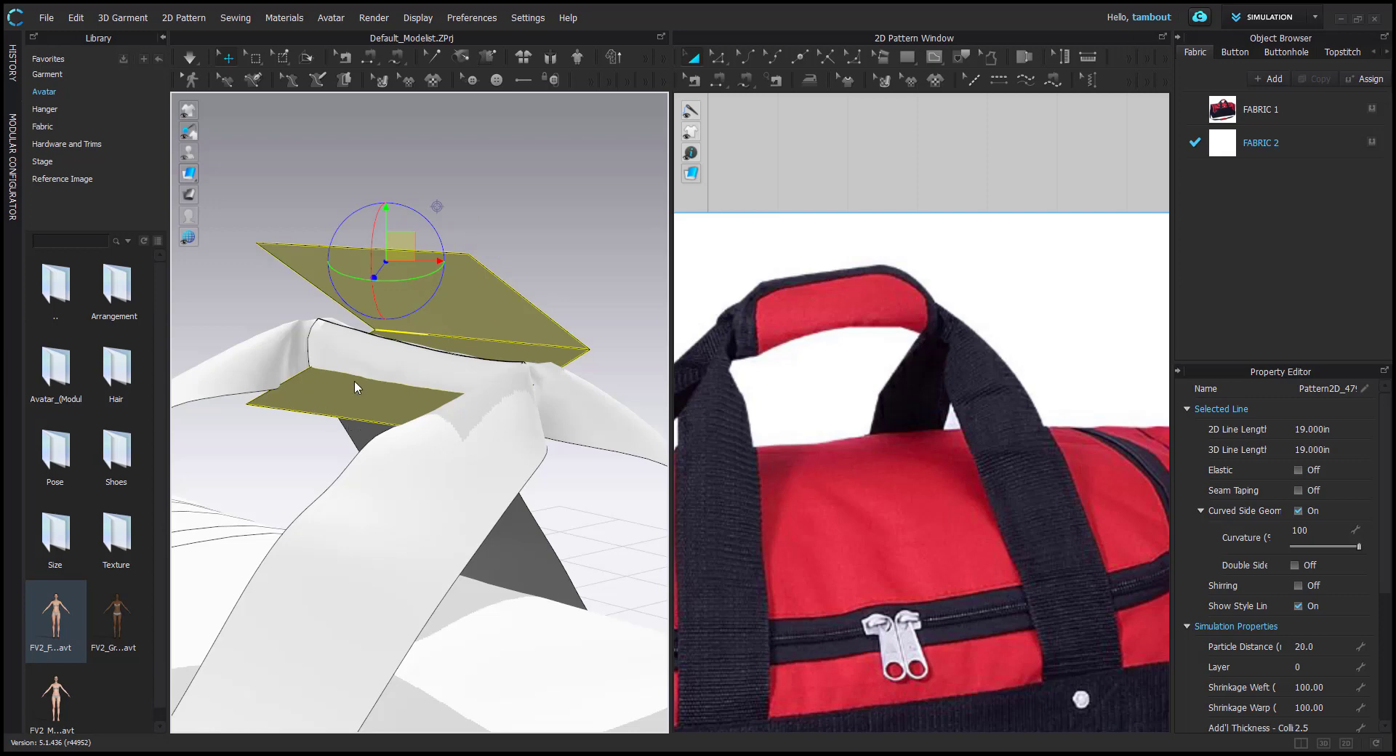
Offset the wrap piece's upper edge inward by 0.5 in as an internal line
{"action": "scroll", "coordinate": [926, 381], "scroll_direction": "down", "scroll_amount": 6}
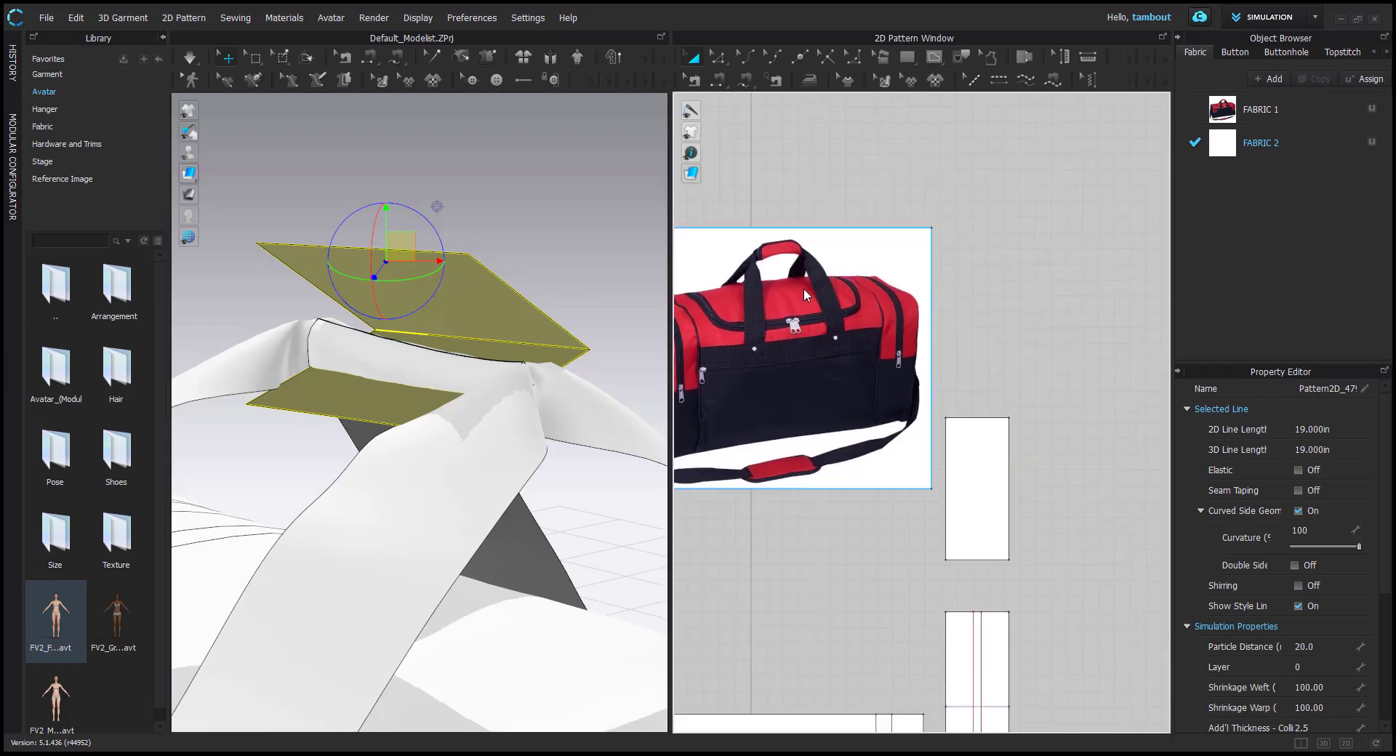
{"action": "middle_click_drag", "start_coordinate": [1109, 551], "coordinate": [860, 367]}
{"action": "scroll", "coordinate": [859, 367], "scroll_direction": "up", "scroll_amount": 3}
{"action": "key", "text": "z"}
{"action": "left_click", "coordinate": [861, 360]}
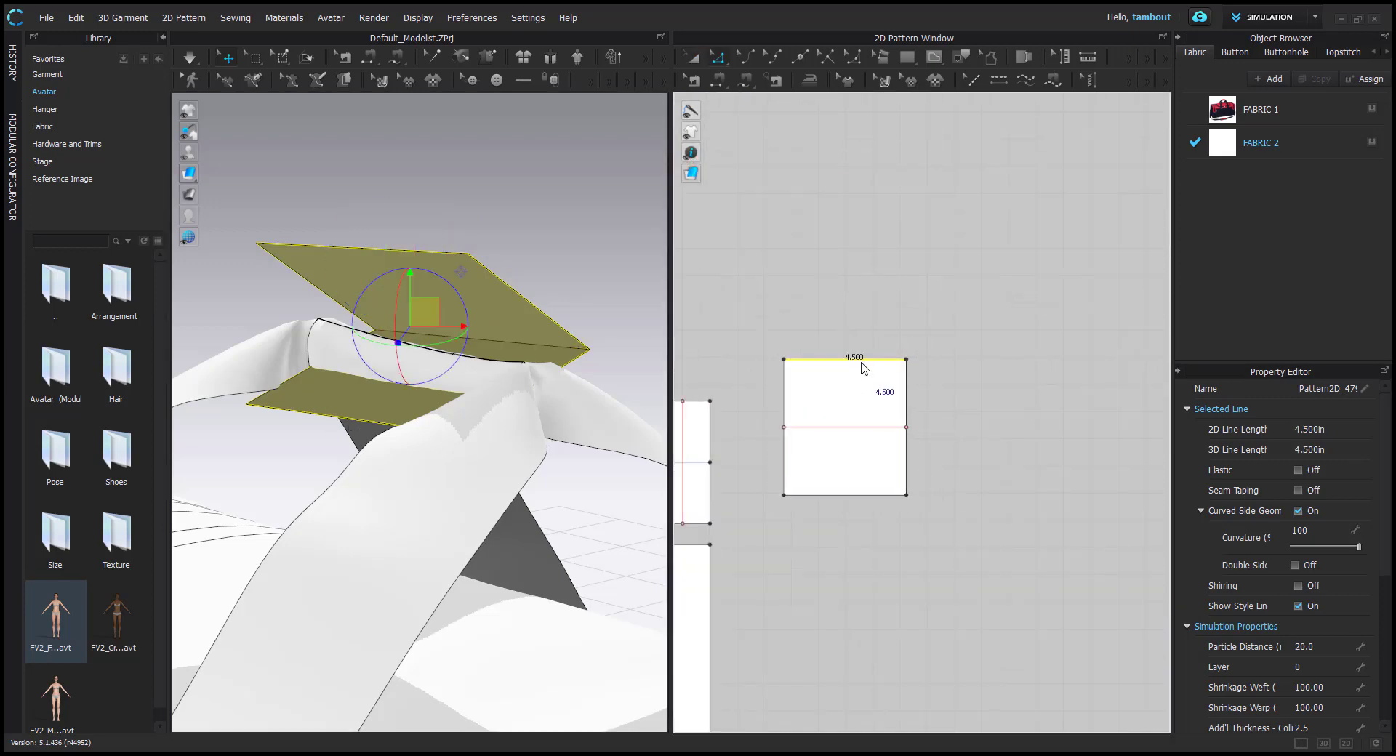
{"action": "right_click", "coordinate": [860, 362]}
{"action": "left_click", "coordinate": [933, 461]}
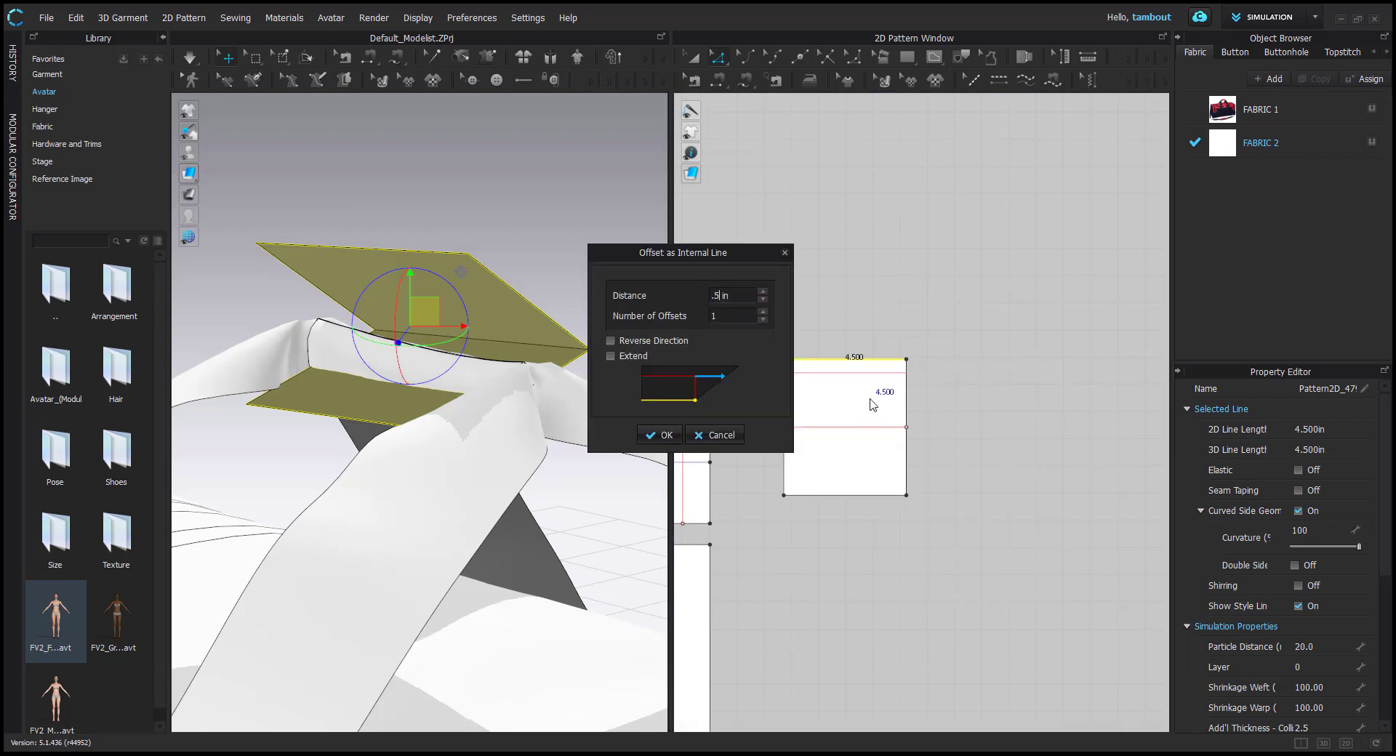
{"action": "key", "text": "Return"}
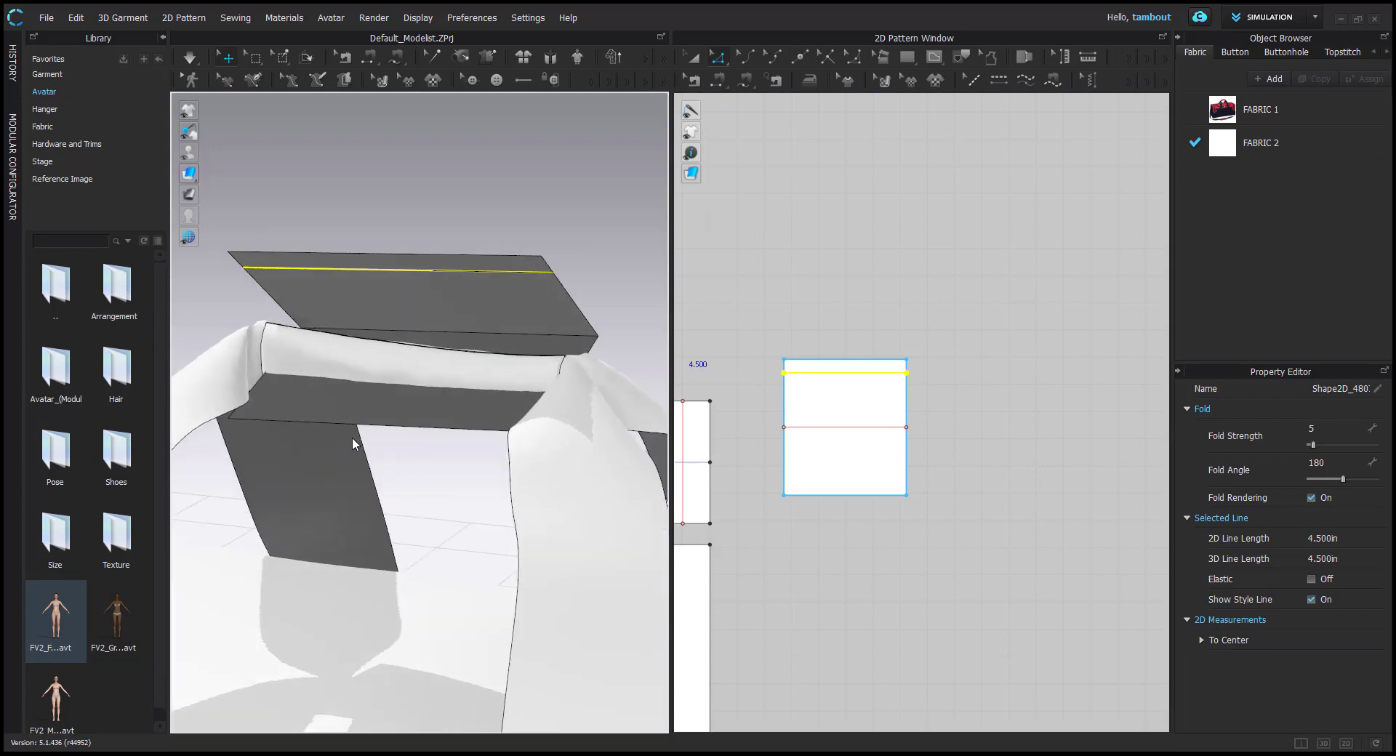
Sew the wrap piece's lower edge to the internal line just below its upper edge
{"action": "key", "text": "n"}
{"action": "left_click", "coordinate": [479, 416]}
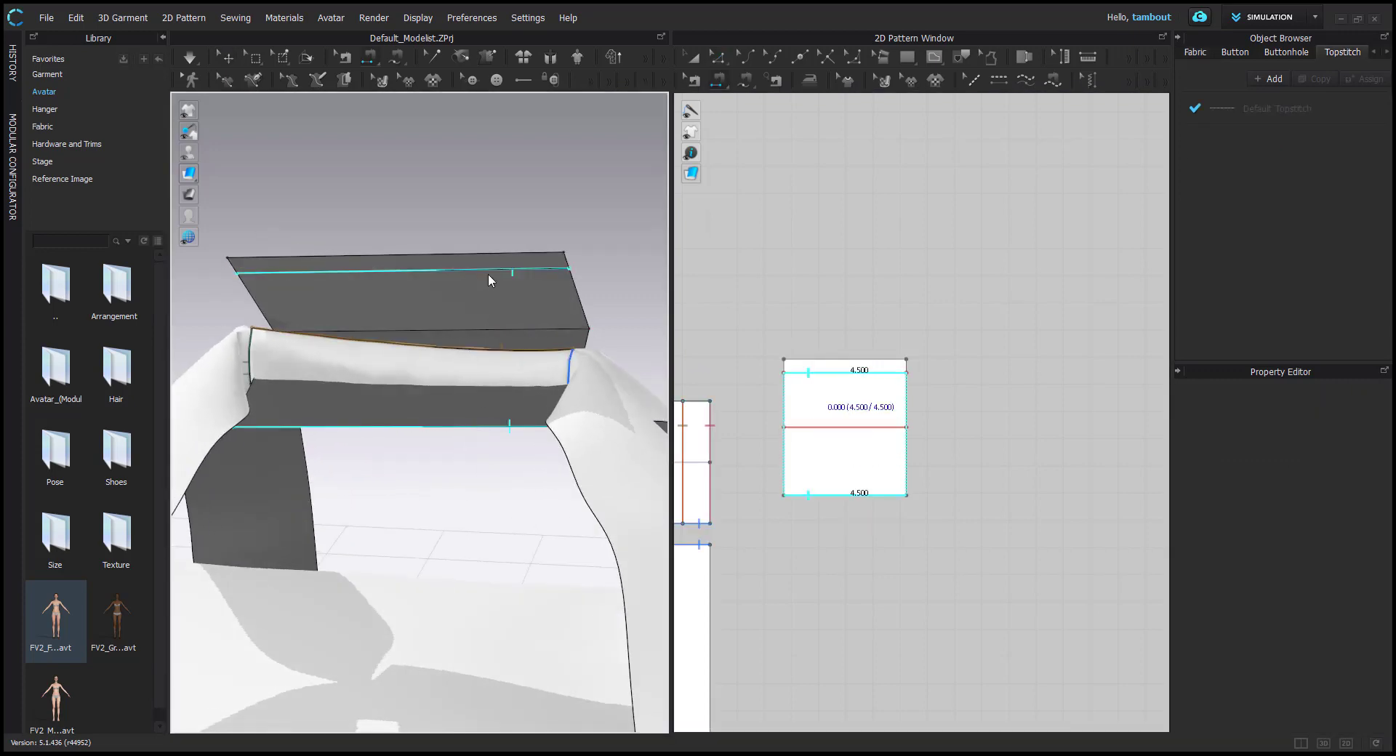
{"action": "left_click", "coordinate": [487, 274]}
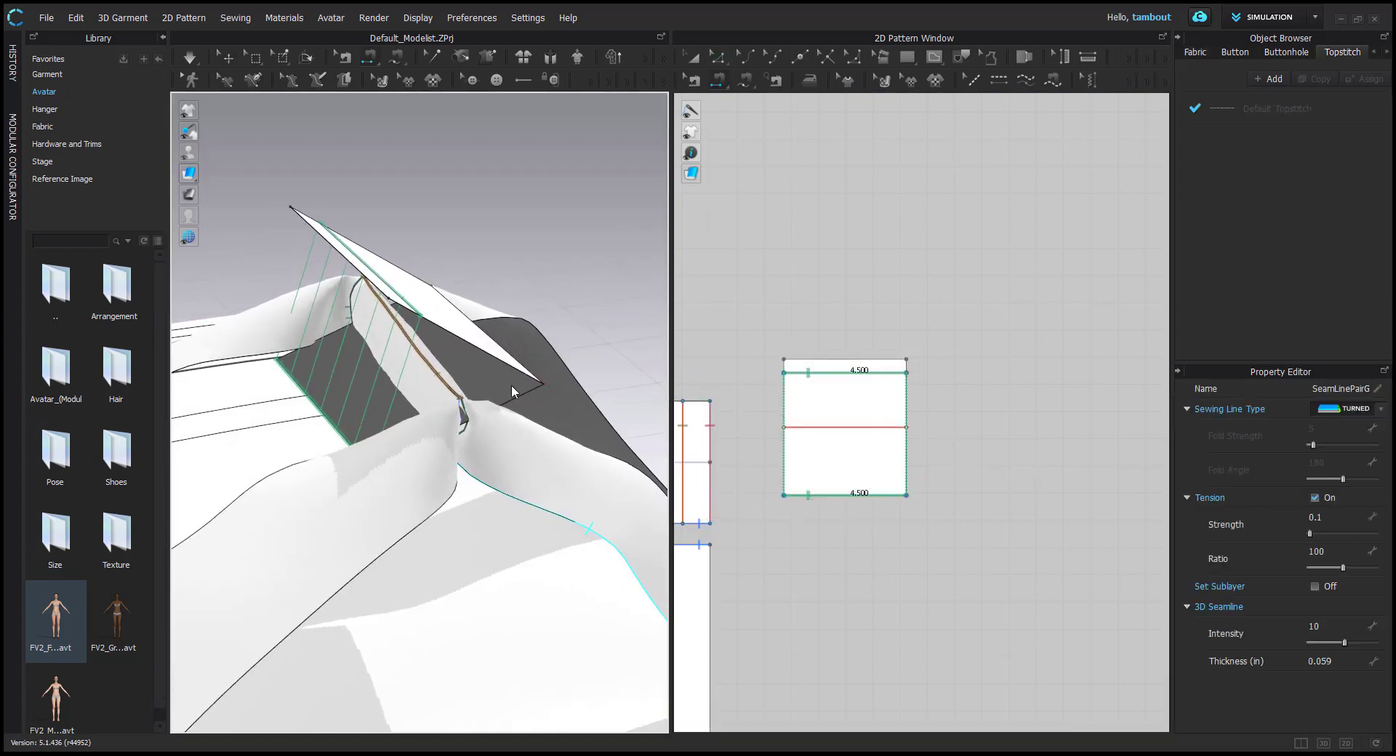
Try simulating the sewn wrap around the grips, and undo the draping
{"action": "left_click", "coordinate": [189, 59]}
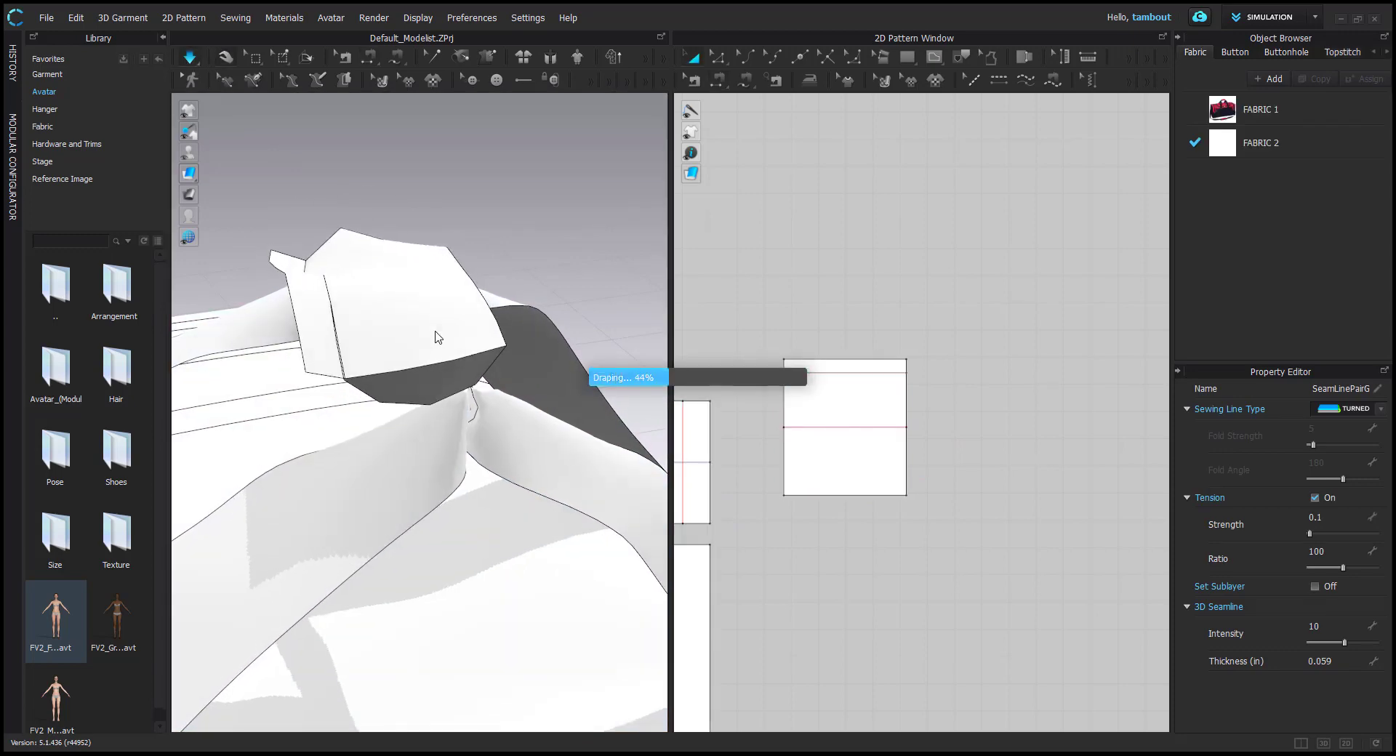
{"action": "key", "text": "ctrl+z"}
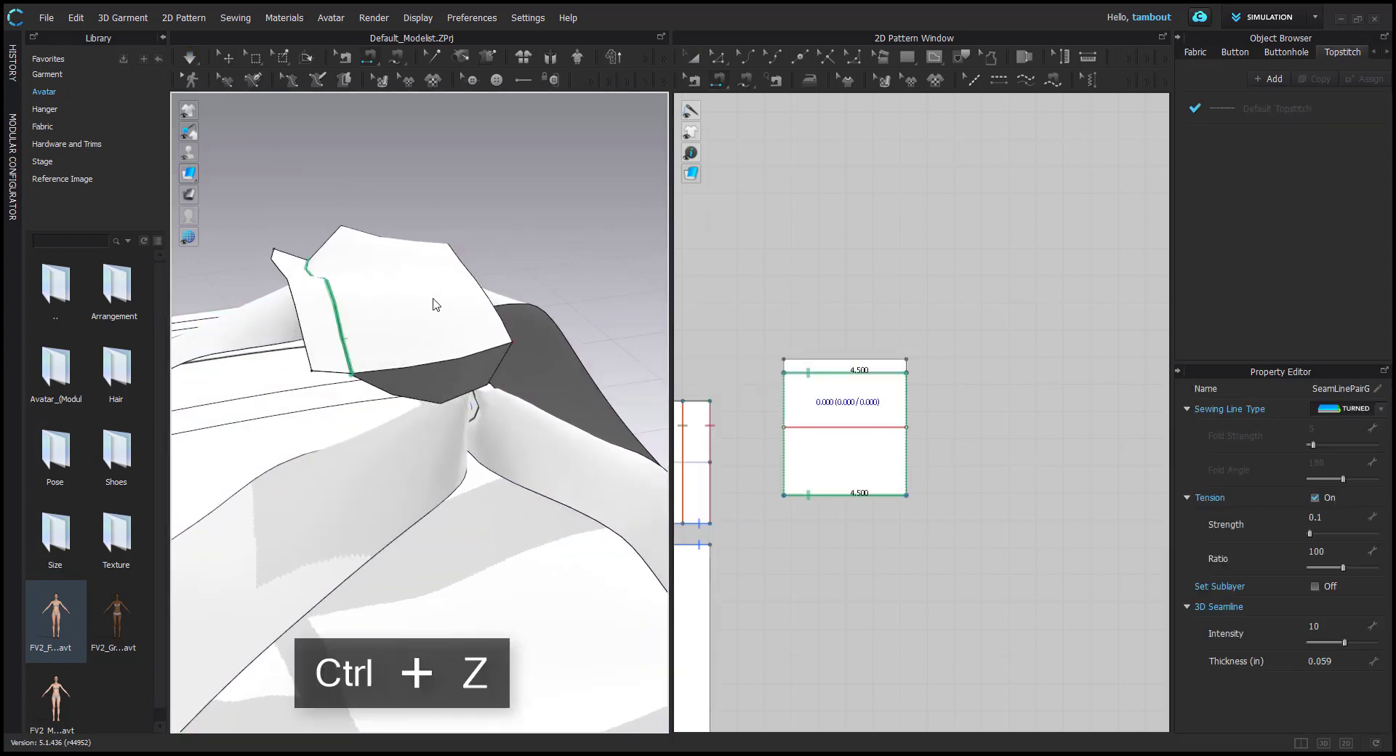
Set the wrap piece's particle distance to 5 and simulate it until it closes around the grips
{"action": "left_click", "coordinate": [512, 349]}
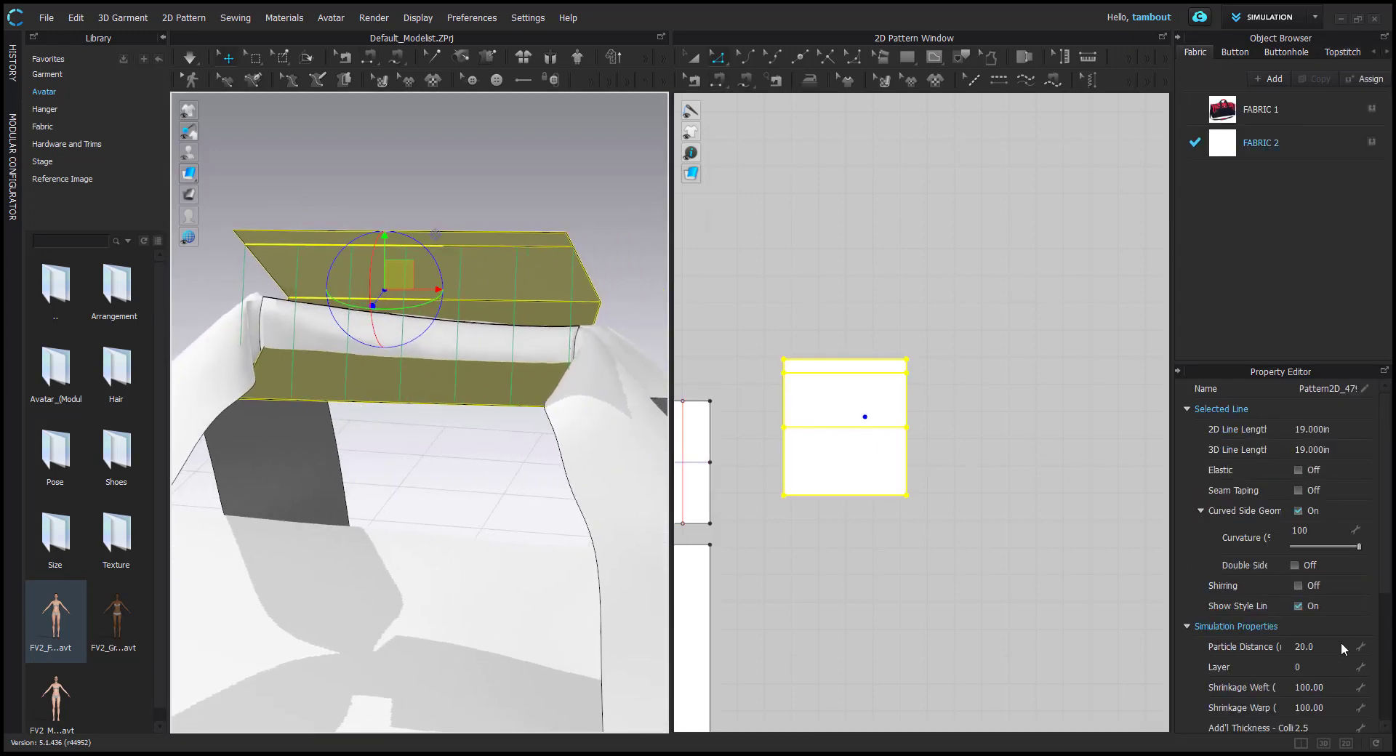
{"action": "left_click", "coordinate": [1340, 645]}
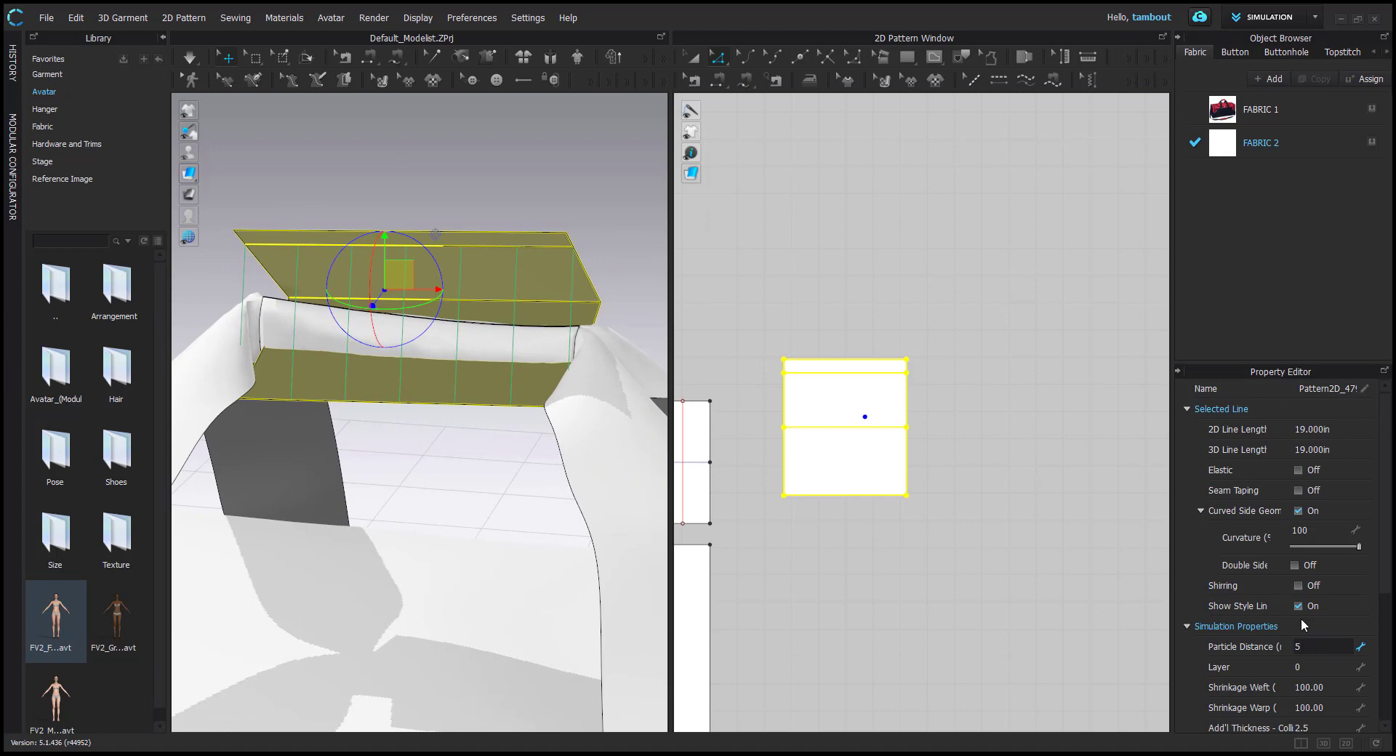
{"action": "key", "text": "Return"}
{"action": "key", "text": "space"}
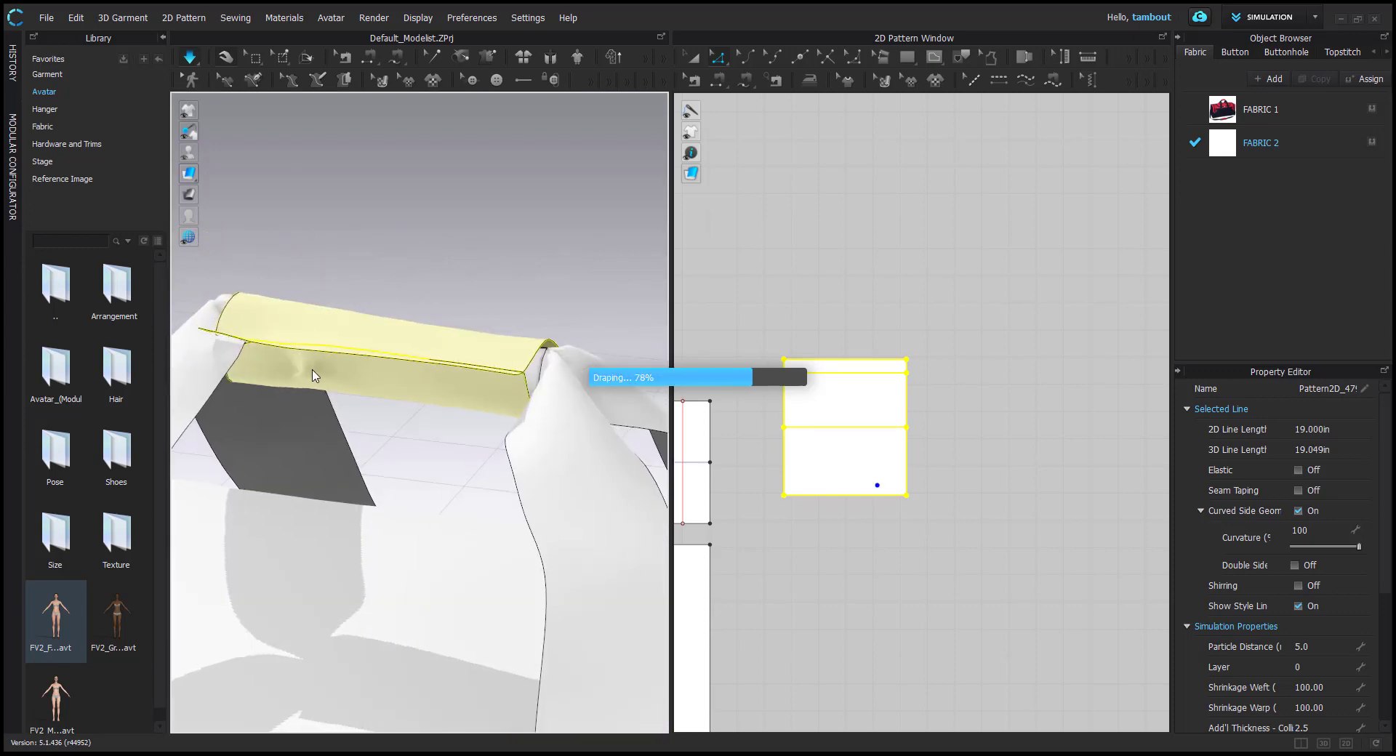
{"action": "left_click", "coordinate": [223, 367]}
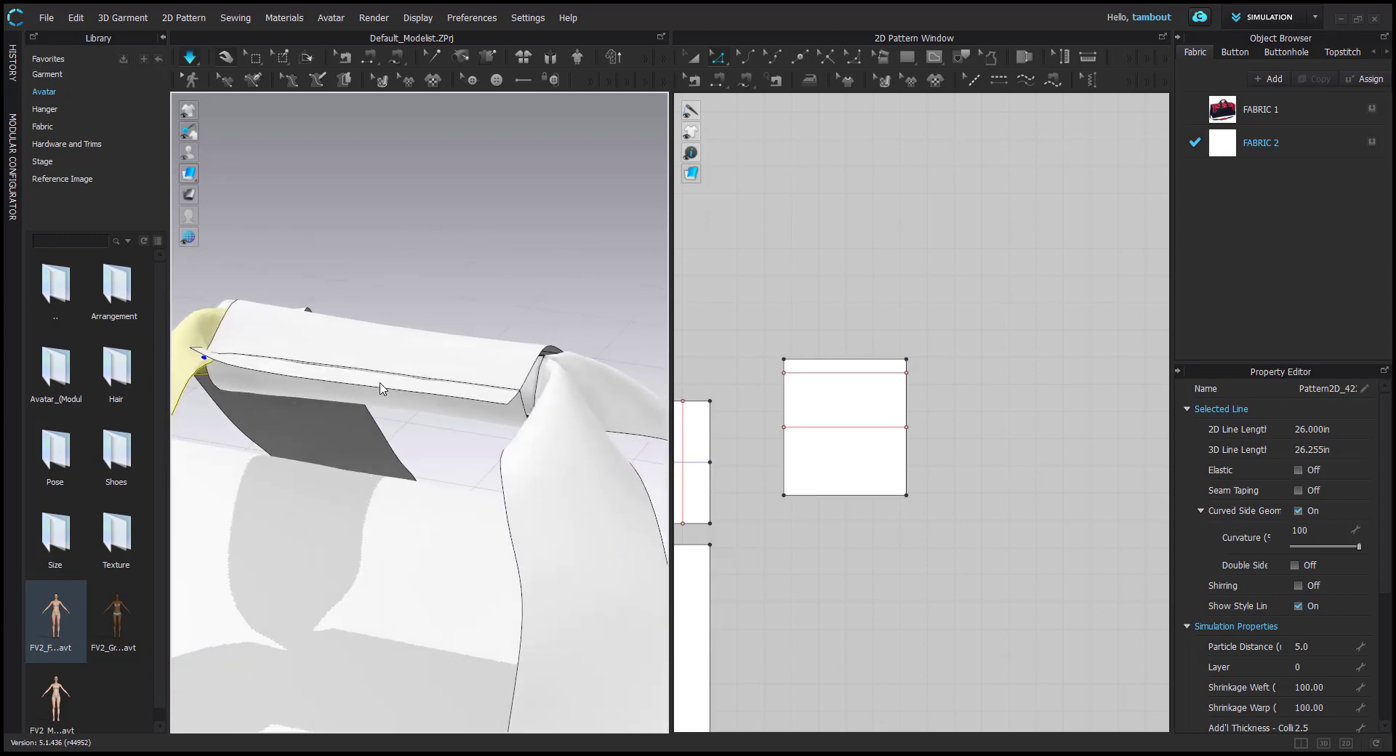
{"action": "left_click", "coordinate": [380, 388]}
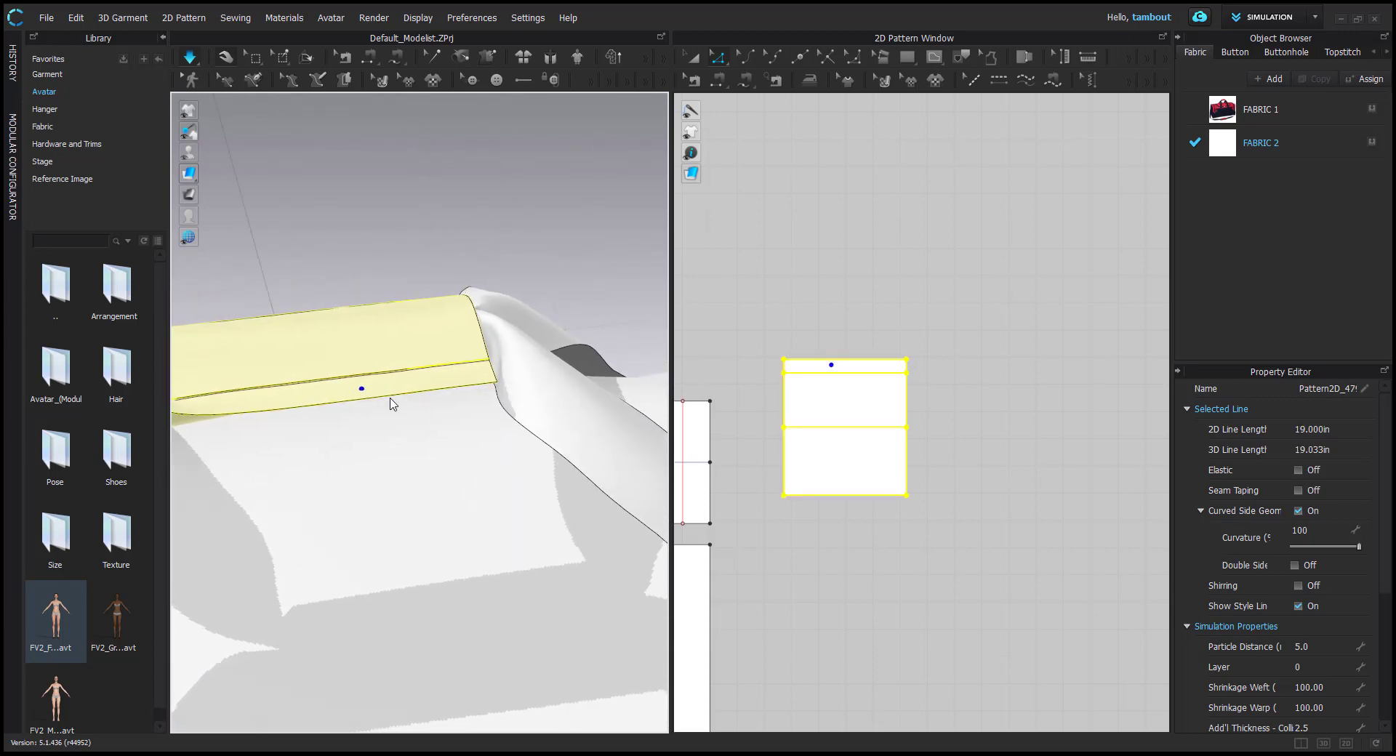
{"action": "key", "text": "space"}
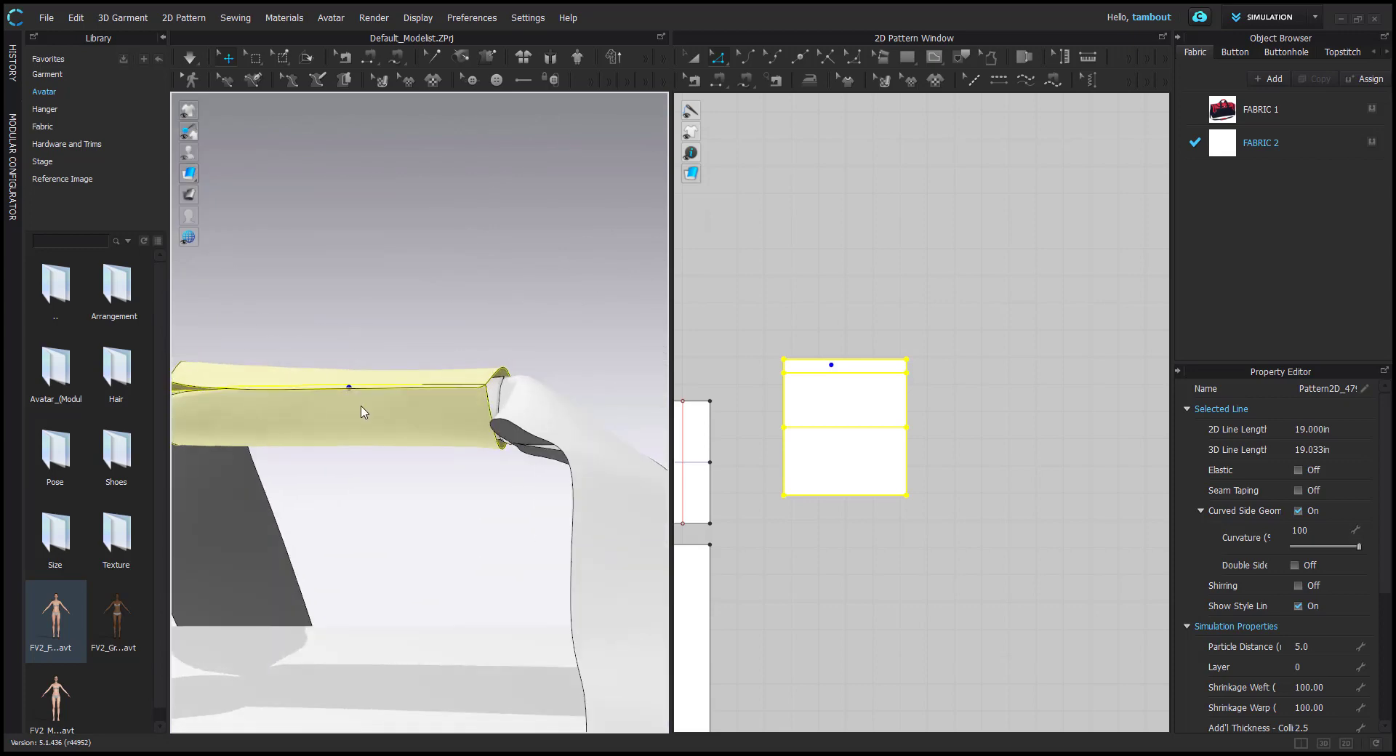
Inspect the wrap's overlapping flap in 3D and compare it with the handle wrap in the reference photo
{"action": "left_click", "coordinate": [397, 412]}
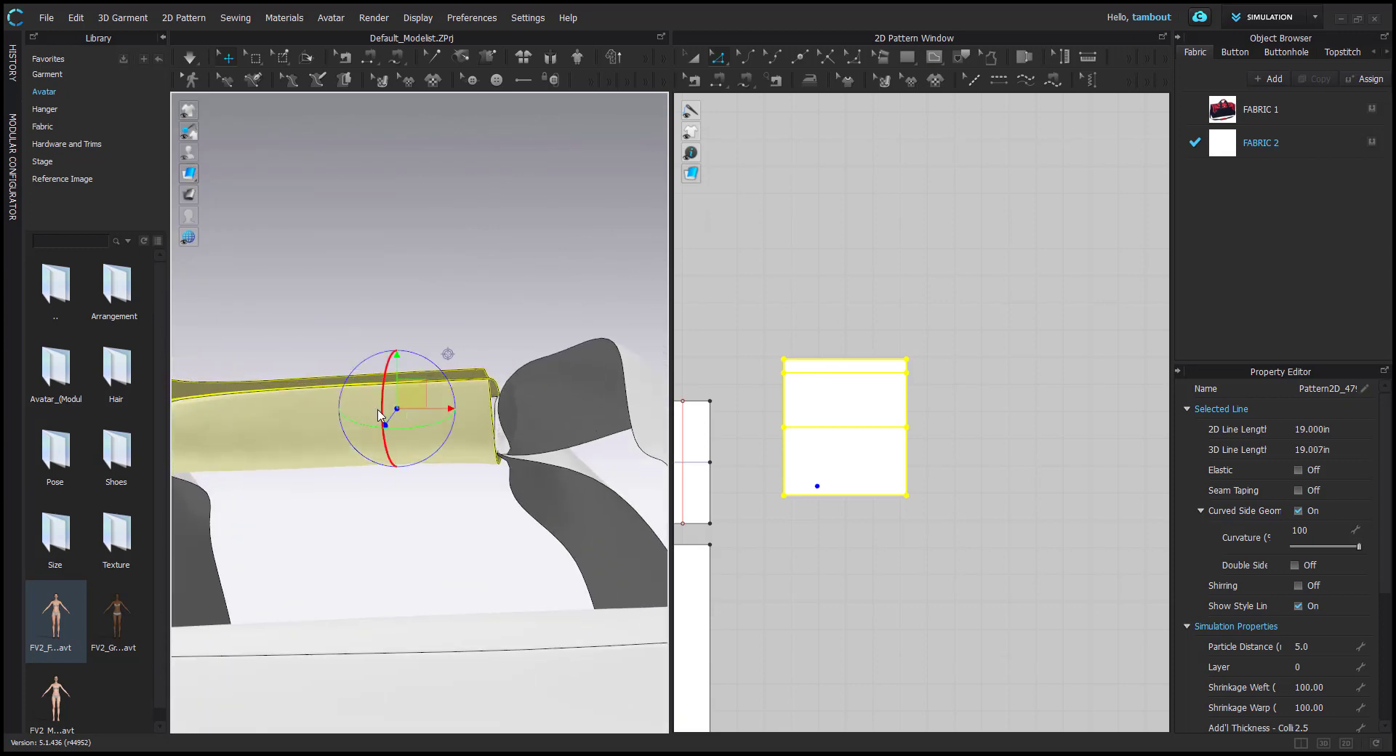
{"action": "left_click_drag", "start_coordinate": [378, 415], "coordinate": [443, 421]}
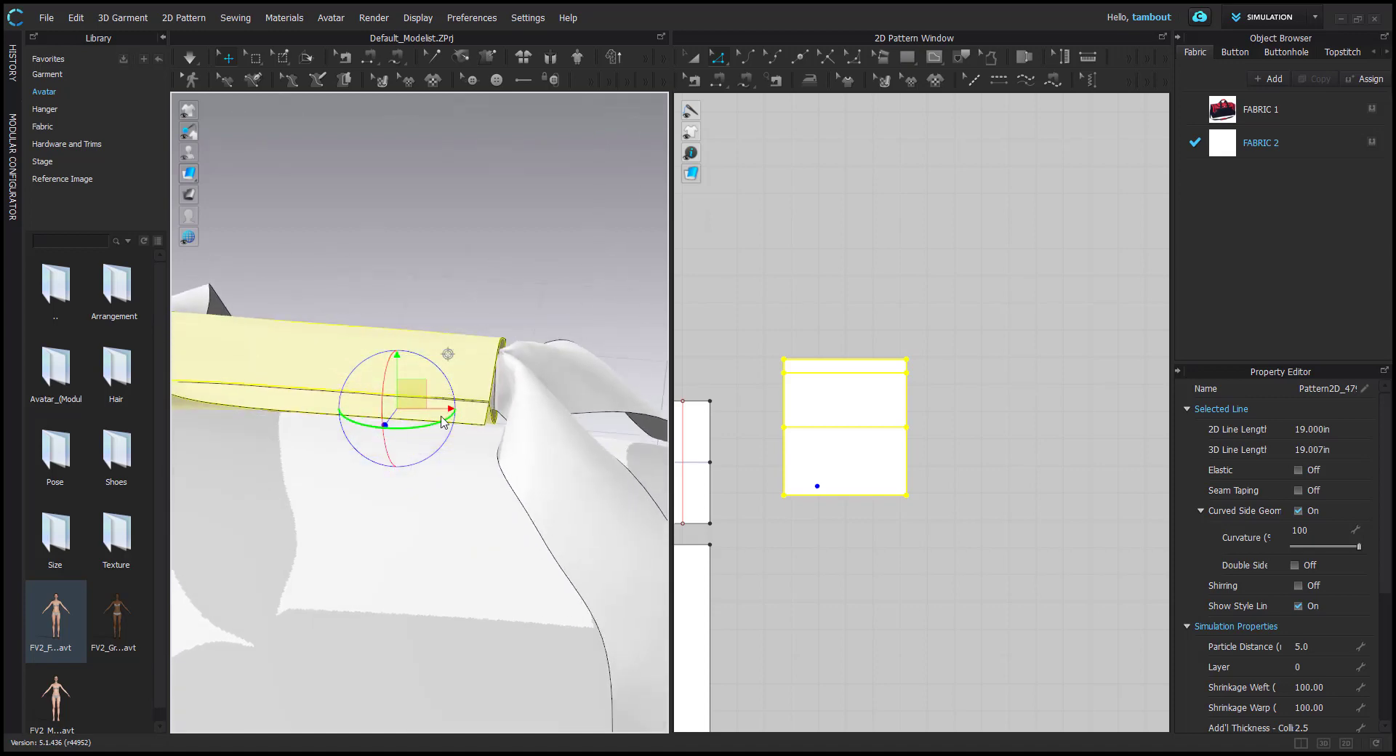
{"action": "scroll", "coordinate": [760, 302], "scroll_direction": "down", "scroll_amount": 5}
{"action": "scroll", "coordinate": [850, 317], "scroll_direction": "up", "scroll_amount": 10}
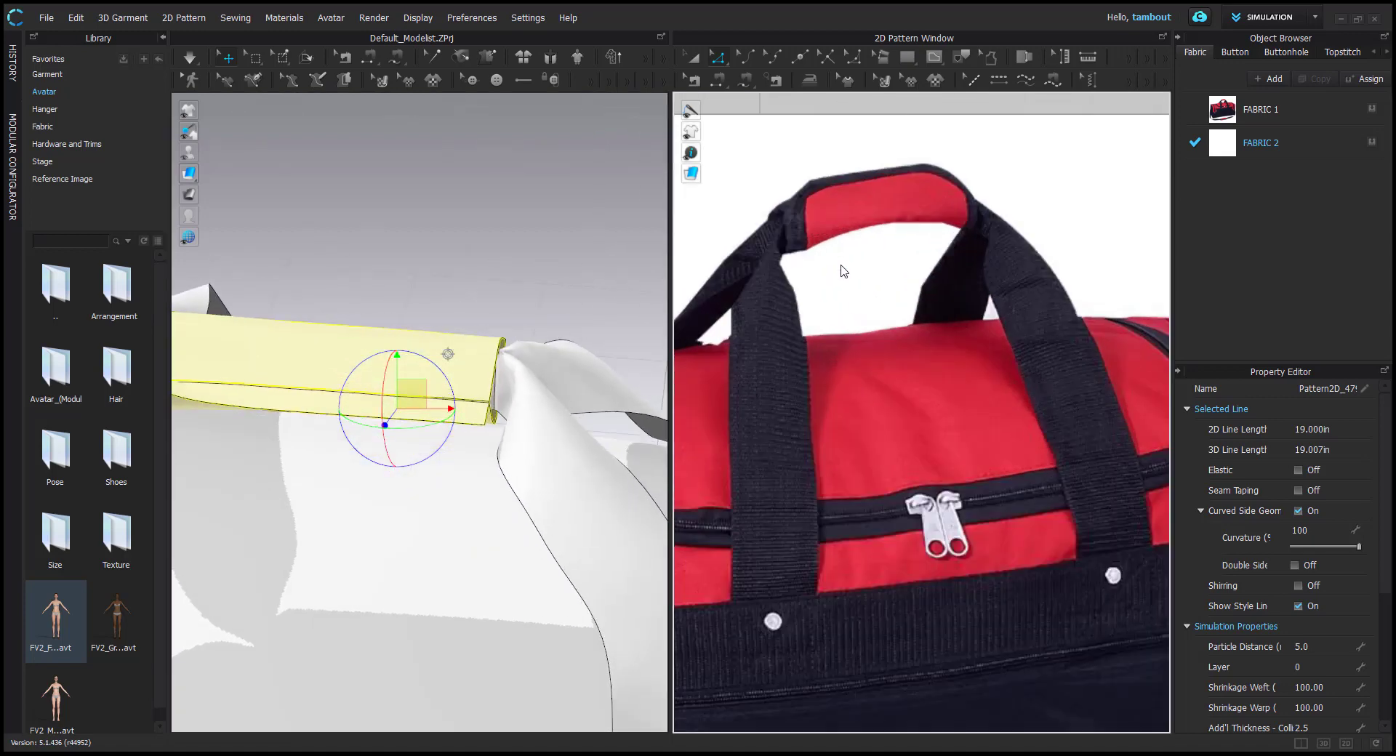
{"action": "right_click_drag", "start_coordinate": [396, 396], "coordinate": [441, 466]}
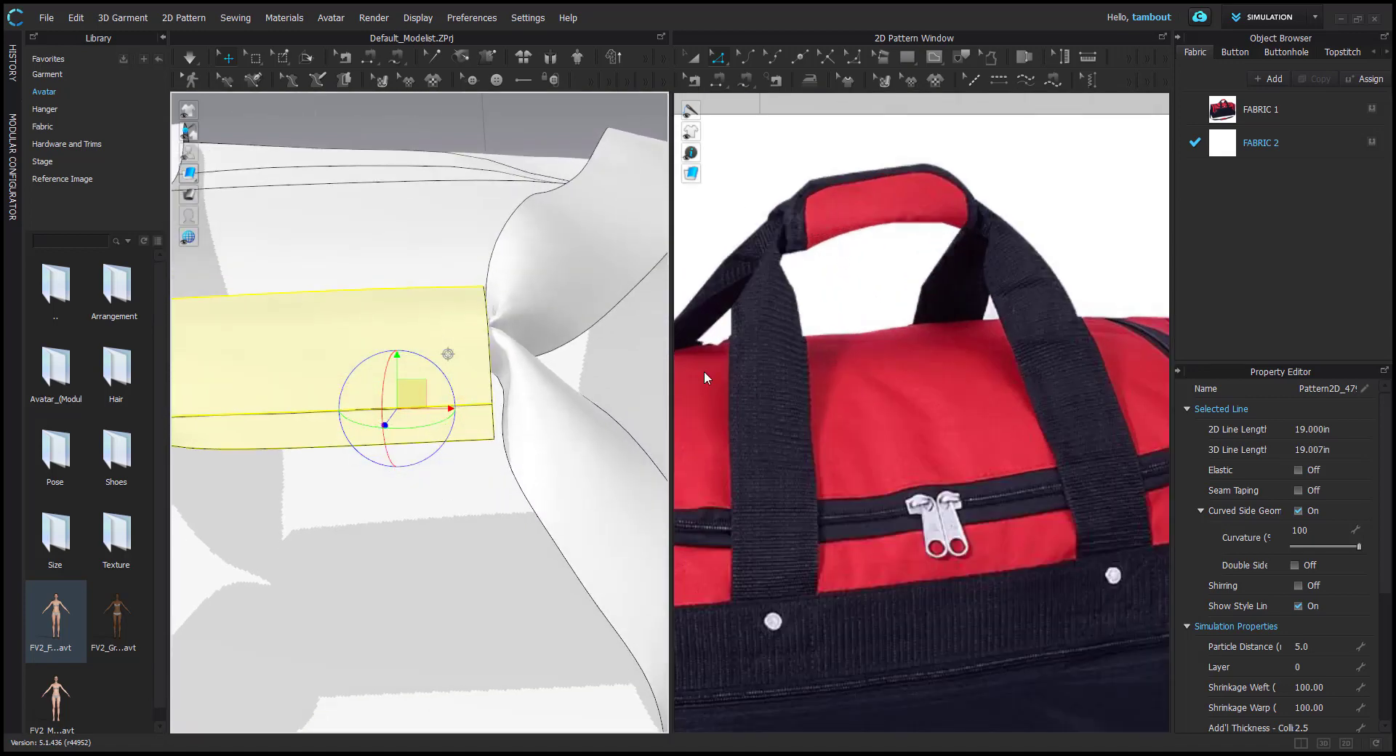
Try to round the upper-left corner of the wrap piece with a curve of about 0.59 in
{"action": "scroll", "coordinate": [817, 378], "scroll_direction": "down", "scroll_amount": 7}
{"action": "middle_click_drag", "start_coordinate": [1016, 573], "coordinate": [926, 372]}
{"action": "middle_click_drag", "start_coordinate": [1001, 455], "coordinate": [793, 322]}
{"action": "scroll", "coordinate": [929, 387], "scroll_direction": "up", "scroll_amount": 1}
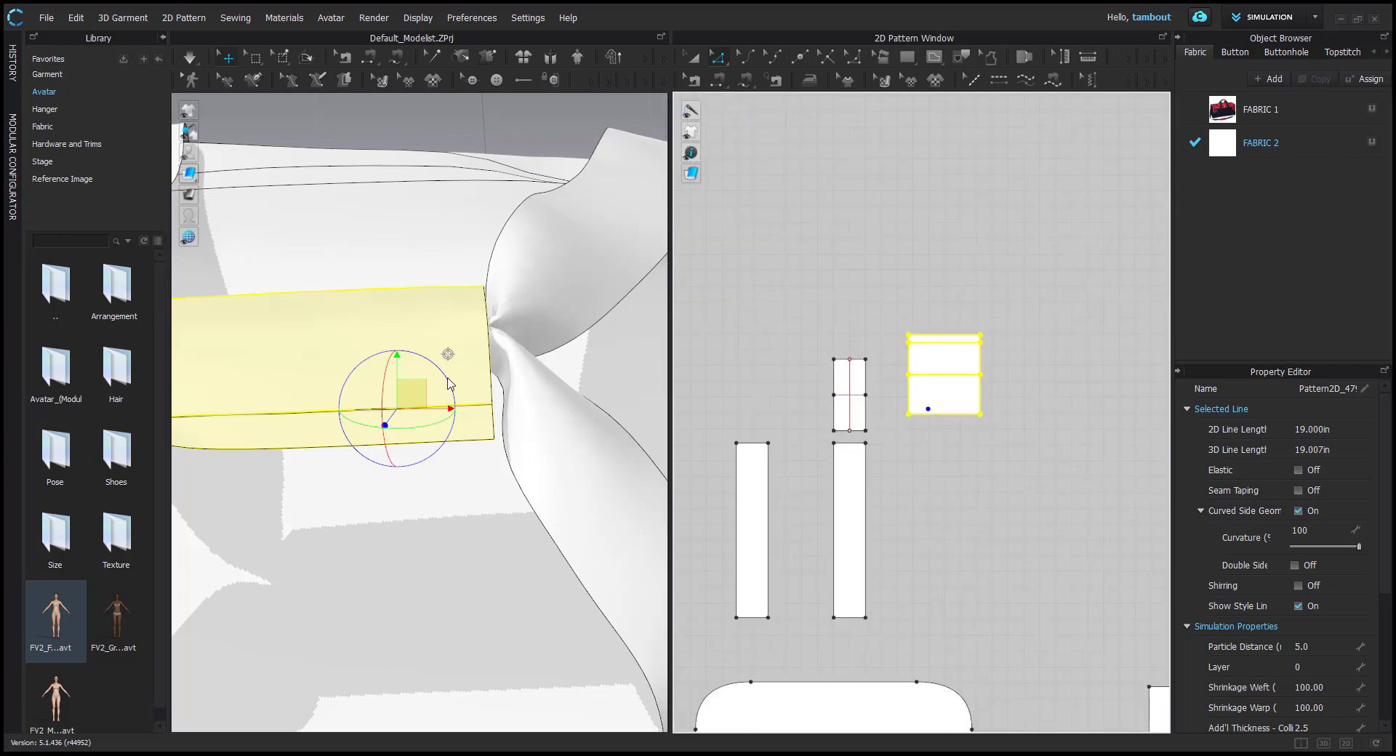
{"action": "left_click", "coordinate": [483, 430]}
{"action": "scroll", "coordinate": [892, 294], "scroll_direction": "up", "scroll_amount": 4}
{"action": "middle_click_drag", "start_coordinate": [970, 401], "coordinate": [804, 295]}
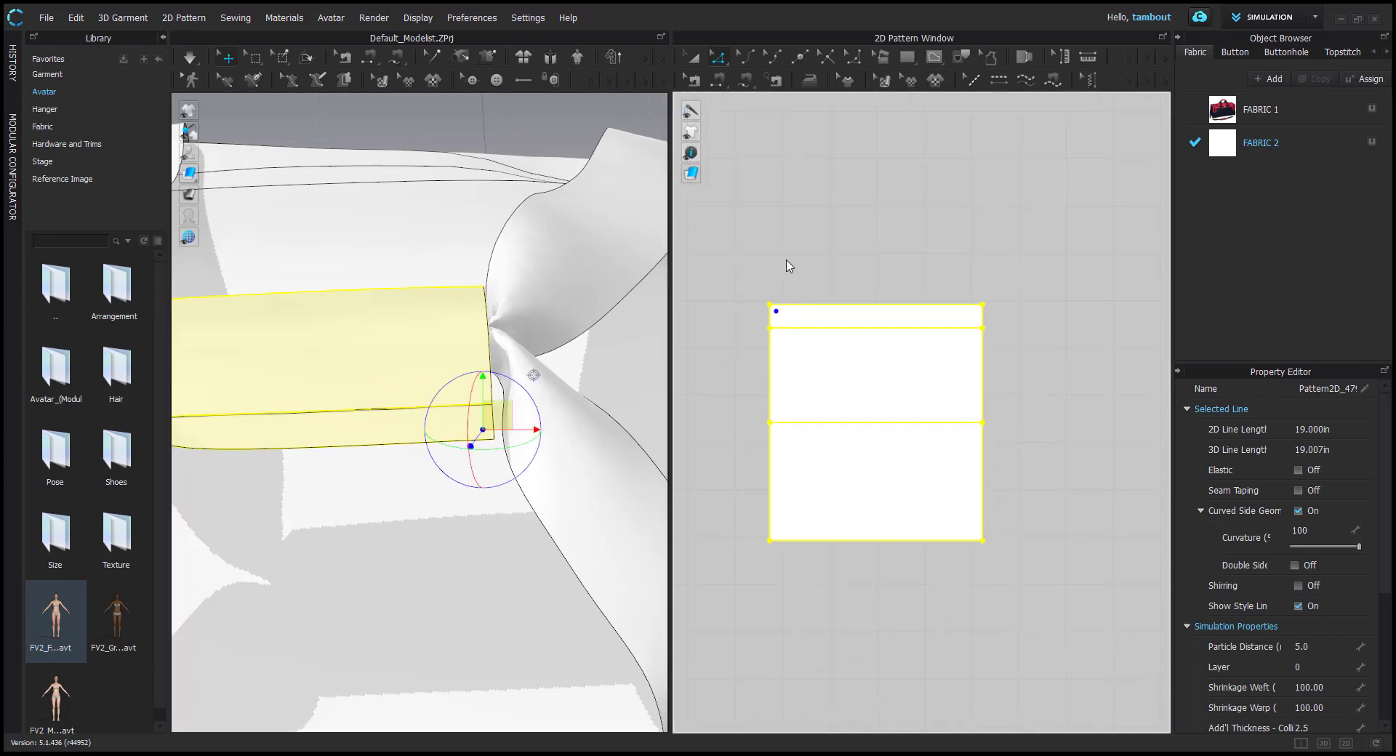
{"action": "scroll", "coordinate": [804, 212], "scroll_direction": "up", "scroll_amount": 1}
{"action": "left_click", "coordinate": [852, 57]}
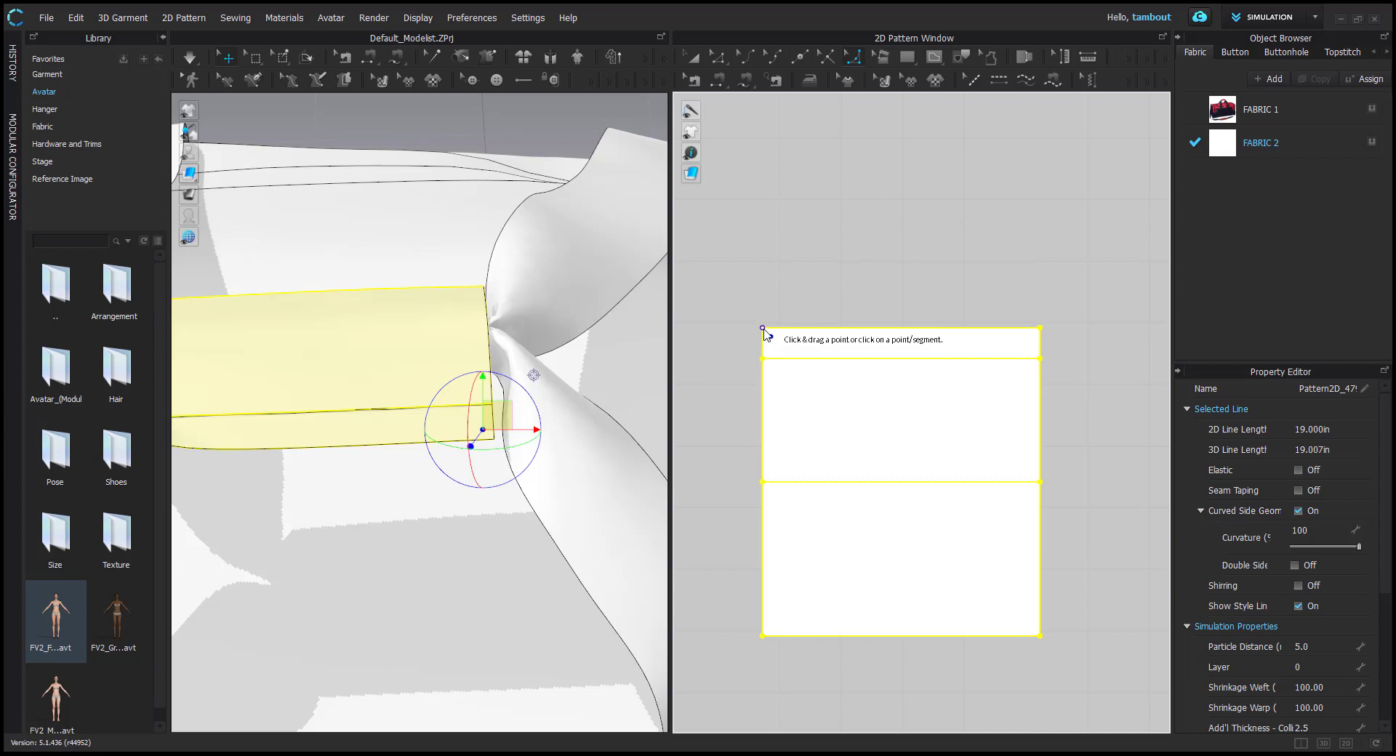
{"action": "left_click_drag", "start_coordinate": [763, 328], "coordinate": [797, 352]}
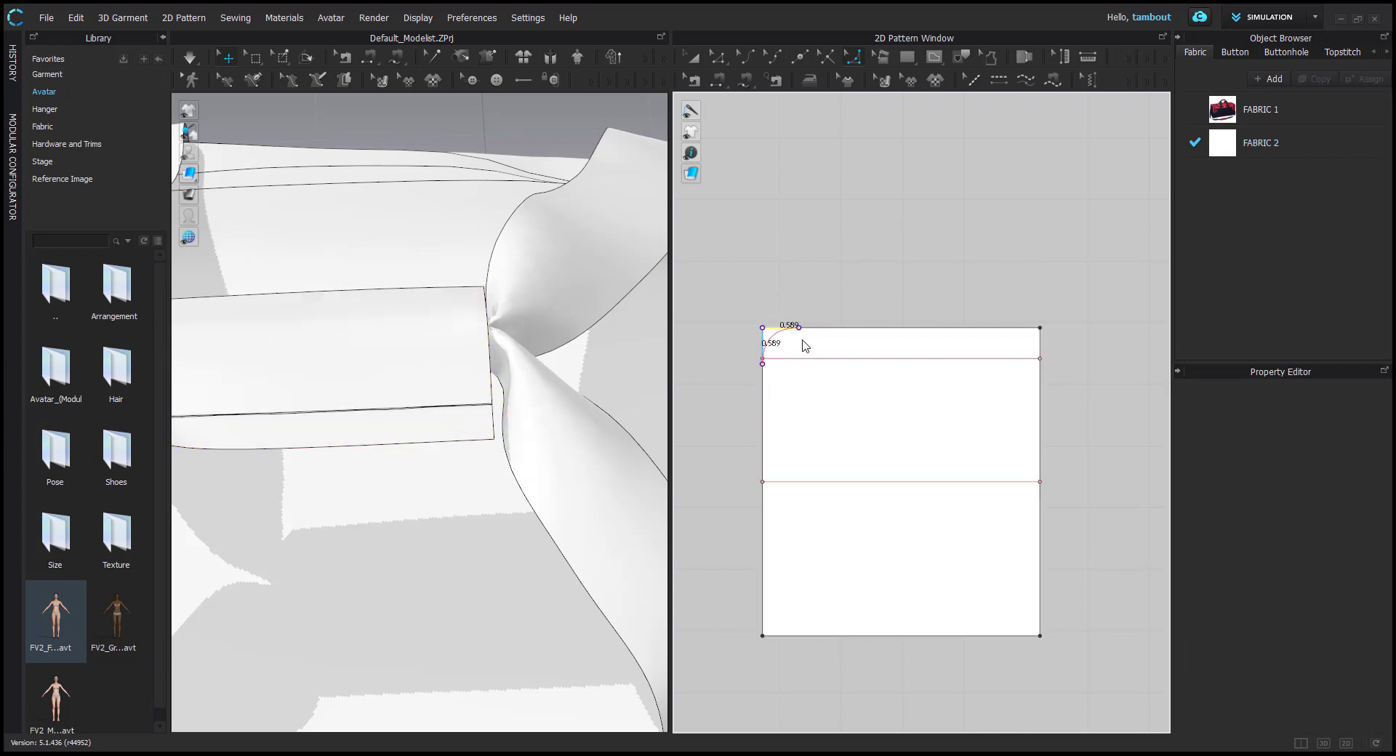
{"action": "left_click_drag", "start_coordinate": [822, 354], "coordinate": [766, 329]}
Check the shape of the red handle wrap's corners in the reference photo
{"action": "scroll", "coordinate": [814, 298], "scroll_direction": "down", "scroll_amount": 5}
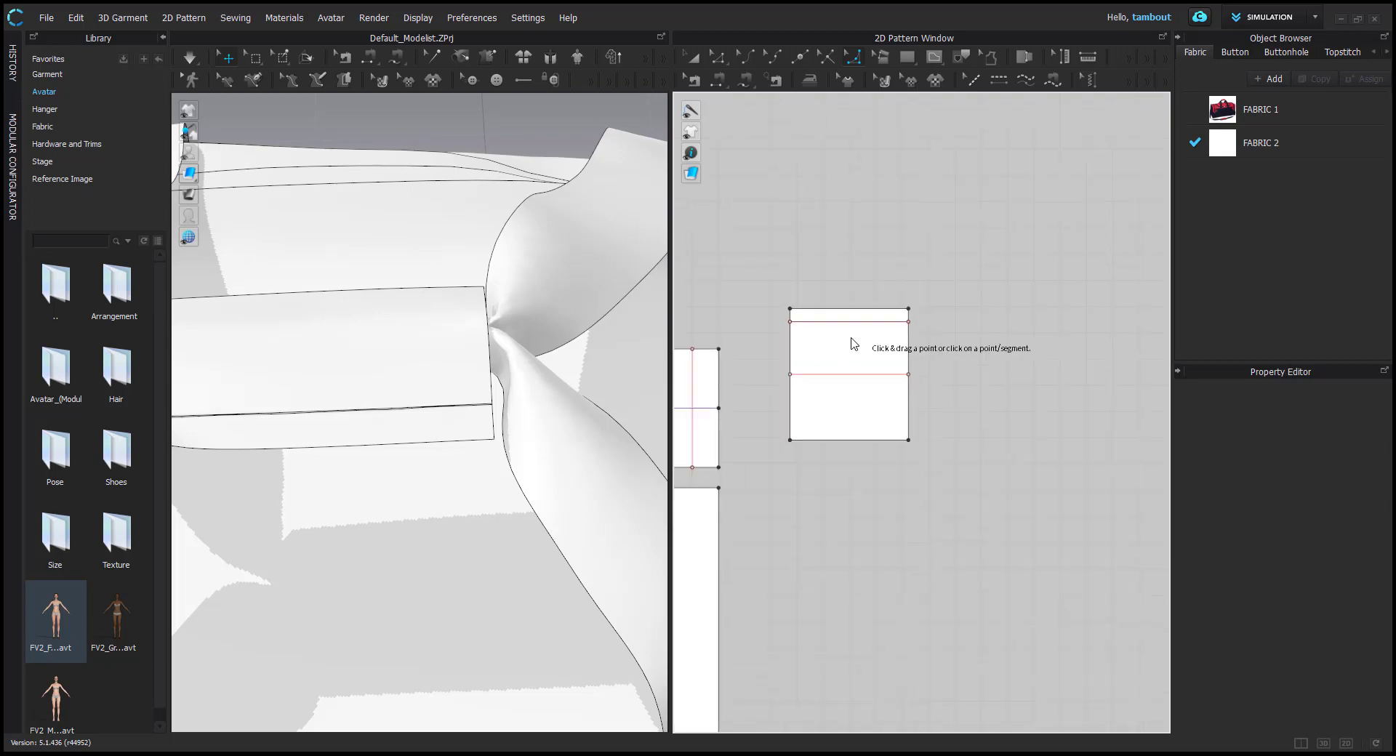
{"action": "middle_click_drag", "start_coordinate": [756, 262], "coordinate": [934, 440]}
{"action": "middle_click_drag", "start_coordinate": [822, 355], "coordinate": [955, 434]}
{"action": "middle_click_drag", "start_coordinate": [767, 312], "coordinate": [948, 383]}
{"action": "scroll", "coordinate": [816, 246], "scroll_direction": "up", "scroll_amount": 4}
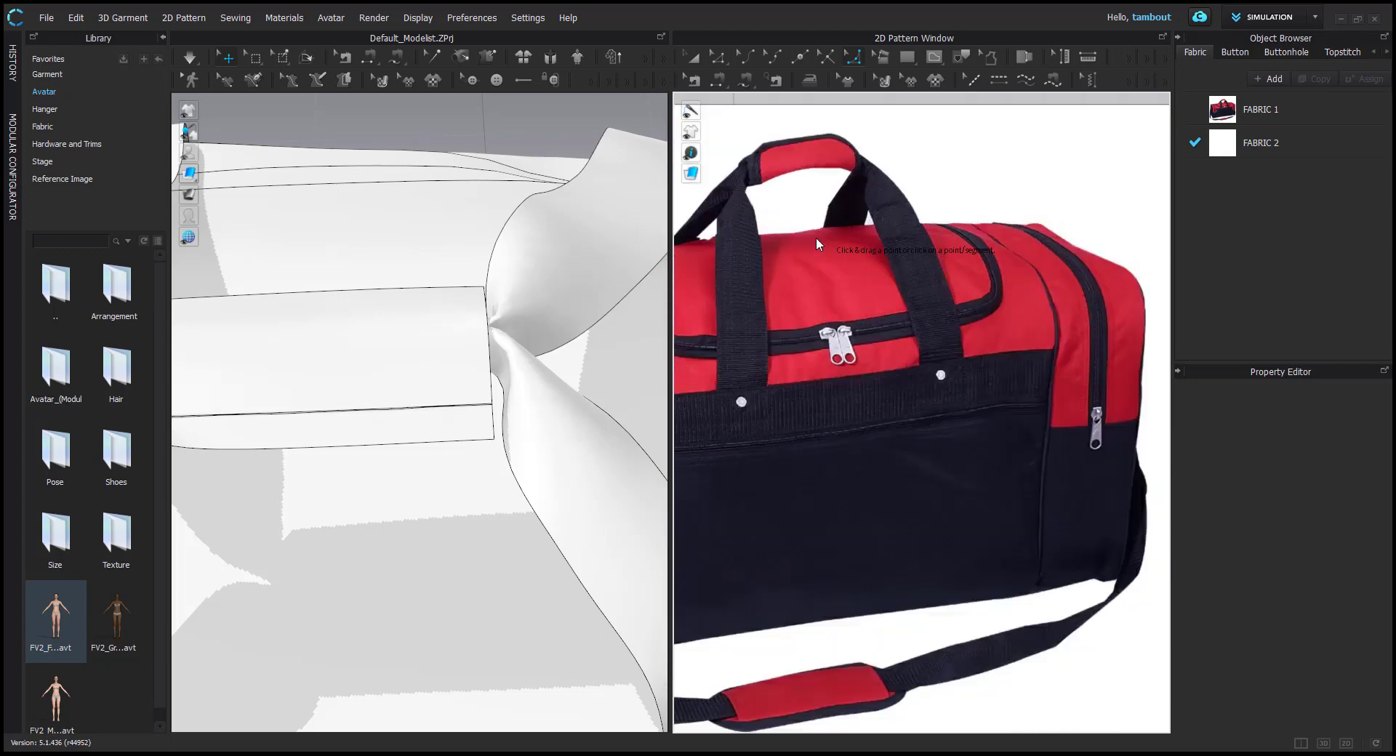
Move the wrap piece's upper fold line down by 0.5 in and simulate the wrap
{"action": "scroll", "coordinate": [856, 245], "scroll_direction": "down", "scroll_amount": 5}
{"action": "middle_click_drag", "start_coordinate": [1101, 483], "coordinate": [880, 298]}
{"action": "middle_click_drag", "start_coordinate": [996, 444], "coordinate": [881, 405]}
{"action": "scroll", "coordinate": [880, 405], "scroll_direction": "up", "scroll_amount": 1}
{"action": "scroll", "coordinate": [916, 340], "scroll_direction": "up", "scroll_amount": 3}
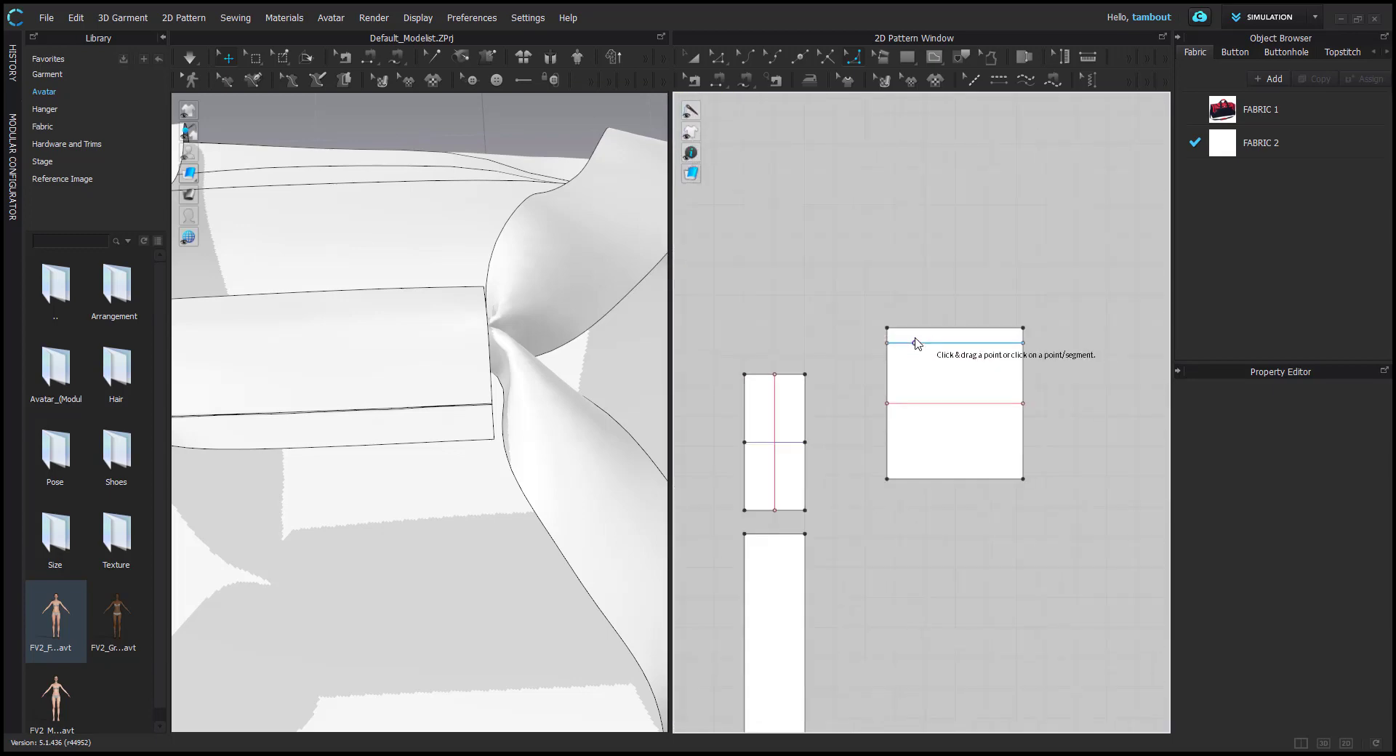
{"action": "key", "text": "z"}
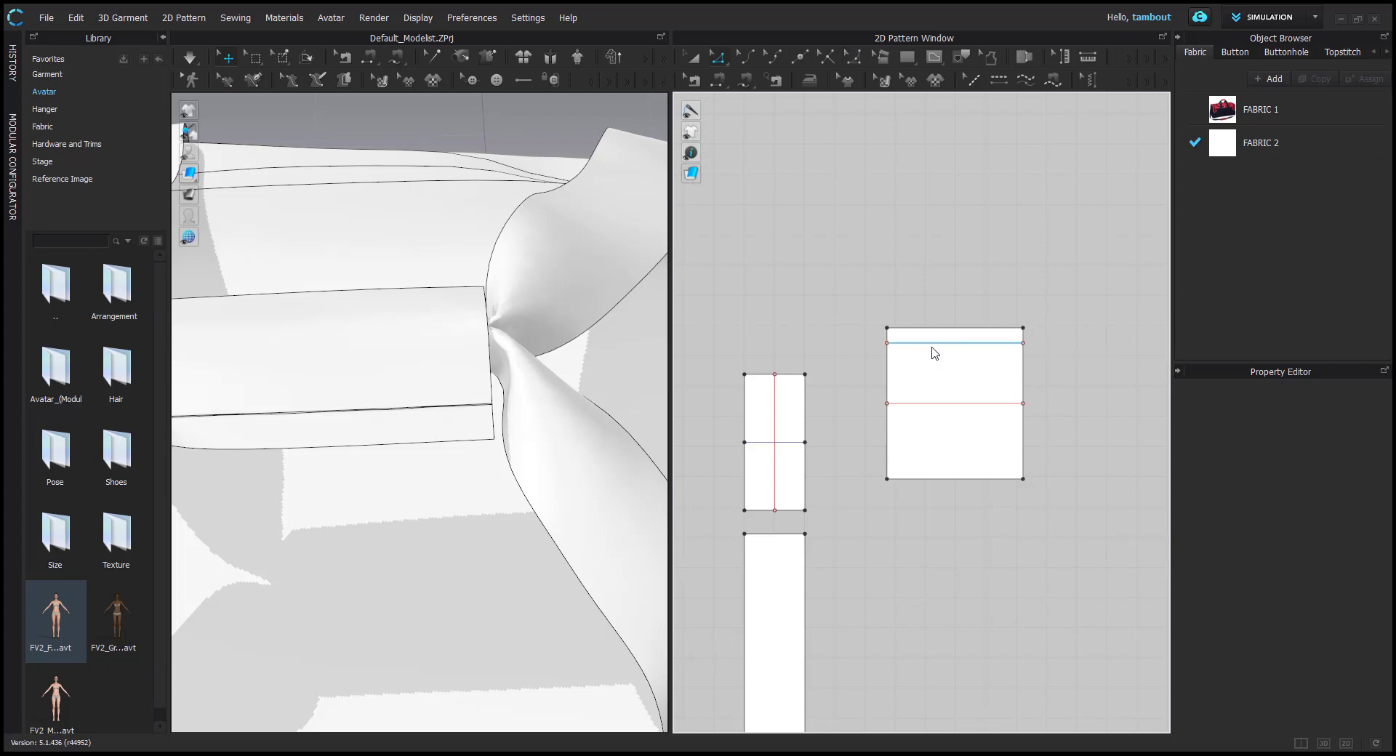
{"action": "left_click_drag", "start_coordinate": [932, 349], "coordinate": [966, 344]}
{"action": "right_click", "coordinate": [966, 345]}
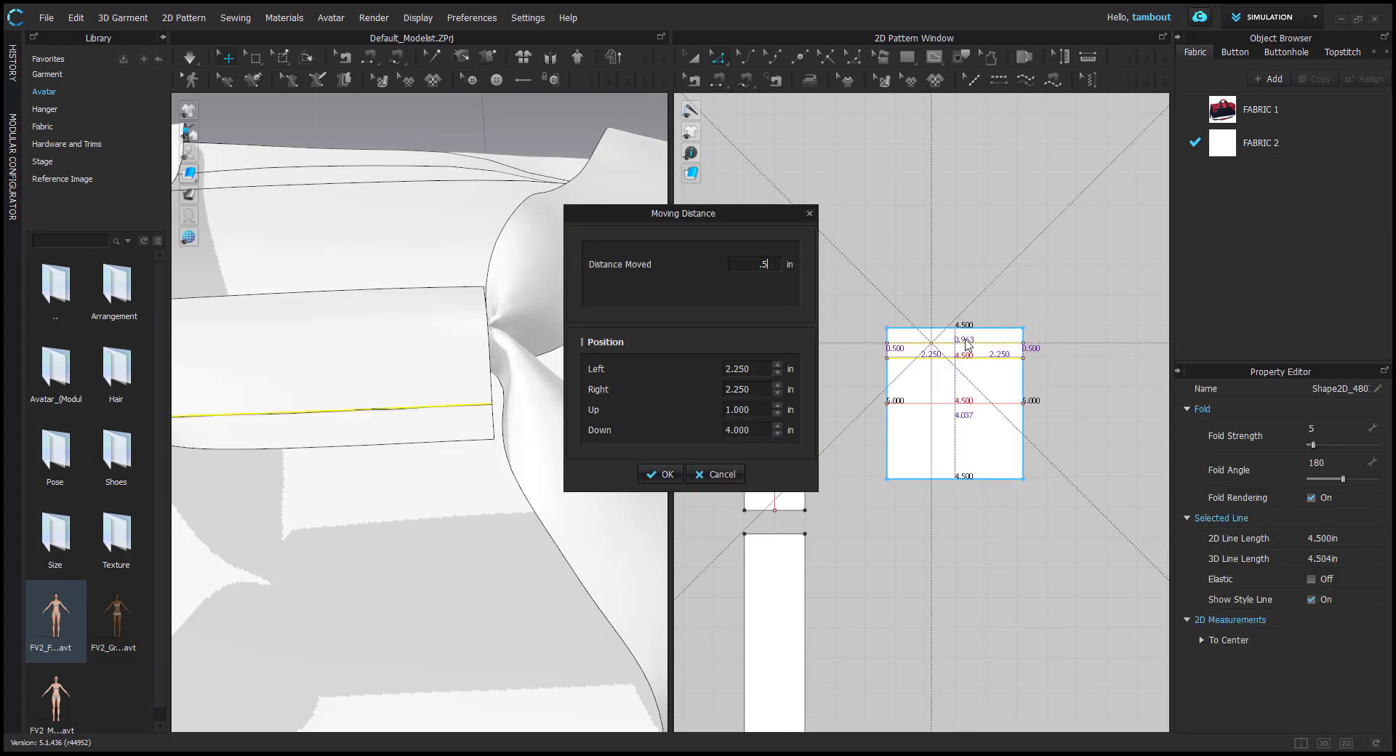
{"action": "key", "text": "Return"}
{"action": "key", "text": "space"}
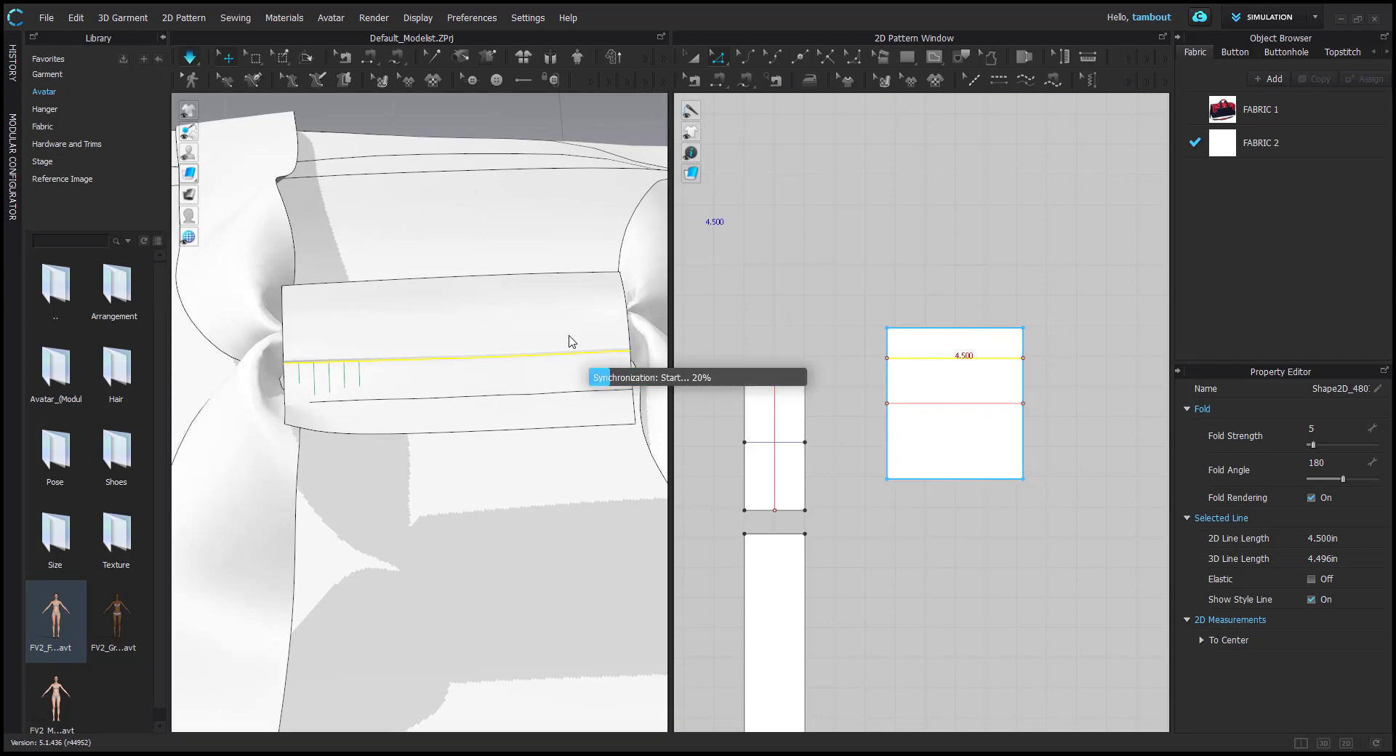
Round both upper corners of the wrap piece with 1 in curve lengths
{"action": "left_click", "coordinate": [402, 432]}
{"action": "scroll", "coordinate": [935, 352], "scroll_direction": "up", "scroll_amount": 3}
{"action": "left_click", "coordinate": [852, 56]}
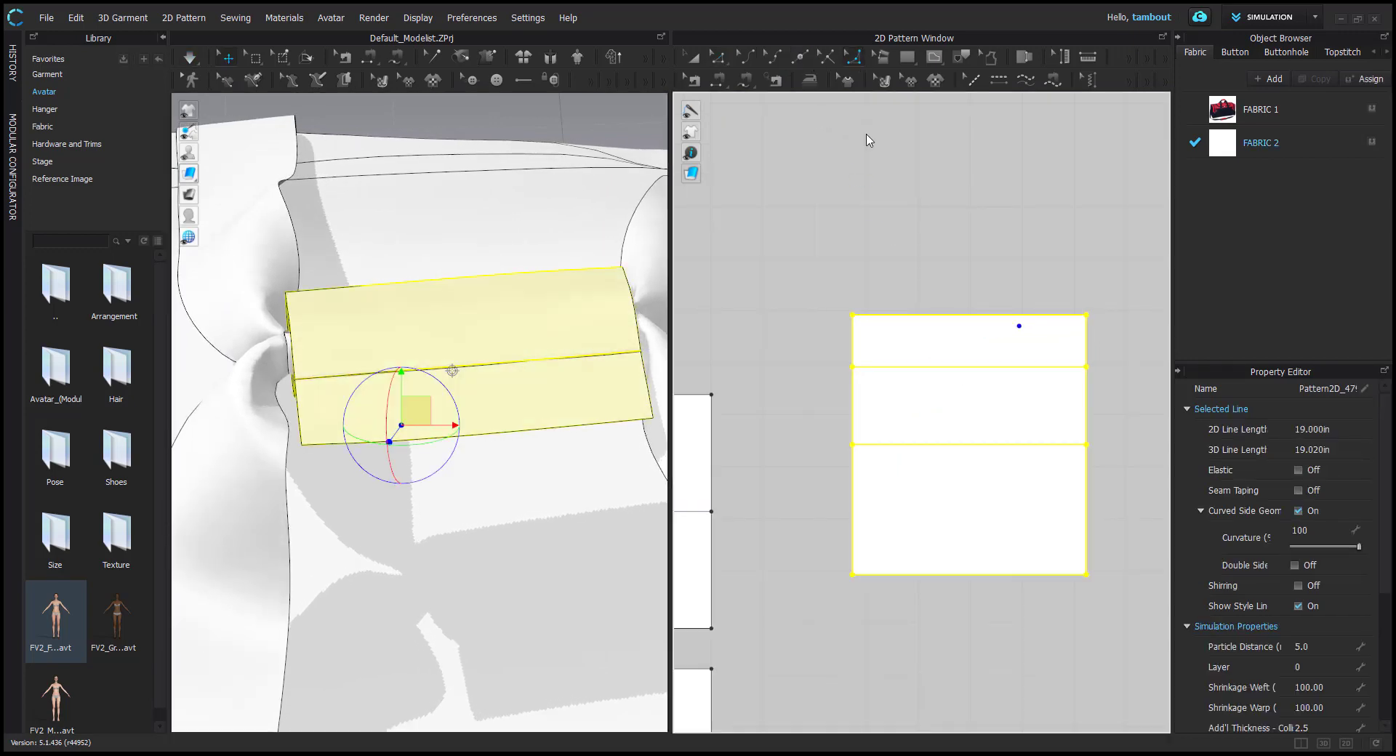
{"action": "left_click", "coordinate": [852, 314]}
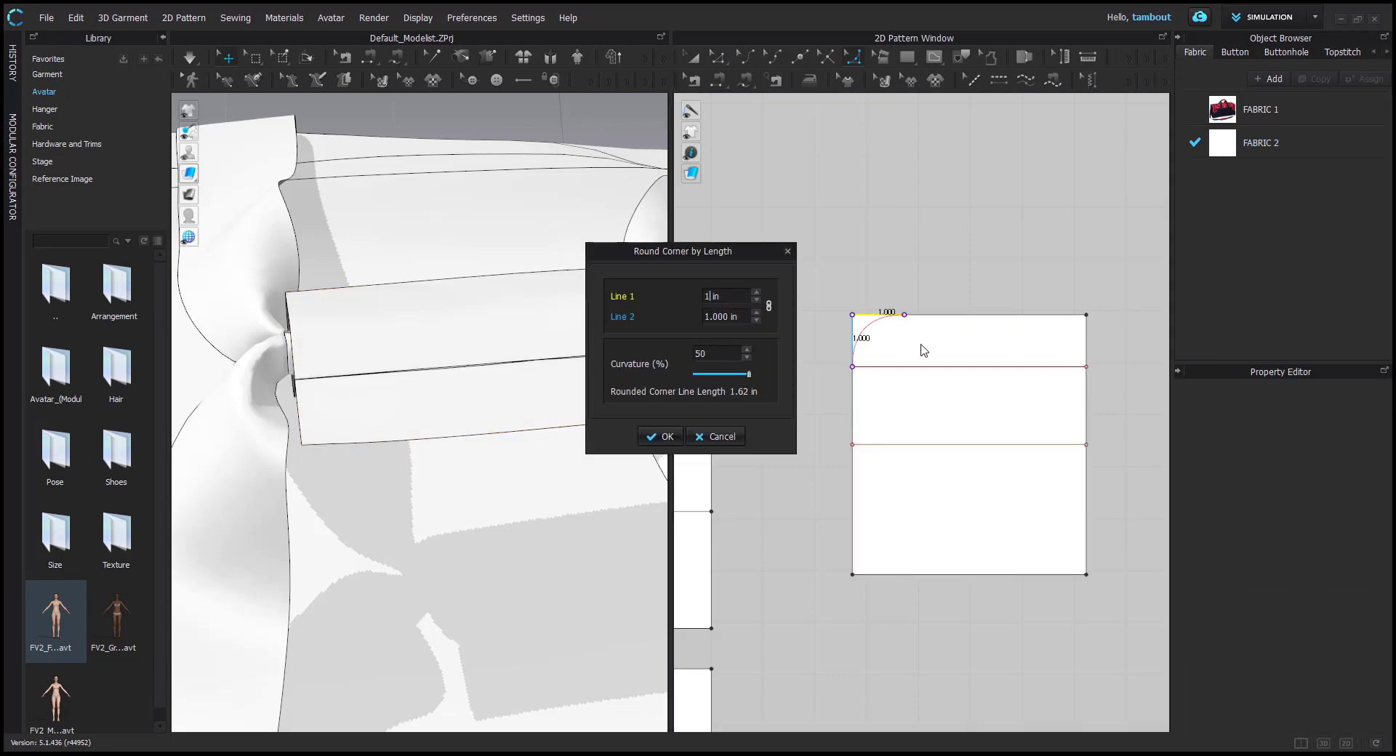
{"action": "left_click", "coordinate": [667, 436]}
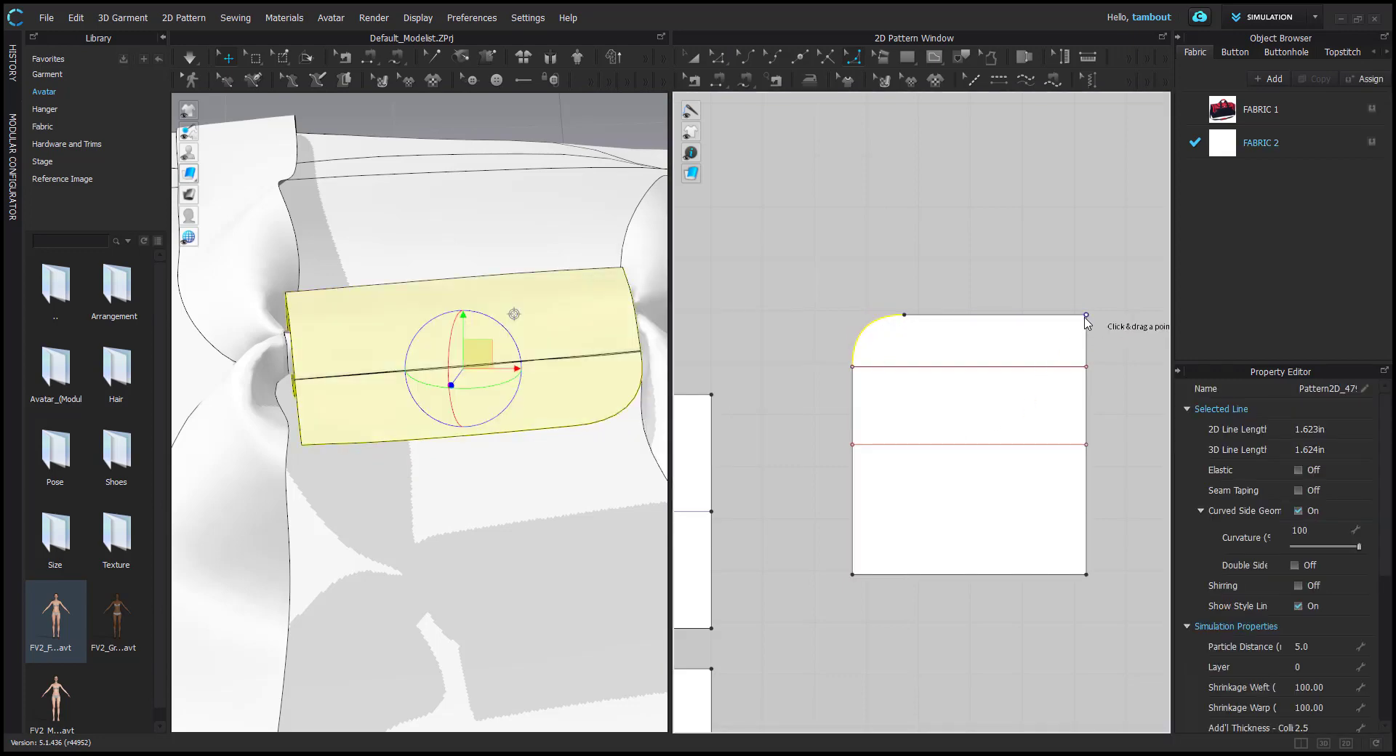
{"action": "left_click", "coordinate": [1086, 316]}
{"action": "type", "text": "1"}
{"action": "left_click", "coordinate": [653, 433]}
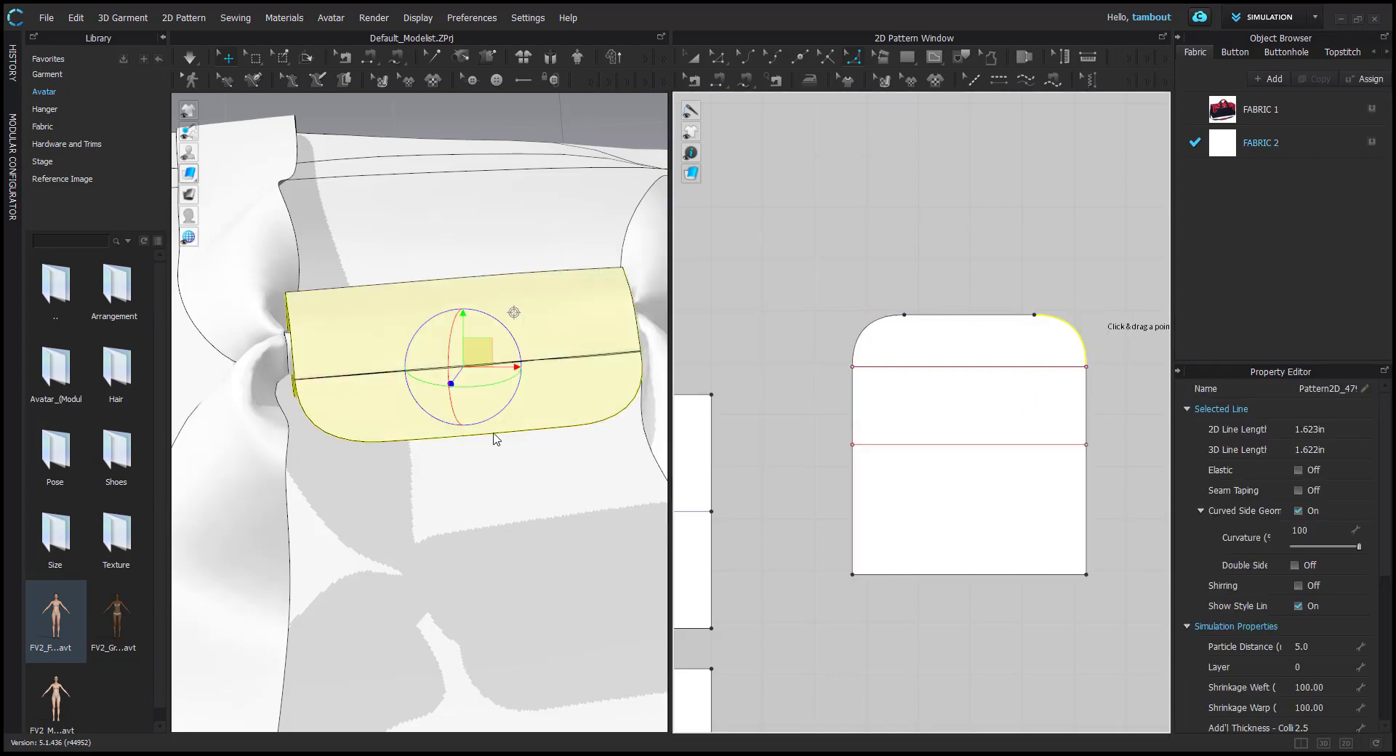
Offset the wrap piece's bottom edge inward by 0.5 in as a single internal line
{"action": "right_click_drag", "start_coordinate": [493, 433], "coordinate": [560, 434]}
{"action": "left_click", "coordinate": [560, 436]}
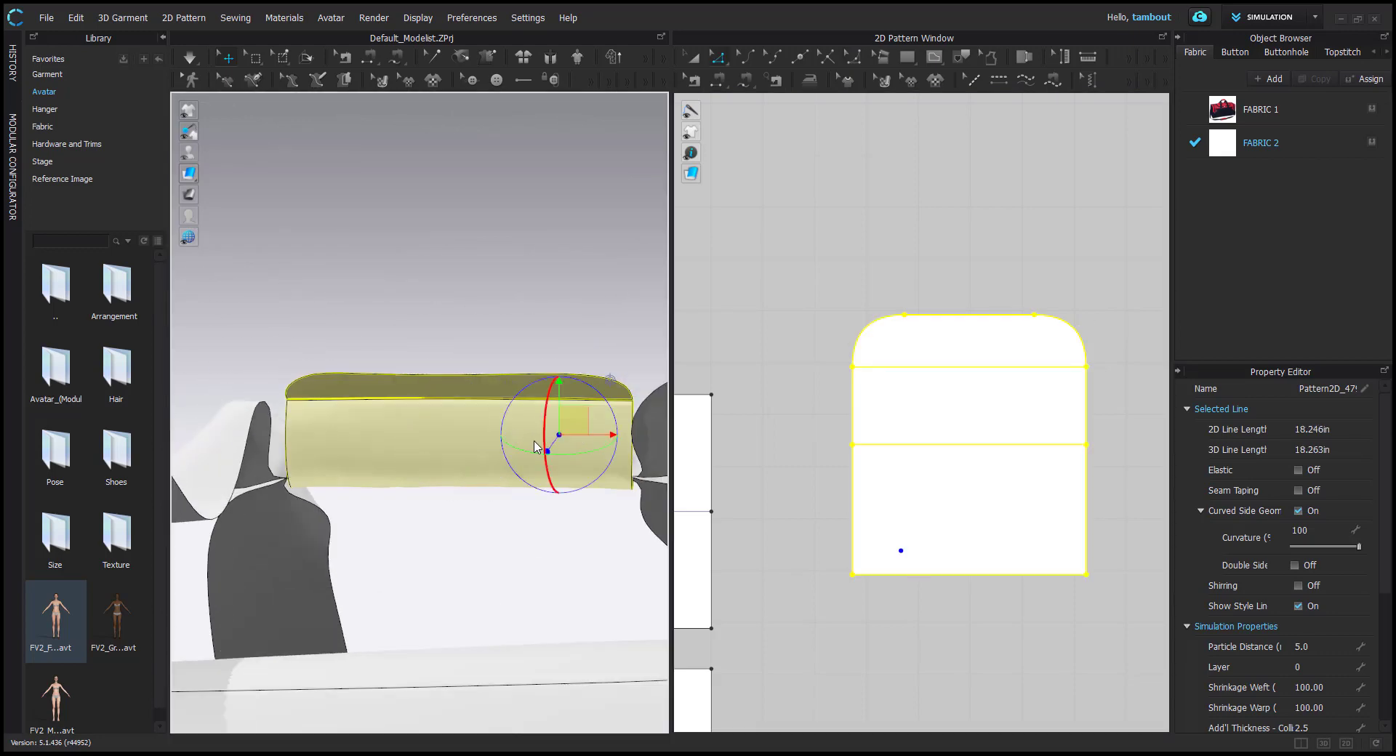
{"action": "right_click", "coordinate": [979, 575]}
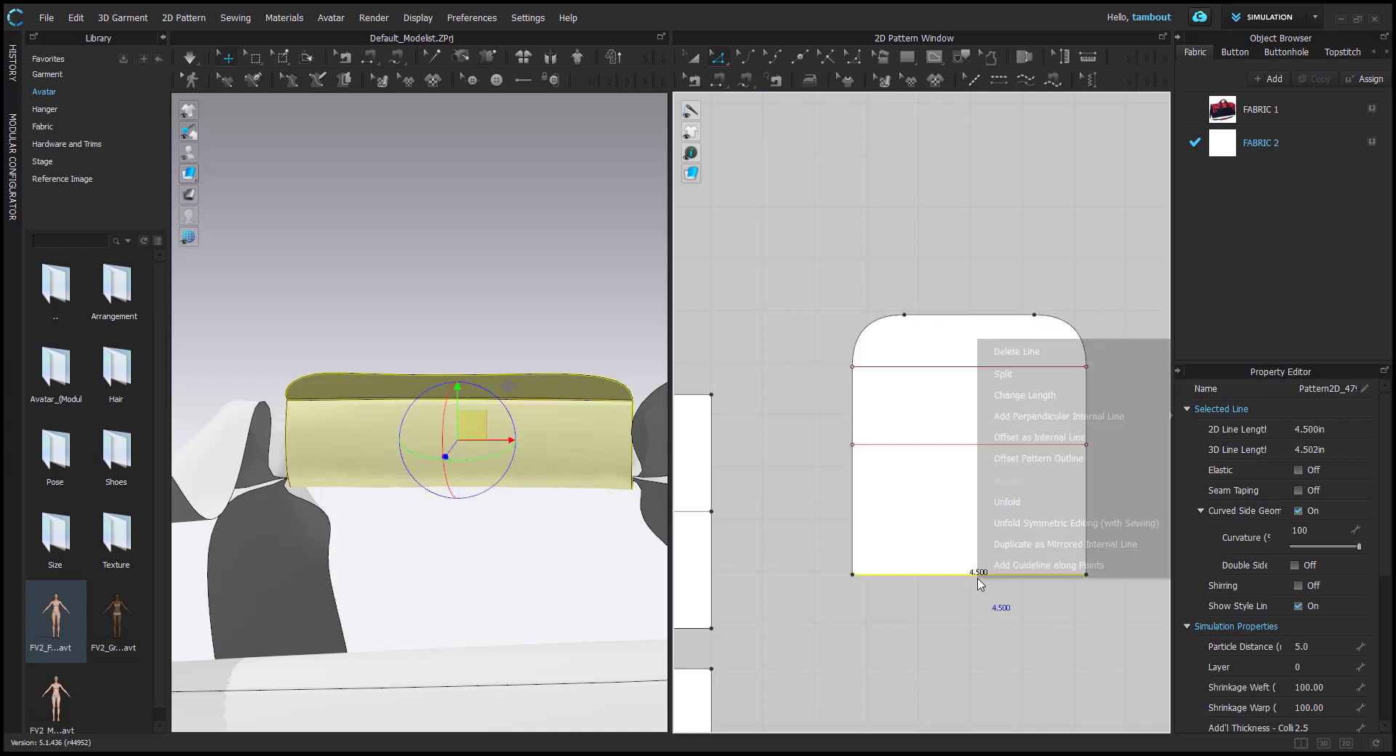
{"action": "left_click", "coordinate": [1054, 438]}
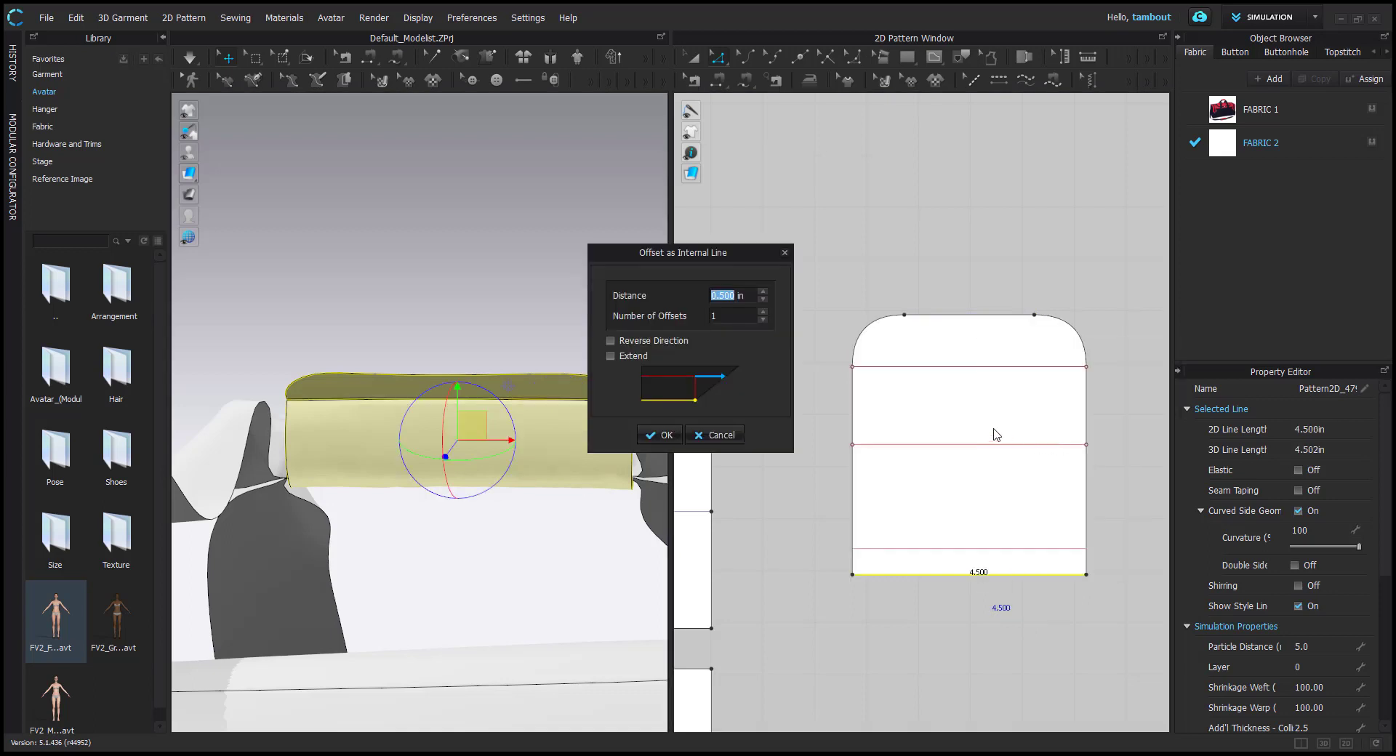
{"action": "left_click", "coordinate": [661, 439]}
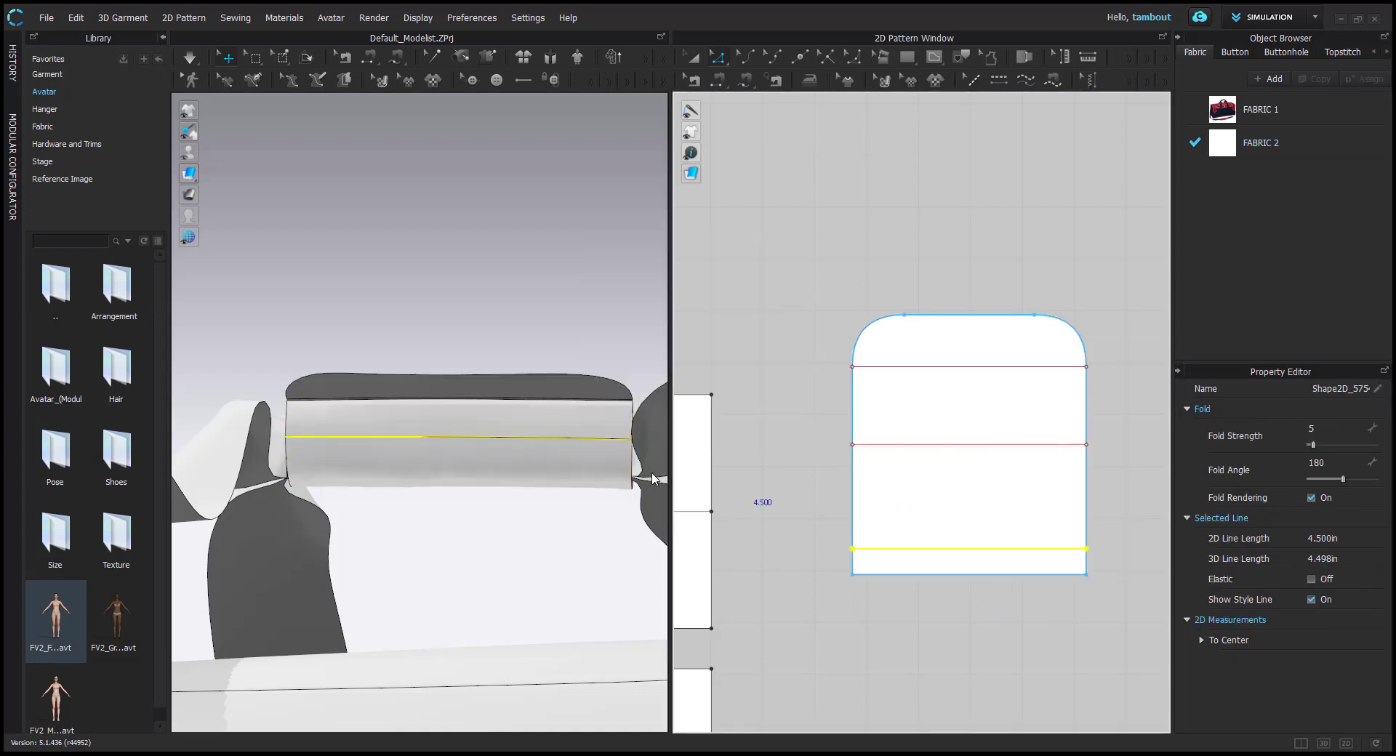
Inspect the rounded flap and the new internal line on the 3D wrap from above and from the side
{"action": "right_click_drag", "start_coordinate": [639, 466], "coordinate": [610, 576]}
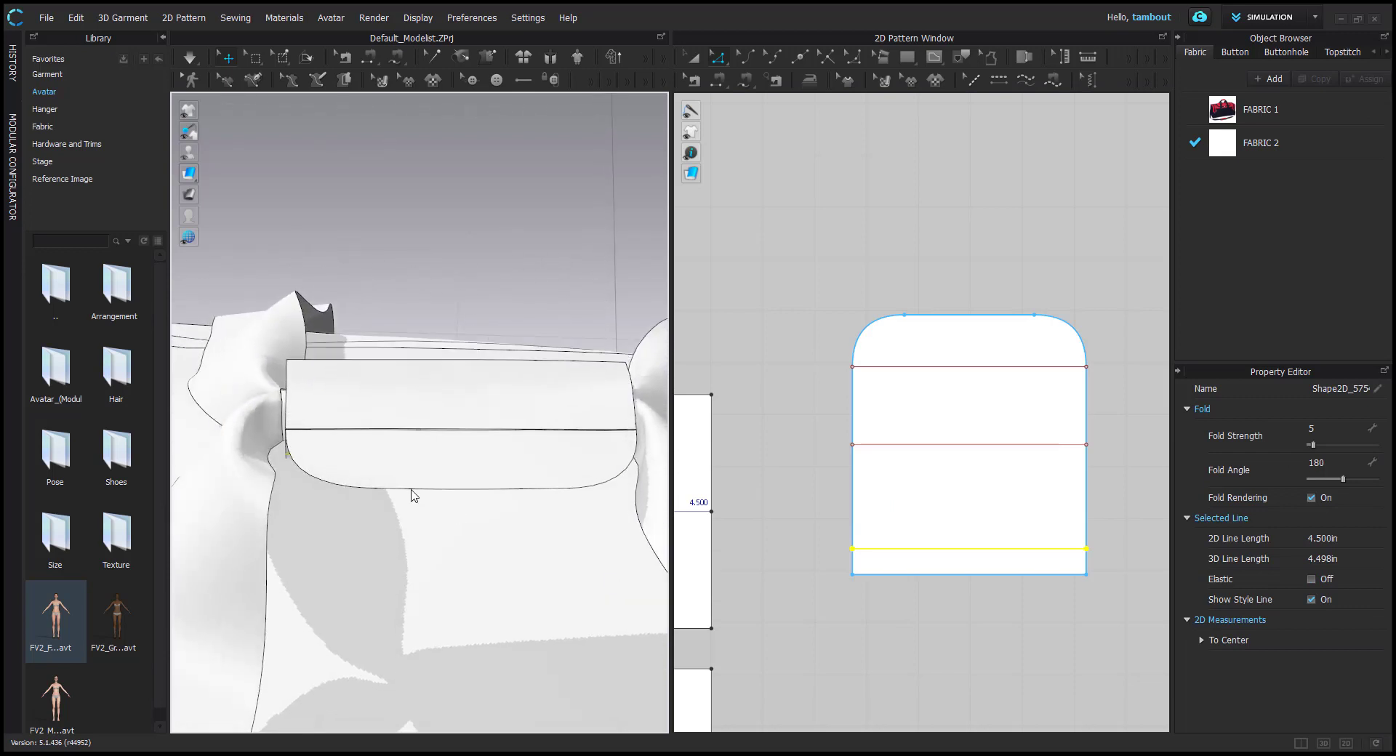
{"action": "right_click_drag", "start_coordinate": [420, 490], "coordinate": [416, 476]}
{"action": "middle_click_drag", "start_coordinate": [974, 484], "coordinate": [927, 450]}
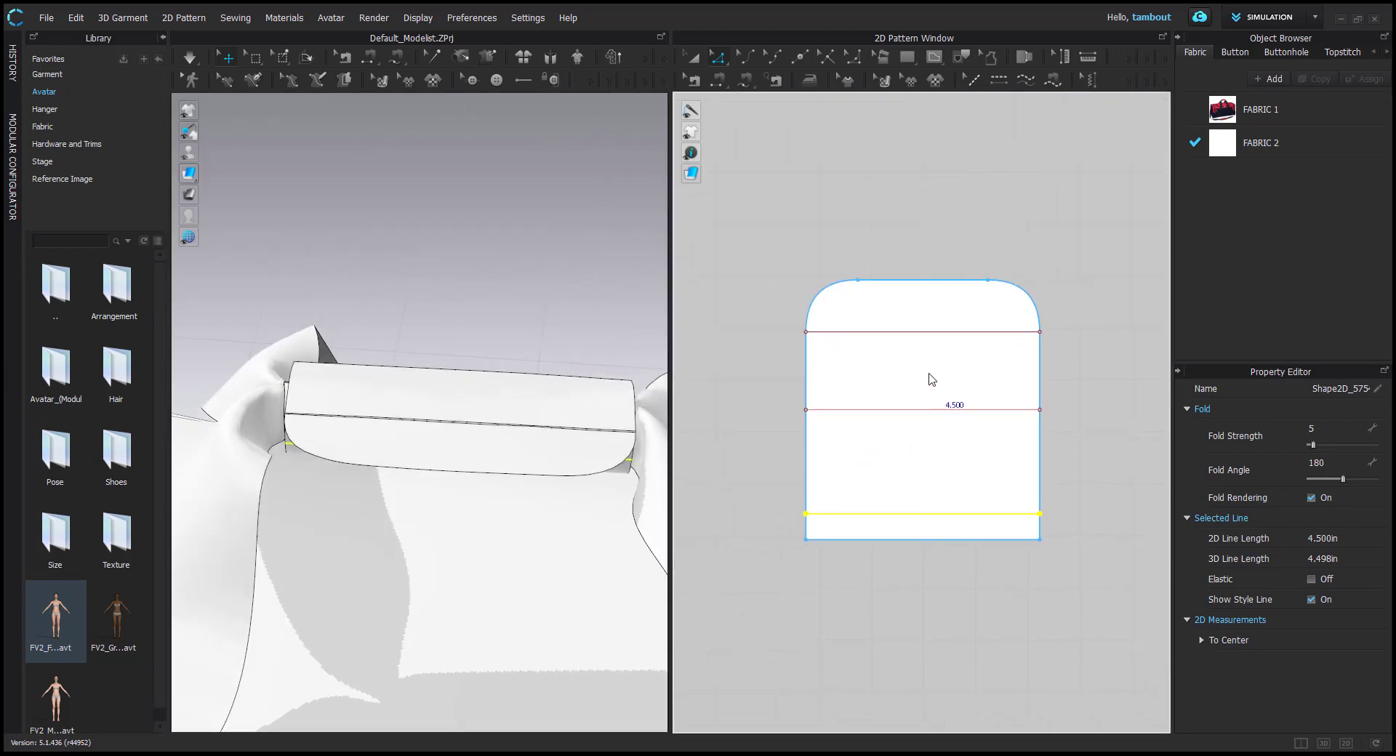
{"action": "left_click", "coordinate": [464, 467]}
{"action": "right_click_drag", "start_coordinate": [463, 553], "coordinate": [451, 506]}
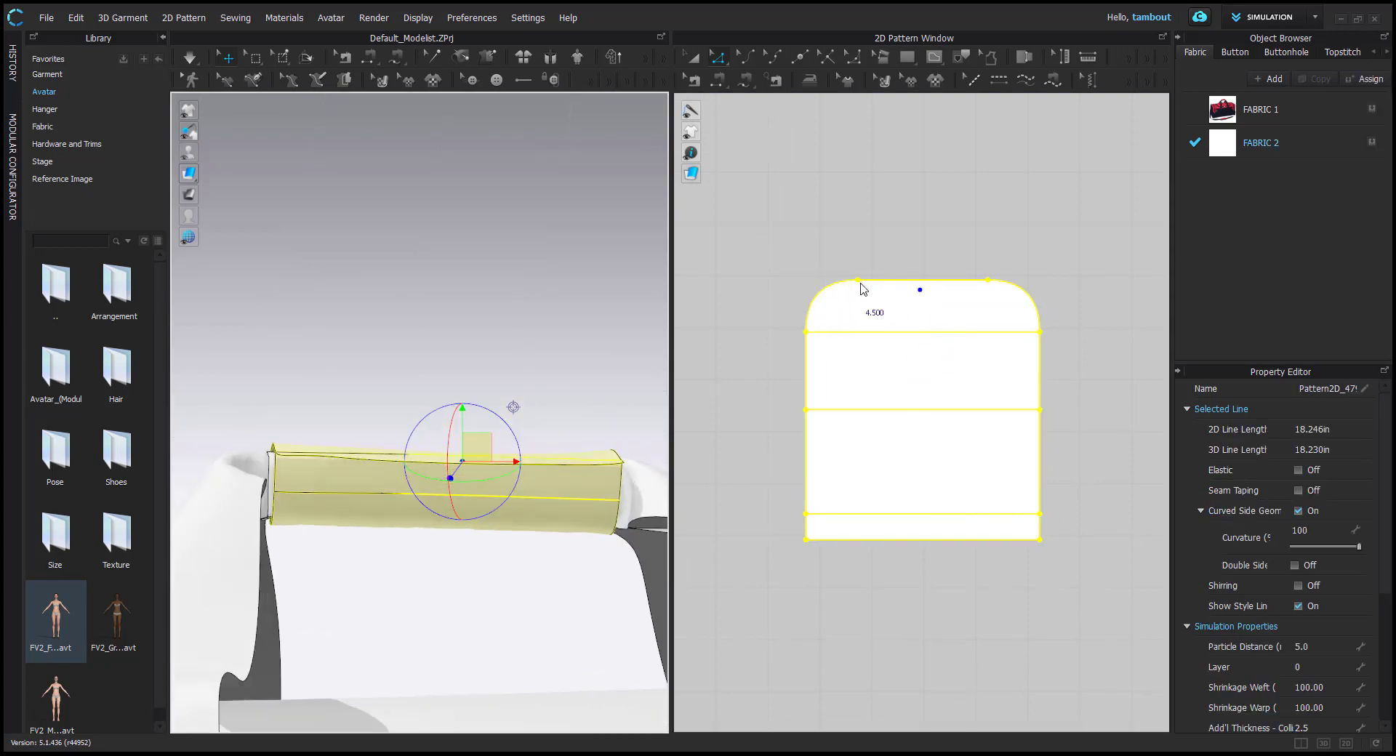
{"action": "left_click", "coordinate": [926, 254]}
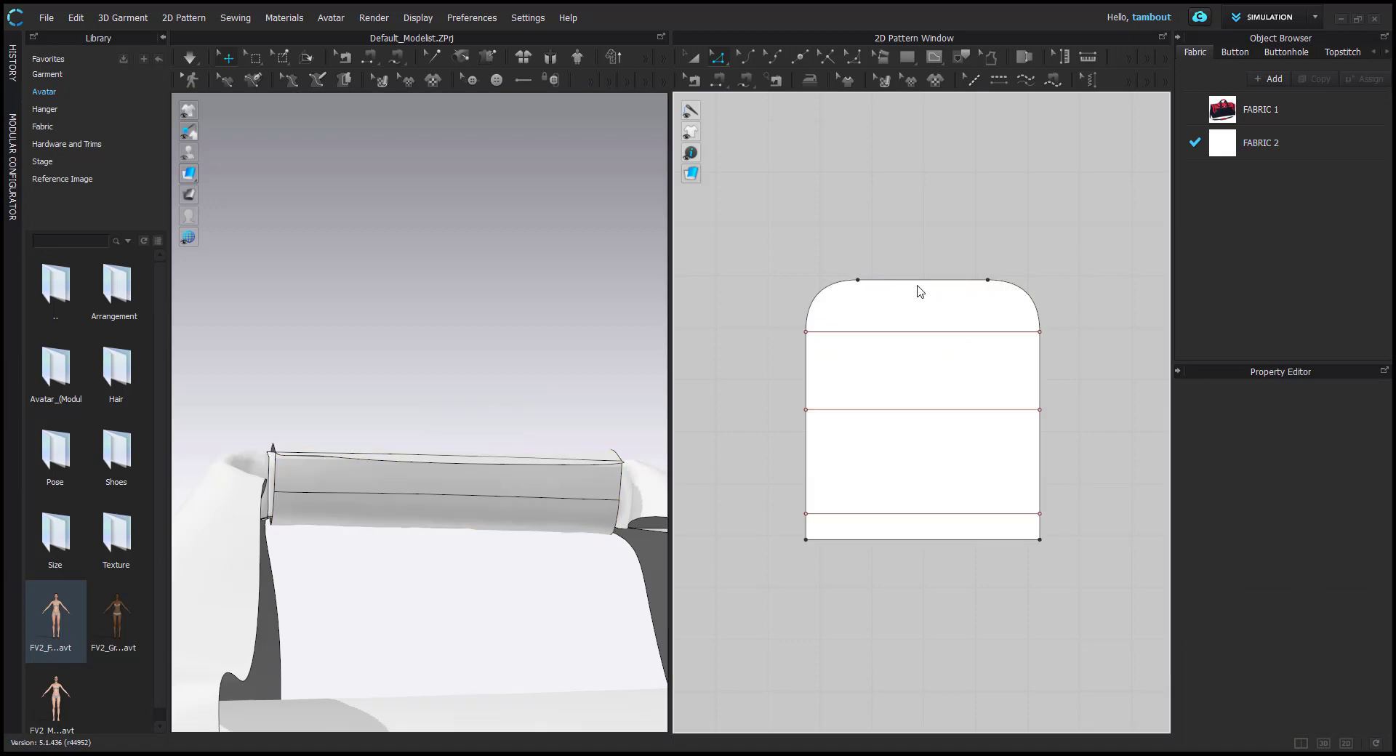
{"action": "right_click_drag", "start_coordinate": [576, 529], "coordinate": [475, 503]}
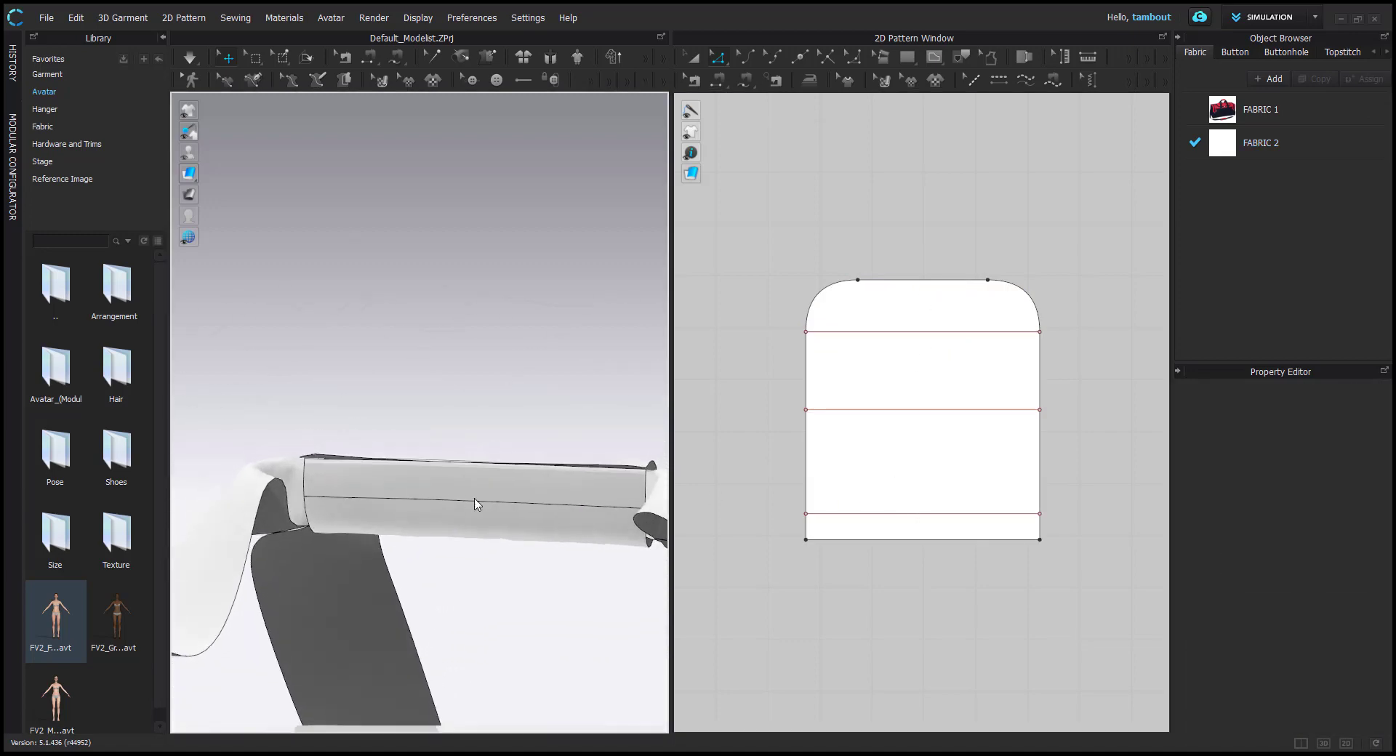
{"action": "right_click", "coordinate": [920, 545]}
{"action": "left_click", "coordinate": [546, 503]}
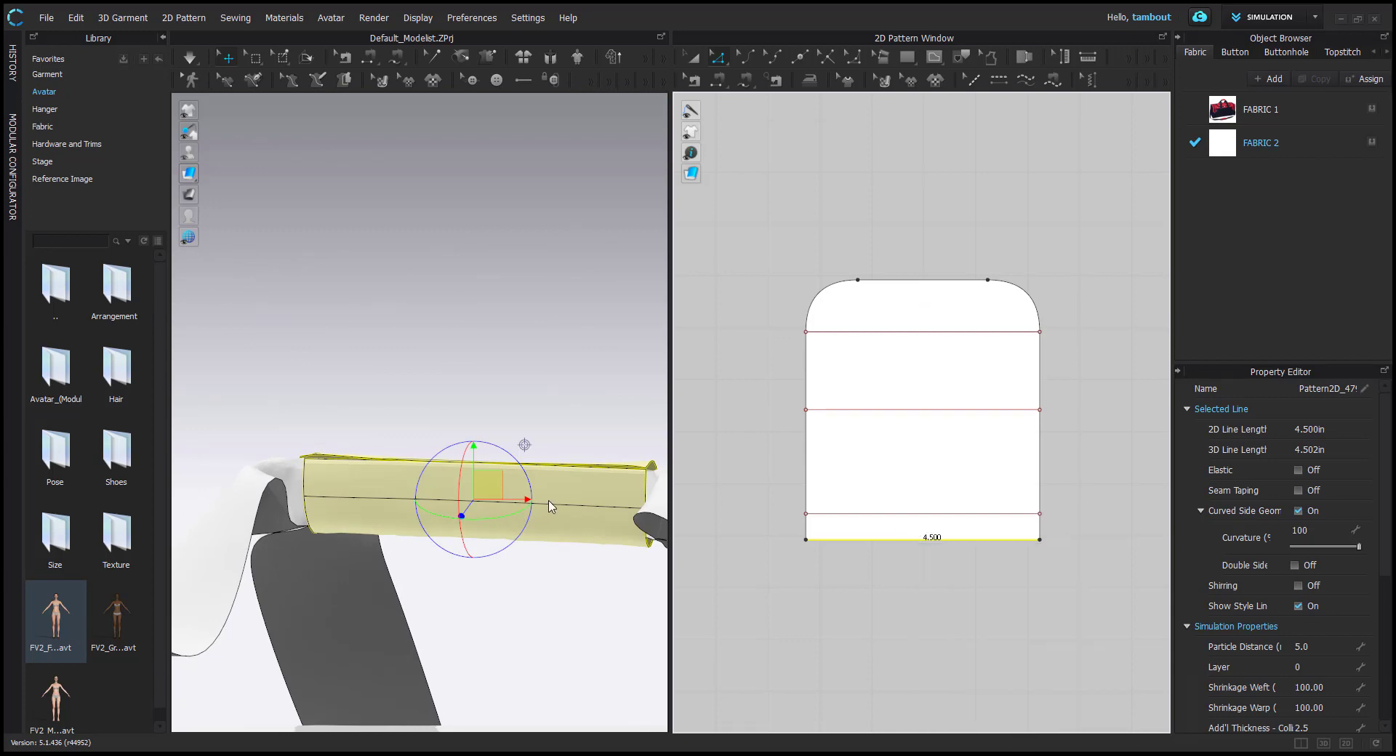
Split the wrap piece's lower internal line uniformly into two segments
{"action": "right_click", "coordinate": [915, 521]}
{"action": "left_click", "coordinate": [923, 515]}
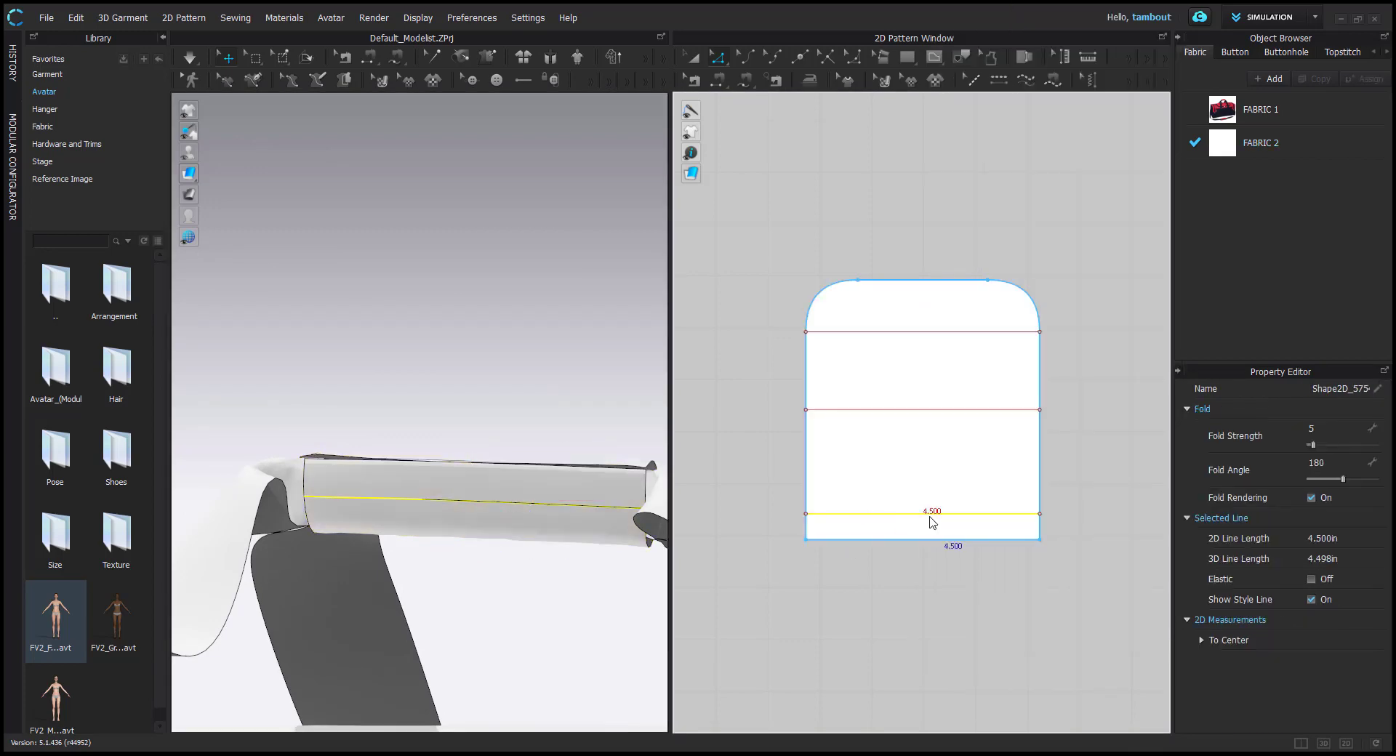
{"action": "right_click", "coordinate": [927, 516]}
{"action": "left_click", "coordinate": [970, 225]}
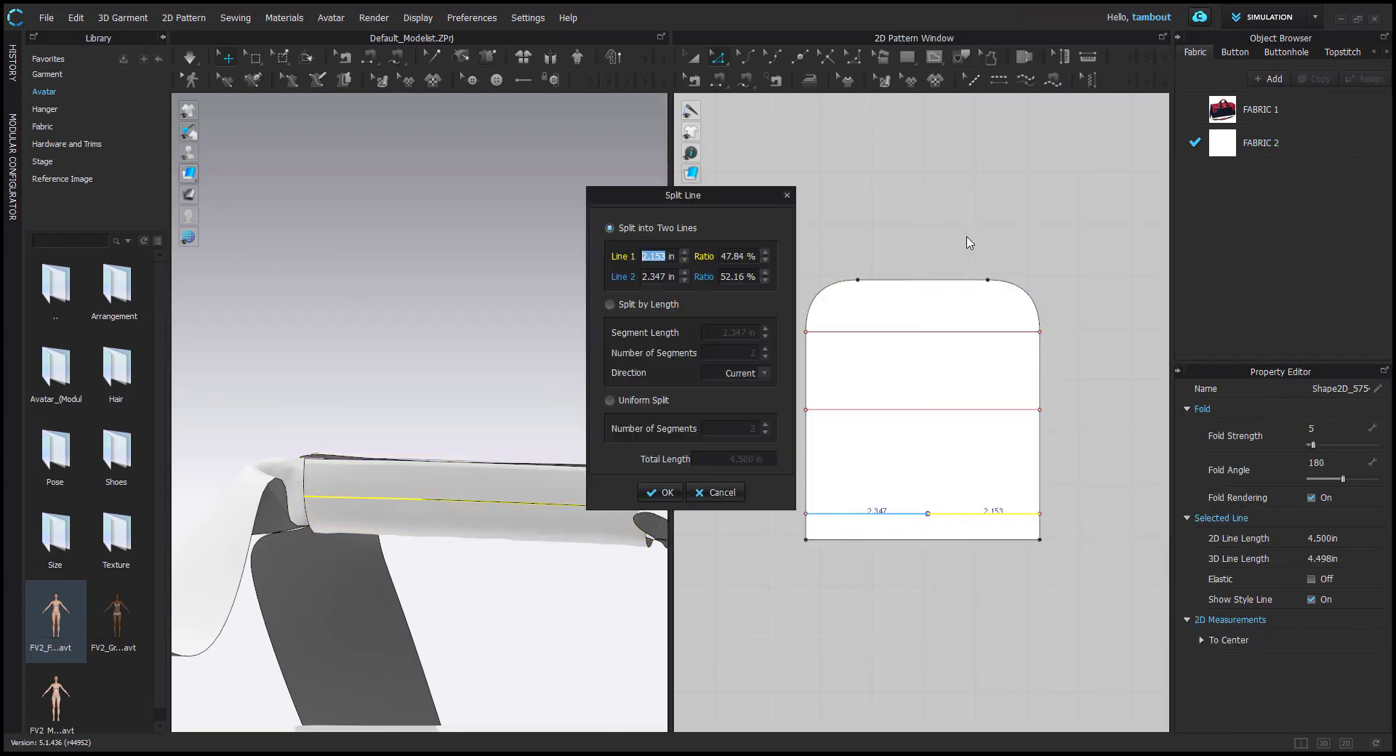
{"action": "left_click", "coordinate": [635, 400]}
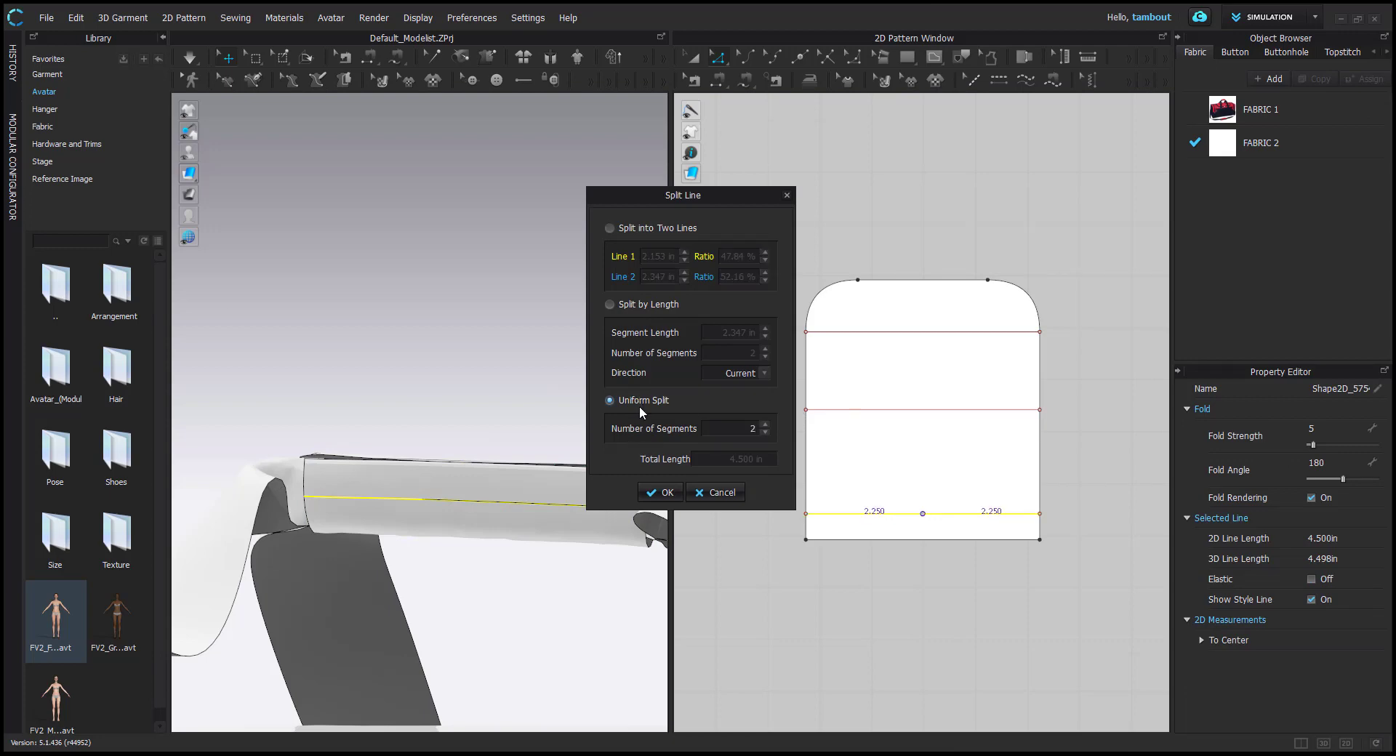
{"action": "left_click", "coordinate": [660, 493]}
Split the straight top edge between the rounded corners uniformly into two segments
{"action": "right_click", "coordinate": [924, 282]}
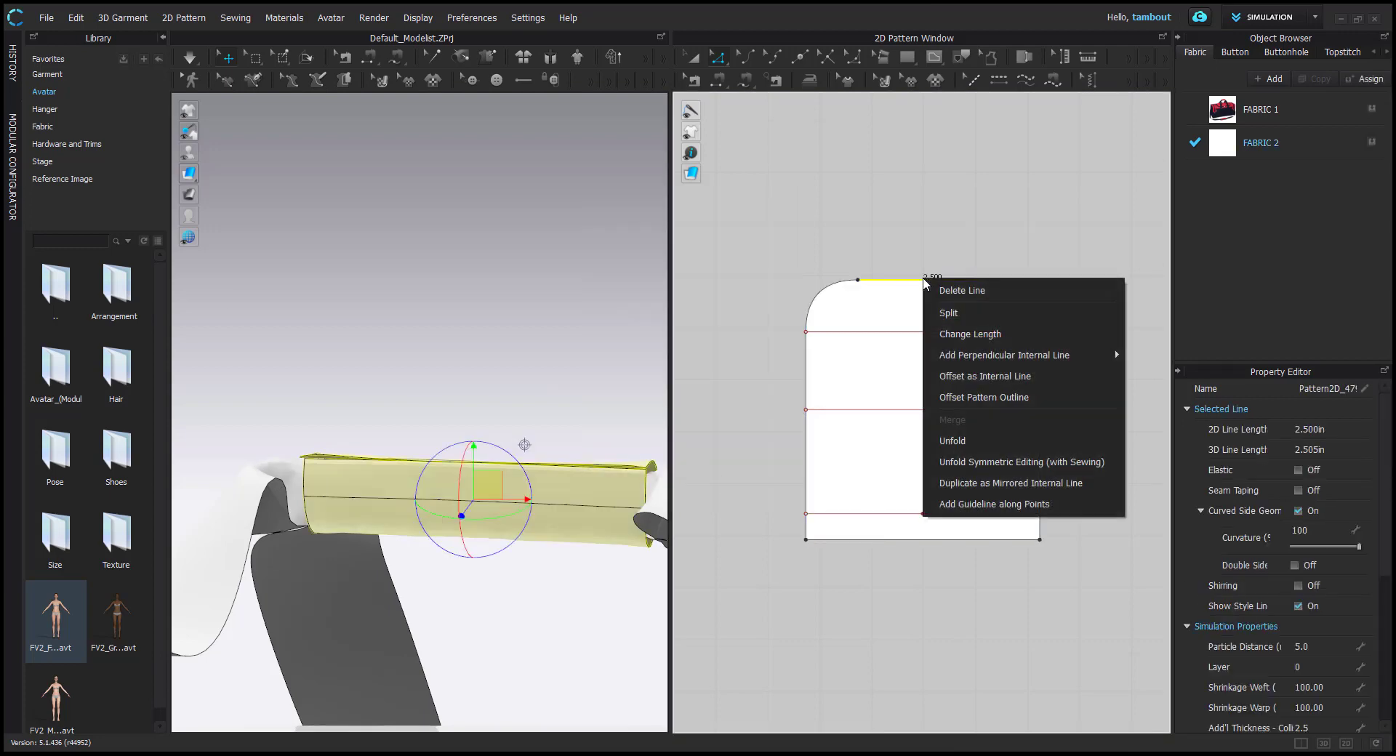
{"action": "left_click", "coordinate": [946, 312]}
{"action": "left_click", "coordinate": [618, 400]}
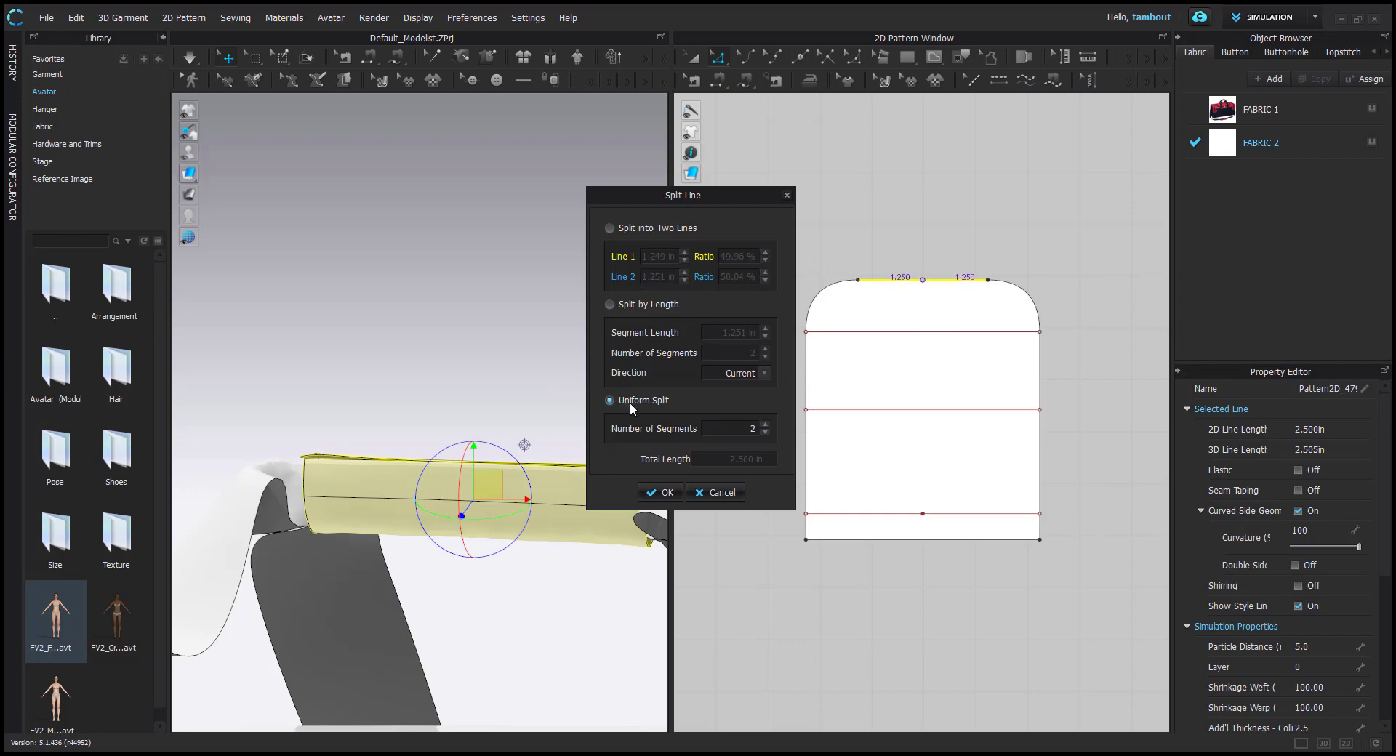
{"action": "left_click", "coordinate": [660, 492]}
Free-sew each 1.25 in half of the wrap's top edge to the lower internal line, working outward from the midpoints
{"action": "mouse_move", "coordinate": [523, 447]}
{"action": "right_mouse_down"}
{"action": "mouse_move", "coordinate": [532, 477]}
{"action": "mouse_move", "coordinate": [536, 432]}
{"action": "right_mouse_up"}
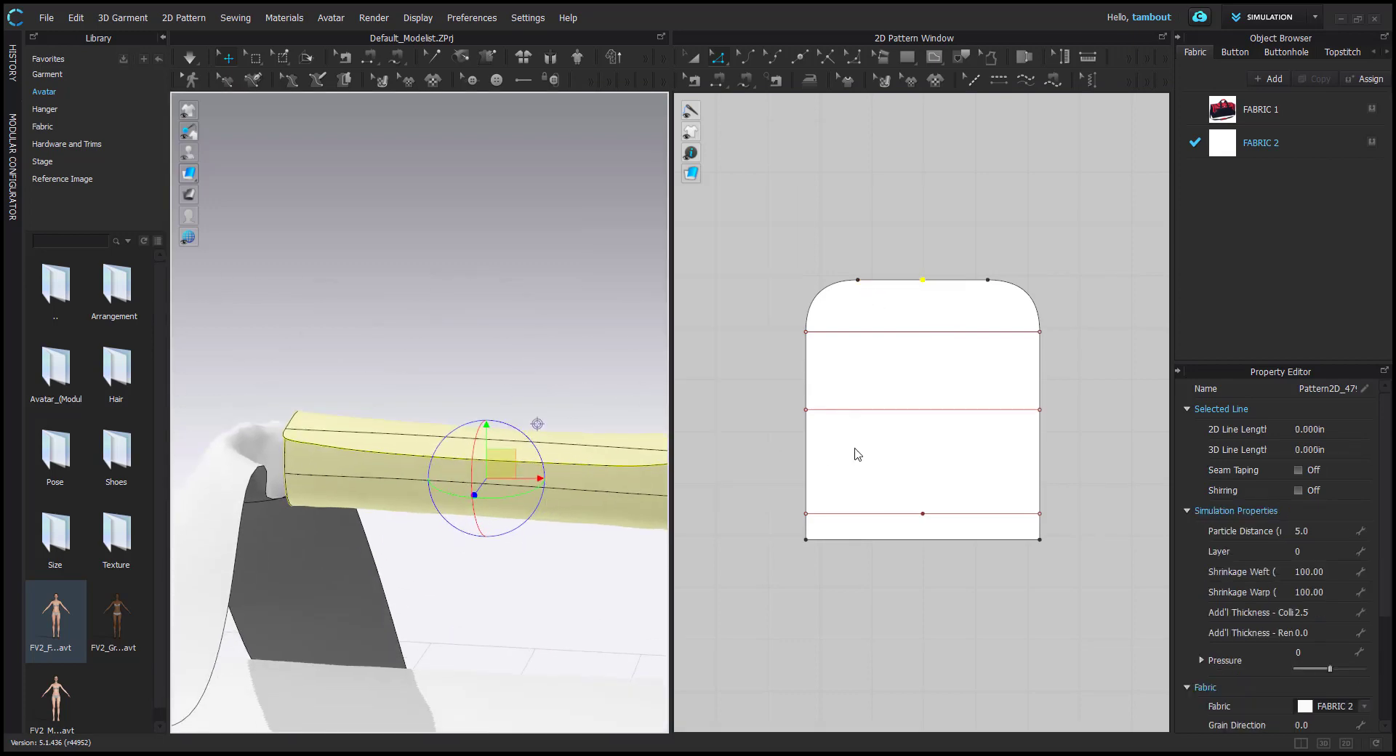
{"action": "left_click", "coordinate": [485, 477]}
{"action": "key", "text": "m"}
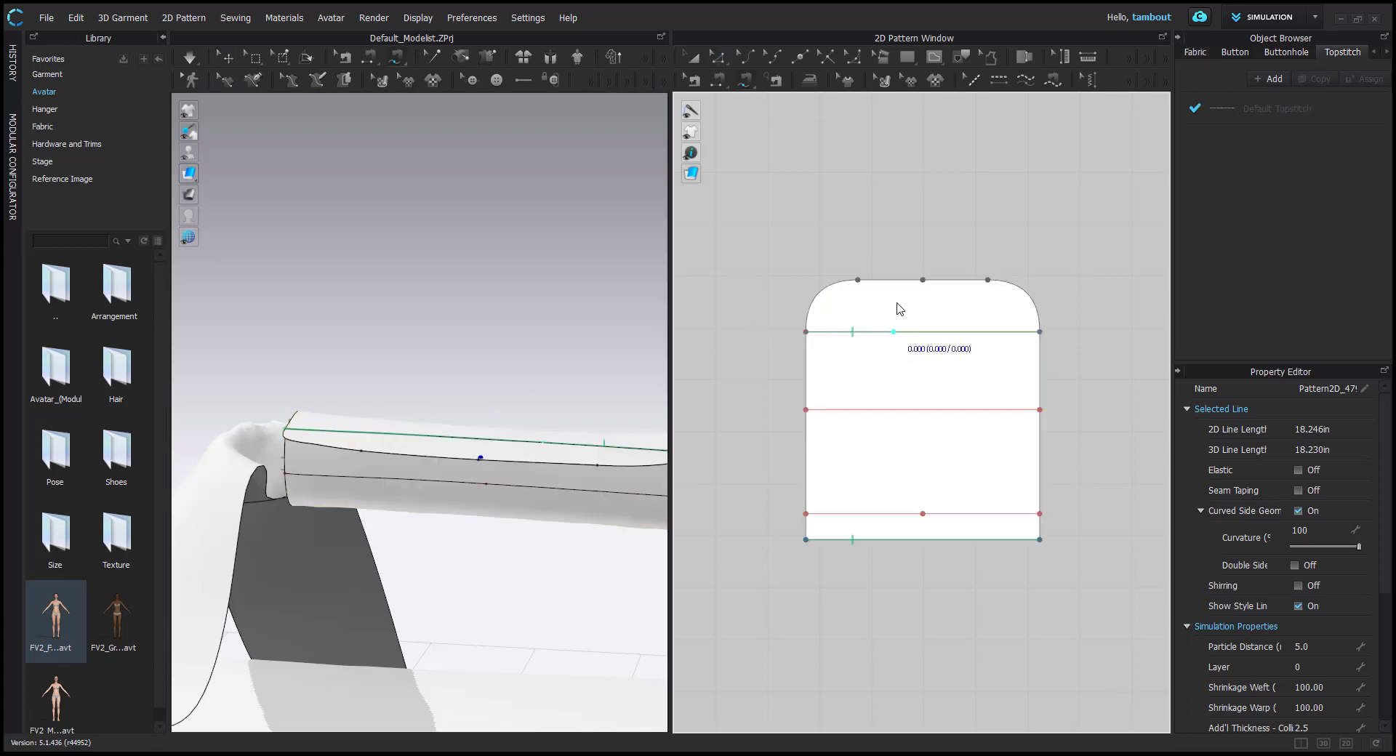
{"action": "left_click", "coordinate": [921, 291]}
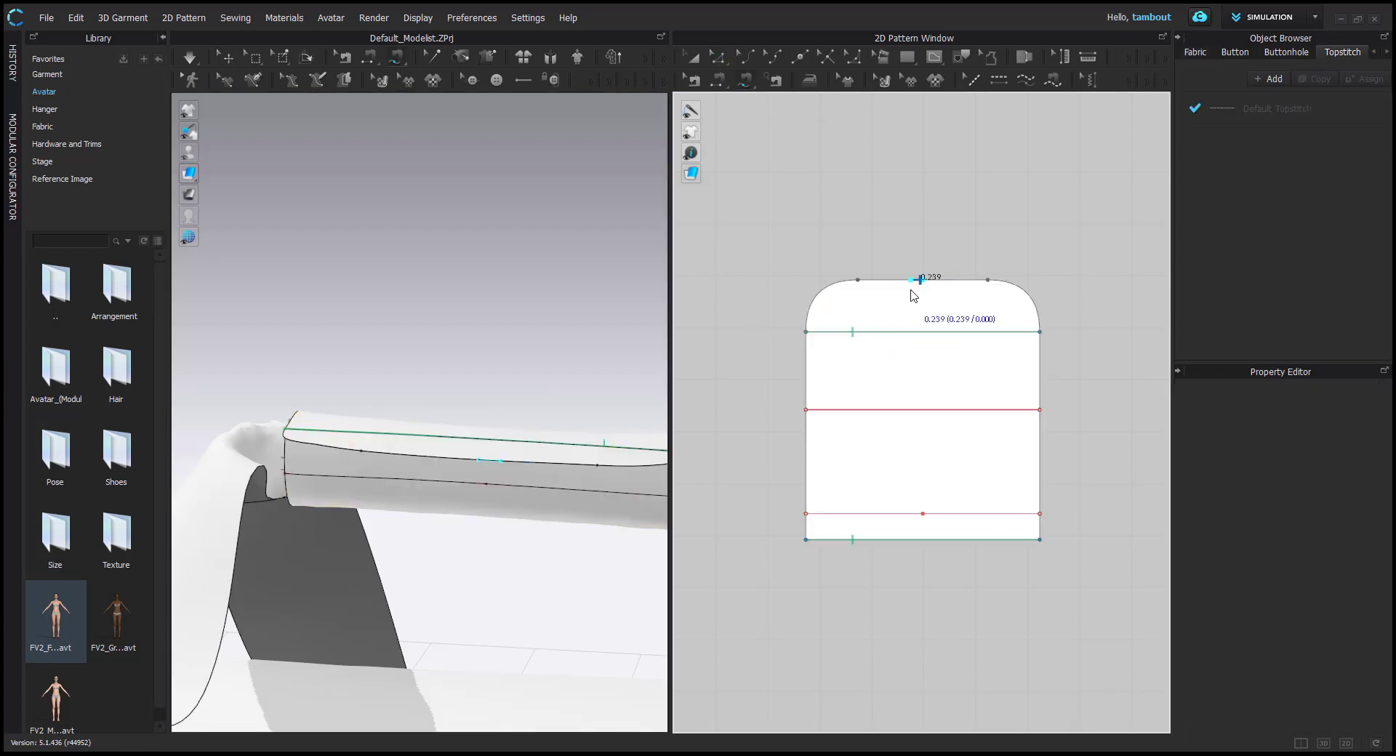
{"action": "left_click", "coordinate": [866, 296]}
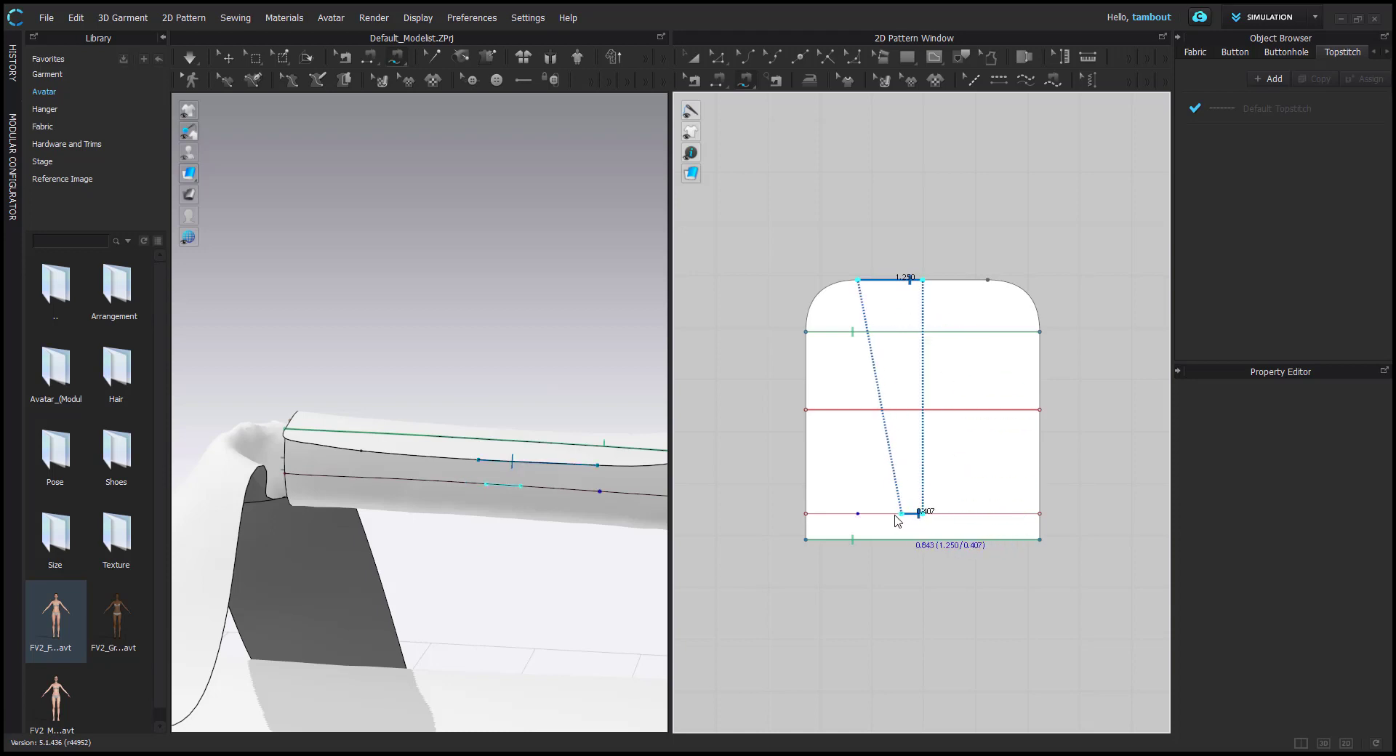
{"action": "left_click", "coordinate": [831, 531]}
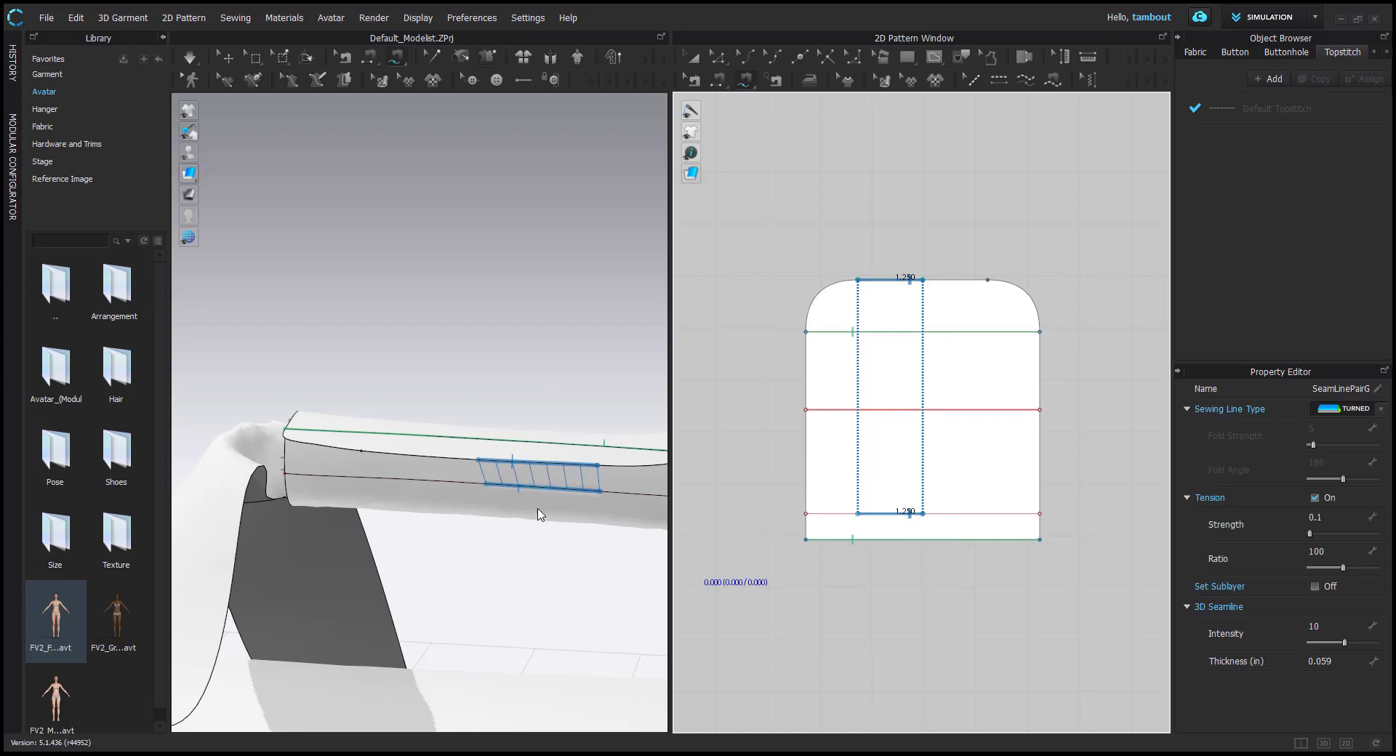
{"action": "left_click", "coordinate": [925, 279]}
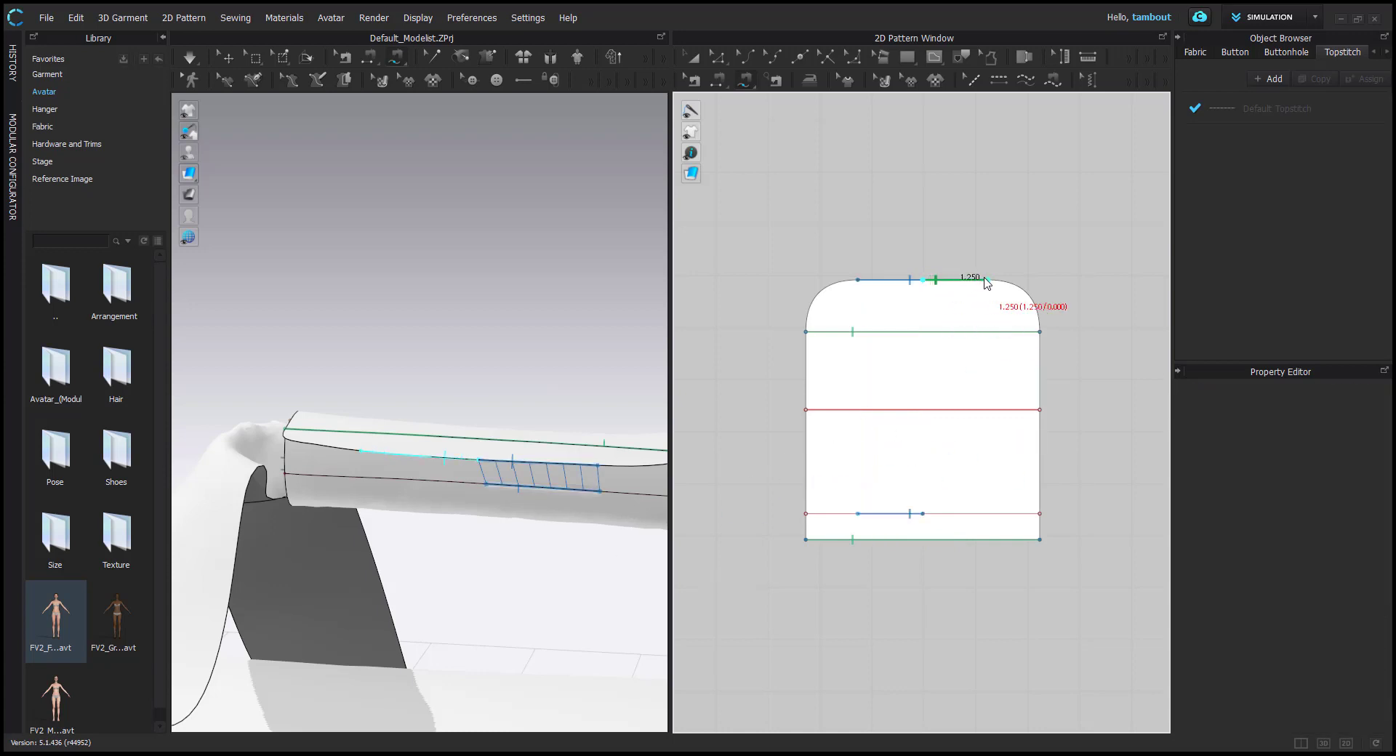
{"action": "left_click", "coordinate": [987, 280]}
{"action": "left_click", "coordinate": [924, 514]}
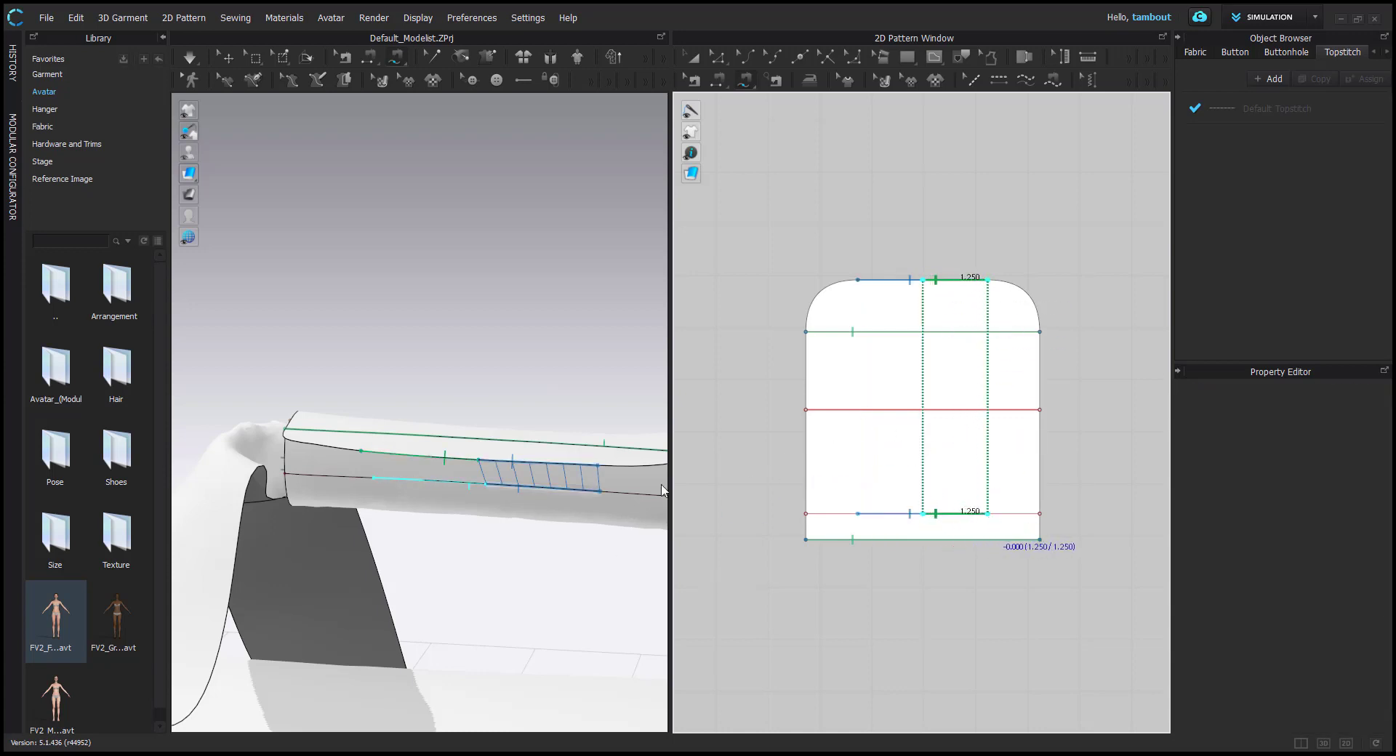
Simulate the wrap to pull its rounded flap onto the sewn internal line and check the closure in 3D
{"action": "right_click_drag", "start_coordinate": [483, 499], "coordinate": [447, 367]}
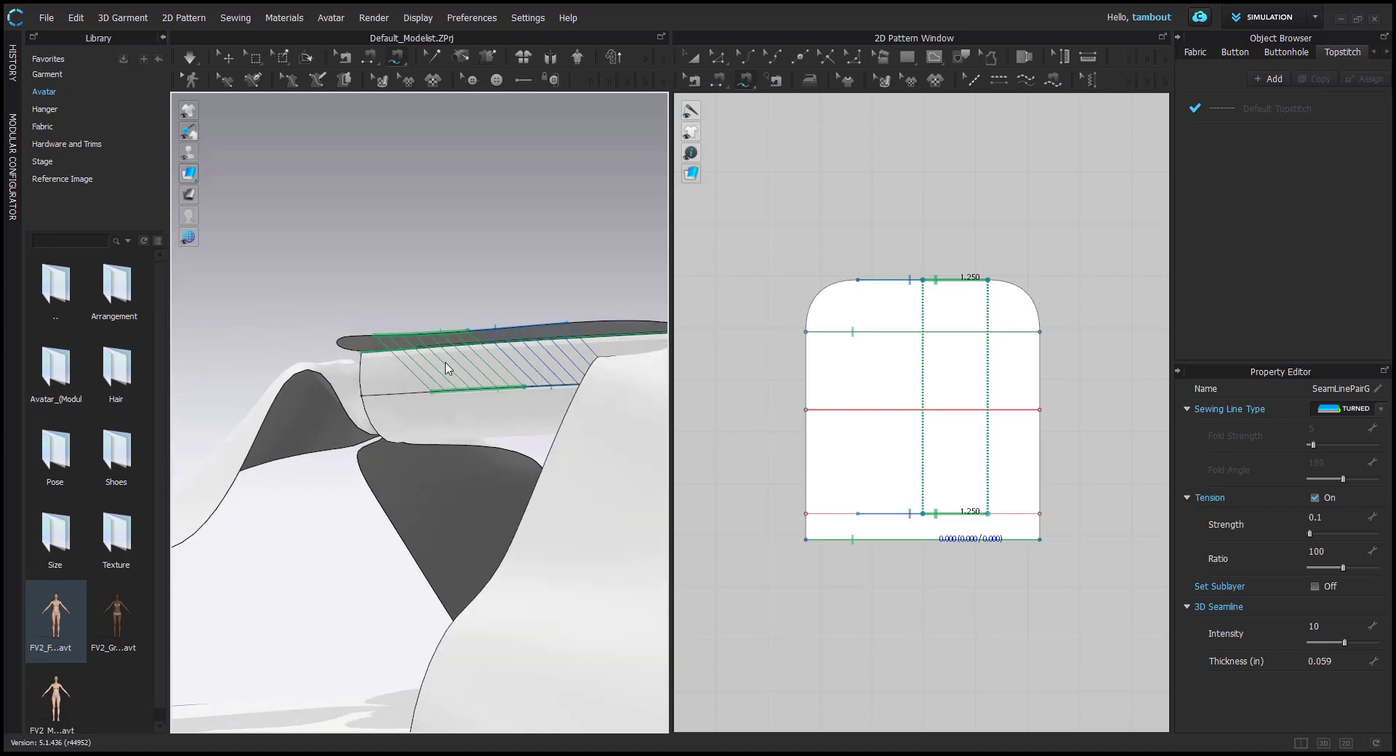
{"action": "key", "text": "space"}
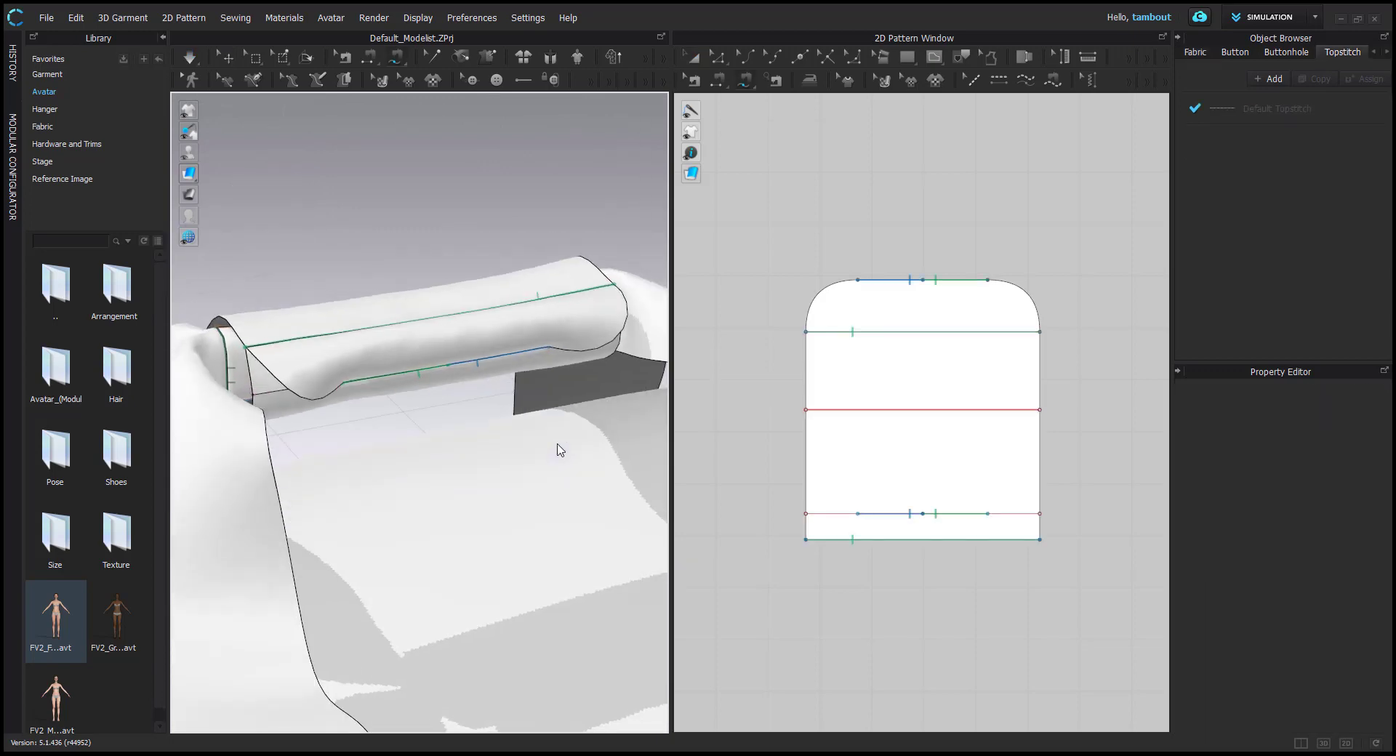
{"action": "right_click_drag", "start_coordinate": [557, 444], "coordinate": [558, 434]}
Move the wrap piece's lower internal line up by 0.5 in
{"action": "key", "text": "z"}
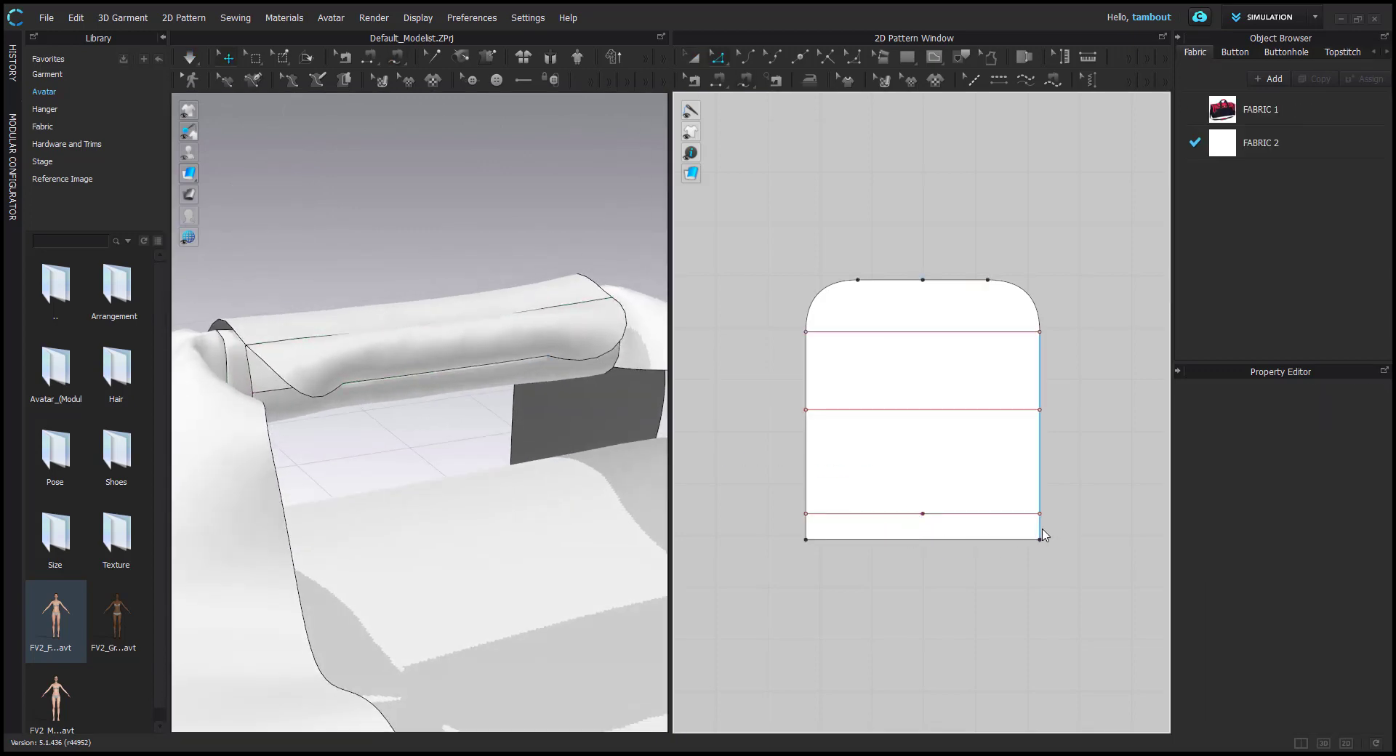
{"action": "left_click", "coordinate": [965, 515]}
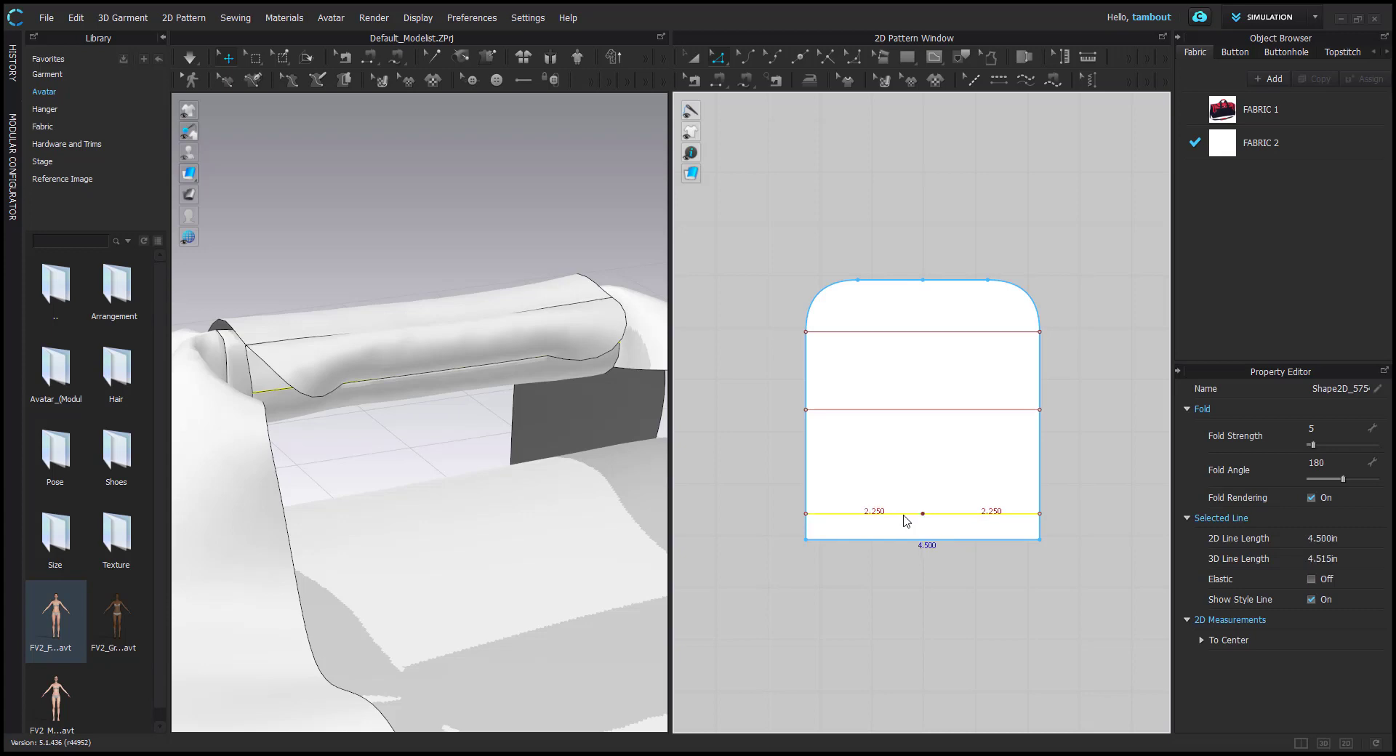
{"action": "left_click_drag", "start_coordinate": [904, 520], "coordinate": [902, 506]}
{"action": "key", "text": "Return"}
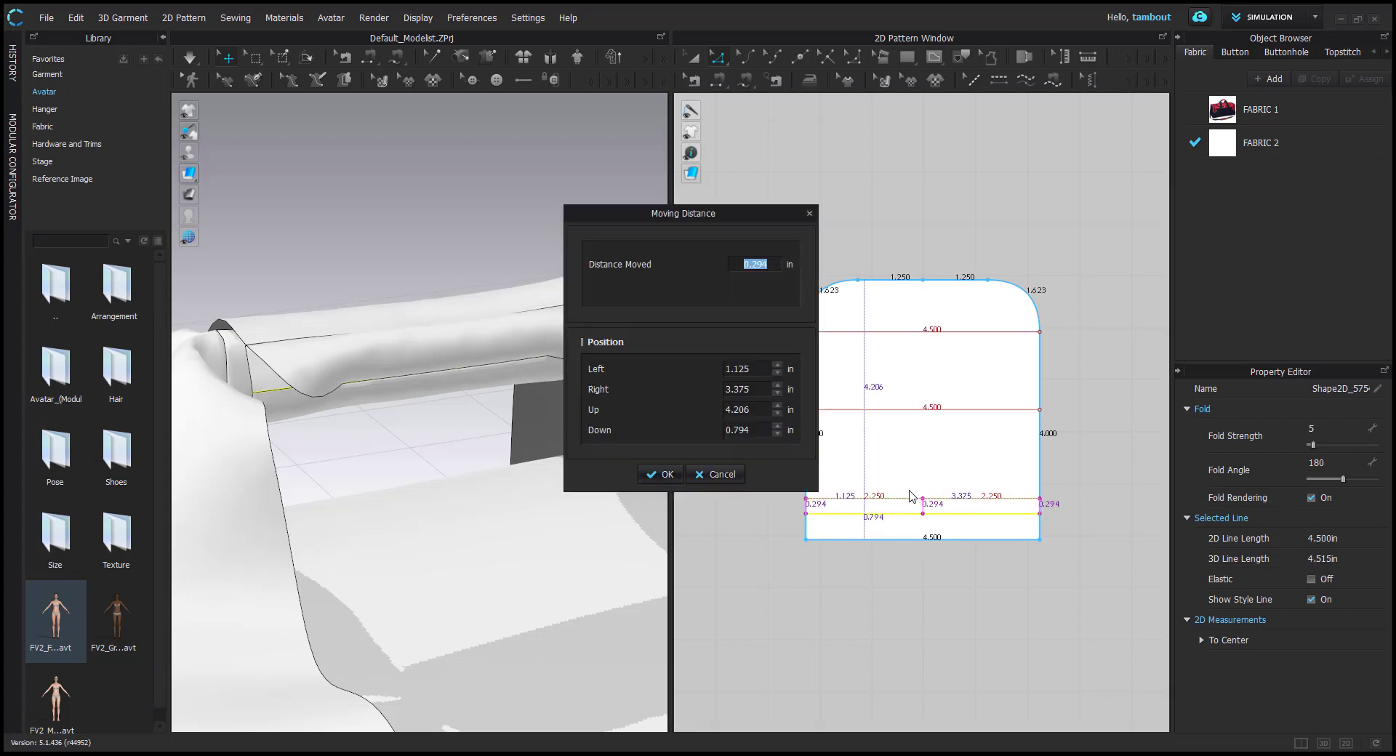
{"action": "type", "text": ".5"}
{"action": "key", "text": "Return"}
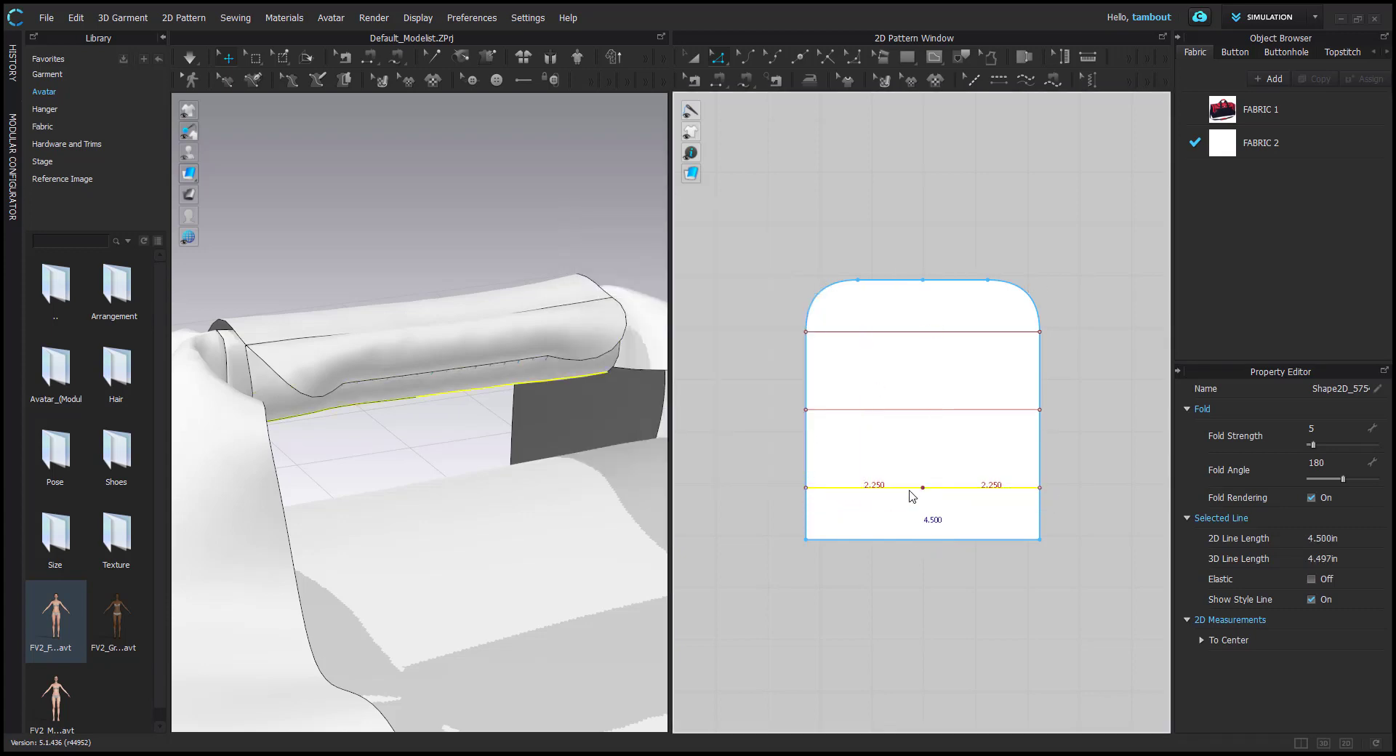
Simulate the adjusted wrap and strengthen the piece to smooth its closure, checking it from several angles in 3D
{"action": "key", "text": "space"}
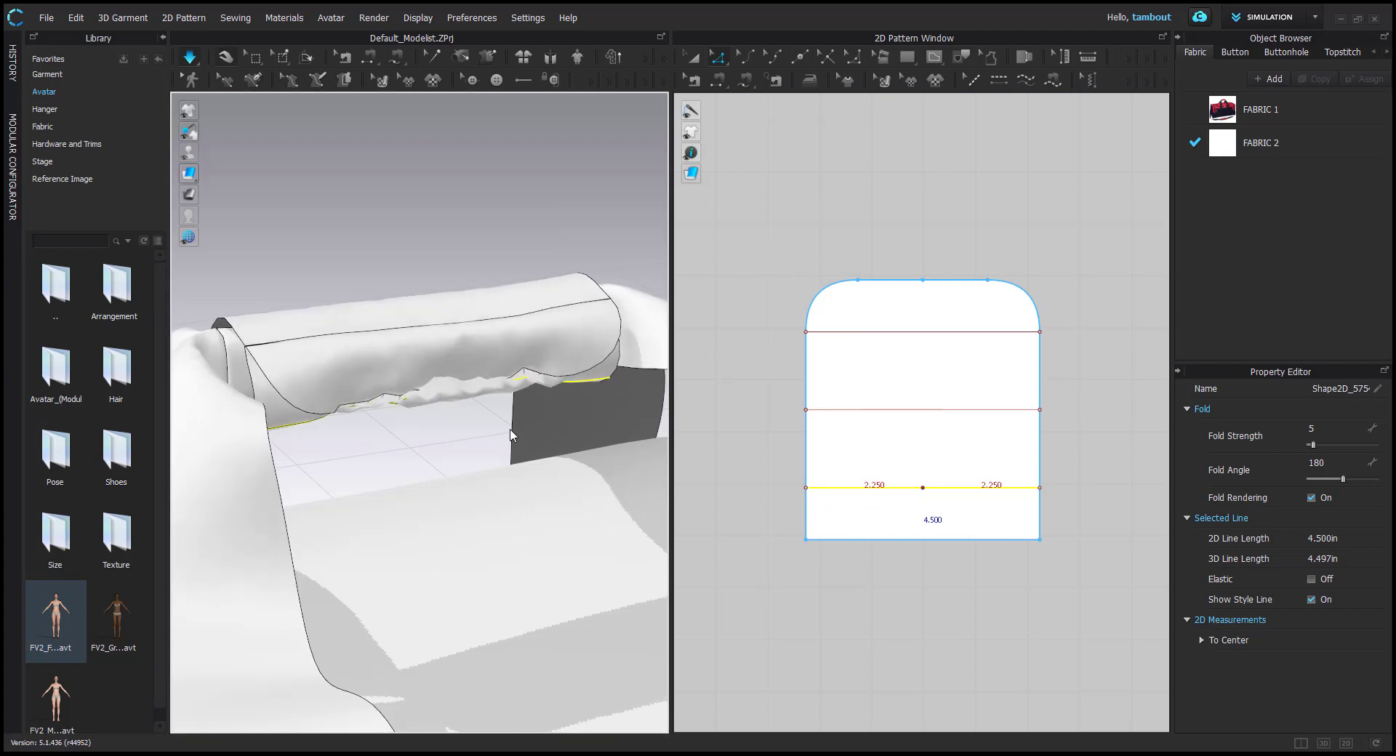
{"action": "right_click_drag", "start_coordinate": [508, 420], "coordinate": [464, 386]}
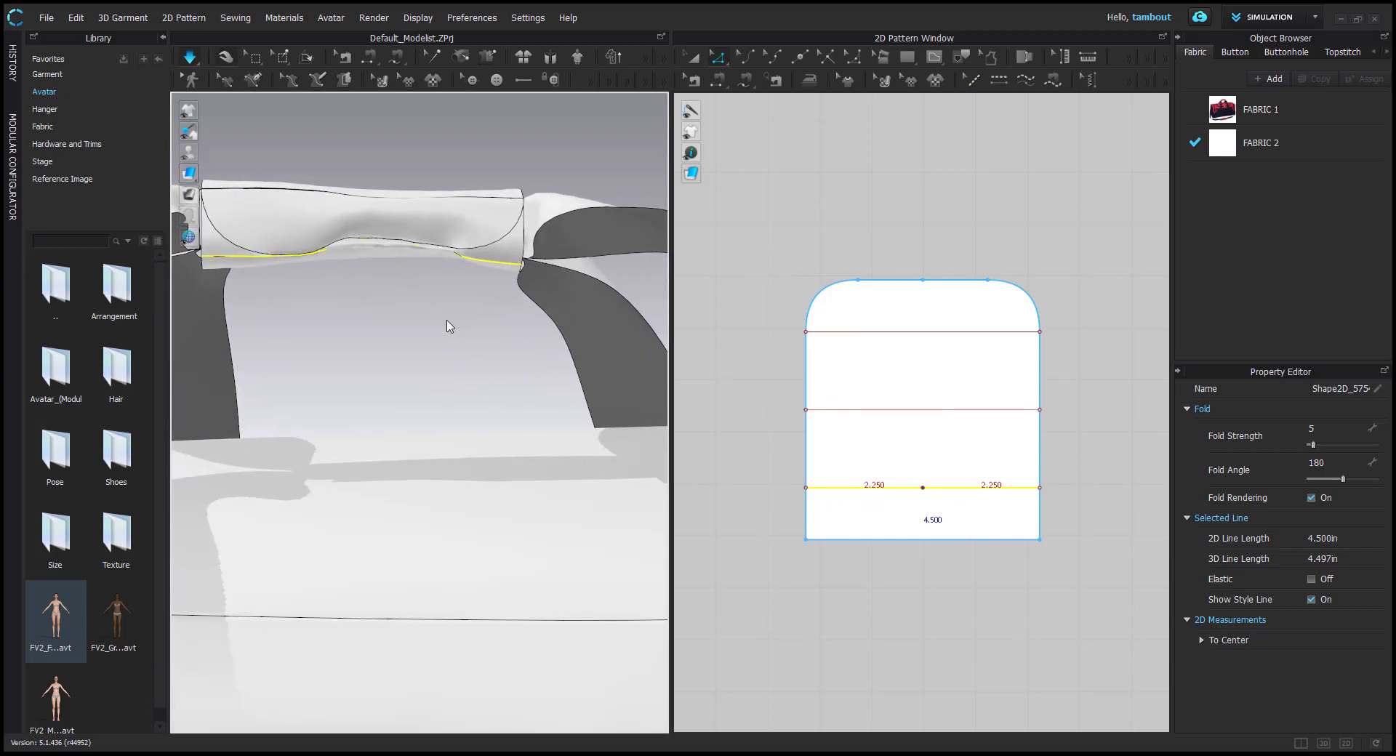
{"action": "scroll", "coordinate": [405, 268], "scroll_direction": "up", "scroll_amount": 2}
{"action": "left_click", "coordinate": [480, 247]}
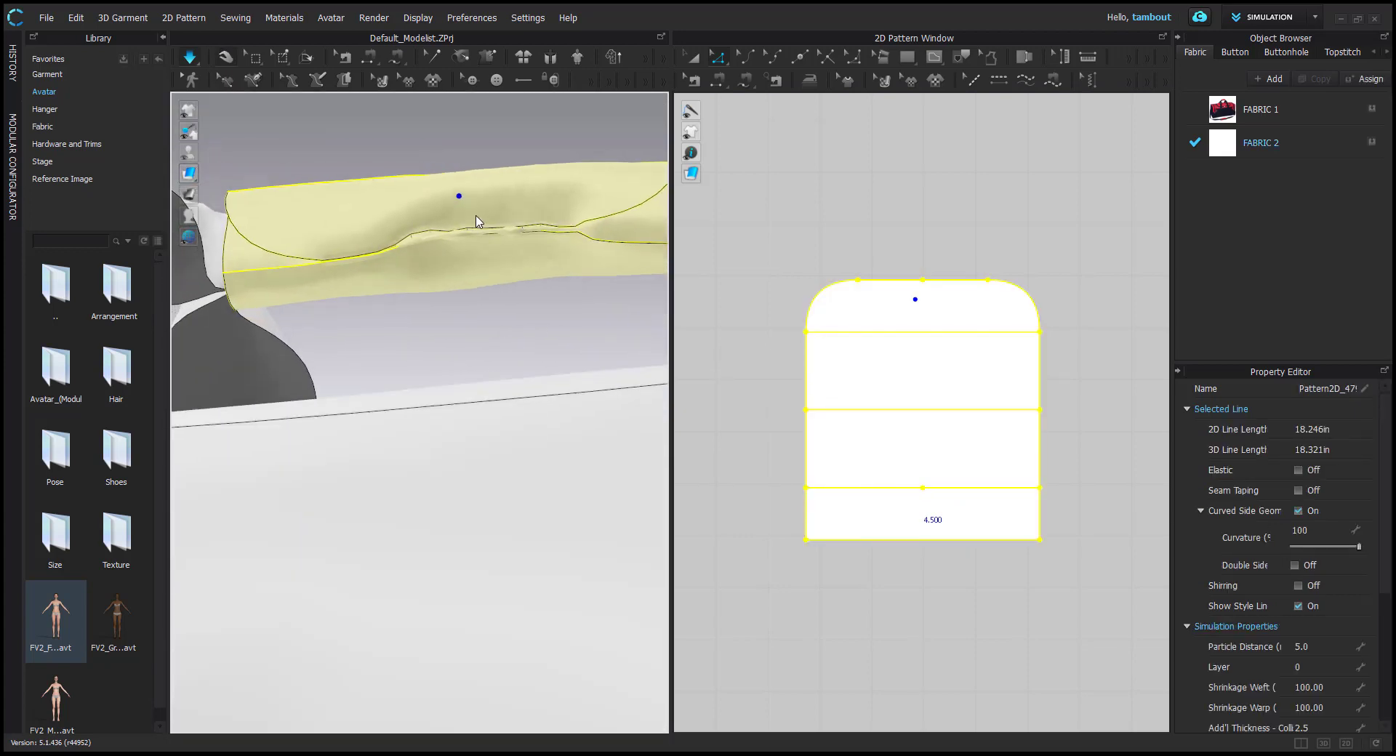
{"action": "key", "text": "ctrl+h"}
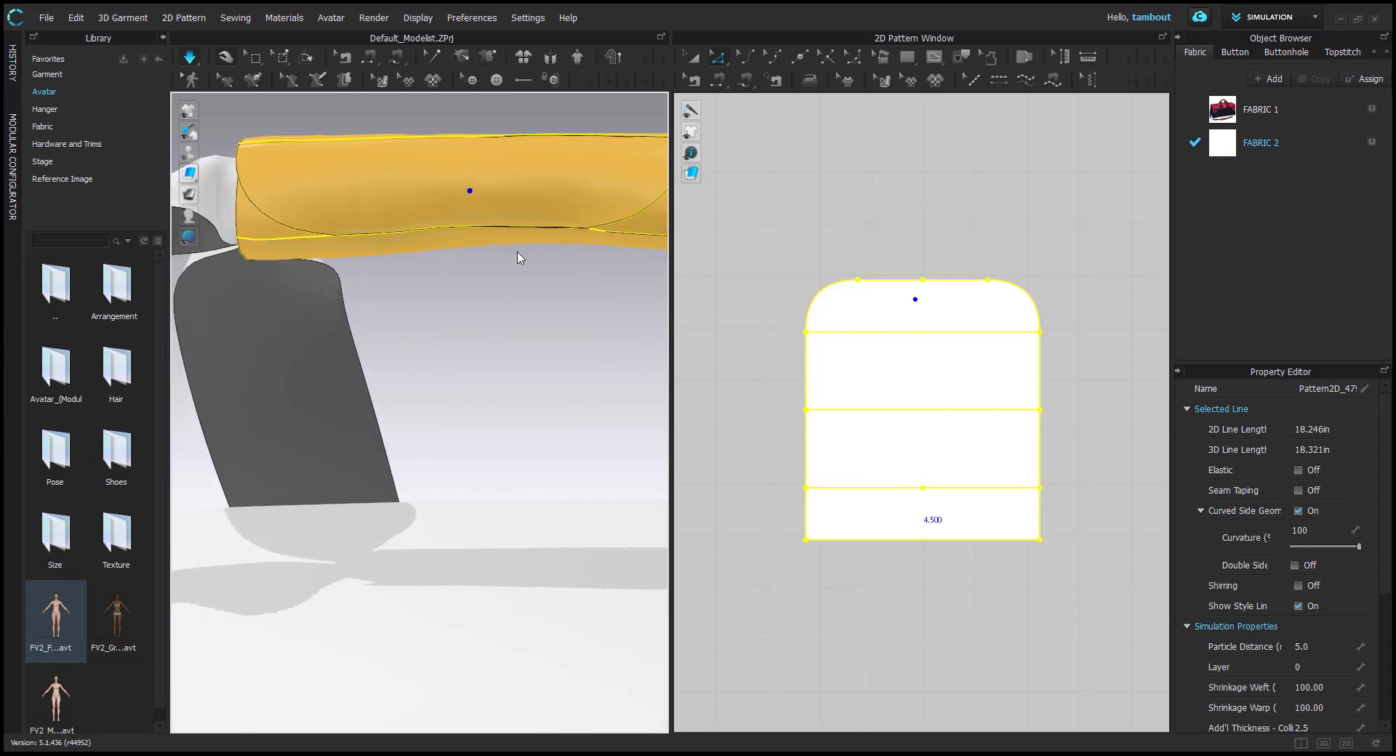
{"action": "middle_click_drag", "start_coordinate": [525, 257], "coordinate": [464, 301]}
{"action": "right_click_drag", "start_coordinate": [465, 301], "coordinate": [378, 240]}
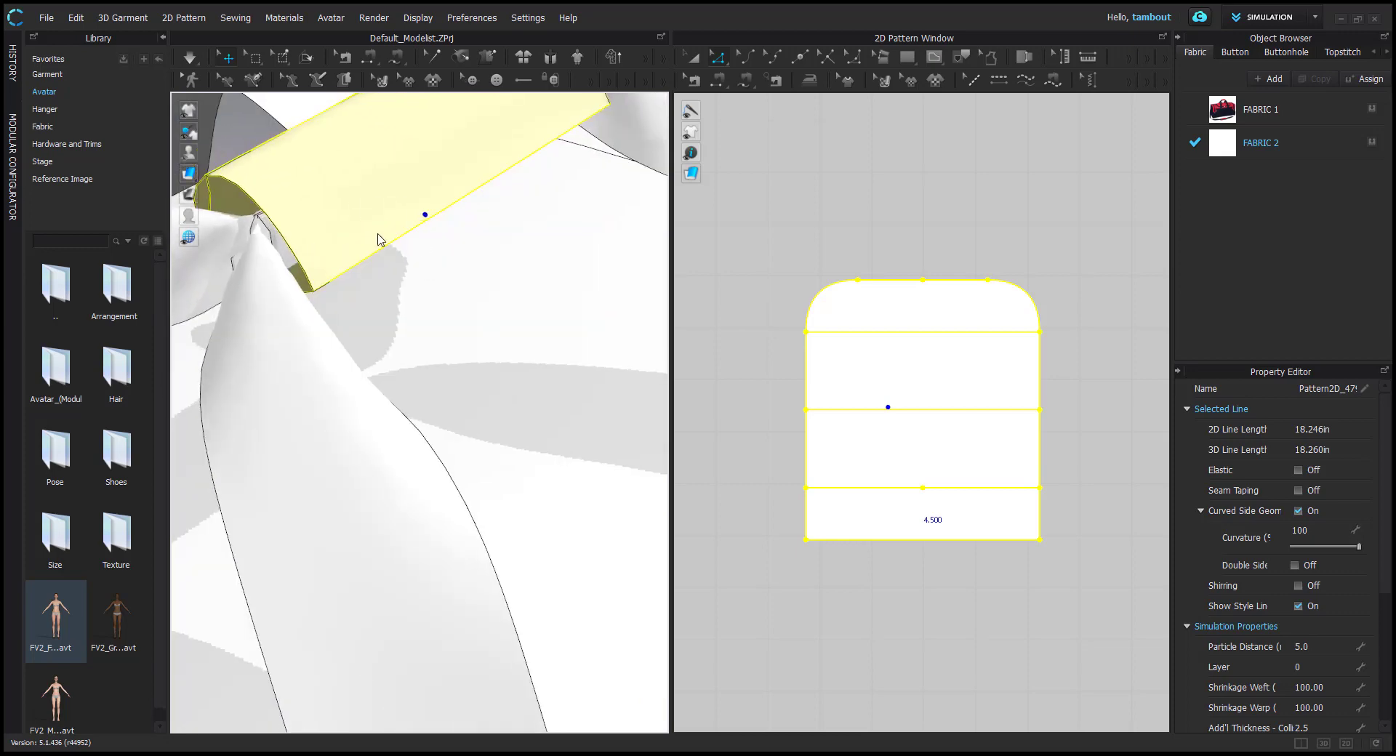
Cut and sew the wrap piece along its middle internal line
{"action": "left_click", "coordinate": [885, 425]}
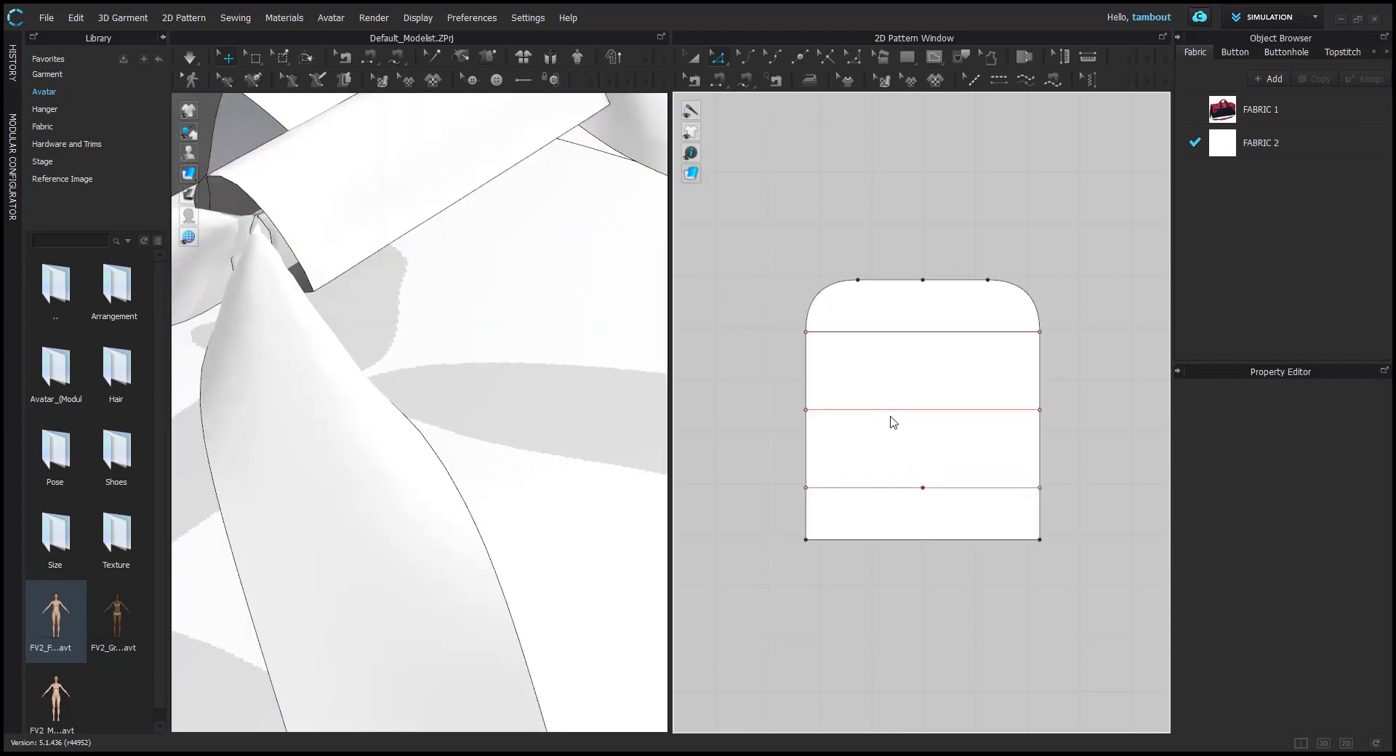
{"action": "mouse_move", "coordinate": [345, 318]}
{"action": "right_mouse_down"}
{"action": "mouse_move", "coordinate": [407, 290]}
{"action": "mouse_move", "coordinate": [437, 309]}
{"action": "mouse_move", "coordinate": [483, 306]}
{"action": "mouse_move", "coordinate": [360, 336]}
{"action": "right_mouse_up"}
{"action": "mouse_move", "coordinate": [296, 276]}
{"action": "right_mouse_down"}
{"action": "mouse_move", "coordinate": [324, 268]}
{"action": "mouse_move", "coordinate": [304, 284]}
{"action": "right_mouse_up"}
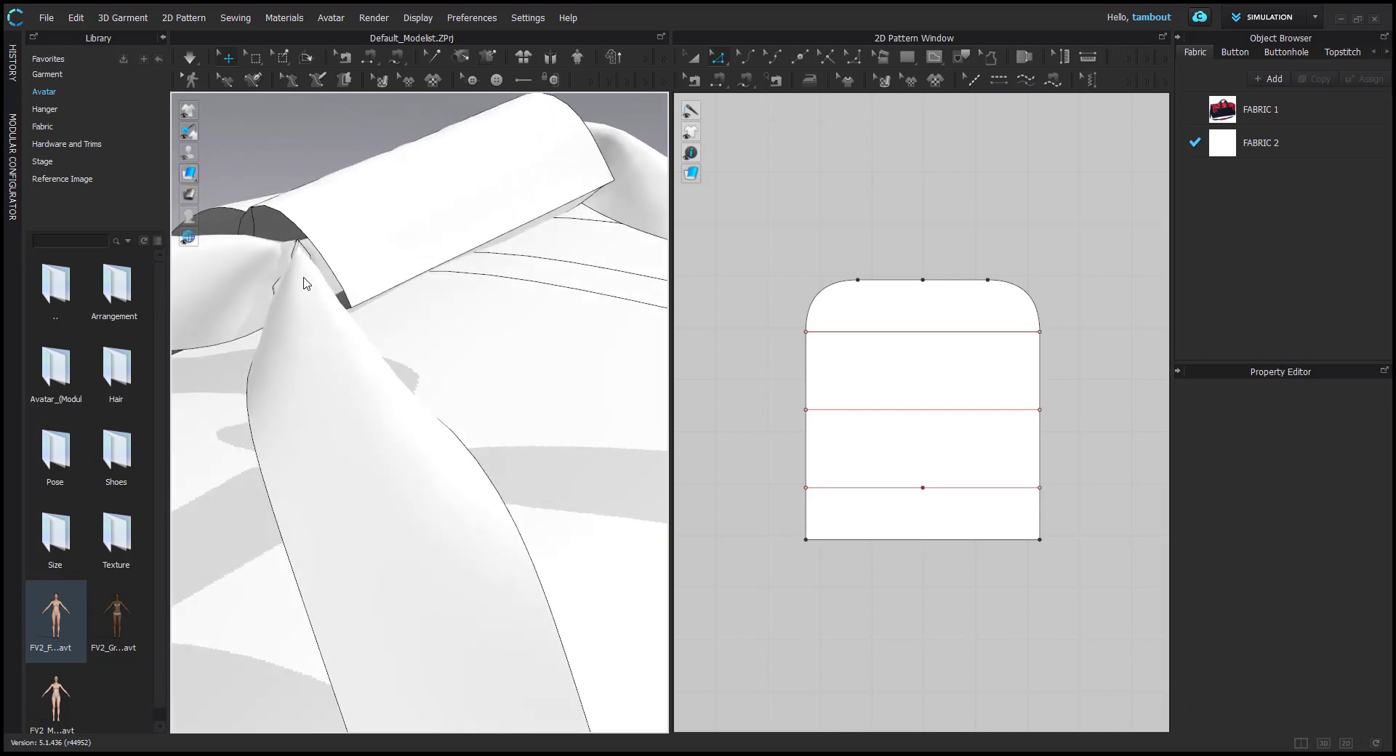
{"action": "right_click_drag", "start_coordinate": [429, 270], "coordinate": [407, 268]}
{"action": "left_click", "coordinate": [407, 268]}
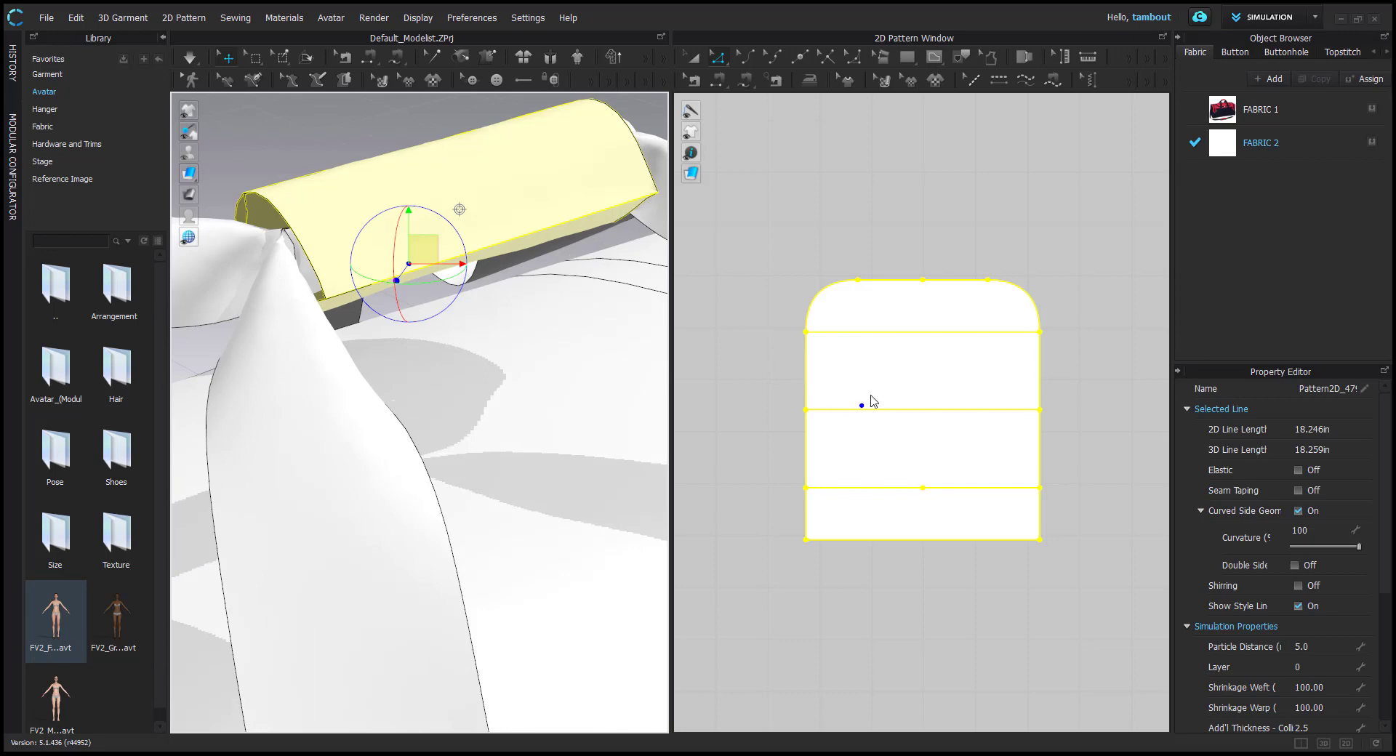
{"action": "right_click", "coordinate": [893, 411]}
{"action": "left_click", "coordinate": [993, 559]}
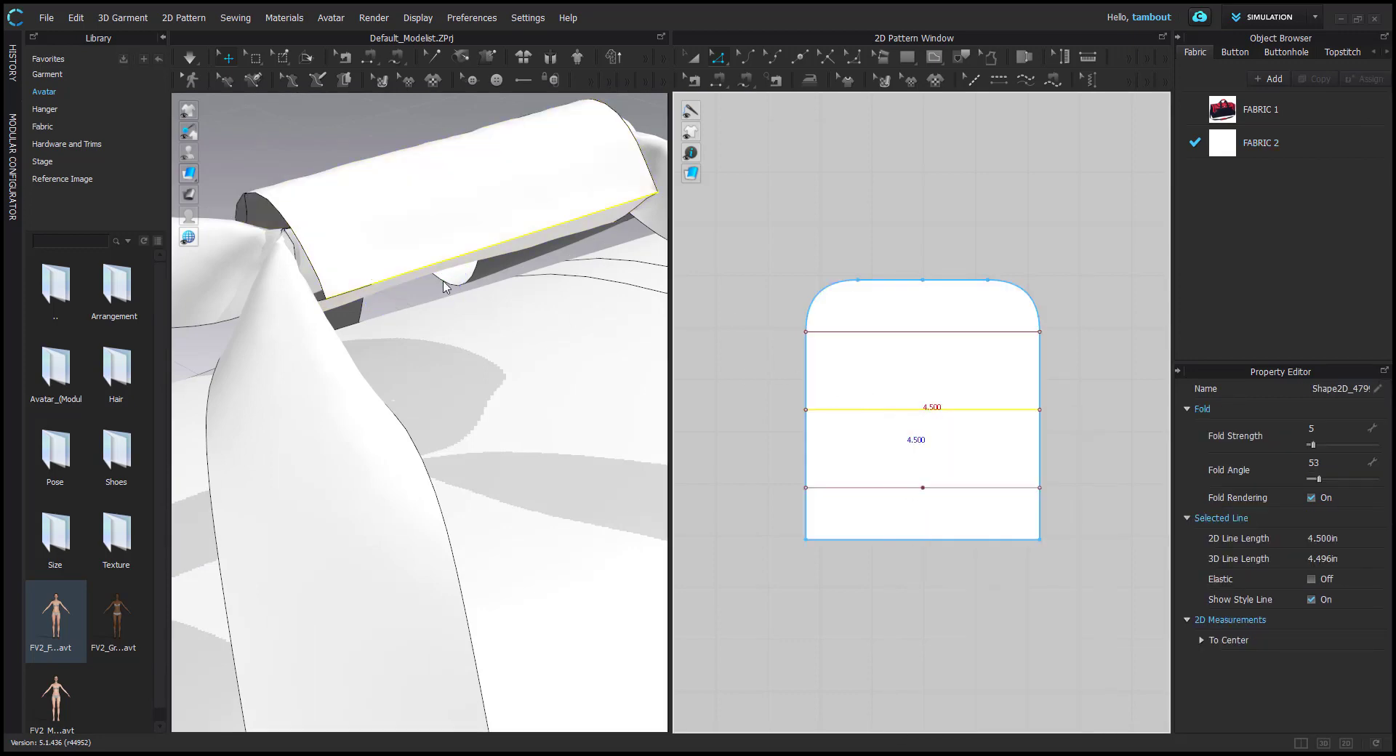
Raise the bottom edge of the rounded wrap half by 0.5 in and simulate to tighten the wrap around the grips
{"action": "left_click", "coordinate": [502, 238]}
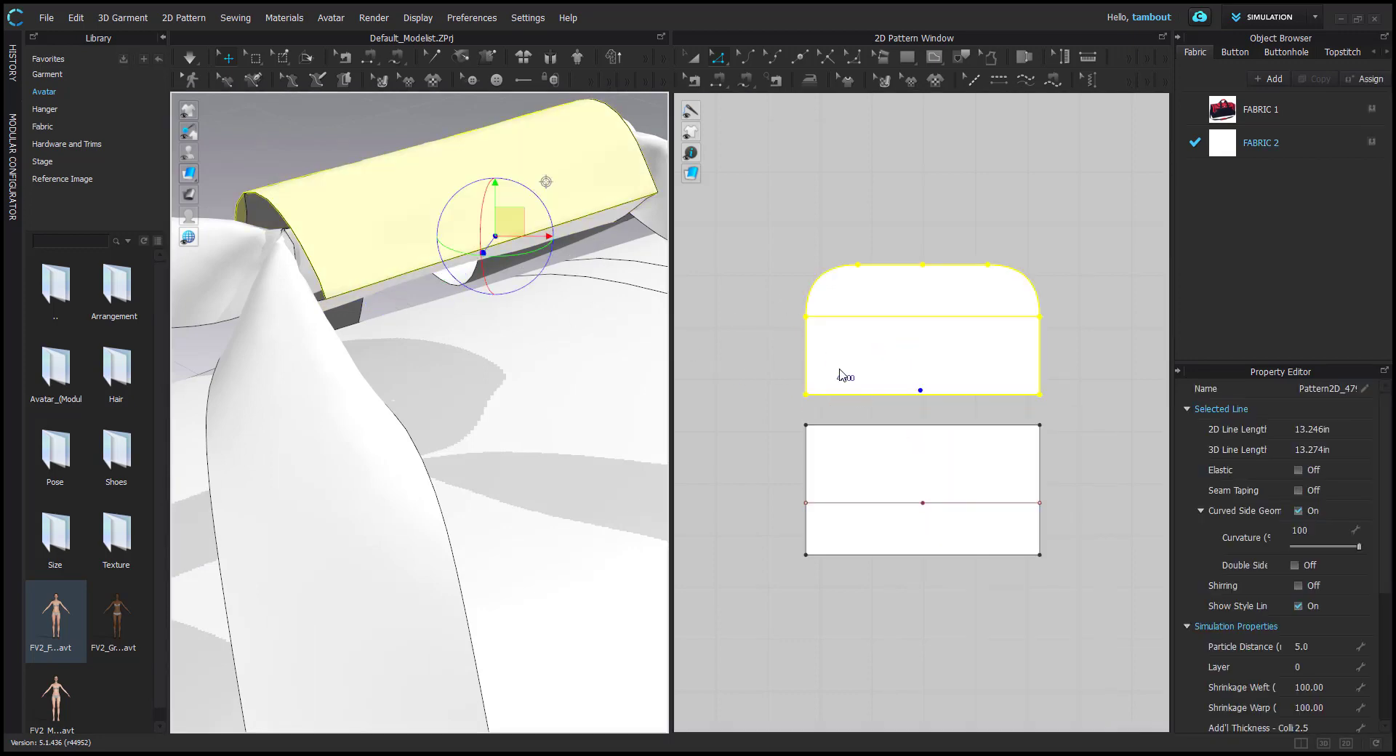
{"action": "left_click", "coordinate": [885, 411]}
{"action": "left_click_drag", "start_coordinate": [903, 395], "coordinate": [903, 376]}
{"action": "right_click", "coordinate": [902, 376]}
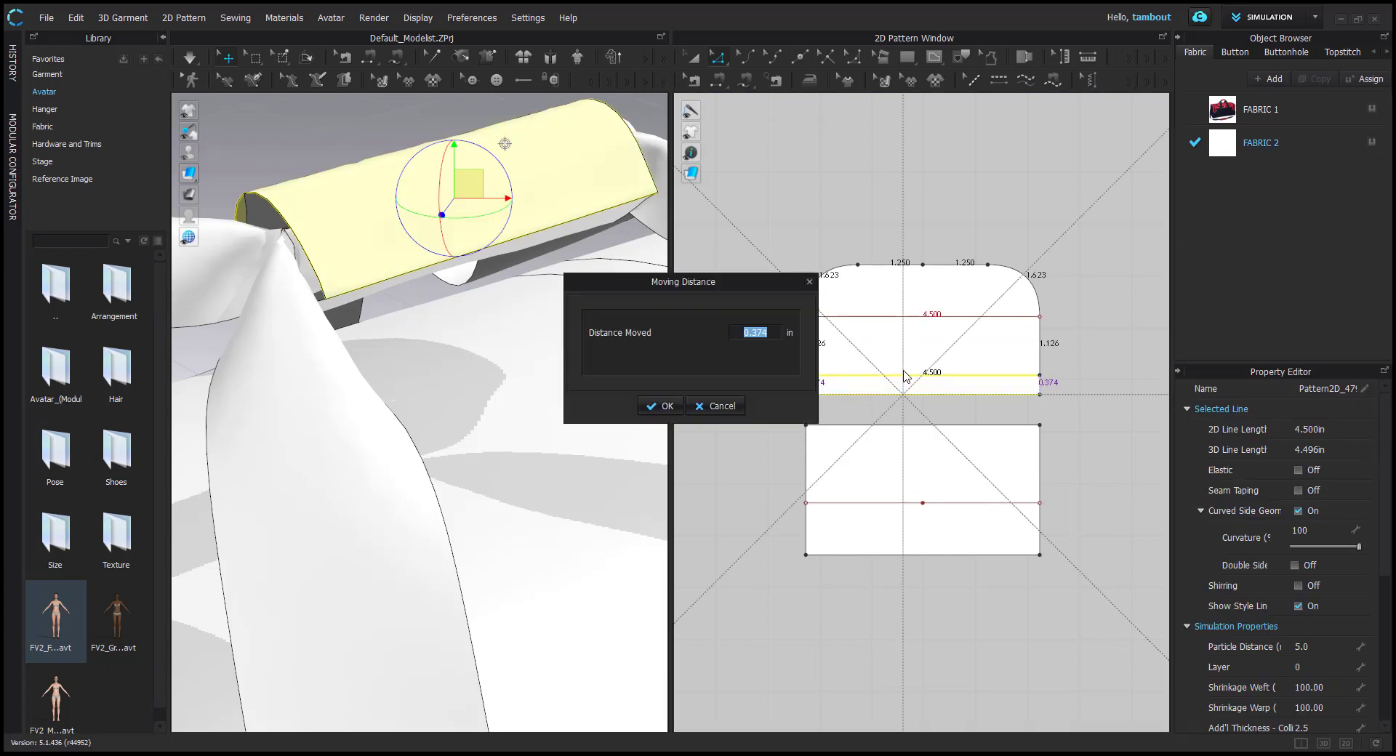
{"action": "type", "text": ".5"}
{"action": "key", "text": "Return"}
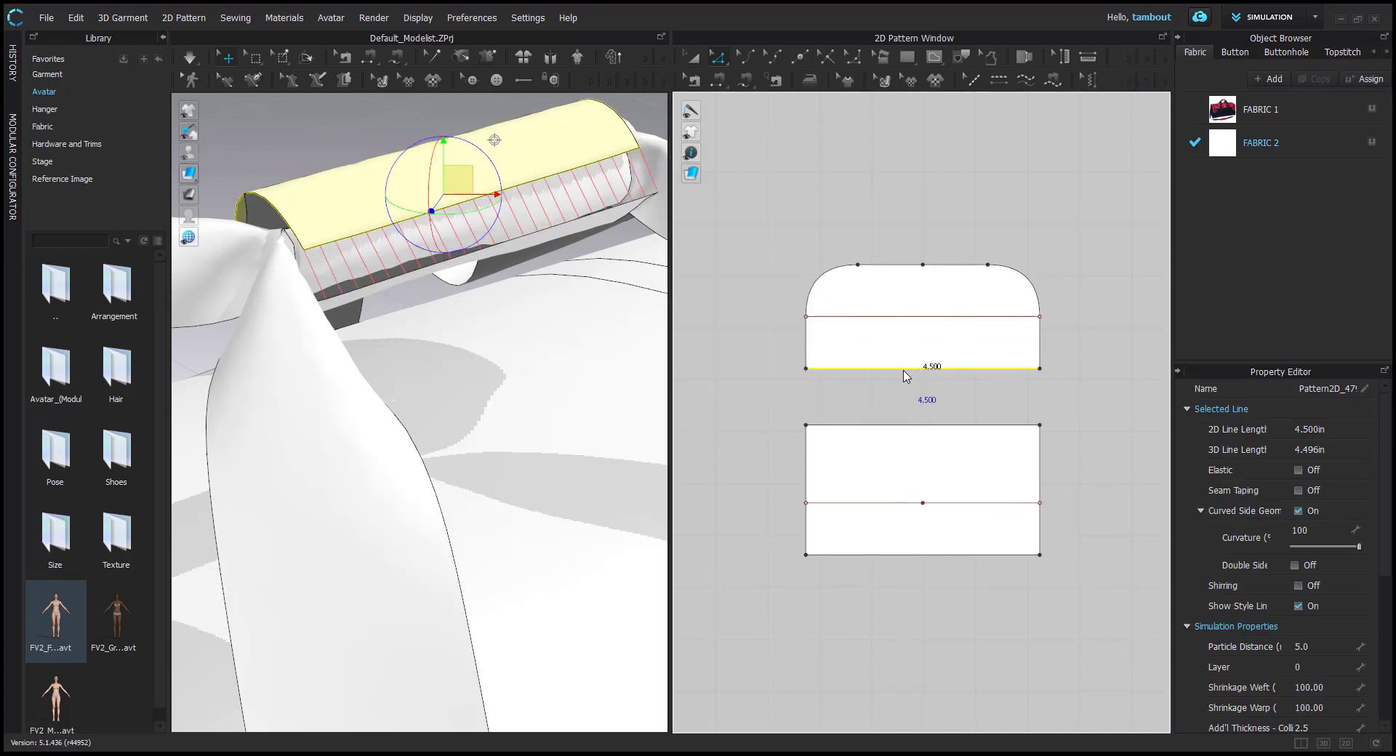
{"action": "key", "text": "space"}
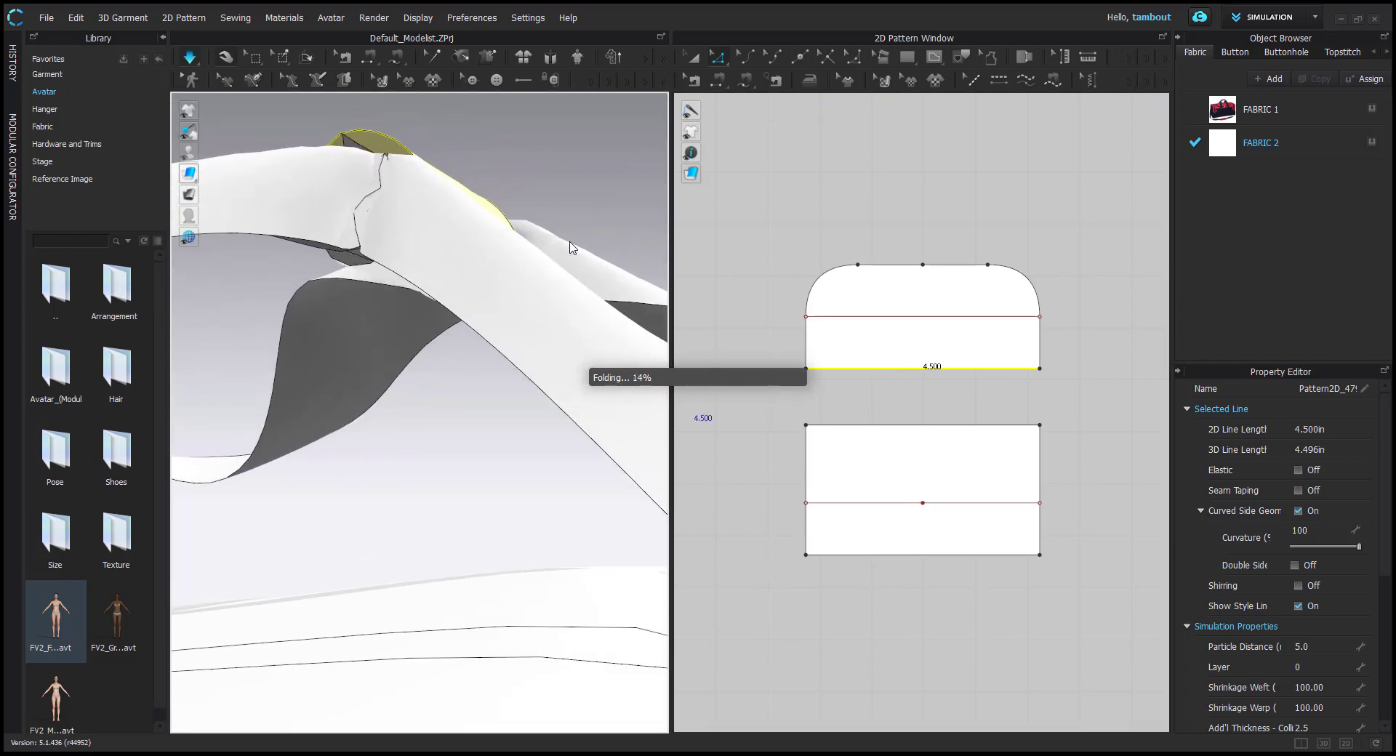
{"action": "key", "text": "space"}
Merge the facing 4.5 in edges of the two wrap halves back into one piece
{"action": "left_click", "coordinate": [861, 422]}
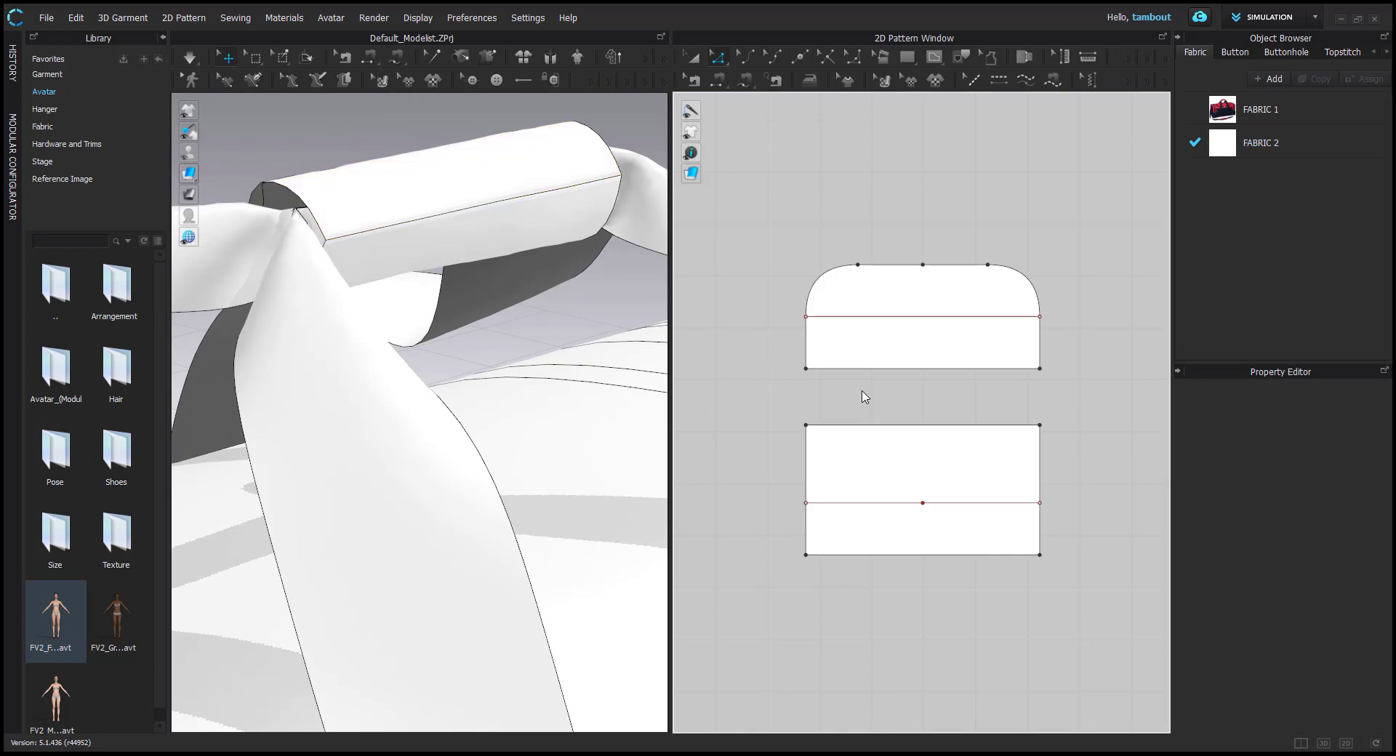
{"action": "left_click", "coordinate": [873, 425]}
{"action": "right_click", "coordinate": [872, 376], "text": "shift"}
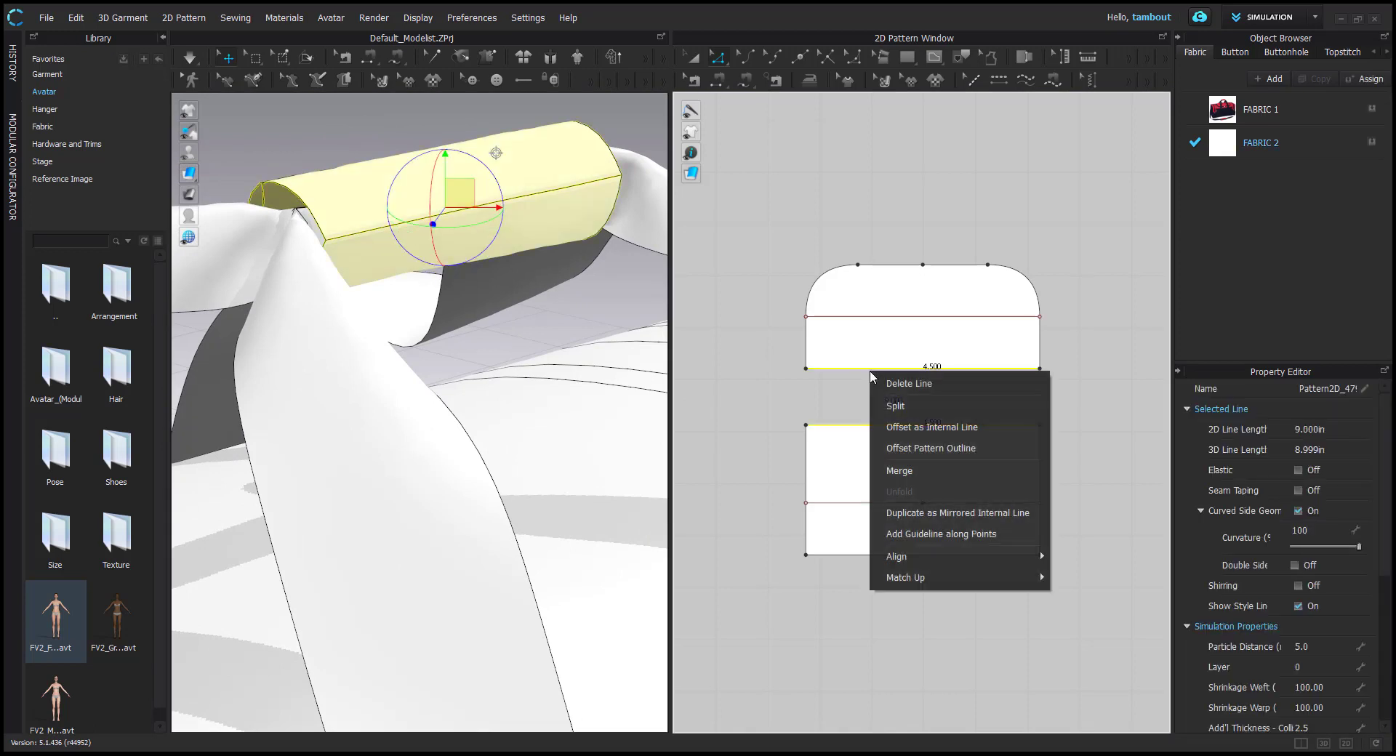
{"action": "left_click", "coordinate": [915, 469]}
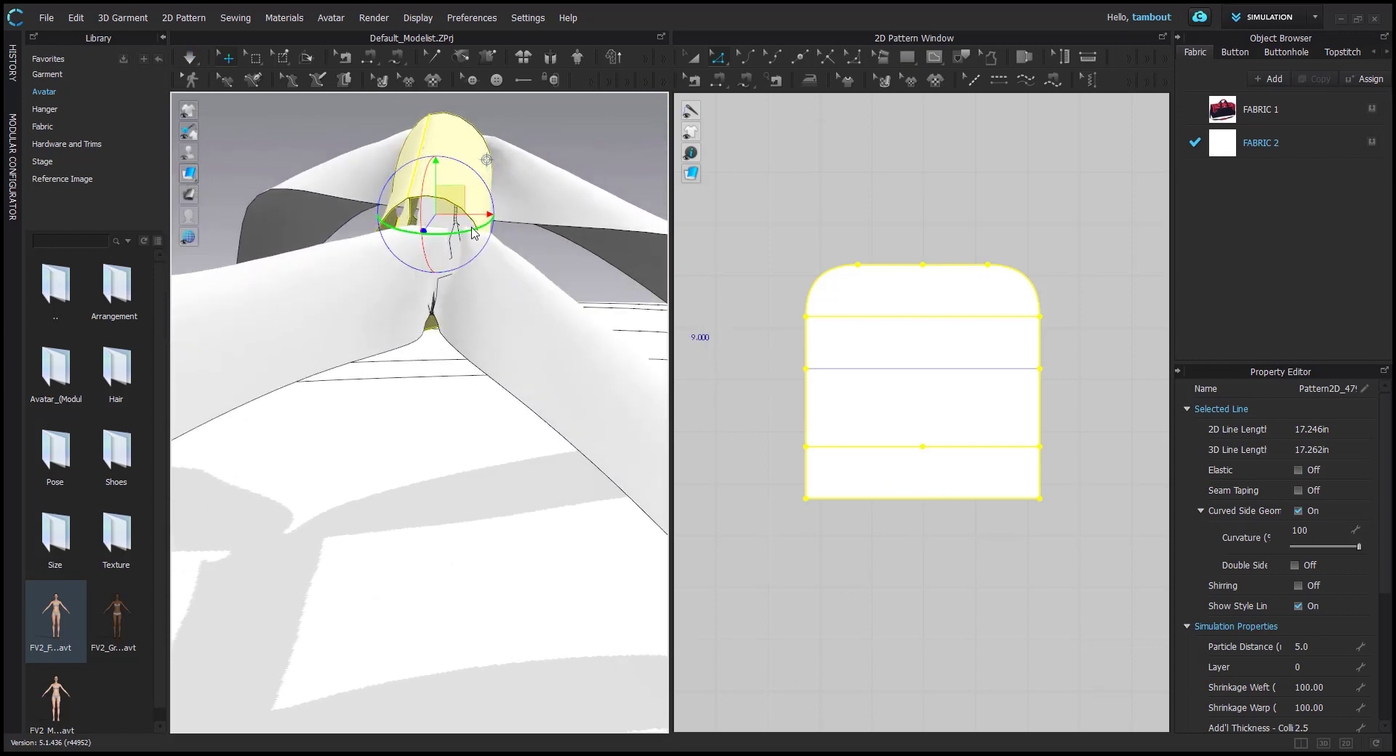
Reposition the merged wrap in 3D to center it over the joined grips and simulate it
{"action": "mouse_move", "coordinate": [473, 233]}
{"action": "left_mouse_down"}
{"action": "mouse_move", "coordinate": [495, 213]}
{"action": "mouse_move", "coordinate": [470, 234]}
{"action": "mouse_move", "coordinate": [463, 210]}
{"action": "left_mouse_up"}
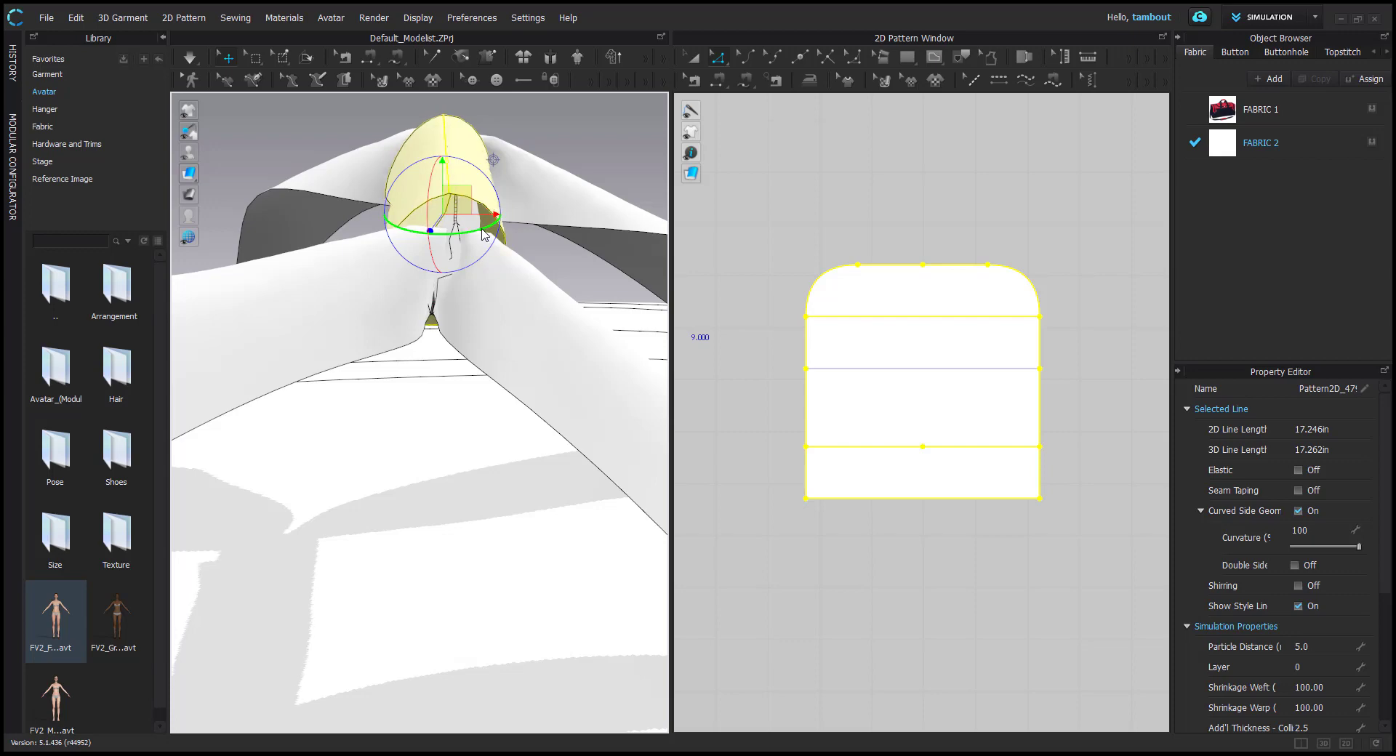
{"action": "key", "text": "space"}
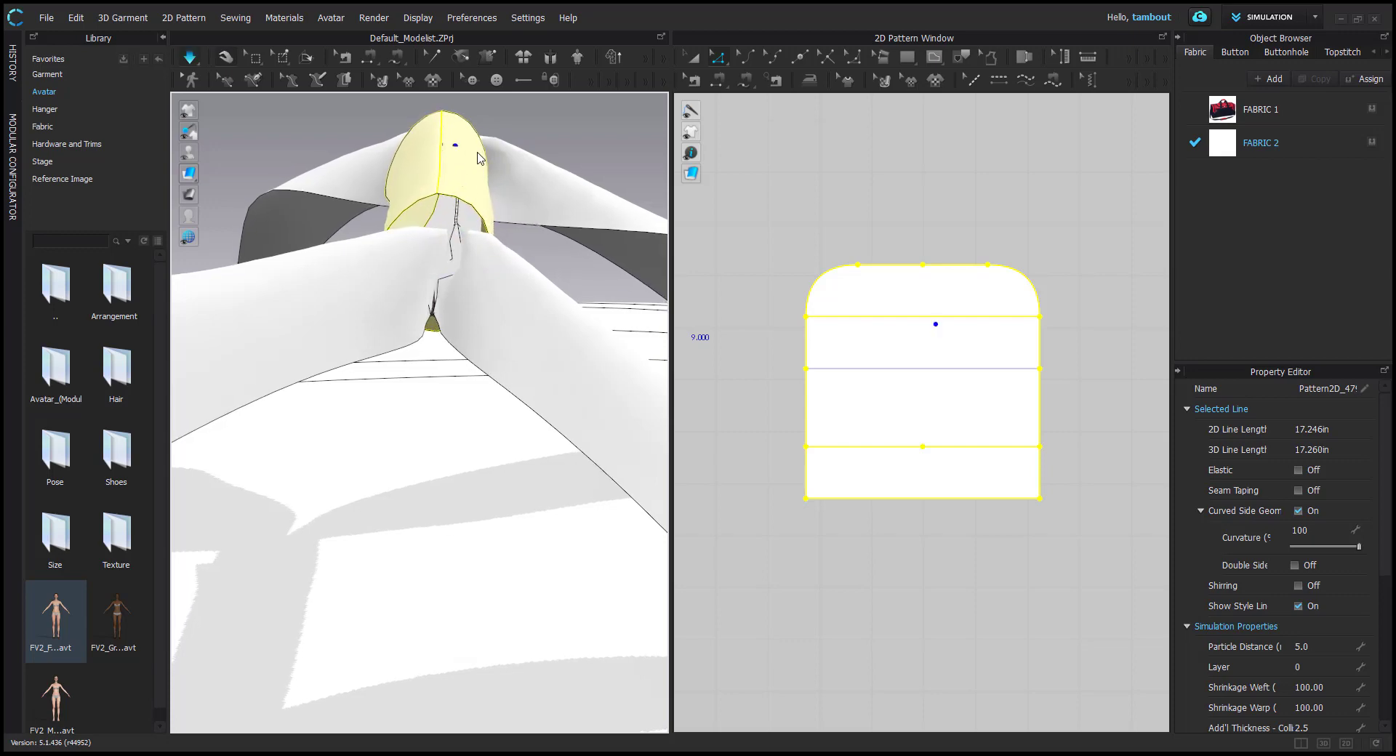
Stop the simulation and compare the handle wrap's shape and ends with the reference photo of the bag
{"action": "right_click_drag", "start_coordinate": [474, 143], "coordinate": [506, 280]}
{"action": "key", "text": "space"}
{"action": "scroll", "coordinate": [839, 452], "scroll_direction": "down", "scroll_amount": 5}
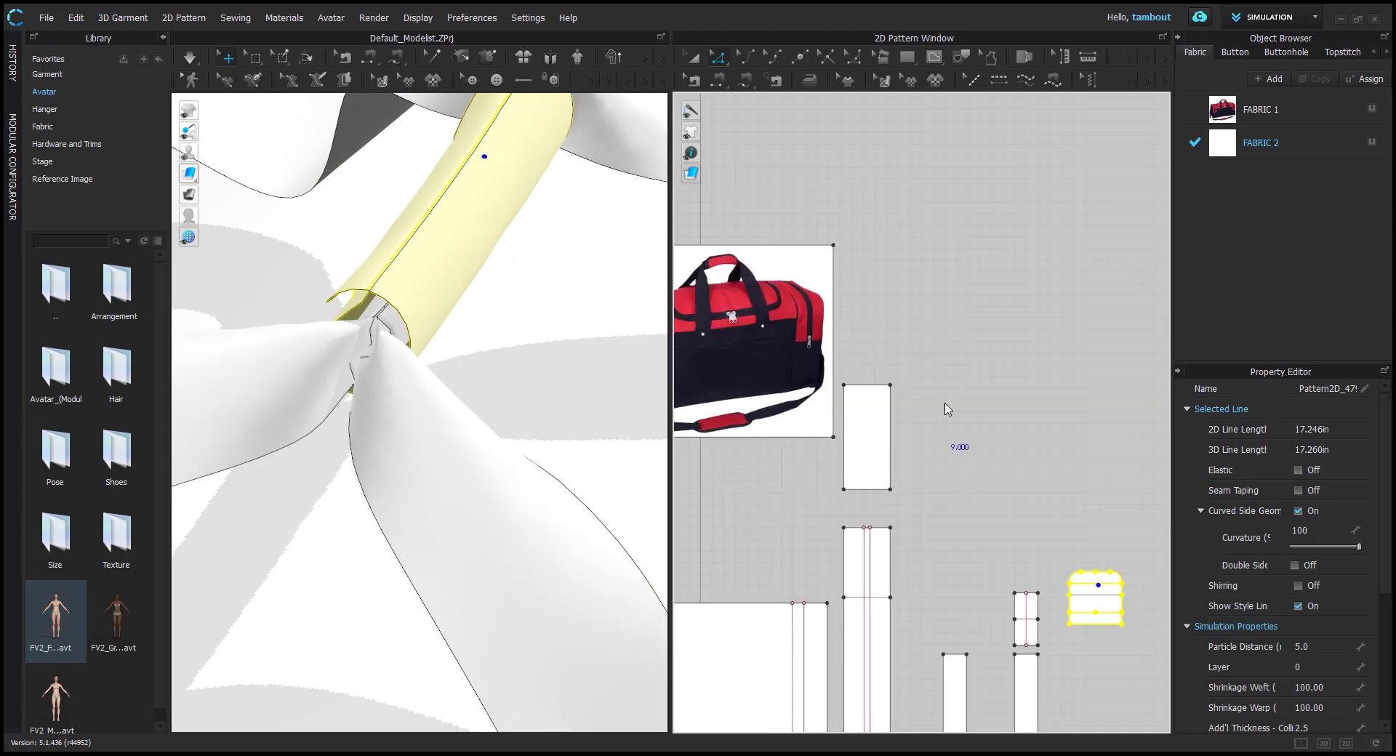
{"action": "scroll", "coordinate": [872, 531], "scroll_direction": "up", "scroll_amount": 10}
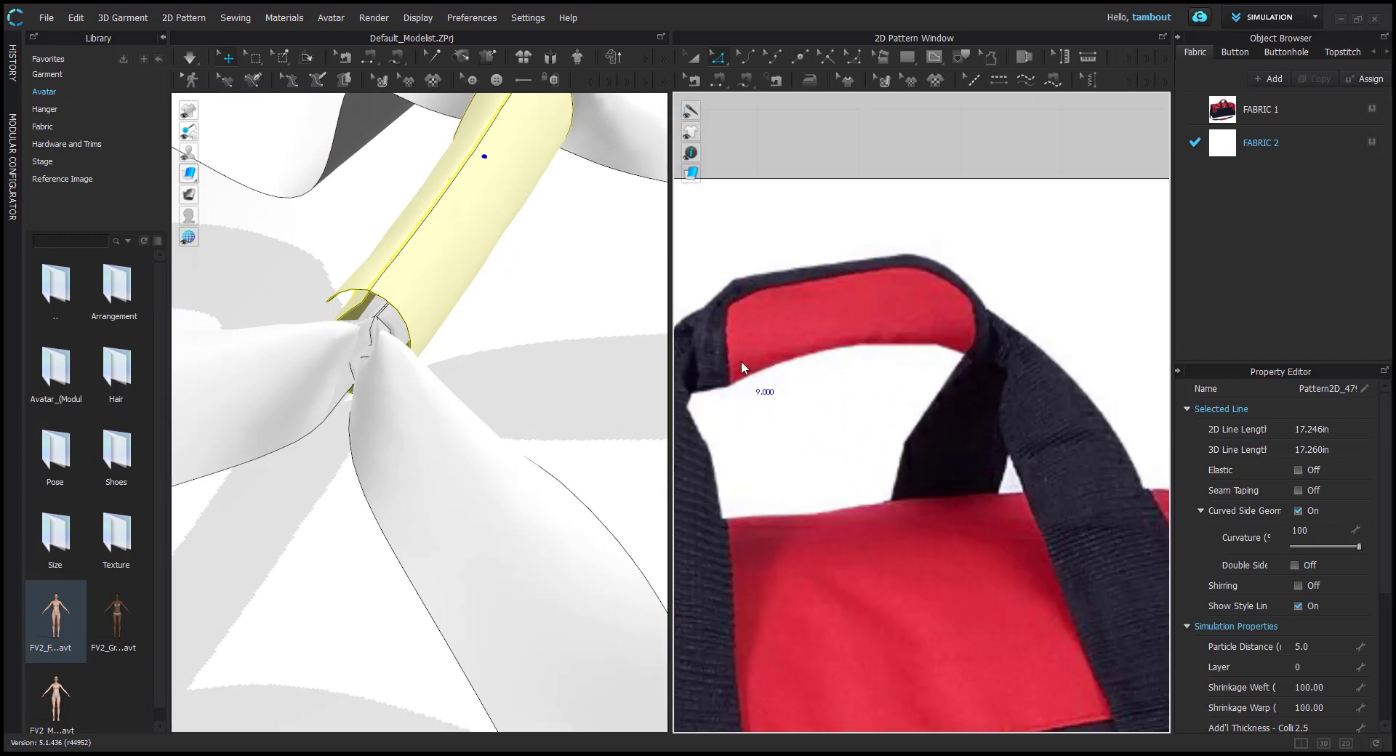
{"action": "right_click_drag", "start_coordinate": [741, 361], "coordinate": [773, 383]}
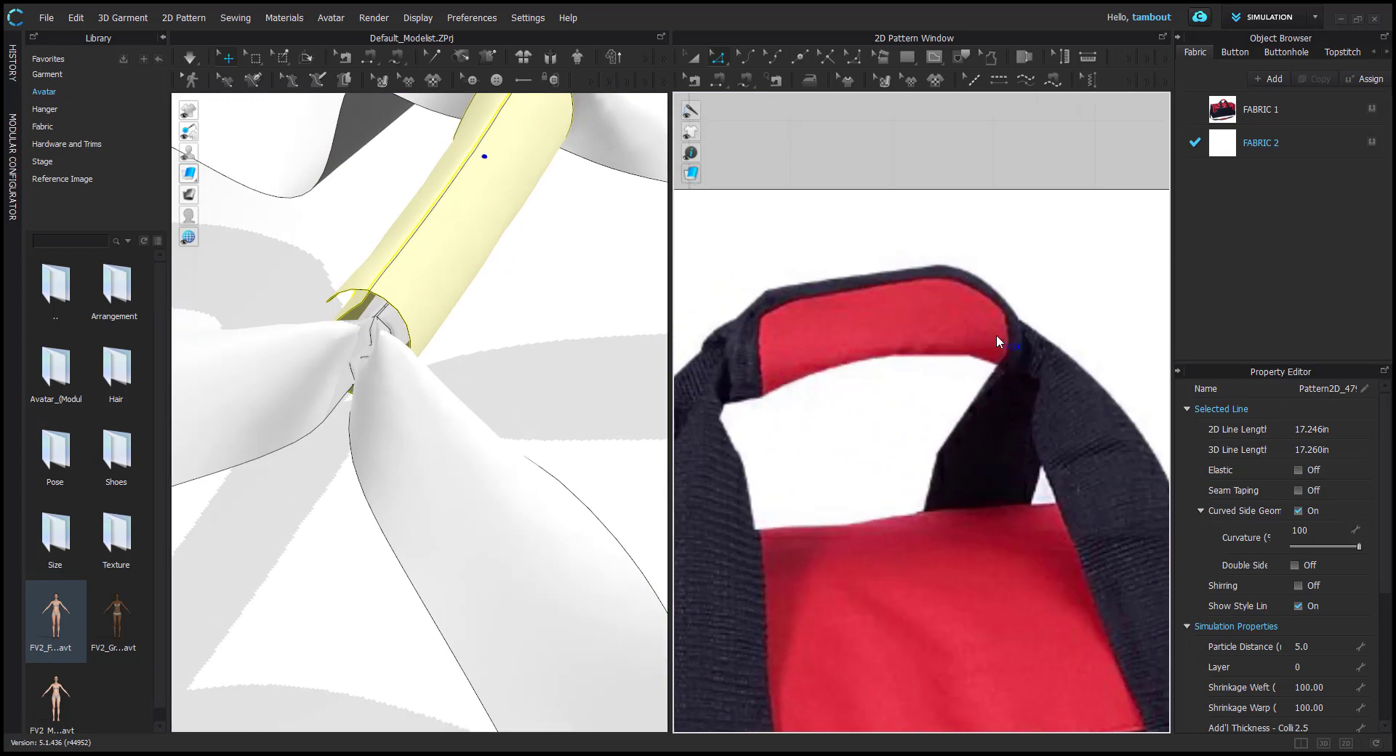
{"action": "scroll", "coordinate": [512, 352], "scroll_direction": "down", "scroll_amount": 3}
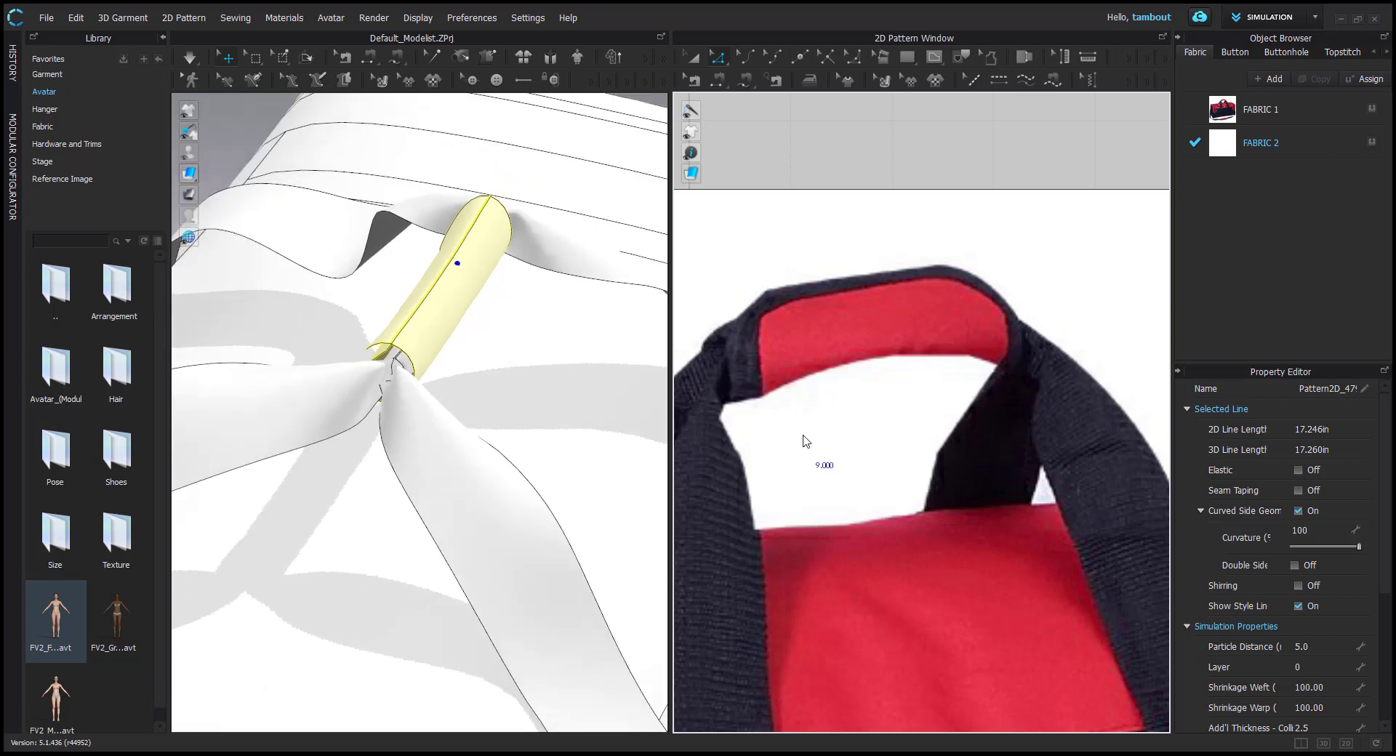
{"action": "scroll", "coordinate": [804, 443], "scroll_direction": "down", "scroll_amount": 10}
{"action": "middle_click_drag", "start_coordinate": [1065, 618], "coordinate": [751, 290]}
{"action": "scroll", "coordinate": [905, 429], "scroll_direction": "up", "scroll_amount": 7}
{"action": "middle_click_drag", "start_coordinate": [924, 389], "coordinate": [864, 379]}
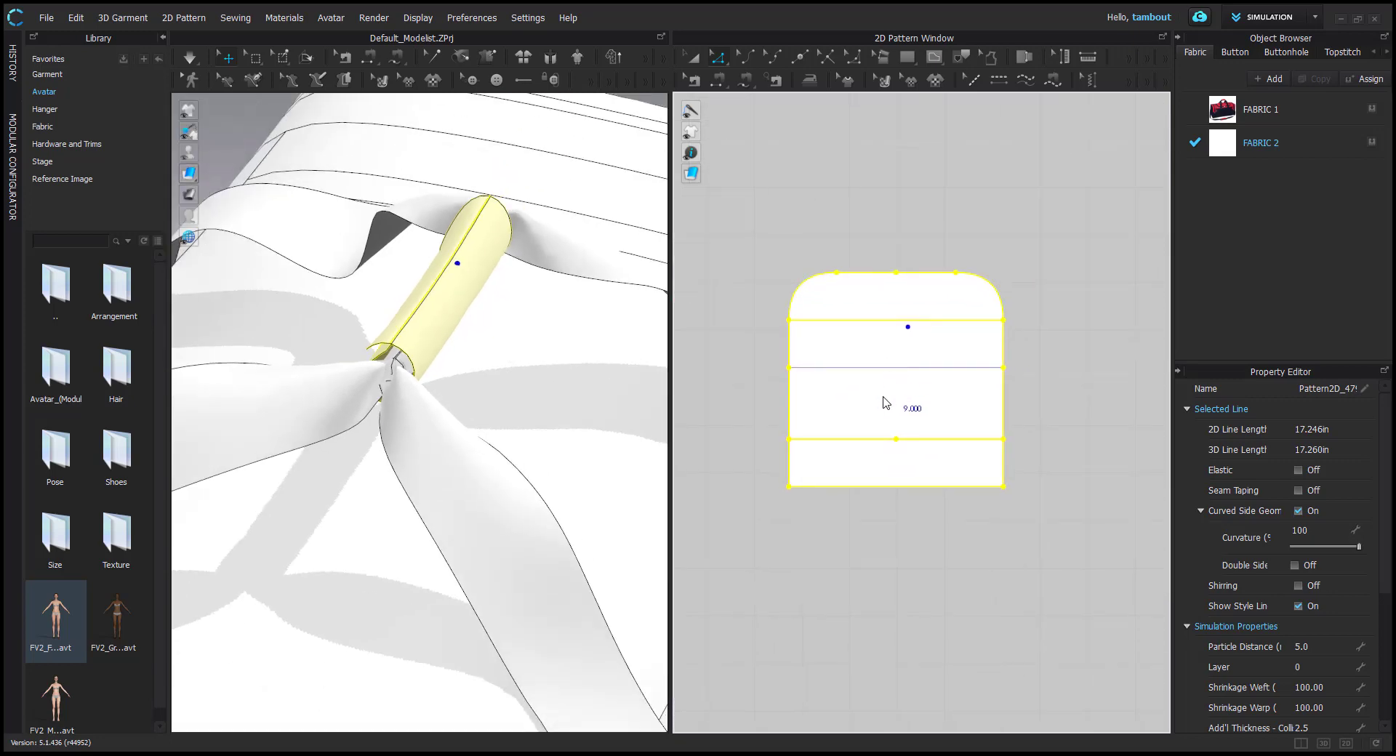
{"action": "right_click_drag", "start_coordinate": [373, 331], "coordinate": [574, 297]}
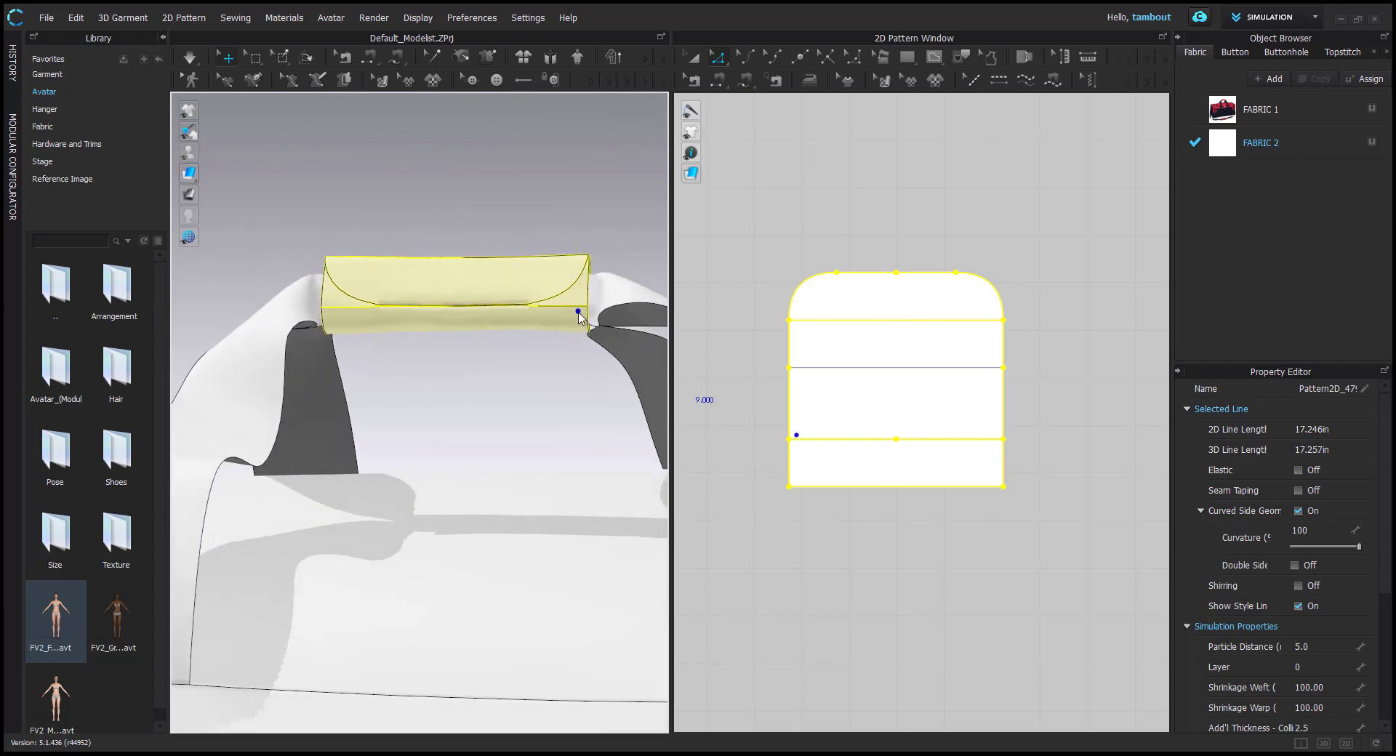
Offset the handle wrap pattern's two side edges and rounded upper edge inward as one internal line at 0.5 in
{"action": "left_click", "coordinate": [798, 494]}
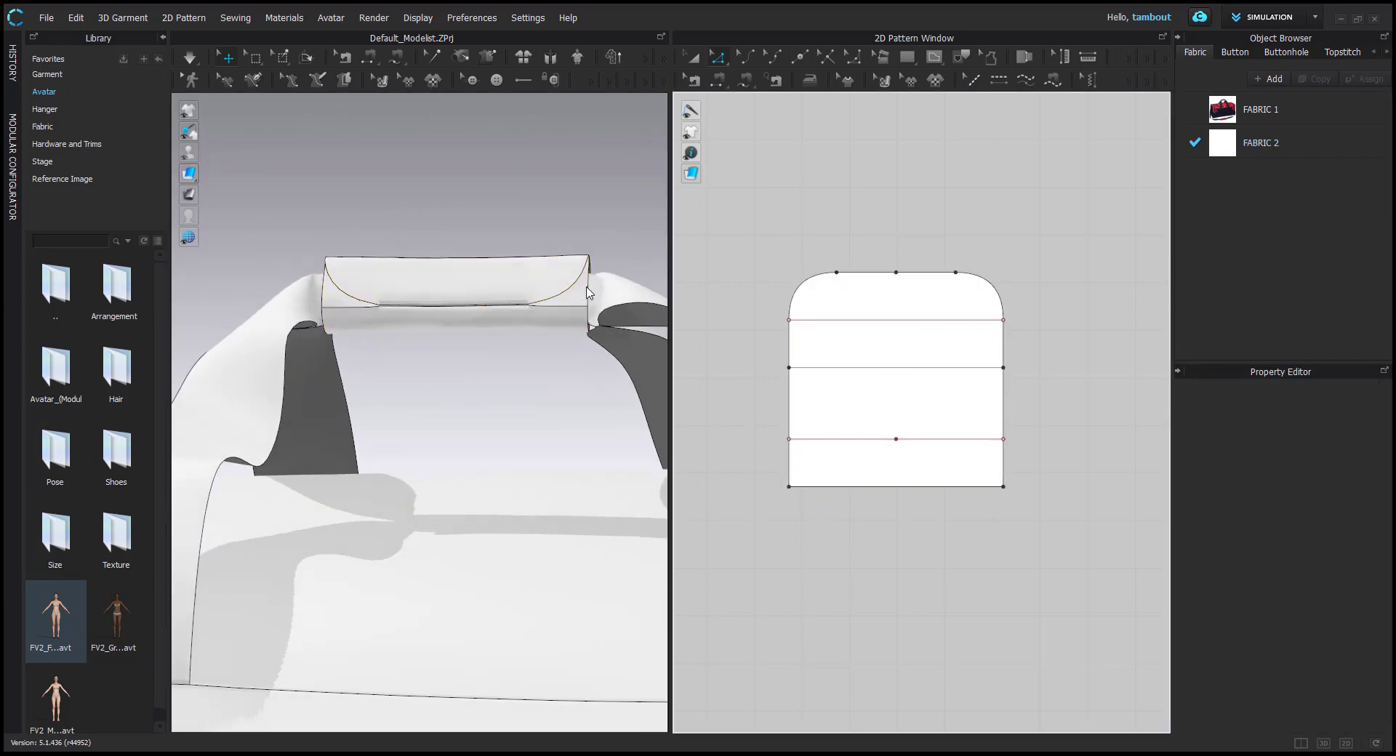
{"action": "left_click", "coordinate": [839, 439]}
{"action": "right_click_drag", "start_coordinate": [617, 286], "coordinate": [522, 308]}
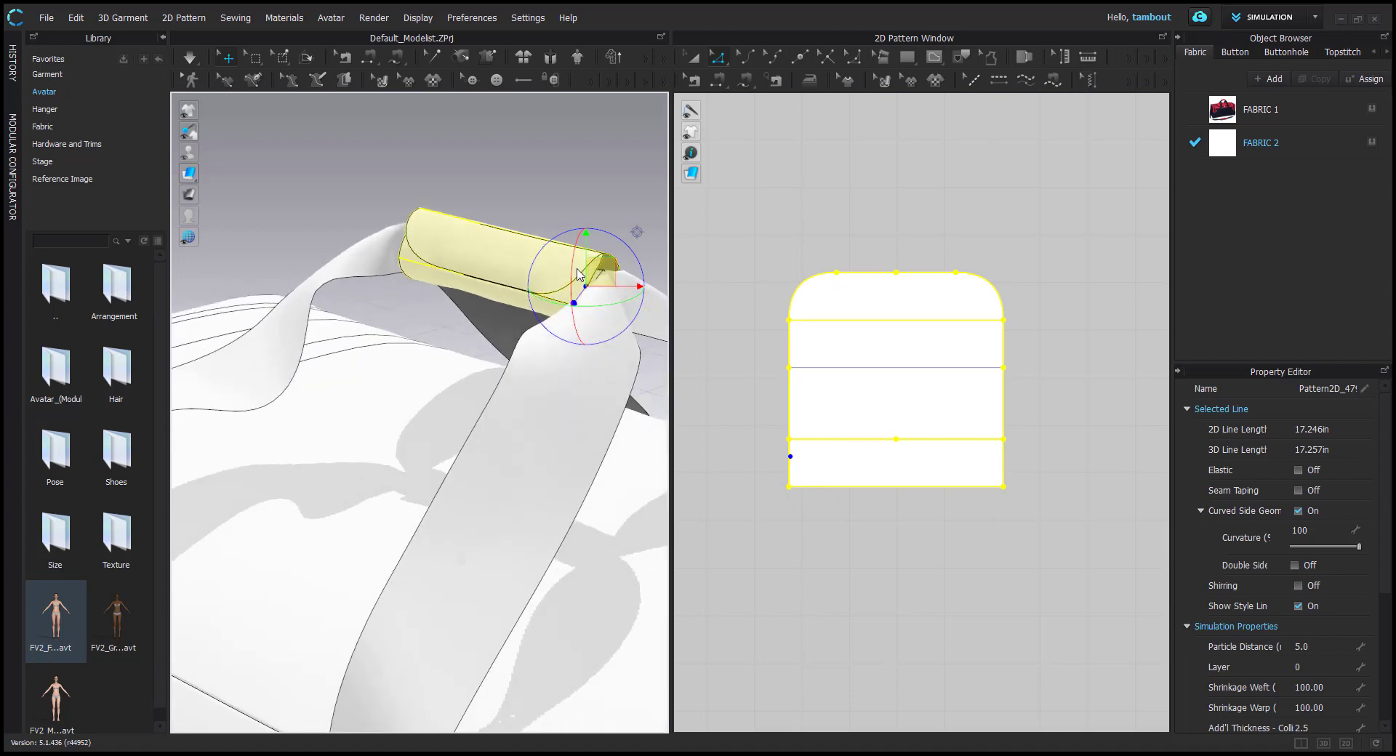
{"action": "scroll", "coordinate": [590, 280], "scroll_direction": "up", "scroll_amount": 3}
{"action": "middle_click_drag", "start_coordinate": [552, 310], "coordinate": [377, 347]}
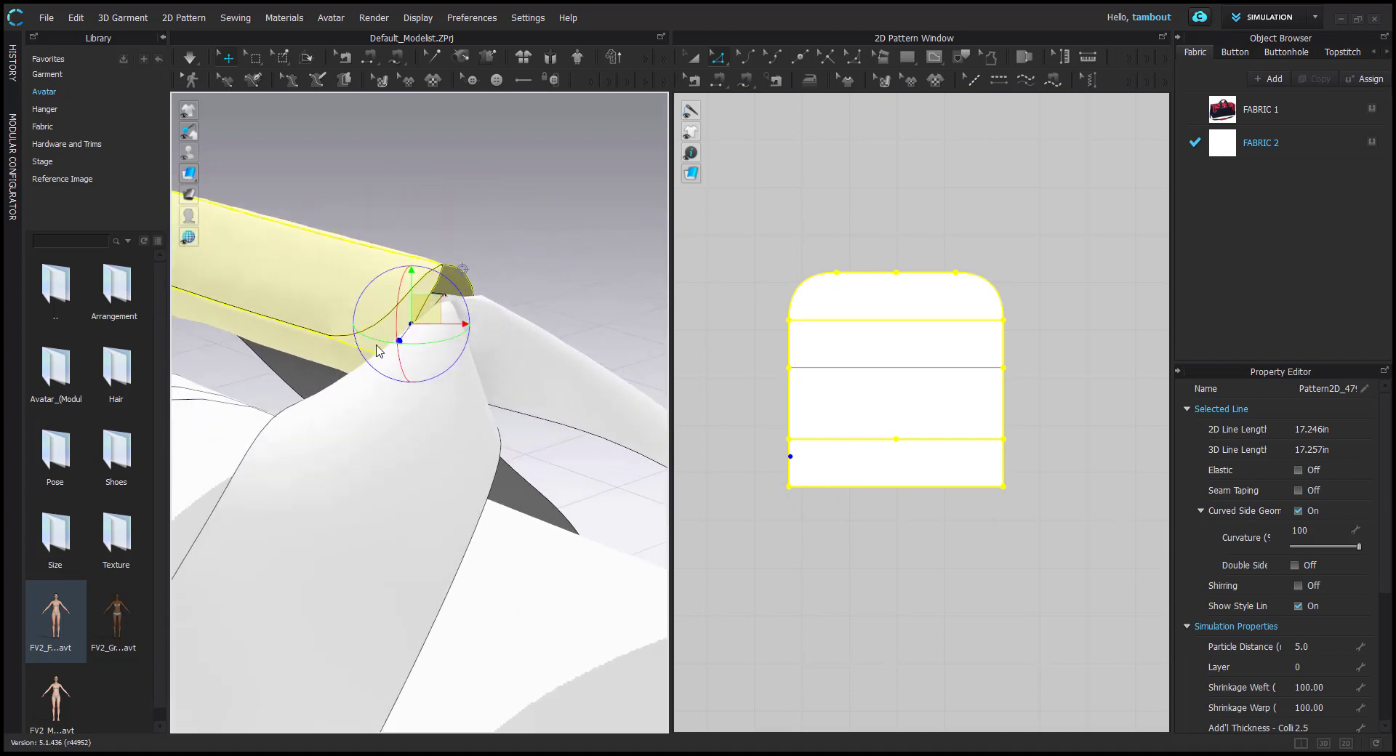
{"action": "left_click", "coordinate": [746, 317]}
{"action": "left_click", "coordinate": [793, 473]}
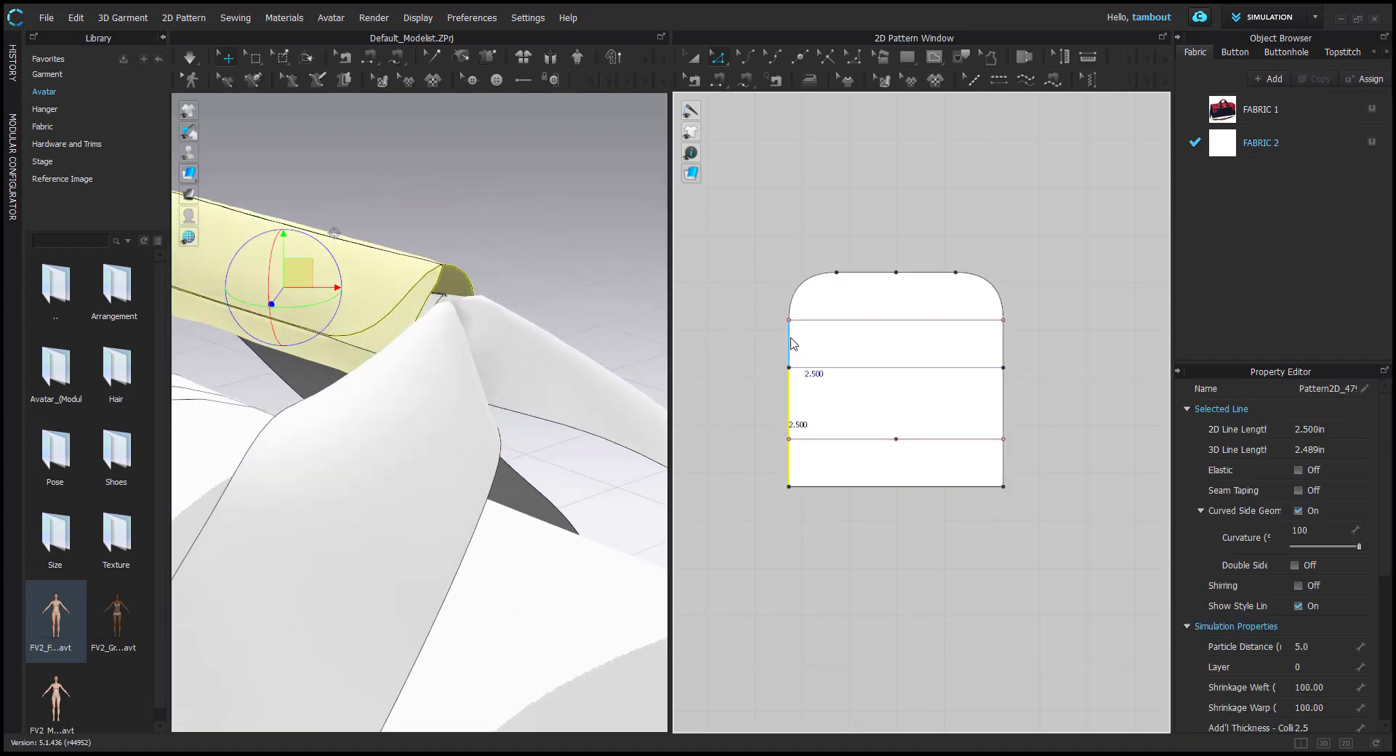
{"action": "left_click", "coordinate": [865, 272], "text": "shift"}
{"action": "left_click", "coordinate": [925, 272], "text": "shift"}
{"action": "left_click", "coordinate": [993, 291], "text": "shift"}
{"action": "left_click", "coordinate": [1004, 343], "text": "shift"}
{"action": "left_click", "coordinate": [1003, 403], "text": "shift"}
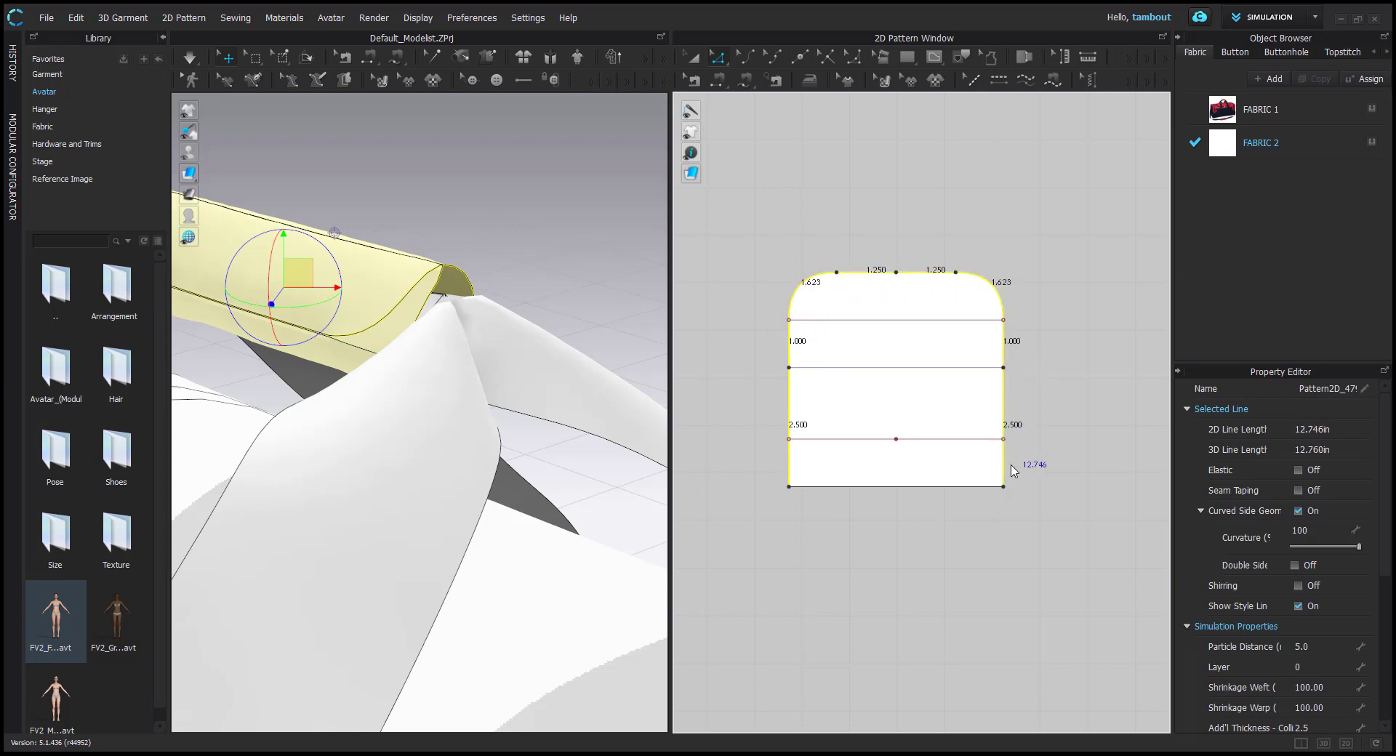
{"action": "right_click", "coordinate": [1005, 470]}
{"action": "left_click", "coordinate": [1076, 567]}
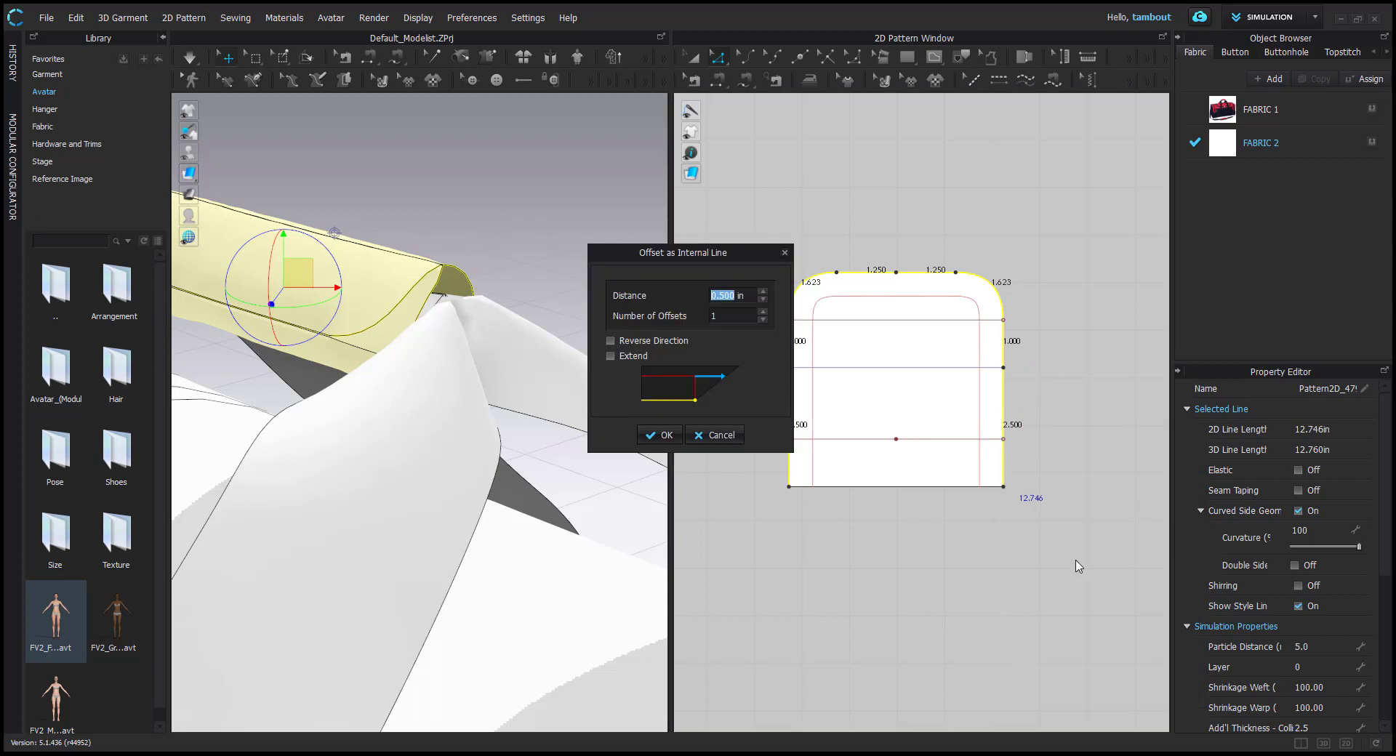
{"action": "left_click", "coordinate": [660, 434]}
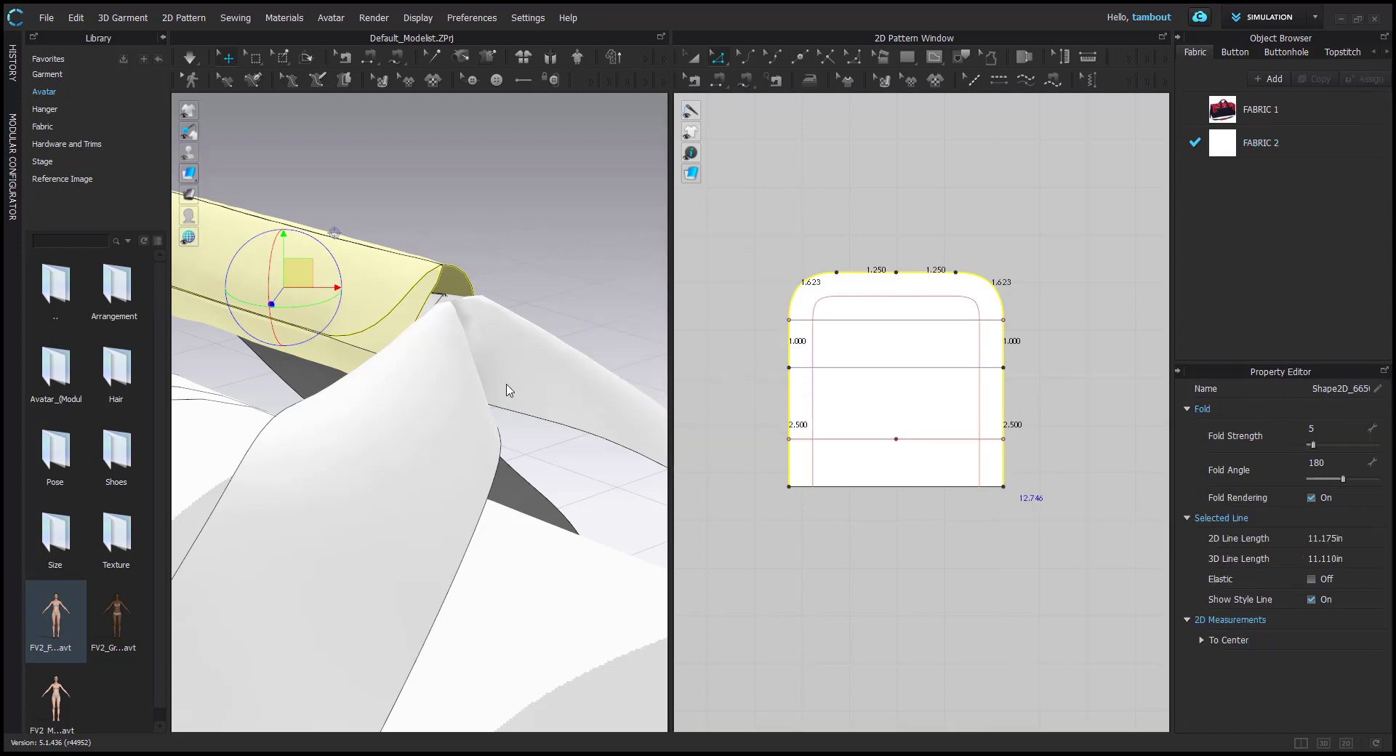
Apply Cut & Sew to the handle wrap pattern along the offset internal line to separate its border
{"action": "right_click_drag", "start_coordinate": [363, 318], "coordinate": [422, 356]}
{"action": "right_click", "coordinate": [812, 392]}
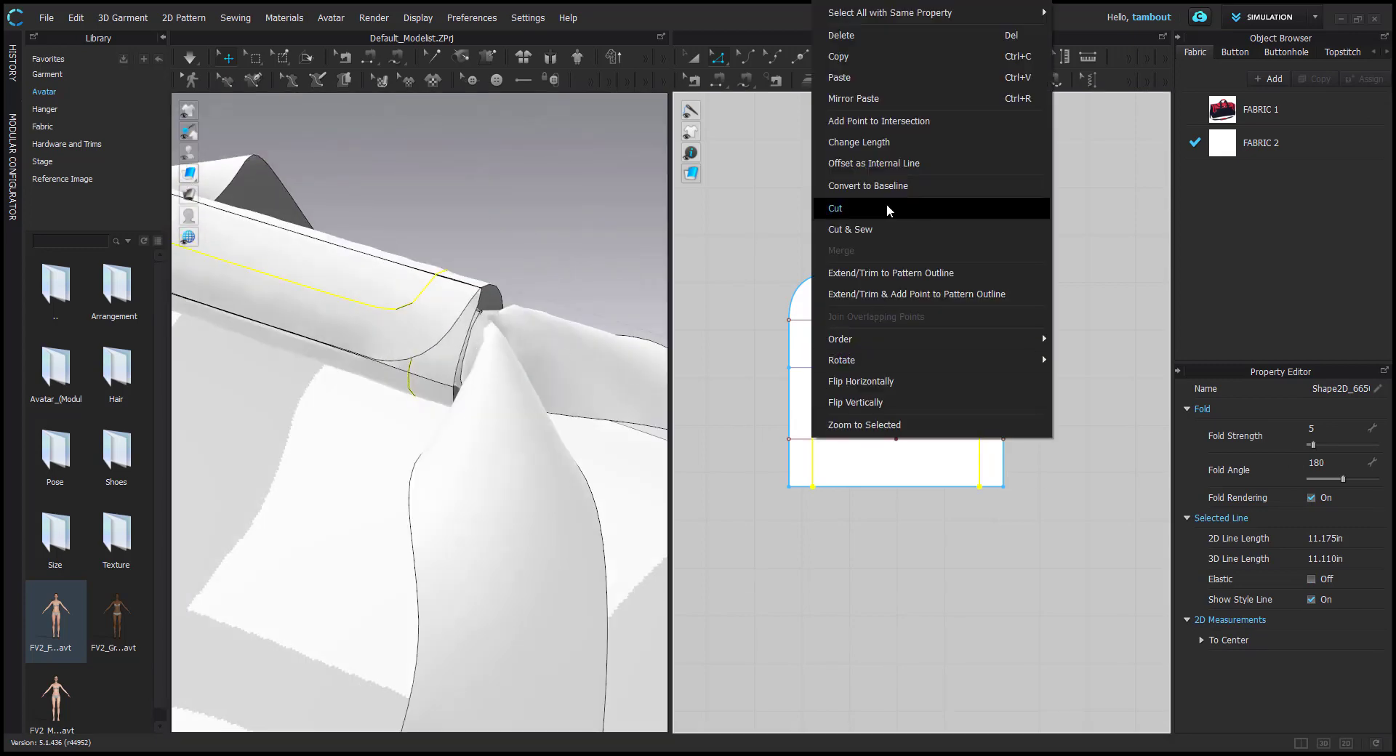
{"action": "left_click", "coordinate": [873, 228]}
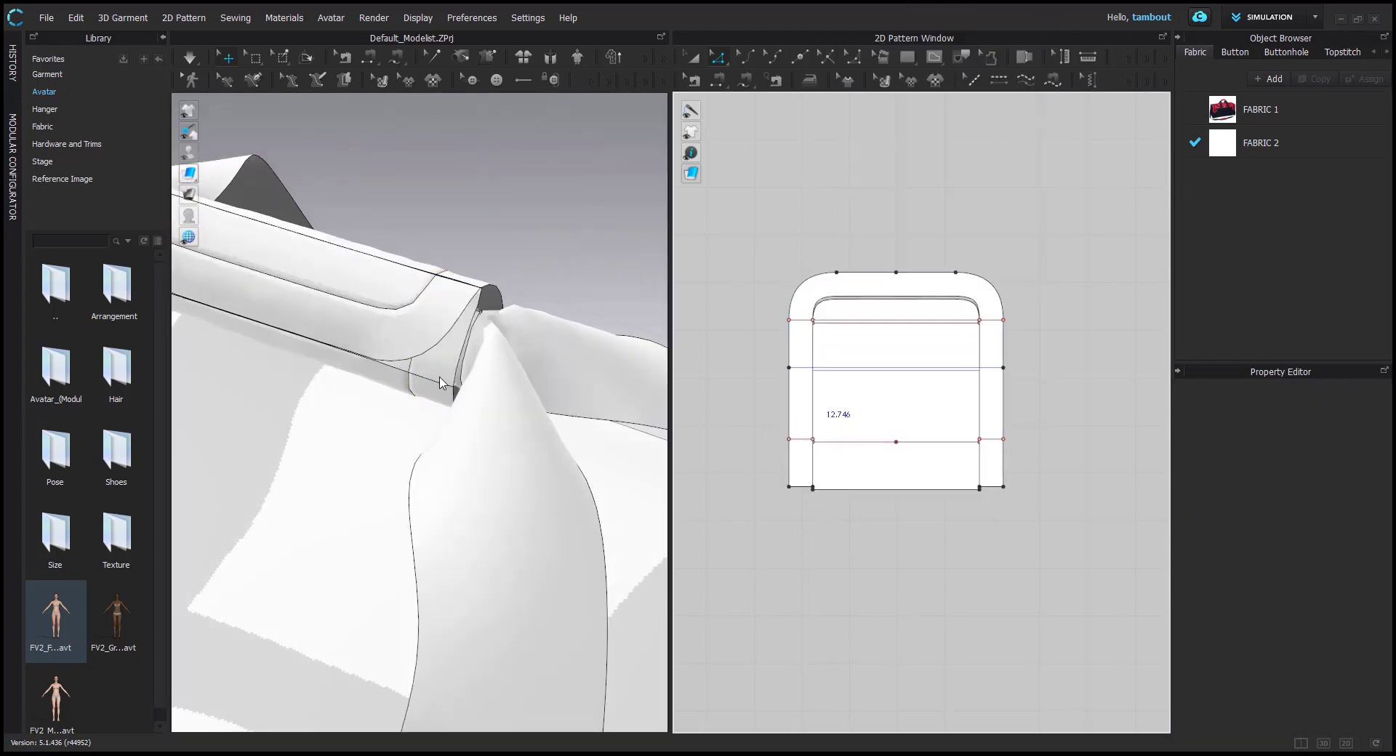
Compare the whole bag model with the reference photo, examining the zippers, handles, shoulder strap and panel divisions
{"action": "scroll", "coordinate": [480, 303], "scroll_direction": "up", "scroll_amount": 2}
{"action": "right_click_drag", "start_coordinate": [467, 350], "coordinate": [337, 443]}
{"action": "middle_click_drag", "start_coordinate": [337, 443], "coordinate": [378, 338]}
{"action": "scroll", "coordinate": [378, 343], "scroll_direction": "down", "scroll_amount": 5}
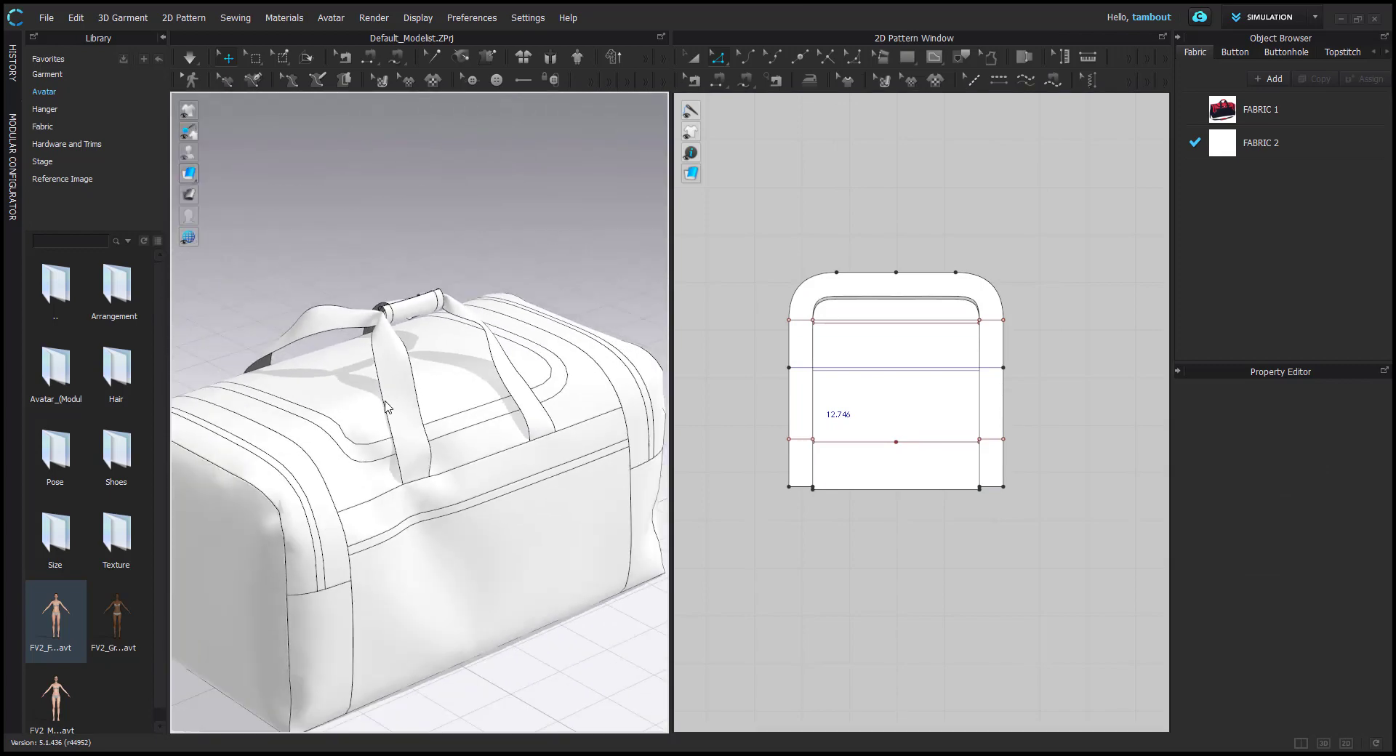
{"action": "scroll", "coordinate": [778, 394], "scroll_direction": "down", "scroll_amount": 4}
{"action": "middle_click_drag", "start_coordinate": [785, 365], "coordinate": [1006, 456]}
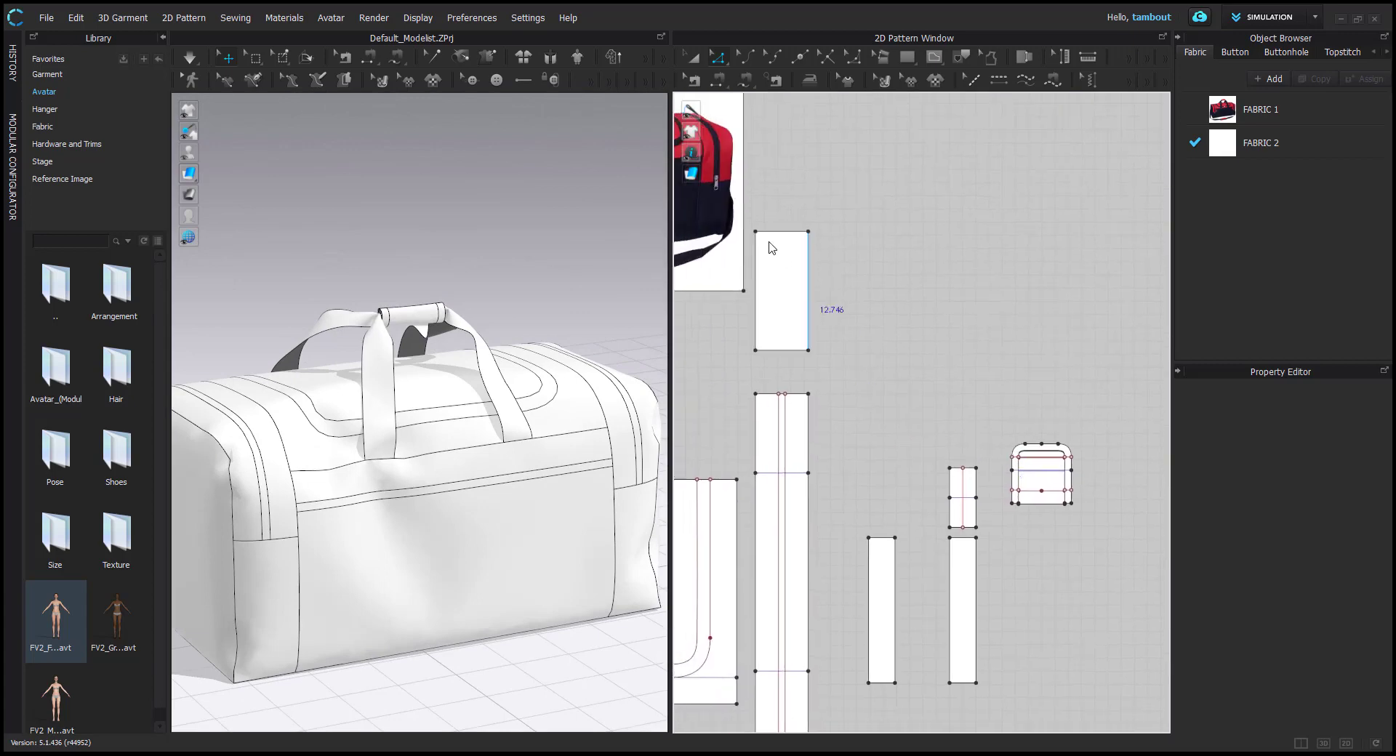
{"action": "middle_click_drag", "start_coordinate": [741, 225], "coordinate": [1014, 395]}
{"action": "scroll", "coordinate": [882, 360], "scroll_direction": "up", "scroll_amount": 6}
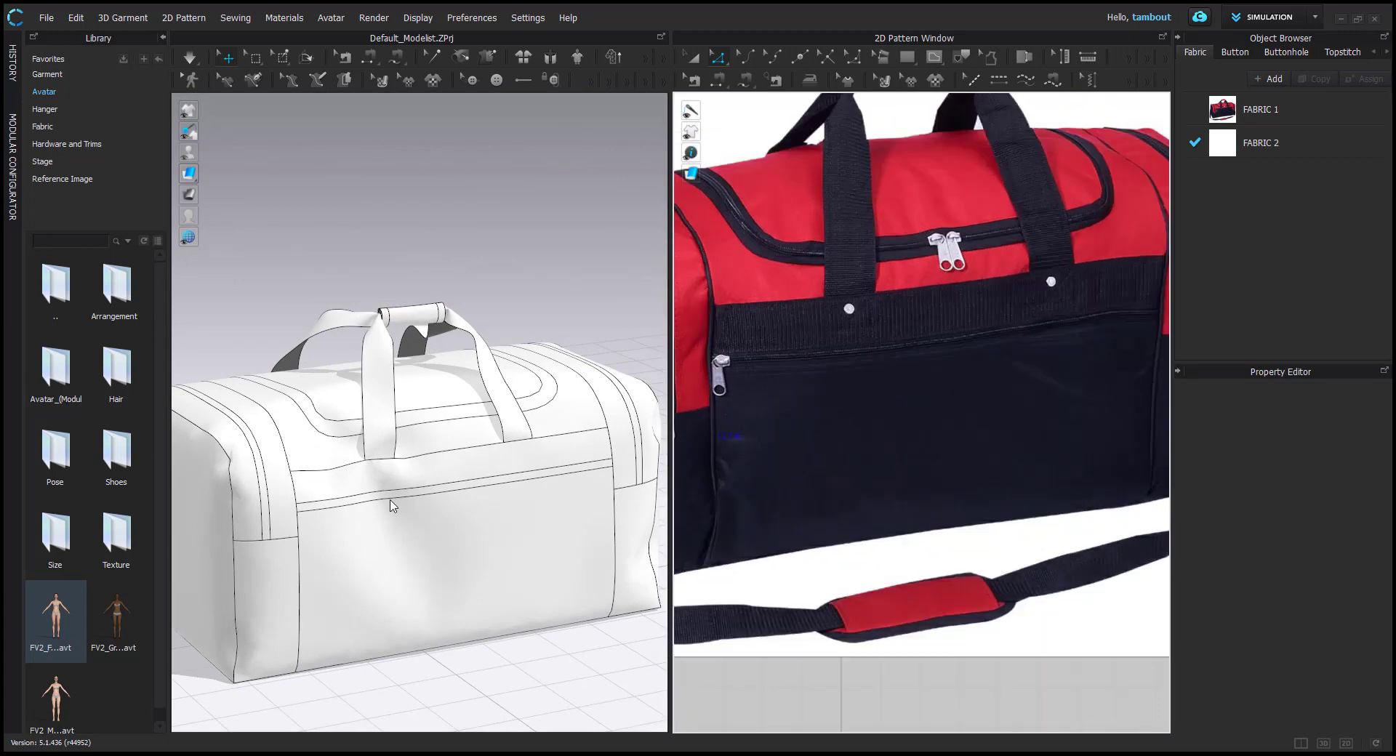
{"action": "scroll", "coordinate": [948, 388], "scroll_direction": "down", "scroll_amount": 5}
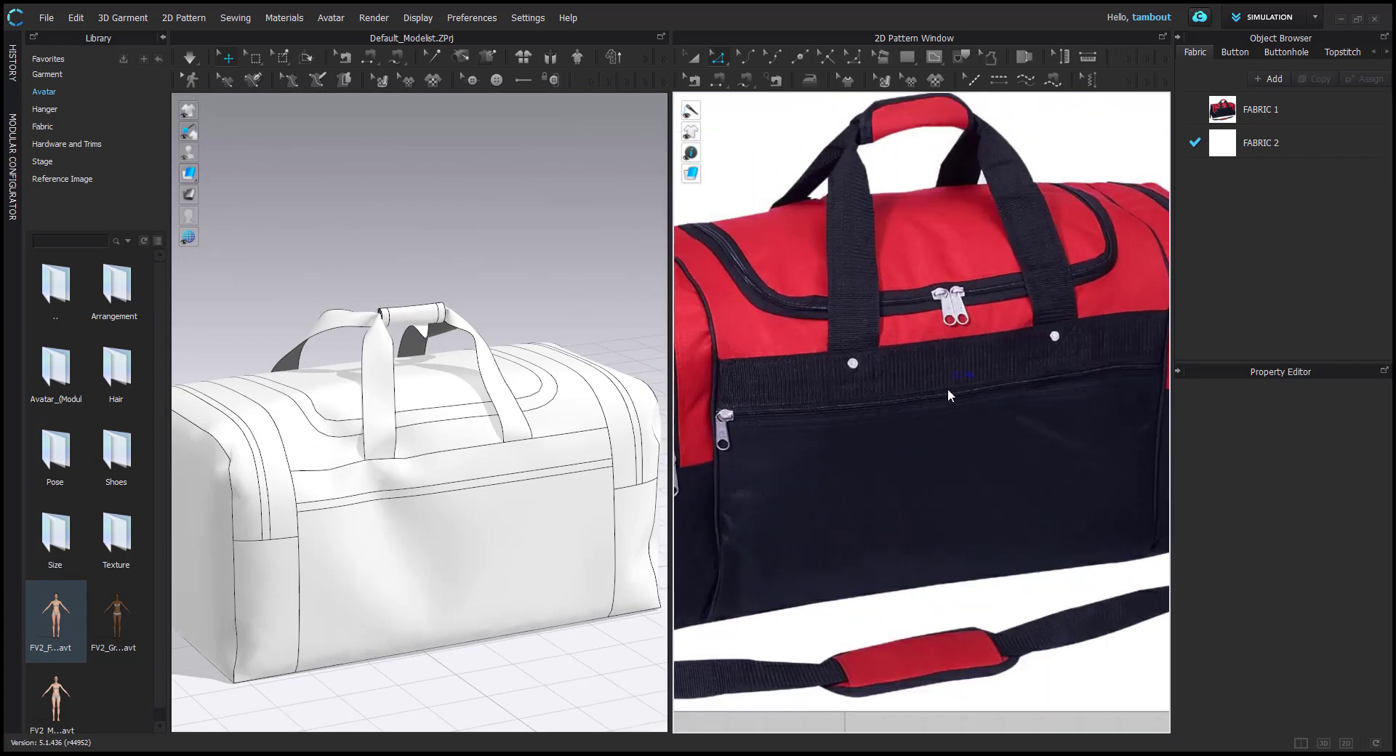
{"action": "scroll", "coordinate": [933, 388], "scroll_direction": "up", "scroll_amount": 2}
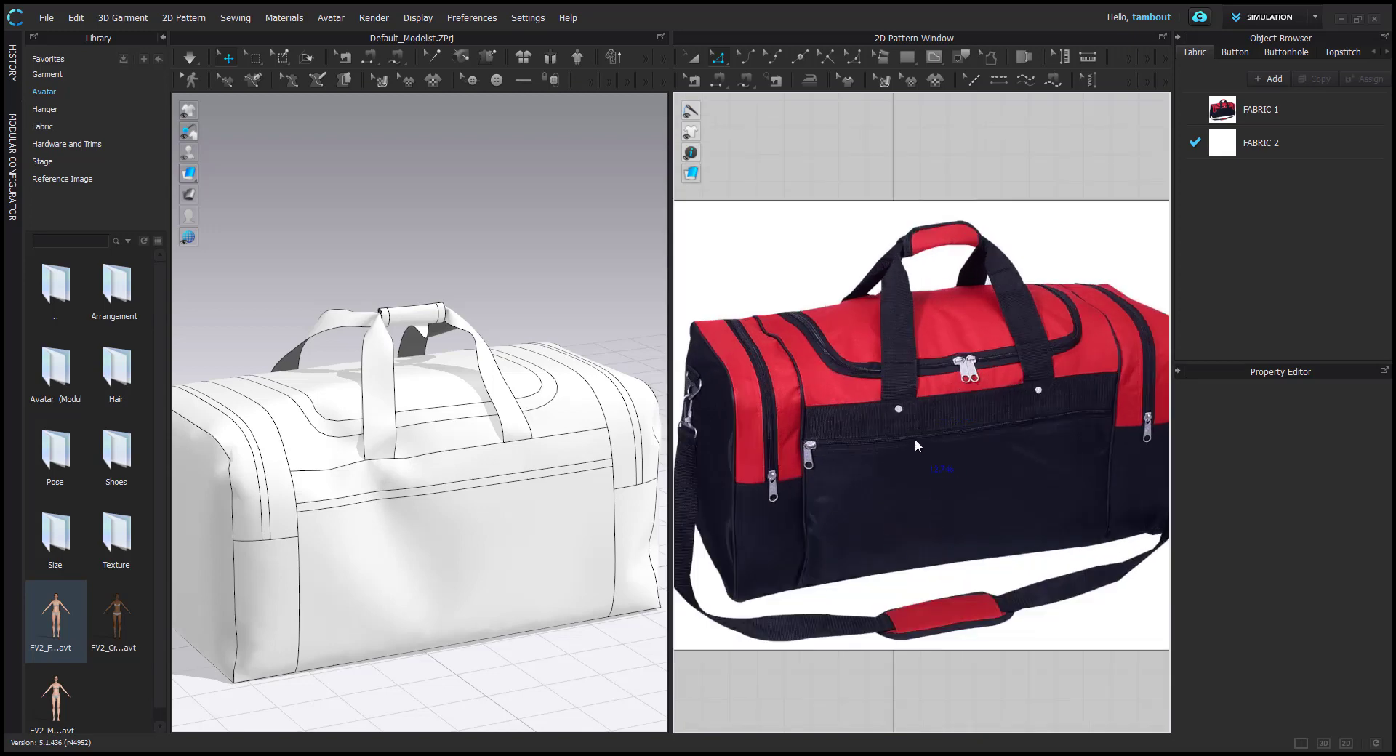
{"action": "middle_click_drag", "start_coordinate": [796, 458], "coordinate": [840, 396]}
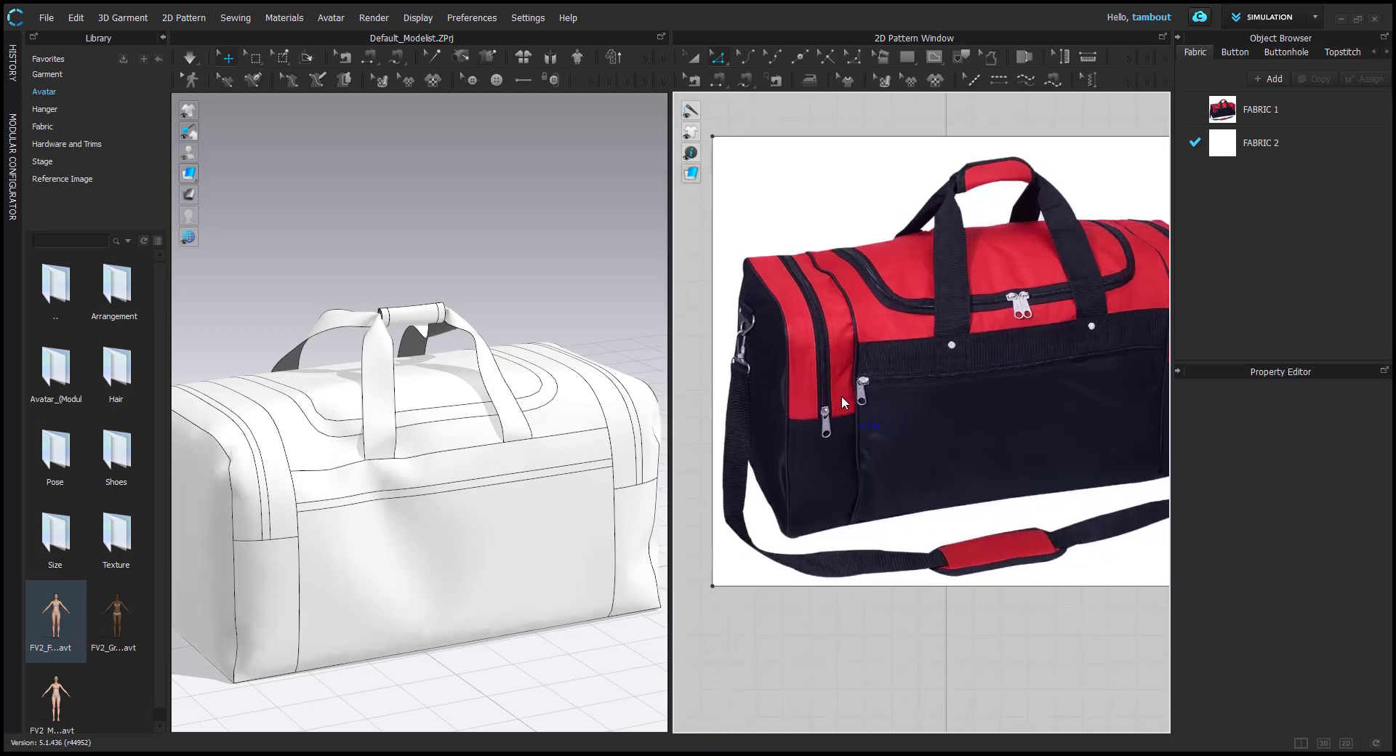
{"action": "middle_click_drag", "start_coordinate": [978, 549], "coordinate": [898, 559]}
{"action": "middle_click_drag", "start_coordinate": [733, 396], "coordinate": [808, 393]}
{"action": "scroll", "coordinate": [1003, 387], "scroll_direction": "down", "scroll_amount": 2}
{"action": "middle_click_drag", "start_coordinate": [989, 395], "coordinate": [942, 416]}
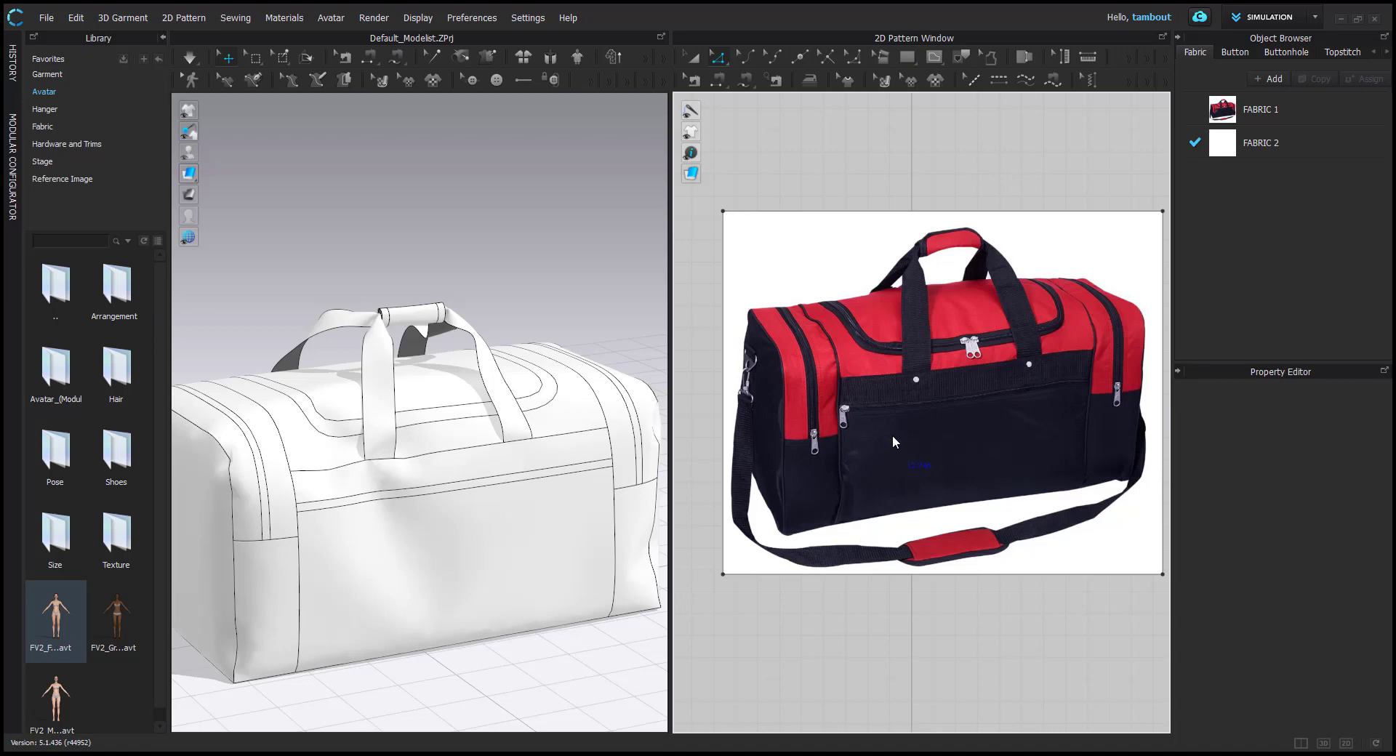
{"action": "middle_click_drag", "start_coordinate": [892, 435], "coordinate": [886, 429]}
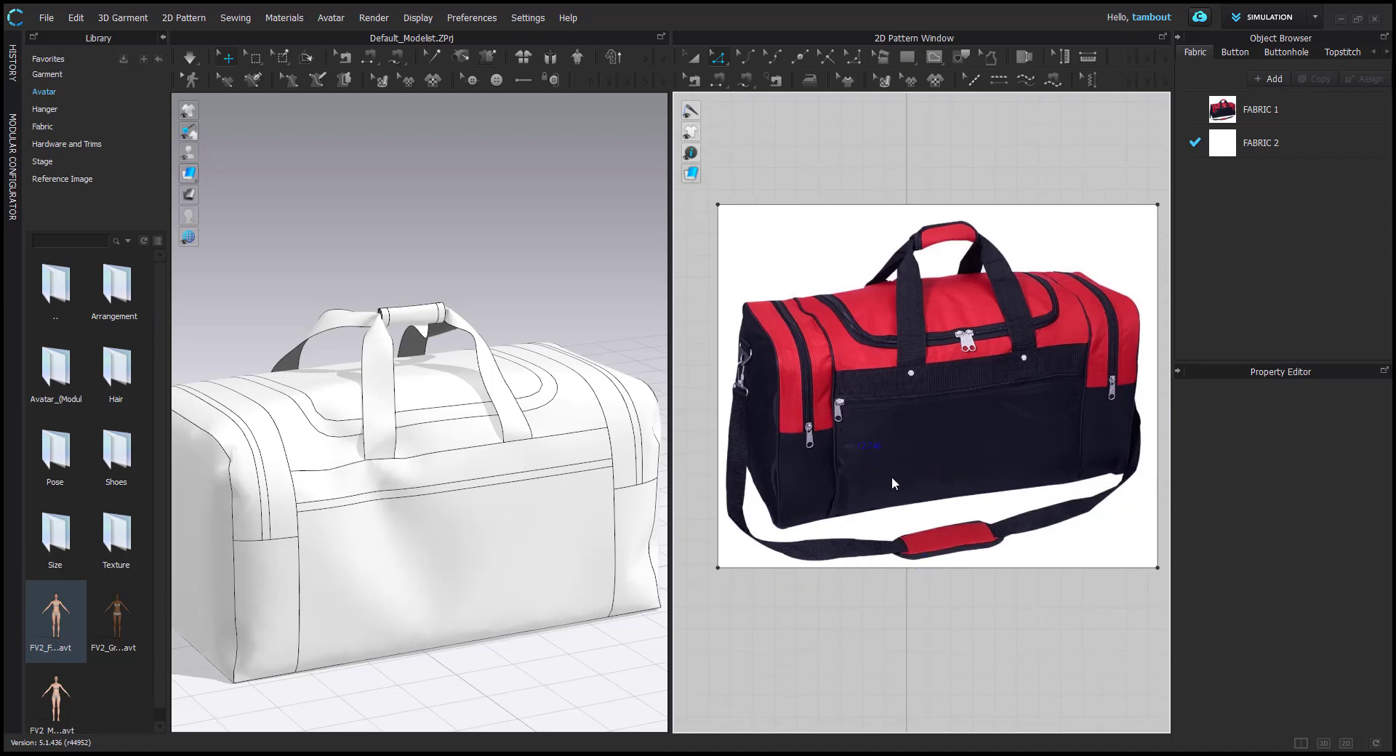
{"action": "right_click", "coordinate": [959, 611]}
{"action": "left_click", "coordinate": [865, 584]}
{"action": "scroll", "coordinate": [814, 384], "scroll_direction": "up", "scroll_amount": 2}
{"action": "scroll", "coordinate": [888, 365], "scroll_direction": "up", "scroll_amount": 3}
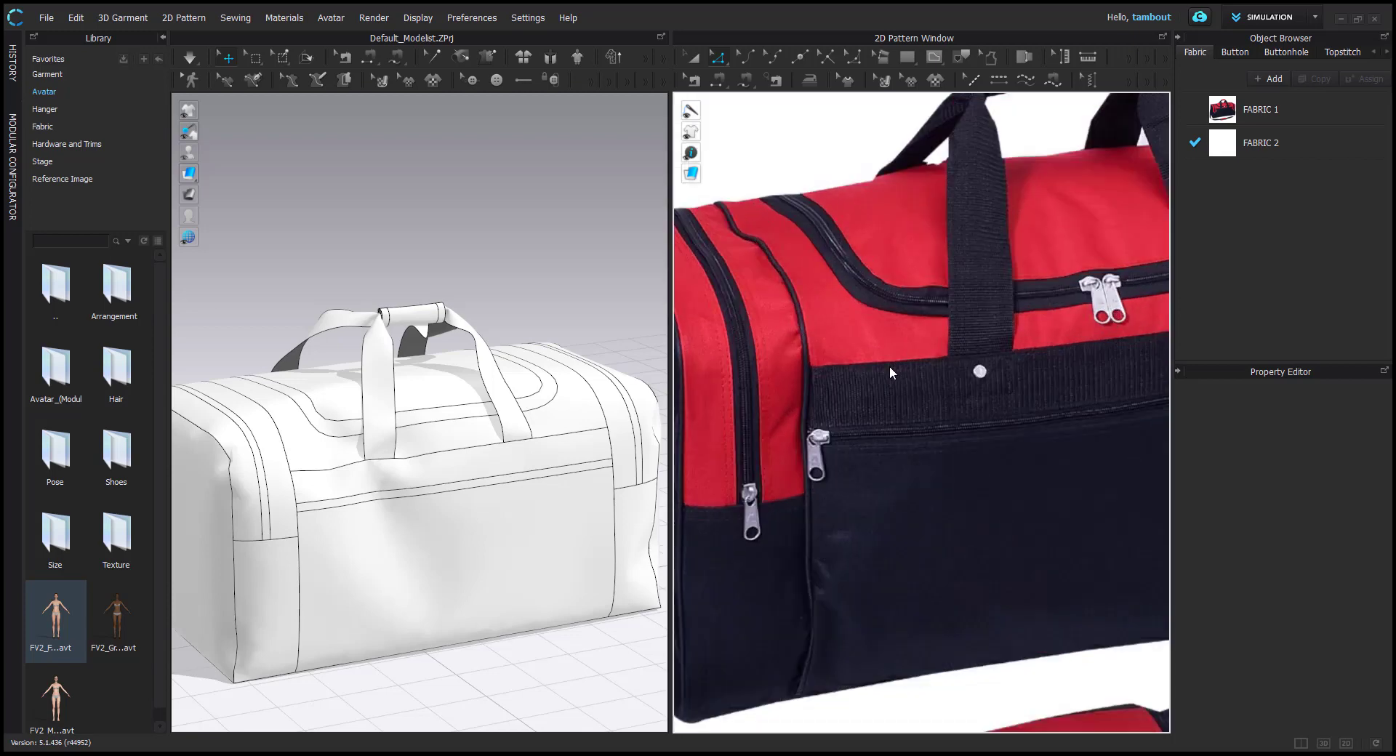
{"action": "scroll", "coordinate": [749, 395], "scroll_direction": "down", "scroll_amount": 2}
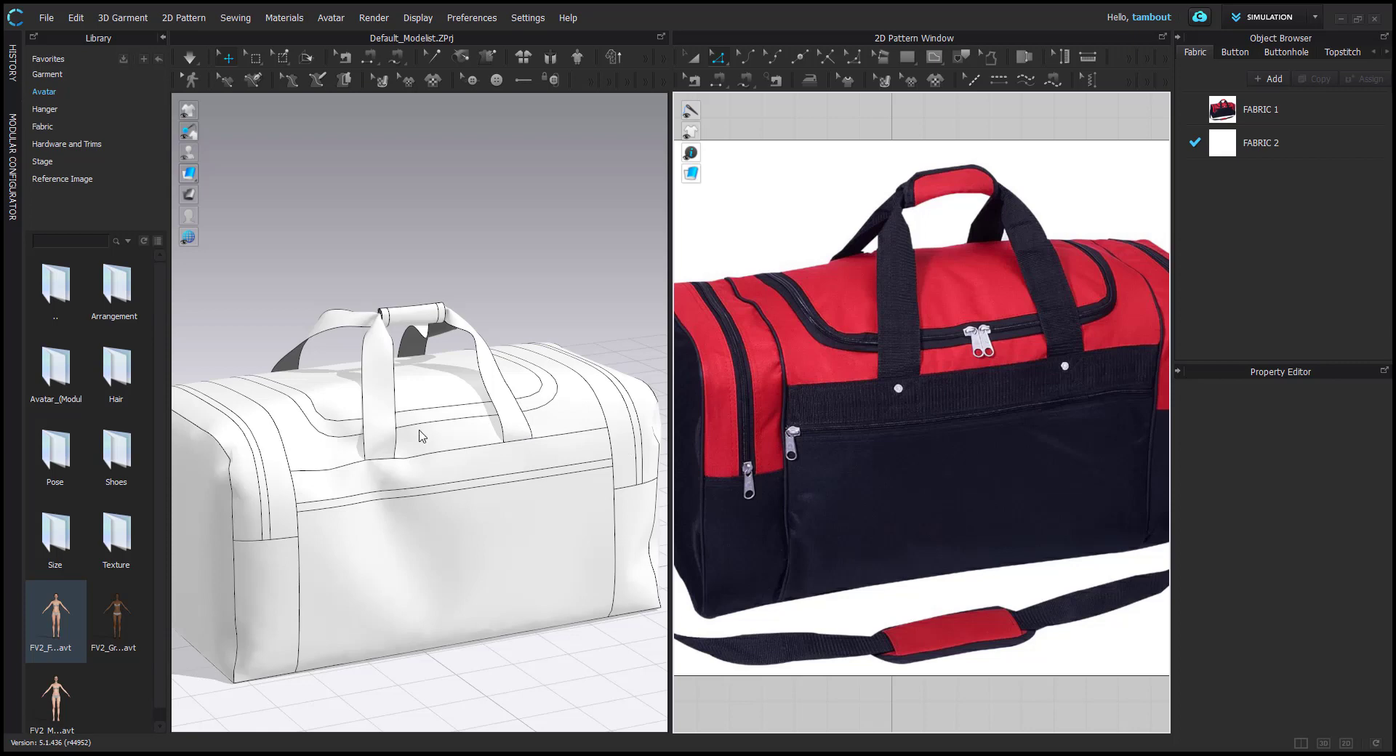
Cut the two side bands along their paired zipper lines and the front panel along its upper internal line
{"action": "scroll", "coordinate": [393, 436], "scroll_direction": "up", "scroll_amount": 4}
{"action": "left_click", "coordinate": [331, 436]}
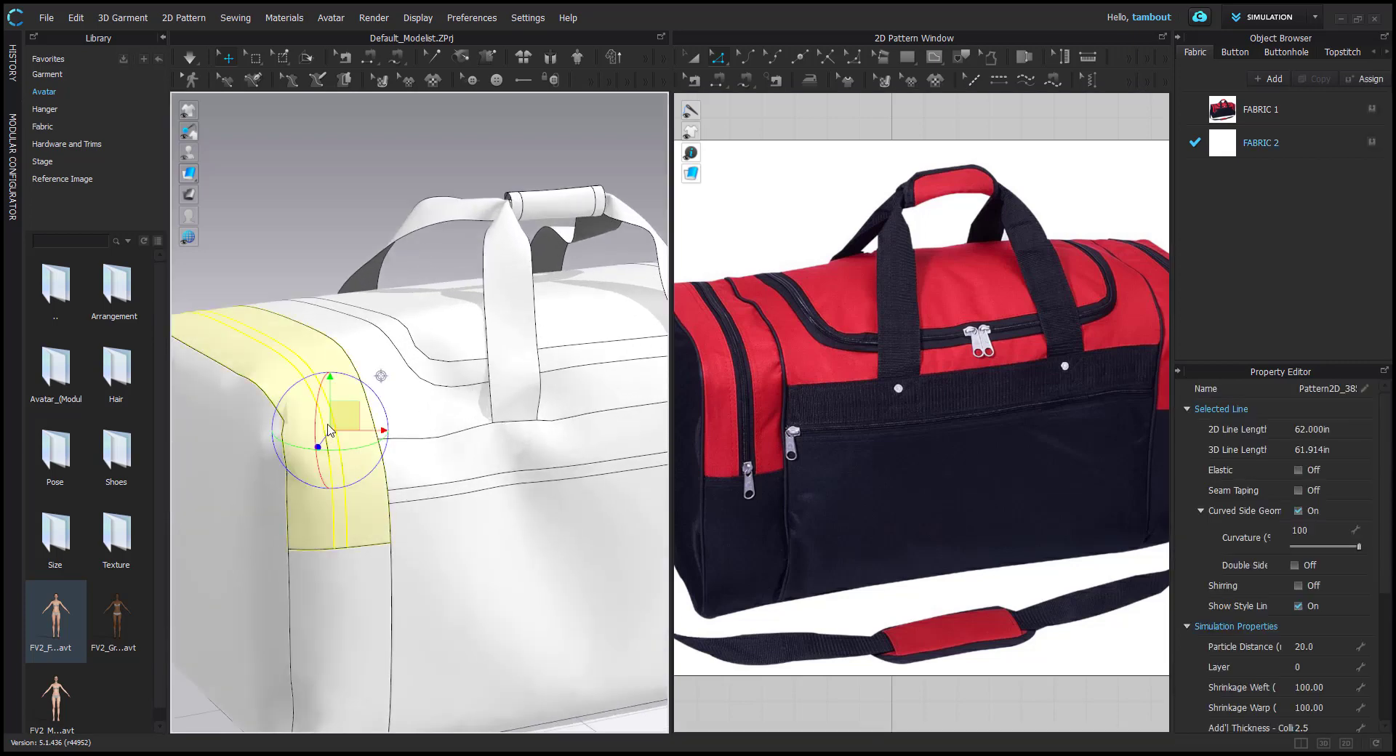
{"action": "left_click", "coordinate": [343, 500]}
{"action": "scroll", "coordinate": [813, 438], "scroll_direction": "down", "scroll_amount": 5}
{"action": "scroll", "coordinate": [857, 411], "scroll_direction": "up", "scroll_amount": 3}
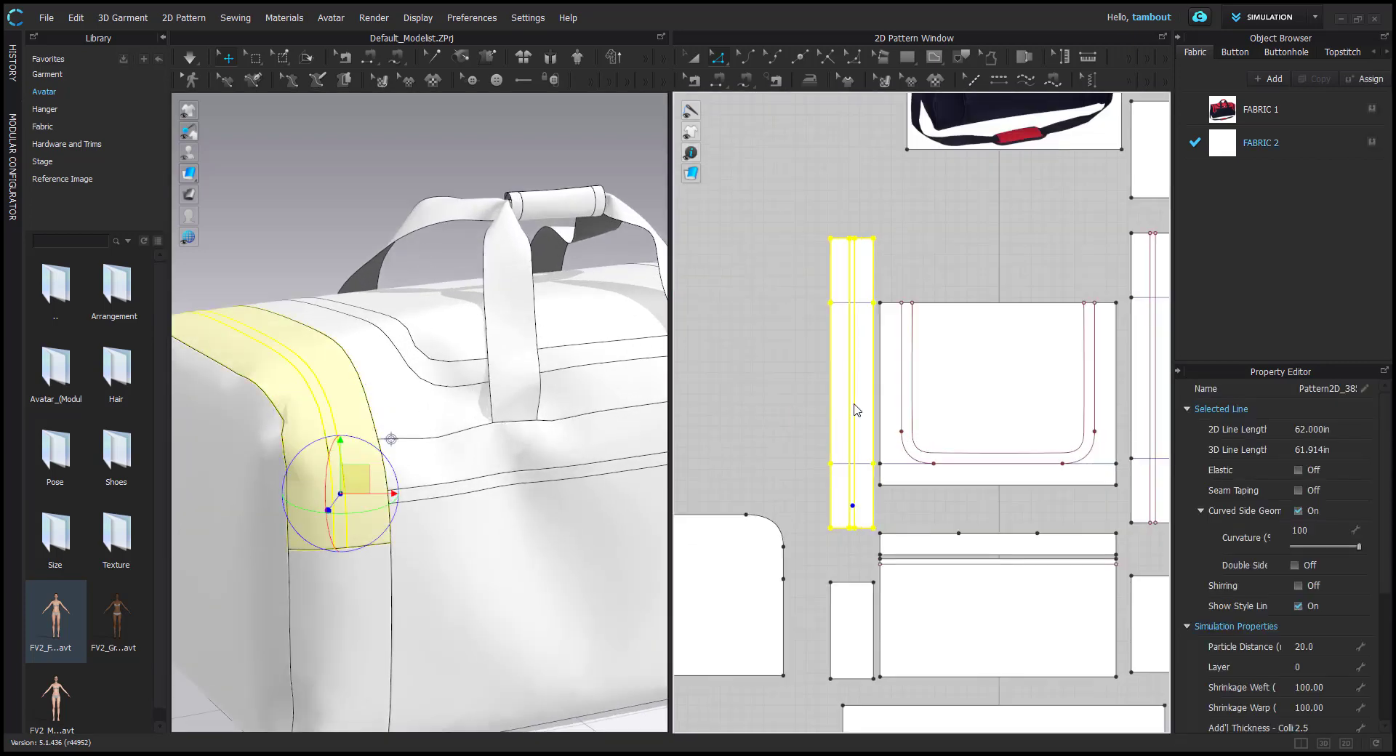
{"action": "left_click", "coordinate": [854, 404]}
{"action": "scroll", "coordinate": [853, 404], "scroll_direction": "up", "scroll_amount": 3}
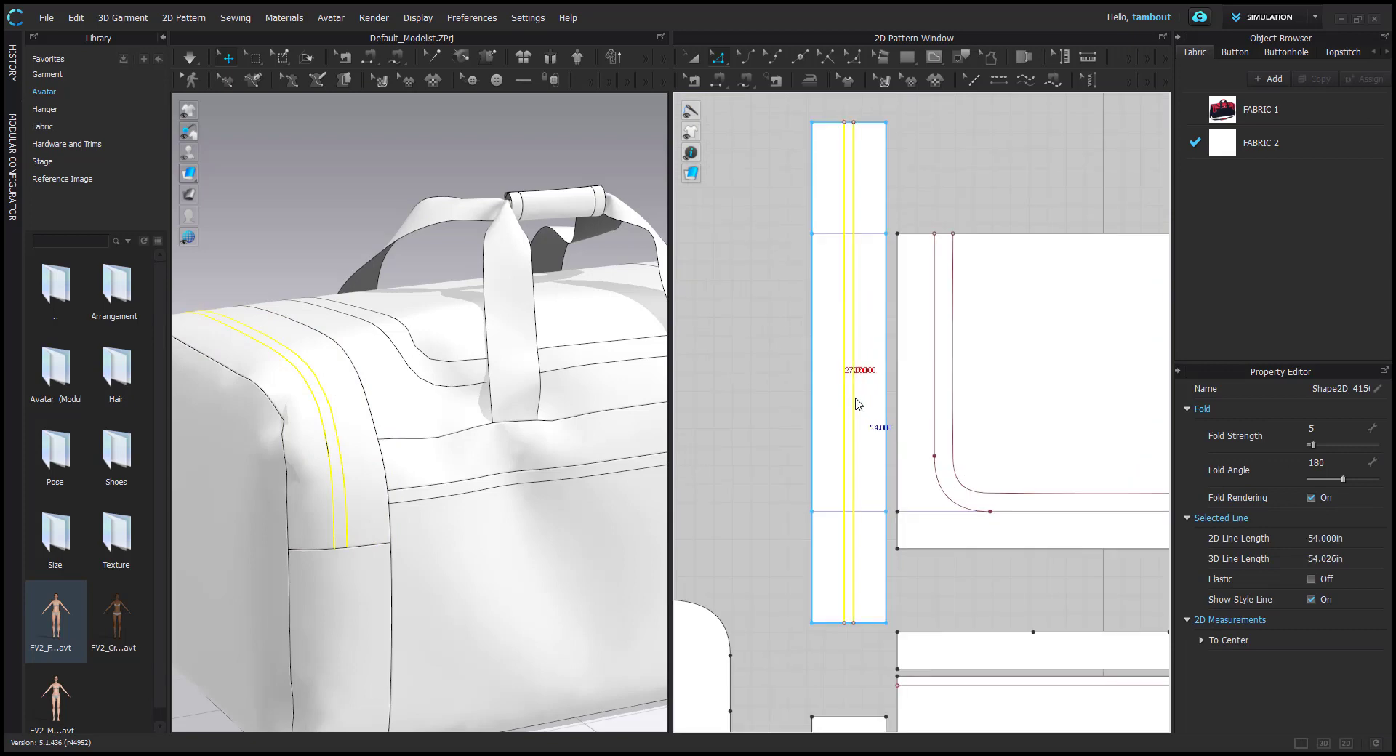
{"action": "scroll", "coordinate": [853, 397], "scroll_direction": "down", "scroll_amount": 5}
{"action": "scroll", "coordinate": [835, 412], "scroll_direction": "up", "scroll_amount": 4}
{"action": "left_click", "coordinate": [974, 405]}
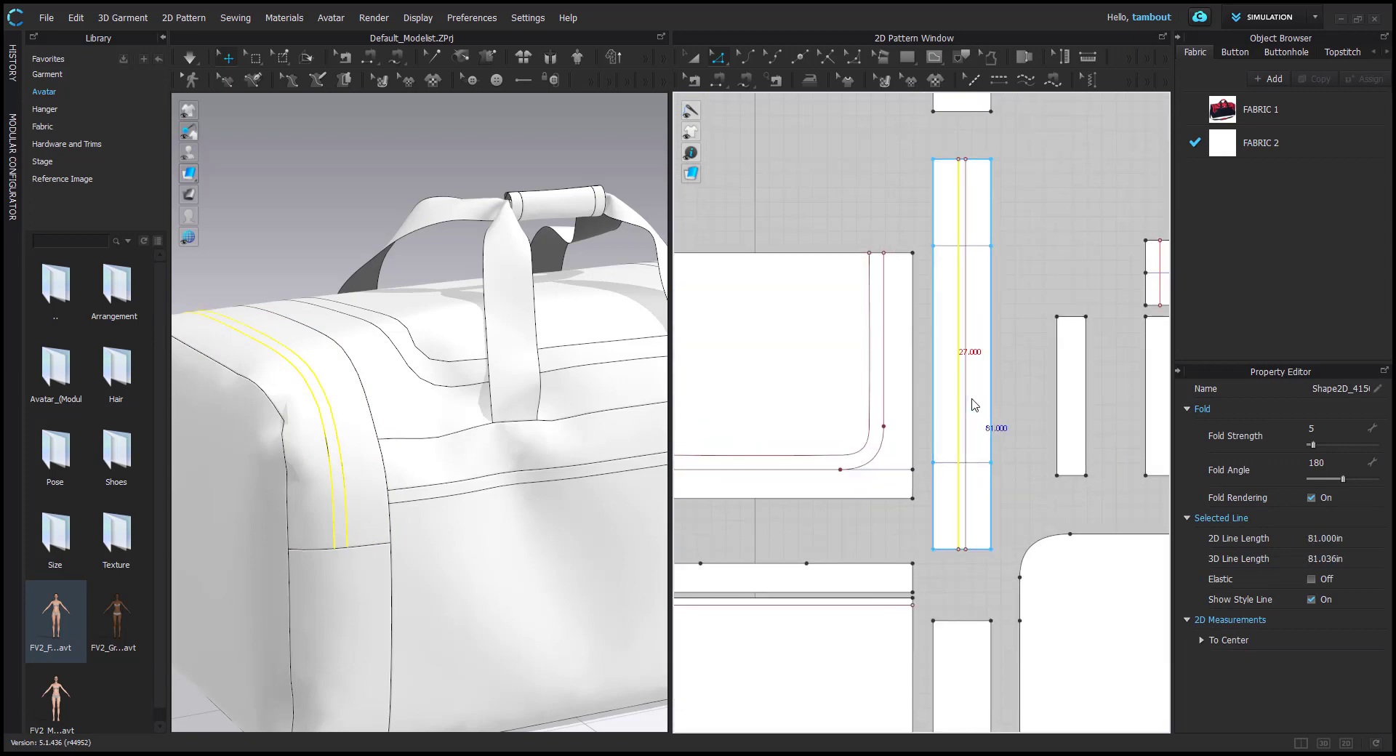
{"action": "left_click", "coordinate": [966, 401], "text": "shift"}
{"action": "middle_click_drag", "start_coordinate": [703, 637], "coordinate": [863, 407]}
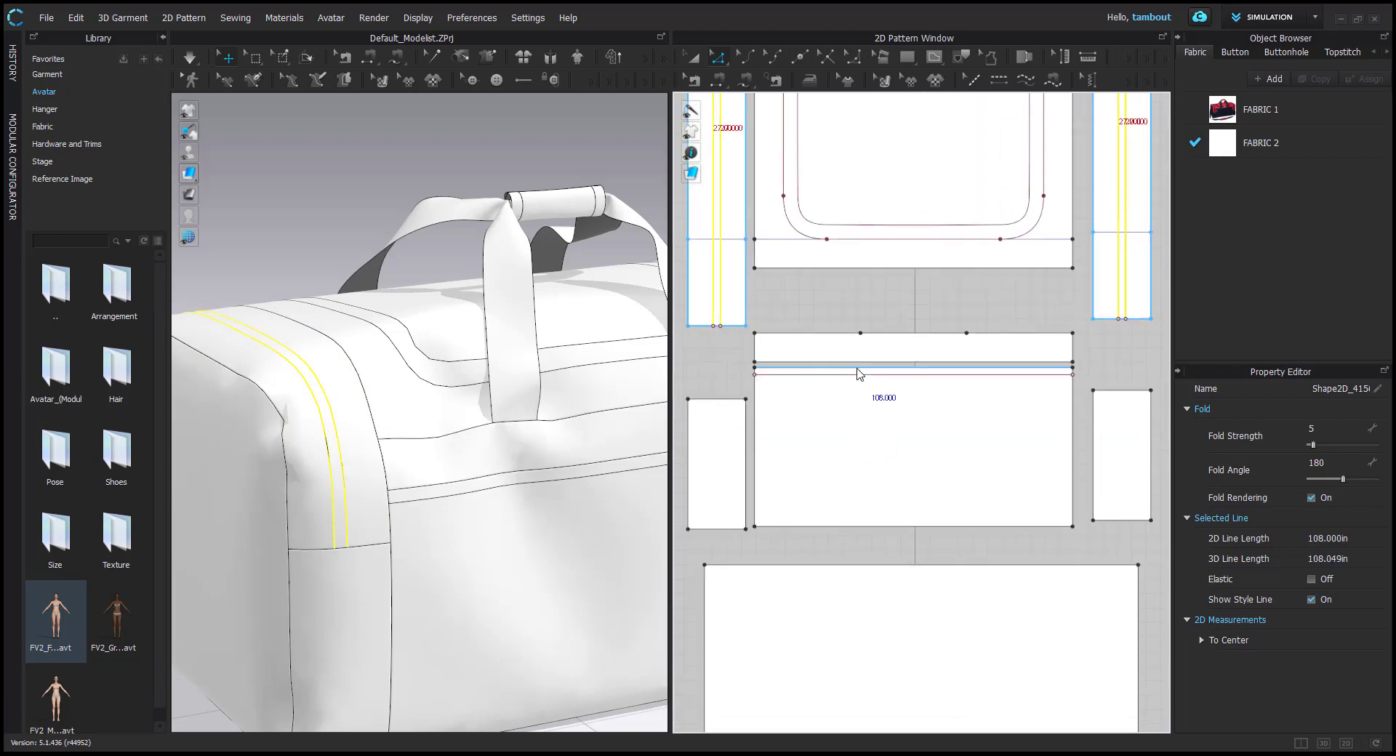
{"action": "right_click", "coordinate": [851, 383]}
{"action": "left_click", "coordinate": [938, 492]}
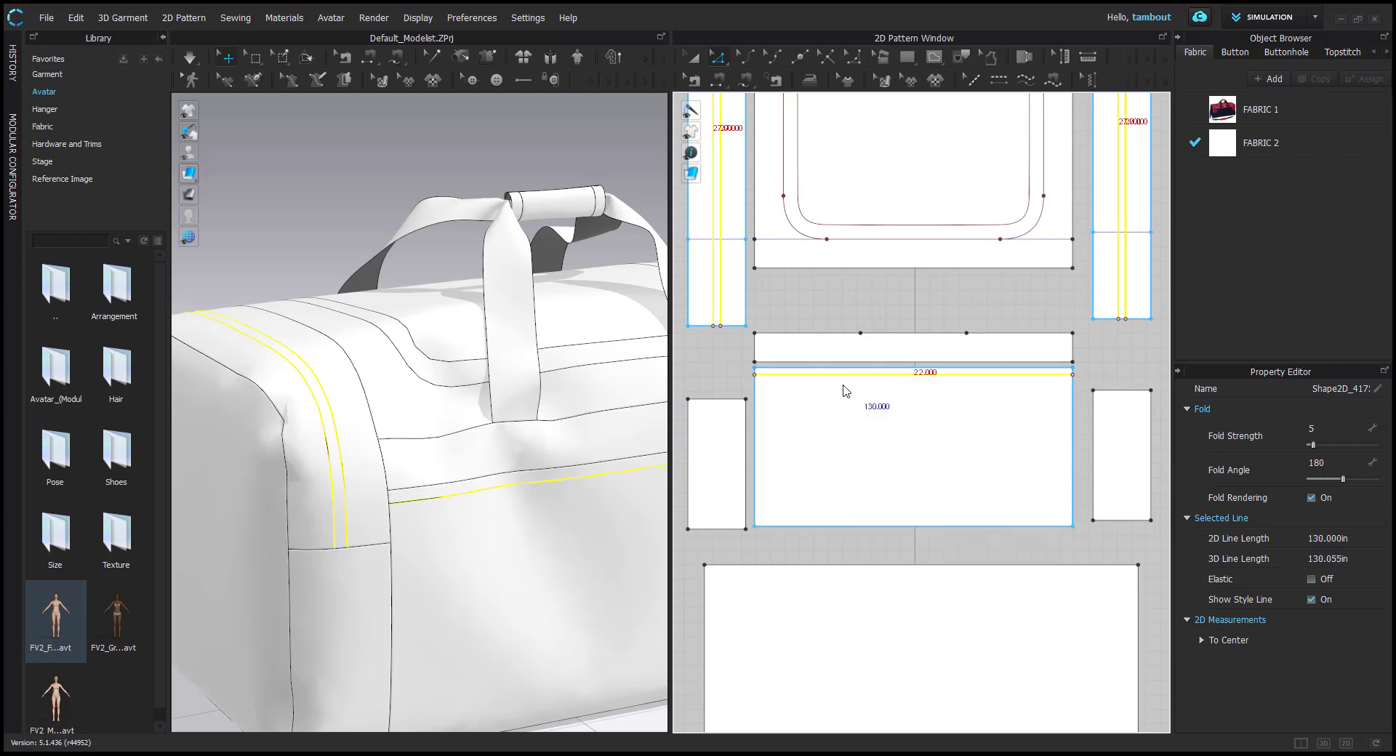
Delete the narrow zipper strips cut from both side bands and from the upper edge of the front panel
{"action": "scroll", "coordinate": [742, 321], "scroll_direction": "up", "scroll_amount": 3}
{"action": "left_click", "coordinate": [745, 323]}
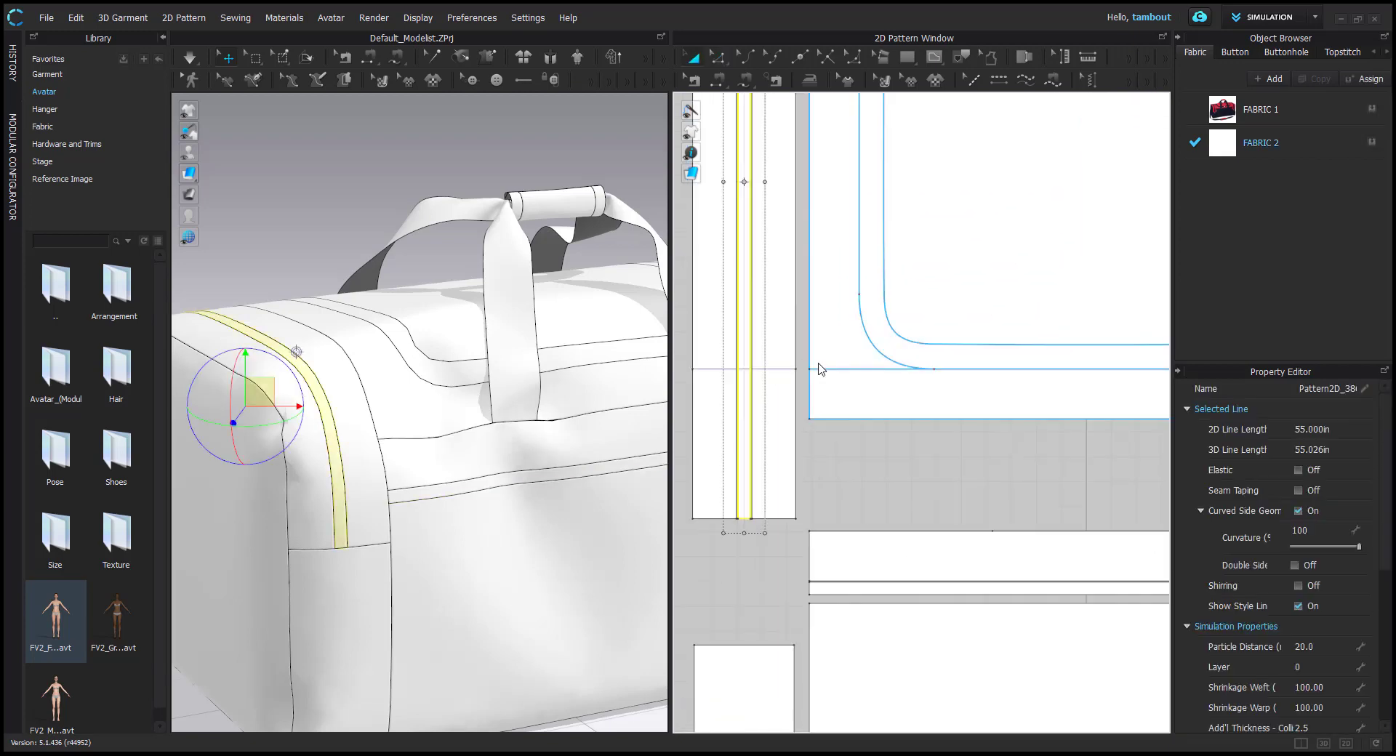
{"action": "scroll", "coordinate": [945, 401], "scroll_direction": "down", "scroll_amount": 5}
{"action": "scroll", "coordinate": [996, 359], "scroll_direction": "up", "scroll_amount": 2}
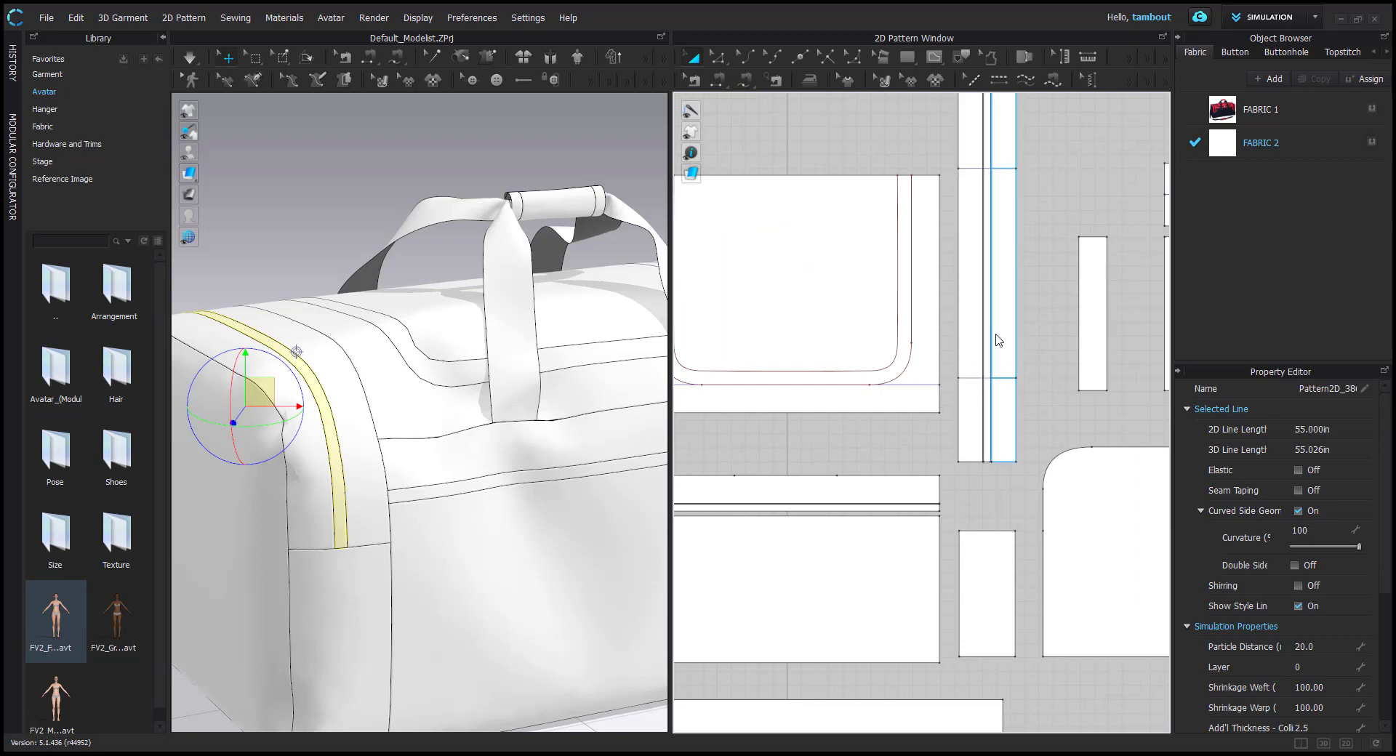
{"action": "scroll", "coordinate": [978, 367], "scroll_direction": "up", "scroll_amount": 2}
{"action": "left_click", "coordinate": [976, 369]}
{"action": "scroll", "coordinate": [904, 446], "scroll_direction": "down", "scroll_amount": 4}
{"action": "scroll", "coordinate": [907, 455], "scroll_direction": "up", "scroll_amount": 4}
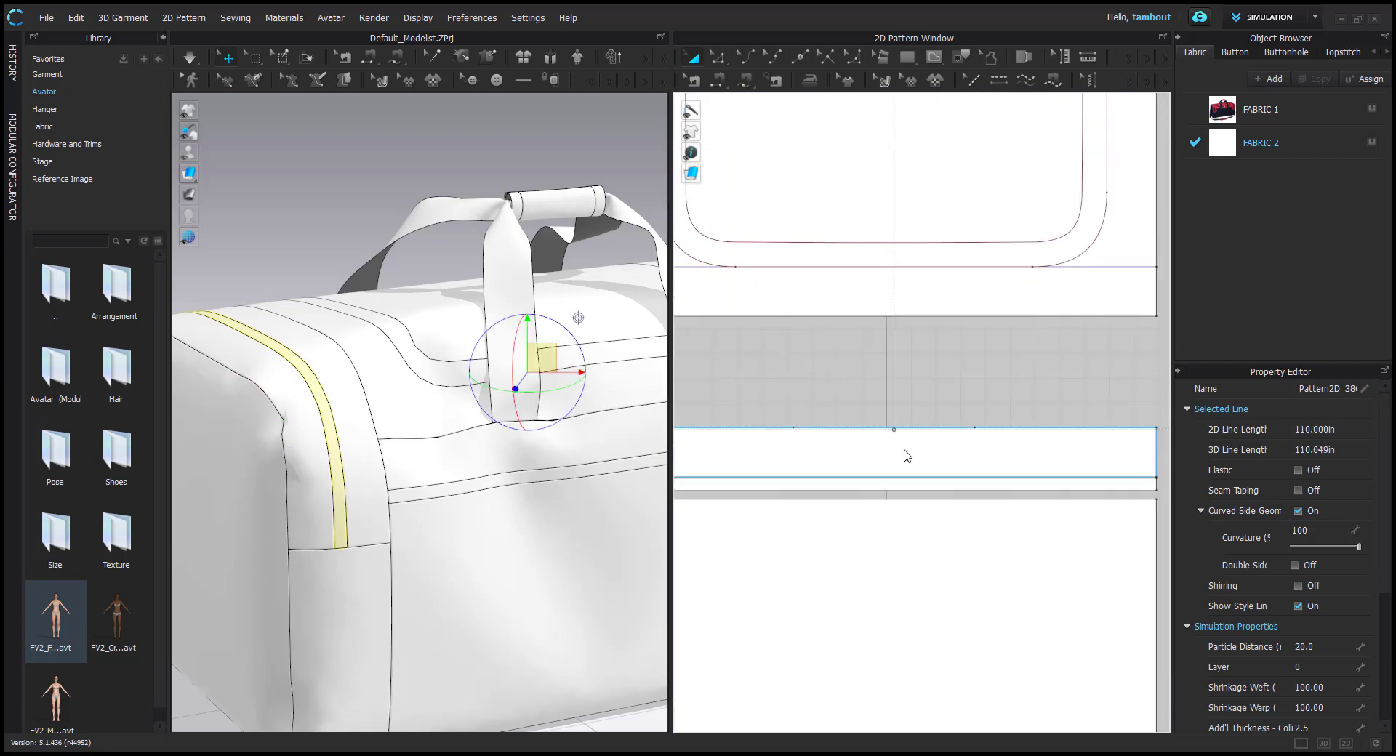
{"action": "left_click", "coordinate": [902, 492]}
{"action": "key", "text": "Delete"}
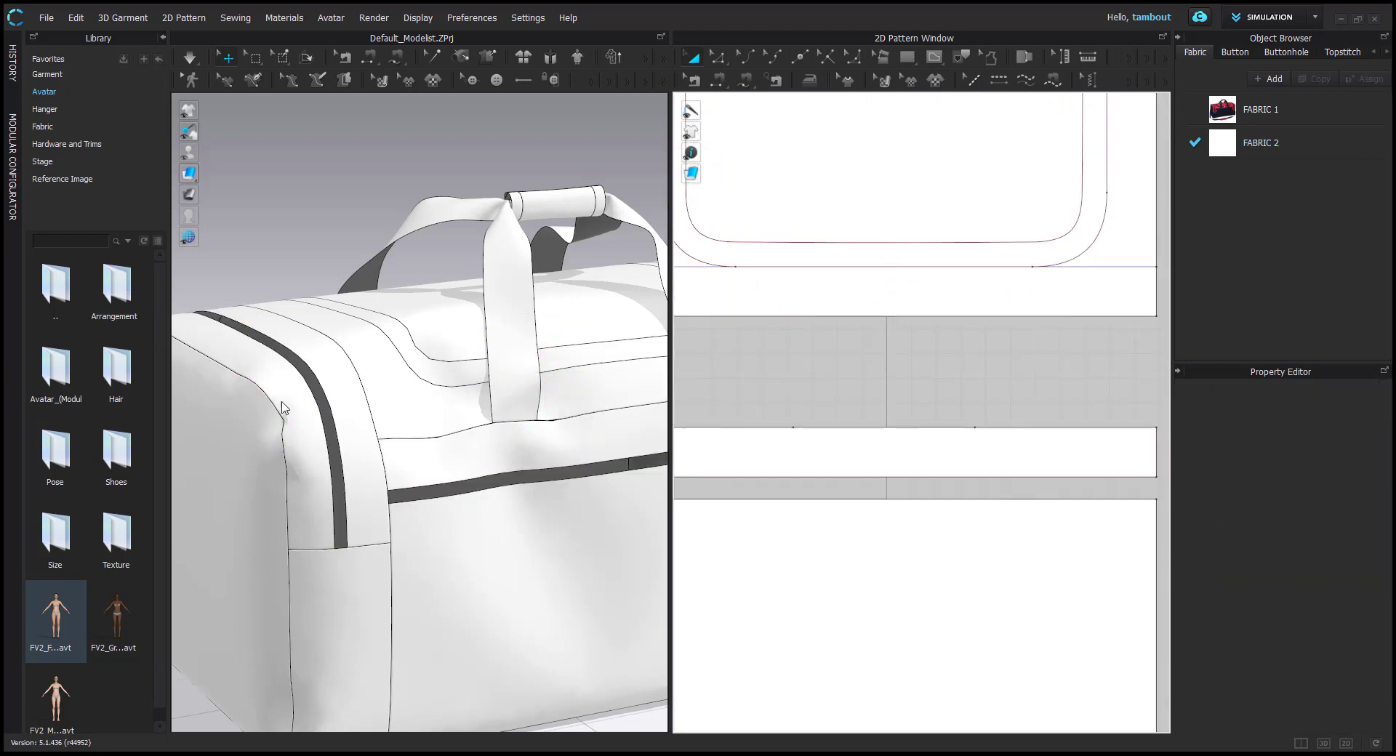
Compare the bag's open zipper gaps with the reference photo, examining the zipper pullers, handle straps and side band zippers
{"action": "scroll", "coordinate": [444, 432], "scroll_direction": "down", "scroll_amount": 3}
{"action": "middle_click_drag", "start_coordinate": [442, 481], "coordinate": [392, 542]}
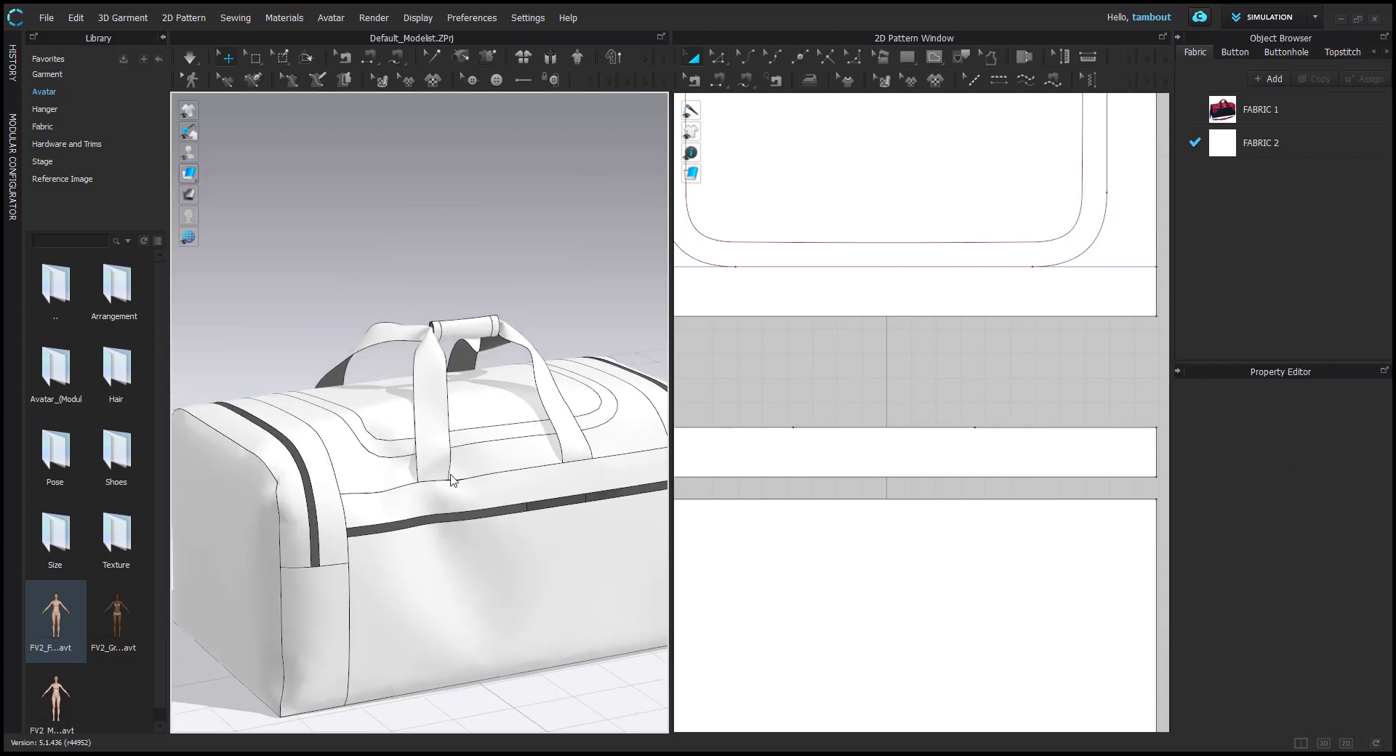
{"action": "scroll", "coordinate": [901, 367], "scroll_direction": "down", "scroll_amount": 5}
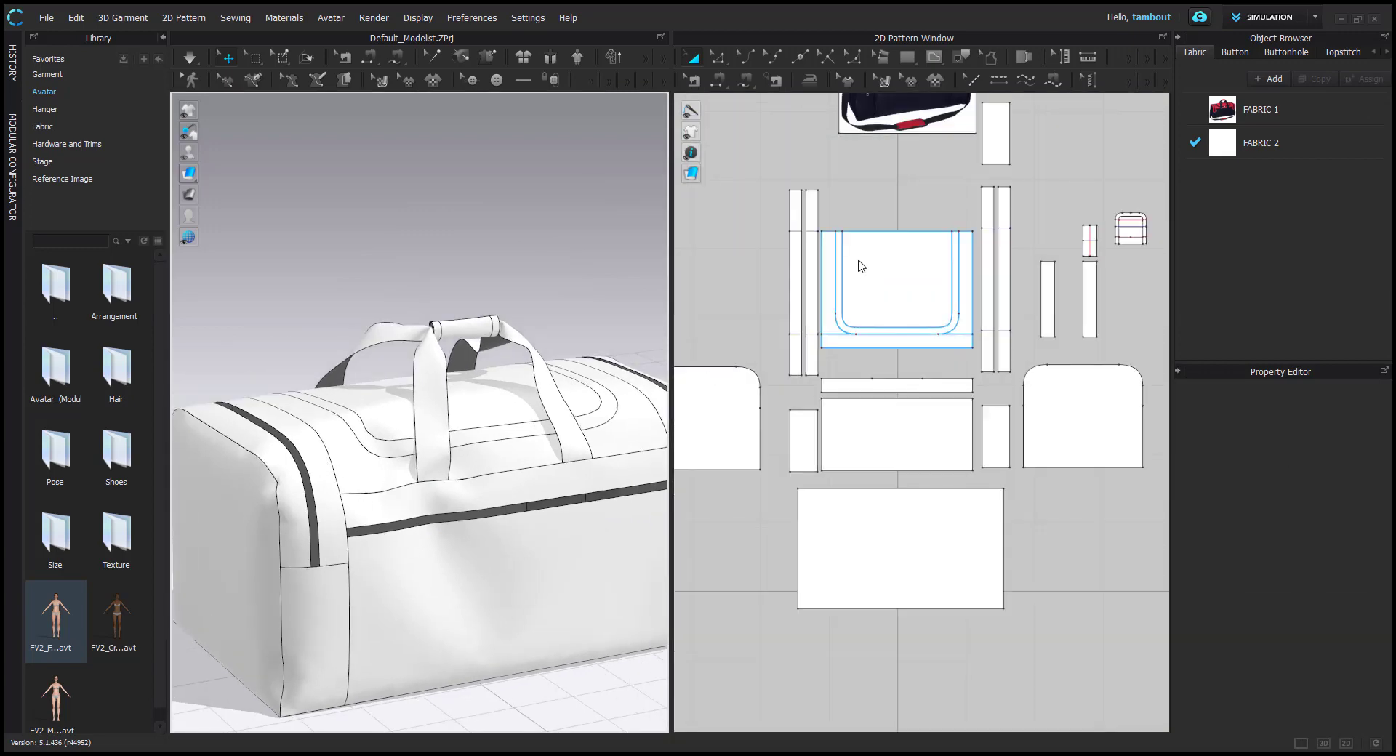
{"action": "scroll", "coordinate": [923, 325], "scroll_direction": "up", "scroll_amount": 10}
{"action": "scroll", "coordinate": [922, 324], "scroll_direction": "down", "scroll_amount": 4}
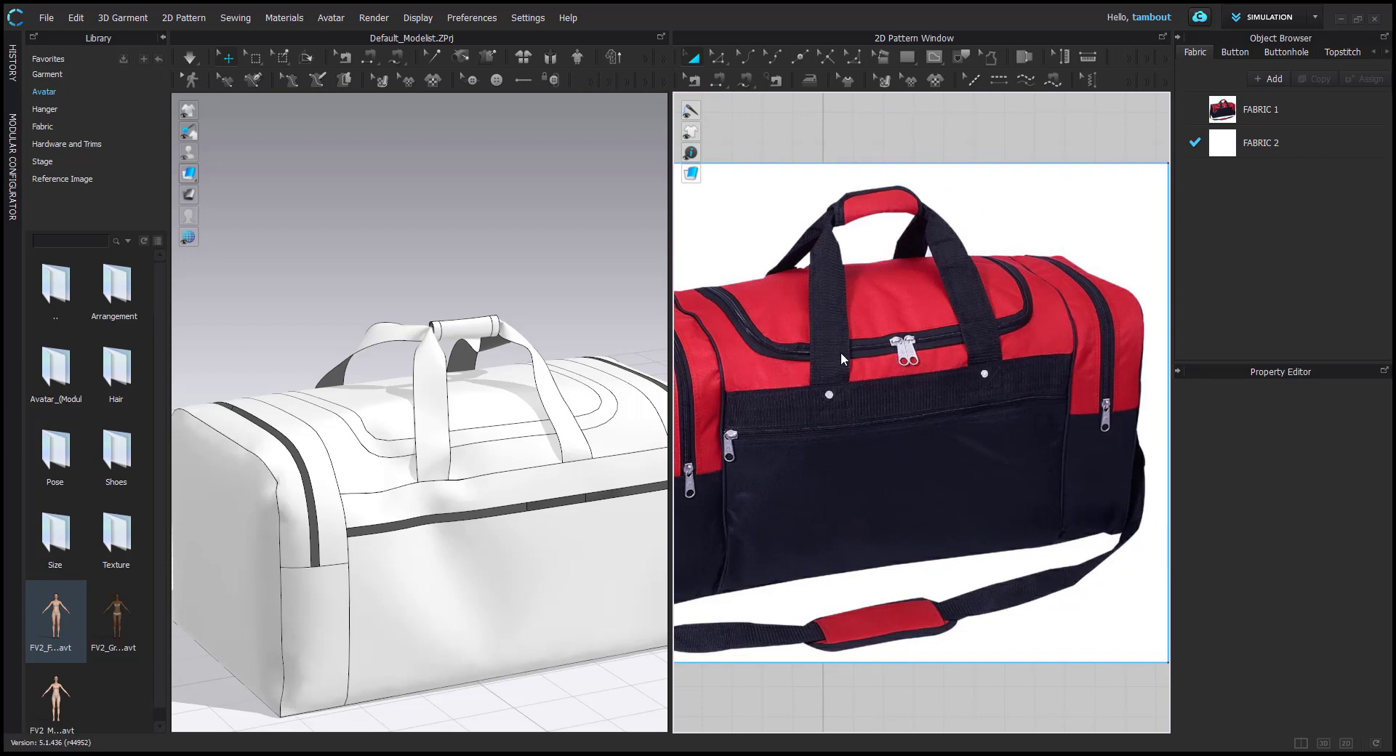
{"action": "scroll", "coordinate": [907, 352], "scroll_direction": "up", "scroll_amount": 3}
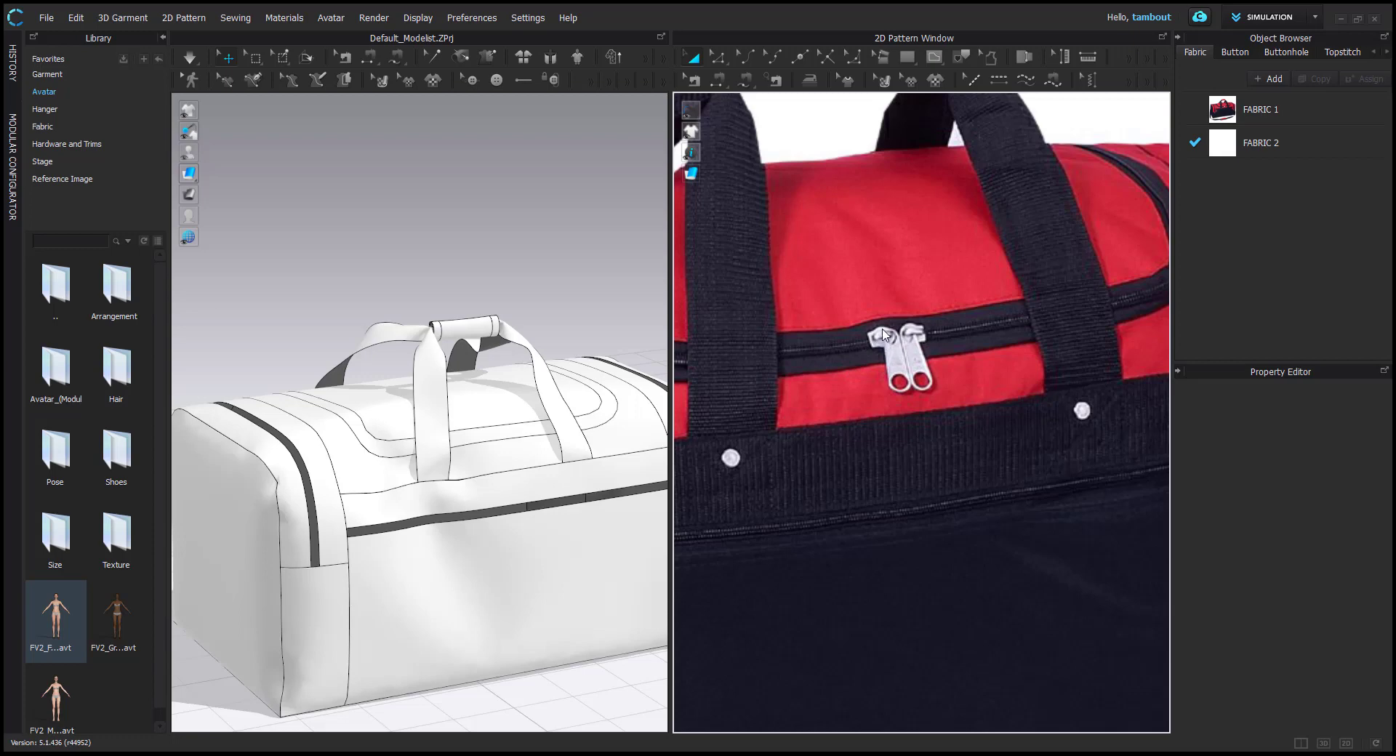
{"action": "scroll", "coordinate": [900, 356], "scroll_direction": "down", "scroll_amount": 10}
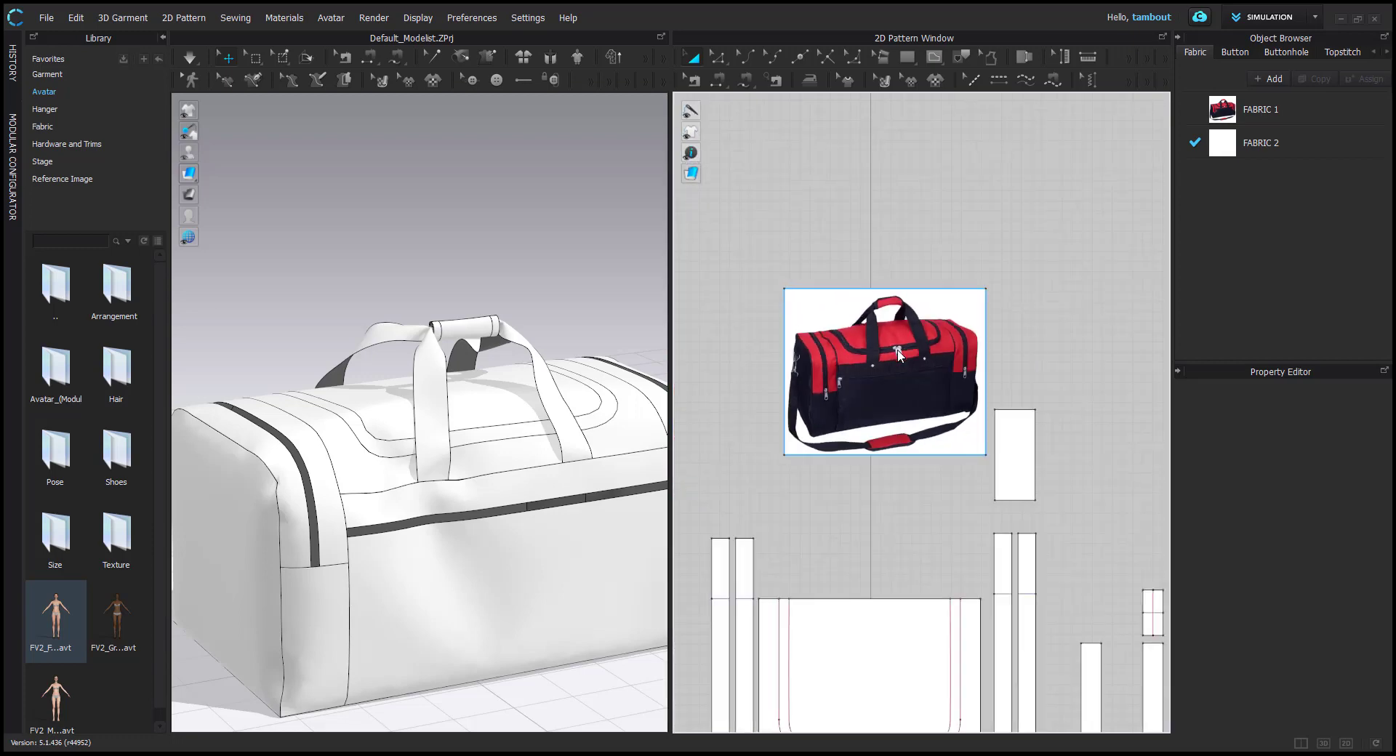
{"action": "scroll", "coordinate": [928, 369], "scroll_direction": "up", "scroll_amount": 4}
{"action": "scroll", "coordinate": [960, 290], "scroll_direction": "down", "scroll_amount": 1}
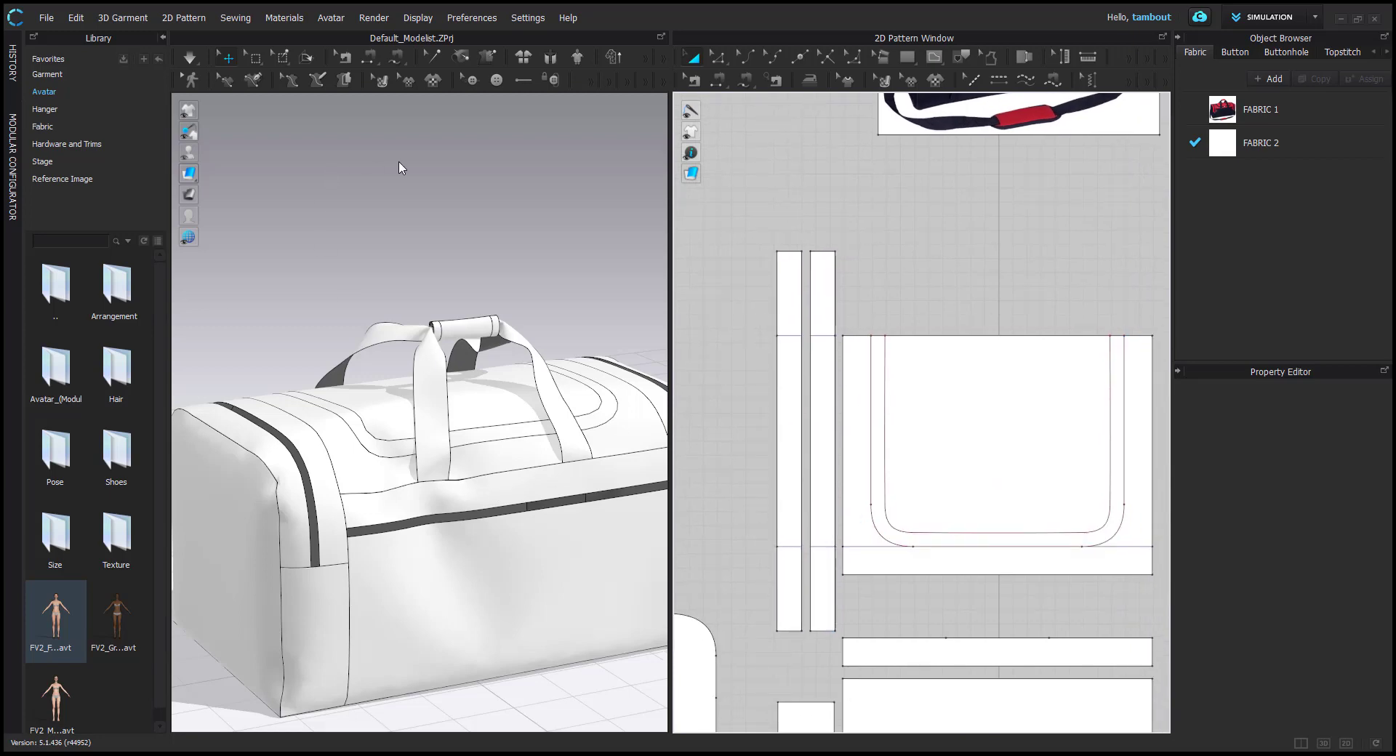
Create a zipper across the left side band's opening by tracing its outer and inner cut edges from front to back
{"action": "left_click", "coordinate": [573, 90]}
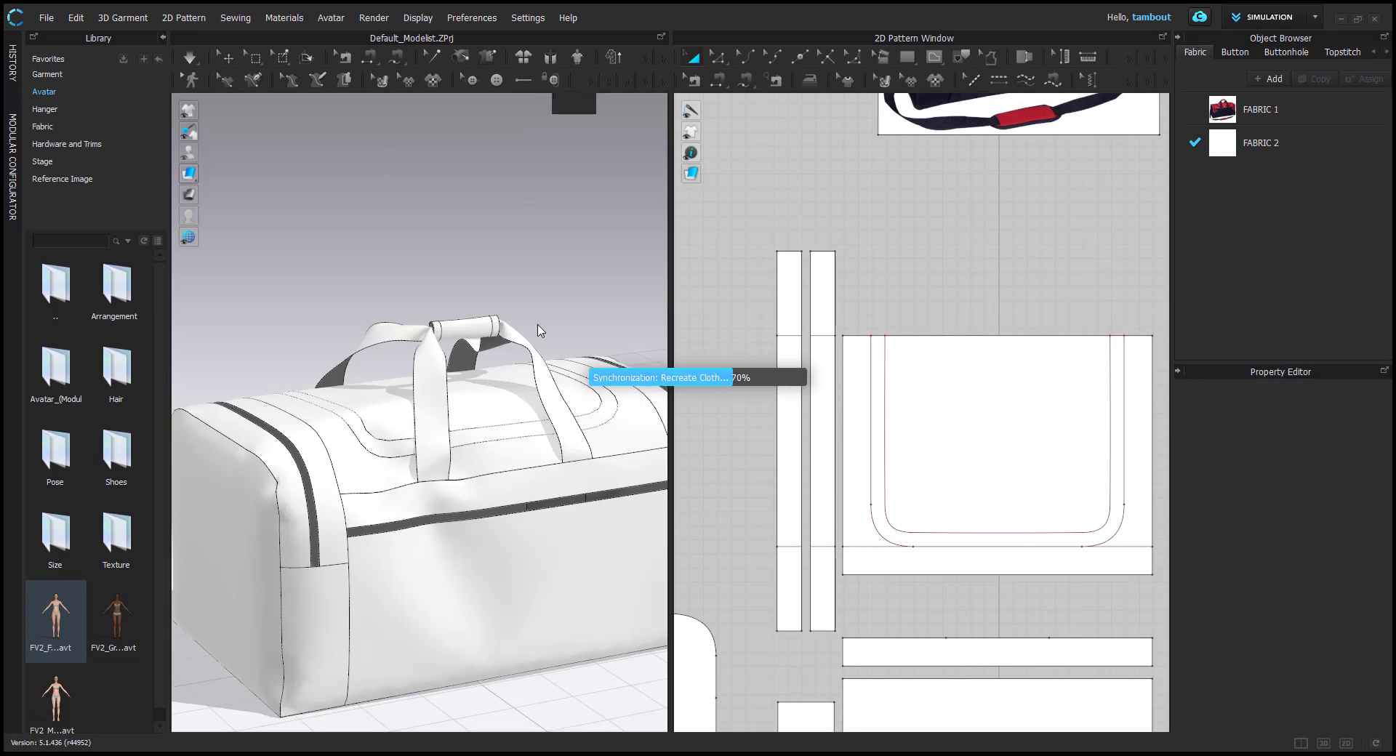
{"action": "middle_click_drag", "start_coordinate": [340, 535], "coordinate": [511, 325]}
{"action": "scroll", "coordinate": [461, 390], "scroll_direction": "up", "scroll_amount": 4}
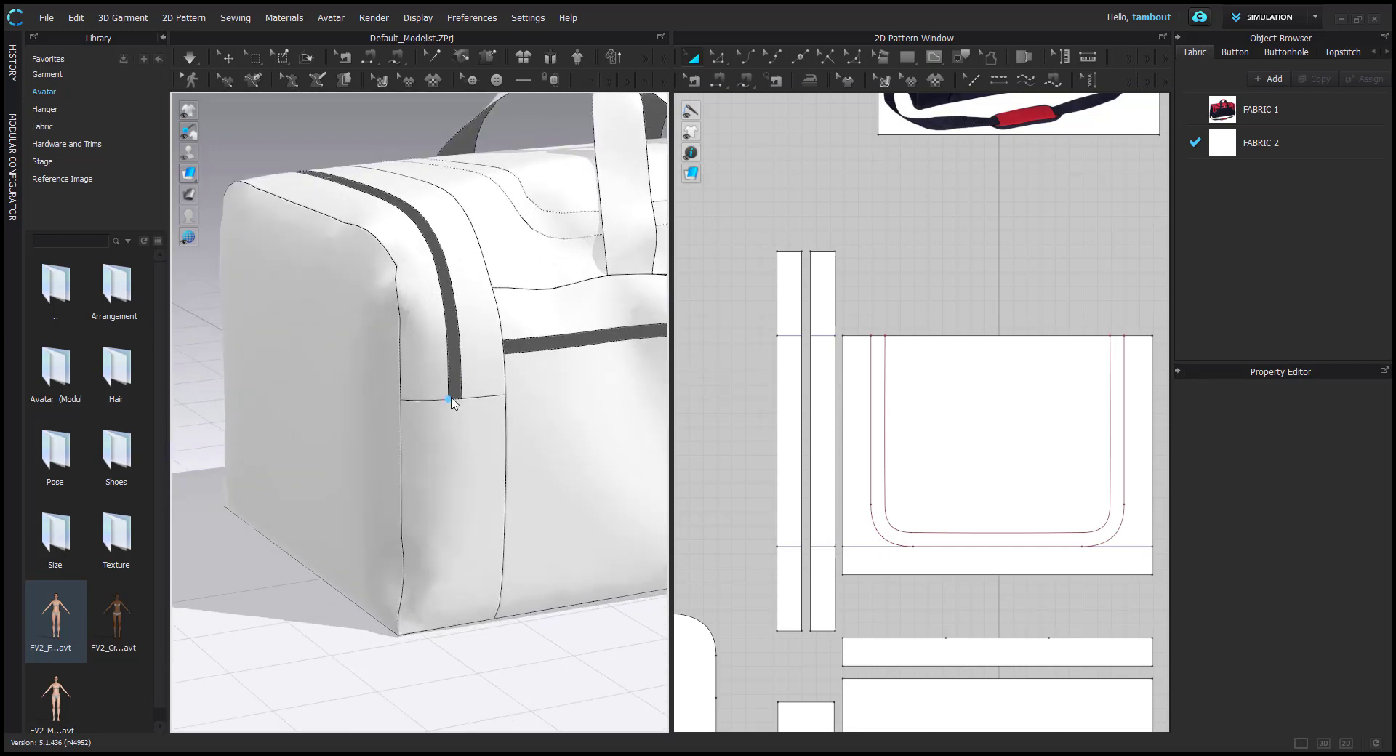
{"action": "left_click", "coordinate": [449, 399]}
{"action": "right_click_drag", "start_coordinate": [376, 256], "coordinate": [521, 282]}
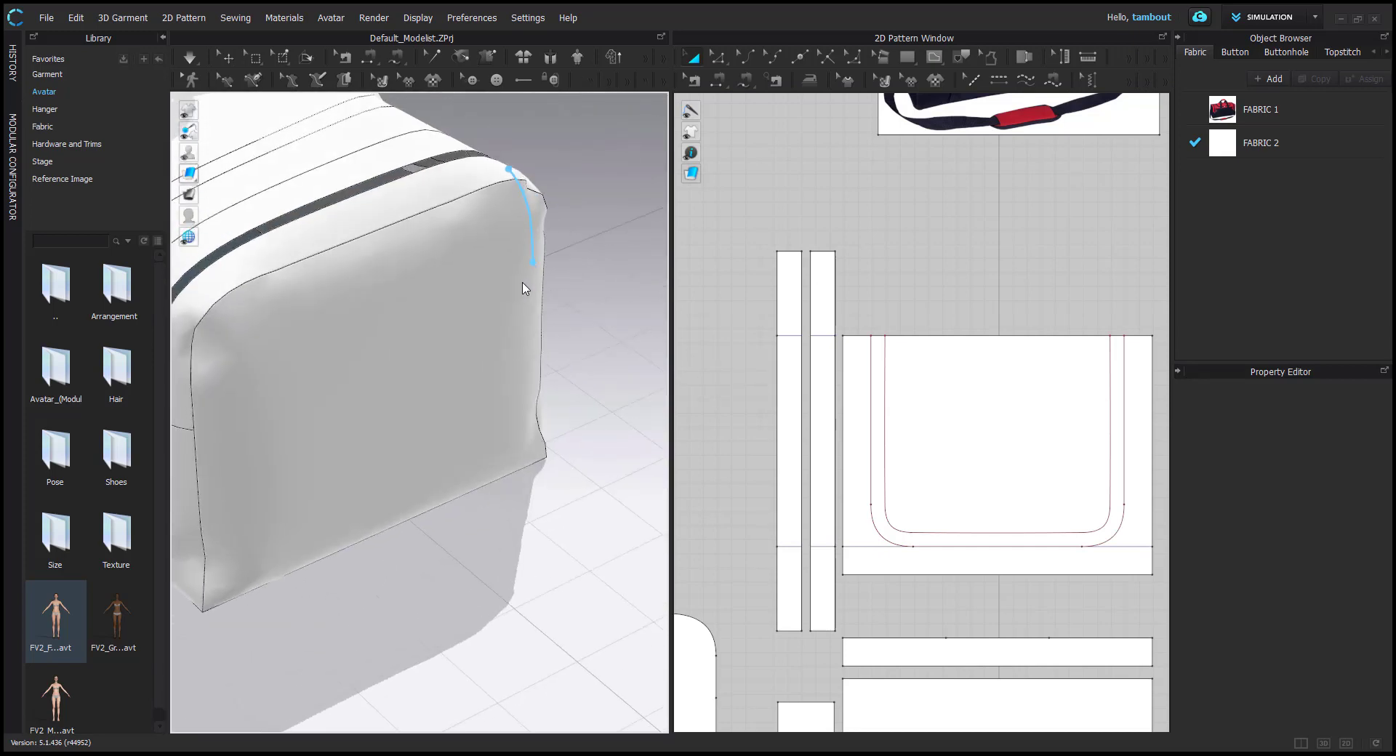
{"action": "left_click", "coordinate": [284, 220]}
{"action": "right_click_drag", "start_coordinate": [255, 315], "coordinate": [368, 344]}
{"action": "double_click", "coordinate": [398, 393]}
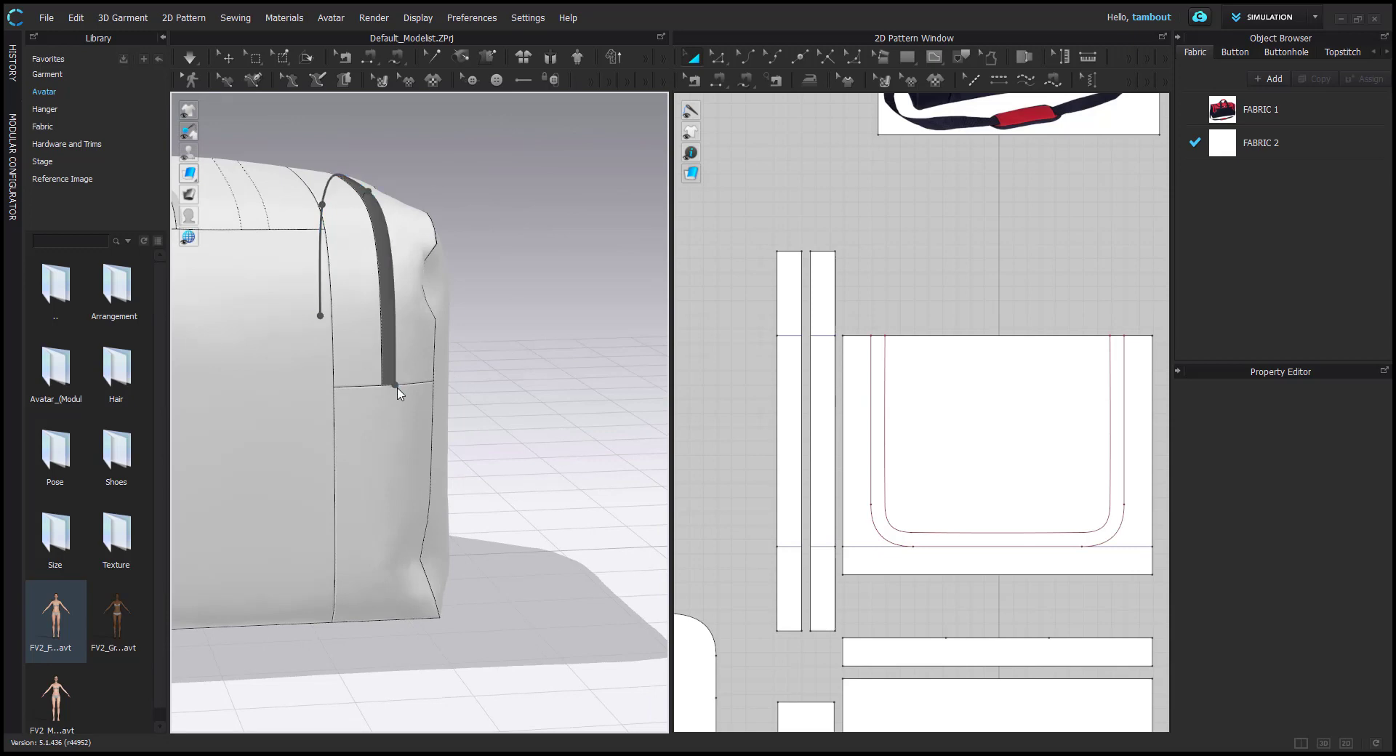
{"action": "right_click_drag", "start_coordinate": [397, 393], "coordinate": [383, 460]}
{"action": "left_click", "coordinate": [388, 465]}
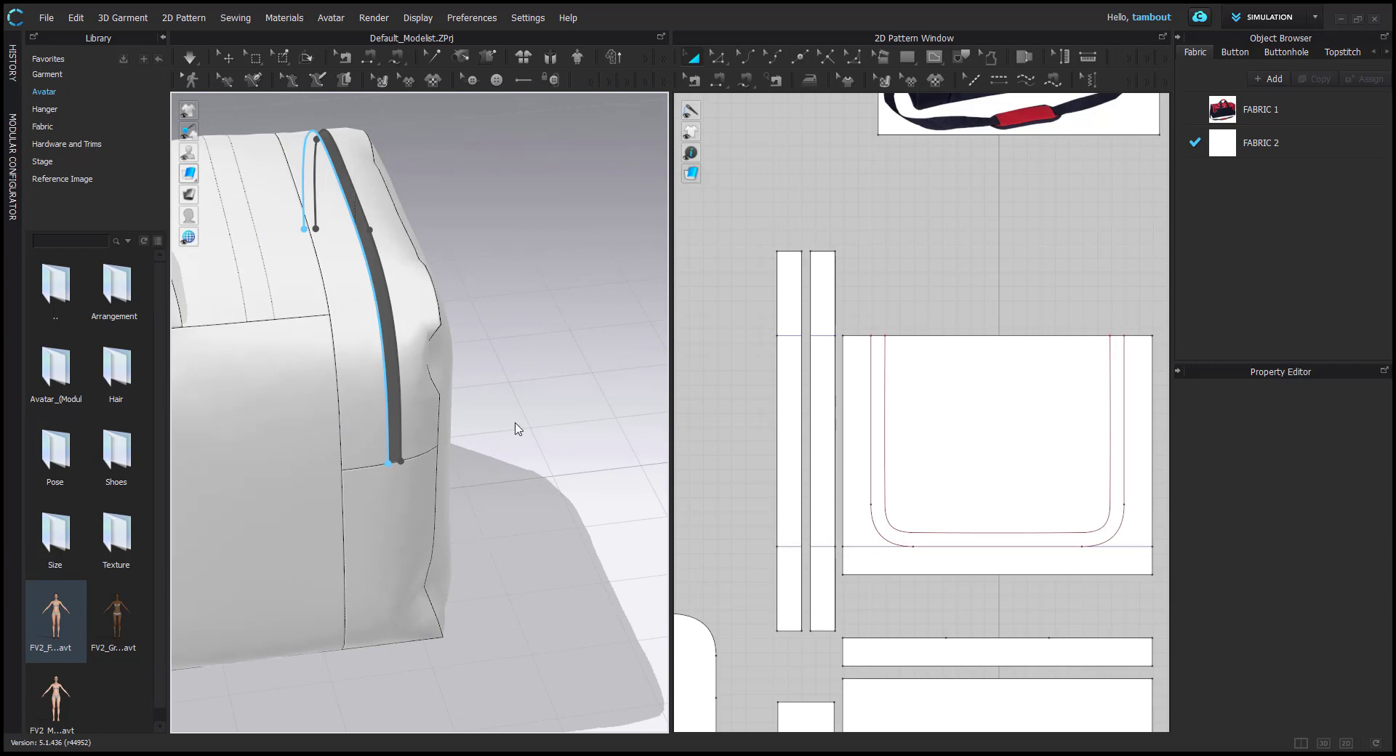
{"action": "right_click_drag", "start_coordinate": [477, 436], "coordinate": [474, 381]}
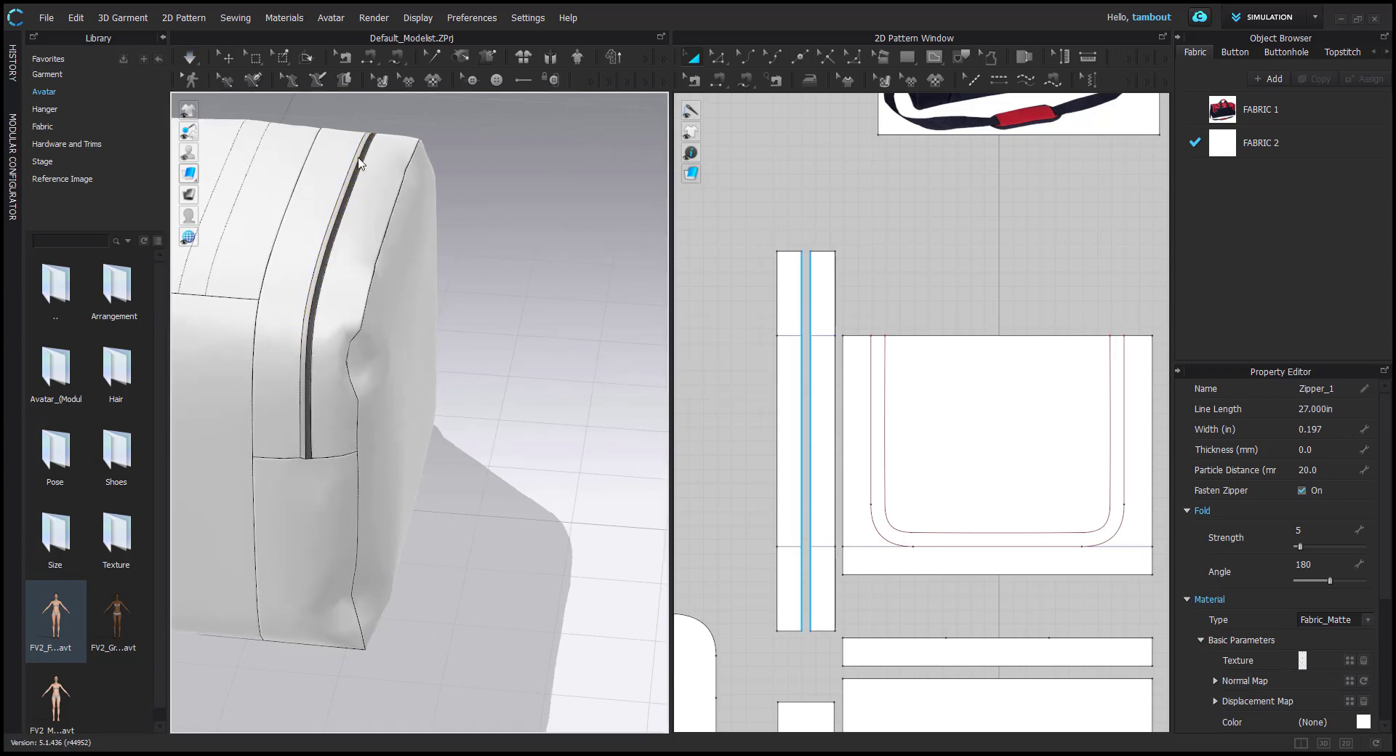
Flip the normal of the left side band's zipper and simulate the bag to settle it
{"action": "middle_click_drag", "start_coordinate": [372, 245], "coordinate": [439, 381]}
{"action": "left_click", "coordinate": [228, 57]}
{"action": "left_click", "coordinate": [414, 312]}
{"action": "right_click_drag", "start_coordinate": [436, 291], "coordinate": [172, 280]}
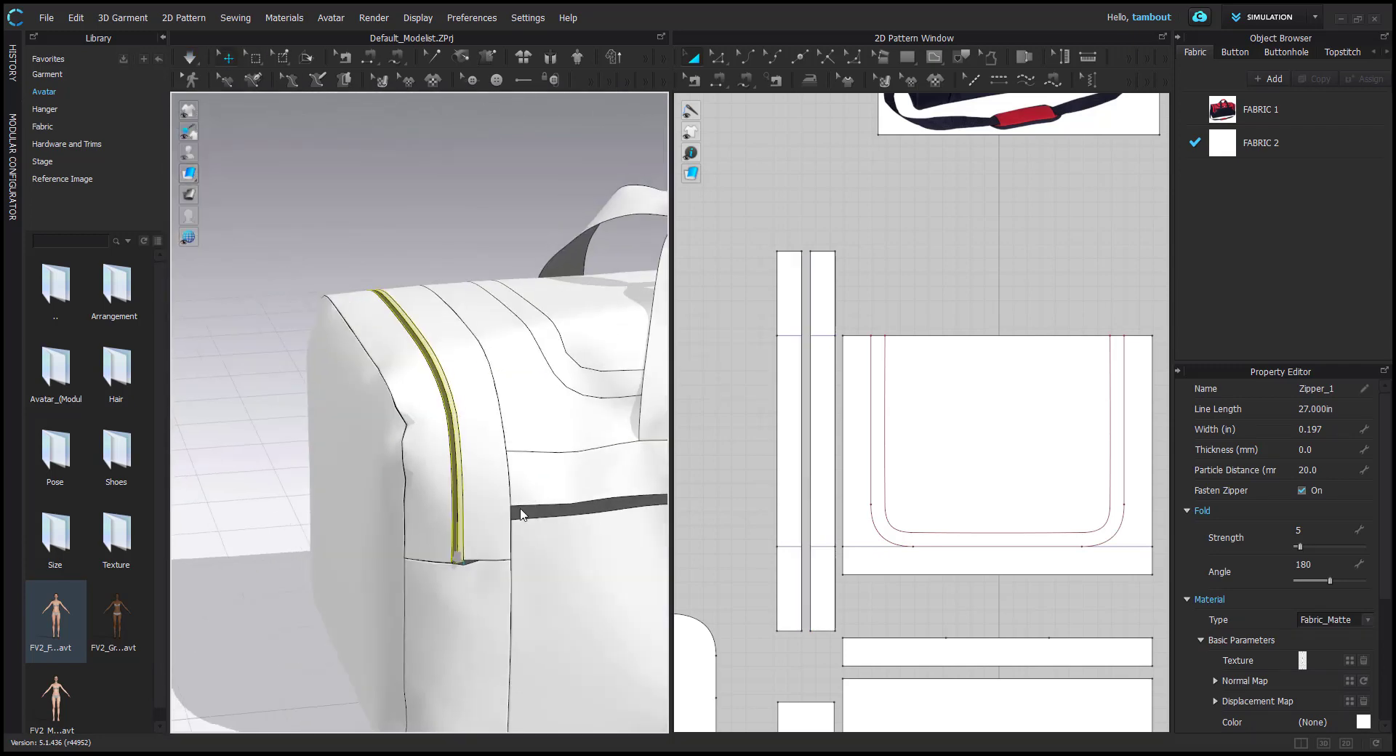
{"action": "left_click", "coordinate": [327, 513]}
{"action": "scroll", "coordinate": [520, 552], "scroll_direction": "up", "scroll_amount": 6}
{"action": "middle_click_drag", "start_coordinate": [520, 567], "coordinate": [412, 305]}
{"action": "middle_click_drag", "start_coordinate": [367, 257], "coordinate": [397, 377]}
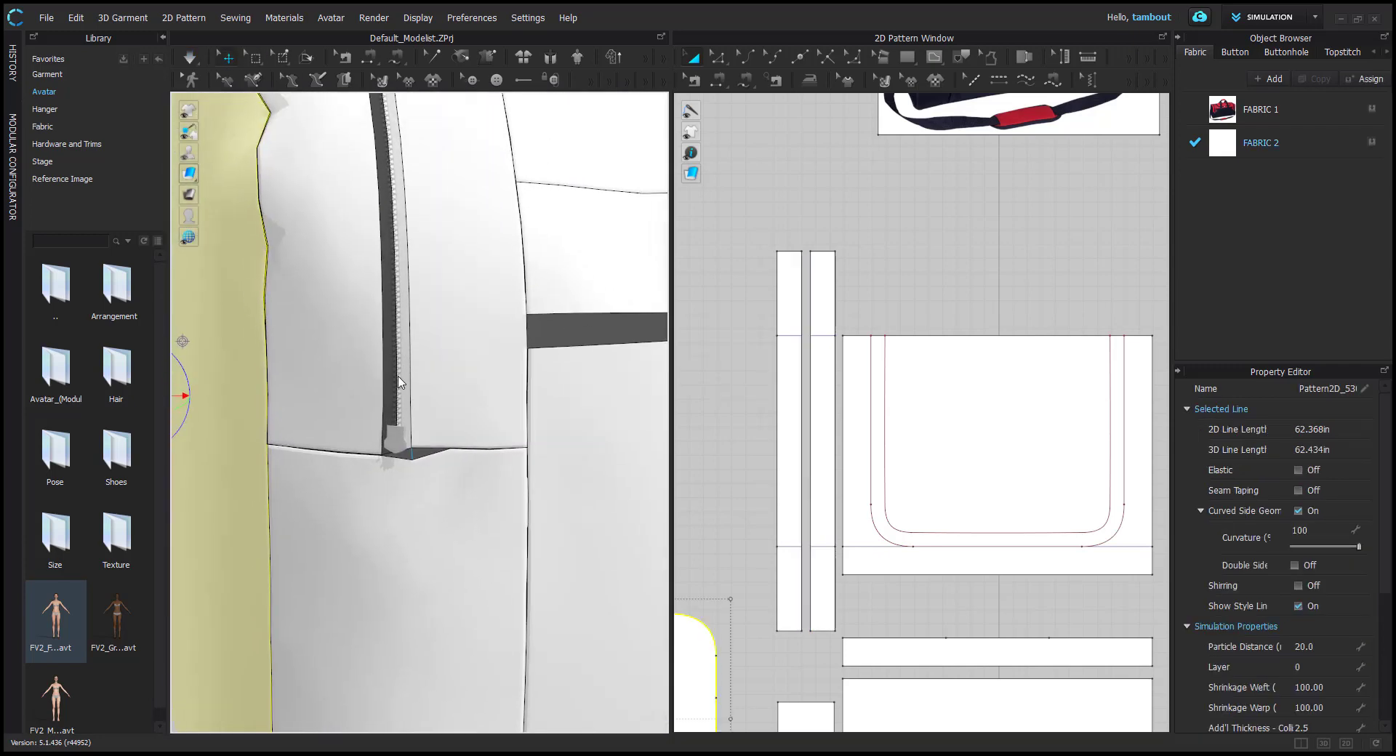
{"action": "scroll", "coordinate": [397, 377], "scroll_direction": "up", "scroll_amount": 1}
{"action": "right_click", "coordinate": [396, 303]}
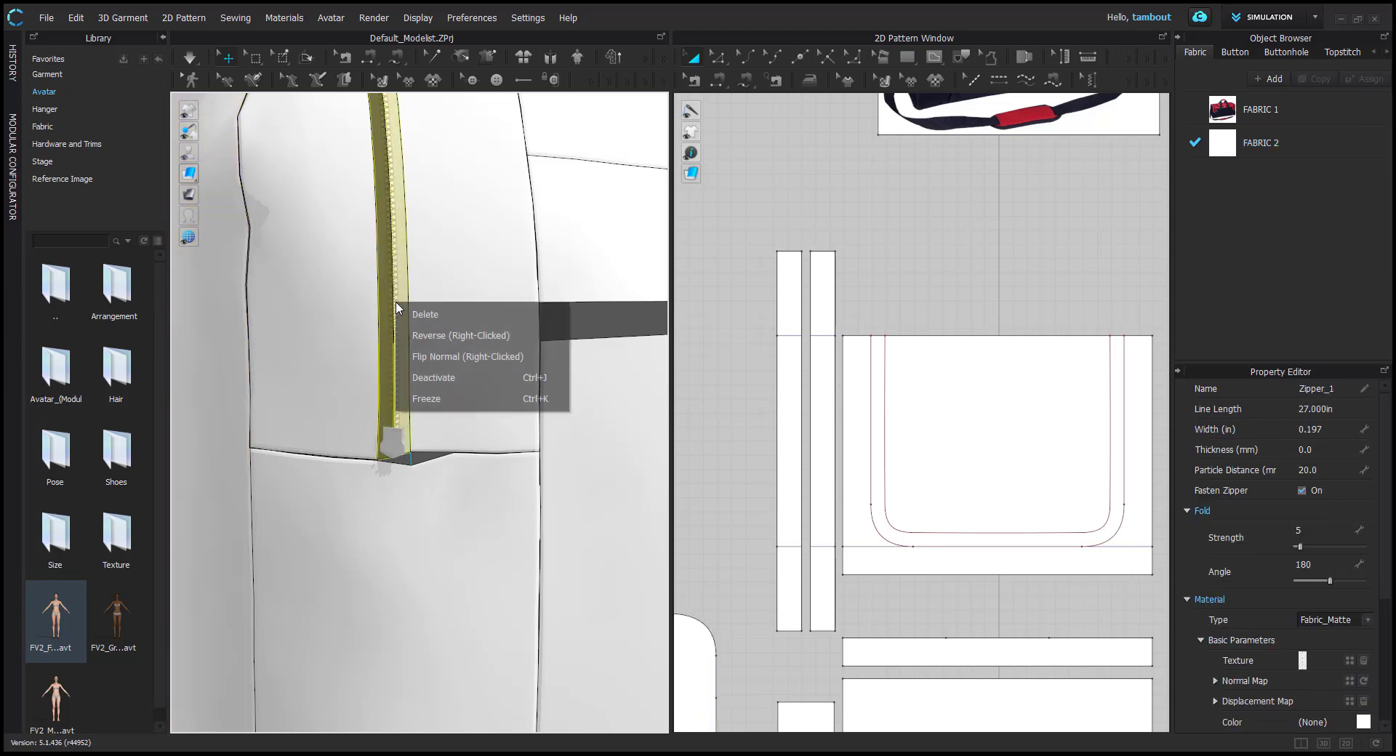
{"action": "left_click", "coordinate": [438, 356]}
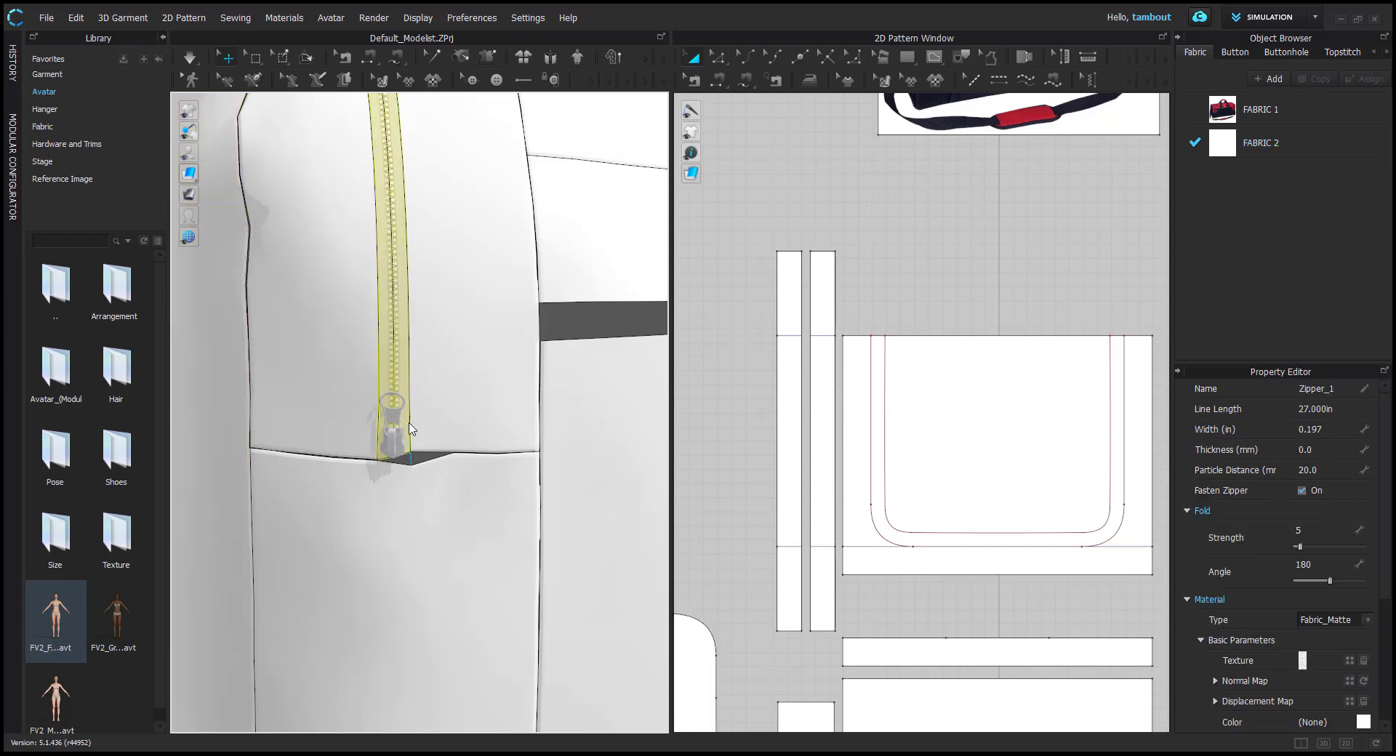
{"action": "key", "text": "space"}
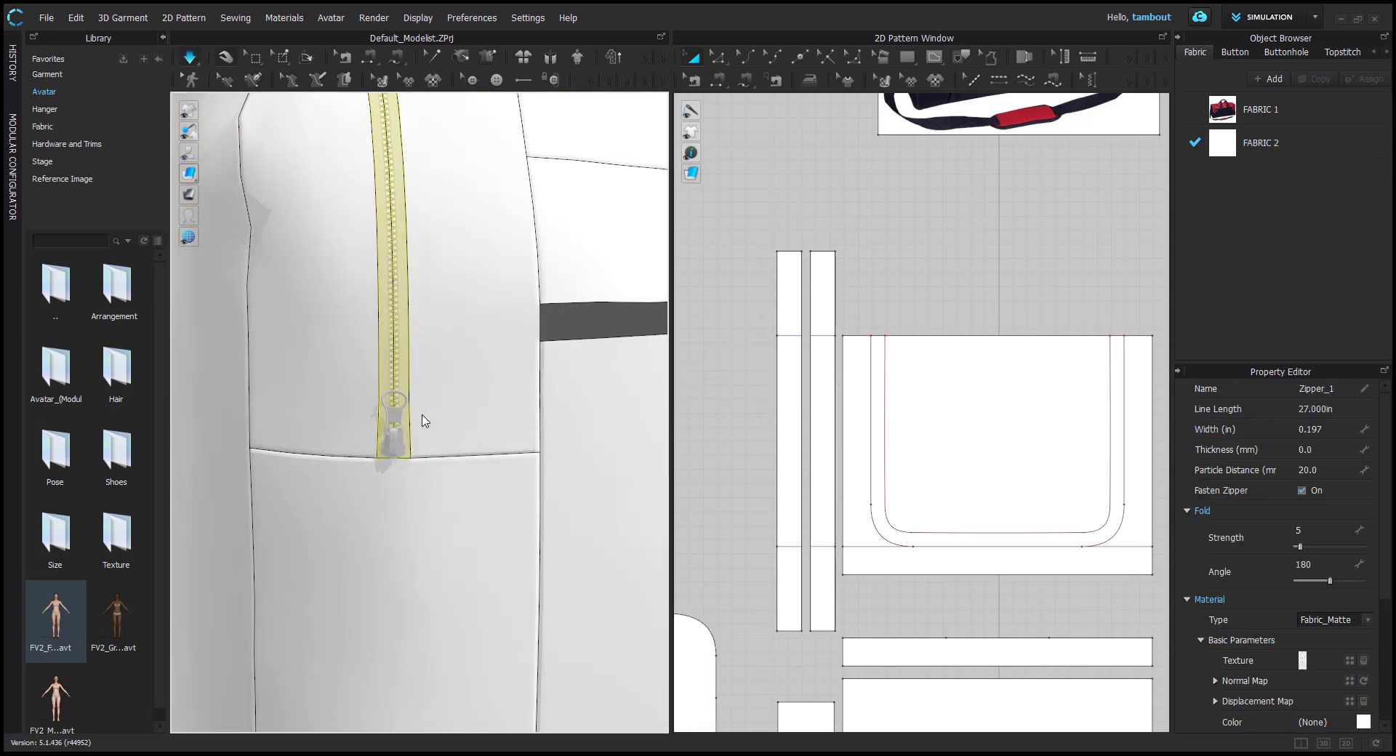
{"action": "key", "text": "space"}
{"action": "scroll", "coordinate": [434, 407], "scroll_direction": "down", "scroll_amount": 5}
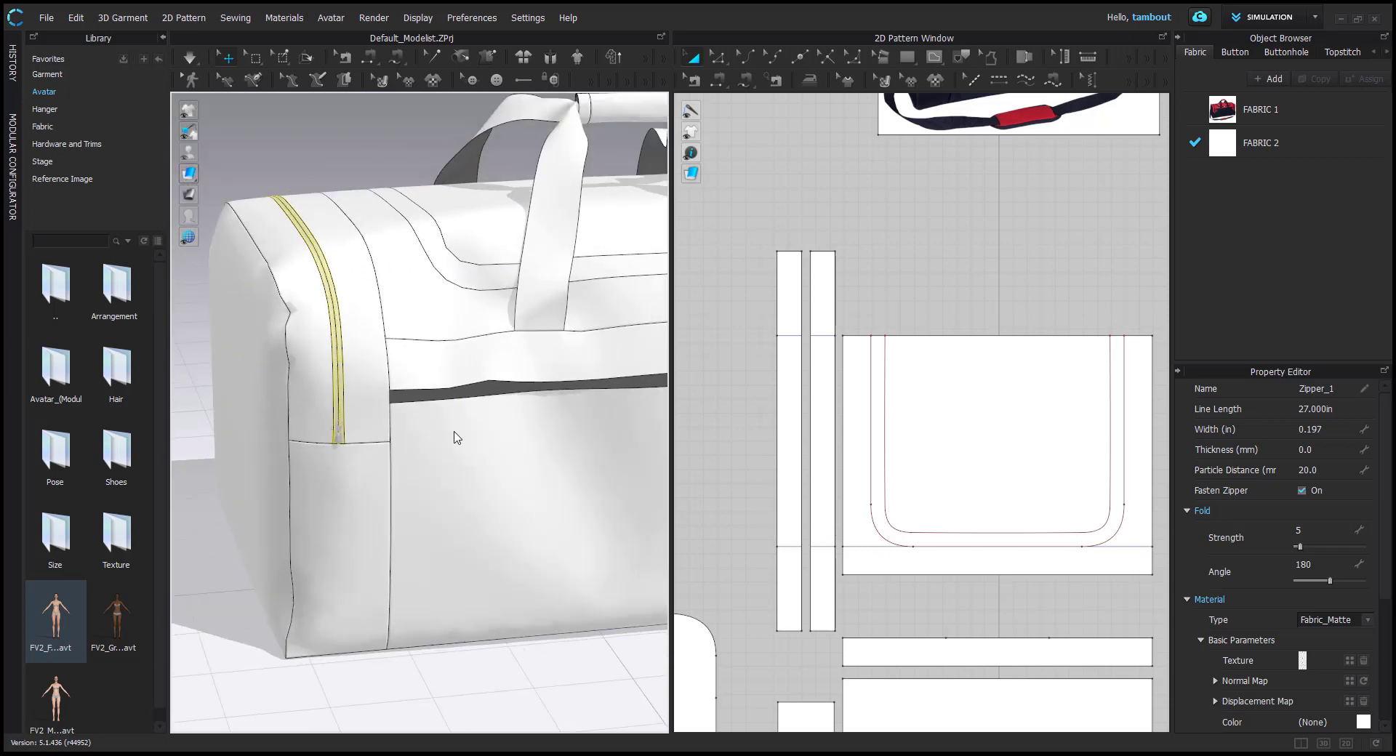
Set the left side zipper's particle distance to 5 mm and its width to 0.25 in
{"action": "scroll", "coordinate": [434, 542], "scroll_direction": "up", "scroll_amount": 5}
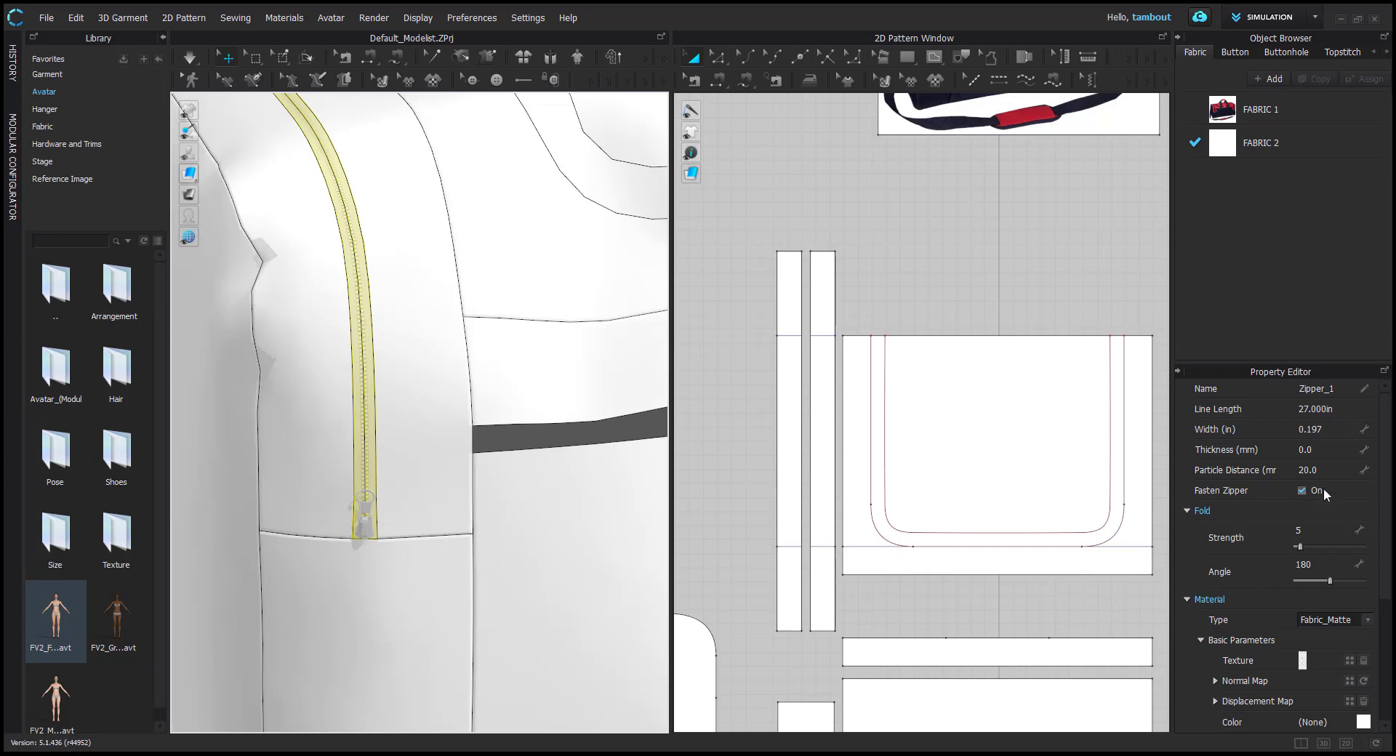
{"action": "left_click", "coordinate": [1328, 469]}
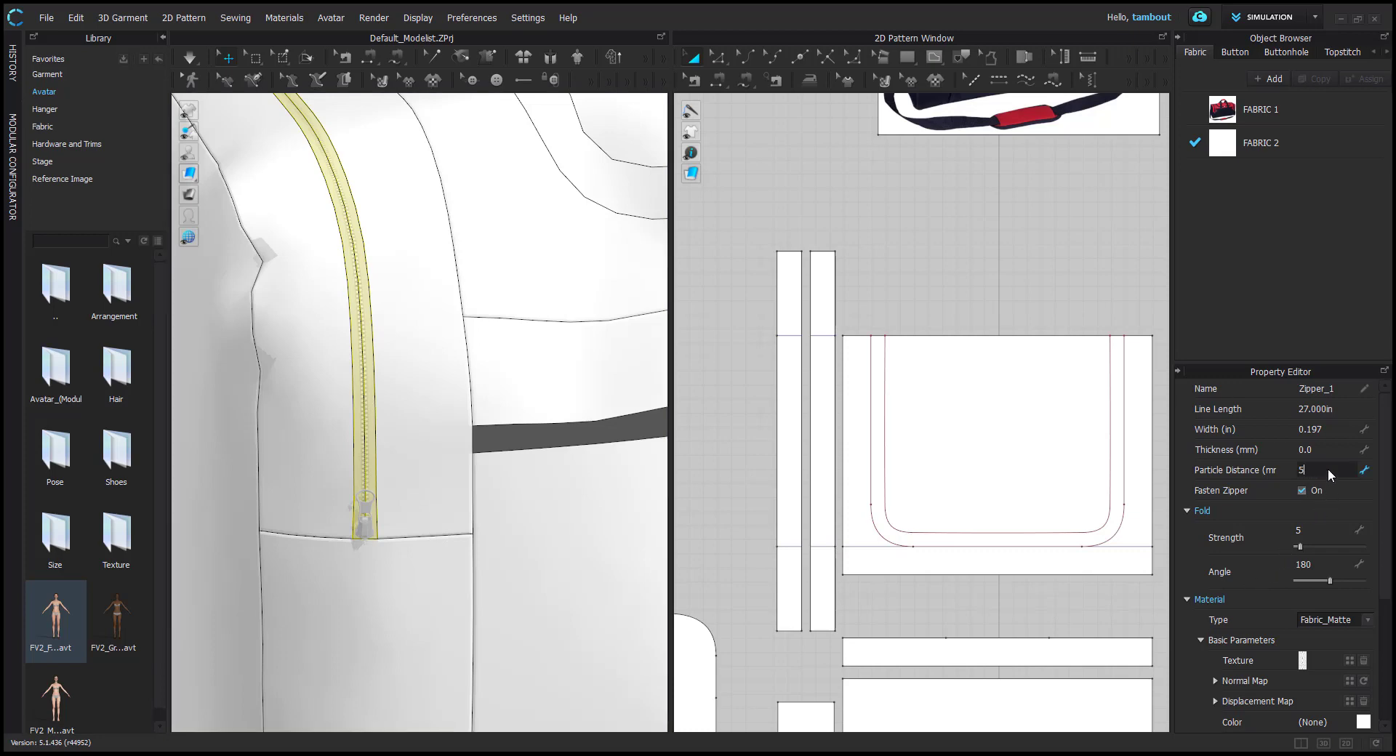
{"action": "type", "text": "5"}
{"action": "key", "text": "Return"}
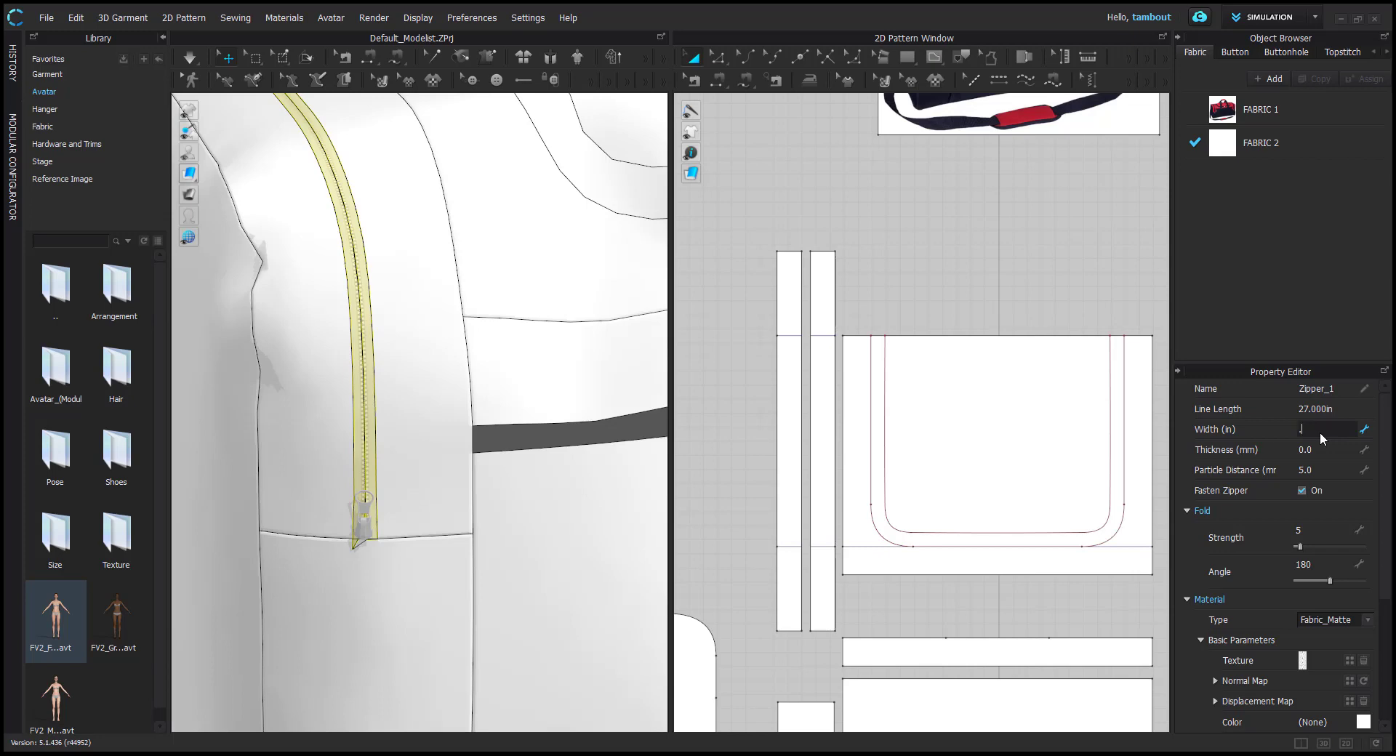
{"action": "key", "text": "Return"}
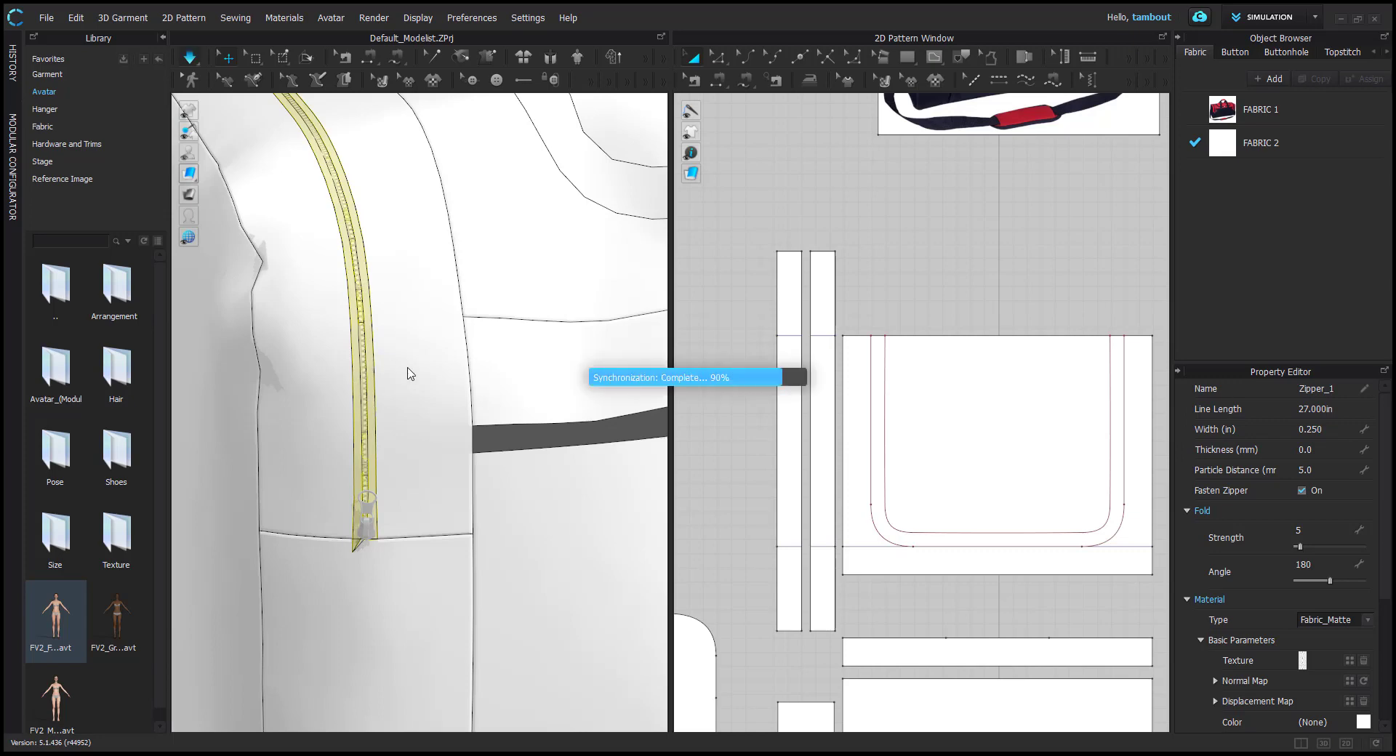
Simulate the bag to settle the left side zipper with its new width and particle distance
{"action": "key", "text": "space"}
{"action": "scroll", "coordinate": [408, 390], "scroll_direction": "down", "scroll_amount": 2}
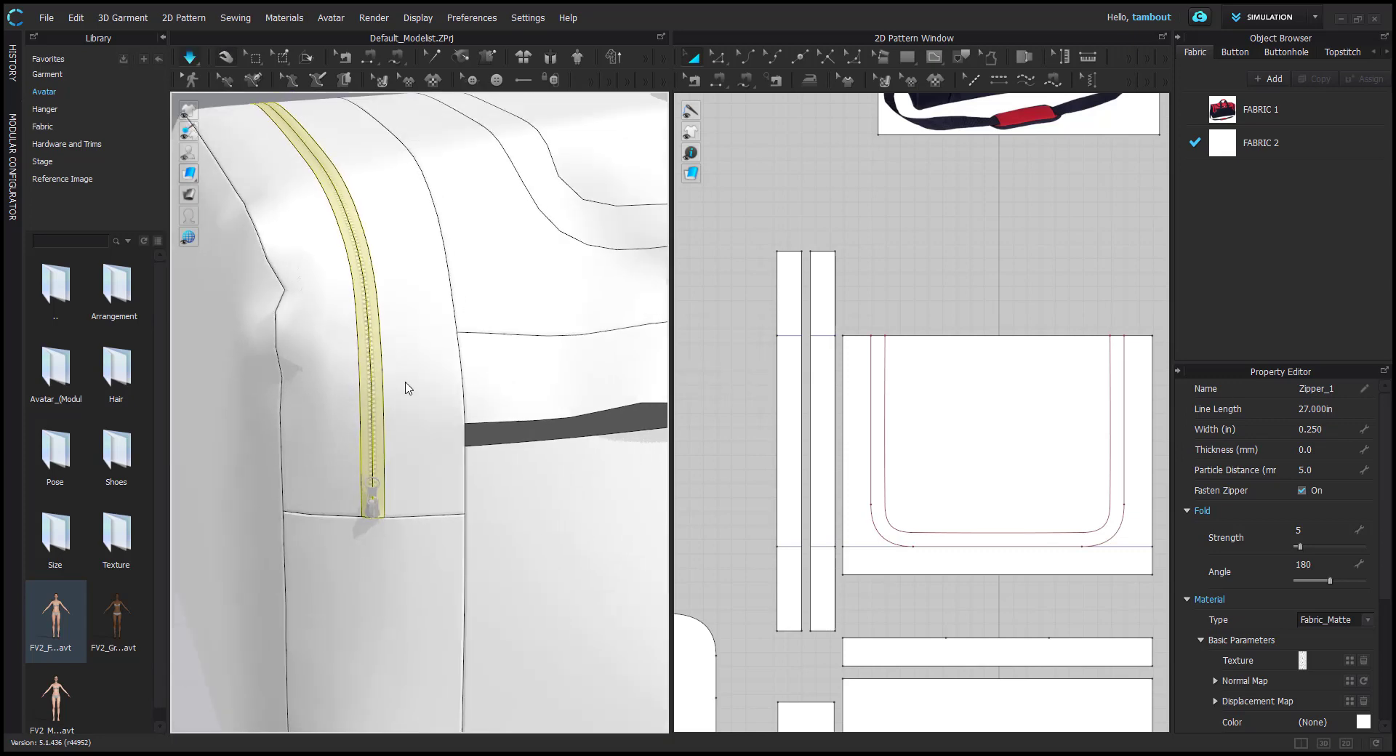
{"action": "scroll", "coordinate": [409, 390], "scroll_direction": "down", "scroll_amount": 3}
{"action": "middle_click_drag", "start_coordinate": [549, 389], "coordinate": [428, 387]}
{"action": "scroll", "coordinate": [429, 386], "scroll_direction": "down", "scroll_amount": 2}
{"action": "key", "text": "space"}
{"action": "scroll", "coordinate": [414, 392], "scroll_direction": "down", "scroll_amount": 3}
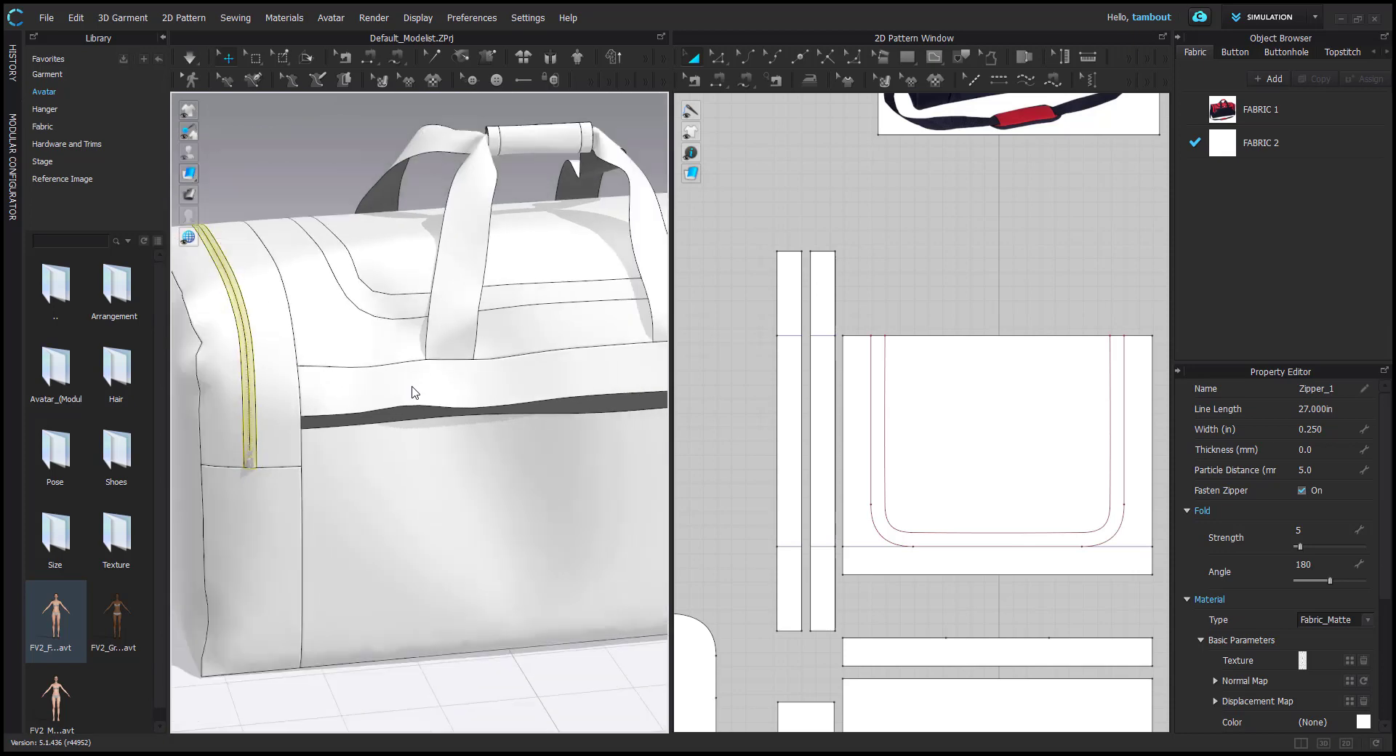
Trace the first half of a new zipper along the inner cut edge of the right side band
{"action": "right_click_drag", "start_coordinate": [414, 393], "coordinate": [498, 365]}
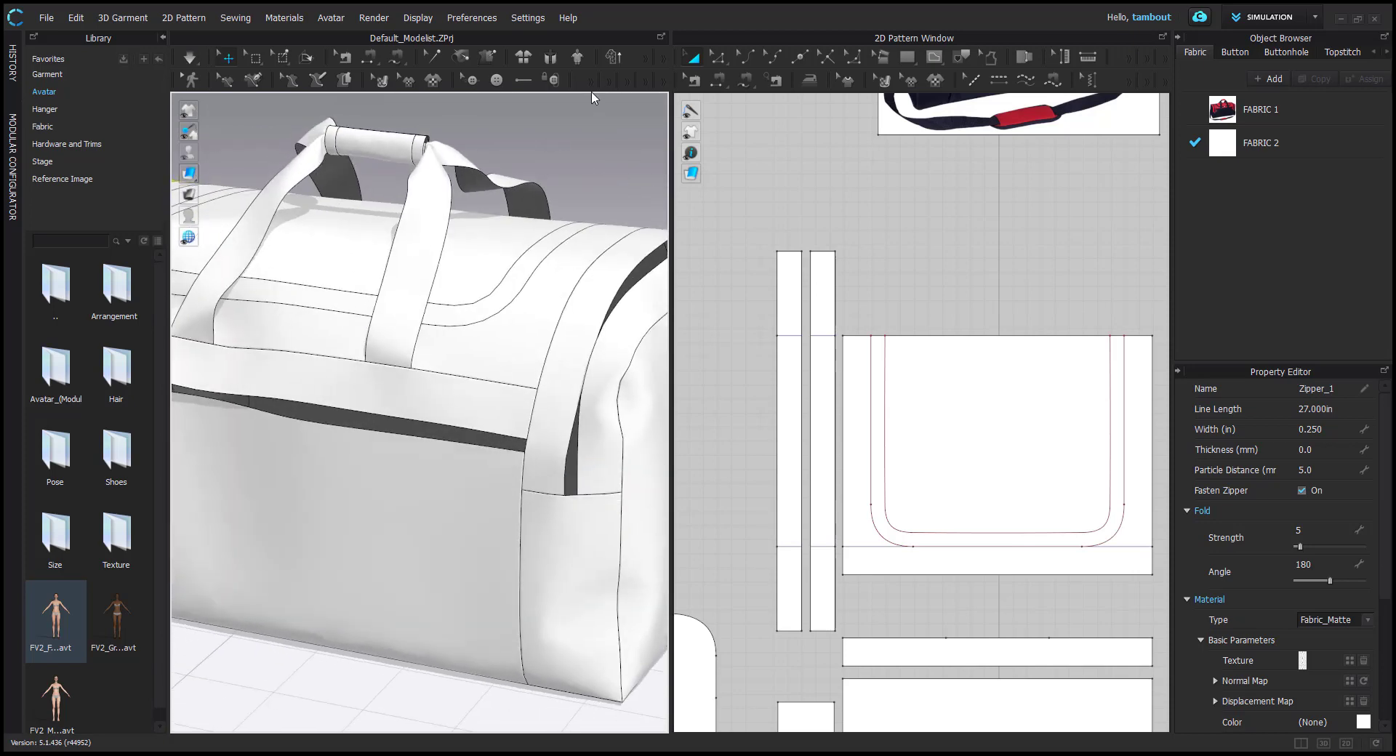
{"action": "left_click", "coordinate": [560, 77]}
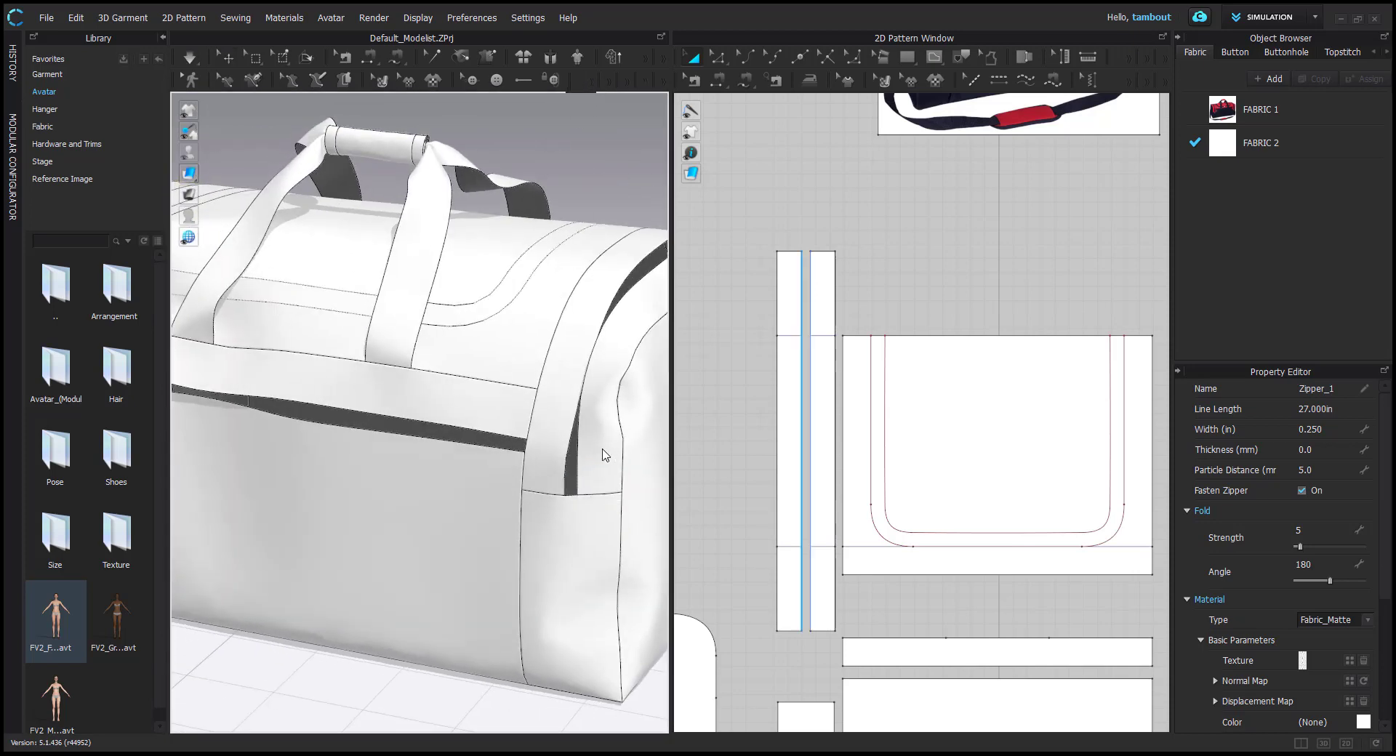
{"action": "left_click", "coordinate": [562, 496]}
{"action": "right_click_drag", "start_coordinate": [654, 251], "coordinate": [471, 327]}
{"action": "middle_click_drag", "start_coordinate": [312, 381], "coordinate": [450, 399]}
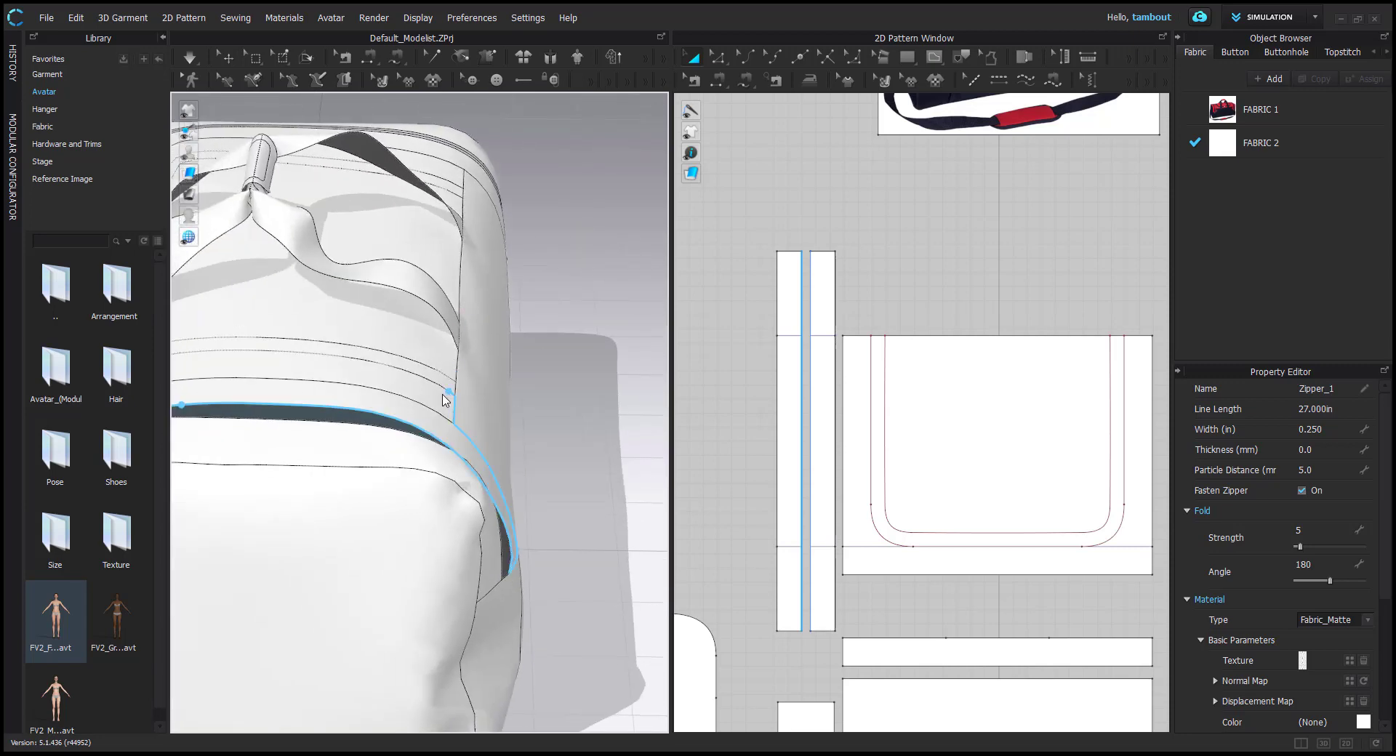
{"action": "right_click_drag", "start_coordinate": [400, 415], "coordinate": [319, 426]}
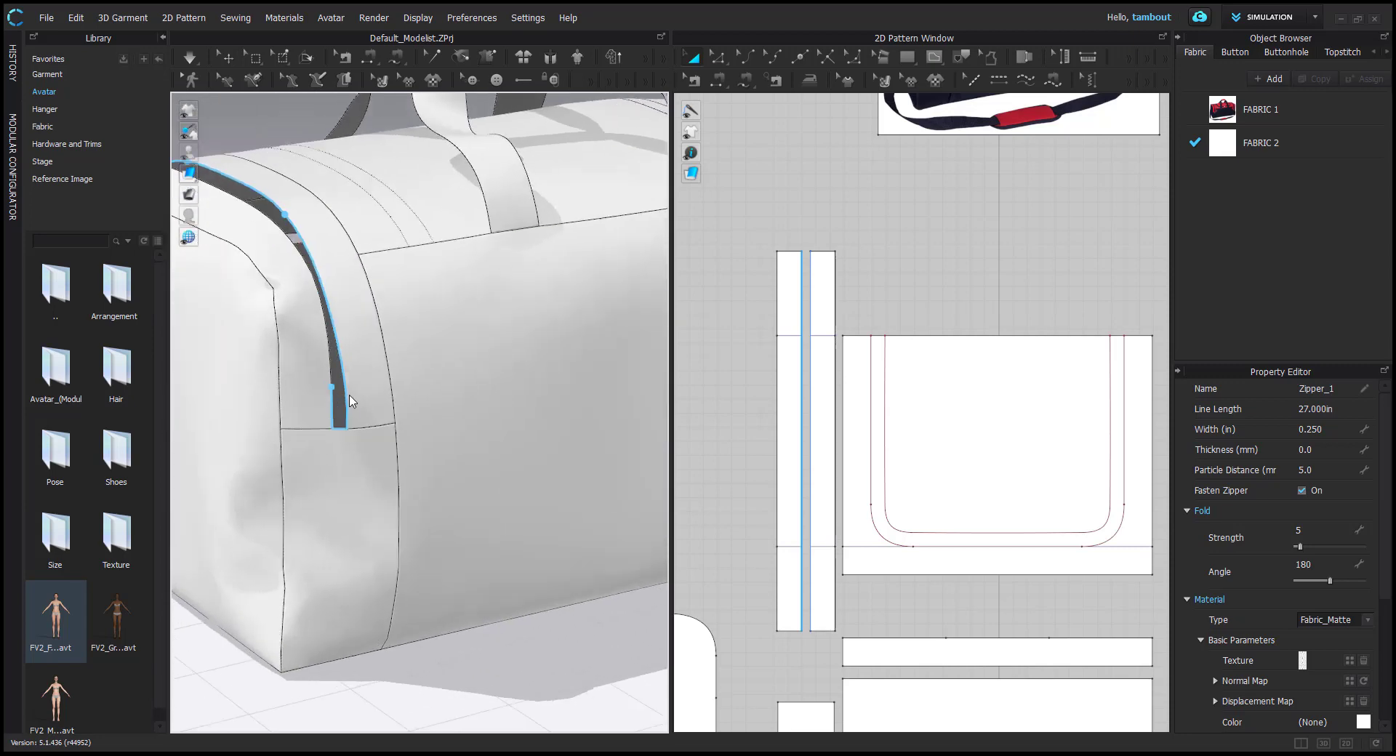
{"action": "scroll", "coordinate": [293, 434], "scroll_direction": "up", "scroll_amount": 5}
{"action": "right_click_drag", "start_coordinate": [354, 349], "coordinate": [484, 344]}
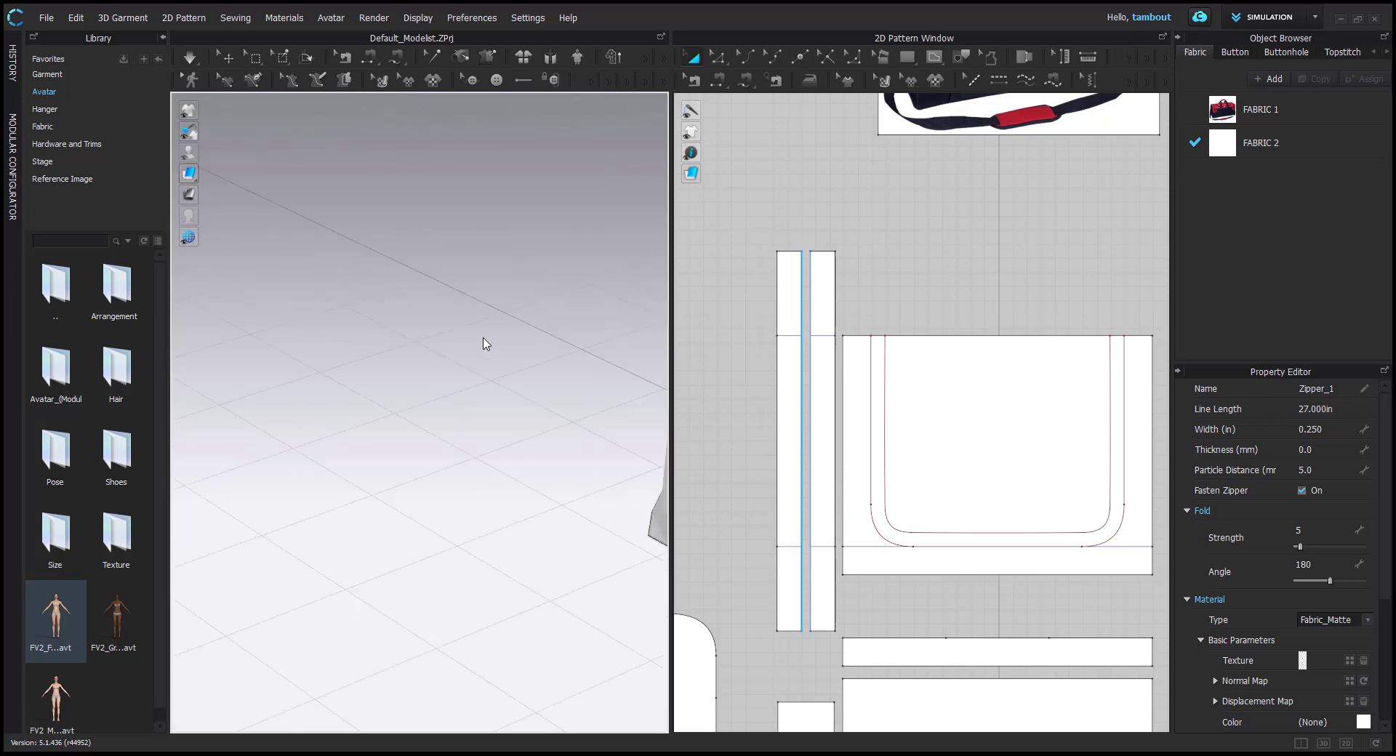
Complete the right side band's zipper by tracing its outer cut edge from the front seam to the back
{"action": "middle_click_drag", "start_coordinate": [497, 347], "coordinate": [349, 427]}
{"action": "scroll", "coordinate": [357, 428], "scroll_direction": "down", "scroll_amount": 3}
{"action": "right_click_drag", "start_coordinate": [365, 434], "coordinate": [482, 435]}
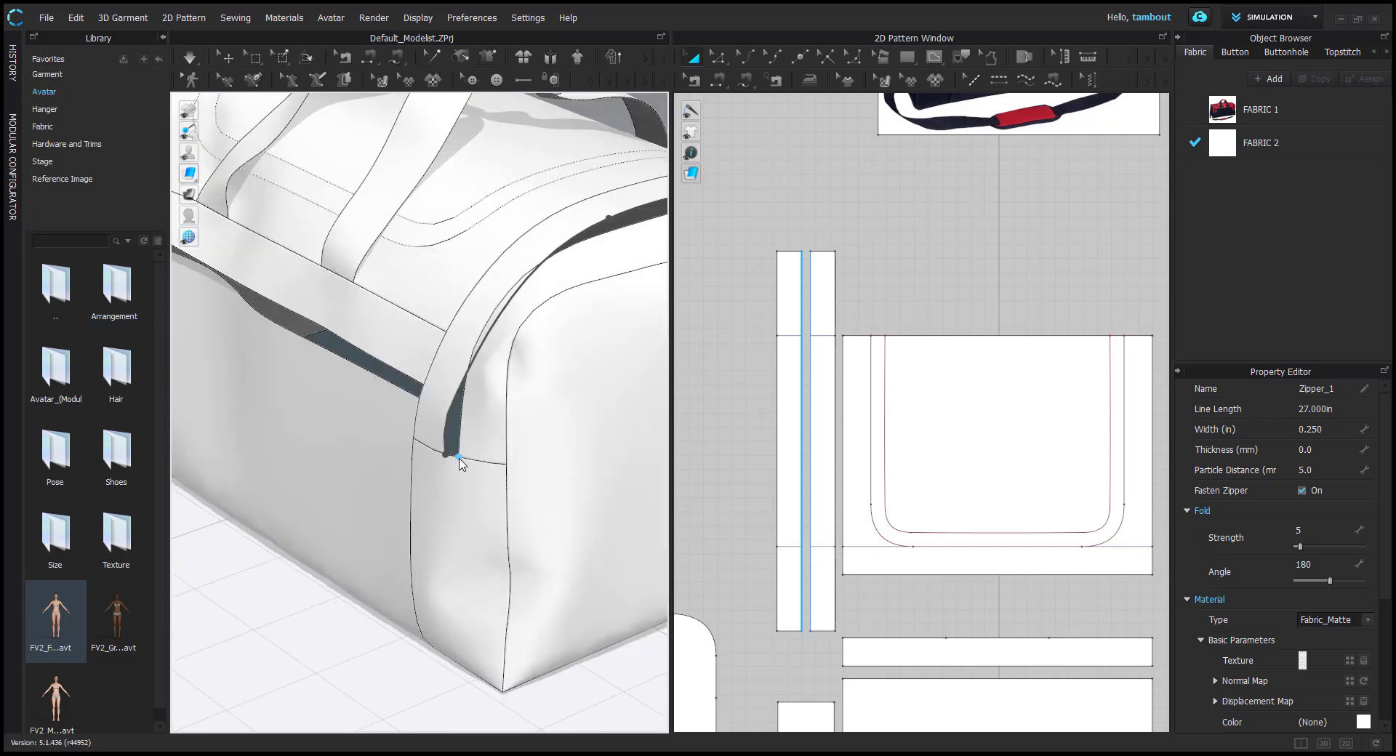
{"action": "scroll", "coordinate": [460, 463], "scroll_direction": "up", "scroll_amount": 3}
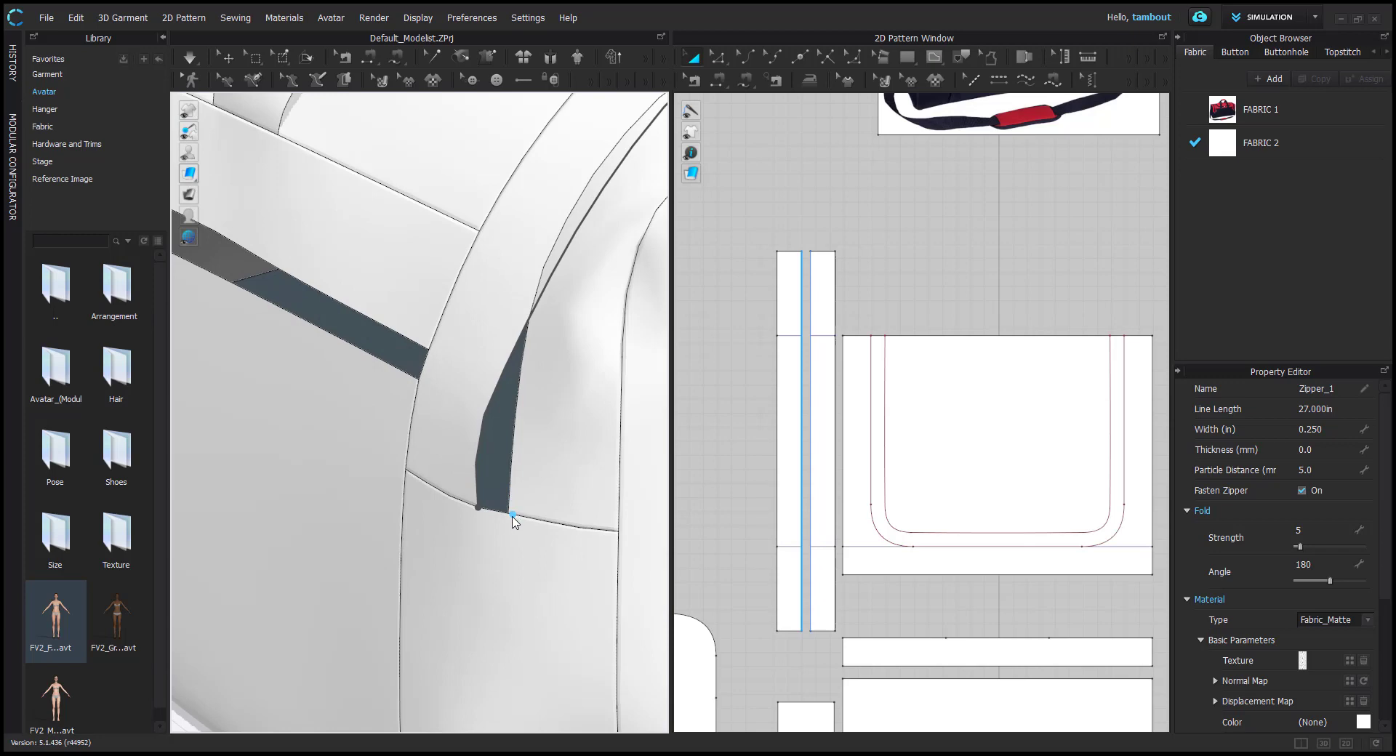
{"action": "right_click_drag", "start_coordinate": [569, 328], "coordinate": [439, 342]}
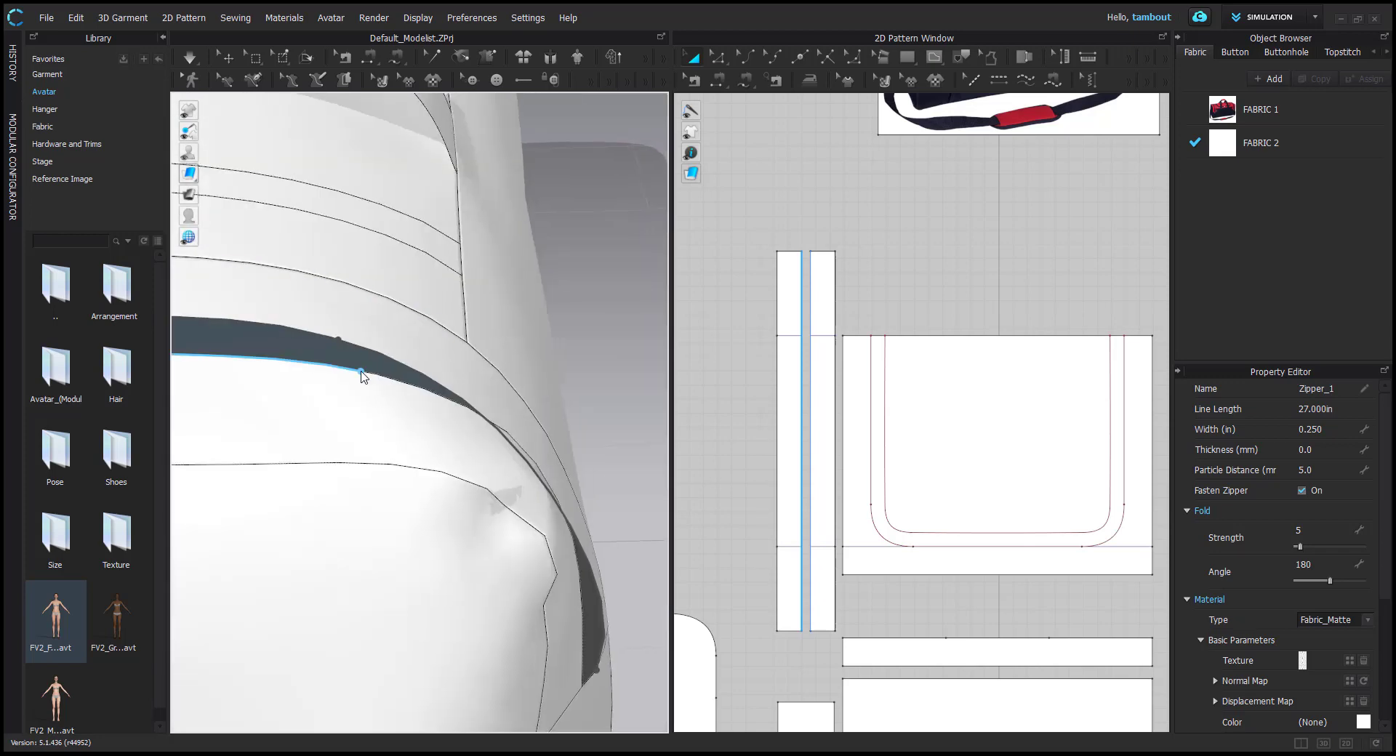
{"action": "right_click_drag", "start_coordinate": [435, 402], "coordinate": [443, 491]}
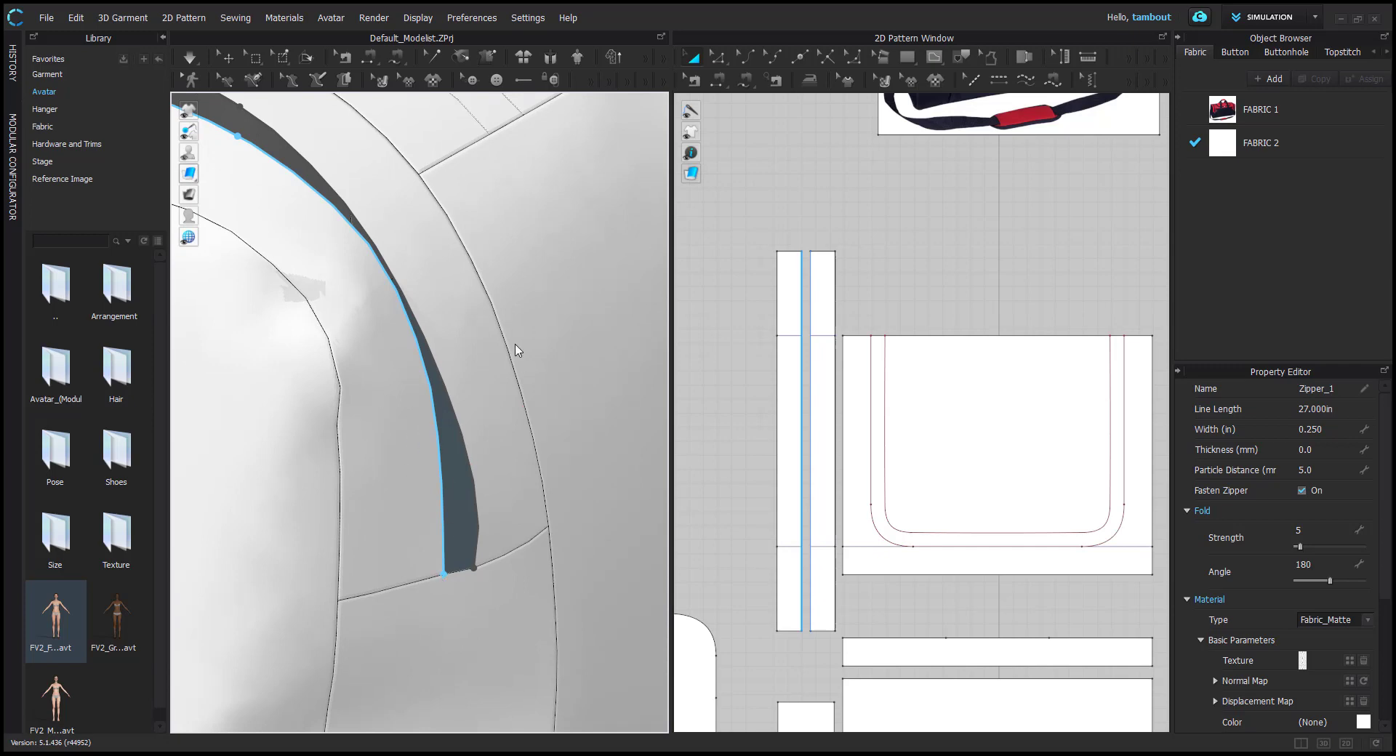
{"action": "double_click", "coordinate": [444, 575]}
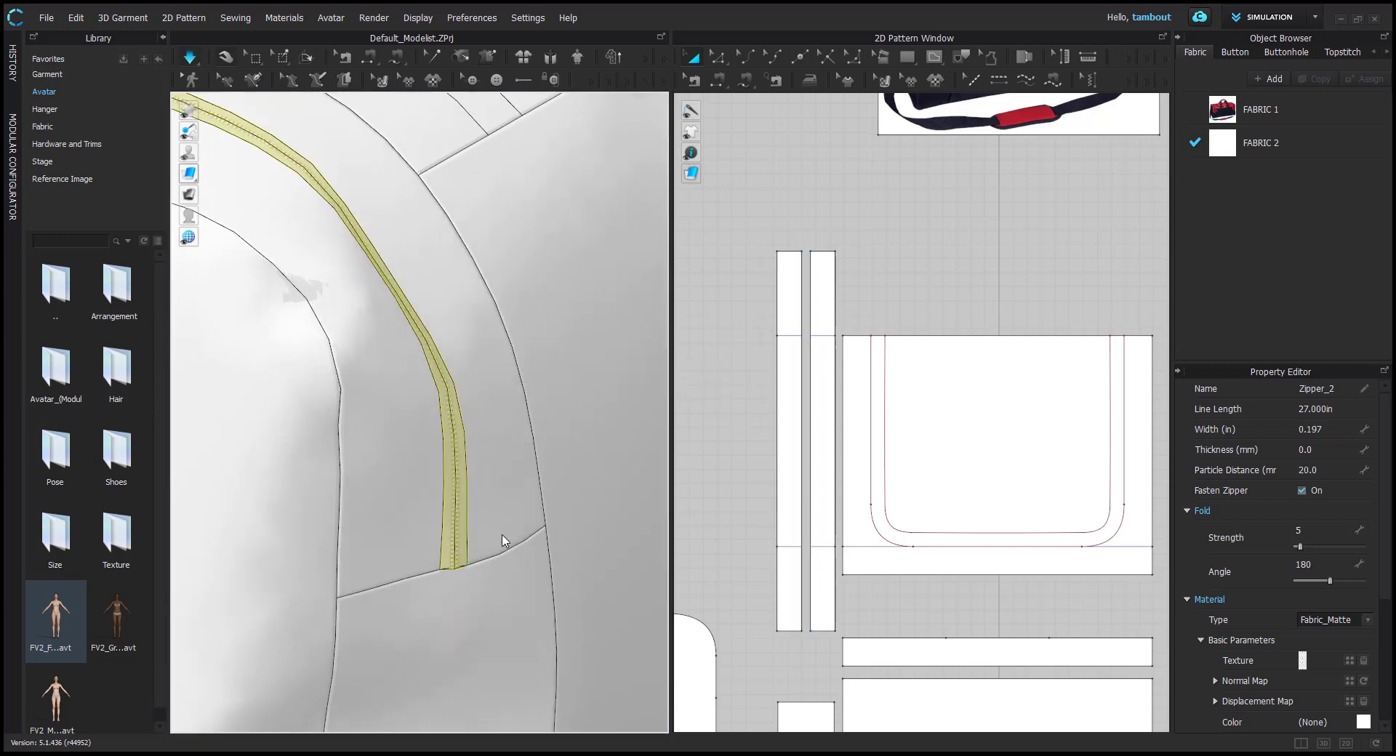
Trace the first half of a new zipper along the upper edge of the front panel's opening, from the left seam to the right
{"action": "scroll", "coordinate": [246, 336], "scroll_direction": "down", "scroll_amount": 5}
{"action": "right_click_drag", "start_coordinate": [246, 336], "coordinate": [474, 334]}
{"action": "middle_click_drag", "start_coordinate": [474, 334], "coordinate": [171, 379]}
{"action": "middle_click_drag", "start_coordinate": [545, 416], "coordinate": [407, 480]}
{"action": "right_click_drag", "start_coordinate": [305, 407], "coordinate": [390, 381]}
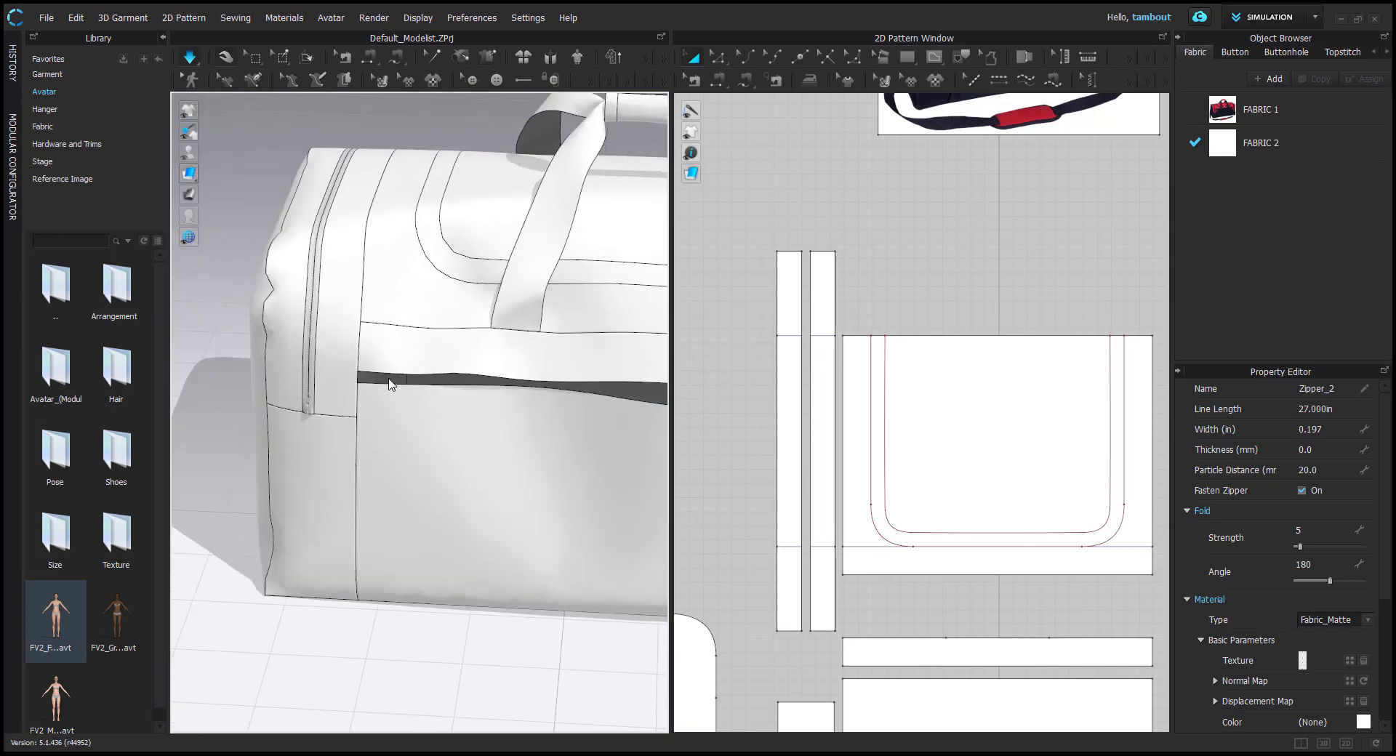
{"action": "scroll", "coordinate": [262, 394], "scroll_direction": "up", "scroll_amount": 2}
{"action": "middle_click_drag", "start_coordinate": [390, 382], "coordinate": [280, 397]}
{"action": "scroll", "coordinate": [262, 393], "scroll_direction": "up", "scroll_amount": 2}
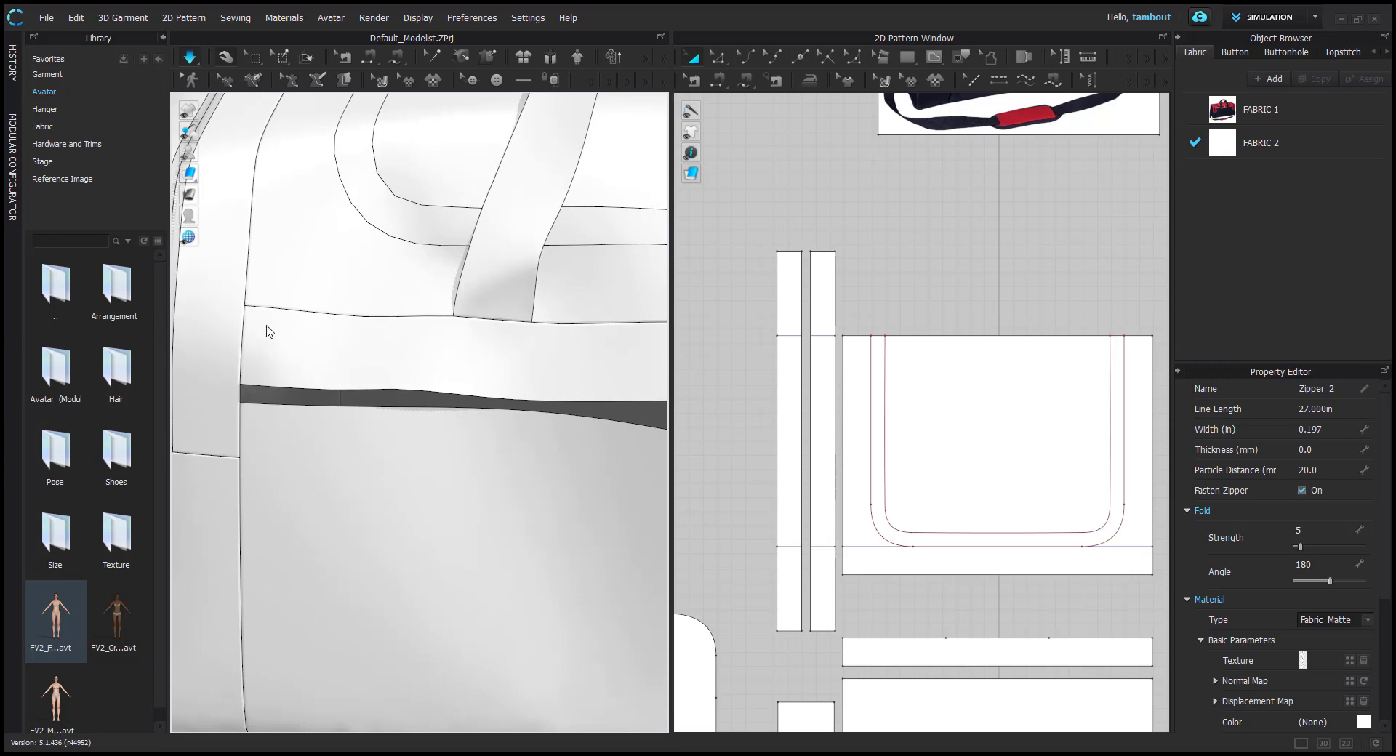
{"action": "key", "text": "space"}
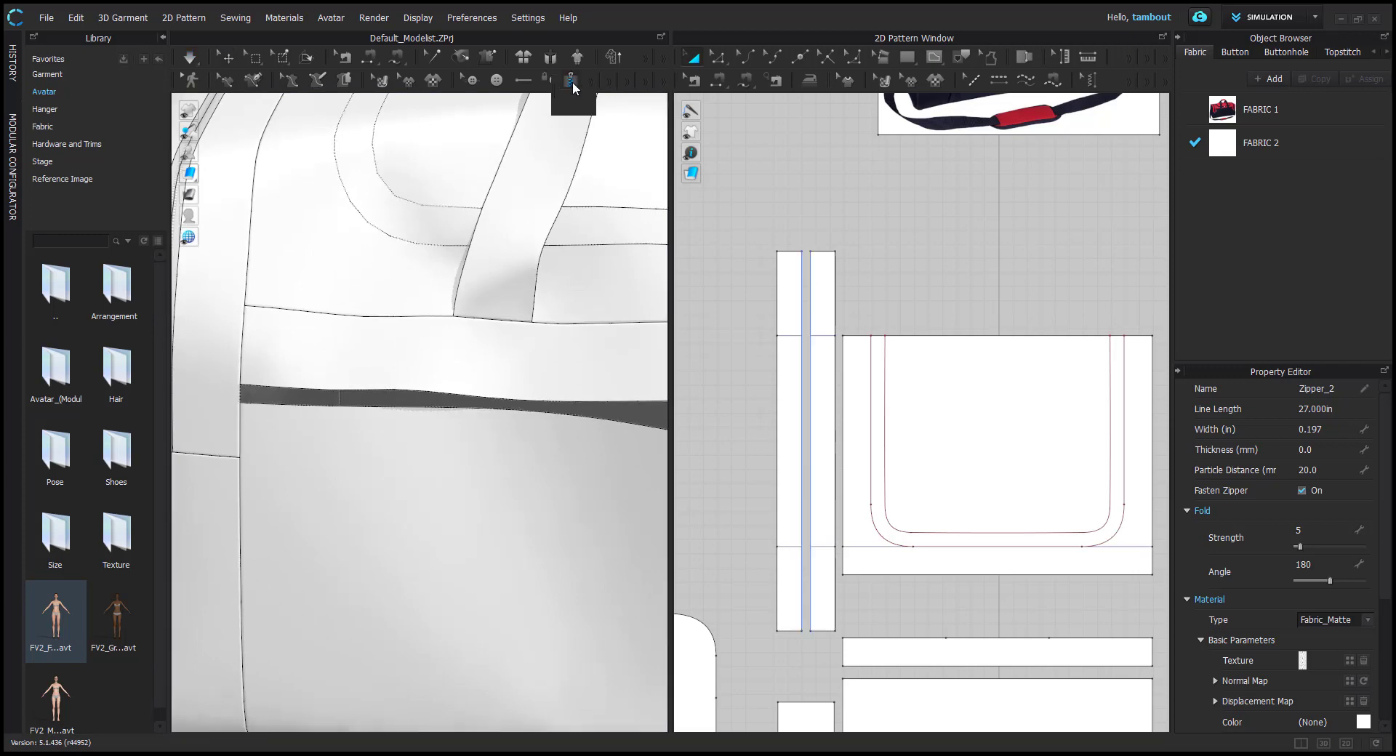
{"action": "left_click", "coordinate": [242, 385]}
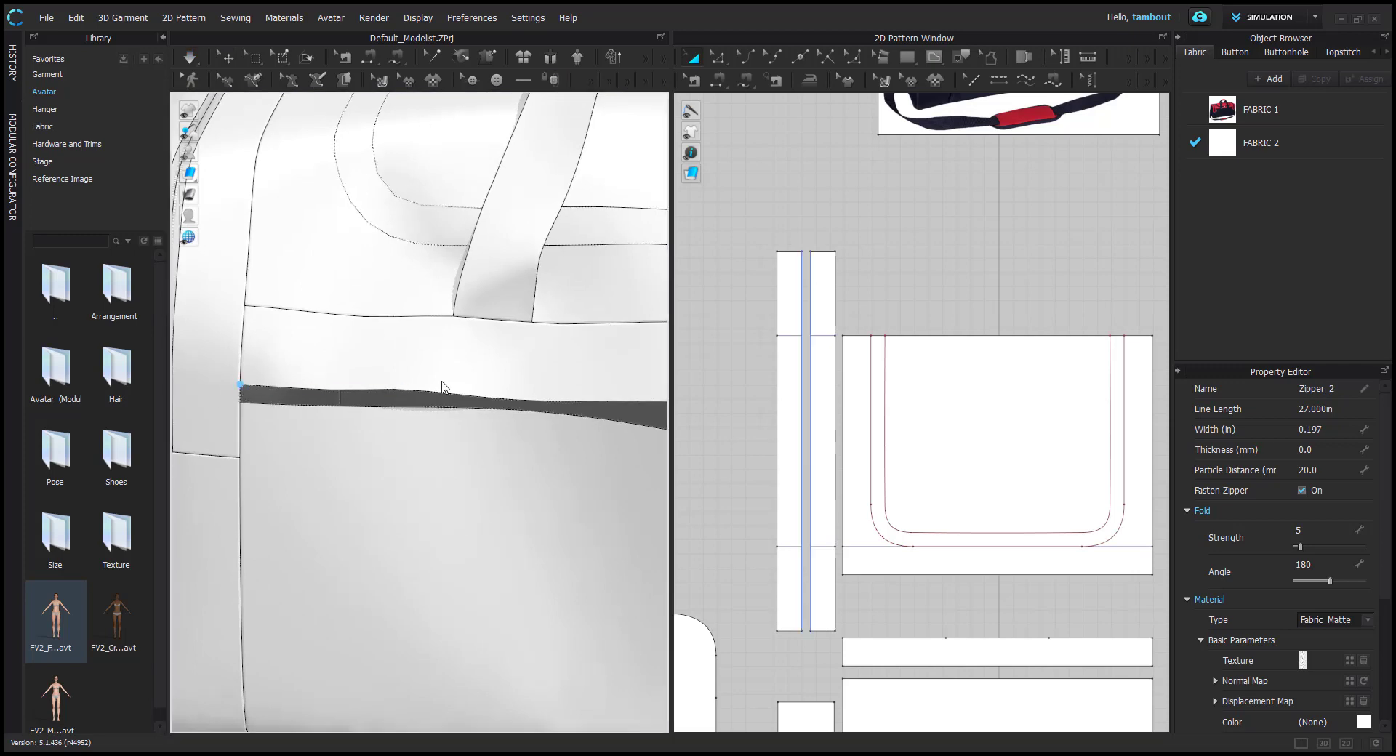
{"action": "middle_click_drag", "start_coordinate": [643, 436], "coordinate": [417, 390]}
{"action": "middle_click_drag", "start_coordinate": [618, 369], "coordinate": [385, 373]}
{"action": "middle_click_drag", "start_coordinate": [664, 383], "coordinate": [509, 374]}
{"action": "scroll", "coordinate": [511, 379], "scroll_direction": "up", "scroll_amount": 3}
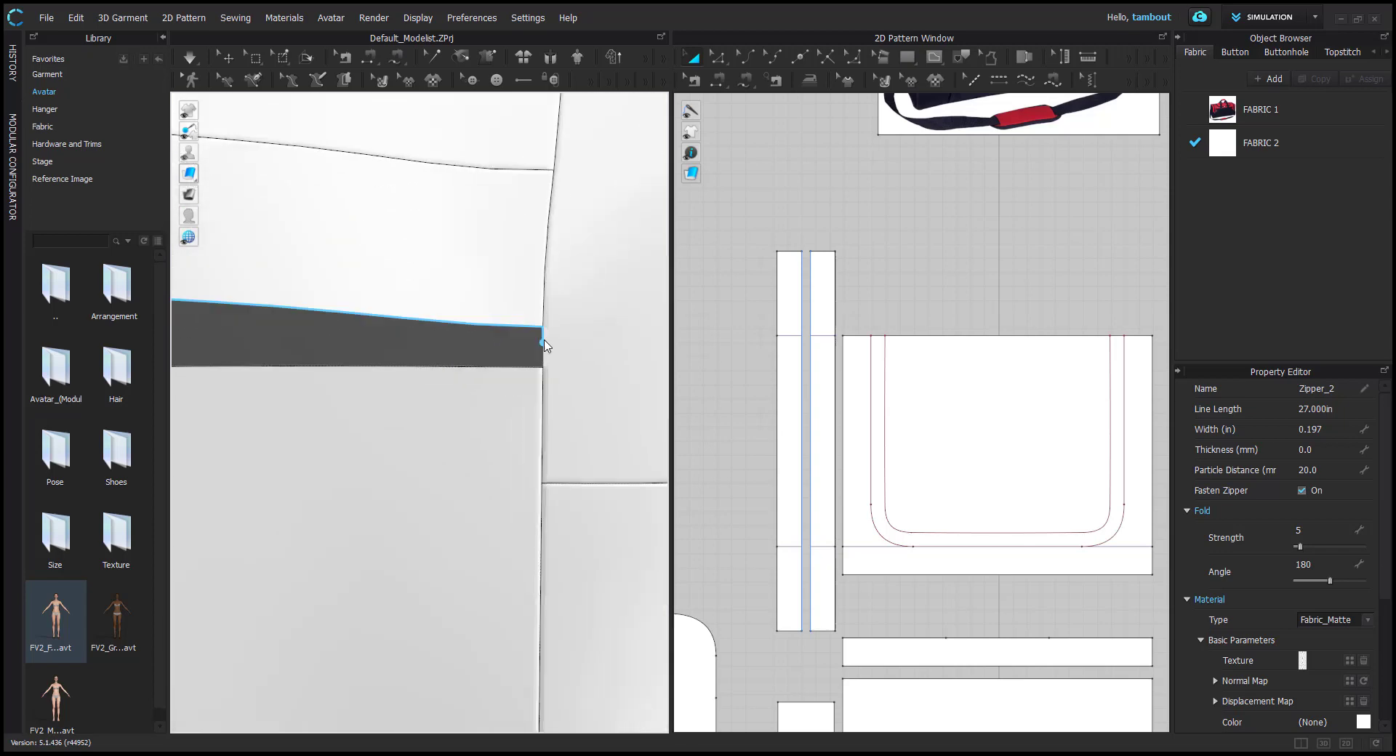
{"action": "double_click", "coordinate": [543, 331]}
Complete the front zipper by tracing the opening's lower edge, and simulate the bag to close it
{"action": "scroll", "coordinate": [408, 396], "scroll_direction": "down", "scroll_amount": 5}
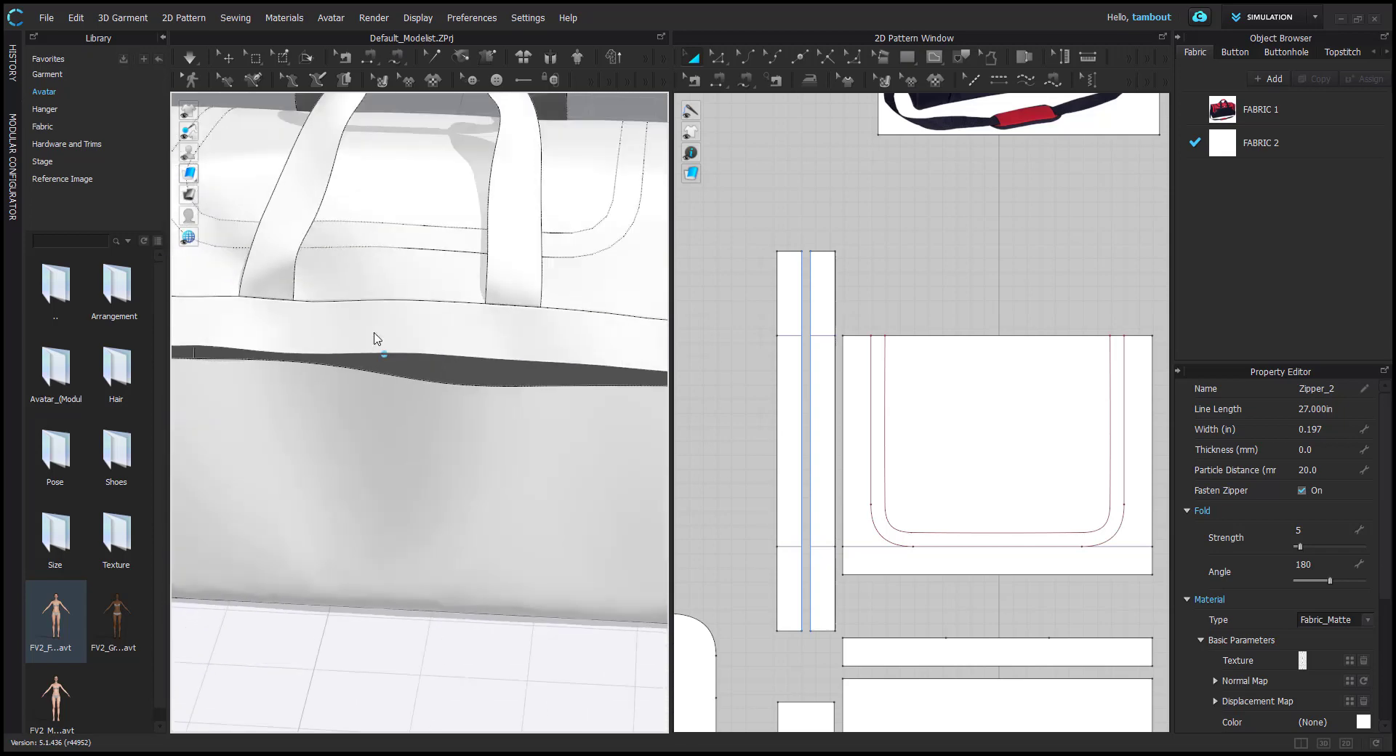
{"action": "middle_click_drag", "start_coordinate": [639, 389], "coordinate": [430, 329]}
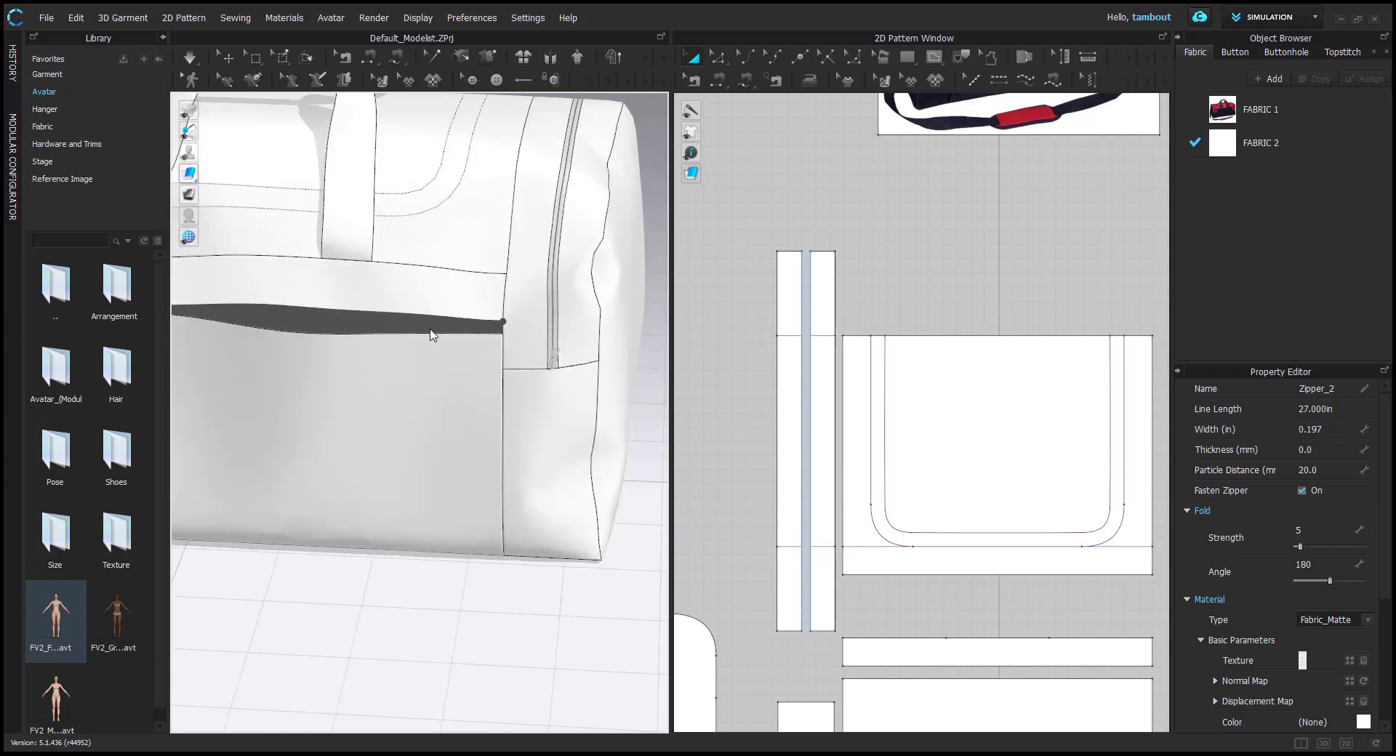
{"action": "scroll", "coordinate": [524, 305], "scroll_direction": "up", "scroll_amount": 3}
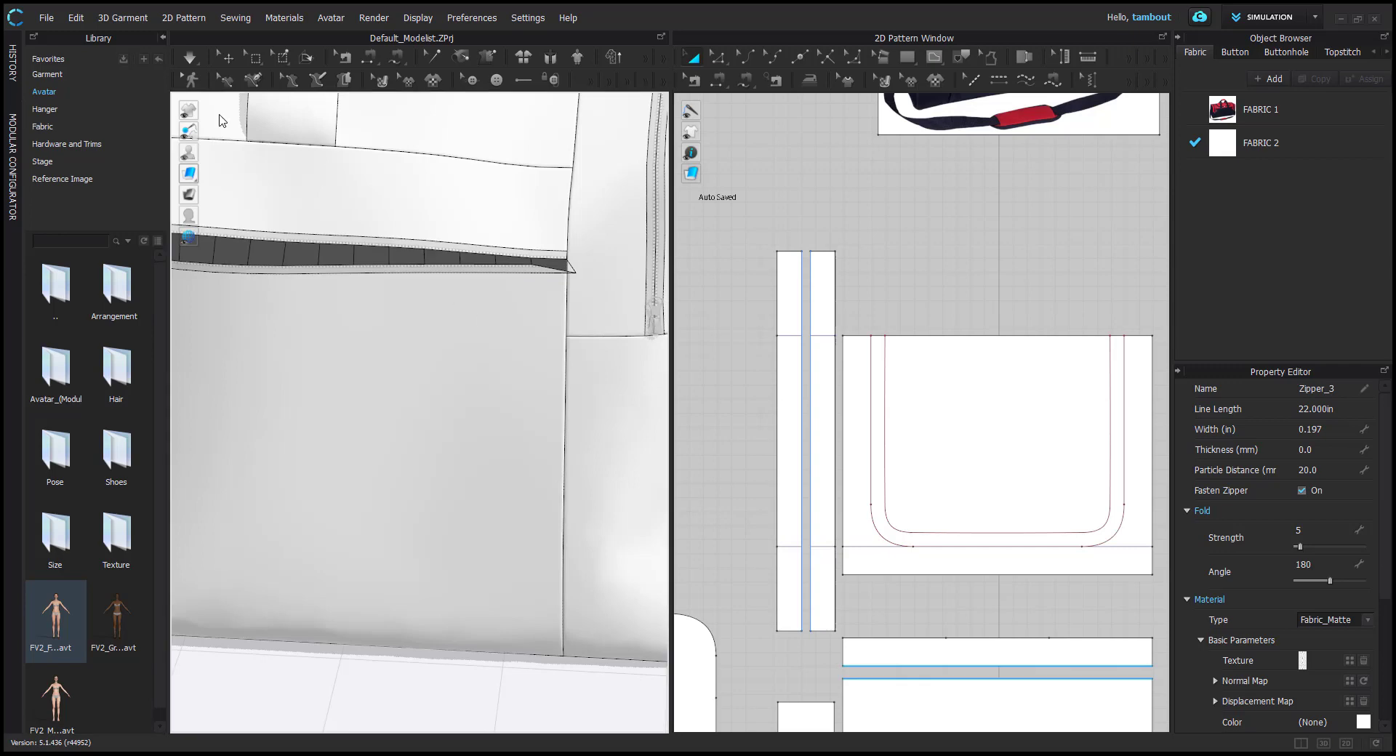
{"action": "left_click", "coordinate": [189, 59]}
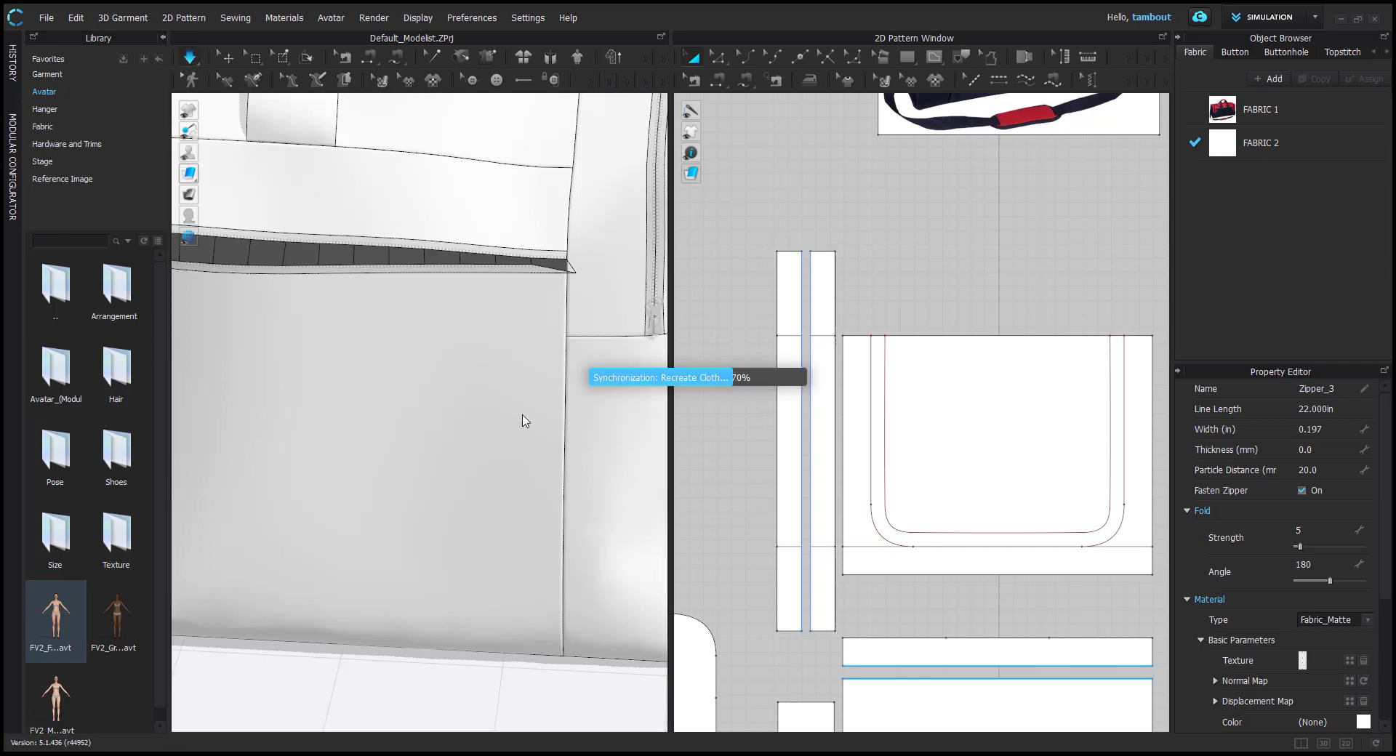
{"action": "middle_click_drag", "start_coordinate": [609, 286], "coordinate": [477, 377]}
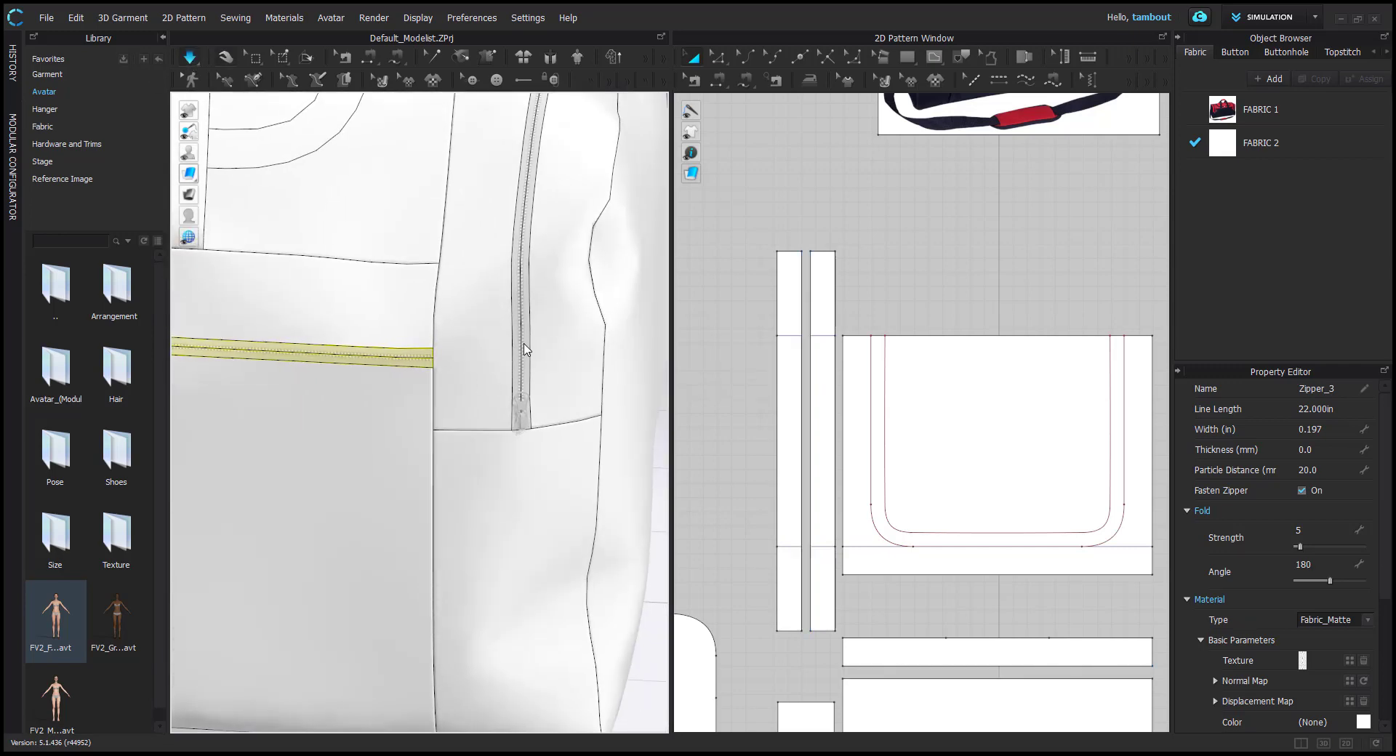
Set the front and right side zippers' particle distance to 5 mm and width to 0.25 in, and simulate to settle them
{"action": "left_click", "coordinate": [522, 343], "text": "shift"}
{"action": "left_click", "coordinate": [1320, 471]}
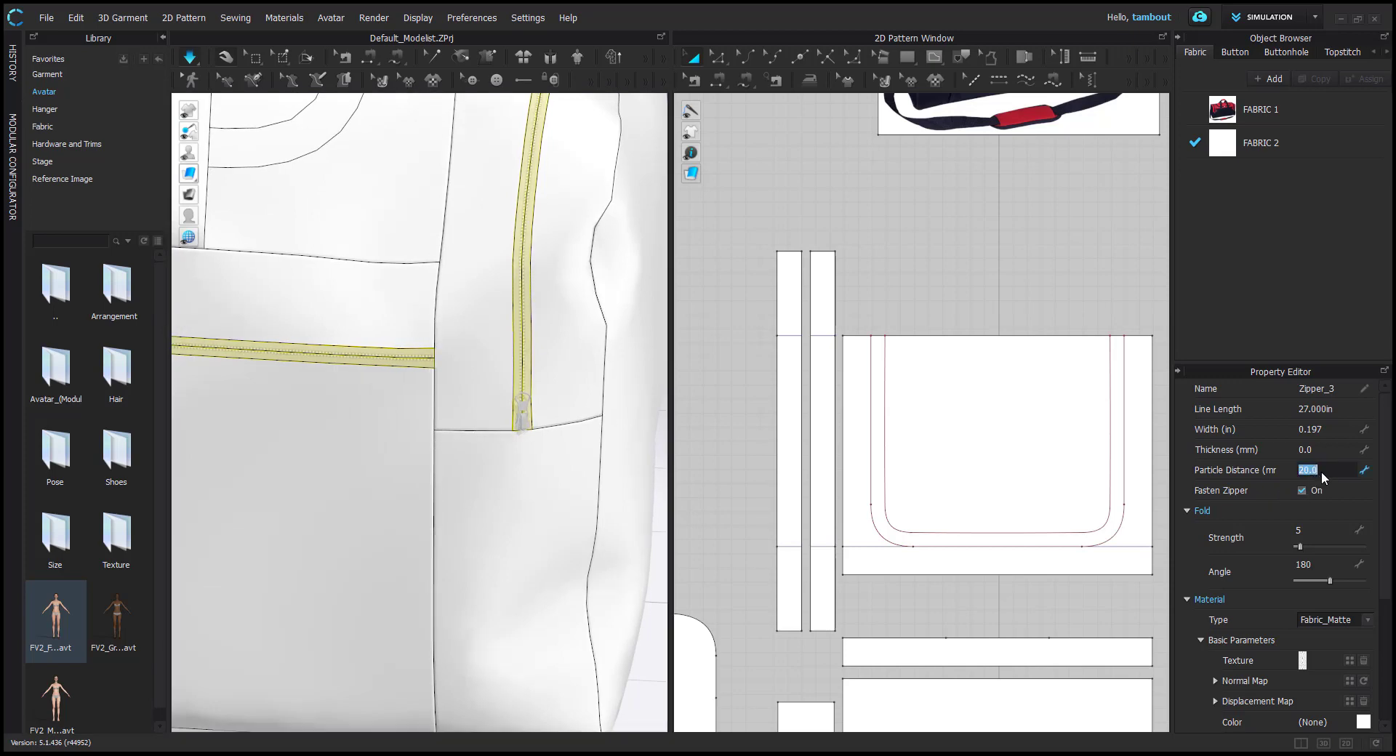
{"action": "type", "text": "5"}
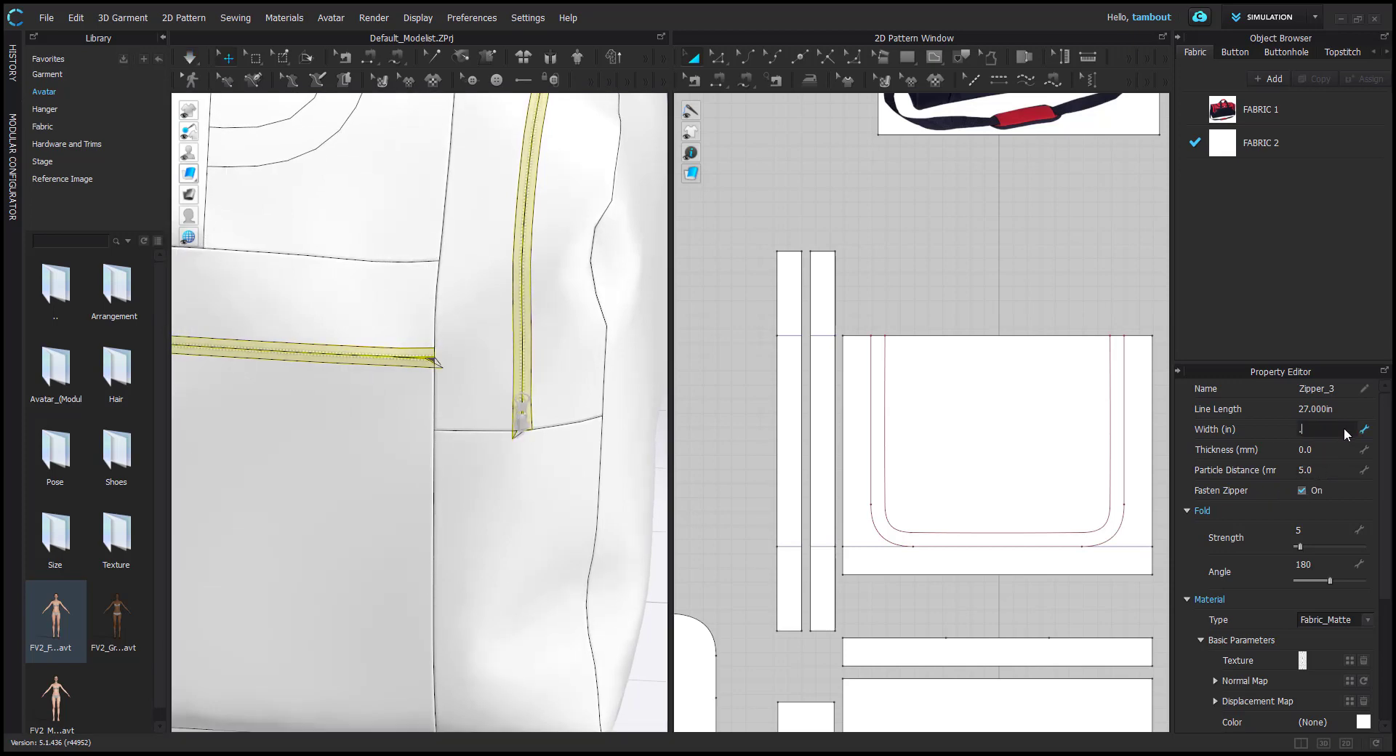
{"action": "key", "text": "Return"}
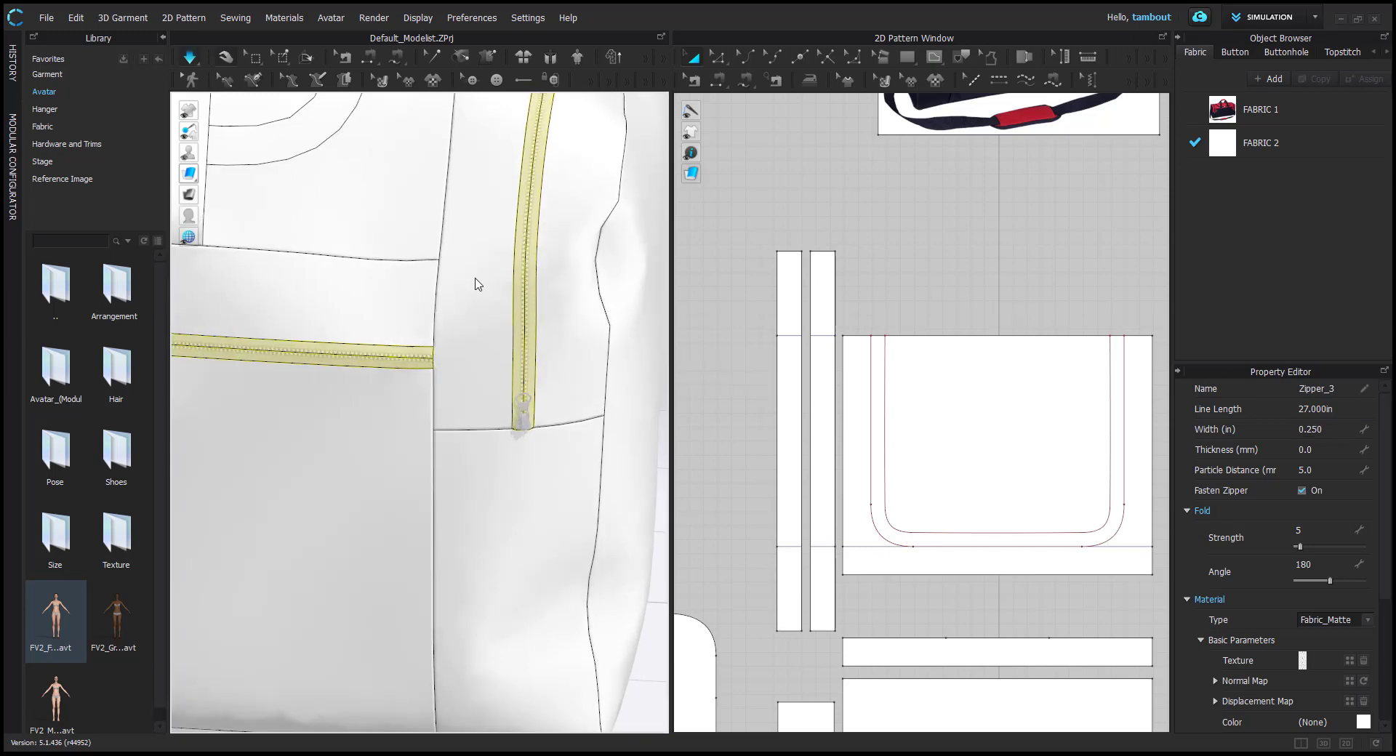
{"action": "scroll", "coordinate": [548, 343], "scroll_direction": "up", "scroll_amount": 5}
{"action": "right_click_drag", "start_coordinate": [524, 336], "coordinate": [540, 241]}
{"action": "key", "text": "space"}
Examine the gap at the front zipper's right end and locate the adjoining side band edge in the 2D pattern
{"action": "scroll", "coordinate": [455, 386], "scroll_direction": "up", "scroll_amount": 5}
{"action": "middle_click_drag", "start_coordinate": [496, 284], "coordinate": [480, 326]}
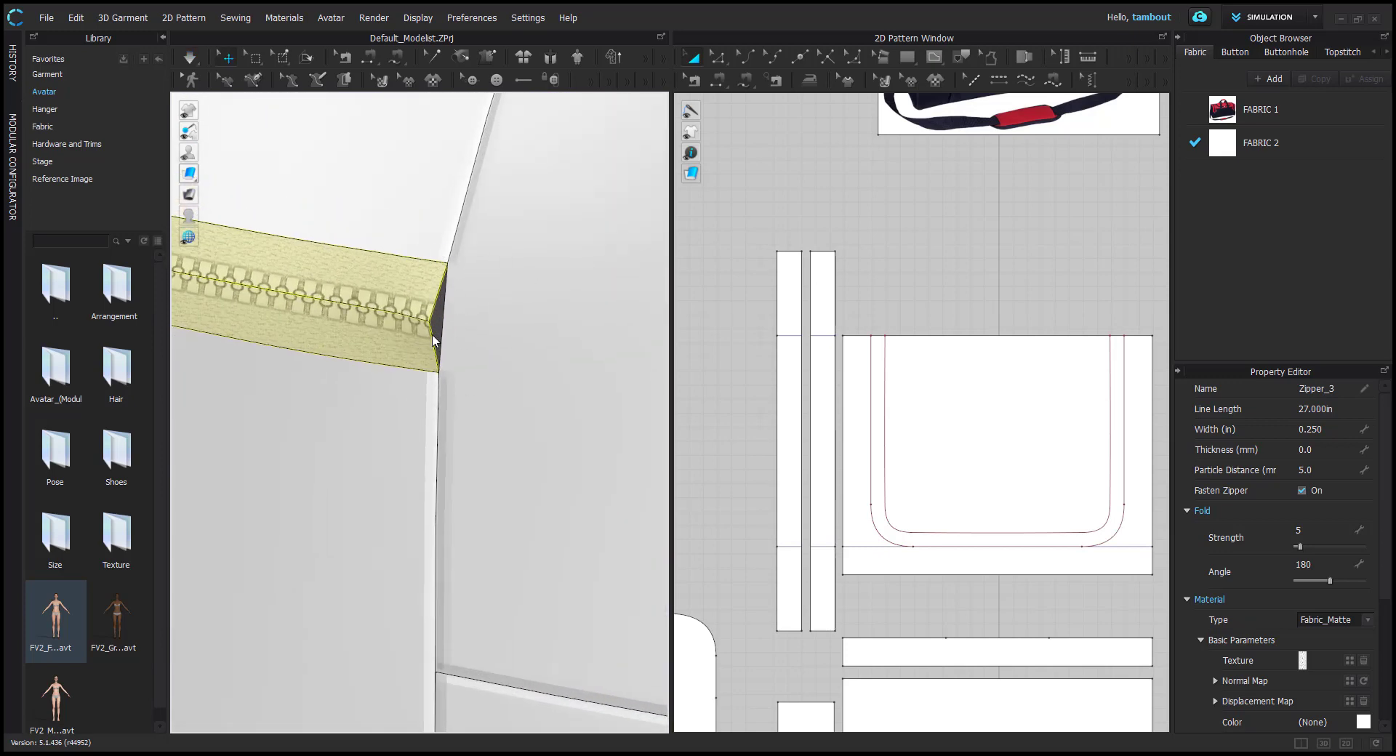
{"action": "left_click", "coordinate": [466, 331]}
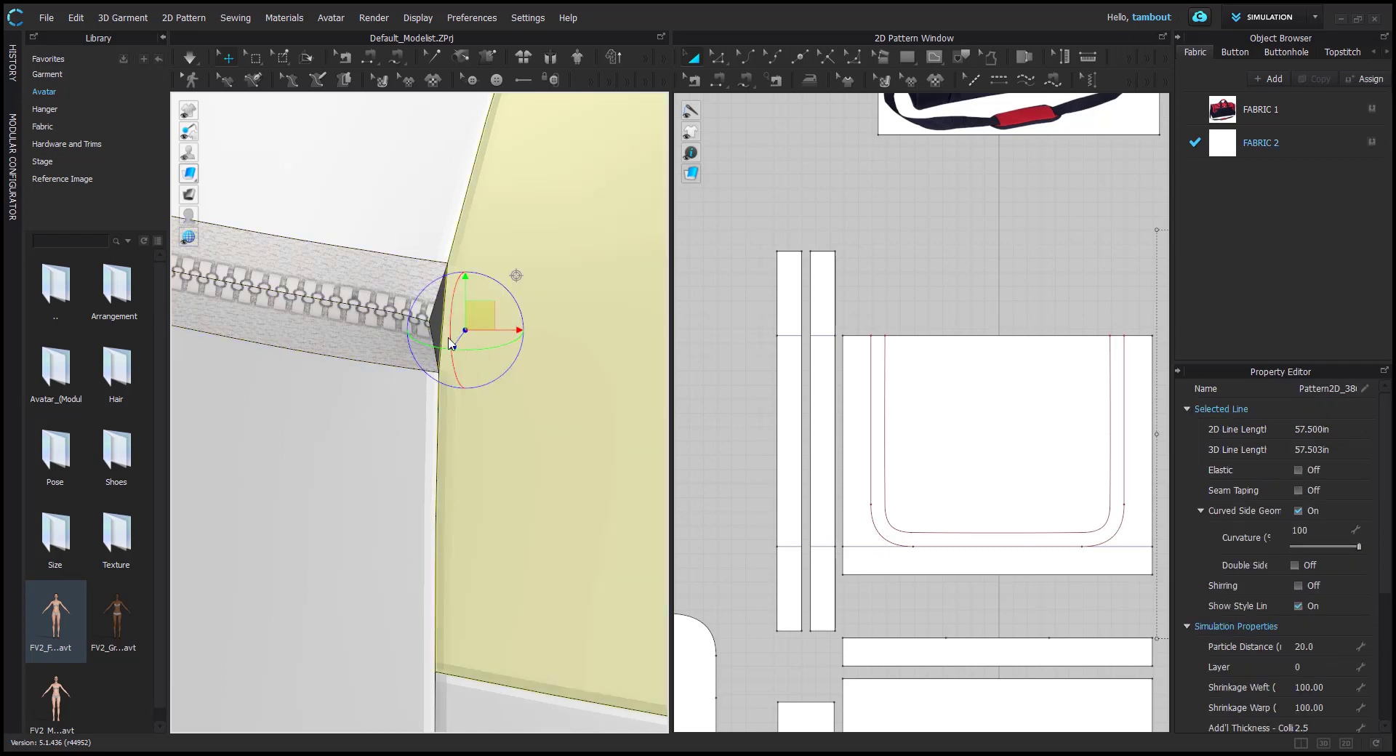
{"action": "scroll", "coordinate": [854, 391], "scroll_direction": "down", "scroll_amount": 4}
{"action": "middle_click_drag", "start_coordinate": [996, 487], "coordinate": [865, 378]}
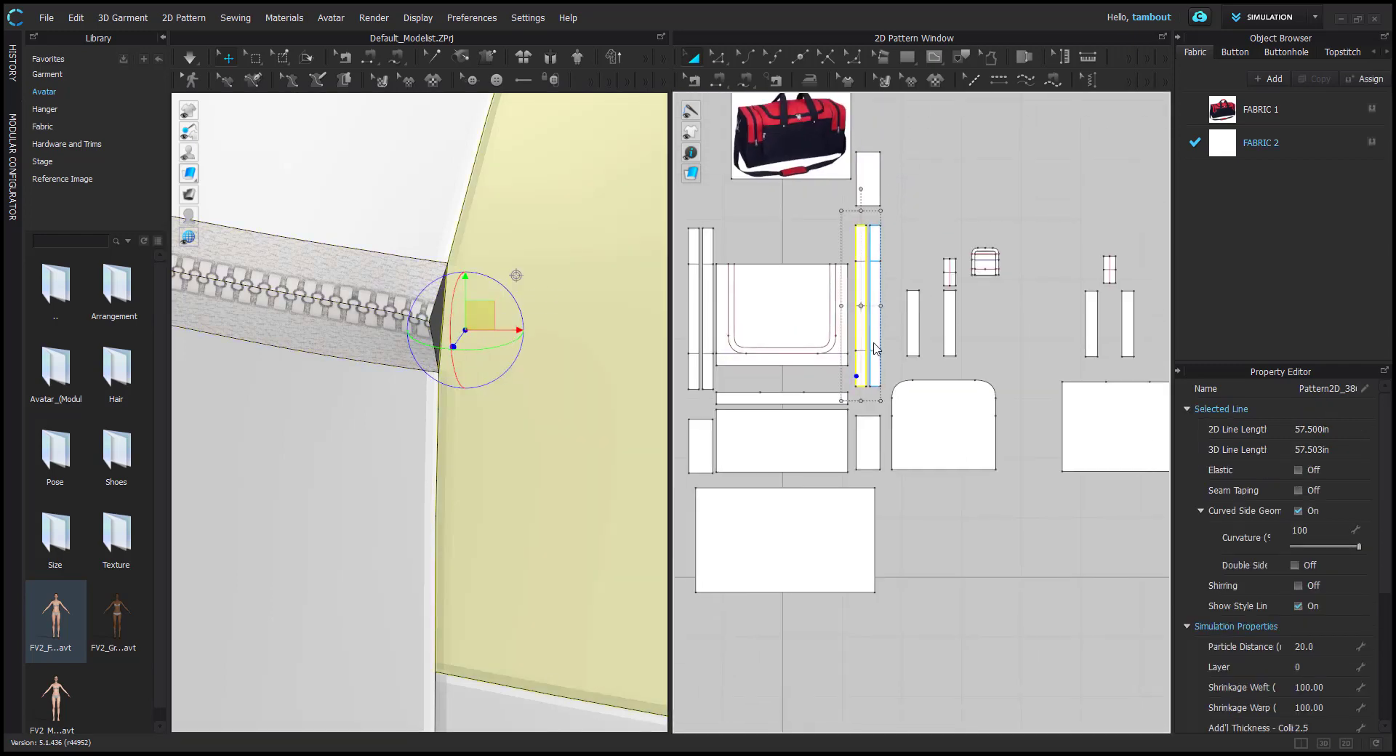
{"action": "scroll", "coordinate": [865, 378], "scroll_direction": "up", "scroll_amount": 5}
{"action": "left_click", "coordinate": [404, 295]}
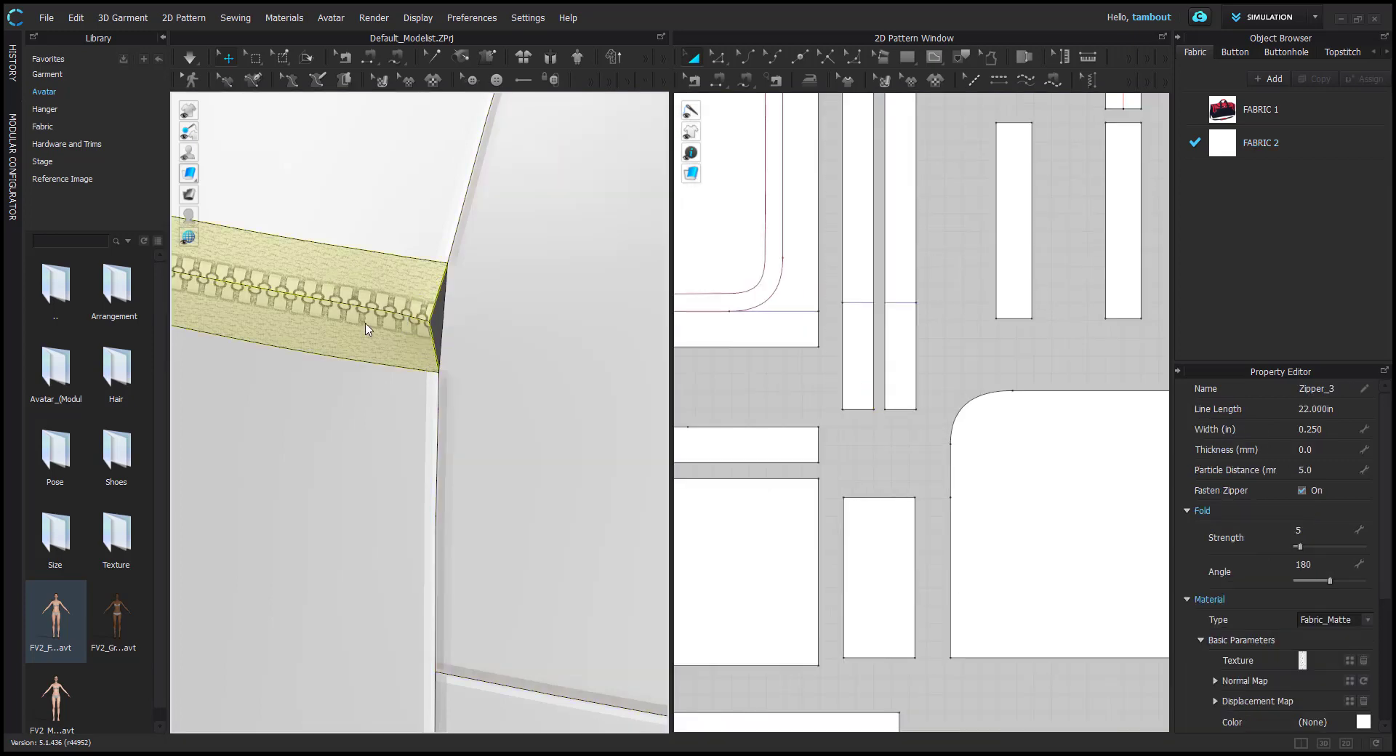
{"action": "scroll", "coordinate": [860, 340], "scroll_direction": "down", "scroll_amount": 7}
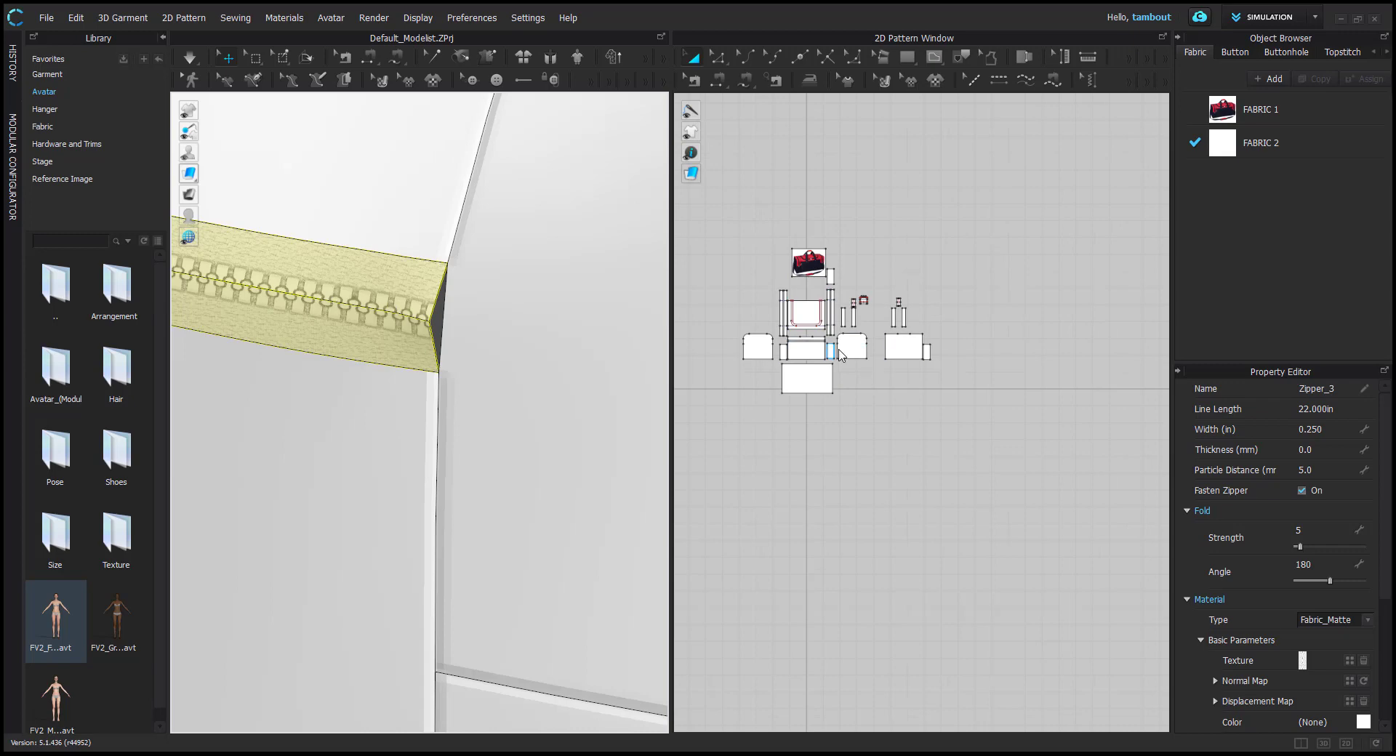
{"action": "scroll", "coordinate": [803, 338], "scroll_direction": "up", "scroll_amount": 4}
{"action": "scroll", "coordinate": [806, 334], "scroll_direction": "up", "scroll_amount": 3}
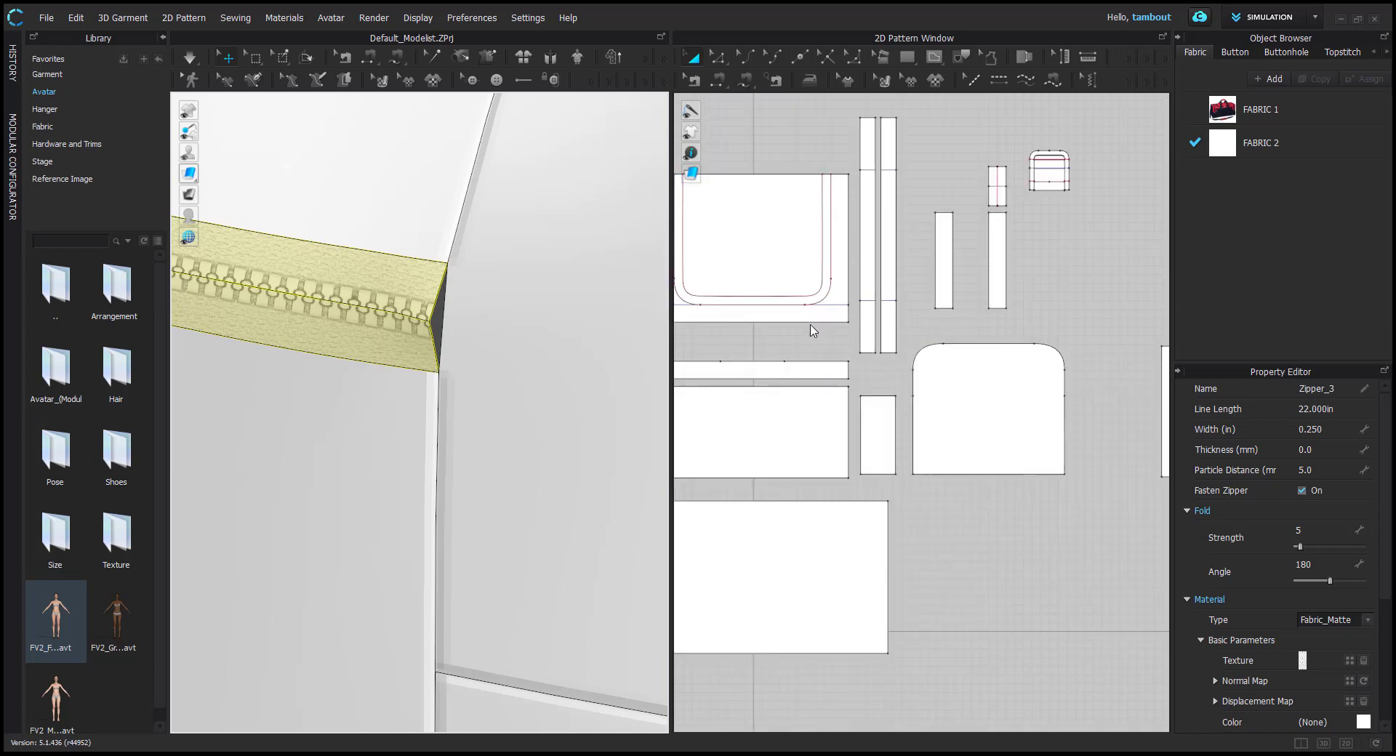
{"action": "left_click", "coordinate": [451, 381]}
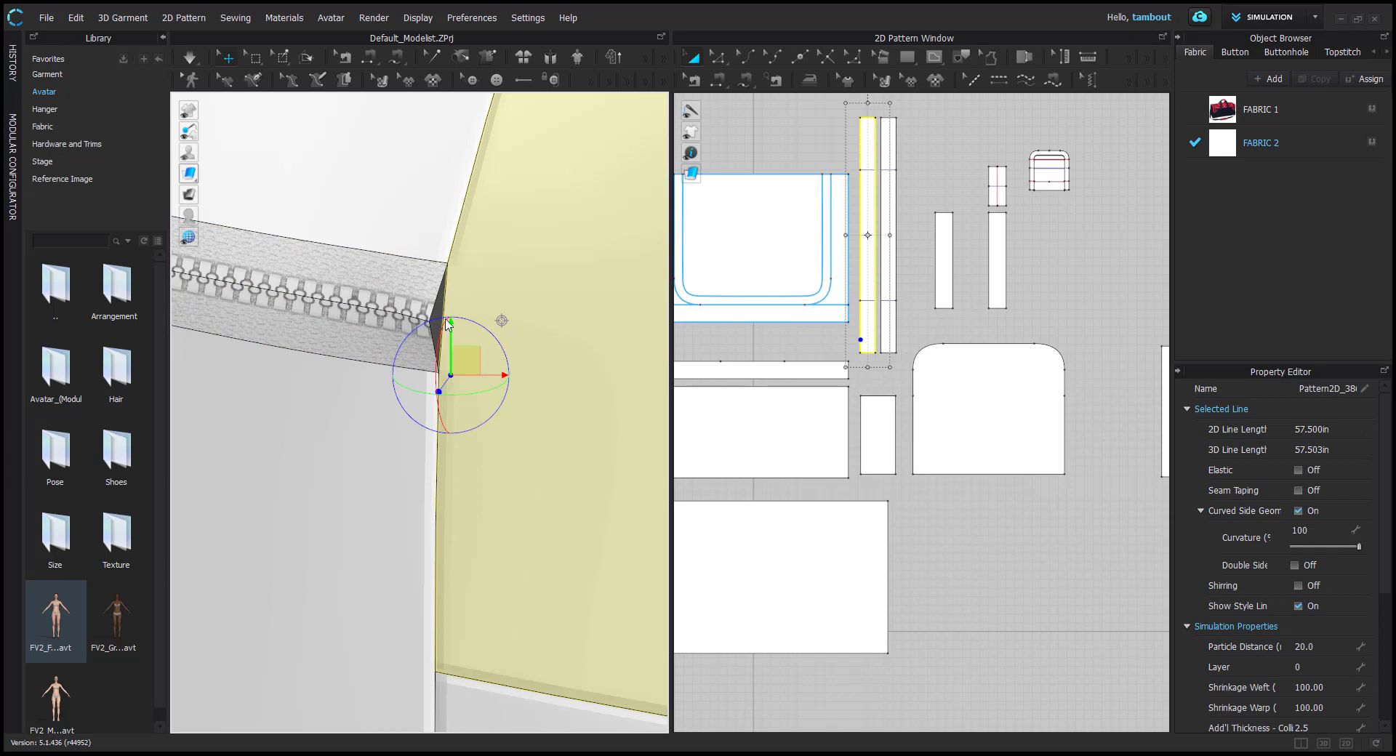
{"action": "left_click", "coordinate": [468, 270]}
{"action": "left_click", "coordinate": [455, 380]}
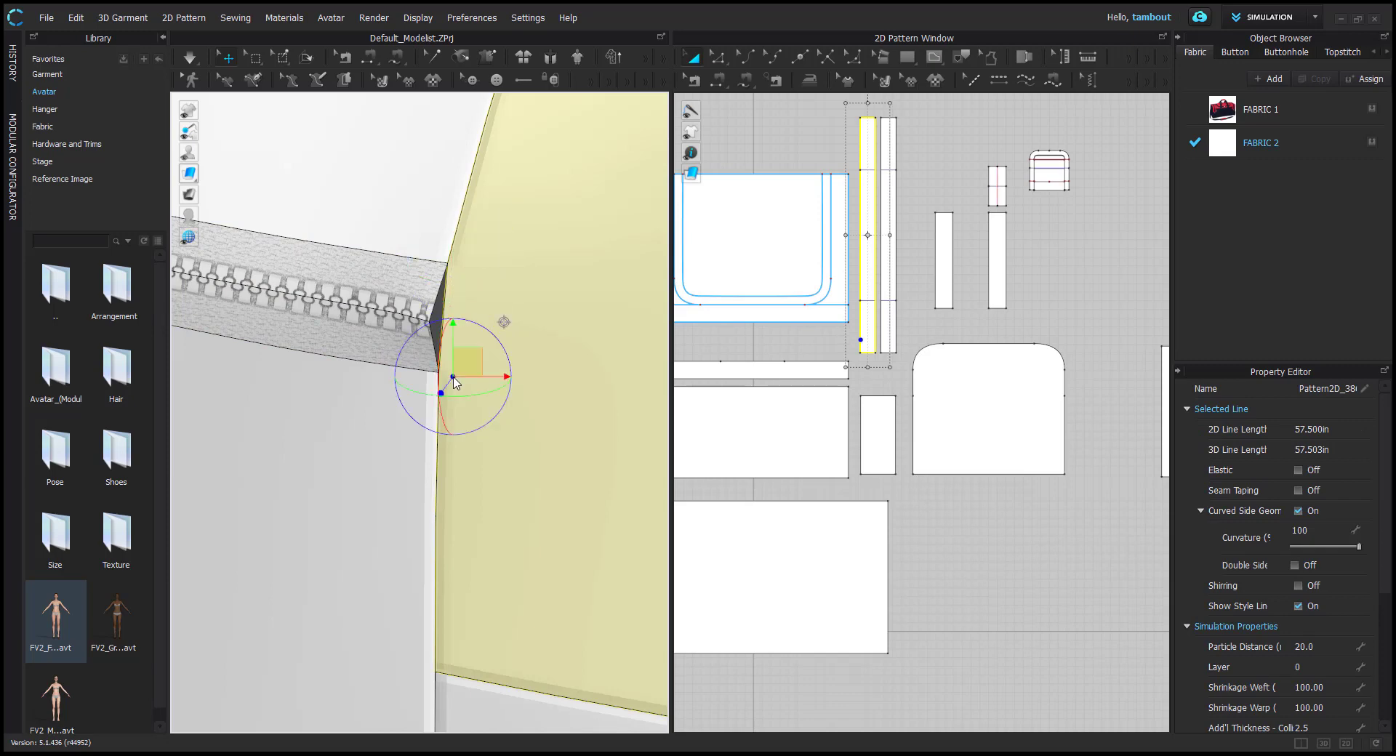
{"action": "left_click", "coordinate": [463, 331]}
{"action": "scroll", "coordinate": [463, 333], "scroll_direction": "up", "scroll_amount": 3}
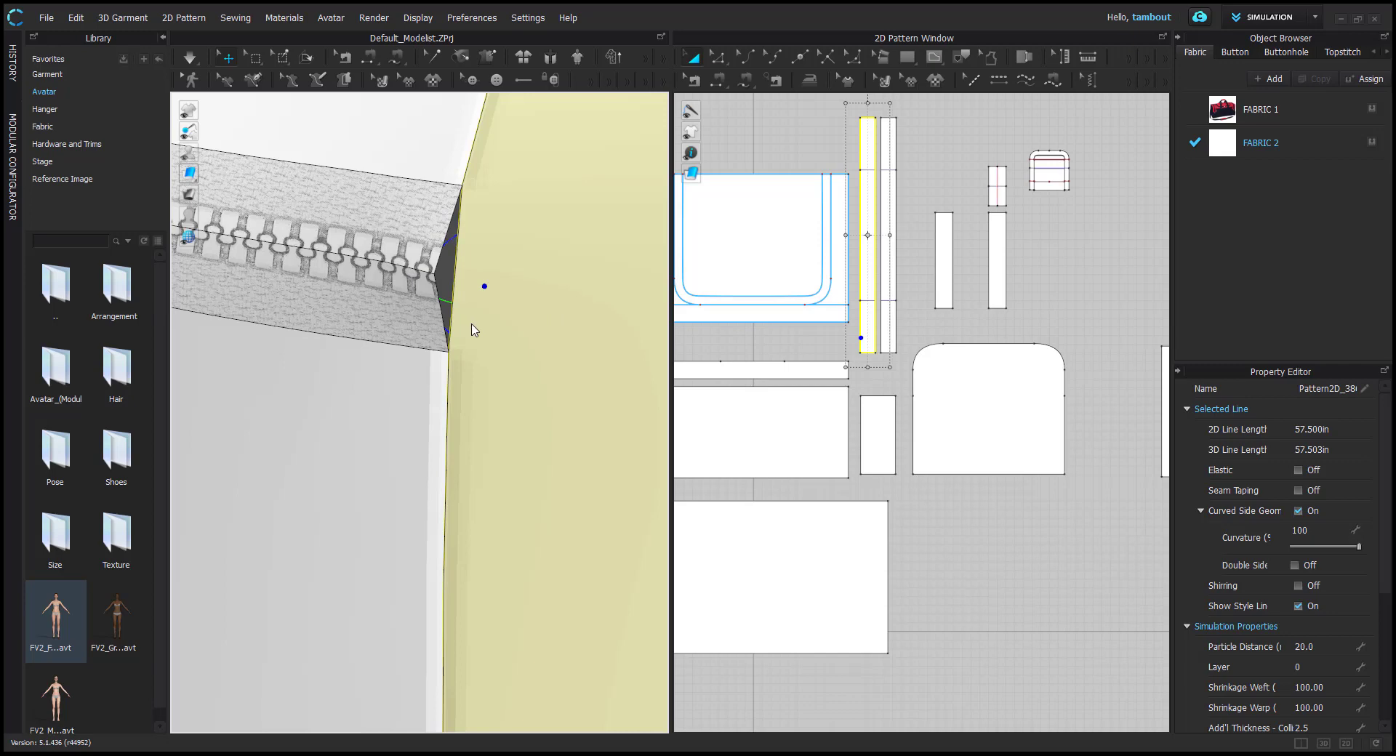
{"action": "scroll", "coordinate": [883, 334], "scroll_direction": "up", "scroll_amount": 5}
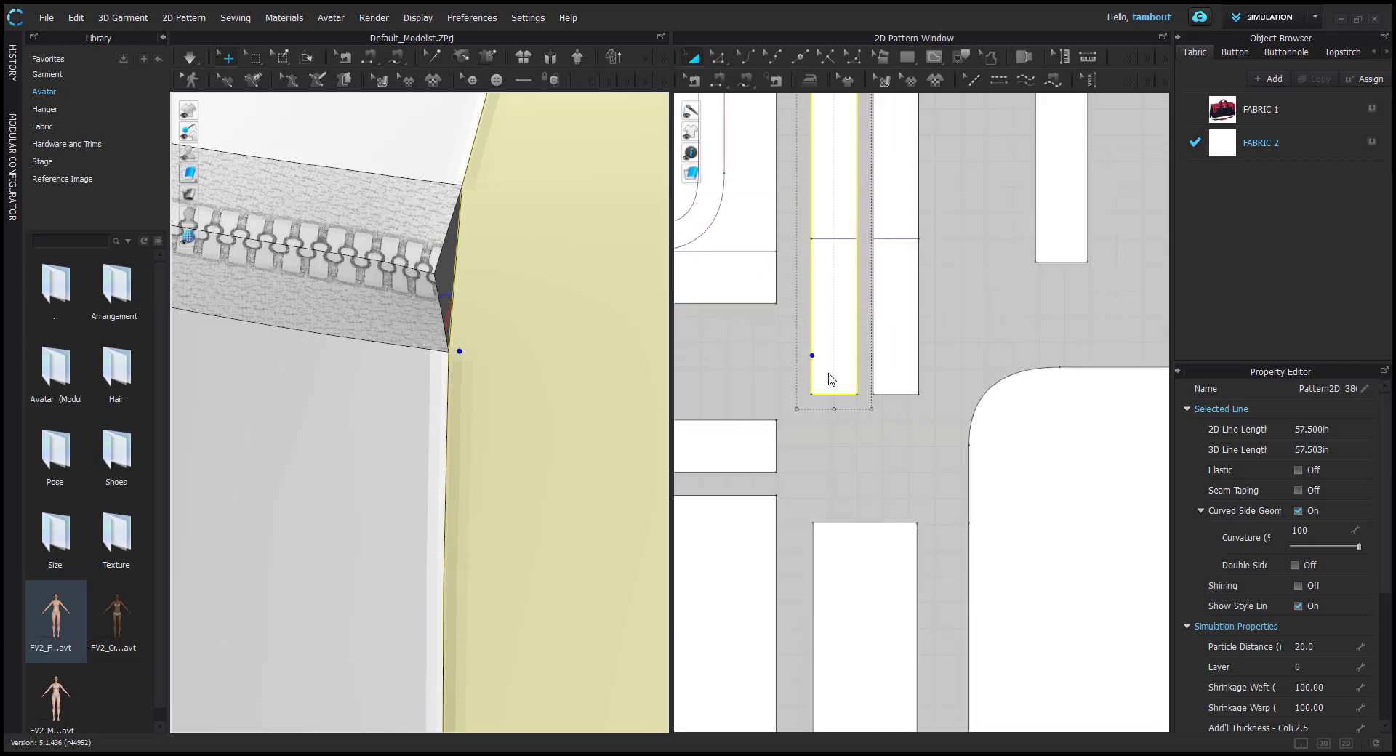
Add a point to the side band pattern at the end of its seam with the lower front panel
{"action": "key", "text": "b"}
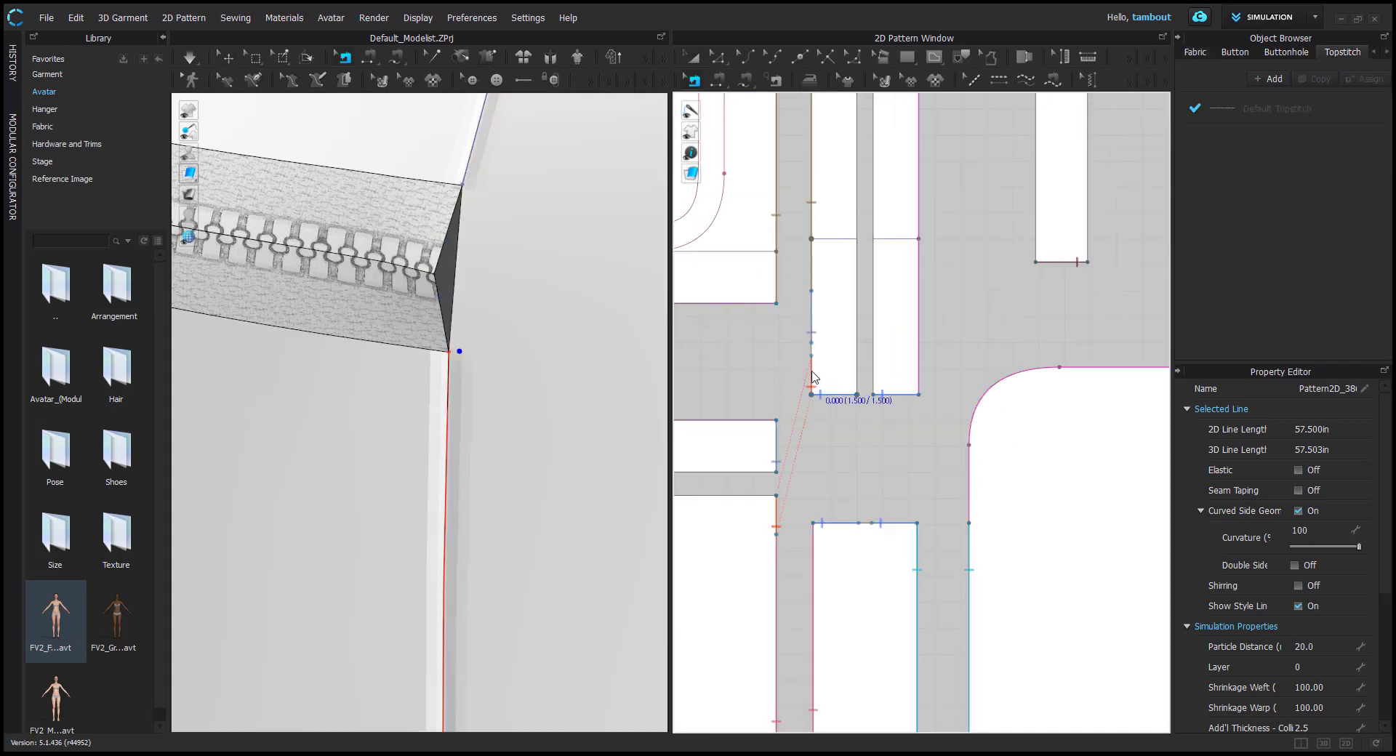
{"action": "left_click", "coordinate": [813, 376]}
{"action": "scroll", "coordinate": [815, 378], "scroll_direction": "up", "scroll_amount": 5}
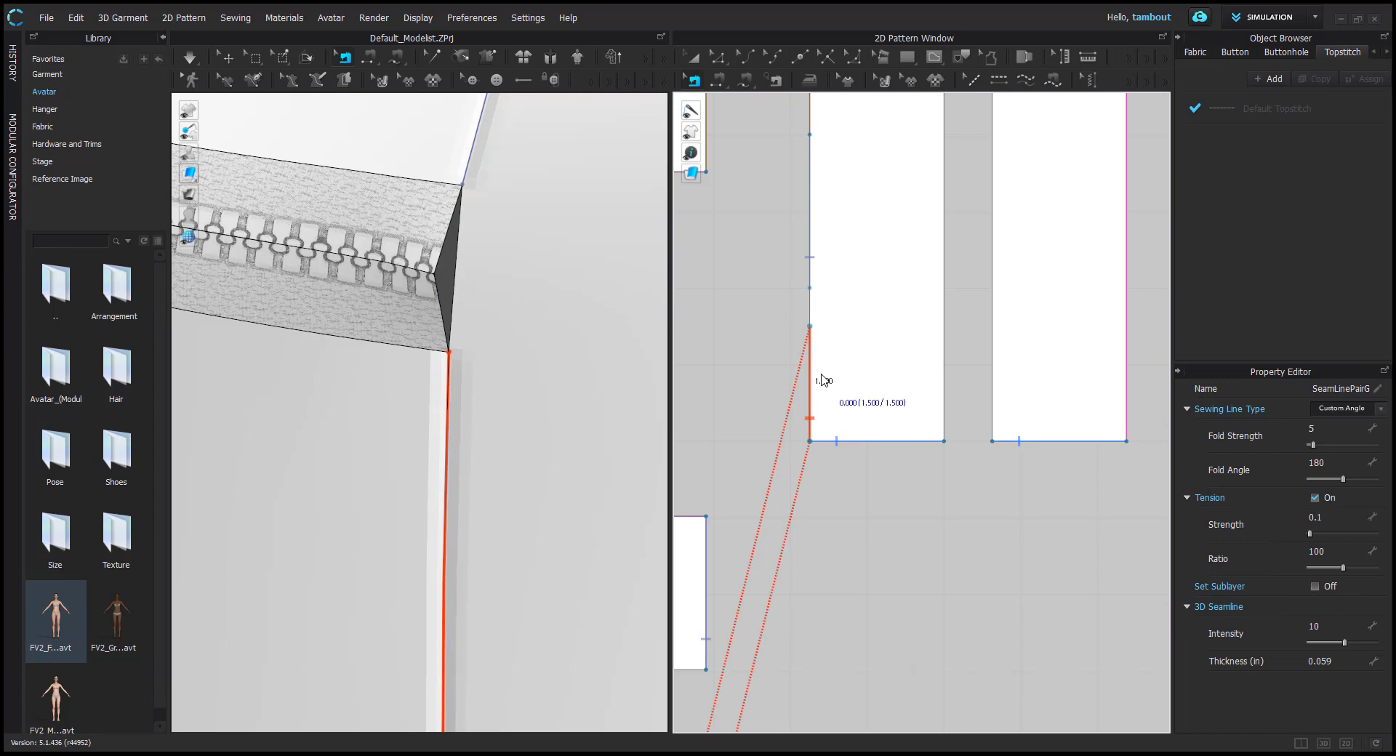
{"action": "right_click", "coordinate": [812, 332]}
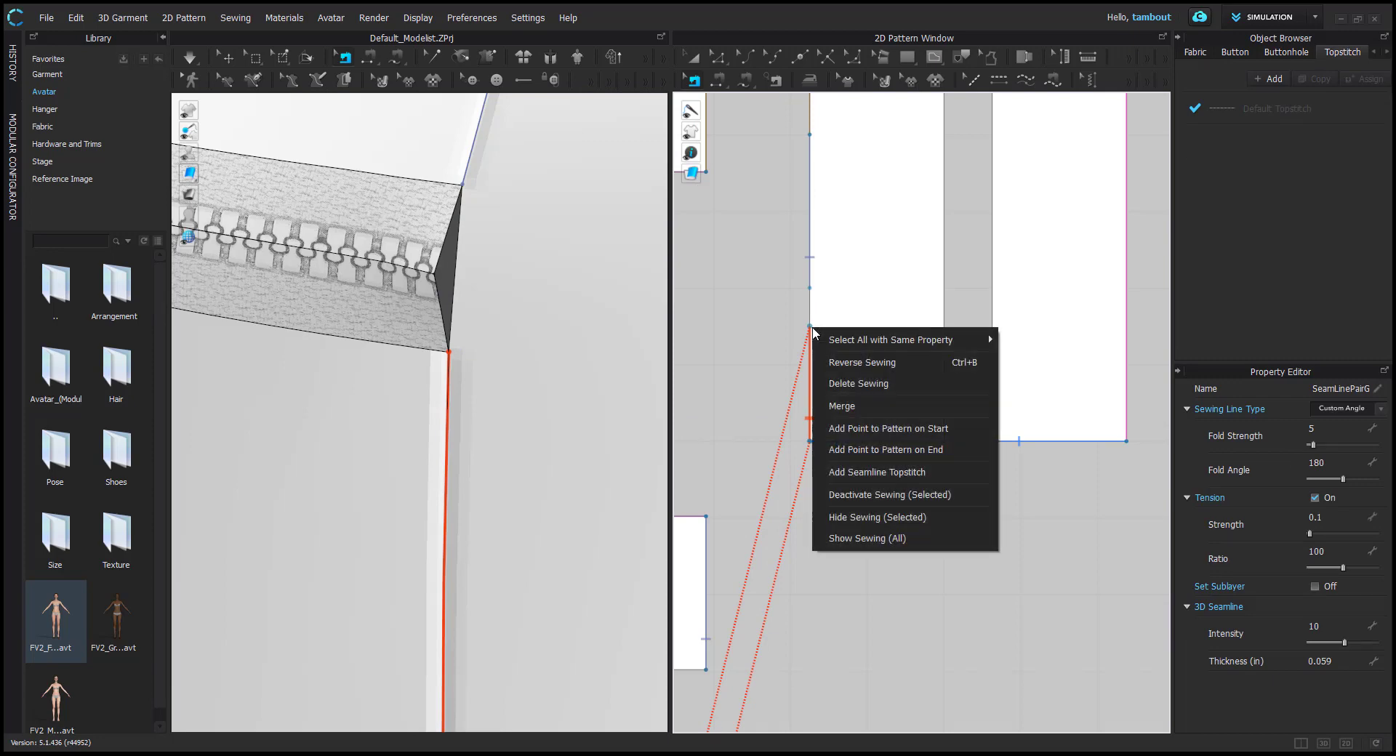
{"action": "left_click", "coordinate": [940, 450]}
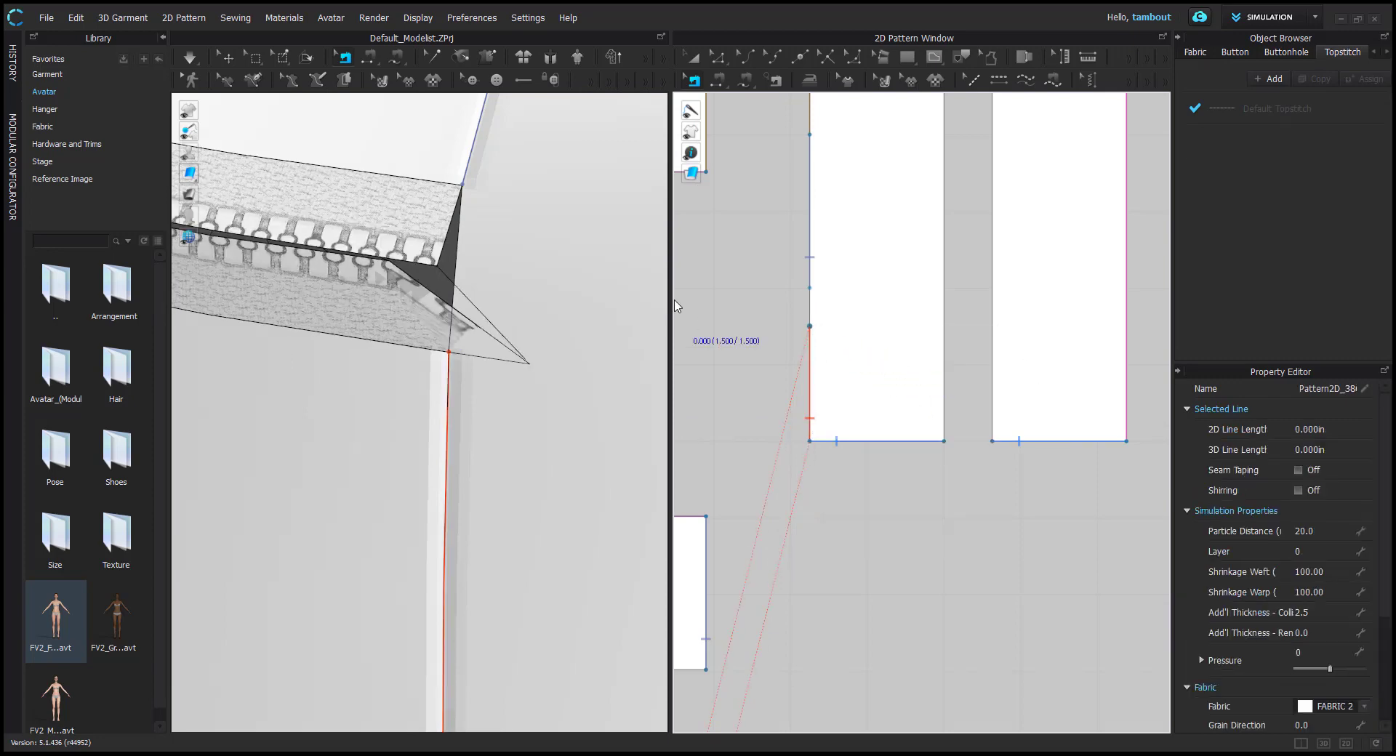
Add a point to the side band pattern at the start of its 2-inch seam with the upper front strip
{"action": "left_click", "coordinate": [485, 181]}
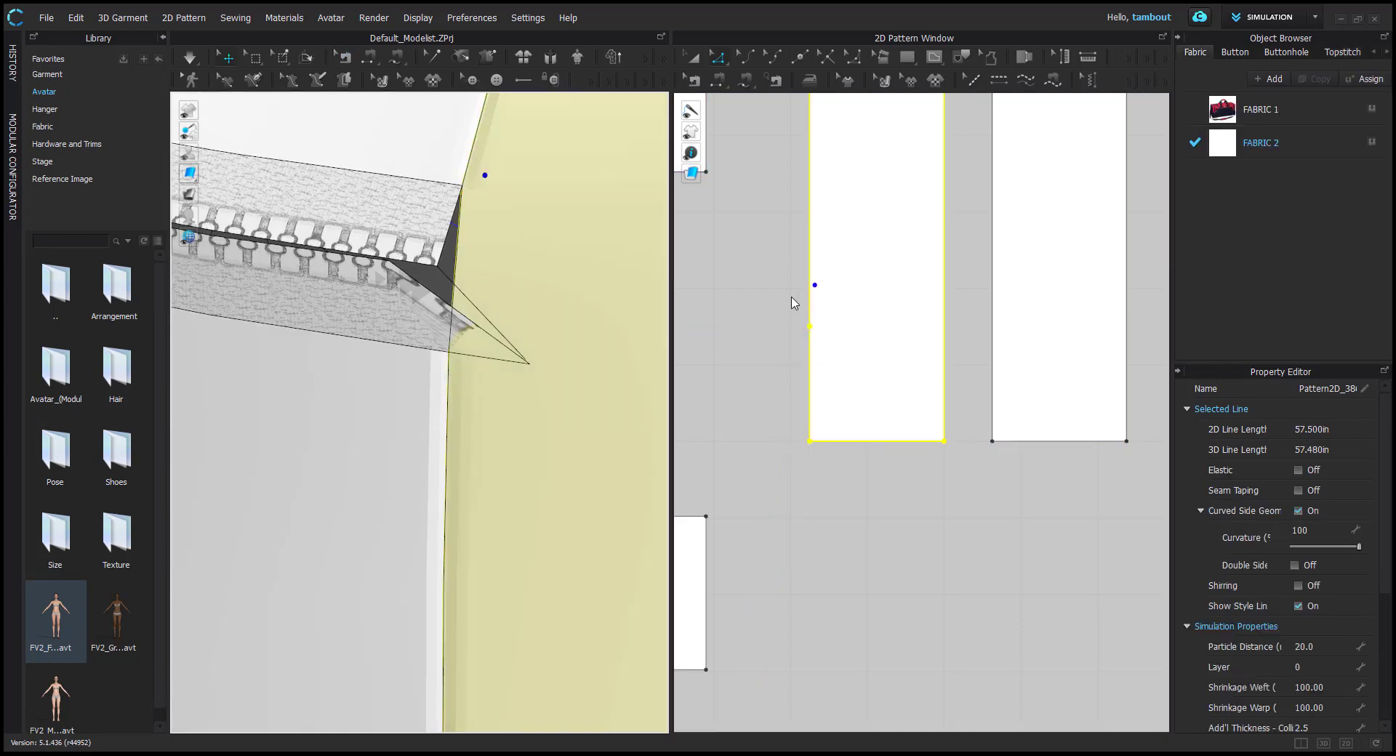
{"action": "key", "text": "b"}
{"action": "left_click", "coordinate": [811, 288]}
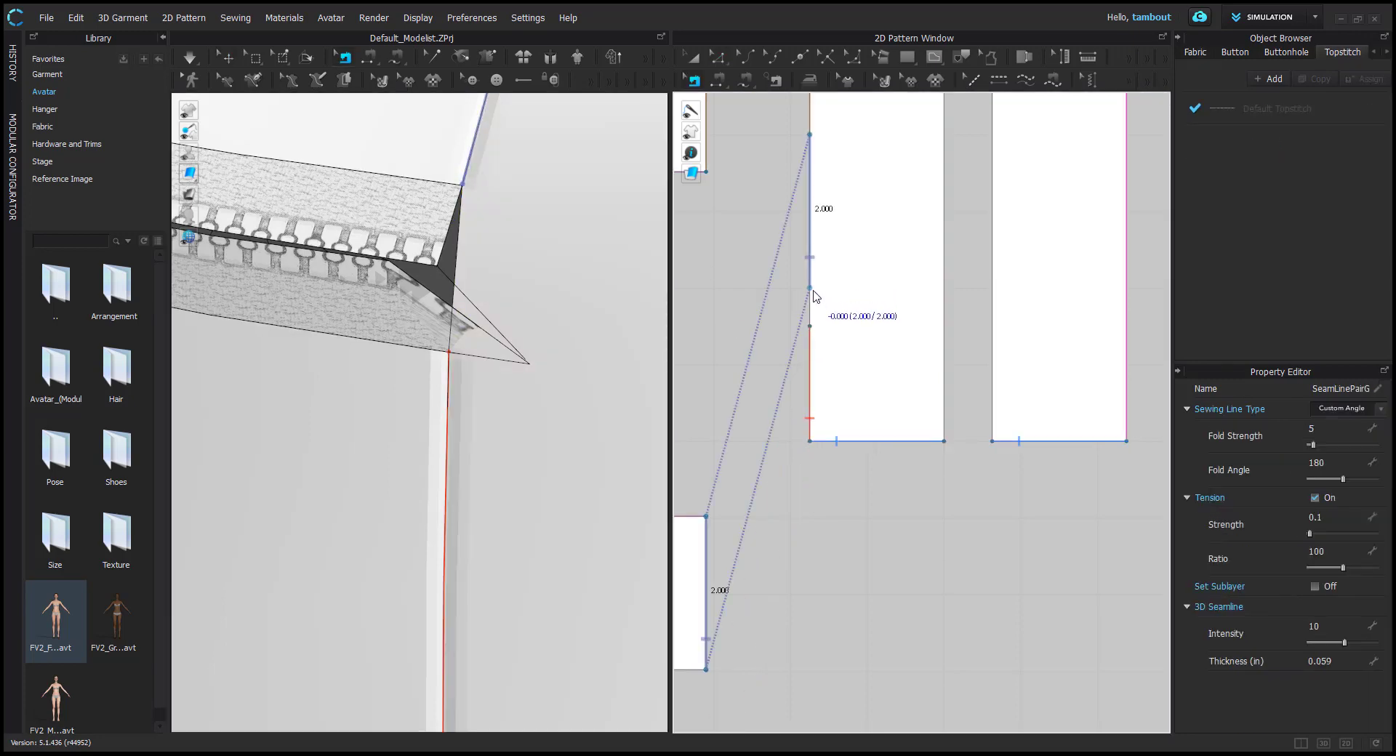
{"action": "right_click", "coordinate": [813, 291]}
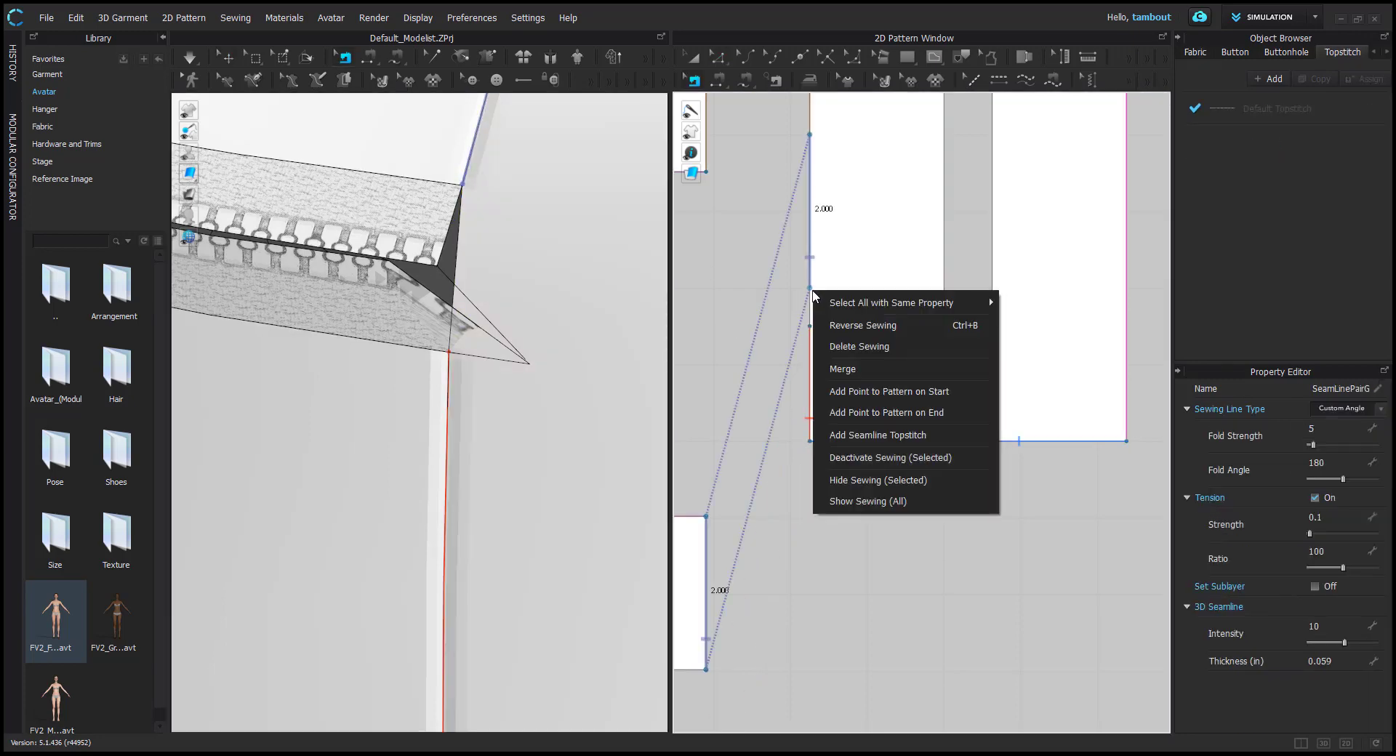
{"action": "left_click", "coordinate": [920, 398]}
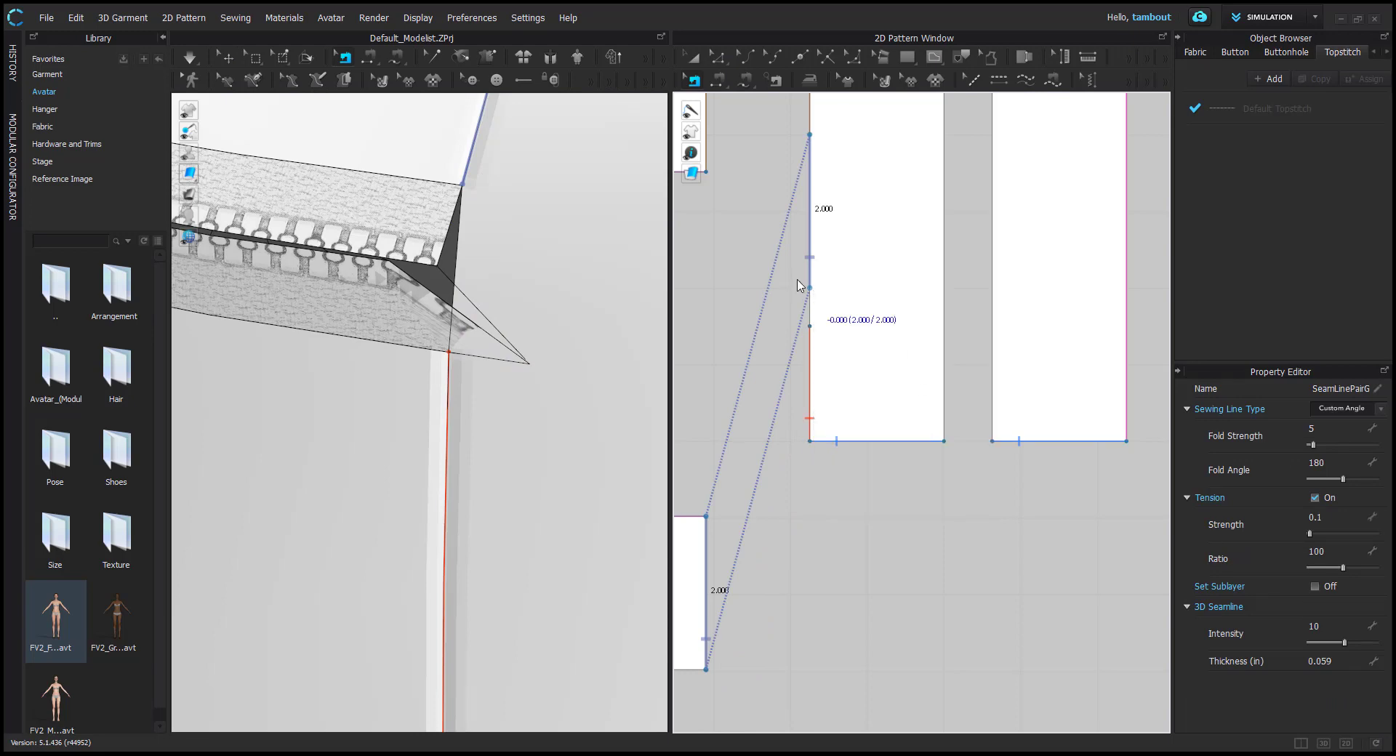
Split the side band segment between the two new points uniformly into 2 segments, and simulate the bag briefly
{"action": "key", "text": "z"}
{"action": "scroll", "coordinate": [810, 298], "scroll_direction": "up", "scroll_amount": 2}
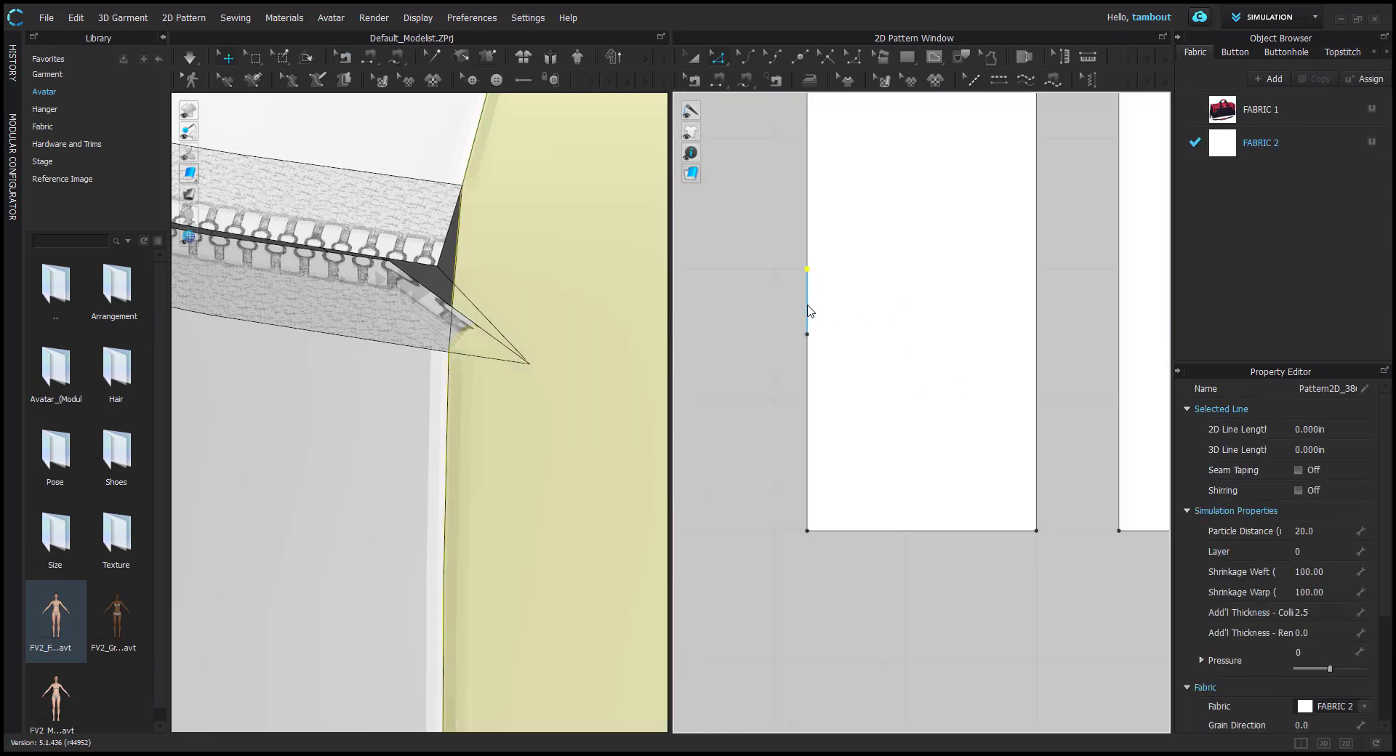
{"action": "left_click", "coordinate": [807, 287]}
{"action": "right_click", "coordinate": [806, 298]}
{"action": "left_click", "coordinate": [855, 337]}
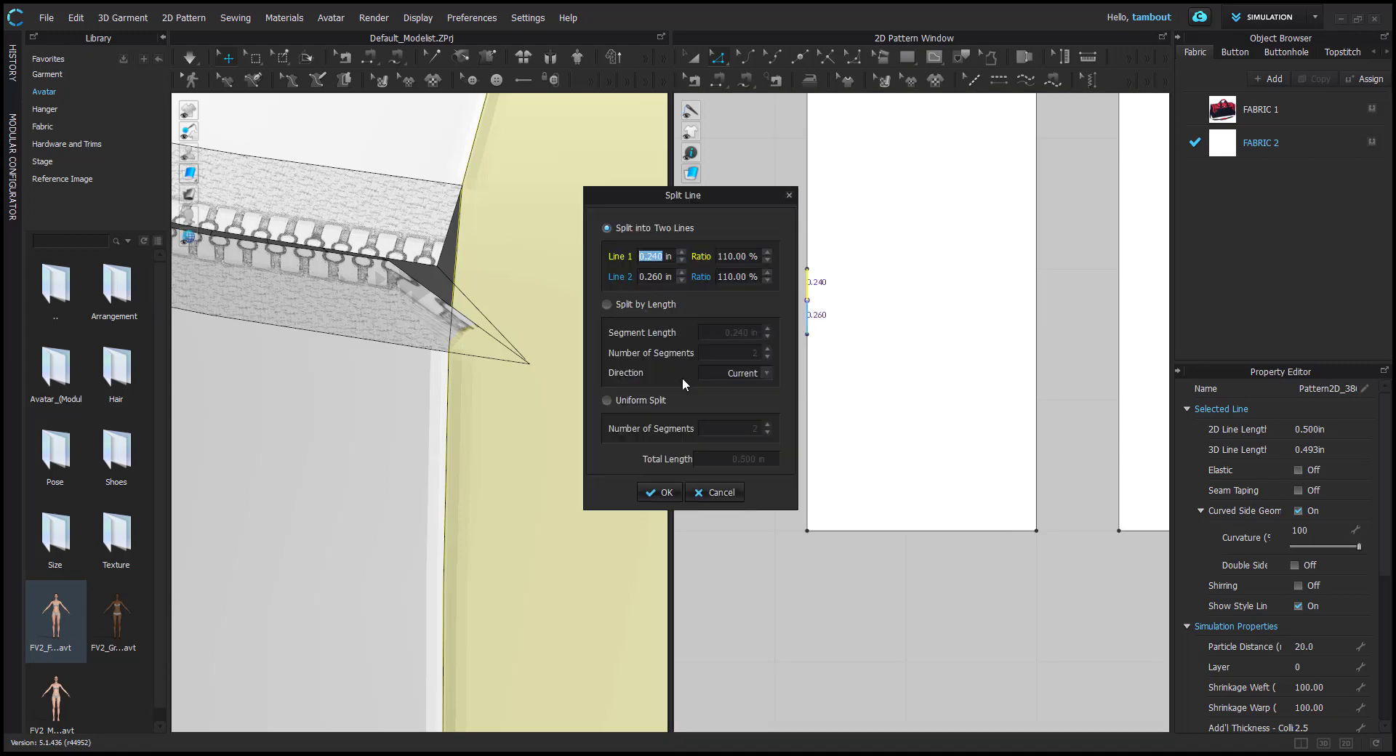
{"action": "left_click", "coordinate": [651, 399]}
{"action": "left_click", "coordinate": [668, 493]}
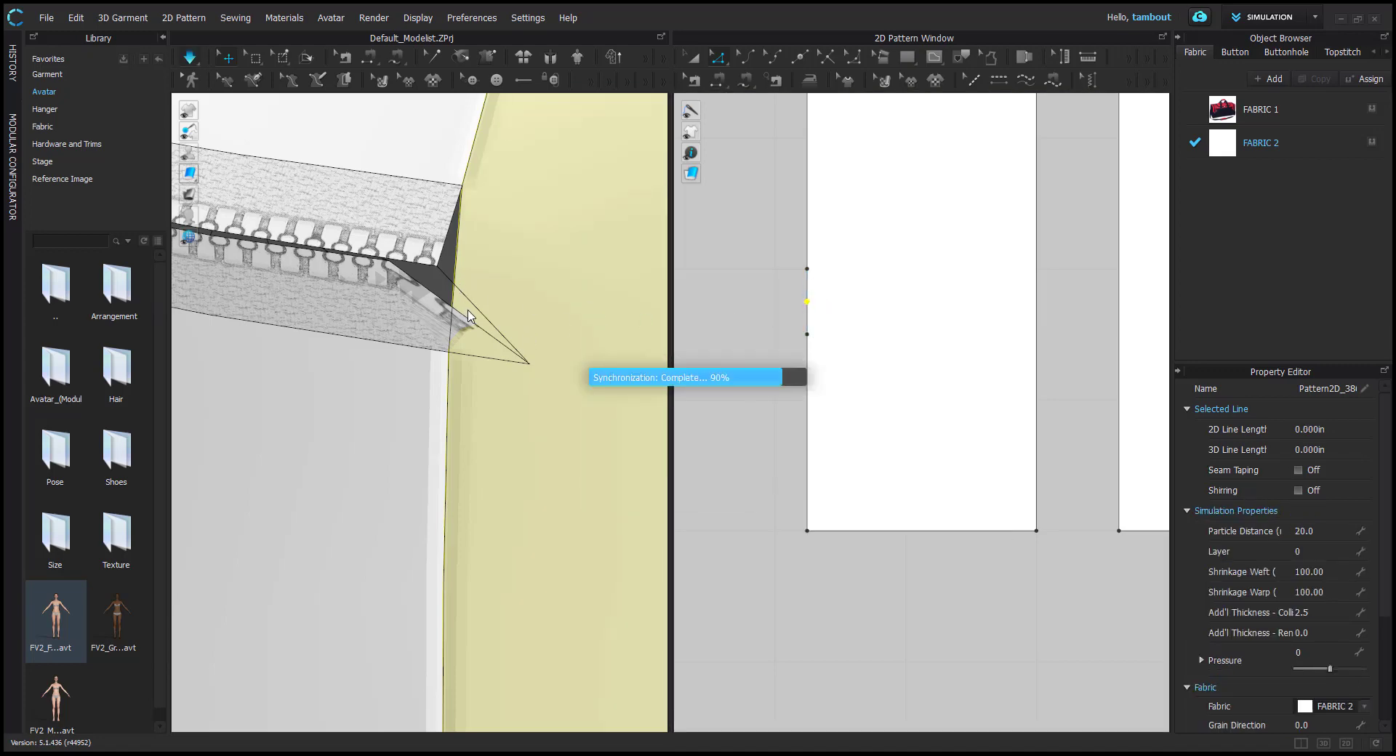
{"action": "key", "text": "space"}
{"action": "key", "text": "space"}
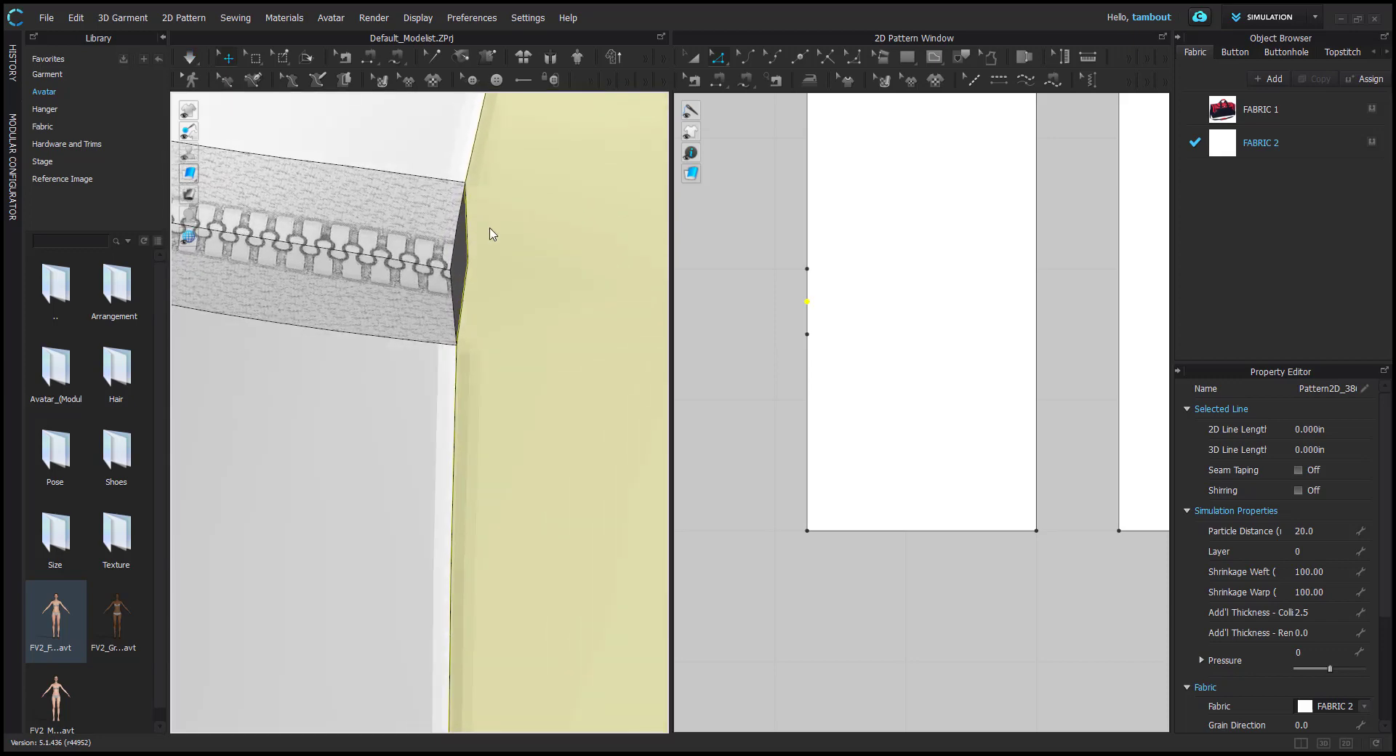
Sew the upper and lower side band gap segments to the matching end edges of the front zipper's tapes, and start simulation
{"action": "key", "text": "n"}
{"action": "left_click", "coordinate": [466, 237]}
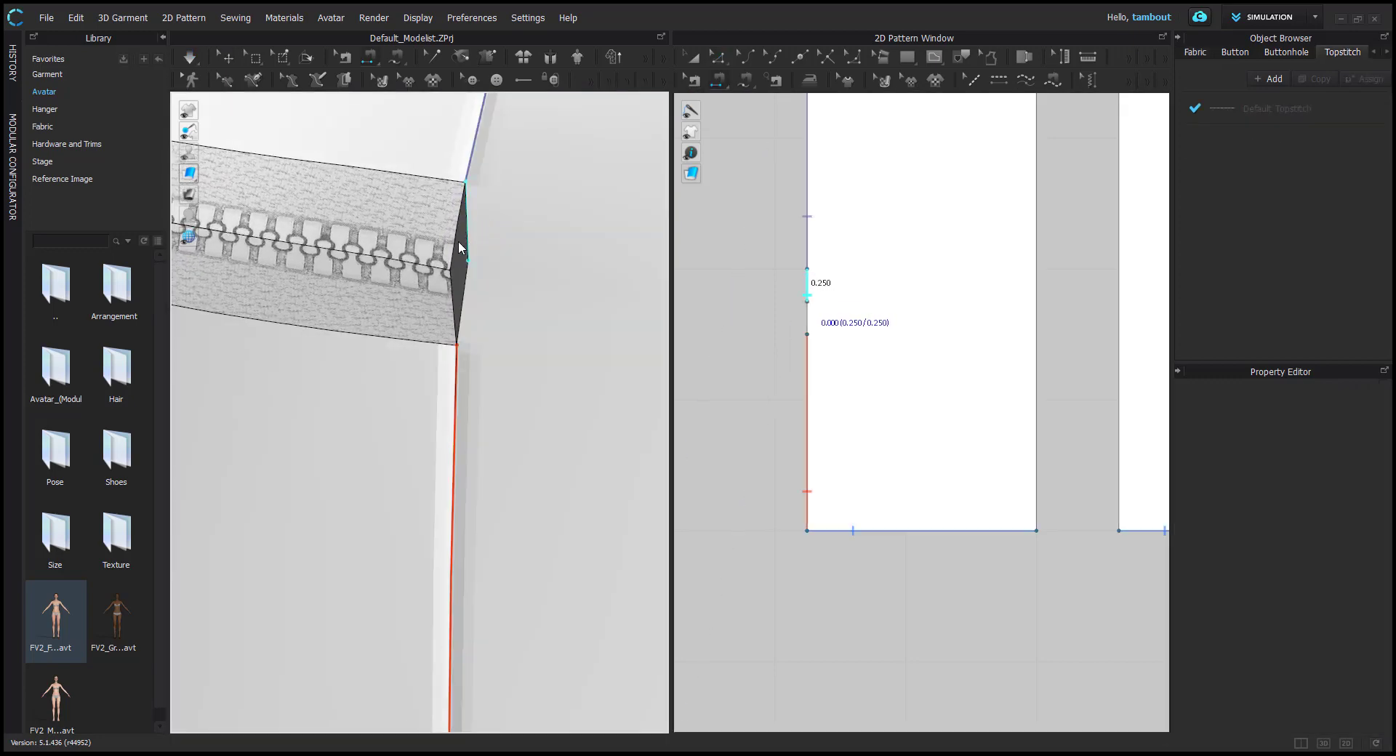
{"action": "left_click", "coordinate": [454, 243]}
{"action": "left_click", "coordinate": [465, 285]}
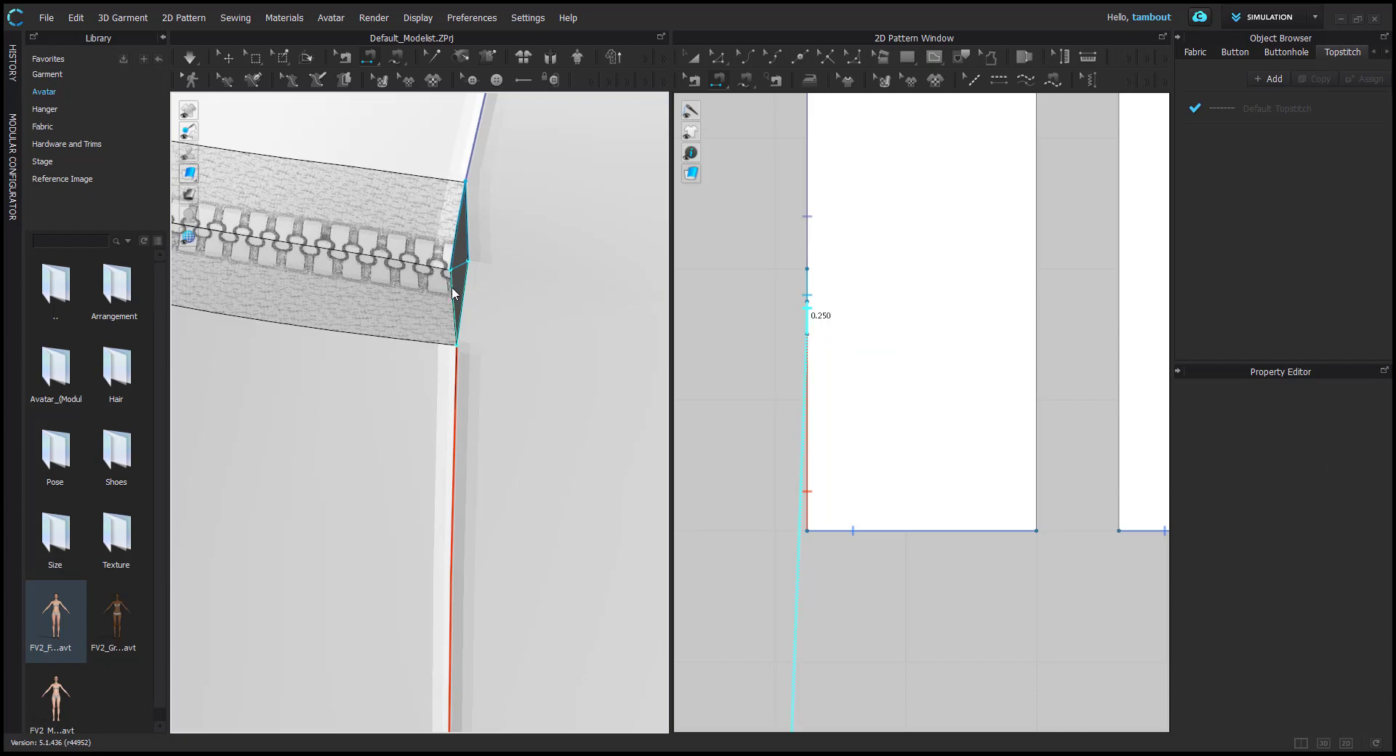
{"action": "left_click", "coordinate": [452, 286]}
{"action": "key", "text": "space"}
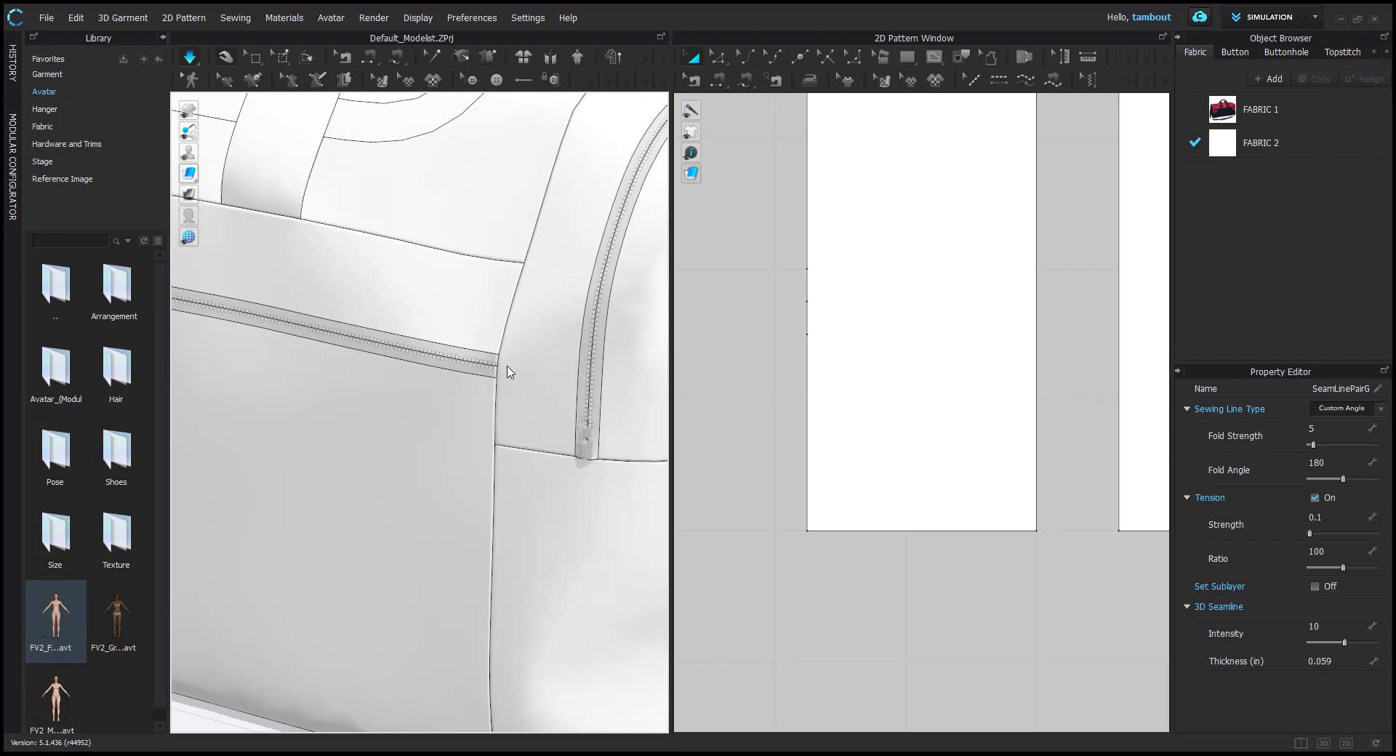
Cut and sew the bag's top panel along its inner U-shaped internal line
{"action": "scroll", "coordinate": [507, 372], "scroll_direction": "down", "scroll_amount": 3}
{"action": "right_click_drag", "start_coordinate": [386, 351], "coordinate": [554, 318]}
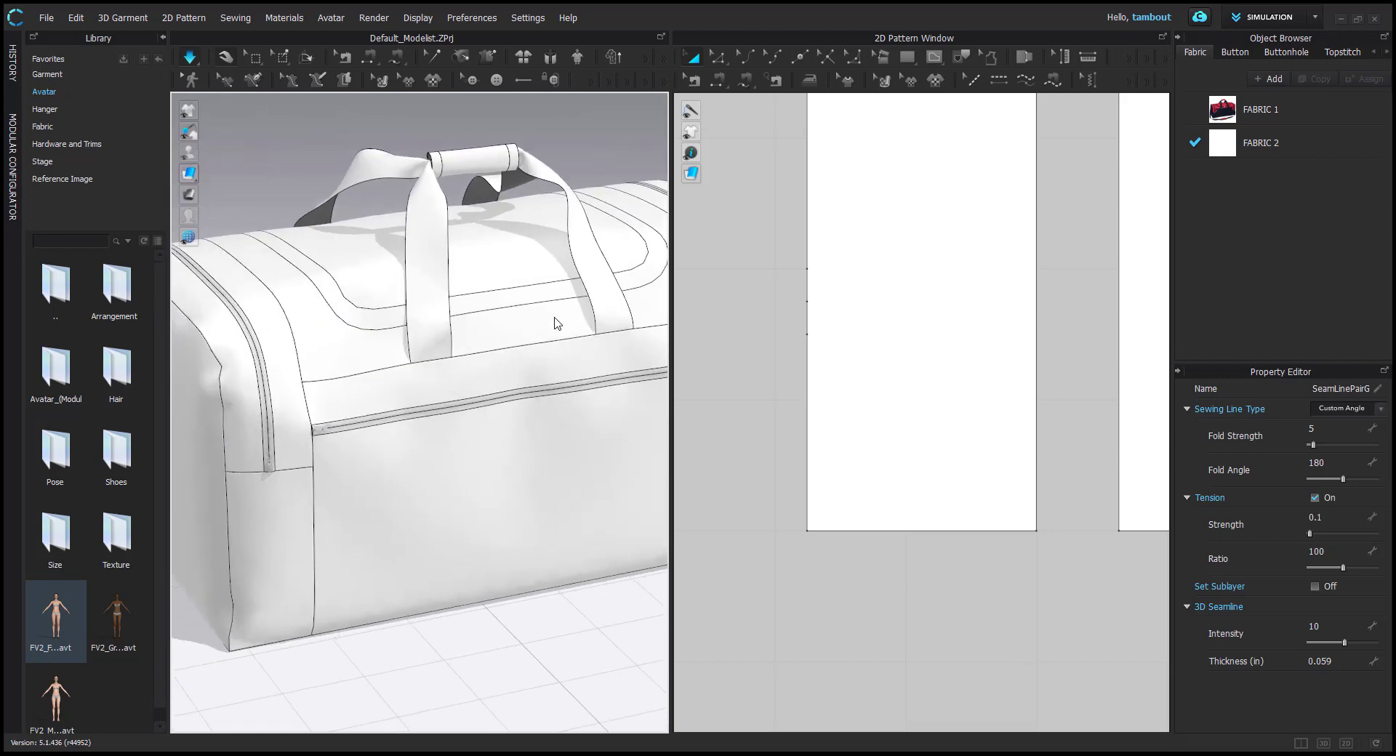
{"action": "scroll", "coordinate": [547, 322], "scroll_direction": "down", "scroll_amount": 1}
{"action": "middle_click_drag", "start_coordinate": [543, 332], "coordinate": [527, 377]}
{"action": "key", "text": "b"}
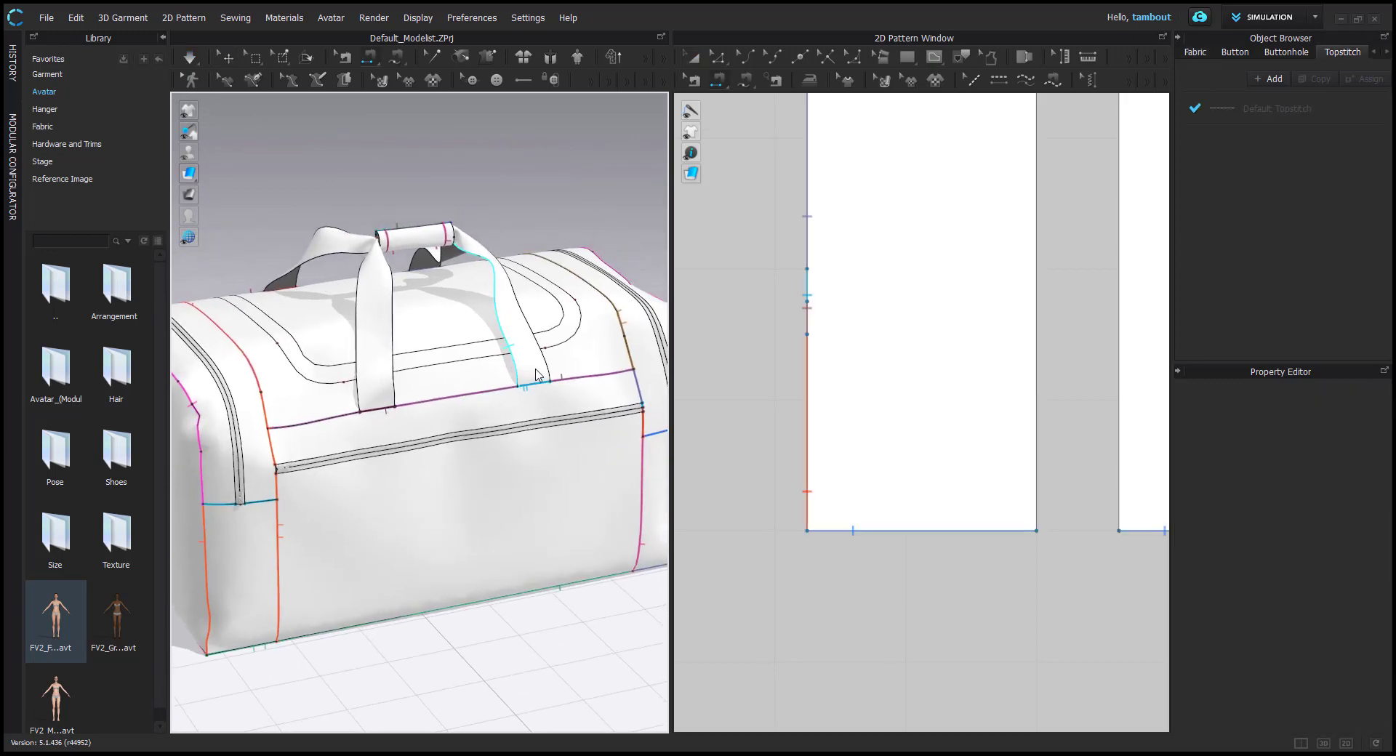
{"action": "key", "text": "z"}
{"action": "scroll", "coordinate": [451, 369], "scroll_direction": "up", "scroll_amount": 2}
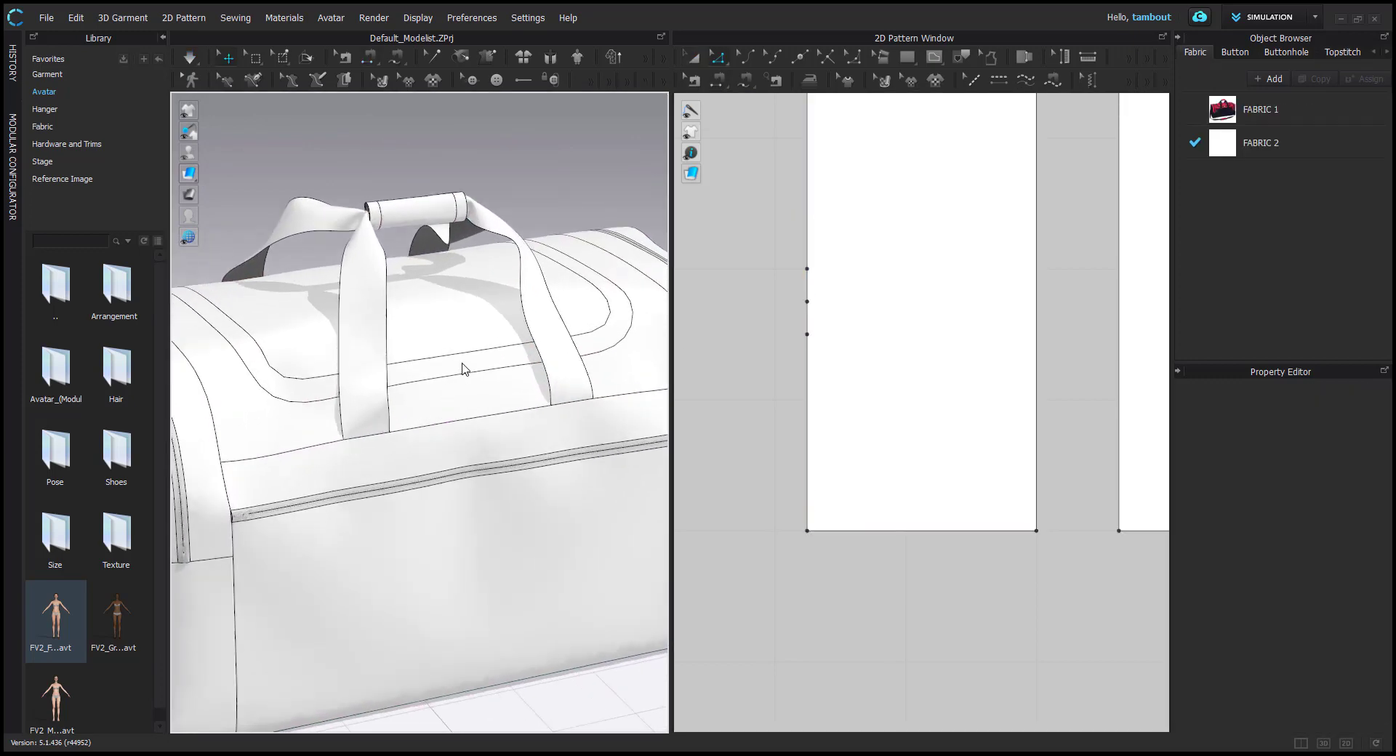
{"action": "left_click", "coordinate": [454, 368]}
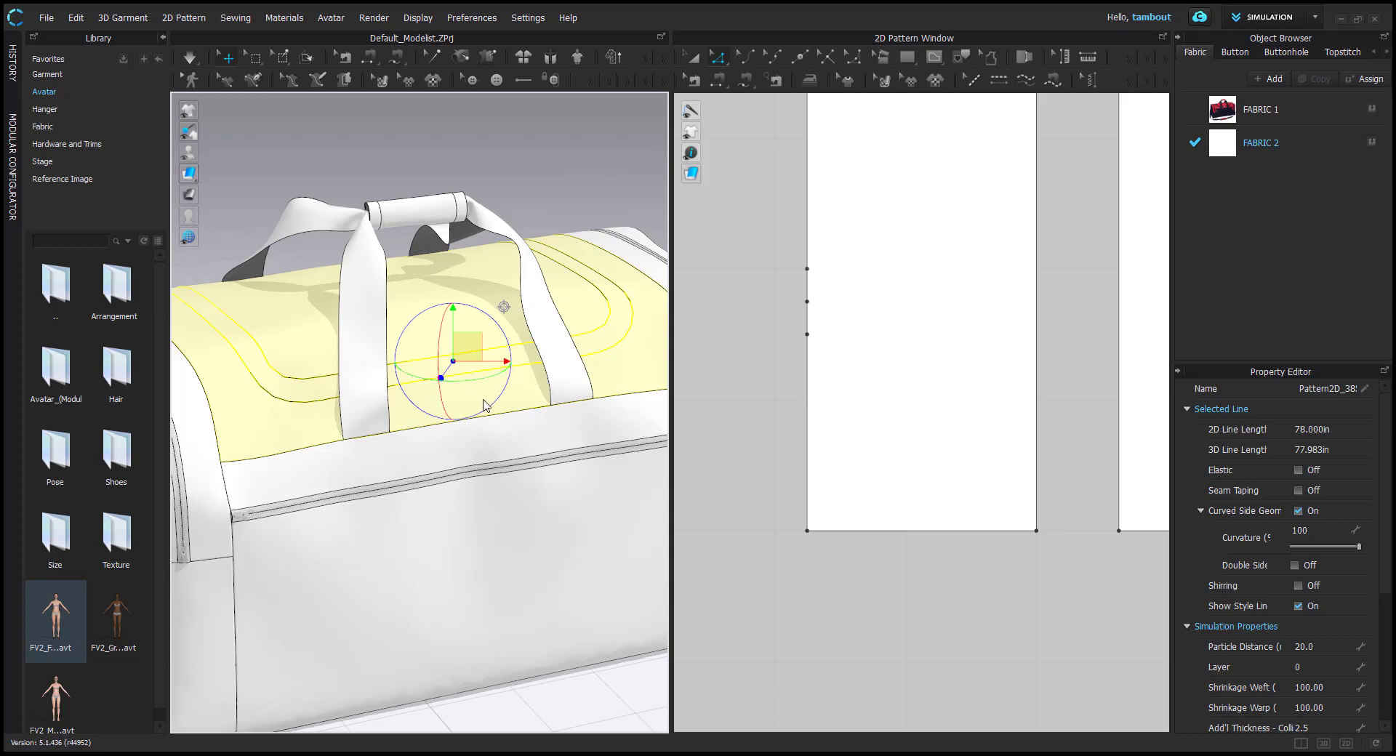
{"action": "scroll", "coordinate": [1006, 250], "scroll_direction": "down", "scroll_amount": 2}
{"action": "scroll", "coordinate": [901, 414], "scroll_direction": "up", "scroll_amount": 5}
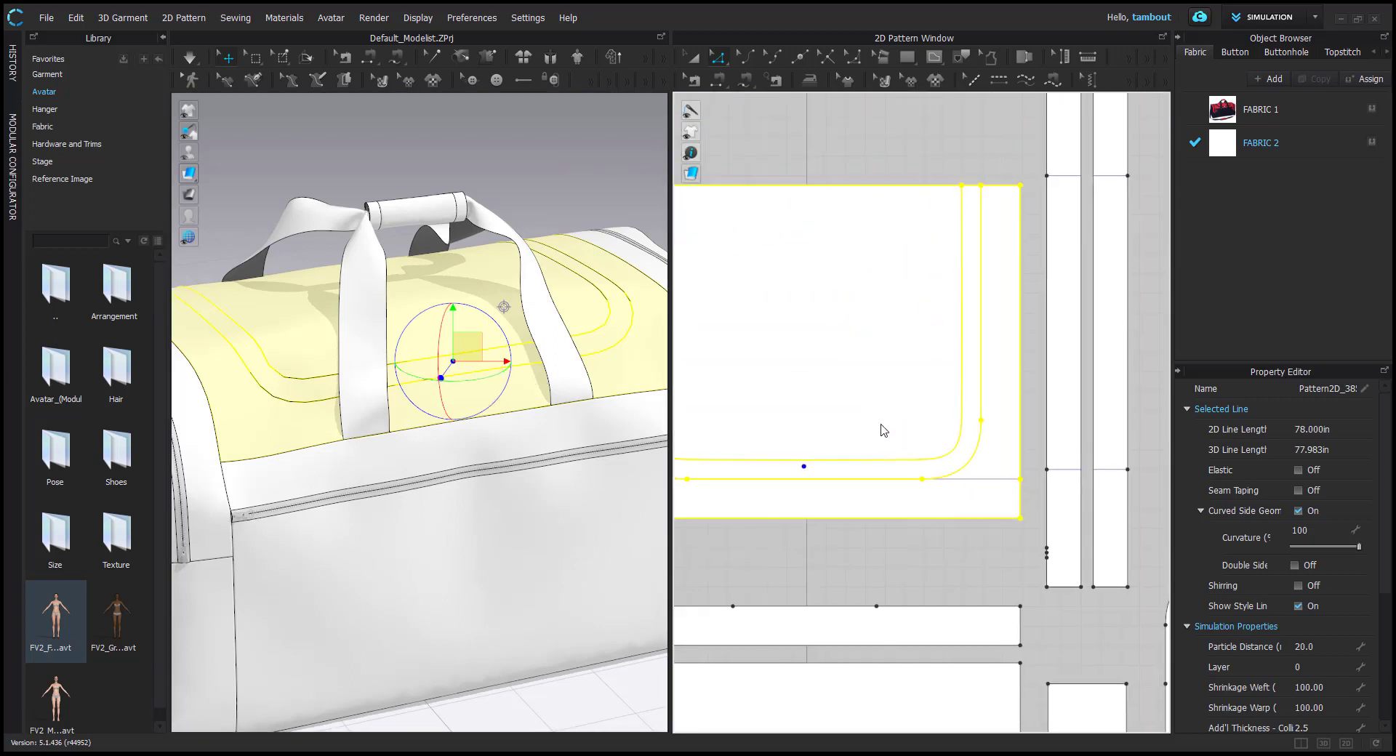
{"action": "scroll", "coordinate": [883, 431], "scroll_direction": "down", "scroll_amount": 3}
{"action": "left_click", "coordinate": [882, 430]}
{"action": "left_click", "coordinate": [876, 504]}
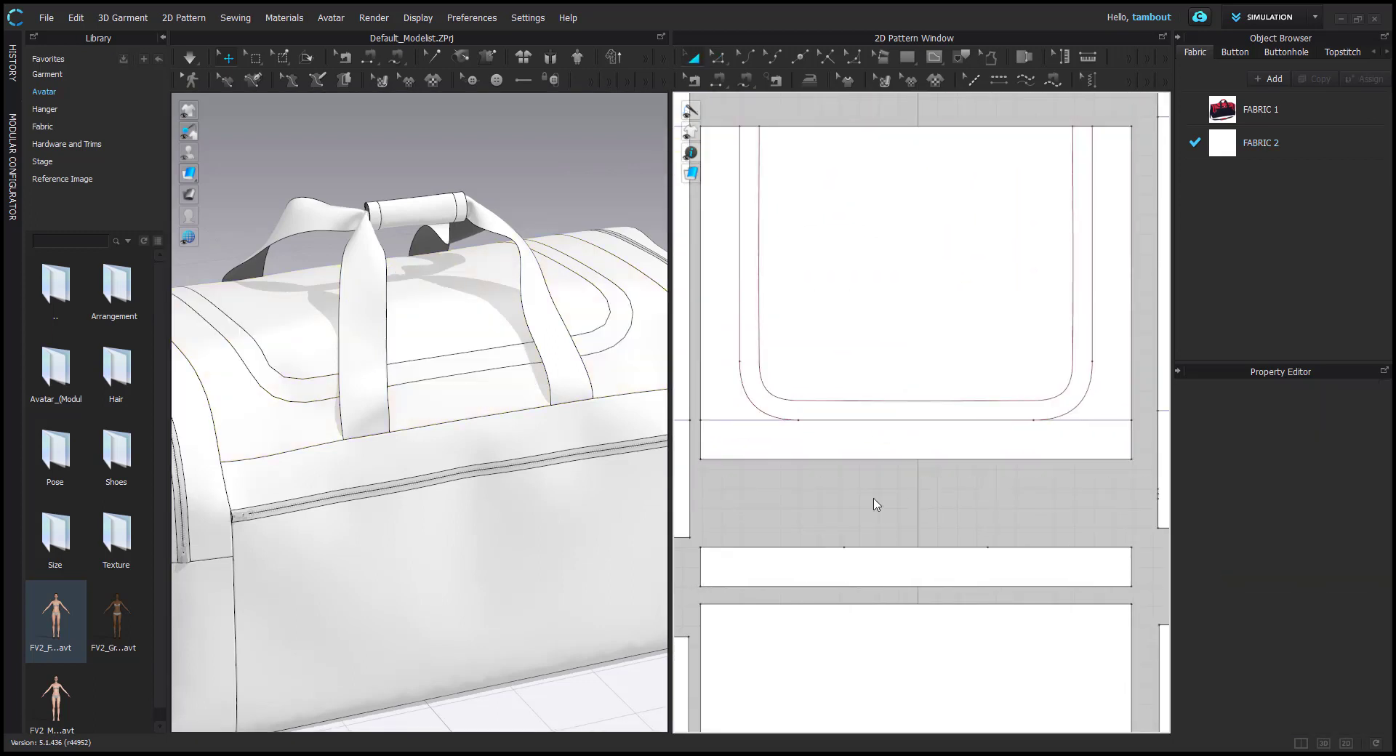
{"action": "left_click", "coordinate": [822, 408]}
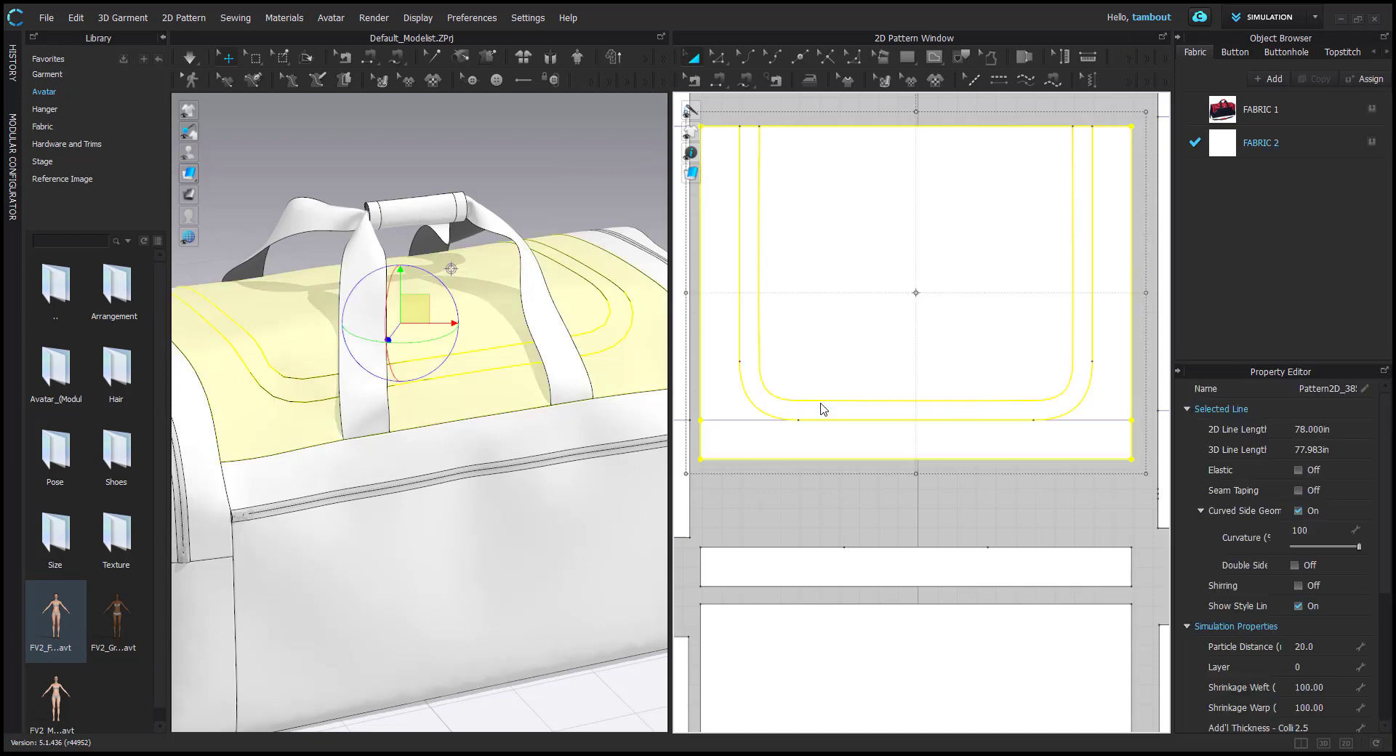
{"action": "left_click", "coordinate": [801, 407]}
{"action": "right_click", "coordinate": [804, 405]}
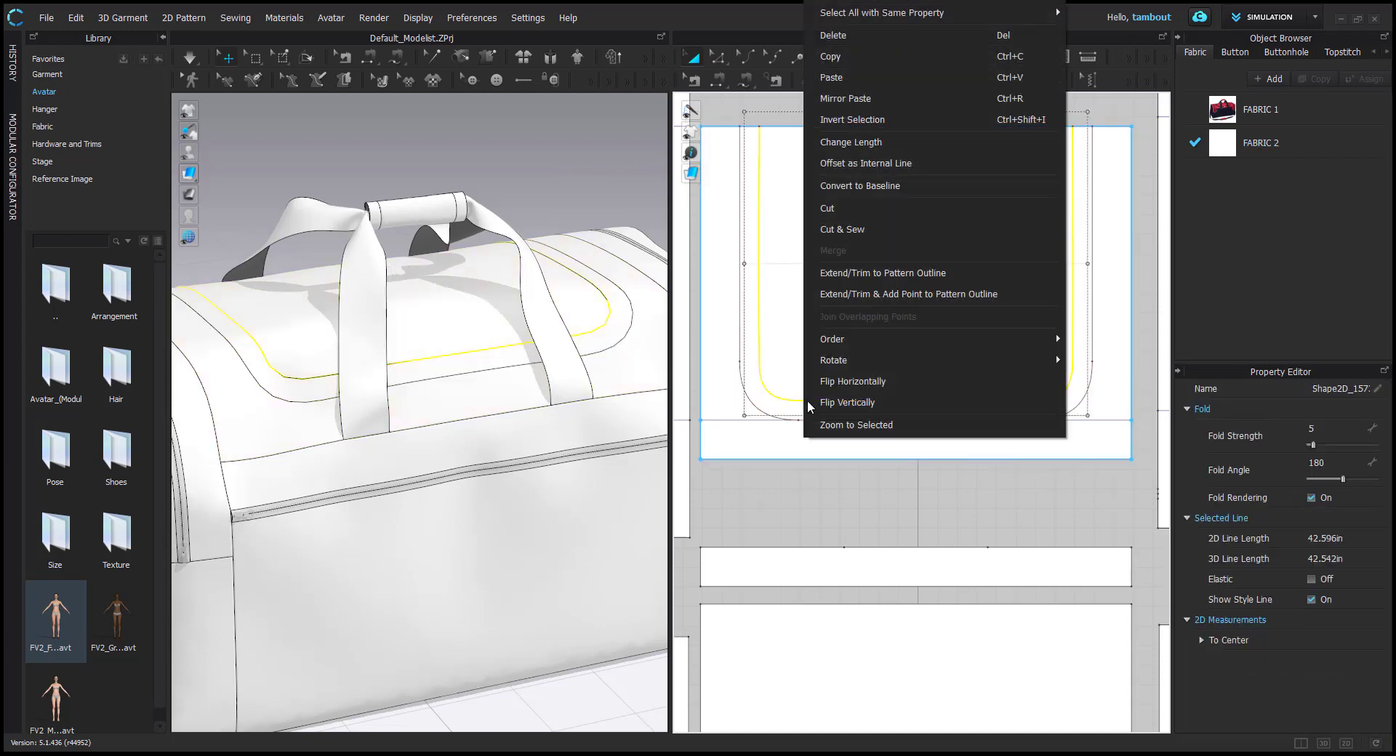
{"action": "left_click", "coordinate": [884, 233]}
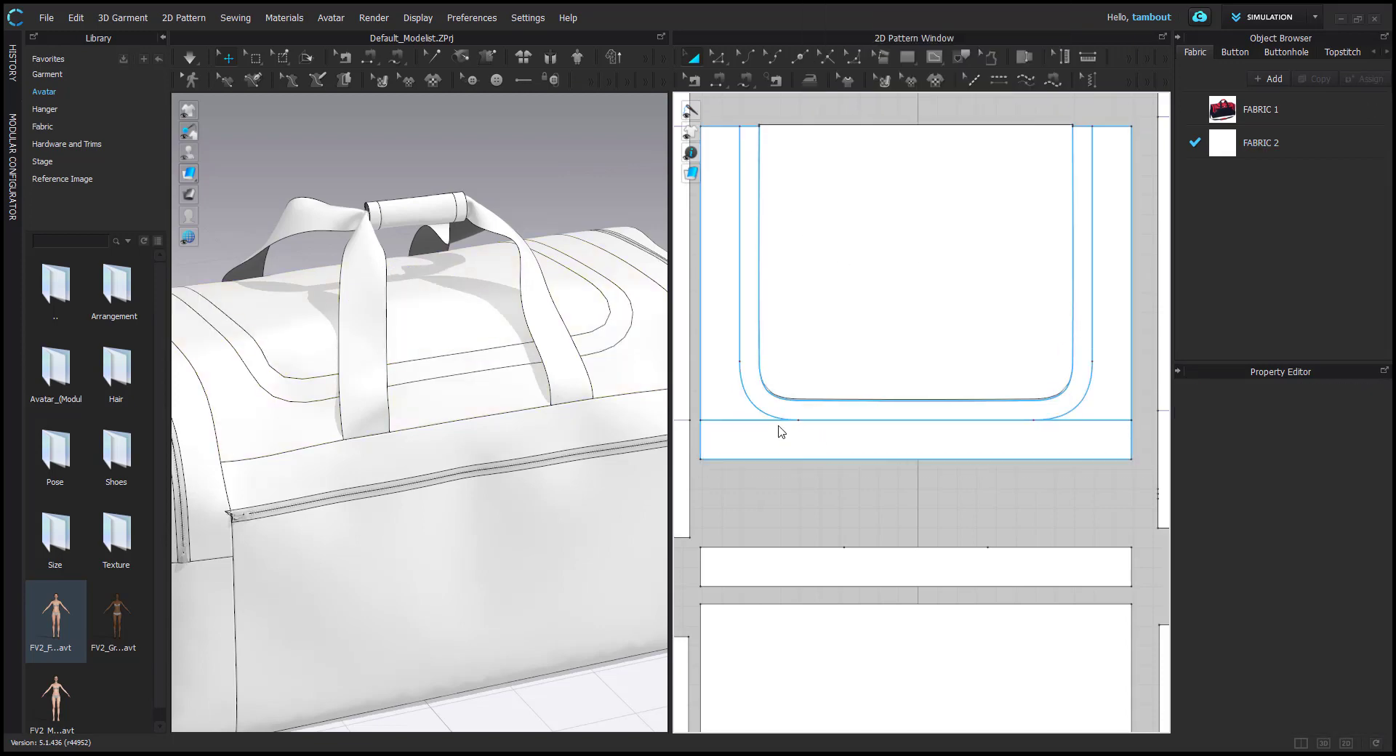
Cut and sew the top panel along its outer U-shaped internal line
{"action": "left_click", "coordinate": [754, 409]}
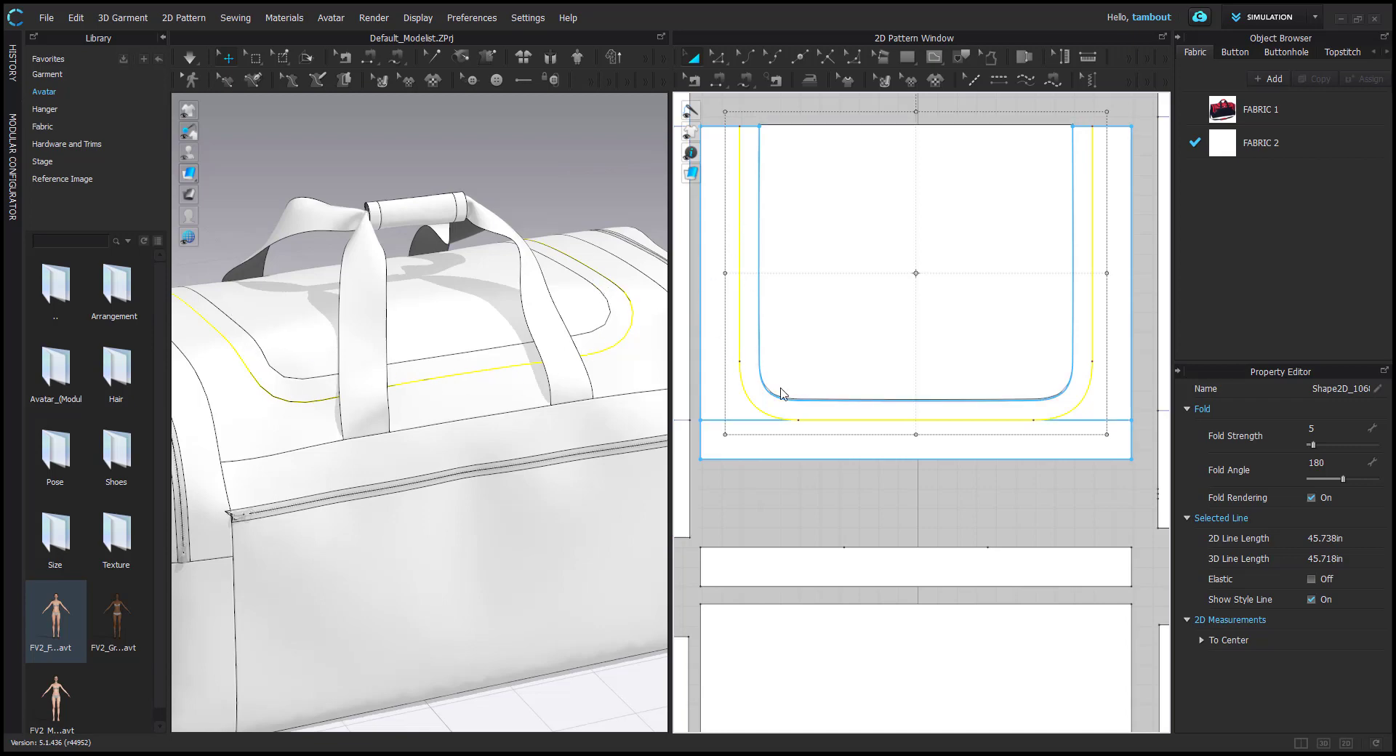
{"action": "right_click", "coordinate": [744, 336]}
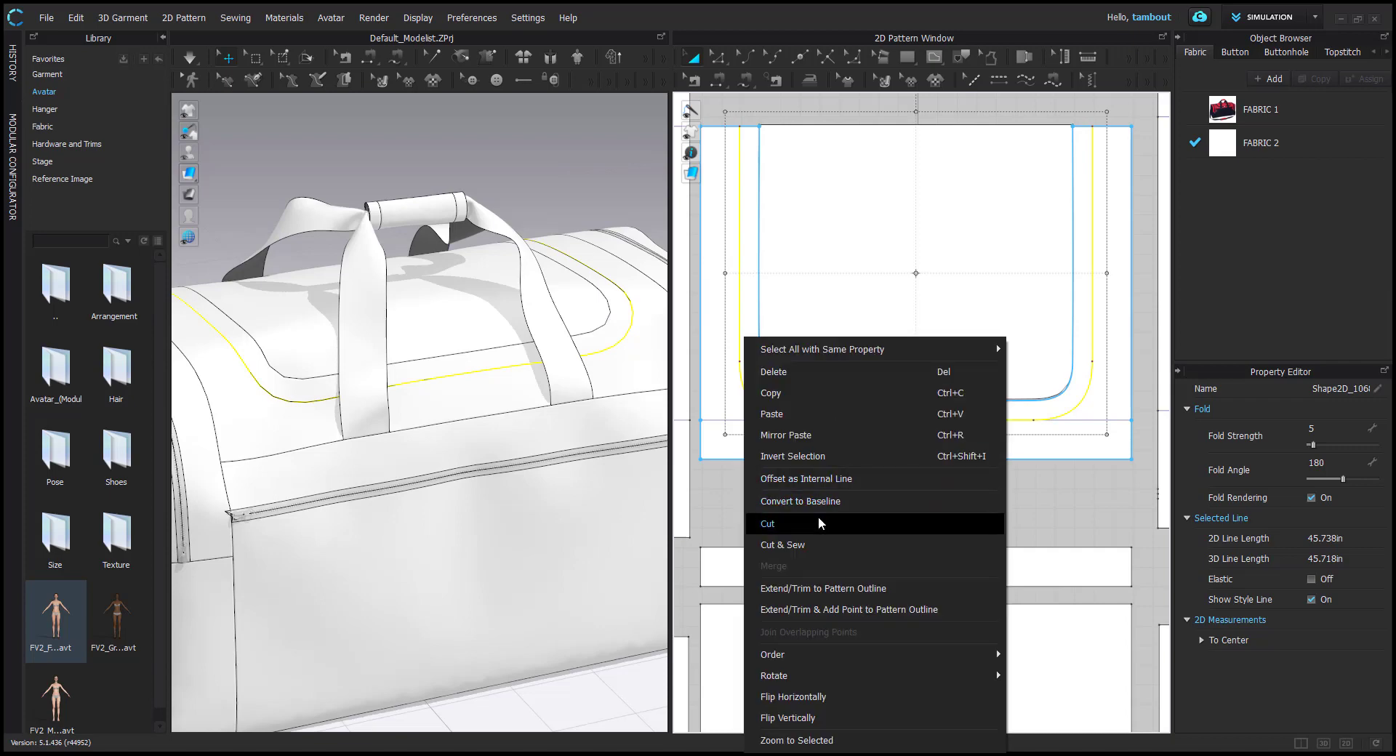
{"action": "left_click", "coordinate": [817, 545]}
Move the U-shaped strip out of the top panel to the free space above it in the 2D pattern layout
{"action": "scroll", "coordinate": [491, 369], "scroll_direction": "down", "scroll_amount": 5}
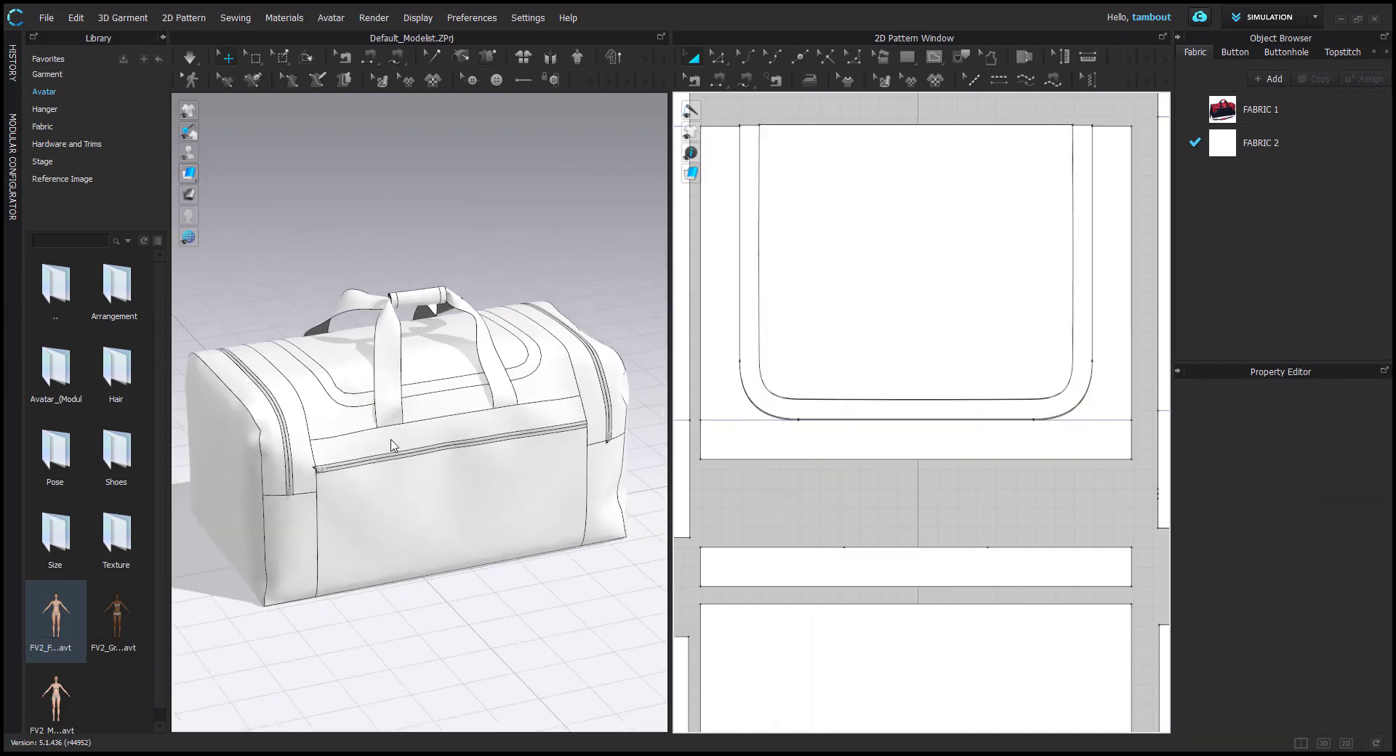
{"action": "scroll", "coordinate": [492, 368], "scroll_direction": "up", "scroll_amount": 6}
{"action": "left_click", "coordinate": [473, 354]}
{"action": "scroll", "coordinate": [922, 385], "scroll_direction": "down", "scroll_amount": 3}
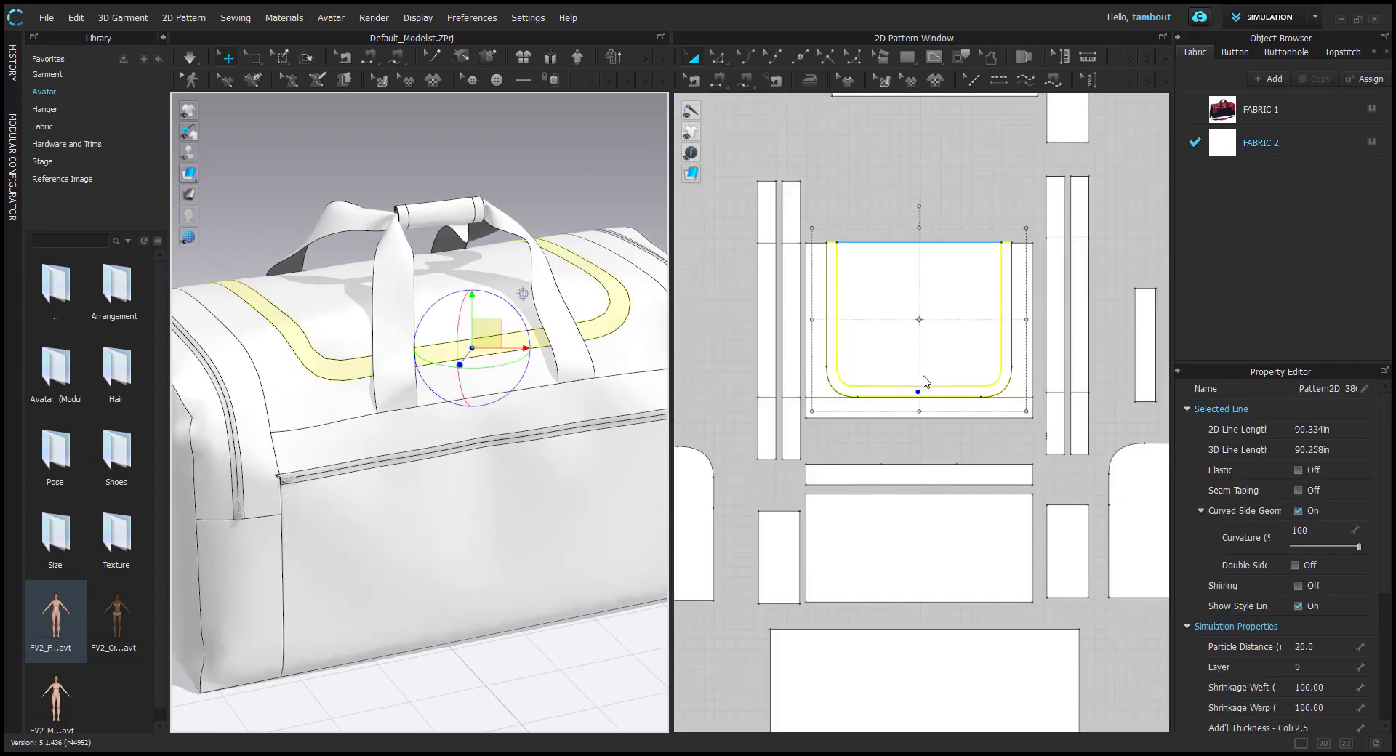
{"action": "left_click_drag", "start_coordinate": [865, 454], "coordinate": [843, 298]}
Move the reference photo pattern up and away from the bag pieces in the 2D layout
{"action": "right_click_drag", "start_coordinate": [451, 330], "coordinate": [505, 347]}
{"action": "right_click_drag", "start_coordinate": [441, 500], "coordinate": [464, 398]}
{"action": "scroll", "coordinate": [961, 291], "scroll_direction": "down", "scroll_amount": 3}
{"action": "left_click_drag", "start_coordinate": [931, 225], "coordinate": [881, 175]}
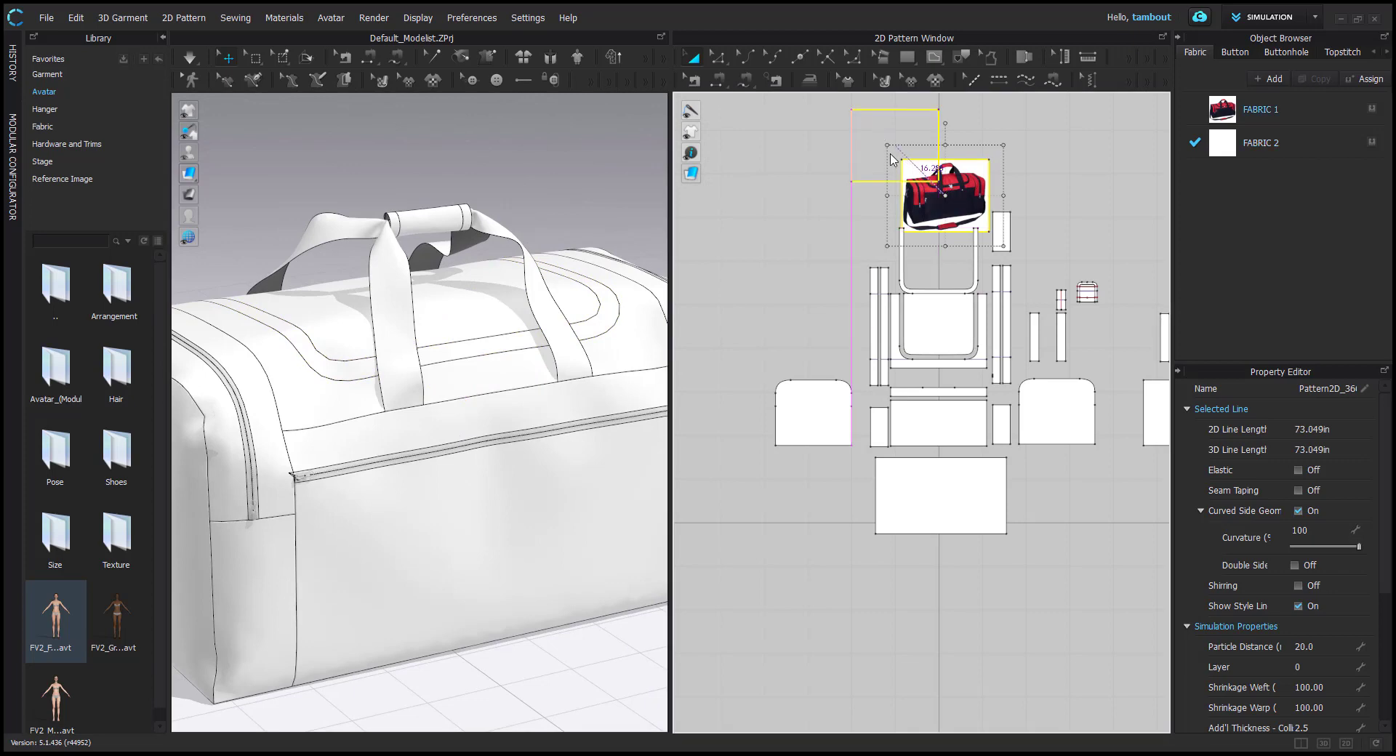
{"action": "scroll", "coordinate": [843, 269], "scroll_direction": "down", "scroll_amount": 3}
{"action": "scroll", "coordinate": [447, 430], "scroll_direction": "down", "scroll_amount": 3}
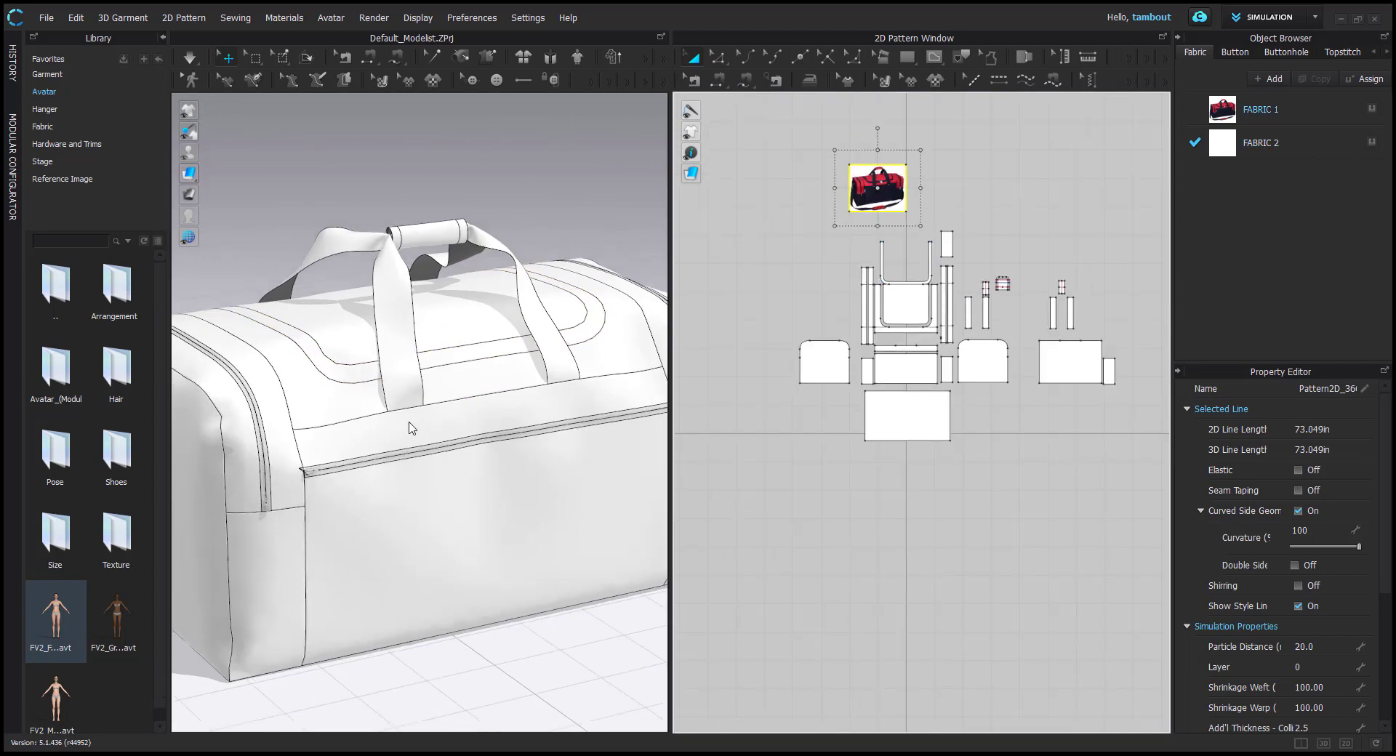
Examine the separated inner and outer pieces of the bag's top panel
{"action": "right_click_drag", "start_coordinate": [516, 398], "coordinate": [465, 415]}
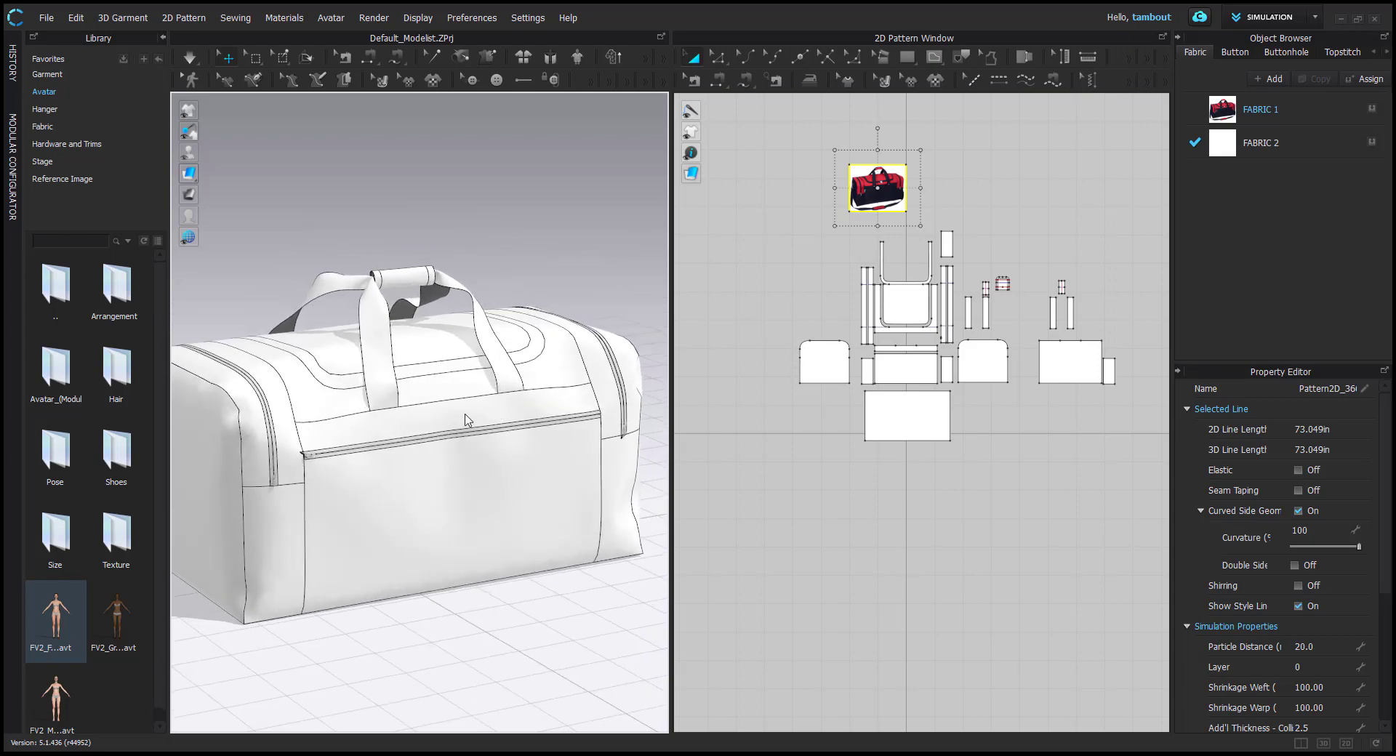
{"action": "scroll", "coordinate": [511, 419], "scroll_direction": "up", "scroll_amount": 3}
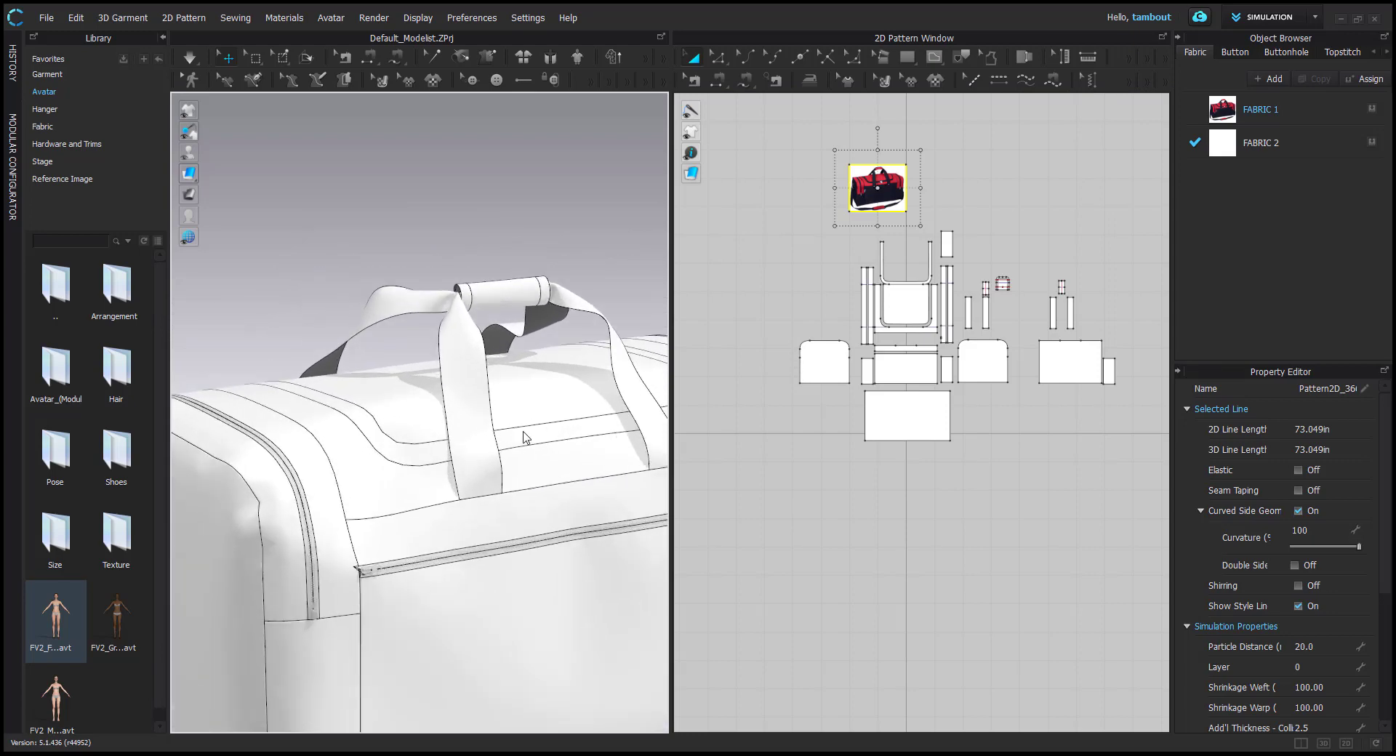
{"action": "right_click_drag", "start_coordinate": [554, 430], "coordinate": [514, 399]}
{"action": "left_click", "coordinate": [512, 403]}
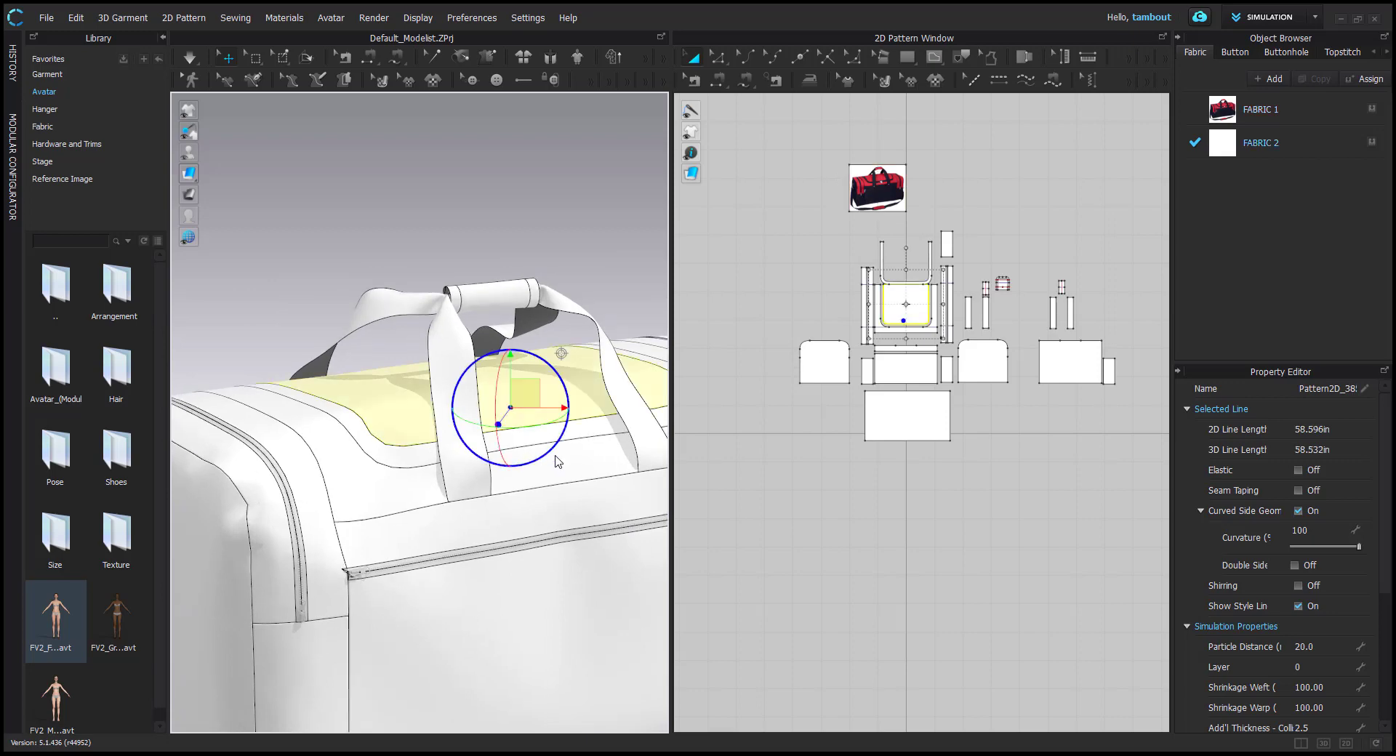
{"action": "right_click_drag", "start_coordinate": [560, 476], "coordinate": [514, 474]}
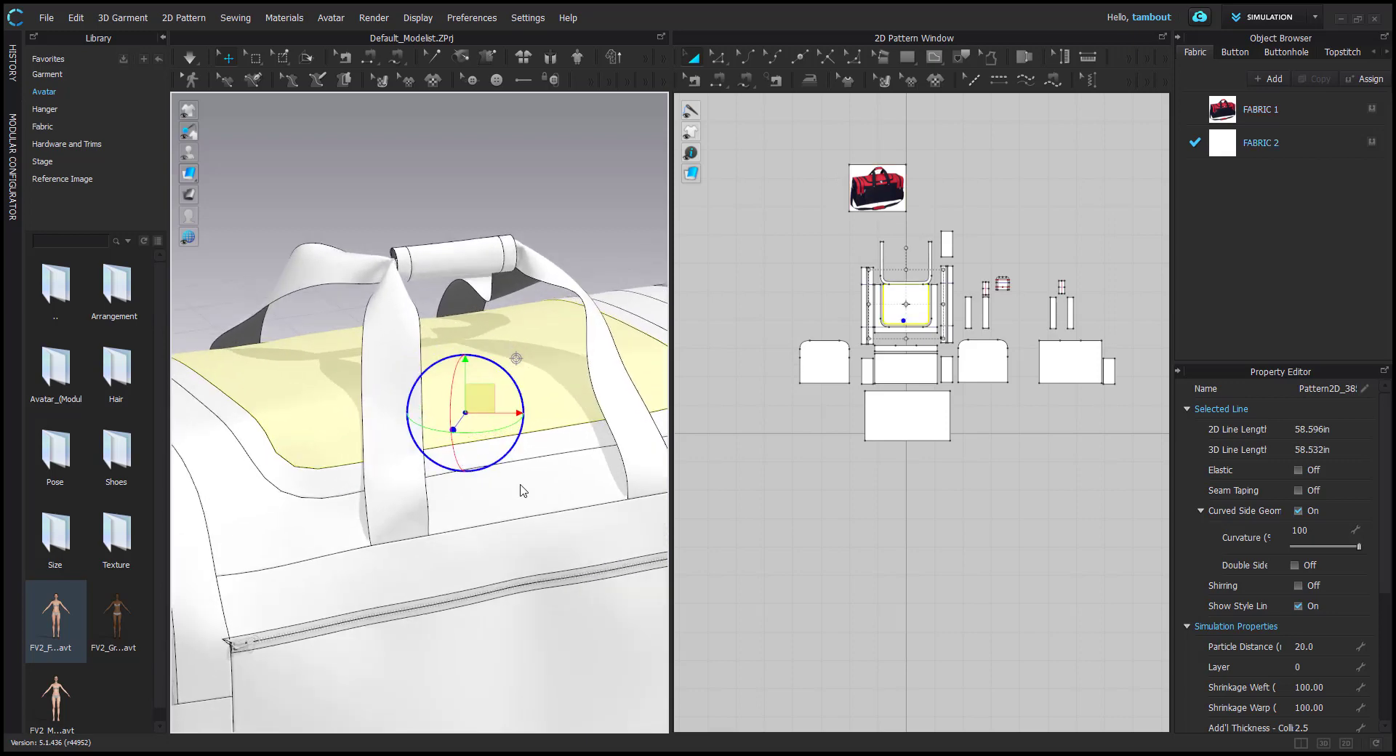
{"action": "left_click", "coordinate": [521, 498]}
{"action": "left_click", "coordinate": [515, 393]}
{"action": "left_click", "coordinate": [524, 498]}
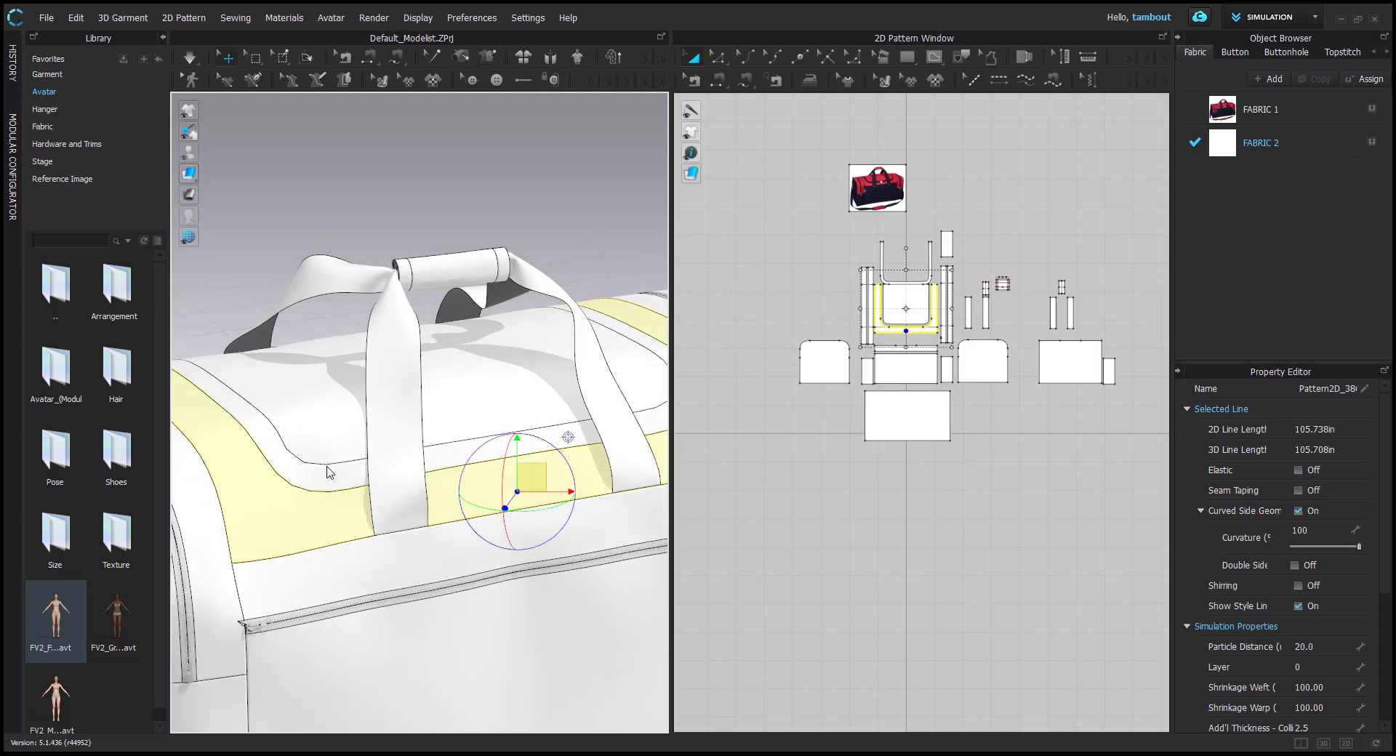
{"action": "left_click", "coordinate": [321, 448]}
Set the particle distance of all bag pattern pieces, excluding the reference photo, to 5
{"action": "scroll", "coordinate": [949, 285], "scroll_direction": "up", "scroll_amount": 5}
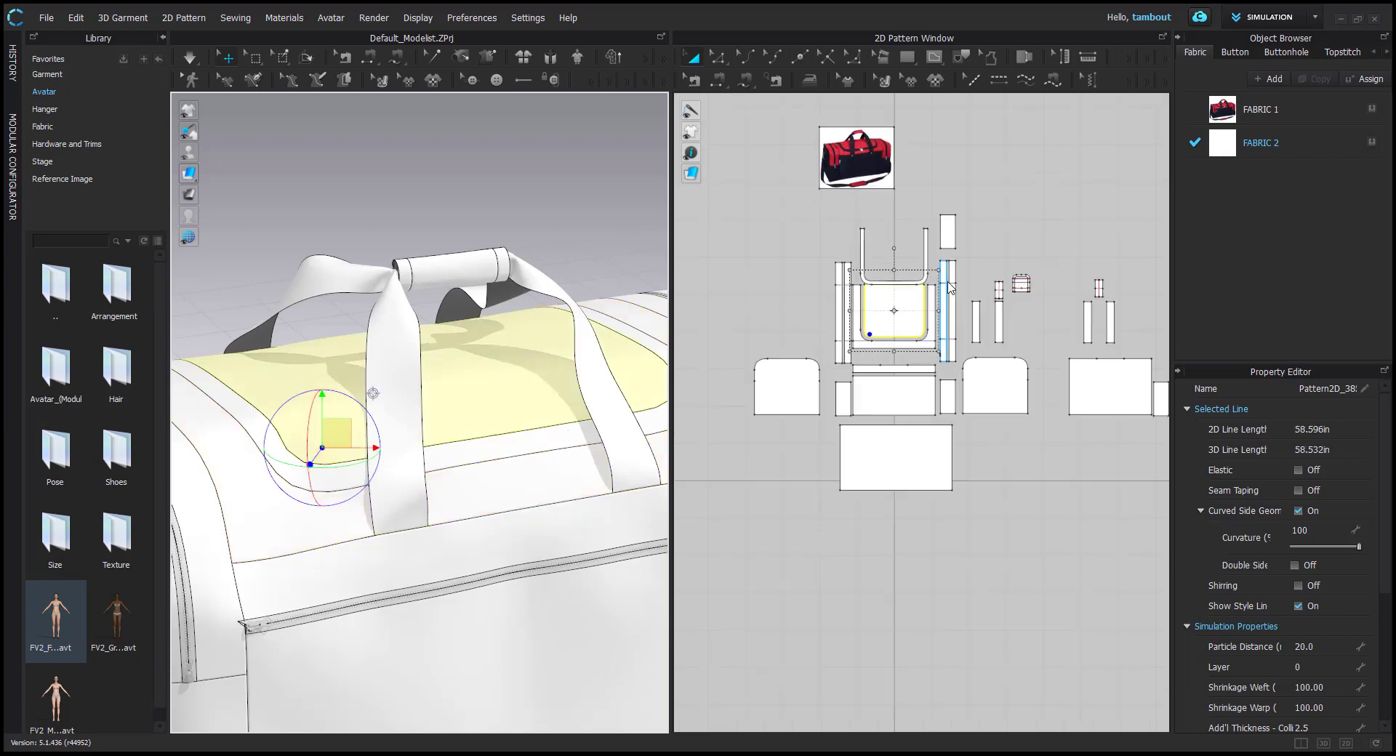
{"action": "scroll", "coordinate": [938, 404], "scroll_direction": "down", "scroll_amount": 6}
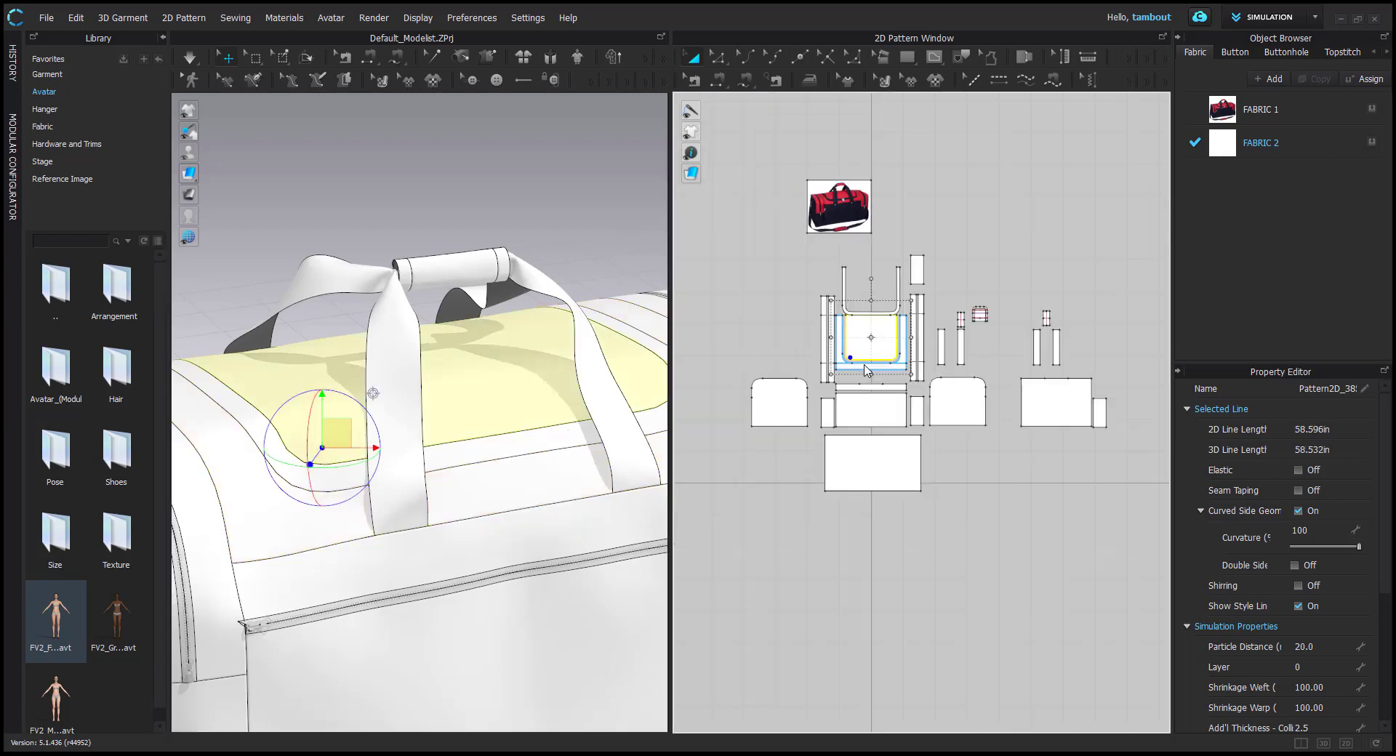
{"action": "left_click_drag", "start_coordinate": [751, 291], "coordinate": [1078, 490]}
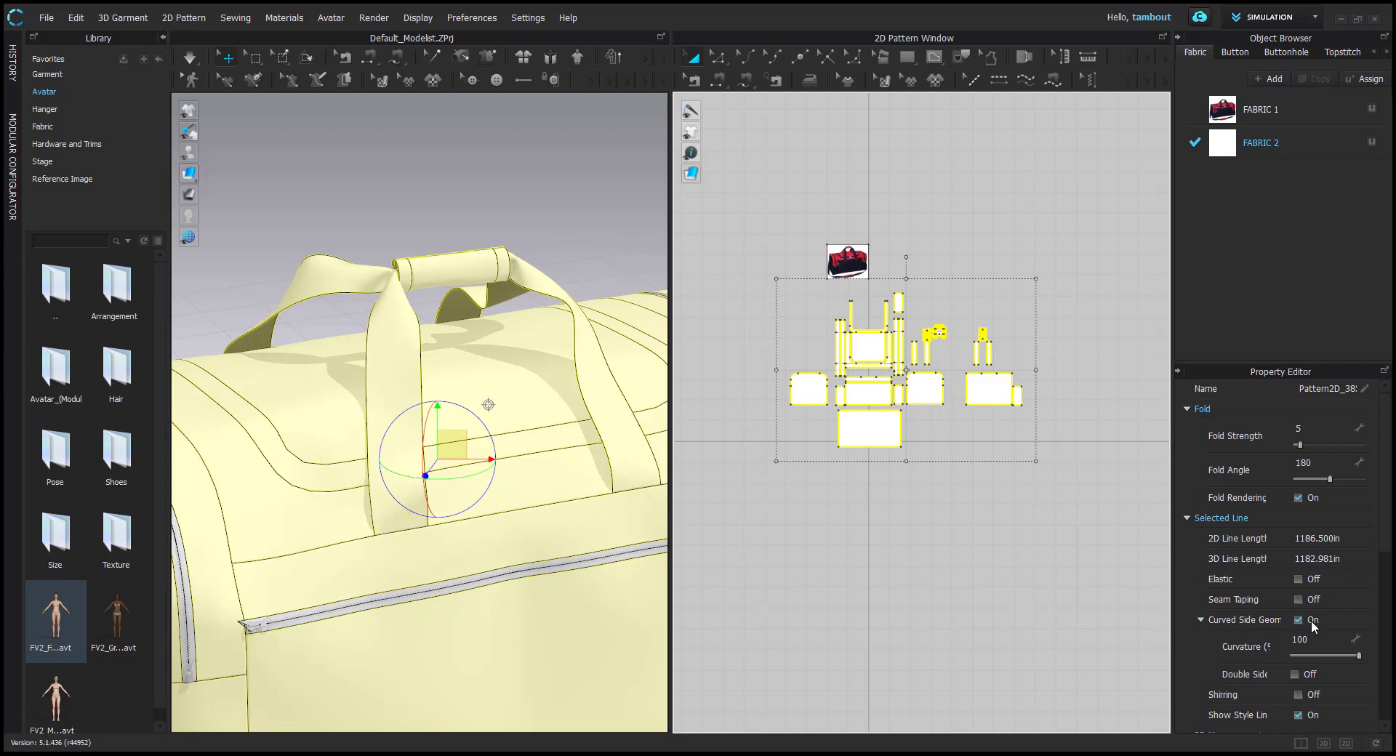
{"action": "scroll", "coordinate": [1302, 633], "scroll_direction": "down", "scroll_amount": 3}
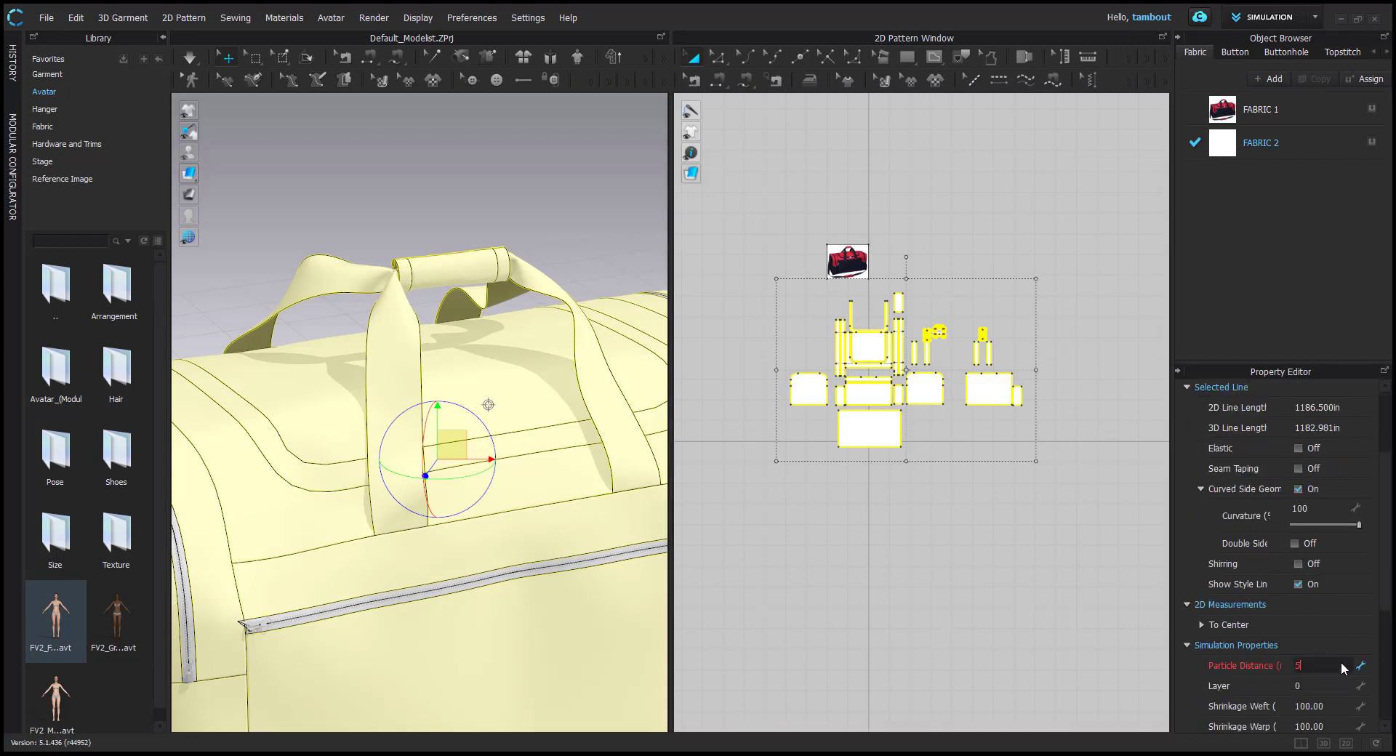
{"action": "key", "text": "Return"}
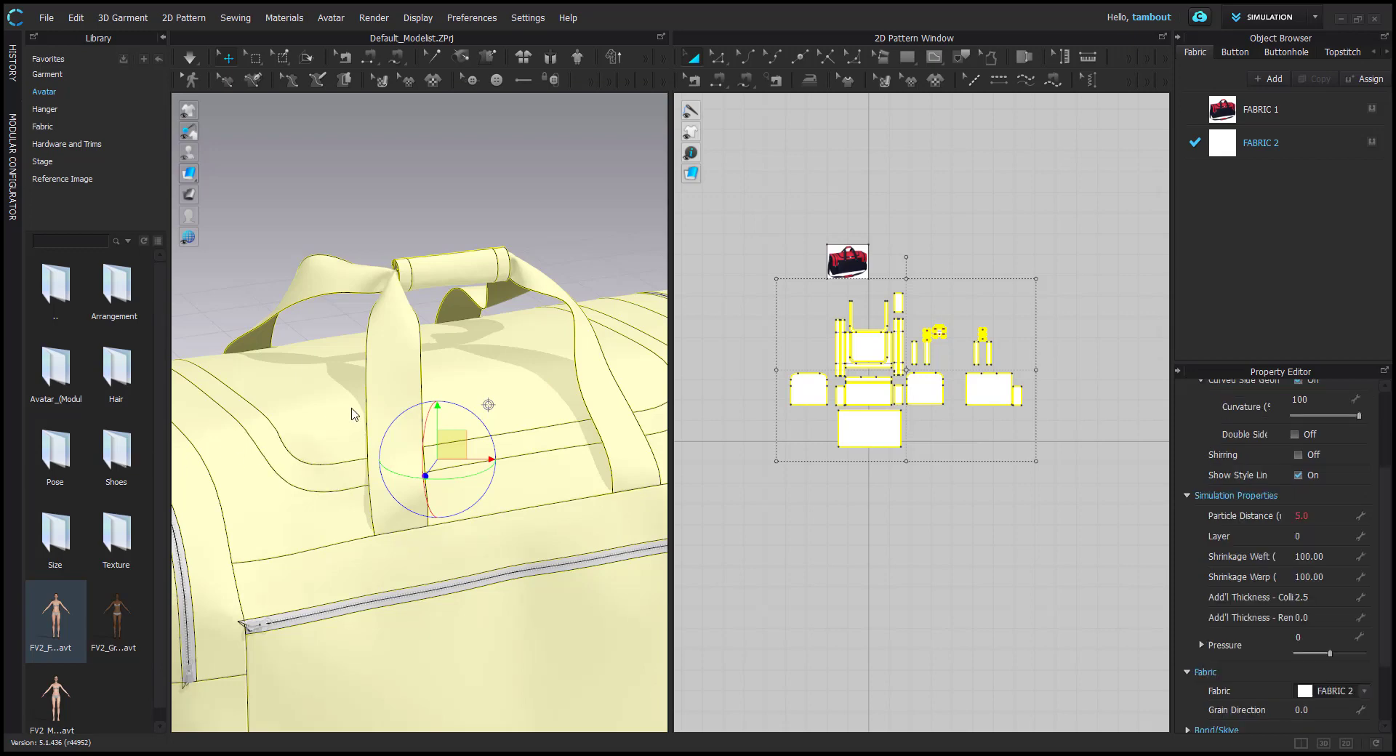
Simulate the whole bag with the finer mesh, and stop the simulation once it has settled
{"action": "scroll", "coordinate": [367, 410], "scroll_direction": "down", "scroll_amount": 3}
{"action": "scroll", "coordinate": [368, 410], "scroll_direction": "down", "scroll_amount": 3}
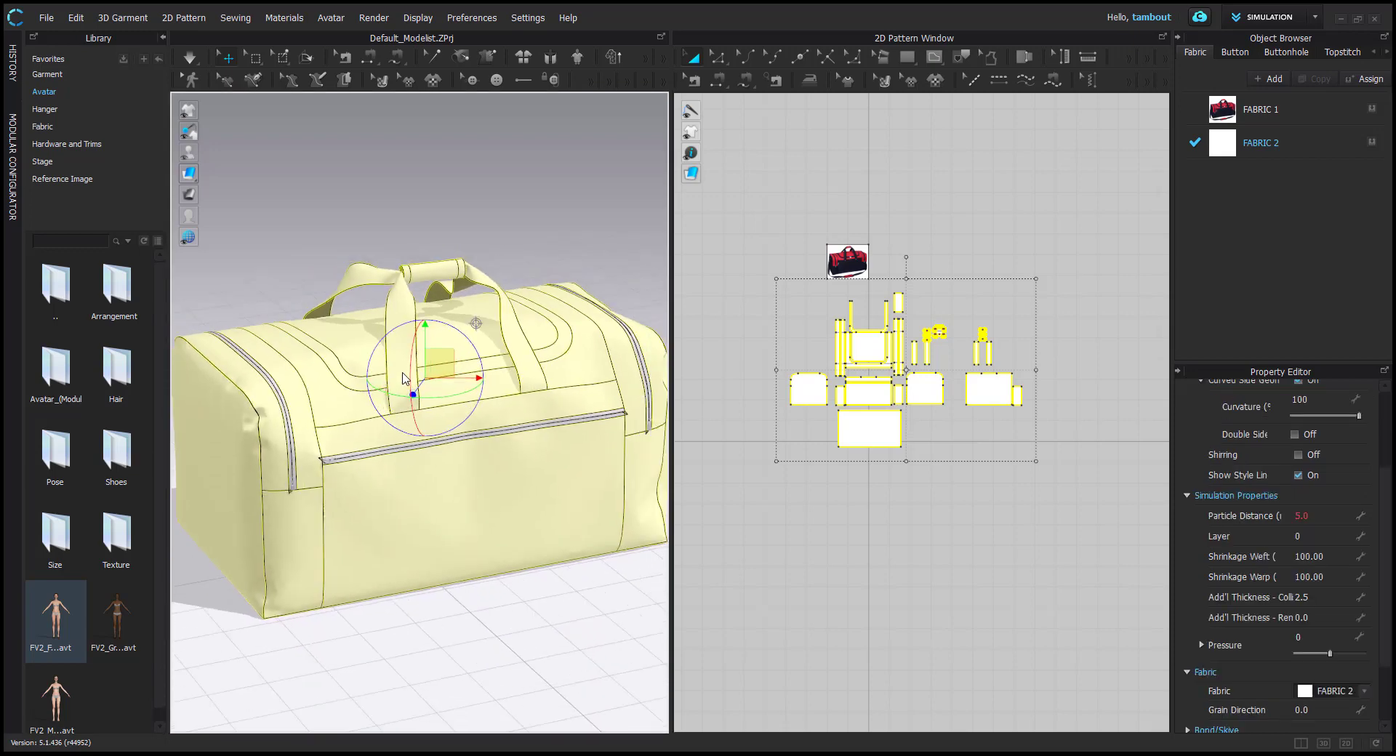
{"action": "left_click", "coordinate": [190, 62]}
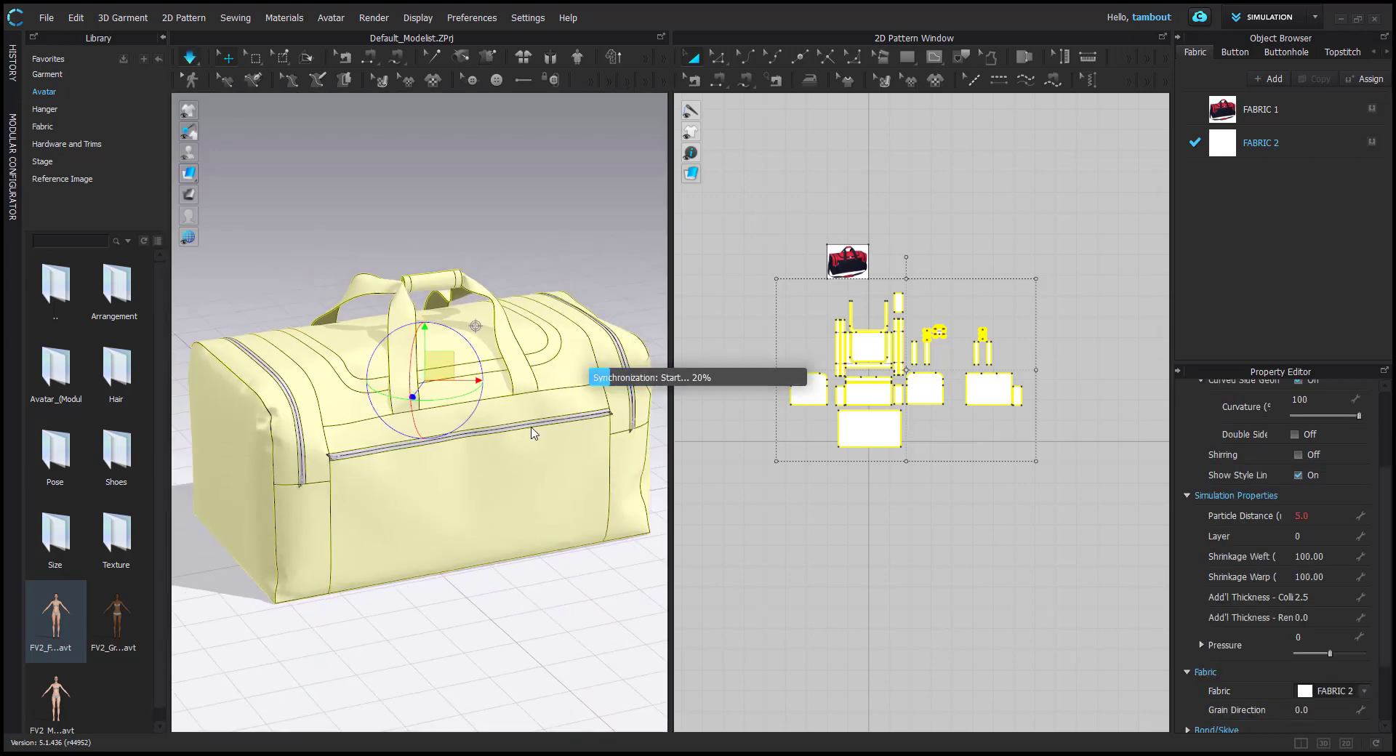
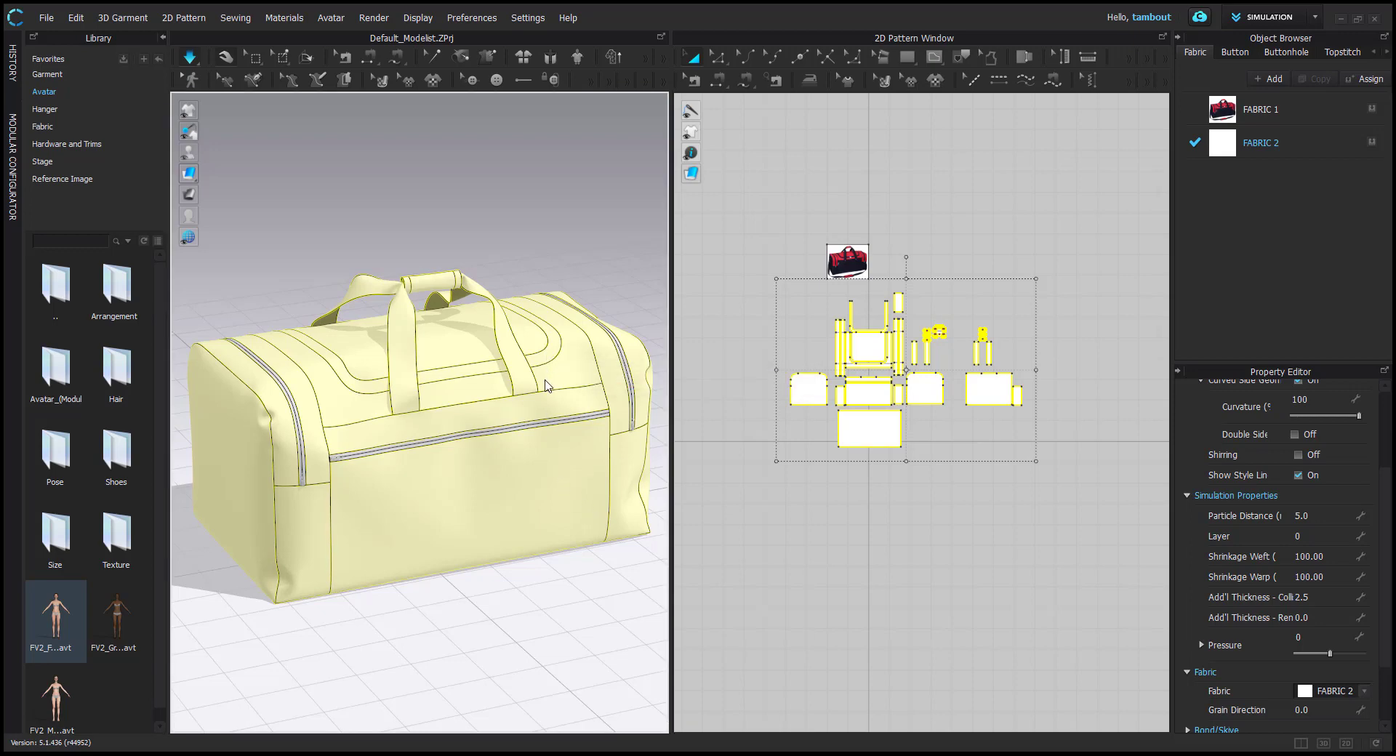
{"action": "key", "text": "space"}
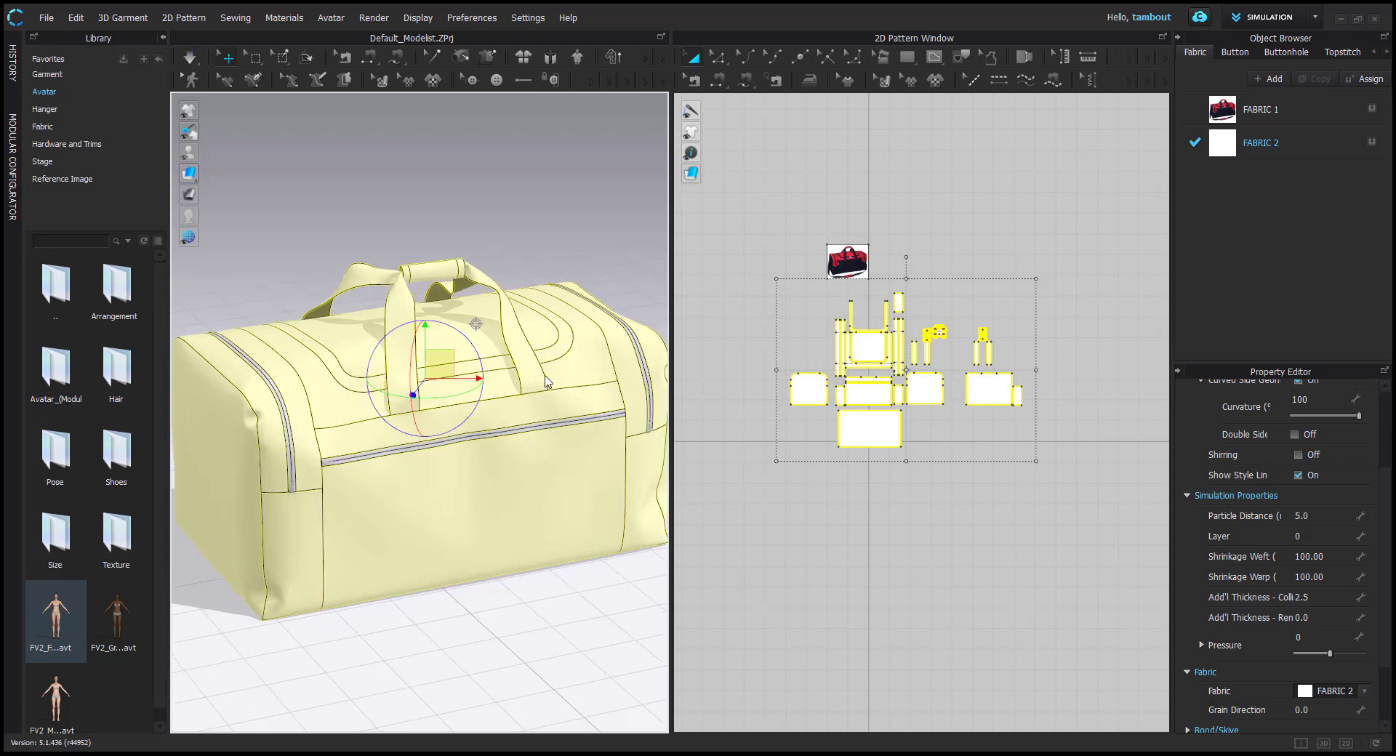
Delete the U-shaped strip between the two cuts on the bag's top
{"action": "left_click", "coordinate": [513, 206]}
{"action": "scroll", "coordinate": [480, 349], "scroll_direction": "up", "scroll_amount": 4}
{"action": "left_click", "coordinate": [471, 350]}
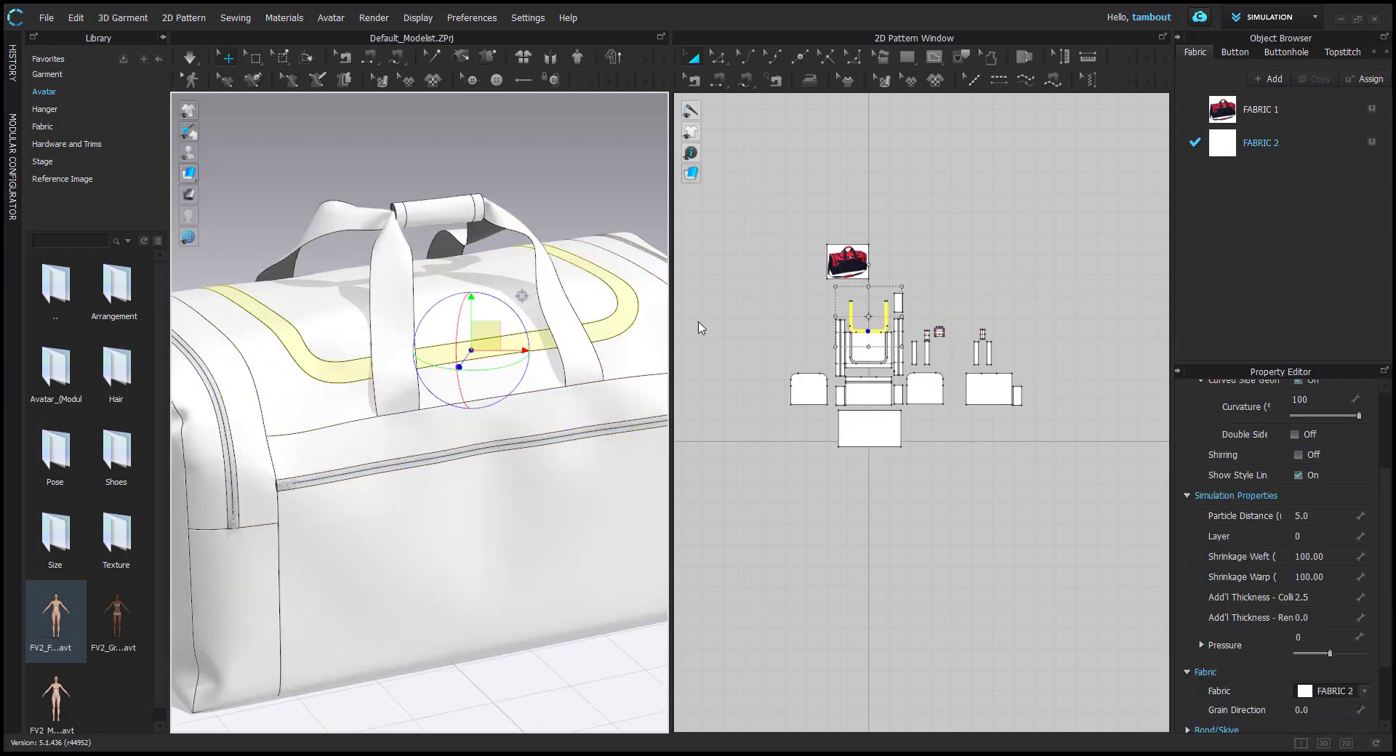
{"action": "key", "text": "space"}
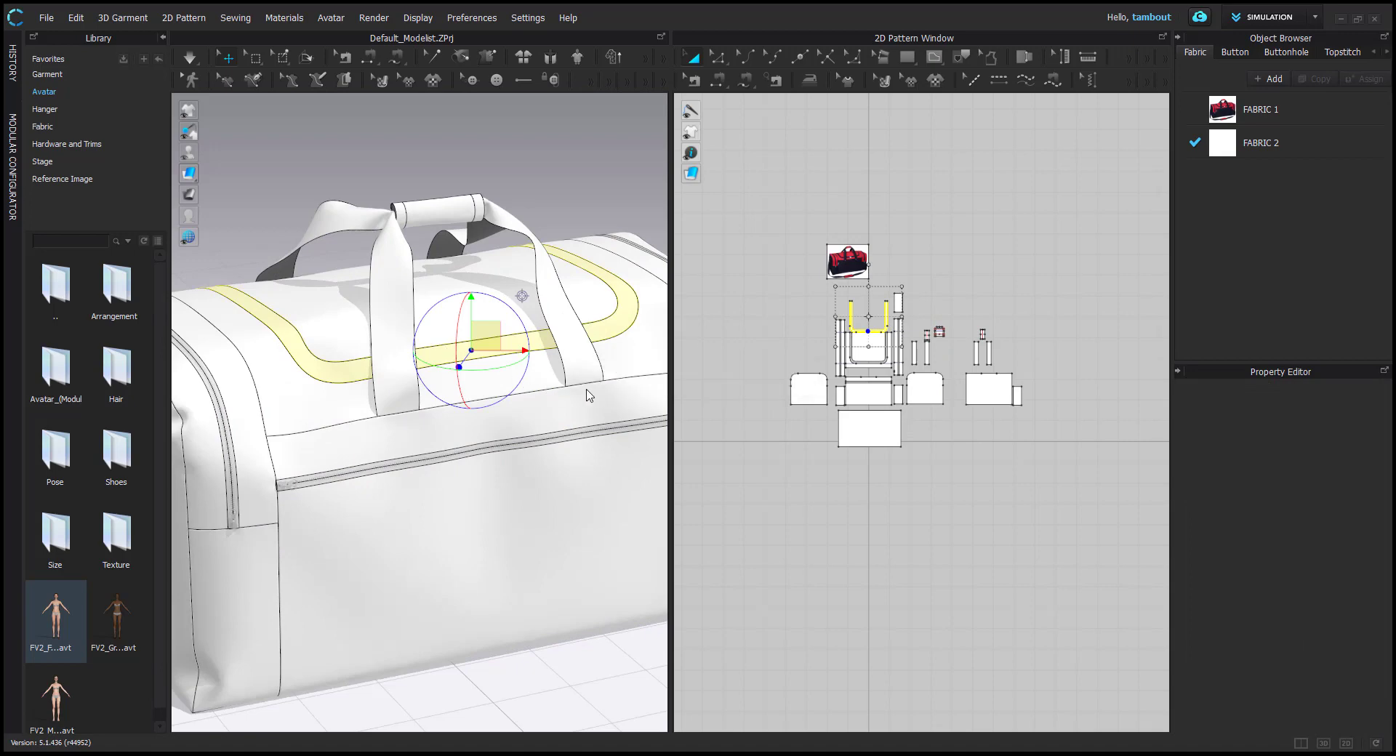
{"action": "left_click", "coordinate": [870, 311]}
{"action": "scroll", "coordinate": [871, 317], "scroll_direction": "up", "scroll_amount": 8}
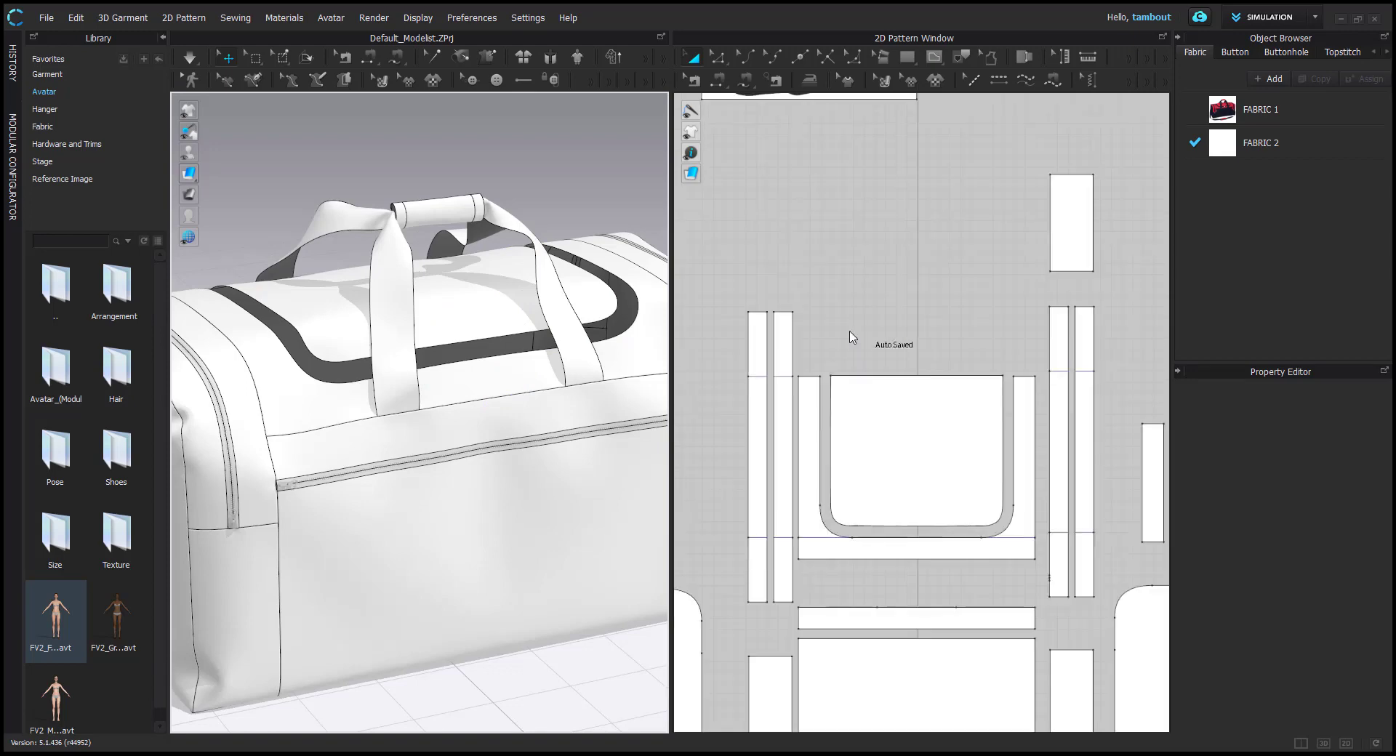
Measure the total length of the outer panel's U-shaped cut edge, including both sides, both rounded corners and the straight middle segment
{"action": "key", "text": "z"}
{"action": "left_click", "coordinate": [793, 333]}
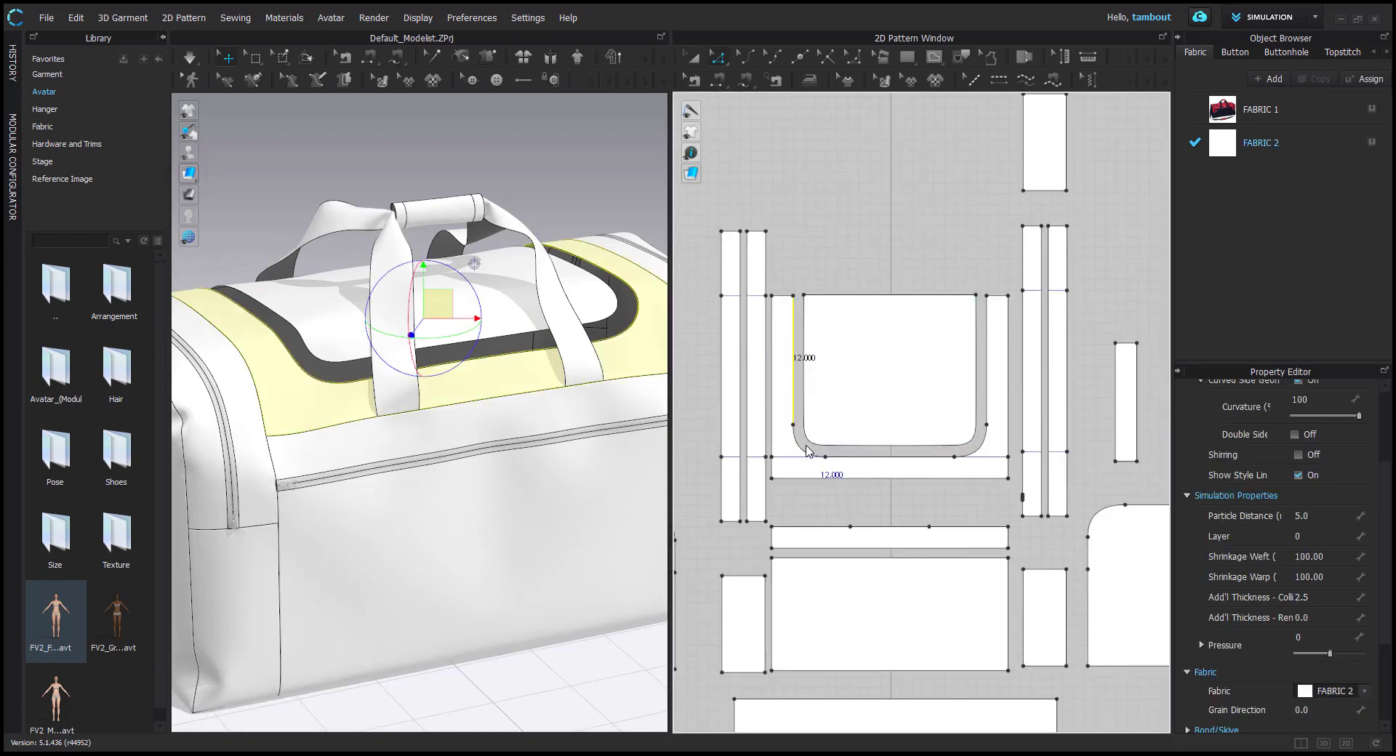
{"action": "left_click", "coordinate": [806, 450], "text": "shift"}
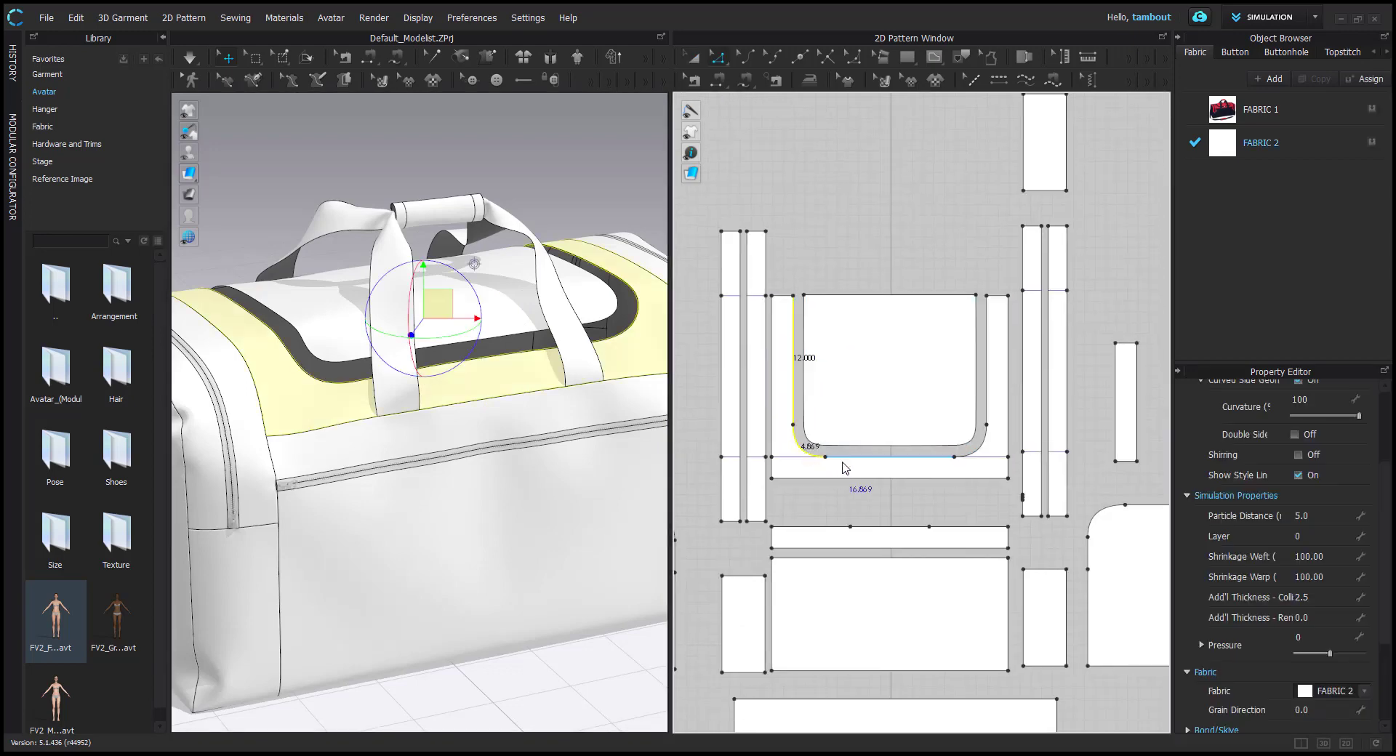
{"action": "left_click", "coordinate": [908, 456], "text": "shift"}
{"action": "left_click", "coordinate": [978, 445], "text": "shift"}
{"action": "left_click", "coordinate": [987, 403], "text": "shift"}
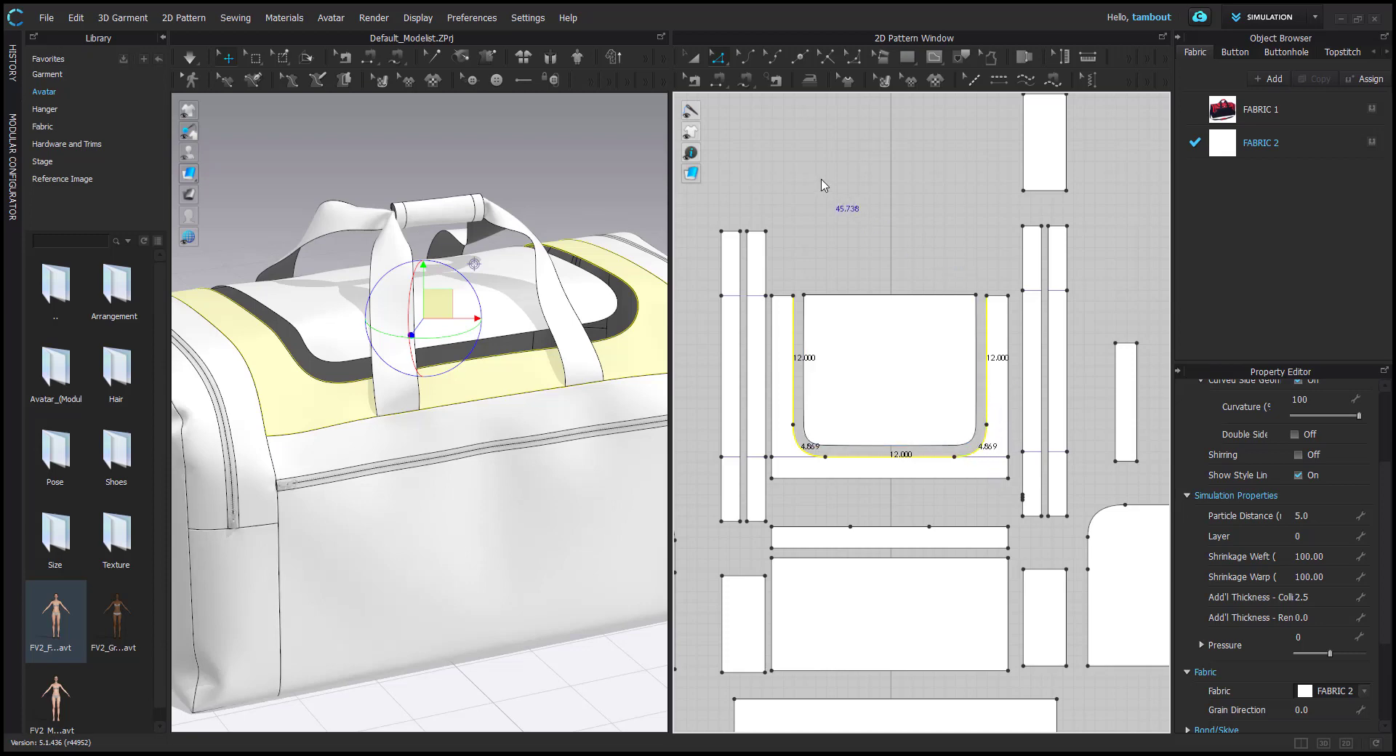
Create a 45.738 by 1 inch rectangle pattern above the bag's top panels as the replacement strip
{"action": "middle_click_drag", "start_coordinate": [808, 176], "coordinate": [881, 275]}
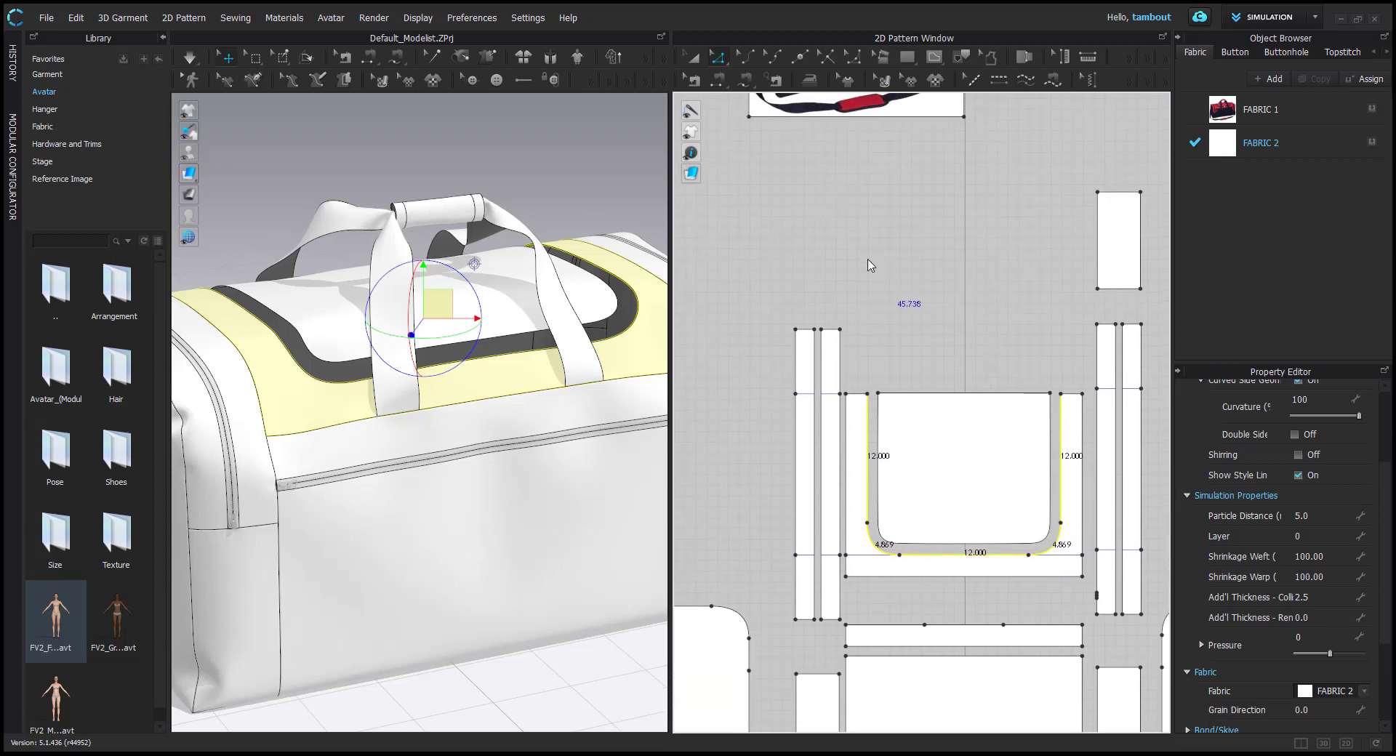
{"action": "key", "text": "s"}
{"action": "left_click", "coordinate": [849, 244]}
{"action": "type", "text": "45"}
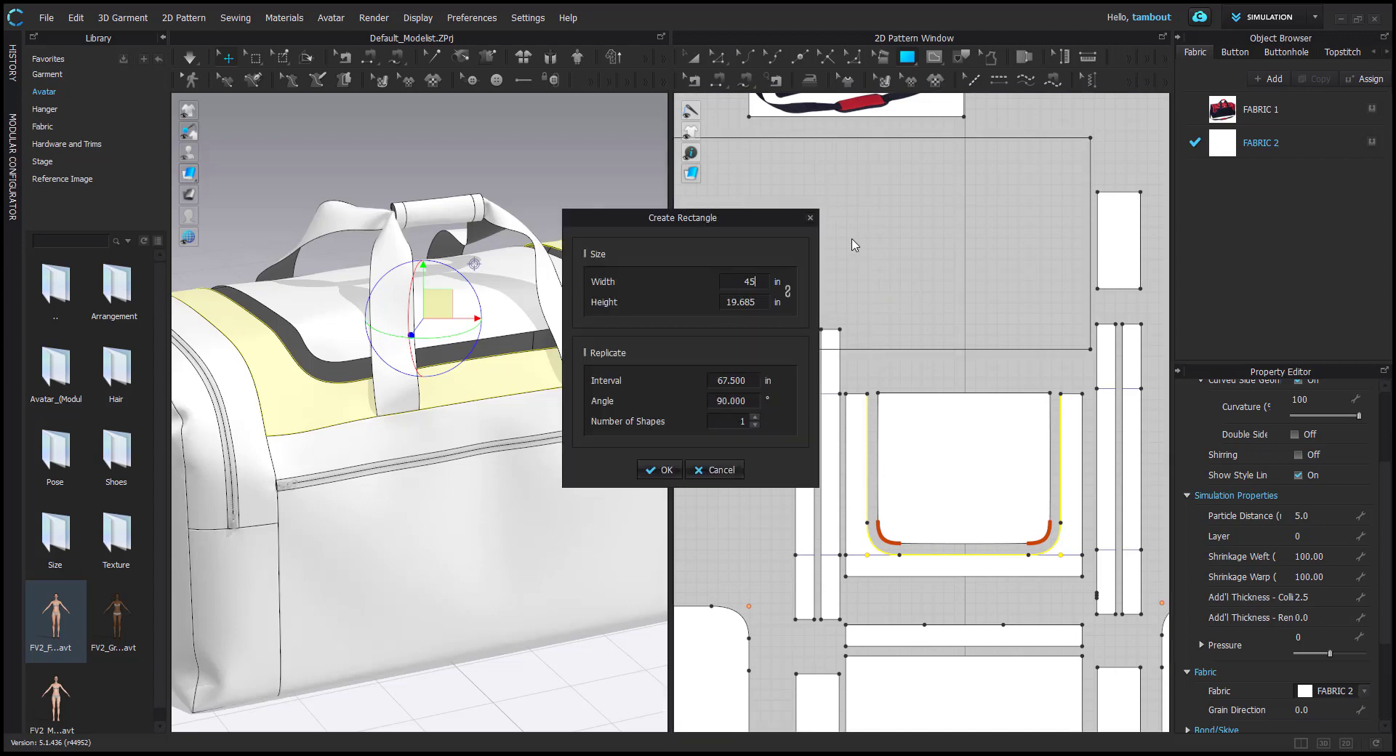
{"action": "type", "text": ".738"}
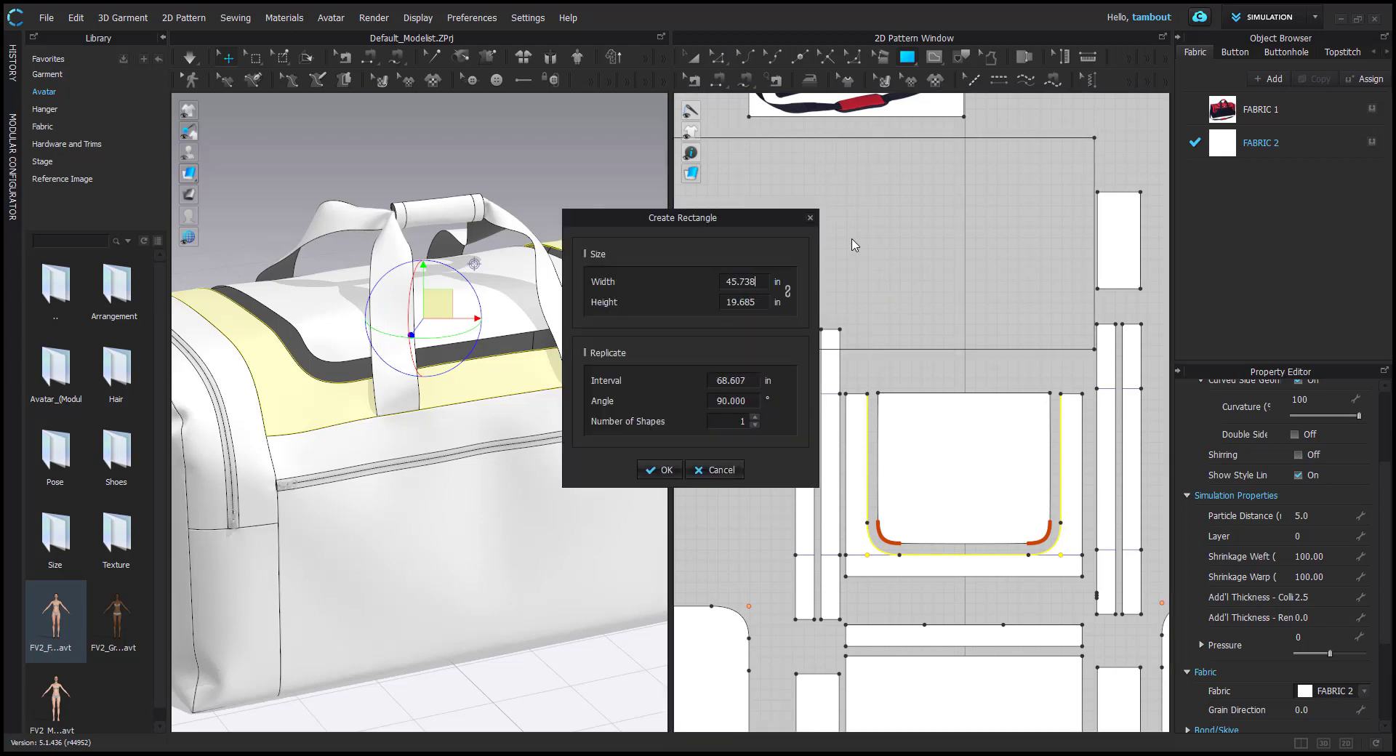
{"action": "key", "text": "Tab"}
{"action": "type", "text": "1"}
{"action": "key", "text": "Return"}
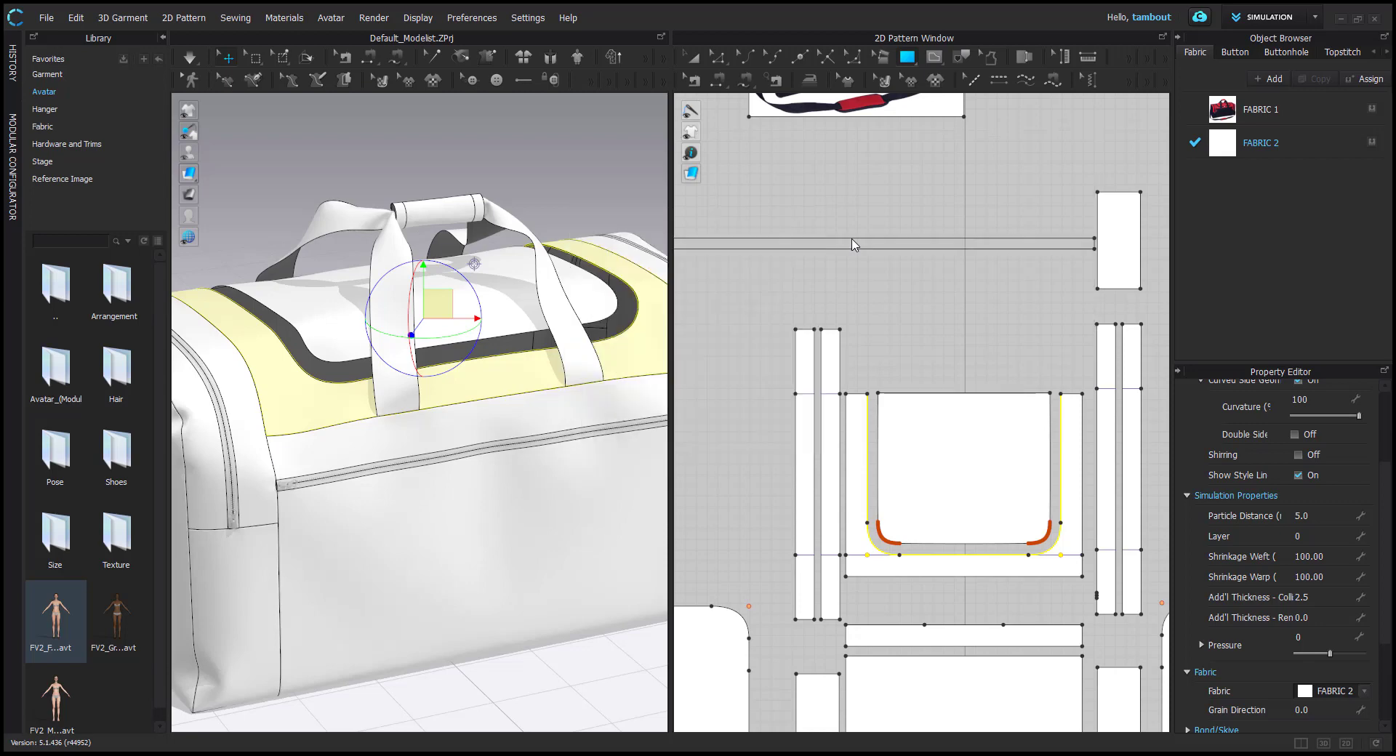
Free-sew the lower long edge of the new strip to the outer panel's entire U-shaped cut edge
{"action": "scroll", "coordinate": [852, 242], "scroll_direction": "down", "scroll_amount": 3}
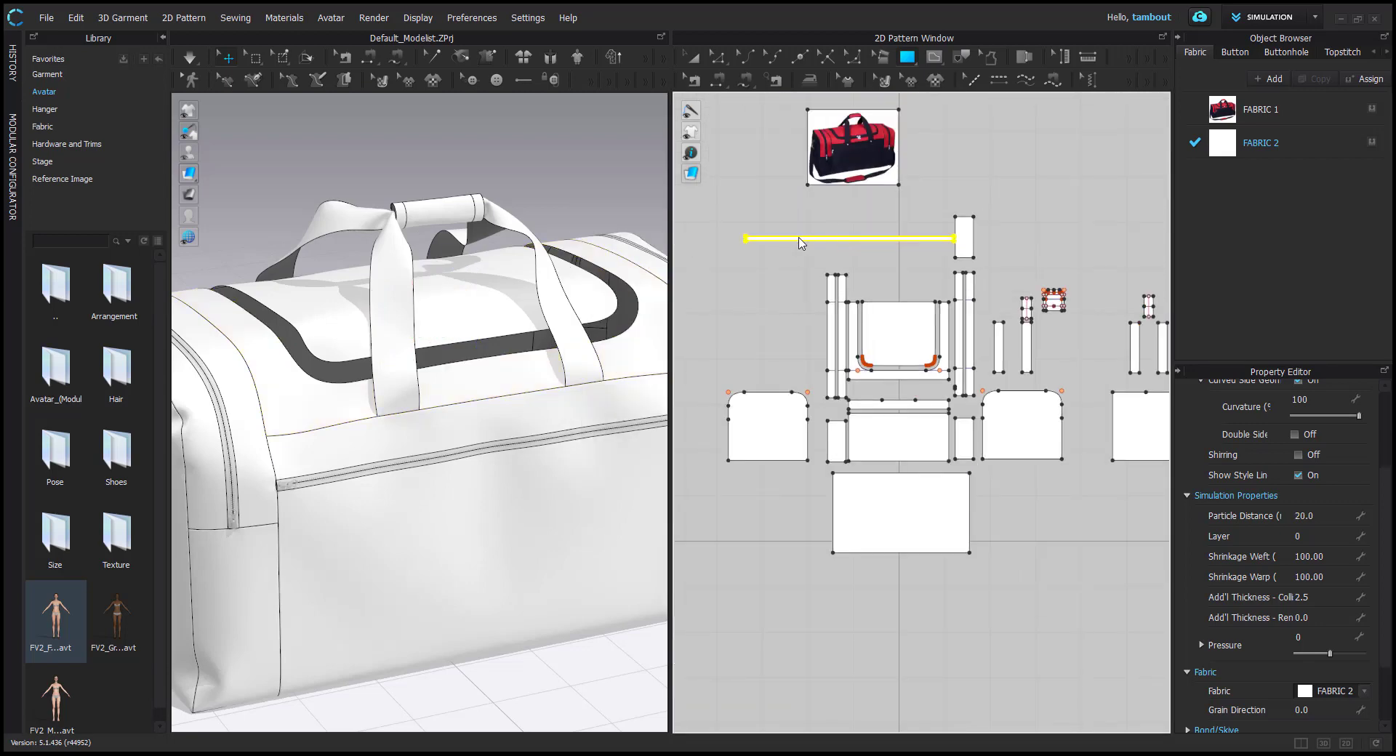
{"action": "key", "text": "m"}
{"action": "left_click", "coordinate": [745, 242]}
{"action": "left_click", "coordinate": [953, 241]}
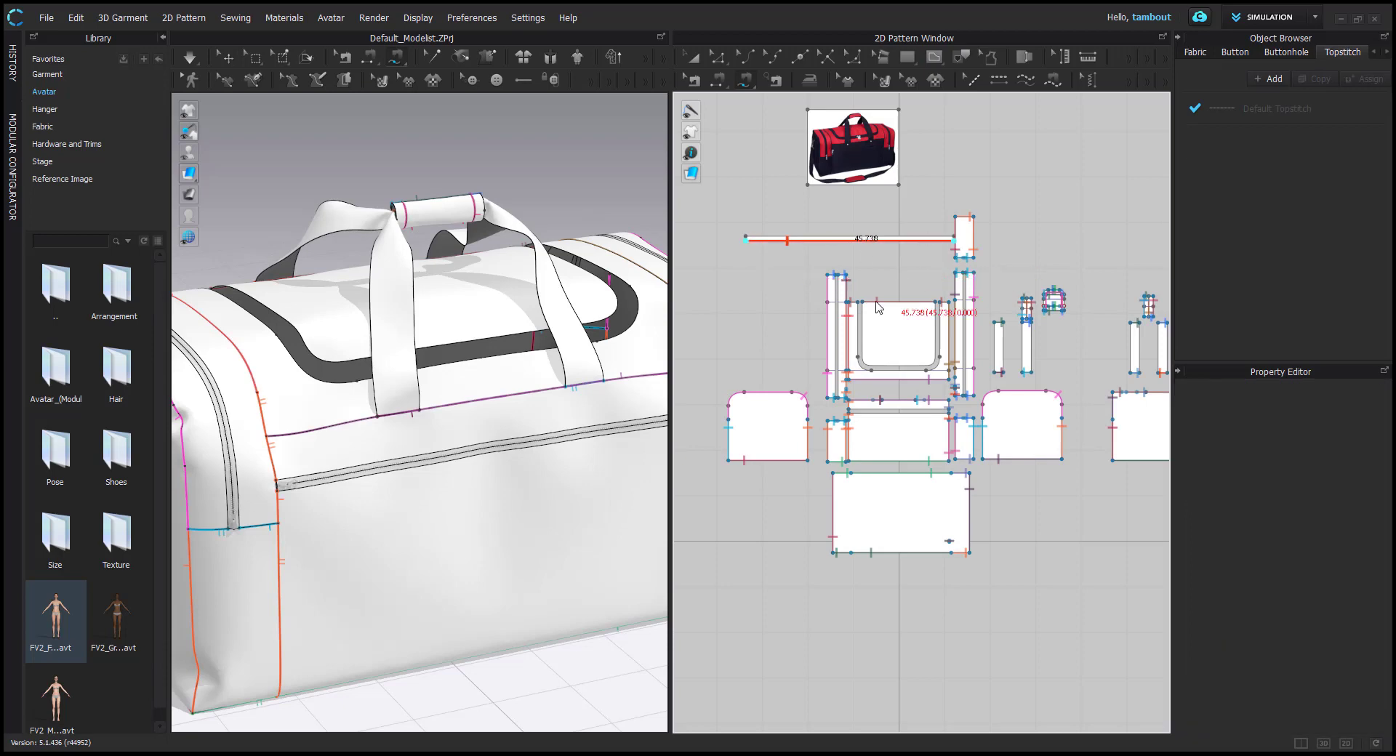
{"action": "scroll", "coordinate": [877, 309], "scroll_direction": "up", "scroll_amount": 4}
{"action": "middle_click_drag", "start_coordinate": [858, 680], "coordinate": [855, 259]}
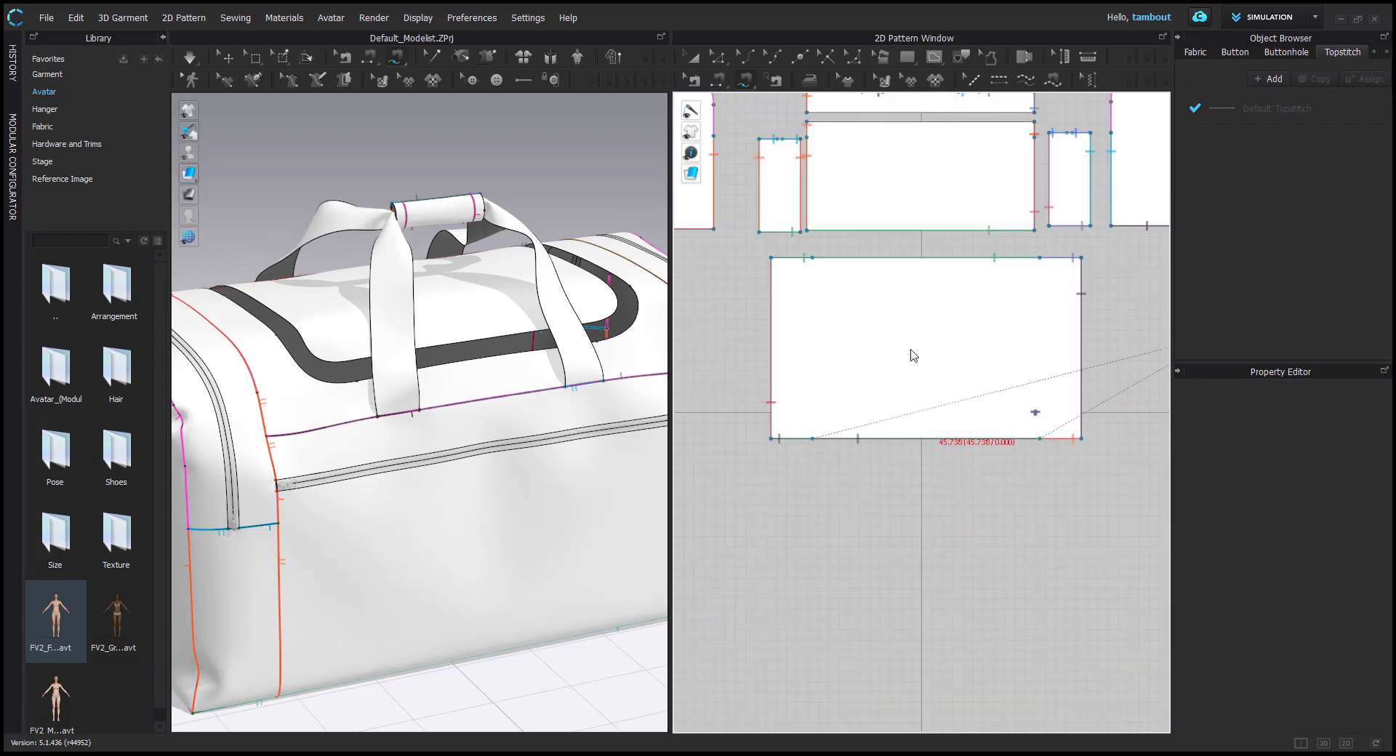
{"action": "scroll", "coordinate": [906, 341], "scroll_direction": "down", "scroll_amount": 5}
{"action": "middle_click_drag", "start_coordinate": [897, 321], "coordinate": [903, 517]}
{"action": "scroll", "coordinate": [913, 465], "scroll_direction": "up", "scroll_amount": 3}
{"action": "left_click", "coordinate": [848, 271]}
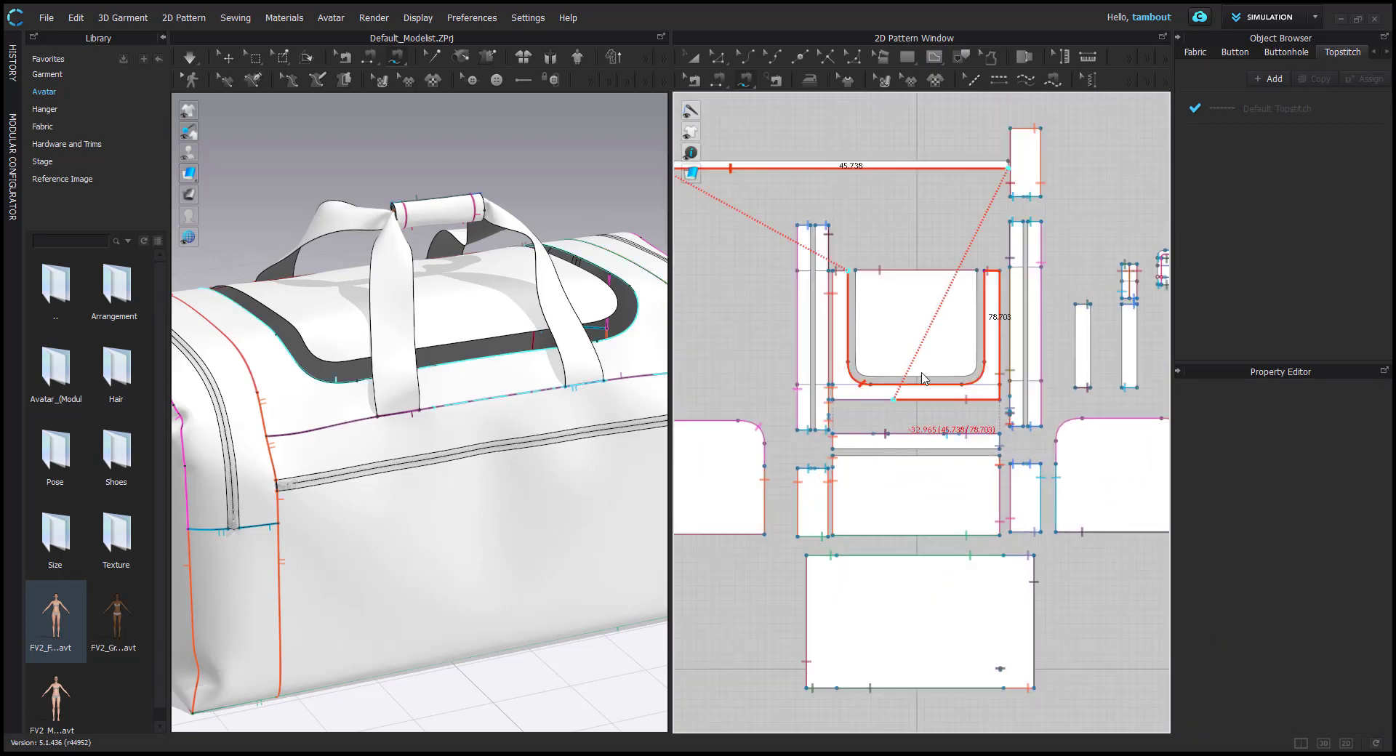
{"action": "left_click", "coordinate": [983, 271]}
Free-sew the upper long edge of the new strip to the inner panel's U-shaped edge and check the length difference
{"action": "middle_click_drag", "start_coordinate": [828, 203], "coordinate": [907, 420]}
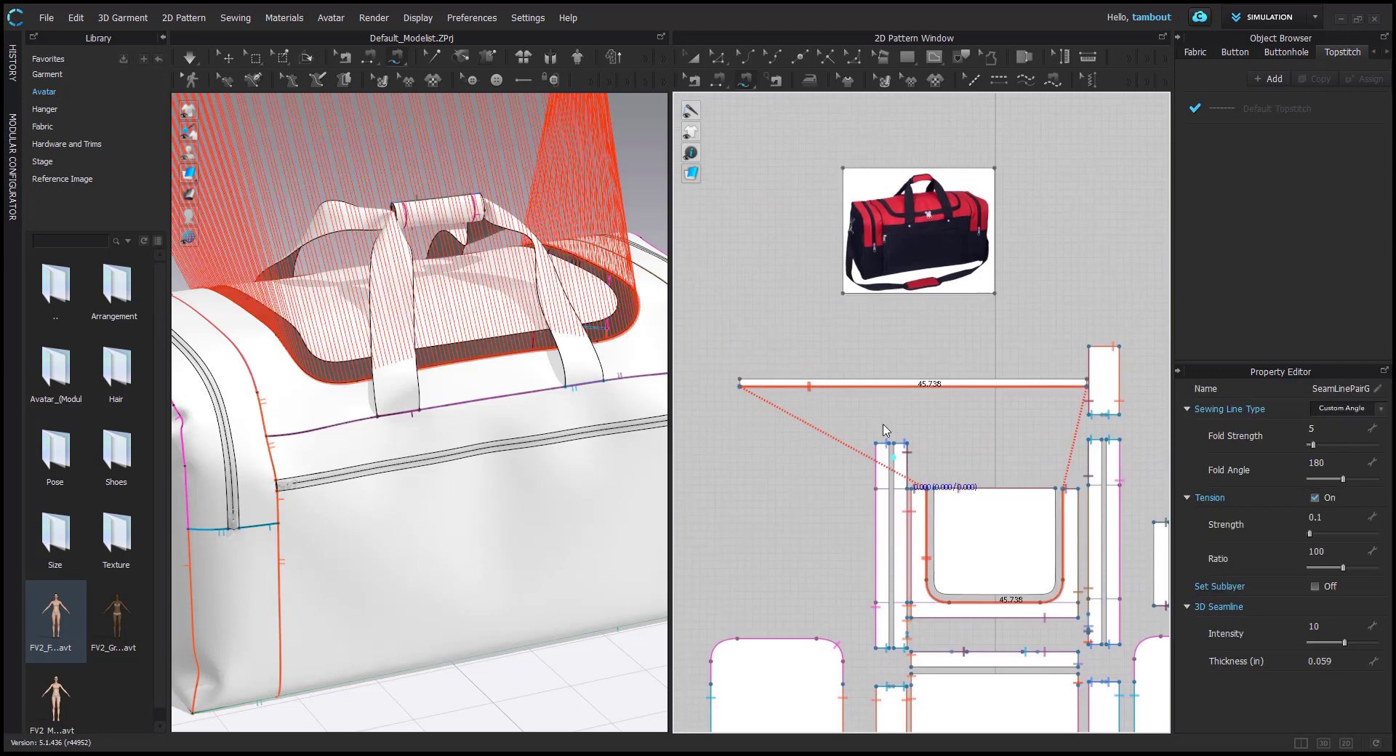
{"action": "left_click", "coordinate": [741, 381]}
{"action": "left_click", "coordinate": [1086, 379]}
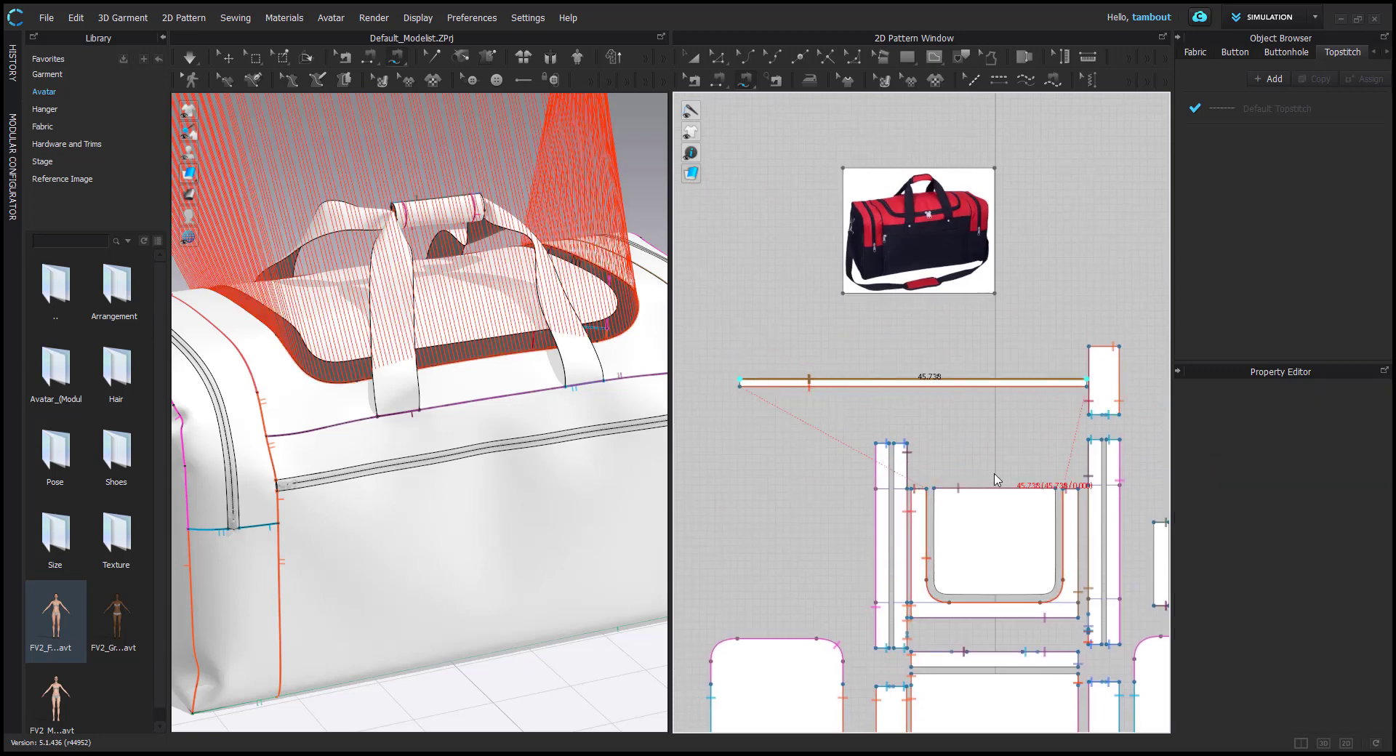
{"action": "left_click", "coordinate": [935, 490]}
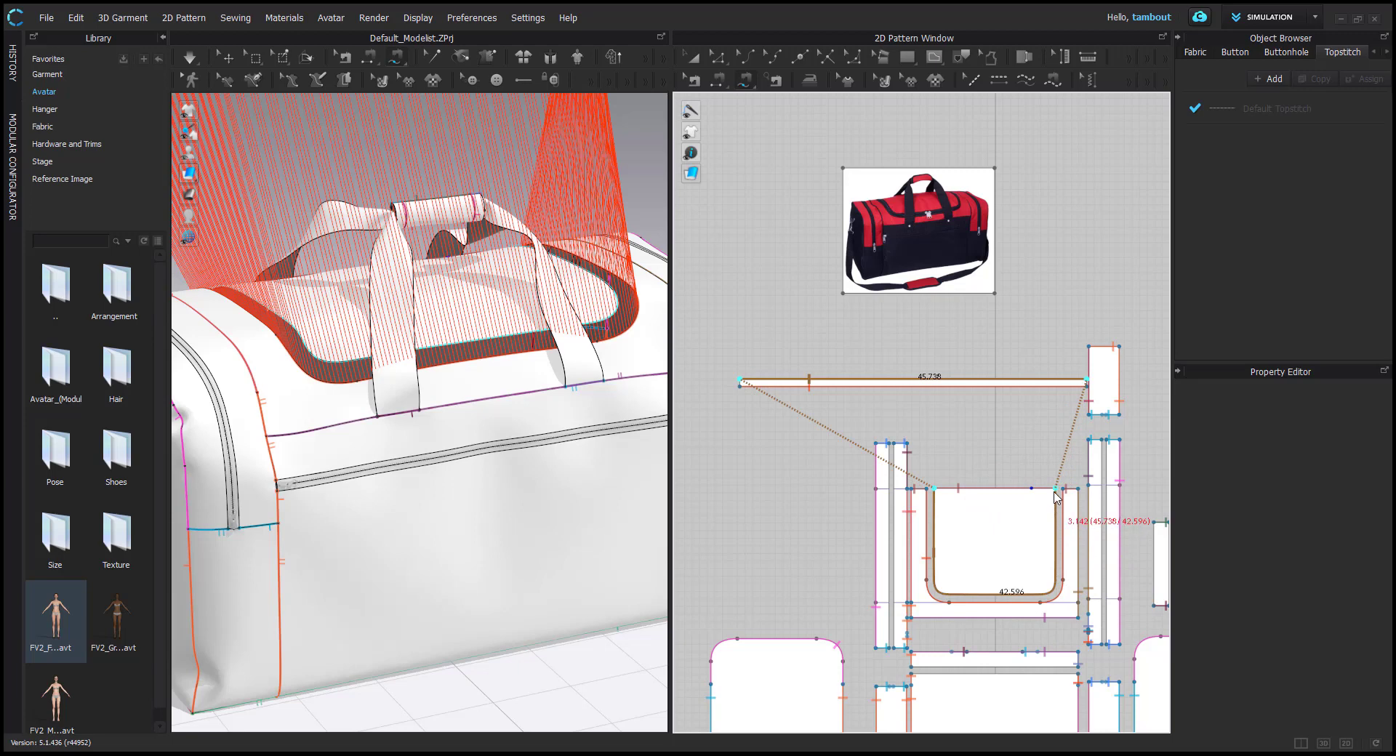
{"action": "left_click", "coordinate": [1053, 513]}
{"action": "middle_click_drag", "start_coordinate": [1019, 544], "coordinate": [900, 413]}
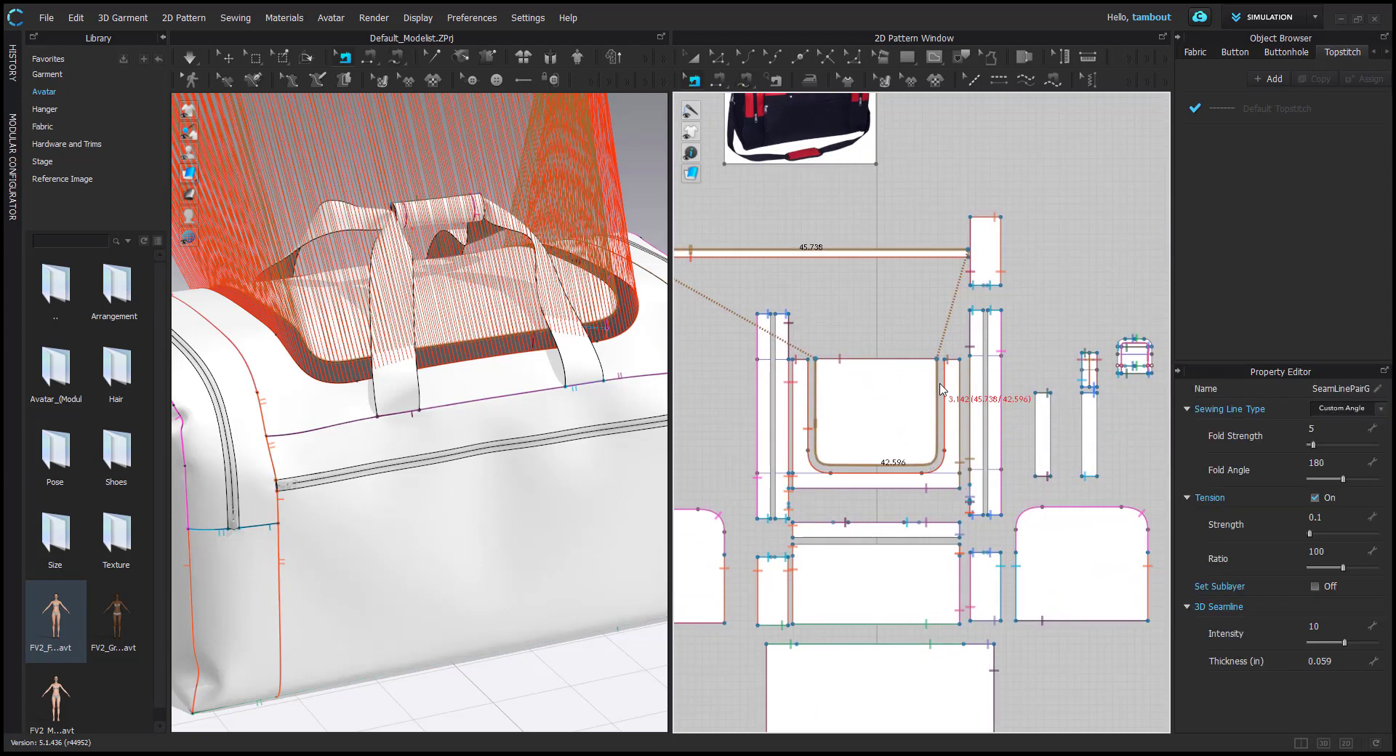
{"action": "scroll", "coordinate": [940, 383], "scroll_direction": "up", "scroll_amount": 3}
{"action": "scroll", "coordinate": [852, 423], "scroll_direction": "down", "scroll_amount": 1}
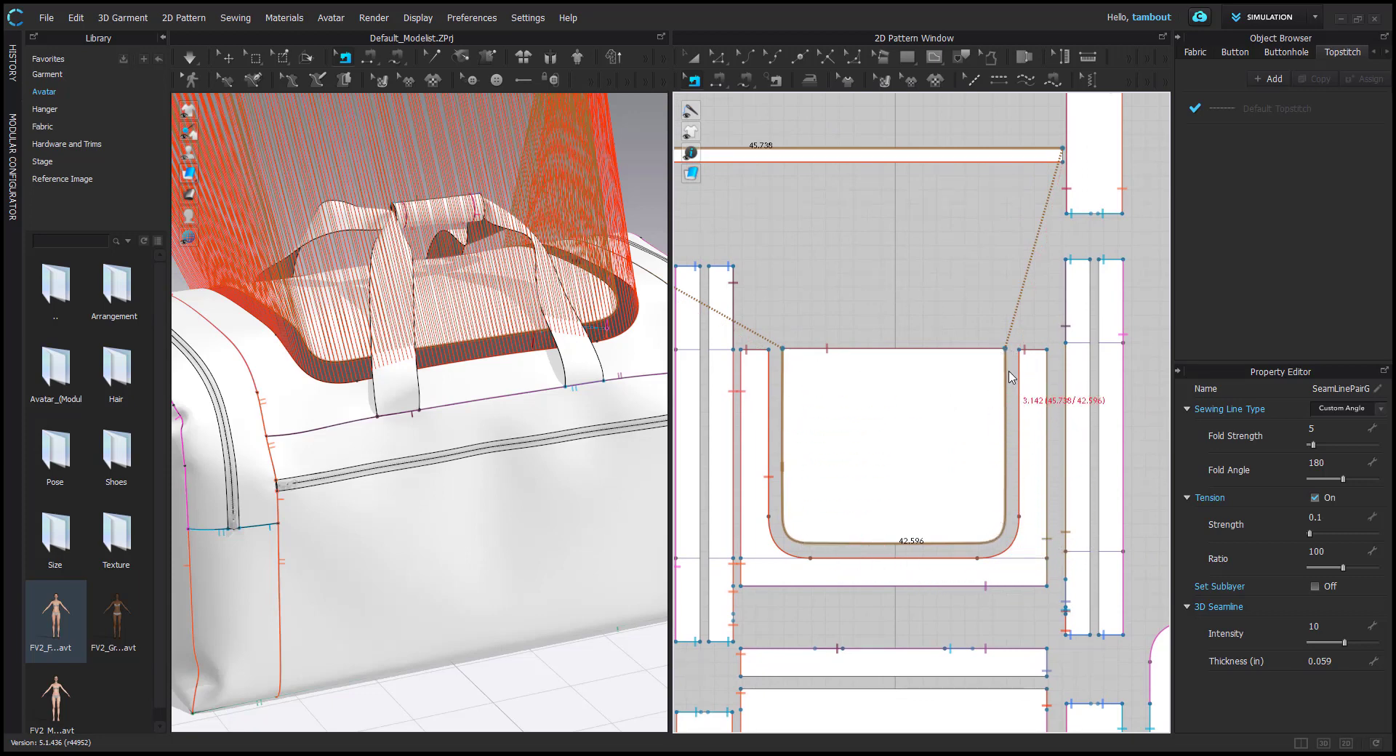
Place the new strip into the U-shaped gap on the bag's top with Superimpose (Side)
{"action": "scroll", "coordinate": [431, 349], "scroll_direction": "down", "scroll_amount": 6}
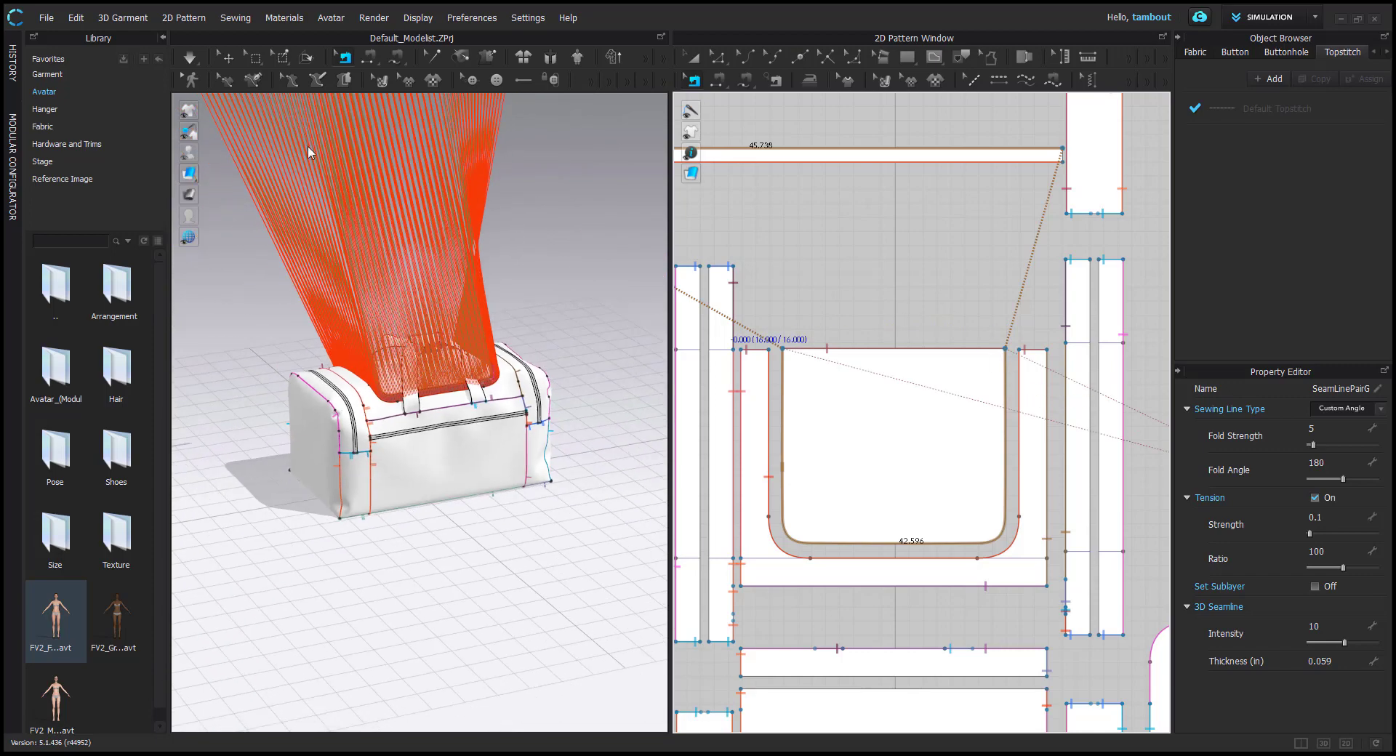
{"action": "right_click", "coordinate": [463, 285]}
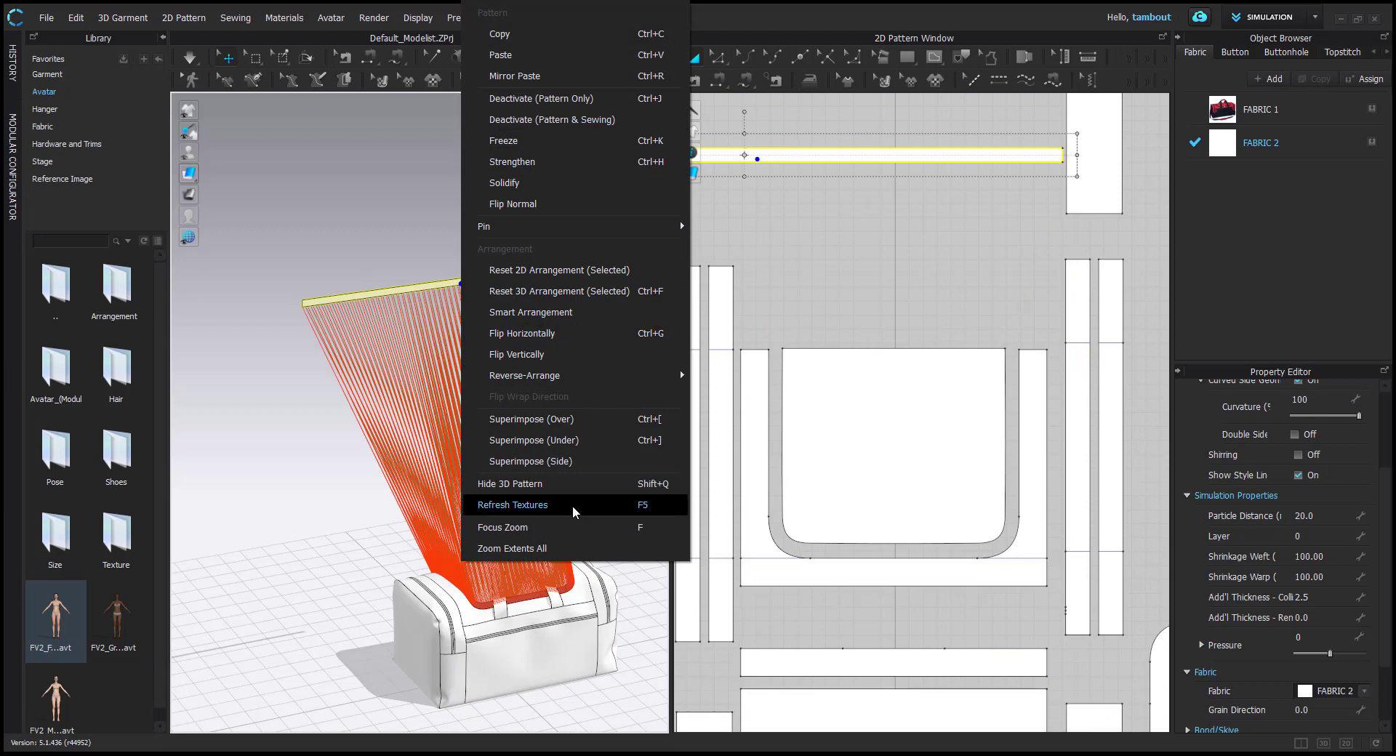
{"action": "left_click", "coordinate": [557, 462]}
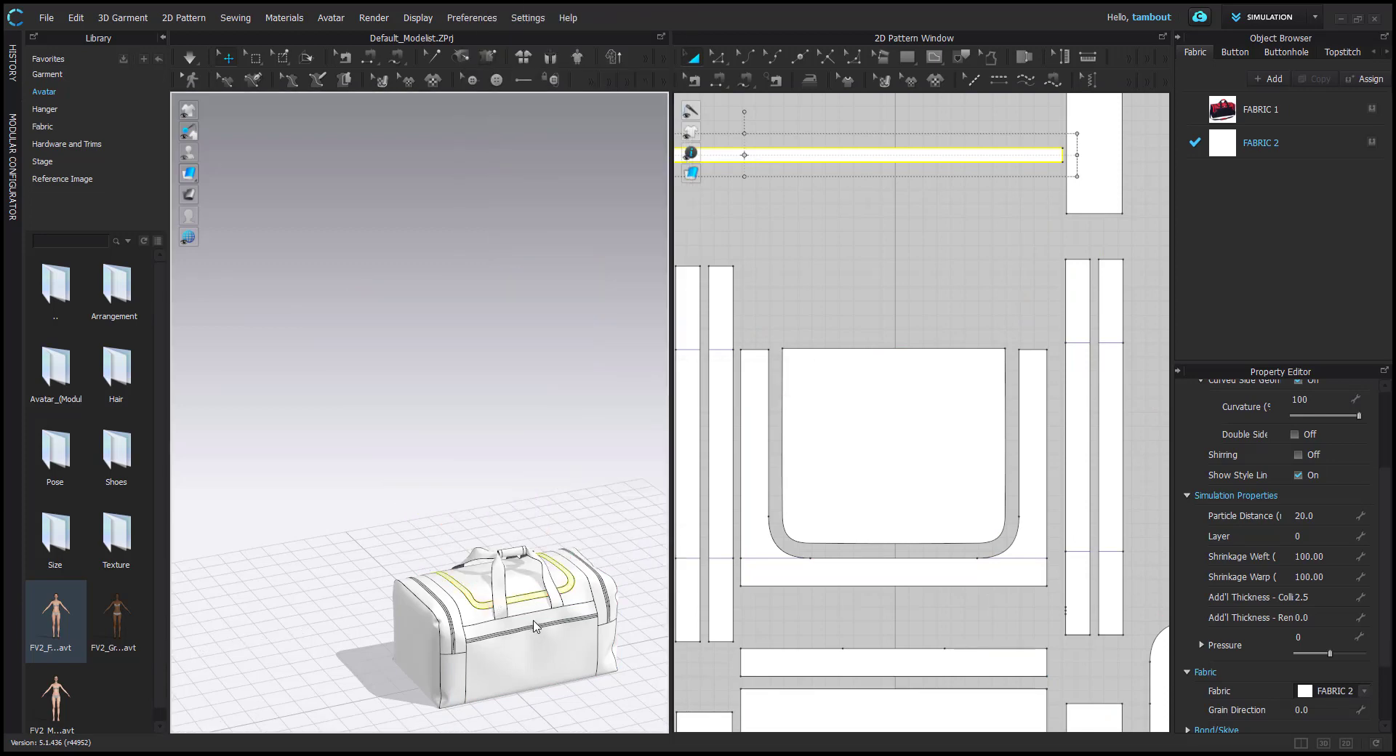
{"action": "scroll", "coordinate": [392, 400], "scroll_direction": "up", "scroll_amount": 10}
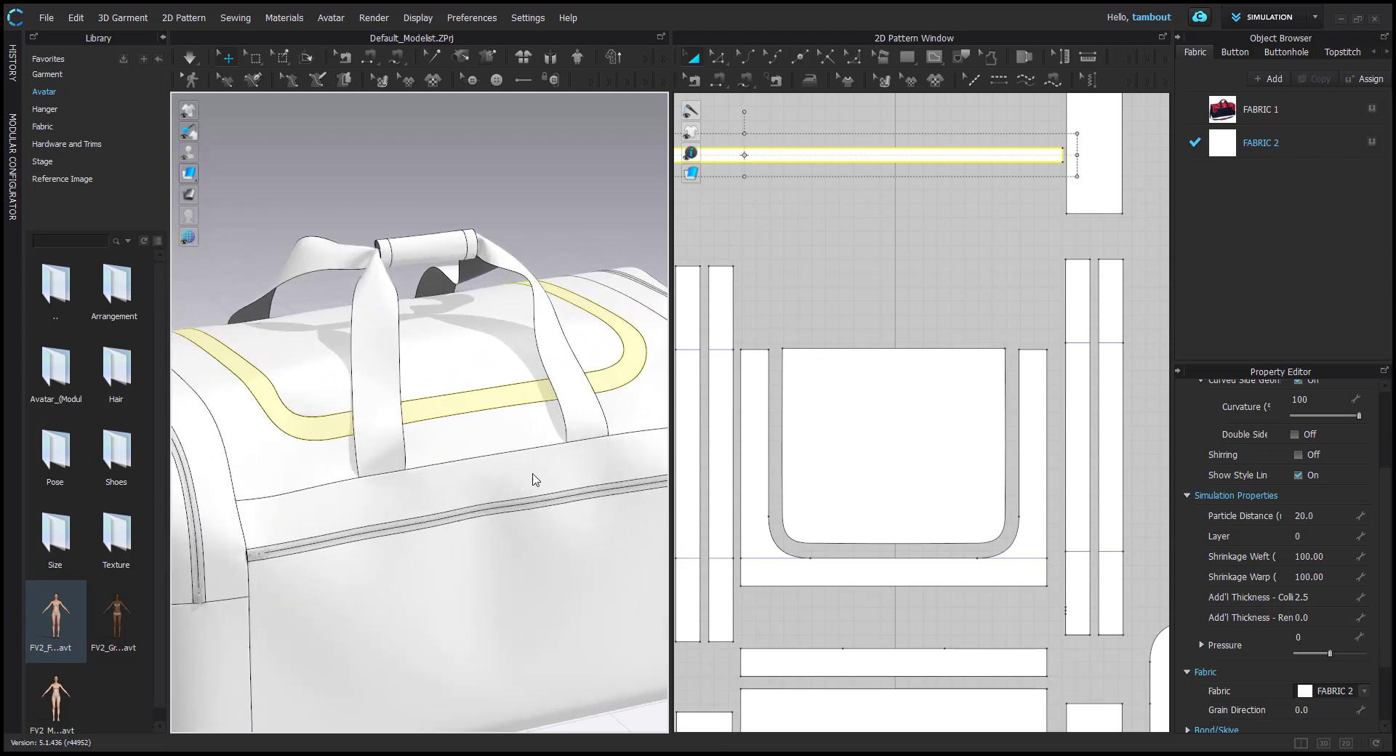
{"action": "right_click_drag", "start_coordinate": [451, 396], "coordinate": [477, 352]}
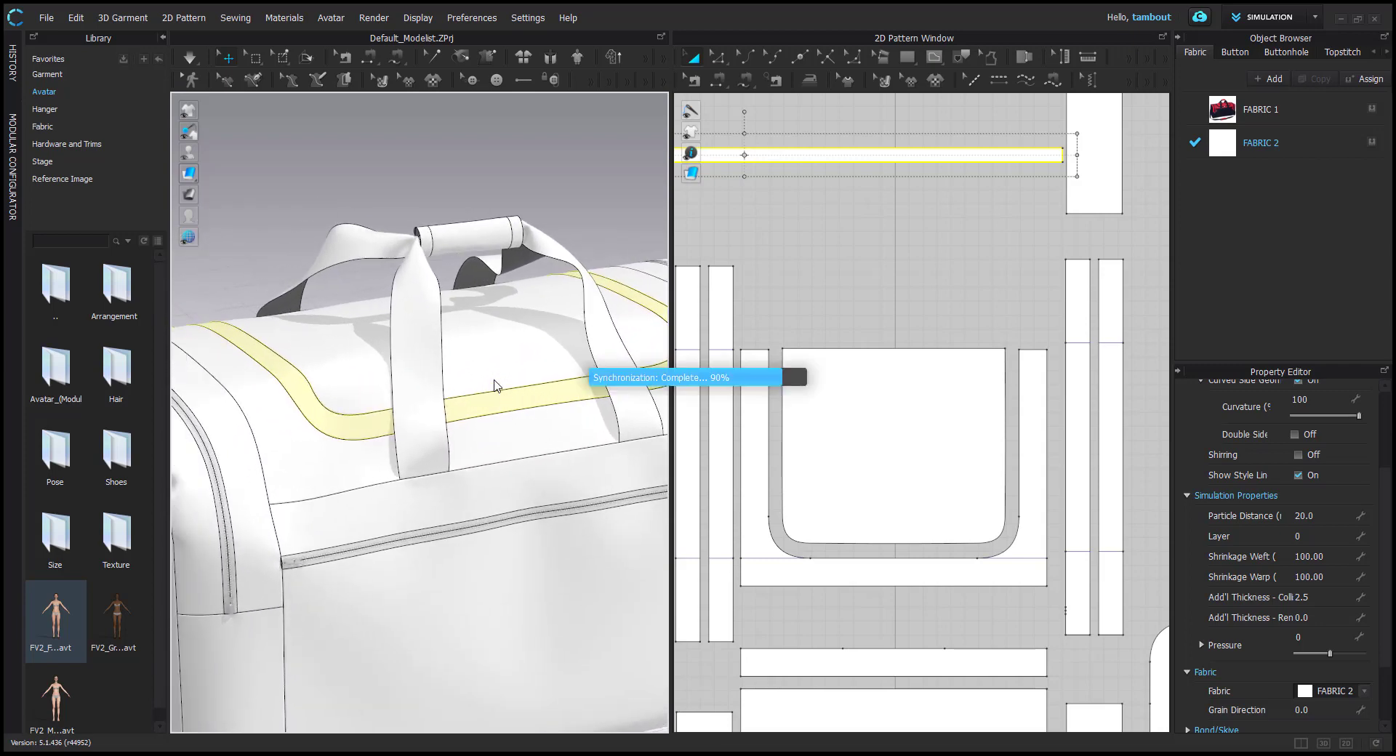
Try simulating the bag with the new strip in place and all surrounding panels free to move
{"action": "key", "text": "space"}
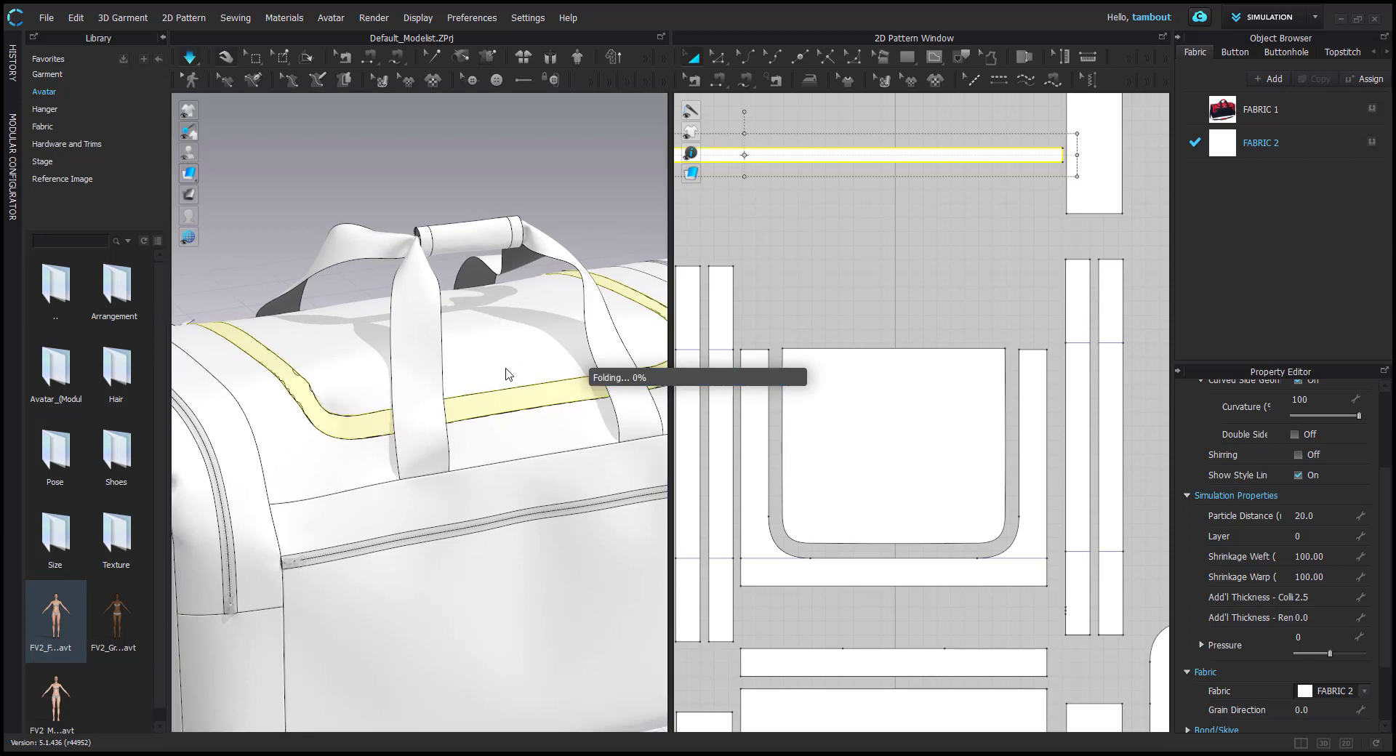
{"action": "right_click_drag", "start_coordinate": [325, 387], "coordinate": [434, 411]}
{"action": "right_click_drag", "start_coordinate": [518, 393], "coordinate": [446, 414]}
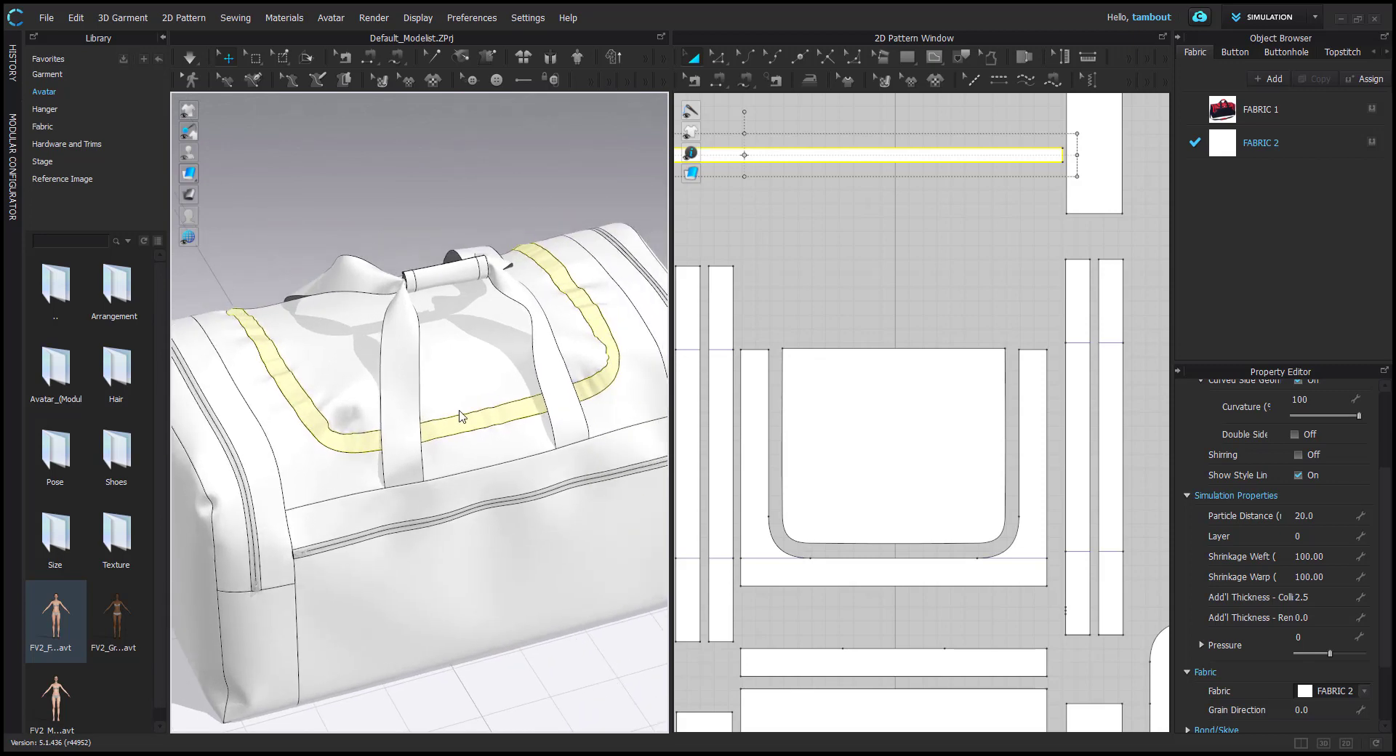
{"action": "key", "text": "ctrl+z"}
Freeze the inner and outer top panels, and run a short simulation of the bag with the new strip
{"action": "left_click", "coordinate": [473, 349]}
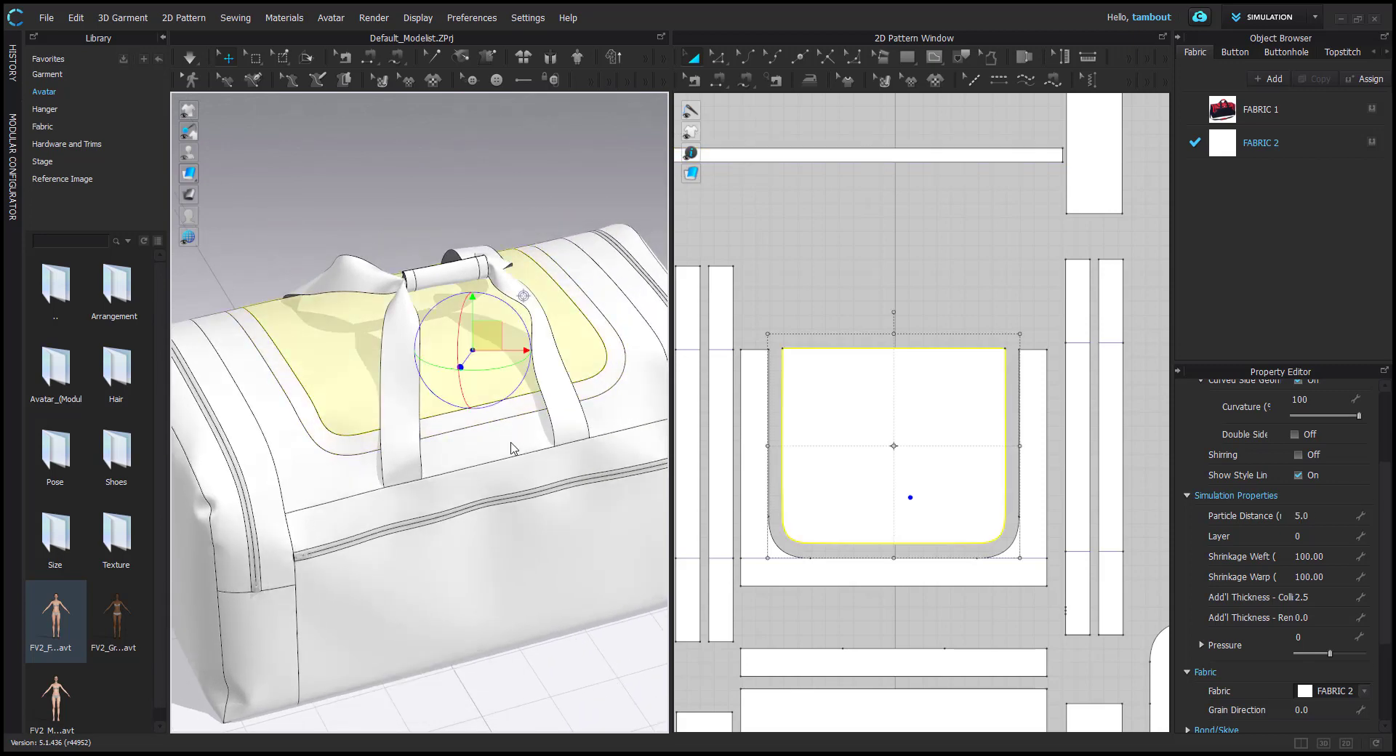
{"action": "right_click", "coordinate": [471, 365]}
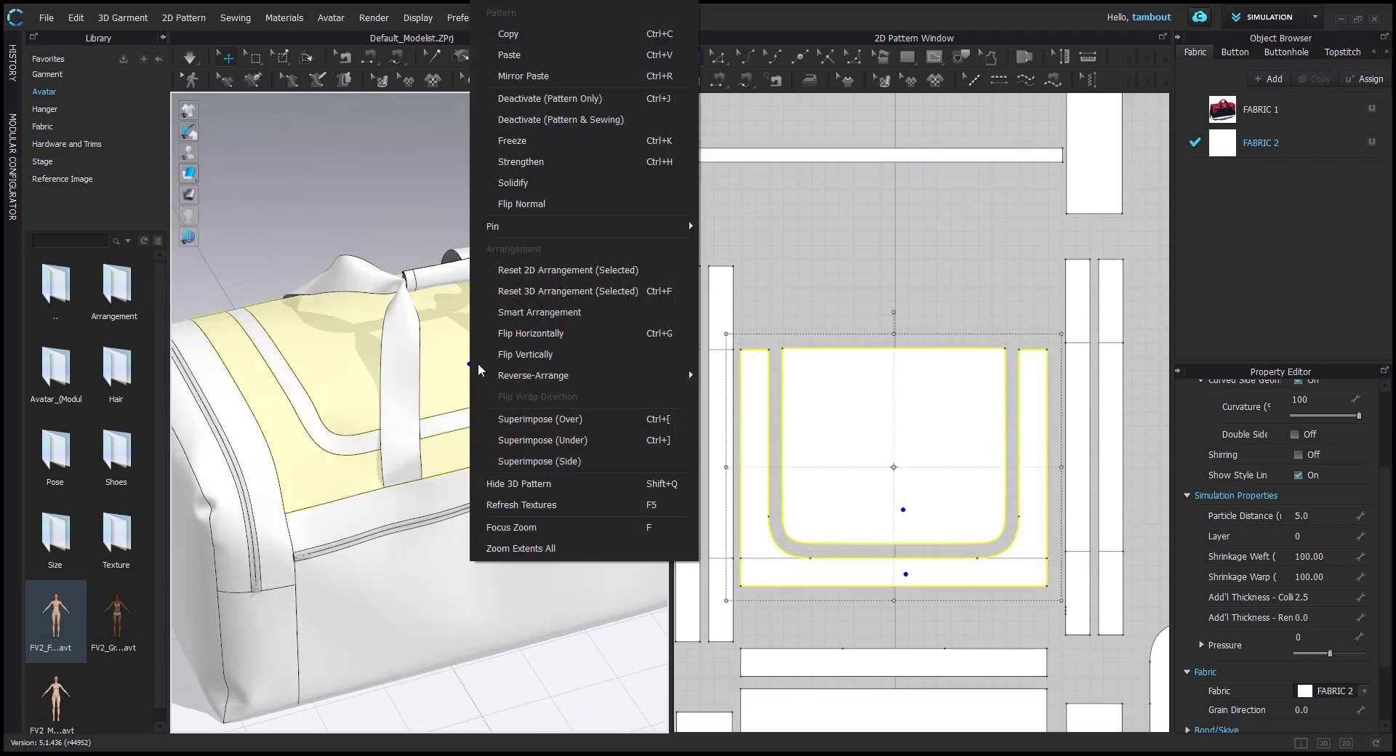
{"action": "left_click", "coordinate": [544, 144]}
{"action": "right_click_drag", "start_coordinate": [480, 370], "coordinate": [424, 442]}
{"action": "right_click_drag", "start_coordinate": [502, 402], "coordinate": [504, 428]}
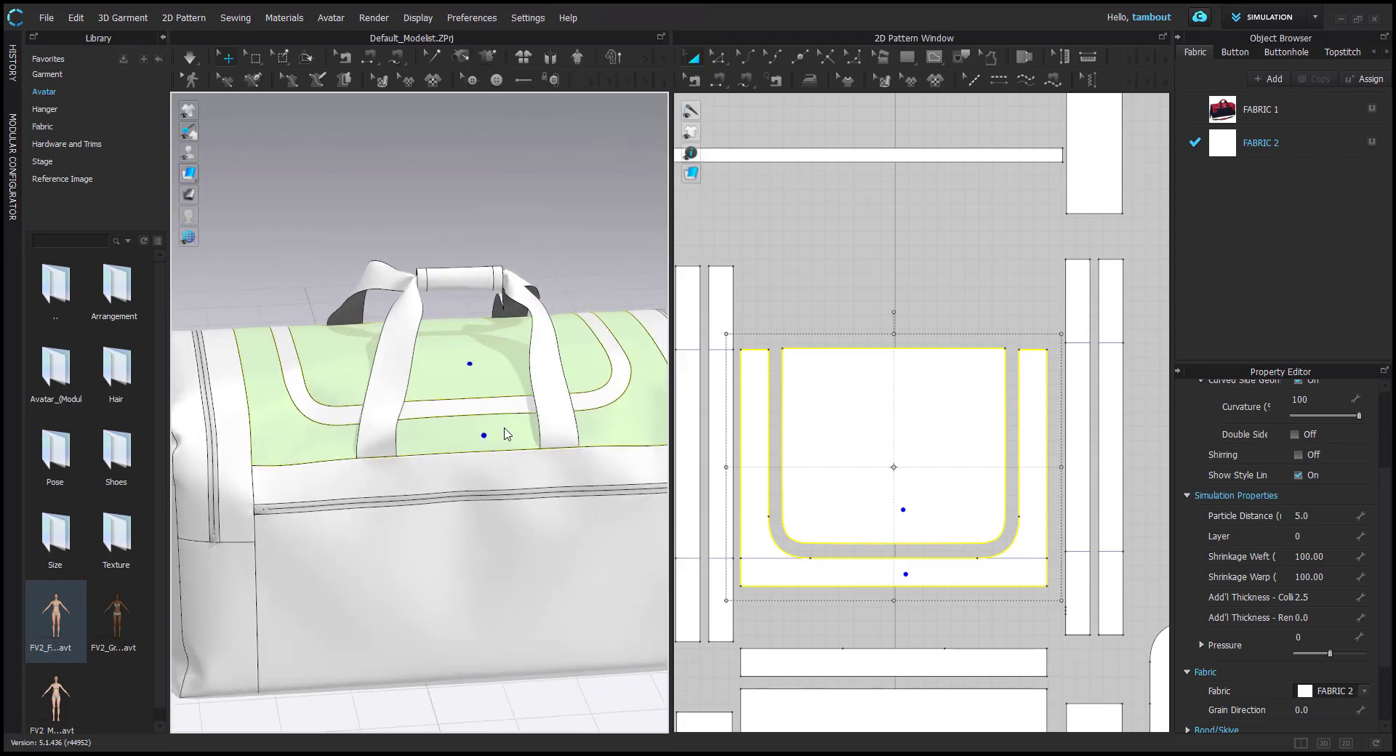
{"action": "key", "text": "space"}
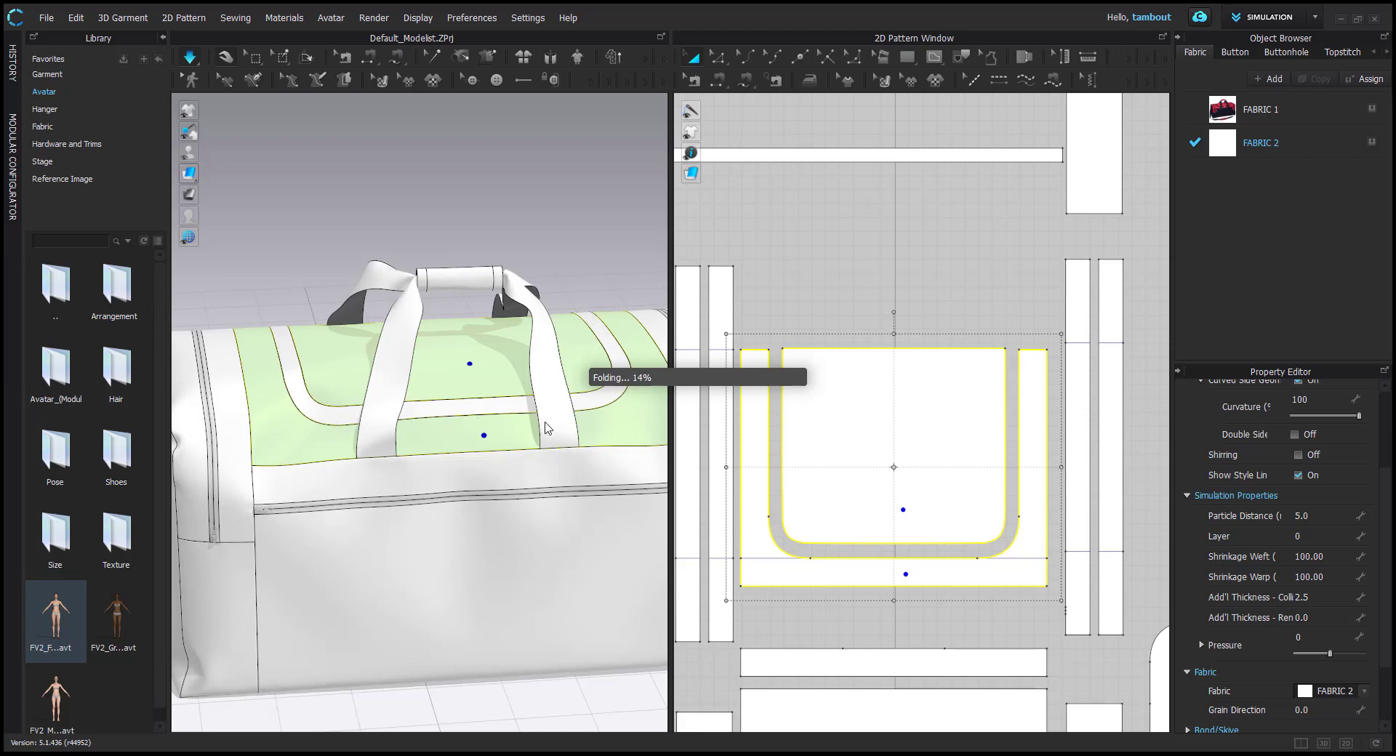
{"action": "key", "text": "space"}
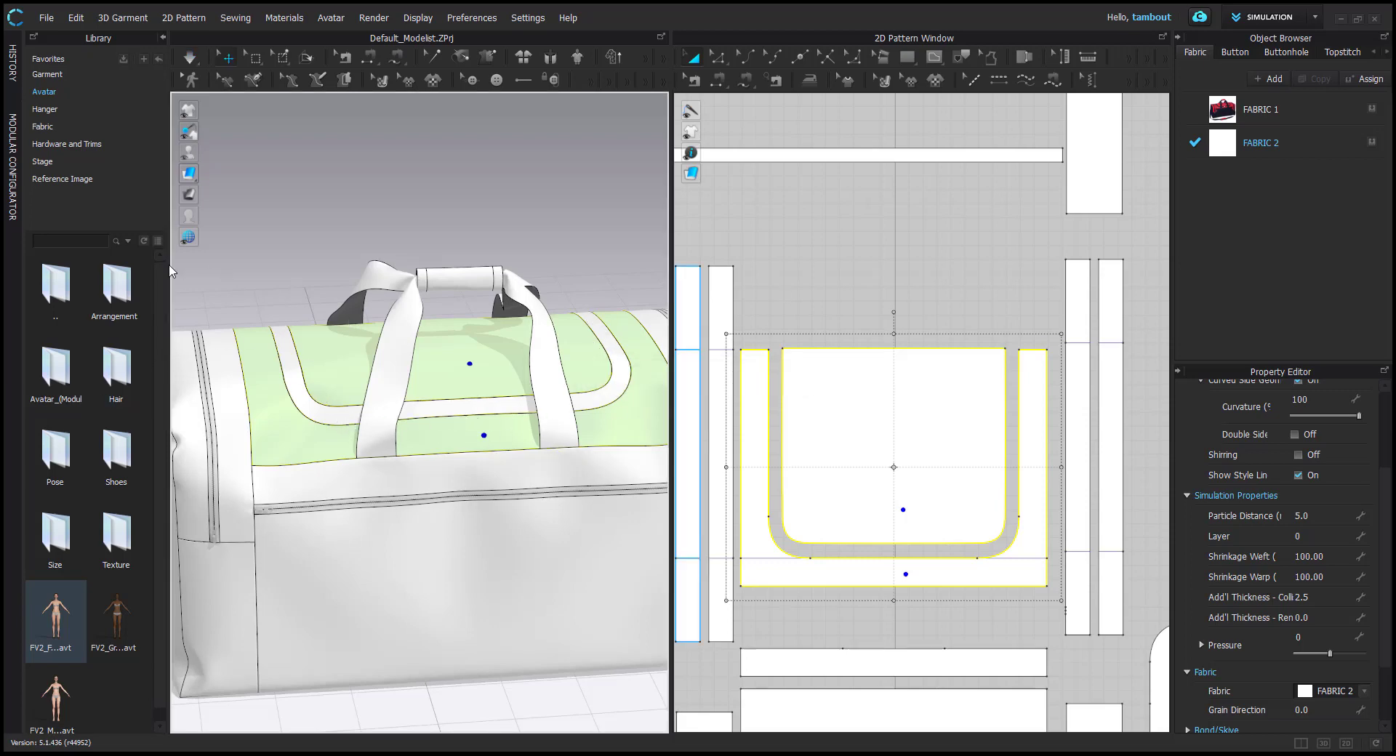
Examine the Nylon zipper tape image in the reference images and in the side zipper's texture source folder
{"action": "left_click", "coordinate": [105, 184]}
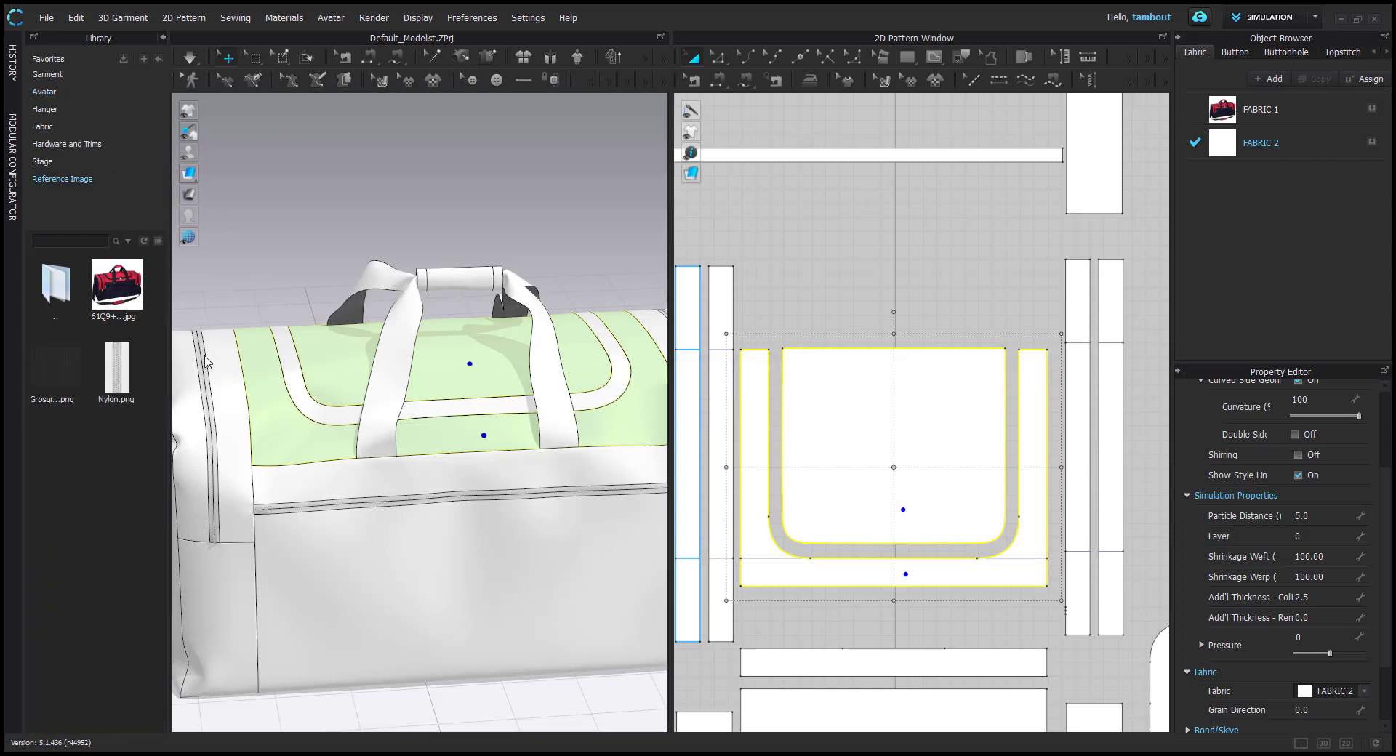
{"action": "mouse_move", "coordinate": [131, 397]}
{"action": "middle_click_drag", "start_coordinate": [291, 465], "coordinate": [449, 460]}
{"action": "scroll", "coordinate": [368, 465], "scroll_direction": "up", "scroll_amount": 6}
{"action": "left_click", "coordinate": [324, 499]}
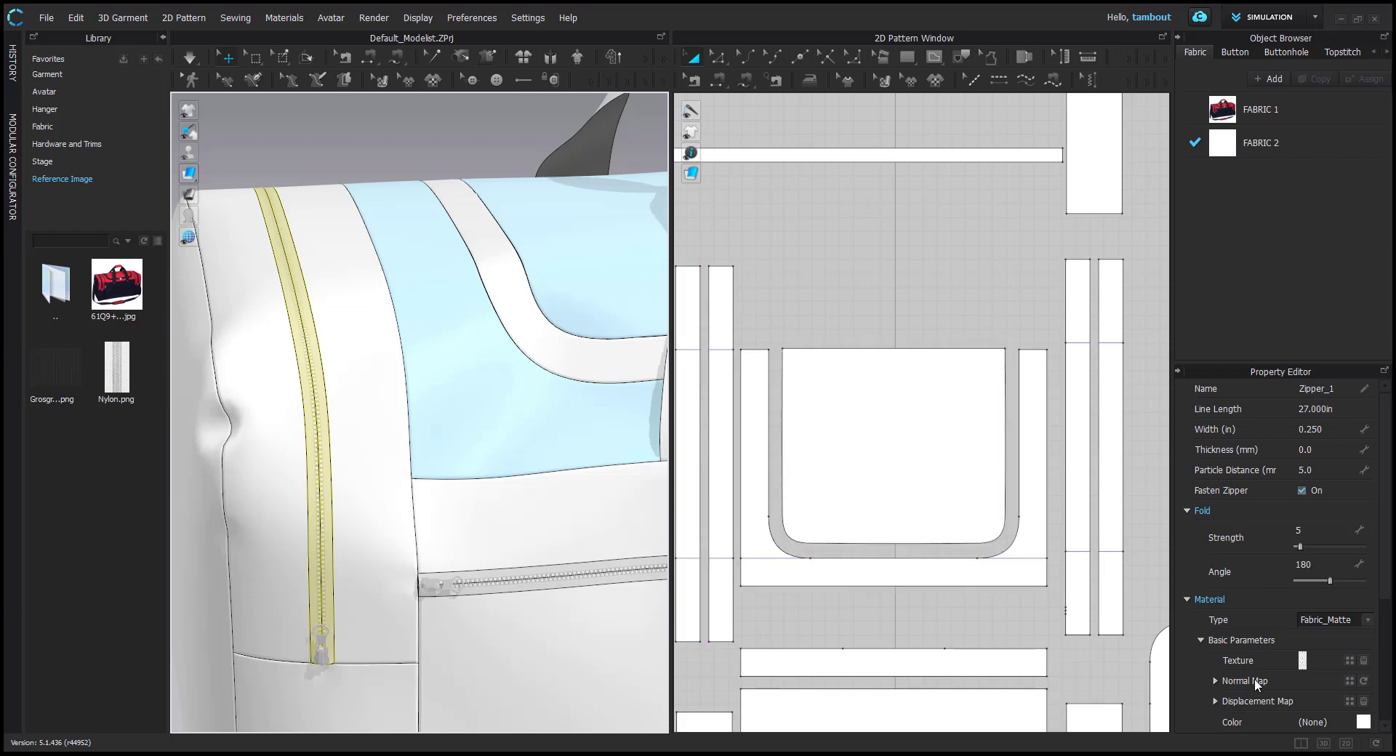
{"action": "scroll", "coordinate": [1256, 676], "scroll_direction": "down", "scroll_amount": 1}
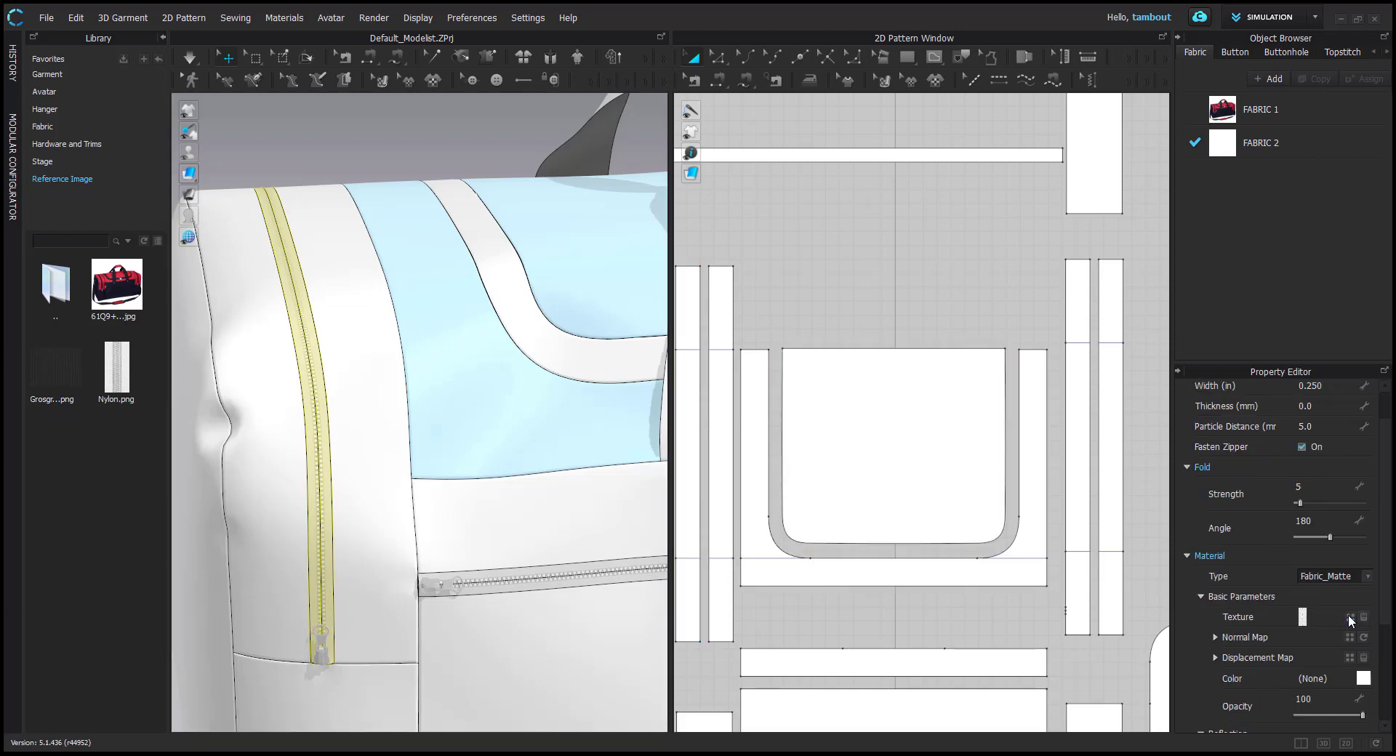
{"action": "left_click", "coordinate": [1348, 616]}
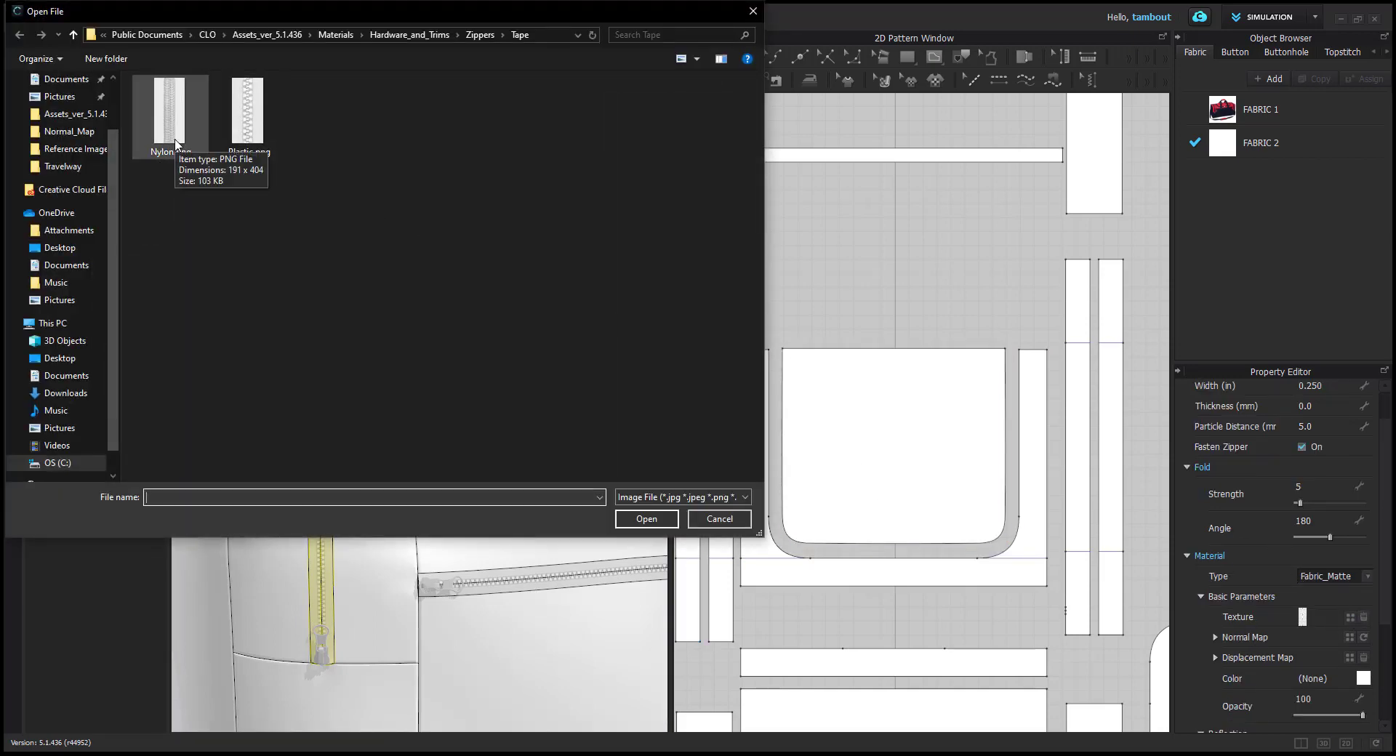
{"action": "left_click", "coordinate": [731, 519]}
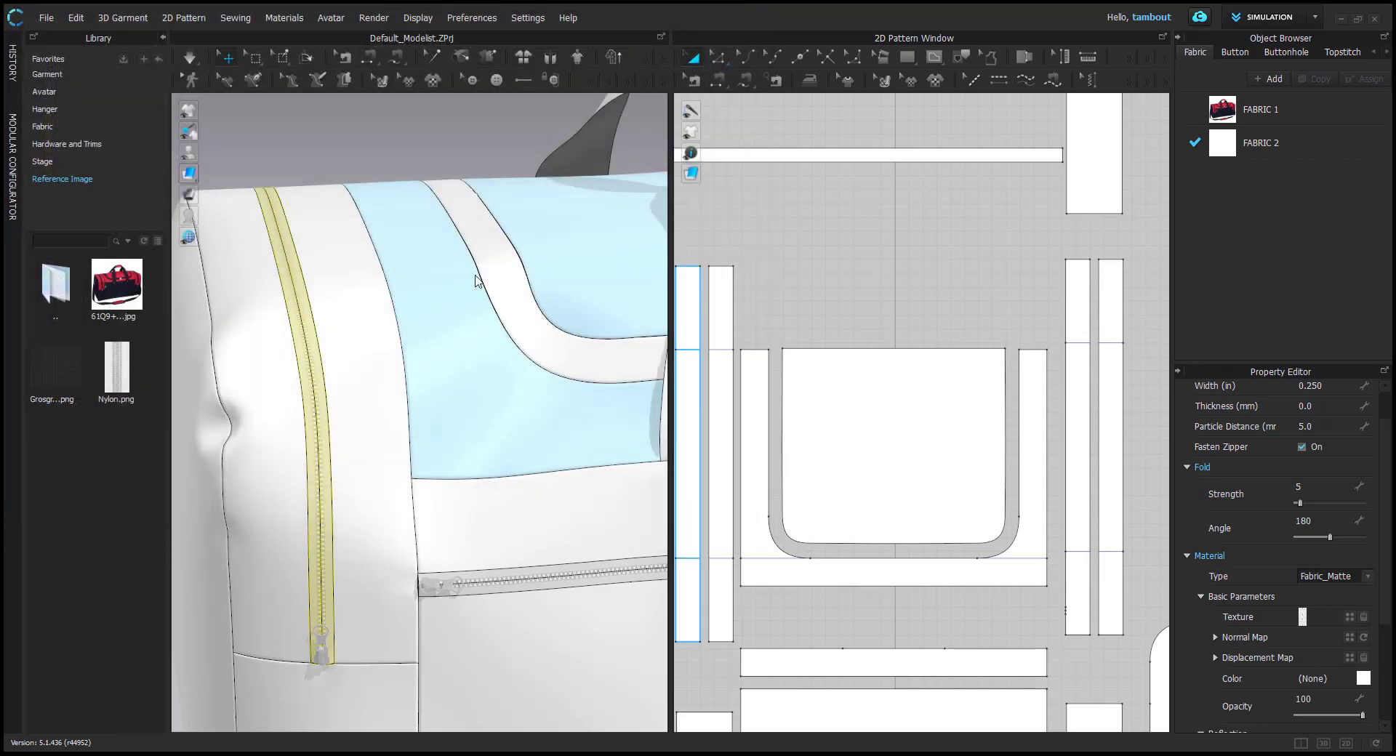
Add a new fabric named Zipper and give it the Nylon.png reference image as its texture
{"action": "middle_click_drag", "start_coordinate": [474, 276], "coordinate": [349, 436]}
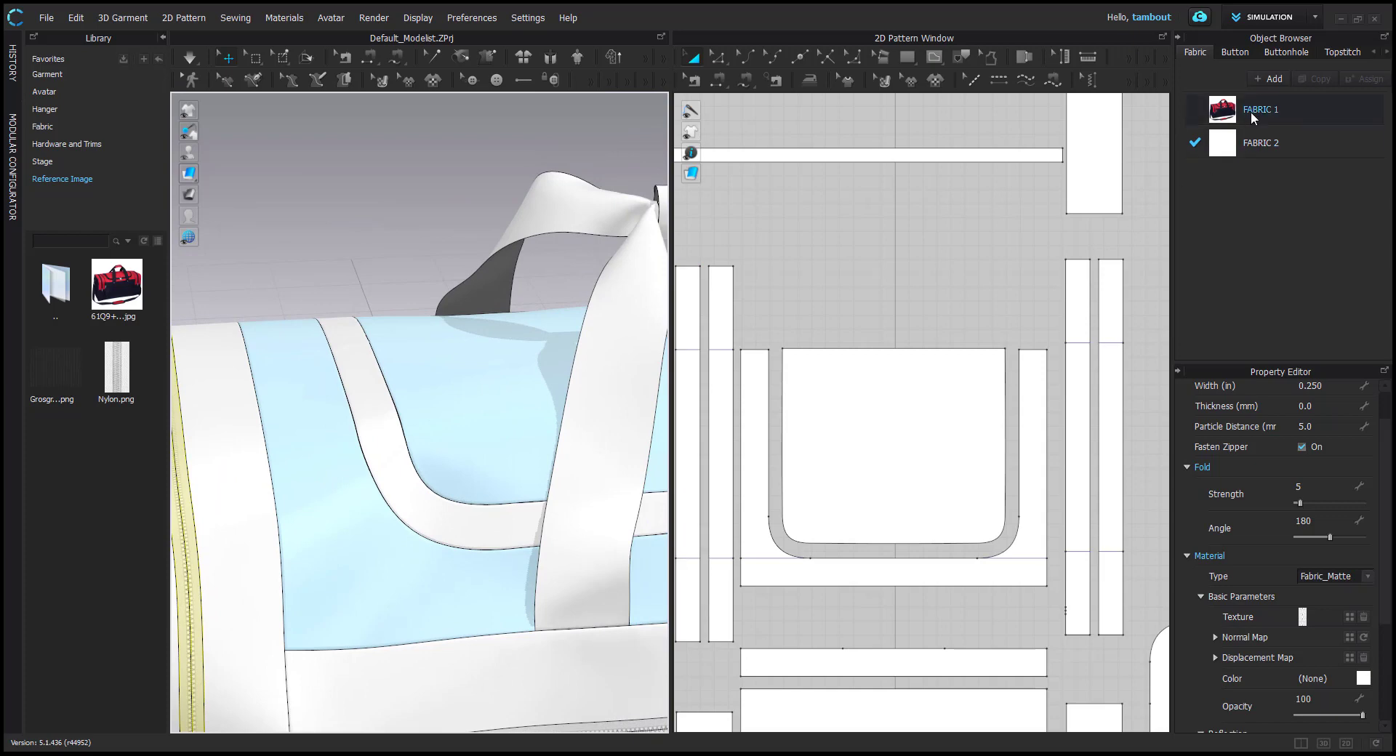
{"action": "left_click", "coordinate": [1268, 78]}
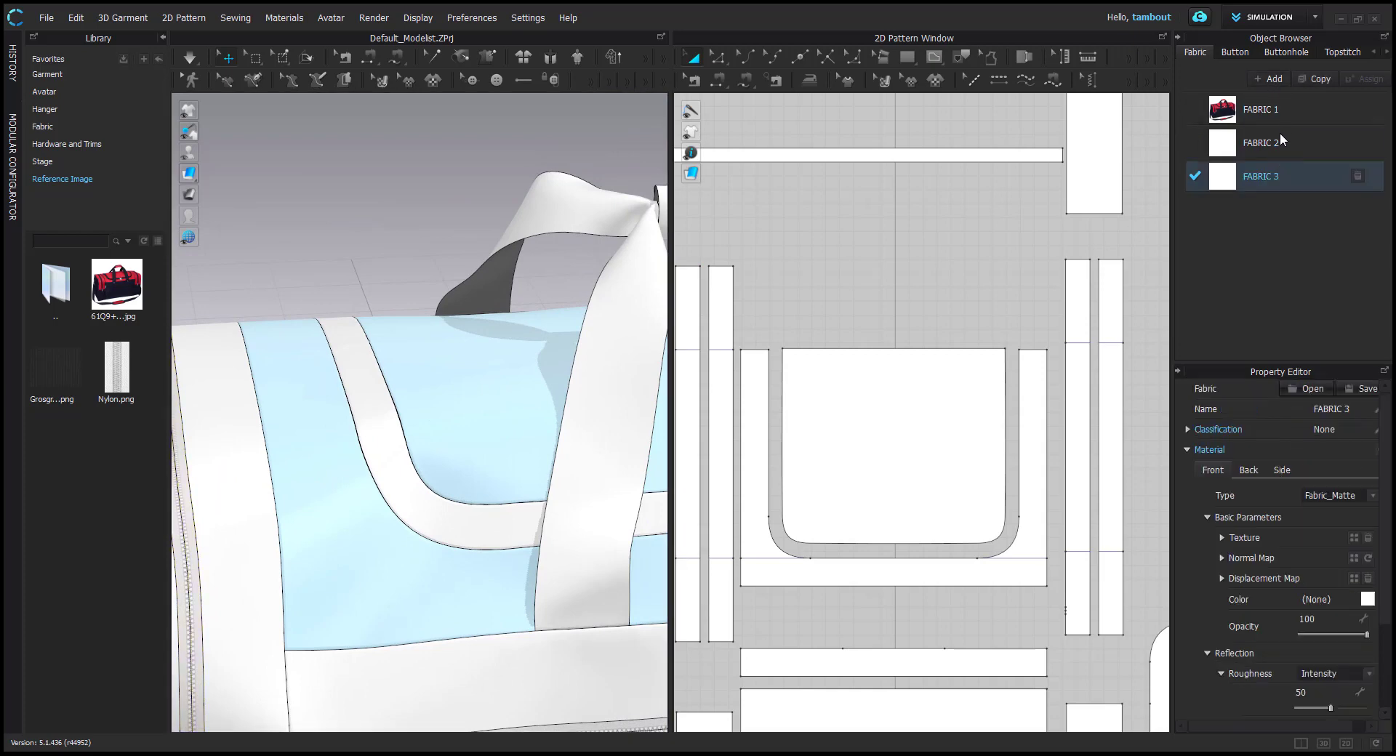
{"action": "double_click", "coordinate": [1262, 181]}
{"action": "type", "text": "Zipper"}
{"action": "key", "text": "Return"}
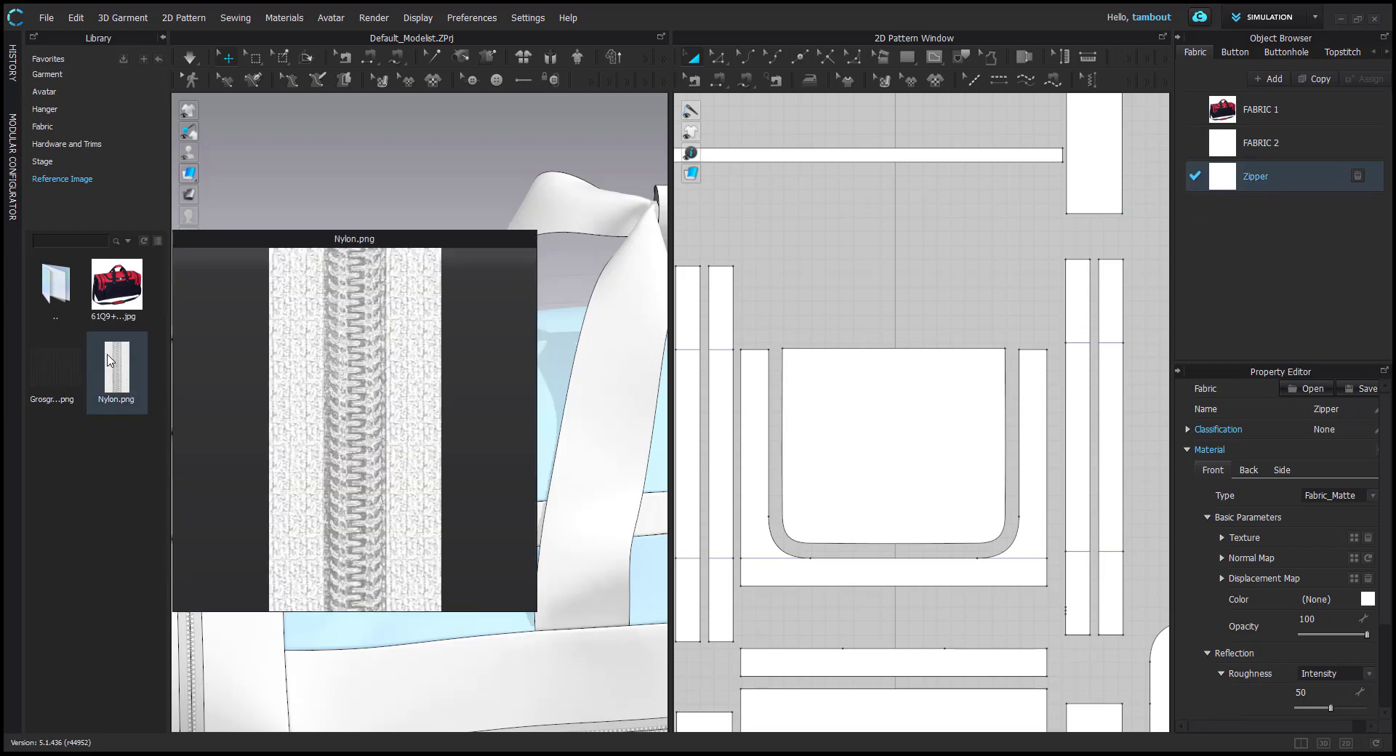
{"action": "left_click_drag", "start_coordinate": [111, 357], "coordinate": [1245, 172]}
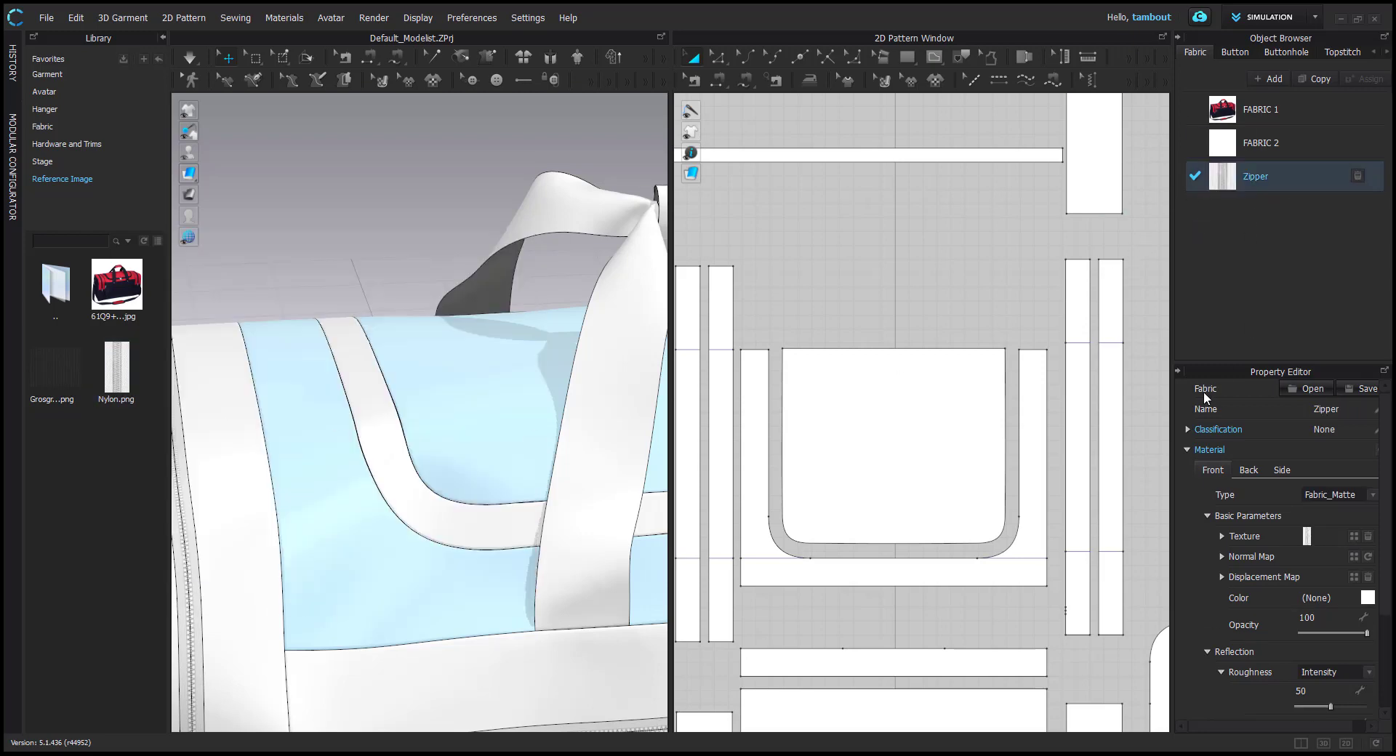
Assign the Zipper fabric to the U-shaped top strip and rotate its texture so the teeth run along the strip
{"action": "left_click", "coordinate": [391, 441]}
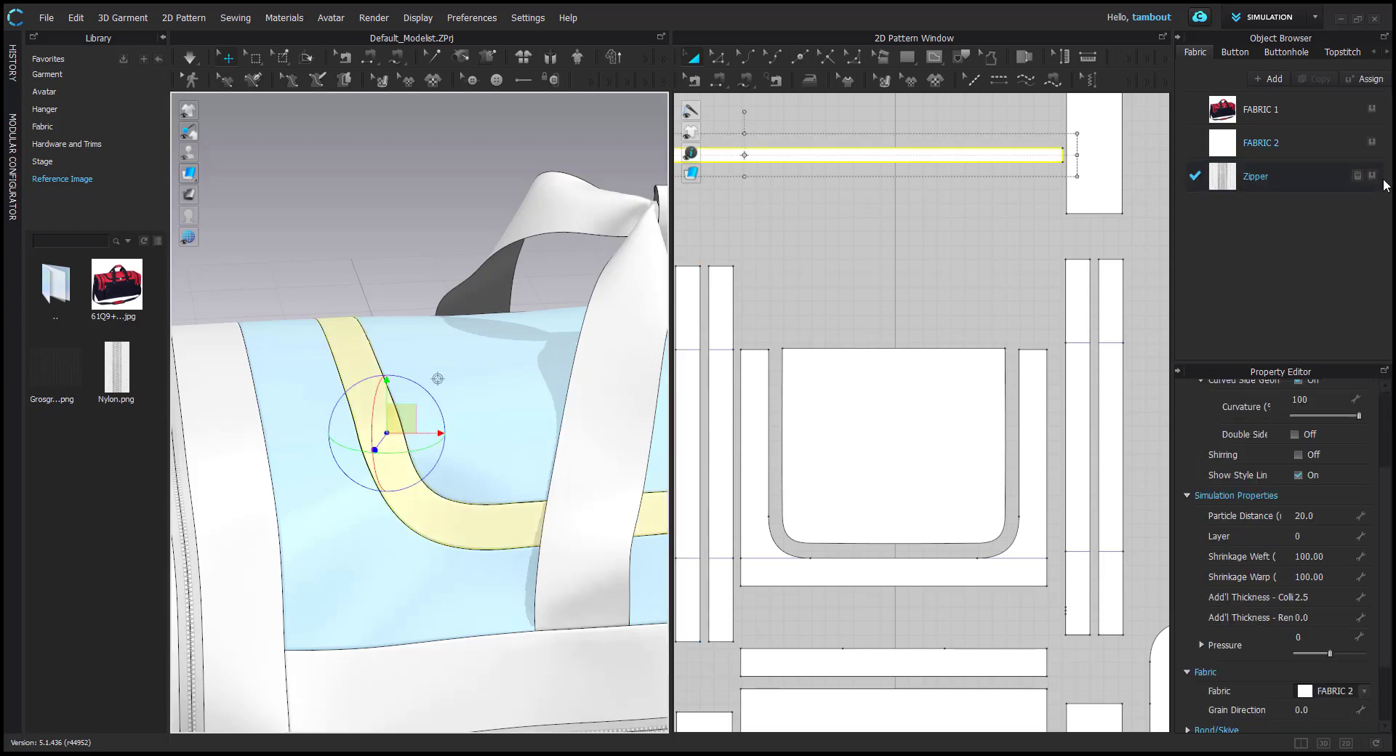
{"action": "left_click", "coordinate": [1372, 177]}
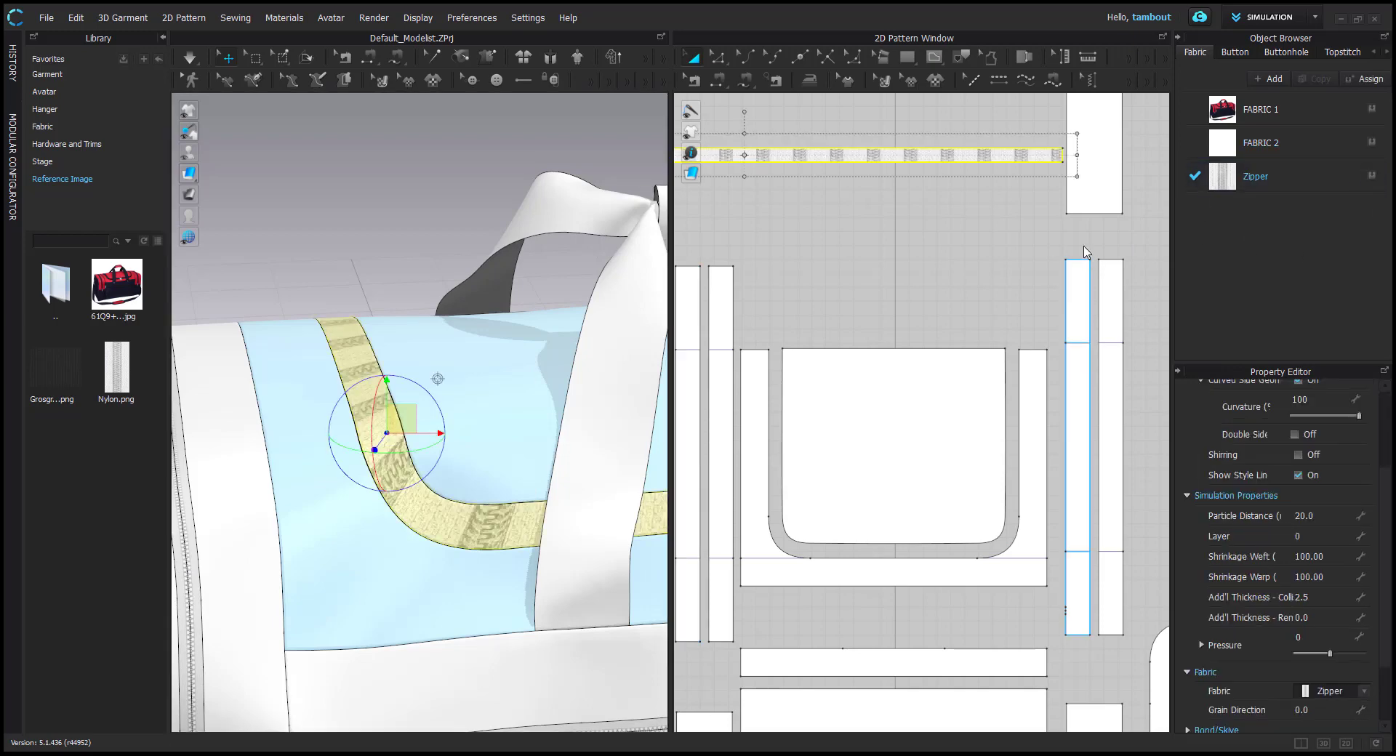
{"action": "middle_click_drag", "start_coordinate": [899, 124], "coordinate": [870, 261]}
{"action": "scroll", "coordinate": [869, 262], "scroll_direction": "up", "scroll_amount": 2}
{"action": "scroll", "coordinate": [827, 213], "scroll_direction": "up", "scroll_amount": 3}
{"action": "left_click", "coordinate": [883, 81]}
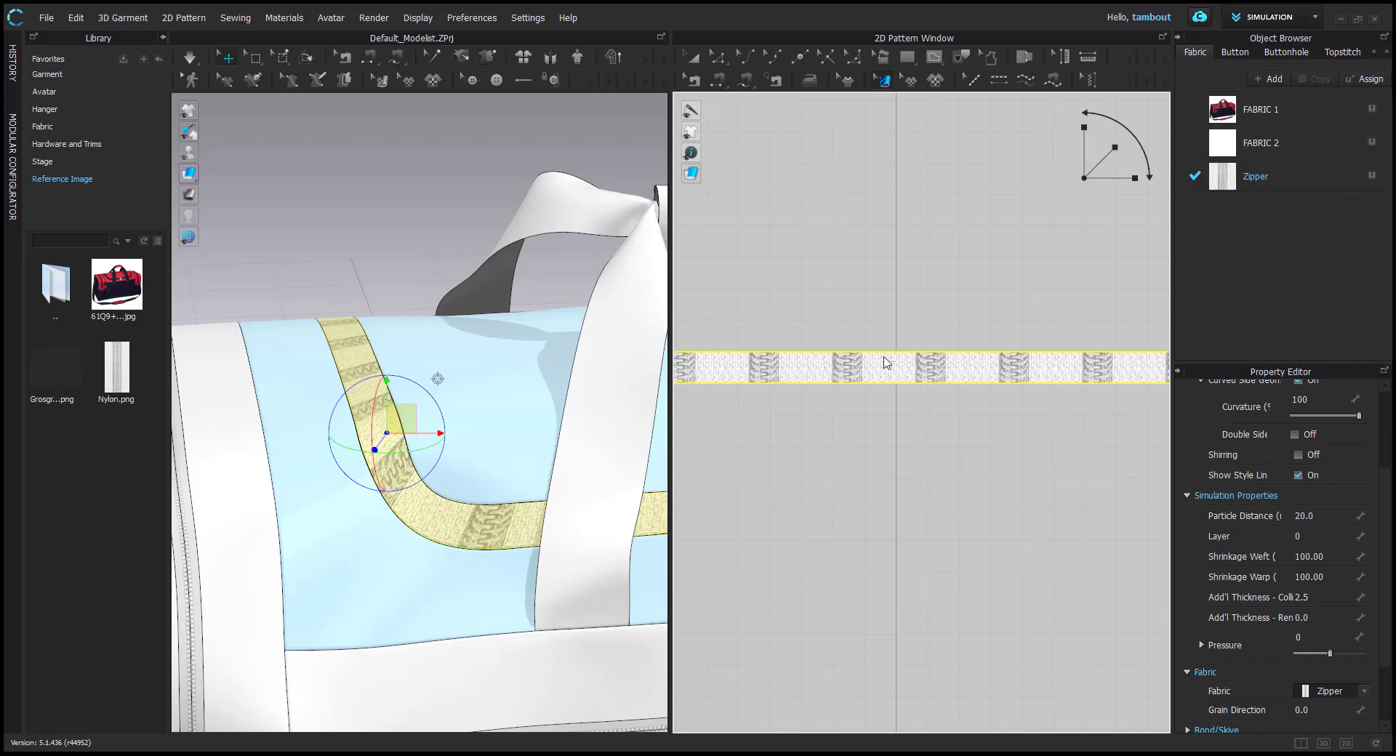
{"action": "left_click", "coordinate": [906, 363]}
{"action": "left_click_drag", "start_coordinate": [1100, 151], "coordinate": [1164, 224]}
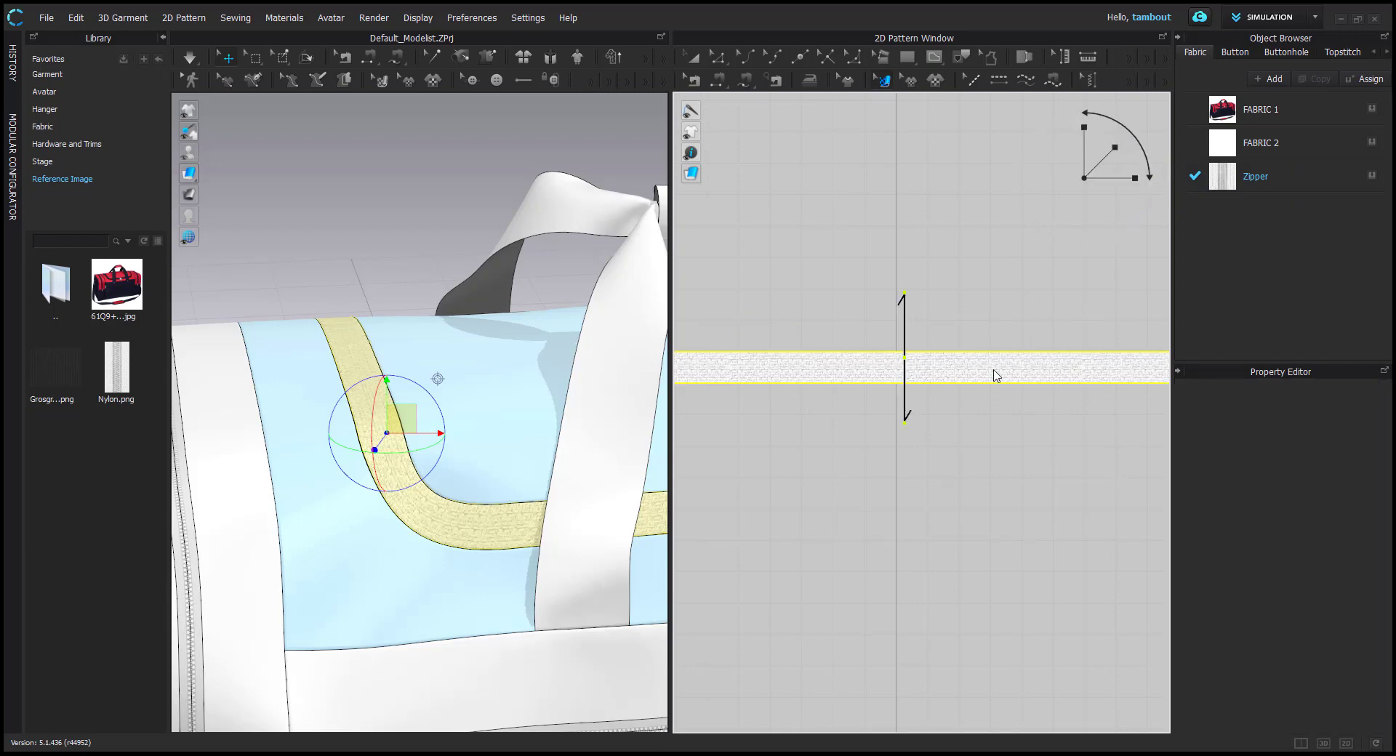
Scale the strip's zipper texture down with Edit Texture and centre the row of teeth across the strip's width
{"action": "left_click_drag", "start_coordinate": [994, 369], "coordinate": [992, 329]}
{"action": "left_click_drag", "start_coordinate": [1115, 148], "coordinate": [1101, 156]}
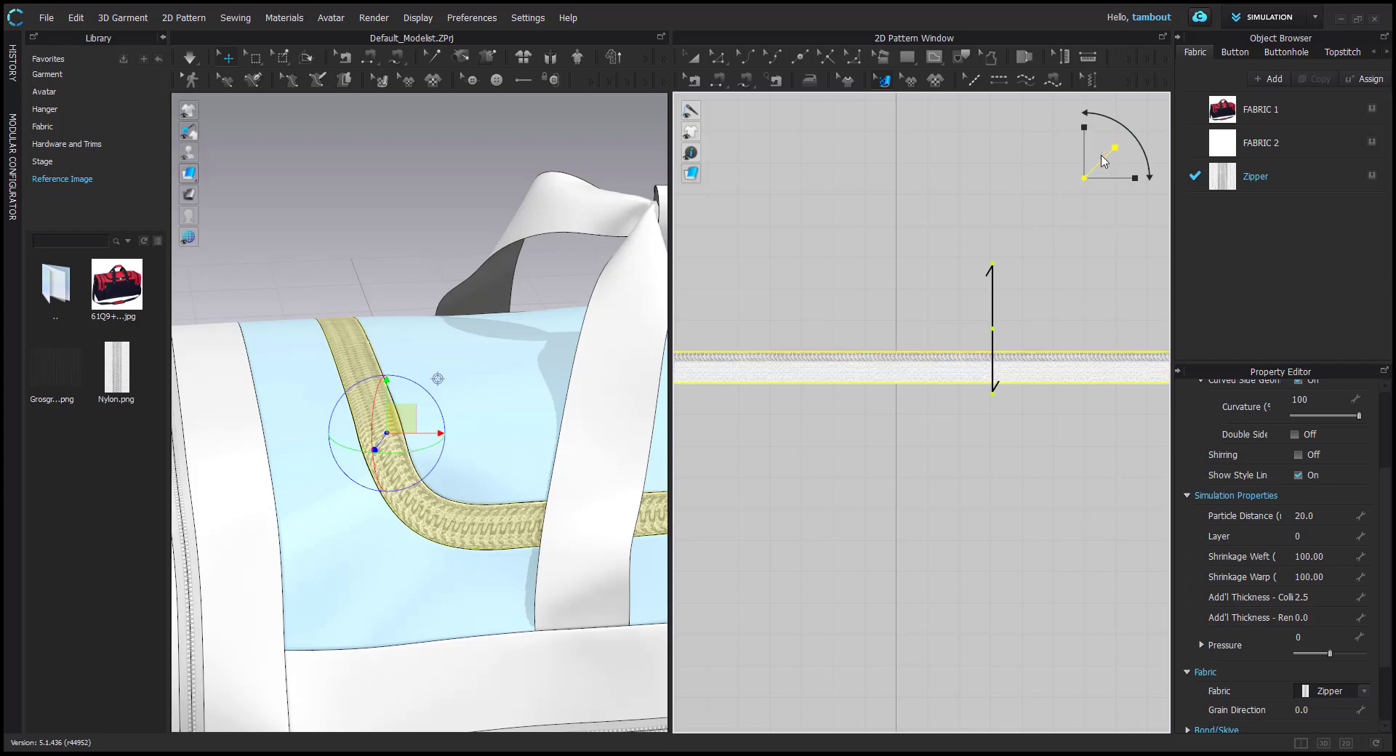
{"action": "scroll", "coordinate": [1122, 153], "scroll_direction": "up", "scroll_amount": 3}
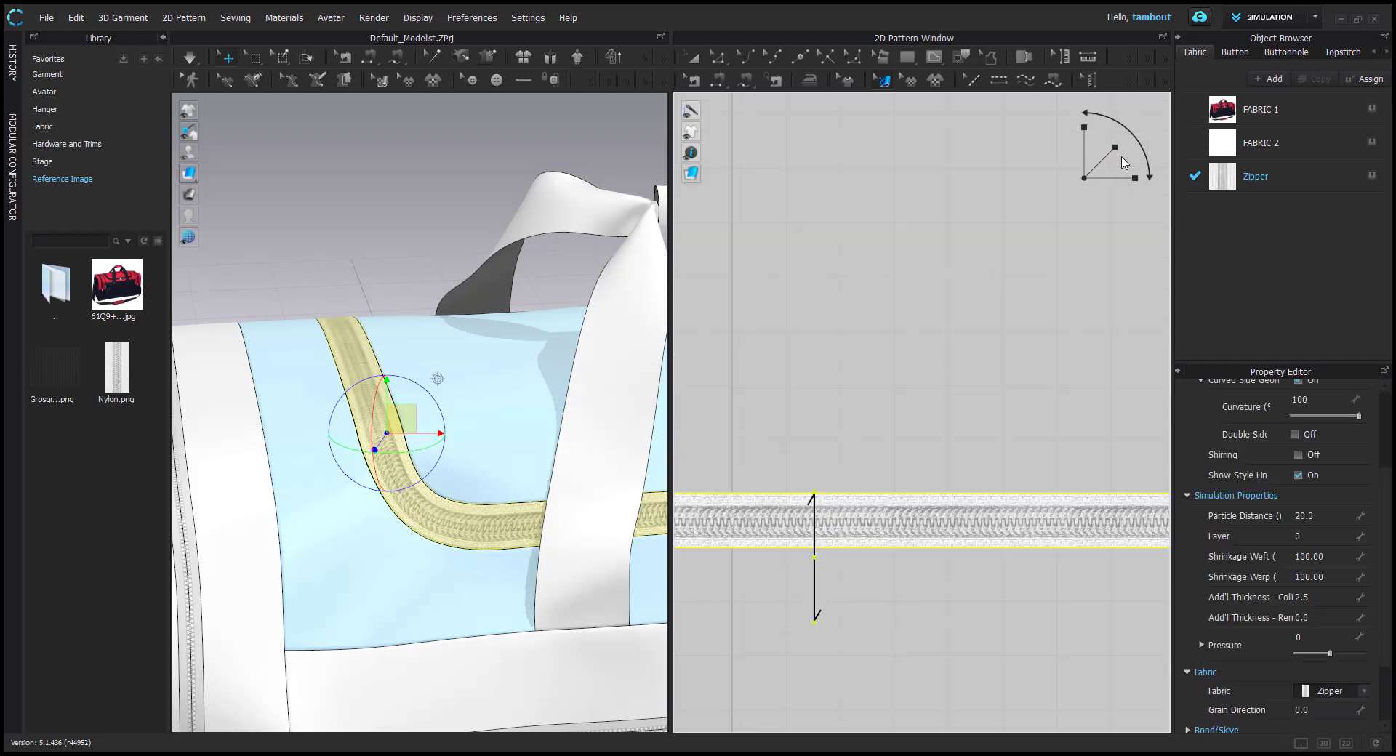
{"action": "left_click_drag", "start_coordinate": [1115, 148], "coordinate": [1106, 156]}
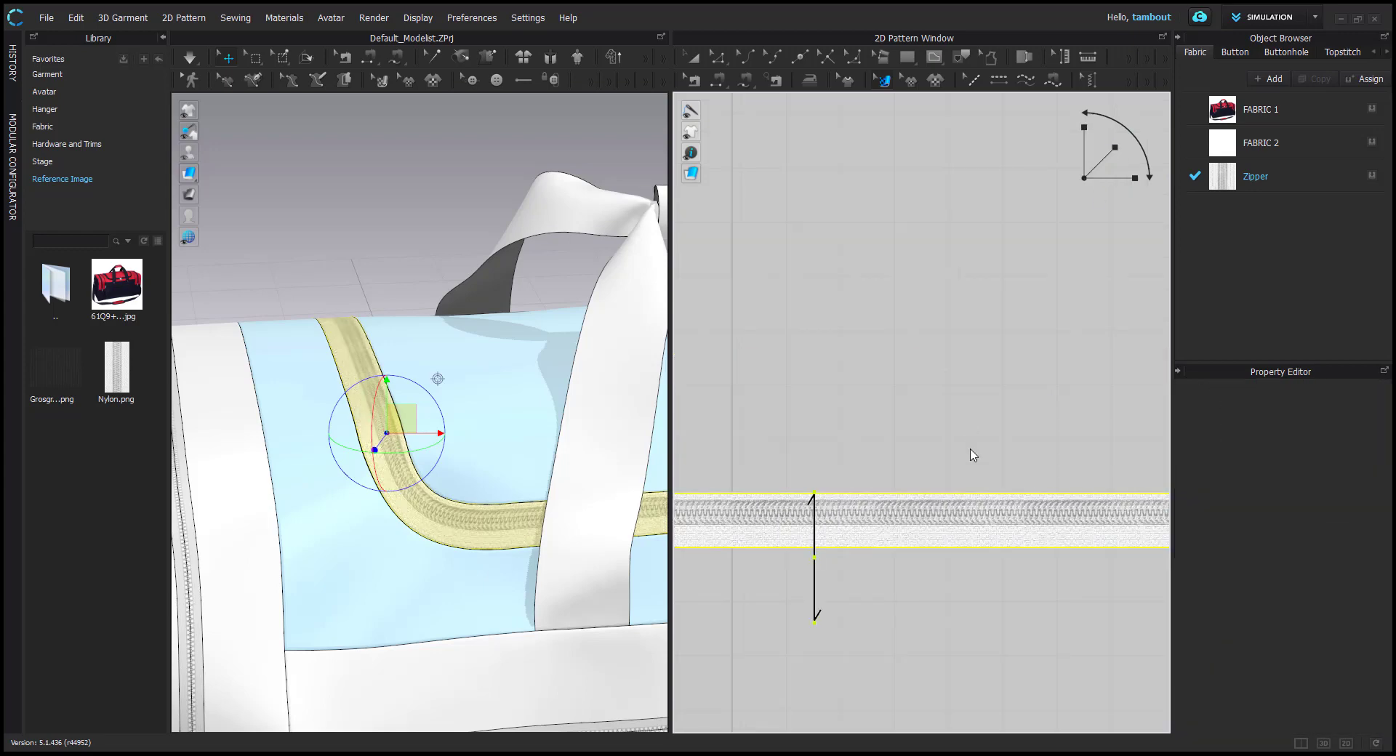
{"action": "left_click", "coordinate": [956, 521]}
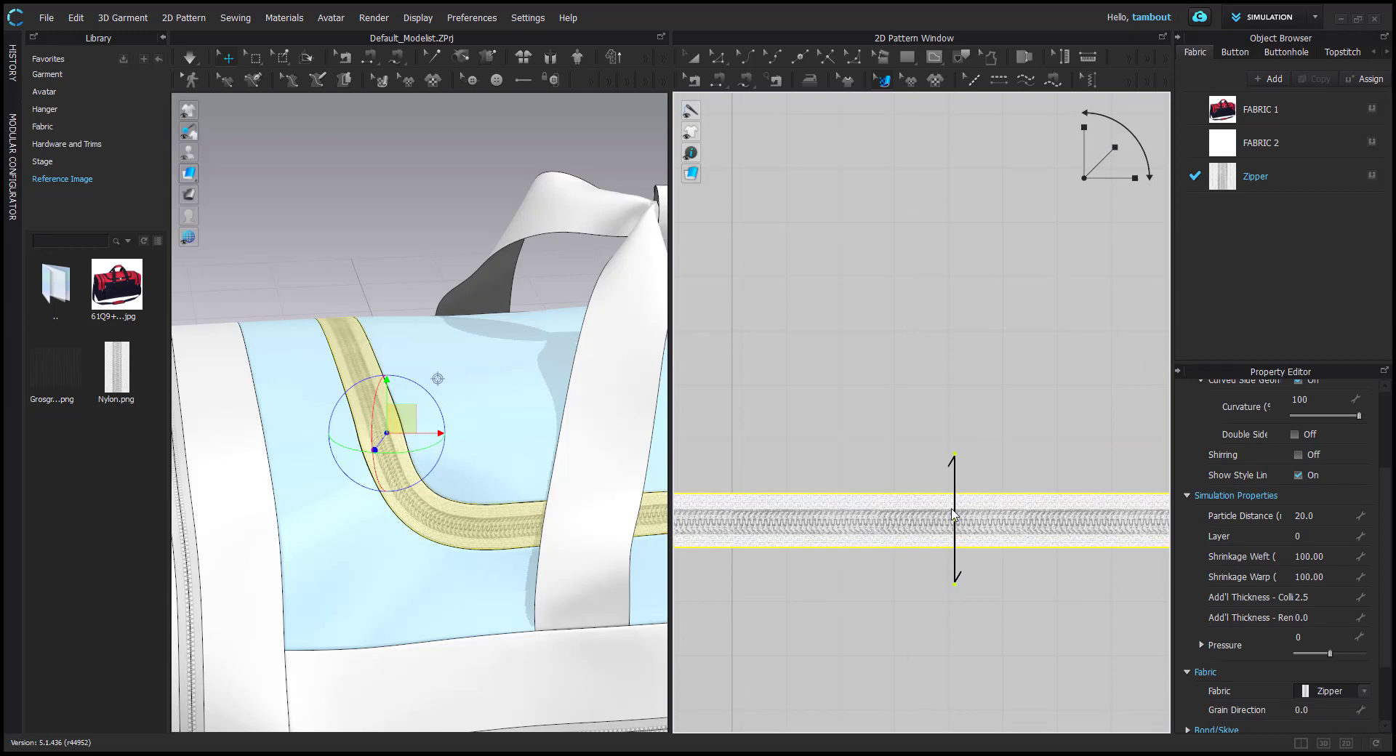
Compare the strip's zipper teeth with the top zipper in the duffel bag reference photo
{"action": "scroll", "coordinate": [975, 567], "scroll_direction": "down", "scroll_amount": 5}
{"action": "scroll", "coordinate": [974, 568], "scroll_direction": "down", "scroll_amount": 1}
{"action": "scroll", "coordinate": [861, 308], "scroll_direction": "up", "scroll_amount": 2}
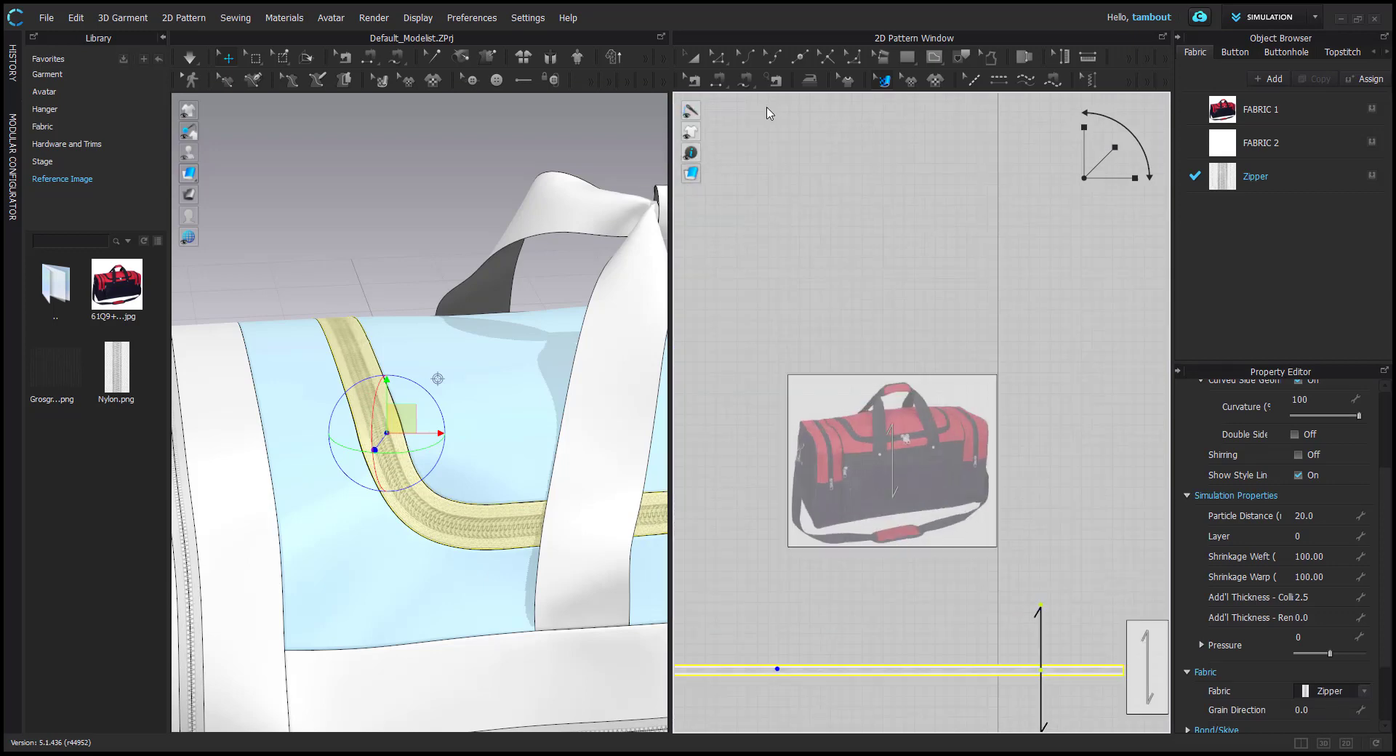
{"action": "key", "text": "a"}
{"action": "scroll", "coordinate": [880, 445], "scroll_direction": "up", "scroll_amount": 10}
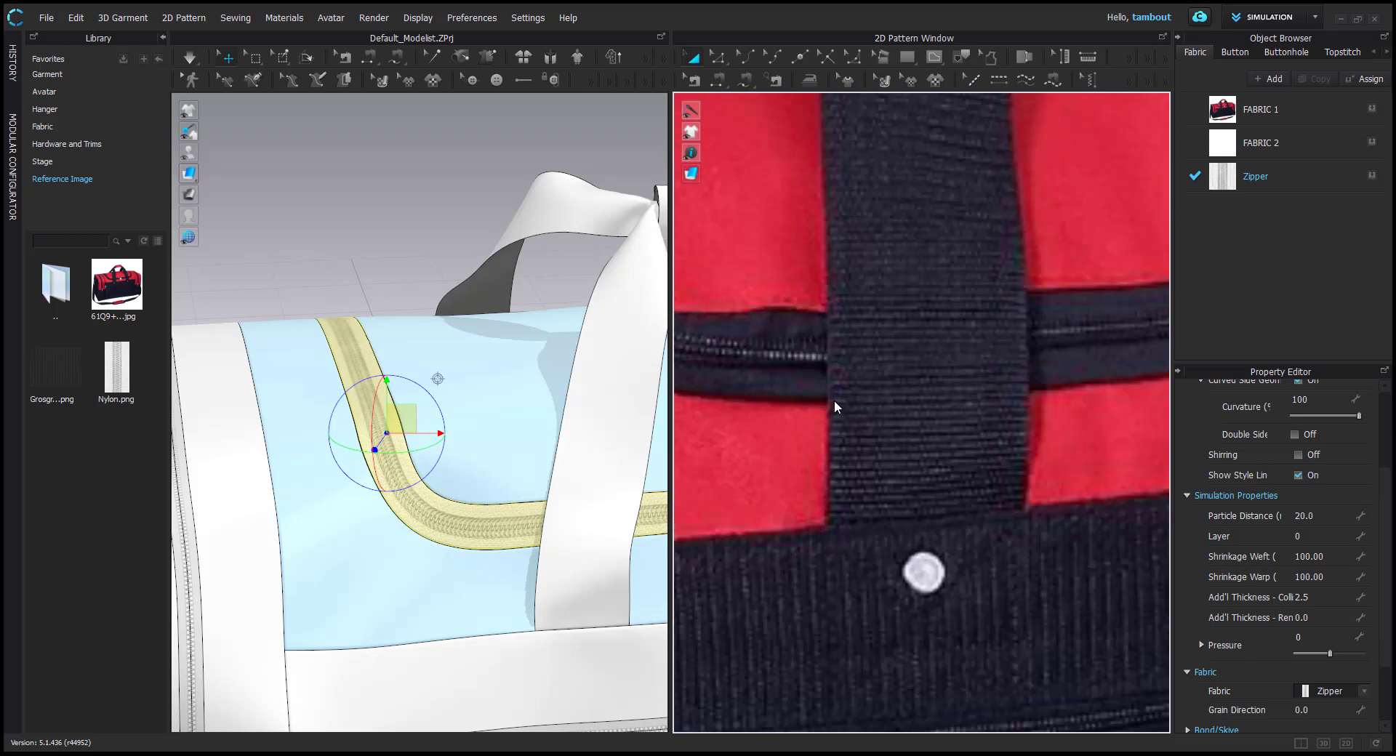
{"action": "scroll", "coordinate": [834, 400], "scroll_direction": "down", "scroll_amount": 2}
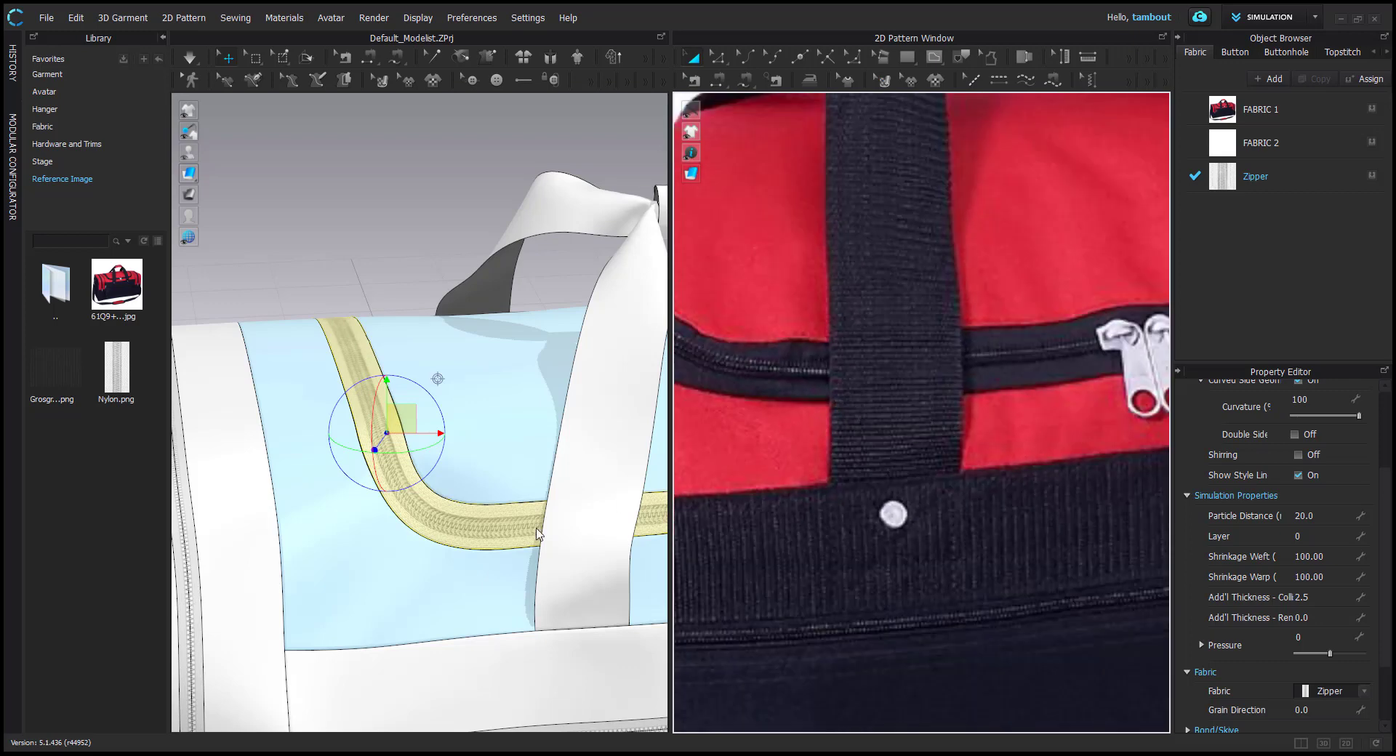
{"action": "scroll", "coordinate": [903, 618], "scroll_direction": "down", "scroll_amount": 5}
{"action": "scroll", "coordinate": [925, 514], "scroll_direction": "up", "scroll_amount": 6}
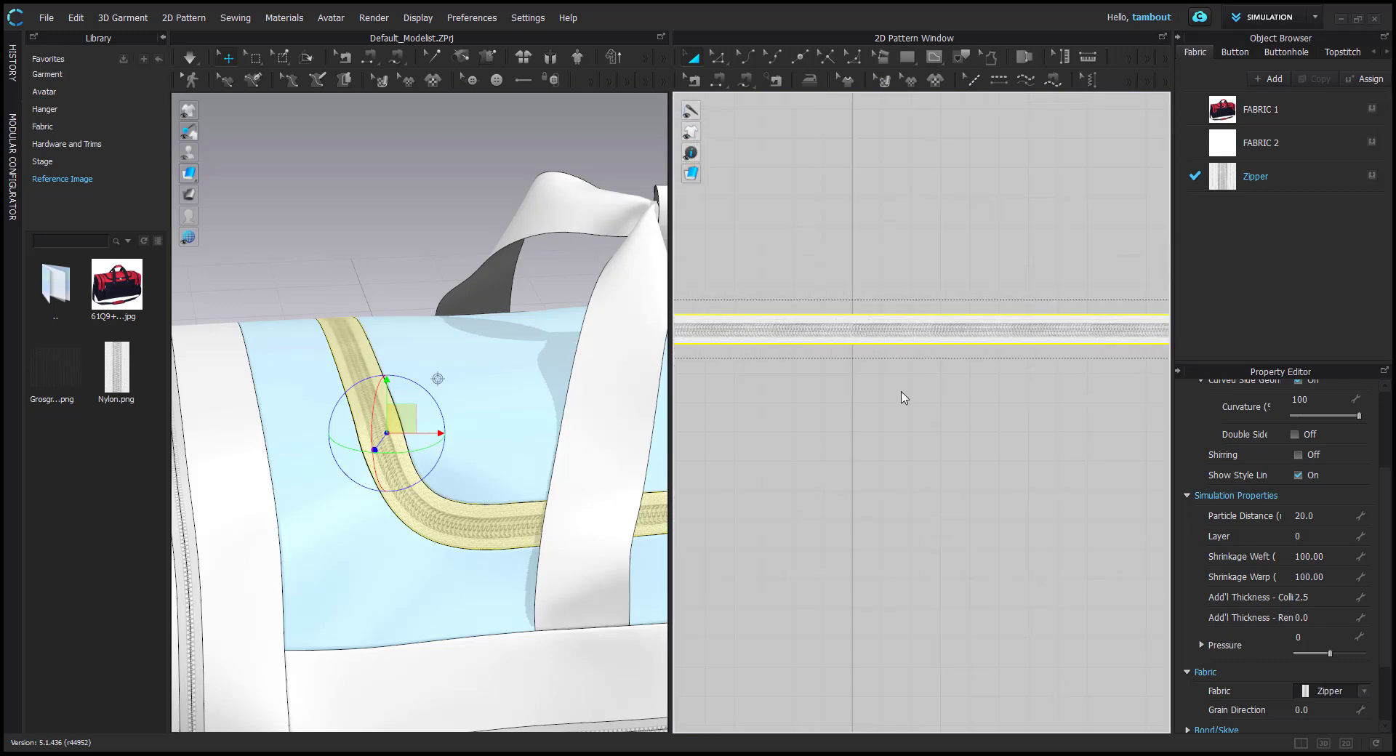
{"action": "scroll", "coordinate": [887, 342], "scroll_direction": "up", "scroll_amount": 4}
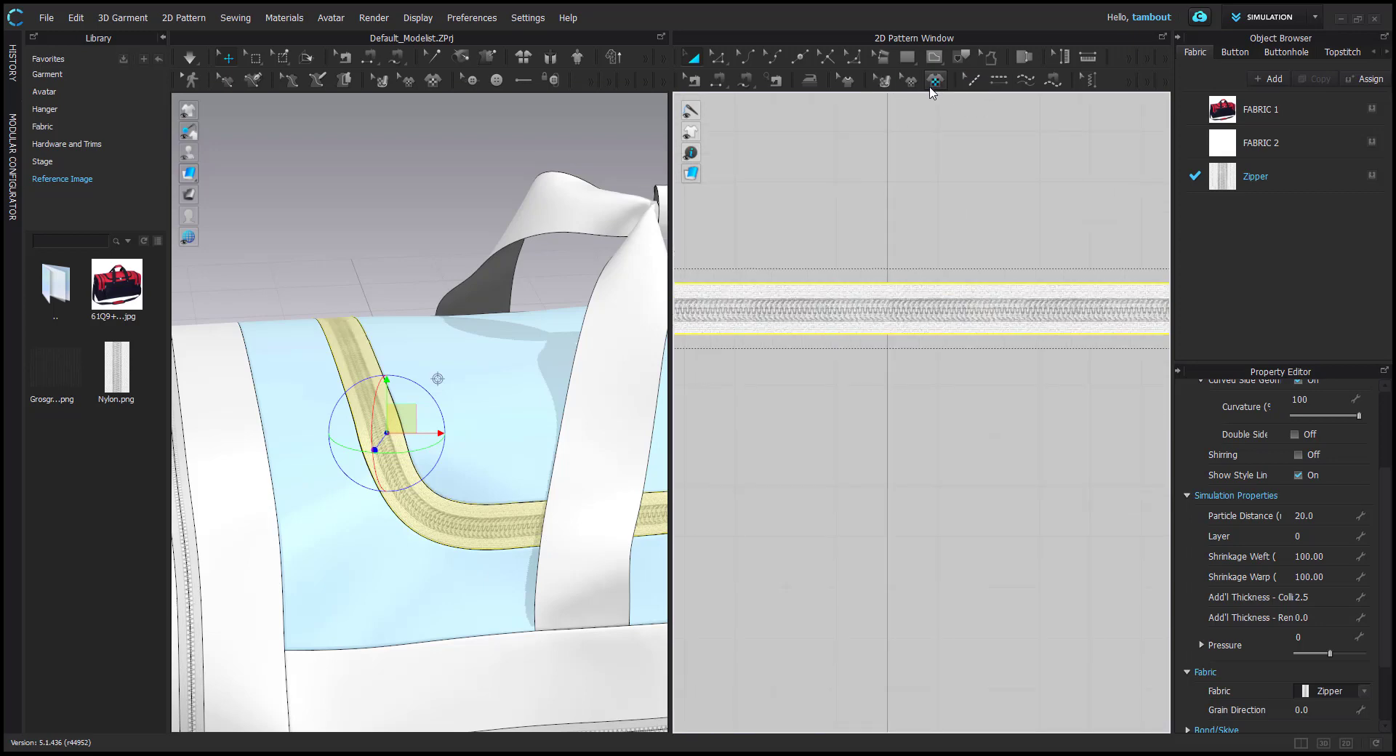
Shrink the strip's zipper texture slightly more and recentre the teeth on the strip
{"action": "left_click", "coordinate": [883, 82]}
{"action": "left_click", "coordinate": [964, 313]}
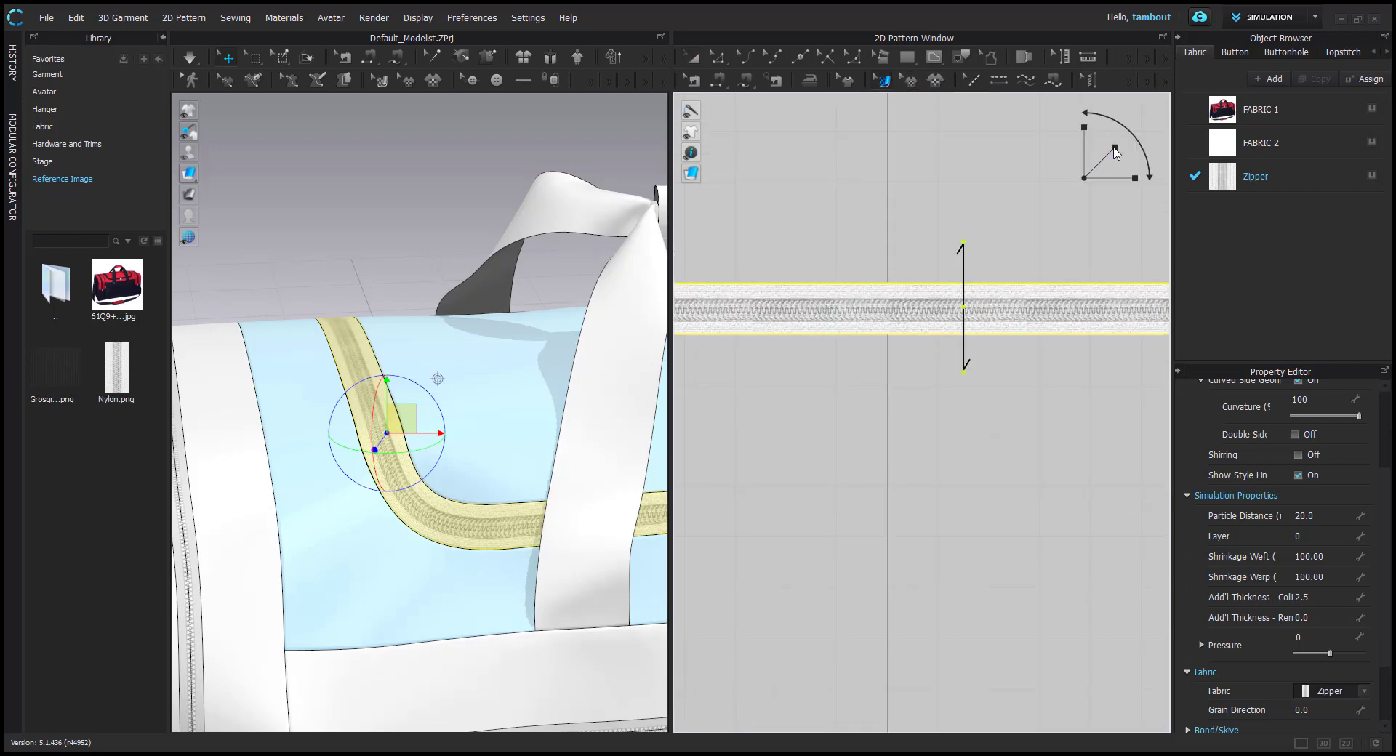
{"action": "left_click_drag", "start_coordinate": [1114, 149], "coordinate": [1106, 157]}
{"action": "left_click_drag", "start_coordinate": [1031, 303], "coordinate": [1036, 308]}
{"action": "scroll", "coordinate": [906, 454], "scroll_direction": "down", "scroll_amount": 5}
{"action": "scroll", "coordinate": [873, 465], "scroll_direction": "down", "scroll_amount": 5}
{"action": "middle_click_drag", "start_coordinate": [875, 429], "coordinate": [984, 303]}
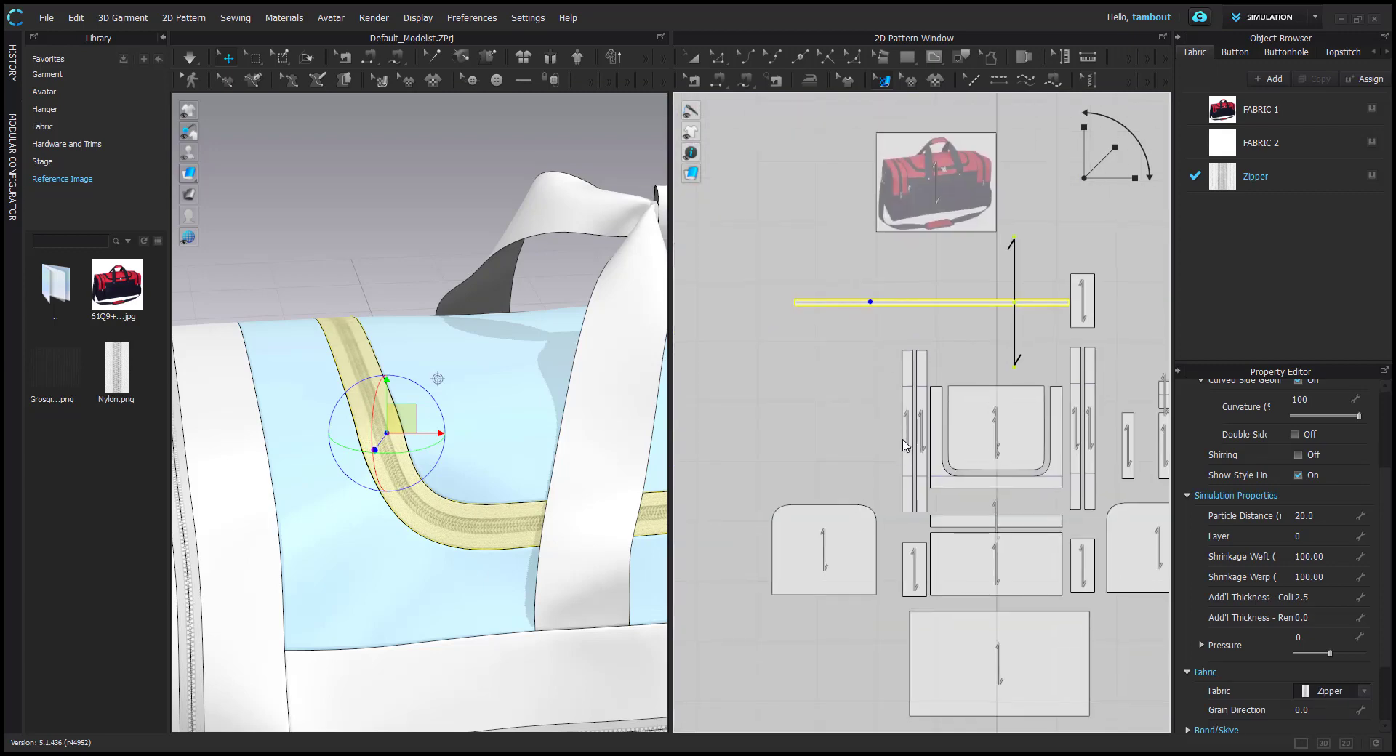
Try to apply the Nylon.png tape texture to both vertical side zippers and the horizontal front zipper together
{"action": "key", "text": "z"}
{"action": "middle_click_drag", "start_coordinate": [240, 527], "coordinate": [398, 298]}
{"action": "scroll", "coordinate": [344, 364], "scroll_direction": "up", "scroll_amount": 3}
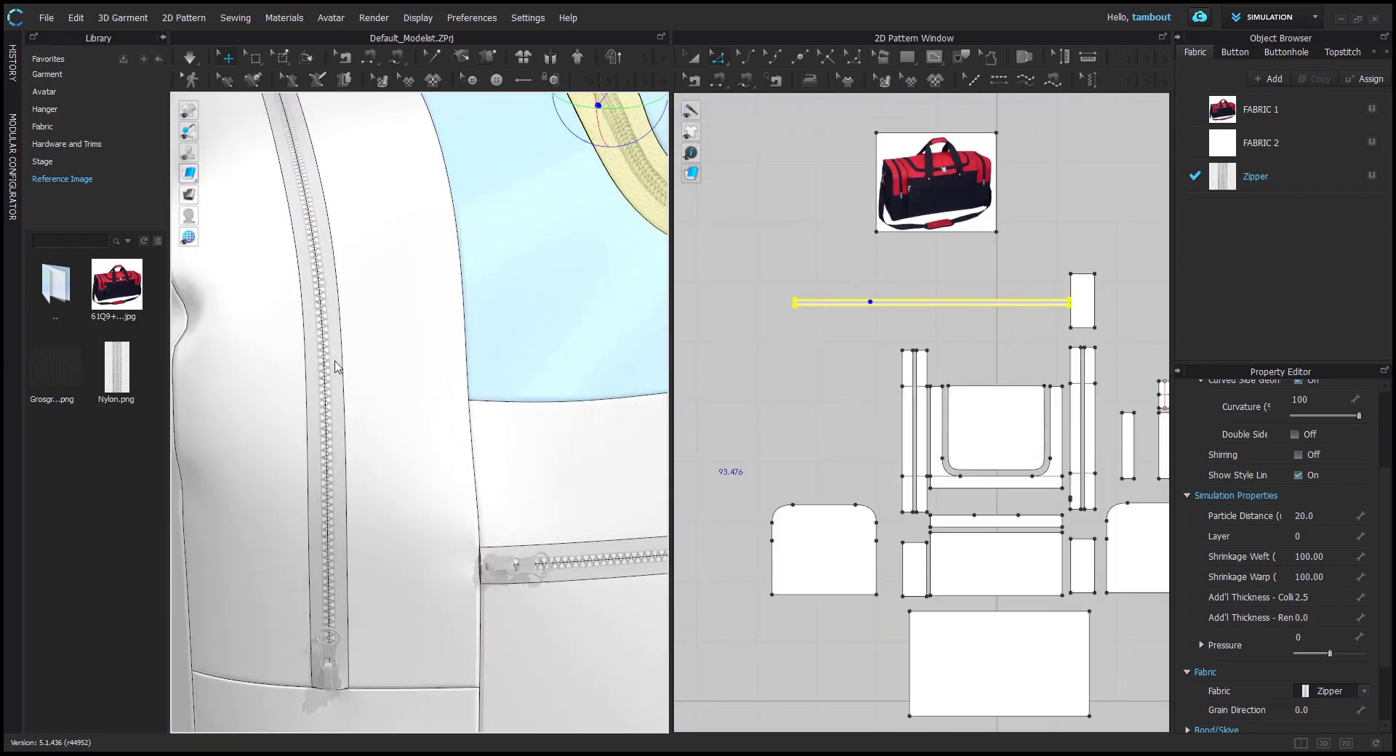
{"action": "left_click", "coordinate": [336, 367]}
{"action": "left_click", "coordinate": [608, 575], "text": "shift"}
{"action": "scroll", "coordinate": [608, 576], "scroll_direction": "down", "scroll_amount": 4}
{"action": "middle_click_drag", "start_coordinate": [608, 575], "coordinate": [182, 501]}
{"action": "middle_click_drag", "start_coordinate": [635, 477], "coordinate": [424, 455]}
{"action": "scroll", "coordinate": [425, 454], "scroll_direction": "up", "scroll_amount": 2}
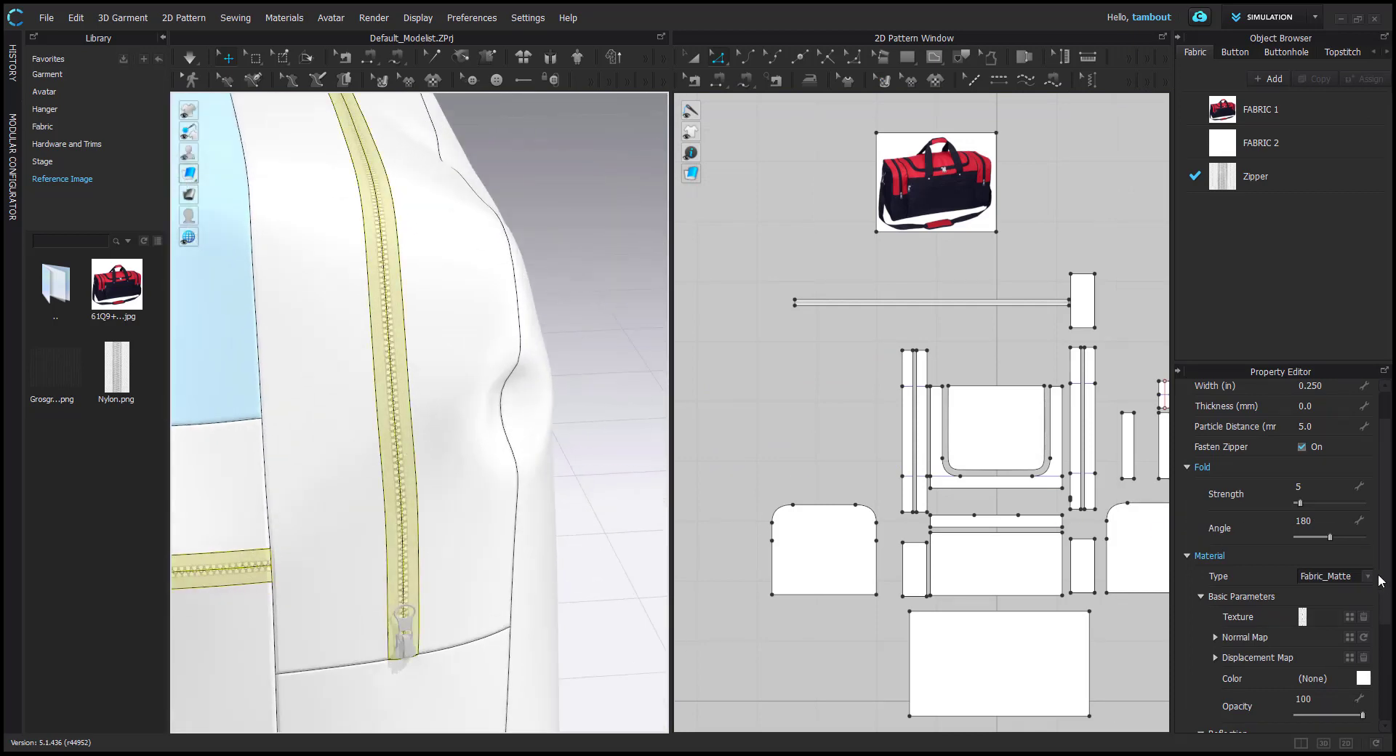
{"action": "left_click", "coordinate": [1350, 617]}
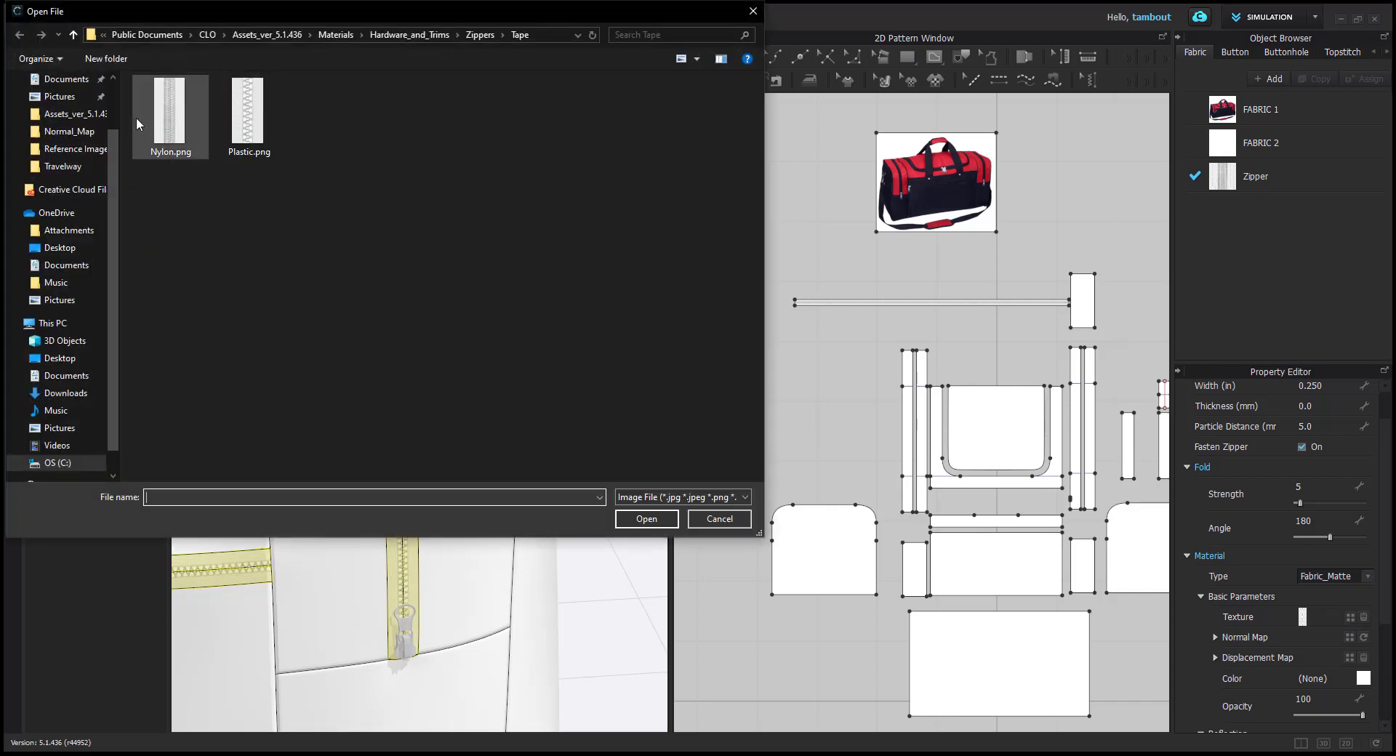
{"action": "double_click", "coordinate": [187, 133]}
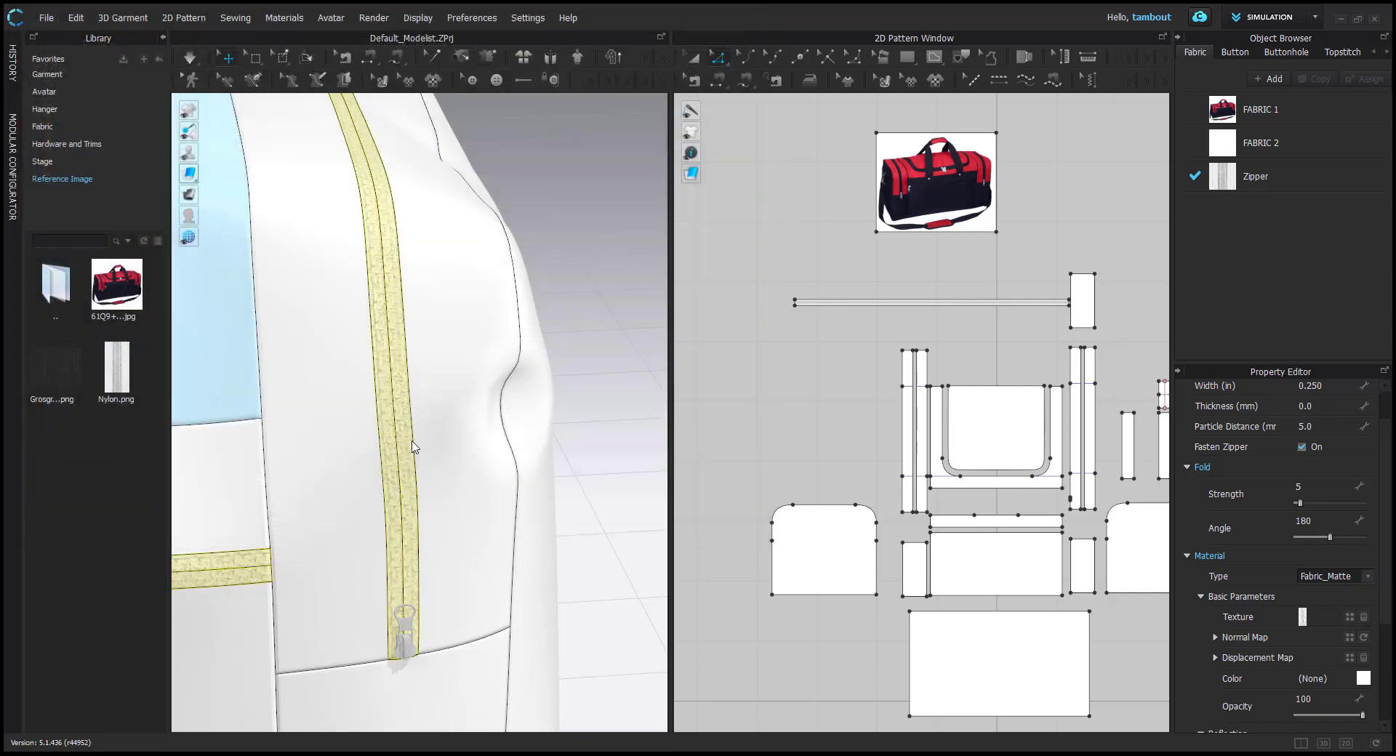
Try to adjust the zippers' oversized tape texture with Edit Texture in the 3D view, and undo the shared Nylon texture
{"action": "scroll", "coordinate": [412, 446], "scroll_direction": "up", "scroll_amount": 5}
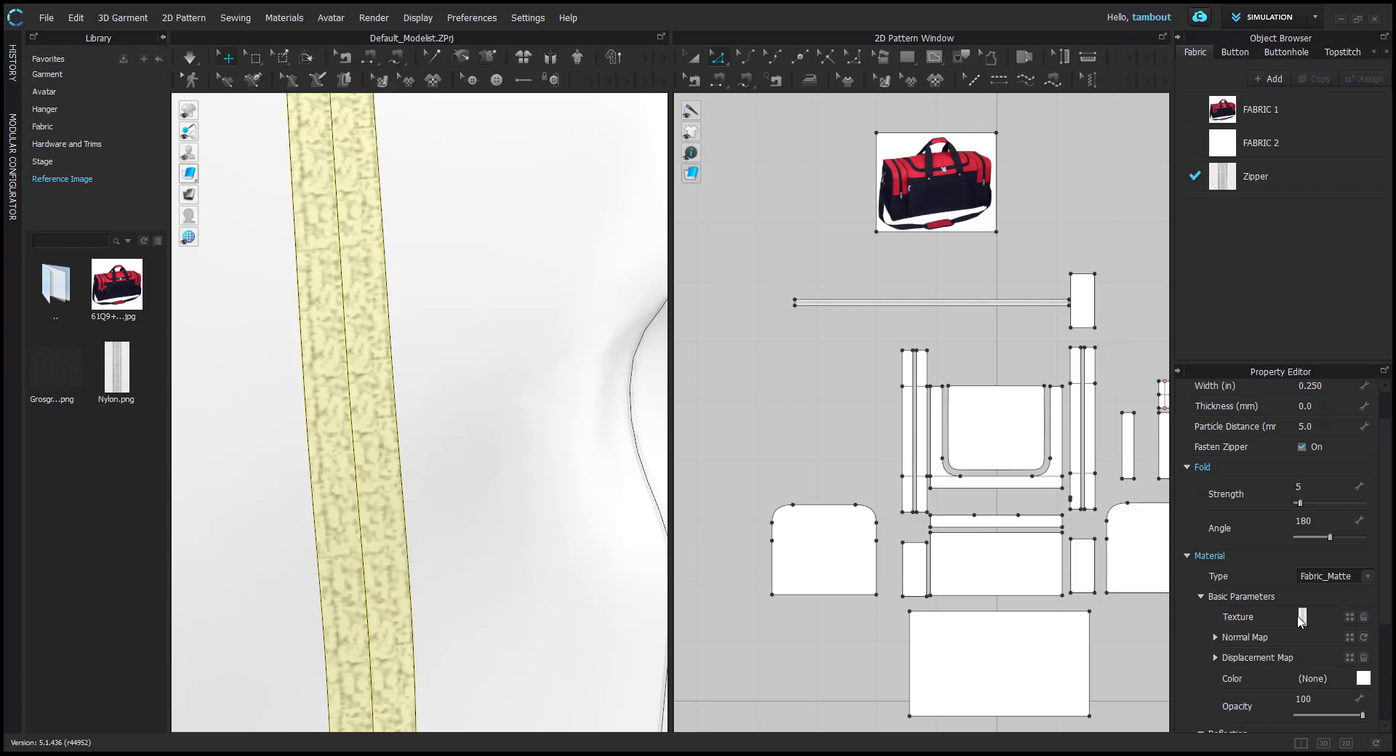
{"action": "scroll", "coordinate": [1299, 618], "scroll_direction": "down", "scroll_amount": 3}
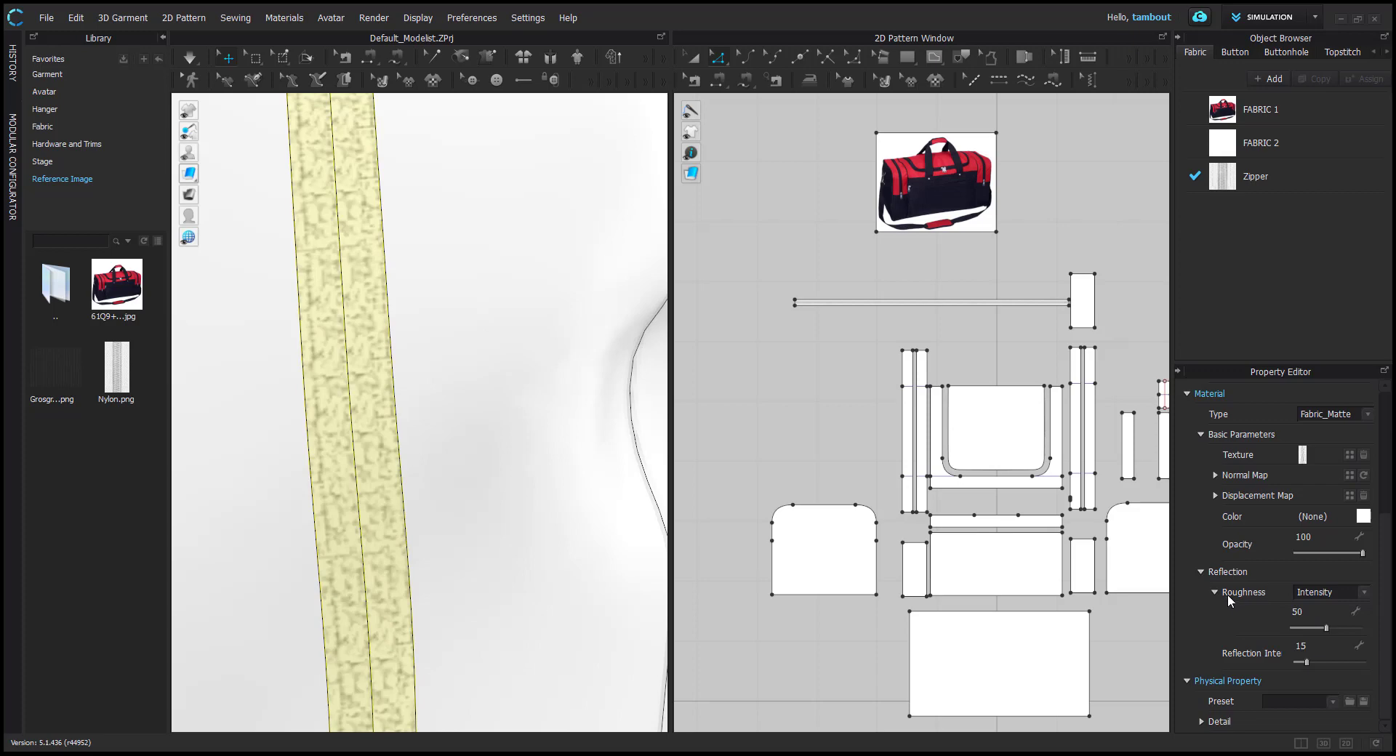
{"action": "scroll", "coordinate": [1243, 458], "scroll_direction": "up", "scroll_amount": 2}
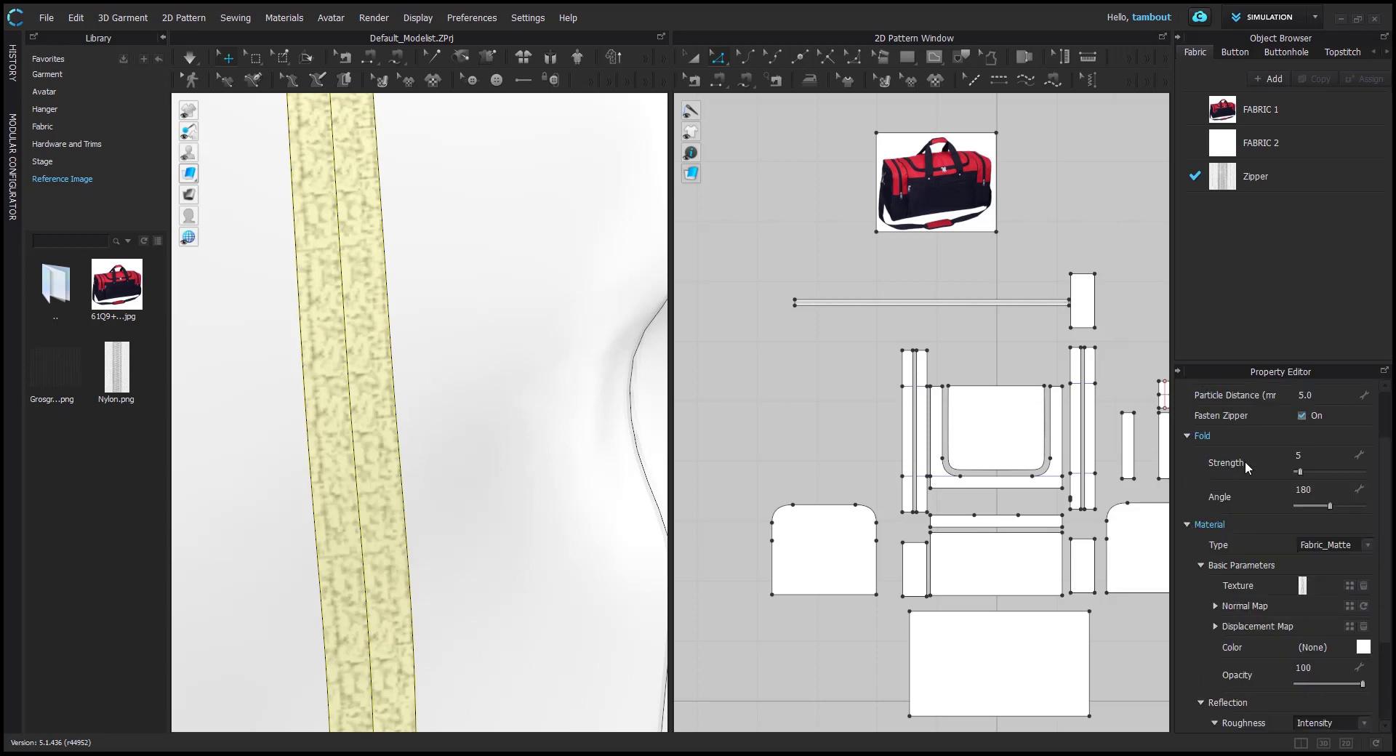
{"action": "middle_click_drag", "start_coordinate": [376, 506], "coordinate": [468, 344]}
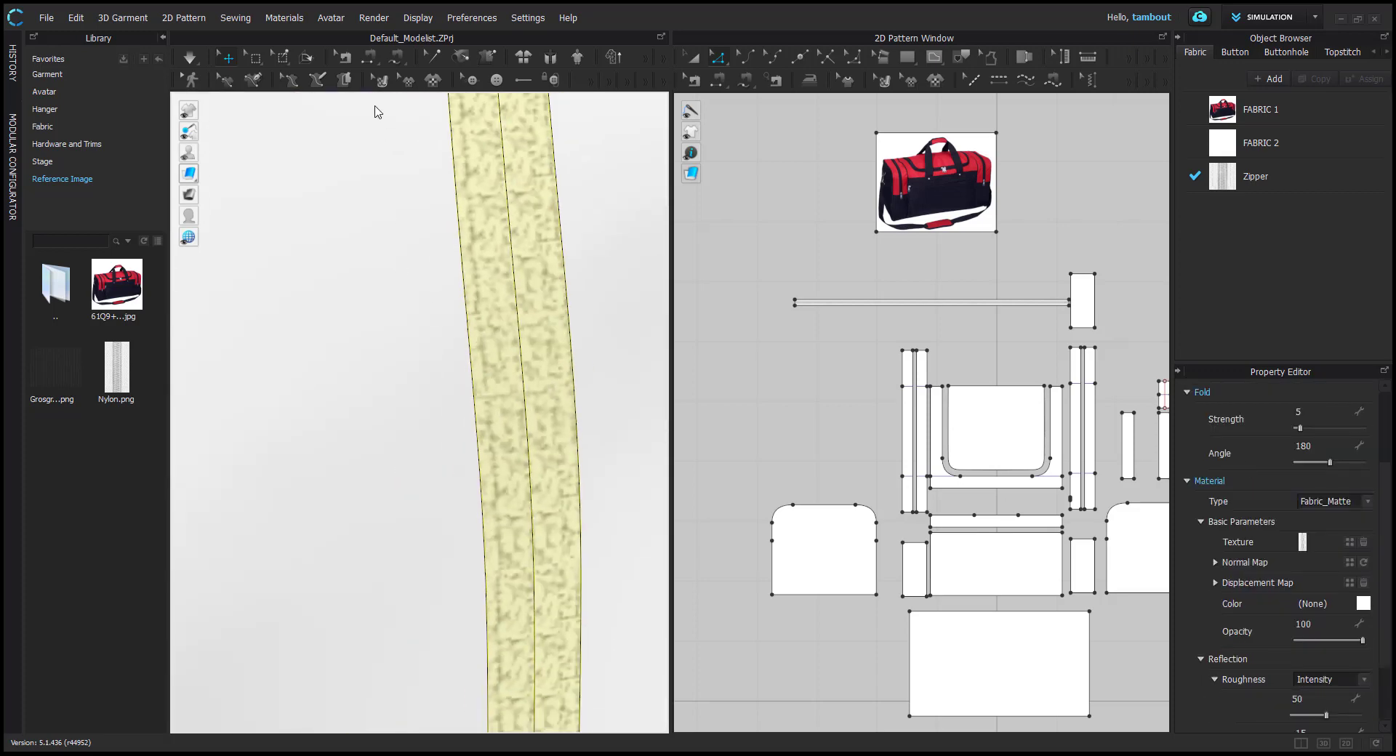
{"action": "left_click", "coordinate": [379, 81]}
{"action": "left_click", "coordinate": [530, 339]}
{"action": "key", "text": "a"}
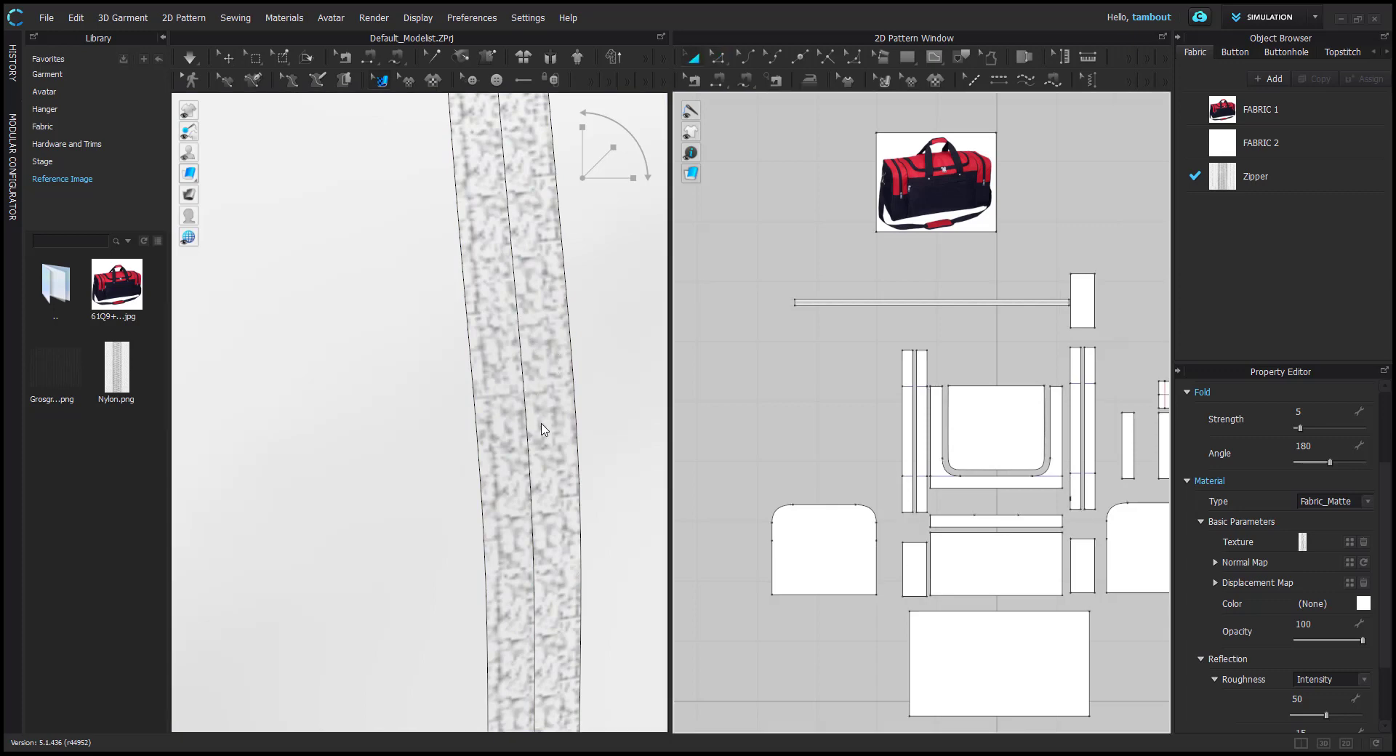
{"action": "key", "text": "z"}
{"action": "left_click", "coordinate": [549, 432]}
{"action": "key", "text": "a"}
{"action": "left_click", "coordinate": [228, 58]}
{"action": "left_click", "coordinate": [568, 350]}
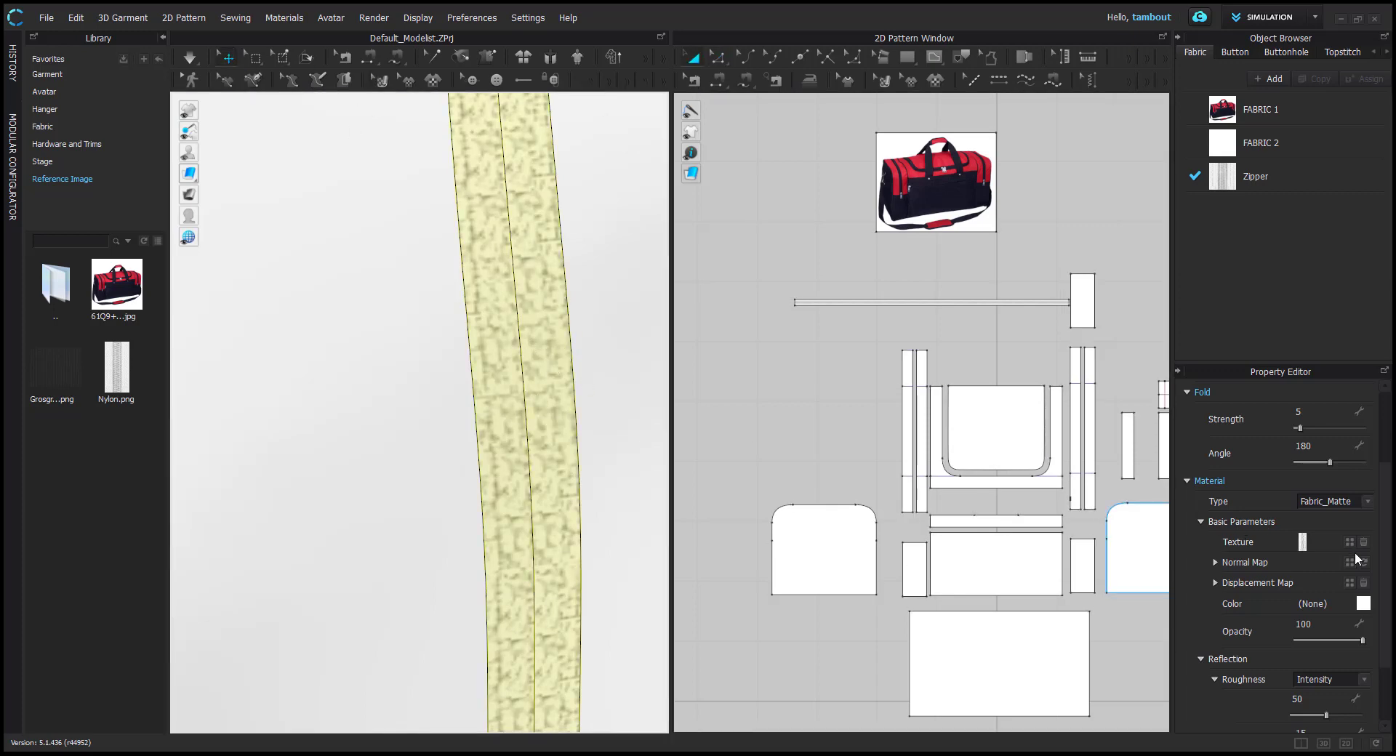
{"action": "key", "text": "ctrl+z"}
Set the tape texture of only the vertical zipper beside the front panel to Nylon.png
{"action": "scroll", "coordinate": [529, 520], "scroll_direction": "down", "scroll_amount": 2}
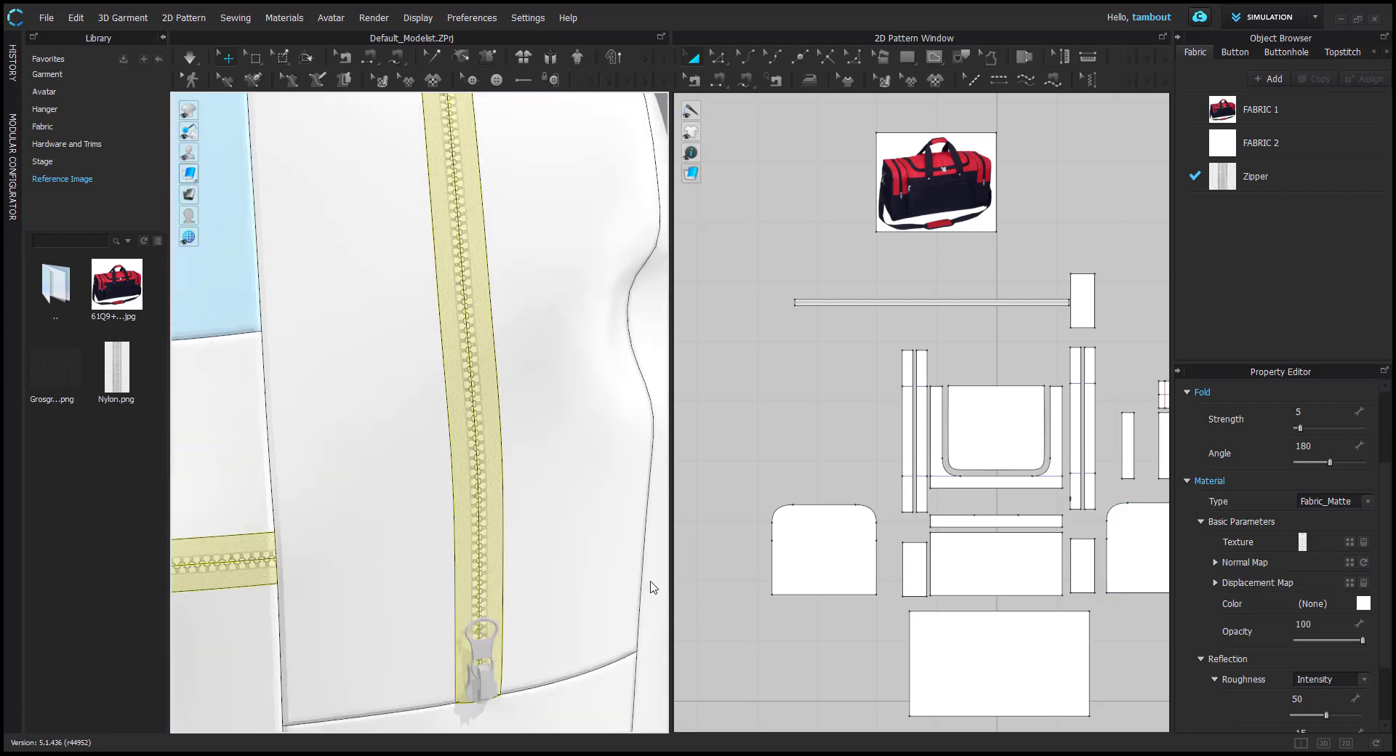
{"action": "left_click", "coordinate": [509, 576]}
{"action": "left_click", "coordinate": [473, 492]}
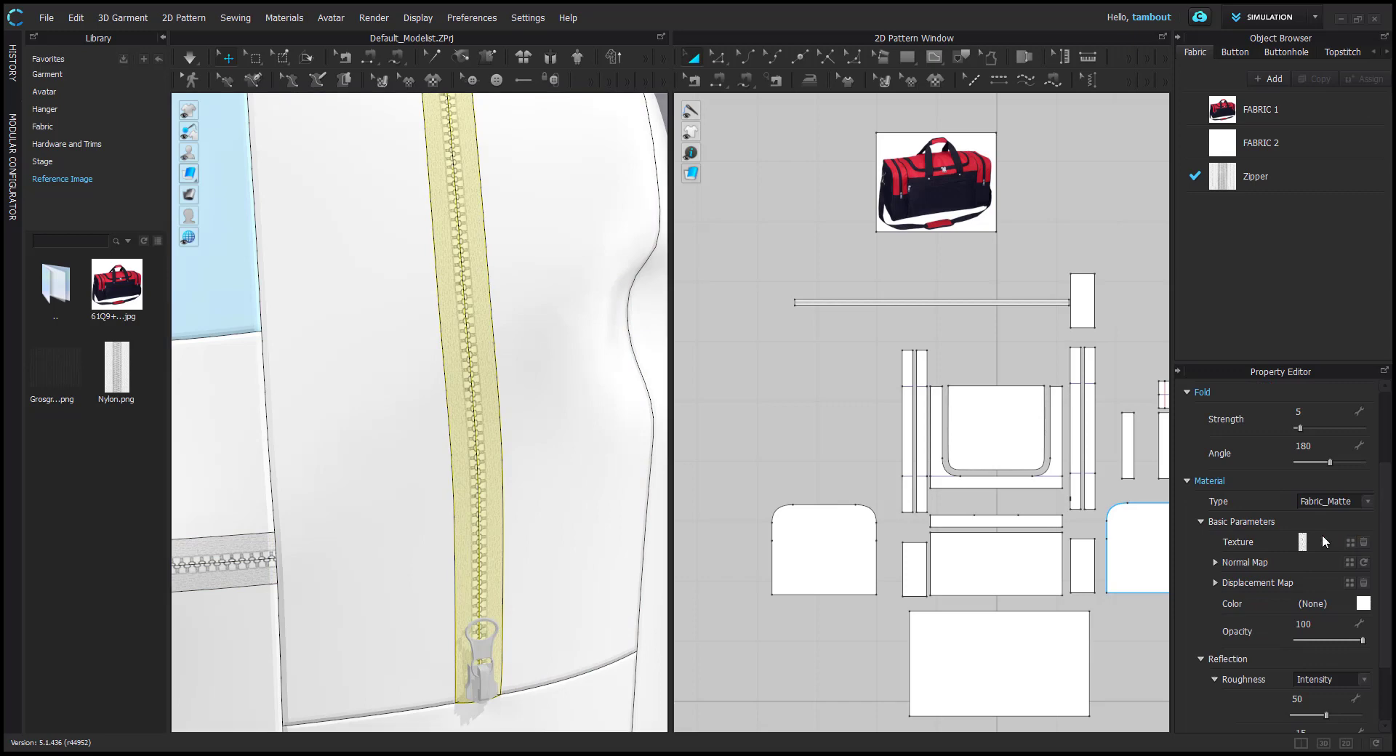
{"action": "left_click", "coordinate": [1303, 542]}
{"action": "double_click", "coordinate": [190, 127]}
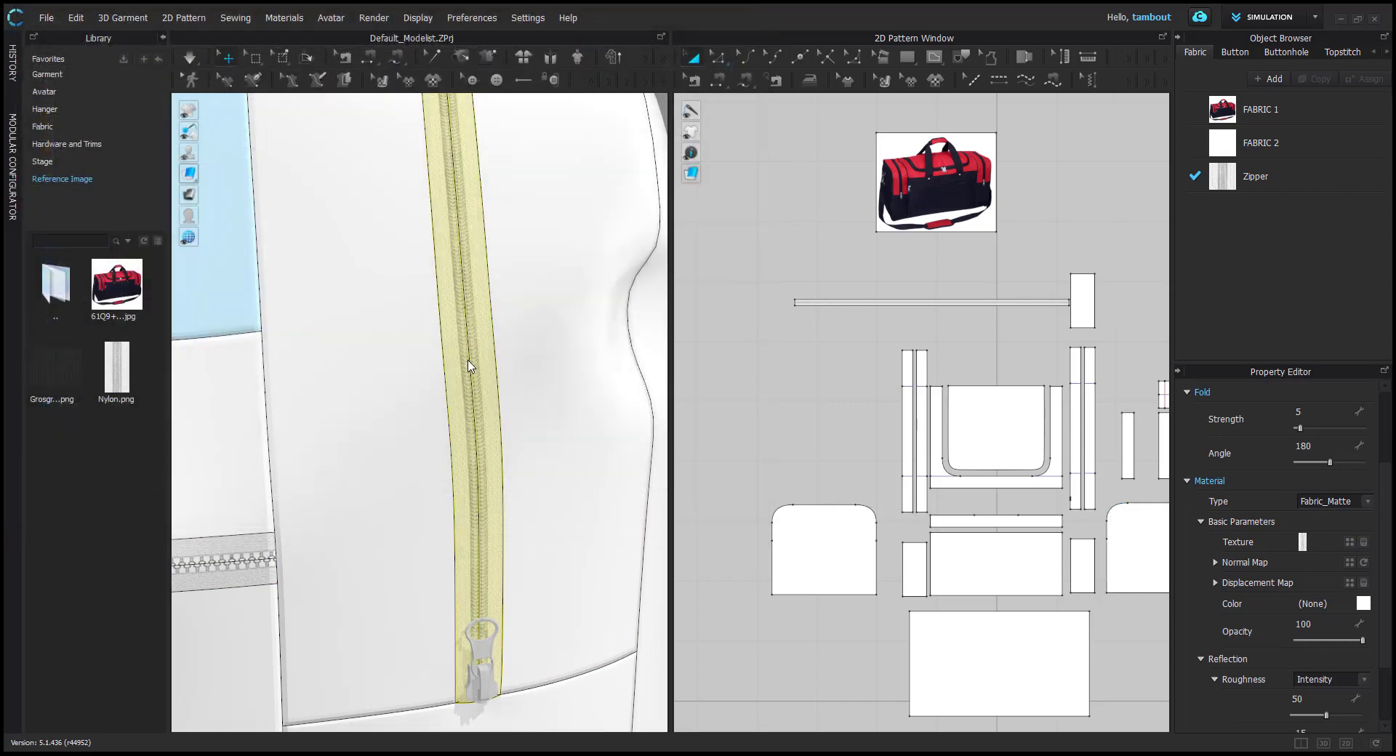
Set the tape texture of the horizontal front zipper to Nylon.png
{"action": "scroll", "coordinate": [442, 439], "scroll_direction": "down", "scroll_amount": 3}
{"action": "left_click", "coordinate": [408, 418]}
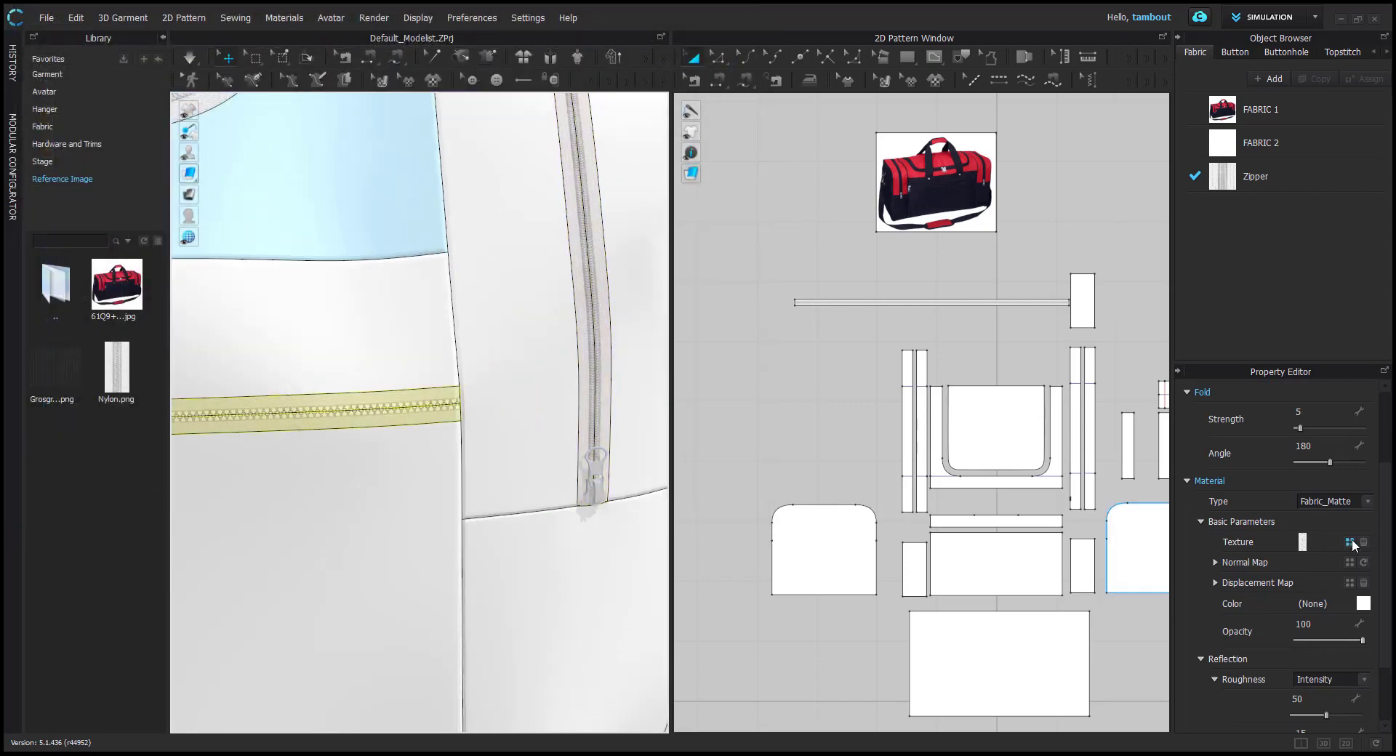
{"action": "left_click", "coordinate": [1352, 543]}
{"action": "double_click", "coordinate": [172, 120]}
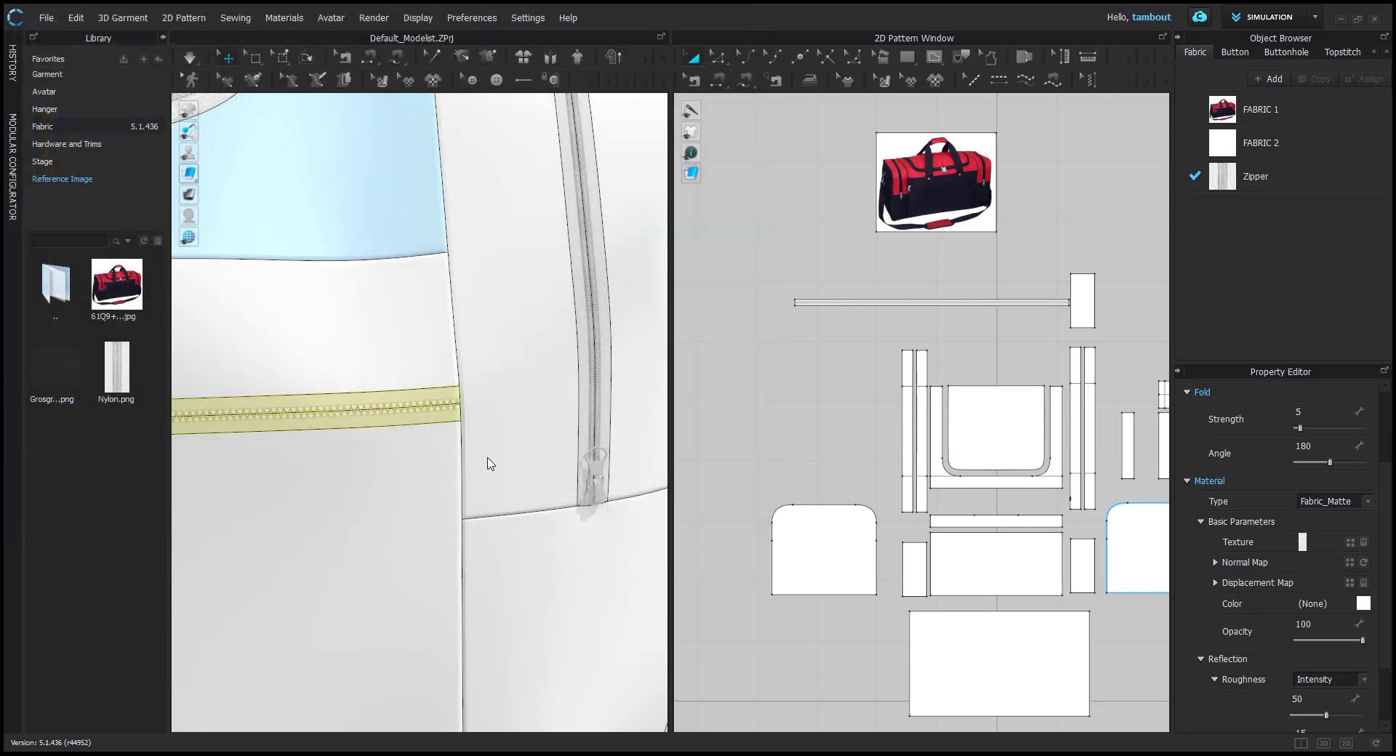
{"action": "scroll", "coordinate": [489, 461], "scroll_direction": "down", "scroll_amount": 3}
{"action": "middle_click_drag", "start_coordinate": [349, 375], "coordinate": [556, 362]}
{"action": "middle_click_drag", "start_coordinate": [314, 341], "coordinate": [374, 311]}
{"action": "scroll", "coordinate": [356, 317], "scroll_direction": "up", "scroll_amount": 3}
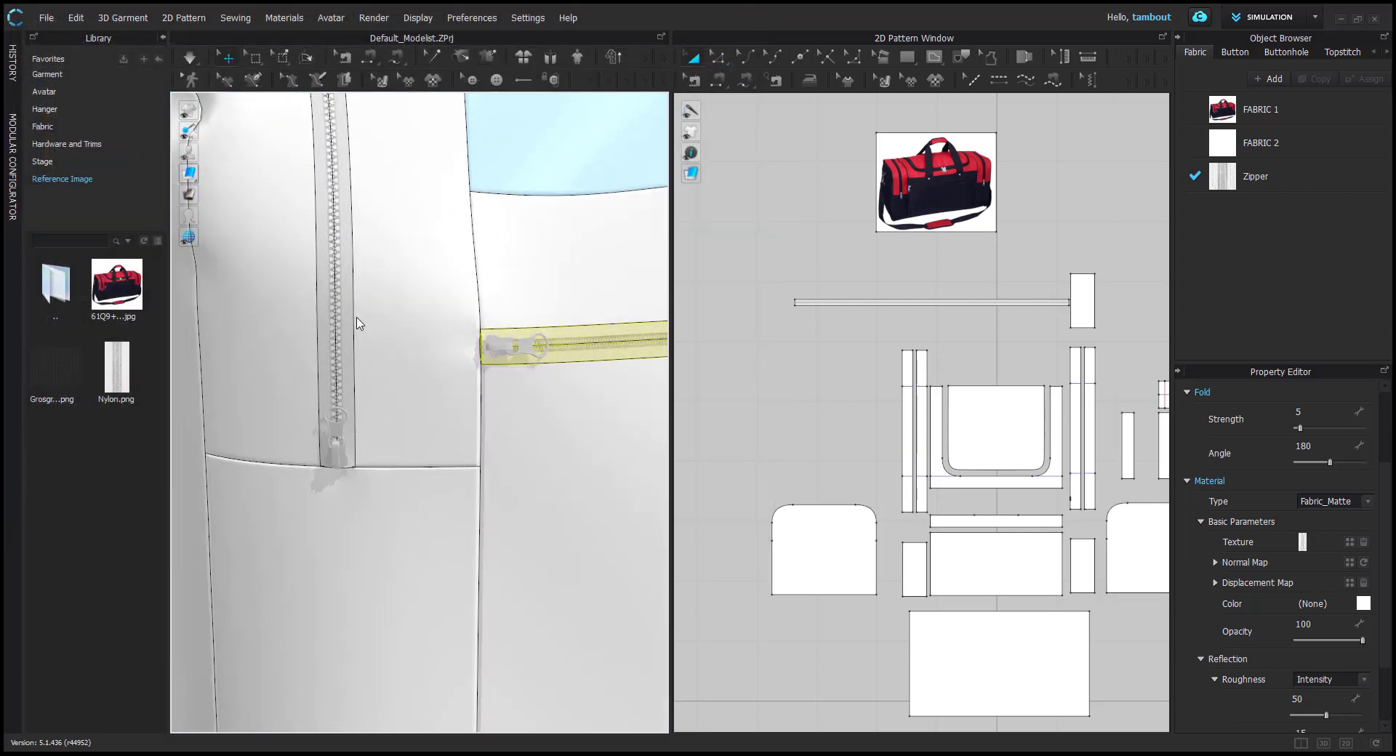
Set the tape texture of the other vertical side zipper to Nylon.png and deselect it
{"action": "left_click", "coordinate": [344, 320]}
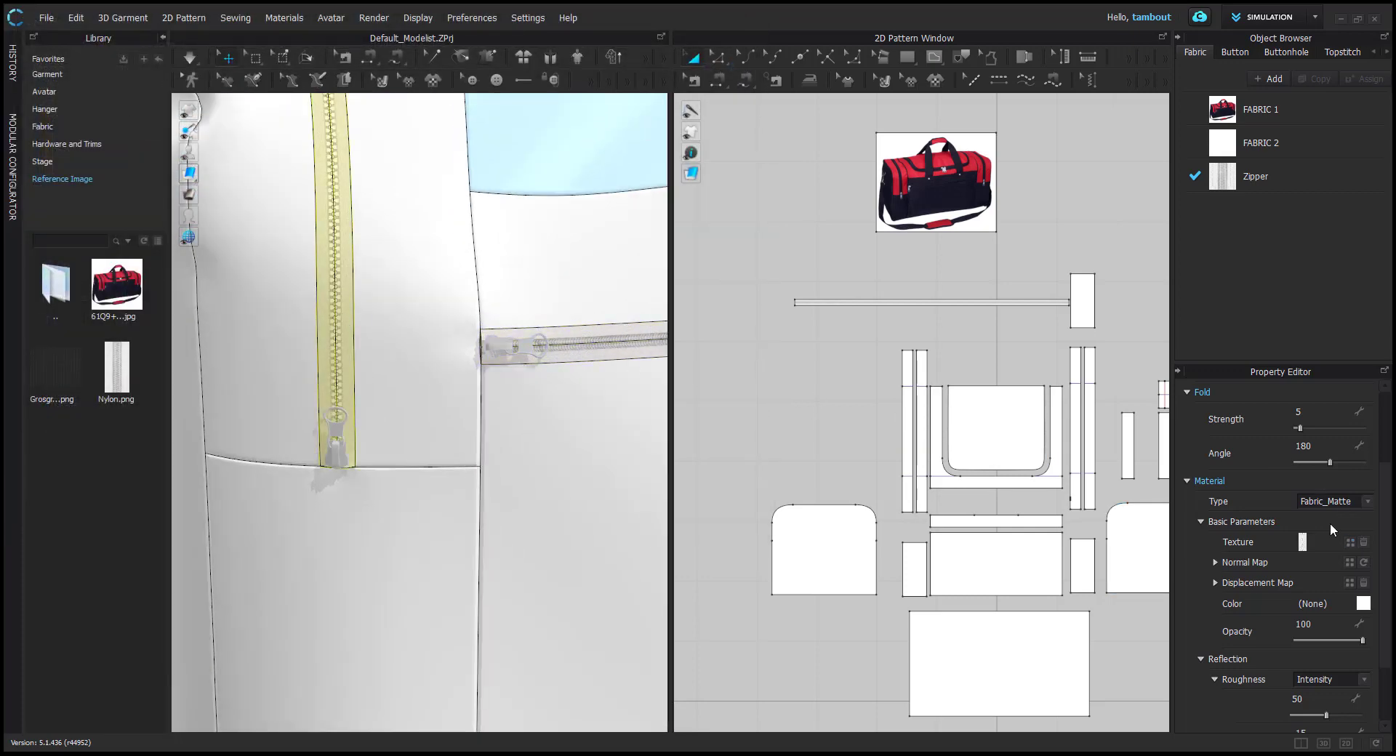
{"action": "left_click", "coordinate": [1349, 541]}
{"action": "double_click", "coordinate": [173, 121]}
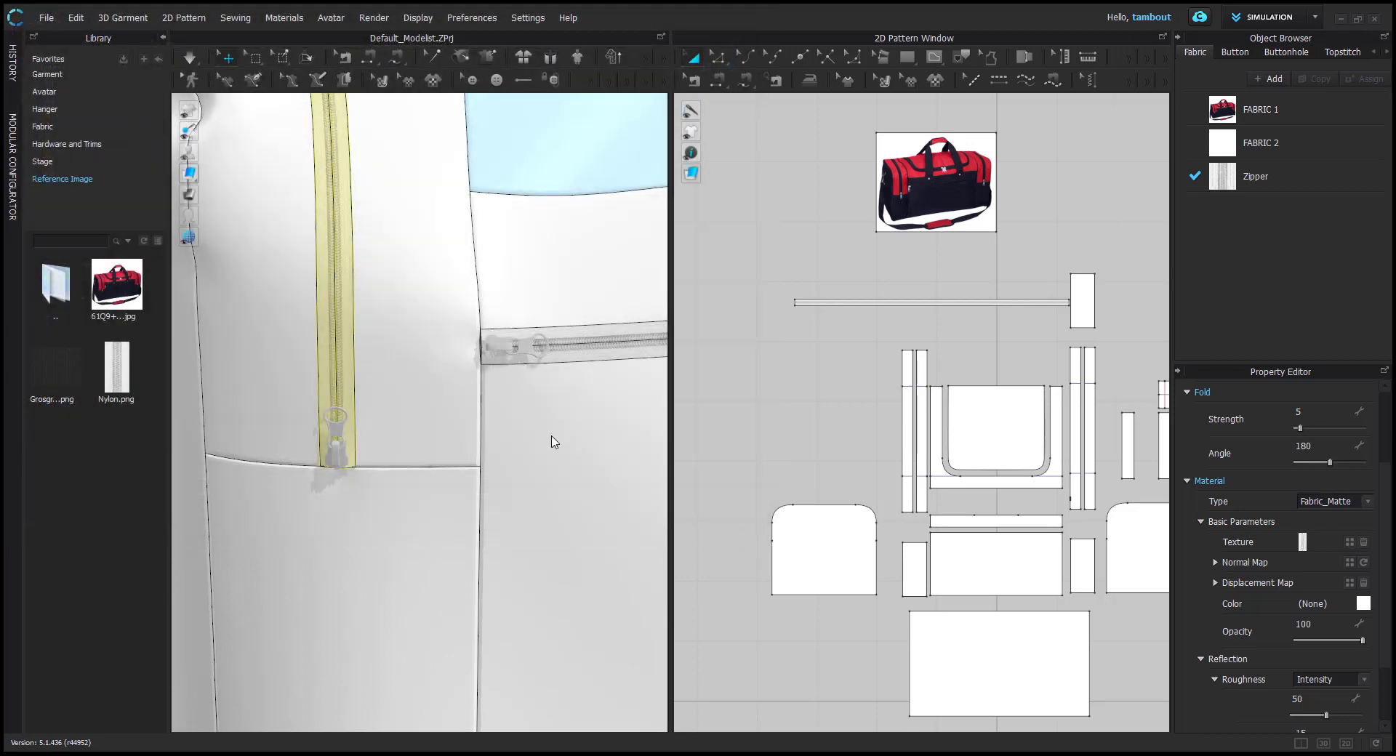
{"action": "scroll", "coordinate": [552, 436], "scroll_direction": "down", "scroll_amount": 5}
{"action": "middle_click_drag", "start_coordinate": [587, 428], "coordinate": [394, 480]}
{"action": "left_click", "coordinate": [634, 146]}
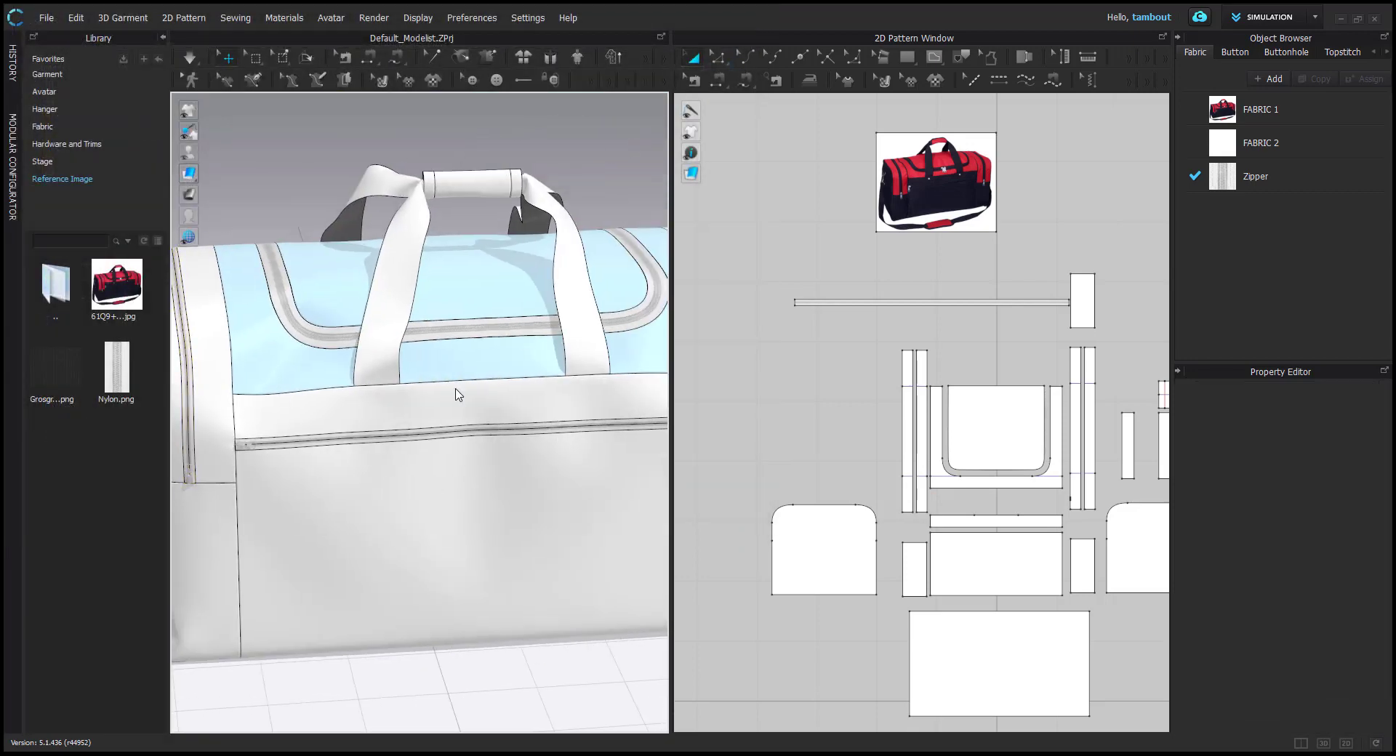
Add Slider_01.zip from the Zippers slider OBJ library as a trim, in mm at 100% scale
{"action": "scroll", "coordinate": [477, 302], "scroll_direction": "up", "scroll_amount": 8}
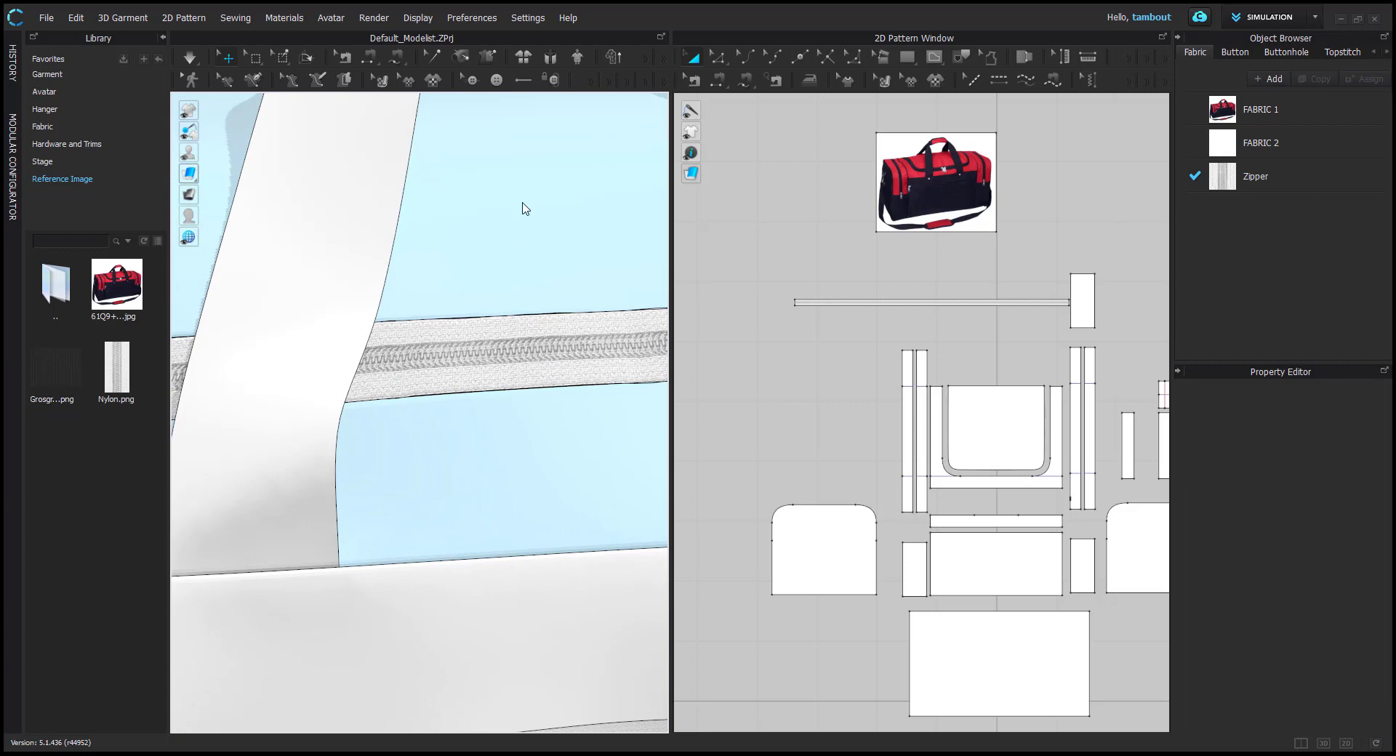
{"action": "scroll", "coordinate": [532, 376], "scroll_direction": "down", "scroll_amount": 6}
{"action": "scroll", "coordinate": [522, 421], "scroll_direction": "up", "scroll_amount": 3}
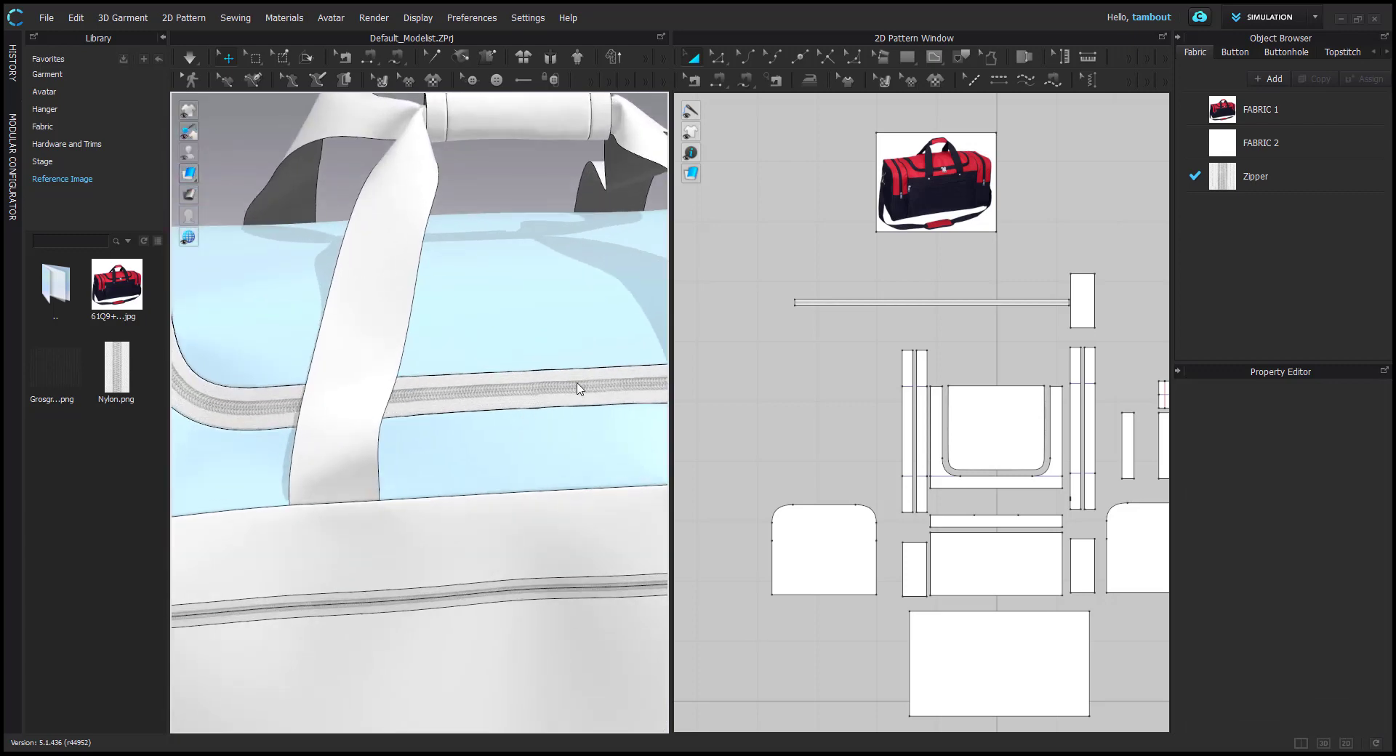
{"action": "right_click_drag", "start_coordinate": [552, 415], "coordinate": [331, 225]}
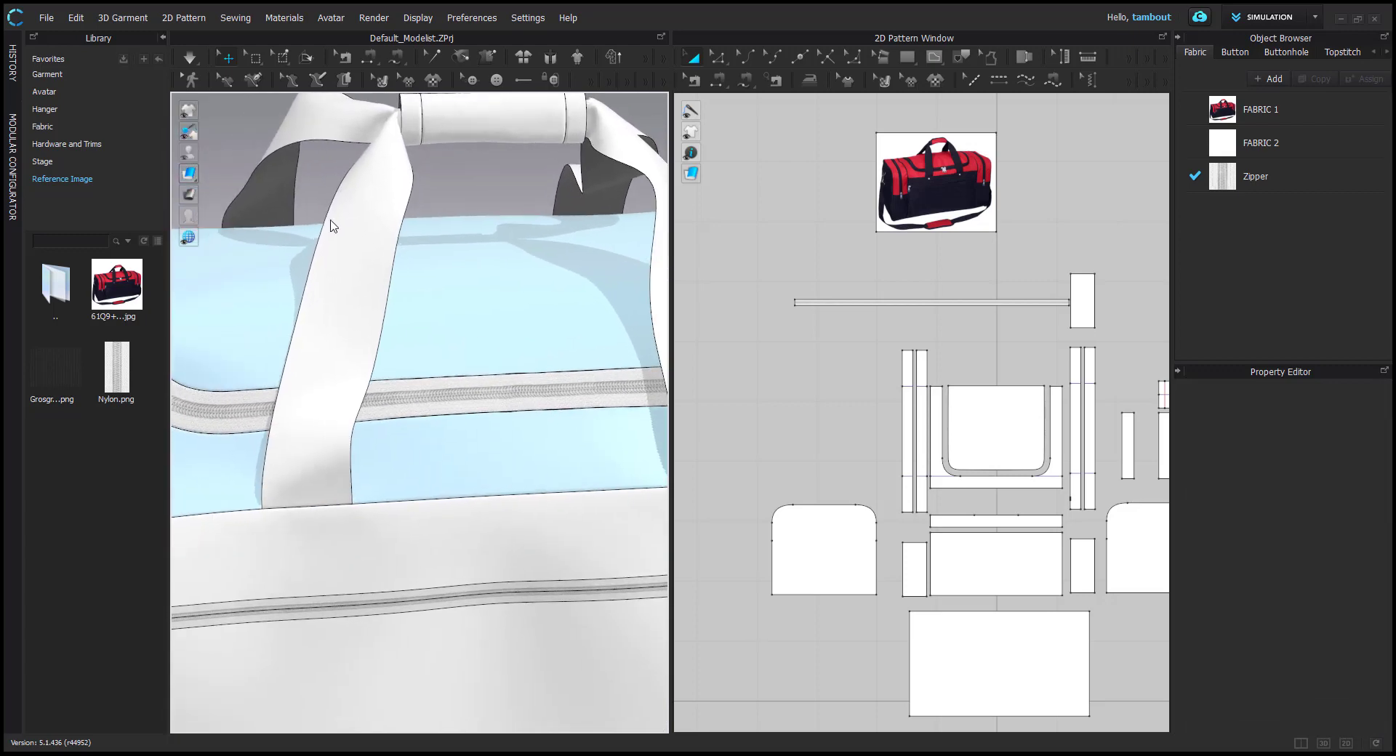
{"action": "left_click", "coordinate": [93, 144]}
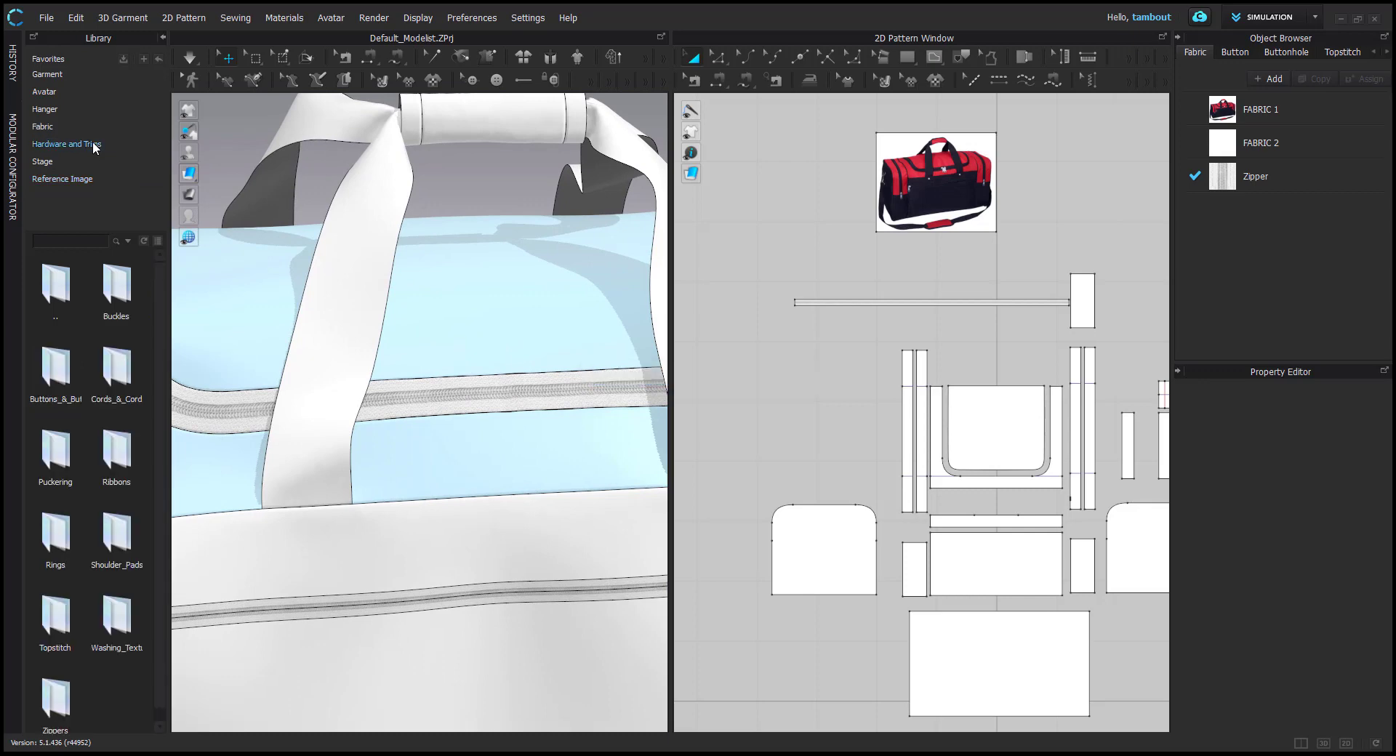
{"action": "double_click", "coordinate": [60, 679]}
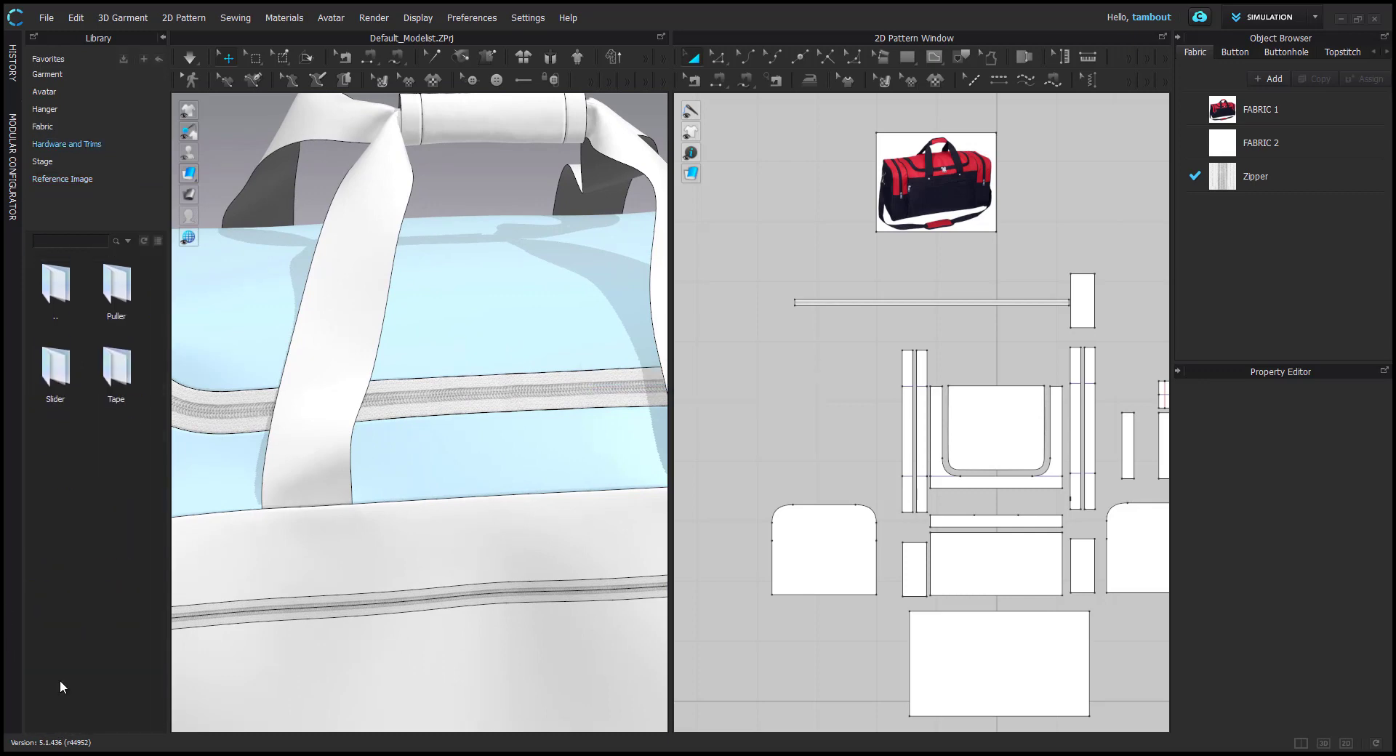
{"action": "double_click", "coordinate": [63, 381]}
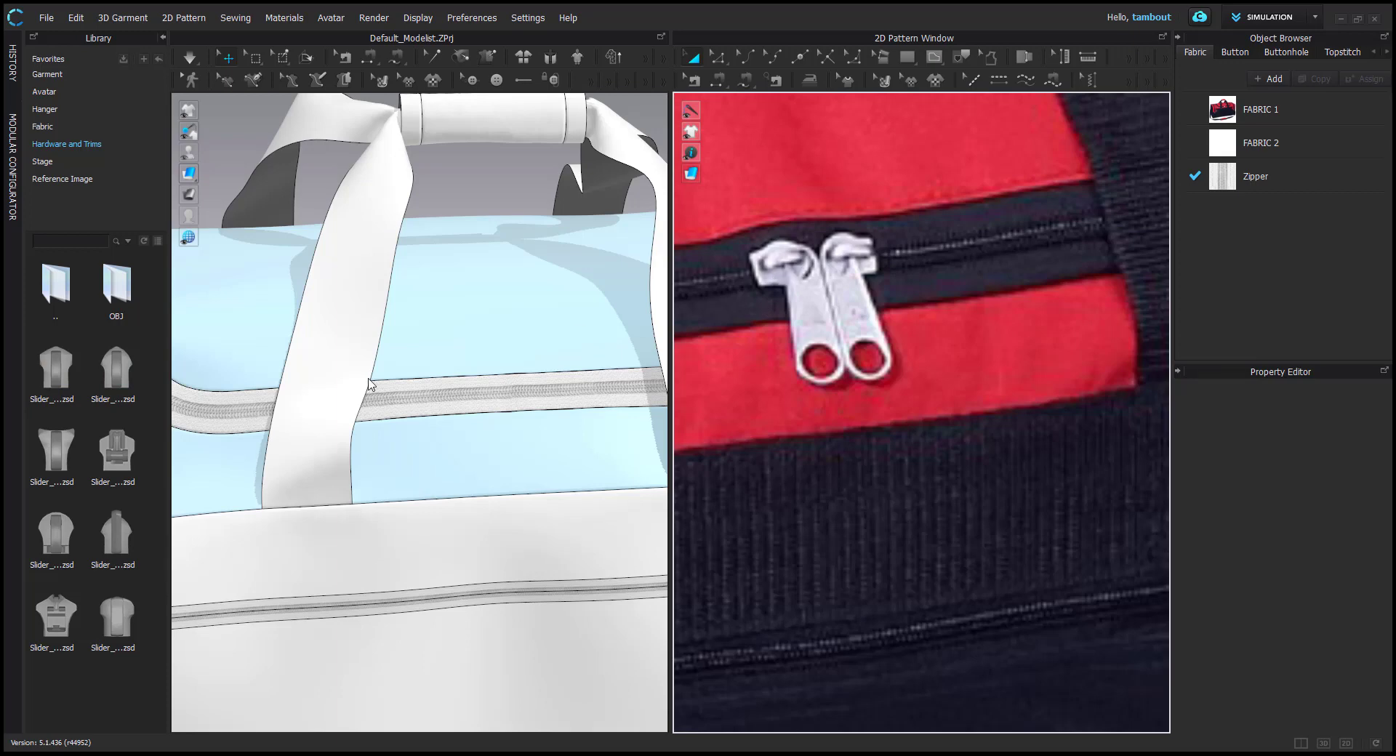
{"action": "mouse_move", "coordinate": [54, 394]}
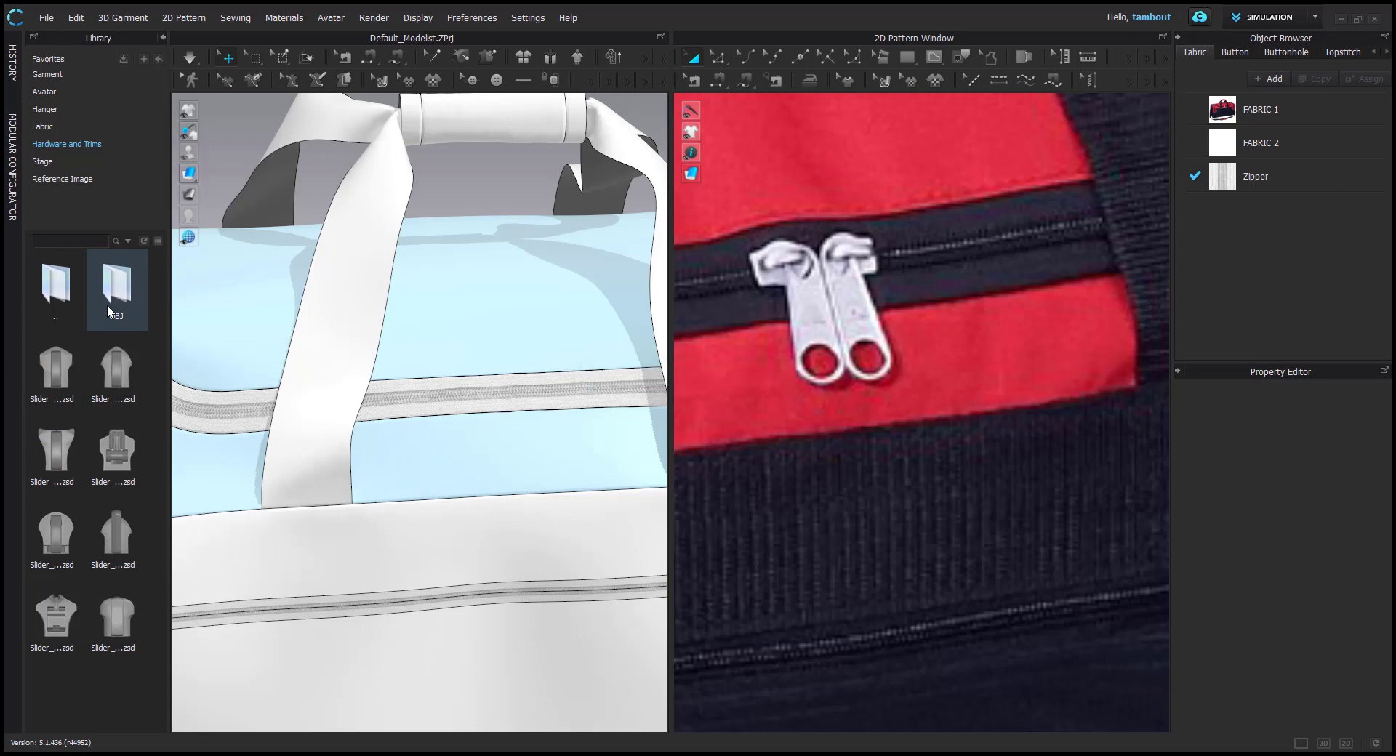
{"action": "double_click", "coordinate": [109, 304]}
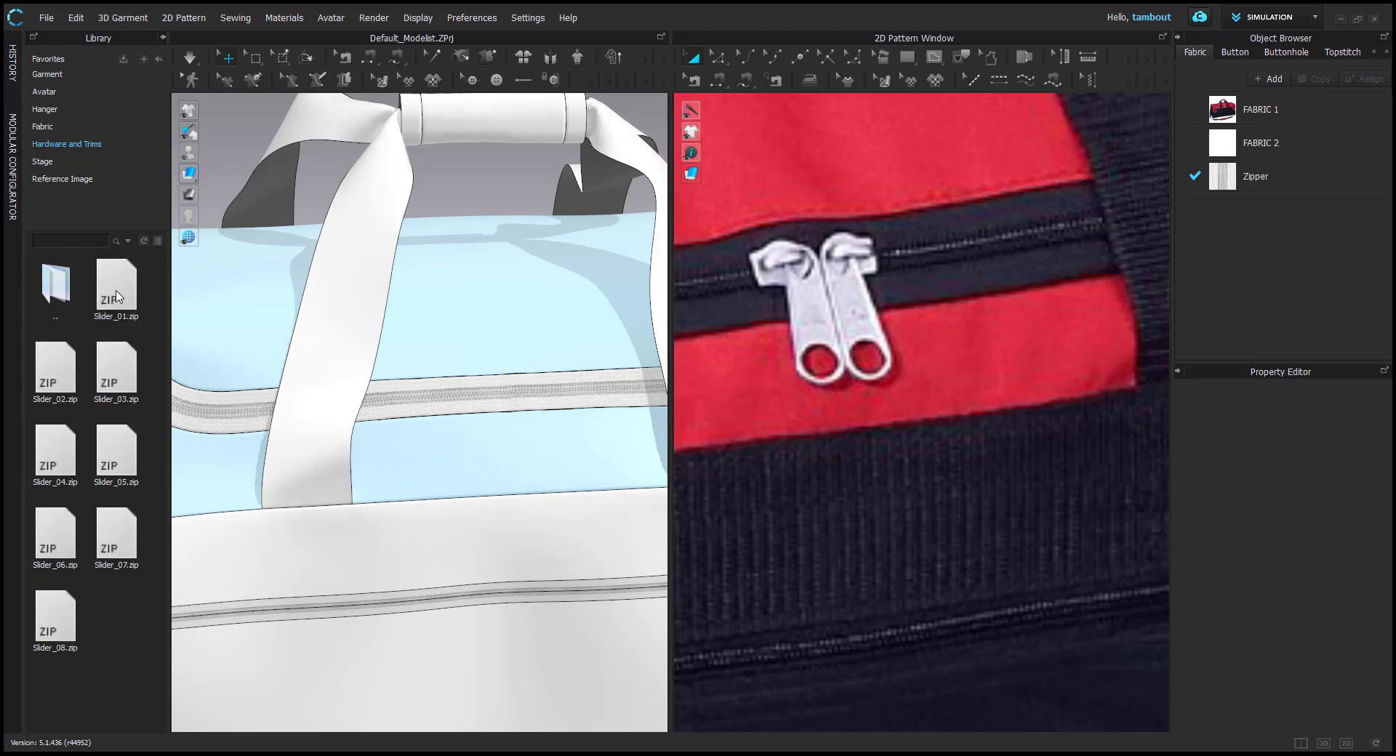
{"action": "right_click", "coordinate": [117, 292]}
{"action": "left_click", "coordinate": [148, 303]}
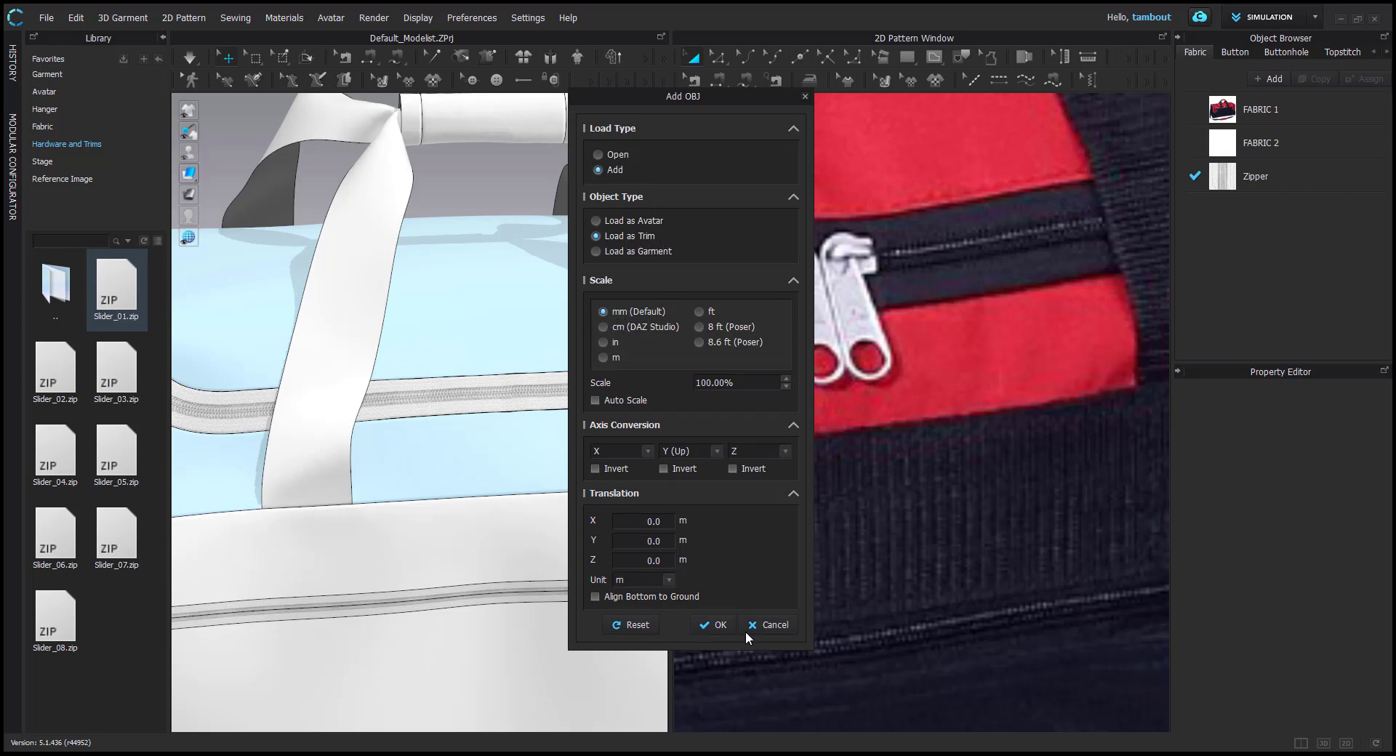
{"action": "key", "text": "Return"}
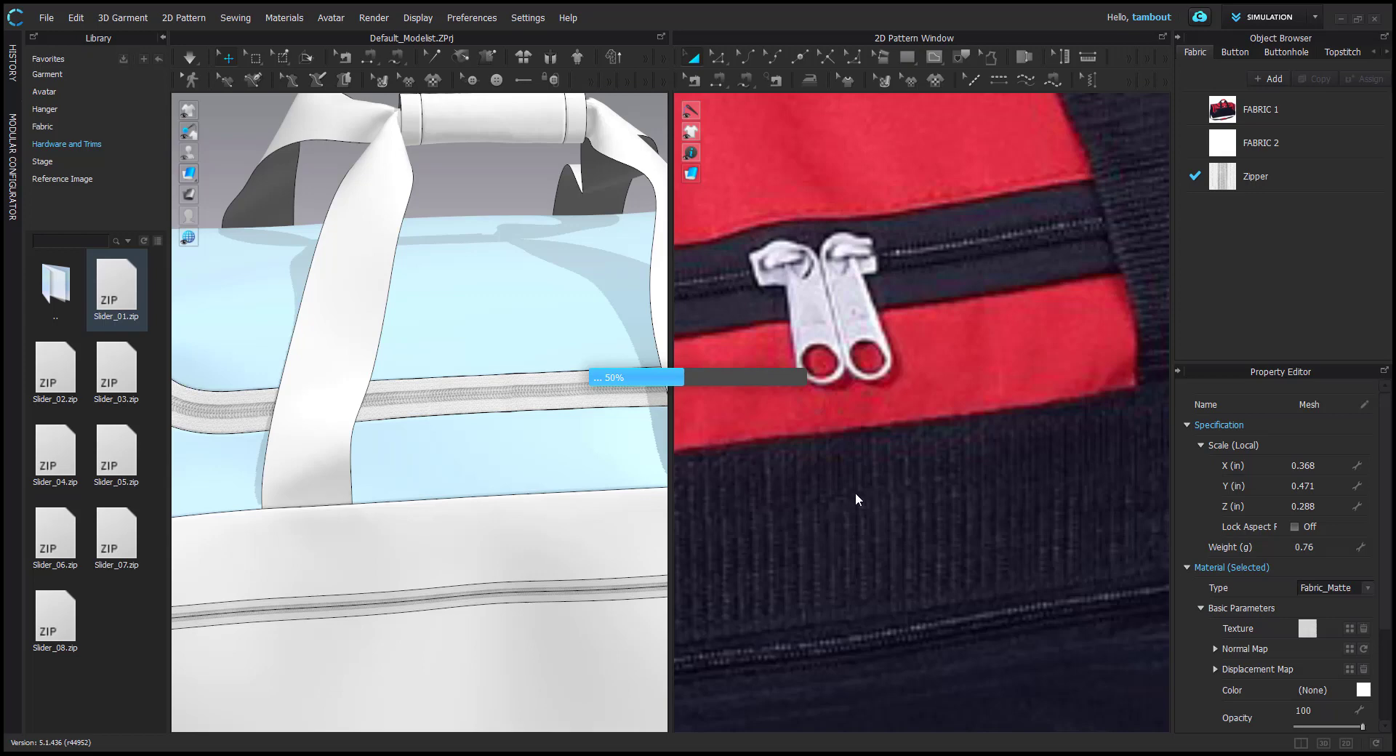
Place the slider on the front run of the U-shaped top zipper, between the handle straps
{"action": "scroll", "coordinate": [473, 487], "scroll_direction": "up", "scroll_amount": 4}
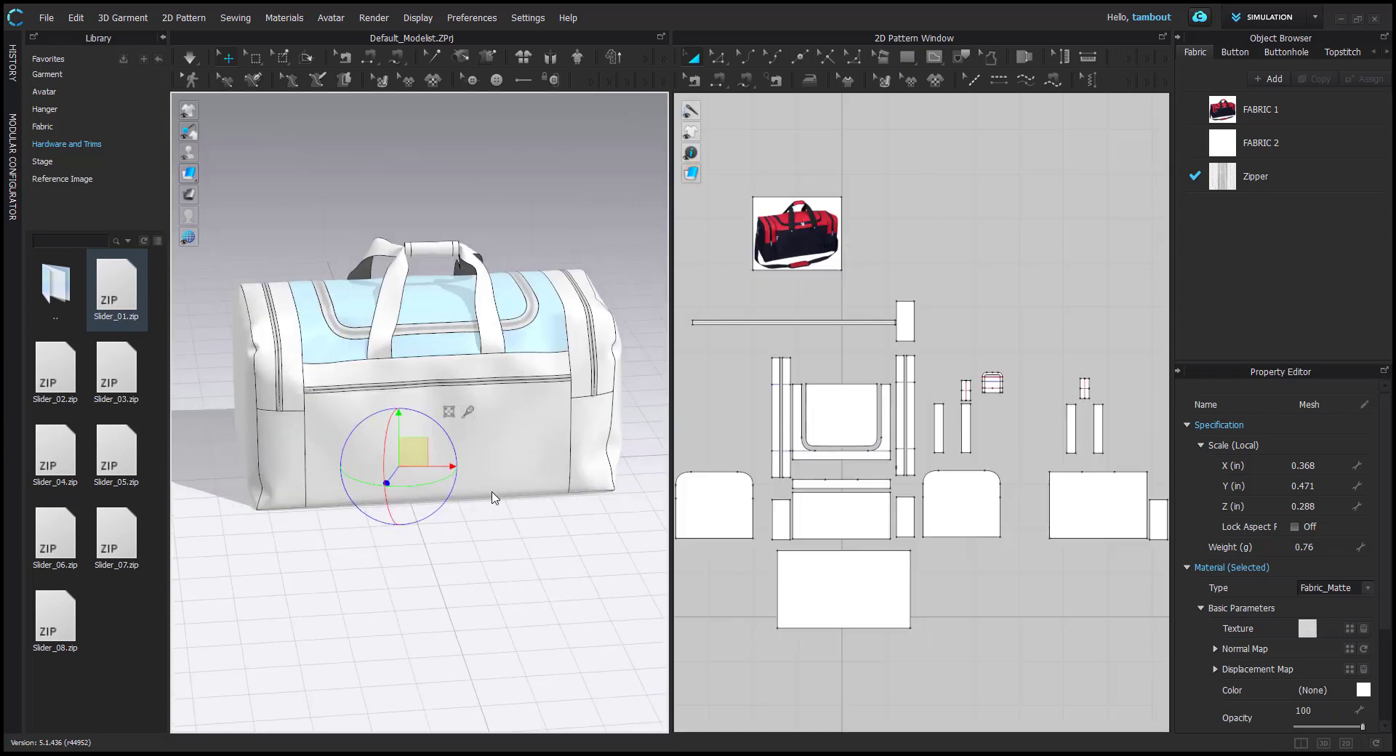
{"action": "scroll", "coordinate": [436, 574], "scroll_direction": "up", "scroll_amount": 1}
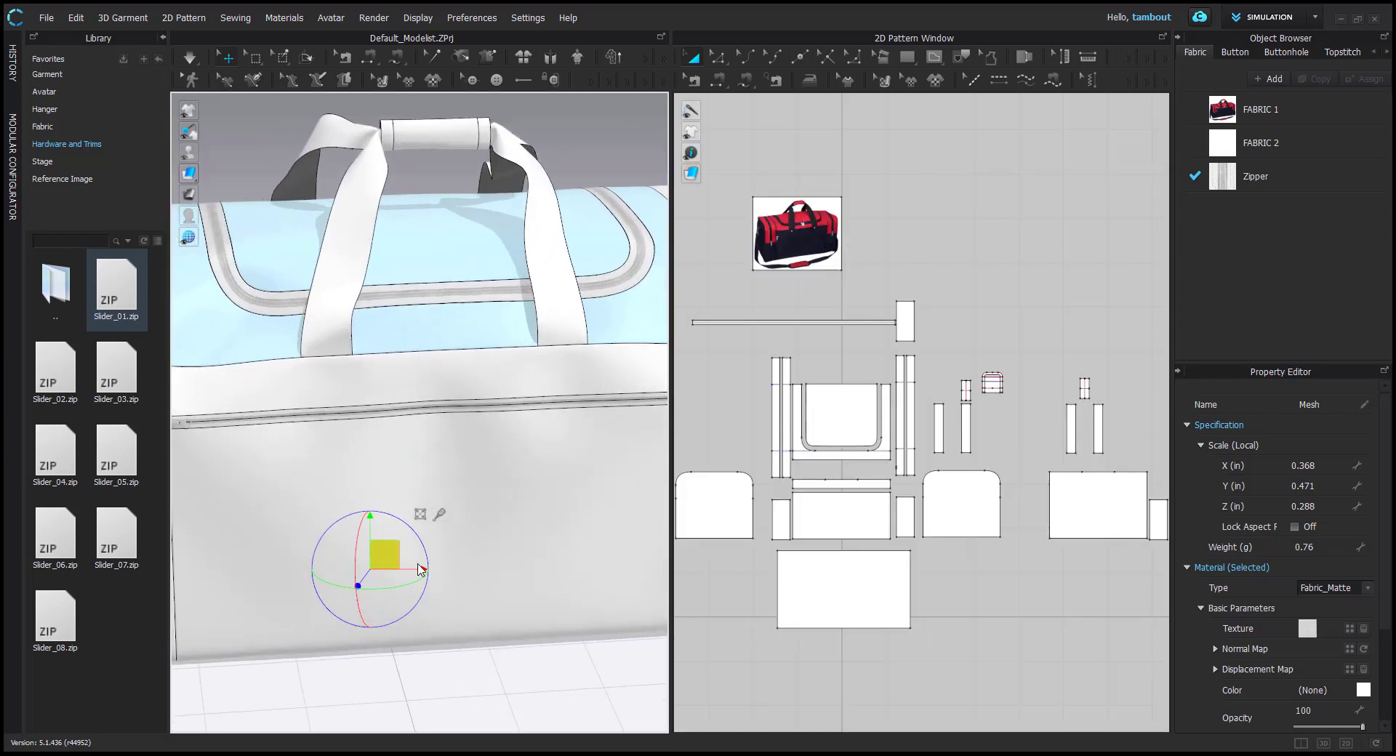
{"action": "middle_click_drag", "start_coordinate": [409, 569], "coordinate": [487, 541]}
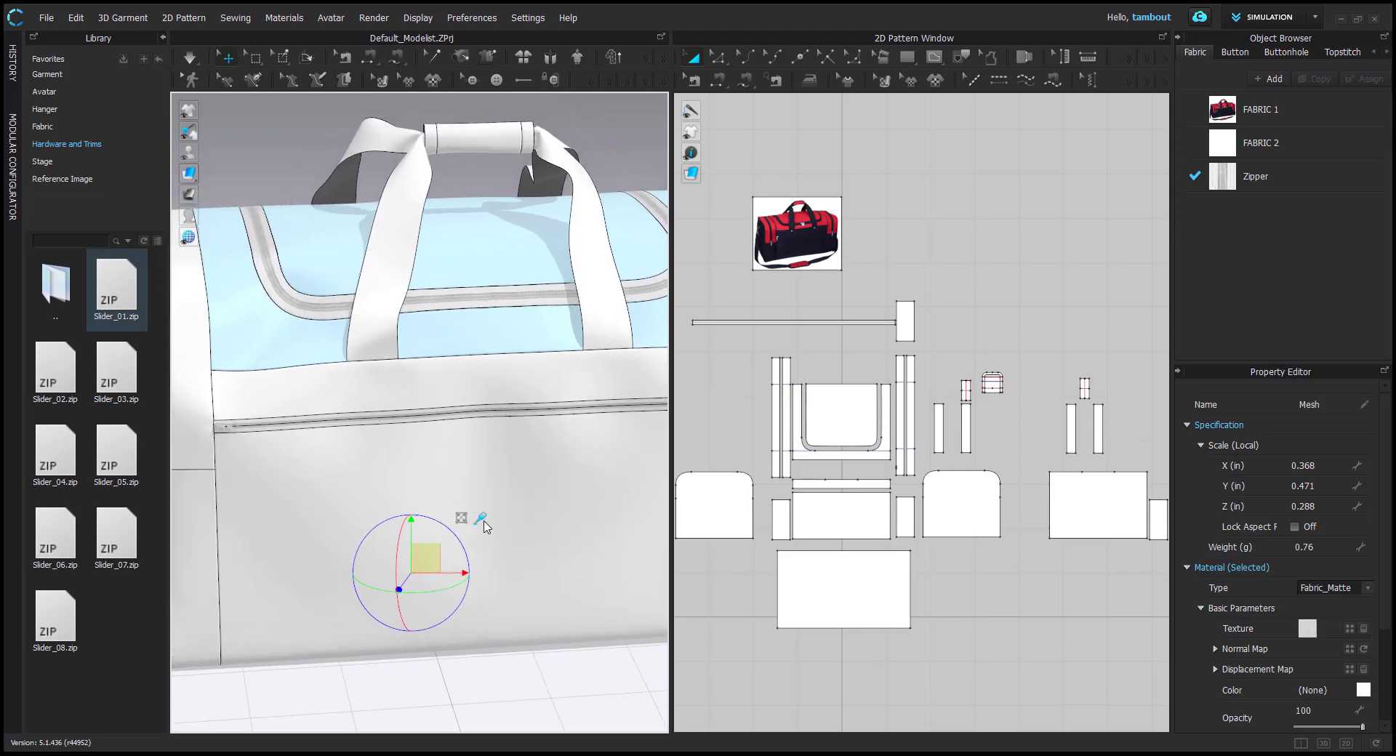
{"action": "left_click", "coordinate": [484, 522]}
{"action": "scroll", "coordinate": [509, 273], "scroll_direction": "up", "scroll_amount": 5}
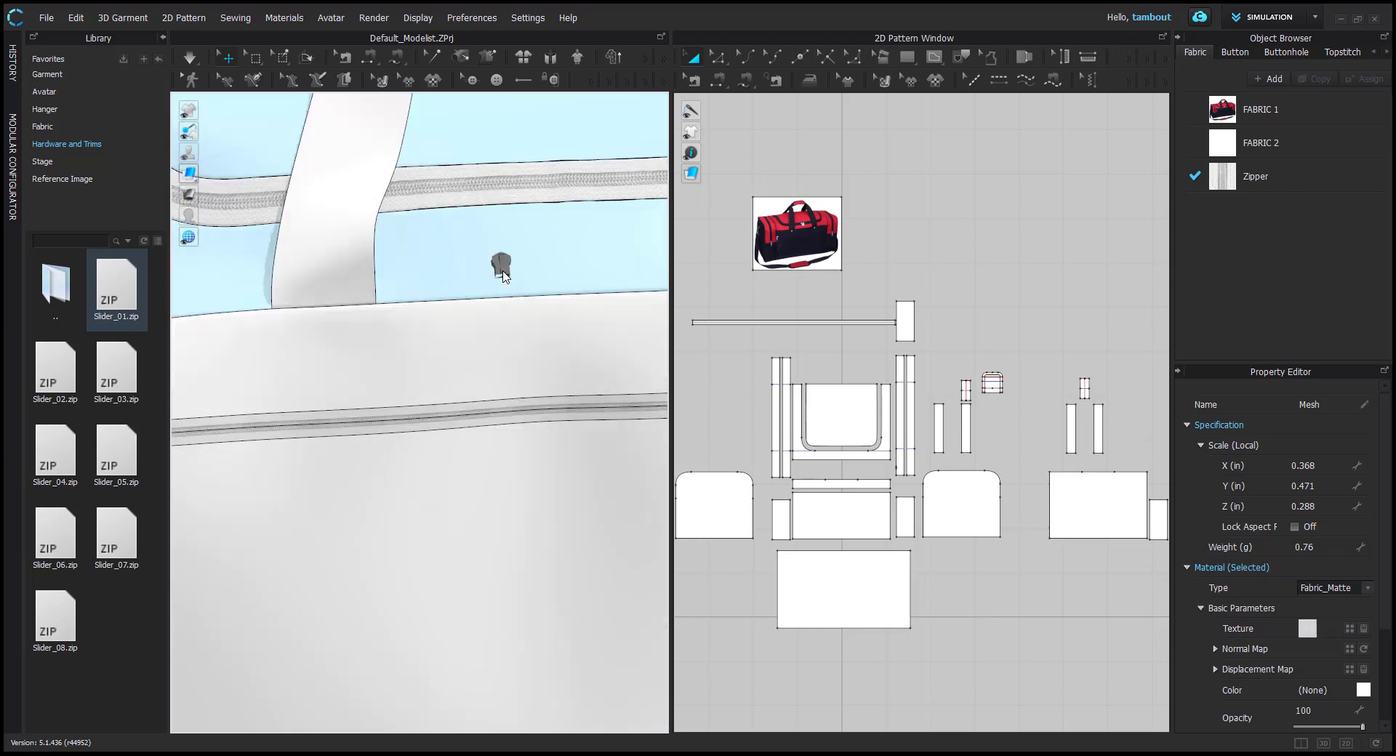
{"action": "left_click", "coordinate": [439, 347]}
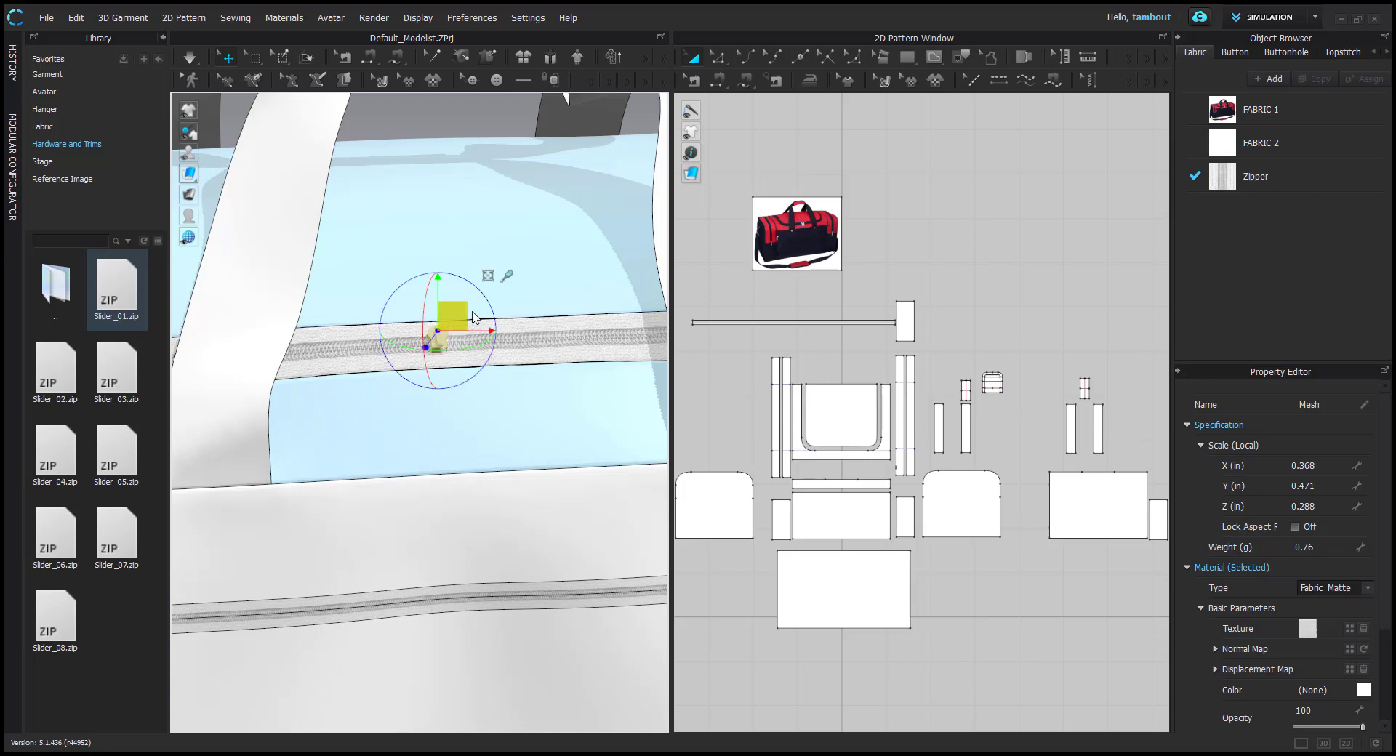
Rotate the slider to point along the zipper and move it over the teeth
{"action": "scroll", "coordinate": [471, 320], "scroll_direction": "up", "scroll_amount": 3}
{"action": "mouse_move", "coordinate": [471, 327]}
{"action": "middle_mouse_down"}
{"action": "mouse_move", "coordinate": [408, 430]}
{"action": "mouse_move", "coordinate": [475, 340]}
{"action": "middle_mouse_up"}
{"action": "scroll", "coordinate": [389, 456], "scroll_direction": "up", "scroll_amount": 1}
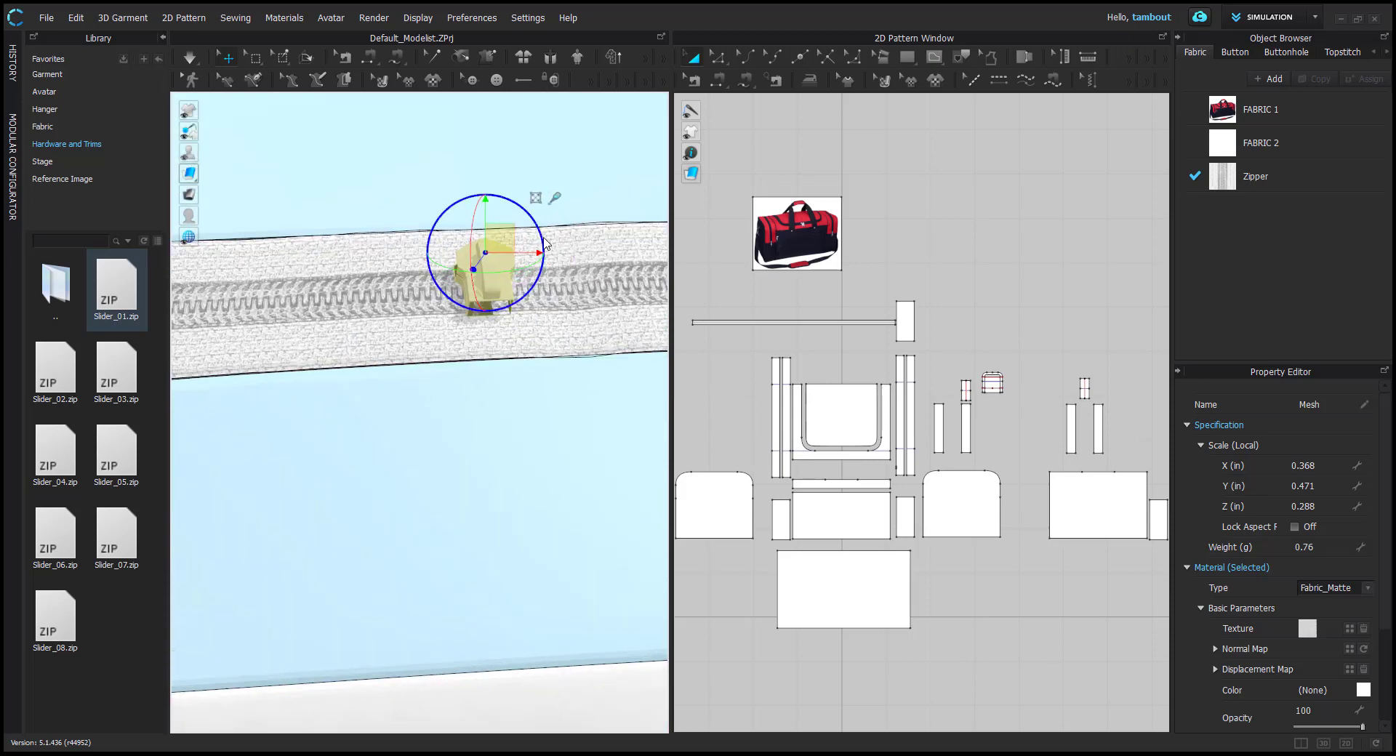
{"action": "left_click_drag", "start_coordinate": [543, 238], "coordinate": [474, 313]}
{"action": "left_click_drag", "start_coordinate": [471, 237], "coordinate": [526, 274]}
{"action": "right_click_drag", "start_coordinate": [533, 312], "coordinate": [532, 341]}
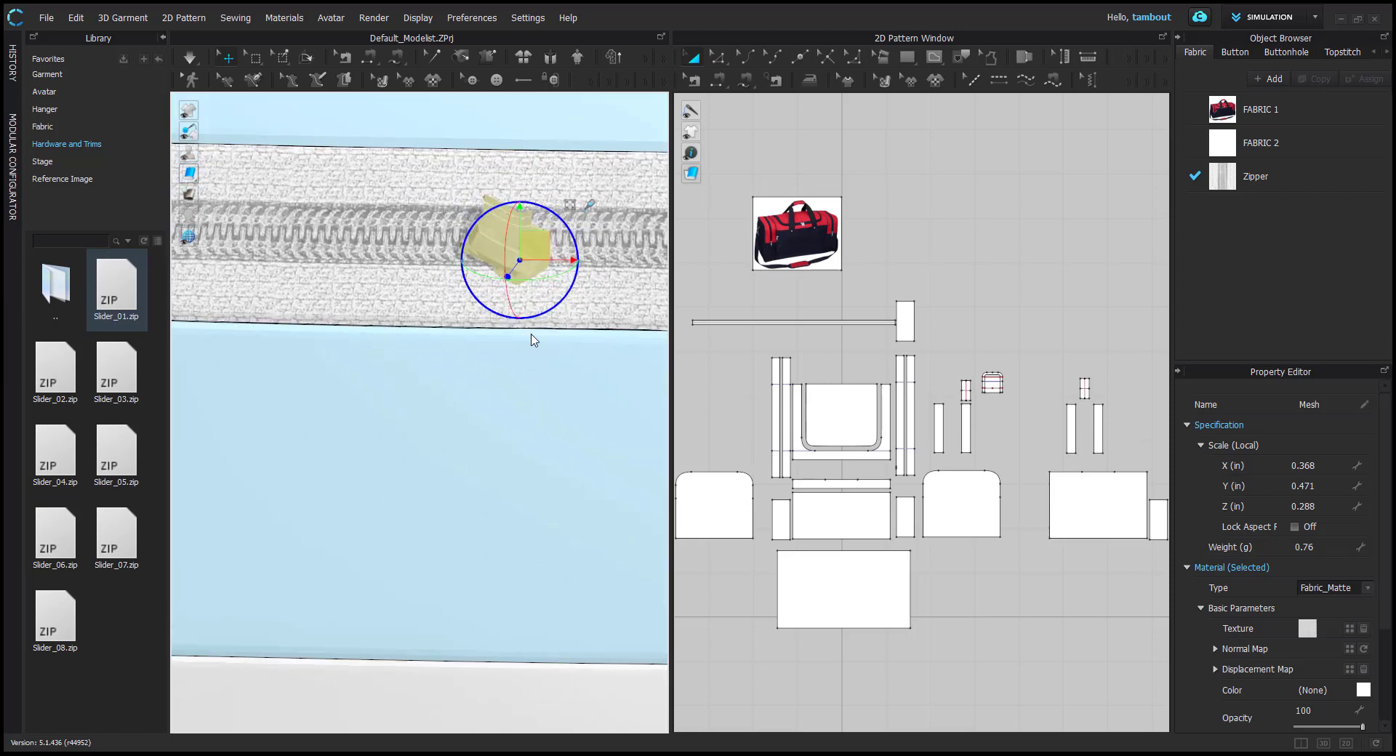
Fine-tune the slider's position so it sits on the zipper teeth, and shift it slightly along the zipper
{"action": "scroll", "coordinate": [532, 335], "scroll_direction": "up", "scroll_amount": 3}
{"action": "middle_click_drag", "start_coordinate": [531, 334], "coordinate": [492, 423]}
{"action": "mouse_move", "coordinate": [521, 284]}
{"action": "left_mouse_down"}
{"action": "mouse_move", "coordinate": [506, 264]}
{"action": "mouse_move", "coordinate": [458, 269]}
{"action": "mouse_move", "coordinate": [495, 282]}
{"action": "left_mouse_up"}
{"action": "scroll", "coordinate": [522, 256], "scroll_direction": "down", "scroll_amount": 3}
{"action": "right_click_drag", "start_coordinate": [513, 320], "coordinate": [513, 200]}
{"action": "left_click_drag", "start_coordinate": [511, 331], "coordinate": [509, 320]}
{"action": "scroll", "coordinate": [522, 442], "scroll_direction": "down", "scroll_amount": 1}
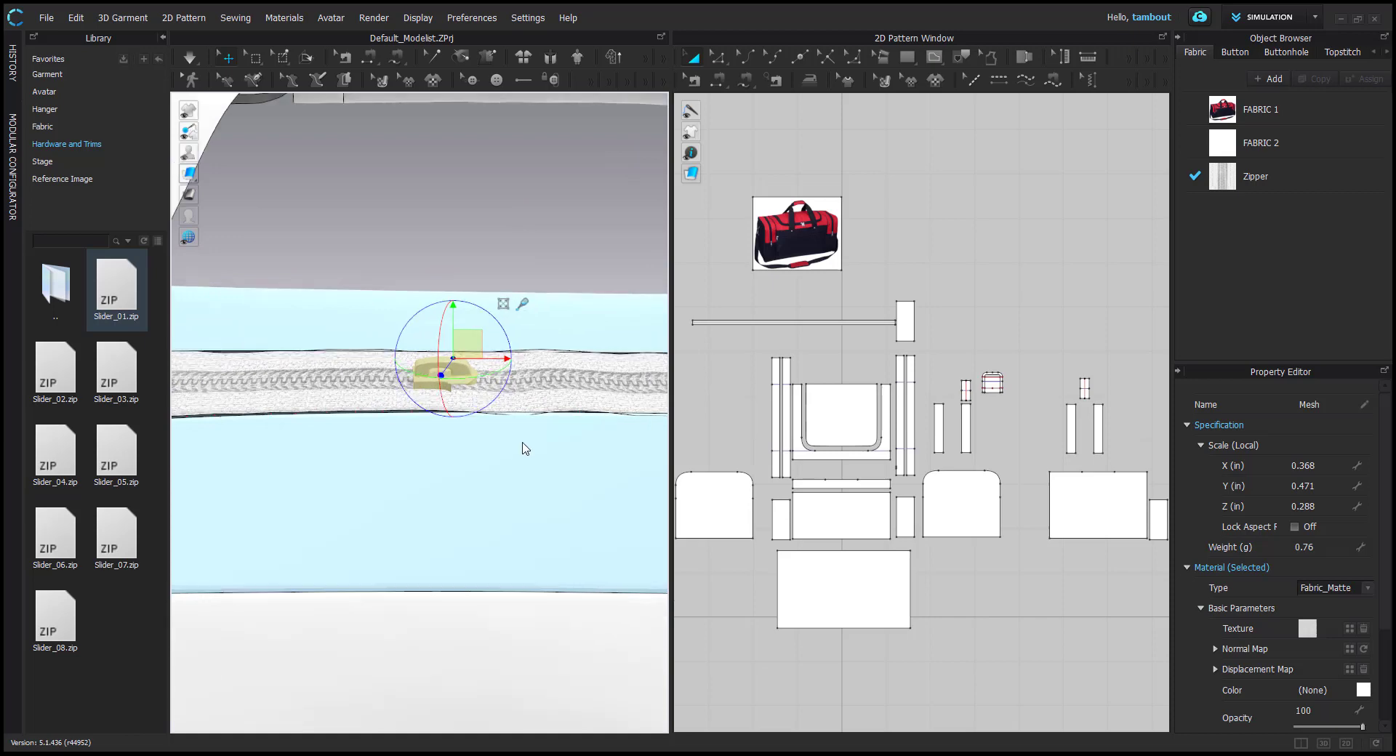
{"action": "scroll", "coordinate": [525, 448], "scroll_direction": "down", "scroll_amount": 3}
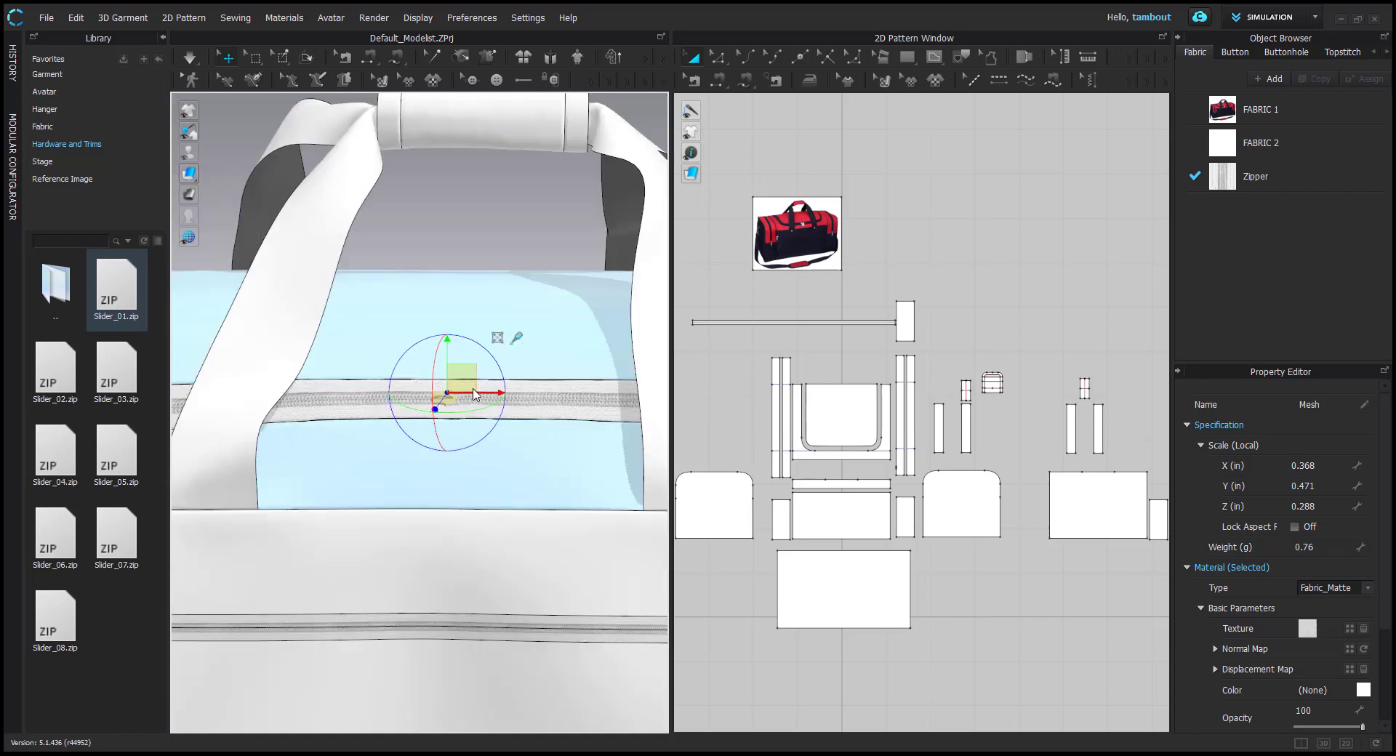
{"action": "left_click_drag", "start_coordinate": [473, 395], "coordinate": [483, 395]}
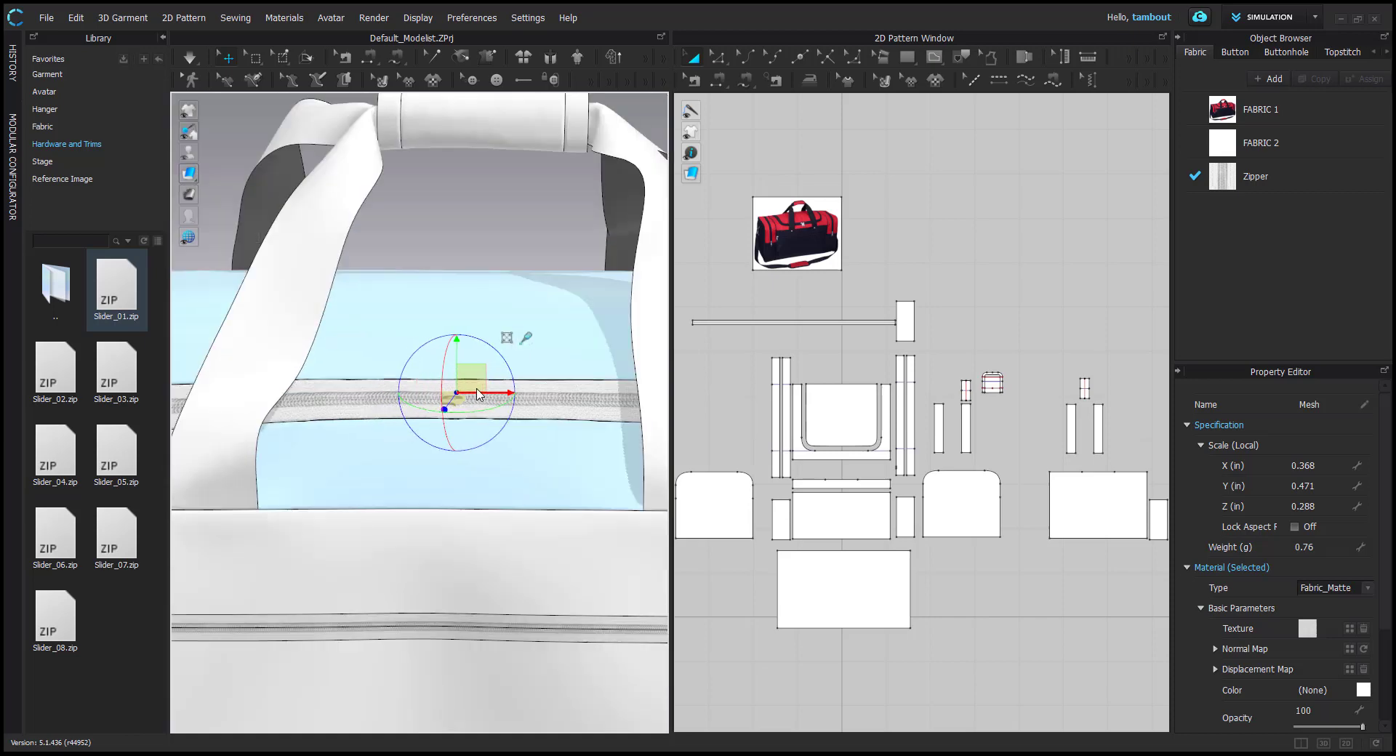
Compare the library pullers with the reference photo's zipper pulls and add Puller_02.zip from the OBJ folder as a trim at 100% scale
{"action": "double_click", "coordinate": [65, 304]}
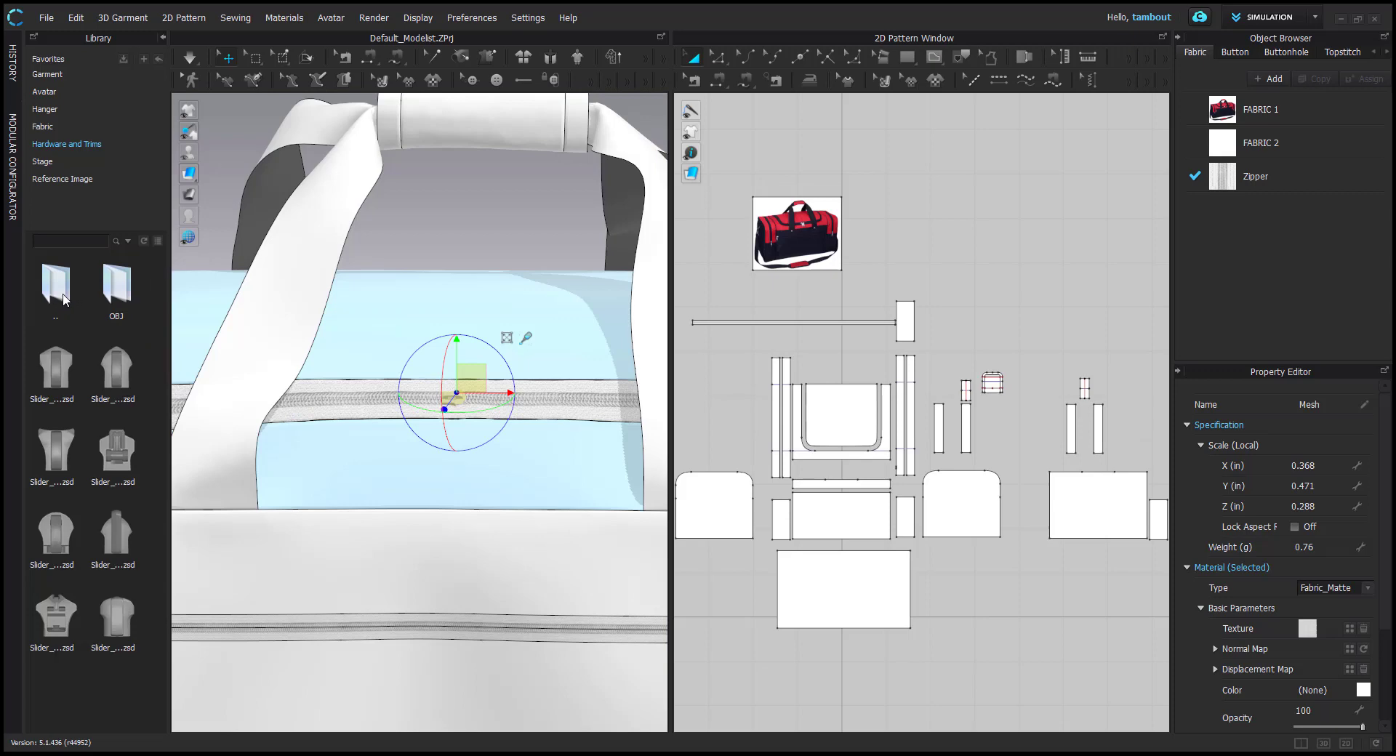
{"action": "double_click", "coordinate": [65, 300]}
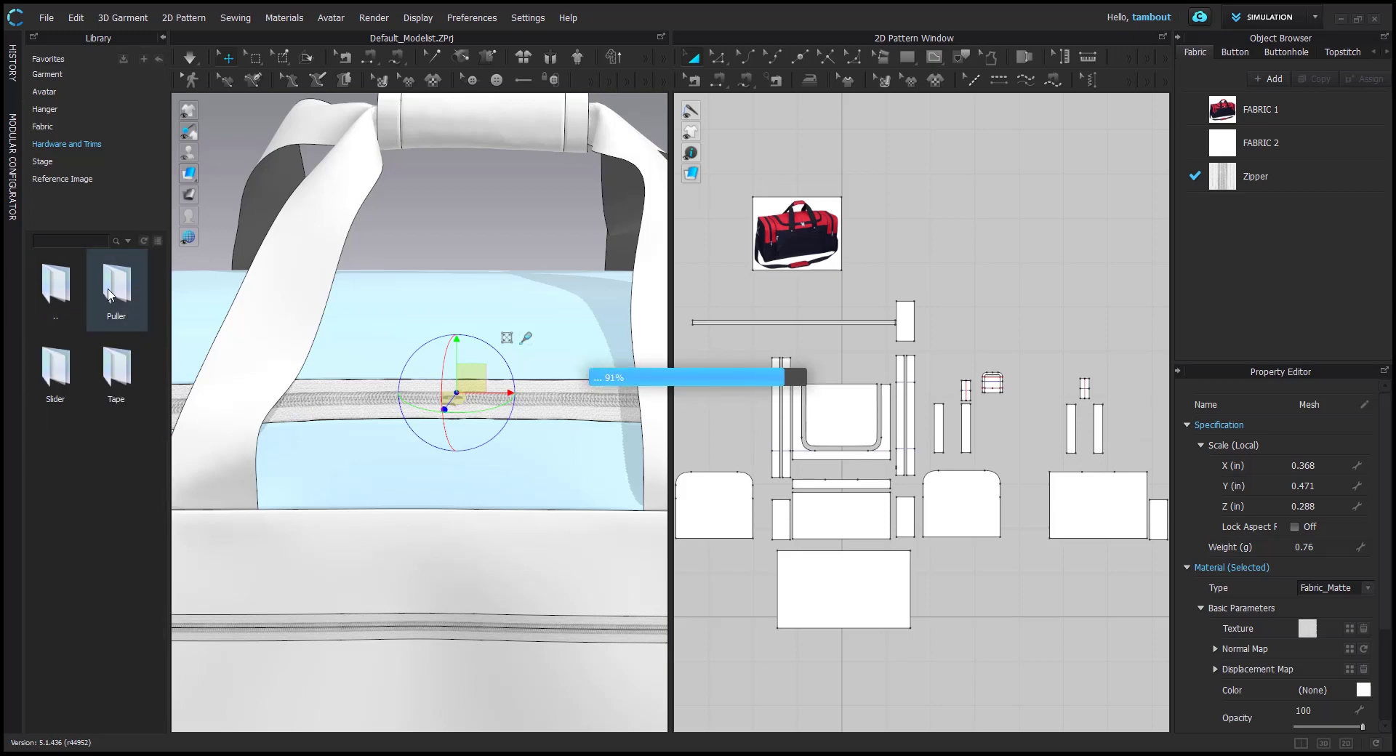
{"action": "double_click", "coordinate": [109, 294]}
{"action": "scroll", "coordinate": [839, 538], "scroll_direction": "up", "scroll_amount": 10}
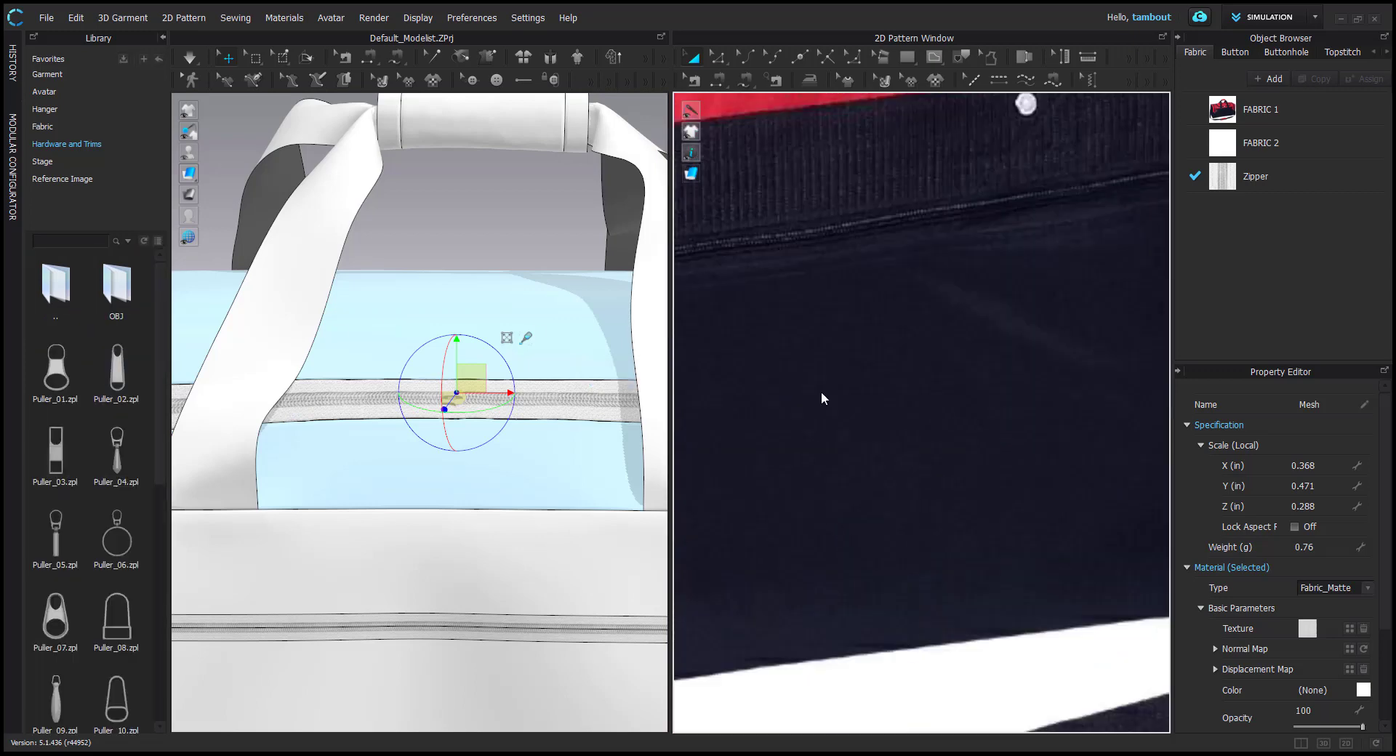
{"action": "scroll", "coordinate": [823, 398], "scroll_direction": "down", "scroll_amount": 5}
{"action": "scroll", "coordinate": [920, 420], "scroll_direction": "up", "scroll_amount": 1}
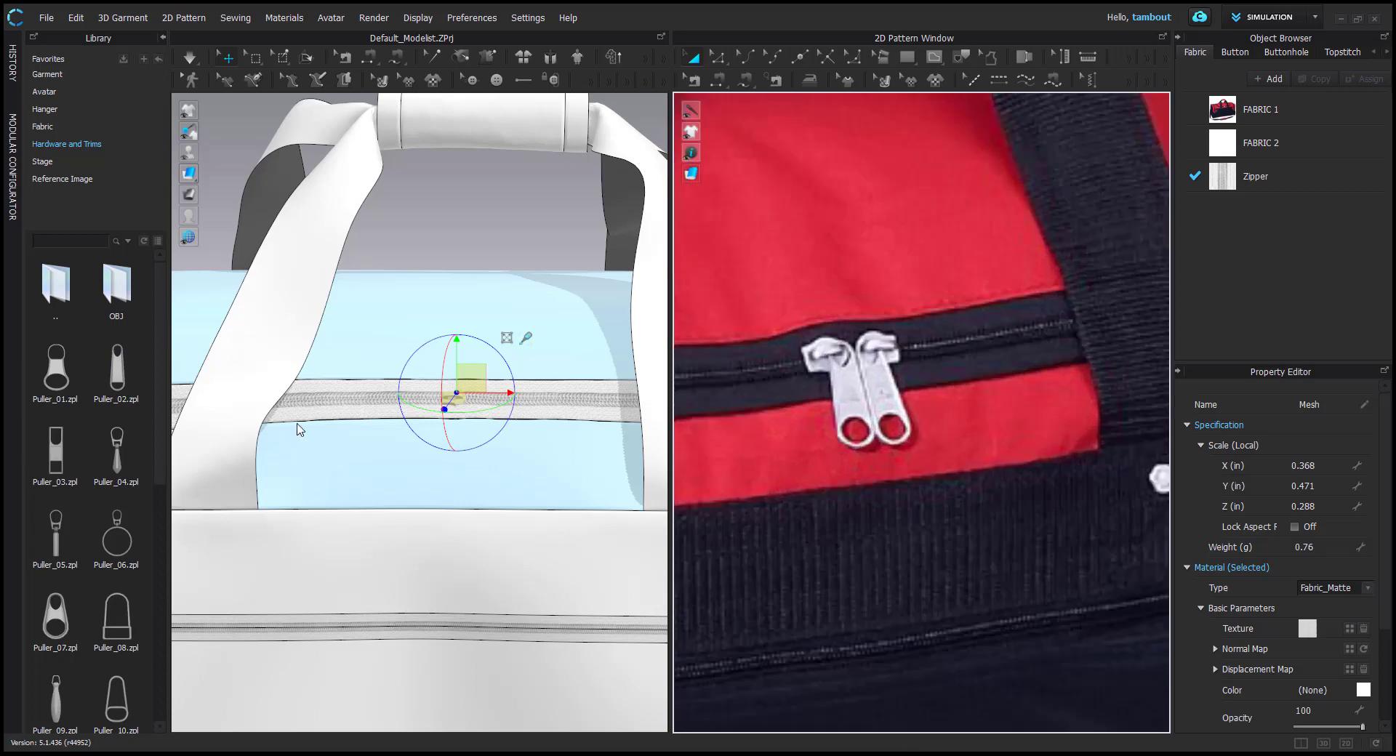
{"action": "scroll", "coordinate": [65, 524], "scroll_direction": "down", "scroll_amount": 1}
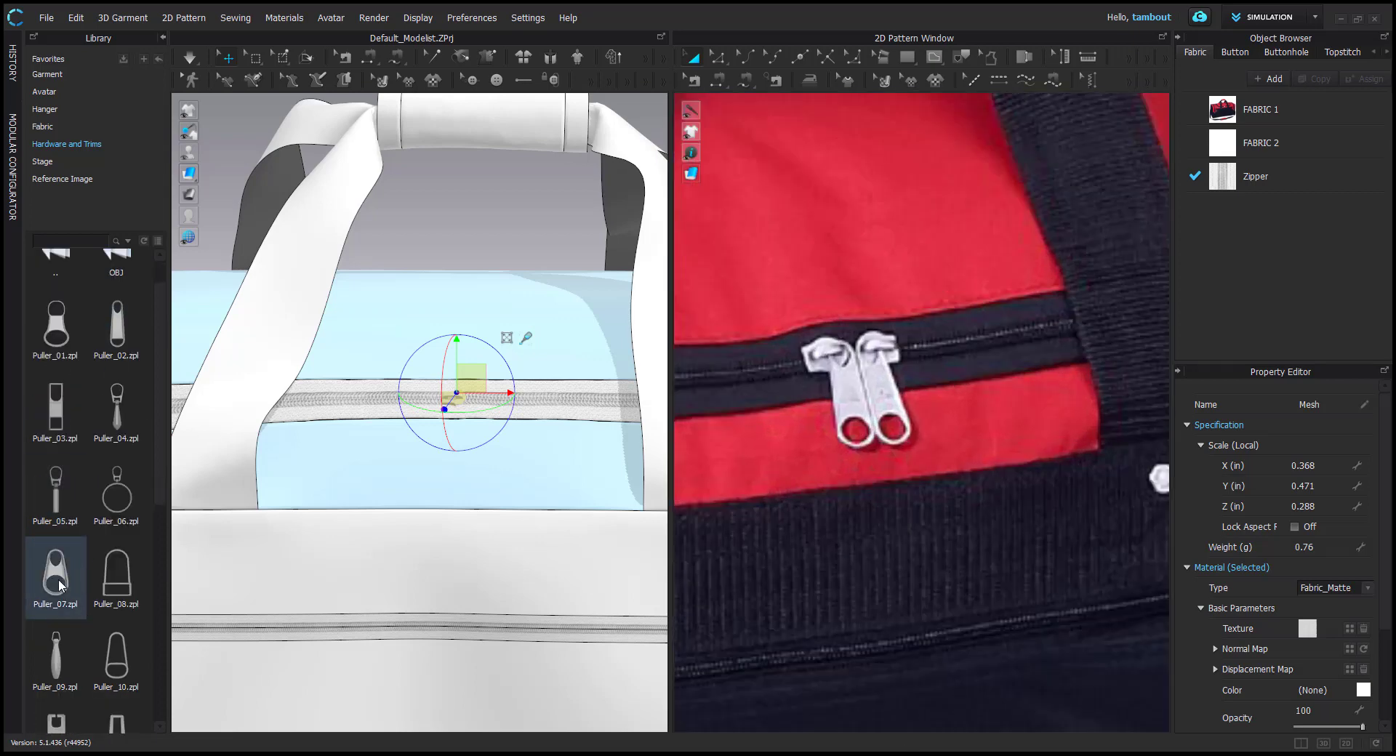
{"action": "mouse_move", "coordinate": [61, 585]}
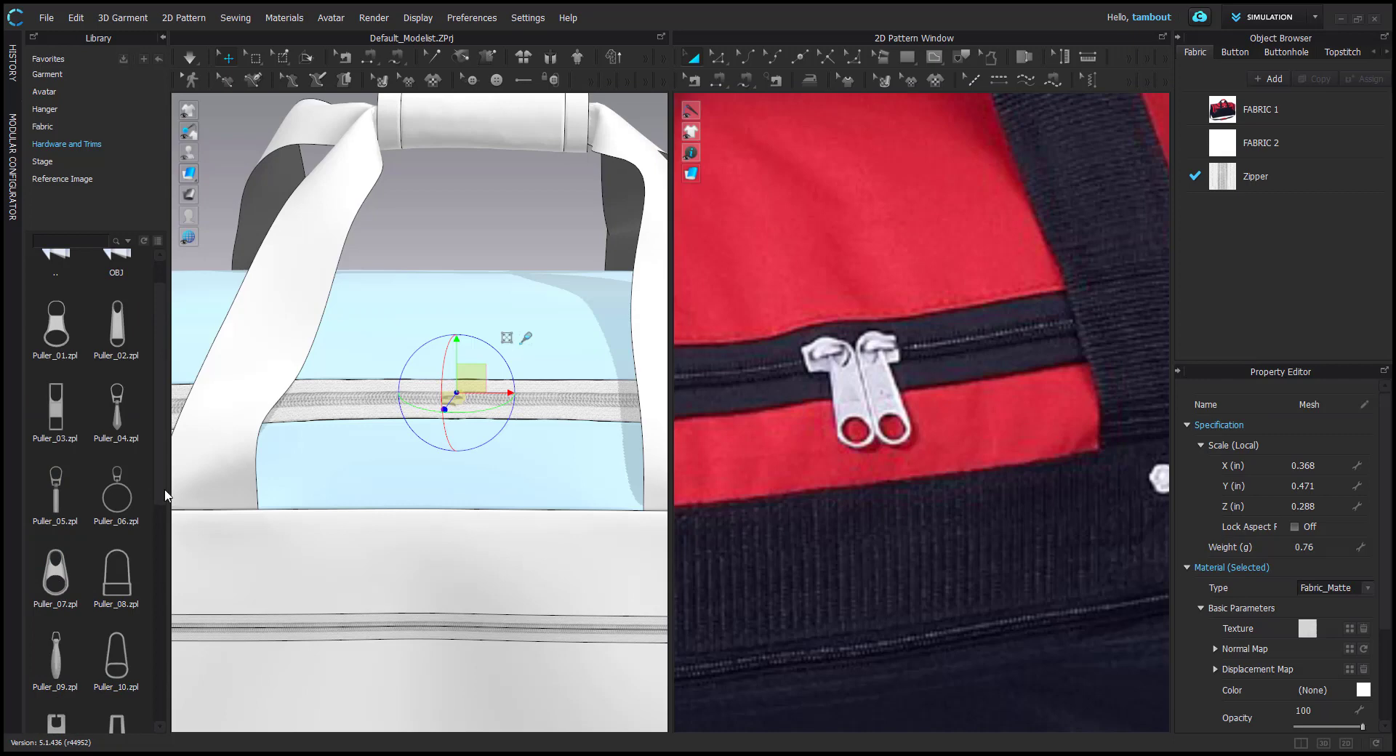
{"action": "mouse_move", "coordinate": [128, 343]}
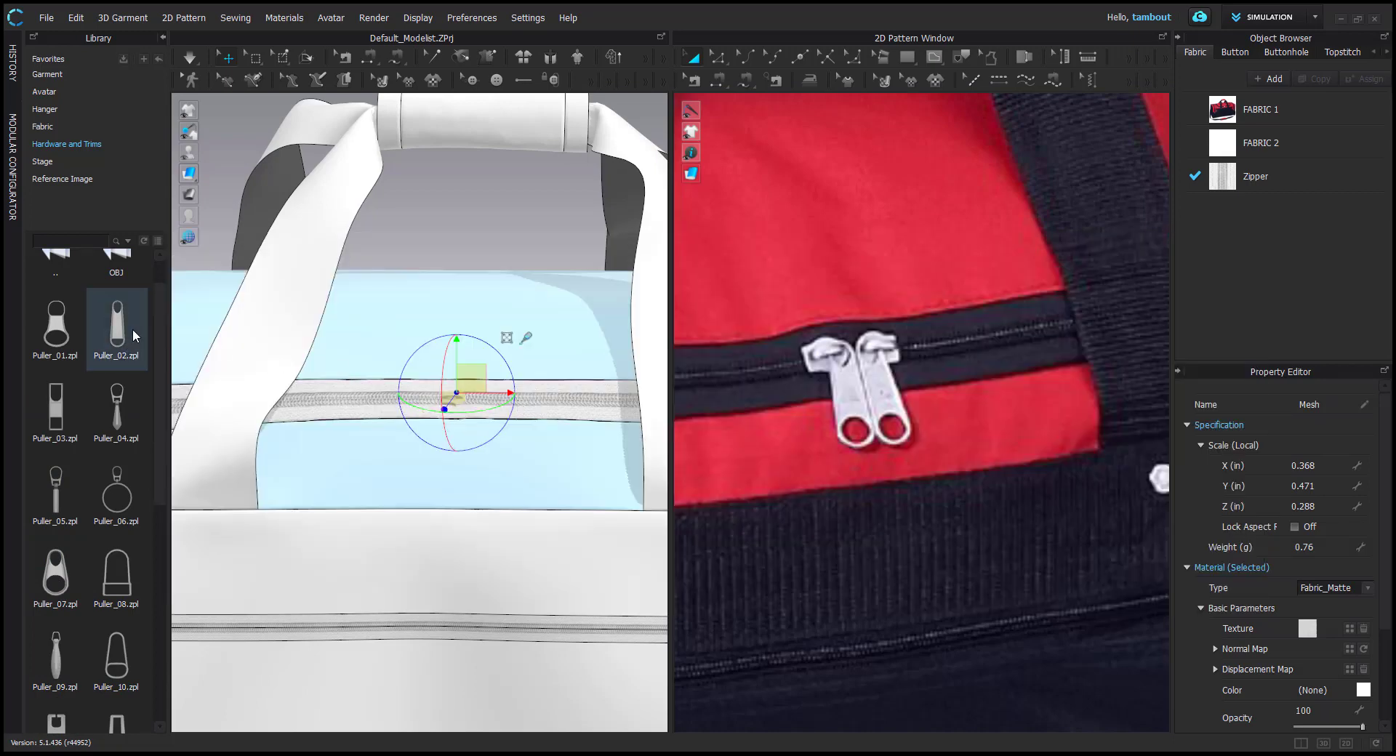
{"action": "scroll", "coordinate": [124, 332], "scroll_direction": "up", "scroll_amount": 1}
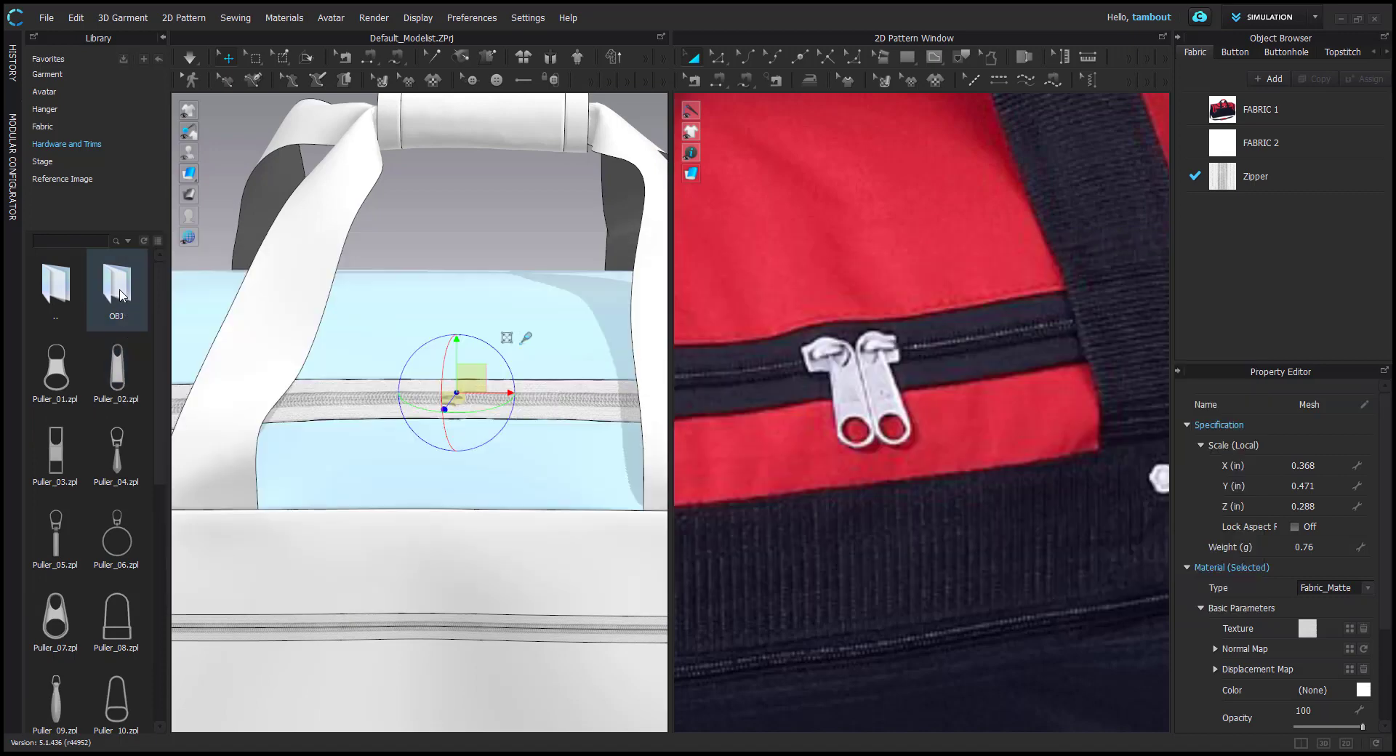
{"action": "double_click", "coordinate": [122, 291]}
{"action": "left_click_drag", "start_coordinate": [59, 372], "coordinate": [232, 385]}
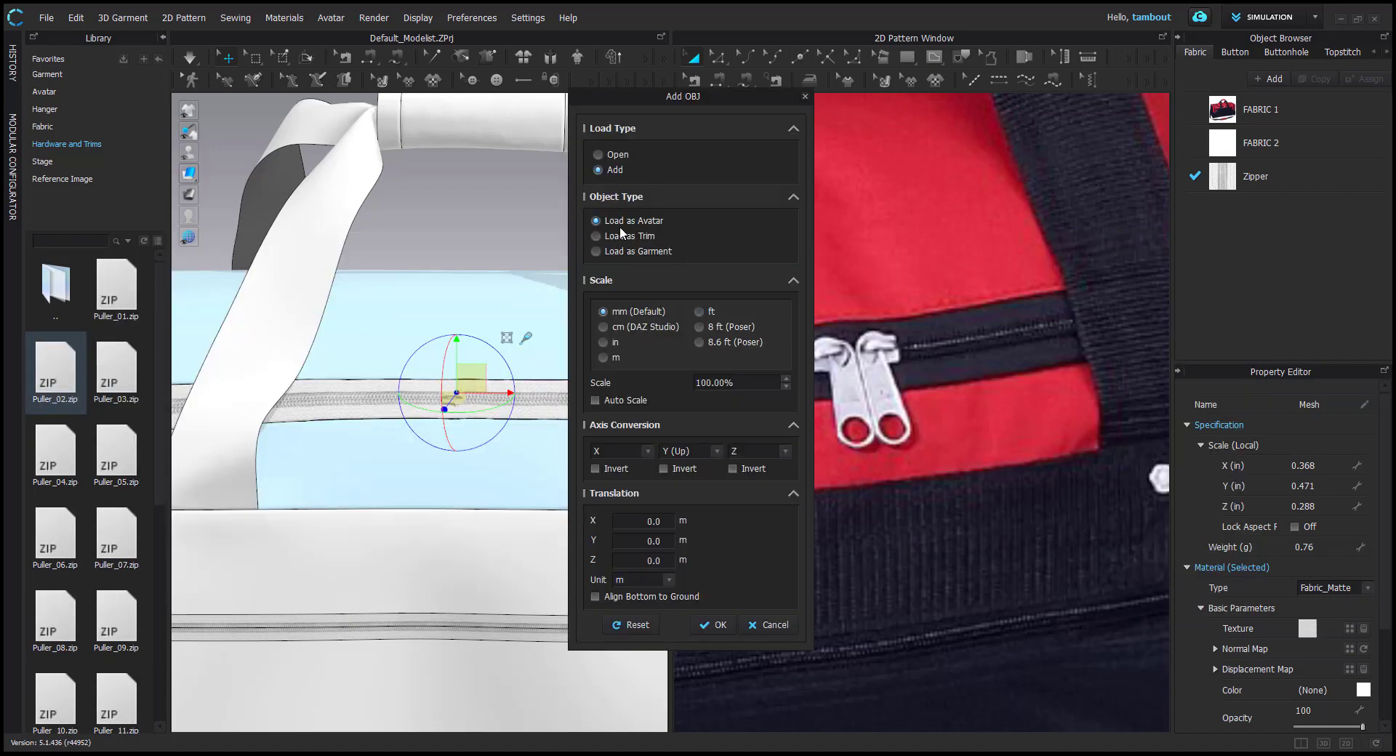
{"action": "left_click", "coordinate": [720, 625]}
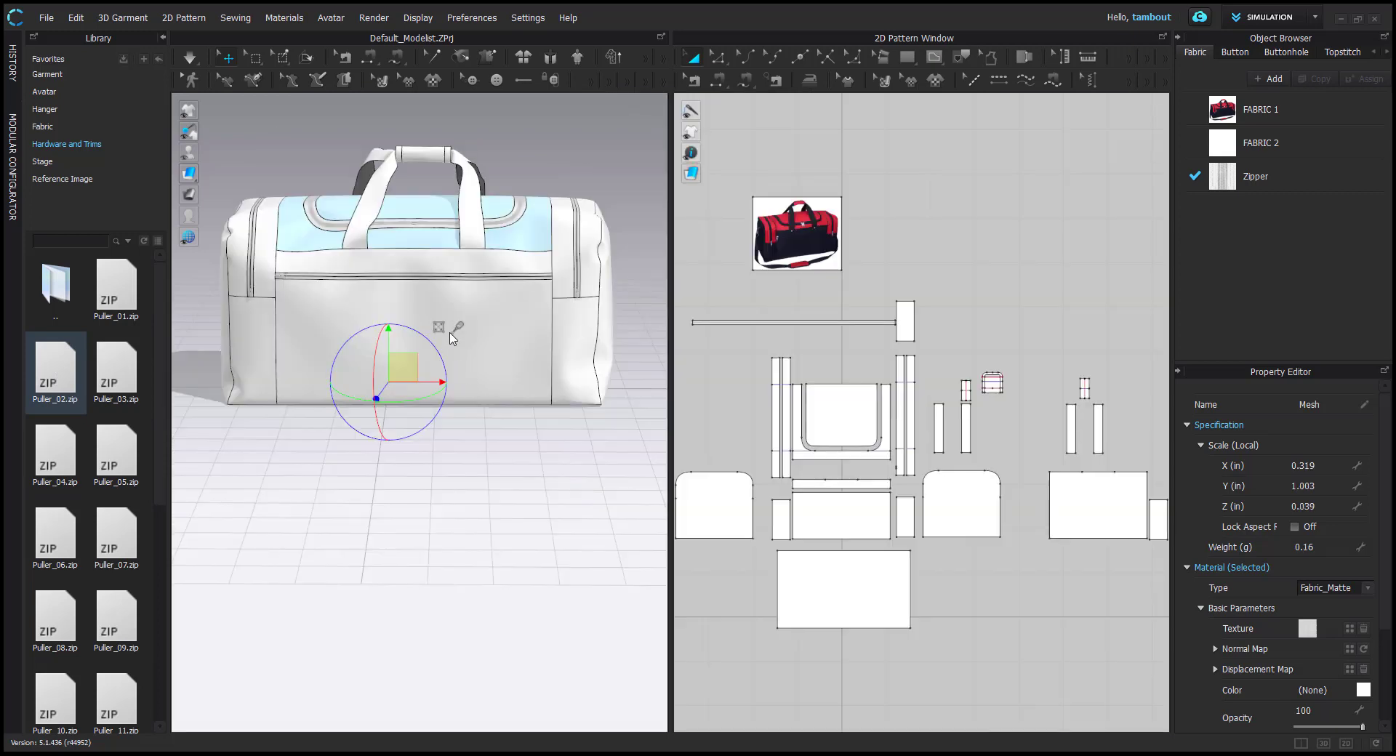
Place the puller on the slider of the U-shaped top zipper and adjust its position so its upper end hooks onto the slider
{"action": "scroll", "coordinate": [453, 331], "scroll_direction": "up", "scroll_amount": 10}
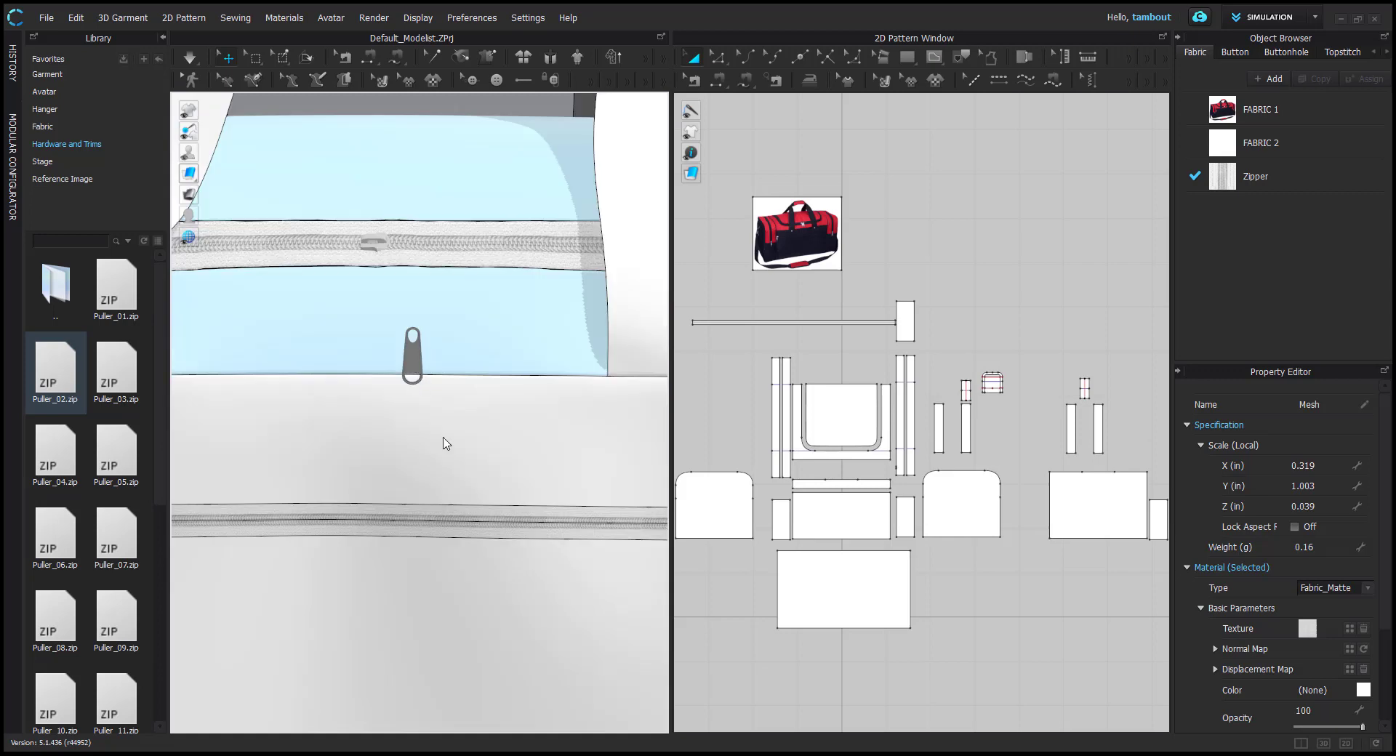
{"action": "left_click", "coordinate": [467, 454]}
{"action": "scroll", "coordinate": [483, 472], "scroll_direction": "up", "scroll_amount": 2}
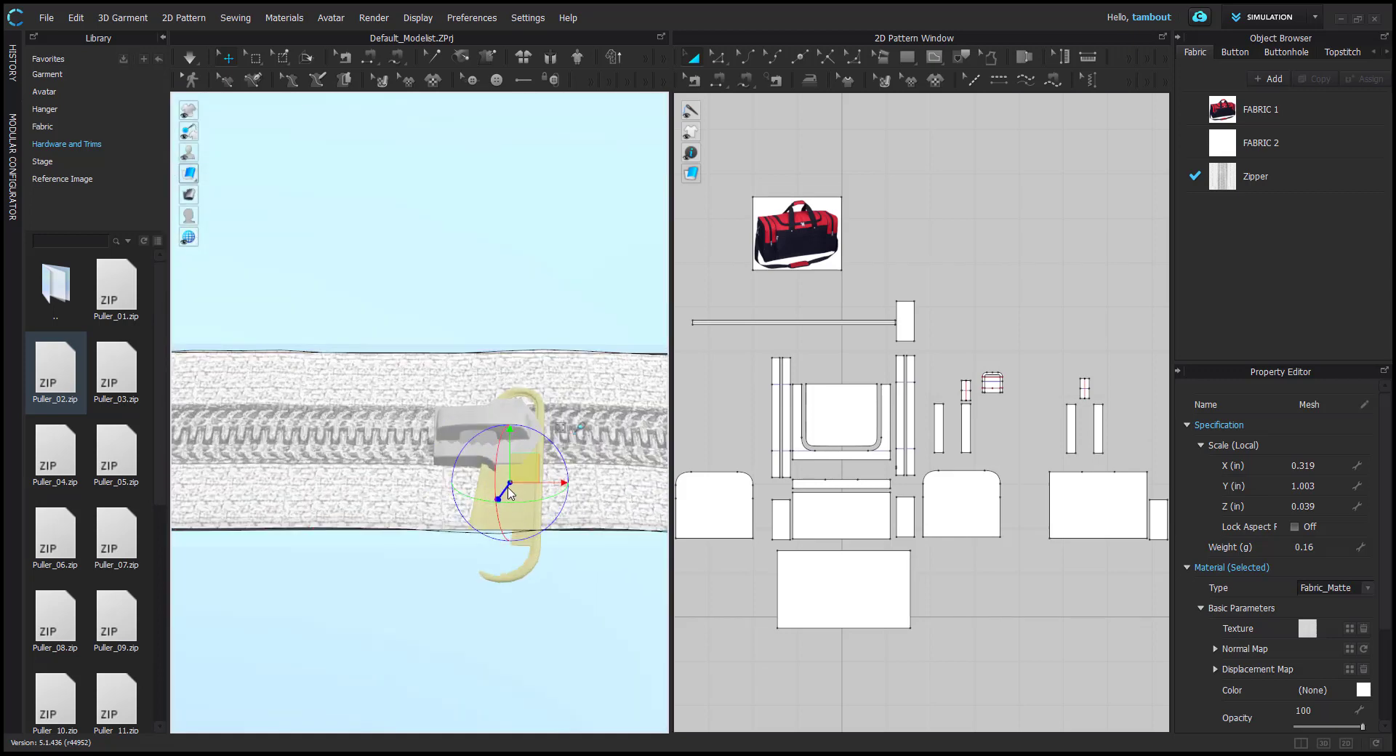
{"action": "left_click_drag", "start_coordinate": [529, 488], "coordinate": [533, 481]}
{"action": "right_click_drag", "start_coordinate": [570, 496], "coordinate": [504, 496]}
{"action": "left_click_drag", "start_coordinate": [557, 470], "coordinate": [530, 497]}
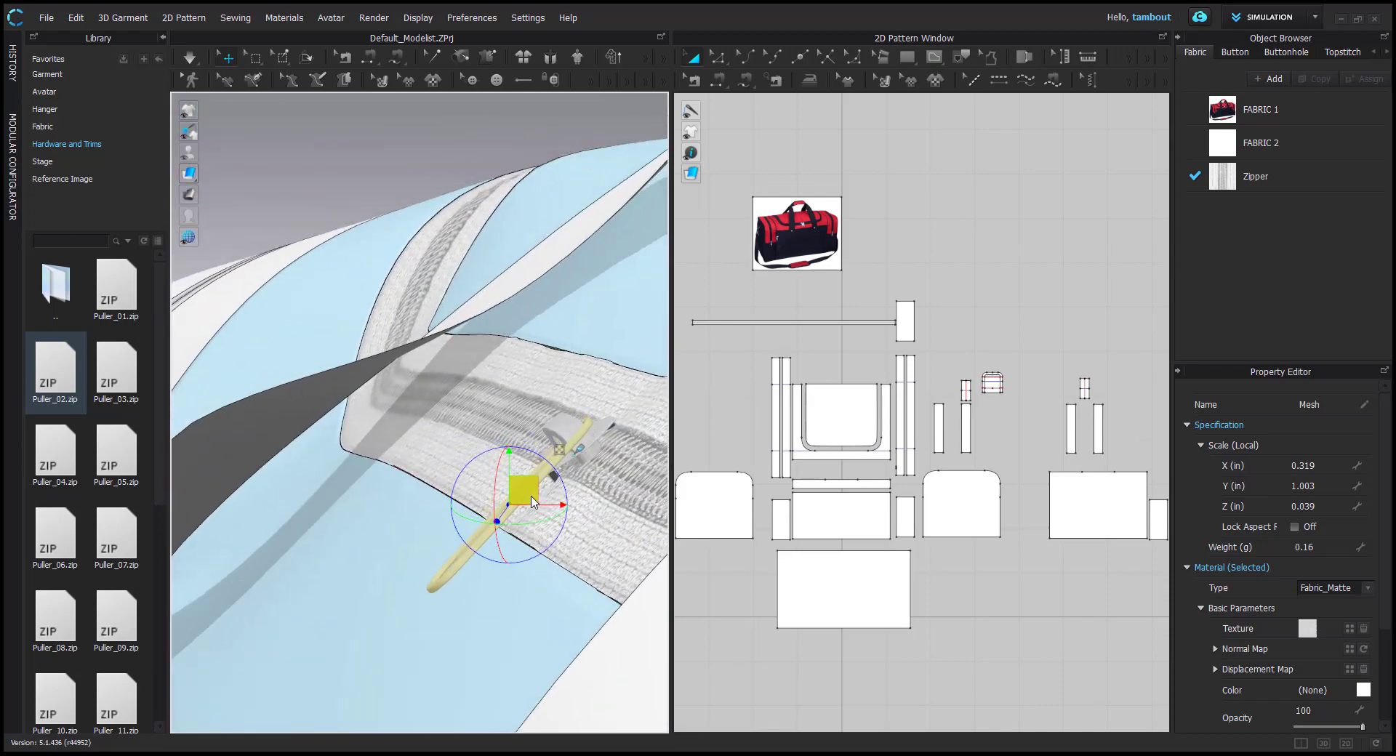
{"action": "right_click_drag", "start_coordinate": [531, 497], "coordinate": [445, 422]}
Paste a copy of the slider and puller onto the U-shaped zipper, directly beside the original pair
{"action": "key", "text": "ctrl+v"}
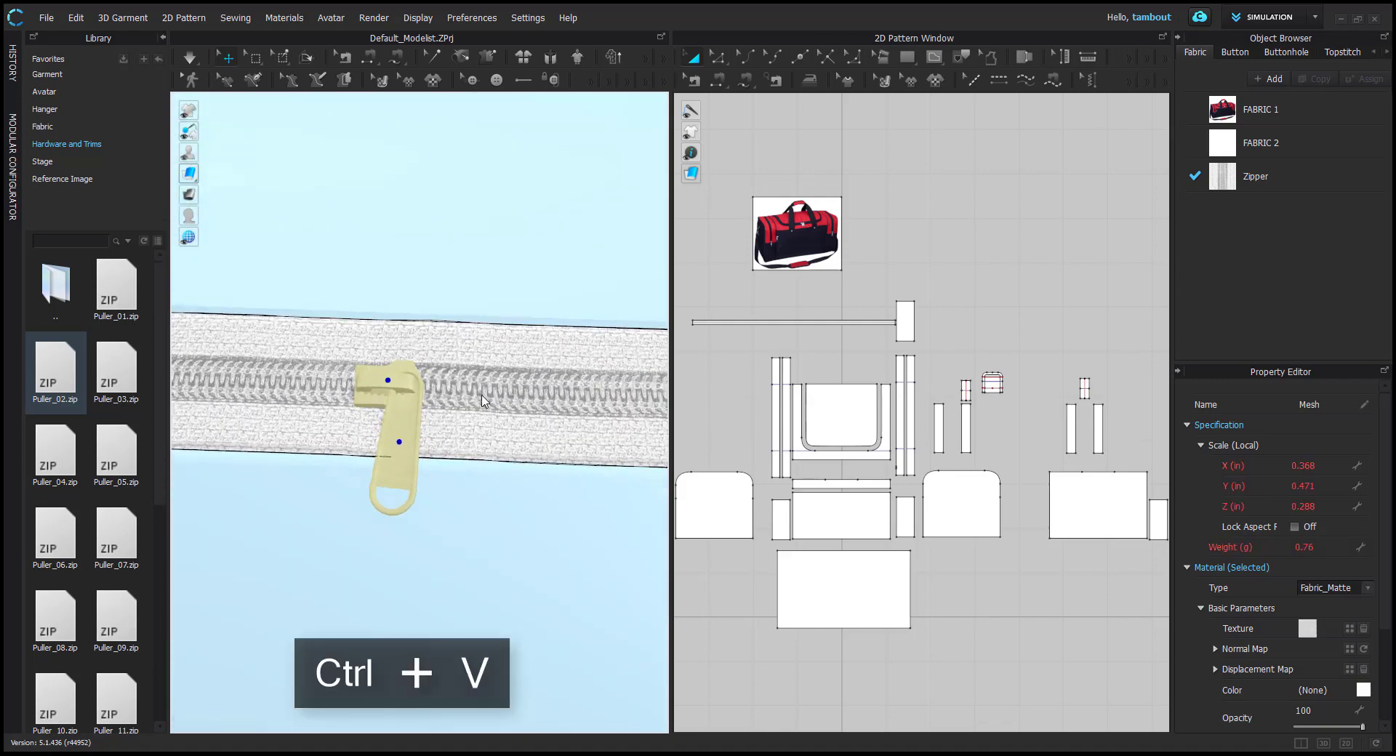
{"action": "left_click", "coordinate": [590, 425]}
{"action": "right_click_drag", "start_coordinate": [590, 425], "coordinate": [535, 392]}
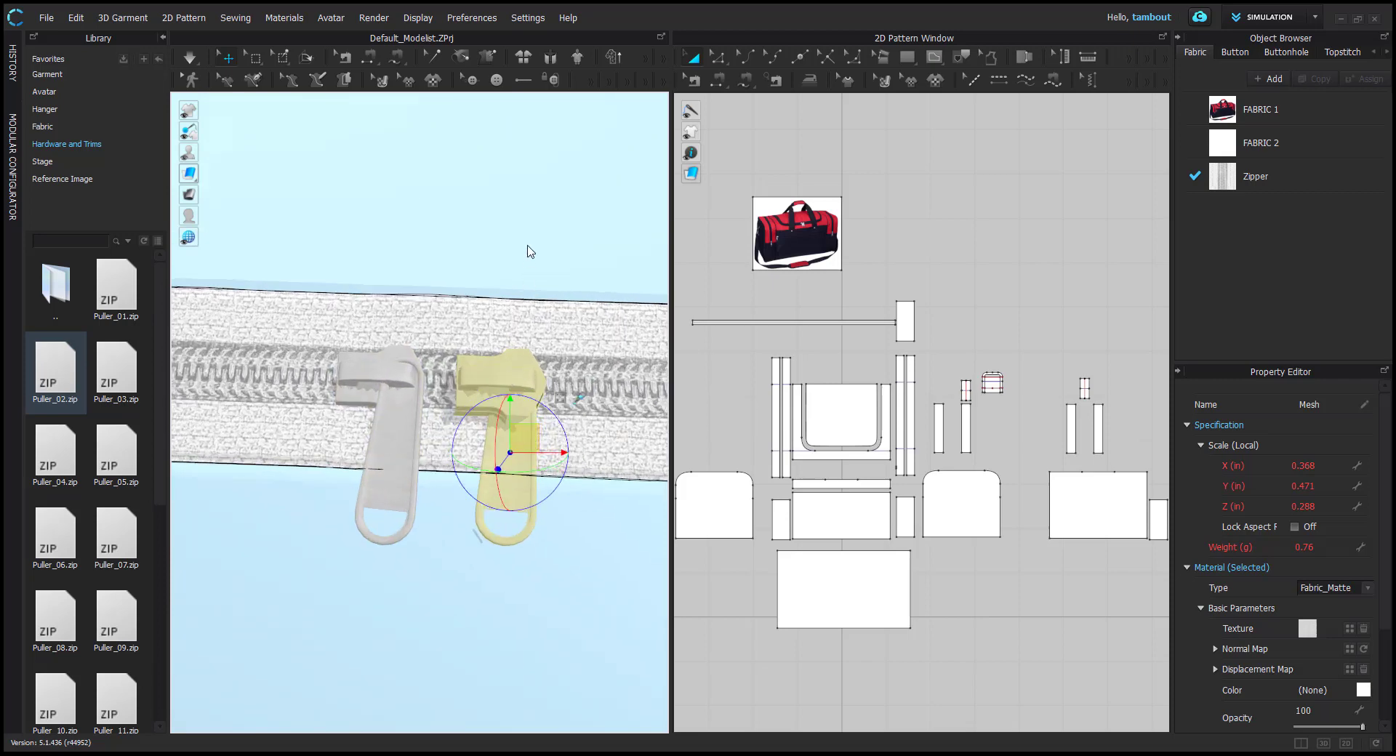
Turn the copied slider around to face the original one and align it on the zipper teeth
{"action": "left_click", "coordinate": [530, 224]}
{"action": "right_click", "coordinate": [494, 367]}
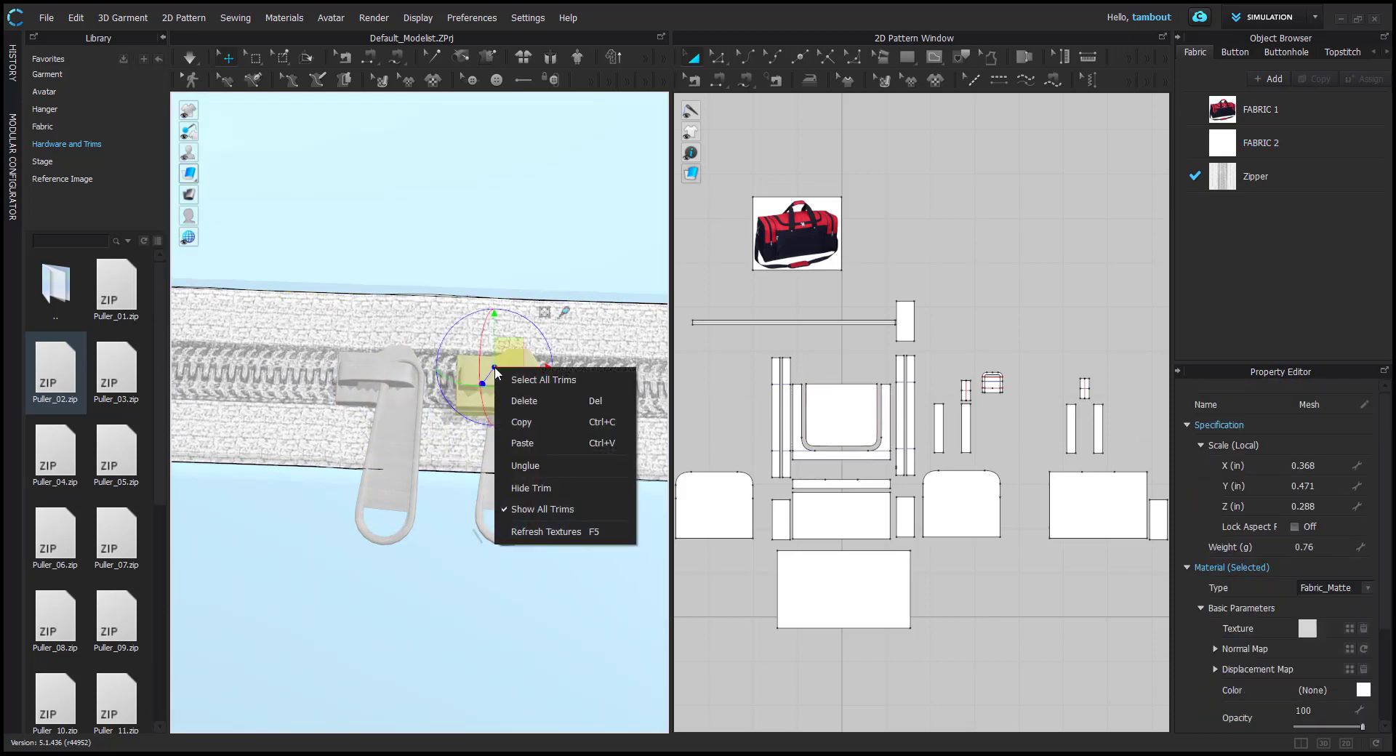
{"action": "left_click", "coordinate": [490, 266]}
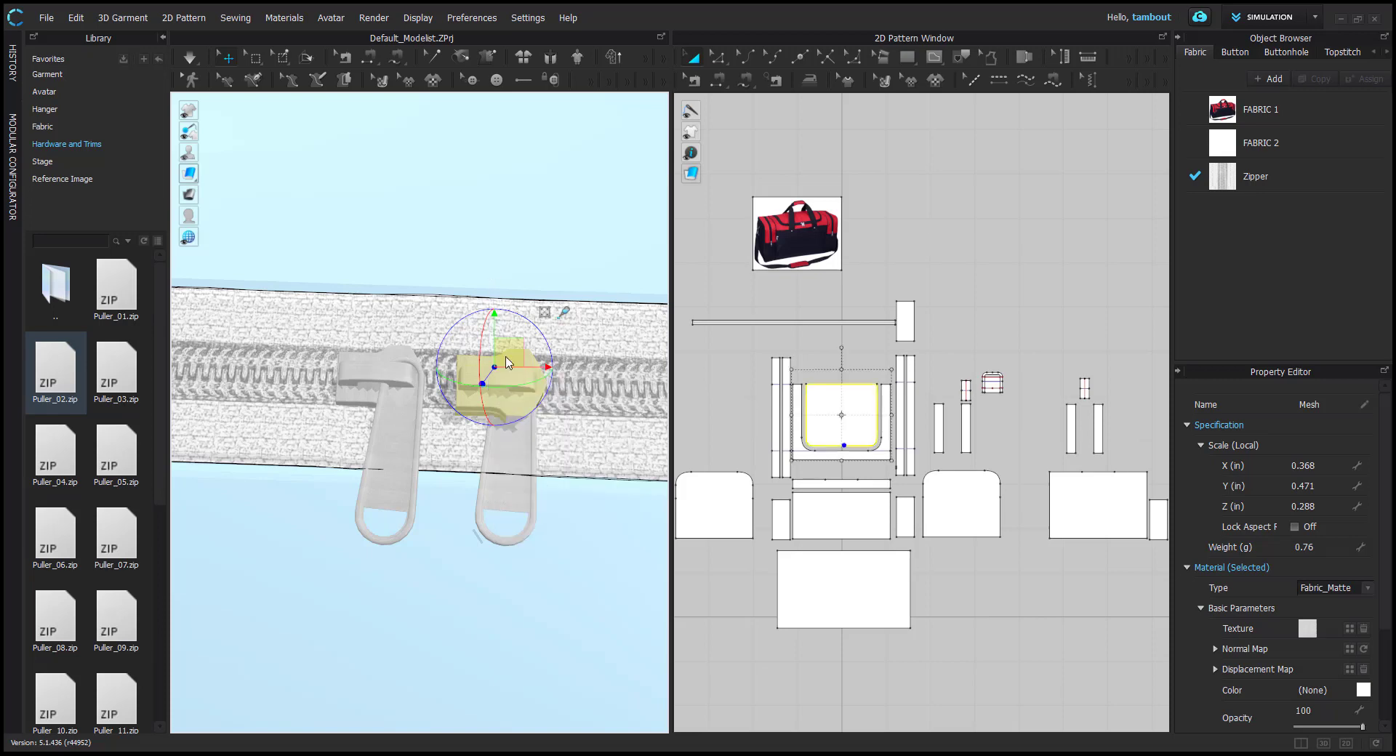
{"action": "left_click", "coordinate": [502, 375]}
{"action": "left_click_drag", "start_coordinate": [531, 427], "coordinate": [416, 283]}
{"action": "left_click_drag", "start_coordinate": [481, 378], "coordinate": [479, 376]}
{"action": "left_click", "coordinate": [480, 375]}
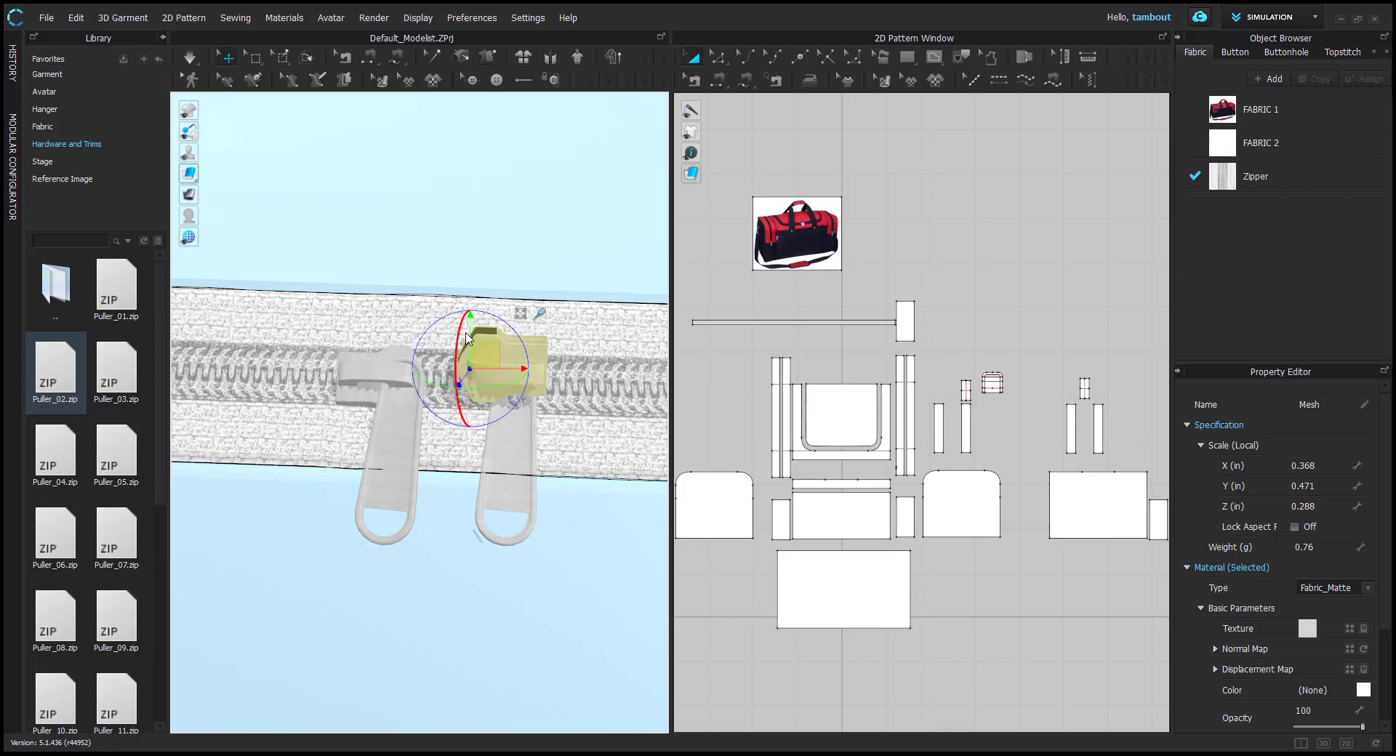
{"action": "mouse_move", "coordinate": [467, 334]}
{"action": "left_mouse_down"}
{"action": "mouse_move", "coordinate": [474, 318]}
{"action": "mouse_move", "coordinate": [472, 338]}
{"action": "left_mouse_up"}
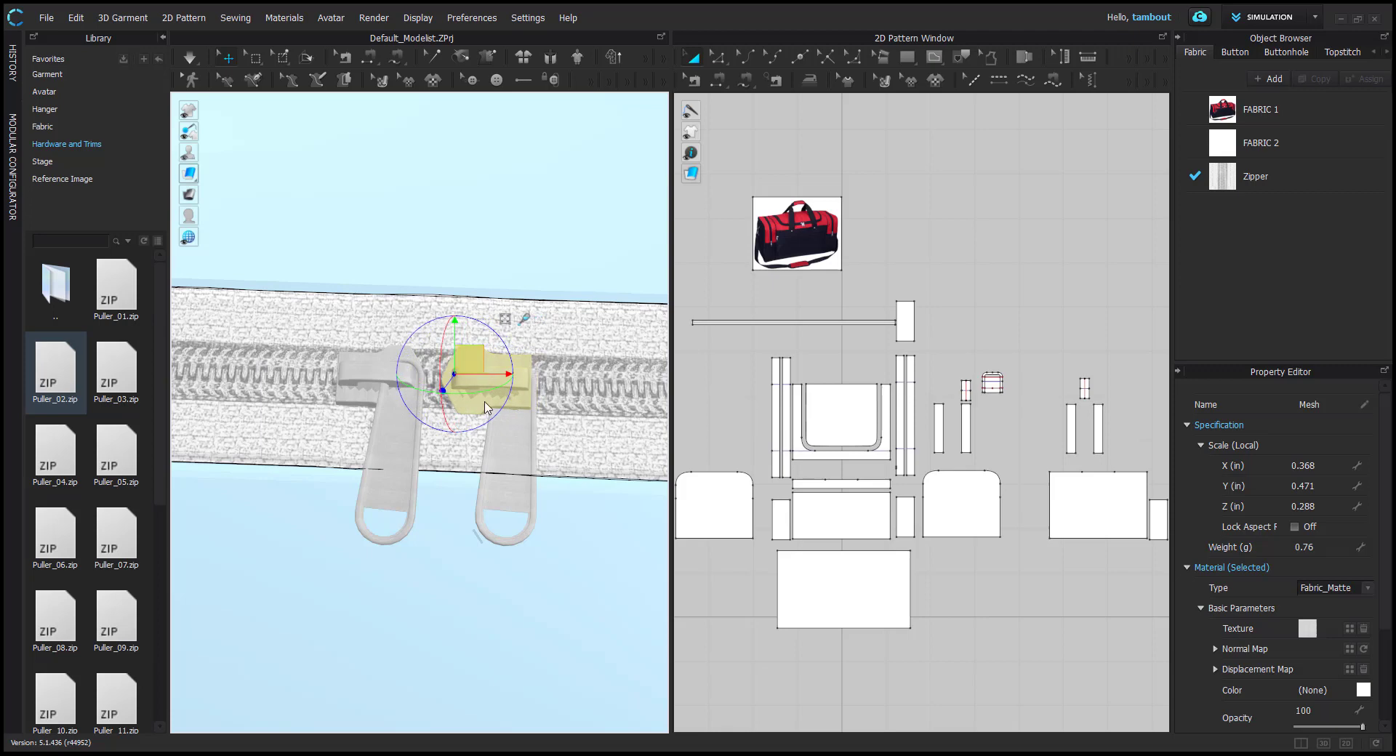
{"action": "right_click_drag", "start_coordinate": [485, 407], "coordinate": [458, 371]}
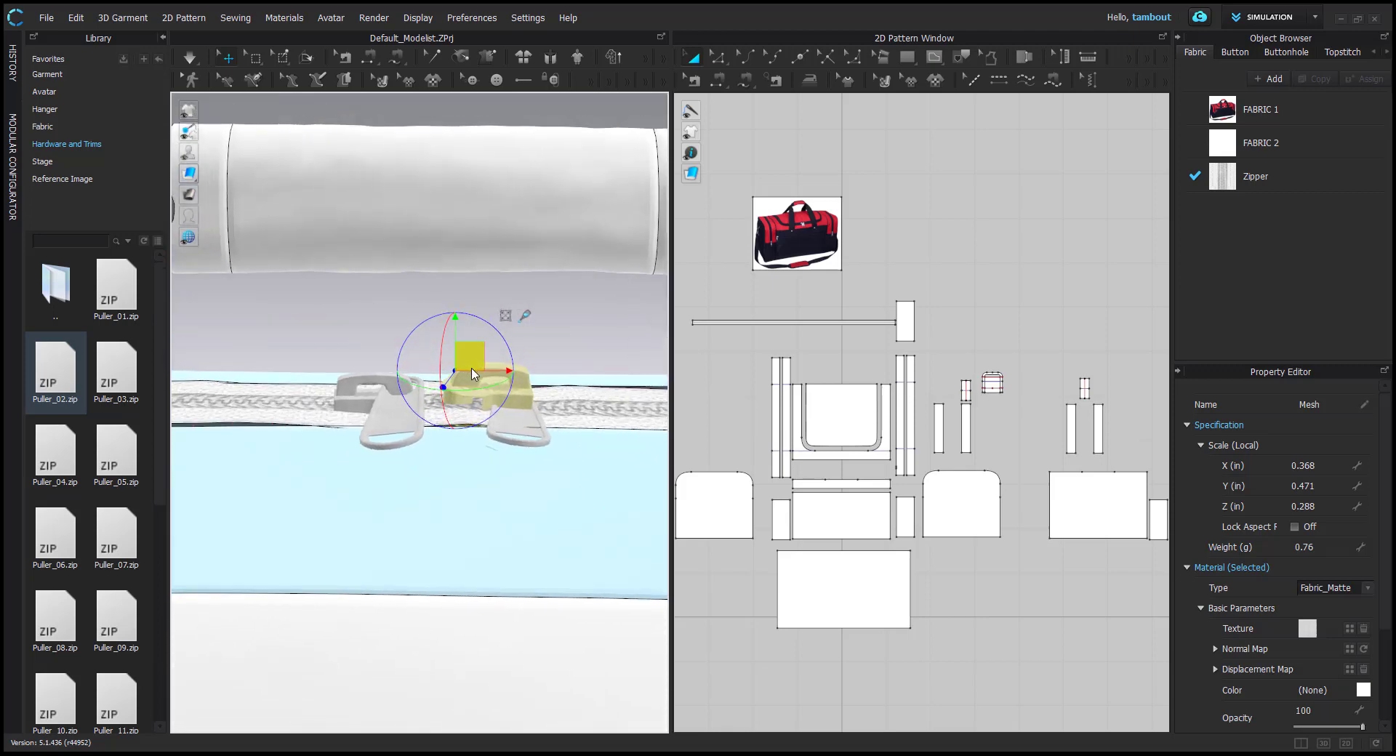
{"action": "left_click_drag", "start_coordinate": [471, 368], "coordinate": [467, 373]}
Move the copied puller to the reversed slider and scale it up uniformly to about 0.329 × 1.035 in
{"action": "left_click", "coordinate": [513, 431]}
{"action": "right_click_drag", "start_coordinate": [511, 433], "coordinate": [502, 465]}
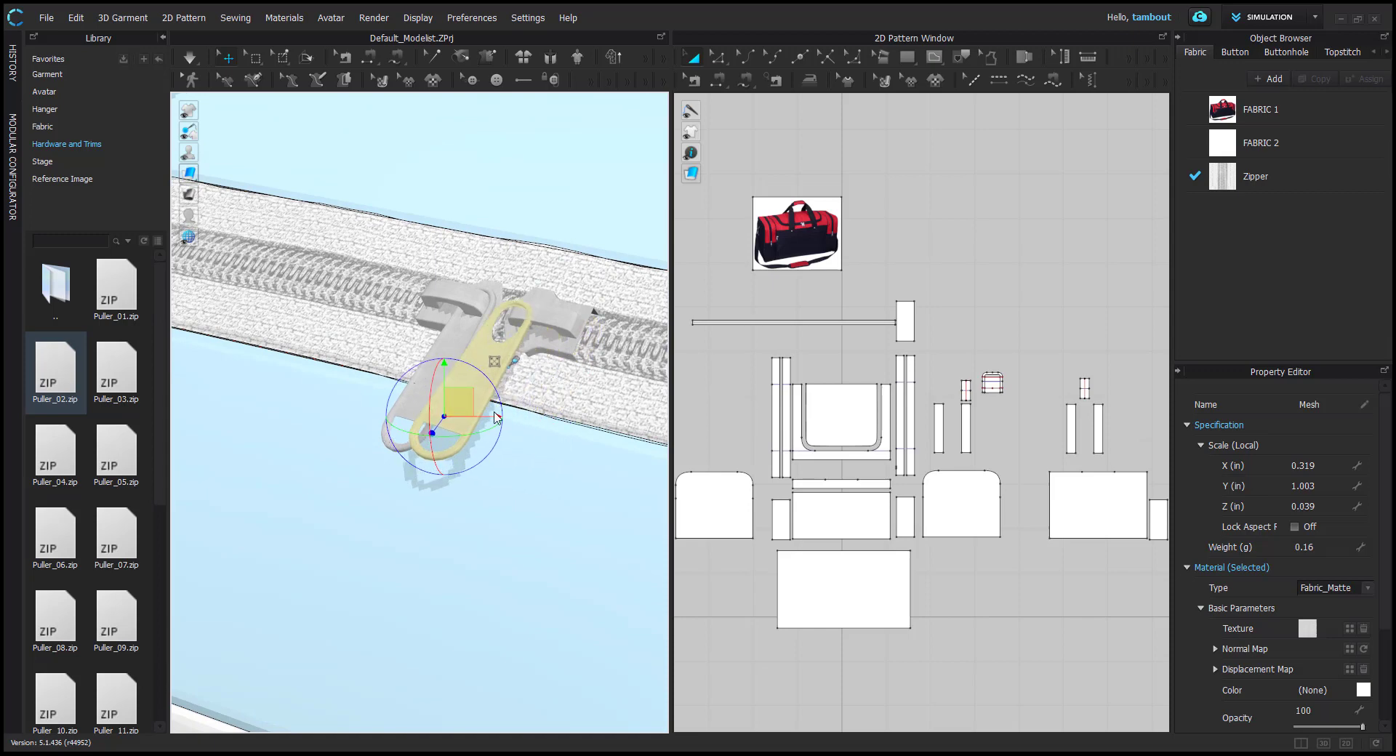
{"action": "right_click_drag", "start_coordinate": [497, 417], "coordinate": [562, 399]}
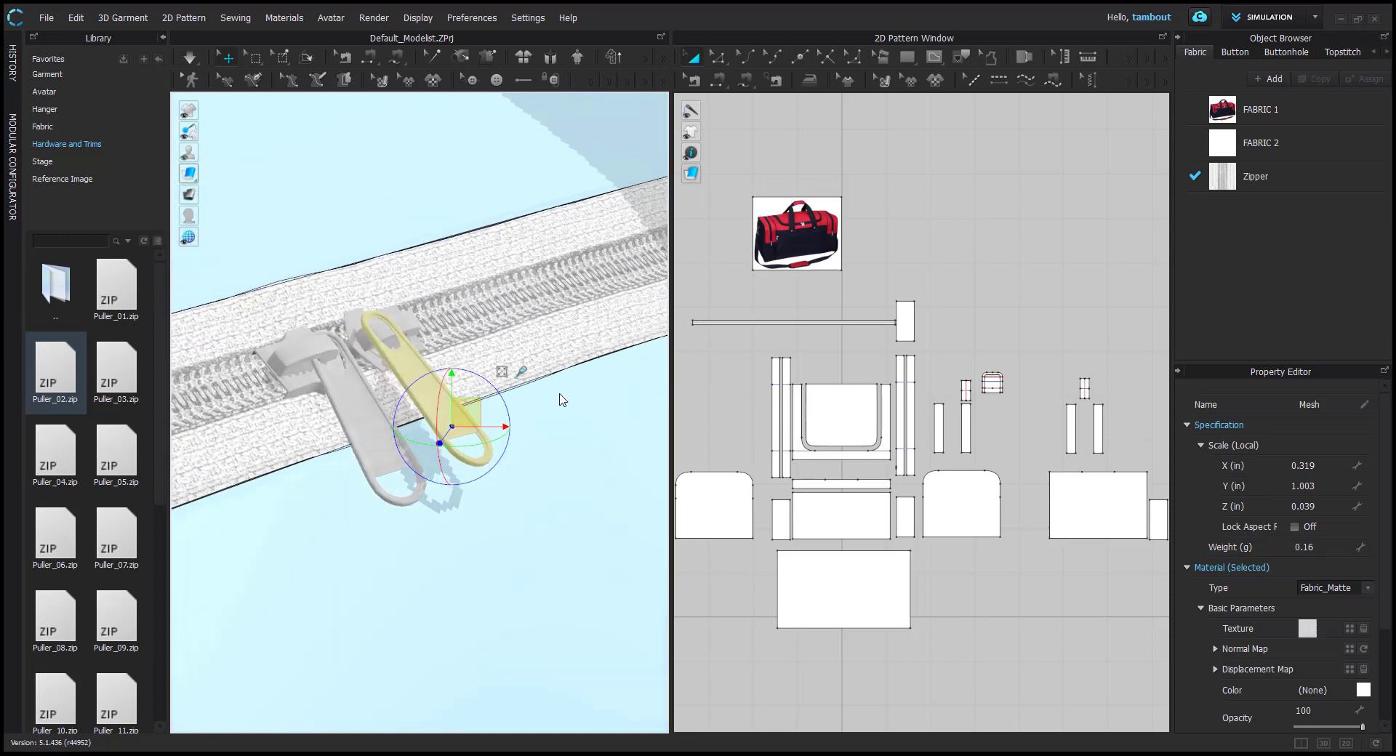
{"action": "right_click_drag", "start_coordinate": [472, 412], "coordinate": [499, 392]}
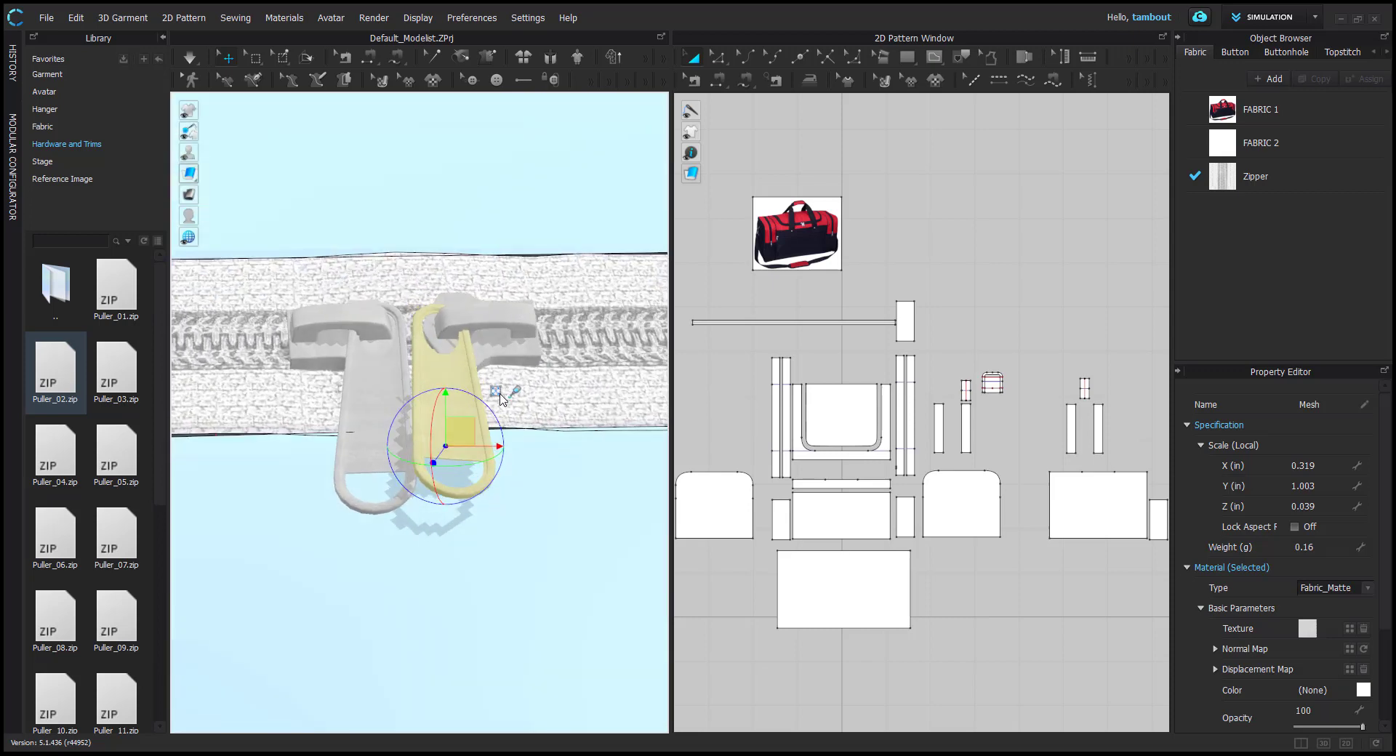
{"action": "left_click", "coordinate": [497, 392]}
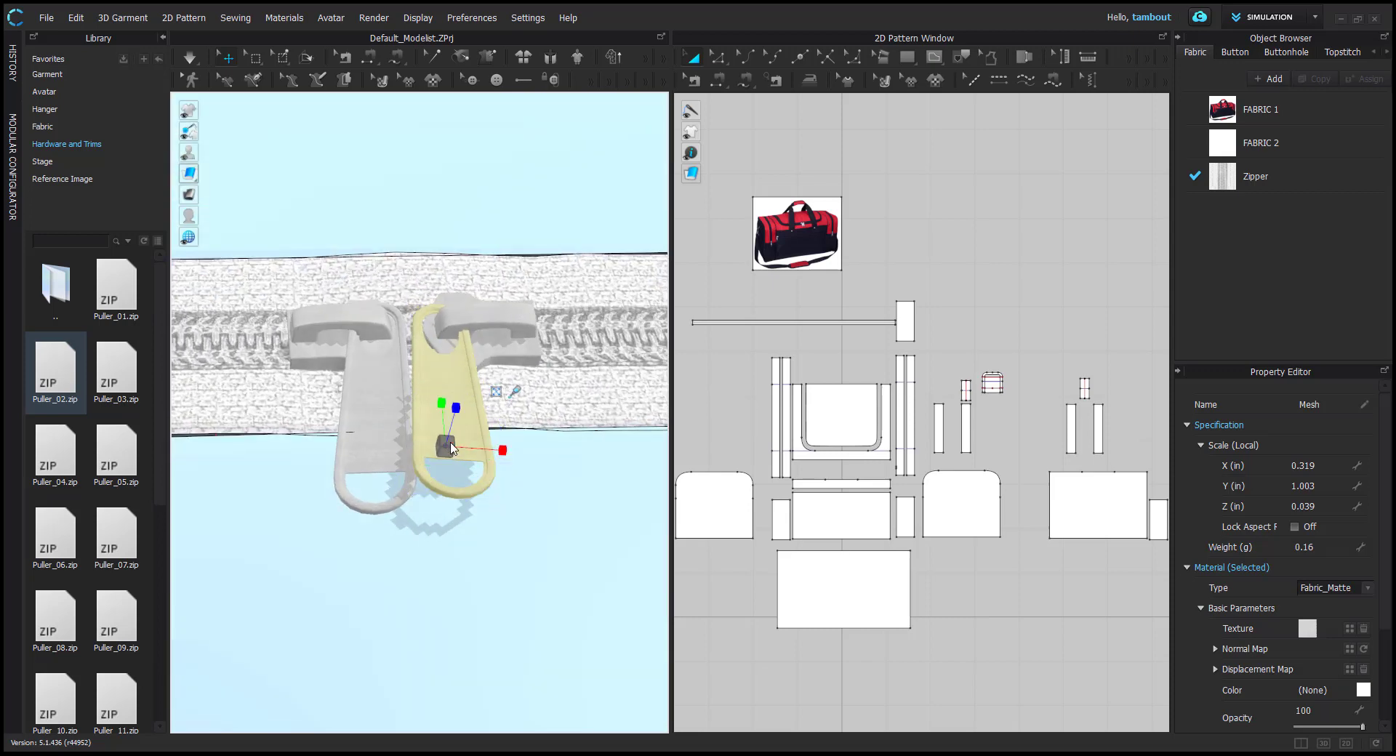
{"action": "left_click_drag", "start_coordinate": [450, 442], "coordinate": [450, 439]}
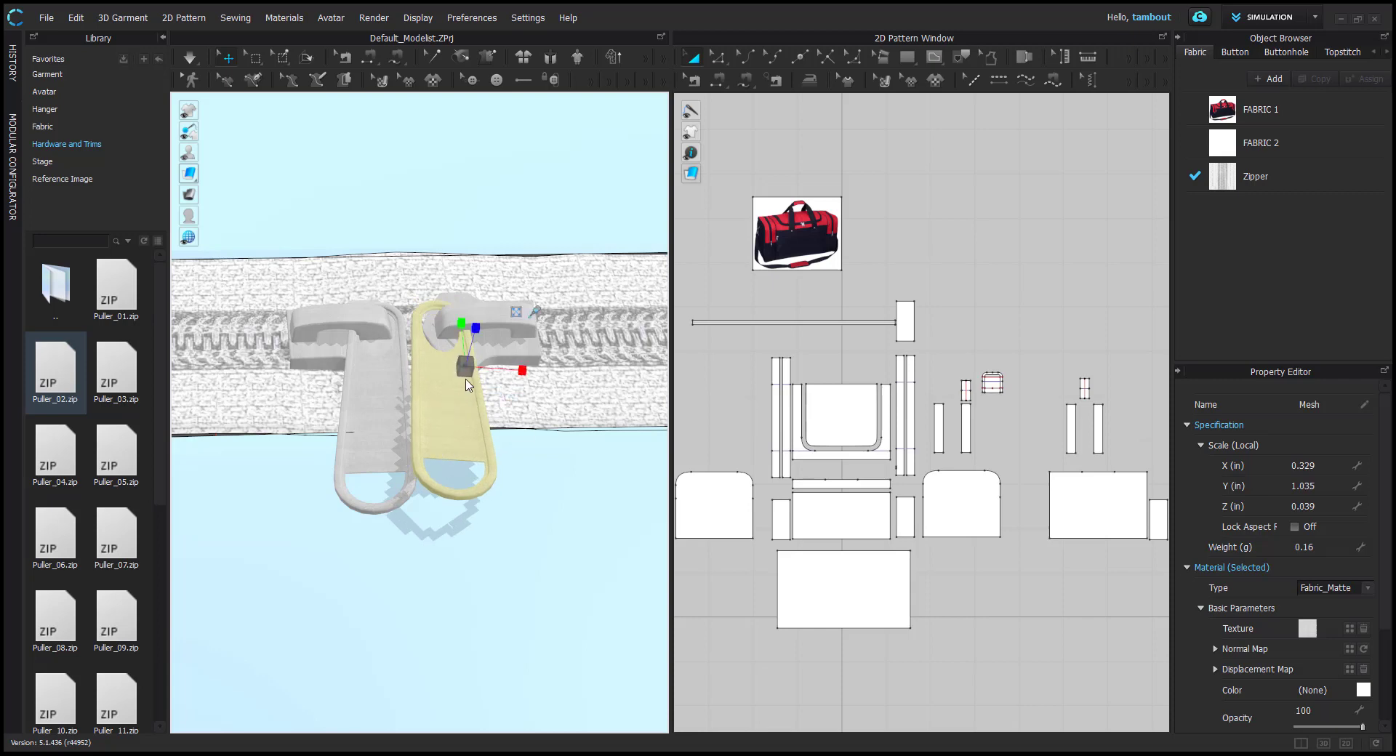
Fine-tune the copied puller's position so it hooks onto the reversed slider
{"action": "left_click", "coordinate": [517, 313]}
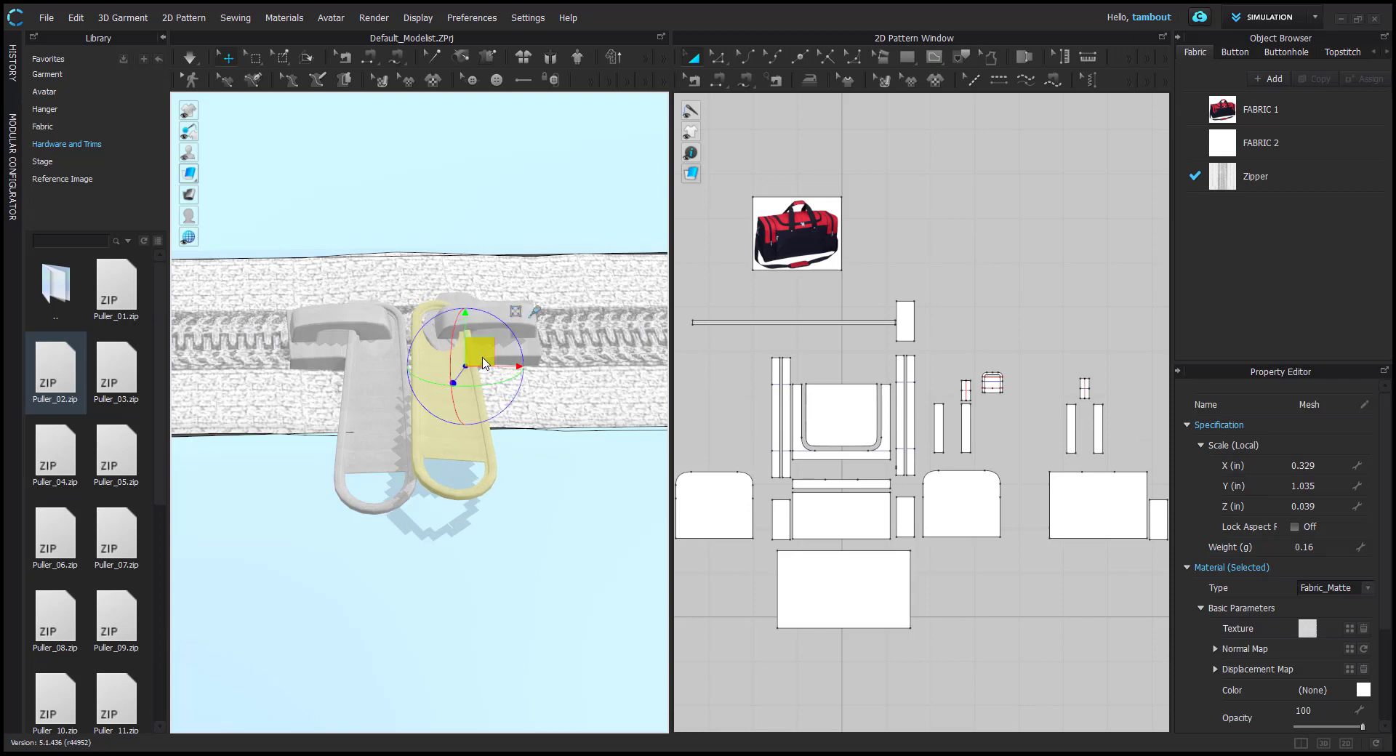
{"action": "left_click_drag", "start_coordinate": [483, 373], "coordinate": [494, 376]}
{"action": "right_click_drag", "start_coordinate": [492, 375], "coordinate": [415, 370]}
{"action": "left_click_drag", "start_coordinate": [412, 358], "coordinate": [416, 366]}
{"action": "right_click_drag", "start_coordinate": [481, 450], "coordinate": [529, 449]}
{"action": "scroll", "coordinate": [545, 463], "scroll_direction": "down", "scroll_amount": 10}
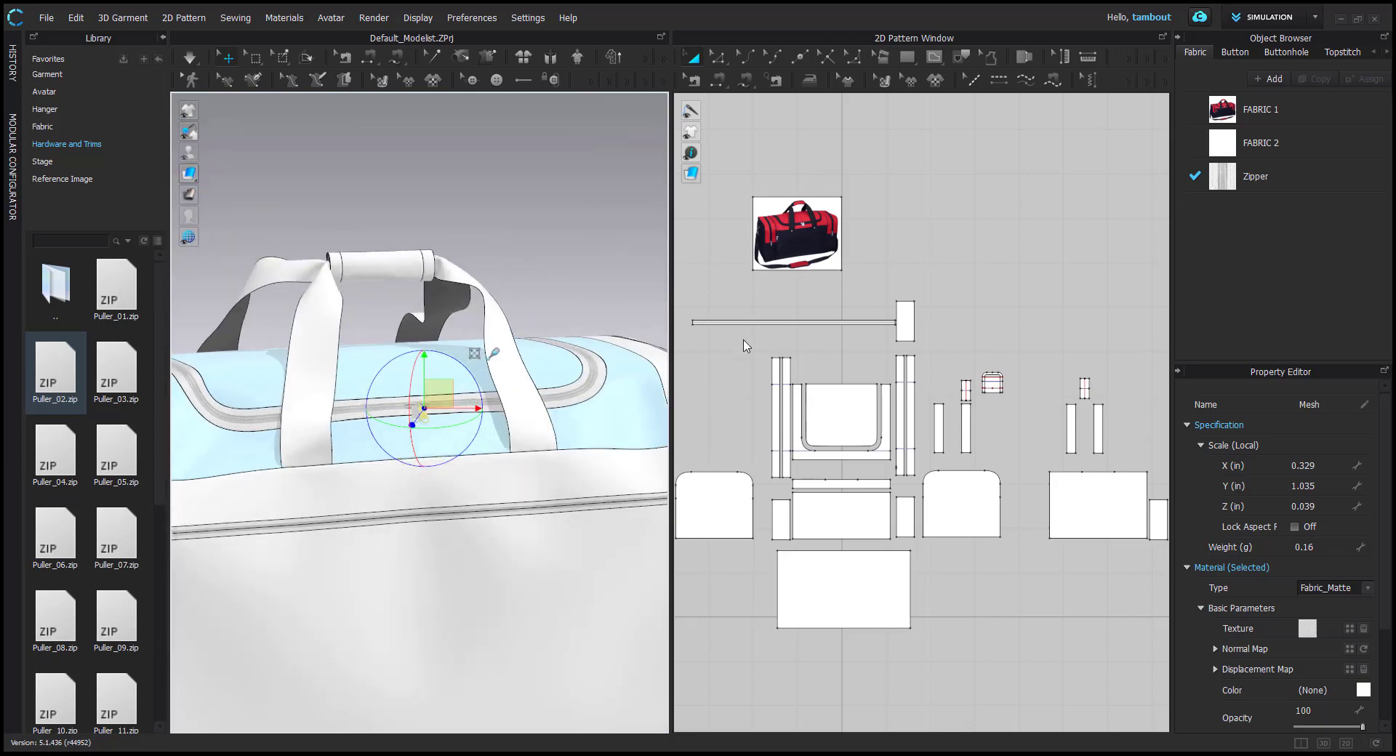
Examine in the reference photo where the rivets sit below the handle straps on the front of the bag
{"action": "right_click_drag", "start_coordinate": [367, 461], "coordinate": [443, 449]}
{"action": "middle_click_drag", "start_coordinate": [436, 440], "coordinate": [529, 337]}
{"action": "scroll", "coordinate": [829, 356], "scroll_direction": "up", "scroll_amount": 10}
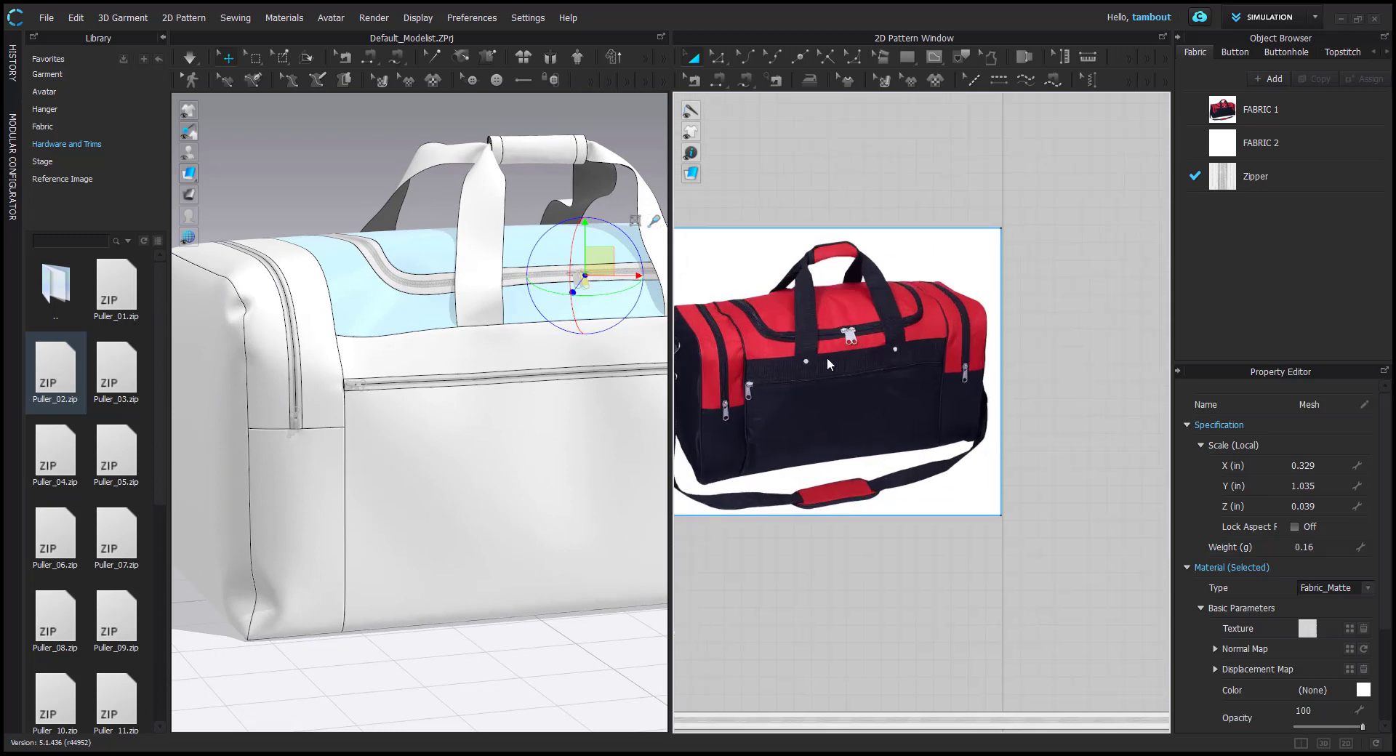
{"action": "scroll", "coordinate": [991, 359], "scroll_direction": "up", "scroll_amount": 3}
{"action": "middle_click_drag", "start_coordinate": [980, 364], "coordinate": [958, 382]}
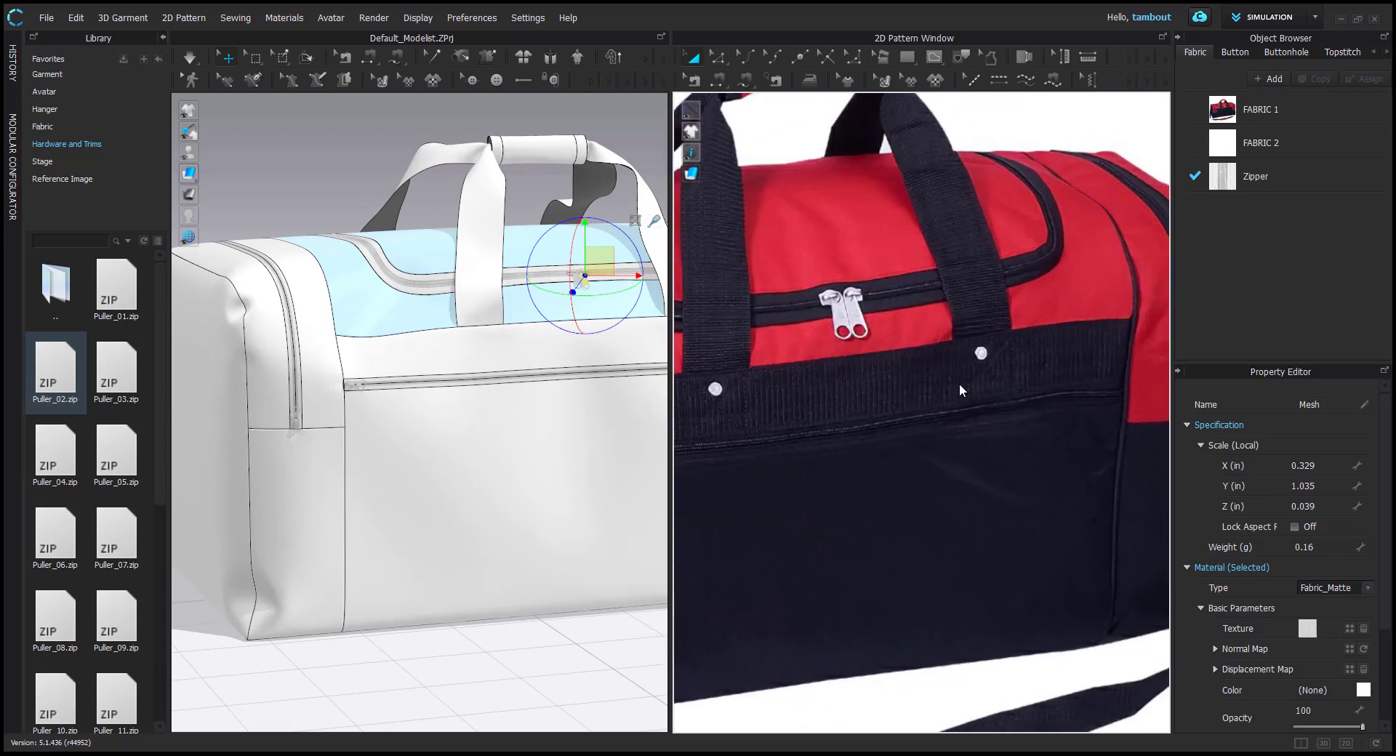
{"action": "scroll", "coordinate": [958, 383], "scroll_direction": "down", "scroll_amount": 2}
{"action": "scroll", "coordinate": [748, 385], "scroll_direction": "up", "scroll_amount": 4}
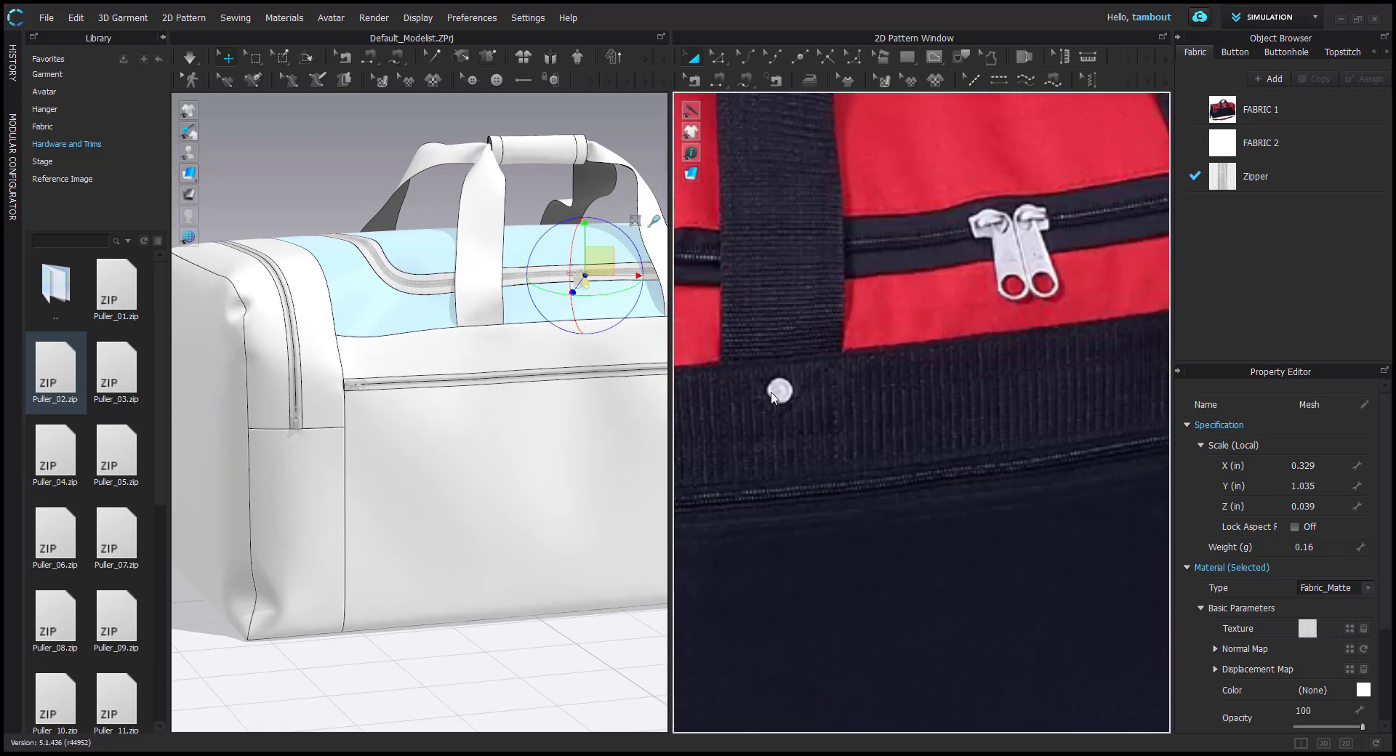
{"action": "middle_click_drag", "start_coordinate": [1164, 354], "coordinate": [1026, 380]}
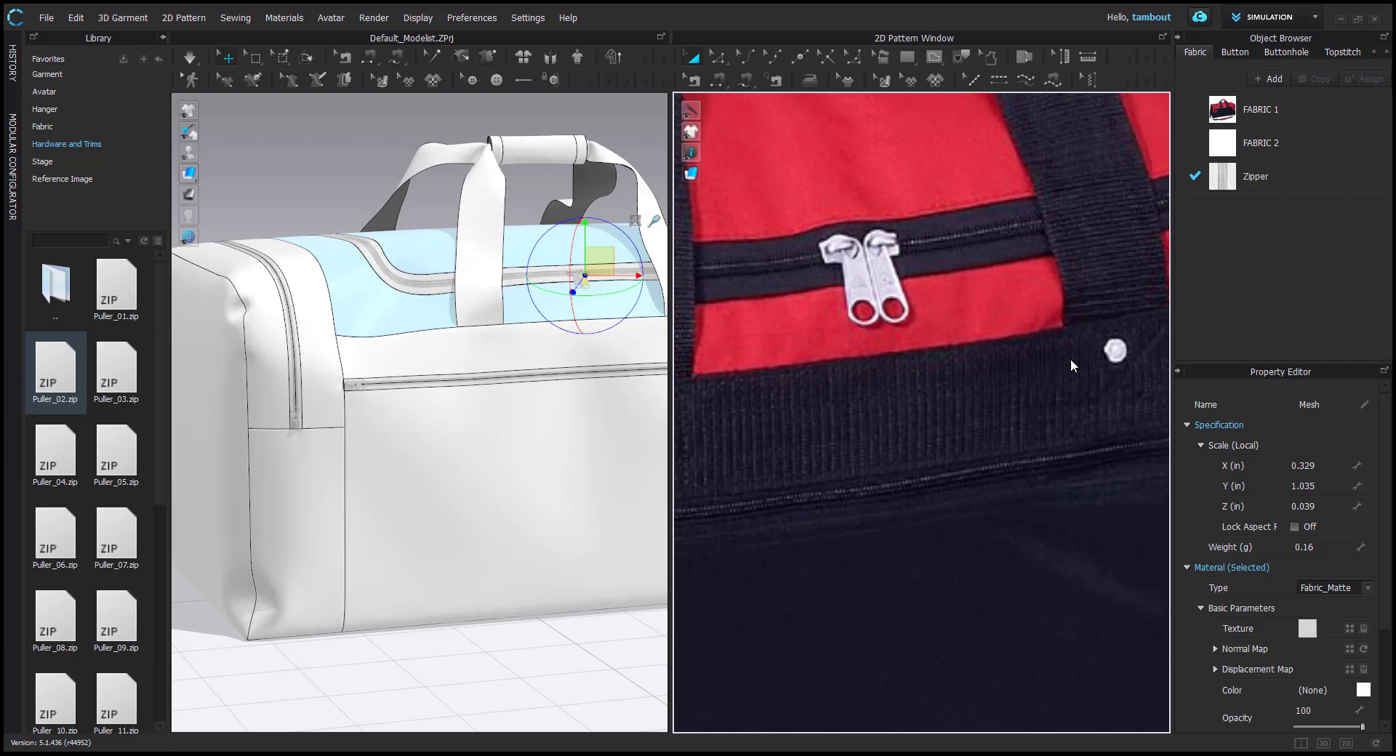
{"action": "scroll", "coordinate": [735, 416], "scroll_direction": "down", "scroll_amount": 5}
{"action": "scroll", "coordinate": [743, 403], "scroll_direction": "up", "scroll_amount": 5}
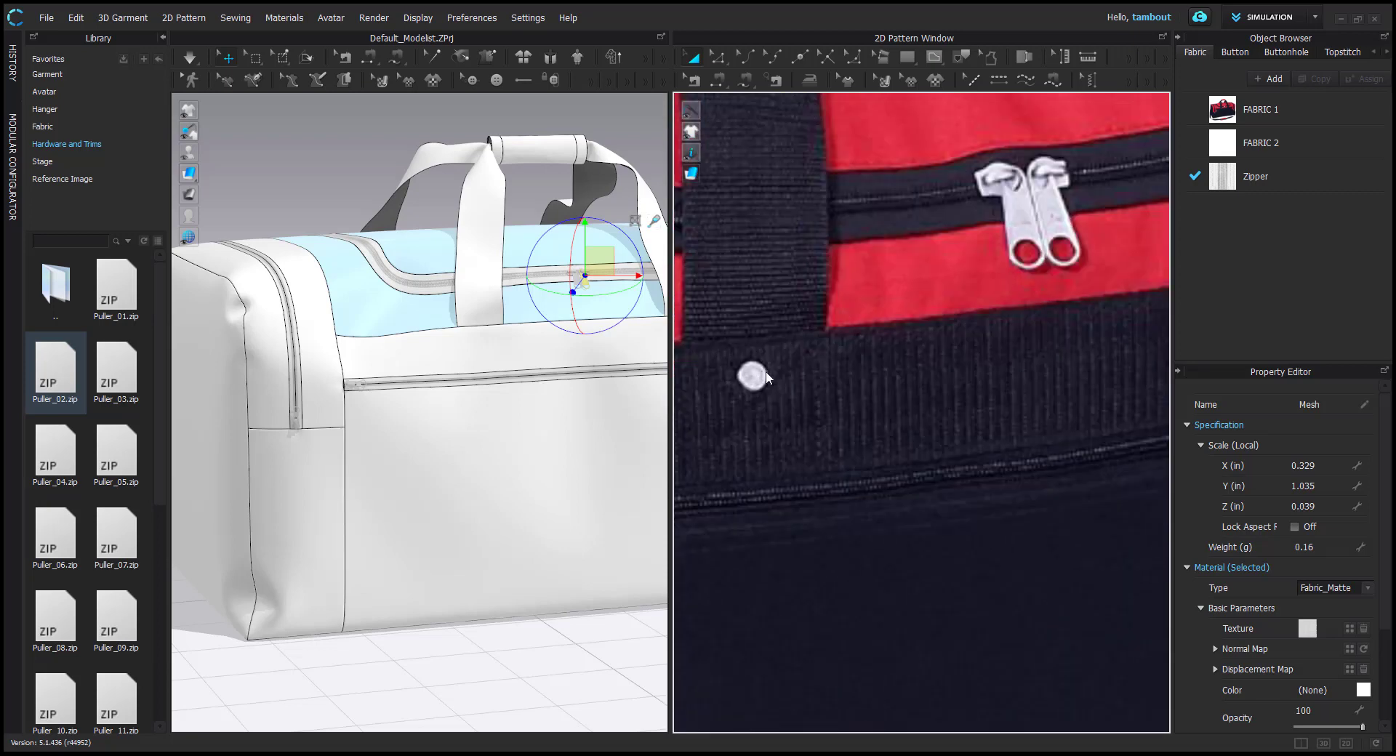
{"action": "scroll", "coordinate": [765, 370], "scroll_direction": "down", "scroll_amount": 4}
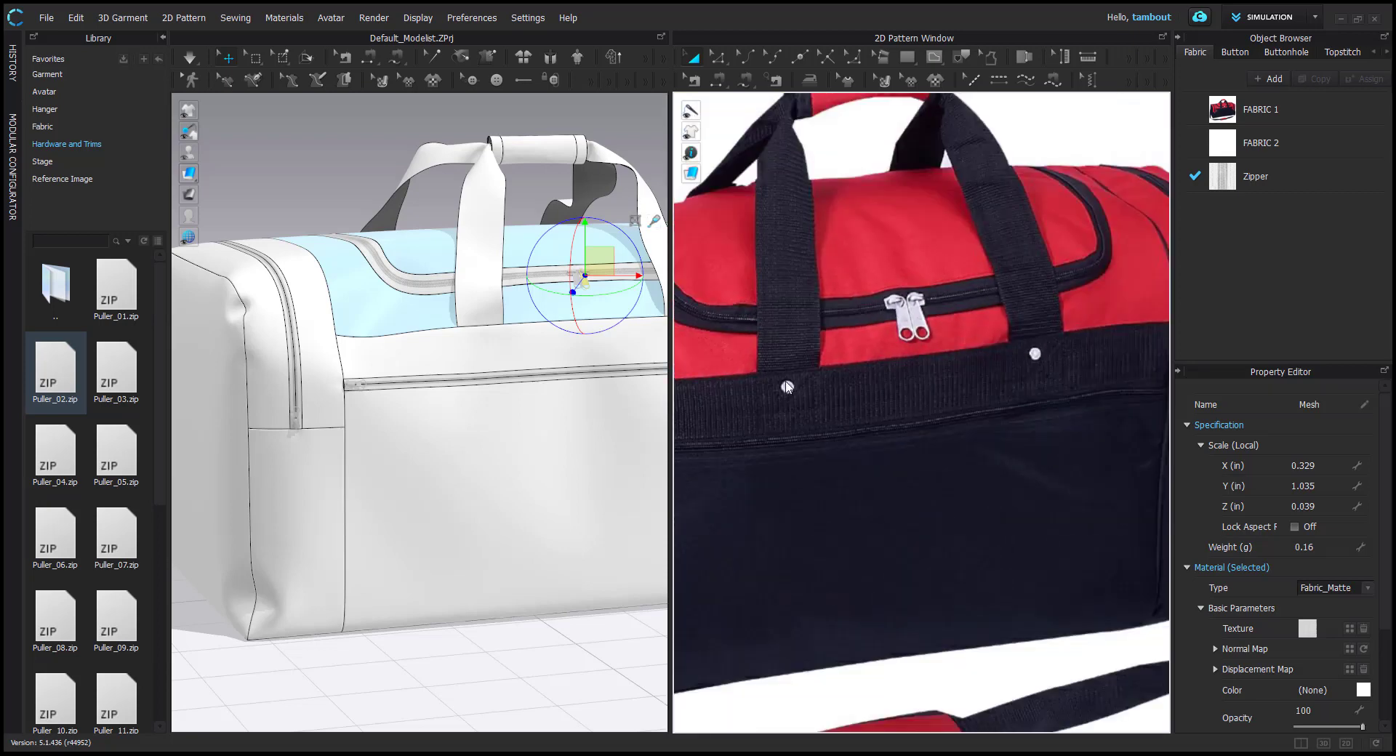
{"action": "scroll", "coordinate": [787, 386], "scroll_direction": "up", "scroll_amount": 2}
{"action": "middle_click_drag", "start_coordinate": [791, 385], "coordinate": [866, 354]}
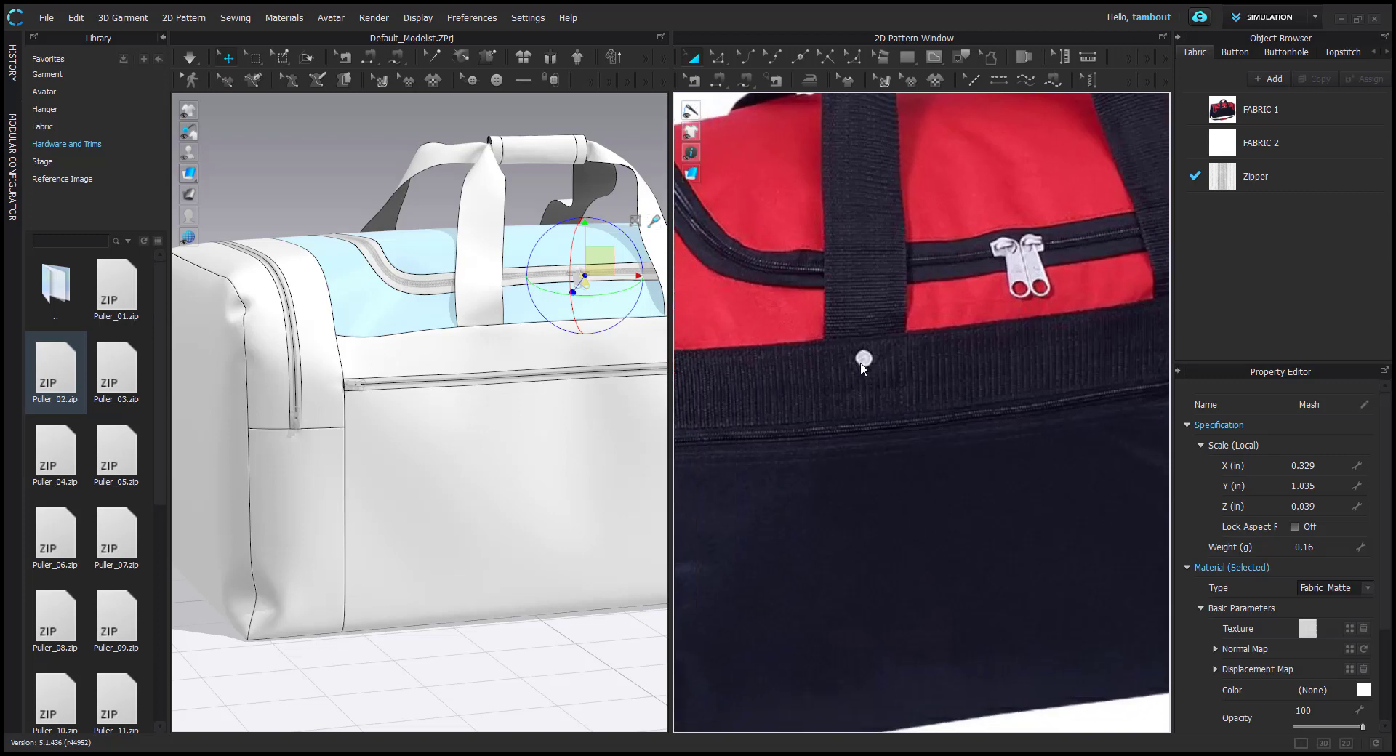
{"action": "scroll", "coordinate": [861, 365], "scroll_direction": "down", "scroll_amount": 10}
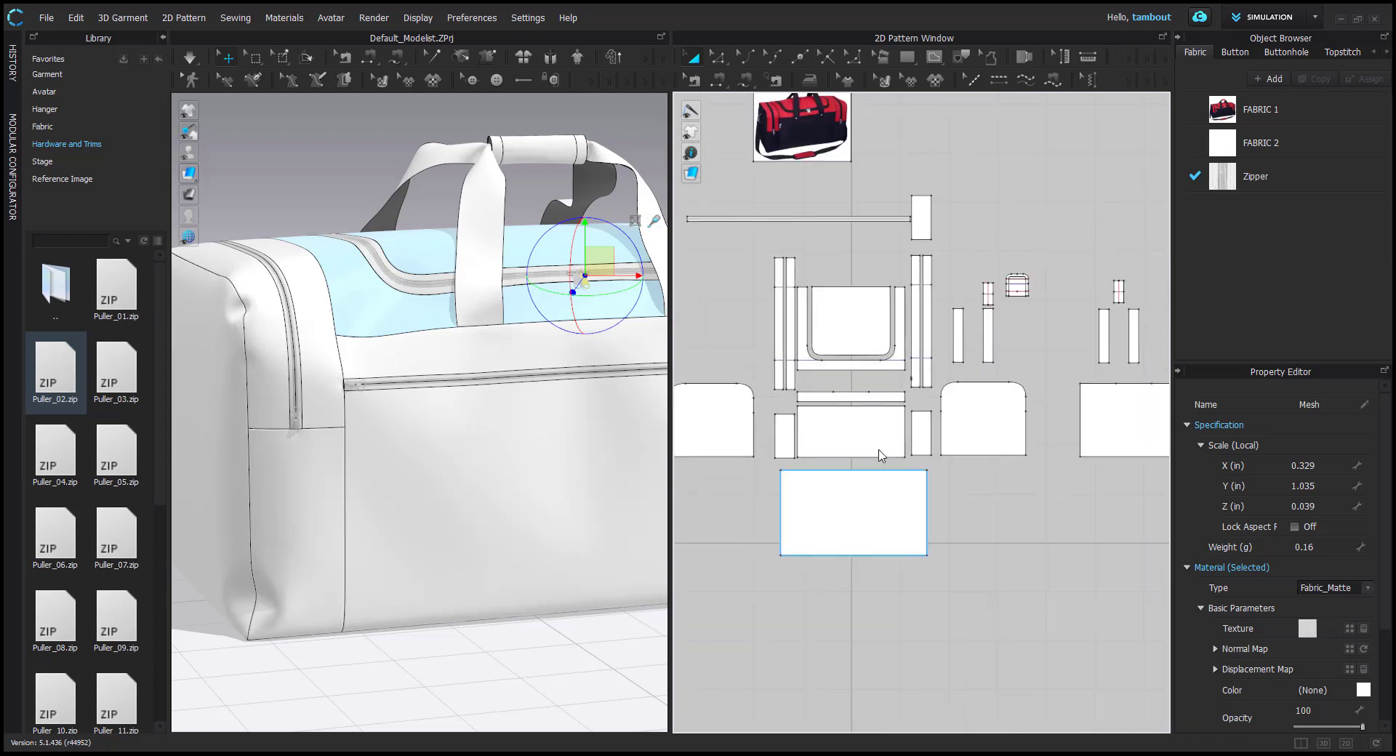
Draw a 0.5 in internal line straight down from the narrow front strip's upper edge, 7.333 in from its left end
{"action": "scroll", "coordinate": [816, 302], "scroll_direction": "up", "scroll_amount": 10}
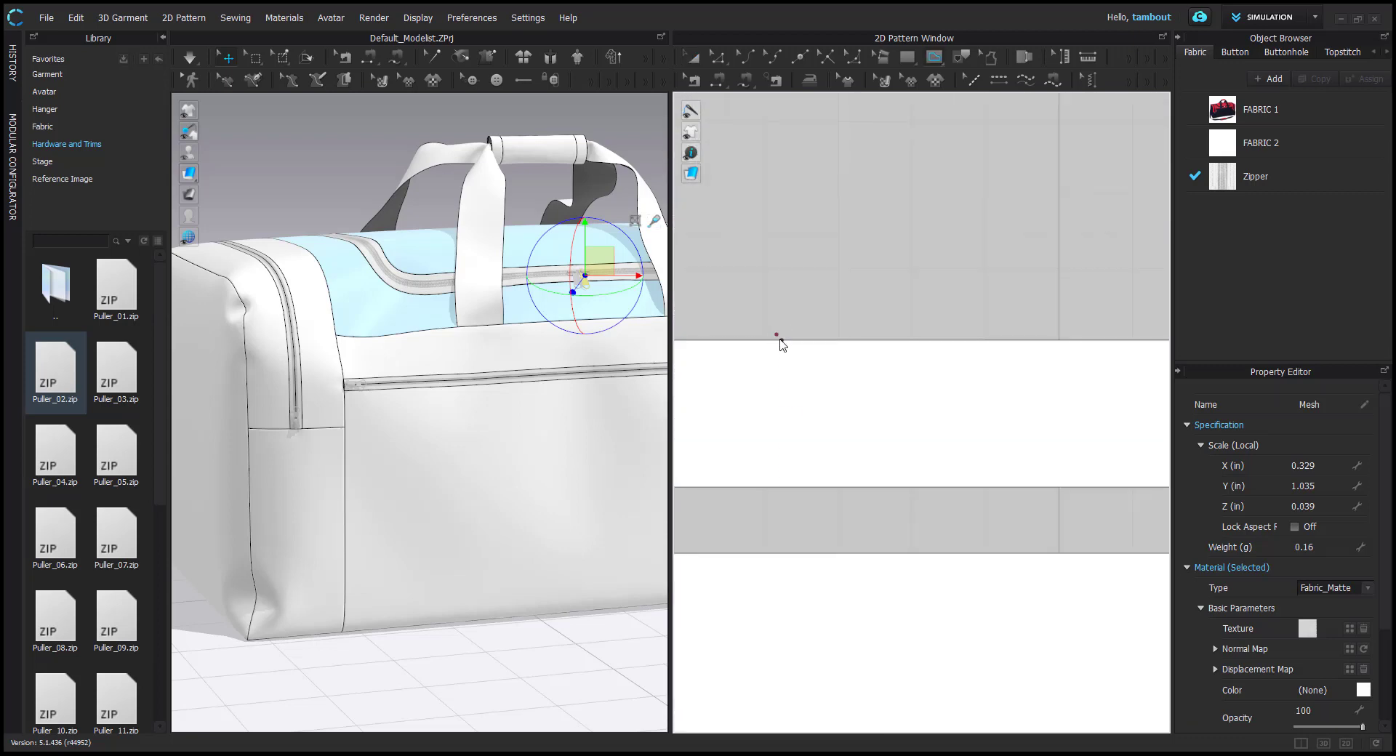
{"action": "left_click", "coordinate": [781, 340]}
{"action": "right_click", "coordinate": [781, 399]}
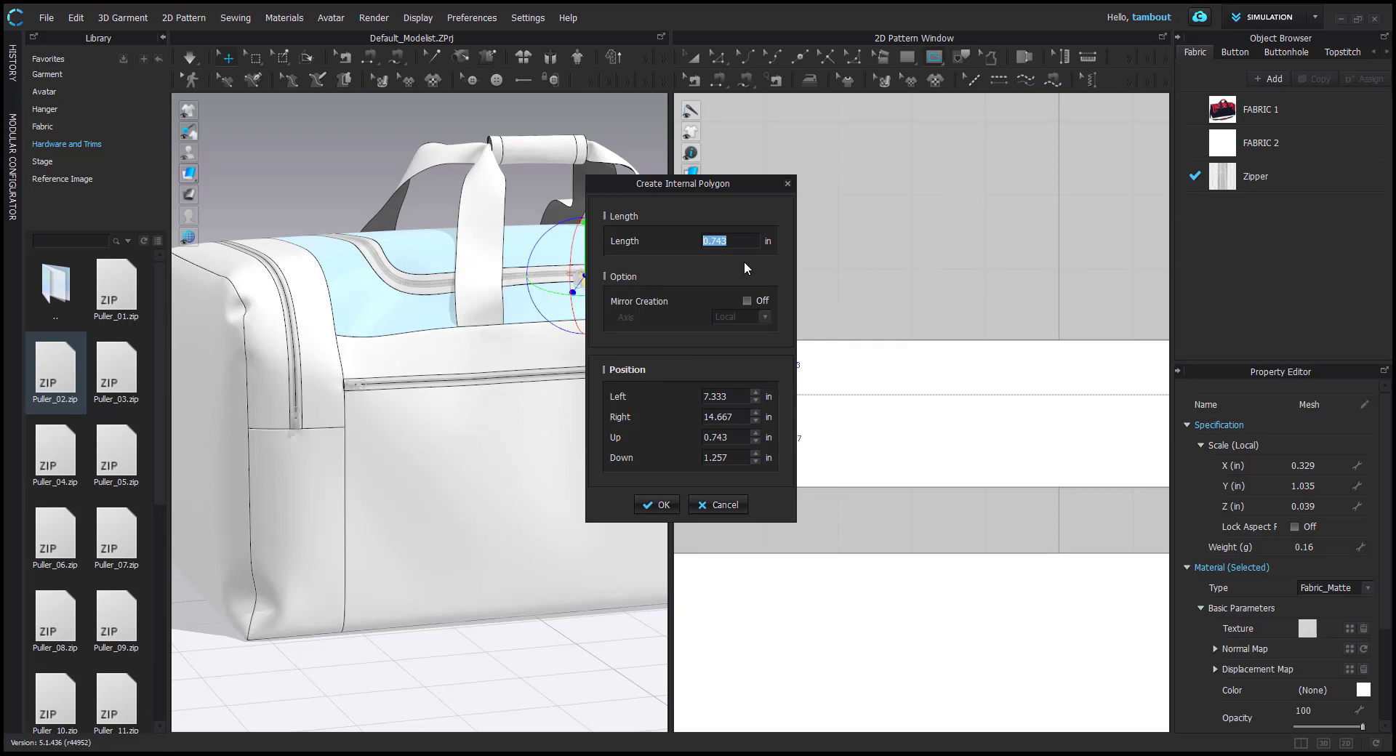
{"action": "type", "text": ".5"}
{"action": "key", "text": "Return"}
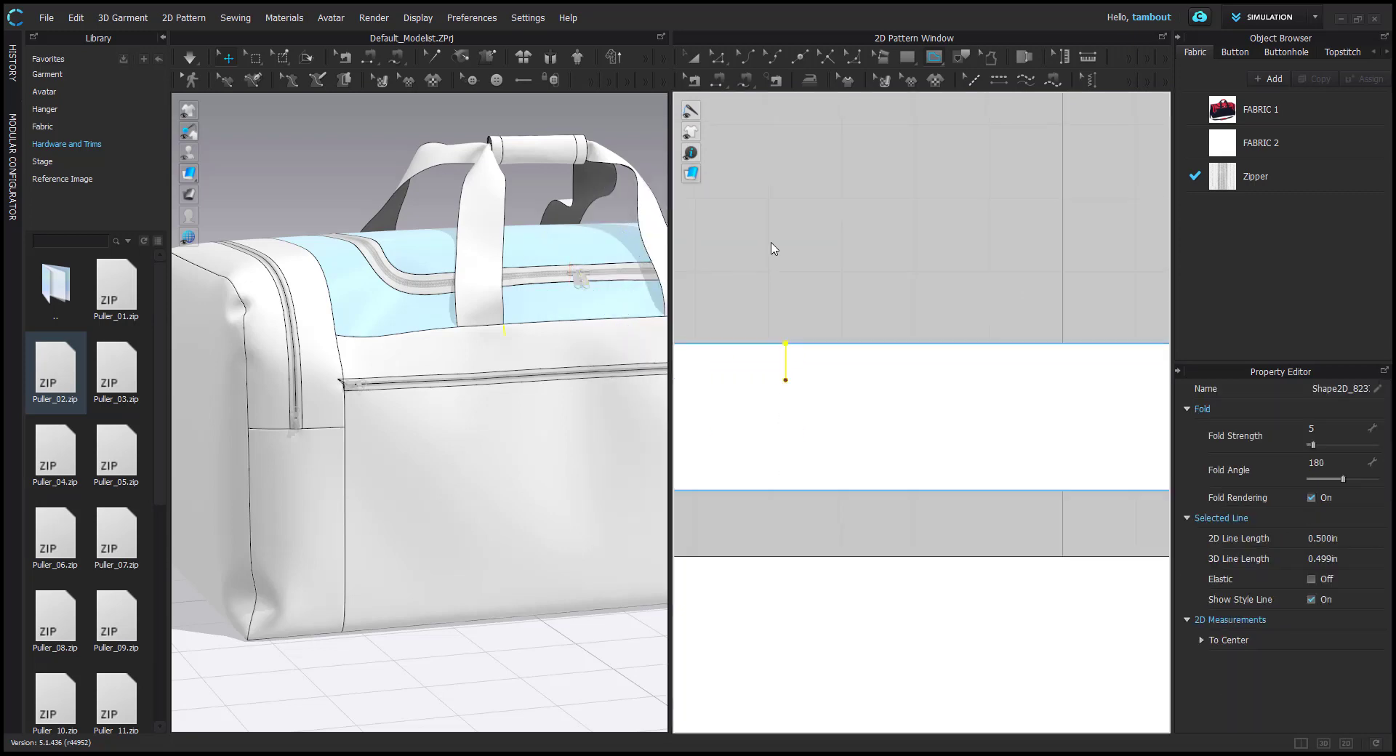
Draw a matching 0.5 in internal line down from the front strip's upper edge, 7.333 in from its right end
{"action": "scroll", "coordinate": [772, 373], "scroll_direction": "down", "scroll_amount": 3}
{"action": "key", "text": "a"}
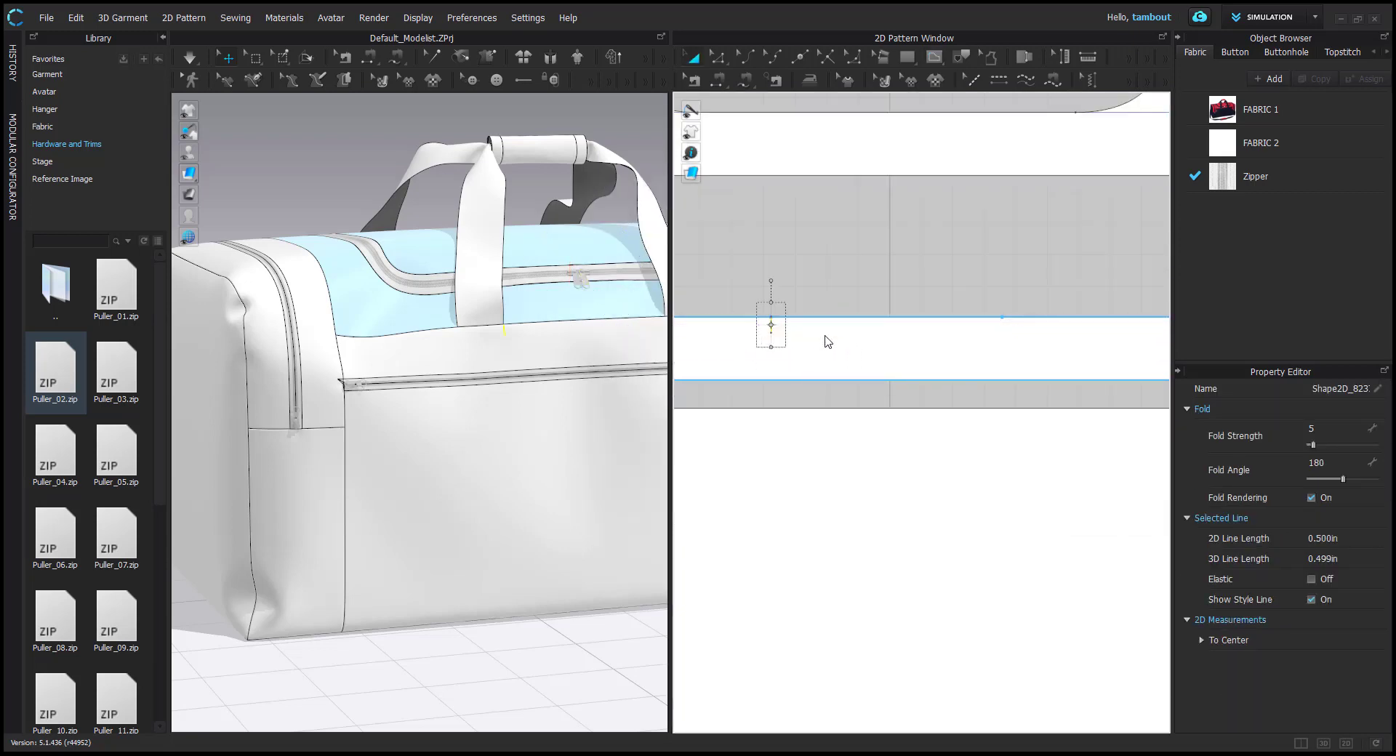
{"action": "scroll", "coordinate": [1003, 314], "scroll_direction": "up", "scroll_amount": 5}
{"action": "key", "text": "g"}
{"action": "left_click", "coordinate": [1003, 341]}
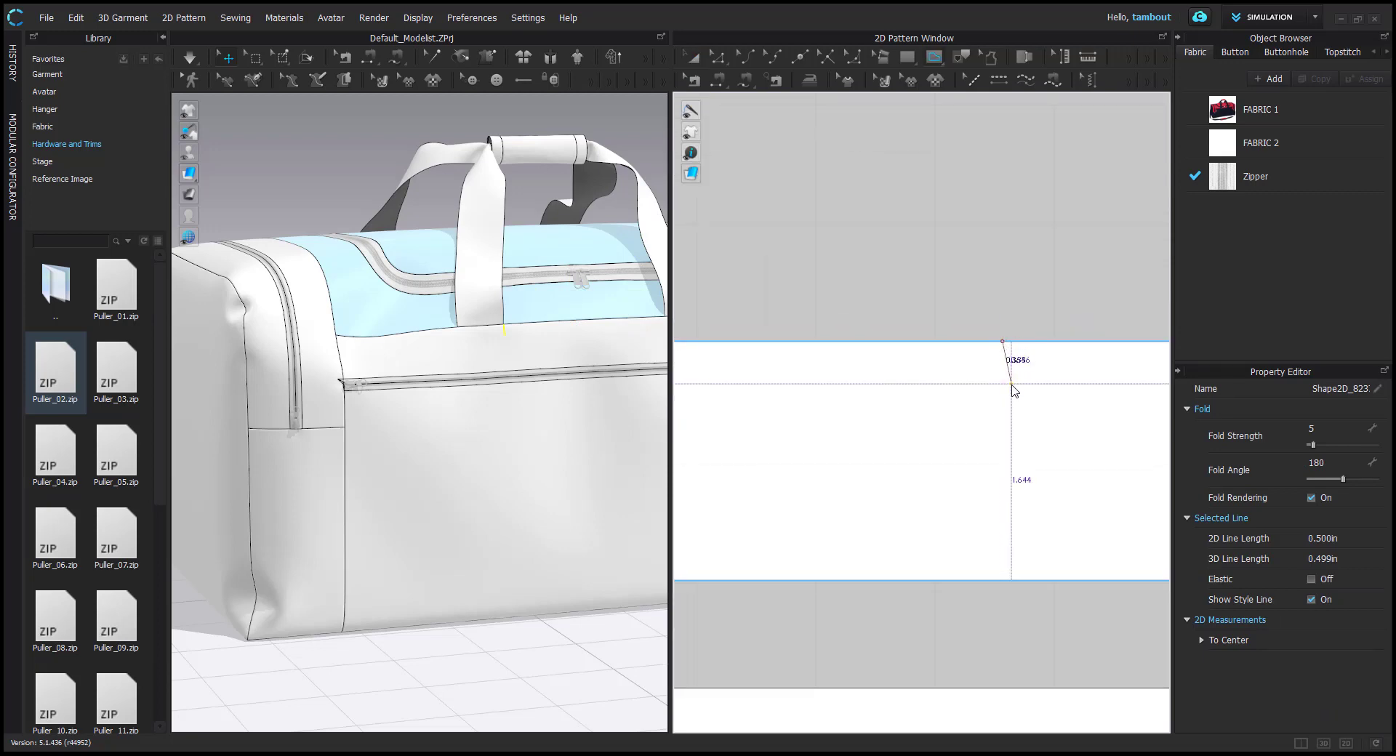
{"action": "right_click", "coordinate": [1004, 393]}
{"action": "type", "text": "0.5"}
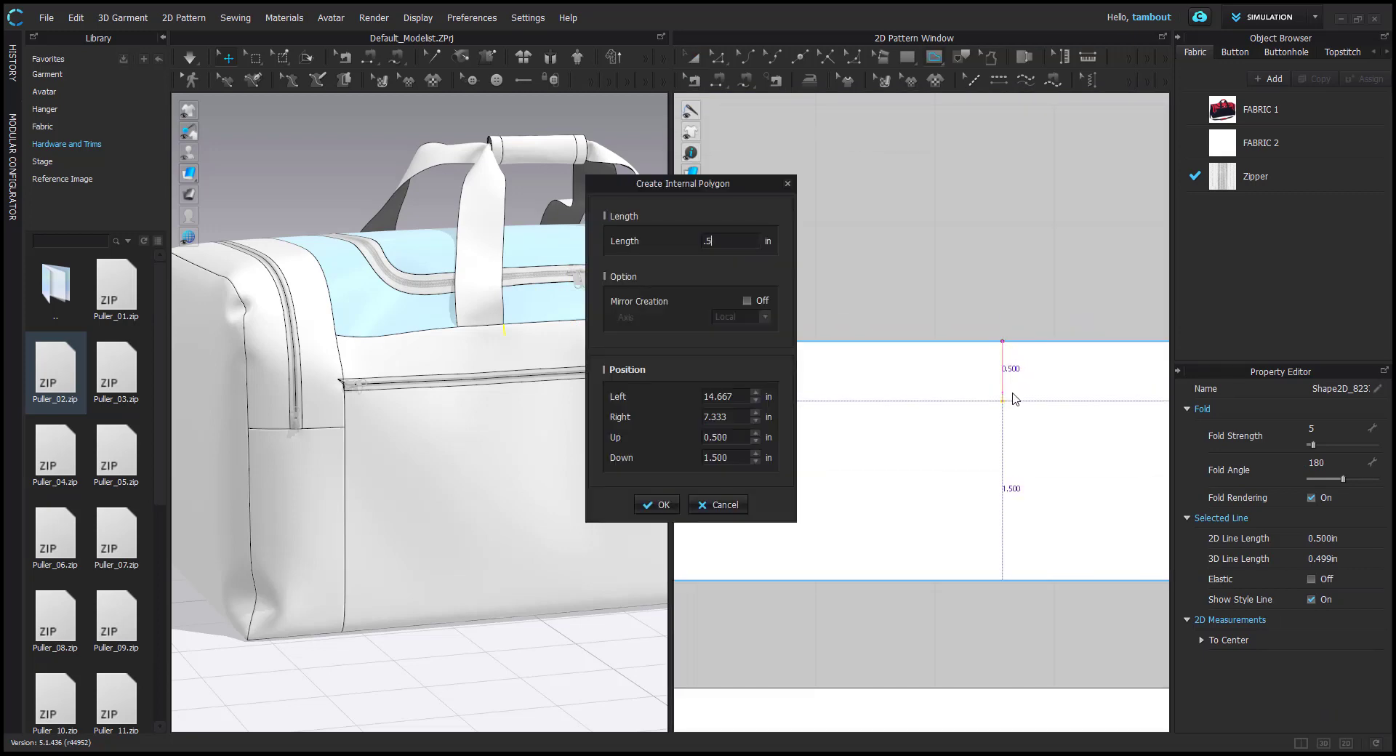
{"action": "key", "text": "Return"}
{"action": "scroll", "coordinate": [795, 359], "scroll_direction": "down", "scroll_amount": 1}
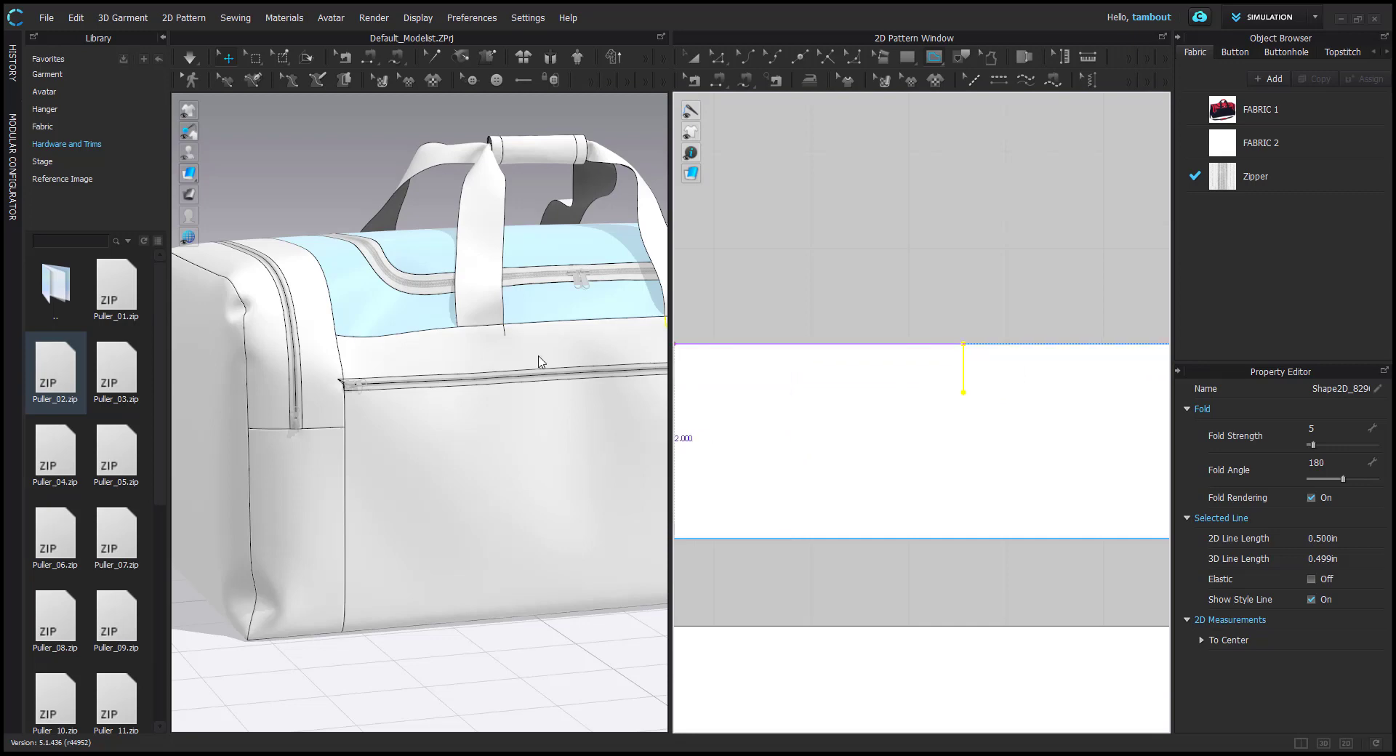
Split the front strip's upper edge 1 in outward from the right-hand internal line, toward the strip's right end
{"action": "scroll", "coordinate": [403, 364], "scroll_direction": "up", "scroll_amount": 6}
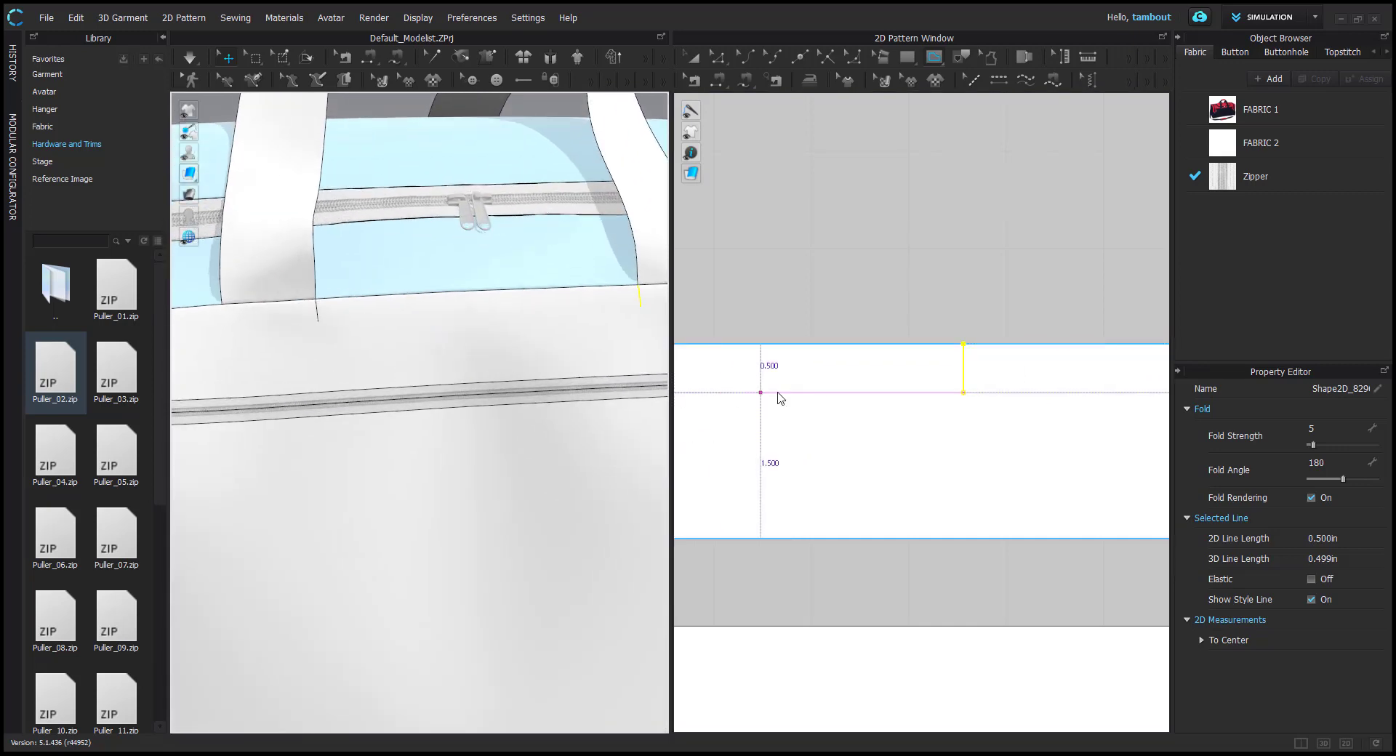
{"action": "scroll", "coordinate": [768, 382], "scroll_direction": "down", "scroll_amount": 3}
{"action": "key", "text": "z"}
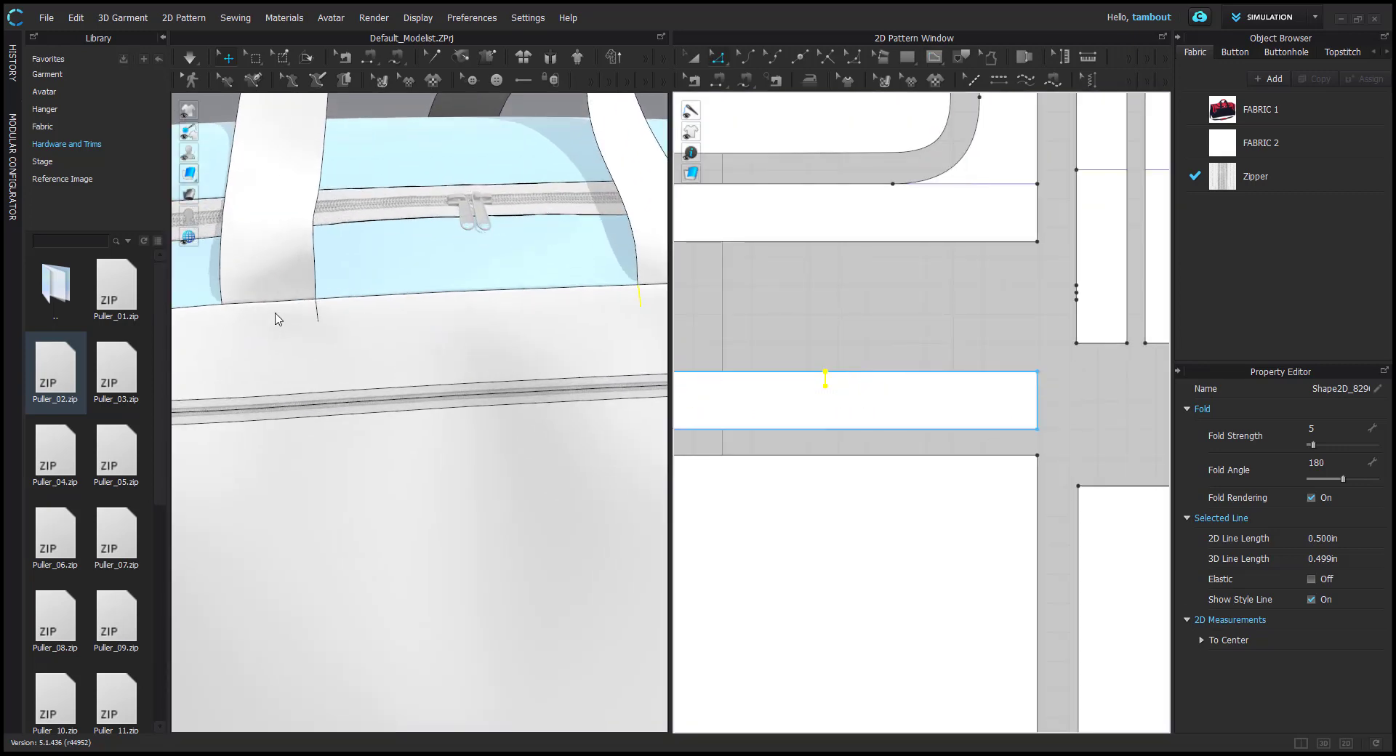
{"action": "scroll", "coordinate": [893, 393], "scroll_direction": "up", "scroll_amount": 3}
{"action": "left_click", "coordinate": [791, 374]}
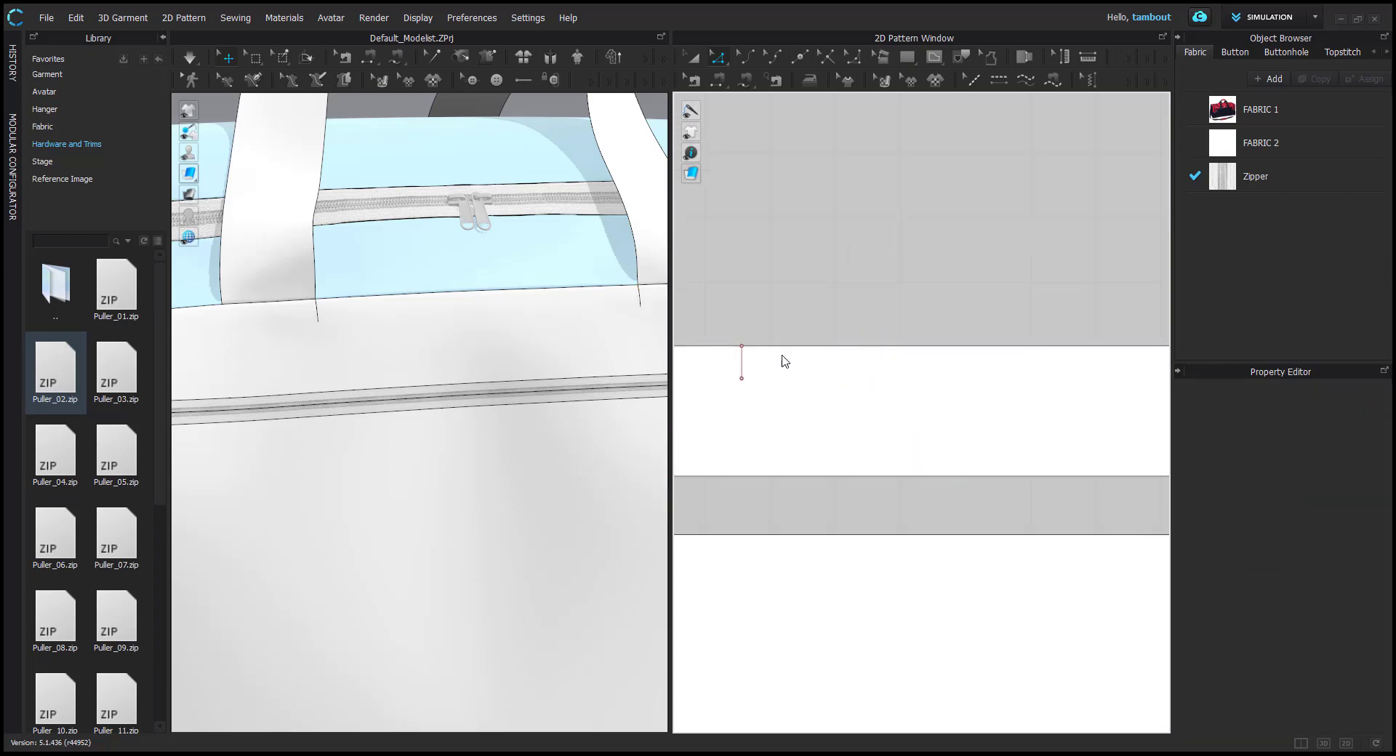
{"action": "left_click", "coordinate": [276, 292]}
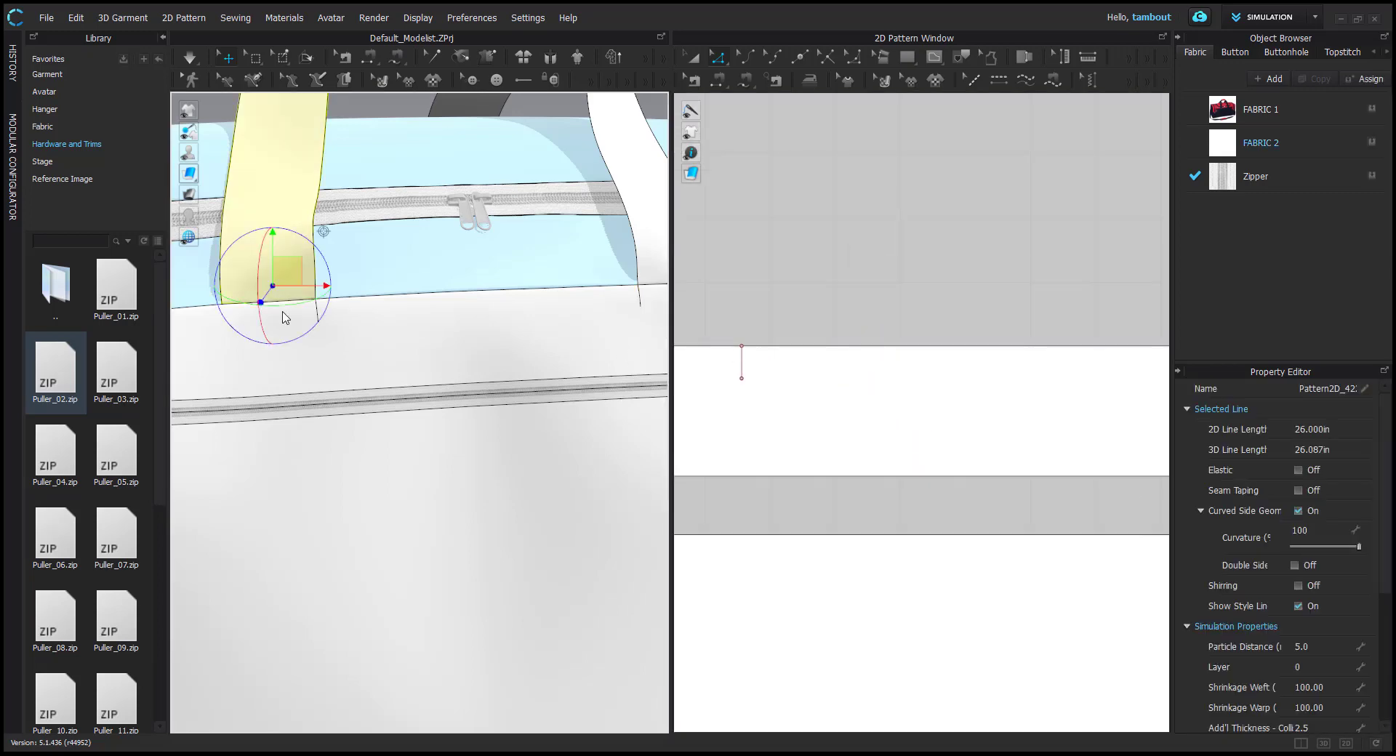
{"action": "right_click", "coordinate": [775, 347]}
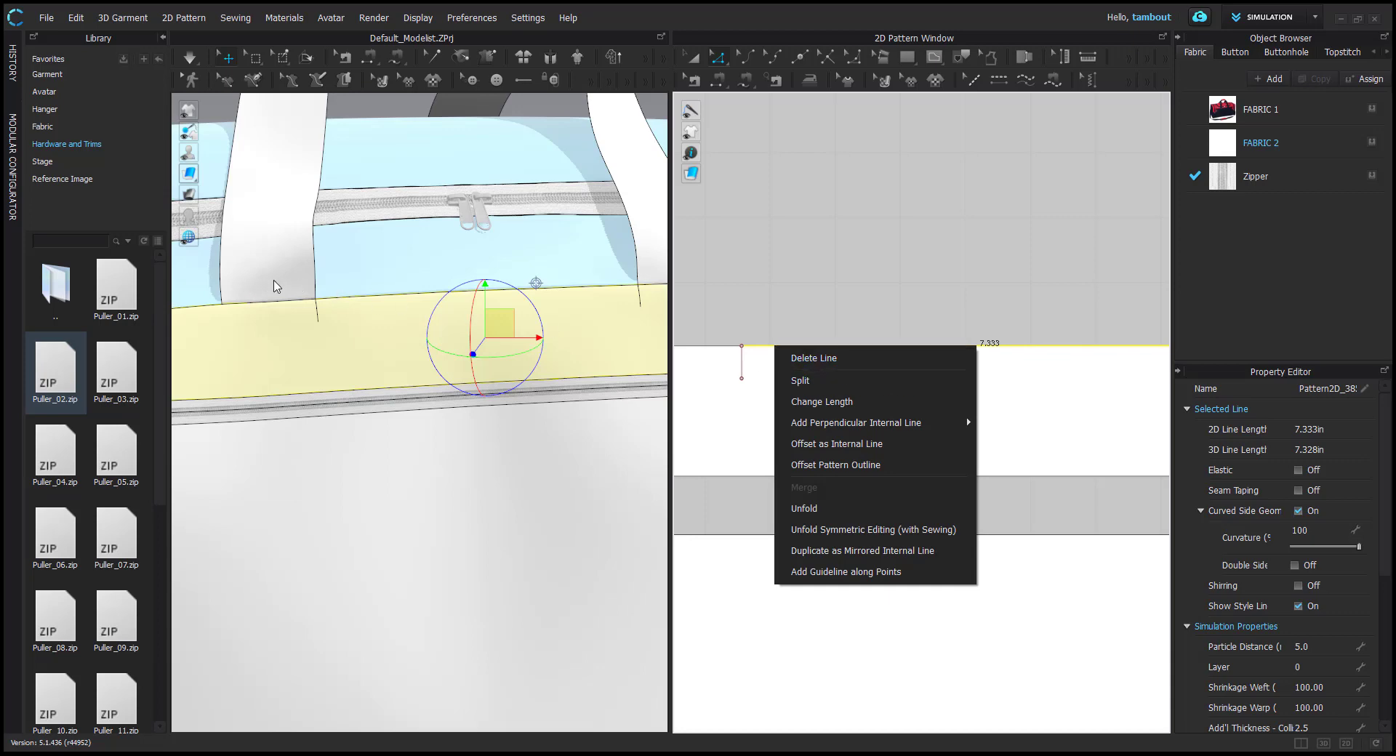
{"action": "left_click", "coordinate": [748, 334]}
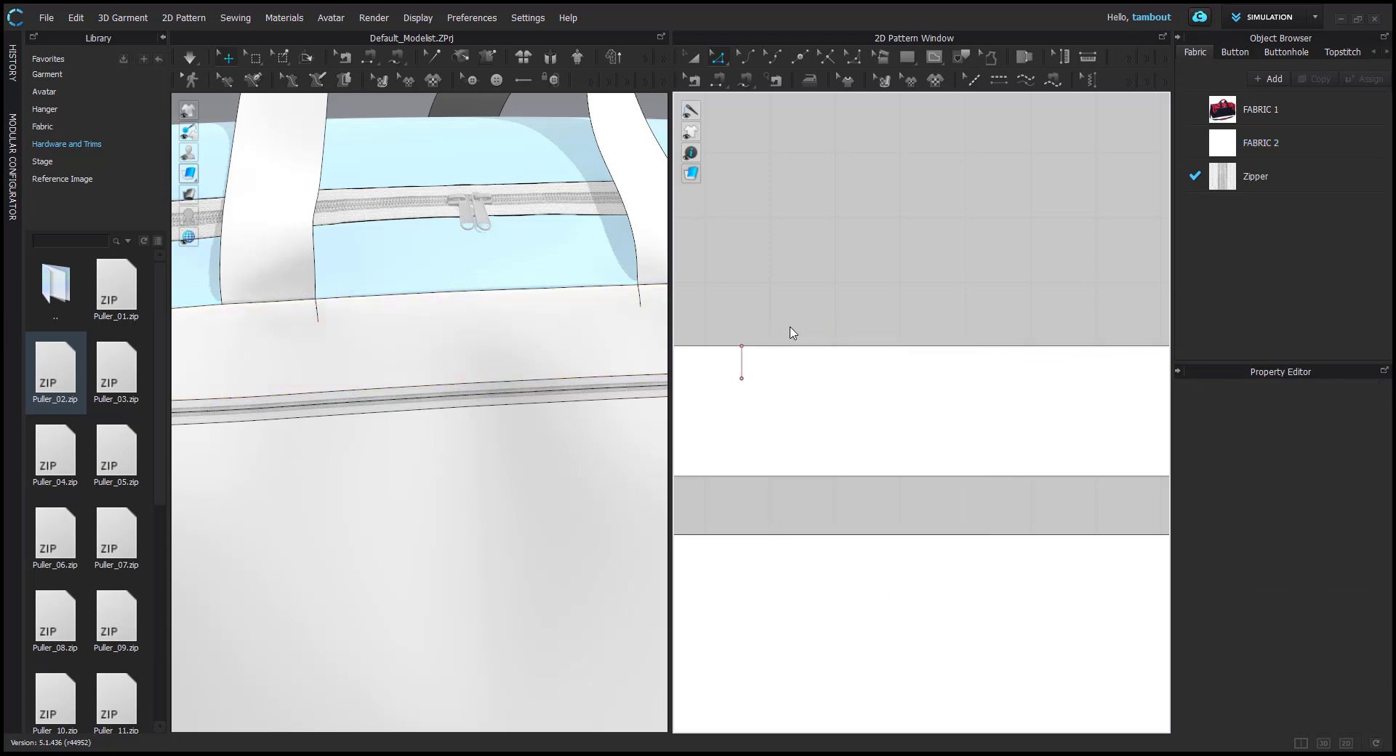
{"action": "right_click", "coordinate": [776, 347]}
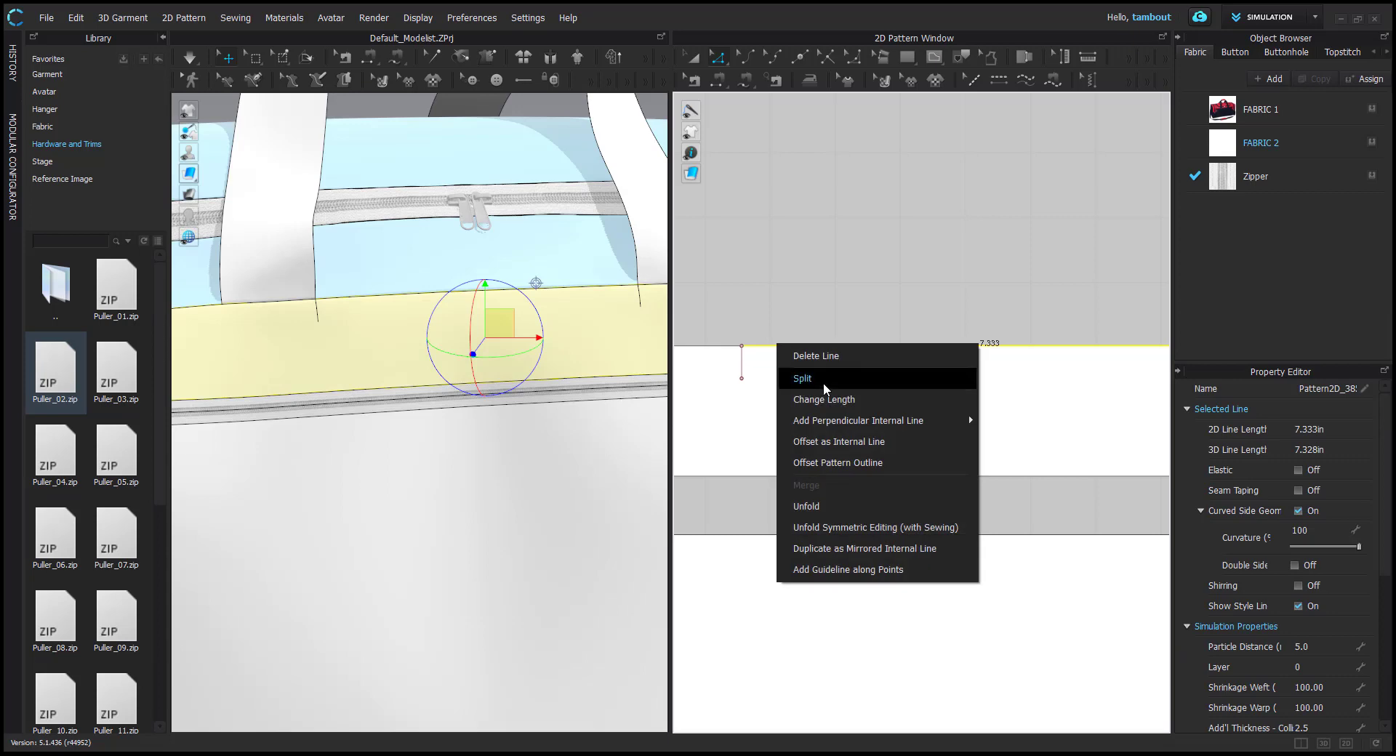
{"action": "left_click", "coordinate": [800, 374]}
{"action": "type", "text": "1"}
{"action": "left_click", "coordinate": [660, 492]}
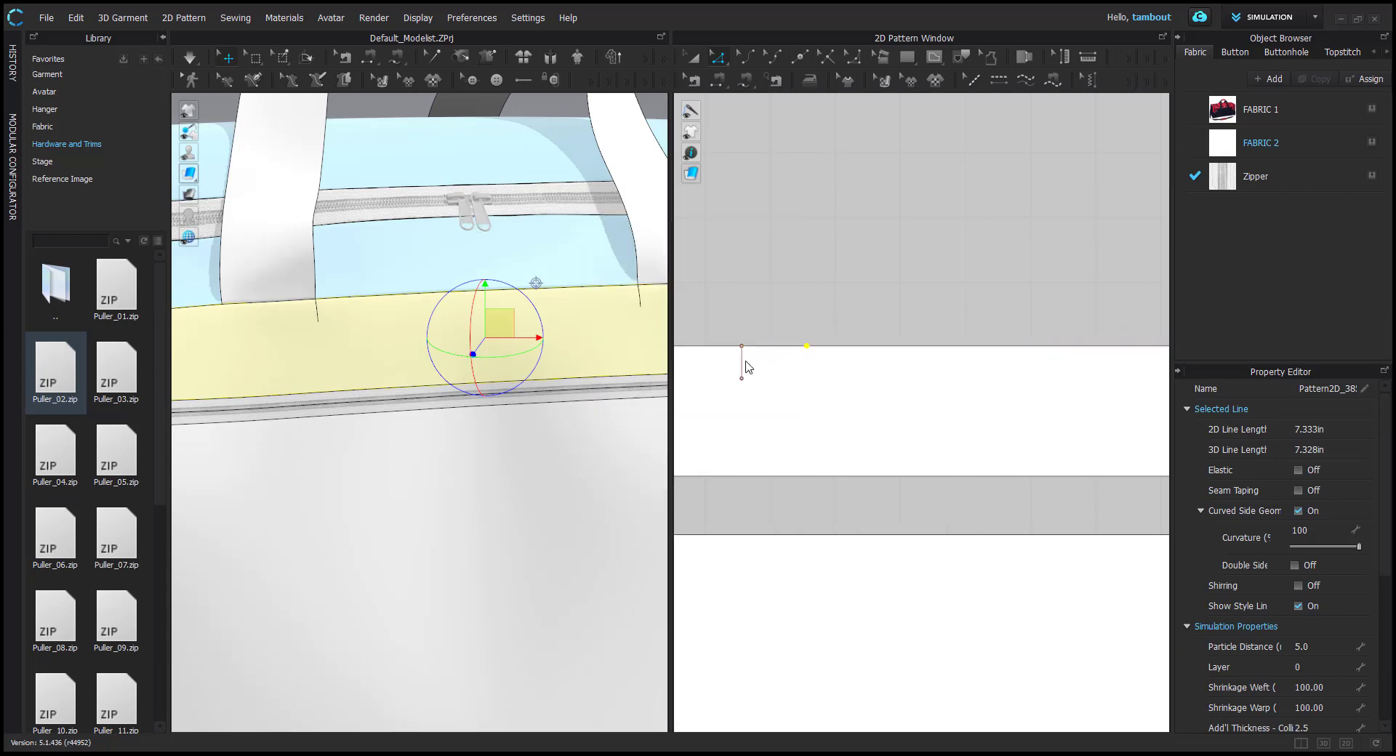
Move the right-hand internal line 1 in outward onto the new split point, centring it below the handle strap
{"action": "left_click", "coordinate": [744, 362]}
{"action": "left_click_drag", "start_coordinate": [741, 362], "coordinate": [804, 364]}
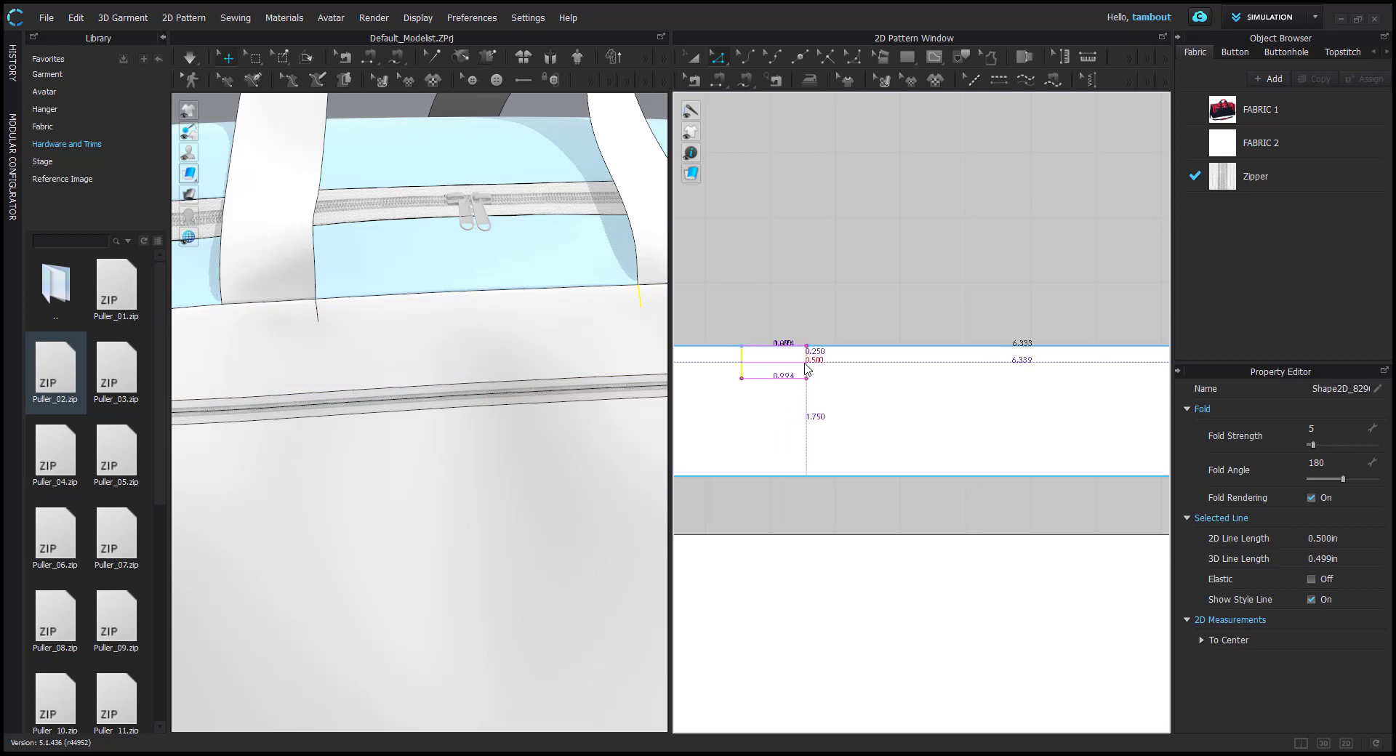
{"action": "scroll", "coordinate": [875, 424], "scroll_direction": "down", "scroll_amount": 5}
{"action": "left_click", "coordinate": [805, 357]}
{"action": "scroll", "coordinate": [928, 334], "scroll_direction": "up", "scroll_amount": 5}
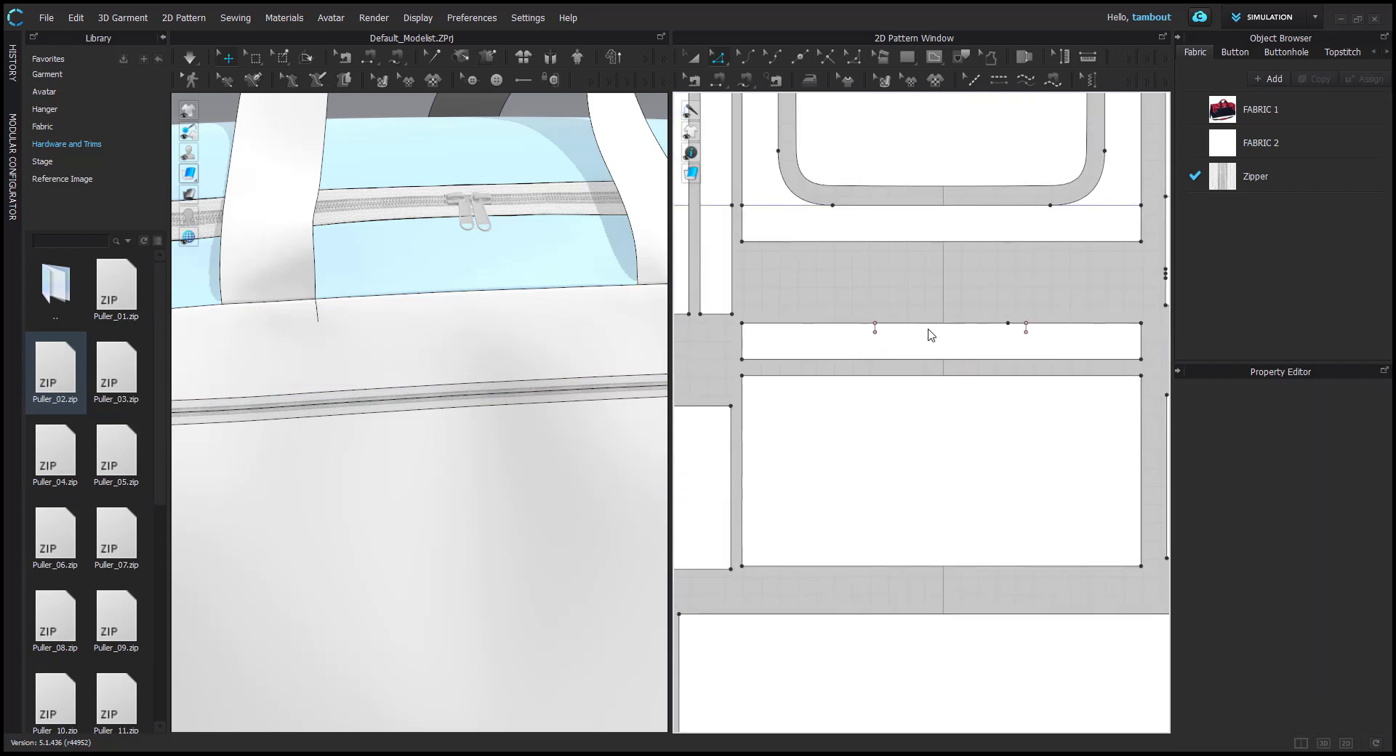
{"action": "key", "text": "s"}
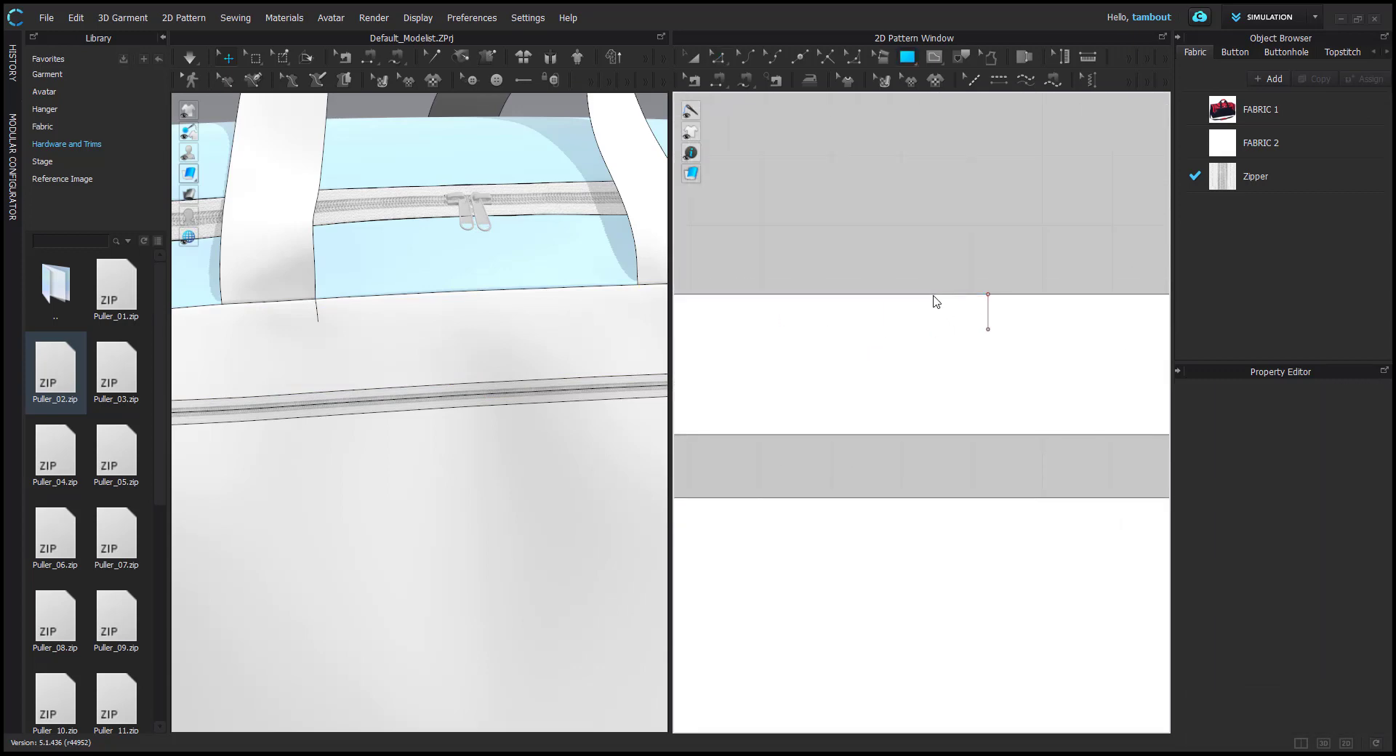
{"action": "right_click", "coordinate": [932, 294]}
{"action": "left_click", "coordinate": [938, 266]}
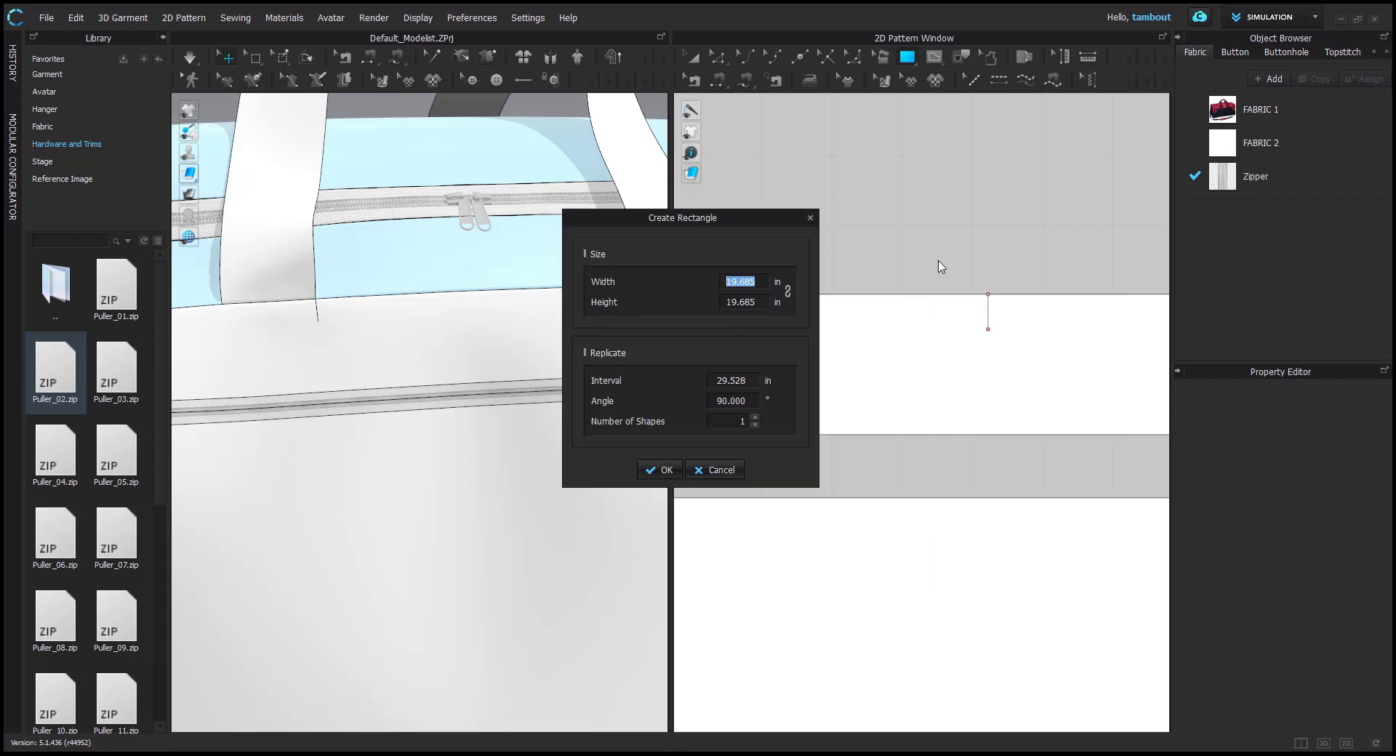
{"action": "left_click", "coordinate": [719, 470]}
Split the front strip's upper edge 1 in outward from the left-hand internal line
{"action": "key", "text": "x"}
{"action": "right_click", "coordinate": [926, 295]}
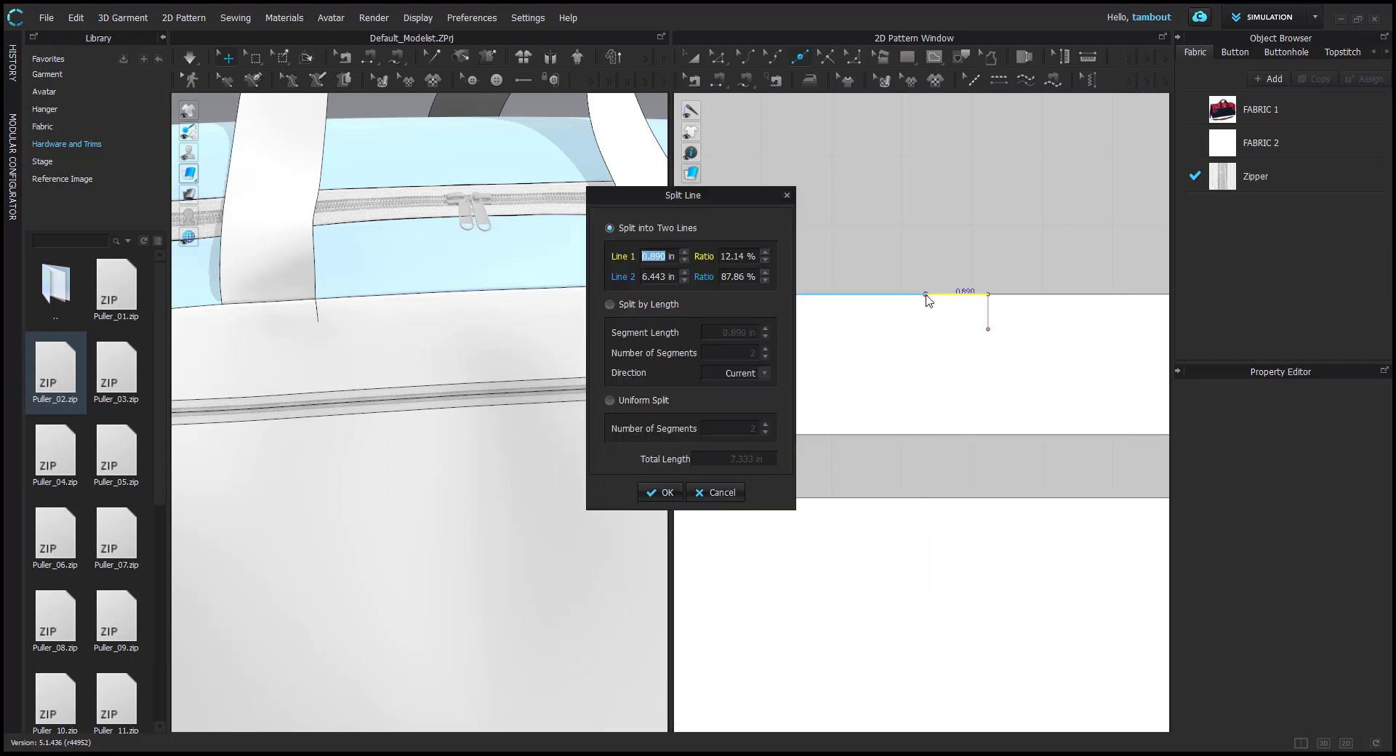
{"action": "type", "text": "1"}
{"action": "left_click", "coordinate": [660, 492]}
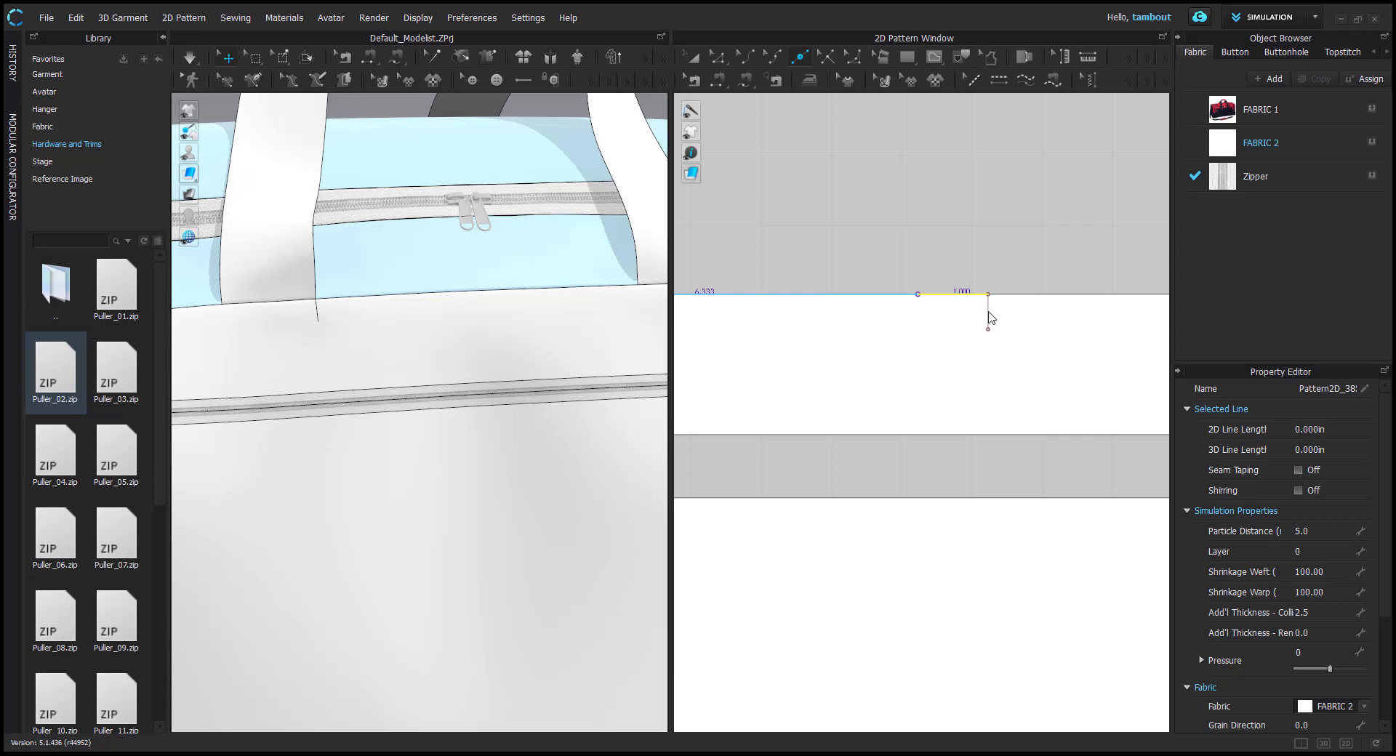
Move the left-hand internal line 1 in outward onto its new split point
{"action": "key", "text": "a"}
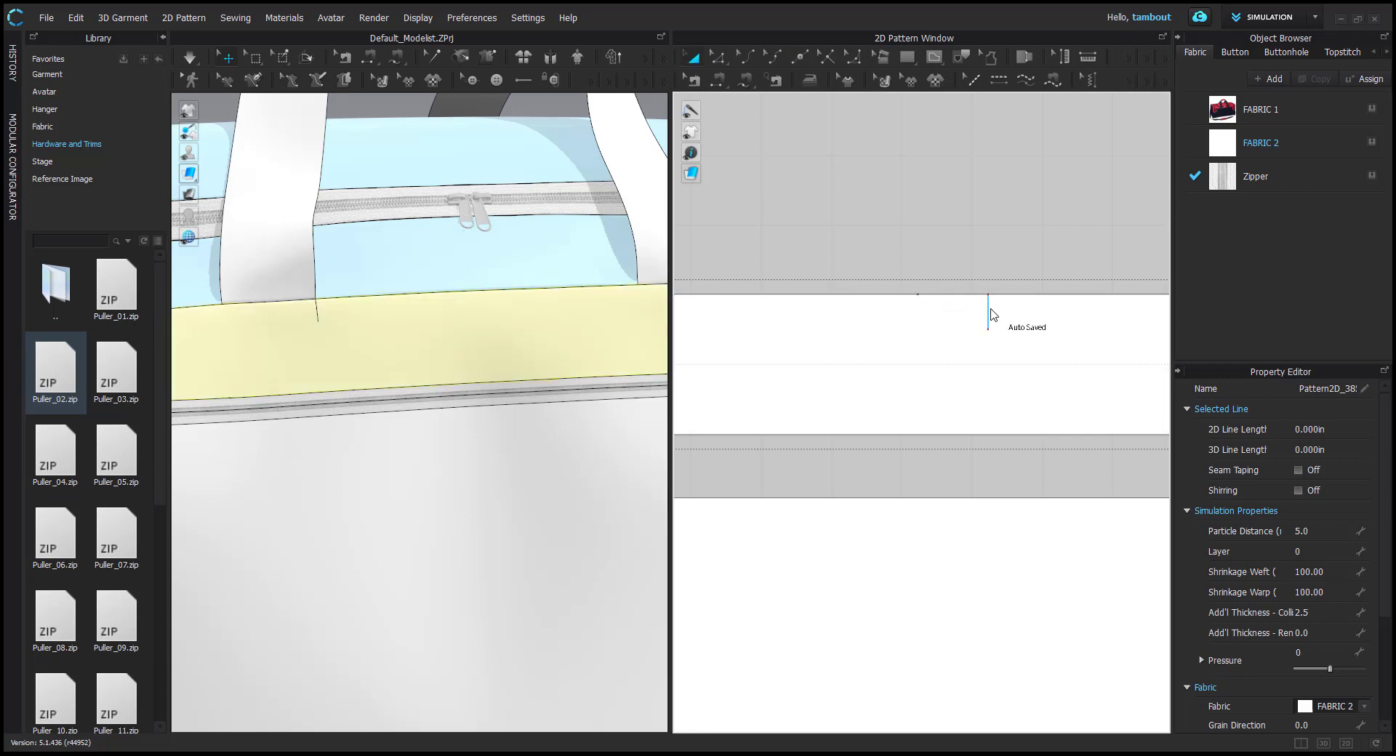
{"action": "left_click", "coordinate": [989, 310]}
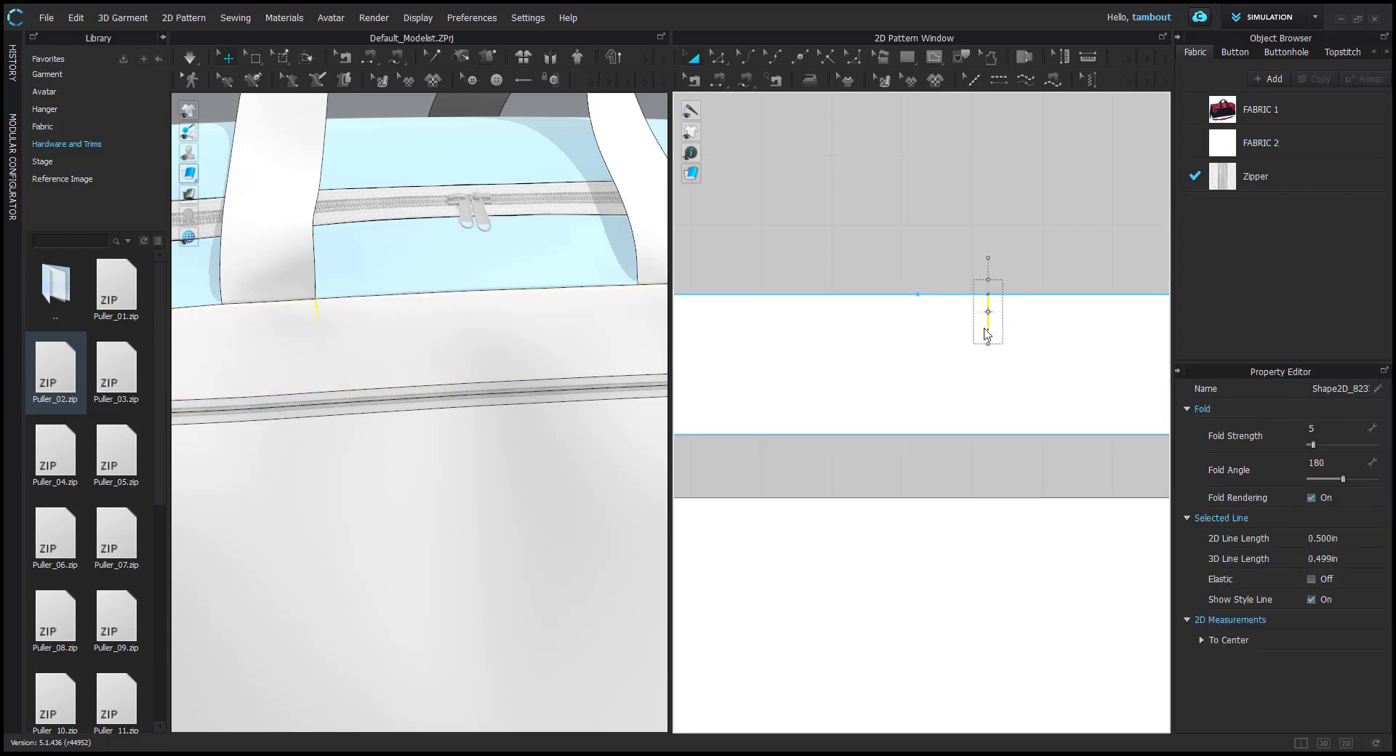
{"action": "left_click_drag", "start_coordinate": [986, 334], "coordinate": [916, 333]}
{"action": "left_click", "coordinate": [1003, 252]}
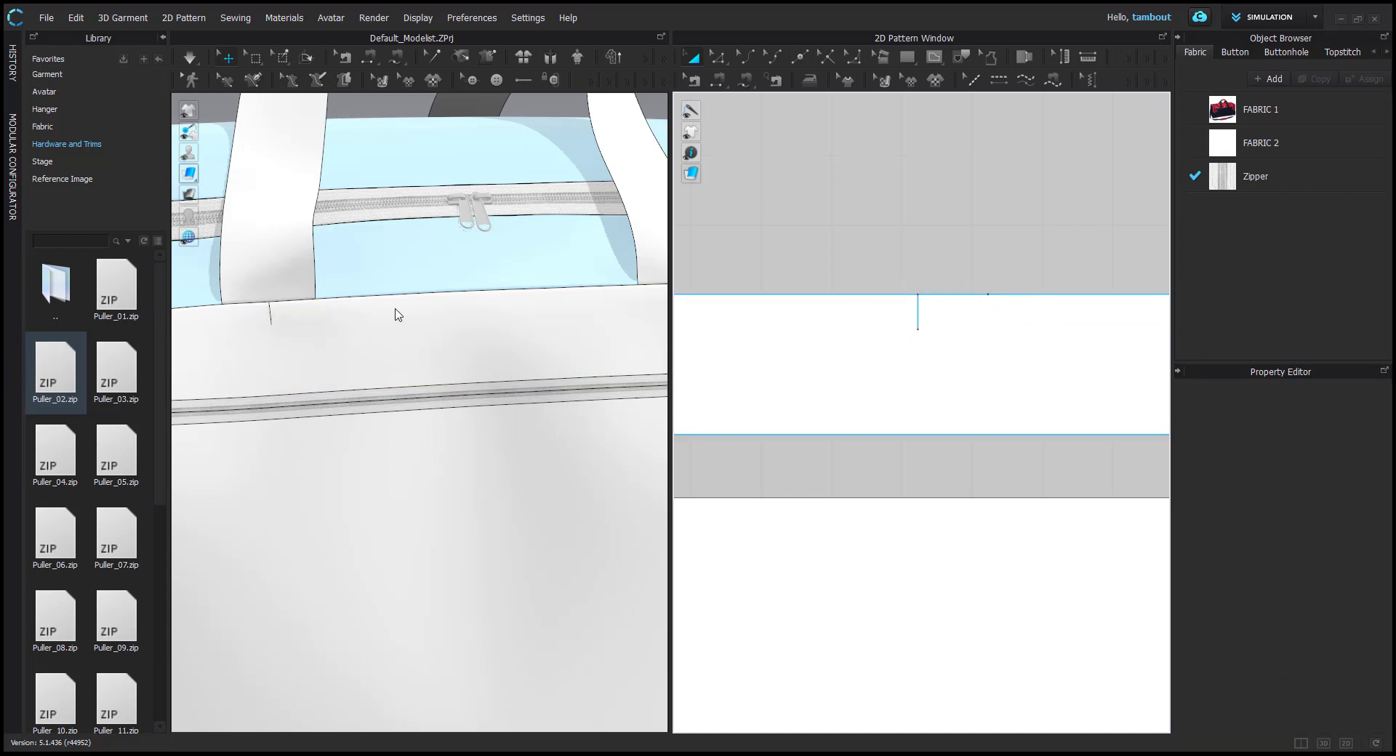
Place a default button at the lower end of each 0.5 in internal line, below both handle straps
{"action": "scroll", "coordinate": [409, 335], "scroll_direction": "down", "scroll_amount": 4}
{"action": "scroll", "coordinate": [916, 355], "scroll_direction": "down", "scroll_amount": 2}
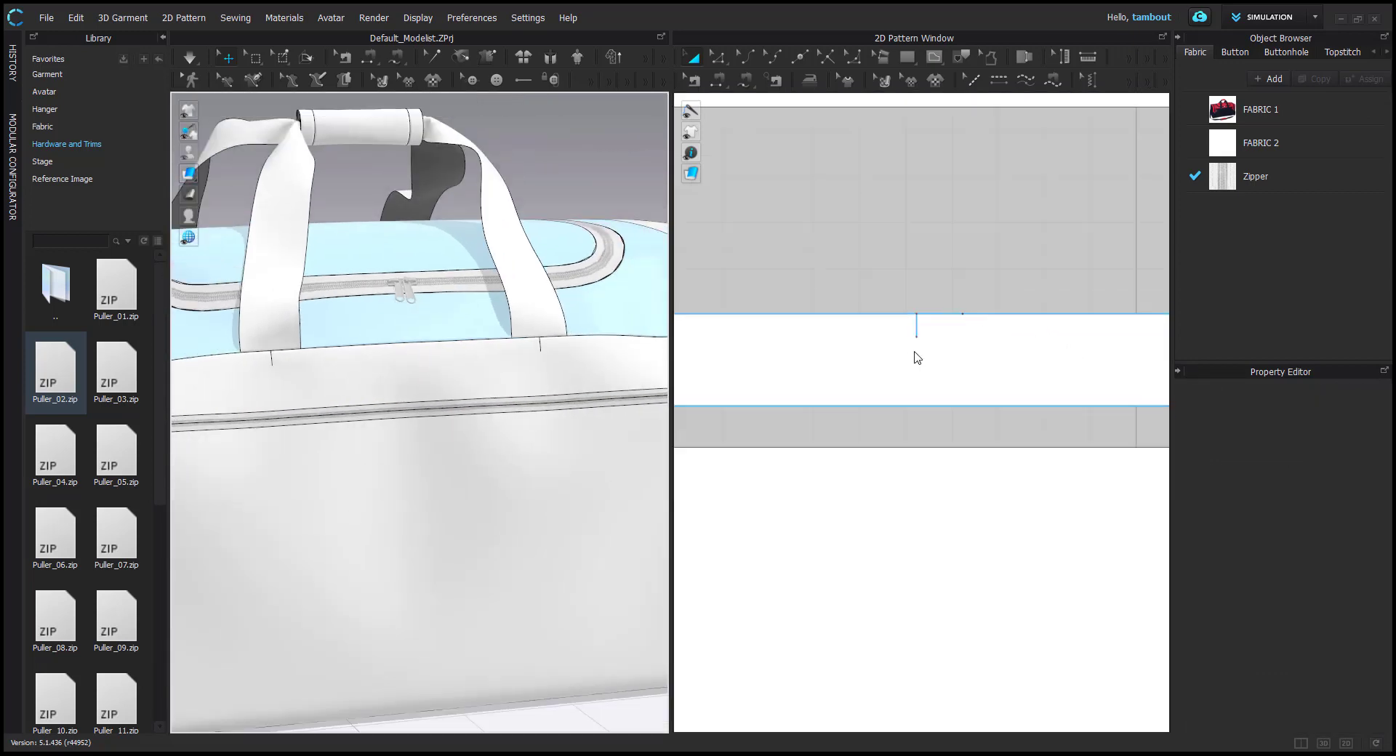
{"action": "left_click", "coordinate": [496, 79]}
{"action": "scroll", "coordinate": [916, 343], "scroll_direction": "up", "scroll_amount": 3}
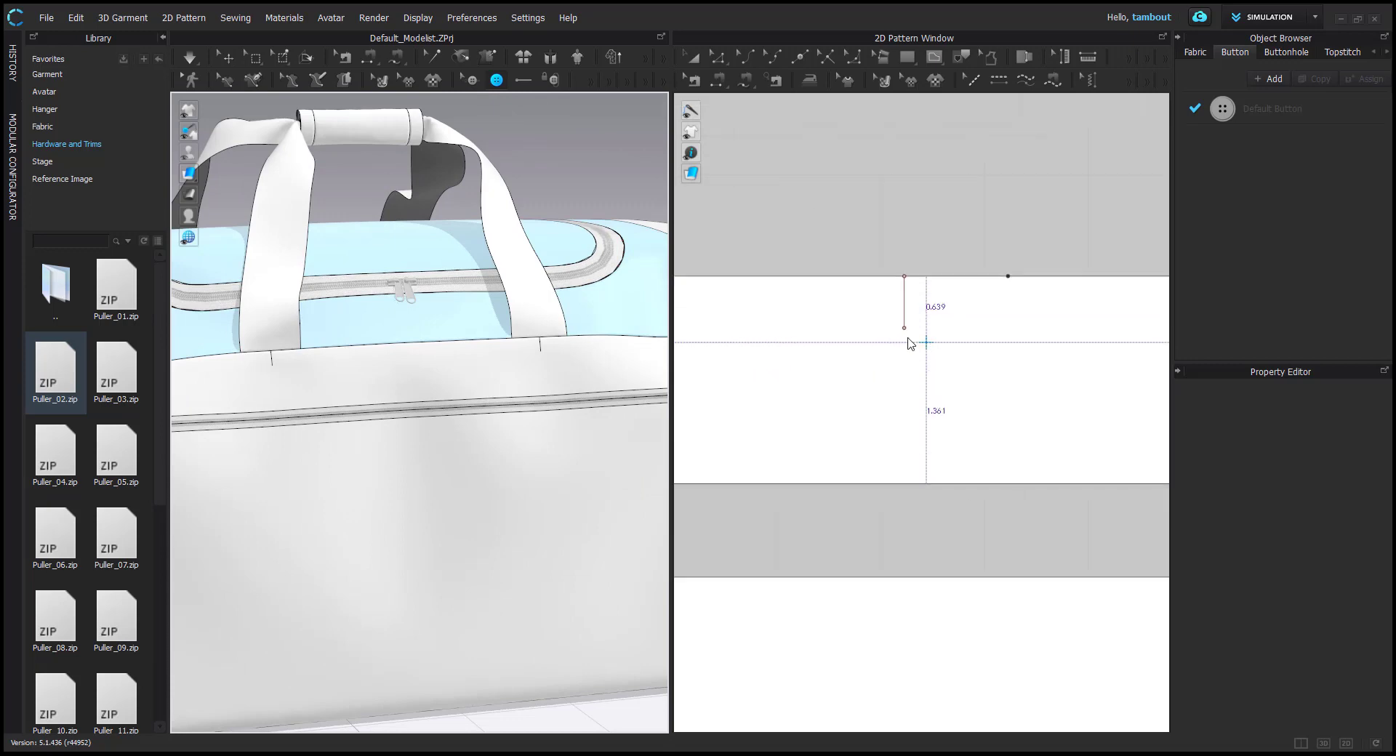
{"action": "scroll", "coordinate": [792, 369], "scroll_direction": "down", "scroll_amount": 2}
{"action": "middle_click_drag", "start_coordinate": [1036, 373], "coordinate": [836, 353]}
{"action": "scroll", "coordinate": [836, 354], "scroll_direction": "down", "scroll_amount": 4}
{"action": "middle_click_drag", "start_coordinate": [1062, 336], "coordinate": [953, 354]}
{"action": "scroll", "coordinate": [948, 354], "scroll_direction": "up", "scroll_amount": 3}
{"action": "scroll", "coordinate": [952, 357], "scroll_direction": "up", "scroll_amount": 1}
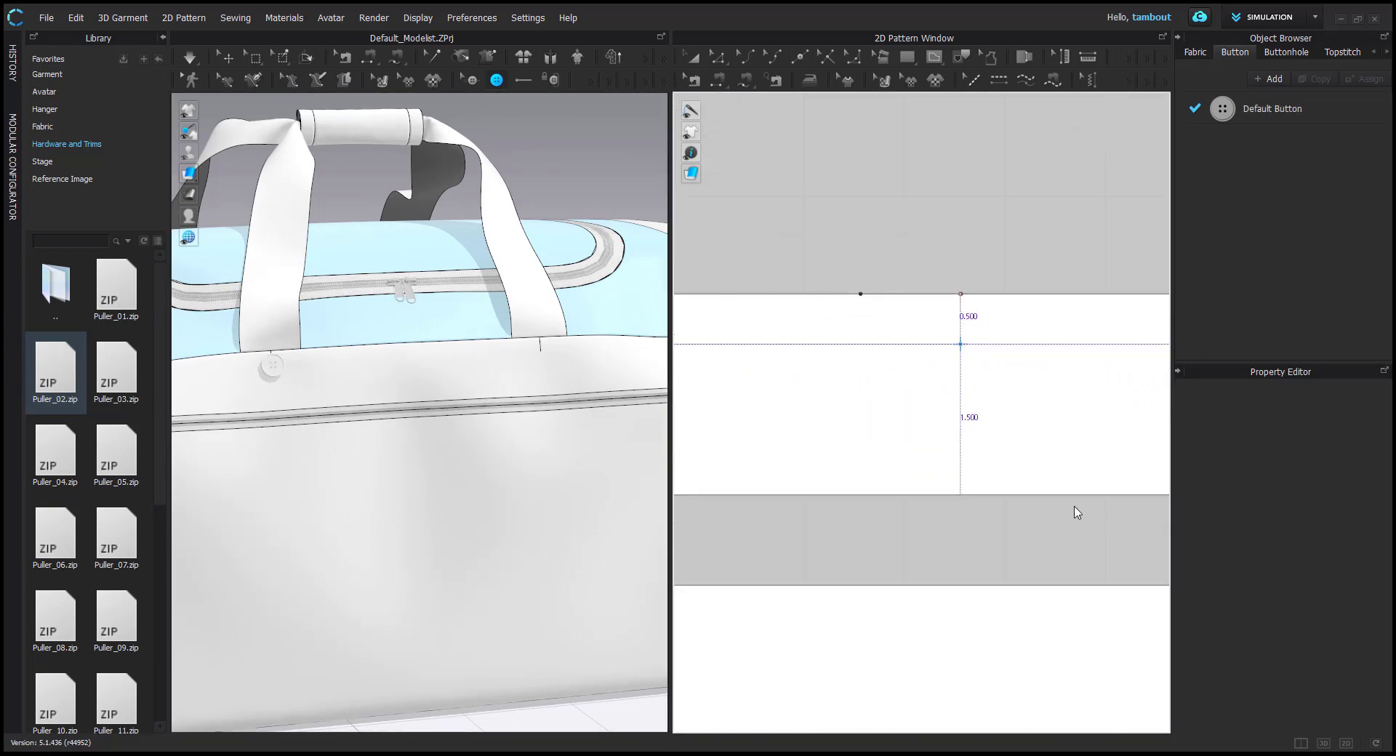
{"action": "middle_click_drag", "start_coordinate": [969, 365], "coordinate": [986, 366]}
{"action": "key", "text": "z"}
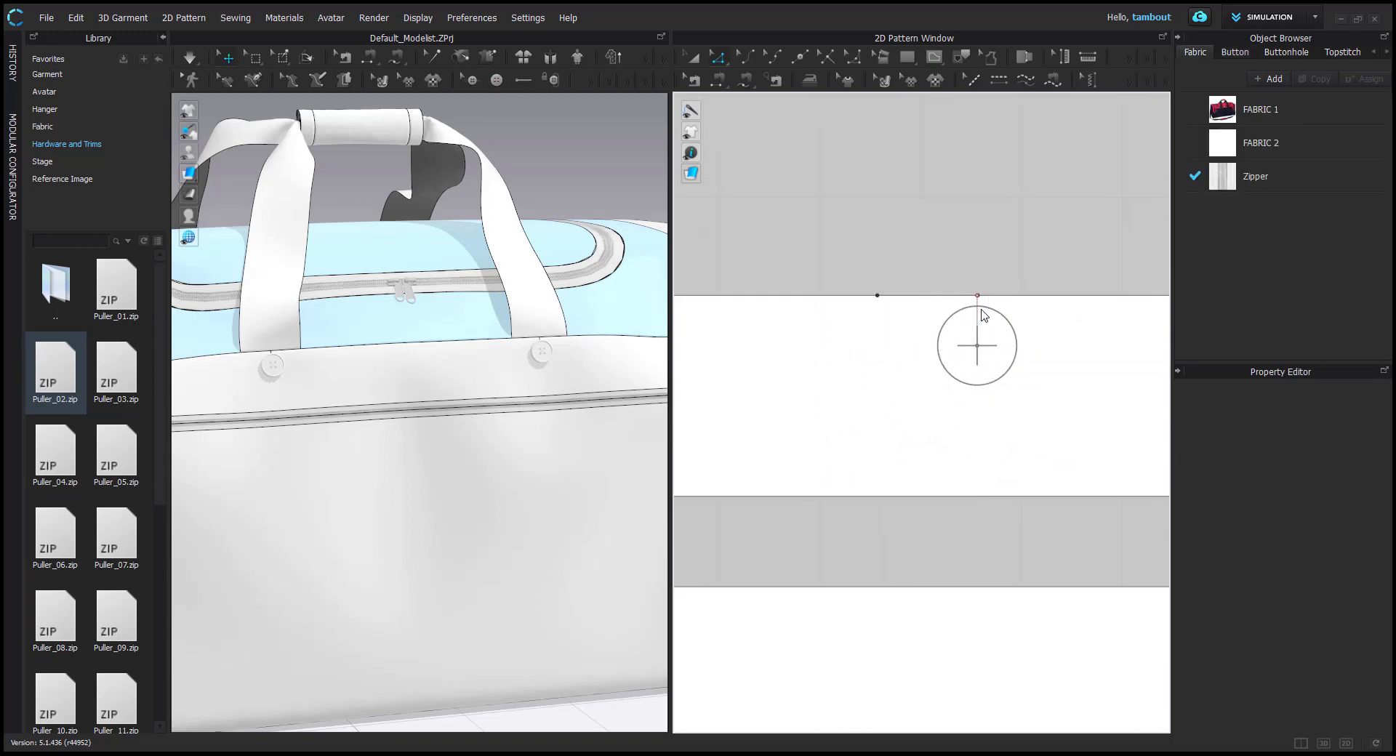
Compare the placed buttons with the shape and size of the rivet below the strap in the reference photo
{"action": "scroll", "coordinate": [1003, 349], "scroll_direction": "down", "scroll_amount": 5}
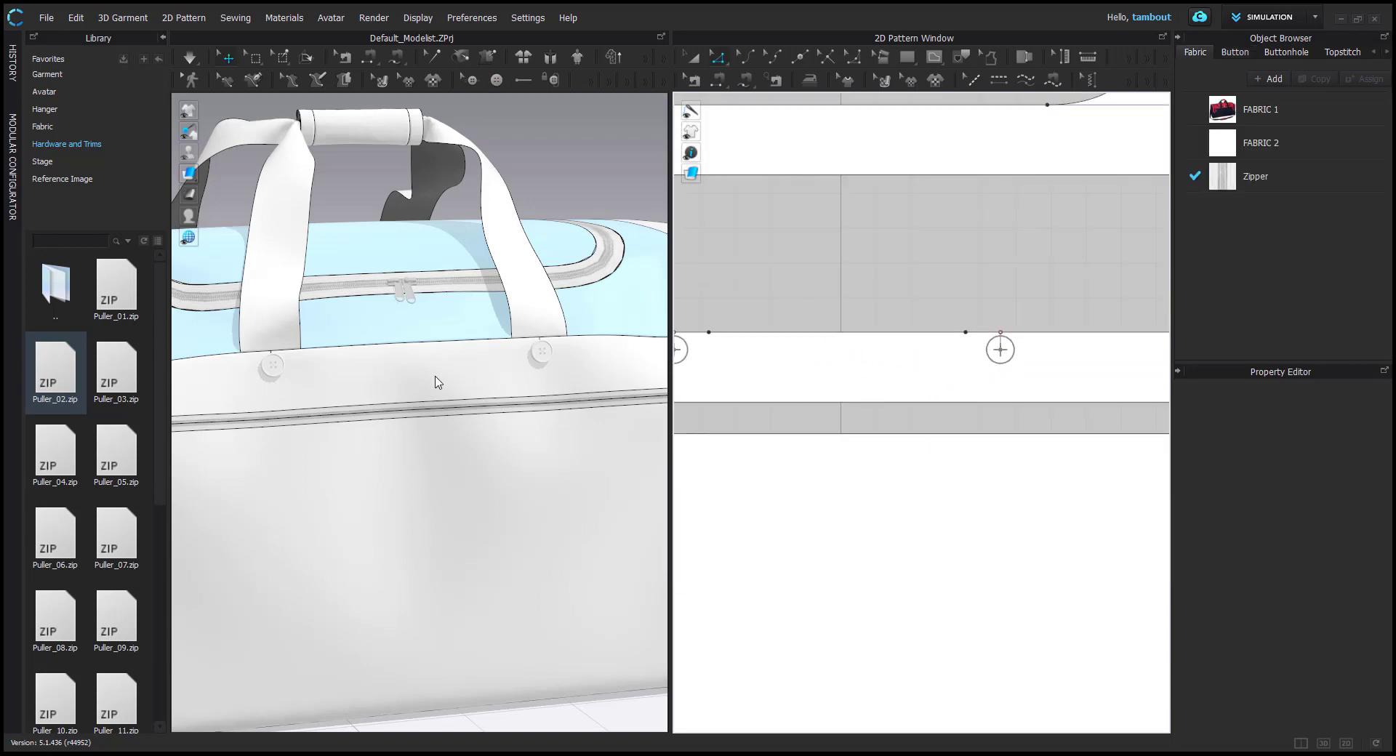
{"action": "scroll", "coordinate": [269, 361], "scroll_direction": "up", "scroll_amount": 5}
{"action": "middle_click_drag", "start_coordinate": [211, 361], "coordinate": [349, 412]}
{"action": "middle_click_drag", "start_coordinate": [993, 206], "coordinate": [1002, 544]}
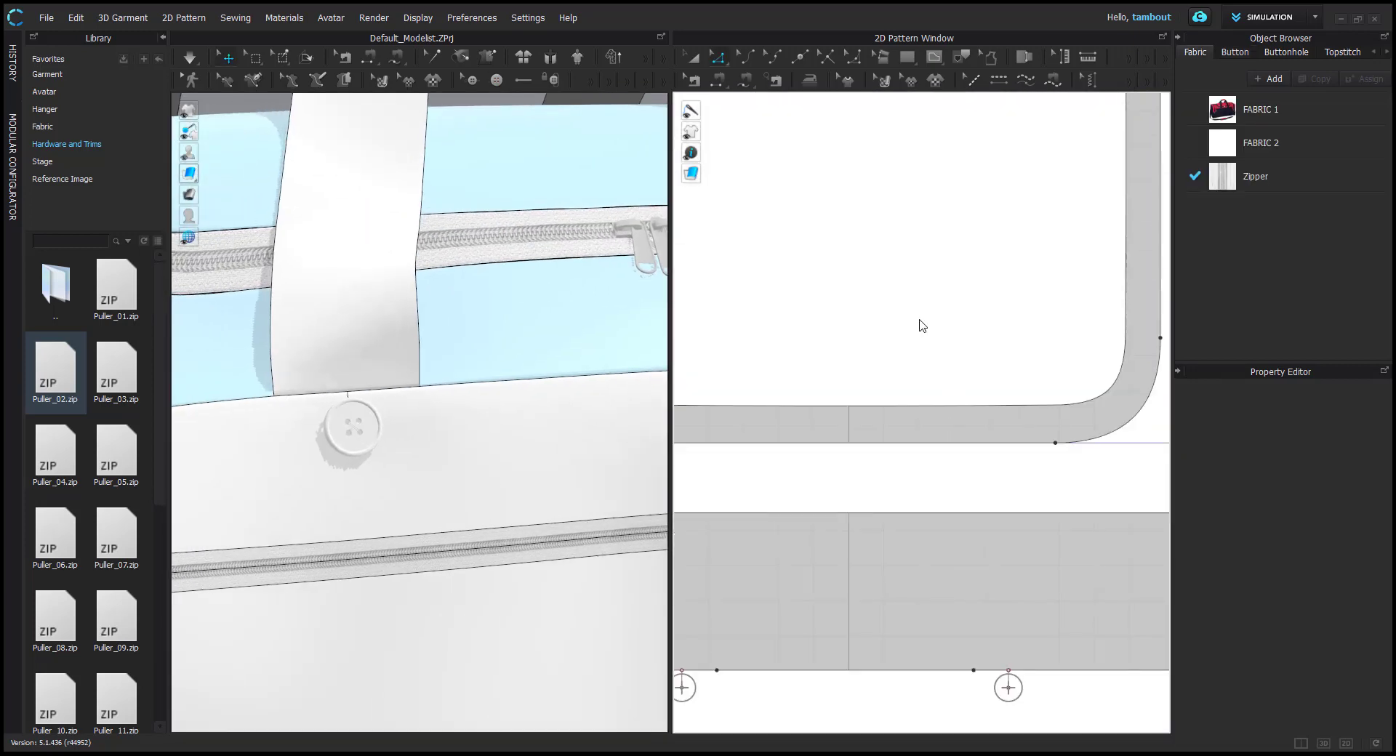
{"action": "scroll", "coordinate": [920, 326], "scroll_direction": "down", "scroll_amount": 5}
{"action": "middle_click_drag", "start_coordinate": [892, 119], "coordinate": [1039, 632]}
{"action": "scroll", "coordinate": [901, 309], "scroll_direction": "up", "scroll_amount": 9}
{"action": "middle_click_drag", "start_coordinate": [1026, 236], "coordinate": [959, 376]}
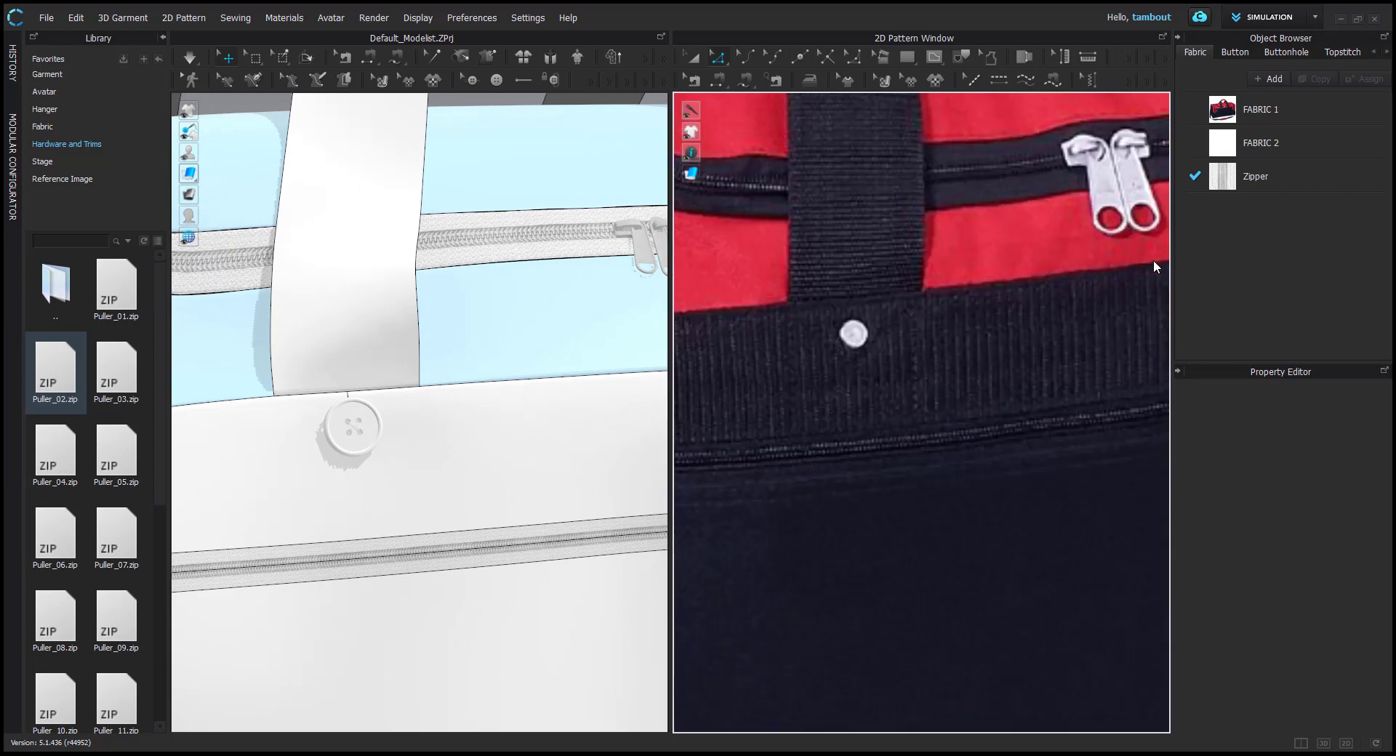
Change the Default Button's shape to a plain round disc without holes
{"action": "left_click", "coordinate": [1240, 54]}
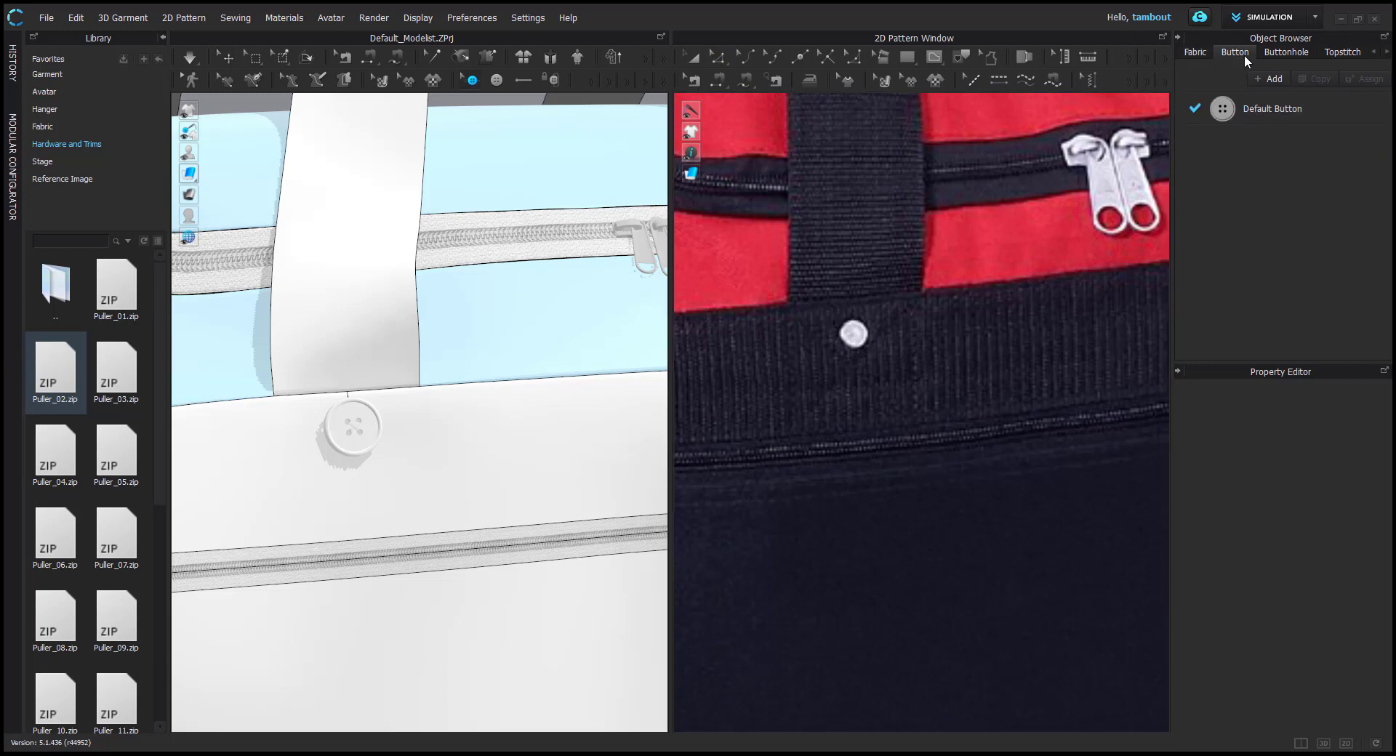
{"action": "left_click", "coordinate": [1262, 115]}
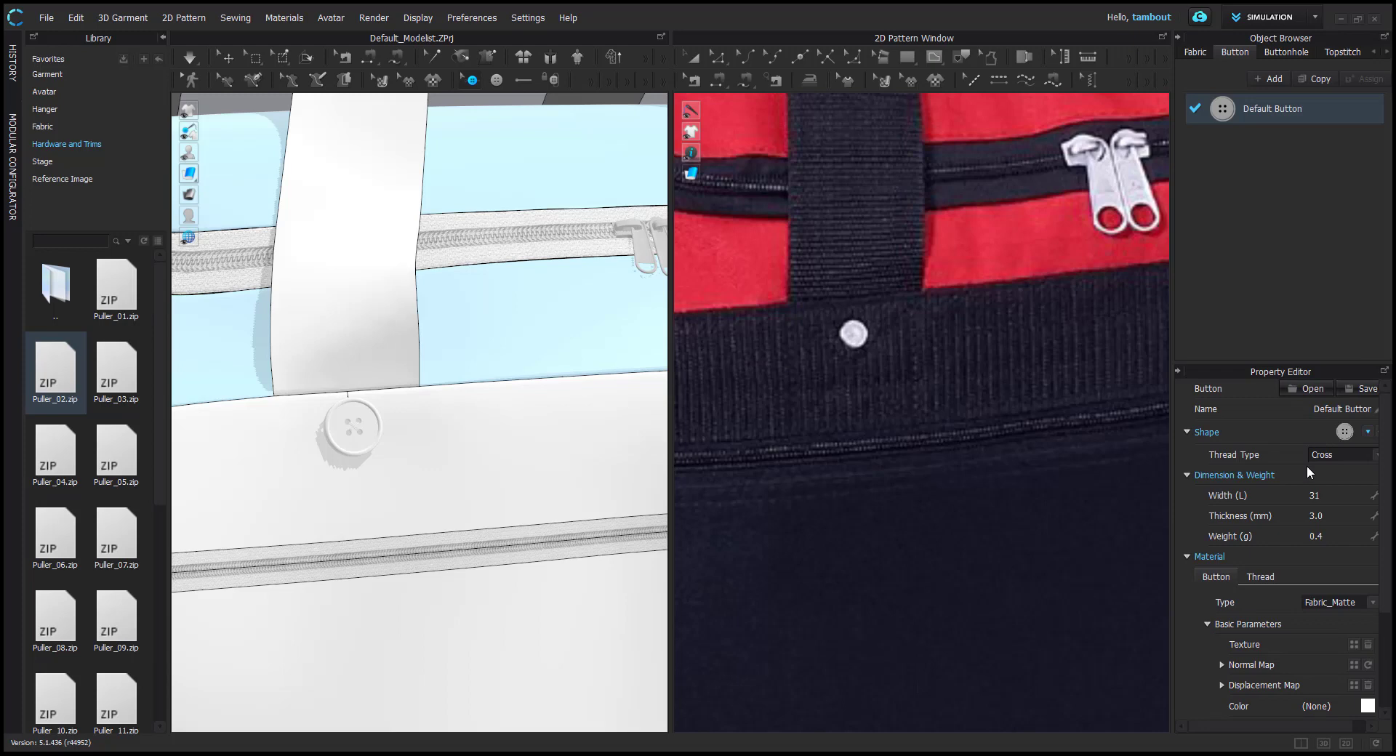
{"action": "left_click", "coordinate": [1367, 433]}
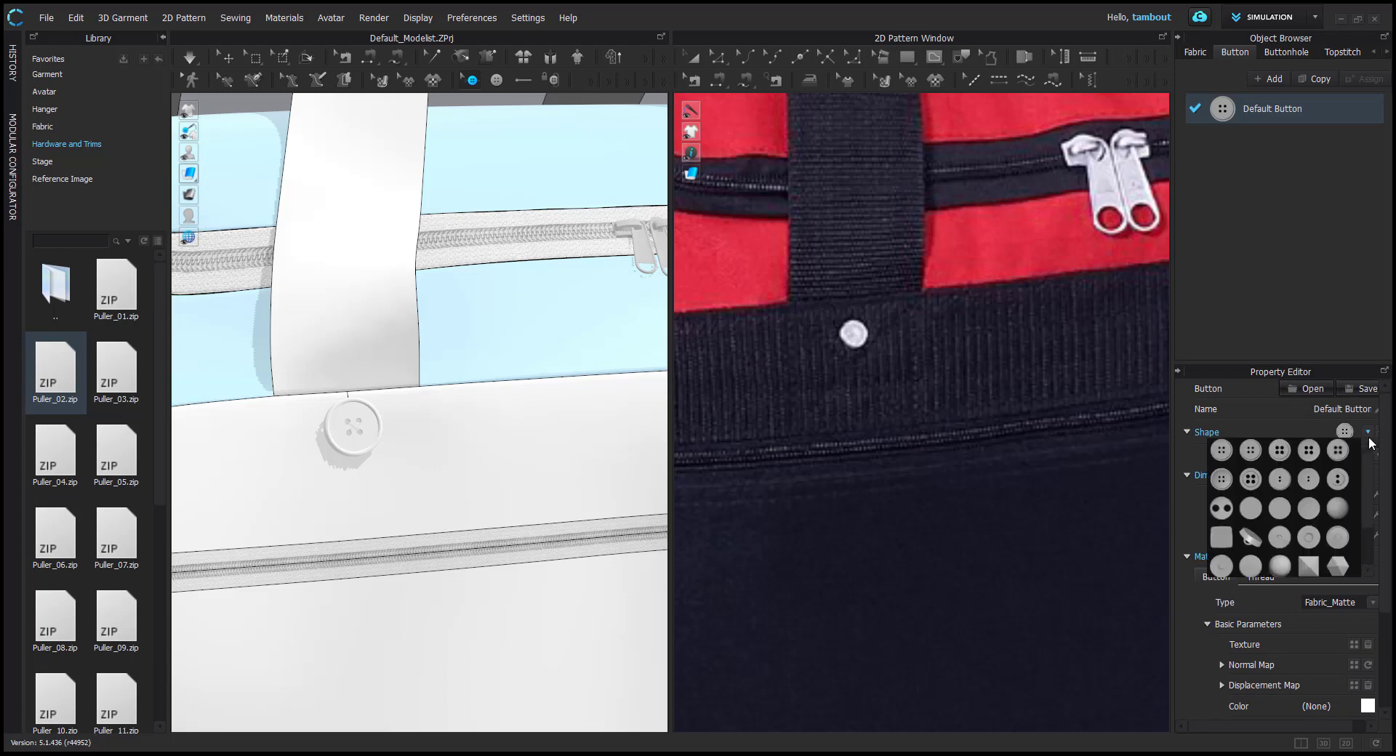
{"action": "left_click", "coordinate": [1254, 506]}
Set the Default Button's width to 20 L
{"action": "right_click_drag", "start_coordinate": [335, 436], "coordinate": [451, 396]}
{"action": "scroll", "coordinate": [542, 401], "scroll_direction": "up", "scroll_amount": 5}
{"action": "right_click_drag", "start_coordinate": [545, 403], "coordinate": [369, 476]}
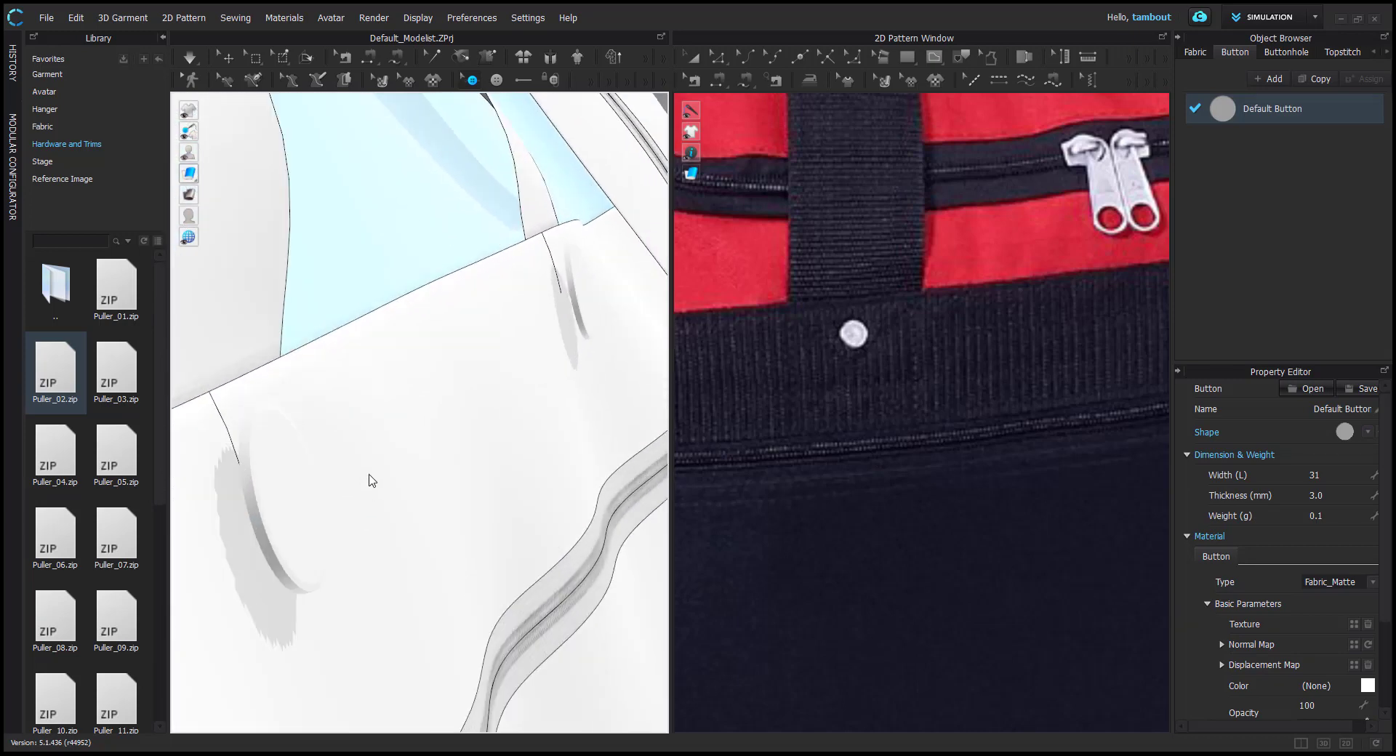
{"action": "middle_click_drag", "start_coordinate": [371, 472], "coordinate": [440, 389]}
{"action": "mouse_move", "coordinate": [440, 389]}
{"action": "right_mouse_down"}
{"action": "mouse_move", "coordinate": [479, 368]}
{"action": "mouse_move", "coordinate": [448, 380]}
{"action": "right_mouse_up"}
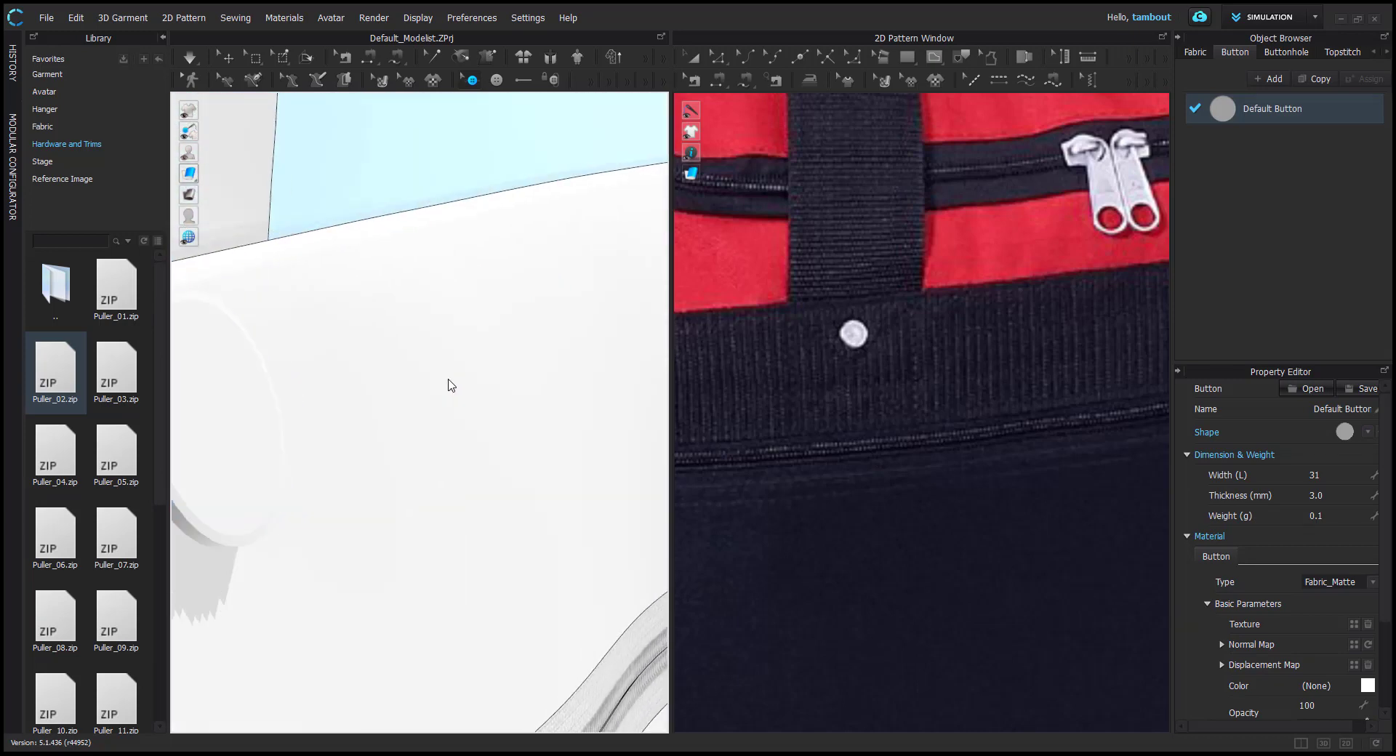
{"action": "scroll", "coordinate": [449, 380], "scroll_direction": "down", "scroll_amount": 4}
{"action": "scroll", "coordinate": [352, 429], "scroll_direction": "up", "scroll_amount": 4}
{"action": "right_click_drag", "start_coordinate": [353, 429], "coordinate": [370, 415]}
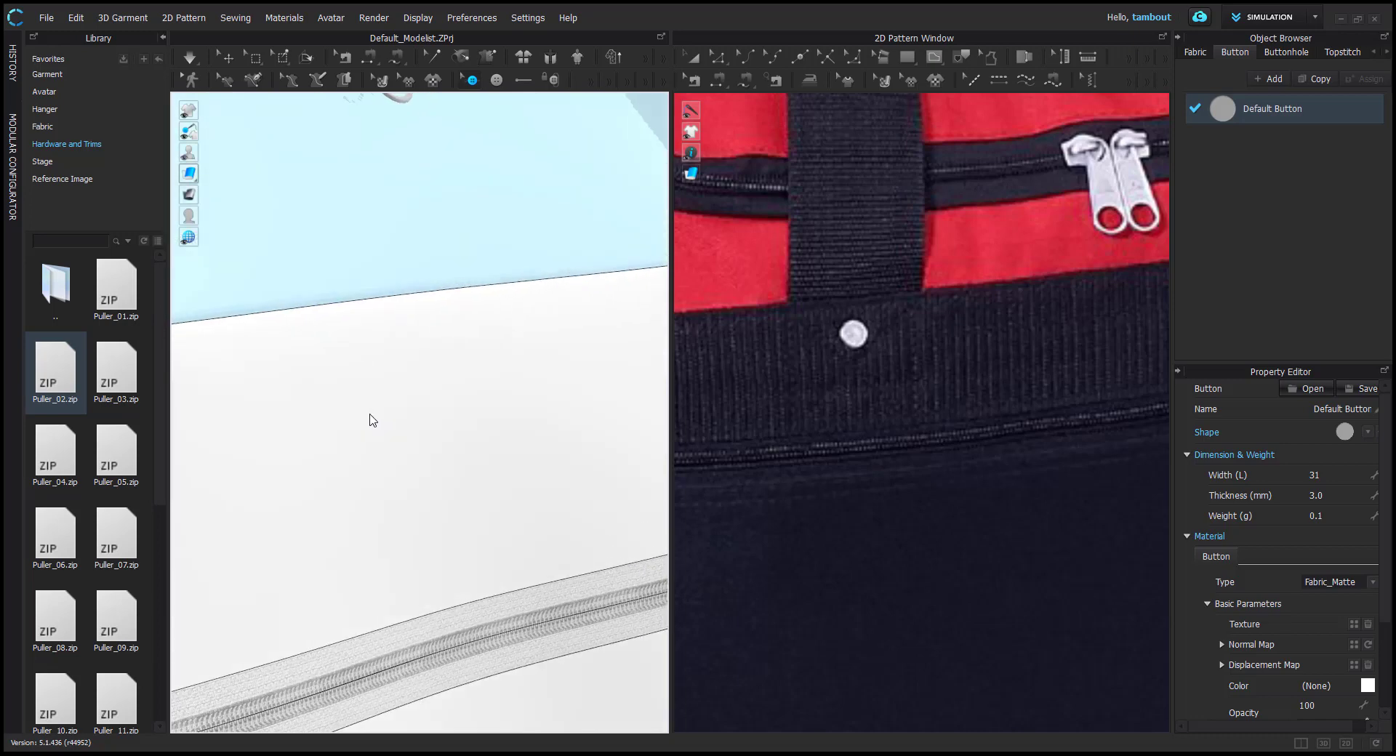
{"action": "middle_click_drag", "start_coordinate": [369, 414], "coordinate": [473, 407]}
{"action": "scroll", "coordinate": [419, 406], "scroll_direction": "down", "scroll_amount": 1}
{"action": "left_click", "coordinate": [1324, 474]}
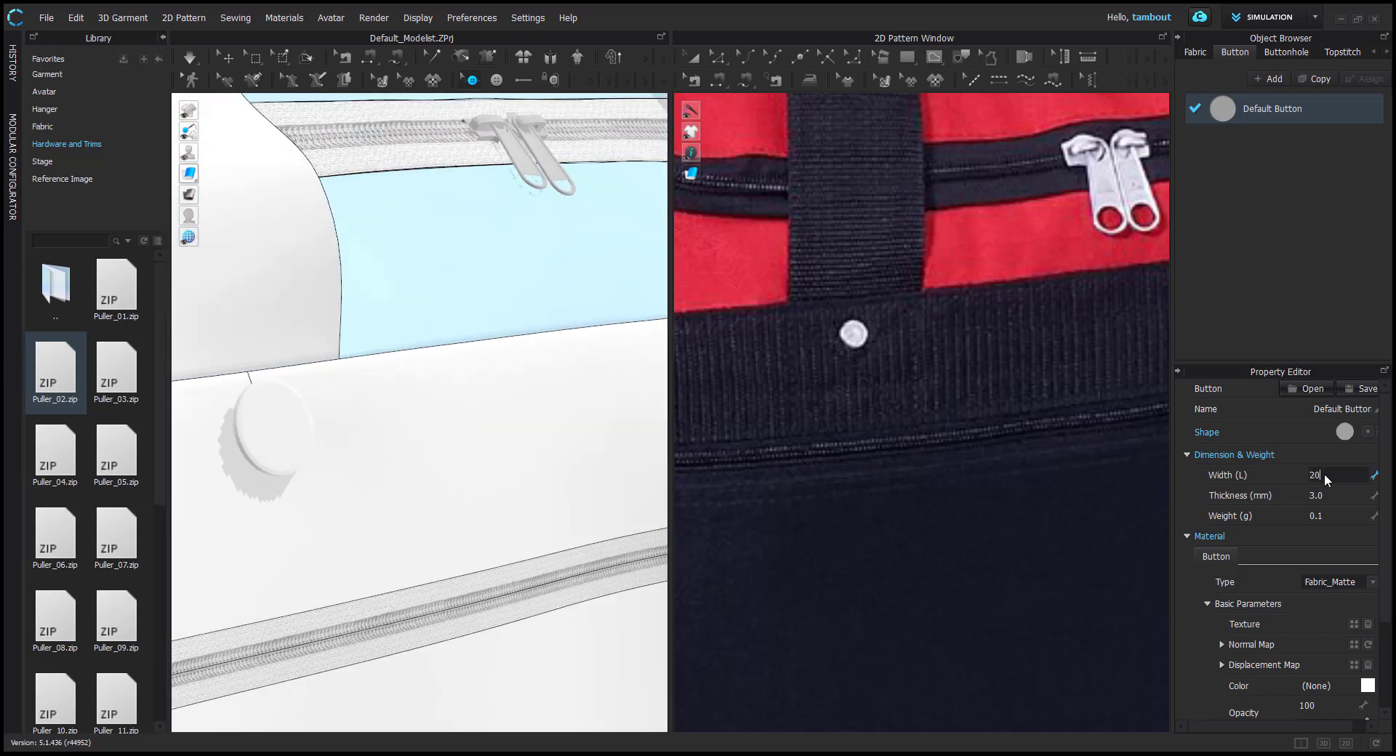
{"action": "type", "text": "20"}
{"action": "key", "text": "Return"}
Set the thread length of both disc buttons below the handle straps to -0.1 in so they seat against the fabric
{"action": "right_click_drag", "start_coordinate": [260, 423], "coordinate": [175, 421]}
{"action": "middle_click_drag", "start_coordinate": [291, 417], "coordinate": [462, 457]}
{"action": "scroll", "coordinate": [439, 418], "scroll_direction": "down", "scroll_amount": 2}
{"action": "scroll", "coordinate": [478, 436], "scroll_direction": "down", "scroll_amount": 2}
{"action": "scroll", "coordinate": [307, 438], "scroll_direction": "down", "scroll_amount": 2}
{"action": "scroll", "coordinate": [380, 442], "scroll_direction": "up", "scroll_amount": 4}
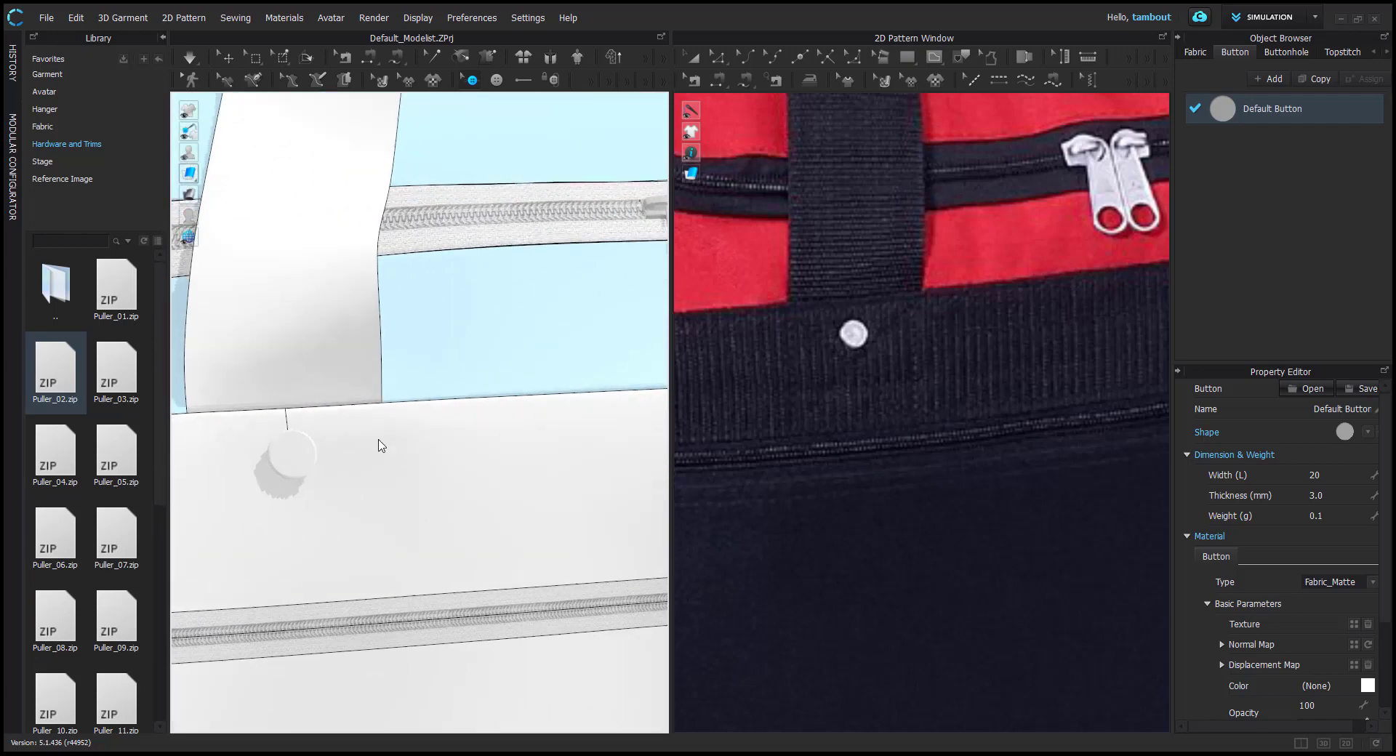
{"action": "left_click", "coordinate": [381, 361]}
{"action": "scroll", "coordinate": [508, 411], "scroll_direction": "down", "scroll_amount": 3}
{"action": "middle_click_drag", "start_coordinate": [515, 412], "coordinate": [354, 431]}
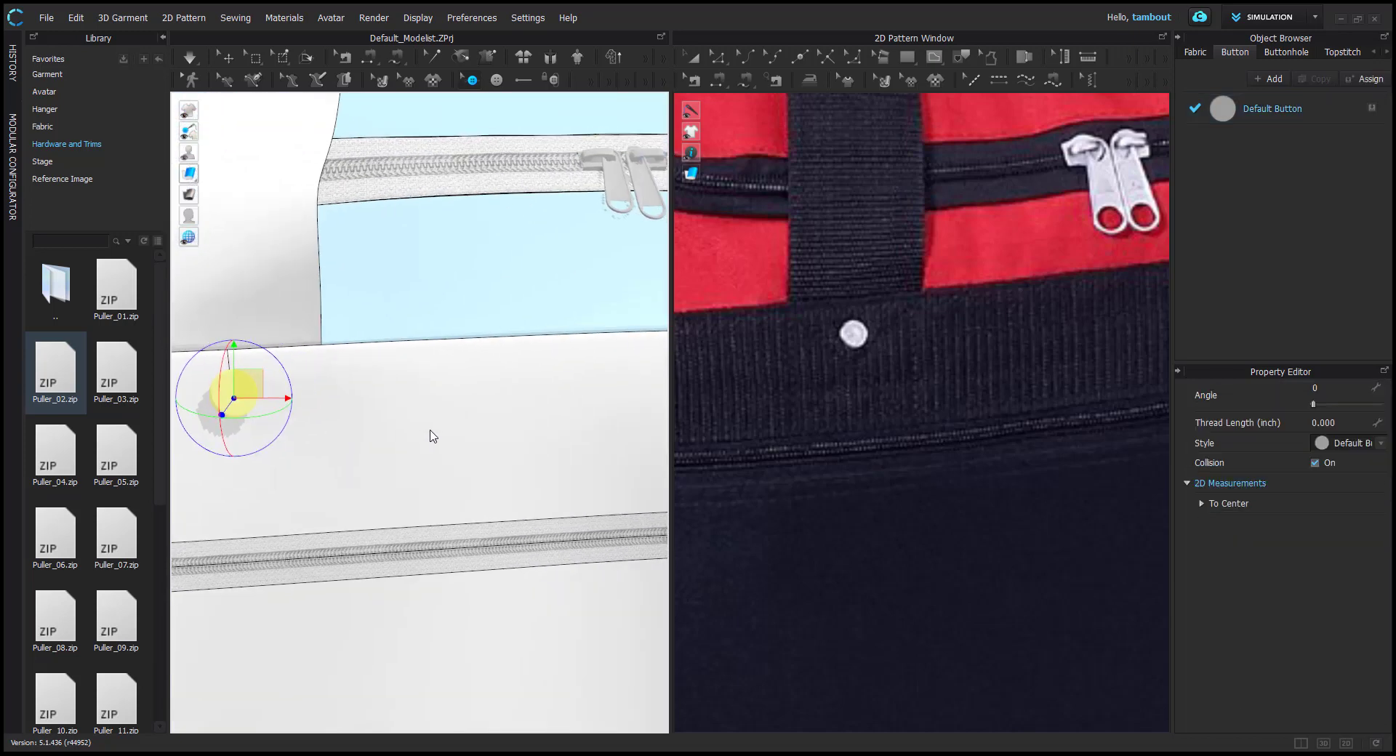
{"action": "middle_click_drag", "start_coordinate": [573, 434], "coordinate": [167, 454]}
{"action": "left_click", "coordinate": [598, 386]}
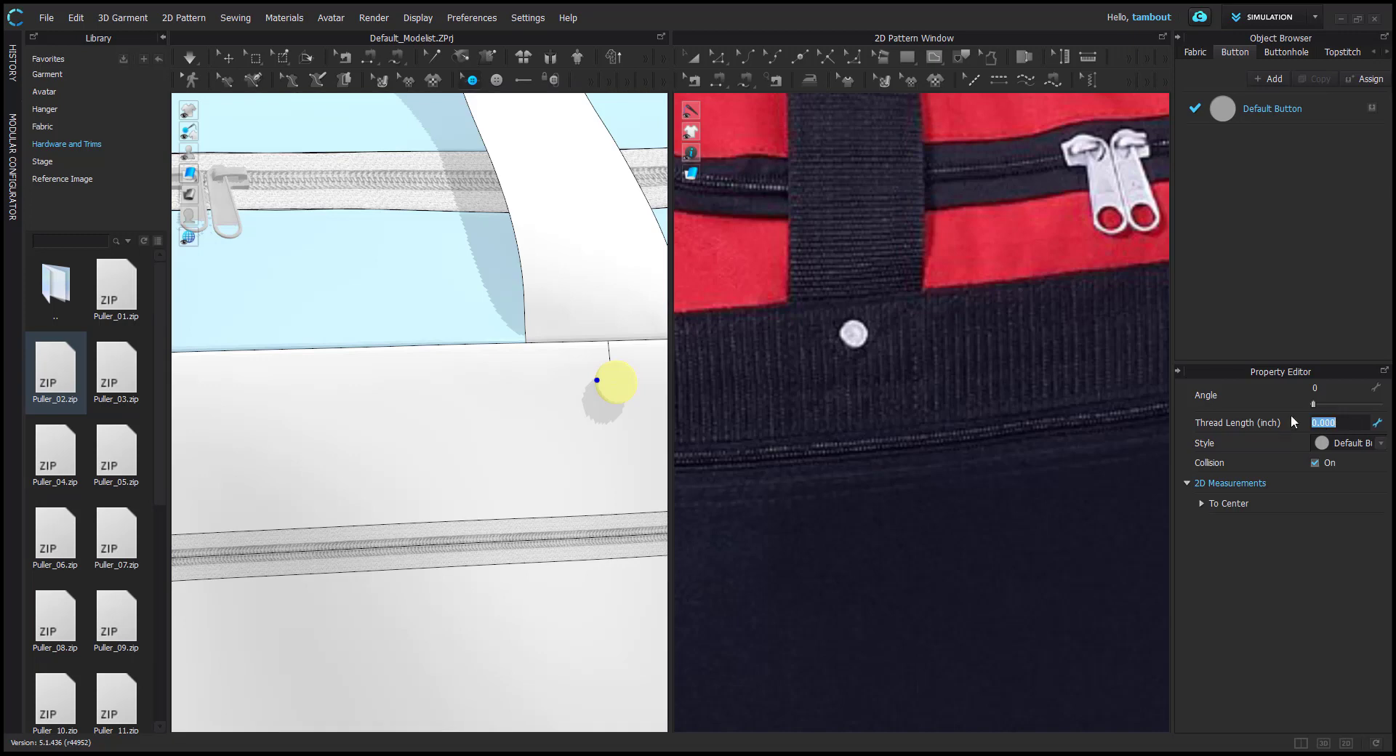
{"action": "right_click_drag", "start_coordinate": [288, 417], "coordinate": [418, 414]}
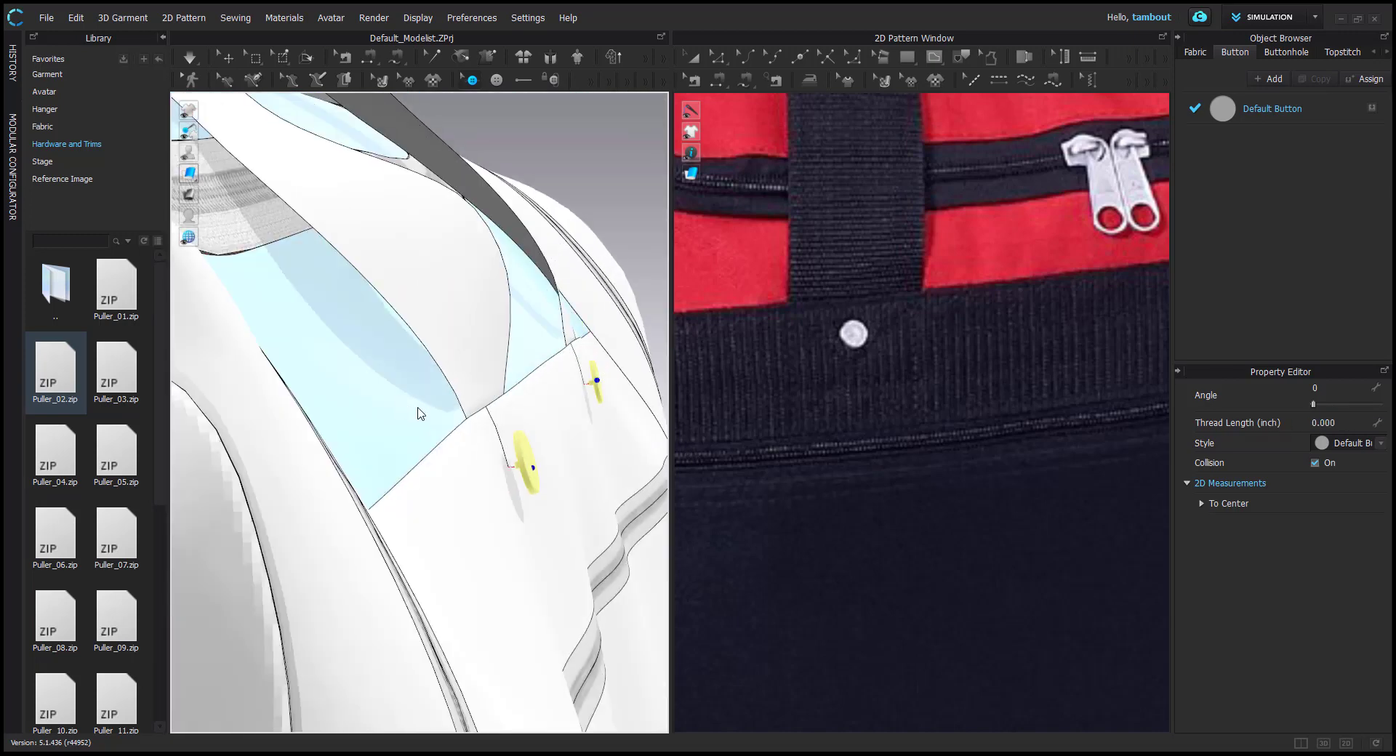
{"action": "right_click_drag", "start_coordinate": [529, 473], "coordinate": [439, 460]}
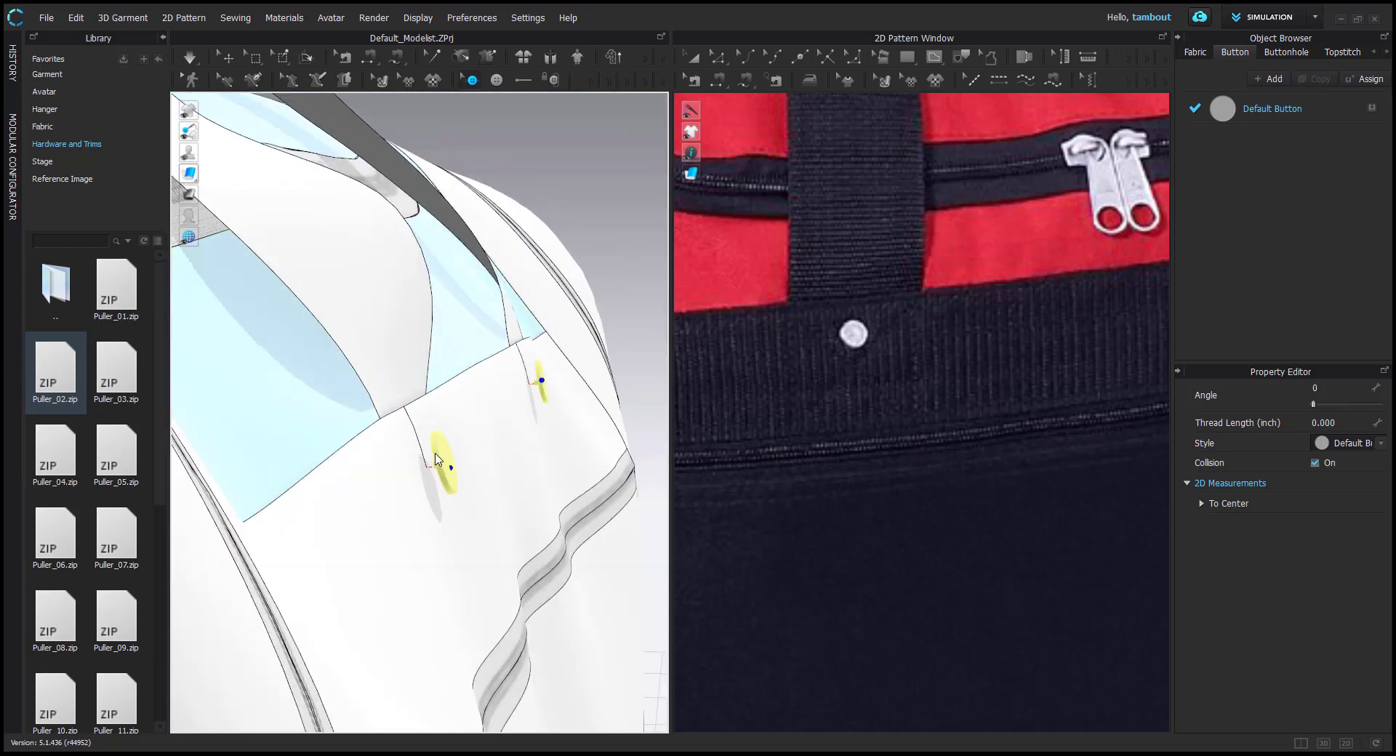
{"action": "double_click", "coordinate": [1336, 422]}
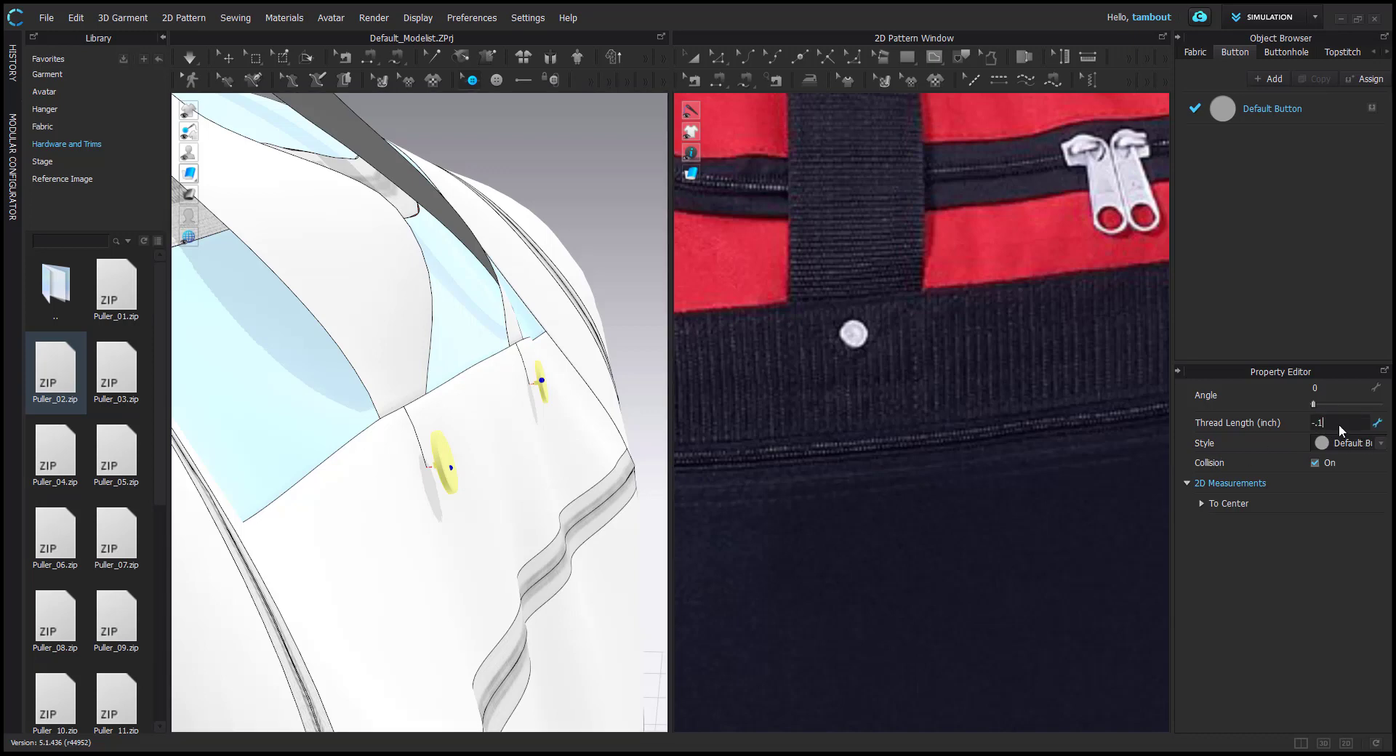
{"action": "key", "text": "Return"}
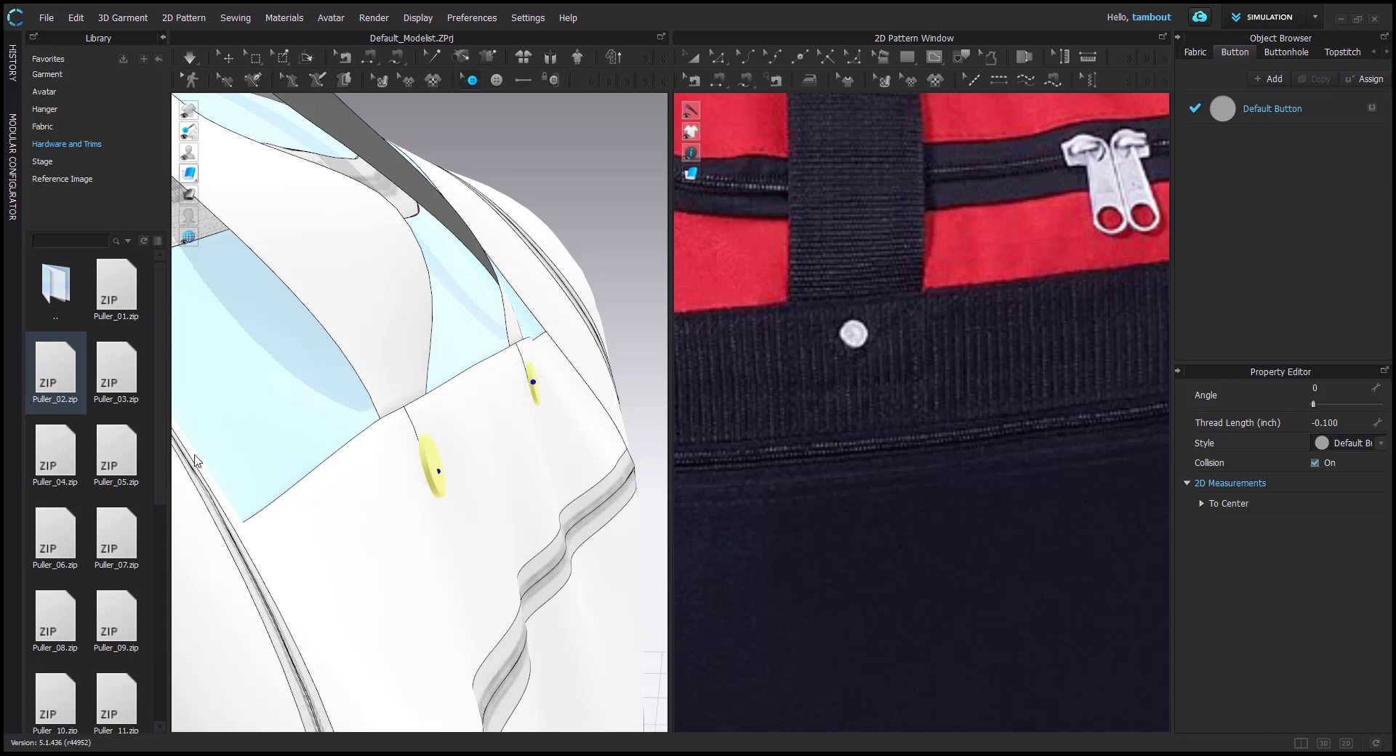
Change the Default Button's material type to Metal
{"action": "mouse_move", "coordinate": [426, 500]}
{"action": "right_mouse_down"}
{"action": "mouse_move", "coordinate": [445, 562]}
{"action": "mouse_move", "coordinate": [514, 511]}
{"action": "mouse_move", "coordinate": [492, 483]}
{"action": "mouse_move", "coordinate": [445, 490]}
{"action": "right_mouse_up"}
{"action": "scroll", "coordinate": [465, 476], "scroll_direction": "down", "scroll_amount": 5}
{"action": "middle_click_drag", "start_coordinate": [407, 427], "coordinate": [556, 431]}
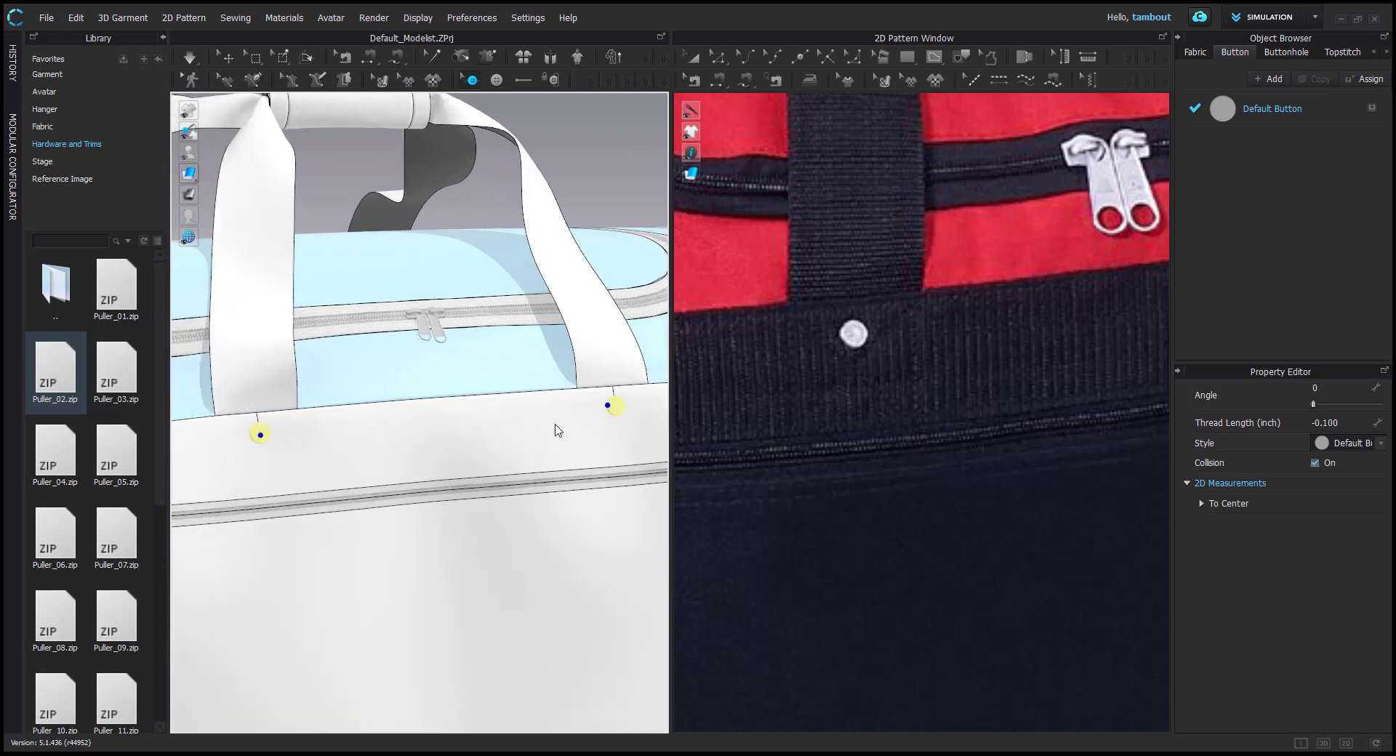
{"action": "scroll", "coordinate": [623, 415], "scroll_direction": "up", "scroll_amount": 1}
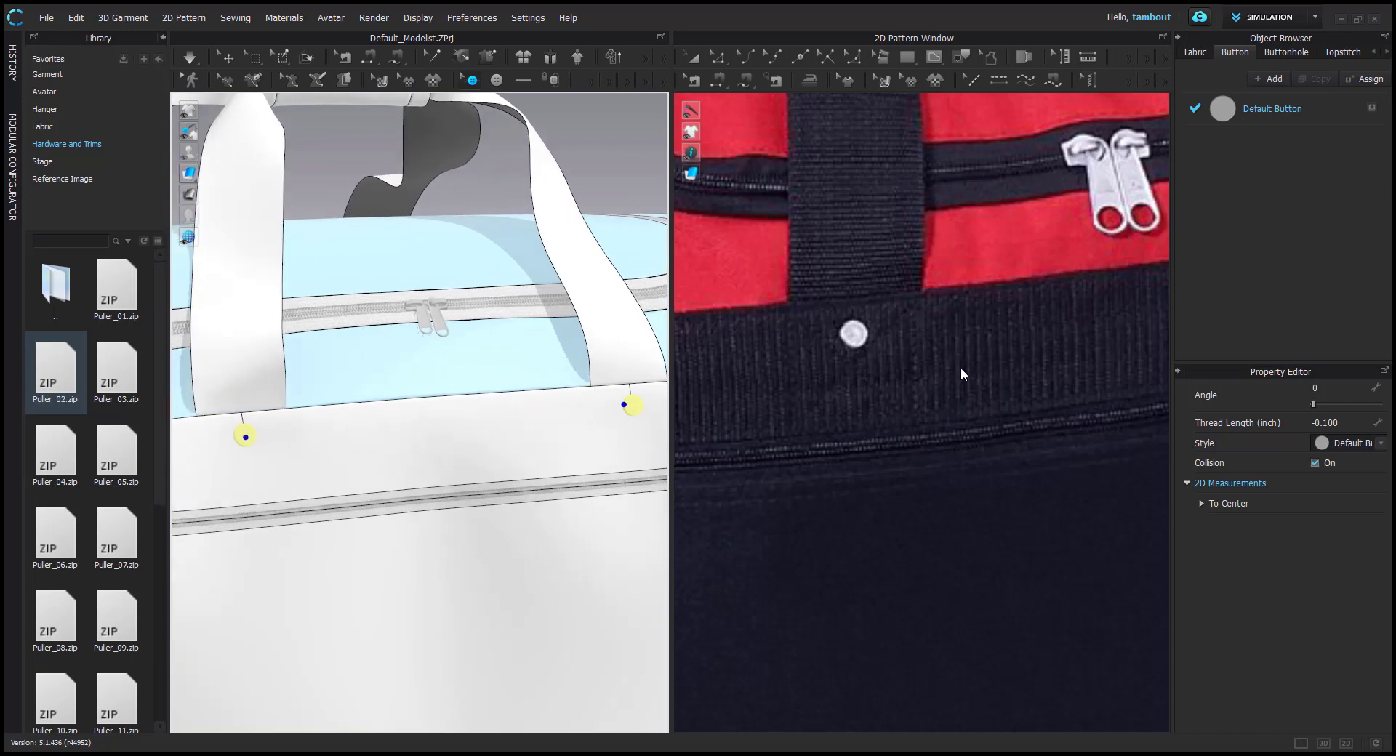
{"action": "left_click", "coordinate": [1280, 115]}
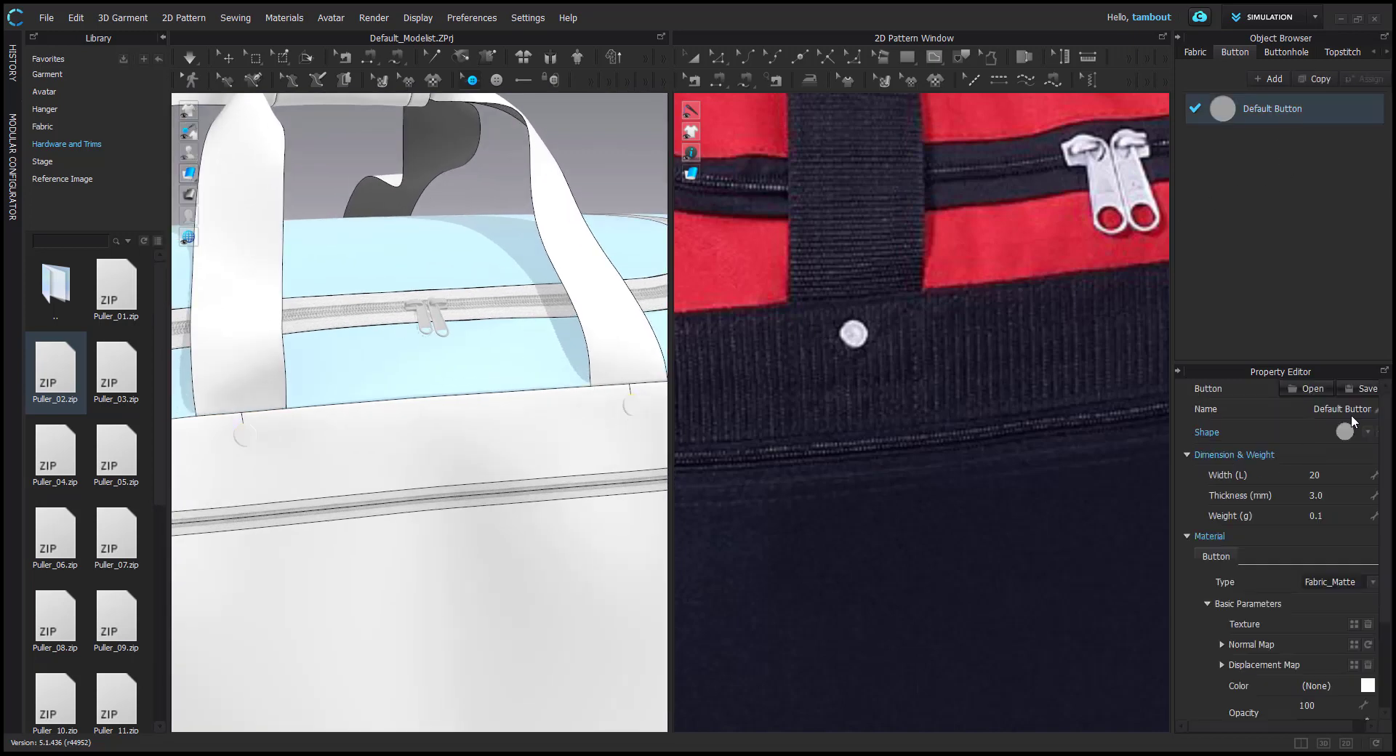
{"action": "left_click", "coordinate": [1368, 581]}
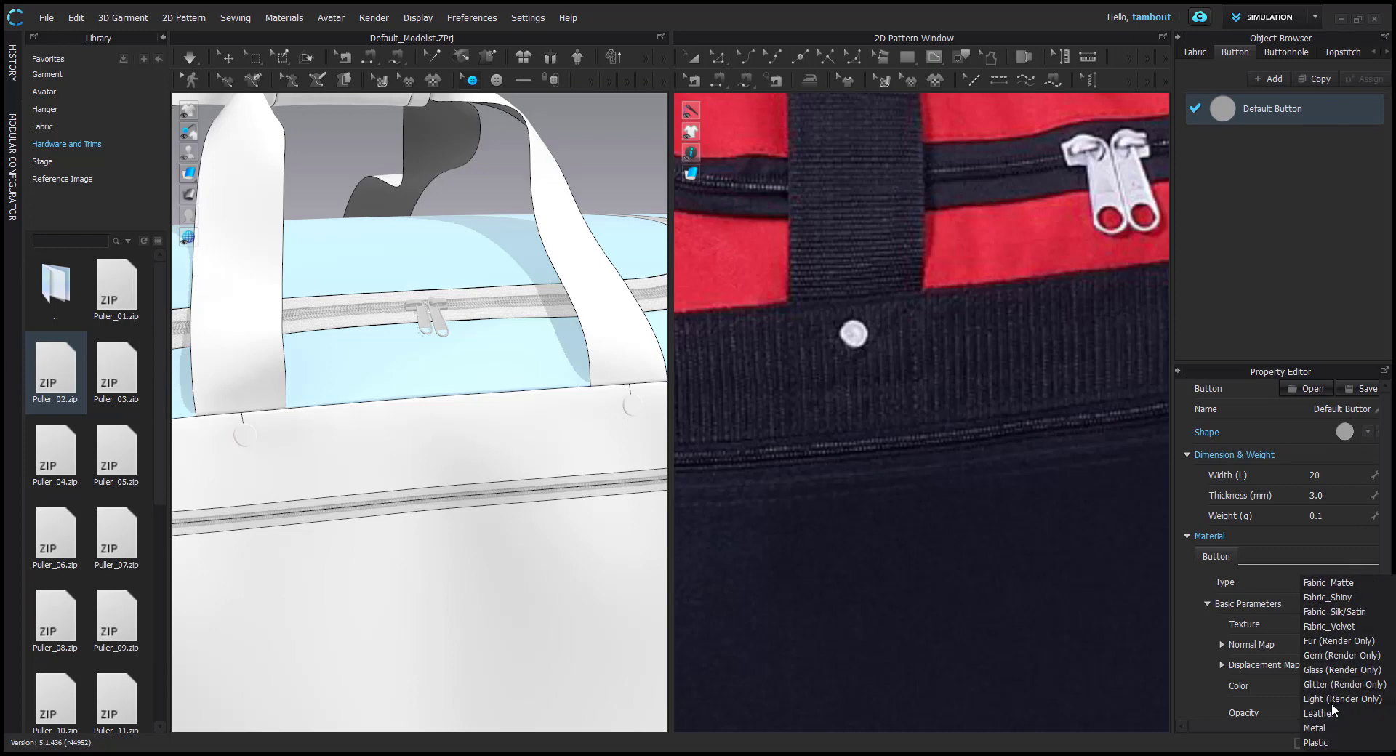
{"action": "left_click", "coordinate": [1314, 728]}
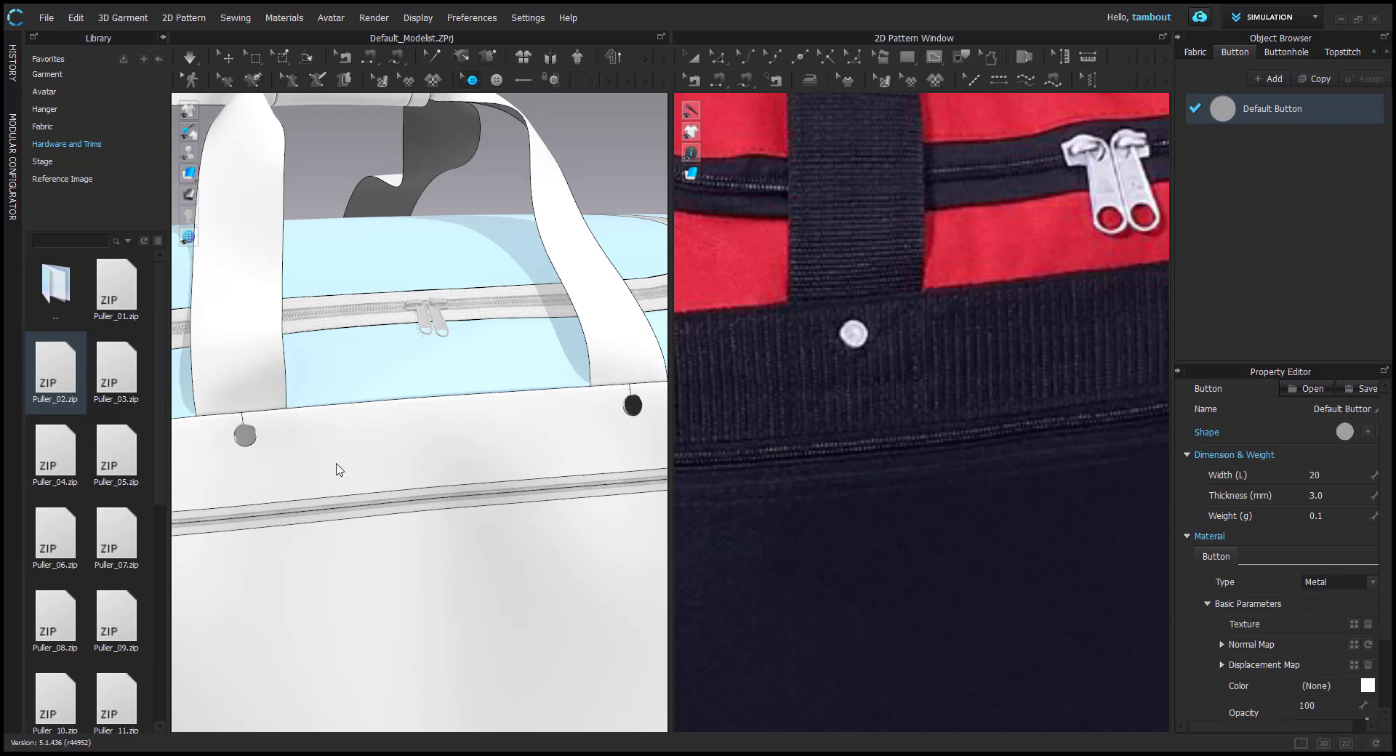
Compare the whole bag and its metal rivets with the full reference photo from a matching three-quarter angle
{"action": "scroll", "coordinate": [364, 445], "scroll_direction": "down", "scroll_amount": 2}
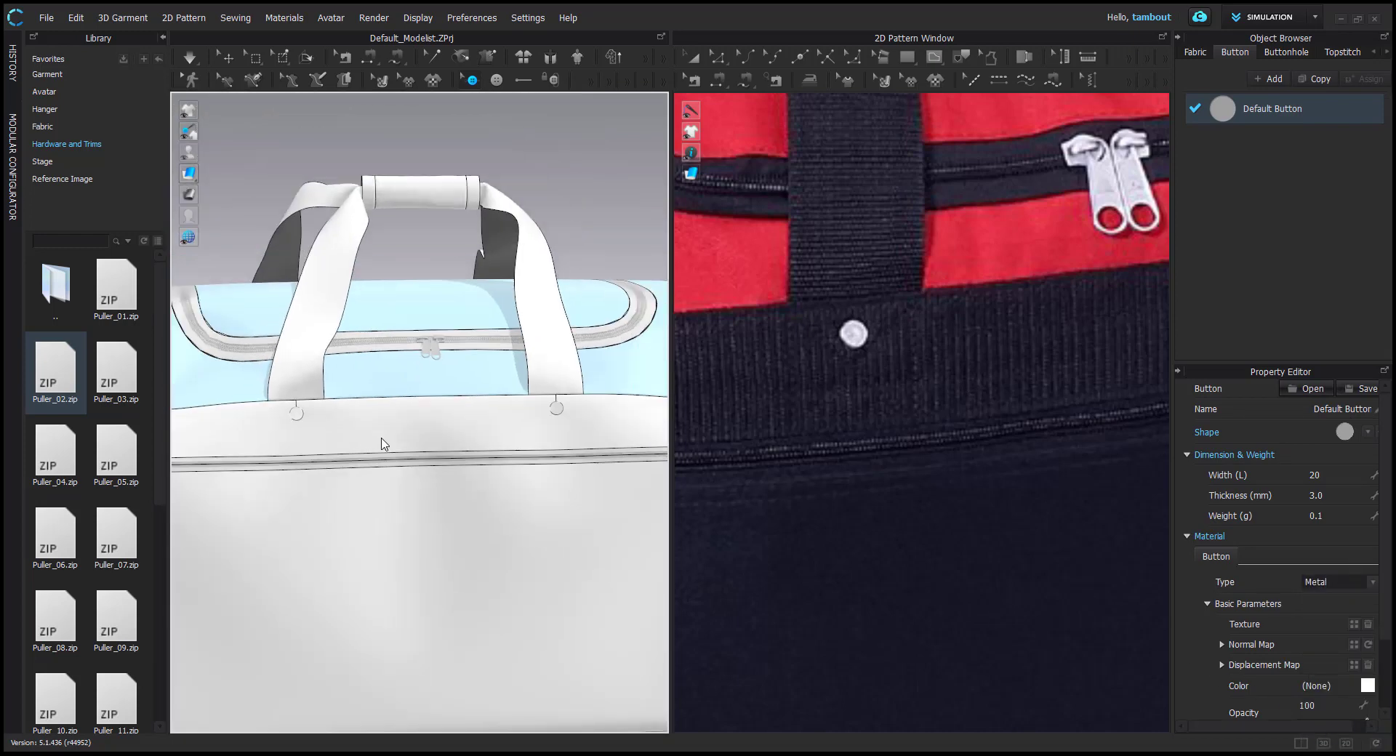
{"action": "scroll", "coordinate": [889, 284], "scroll_direction": "down", "scroll_amount": 5}
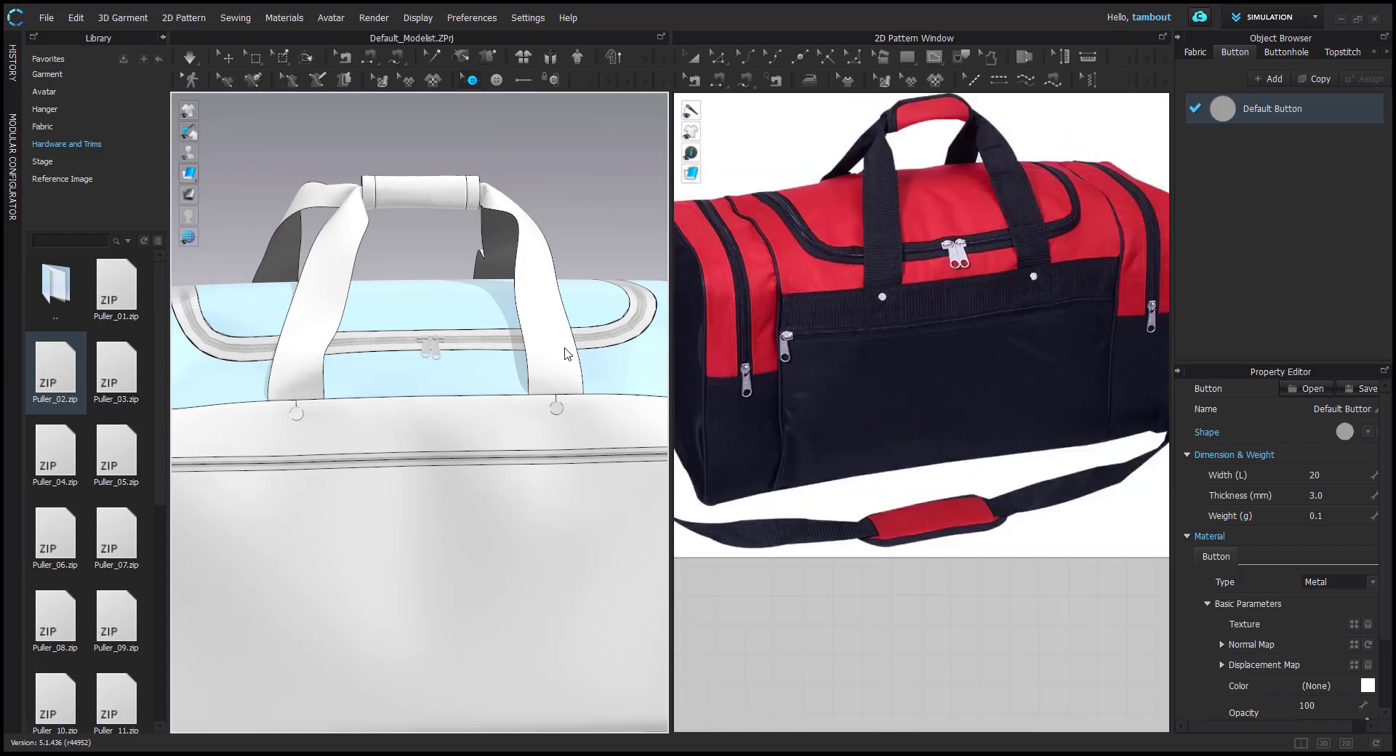
{"action": "right_click_drag", "start_coordinate": [566, 354], "coordinate": [500, 416]}
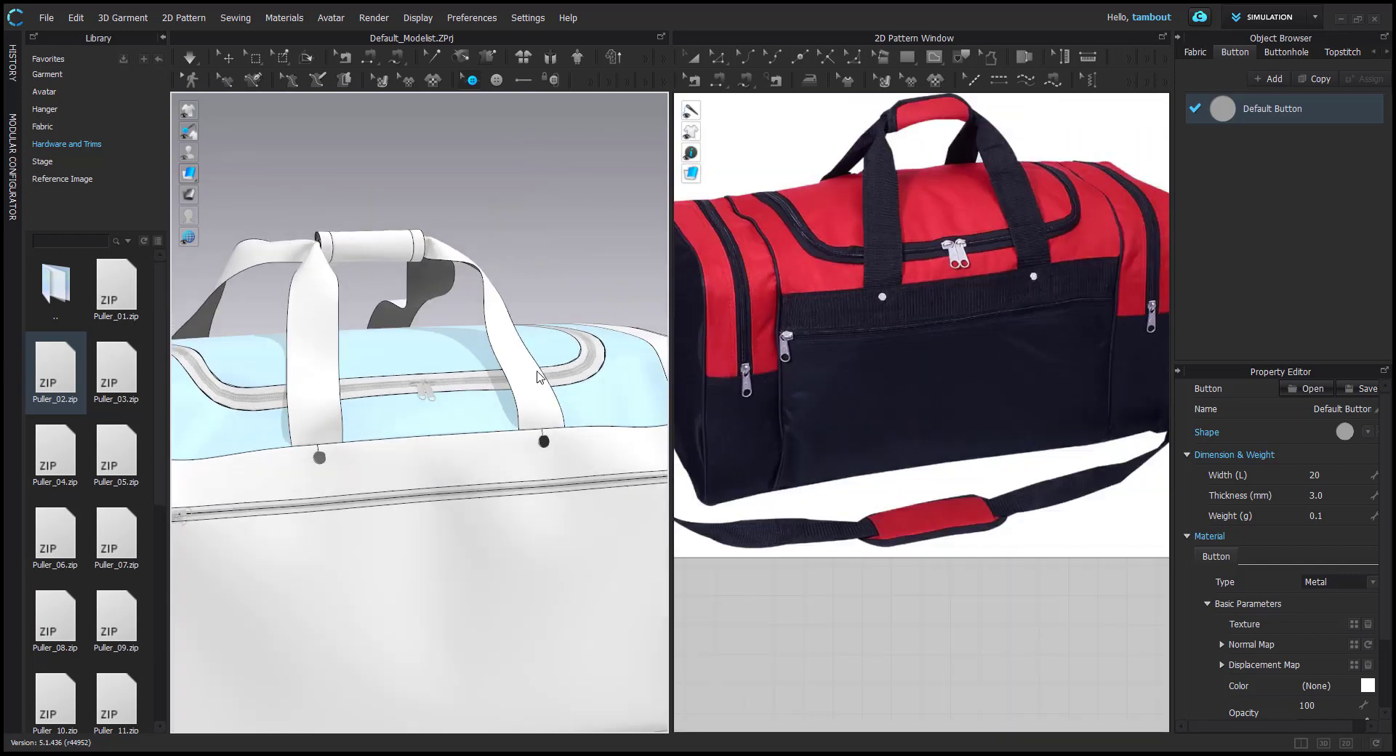
{"action": "right_click_drag", "start_coordinate": [537, 376], "coordinate": [249, 329]}
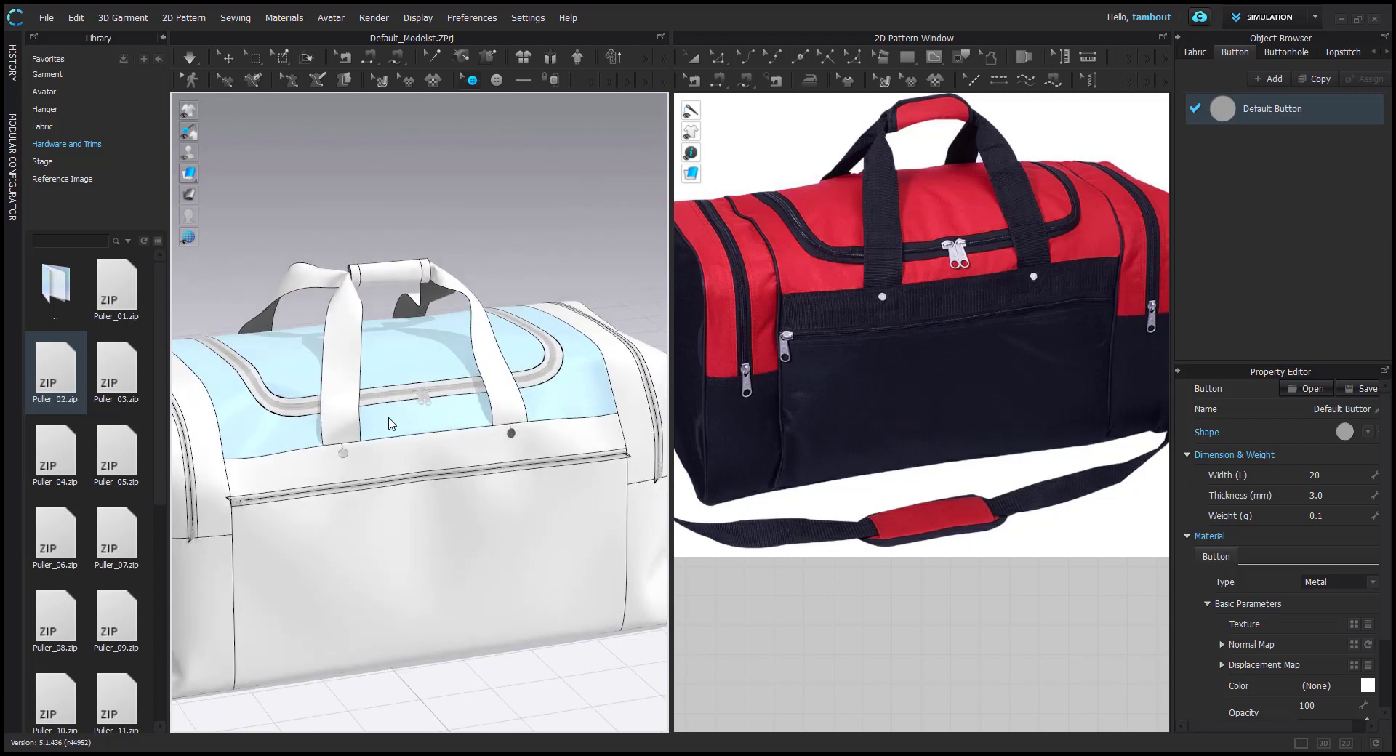
{"action": "right_click_drag", "start_coordinate": [391, 423], "coordinate": [403, 351]}
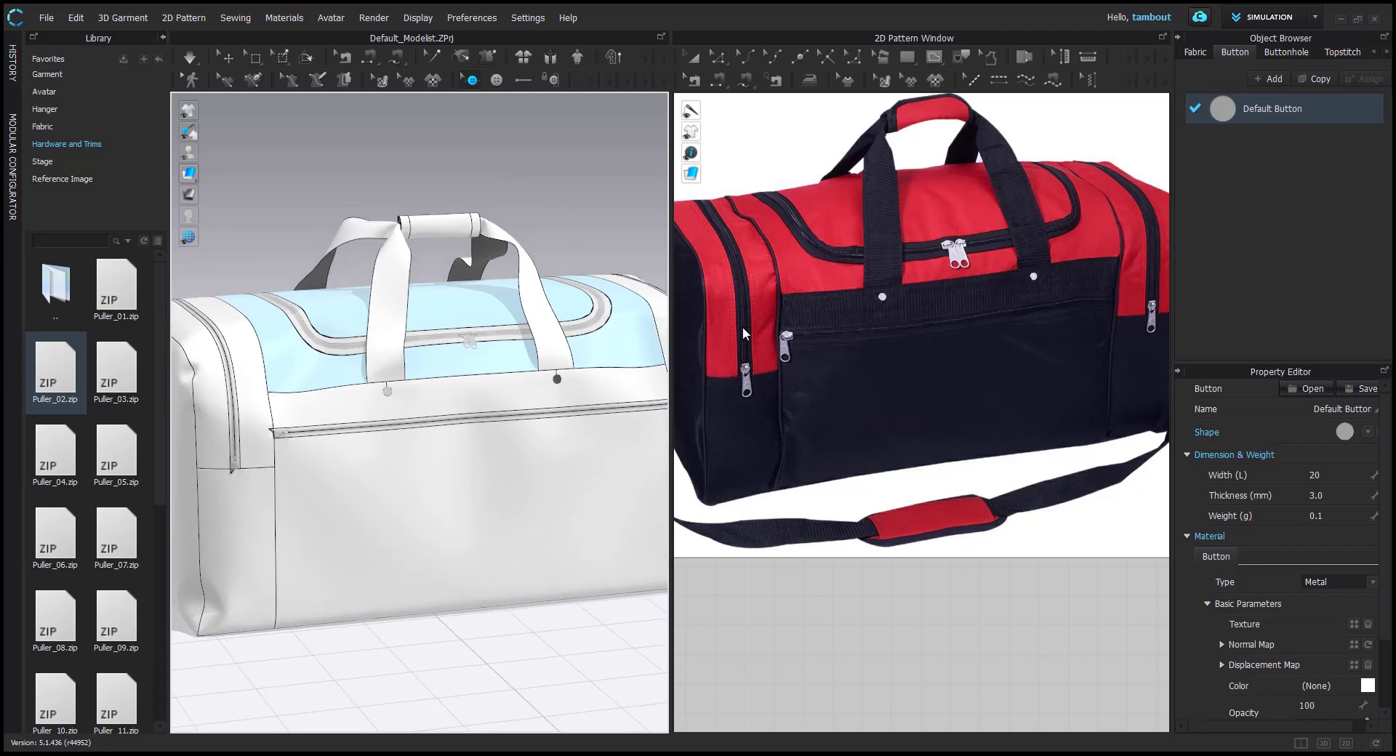
{"action": "right_click_drag", "start_coordinate": [586, 343], "coordinate": [576, 342]}
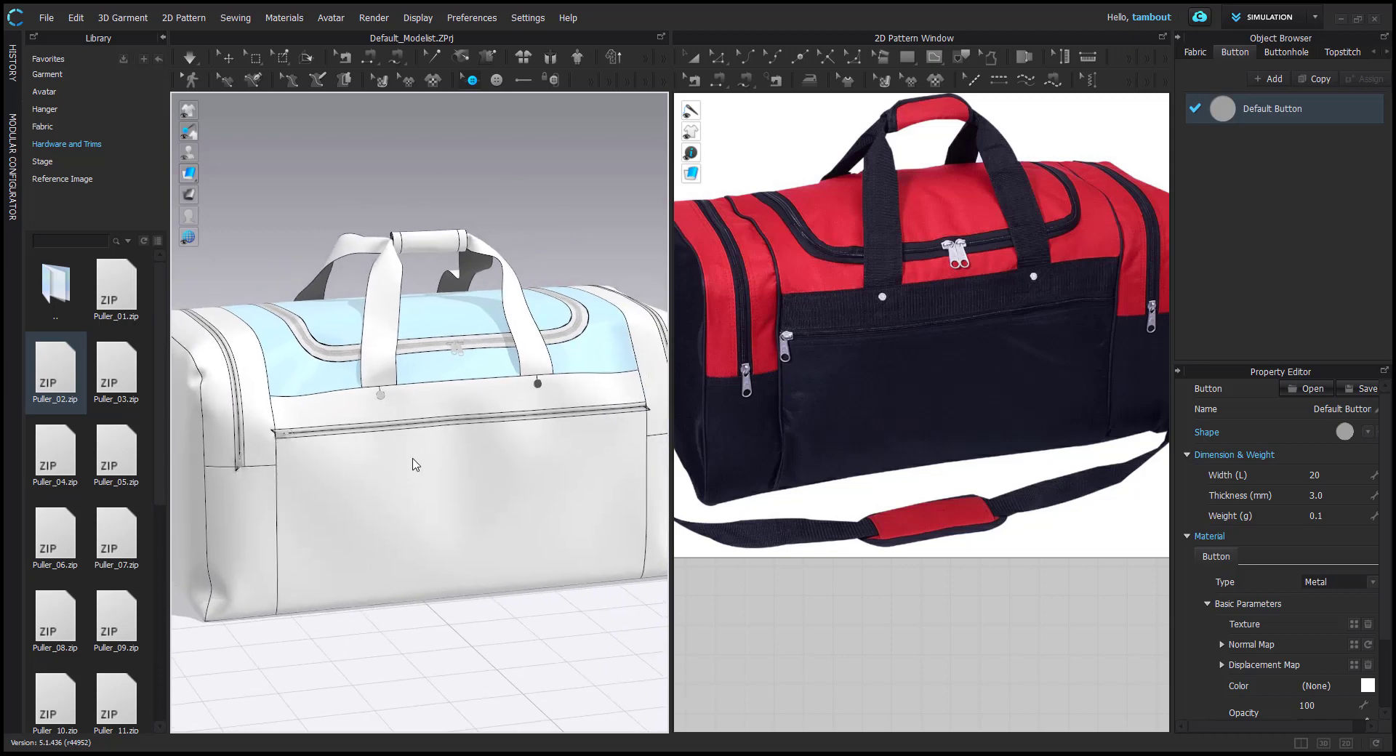
{"action": "right_click_drag", "start_coordinate": [384, 439], "coordinate": [360, 417]}
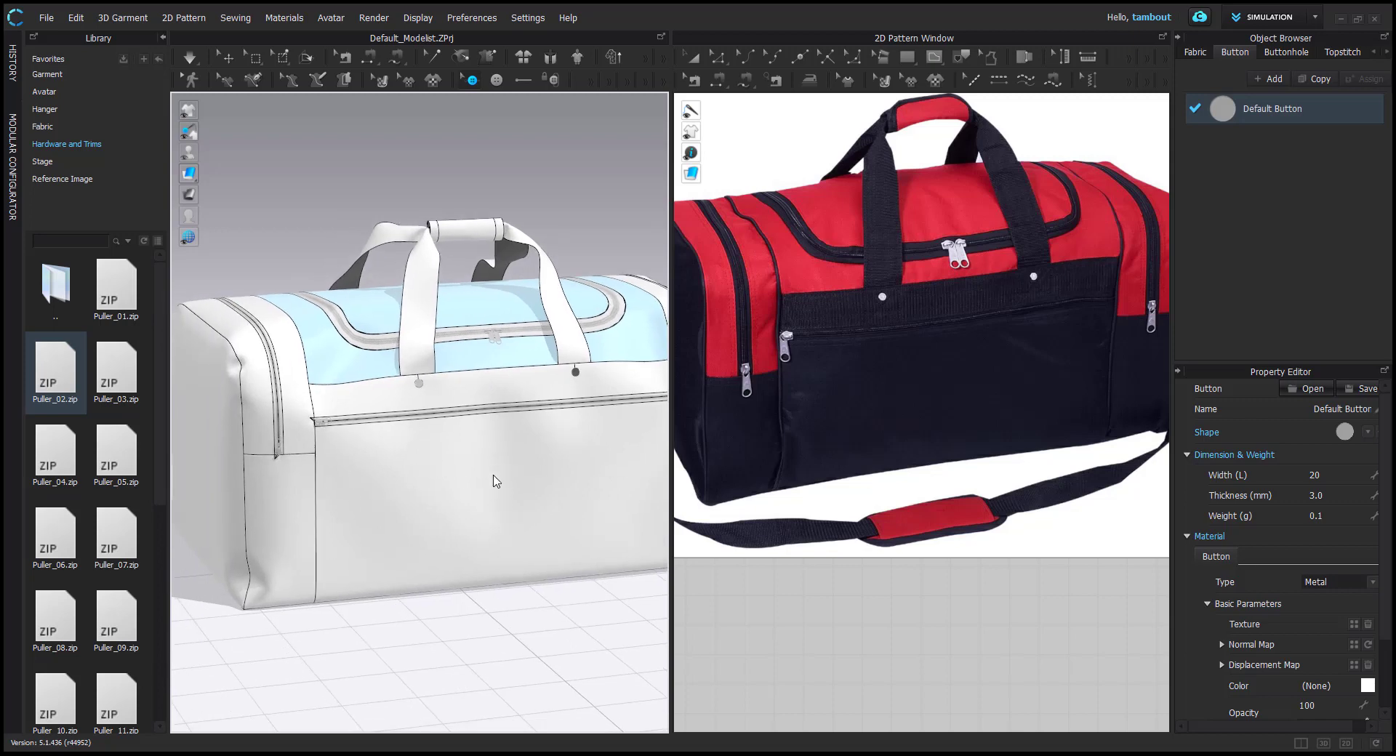
{"action": "right_click_drag", "start_coordinate": [492, 482], "coordinate": [478, 458]}
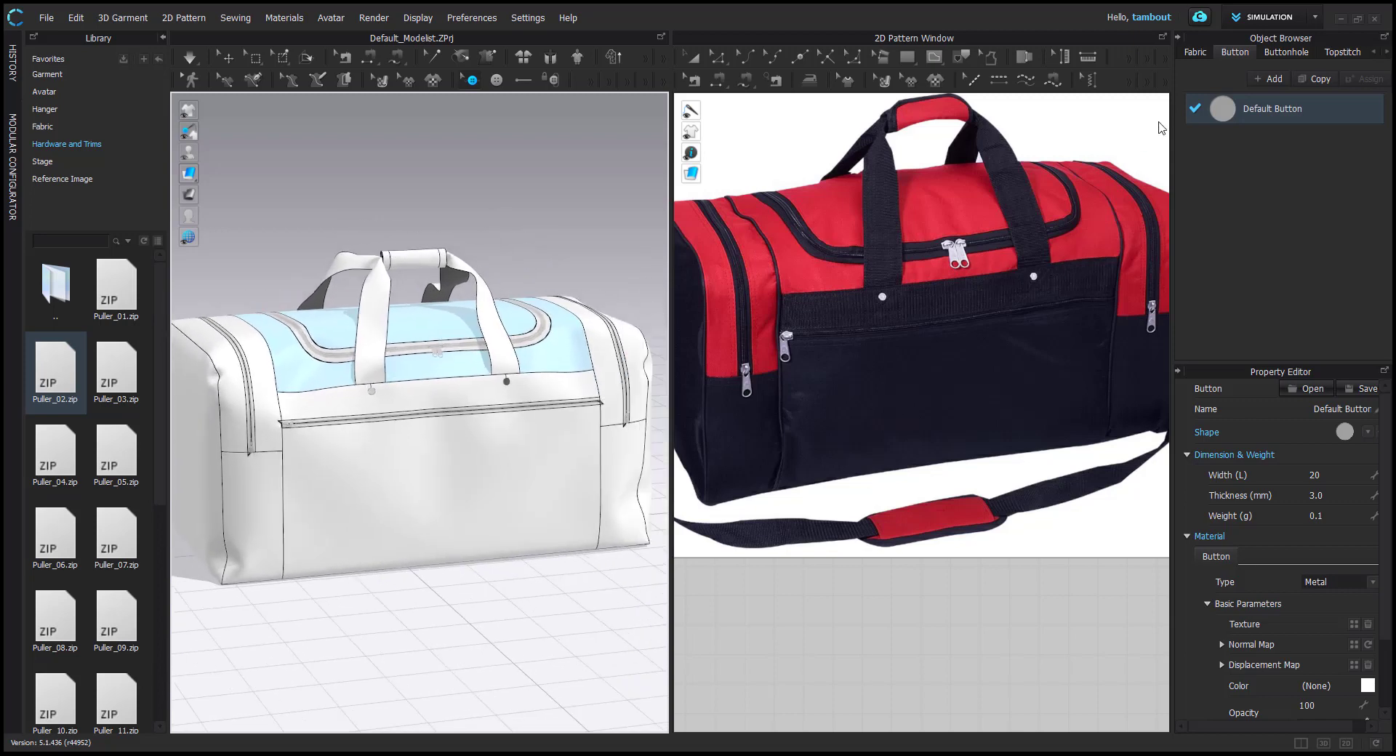
Apply the Cotton_Heavy_Canvas physical property preset to FABRIC 2
{"action": "left_click", "coordinate": [1206, 54]}
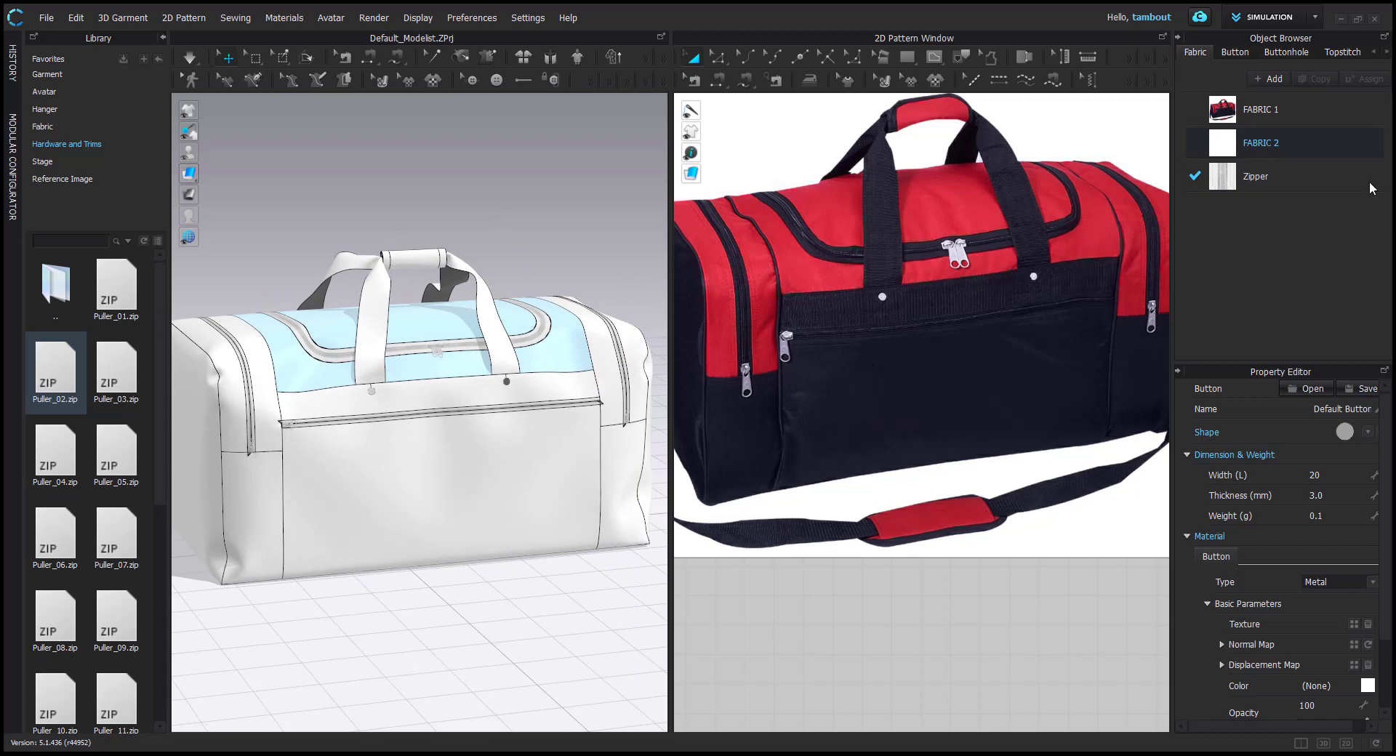
{"action": "left_click", "coordinate": [1298, 149]}
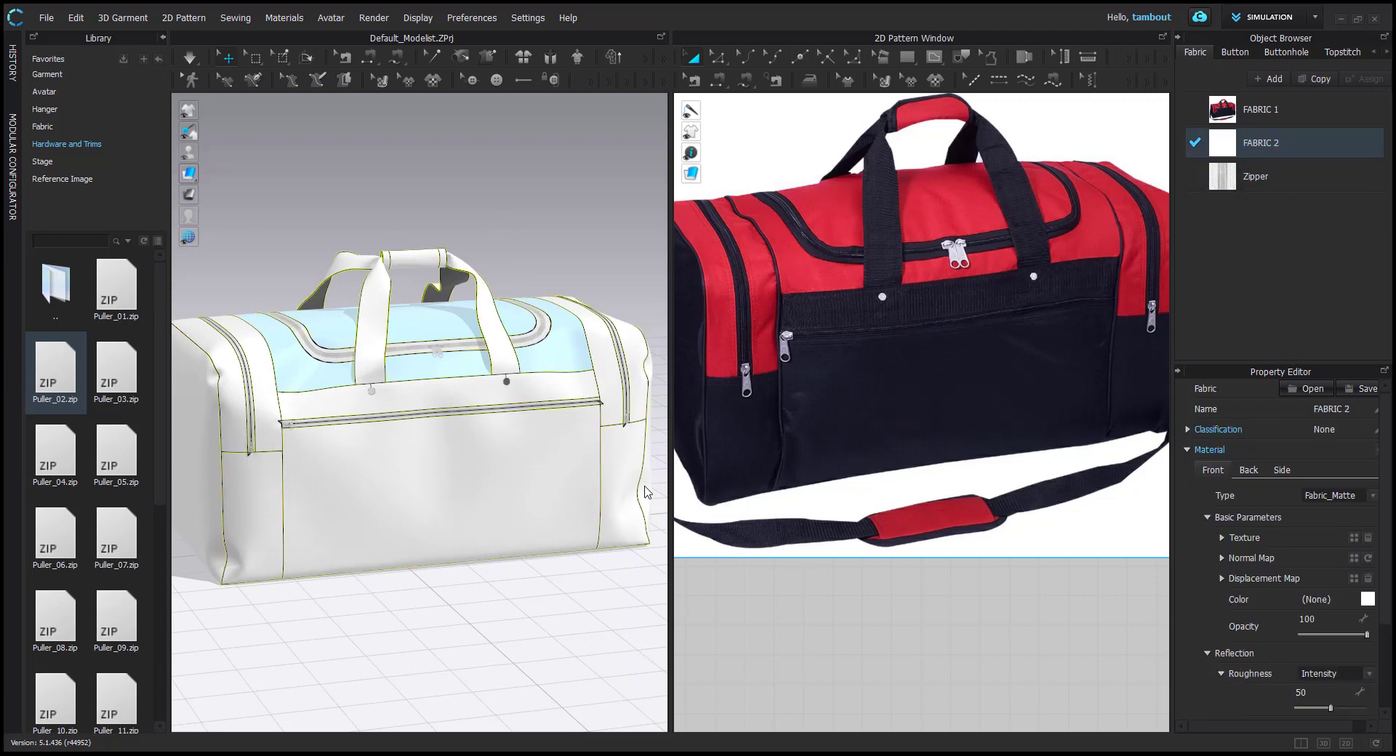
{"action": "scroll", "coordinate": [477, 378], "scroll_direction": "up", "scroll_amount": 3}
{"action": "scroll", "coordinate": [477, 378], "scroll_direction": "down", "scroll_amount": 2}
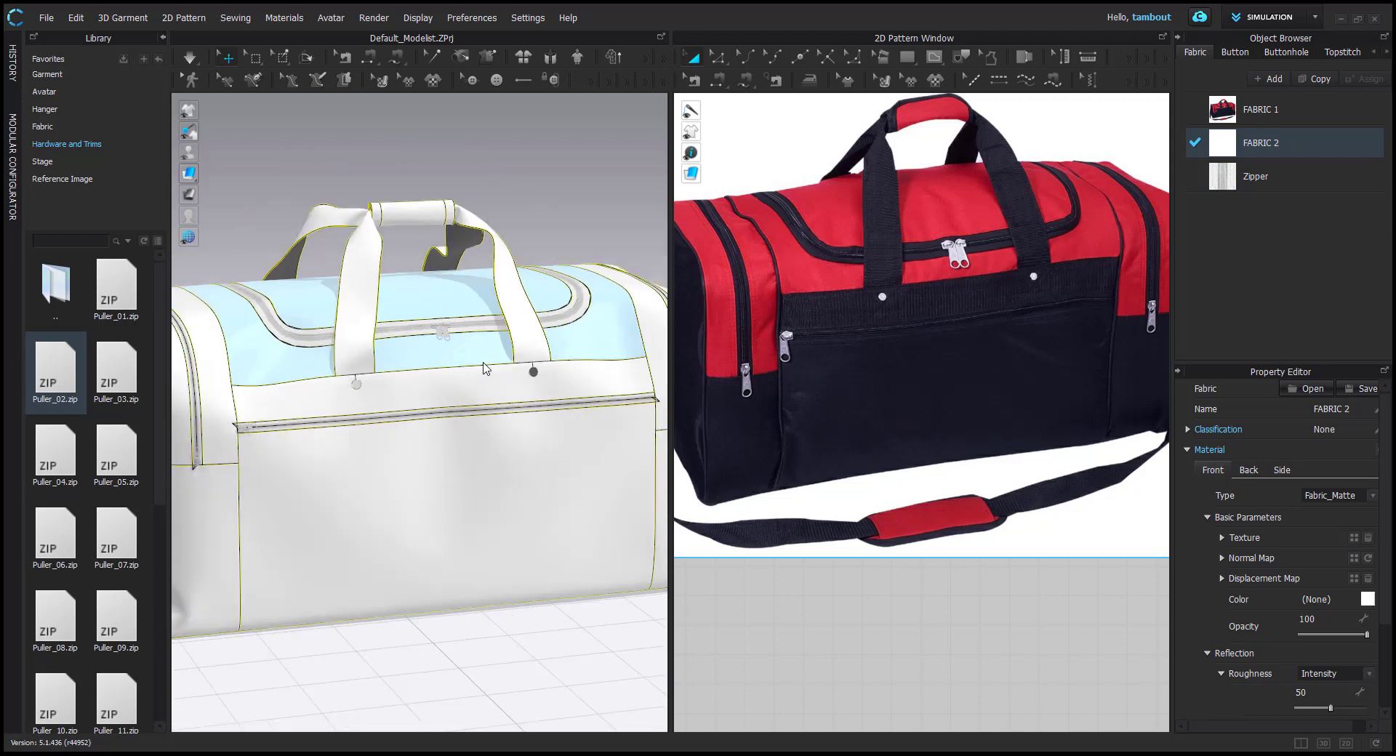
{"action": "scroll", "coordinate": [1258, 535], "scroll_direction": "down", "scroll_amount": 3}
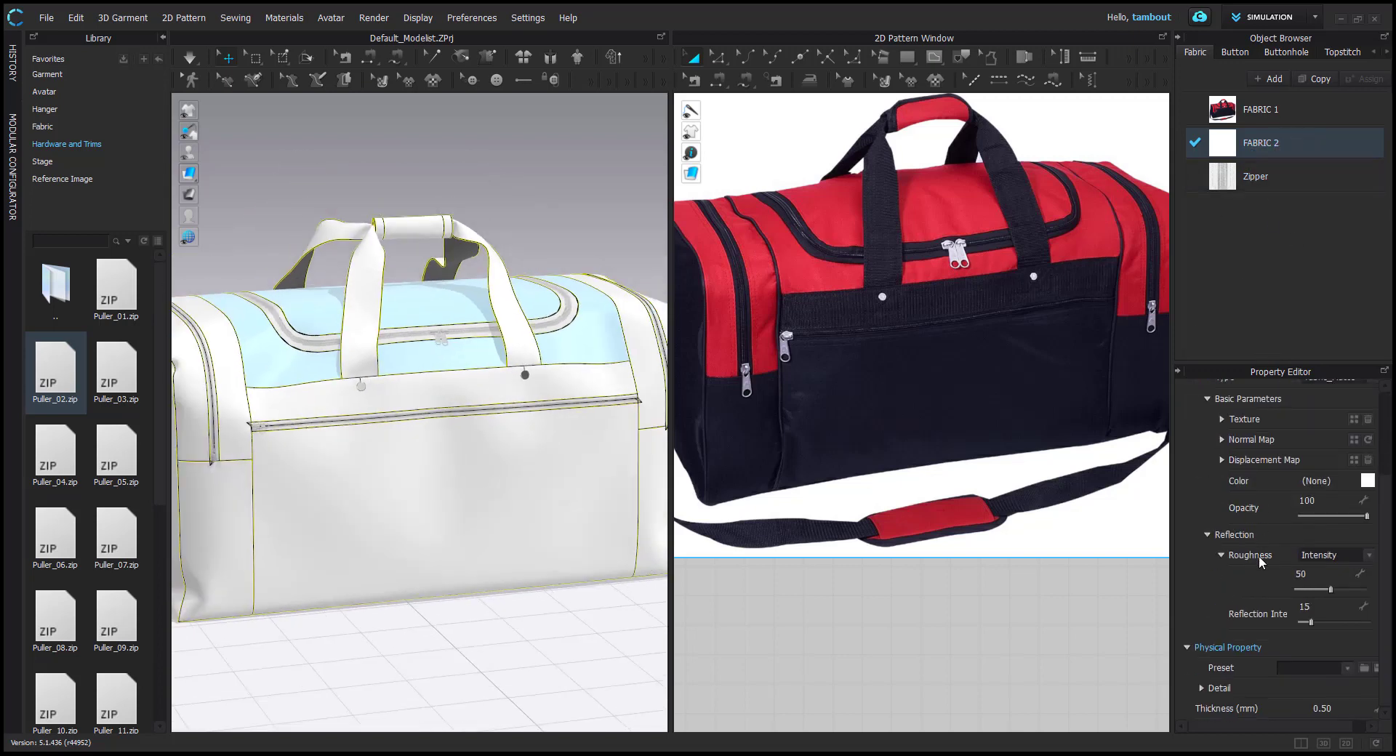
{"action": "left_click", "coordinate": [1347, 669]}
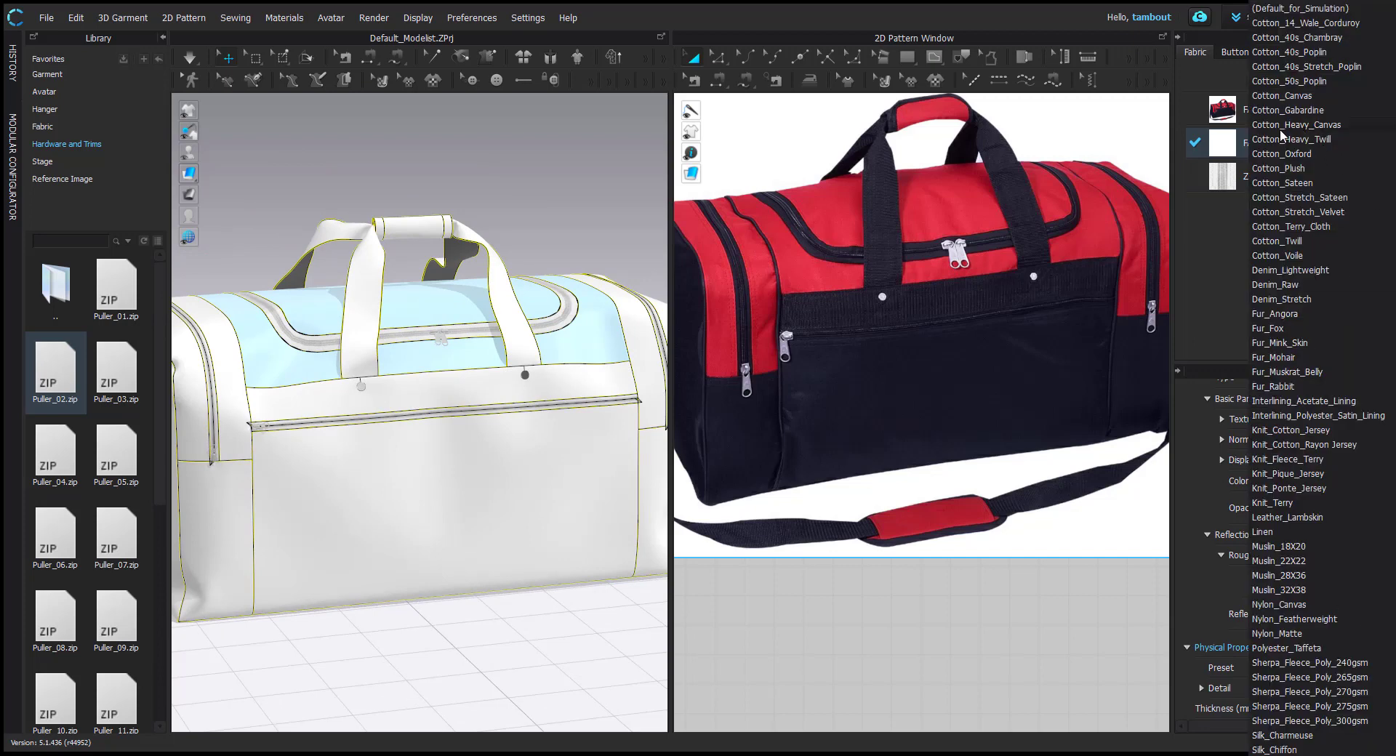
{"action": "left_click", "coordinate": [1310, 127]}
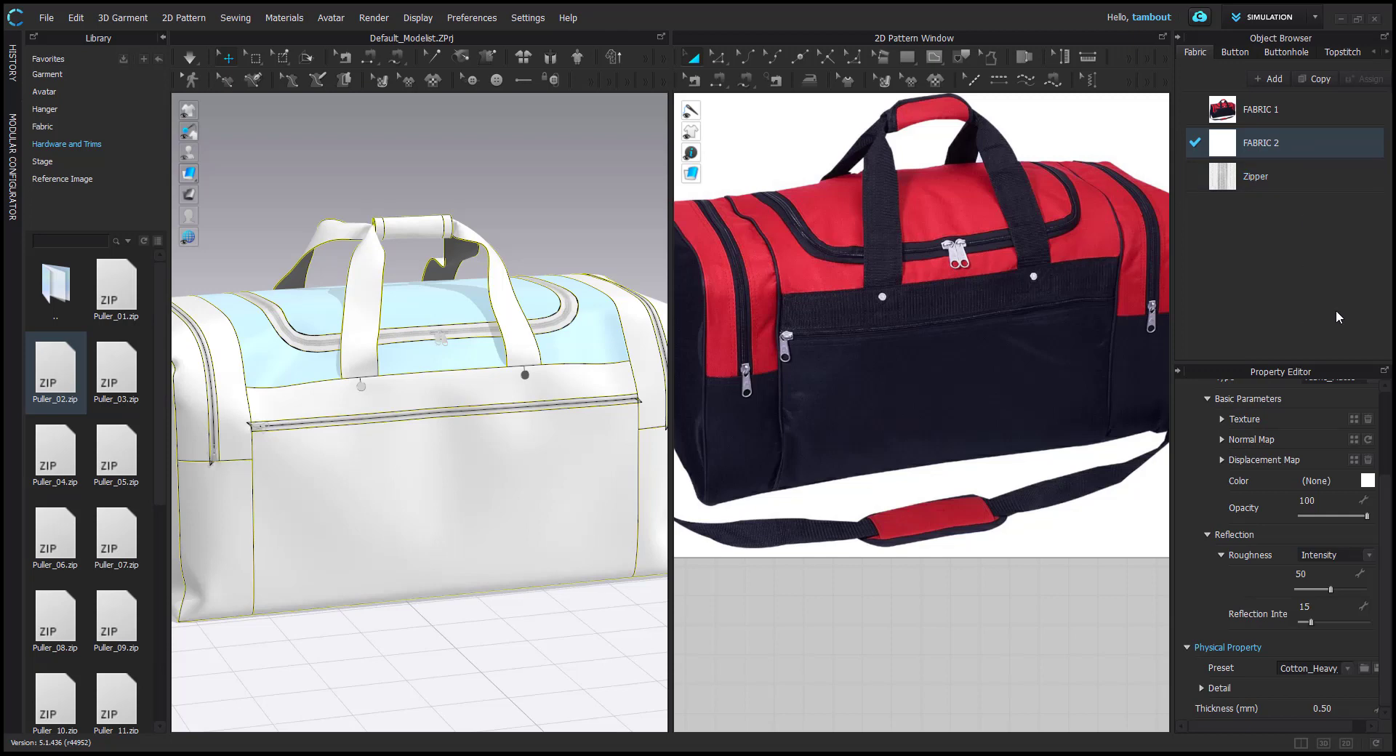
Select the two light blue top panels, inside and outside the curved zipper opening
{"action": "scroll", "coordinate": [458, 374], "scroll_direction": "up", "scroll_amount": 2}
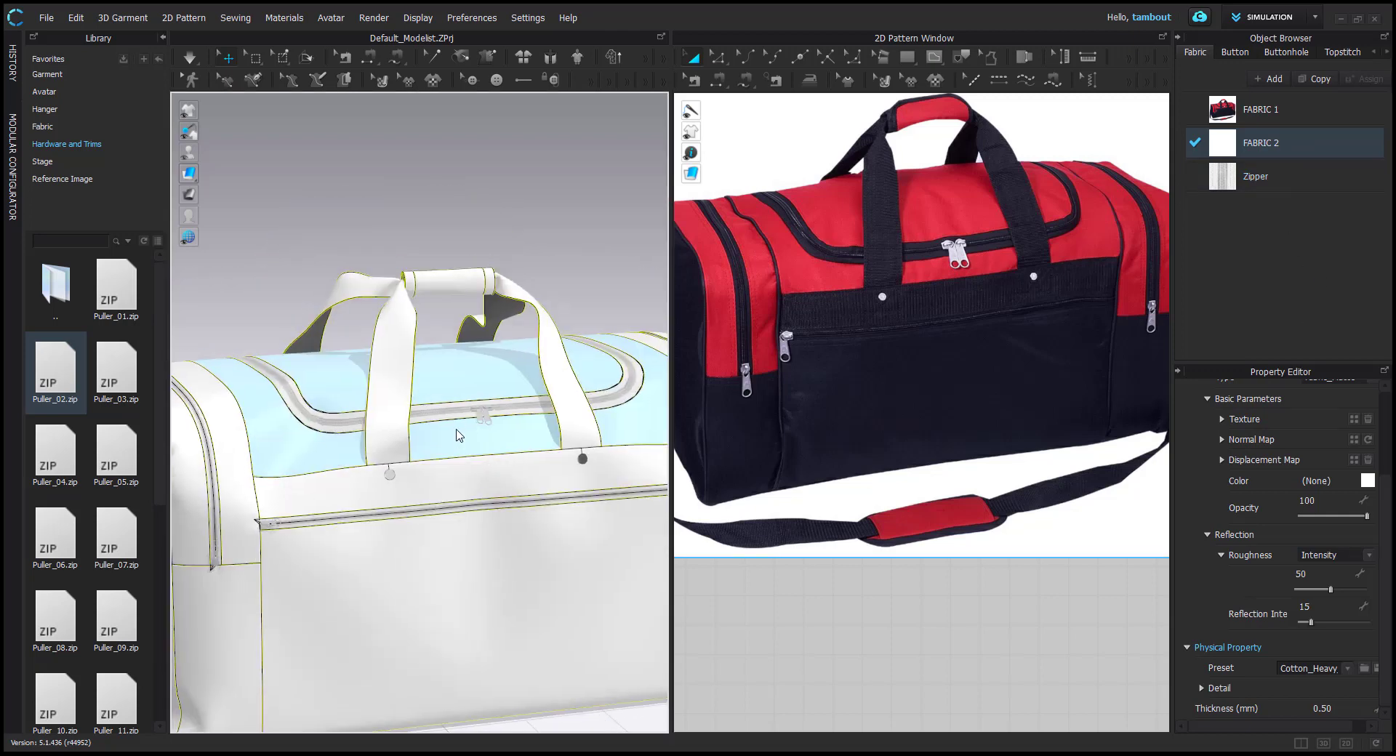
{"action": "left_click", "coordinate": [457, 435]}
{"action": "left_click", "coordinate": [452, 383], "text": "shift"}
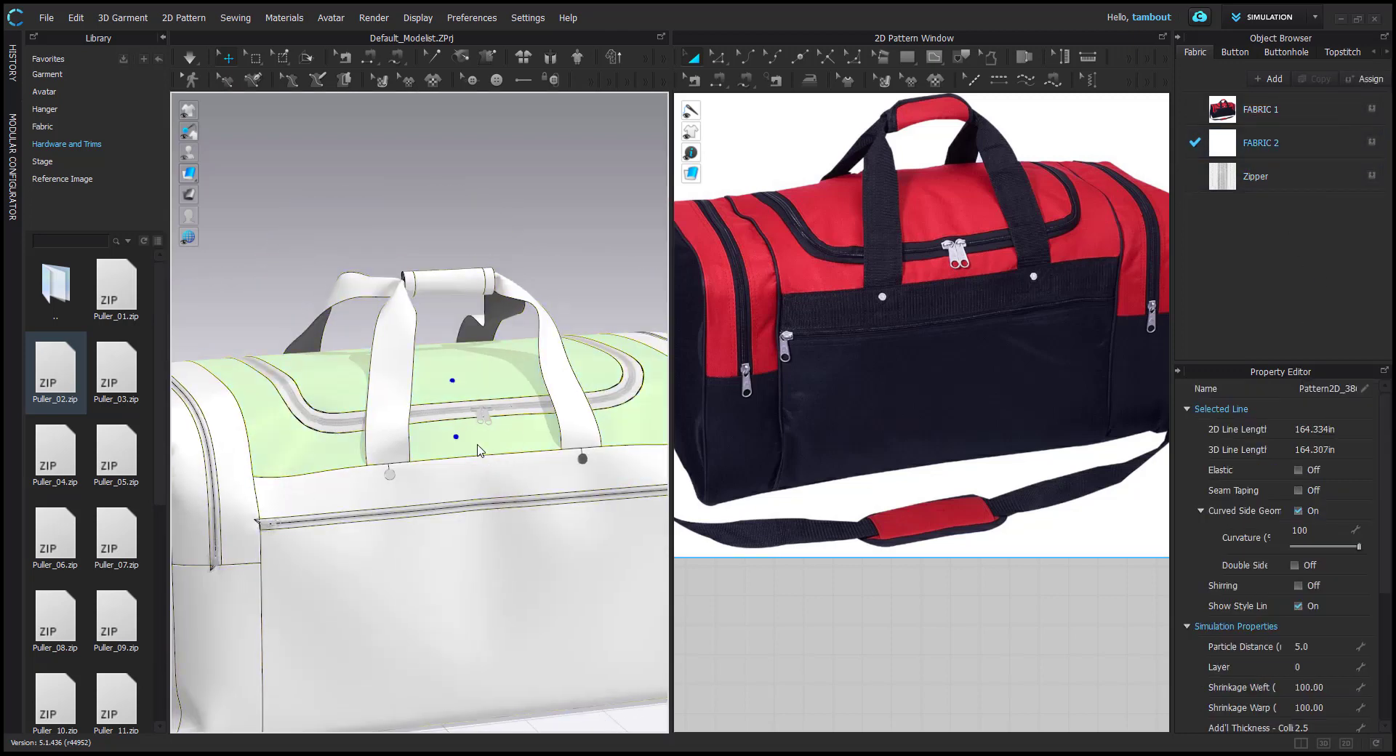
Unfreeze the bag's main top panels and freeze the curved zipper strip between them
{"action": "scroll", "coordinate": [367, 454], "scroll_direction": "down", "scroll_amount": 1}
{"action": "middle_click_drag", "start_coordinate": [367, 454], "coordinate": [421, 393]}
{"action": "key", "text": "ctrl+k"}
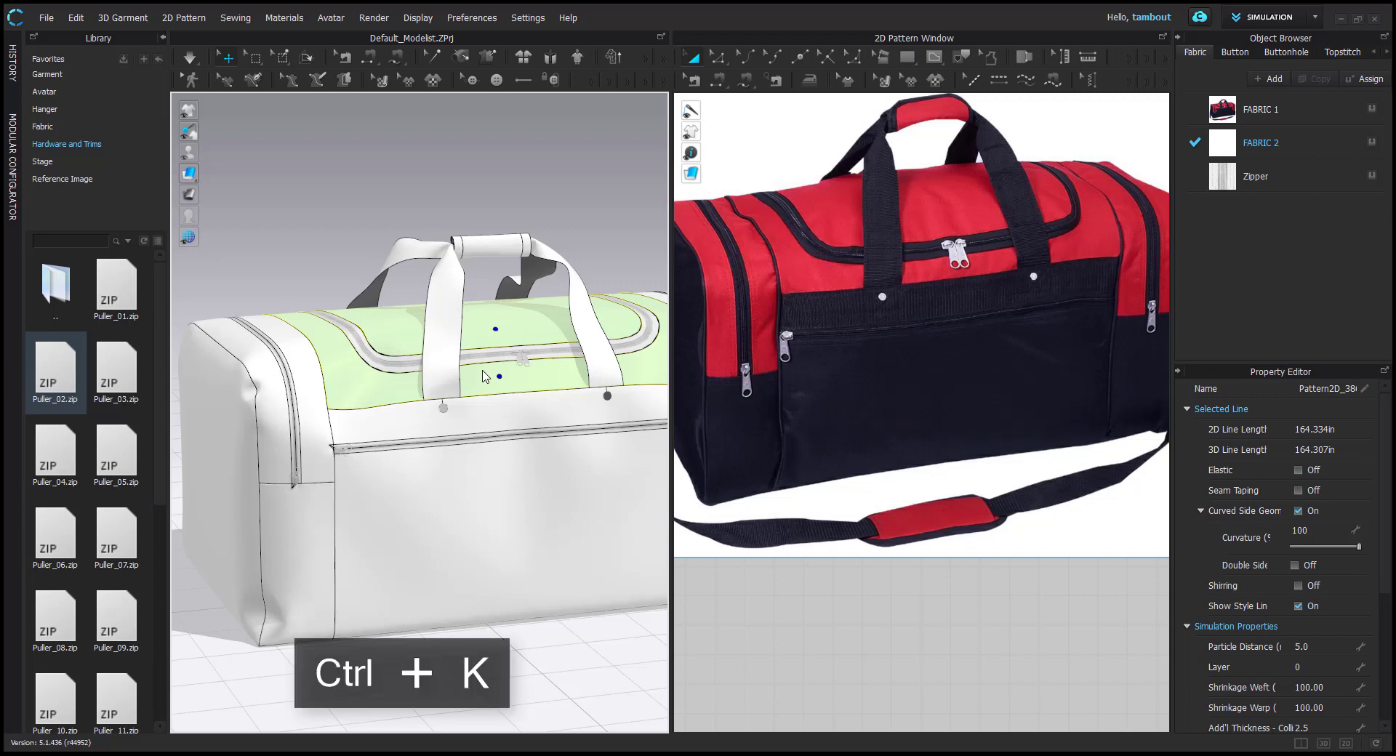
{"action": "left_click", "coordinate": [536, 366]}
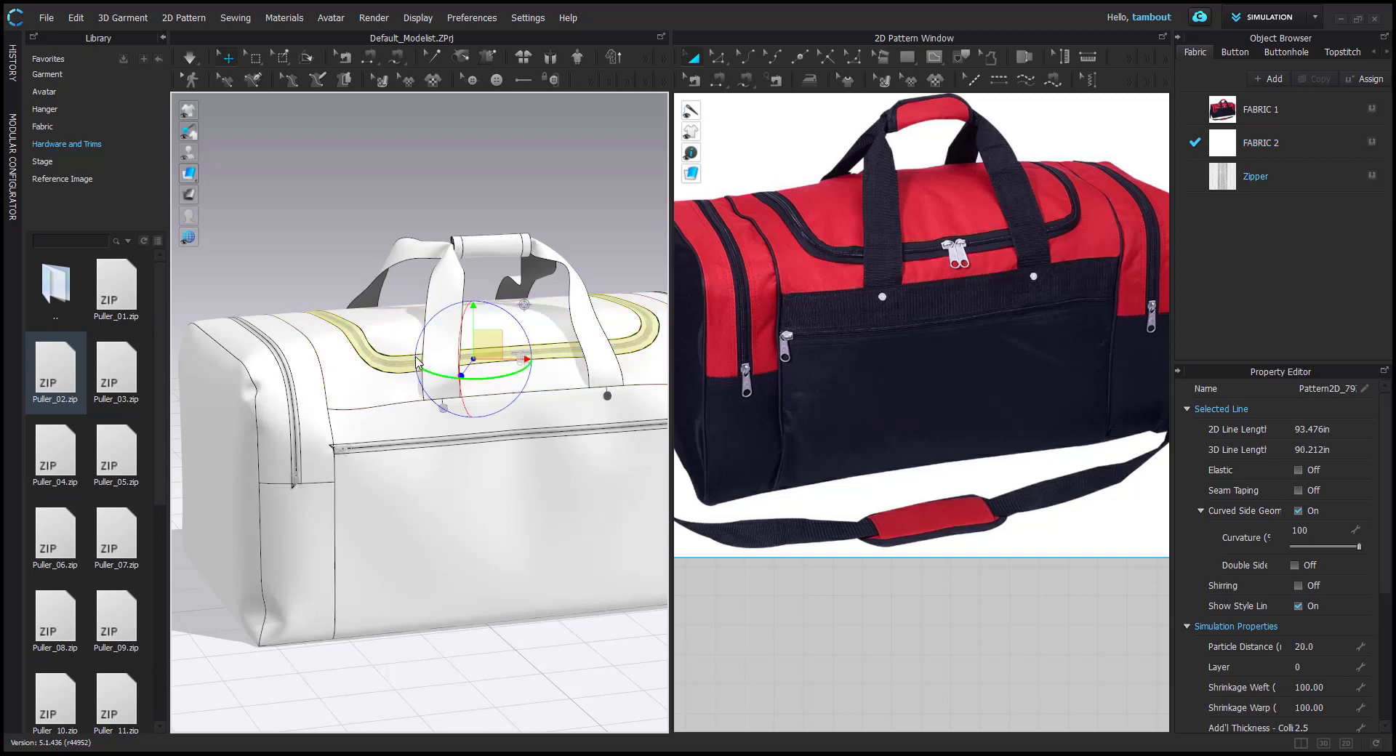
{"action": "key", "text": "ctrl+k"}
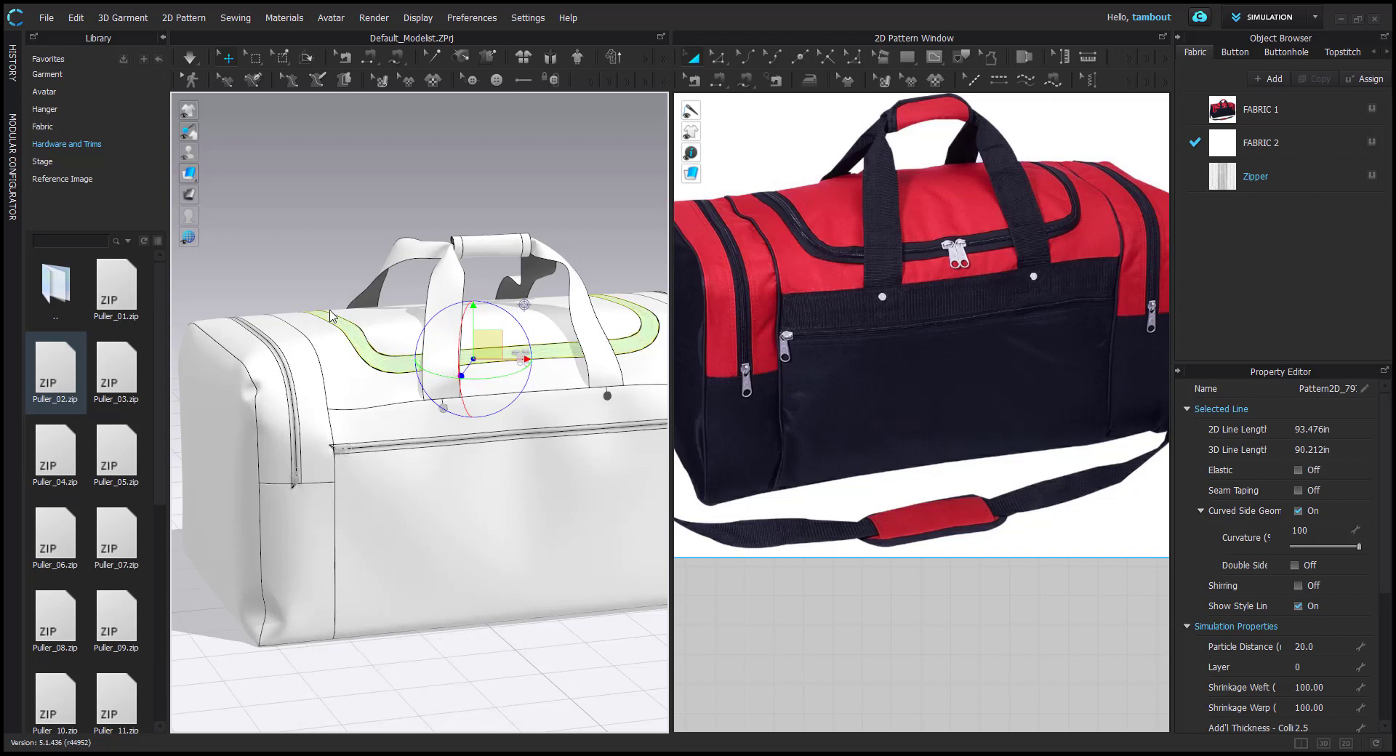
{"action": "left_click", "coordinate": [334, 267]}
Run the simulation to settle the bag, pulling at the upper and lower side panels near the end corner, and stop it
{"action": "scroll", "coordinate": [335, 267], "scroll_direction": "down", "scroll_amount": 3}
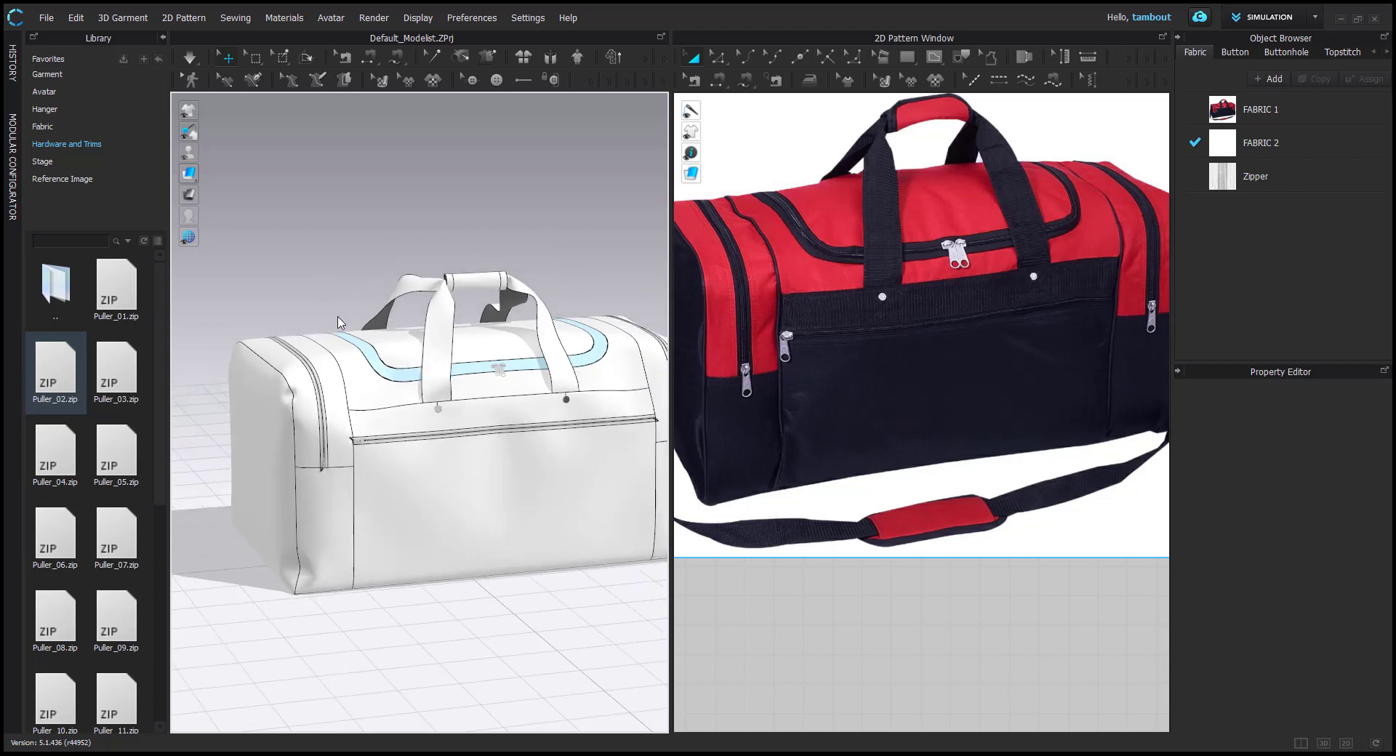
{"action": "middle_click_drag", "start_coordinate": [334, 267], "coordinate": [293, 272]}
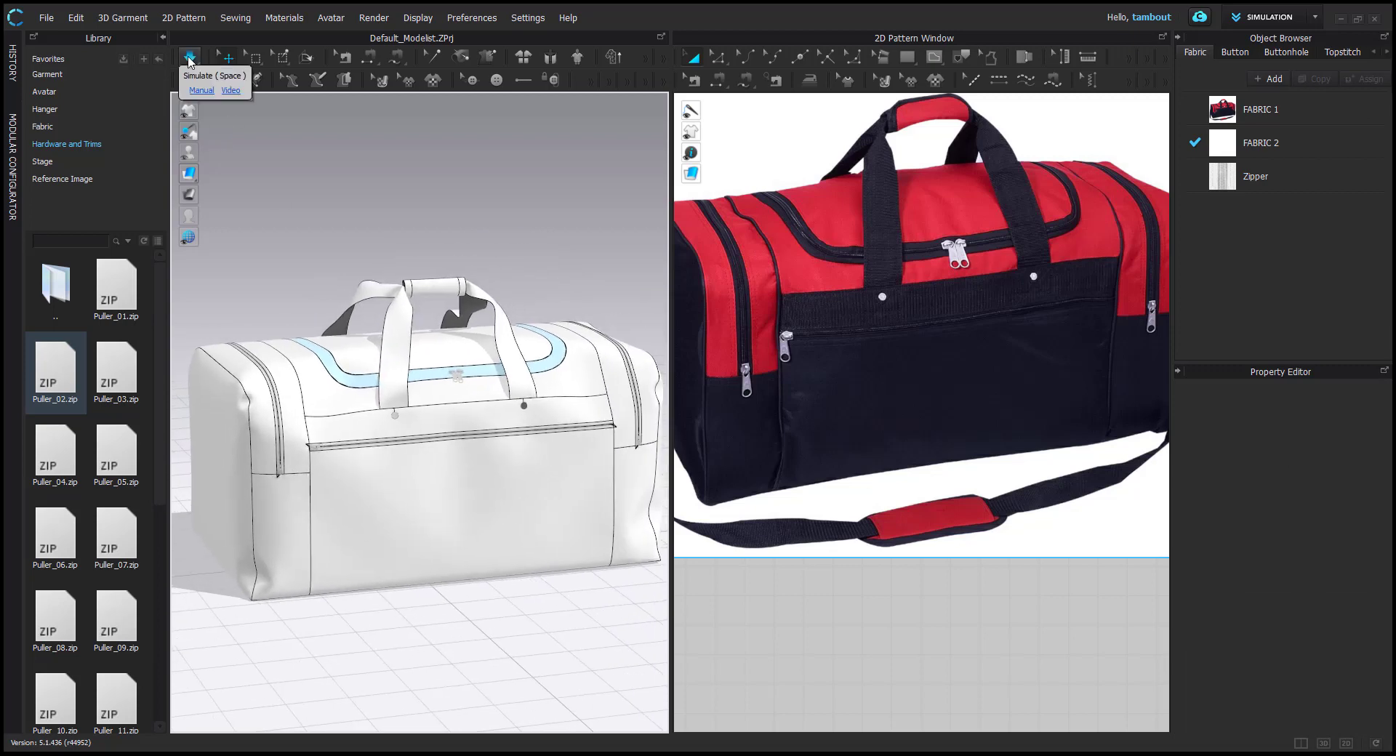
{"action": "left_click", "coordinate": [189, 58]}
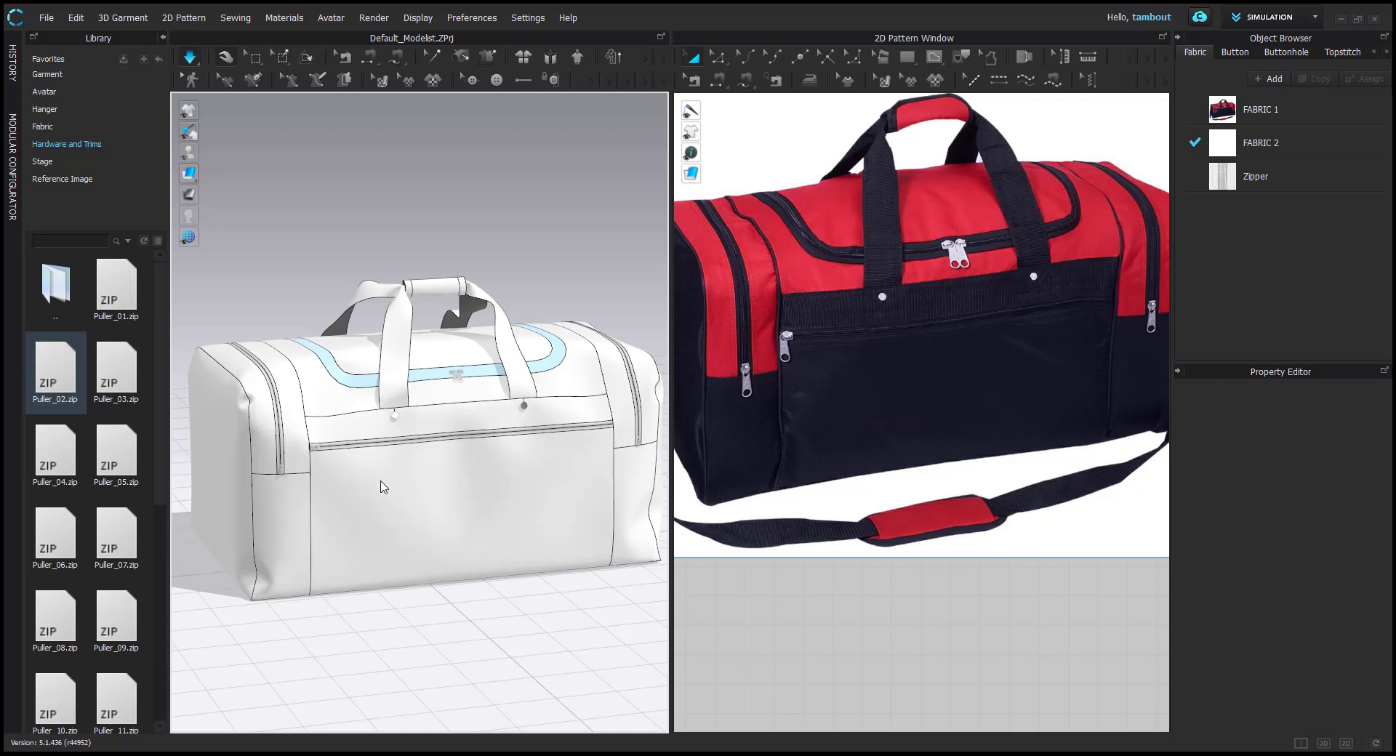
{"action": "left_click", "coordinate": [245, 396]}
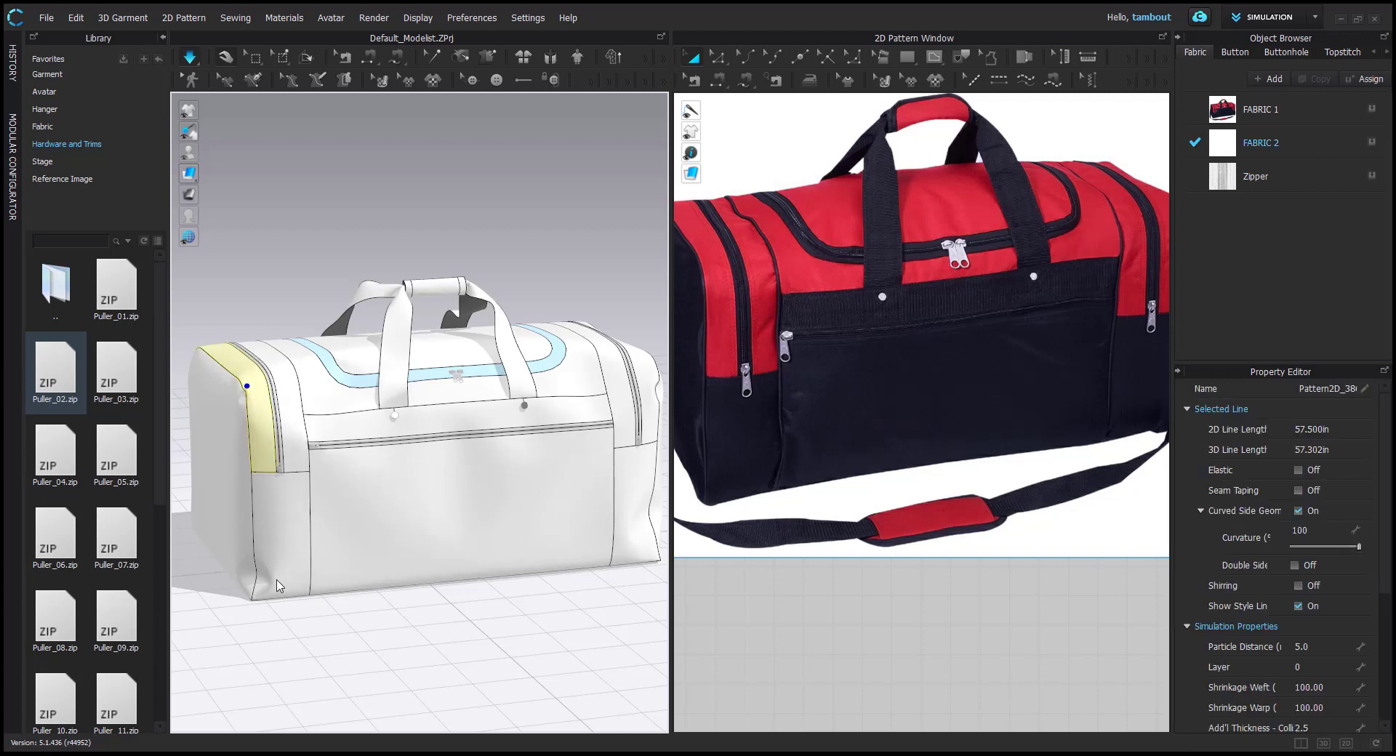
{"action": "left_click", "coordinate": [247, 589]}
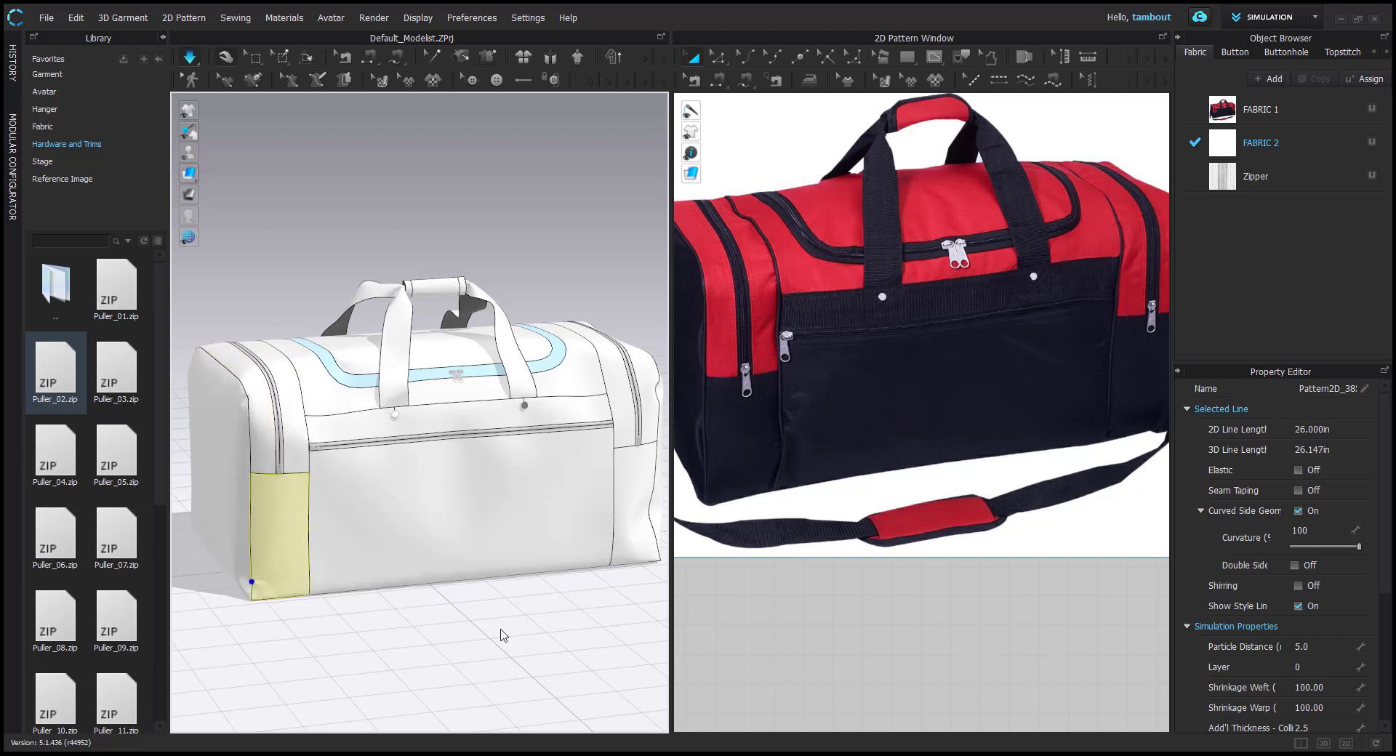
{"action": "left_click", "coordinate": [579, 640]}
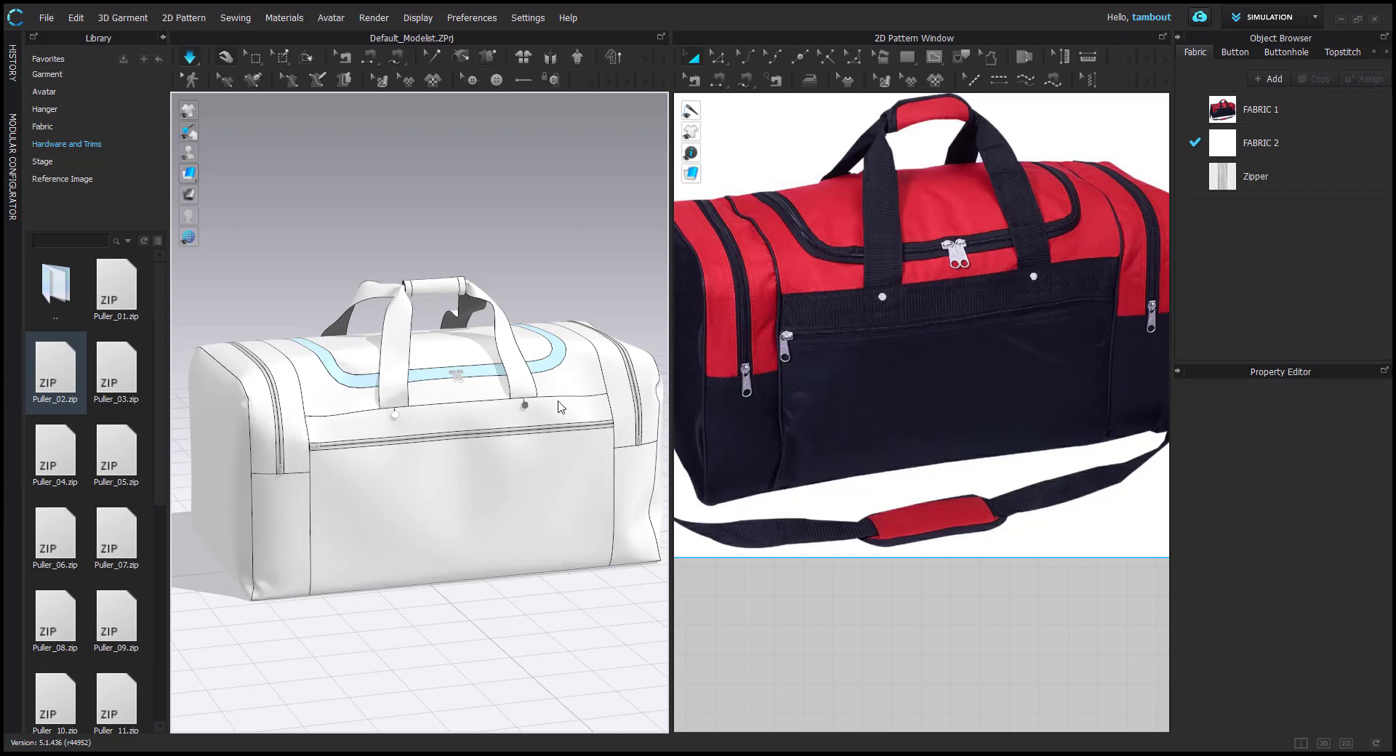
{"action": "key", "text": "space"}
Set FABRIC 2's color to the red #B2172C sampled from the side section of the reference bag photo
{"action": "scroll", "coordinate": [520, 460], "scroll_direction": "up", "scroll_amount": 2}
{"action": "scroll", "coordinate": [542, 363], "scroll_direction": "up", "scroll_amount": 3}
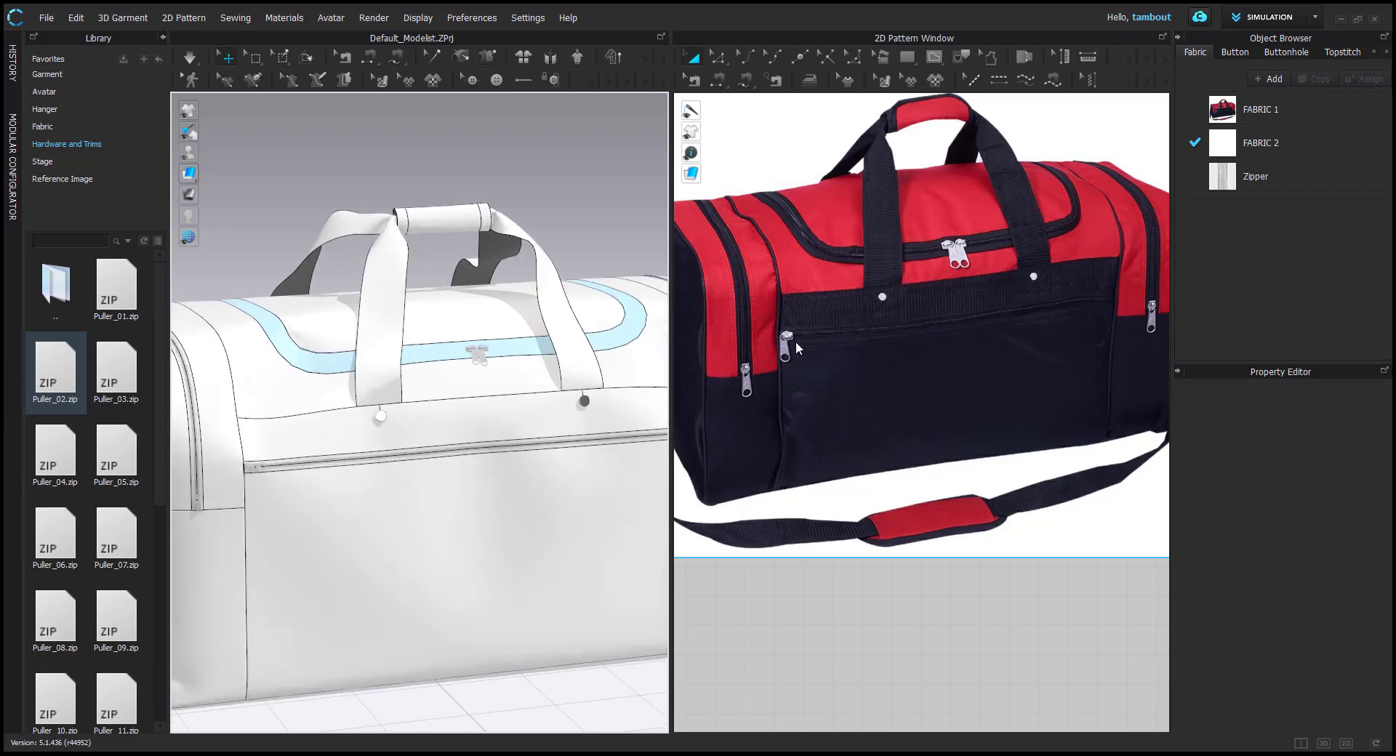
{"action": "left_click", "coordinate": [1268, 142]}
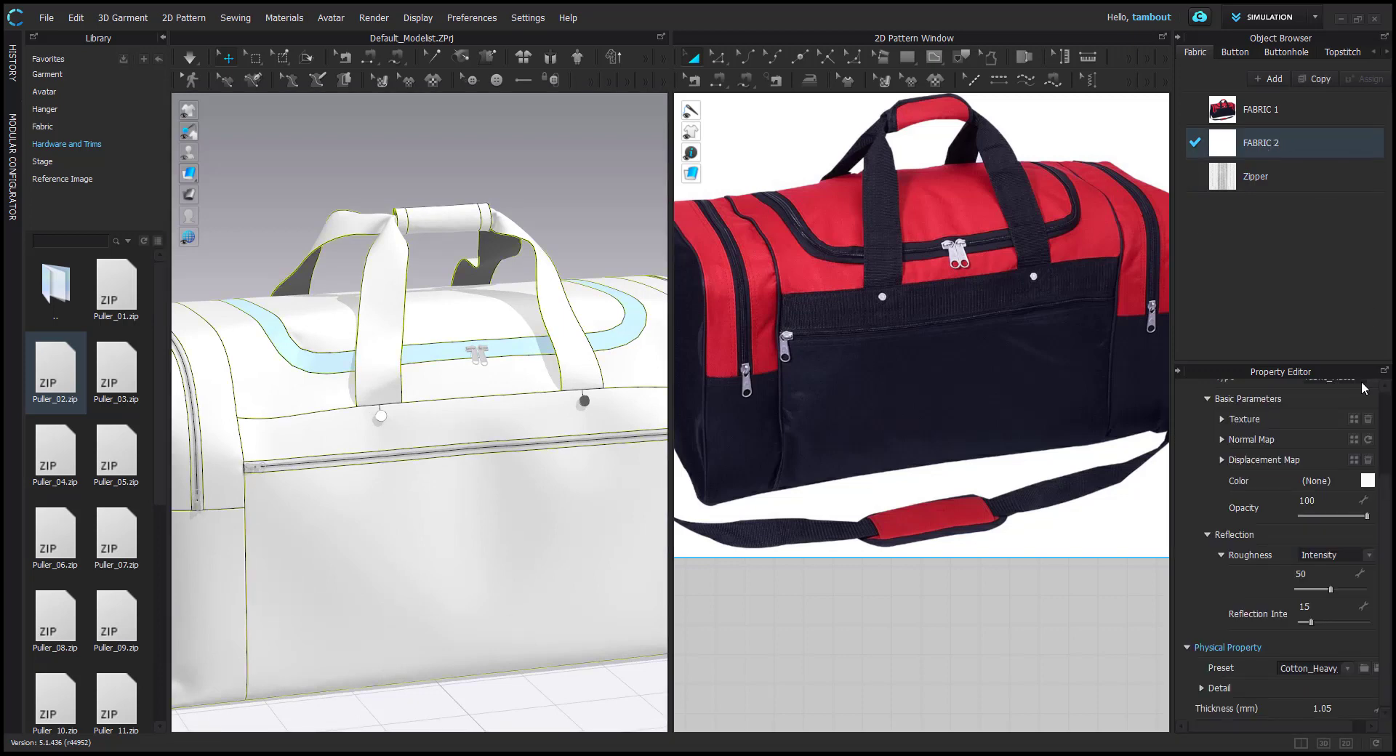
{"action": "left_click", "coordinate": [1366, 480]}
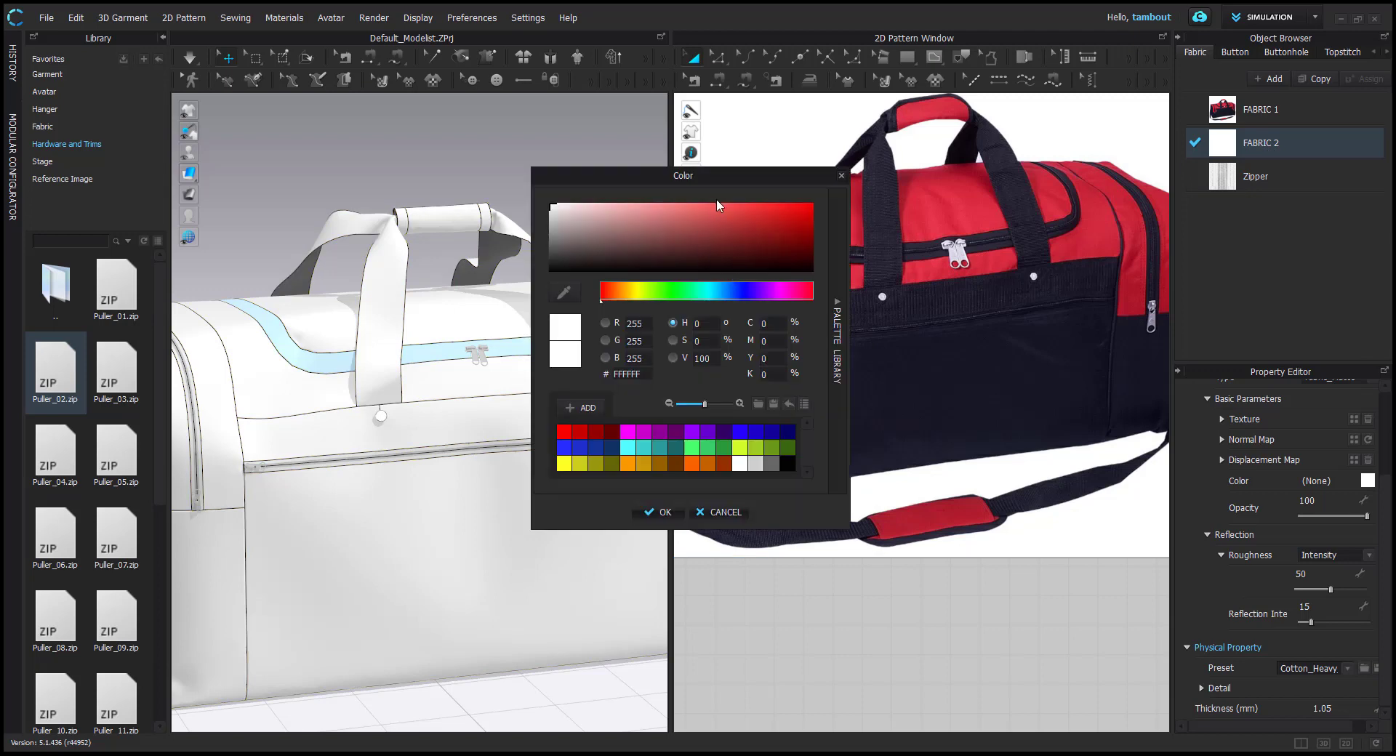
{"action": "left_click_drag", "start_coordinate": [687, 161], "coordinate": [439, 161]}
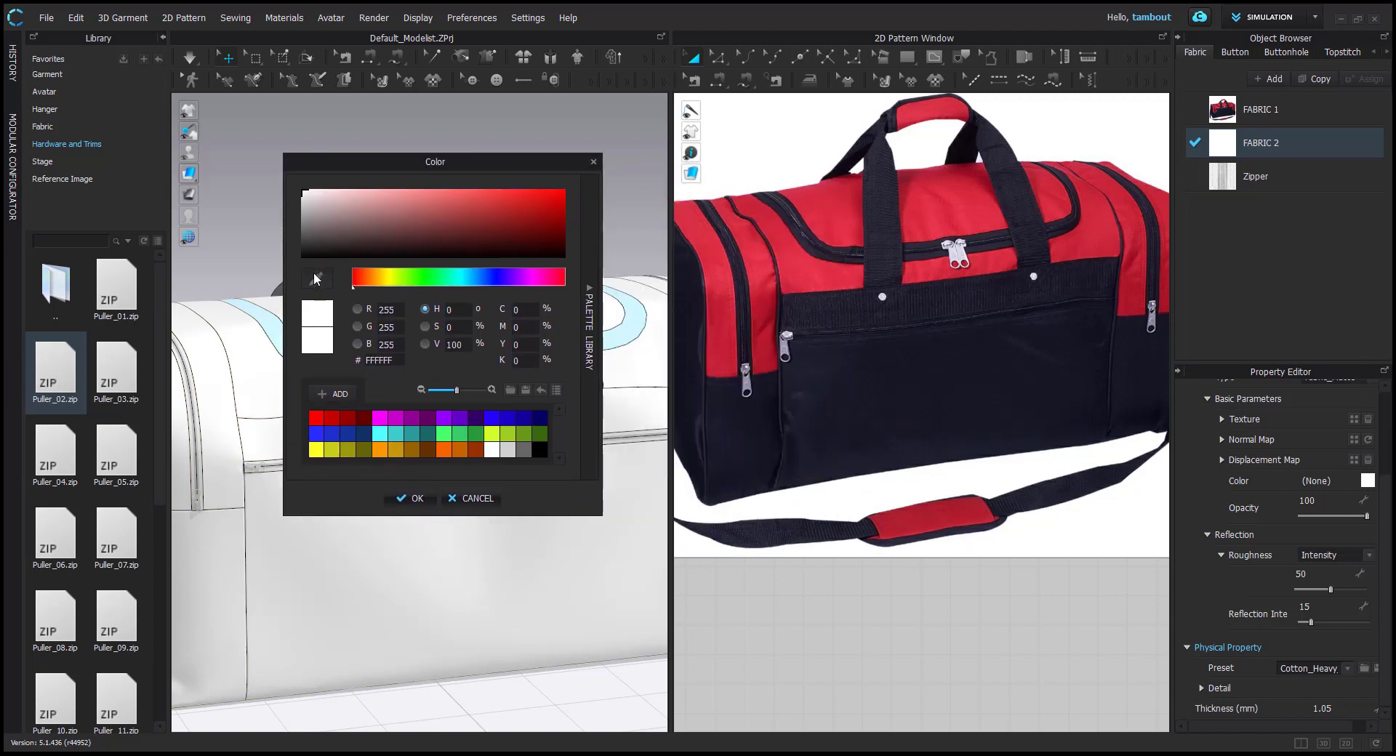
{"action": "left_click", "coordinate": [770, 298]}
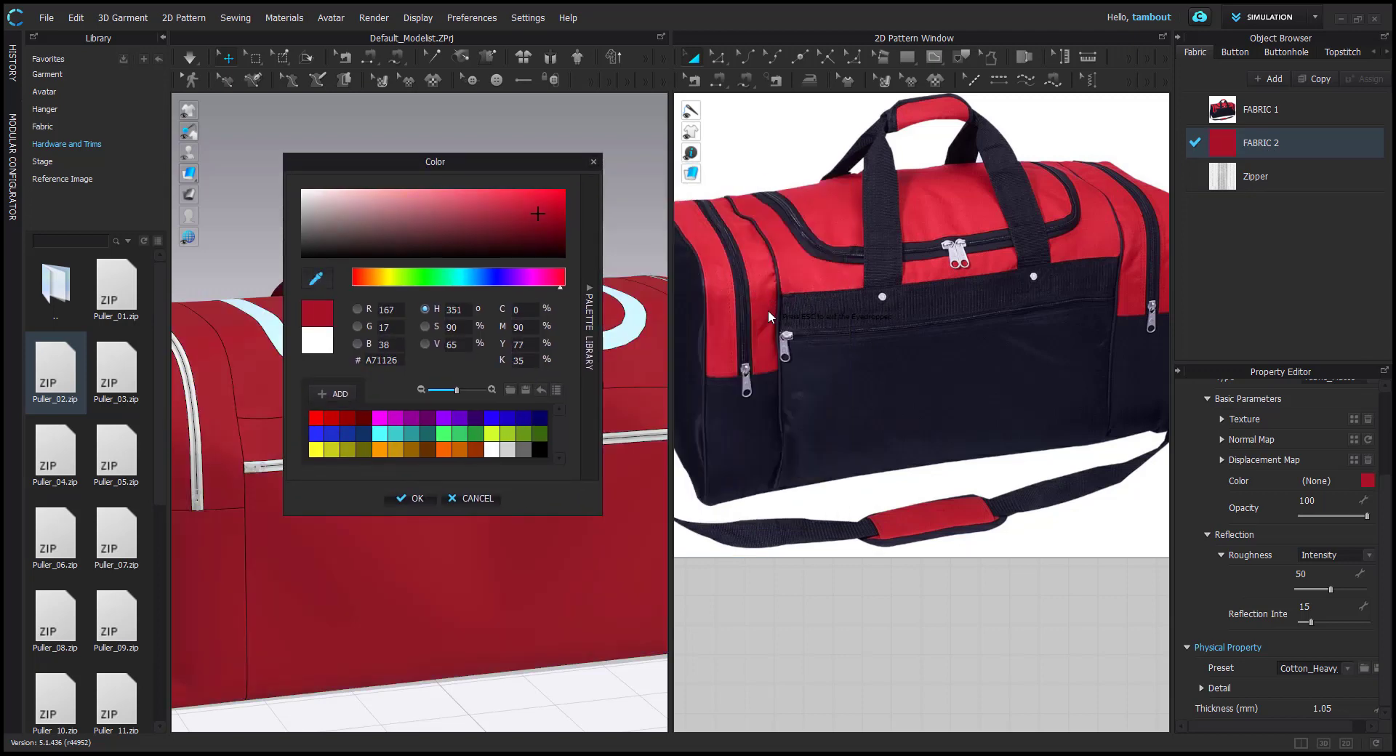
{"action": "left_click", "coordinate": [801, 277]}
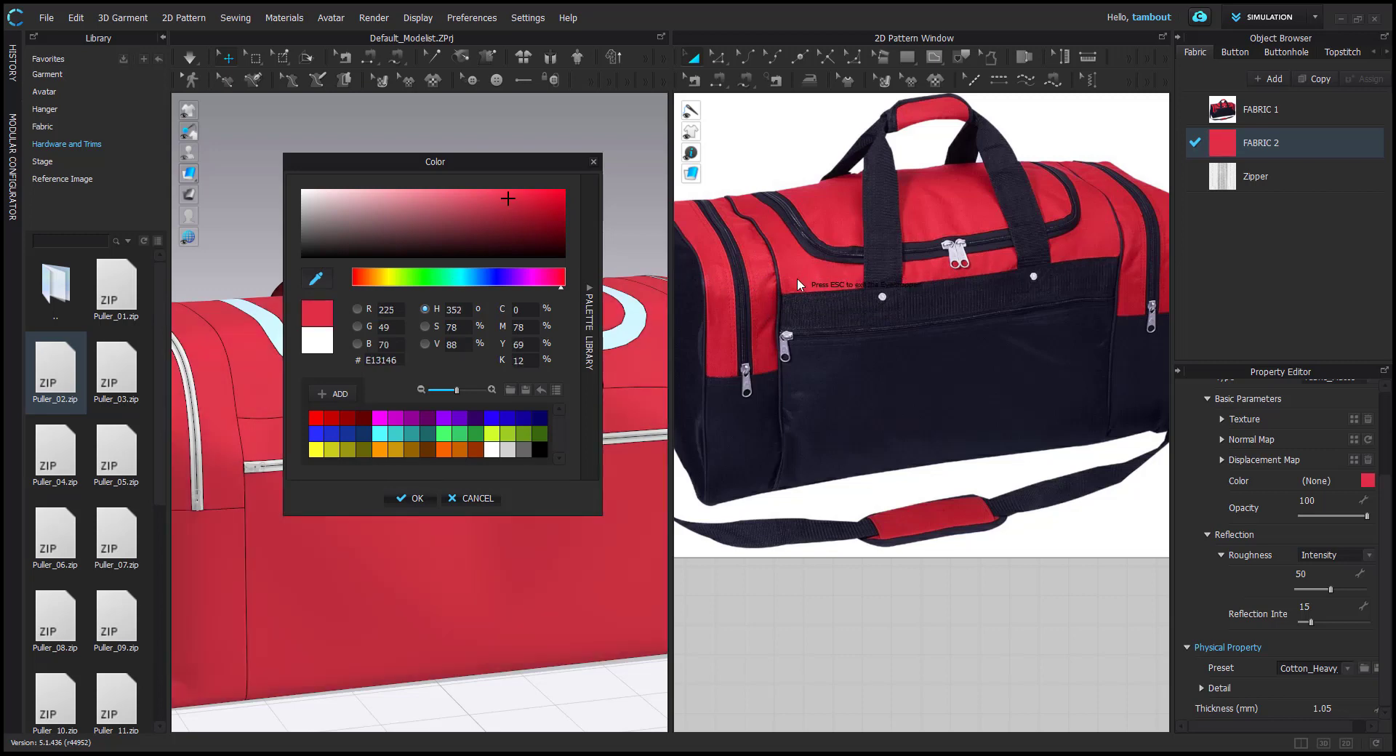
{"action": "left_click", "coordinate": [764, 326]}
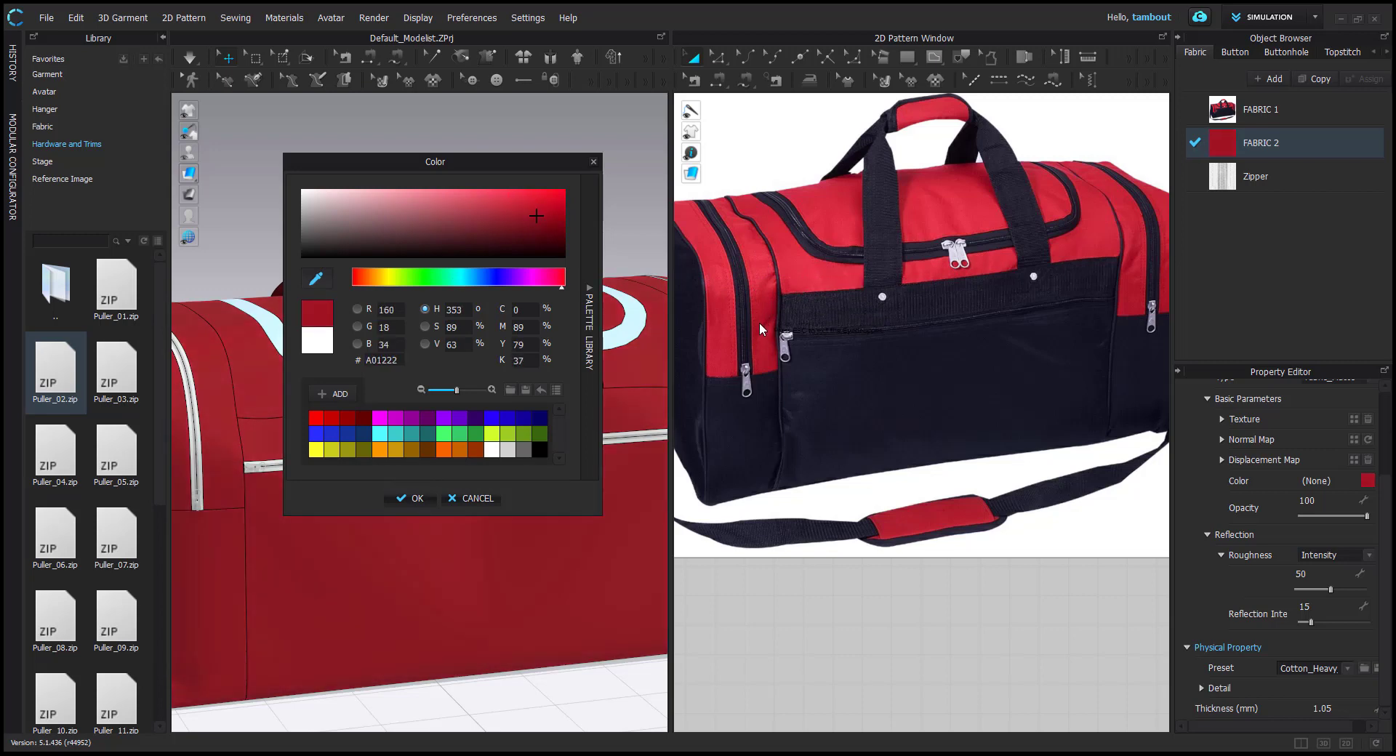
{"action": "left_click", "coordinate": [759, 321]}
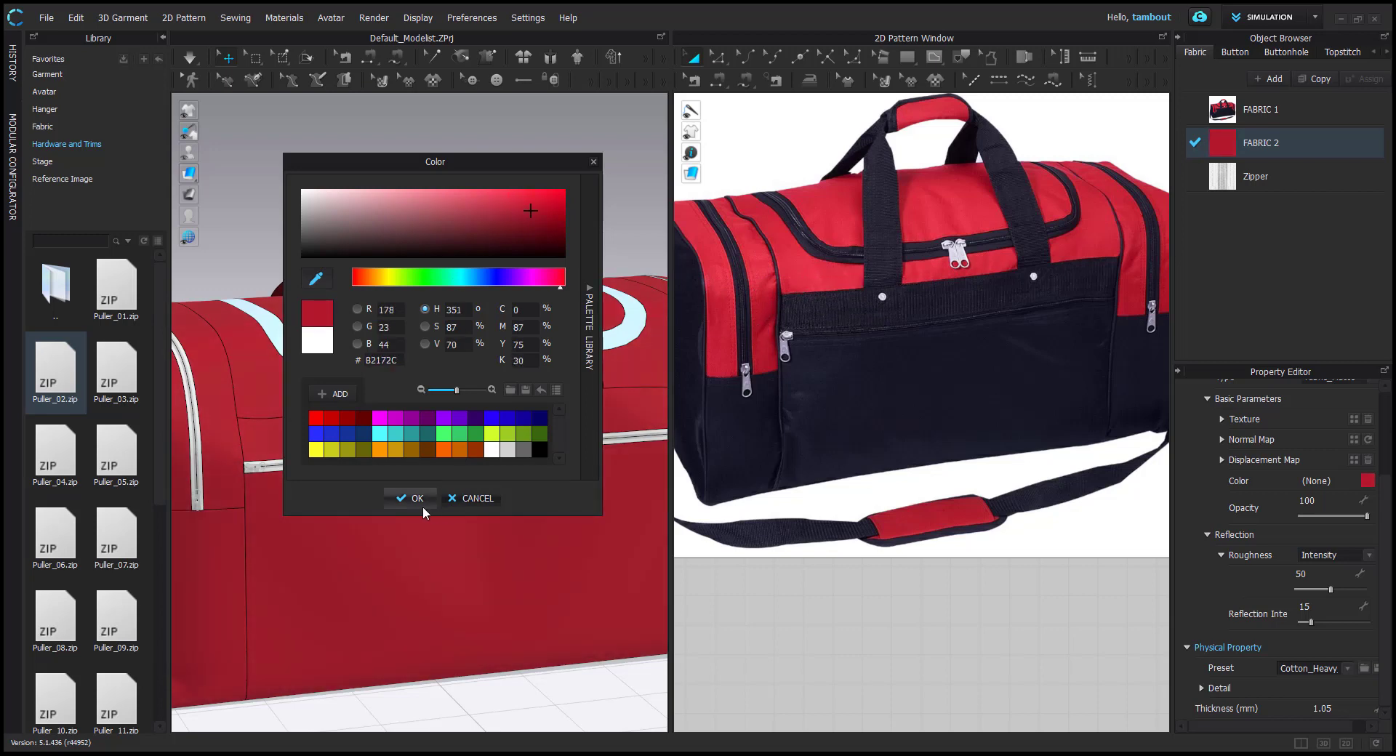
{"action": "left_click", "coordinate": [409, 498]}
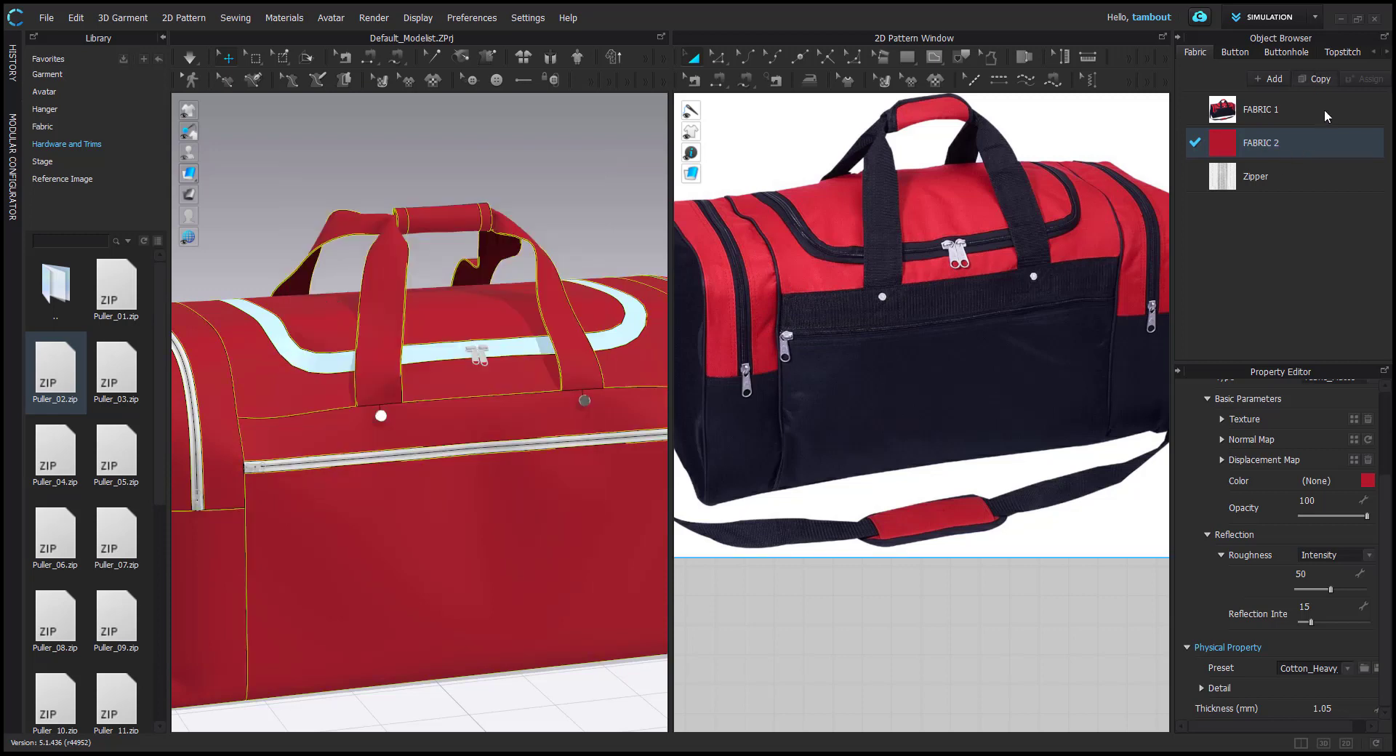
Duplicate FABRIC 2, set the copy's color to black #000000, and make FABRIC 2 the active fabric again
{"action": "left_click", "coordinate": [1316, 78]}
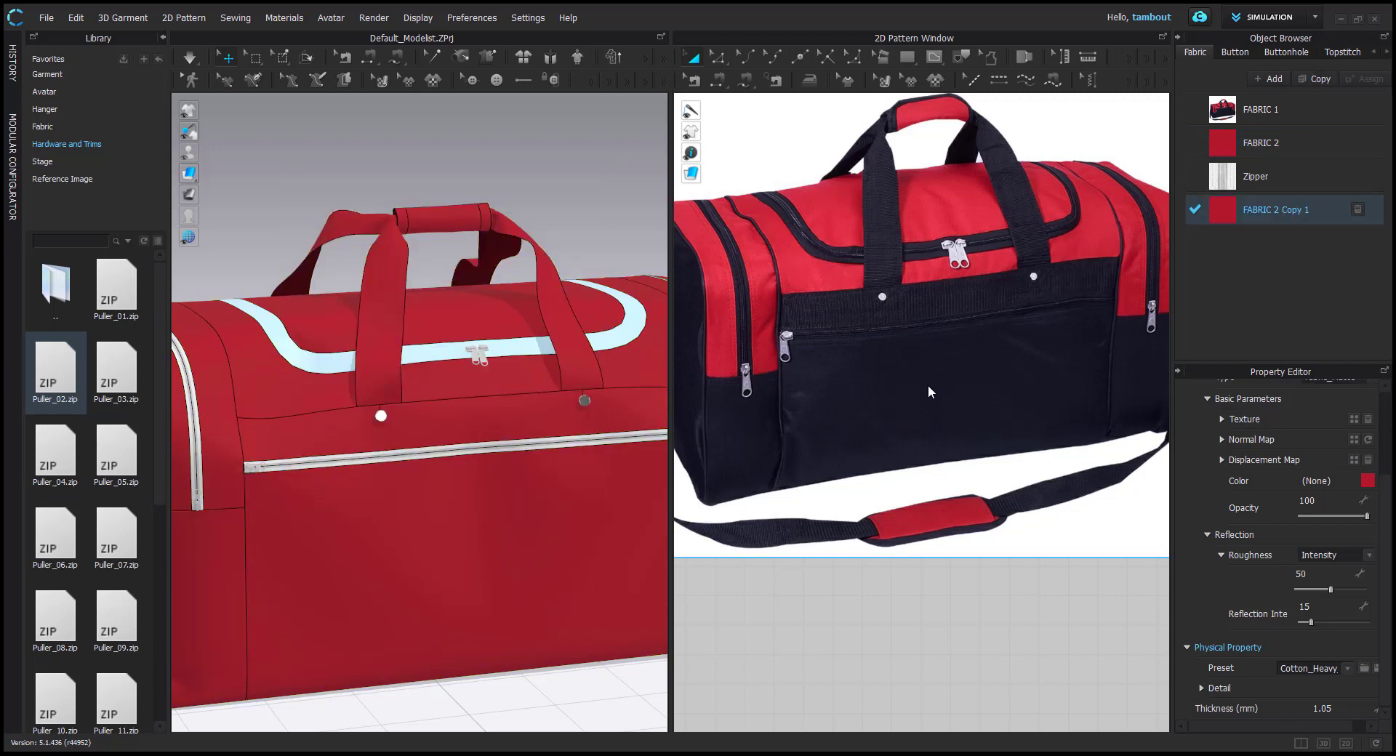
{"action": "left_click", "coordinate": [783, 464]}
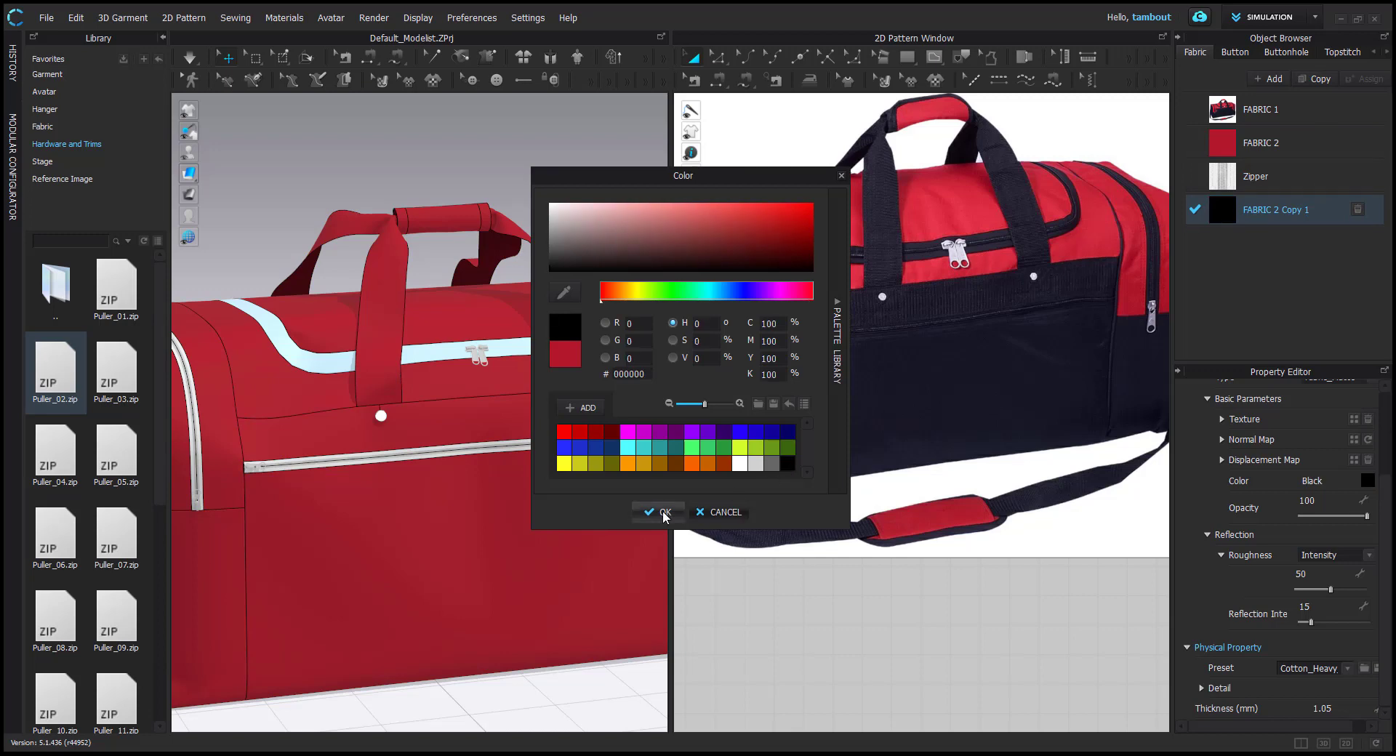
{"action": "left_click", "coordinate": [664, 513]}
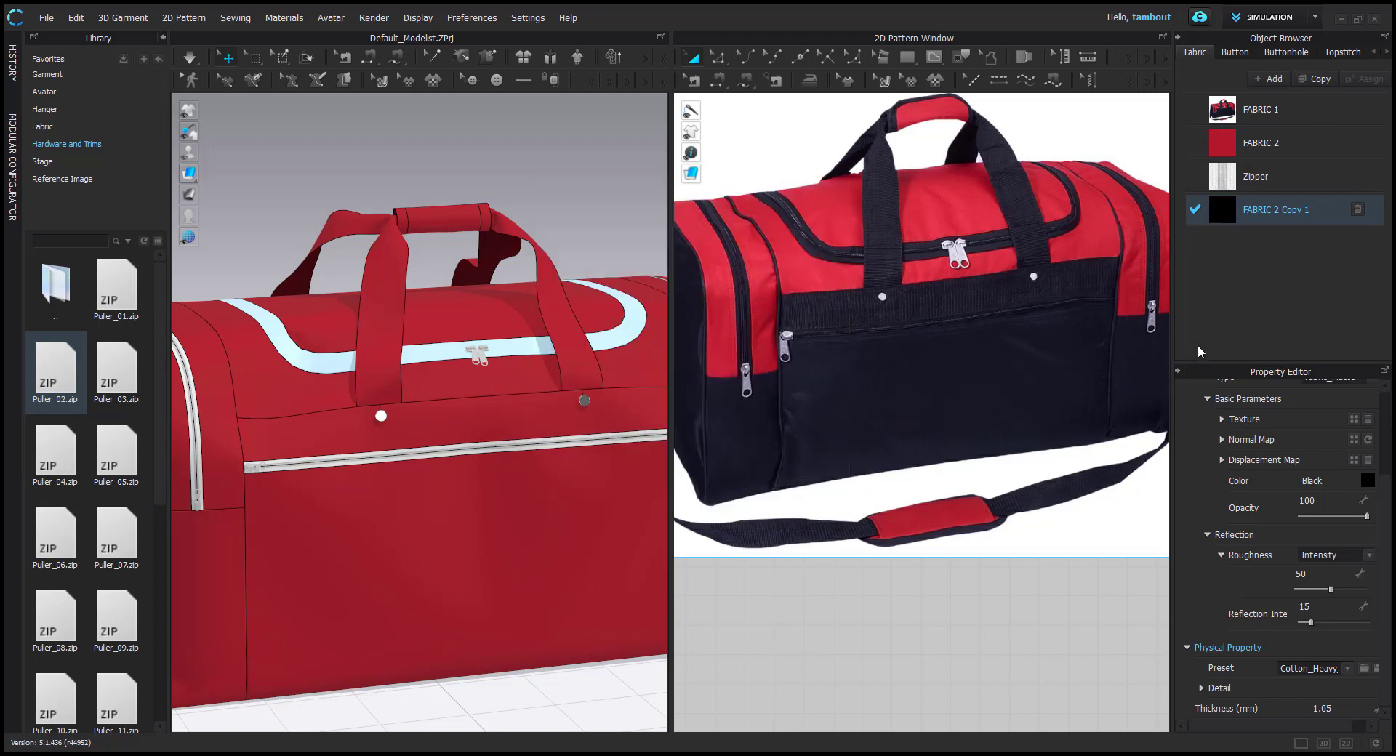
{"action": "left_click", "coordinate": [1272, 148]}
{"action": "scroll", "coordinate": [1241, 465], "scroll_direction": "up", "scroll_amount": 2}
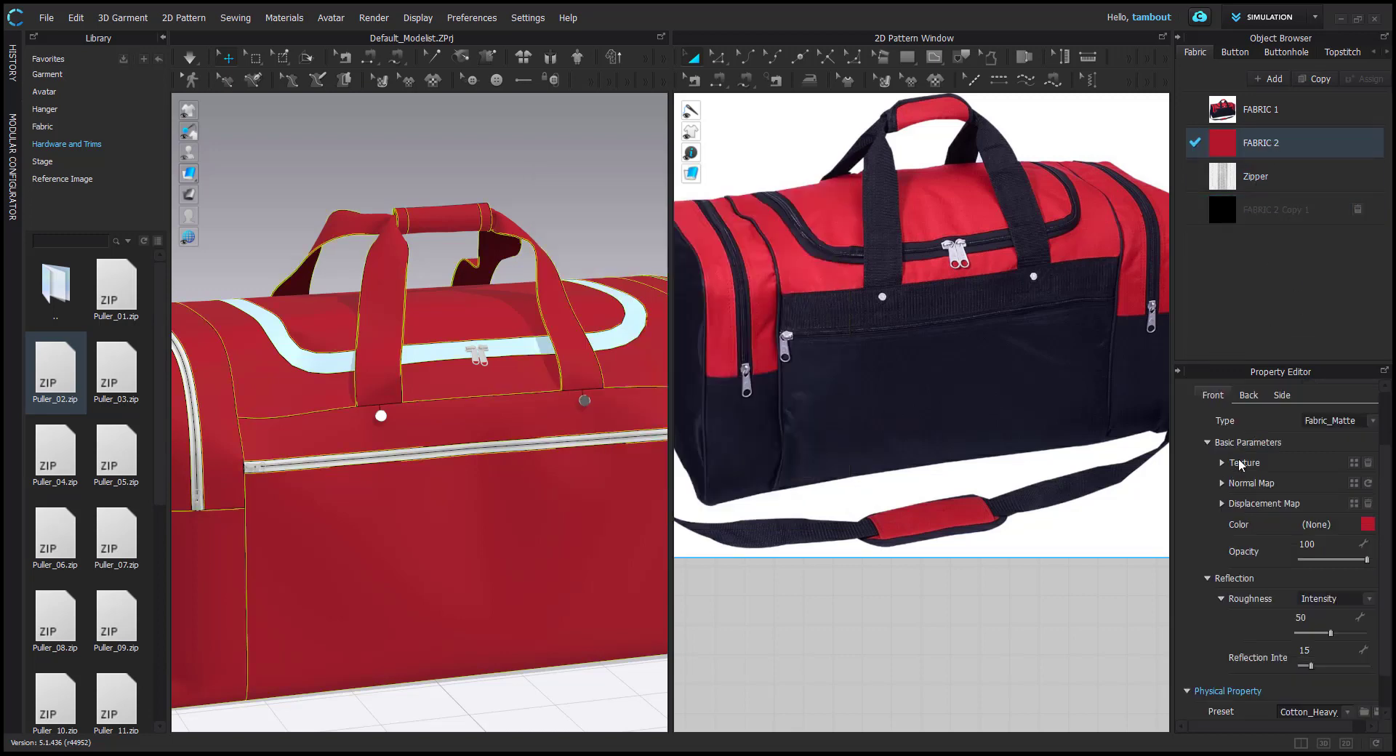
Assign the black fabric copy to the lower front, back and end panels, strip above the straight zipper, curved zipper strip, handle straps and grip end bands
{"action": "scroll", "coordinate": [399, 427], "scroll_direction": "up", "scroll_amount": 1}
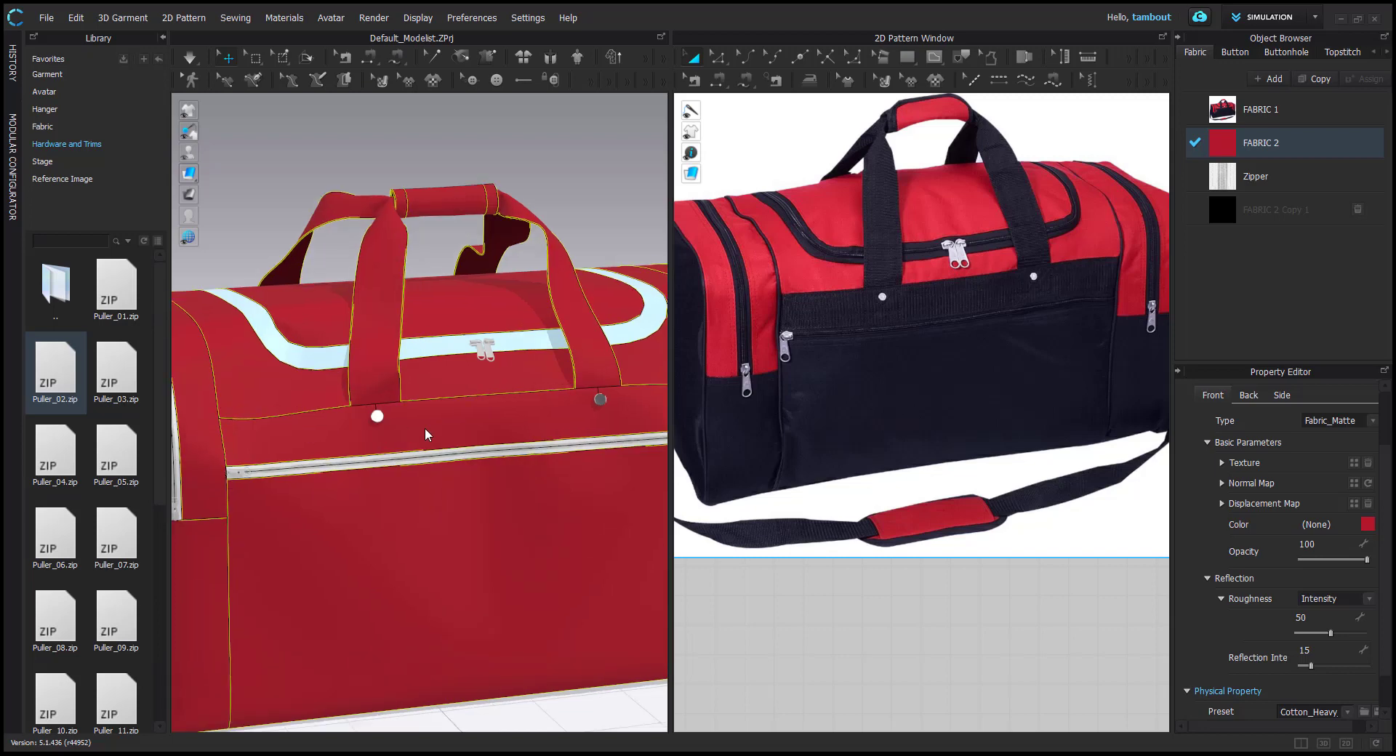
{"action": "middle_click_drag", "start_coordinate": [424, 427], "coordinate": [538, 376]}
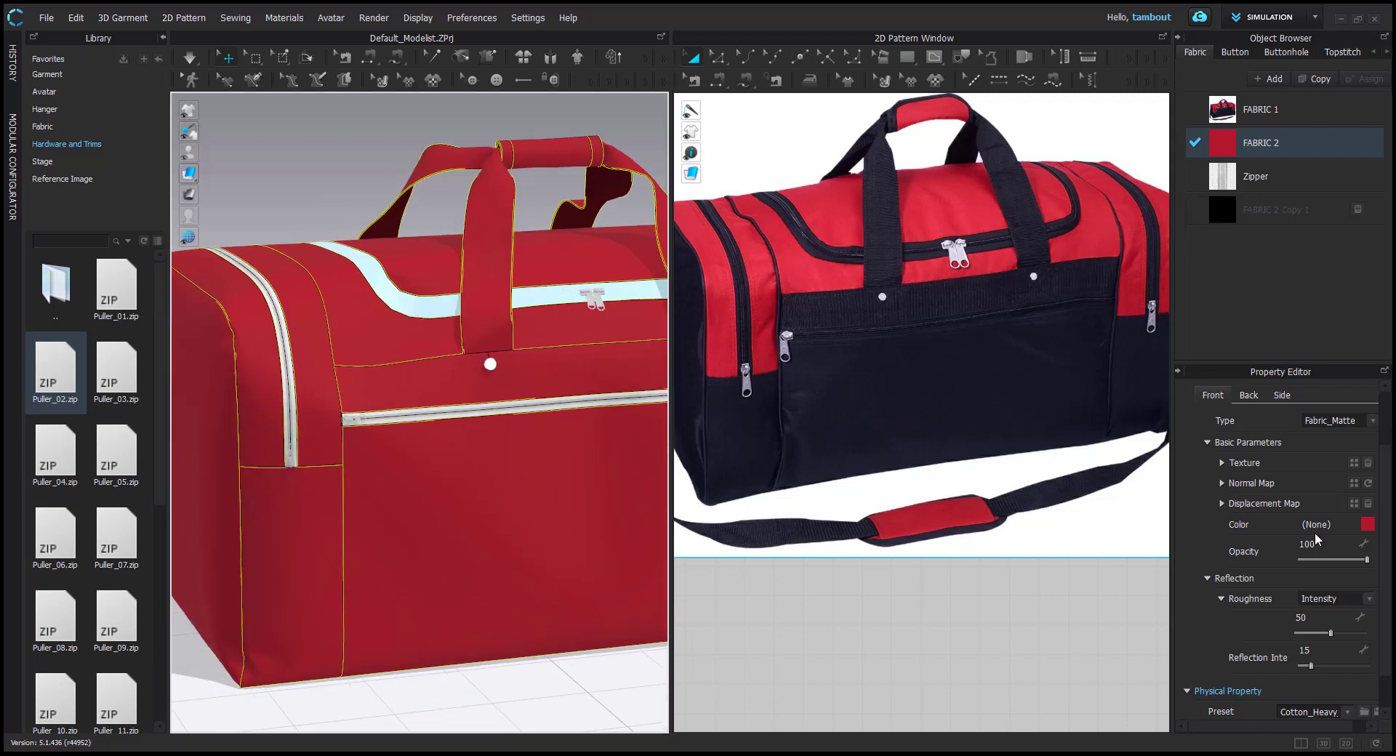
{"action": "scroll", "coordinate": [304, 458], "scroll_direction": "down", "scroll_amount": 2}
{"action": "left_click", "coordinate": [334, 504]}
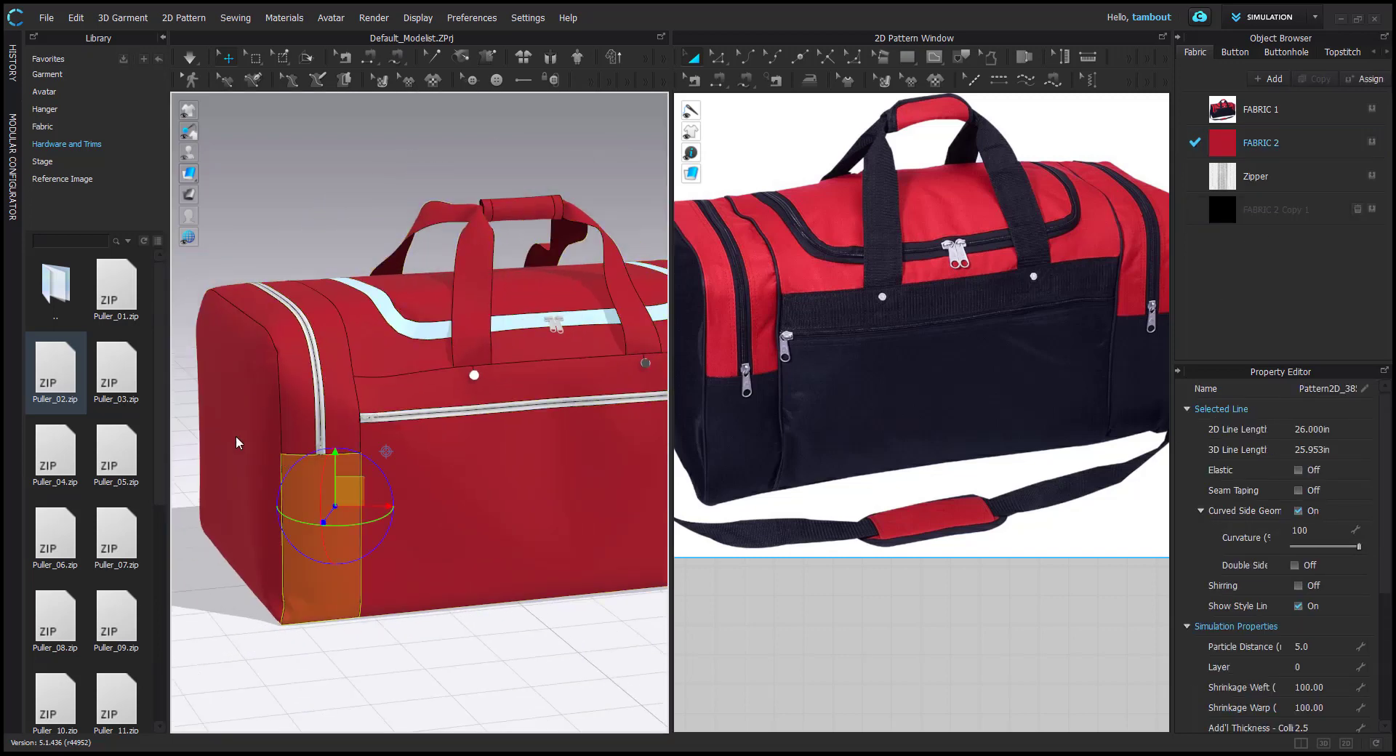
{"action": "left_click", "coordinate": [439, 498], "text": "shift"}
{"action": "right_click_drag", "start_coordinate": [565, 477], "coordinate": [621, 459]}
{"action": "left_click", "coordinate": [570, 469], "text": "shift"}
{"action": "left_click", "coordinate": [613, 432], "text": "shift"}
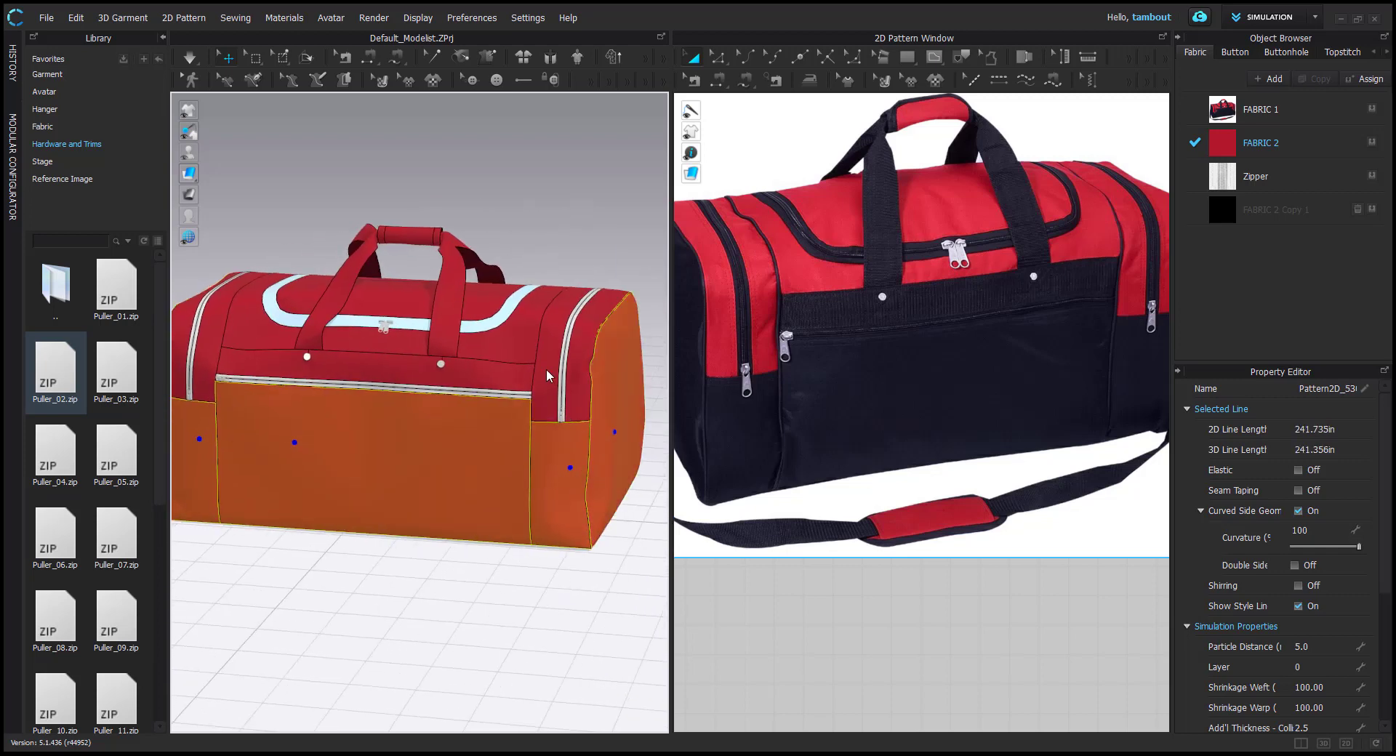
{"action": "right_click_drag", "start_coordinate": [547, 369], "coordinate": [486, 452]}
{"action": "left_click", "coordinate": [483, 458], "text": "shift"}
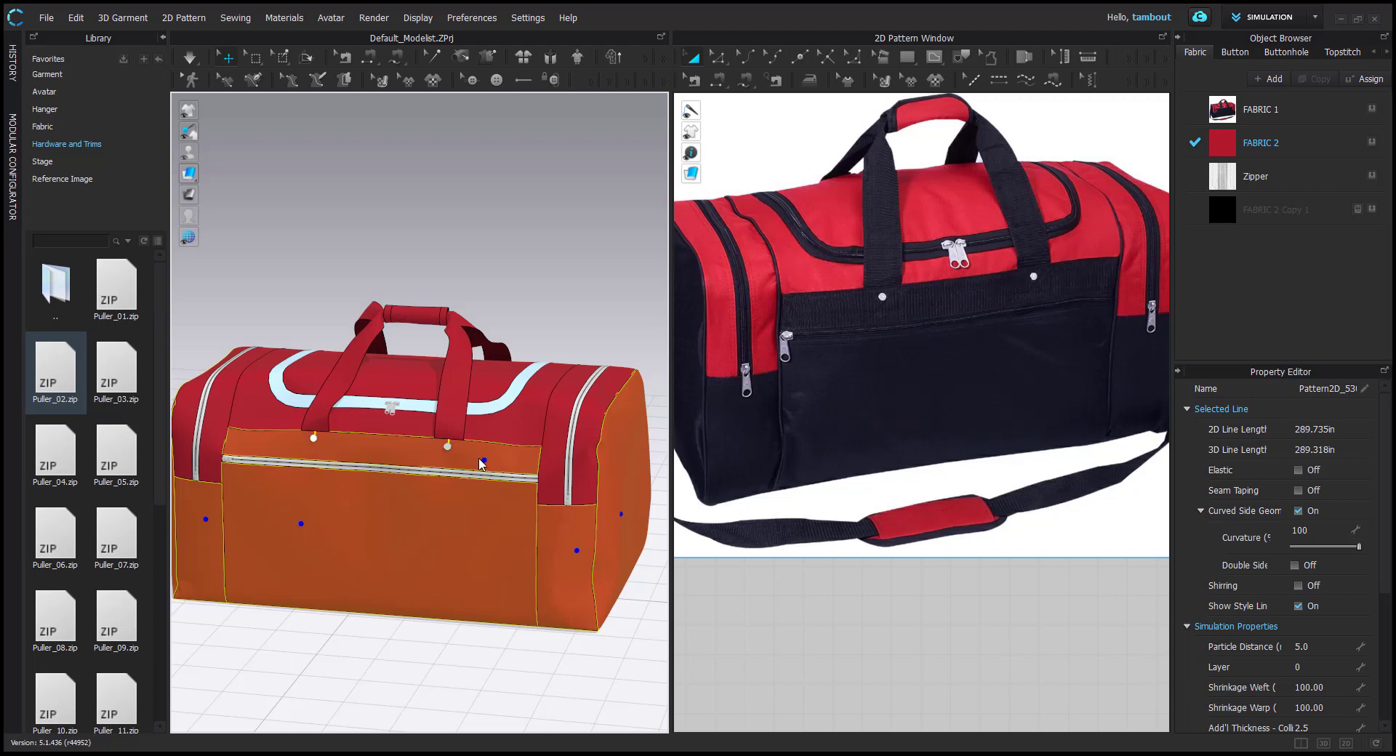
{"action": "left_click", "coordinate": [435, 410], "text": "shift"}
{"action": "right_click_drag", "start_coordinate": [437, 411], "coordinate": [437, 389]}
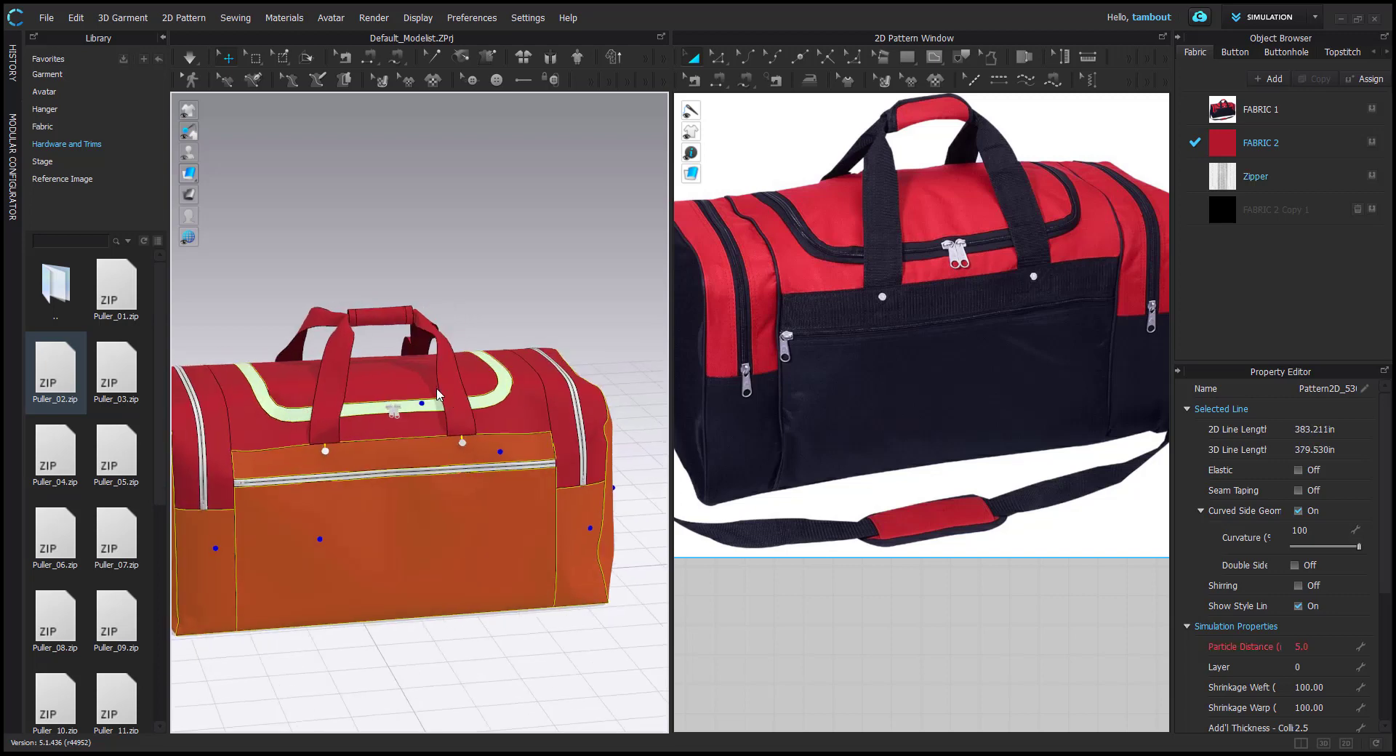
{"action": "left_click", "coordinate": [415, 338], "text": "shift"}
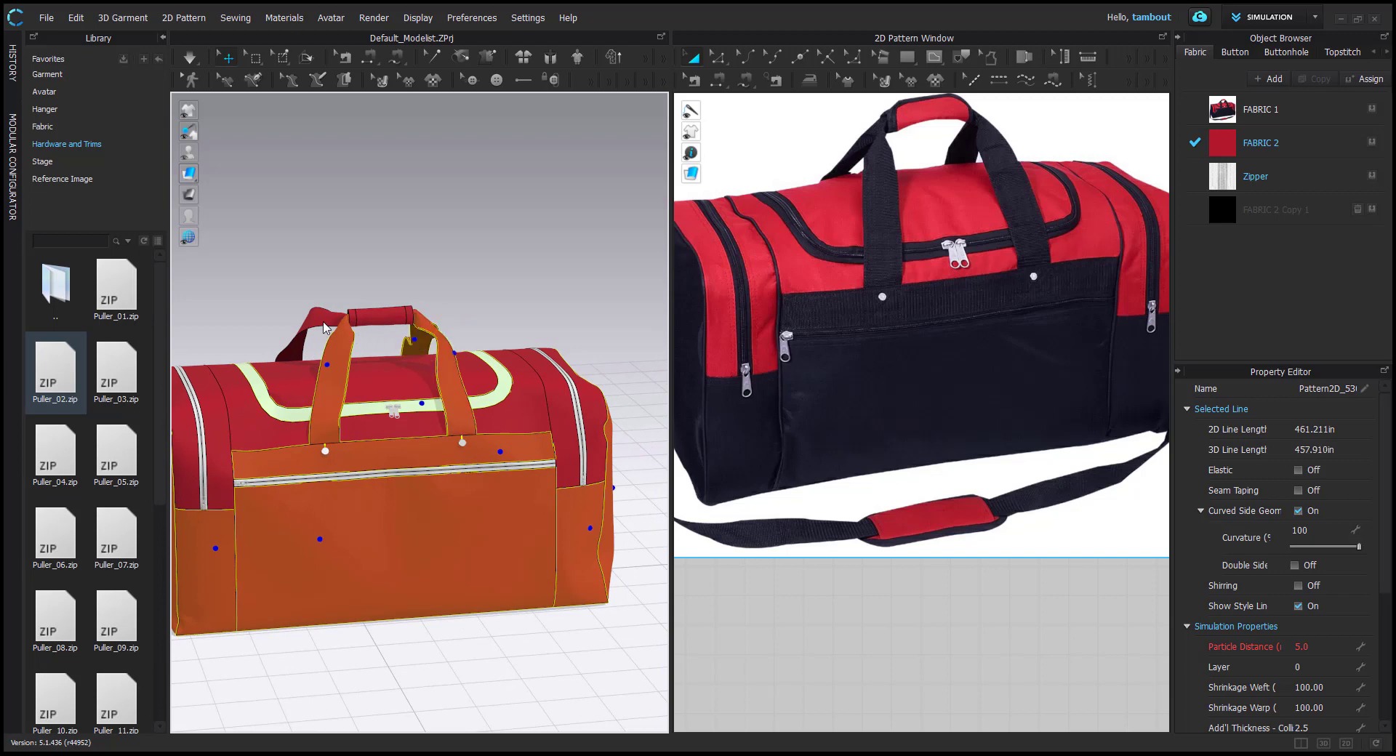
{"action": "right_click_drag", "start_coordinate": [303, 433], "coordinate": [545, 414]}
{"action": "left_click", "coordinate": [403, 523], "text": "shift"}
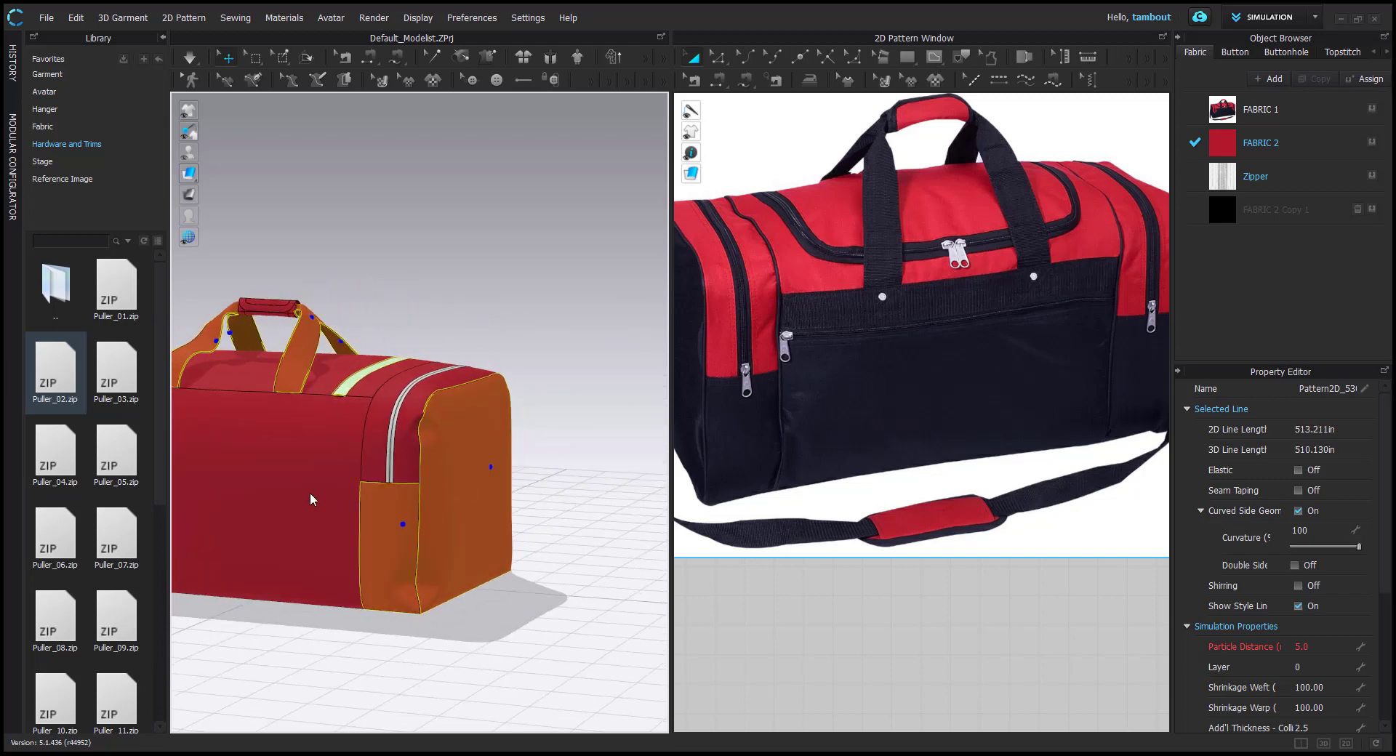
{"action": "right_click_drag", "start_coordinate": [310, 492], "coordinate": [520, 496]}
{"action": "left_click", "coordinate": [333, 510], "text": "shift"}
{"action": "left_click", "coordinate": [228, 539], "text": "shift"}
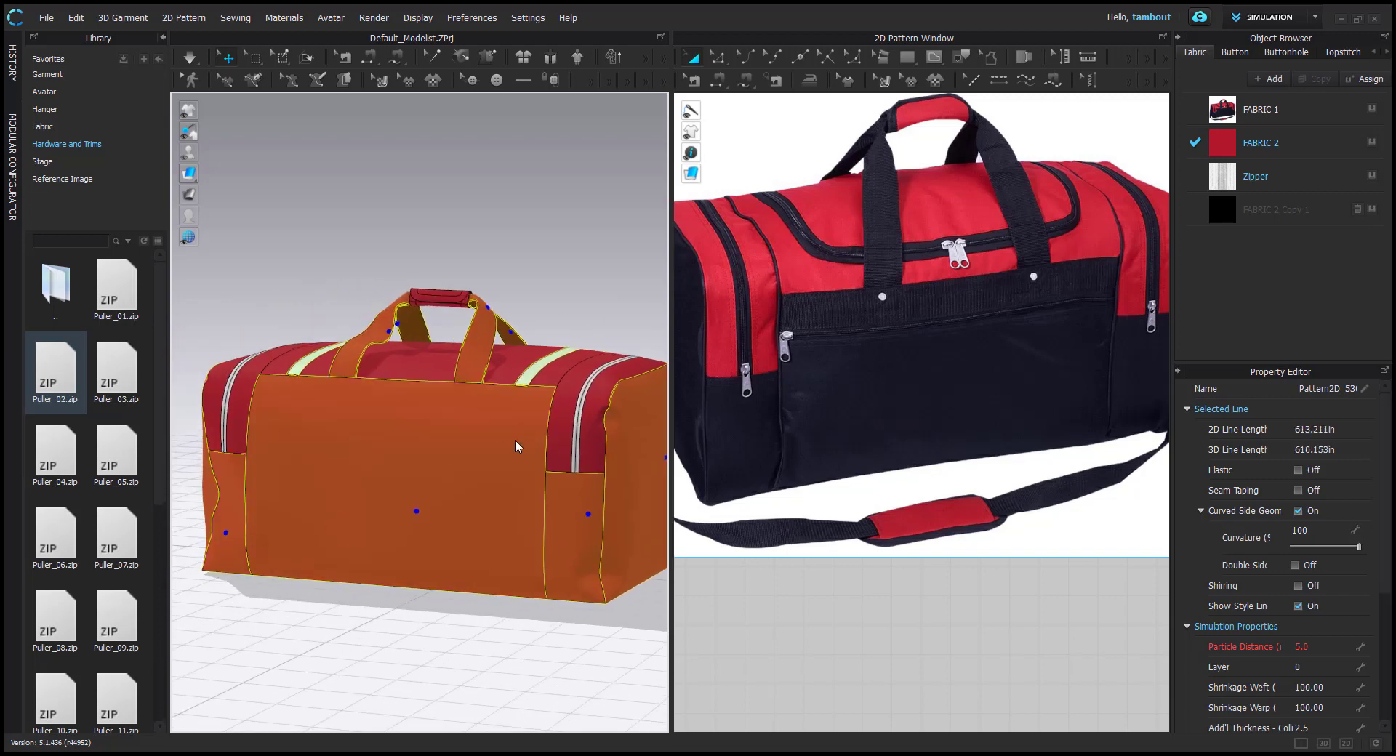
{"action": "right_click_drag", "start_coordinate": [228, 538], "coordinate": [573, 362]}
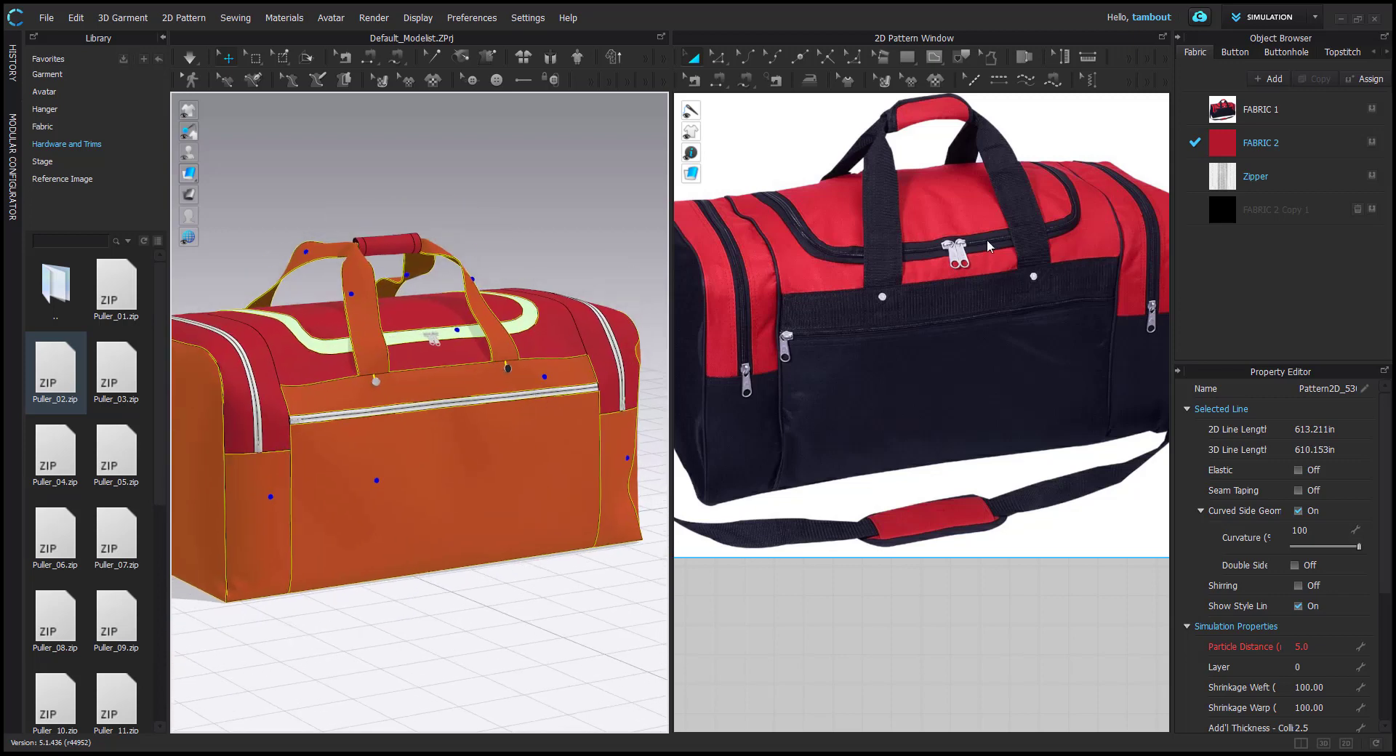
{"action": "scroll", "coordinate": [351, 242], "scroll_direction": "up", "scroll_amount": 5}
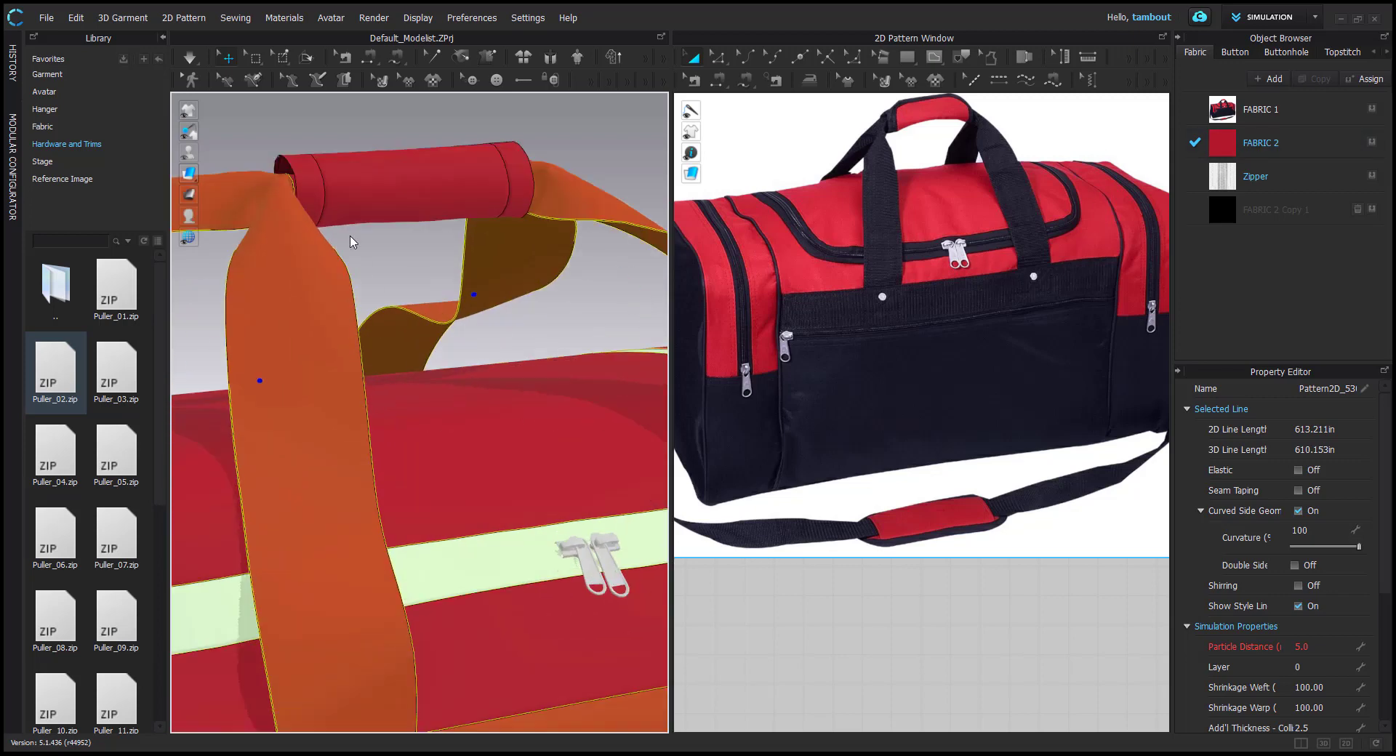
{"action": "left_click", "coordinate": [309, 191], "text": "shift"}
{"action": "left_click", "coordinate": [1371, 210]}
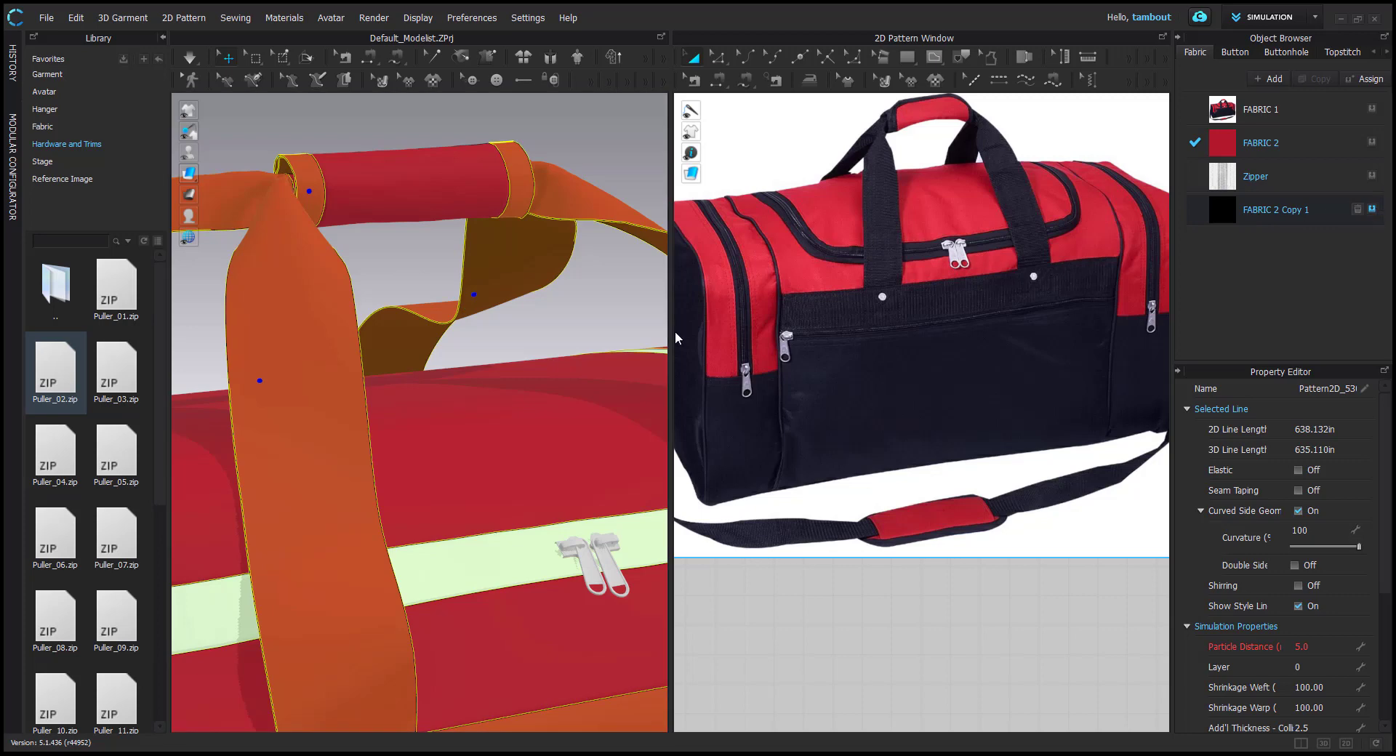
{"action": "scroll", "coordinate": [346, 435], "scroll_direction": "down", "scroll_amount": 6}
{"action": "left_click", "coordinate": [542, 224]}
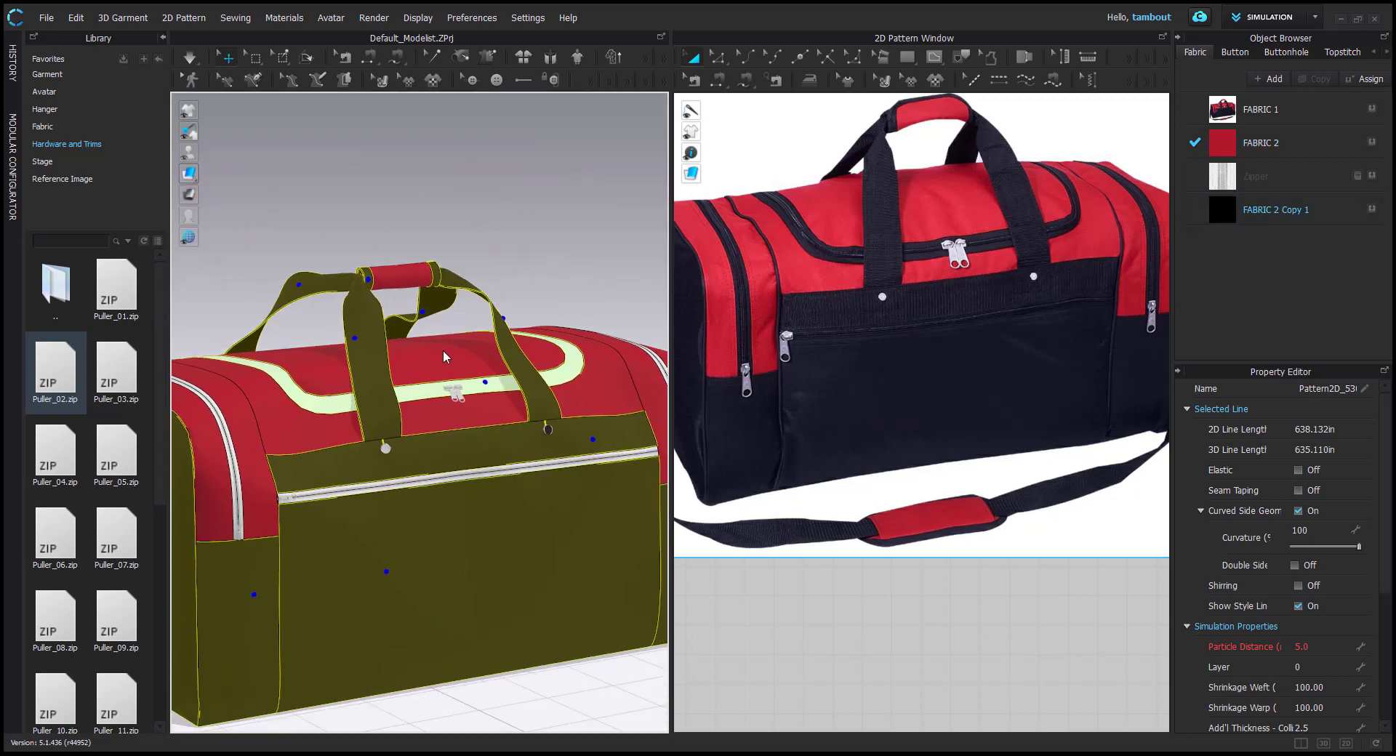
Unfreeze the curved zipper strip on the top of the bag
{"action": "left_click", "coordinate": [437, 387]}
{"action": "right_click", "coordinate": [436, 387]}
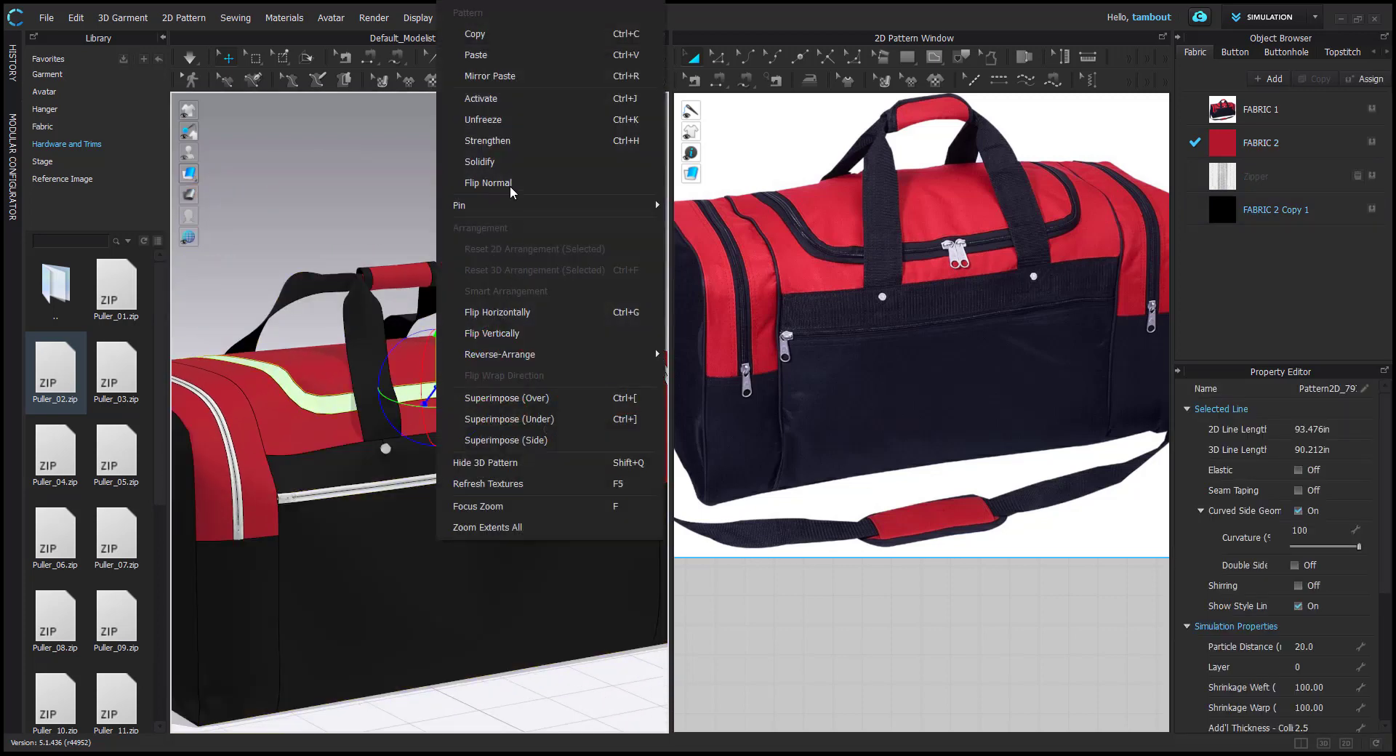
{"action": "left_click", "coordinate": [494, 119]}
{"action": "scroll", "coordinate": [483, 565], "scroll_direction": "down", "scroll_amount": 2}
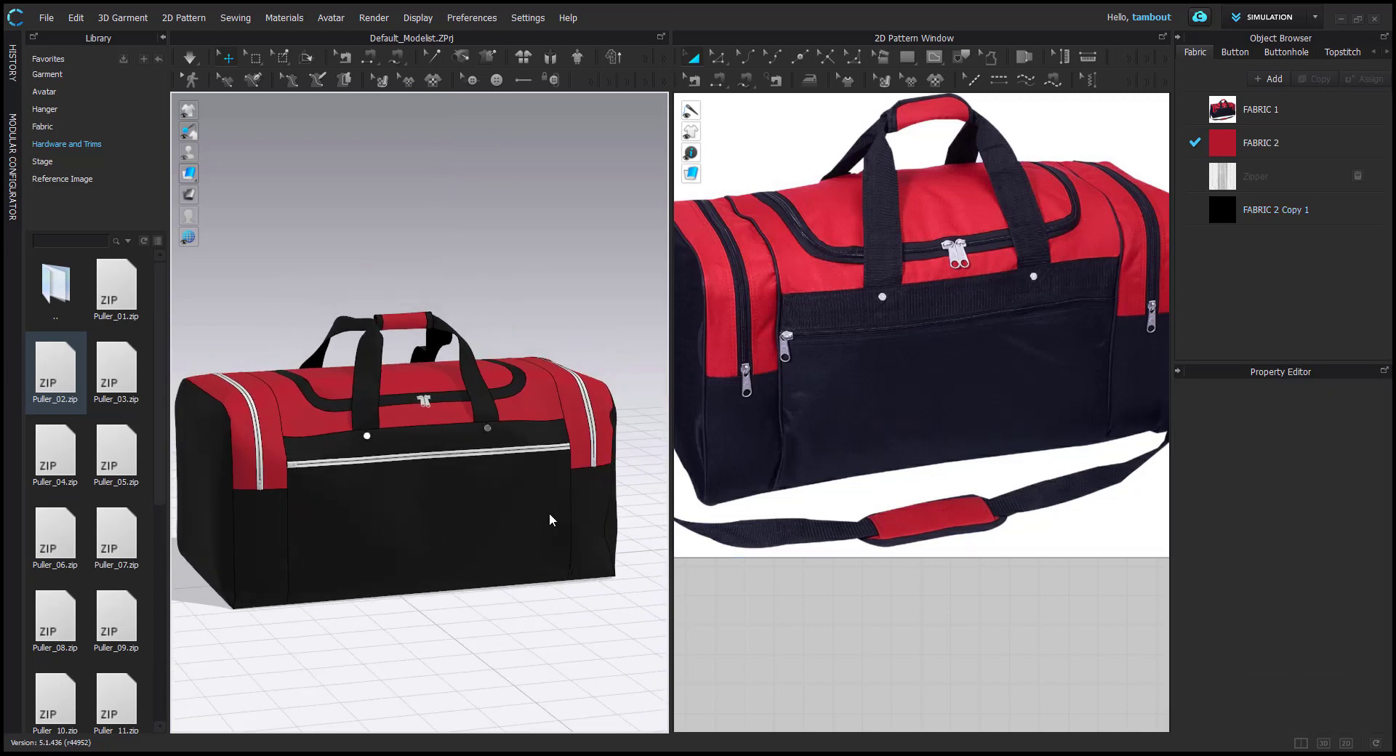
Set the color of the straight front zipper and the zippers on both end sections to black
{"action": "scroll", "coordinate": [324, 536], "scroll_direction": "up", "scroll_amount": 6}
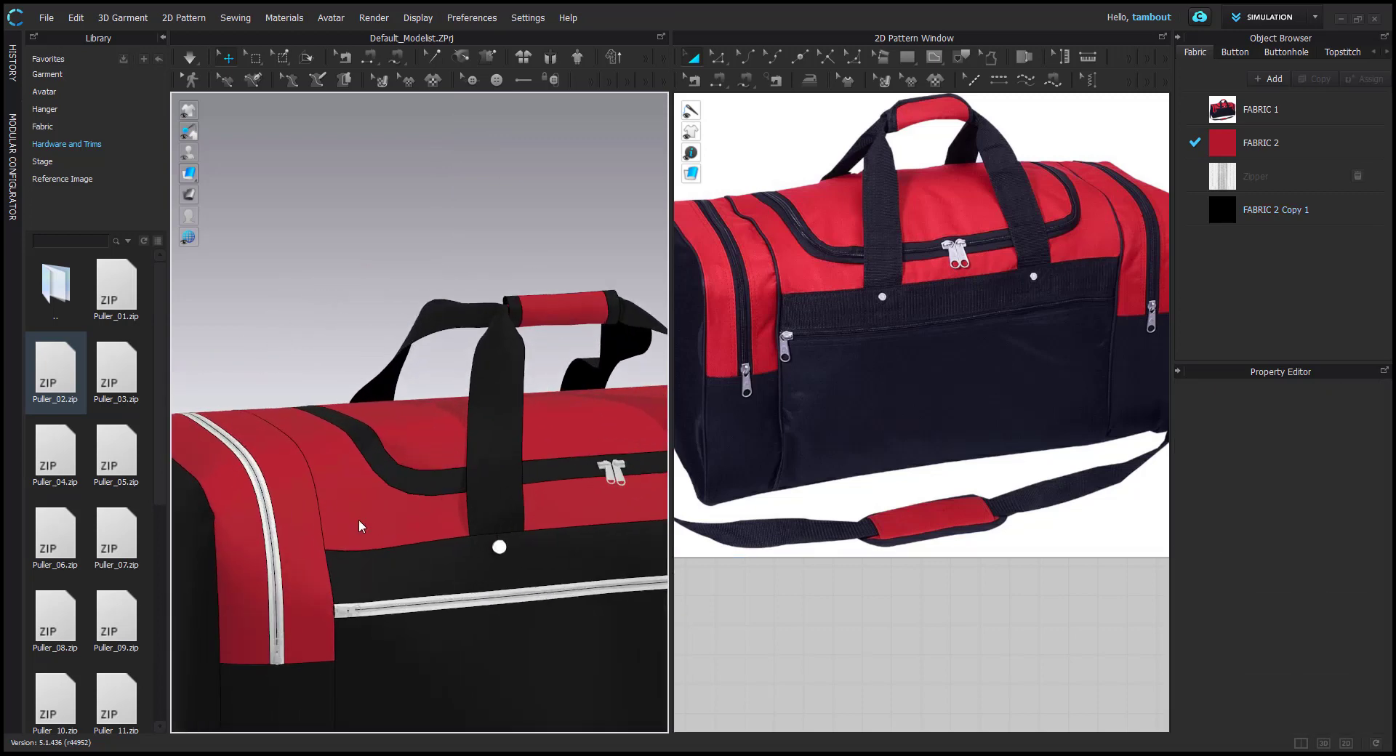
{"action": "middle_click_drag", "start_coordinate": [549, 420], "coordinate": [486, 421]}
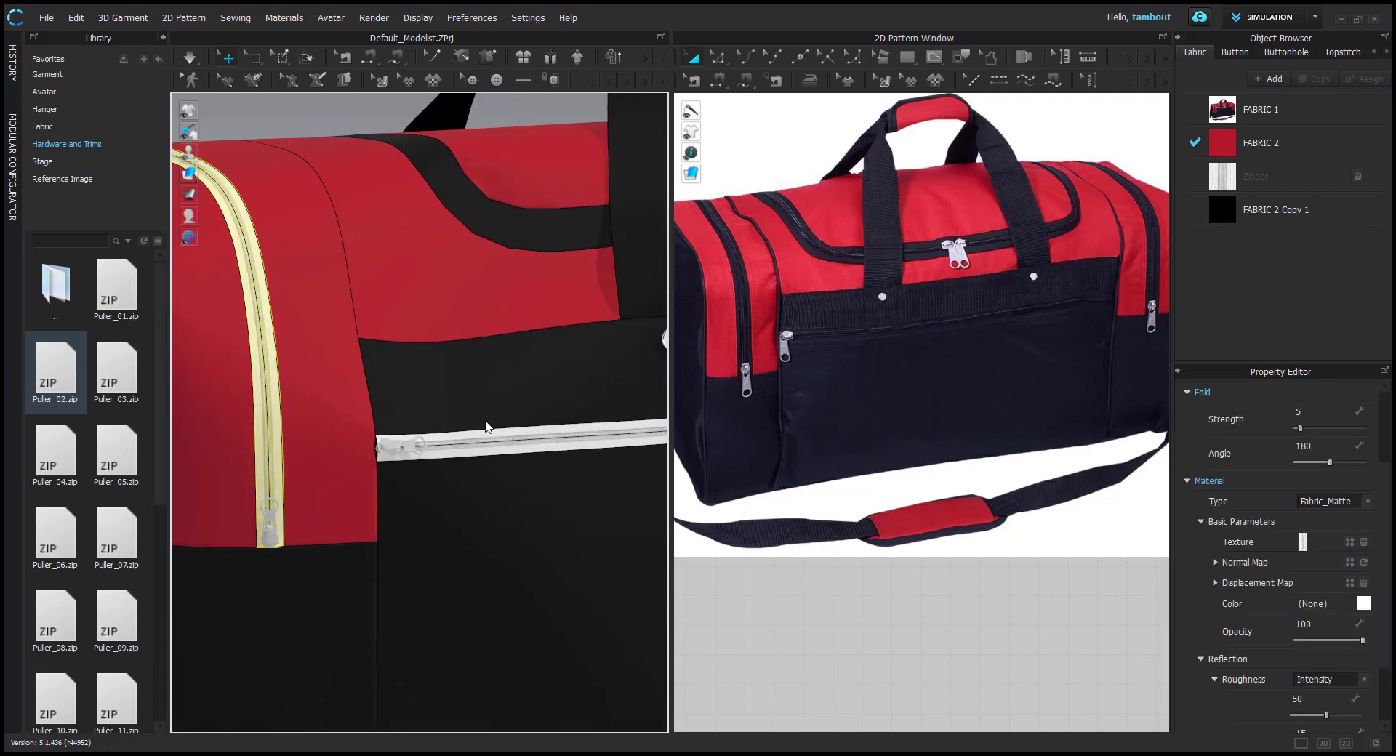
{"action": "left_click", "coordinate": [481, 455]}
{"action": "right_click_drag", "start_coordinate": [480, 455], "coordinate": [371, 447]}
{"action": "scroll", "coordinate": [371, 446], "scroll_direction": "up", "scroll_amount": 5}
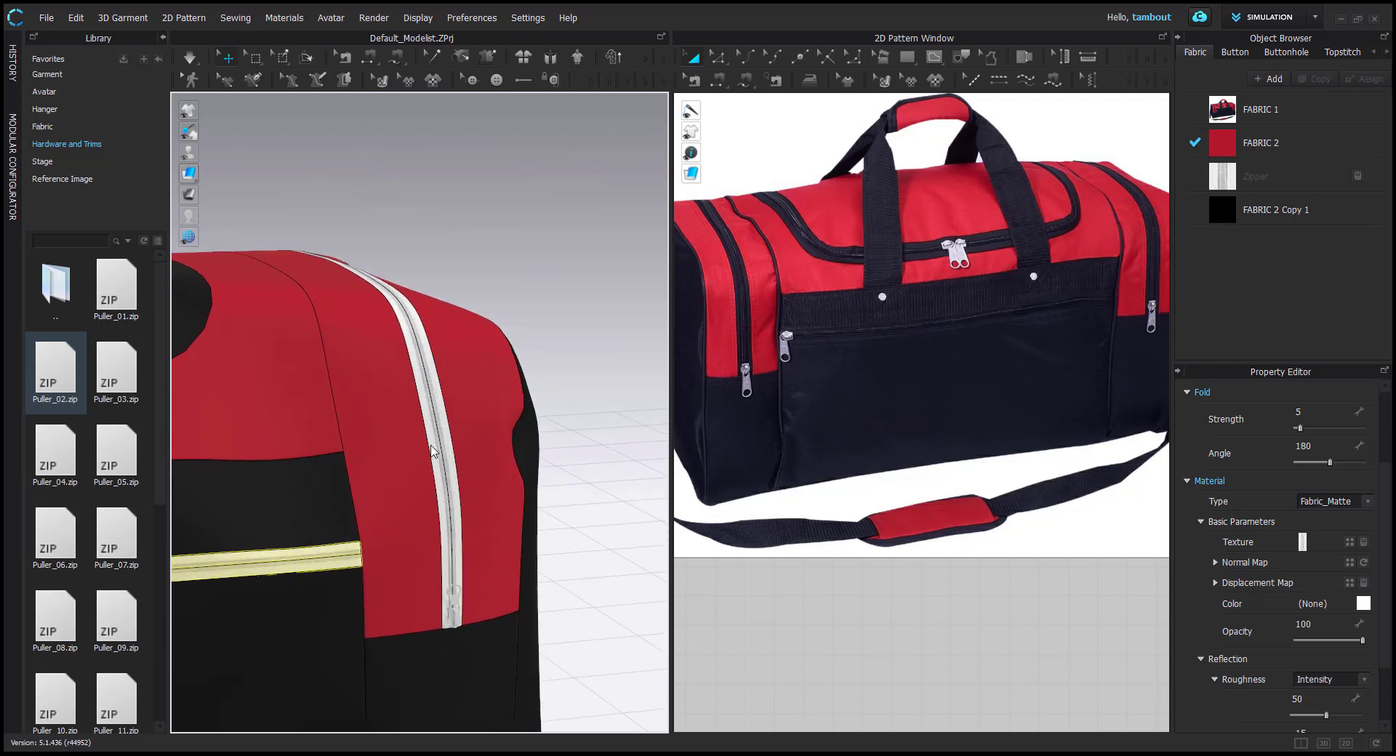
{"action": "left_click", "coordinate": [465, 451]}
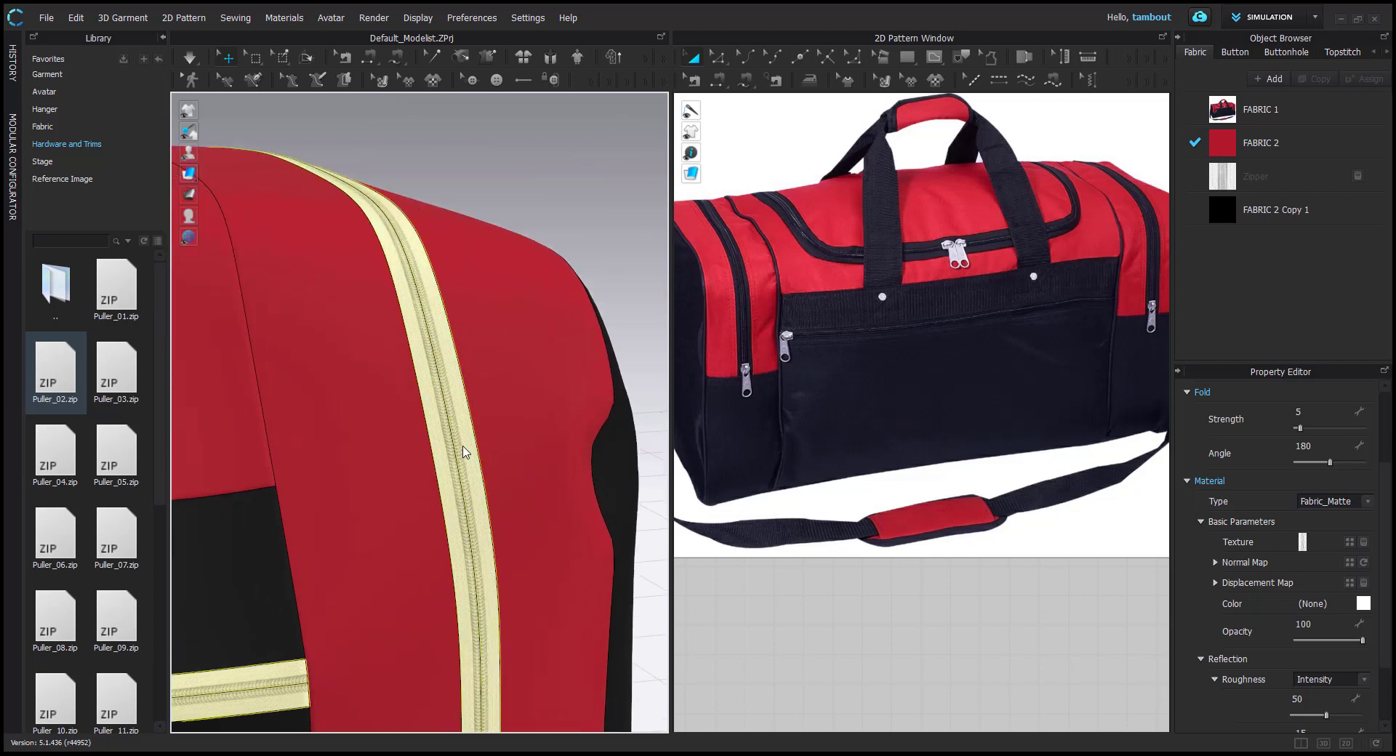
{"action": "left_click", "coordinate": [1363, 604]}
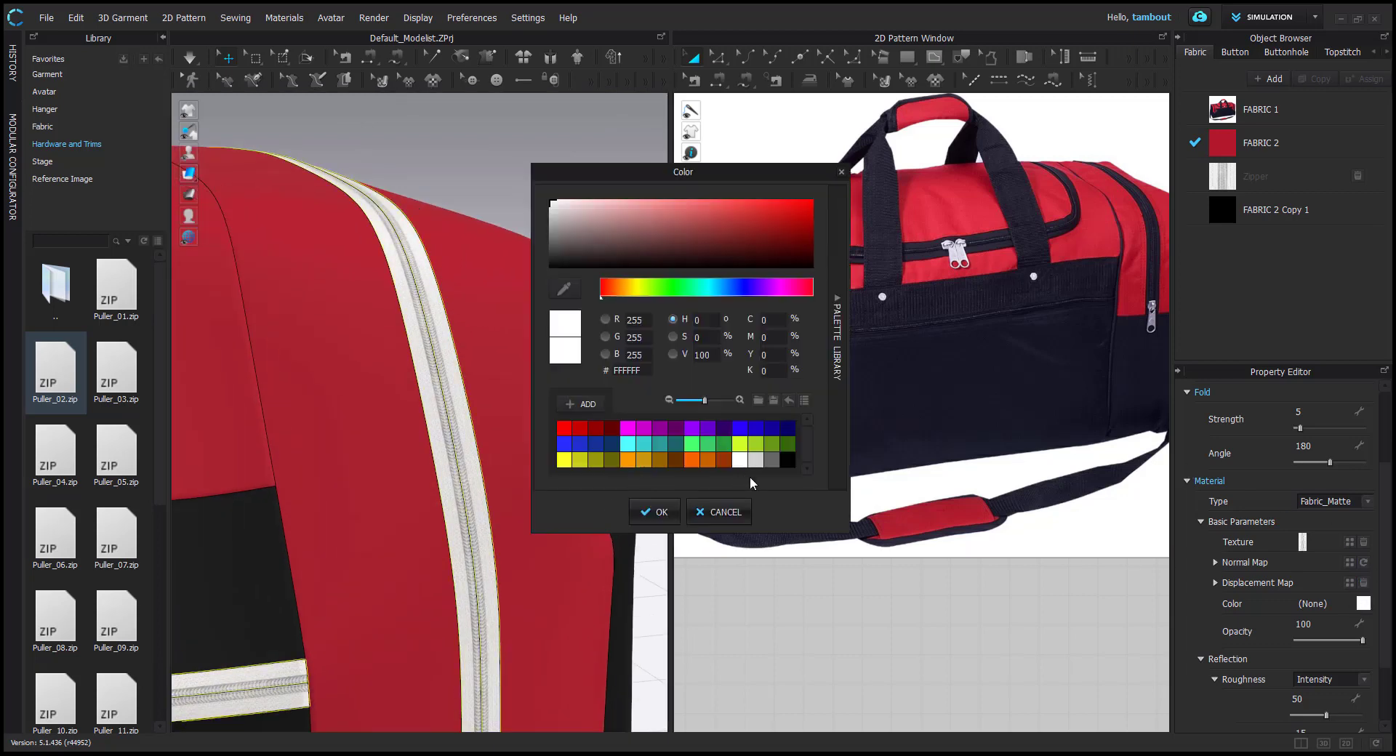
{"action": "left_click", "coordinate": [787, 459]}
{"action": "left_click", "coordinate": [654, 512]}
Examine the surface detail of the black zipper on the end section up close
{"action": "scroll", "coordinate": [562, 490], "scroll_direction": "up", "scroll_amount": 5}
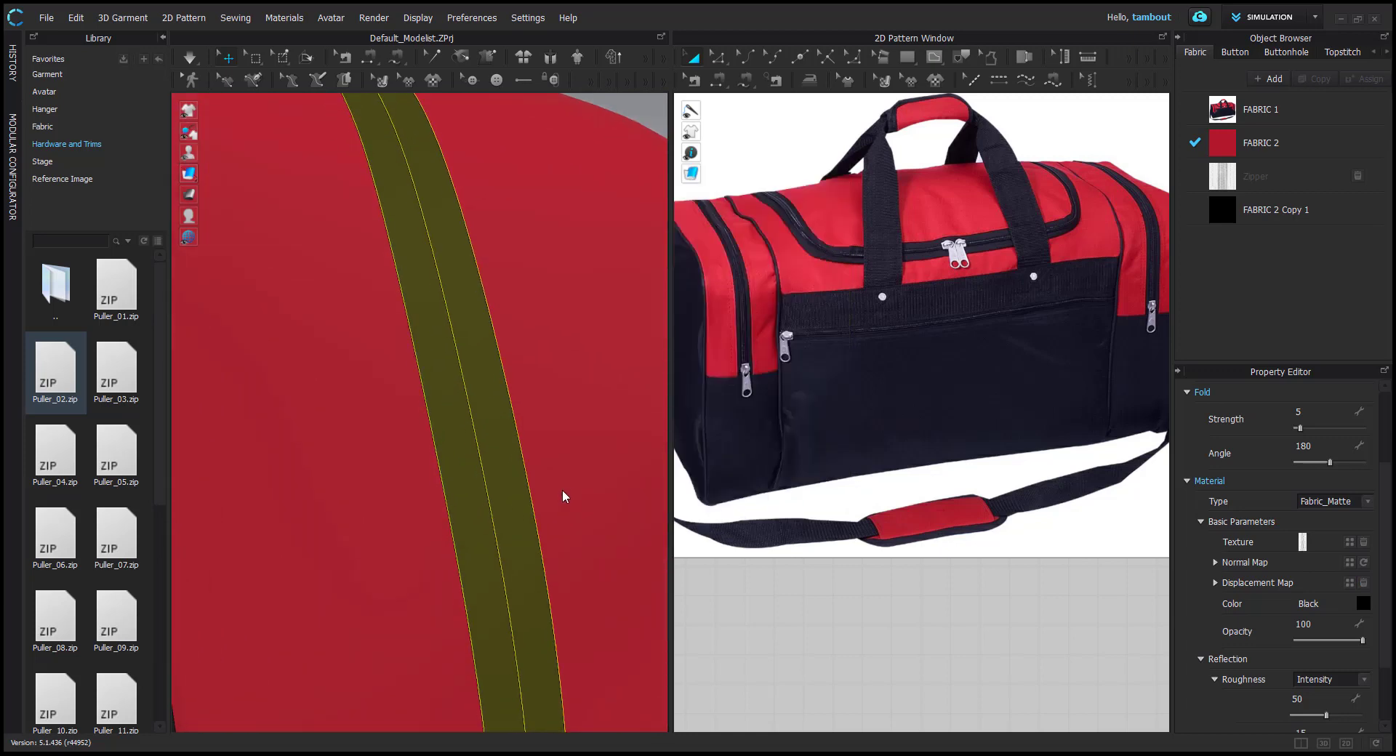
{"action": "scroll", "coordinate": [499, 481], "scroll_direction": "down", "scroll_amount": 2}
{"action": "left_click", "coordinate": [485, 412]}
{"action": "scroll", "coordinate": [467, 500], "scroll_direction": "up", "scroll_amount": 4}
{"action": "scroll", "coordinate": [428, 544], "scroll_direction": "up", "scroll_amount": 2}
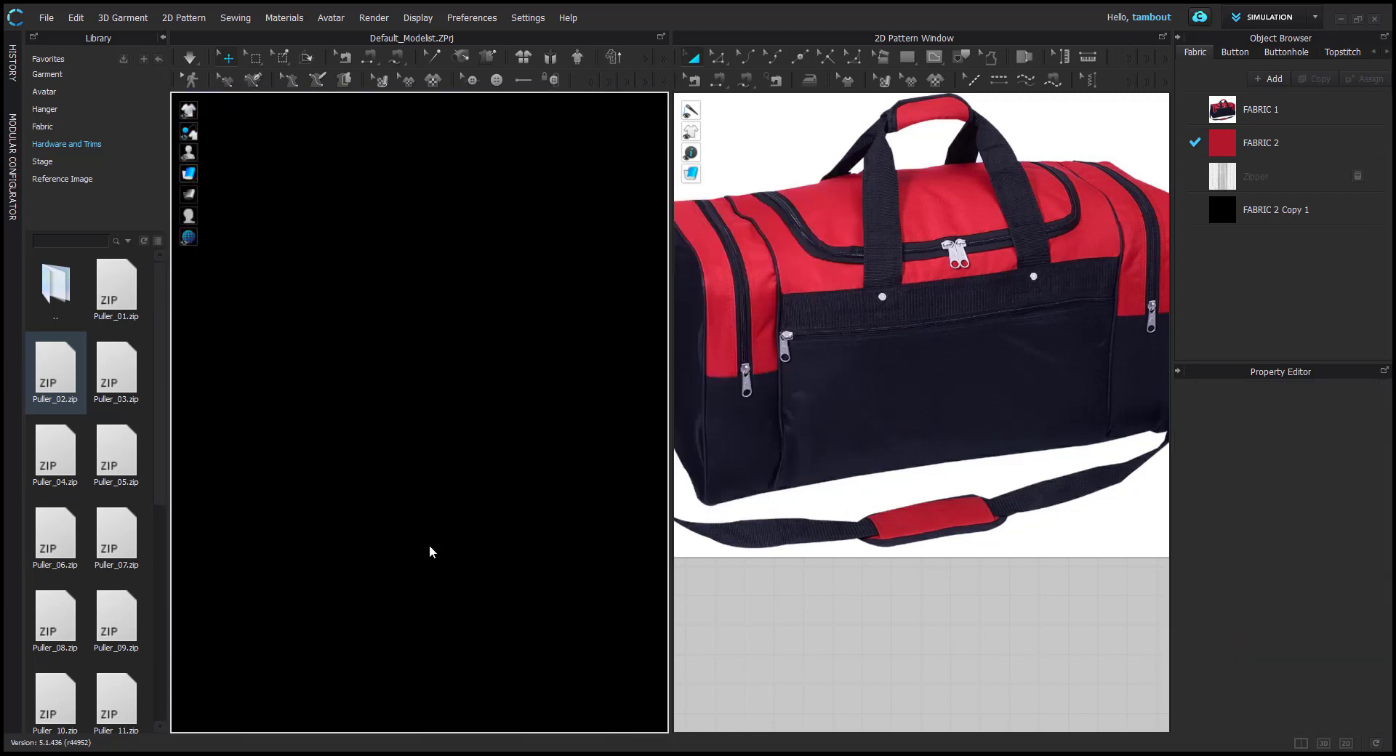
{"action": "scroll", "coordinate": [430, 544], "scroll_direction": "down", "scroll_amount": 1}
{"action": "scroll", "coordinate": [407, 472], "scroll_direction": "down", "scroll_amount": 1}
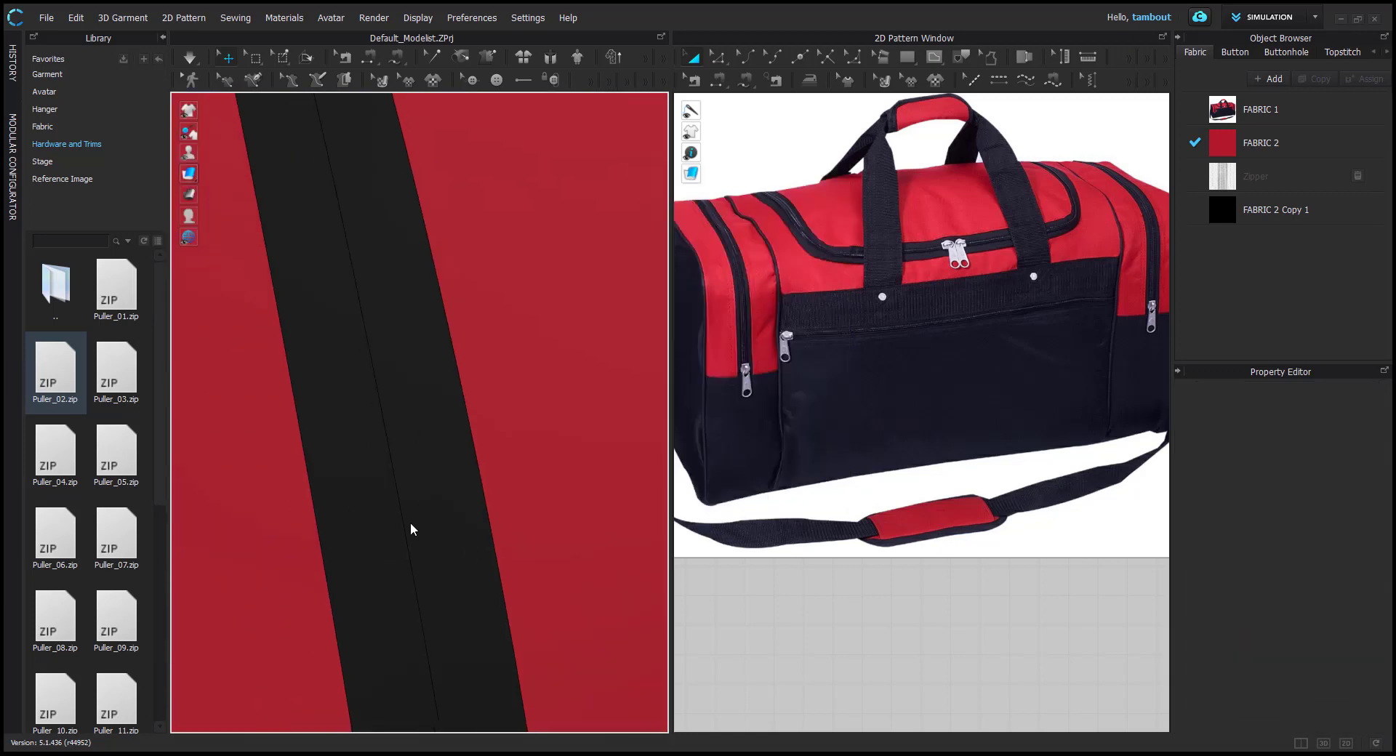
Raise the normal map intensity of the black zippers to 200
{"action": "left_click", "coordinate": [435, 513]}
{"action": "scroll", "coordinate": [456, 512], "scroll_direction": "down", "scroll_amount": 4}
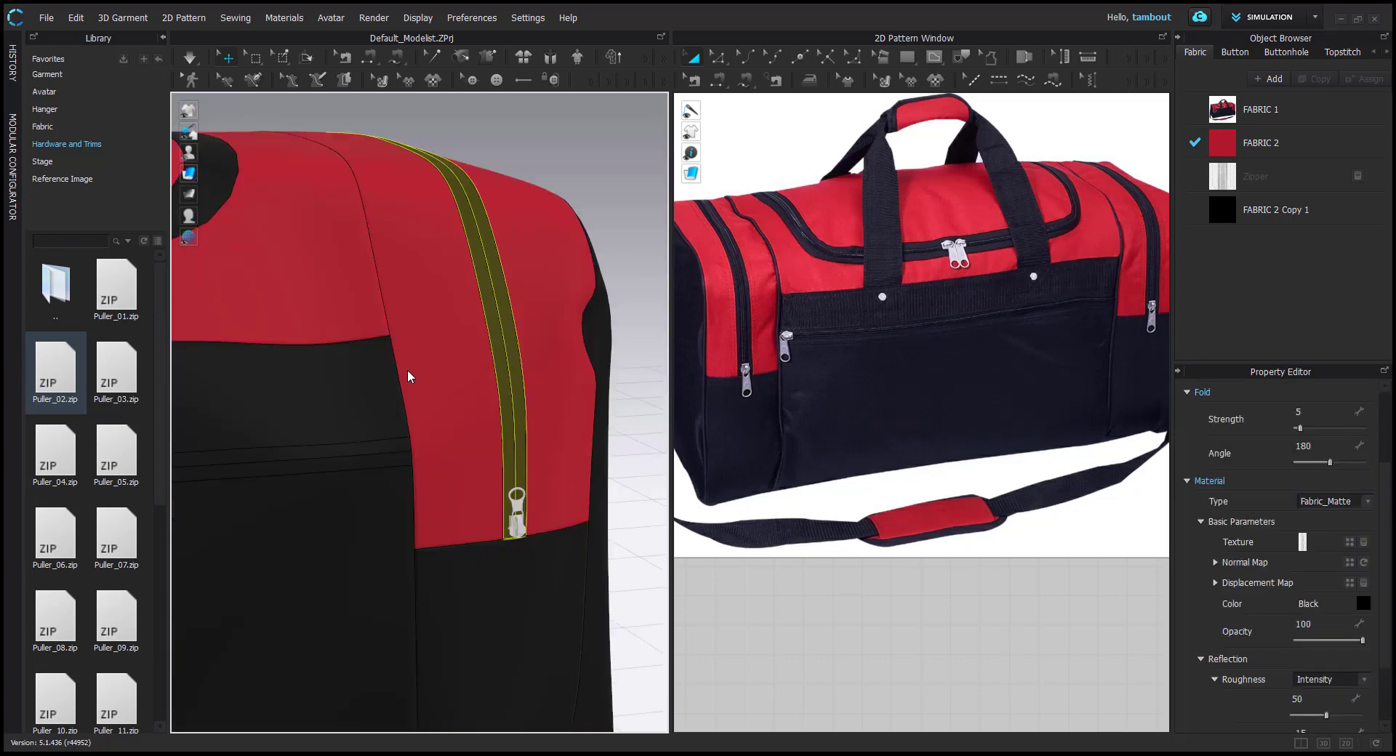
{"action": "mouse_move", "coordinate": [369, 403]}
{"action": "right_mouse_down"}
{"action": "mouse_move", "coordinate": [205, 428]}
{"action": "mouse_move", "coordinate": [508, 431]}
{"action": "mouse_move", "coordinate": [382, 386]}
{"action": "right_mouse_up"}
{"action": "left_click", "coordinate": [383, 387]}
{"action": "scroll", "coordinate": [392, 422], "scroll_direction": "up", "scroll_amount": 6}
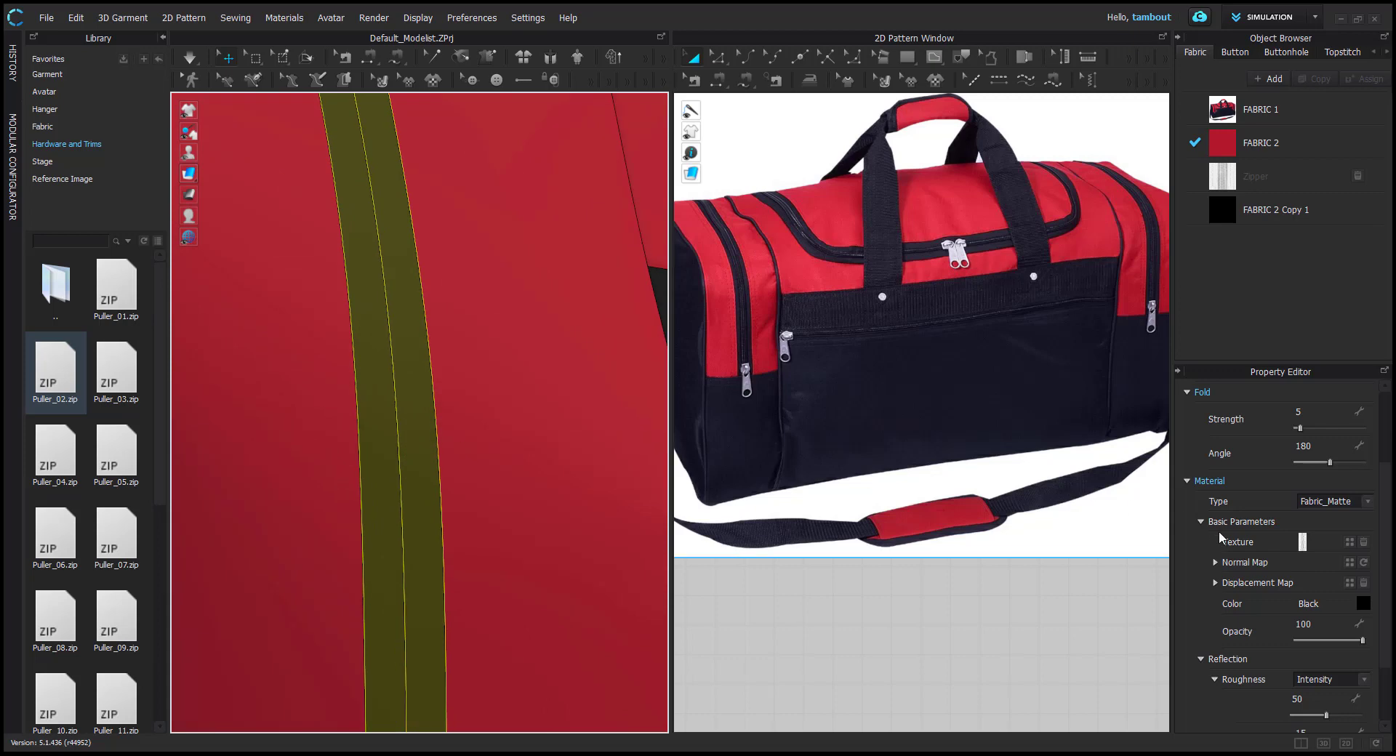
{"action": "left_click", "coordinate": [1216, 562]}
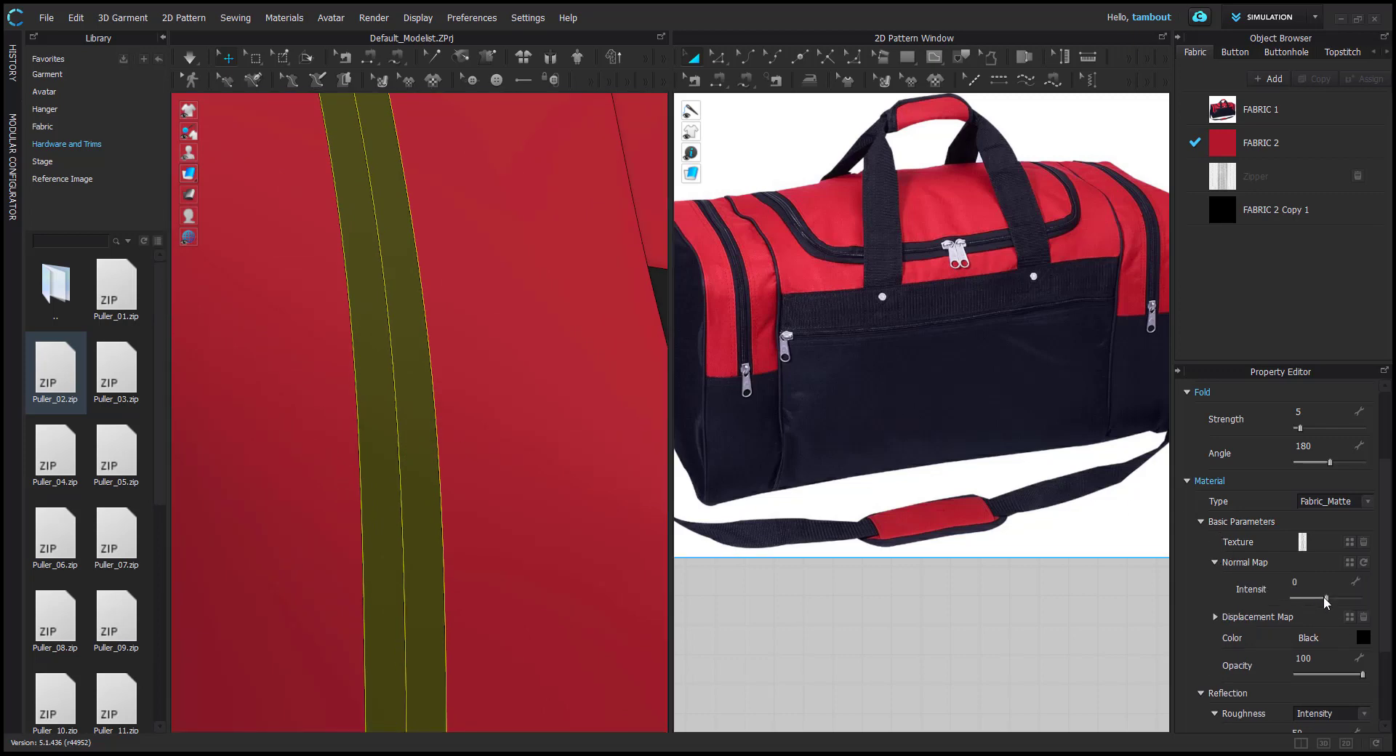
{"action": "left_click_drag", "start_coordinate": [1325, 597], "coordinate": [1383, 605]}
{"action": "left_click", "coordinate": [546, 448]}
{"action": "scroll", "coordinate": [498, 442], "scroll_direction": "up", "scroll_amount": 3}
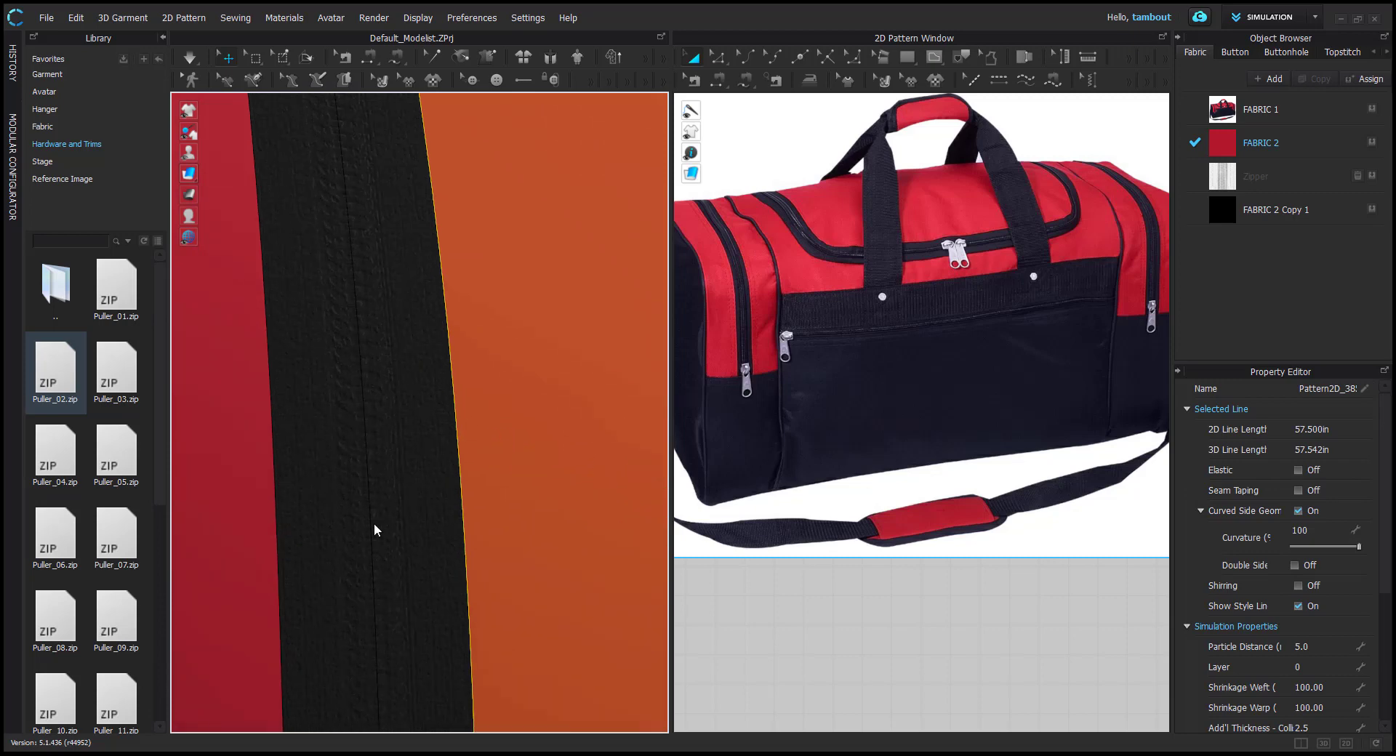
{"action": "scroll", "coordinate": [795, 351], "scroll_direction": "up", "scroll_amount": 2}
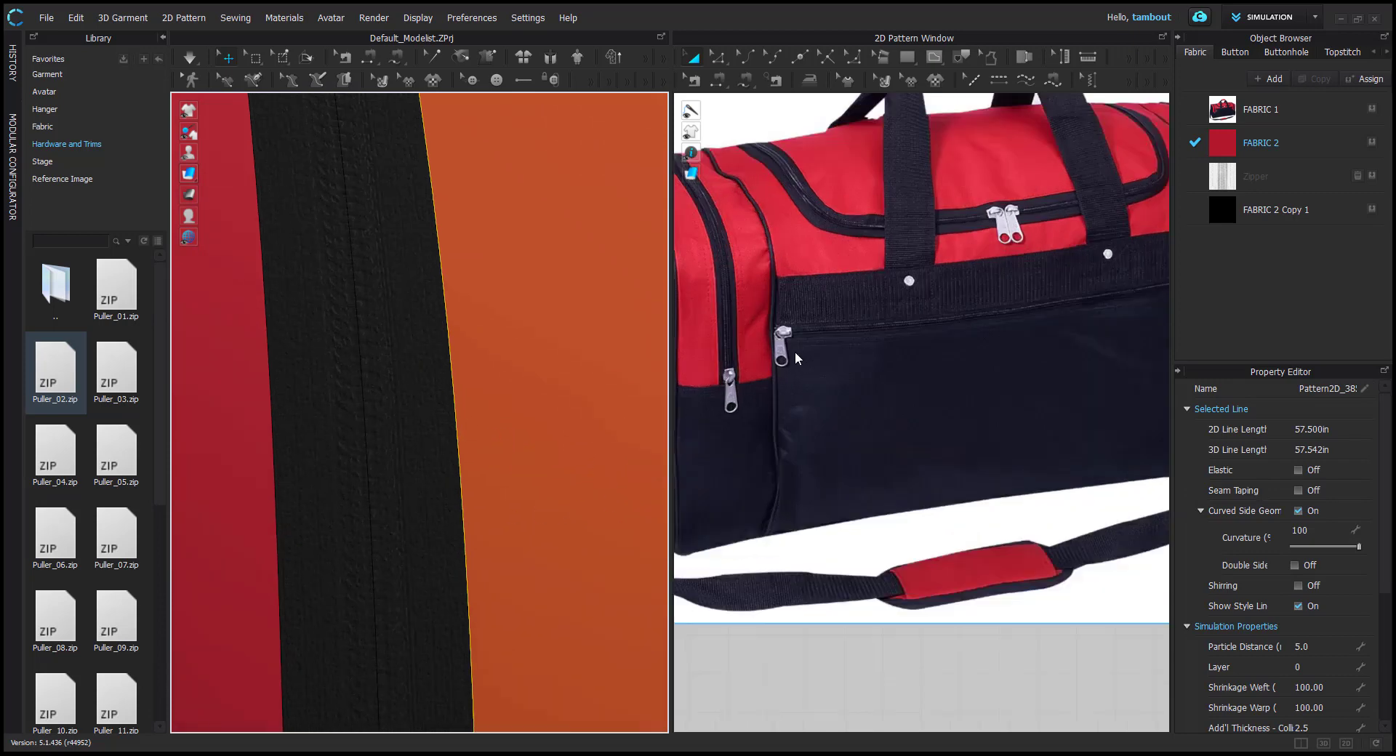
Lighten the color of the straight zipper and both end zippers to dark gray #161616
{"action": "left_click", "coordinate": [453, 474]}
{"action": "scroll", "coordinate": [498, 477], "scroll_direction": "down", "scroll_amount": 4}
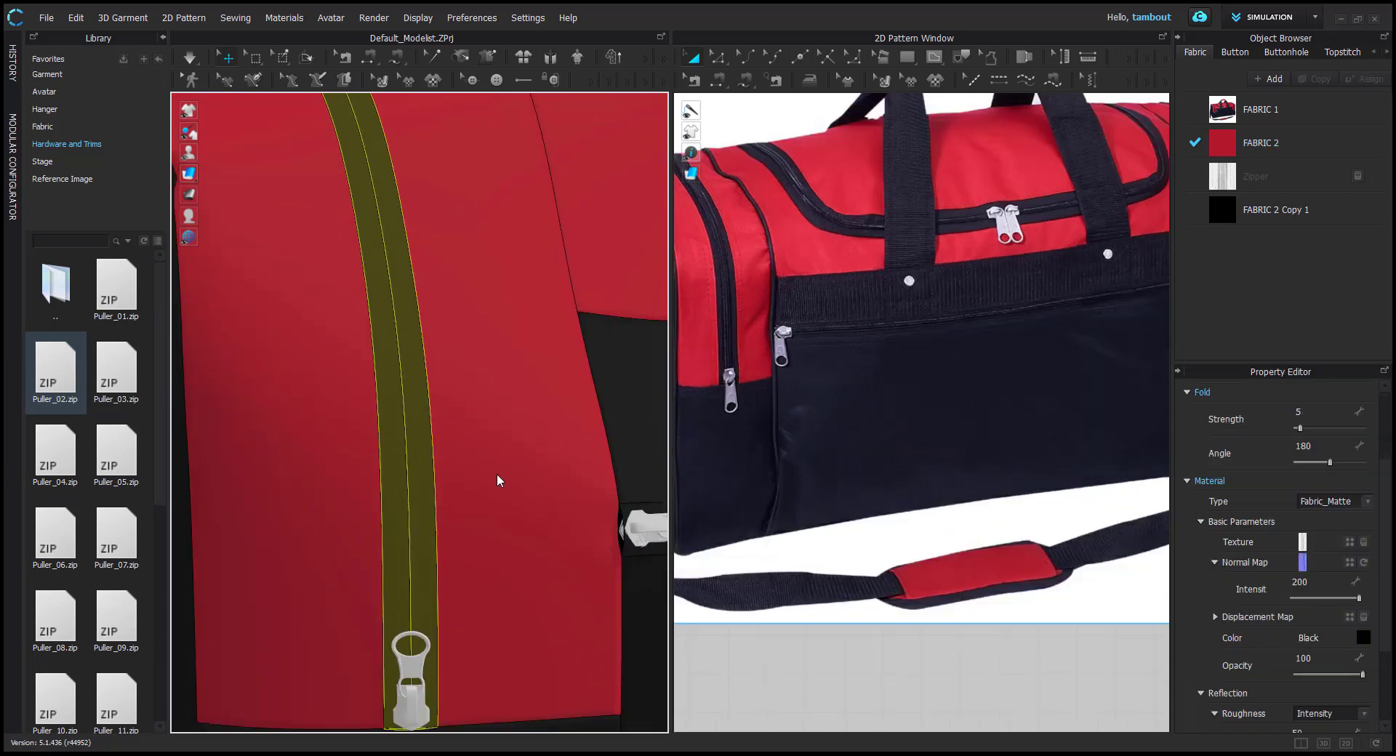
{"action": "scroll", "coordinate": [478, 460], "scroll_direction": "down", "scroll_amount": 6}
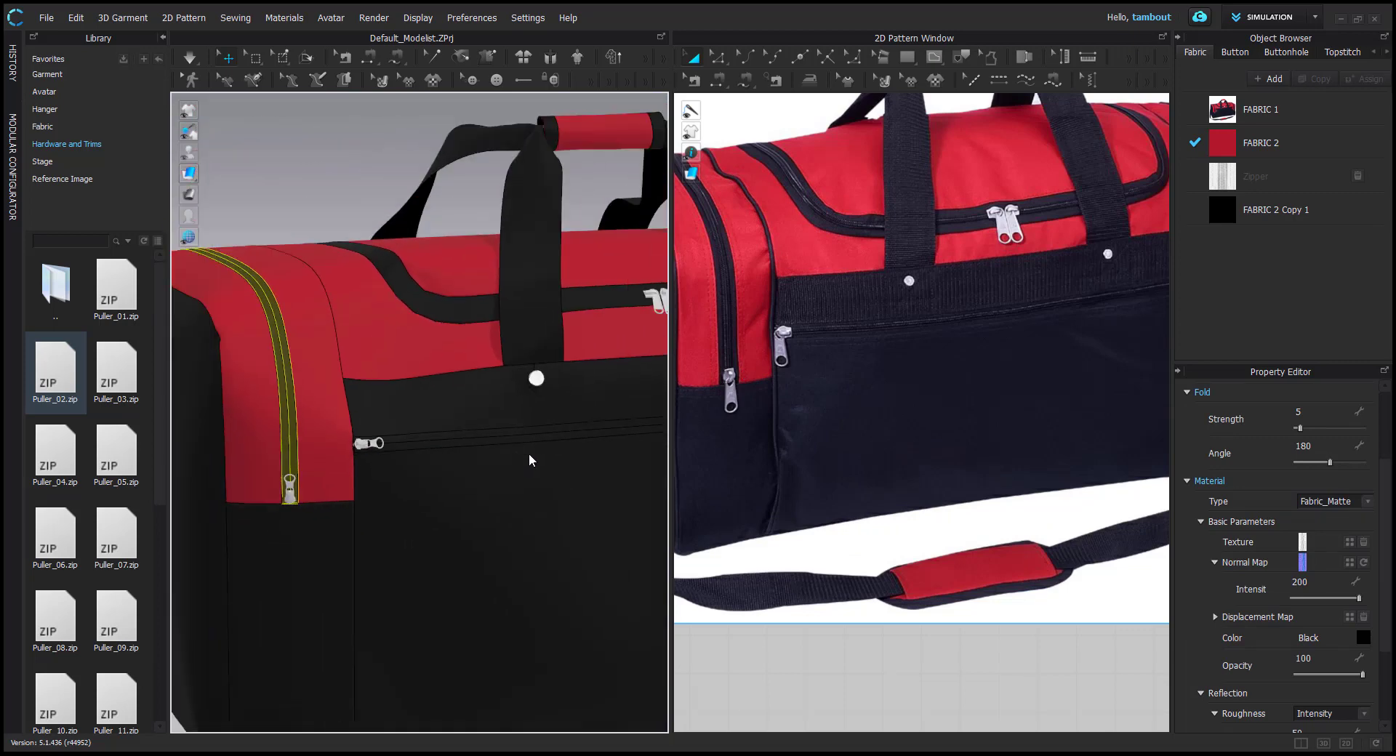
{"action": "right_click_drag", "start_coordinate": [576, 430], "coordinate": [421, 467]}
{"action": "scroll", "coordinate": [540, 428], "scroll_direction": "up", "scroll_amount": 6}
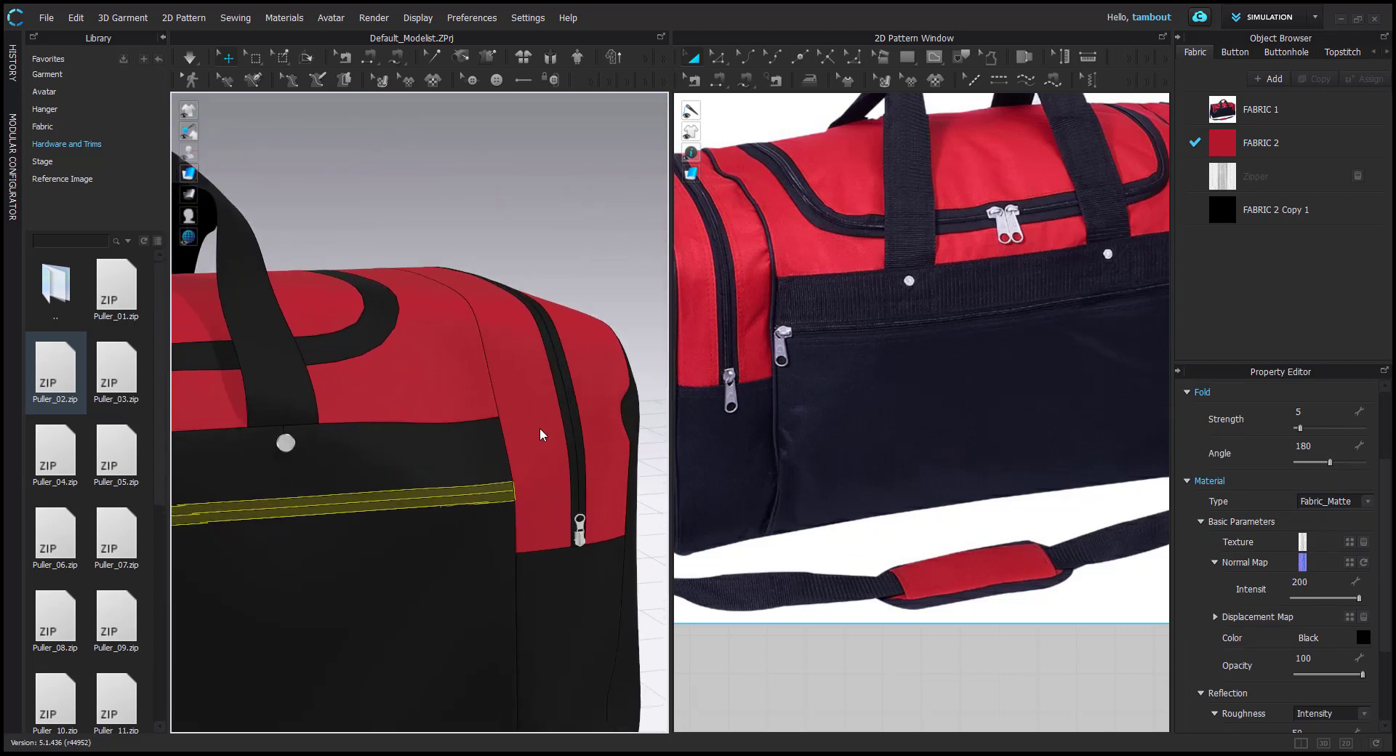
{"action": "right_click_drag", "start_coordinate": [602, 403], "coordinate": [567, 394]}
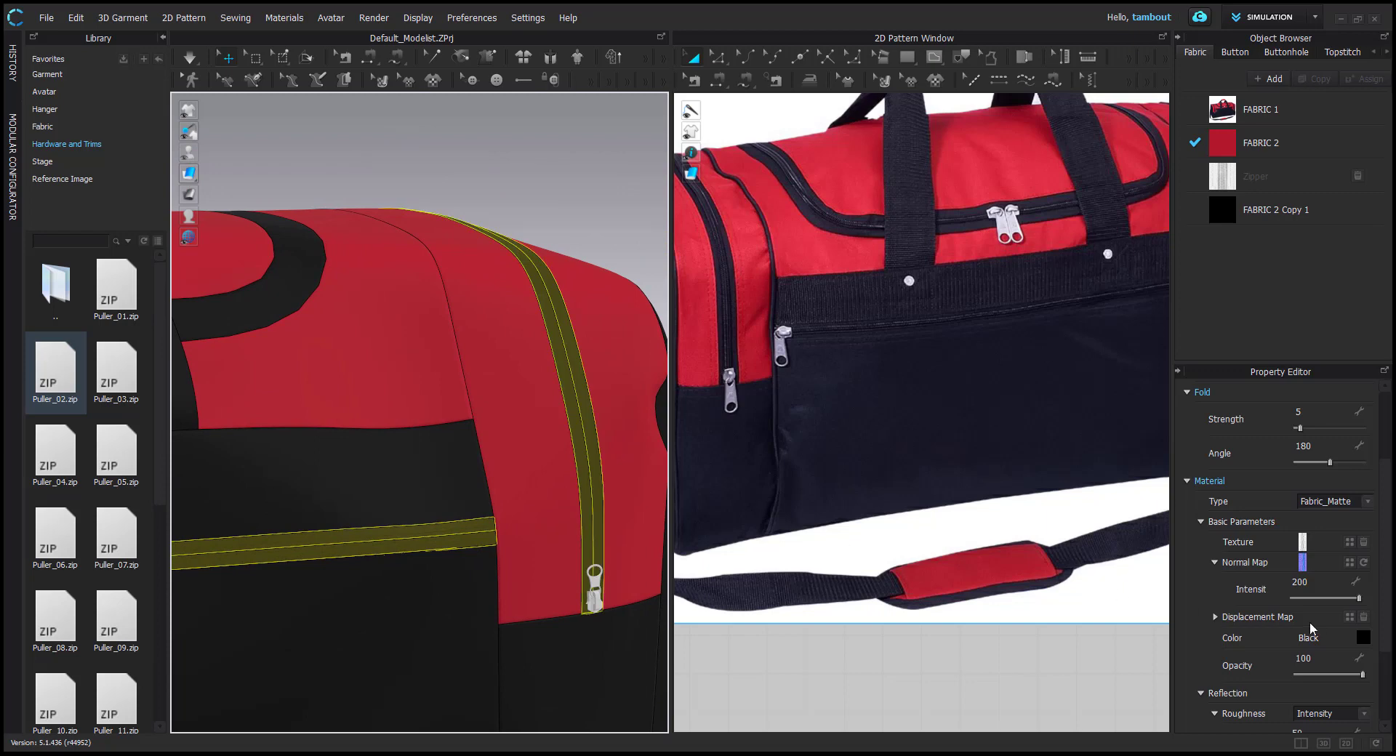
{"action": "left_click", "coordinate": [1337, 640]}
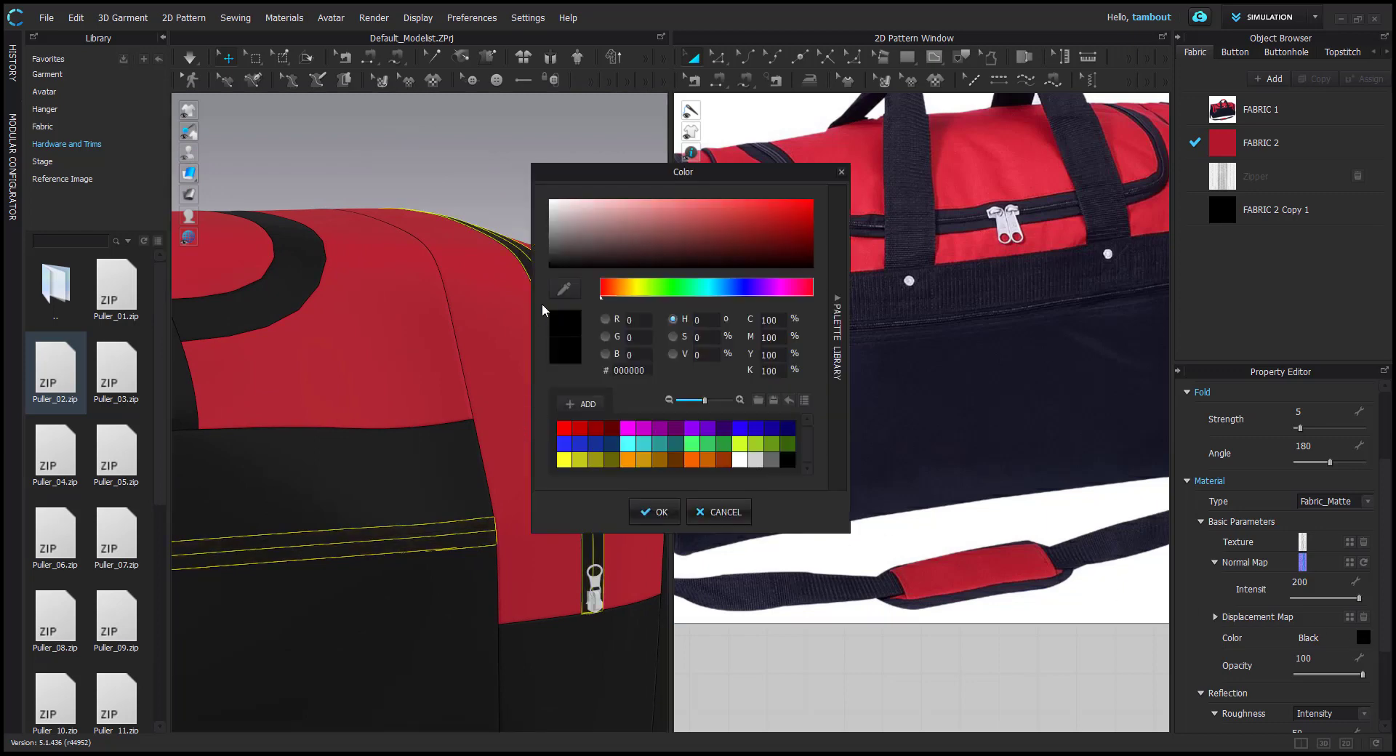
{"action": "left_click_drag", "start_coordinate": [556, 262], "coordinate": [539, 262]}
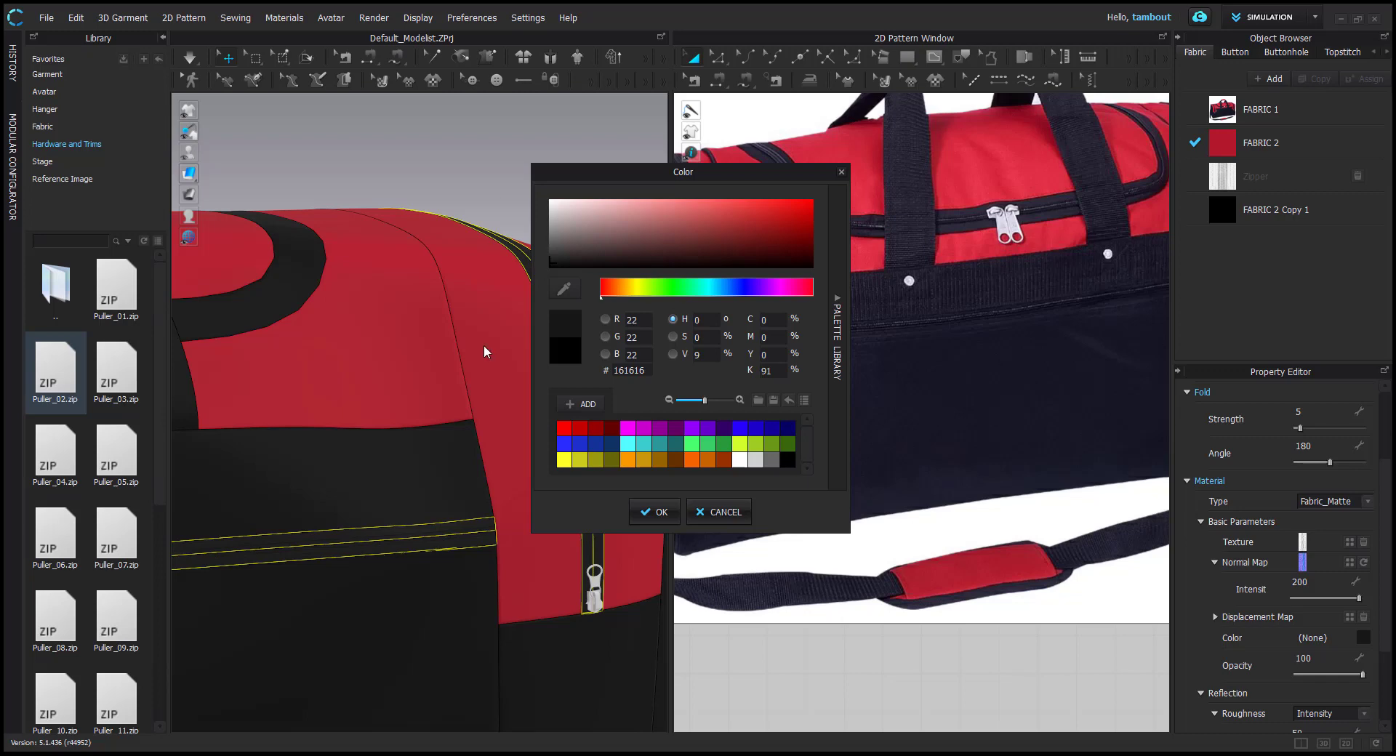
{"action": "left_click", "coordinate": [657, 515]}
{"action": "scroll", "coordinate": [482, 556], "scroll_direction": "up", "scroll_amount": 2}
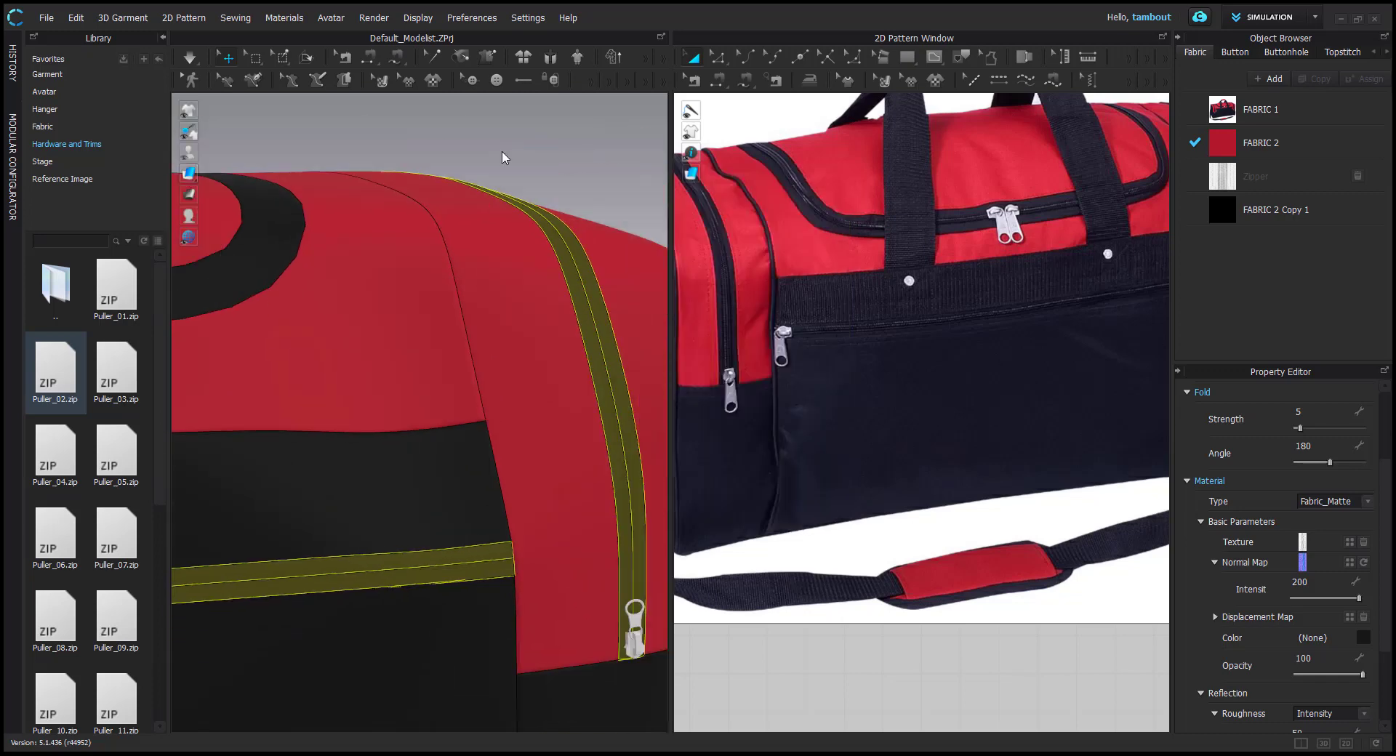
{"action": "left_click", "coordinate": [503, 151]}
Change the material type of the black fabric FABRIC 2 Copy 1 to Fabric_Shiny
{"action": "scroll", "coordinate": [473, 566], "scroll_direction": "up", "scroll_amount": 6}
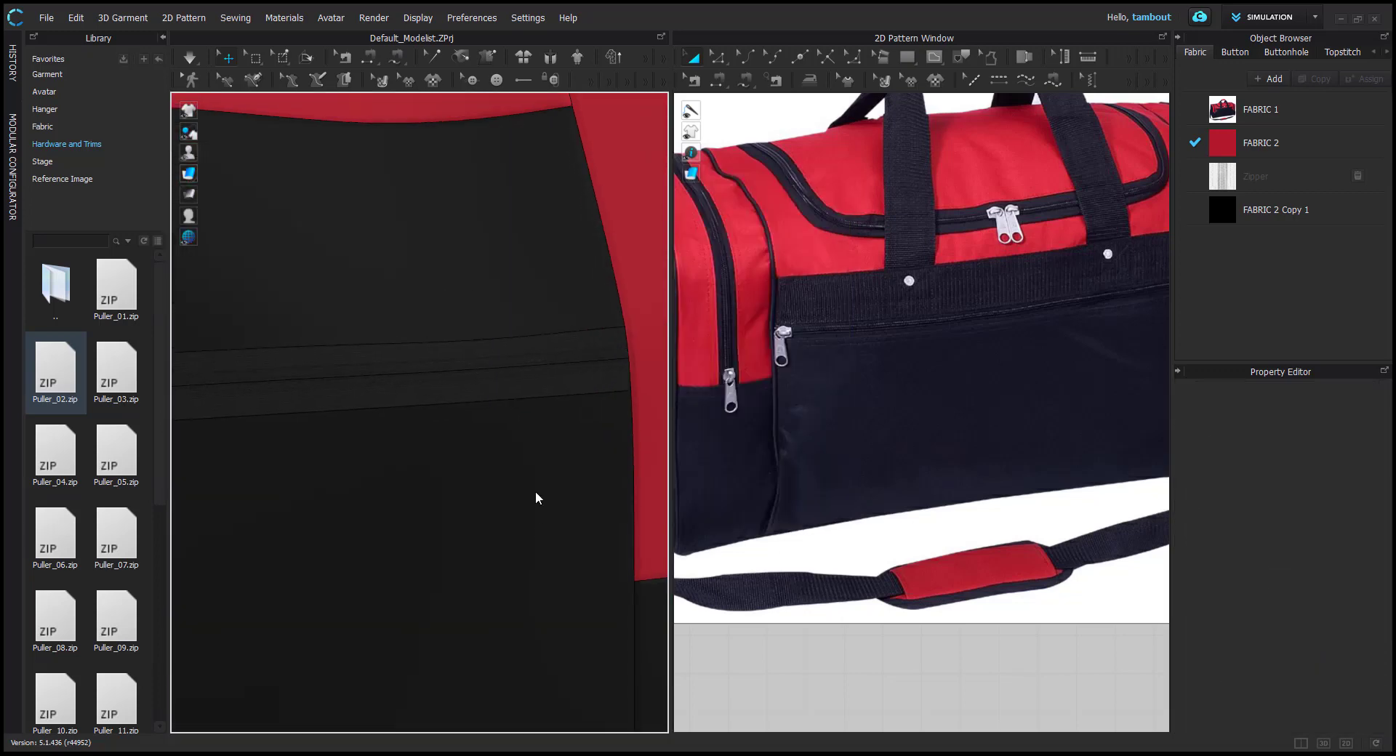
{"action": "scroll", "coordinate": [490, 397], "scroll_direction": "down", "scroll_amount": 8}
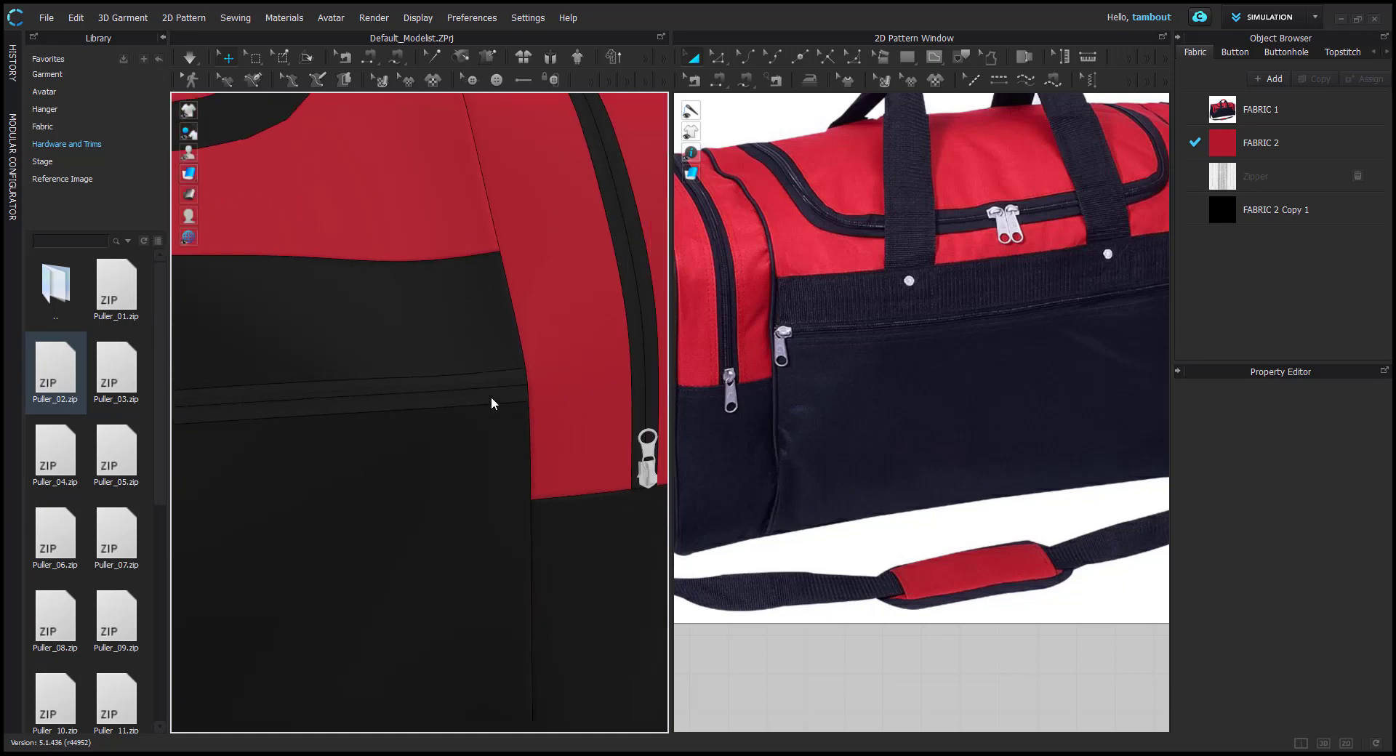
{"action": "scroll", "coordinate": [313, 459], "scroll_direction": "down", "scroll_amount": 5}
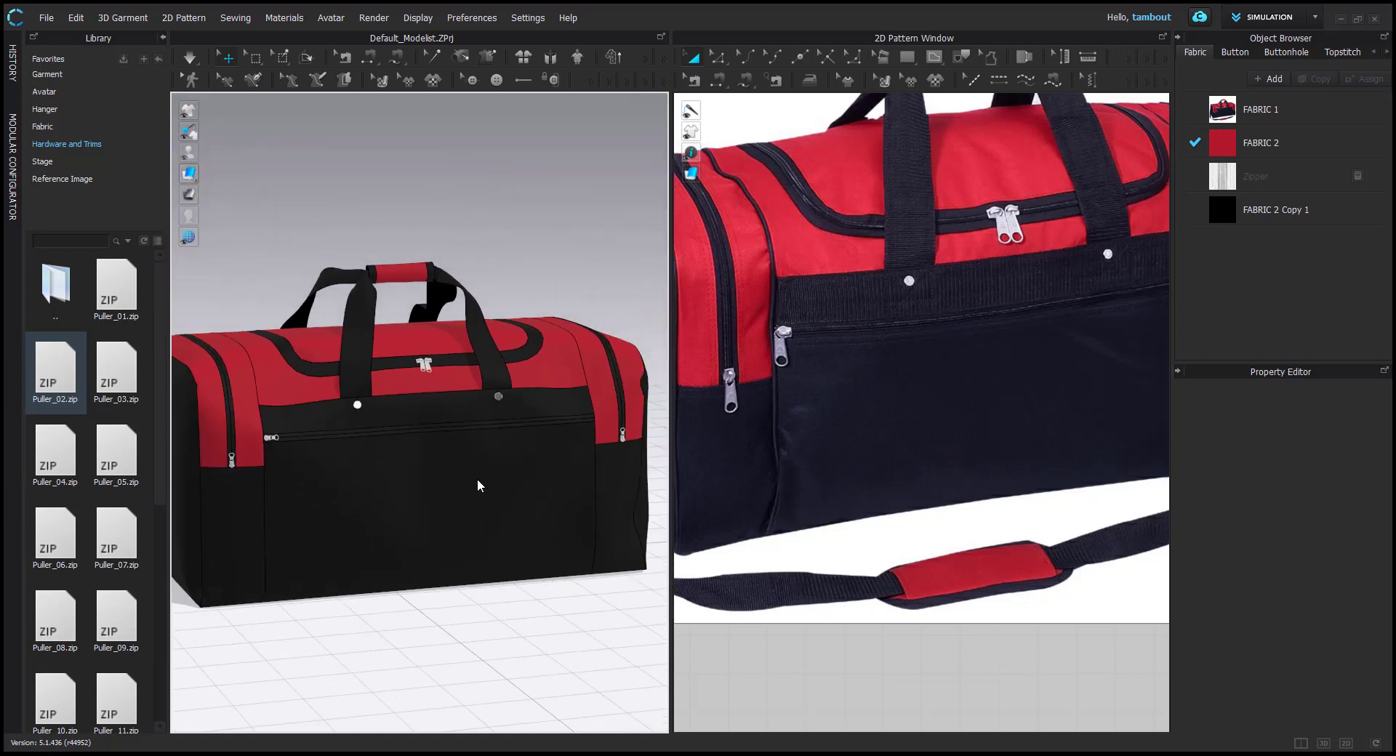
{"action": "scroll", "coordinate": [738, 436], "scroll_direction": "up", "scroll_amount": 2}
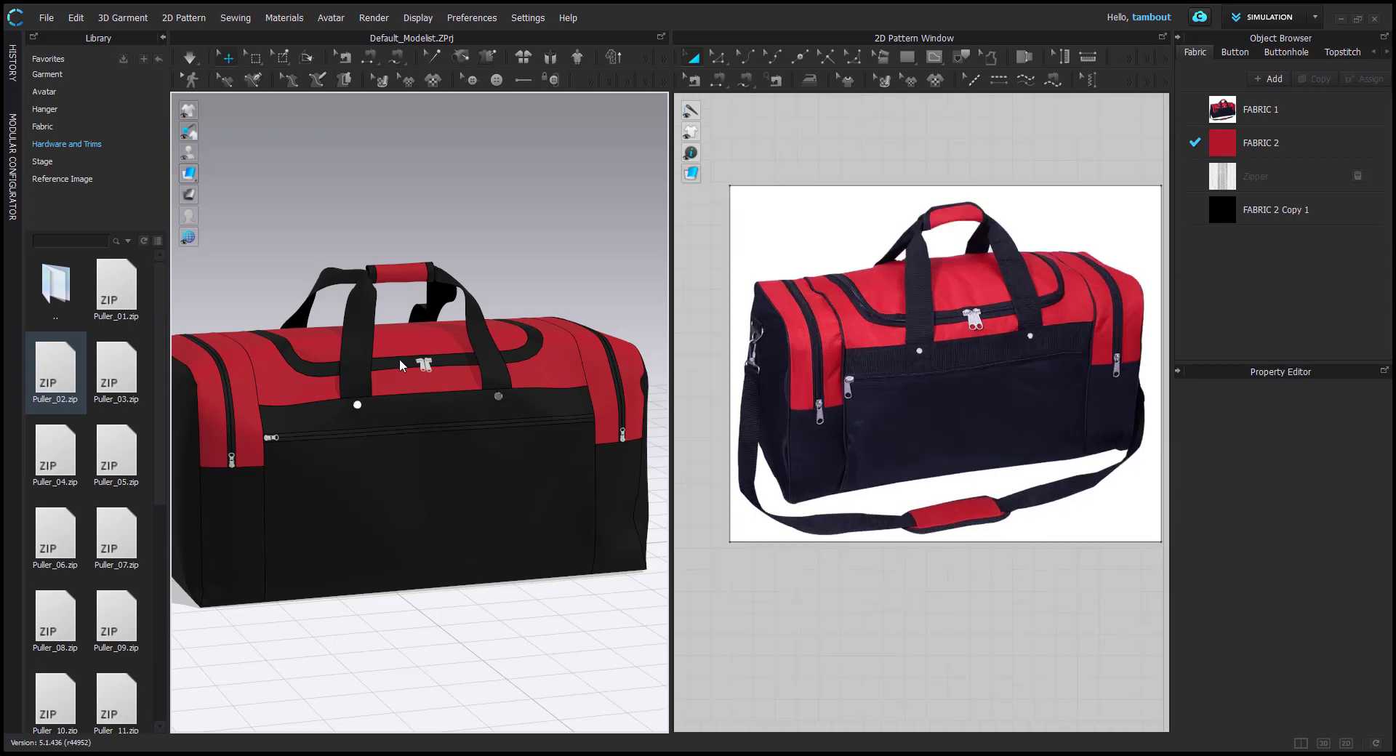
{"action": "left_click", "coordinate": [1278, 217]}
{"action": "left_click", "coordinate": [1365, 424]}
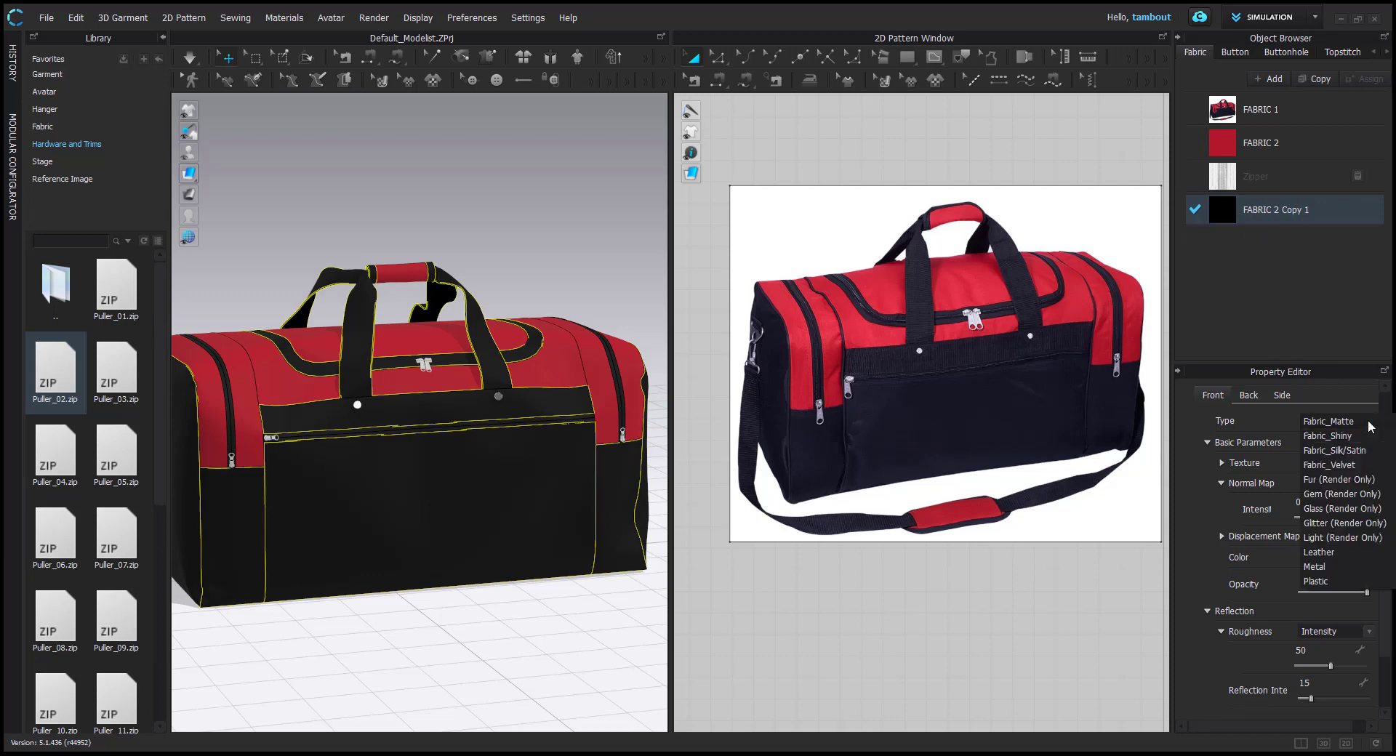
{"action": "left_click", "coordinate": [1323, 430]}
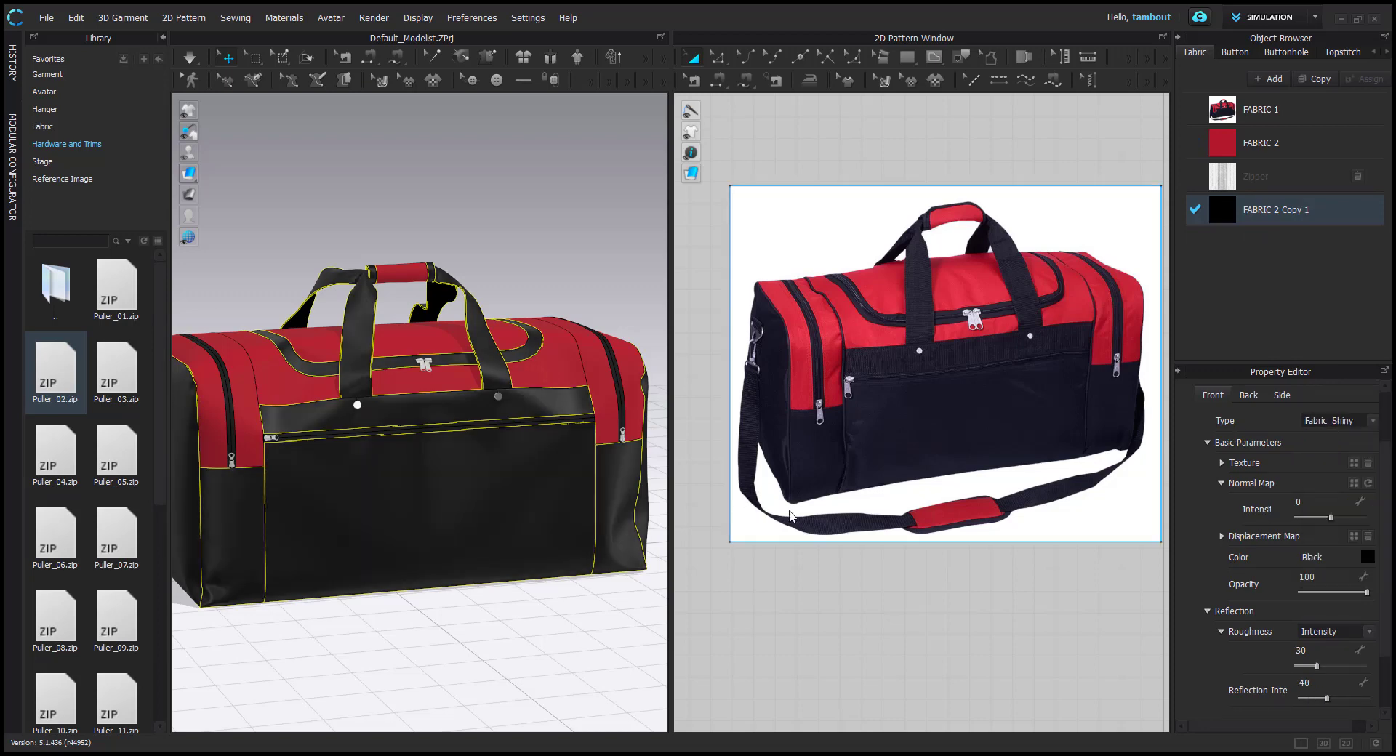
Set the reflection roughness intensity of FABRIC 2 Copy 1 to 59, checking the shine on the front panel
{"action": "scroll", "coordinate": [1311, 526], "scroll_direction": "down", "scroll_amount": 2}
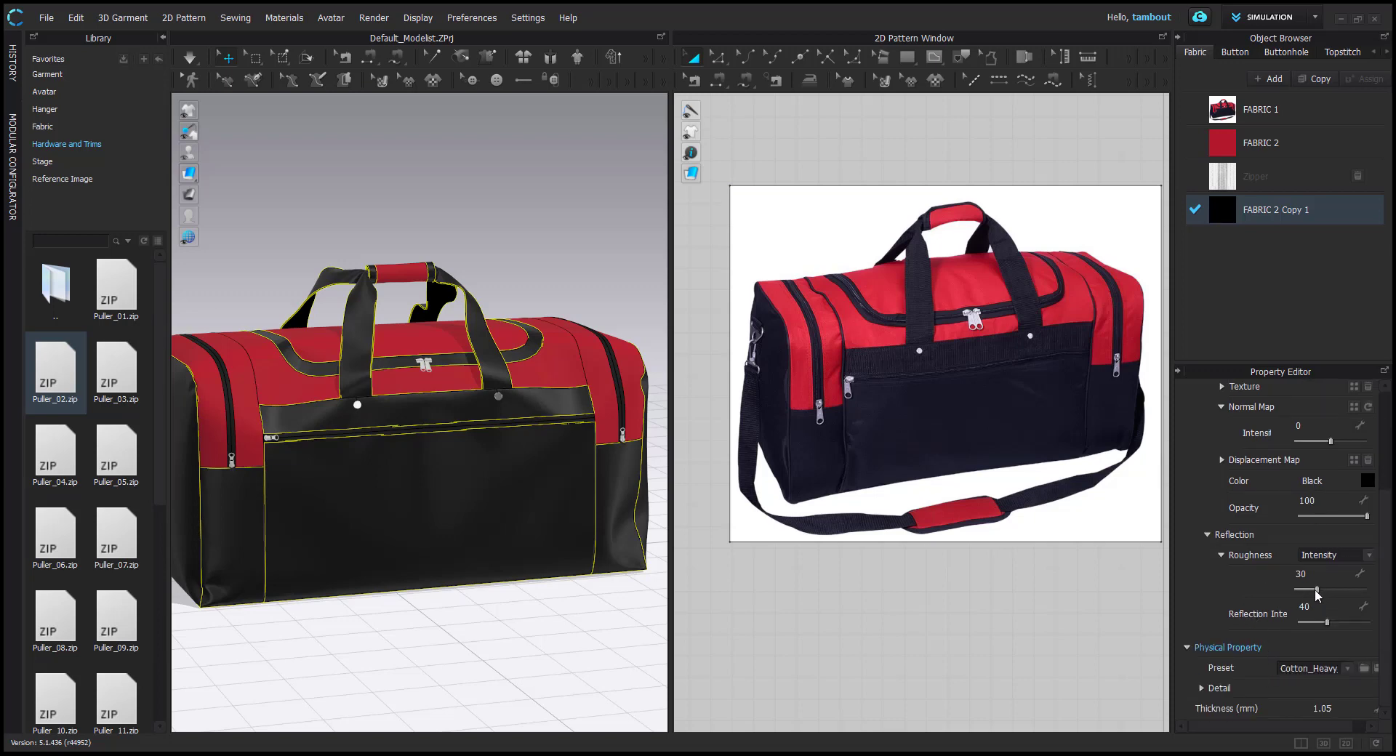
{"action": "left_click_drag", "start_coordinate": [1314, 587], "coordinate": [1325, 589]}
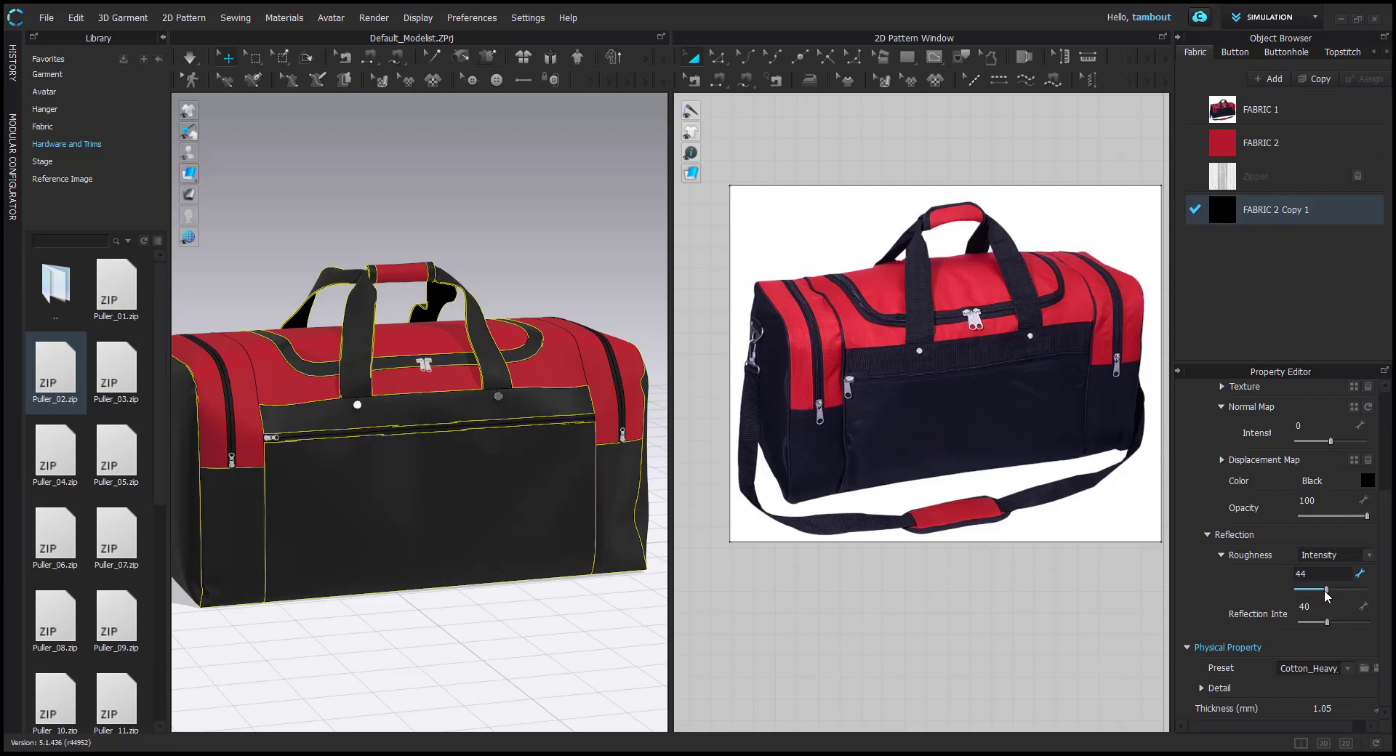
{"action": "left_click", "coordinate": [574, 224]}
{"action": "mouse_move", "coordinate": [494, 457]}
{"action": "right_mouse_down"}
{"action": "mouse_move", "coordinate": [547, 459]}
{"action": "mouse_move", "coordinate": [507, 462]}
{"action": "mouse_move", "coordinate": [457, 429]}
{"action": "mouse_move", "coordinate": [517, 461]}
{"action": "right_mouse_up"}
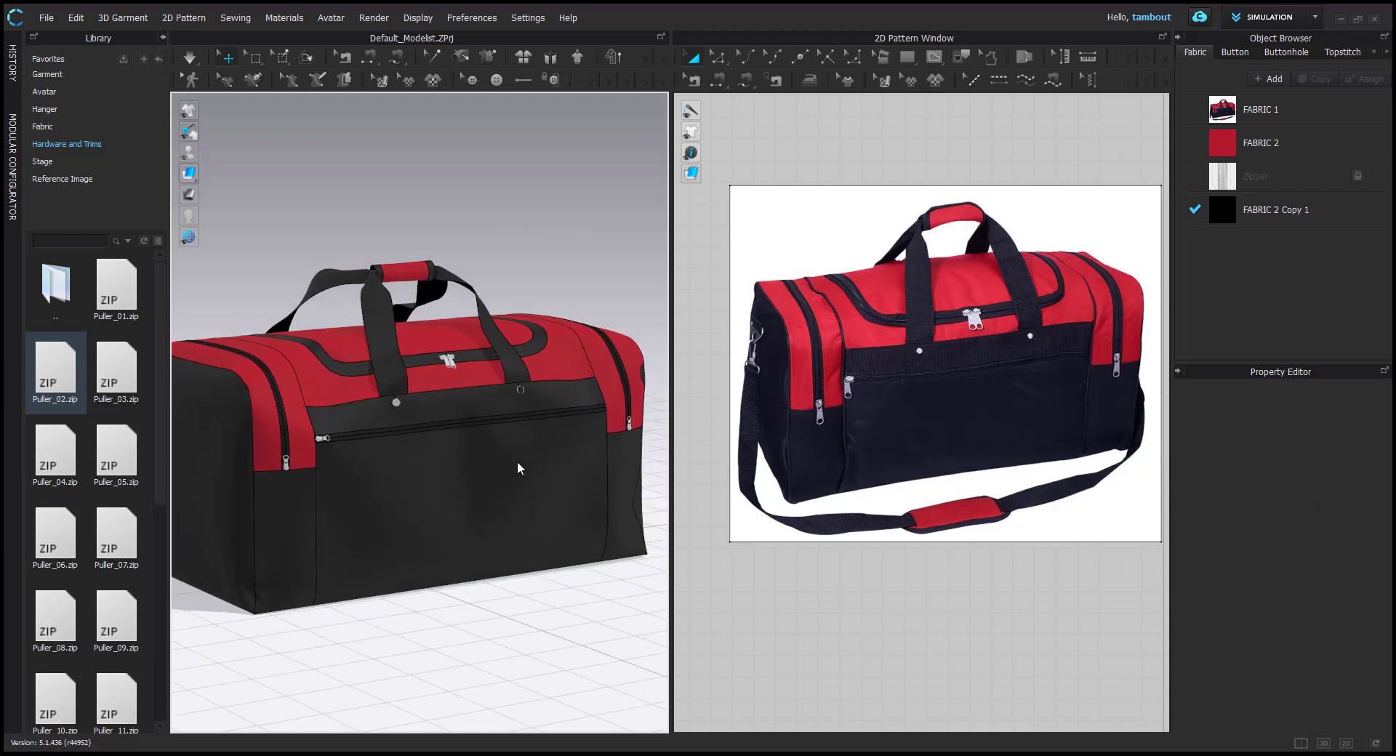
{"action": "left_click", "coordinate": [517, 461]}
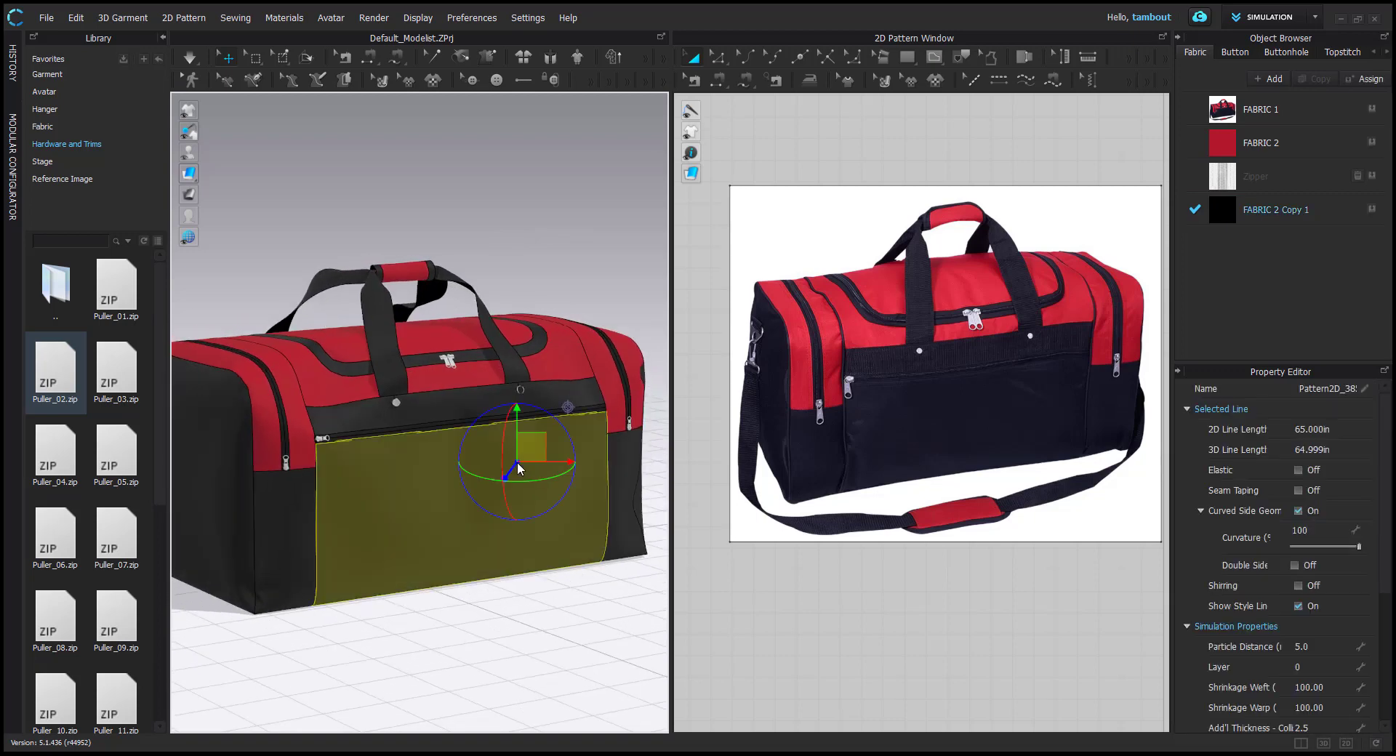
{"action": "left_click", "coordinate": [1267, 216]}
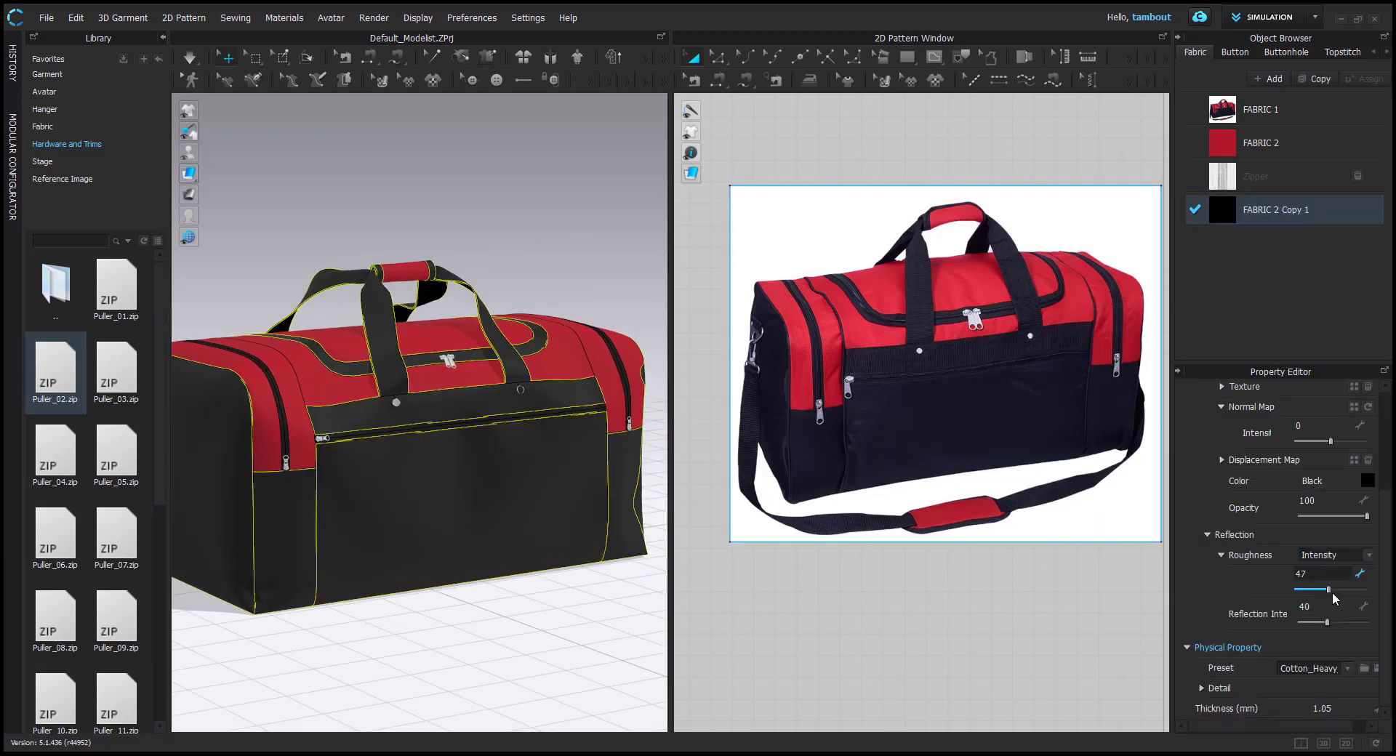
{"action": "left_click", "coordinate": [563, 295]}
{"action": "right_click_drag", "start_coordinate": [639, 514], "coordinate": [462, 477]}
{"action": "left_click", "coordinate": [463, 479]}
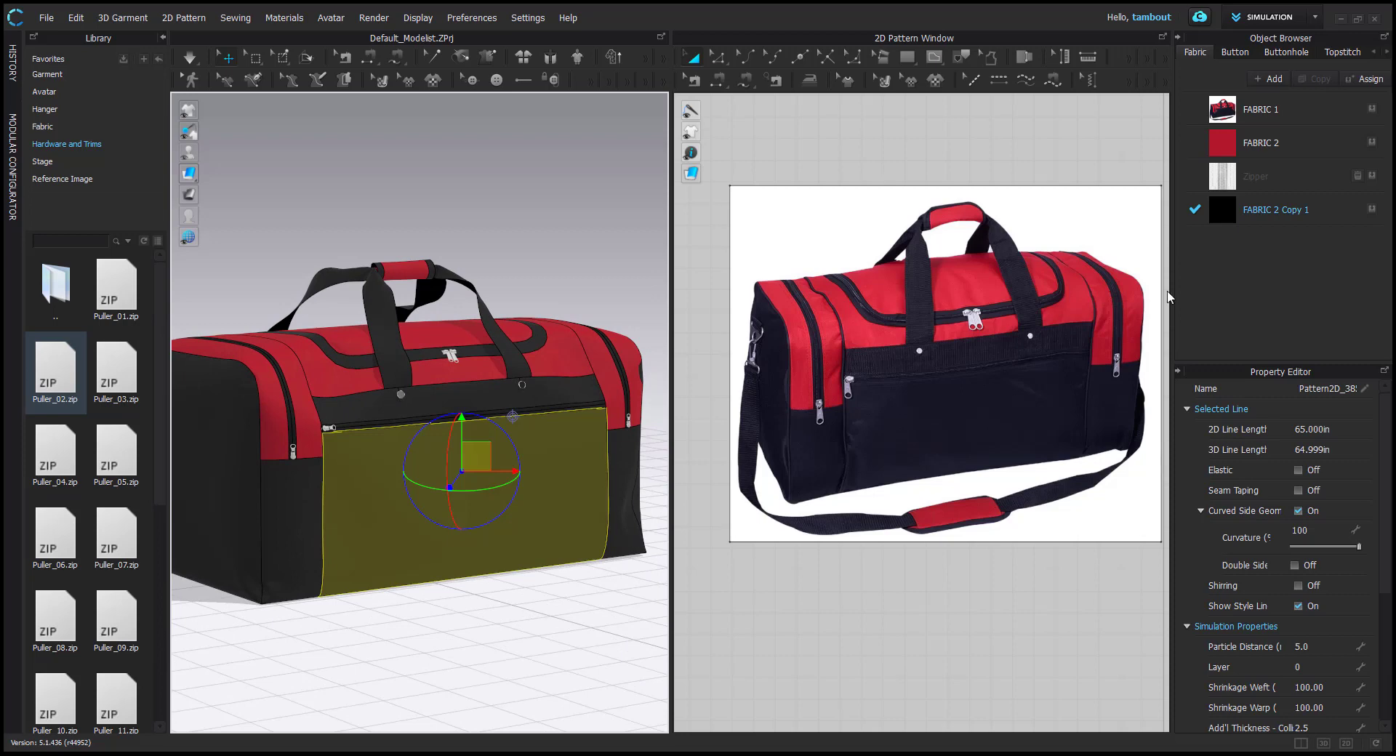
Change the material type of the black fabric FABRIC 2 Copy 1 to Fabric_Silk/Satin
{"action": "left_click", "coordinate": [1259, 217]}
{"action": "scroll", "coordinate": [1302, 469], "scroll_direction": "up", "scroll_amount": 3}
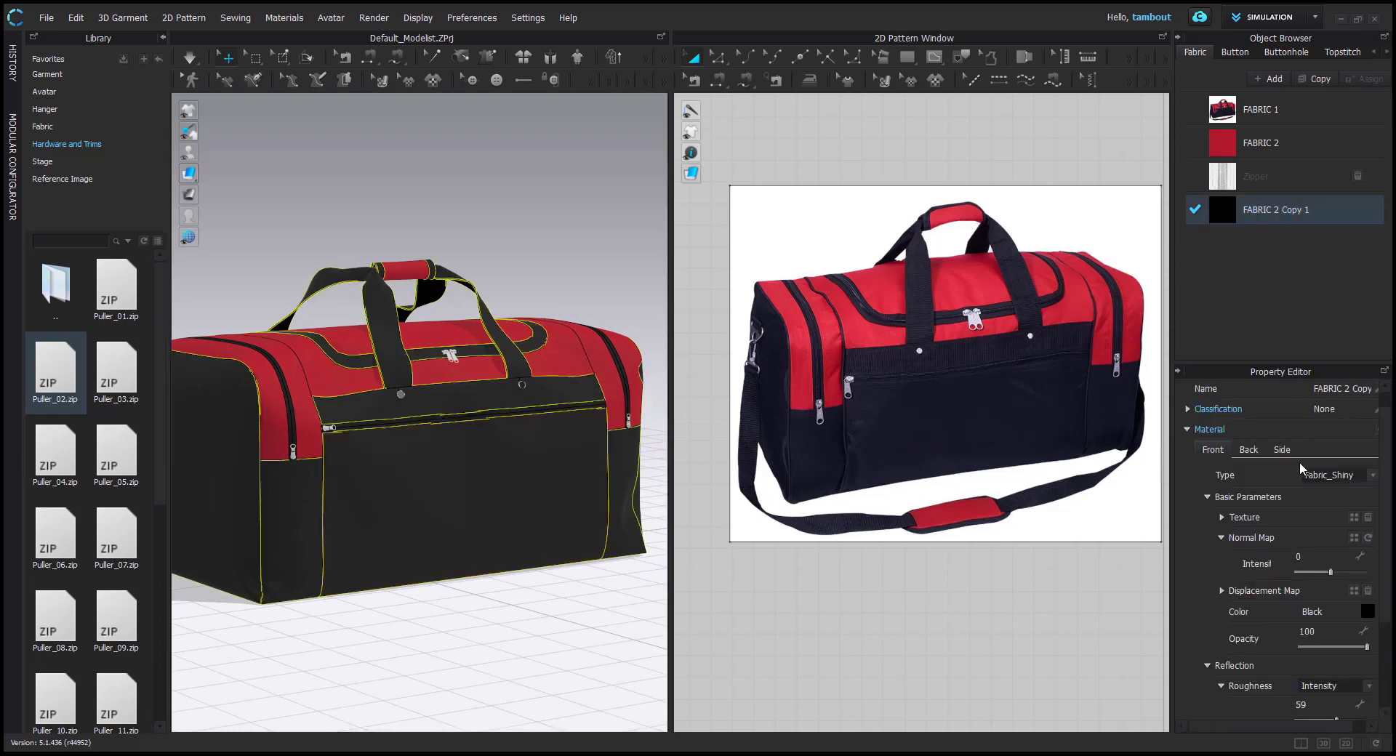
{"action": "left_click", "coordinate": [1350, 476]}
{"action": "left_click", "coordinate": [1334, 490]}
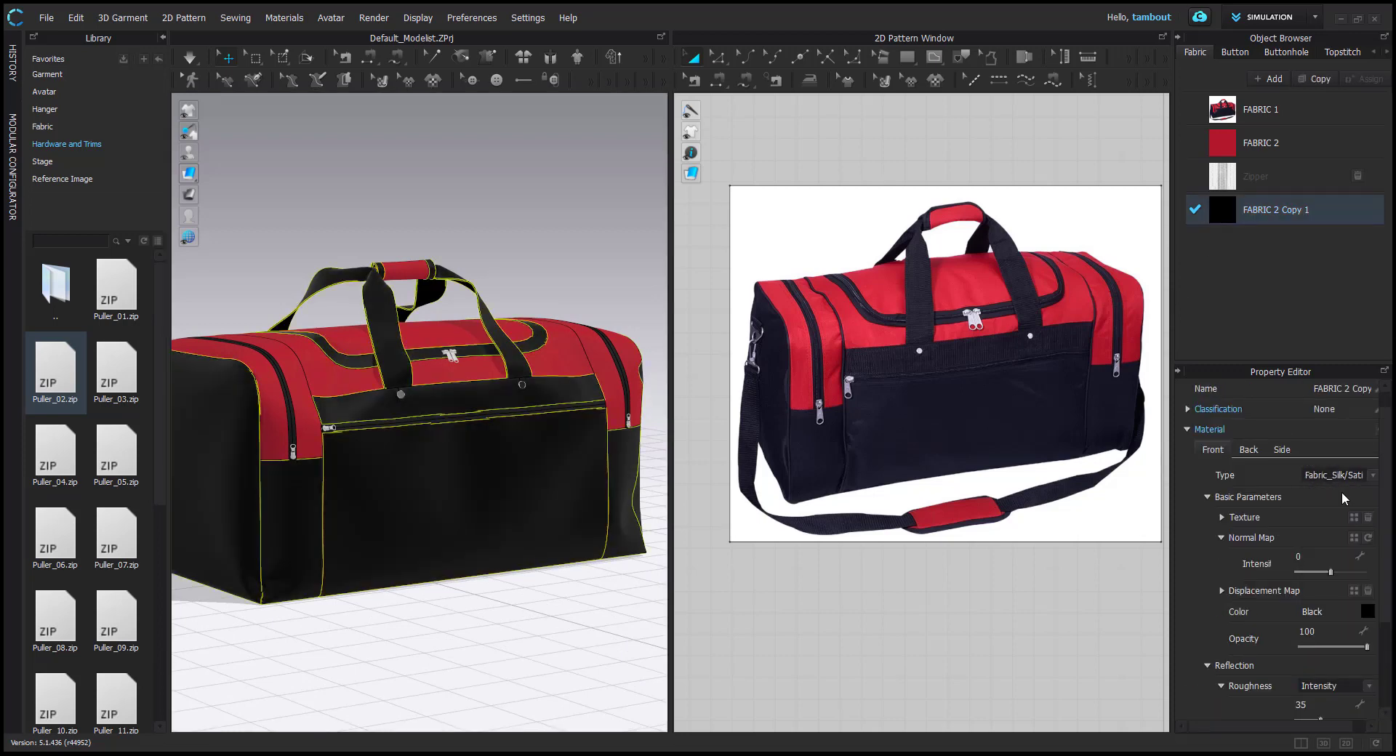
{"action": "mouse_move", "coordinate": [451, 463]}
{"action": "right_mouse_down"}
{"action": "mouse_move", "coordinate": [432, 468]}
{"action": "mouse_move", "coordinate": [449, 466]}
{"action": "right_mouse_up"}
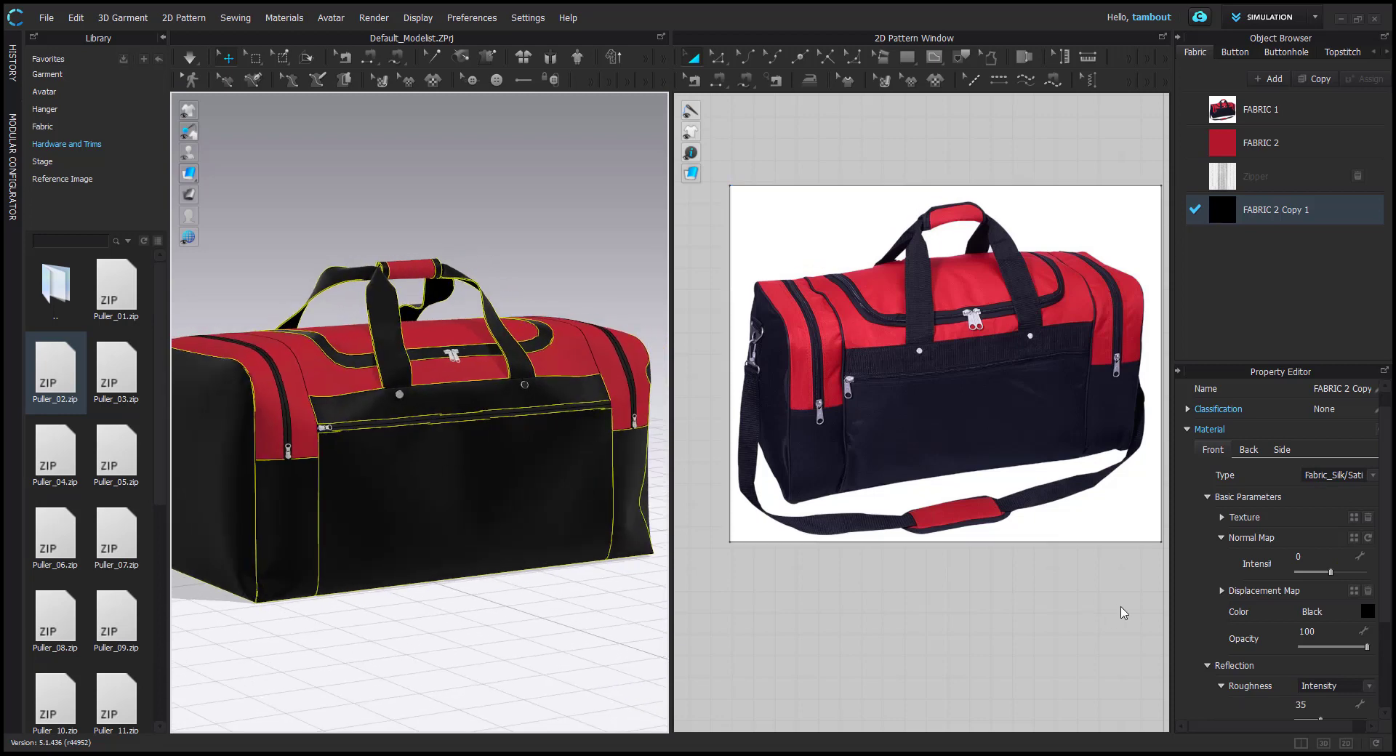
Set the reflection intensity of FABRIC 2 Copy 1 to 26 and check the sheen around the bag
{"action": "scroll", "coordinate": [1301, 603], "scroll_direction": "down", "scroll_amount": 3}
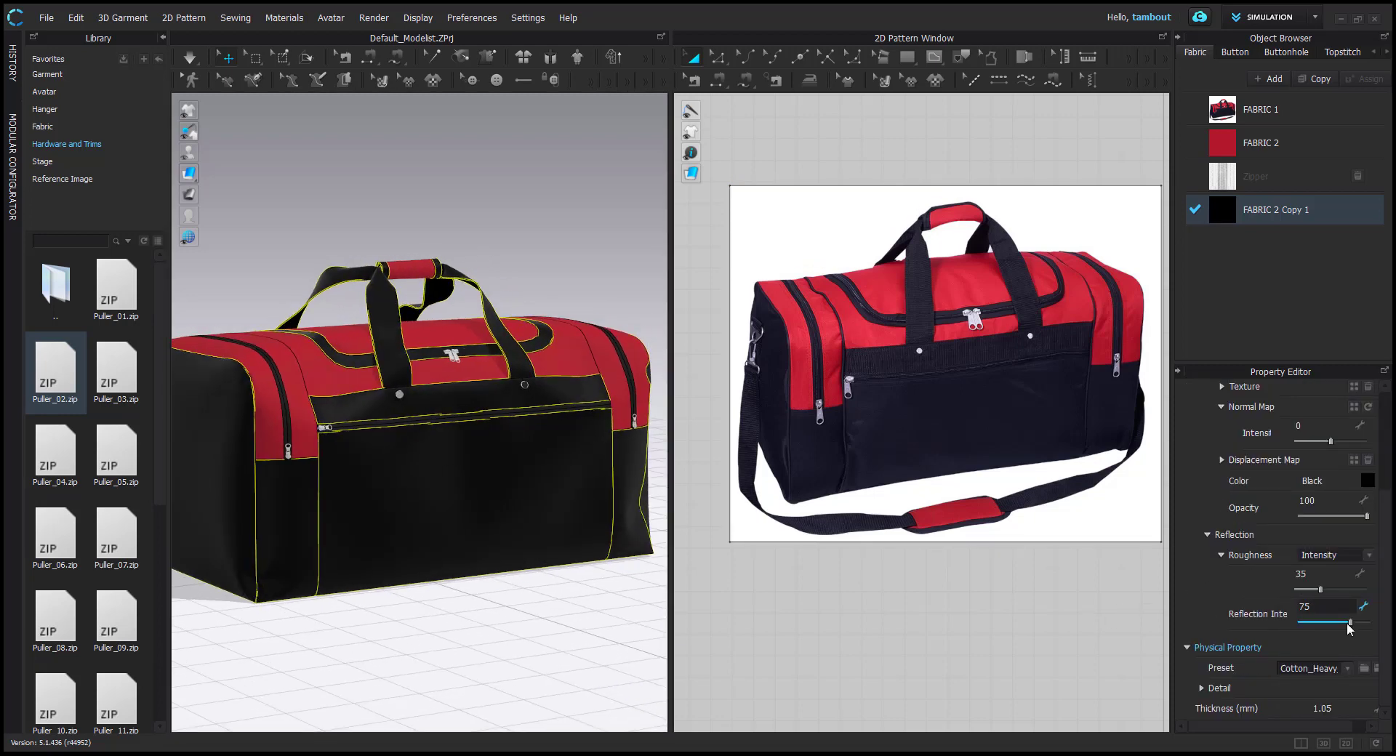
{"action": "left_click_drag", "start_coordinate": [1350, 622], "coordinate": [1342, 622]}
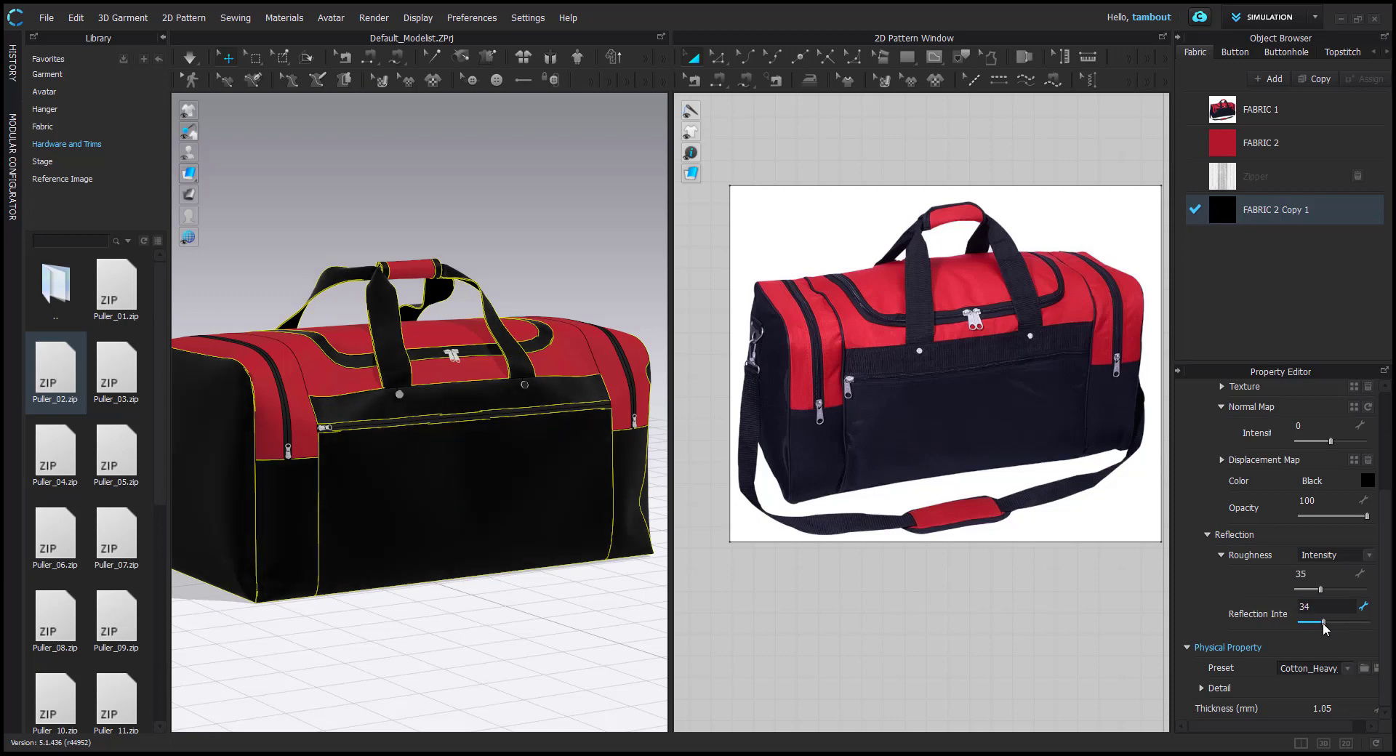
{"action": "mouse_move", "coordinate": [439, 309]}
{"action": "right_mouse_down"}
{"action": "mouse_move", "coordinate": [442, 321]}
{"action": "mouse_move", "coordinate": [495, 301]}
{"action": "mouse_move", "coordinate": [447, 285]}
{"action": "right_mouse_up"}
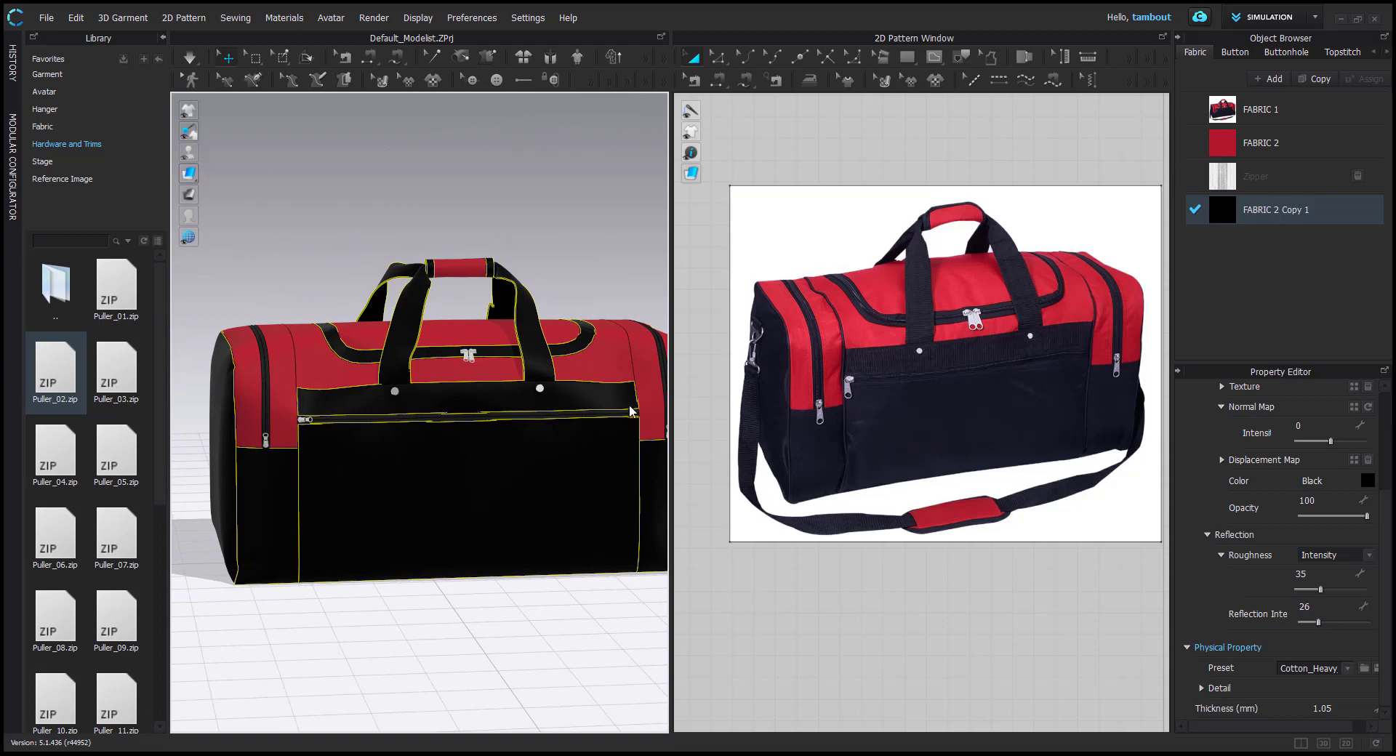
{"action": "right_click_drag", "start_coordinate": [498, 404], "coordinate": [527, 448]}
{"action": "left_click", "coordinate": [549, 271]}
{"action": "right_click_drag", "start_coordinate": [522, 400], "coordinate": [512, 435]}
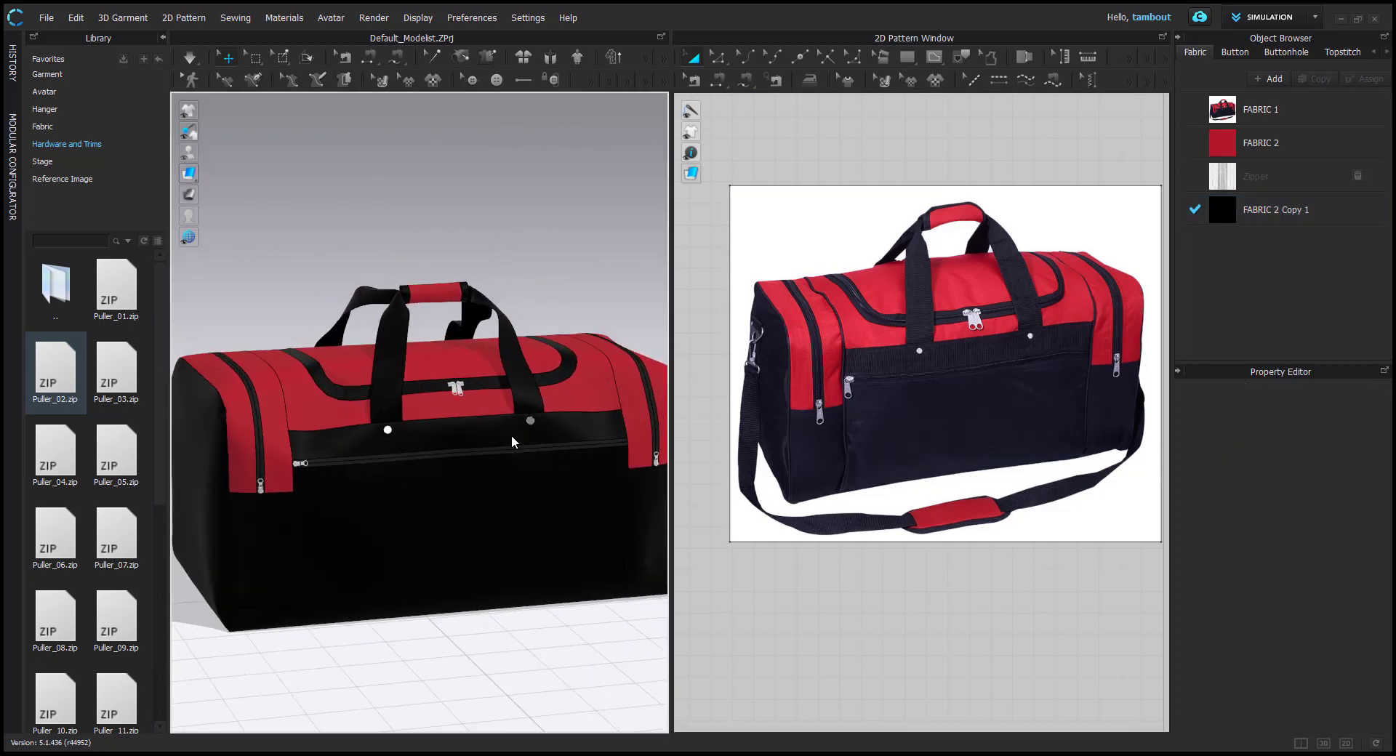
Set the sewing line type of the curved seam between the black end panel and the red side strip to TURNED
{"action": "scroll", "coordinate": [762, 415], "scroll_direction": "up", "scroll_amount": 4}
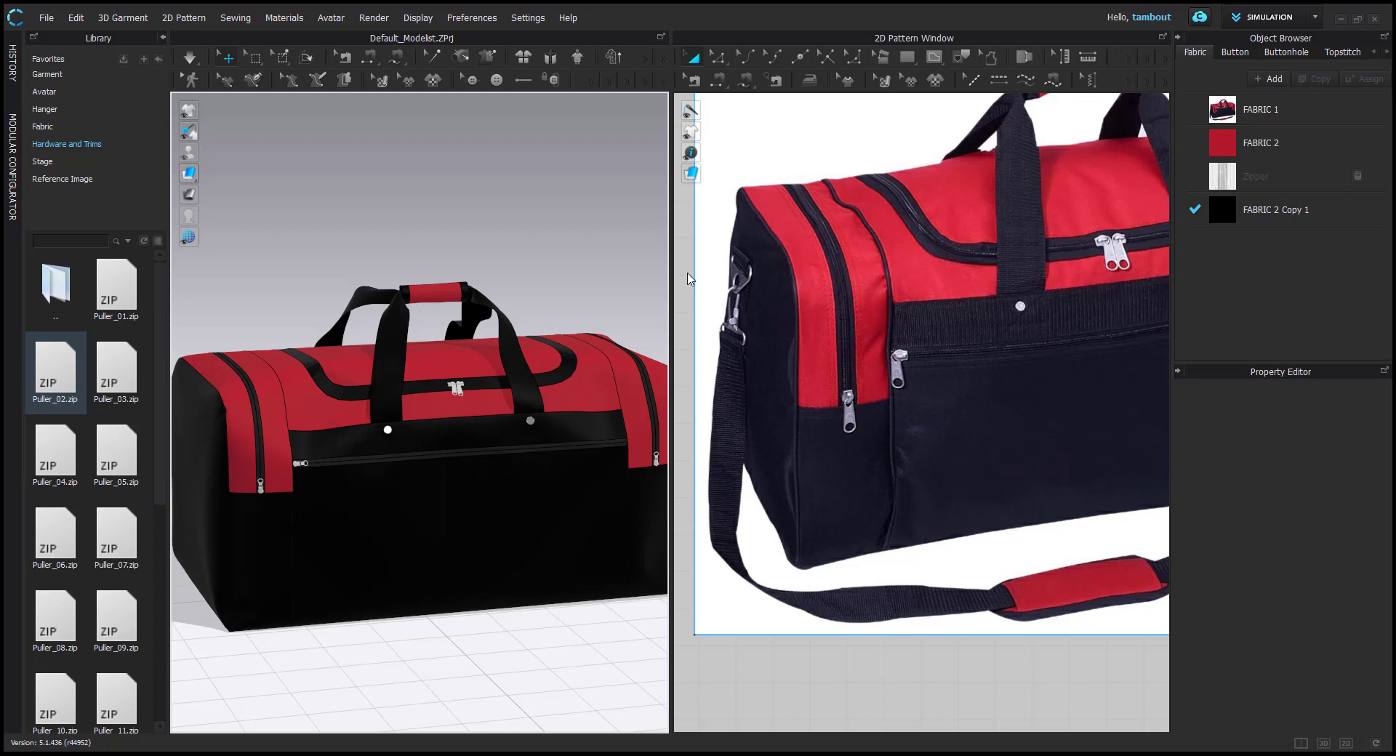
{"action": "middle_click_drag", "start_coordinate": [250, 416], "coordinate": [387, 416]}
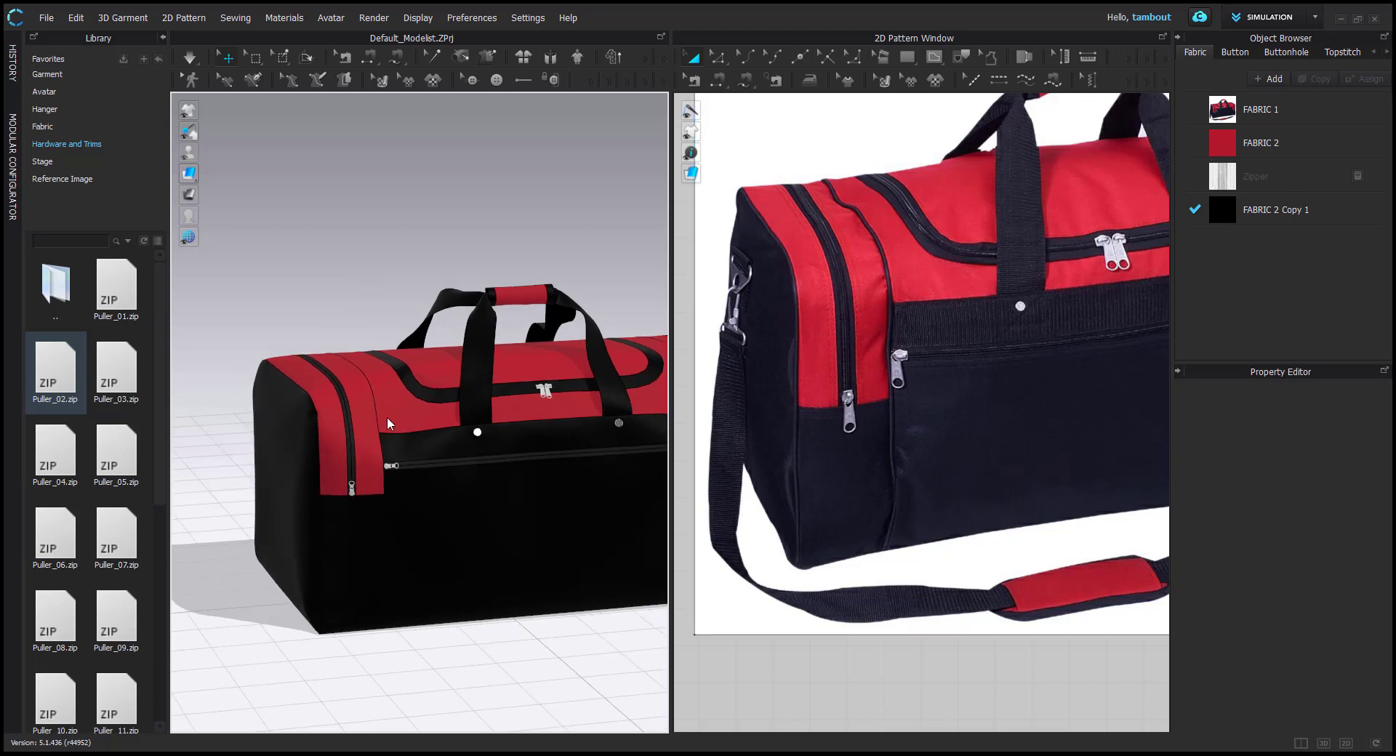
{"action": "key", "text": "b"}
{"action": "left_click", "coordinate": [318, 440]}
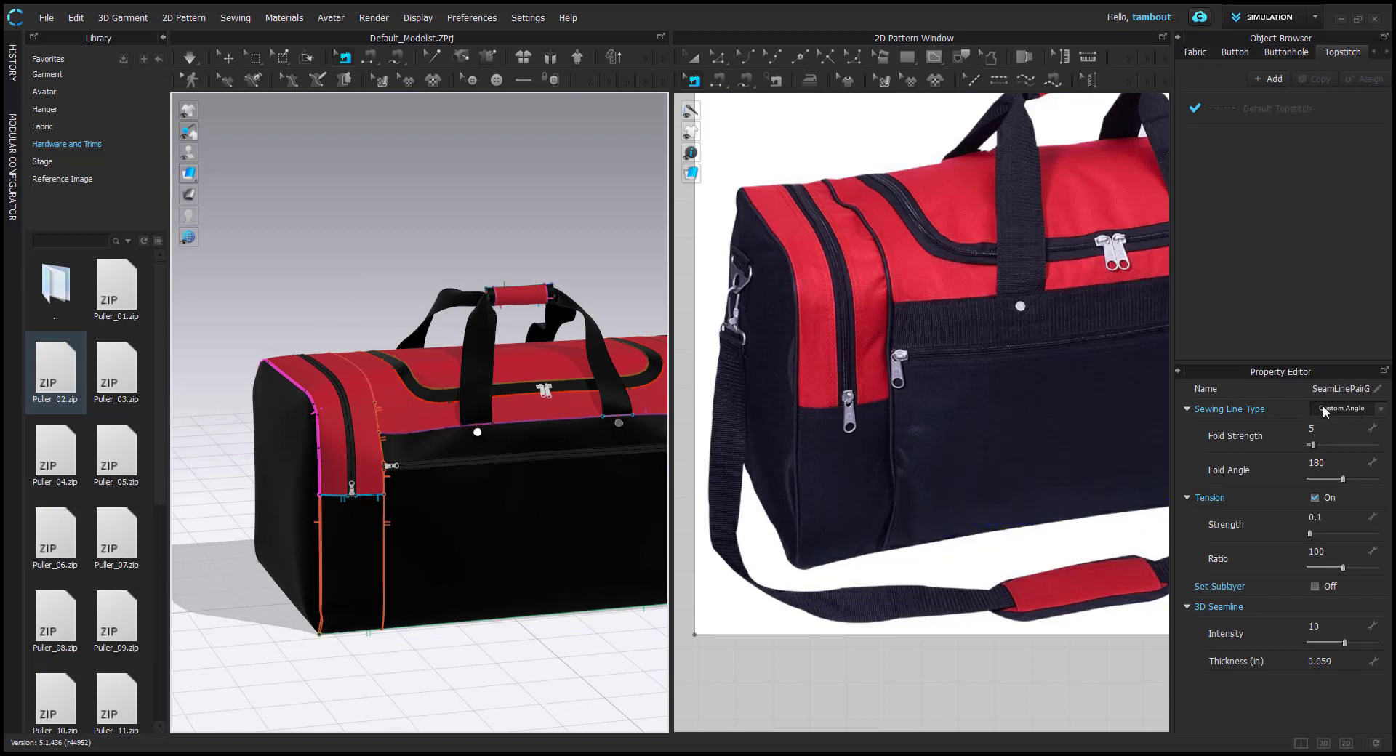
{"action": "right_click_drag", "start_coordinate": [274, 521], "coordinate": [371, 503]}
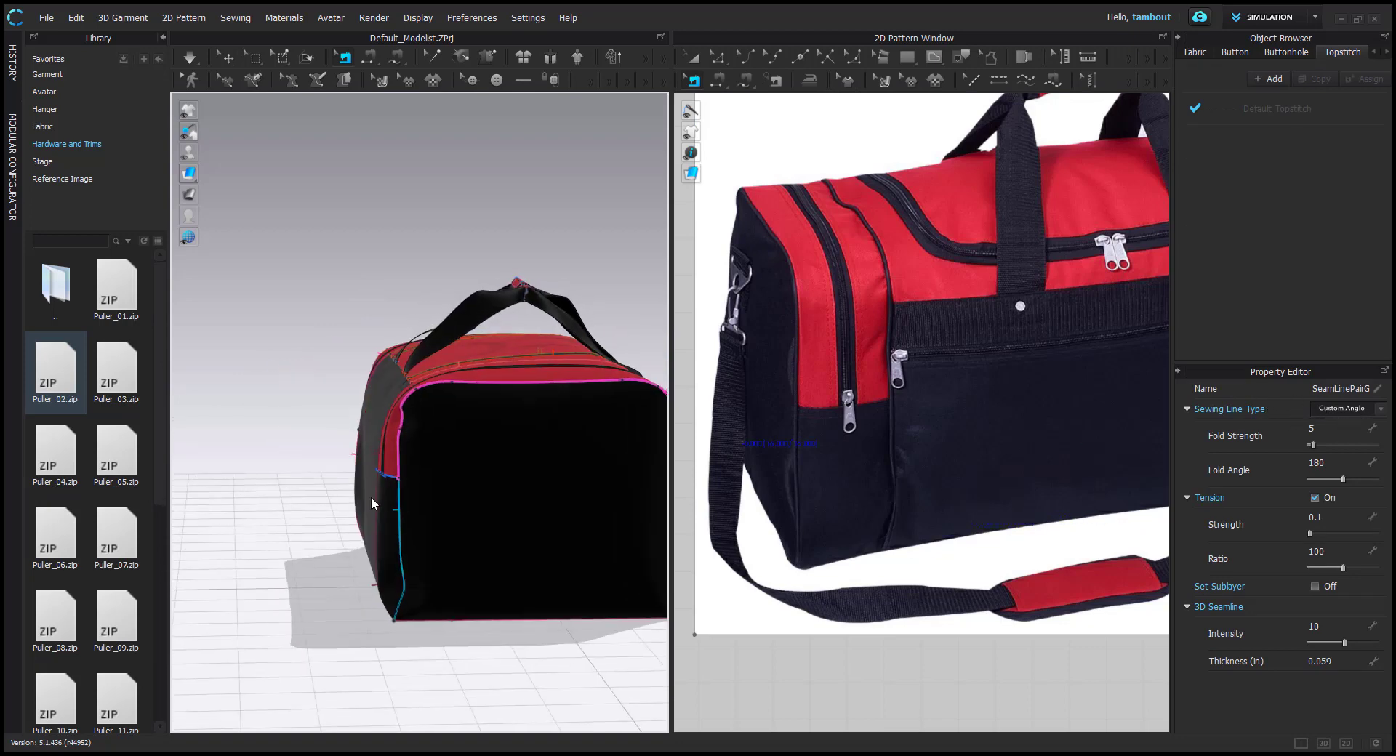
{"action": "left_click", "coordinate": [1360, 409]}
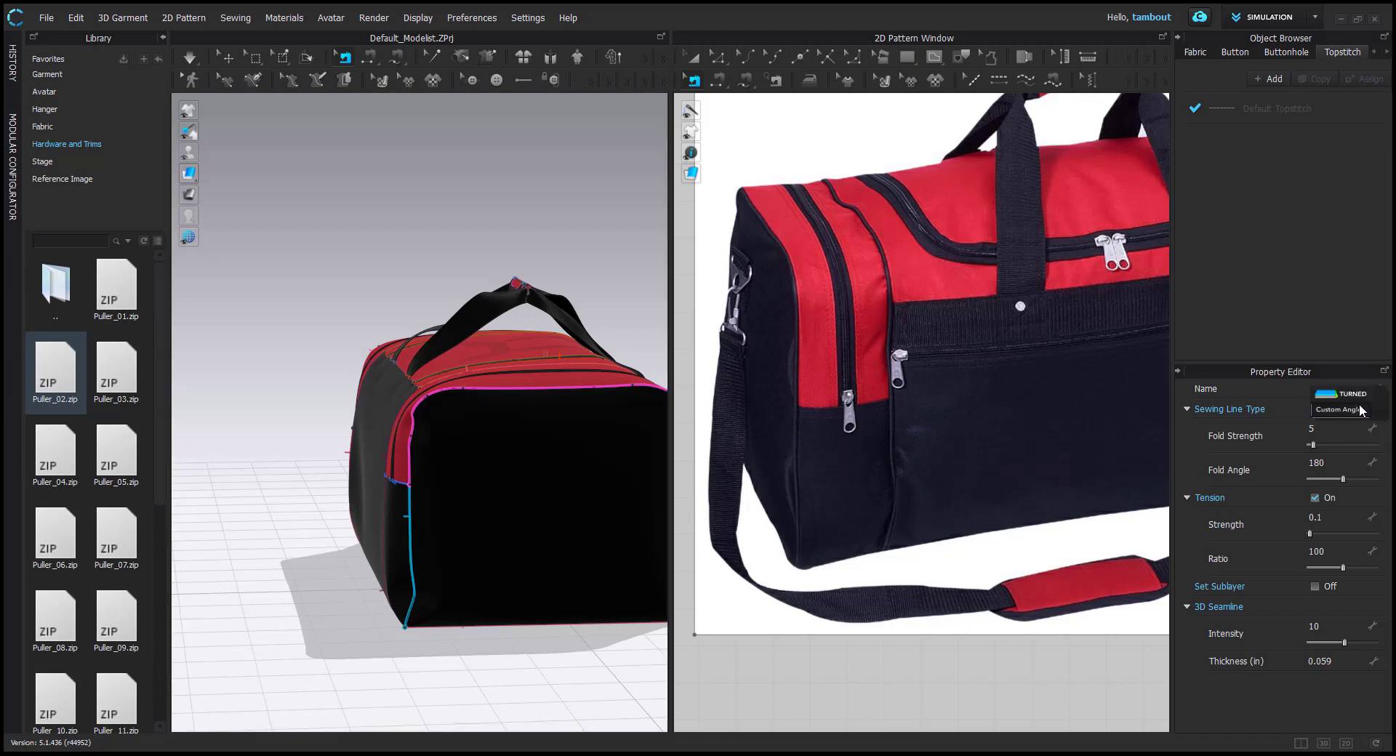
{"action": "left_click", "coordinate": [1341, 393]}
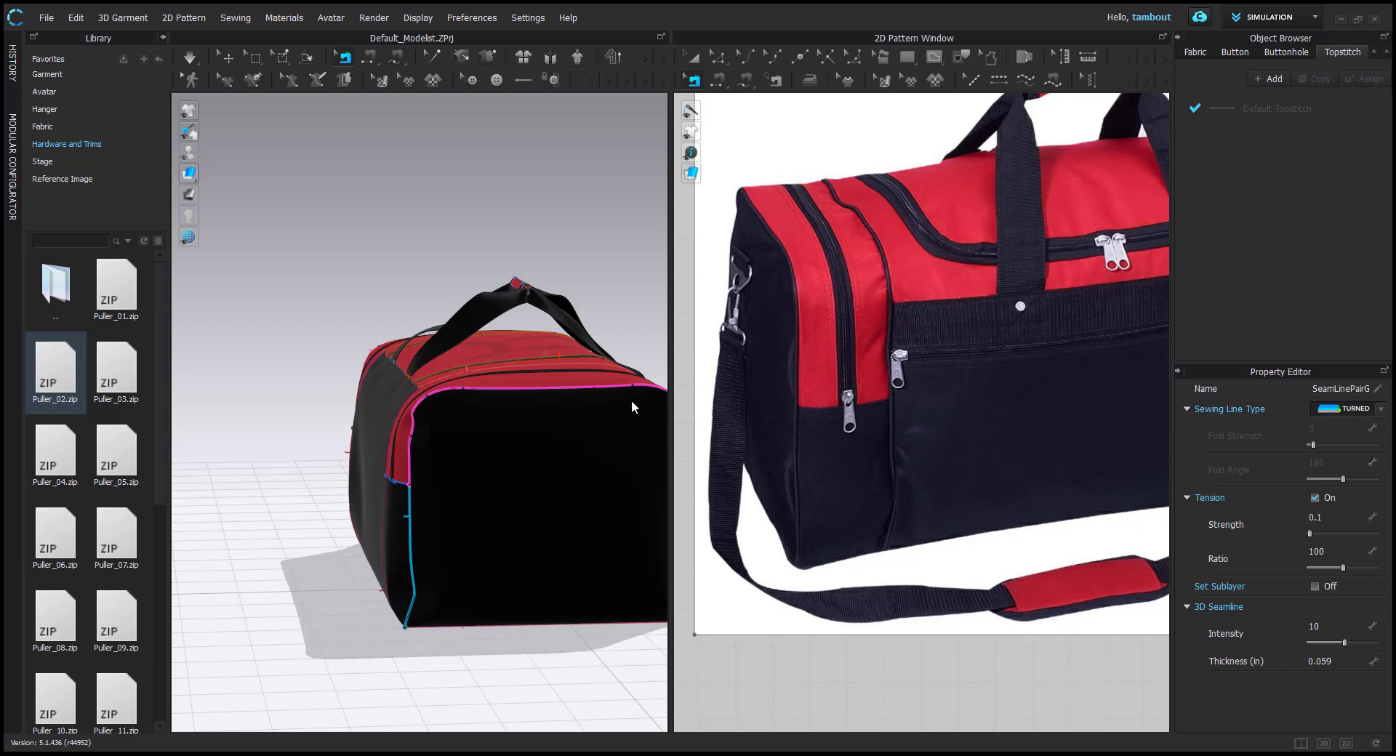
Undo and reapply the TURNED seam type to compare its effect around the black end panel
{"action": "right_click_drag", "start_coordinate": [546, 476], "coordinate": [480, 534]}
{"action": "key", "text": "ctrl+z"}
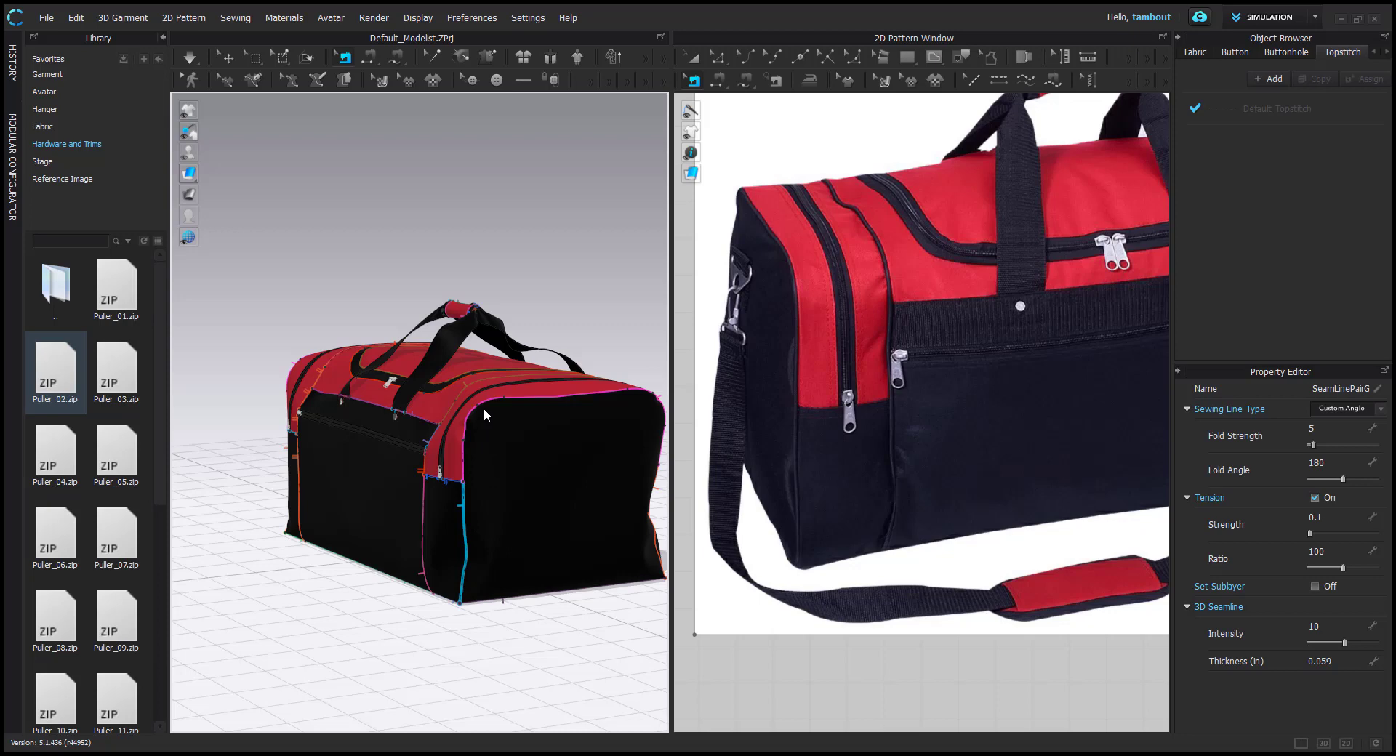
{"action": "right_click_drag", "start_coordinate": [483, 408], "coordinate": [551, 526]}
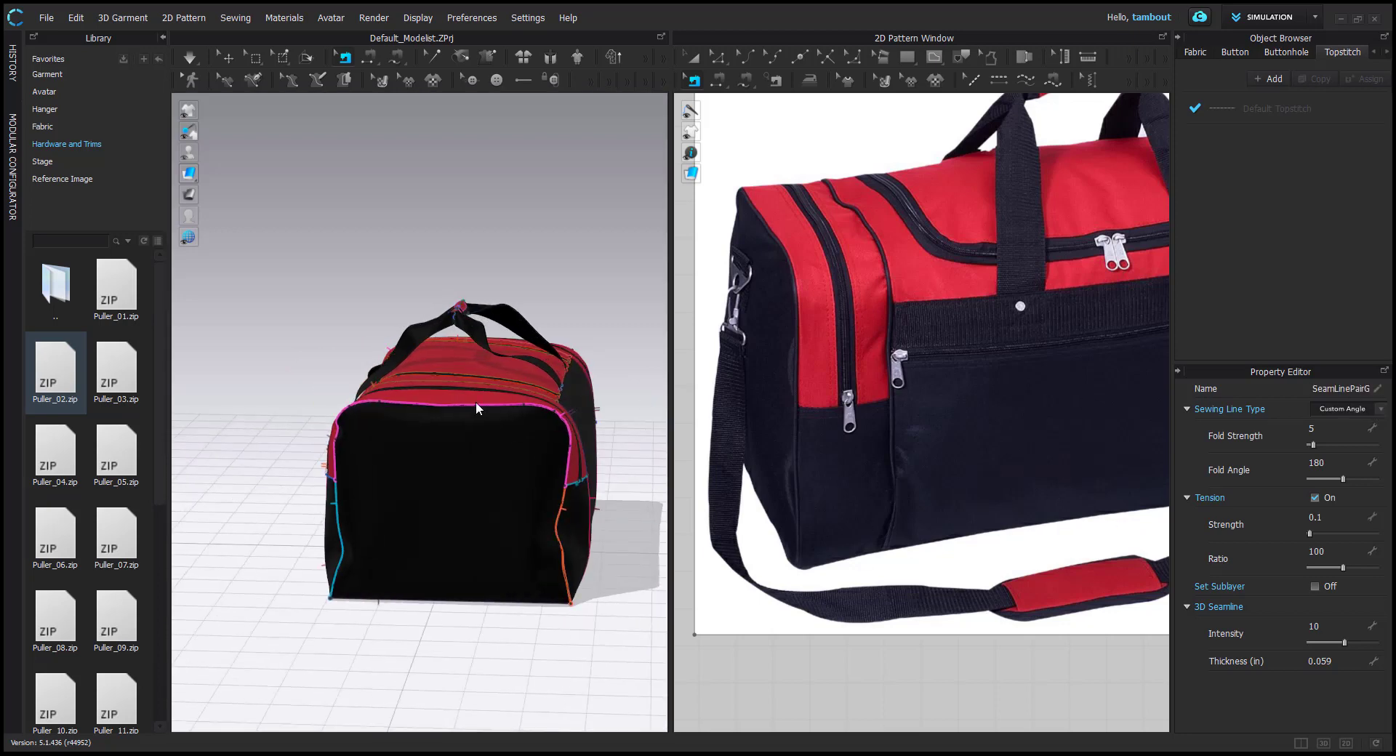
{"action": "key", "text": "ctrl+y"}
Freeze the U-shaped zipper strip on the lid and simulate the bag
{"action": "right_click_drag", "start_coordinate": [464, 408], "coordinate": [468, 552]}
{"action": "left_click", "coordinate": [468, 553]}
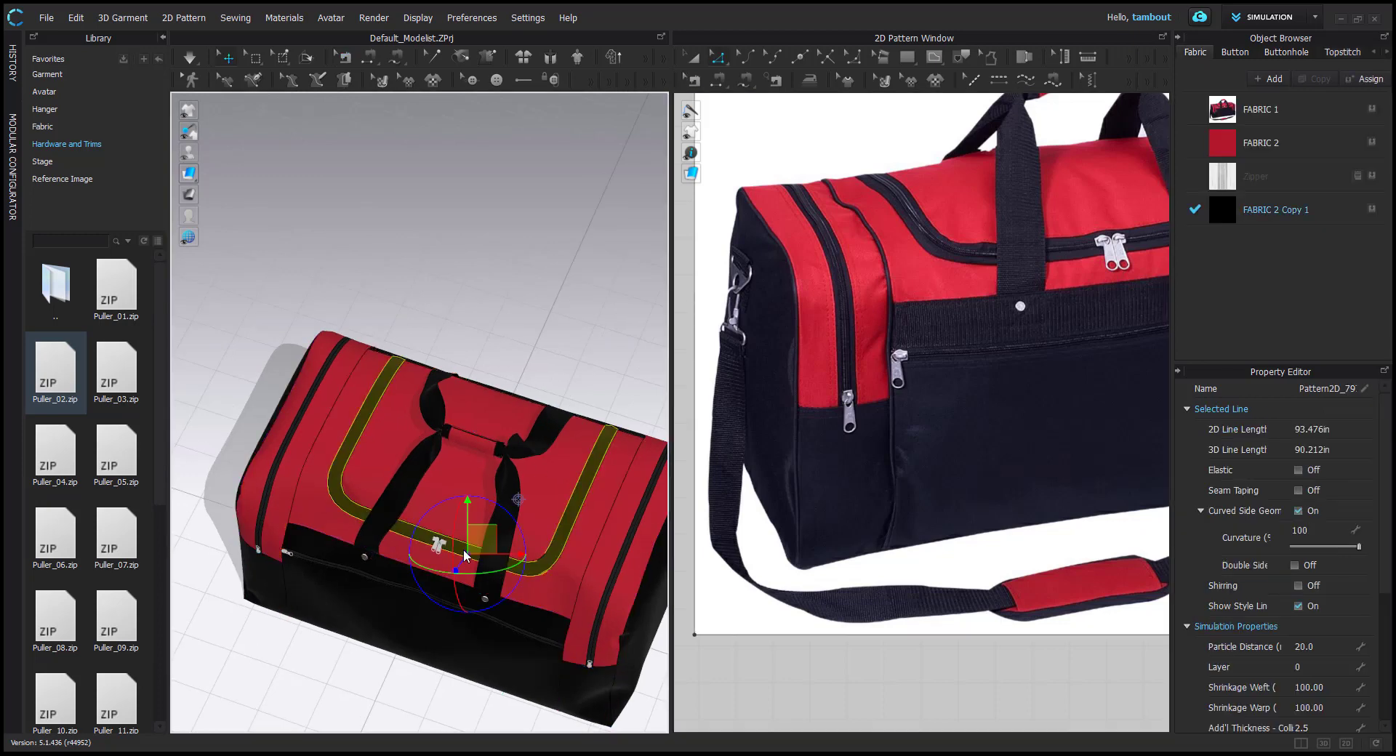
{"action": "key", "text": "ctrl+k"}
{"action": "right_click_drag", "start_coordinate": [338, 501], "coordinate": [356, 348]}
{"action": "left_click", "coordinate": [198, 57]}
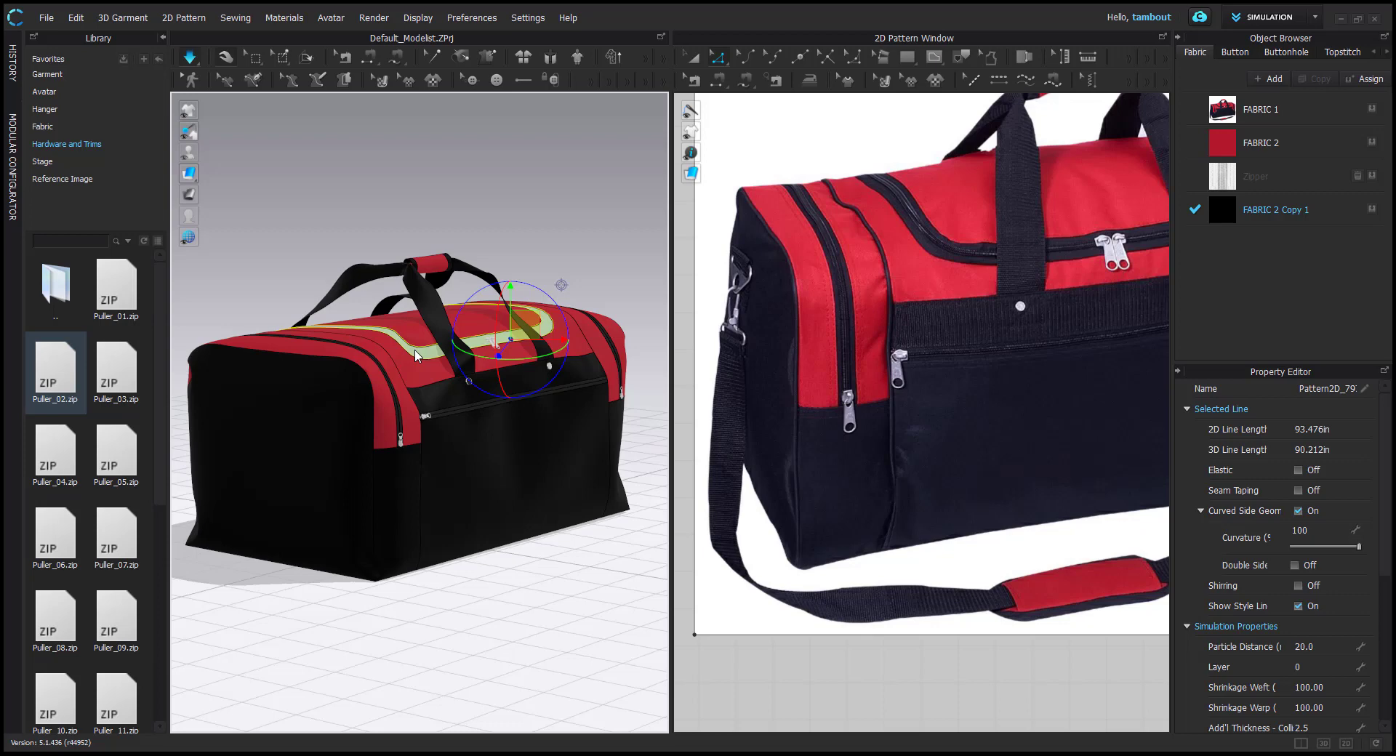
{"action": "right_click_drag", "start_coordinate": [415, 352], "coordinate": [288, 363]}
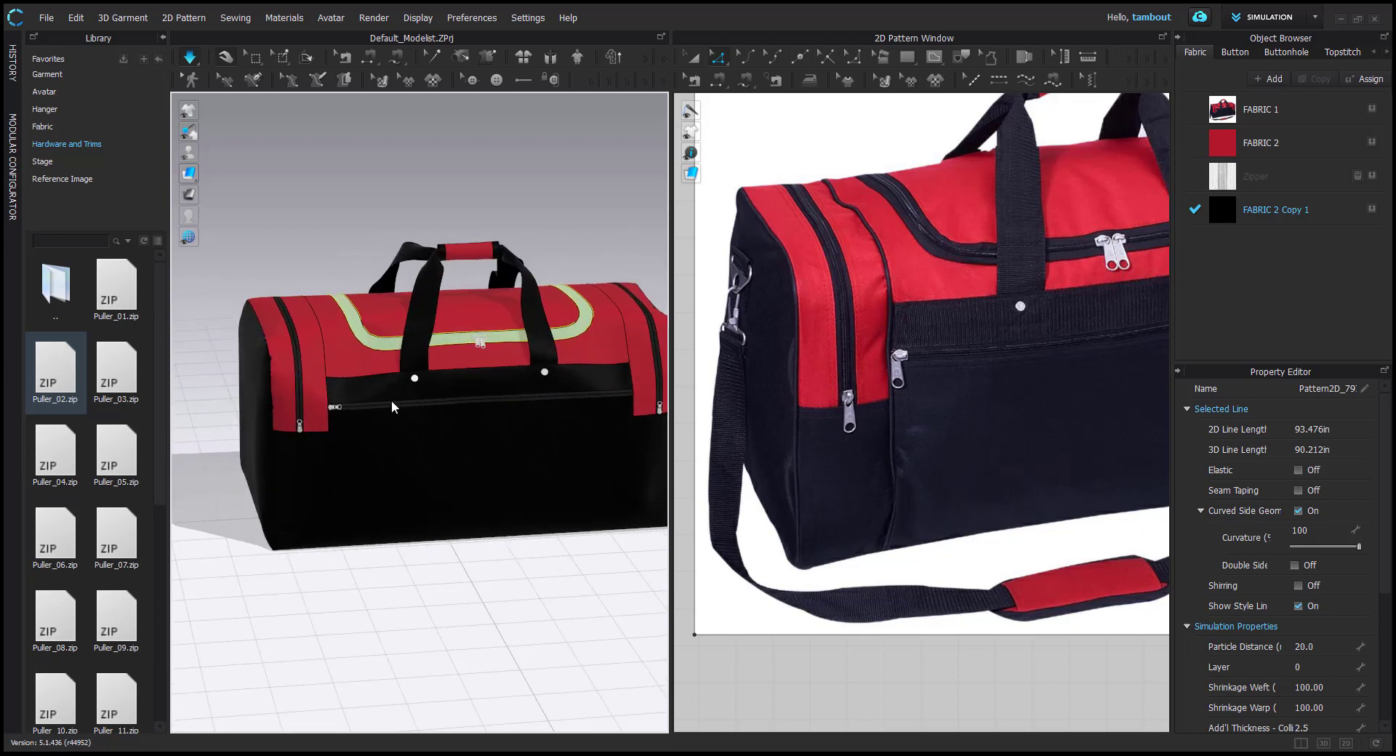
{"action": "middle_click_drag", "start_coordinate": [427, 371], "coordinate": [418, 364]}
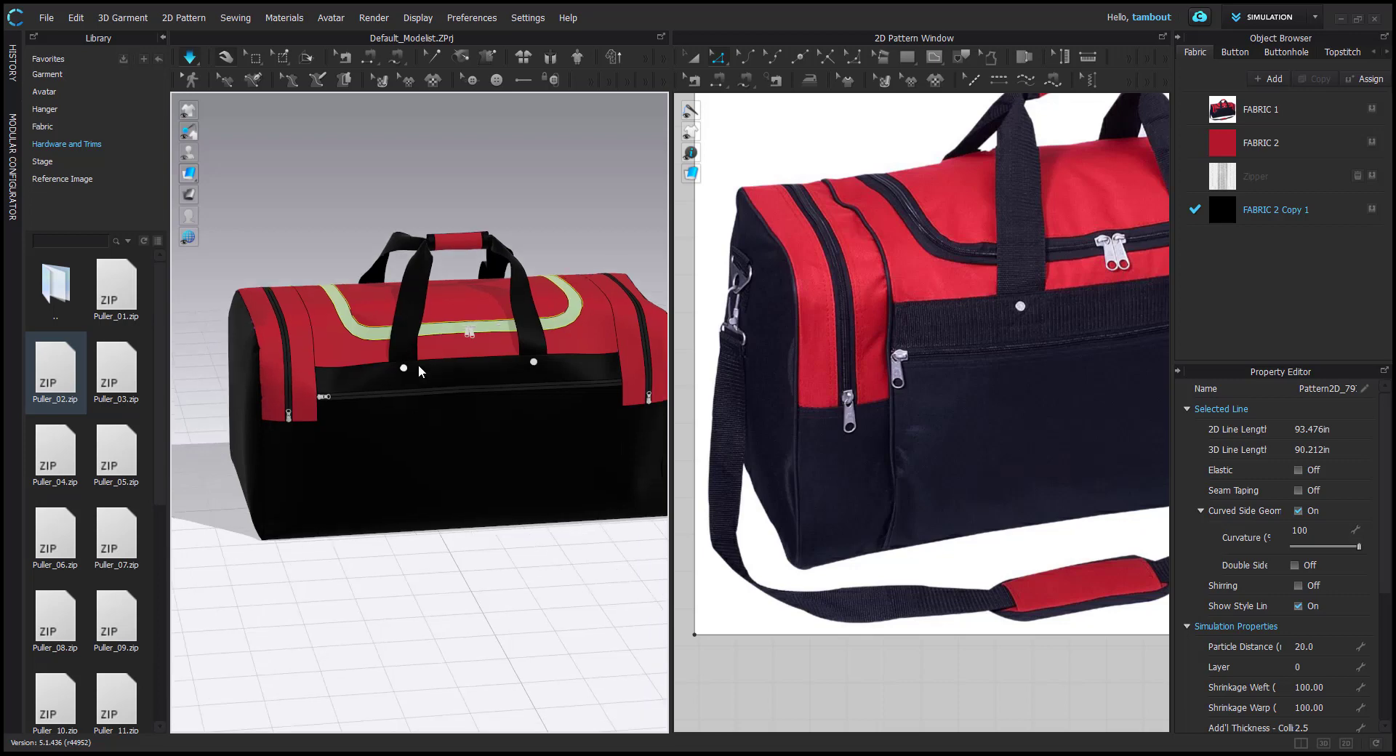
{"action": "right_click_drag", "start_coordinate": [362, 381], "coordinate": [442, 368]}
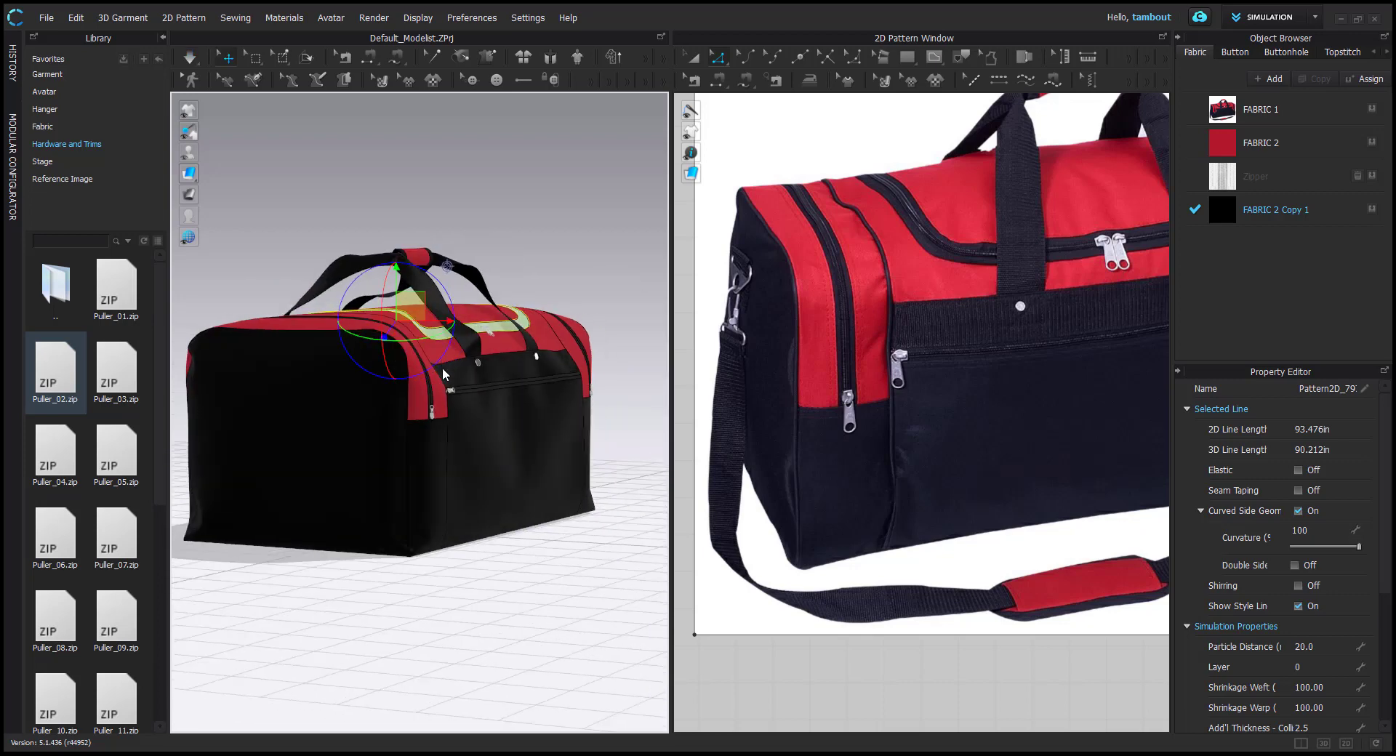
Set the sewing line type of the seam along the bottom edge of the black end panel to TURNED
{"action": "key", "text": "b"}
{"action": "left_click", "coordinate": [309, 551]}
{"action": "right_click_drag", "start_coordinate": [510, 509], "coordinate": [576, 580]}
{"action": "left_click", "coordinate": [1377, 414]}
{"action": "left_click", "coordinate": [1356, 396]}
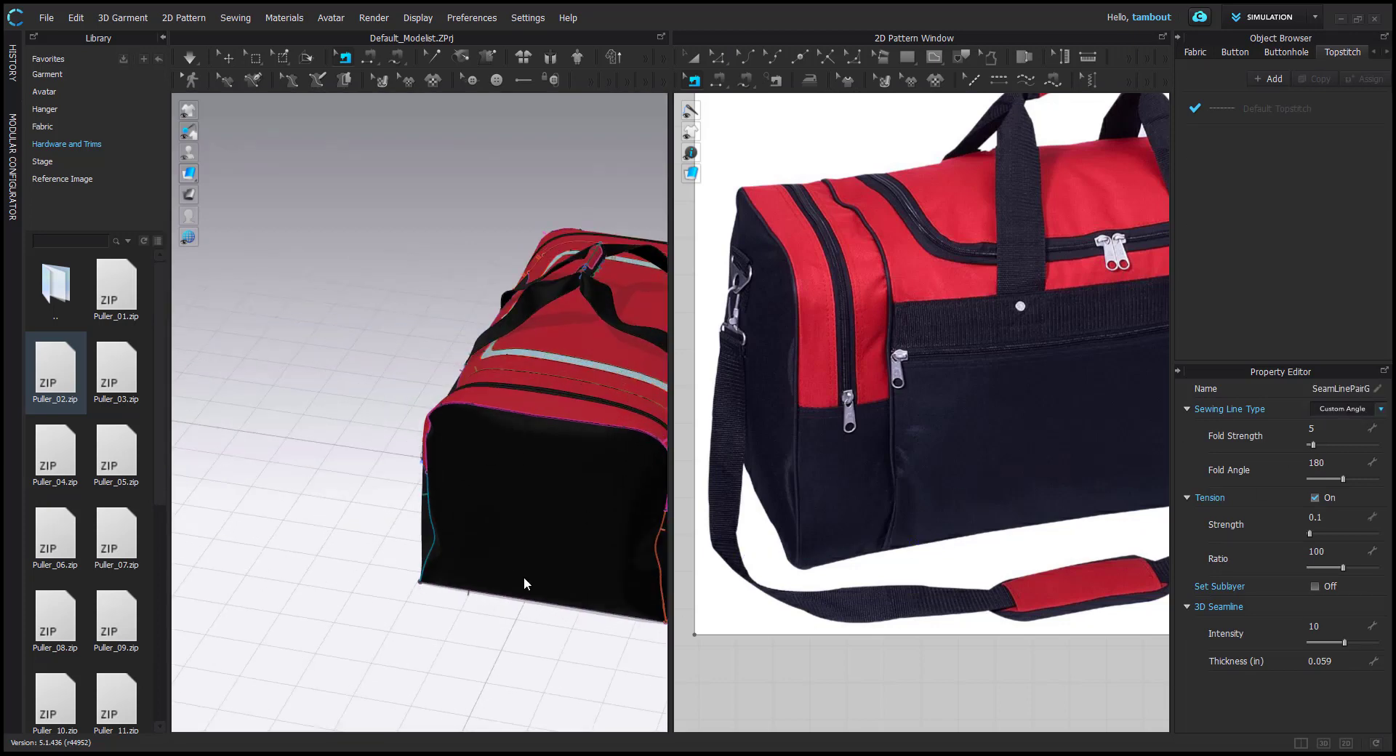
Unfreeze the bag's bottom panel and assign the black fabric FABRIC 2 Copy 1 to it
{"action": "right_click_drag", "start_coordinate": [548, 551], "coordinate": [574, 428]}
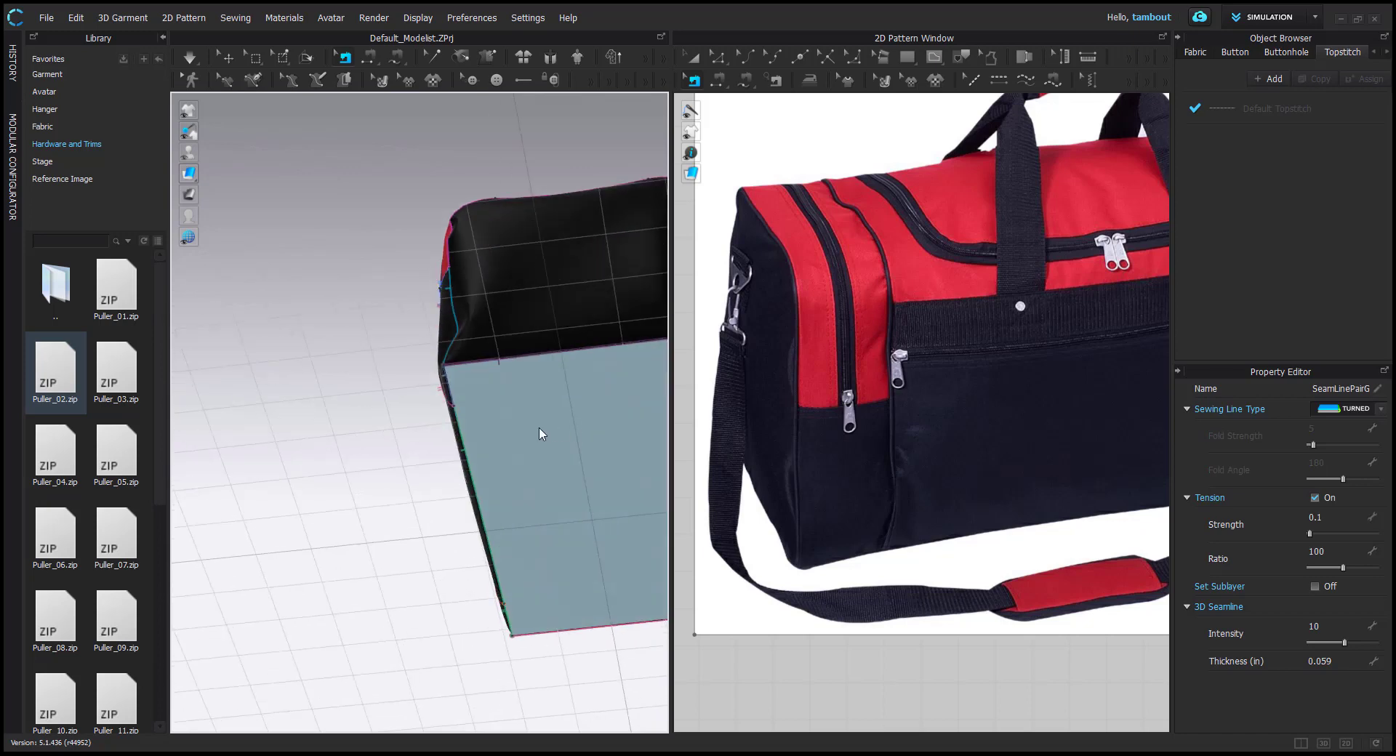
{"action": "key", "text": "z"}
{"action": "left_click", "coordinate": [542, 420]}
{"action": "middle_click_drag", "start_coordinate": [542, 418], "coordinate": [432, 419]}
{"action": "key", "text": "ctrl+k"}
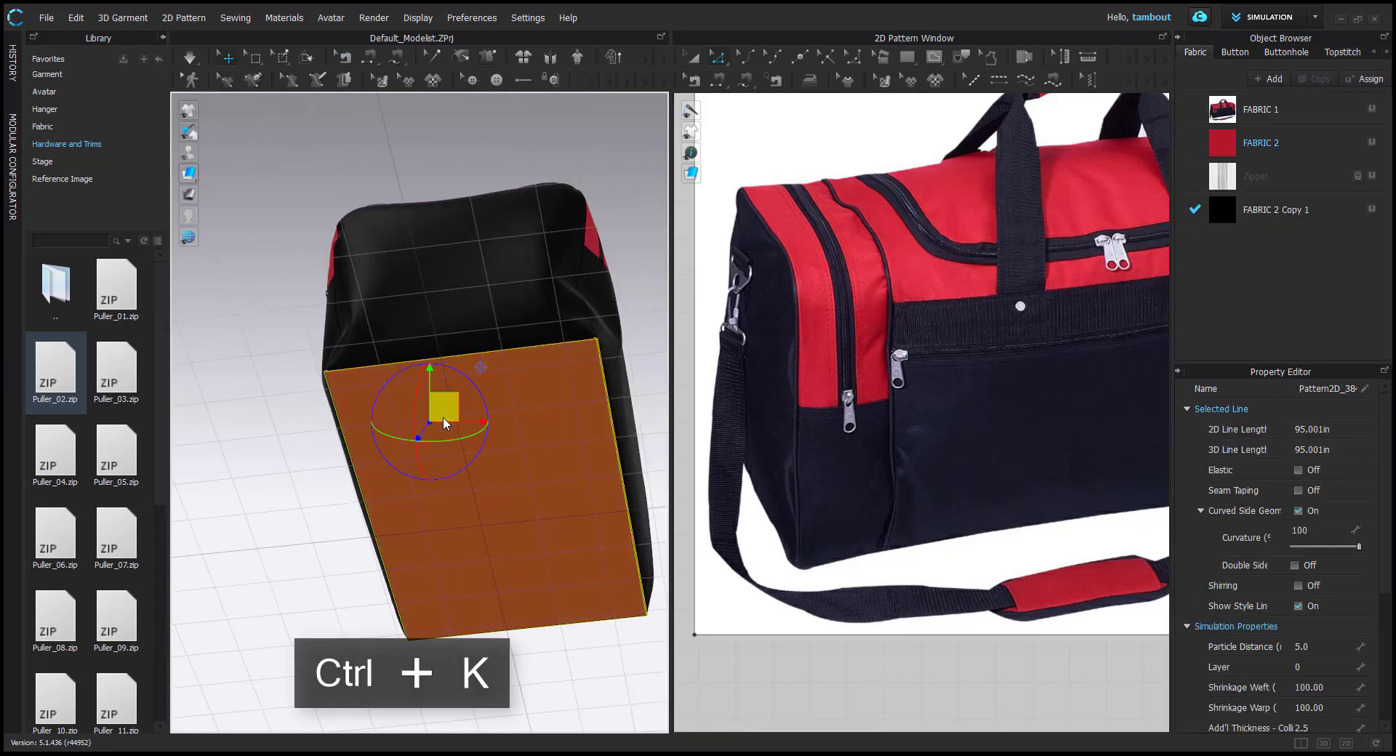
{"action": "left_click", "coordinate": [1372, 210]}
{"action": "right_click_drag", "start_coordinate": [321, 110], "coordinate": [313, 183]}
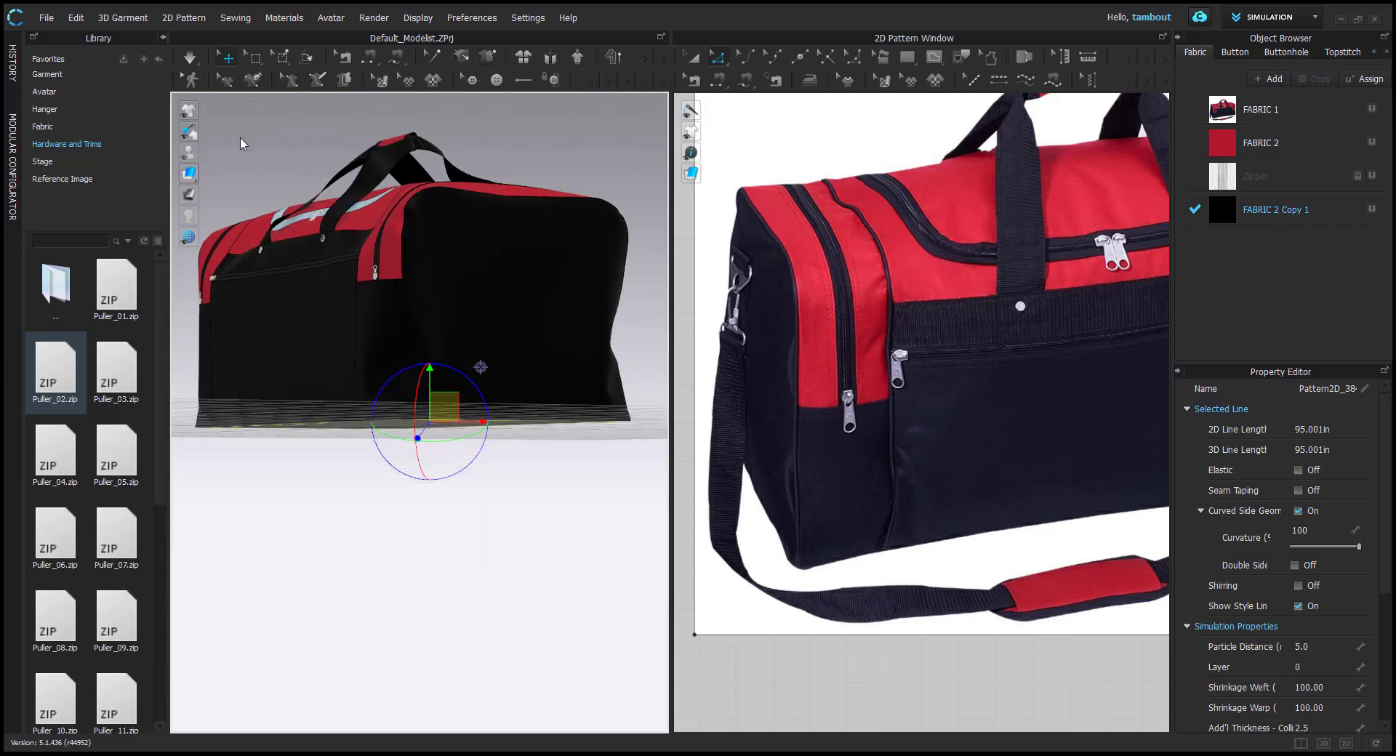
Simulate the bag with the active bottom panel, stop the simulation and inspect the resulting shape
{"action": "right_click_drag", "start_coordinate": [245, 146], "coordinate": [247, 152]}
{"action": "left_click", "coordinate": [190, 57]}
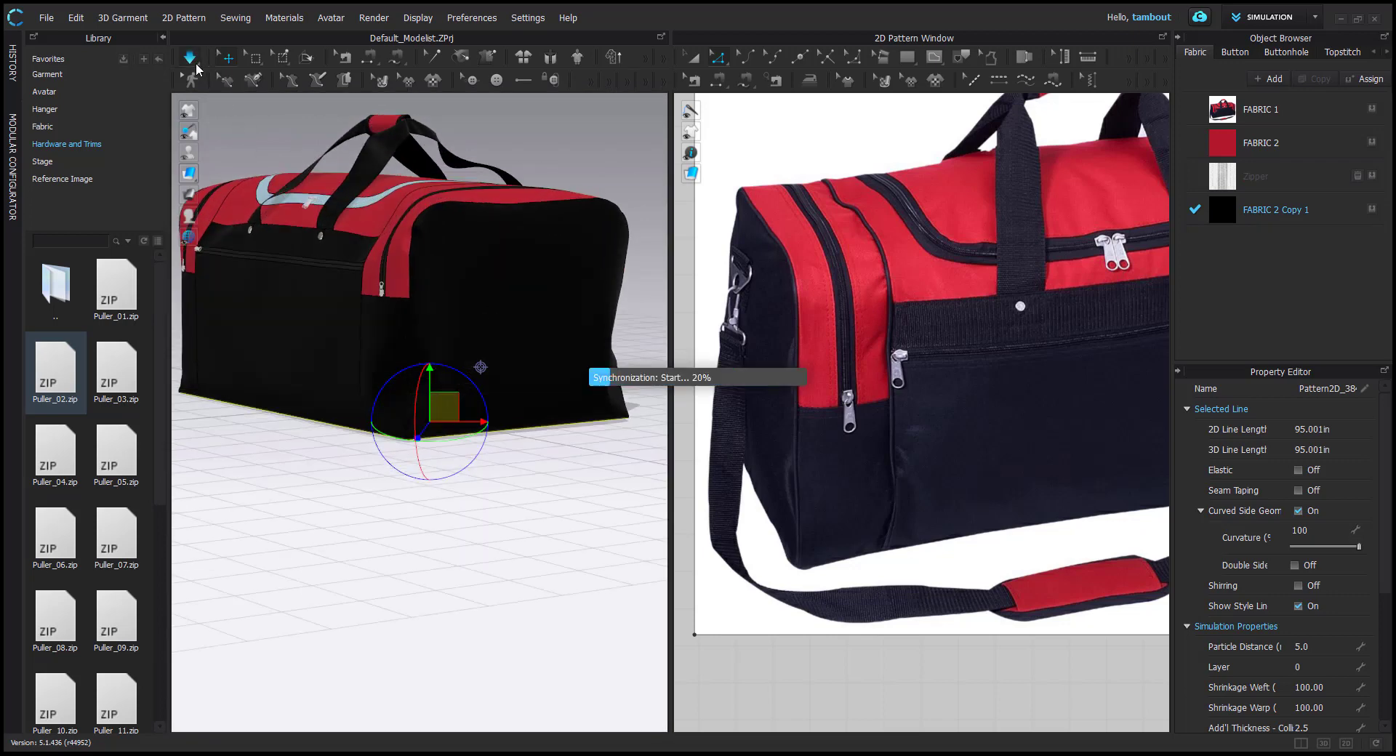
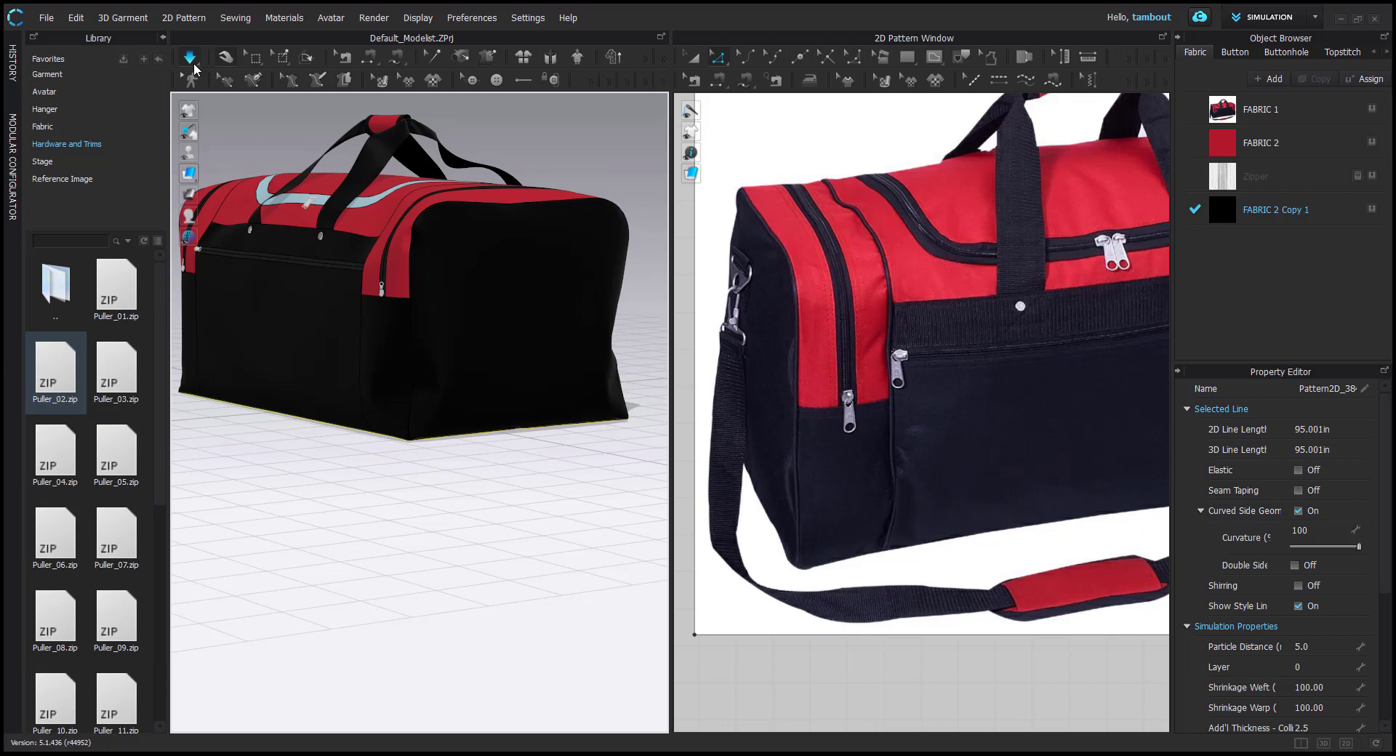
{"action": "left_click", "coordinate": [194, 68]}
{"action": "right_click_drag", "start_coordinate": [347, 327], "coordinate": [539, 403]}
{"action": "scroll", "coordinate": [532, 392], "scroll_direction": "down", "scroll_amount": 3}
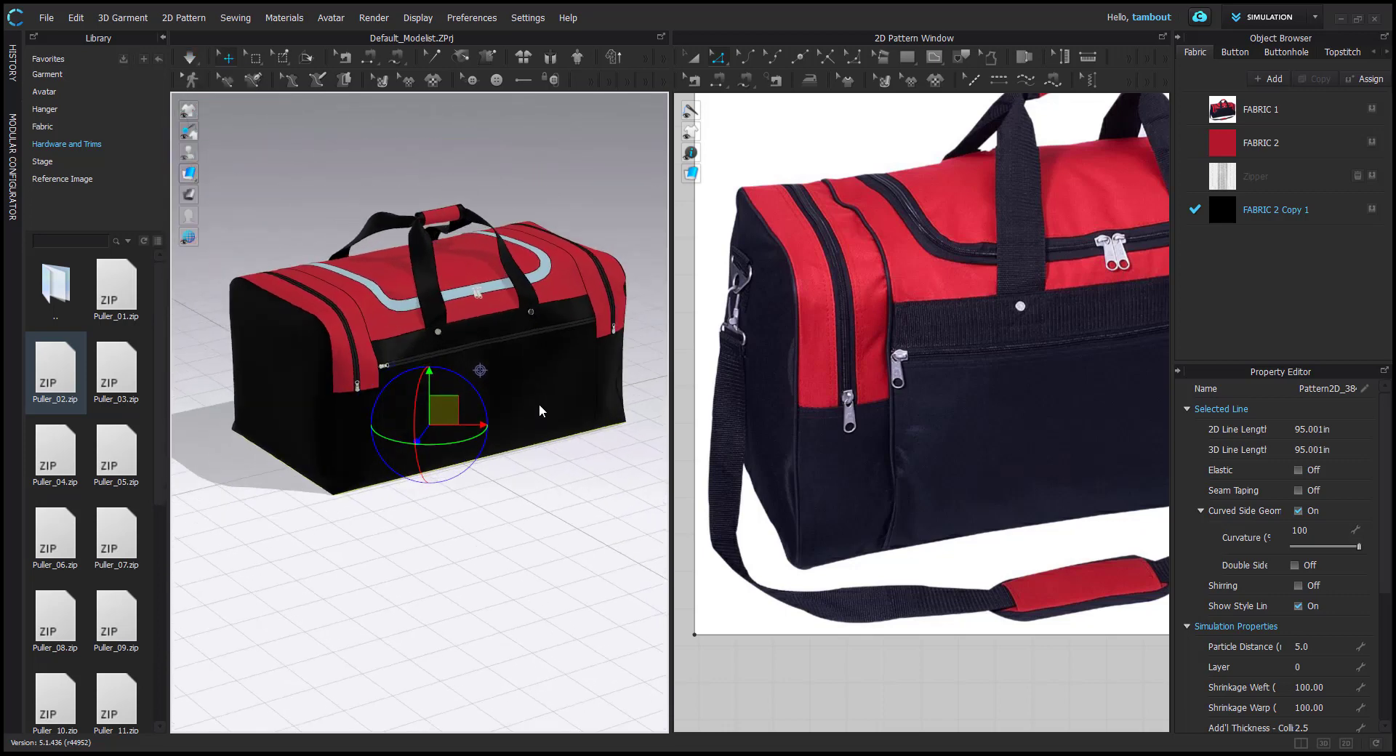
{"action": "middle_click_drag", "start_coordinate": [539, 404], "coordinate": [508, 477]}
{"action": "scroll", "coordinate": [508, 476], "scroll_direction": "up", "scroll_amount": 2}
{"action": "right_click_drag", "start_coordinate": [507, 475], "coordinate": [510, 461]}
{"action": "left_click", "coordinate": [603, 277]}
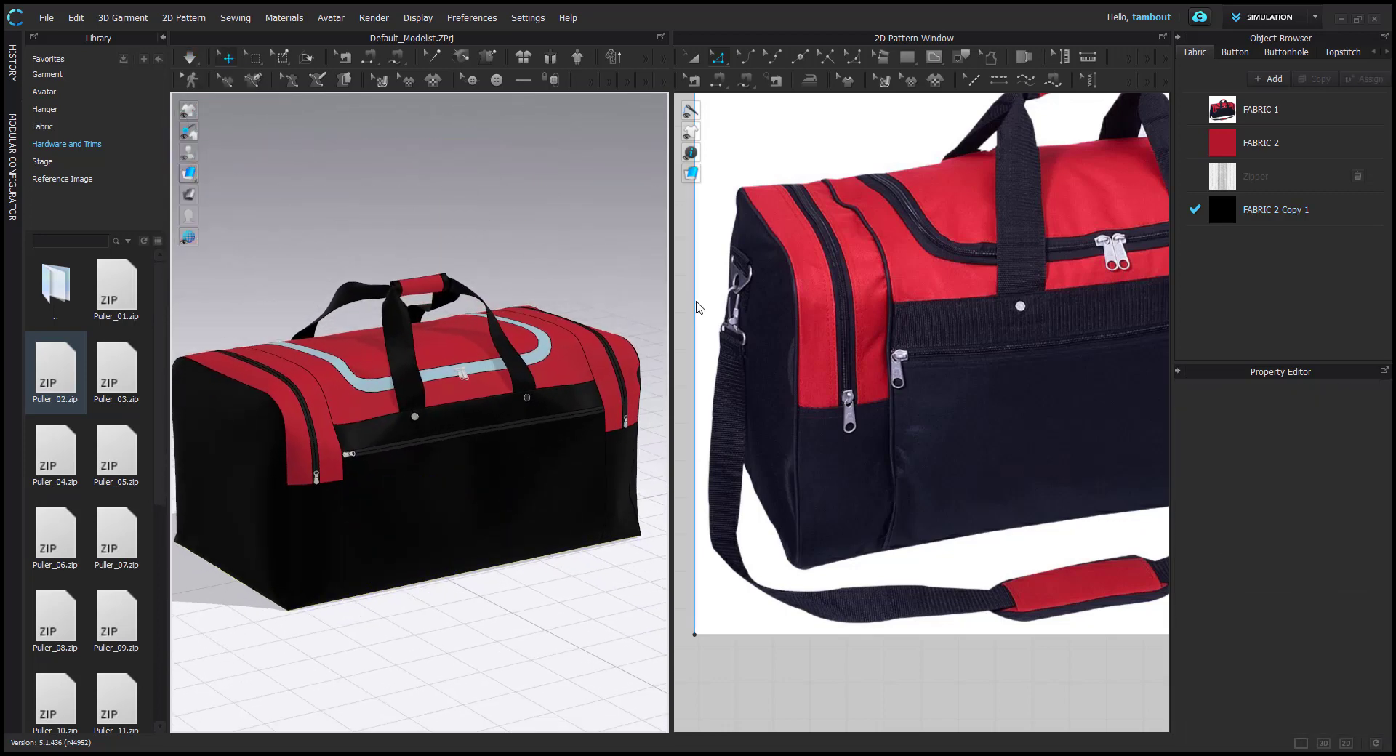
Unfreeze the U-shaped zipper strip on the lid
{"action": "left_click", "coordinate": [352, 382]}
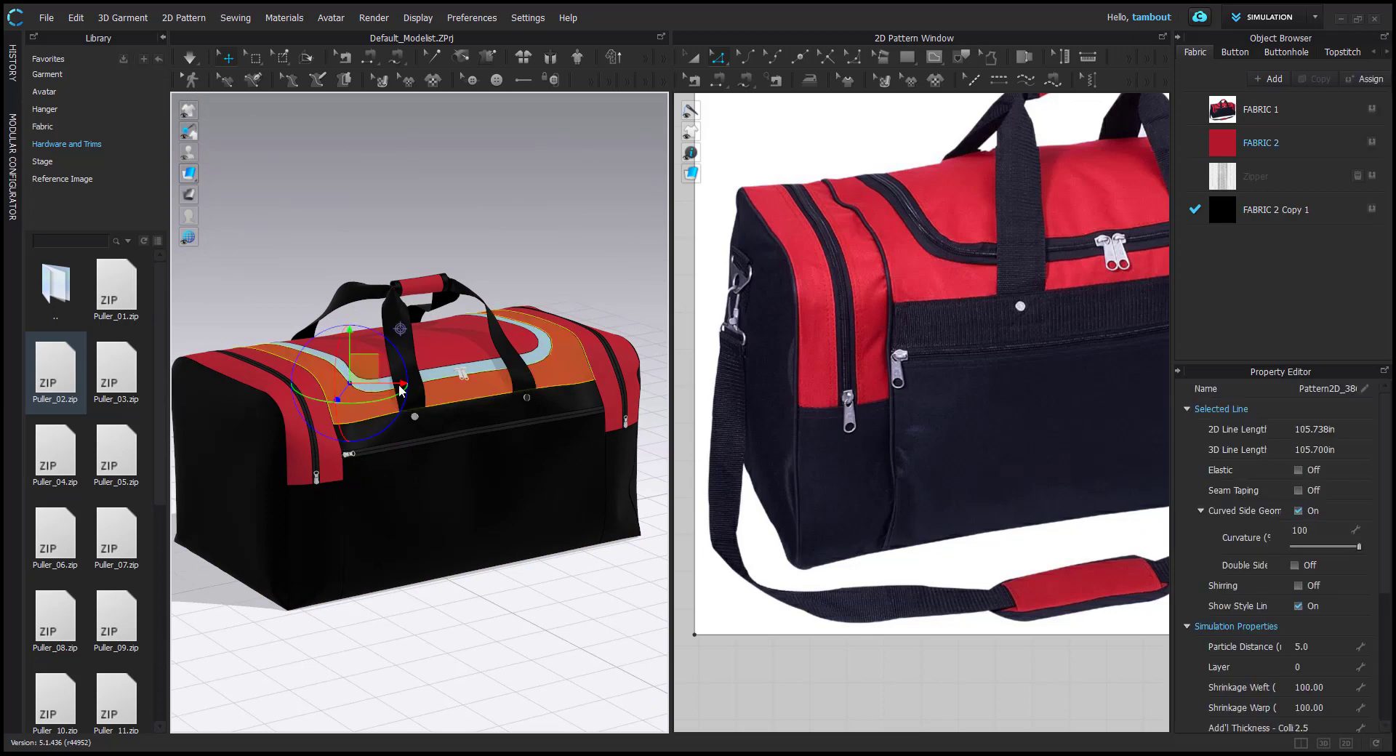
{"action": "scroll", "coordinate": [467, 362], "scroll_direction": "up", "scroll_amount": 2}
{"action": "left_click", "coordinate": [461, 355]}
{"action": "key", "text": "ctrl+k"}
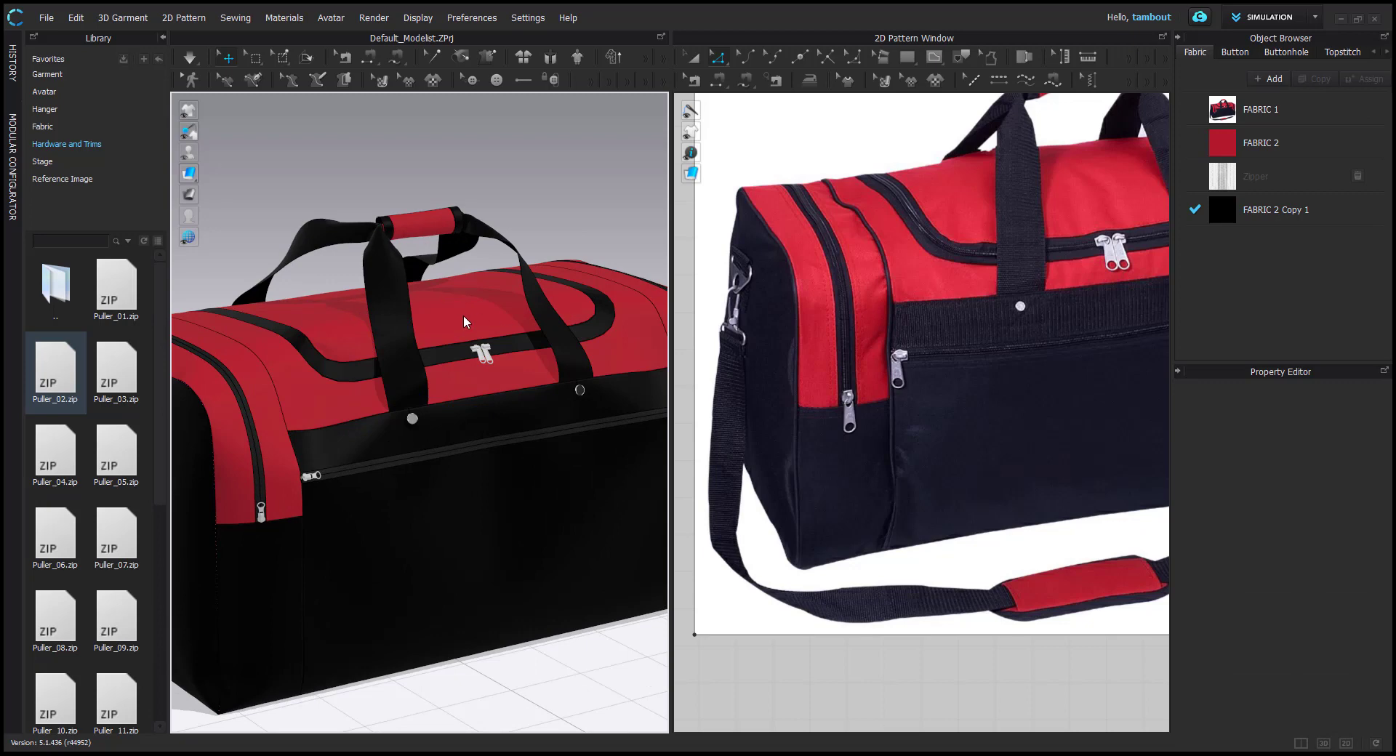
Load Cotton_Heavy_Canvas_NRM.jpg as the normal map of the red fabric FABRIC 2, searching the normal map folder for canvas
{"action": "scroll", "coordinate": [1014, 393], "scroll_direction": "up", "scroll_amount": 3}
{"action": "scroll", "coordinate": [994, 391], "scroll_direction": "down", "scroll_amount": 2}
{"action": "middle_click_drag", "start_coordinate": [753, 464], "coordinate": [673, 489]}
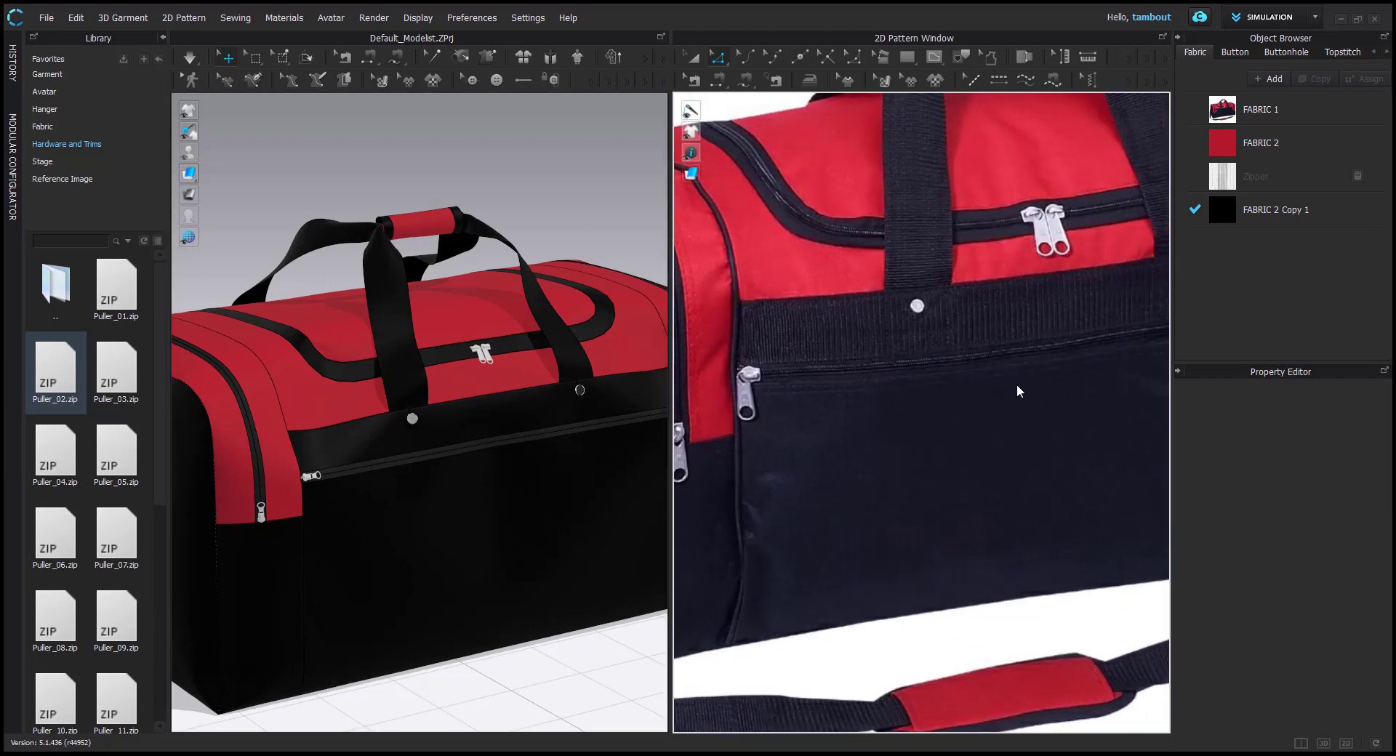
{"action": "middle_click_drag", "start_coordinate": [1016, 384], "coordinate": [869, 477]}
{"action": "scroll", "coordinate": [389, 456], "scroll_direction": "up", "scroll_amount": 2}
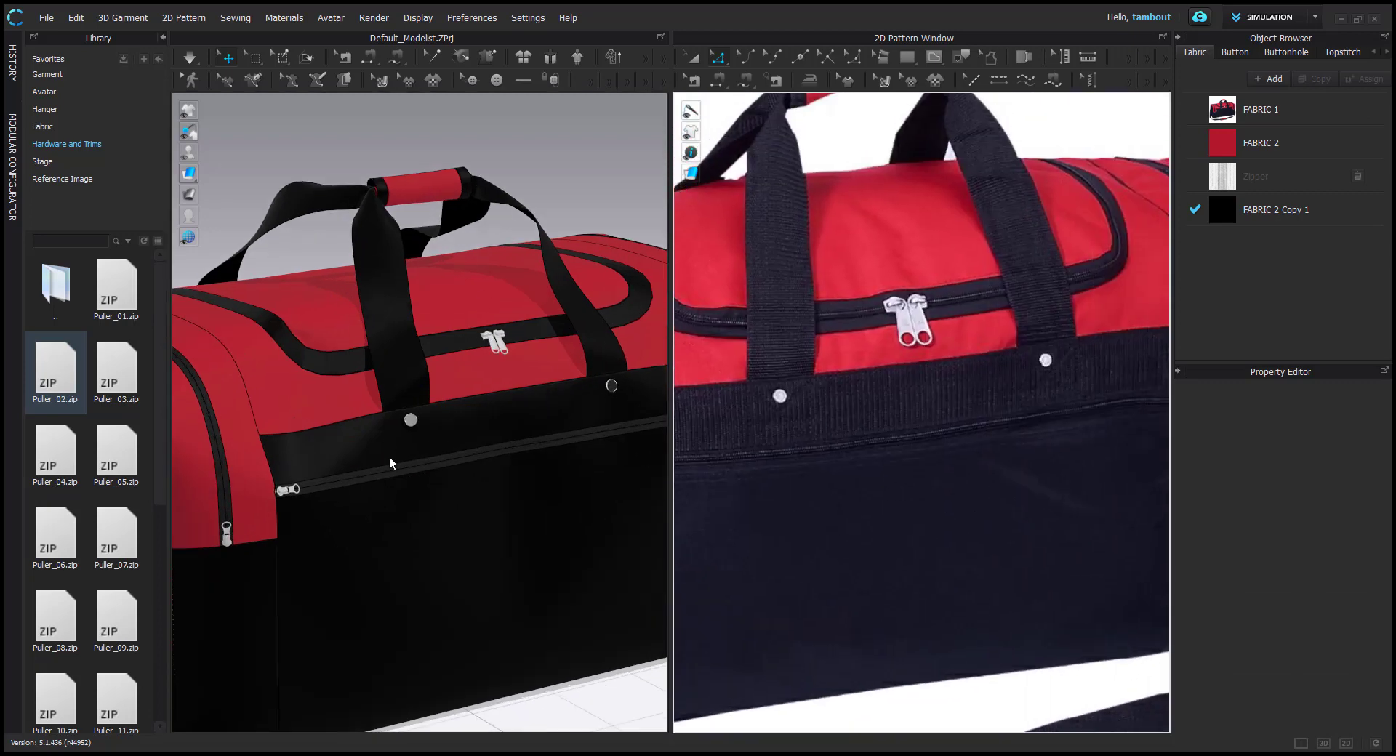
{"action": "middle_click_drag", "start_coordinate": [389, 455], "coordinate": [553, 523]}
{"action": "left_click", "coordinate": [1243, 146]}
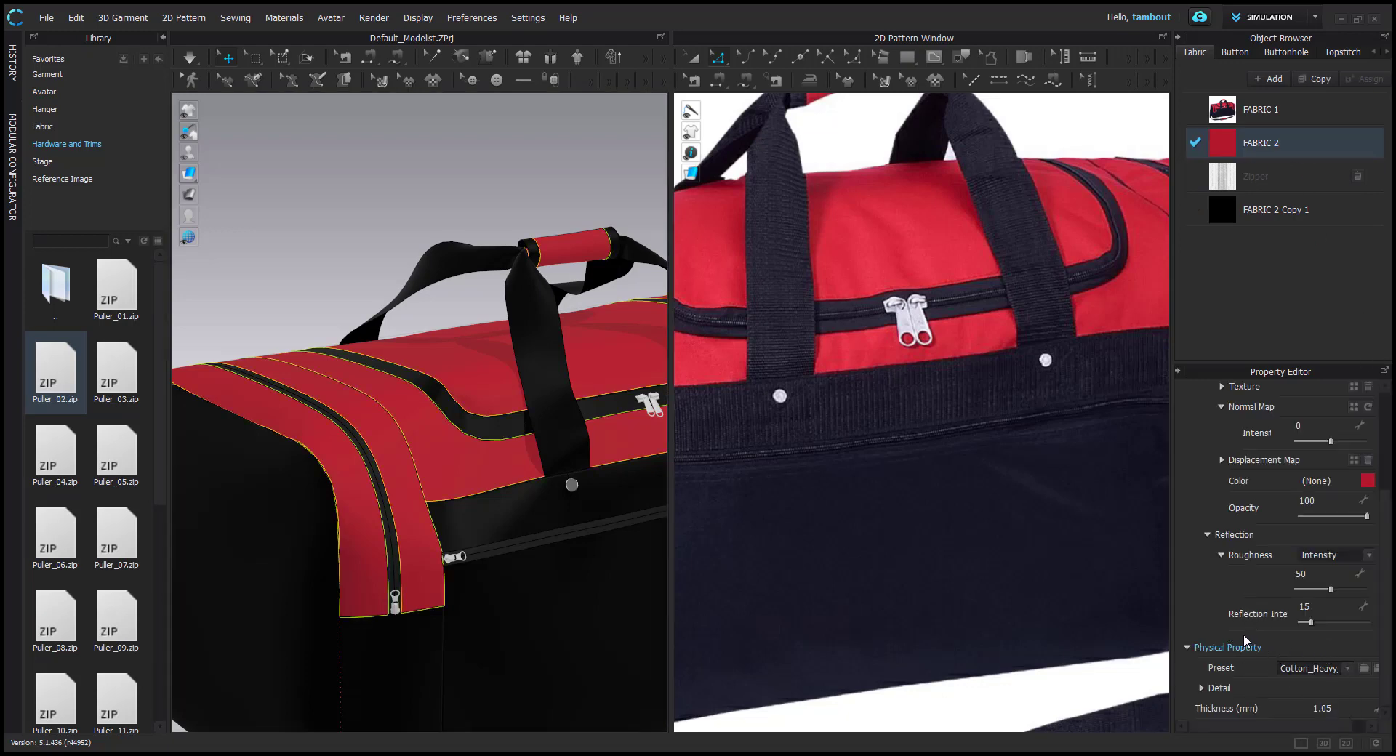
{"action": "scroll", "coordinate": [1243, 634], "scroll_direction": "up", "scroll_amount": 2}
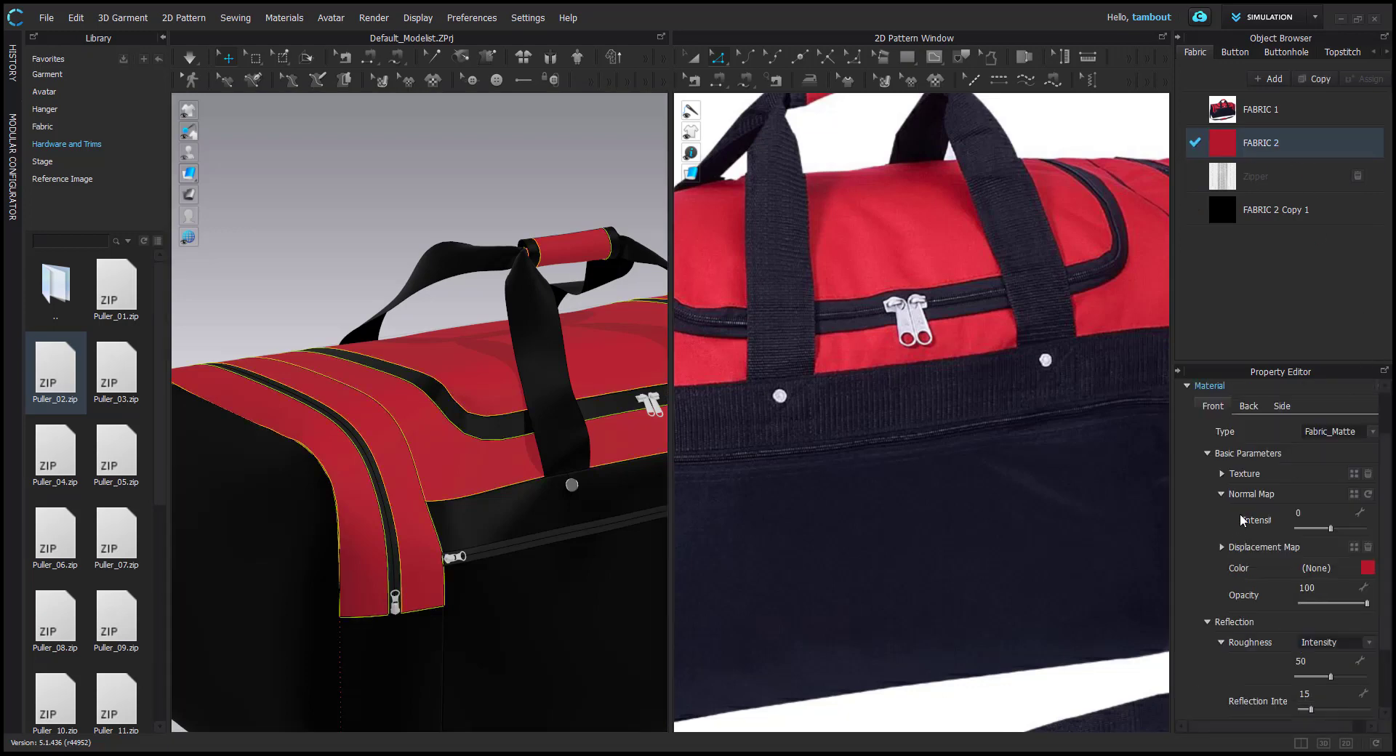
{"action": "left_click", "coordinate": [1353, 495]}
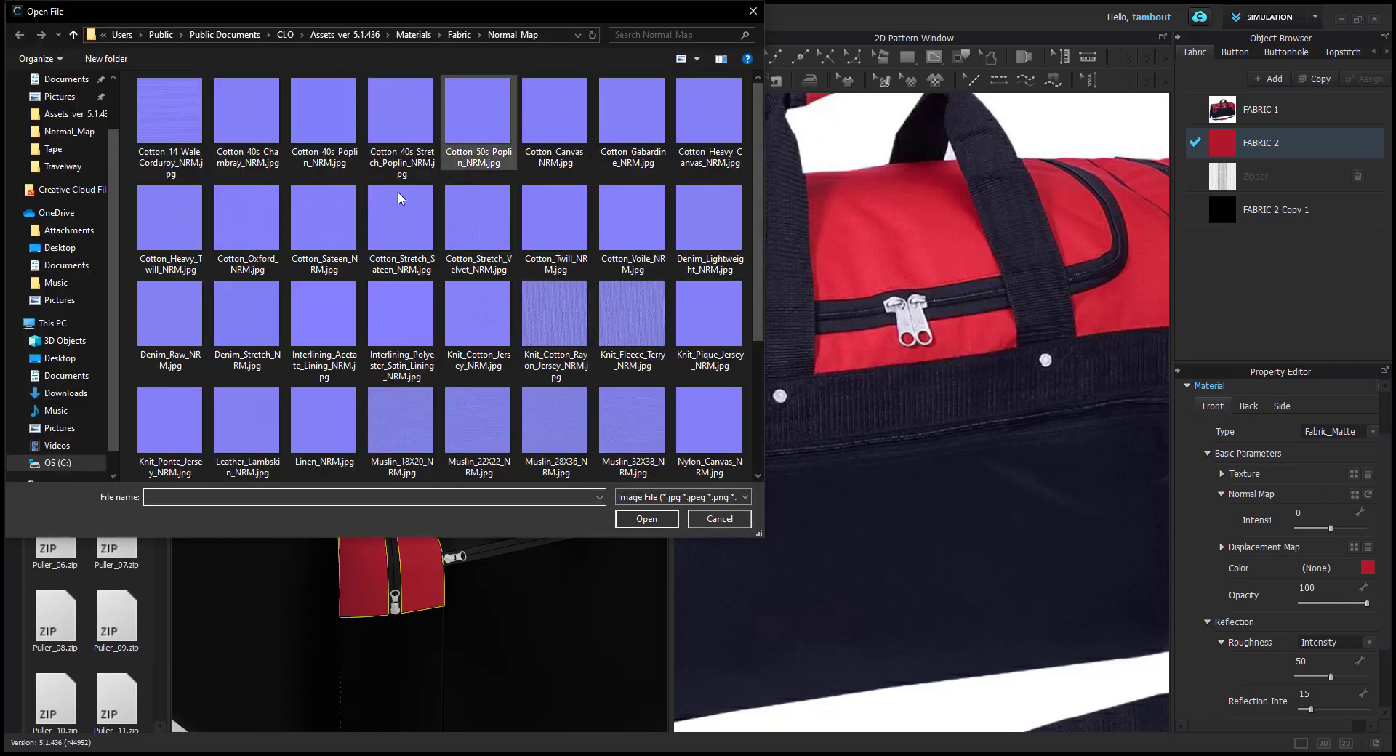
{"action": "left_click", "coordinate": [686, 36]}
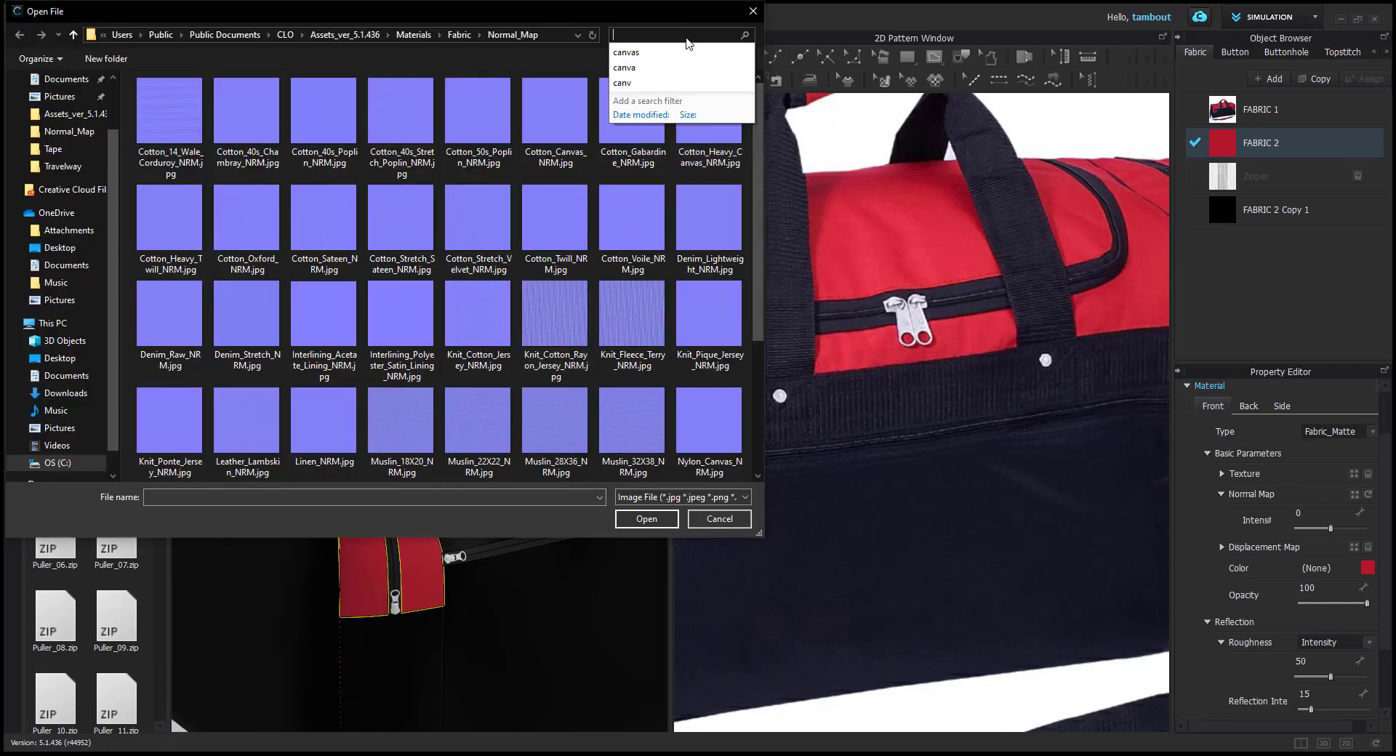
{"action": "type", "text": "vanc"}
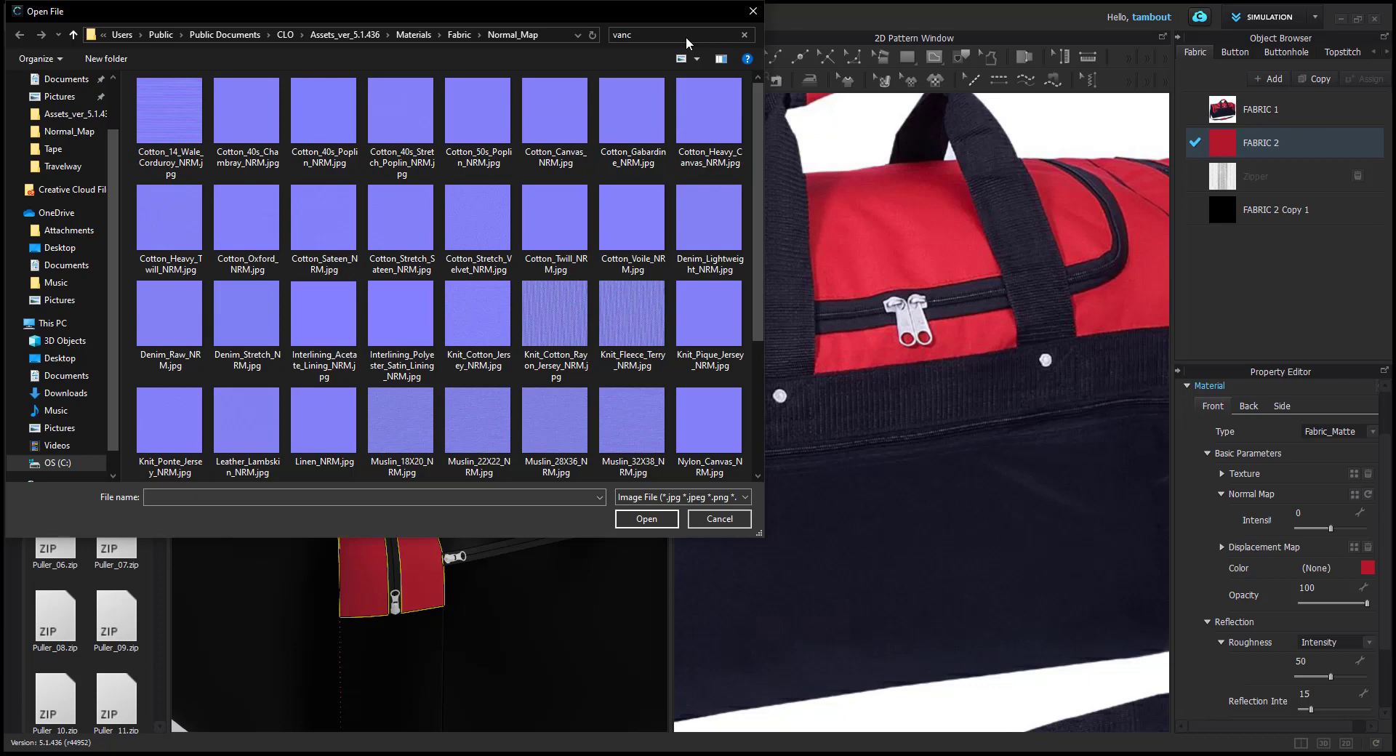
{"action": "key", "text": "BackSpace"}
{"action": "key", "text": "BackSpace"}
{"action": "key", "text": "BackSpace"}
{"action": "key", "text": "BackSpace"}
{"action": "type", "text": "canvas"}
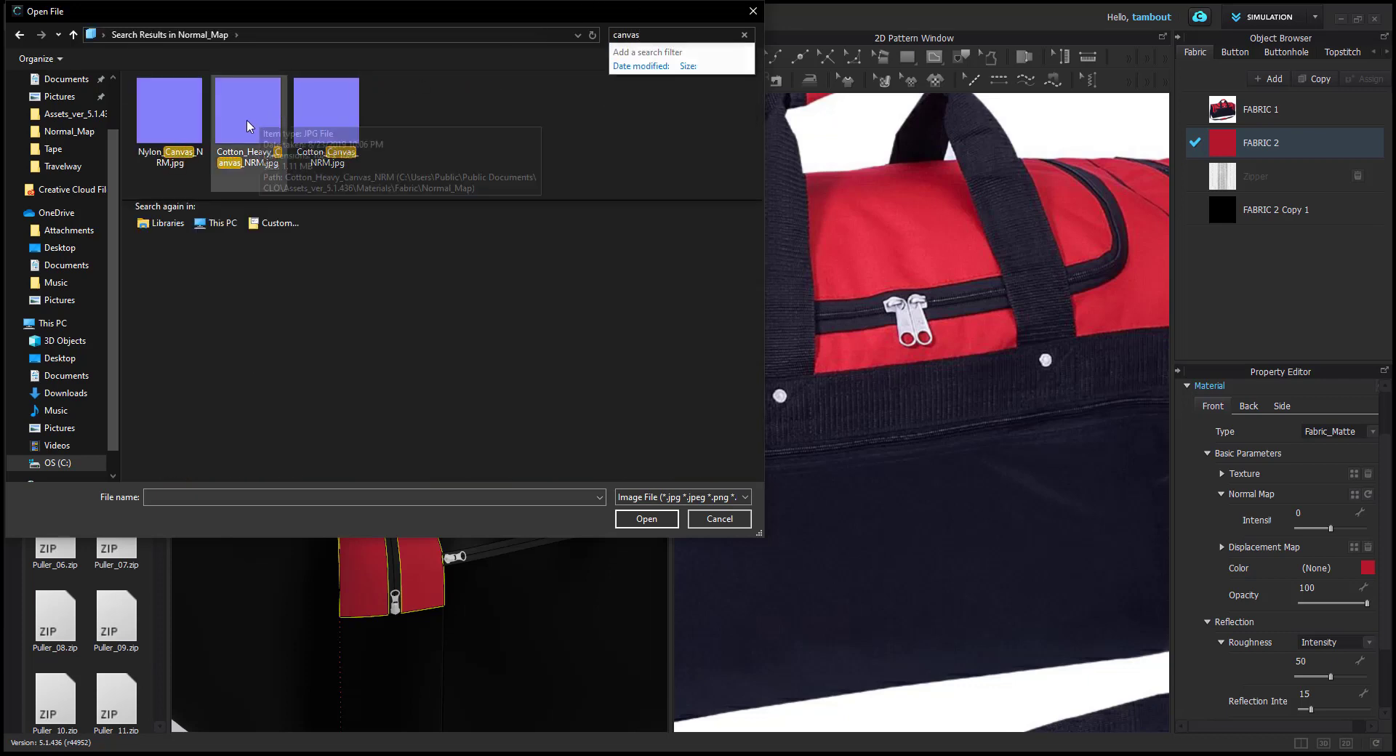
{"action": "left_click", "coordinate": [282, 117]}
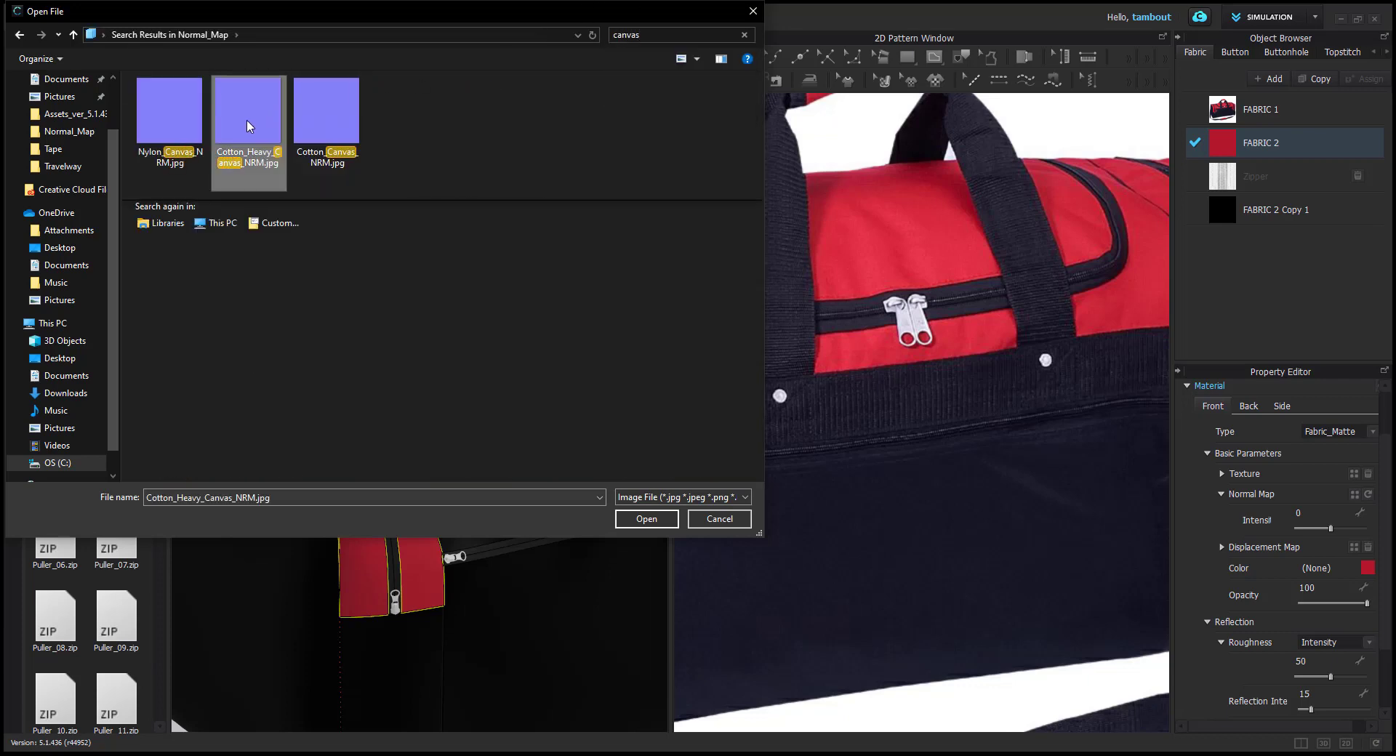
{"action": "left_click", "coordinate": [649, 518]}
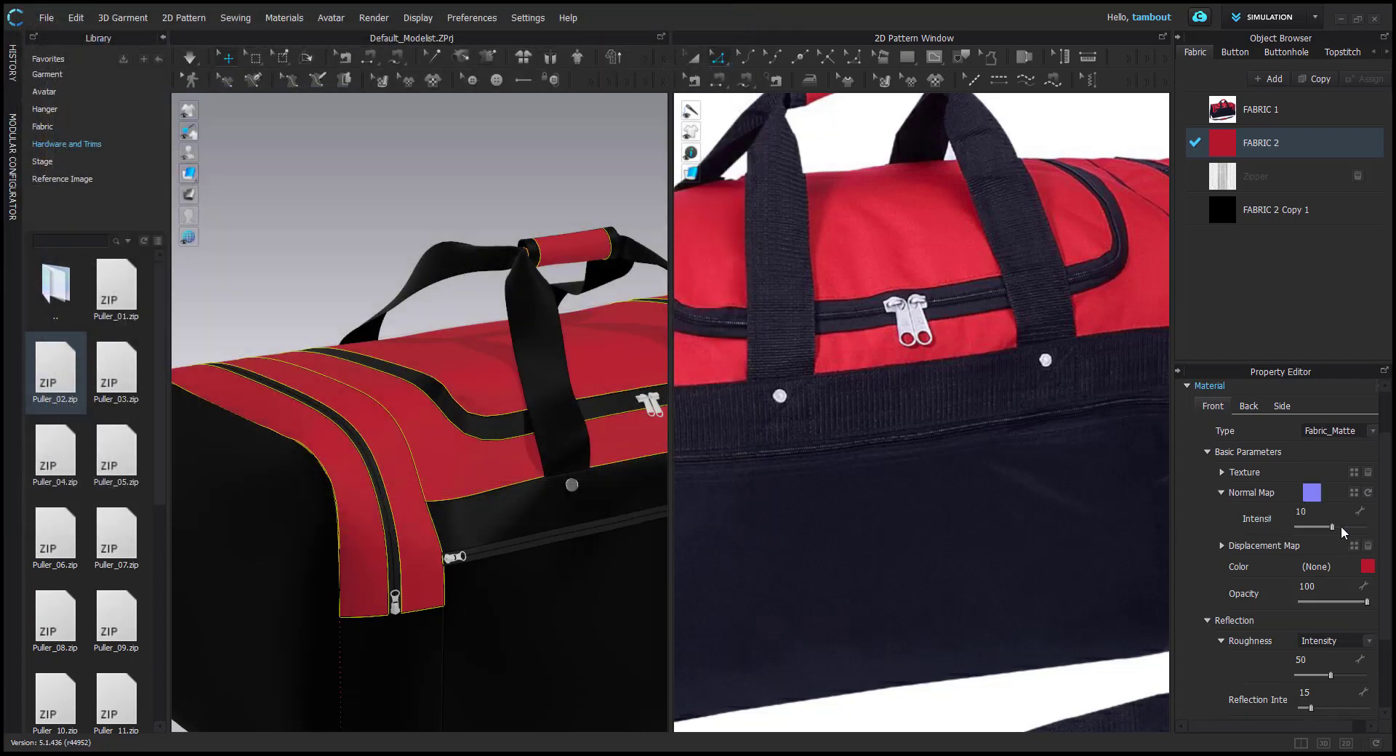
Set the red fabric's normal map intensity to 200 and inspect the weave up close on the bag
{"action": "left_click_drag", "start_coordinate": [1330, 526], "coordinate": [1364, 525]}
{"action": "right_click_drag", "start_coordinate": [419, 513], "coordinate": [278, 398]}
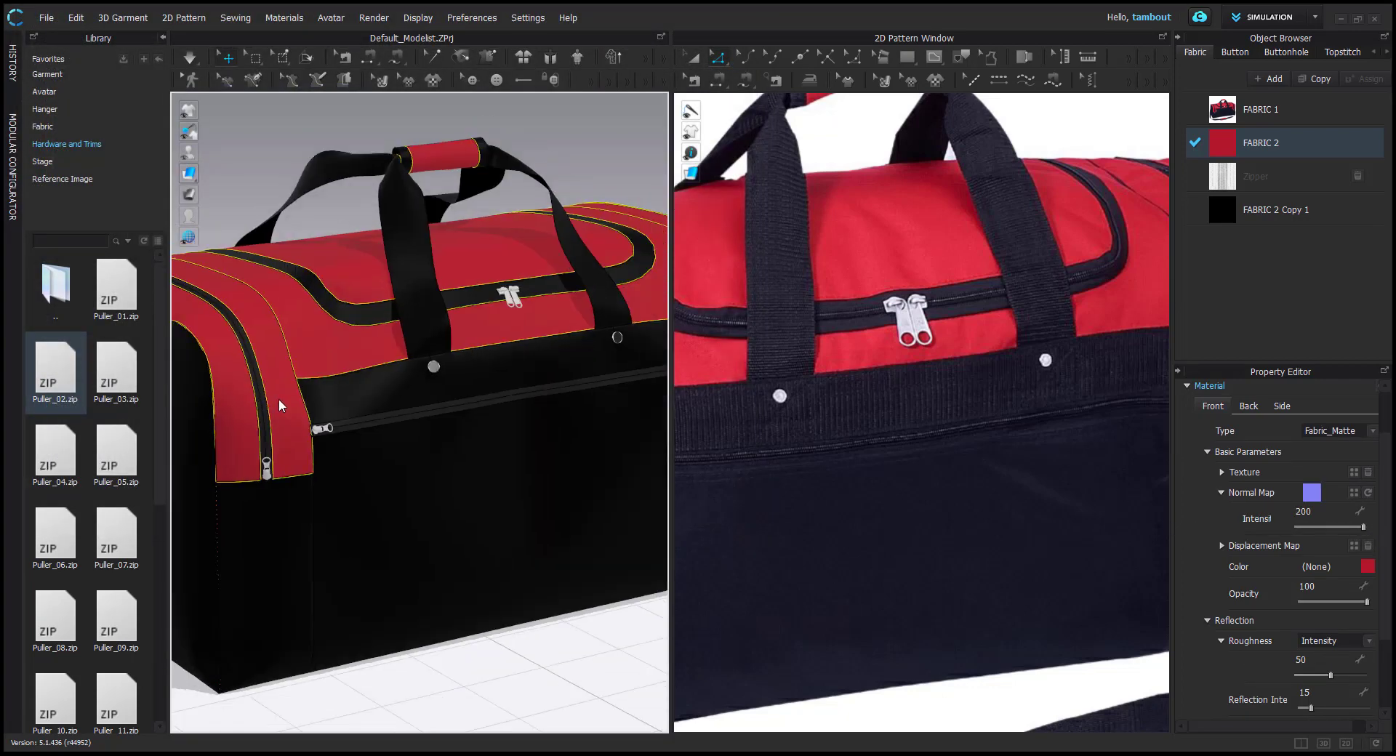
{"action": "scroll", "coordinate": [365, 368], "scroll_direction": "up", "scroll_amount": 8}
{"action": "middle_click_drag", "start_coordinate": [312, 269], "coordinate": [478, 378]}
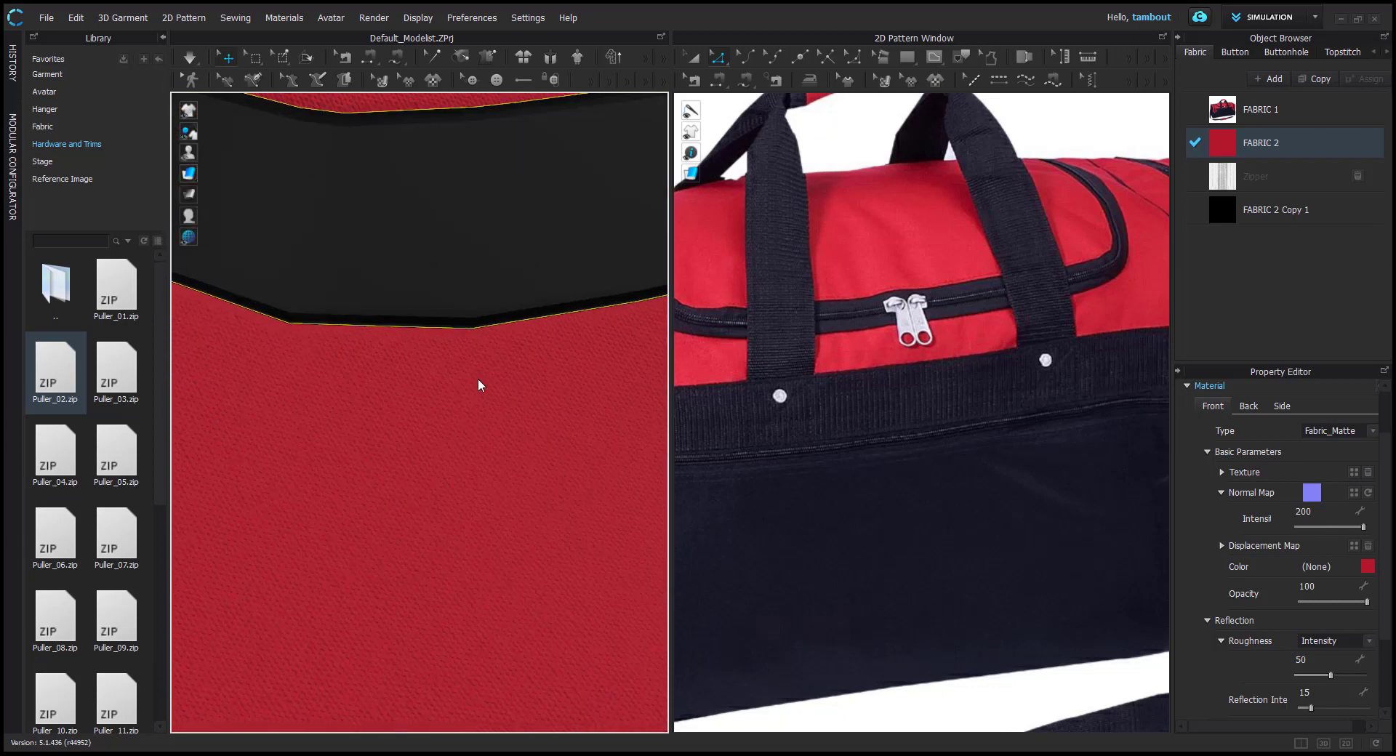
{"action": "scroll", "coordinate": [465, 393], "scroll_direction": "up", "scroll_amount": 2}
{"action": "scroll", "coordinate": [416, 429], "scroll_direction": "down", "scroll_amount": 5}
{"action": "scroll", "coordinate": [407, 465], "scroll_direction": "up", "scroll_amount": 4}
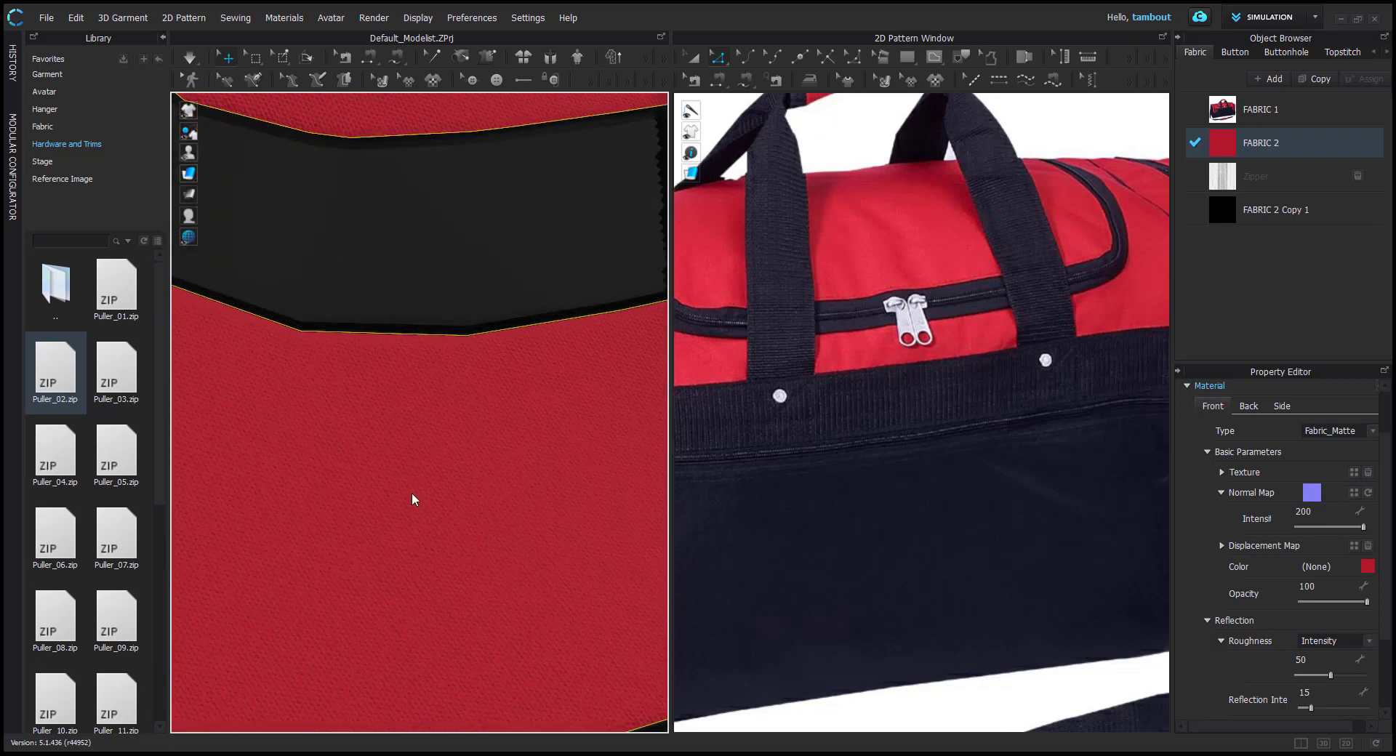
{"action": "scroll", "coordinate": [436, 488], "scroll_direction": "down", "scroll_amount": 6}
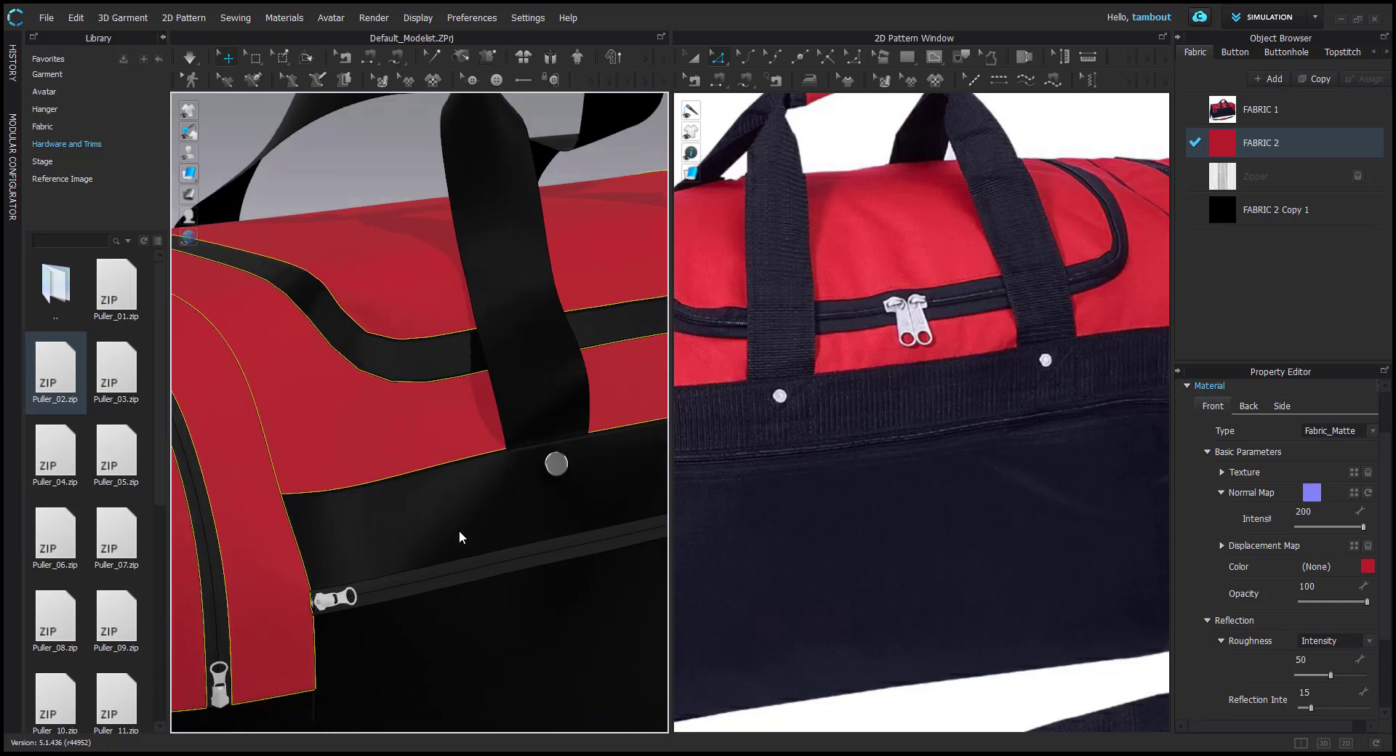
Load Cotton_Heavy_Canvas_NRM.jpg as the normal map of the black fabric FABRIC 2 Copy 1
{"action": "left_click", "coordinate": [1250, 215]}
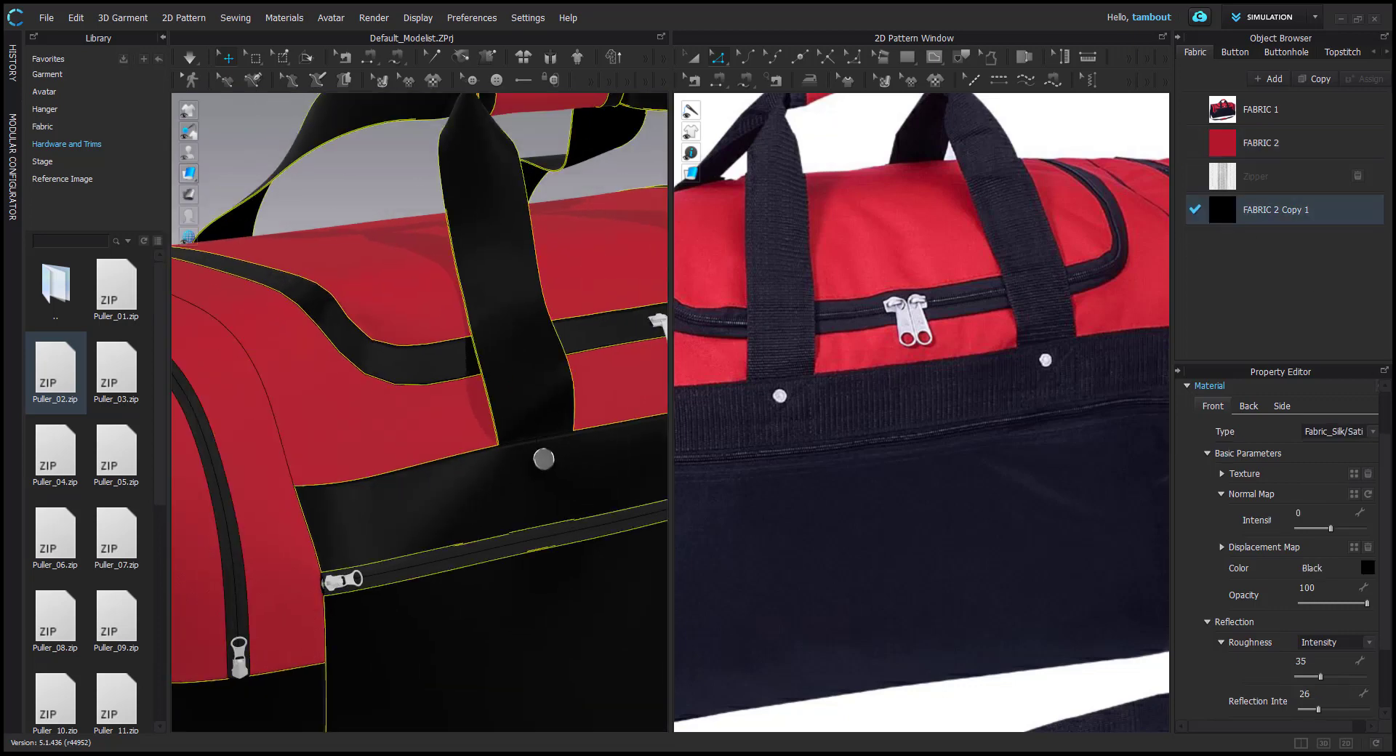
{"action": "left_click", "coordinate": [1355, 494]}
{"action": "left_click", "coordinate": [670, 36]}
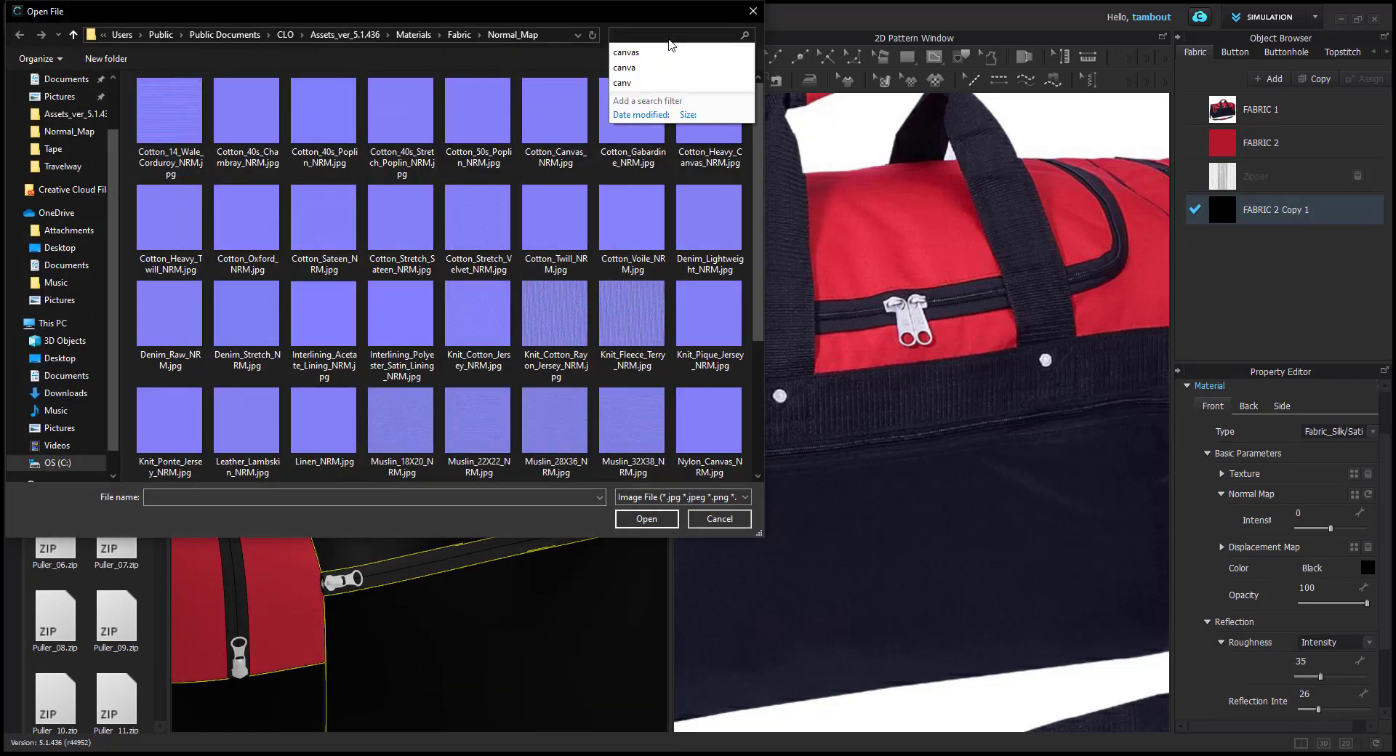
{"action": "type", "text": "canvas"}
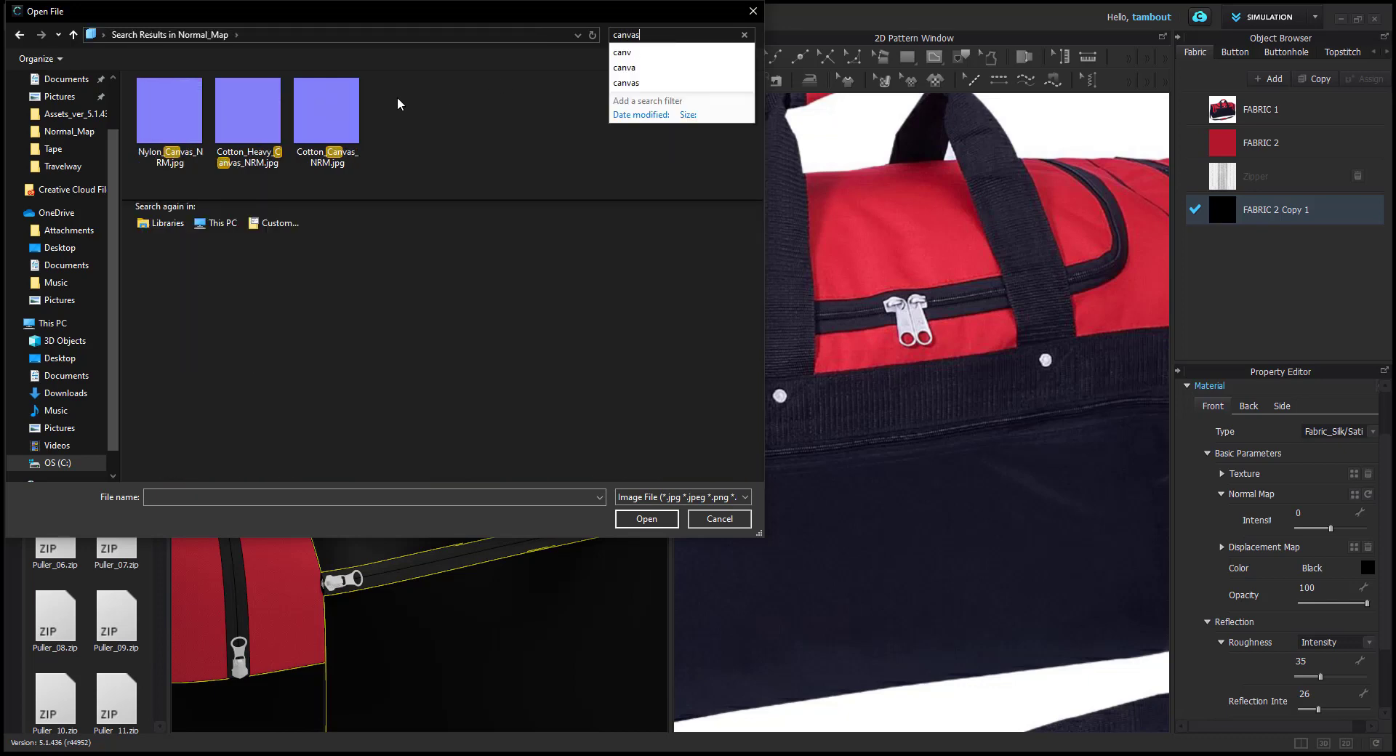
{"action": "left_click", "coordinate": [250, 120]}
{"action": "left_click", "coordinate": [661, 520]}
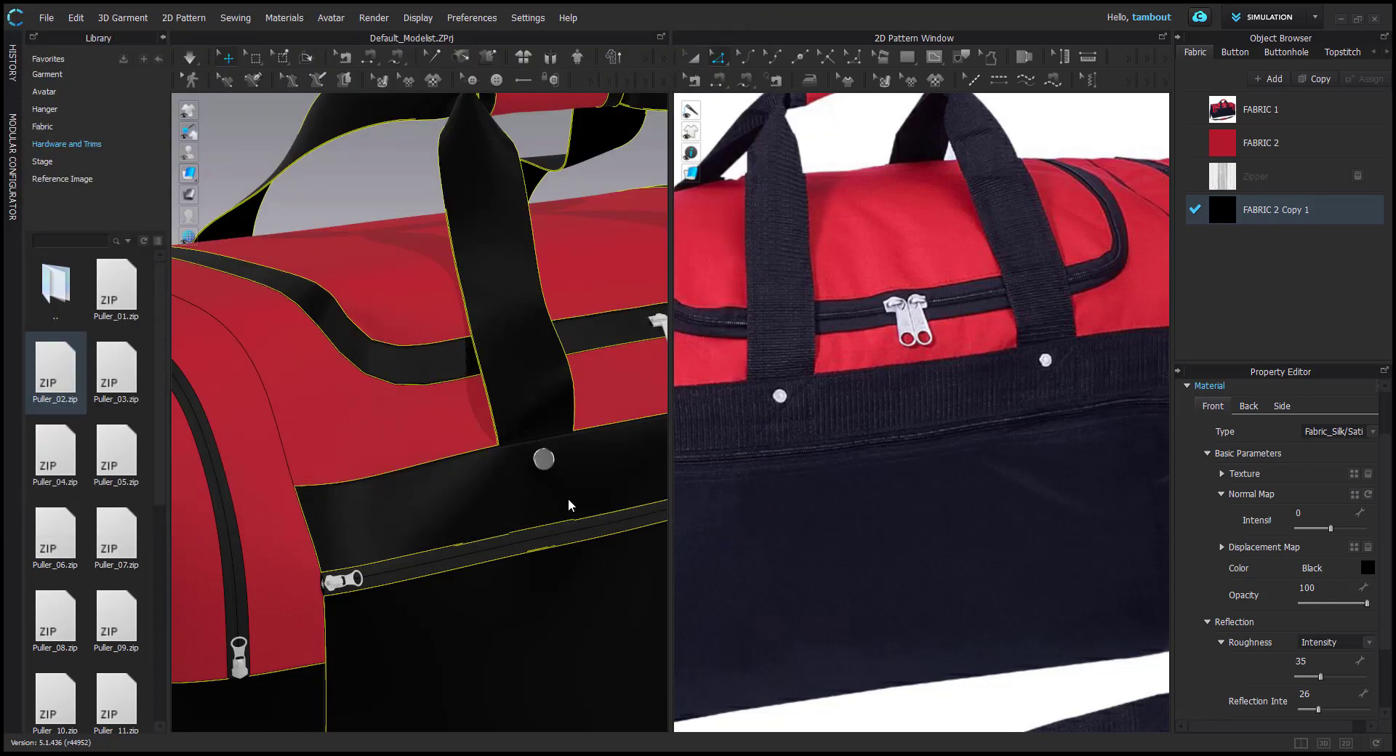
Set the black fabric's normal map intensity to 200 and check the texture on the bag's front
{"action": "left_click_drag", "start_coordinate": [1332, 526], "coordinate": [1384, 530]}
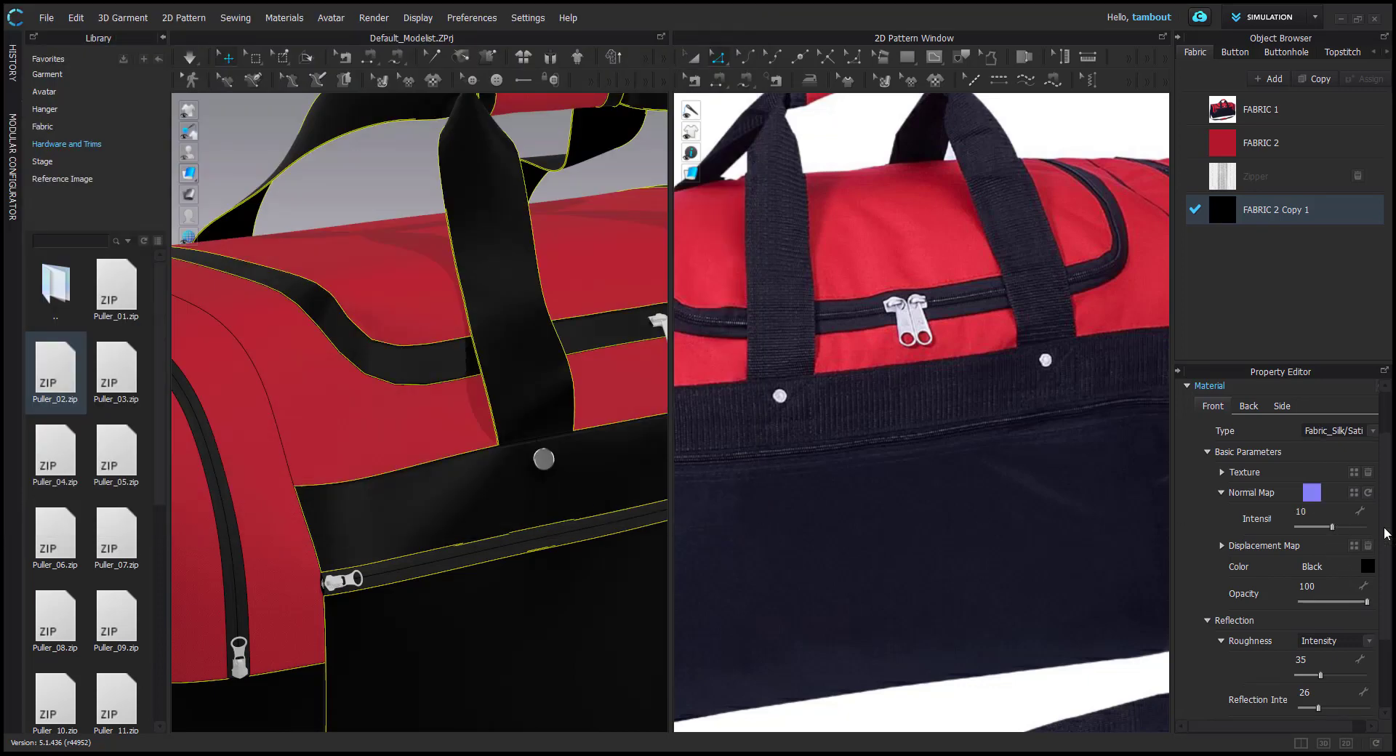
{"action": "scroll", "coordinate": [529, 523], "scroll_direction": "up", "scroll_amount": 2}
{"action": "scroll", "coordinate": [529, 523], "scroll_direction": "up", "scroll_amount": 3}
{"action": "middle_click_drag", "start_coordinate": [529, 523], "coordinate": [477, 344]}
{"action": "scroll", "coordinate": [456, 398], "scroll_direction": "up", "scroll_amount": 3}
{"action": "scroll", "coordinate": [522, 310], "scroll_direction": "down", "scroll_amount": 3}
{"action": "scroll", "coordinate": [522, 310], "scroll_direction": "down", "scroll_amount": 6}
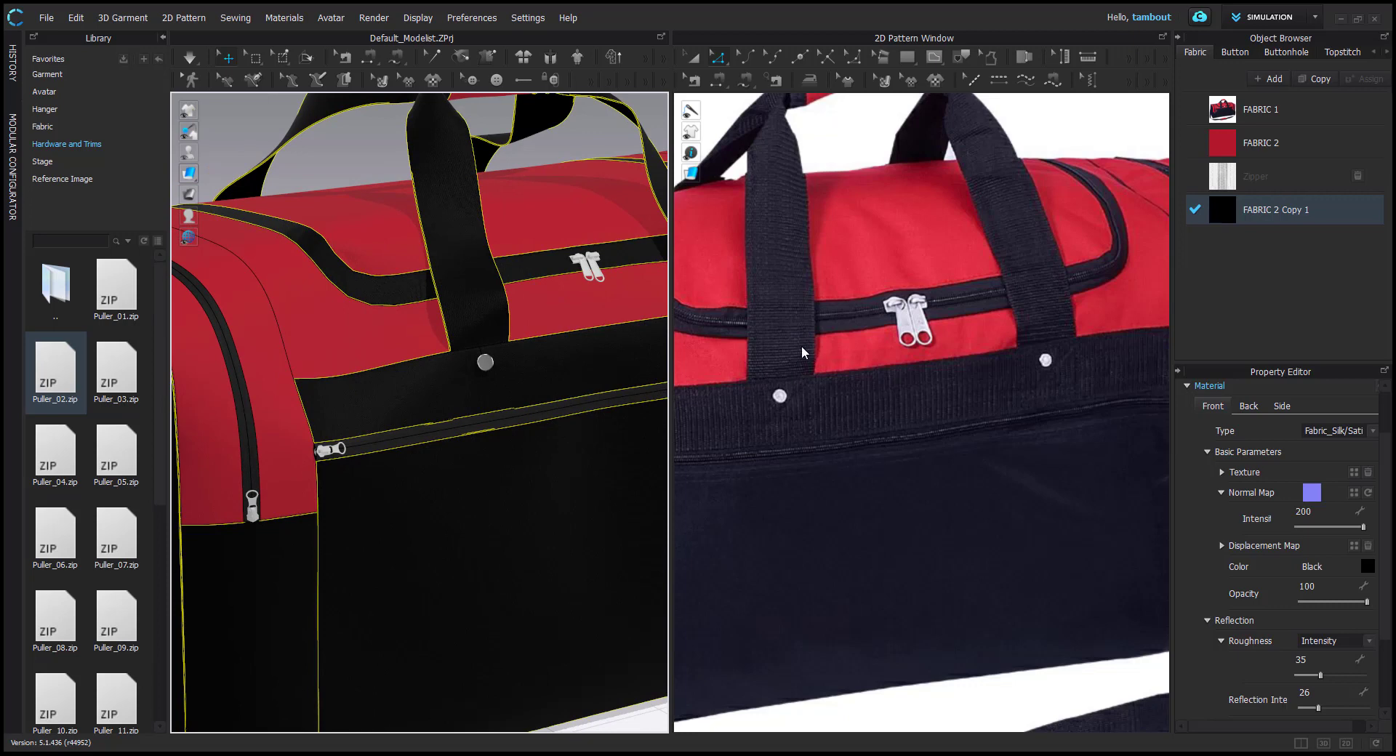
Duplicate the black fabric FABRIC 2 Copy 1 and apply the grosgrain PNG from the Reference Image library as the copy's texture
{"action": "scroll", "coordinate": [830, 412], "scroll_direction": "up", "scroll_amount": 4}
{"action": "scroll", "coordinate": [891, 369], "scroll_direction": "down", "scroll_amount": 1}
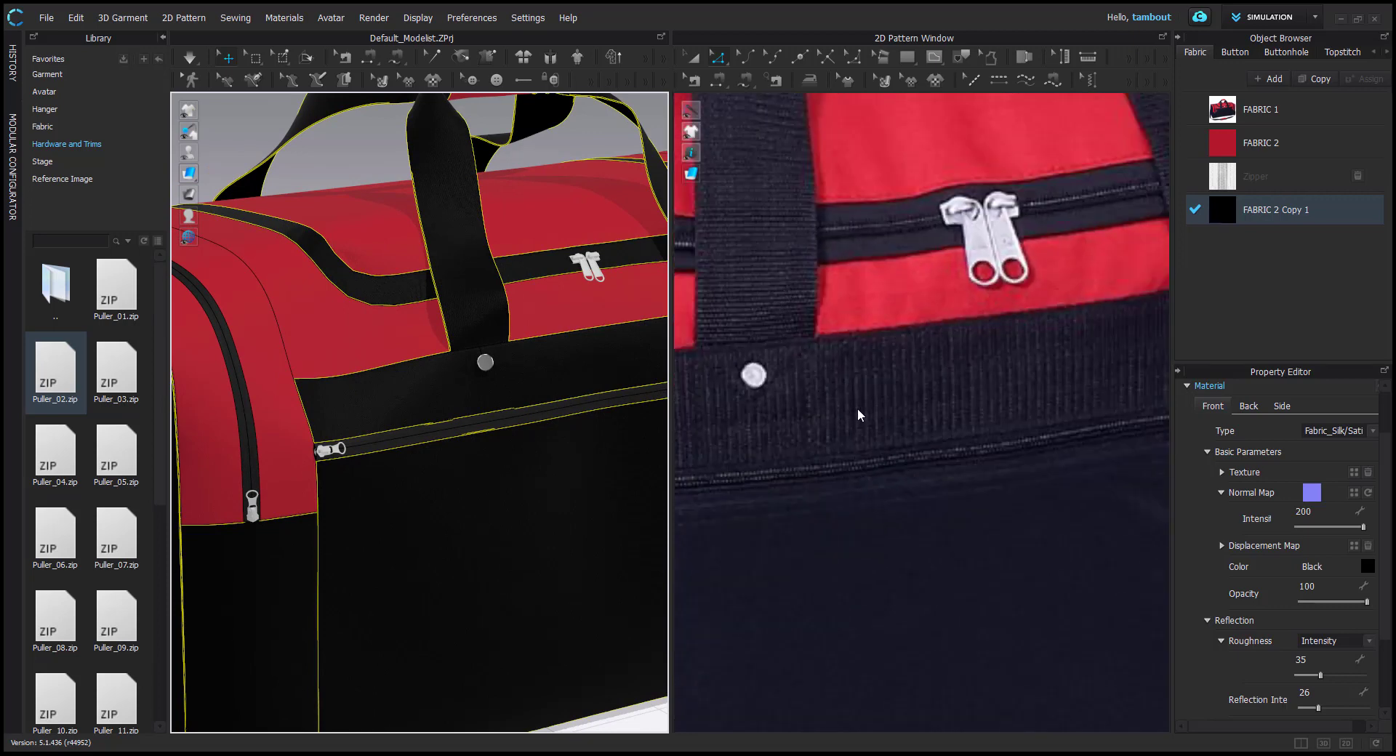
{"action": "scroll", "coordinate": [857, 411], "scroll_direction": "down", "scroll_amount": 3}
{"action": "scroll", "coordinate": [545, 400], "scroll_direction": "down", "scroll_amount": 4}
{"action": "scroll", "coordinate": [518, 407], "scroll_direction": "down", "scroll_amount": 1}
{"action": "right_click_drag", "start_coordinate": [543, 400], "coordinate": [490, 397]}
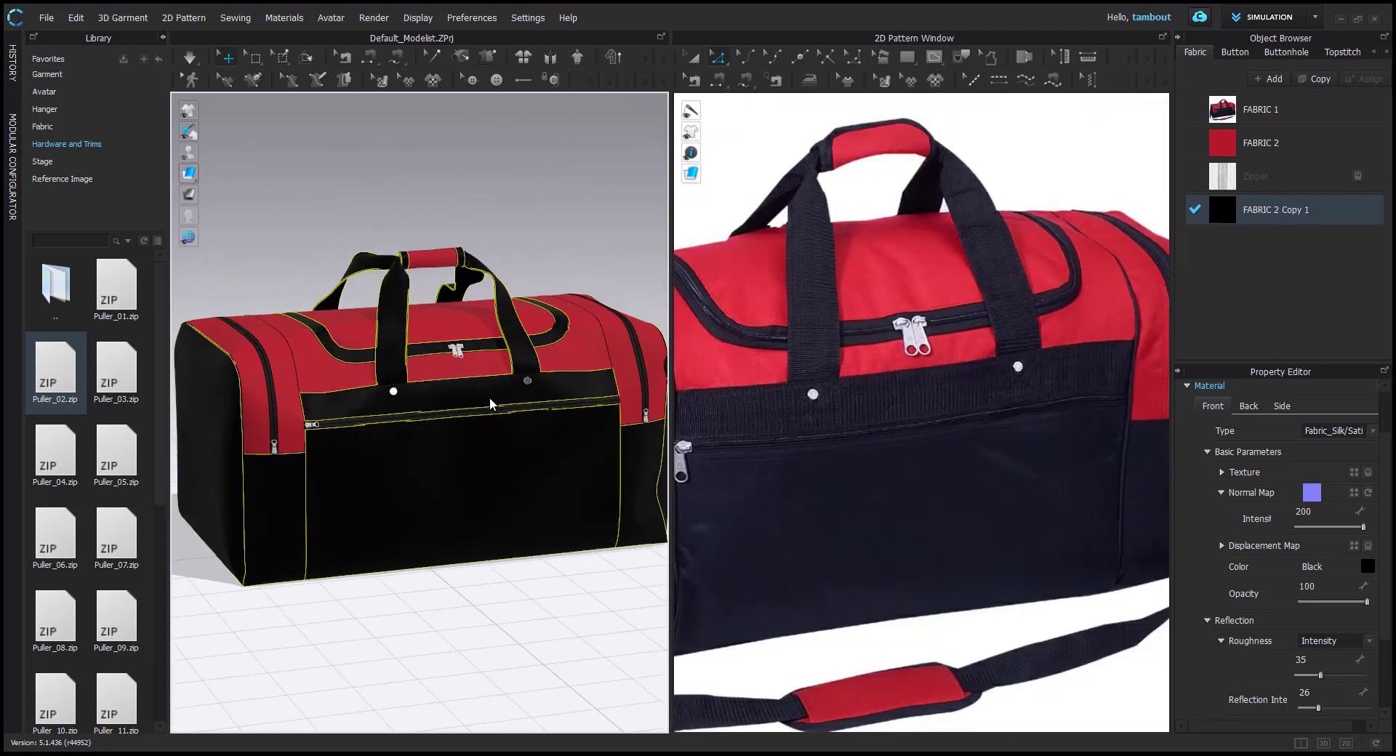
{"action": "left_click", "coordinate": [1313, 78]}
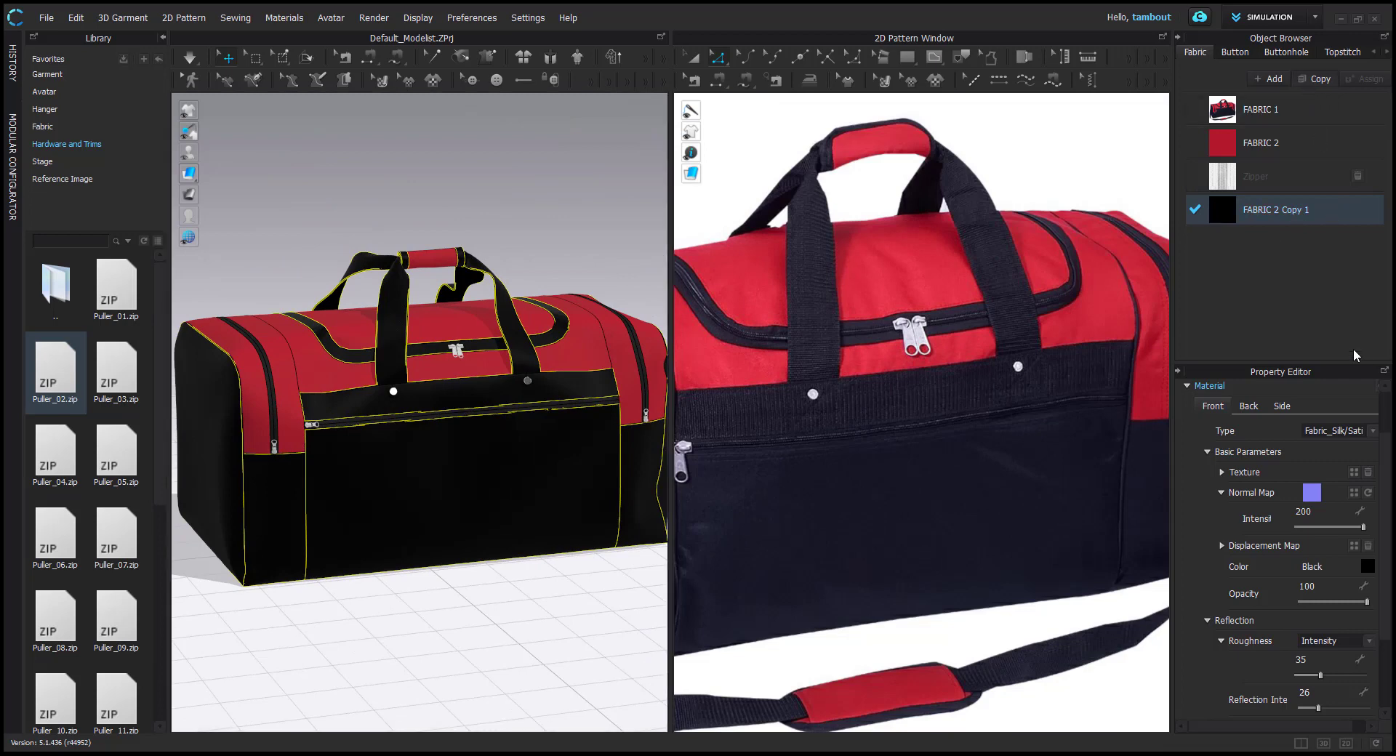
{"action": "left_click", "coordinate": [72, 179]}
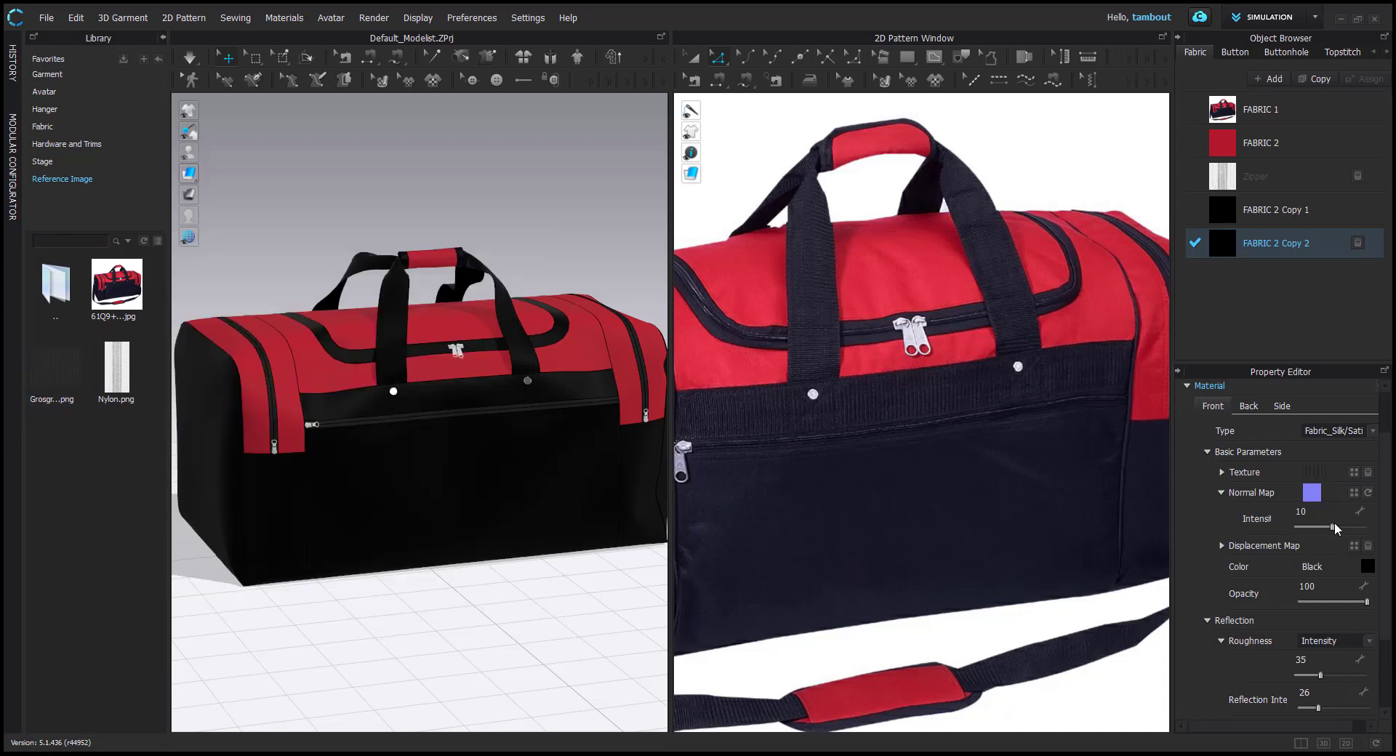
Set the grosgrain fabric's normal map intensity to 200 and its color to White
{"action": "left_click_drag", "start_coordinate": [1346, 529], "coordinate": [1389, 535]}
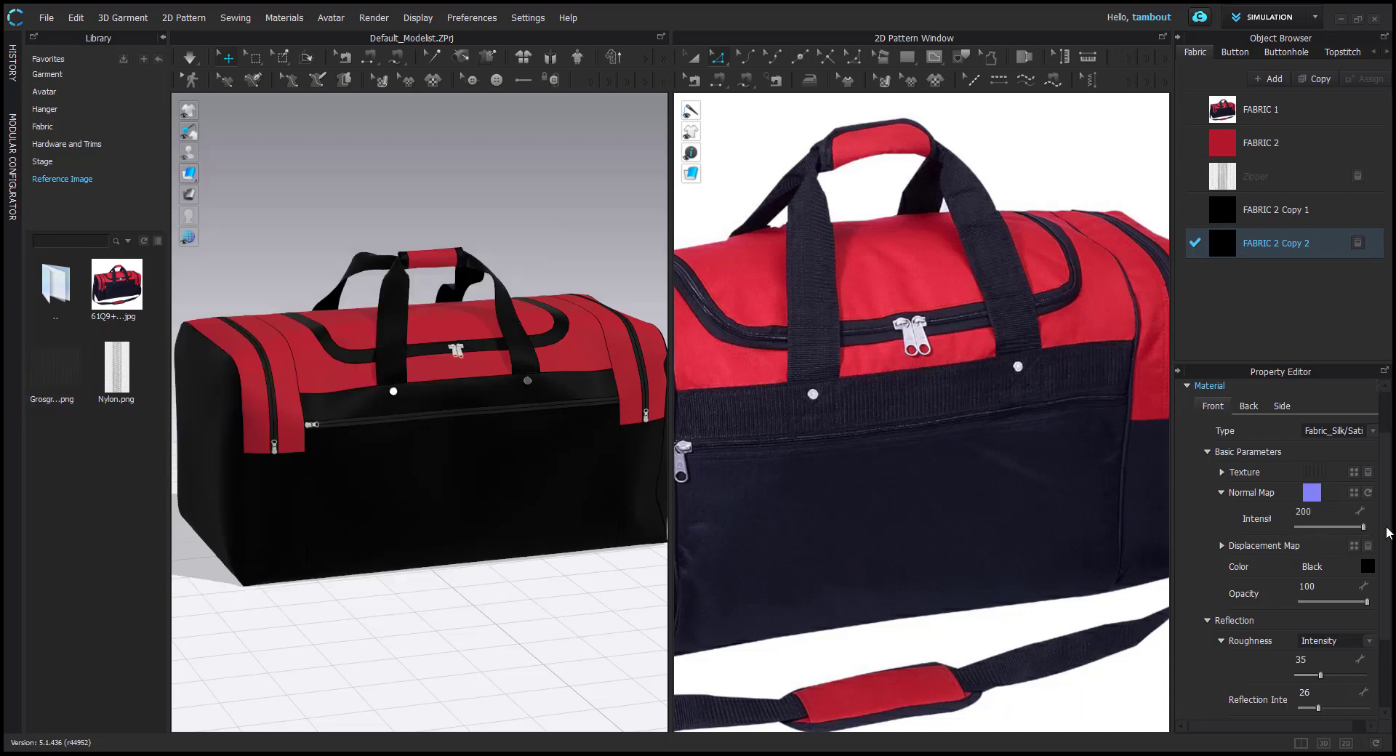
{"action": "left_click", "coordinate": [1368, 569]}
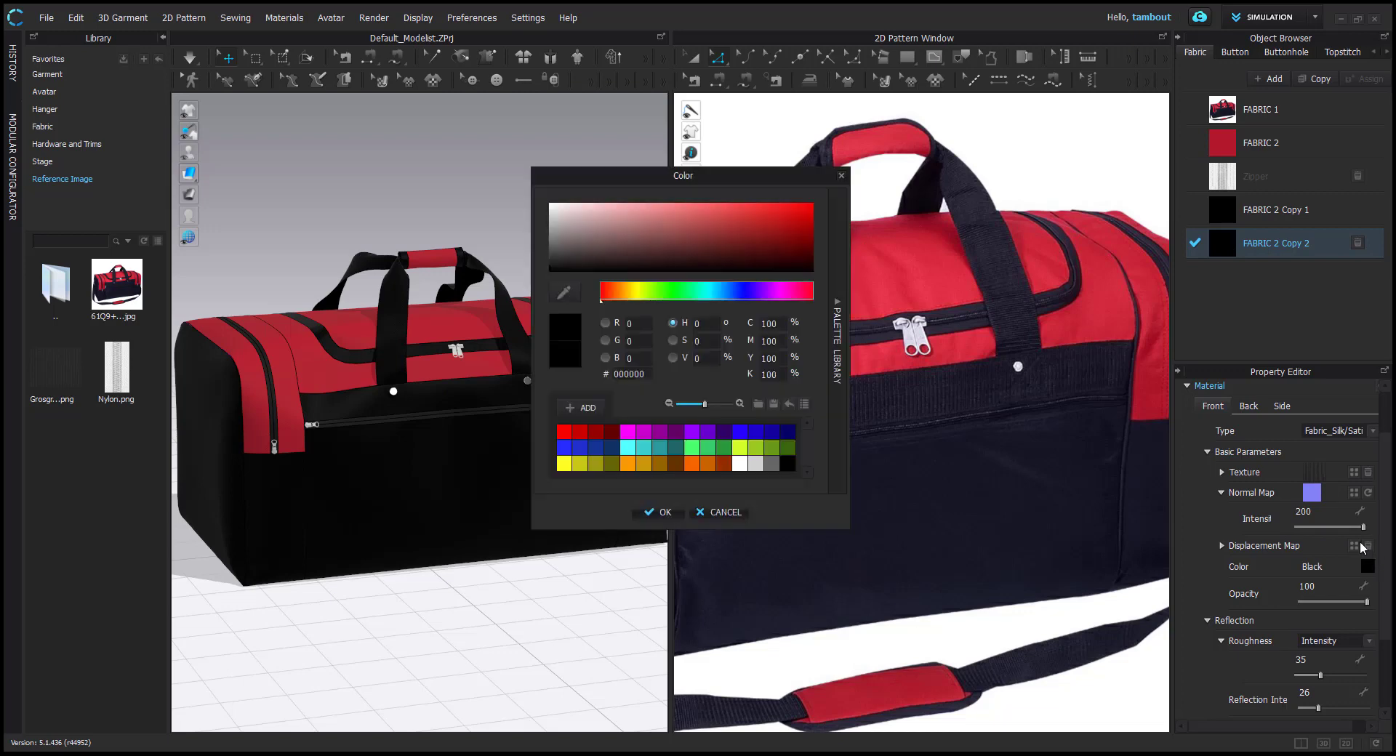
{"action": "left_click", "coordinate": [736, 466]}
{"action": "left_click", "coordinate": [661, 510]}
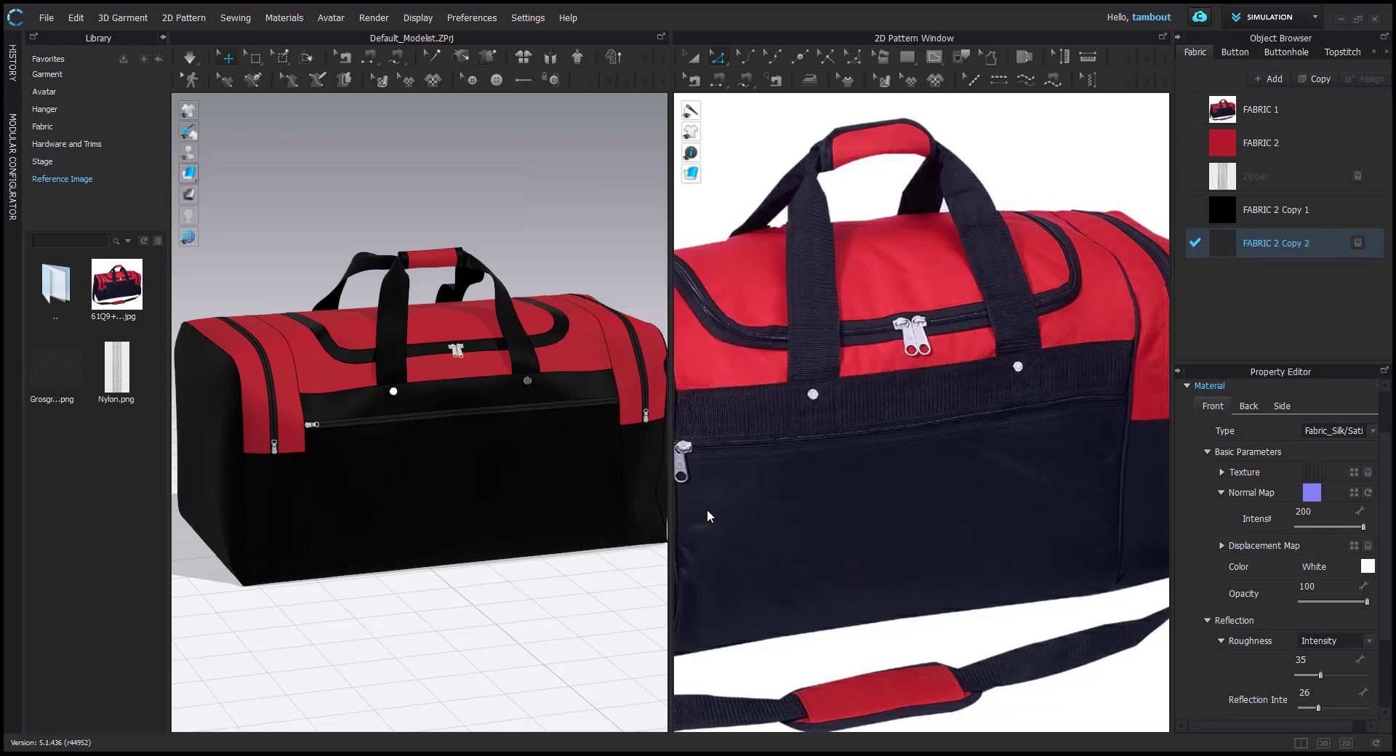
Assign the grosgrain fabric FABRIC 2 Copy 2 to the front band and the four handle strap sections, and inspect the ribbed texture
{"action": "scroll", "coordinate": [368, 382], "scroll_direction": "up", "scroll_amount": 5}
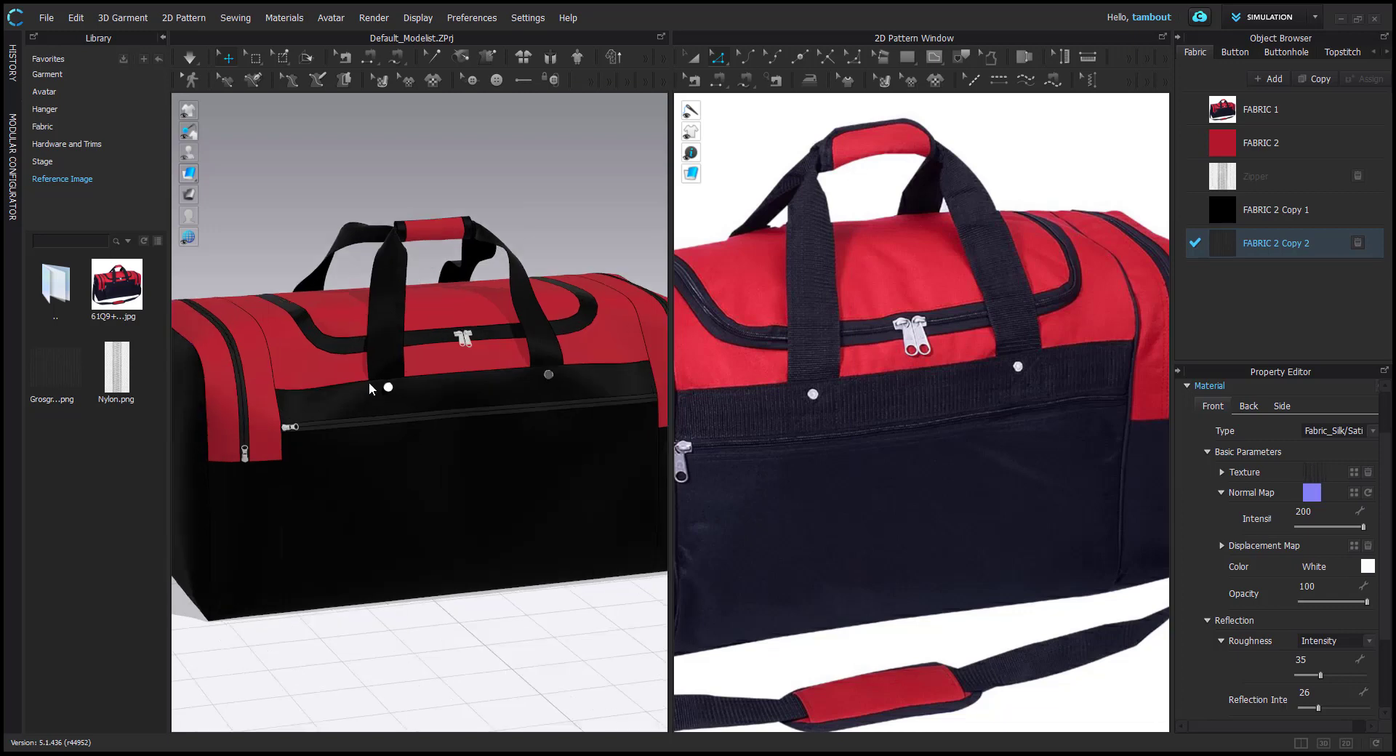
{"action": "left_click", "coordinate": [426, 391]}
{"action": "middle_click_drag", "start_coordinate": [413, 399], "coordinate": [406, 495]}
{"action": "left_click", "coordinate": [380, 378], "text": "shift"}
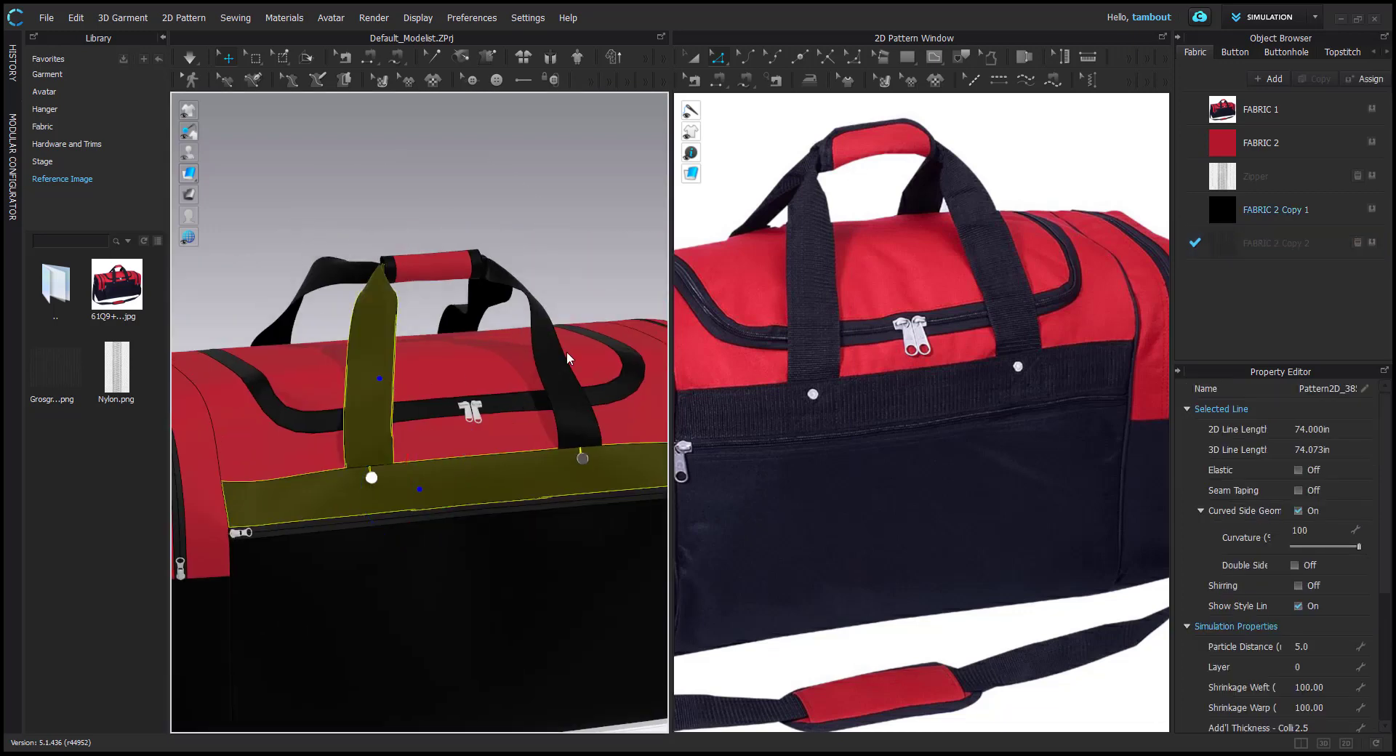
{"action": "left_click", "coordinate": [548, 356], "text": "shift"}
{"action": "left_click", "coordinate": [490, 302], "text": "shift"}
{"action": "left_click", "coordinate": [332, 280], "text": "shift"}
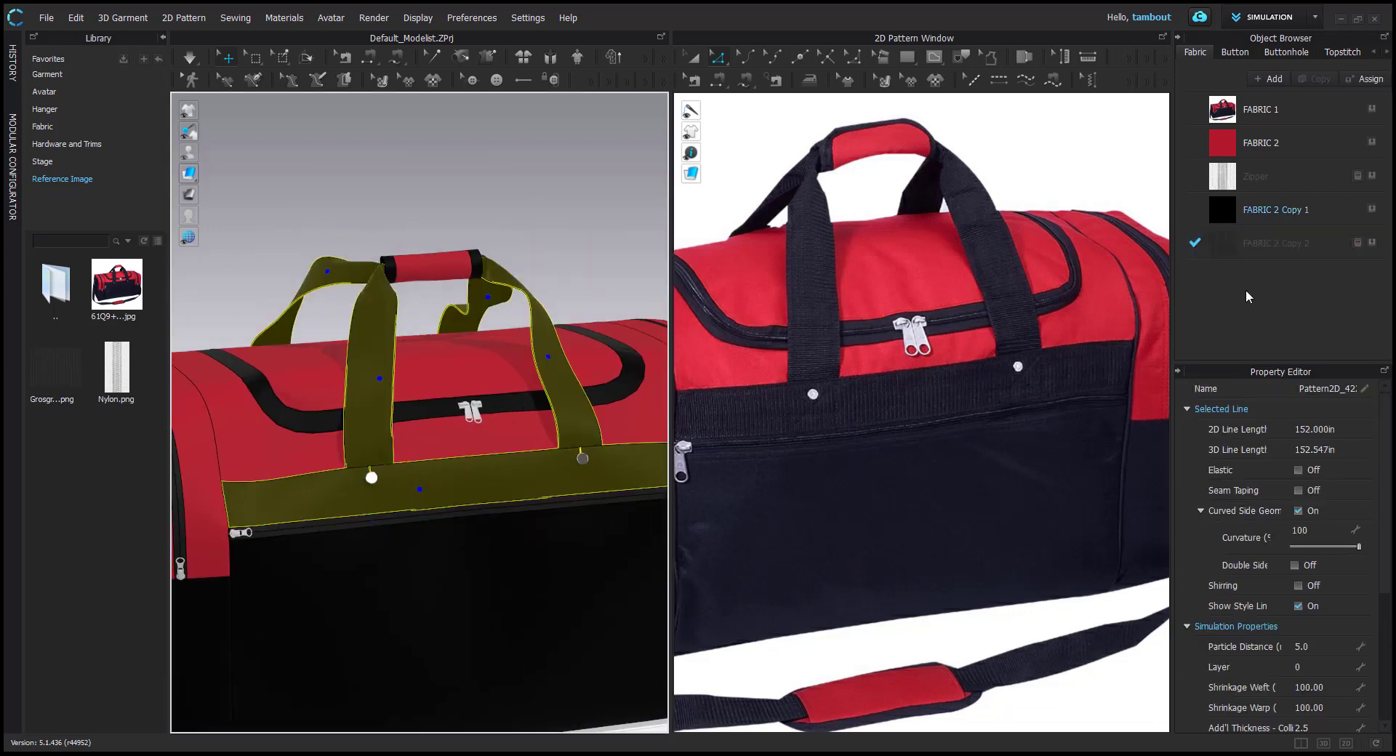
{"action": "left_click", "coordinate": [1370, 243]}
{"action": "key", "text": "Escape"}
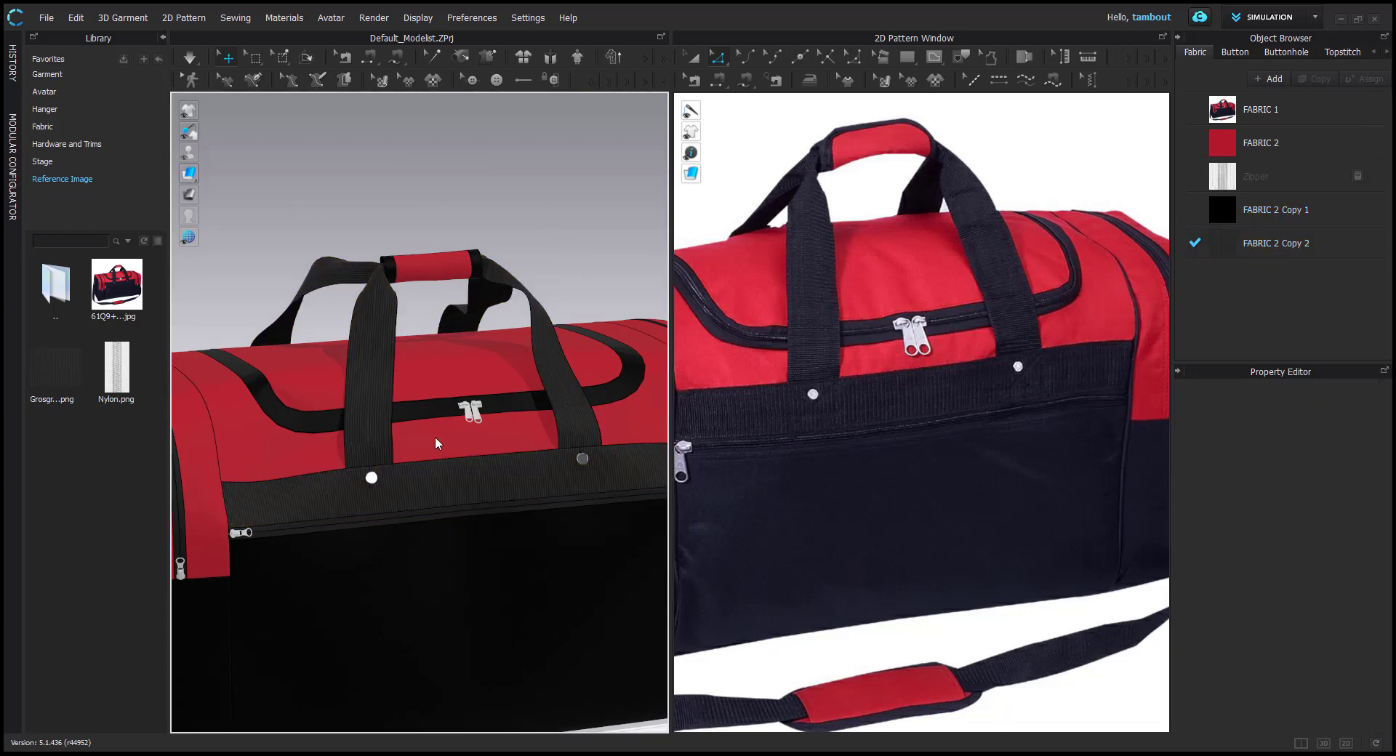
{"action": "scroll", "coordinate": [435, 436], "scroll_direction": "up", "scroll_amount": 3}
{"action": "scroll", "coordinate": [459, 557], "scroll_direction": "up", "scroll_amount": 2}
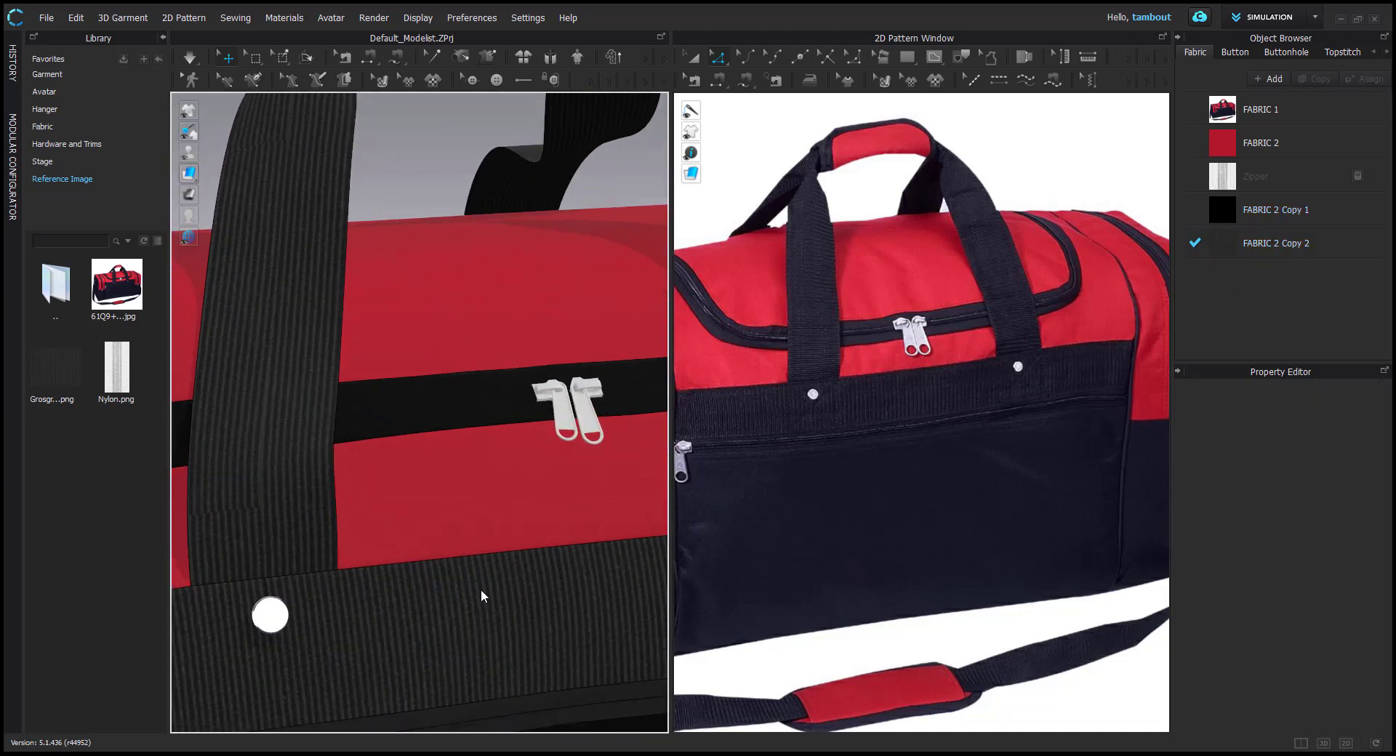
{"action": "middle_click_drag", "start_coordinate": [836, 471], "coordinate": [840, 467]}
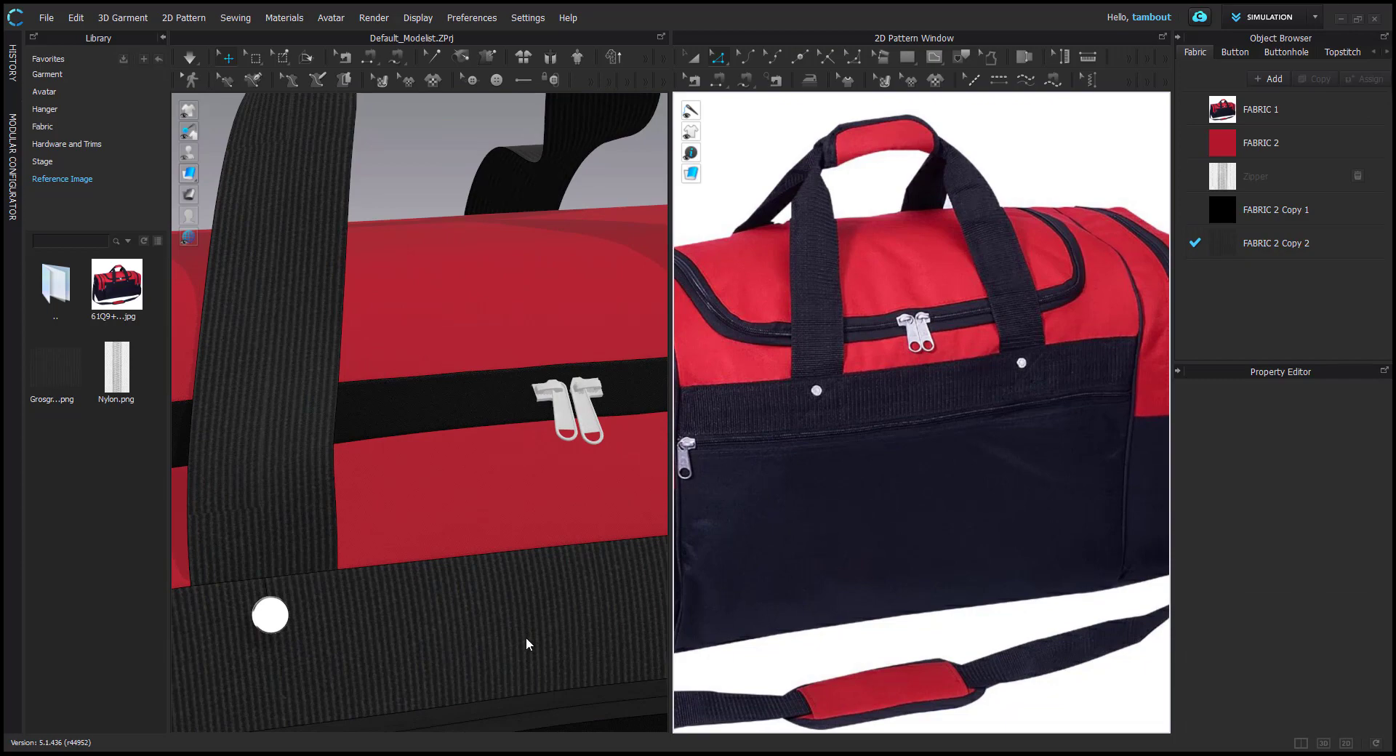
{"action": "scroll", "coordinate": [281, 335], "scroll_direction": "down", "scroll_amount": 1}
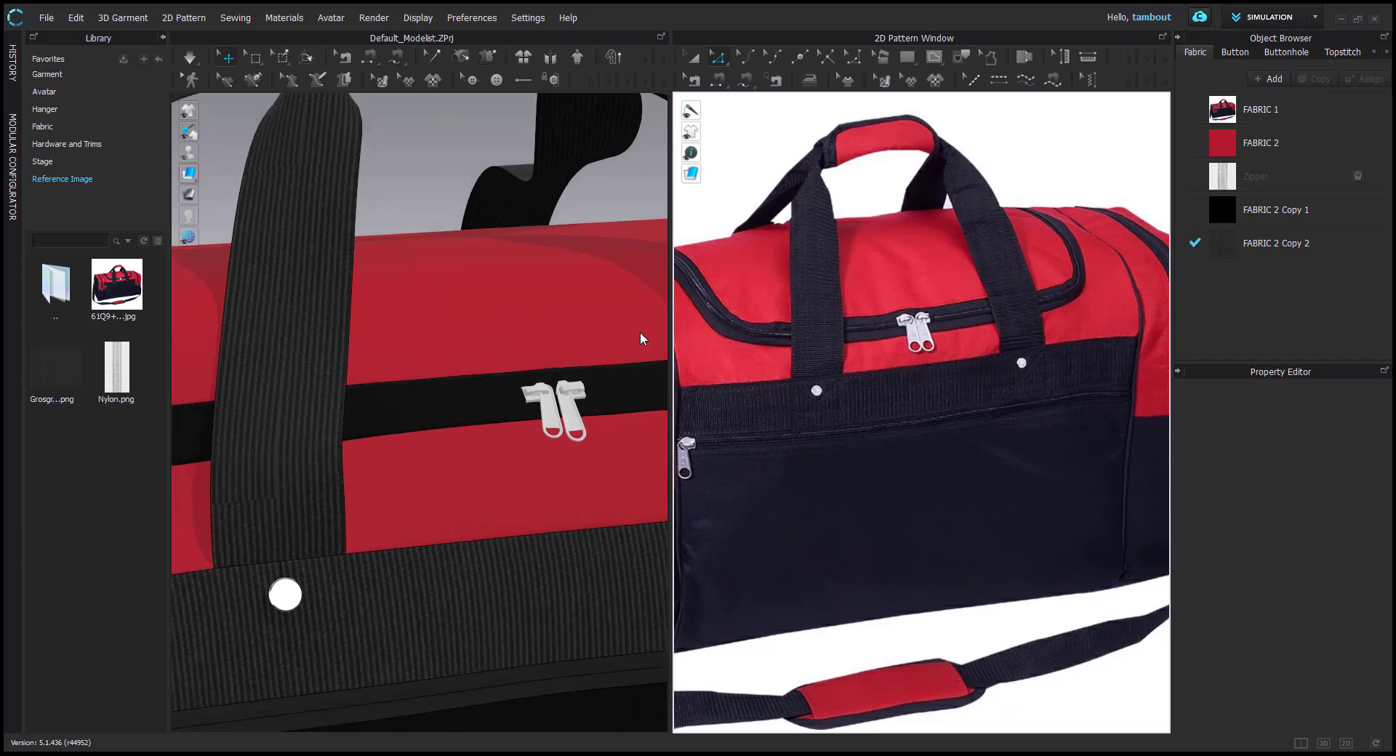
{"action": "scroll", "coordinate": [506, 534], "scroll_direction": "down", "scroll_amount": 2}
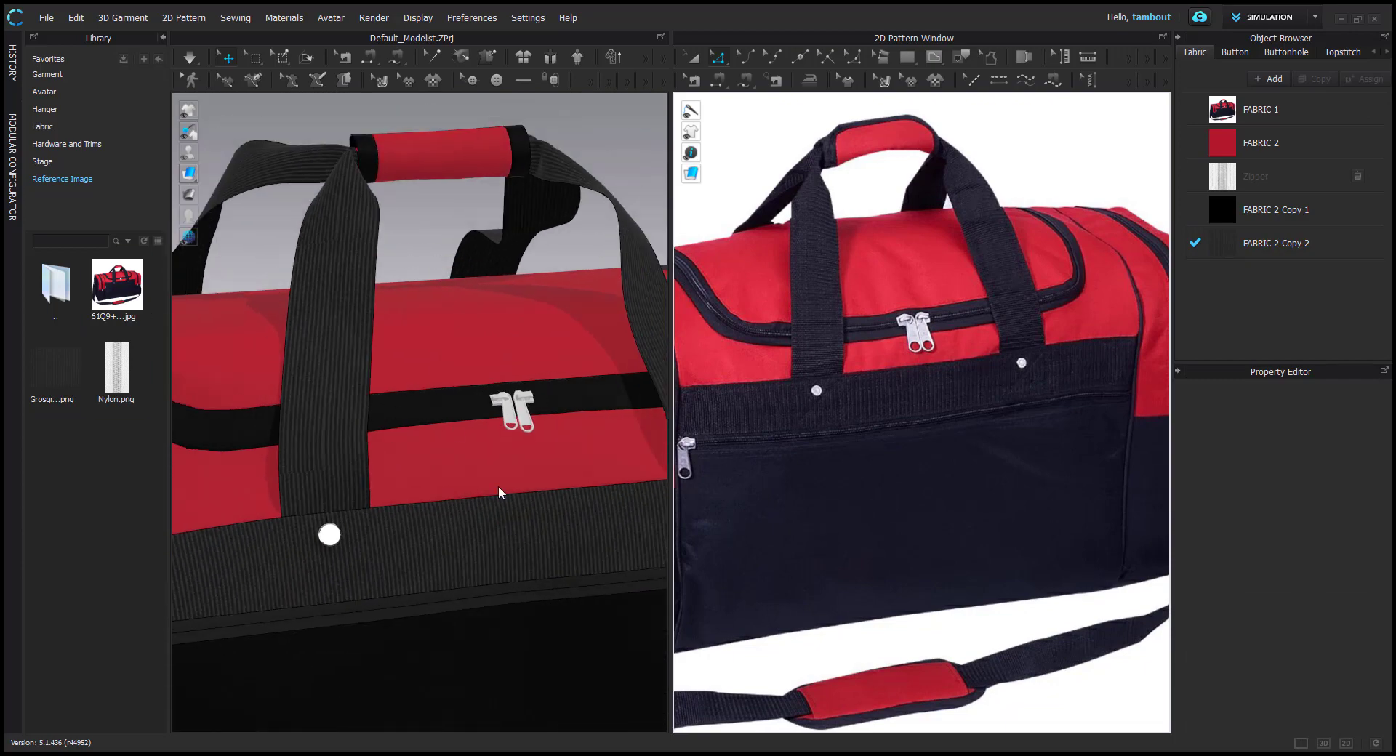
Duplicate the grosgrain fabric FABRIC 2 Copy 2 and assign the copy to the four handle strap sections
{"action": "left_click", "coordinate": [1309, 242]}
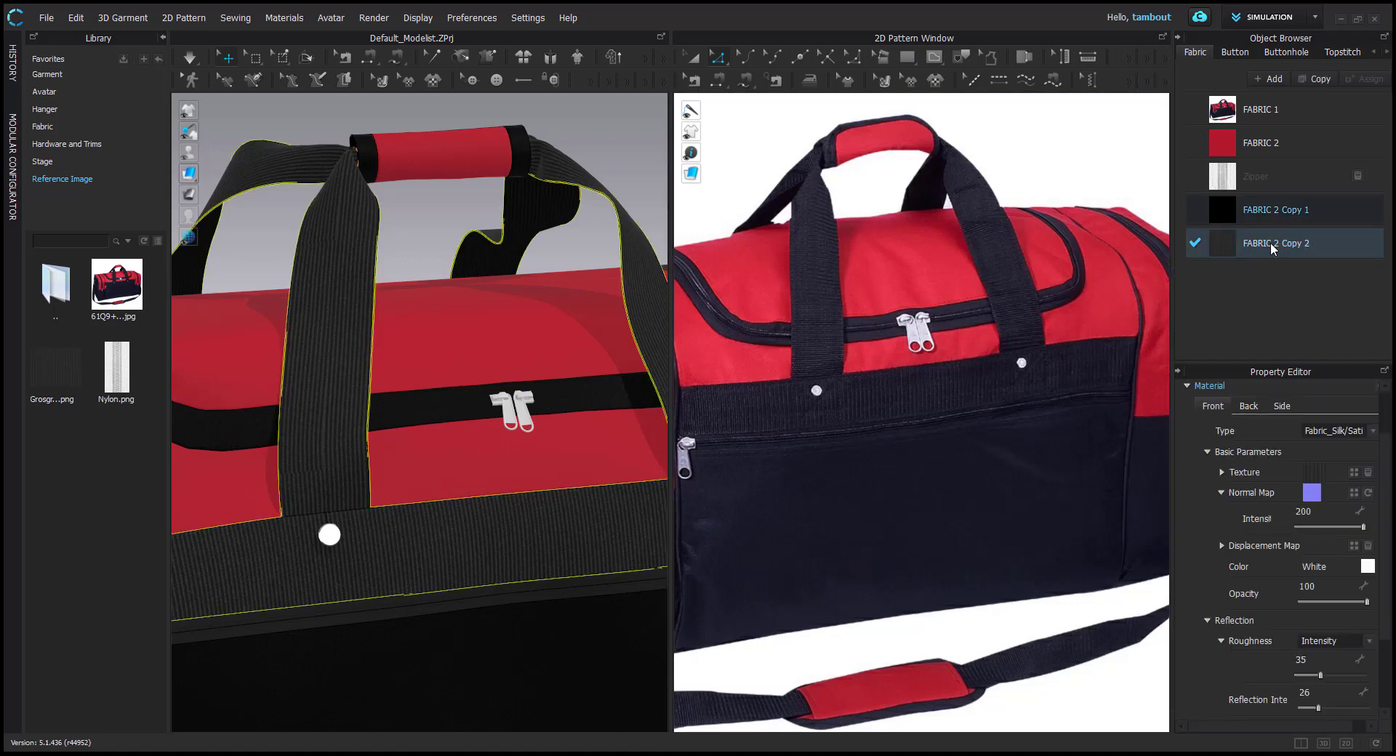
{"action": "left_click", "coordinate": [1315, 82]}
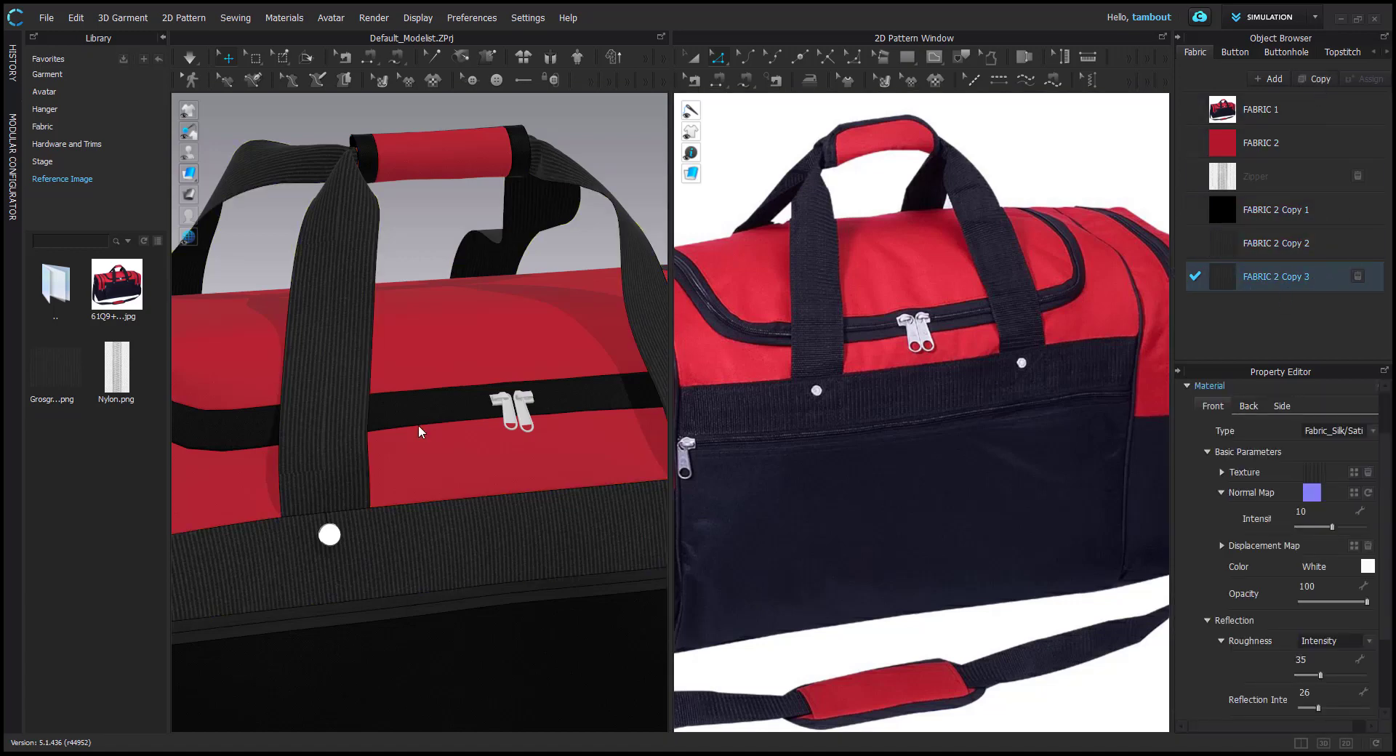
{"action": "left_click", "coordinate": [332, 358]}
{"action": "left_click", "coordinate": [638, 253], "text": "shift"}
{"action": "left_click", "coordinate": [524, 205], "text": "shift"}
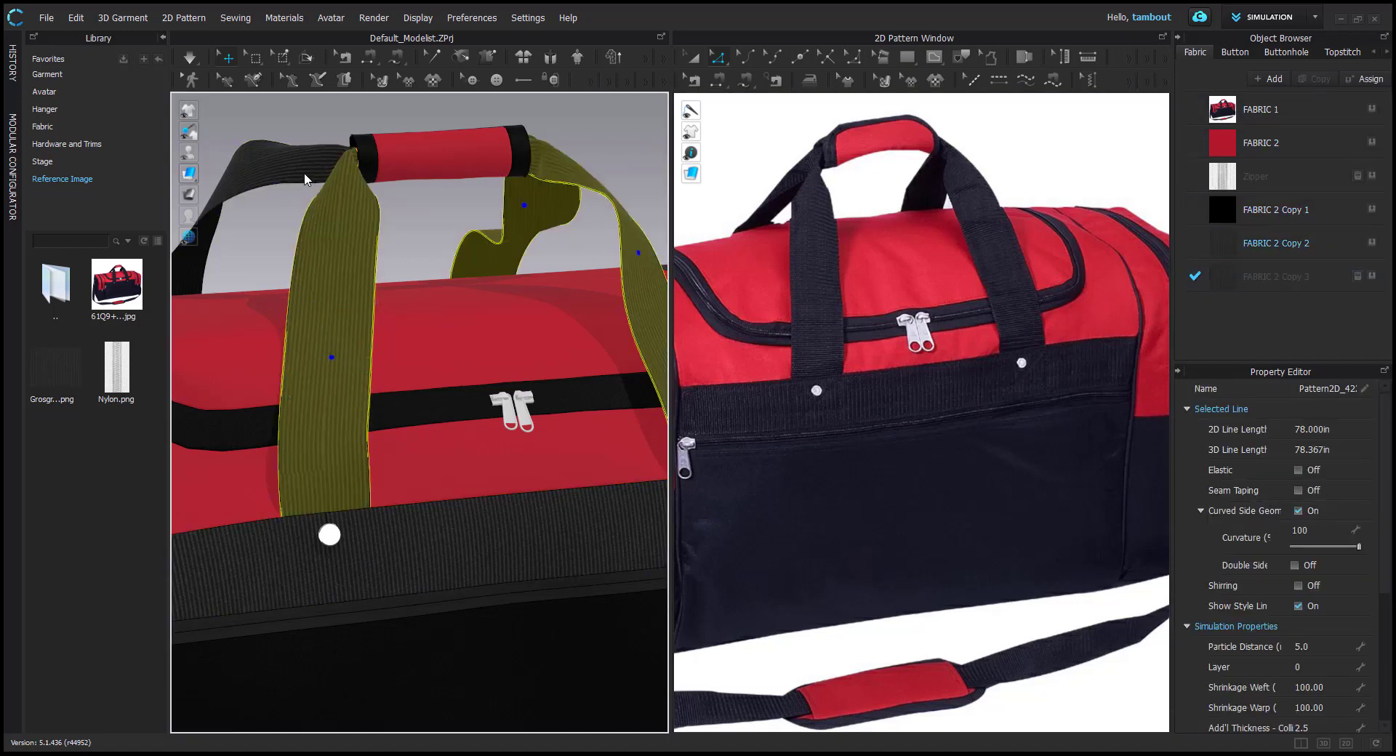
{"action": "left_click", "coordinate": [294, 164], "text": "shift"}
{"action": "left_click", "coordinate": [1371, 276]}
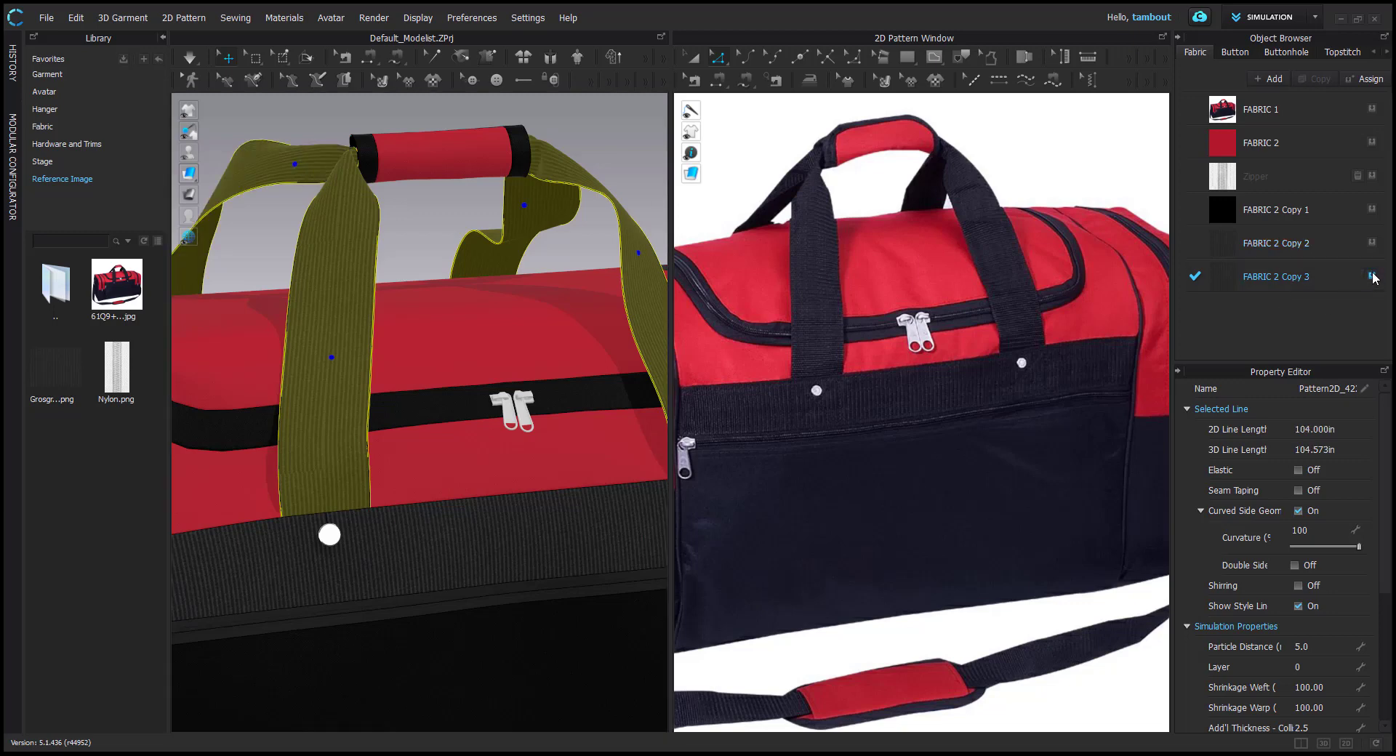
Rotate the grosgrain texture on the handle straps with Edit Texture so the ribs run across the straps' width
{"action": "left_click", "coordinate": [379, 79]}
{"action": "left_click", "coordinate": [349, 298]}
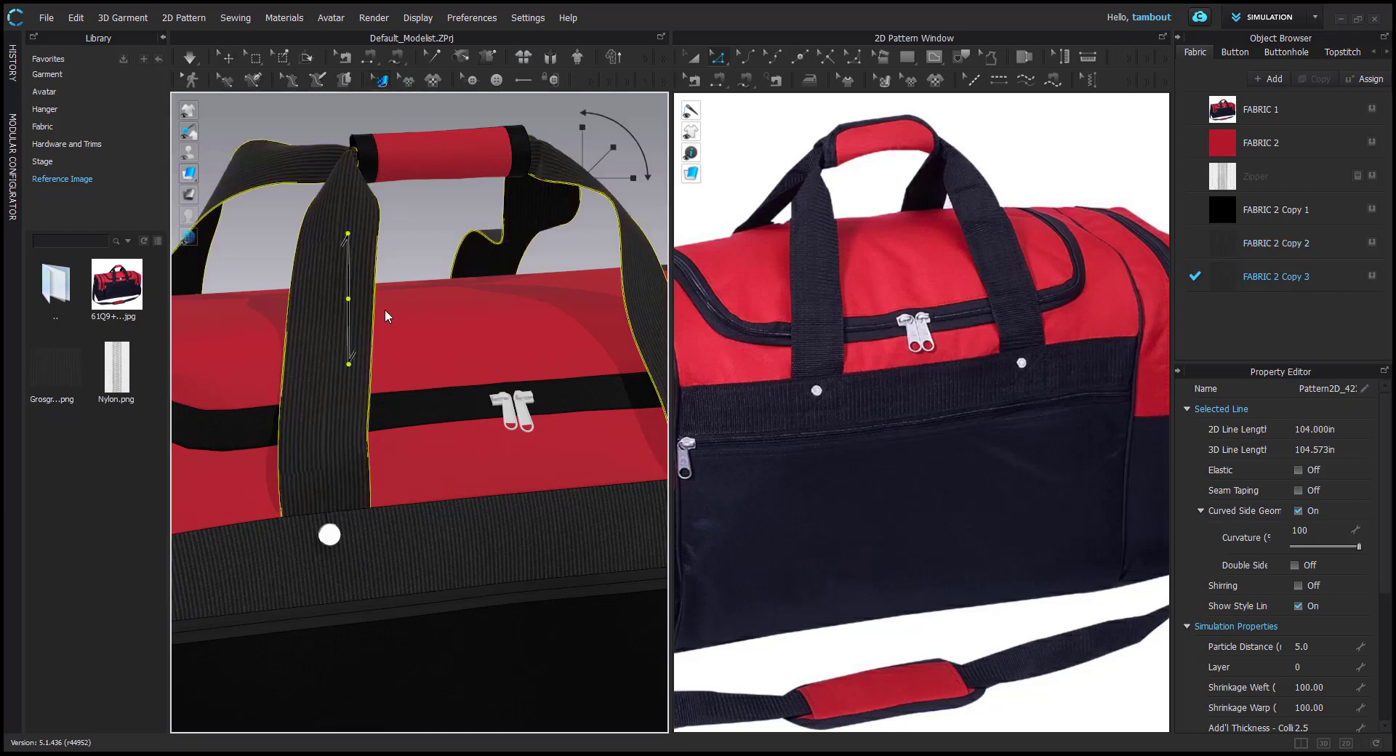
{"action": "left_click_drag", "start_coordinate": [619, 167], "coordinate": [665, 256]}
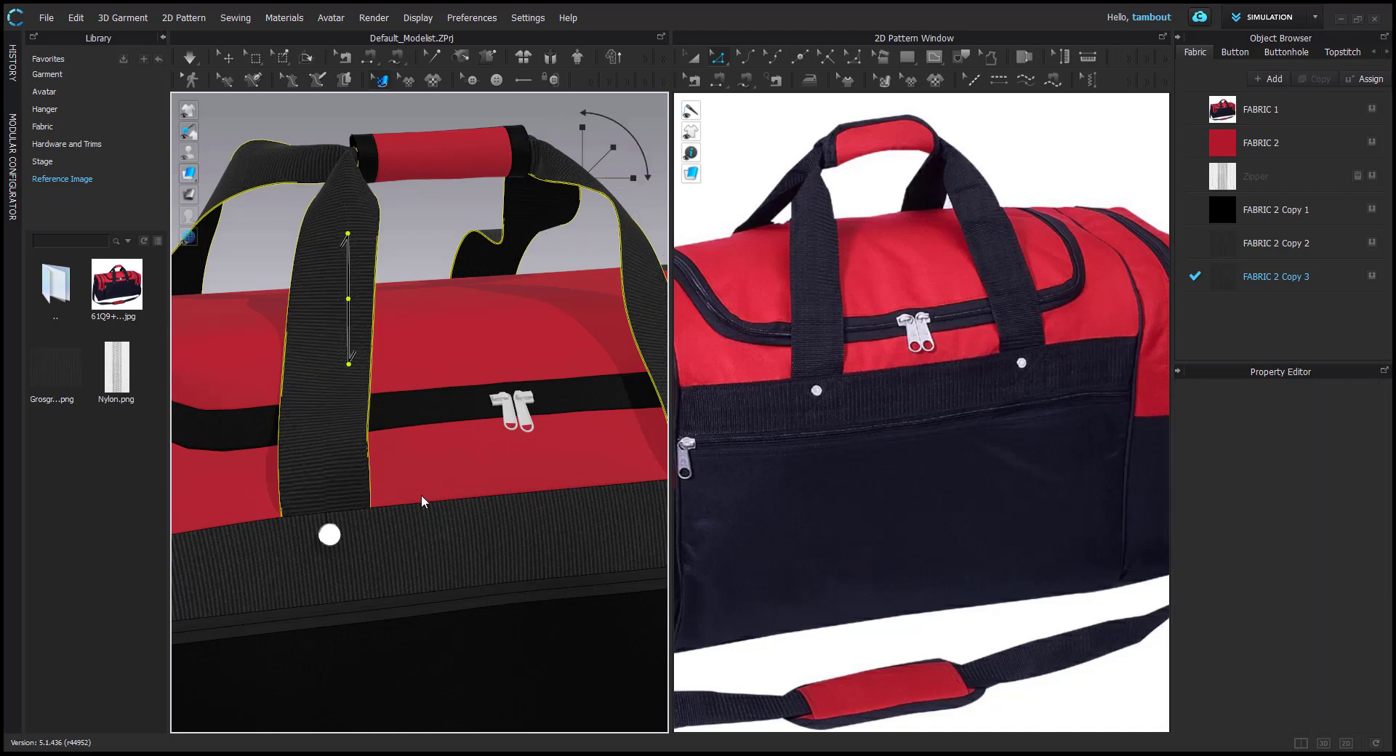
{"action": "scroll", "coordinate": [421, 495], "scroll_direction": "down", "scroll_amount": 4}
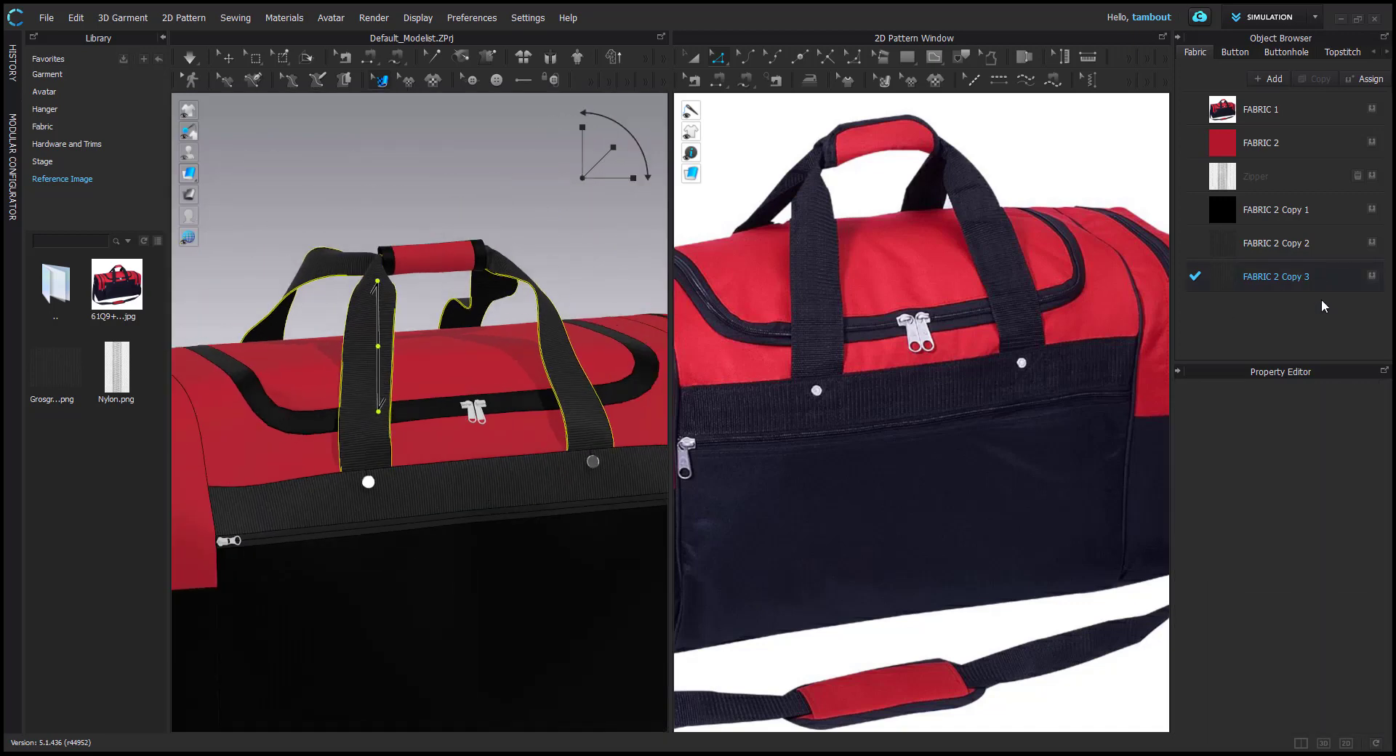
Set the normal map intensity of FABRIC 2 Copy 3 to 200 and compare rib direction on the strap and front band
{"action": "left_click", "coordinate": [1301, 277]}
{"action": "left_click_drag", "start_coordinate": [1332, 526], "coordinate": [1363, 526]}
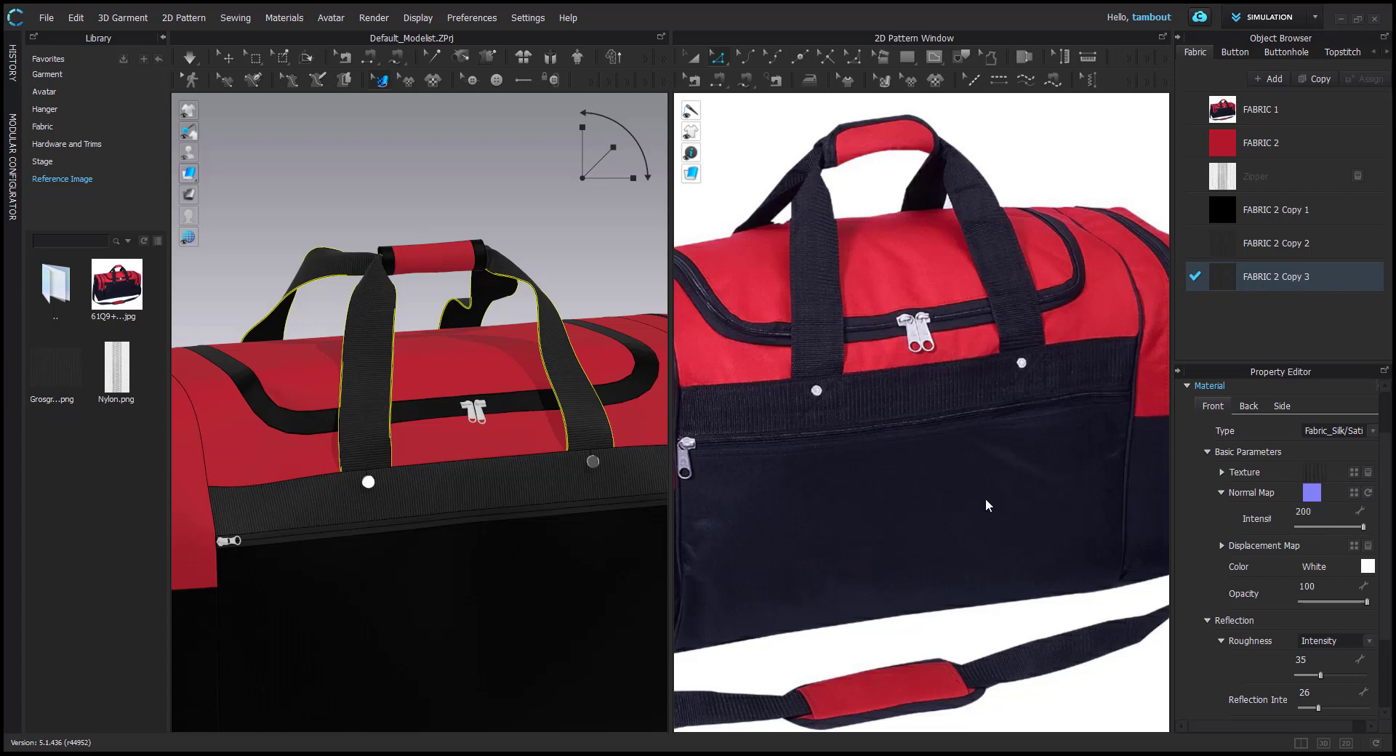
{"action": "scroll", "coordinate": [506, 485], "scroll_direction": "up", "scroll_amount": 5}
{"action": "left_click", "coordinate": [584, 668]}
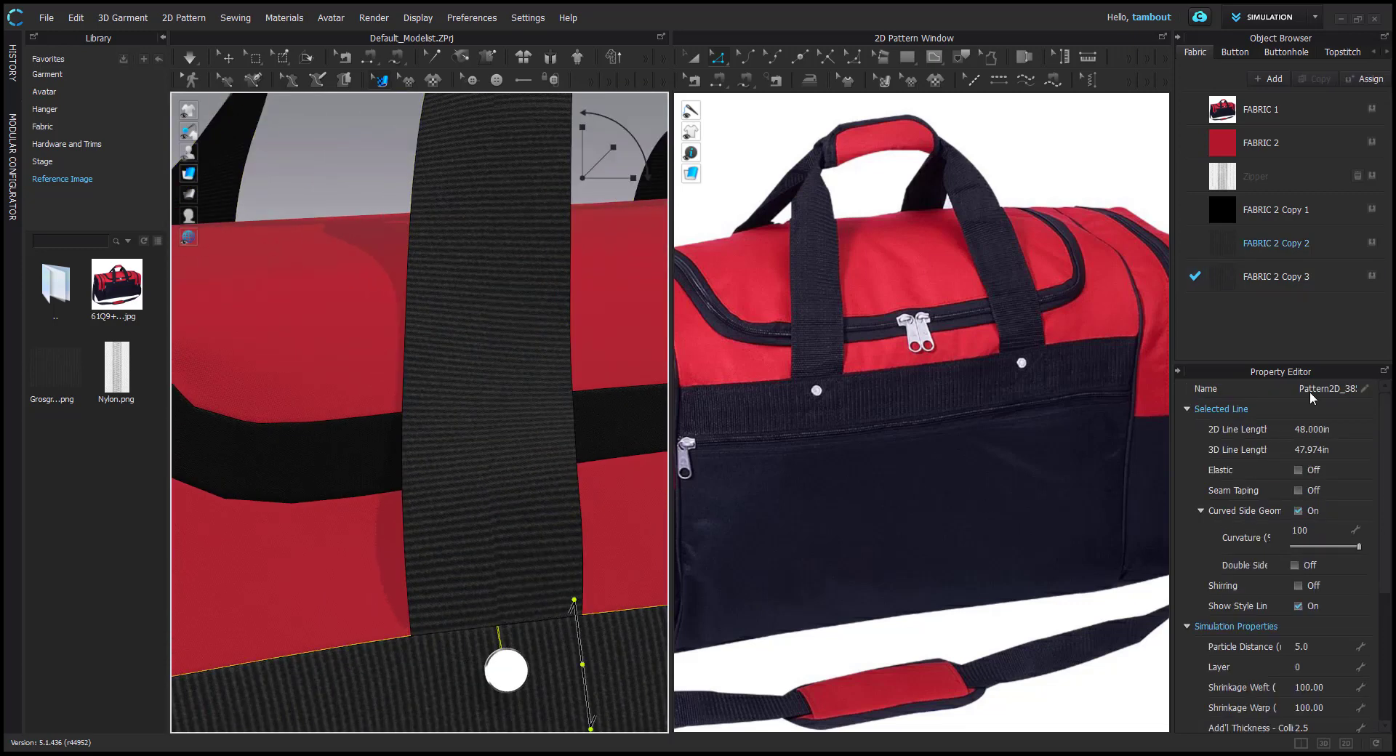
{"action": "left_click_drag", "start_coordinate": [503, 499], "coordinate": [596, 491]}
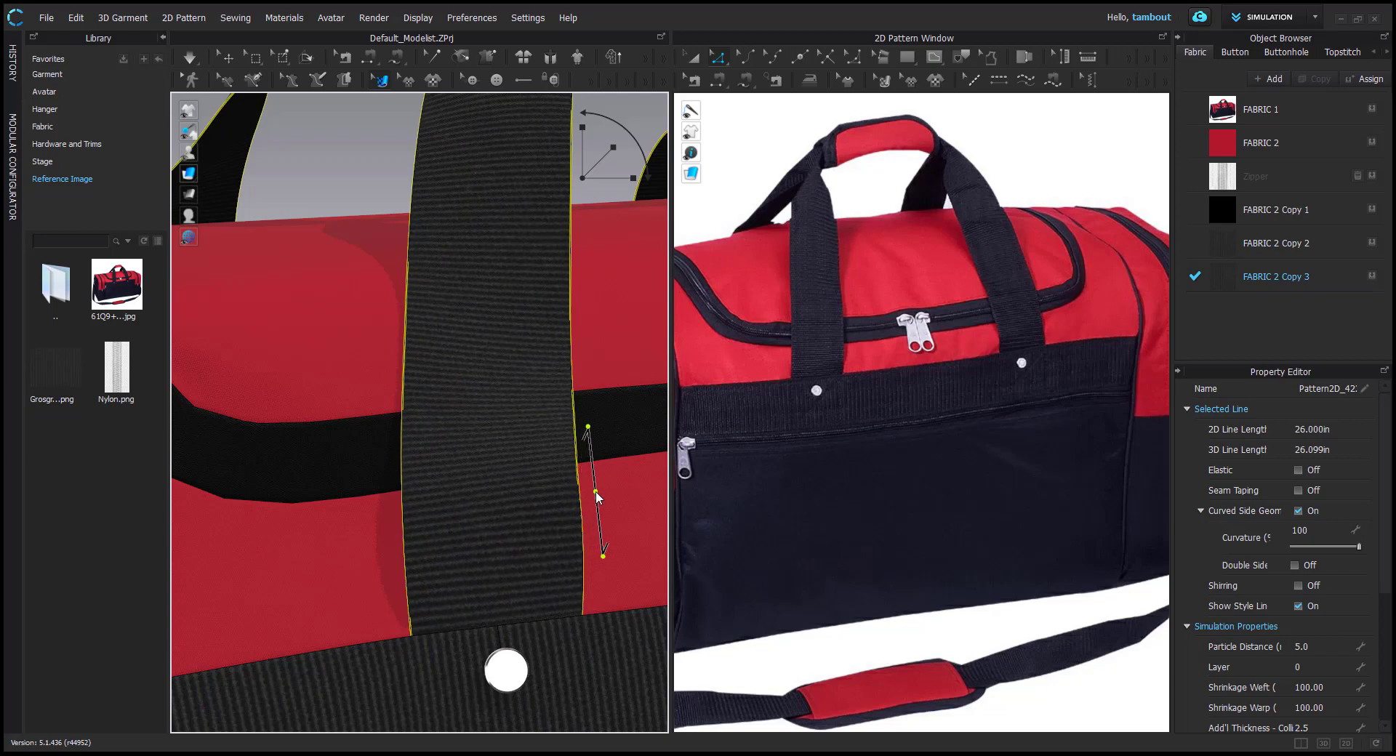
{"action": "middle_click_drag", "start_coordinate": [528, 644], "coordinate": [393, 467]}
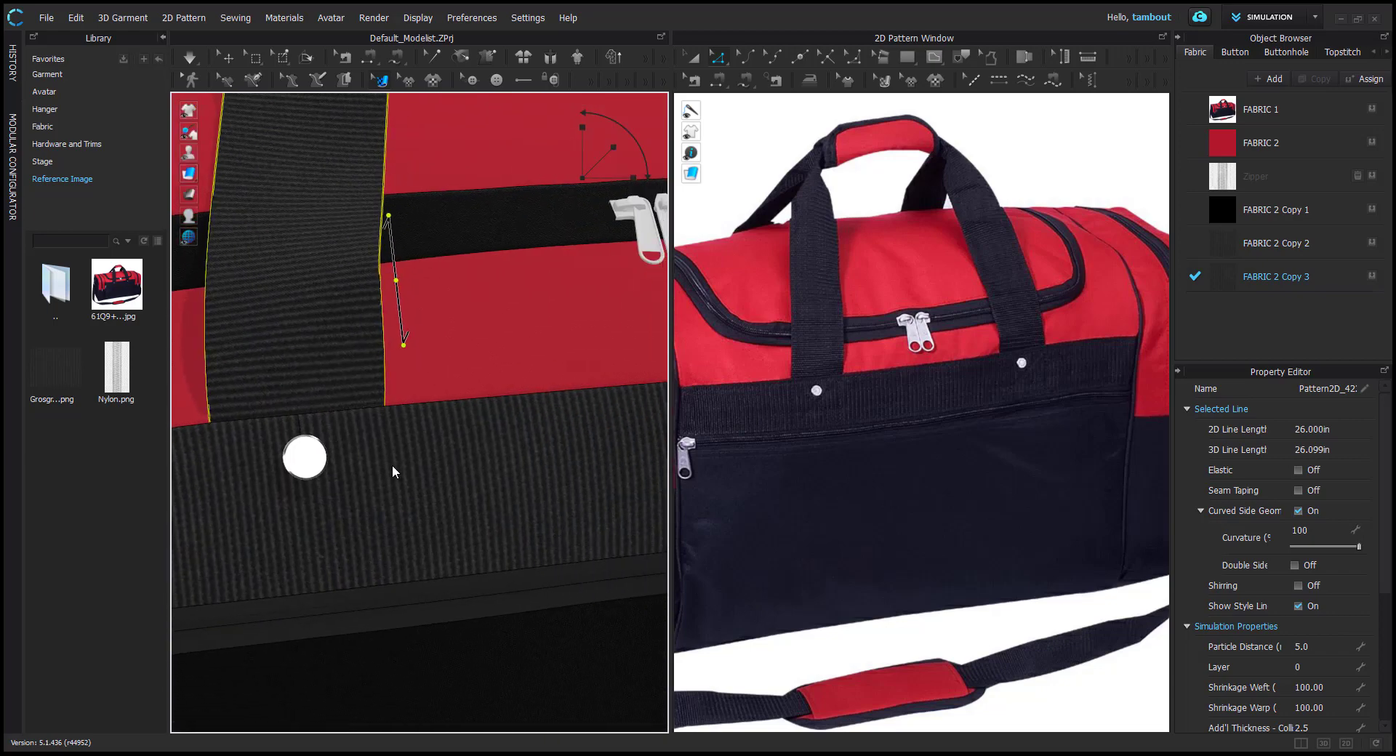
Set the color of both grosgrain fabrics, FABRIC 2 Copy 2 and FABRIC 2 Copy 3, to Gray 2
{"action": "left_click", "coordinate": [1281, 251]}
{"action": "left_click", "coordinate": [1285, 285]}
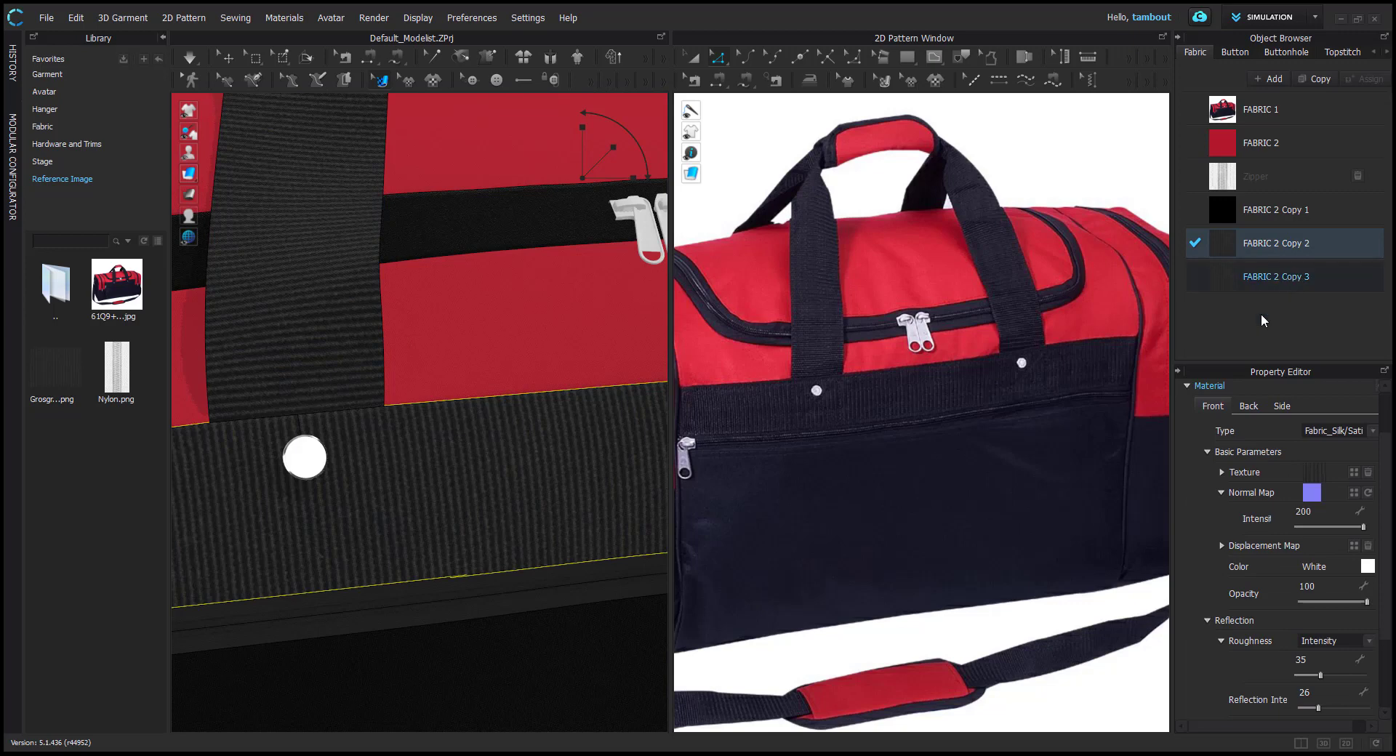
{"action": "scroll", "coordinate": [515, 531], "scroll_direction": "down", "scroll_amount": 5}
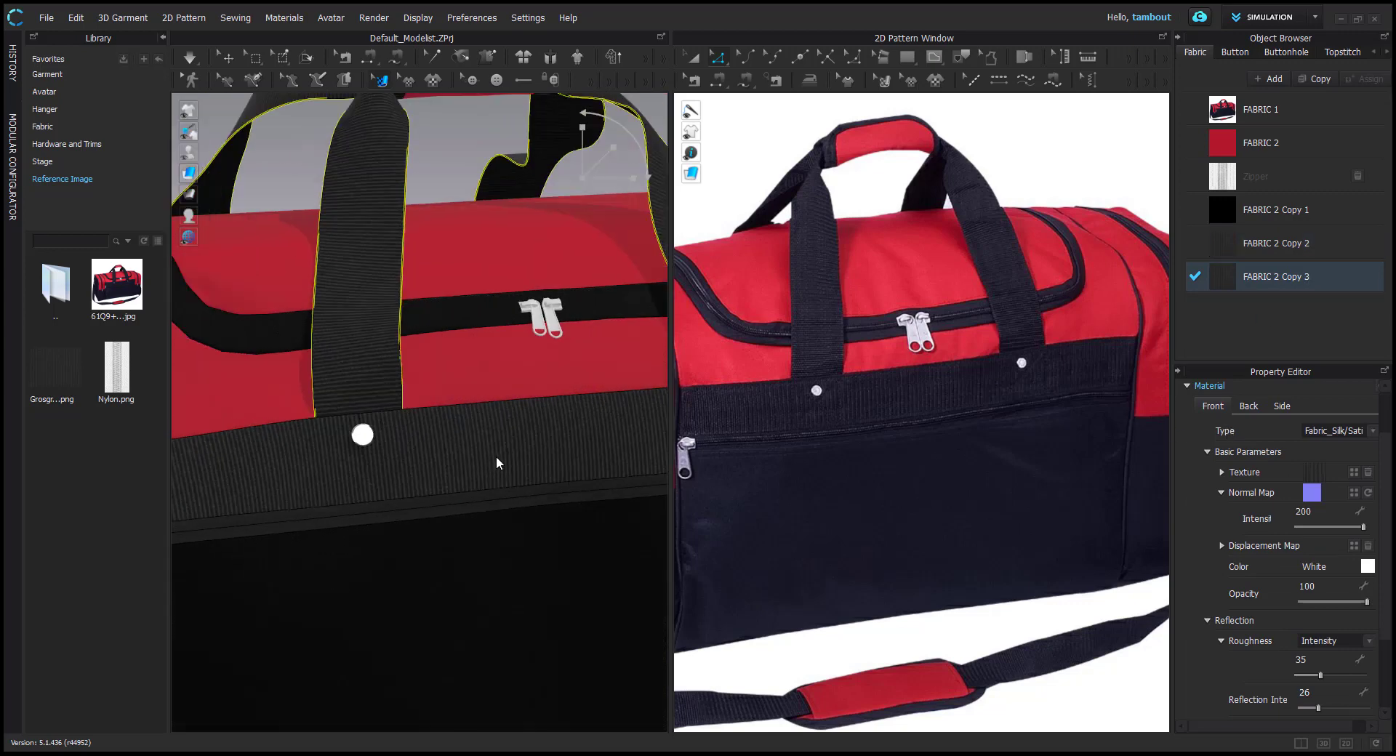
{"action": "left_click", "coordinate": [1272, 251]}
{"action": "left_click", "coordinate": [1367, 566]}
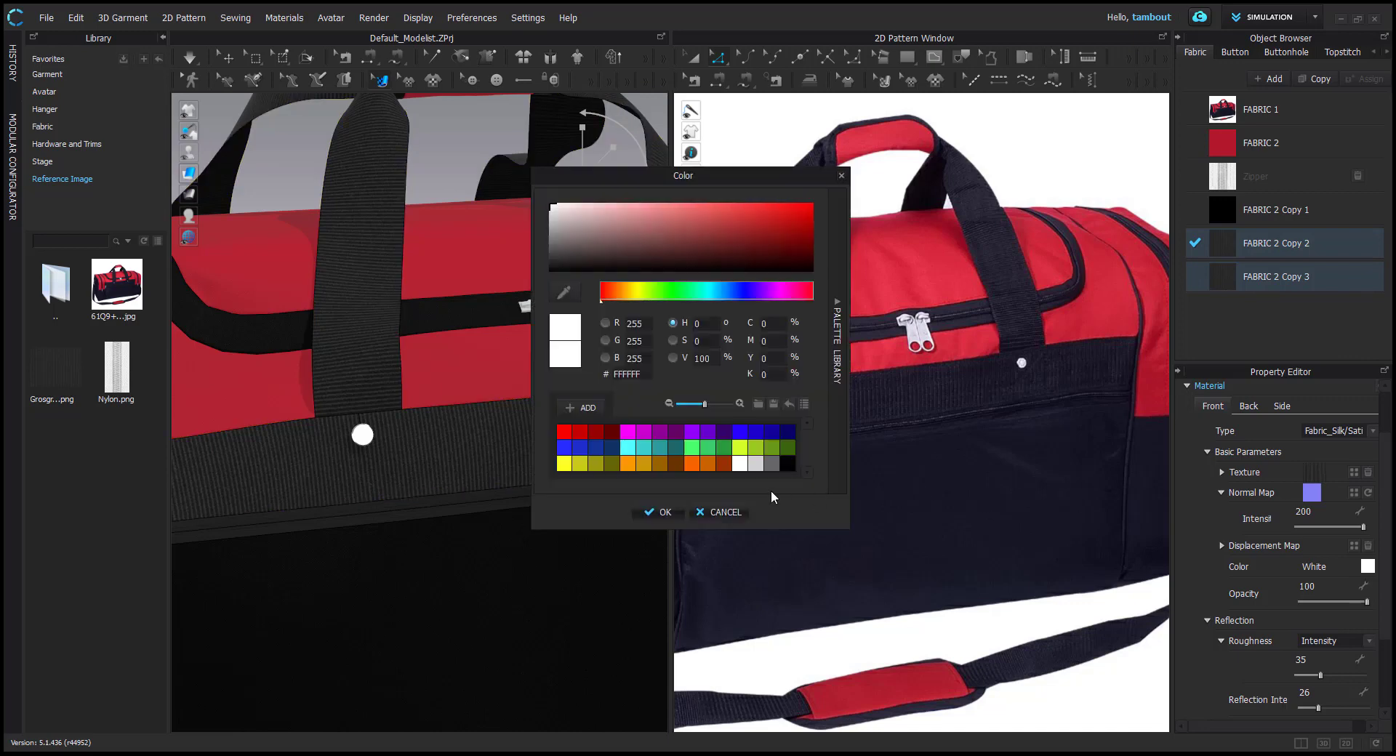
{"action": "left_click", "coordinate": [755, 464]}
{"action": "left_click", "coordinate": [770, 462]}
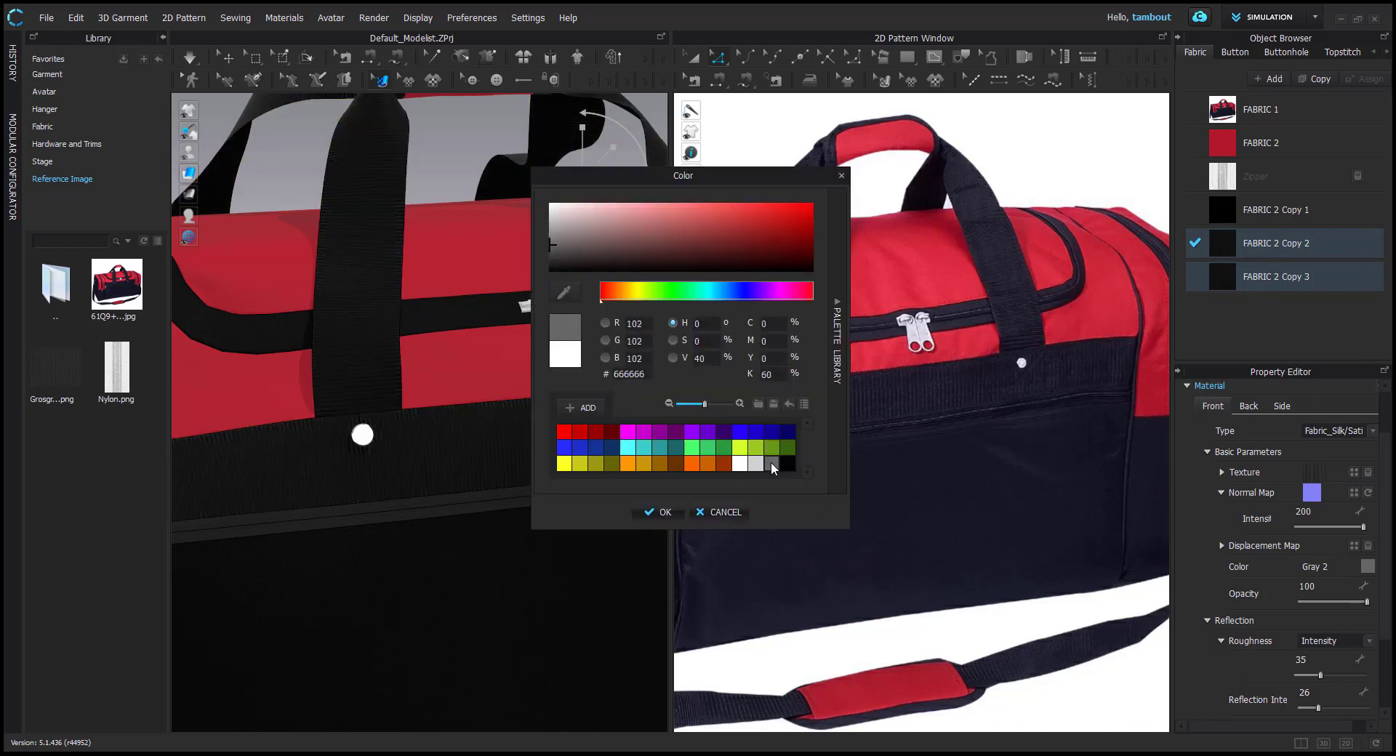
{"action": "left_click", "coordinate": [658, 511]}
{"action": "left_click", "coordinate": [438, 193]}
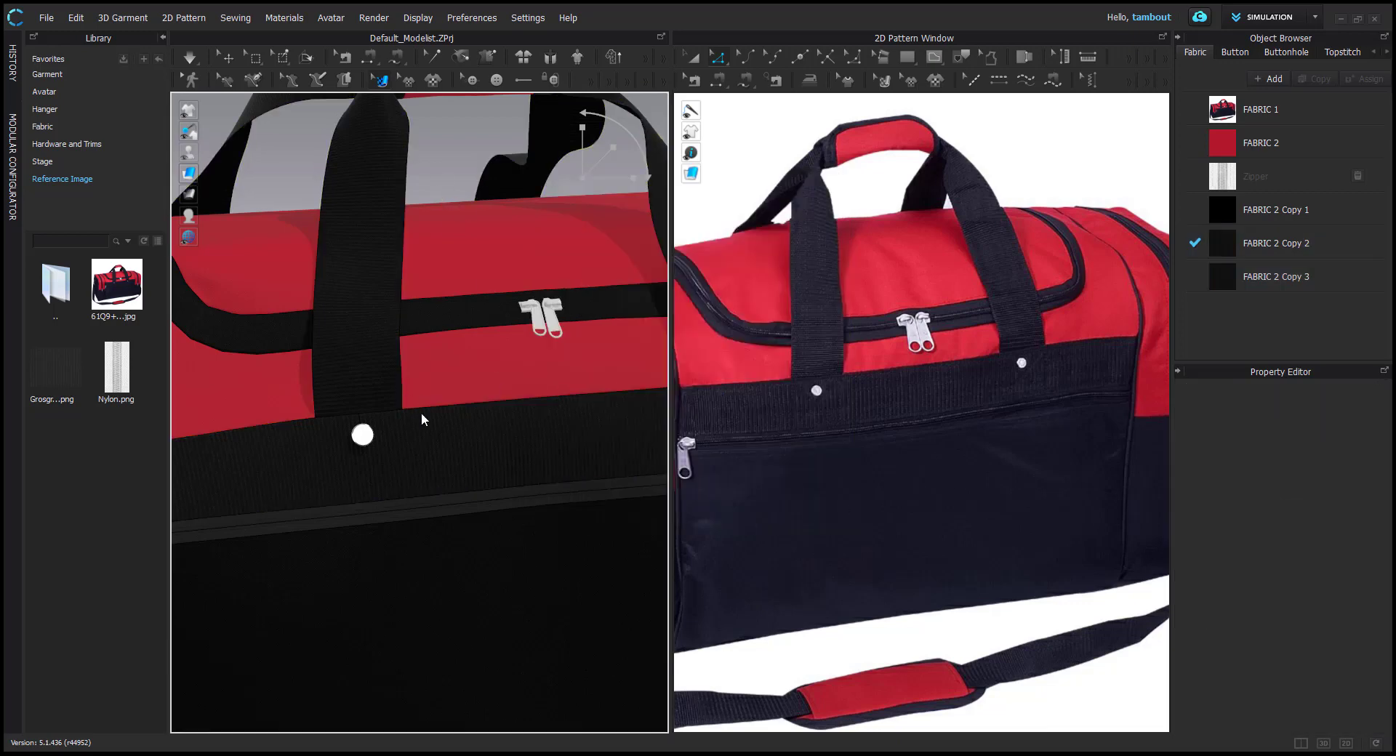
Examine the recolored grosgrain fabrics on the straps and front band and compare them with the reference photo
{"action": "scroll", "coordinate": [429, 429], "scroll_direction": "up", "scroll_amount": 3}
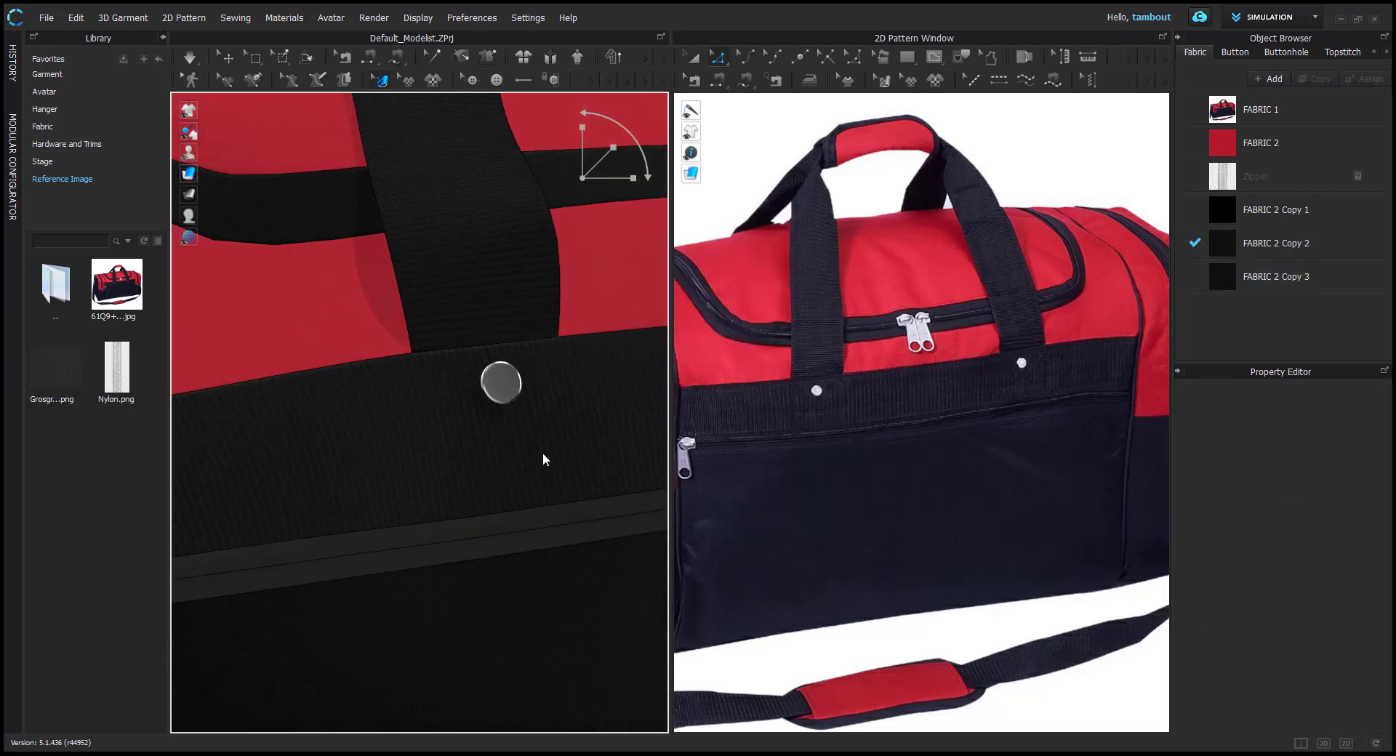
{"action": "left_click", "coordinate": [1282, 281]}
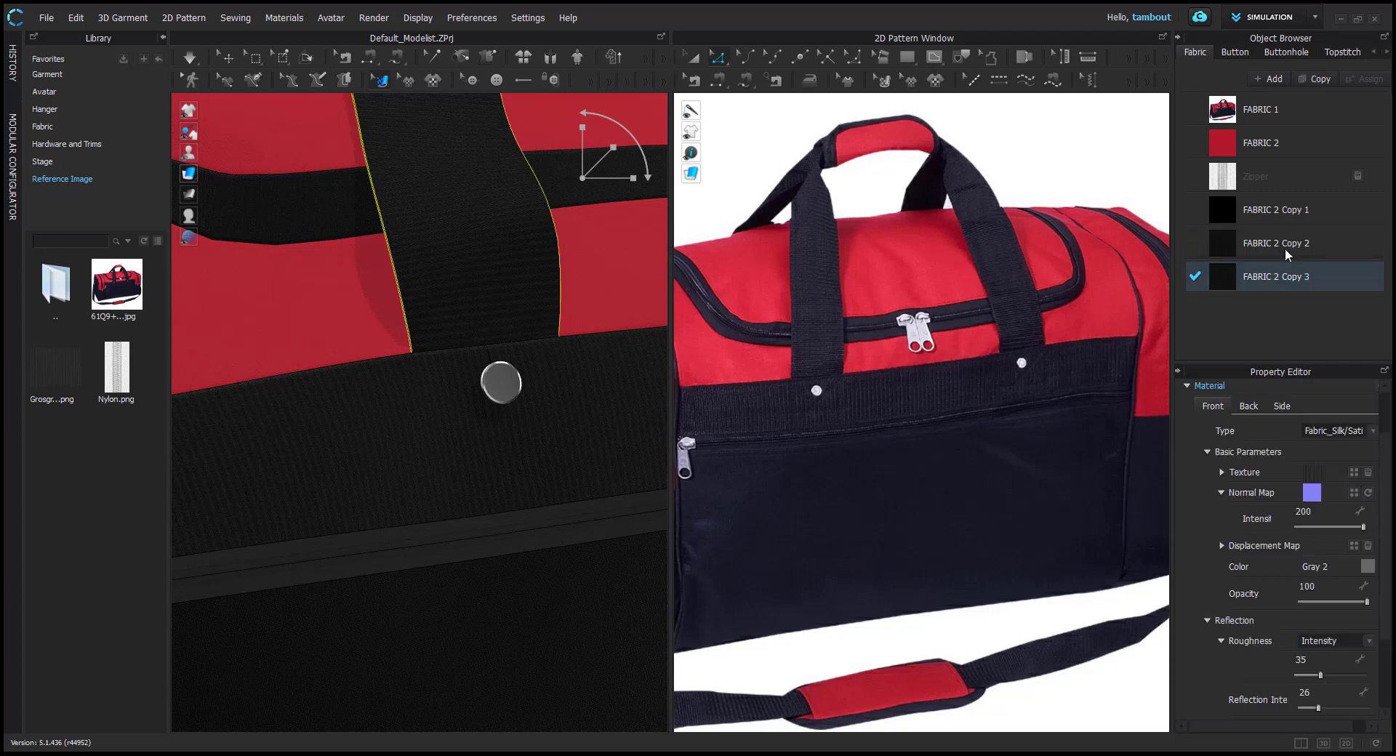
{"action": "left_click", "coordinate": [1286, 249], "text": "shift"}
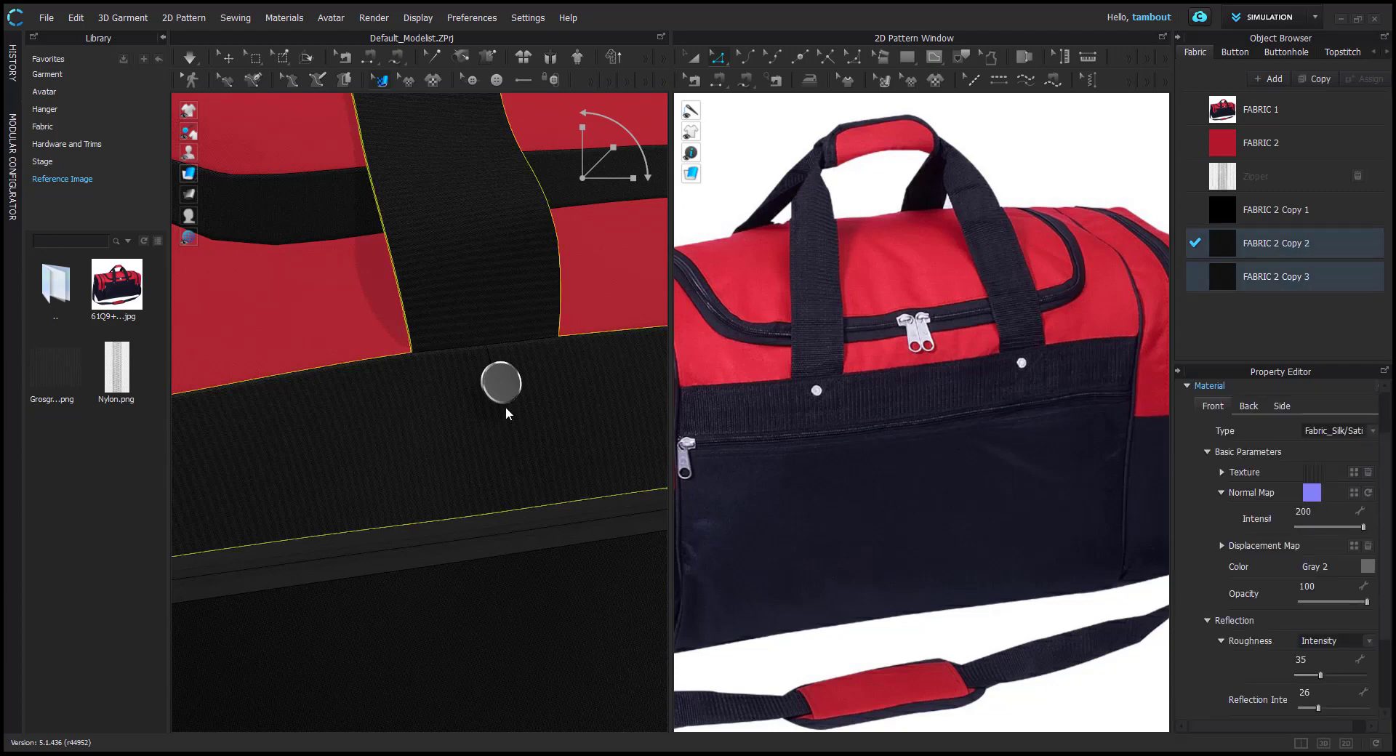
{"action": "scroll", "coordinate": [505, 408], "scroll_direction": "down", "scroll_amount": 5}
{"action": "left_click", "coordinate": [613, 241]}
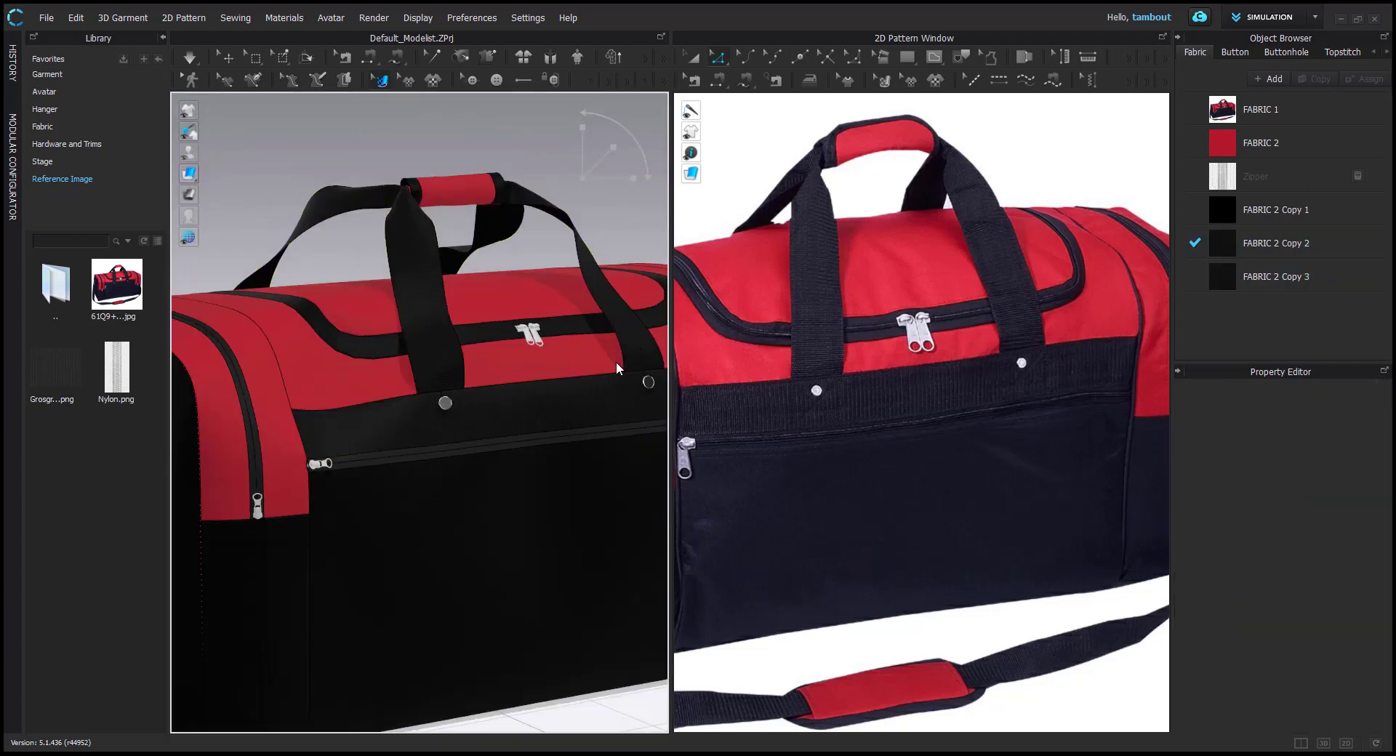
{"action": "right_click_drag", "start_coordinate": [482, 418], "coordinate": [470, 421]}
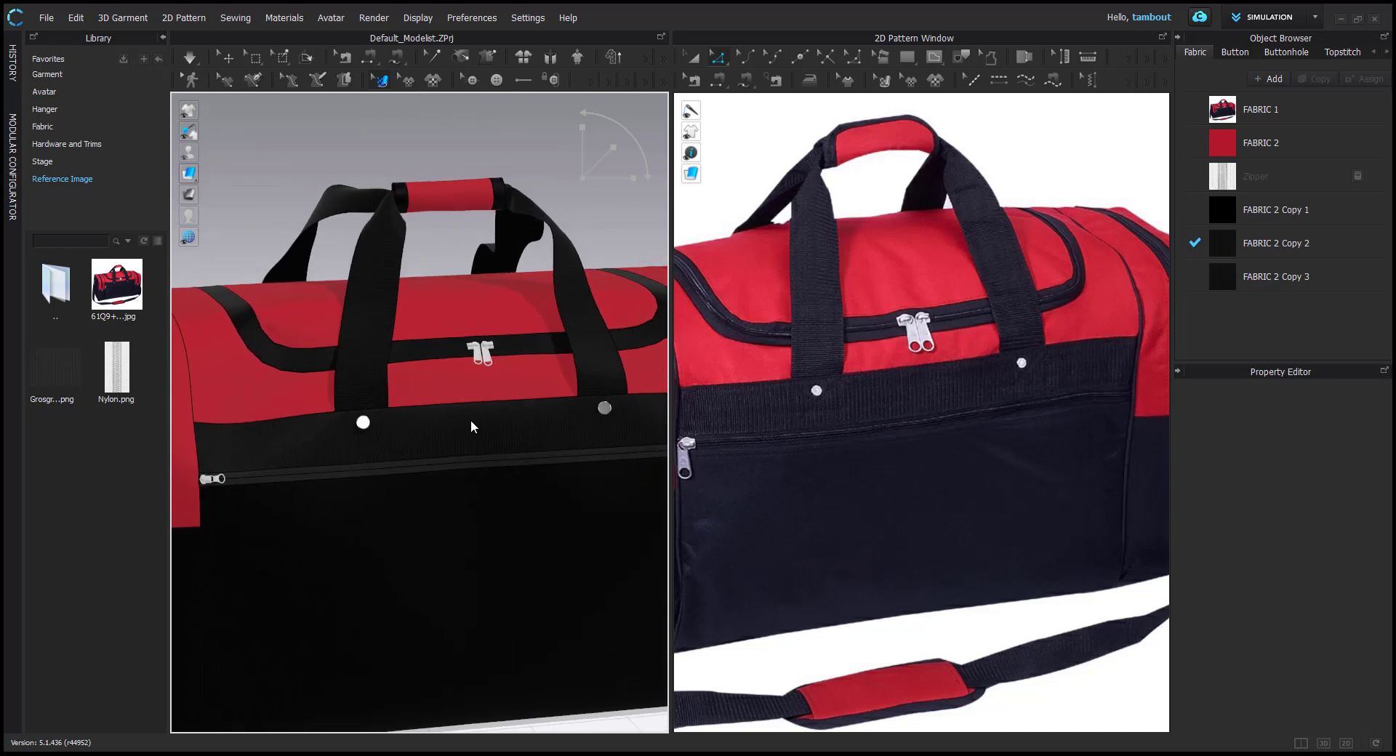
{"action": "middle_click_drag", "start_coordinate": [697, 469], "coordinate": [774, 476]}
Select the zipper sliders of the side pocket and the adjoining front pocket for a shared material change
{"action": "right_click_drag", "start_coordinate": [268, 535], "coordinate": [411, 408]}
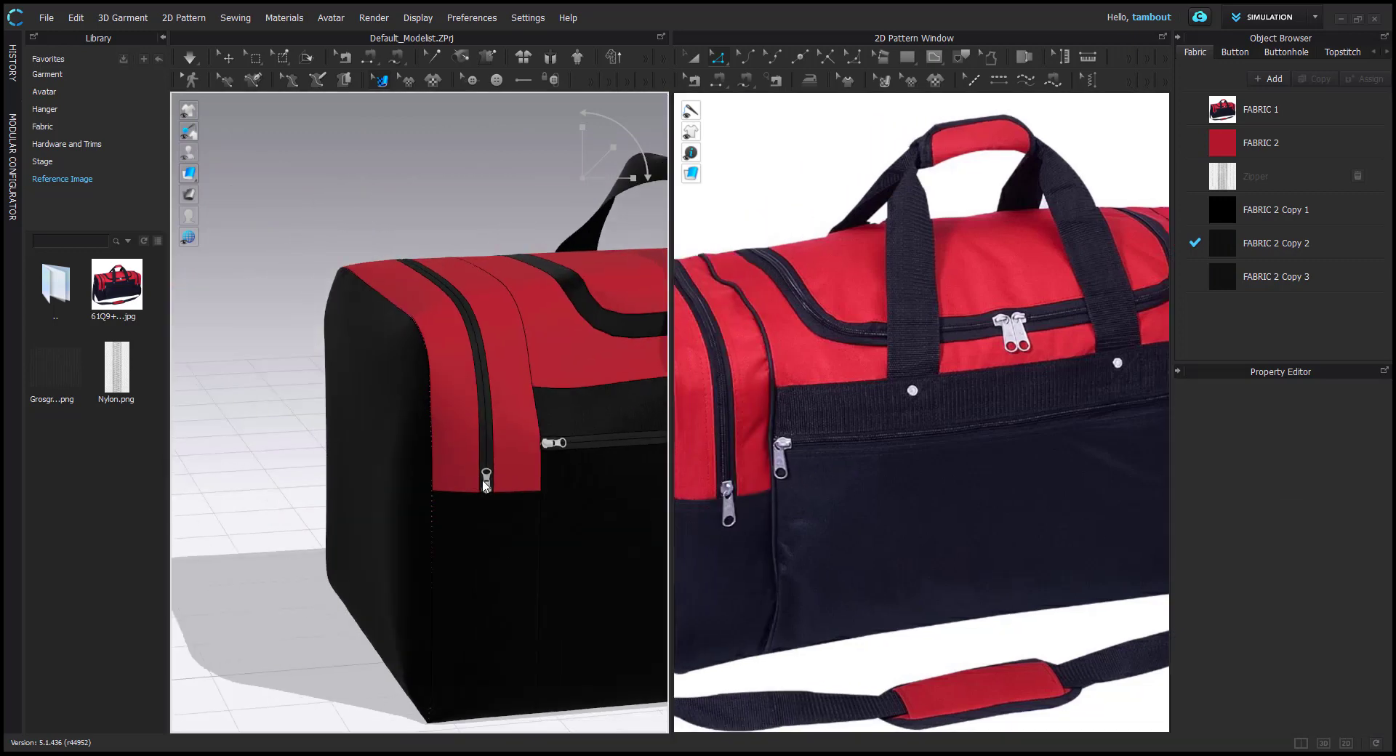
{"action": "scroll", "coordinate": [411, 408], "scroll_direction": "up", "scroll_amount": 10}
{"action": "scroll", "coordinate": [368, 474], "scroll_direction": "up", "scroll_amount": 3}
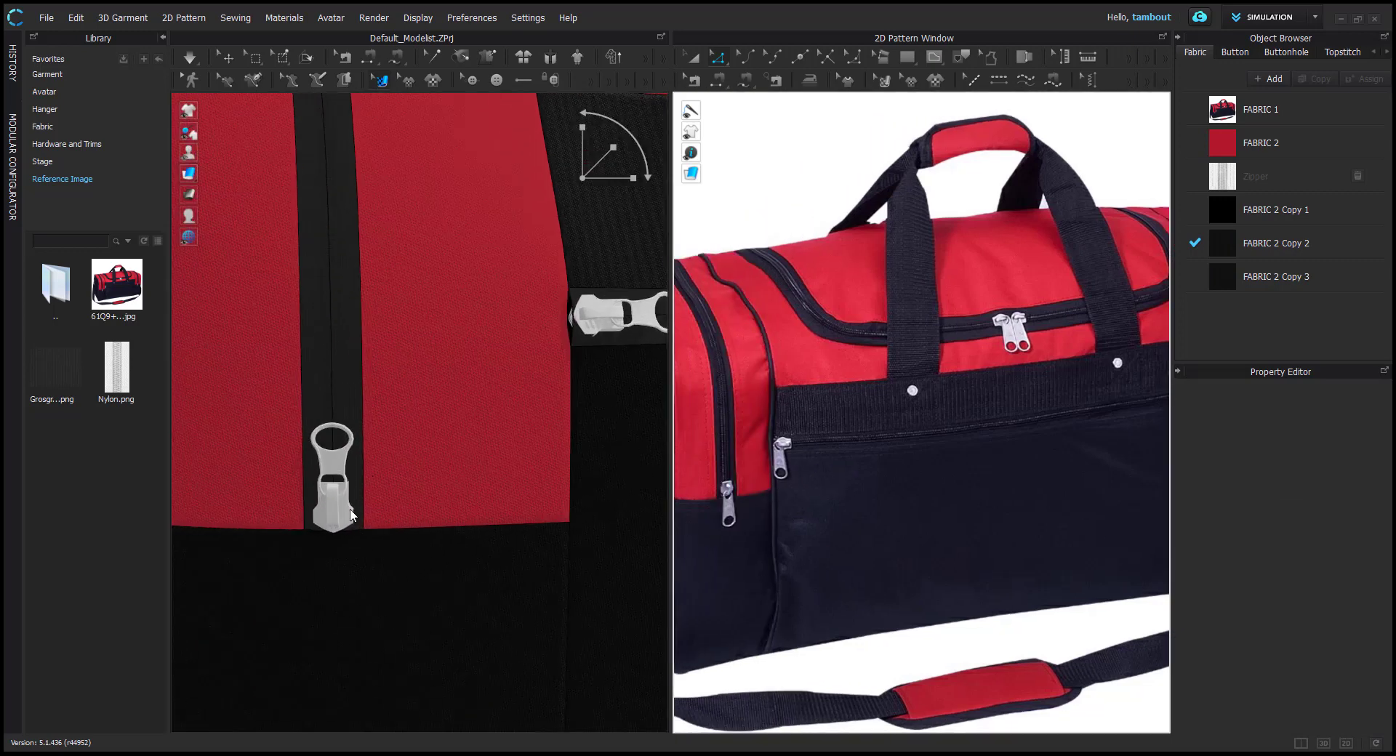
{"action": "left_click", "coordinate": [227, 58]}
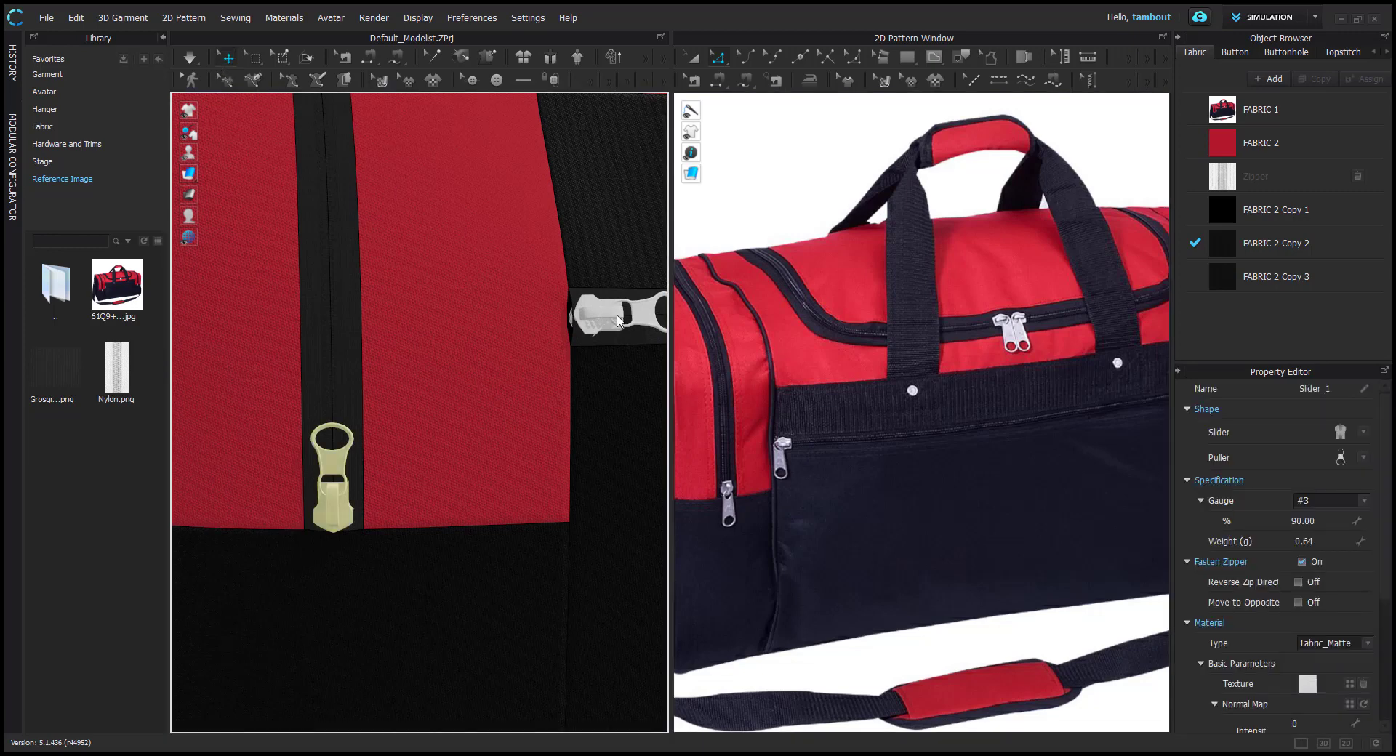
{"action": "left_click", "coordinate": [613, 315], "text": "shift"}
{"action": "scroll", "coordinate": [573, 325], "scroll_direction": "down", "scroll_amount": 4}
{"action": "middle_click_drag", "start_coordinate": [573, 325], "coordinate": [56, 538]}
{"action": "middle_click_drag", "start_coordinate": [511, 424], "coordinate": [356, 475]}
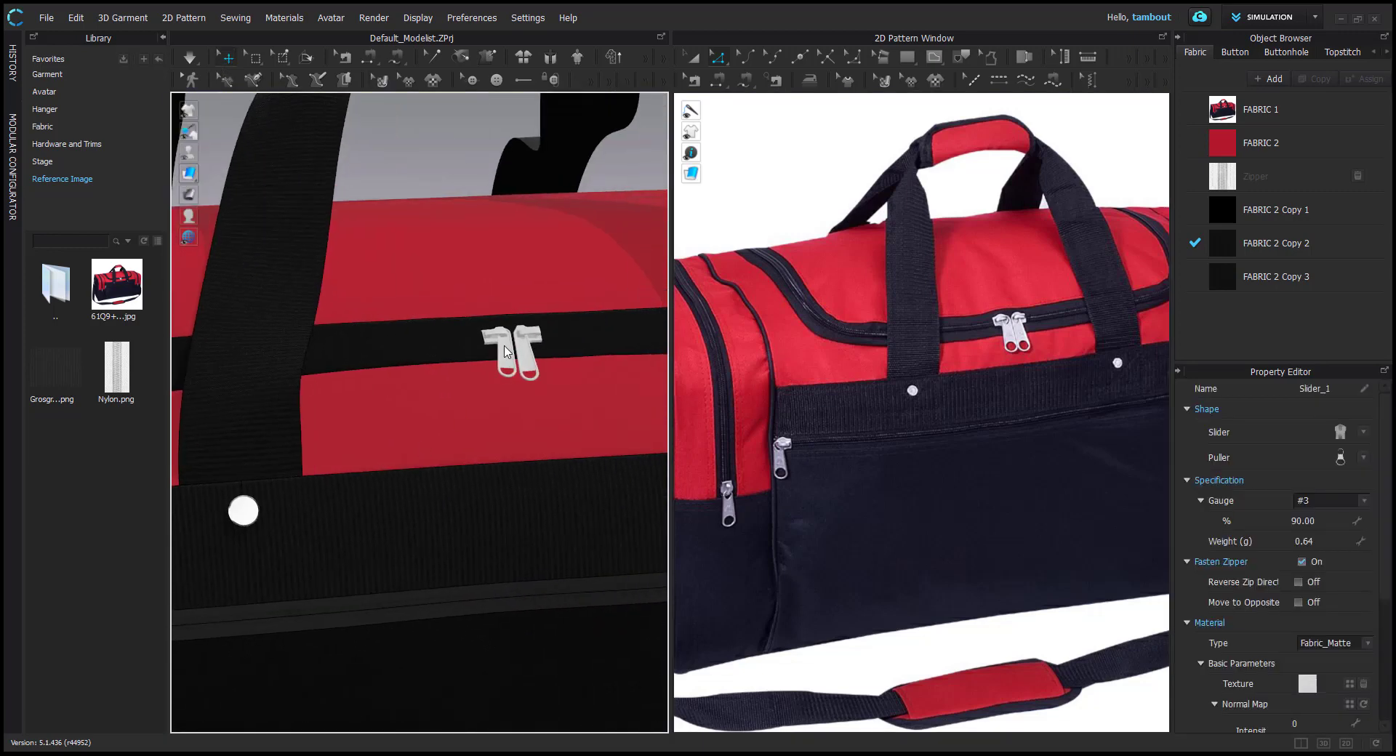
Select the top opening's two zipper pulls and sliders, and set the zipper hardware's material type to Metal
{"action": "left_click", "coordinate": [509, 349]}
{"action": "left_click", "coordinate": [524, 334], "text": "shift"}
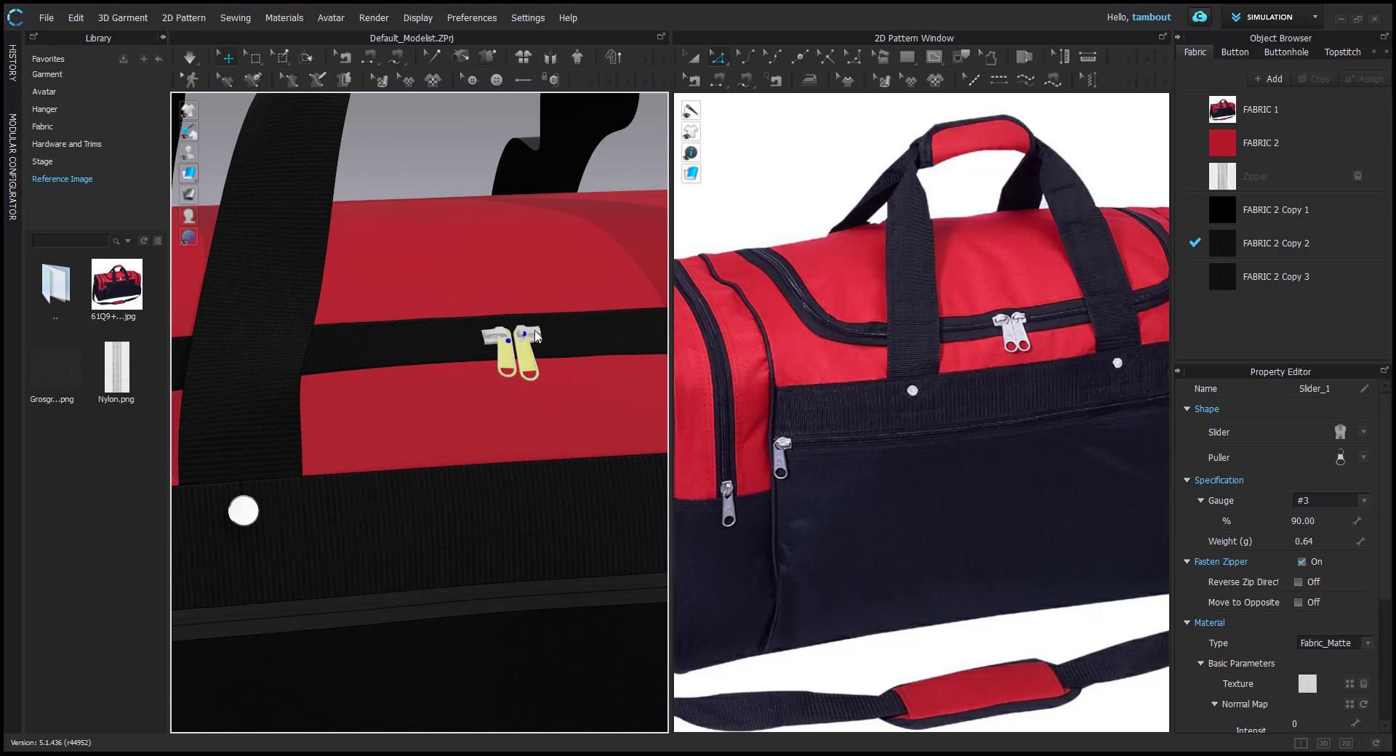
{"action": "left_click", "coordinate": [490, 336], "text": "shift"}
{"action": "scroll", "coordinate": [521, 419], "scroll_direction": "down", "scroll_amount": 3}
{"action": "middle_click_drag", "start_coordinate": [647, 439], "coordinate": [514, 444]}
{"action": "middle_click_drag", "start_coordinate": [654, 519], "coordinate": [520, 464]}
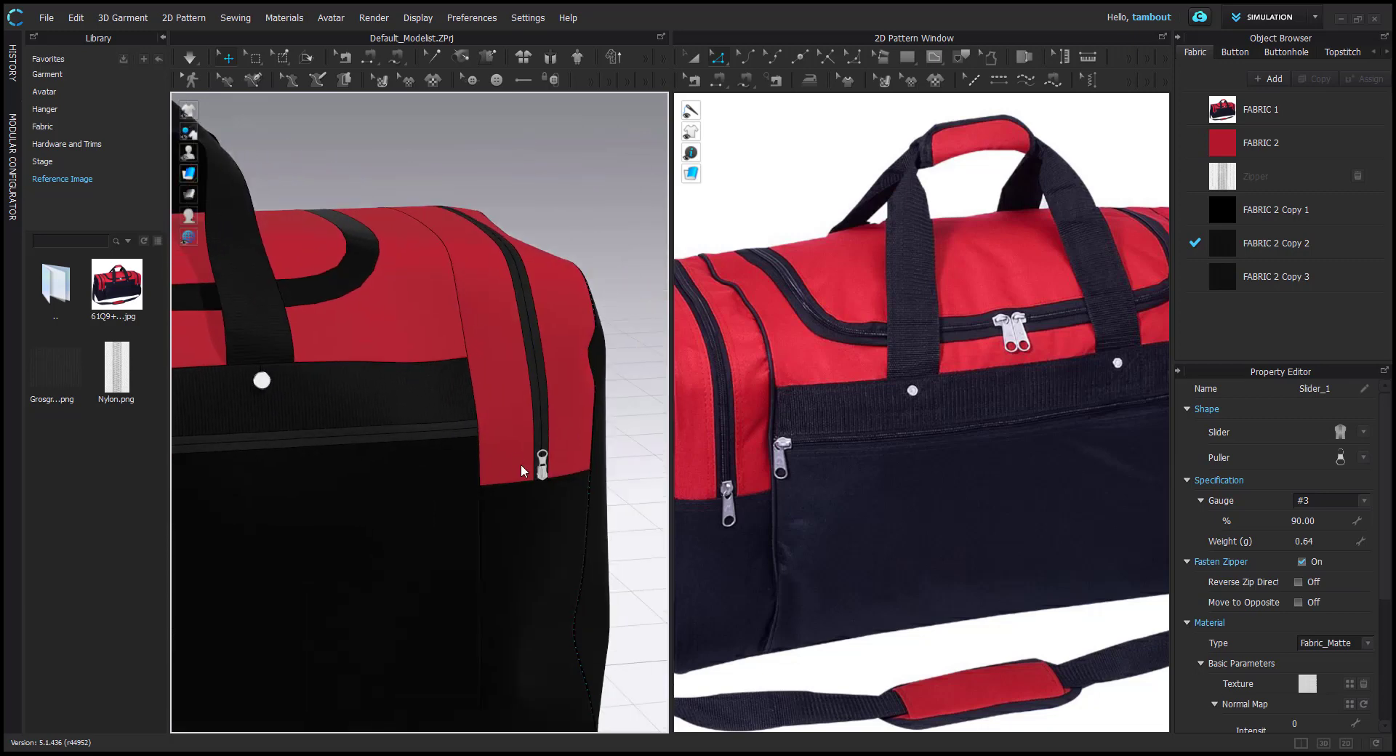
{"action": "scroll", "coordinate": [451, 444], "scroll_direction": "up", "scroll_amount": 4}
{"action": "middle_click_drag", "start_coordinate": [629, 505], "coordinate": [465, 466]}
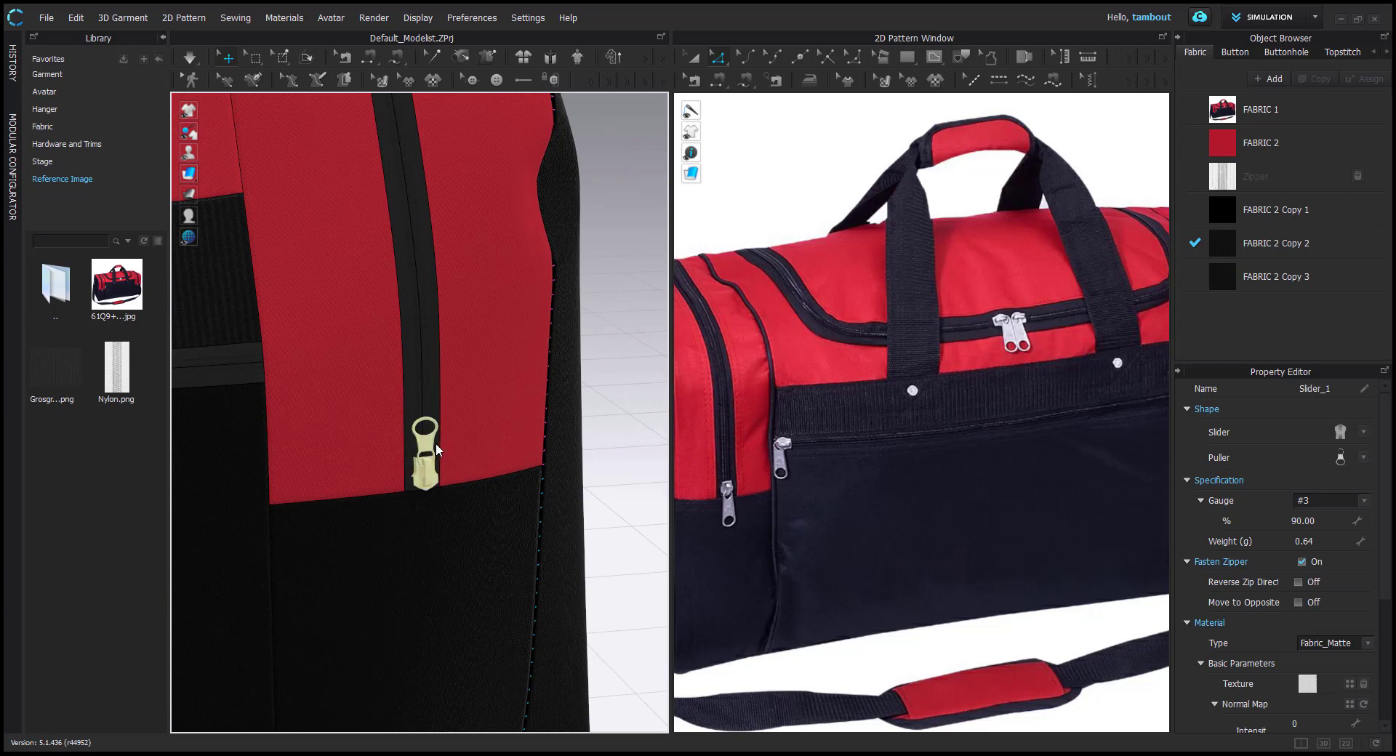
{"action": "left_click", "coordinate": [1359, 644]}
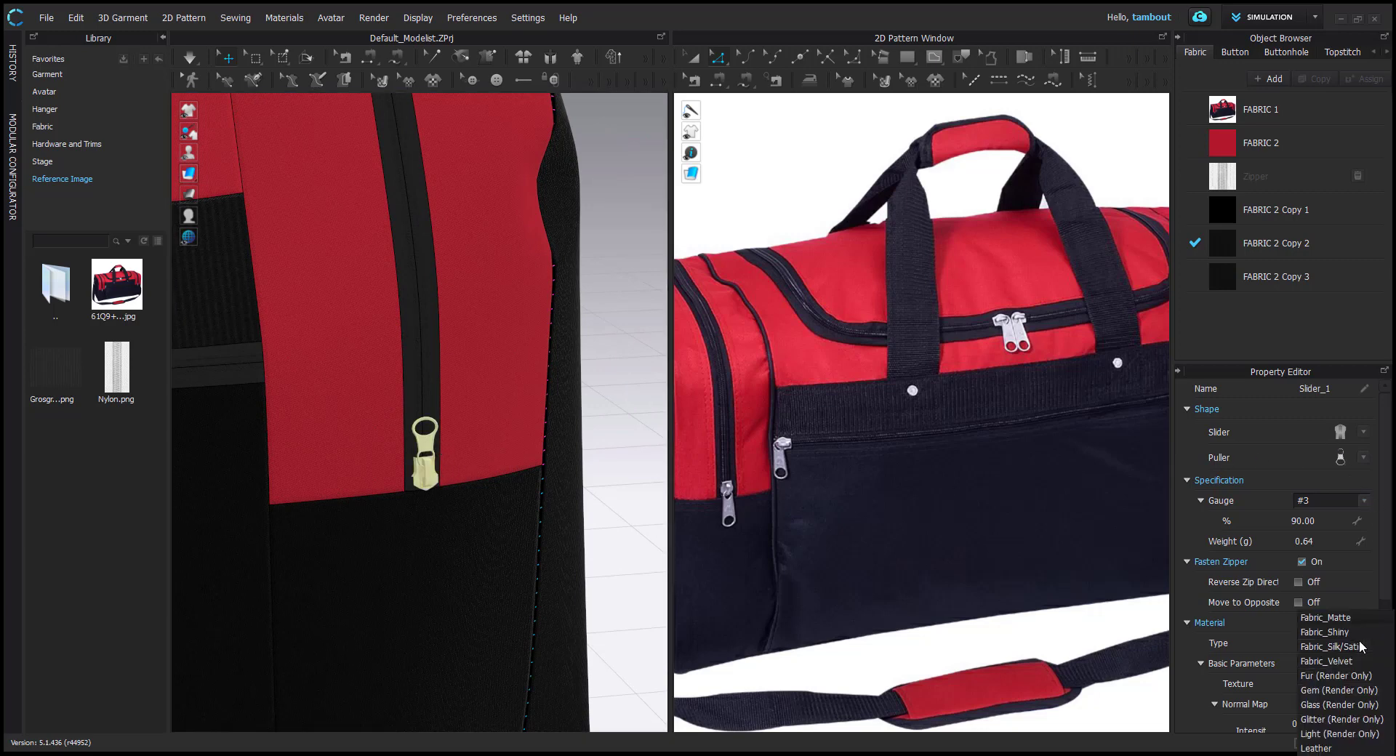
{"action": "left_click", "coordinate": [1323, 754]}
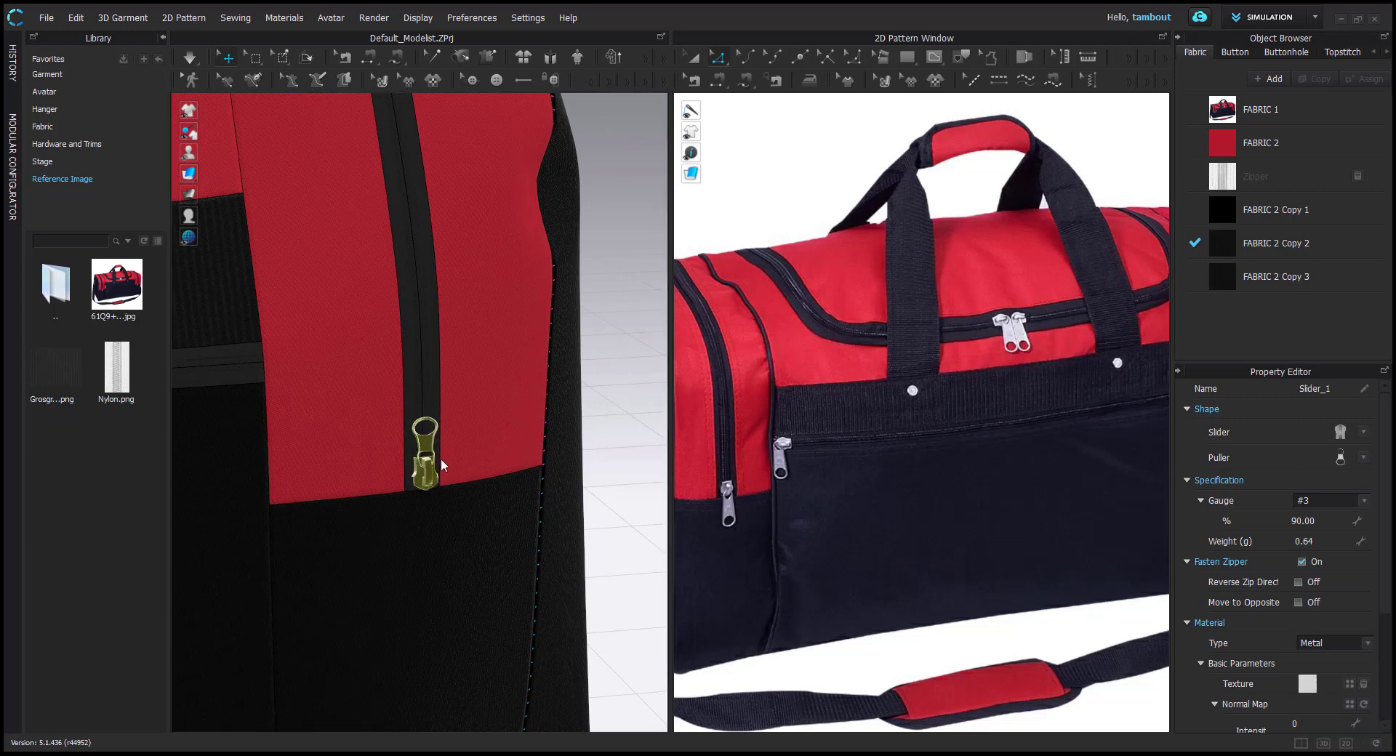
Set the reflection roughness intensity of the metal zipper hardware to 26
{"action": "scroll", "coordinate": [441, 458], "scroll_direction": "down", "scroll_amount": 3}
{"action": "scroll", "coordinate": [804, 485], "scroll_direction": "down", "scroll_amount": 2}
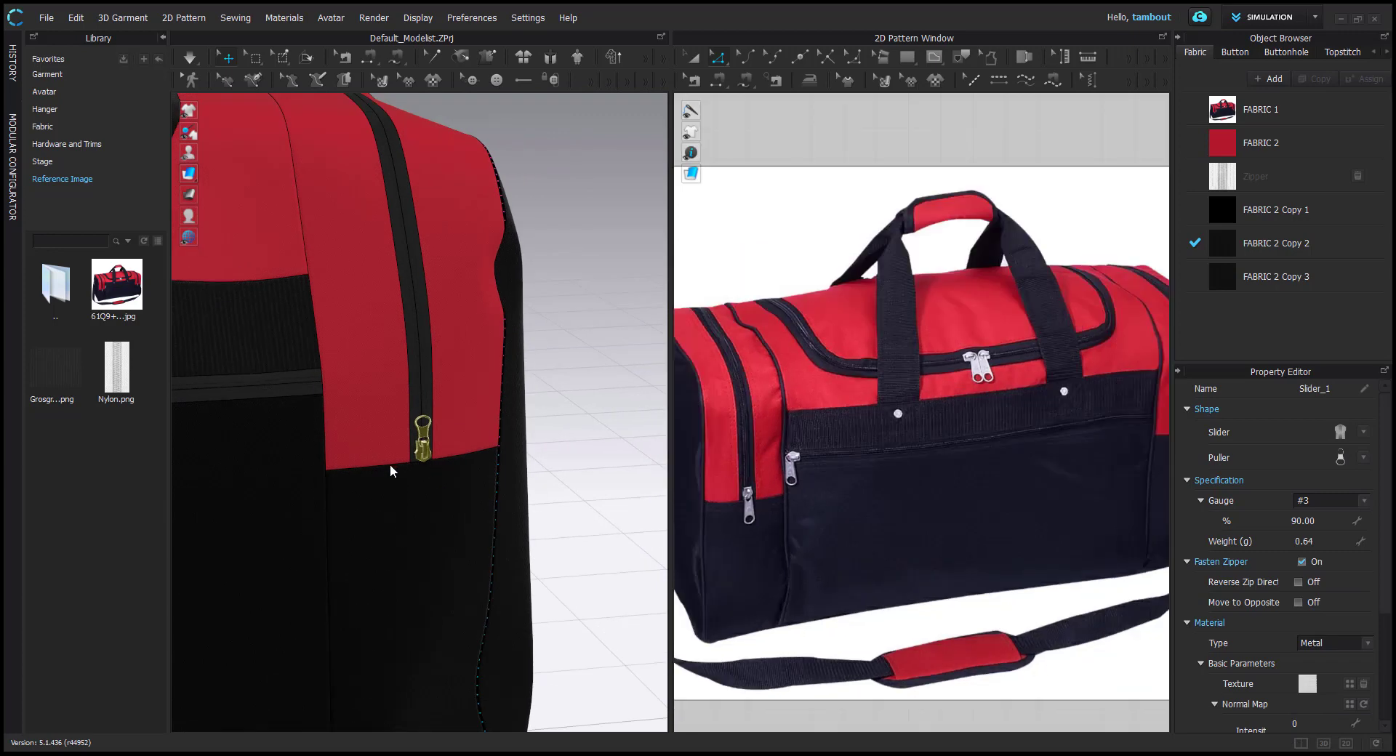
{"action": "scroll", "coordinate": [391, 471], "scroll_direction": "down", "scroll_amount": 1}
{"action": "scroll", "coordinate": [1312, 607], "scroll_direction": "down", "scroll_amount": 4}
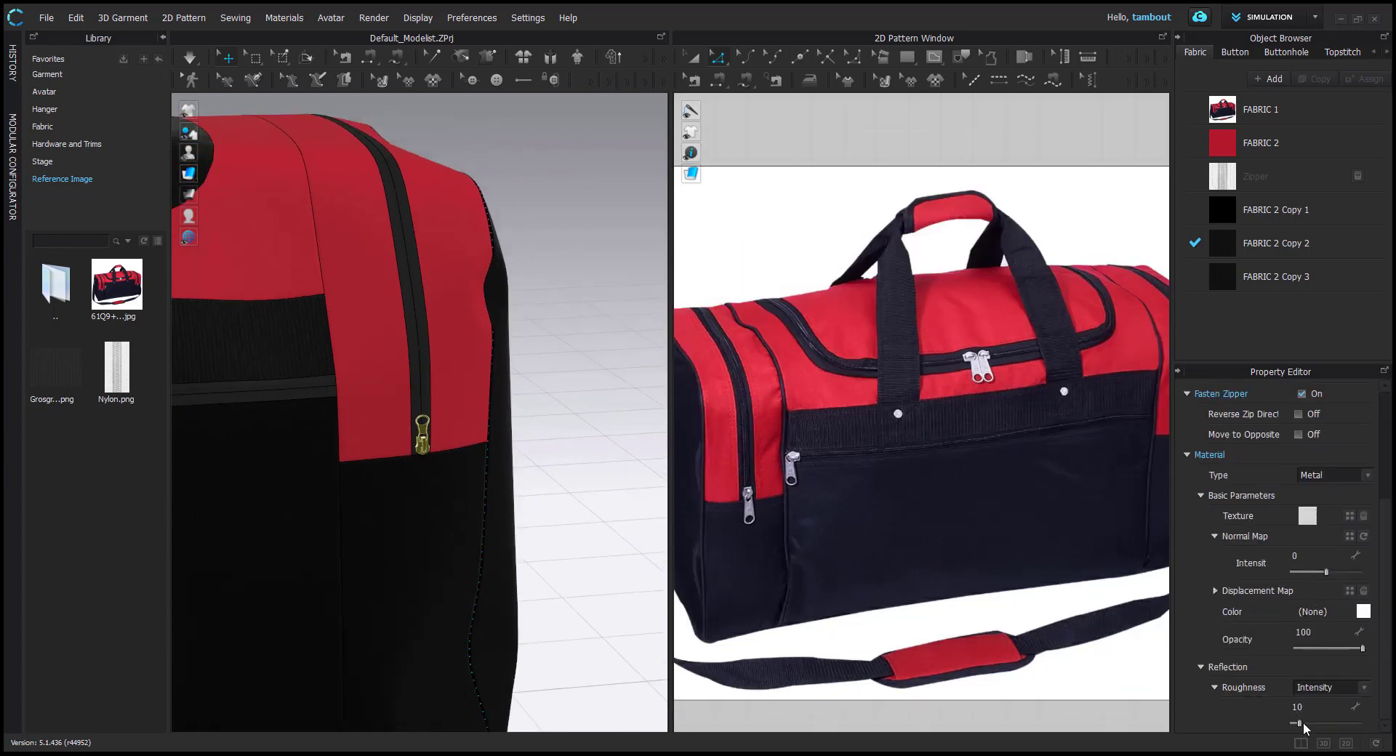
{"action": "left_click_drag", "start_coordinate": [1302, 722], "coordinate": [1311, 725]}
{"action": "scroll", "coordinate": [536, 487], "scroll_direction": "up", "scroll_amount": 2}
{"action": "left_click", "coordinate": [503, 479]}
Rotate the side pocket zipper's puller around its slider so that it hangs downward as in the reference photo
{"action": "right_click_drag", "start_coordinate": [466, 435], "coordinate": [626, 371]}
{"action": "scroll", "coordinate": [512, 388], "scroll_direction": "up", "scroll_amount": 2}
{"action": "left_click", "coordinate": [513, 356]}
{"action": "left_click", "coordinate": [626, 370]}
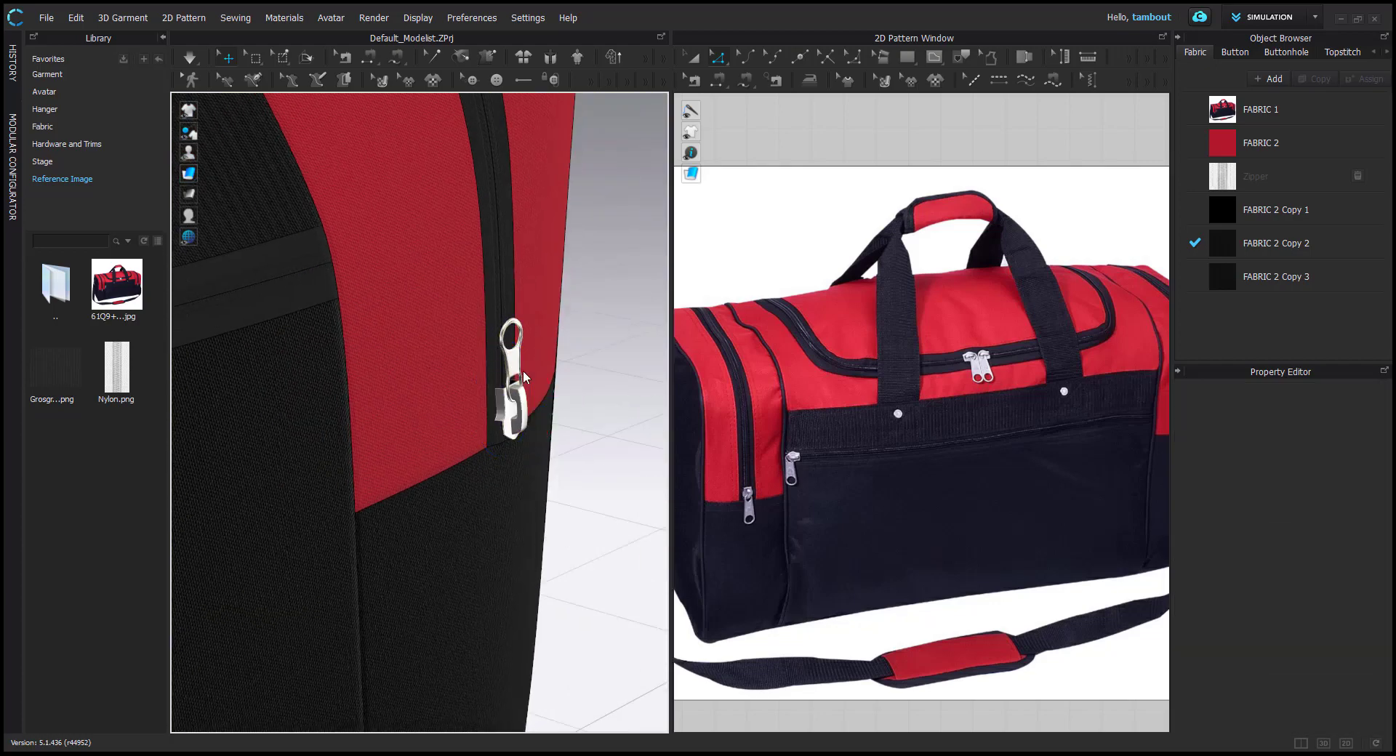
{"action": "left_click", "coordinate": [518, 369]}
{"action": "mouse_move", "coordinate": [569, 419]}
{"action": "right_mouse_down"}
{"action": "mouse_move", "coordinate": [591, 417]}
{"action": "mouse_move", "coordinate": [583, 403]}
{"action": "right_mouse_up"}
{"action": "left_click", "coordinate": [516, 352]}
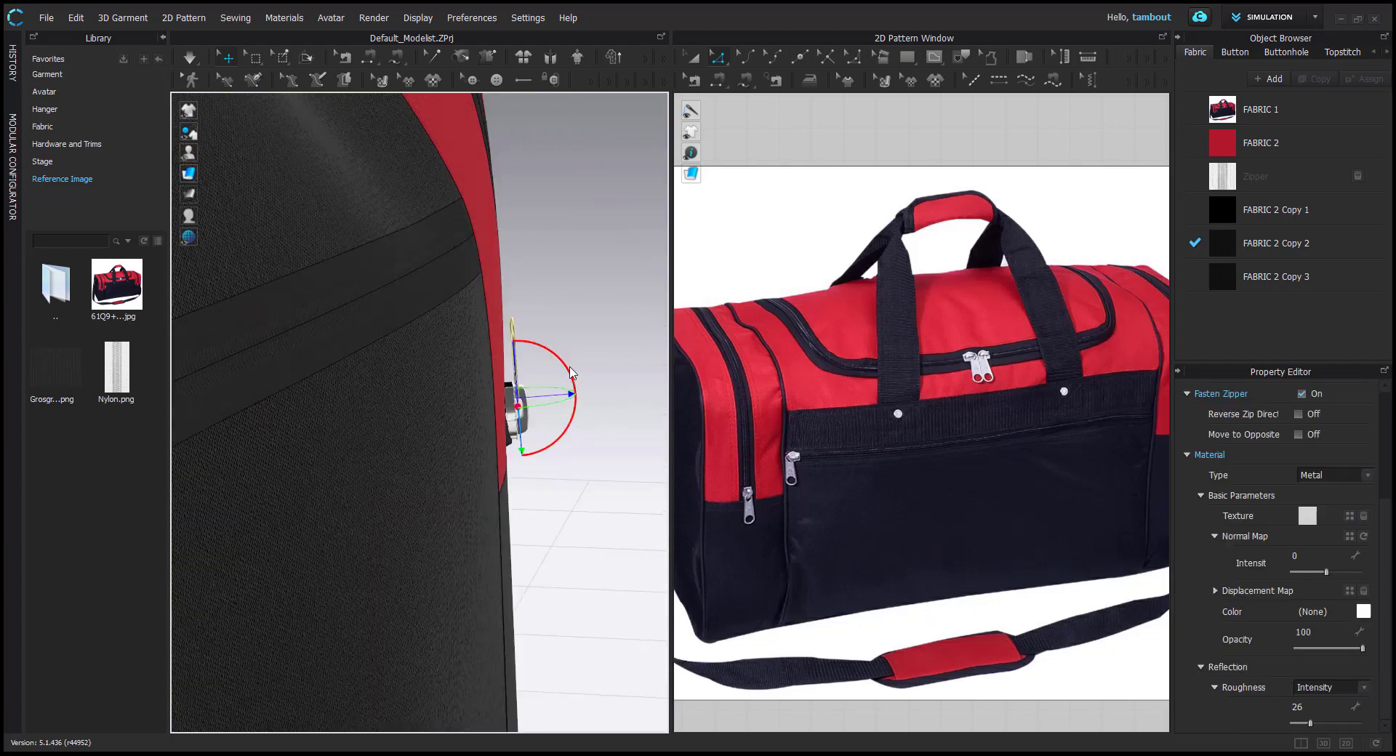
{"action": "left_click_drag", "start_coordinate": [573, 371], "coordinate": [615, 444]}
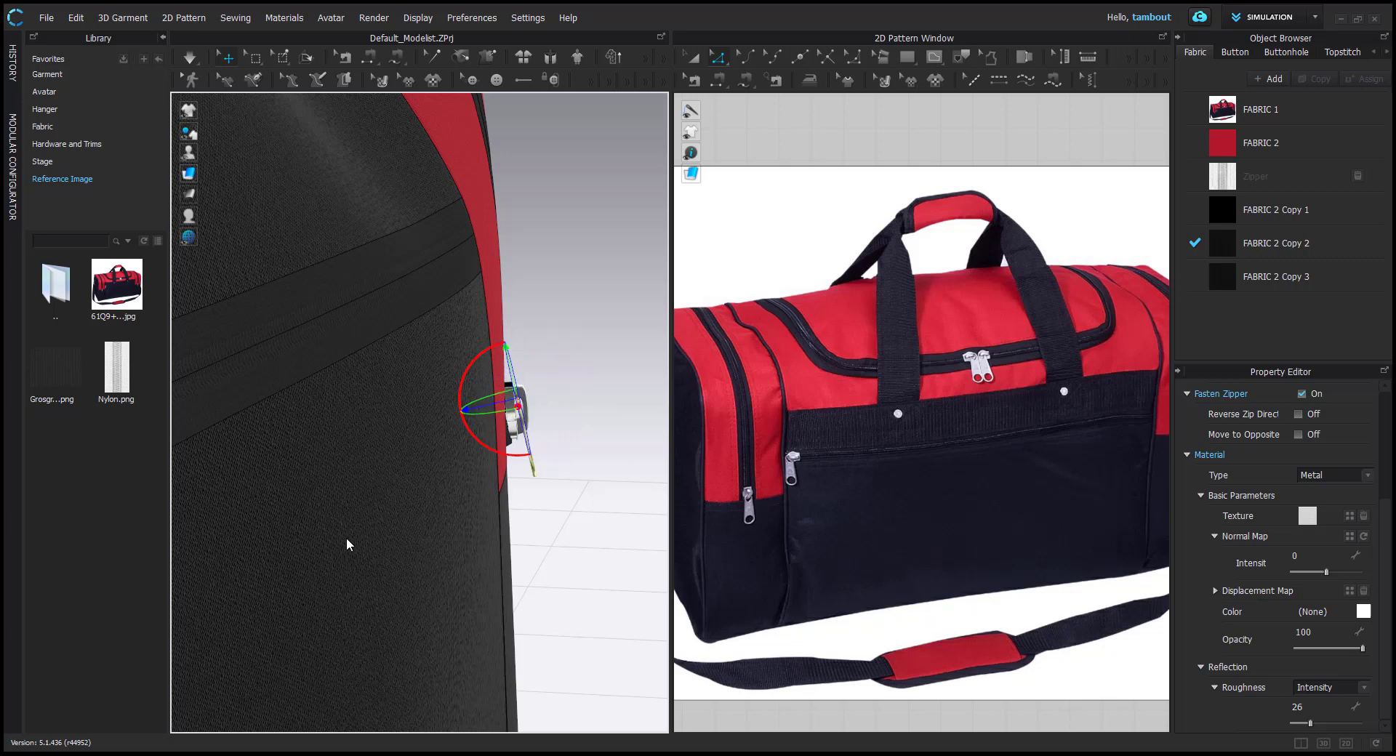
Nudge the side pocket zipper's puller down along its slider
{"action": "right_click_drag", "start_coordinate": [582, 402], "coordinate": [512, 376]}
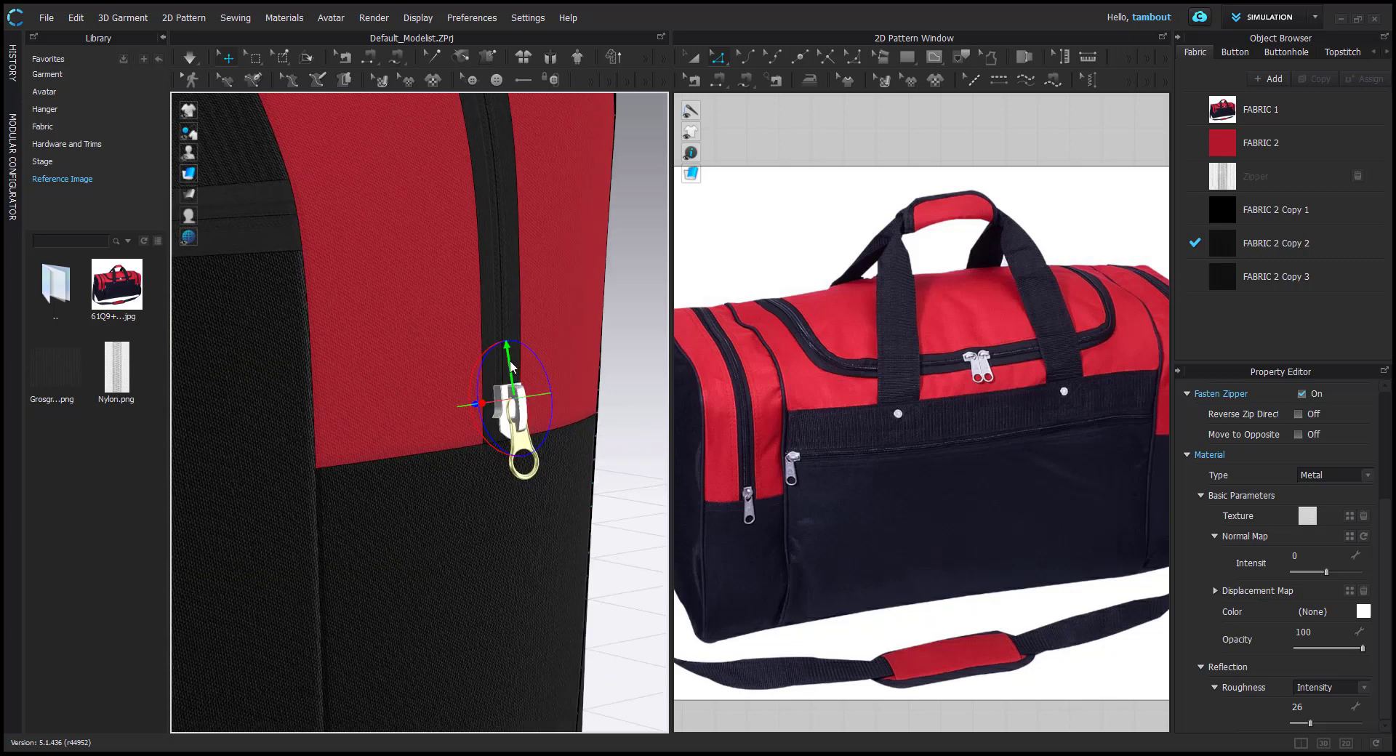
{"action": "left_click_drag", "start_coordinate": [510, 362], "coordinate": [512, 378]}
{"action": "scroll", "coordinate": [476, 473], "scroll_direction": "down", "scroll_amount": 4}
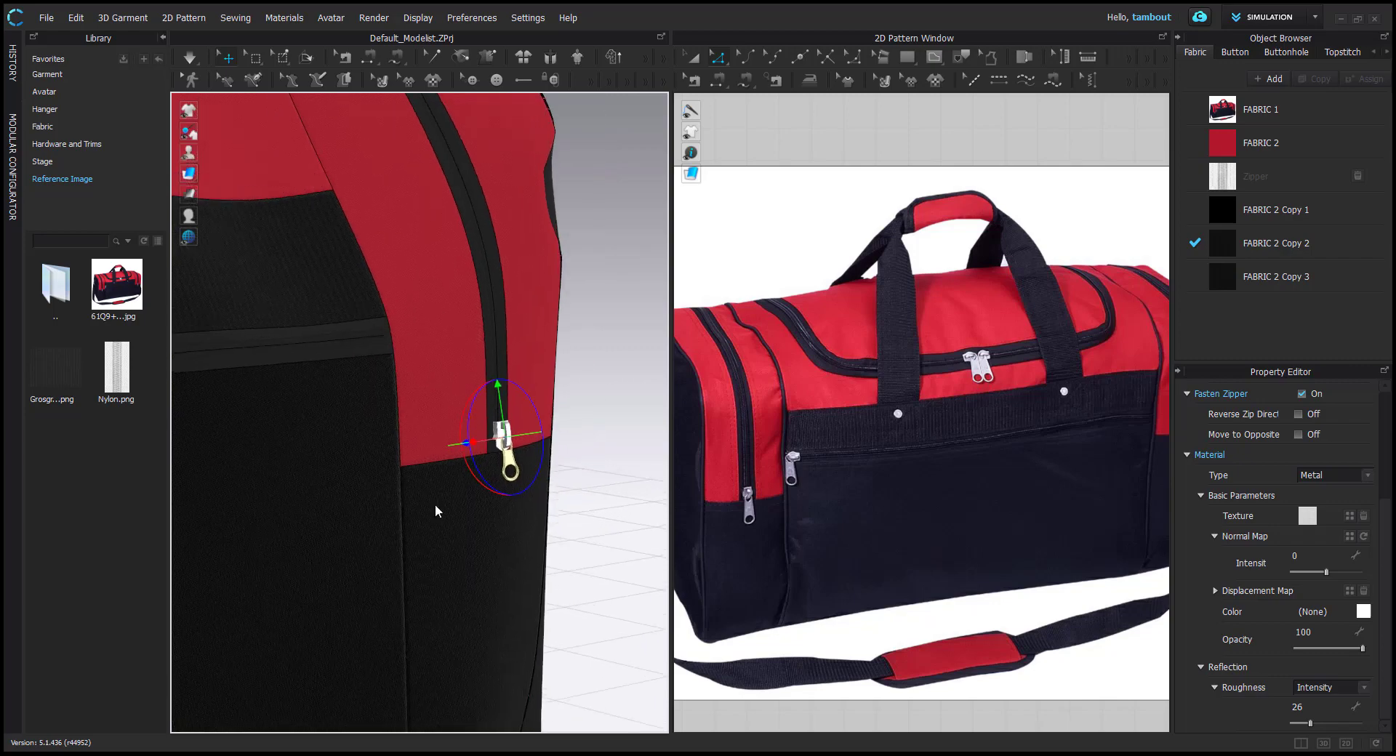
Rotate the front pocket zipper's puller about its slider so that it hangs straight down over the pocket as in the reference photo
{"action": "scroll", "coordinate": [435, 504], "scroll_direction": "down", "scroll_amount": 4}
{"action": "middle_click_drag", "start_coordinate": [240, 465], "coordinate": [567, 414]}
{"action": "scroll", "coordinate": [451, 378], "scroll_direction": "up", "scroll_amount": 5}
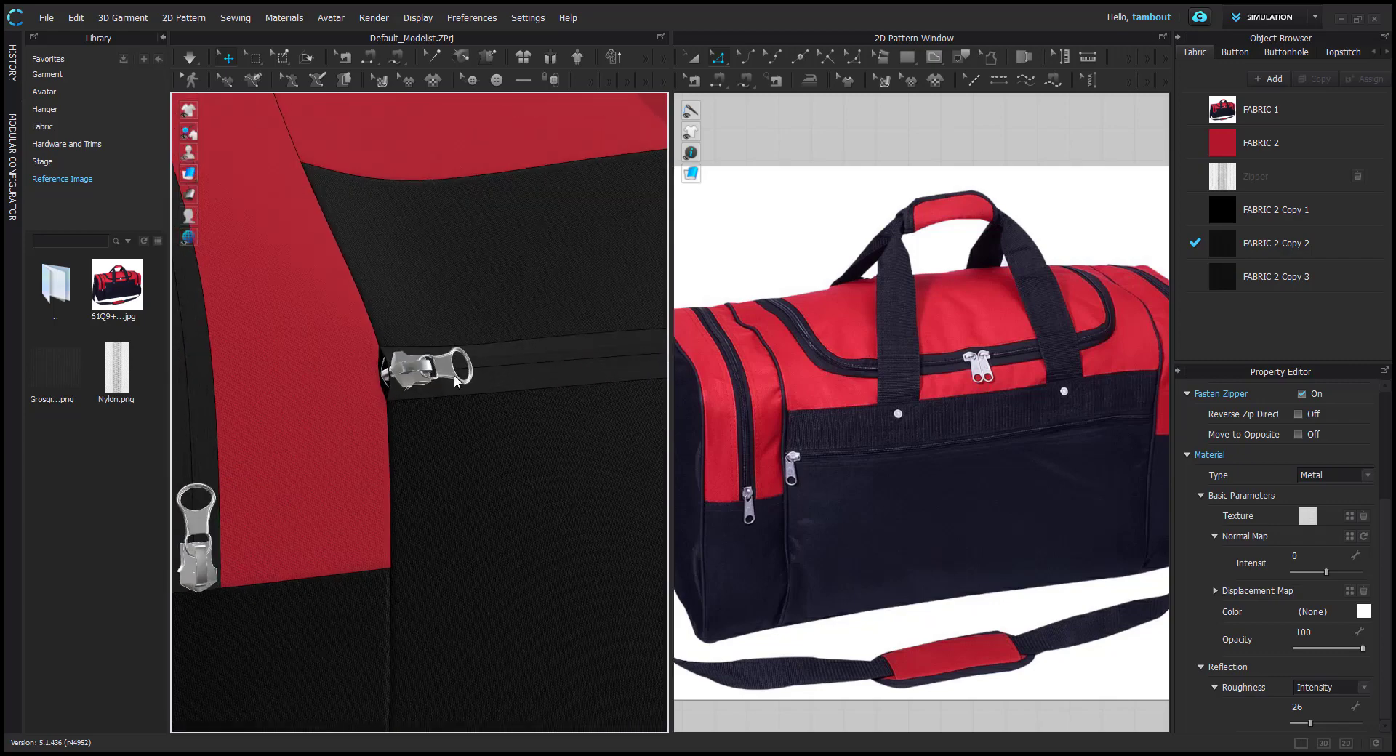
{"action": "scroll", "coordinate": [453, 376], "scroll_direction": "up", "scroll_amount": 4}
{"action": "left_click", "coordinate": [491, 313]}
{"action": "left_click", "coordinate": [491, 313]}
{"action": "right_click_drag", "start_coordinate": [506, 368], "coordinate": [455, 377]}
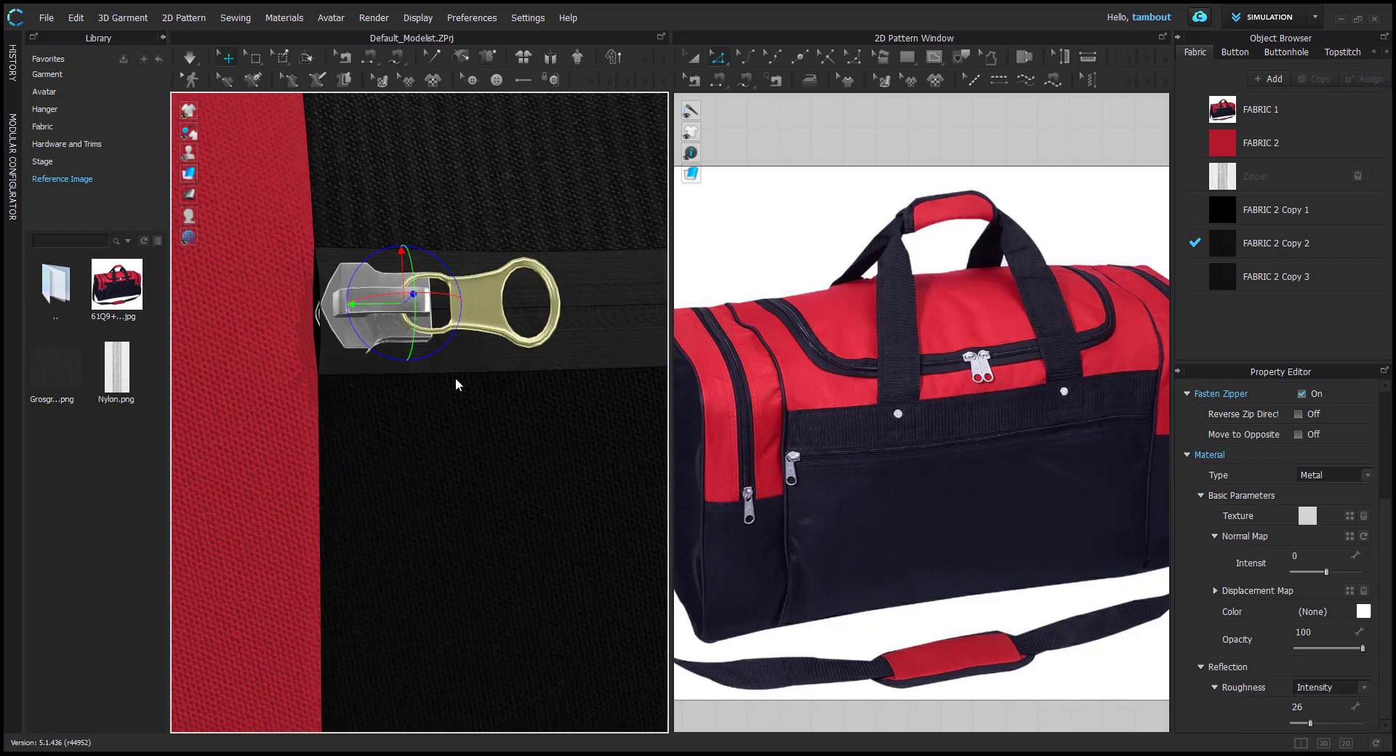
{"action": "left_click_drag", "start_coordinate": [460, 294], "coordinate": [433, 375]}
{"action": "left_click_drag", "start_coordinate": [404, 271], "coordinate": [412, 257]}
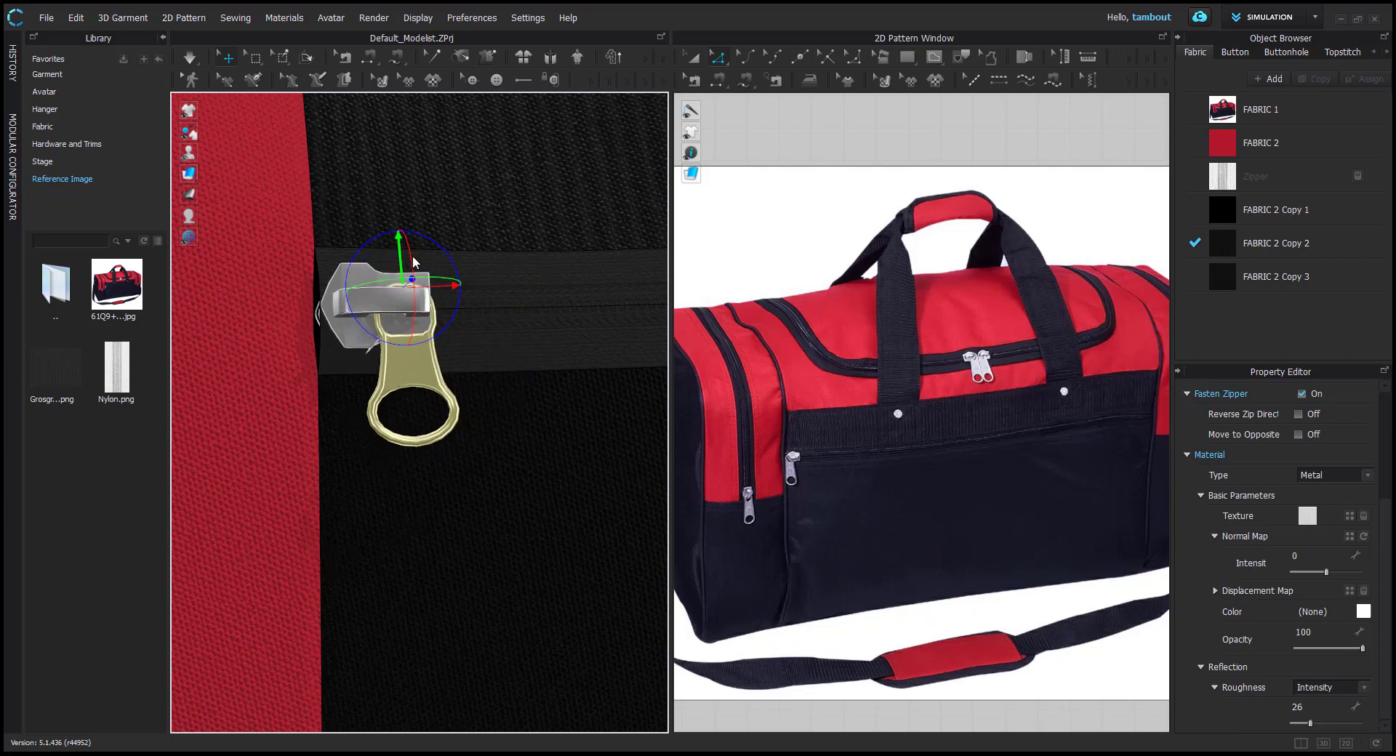
Flip the side pocket zipper's puller beside the front pocket slider so that it hangs downward over the black panel
{"action": "scroll", "coordinate": [459, 415], "scroll_direction": "down", "scroll_amount": 5}
{"action": "middle_click_drag", "start_coordinate": [418, 414], "coordinate": [503, 288]}
{"action": "scroll", "coordinate": [326, 376], "scroll_direction": "up", "scroll_amount": 2}
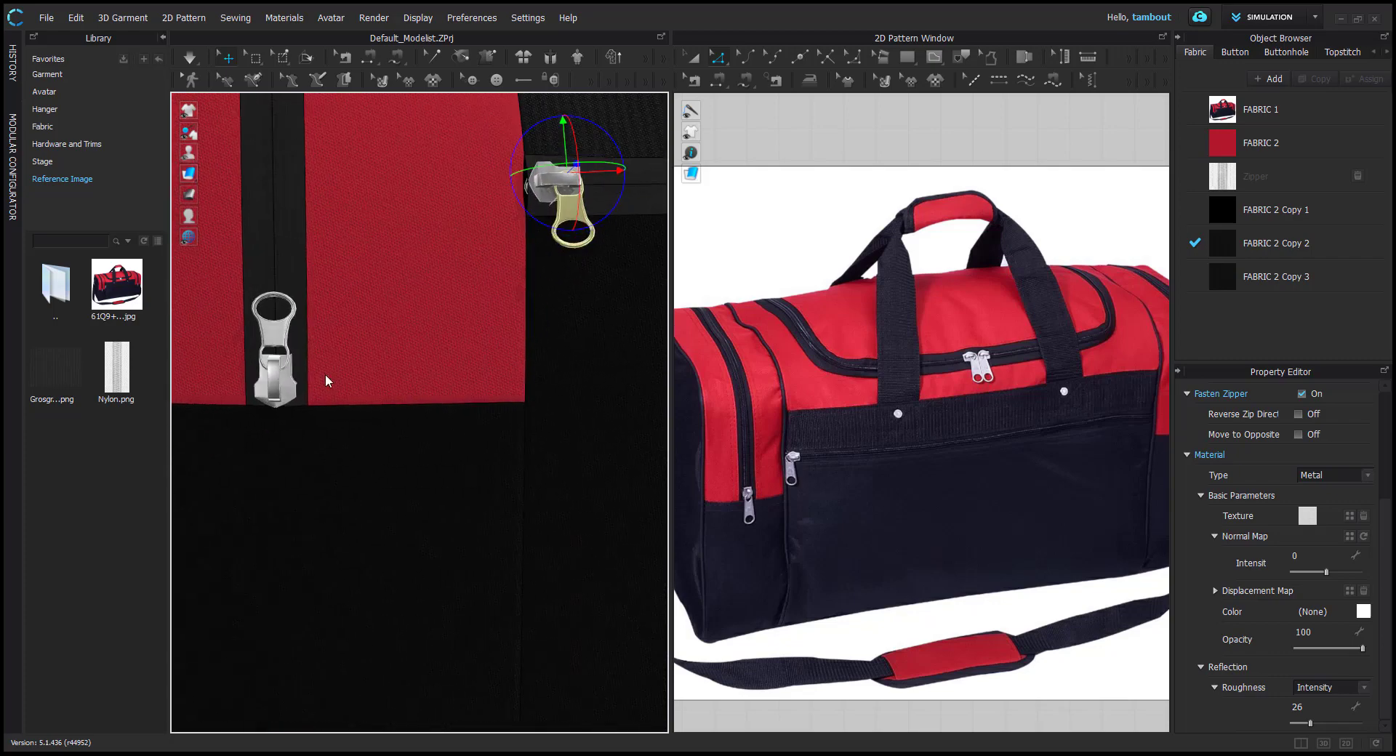
{"action": "middle_click_drag", "start_coordinate": [325, 374], "coordinate": [428, 346]}
{"action": "left_click", "coordinate": [386, 319]}
{"action": "right_click_drag", "start_coordinate": [432, 374], "coordinate": [558, 372]}
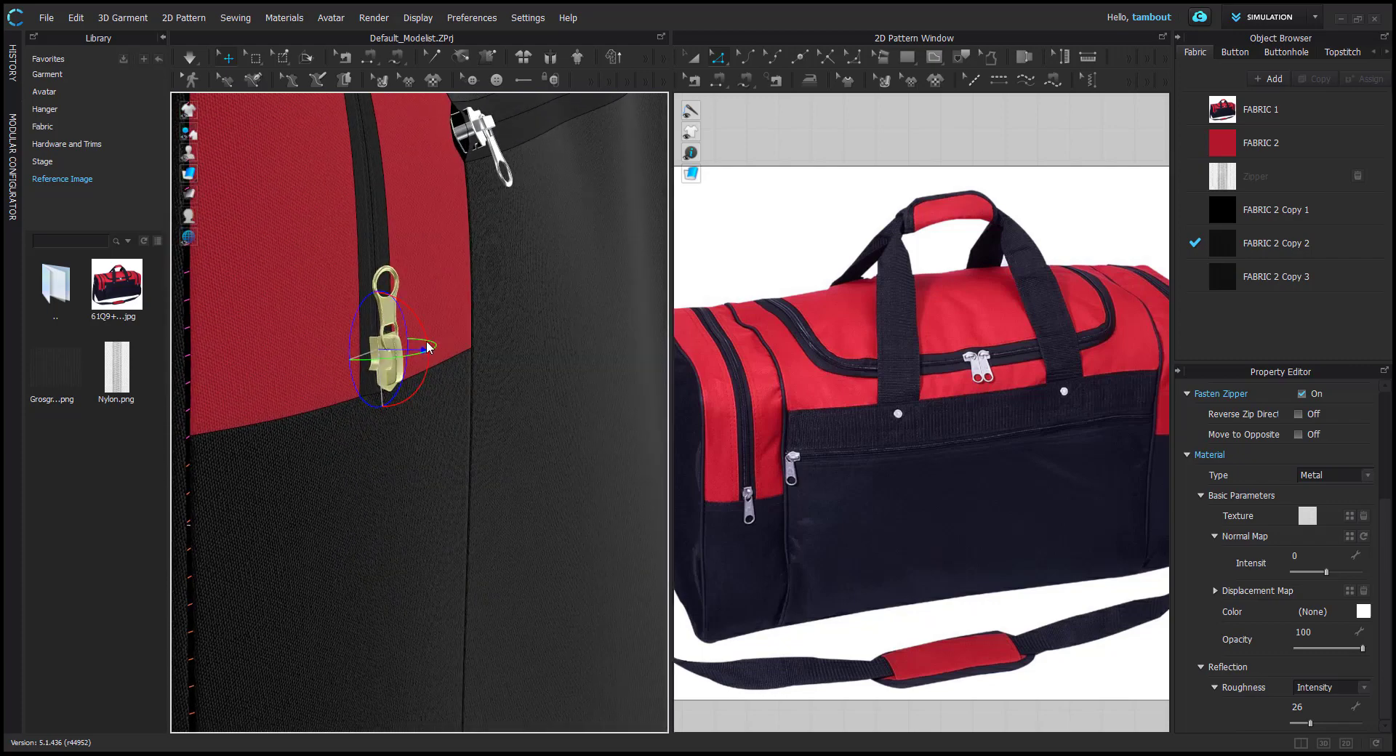
{"action": "right_click_drag", "start_coordinate": [451, 436], "coordinate": [479, 363]}
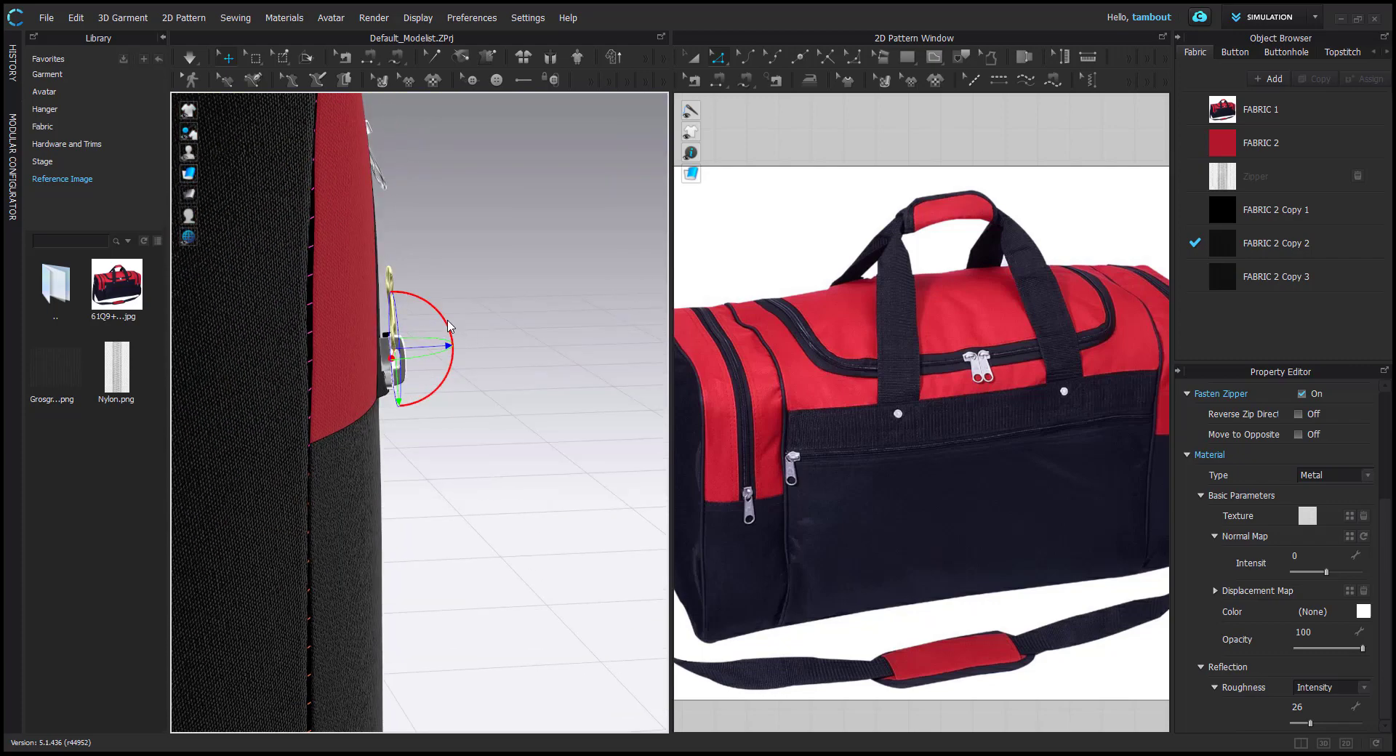
{"action": "left_click_drag", "start_coordinate": [448, 327], "coordinate": [439, 300]}
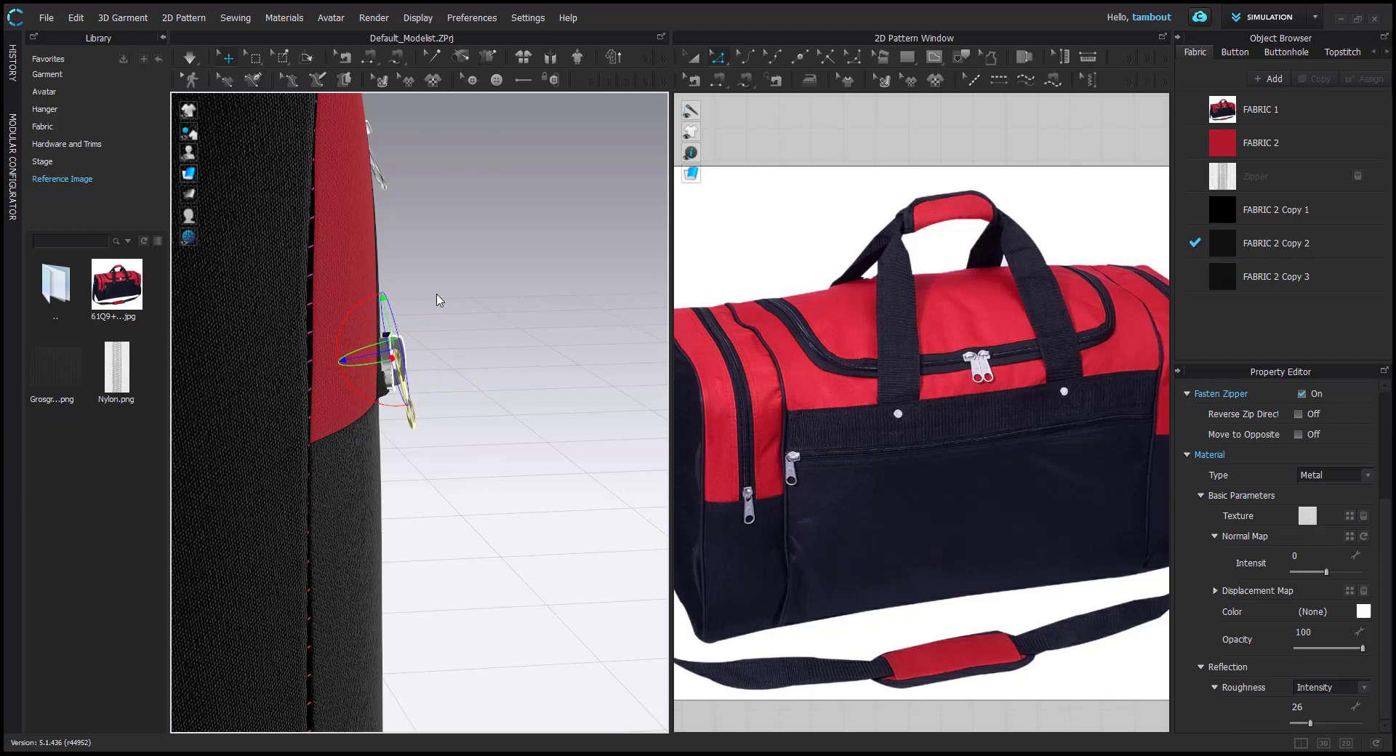
{"action": "right_click_drag", "start_coordinate": [438, 299], "coordinate": [392, 328]}
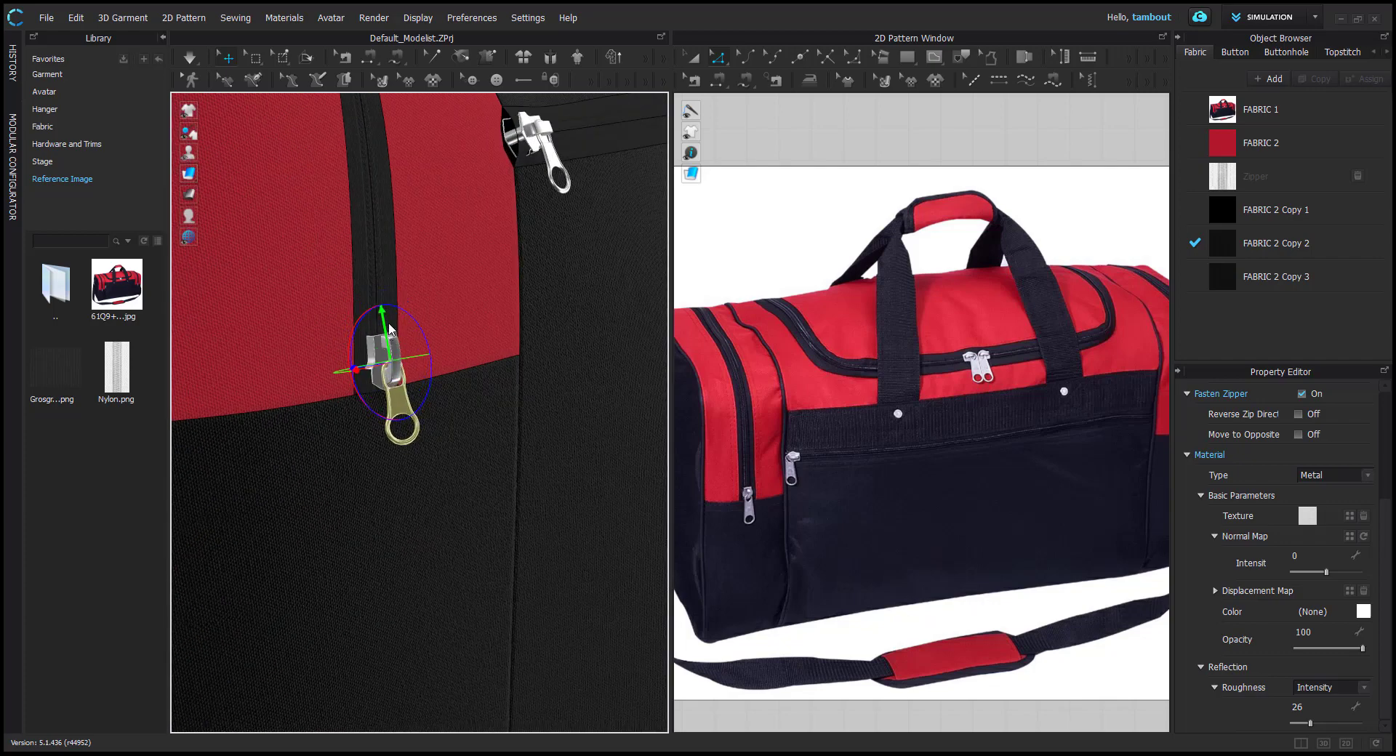
Change the pullers of the front and side pocket zippers to the long, narrow shape with a small rounded hole at its end
{"action": "left_click", "coordinate": [556, 160]}
{"action": "scroll", "coordinate": [539, 307], "scroll_direction": "down", "scroll_amount": 4}
{"action": "middle_click_drag", "start_coordinate": [540, 308], "coordinate": [378, 416]}
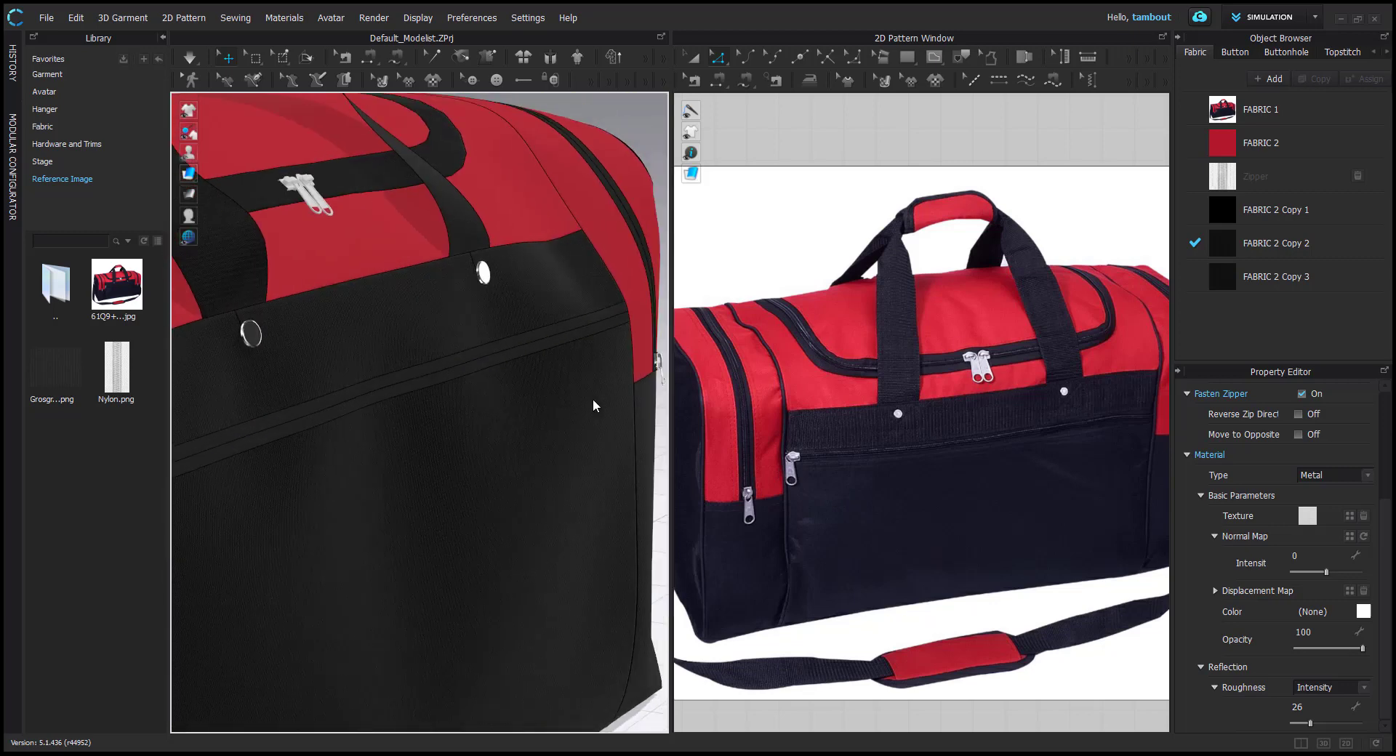
{"action": "right_click_drag", "start_coordinate": [624, 390], "coordinate": [474, 397]}
{"action": "key", "text": "2"}
{"action": "middle_click_drag", "start_coordinate": [521, 461], "coordinate": [213, 402]}
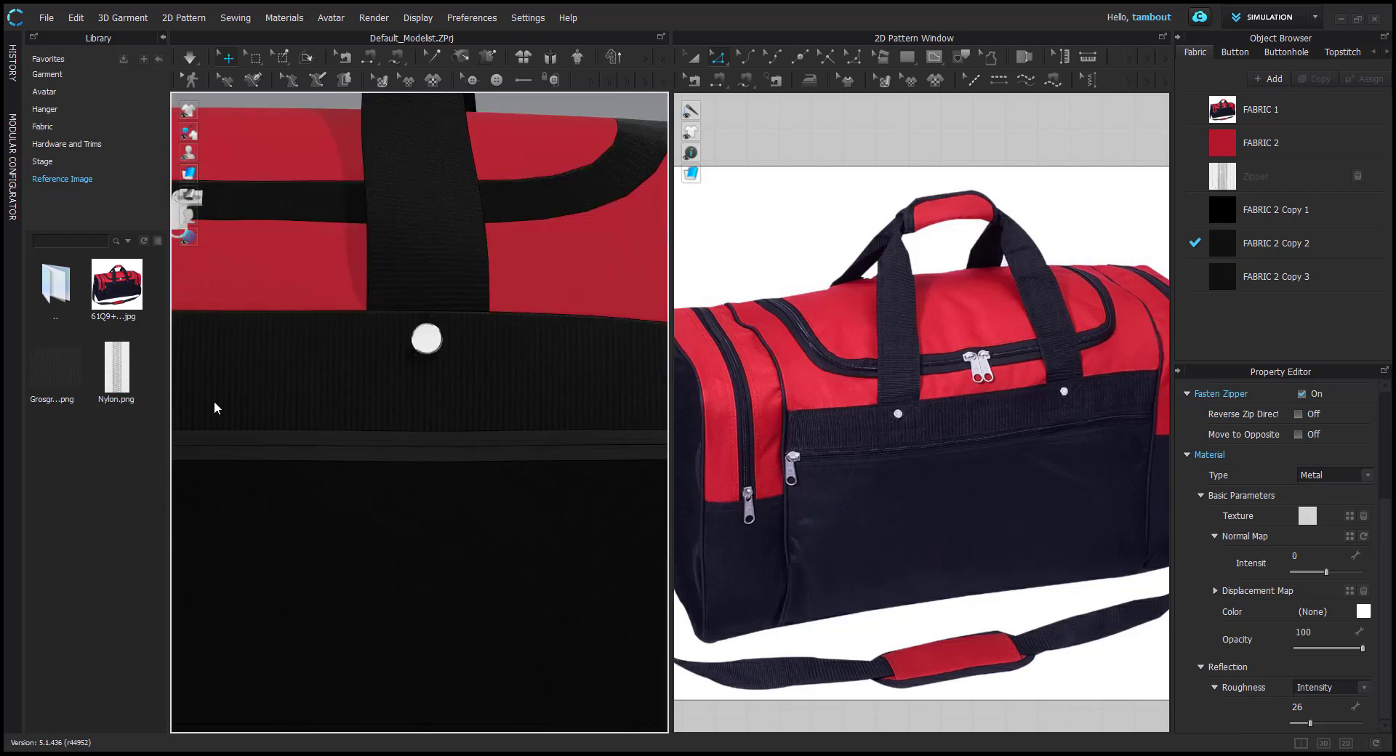
{"action": "middle_click_drag", "start_coordinate": [407, 509], "coordinate": [183, 429]}
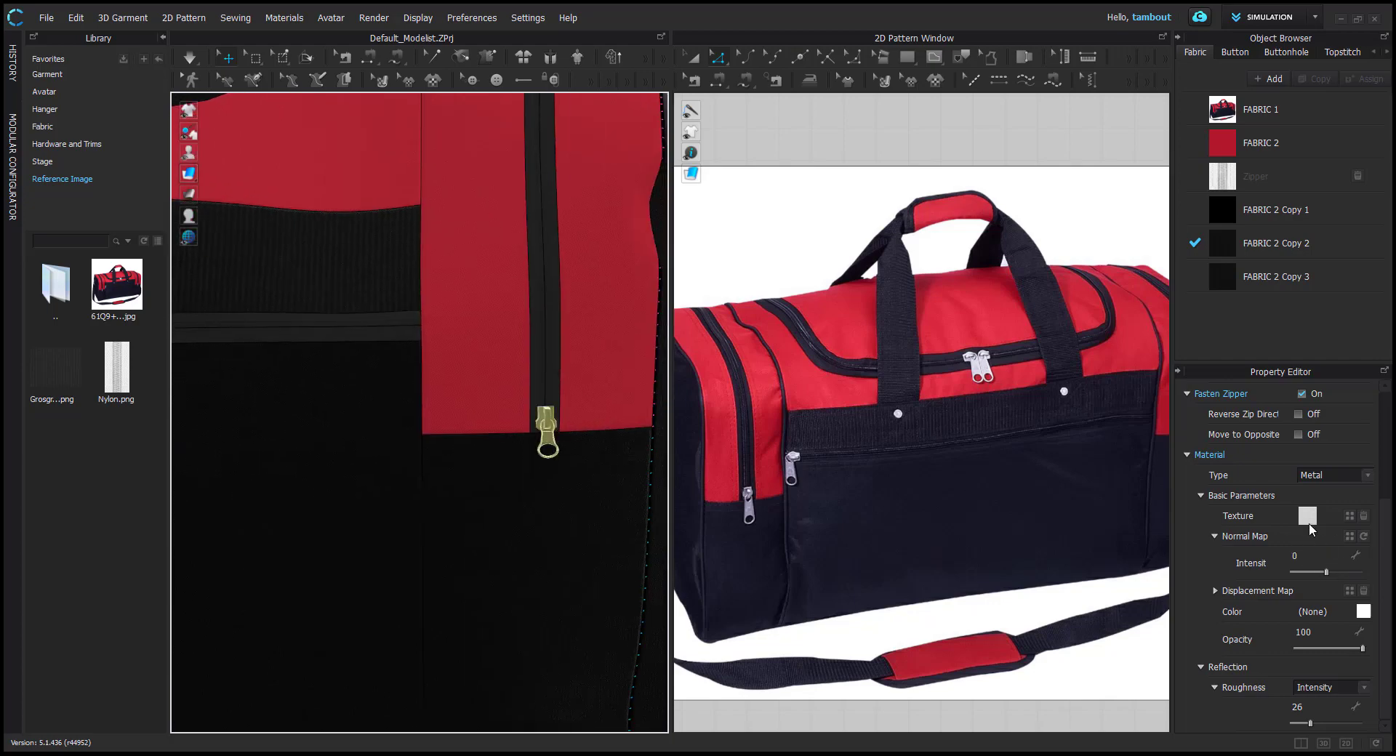
{"action": "scroll", "coordinate": [1298, 521], "scroll_direction": "up", "scroll_amount": 3}
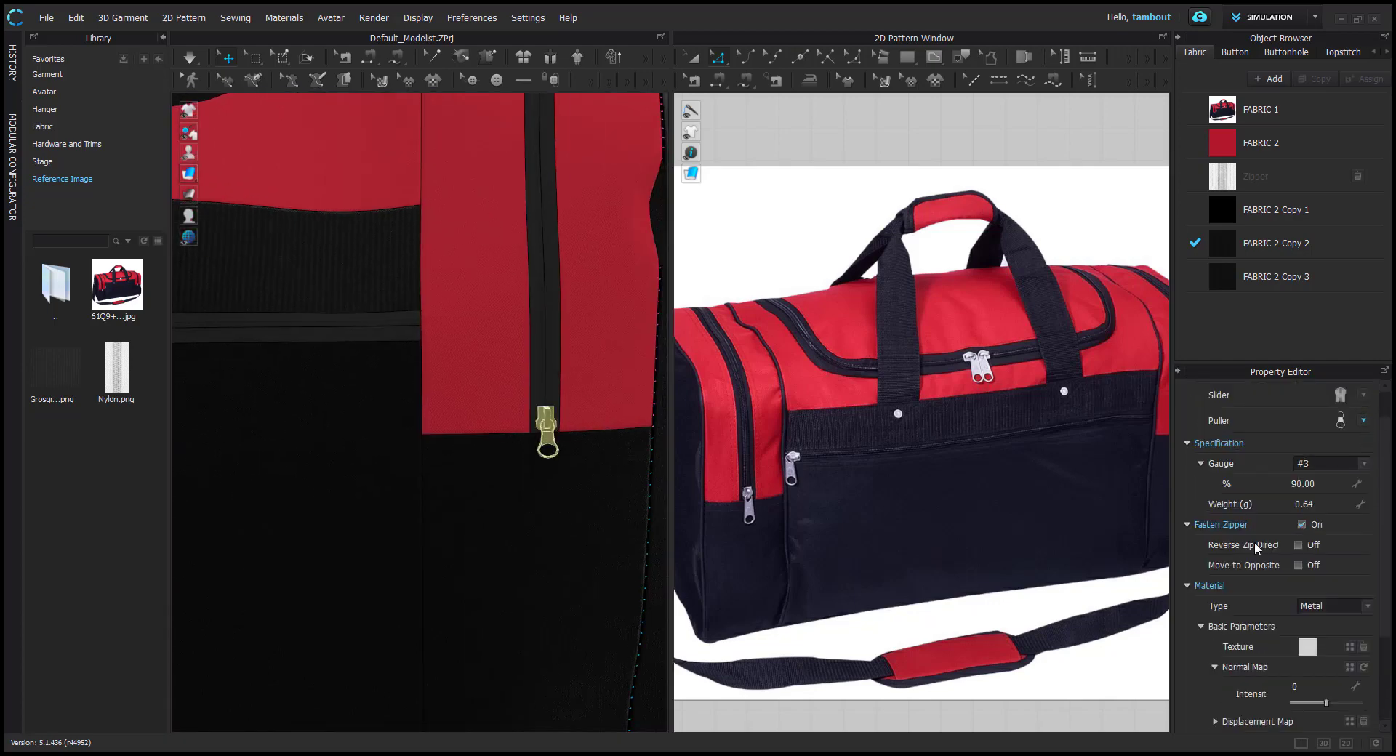
{"action": "left_click", "coordinate": [1347, 425]}
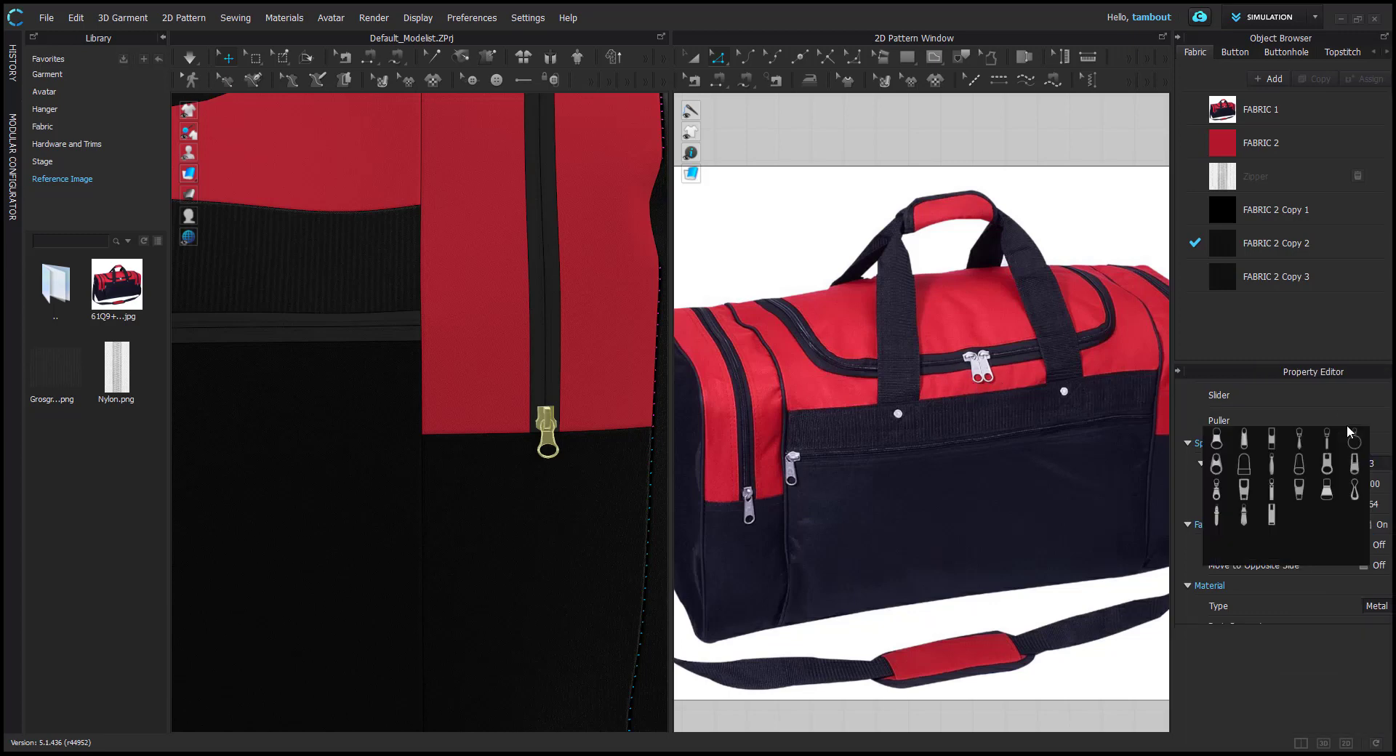
{"action": "left_click", "coordinate": [1244, 439]}
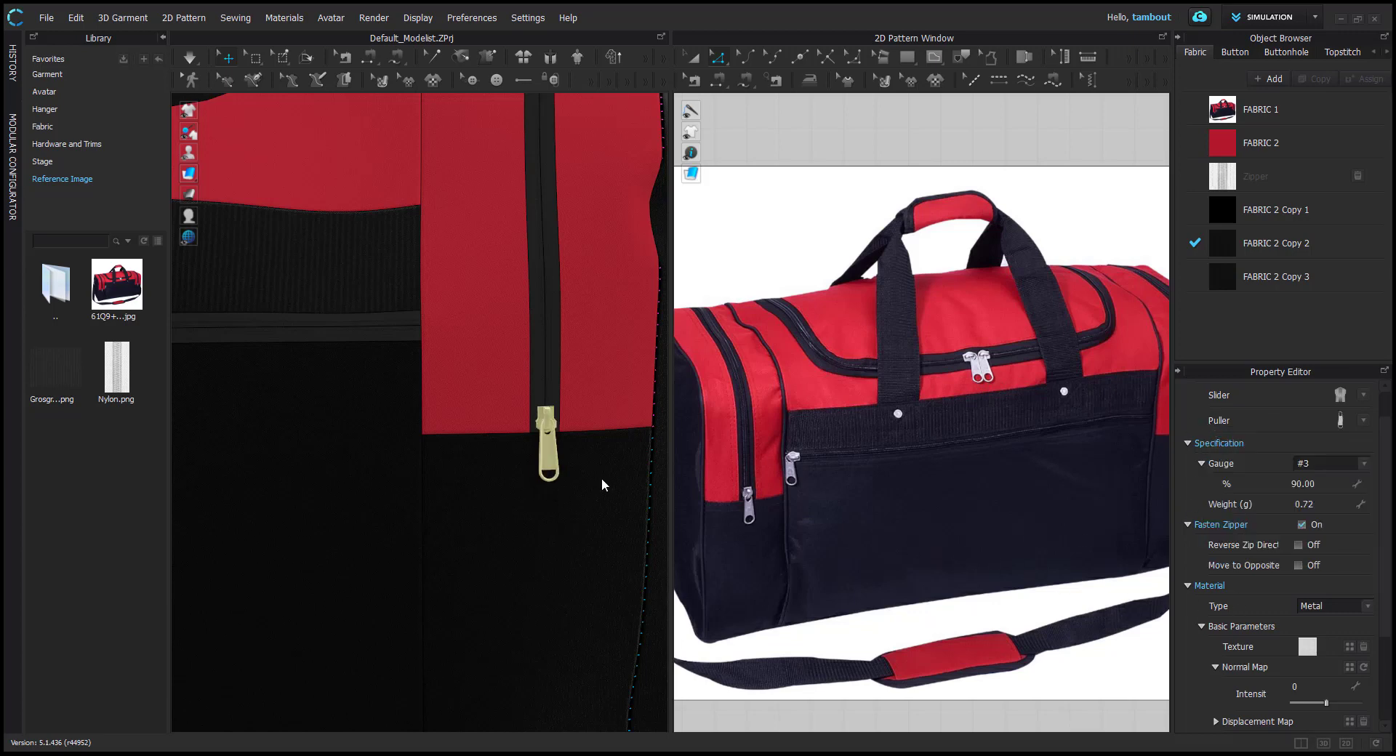
{"action": "left_click", "coordinate": [539, 517]}
Compare the front pocket with the reference photo and add a segment topstitch along the upper edge of the front pocket panel
{"action": "right_click_drag", "start_coordinate": [539, 649], "coordinate": [448, 480]}
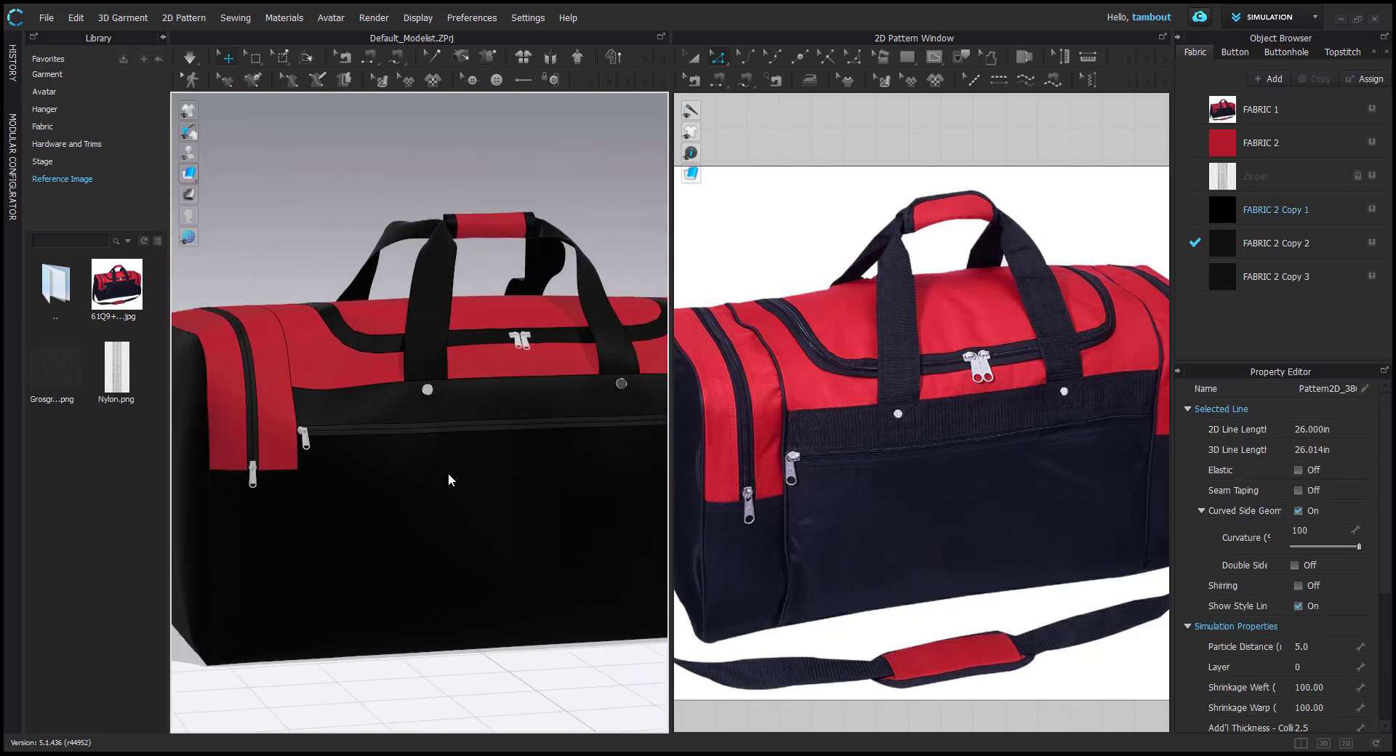
{"action": "scroll", "coordinate": [817, 488], "scroll_direction": "up", "scroll_amount": 4}
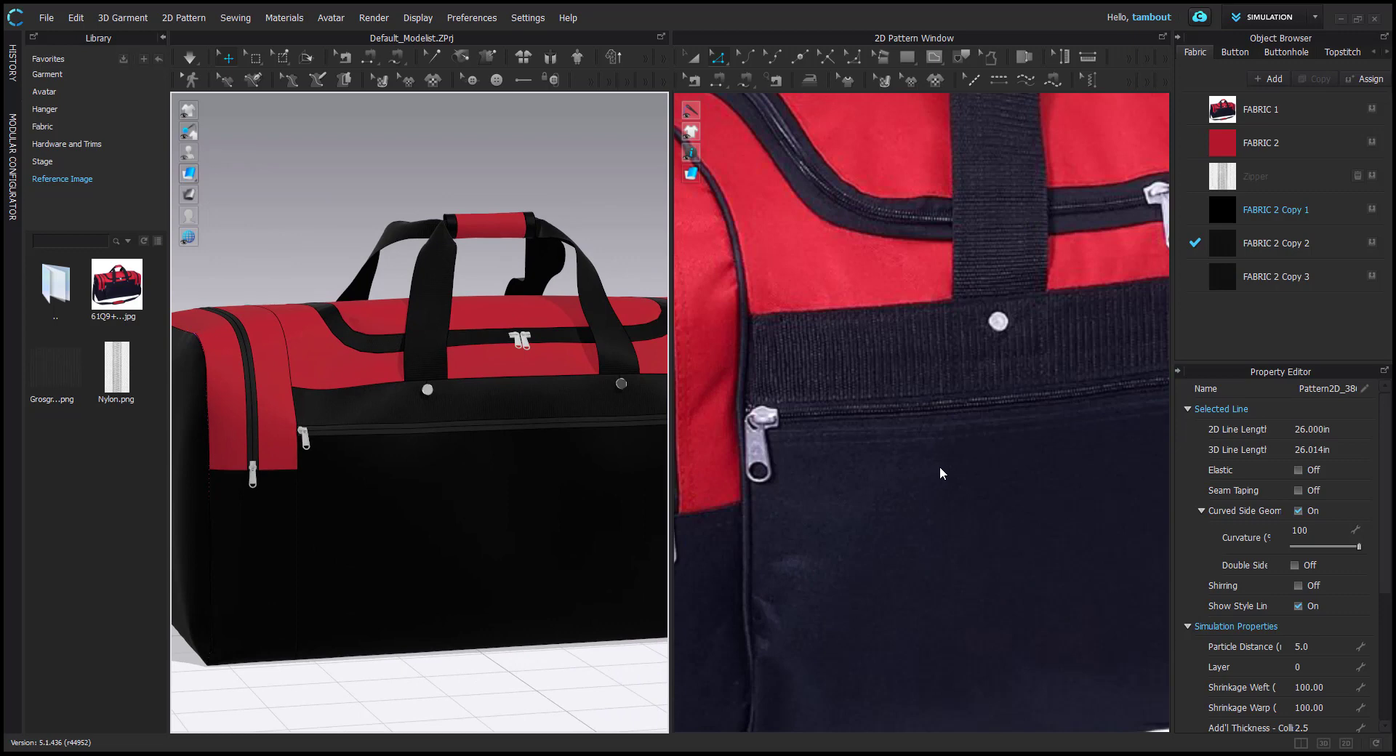
{"action": "middle_click_drag", "start_coordinate": [953, 456], "coordinate": [1003, 480]}
{"action": "scroll", "coordinate": [822, 602], "scroll_direction": "up", "scroll_amount": 2}
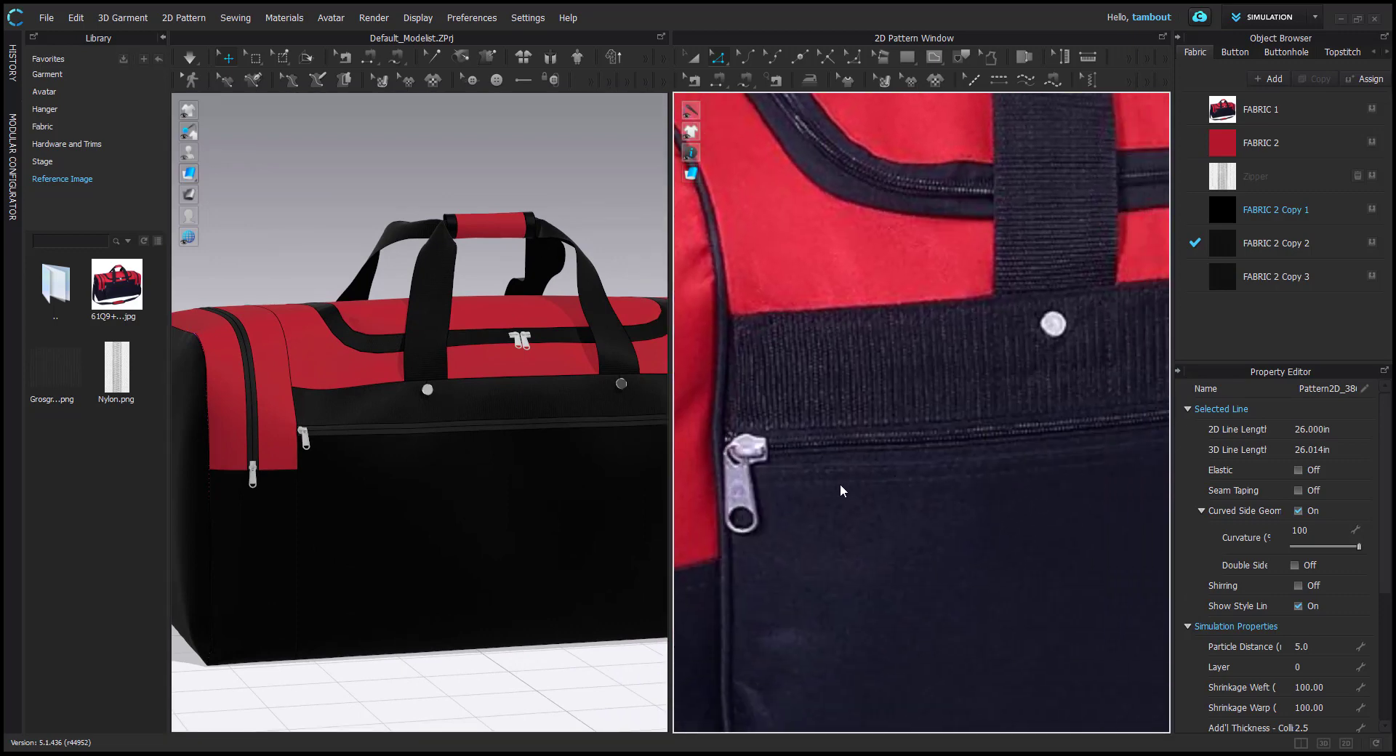
{"action": "scroll", "coordinate": [890, 468], "scroll_direction": "down", "scroll_amount": 6}
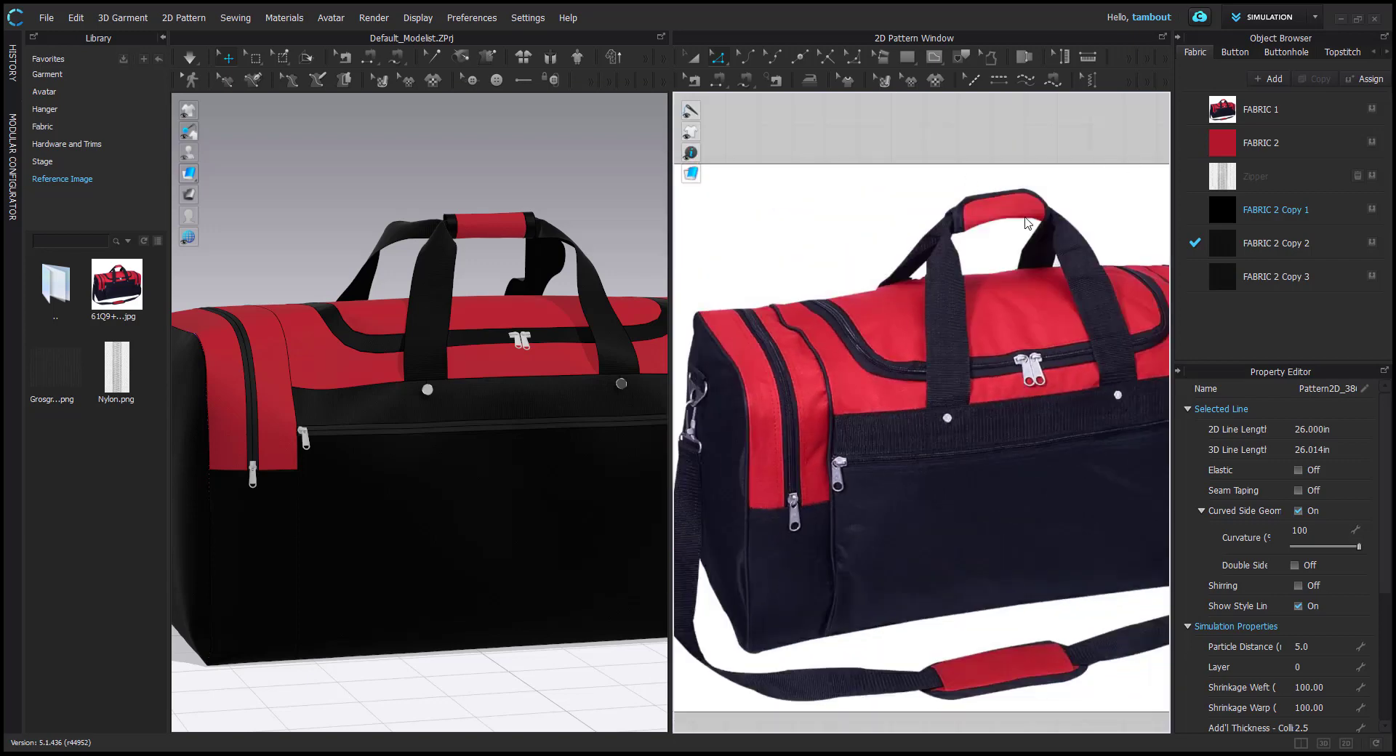
{"action": "left_click", "coordinate": [396, 447]}
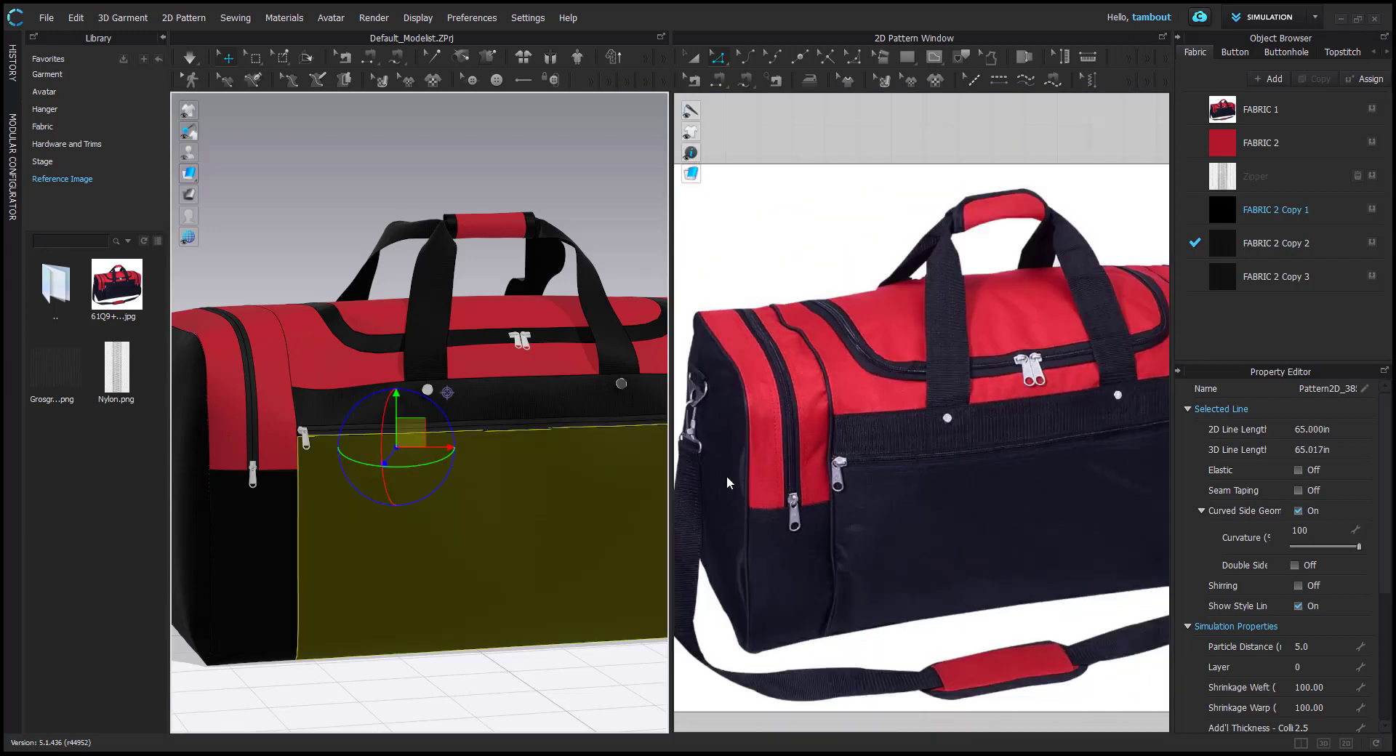
{"action": "scroll", "coordinate": [841, 509], "scroll_direction": "down", "scroll_amount": 5}
{"action": "middle_click_drag", "start_coordinate": [902, 501], "coordinate": [892, 314]}
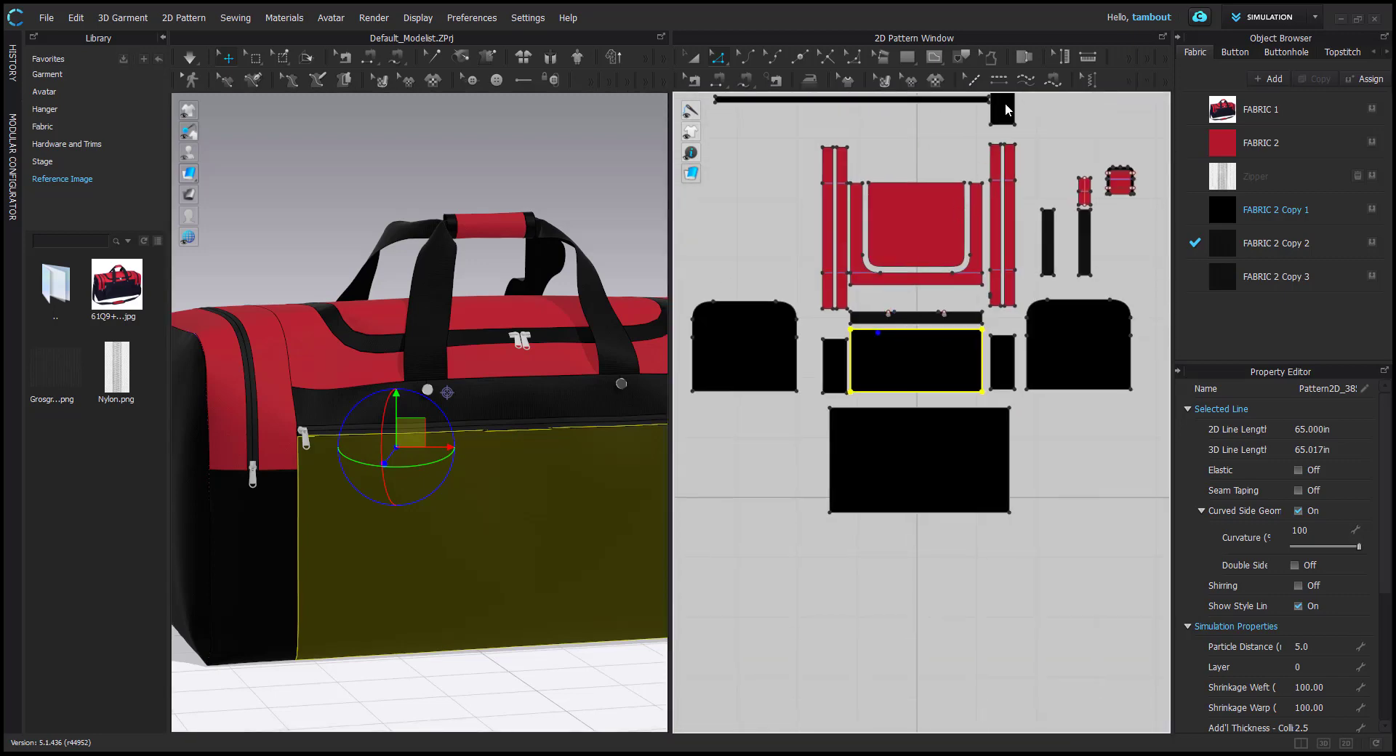
{"action": "scroll", "coordinate": [1005, 103], "scroll_direction": "up", "scroll_amount": 3}
{"action": "left_click", "coordinate": [999, 79]}
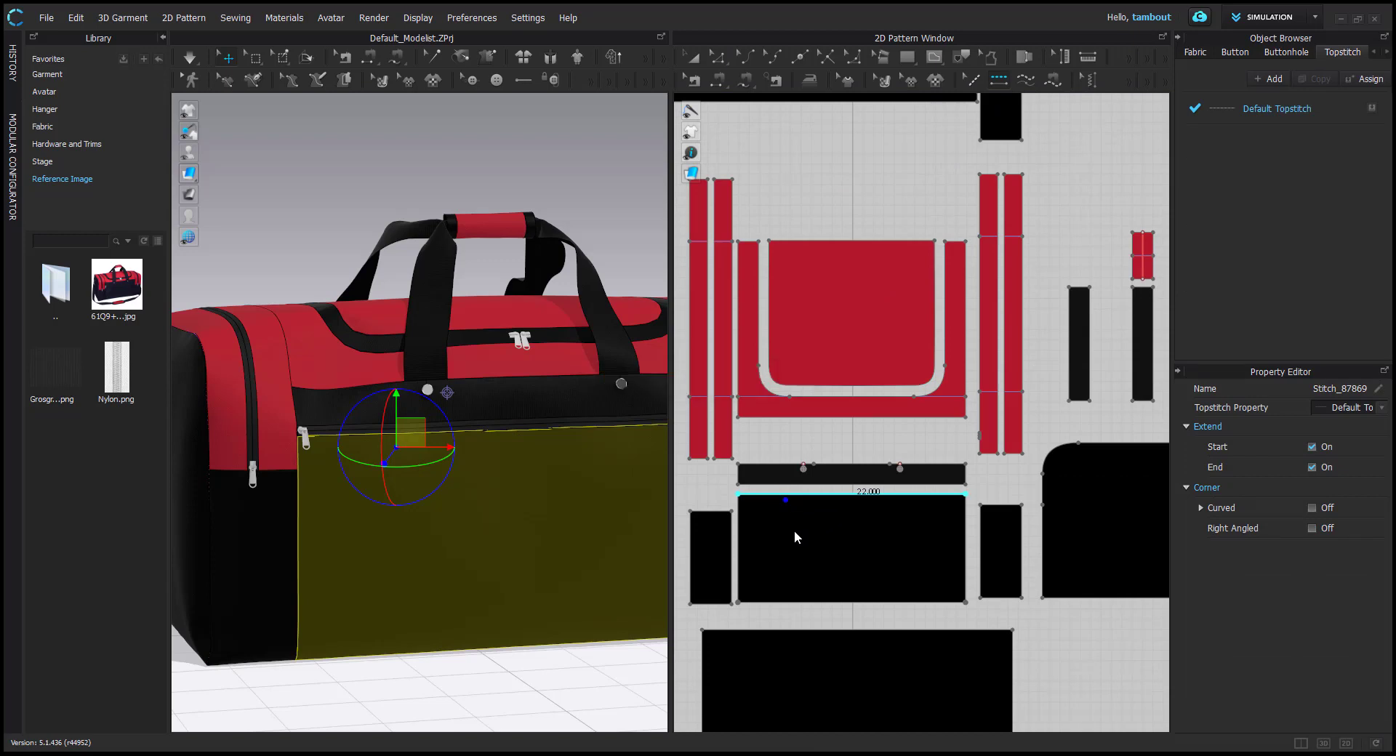
{"action": "scroll", "coordinate": [821, 516], "scroll_direction": "up", "scroll_amount": 3}
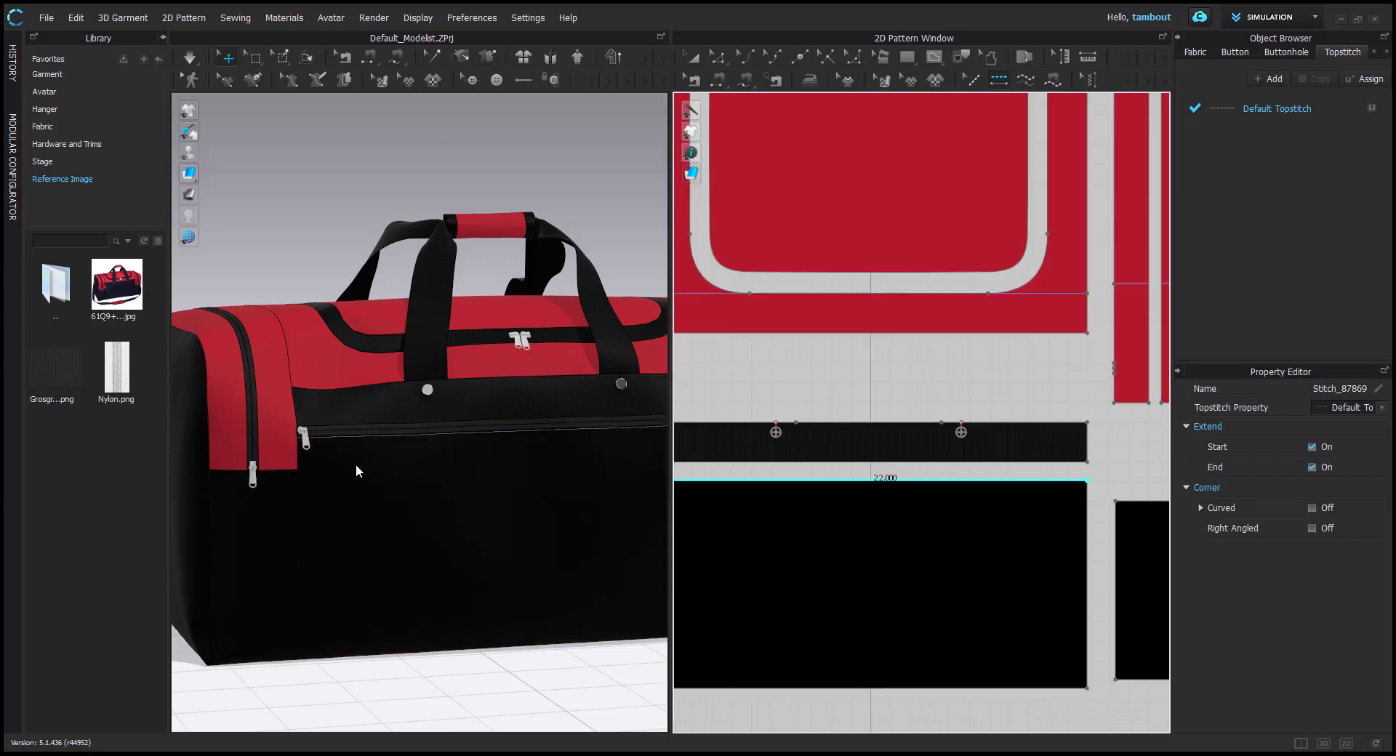
Replace the default topstitch with the 04_Double_(Heavy) preset from the Topstitch folder of the Hardware and Trims library
{"action": "scroll", "coordinate": [486, 491], "scroll_direction": "up", "scroll_amount": 8}
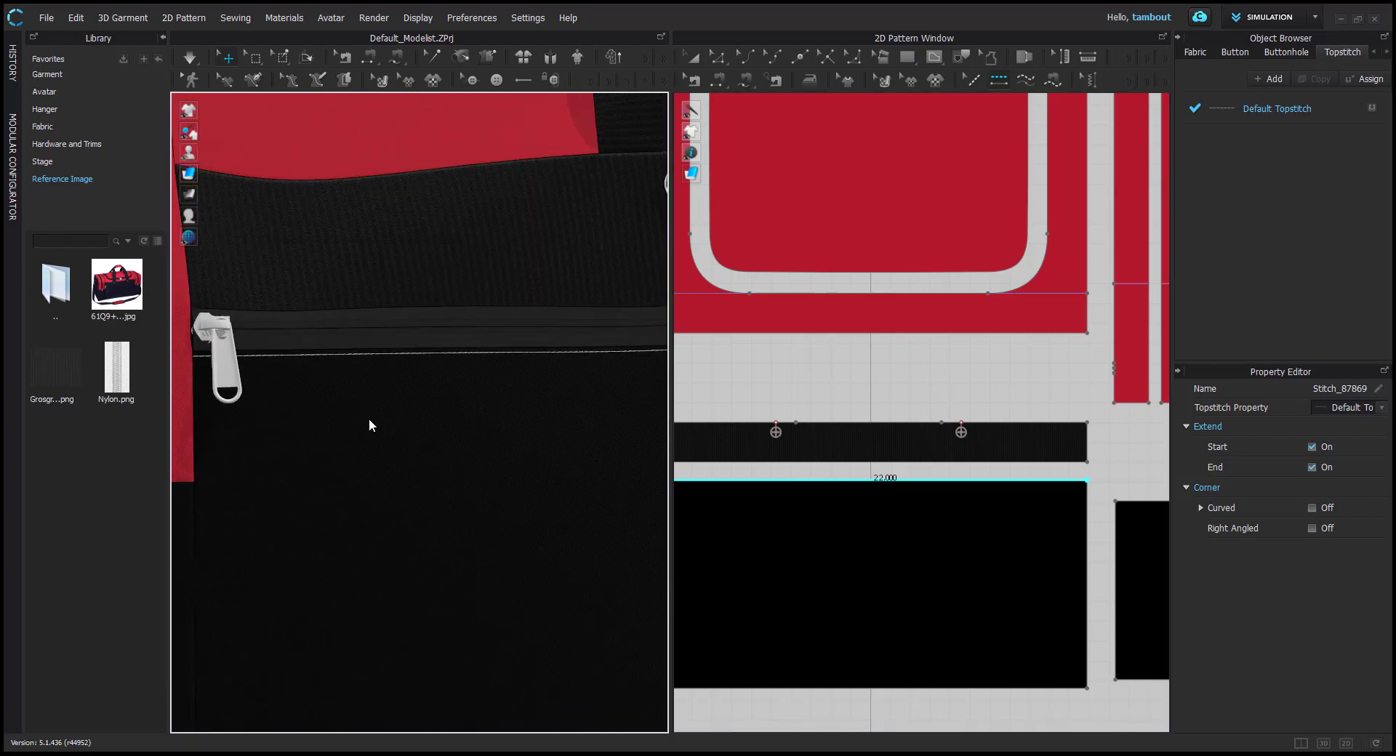
{"action": "middle_click_drag", "start_coordinate": [848, 461], "coordinate": [984, 372]}
{"action": "scroll", "coordinate": [928, 302], "scroll_direction": "up", "scroll_amount": 2}
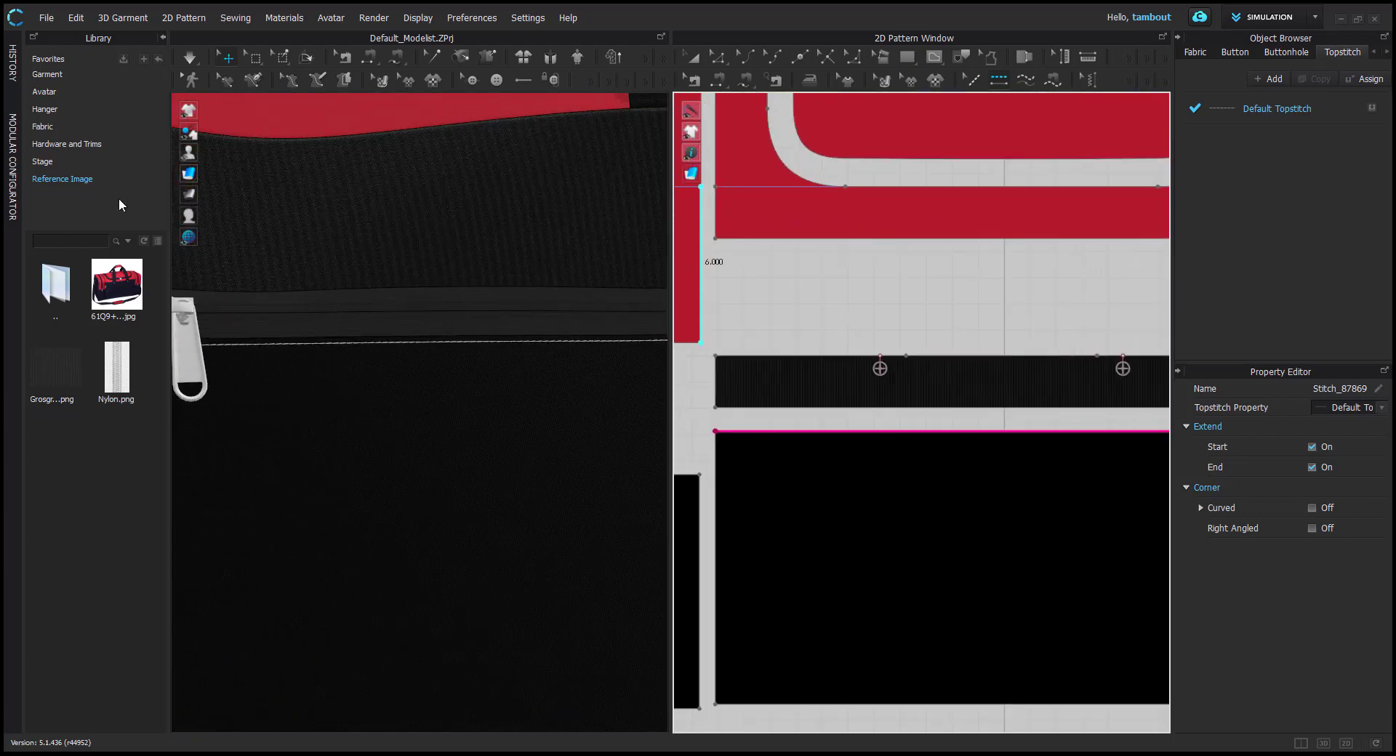
{"action": "left_click", "coordinate": [93, 145]}
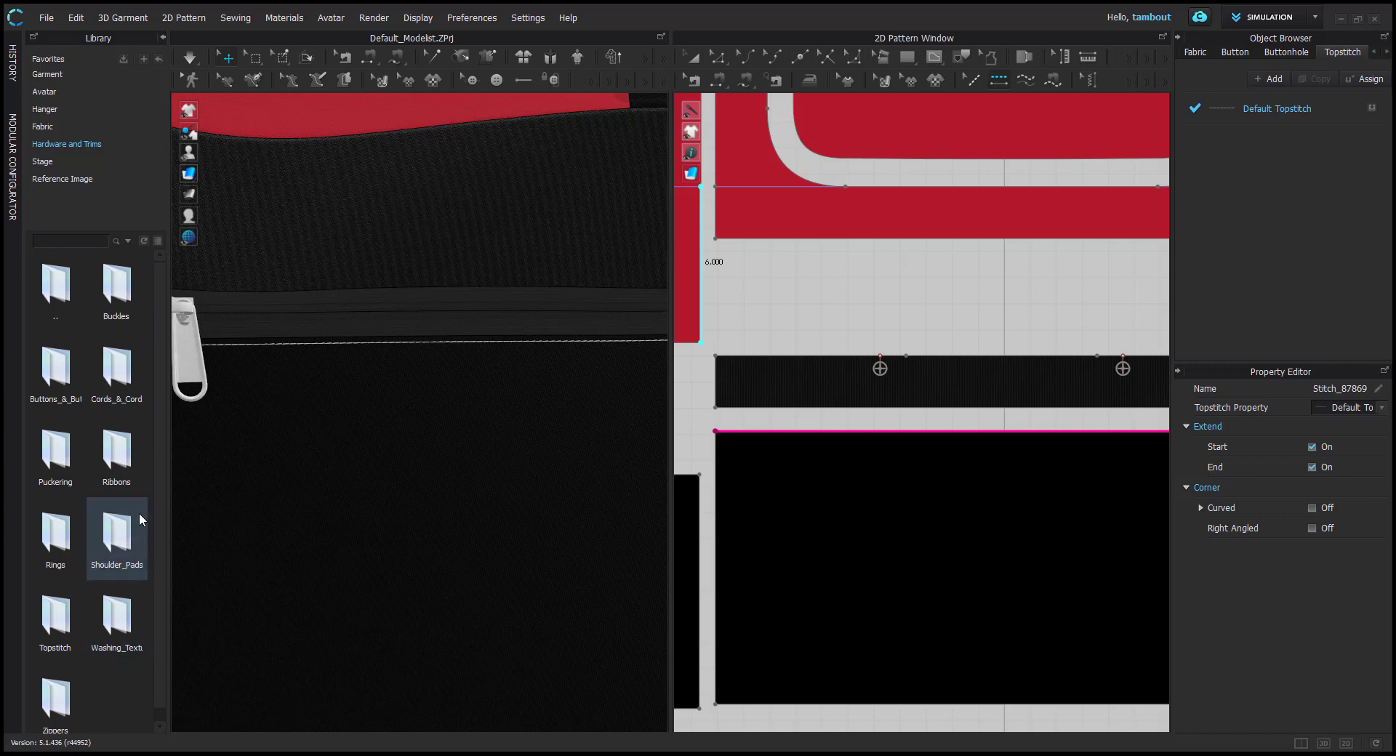
{"action": "double_click", "coordinate": [67, 635]}
{"action": "mouse_move", "coordinate": [131, 452]}
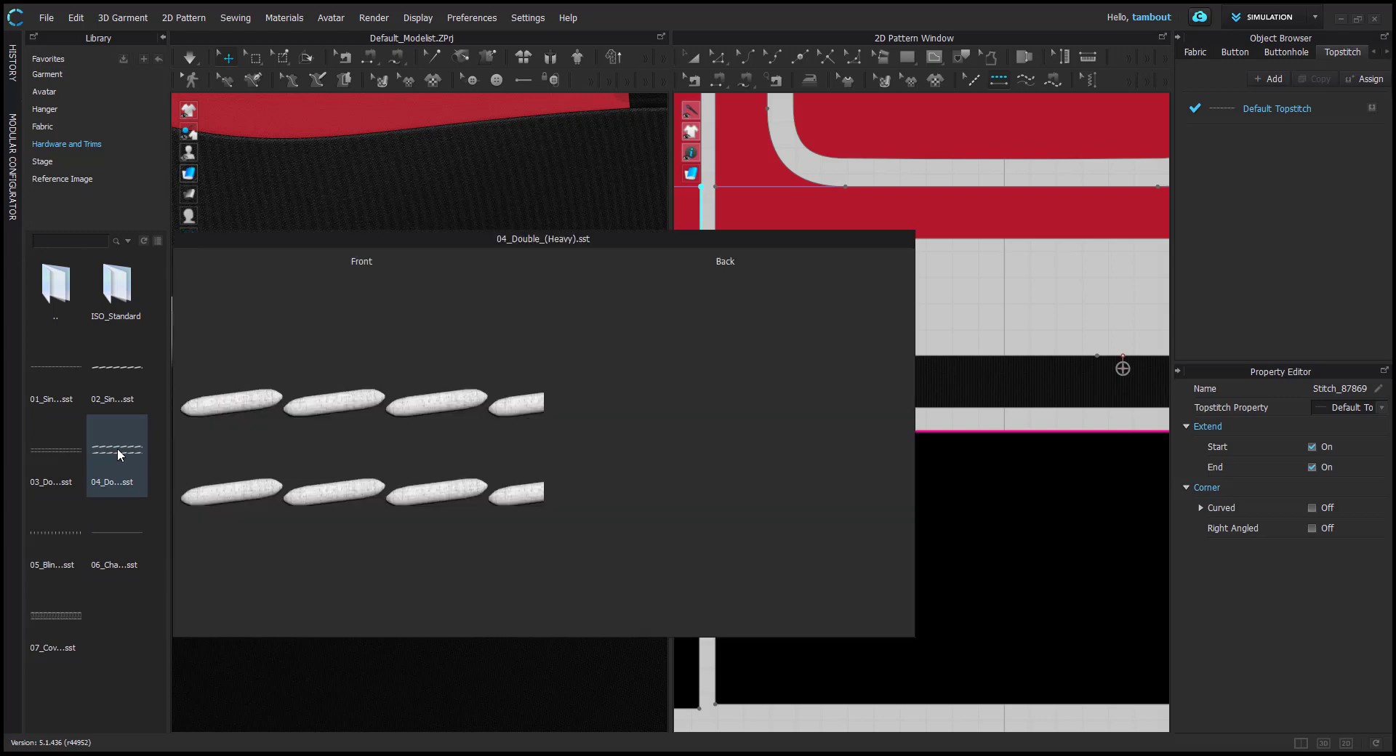
{"action": "left_click_drag", "start_coordinate": [116, 448], "coordinate": [1285, 107]}
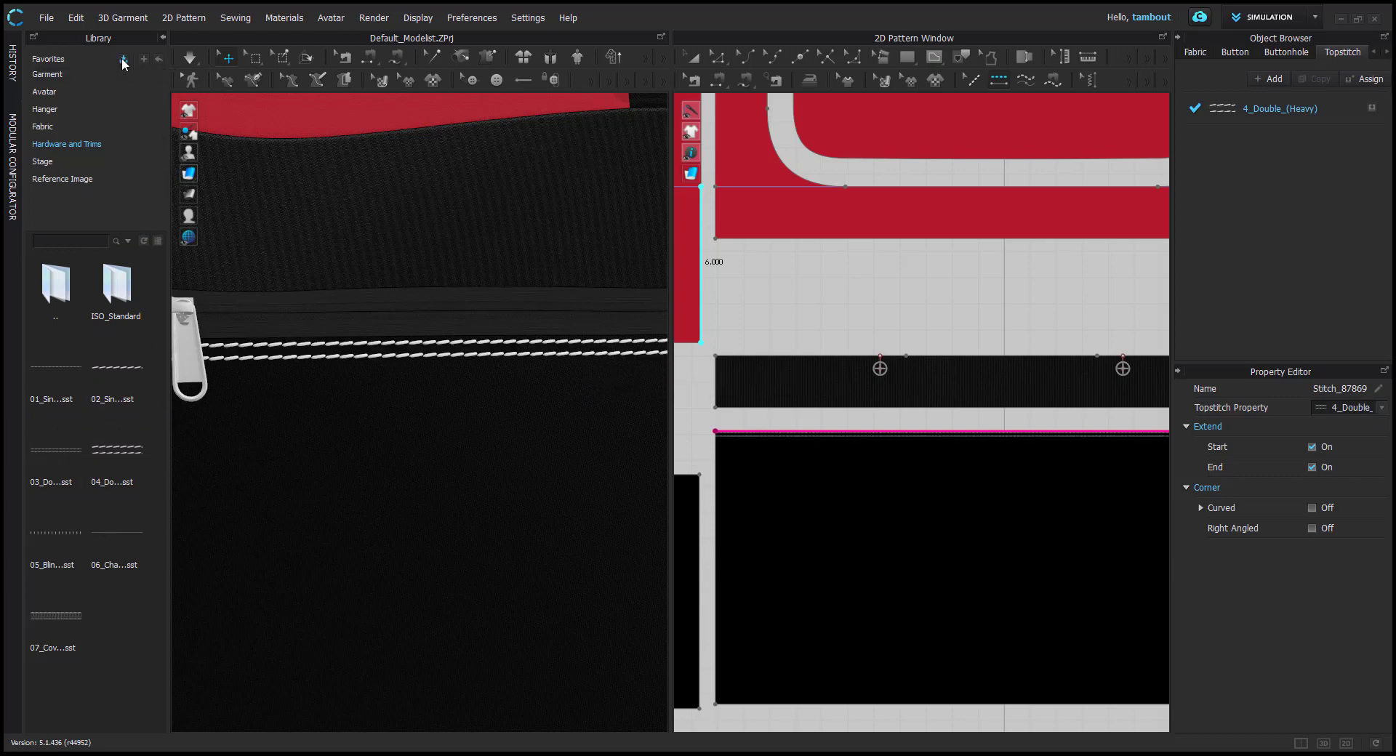
{"action": "key", "text": "ctrl"}
{"action": "key", "text": "ctrl"}
{"action": "key", "text": "ctrl"}
{"action": "key", "text": "ctrl"}
{"action": "key", "text": "ctrl"}
Set the offset of the 4_Double_(Heavy) topstitch to 1/16" and check the stitches on the front pocket
{"action": "scroll", "coordinate": [463, 377], "scroll_direction": "down", "scroll_amount": 4}
{"action": "scroll", "coordinate": [503, 377], "scroll_direction": "up", "scroll_amount": 3}
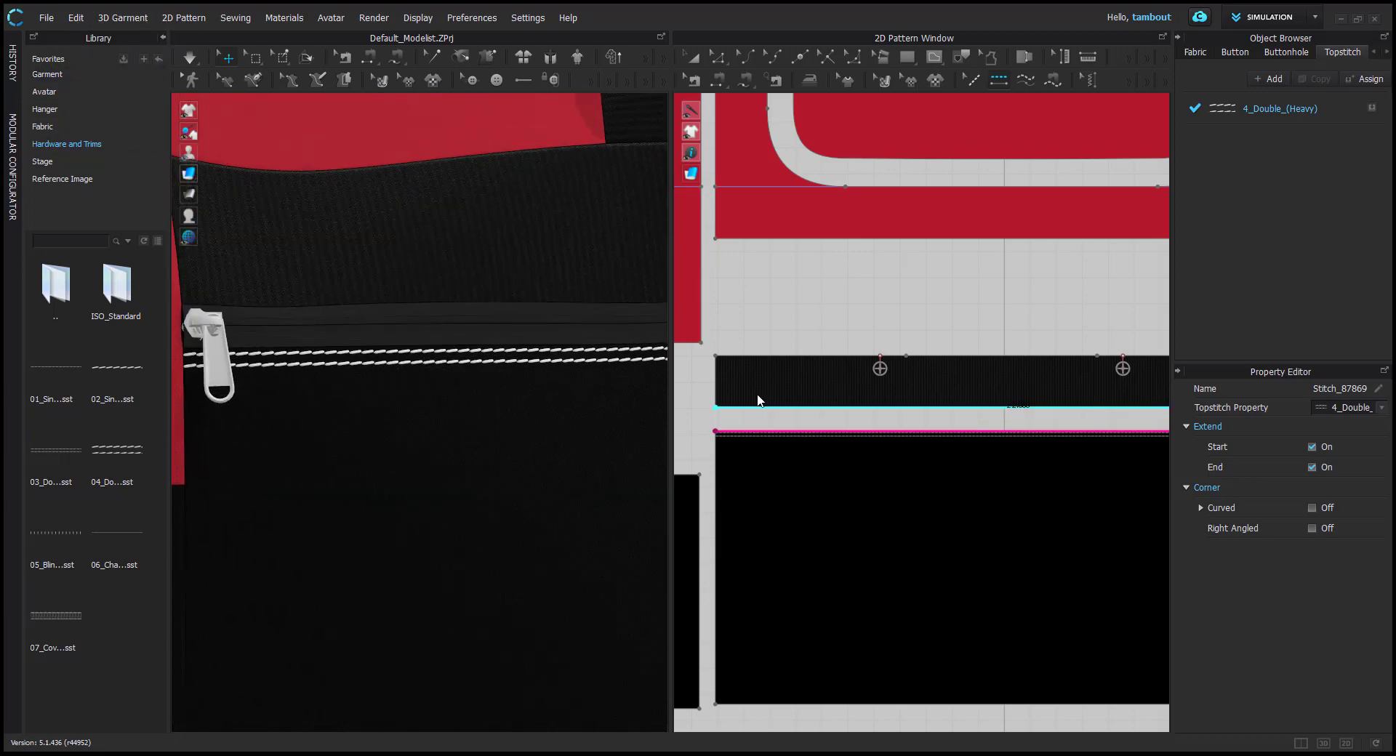
{"action": "left_click", "coordinate": [1278, 108]}
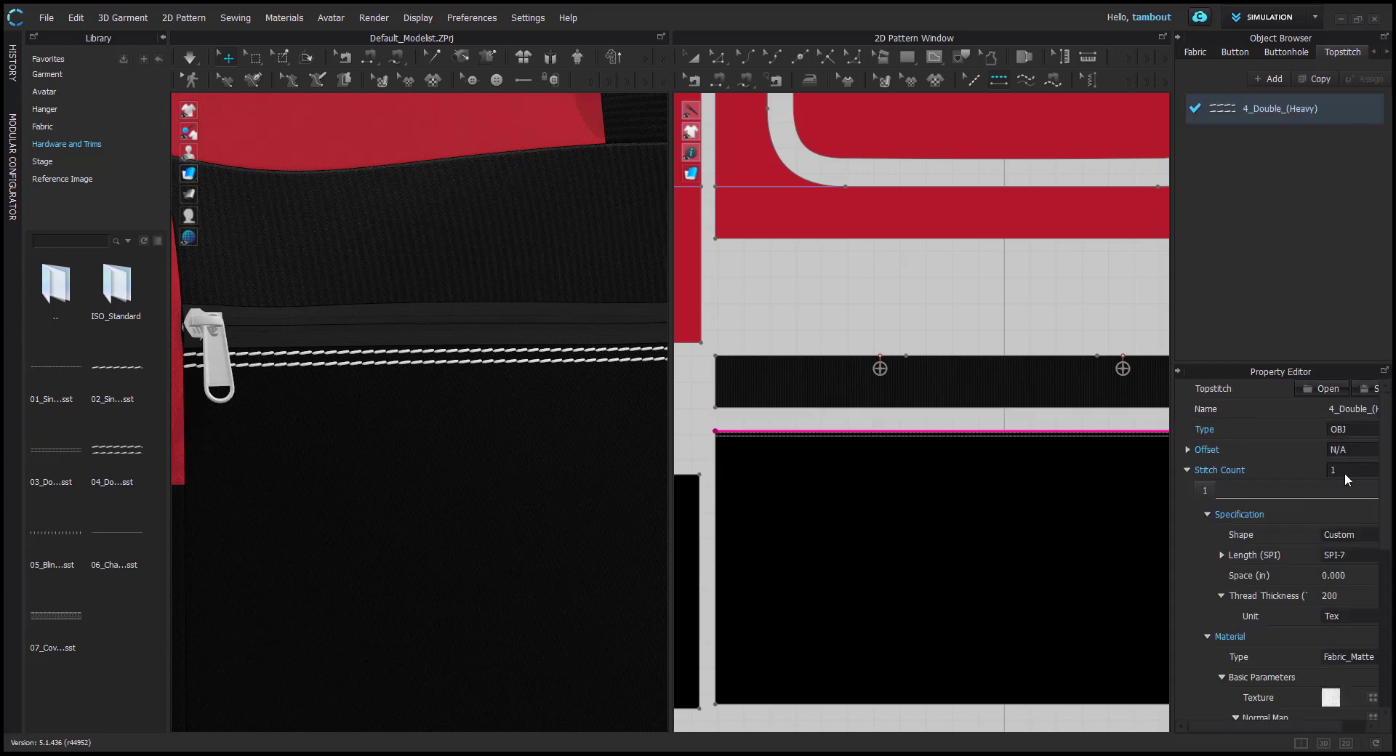
{"action": "left_click", "coordinate": [1346, 450]}
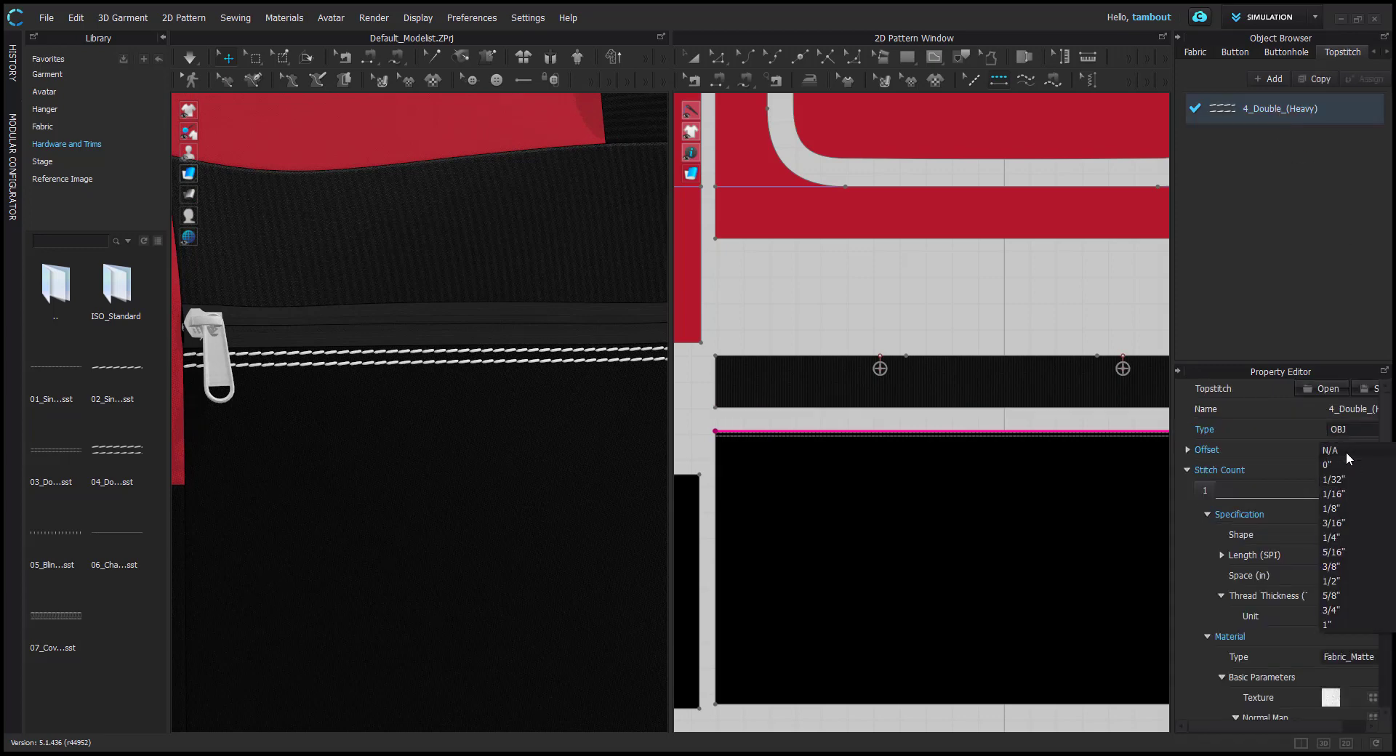
{"action": "left_click", "coordinate": [1338, 494]}
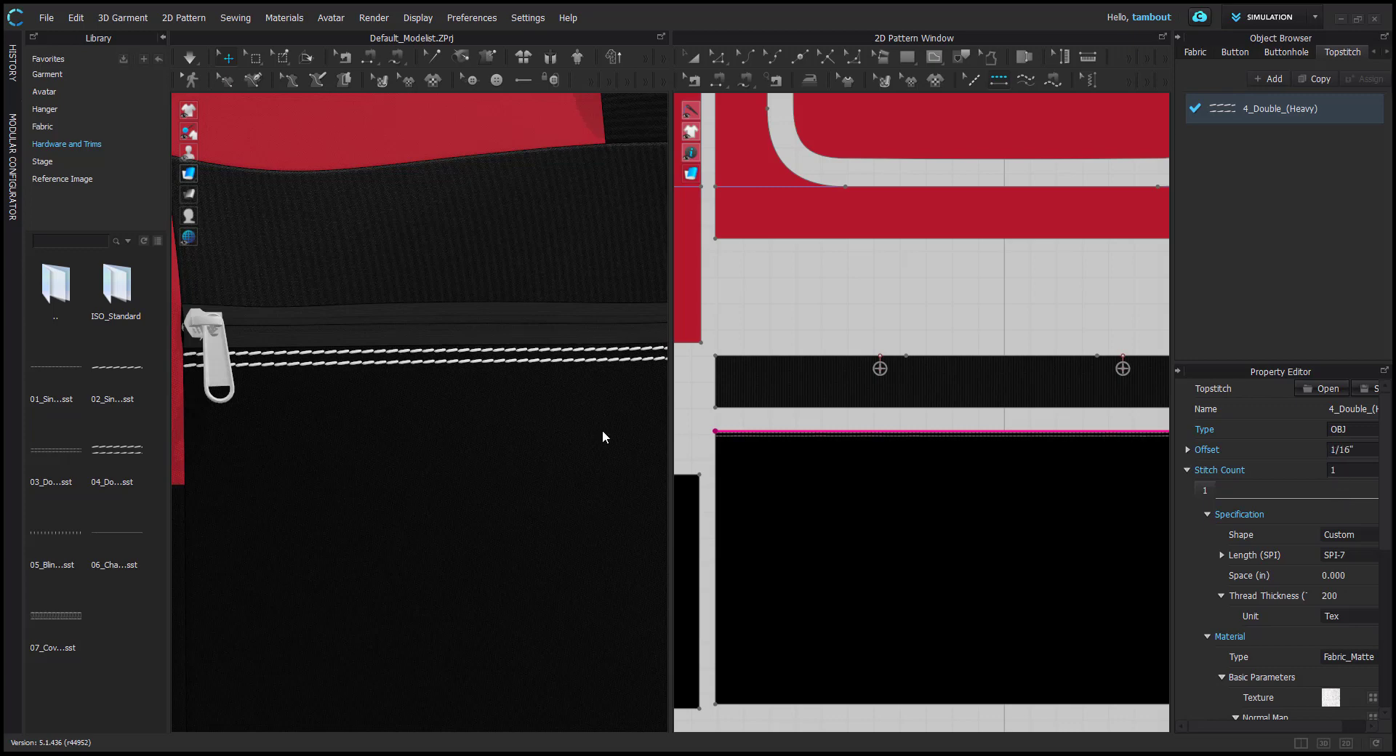
{"action": "scroll", "coordinate": [465, 404], "scroll_direction": "down", "scroll_amount": 2}
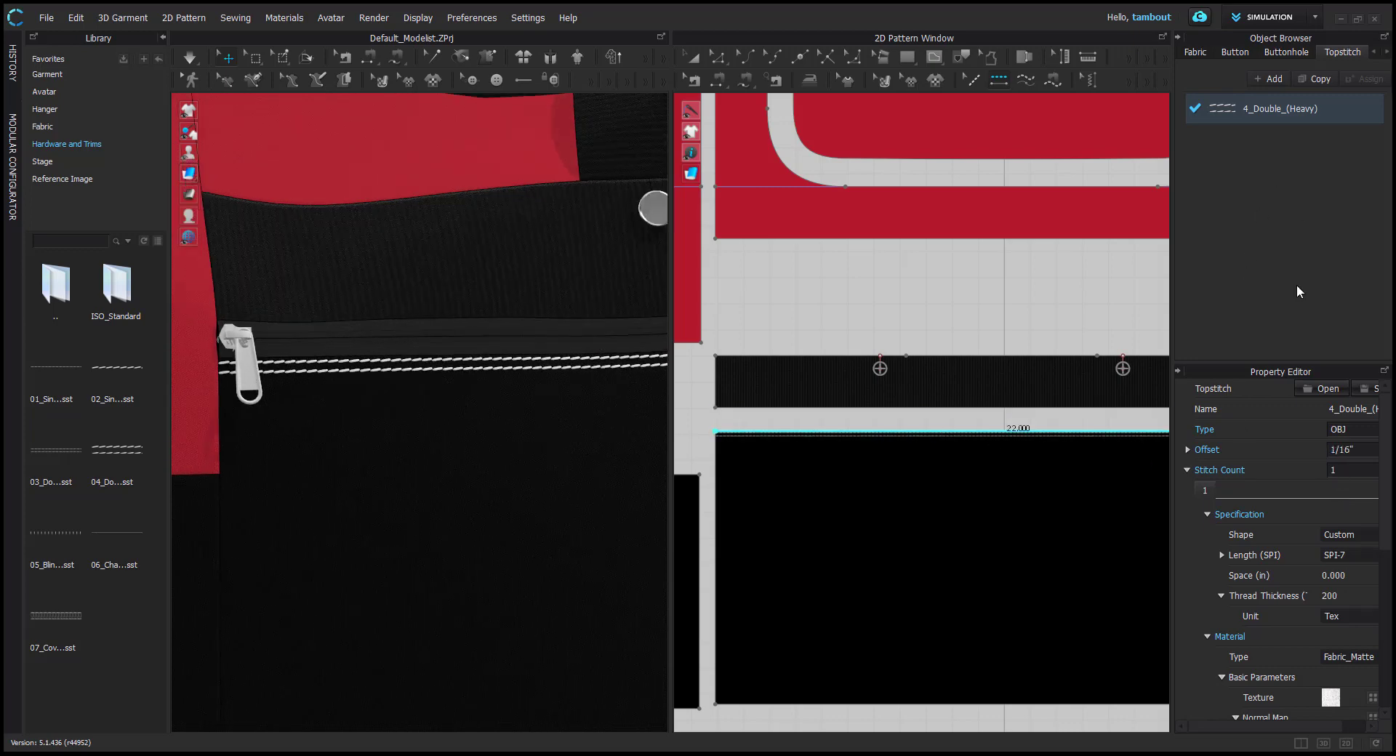
{"action": "scroll", "coordinate": [498, 349], "scroll_direction": "up", "scroll_amount": 3}
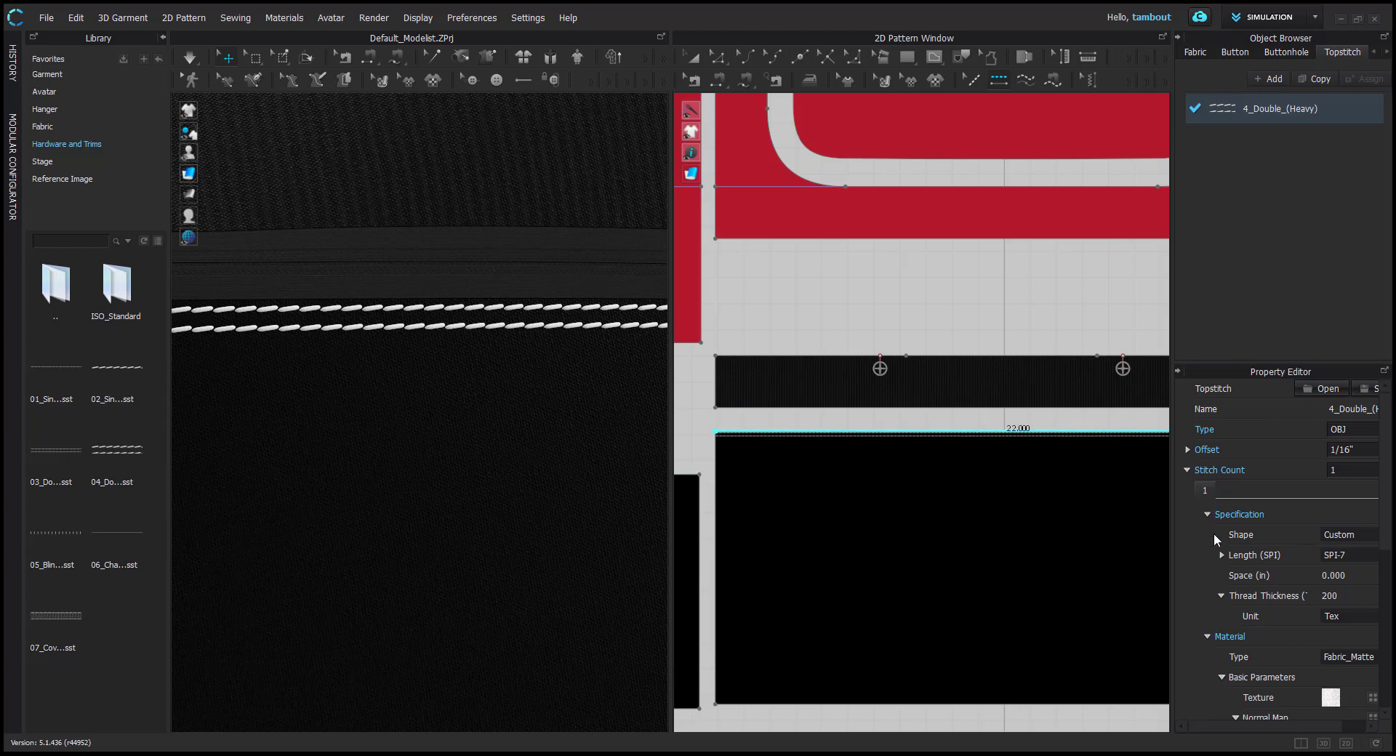
Set the distance between the two lines of the 4_Double_(Heavy) topstitch to 1/4"
{"action": "scroll", "coordinate": [1321, 556], "scroll_direction": "down", "scroll_amount": 8}
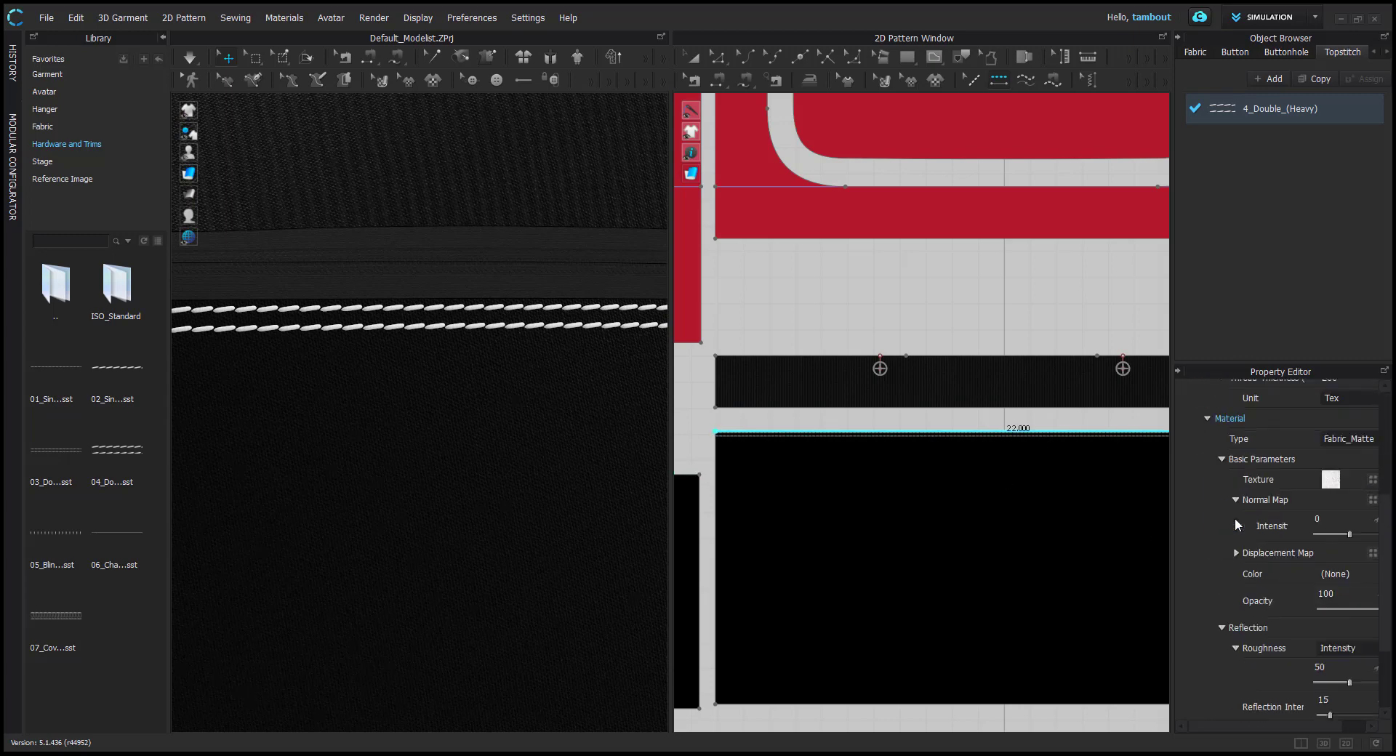
{"action": "left_click", "coordinate": [1345, 676]}
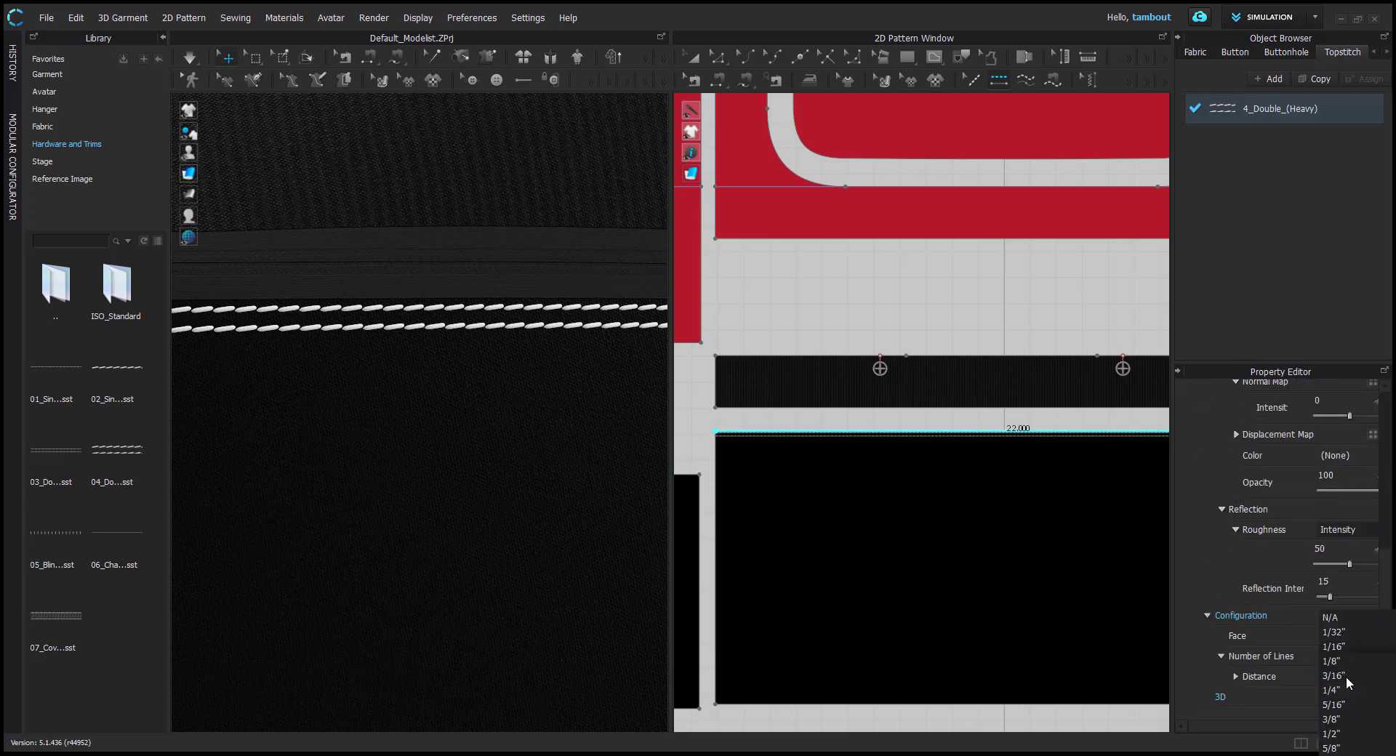
{"action": "left_click", "coordinate": [1338, 692]}
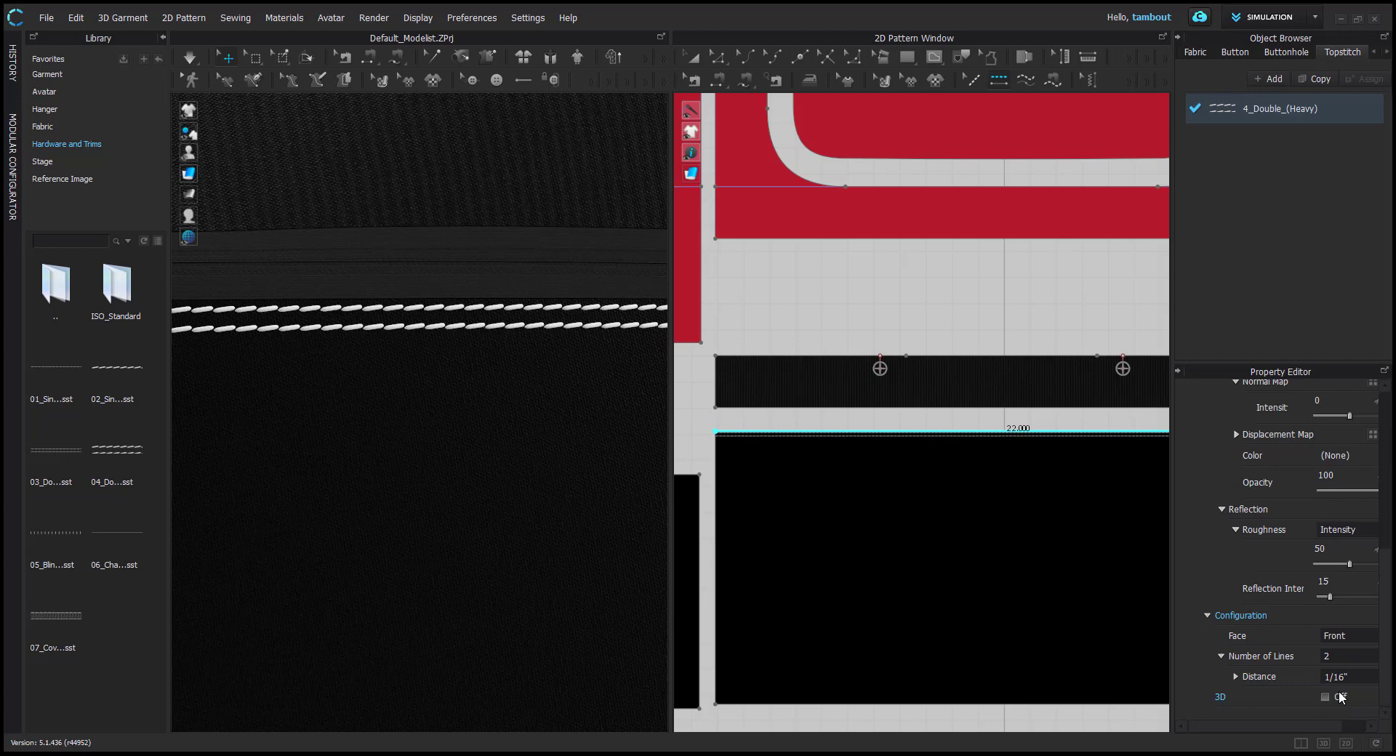
{"action": "scroll", "coordinate": [505, 348], "scroll_direction": "down", "scroll_amount": 3}
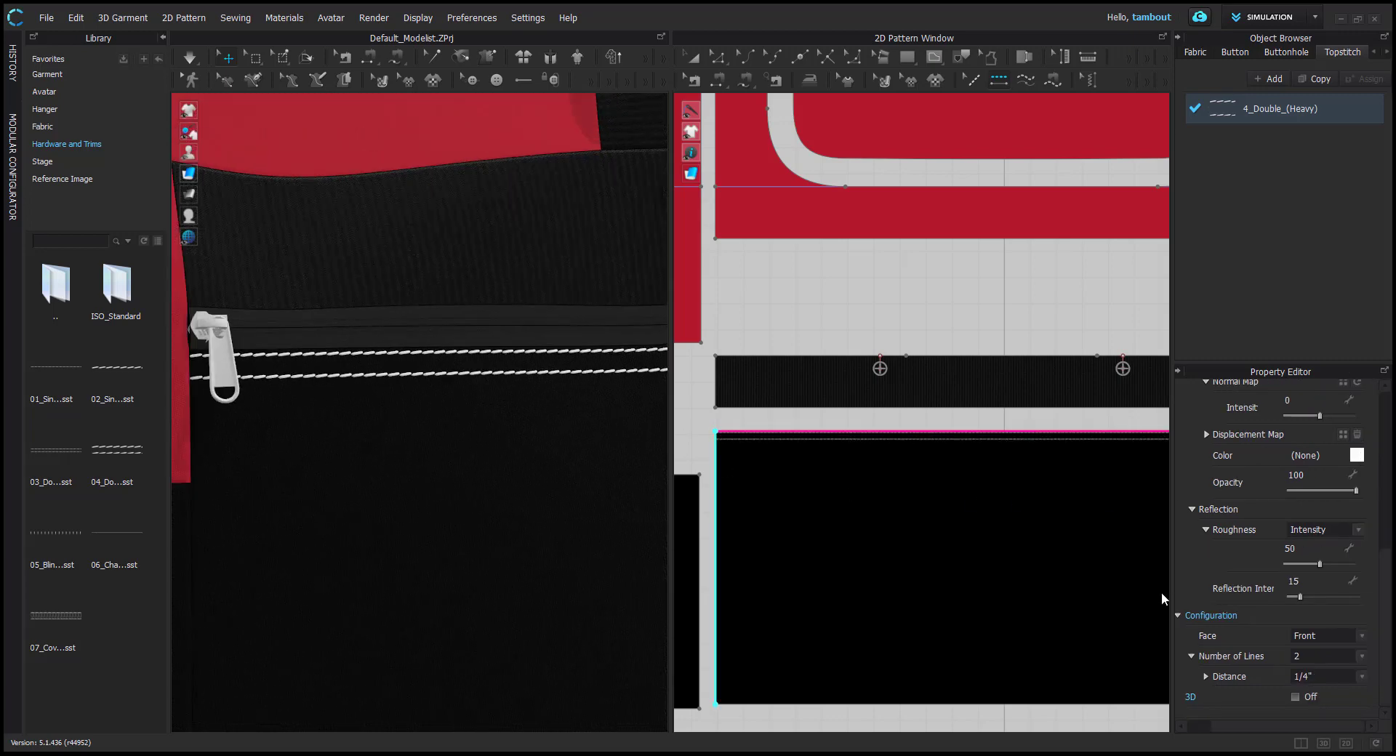
Change the thread color of the 4_Double_(Heavy) topstitch to black
{"action": "left_click", "coordinate": [1357, 455]}
{"action": "left_click", "coordinate": [788, 462]}
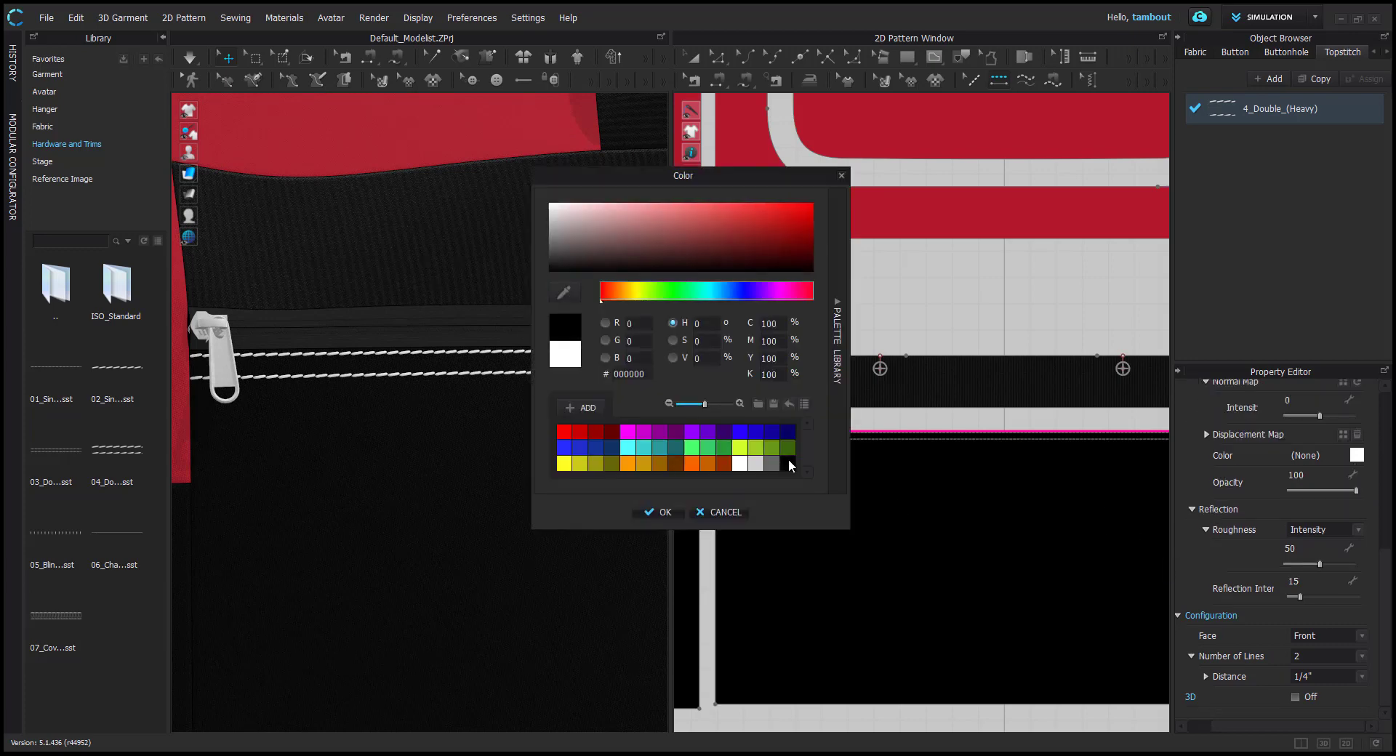
{"action": "left_click", "coordinate": [657, 519]}
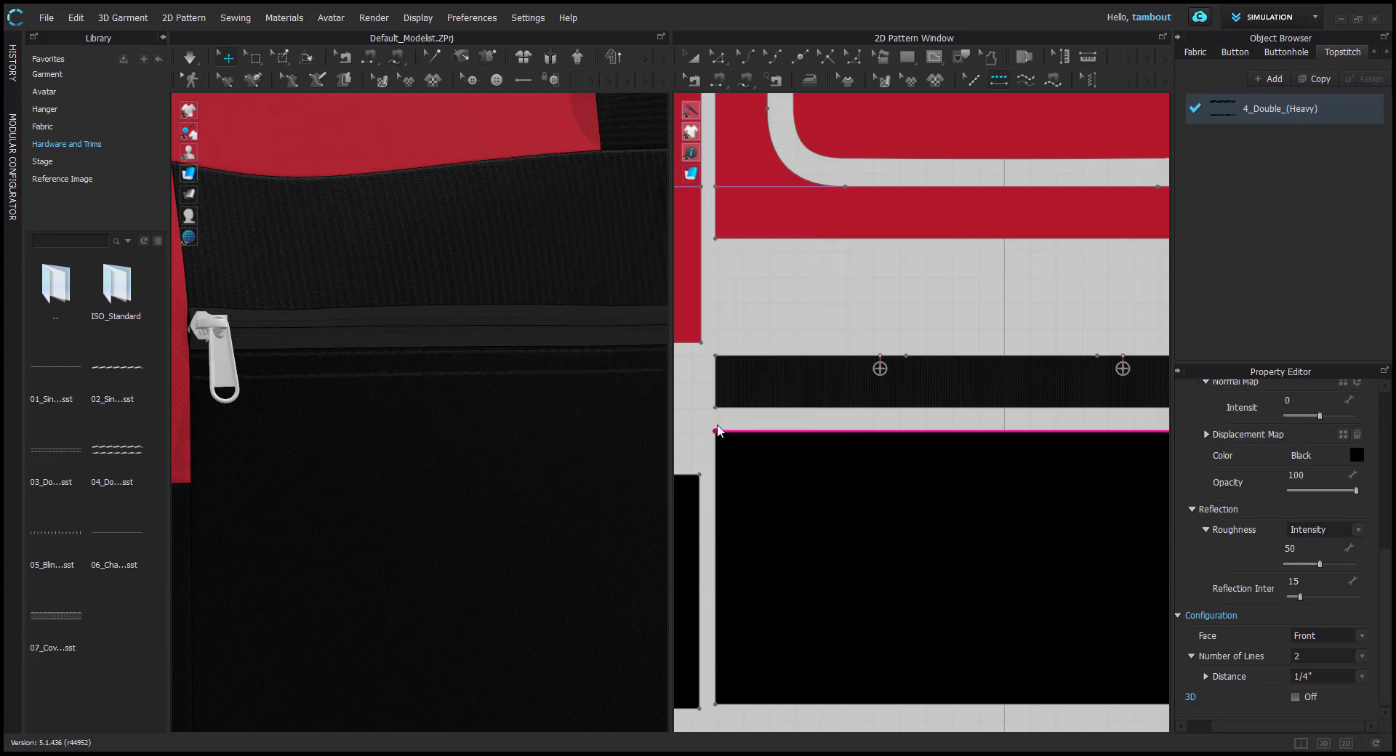
Set the offset of the 4_Double_(Heavy) topstitch to 1/8" and check the stitches below the front pocket zipper
{"action": "scroll", "coordinate": [1300, 497], "scroll_direction": "up", "scroll_amount": 8}
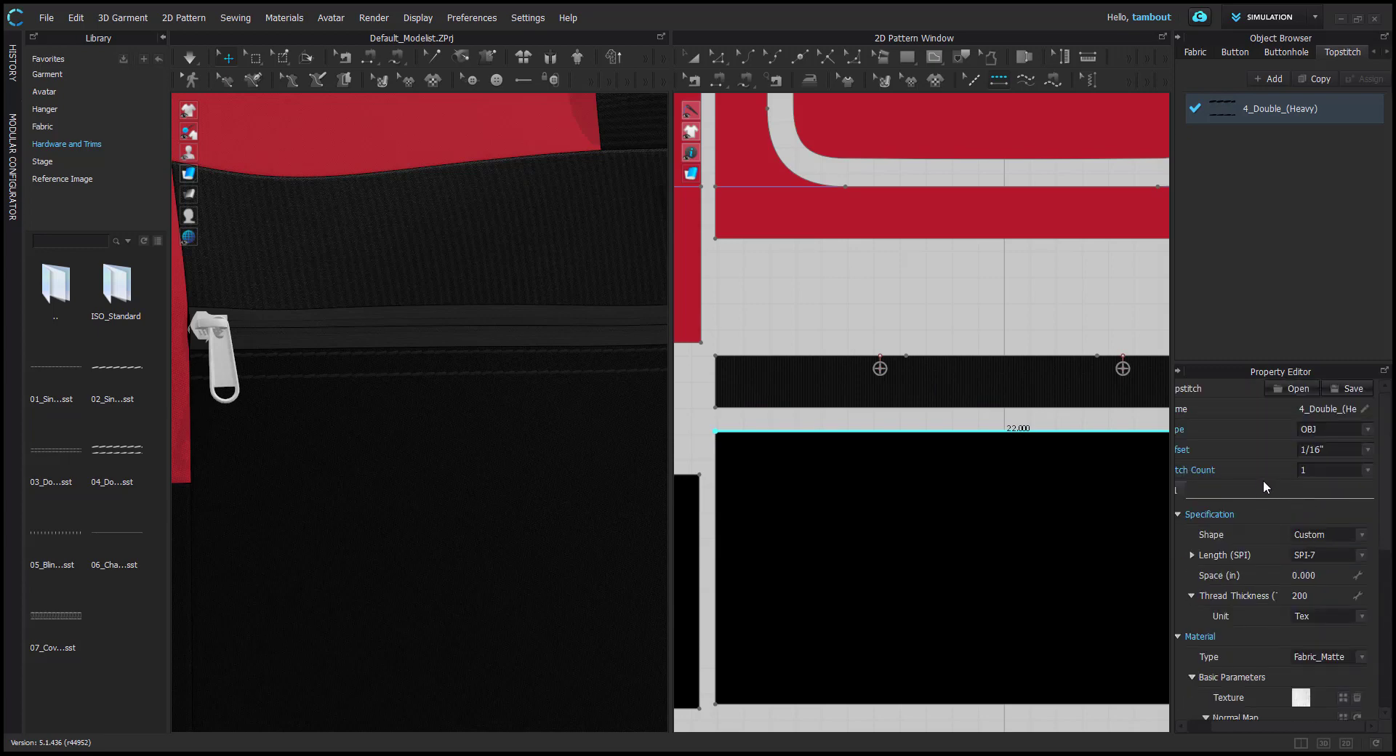
{"action": "left_click", "coordinate": [1316, 449]}
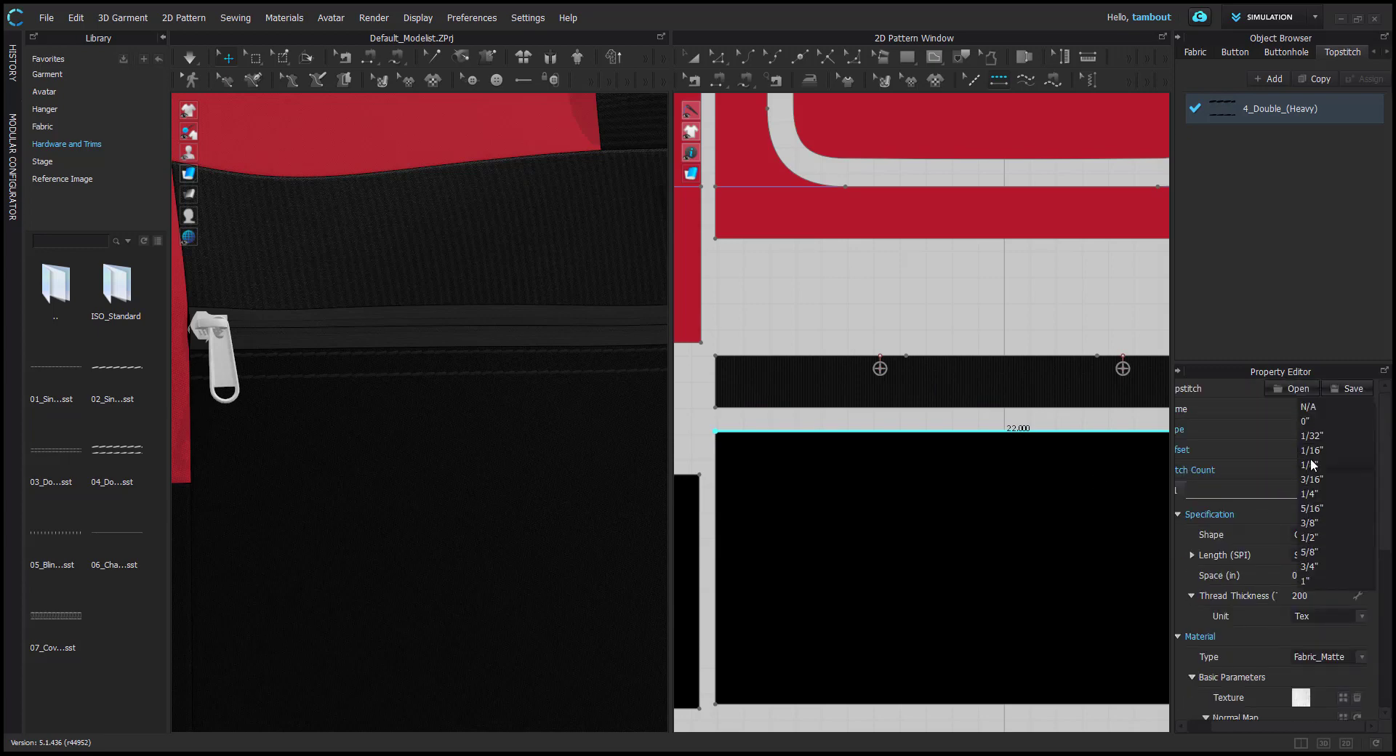
{"action": "left_click", "coordinate": [951, 479]}
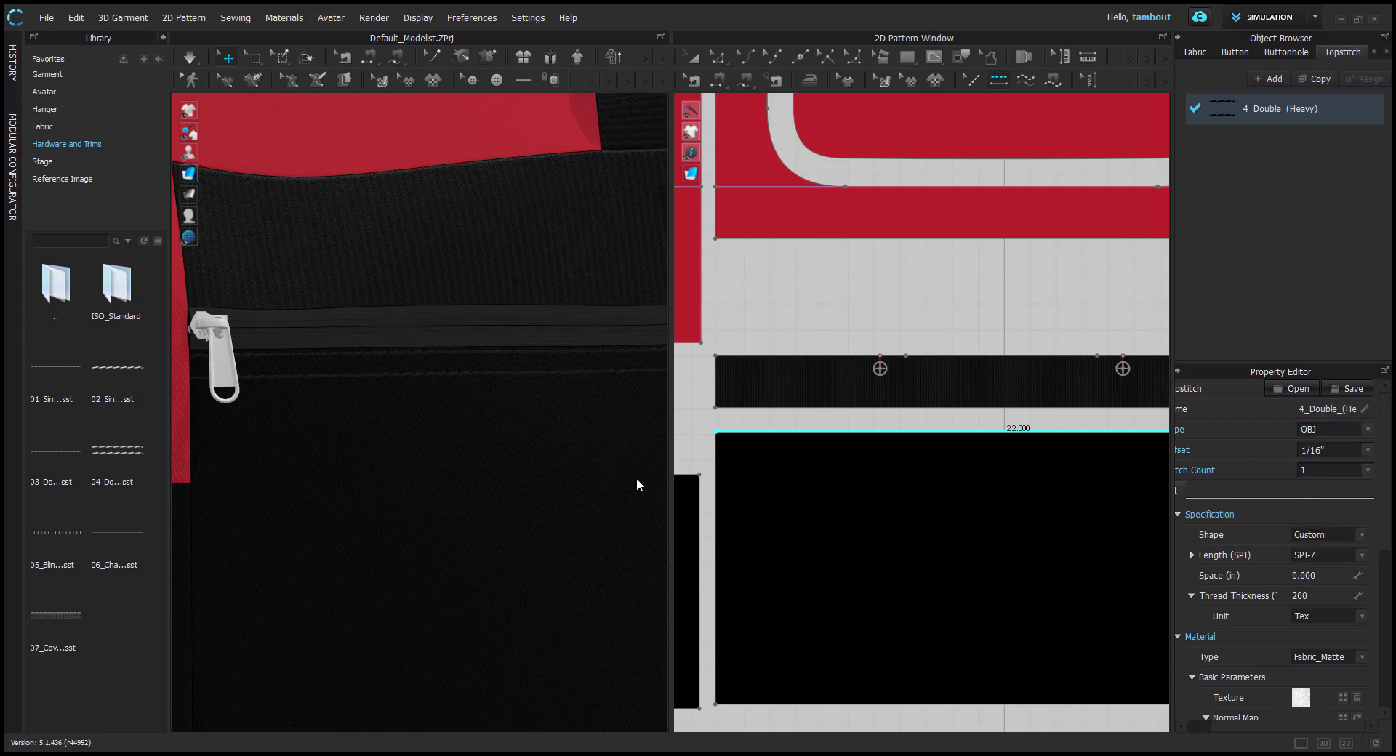
{"action": "scroll", "coordinate": [613, 467], "scroll_direction": "down", "scroll_amount": 2}
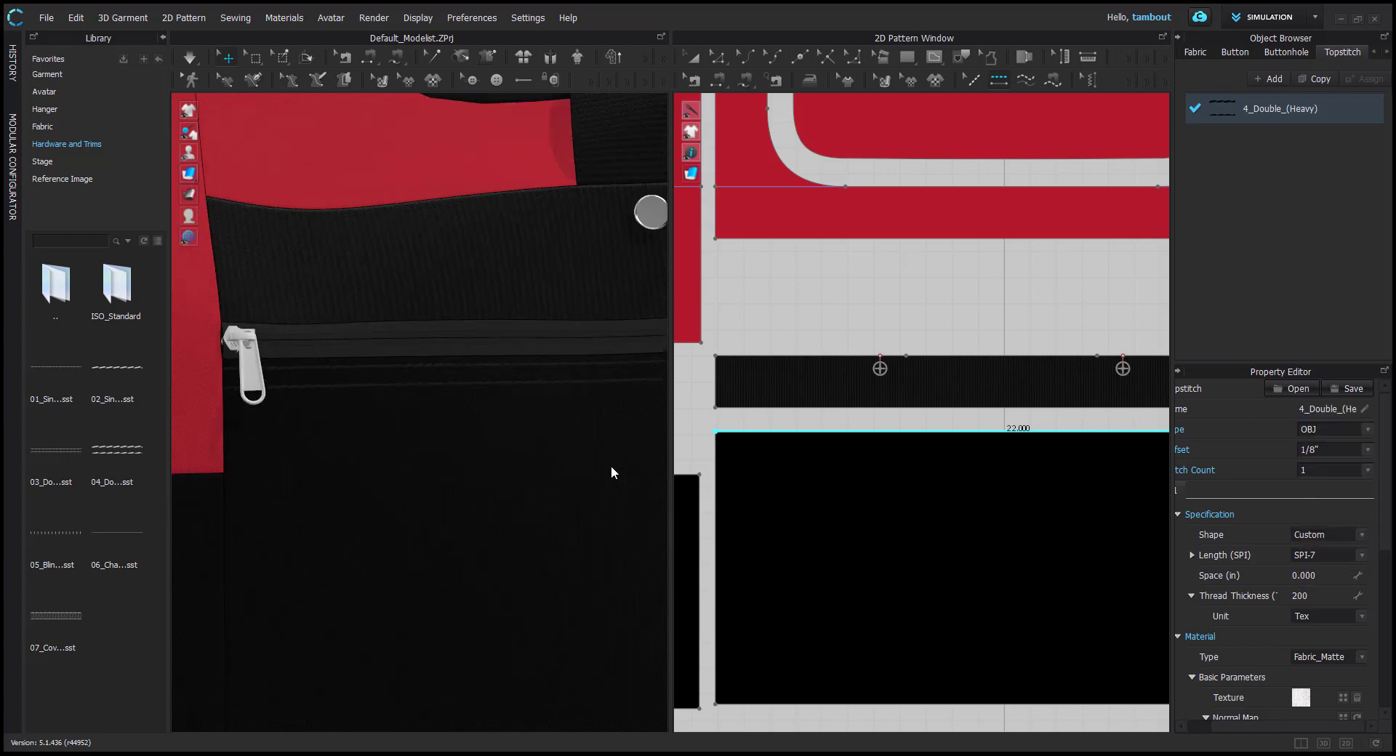
{"action": "scroll", "coordinate": [488, 436], "scroll_direction": "down", "scroll_amount": 3}
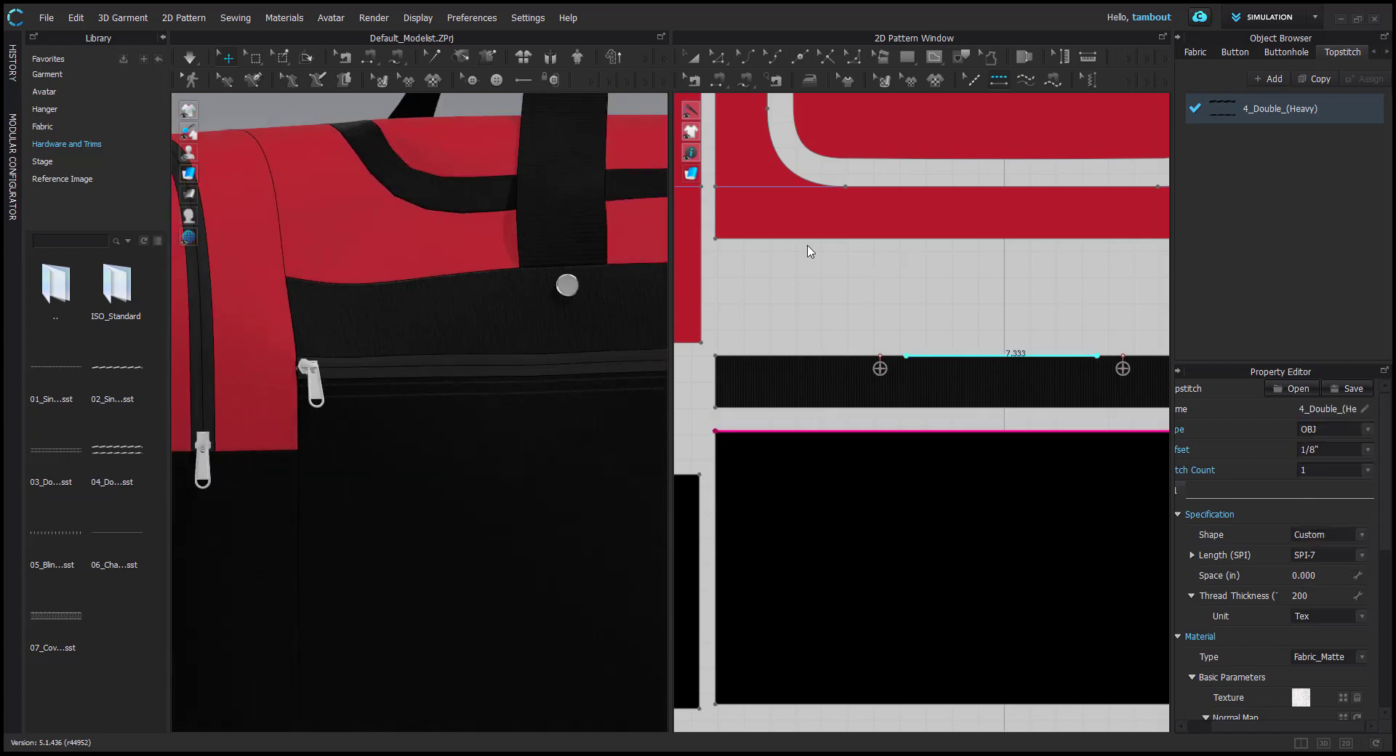
Examine the reference photo for topstitching around the handle strap, the front pocket and the red side zipper panels
{"action": "middle_click_drag", "start_coordinate": [857, 175], "coordinate": [900, 453]}
{"action": "scroll", "coordinate": [899, 451], "scroll_direction": "down", "scroll_amount": 5}
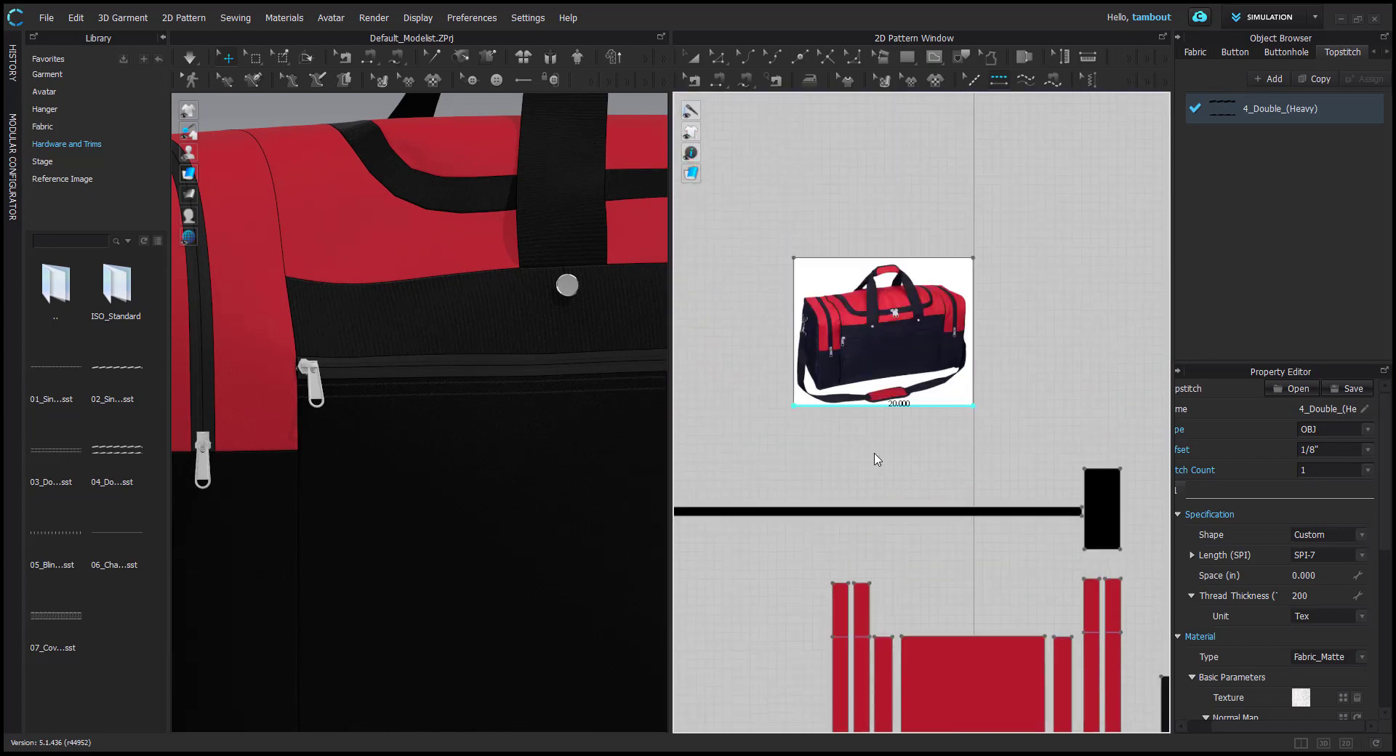
{"action": "scroll", "coordinate": [865, 447], "scroll_direction": "up", "scroll_amount": 8}
{"action": "scroll", "coordinate": [857, 429], "scroll_direction": "up", "scroll_amount": 4}
{"action": "middle_click_drag", "start_coordinate": [852, 372], "coordinate": [845, 653]}
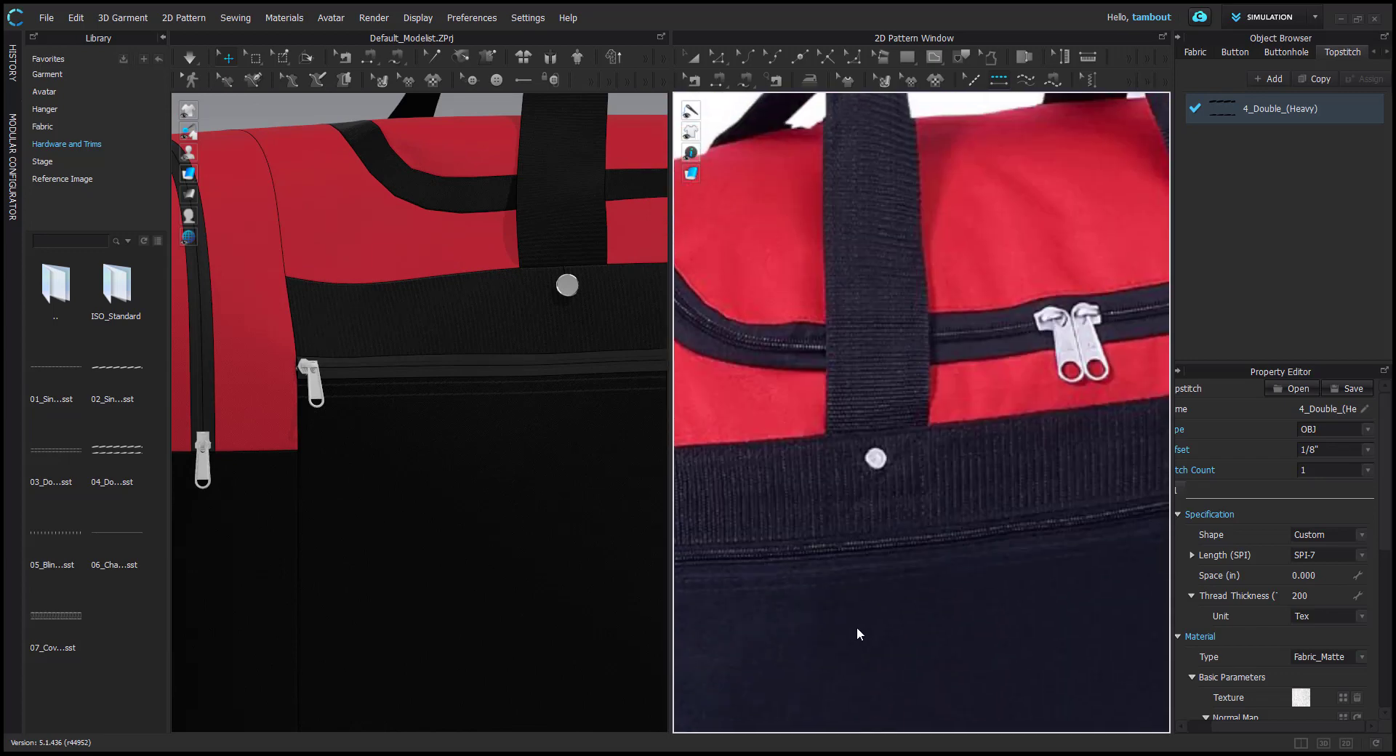
{"action": "scroll", "coordinate": [847, 435], "scroll_direction": "up", "scroll_amount": 4}
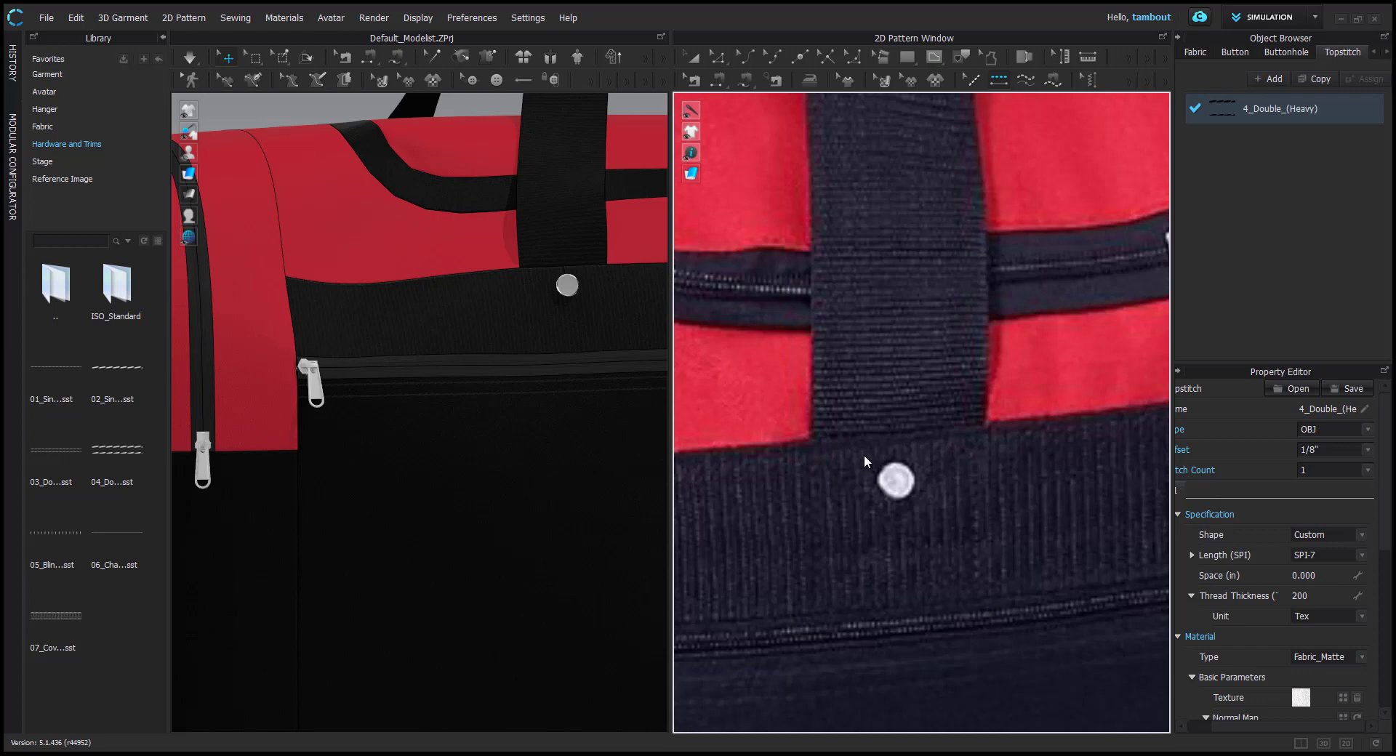
{"action": "scroll", "coordinate": [864, 455], "scroll_direction": "down", "scroll_amount": 3}
{"action": "middle_click_drag", "start_coordinate": [680, 510], "coordinate": [1048, 404]}
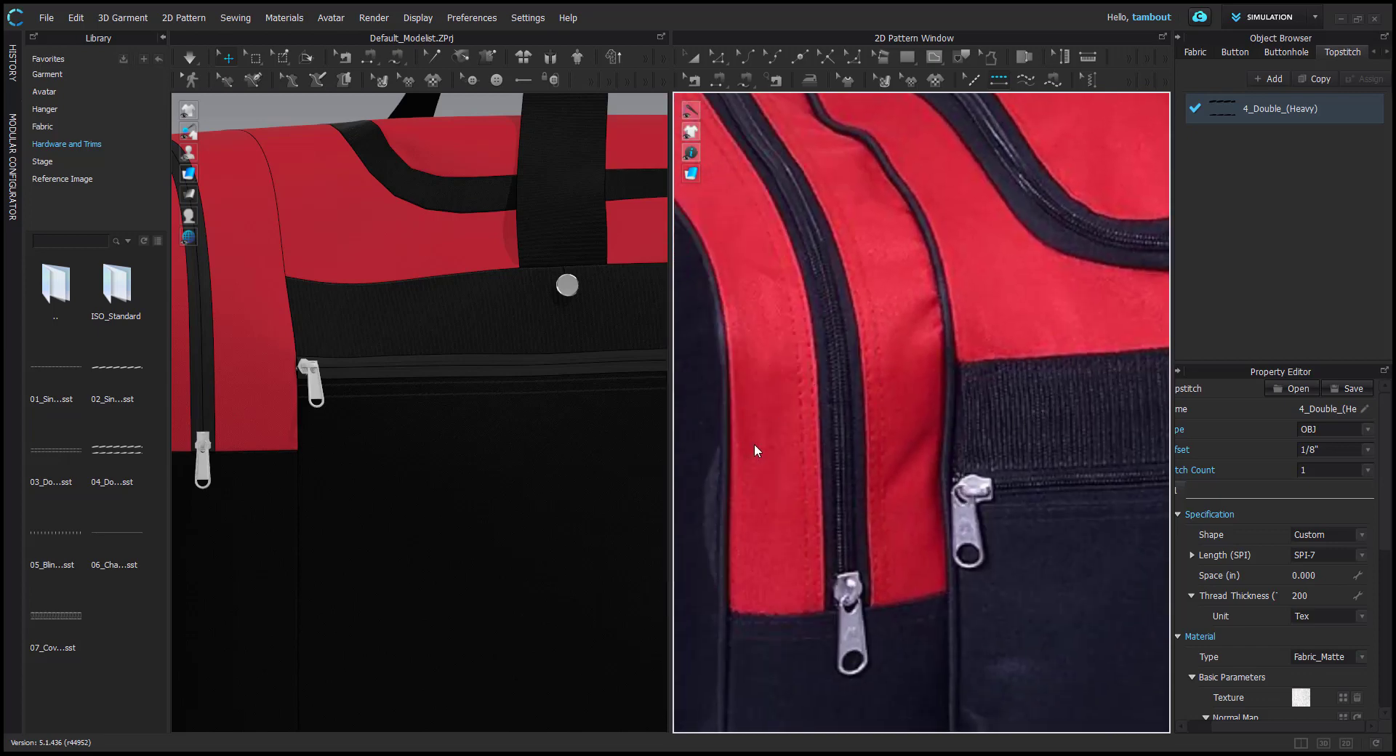
{"action": "scroll", "coordinate": [815, 449], "scroll_direction": "down", "scroll_amount": 10}
{"action": "scroll", "coordinate": [866, 527], "scroll_direction": "down", "scroll_amount": 5}
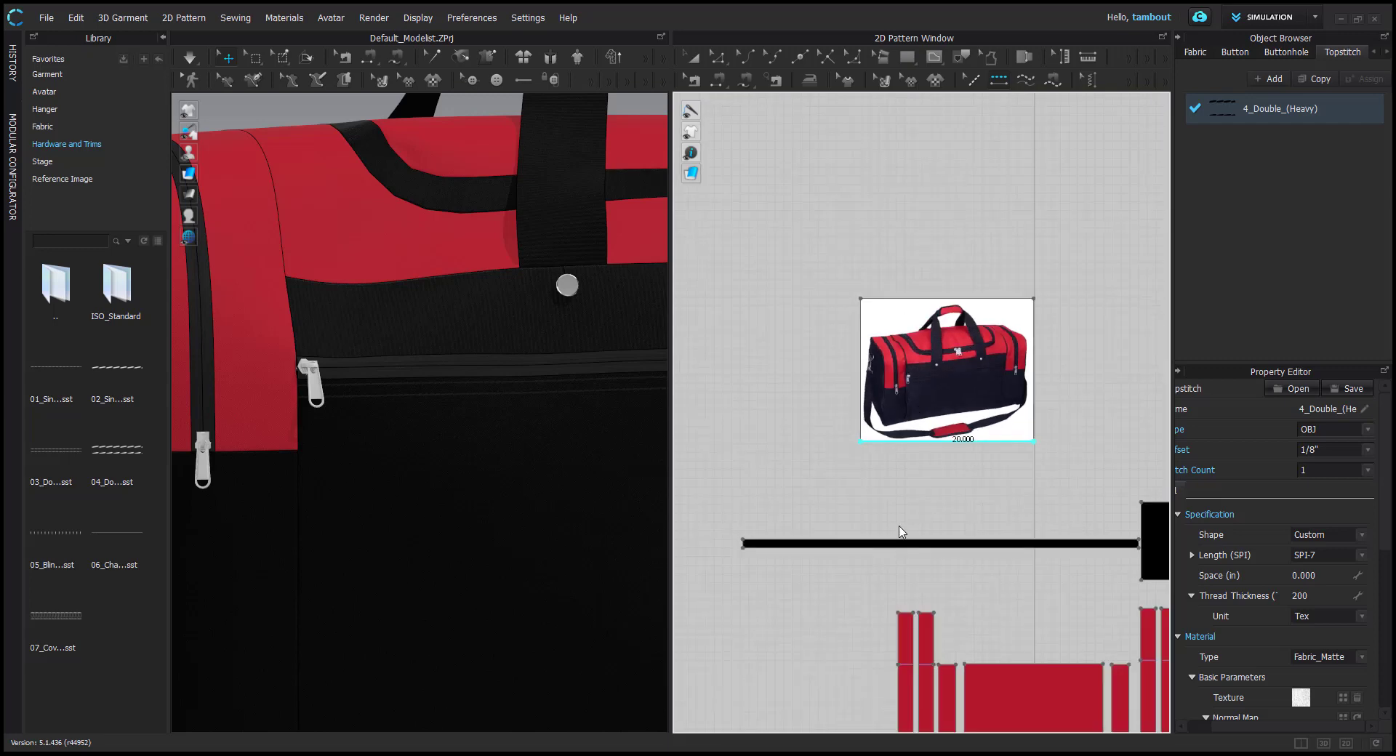
Add segment topstitches along the facing inner edges of the two long red strips on one side of the front panel
{"action": "scroll", "coordinate": [893, 343], "scroll_direction": "up", "scroll_amount": 6}
{"action": "scroll", "coordinate": [892, 343], "scroll_direction": "up", "scroll_amount": 3}
{"action": "middle_click_drag", "start_coordinate": [919, 333], "coordinate": [934, 452]}
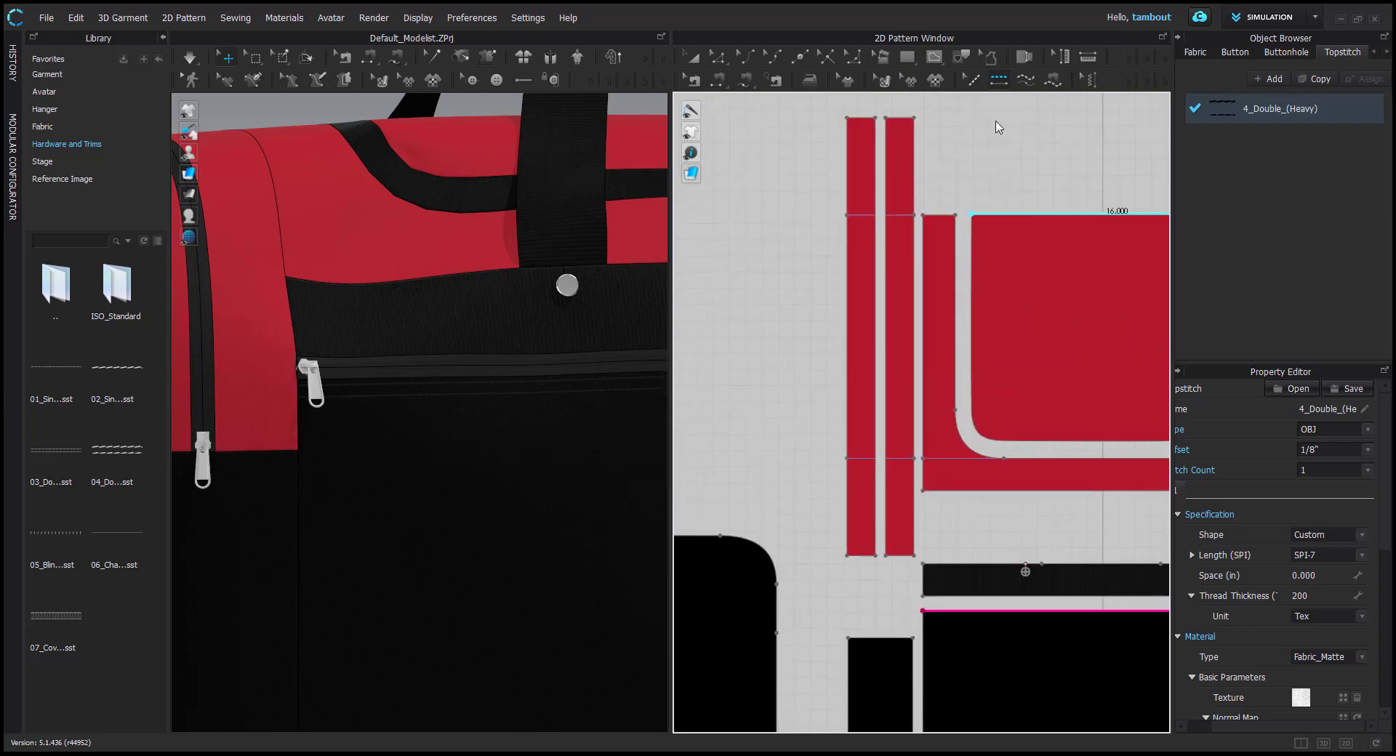
{"action": "left_click", "coordinate": [887, 313]}
{"action": "left_click", "coordinate": [886, 310]}
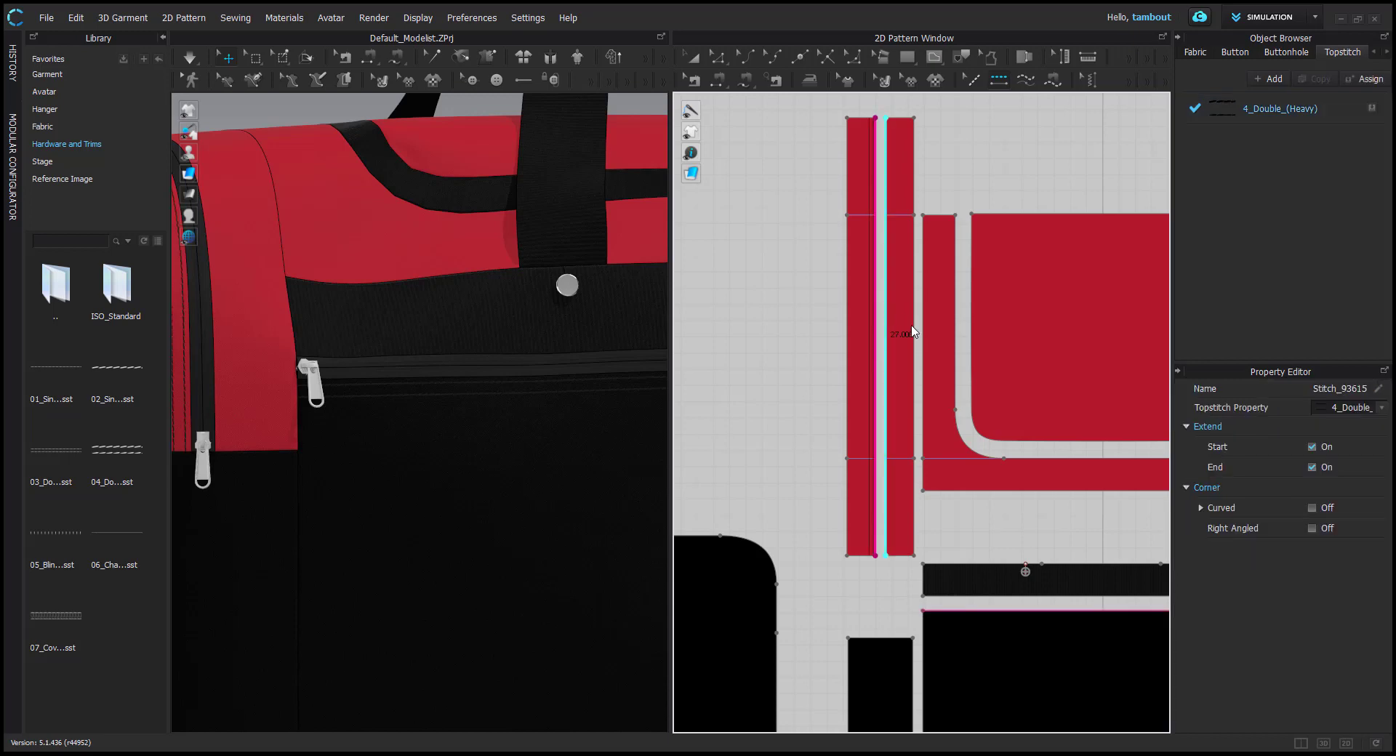
Add segment topstitches along the facing inner edges of the two long red strips on the opposite side of the front panel
{"action": "scroll", "coordinate": [997, 312], "scroll_direction": "down", "scroll_amount": 4}
{"action": "middle_click_drag", "start_coordinate": [996, 312], "coordinate": [827, 320]}
{"action": "middle_click_drag", "start_coordinate": [776, 369], "coordinate": [835, 321]}
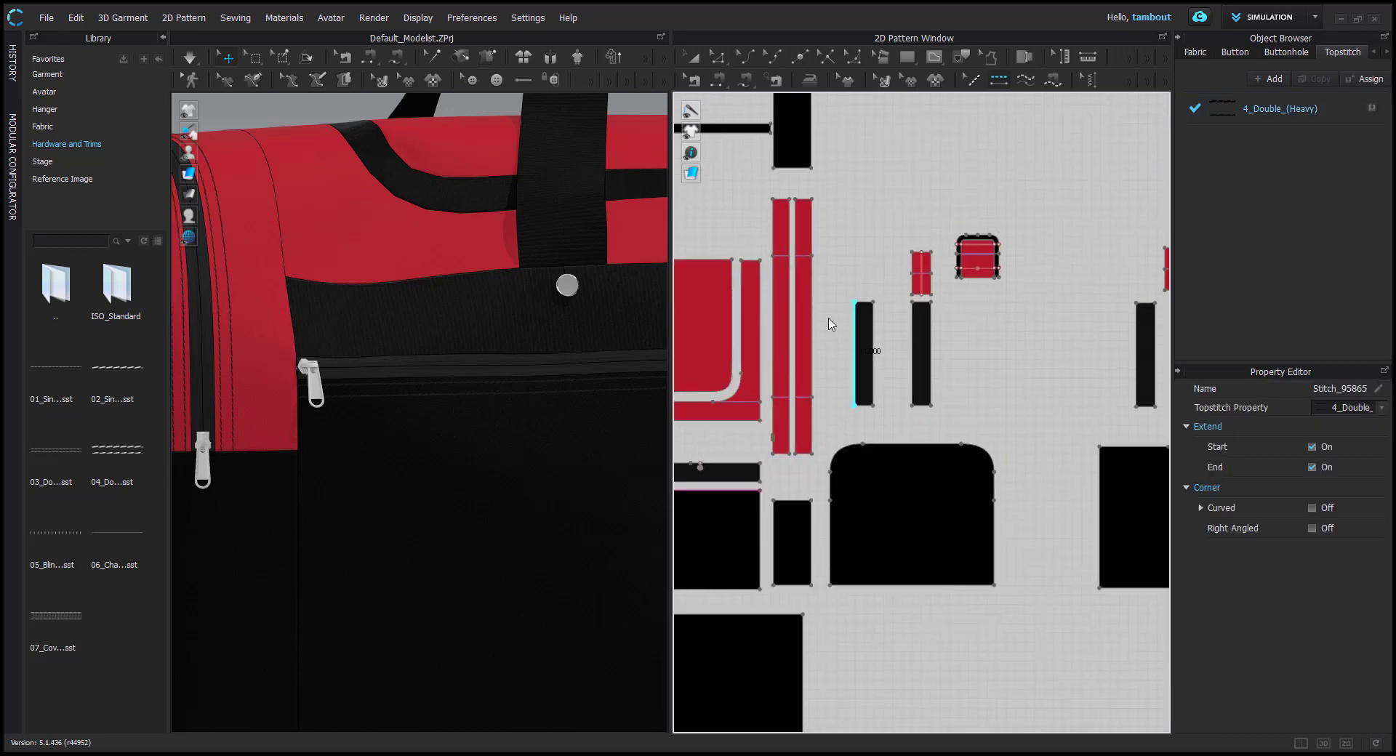
{"action": "scroll", "coordinate": [841, 348], "scroll_direction": "up", "scroll_amount": 5}
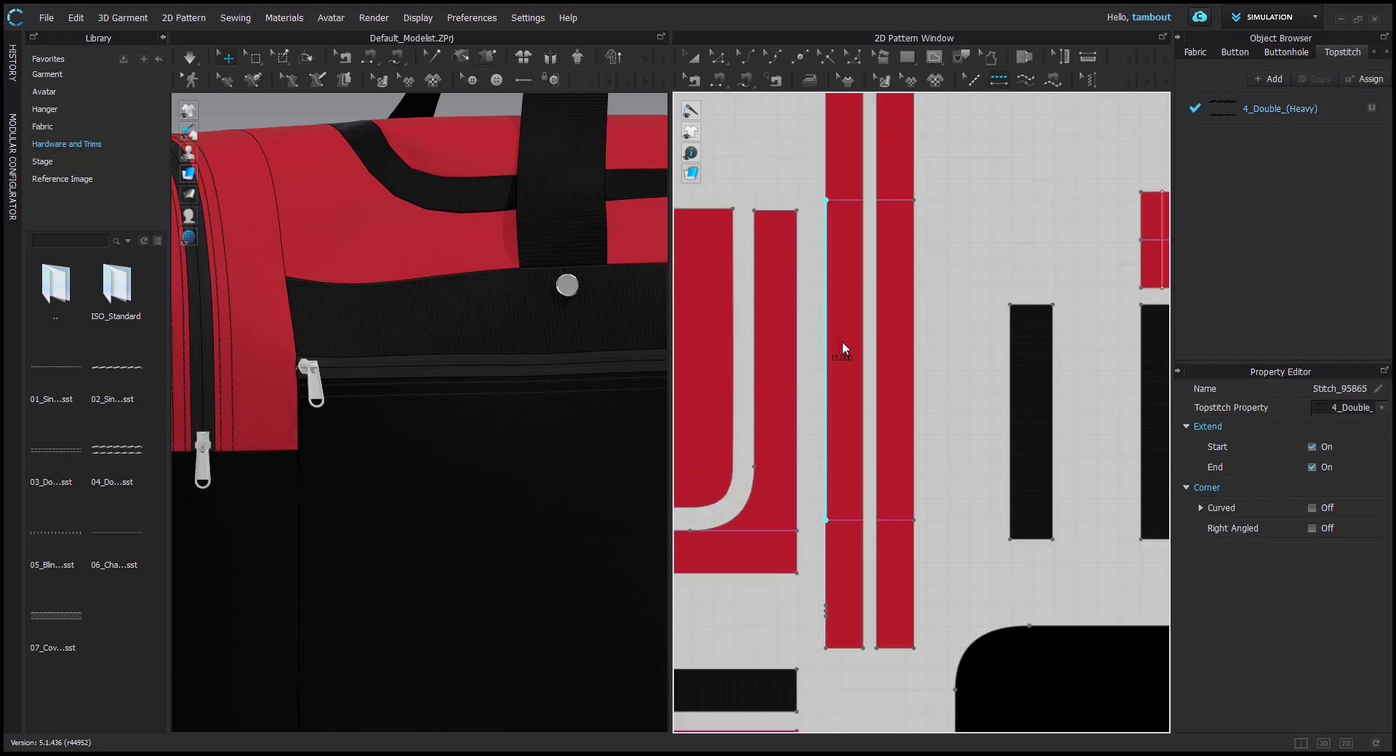
{"action": "left_click", "coordinate": [879, 344]}
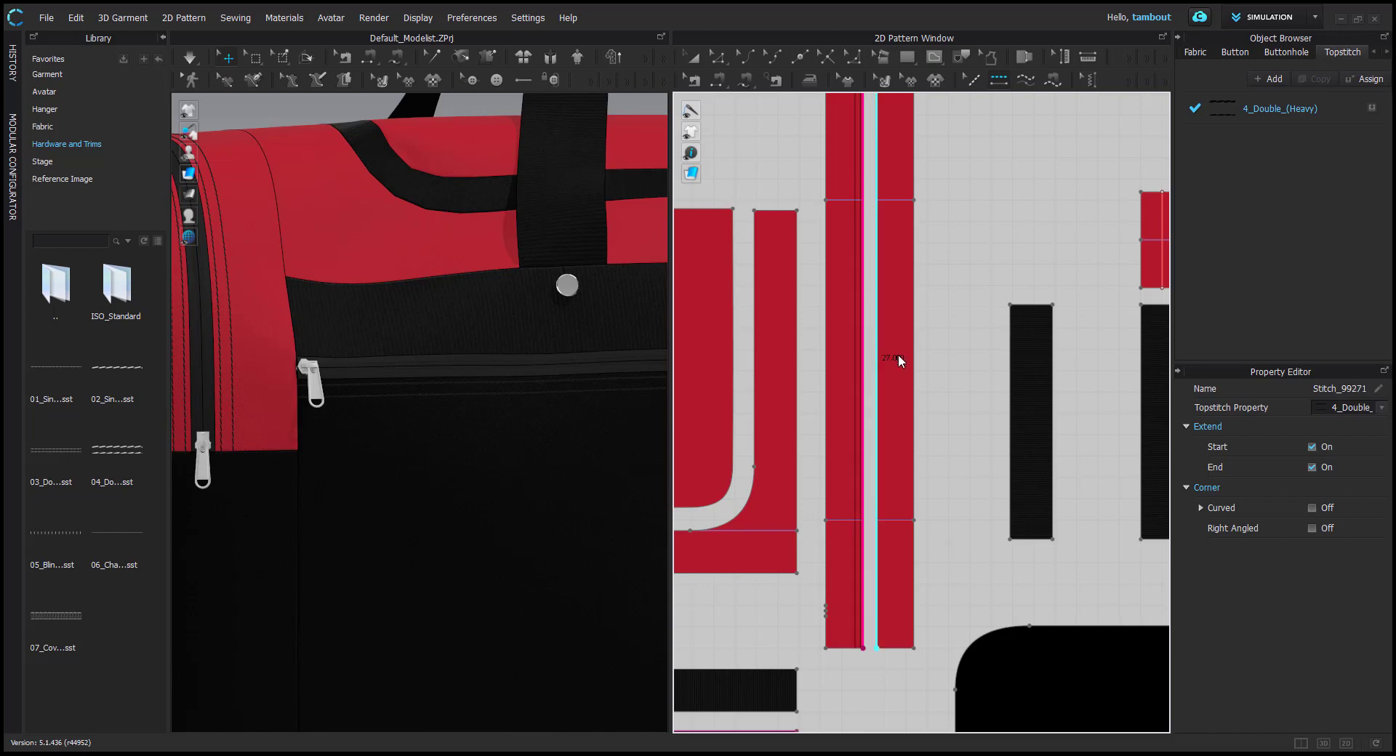
{"action": "left_click", "coordinate": [897, 355]}
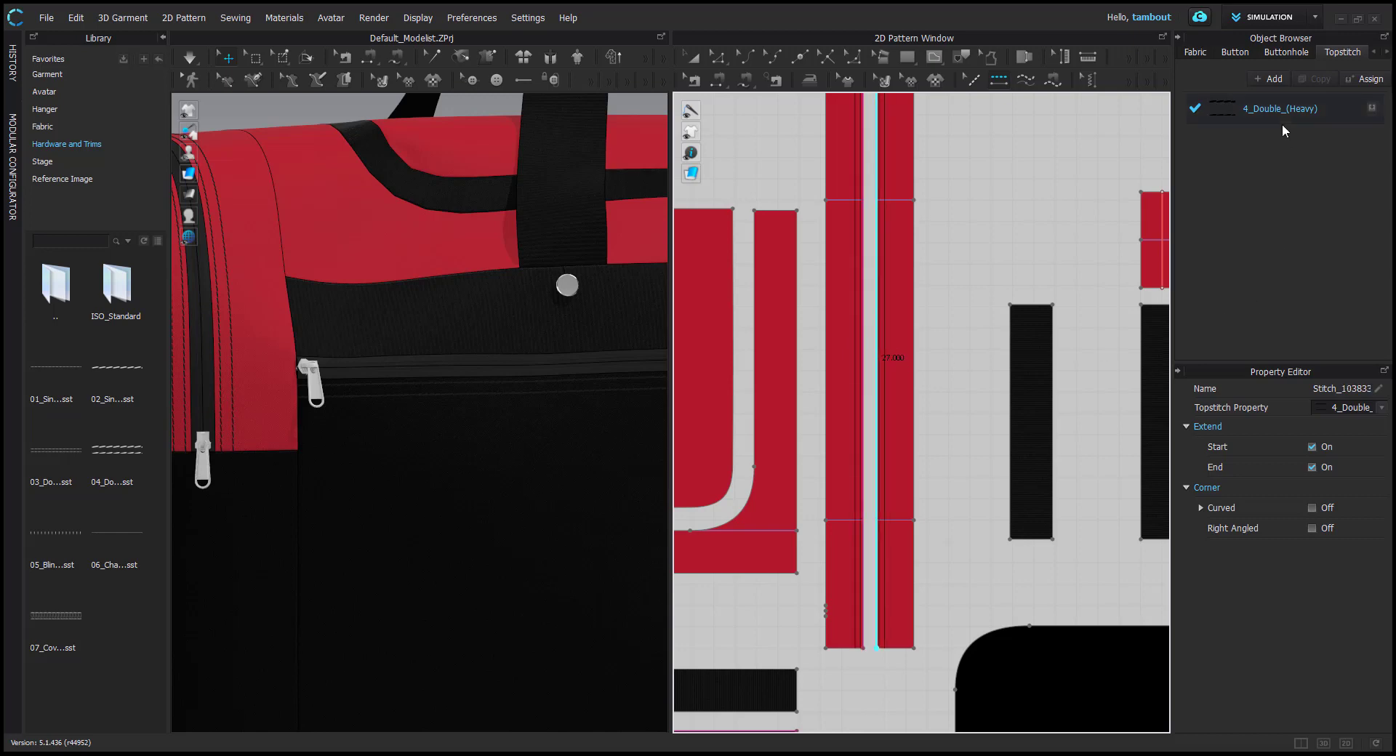
Duplicate the 4_Double_(Heavy) topstitch and set the copy's thread color to the red B2172C sampled from the side strip
{"action": "left_click", "coordinate": [1357, 102]}
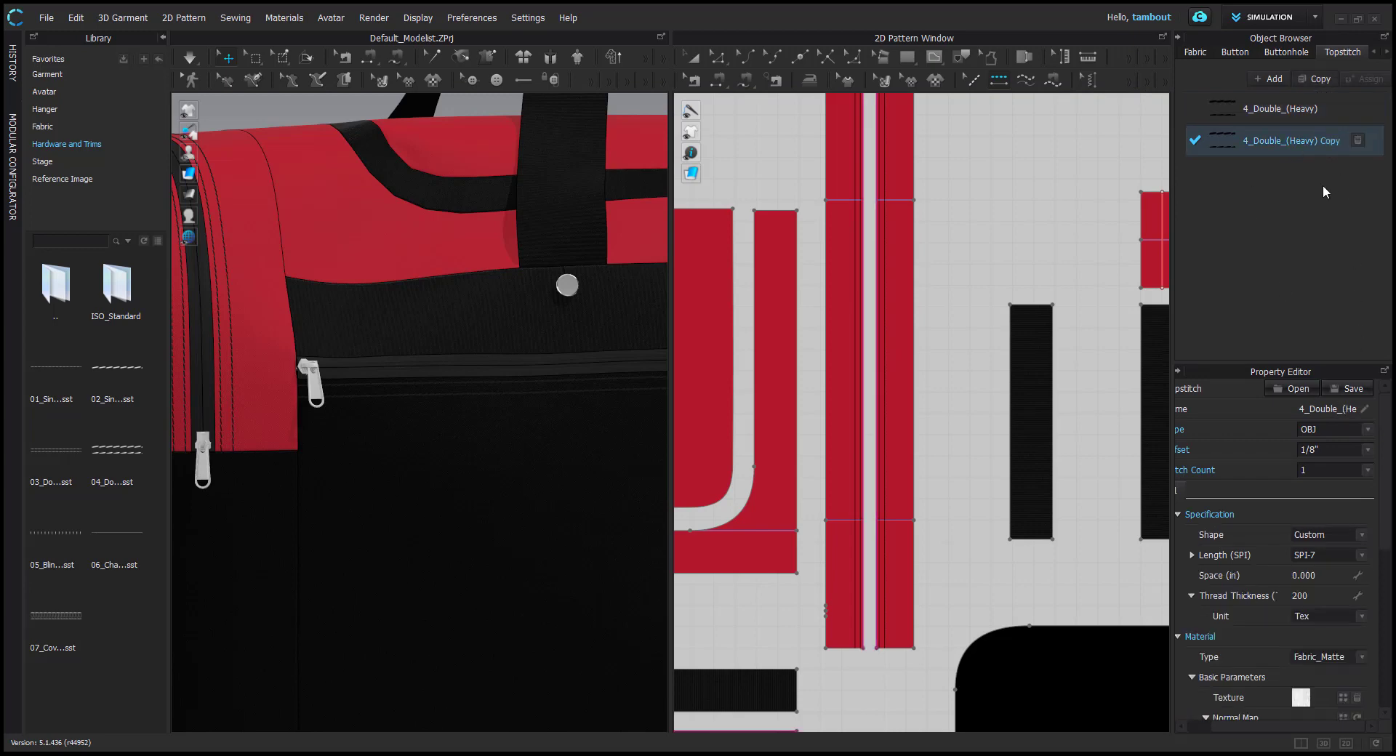
{"action": "scroll", "coordinate": [1315, 501], "scroll_direction": "down", "scroll_amount": 3}
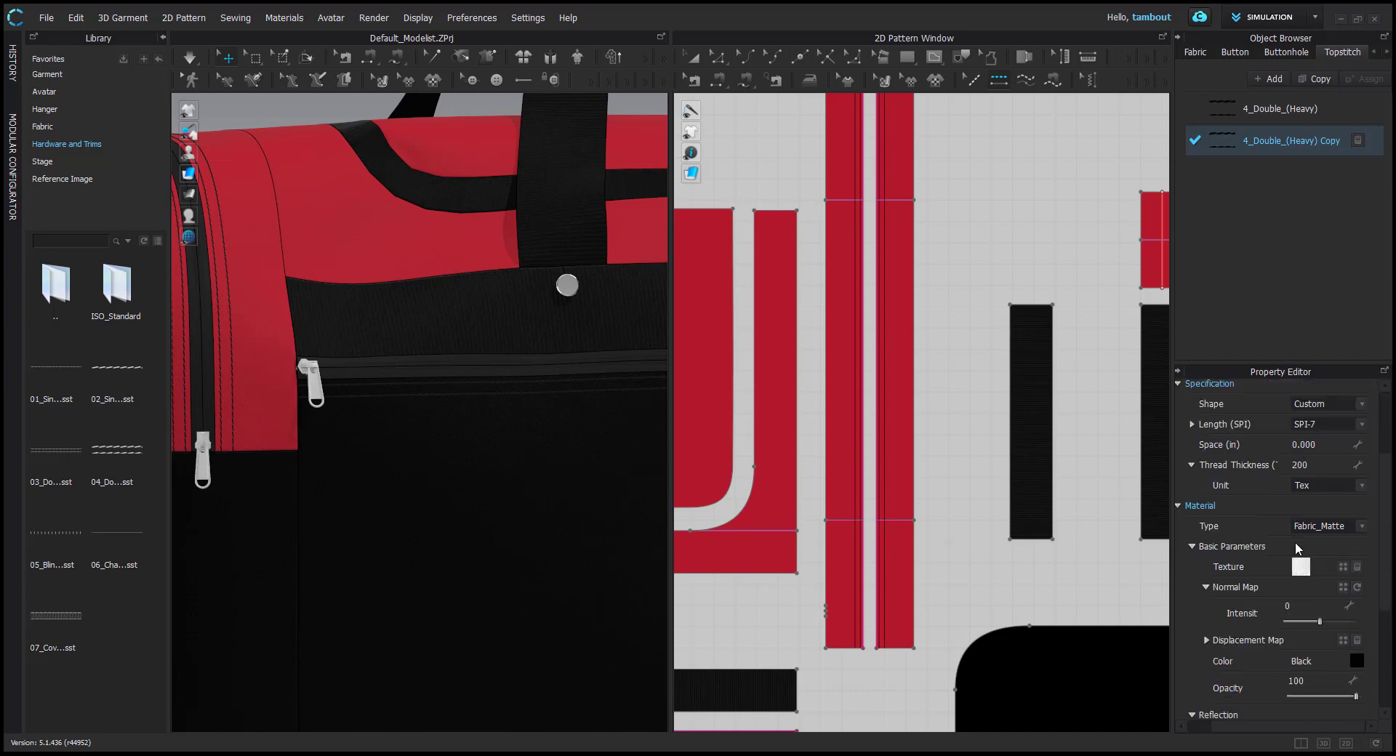
{"action": "scroll", "coordinate": [1359, 571], "scroll_direction": "down", "scroll_amount": 3}
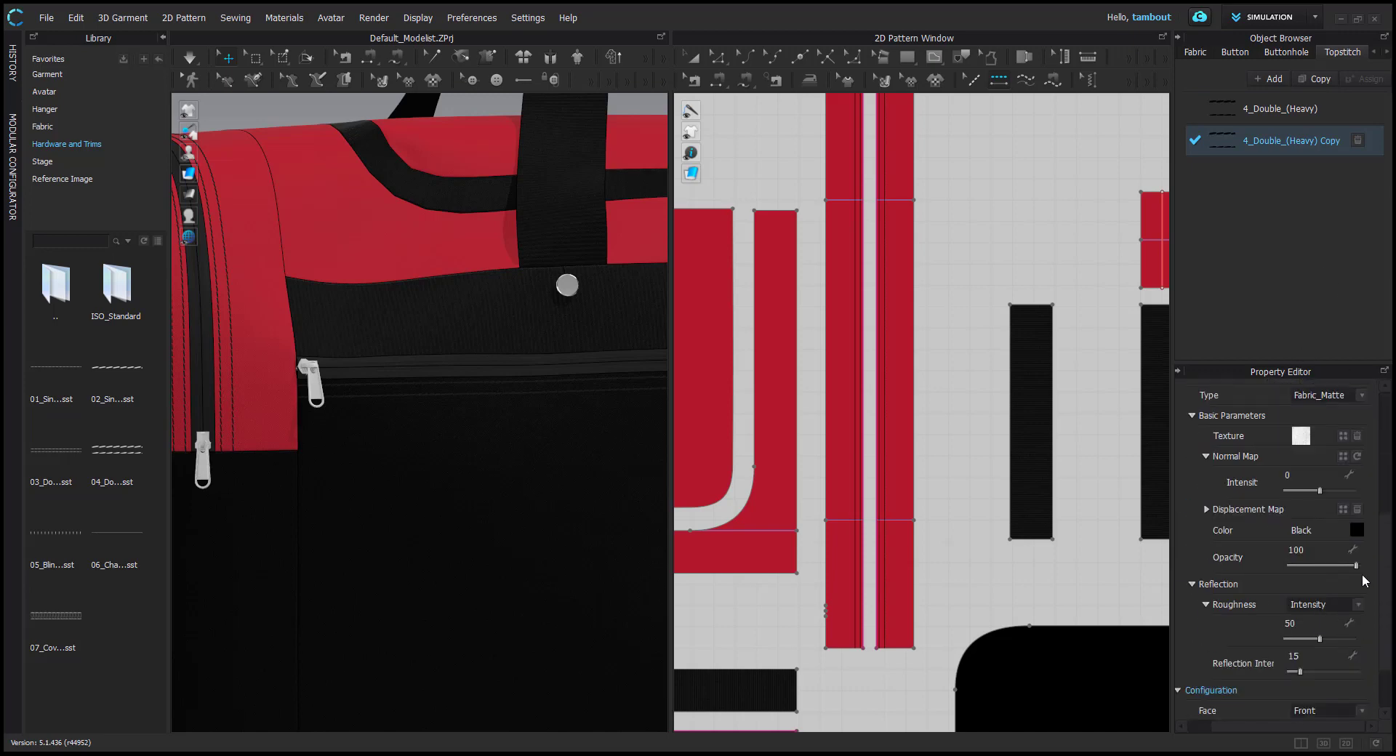
{"action": "left_click", "coordinate": [1356, 530]}
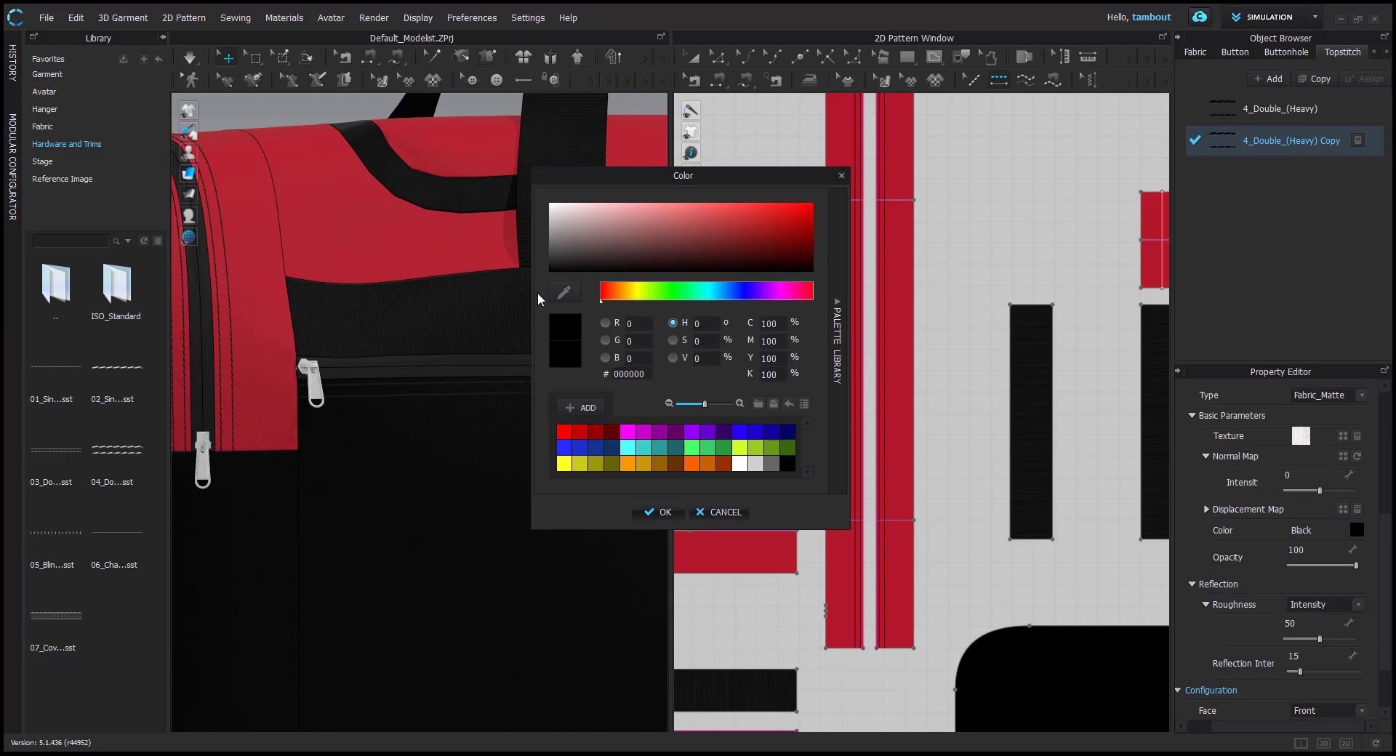
{"action": "left_click", "coordinate": [564, 292]}
{"action": "left_click", "coordinate": [899, 331]}
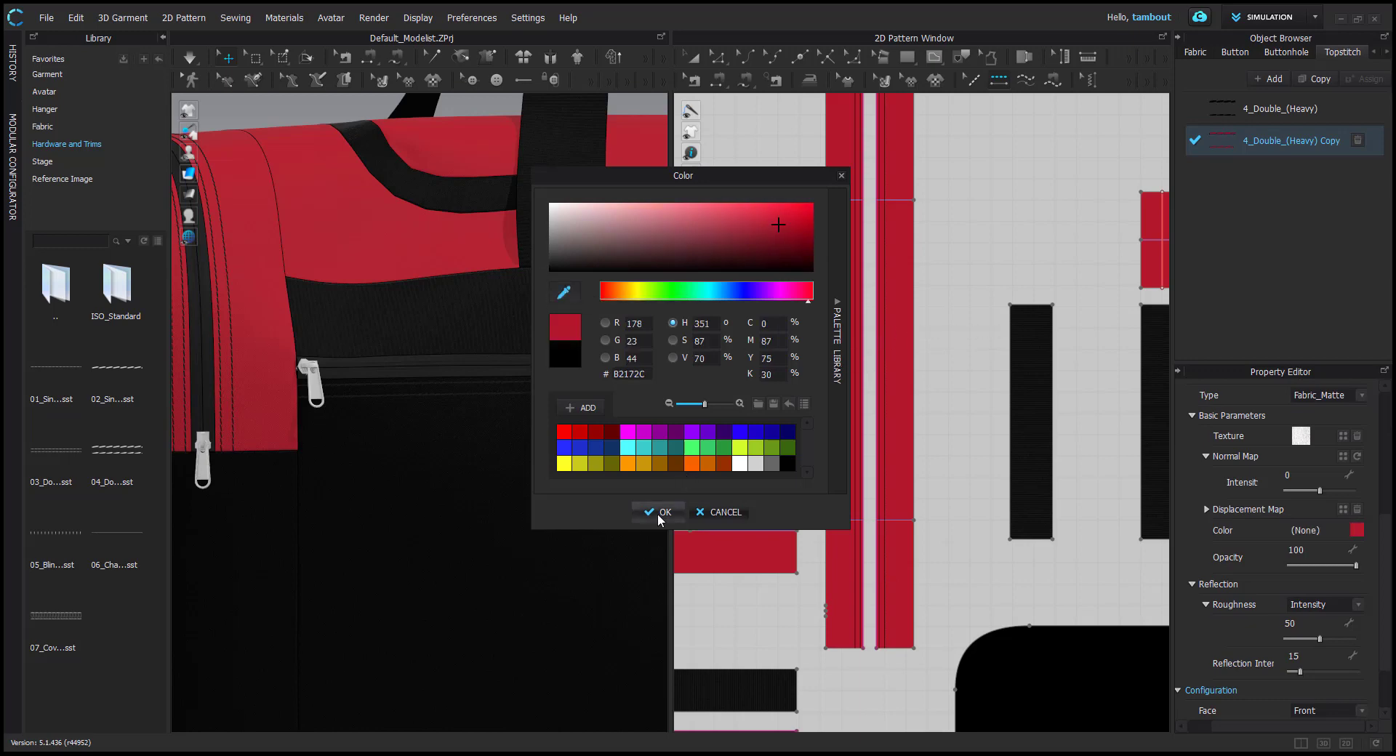
{"action": "left_click", "coordinate": [656, 511]}
Assign the red 4_Double_(Heavy) Copy to the topstitches on all four long red strips and check them beside the side zipper
{"action": "left_click", "coordinate": [972, 80]}
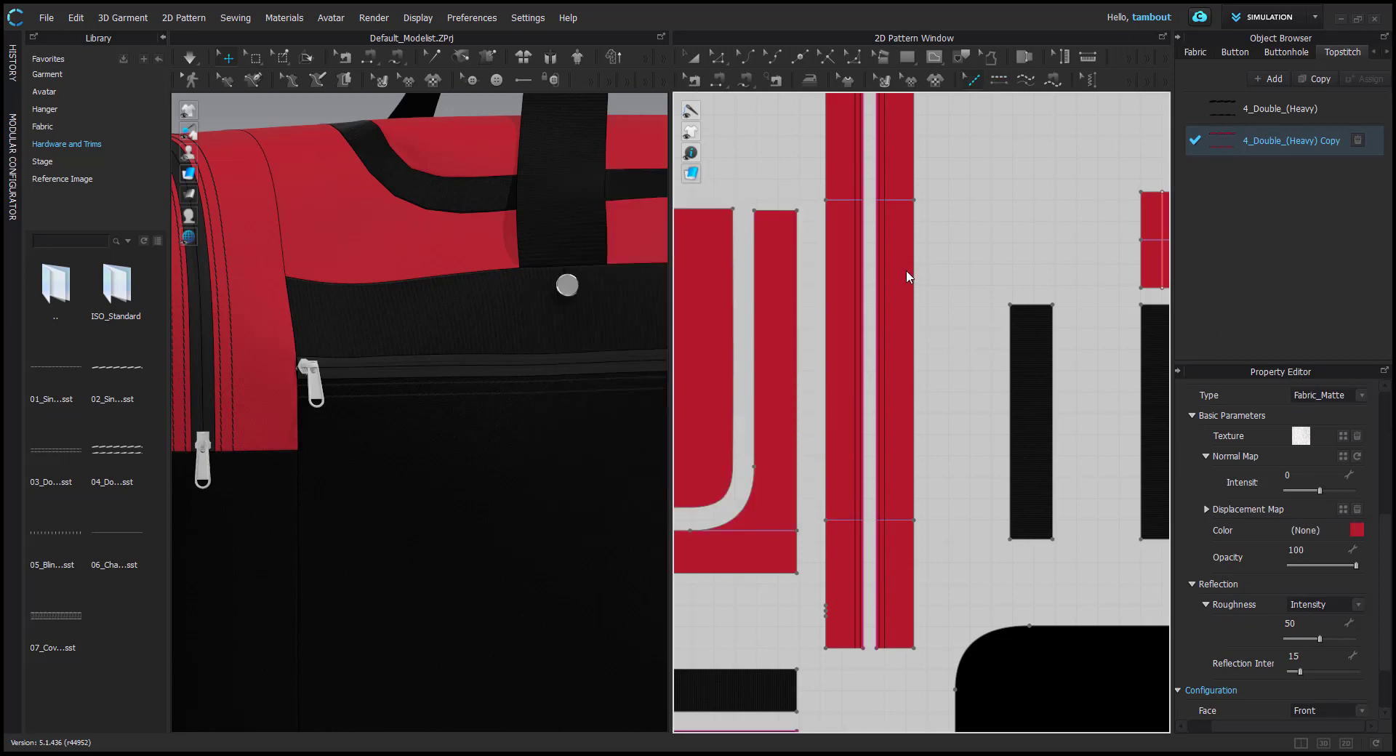
{"action": "left_click", "coordinate": [875, 286]}
{"action": "scroll", "coordinate": [875, 355], "scroll_direction": "down", "scroll_amount": 2}
{"action": "scroll", "coordinate": [875, 356], "scroll_direction": "down", "scroll_amount": 3}
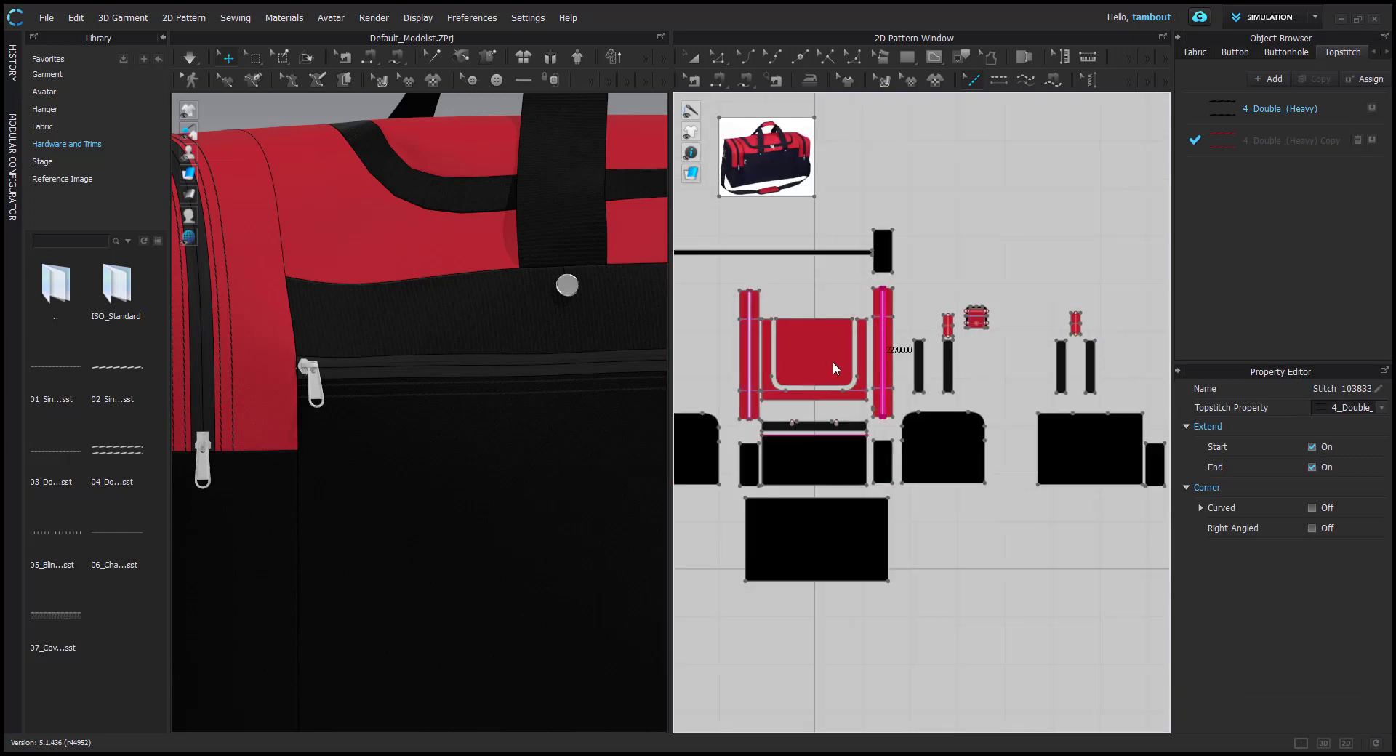
{"action": "scroll", "coordinate": [869, 303], "scroll_direction": "up", "scroll_amount": 5}
{"action": "left_click", "coordinate": [881, 287]}
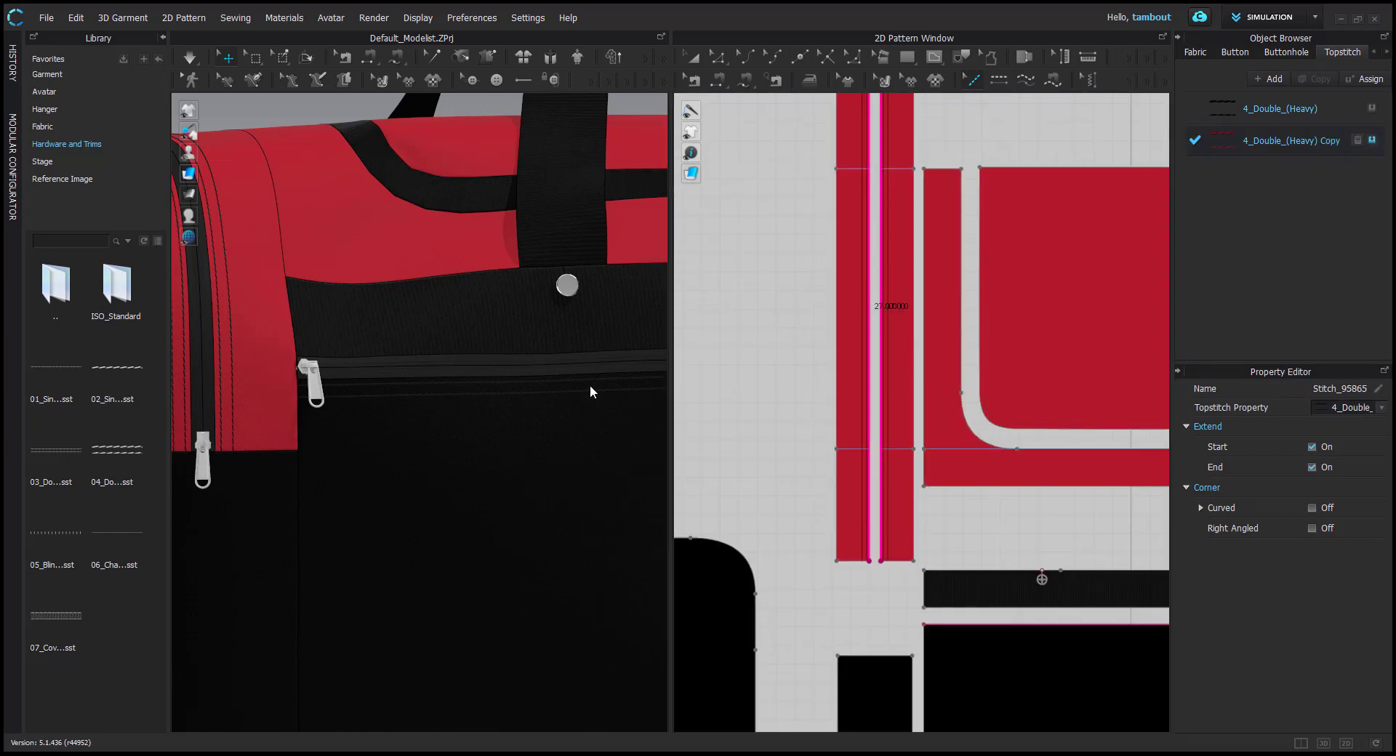
{"action": "middle_click_drag", "start_coordinate": [282, 404], "coordinate": [377, 397]}
{"action": "scroll", "coordinate": [375, 397], "scroll_direction": "up", "scroll_amount": 3}
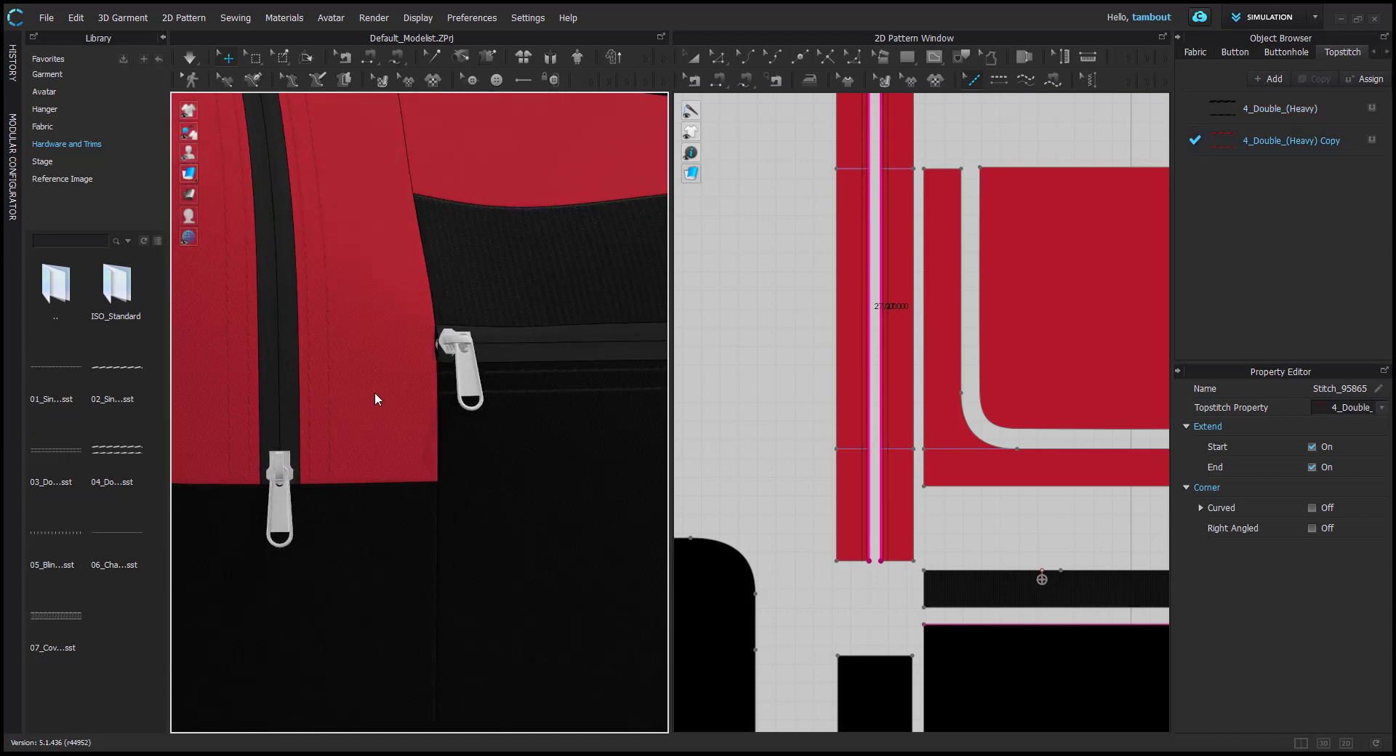
Examine the reference photo for stitching around the main zipper opening, the handle straps and the front pocket
{"action": "scroll", "coordinate": [378, 398], "scroll_direction": "down", "scroll_amount": 3}
{"action": "scroll", "coordinate": [884, 282], "scroll_direction": "down", "scroll_amount": 5}
{"action": "middle_click_drag", "start_coordinate": [887, 283], "coordinate": [915, 506]}
{"action": "scroll", "coordinate": [893, 312], "scroll_direction": "up", "scroll_amount": 6}
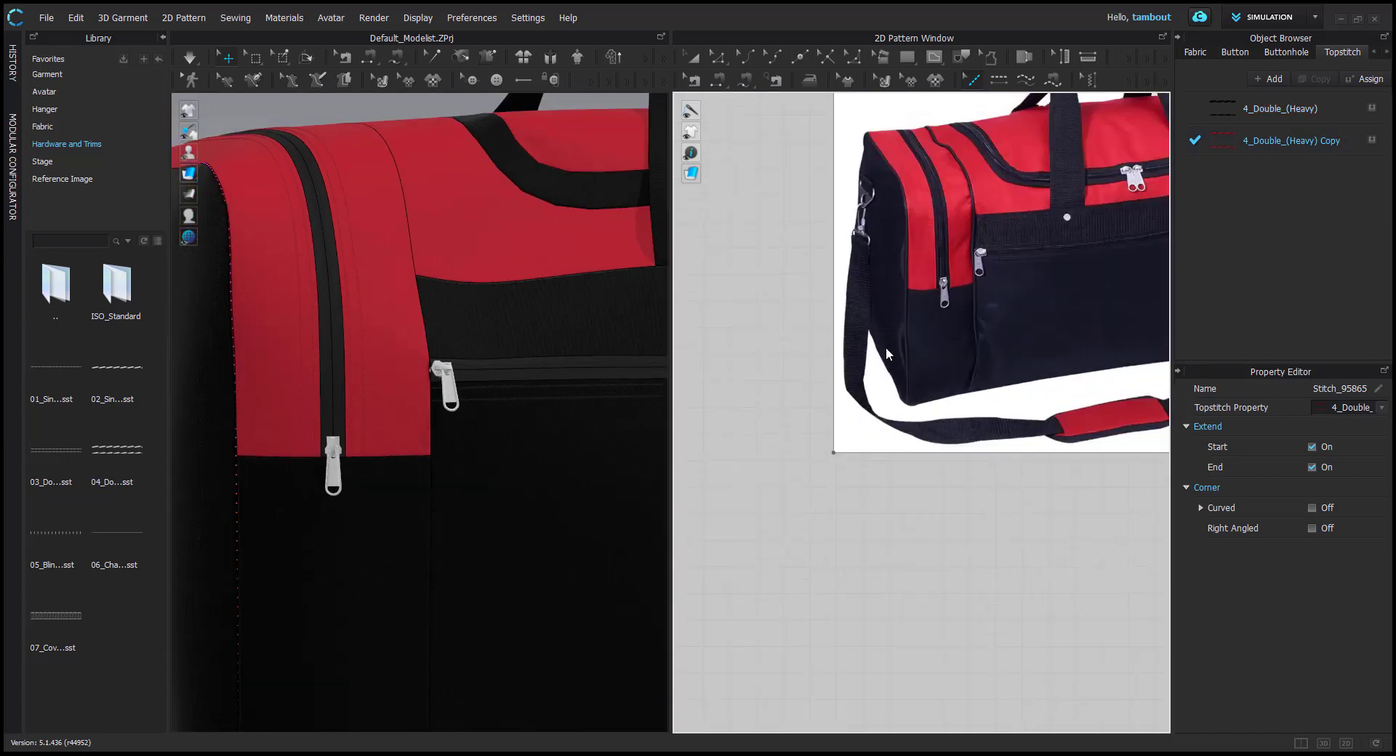
{"action": "scroll", "coordinate": [966, 280], "scroll_direction": "up", "scroll_amount": 4}
{"action": "middle_click_drag", "start_coordinate": [967, 279], "coordinate": [858, 392]}
{"action": "scroll", "coordinate": [903, 424], "scroll_direction": "down", "scroll_amount": 5}
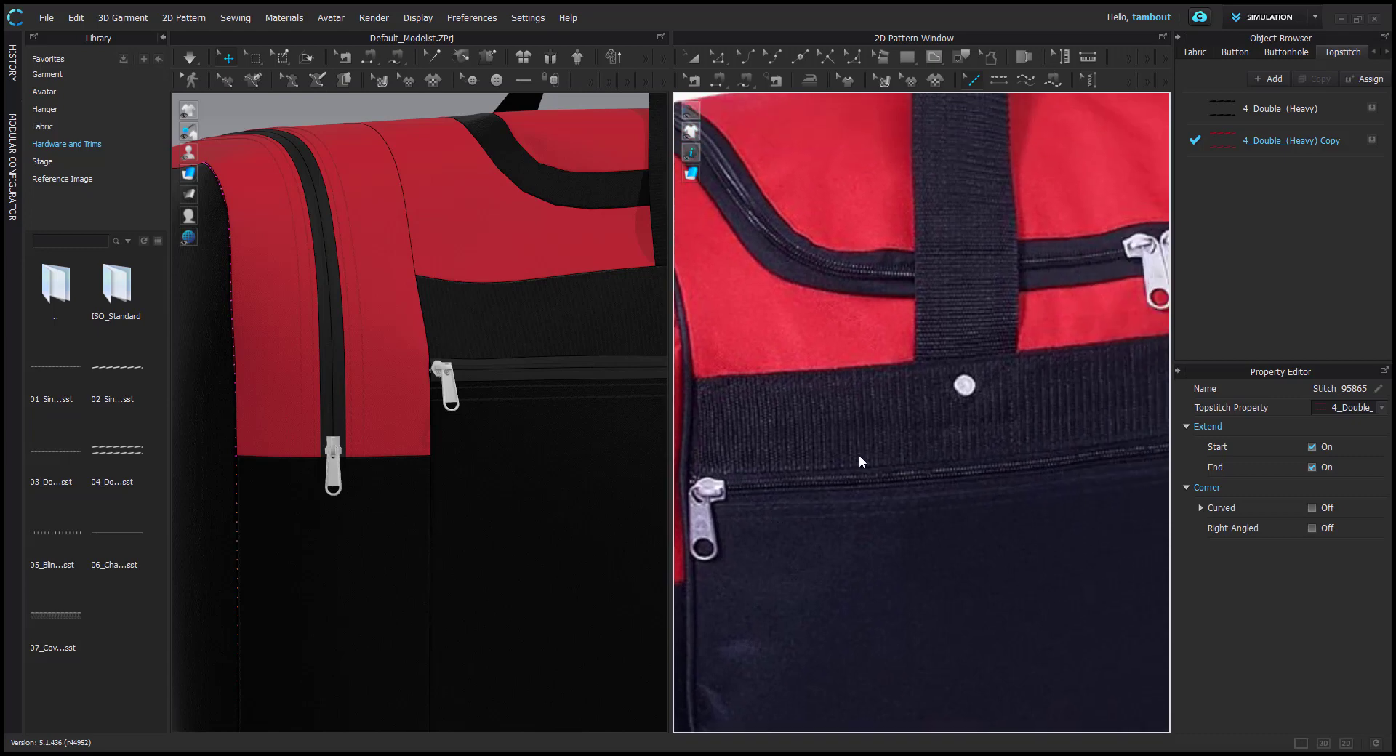
{"action": "scroll", "coordinate": [840, 462], "scroll_direction": "up", "scroll_amount": 8}
{"action": "scroll", "coordinate": [842, 460], "scroll_direction": "down", "scroll_amount": 5}
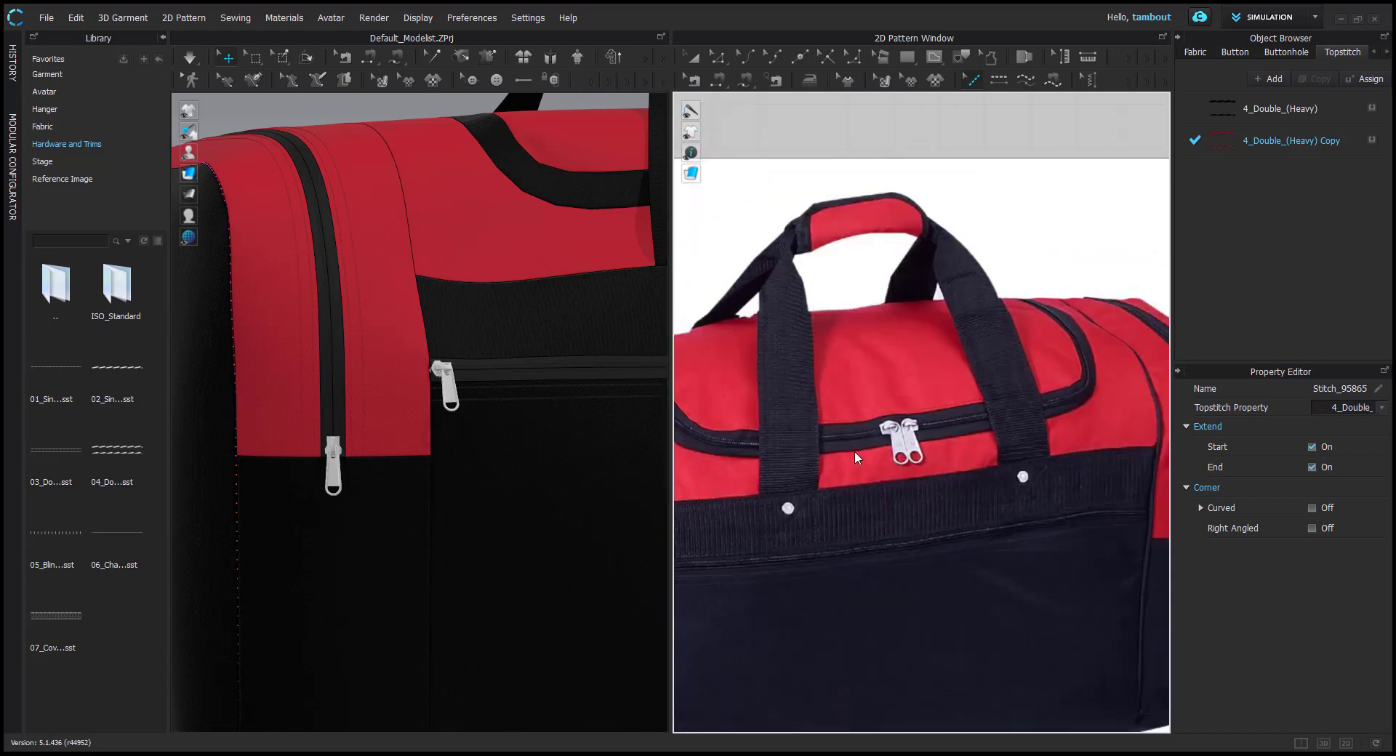
{"action": "scroll", "coordinate": [858, 449], "scroll_direction": "up", "scroll_amount": 5}
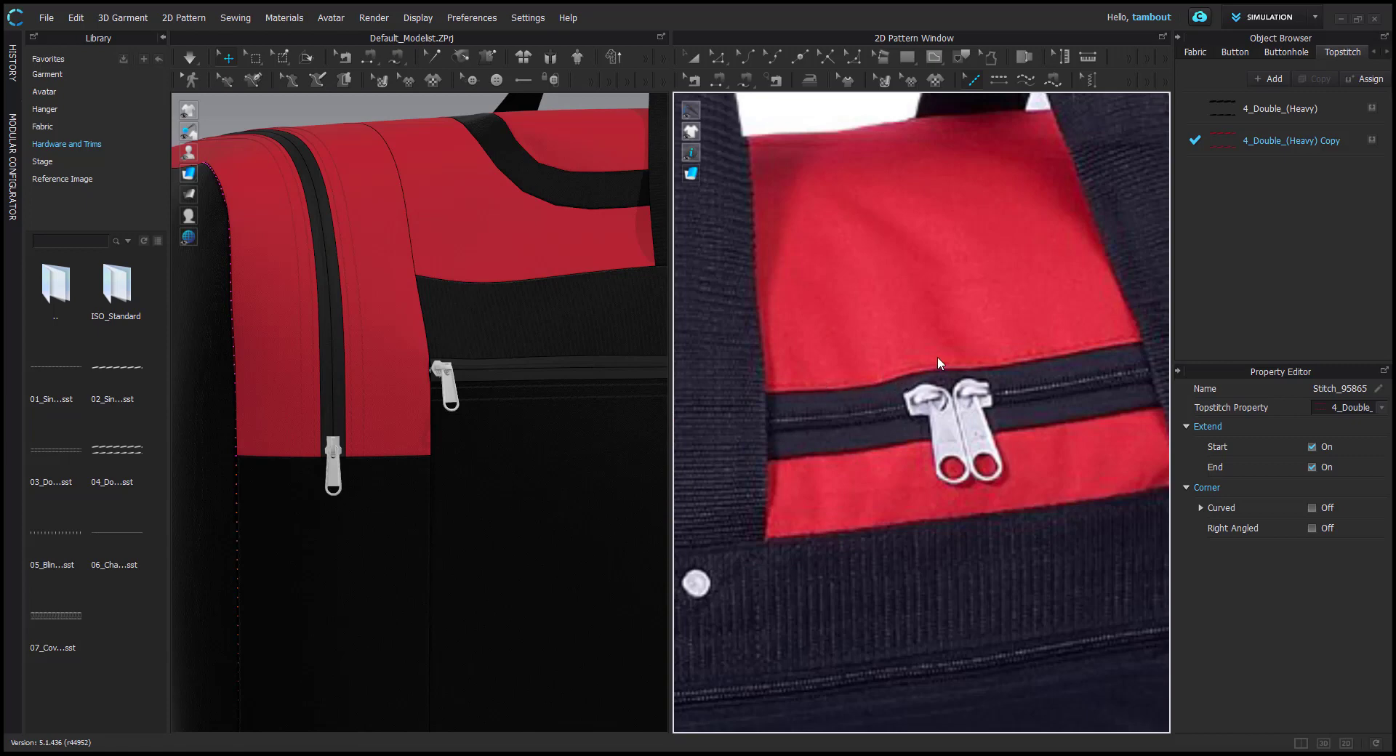
Add a segment topstitch along the U-shaped edge of the red centre panel
{"action": "scroll", "coordinate": [936, 356], "scroll_direction": "down", "scroll_amount": 10}
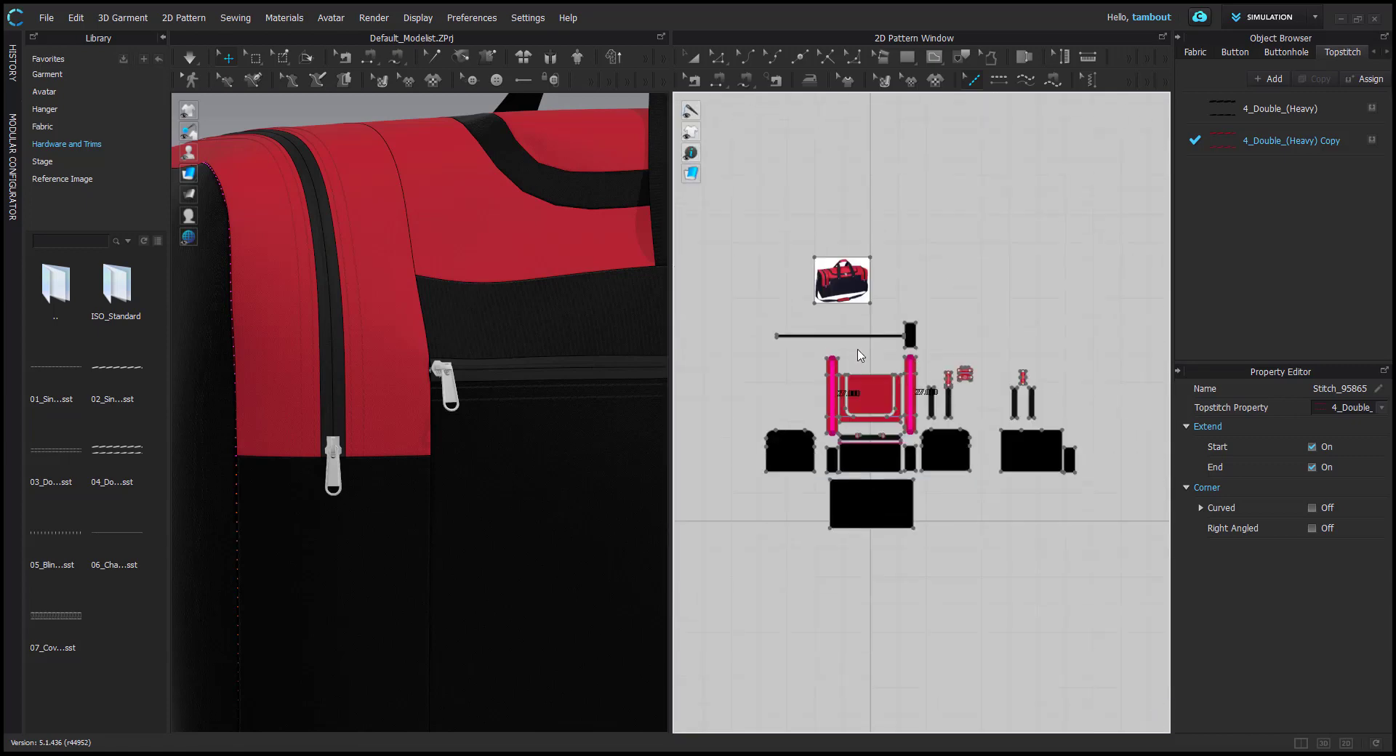
{"action": "scroll", "coordinate": [860, 355], "scroll_direction": "up", "scroll_amount": 6}
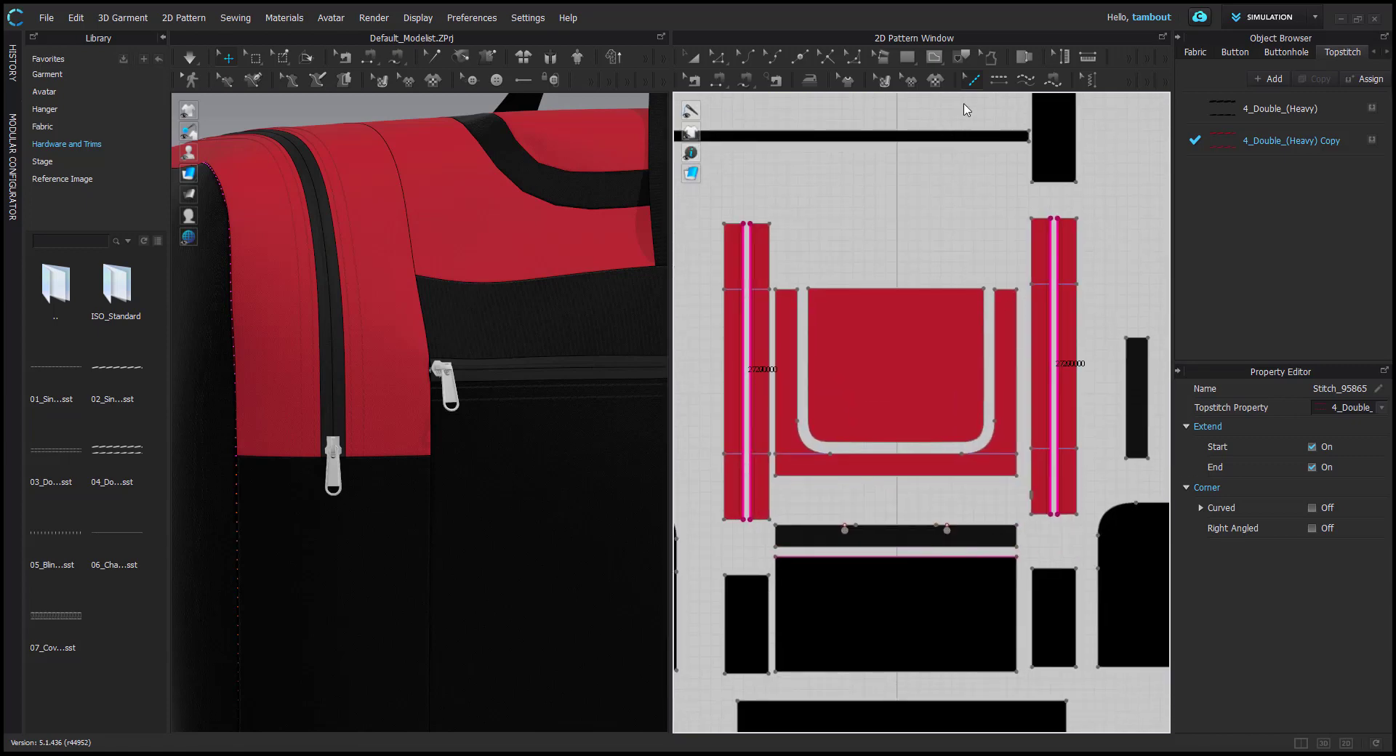
{"action": "left_click", "coordinate": [809, 377]}
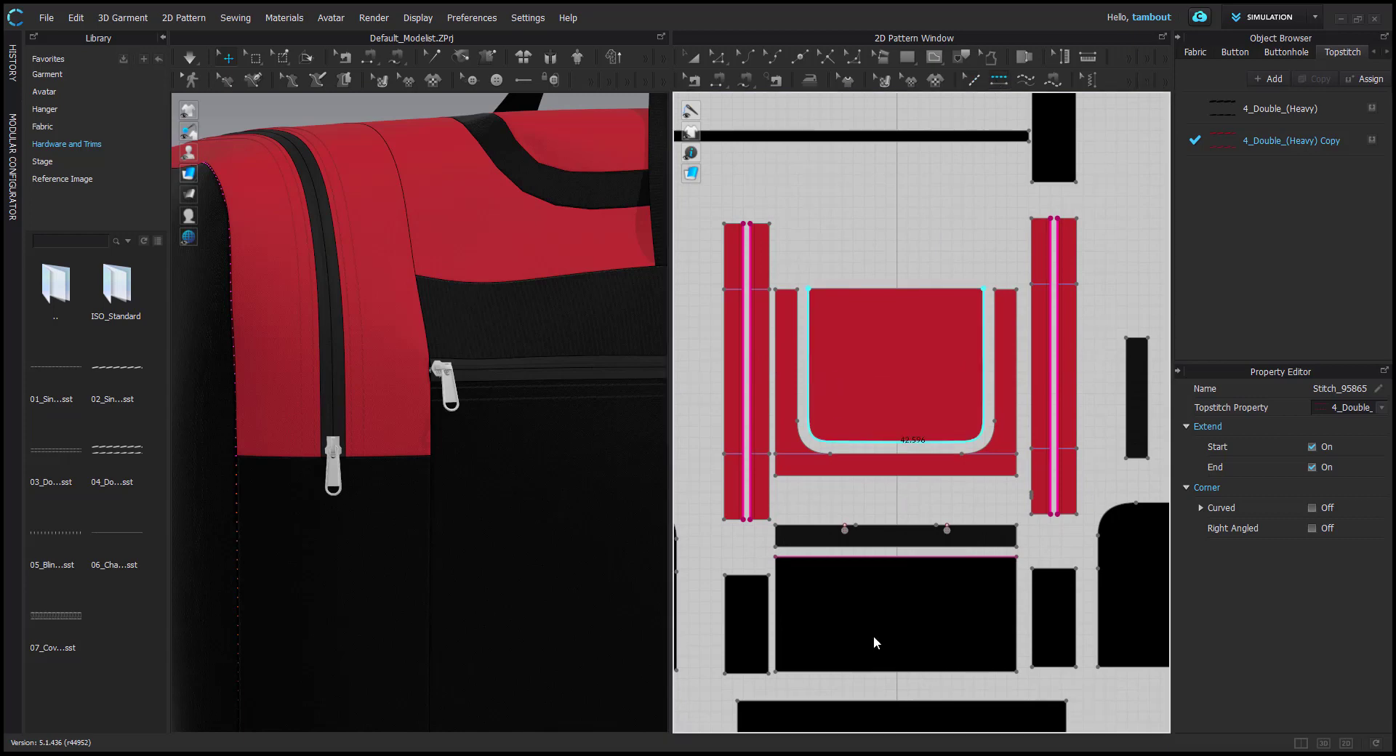
Check the reference photo around the side zipper and add segment topstitches along the upper edges of the two narrow black side panels
{"action": "scroll", "coordinate": [835, 366], "scroll_direction": "down", "scroll_amount": 6}
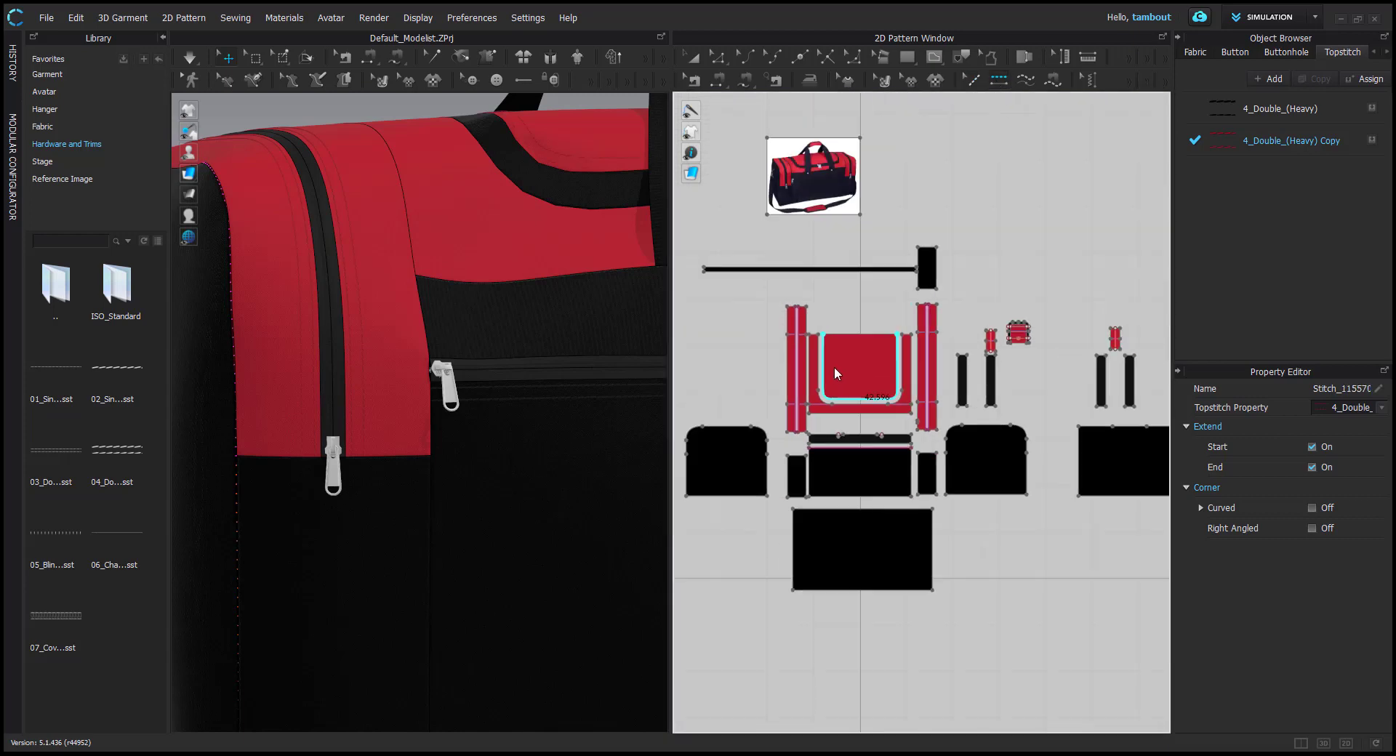
{"action": "scroll", "coordinate": [849, 455], "scroll_direction": "up", "scroll_amount": 6}
{"action": "scroll", "coordinate": [849, 455], "scroll_direction": "up", "scroll_amount": 4}
{"action": "middle_click_drag", "start_coordinate": [844, 461], "coordinate": [1049, 466]}
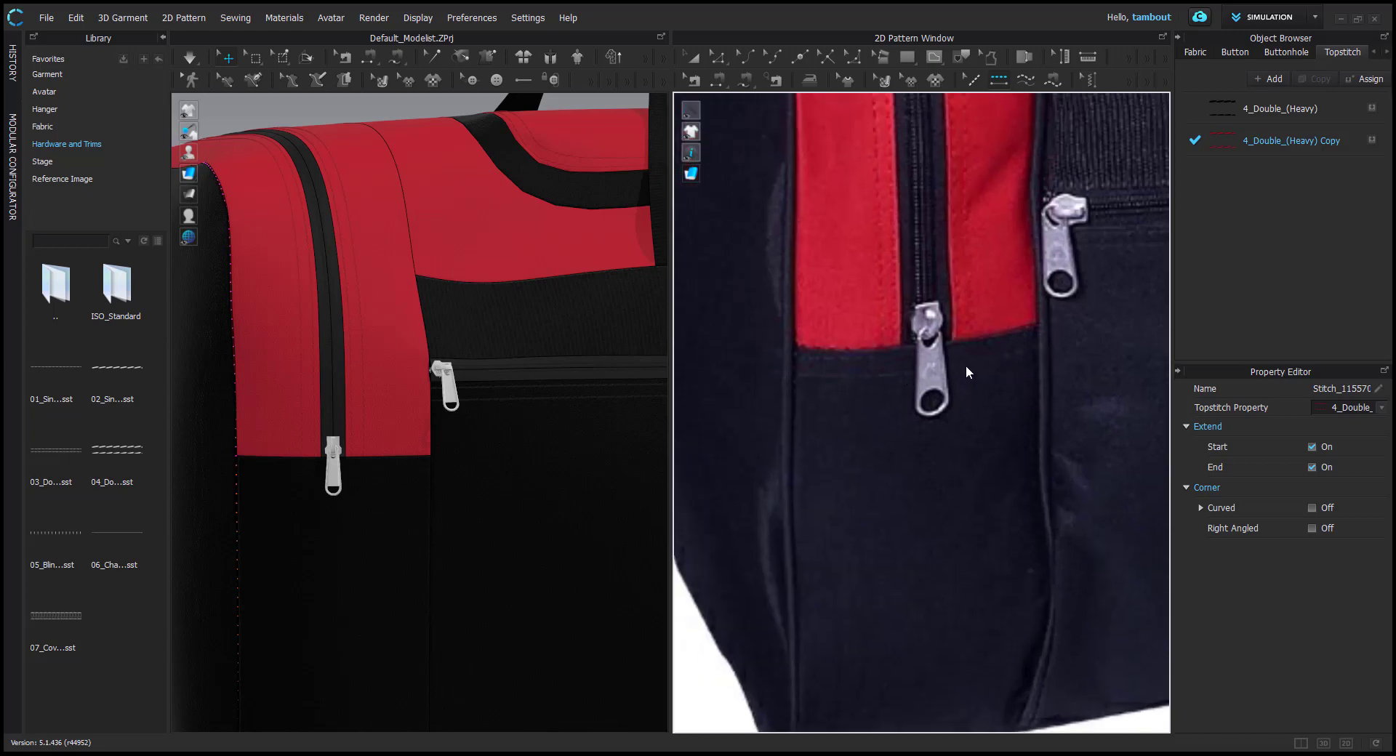
{"action": "scroll", "coordinate": [817, 412], "scroll_direction": "down", "scroll_amount": 10}
{"action": "middle_click_drag", "start_coordinate": [875, 635], "coordinate": [913, 277]}
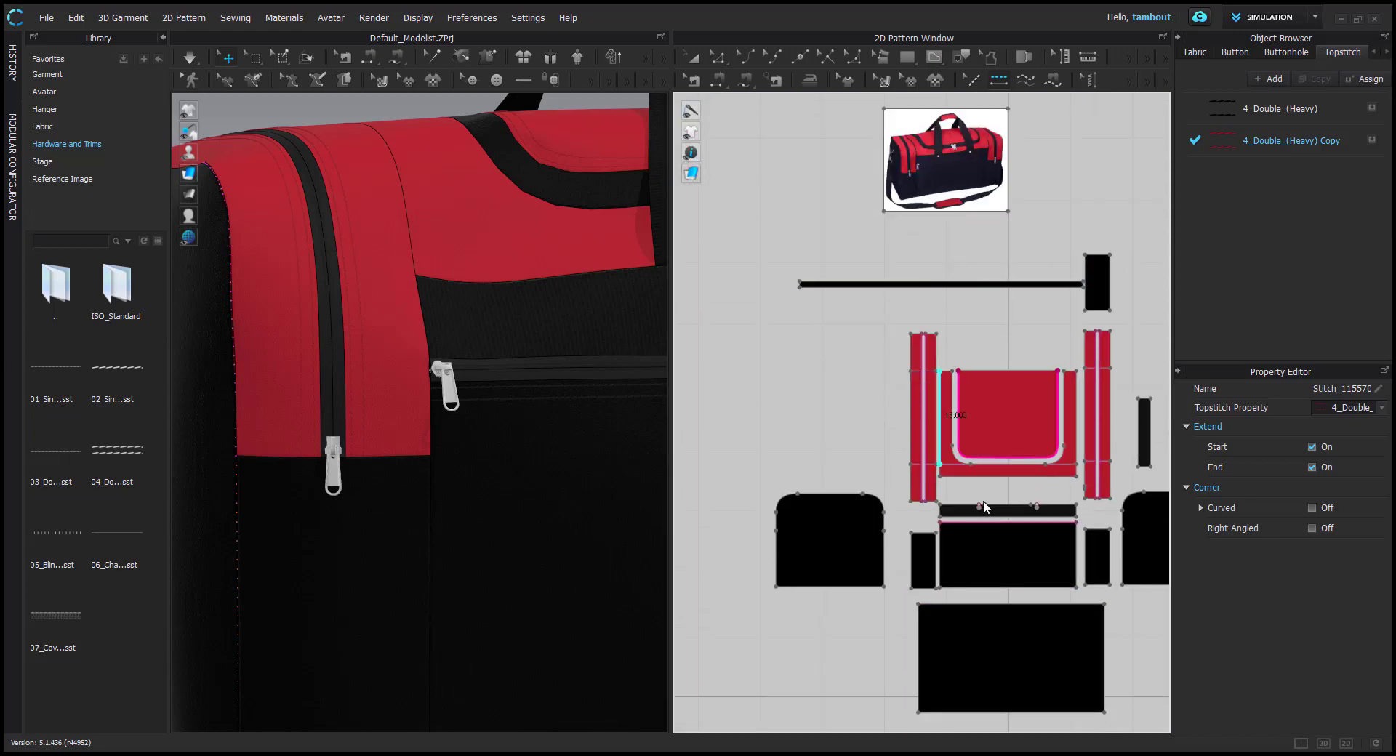
{"action": "middle_click_drag", "start_coordinate": [909, 451], "coordinate": [844, 330]}
{"action": "scroll", "coordinate": [313, 469], "scroll_direction": "down", "scroll_amount": 5}
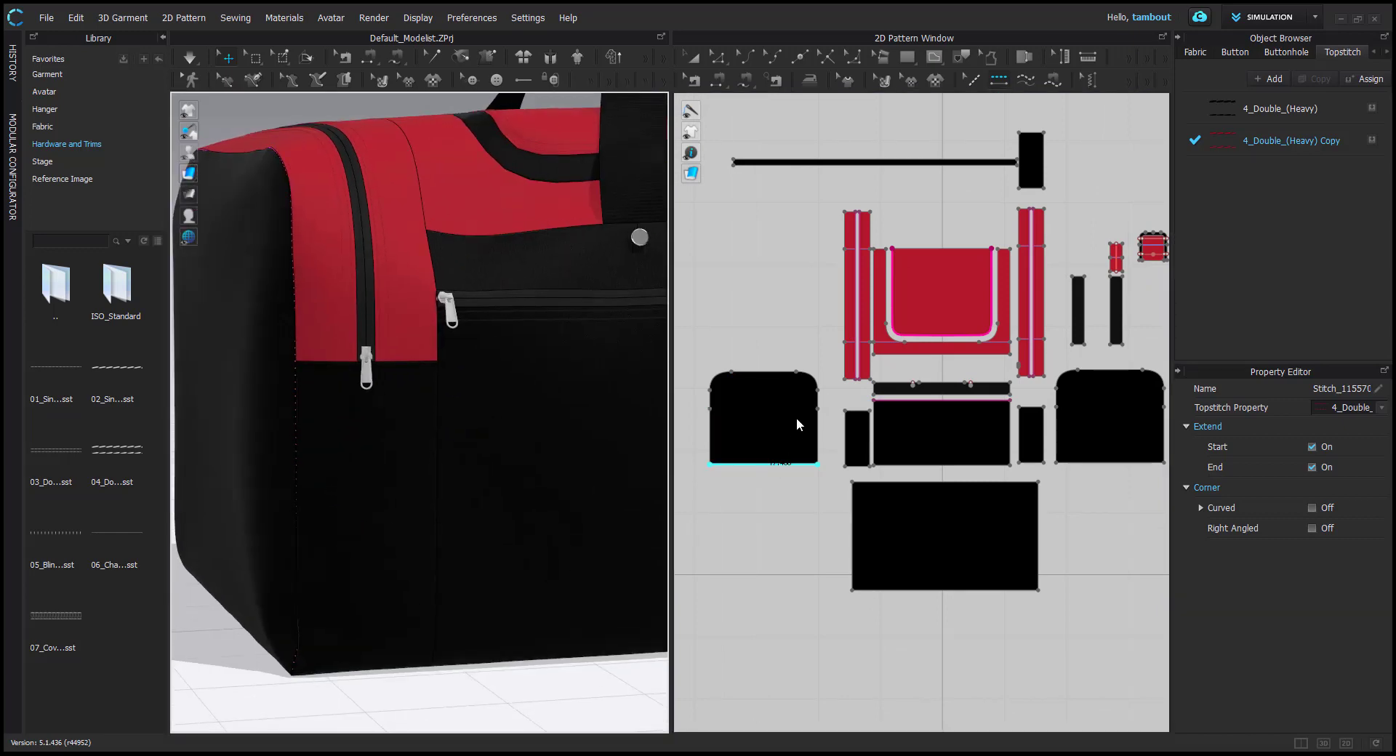
{"action": "scroll", "coordinate": [796, 417], "scroll_direction": "up", "scroll_amount": 5}
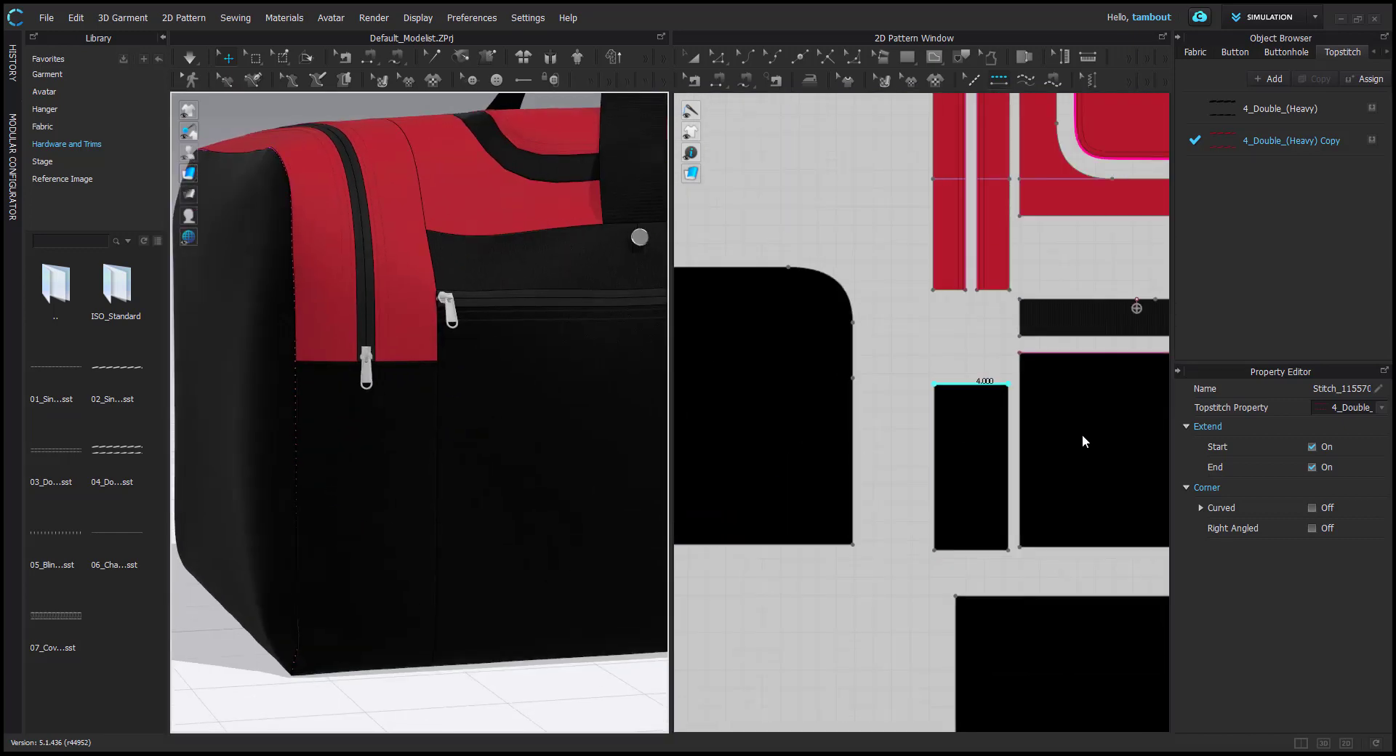
{"action": "middle_click_drag", "start_coordinate": [1082, 421], "coordinate": [744, 421]}
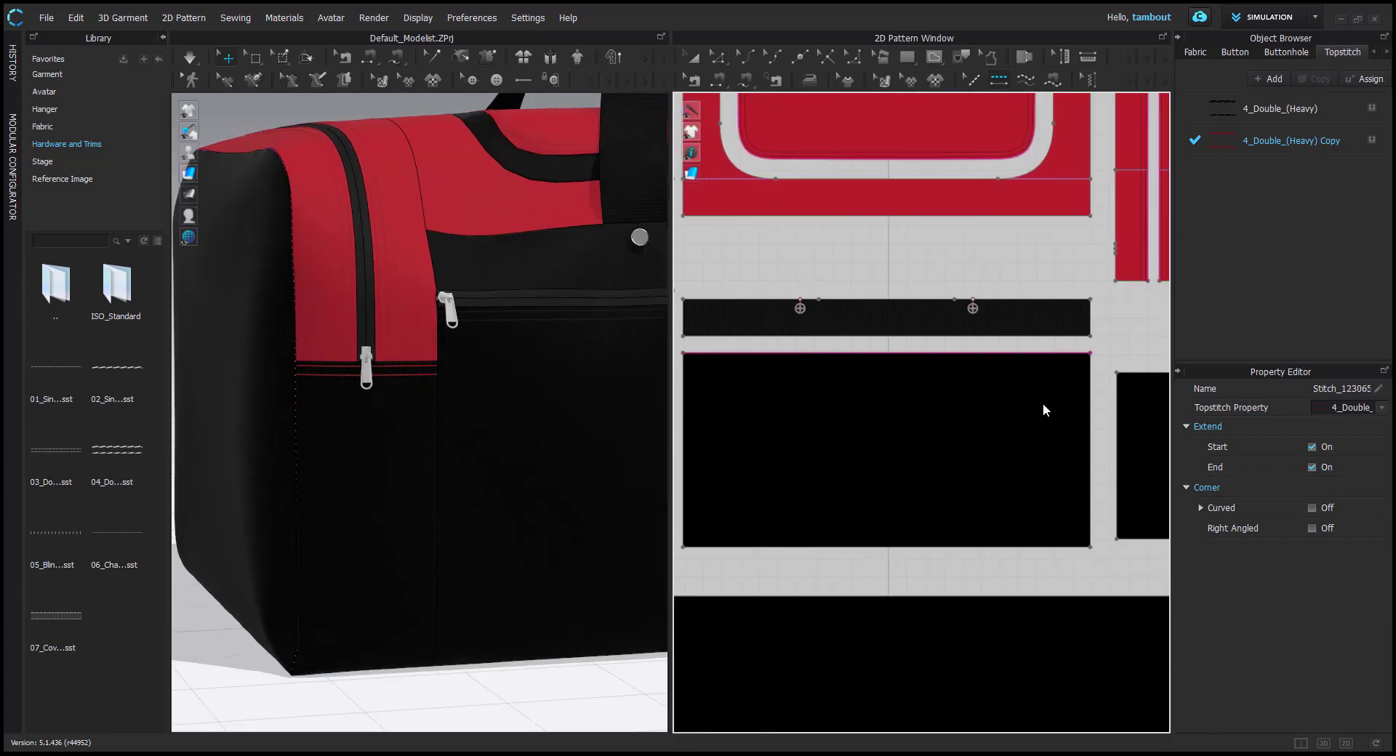
{"action": "middle_click_drag", "start_coordinate": [1043, 405], "coordinate": [943, 416]}
{"action": "scroll", "coordinate": [945, 415], "scroll_direction": "down", "scroll_amount": 2}
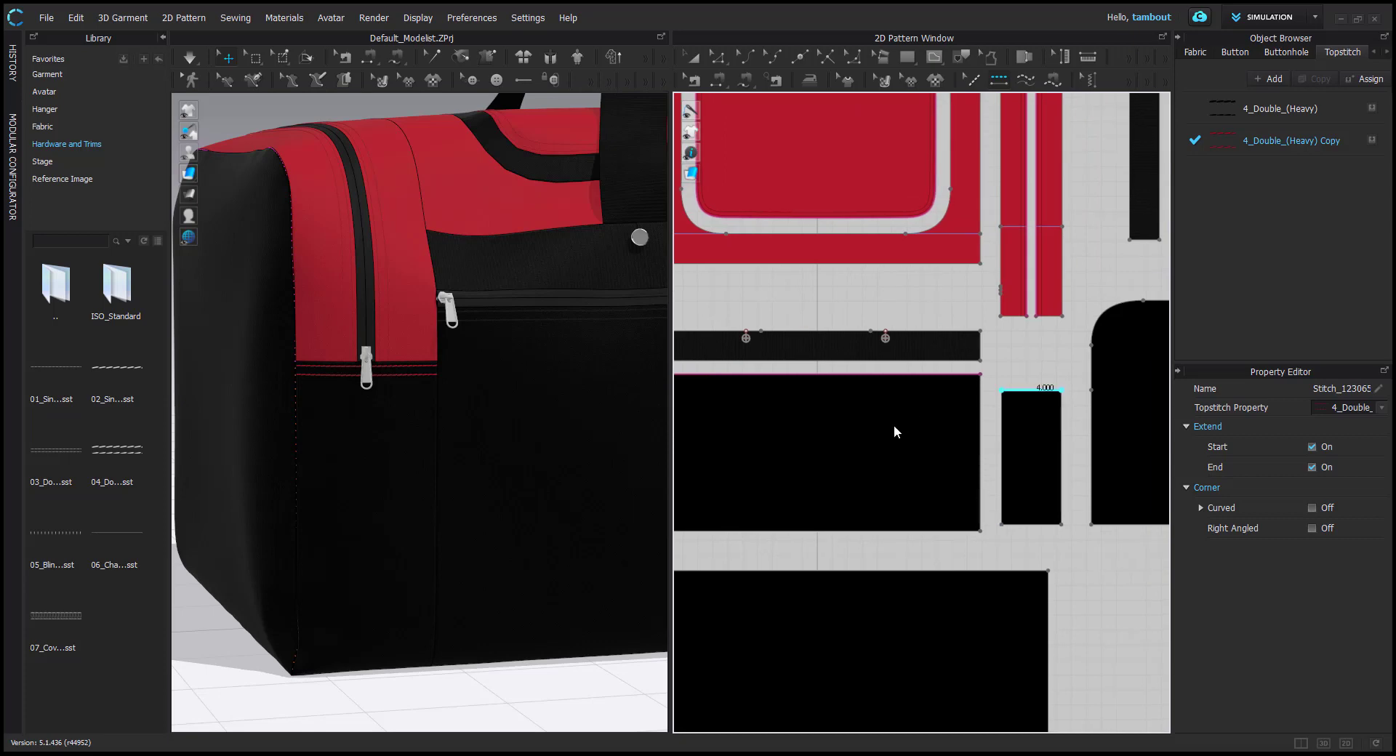
{"action": "middle_click_drag", "start_coordinate": [912, 333], "coordinate": [1024, 324]}
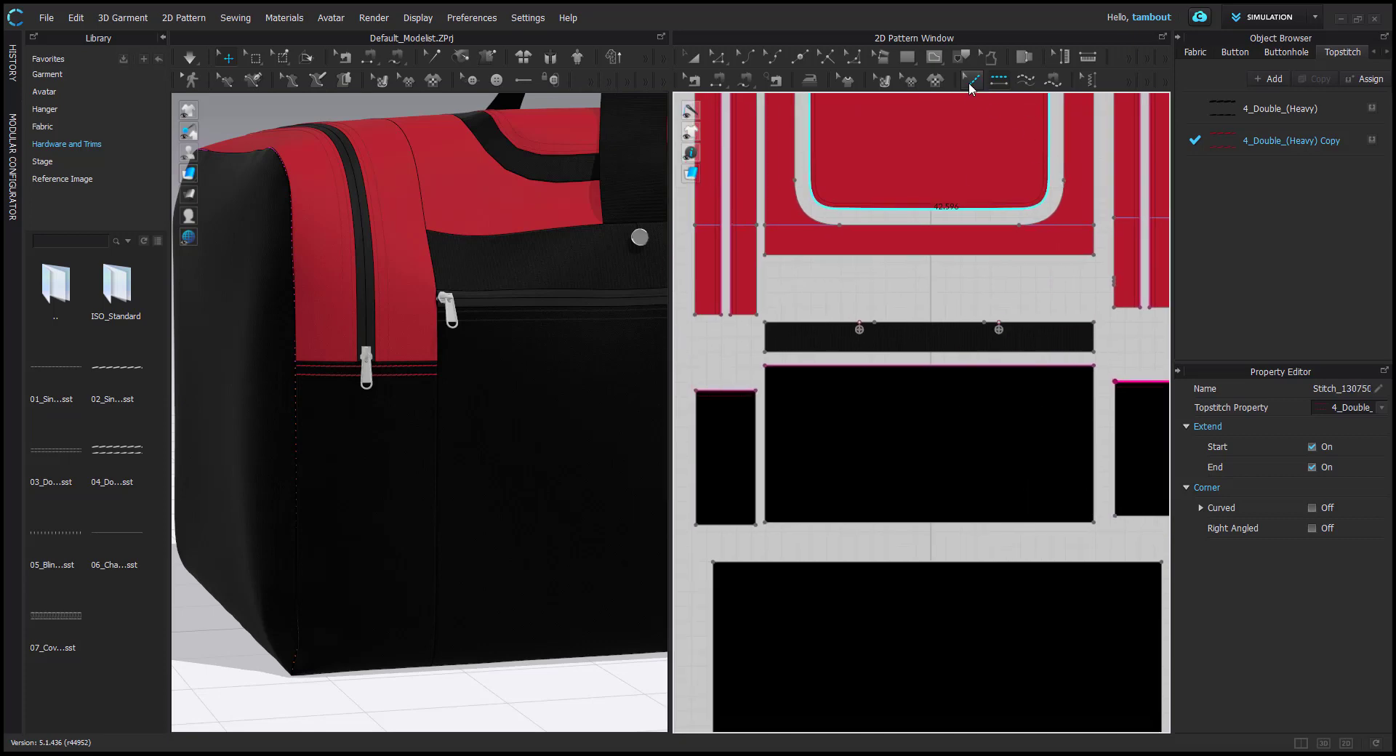
Assign the black 4_Double_(Heavy) topstitch to the stitches on both narrow black side panels
{"action": "left_click", "coordinate": [971, 81]}
{"action": "left_click", "coordinate": [727, 392]}
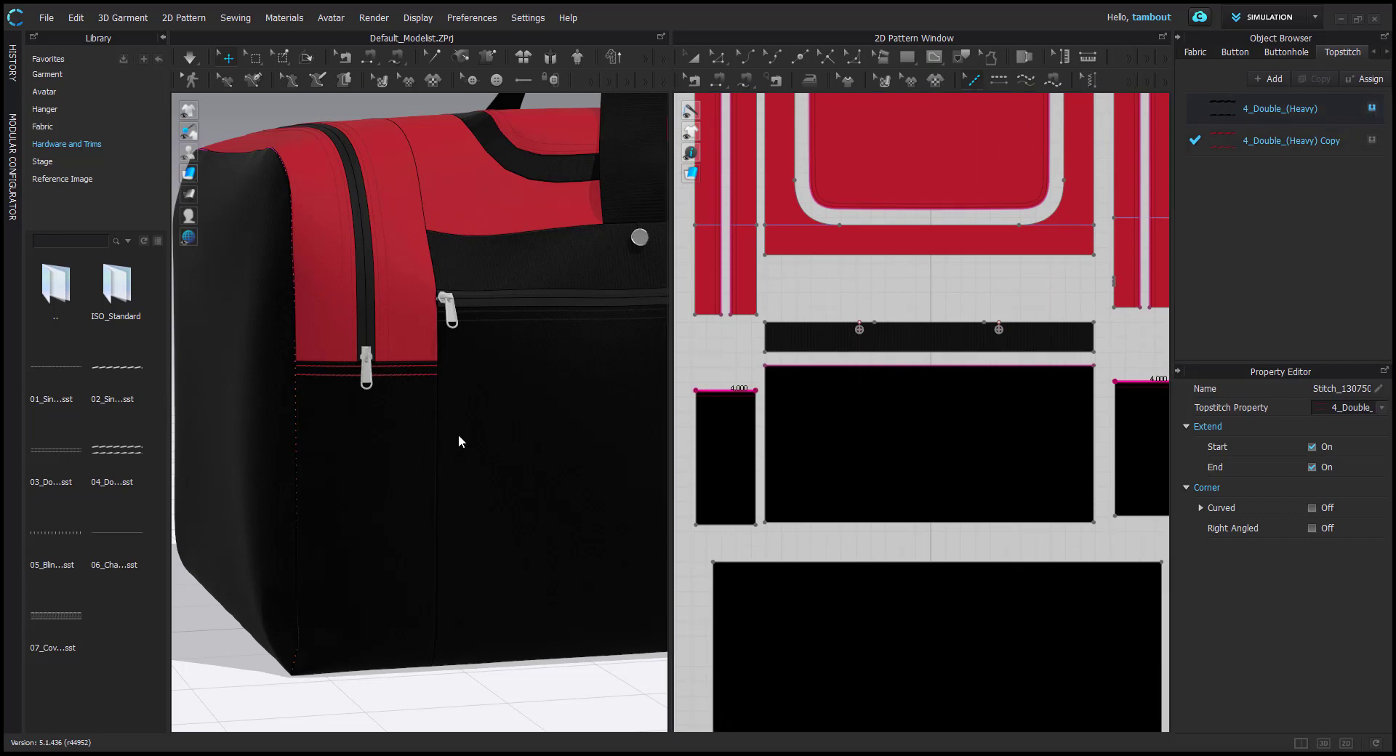
{"action": "scroll", "coordinate": [487, 413], "scroll_direction": "down", "scroll_amount": 5}
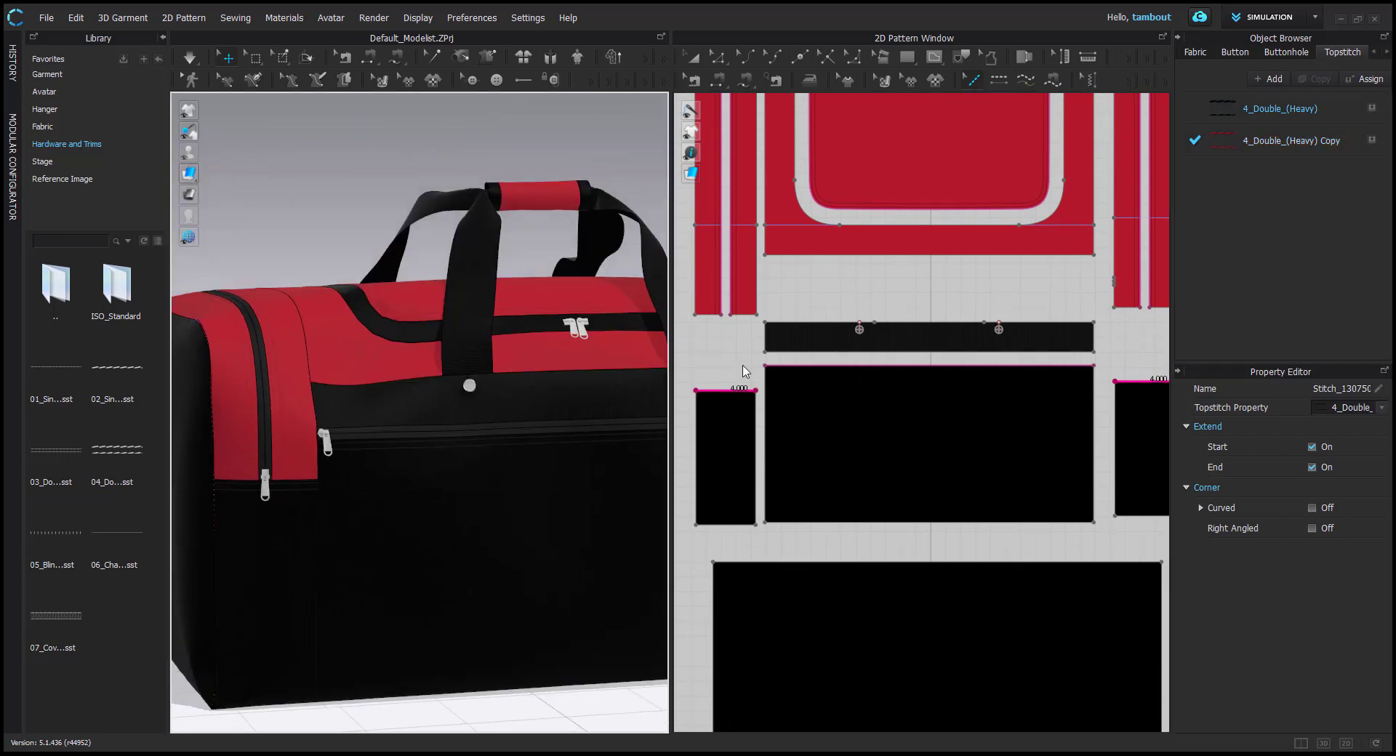
Examine the reference photo for the construction of the handle straps, the grip and the main zipper opening
{"action": "scroll", "coordinate": [914, 250], "scroll_direction": "down", "scroll_amount": 5}
{"action": "scroll", "coordinate": [868, 271], "scroll_direction": "down", "scroll_amount": 3}
{"action": "scroll", "coordinate": [865, 282], "scroll_direction": "up", "scroll_amount": 10}
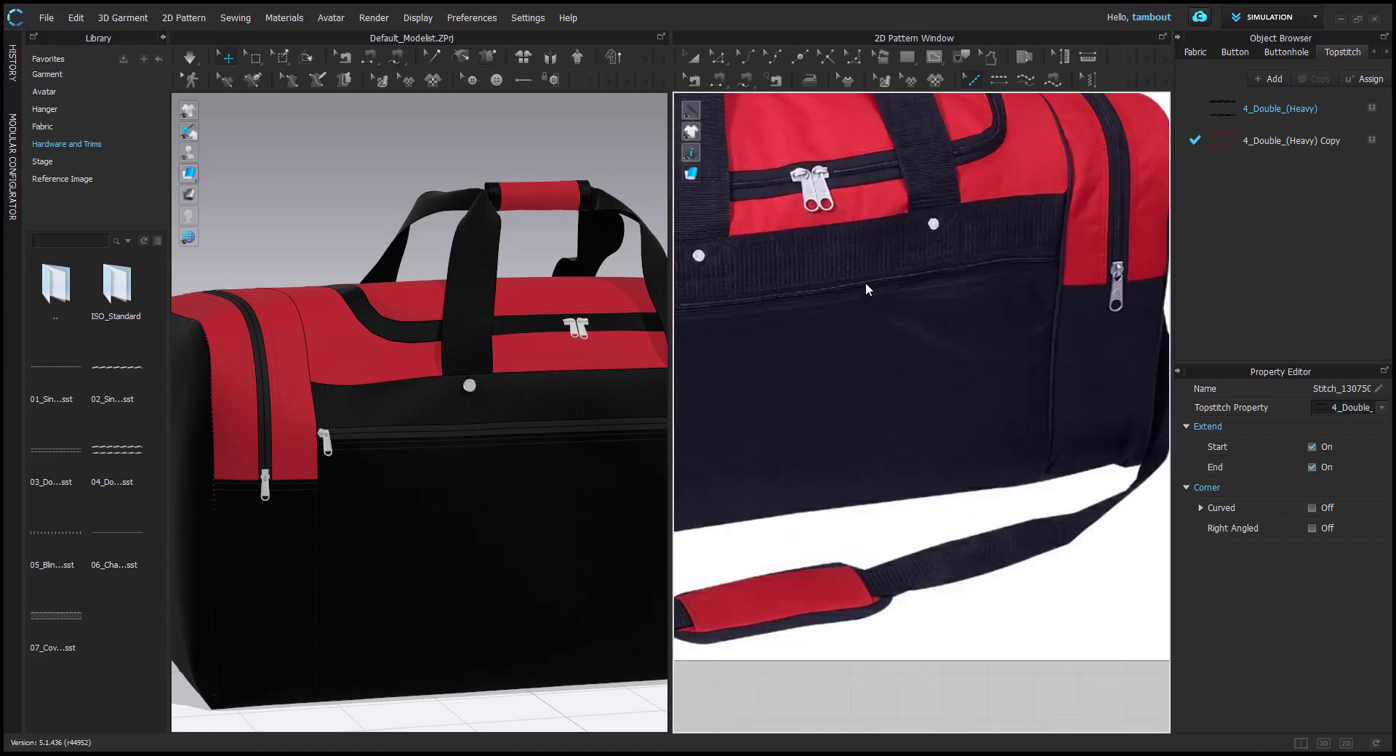
{"action": "middle_click_drag", "start_coordinate": [858, 364], "coordinate": [982, 448]}
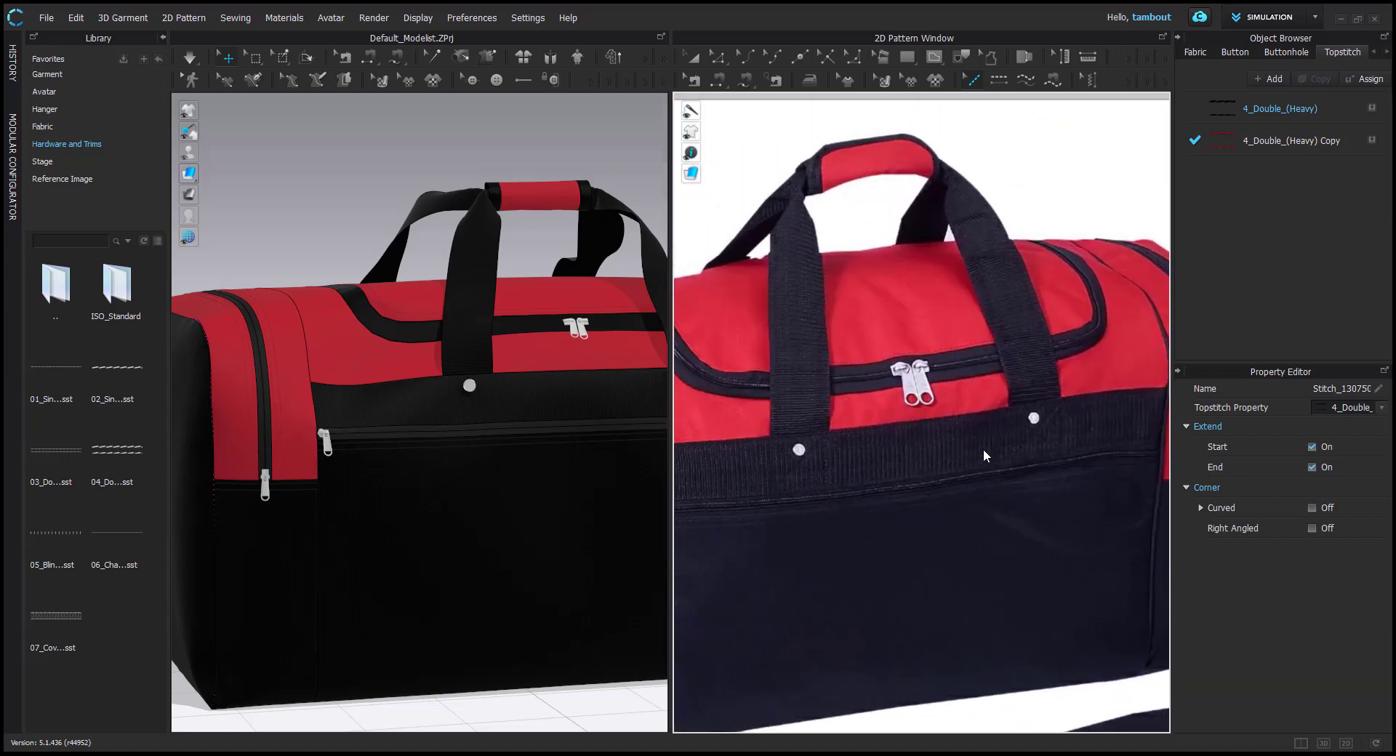
{"action": "scroll", "coordinate": [983, 413], "scroll_direction": "up", "scroll_amount": 2}
{"action": "middle_click_drag", "start_coordinate": [956, 344], "coordinate": [980, 406]}
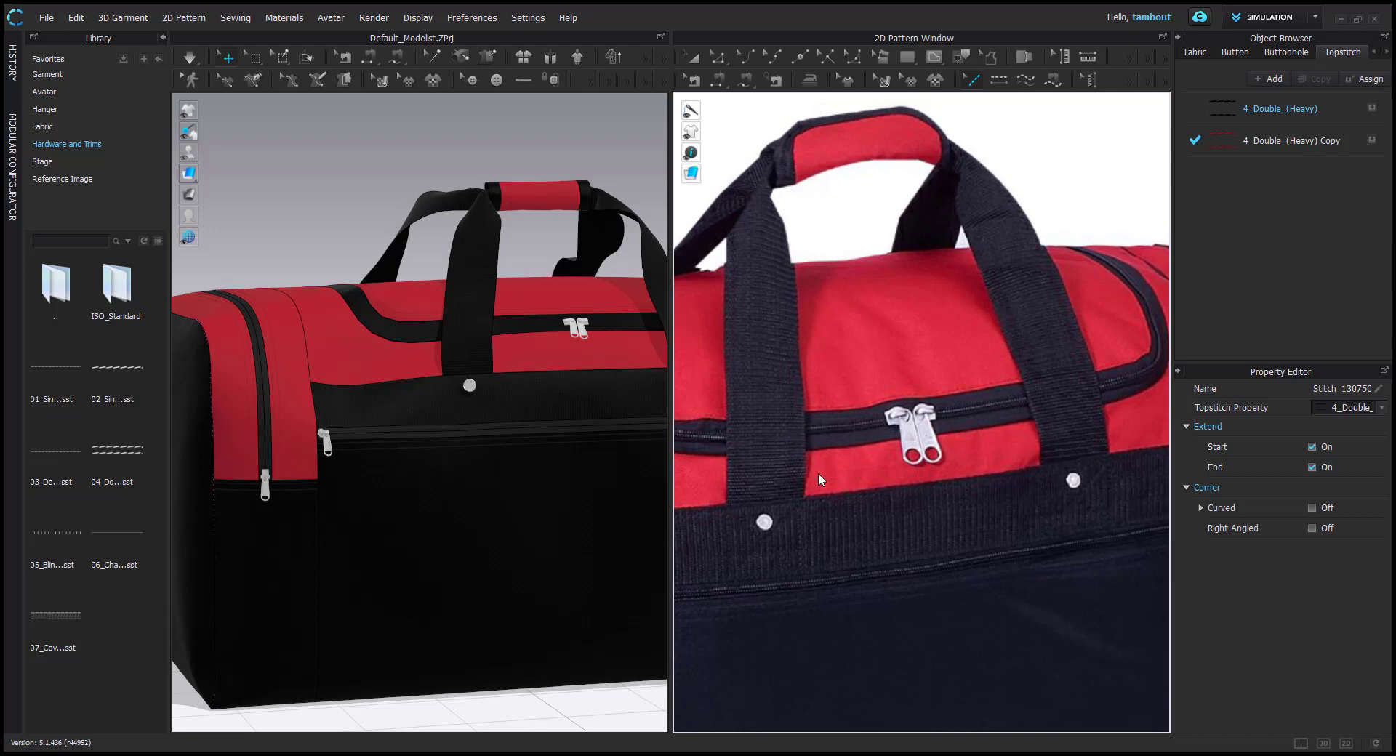
{"action": "middle_click_drag", "start_coordinate": [846, 276], "coordinate": [890, 394]}
{"action": "scroll", "coordinate": [525, 337], "scroll_direction": "up", "scroll_amount": 2}
{"action": "scroll", "coordinate": [391, 490], "scroll_direction": "down", "scroll_amount": 3}
{"action": "scroll", "coordinate": [357, 369], "scroll_direction": "up", "scroll_amount": 1}
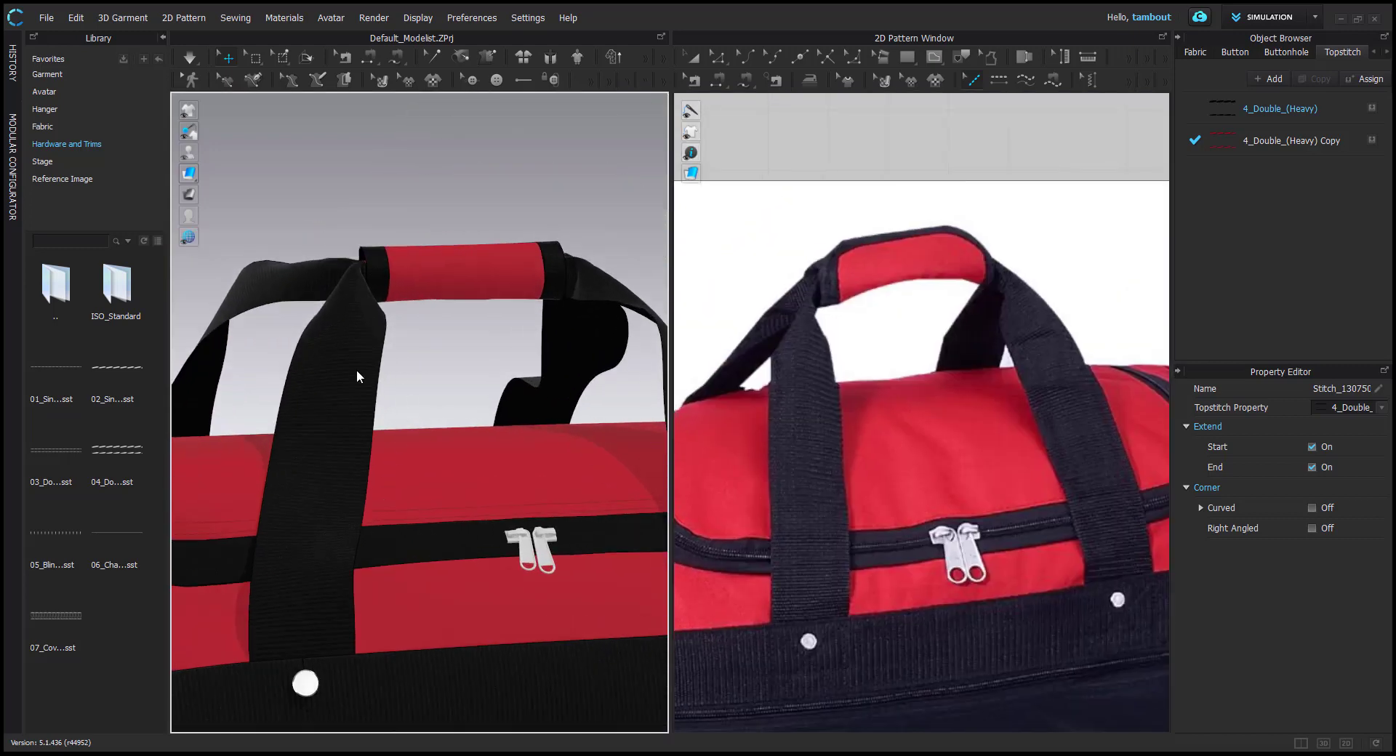
Compare the 3D bag's handle straps and grip with the reference photo from several angles
{"action": "middle_click_drag", "start_coordinate": [356, 369], "coordinate": [504, 268]}
{"action": "scroll", "coordinate": [413, 378], "scroll_direction": "up", "scroll_amount": 3}
{"action": "scroll", "coordinate": [480, 298], "scroll_direction": "down", "scroll_amount": 2}
{"action": "scroll", "coordinate": [433, 333], "scroll_direction": "down", "scroll_amount": 2}
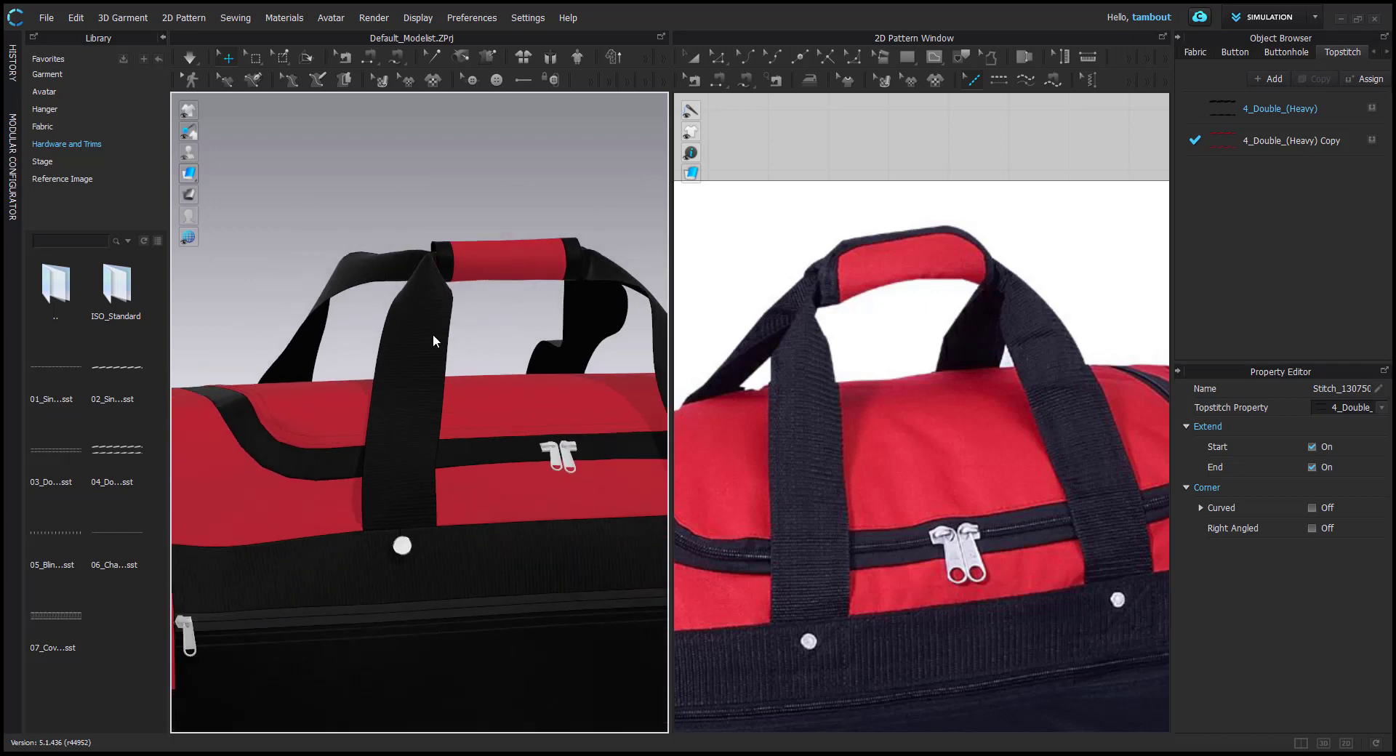
{"action": "right_click_drag", "start_coordinate": [433, 334], "coordinate": [452, 352]}
{"action": "scroll", "coordinate": [452, 352], "scroll_direction": "down", "scroll_amount": 3}
{"action": "middle_click_drag", "start_coordinate": [342, 388], "coordinate": [356, 412]}
{"action": "scroll", "coordinate": [452, 486], "scroll_direction": "up", "scroll_amount": 1}
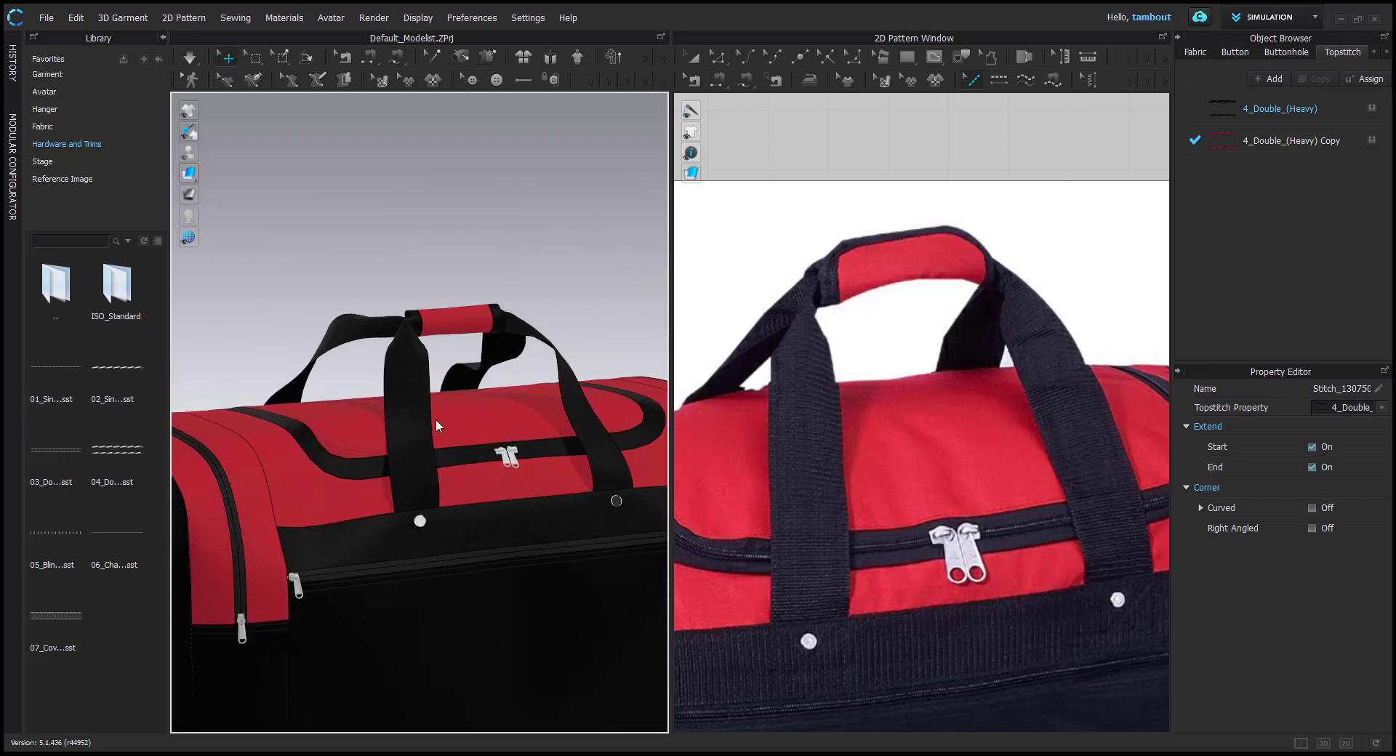
{"action": "scroll", "coordinate": [436, 420], "scroll_direction": "up", "scroll_amount": 3}
{"action": "mouse_move", "coordinate": [428, 376]}
{"action": "middle_mouse_down"}
{"action": "mouse_move", "coordinate": [458, 385]}
{"action": "mouse_move", "coordinate": [409, 388]}
{"action": "middle_mouse_up"}
{"action": "scroll", "coordinate": [457, 385], "scroll_direction": "up", "scroll_amount": 1}
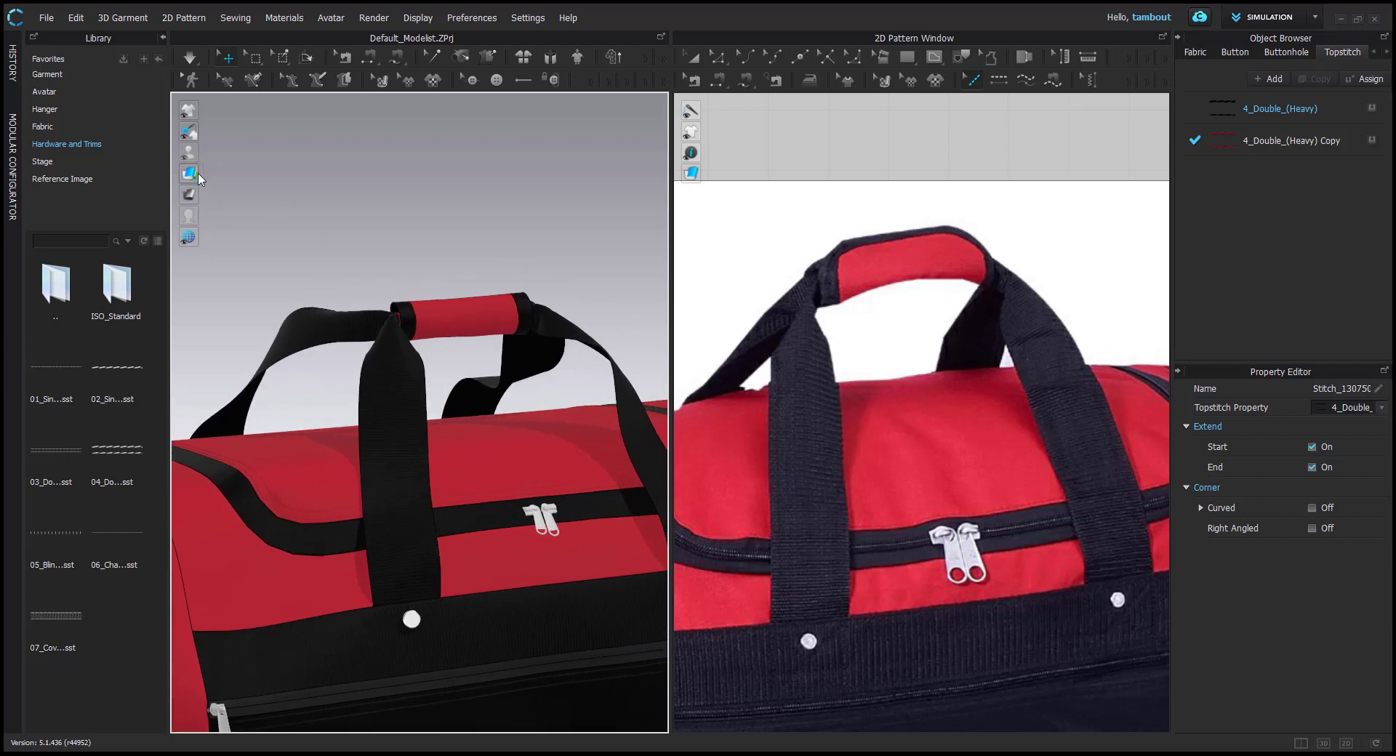
Show the garment with thick textured surfaces and set the handle straps' additional rendering thickness to 2
{"action": "mouse_move", "coordinate": [192, 177]}
{"action": "scroll", "coordinate": [401, 419], "scroll_direction": "up", "scroll_amount": 2}
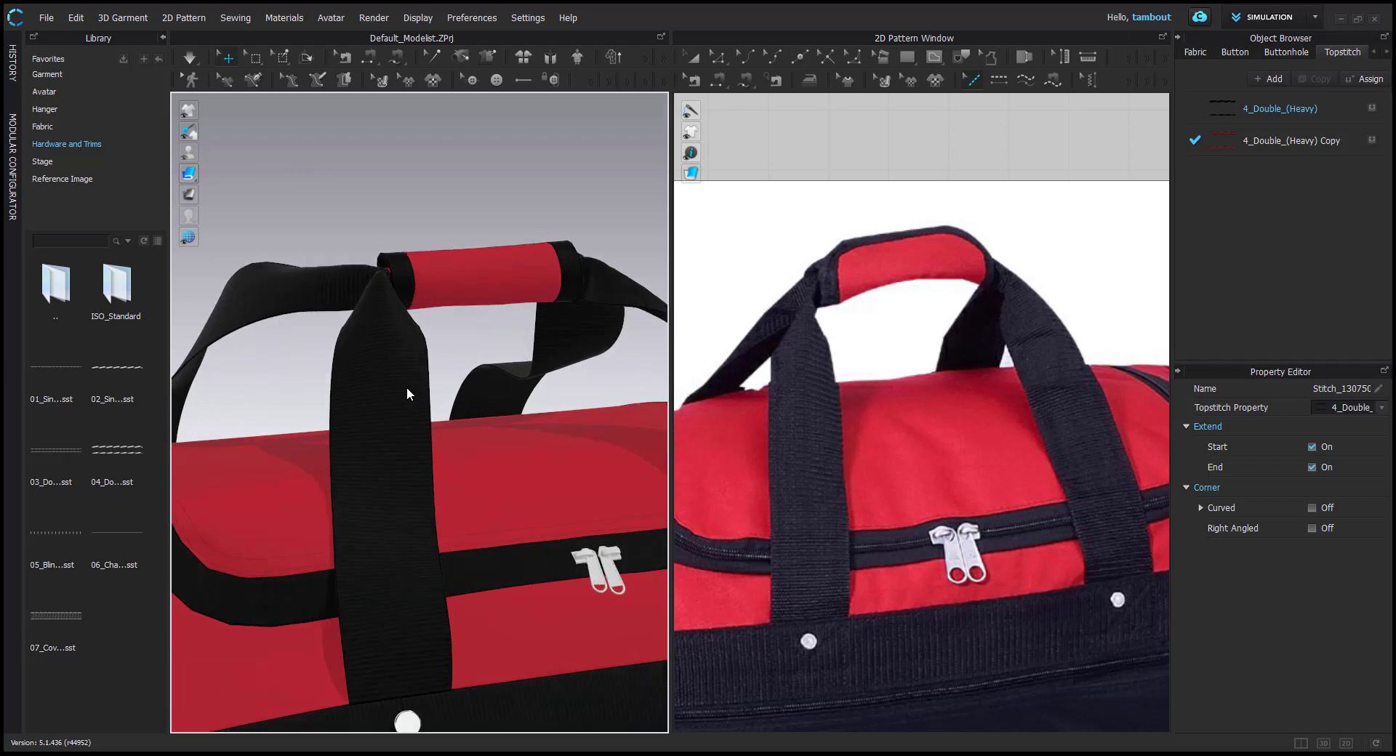
{"action": "left_click", "coordinate": [407, 387]}
{"action": "left_click", "coordinate": [596, 325]}
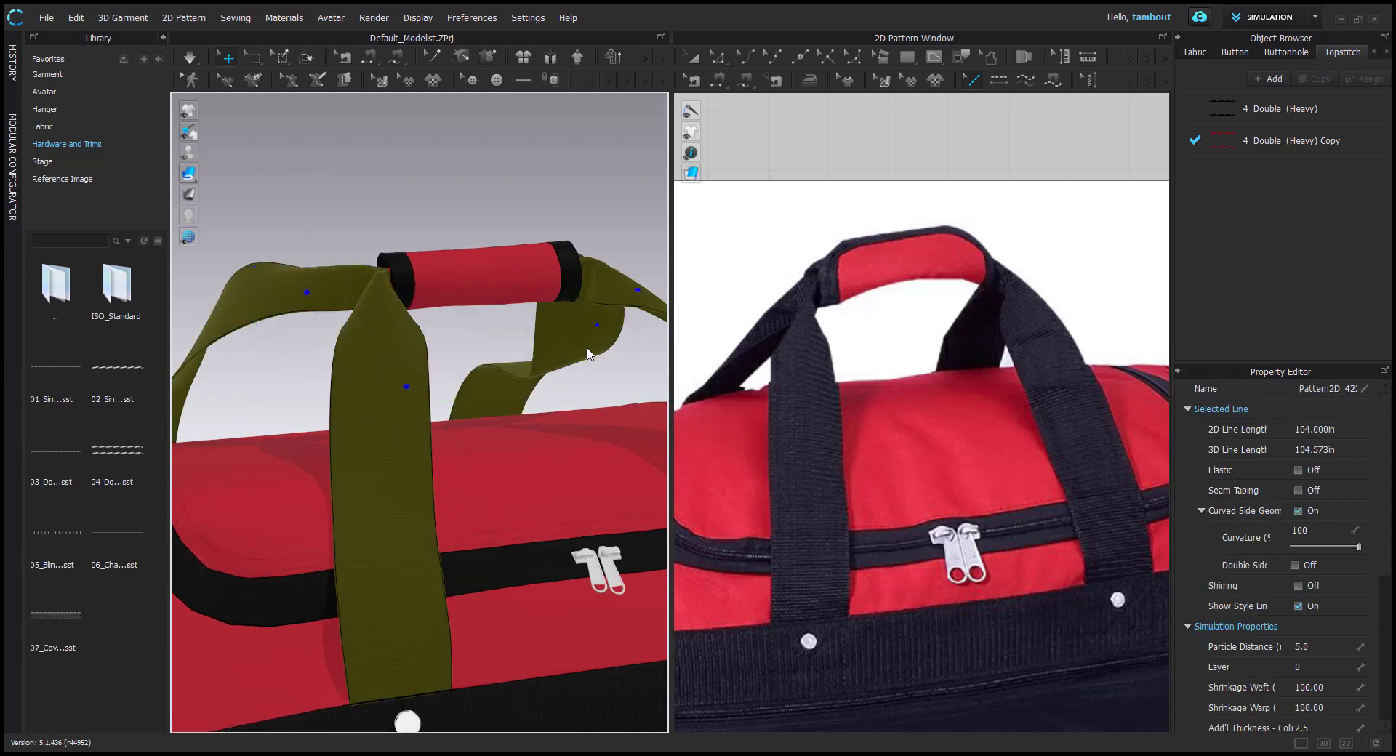
{"action": "right_click_drag", "start_coordinate": [378, 421], "coordinate": [468, 425]}
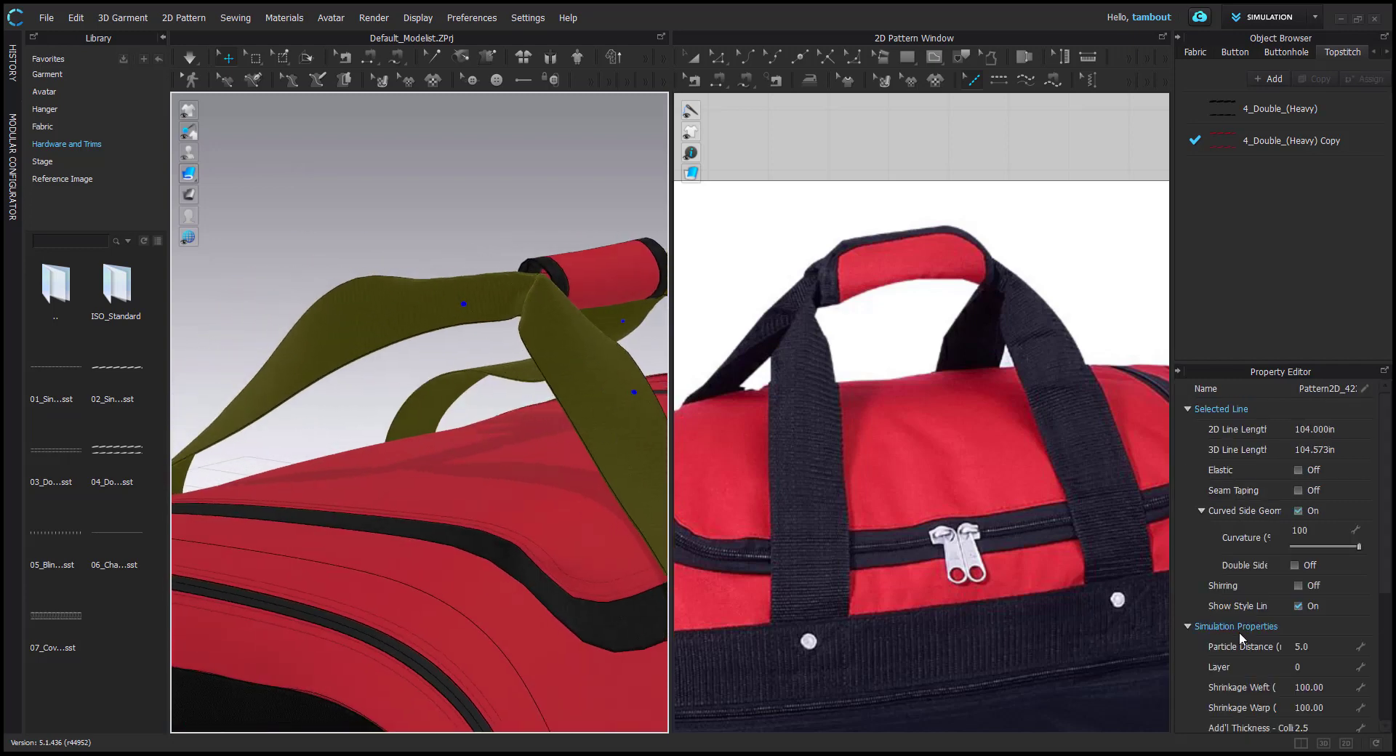
{"action": "scroll", "coordinate": [1243, 633], "scroll_direction": "down", "scroll_amount": 3}
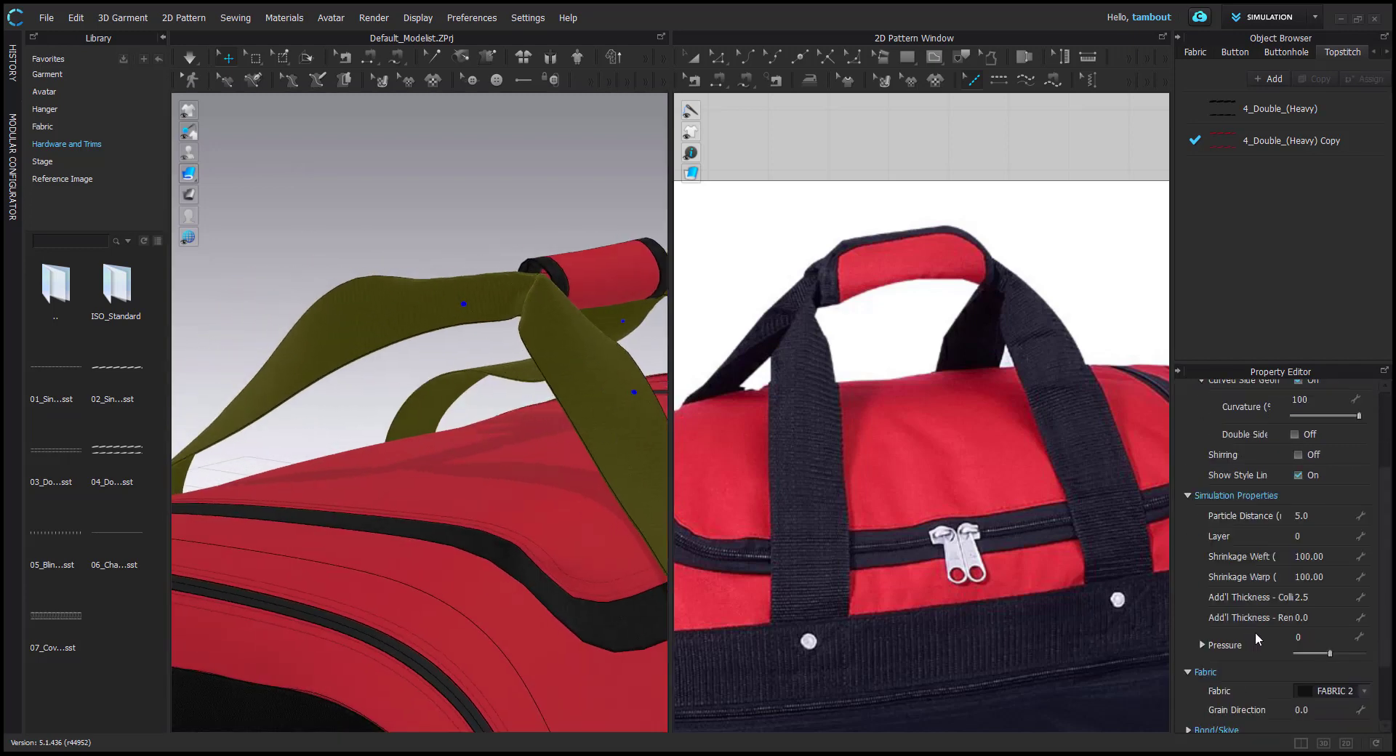
{"action": "left_click", "coordinate": [1310, 614]}
{"action": "type", "text": "2"}
{"action": "key", "text": "Return"}
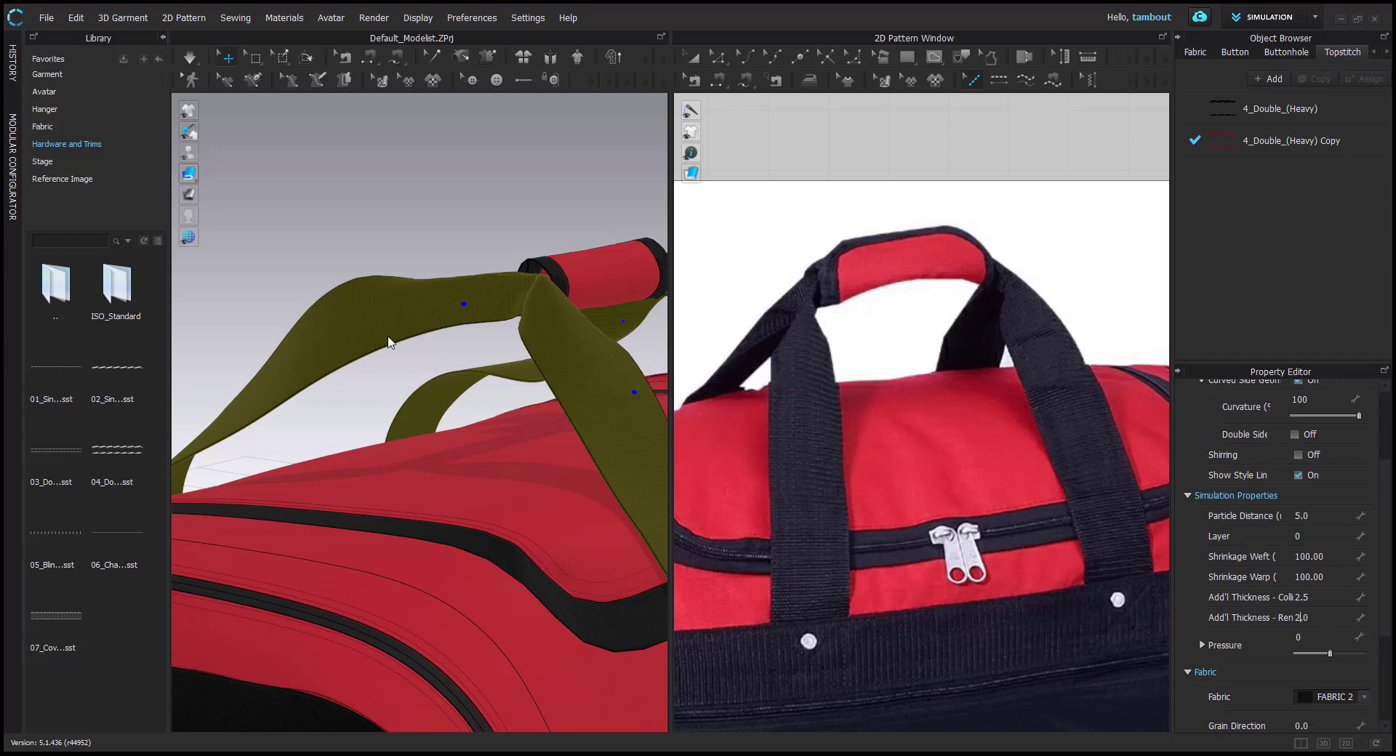
Inspect the handle straps' edges up close with and without surface thickness, returning to the thick textured display
{"action": "scroll", "coordinate": [383, 369], "scroll_direction": "up", "scroll_amount": 5}
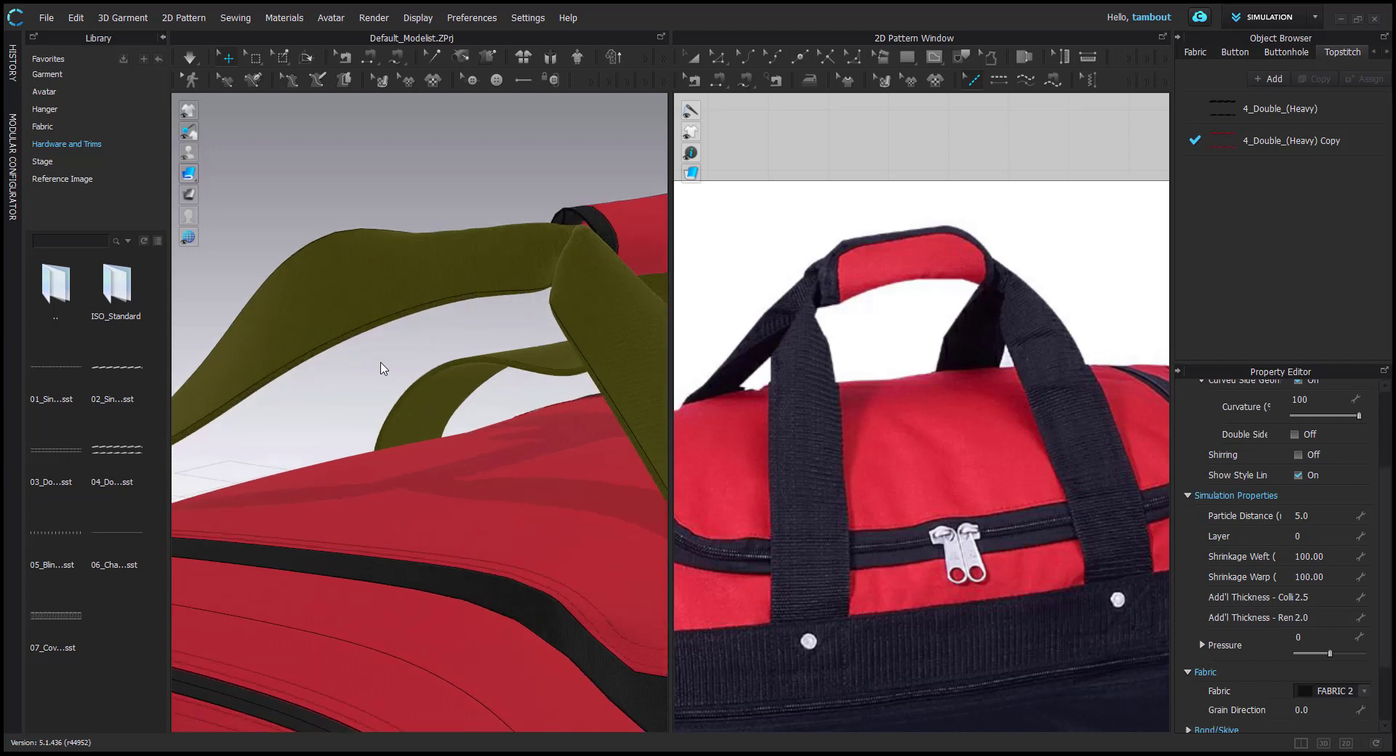
{"action": "scroll", "coordinate": [407, 298], "scroll_direction": "down", "scroll_amount": 2}
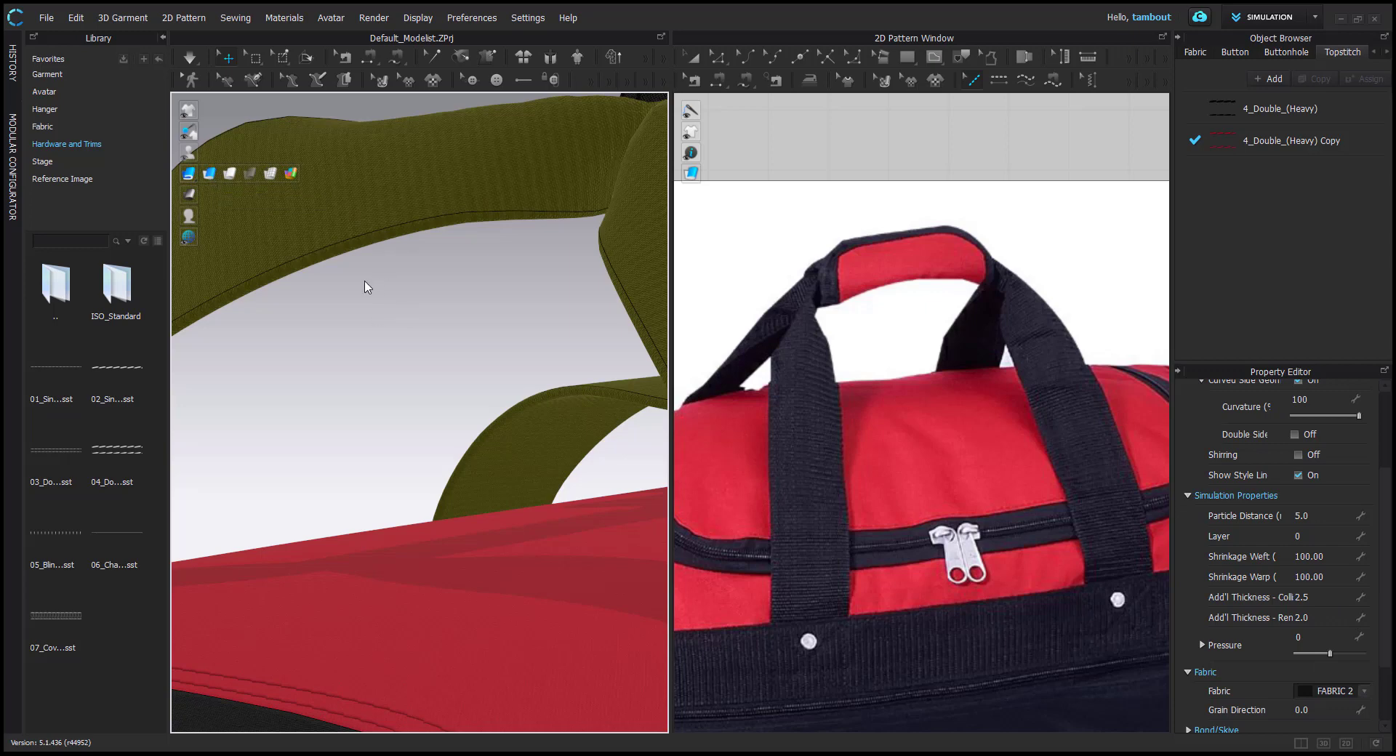
{"action": "right_click_drag", "start_coordinate": [426, 261], "coordinate": [378, 251]}
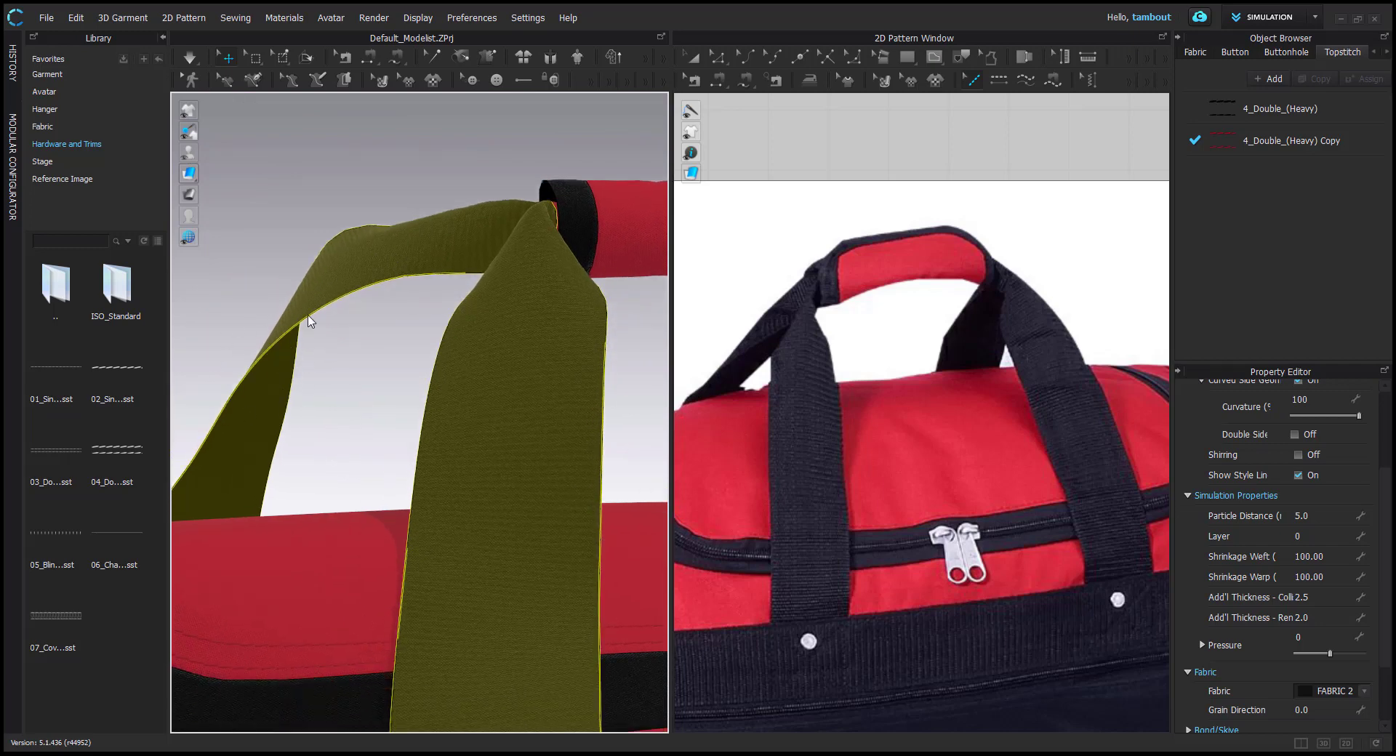
{"action": "left_click", "coordinate": [314, 240]}
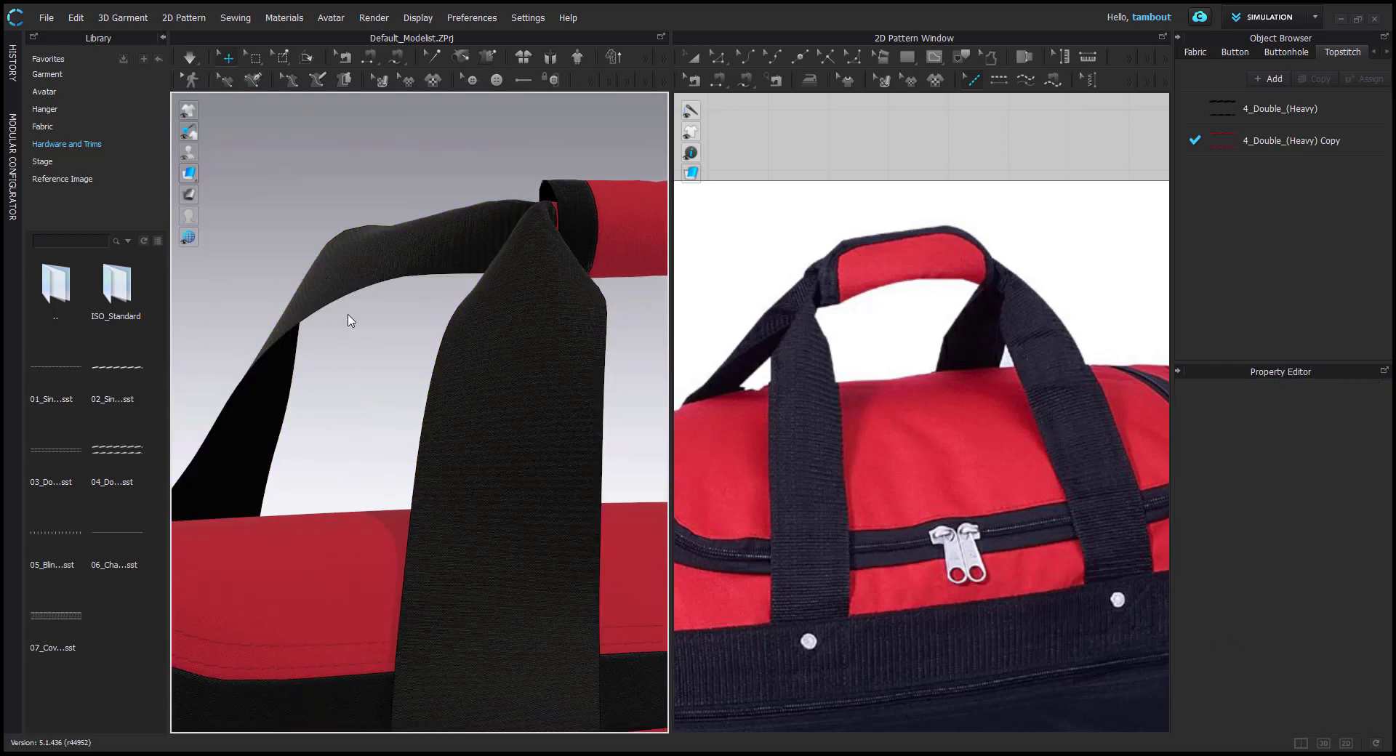
{"action": "right_click_drag", "start_coordinate": [336, 368], "coordinate": [383, 365]}
{"action": "mouse_move", "coordinate": [189, 178]}
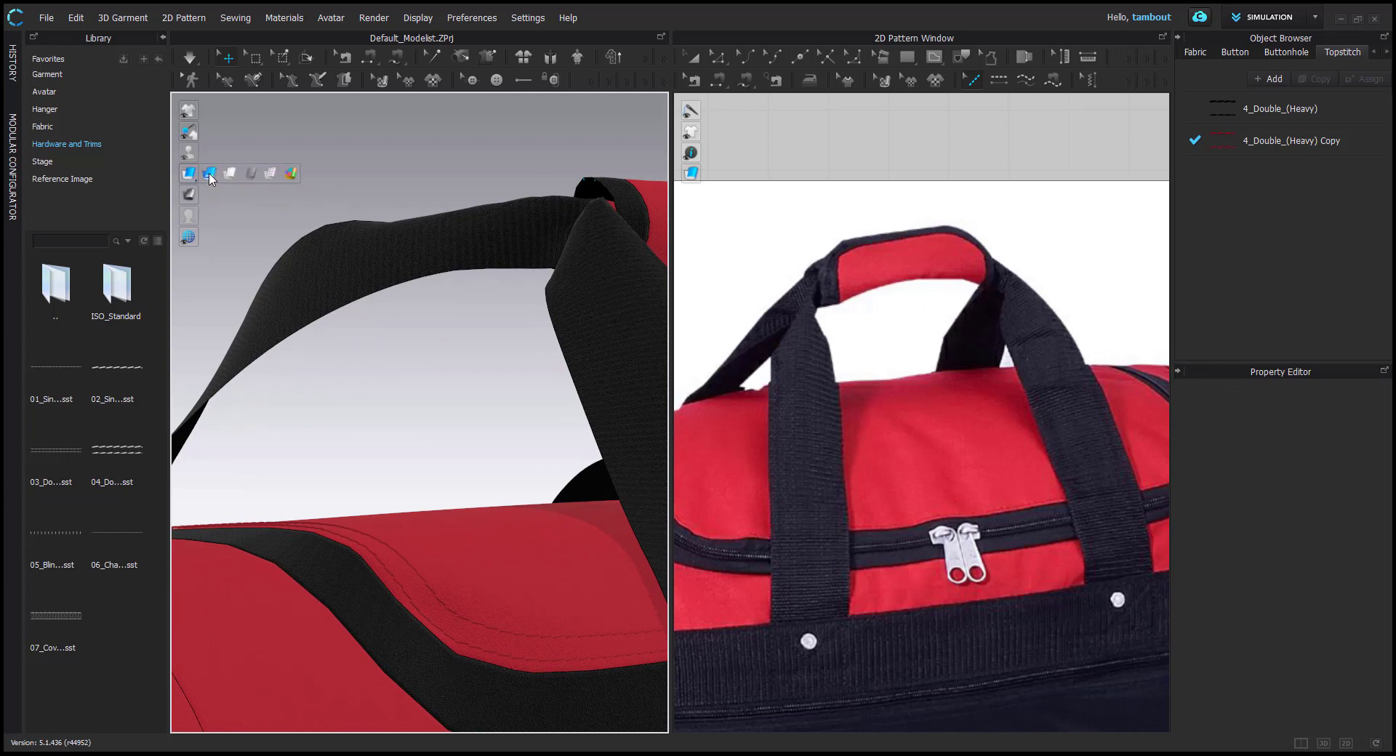
{"action": "left_click", "coordinate": [205, 175]}
{"action": "scroll", "coordinate": [374, 290], "scroll_direction": "down", "scroll_amount": 2}
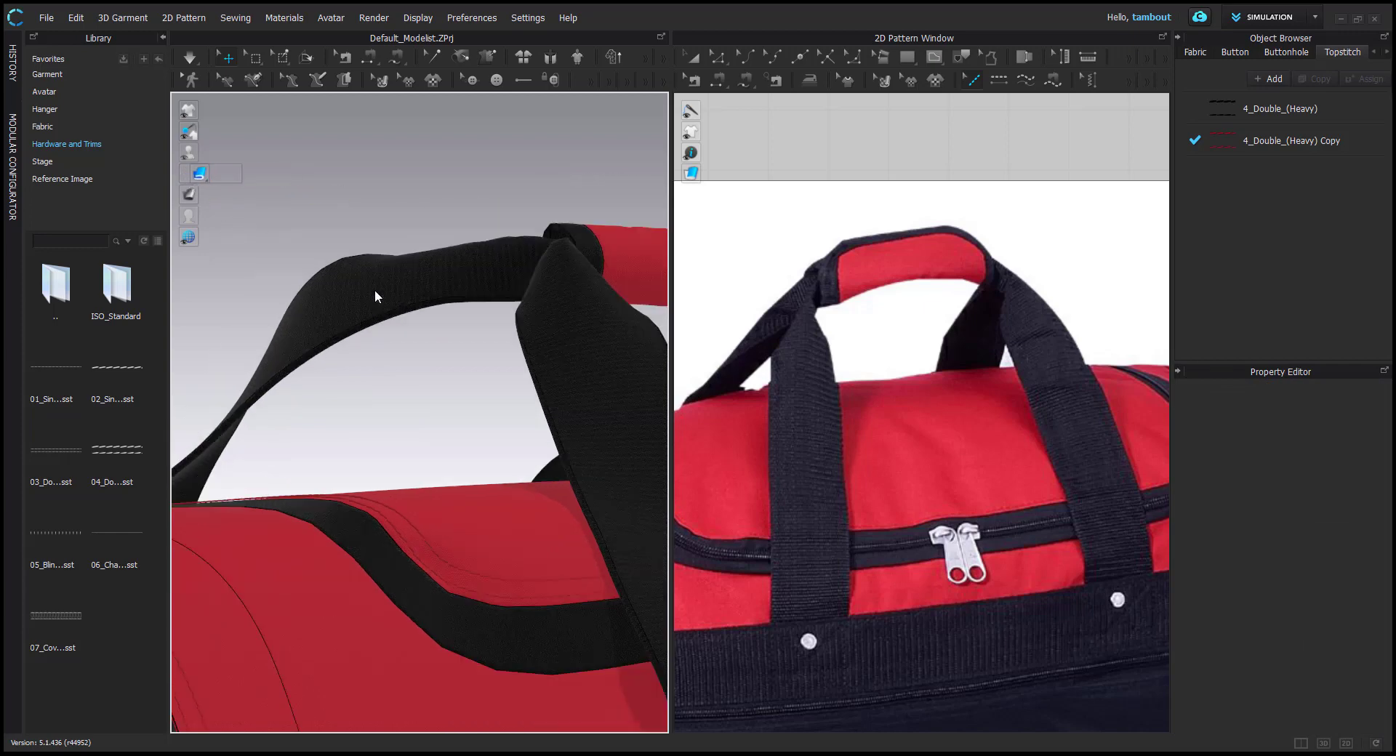
Set the additional rendering thickness of the black bands at the ends of the red handle grip to 1
{"action": "scroll", "coordinate": [535, 317], "scroll_direction": "down", "scroll_amount": 1}
{"action": "right_click_drag", "start_coordinate": [535, 317], "coordinate": [467, 421]}
{"action": "middle_click_drag", "start_coordinate": [467, 556], "coordinate": [463, 407]}
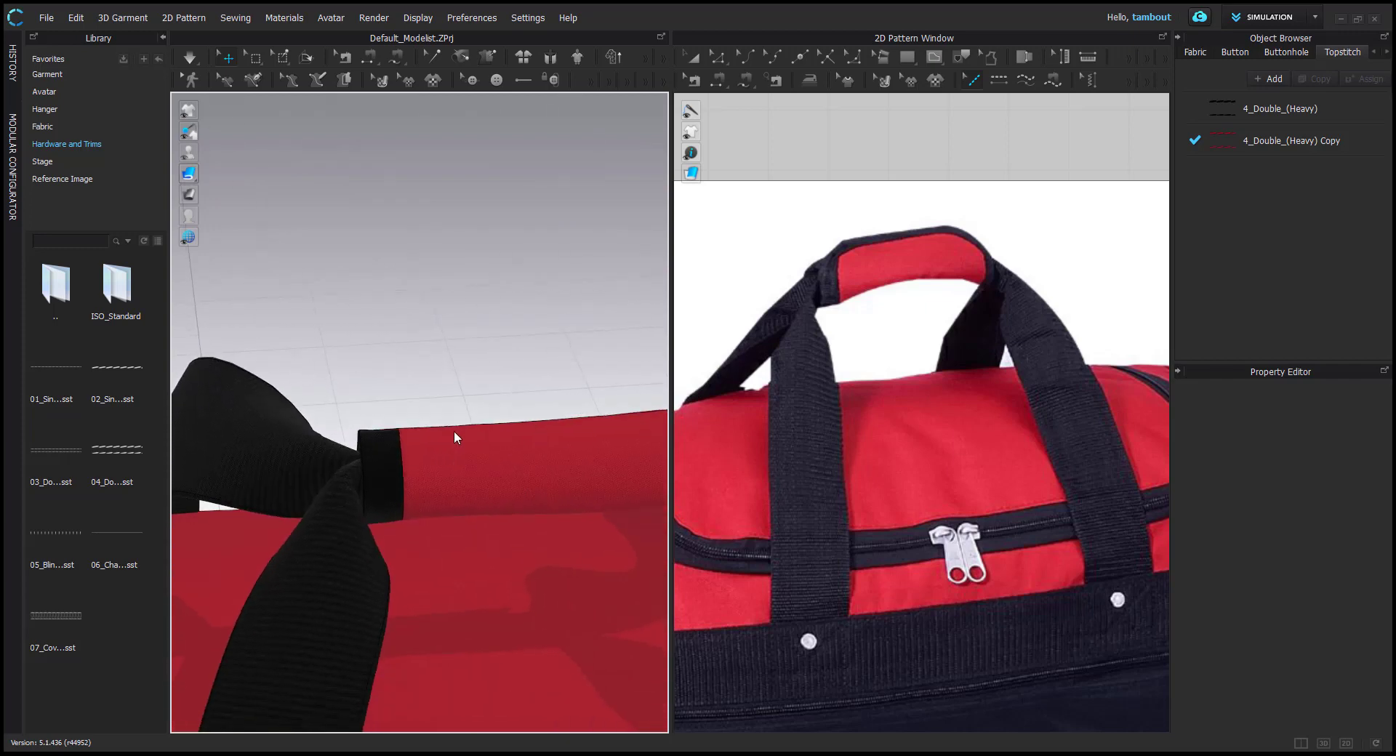
{"action": "scroll", "coordinate": [400, 461], "scroll_direction": "up", "scroll_amount": 2}
{"action": "key", "text": "z"}
{"action": "left_click", "coordinate": [382, 472]}
{"action": "scroll", "coordinate": [862, 256], "scroll_direction": "up", "scroll_amount": 5}
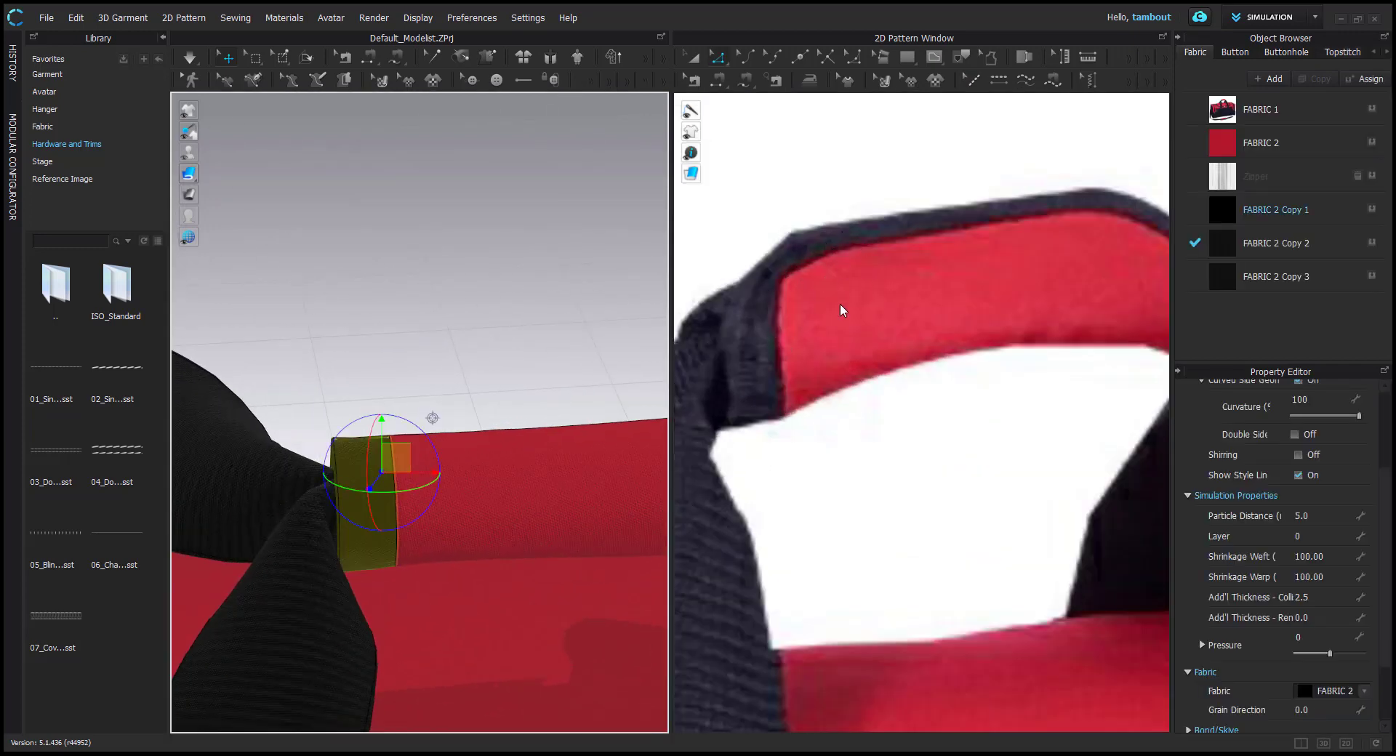
{"action": "scroll", "coordinate": [483, 407], "scroll_direction": "down", "scroll_amount": 2}
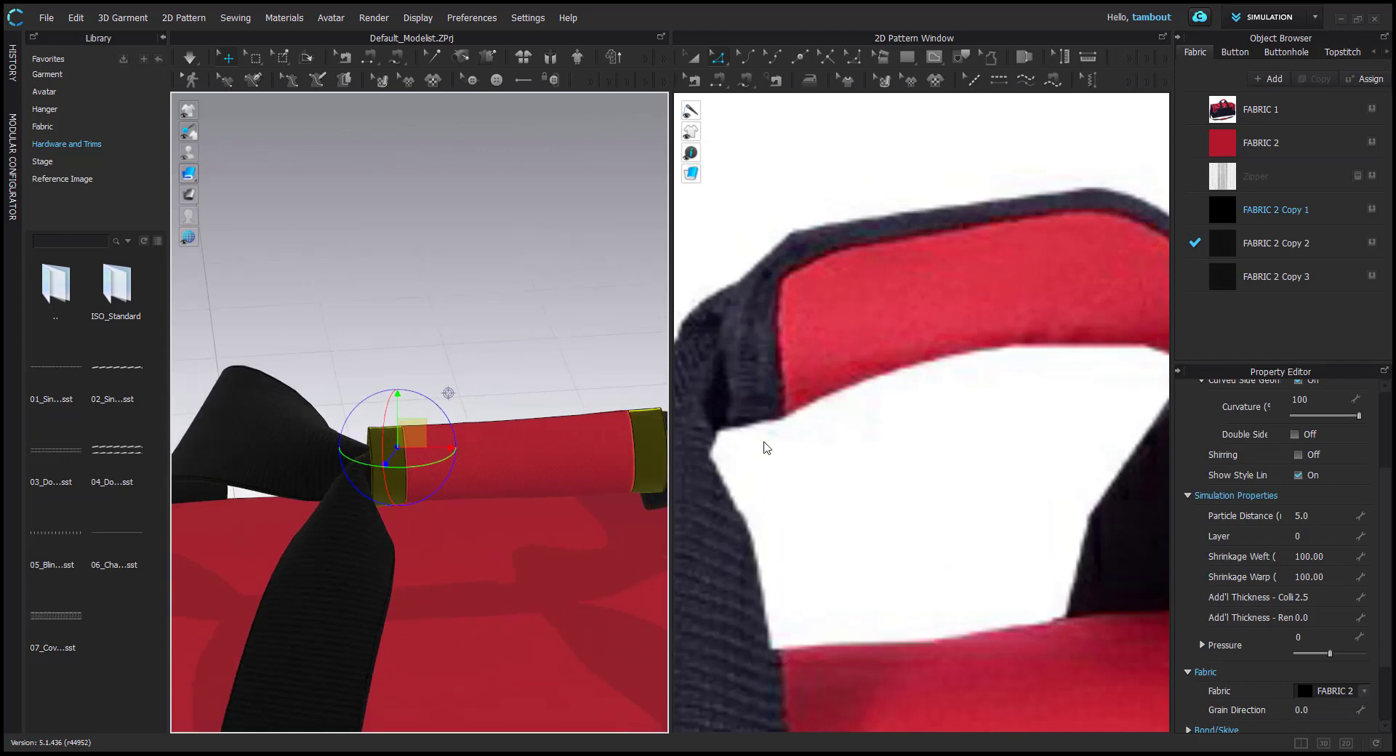
{"action": "left_click", "coordinate": [1320, 618]}
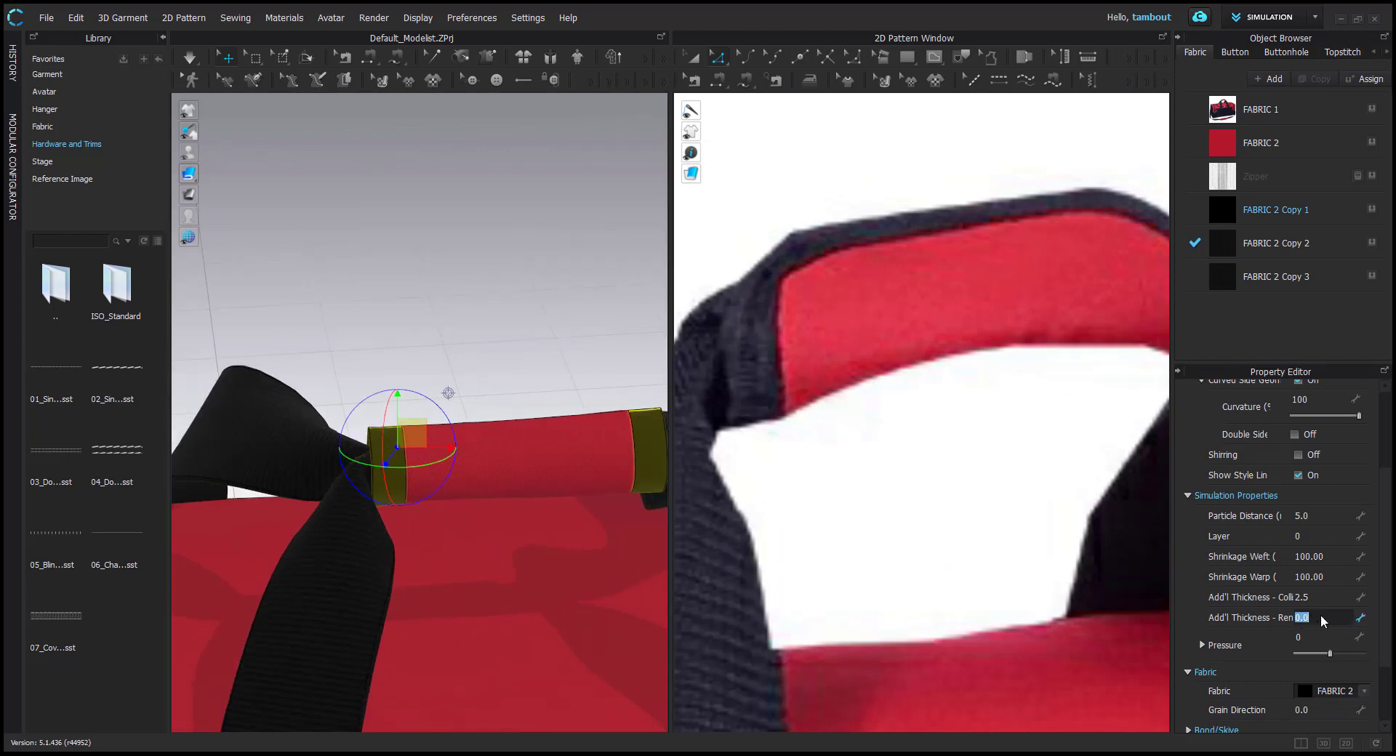
{"action": "type", "text": "1"}
{"action": "key", "text": "Return"}
{"action": "scroll", "coordinate": [545, 390], "scroll_direction": "up", "scroll_amount": 2}
{"action": "scroll", "coordinate": [471, 447], "scroll_direction": "down", "scroll_amount": 1}
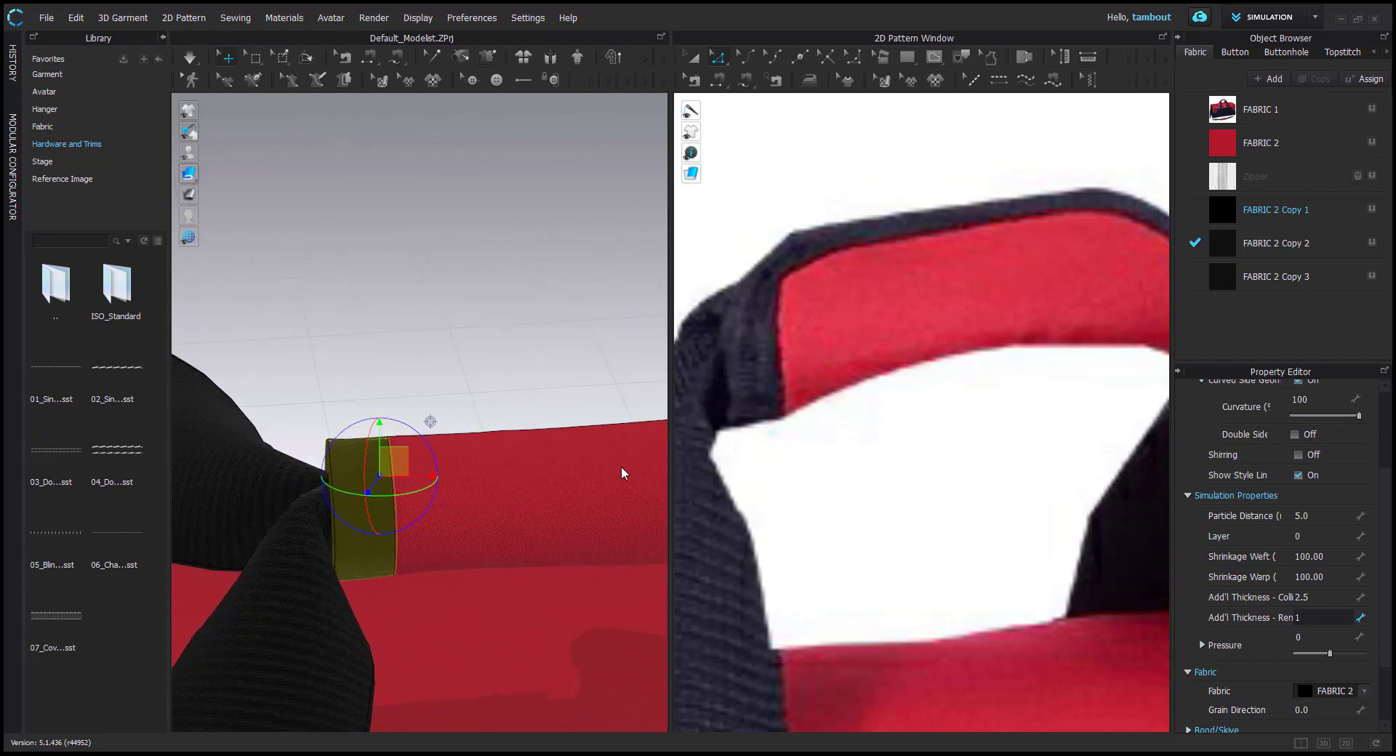
{"action": "type", "text": ".5"}
{"action": "key", "text": "Return"}
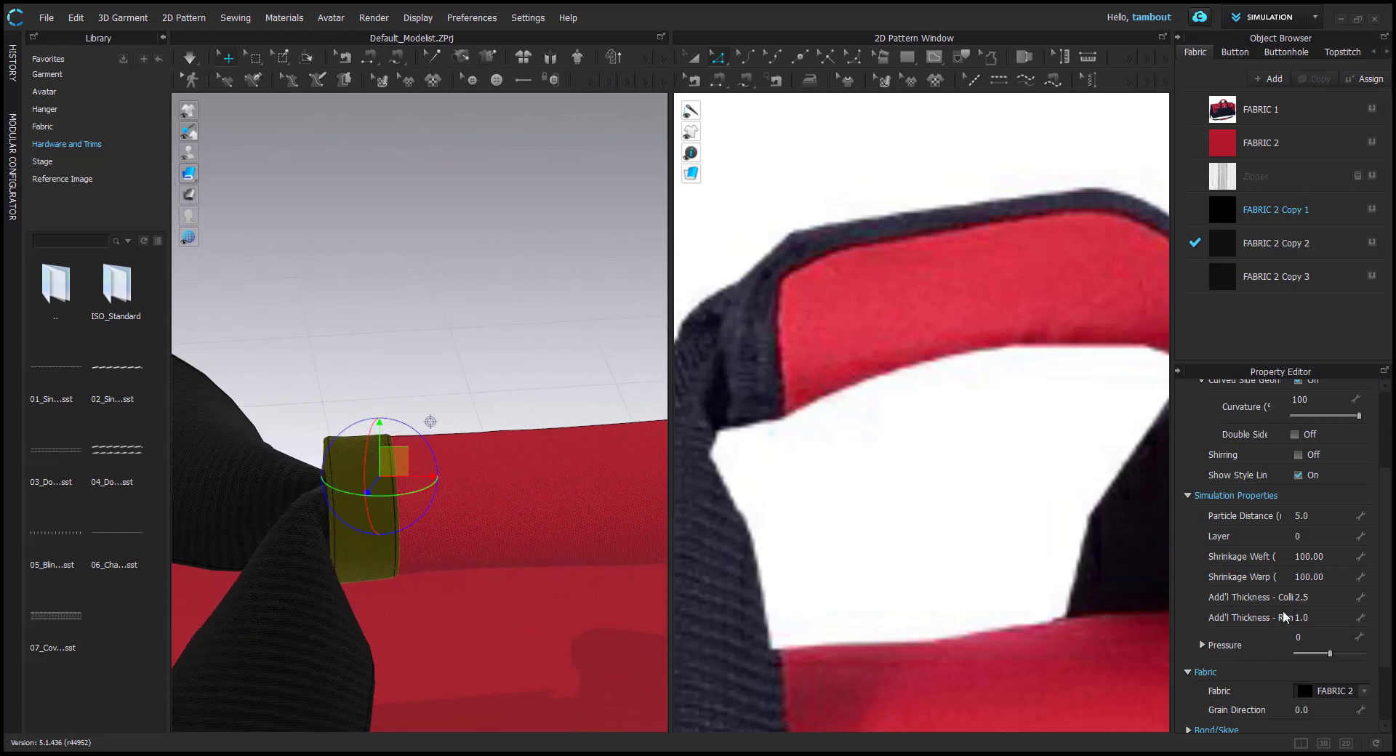
{"action": "right_click_drag", "start_coordinate": [427, 493], "coordinate": [469, 483]}
{"action": "scroll", "coordinate": [469, 483], "scroll_direction": "down", "scroll_amount": 1}
{"action": "left_click", "coordinate": [474, 326]}
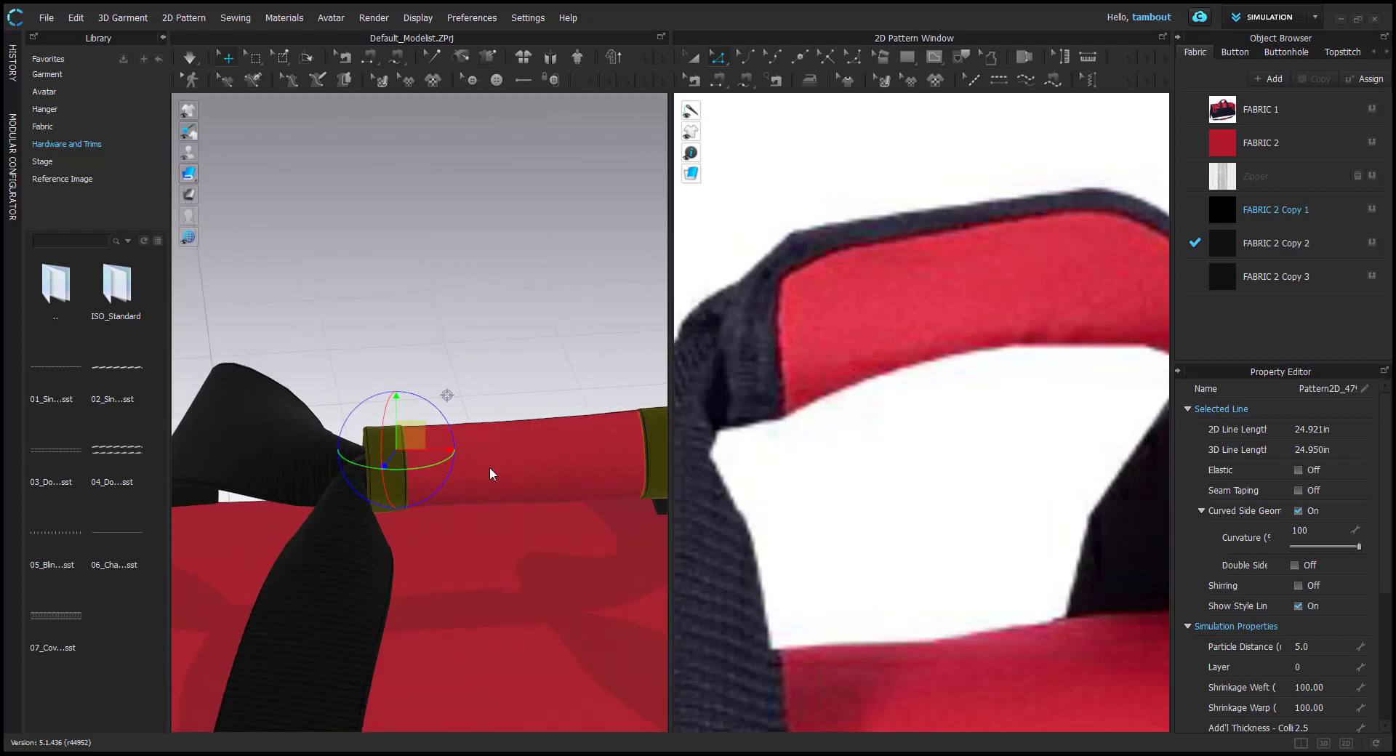
Set the additional rendering thickness of the black strip above the front pocket zipper to 1
{"action": "scroll", "coordinate": [482, 482], "scroll_direction": "down", "scroll_amount": 5}
{"action": "scroll", "coordinate": [859, 580], "scroll_direction": "down", "scroll_amount": 7}
{"action": "scroll", "coordinate": [865, 604], "scroll_direction": "up", "scroll_amount": 10}
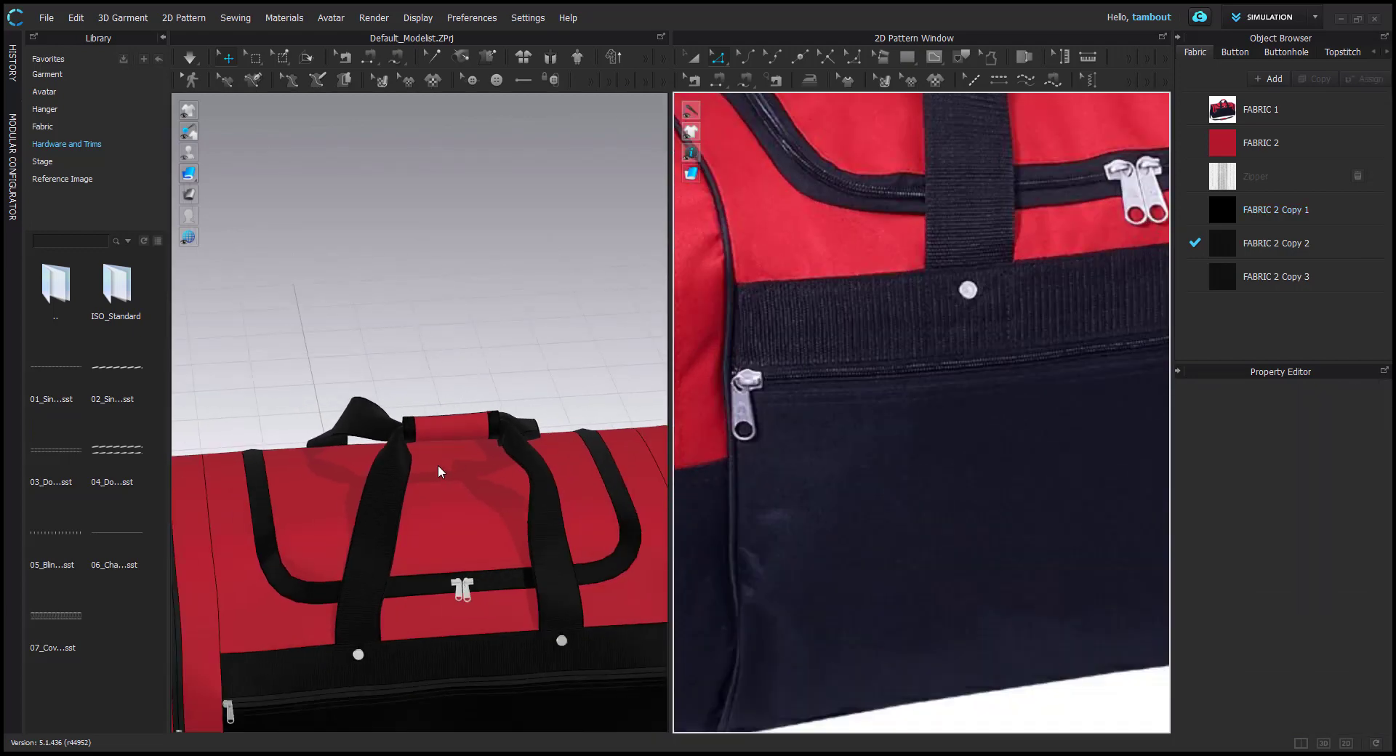
{"action": "right_click_drag", "start_coordinate": [438, 465], "coordinate": [445, 537]}
{"action": "middle_click_drag", "start_coordinate": [445, 538], "coordinate": [411, 391]}
{"action": "scroll", "coordinate": [411, 391], "scroll_direction": "up", "scroll_amount": 3}
{"action": "scroll", "coordinate": [324, 414], "scroll_direction": "up", "scroll_amount": 1}
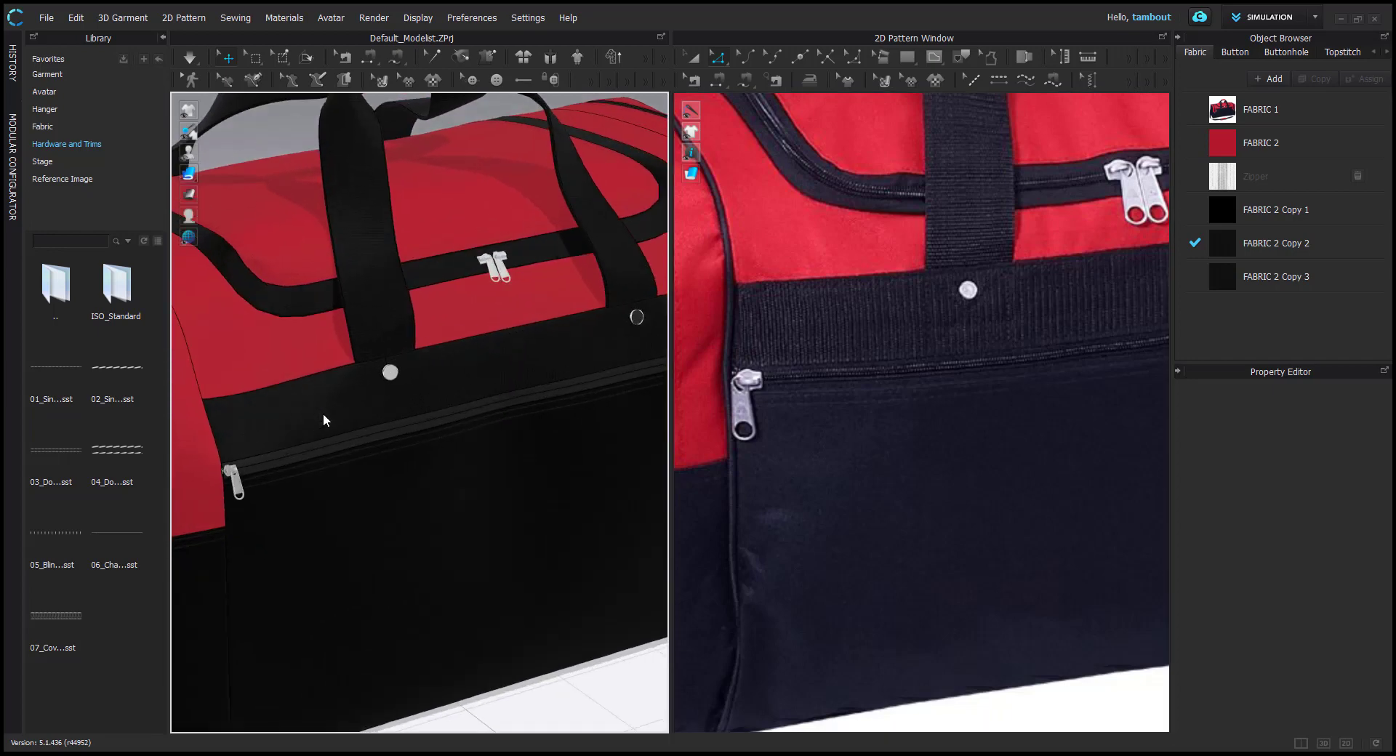
{"action": "left_click", "coordinate": [324, 414]}
{"action": "scroll", "coordinate": [1328, 704], "scroll_direction": "down", "scroll_amount": 3}
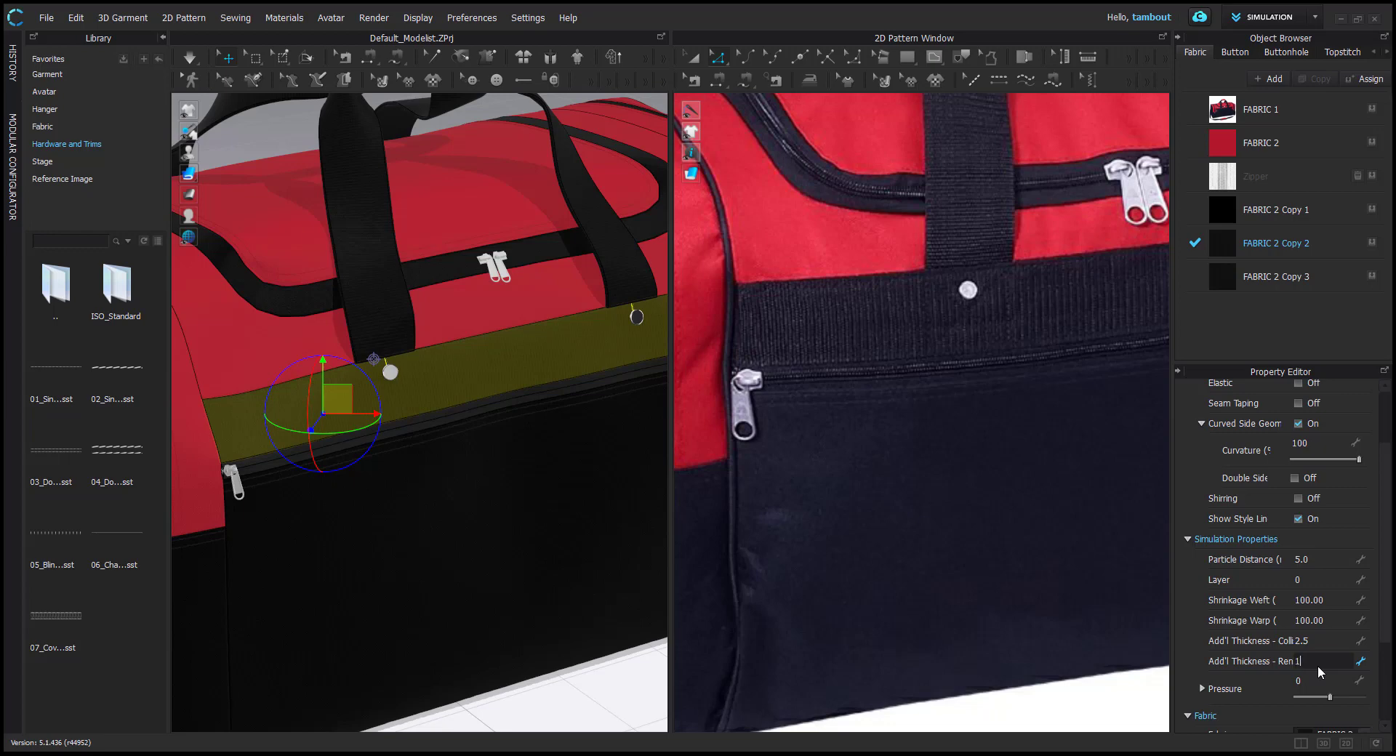
{"action": "key", "text": "Return"}
Examine the reference photo for the piping and seams around the bag's end panels and front pocket
{"action": "scroll", "coordinate": [530, 389], "scroll_direction": "down", "scroll_amount": 1}
{"action": "scroll", "coordinate": [807, 458], "scroll_direction": "down", "scroll_amount": 3}
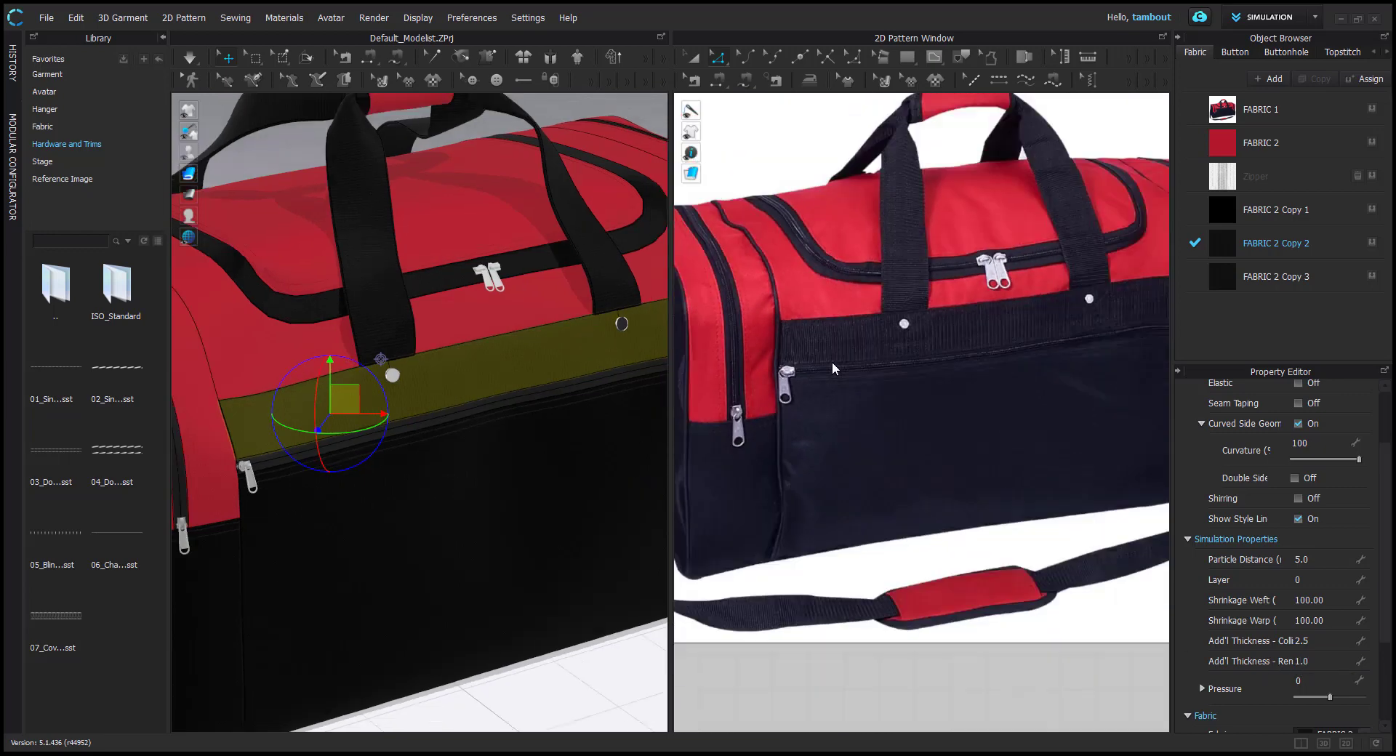
{"action": "scroll", "coordinate": [773, 336], "scroll_direction": "up", "scroll_amount": 3}
{"action": "middle_click_drag", "start_coordinate": [814, 419], "coordinate": [958, 407]}
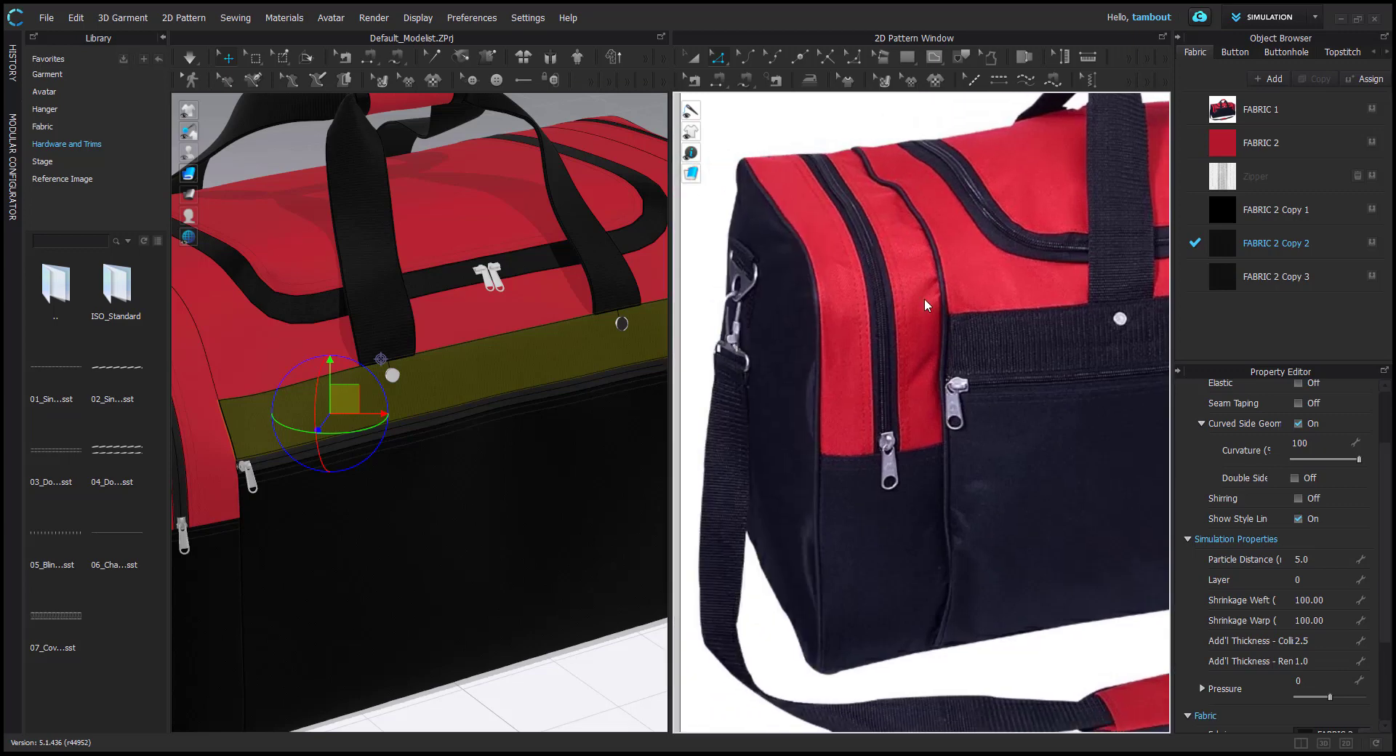
{"action": "scroll", "coordinate": [967, 399], "scroll_direction": "down", "scroll_amount": 3}
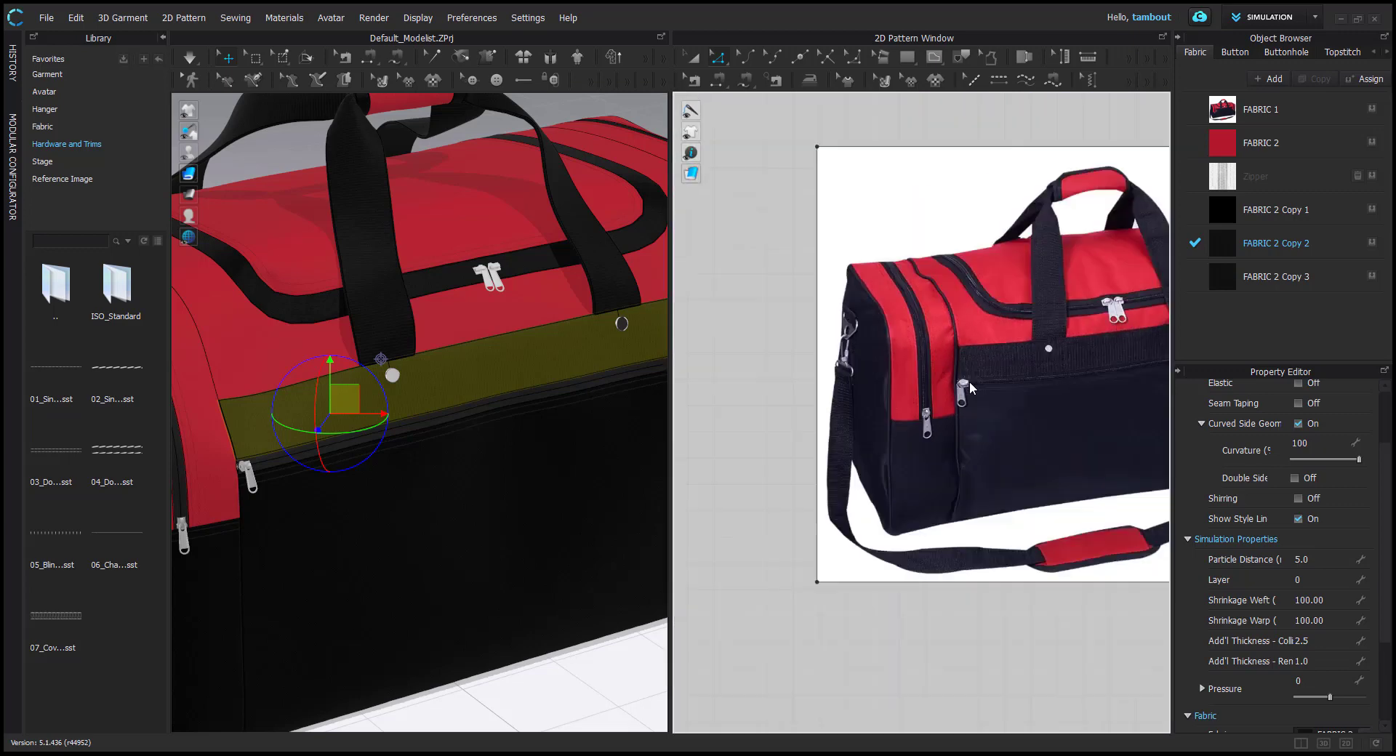
{"action": "scroll", "coordinate": [892, 379], "scroll_direction": "up", "scroll_amount": 1}
{"action": "middle_click_drag", "start_coordinate": [890, 375], "coordinate": [855, 380]}
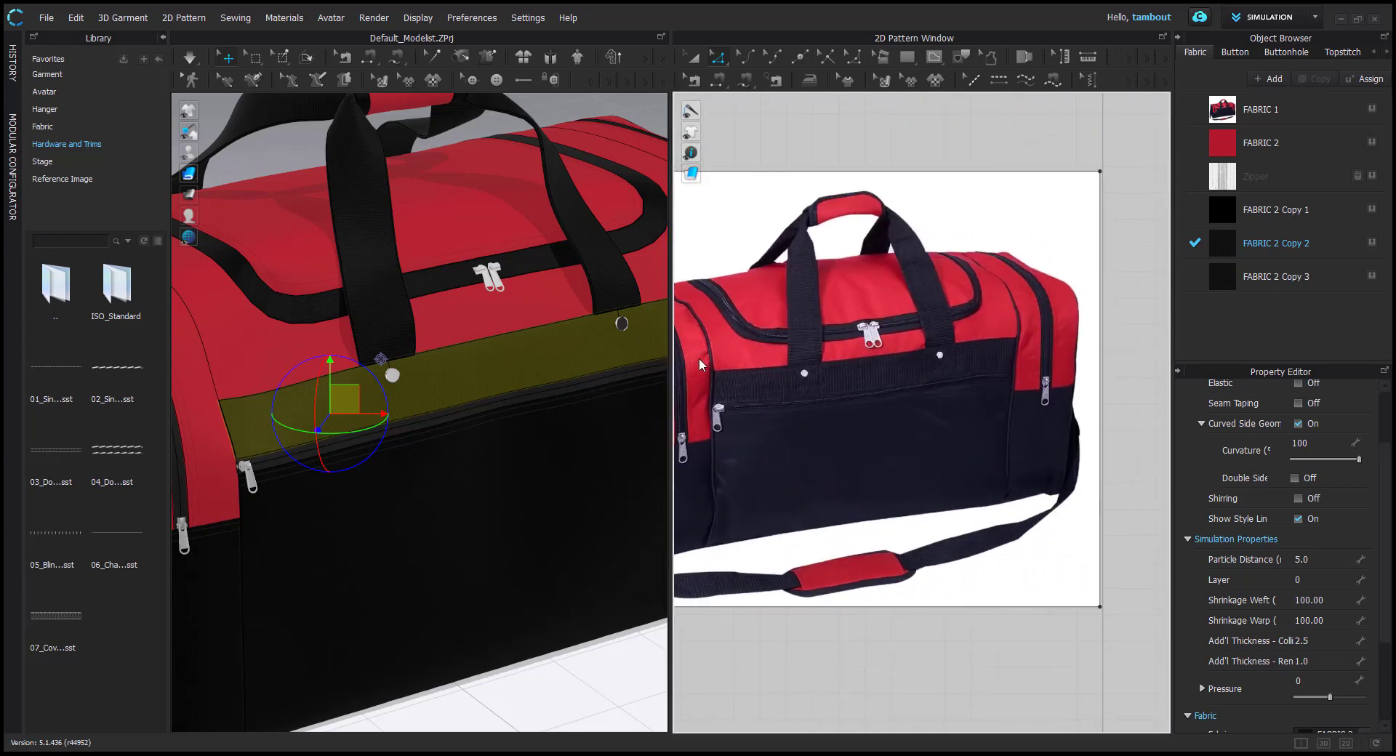
Enlarge the 3D view and add piping all around the bag's left end panel, starting and finishing on its bottom edge
{"action": "left_click_drag", "start_coordinate": [670, 331], "coordinate": [969, 342]}
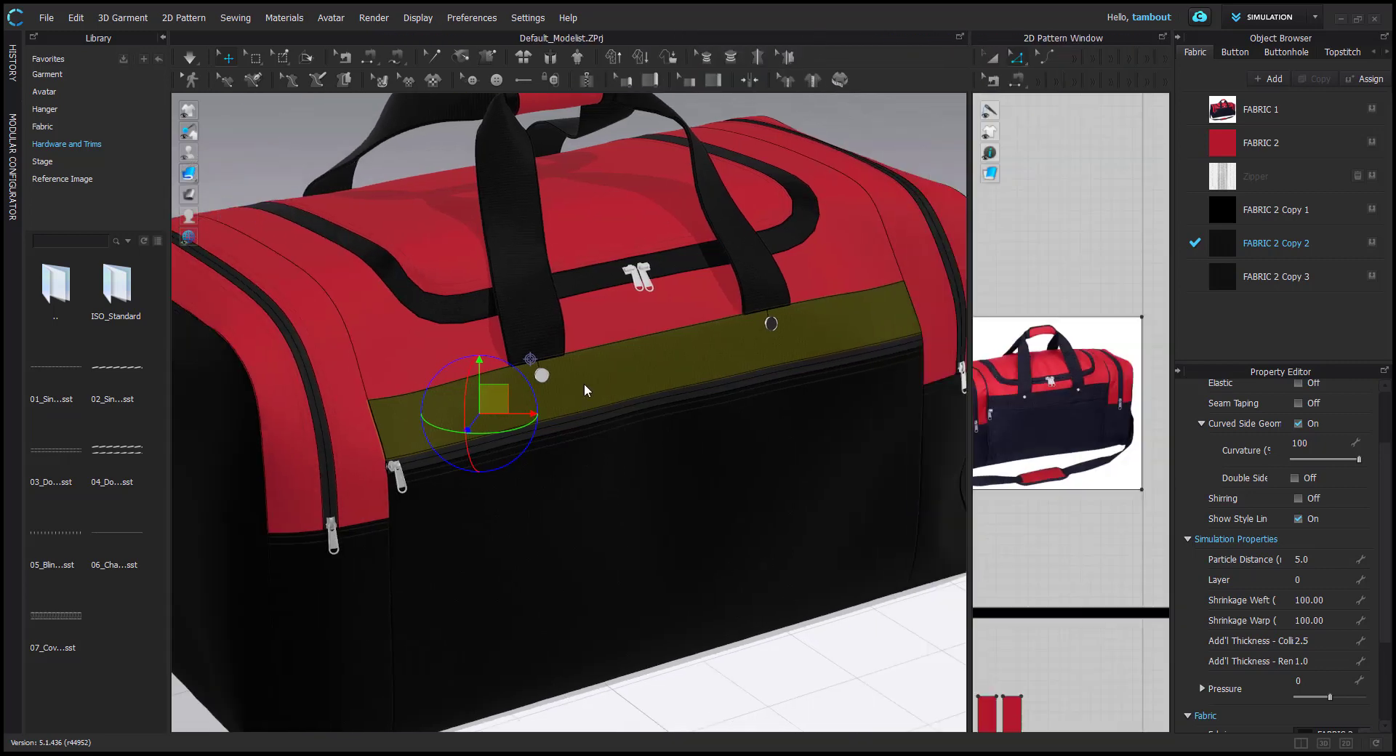
{"action": "scroll", "coordinate": [581, 430], "scroll_direction": "down", "scroll_amount": 2}
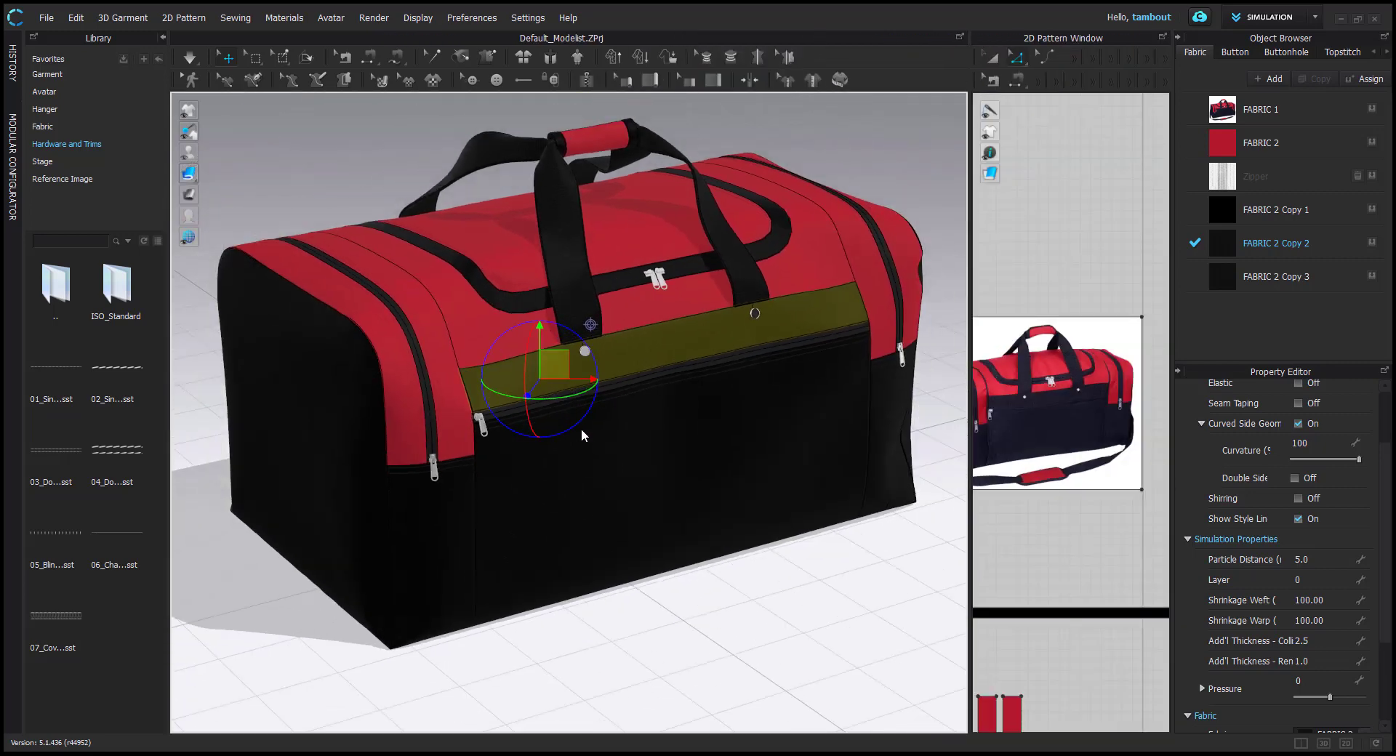
{"action": "left_click", "coordinate": [650, 80]}
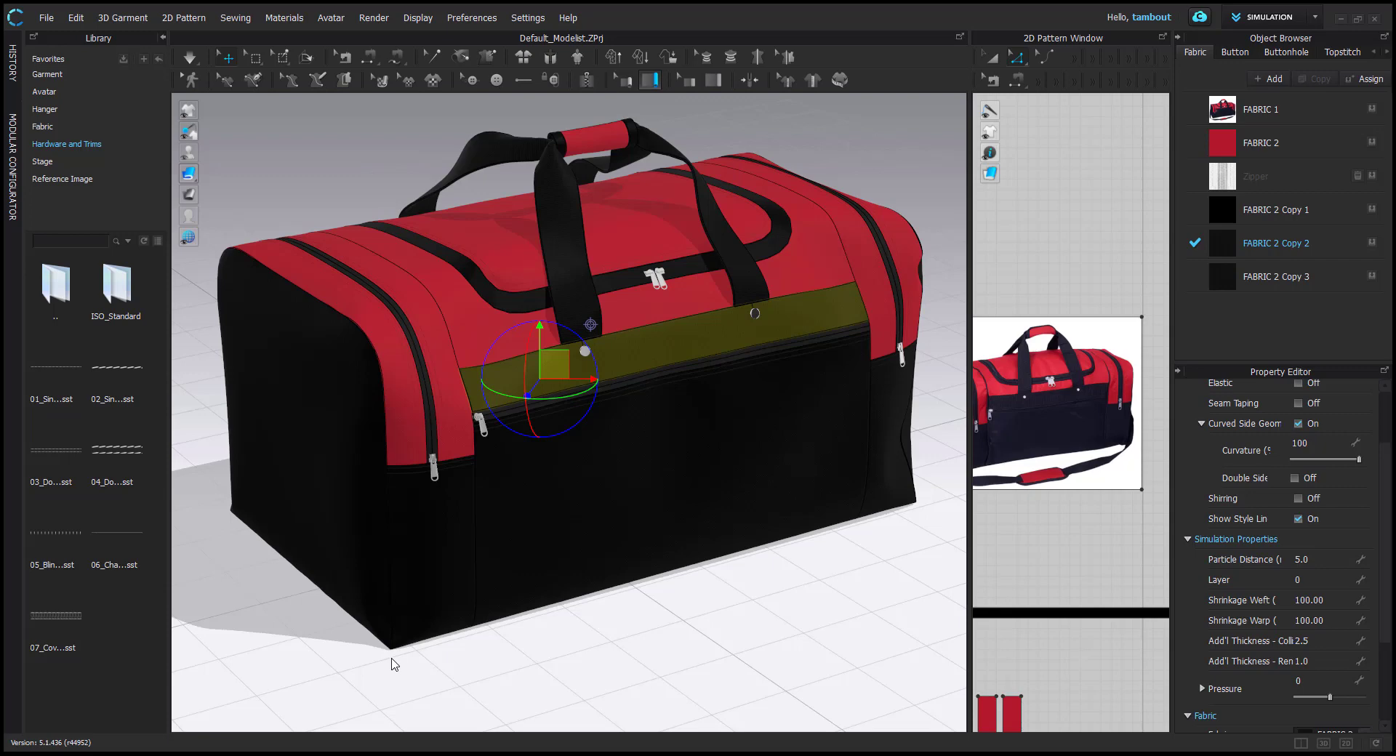
{"action": "left_click", "coordinate": [391, 660]}
{"action": "scroll", "coordinate": [392, 660], "scroll_direction": "up", "scroll_amount": 5}
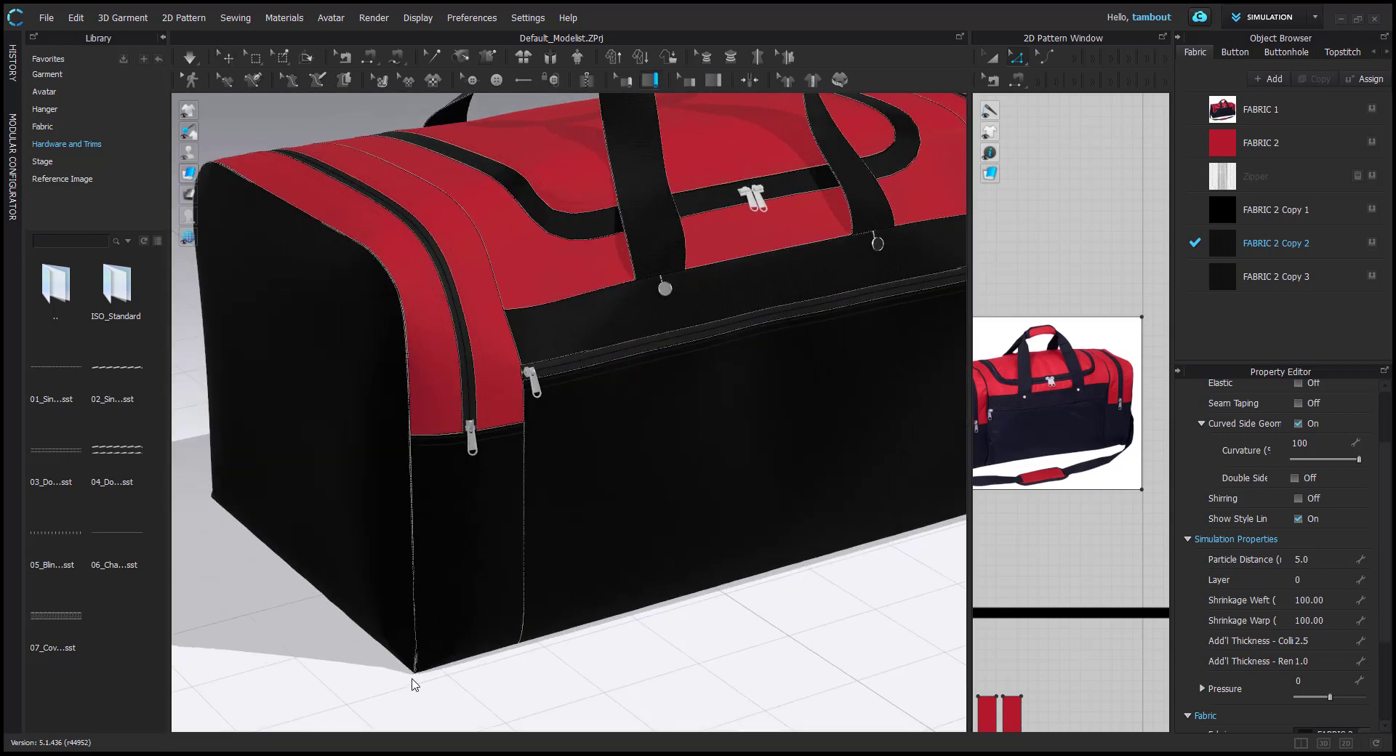
{"action": "left_click", "coordinate": [287, 560]}
{"action": "left_click", "coordinate": [414, 482]}
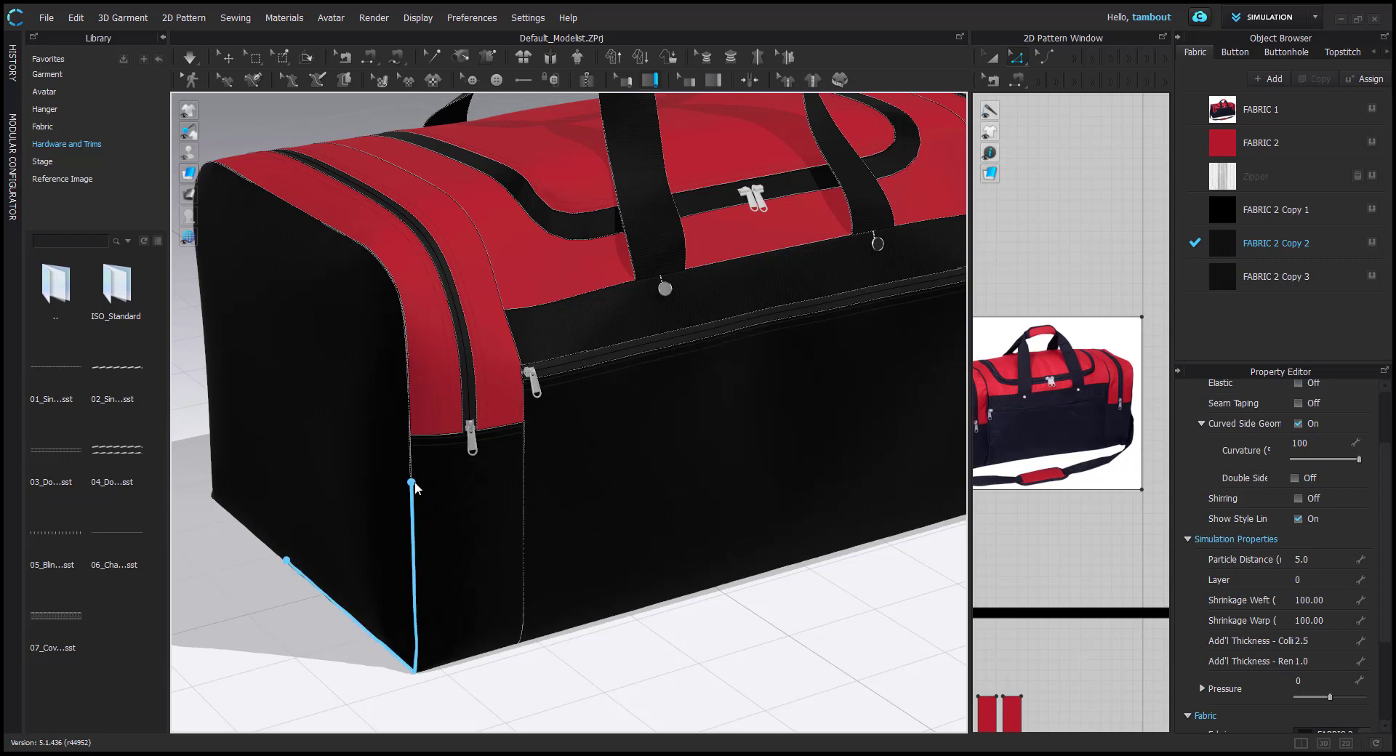
{"action": "left_click", "coordinate": [308, 212]}
{"action": "right_click_drag", "start_coordinate": [294, 292], "coordinate": [425, 263]}
{"action": "left_click", "coordinate": [512, 463]}
{"action": "middle_click_drag", "start_coordinate": [585, 500], "coordinate": [503, 324]}
{"action": "left_click", "coordinate": [571, 499]}
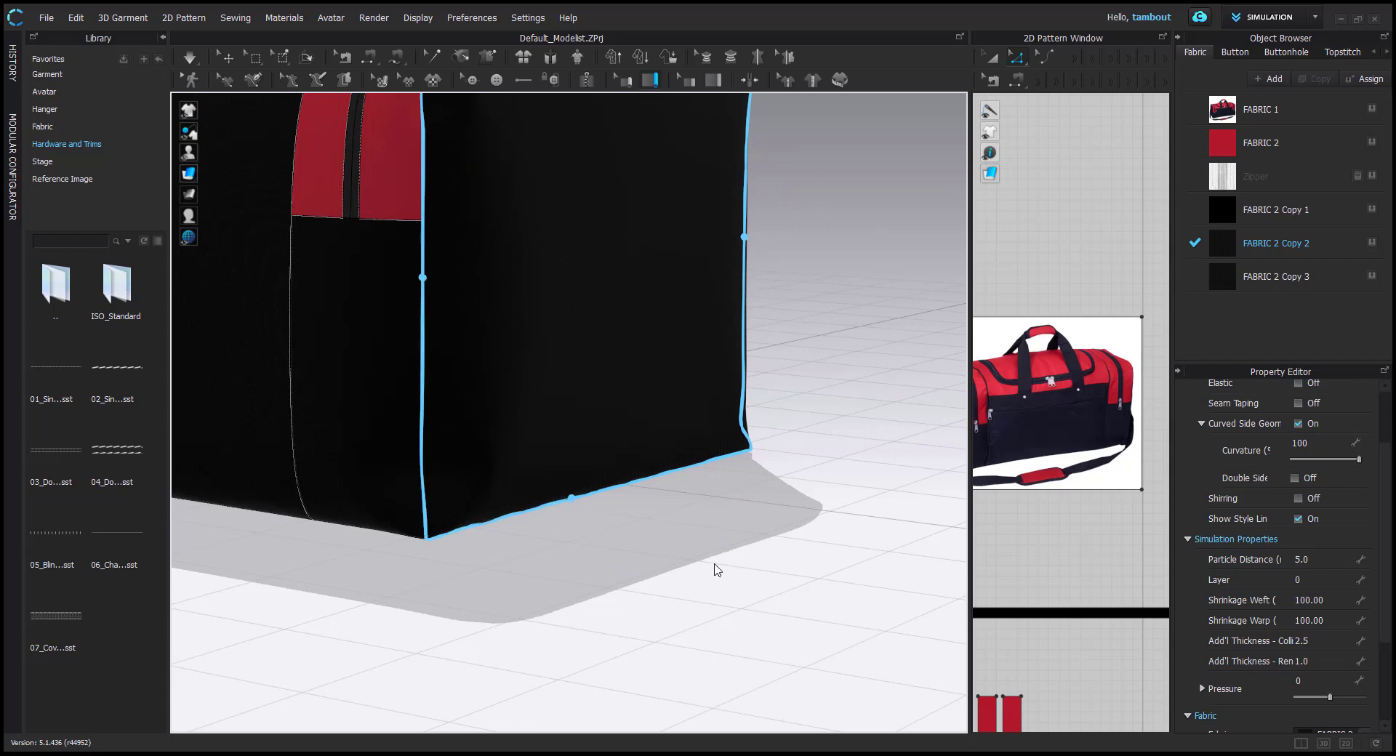
{"action": "double_click", "coordinate": [564, 408]}
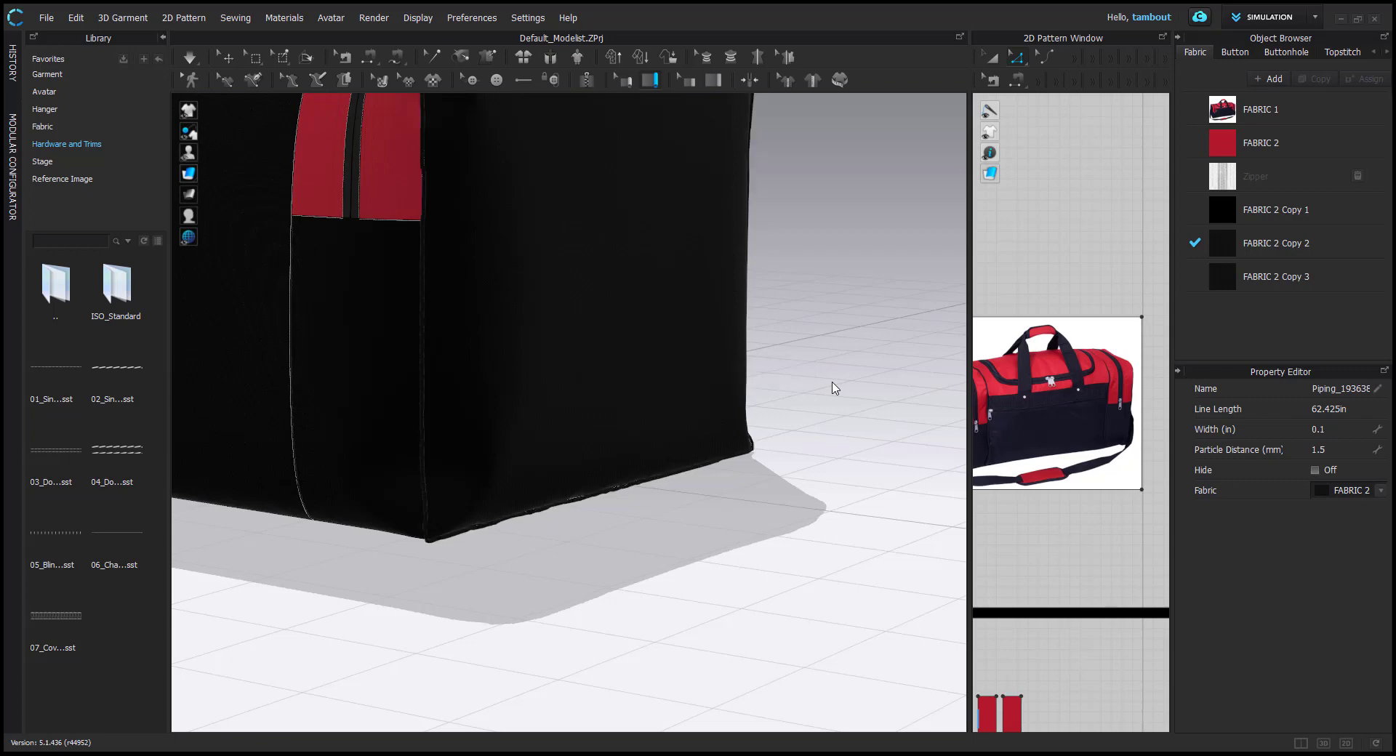
Add piping along the seam between the left end section and the main body, from the front bottom edge over the top to the back bottom edge
{"action": "right_click_drag", "start_coordinate": [767, 264], "coordinate": [469, 302]}
{"action": "middle_click_drag", "start_coordinate": [481, 269], "coordinate": [521, 427]}
{"action": "right_click_drag", "start_coordinate": [522, 429], "coordinate": [453, 590]}
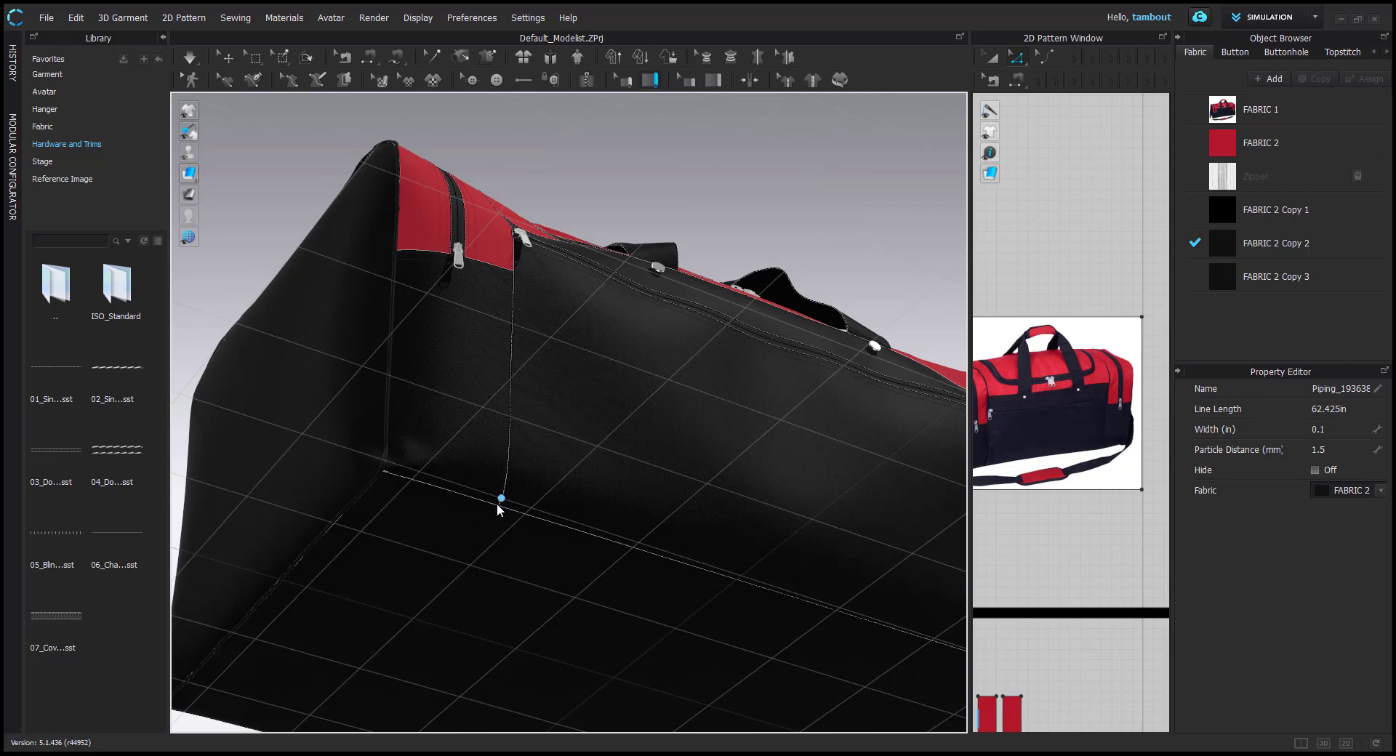
{"action": "double_click", "coordinate": [512, 314]}
{"action": "mouse_move", "coordinate": [512, 314]}
{"action": "right_mouse_down"}
{"action": "mouse_move", "coordinate": [547, 394]}
{"action": "mouse_move", "coordinate": [555, 348]}
{"action": "right_mouse_up"}
{"action": "left_click", "coordinate": [530, 299]}
{"action": "middle_click_drag", "start_coordinate": [439, 203], "coordinate": [481, 253]}
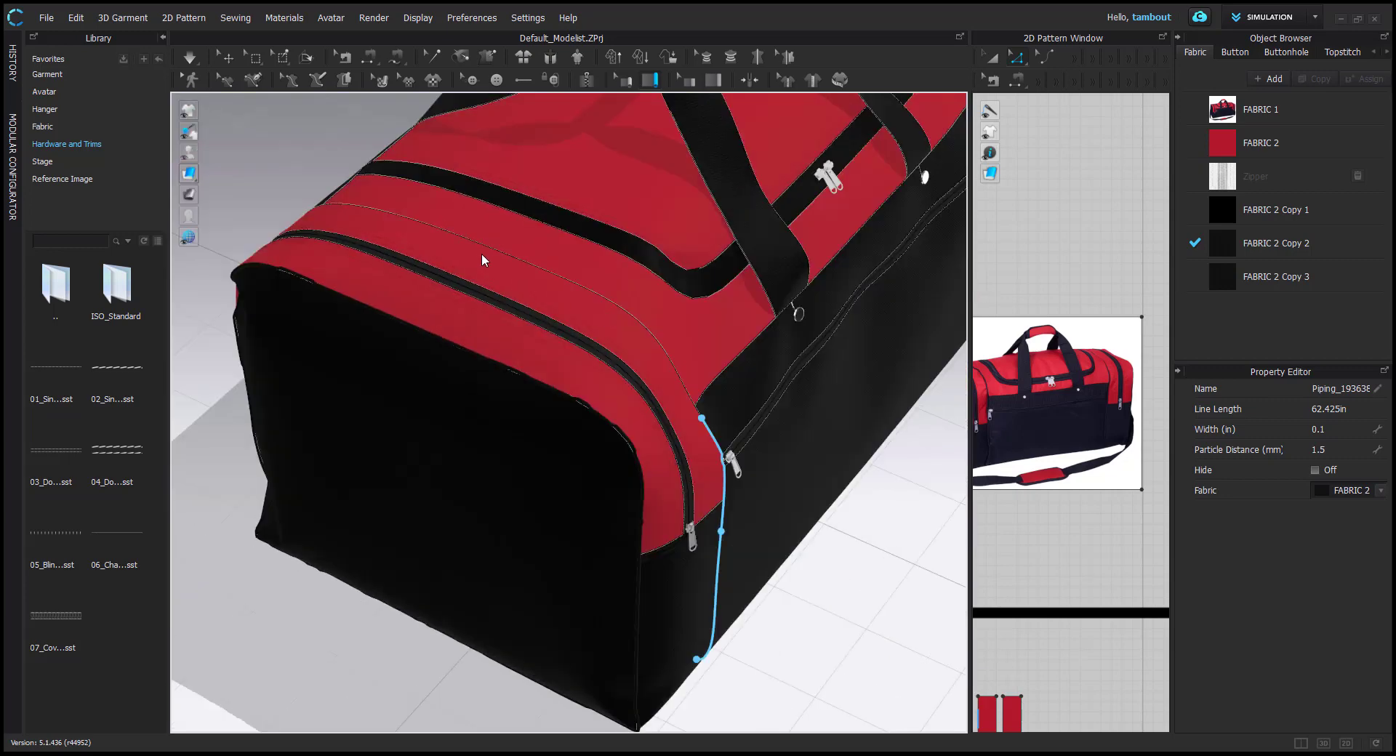
{"action": "right_click_drag", "start_coordinate": [482, 247], "coordinate": [433, 538]}
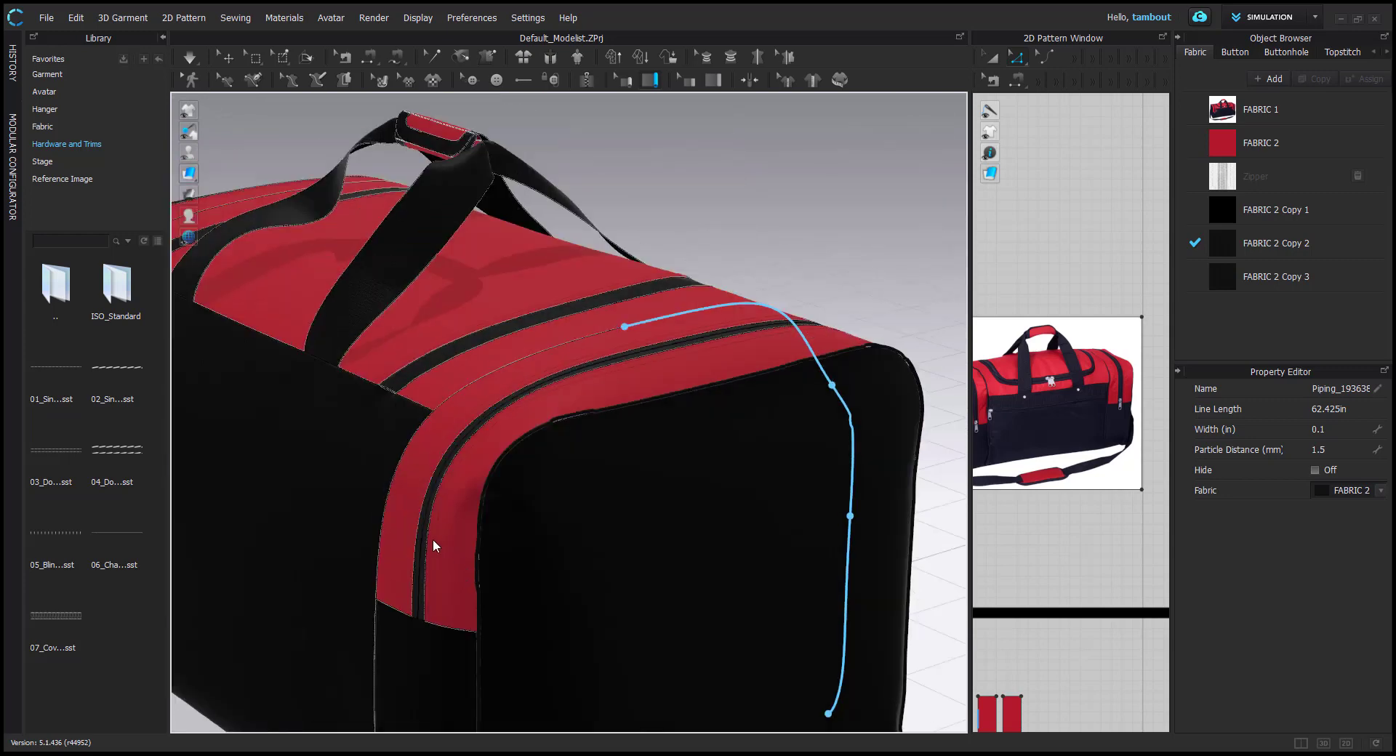
{"action": "left_click", "coordinate": [378, 554]}
{"action": "right_click_drag", "start_coordinate": [377, 620], "coordinate": [472, 473]}
{"action": "middle_click_drag", "start_coordinate": [496, 607], "coordinate": [498, 419]}
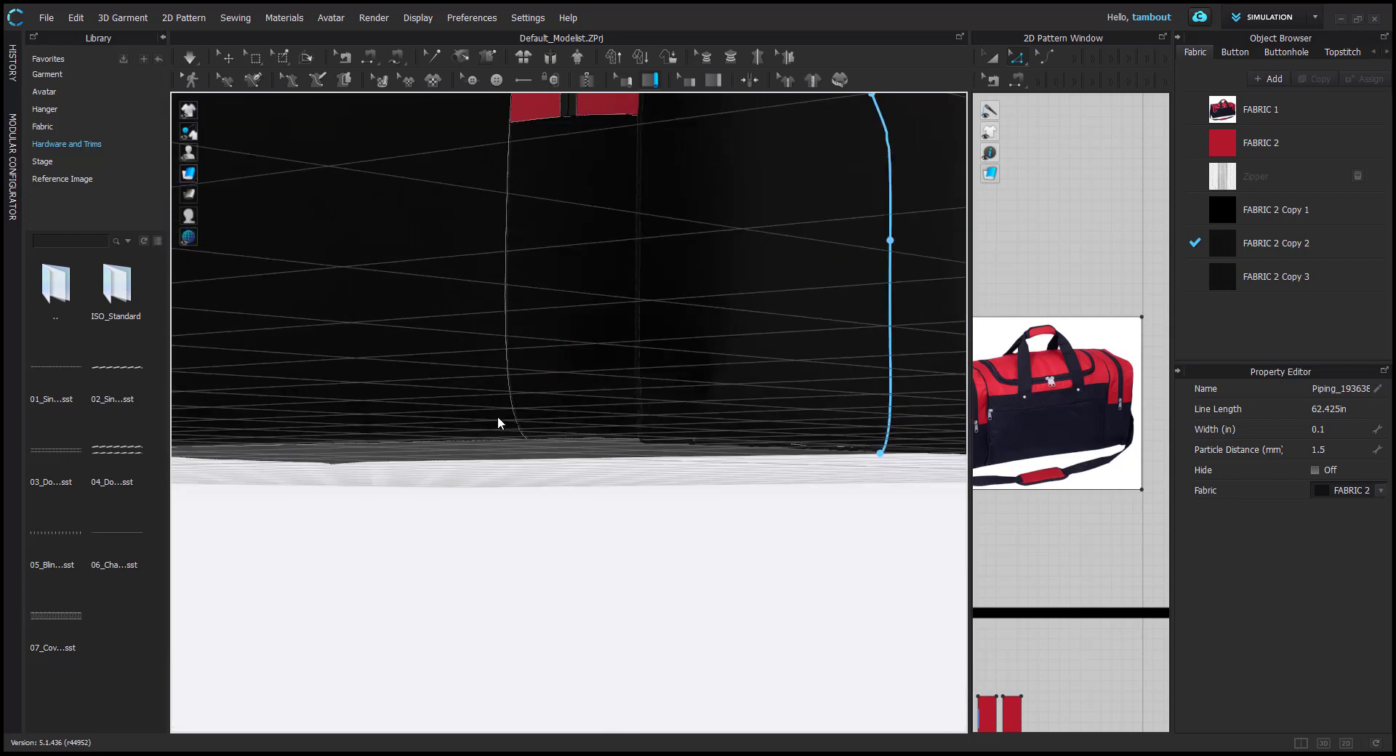
{"action": "left_click", "coordinate": [527, 439]}
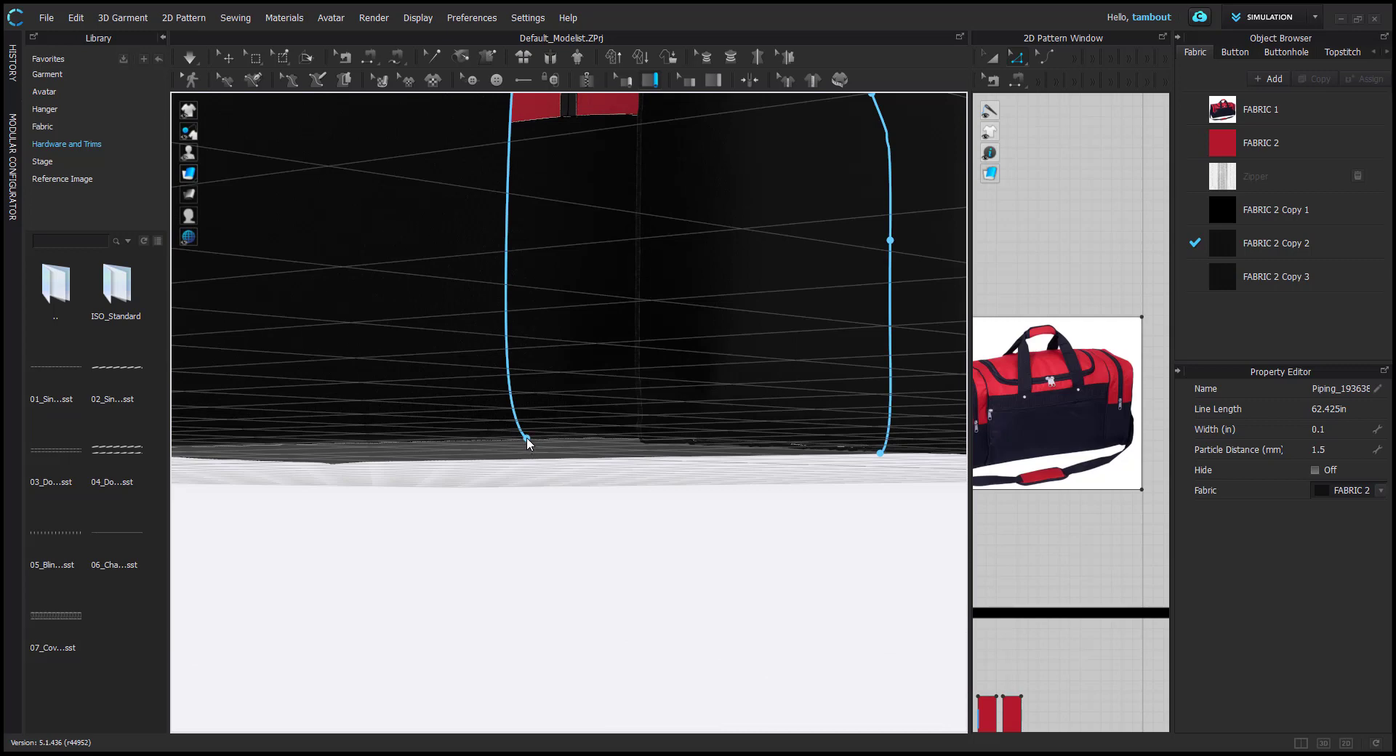
{"action": "scroll", "coordinate": [526, 438], "scroll_direction": "up", "scroll_amount": 4}
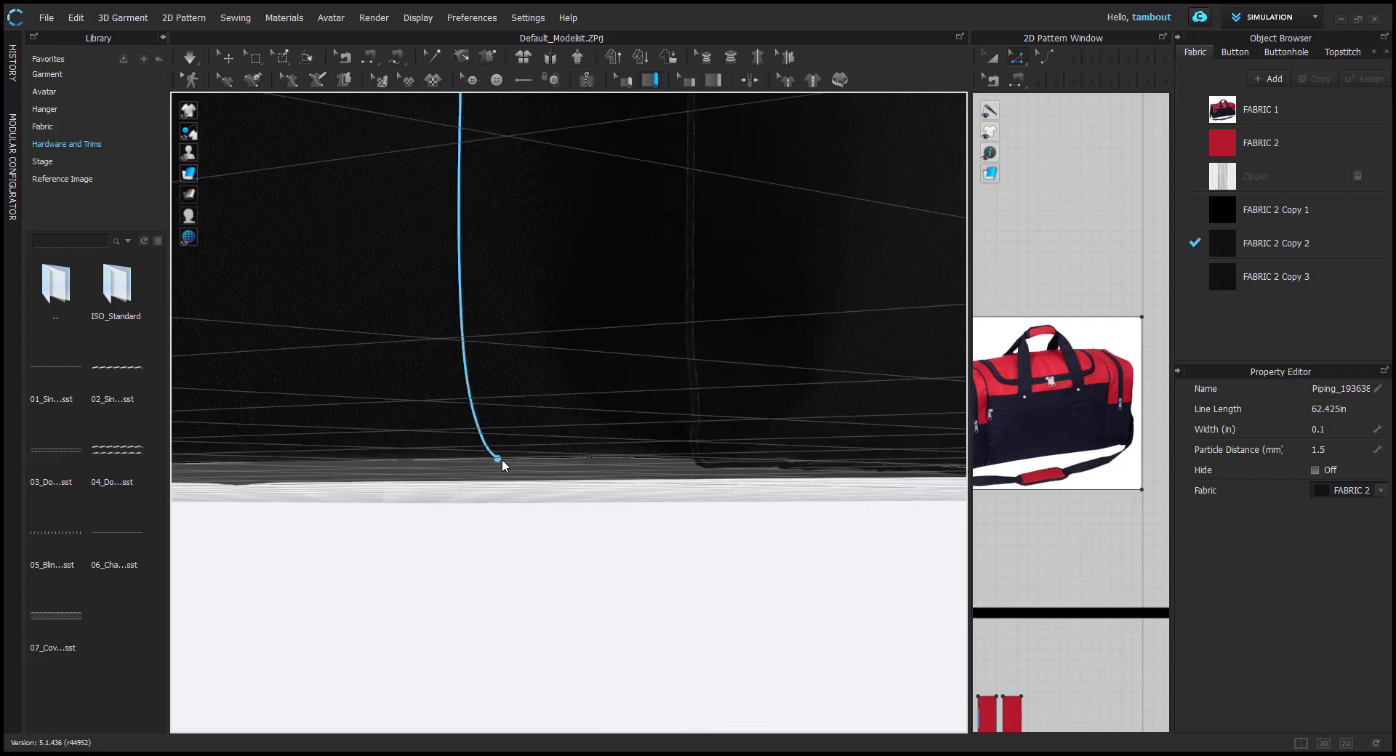
{"action": "double_click", "coordinate": [589, 384]}
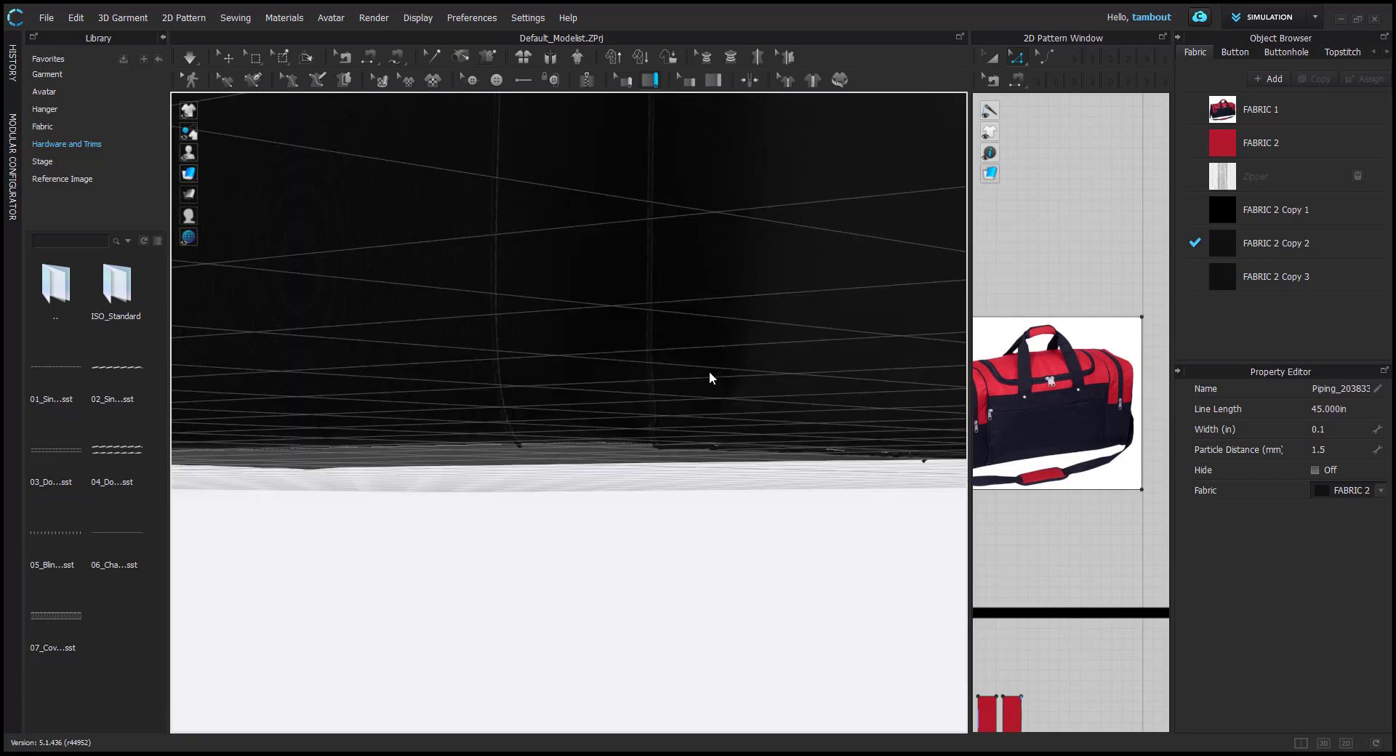
Add matching piping along the seam between the right end section and the main body, from the front bottom over the top to the back bottom
{"action": "scroll", "coordinate": [589, 356], "scroll_direction": "up", "scroll_amount": 5}
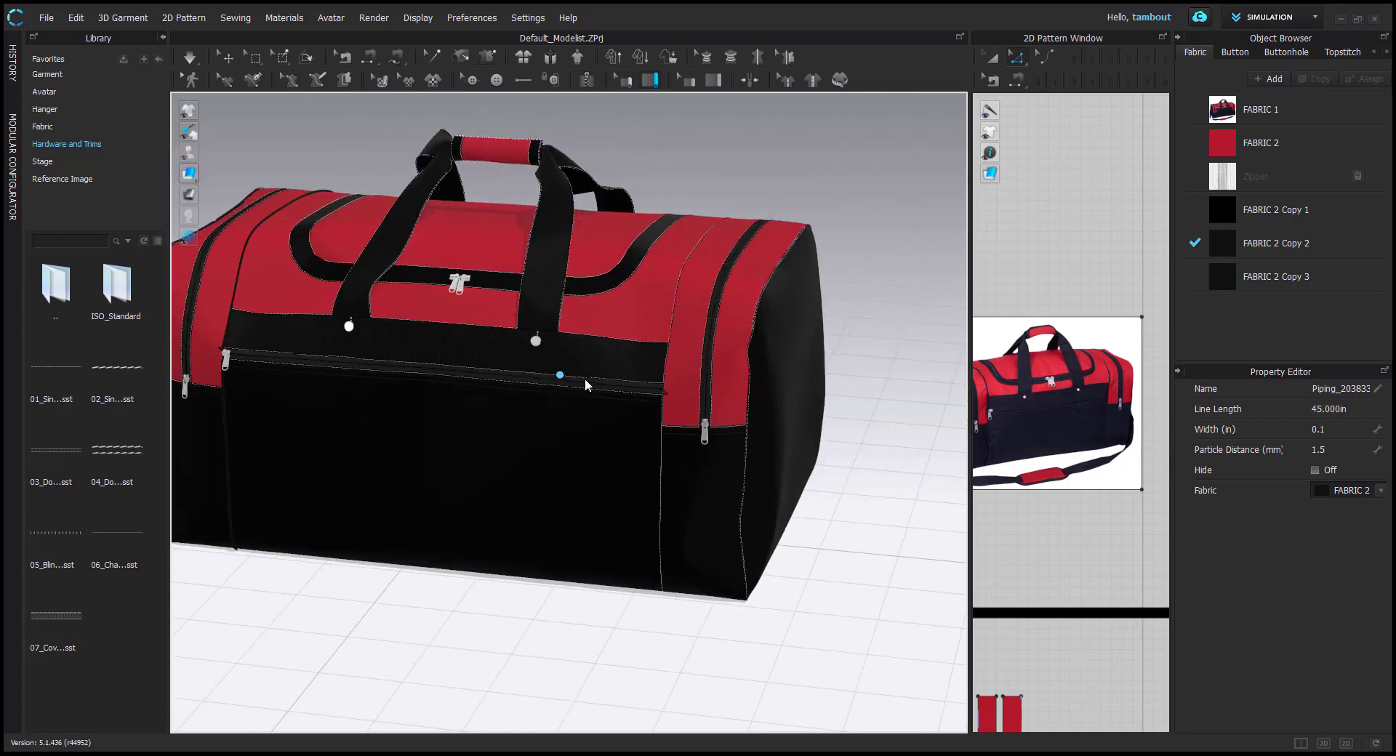
{"action": "right_click_drag", "start_coordinate": [678, 501], "coordinate": [456, 426]}
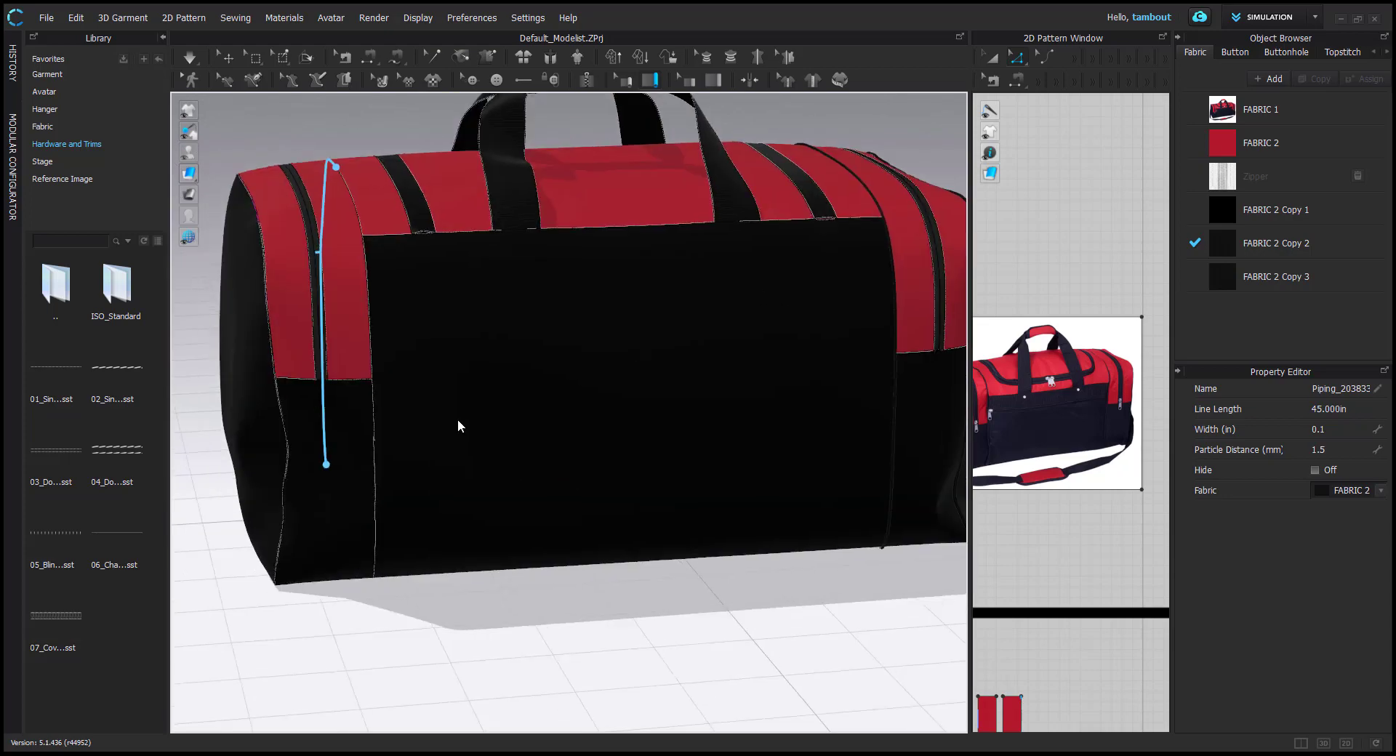
{"action": "left_click", "coordinate": [377, 450]}
{"action": "mouse_move", "coordinate": [413, 487]}
{"action": "right_mouse_down"}
{"action": "mouse_move", "coordinate": [433, 458]}
{"action": "mouse_move", "coordinate": [444, 373]}
{"action": "right_mouse_up"}
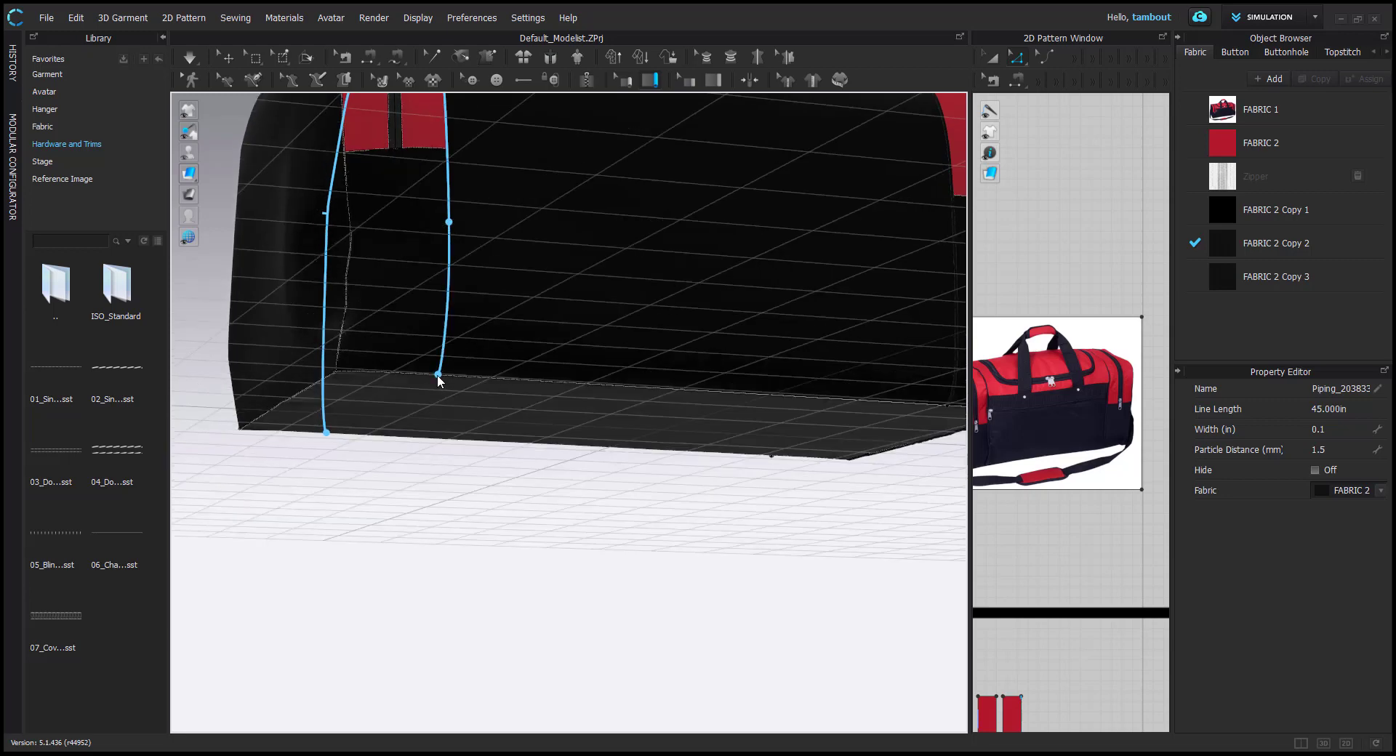
{"action": "double_click", "coordinate": [473, 478]}
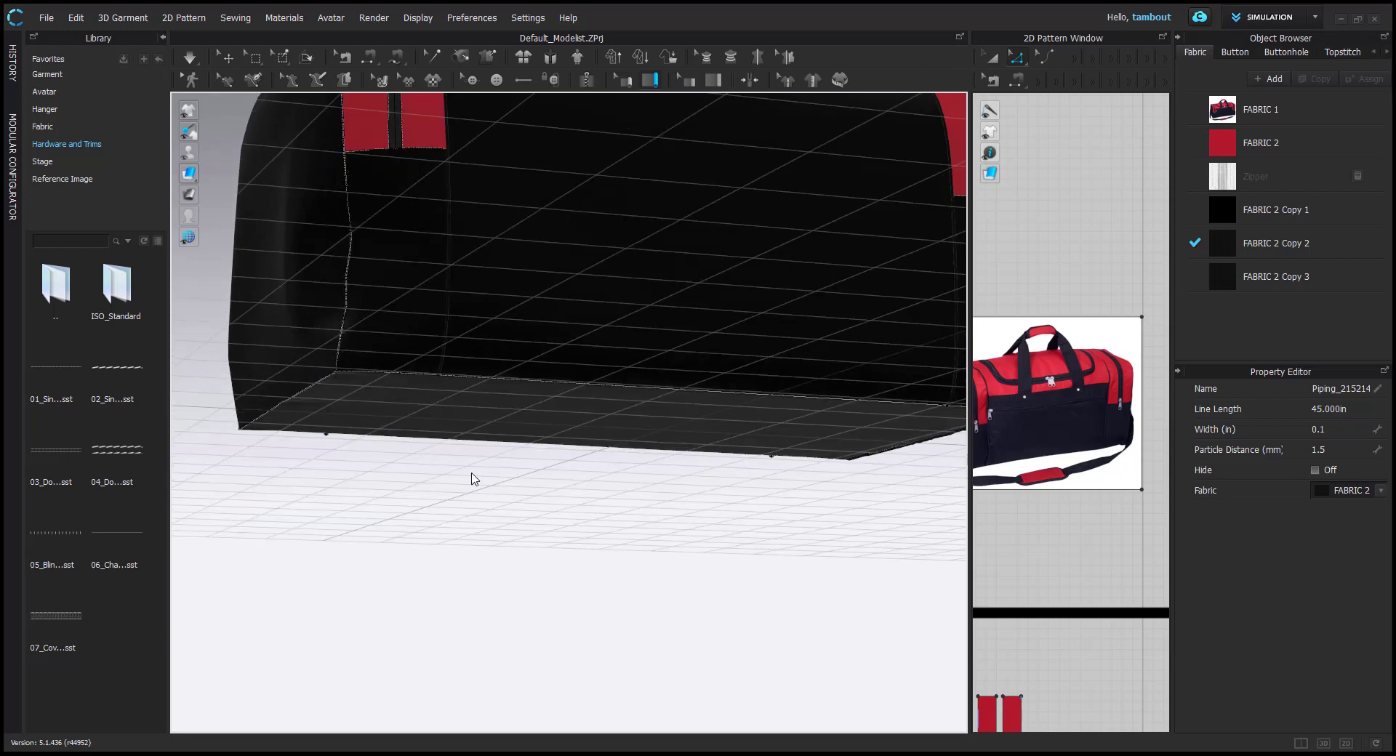
Add piping all around the bag's right end panel, starting and finishing at the midpoint of its bottom edge
{"action": "right_click_drag", "start_coordinate": [472, 475], "coordinate": [588, 484]}
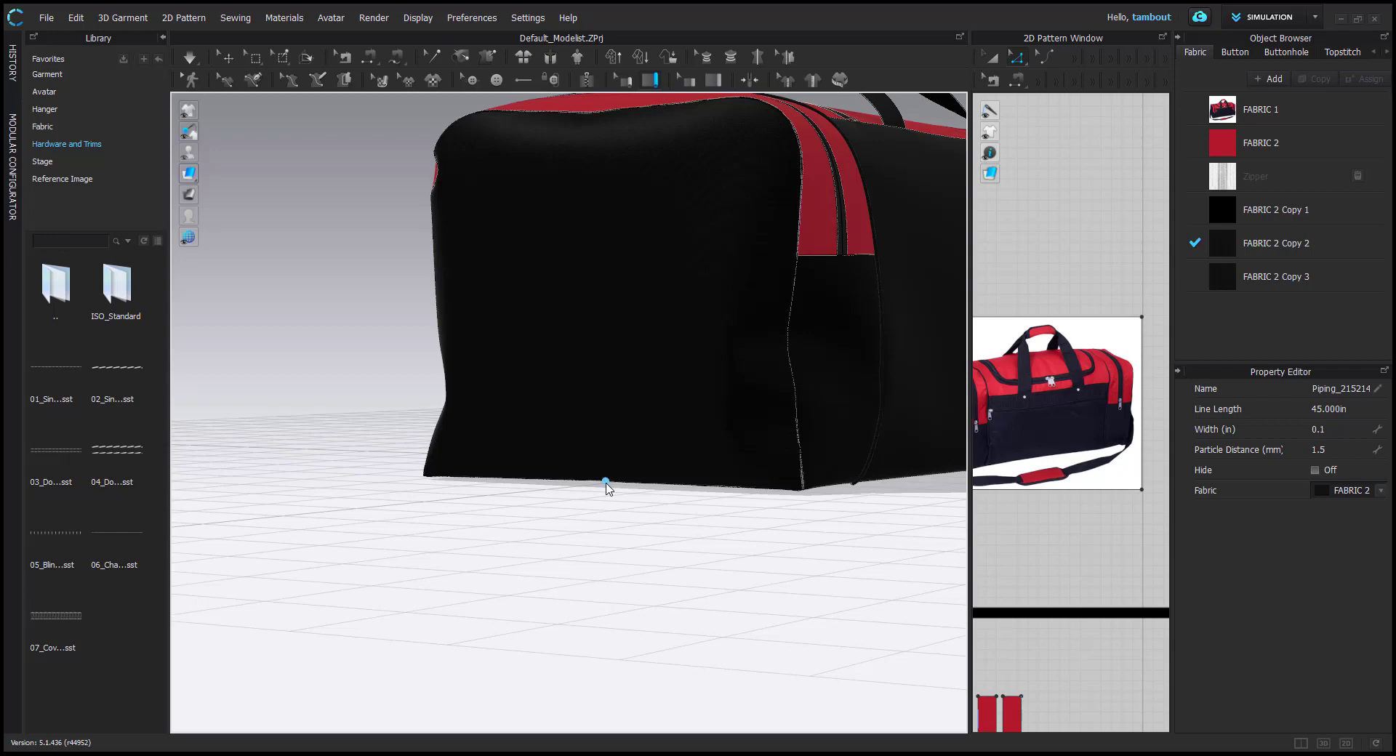
{"action": "right_click_drag", "start_coordinate": [508, 386], "coordinate": [614, 453]}
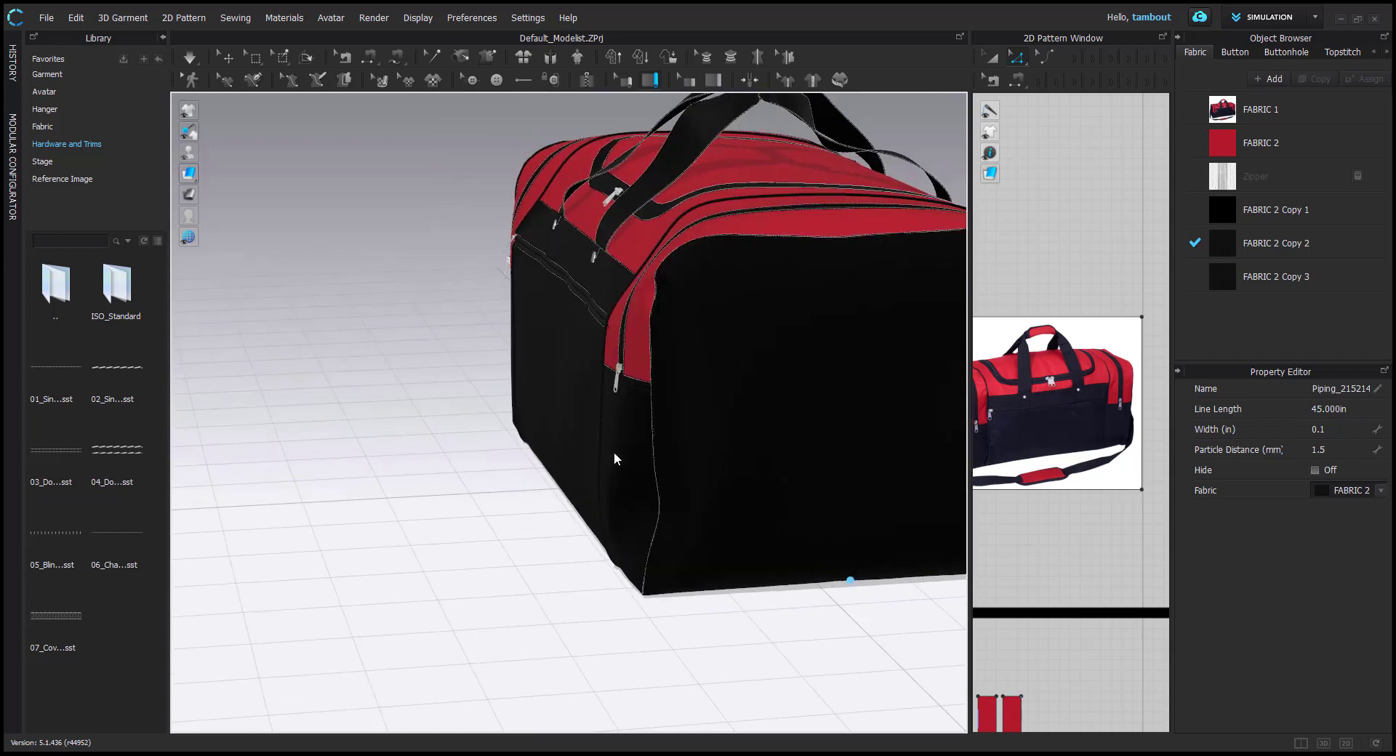
{"action": "left_click", "coordinate": [651, 438]}
{"action": "left_click", "coordinate": [773, 235]}
{"action": "right_click_drag", "start_coordinate": [836, 250], "coordinate": [585, 324]}
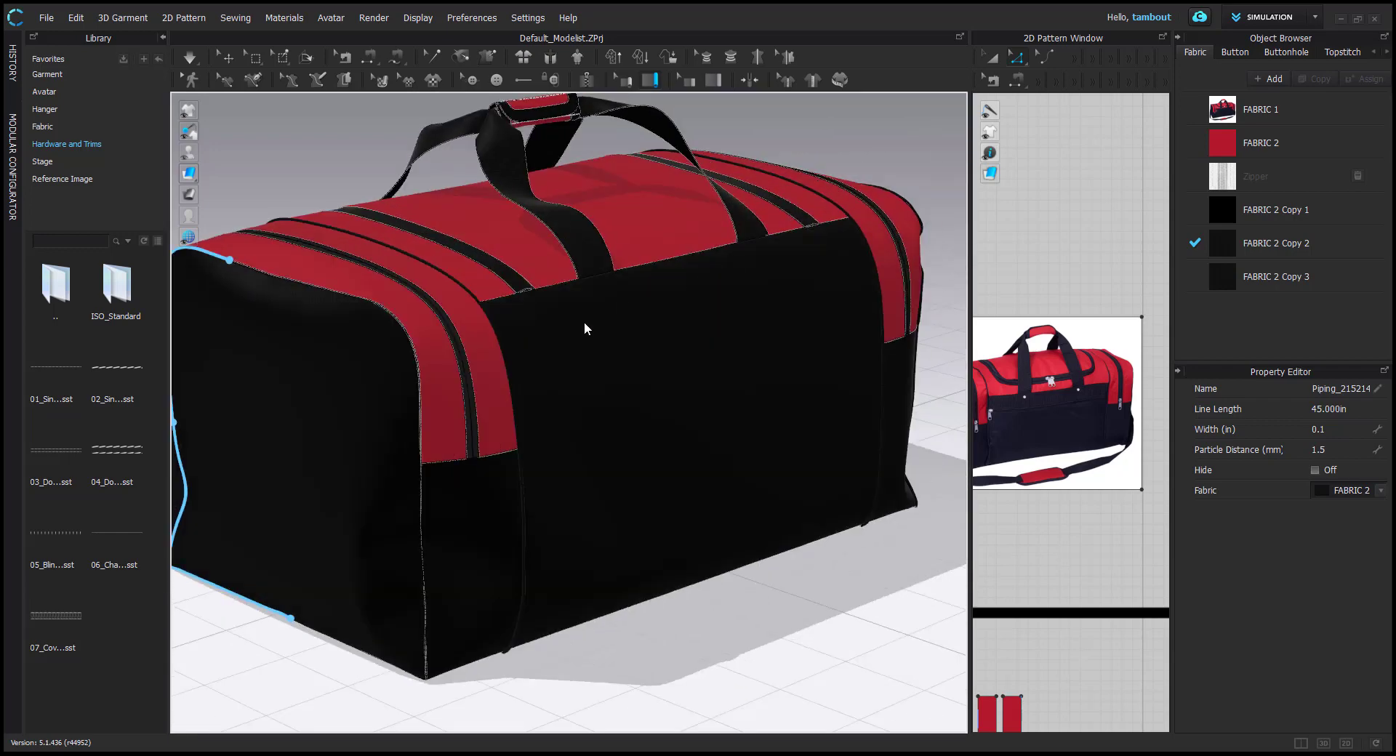
{"action": "right_click_drag", "start_coordinate": [386, 596], "coordinate": [426, 536]}
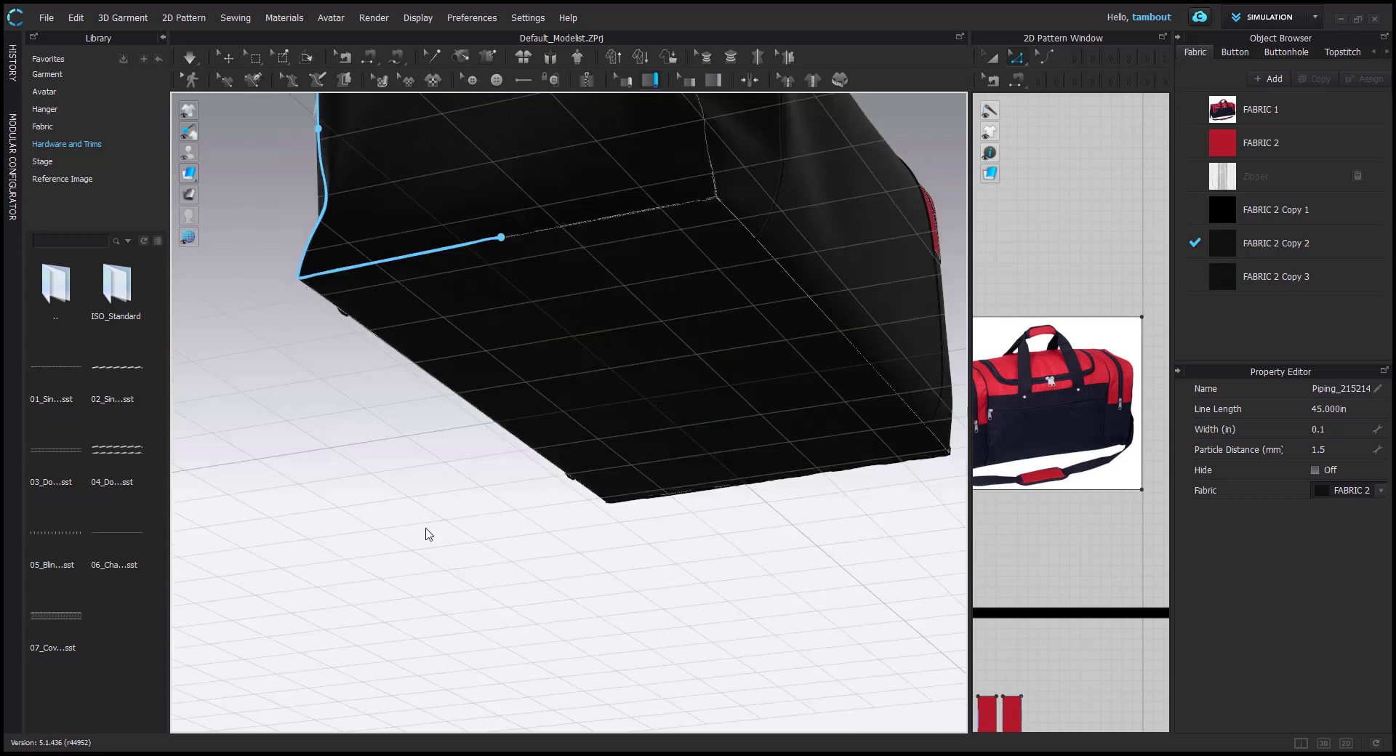
{"action": "left_click", "coordinate": [503, 240]}
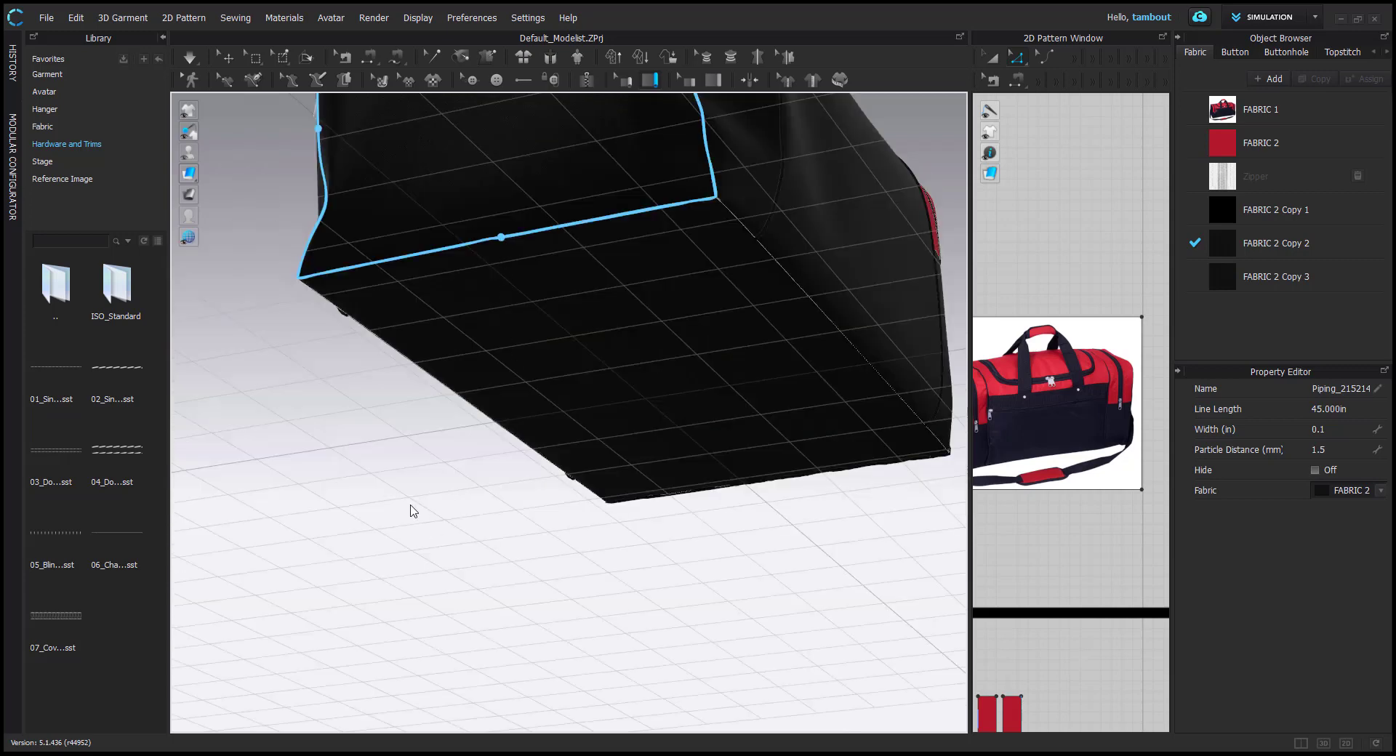
{"action": "double_click", "coordinate": [491, 317]}
{"action": "right_click_drag", "start_coordinate": [451, 280], "coordinate": [605, 386]}
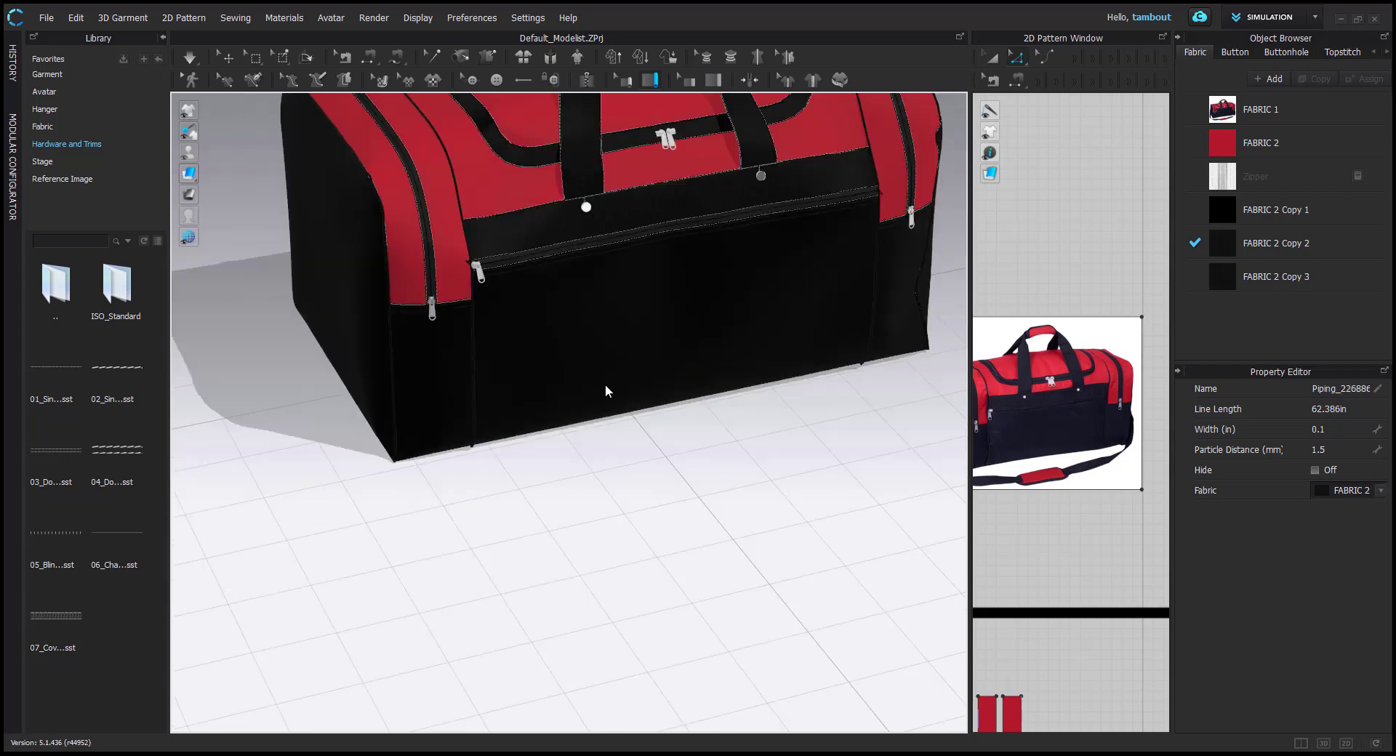
{"action": "scroll", "coordinate": [605, 384], "scroll_direction": "down", "scroll_amount": 5}
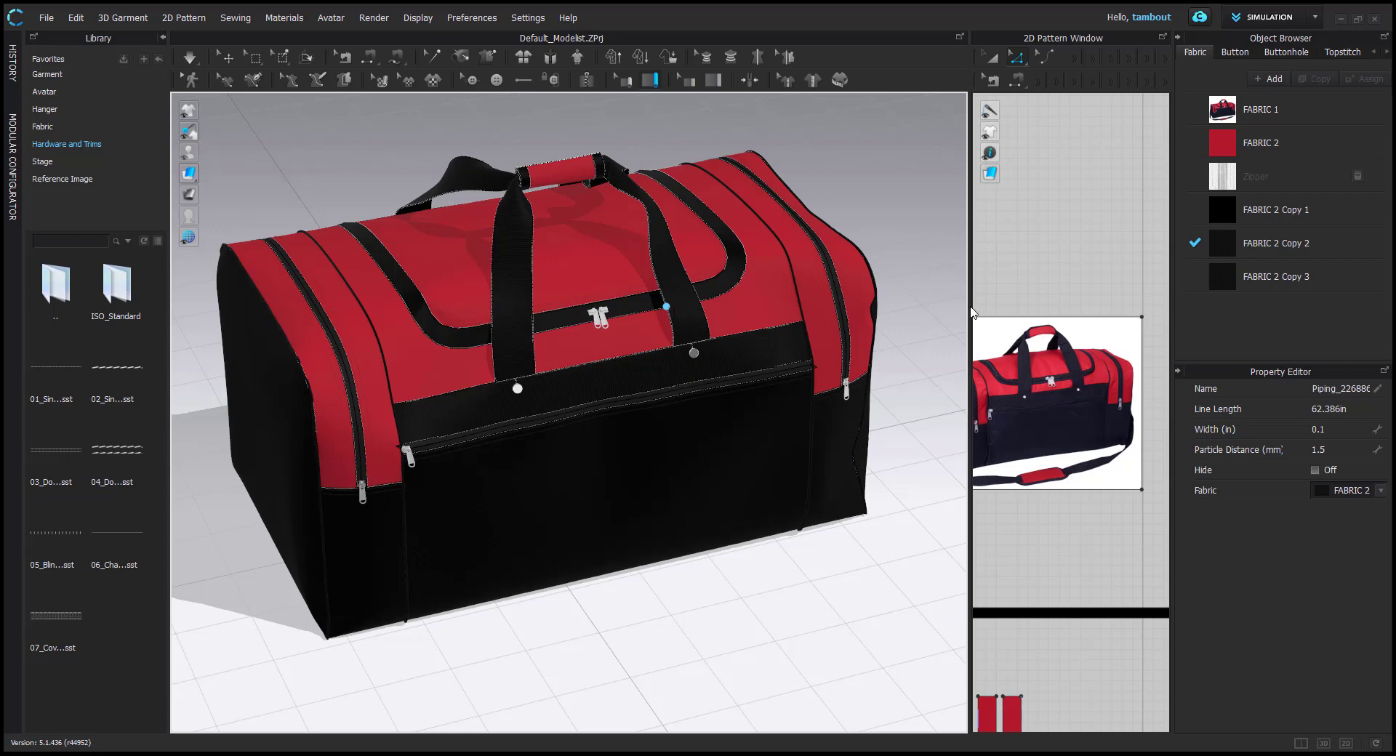
Widen the 2D pattern window and compare the seam piping beside the front pocket zipper with the reference photo
{"action": "left_click_drag", "start_coordinate": [971, 290], "coordinate": [761, 288]}
{"action": "scroll", "coordinate": [974, 362], "scroll_direction": "up", "scroll_amount": 5}
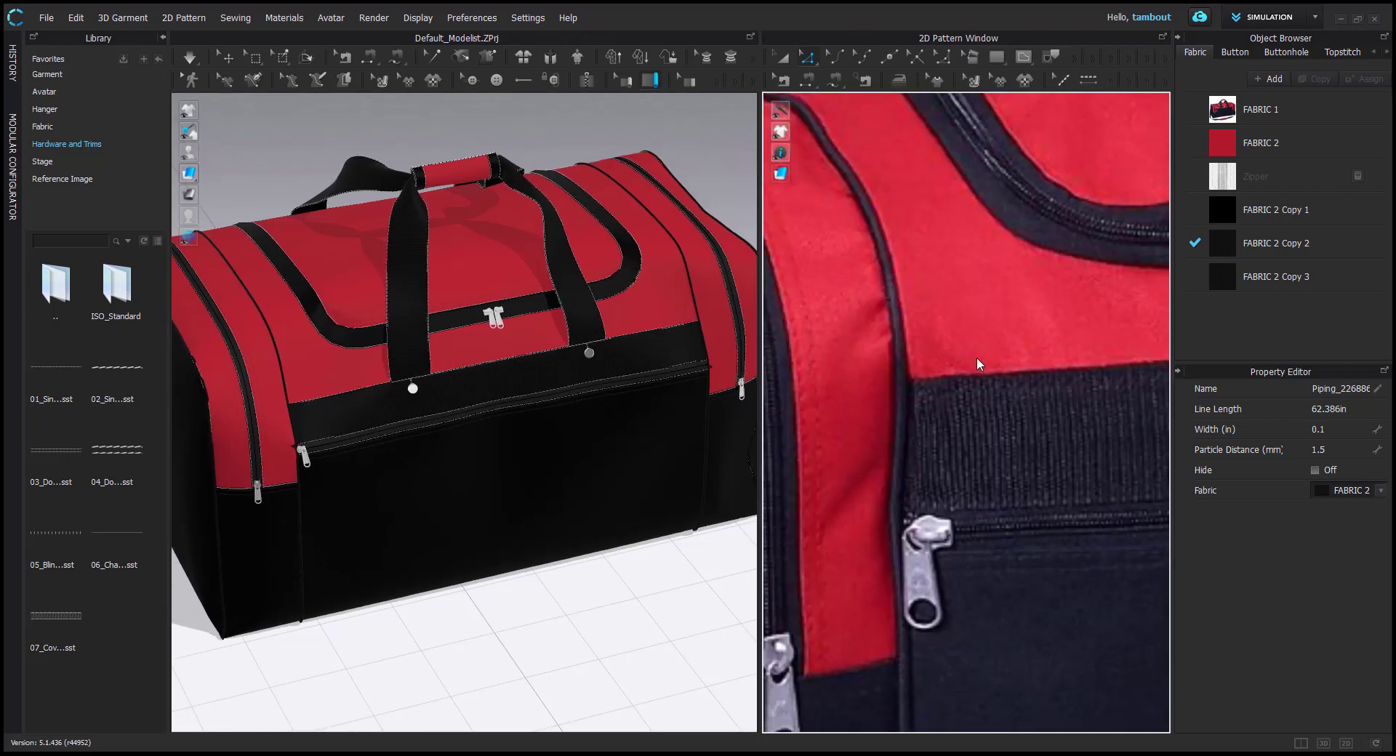
{"action": "scroll", "coordinate": [253, 457], "scroll_direction": "up", "scroll_amount": 5}
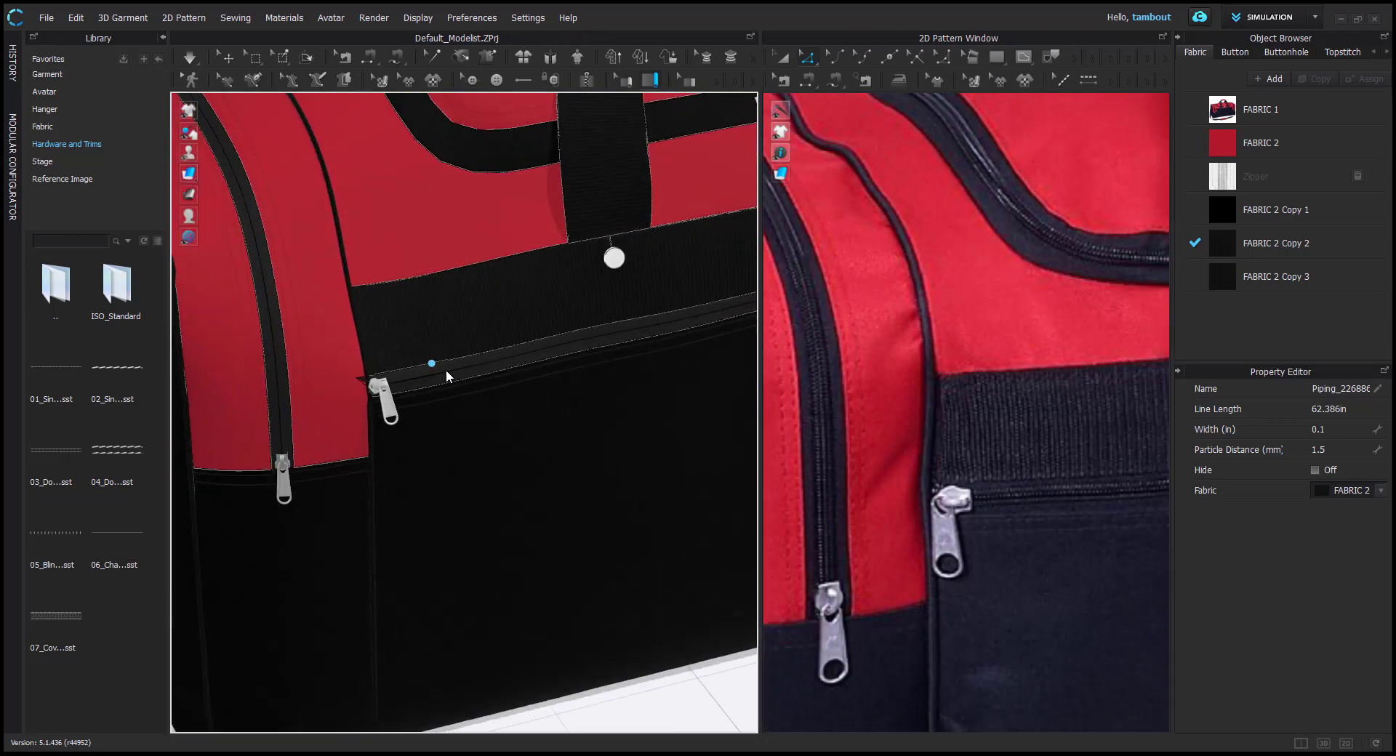
{"action": "scroll", "coordinate": [413, 389], "scroll_direction": "up", "scroll_amount": 1}
{"action": "middle_click_drag", "start_coordinate": [413, 389], "coordinate": [497, 426]}
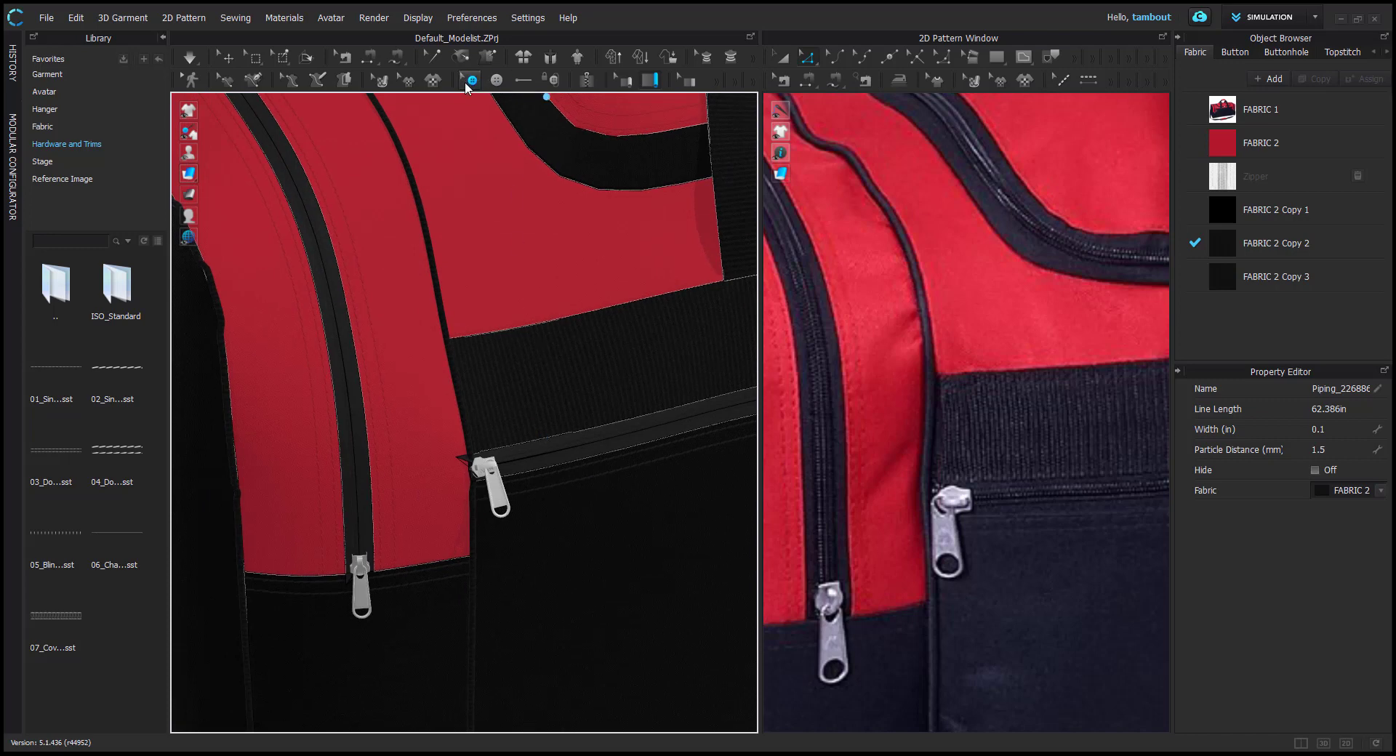
Select all four pipings, around both end panels and along both main-body seams, and set their particle distance to 0.8 mm
{"action": "left_click", "coordinate": [622, 81]}
{"action": "left_click", "coordinate": [226, 376]}
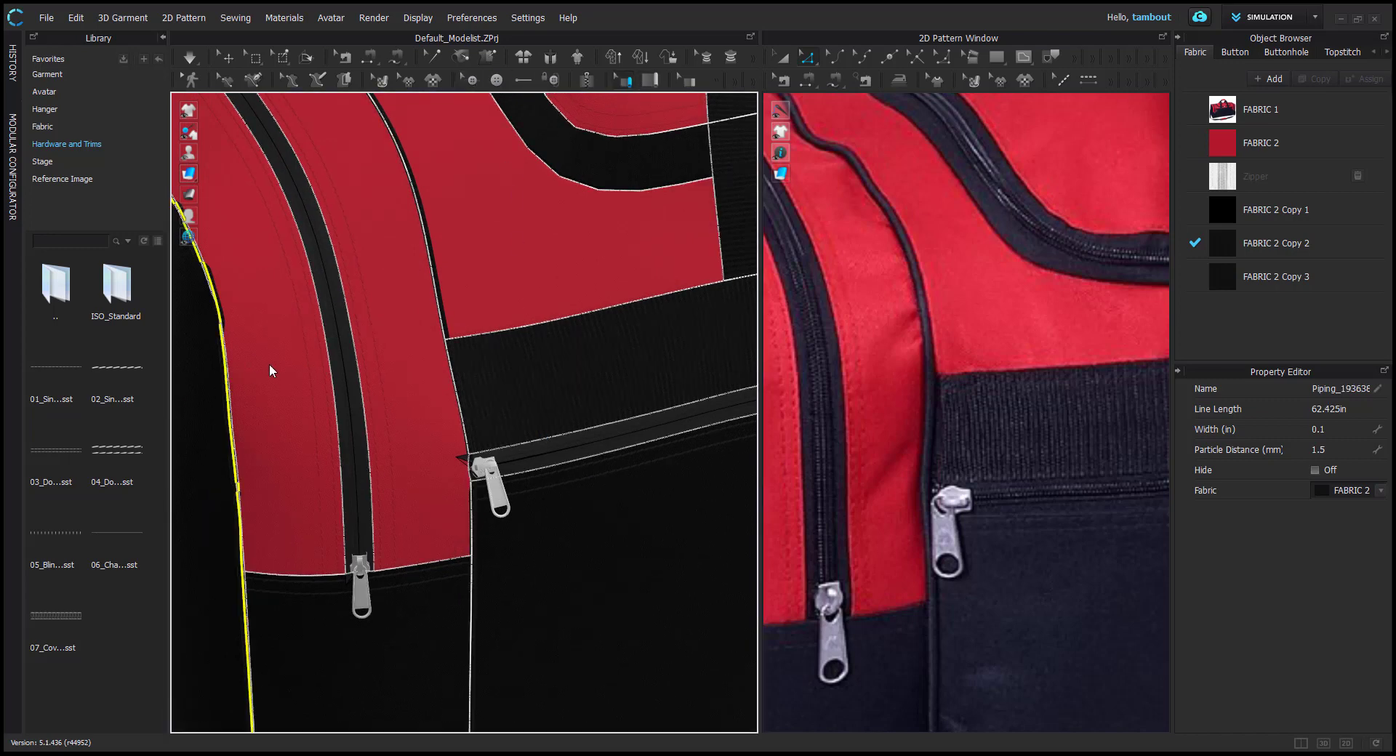
{"action": "left_click", "coordinate": [431, 298]}
{"action": "scroll", "coordinate": [473, 469], "scroll_direction": "down", "scroll_amount": 5}
{"action": "right_click_drag", "start_coordinate": [380, 455], "coordinate": [571, 333]}
{"action": "left_click", "coordinate": [544, 334]}
{"action": "left_click", "coordinate": [659, 308]}
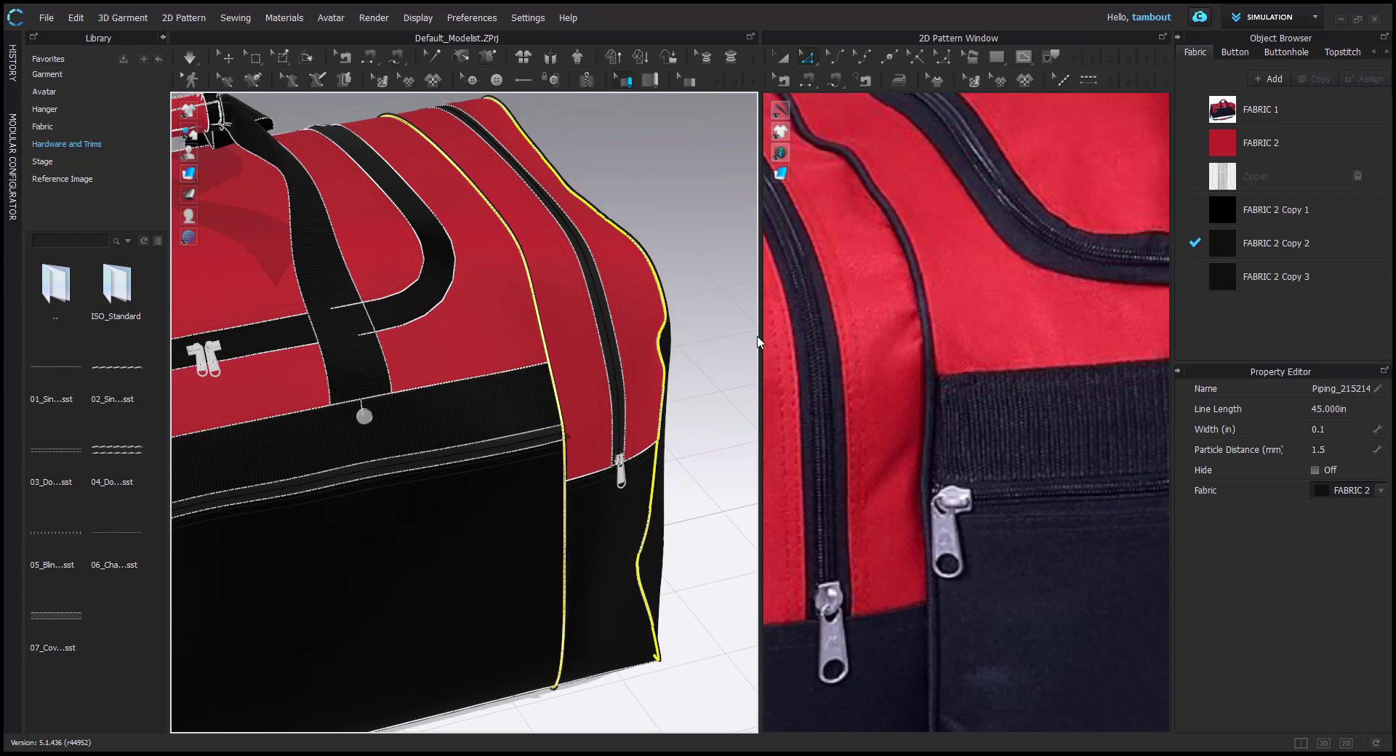
{"action": "left_click", "coordinate": [1324, 450]}
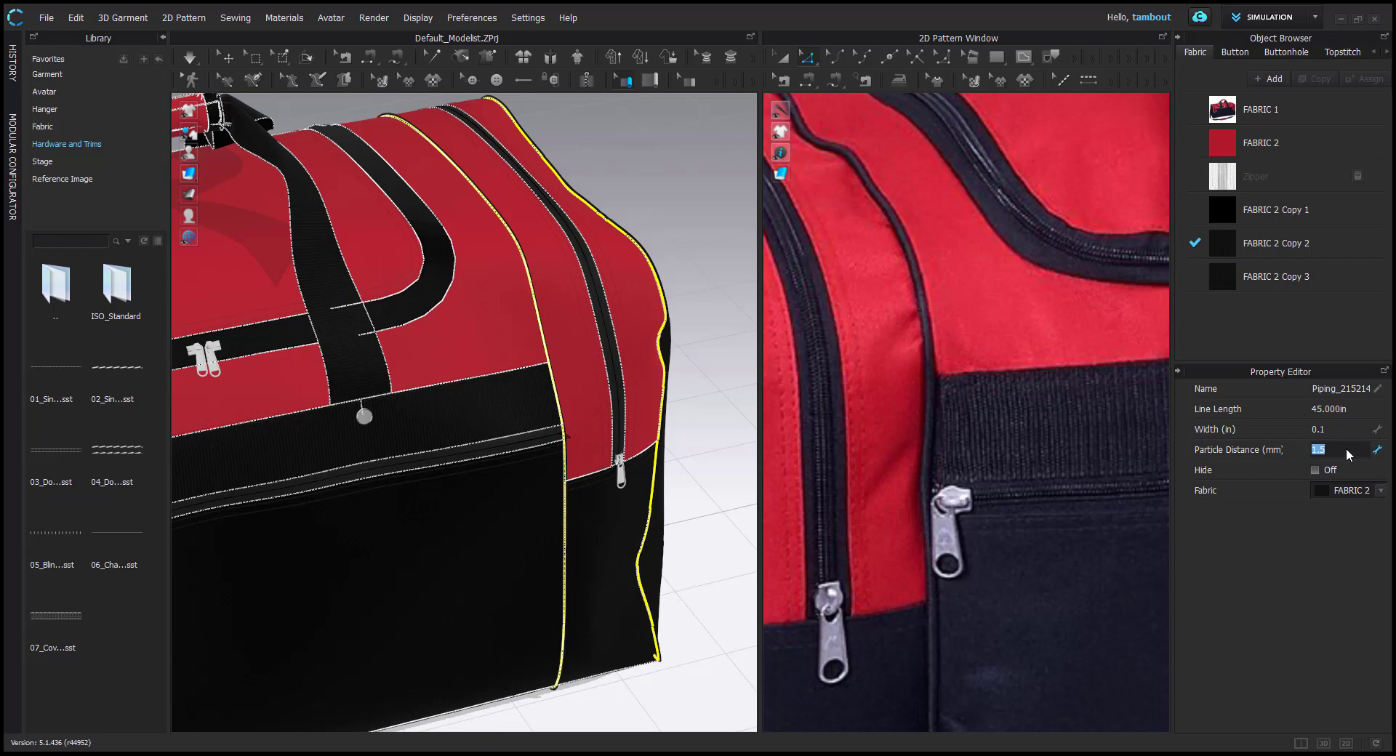
{"action": "type", "text": ".8"}
{"action": "key", "text": "Return"}
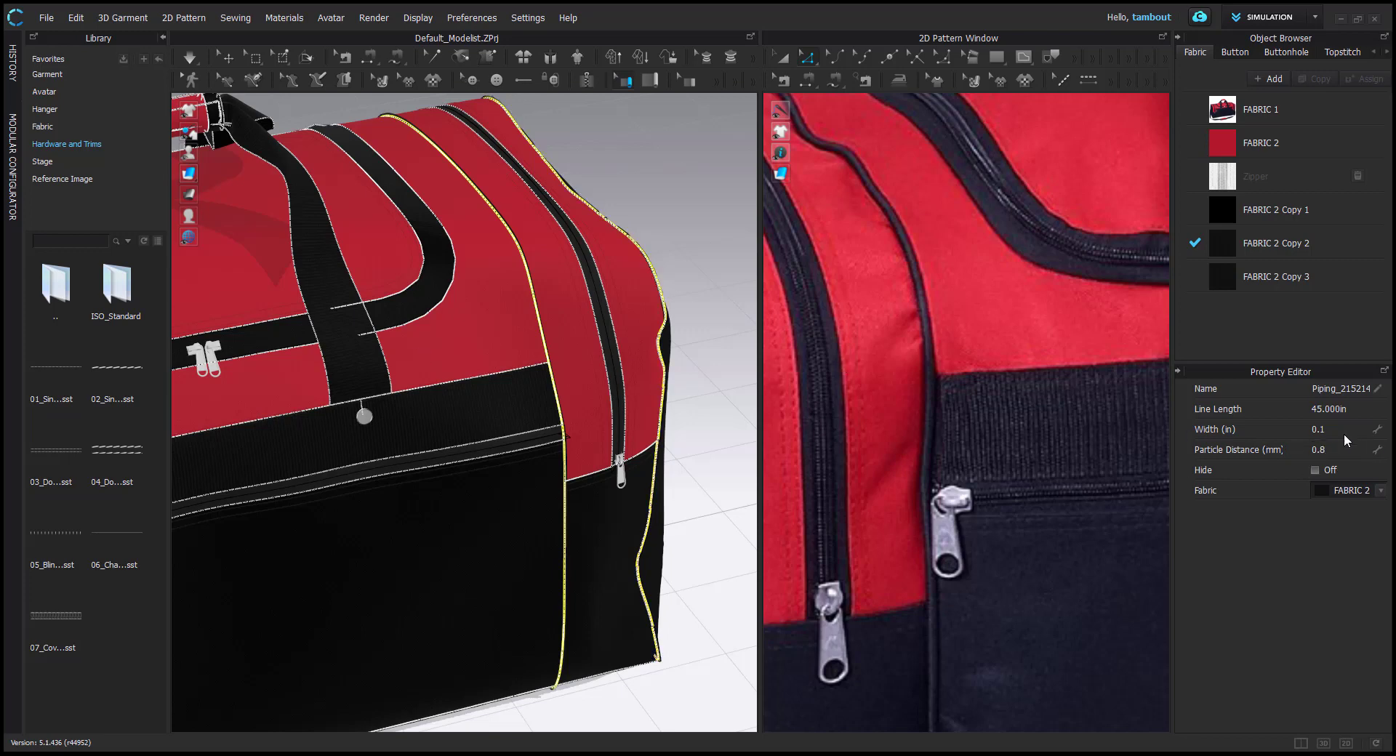
Set the width of the four selected pipings to 0.2 in
{"action": "left_click", "coordinate": [1341, 432]}
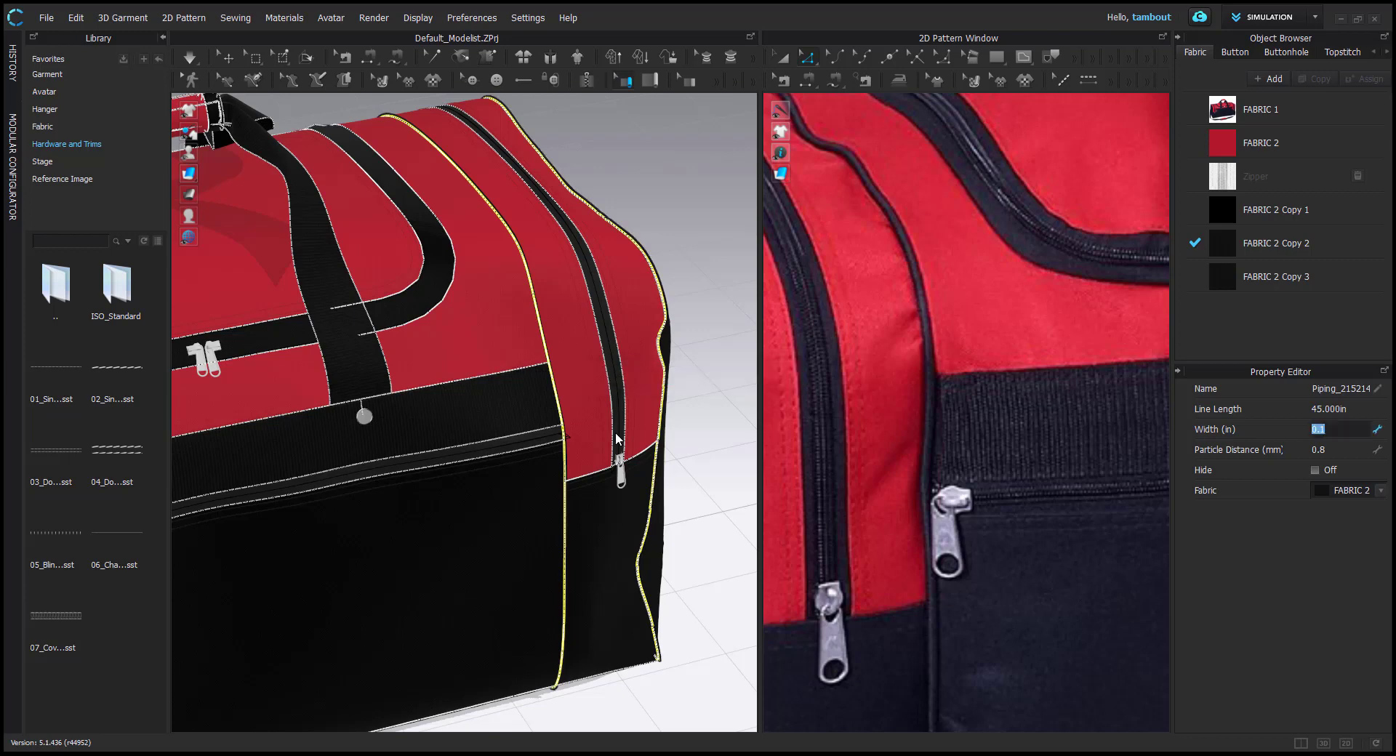
{"action": "type", "text": ".2"}
{"action": "key", "text": "Return"}
{"action": "scroll", "coordinate": [578, 382], "scroll_direction": "down", "scroll_amount": 2}
{"action": "double_click", "coordinate": [578, 381]}
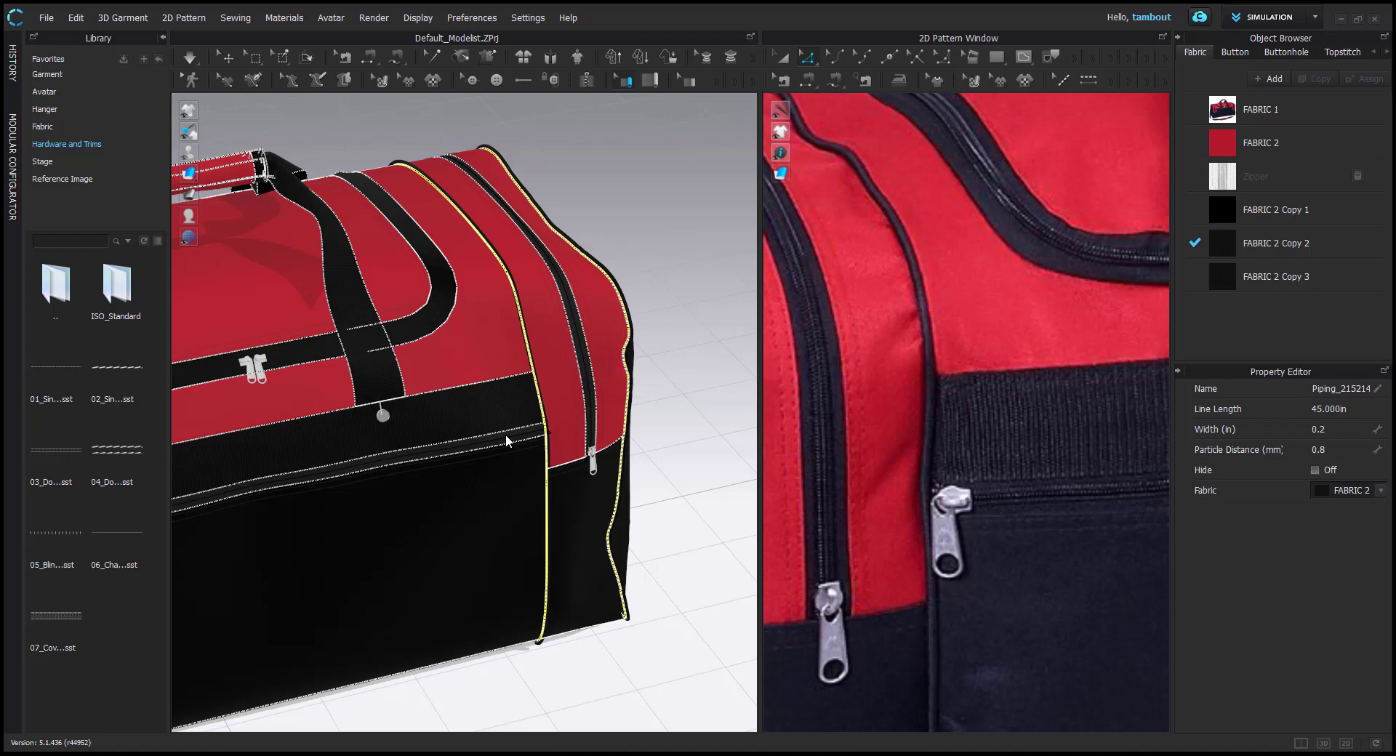
{"action": "scroll", "coordinate": [381, 439], "scroll_direction": "down", "scroll_amount": 3}
{"action": "scroll", "coordinate": [381, 438], "scroll_direction": "down", "scroll_amount": 3}
{"action": "scroll", "coordinate": [381, 438], "scroll_direction": "up", "scroll_amount": 4}
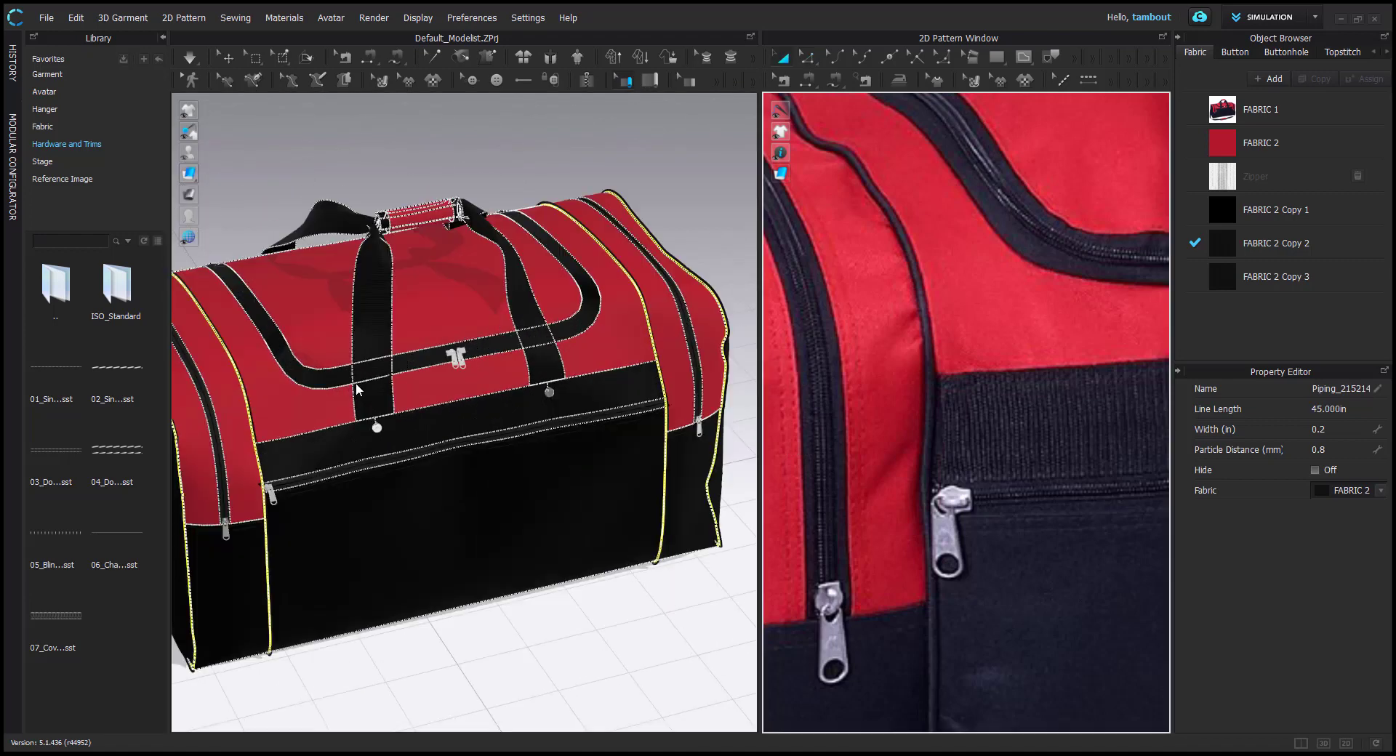
Freeze the black curved band around the bag's top zipper opening and run a short simulation
{"action": "left_click", "coordinate": [233, 145]}
{"action": "left_click", "coordinate": [227, 57]}
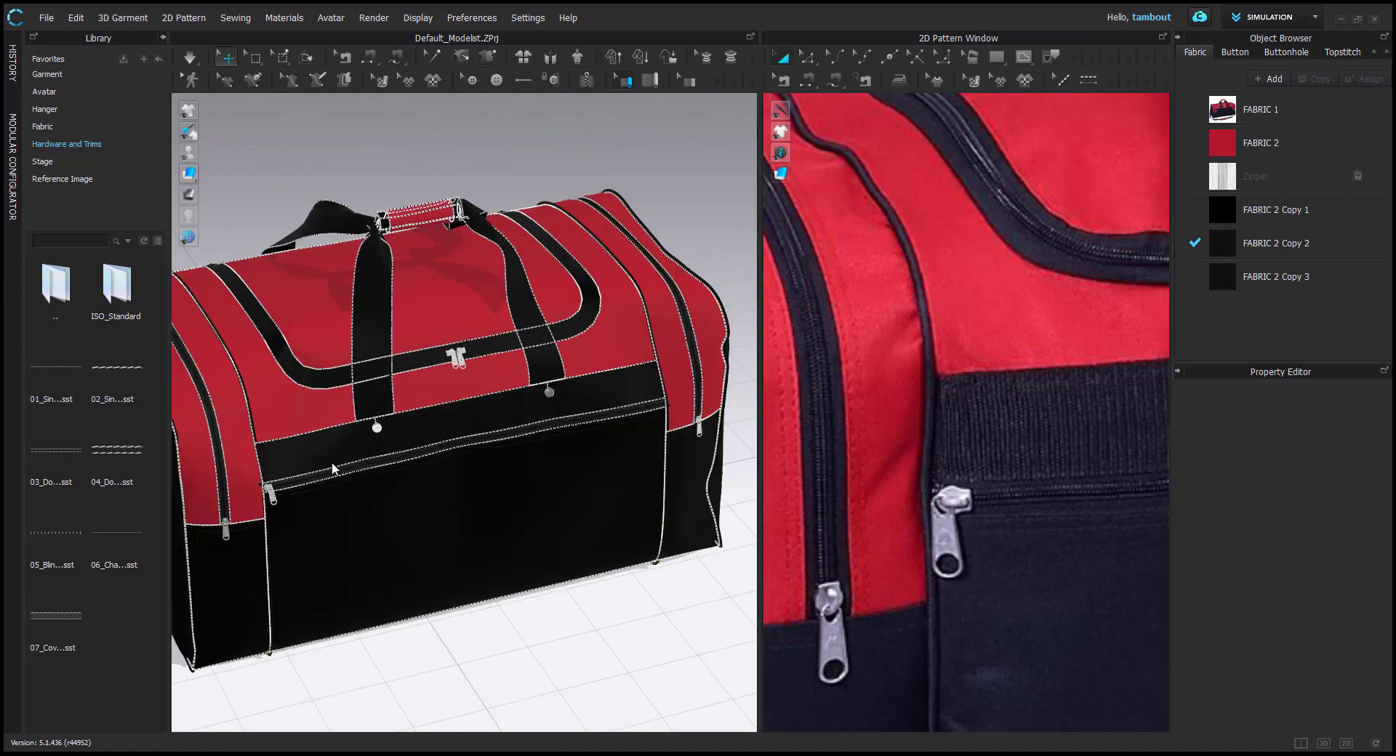
{"action": "left_click", "coordinate": [320, 384]}
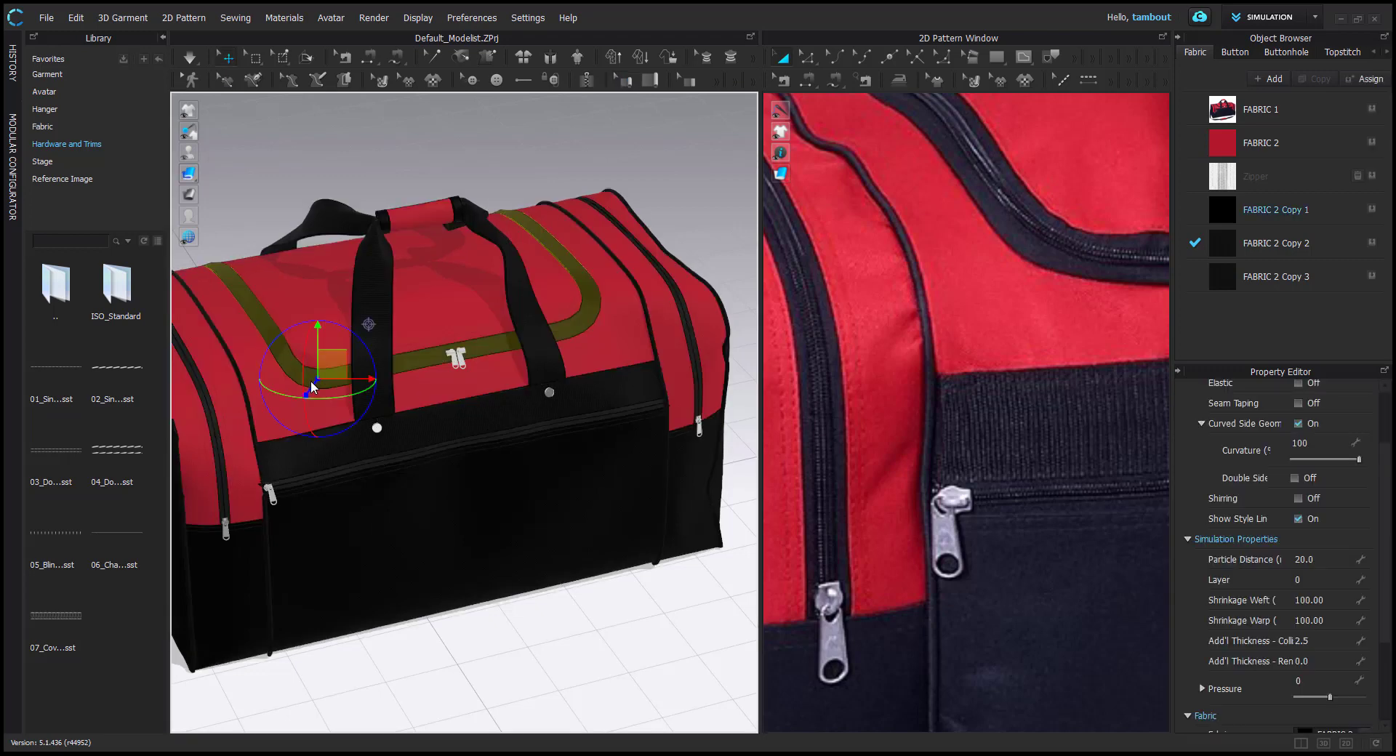
{"action": "key", "text": "ctrl+k"}
{"action": "middle_click_drag", "start_coordinate": [376, 404], "coordinate": [425, 381]}
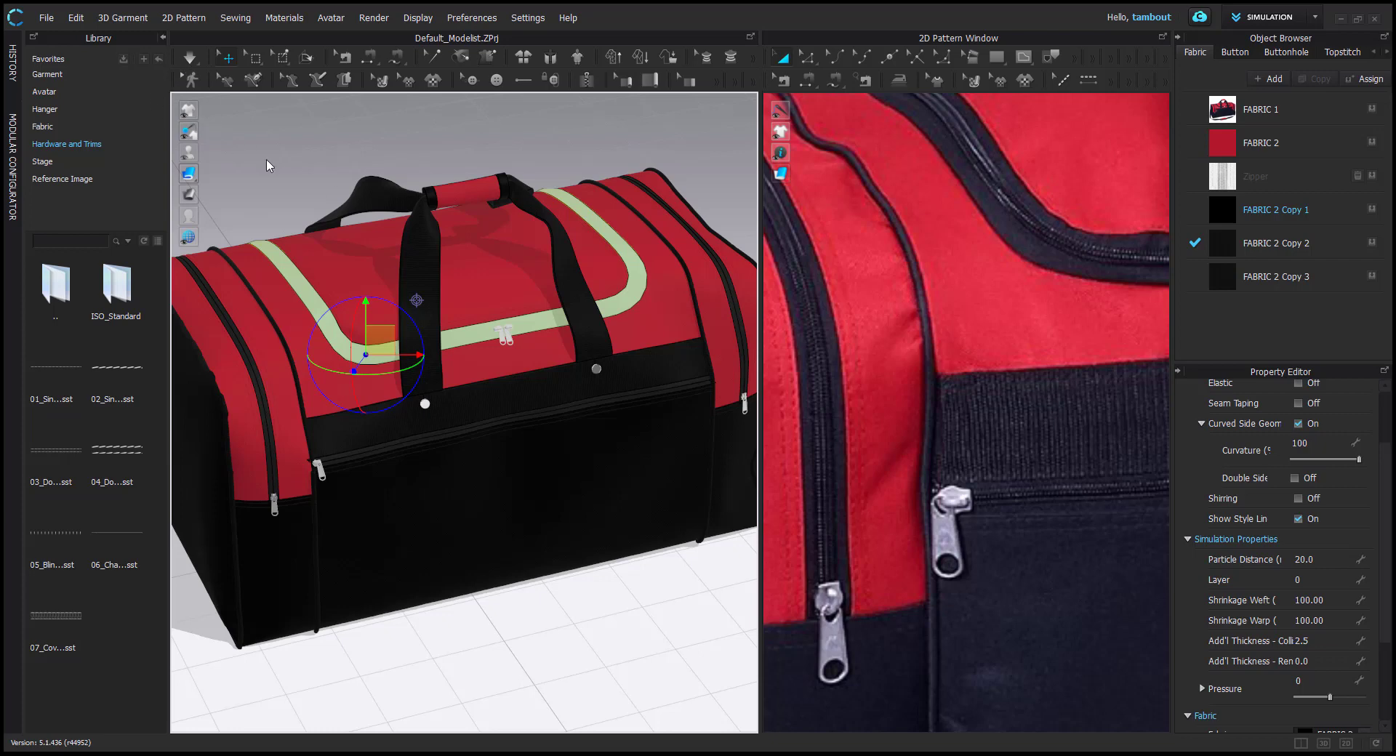
{"action": "key", "text": "space"}
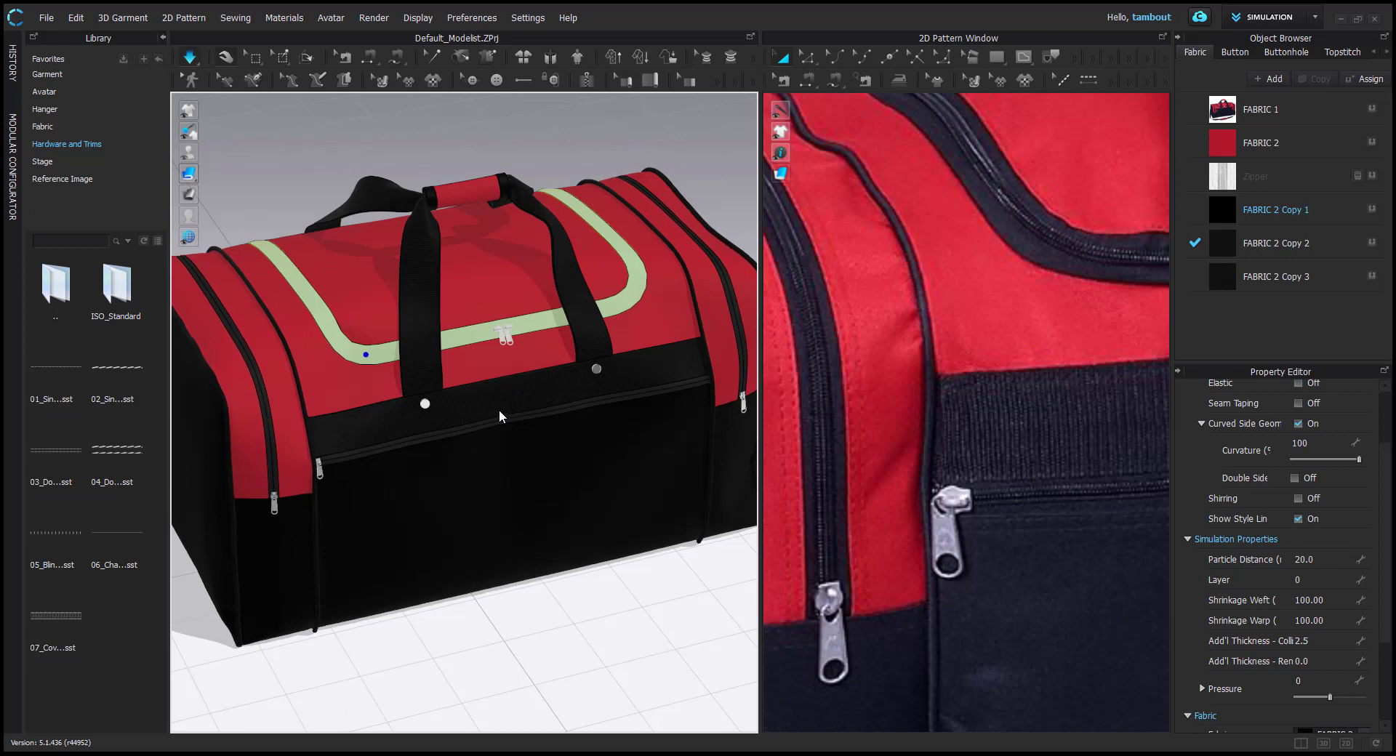
{"action": "key", "text": "space"}
Select all pattern pieces and unfreeze them, then clear the selection
{"action": "right_click_drag", "start_coordinate": [612, 437], "coordinate": [500, 350]}
{"action": "key", "text": "ctrl+a"}
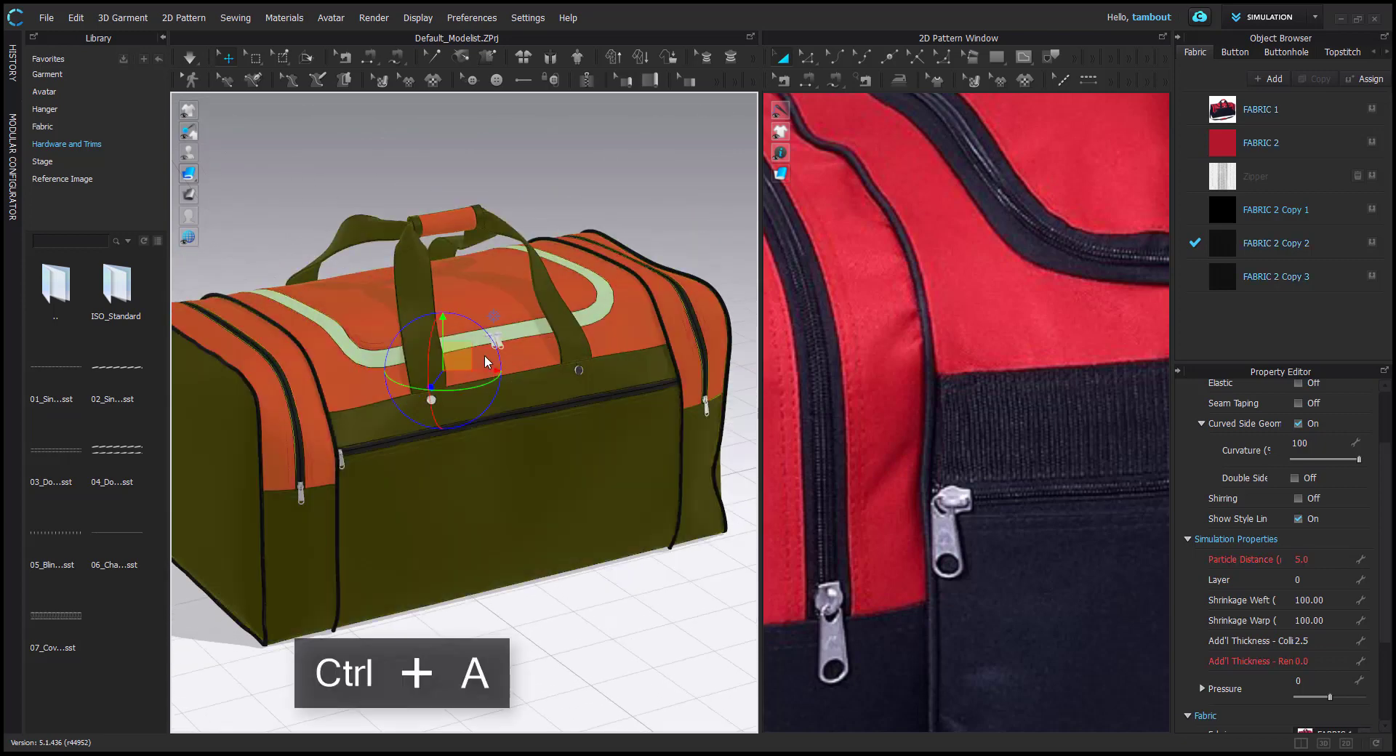
{"action": "key", "text": "ctrl+k"}
{"action": "scroll", "coordinate": [486, 361], "scroll_direction": "down", "scroll_amount": 3}
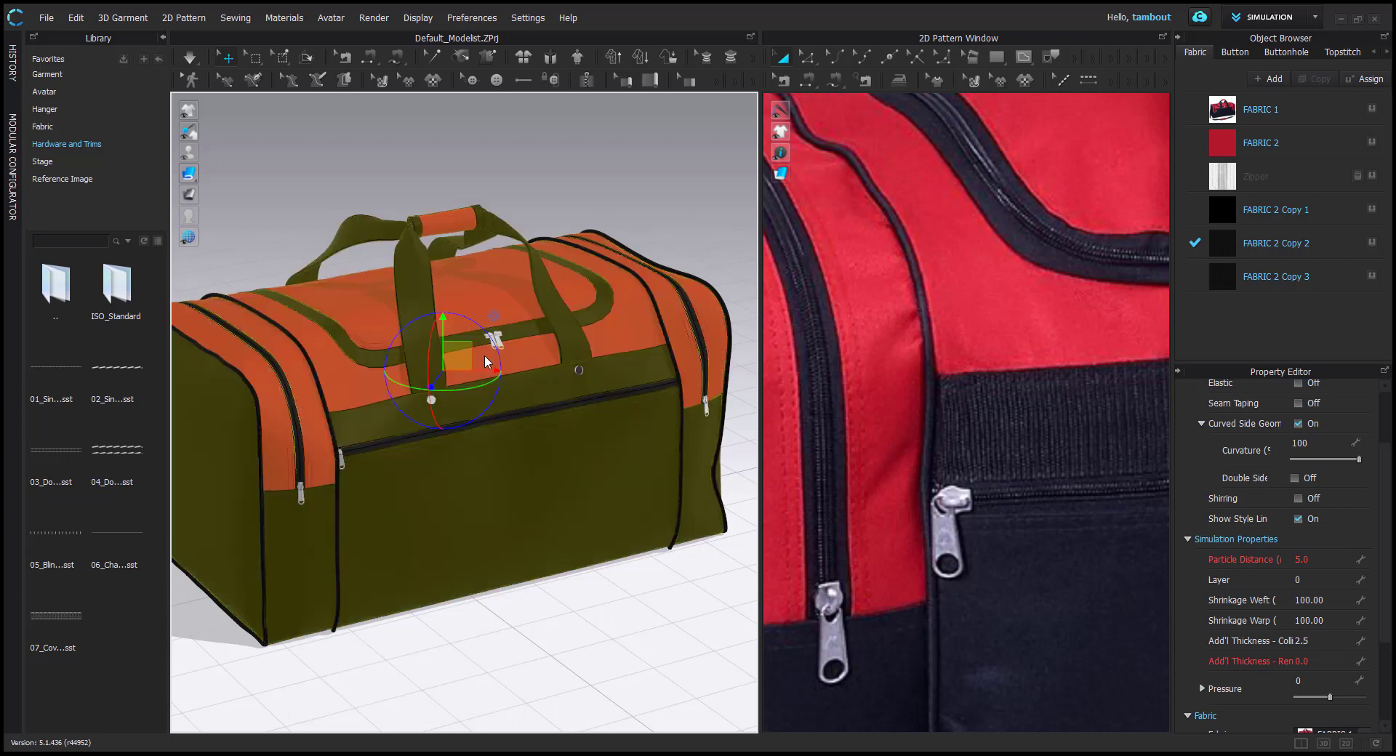
{"action": "left_click", "coordinate": [559, 564]}
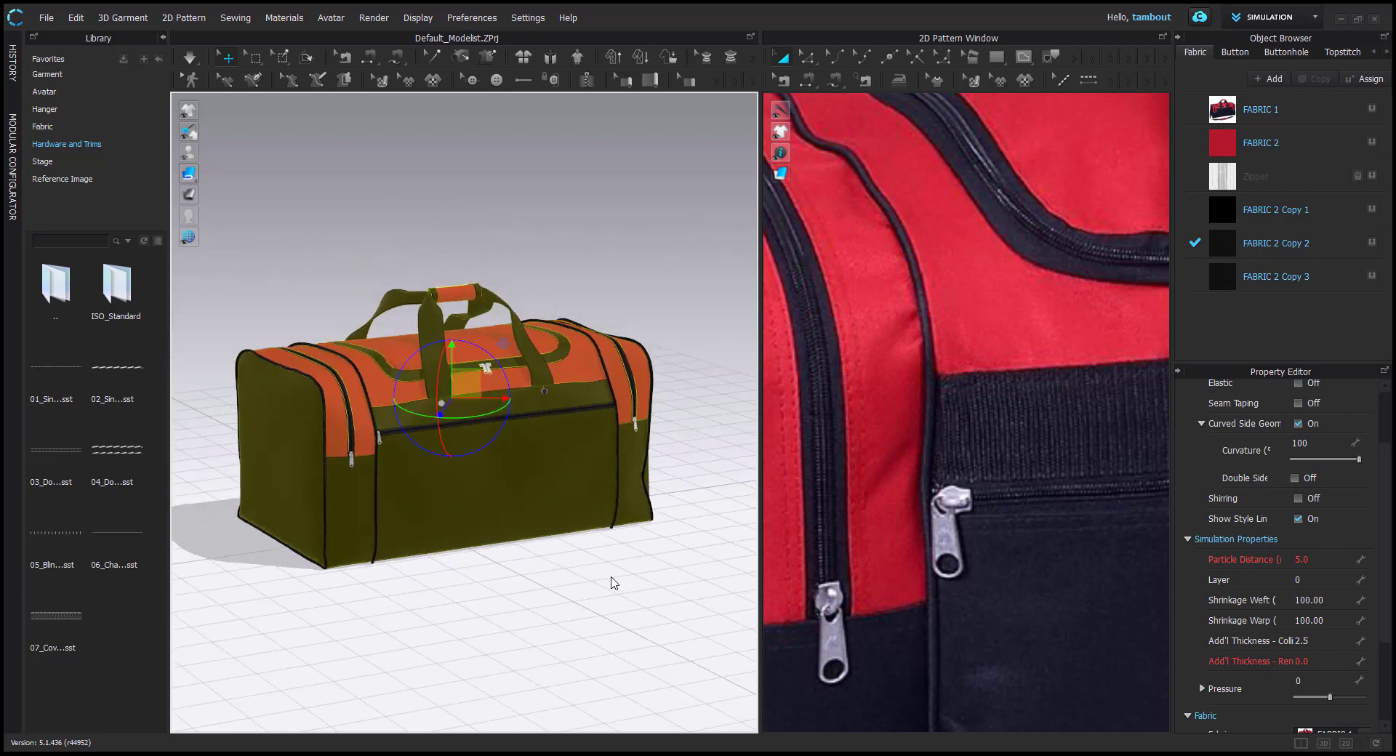
Show the whole reference photo and compare the finished bag with it from a matching front angle
{"action": "scroll", "coordinate": [1000, 452], "scroll_direction": "down", "scroll_amount": 5}
{"action": "middle_click_drag", "start_coordinate": [971, 470], "coordinate": [886, 451]}
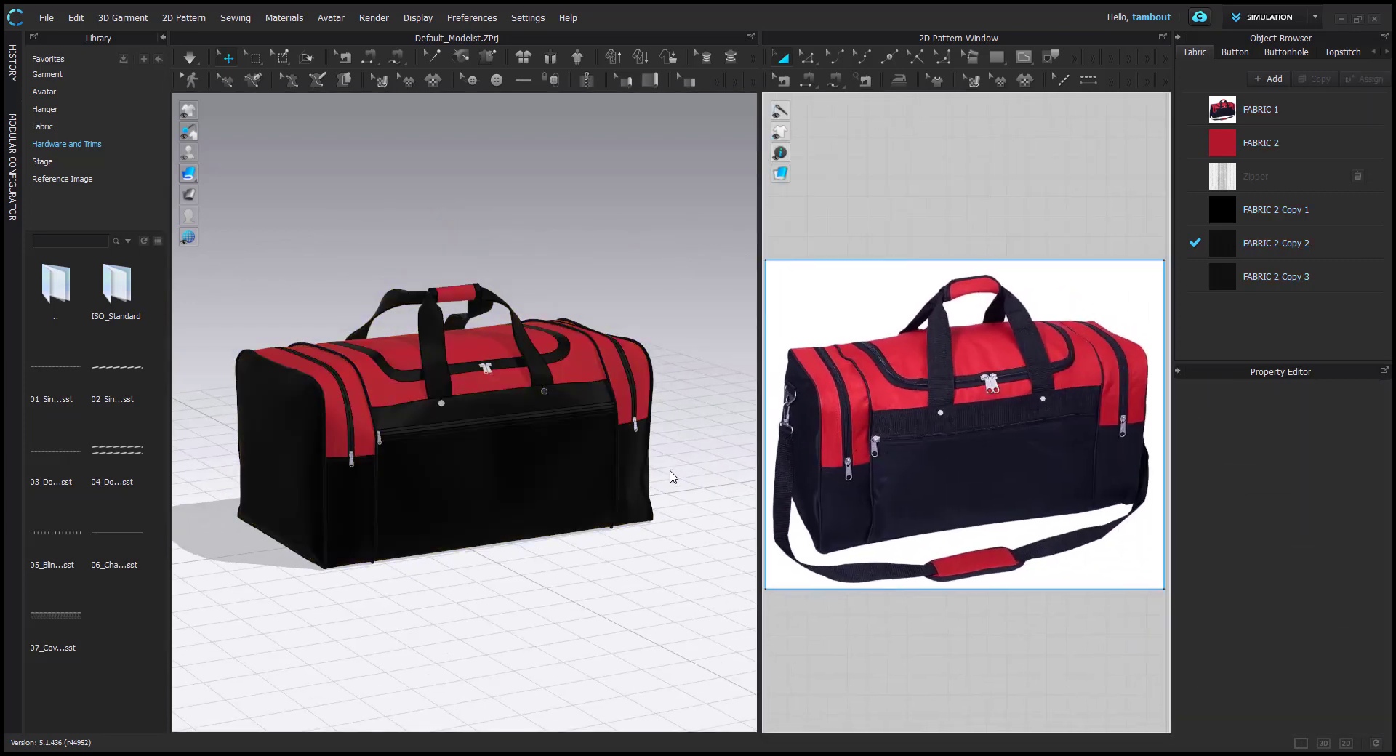
{"action": "right_click_drag", "start_coordinate": [669, 471], "coordinate": [657, 494]}
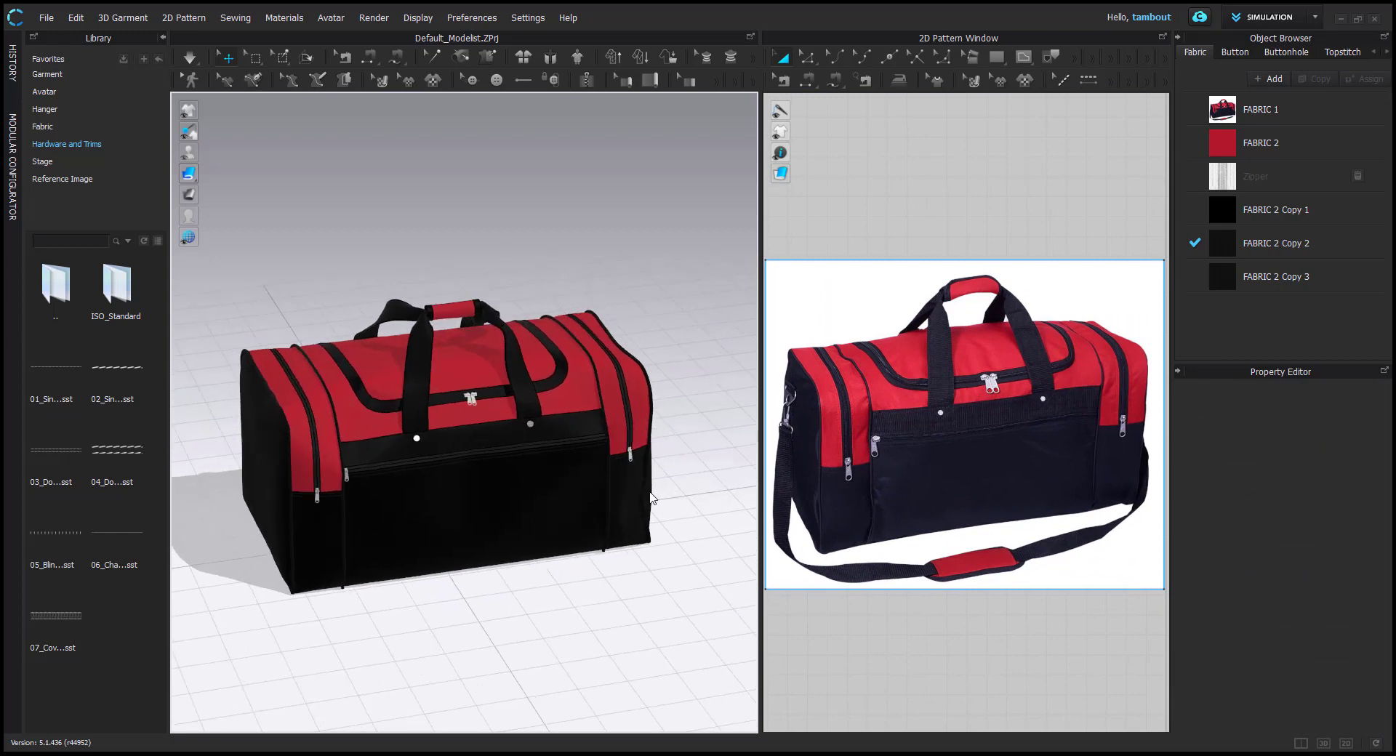
{"action": "right_click_drag", "start_coordinate": [651, 354], "coordinate": [666, 350]}
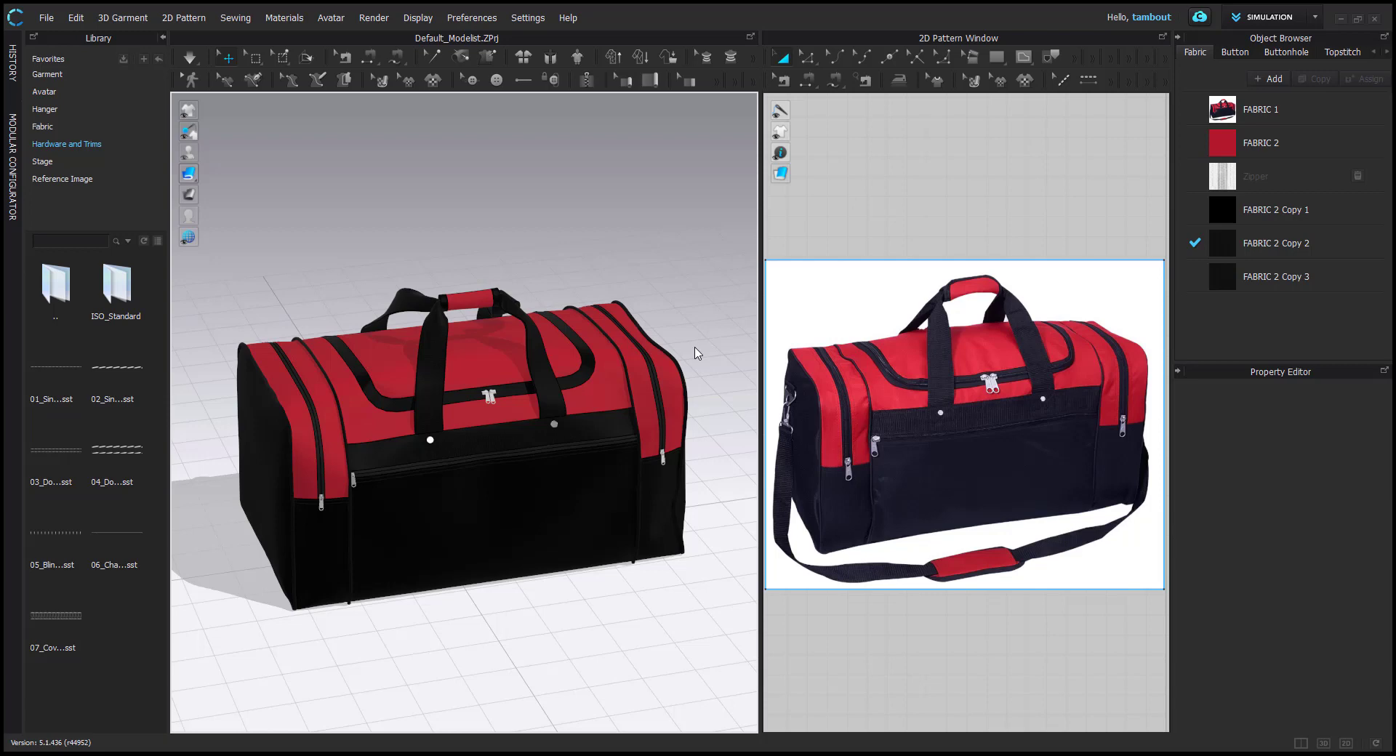
{"action": "left_click", "coordinate": [703, 755]}
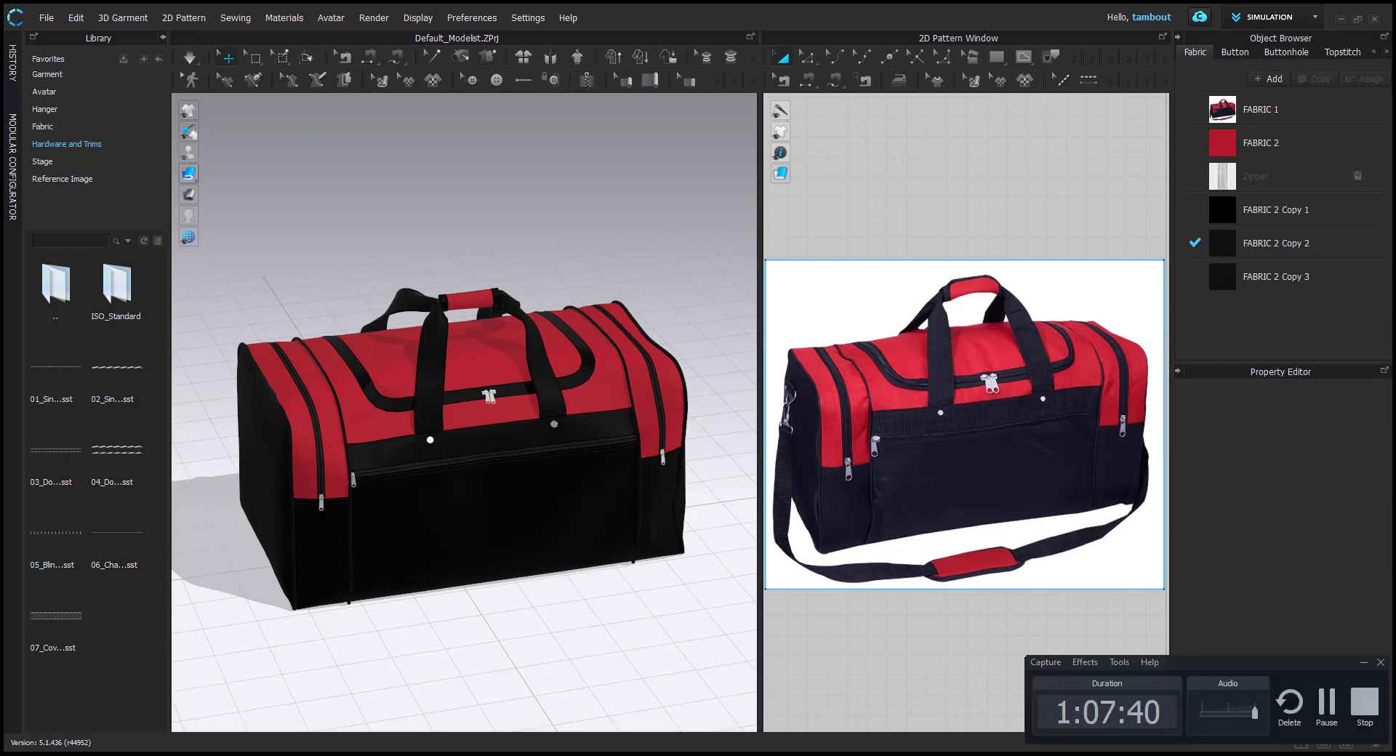